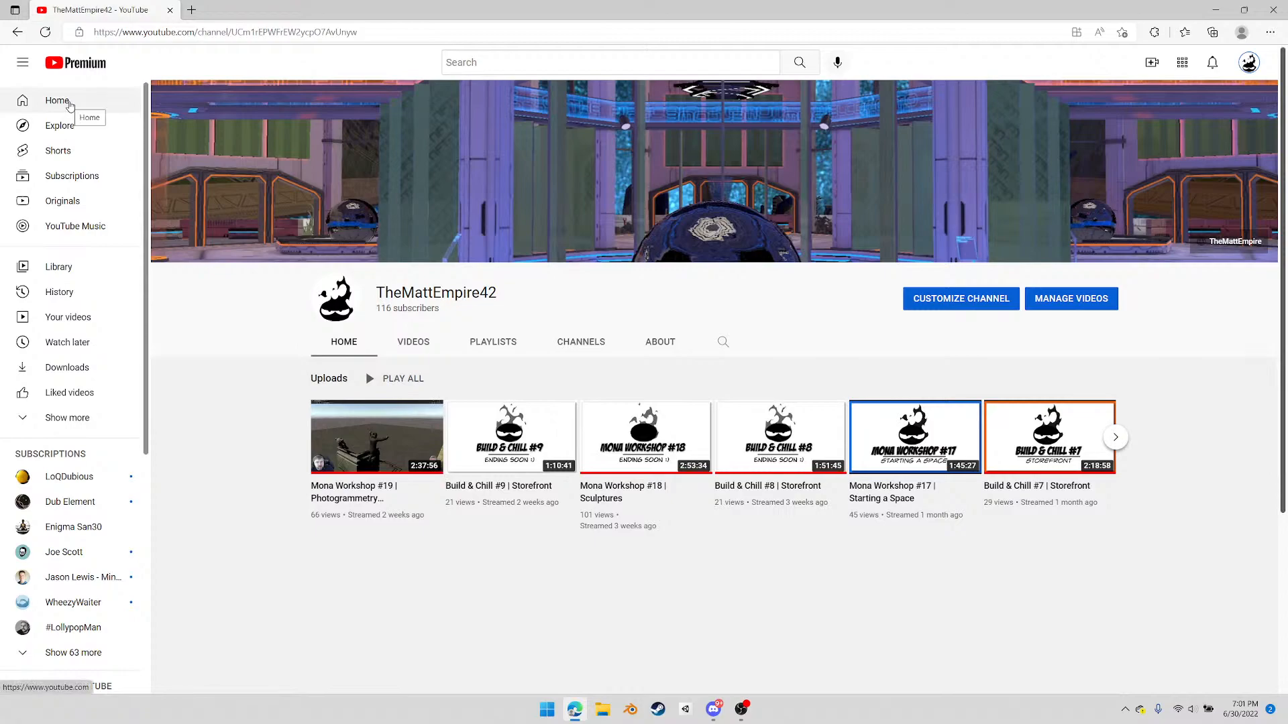
# Open the live "Build & Chill | Mona Office Hours" stream from the channel page and copy its web address
pyautogui.click(345, 343)
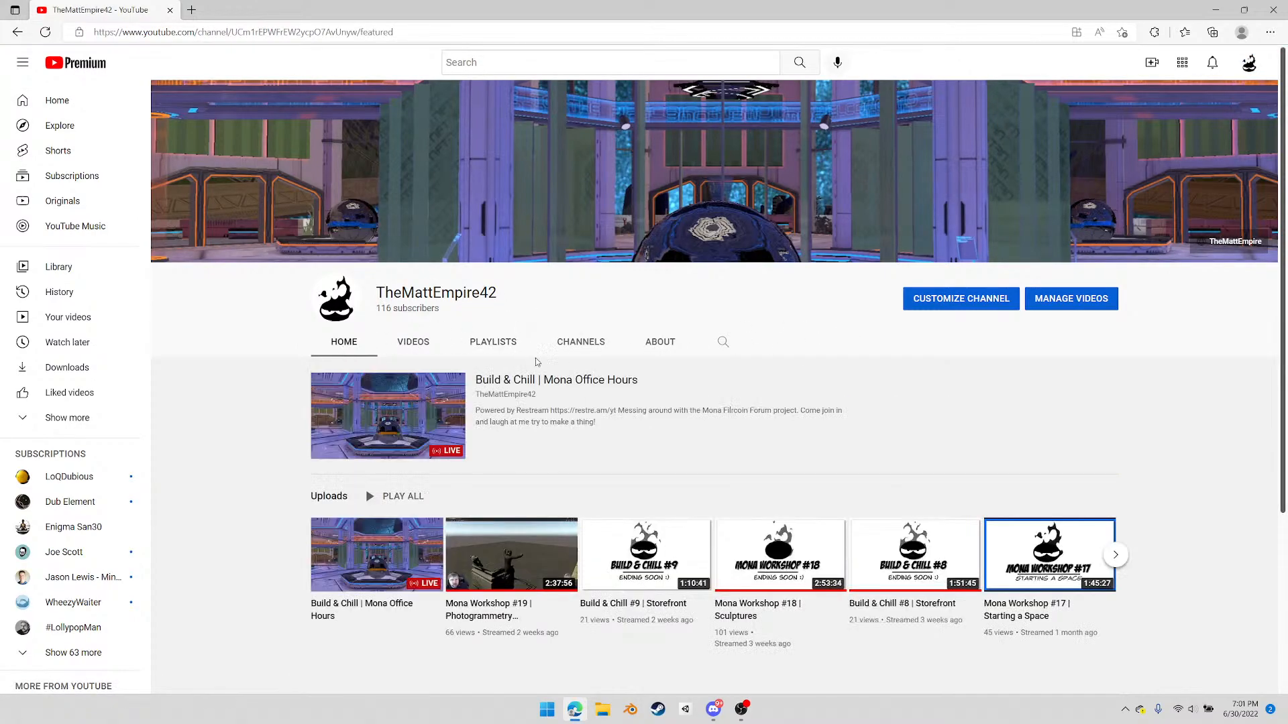
pyautogui.click(403, 407)
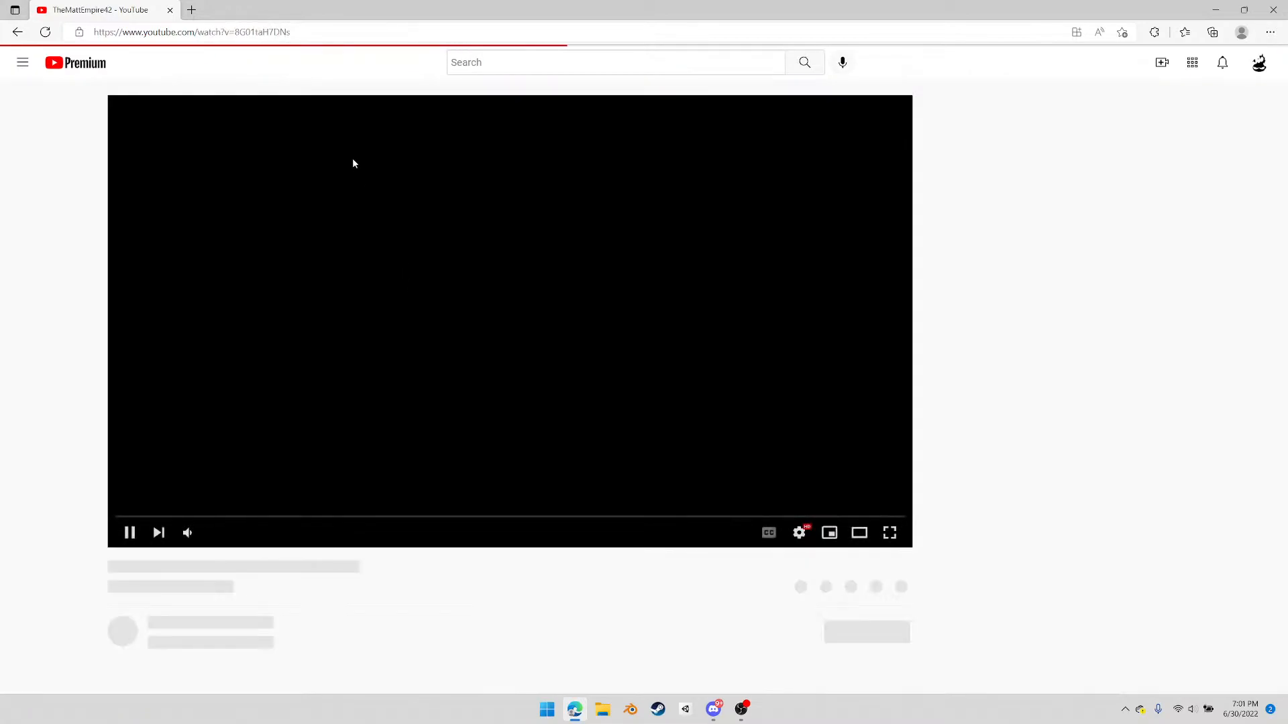
pyautogui.click(296, 34)
pyautogui.hotkey('ctrl', 'c')
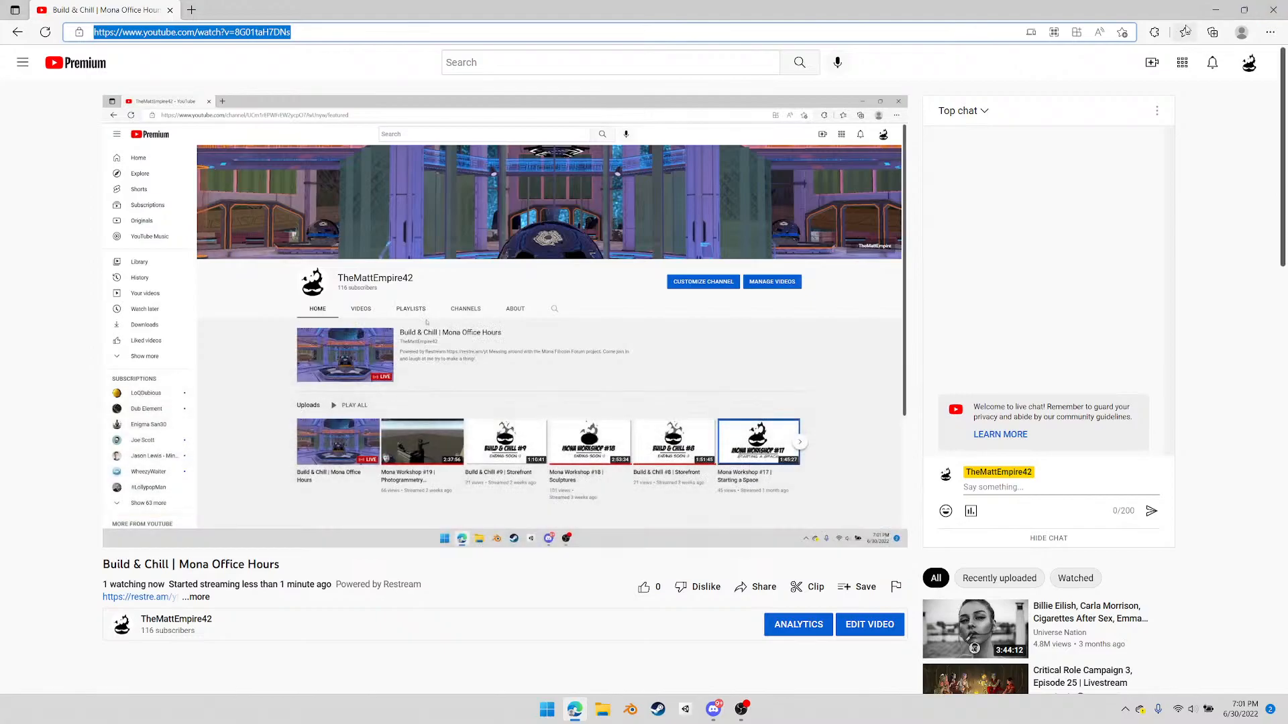
pyautogui.click(1215, 10)
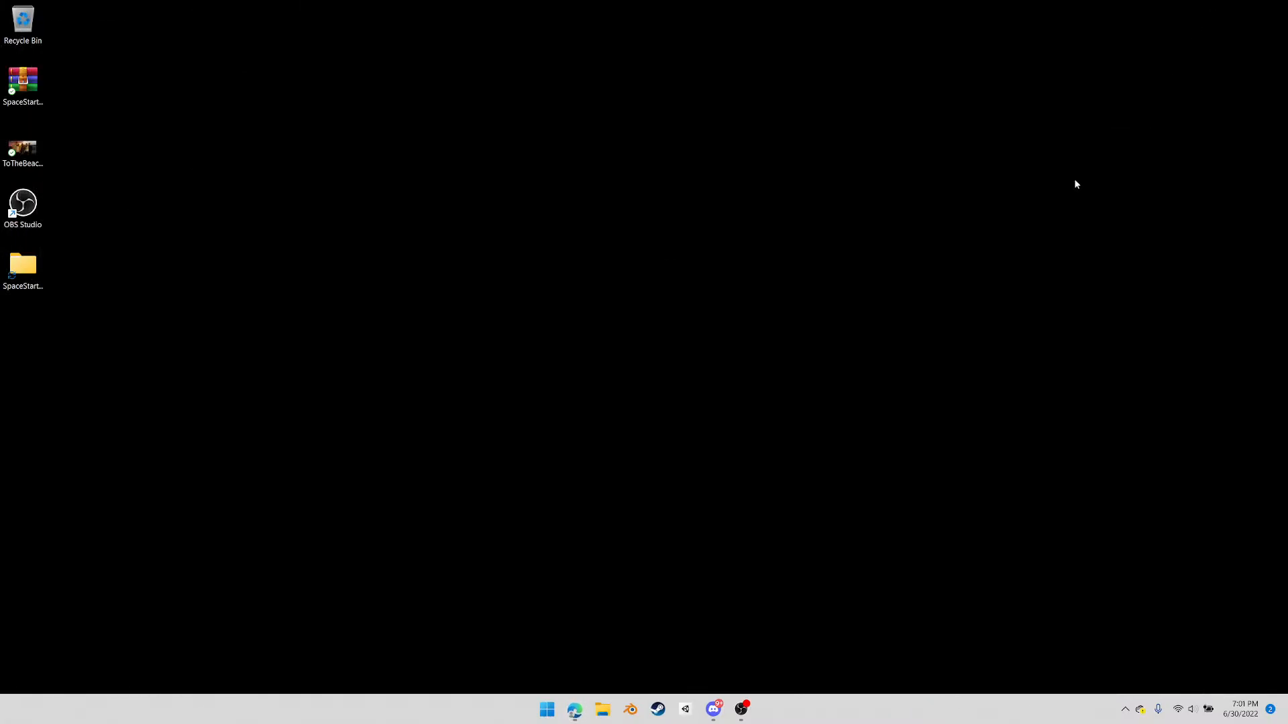
# Switch to Discord and post the copied stream link in the Mona server's general-chat
pyautogui.click(713, 709)
pyautogui.click(254, 669)
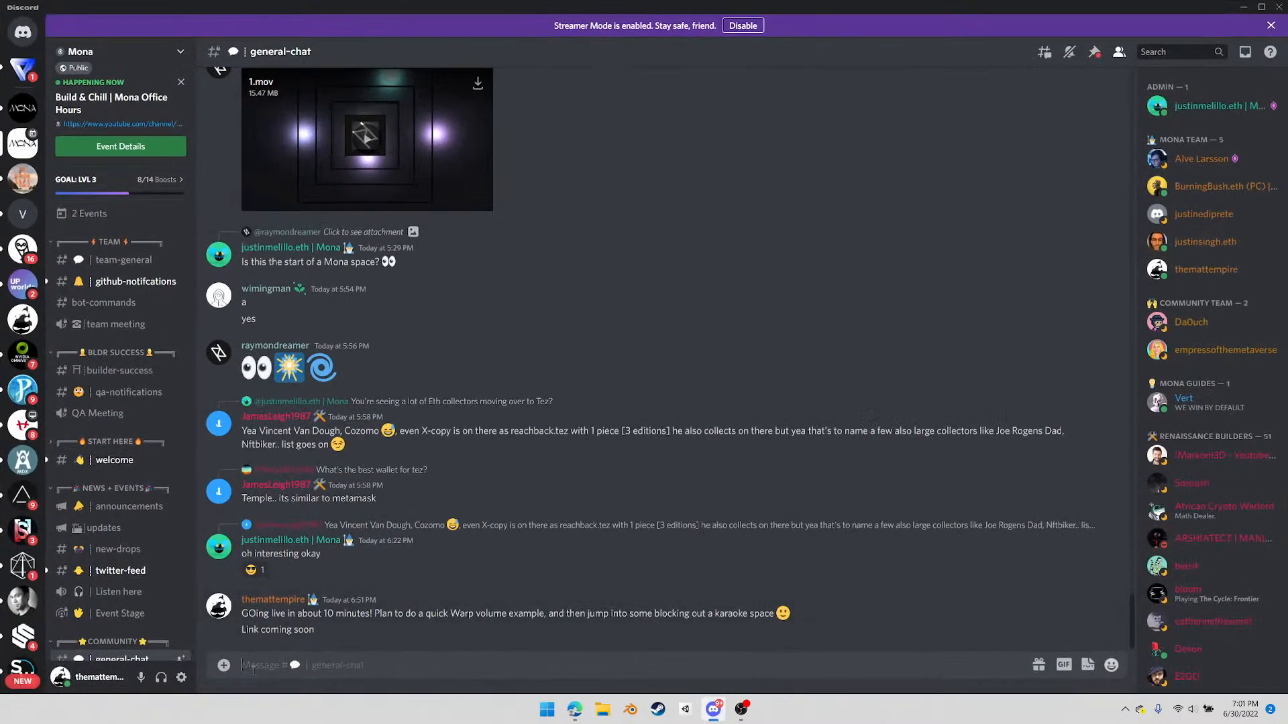
pyautogui.hotkey('ctrl', 'v')
pyautogui.press('Return')
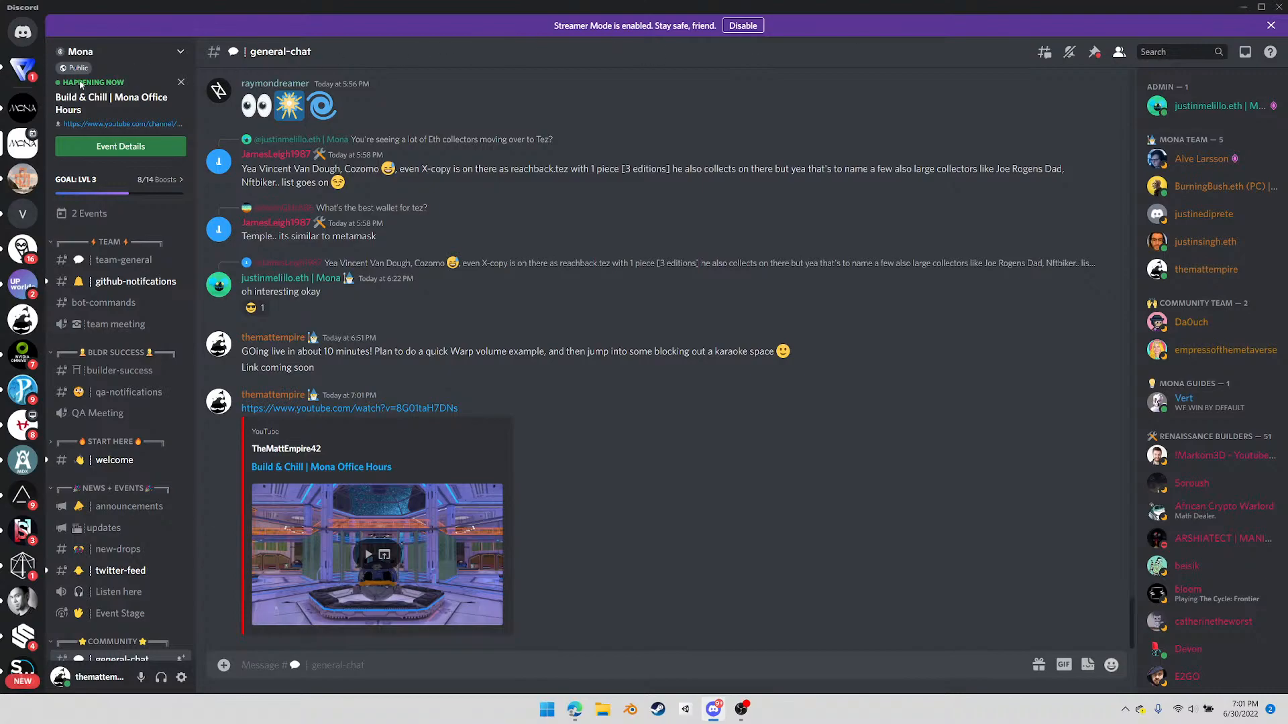
# Reply "No worries" to the unread direct message, and minimize Discord
pyautogui.click(24, 74)
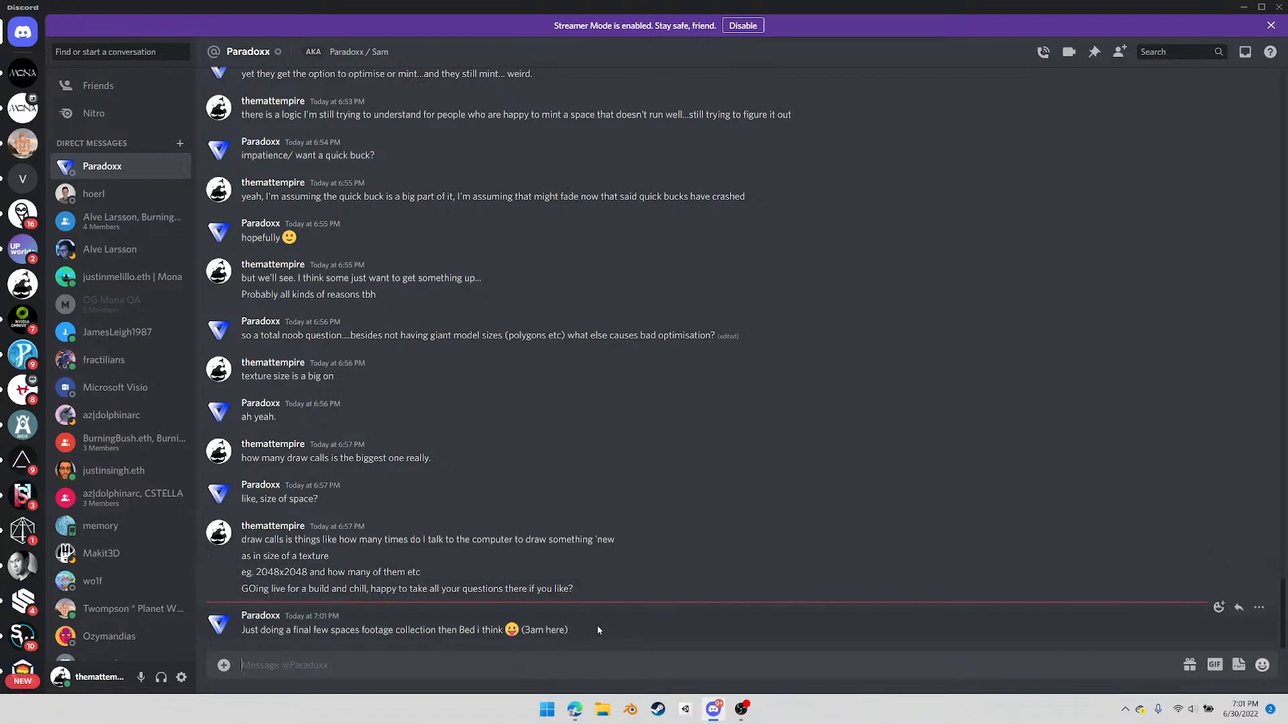
pyautogui.write('No worries')
pyautogui.press('Return')
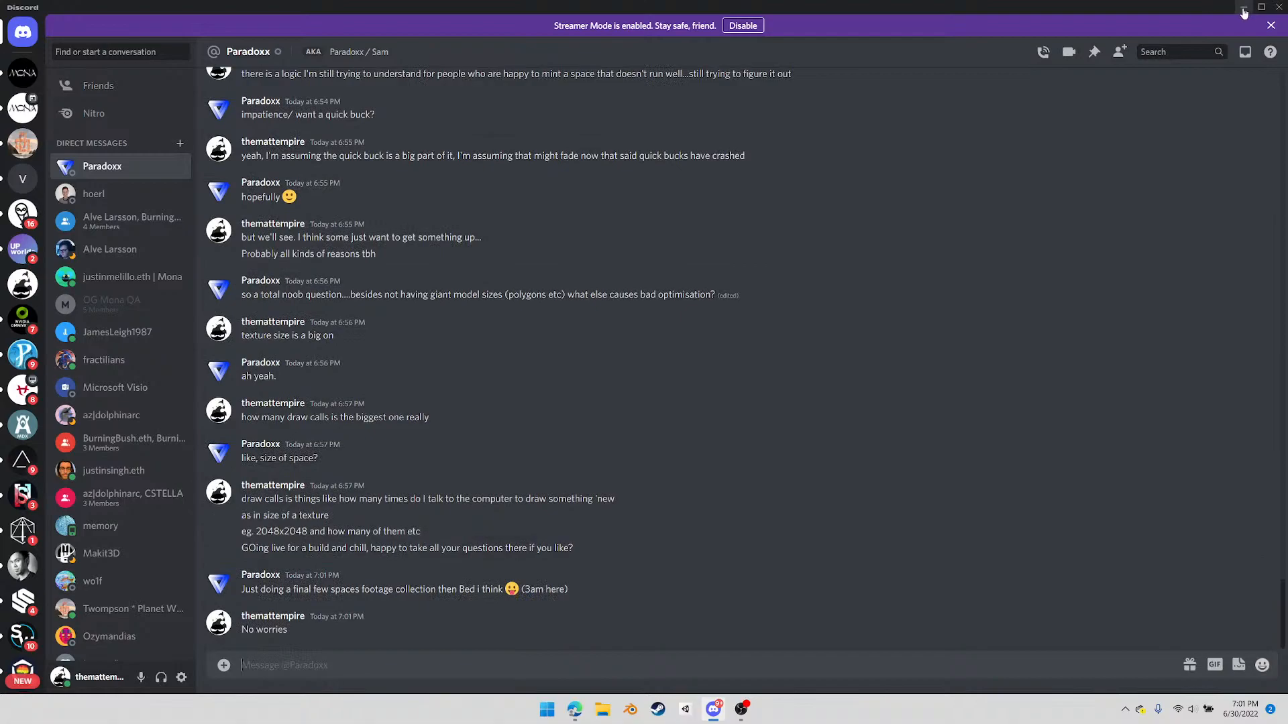
pyautogui.click(1243, 7)
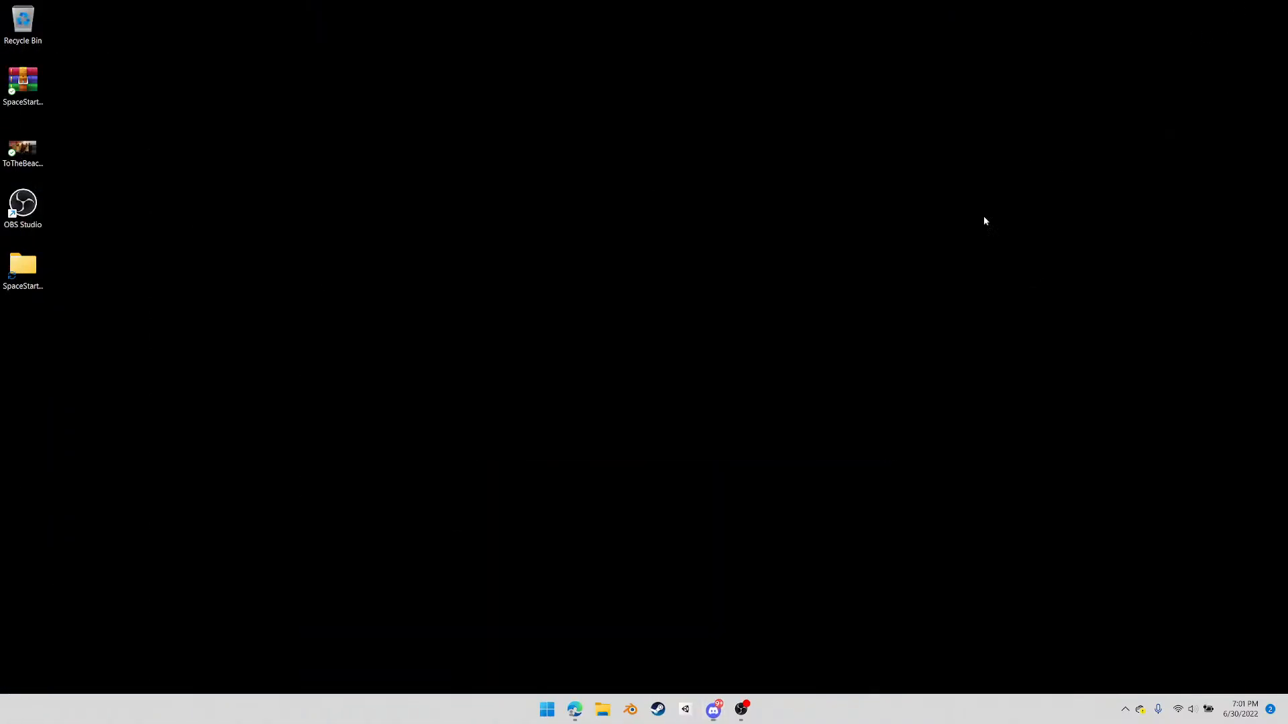
# Check the multistreaming channels in OBS, and close the live stream's tab in the browser
pyautogui.click(741, 712)
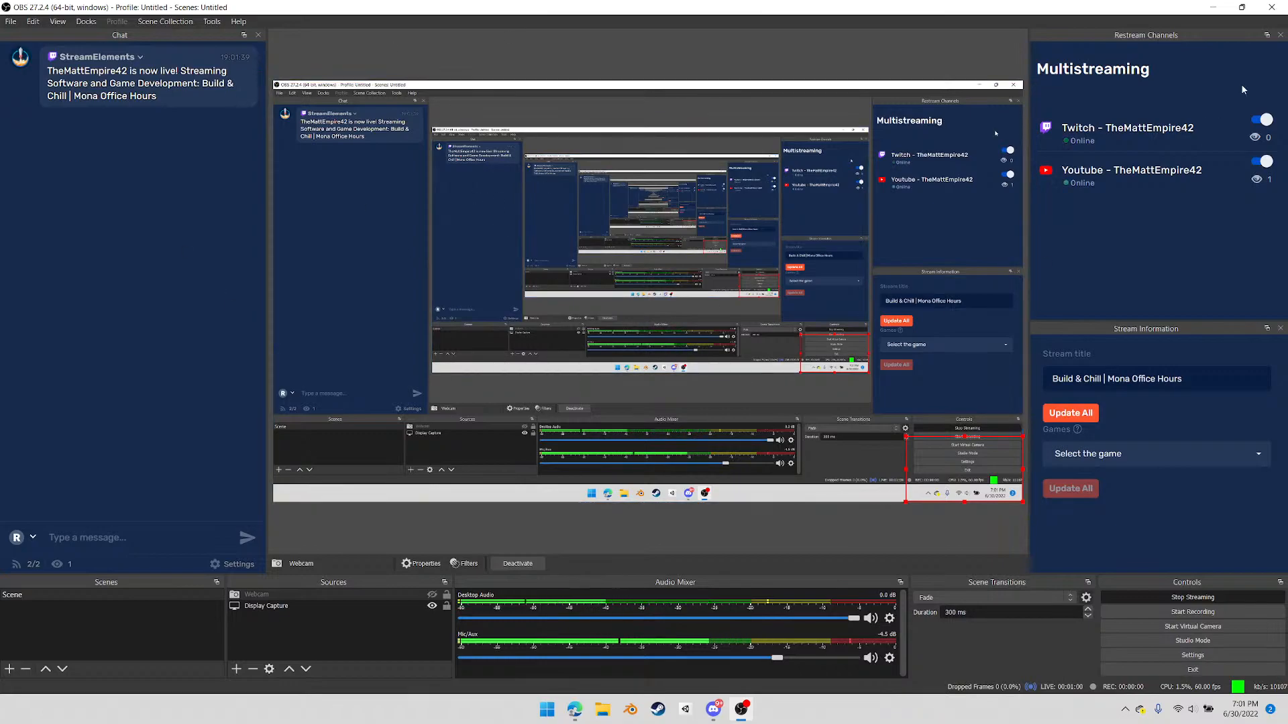
pyautogui.click(1215, 7)
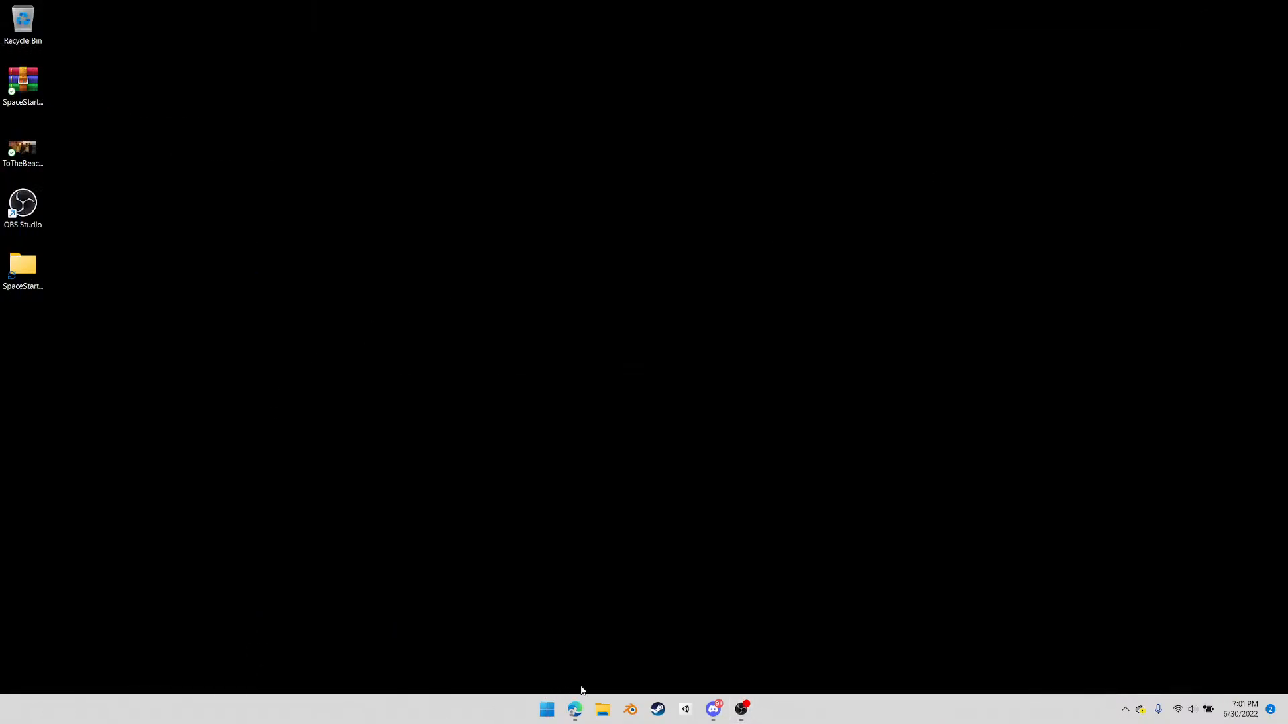
pyautogui.click(575, 711)
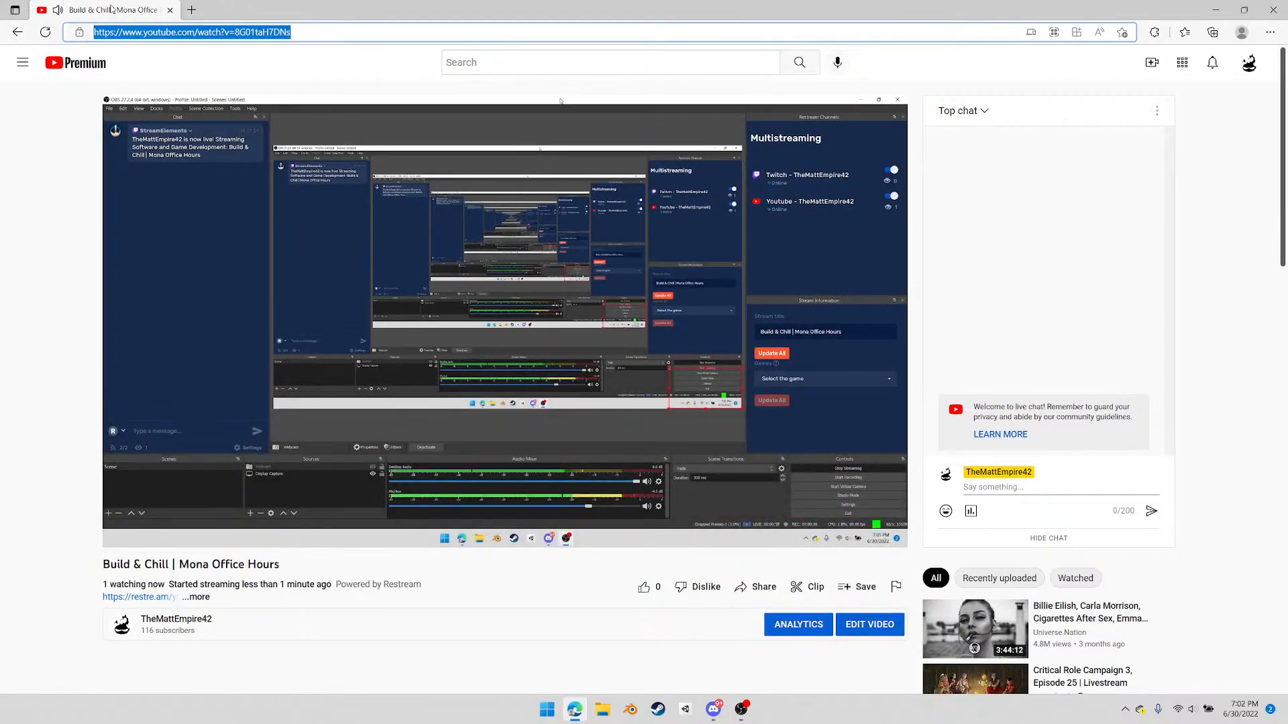
pyautogui.click(171, 11)
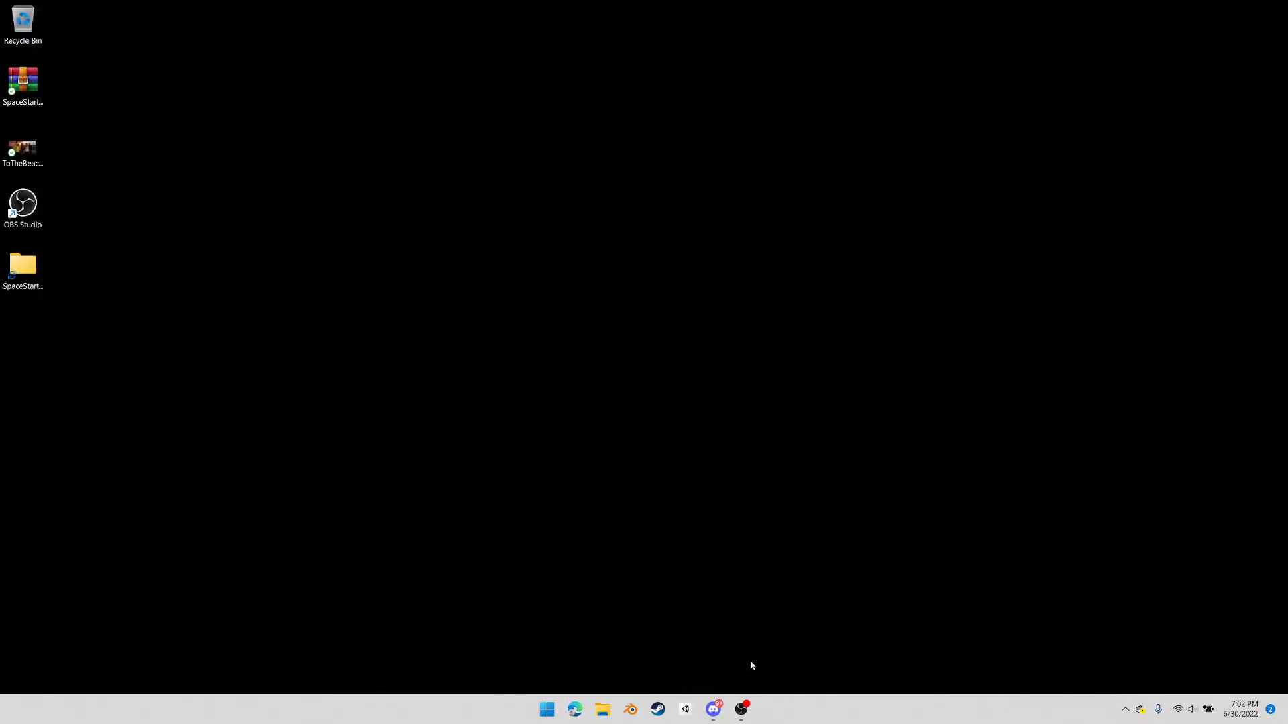
pyautogui.moveTo(742, 715)
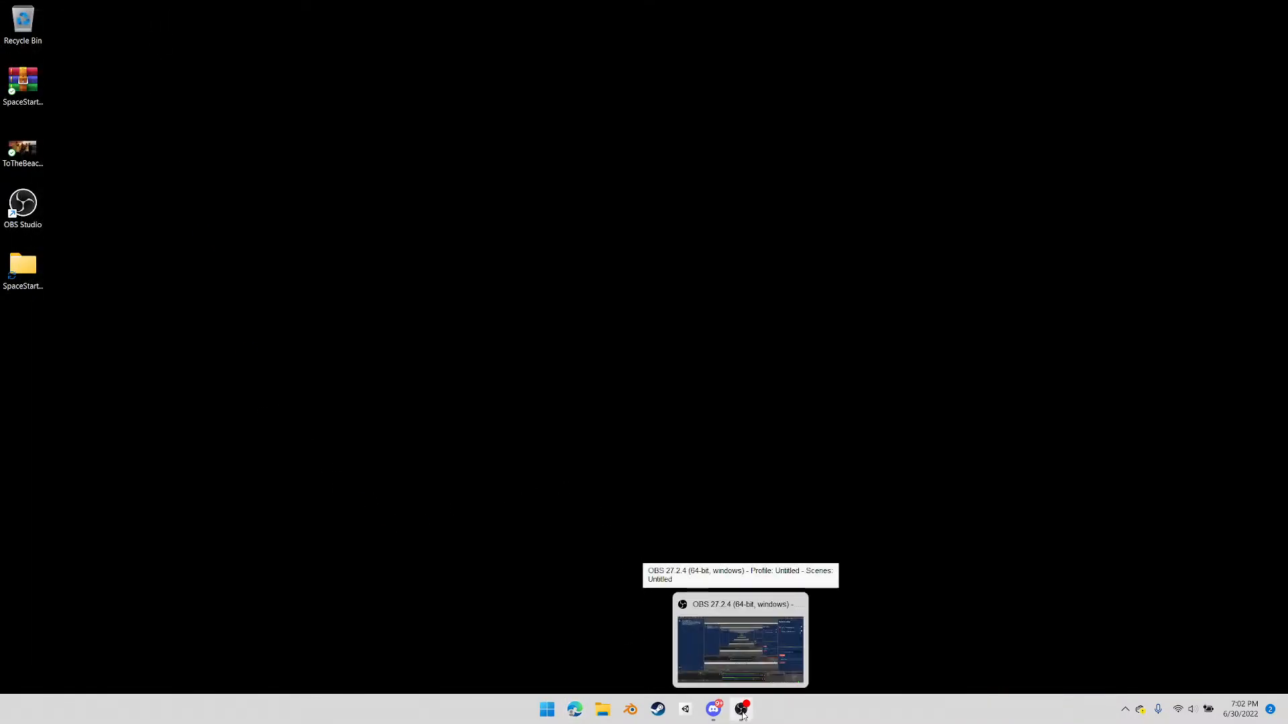
pyautogui.moveTo(767, 688)
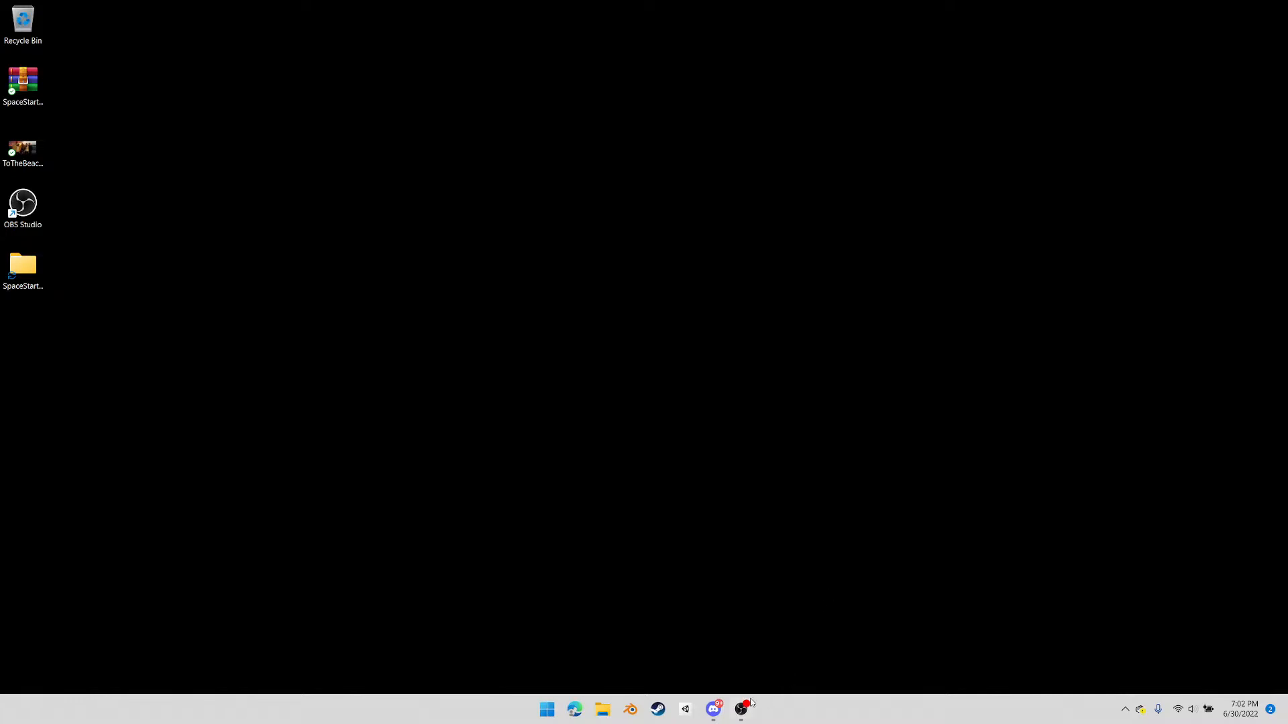
# Switch to Discord and post "Will take any questions here...I only have the one screen!" in Mona's general-chat
pyautogui.click(713, 708)
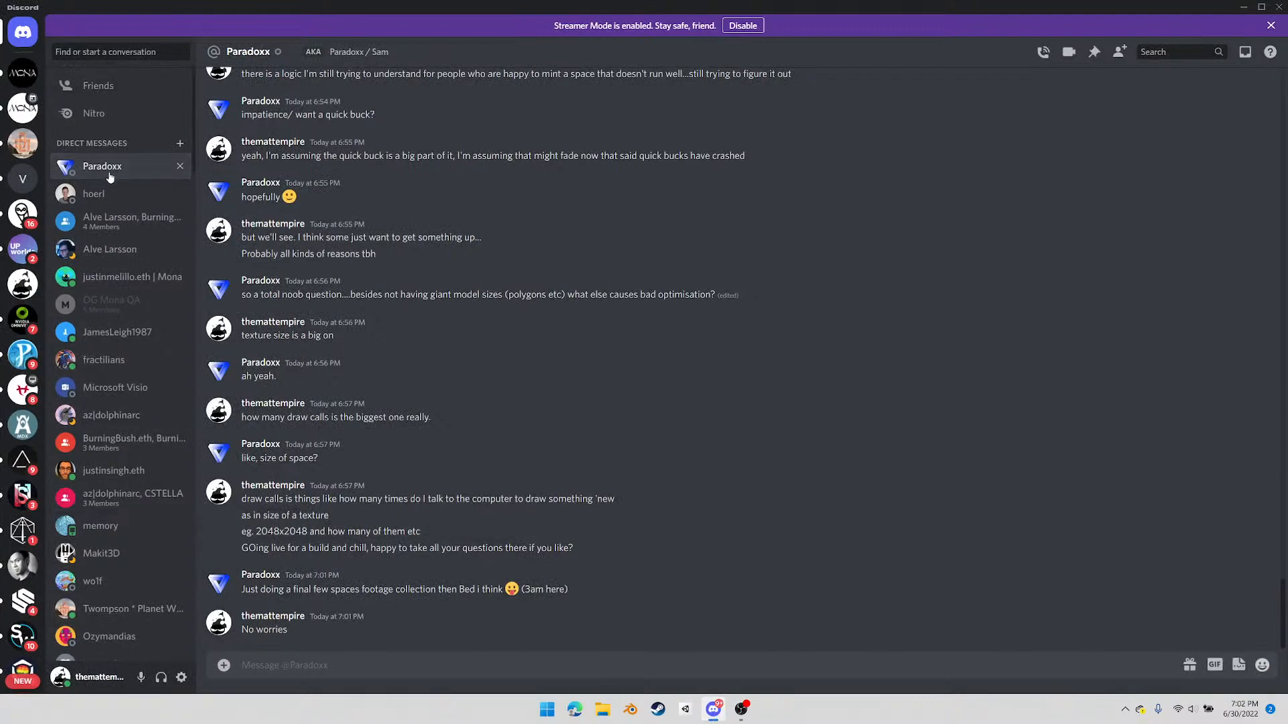
pyautogui.click(30, 114)
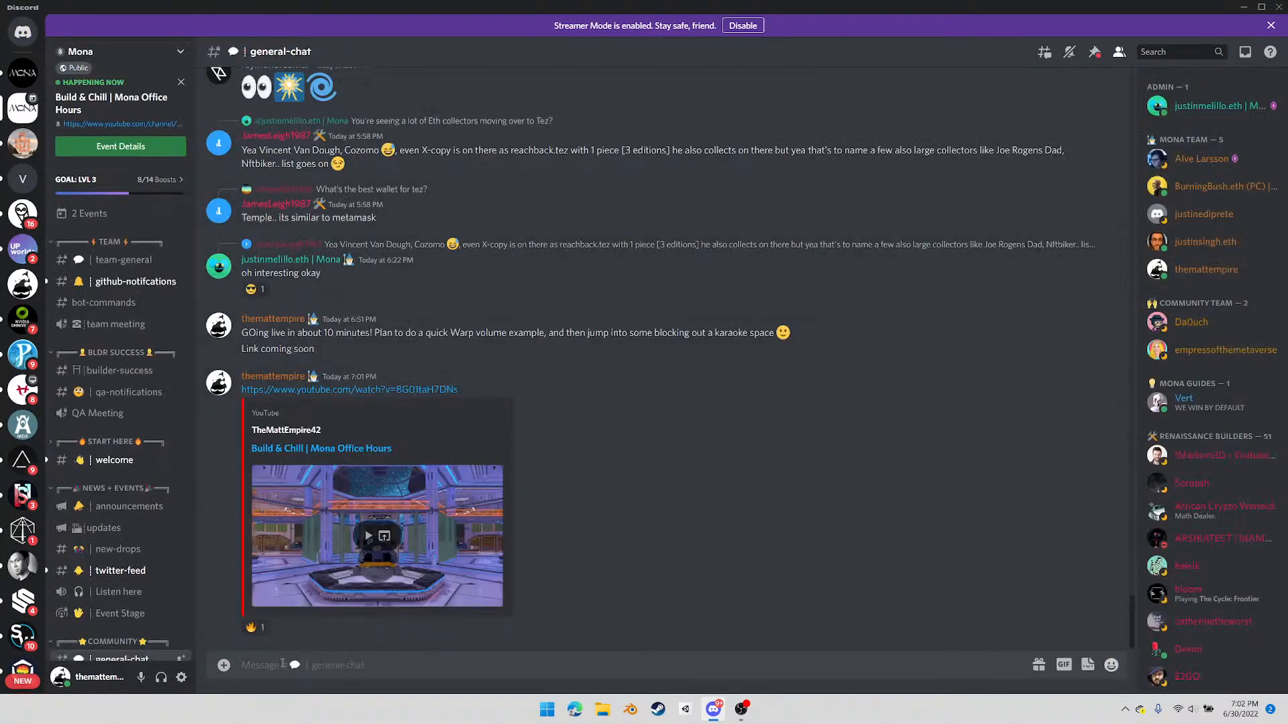
pyautogui.write('Will take any questions here...I only have the')
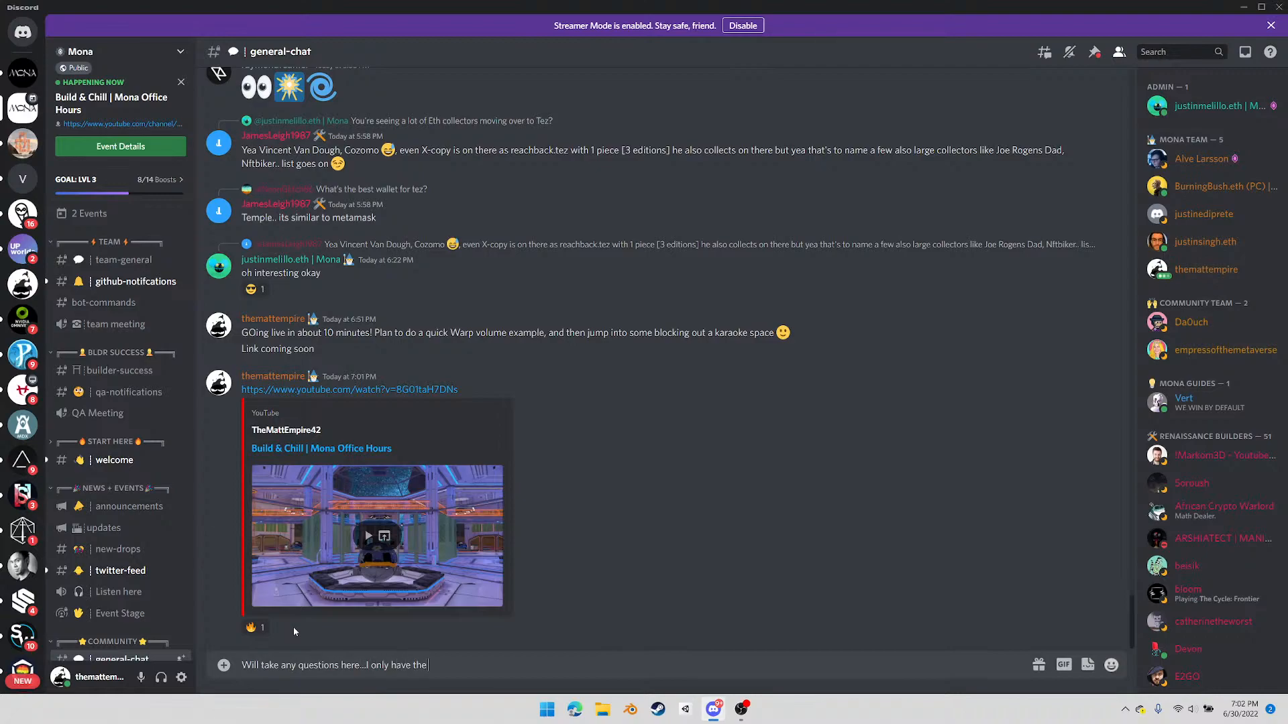
pyautogui.write(' one screen!')
pyautogui.press('Return')
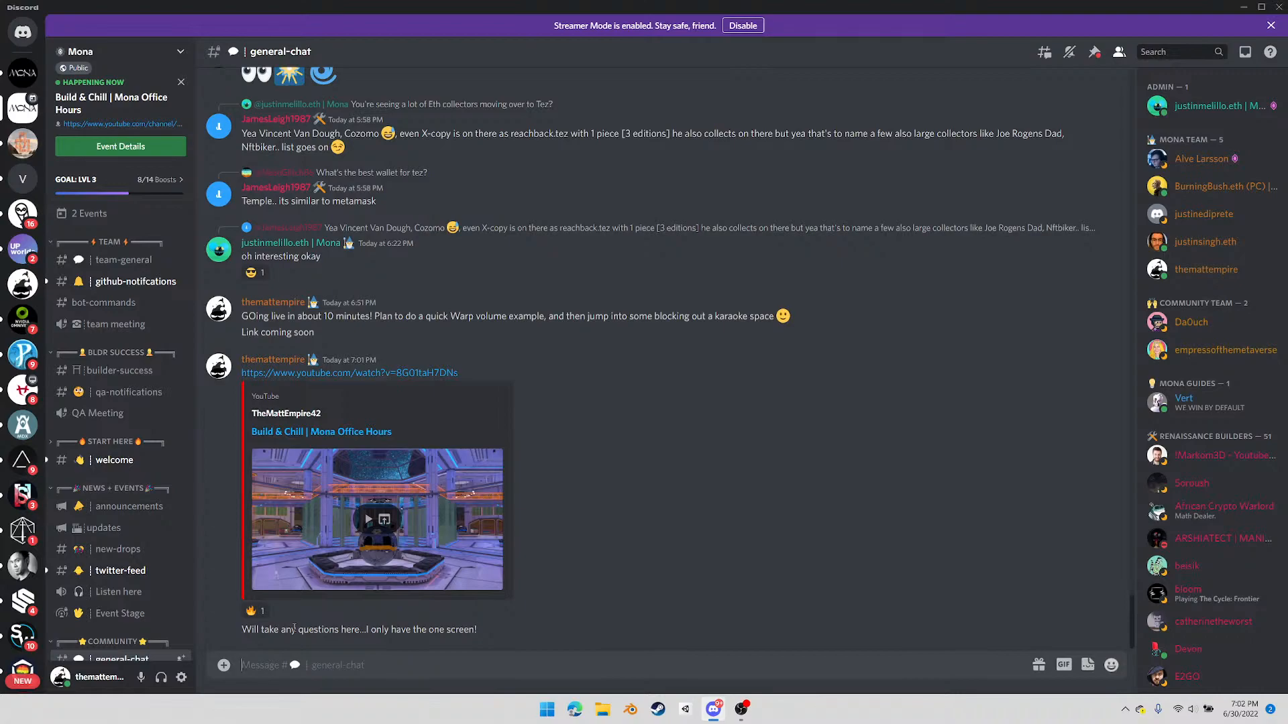
# Post "Hw does anyone survice with one screen!" in general-chat, and minimize Discord
pyautogui.write('Hw does anyone survice with one screen!')
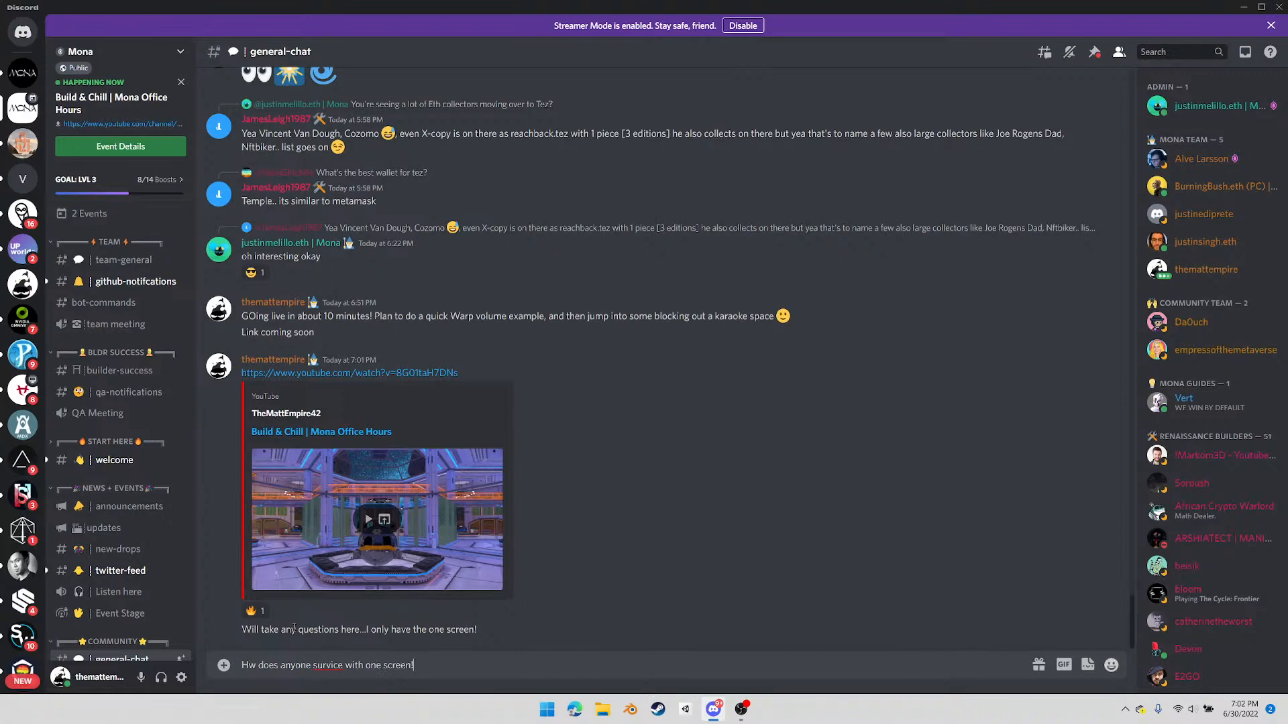
pyautogui.press('Return')
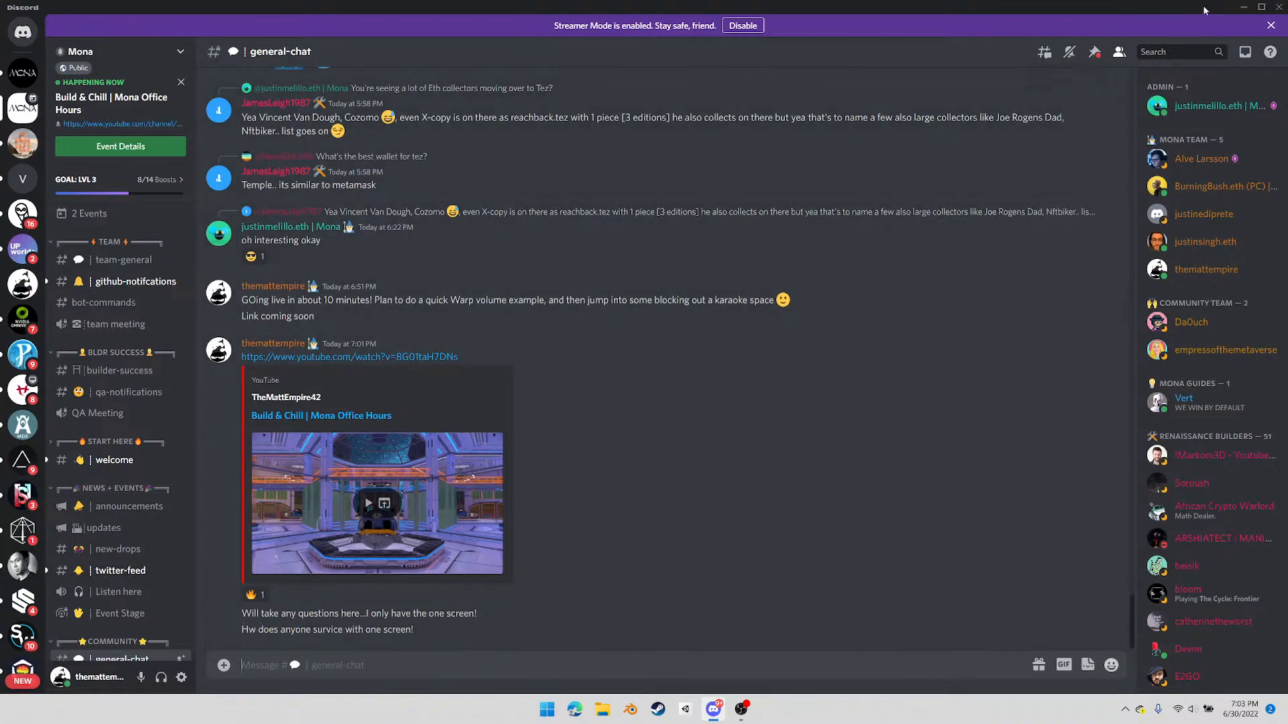
pyautogui.click(1242, 8)
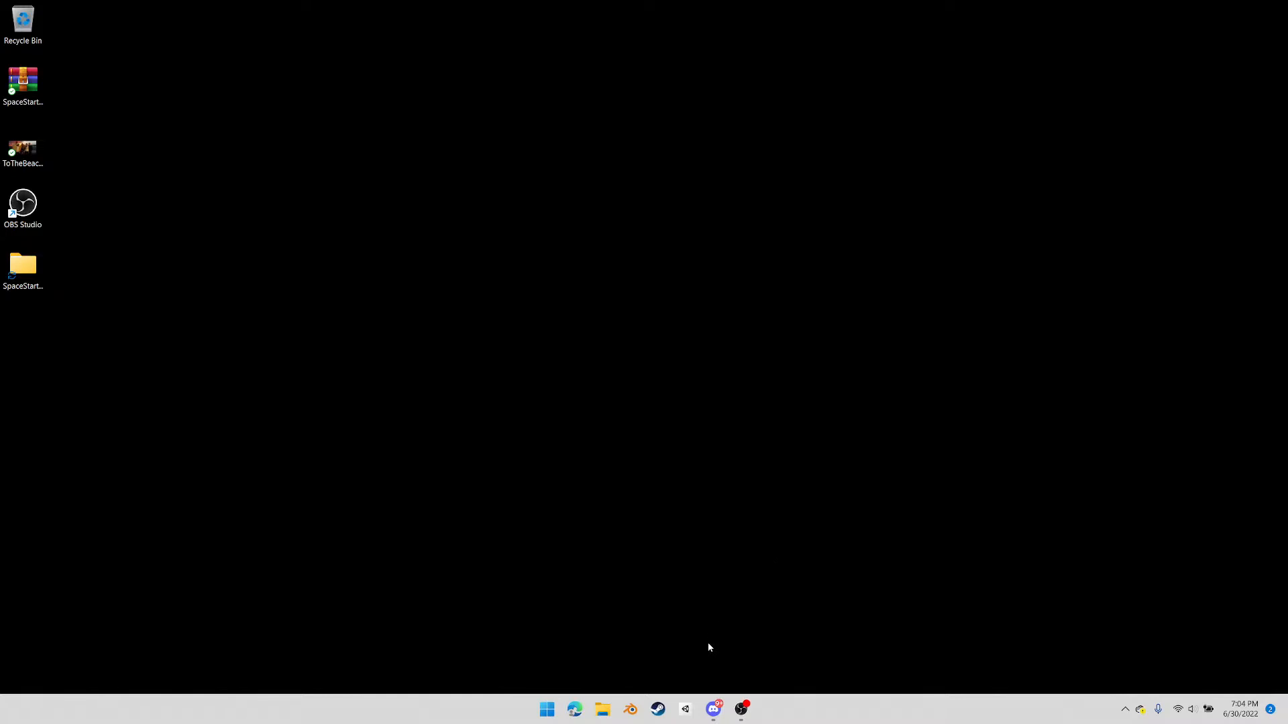
# Switch to Unity Hub, add the SpaceStarter-main folder from the Desktop as a project, and open it in a maximized editor
pyautogui.moveTo(712, 715)
pyautogui.click(685, 710)
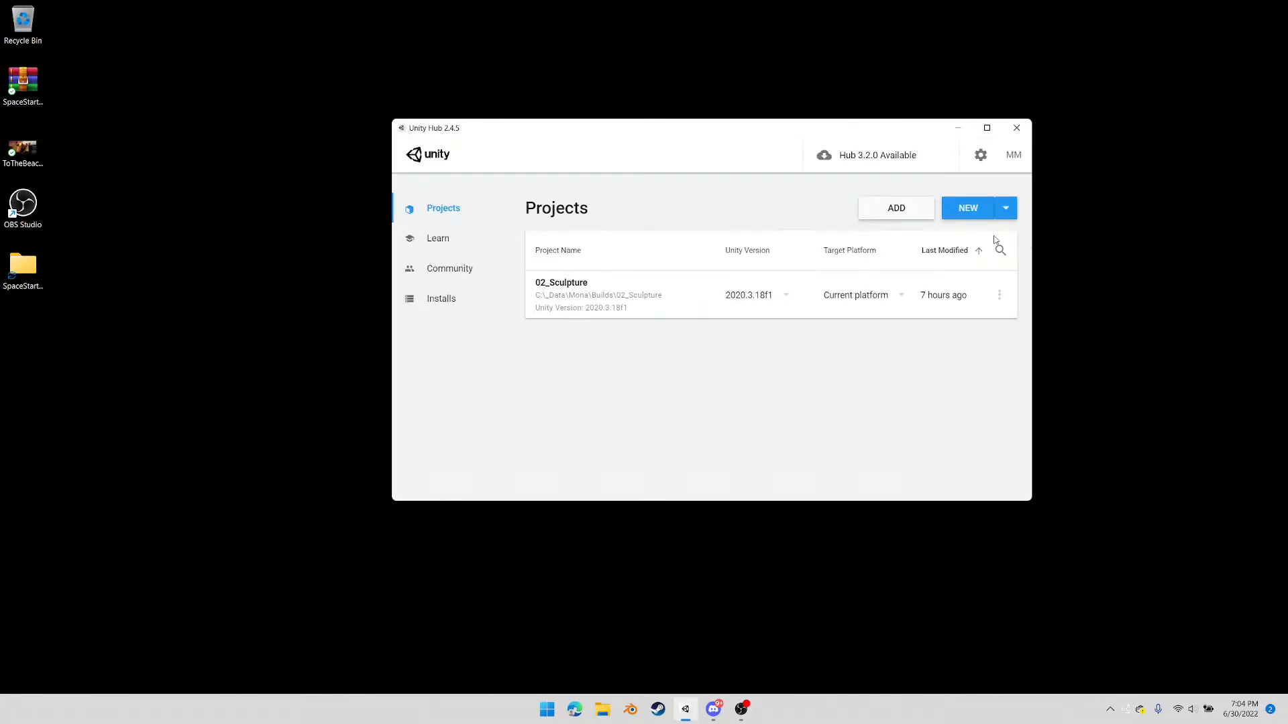
pyautogui.click(908, 215)
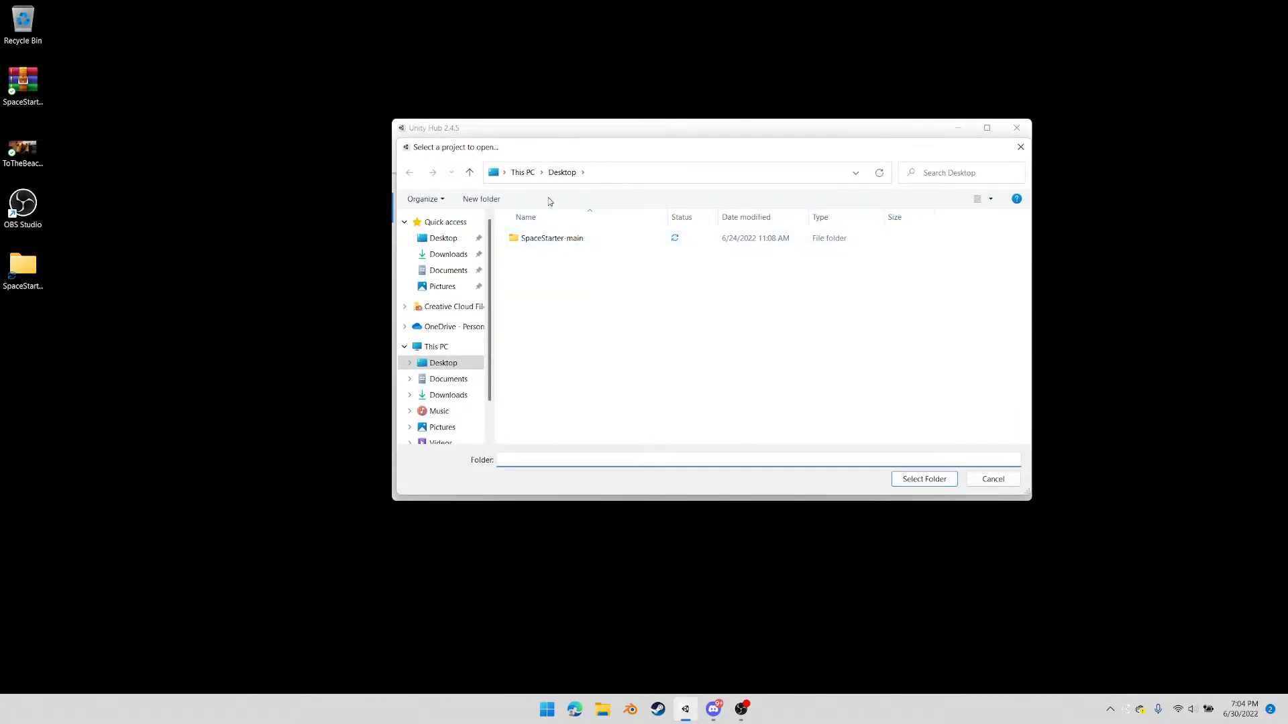
pyautogui.doubleClick(537, 240)
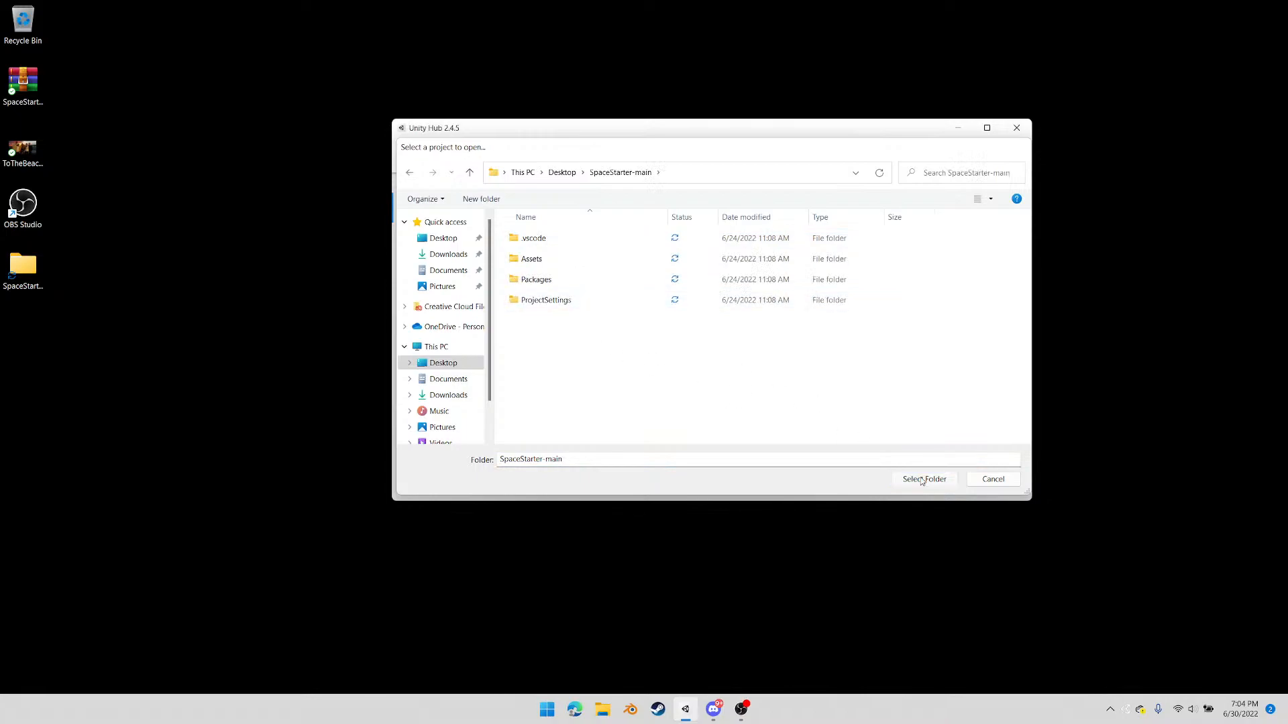
pyautogui.click(923, 480)
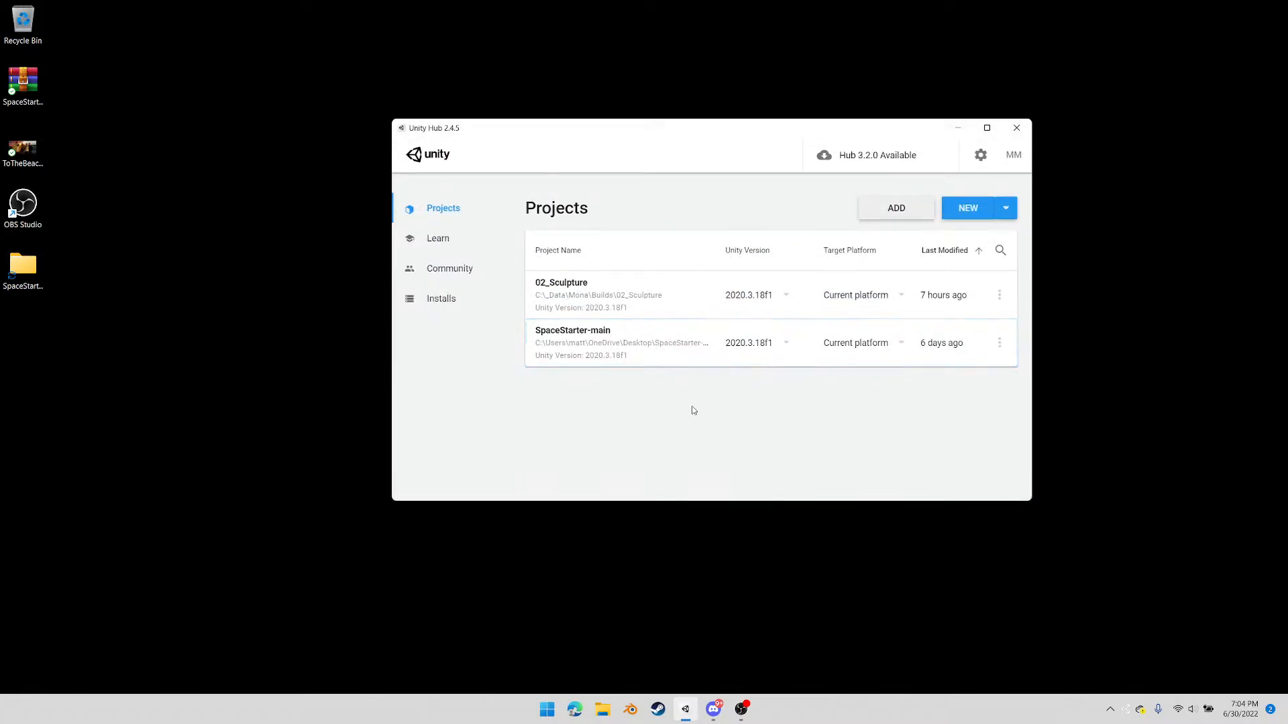
pyautogui.click(611, 344)
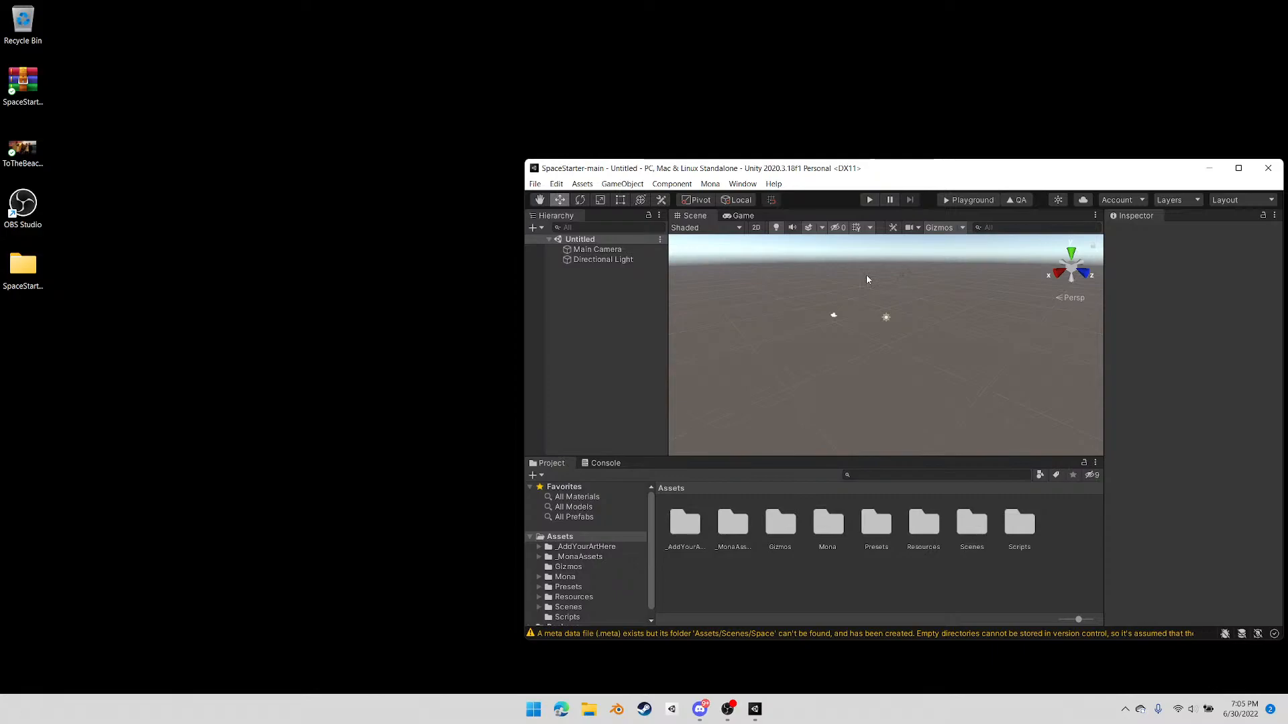
pyautogui.doubleClick(930, 169)
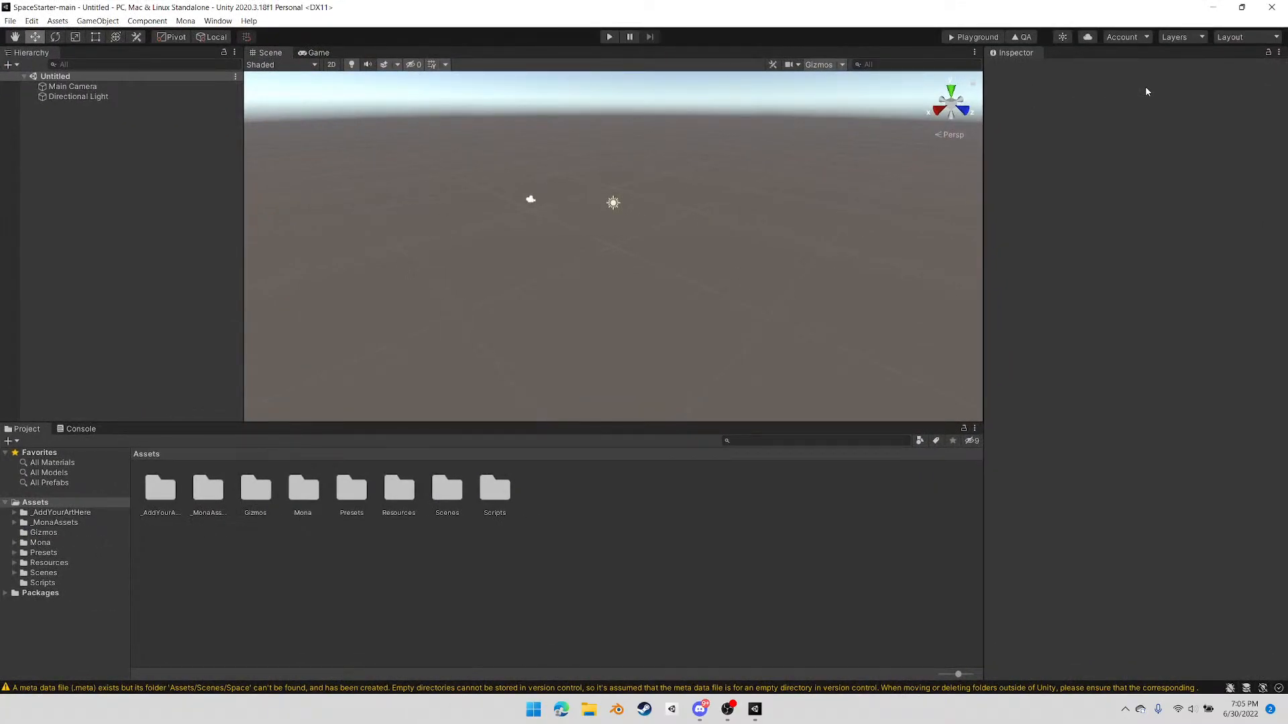
# Review the SpaceStarter-main folder on the desktop and the project list in Unity Hub
pyautogui.click(1212, 8)
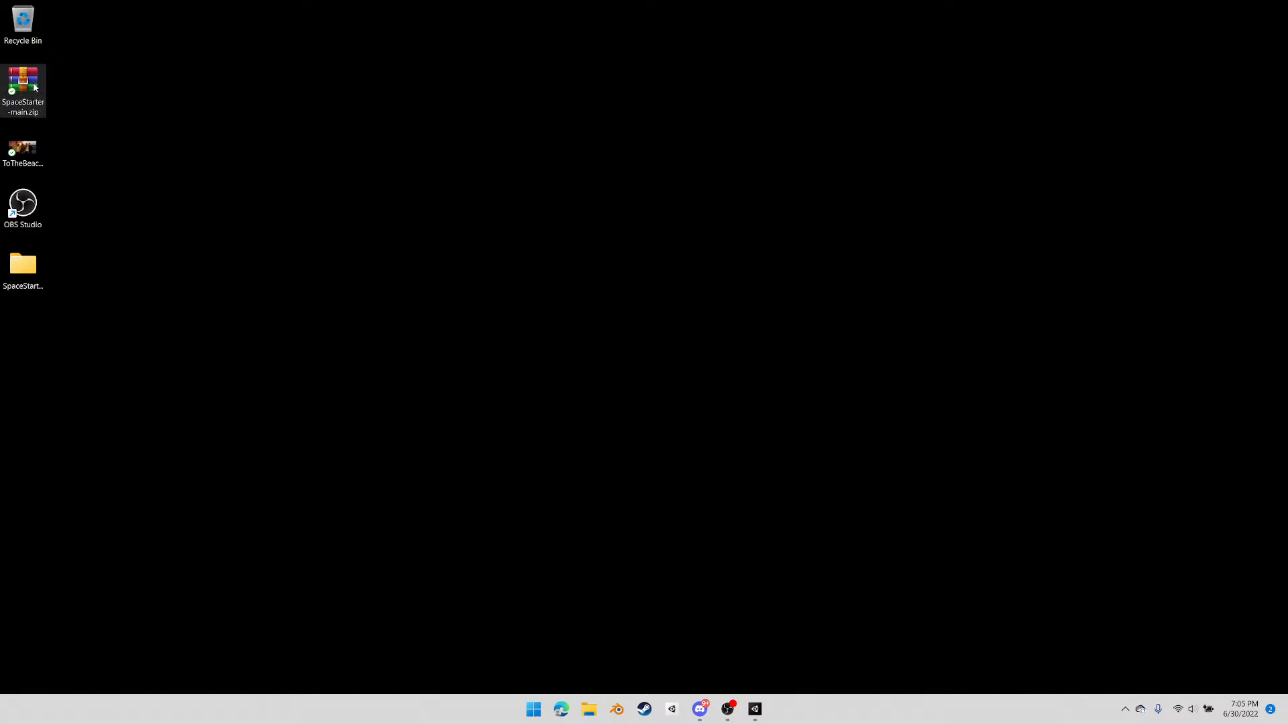
pyautogui.click(24, 277)
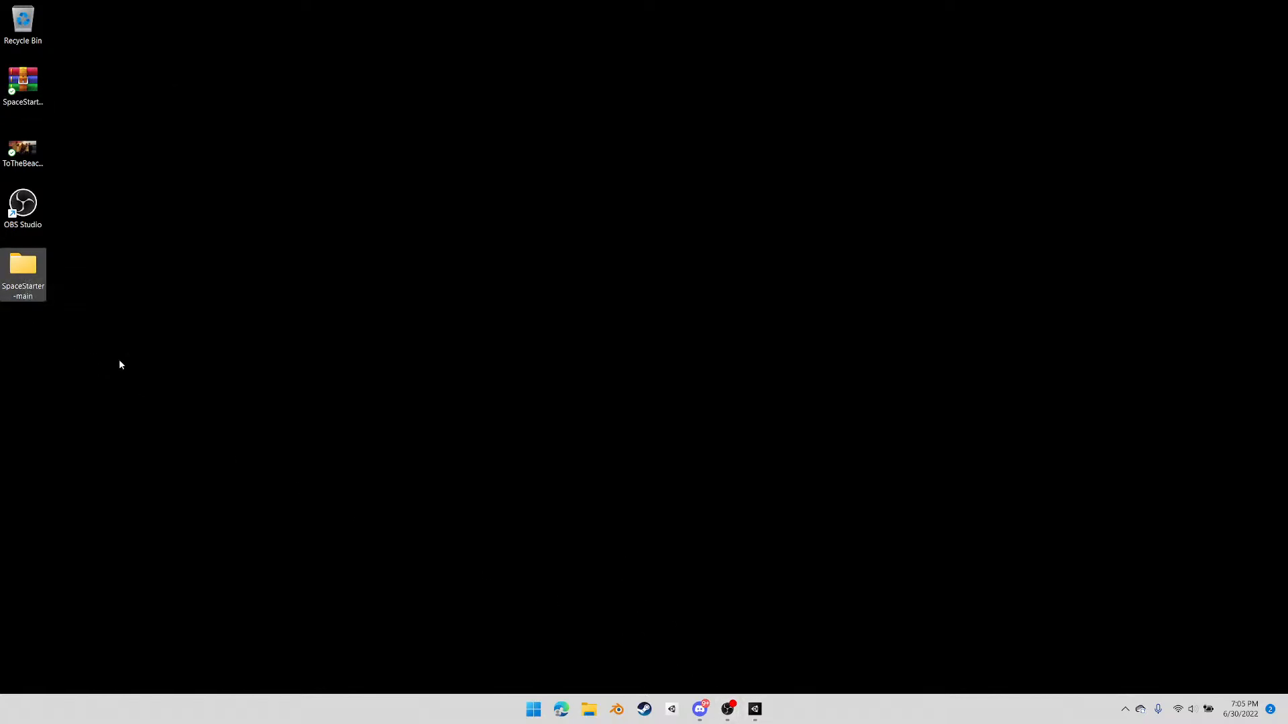
pyautogui.click(672, 709)
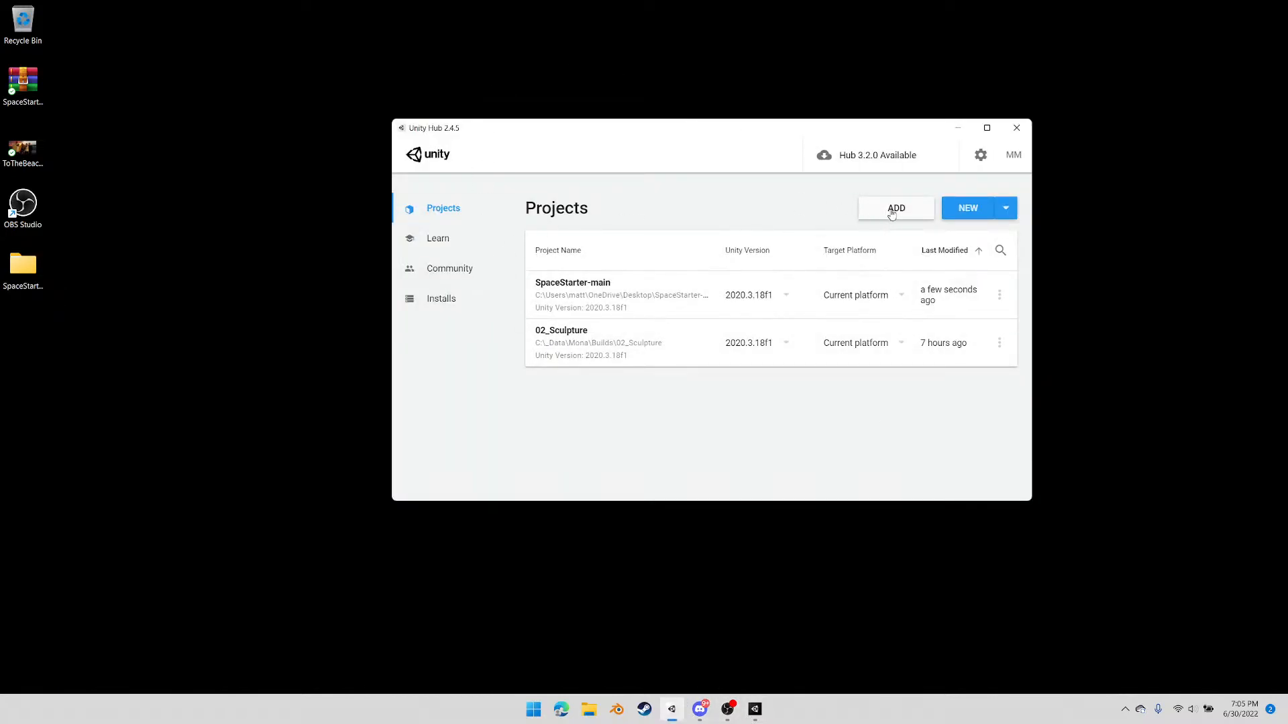
pyautogui.click(957, 127)
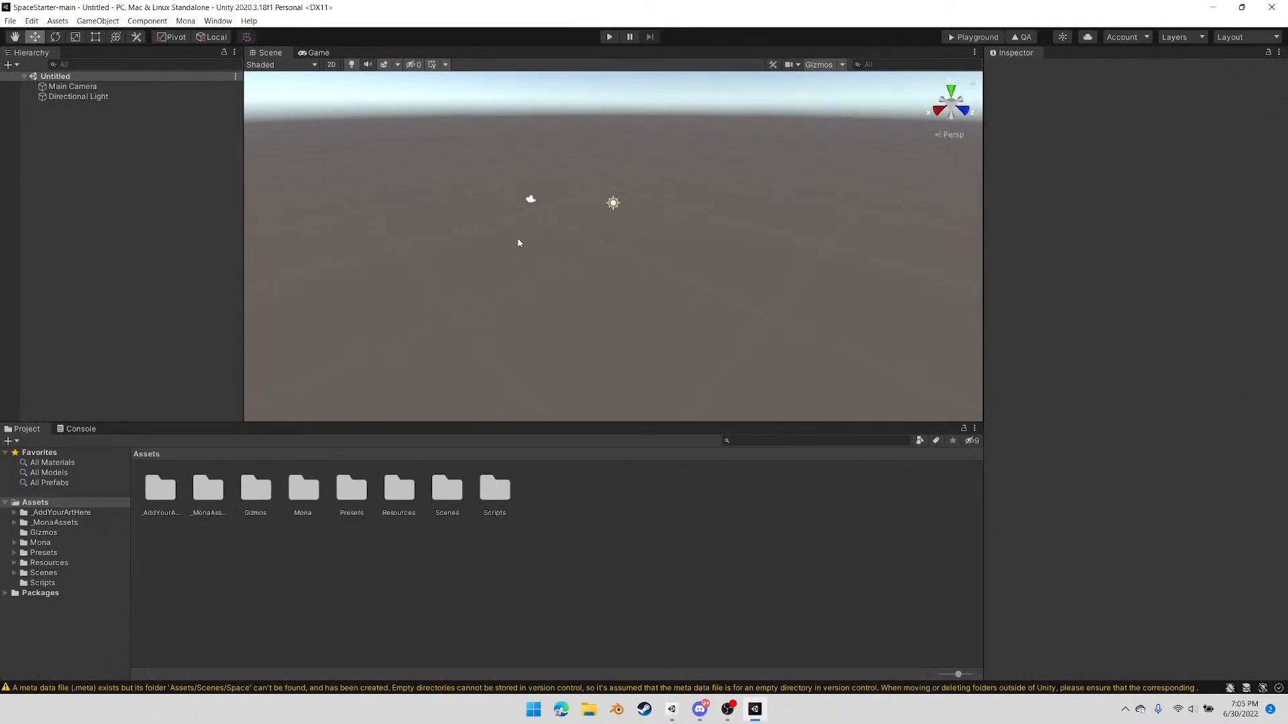
# Load the Mona space scenes into the Unity project
pyautogui.click(185, 21)
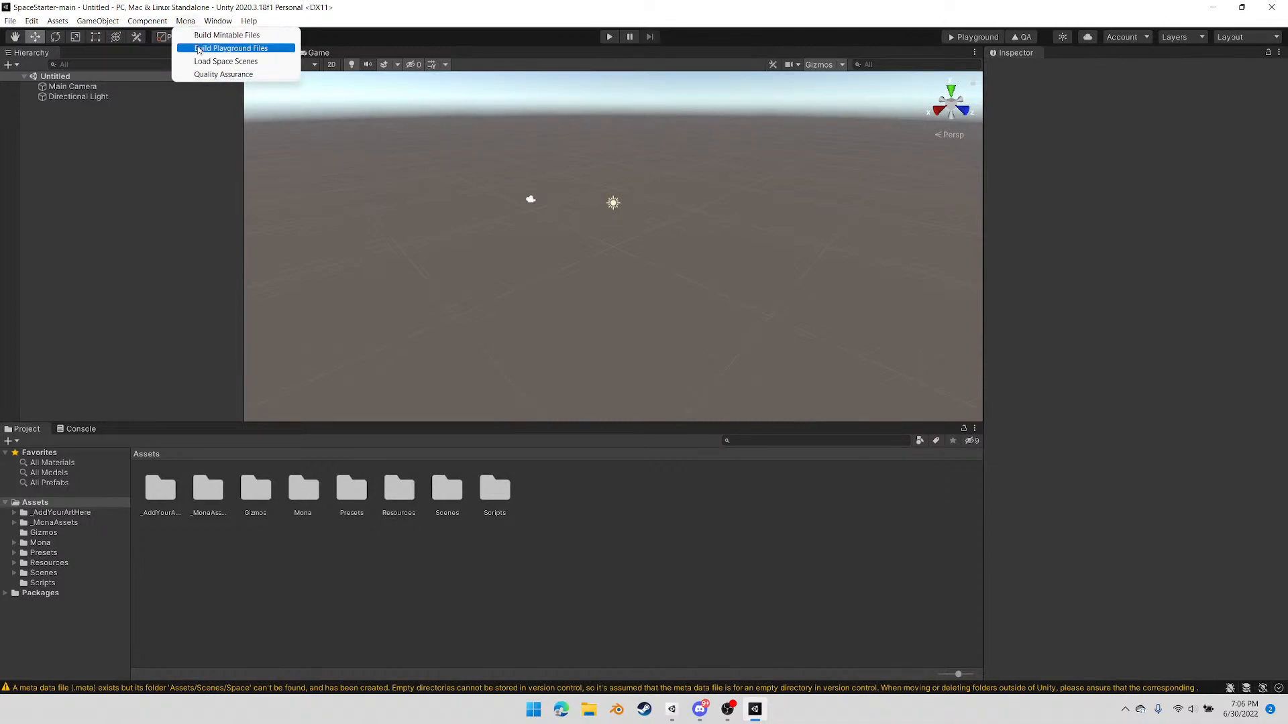
pyautogui.click(201, 61)
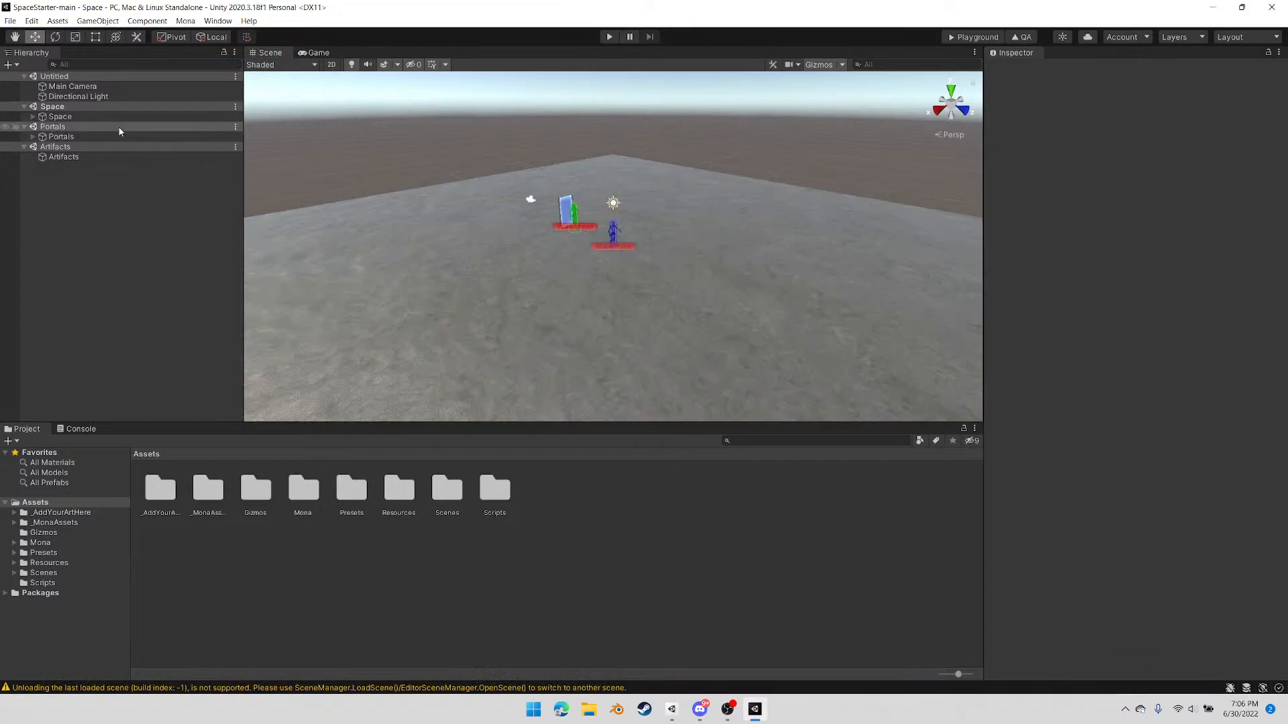
# Remove the Untitled scene from the hierarchy
pyautogui.rightClick(94, 78)
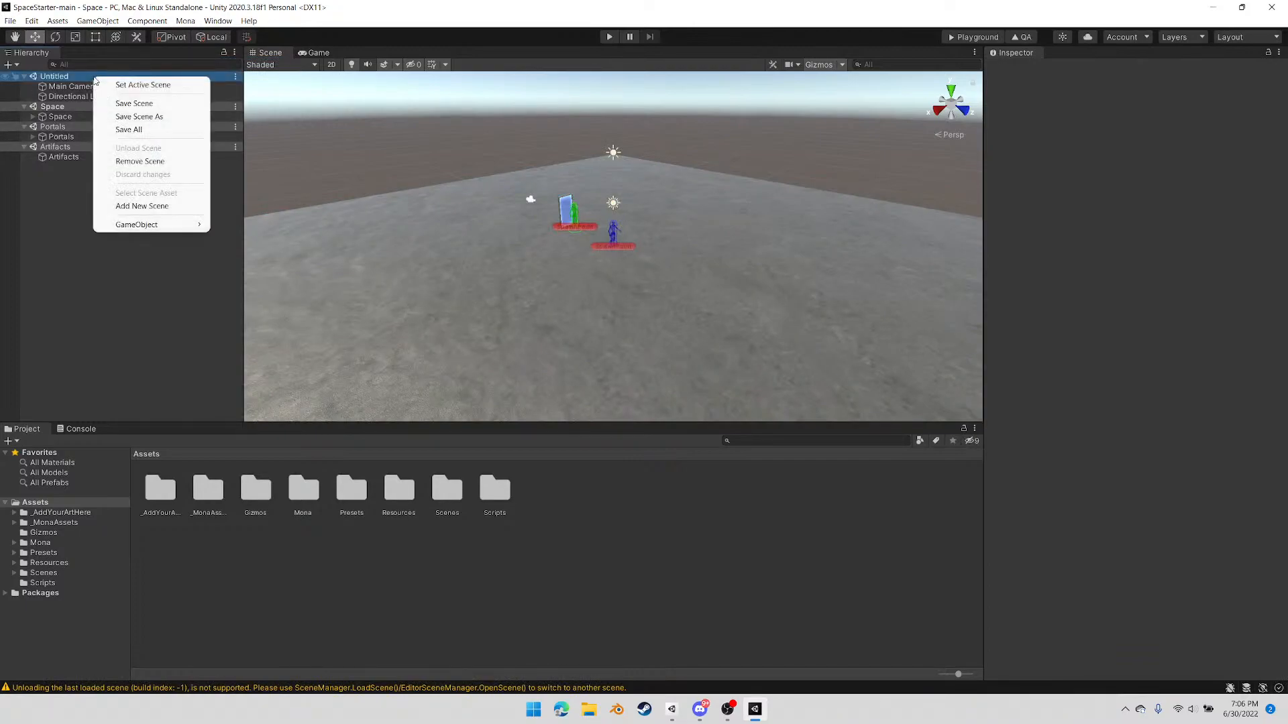
pyautogui.click(132, 161)
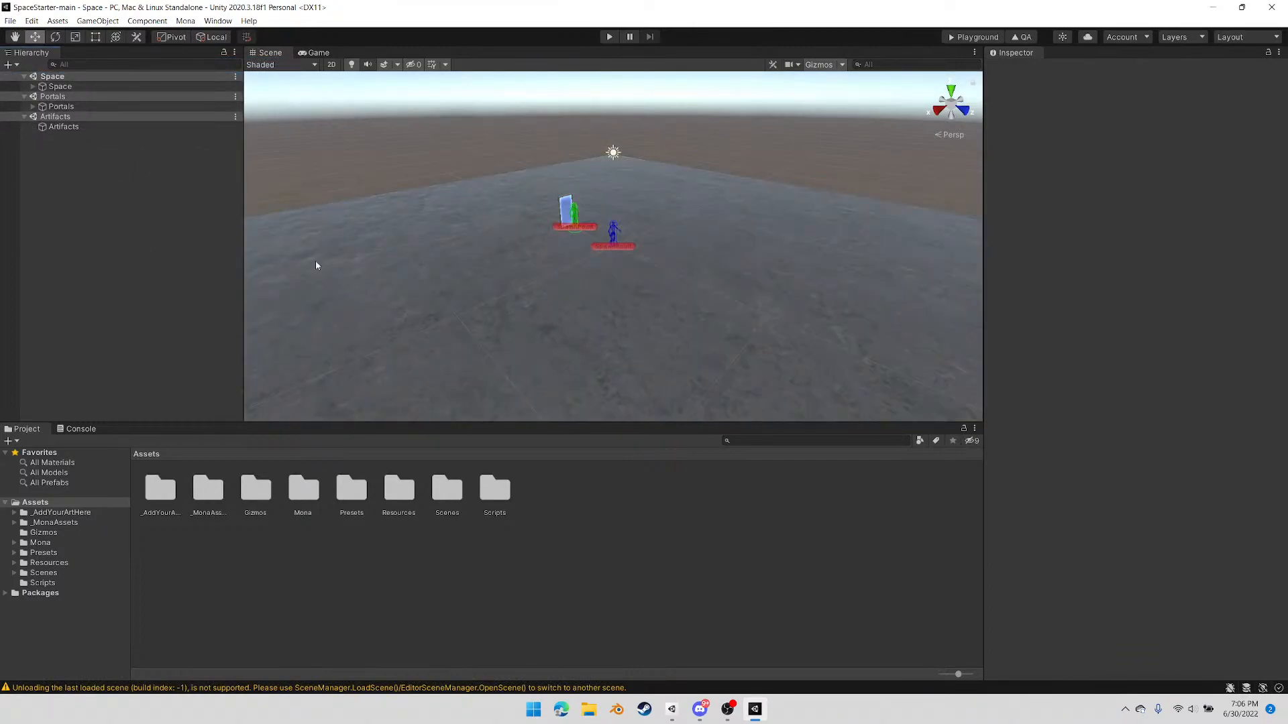
# Dock the Project panel beside the Scene view in One Column Layout, with the Hierarchy above it, and enlarge the Scene view and Hierarchy
pyautogui.moveTo(39, 429); pyautogui.dragTo(899, 362)
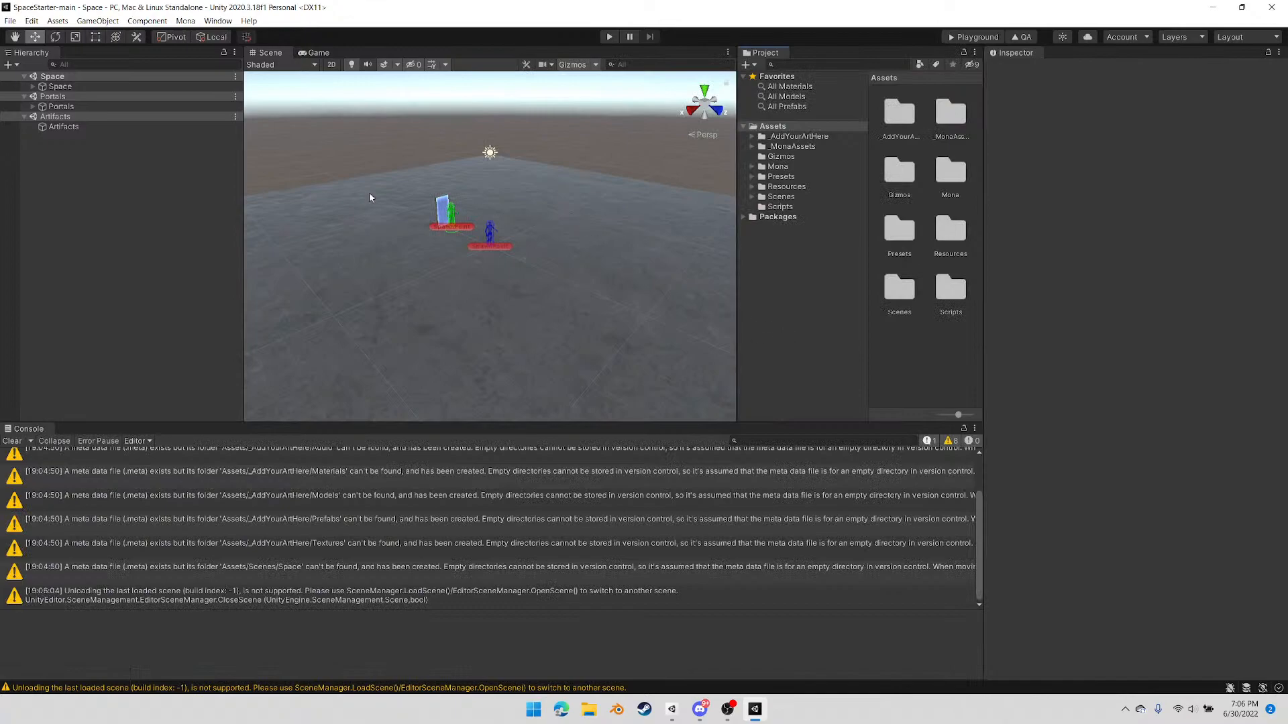
pyautogui.moveTo(27, 52); pyautogui.dragTo(839, 81)
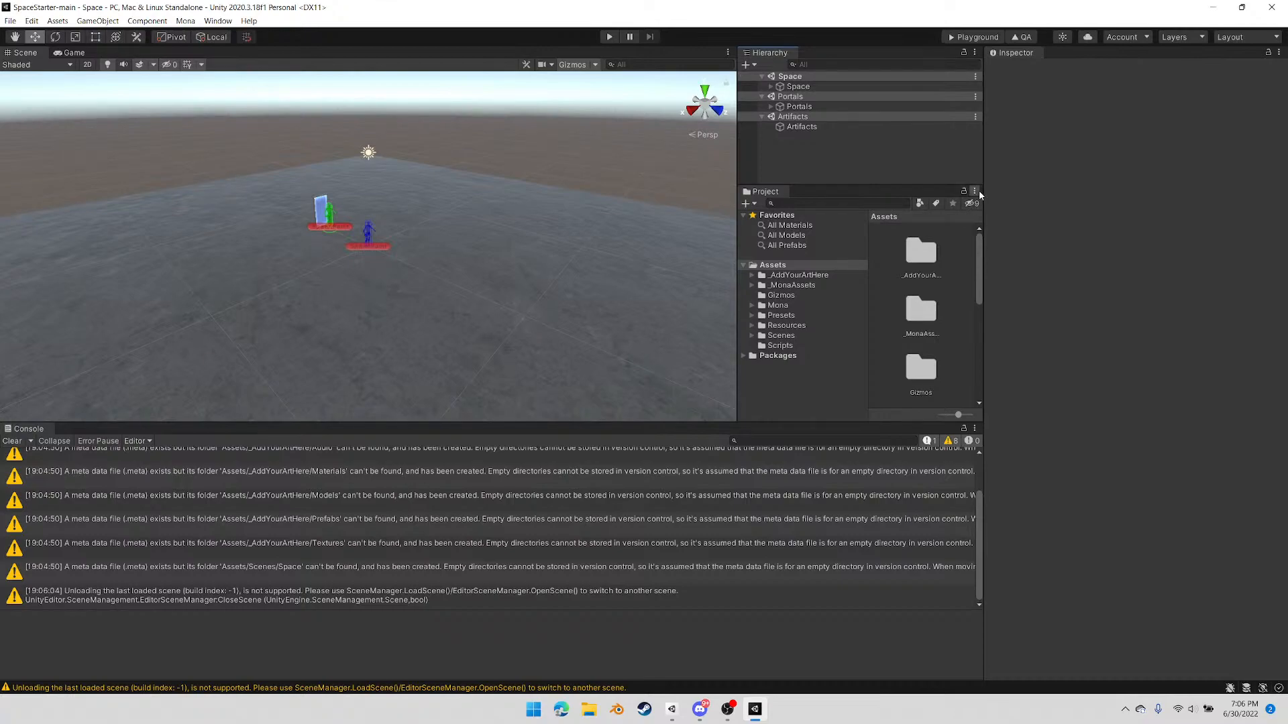
pyautogui.moveTo(575, 419); pyautogui.dragTo(553, 567)
pyautogui.click(974, 243)
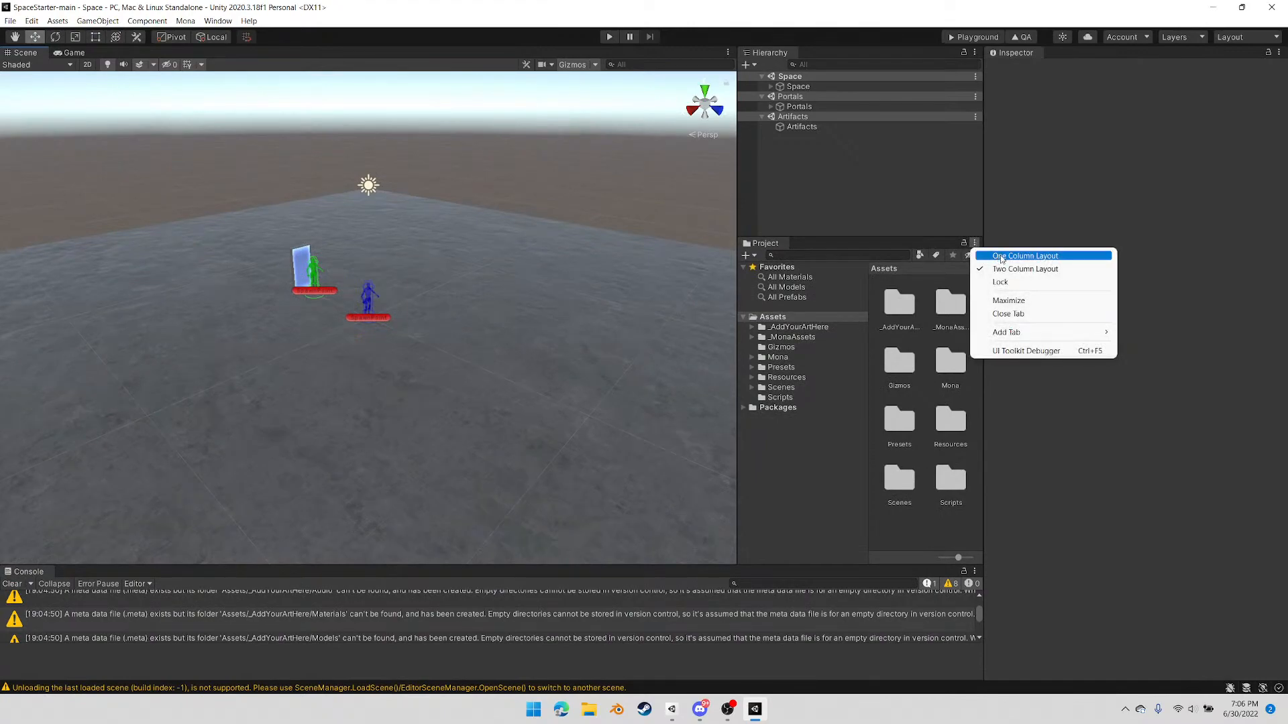
pyautogui.click(998, 257)
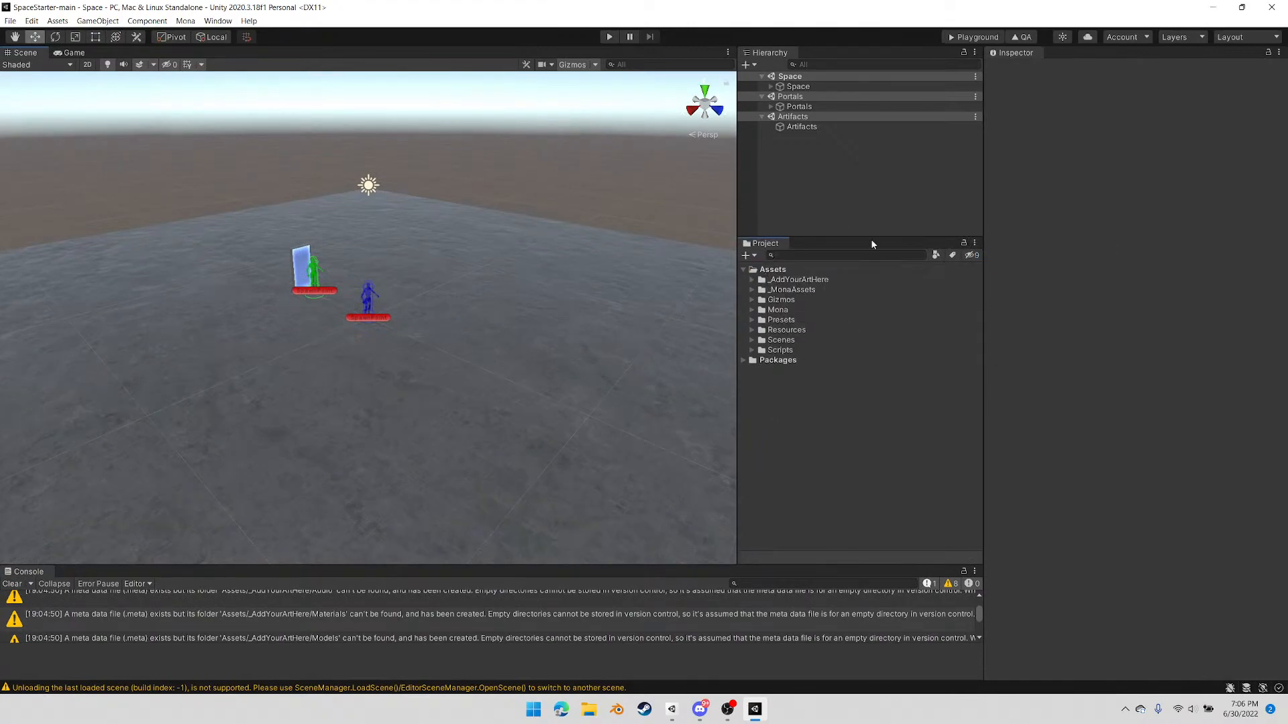
pyautogui.moveTo(871, 237); pyautogui.dragTo(873, 397)
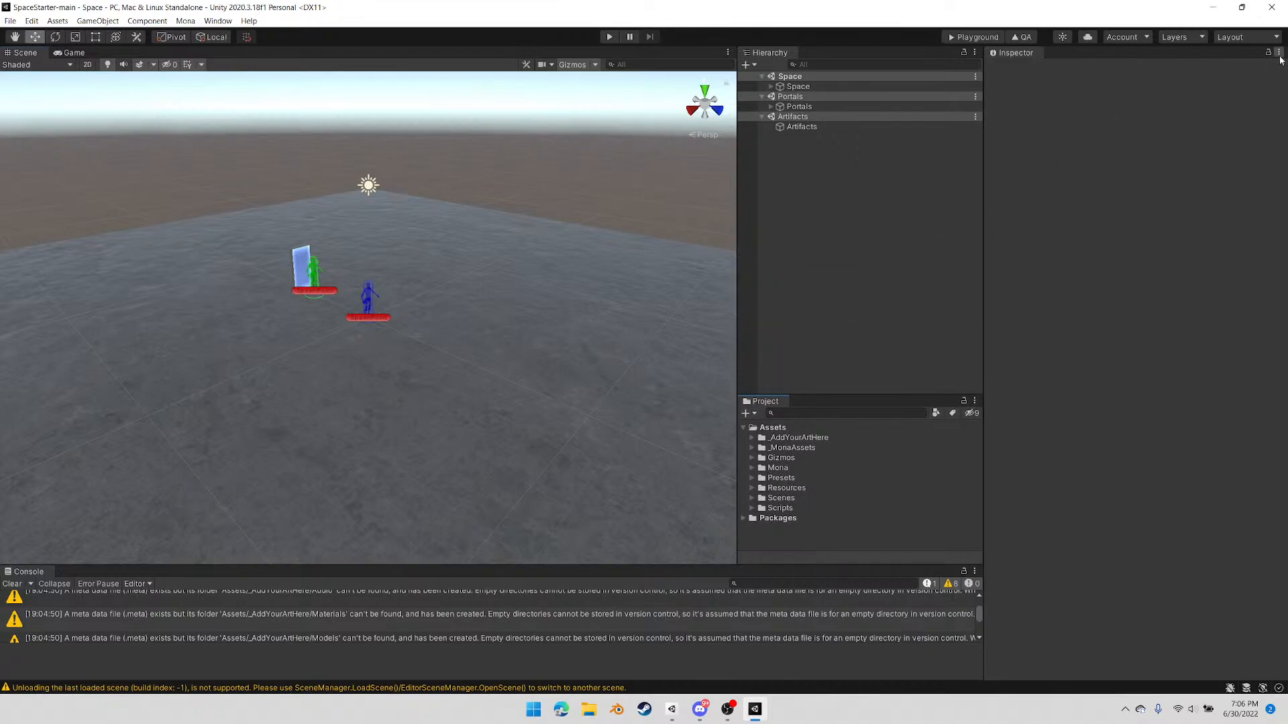
# Save the current editor layout as Default, overwriting the existing layout of that name
pyautogui.click(1261, 37)
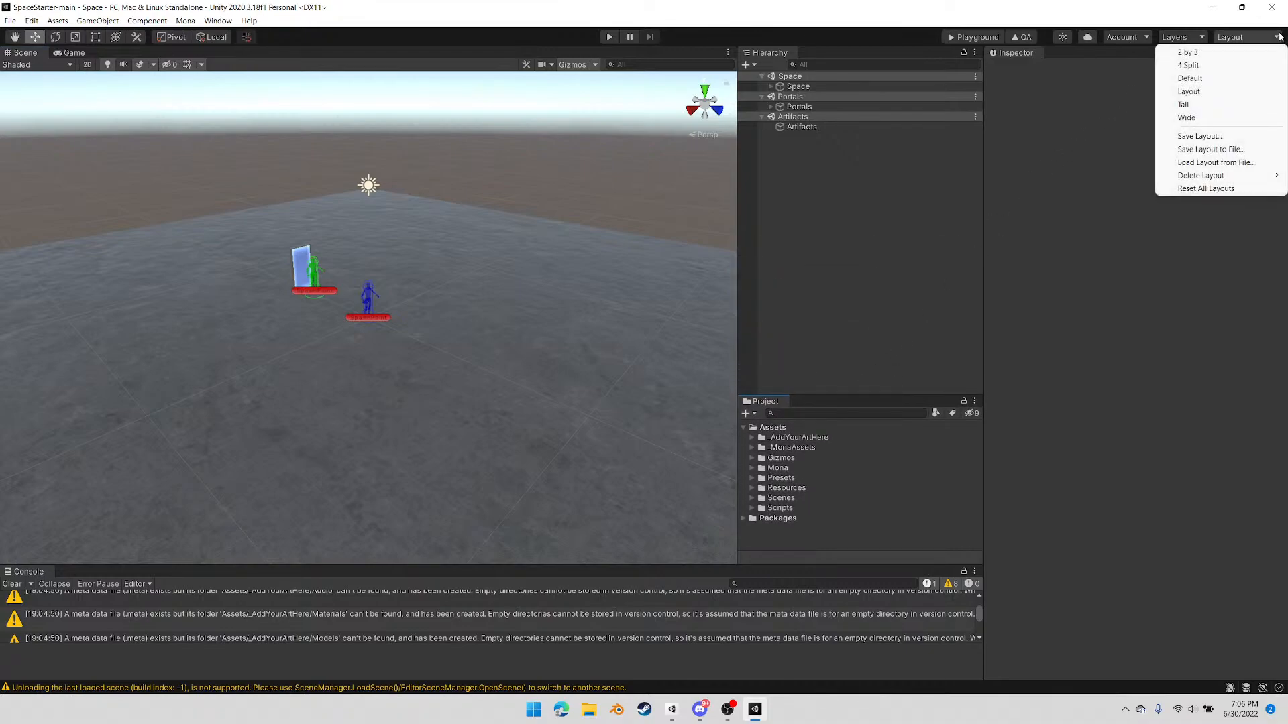
pyautogui.click(1222, 139)
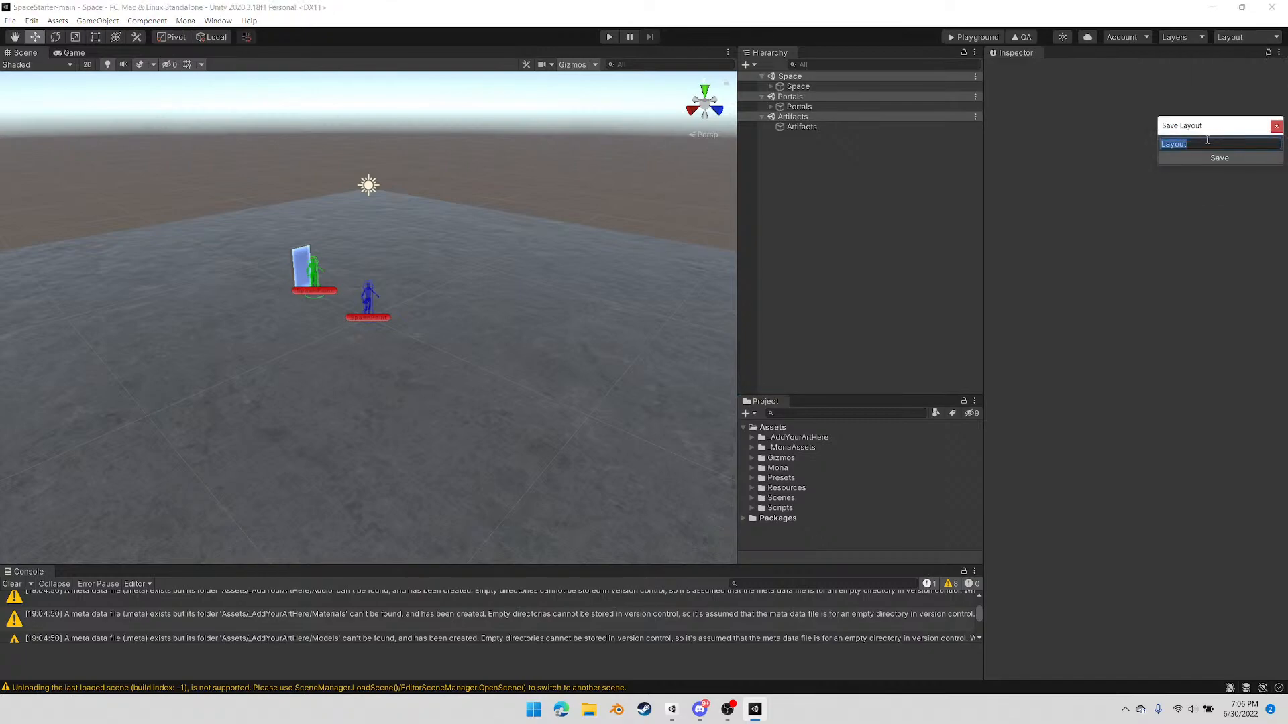
pyautogui.write('Default')
pyautogui.click(1233, 162)
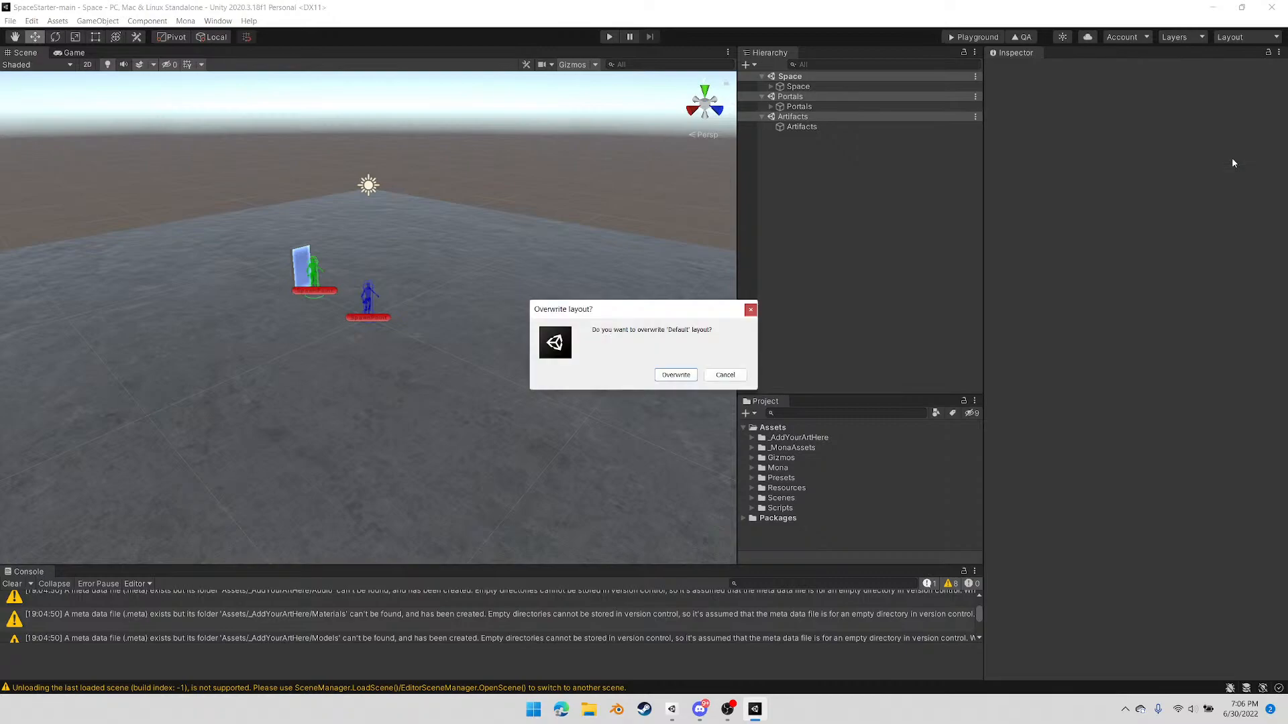
pyautogui.click(681, 378)
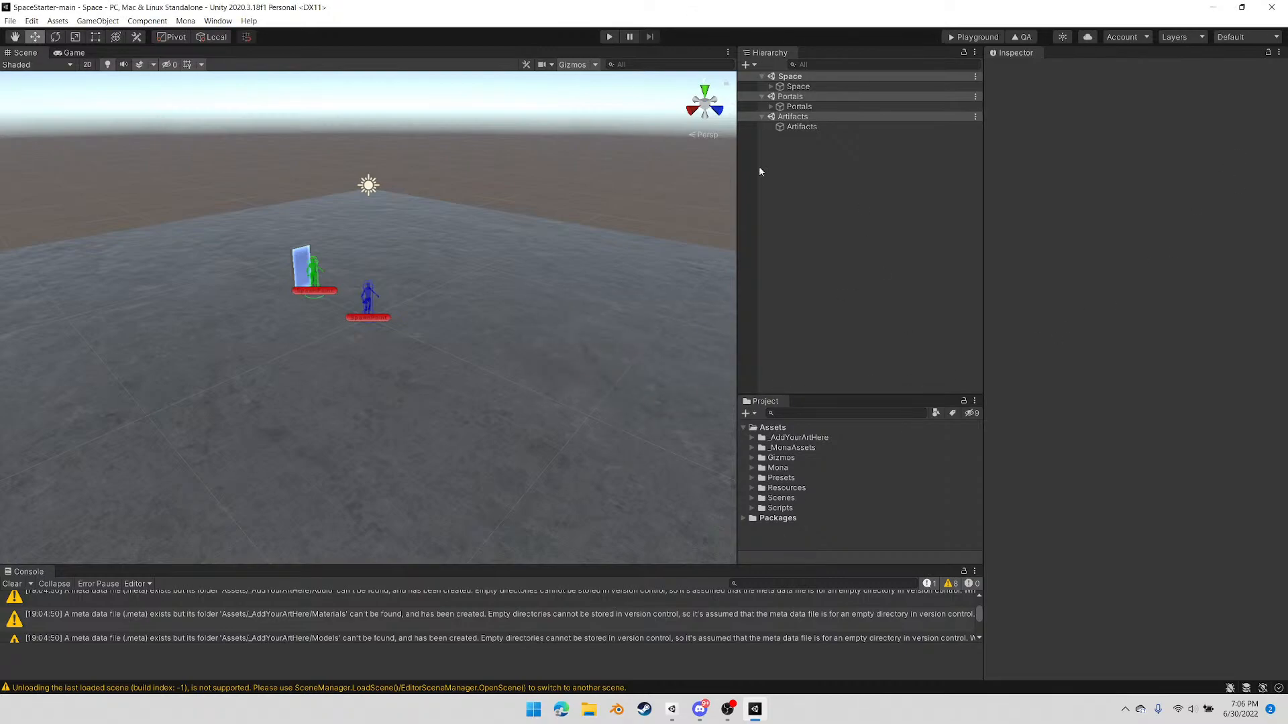
# Narrow the Inspector column, and dock the Lighting window beside the Inspector
pyautogui.moveTo(983, 252); pyautogui.dragTo(1071, 264)
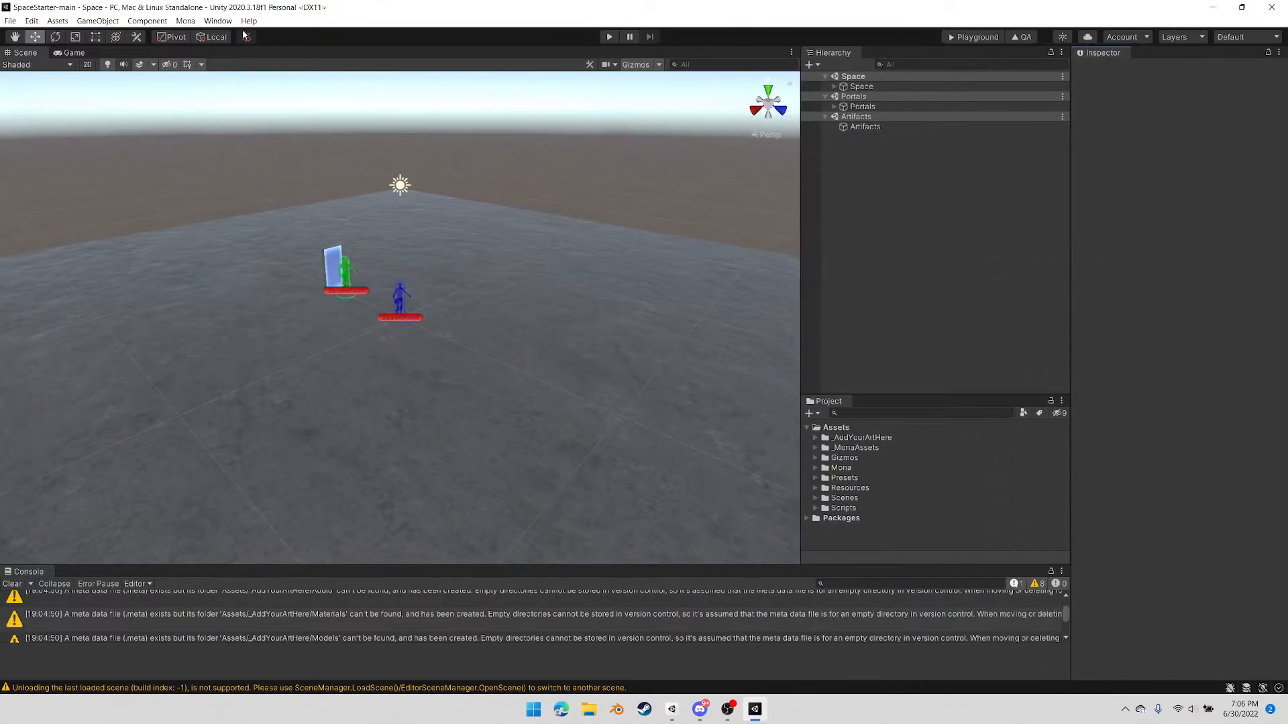
pyautogui.click(216, 21)
pyautogui.moveTo(266, 235)
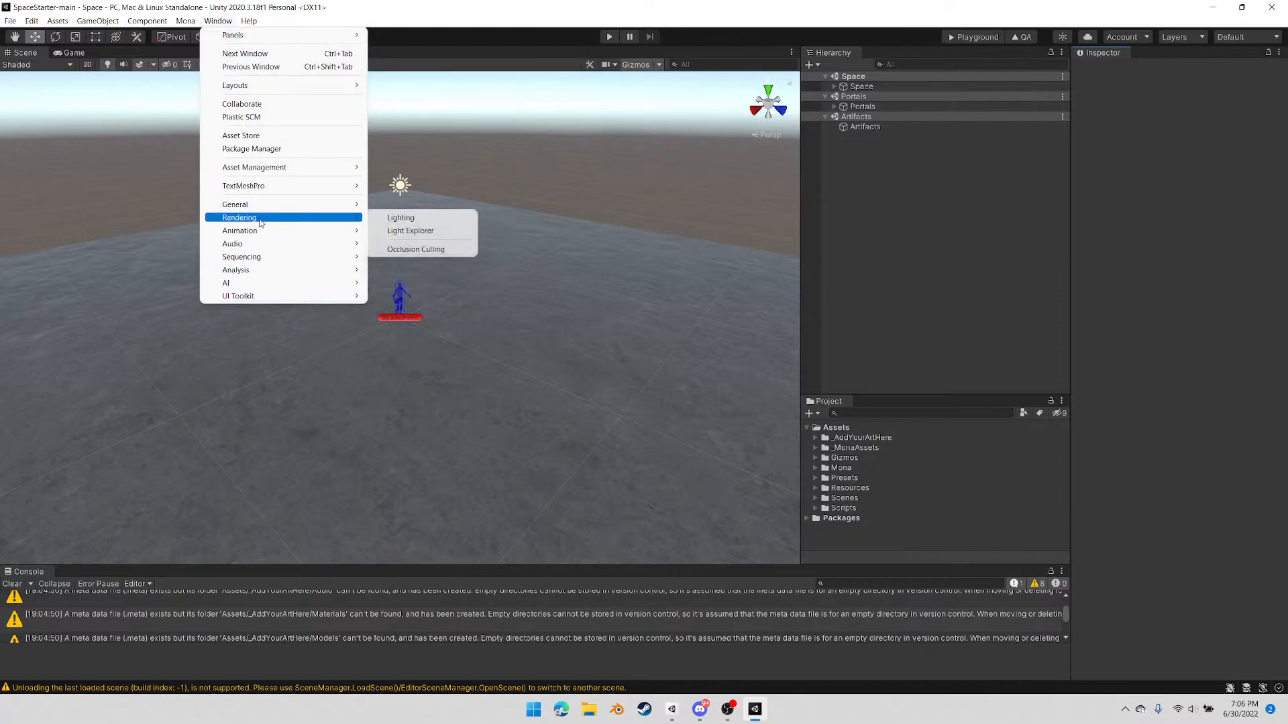
pyautogui.click(423, 219)
pyautogui.moveTo(445, 232); pyautogui.dragTo(1182, 63)
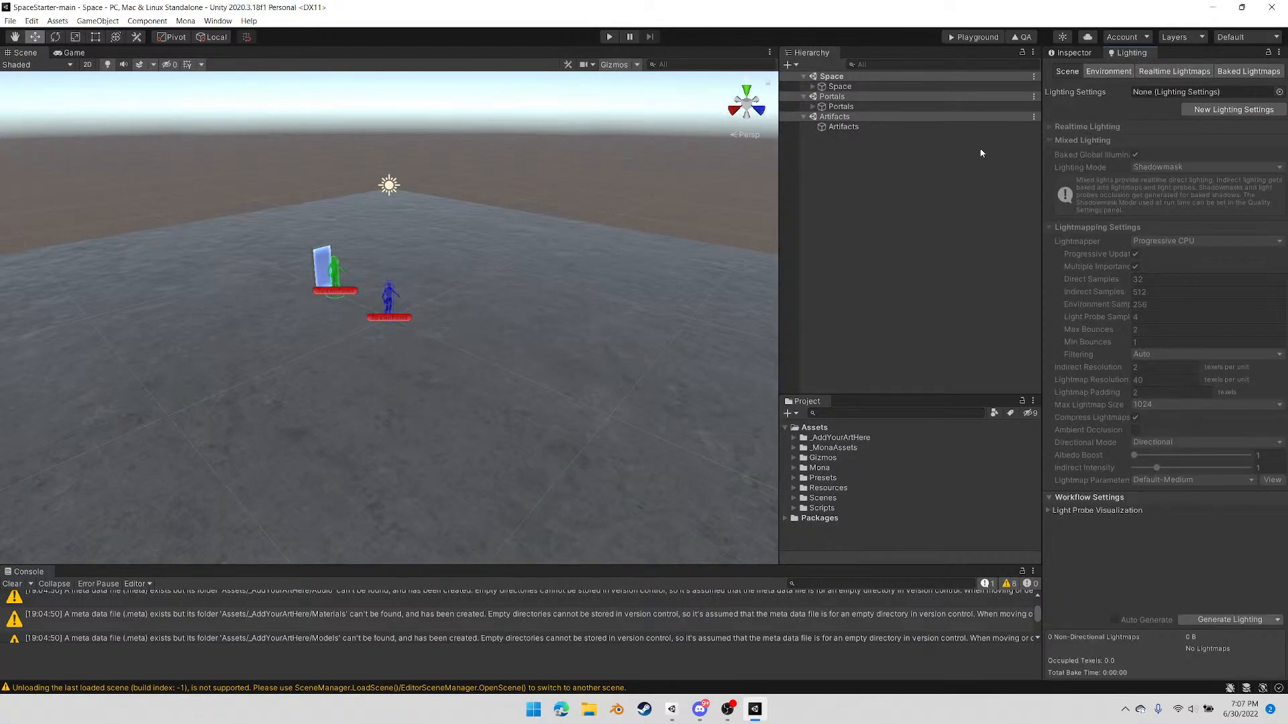
# Open the Package Manager, dock it alongside the Game view, and return to the Scene view
pyautogui.click(217, 22)
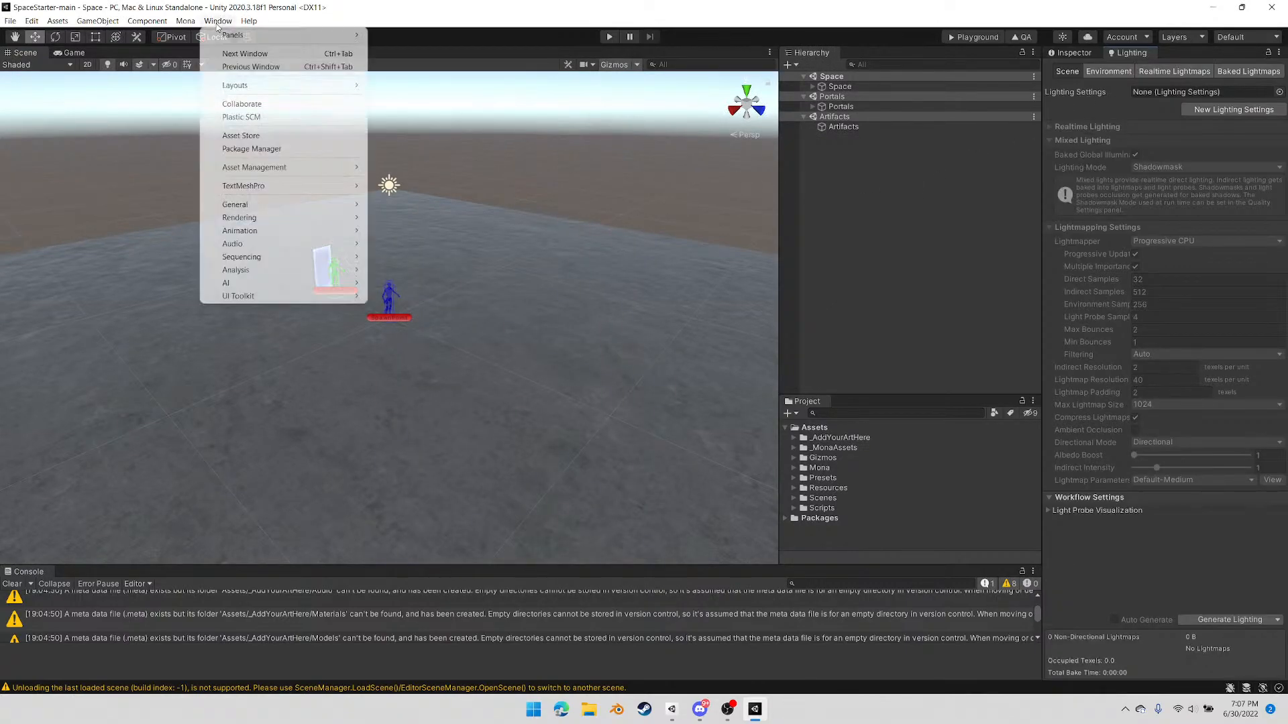
pyautogui.click(252, 148)
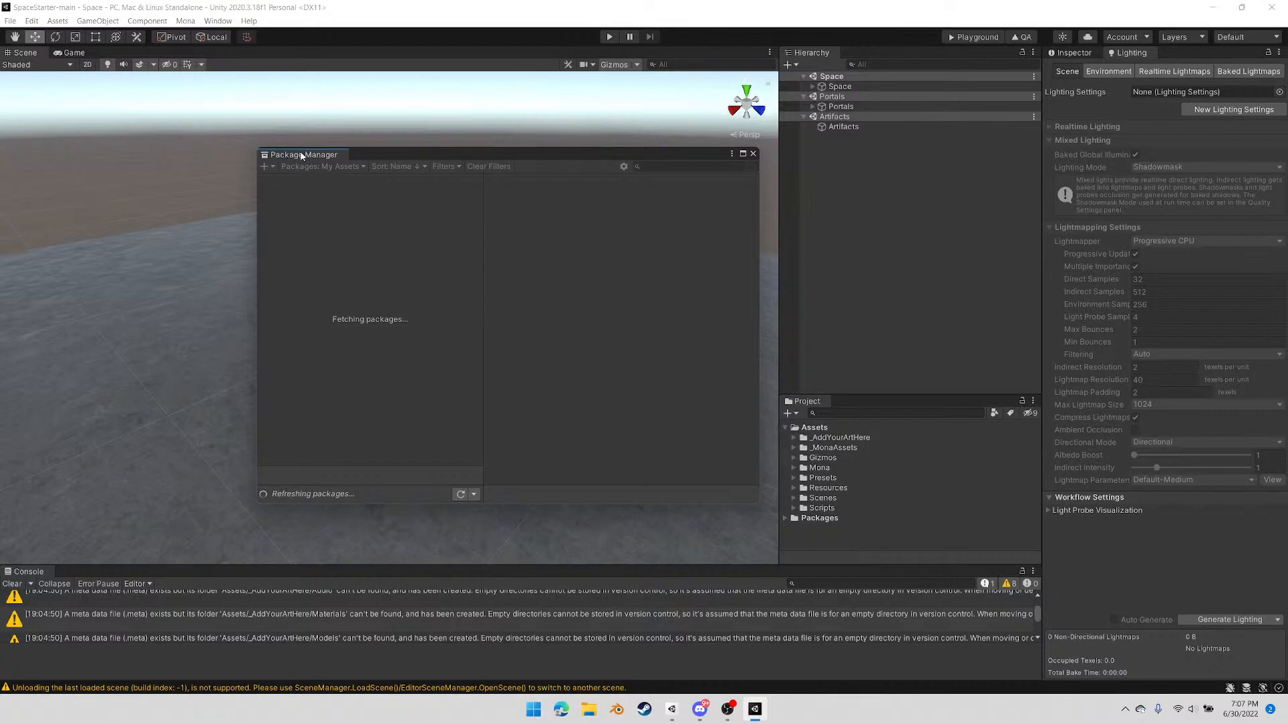
pyautogui.moveTo(301, 155); pyautogui.dragTo(156, 57)
pyautogui.click(78, 56)
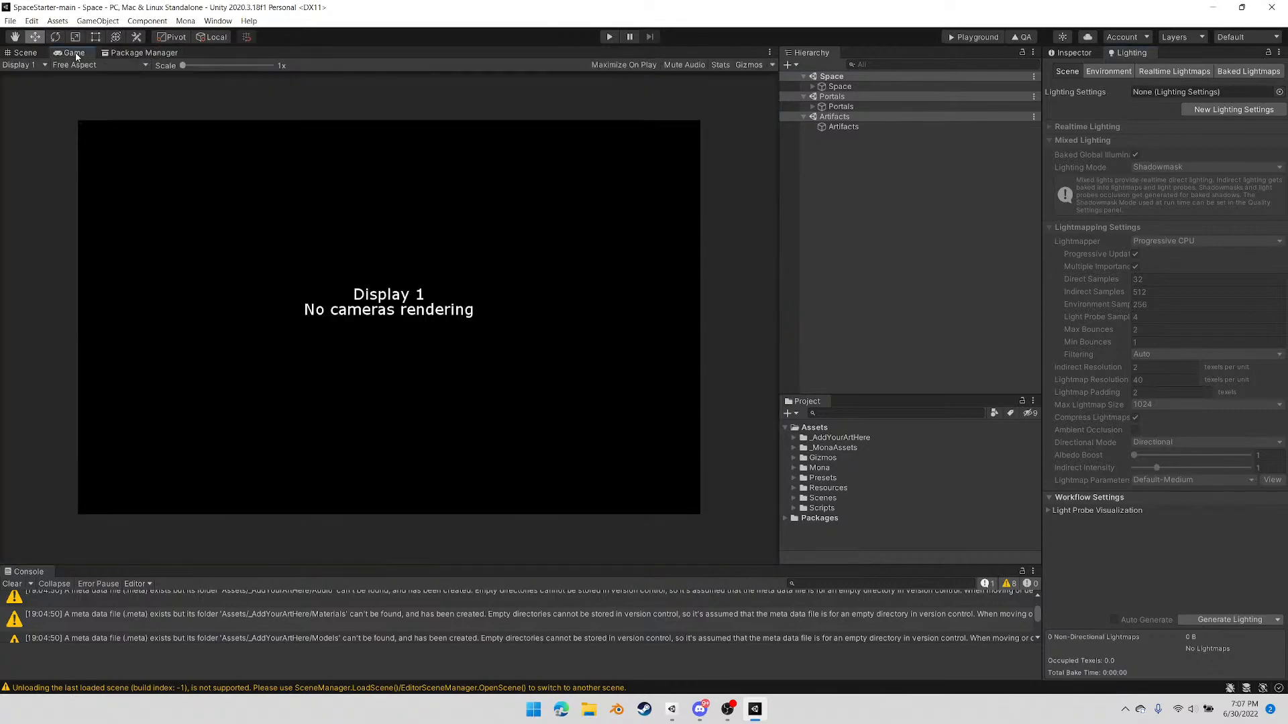
pyautogui.click(34, 56)
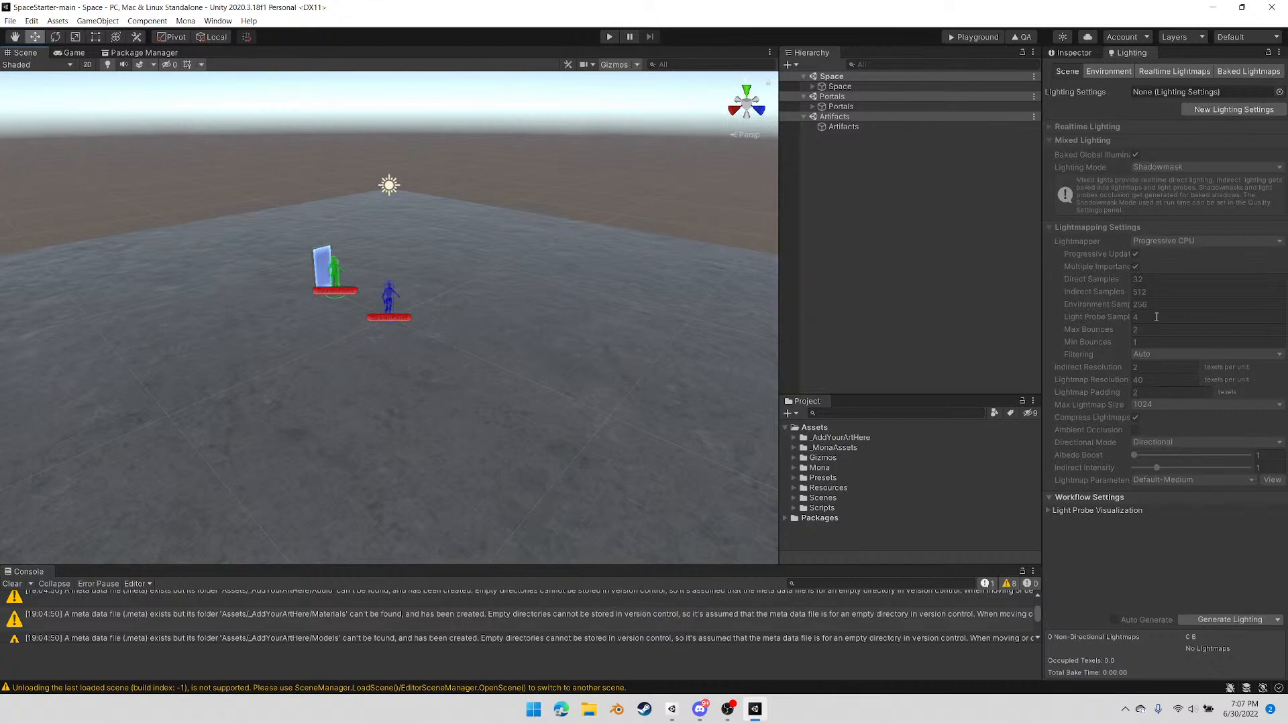
# Widen the Scene view and save the arrangement over the Default layout
pyautogui.moveTo(775, 240); pyautogui.dragTo(898, 236)
pyautogui.click(1277, 37)
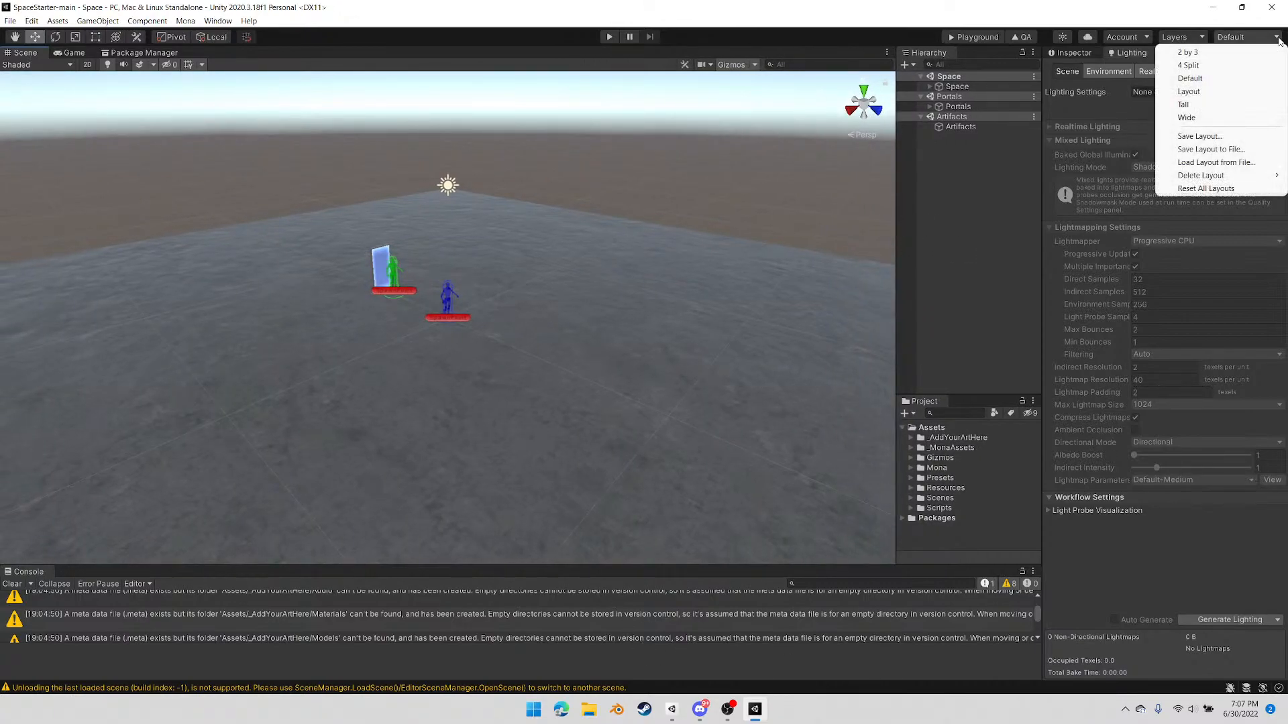
pyautogui.click(1199, 137)
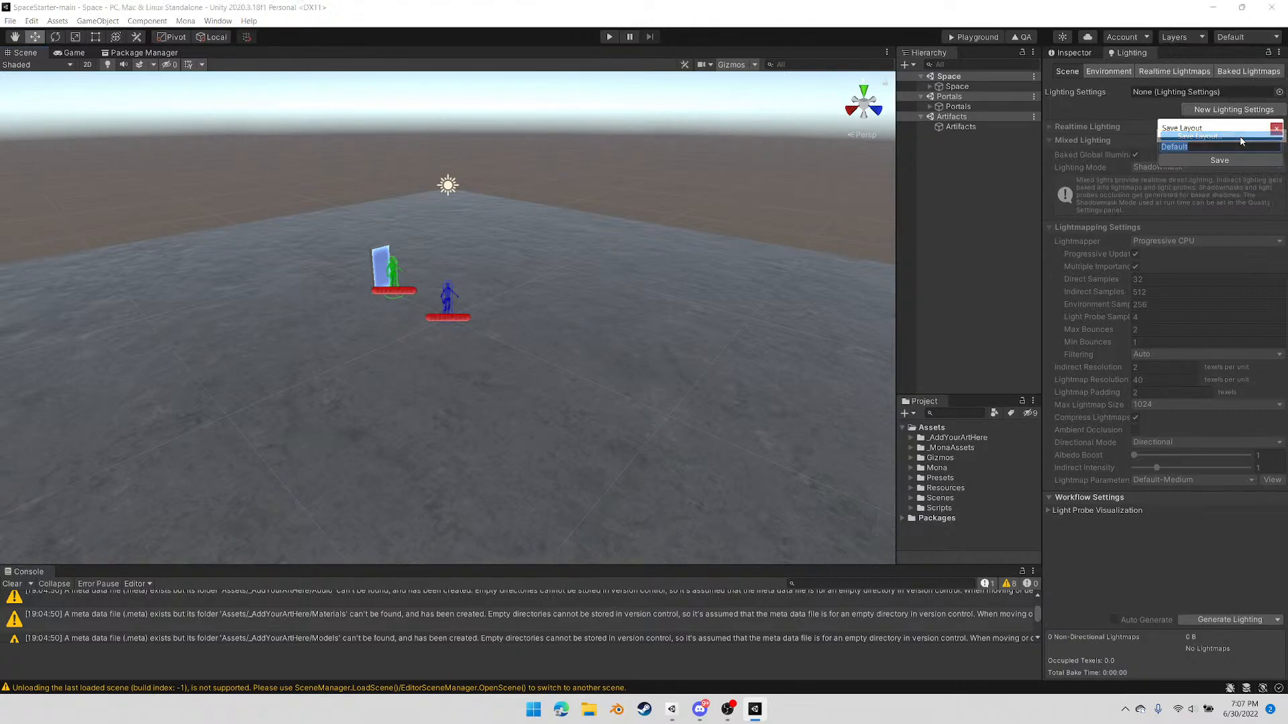
pyautogui.click(1213, 163)
pyautogui.click(675, 375)
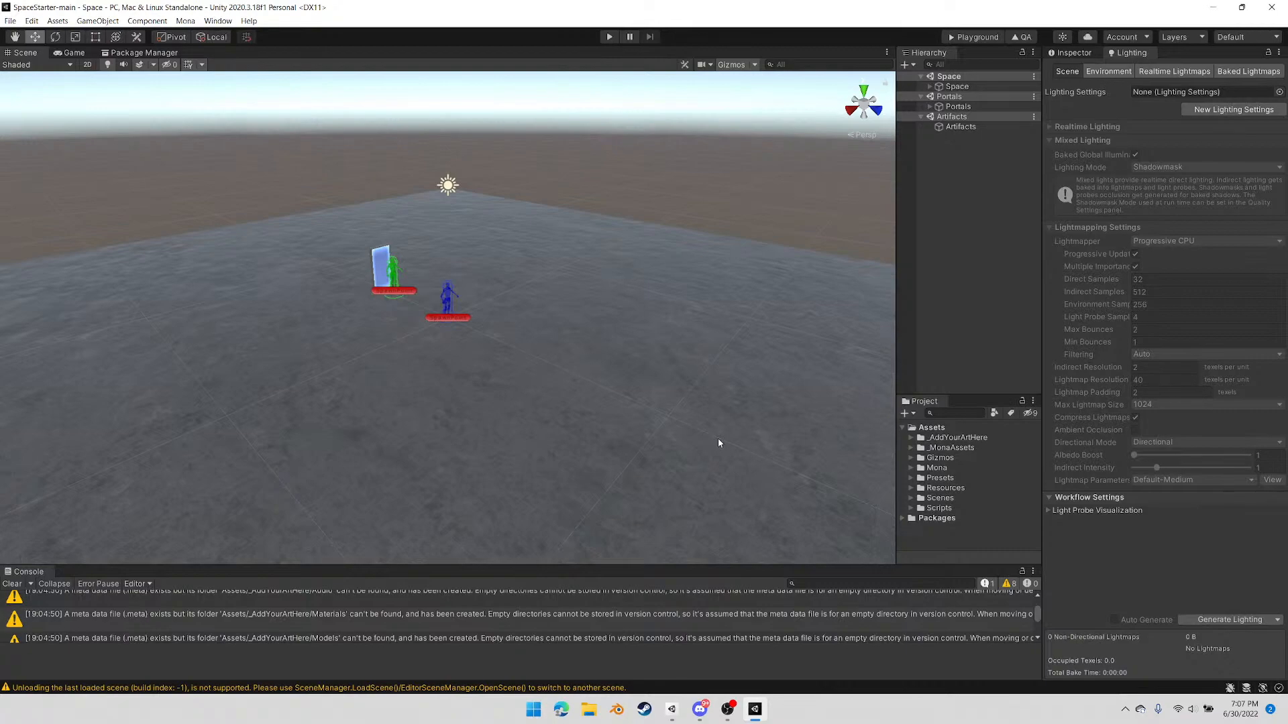
# Show the Inspector, then select the portal door in the scene and frame it from the front
pyautogui.click(1067, 53)
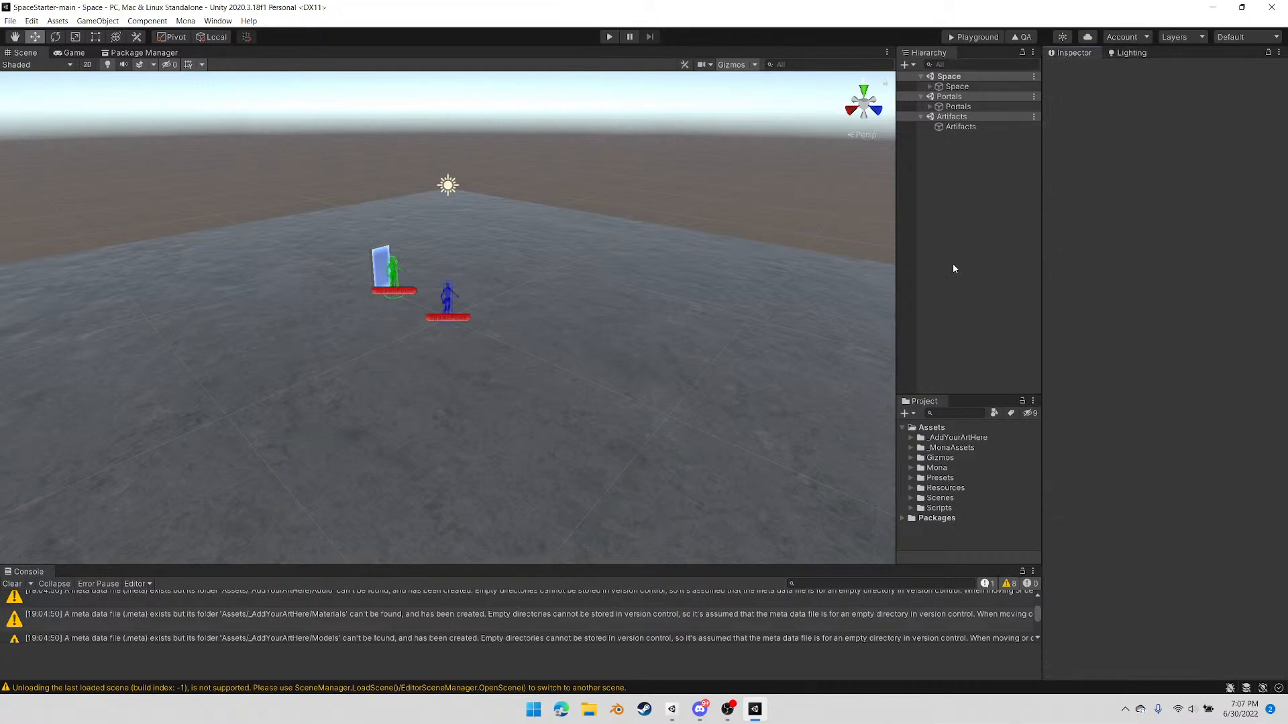
pyautogui.moveTo(550, 341); pyautogui.dragTo(396, 357, button='right')
pyautogui.moveTo(815, 357); pyautogui.dragTo(544, 344, button='middle')
pyautogui.click(477, 268)
pyautogui.press('f')
pyautogui.scroll(-5, 612, 281)
pyautogui.moveTo(535, 371)
pyautogui.mouseDown(button='right')
pyautogui.moveTo(679, 368)
pyautogui.moveTo(475, 378)
pyautogui.moveTo(524, 359)
pyautogui.mouseUp(button='right')
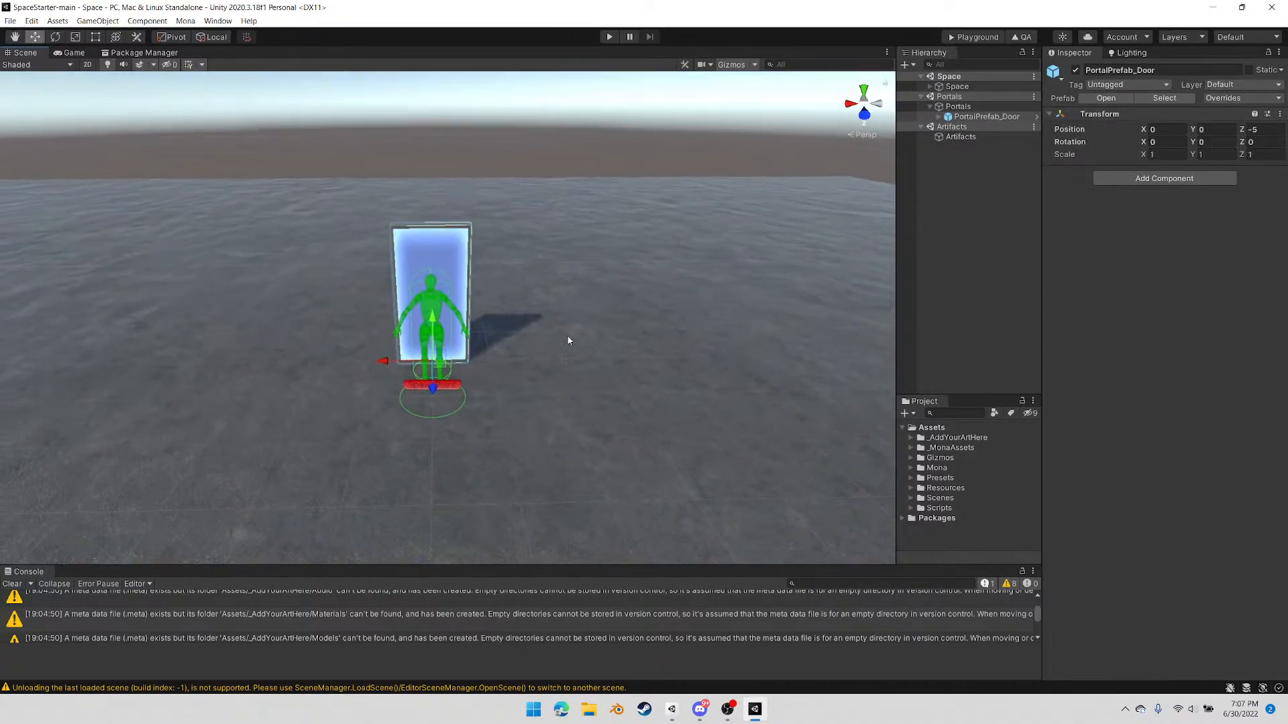
# Create an empty object named Warp under Assets in the Space scene
pyautogui.click(930, 87)
pyautogui.click(939, 117)
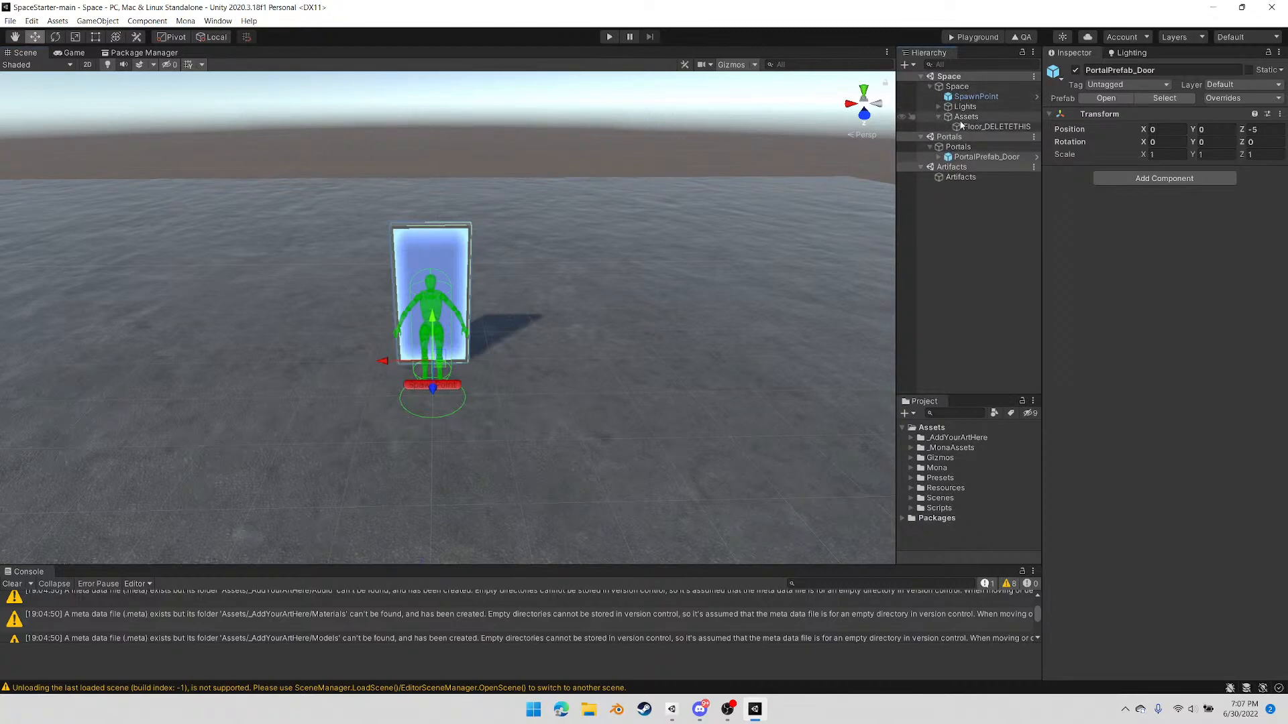
pyautogui.rightClick(961, 120)
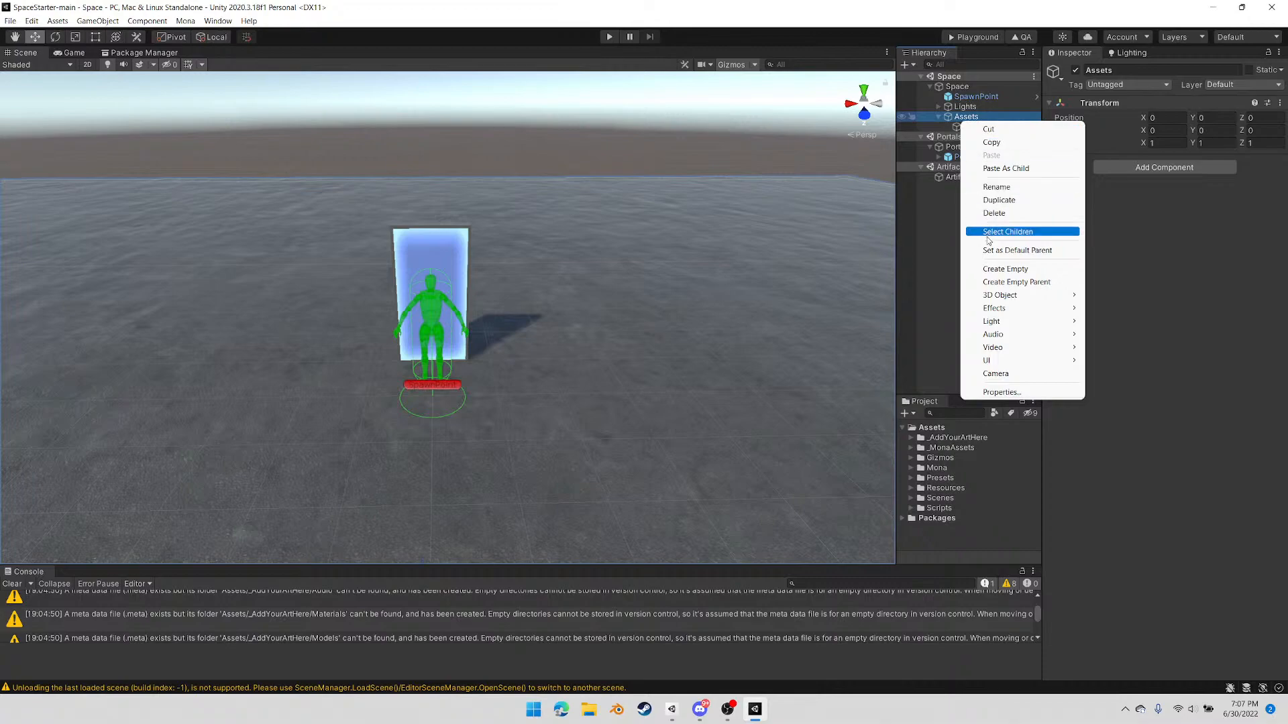
pyautogui.click(997, 269)
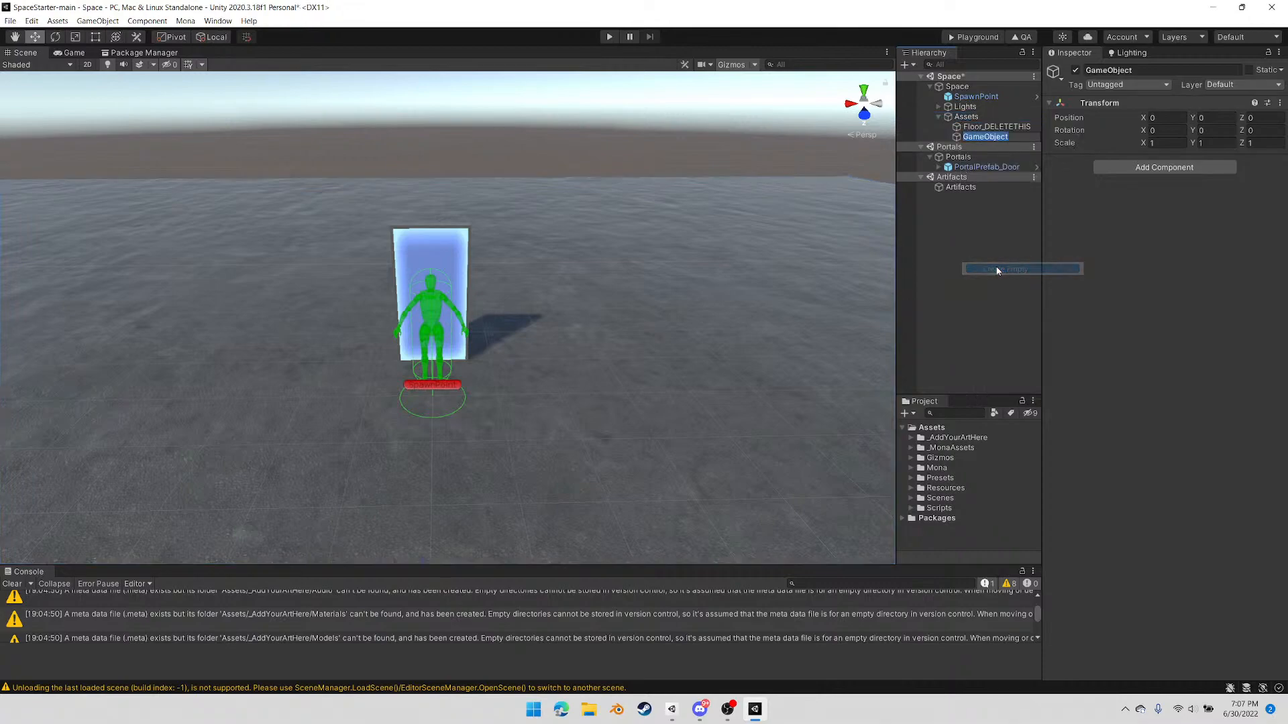
pyautogui.write('Warp')
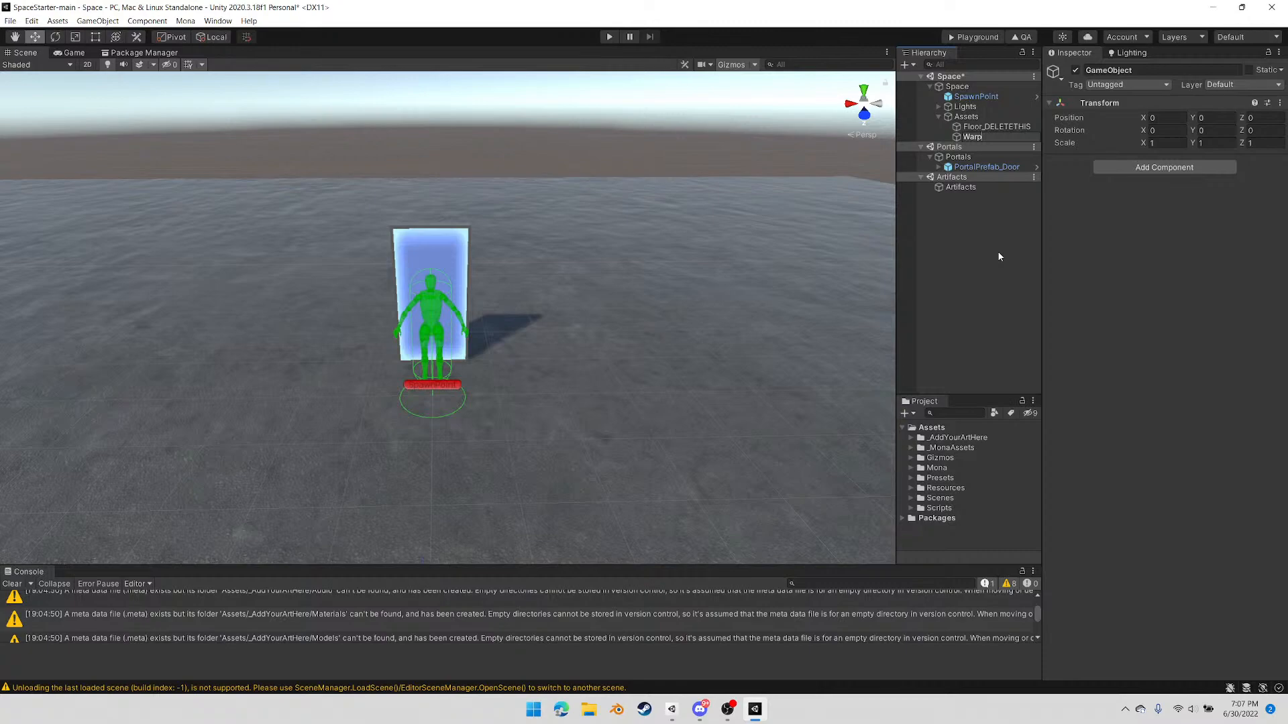
pyautogui.press('Return')
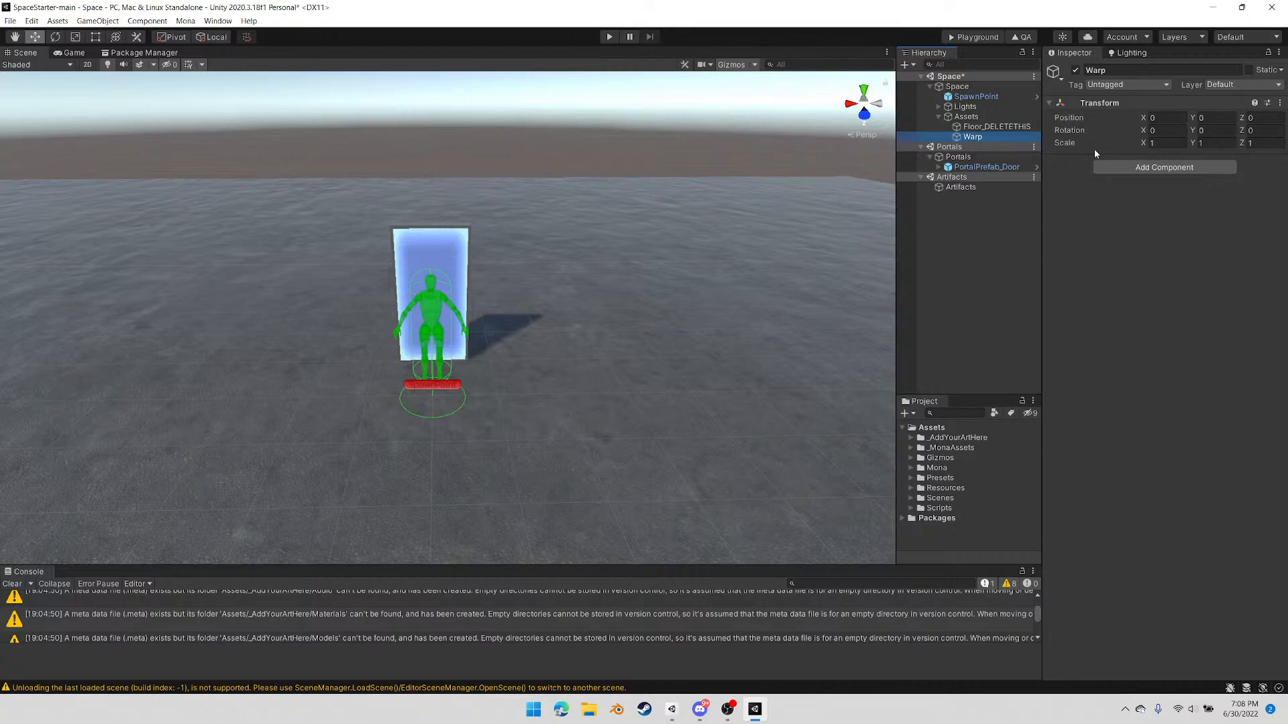
# Add the Mona Warp component to the Warp object, and compare its settings with those of the portal door
pyautogui.click(1147, 172)
pyautogui.write('warp')
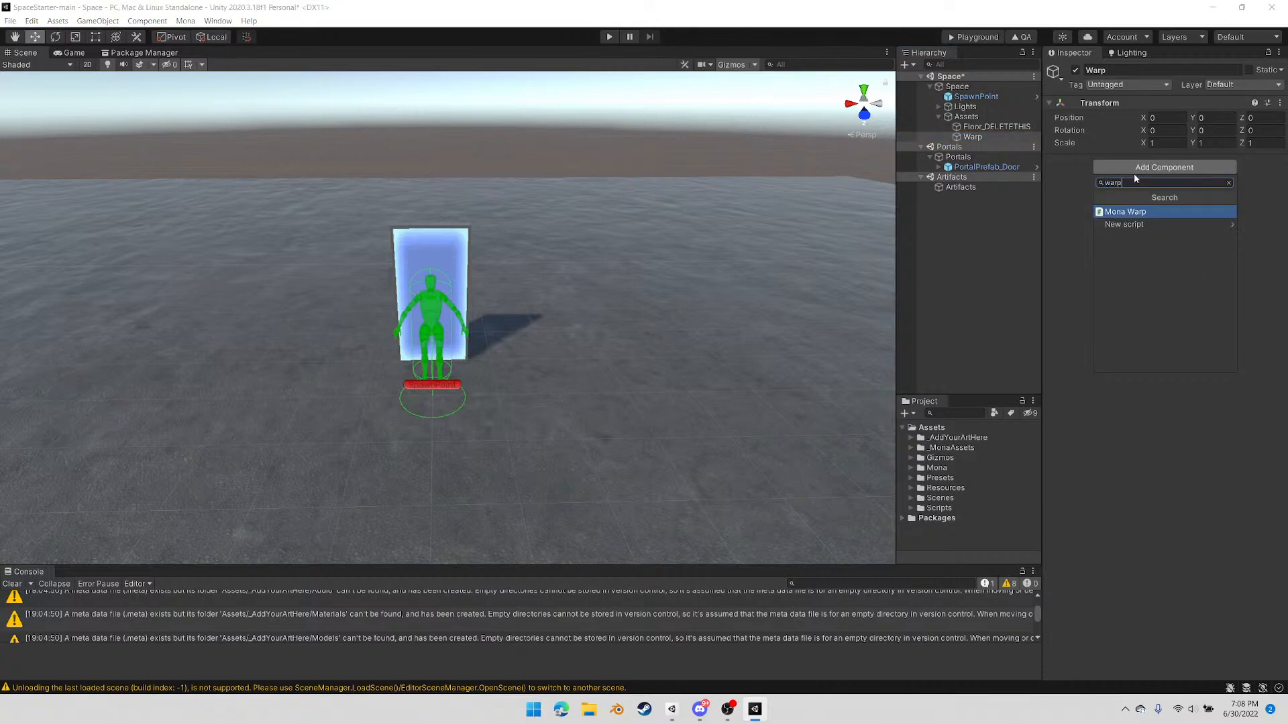
pyautogui.click(1125, 213)
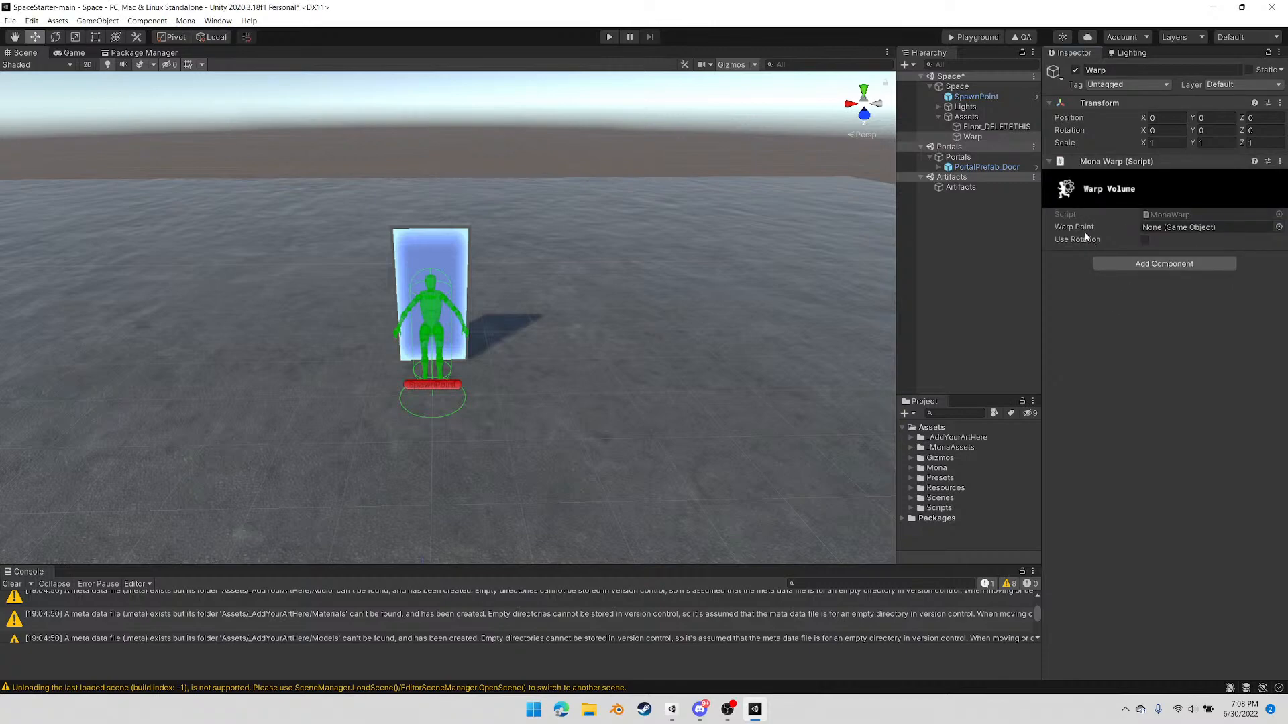
pyautogui.moveTo(1080, 234)
pyautogui.click(433, 229)
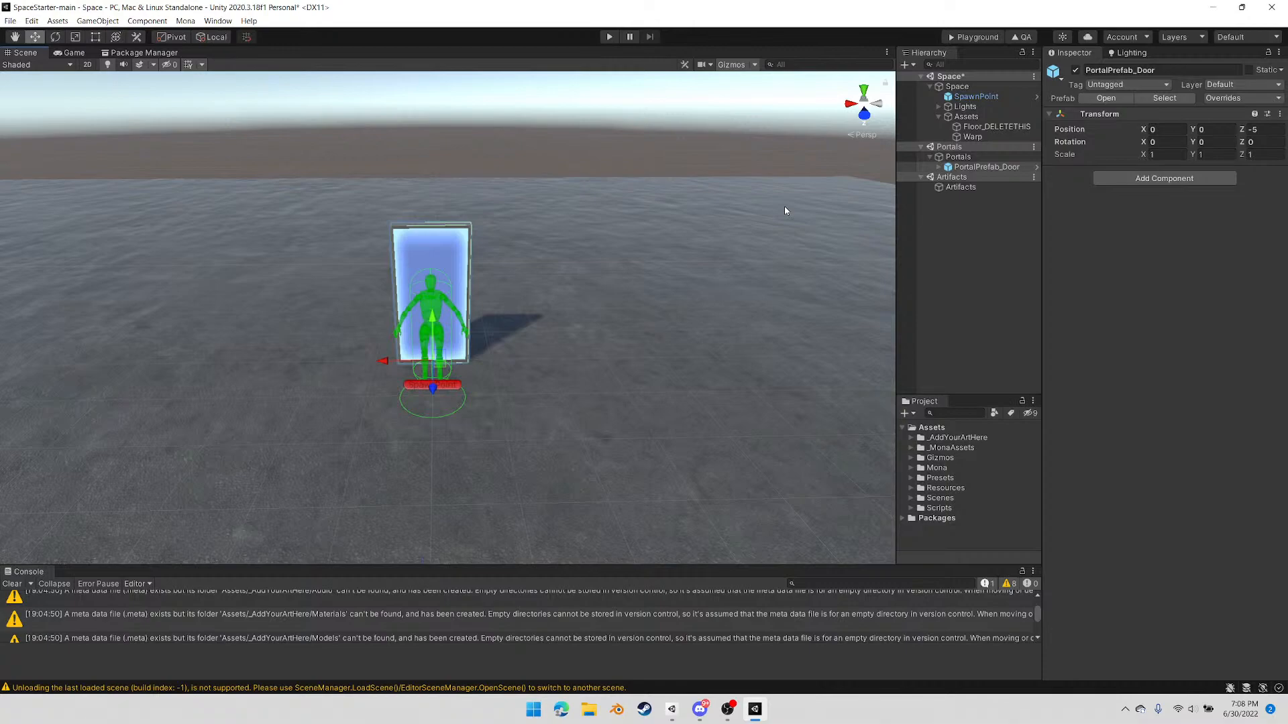
pyautogui.click(971, 136)
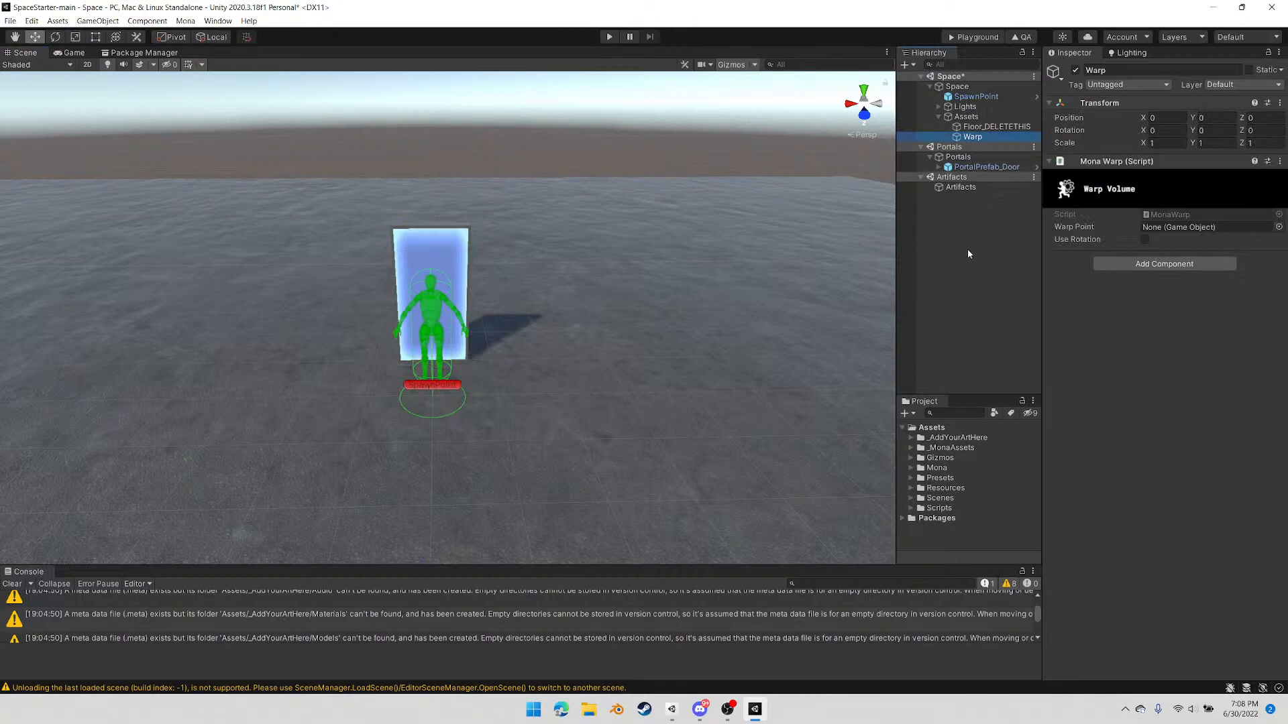
# Create an empty object named WarpTarget under Assets in the Space scene
pyautogui.click(966, 117)
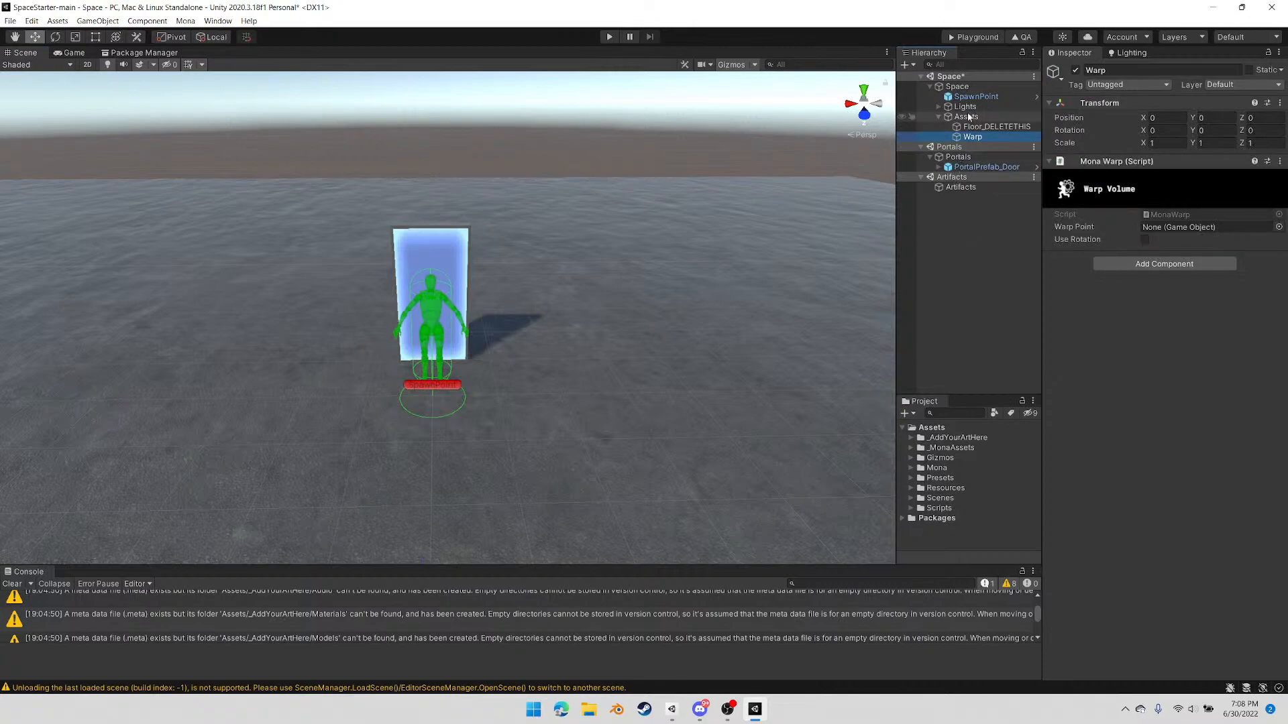
pyautogui.rightClick(963, 119)
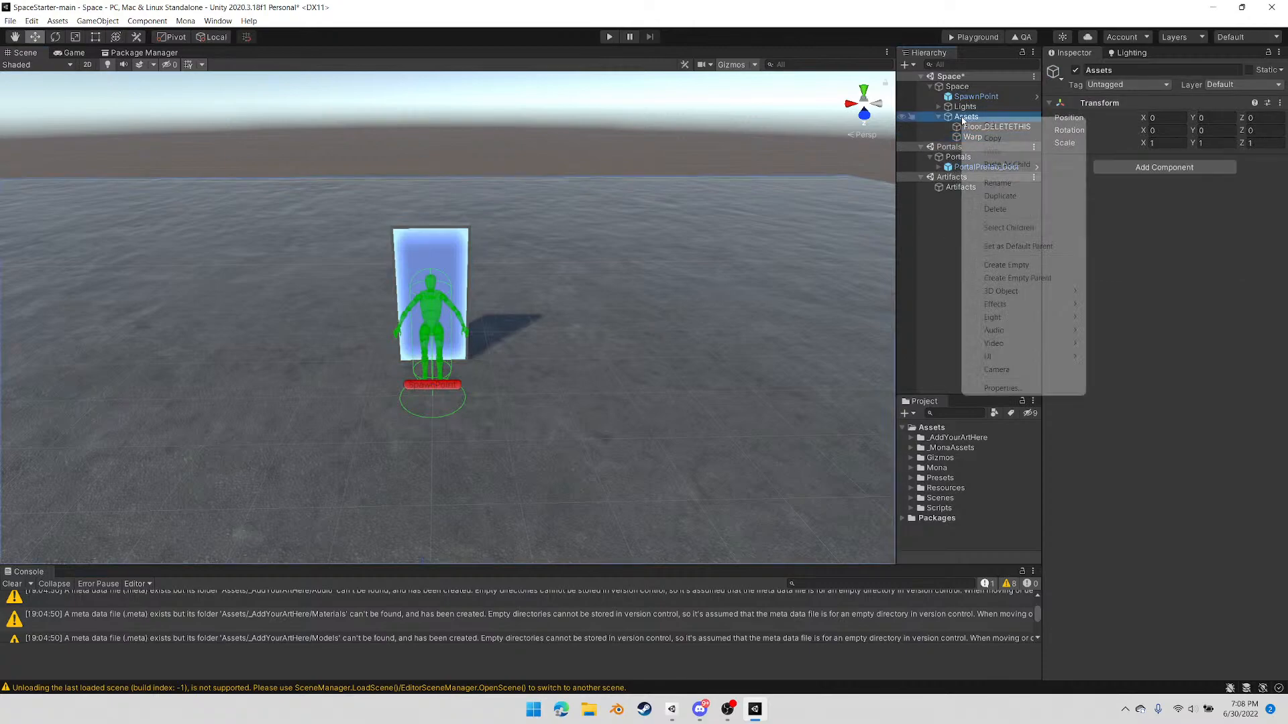
pyautogui.click(1005, 265)
pyautogui.write('WarpTarget')
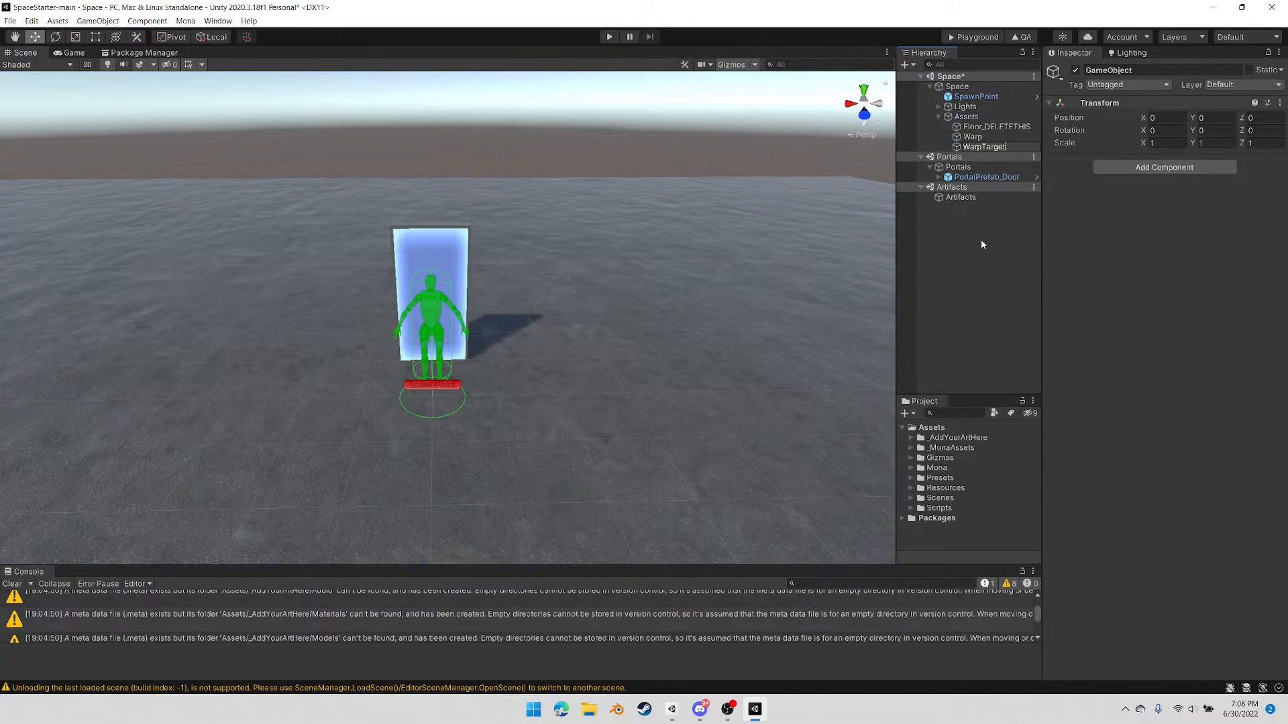
pyautogui.press('Return')
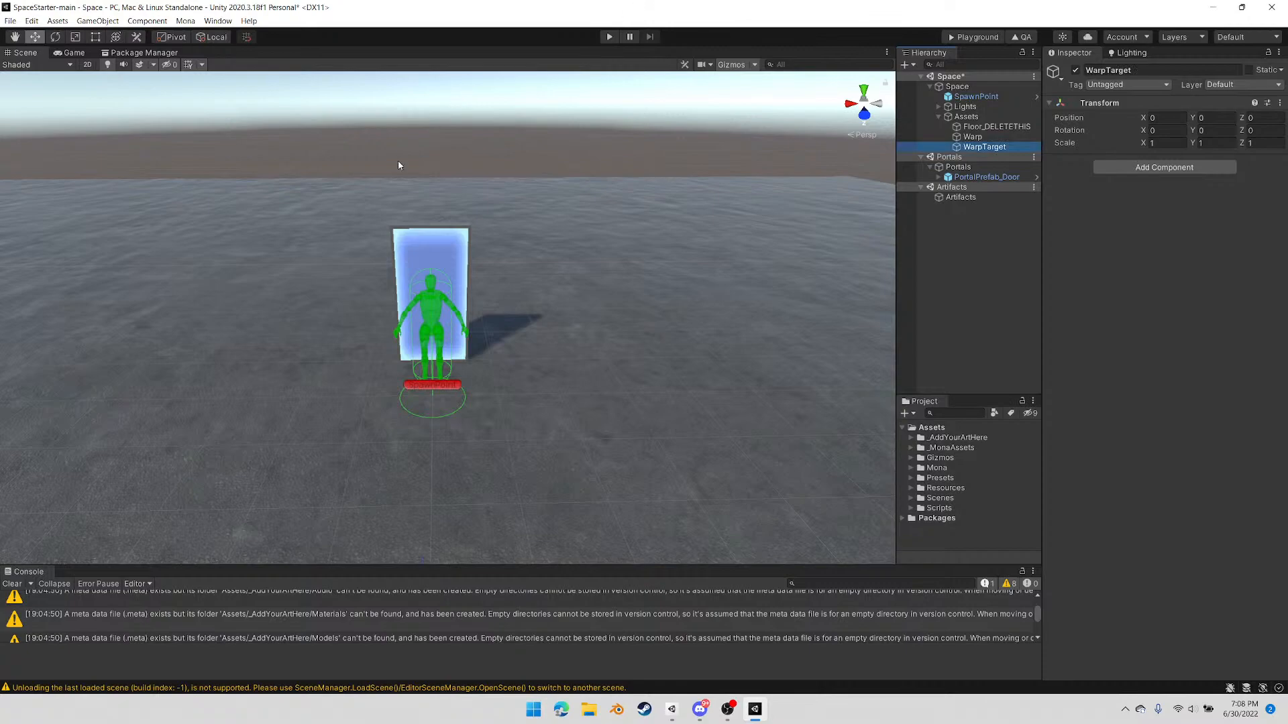
# Move WarpTarget across the floor, away from the spawn point, to about X 7.08 and Z -2.08
pyautogui.scroll(-1, 419, 221)
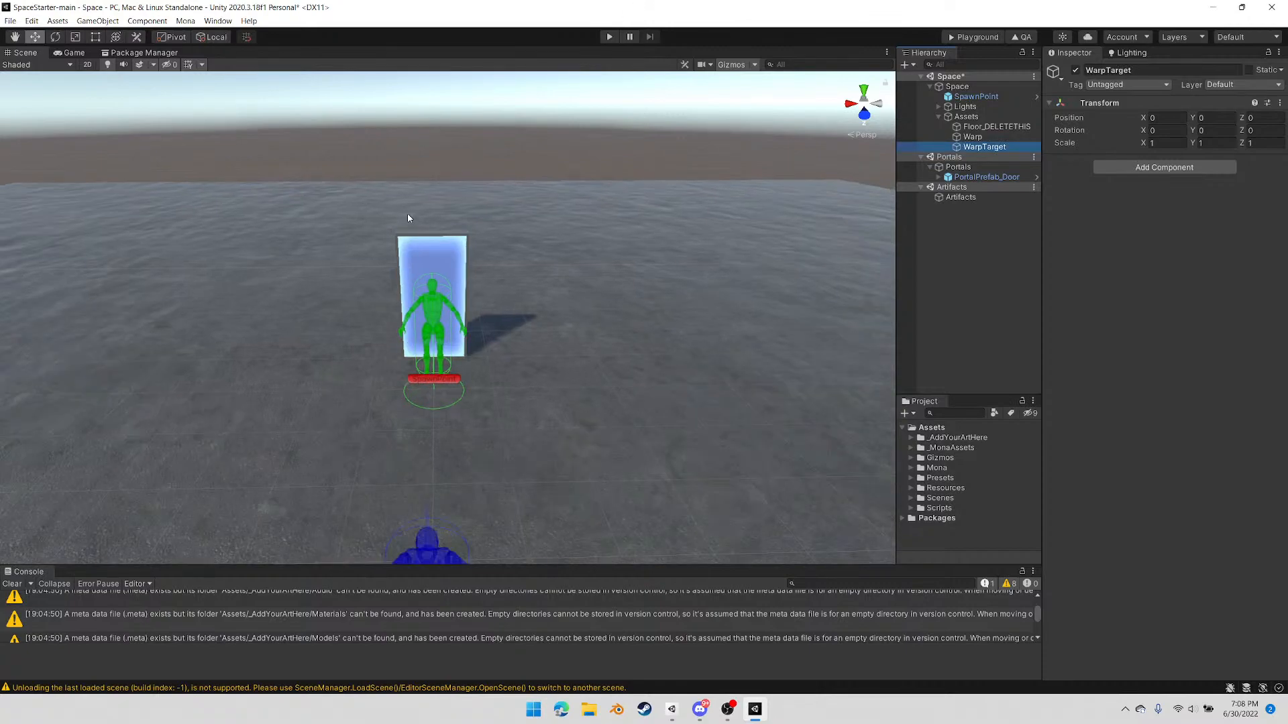
pyautogui.scroll(-2, 405, 199)
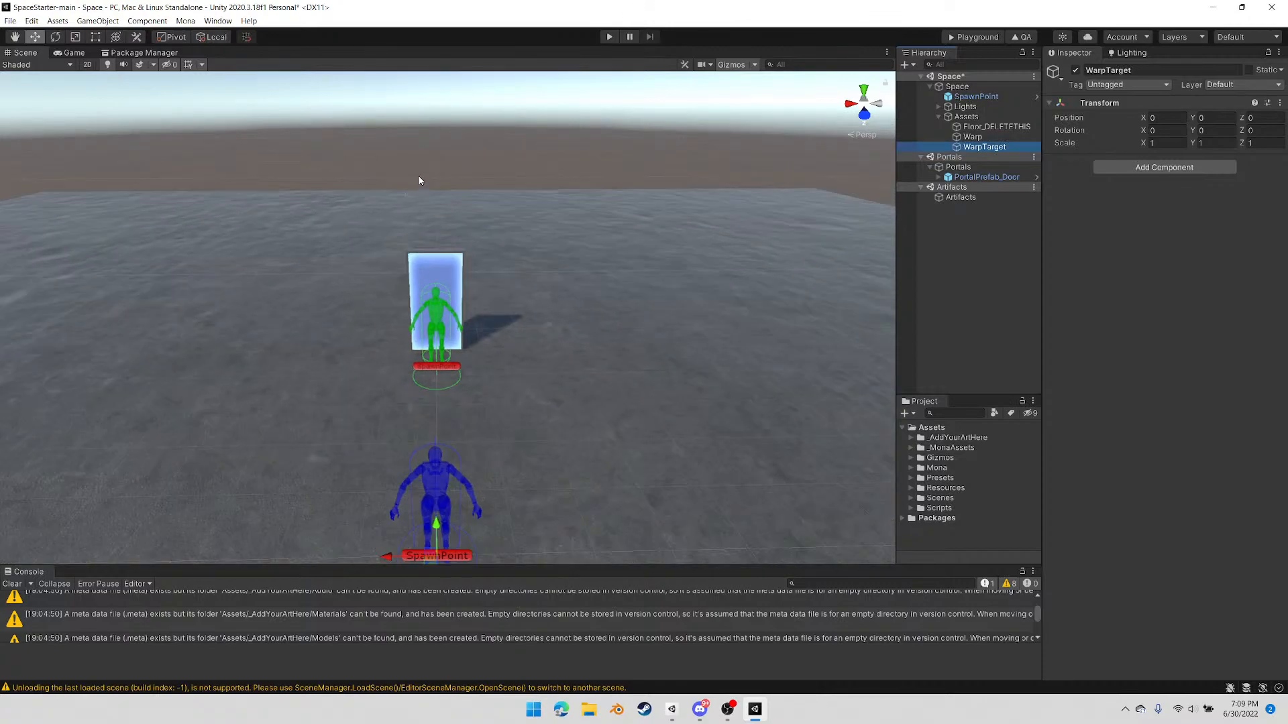
pyautogui.click(984, 150)
pyautogui.click(169, 40)
pyautogui.click(169, 40)
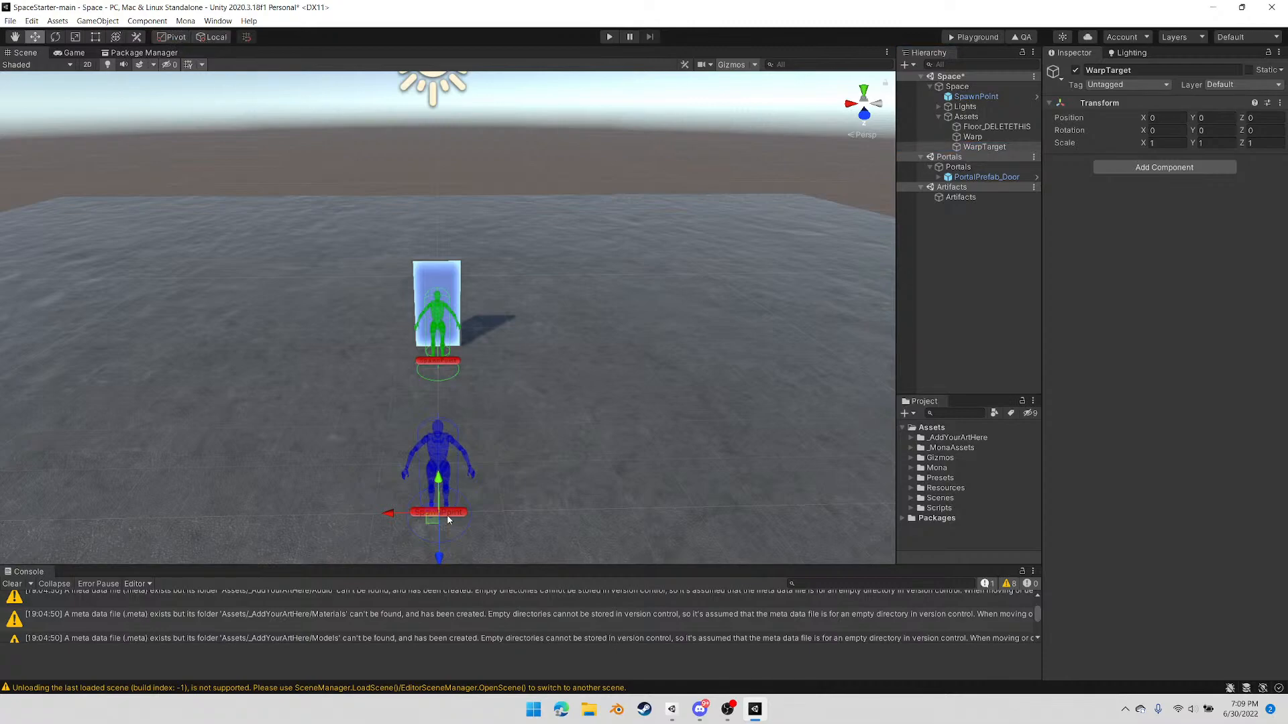
pyautogui.moveTo(475, 491); pyautogui.dragTo(490, 436, button='middle')
pyautogui.moveTo(461, 437); pyautogui.dragTo(91, 373)
pyautogui.click(293, 318)
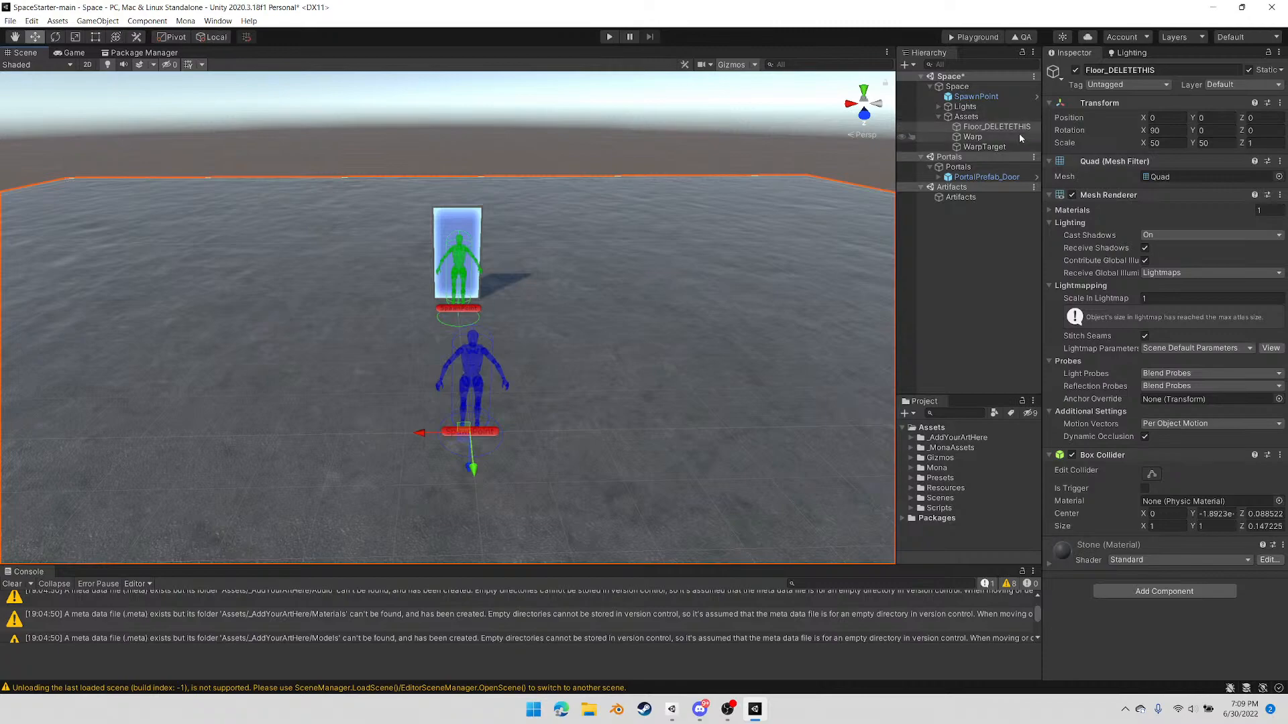
# Add a cube as a child of WarpTarget and lower it to about Y -0.48
pyautogui.click(984, 147)
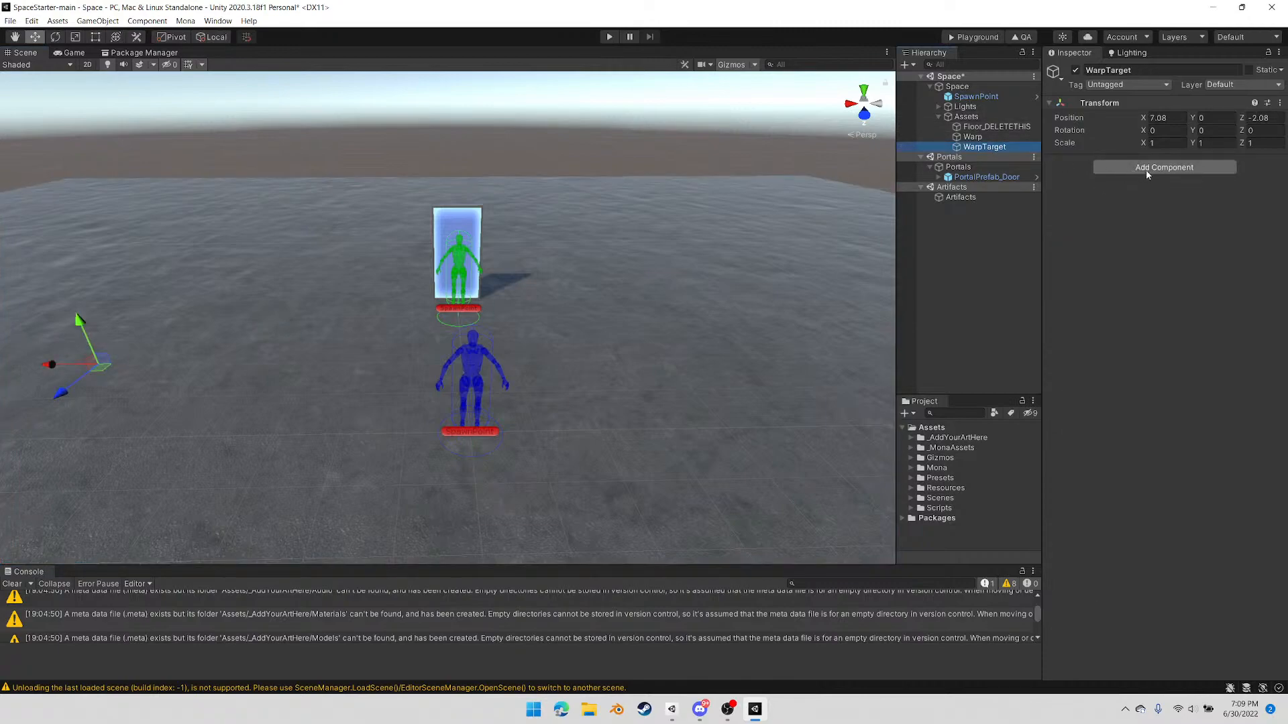
pyautogui.rightClick(984, 148)
pyautogui.moveTo(1033, 320)
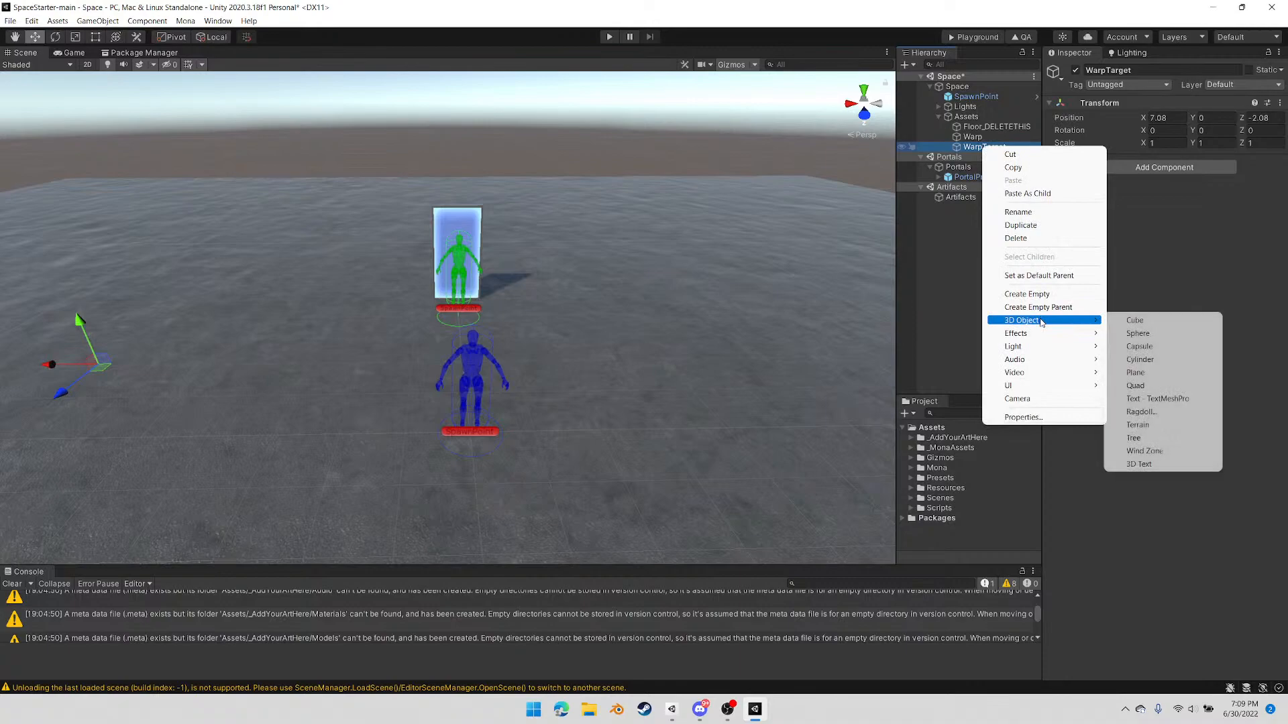
pyautogui.click(1153, 324)
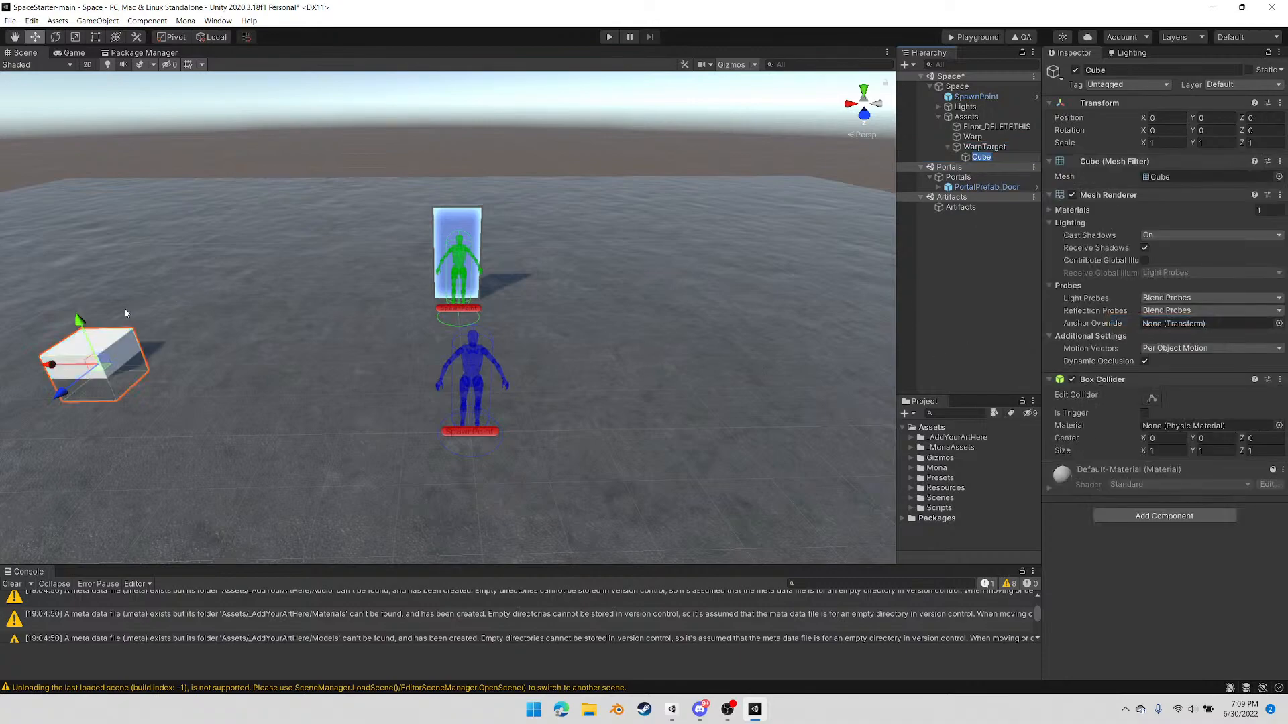
pyautogui.moveTo(81, 327); pyautogui.dragTo(90, 348)
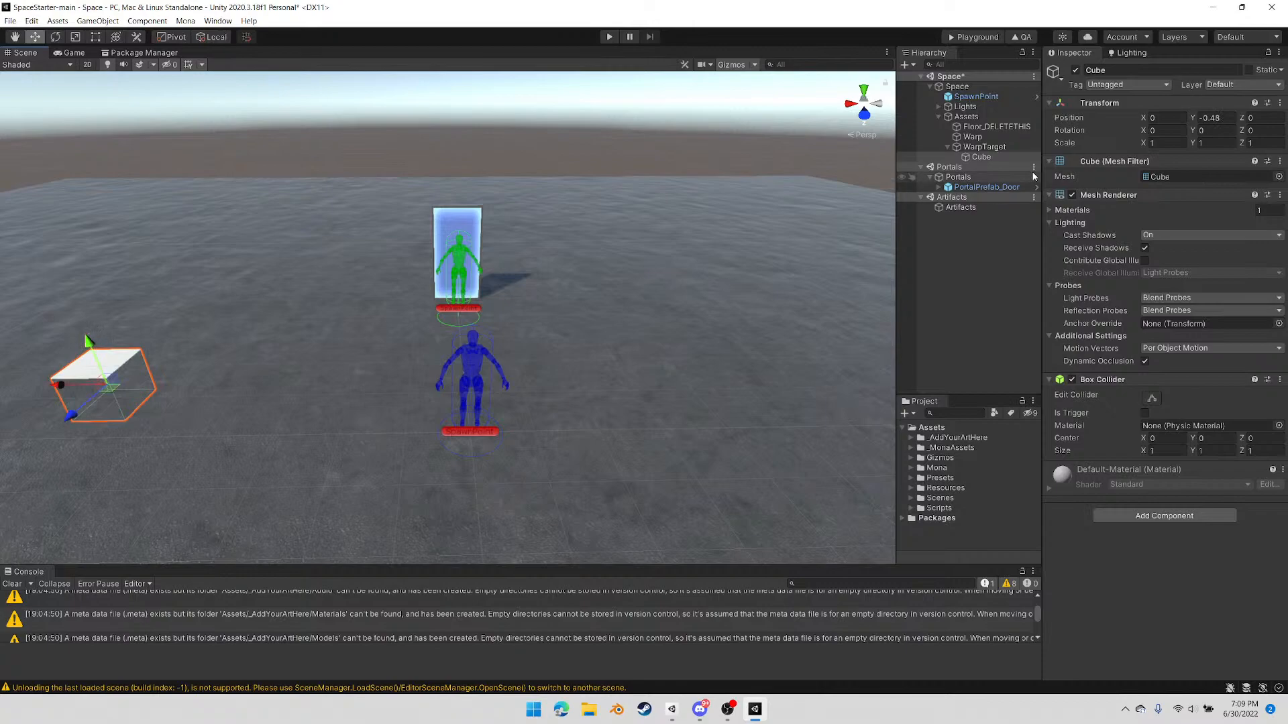
# Raise WarpTarget to about Y 0.221 while viewing it from the front
pyautogui.click(993, 148)
pyautogui.moveTo(230, 405); pyautogui.dragTo(440, 342, button='middle')
pyautogui.scroll(7, 440, 342)
pyautogui.moveTo(363, 373)
pyautogui.mouseDown(button='right')
pyautogui.moveTo(383, 338)
pyautogui.moveTo(377, 367)
pyautogui.mouseUp(button='right')
pyautogui.click(869, 119)
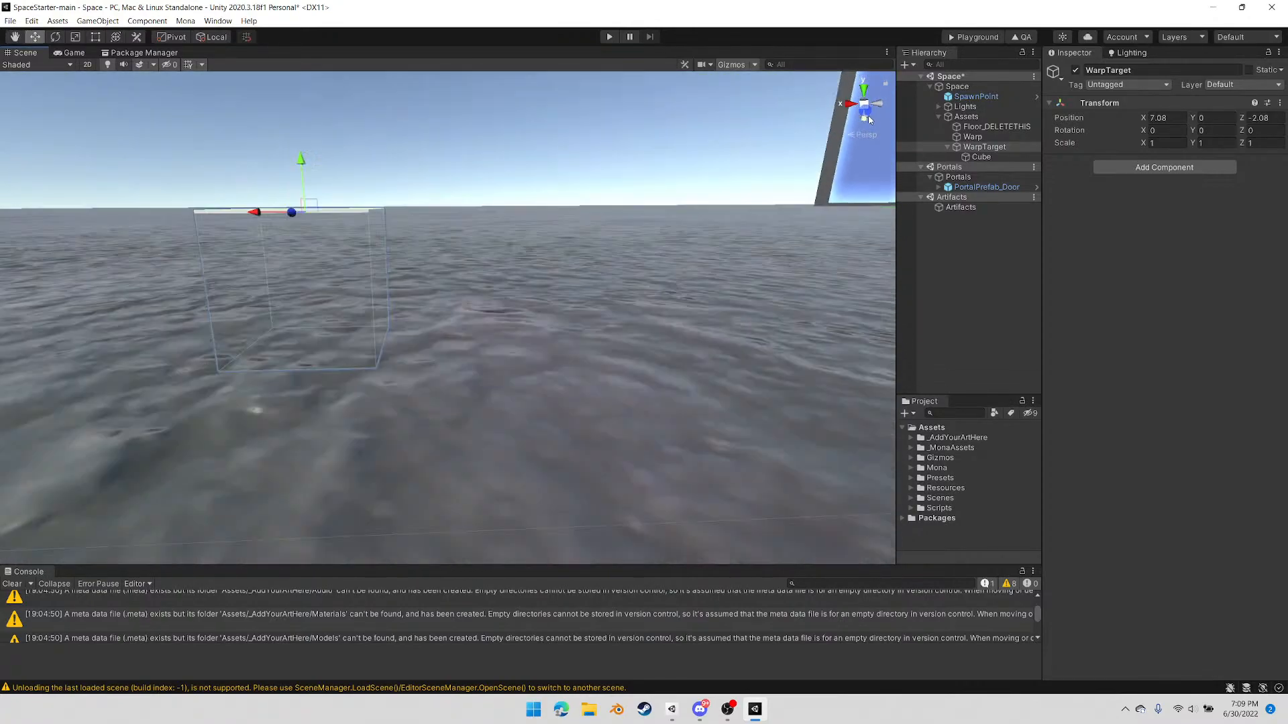
pyautogui.click(864, 103)
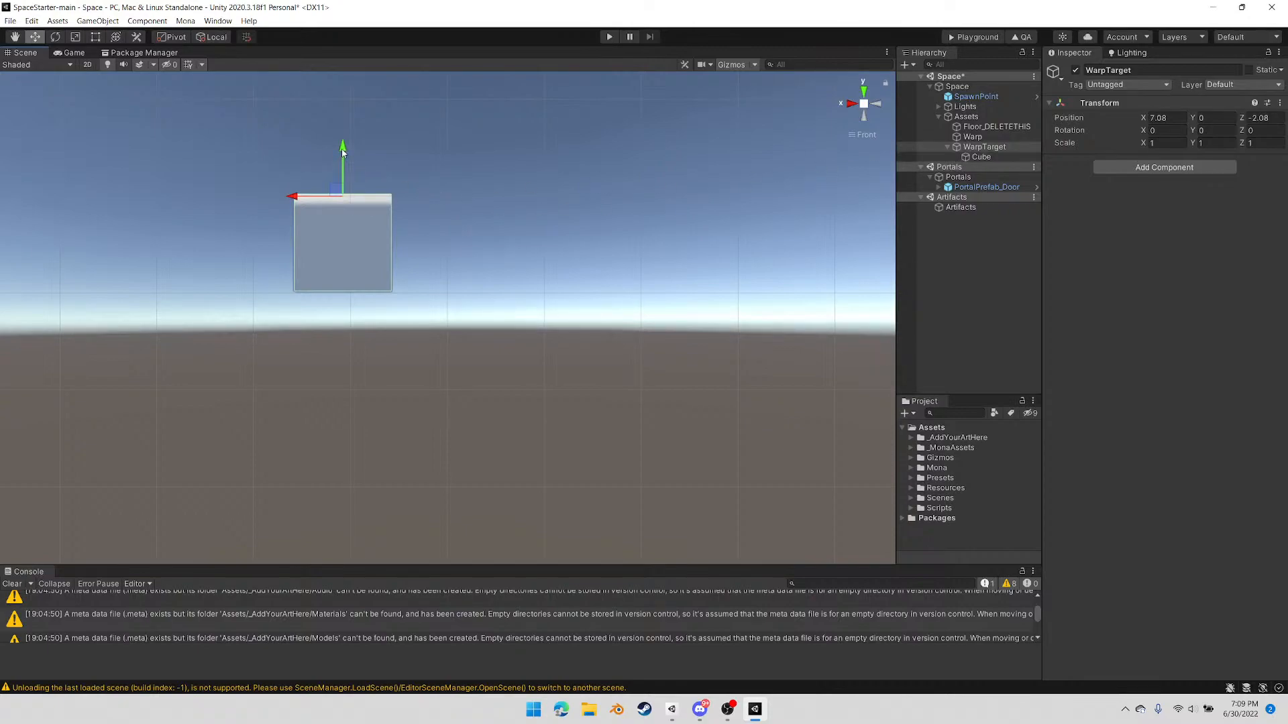
pyautogui.moveTo(344, 147); pyautogui.dragTo(346, 123)
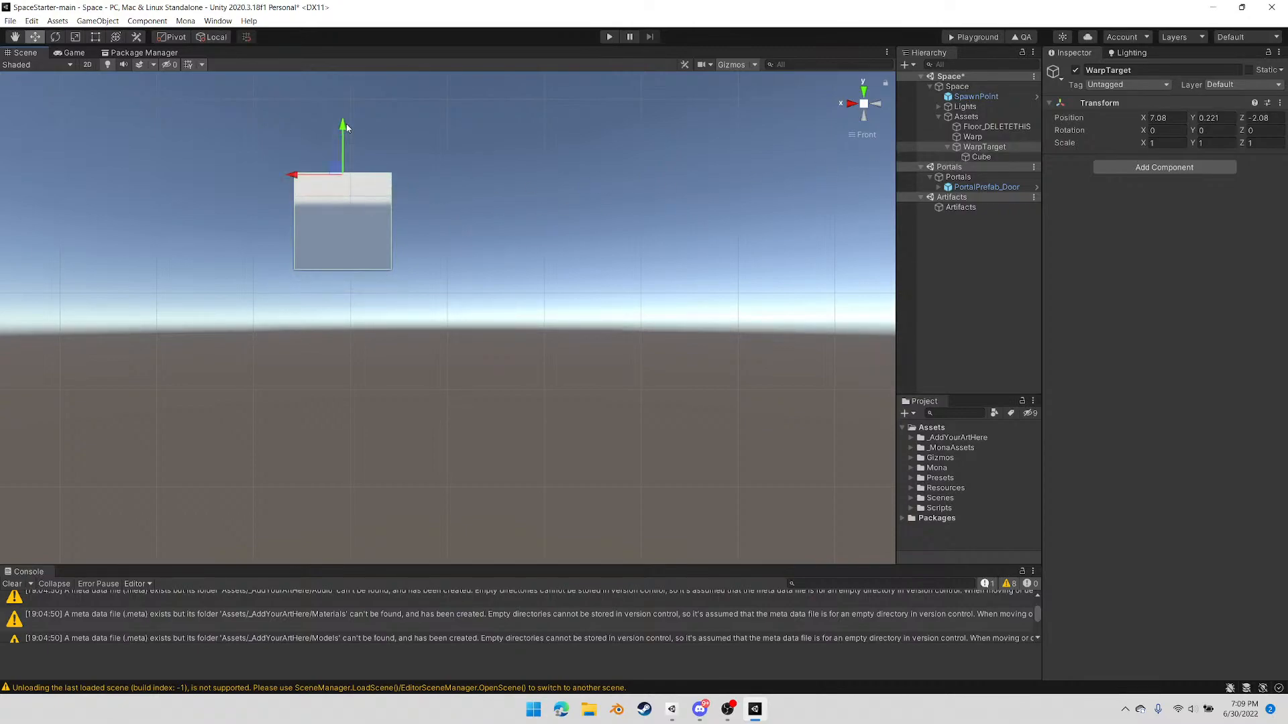
# Lower the cube under WarpTarget to about Y -0.707 and remove its Box Collider
pyautogui.click(981, 157)
pyautogui.moveTo(343, 173); pyautogui.dragTo(344, 197)
pyautogui.moveTo(481, 186); pyautogui.dragTo(453, 329, button='right')
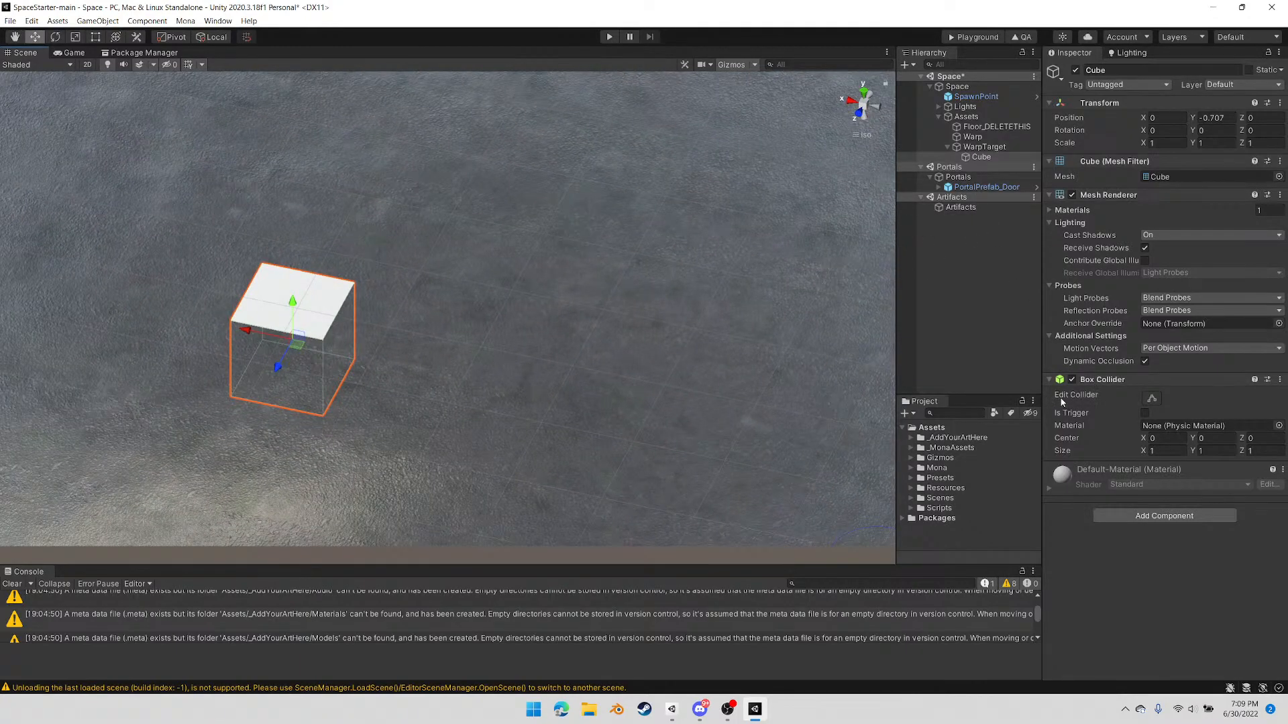
pyautogui.rightClick(1108, 381)
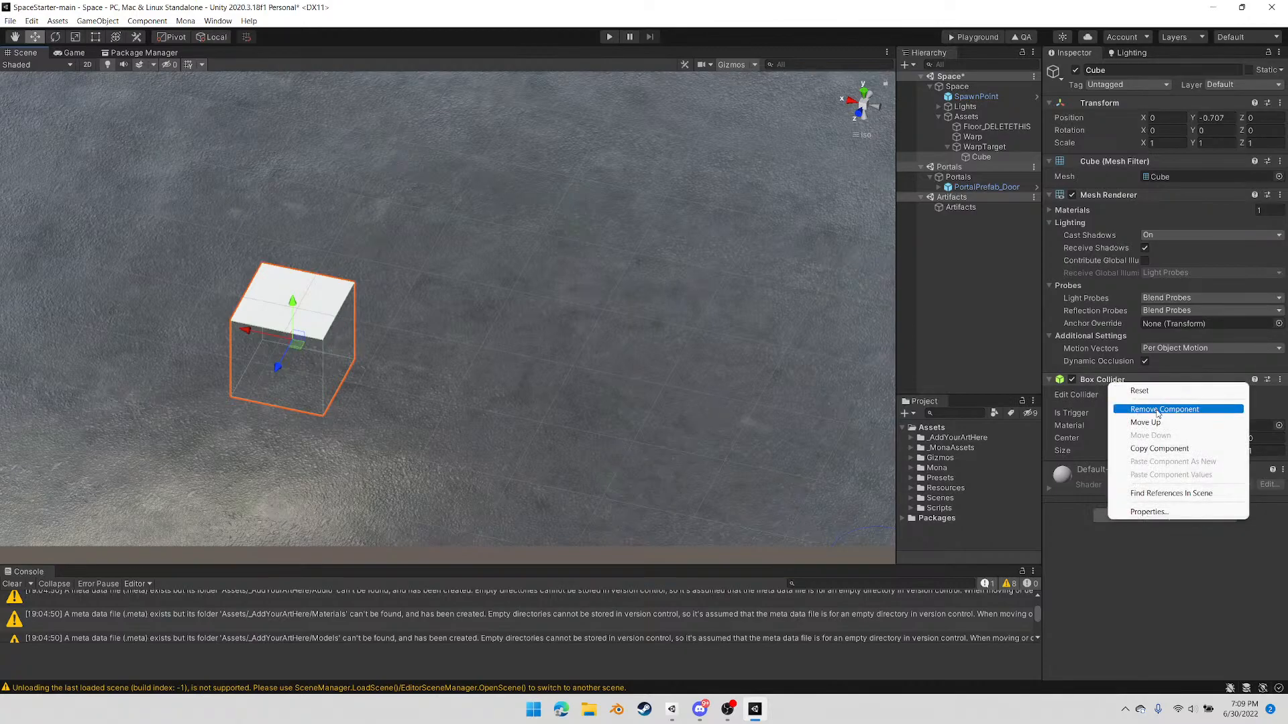
pyautogui.click(1164, 409)
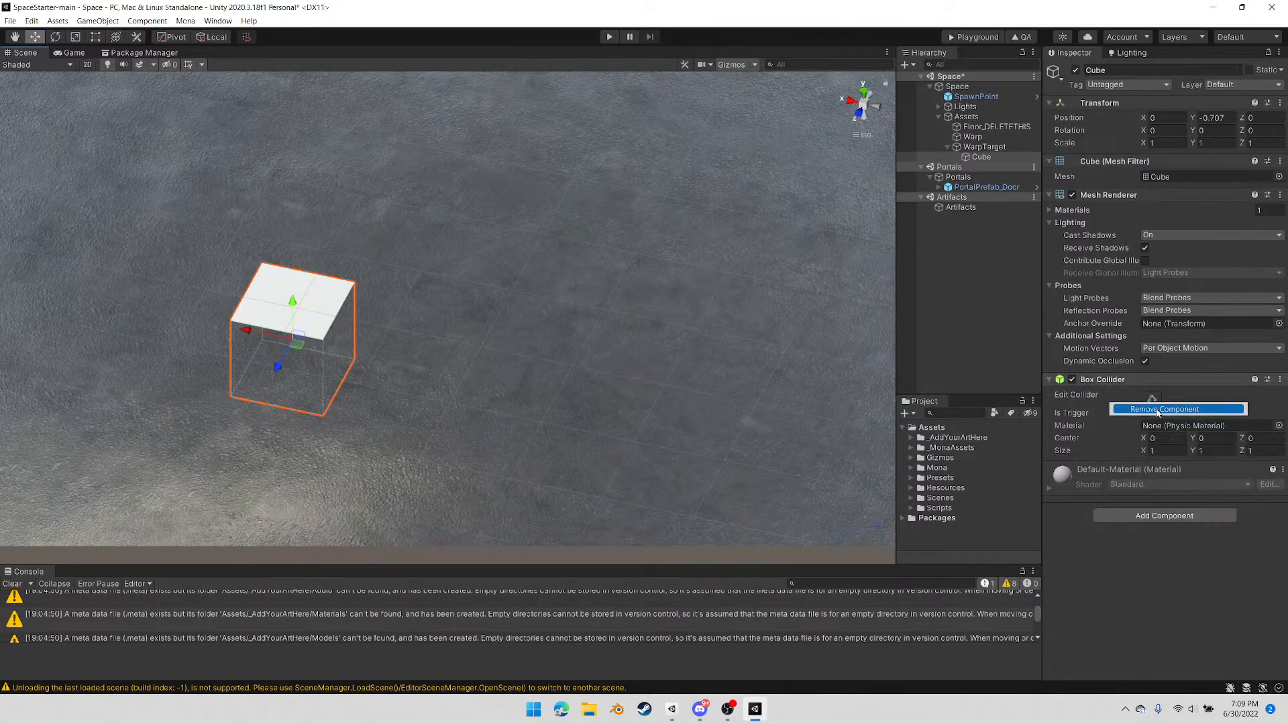
# Assign WarpTarget as the Warp Point of the Warp object's Mona Warp component
pyautogui.click(972, 149)
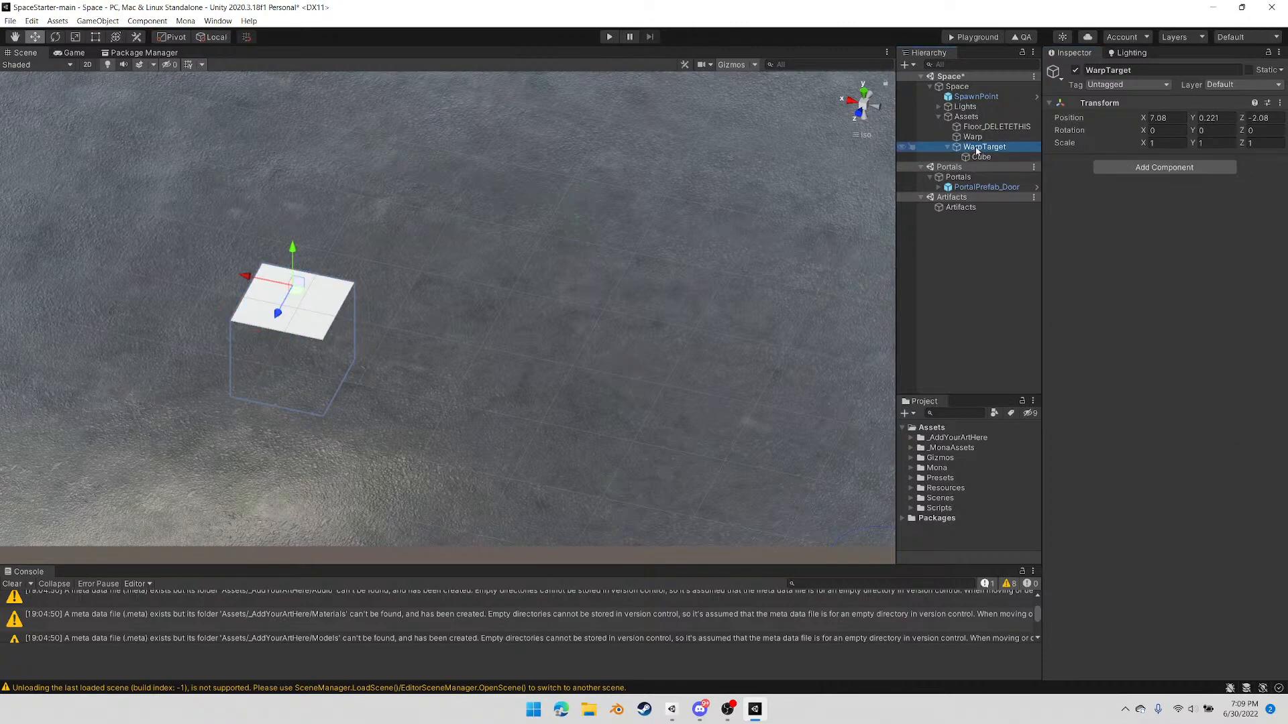
pyautogui.click(972, 137)
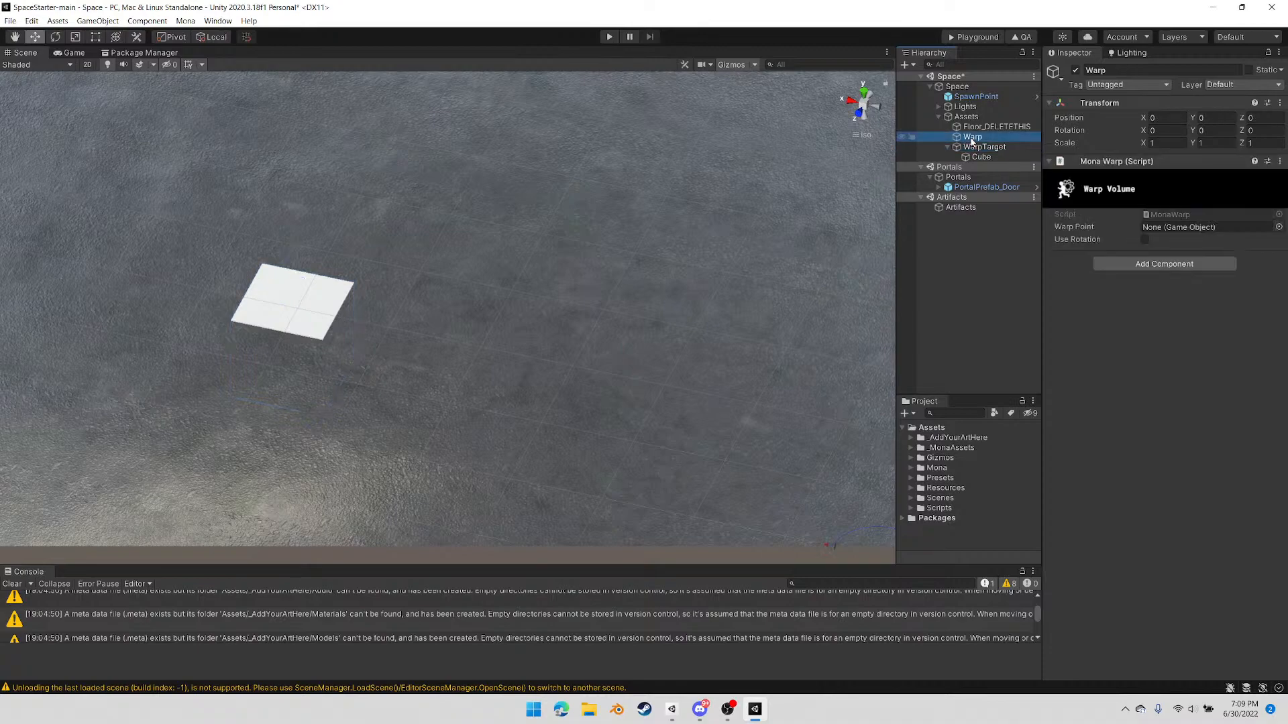
pyautogui.click(973, 148)
pyautogui.moveTo(973, 150); pyautogui.dragTo(1169, 225)
pyautogui.click(981, 156)
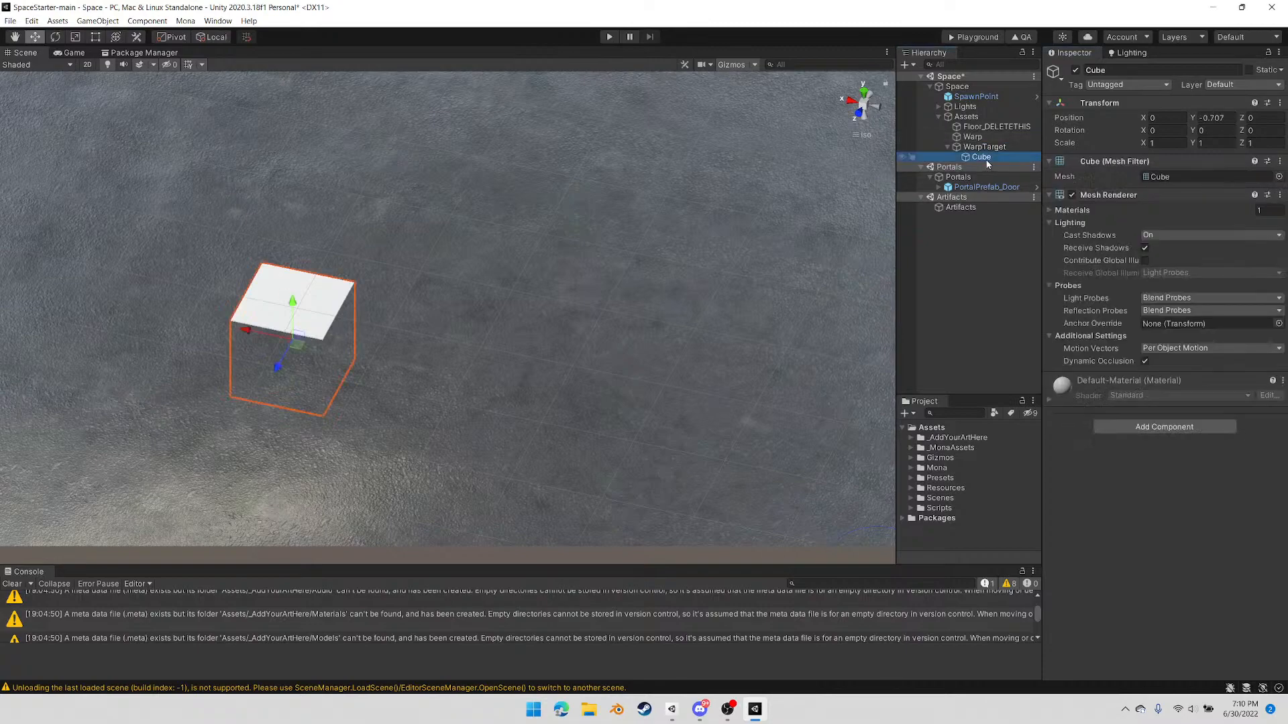
pyautogui.click(984, 148)
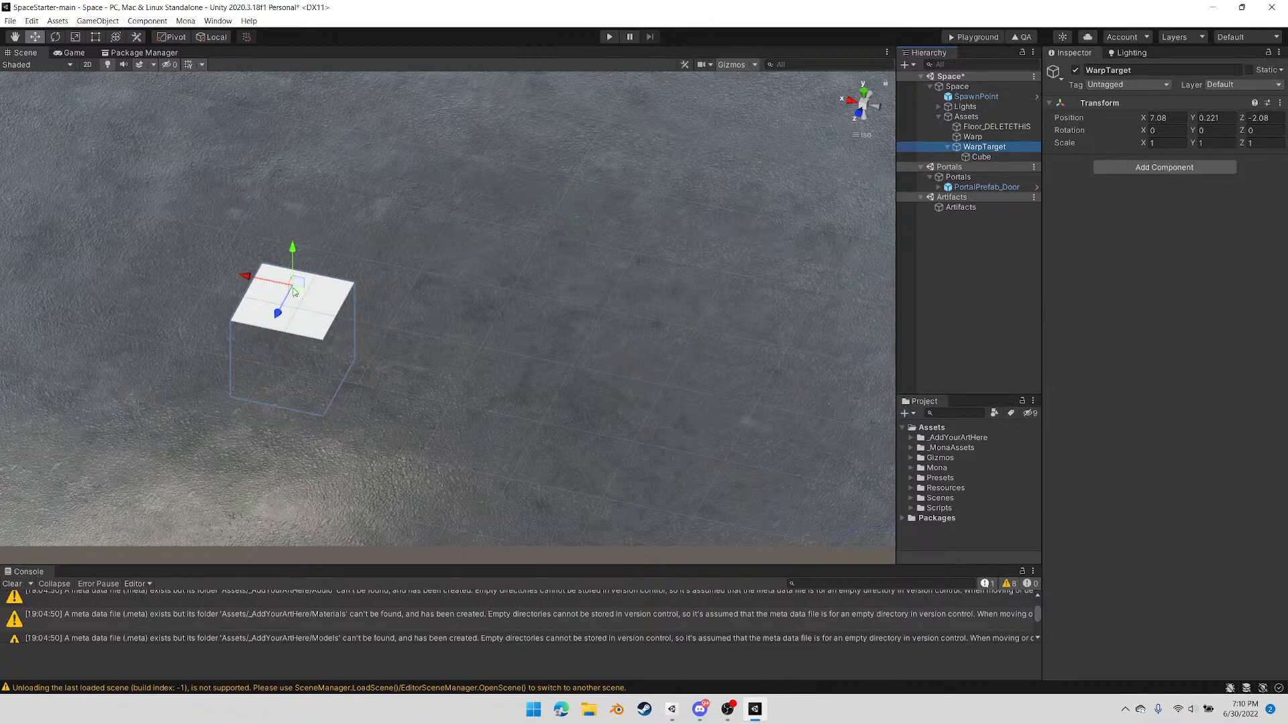
# Add a Box Collider to the Warp object, leaving Use Rotation off
pyautogui.click(972, 137)
pyautogui.click(1145, 241)
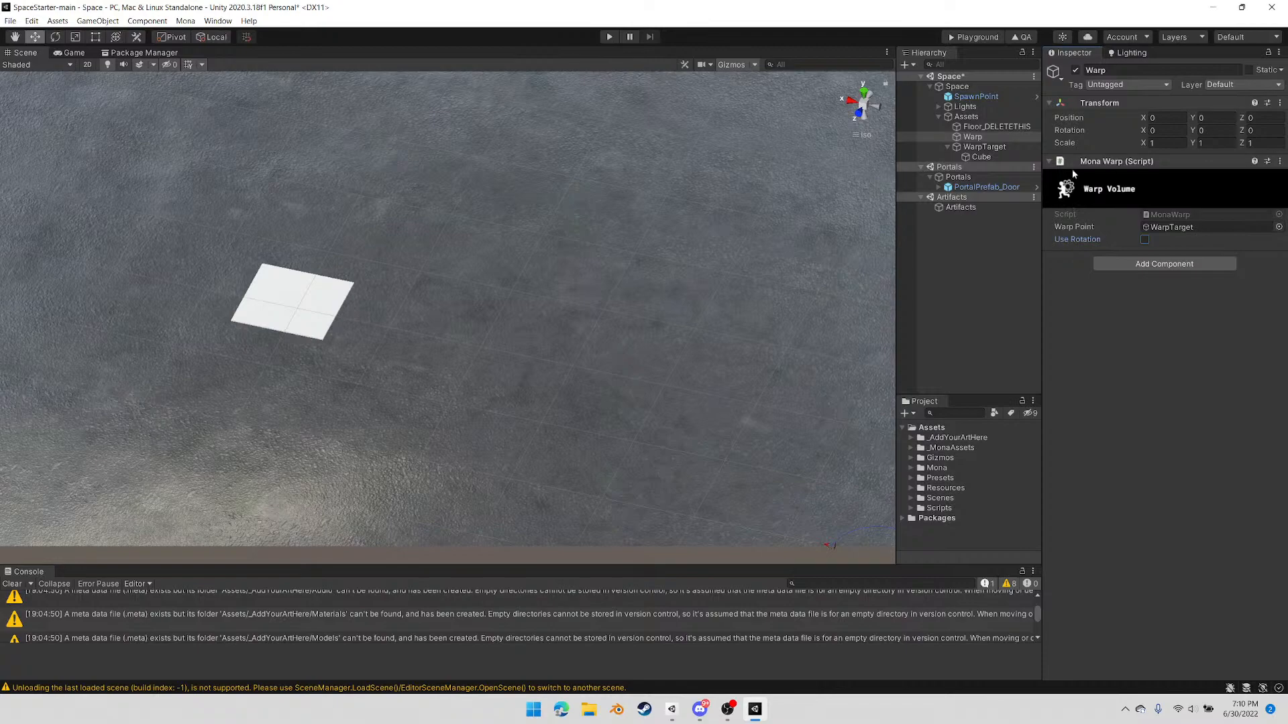
pyautogui.click(1165, 263)
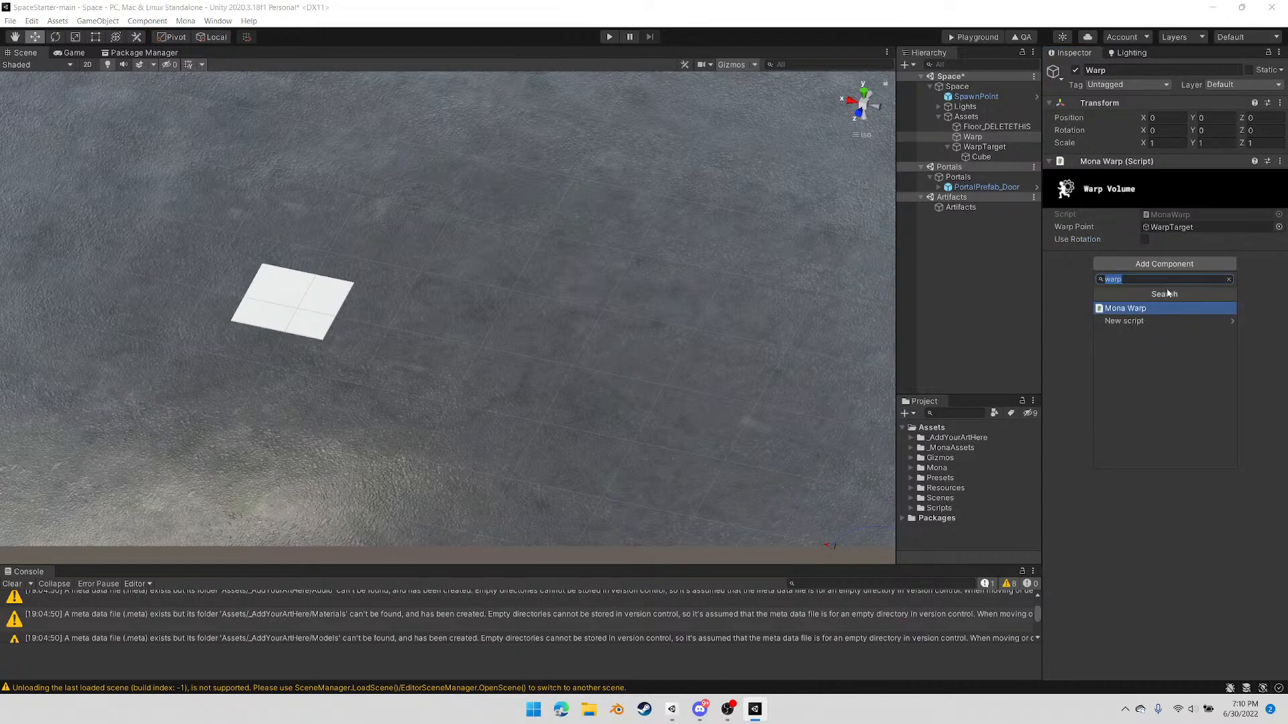
pyautogui.write('Box')
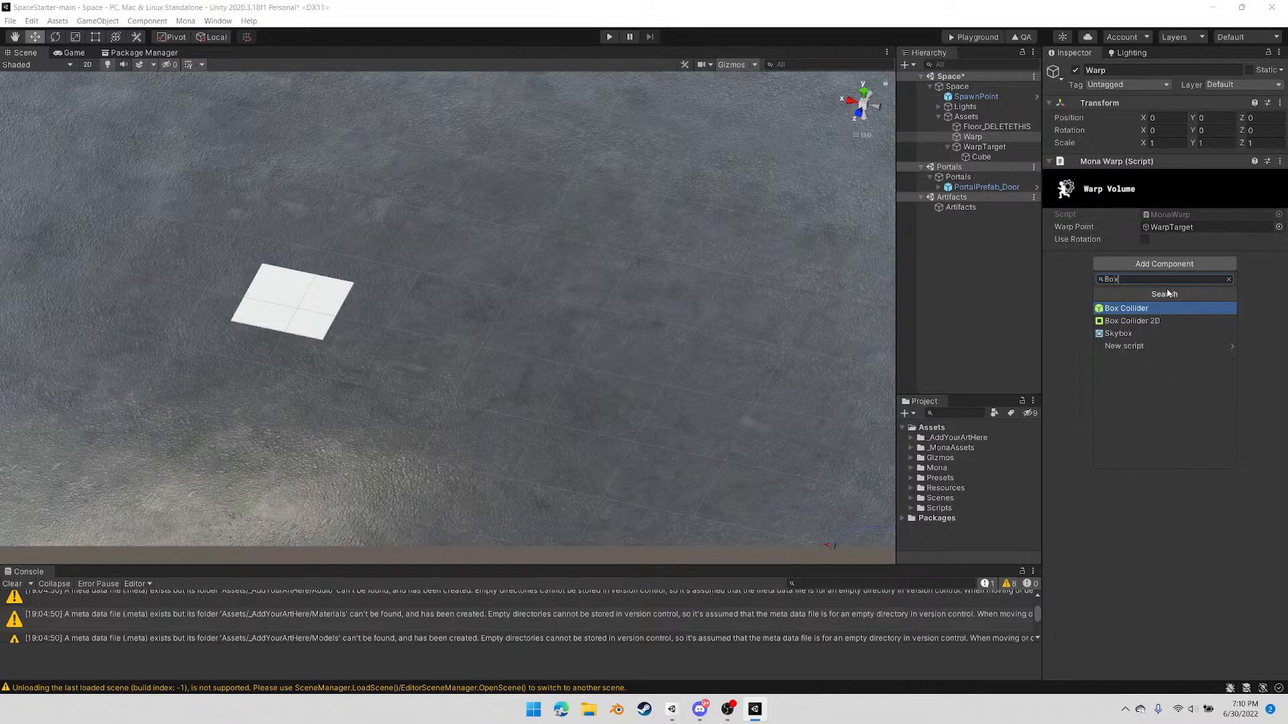
pyautogui.click(1133, 309)
# Move the Warp object between the spawn point and the portal door, to about X 0.06 and Z -2.05
pyautogui.scroll(-3, 648, 327)
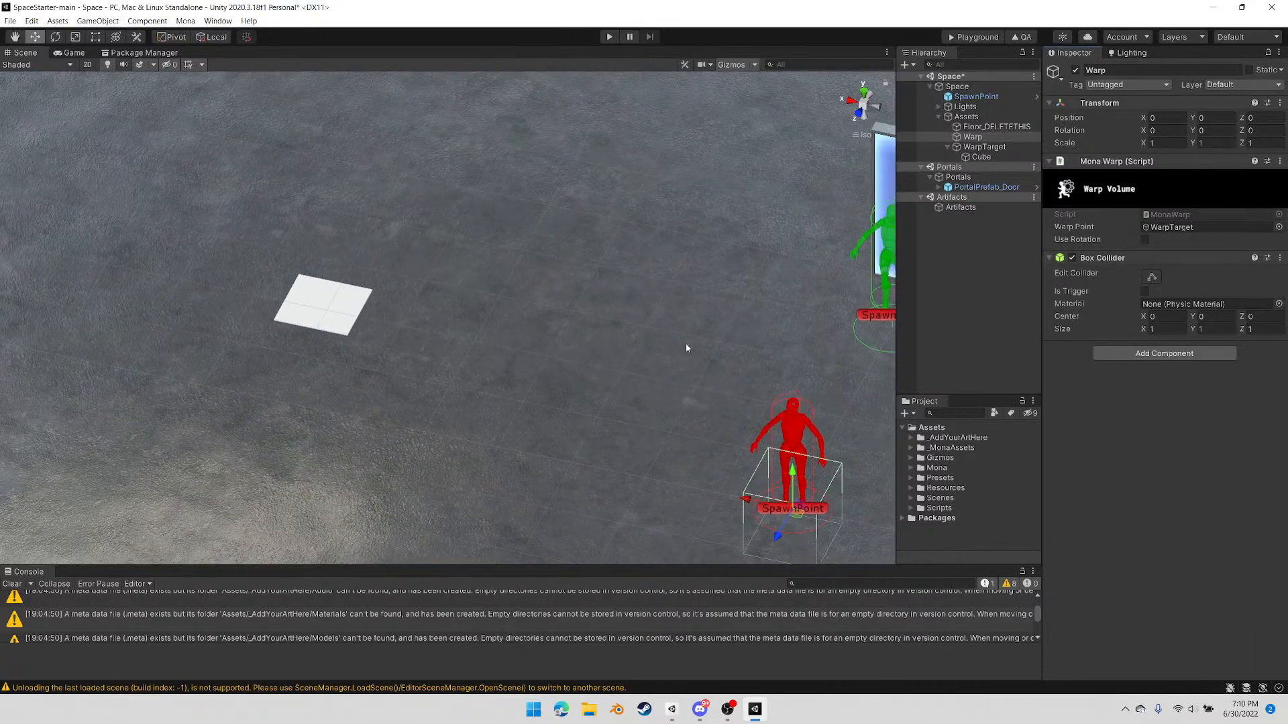
pyautogui.scroll(-1, 687, 345)
pyautogui.click(981, 138)
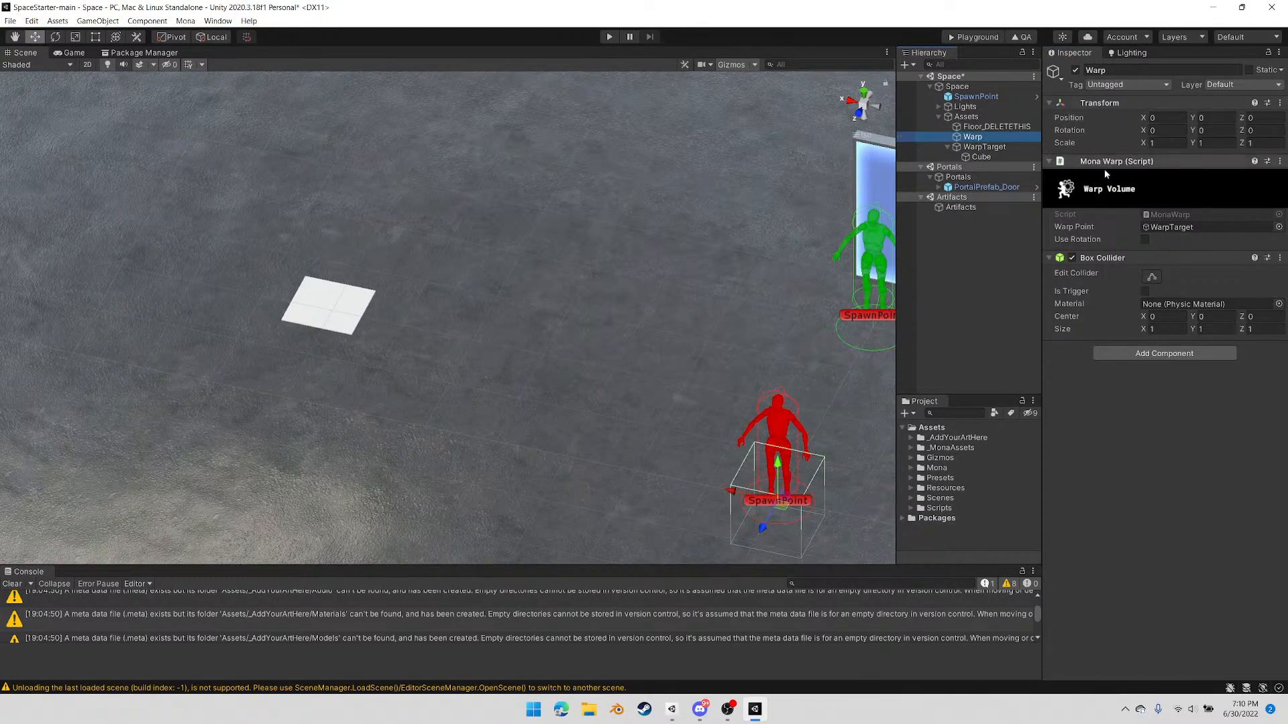
pyautogui.scroll(-2, 643, 377)
pyautogui.moveTo(643, 378); pyautogui.dragTo(449, 279, button='middle')
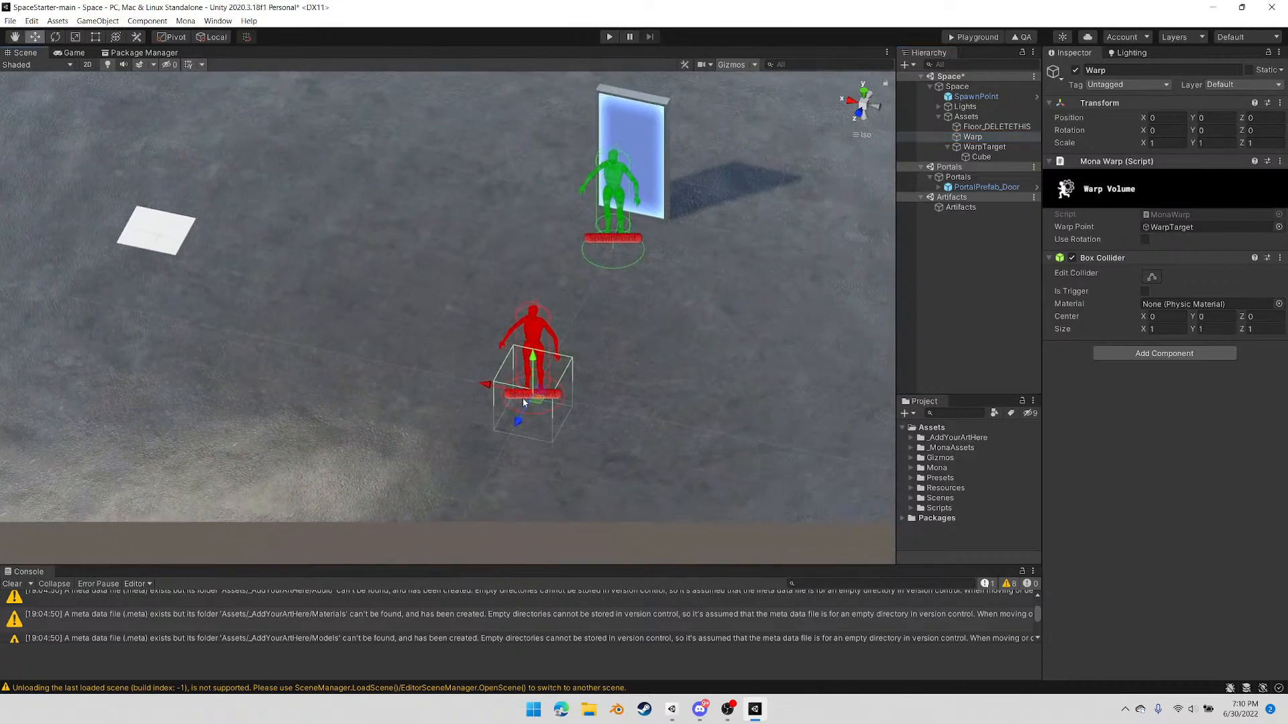
pyautogui.moveTo(541, 407); pyautogui.dragTo(403, 284)
pyautogui.moveTo(310, 257); pyautogui.dragTo(451, 362)
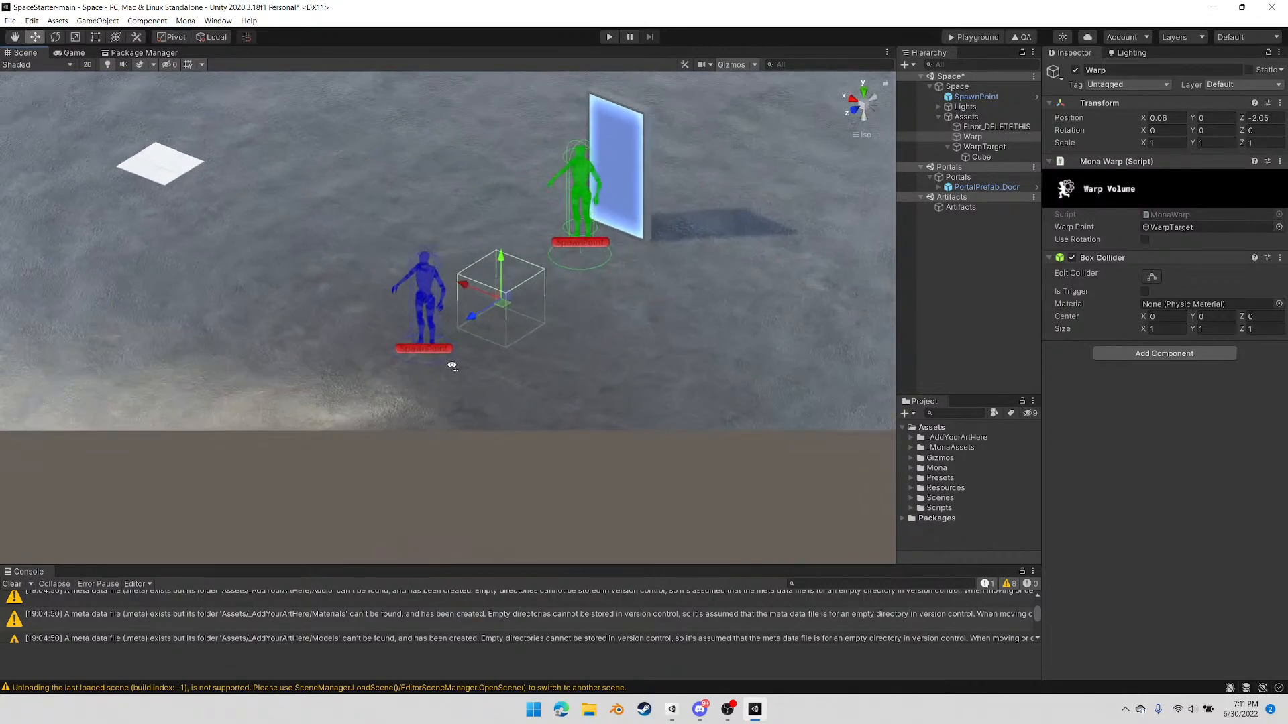
# Add a sphere as a child of Warp and remove its Sphere Collider
pyautogui.rightClick(980, 138)
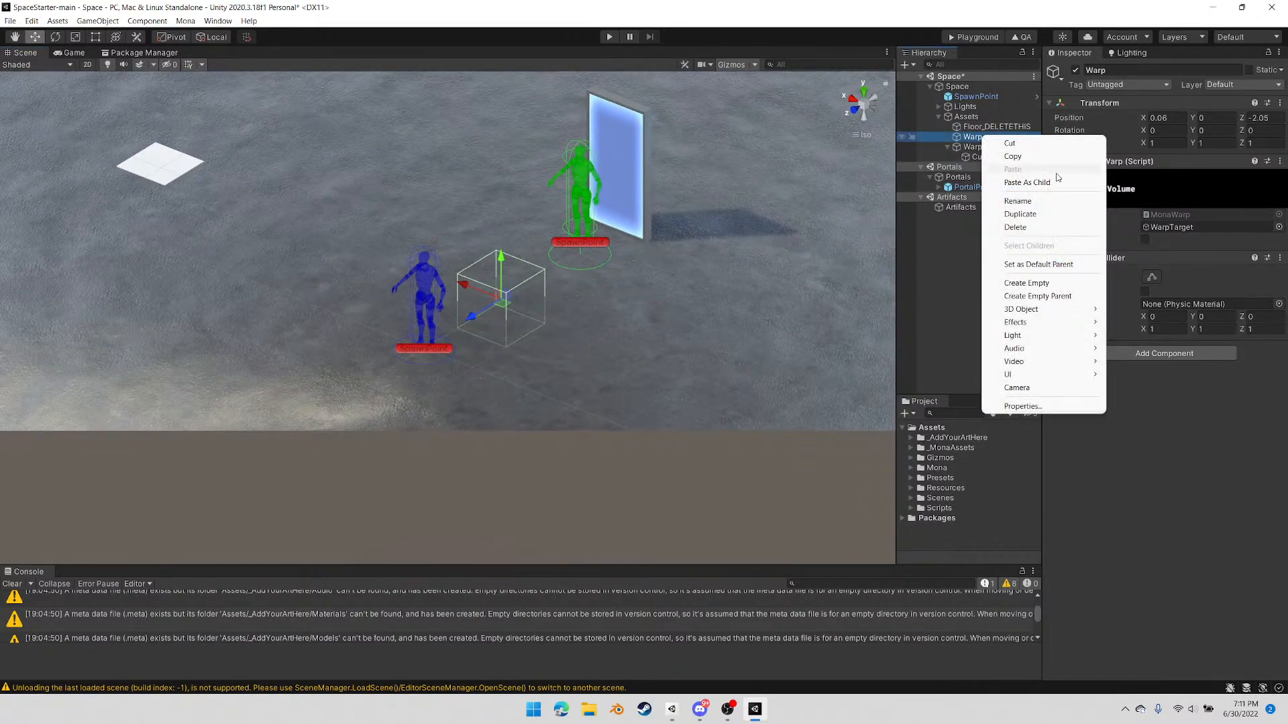
pyautogui.moveTo(1048, 309)
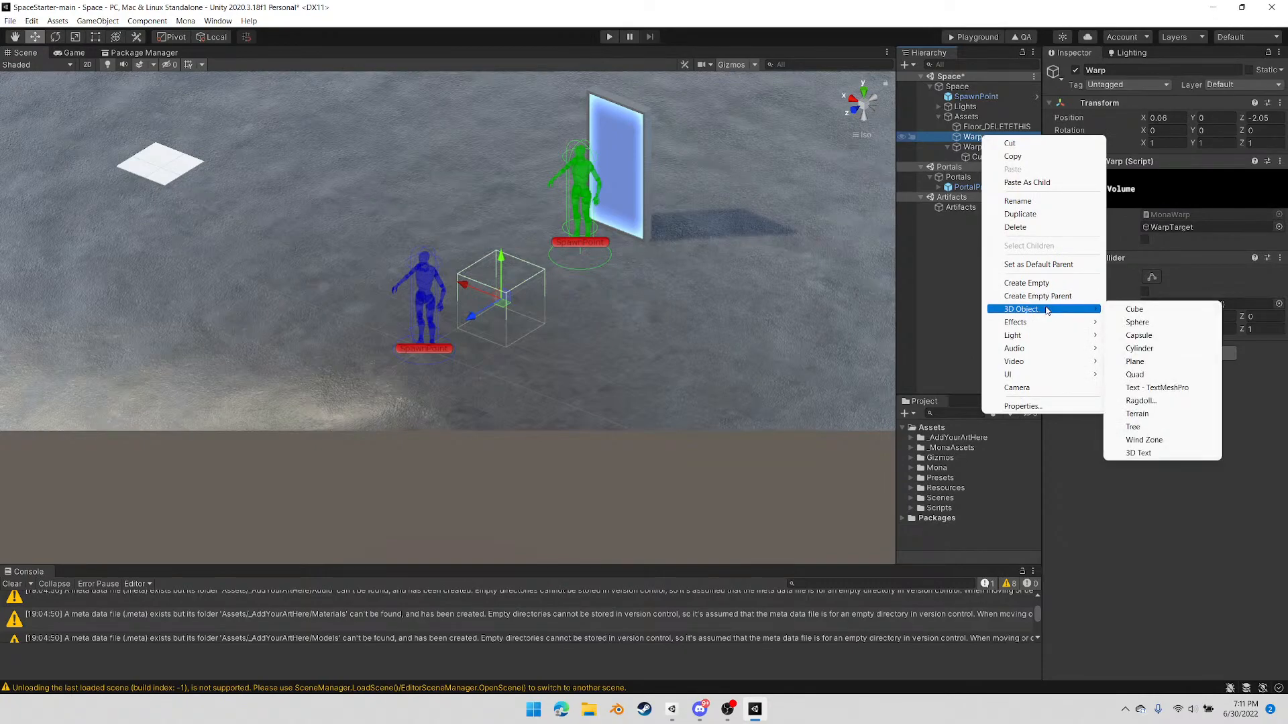
pyautogui.click(1139, 323)
pyautogui.keyDown('alt'); pyautogui.moveTo(769, 339); pyautogui.dragTo(772, 372); pyautogui.keyUp('alt')
pyautogui.rightClick(1110, 383)
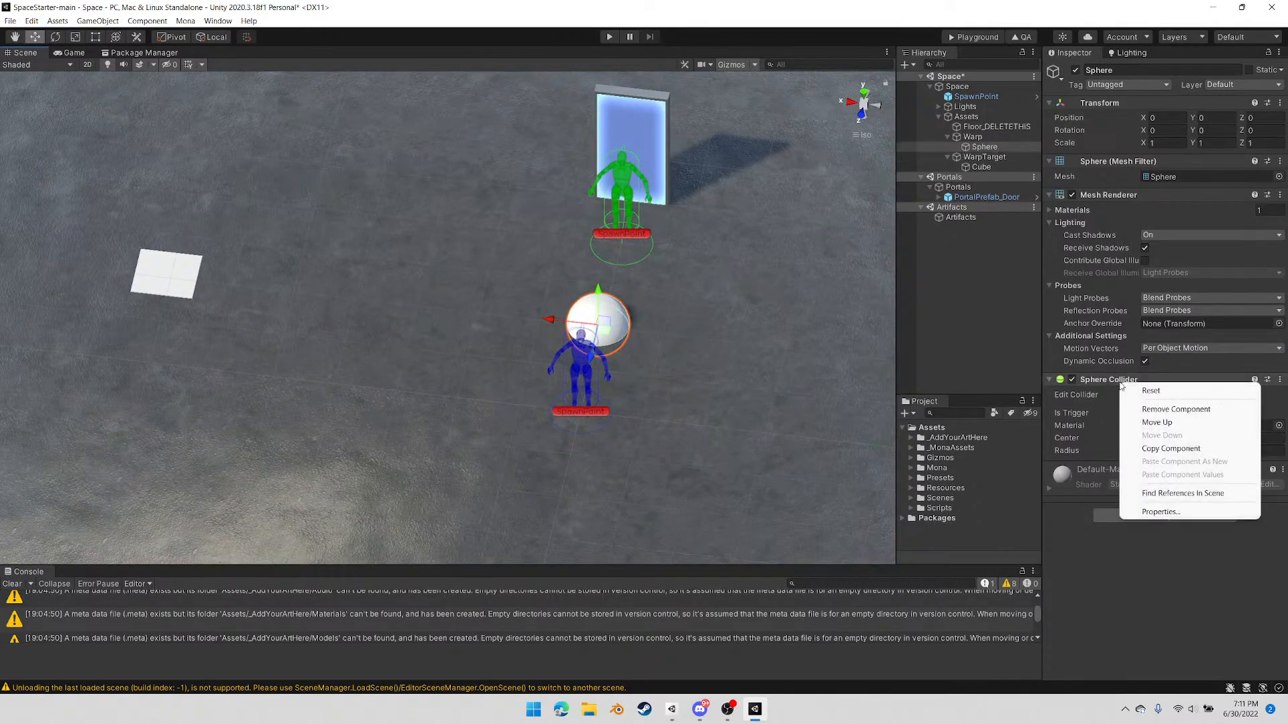
pyautogui.click(1172, 409)
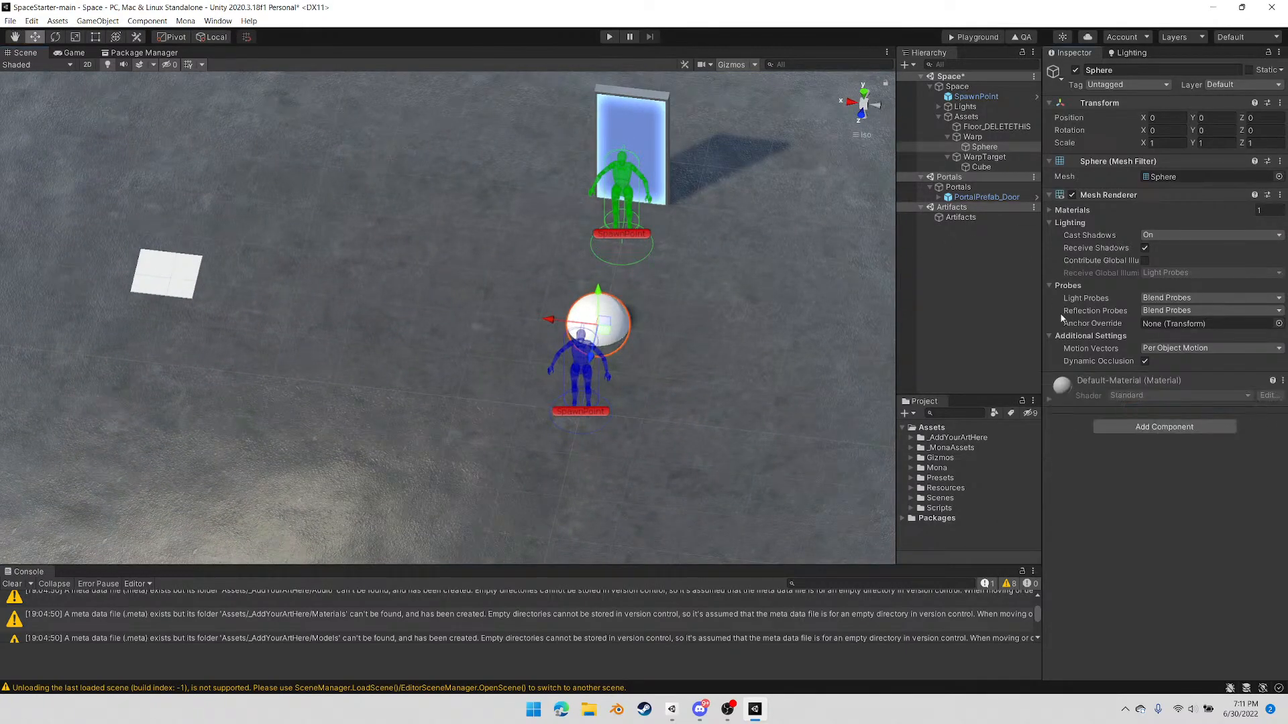
# Select the Warp object and examine its collider box around the sphere
pyautogui.click(966, 137)
pyautogui.moveTo(708, 342); pyautogui.dragTo(783, 326, button='right')
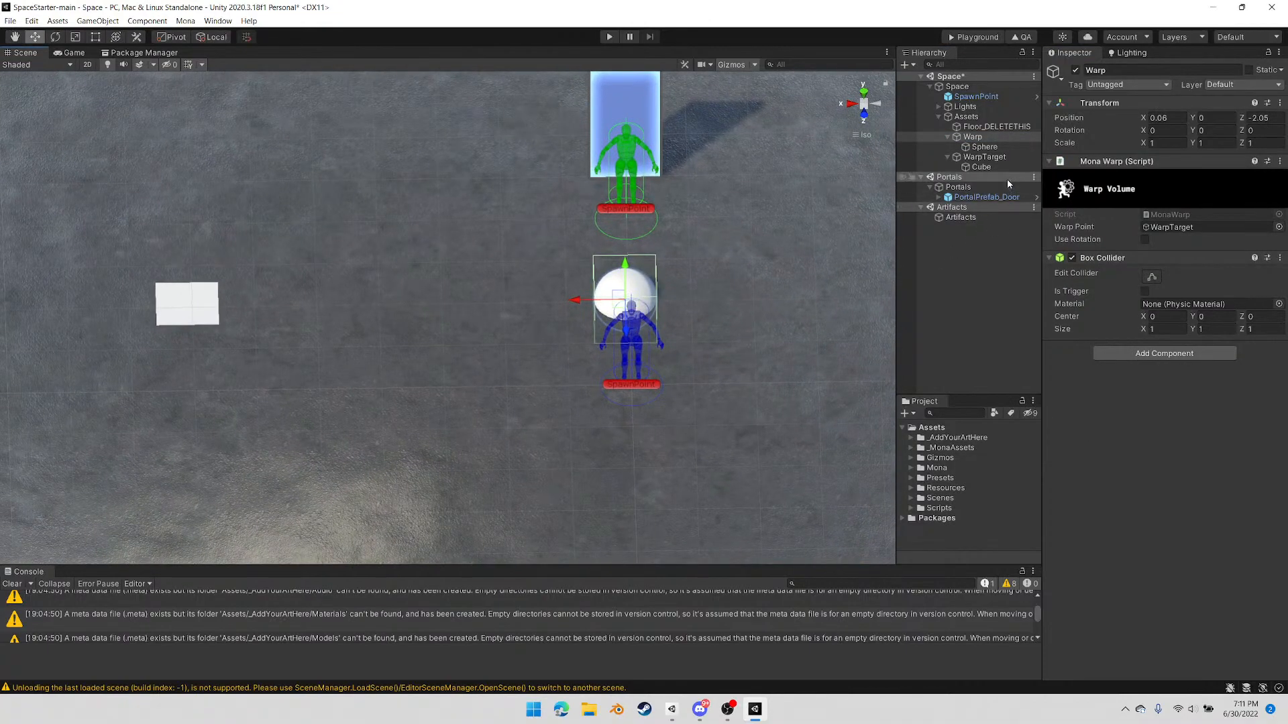
pyautogui.click(983, 146)
pyautogui.click(977, 138)
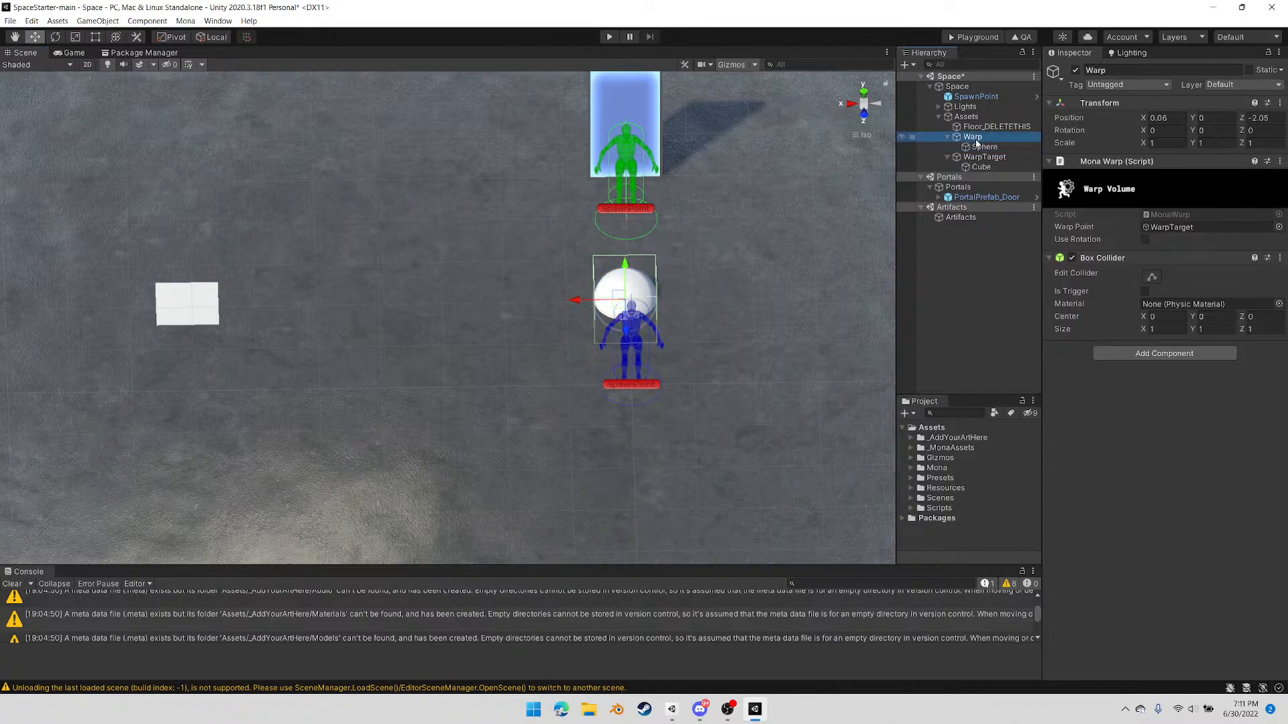
pyautogui.moveTo(743, 325); pyautogui.dragTo(774, 330, button='right')
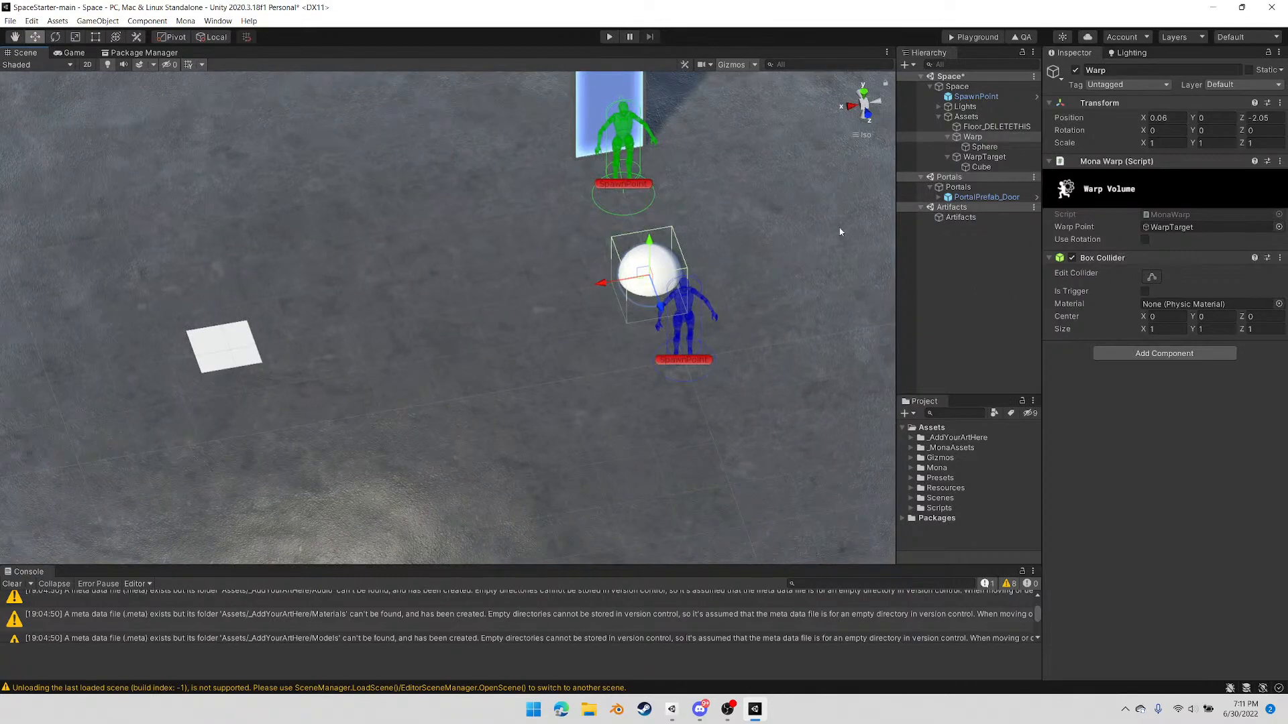
# Export the space for the Mona Playground and upload the PlaygroundFiles folder to the playground page in the browser
pyautogui.moveTo(459, 338); pyautogui.dragTo(356, 342, button='right')
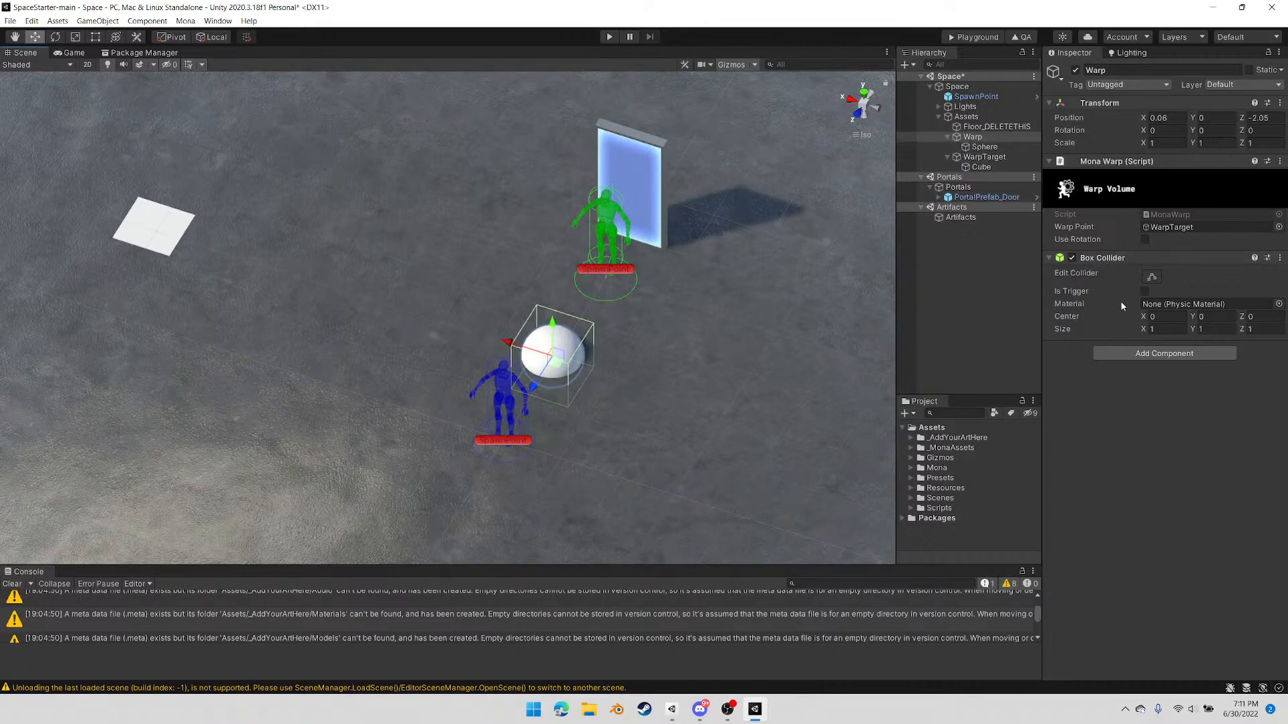
pyautogui.moveTo(605, 387); pyautogui.dragTo(556, 394, button='right')
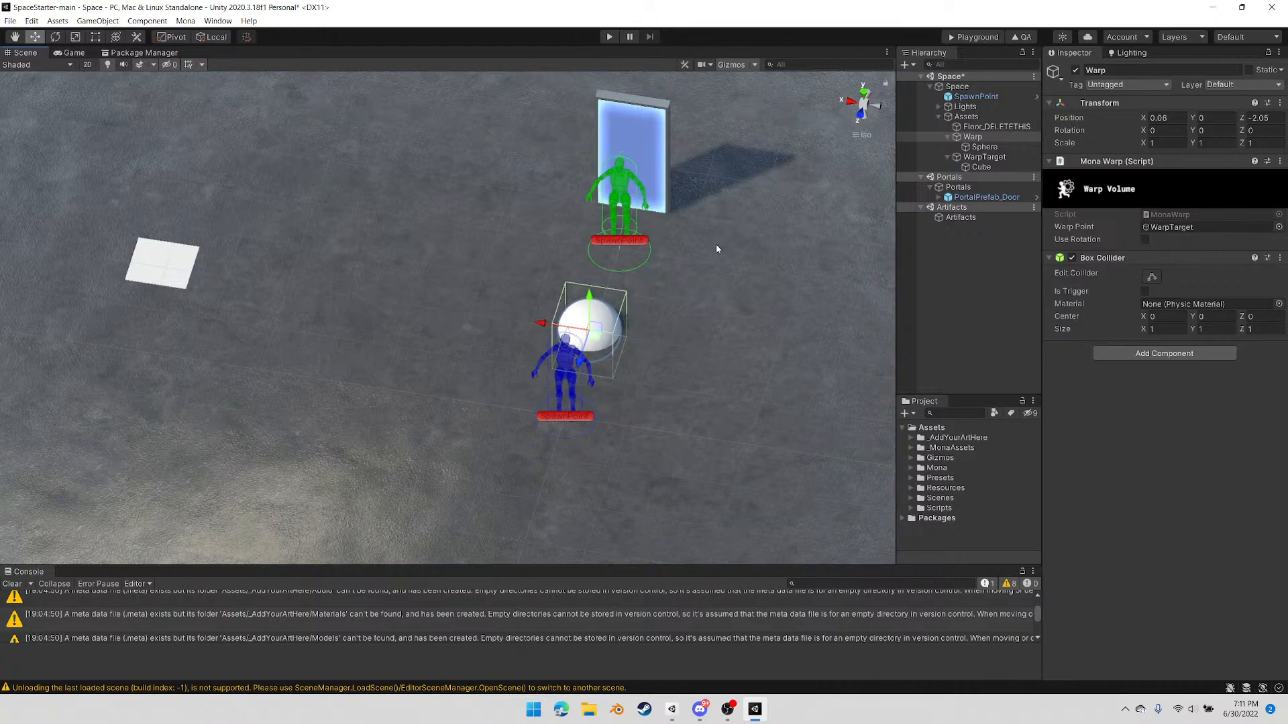
pyautogui.click(966, 40)
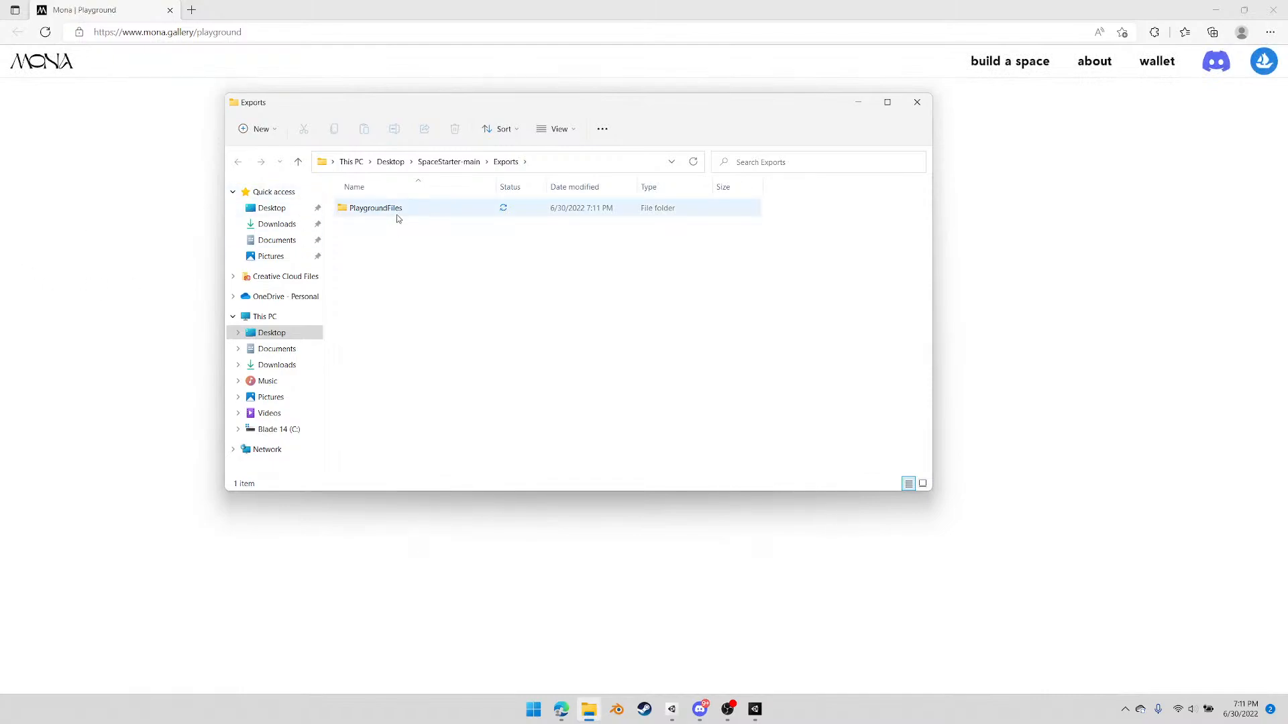
pyautogui.moveTo(465, 109); pyautogui.dragTo(917, 126)
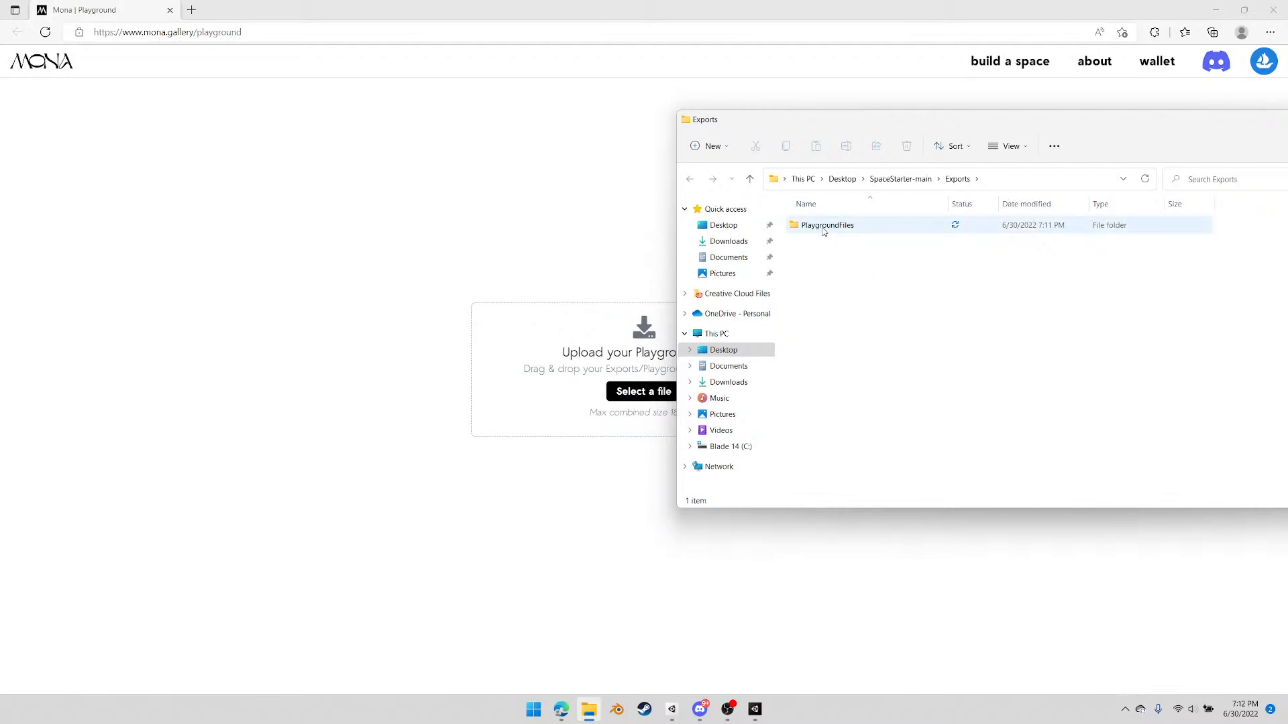
pyautogui.moveTo(824, 231); pyautogui.dragTo(543, 411)
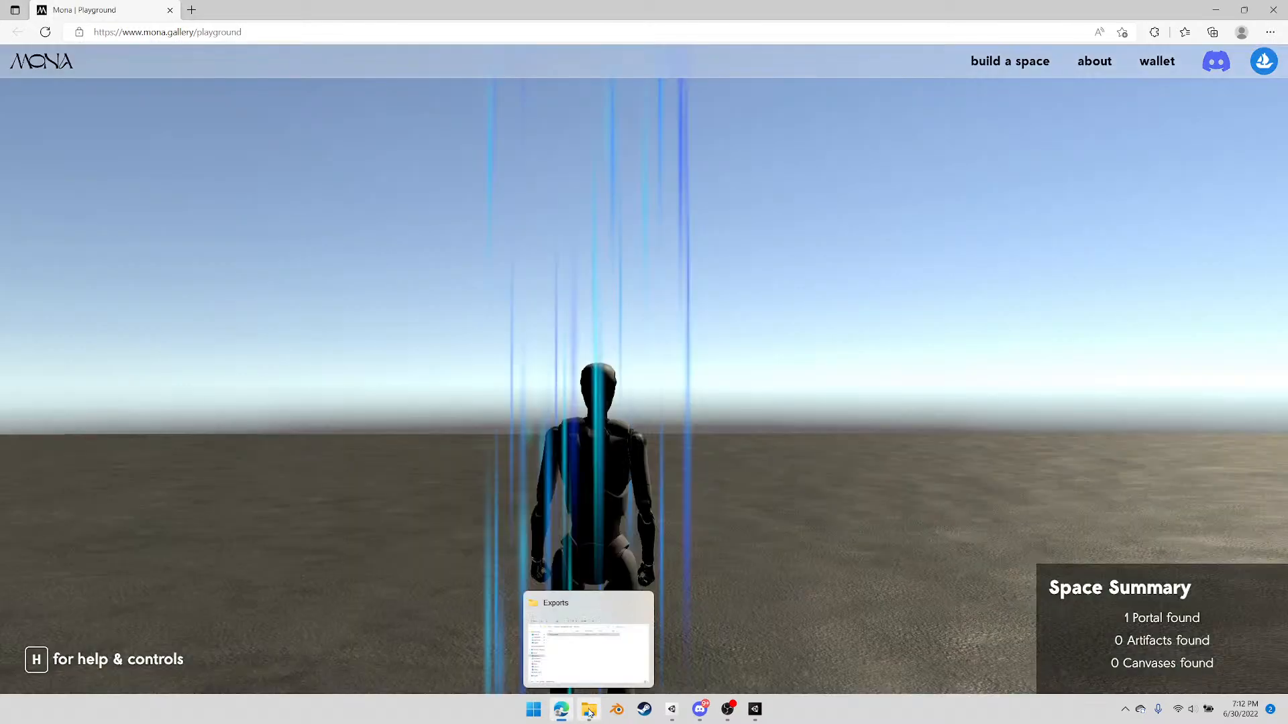
# Walk the avatar around the uploaded space and into the white sphere to test the warp volume
pyautogui.click(590, 711)
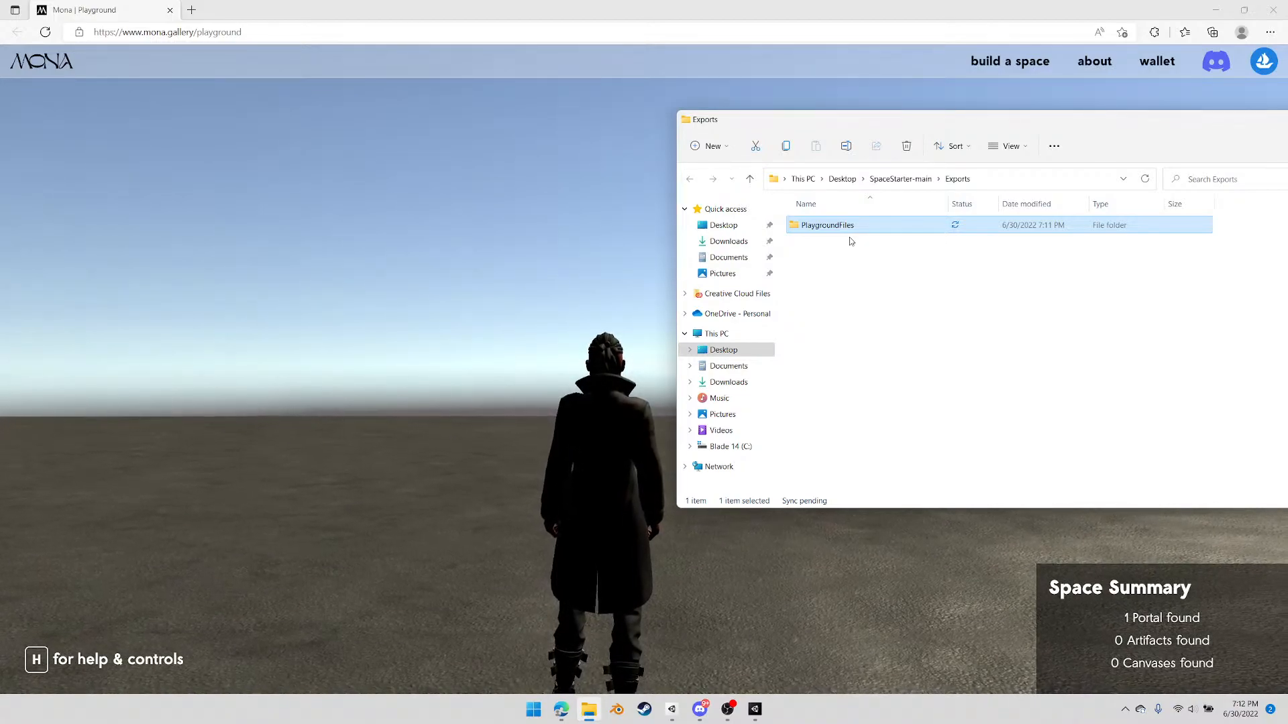
pyautogui.click(735, 16)
pyautogui.click(846, 453)
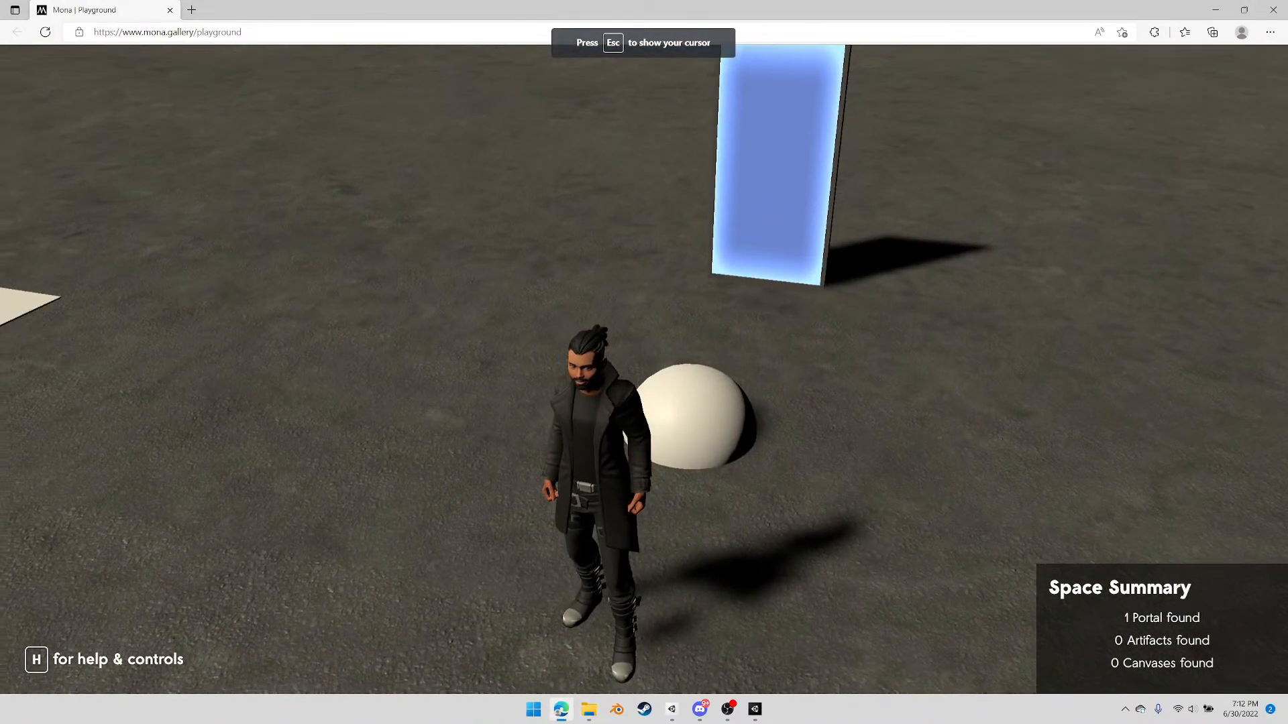
pyautogui.press('w')
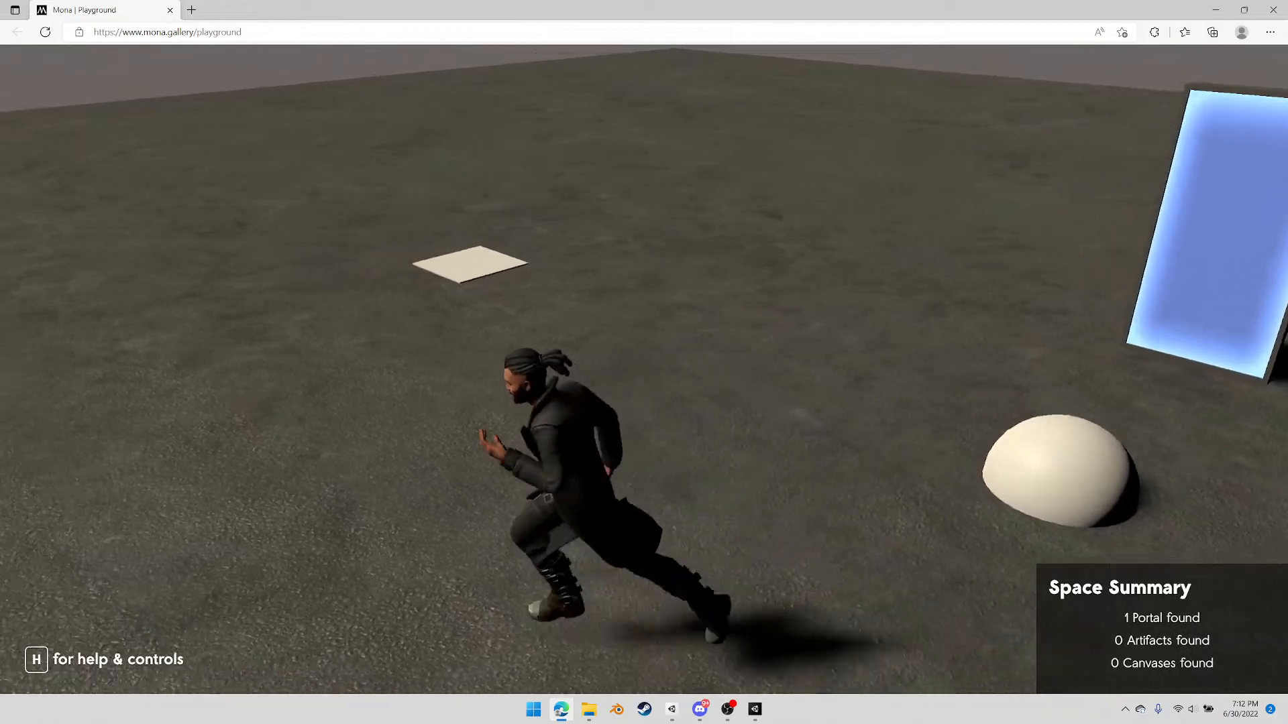
pyautogui.press('d')
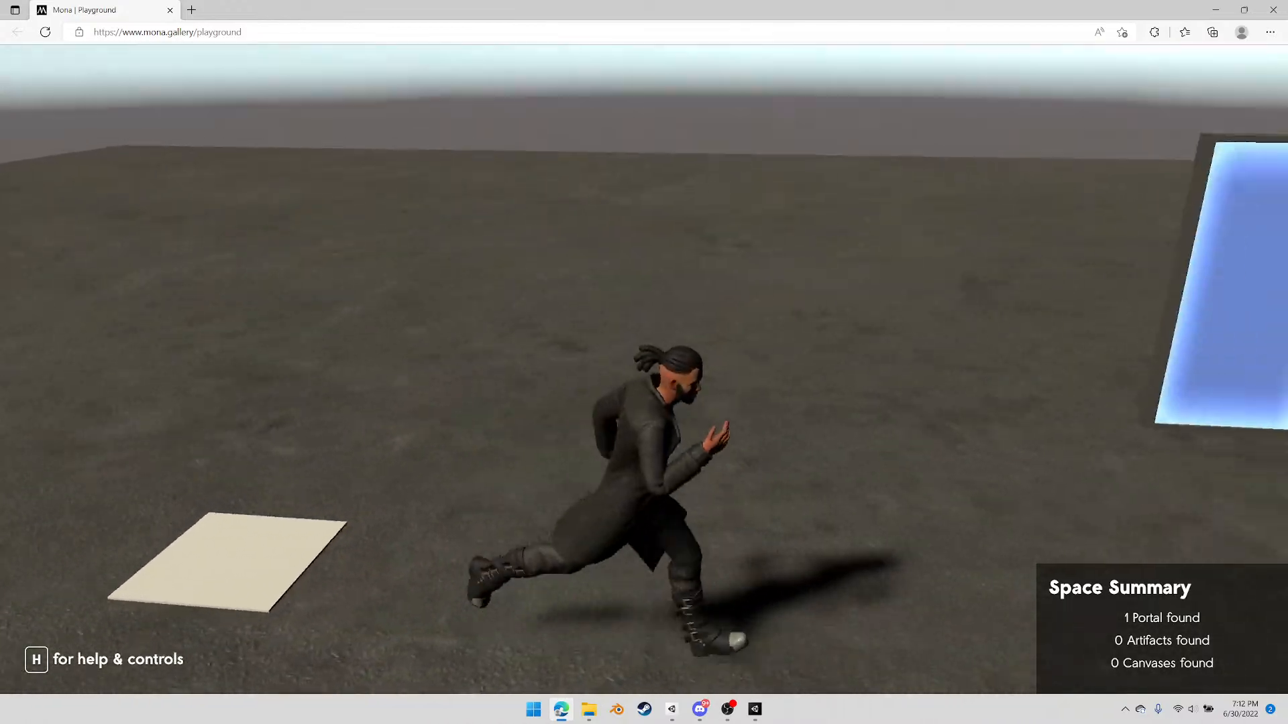
pyautogui.press('s')
pyautogui.press('d')
pyautogui.press('s')
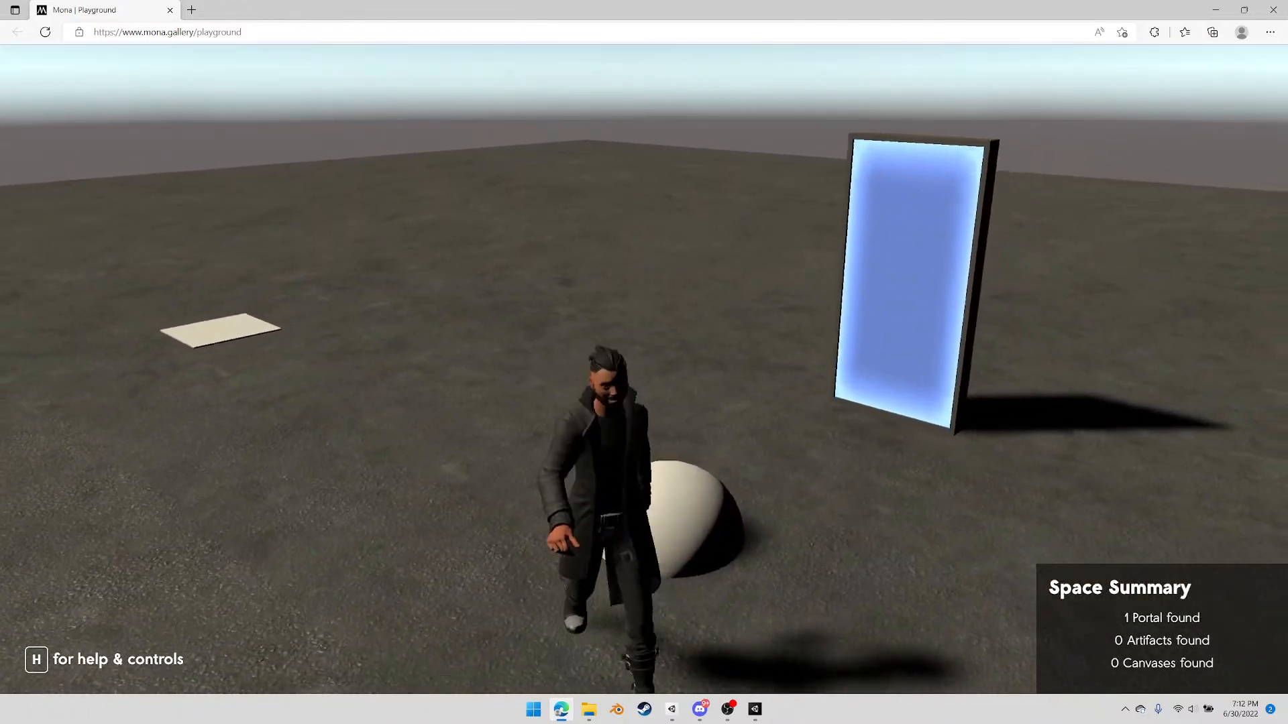
pyautogui.press('w')
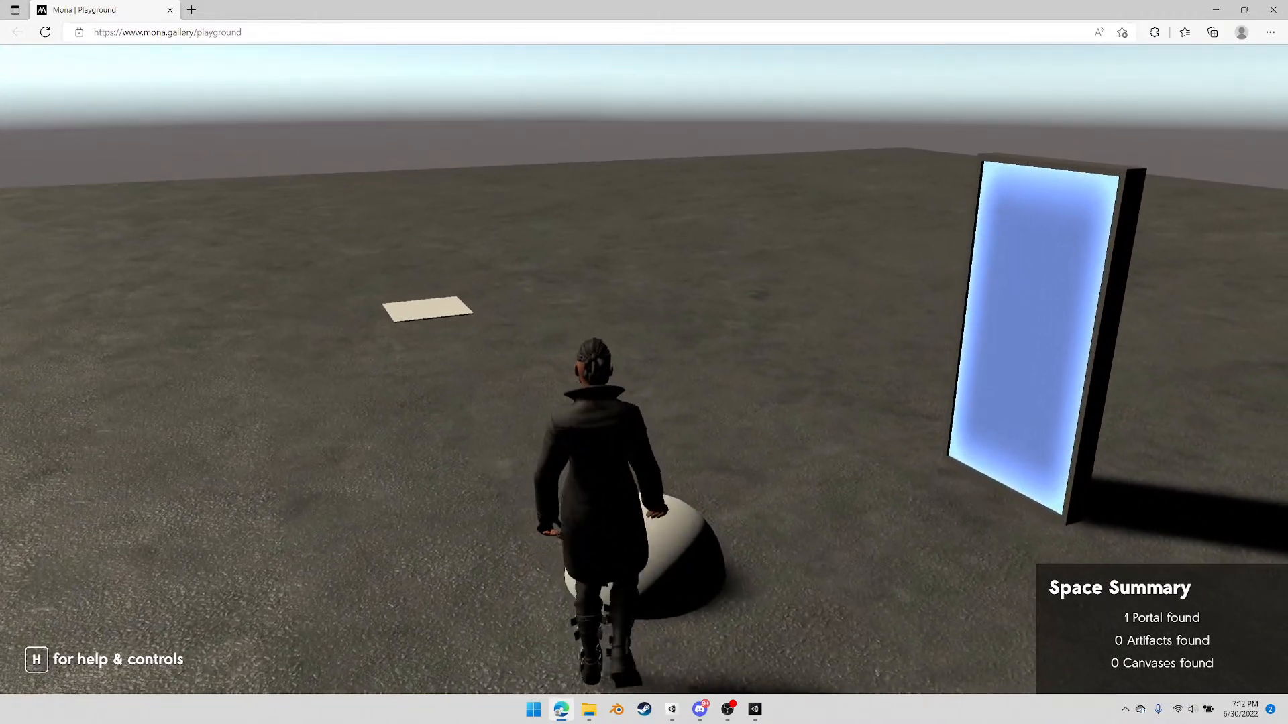
pyautogui.press('a')
pyautogui.press('w')
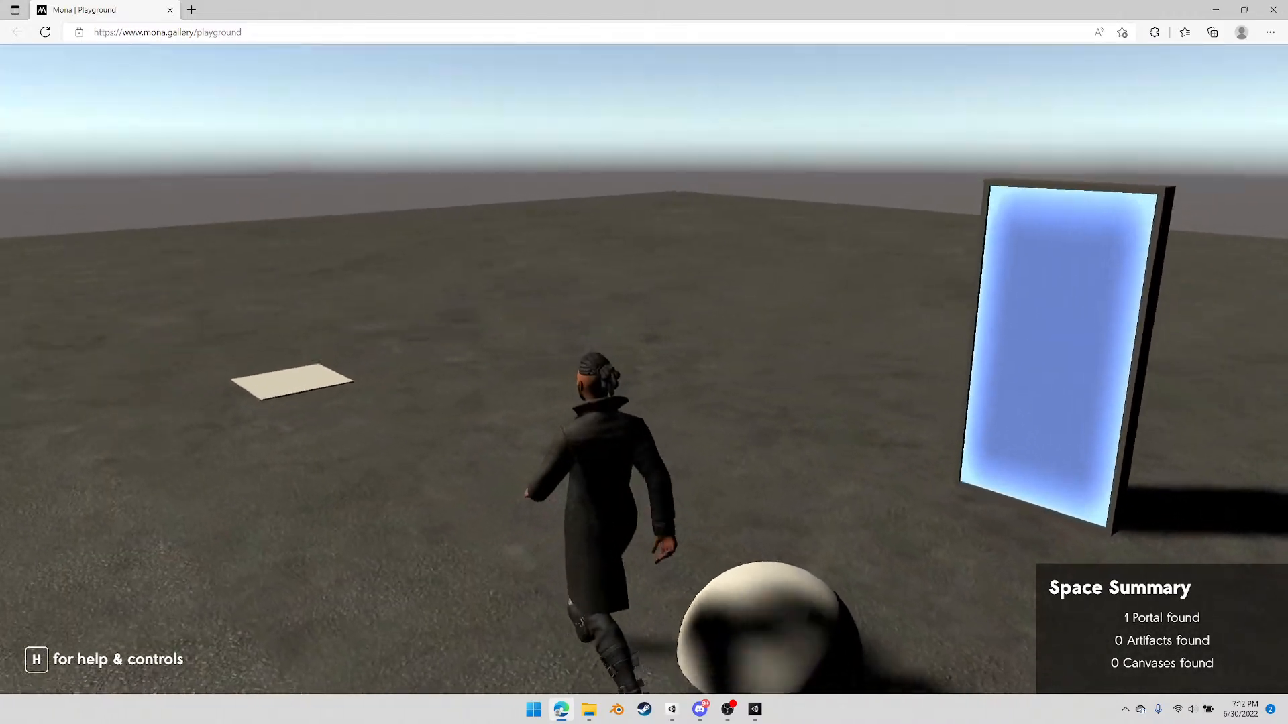
pyautogui.press('s')
pyautogui.press('d')
pyautogui.press('w')
pyautogui.press('a')
pyautogui.press('s')
pyautogui.press('a')
pyautogui.press('Escape')
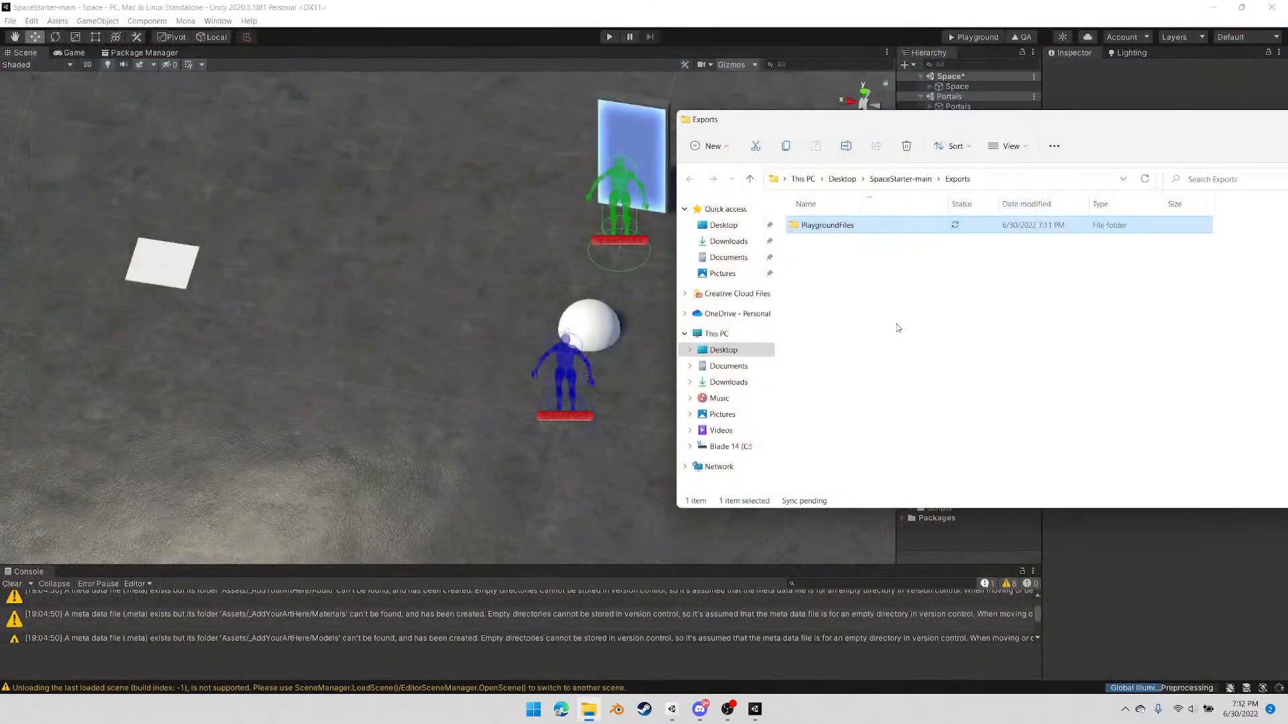
# Permanently delete the PlaygroundFiles folder from Exports and return to the Unity editor
pyautogui.hotkey('shift', 'Delete')
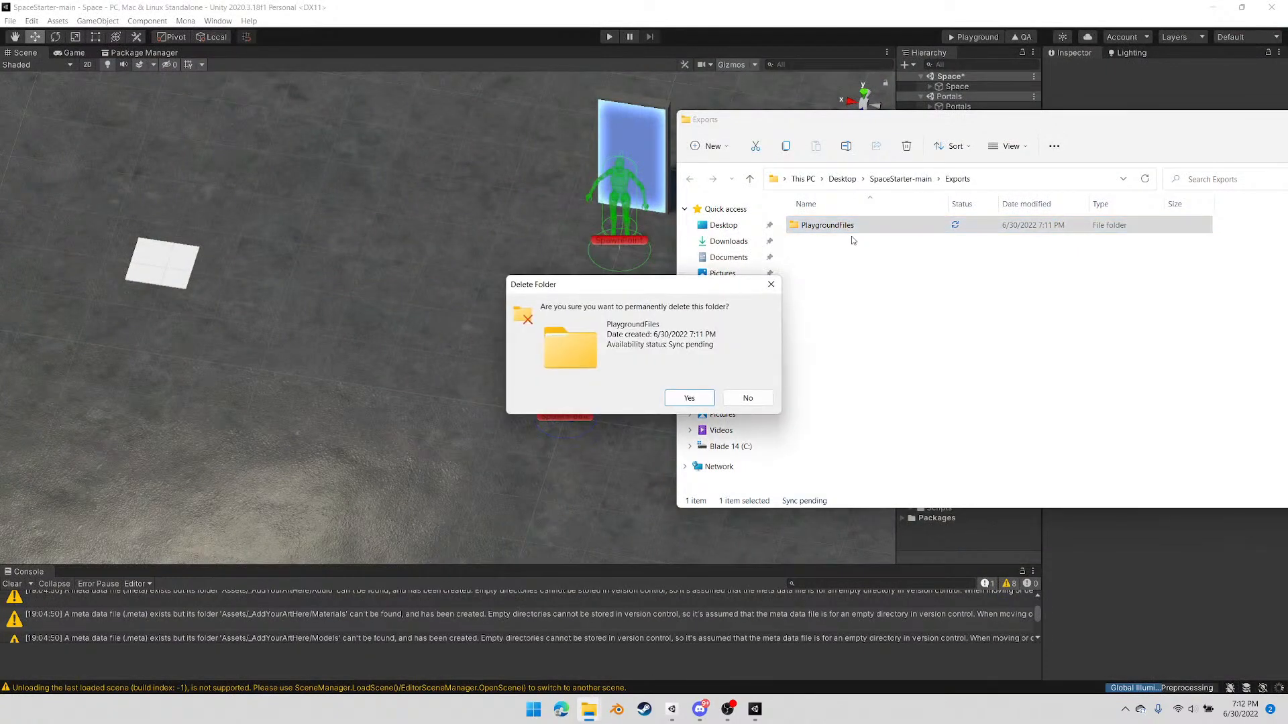
pyautogui.press('Return')
pyautogui.click(1020, 11)
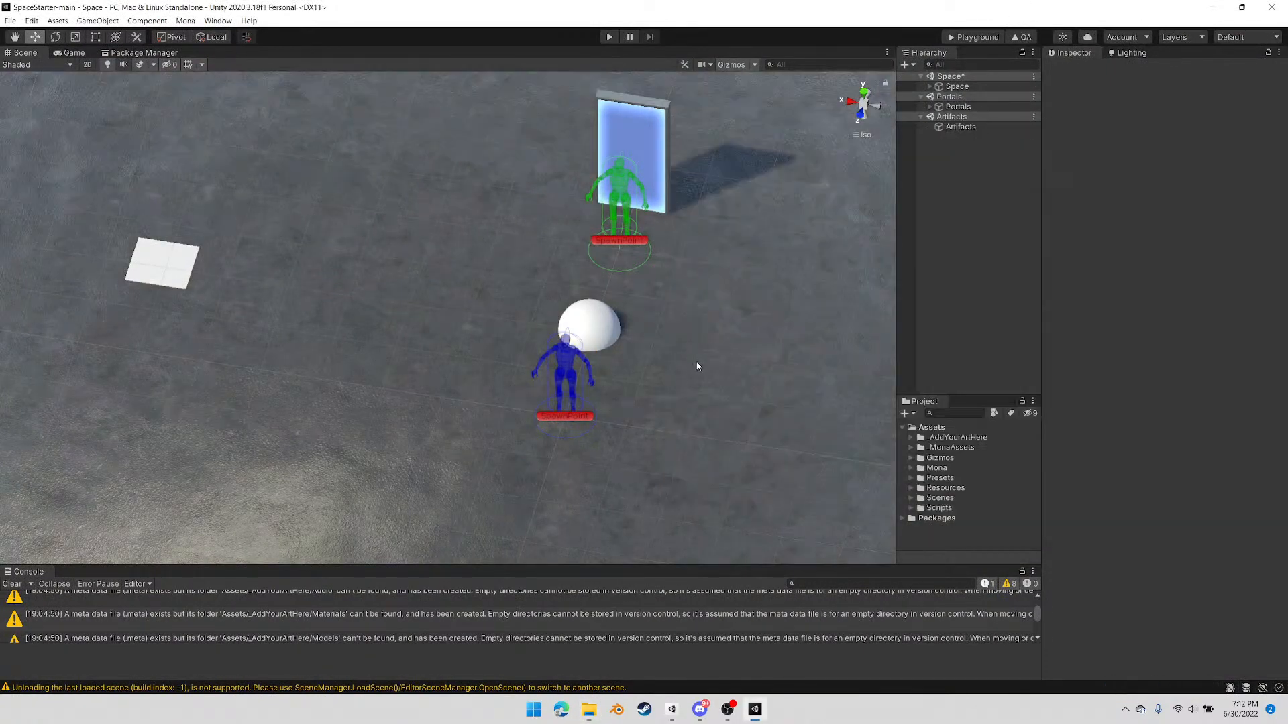
# Turn on Is Trigger for the Warp object's Box Collider
pyautogui.click(930, 87)
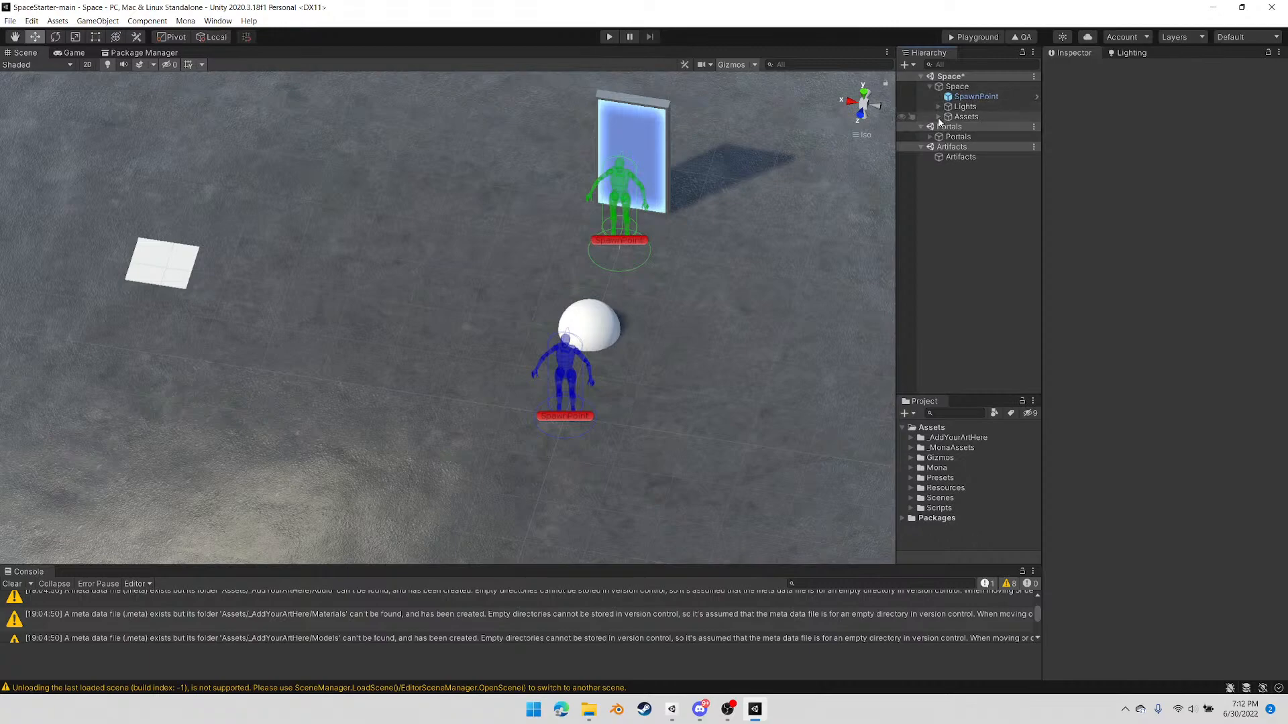
pyautogui.click(938, 117)
pyautogui.click(969, 146)
pyautogui.click(965, 138)
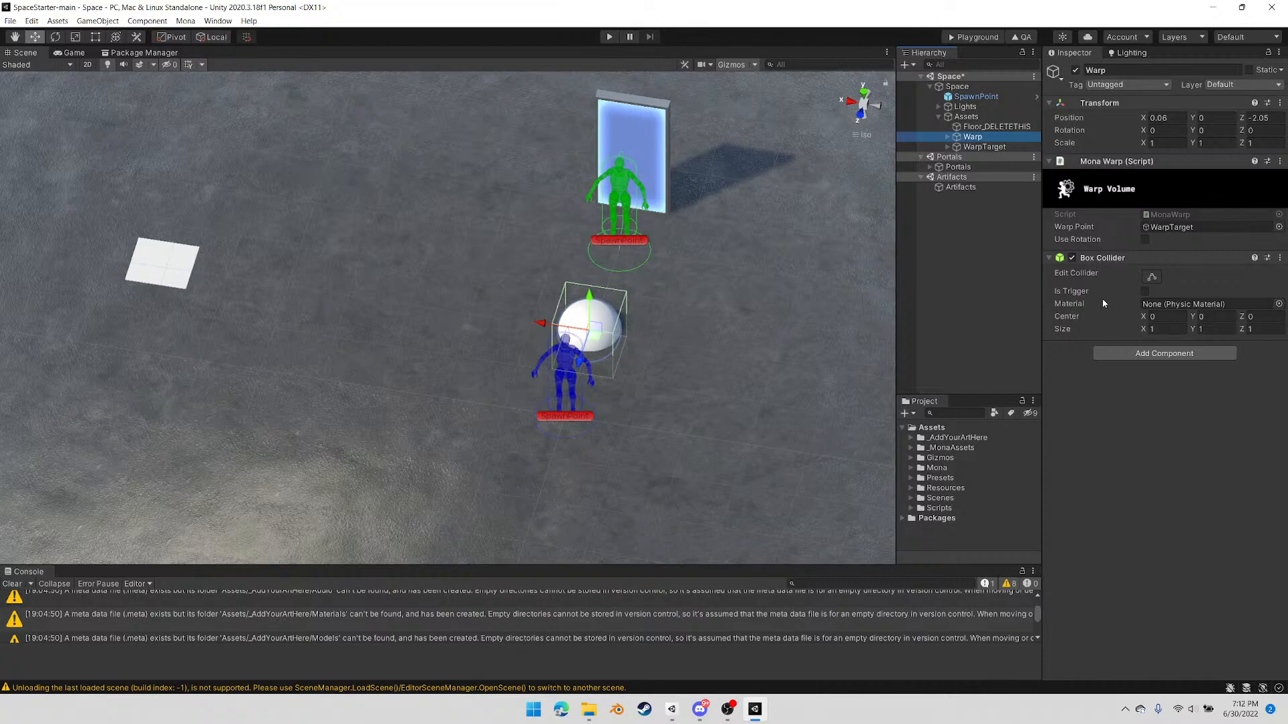
pyautogui.moveTo(1108, 301)
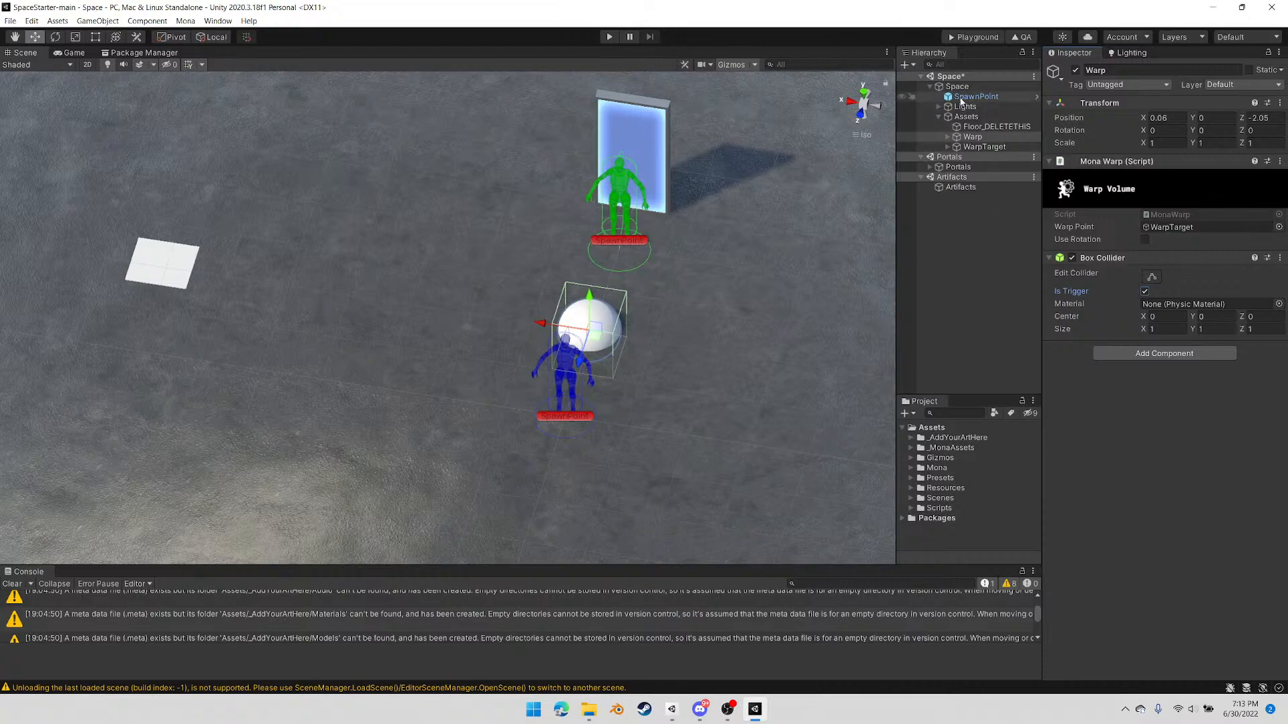
# Export the space again with the trigger collider and upload the new PlaygroundFiles folder to the Mona Playground page
pyautogui.click(974, 38)
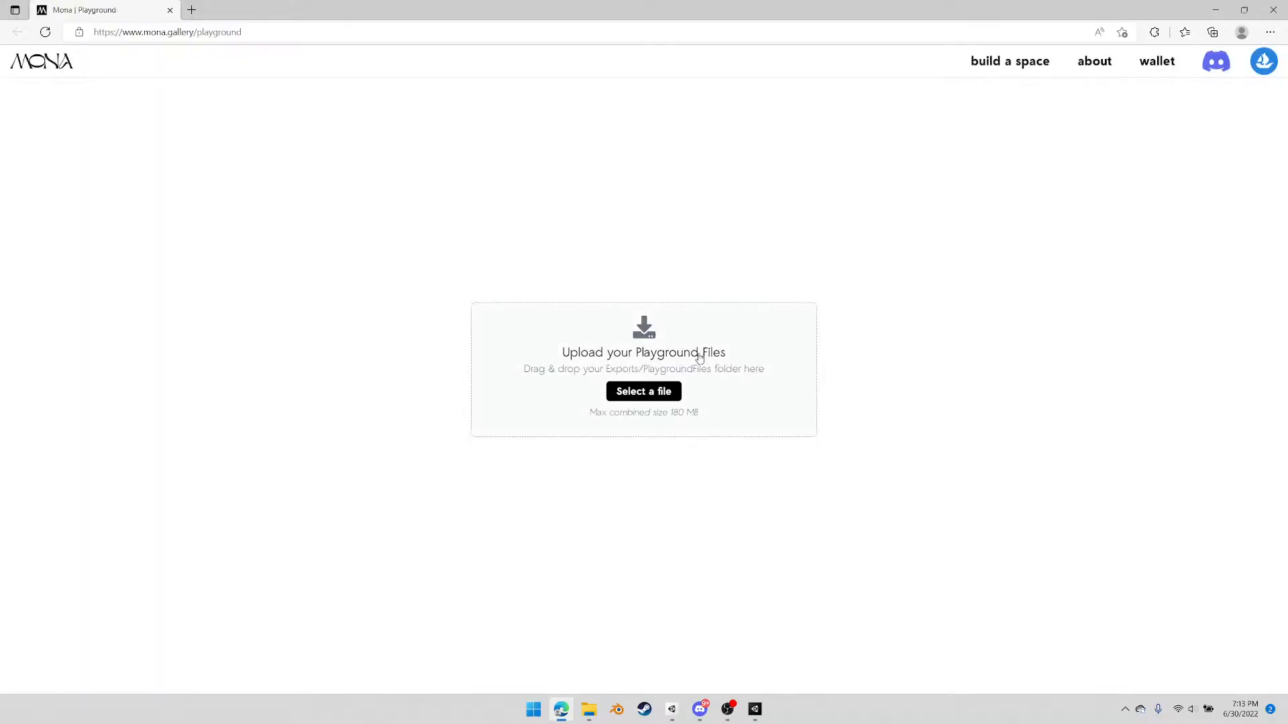
pyautogui.click(589, 709)
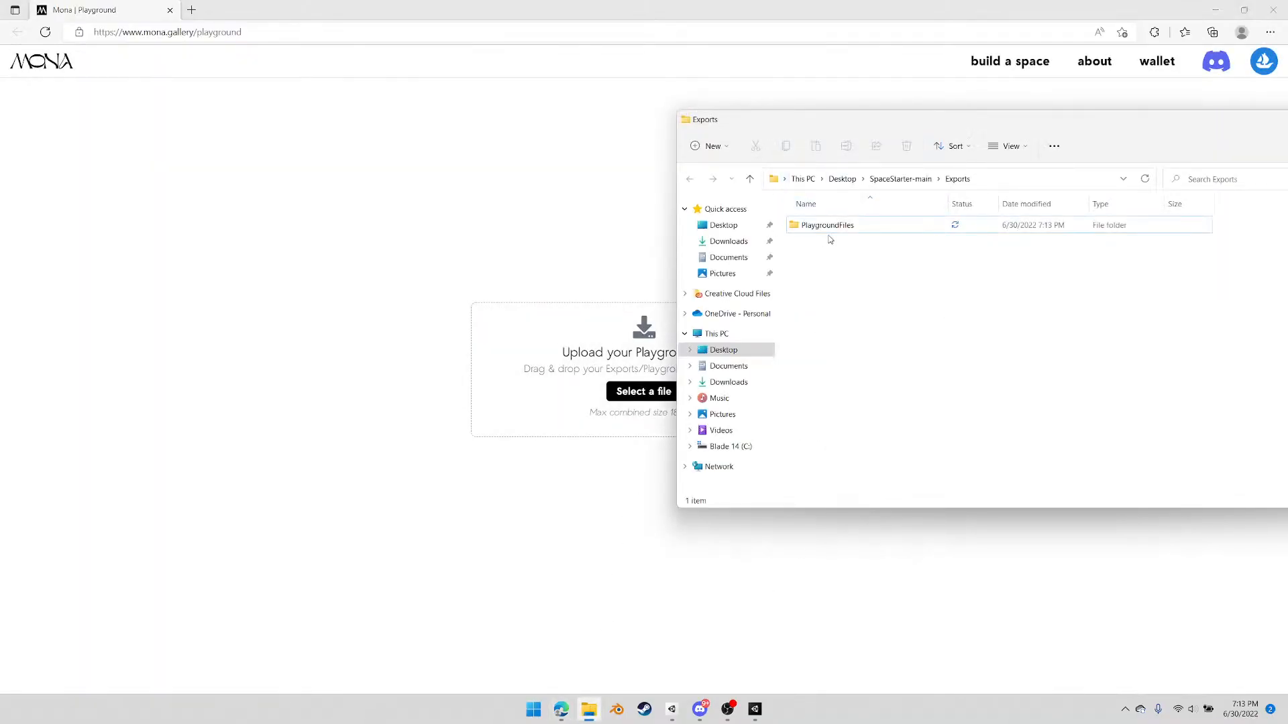
pyautogui.moveTo(827, 225); pyautogui.dragTo(577, 348)
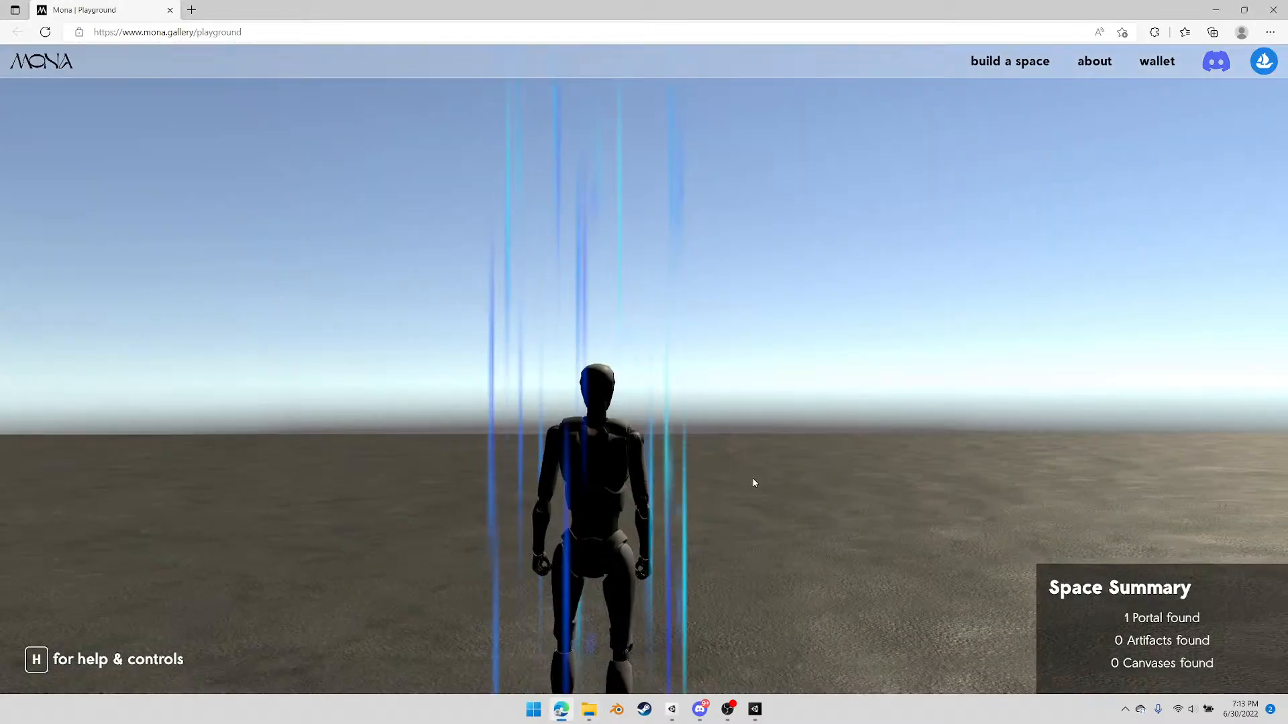
# Run the avatar into the sphere repeatedly to test warping to the white target and the facing direction on arrival
pyautogui.click(758, 475)
pyautogui.press('s')
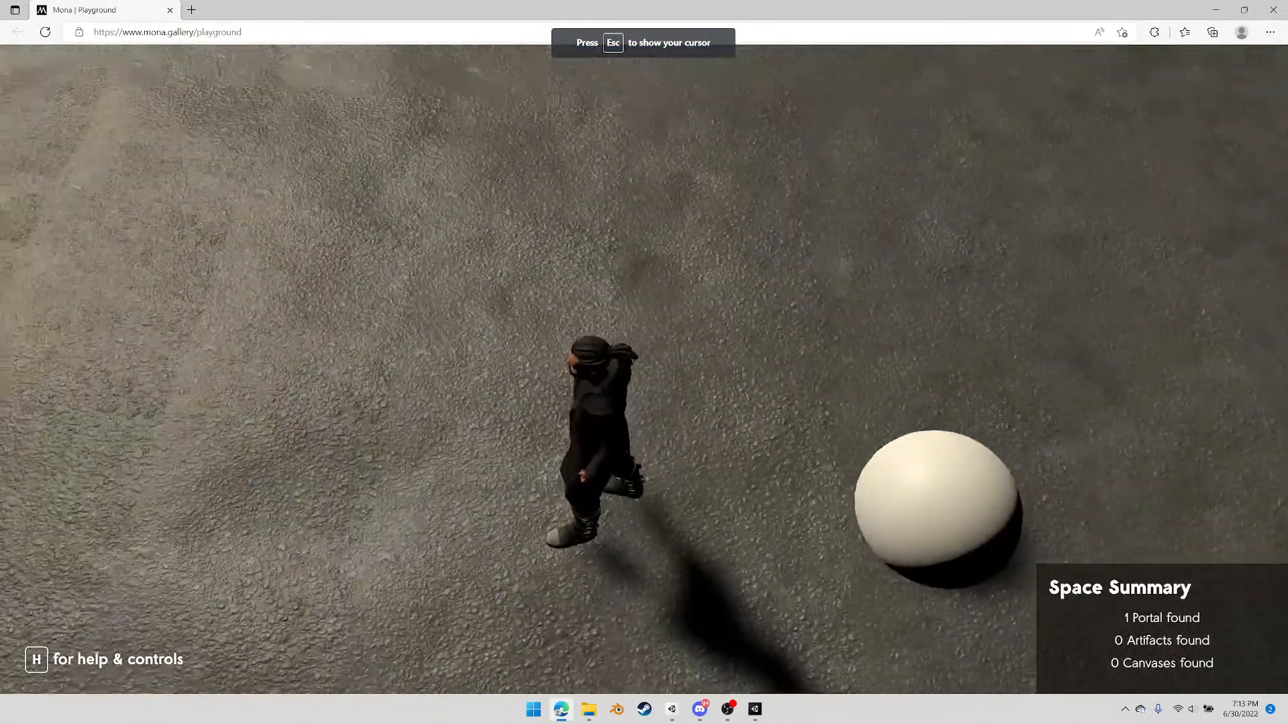
pyautogui.press('w')
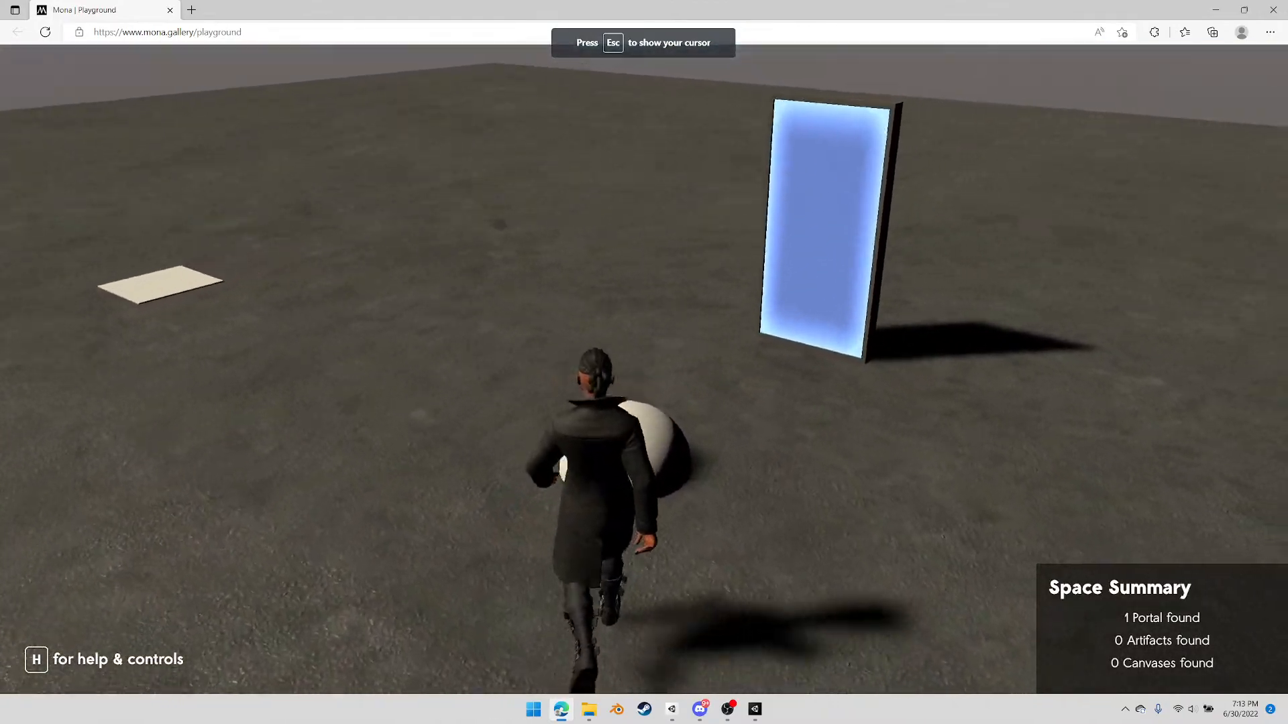
pyautogui.press('s')
pyautogui.press('d')
pyautogui.press('w')
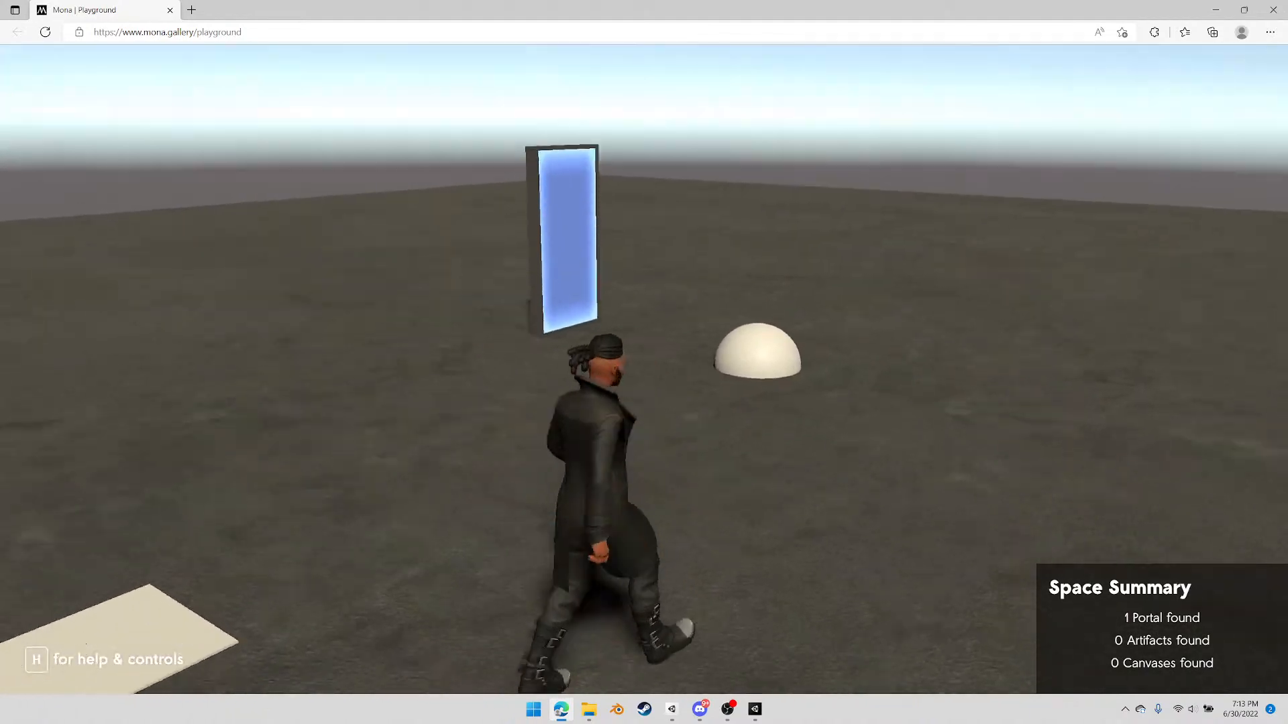
pyautogui.press('a')
pyautogui.press('w')
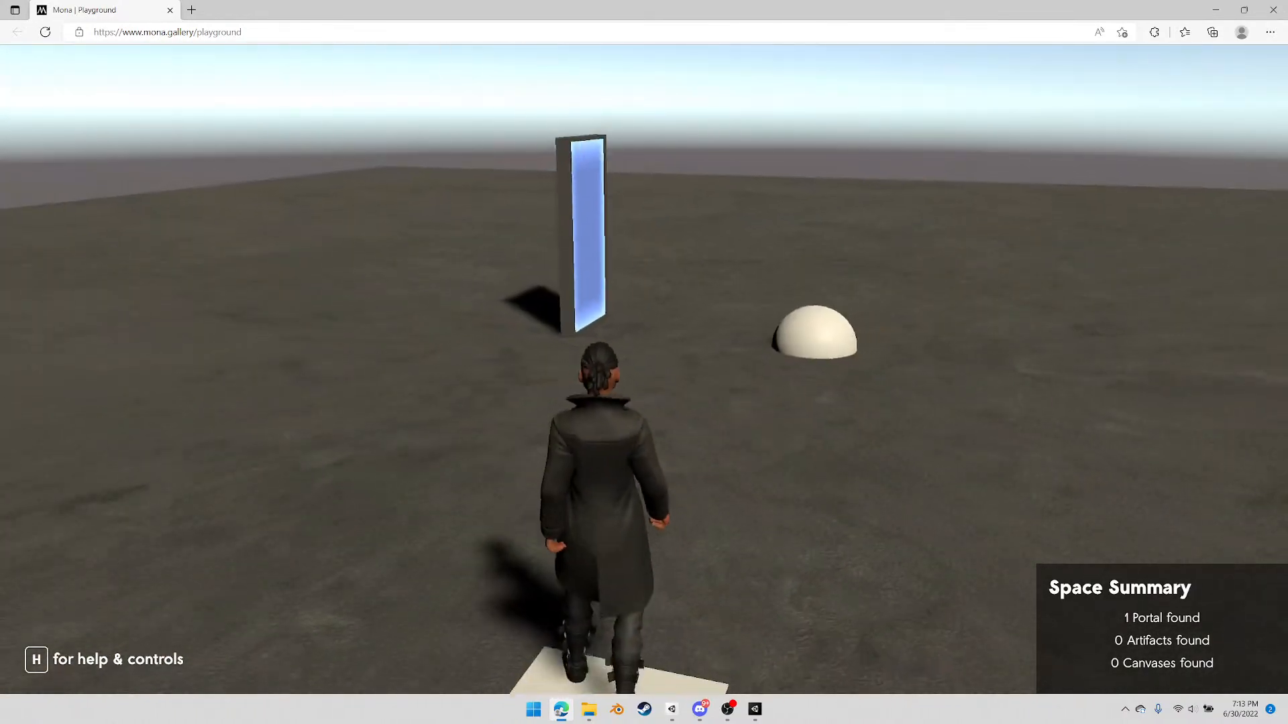
pyautogui.press('d')
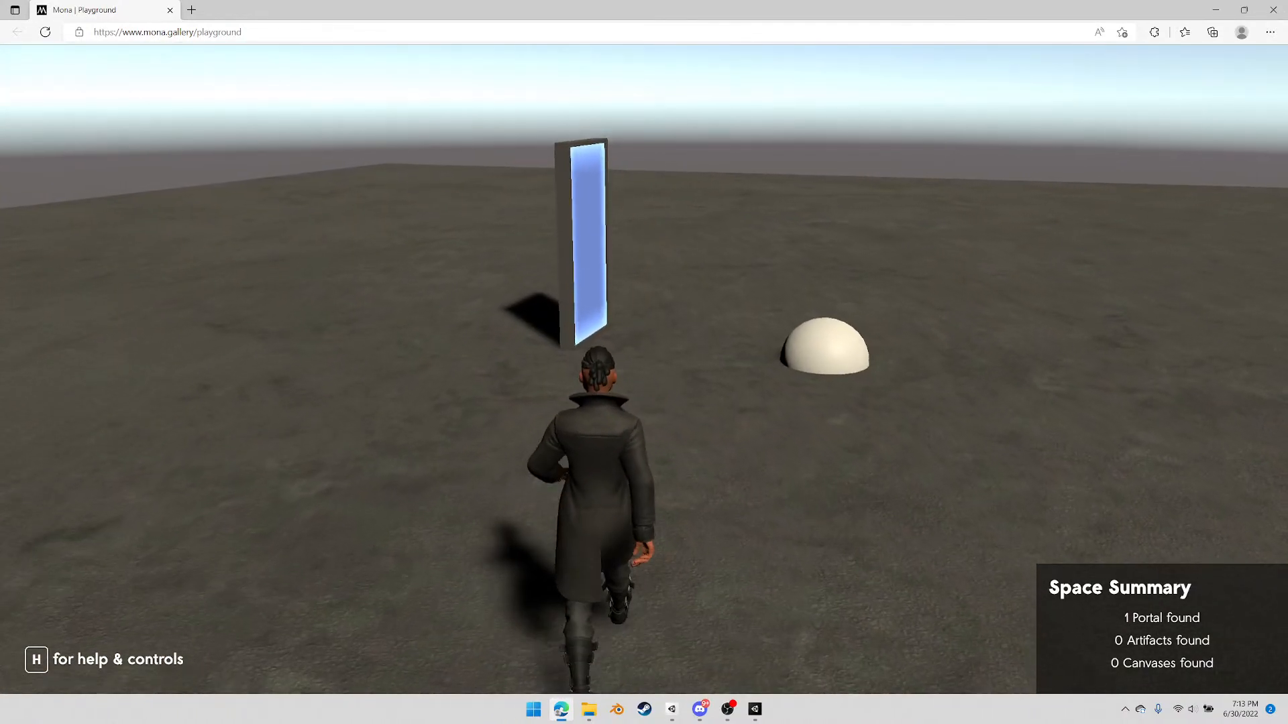
pyautogui.press('w')
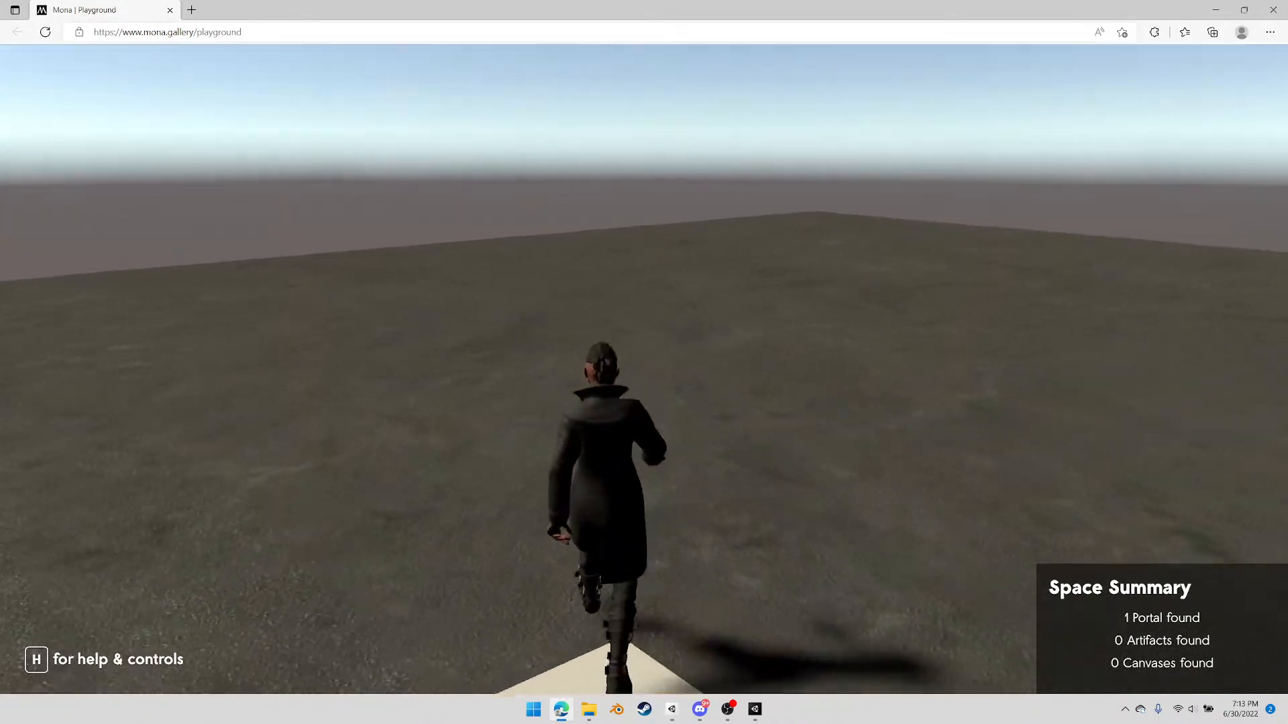
pyautogui.press('s')
pyautogui.press('d')
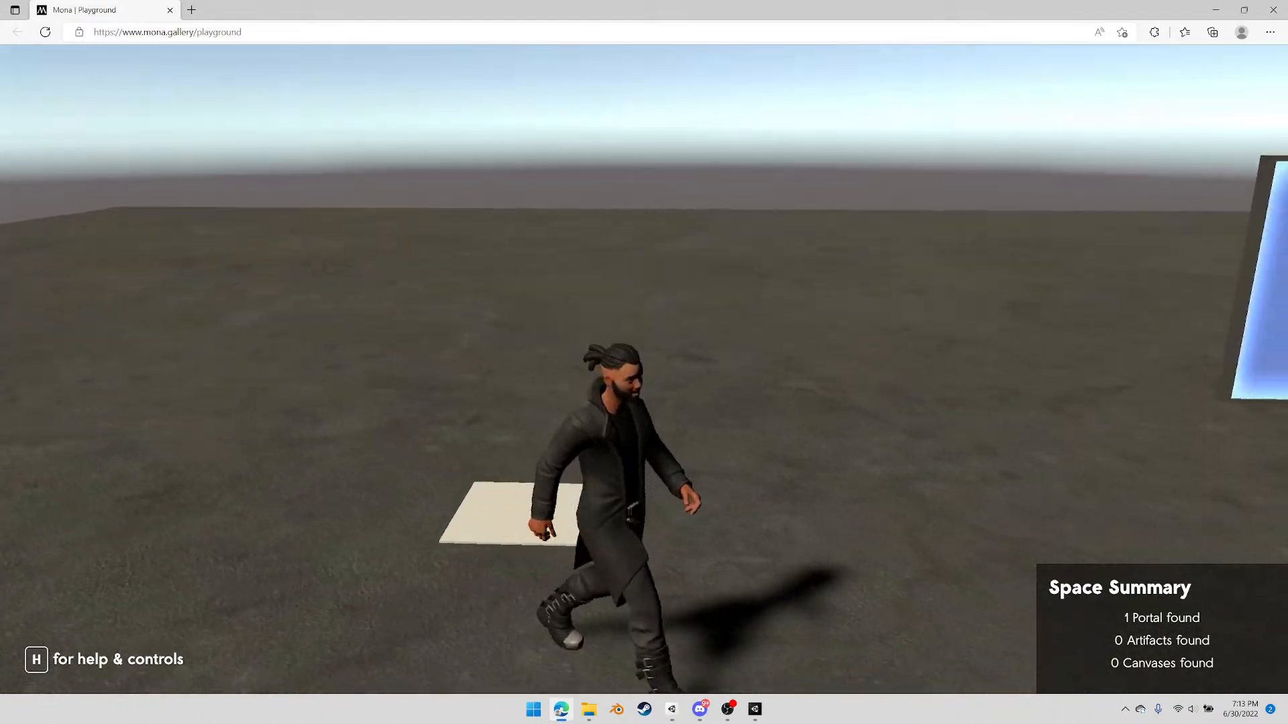
pyautogui.press('Escape')
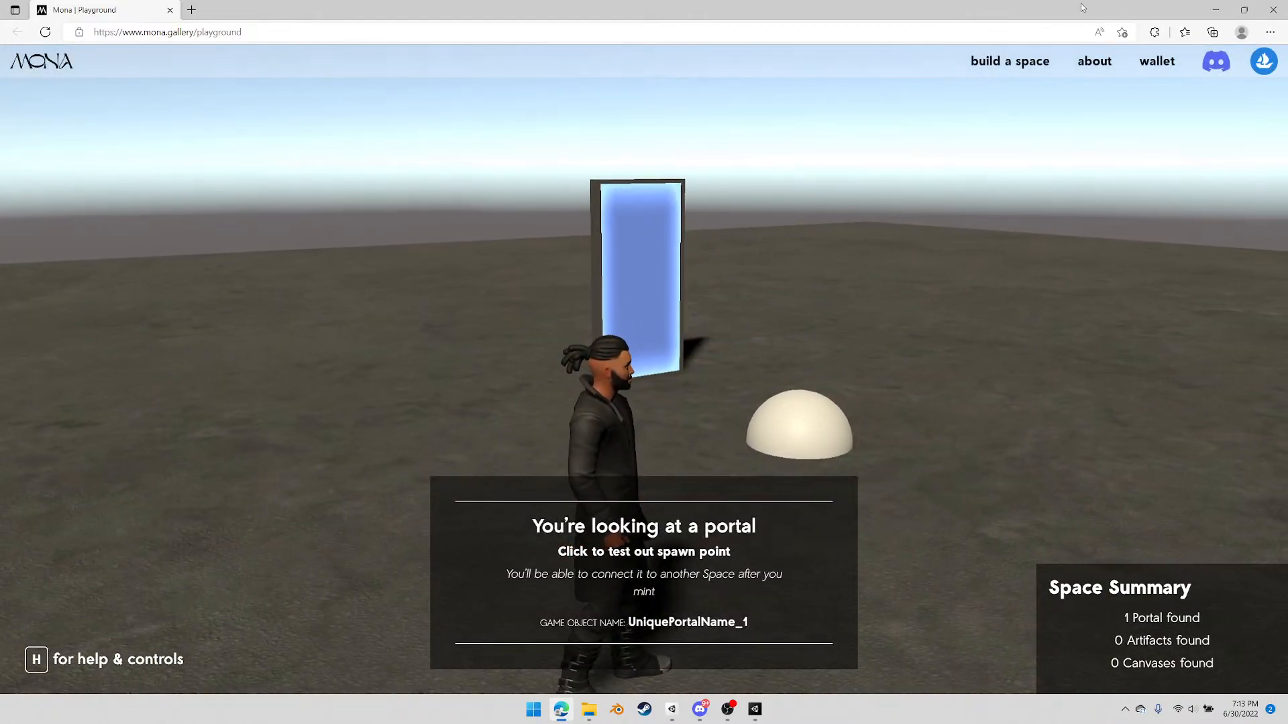
# Close the browser playground, delete the PlaygroundFiles folder from Exports, and go back to Unity
pyautogui.click(1274, 10)
pyautogui.click(818, 226)
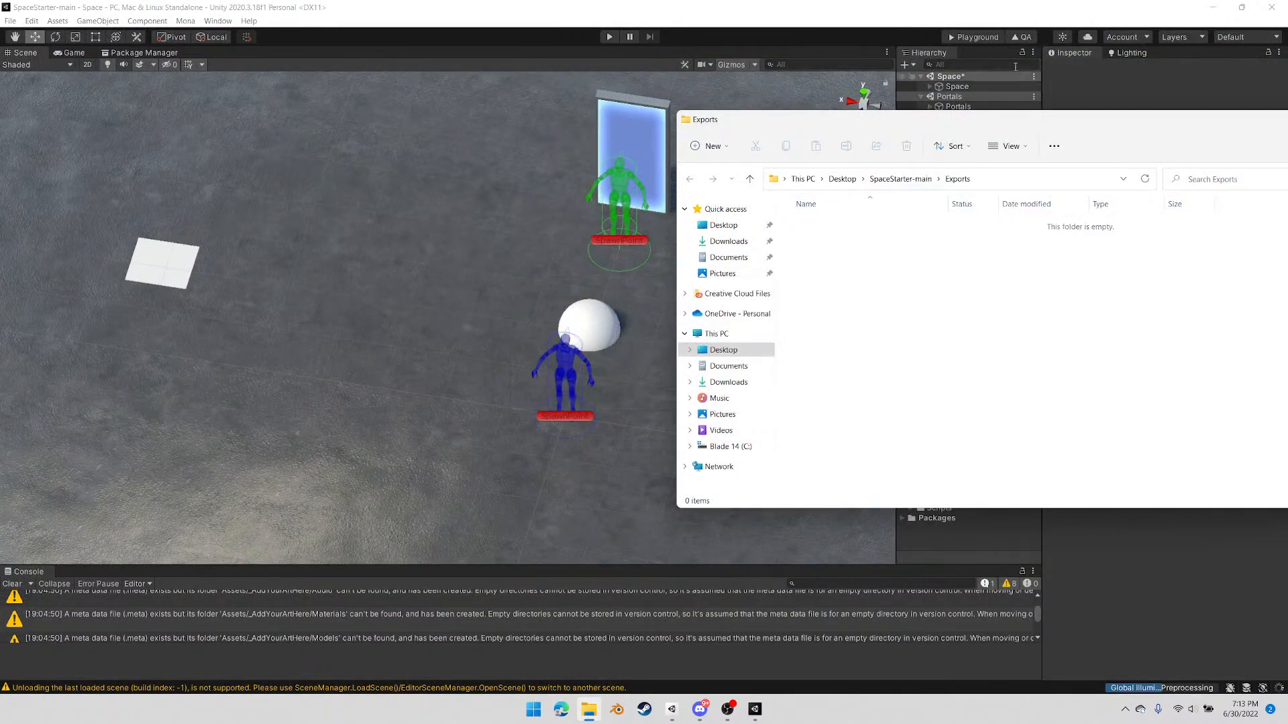
pyautogui.click(1003, 7)
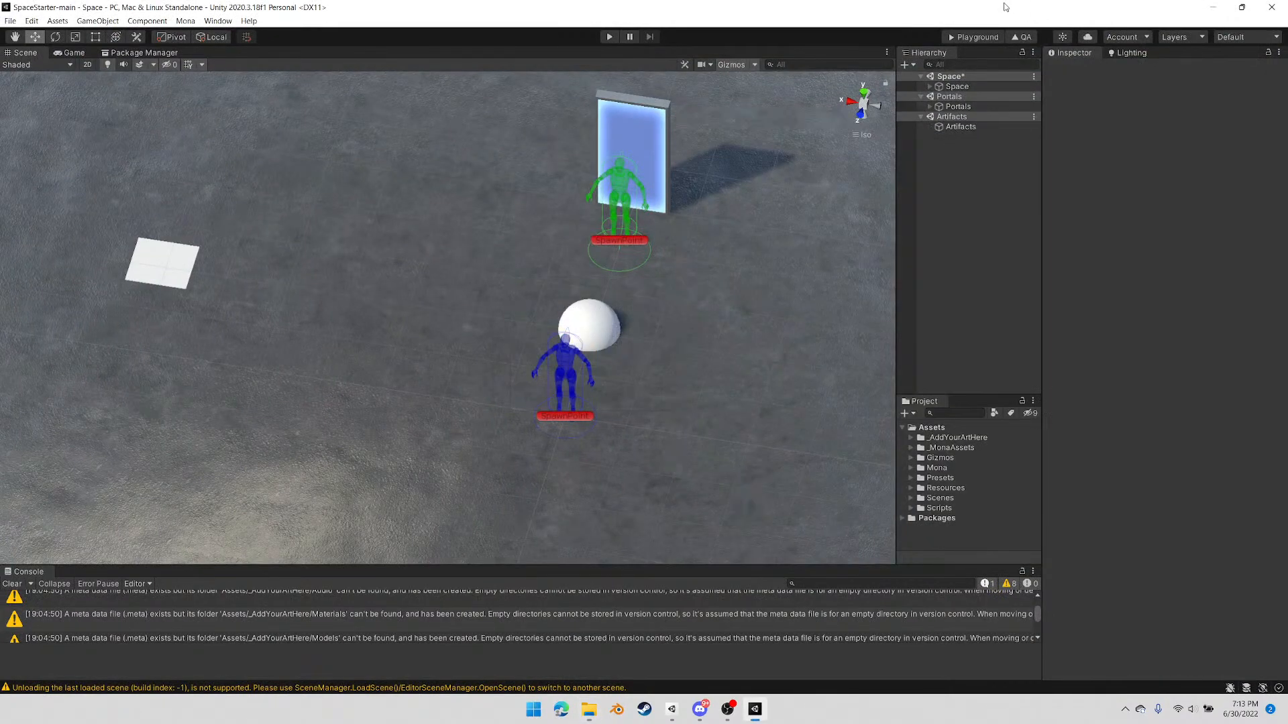
# Turn on Use Rotation in the Warp object's Mona Warp script
pyautogui.click(929, 87)
pyautogui.click(938, 106)
pyautogui.click(979, 117)
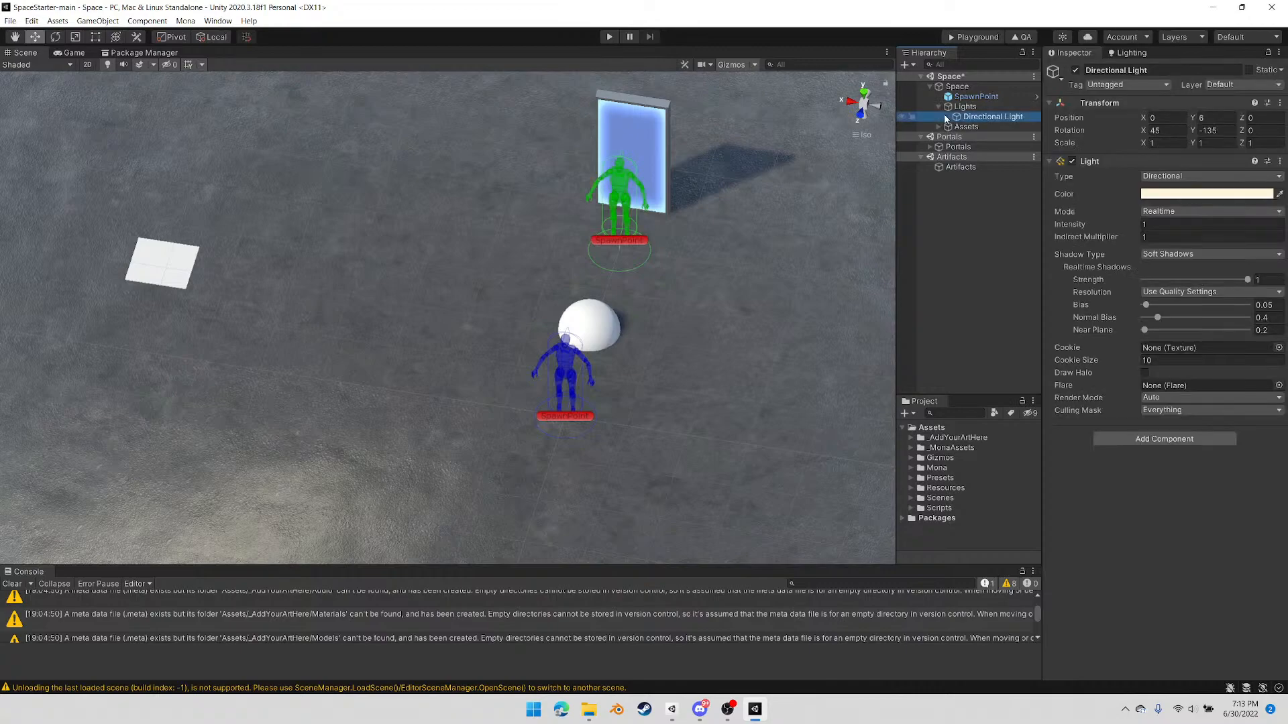
pyautogui.click(938, 127)
pyautogui.click(963, 148)
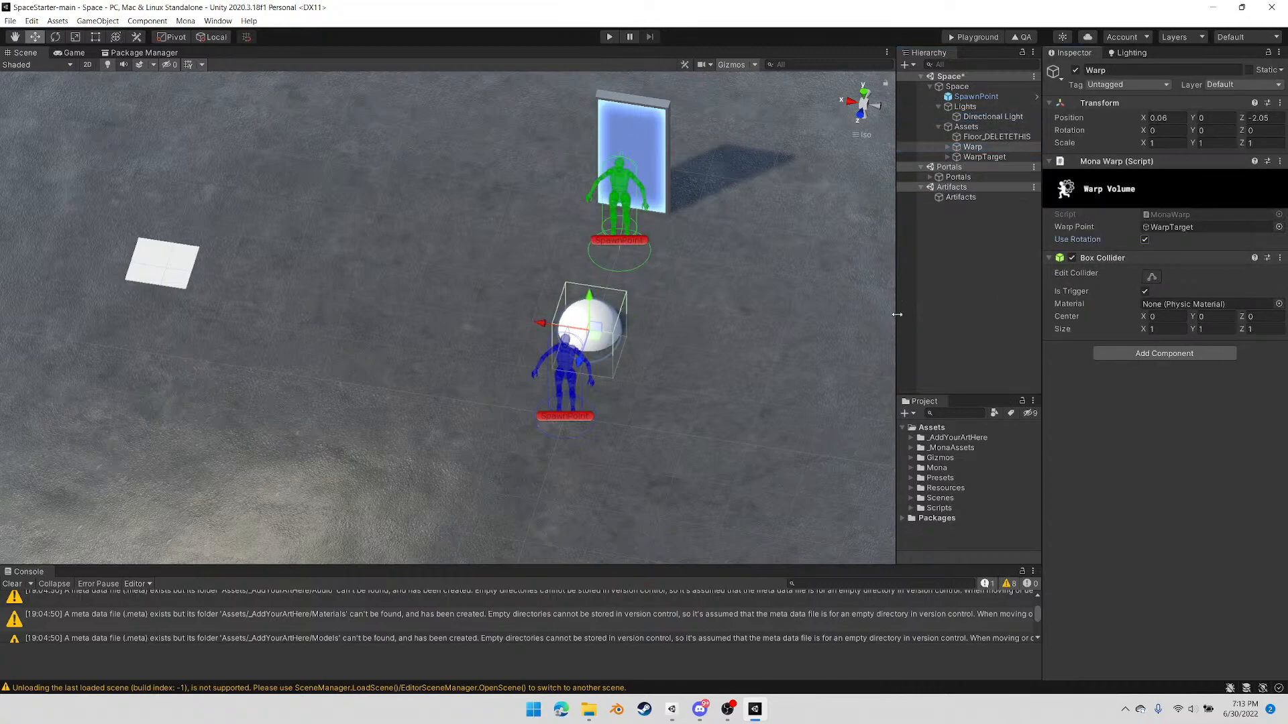
# Select the WarpTarget object to inspect its transform, and bring up the Exports folder in File Explorer
pyautogui.click(972, 157)
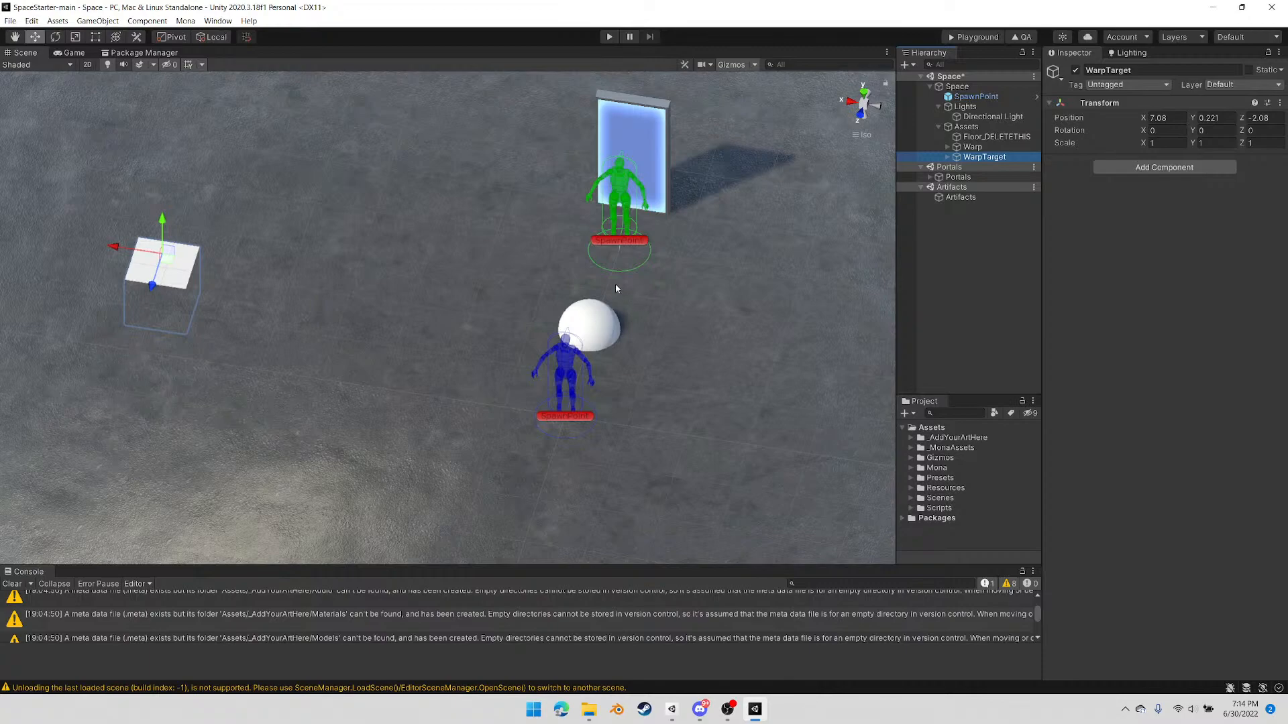
pyautogui.click(590, 710)
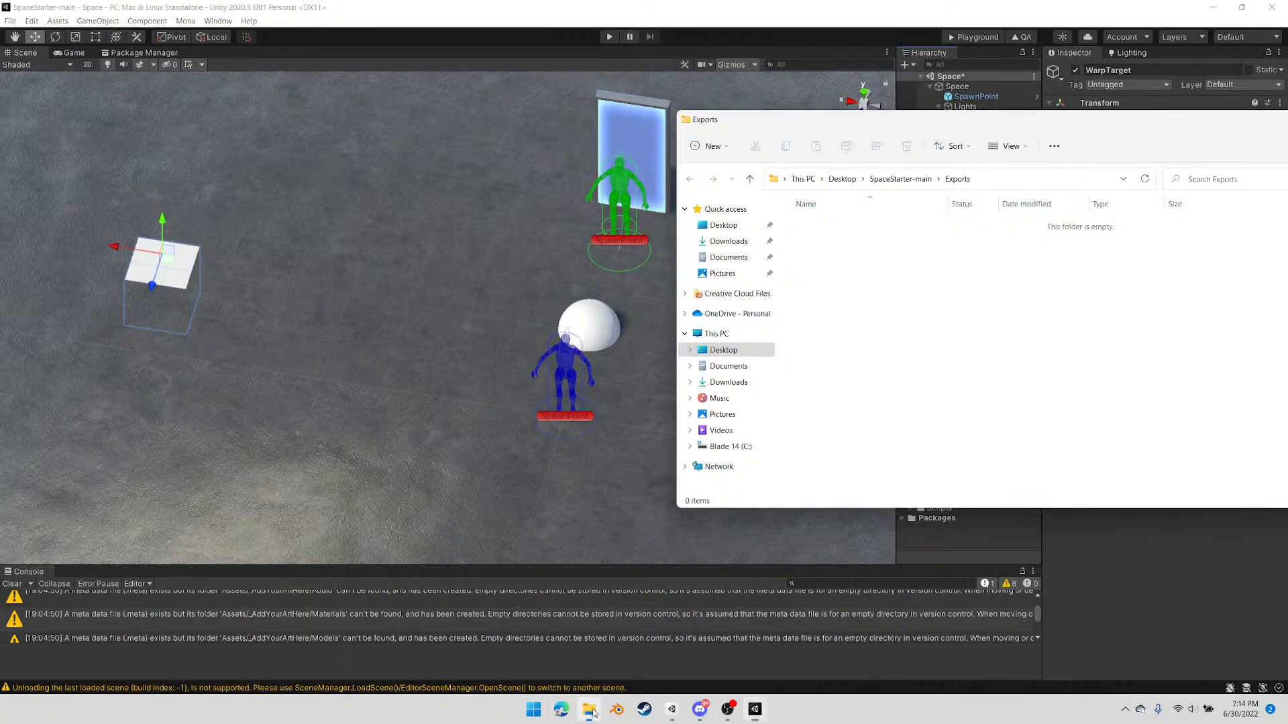
# Build the space for the Mona Playground, upload the PlaygroundFiles folder from Exports to the playground page, and enter the space
pyautogui.click(914, 6)
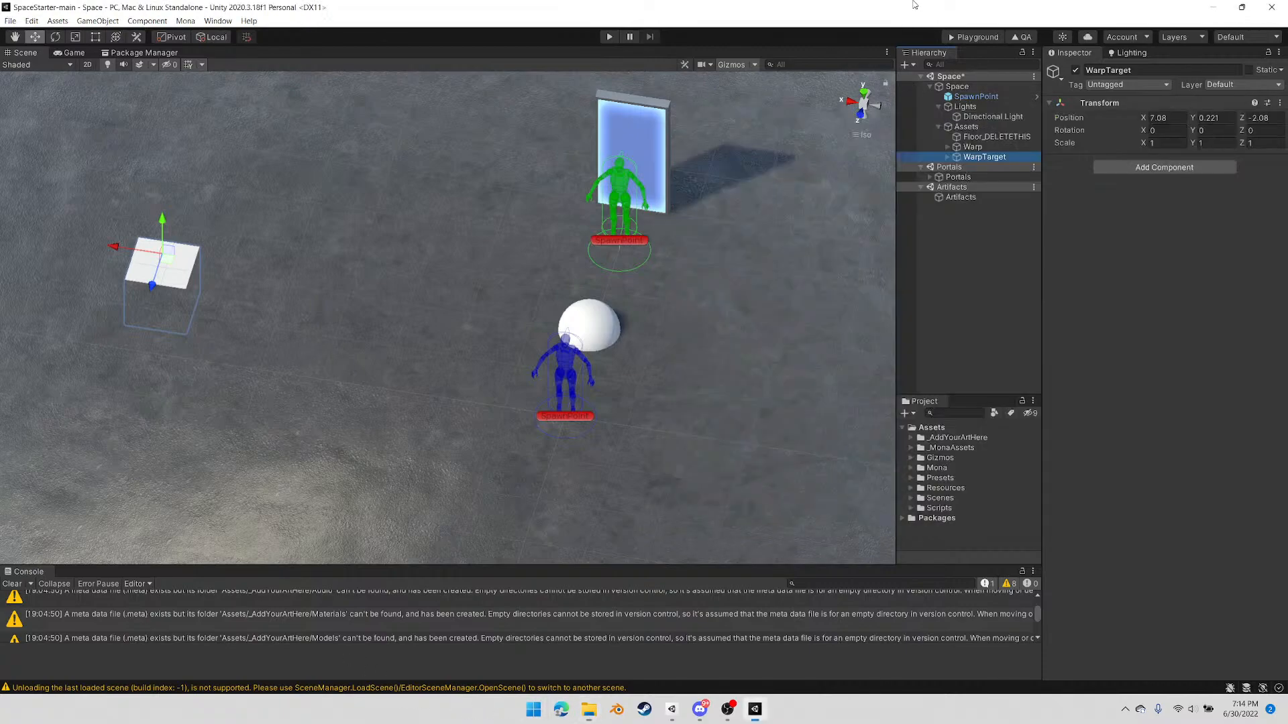
pyautogui.click(975, 38)
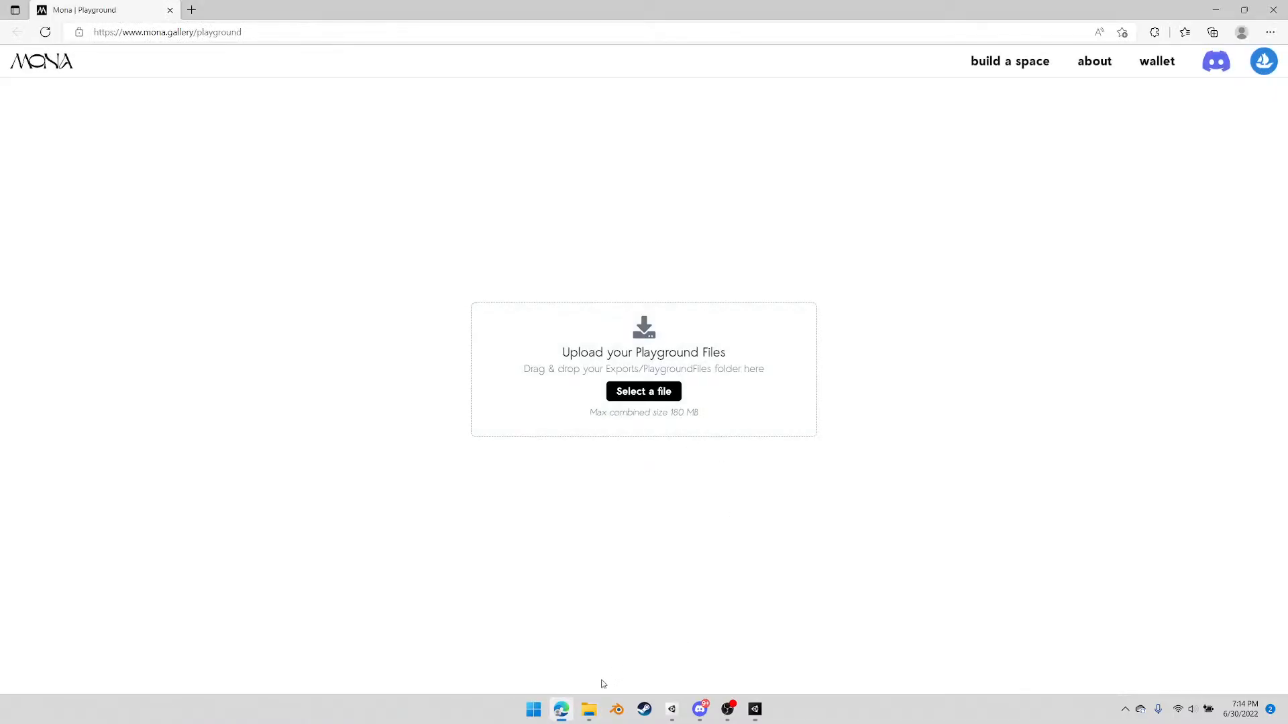
pyautogui.click(590, 717)
pyautogui.click(853, 222)
pyautogui.moveTo(846, 226); pyautogui.dragTo(570, 381)
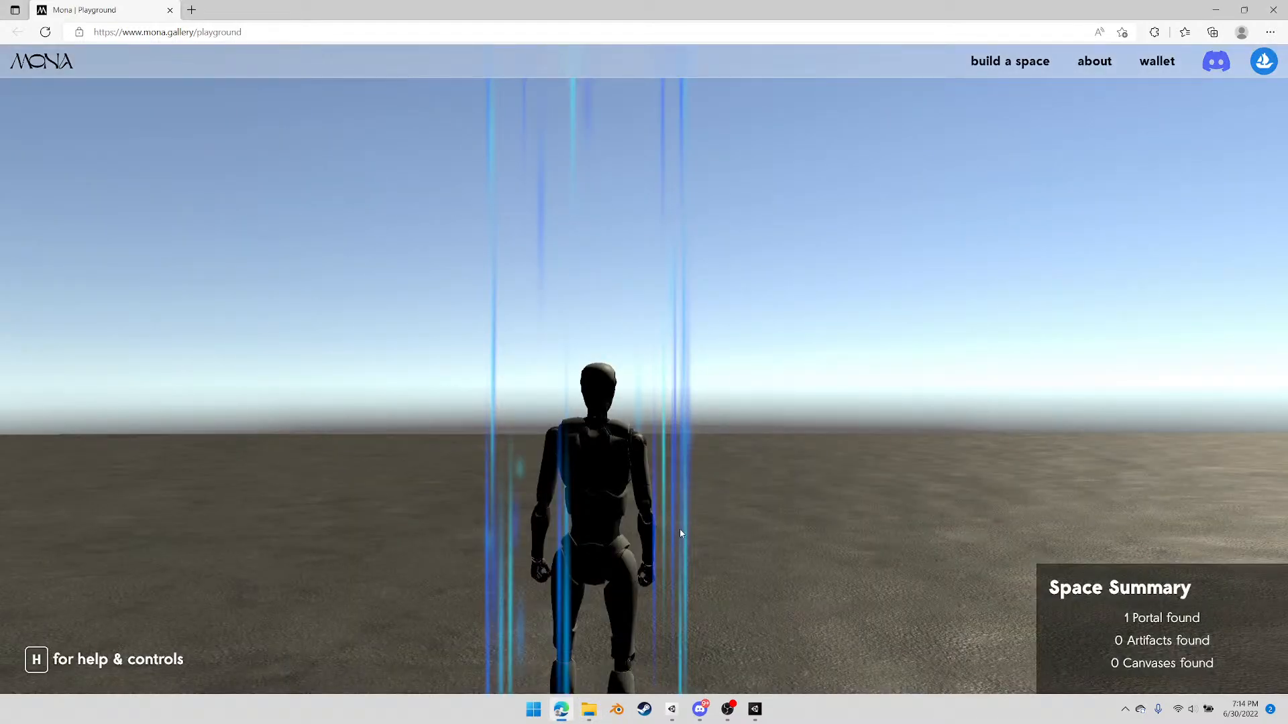
pyautogui.click(695, 522)
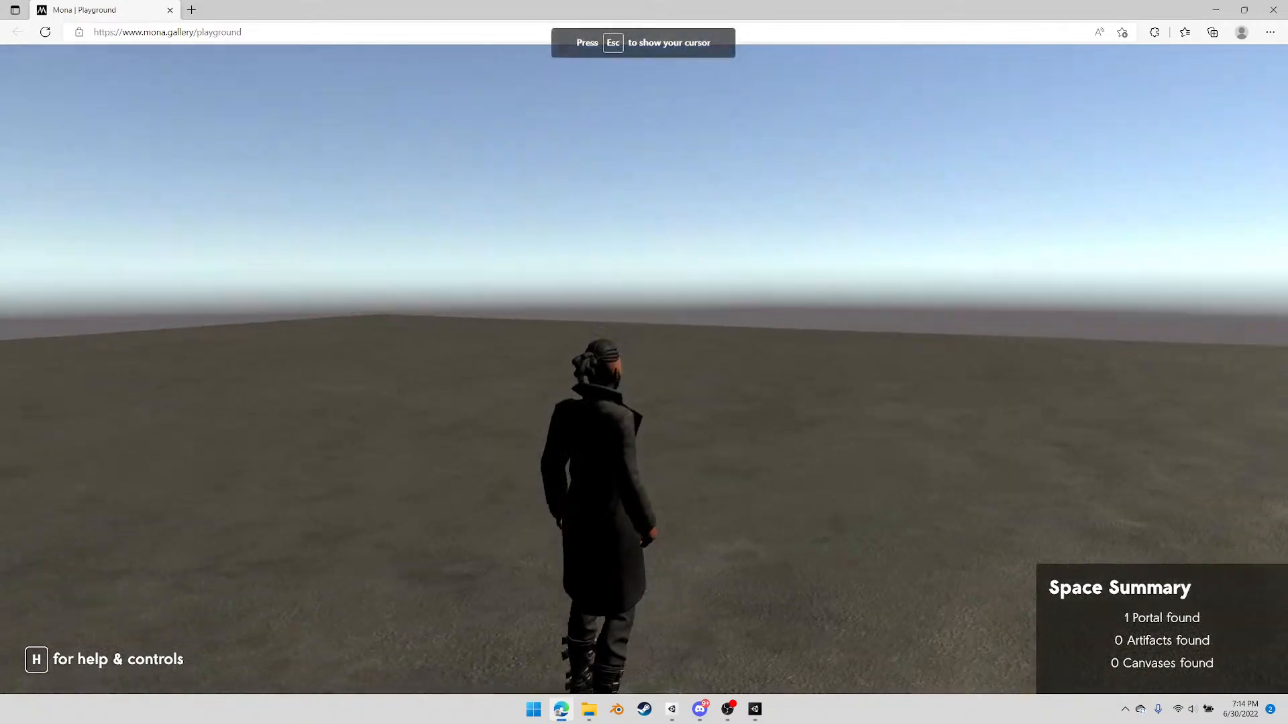
# Run the avatar into the sphere to check its facing direction at the white warp target, and walk back toward the sphere
pyautogui.press('a')
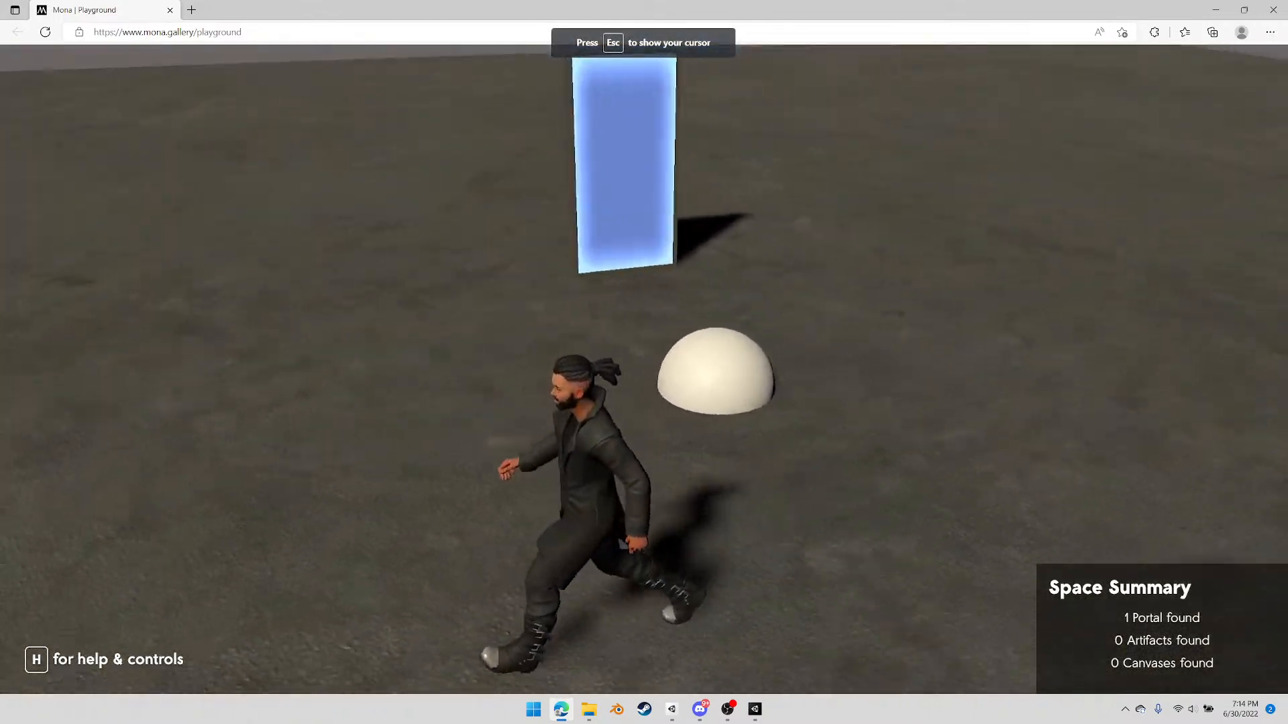
pyautogui.press('d')
pyautogui.press('w')
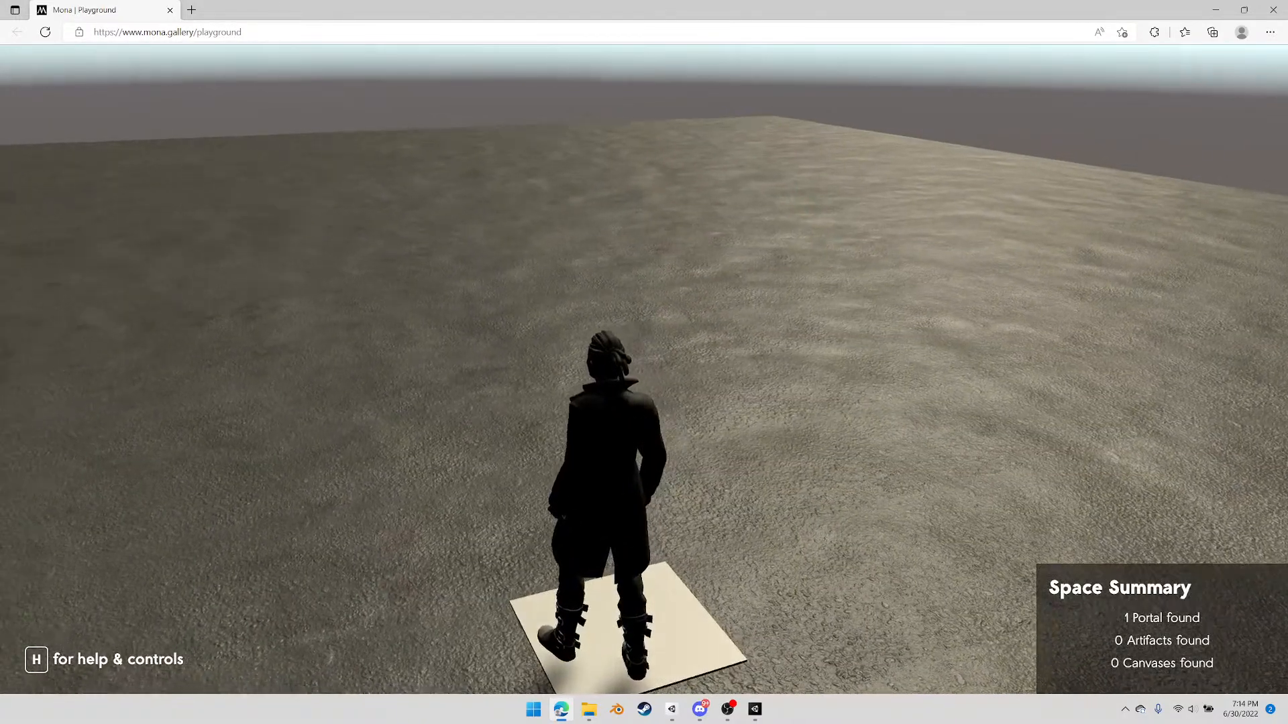
pyautogui.press('d')
pyautogui.press('d')
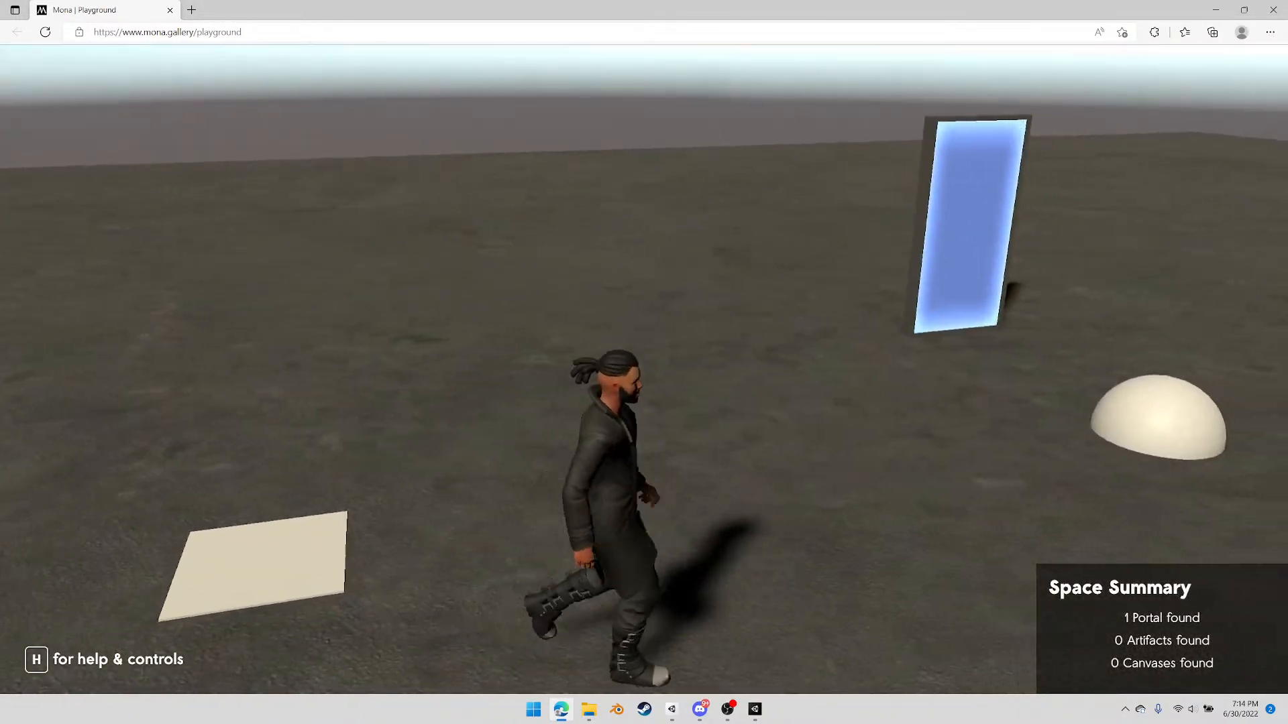
pyautogui.press('d')
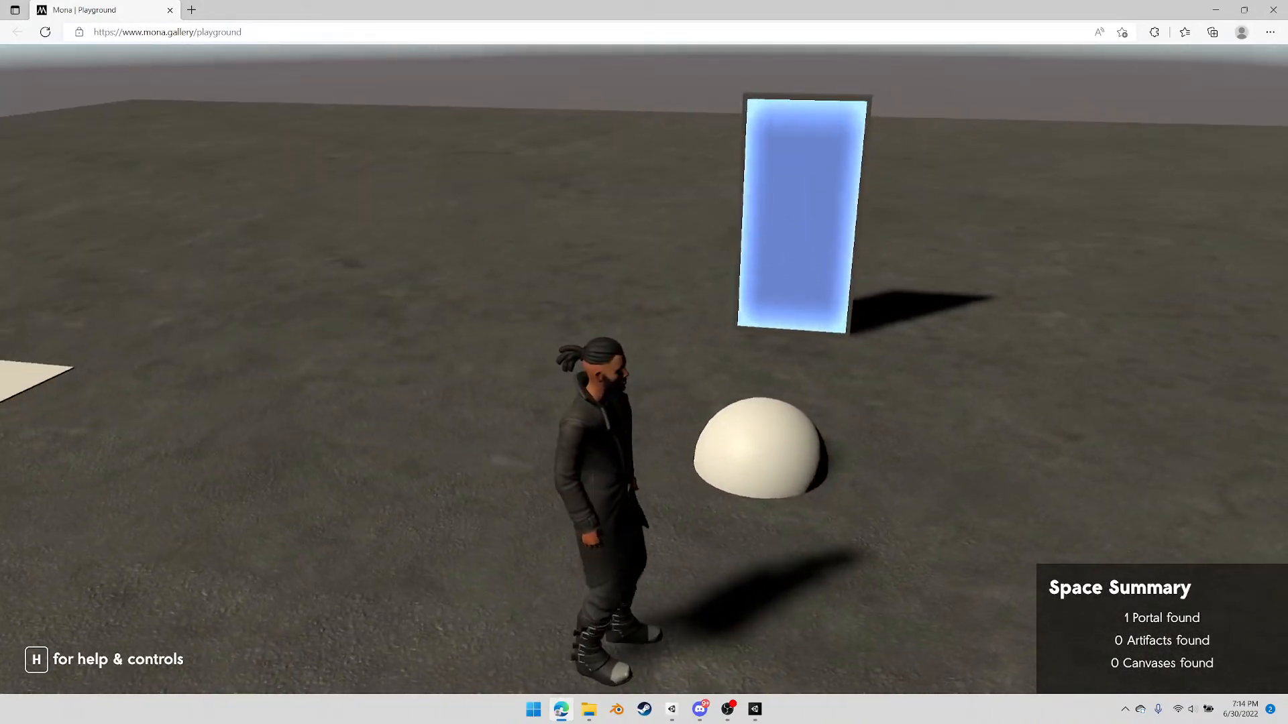
pyautogui.press('d')
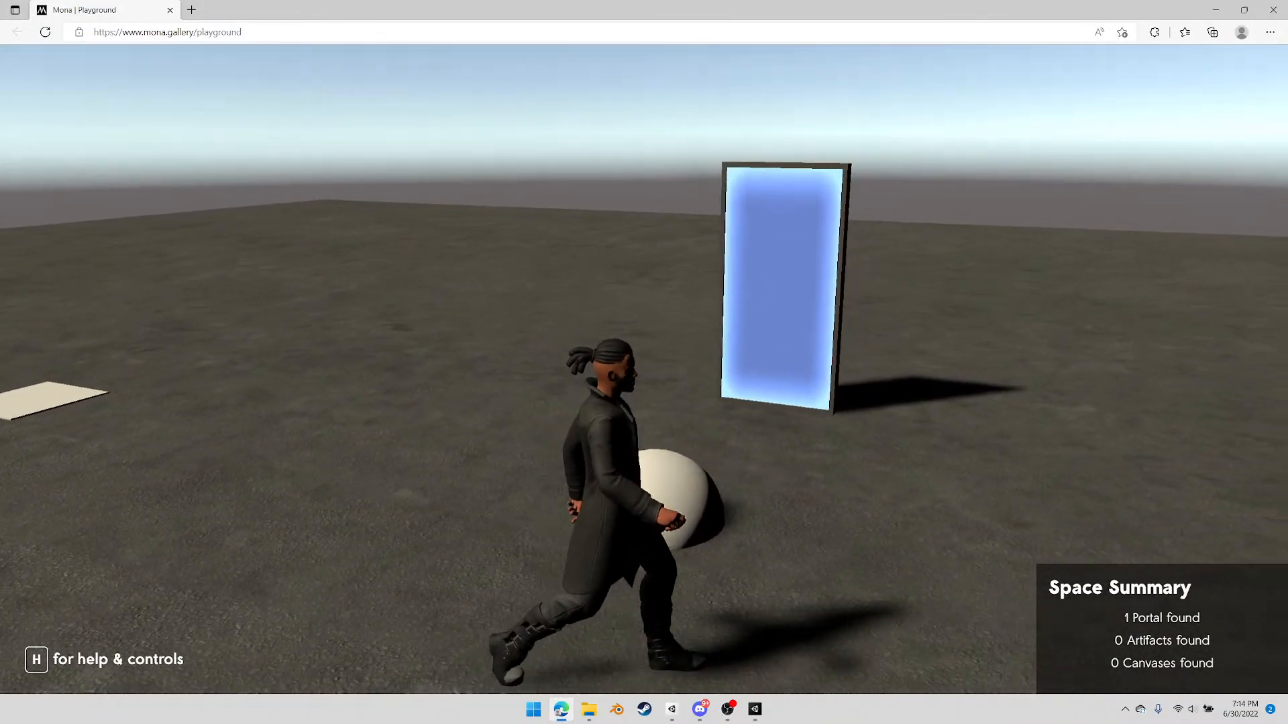
# Repeat the warp from different approach directions to compare the avatar's facing direction on arrival at the target
pyautogui.press('w')
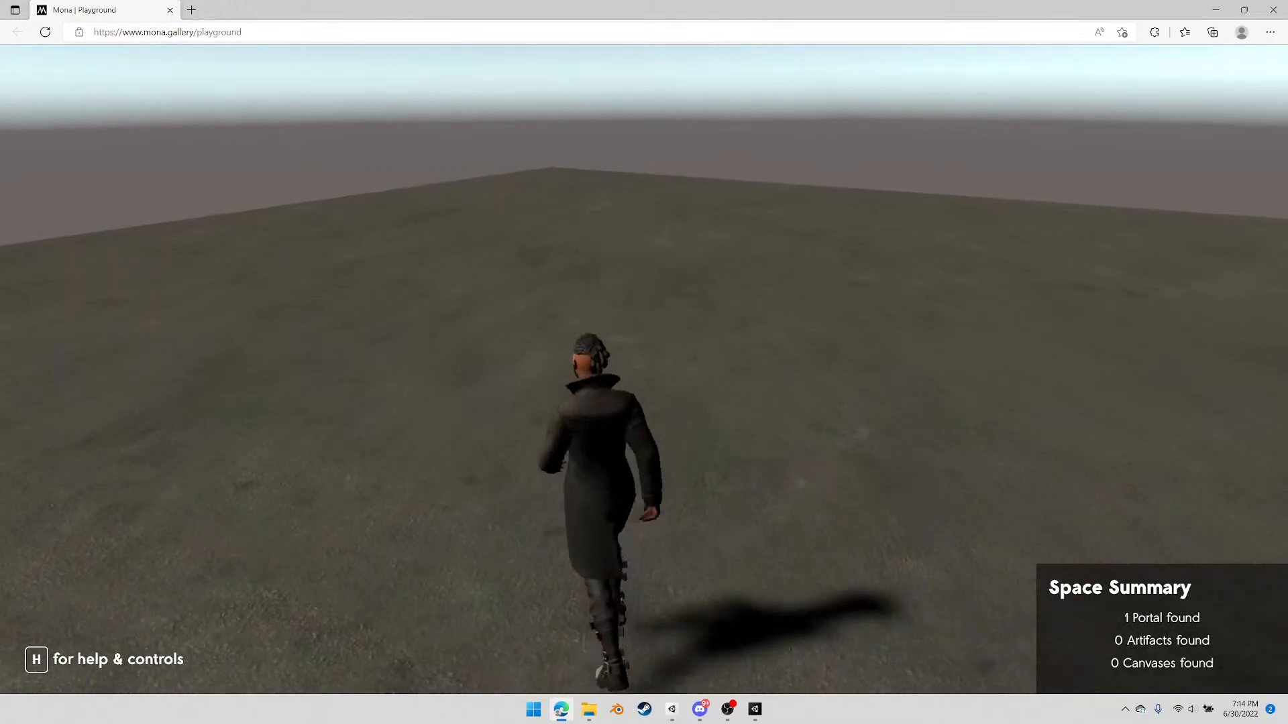
pyautogui.press('a')
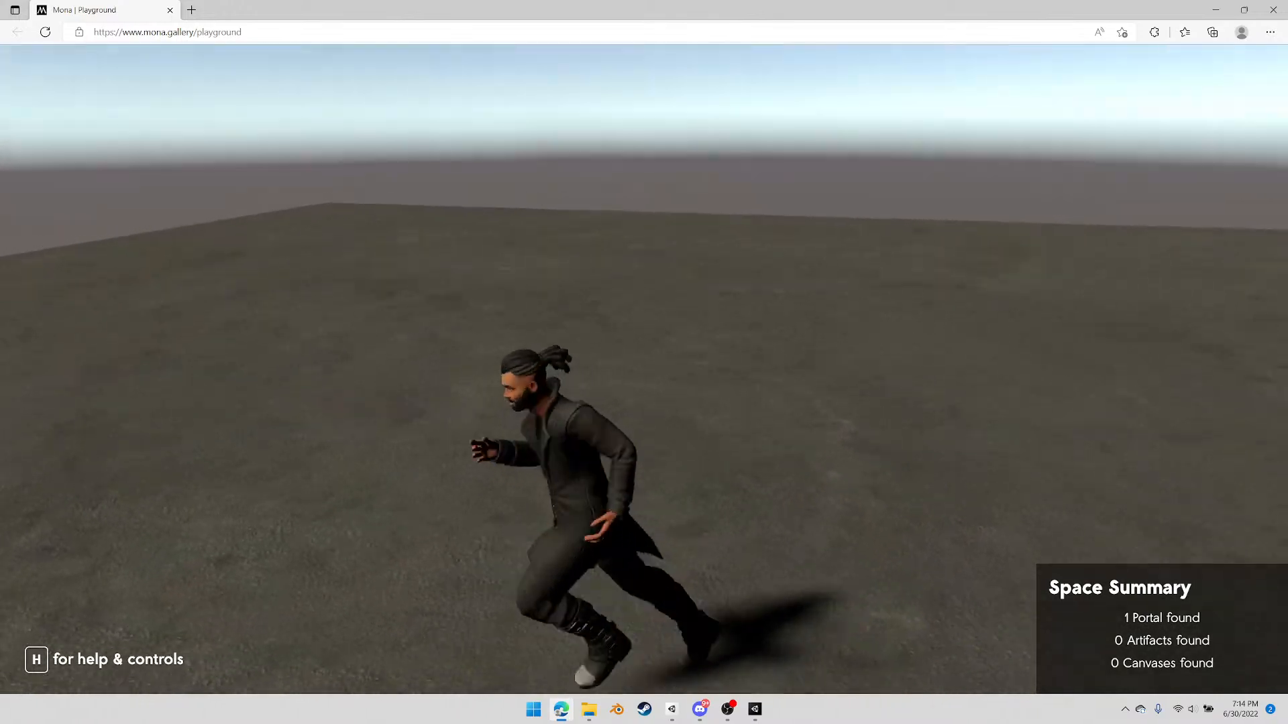
pyautogui.press('s')
pyautogui.press('d')
pyautogui.press('w')
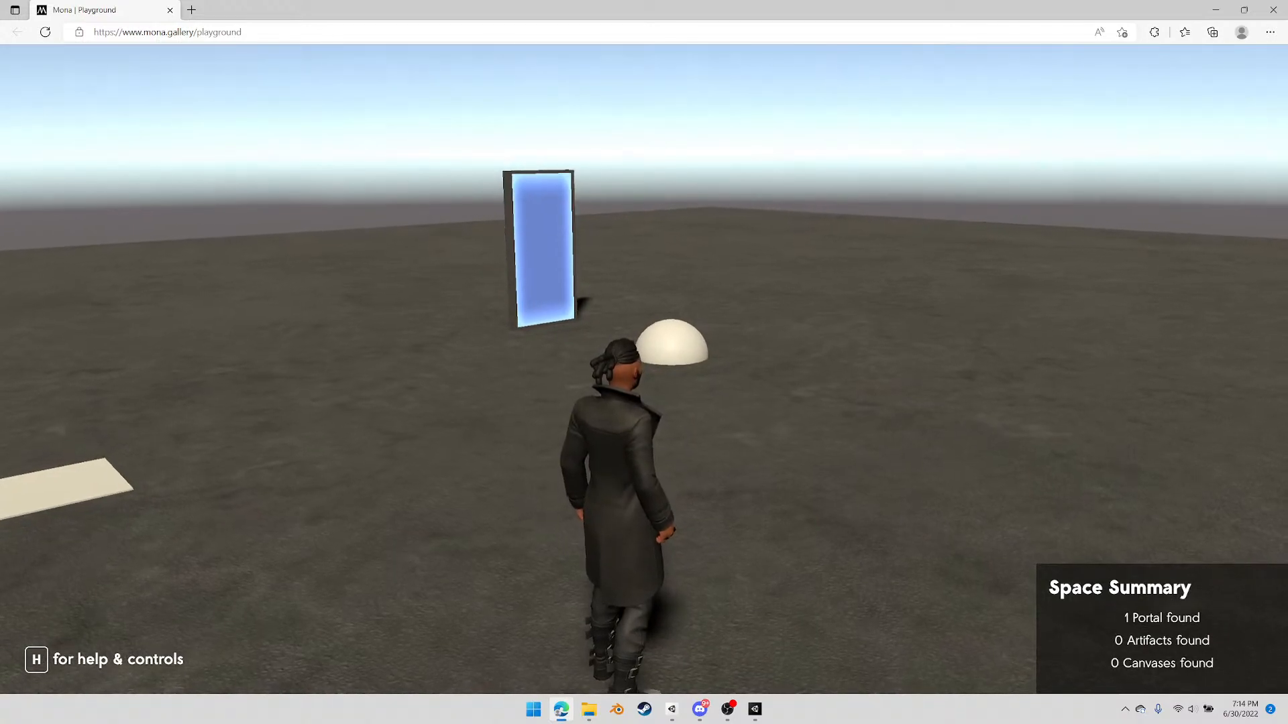
pyautogui.press('w')
pyautogui.press('d')
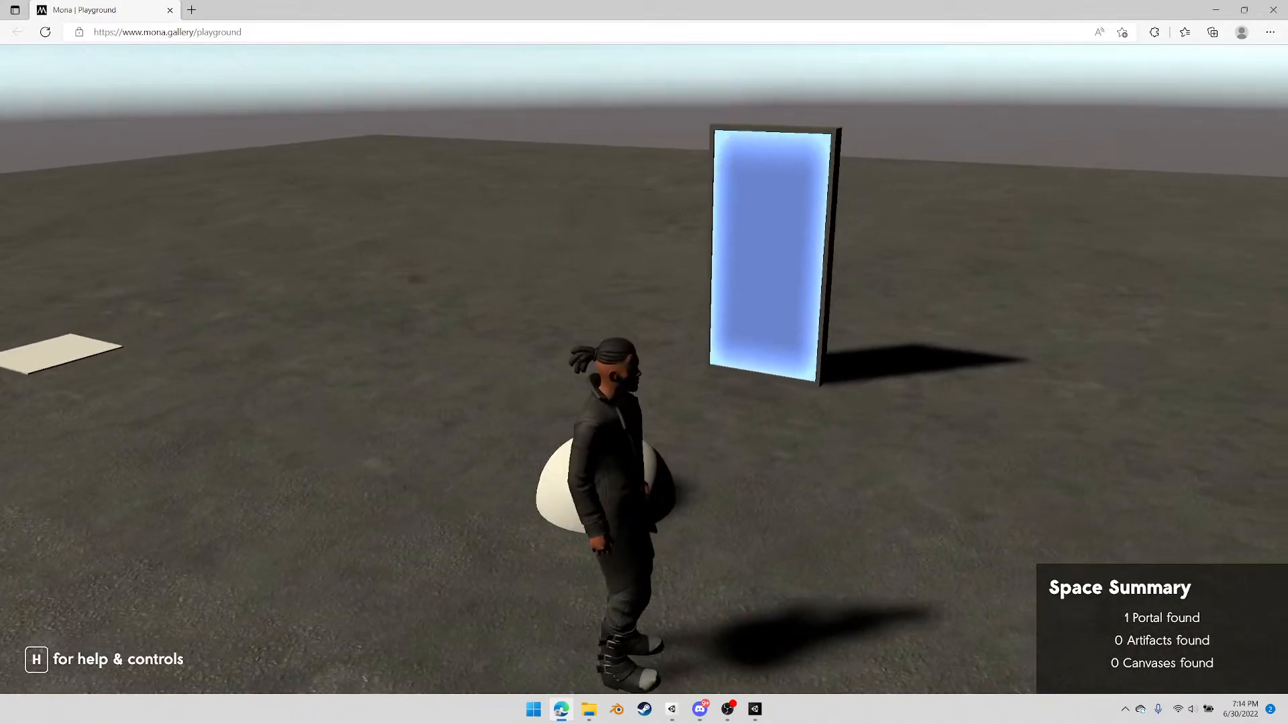
pyautogui.press('w')
pyautogui.press('a')
pyautogui.press('s')
pyautogui.press('d')
pyautogui.press('d')
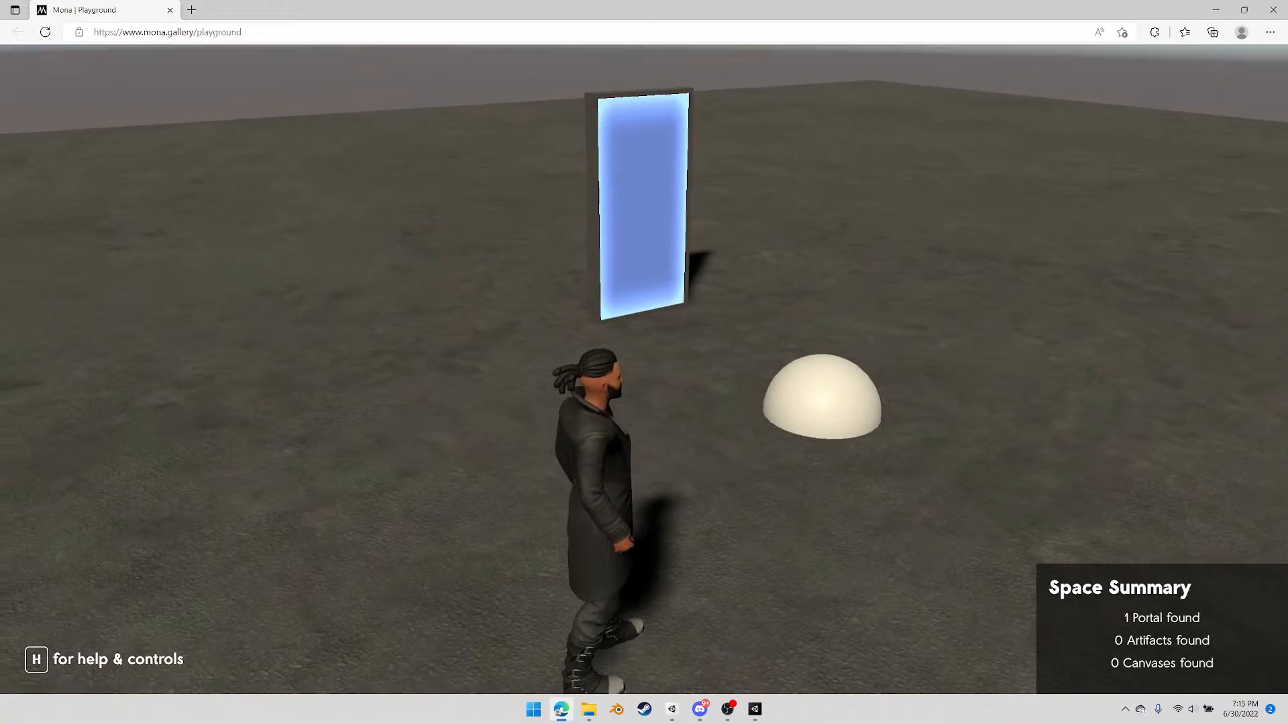
# Leave the browser playground, permanently delete the PlaygroundFiles folder from Exports, and close the Exports window
pyautogui.press('Escape')
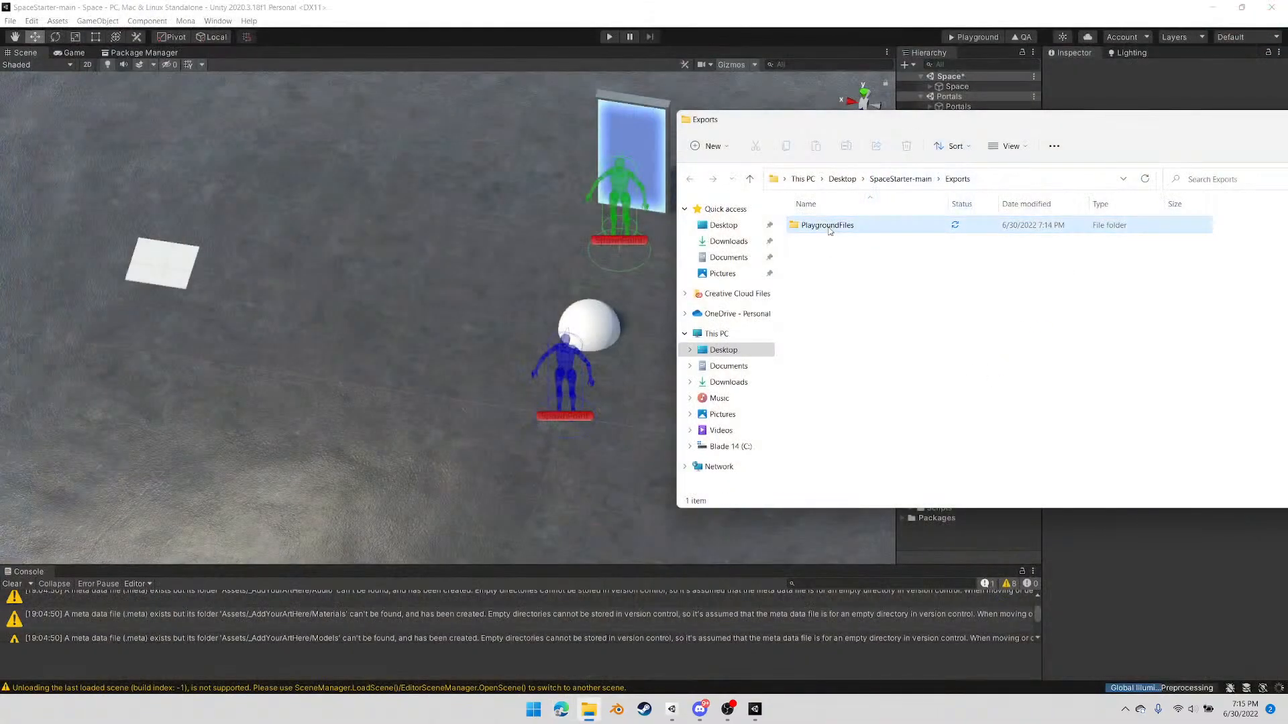
pyautogui.hotkey('shift', 'Delete')
pyautogui.press('Return')
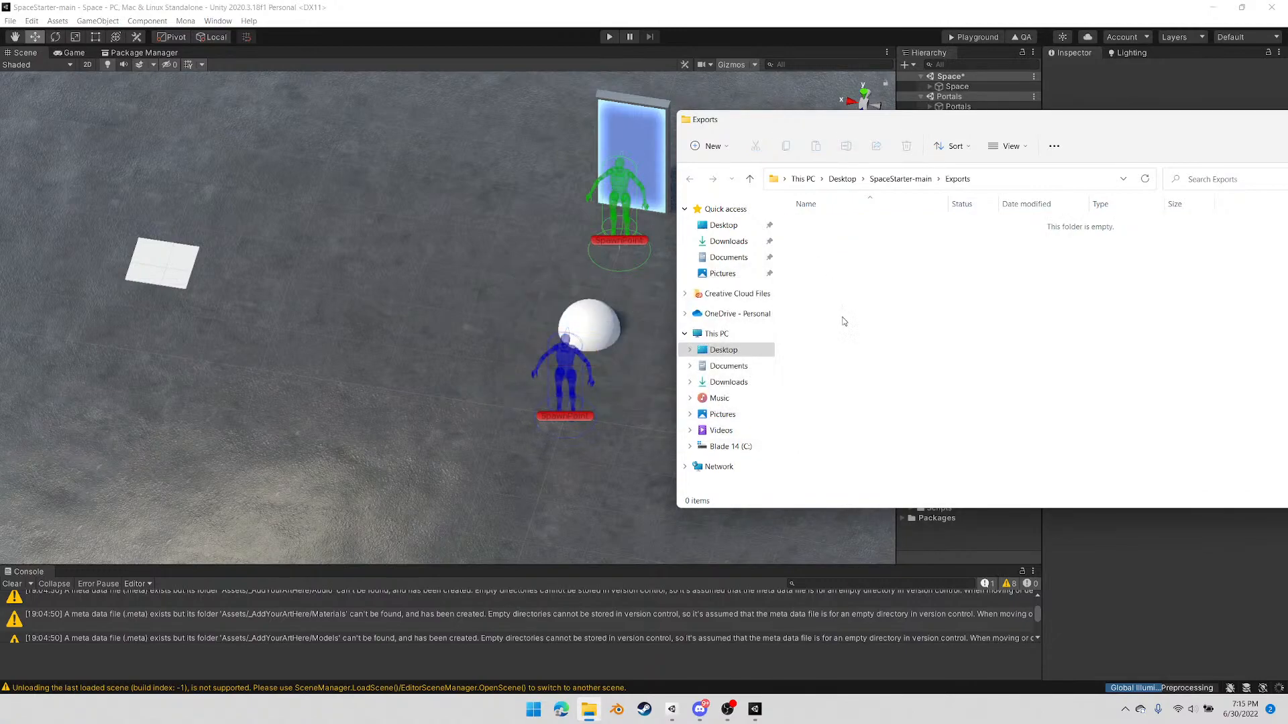
pyautogui.moveTo(945, 125); pyautogui.dragTo(470, 142)
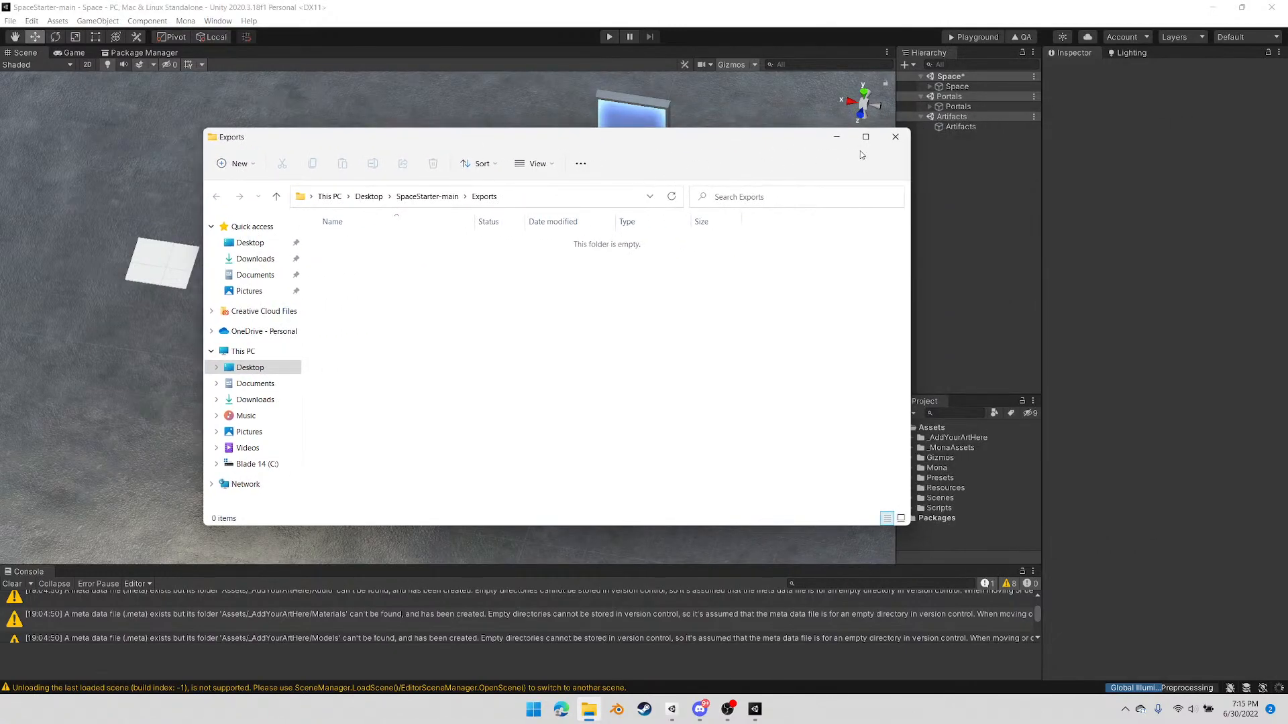
pyautogui.click(893, 132)
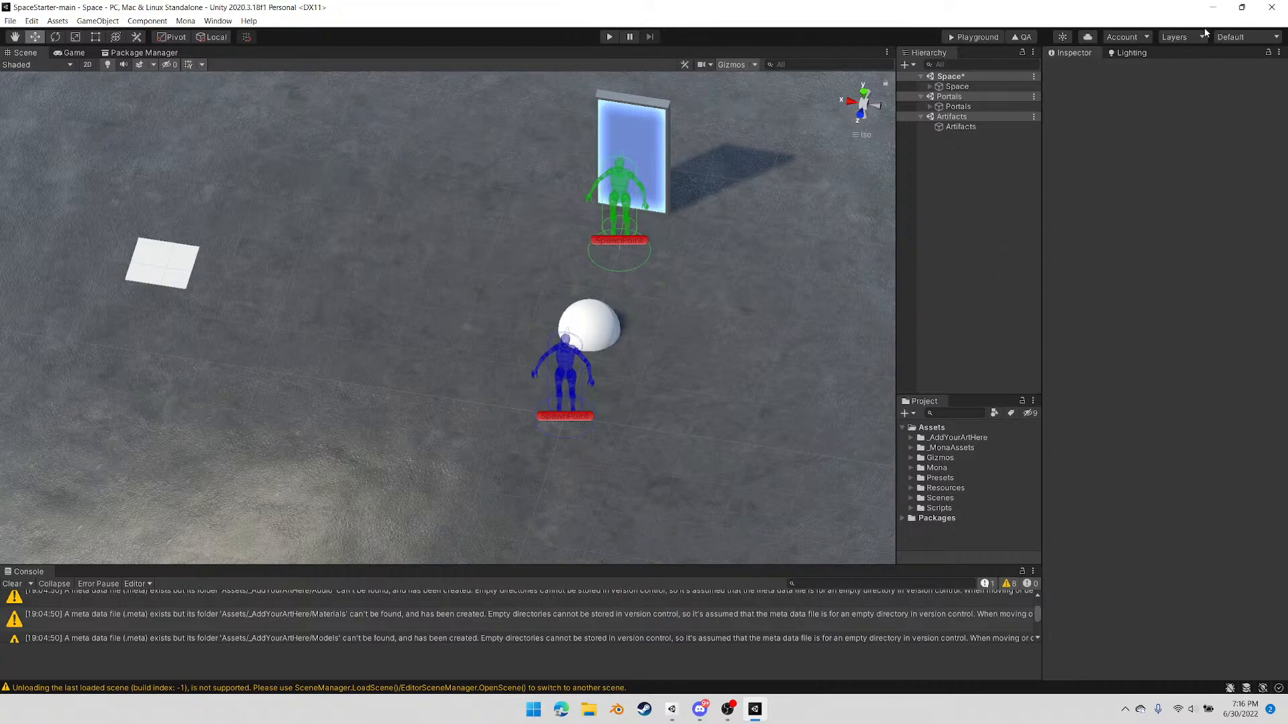
# Minimize Unity, switch to the Edge browser, and run an image search for "karaoke room"
pyautogui.click(1212, 7)
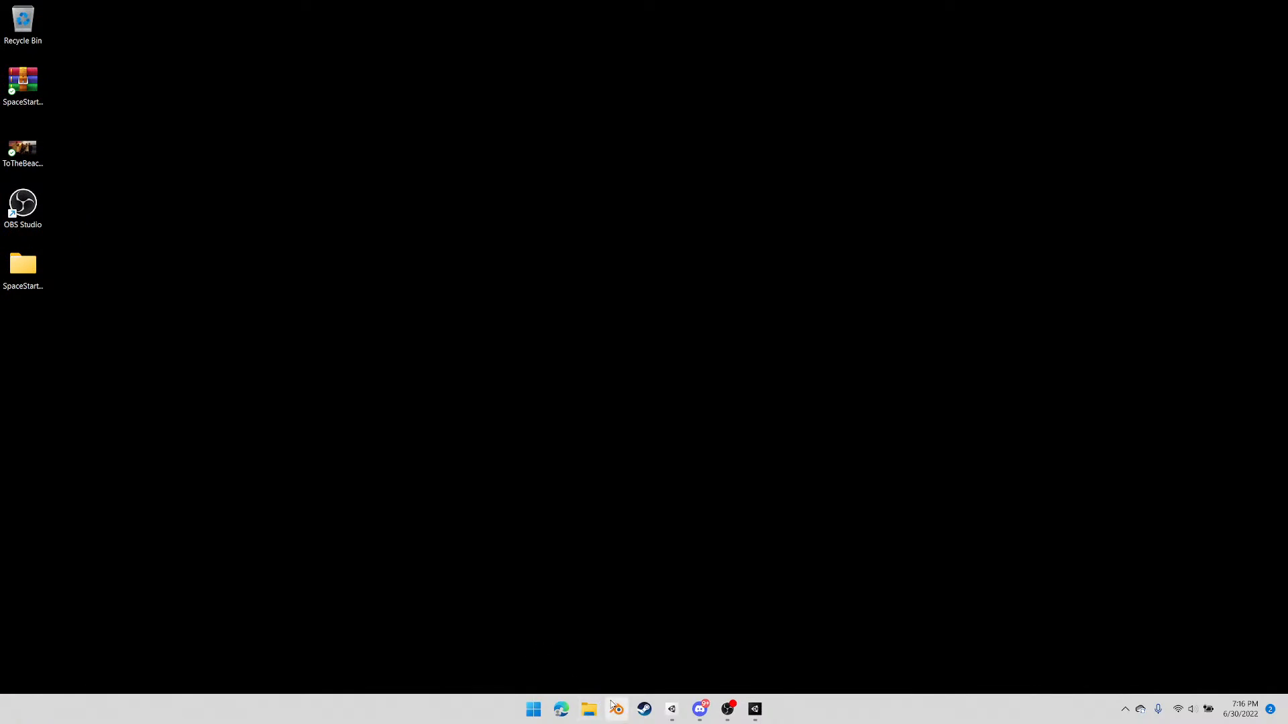
pyautogui.click(562, 709)
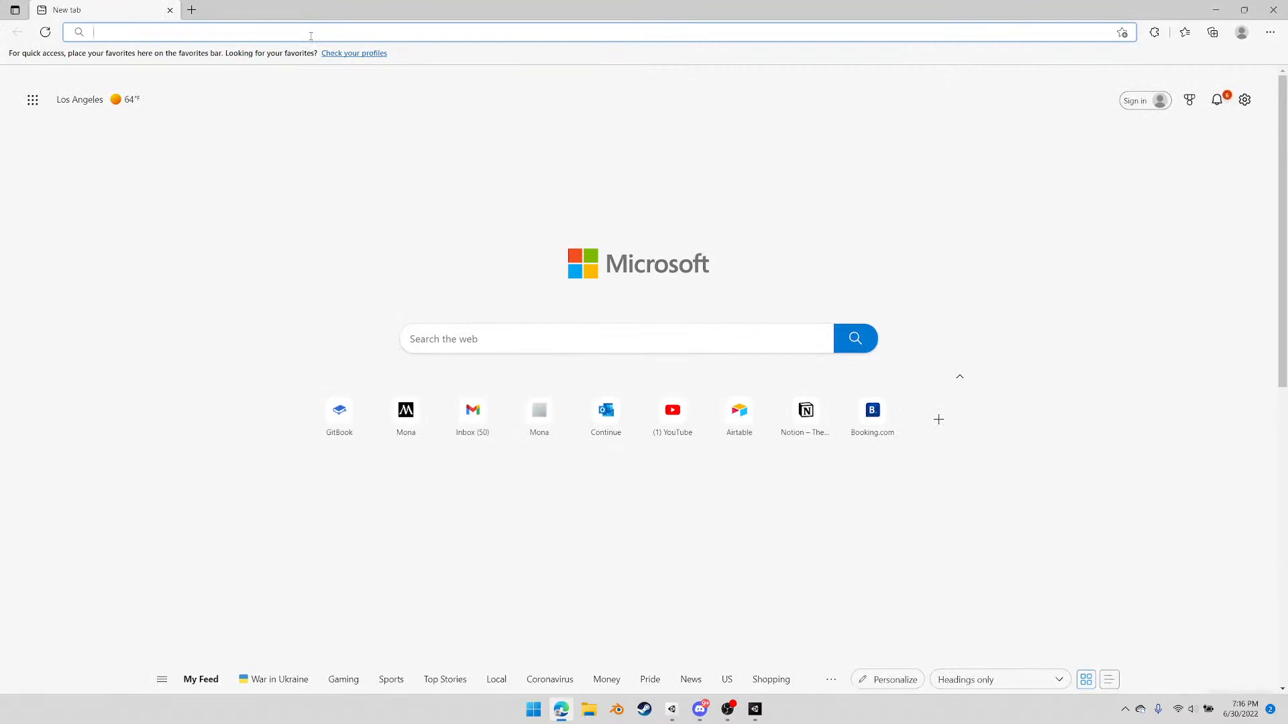
pyautogui.write('karaok')
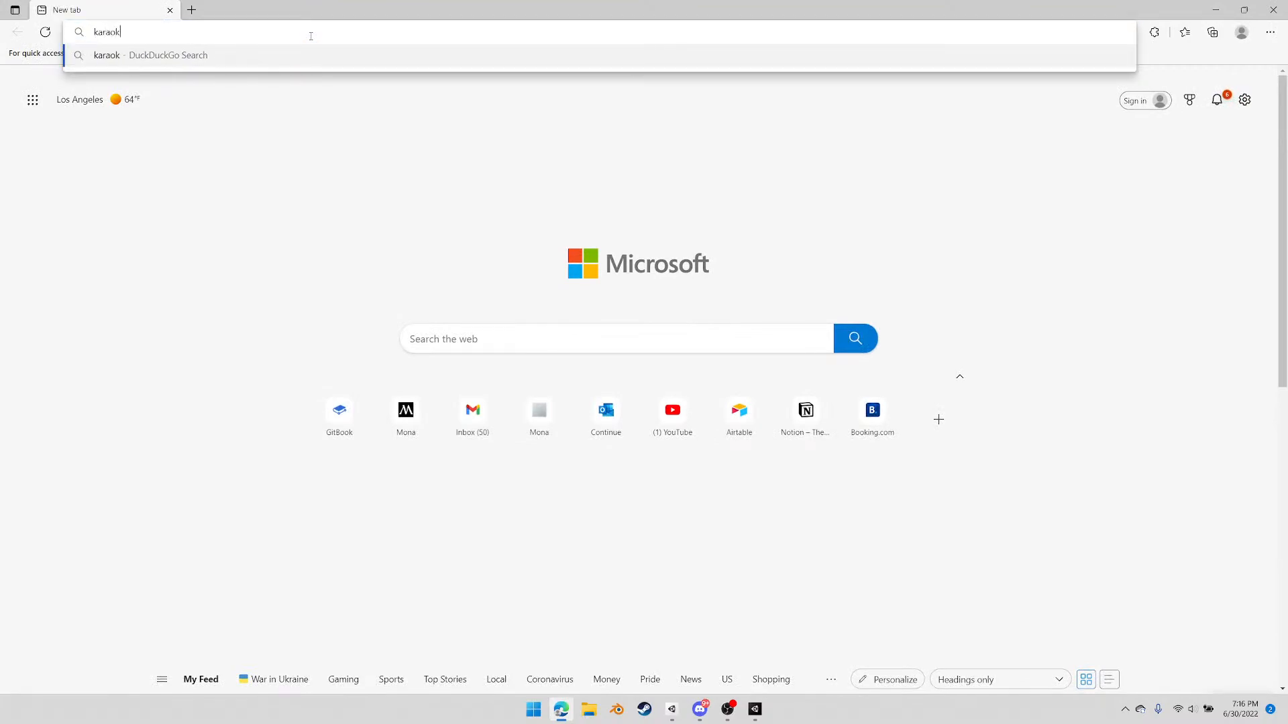
pyautogui.write('e room')
pyautogui.press('Return')
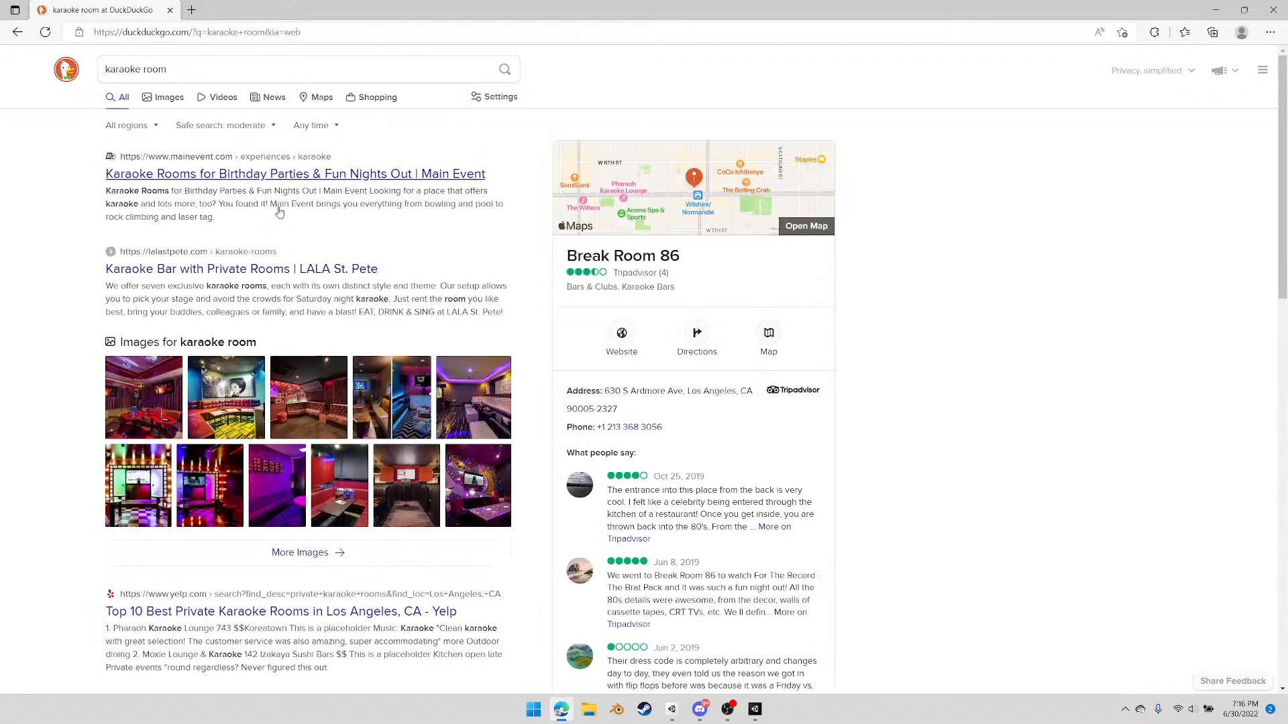
pyautogui.click(169, 100)
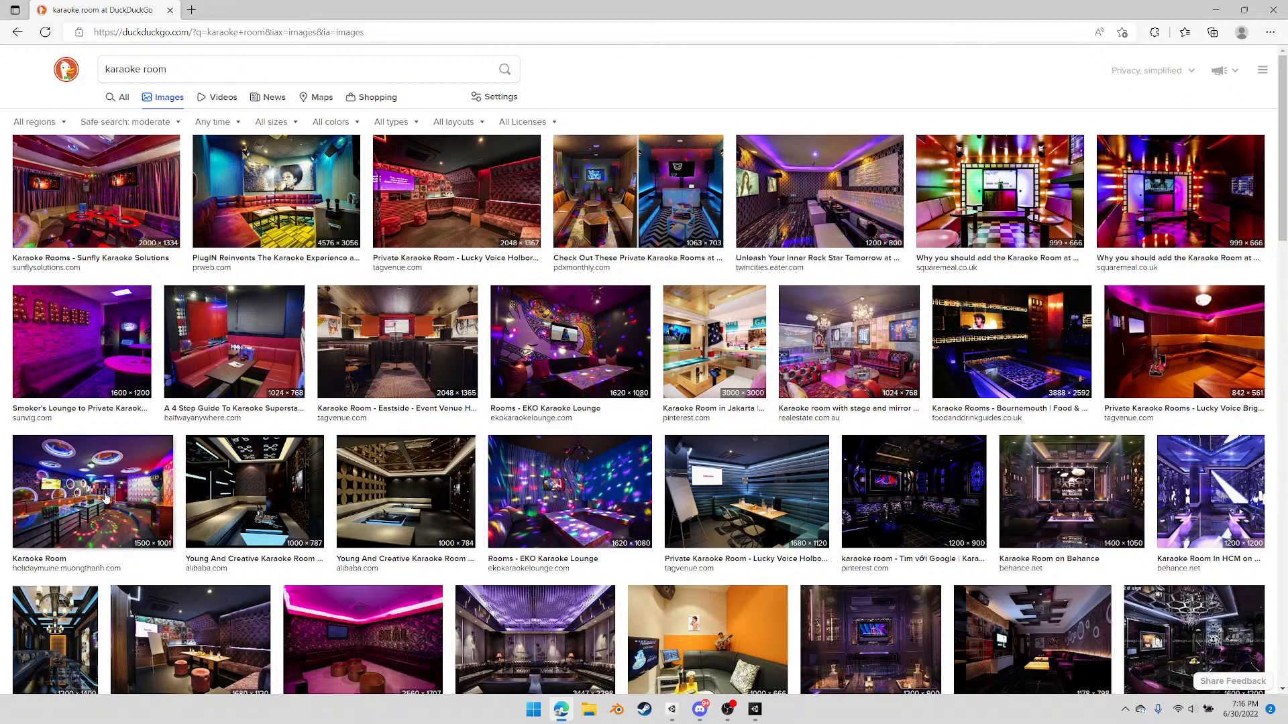
# Preview karaoke room photos from the first result rows, including the Encore Sushi, Karaoke Superstardom and Young And Creative Karaoke Room images
pyautogui.click(806, 209)
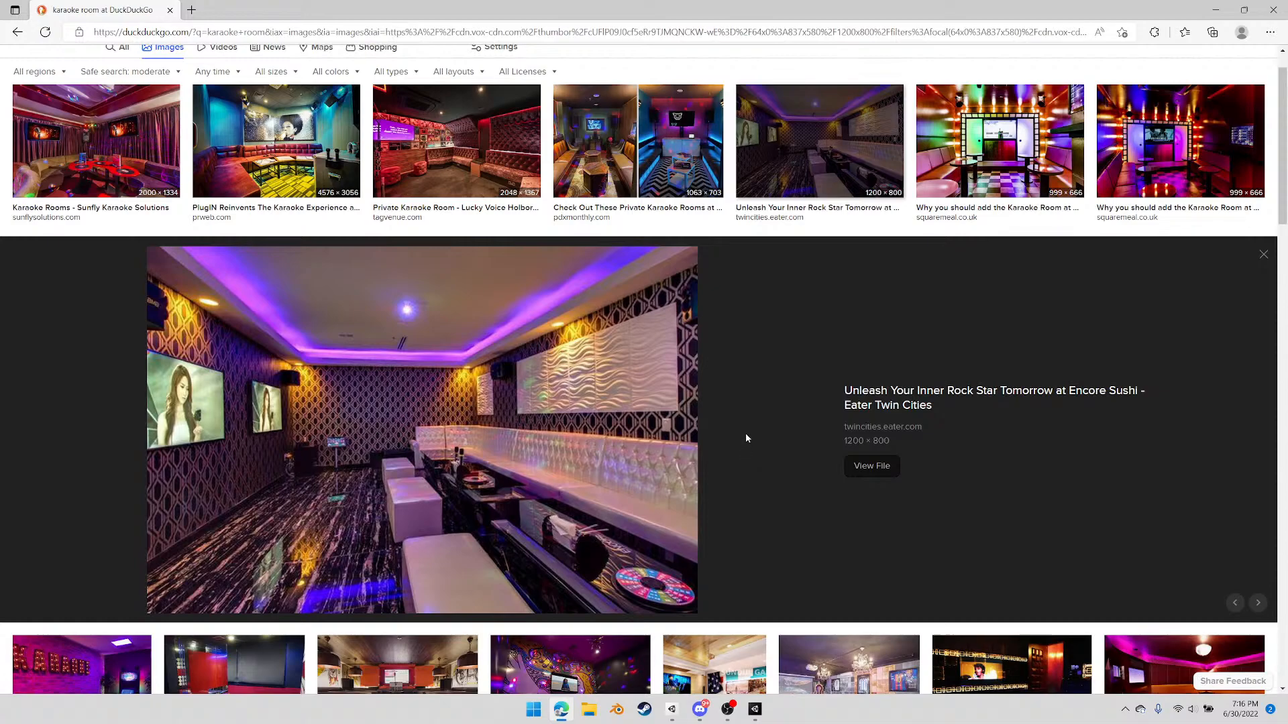
pyautogui.scroll(-2, 744, 432)
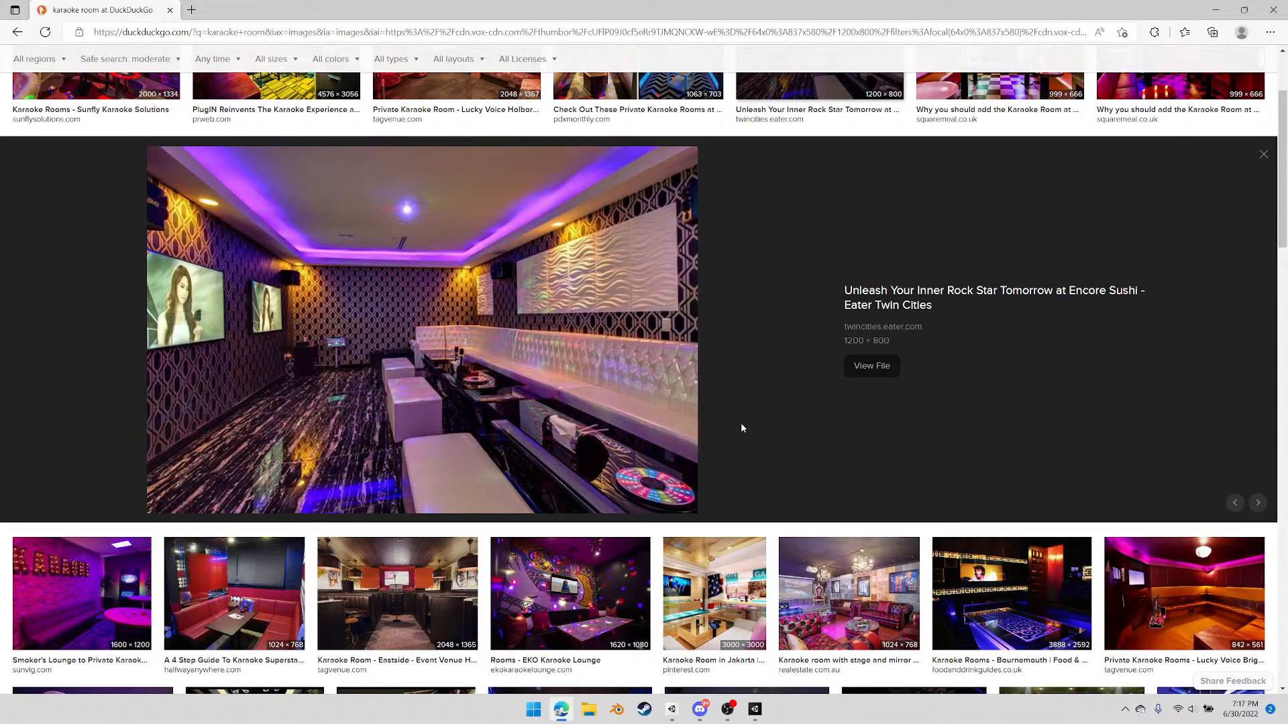
pyautogui.scroll(-2, 432, 366)
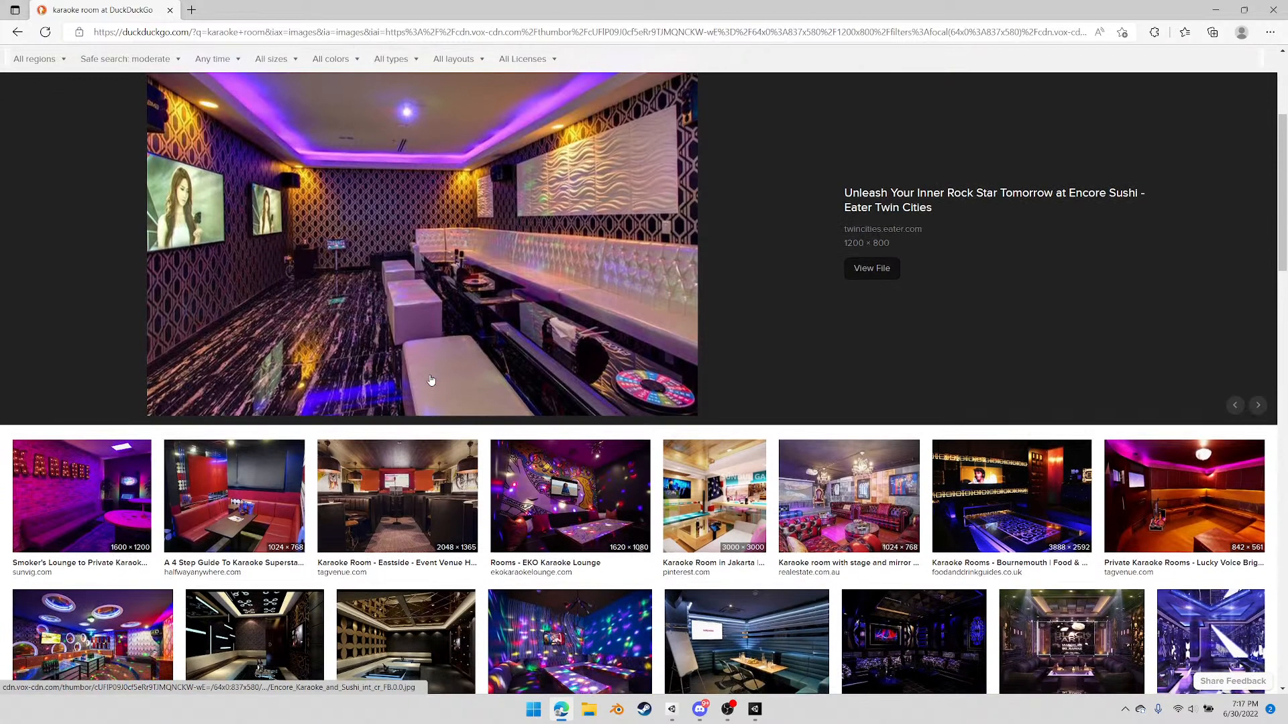
pyautogui.click(239, 498)
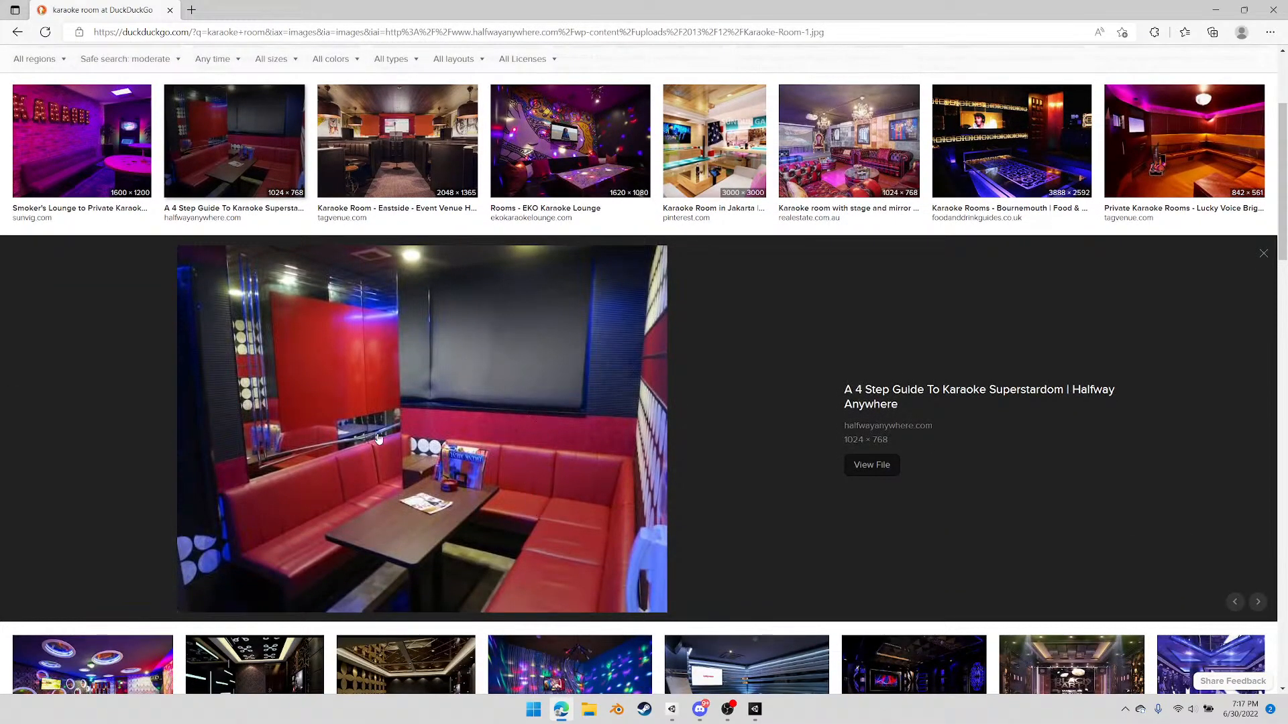
pyautogui.scroll(-4, 518, 463)
pyautogui.scroll(-1, 517, 463)
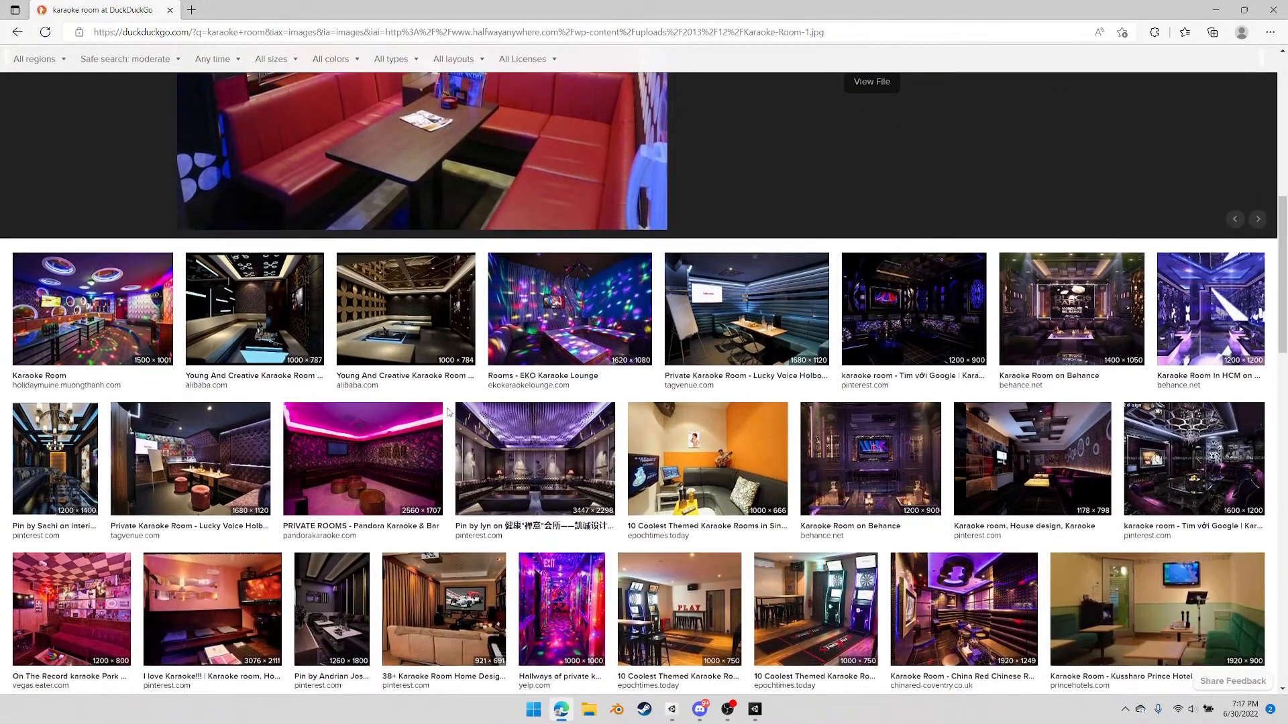
pyautogui.click(405, 273)
pyautogui.scroll(-5, 525, 446)
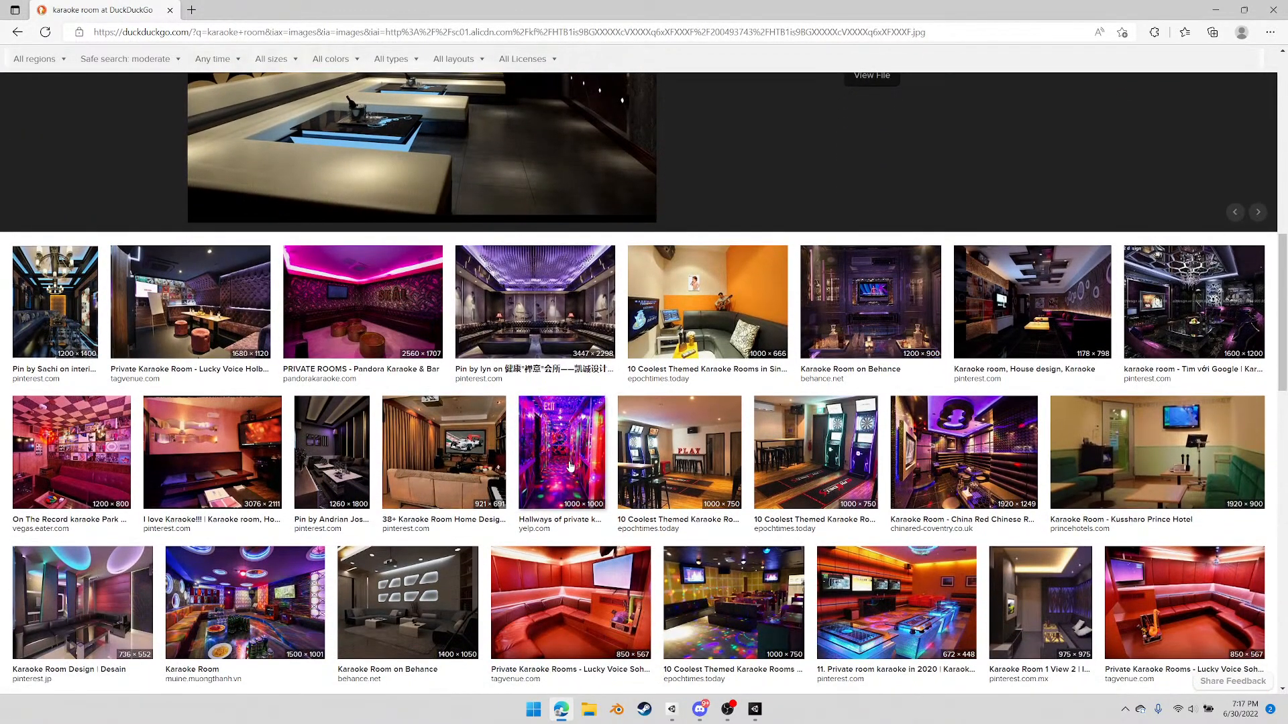
# Examine the private karaoke hallway and Kent, Washington karaoke photos, and browse further results for room layout and lighting ideas
pyautogui.click(569, 465)
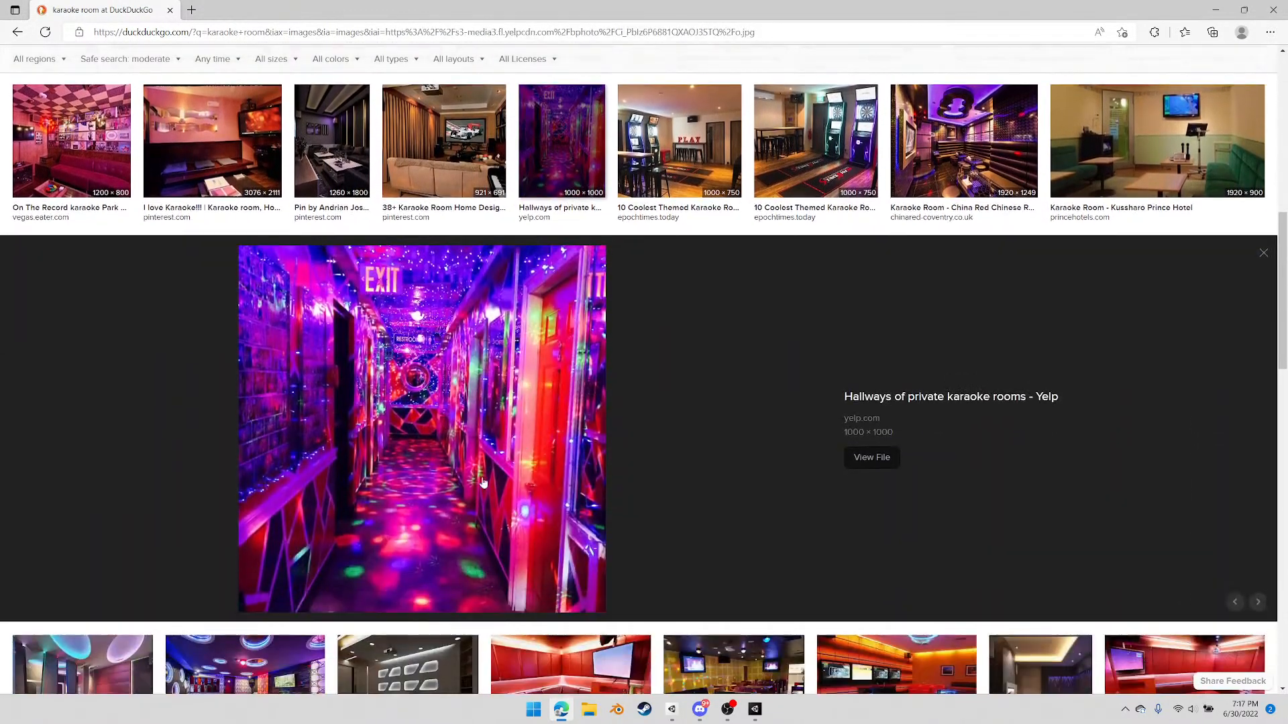
pyautogui.scroll(-4, 565, 407)
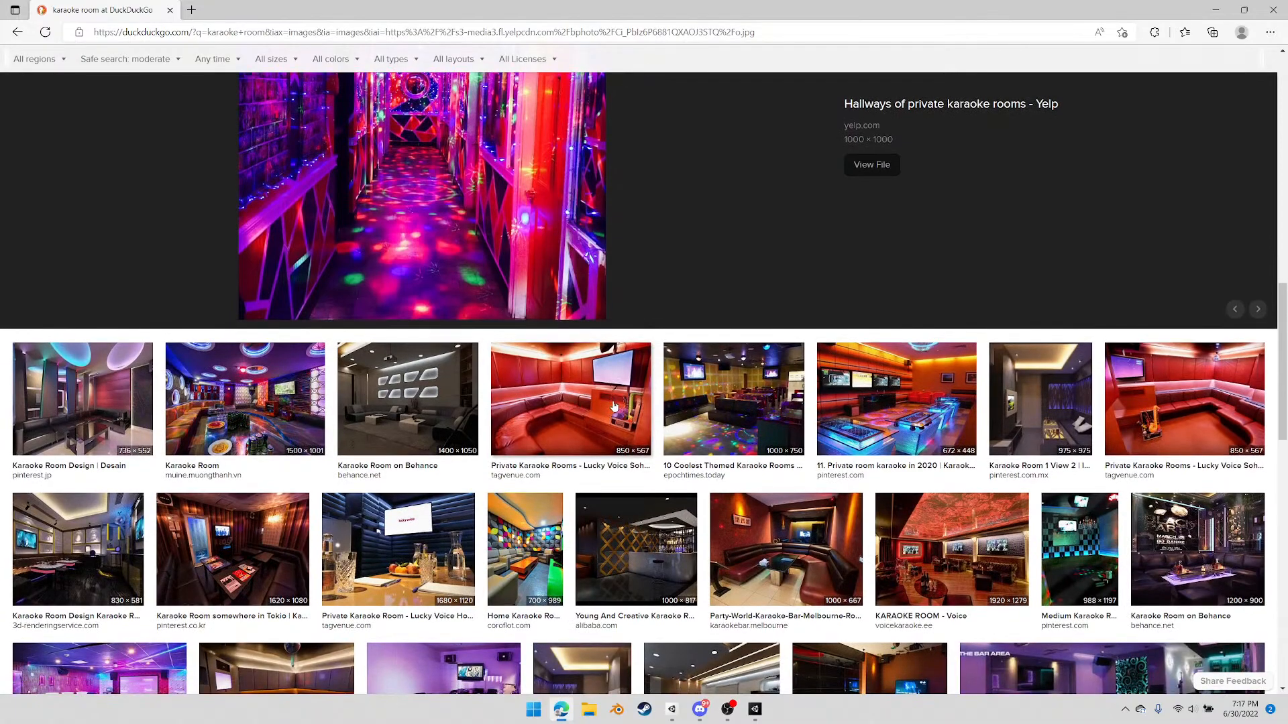
pyautogui.scroll(-1, 610, 409)
pyautogui.scroll(-1, 631, 439)
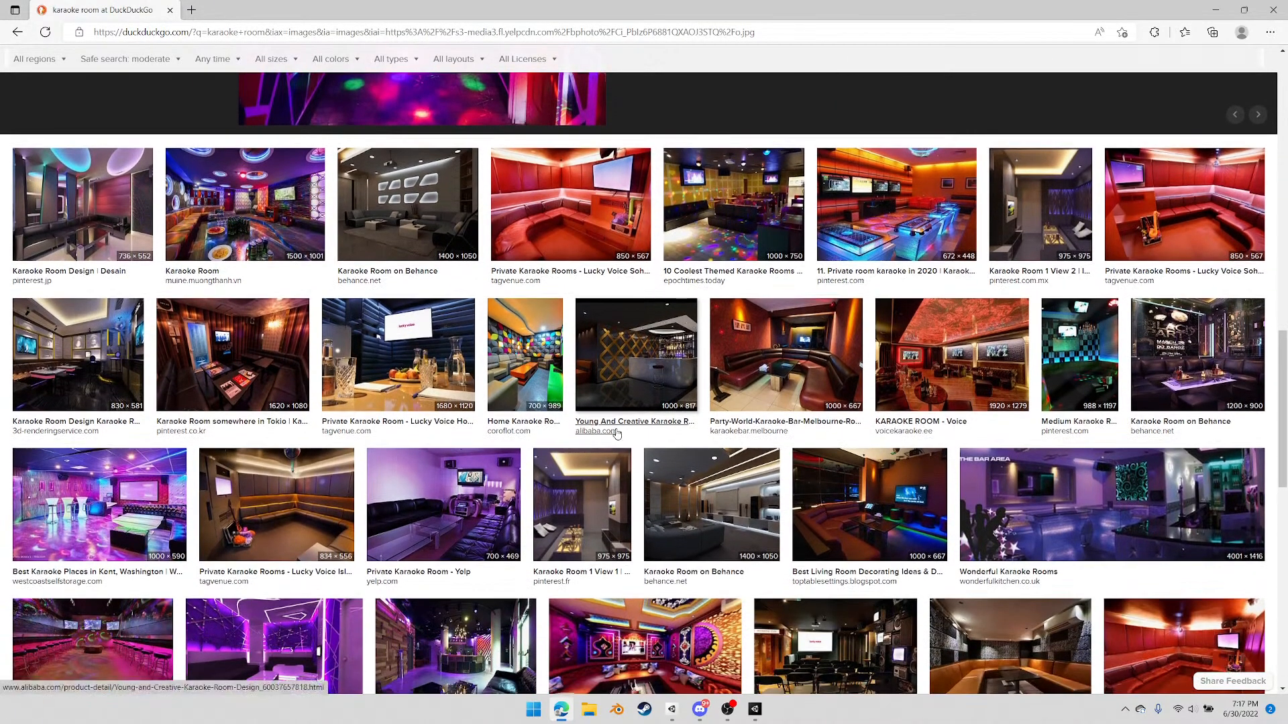
pyautogui.scroll(-1, 550, 422)
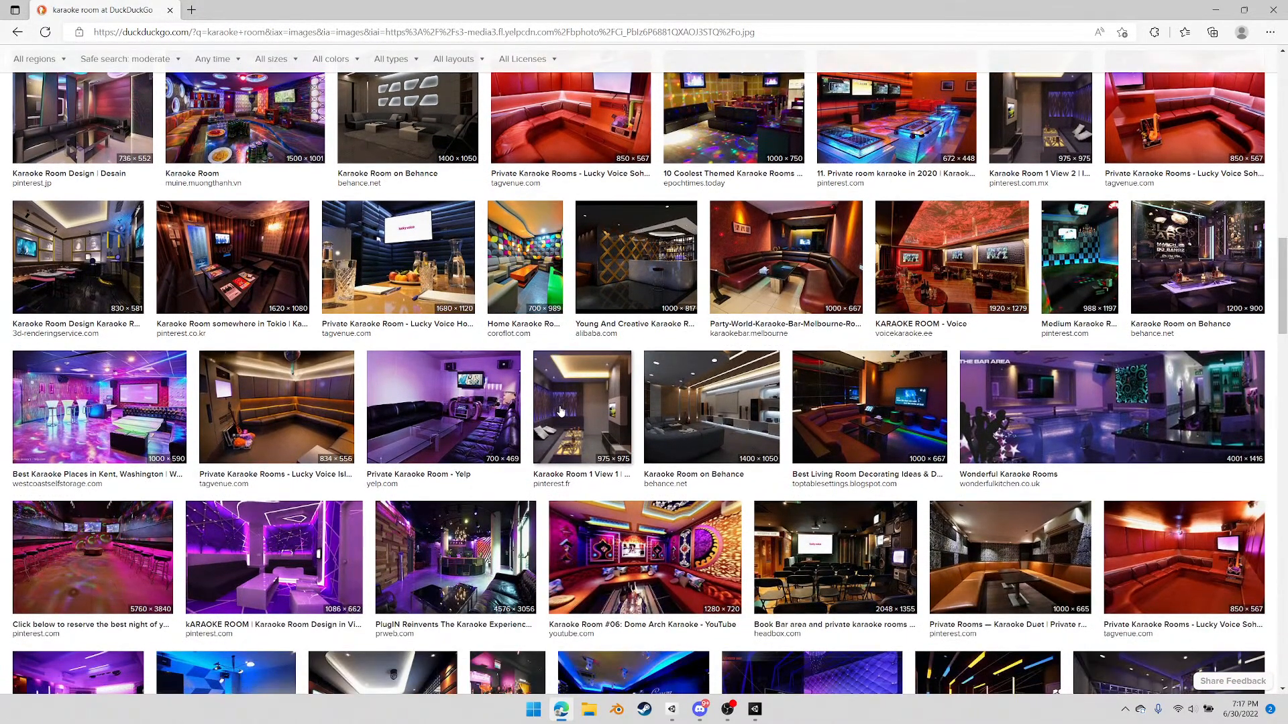
pyautogui.click(100, 407)
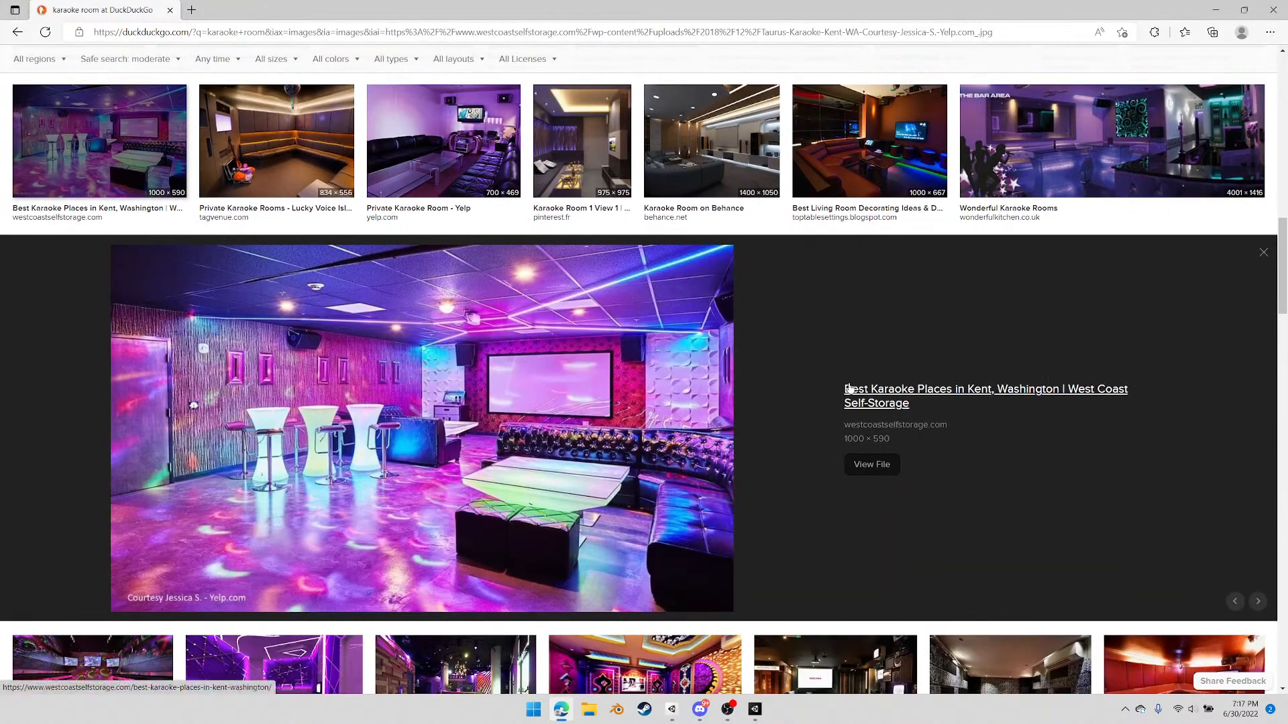
pyautogui.scroll(-2, 773, 397)
pyautogui.scroll(-1, 773, 397)
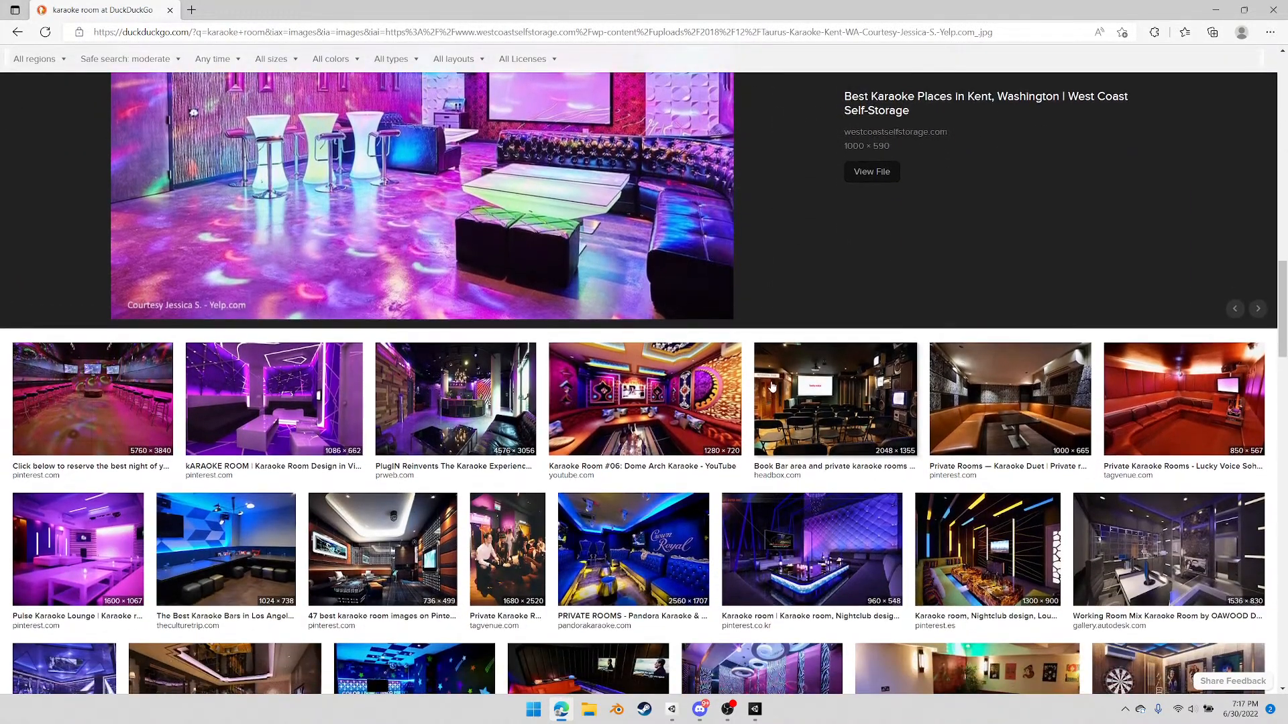
pyautogui.scroll(-1, 768, 383)
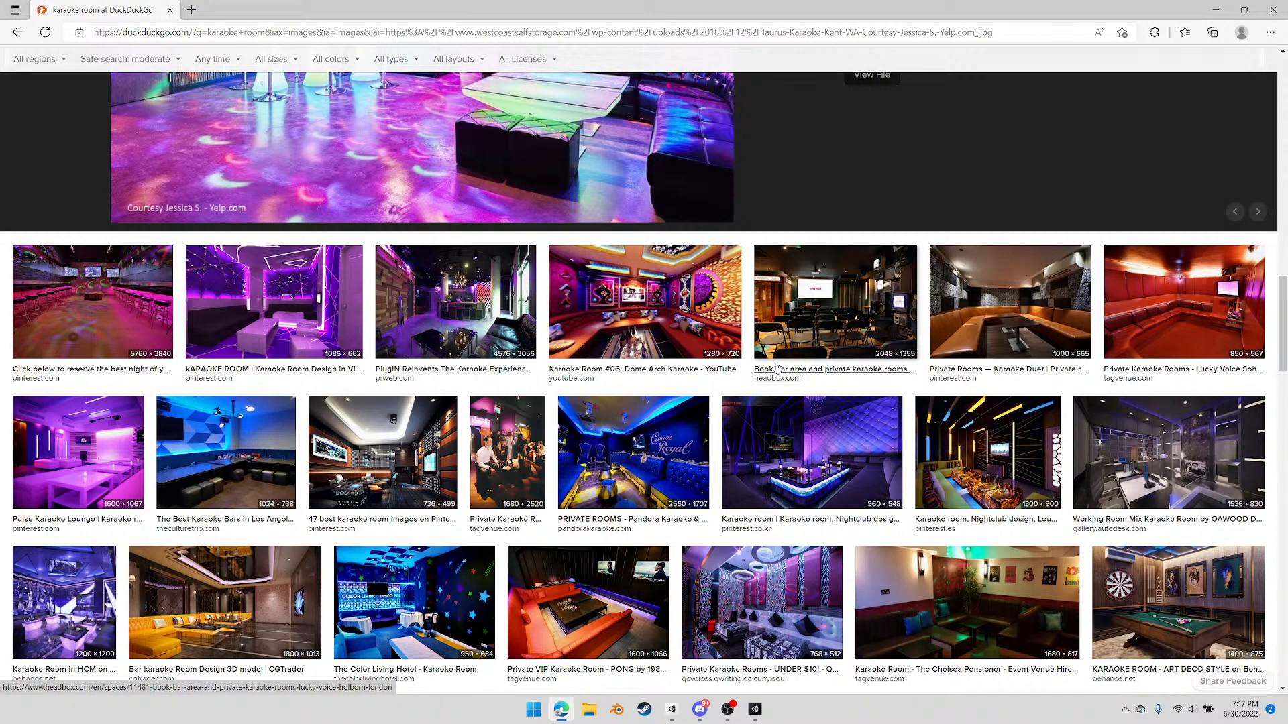
# Browse further karaoke room results and preview the Behance galaxy-wall room and the Gromaxx Hotels Budweiser room
pyautogui.scroll(-1, 652, 481)
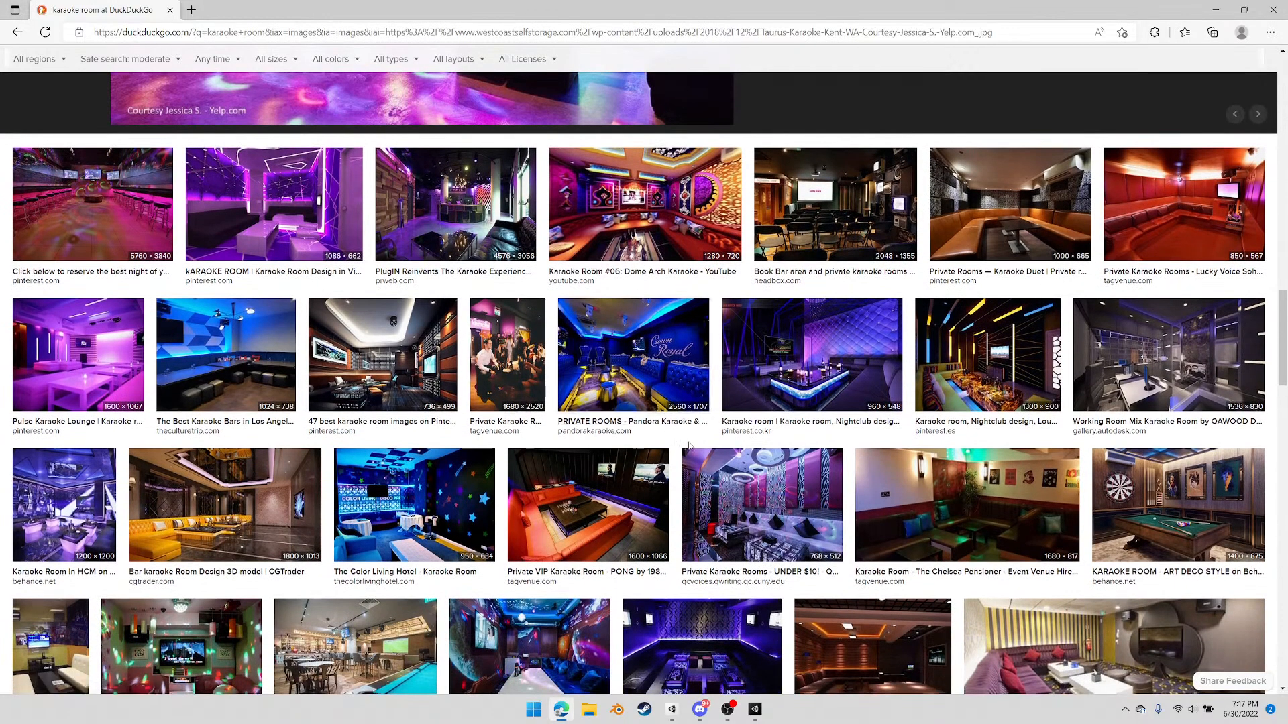
pyautogui.scroll(-1, 743, 475)
pyautogui.scroll(-1, 743, 475)
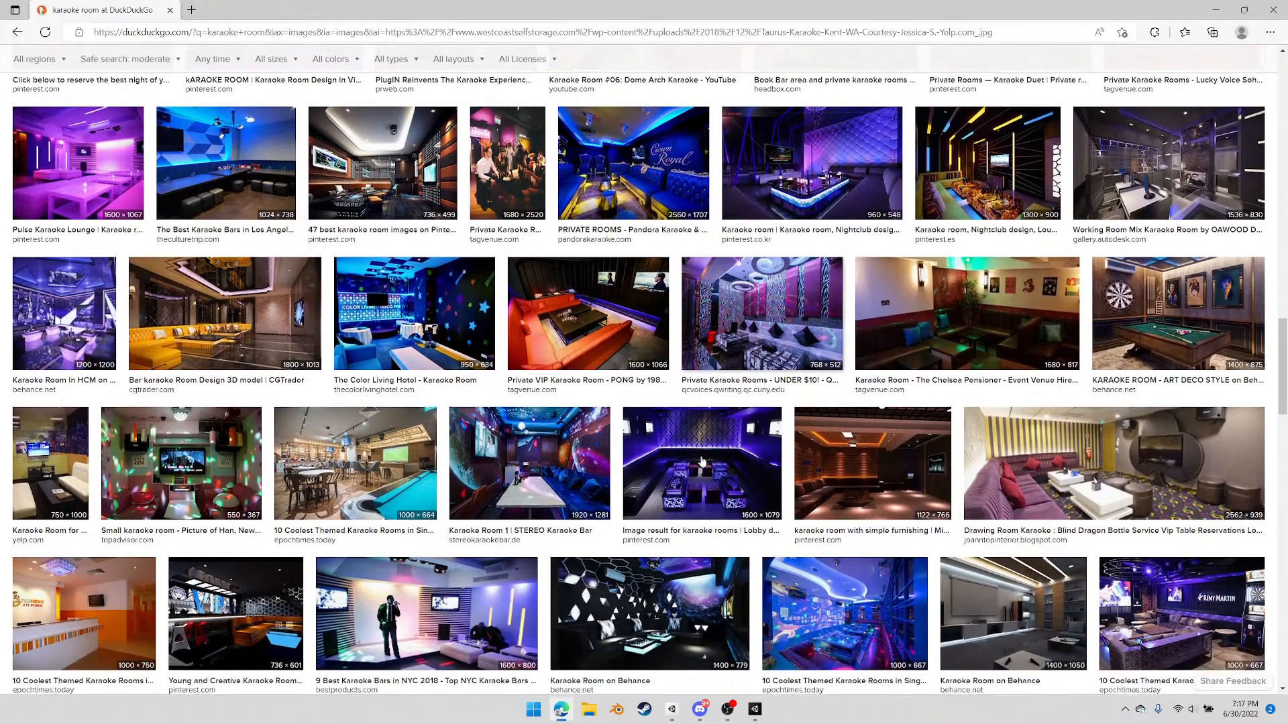
pyautogui.scroll(-1, 703, 461)
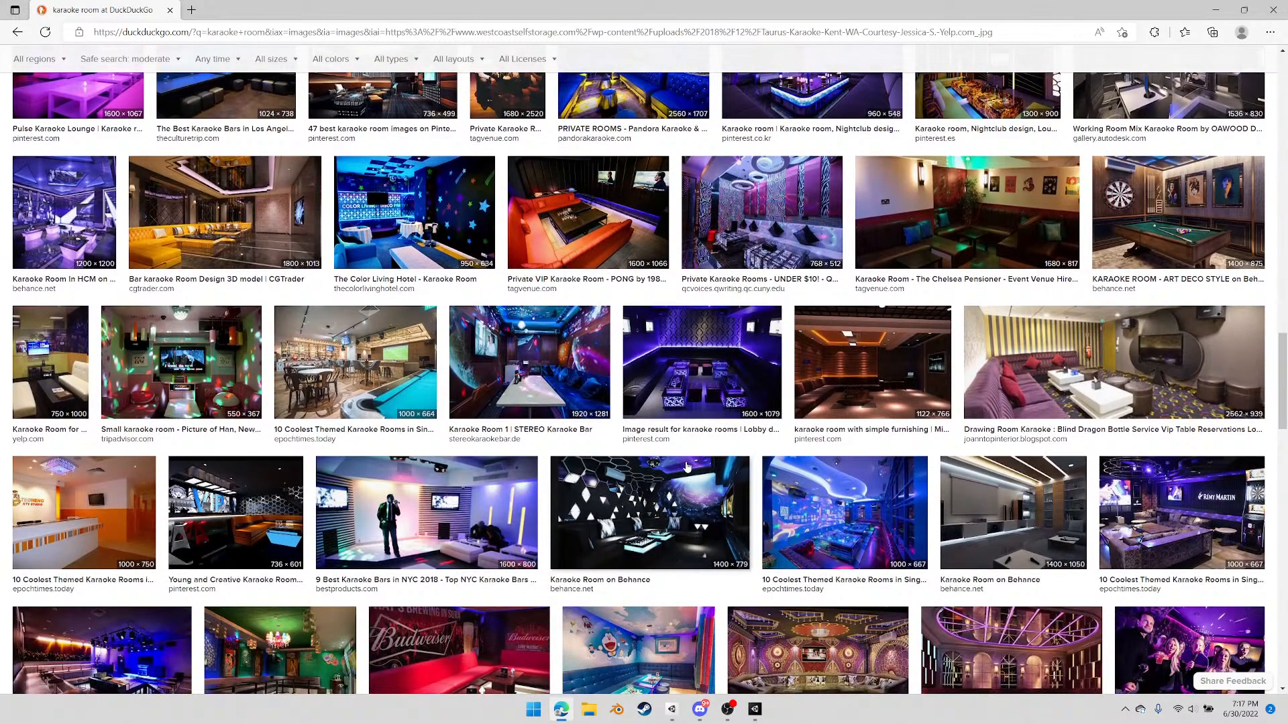
pyautogui.scroll(-1, 729, 466)
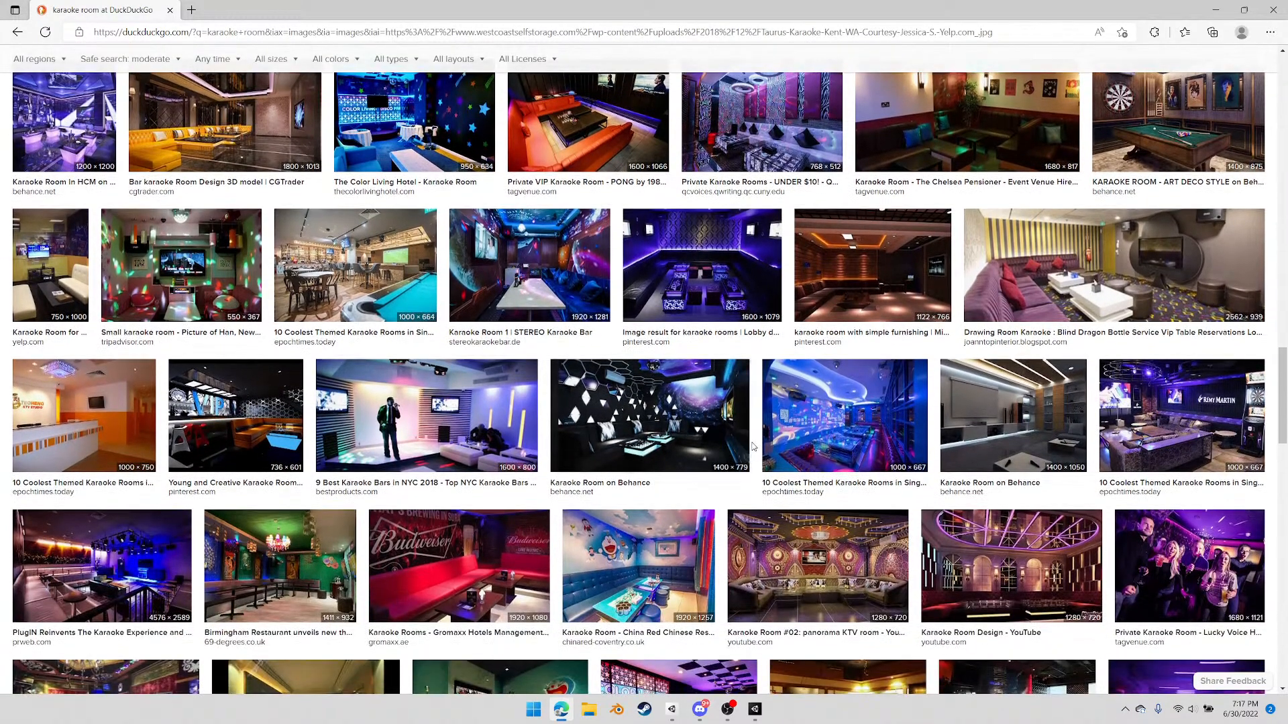
pyautogui.click(689, 442)
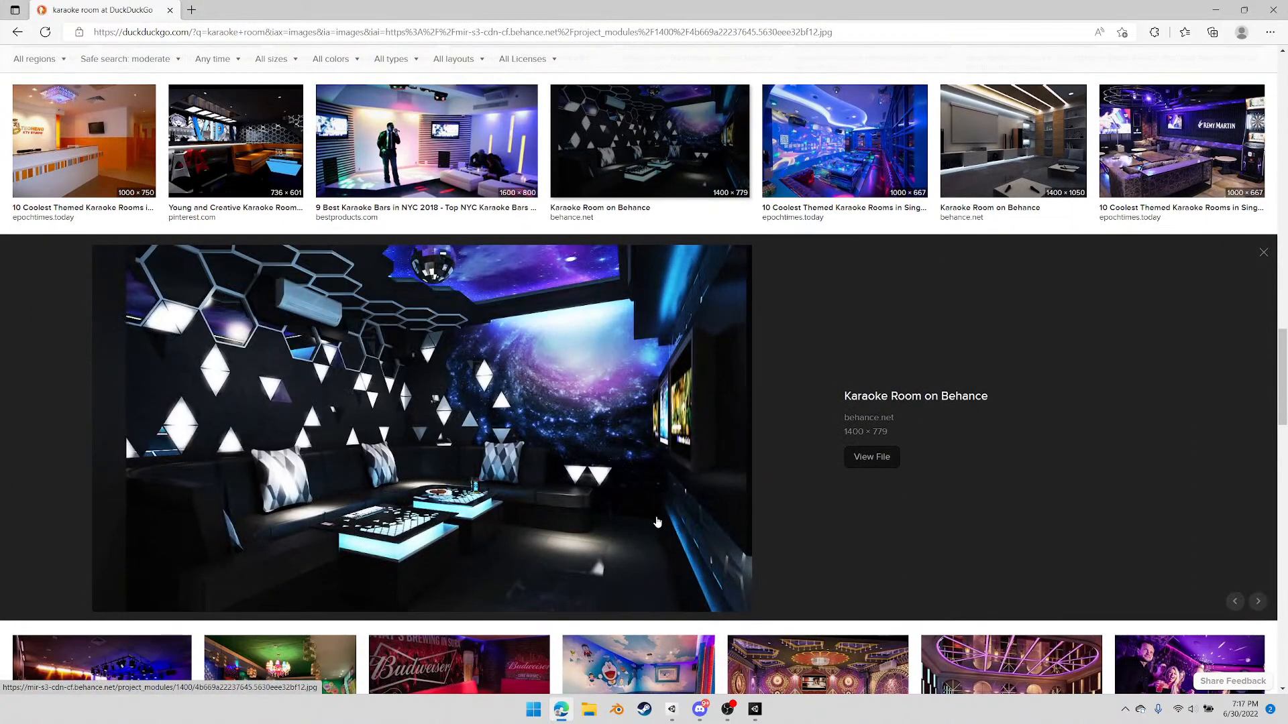
pyautogui.scroll(-1, 649, 503)
pyautogui.scroll(-2, 647, 500)
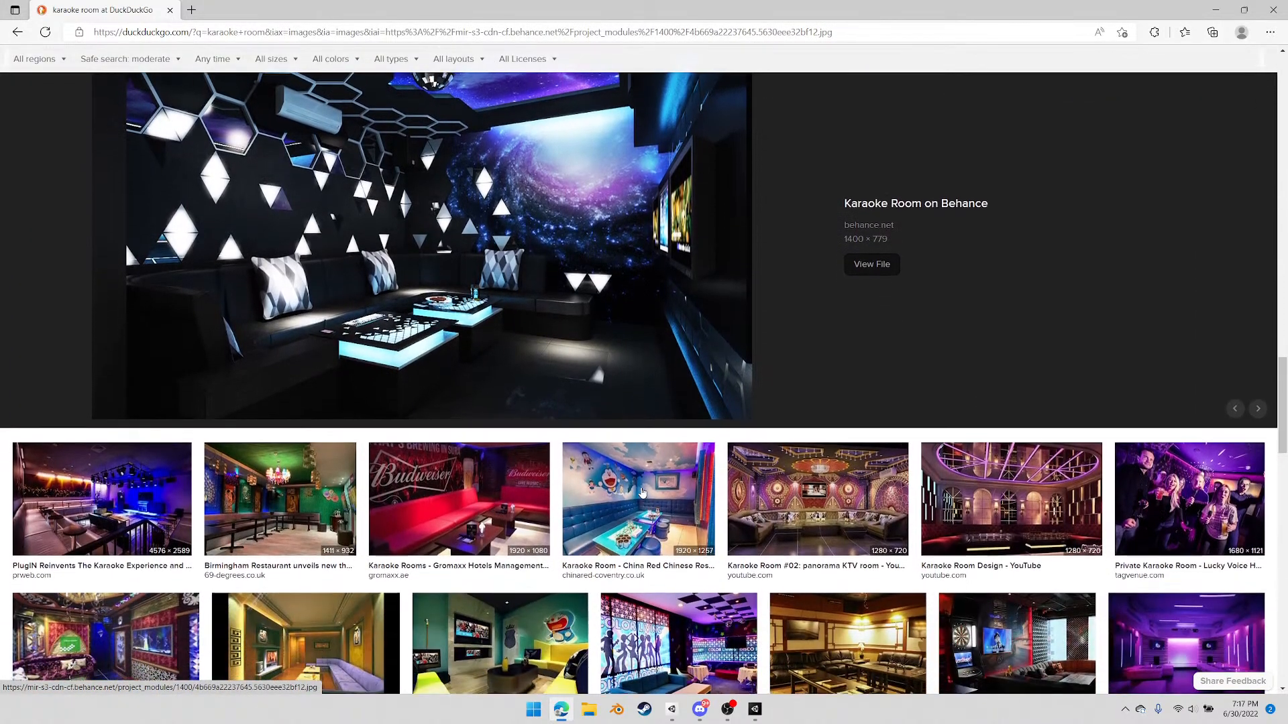
pyautogui.click(469, 419)
pyautogui.scroll(-1, 647, 502)
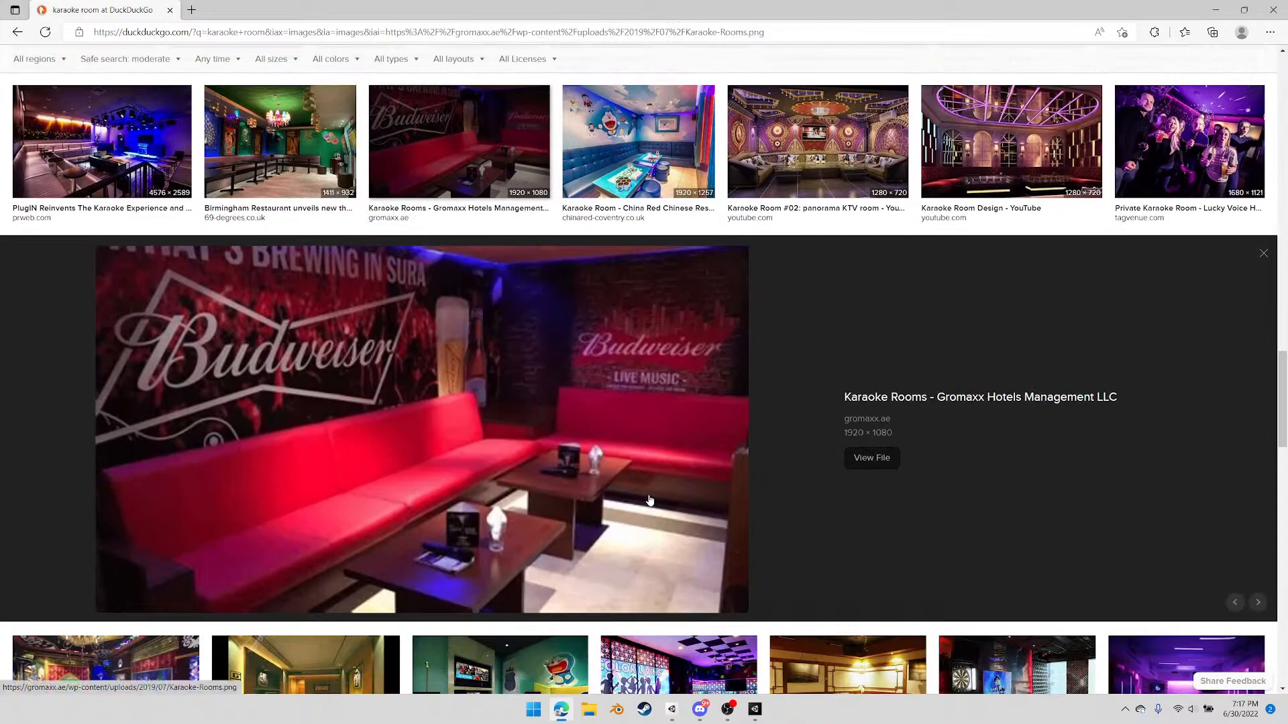
pyautogui.scroll(-4, 651, 500)
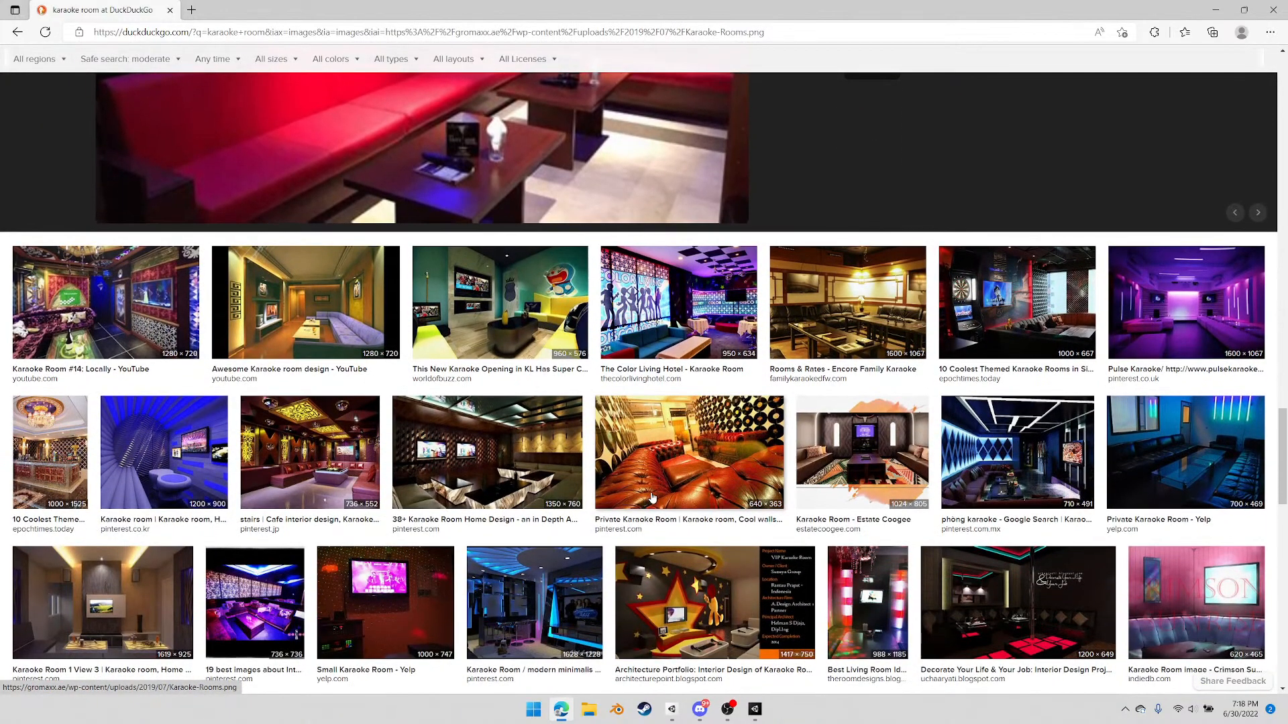
# Preview the World of Buzz KL karaoke room, the vinyl-record-wall private room and the modern minimalis karaoke room images
pyautogui.click(499, 302)
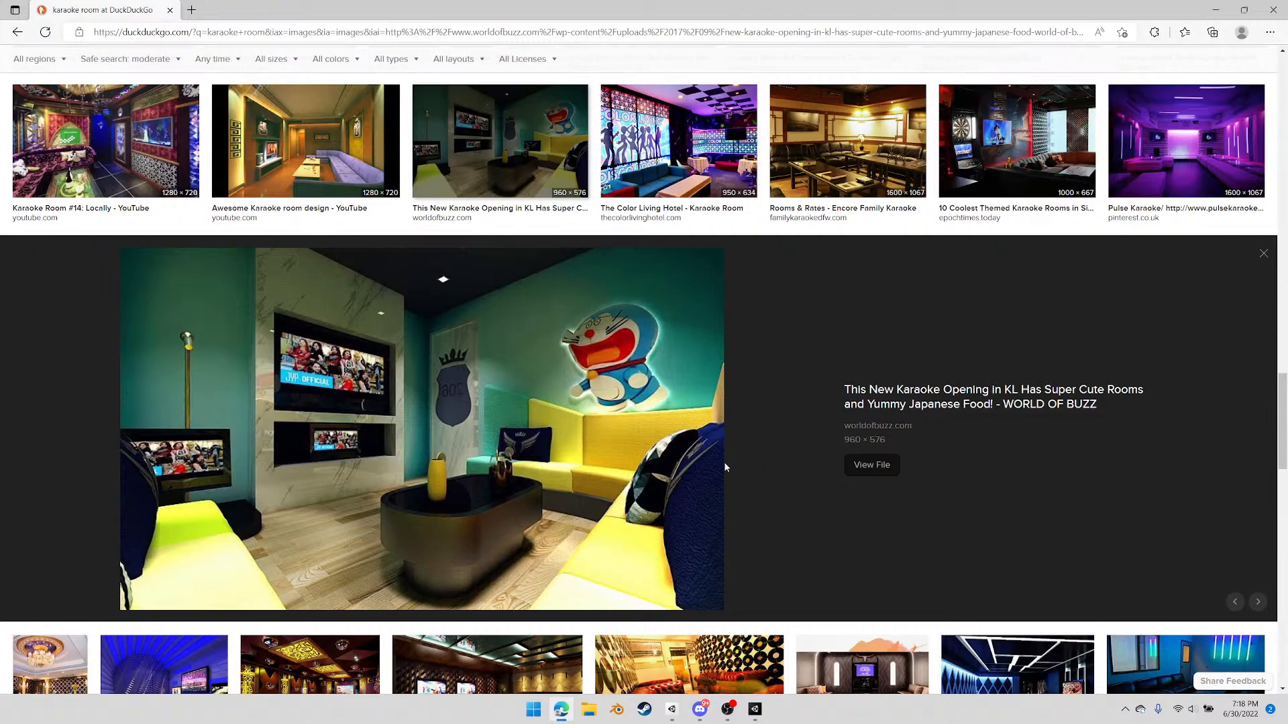
pyautogui.scroll(-4, 723, 461)
pyautogui.scroll(-1, 718, 463)
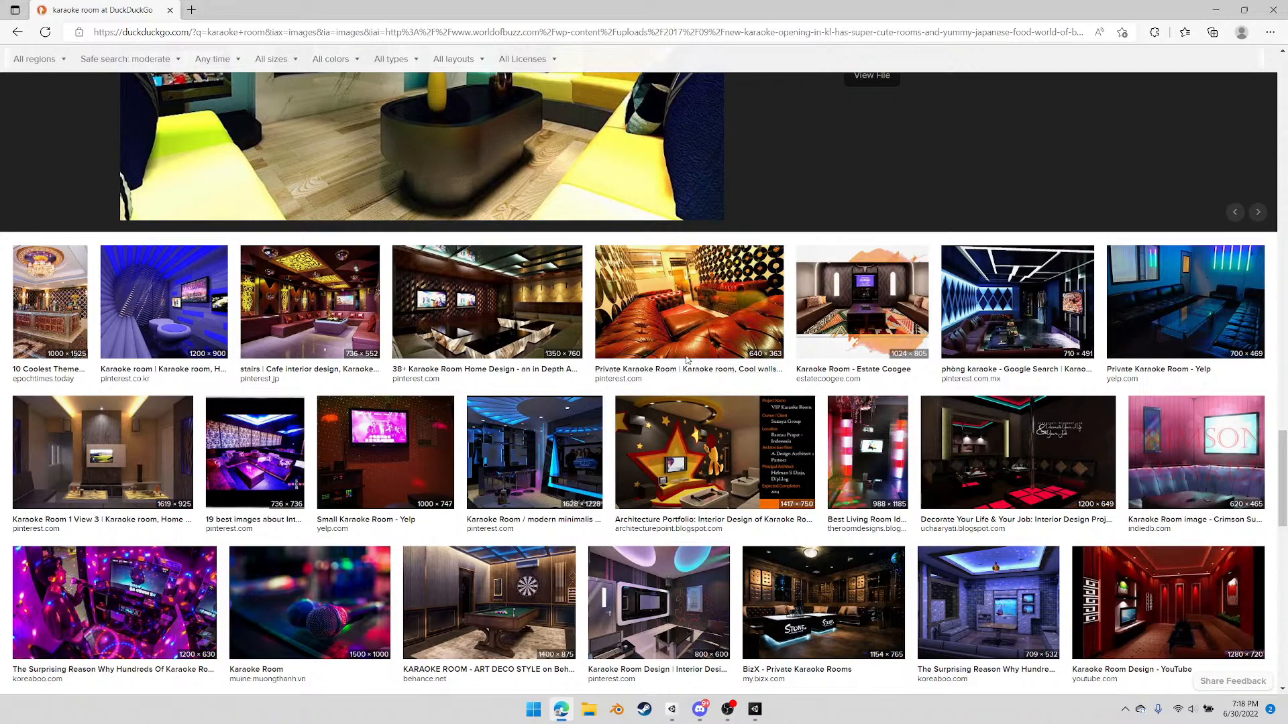
pyautogui.click(657, 315)
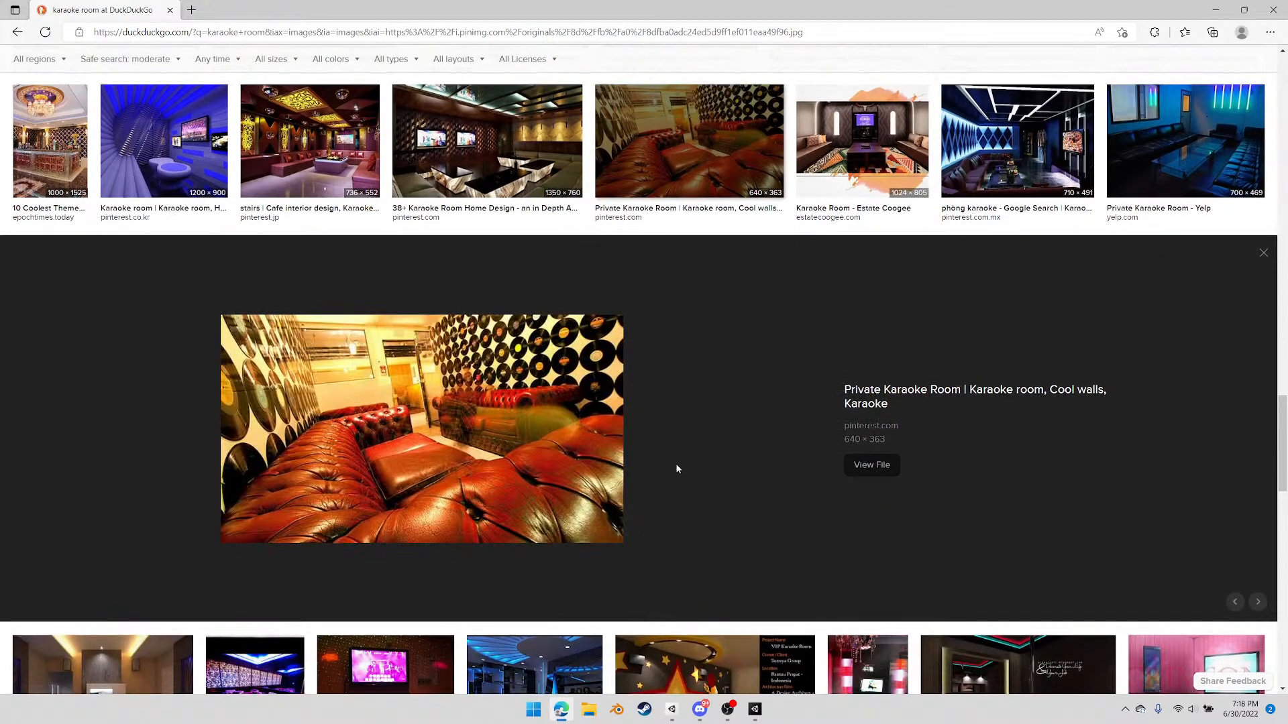
pyautogui.scroll(-3, 676, 474)
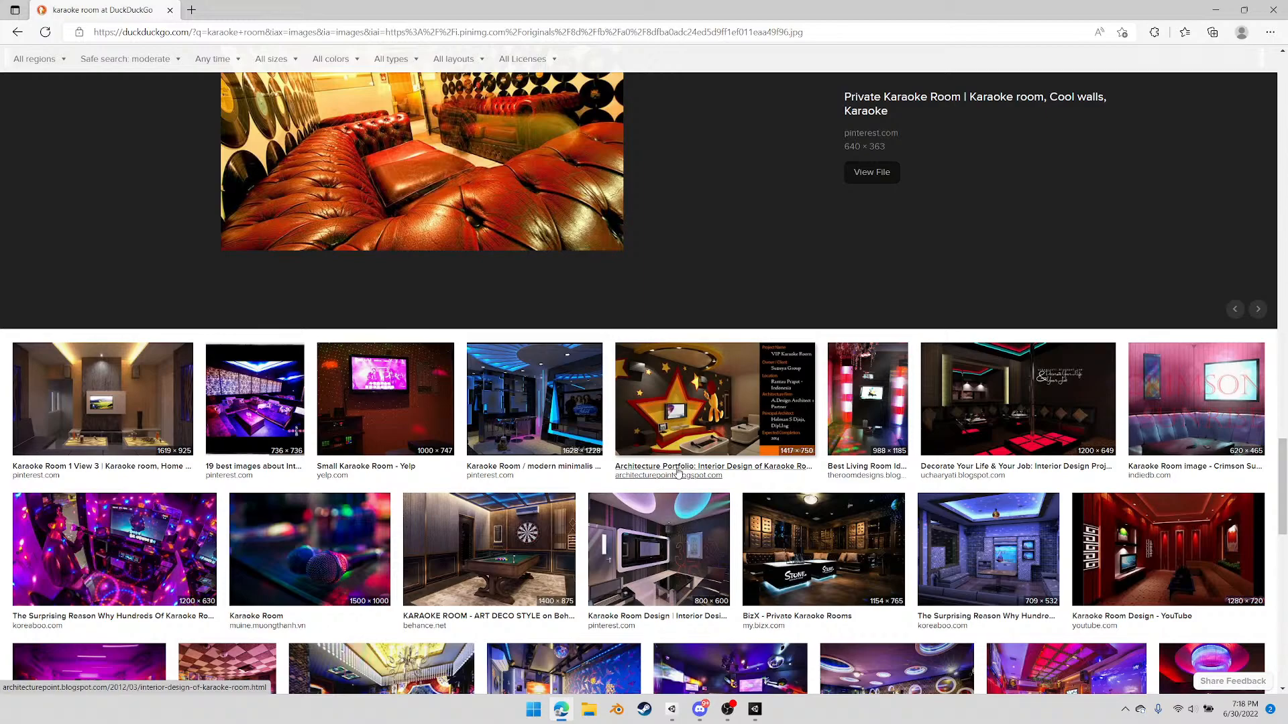
pyautogui.click(509, 402)
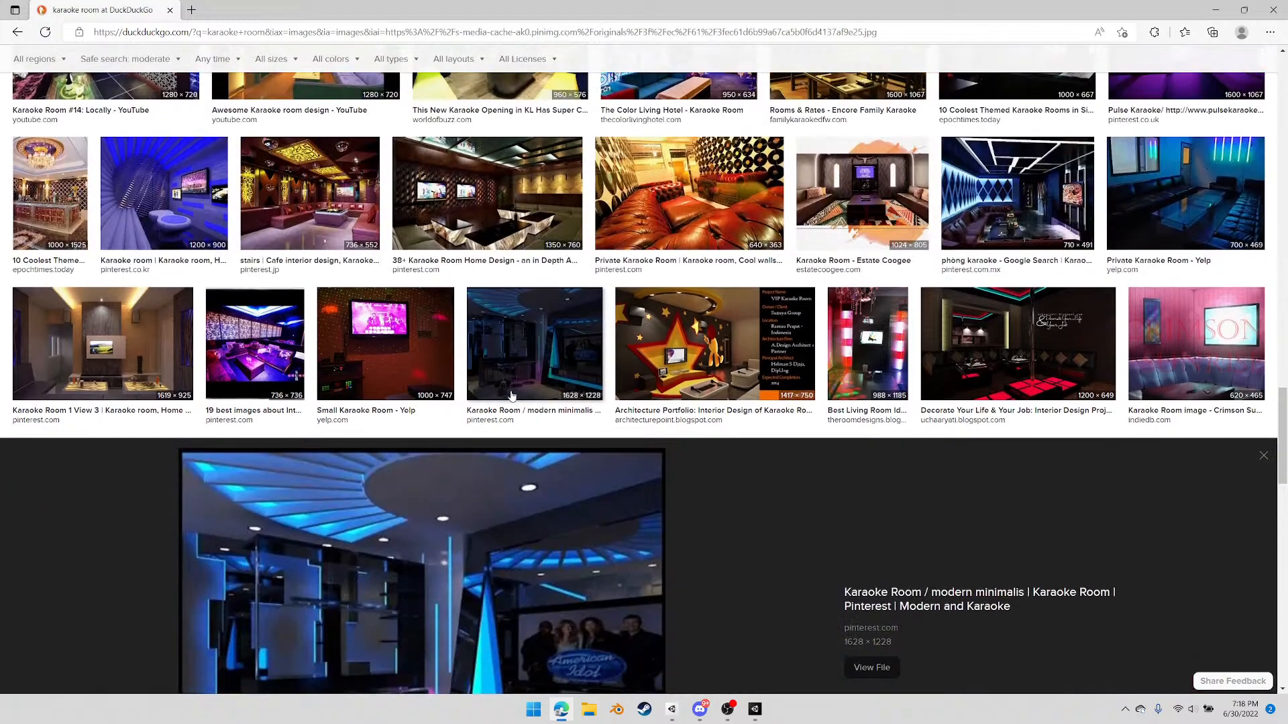
# Browse the remaining karaoke room results, return to the first row and preview the Encore Sushi room photo again
pyautogui.scroll(-5, 627, 503)
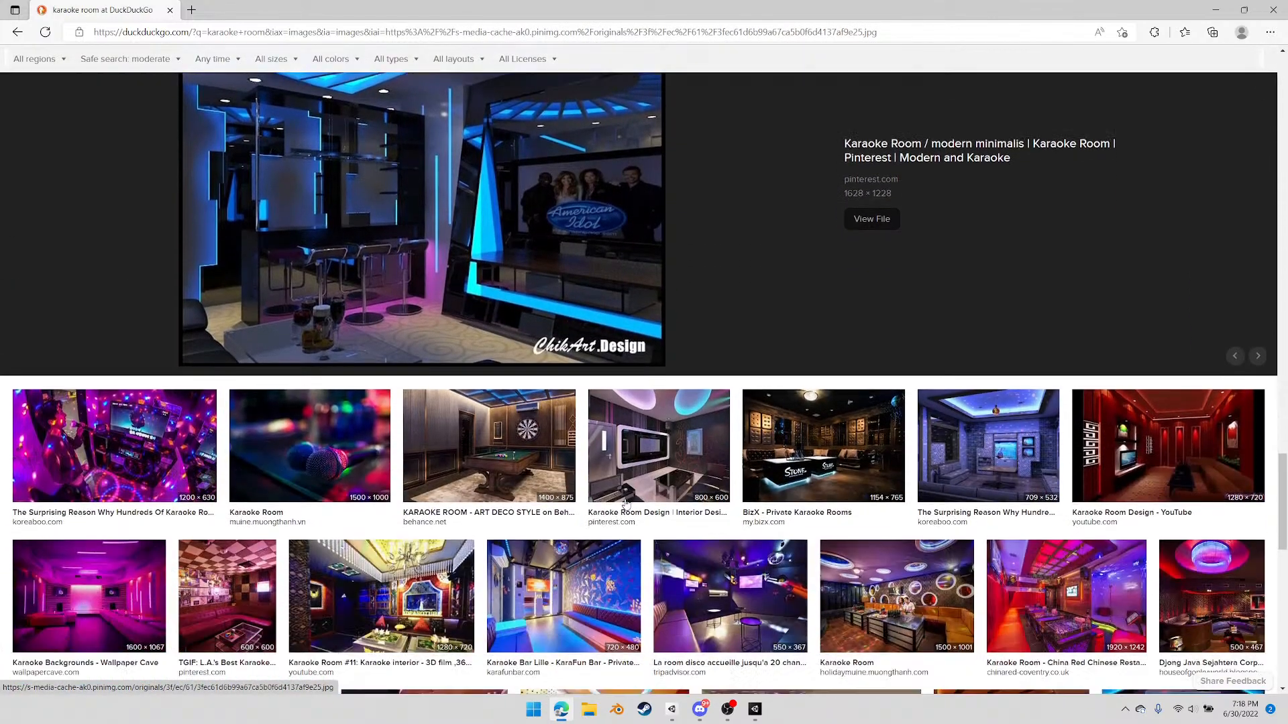
pyautogui.scroll(-3, 698, 453)
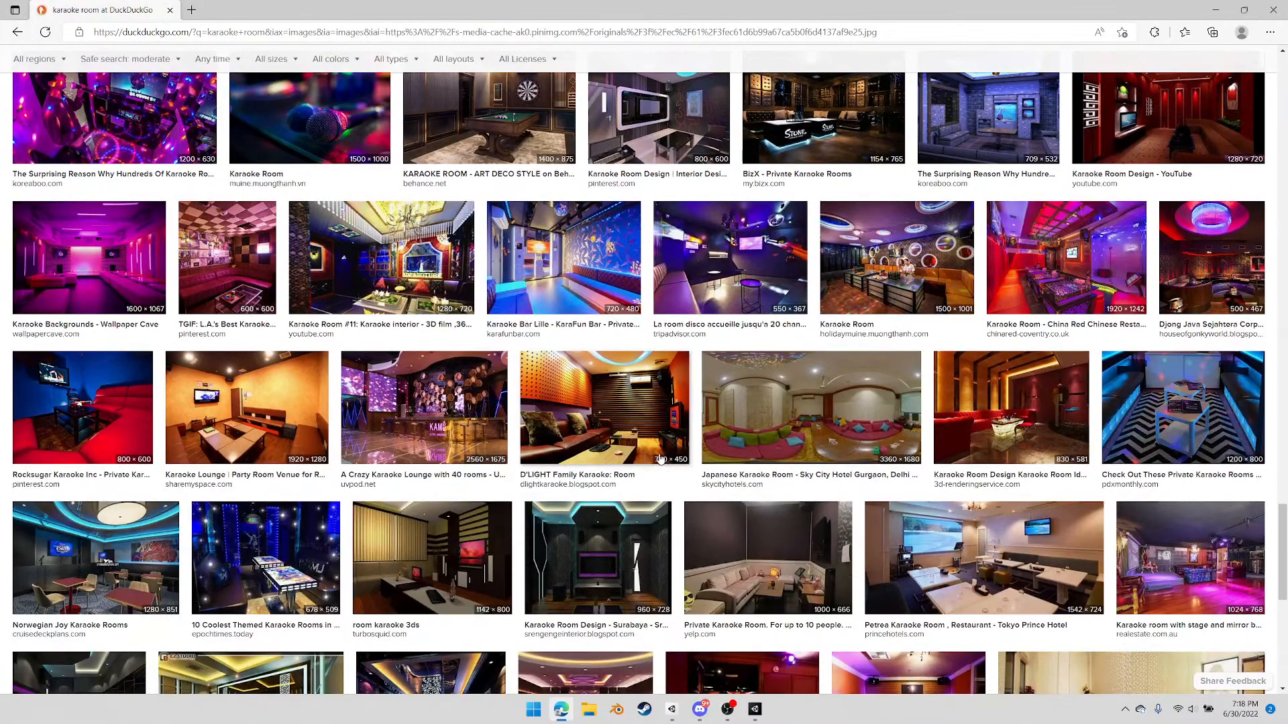
pyautogui.scroll(-7, 671, 446)
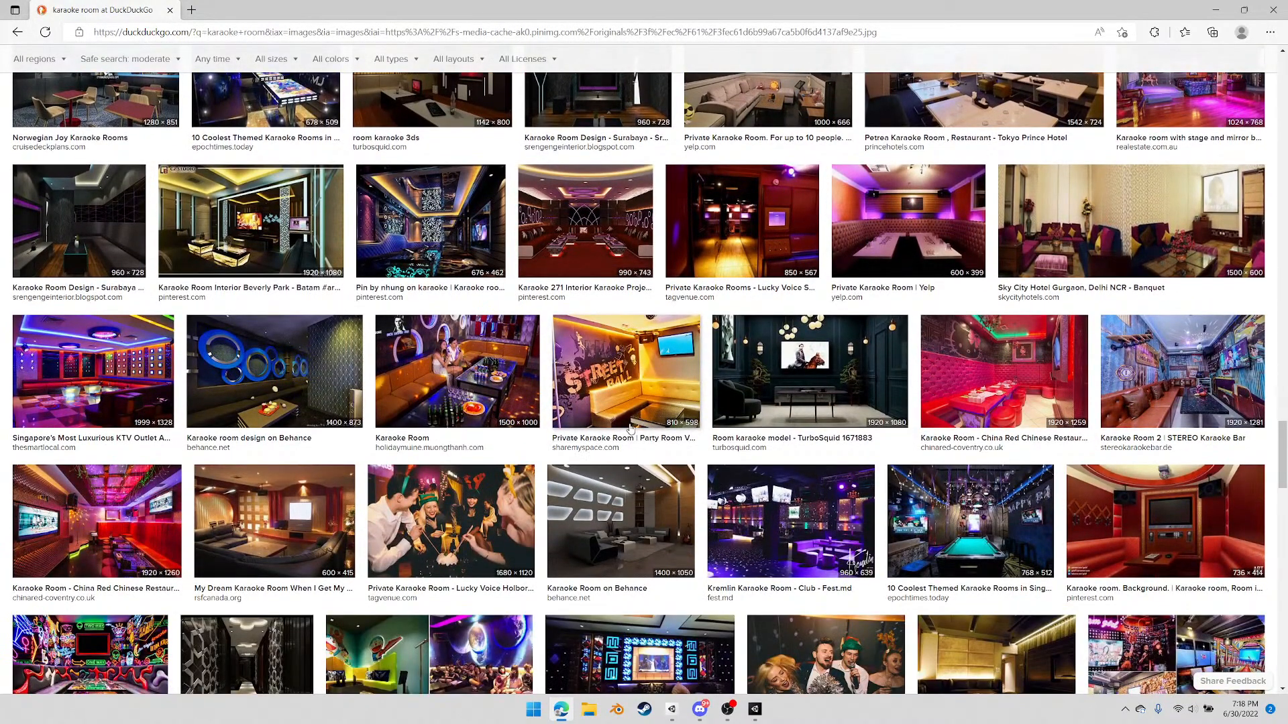
pyautogui.scroll(20, 630, 424)
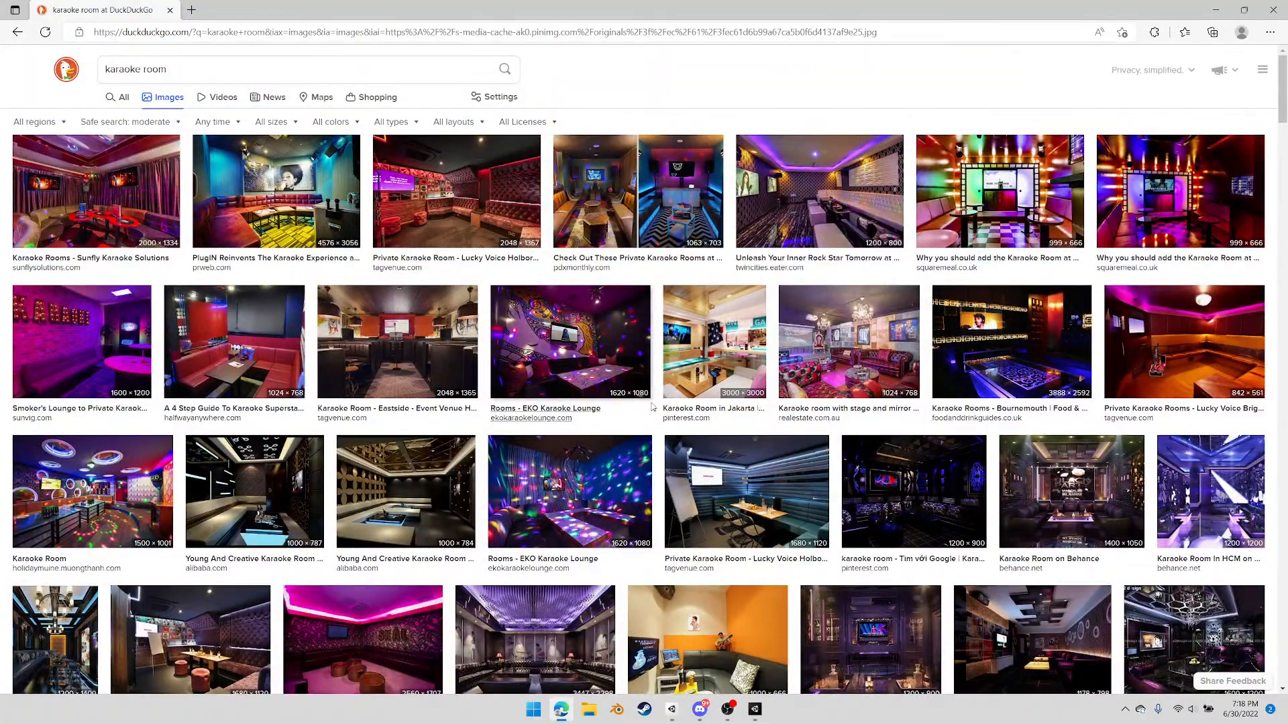
pyautogui.click(797, 195)
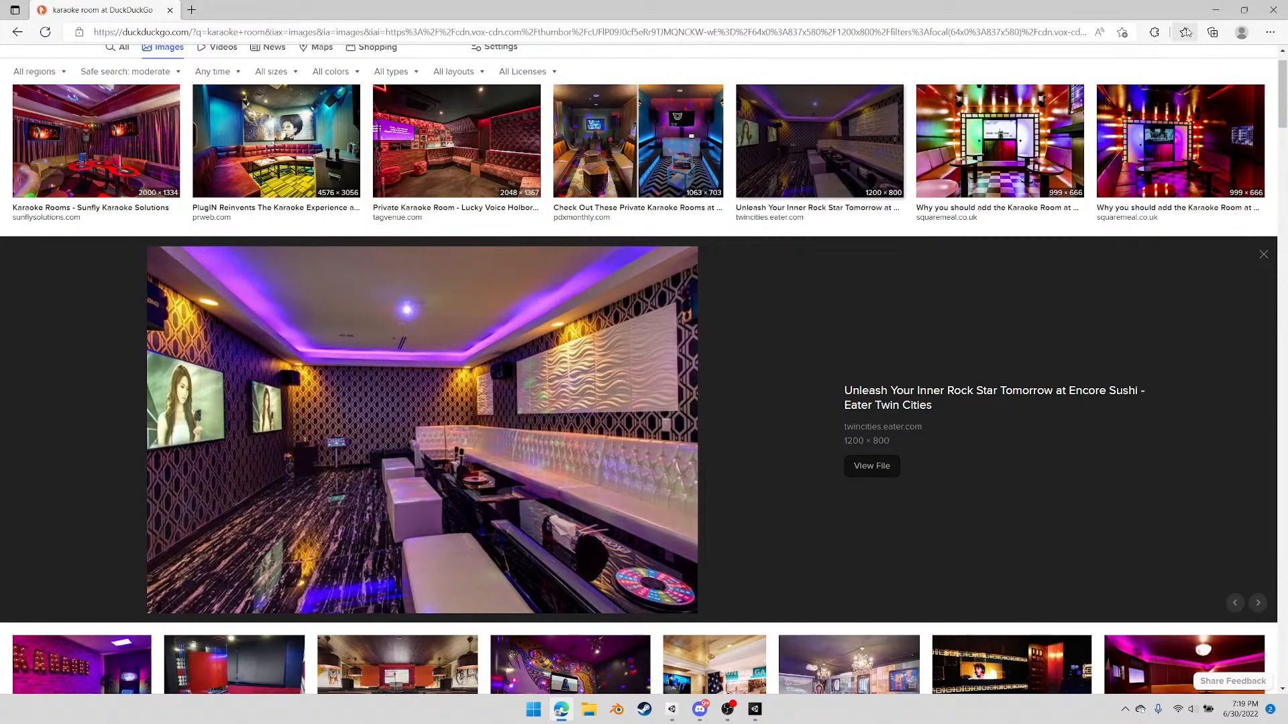
# Minimize the browser, launch Blender and start a new General file
pyautogui.click(1211, 10)
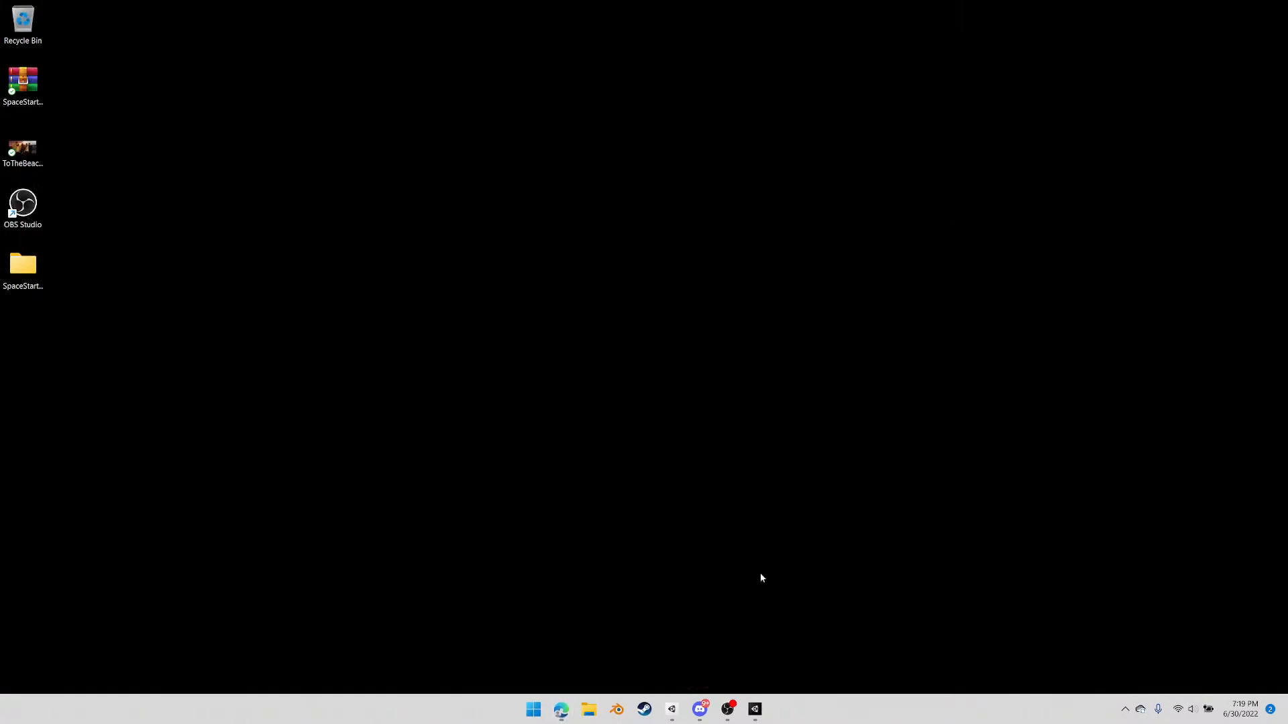
pyautogui.click(616, 708)
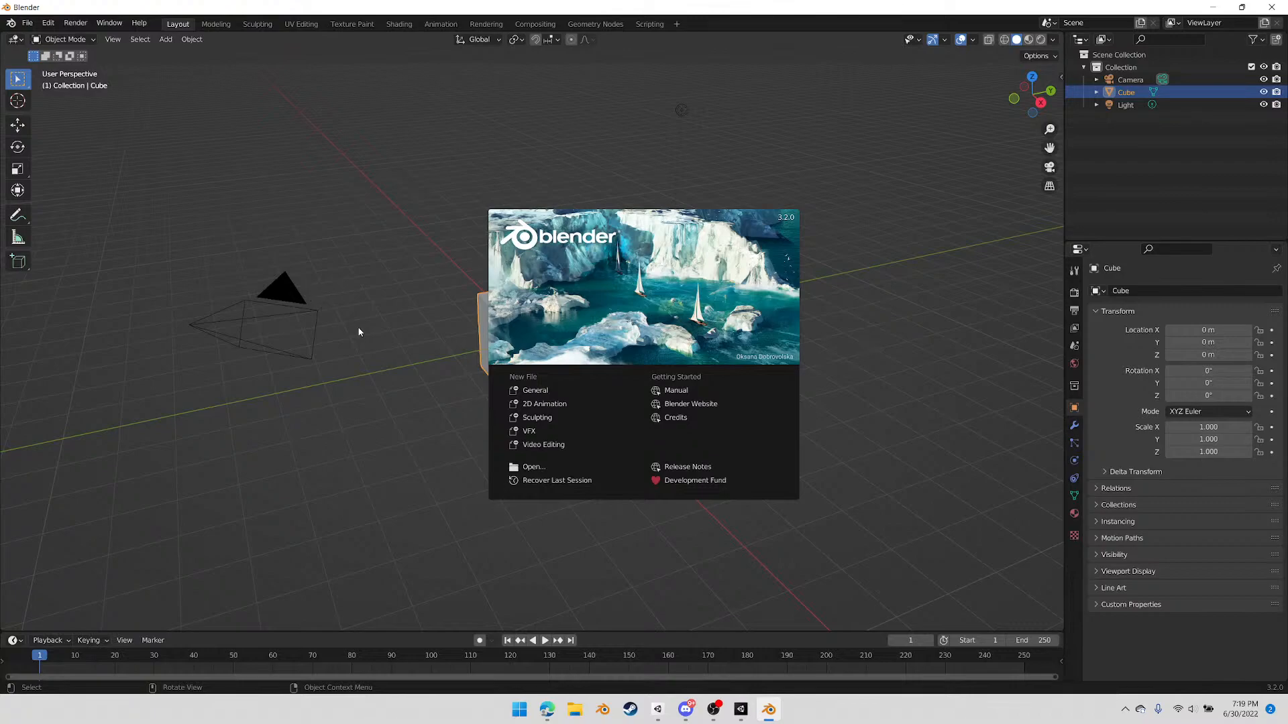
pyautogui.click(542, 391)
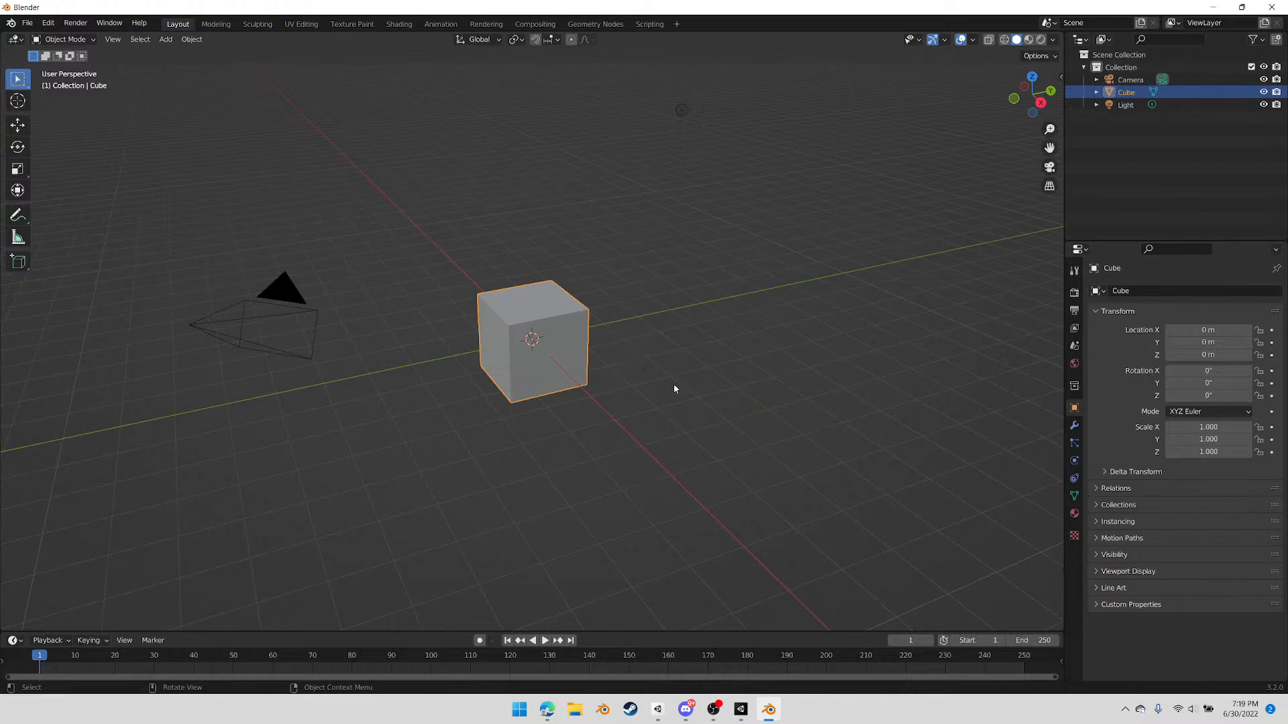
# Delete the default camera and light from the scene, keeping the cube
pyautogui.click(547, 243)
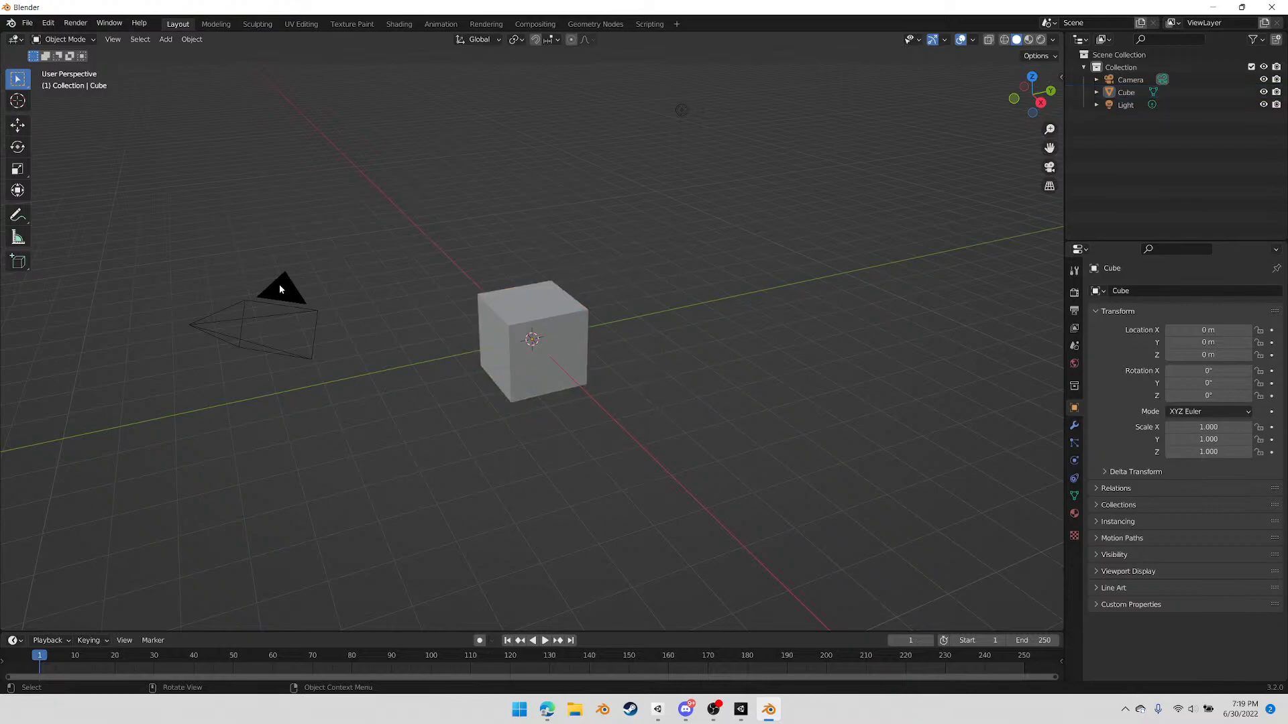
pyautogui.click(268, 306)
pyautogui.press('Delete')
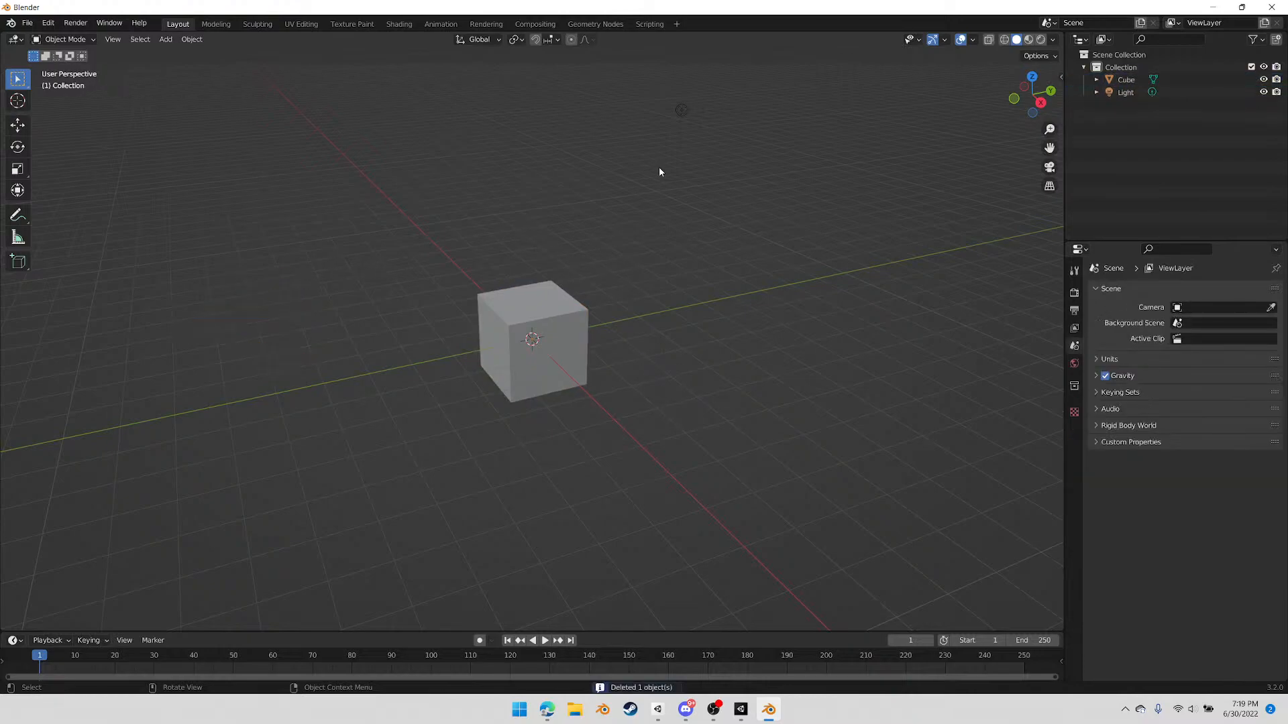
pyautogui.click(681, 113)
pyautogui.press('Delete')
# Enter Edit Mode on the cube and cycle through vertex, edge and face selection, ending in face select mode
pyautogui.click(543, 316)
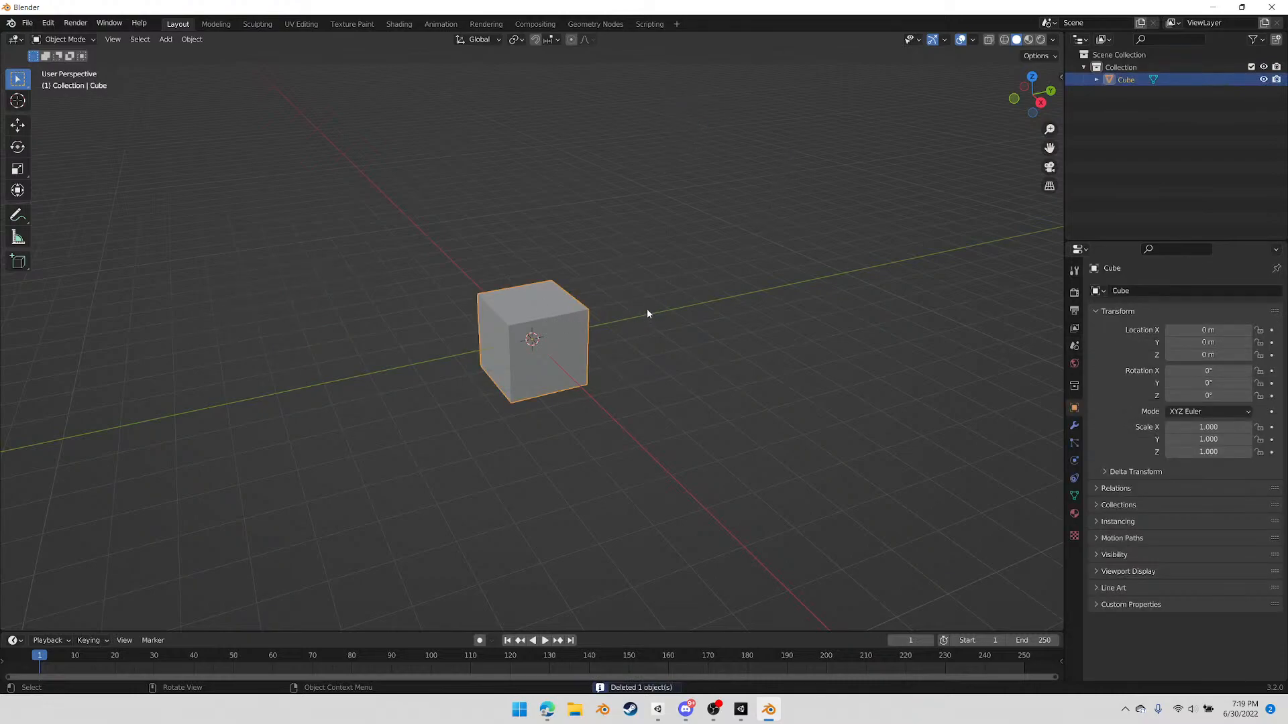
pyautogui.press('Tab')
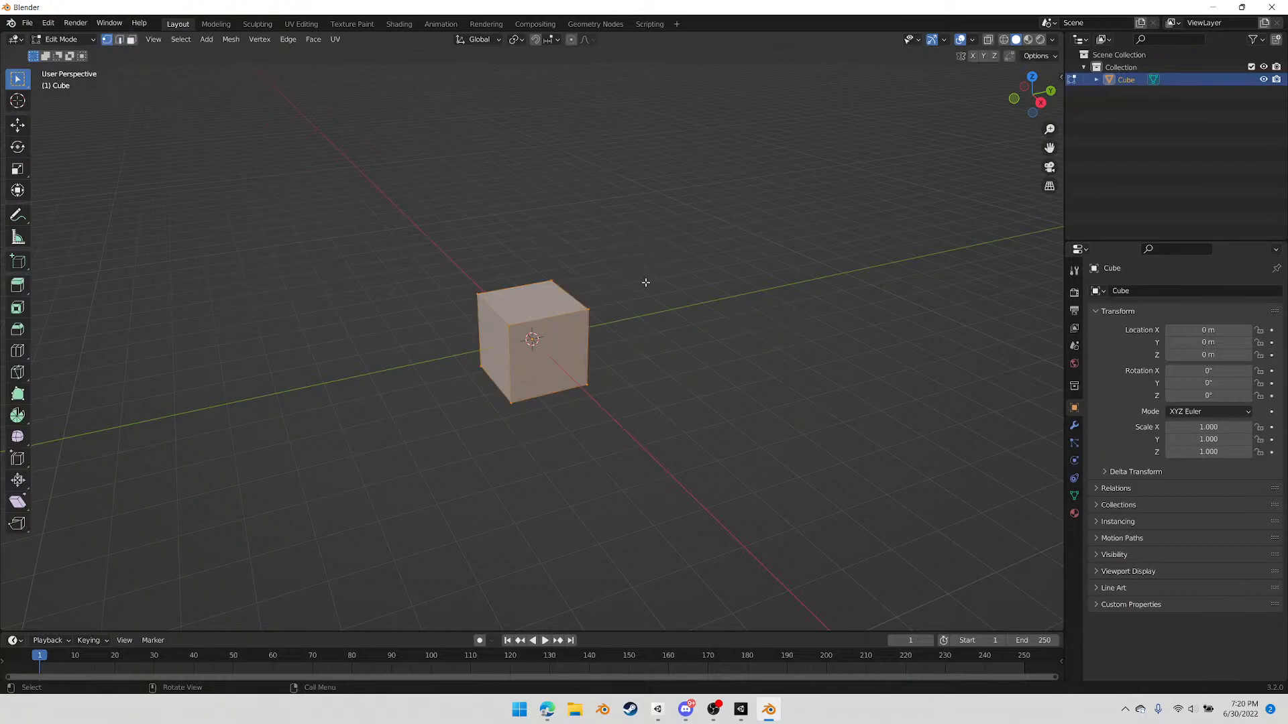
pyautogui.press('F3')
pyautogui.press('Escape')
pyautogui.press('2')
pyautogui.moveTo(667, 304); pyautogui.dragTo(638, 287, button='middle')
pyautogui.press('1')
pyautogui.press('2')
pyautogui.press('3')
pyautogui.press('1')
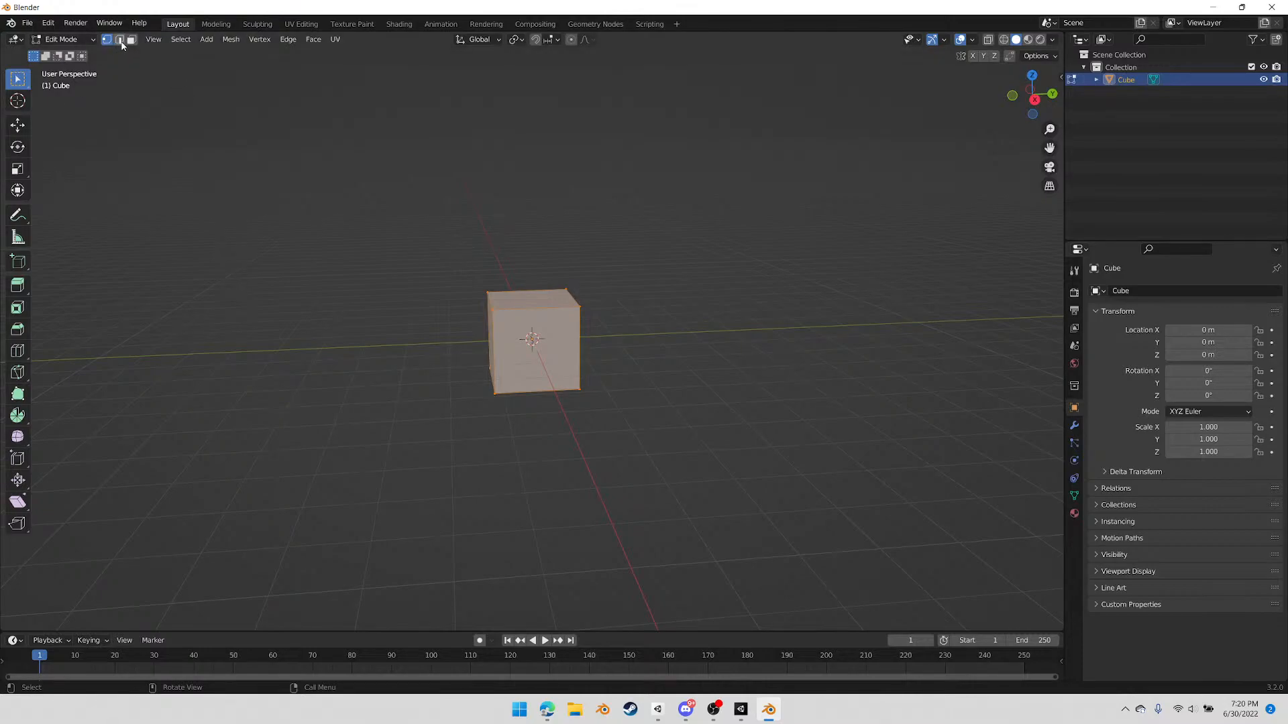
pyautogui.press('2')
pyautogui.press('3')
# Enable X-ray, box-select every face of the cube except the bottom one, and delete the selected faces
pyautogui.moveTo(607, 290); pyautogui.dragTo(638, 262, button='middle')
pyautogui.moveTo(368, 198); pyautogui.dragTo(664, 363)
pyautogui.moveTo(664, 362)
pyautogui.mouseDown(button='middle')
pyautogui.moveTo(719, 353)
pyautogui.moveTo(645, 369)
pyautogui.mouseUp(button='middle')
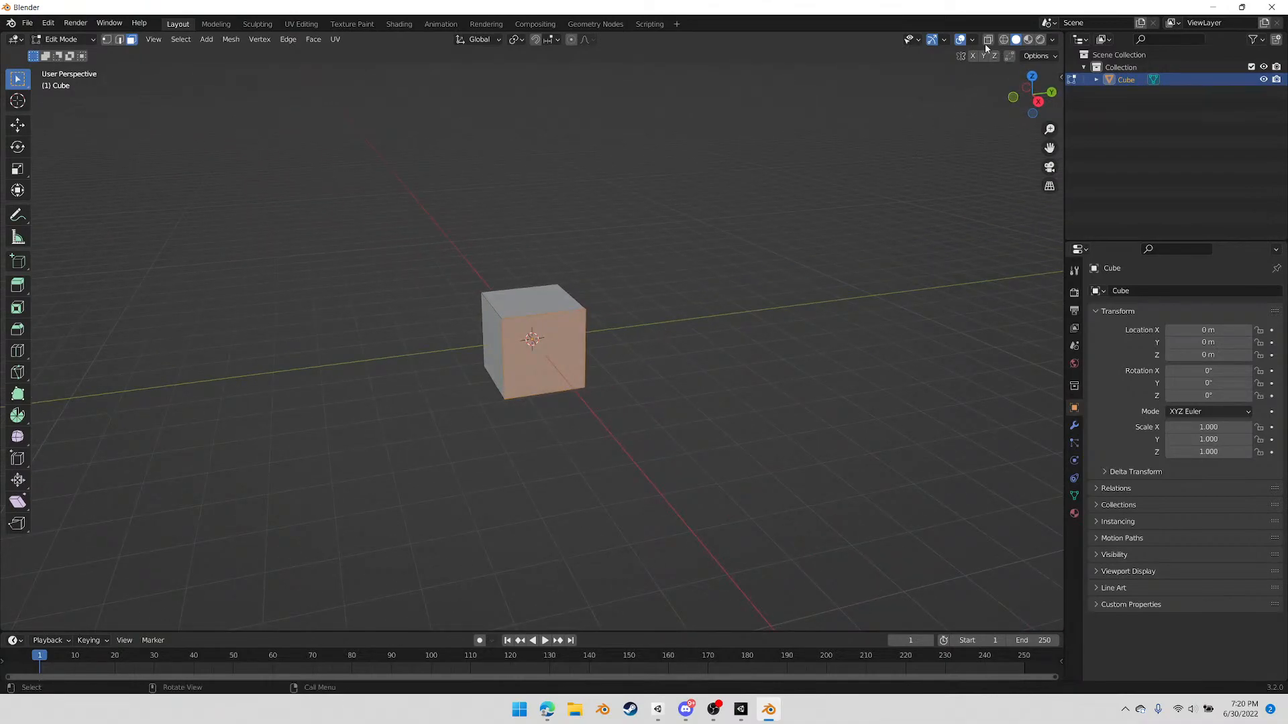
pyautogui.keyDown('alt'); pyautogui.moveTo(977, 71); pyautogui.dragTo(617, 323, button='middle'); pyautogui.keyUp('alt')
pyautogui.moveTo(405, 230); pyautogui.dragTo(658, 363)
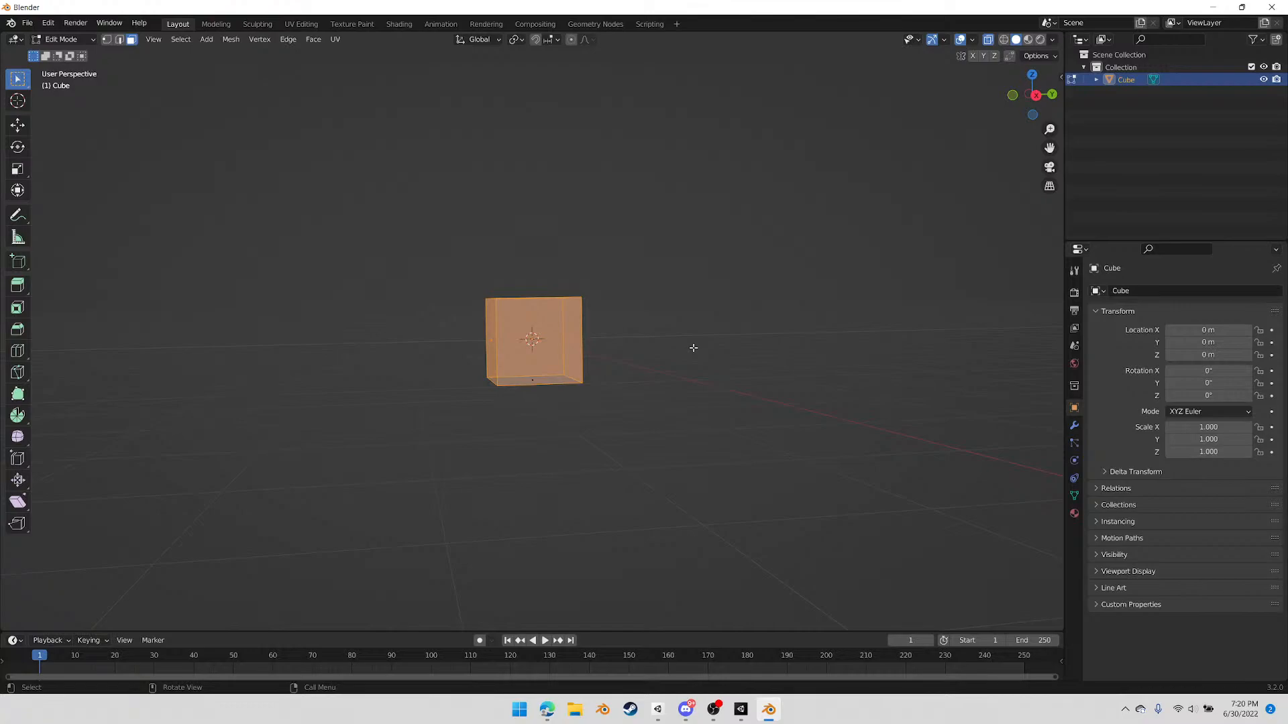
pyautogui.press('x')
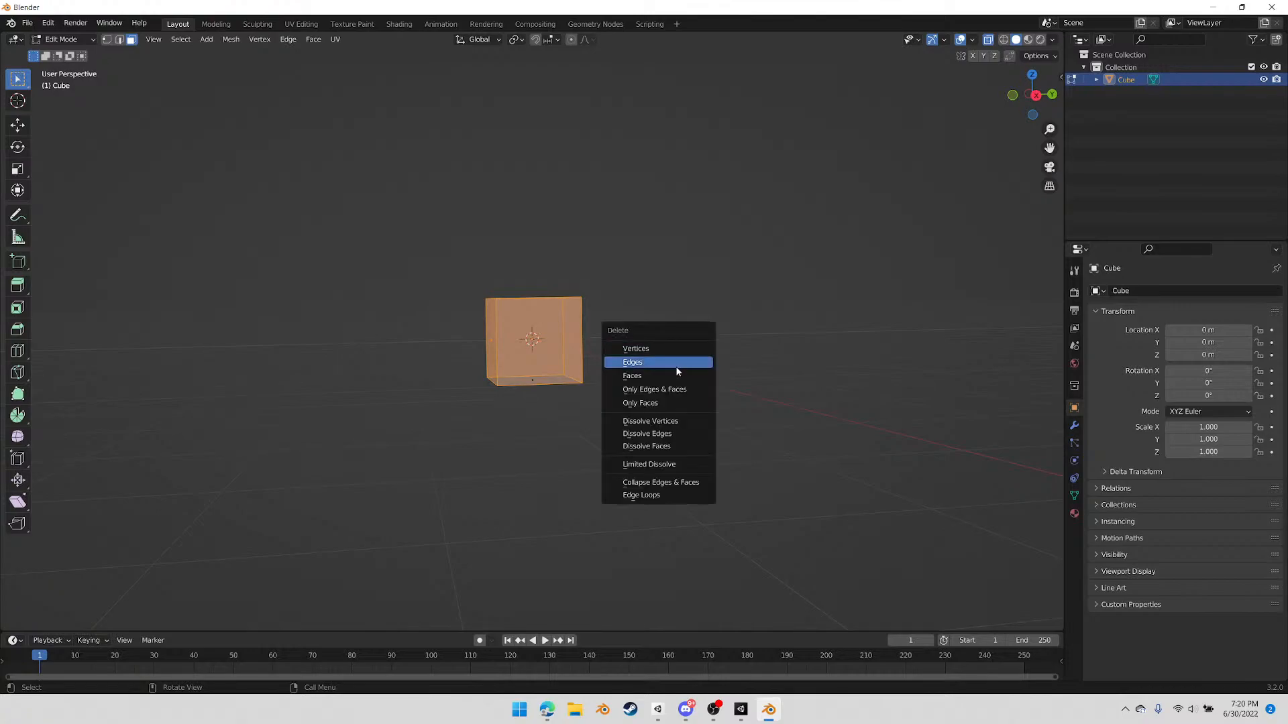
pyautogui.click(677, 376)
# Select the remaining bottom face and flip its normals
pyautogui.keyDown('alt'); pyautogui.moveTo(566, 354); pyautogui.dragTo(572, 382, button='middle'); pyautogui.keyUp('alt')
pyautogui.click(547, 374)
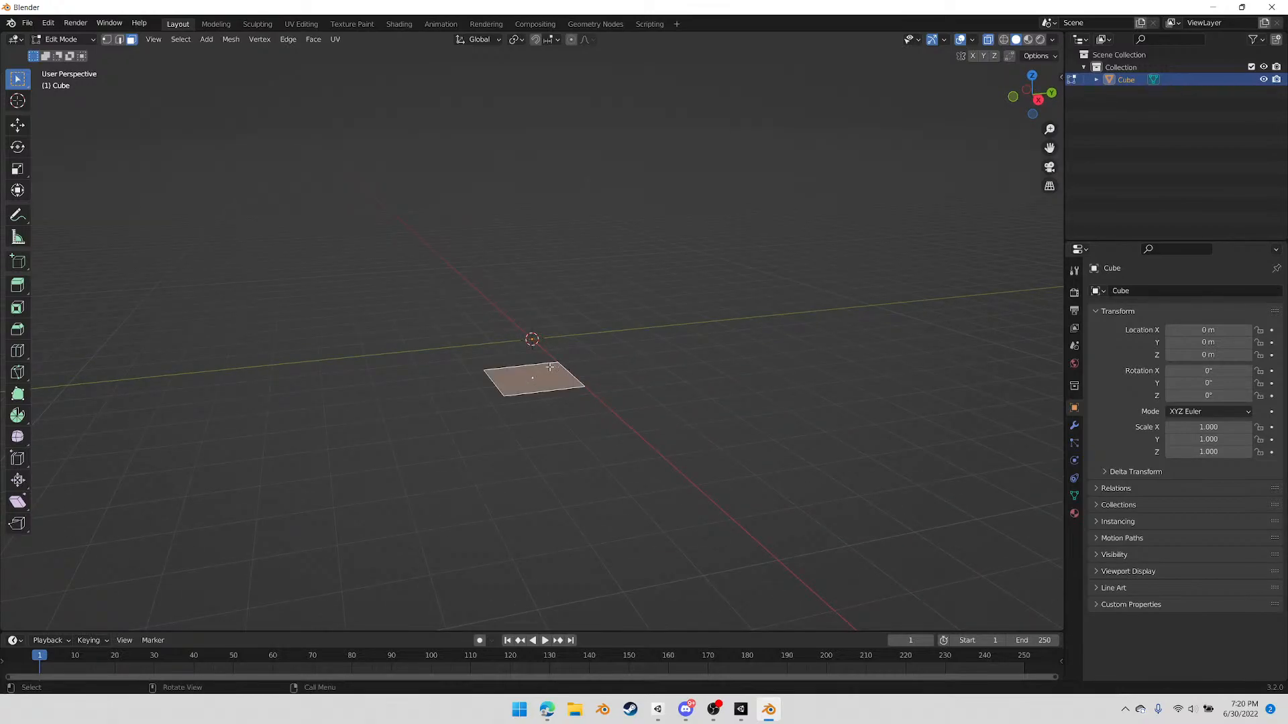
pyautogui.click(231, 38)
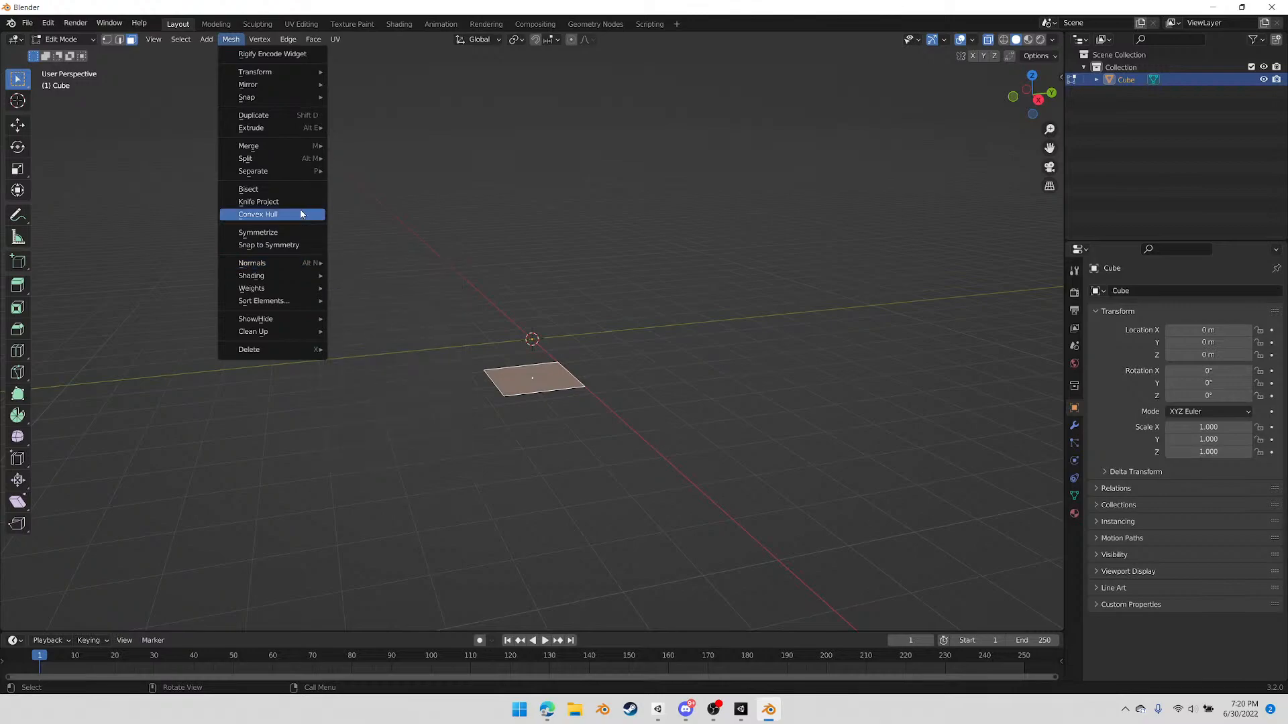
pyautogui.moveTo(319, 263)
pyautogui.click(363, 267)
pyautogui.click(655, 380)
# Raise the floor face about 1 m along Z so it lies at the world origin's level
pyautogui.moveTo(655, 380); pyautogui.dragTo(677, 397, button='middle')
pyautogui.moveTo(299, 211); pyautogui.dragTo(693, 502)
pyautogui.click(1039, 104)
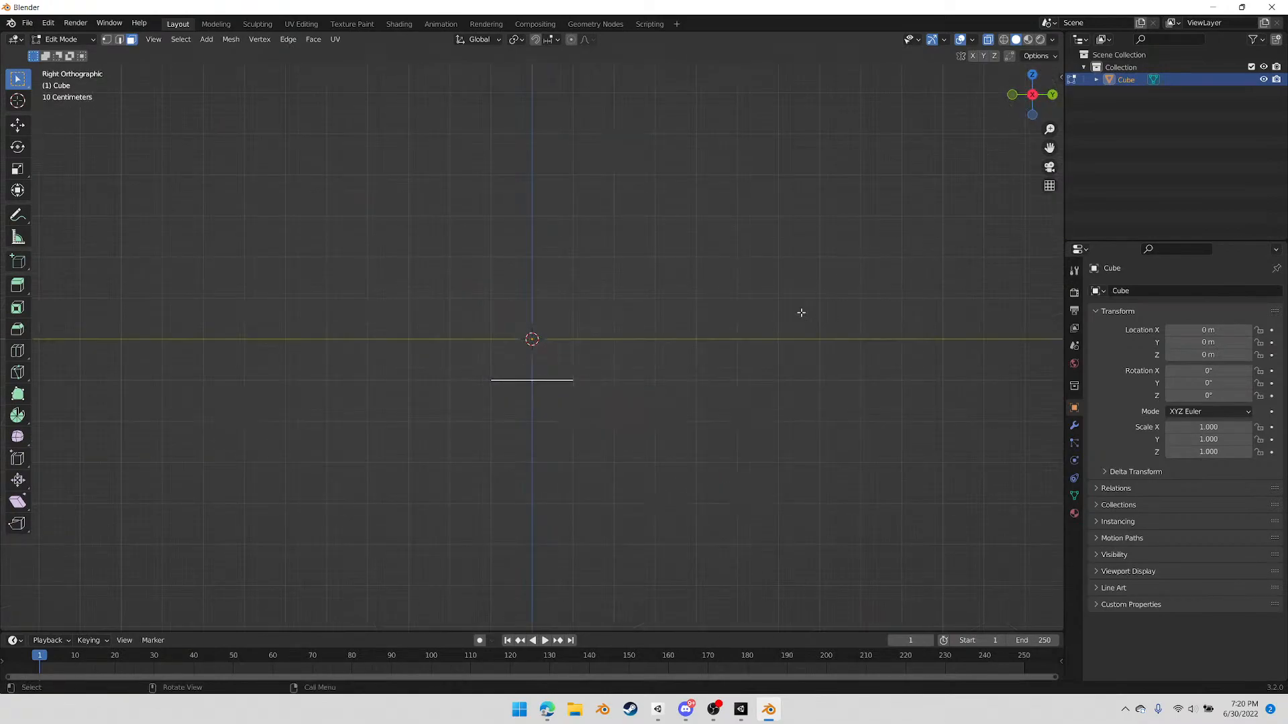
pyautogui.click(752, 348)
pyautogui.moveTo(638, 348); pyautogui.dragTo(643, 373, button='middle')
pyautogui.press('a')
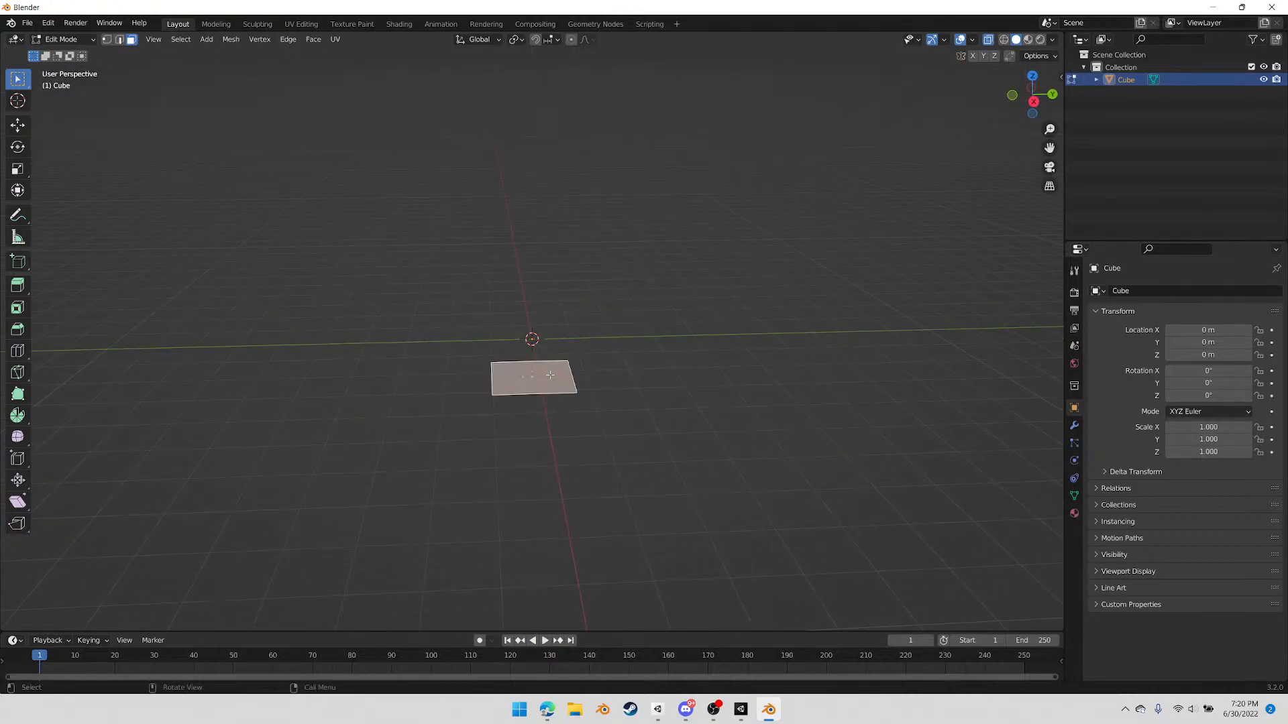
pyautogui.click(1030, 105)
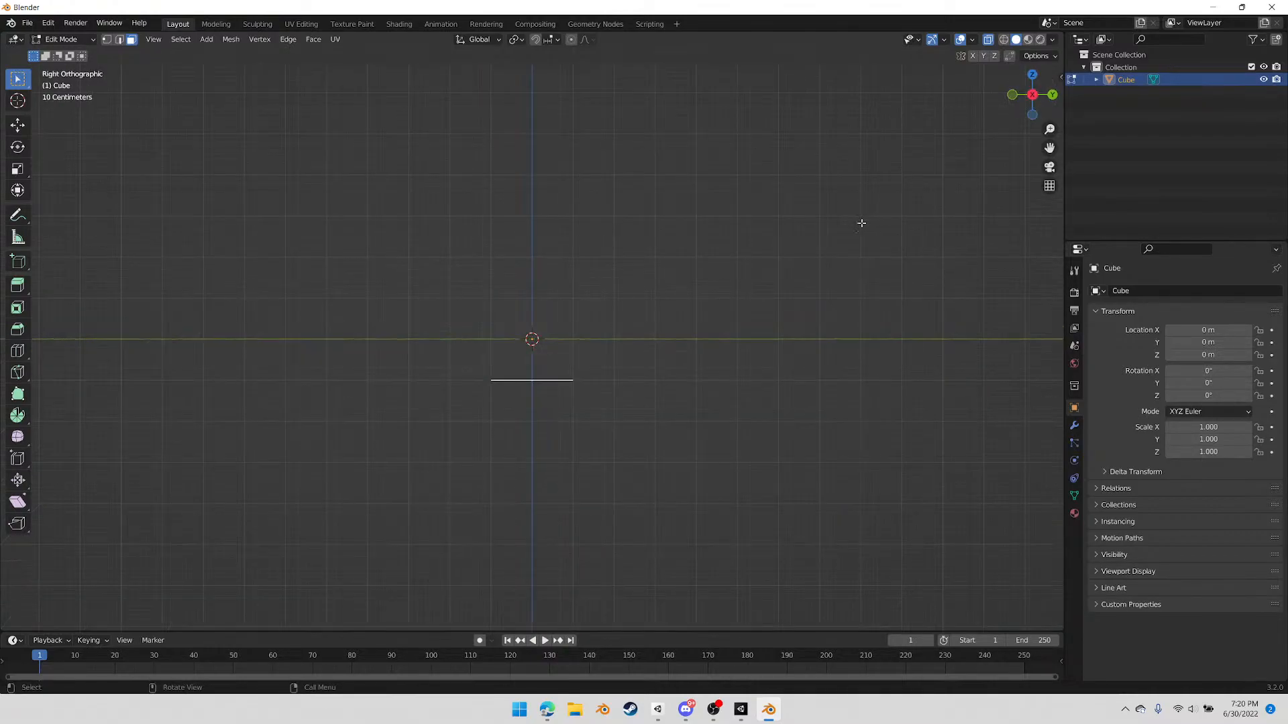
pyautogui.press('g')
pyautogui.press('z')
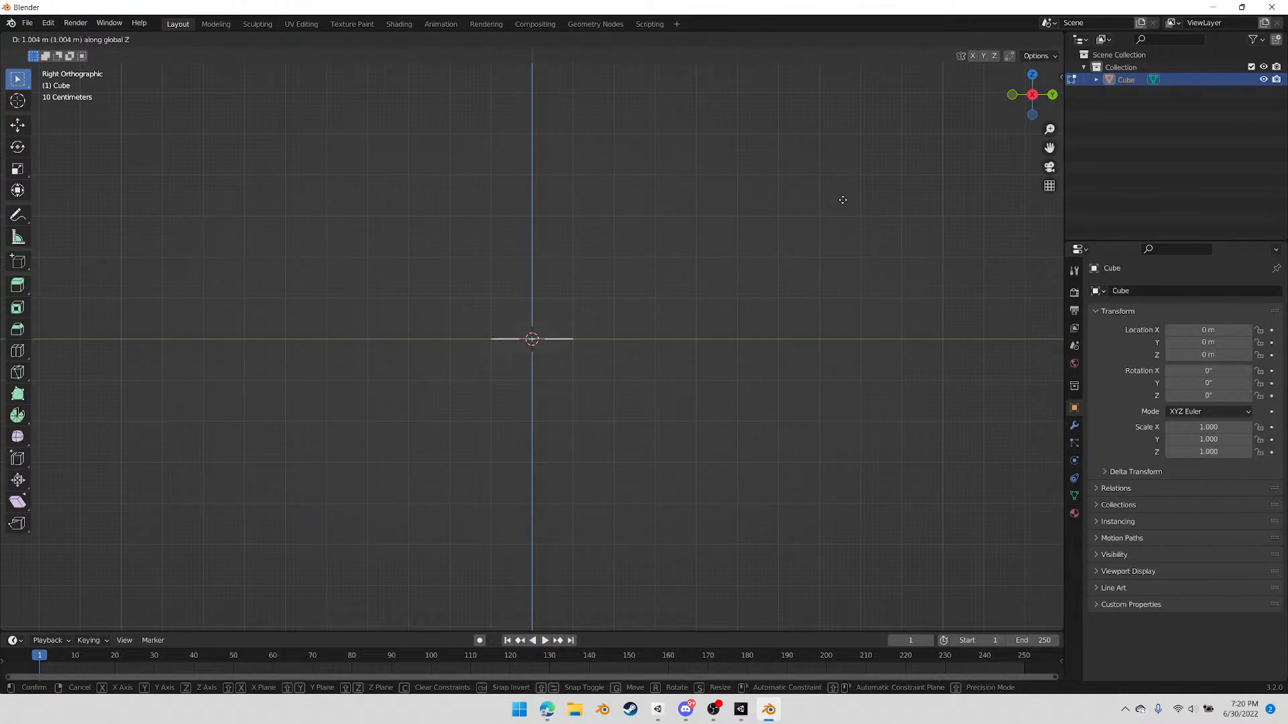
pyautogui.click(842, 199)
# Scale the floor face up uniformly to about 9 times its size
pyautogui.moveTo(646, 283); pyautogui.dragTo(609, 411, button='middle')
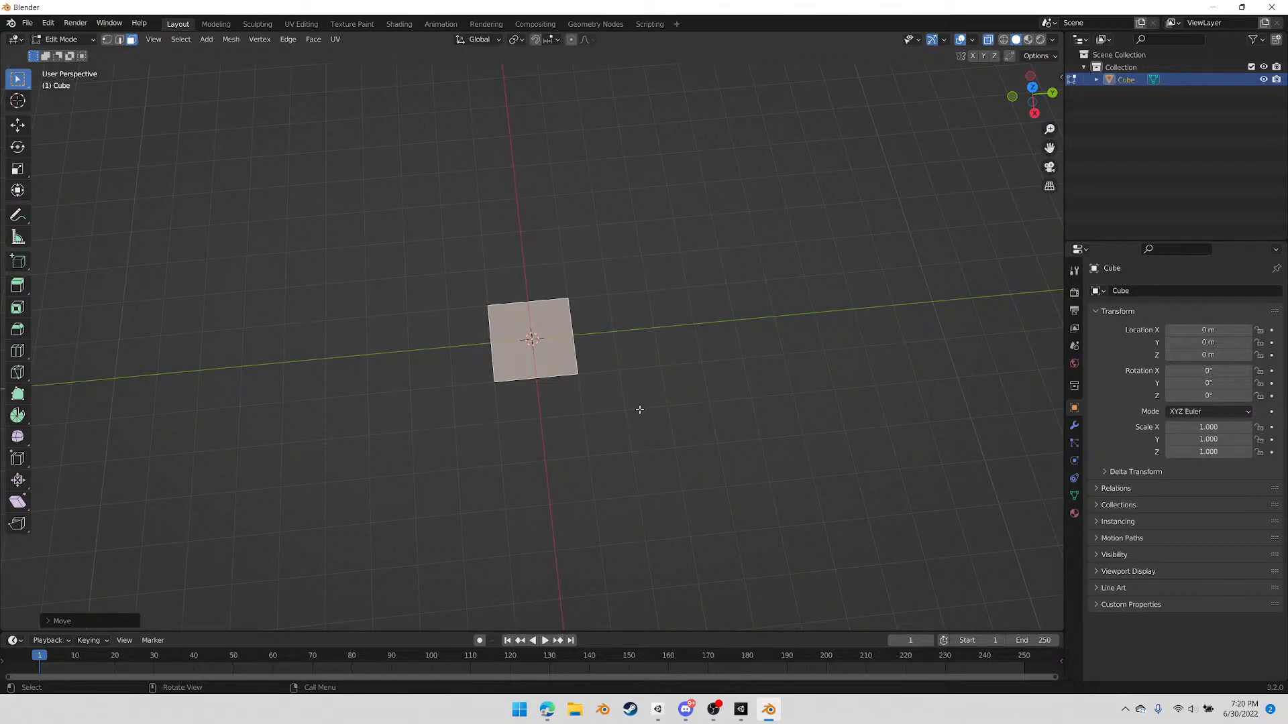
pyautogui.press('s')
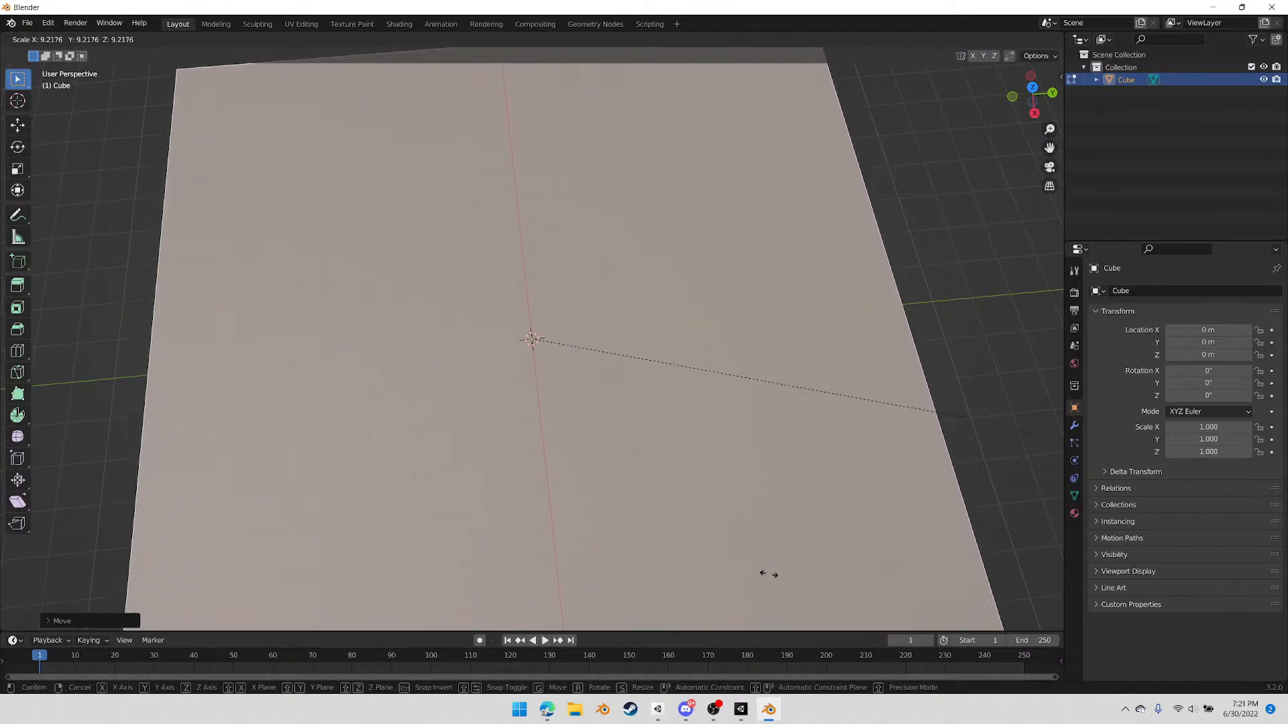
pyautogui.click(771, 577)
# Extrude the floor's far edge 3 m straight up along Z to form a back wall
pyautogui.moveTo(603, 321)
pyautogui.mouseDown(button='middle')
pyautogui.moveTo(613, 350)
pyautogui.moveTo(602, 321)
pyautogui.mouseUp(button='middle')
pyautogui.click(594, 202)
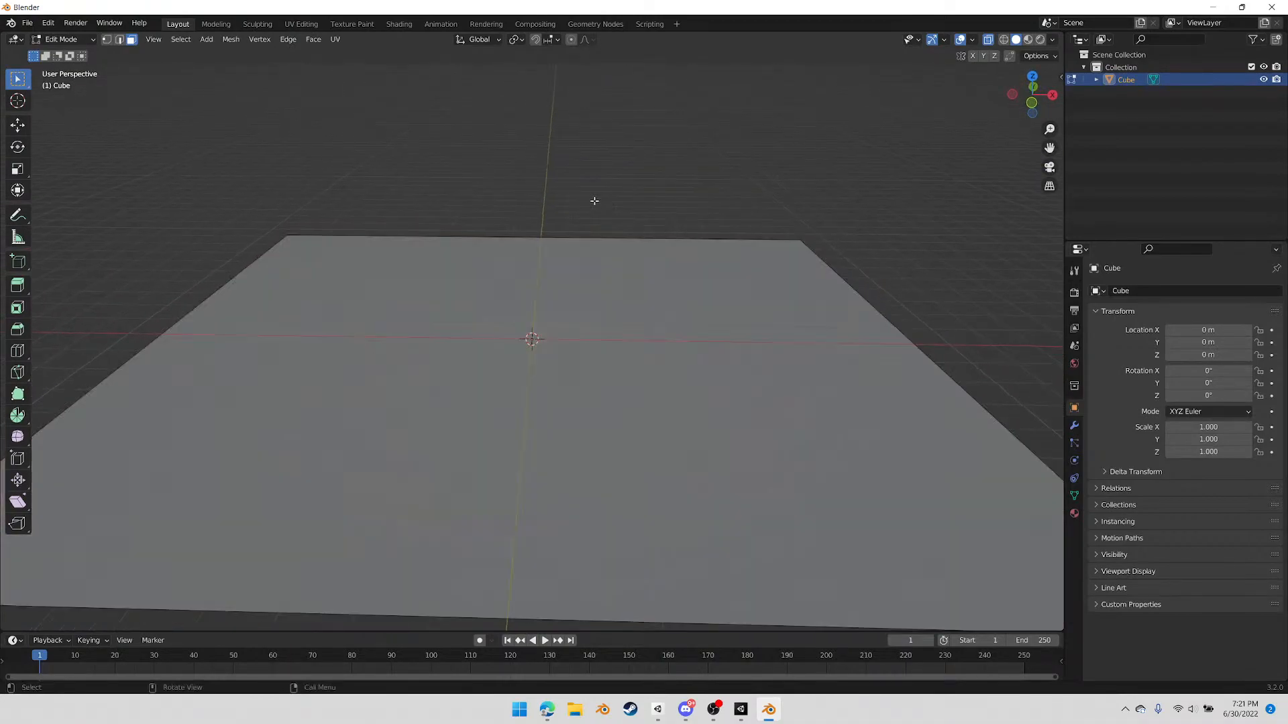
pyautogui.press('2')
pyautogui.click(563, 238)
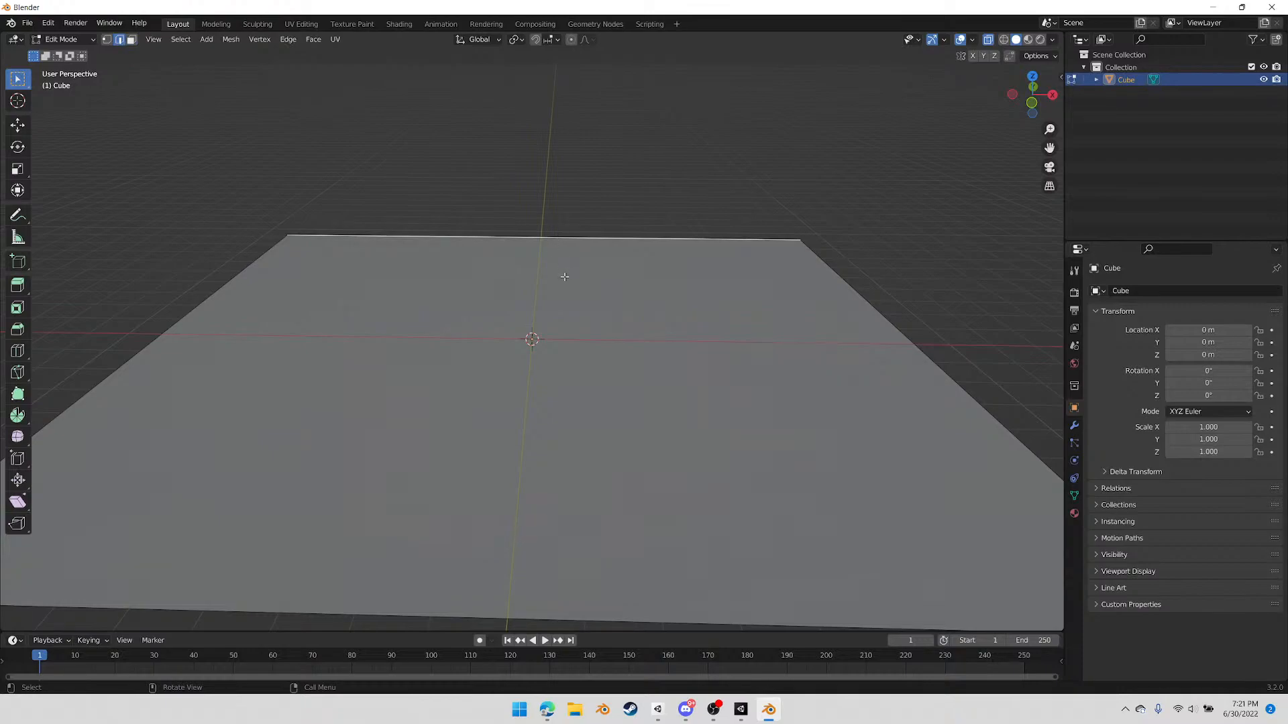
pyautogui.press('e')
pyautogui.press('z')
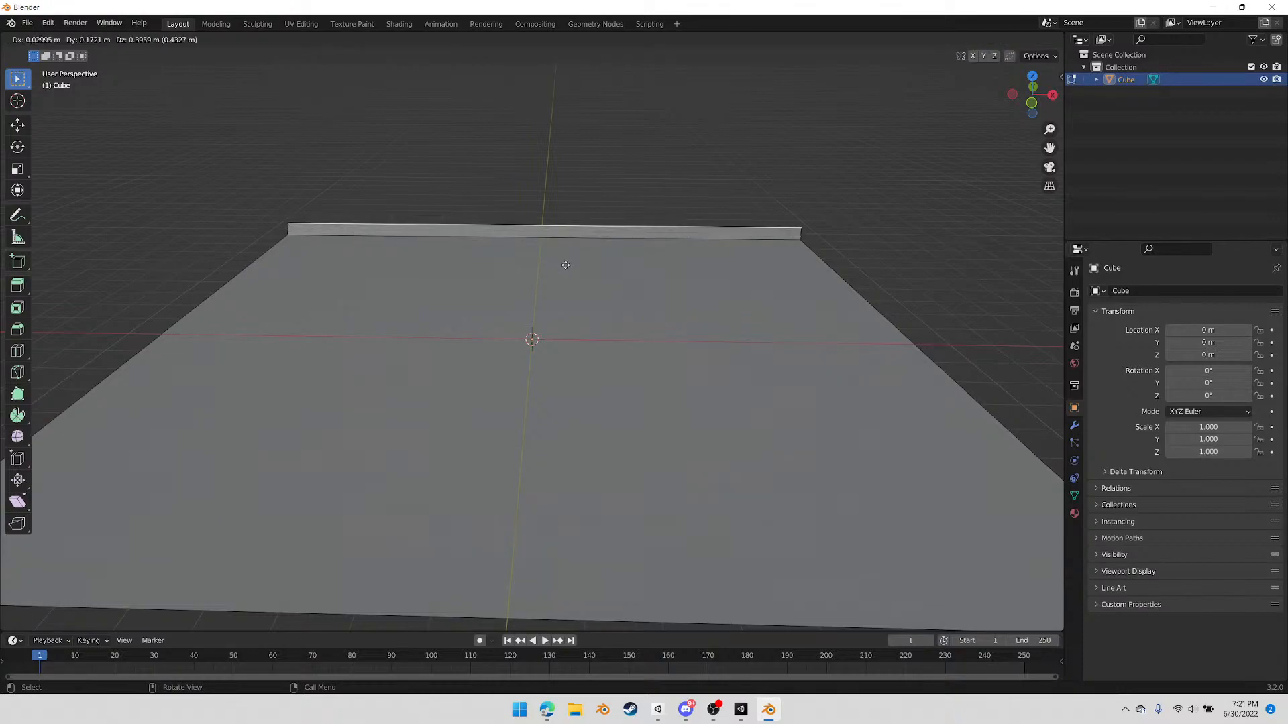
pyautogui.press('ctrl')
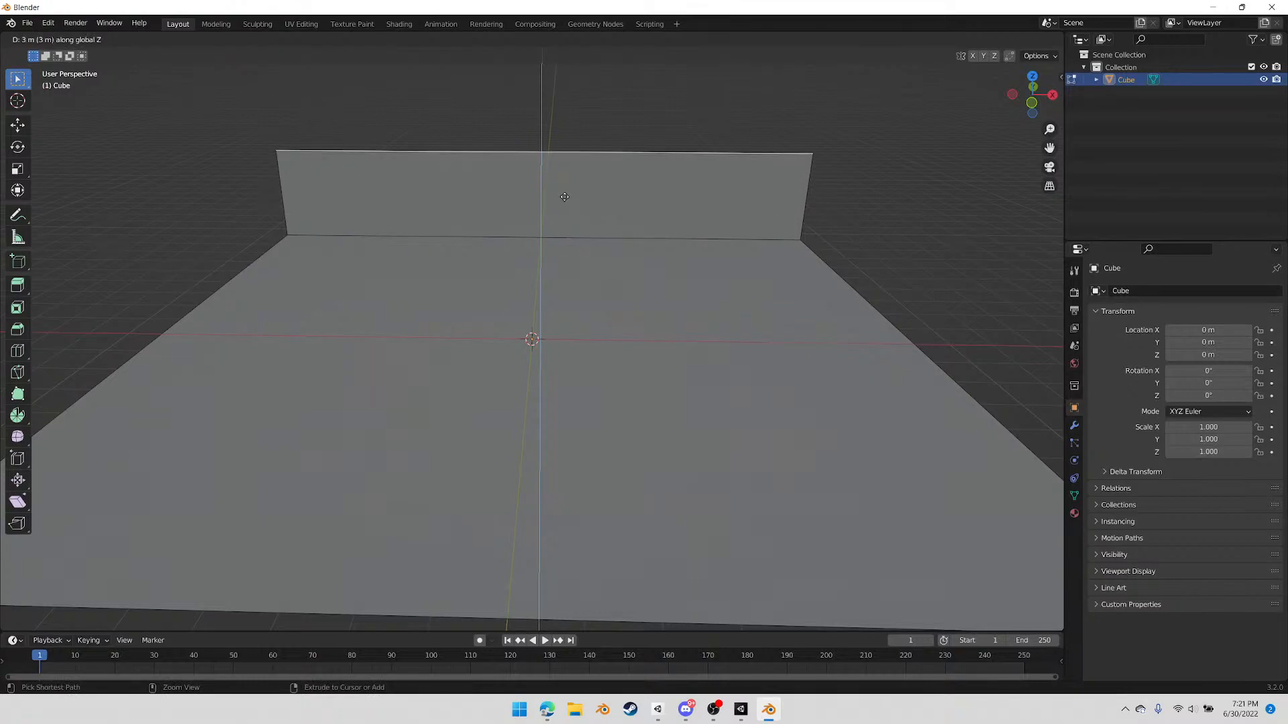
pyautogui.click(564, 196)
# Return to Object Mode and add a new cube mesh to the scene
pyautogui.moveTo(555, 256); pyautogui.dragTo(524, 262, button='middle')
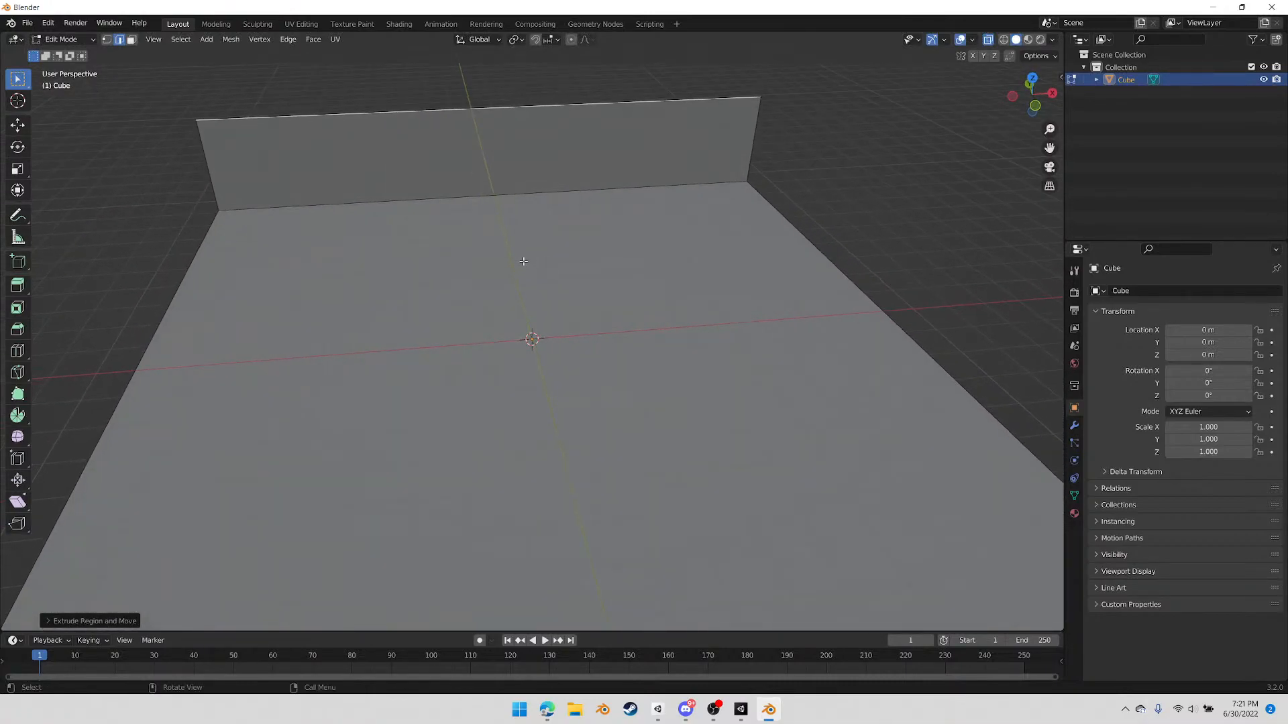
pyautogui.moveTo(712, 301); pyautogui.dragTo(666, 340, button='middle')
pyautogui.scroll(4, 624, 285)
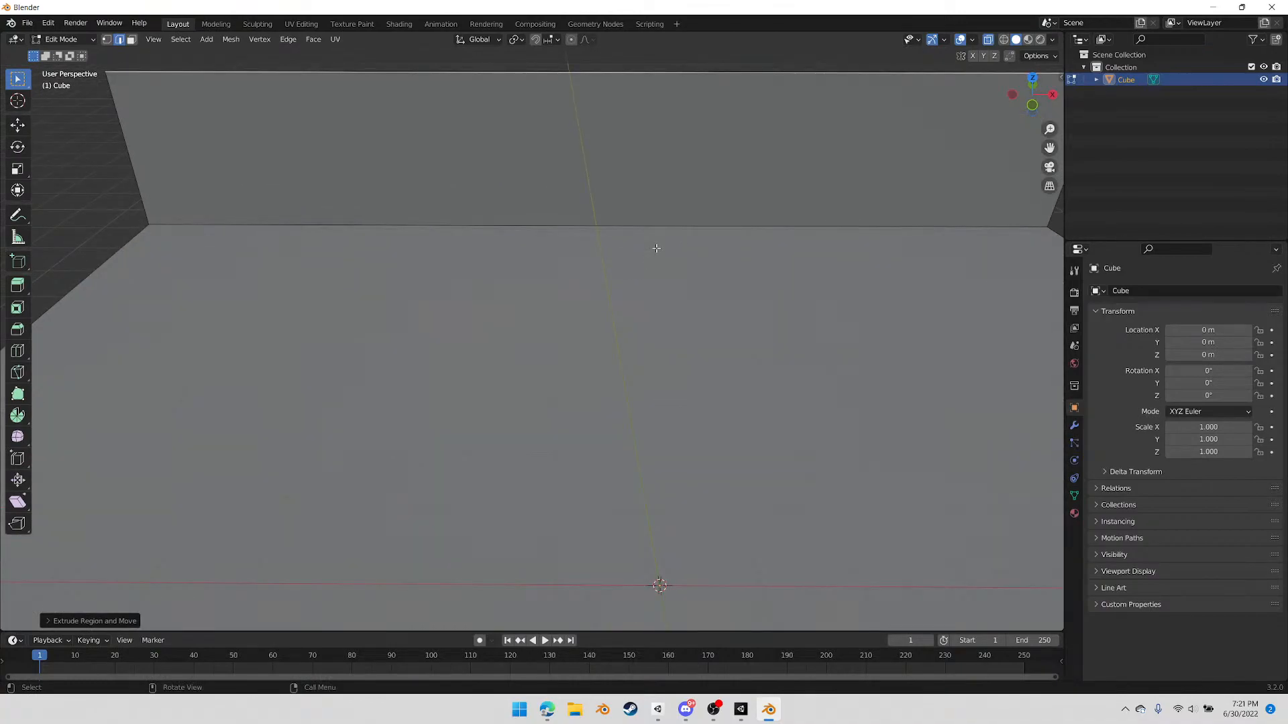
pyautogui.scroll(-4, 659, 226)
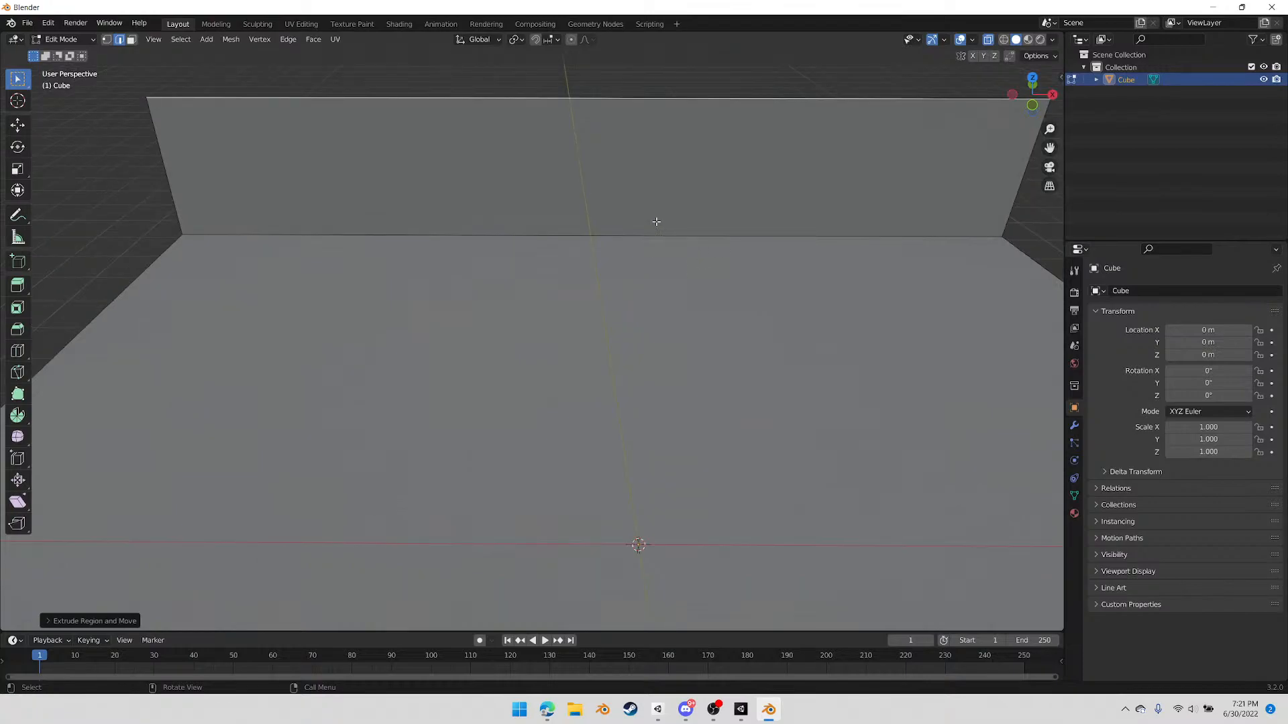
pyautogui.press('Tab')
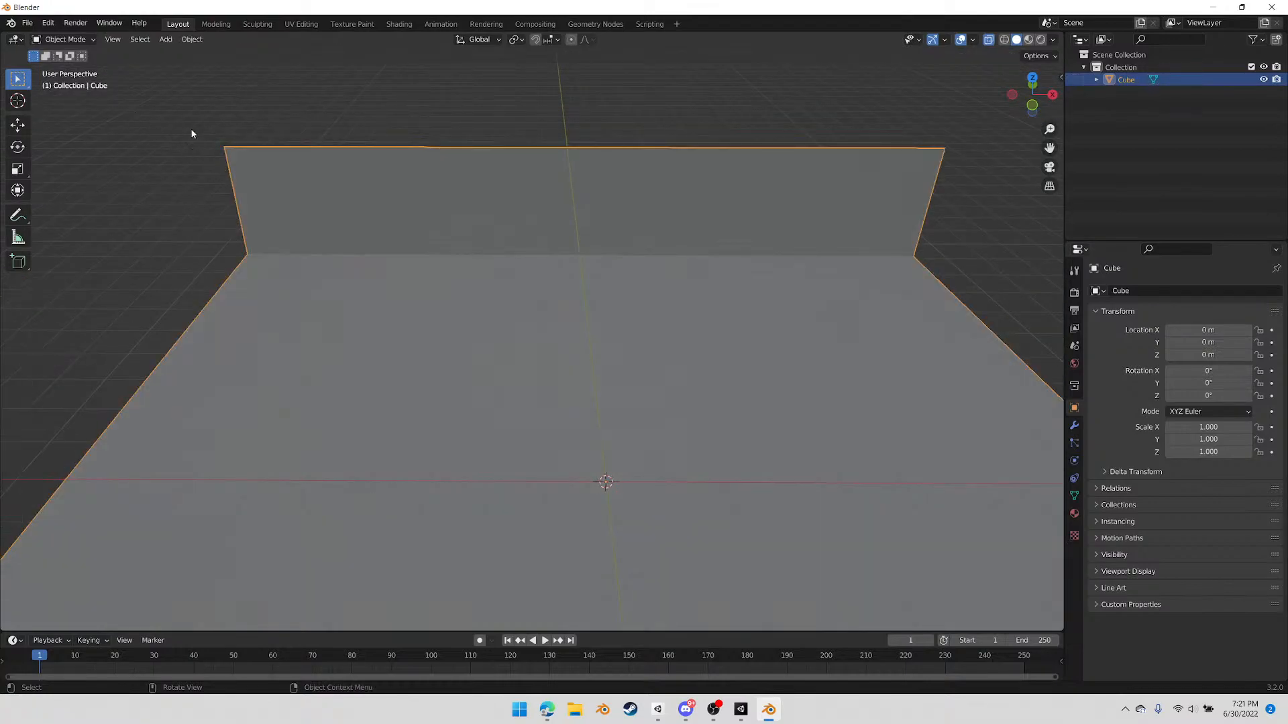
pyautogui.click(166, 40)
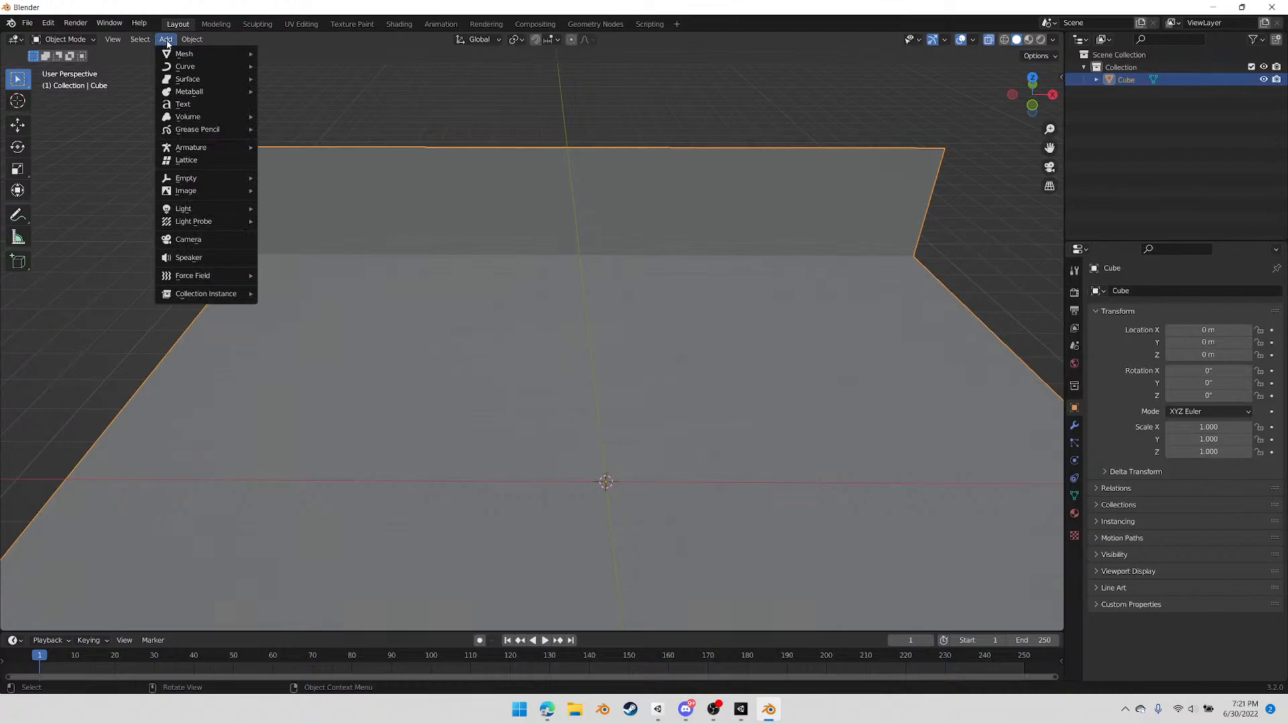
pyautogui.moveTo(172, 55)
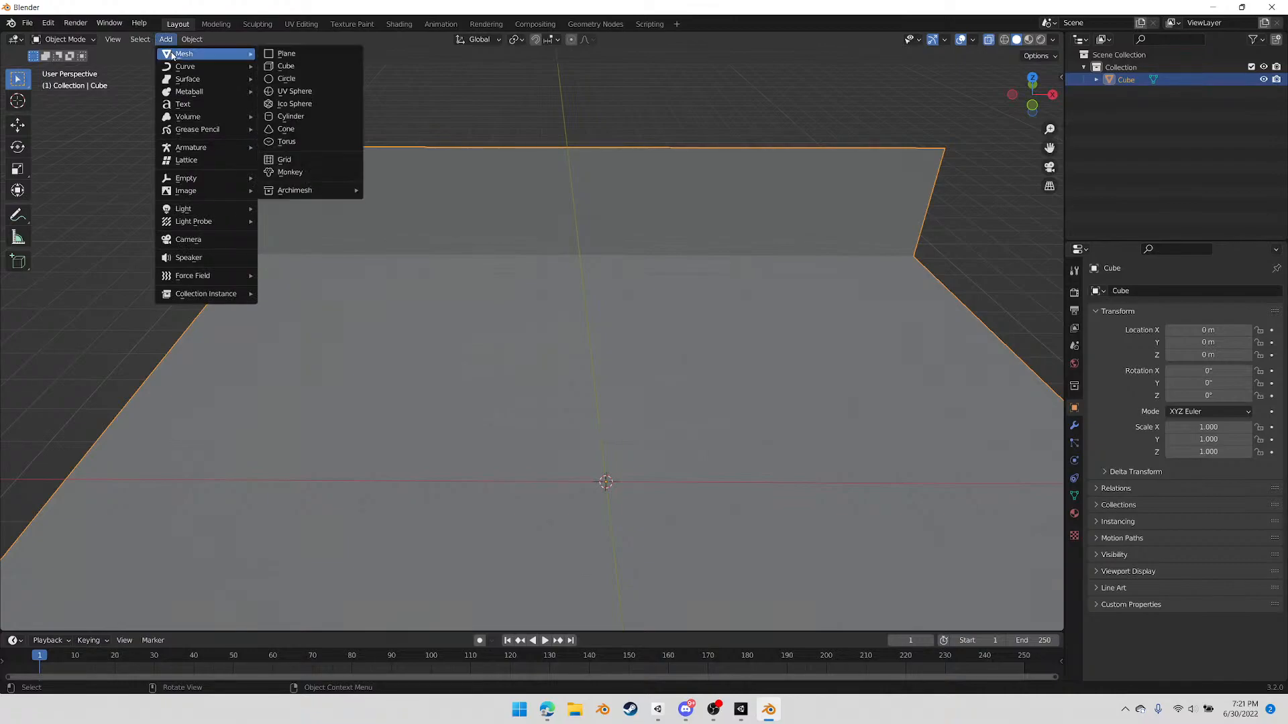
pyautogui.click(286, 66)
# Raise the new cube 1 m along Z so it stands on the floor
pyautogui.moveTo(417, 264); pyautogui.dragTo(715, 451, button='middle')
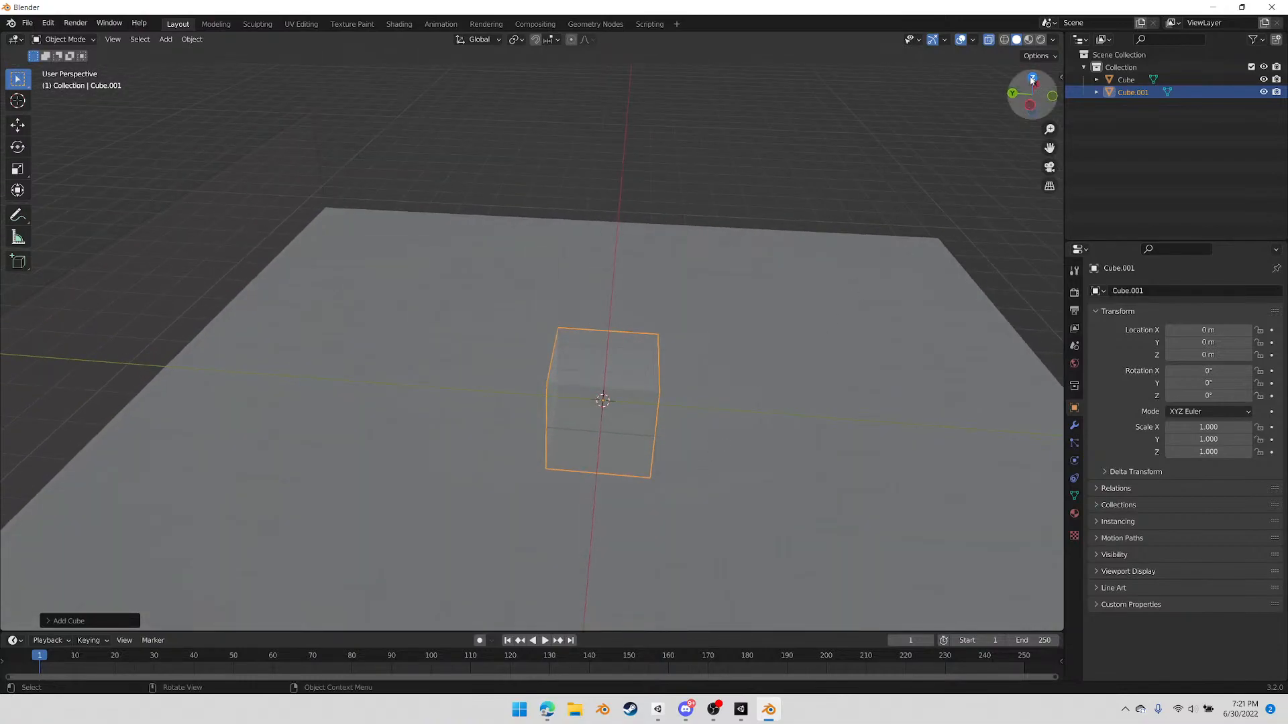
pyautogui.click(1029, 80)
pyautogui.moveTo(749, 343); pyautogui.dragTo(726, 329, button='middle')
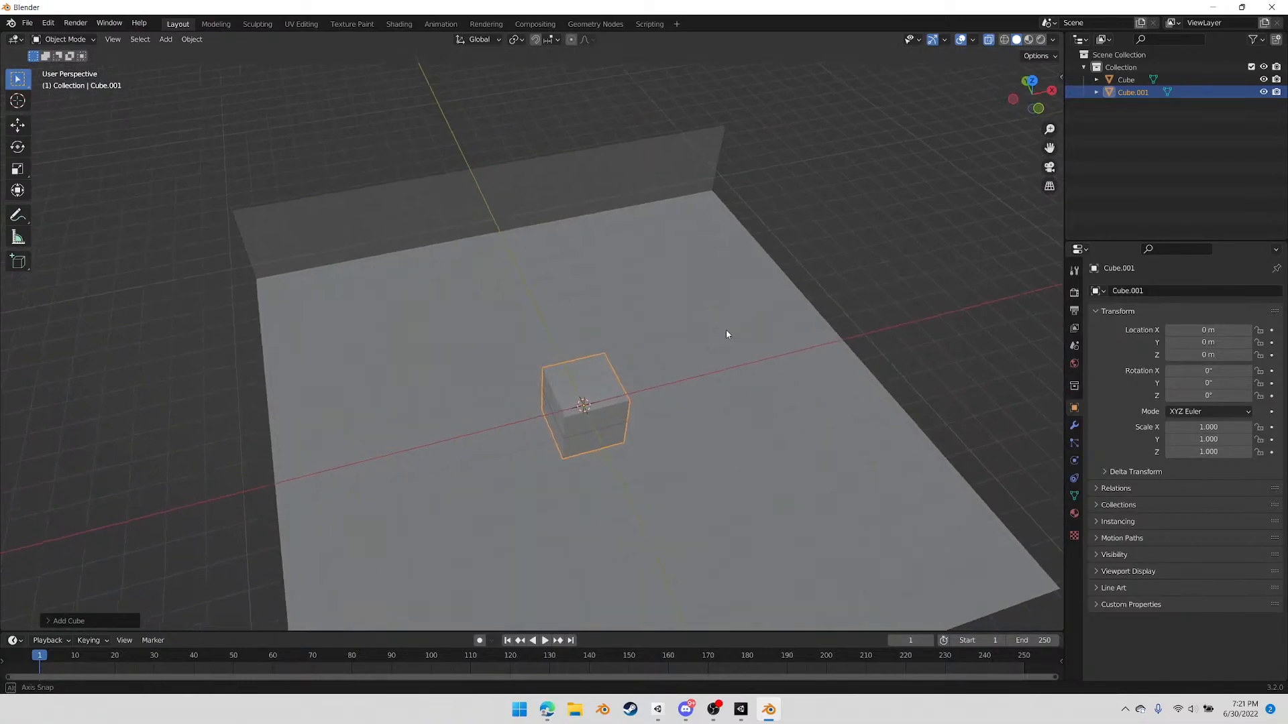
pyautogui.click(1039, 109)
pyautogui.scroll(3, 601, 403)
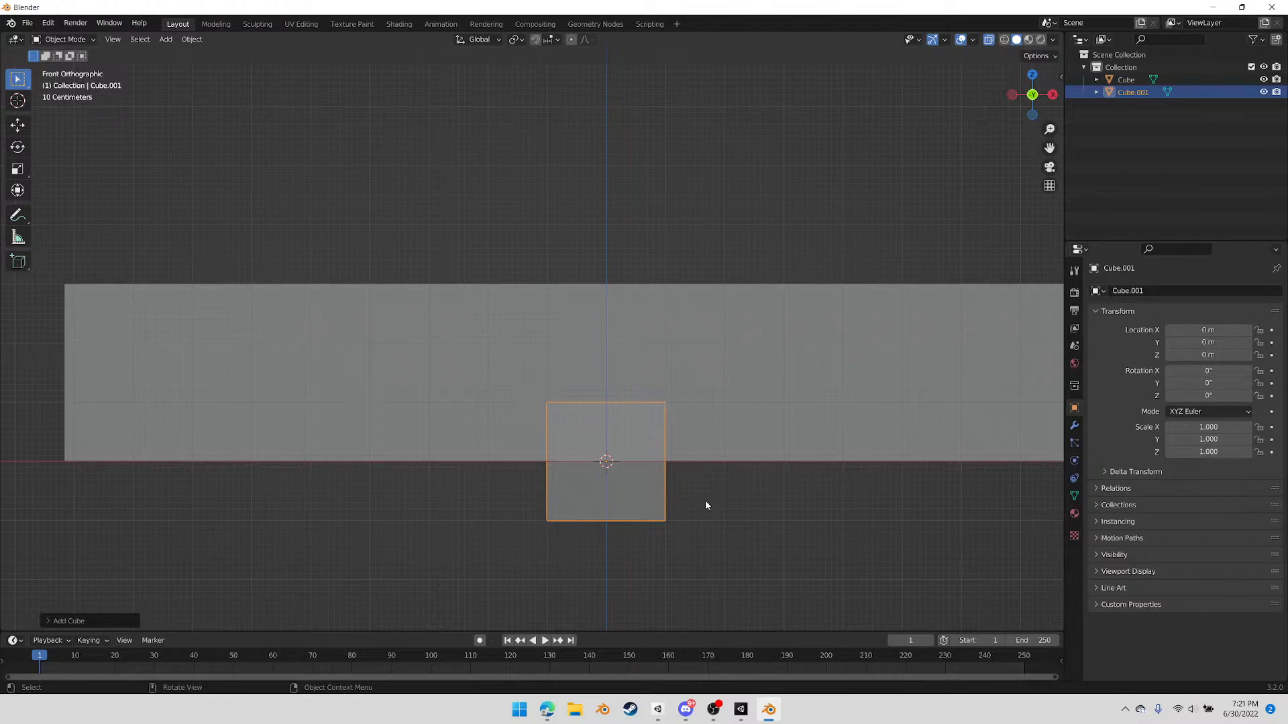
pyautogui.press('g')
pyautogui.press('z')
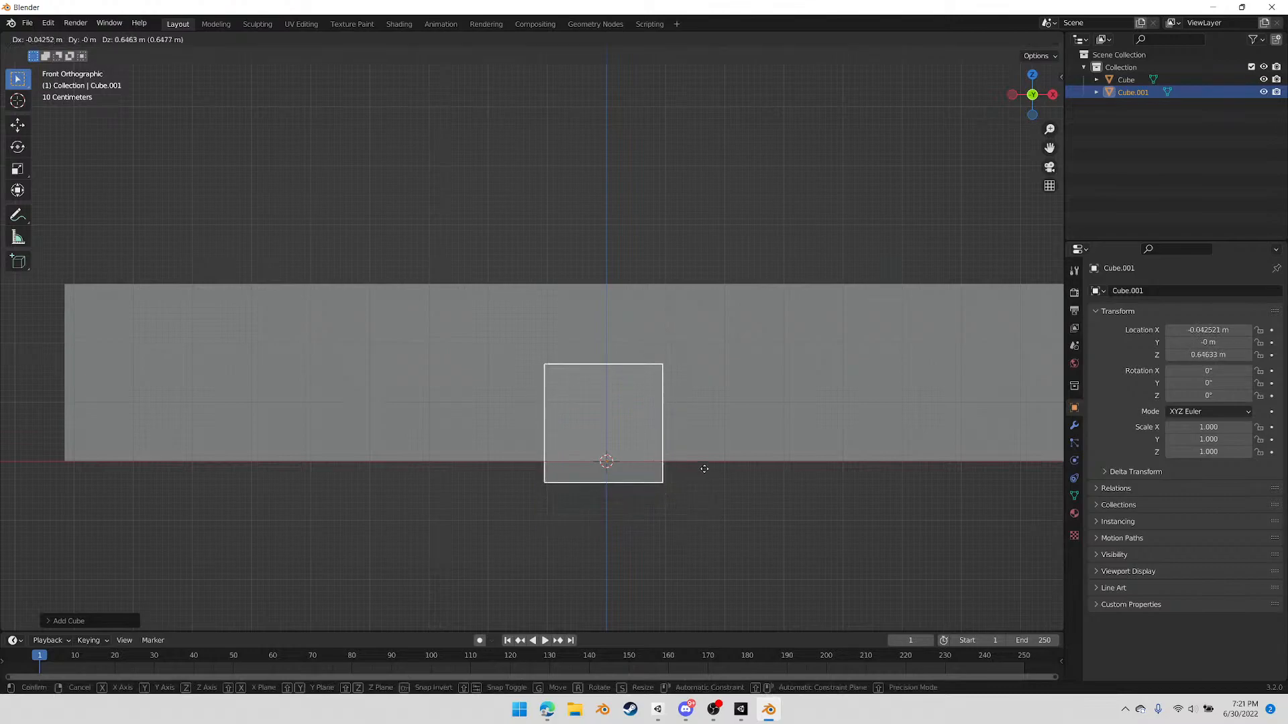
pyautogui.click(720, 450)
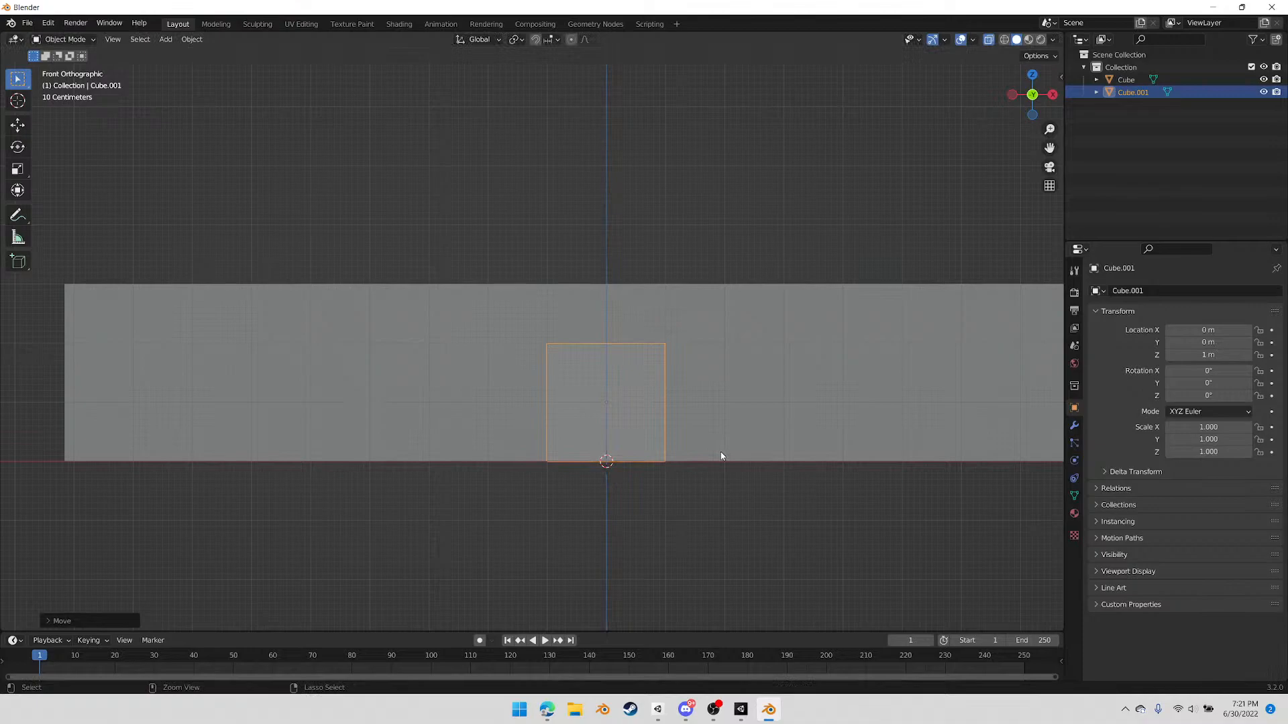
# Flatten the new cube into a thin slab by scaling it to 0.1 along Y
pyautogui.scroll(1, 649, 398)
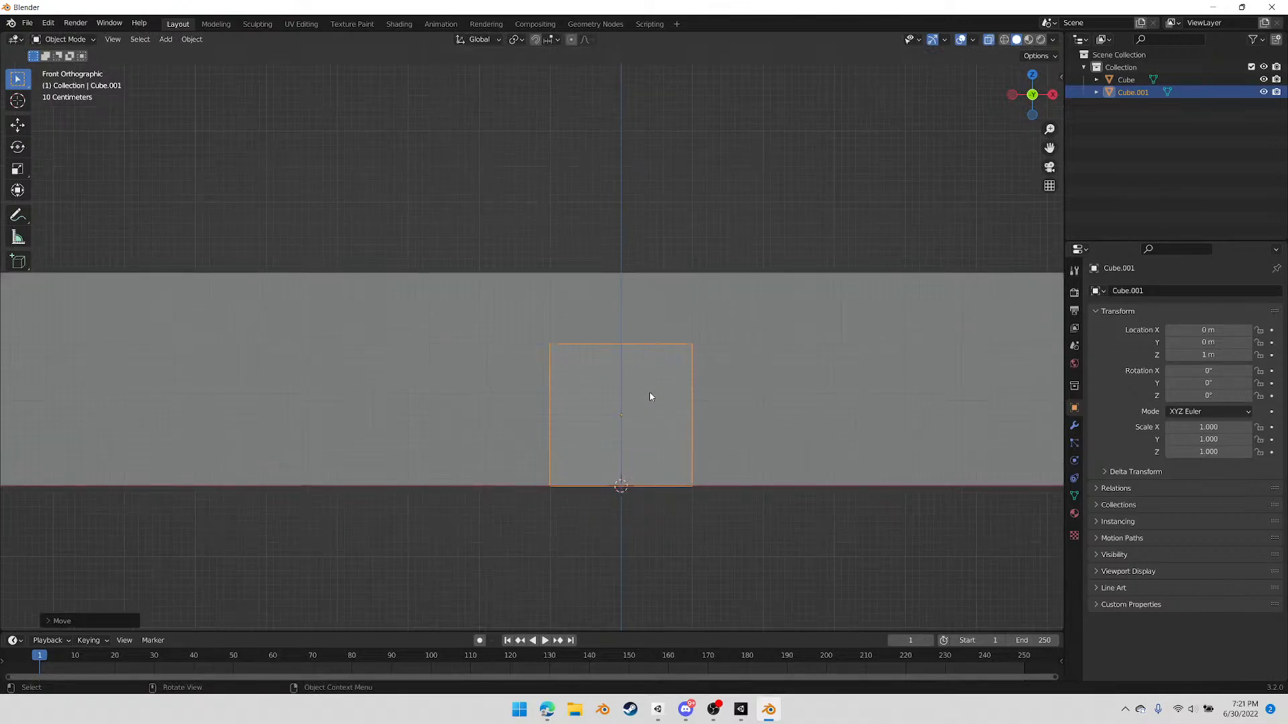
pyautogui.moveTo(623, 382); pyautogui.dragTo(762, 426, button='middle')
pyautogui.press('s')
pyautogui.press('x')
pyautogui.press('y')
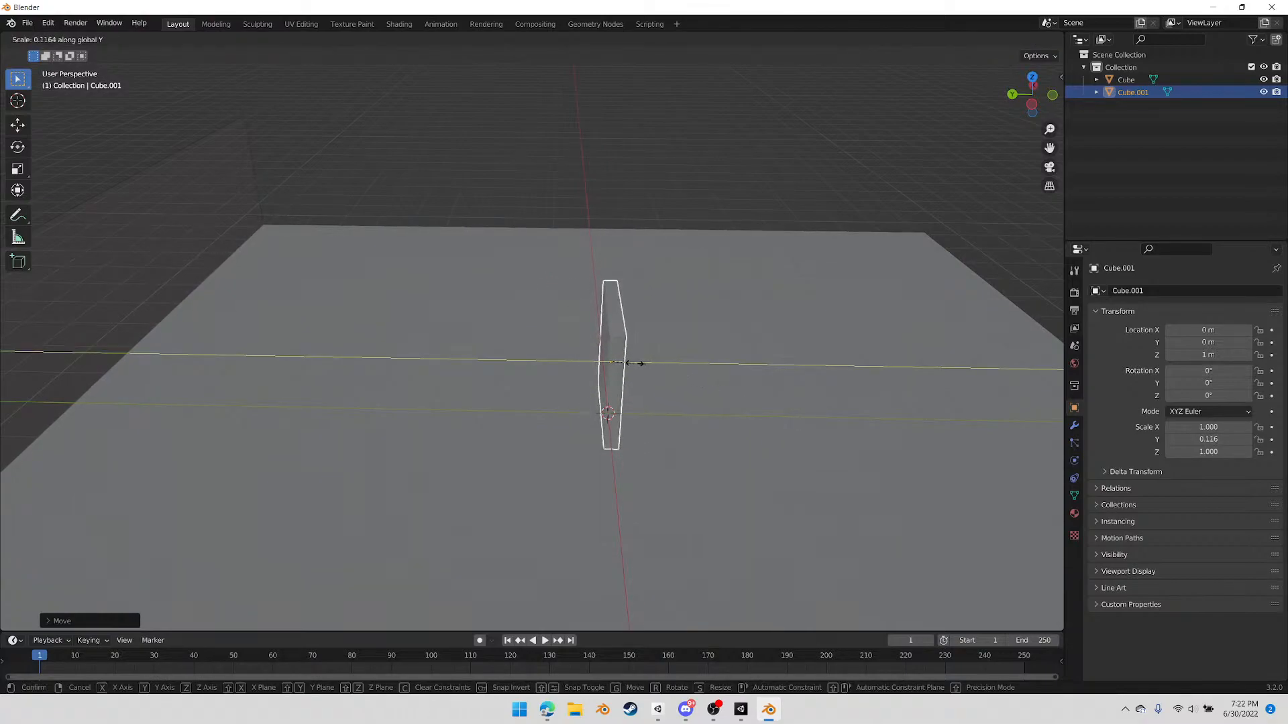
pyautogui.click(623, 361)
# In Edit Mode, select the slab's large front and back faces and inset both by a narrow border
pyautogui.moveTo(678, 396); pyautogui.dragTo(629, 417, button='middle')
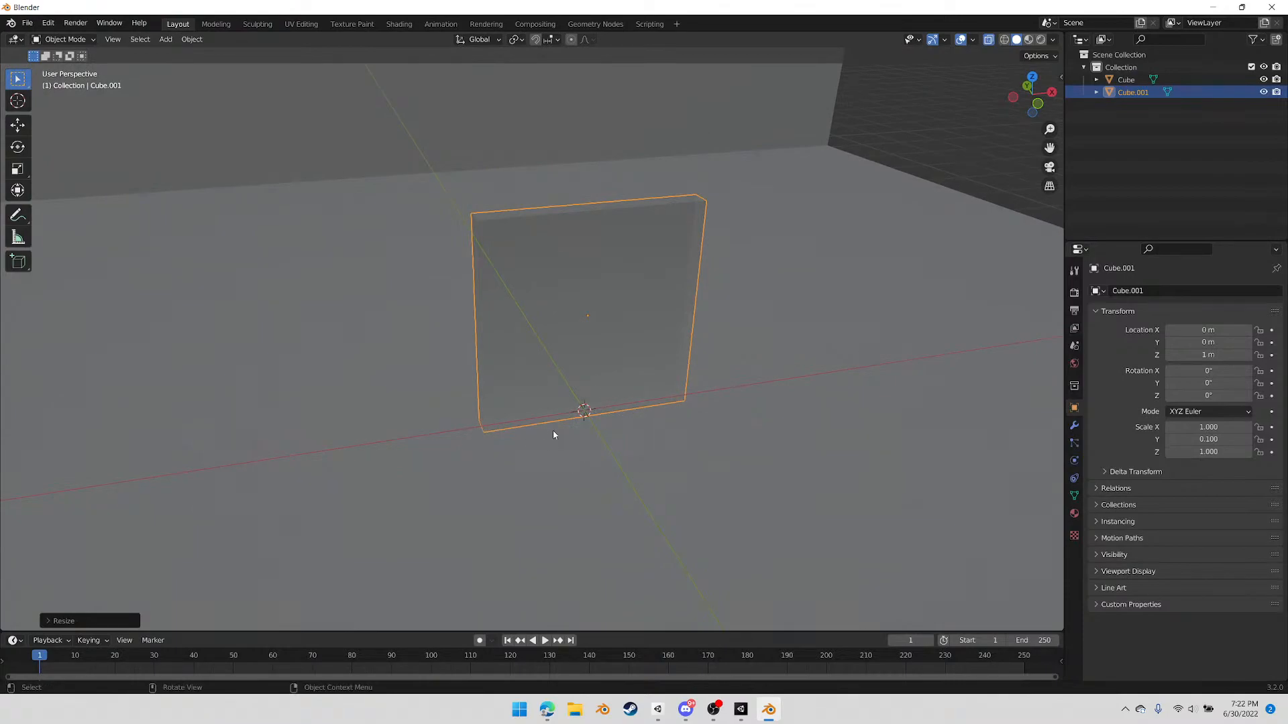
pyautogui.moveTo(659, 397); pyautogui.dragTo(692, 386, button='middle')
pyautogui.press('Tab')
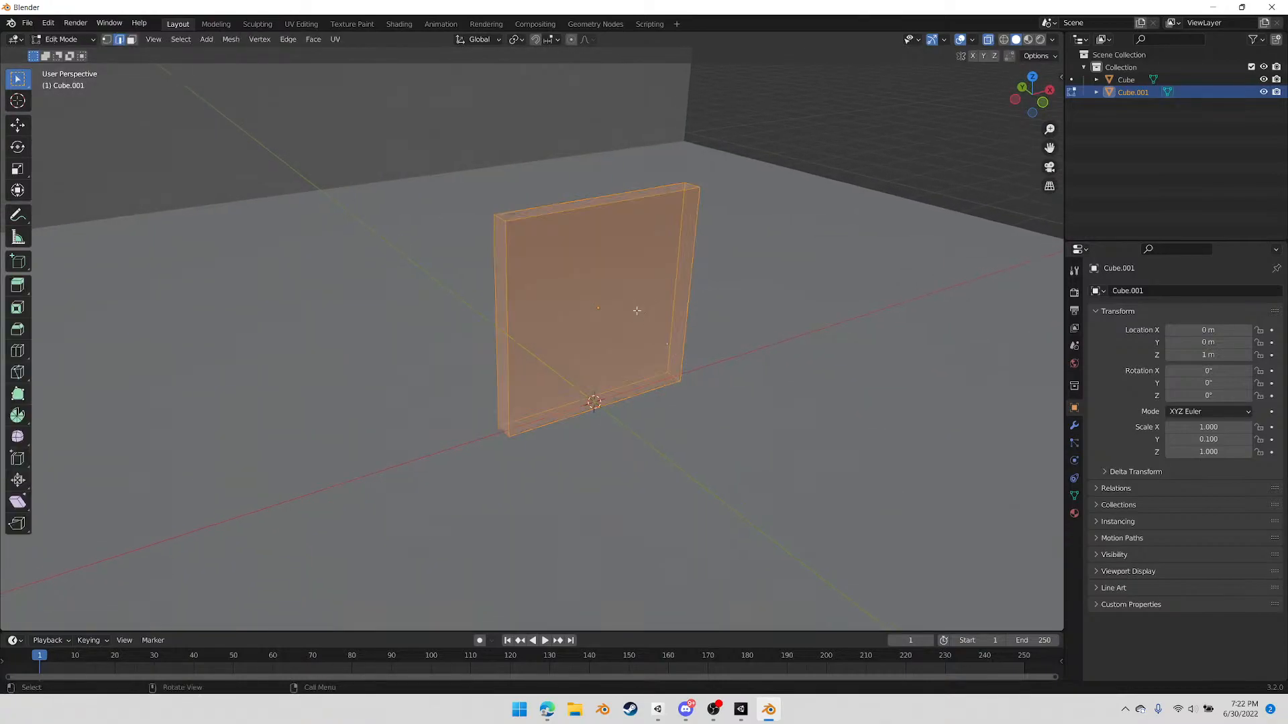
pyautogui.press('3')
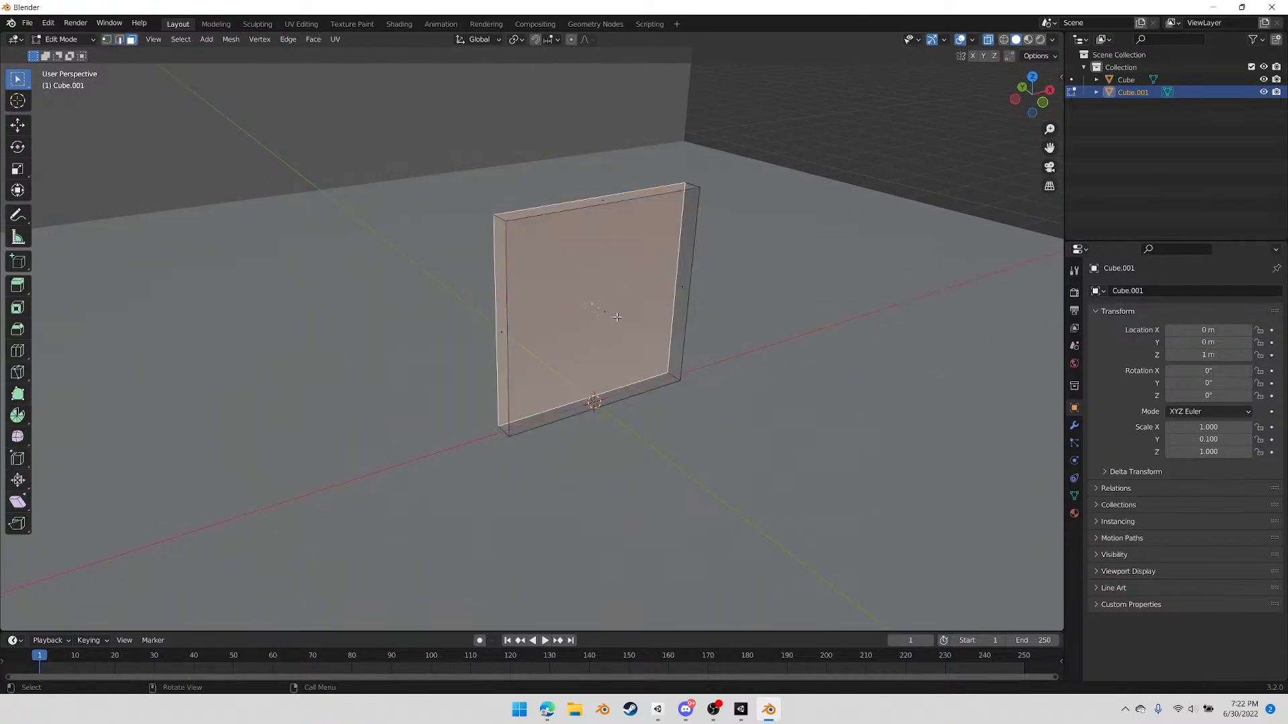
pyautogui.press('a')
pyautogui.moveTo(617, 316); pyautogui.dragTo(486, 358, button='middle')
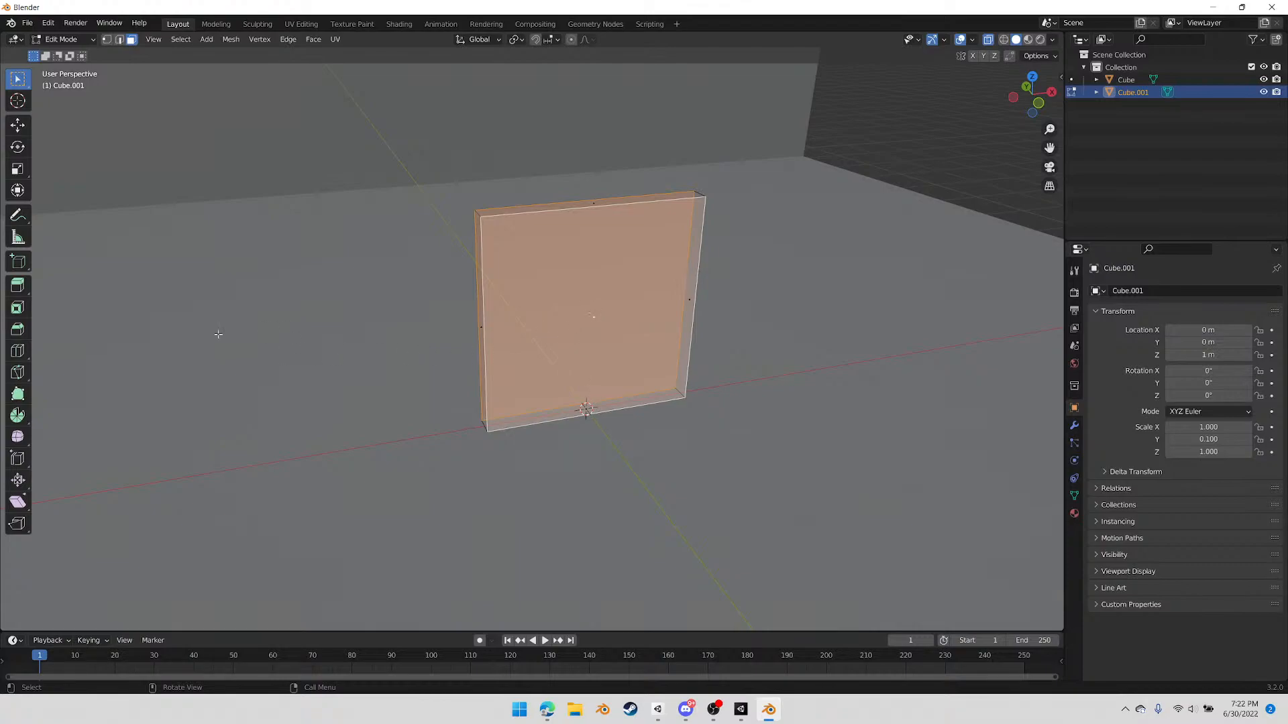
pyautogui.click(18, 308)
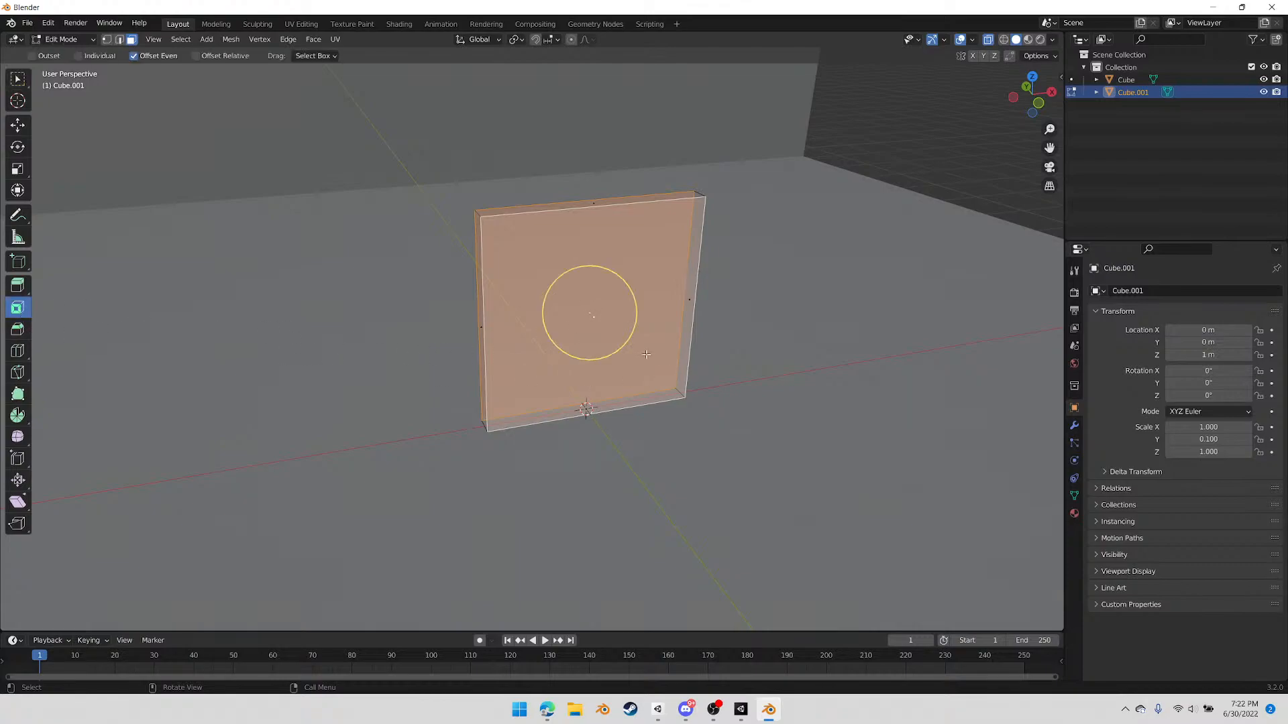
pyautogui.moveTo(626, 341); pyautogui.dragTo(618, 339)
# Bridge the edge loops of the two inset faces to cut an opening through the slab, leaving a square frame
pyautogui.press('2')
pyautogui.rightClick(653, 330)
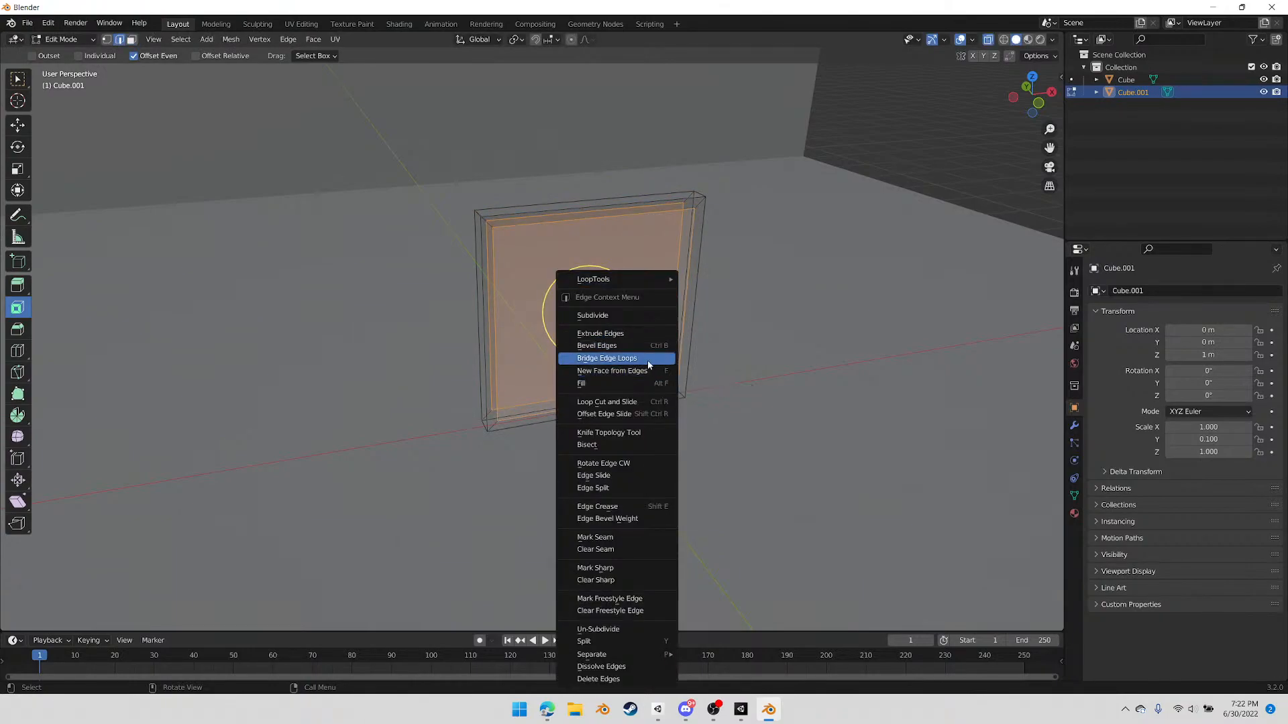
pyautogui.click(647, 358)
pyautogui.moveTo(646, 358); pyautogui.dragTo(593, 377, button='middle')
pyautogui.scroll(3, 594, 383)
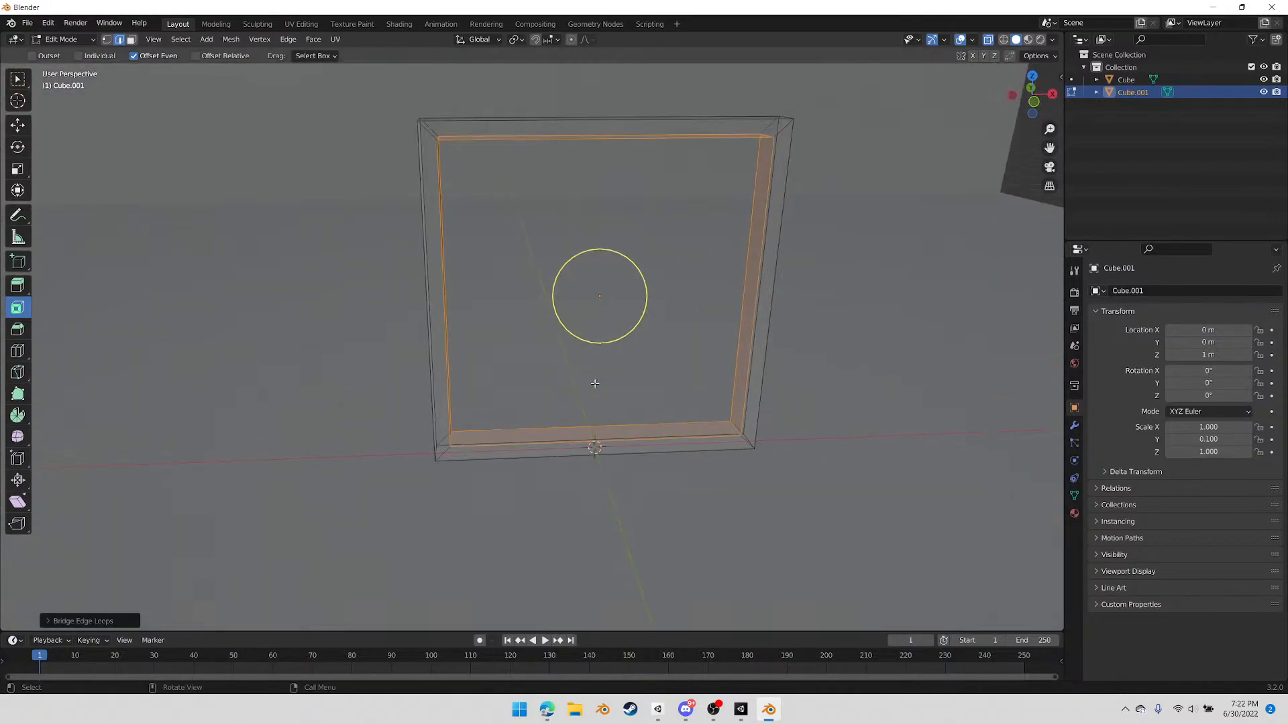
pyautogui.press('F3')
pyautogui.press('Escape')
pyautogui.moveTo(544, 377); pyautogui.dragTo(702, 534)
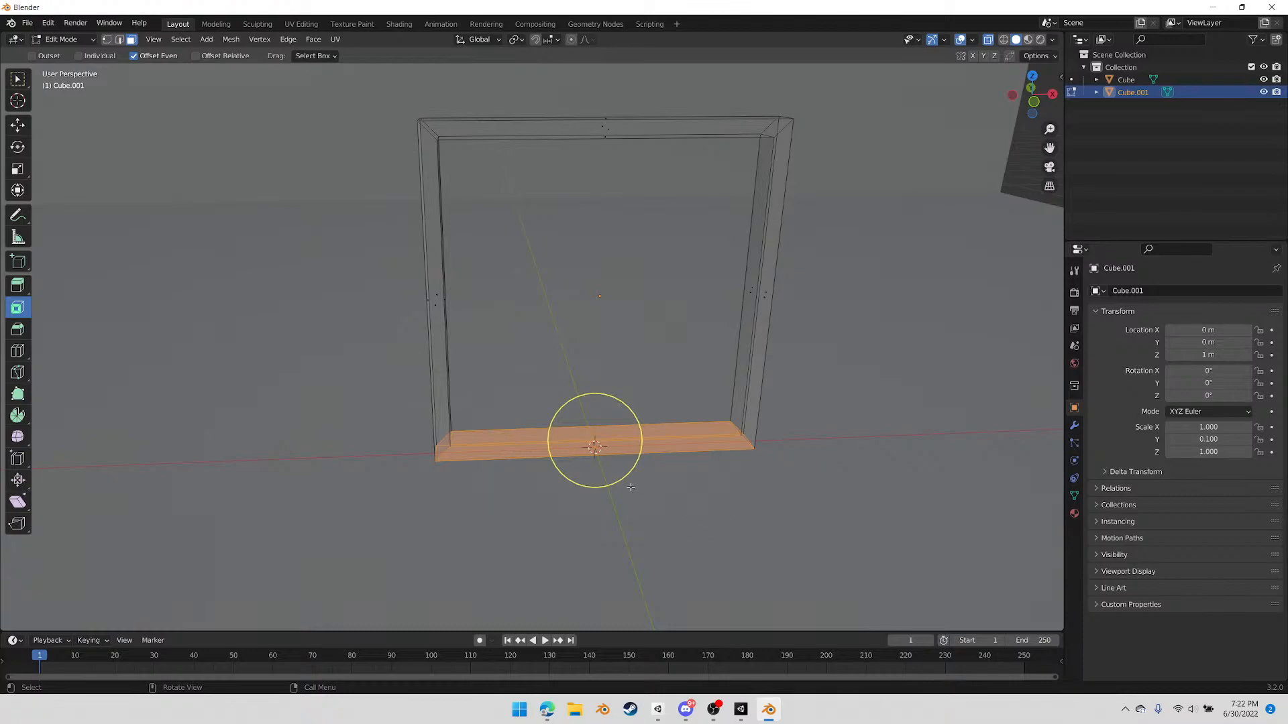
pyautogui.moveTo(673, 443); pyautogui.dragTo(726, 439, button='middle')
pyautogui.click(854, 373)
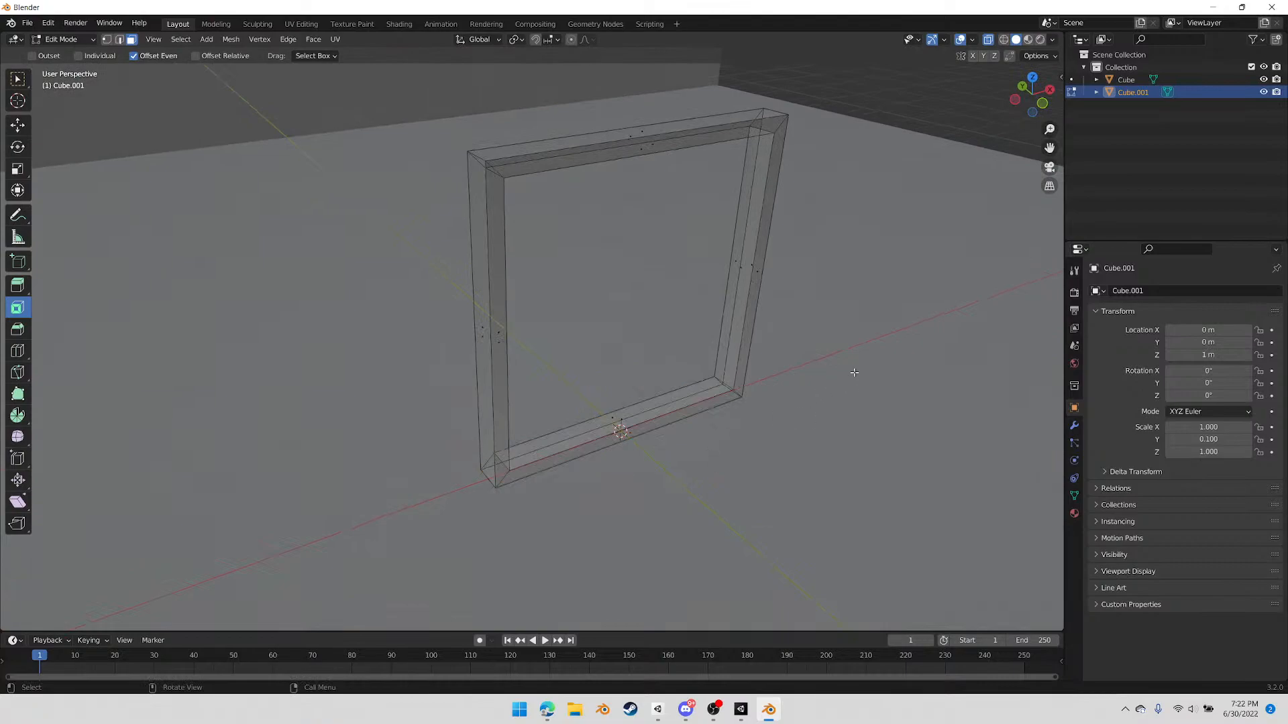
# Duplicate the frame's inner bottom face and move the copy up along Z into the upper quarter of the opening
pyautogui.click(623, 414)
pyautogui.moveTo(622, 415); pyautogui.dragTo(718, 396, button='middle')
pyautogui.press('g')
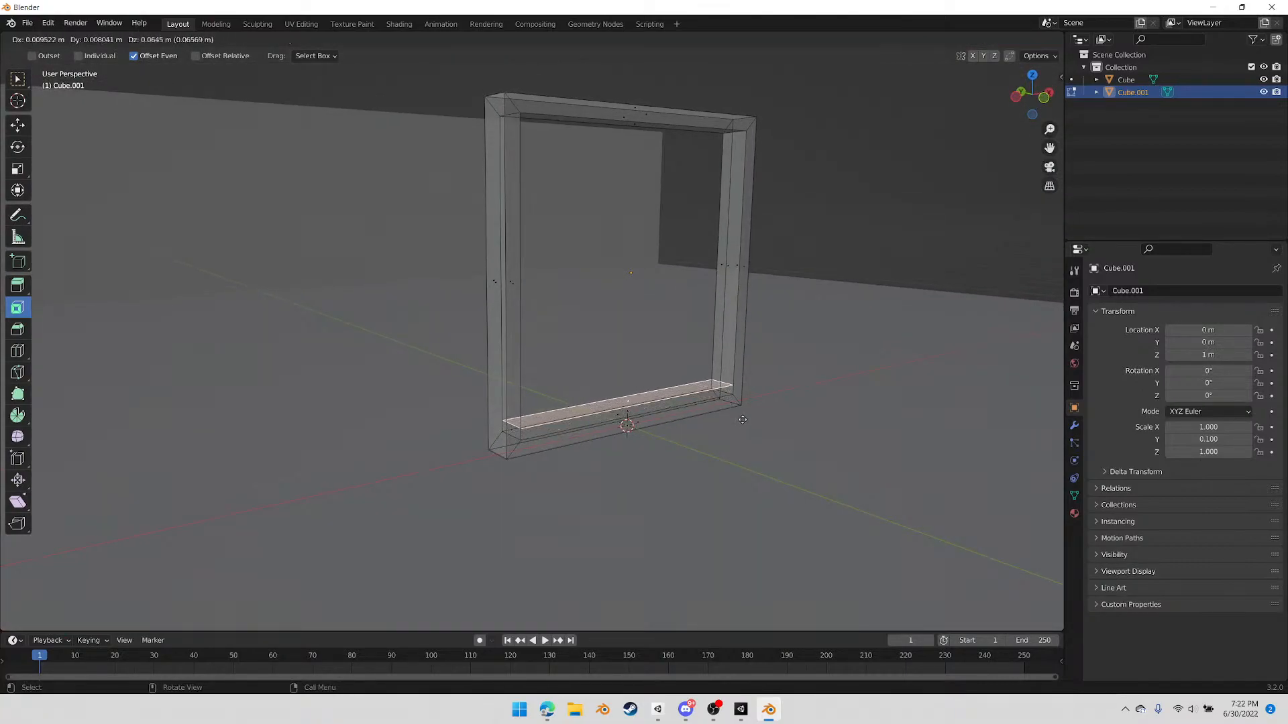
pyautogui.press('z')
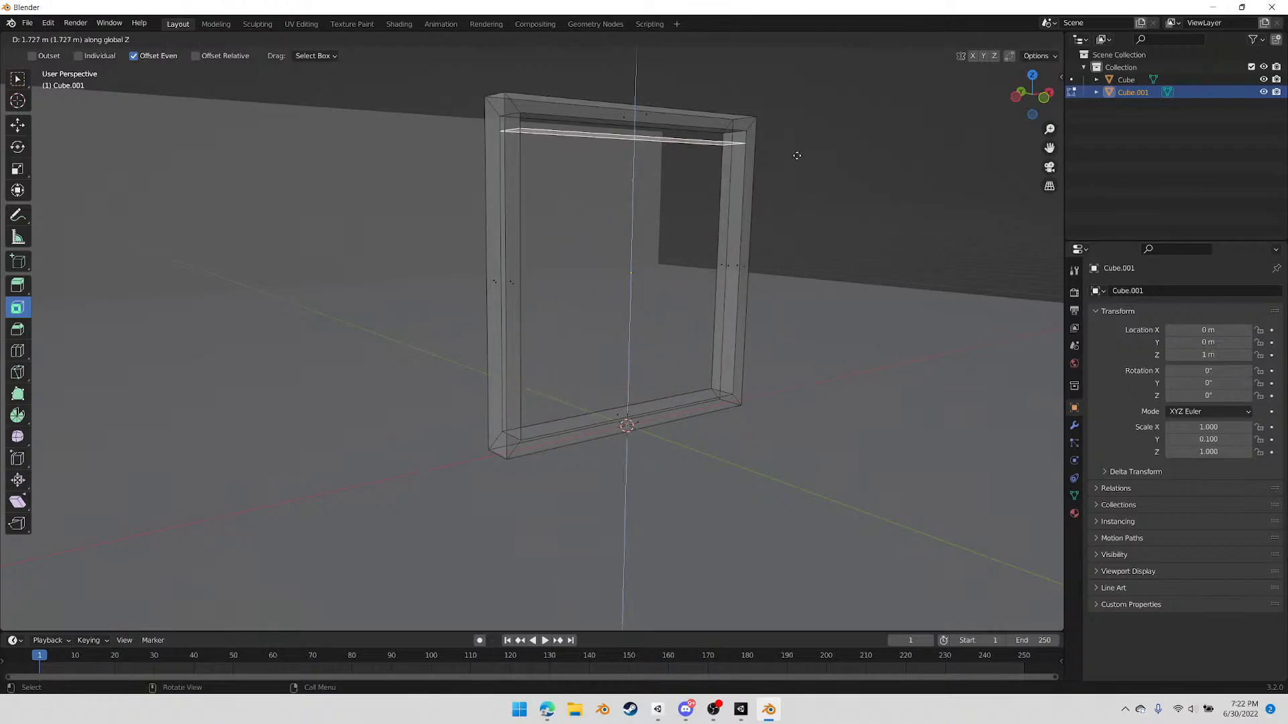
pyautogui.click(800, 204)
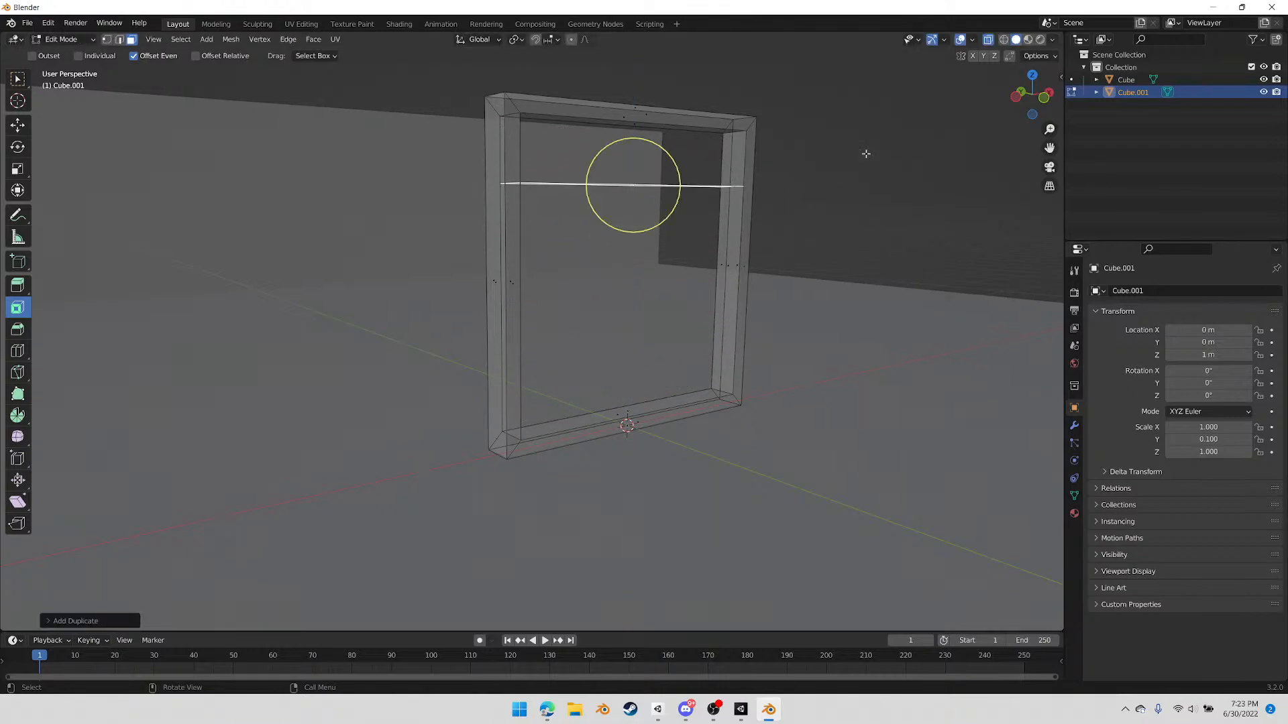
# From a side view, rotate the duplicated face about 90 degrees so it stands upright inside the frame
pyautogui.click(1015, 99)
pyautogui.press('r')
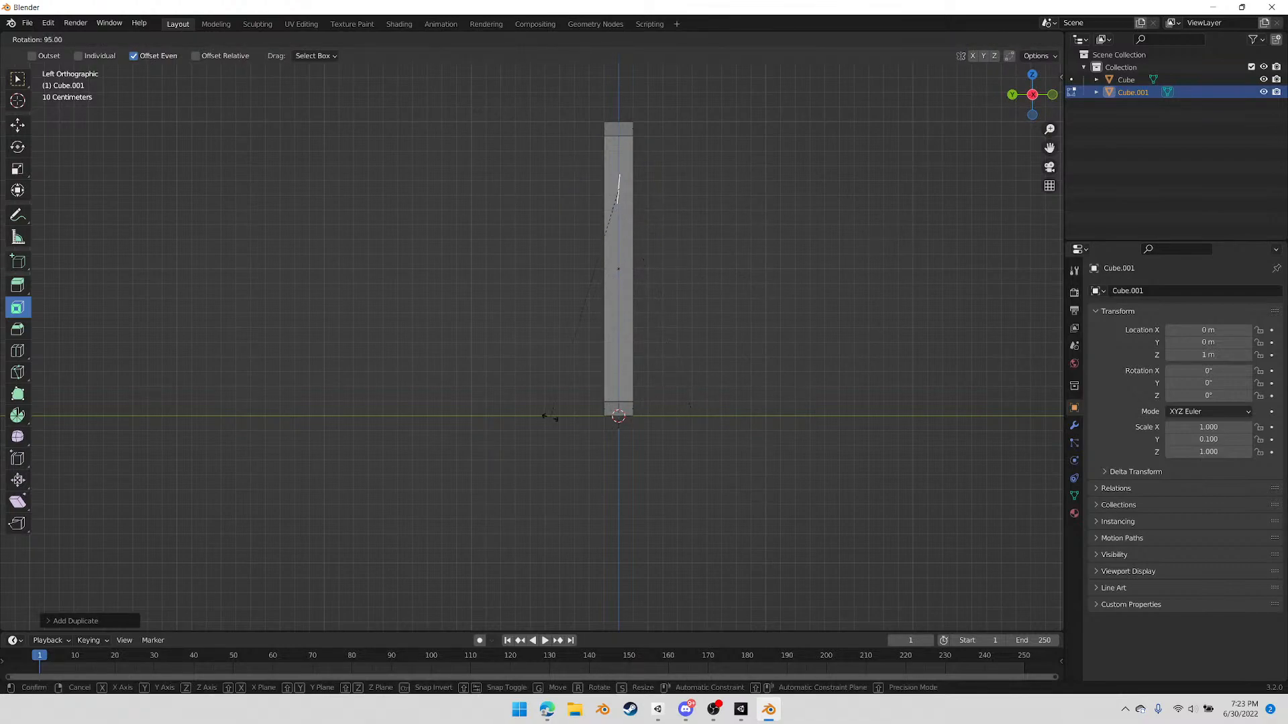
pyautogui.click(572, 420)
pyautogui.moveTo(916, 287); pyautogui.dragTo(770, 316, button='middle')
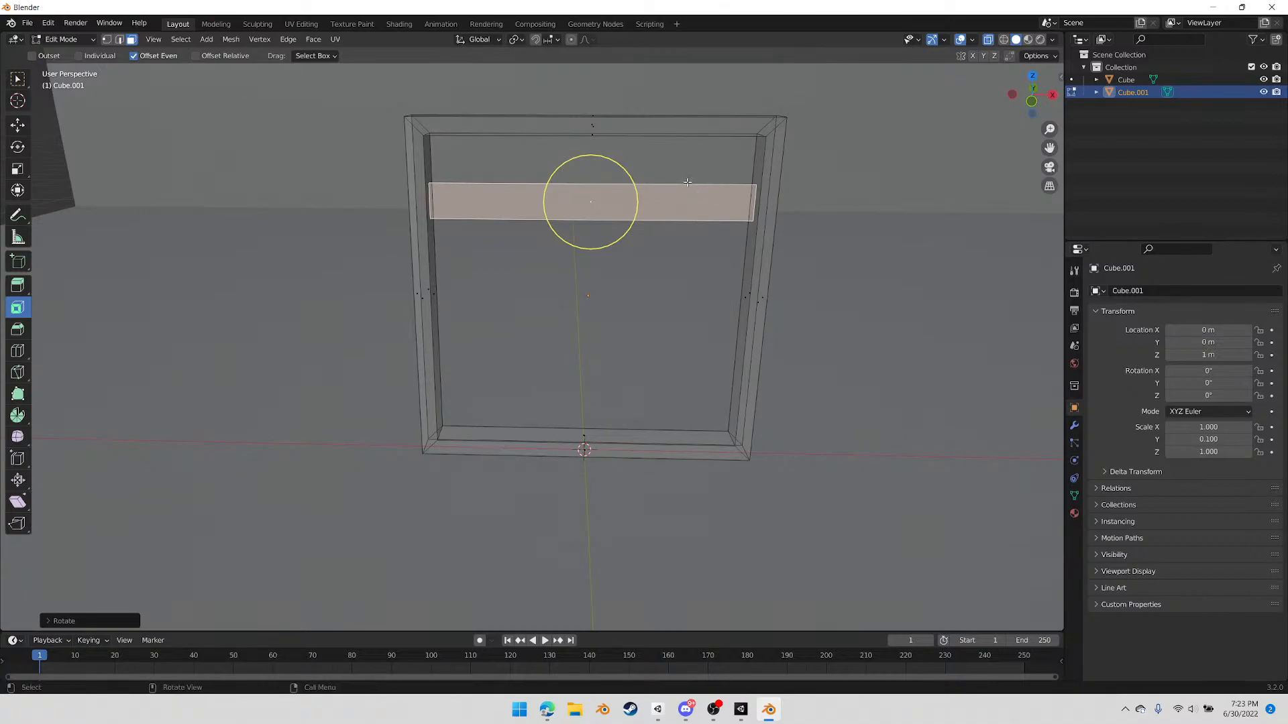
# Add a vertical loop cut through the centre of the upright strip
pyautogui.hotkey('ctrl', 'r')
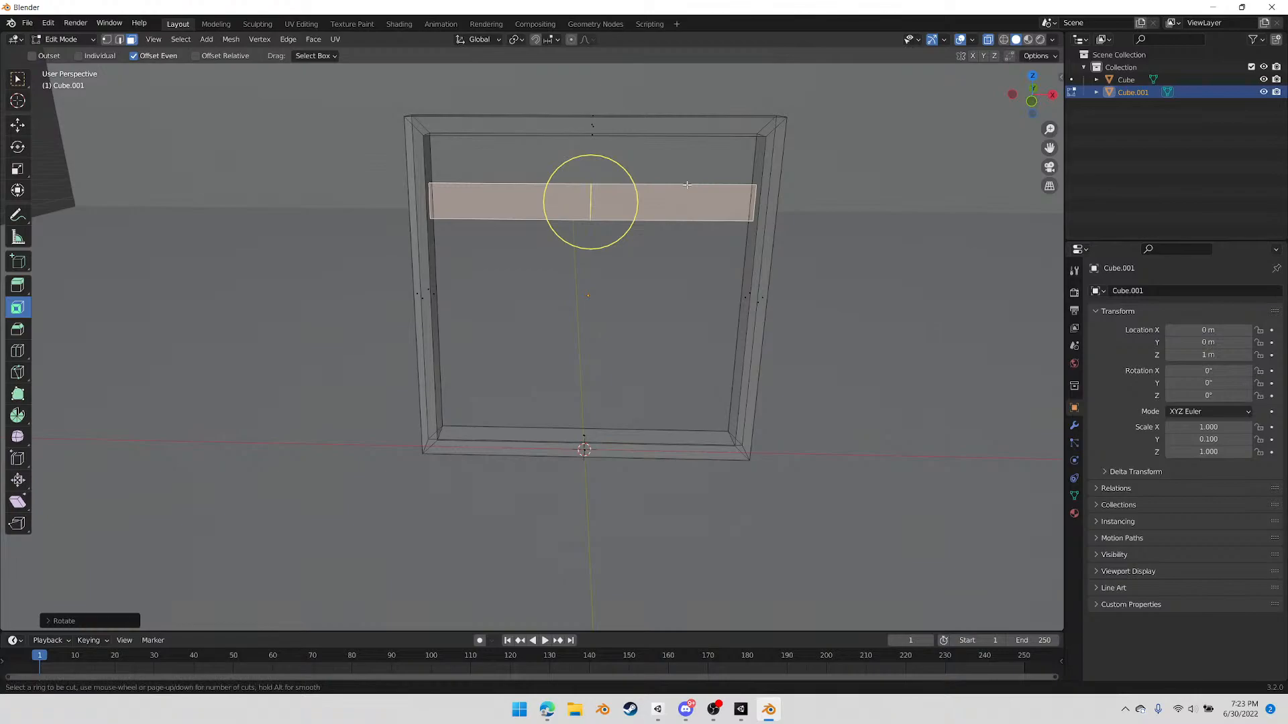
pyautogui.click(686, 184)
pyautogui.click(681, 187)
# Bevel the strip's new centre edge by about 0.014 m with 2 segments
pyautogui.scroll(4, 647, 228)
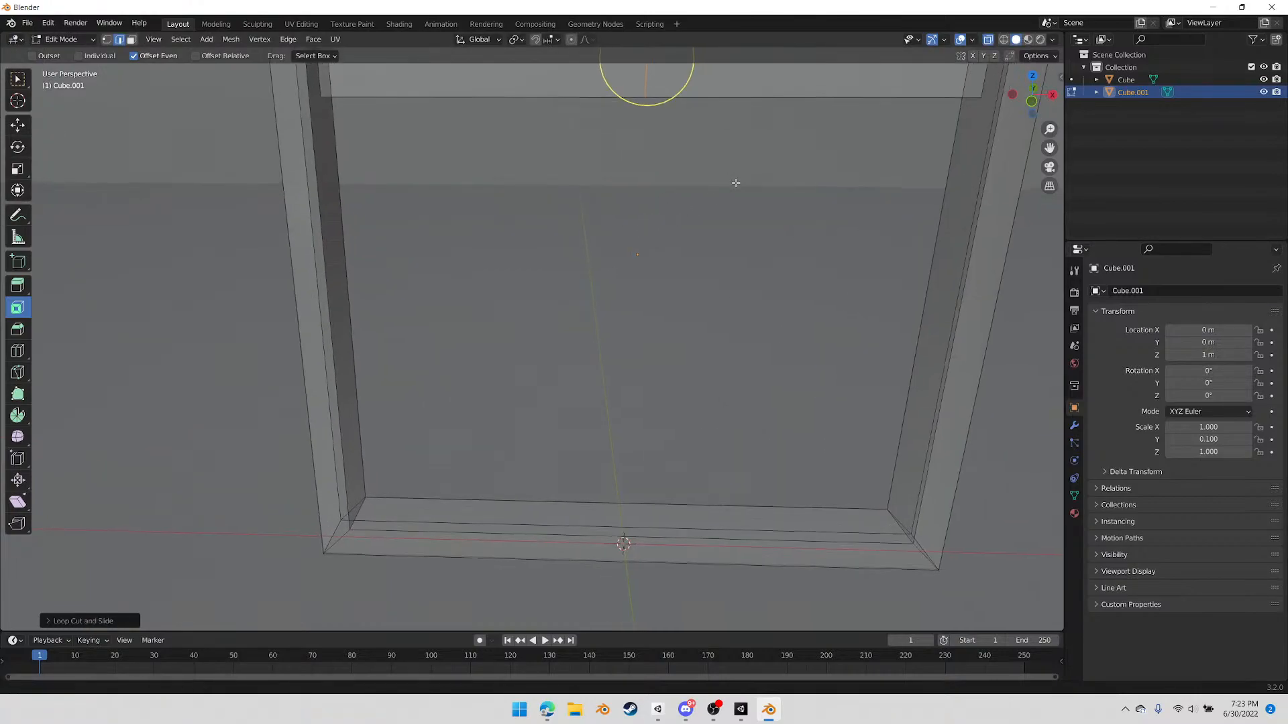
pyautogui.scroll(-4, 682, 267)
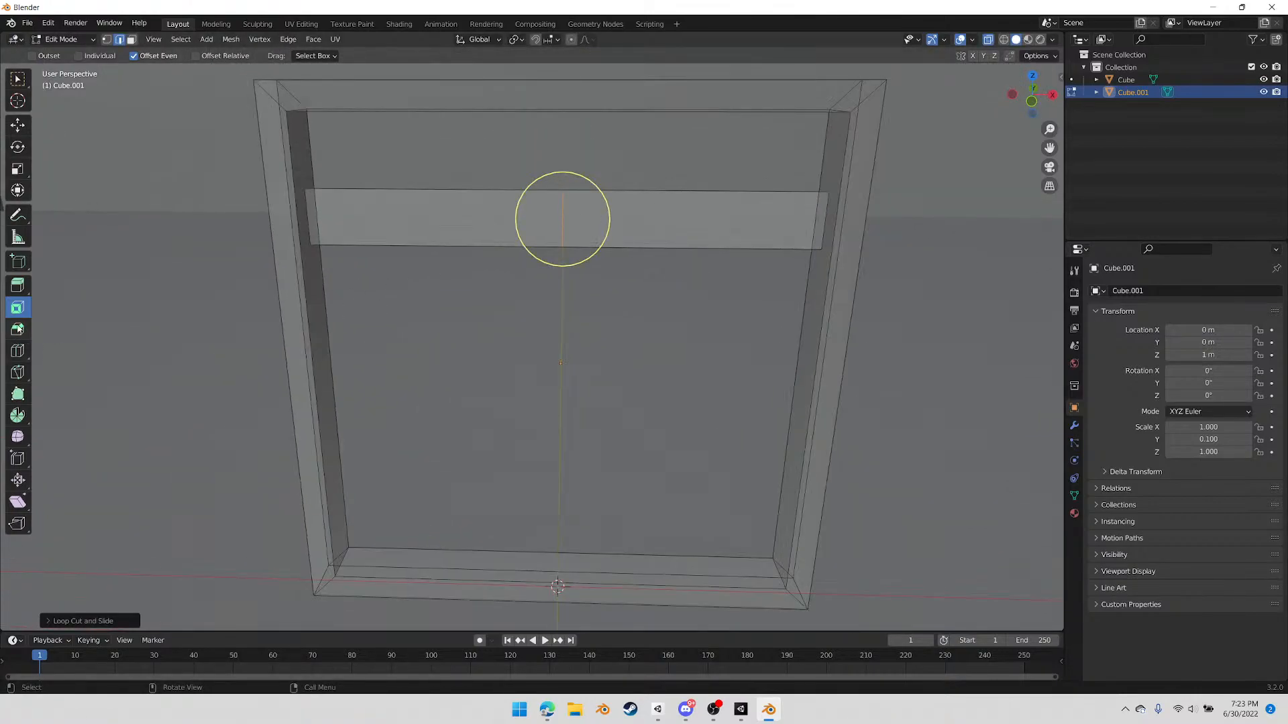
pyautogui.click(18, 329)
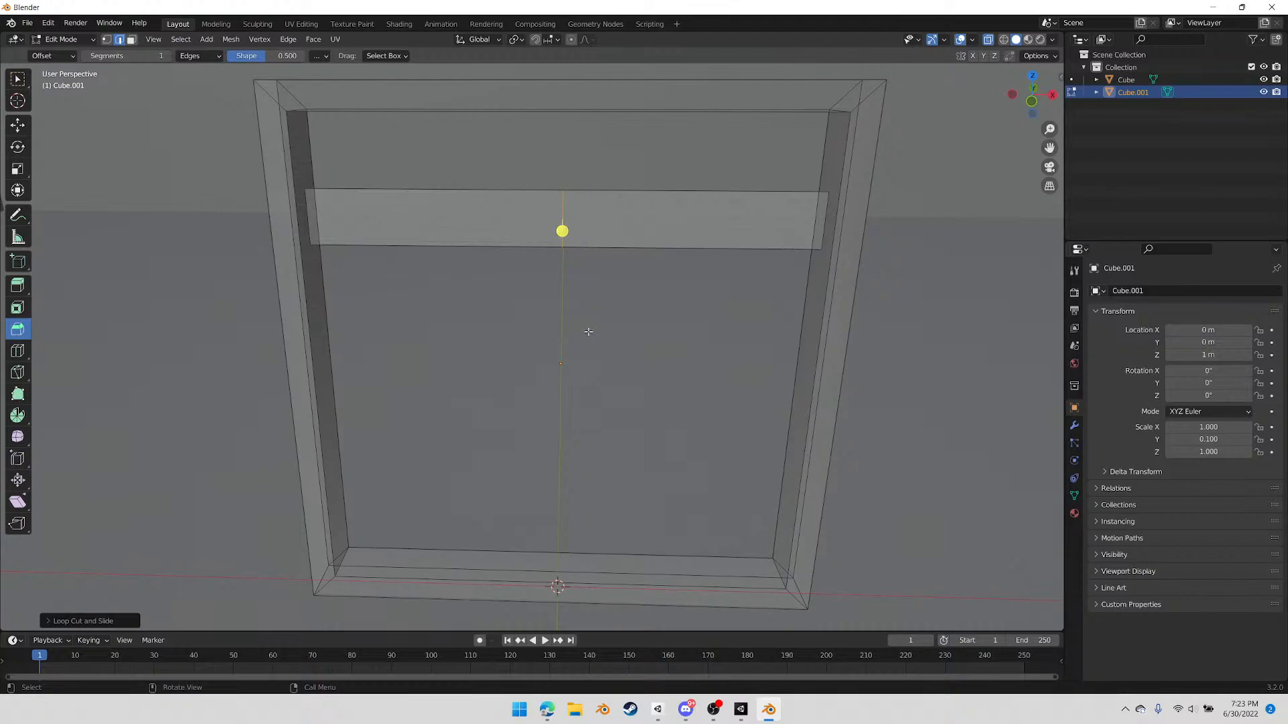
pyautogui.moveTo(581, 322); pyautogui.dragTo(664, 246, button='middle')
pyautogui.moveTo(667, 246); pyautogui.dragTo(676, 254)
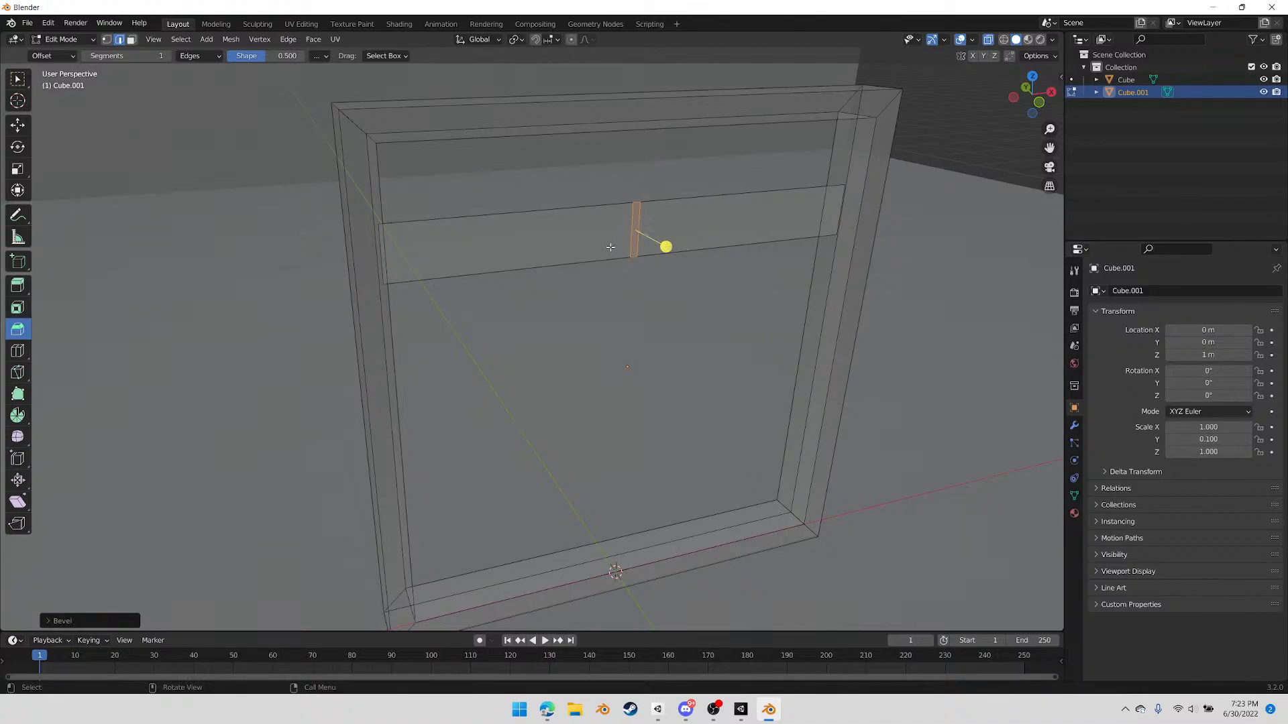
pyautogui.click(54, 622)
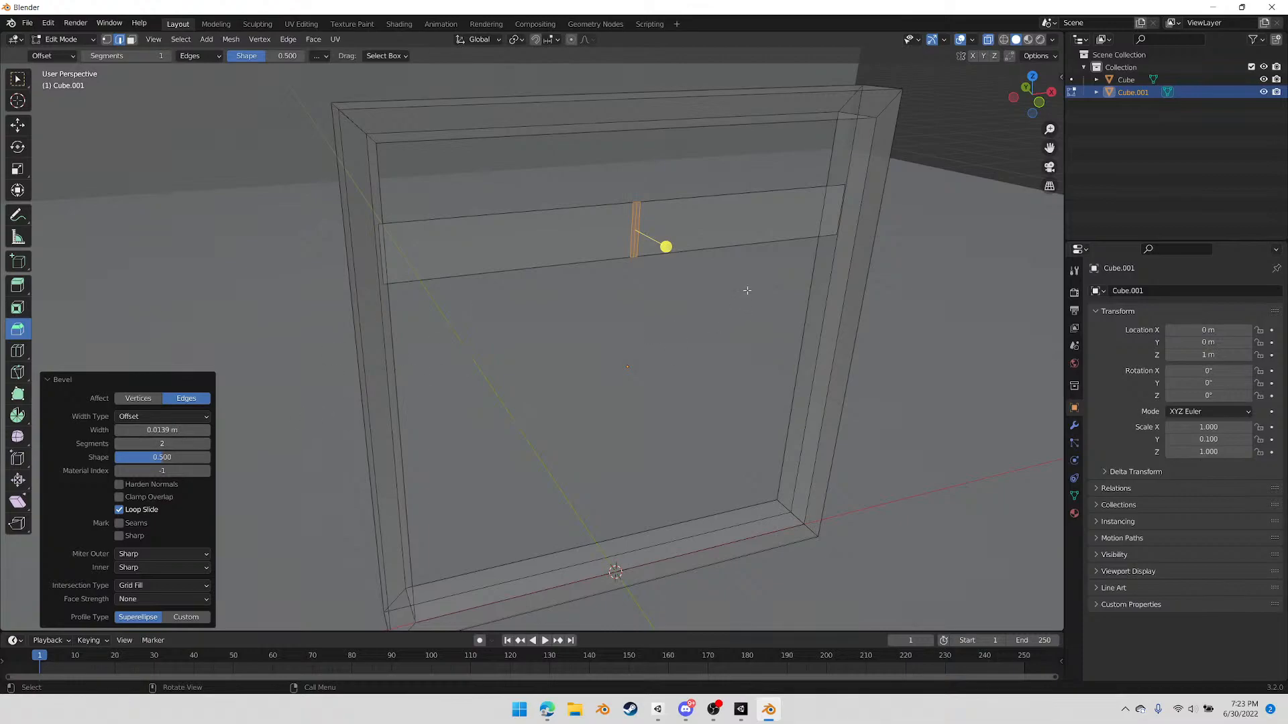
# Select the middle edge of the bevel and move it about 0.008 m along Y to form a shallow groove
pyautogui.click(636, 220)
pyautogui.moveTo(643, 282); pyautogui.dragTo(678, 303, button='middle')
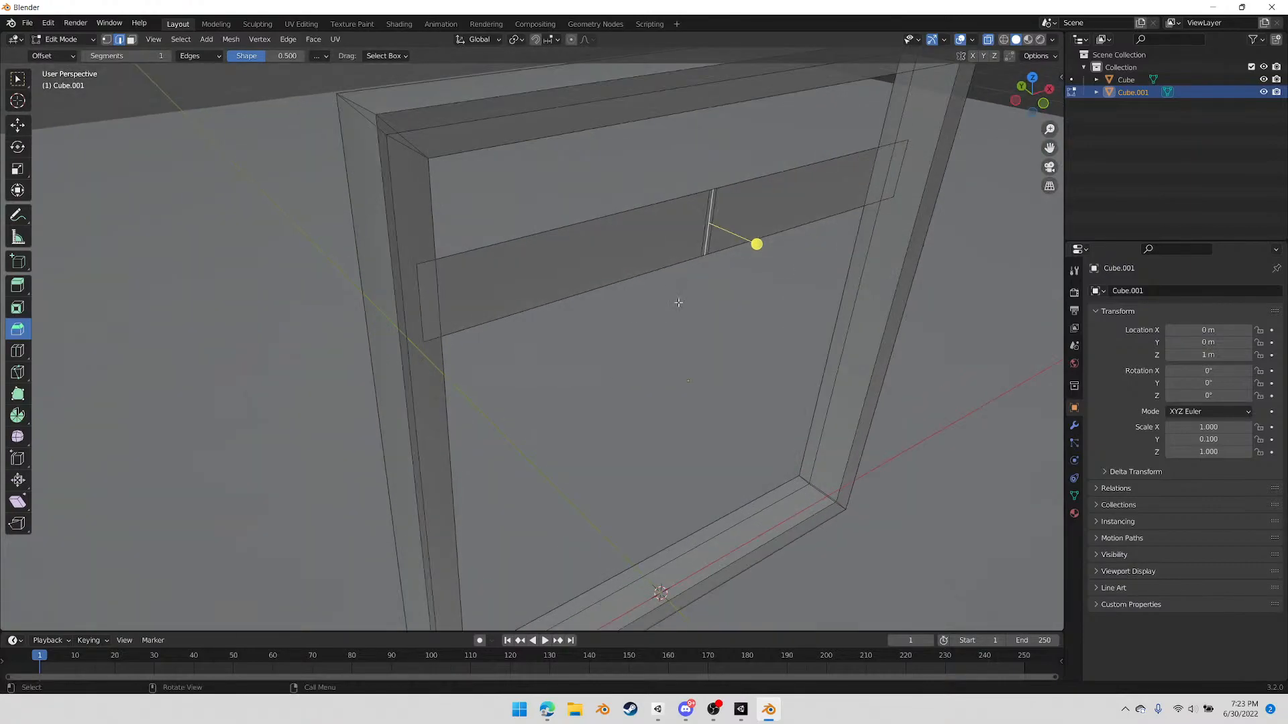
pyautogui.press('g')
pyautogui.press('y')
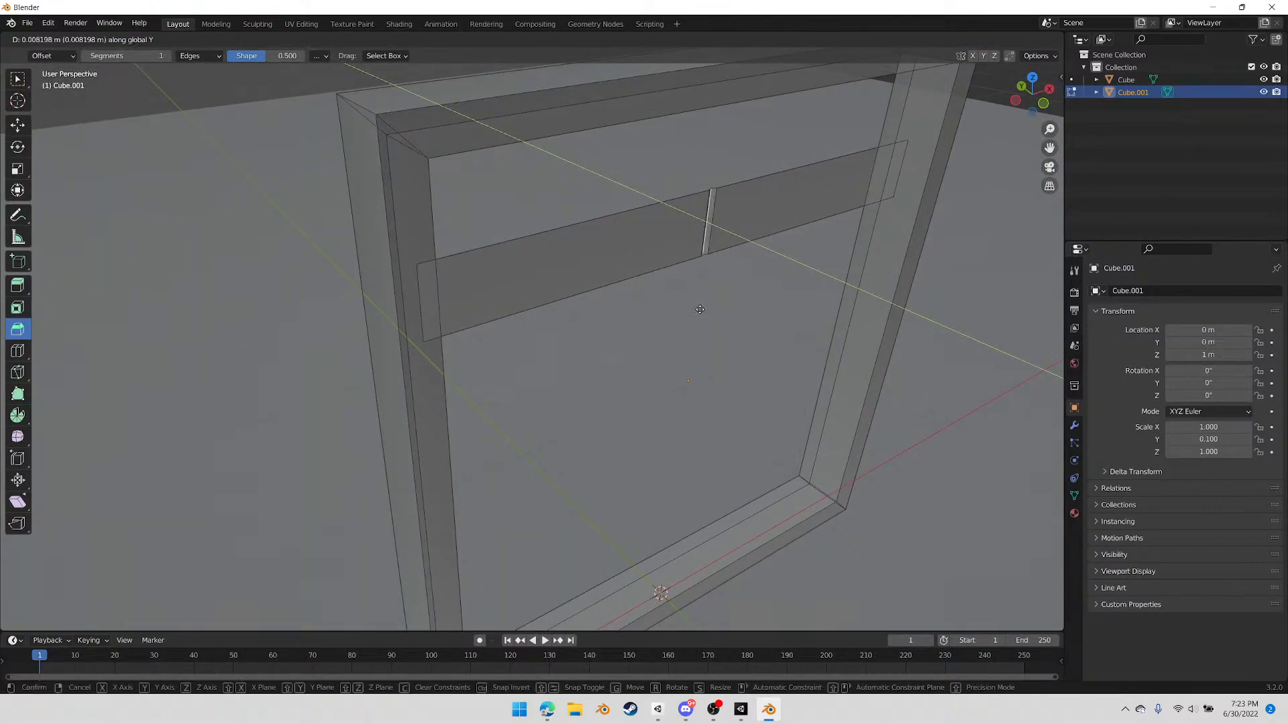
pyautogui.click(699, 309)
# Select the strip's bottom edges and move them down about 1.37 m along Z to the bottom of the frame
pyautogui.moveTo(696, 246); pyautogui.dragTo(604, 196, button='middle')
pyautogui.click(604, 235)
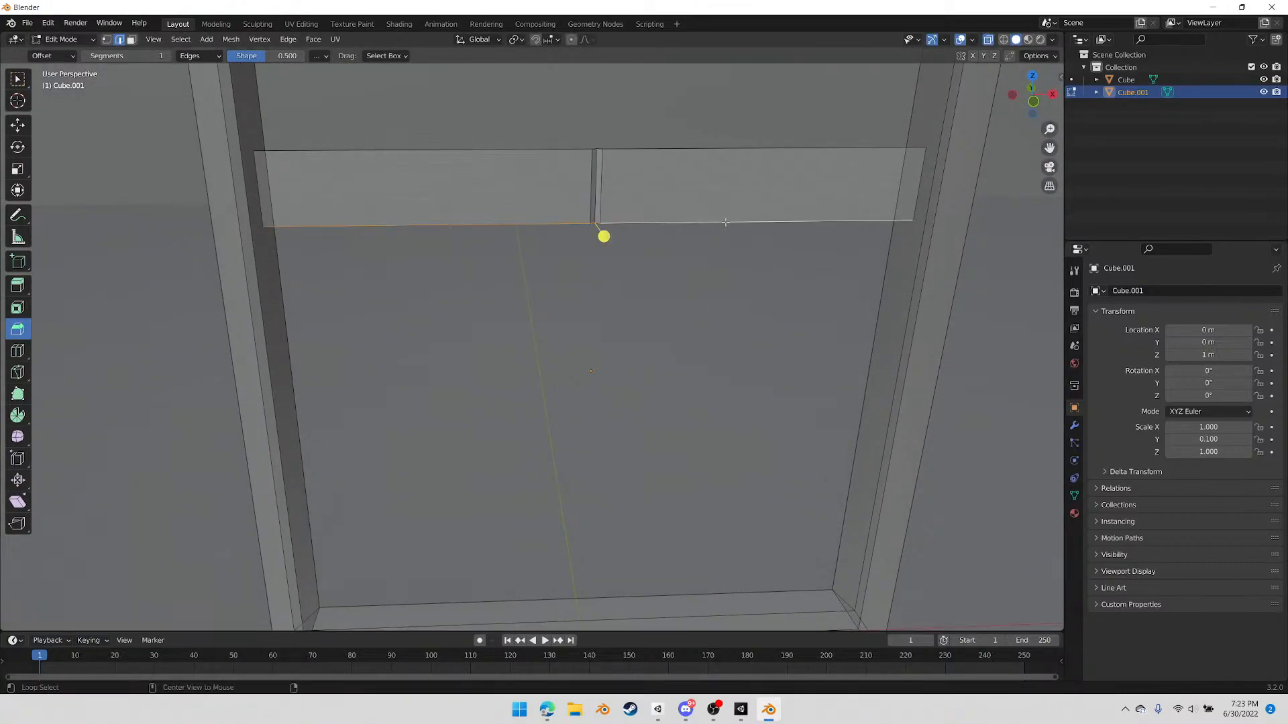
pyautogui.click(693, 279)
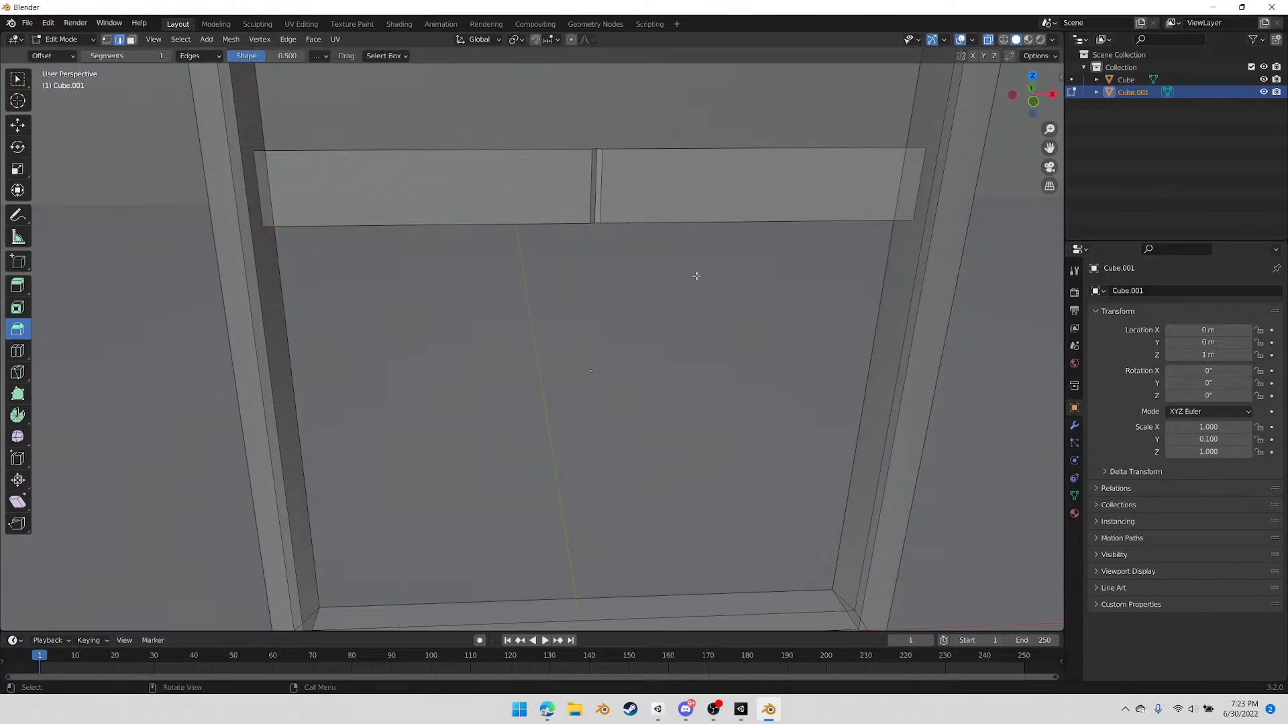
pyautogui.click(703, 236)
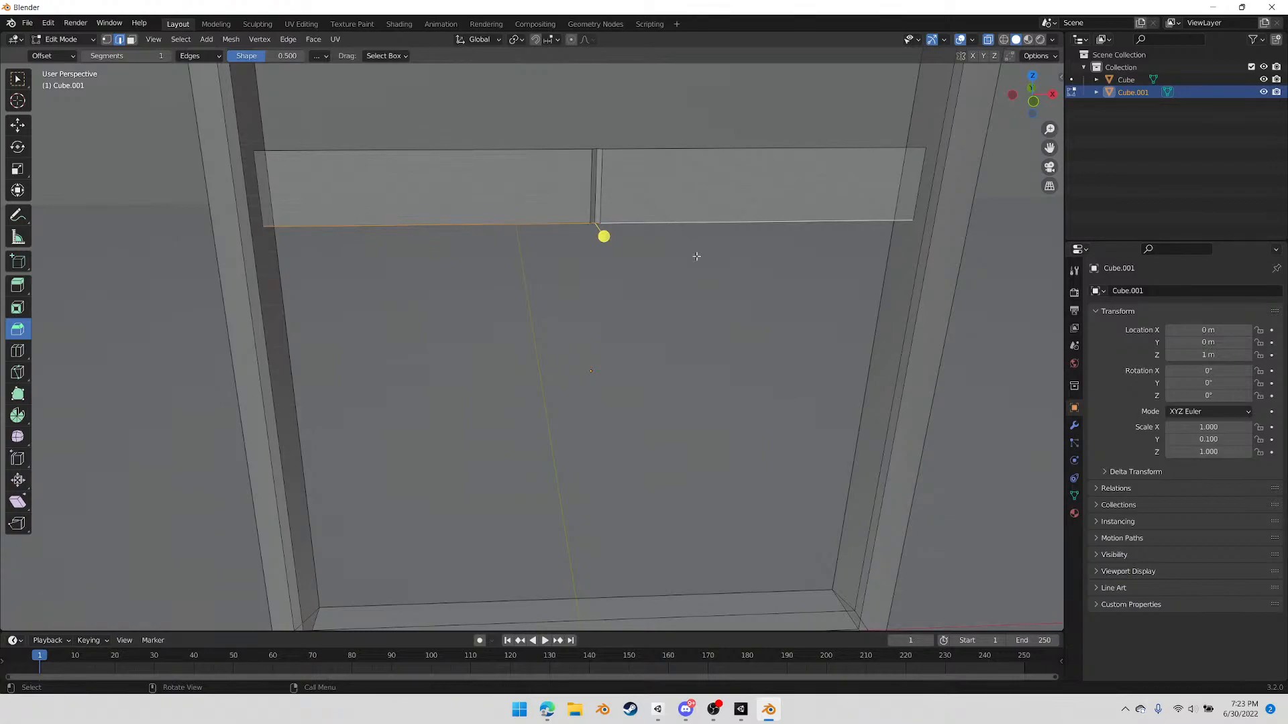
pyautogui.press('g')
pyautogui.press('z')
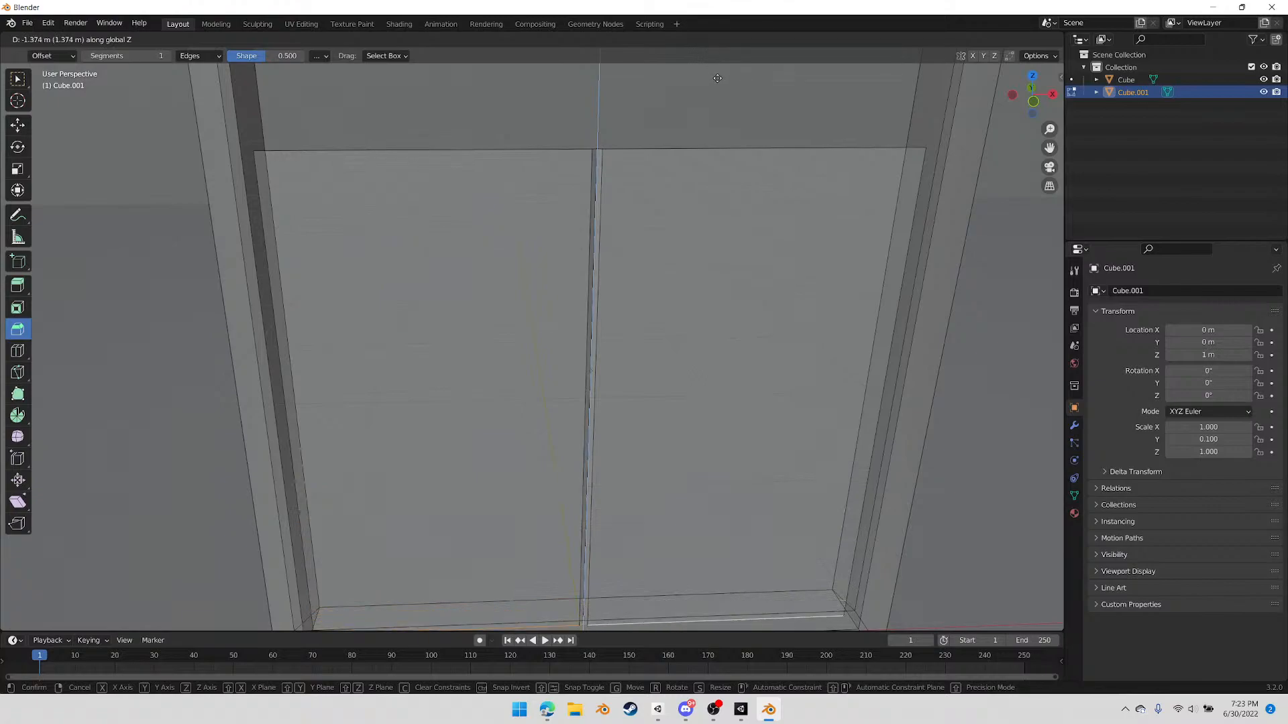
pyautogui.click(719, 69)
# Move the panel's top edges up about 0.27 m along Z to the frame's inner top, and return to Object Mode
pyautogui.scroll(-5, 691, 108)
pyautogui.moveTo(624, 335); pyautogui.dragTo(602, 267, button='middle')
pyautogui.scroll(3, 610, 258)
pyautogui.keyDown('alt'); pyautogui.click(663, 164); pyautogui.keyUp('alt')
pyautogui.press('g')
pyautogui.press('z')
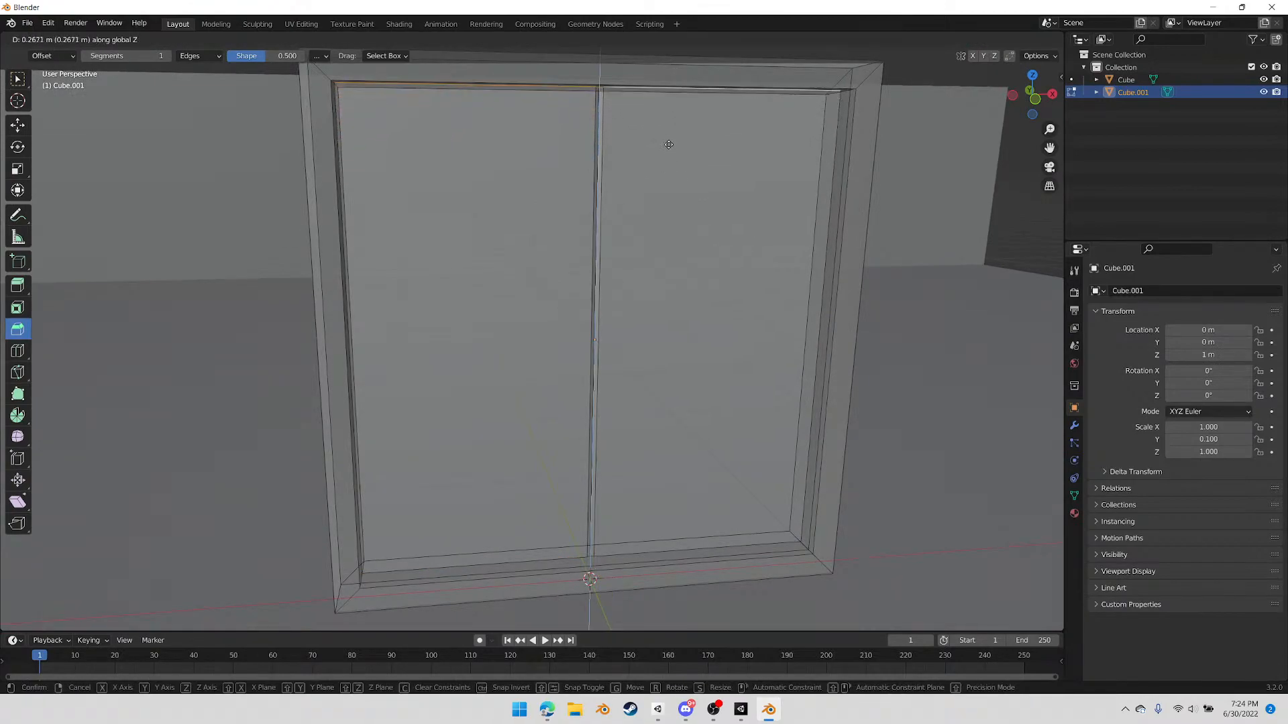
pyautogui.click(627, 85)
pyautogui.moveTo(629, 88); pyautogui.dragTo(583, 226, button='middle')
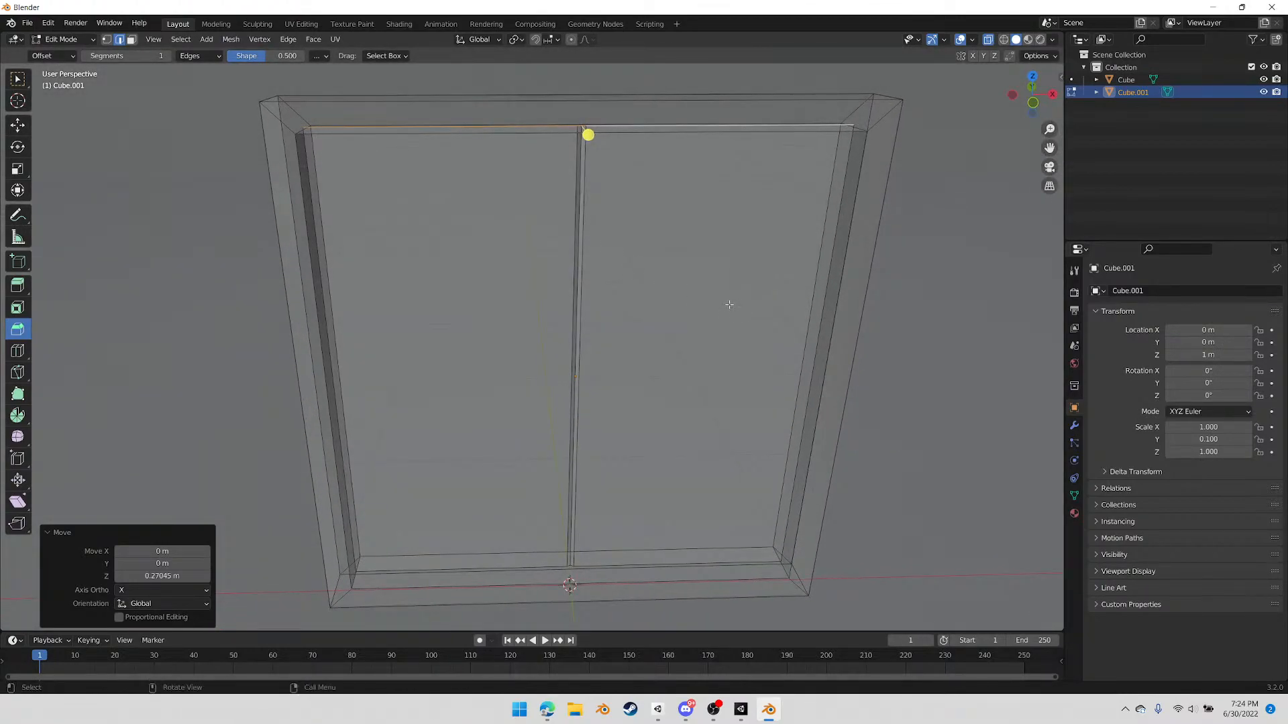
pyautogui.moveTo(706, 309); pyautogui.dragTo(685, 293, button='middle')
pyautogui.scroll(-3, 694, 300)
pyautogui.press('Tab')
pyautogui.click(696, 293)
pyautogui.click(702, 294)
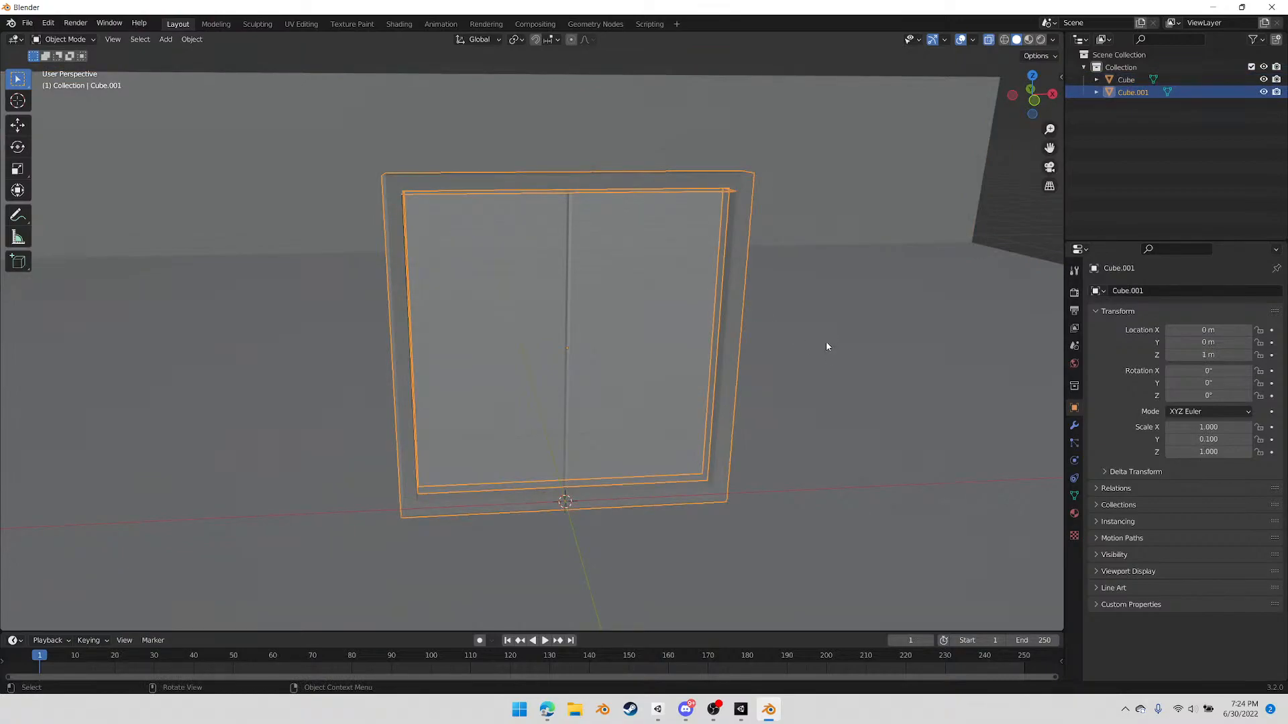
# Switch to the Edge browser and search the web in a new tab for "standard elevator dimensions"
pyautogui.click(546, 709)
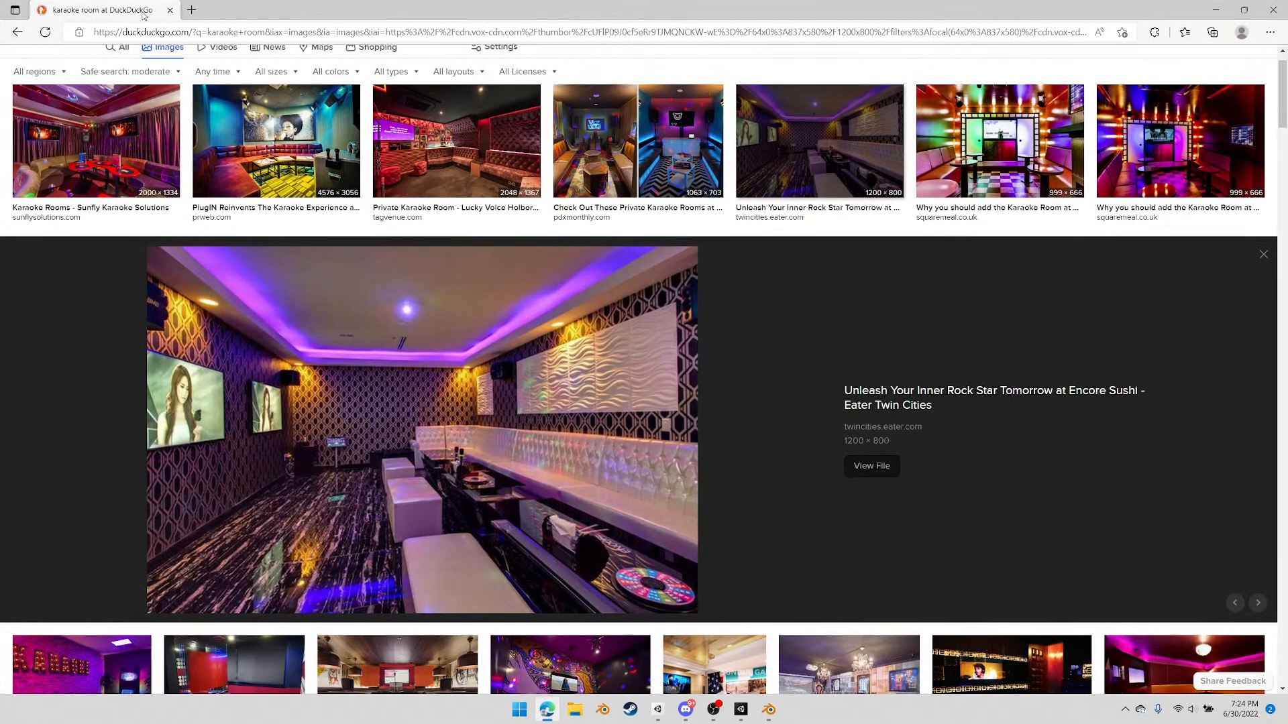
pyautogui.hotkey('ctrl', 't')
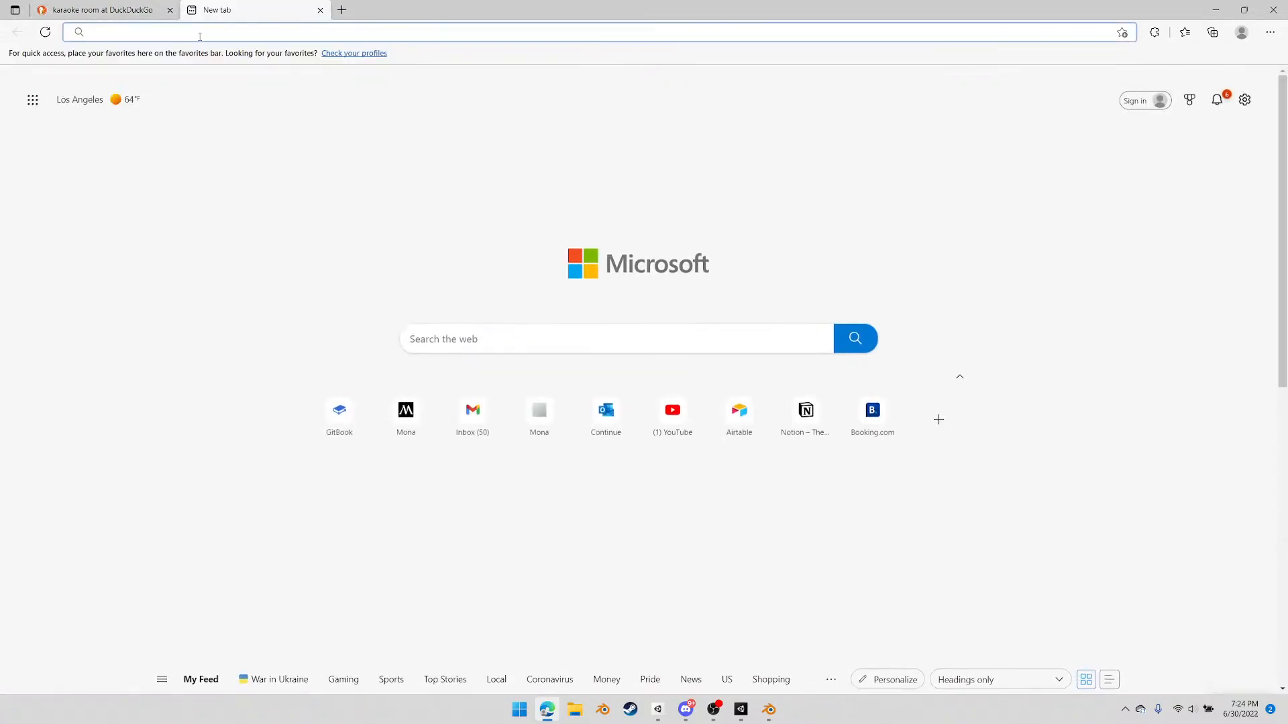
pyautogui.write('standard ele')
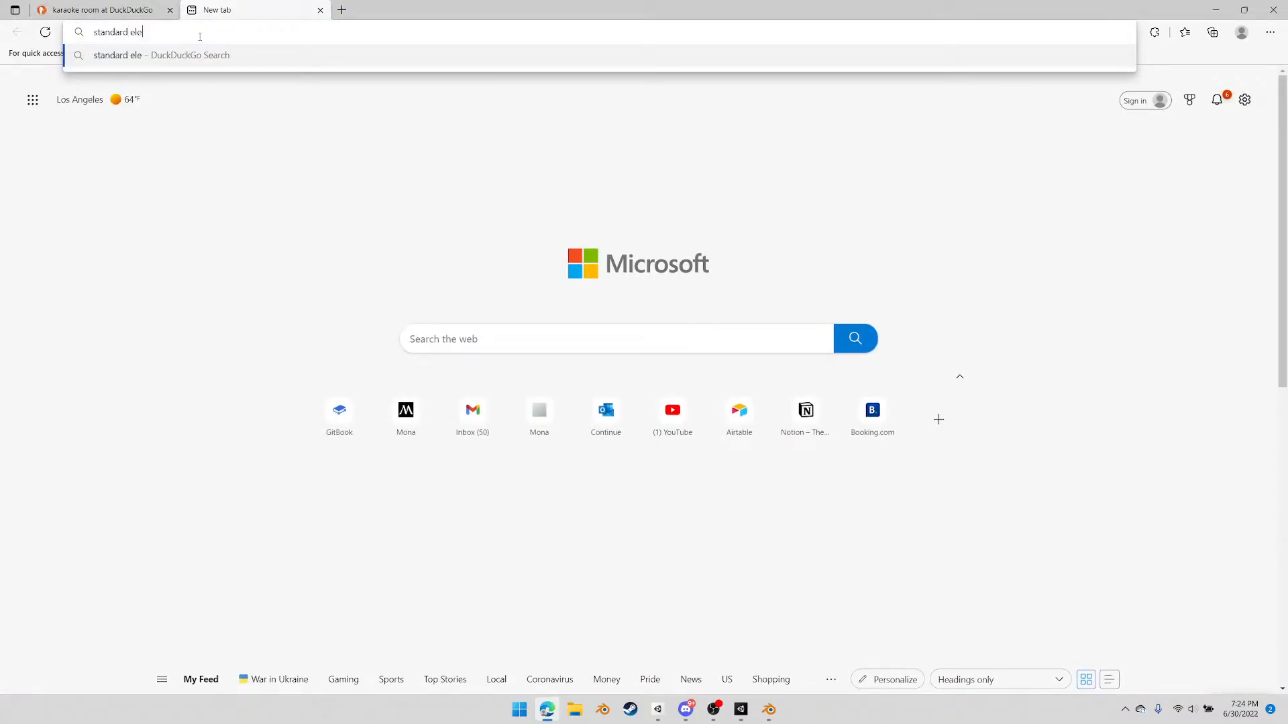
pyautogui.write('vator dimen')
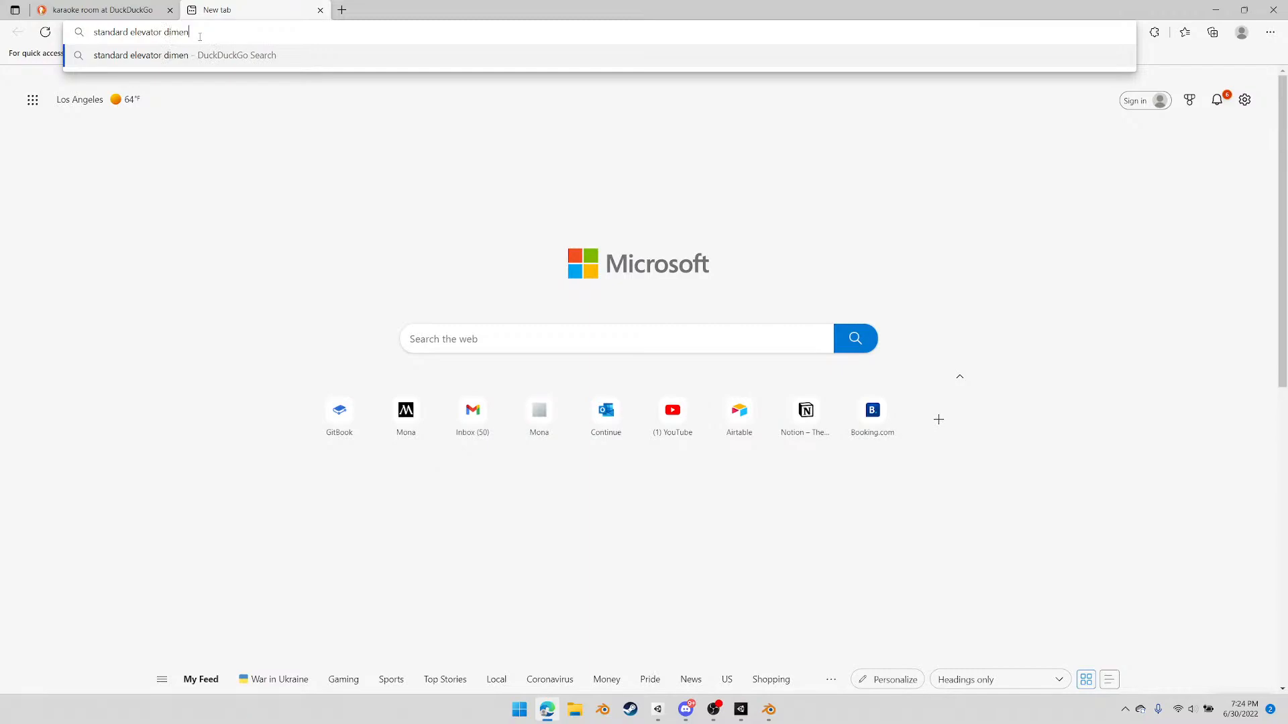
pyautogui.write('sions')
pyautogui.press('Return')
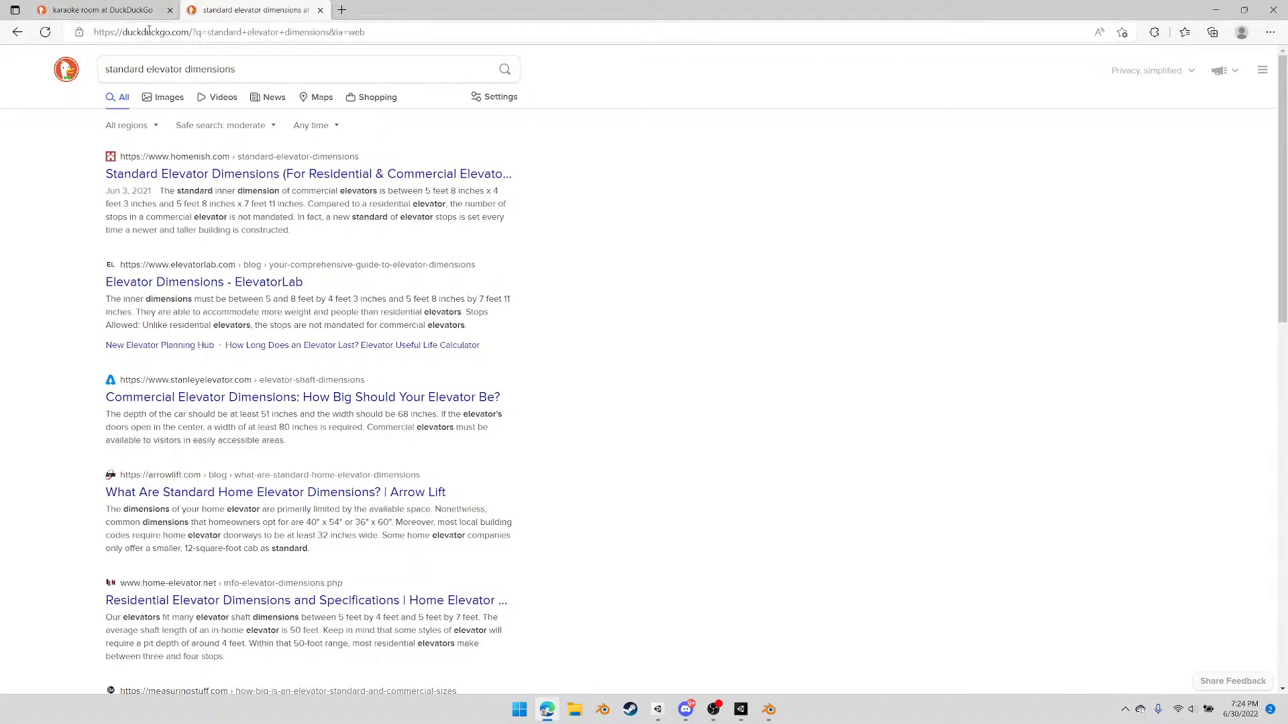
# Open the ElevatorLab guide to elevator dimensions and read down through its shaft diagram and residential dimension guide
pyautogui.click(218, 287)
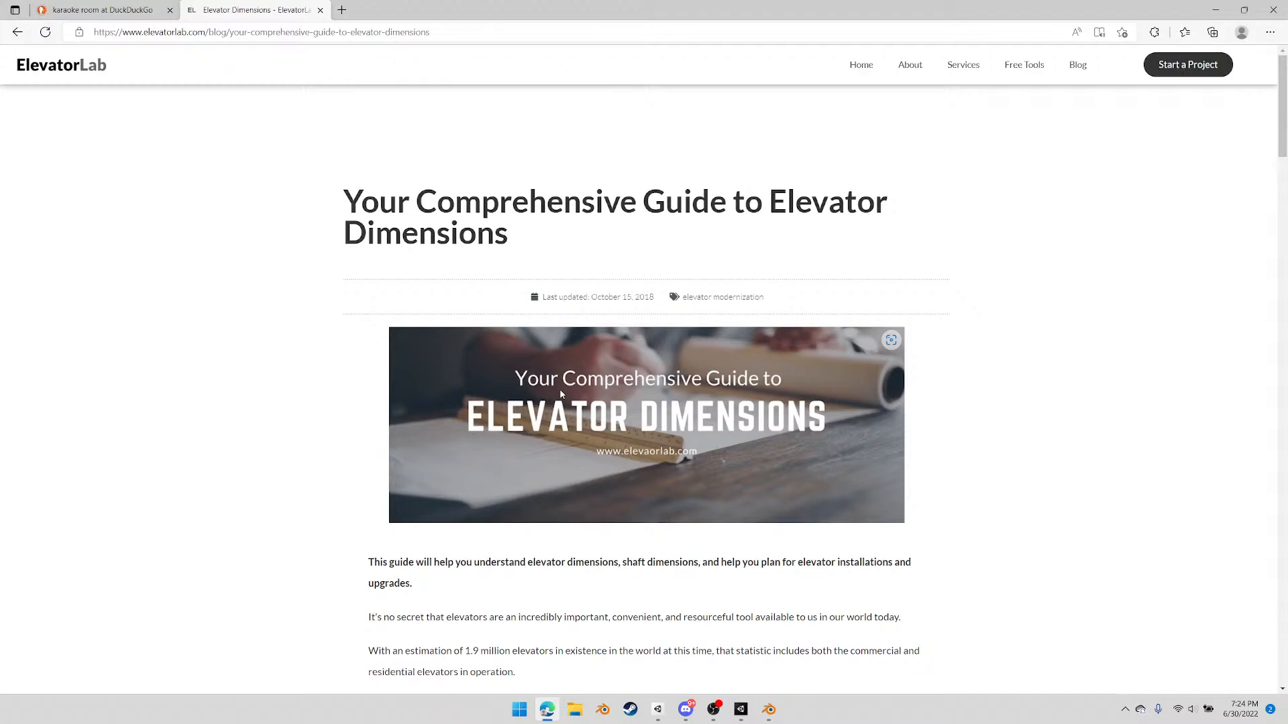
pyautogui.scroll(-3, 1033, 483)
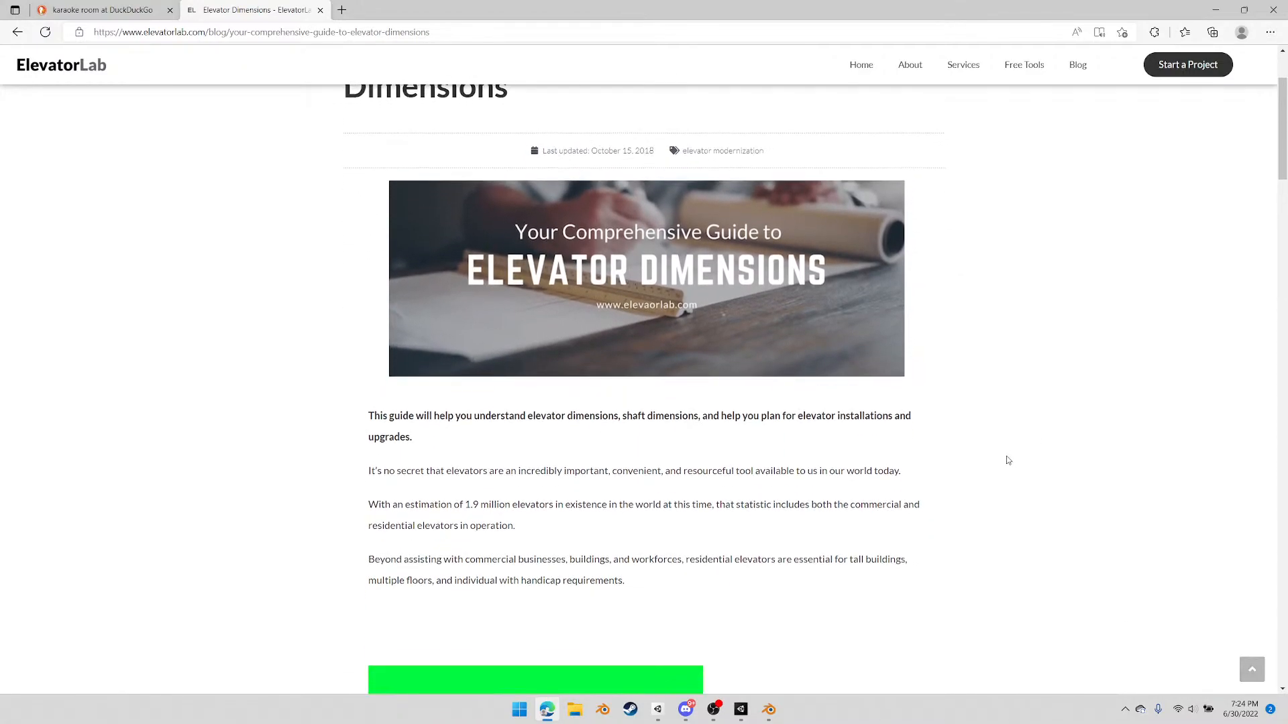
pyautogui.scroll(-5, 955, 453)
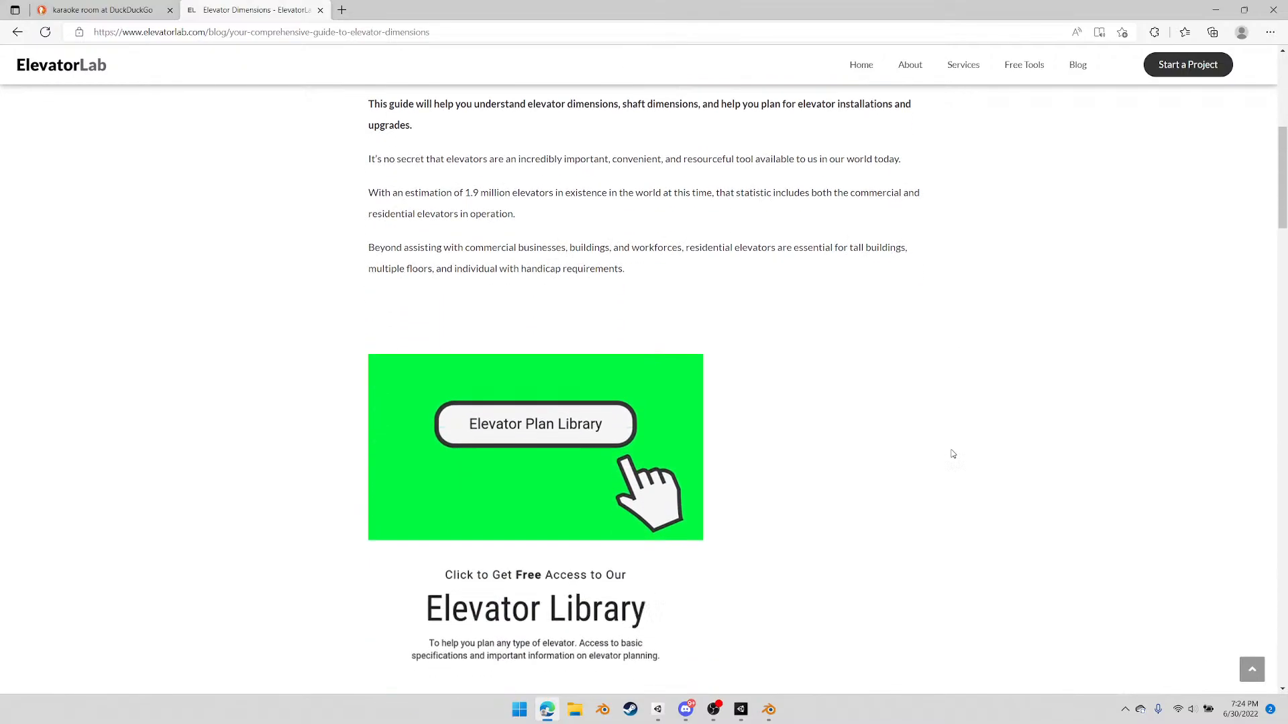
pyautogui.scroll(-6, 955, 451)
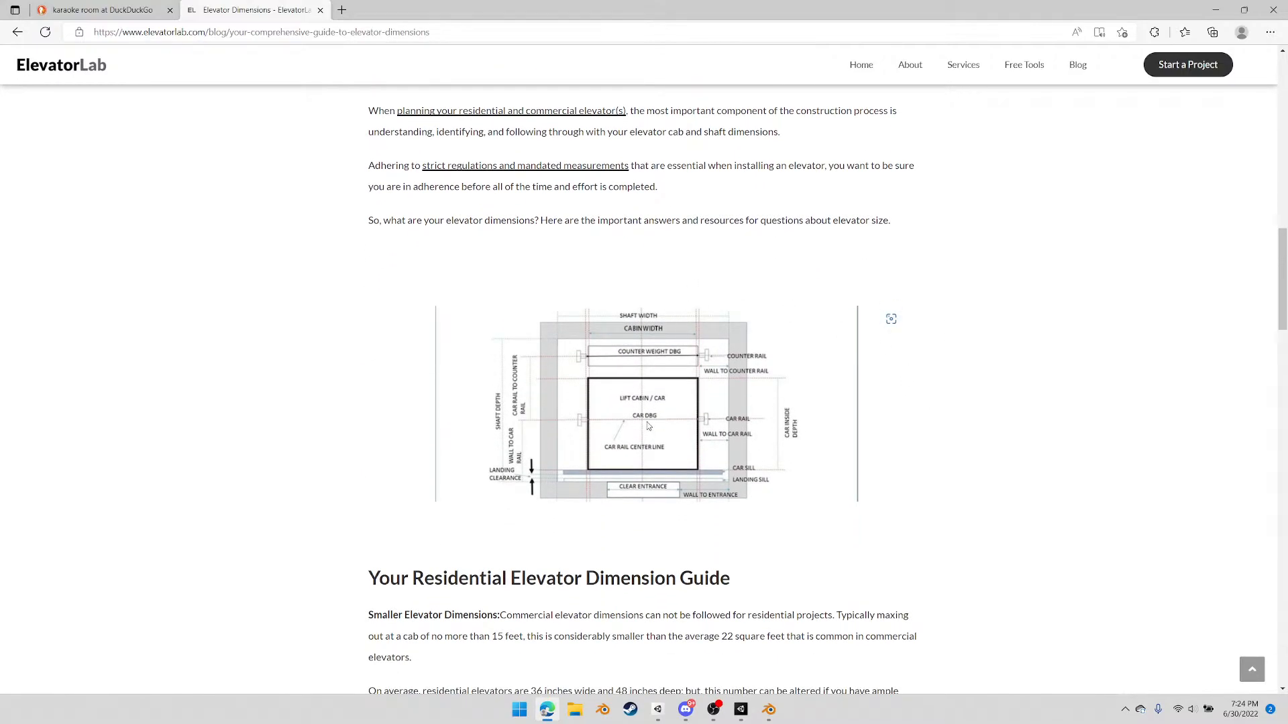
pyautogui.scroll(-4, 886, 419)
pyautogui.scroll(-5, 886, 419)
# Return to the search results, look through them and open the Homenish article on standard elevator dimensions
pyautogui.hotkey('alt', 'Left')
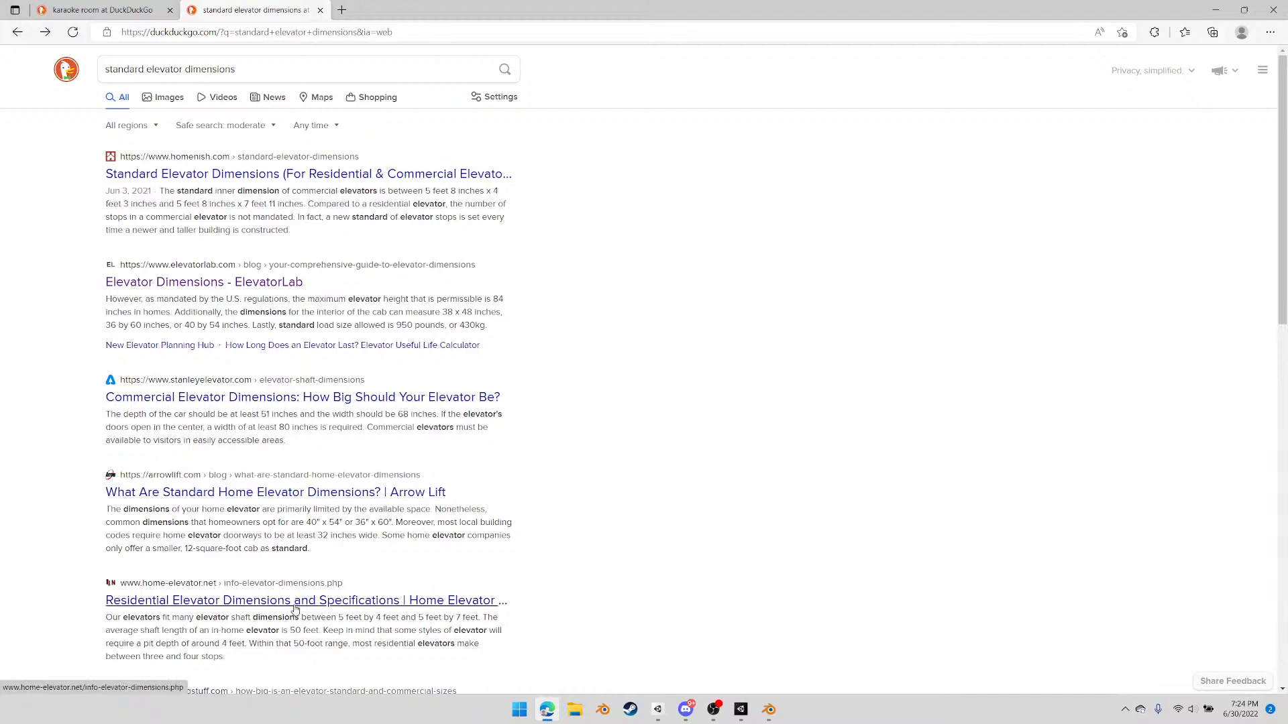
pyautogui.scroll(-2, 382, 549)
pyautogui.scroll(-2, 383, 548)
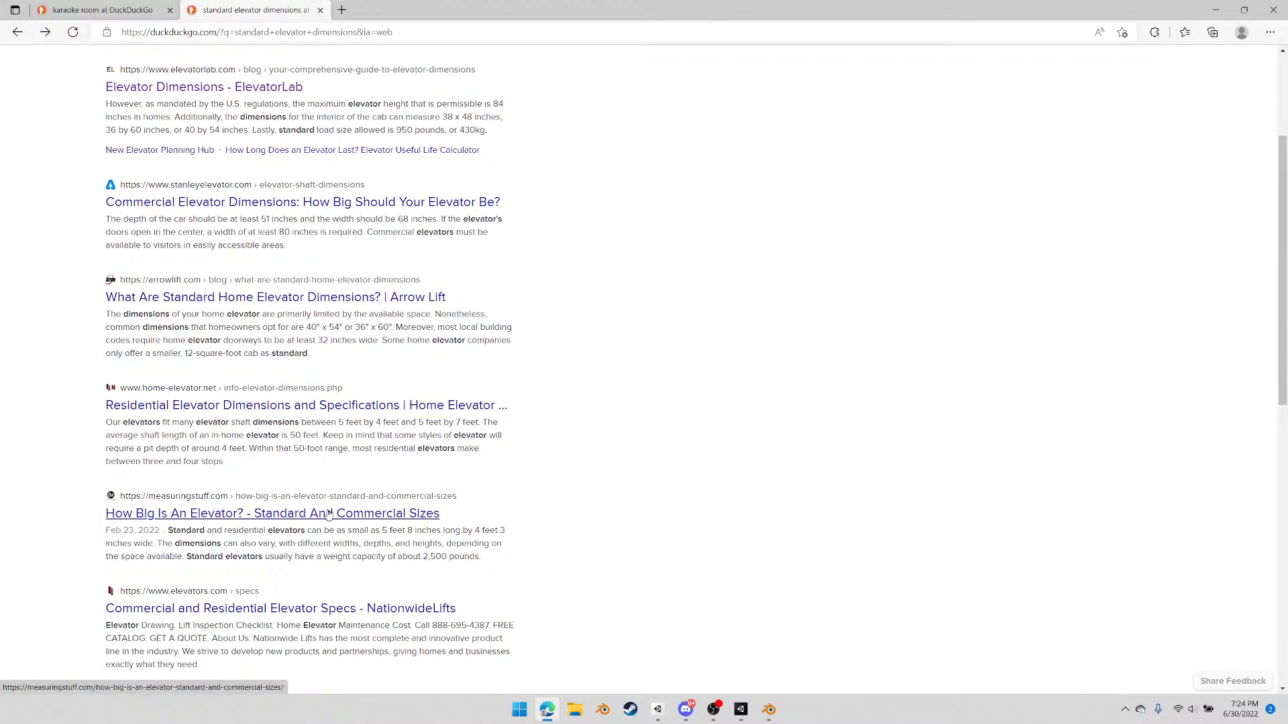
pyautogui.scroll(4, 336, 486)
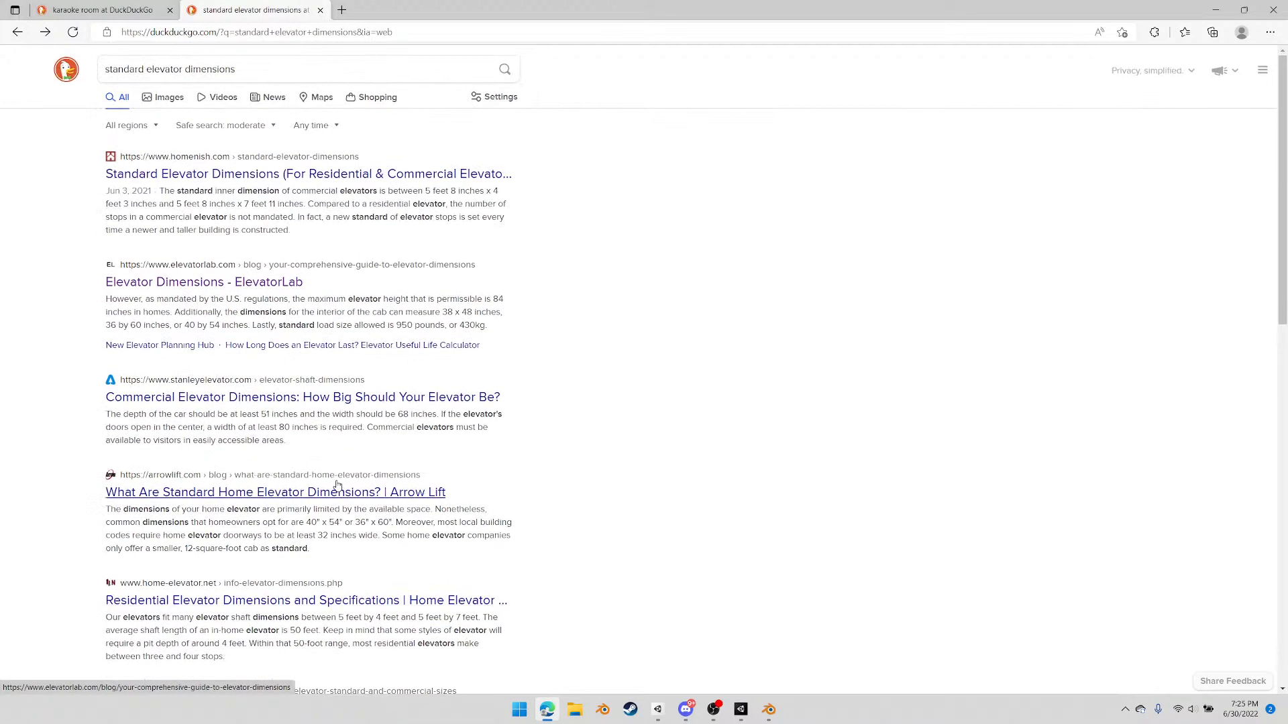
pyautogui.click(316, 176)
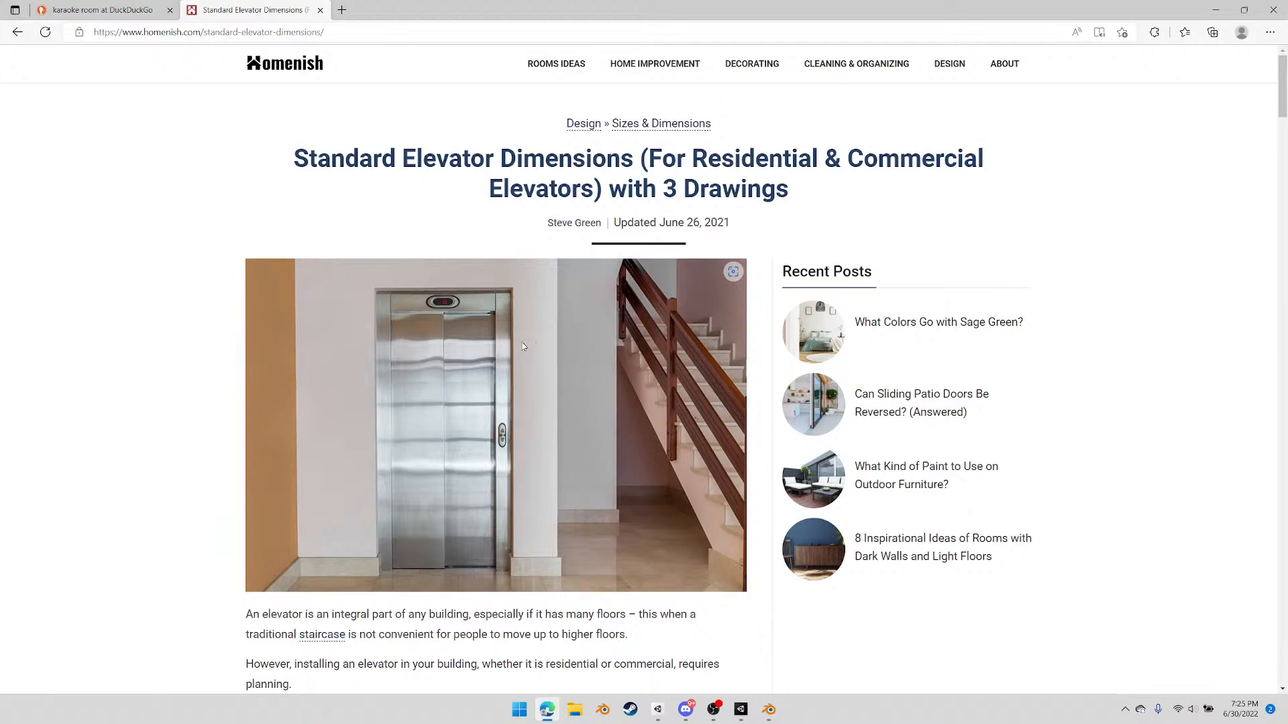
# Read the article's residential, ADA-compliant and commercial elevator sizes, including the minimum depth and width for a centre opening
pyautogui.scroll(-12, 425, 436)
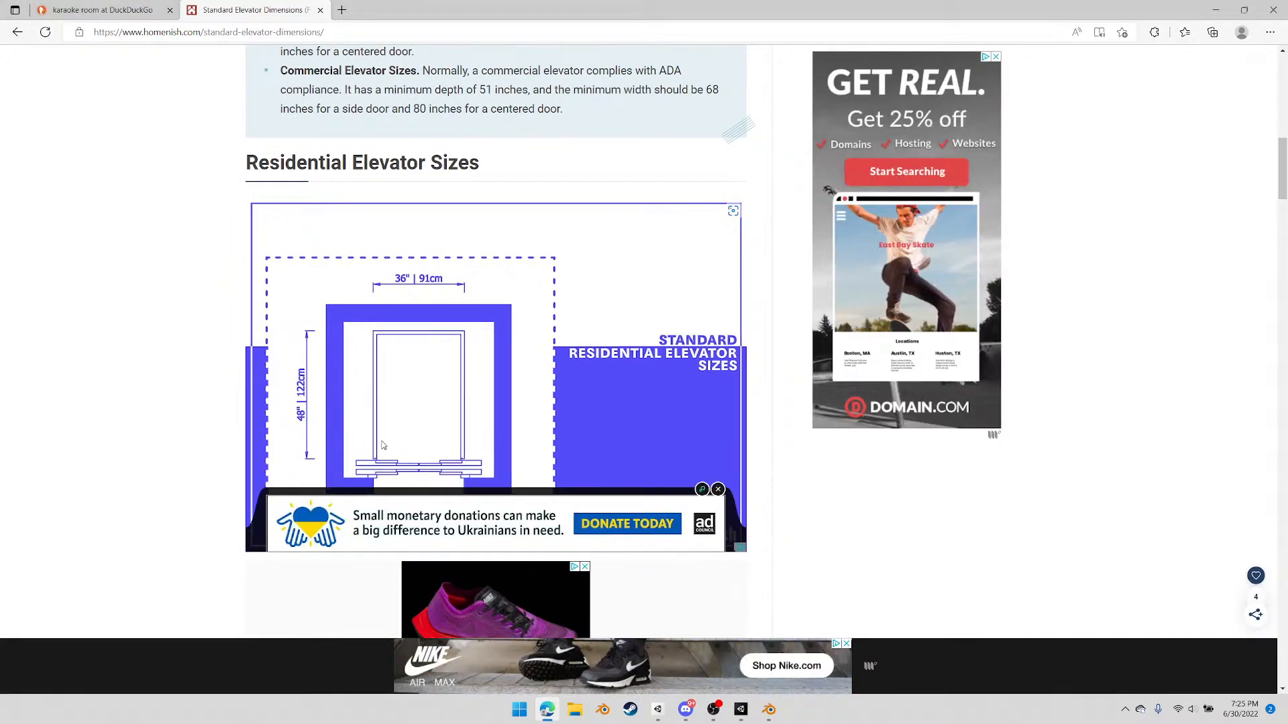
pyautogui.scroll(-5, 387, 417)
pyautogui.scroll(-3, 353, 417)
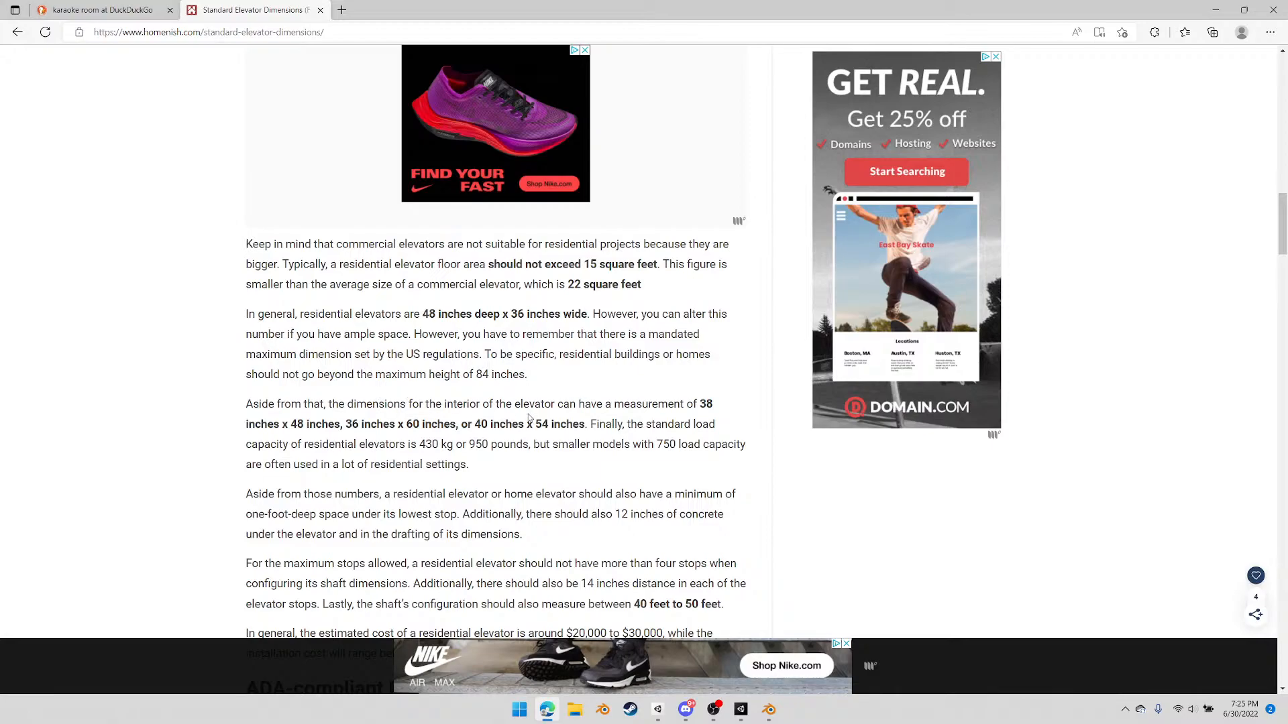
pyautogui.scroll(-7, 483, 325)
pyautogui.scroll(-11, 484, 355)
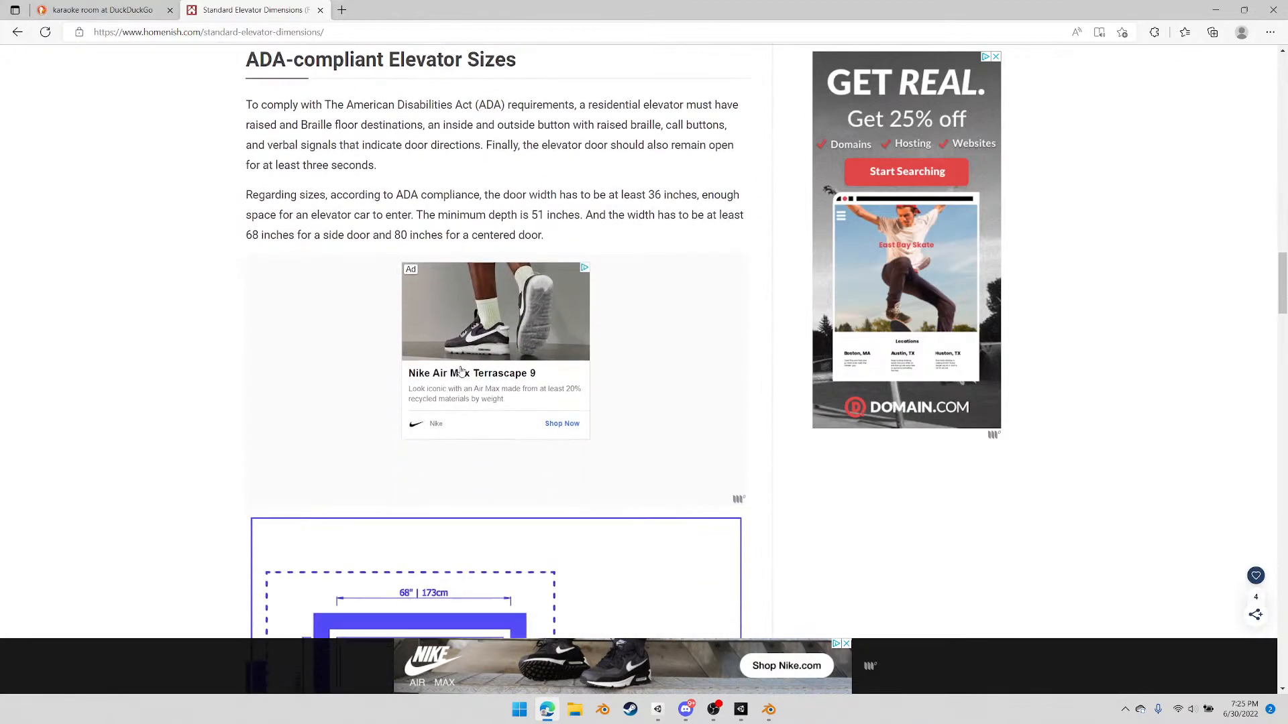
pyautogui.scroll(-11, 437, 373)
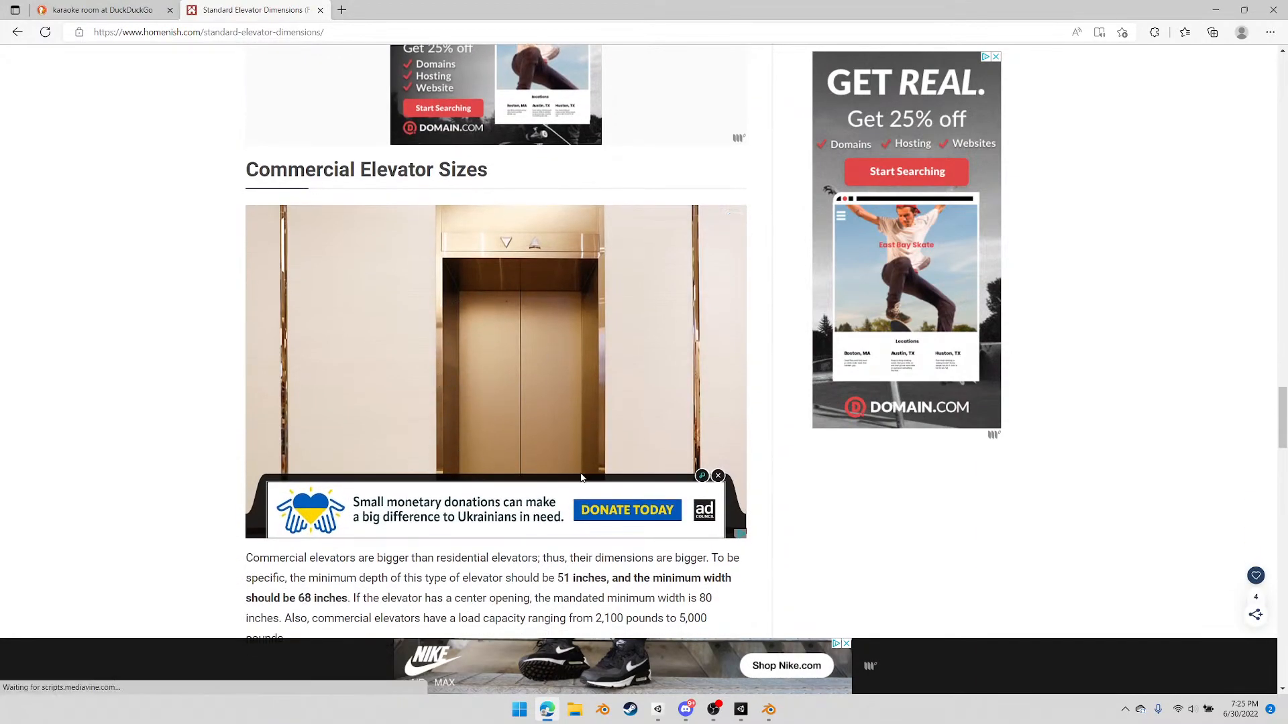
pyautogui.scroll(-3, 473, 370)
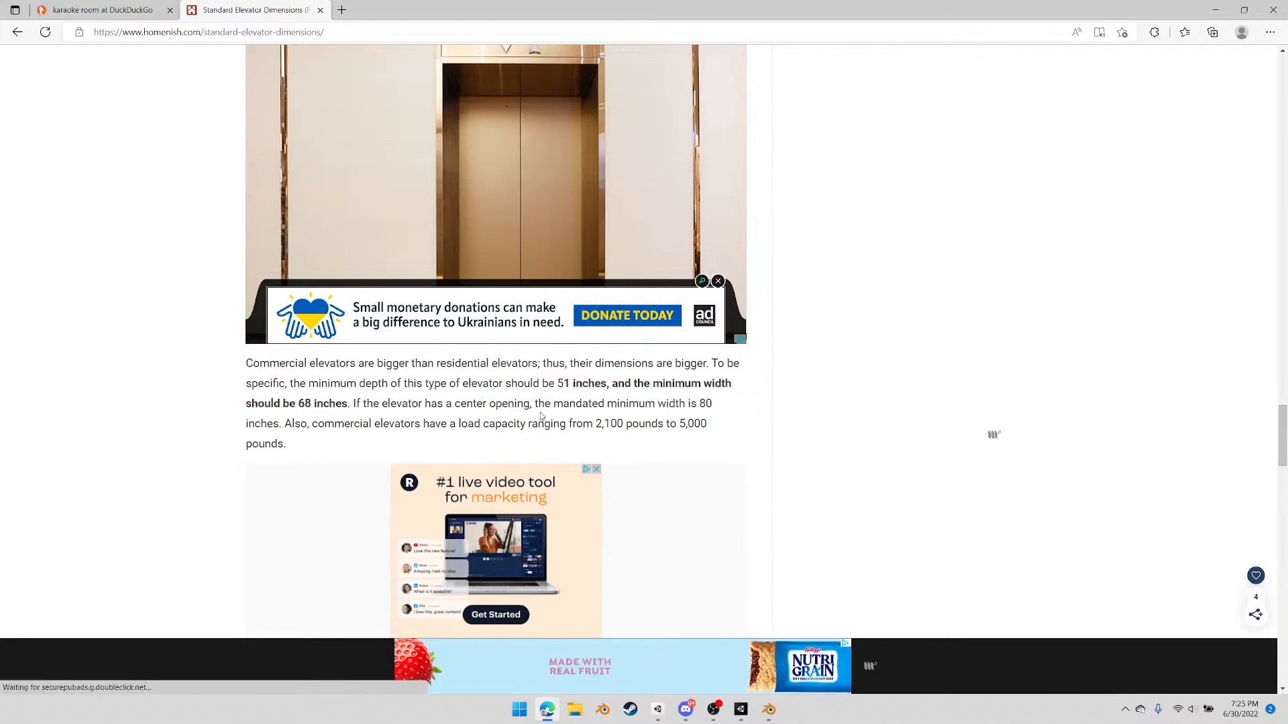
# Search the web for "elvator door dimensions" and open the webstockreview.net elevator door outline diagram from the image results
pyautogui.scroll(-1, 556, 418)
pyautogui.scroll(-3, 555, 417)
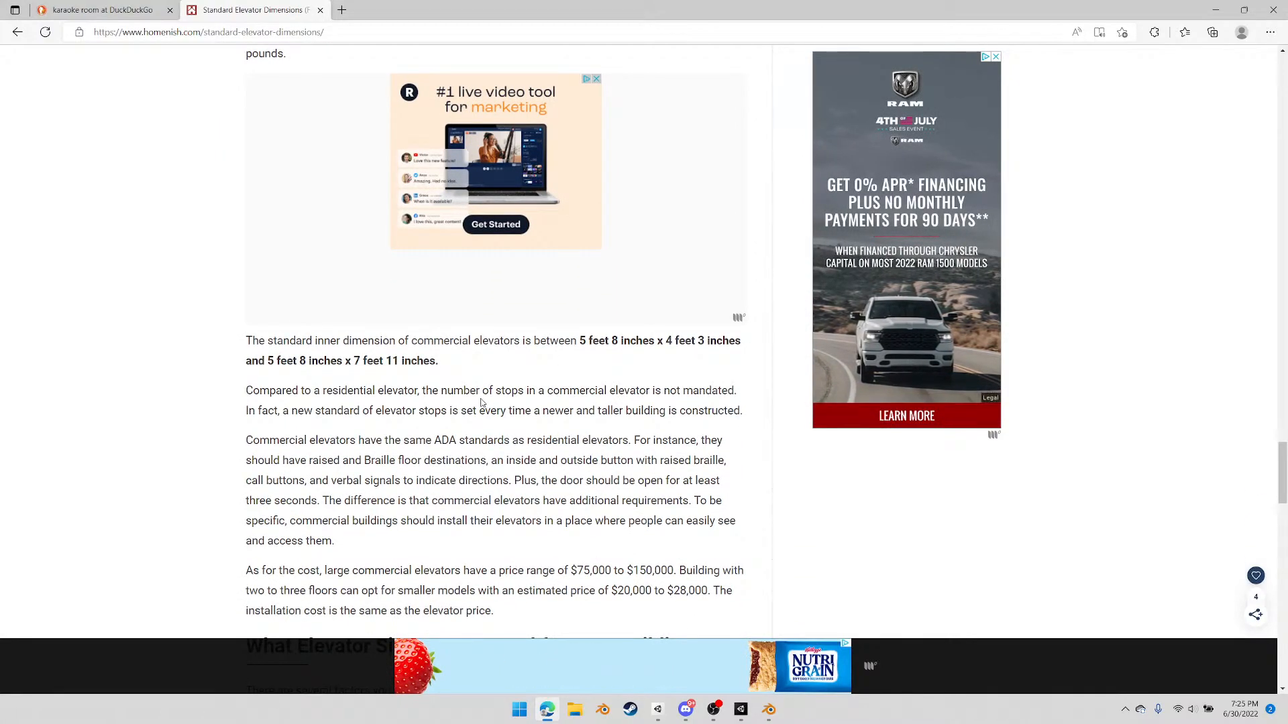
pyautogui.click(324, 35)
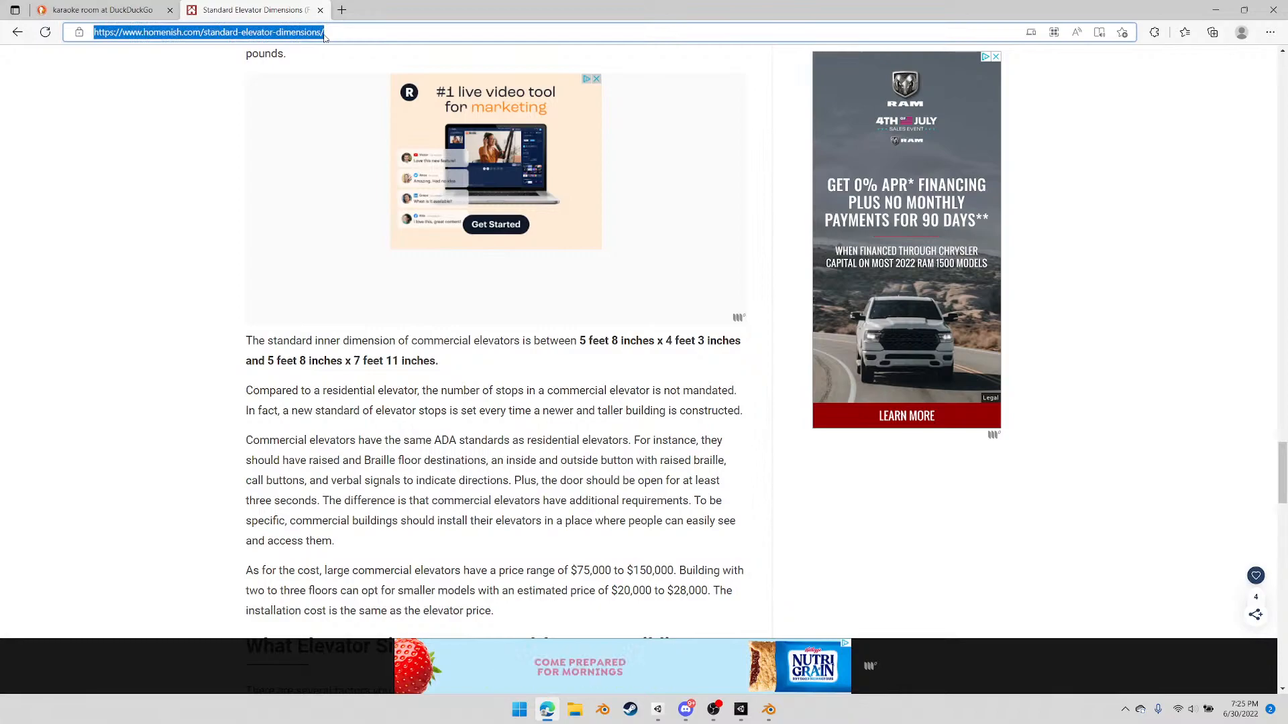
pyautogui.write('el')
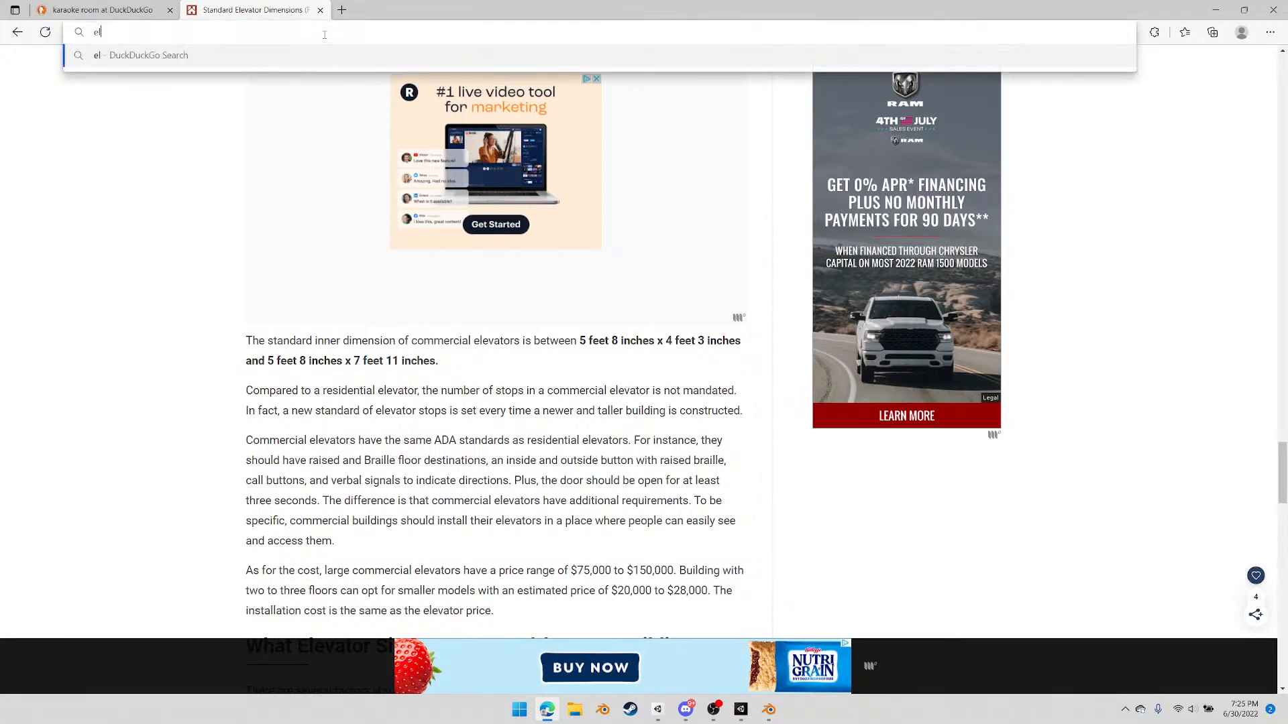
pyautogui.write('vator door dimensions')
pyautogui.press('Return')
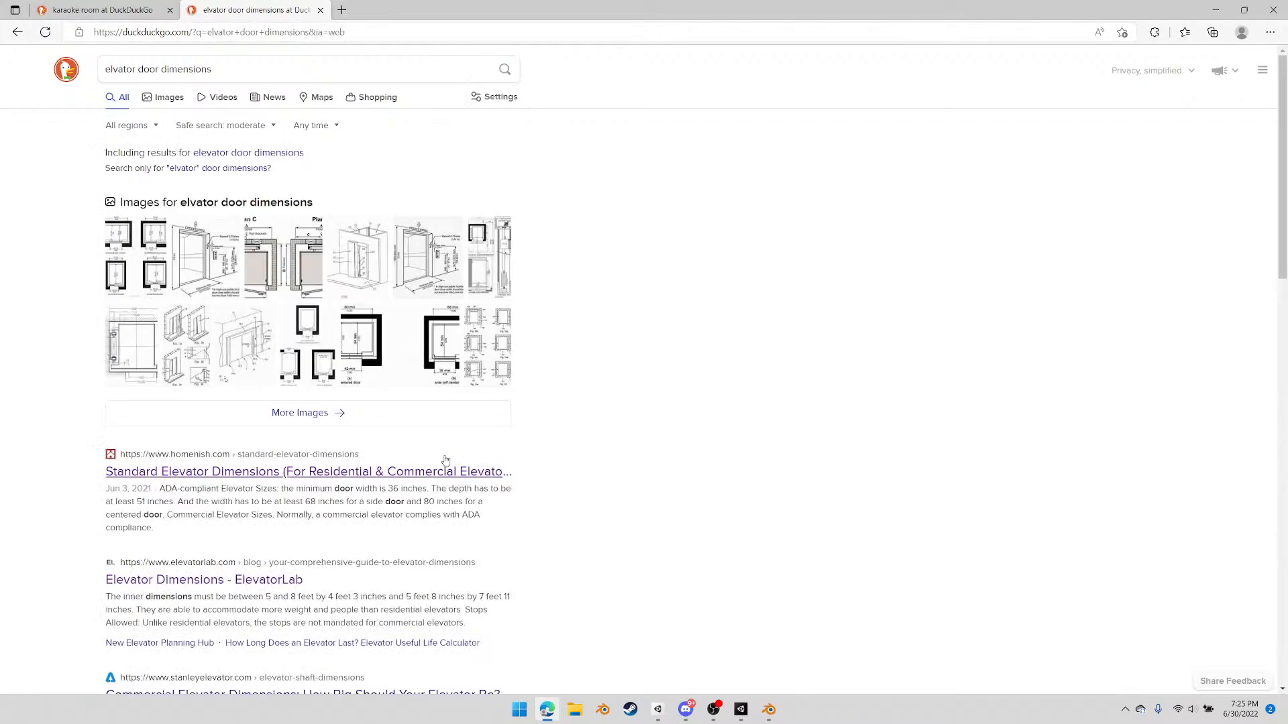
pyautogui.click(171, 99)
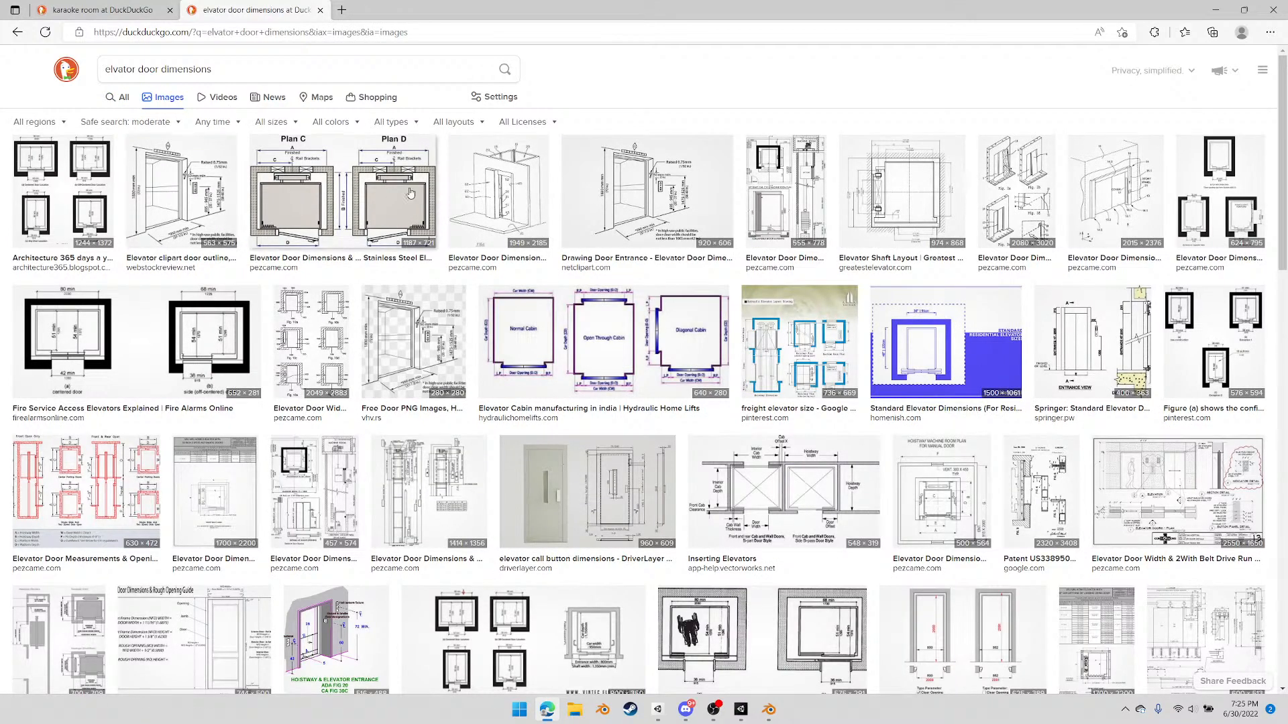
pyautogui.click(179, 204)
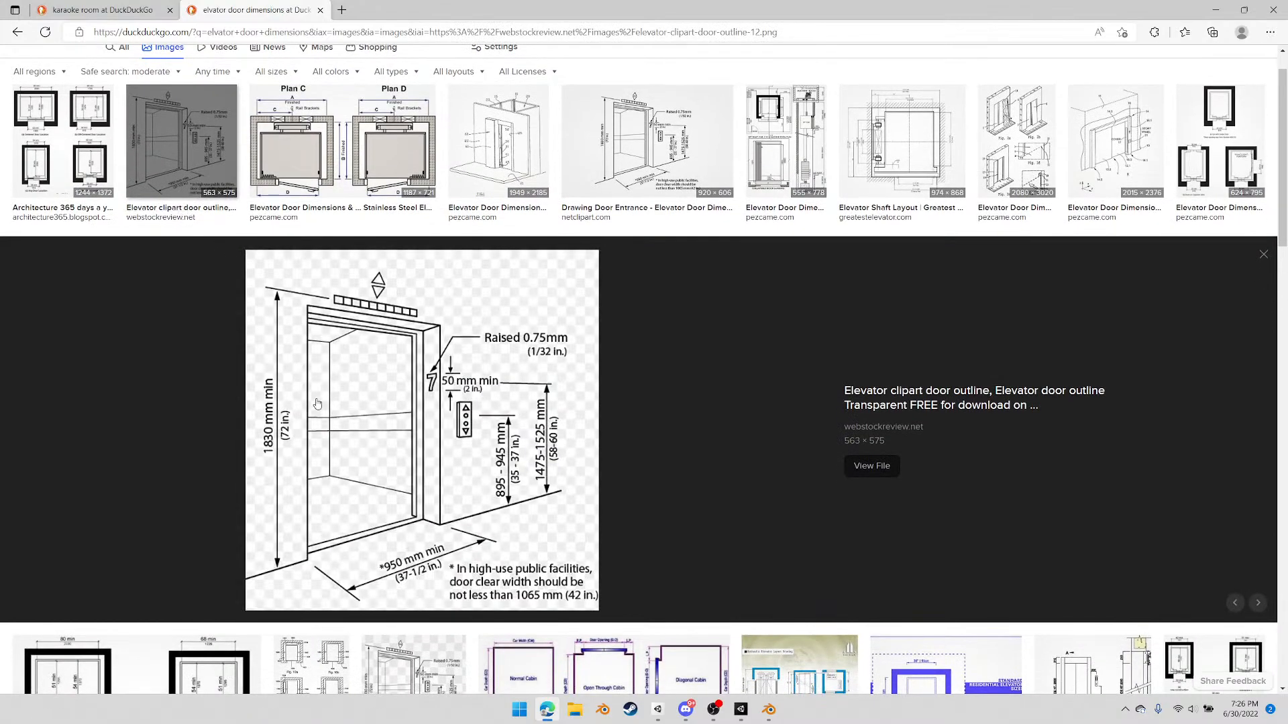
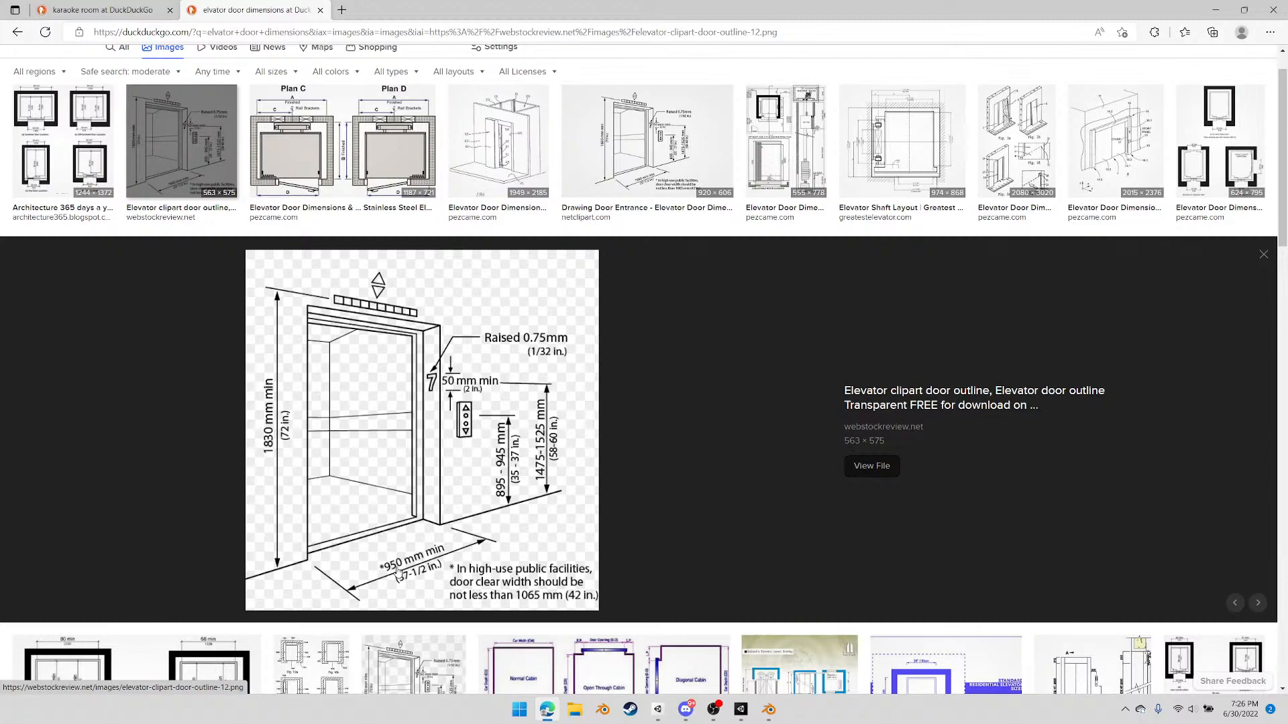
# Look over the door outline diagram, switch to Blender and show the elevator object's transform and dimension values
pyautogui.scroll(-1, 410, 544)
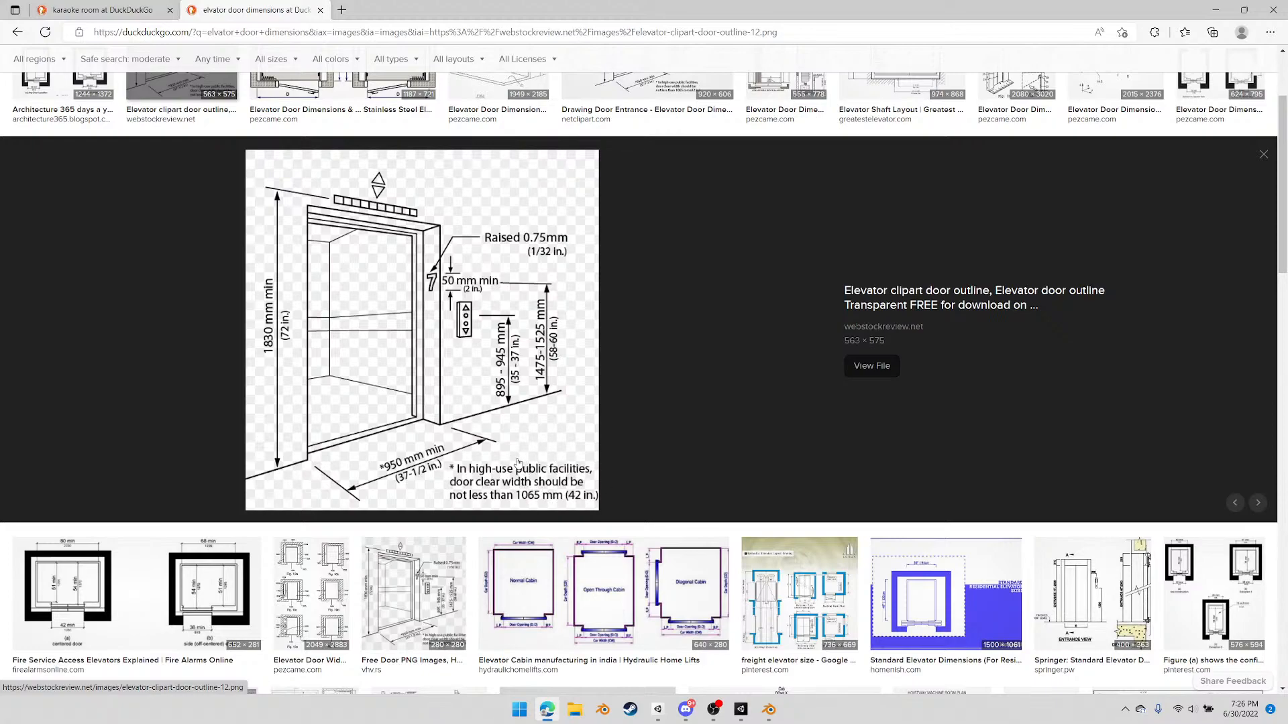
pyautogui.moveTo(705, 716)
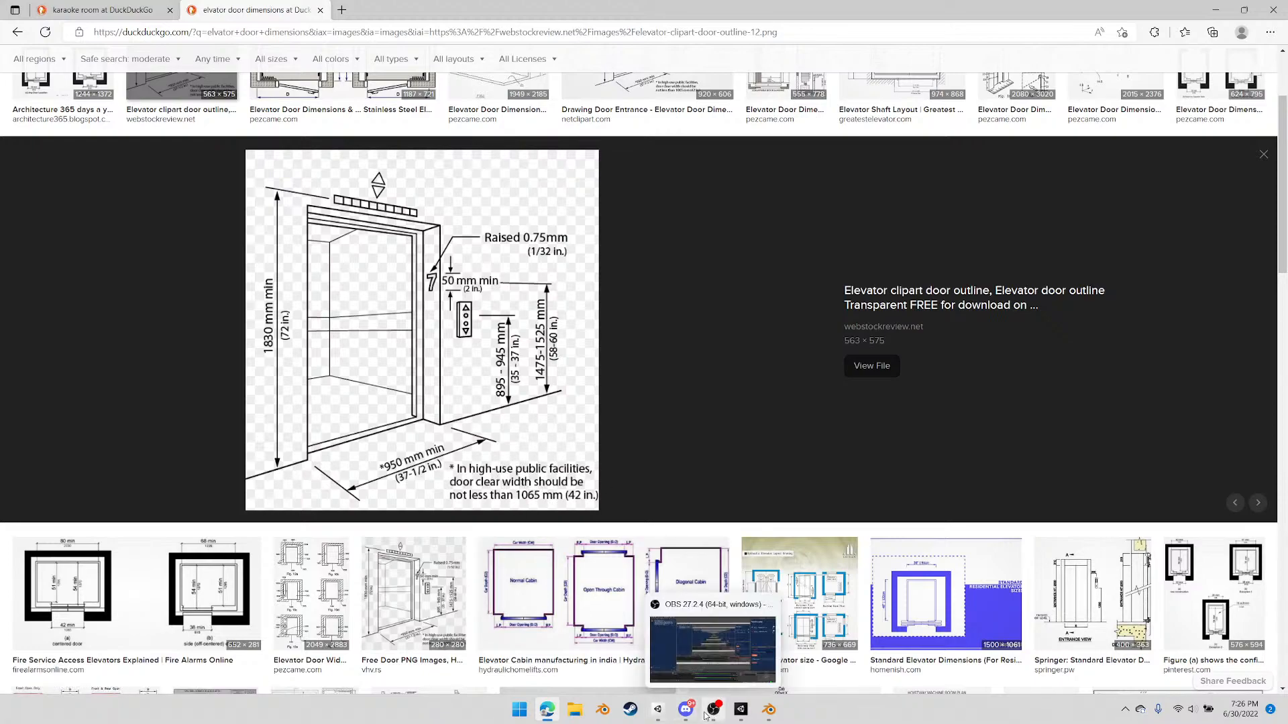
pyautogui.click(769, 709)
pyautogui.moveTo(593, 392)
pyautogui.mouseDown(button='middle')
pyautogui.moveTo(563, 385)
pyautogui.moveTo(577, 399)
pyautogui.mouseUp(button='middle')
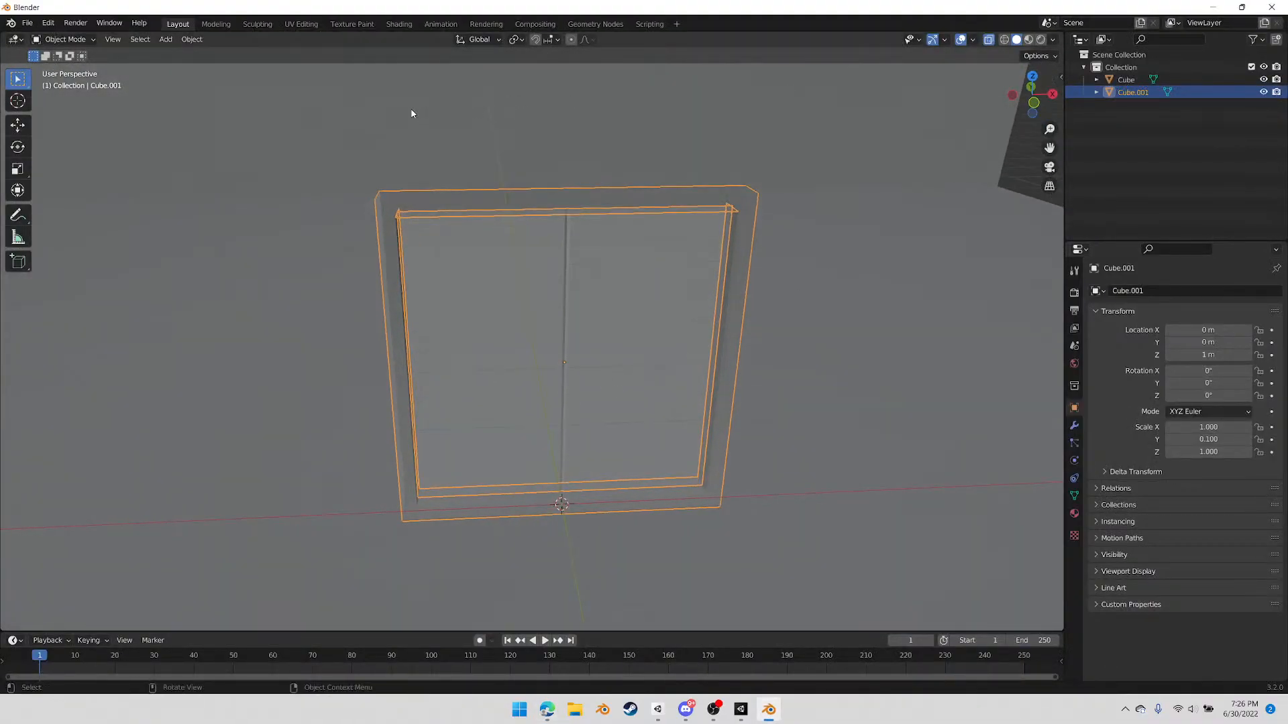
pyautogui.click(1061, 75)
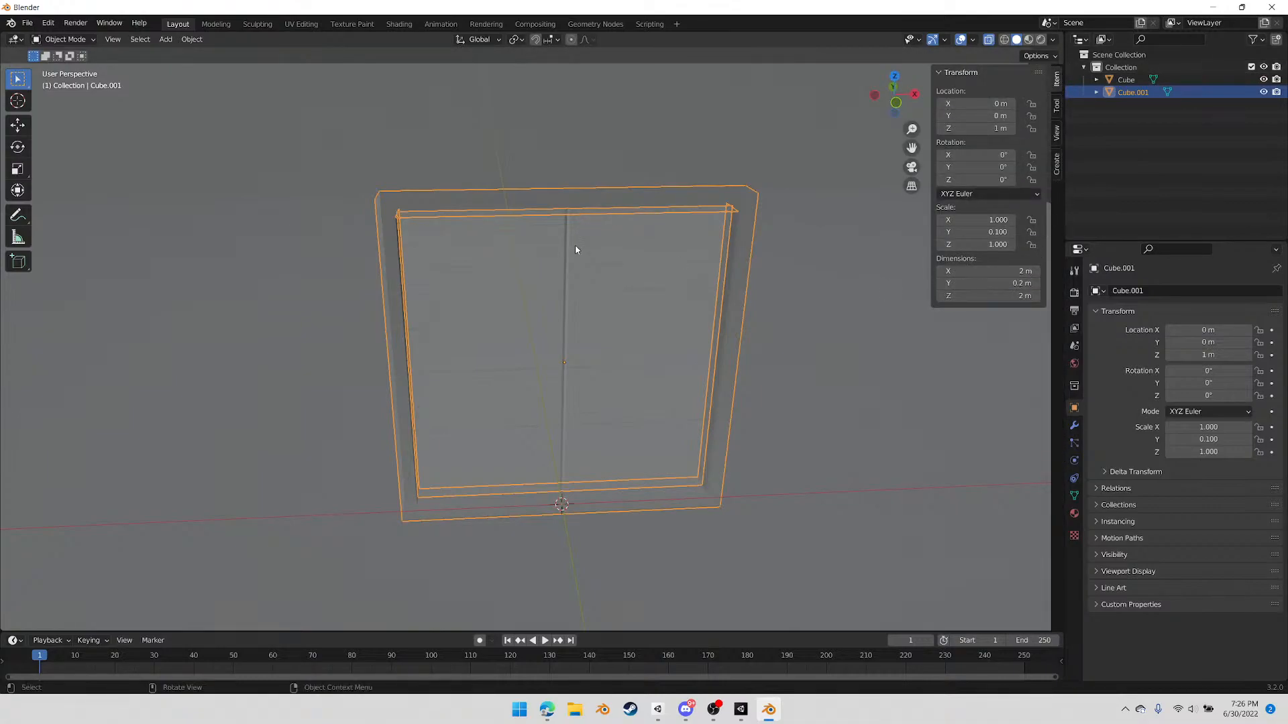
pyautogui.moveTo(552, 329)
pyautogui.mouseDown(button='middle')
pyautogui.moveTo(633, 330)
pyautogui.moveTo(559, 320)
pyautogui.mouseUp(button='middle')
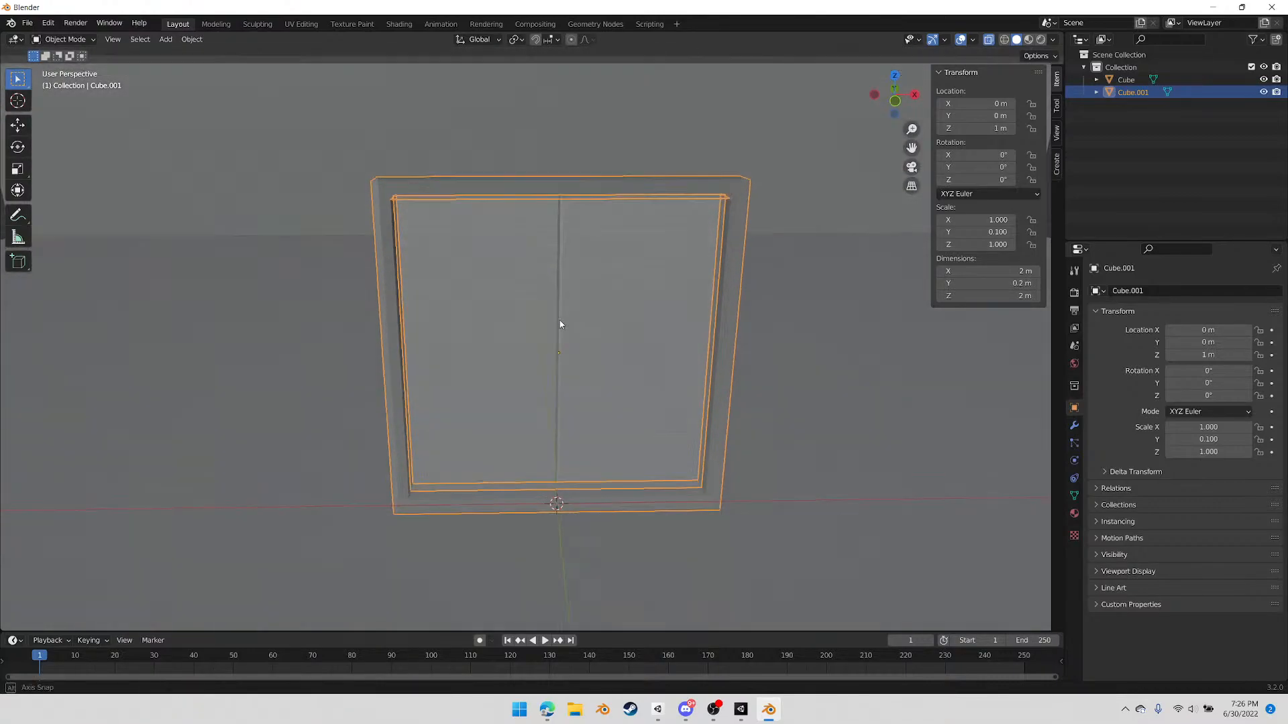
# Try an X dimension of 1.1 m for the elevator object and settle on 1.2 m
pyautogui.click(1021, 270)
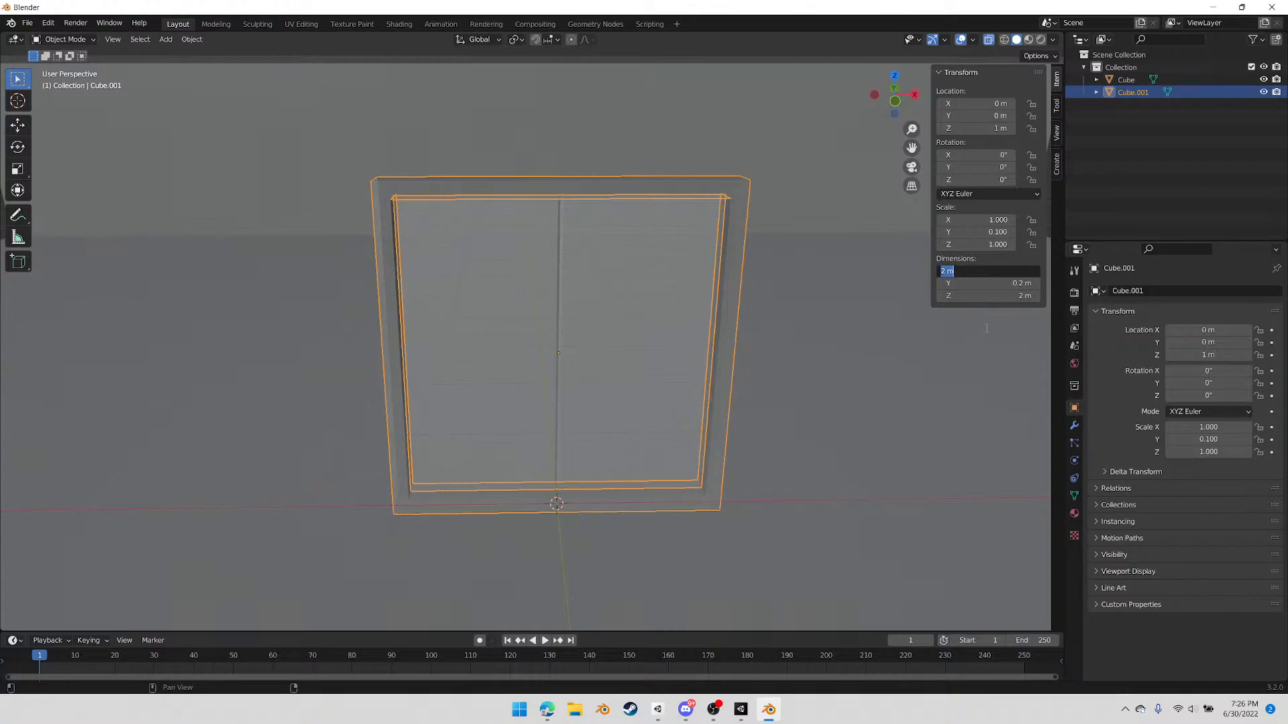
pyautogui.write('1.1')
pyautogui.press('Return')
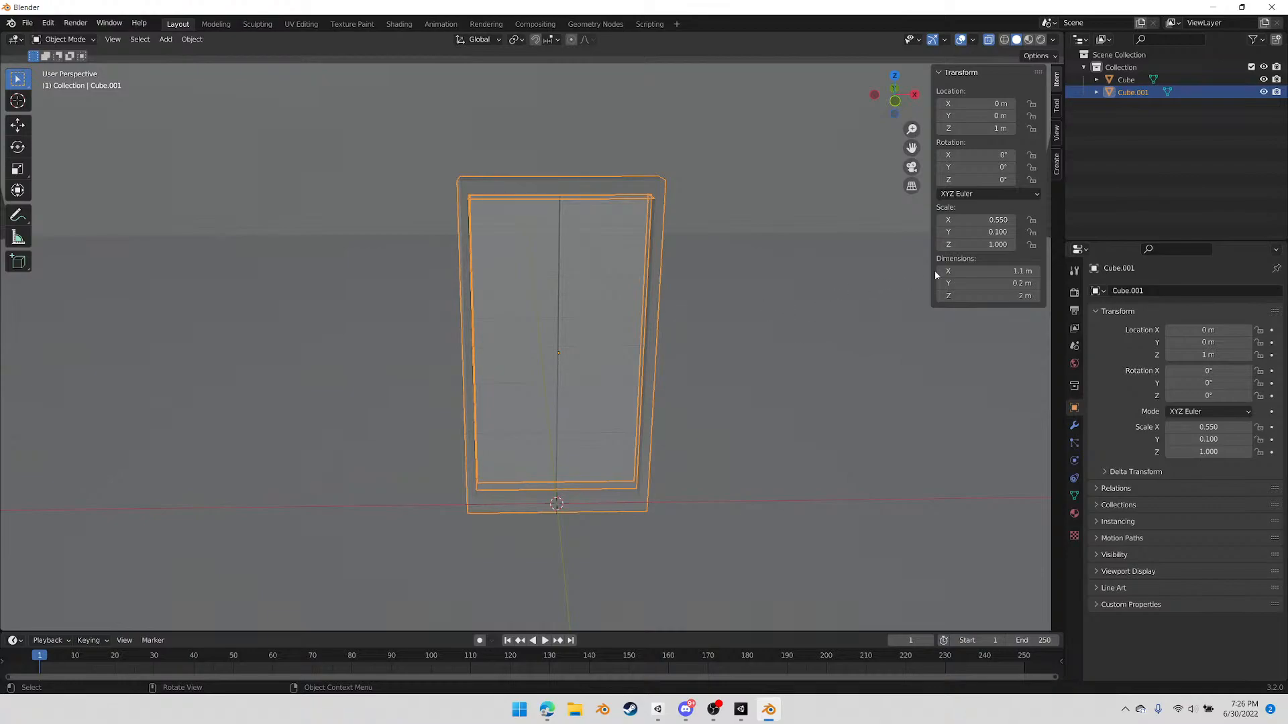
pyautogui.click(1008, 270)
pyautogui.write('1')
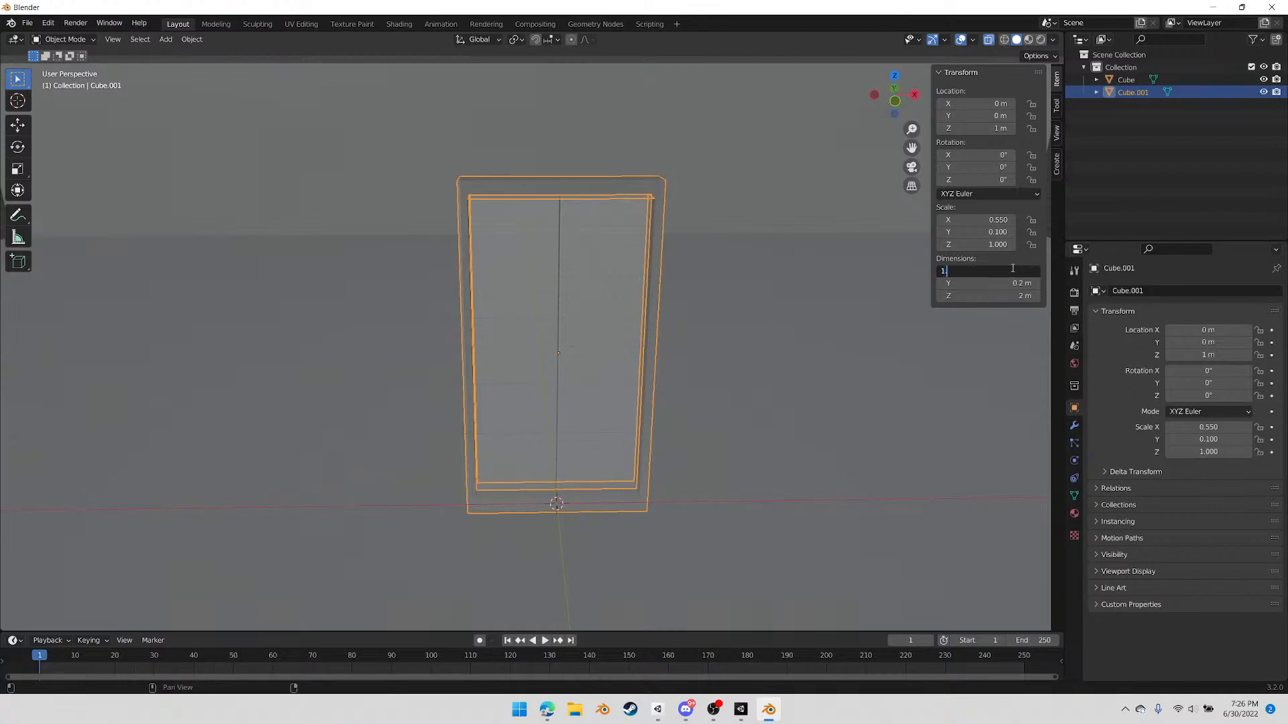
pyautogui.write('.2')
pyautogui.press('Return')
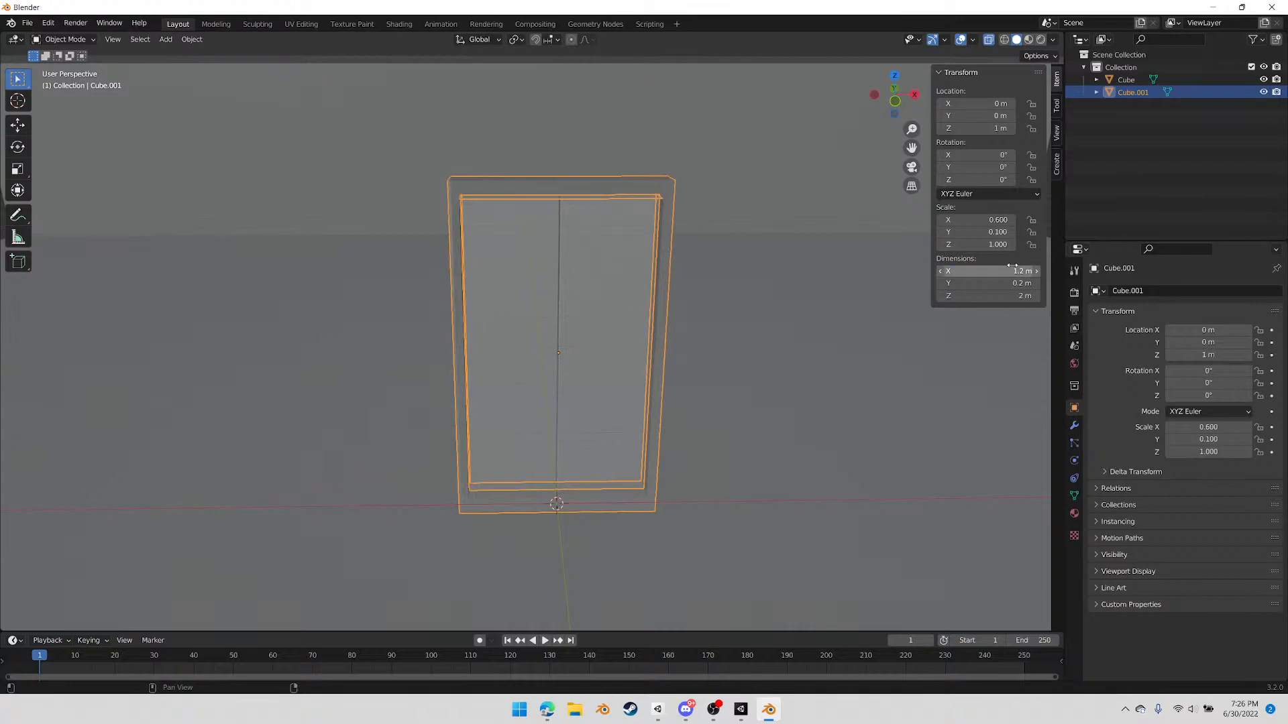
# In front view, select the vertices of the inner door panels and scale them to about 0.94 along X
pyautogui.moveTo(670, 333); pyautogui.dragTo(701, 348, button='middle')
pyautogui.click(898, 107)
pyautogui.scroll(2, 571, 308)
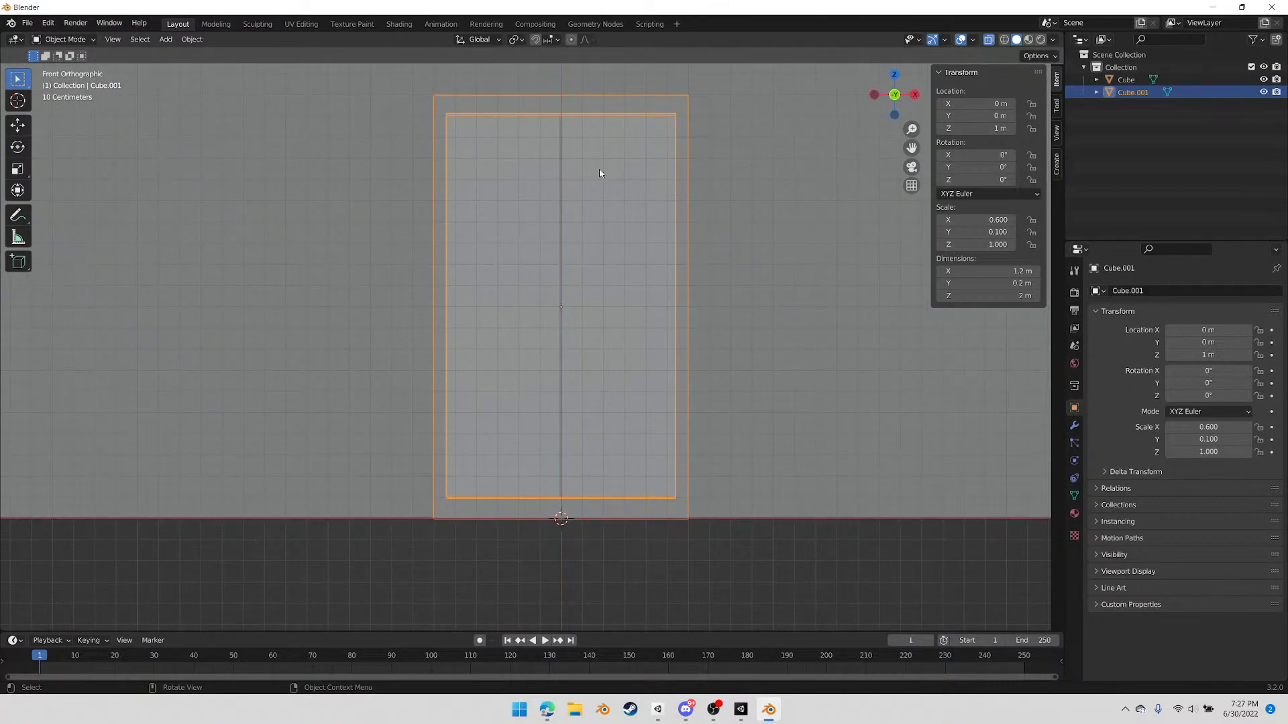
pyautogui.click(470, 110)
pyautogui.click(468, 111)
pyautogui.press('Tab')
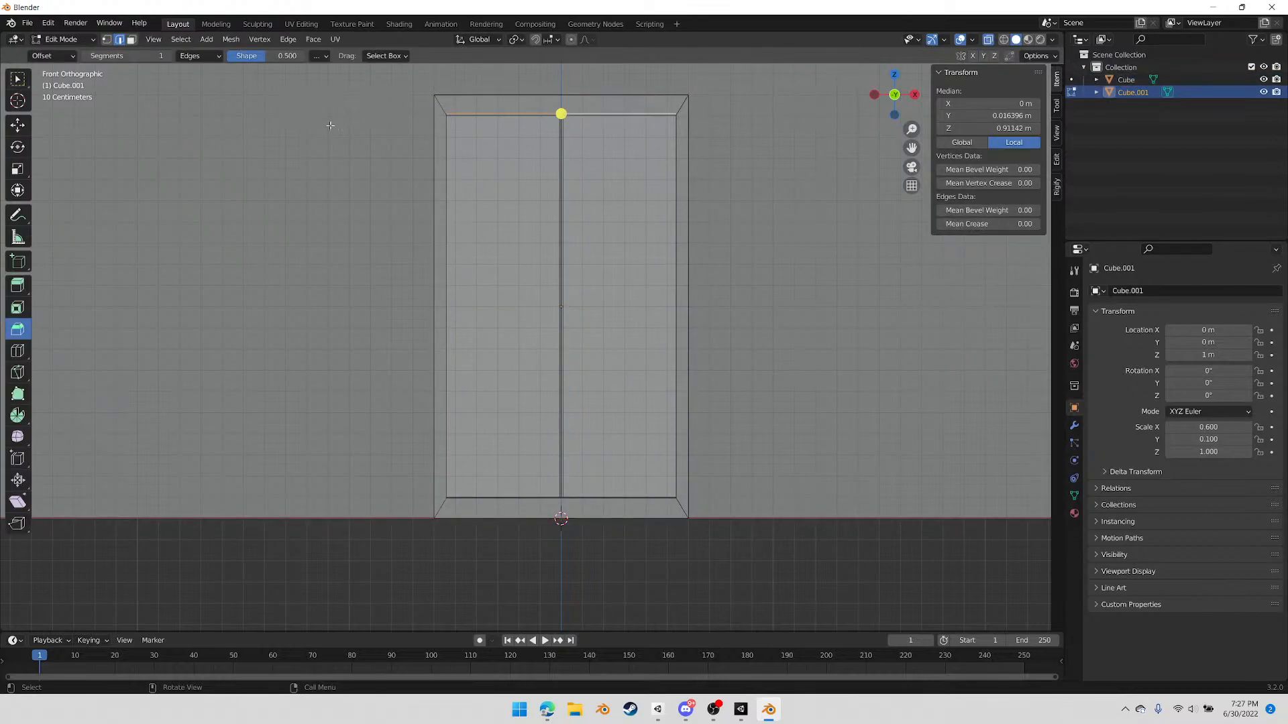
pyautogui.press('1')
pyautogui.moveTo(430, 105); pyautogui.dragTo(696, 499)
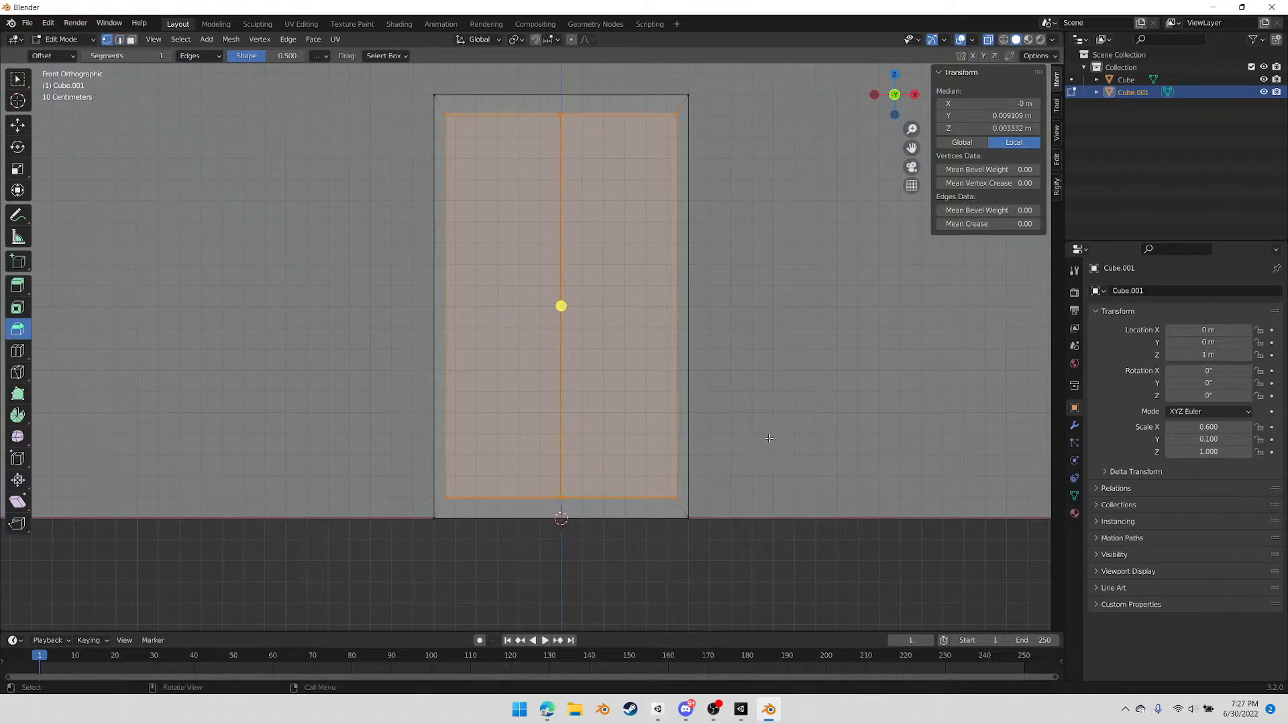
pyautogui.press('s')
pyautogui.press('x')
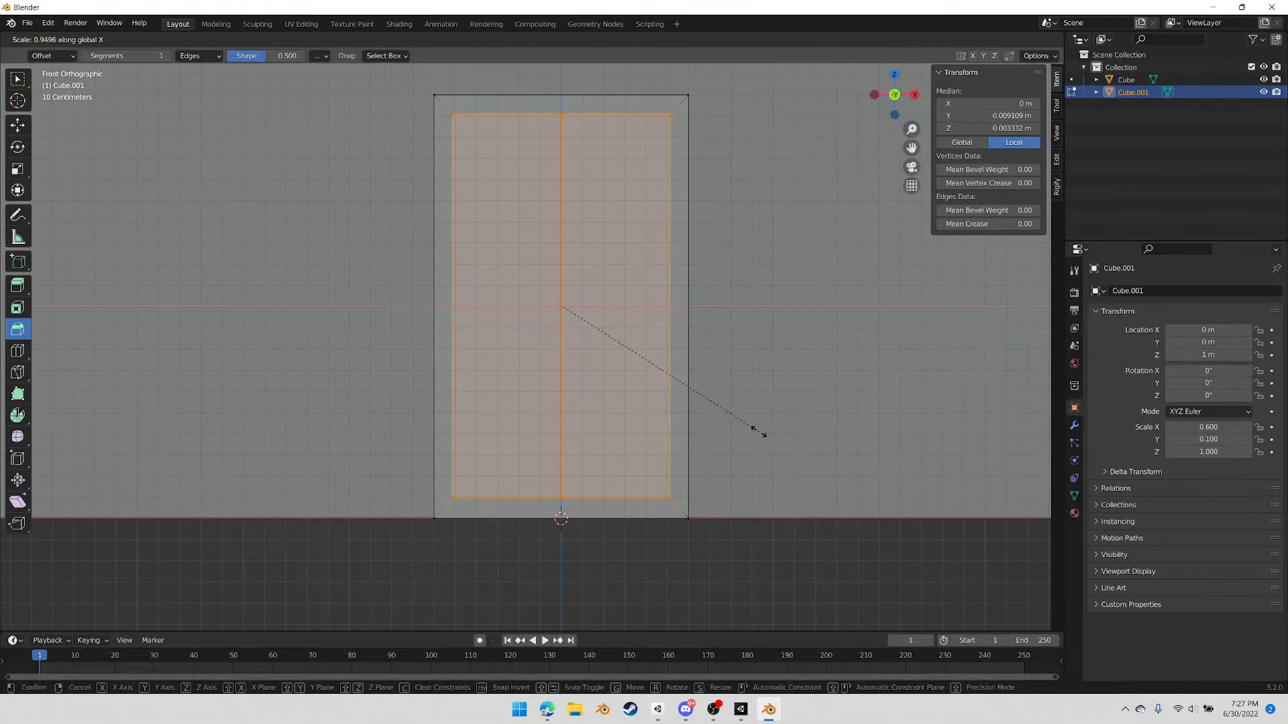
pyautogui.click(757, 432)
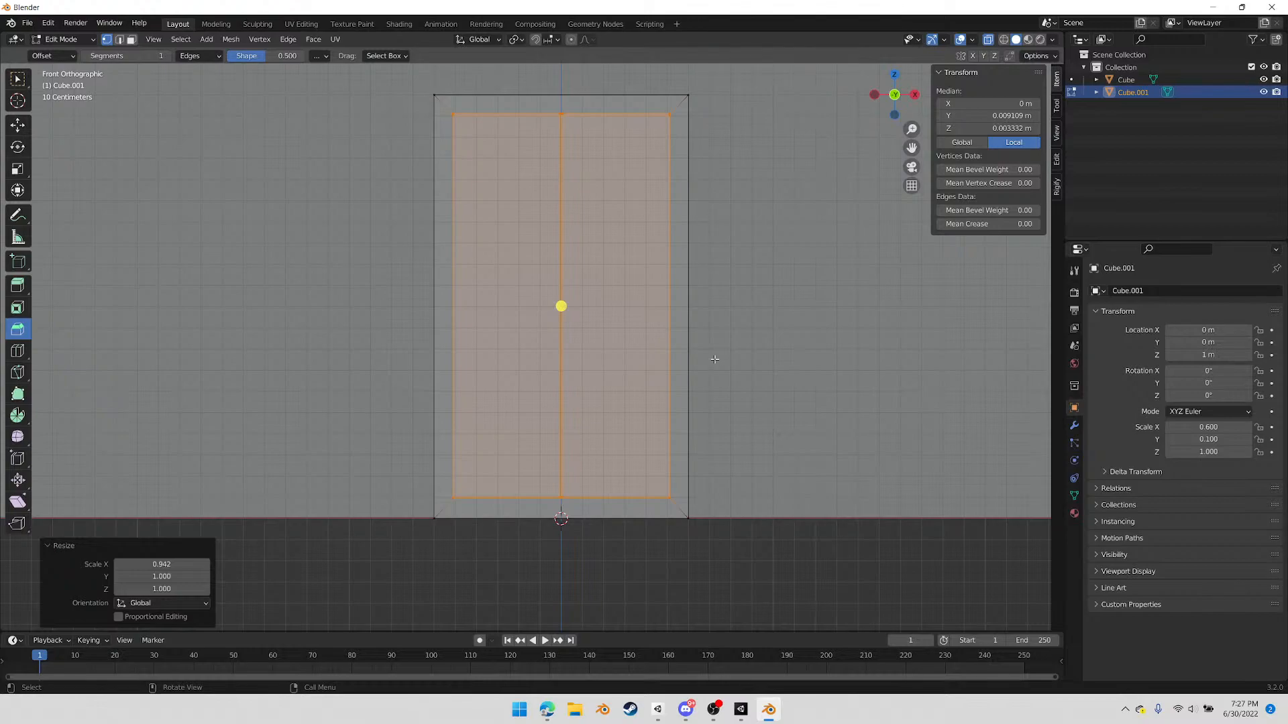
# Select the elevator's bottom vertices, move them down about 0.08 m along Z and return to Object Mode
pyautogui.moveTo(540, 240); pyautogui.dragTo(562, 255, button='middle')
pyautogui.moveTo(402, 464); pyautogui.dragTo(922, 644)
pyautogui.click(900, 95)
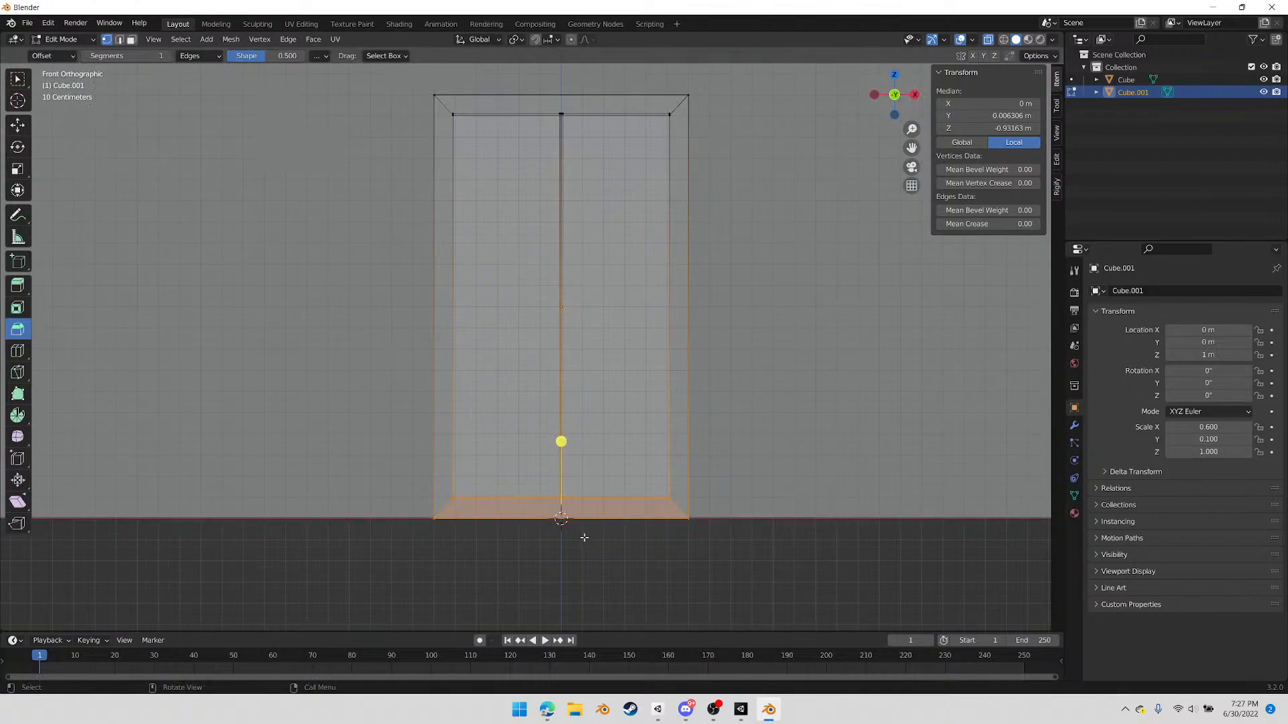
pyautogui.hotkey('alt', 'a')
pyautogui.press('z')
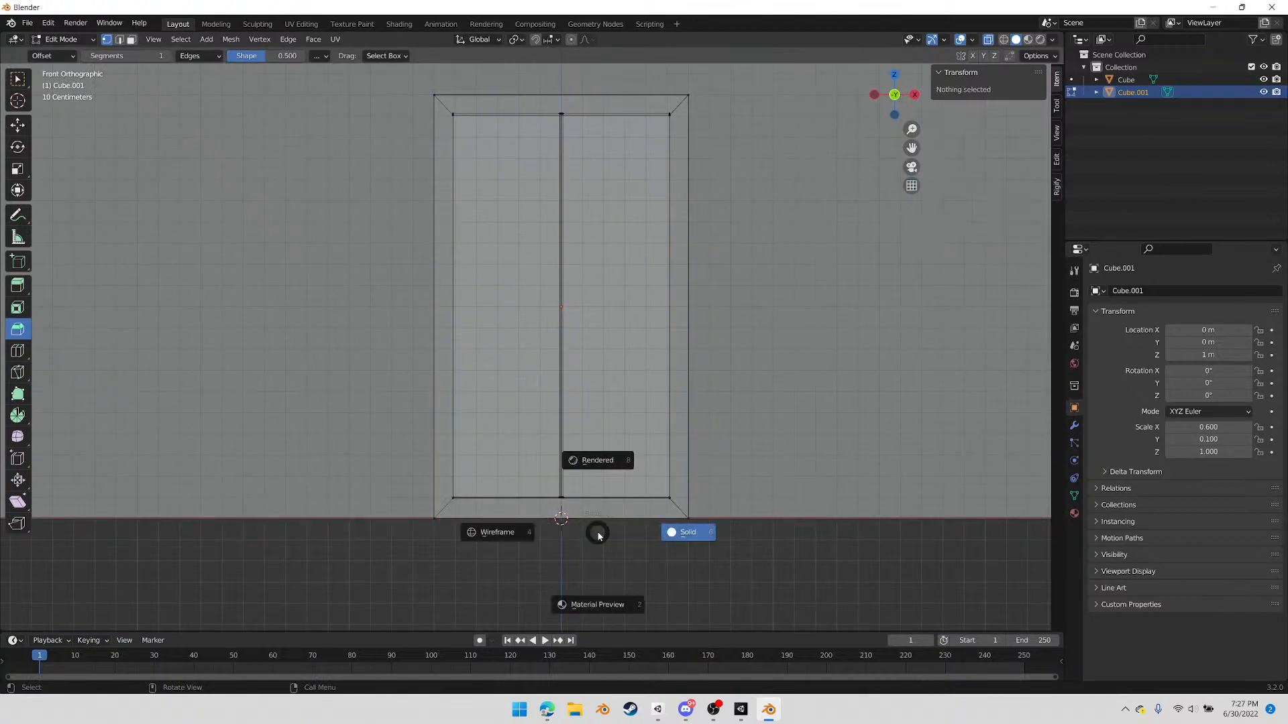
pyautogui.moveTo(396, 461); pyautogui.dragTo(739, 587)
pyautogui.press('g')
pyautogui.press('z')
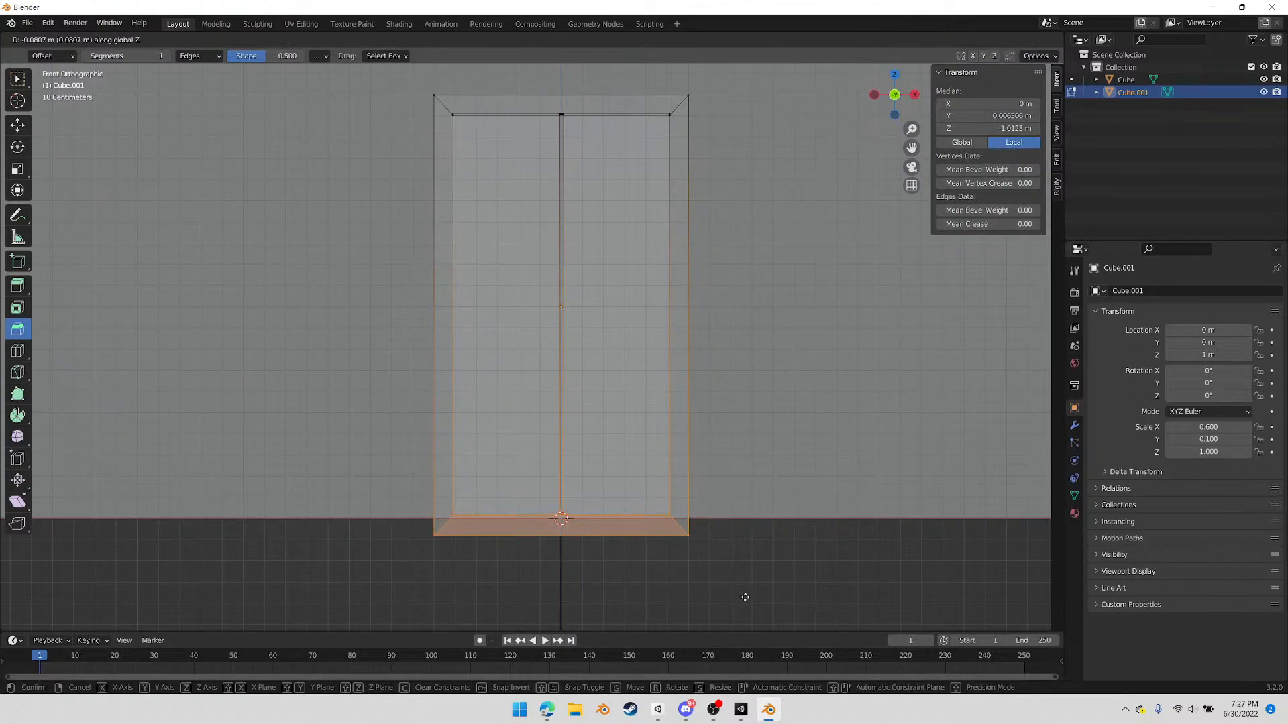
pyautogui.click(745, 597)
pyautogui.moveTo(488, 288); pyautogui.dragTo(547, 348, button='middle')
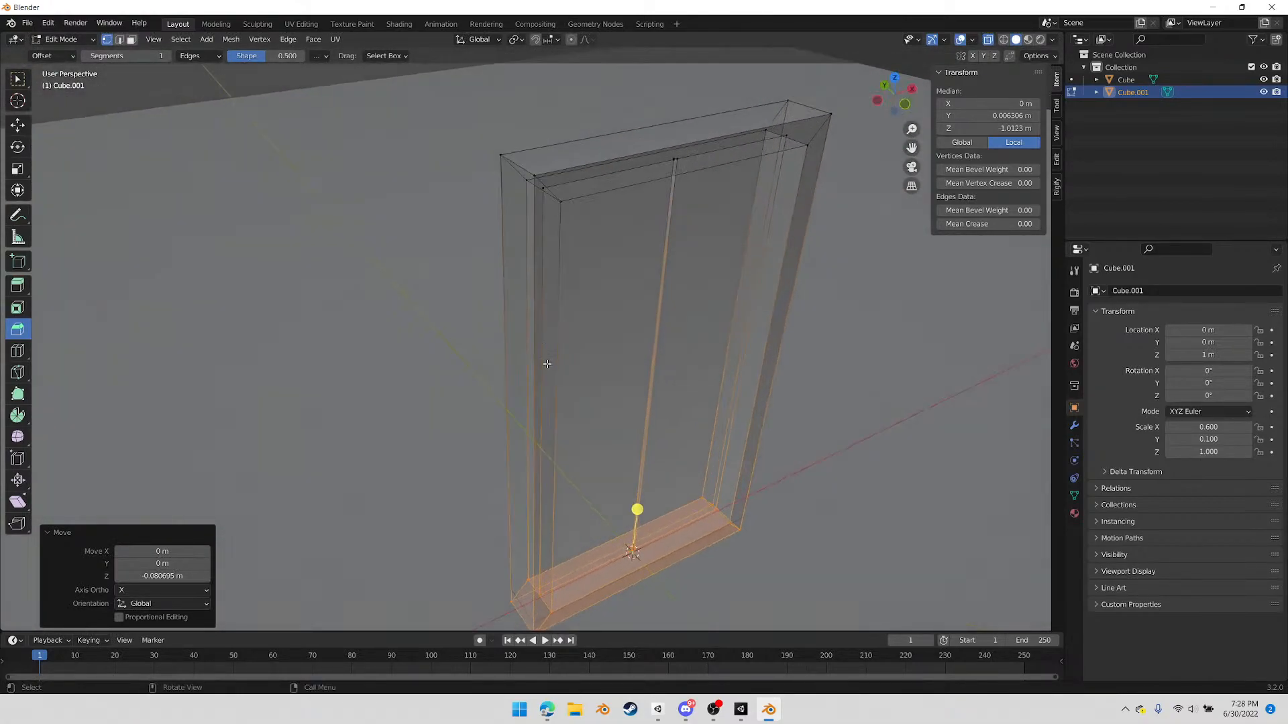
pyautogui.press('Tab')
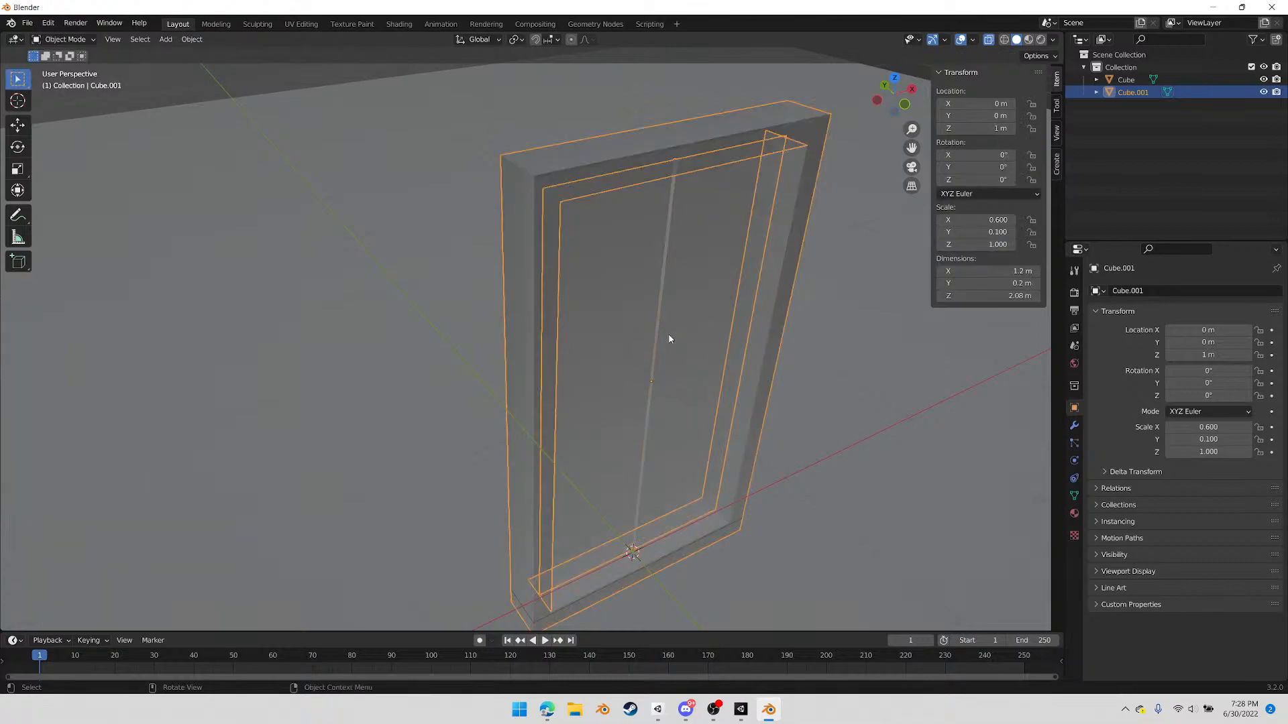
# Rename the elevator object Door_Elevator and the floor-and-wall object Space
pyautogui.moveTo(670, 340); pyautogui.dragTo(642, 328, button='middle')
pyautogui.scroll(-2, 664, 335)
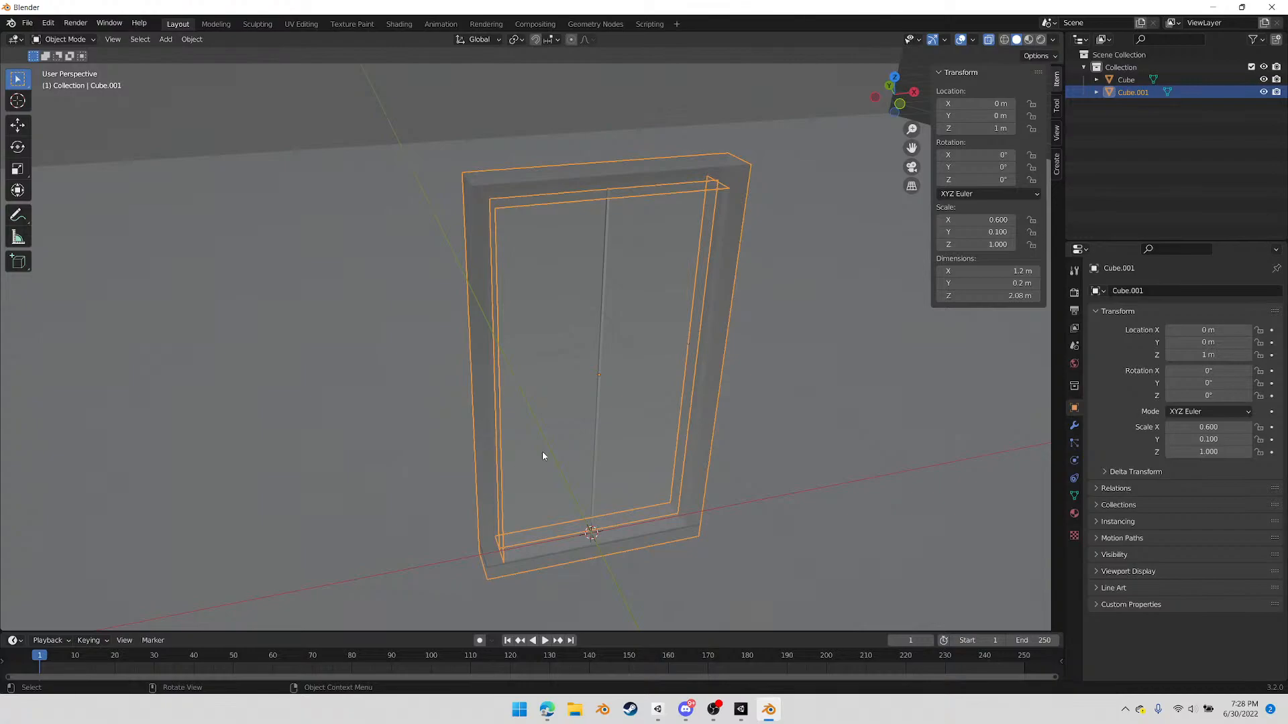
pyautogui.moveTo(606, 373); pyautogui.dragTo(531, 398, button='middle')
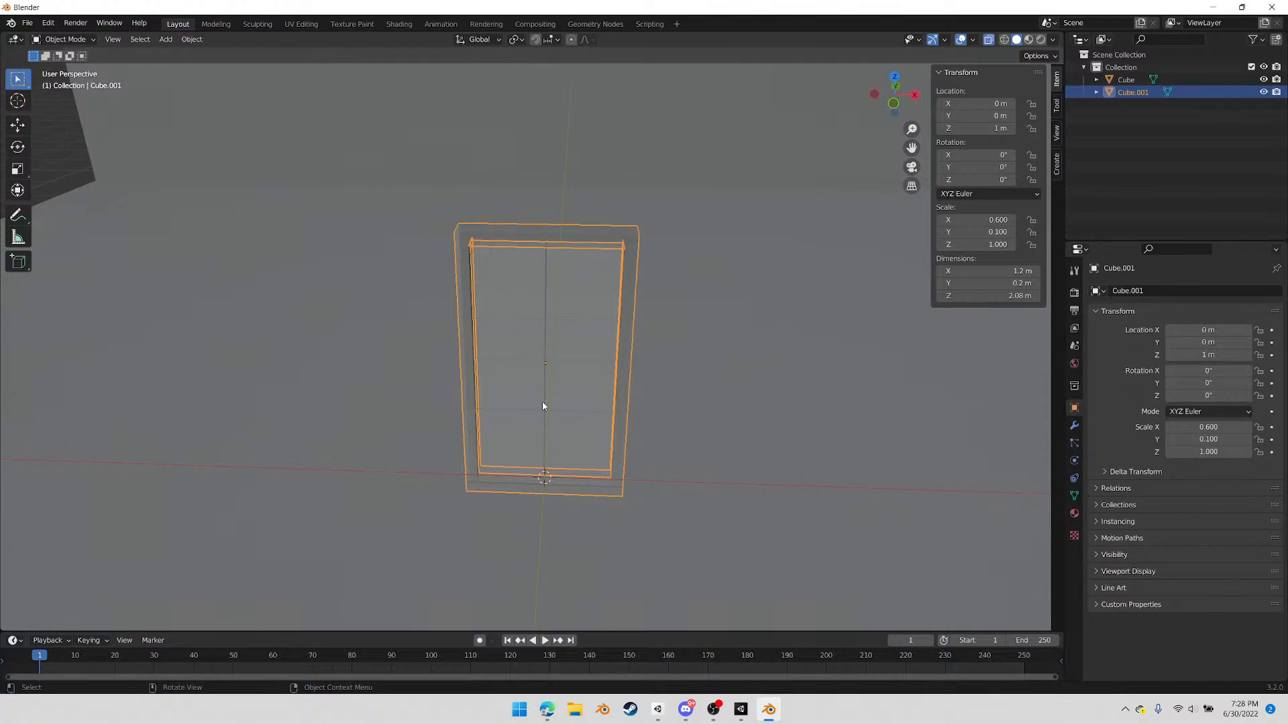
pyautogui.doubleClick(1132, 92)
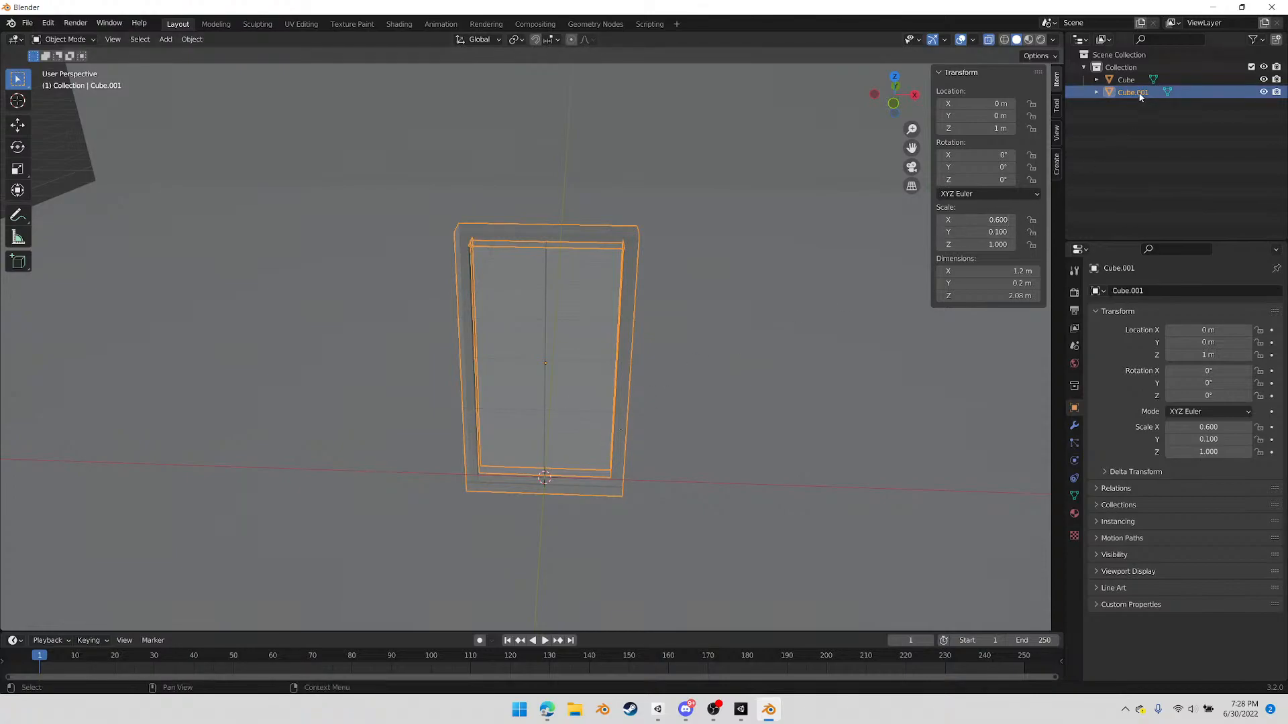
pyautogui.press('BackSpace')
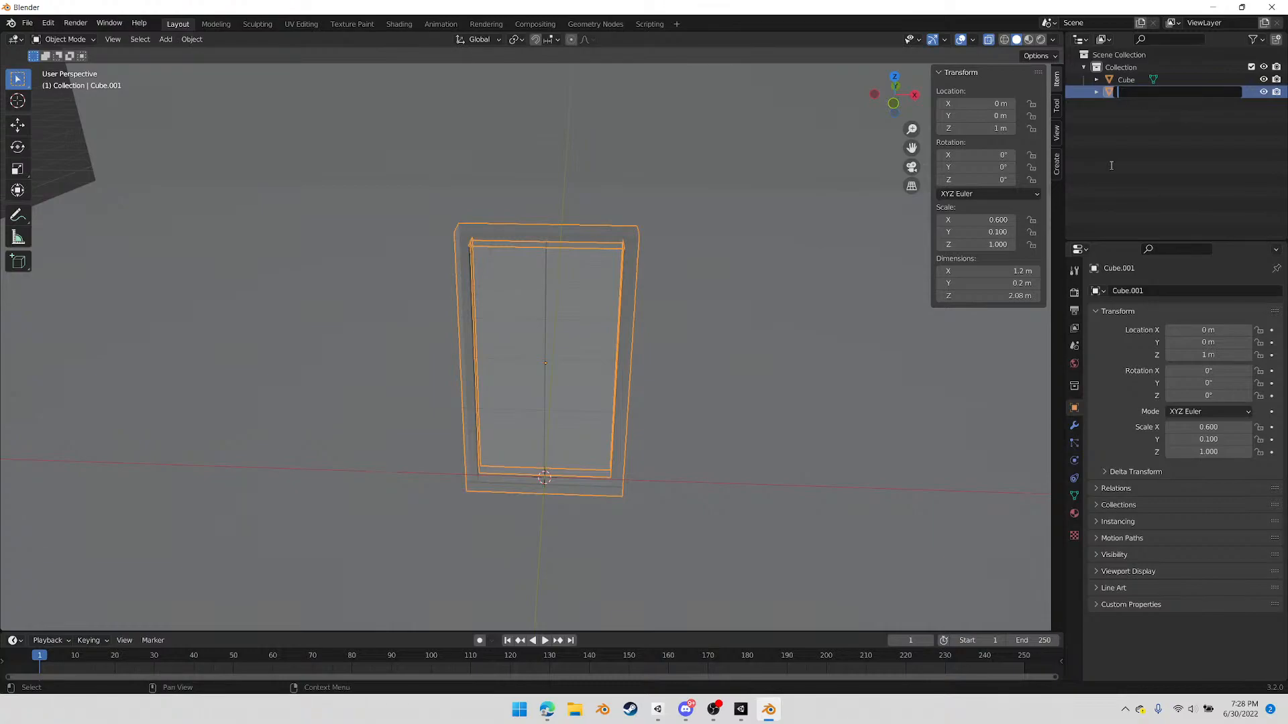
pyautogui.write('Door_Elevator')
pyautogui.press('Return')
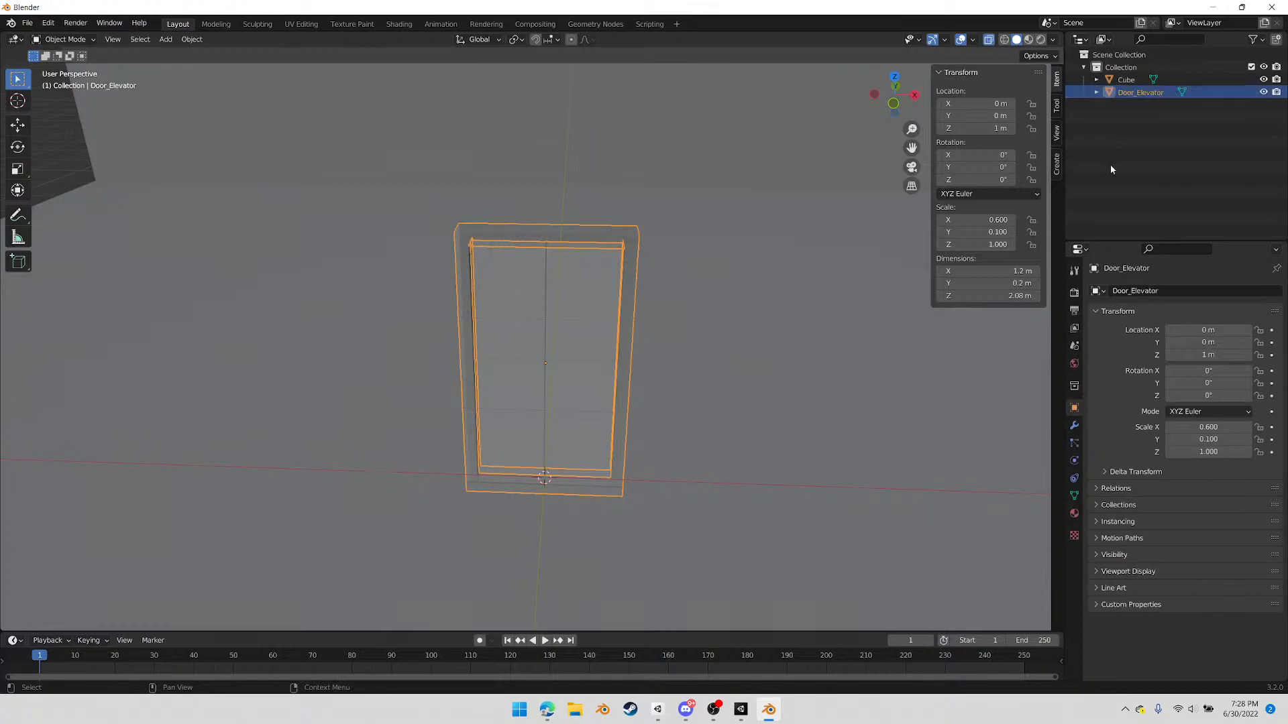
pyautogui.click(1128, 80)
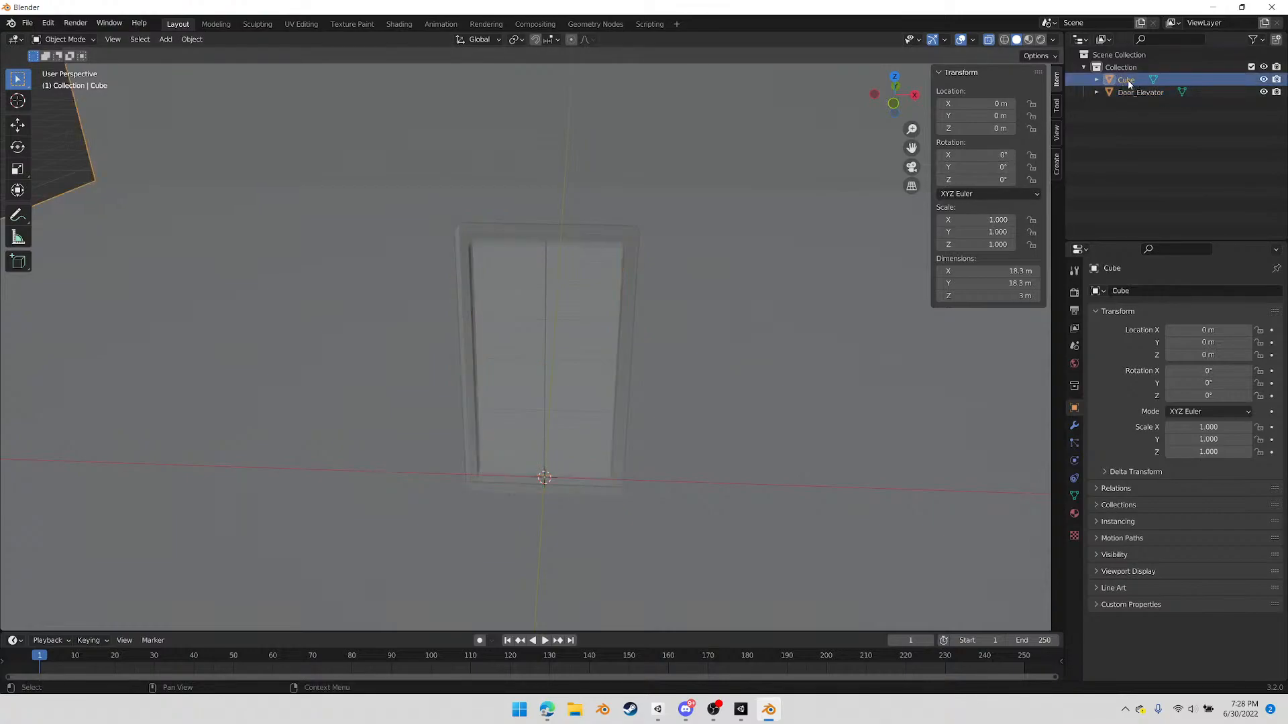
pyautogui.doubleClick(1128, 80)
pyautogui.write('Space')
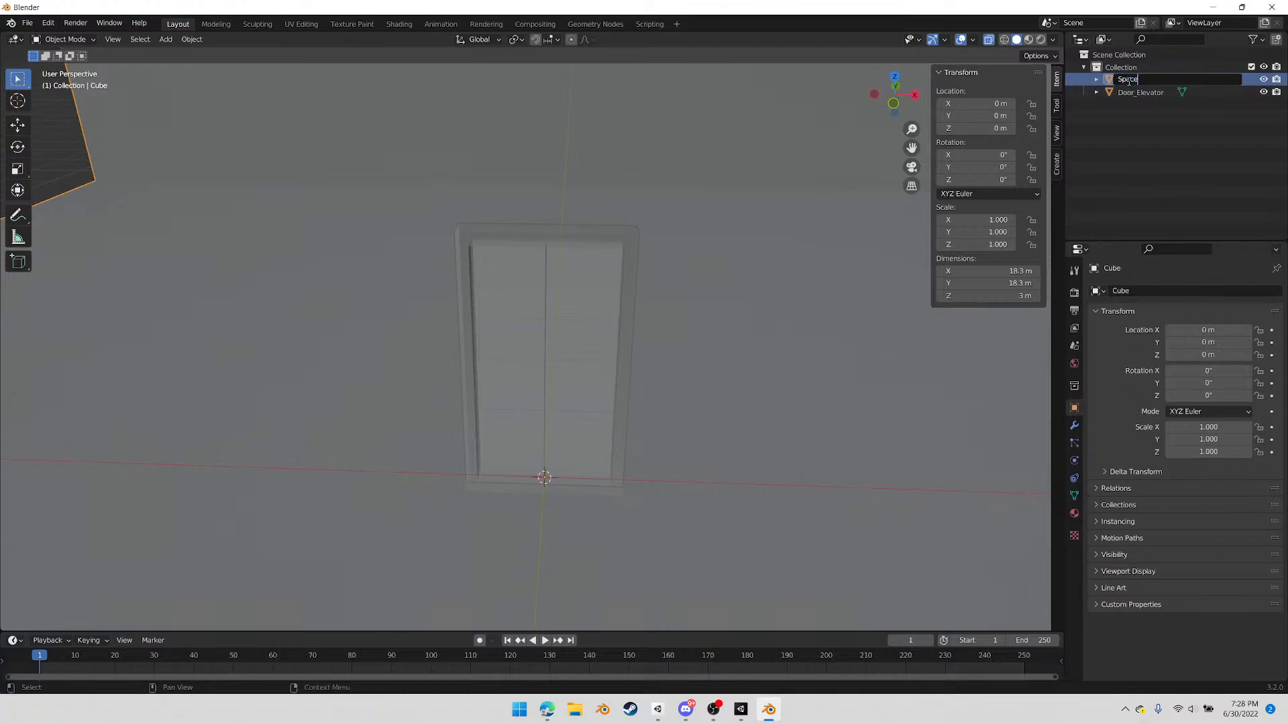
pyautogui.press('Return')
pyautogui.scroll(-8, 624, 352)
pyautogui.moveTo(641, 366)
pyautogui.mouseDown(button='middle')
pyautogui.moveTo(681, 376)
pyautogui.moveTo(643, 371)
pyautogui.mouseUp(button='middle')
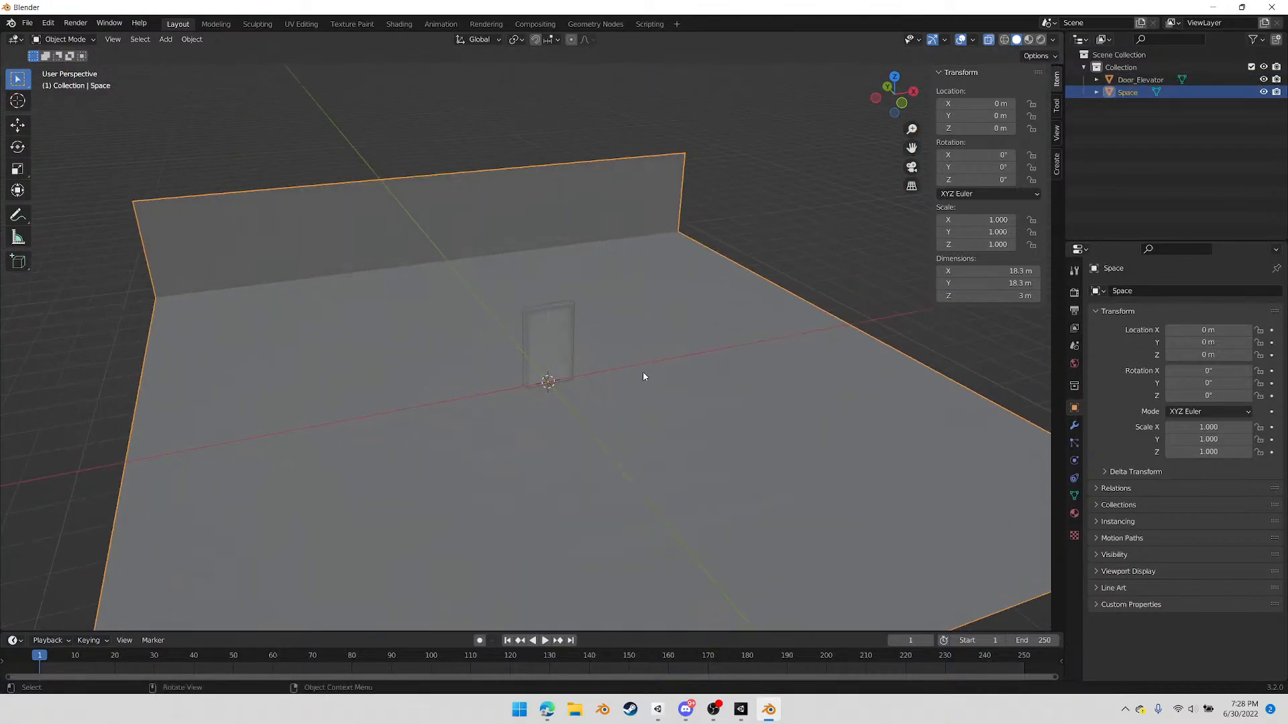
pyautogui.click(572, 367)
pyautogui.scroll(1, 556, 389)
pyautogui.moveTo(558, 390); pyautogui.dragTo(612, 396, button='middle')
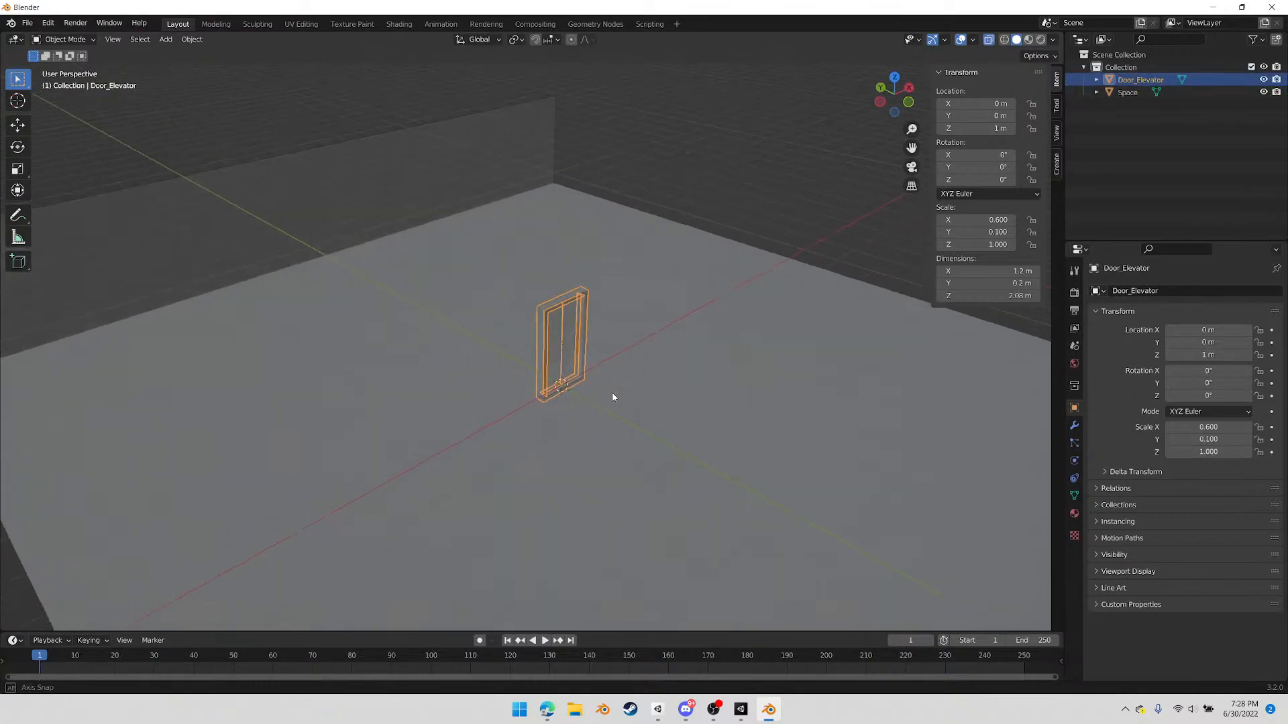
pyautogui.press('g')
pyautogui.press('x')
pyautogui.press('y')
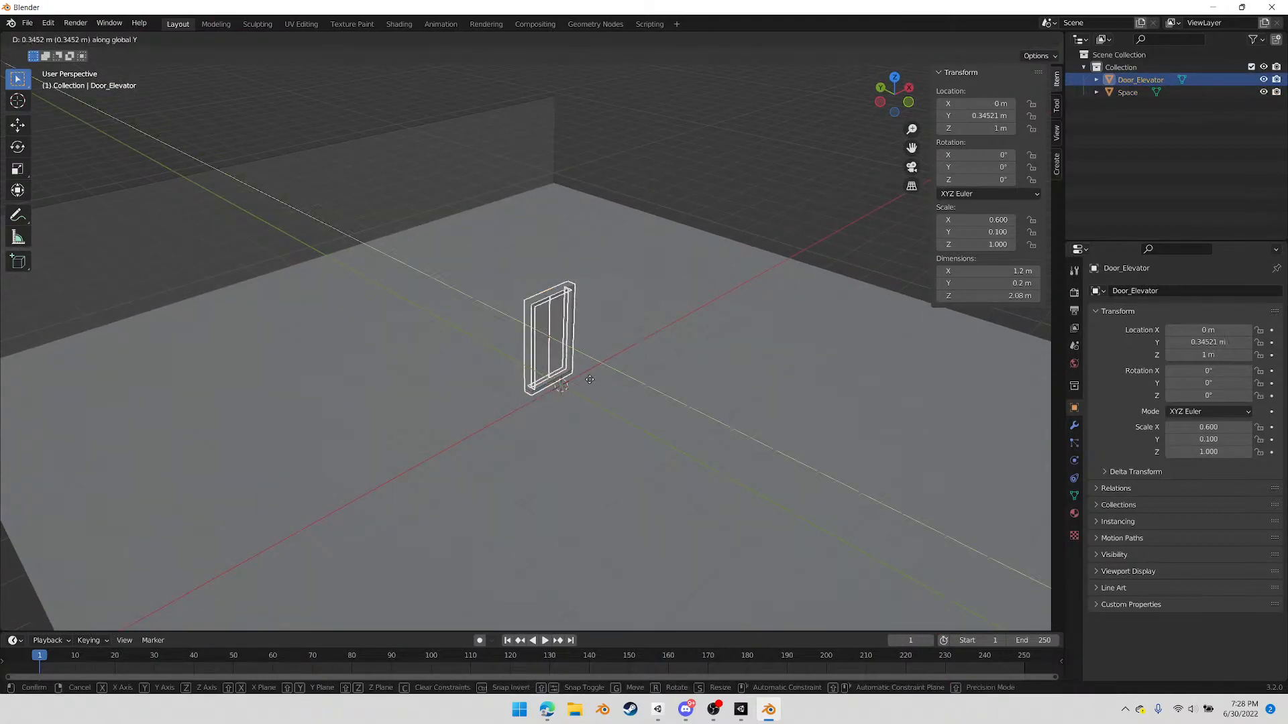
pyautogui.rightClick(359, 284)
# Try moving the elevator door about 8.97 m along Y to the back wall, and undo the move
pyautogui.moveTo(465, 327); pyautogui.dragTo(617, 423, button='middle')
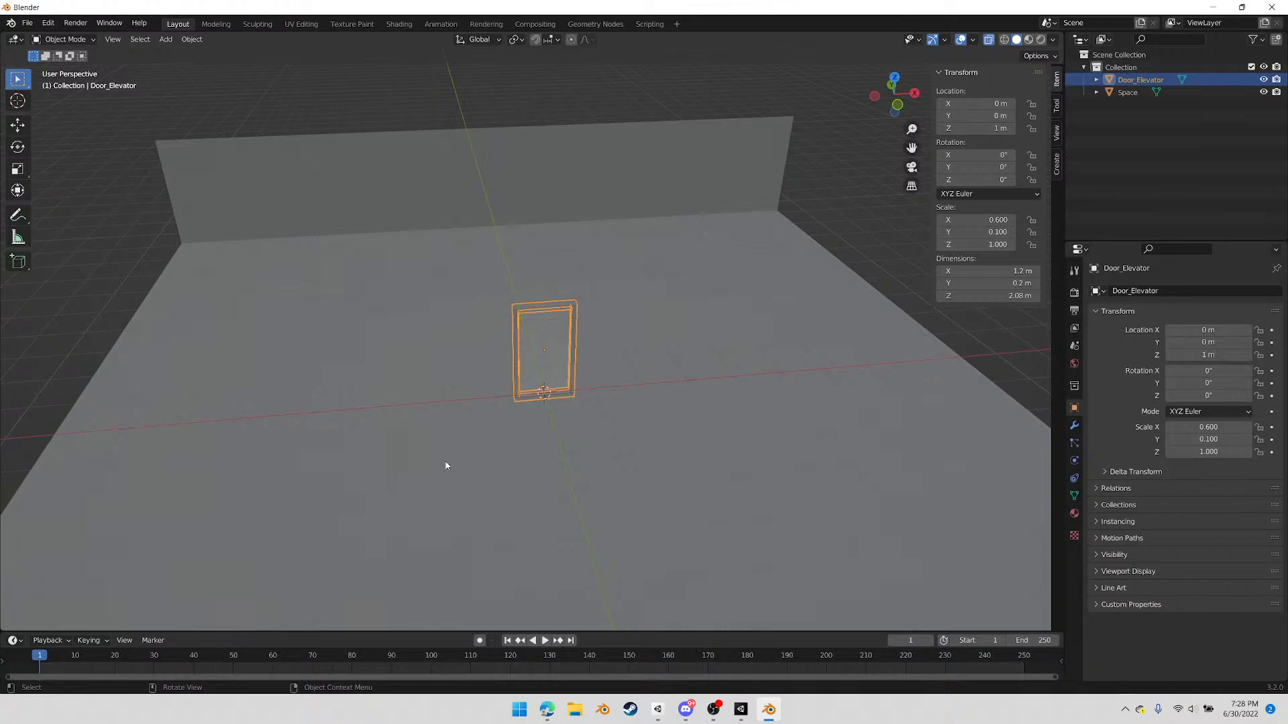
pyautogui.moveTo(638, 339); pyautogui.dragTo(695, 356, button='middle')
pyautogui.press('g')
pyautogui.press('y')
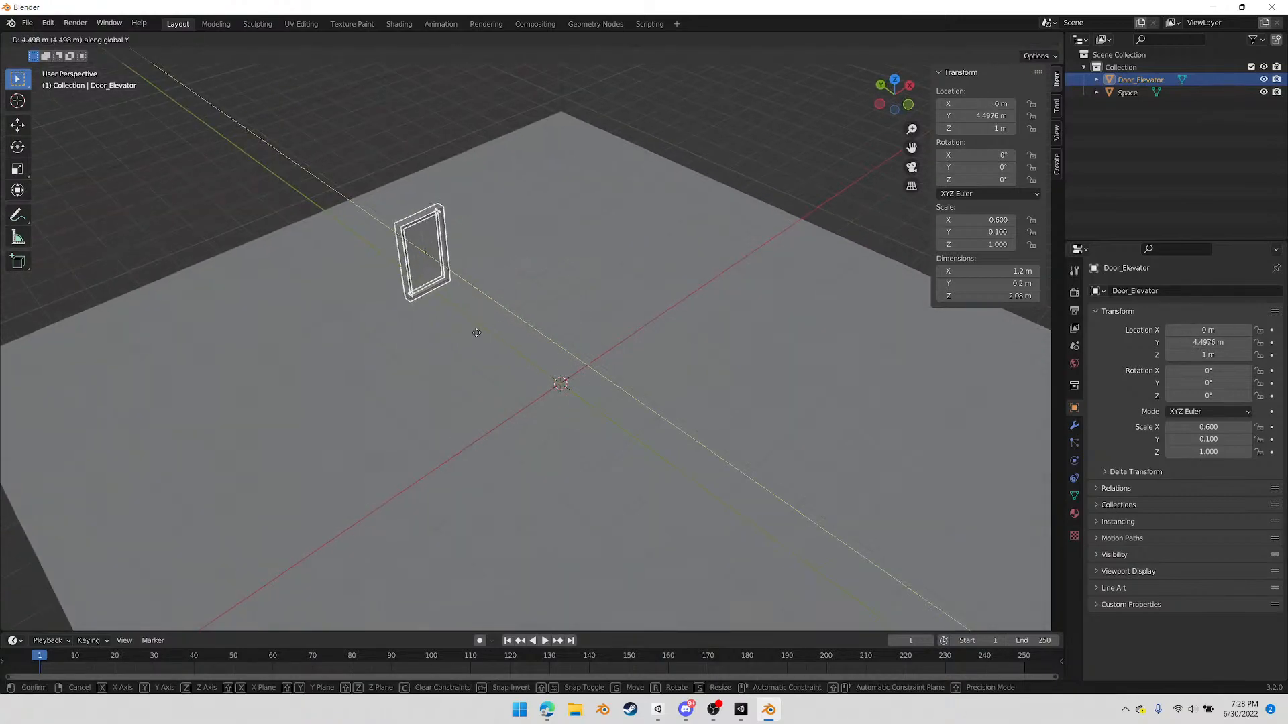
pyautogui.click(368, 279)
pyautogui.moveTo(480, 342)
pyautogui.mouseDown(button='middle')
pyautogui.moveTo(467, 333)
pyautogui.moveTo(484, 341)
pyautogui.mouseUp(button='middle')
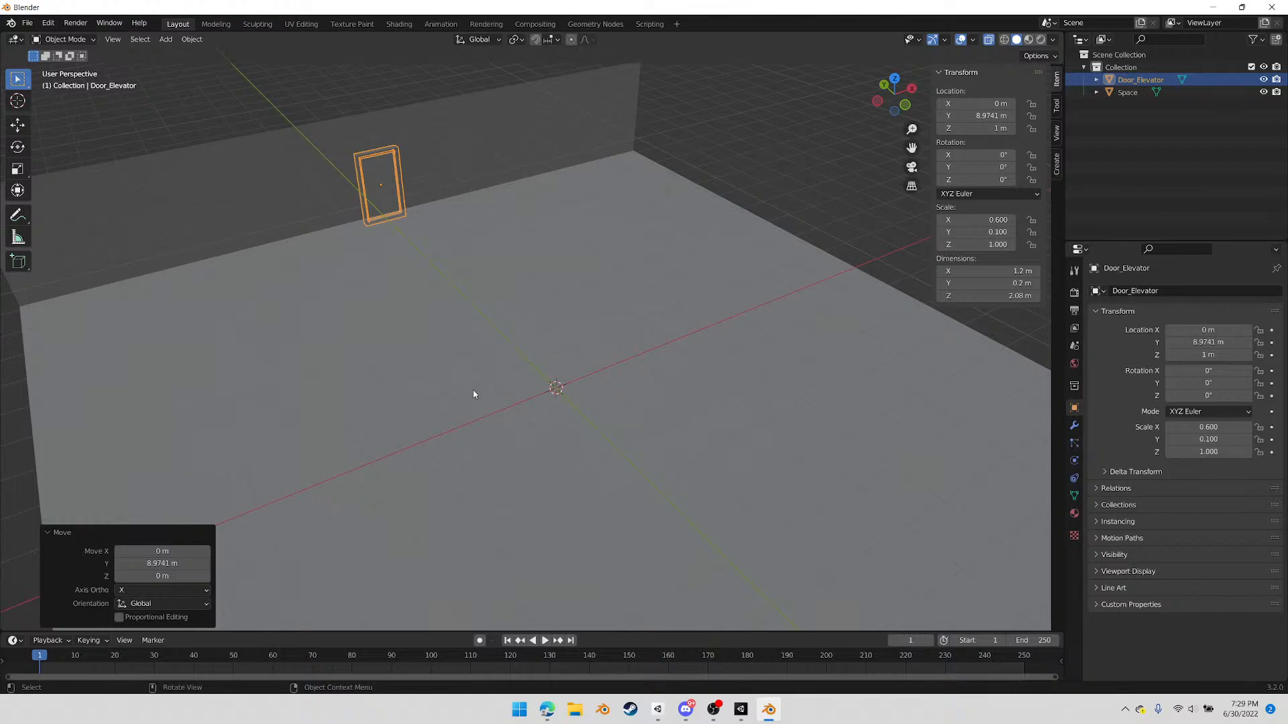
pyautogui.hotkey('ctrl', 'z')
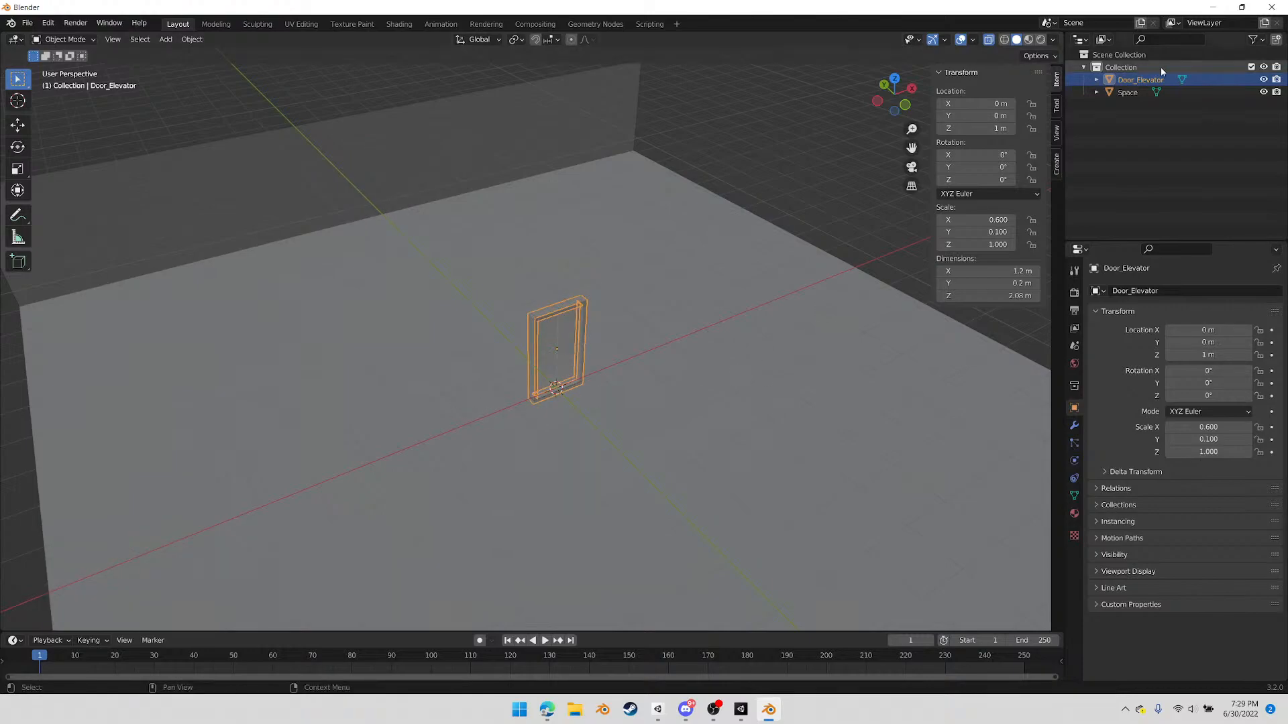
# Hide the elevator door object and select the Space object
pyautogui.click(1263, 79)
pyautogui.moveTo(551, 430); pyautogui.dragTo(489, 420, button='middle')
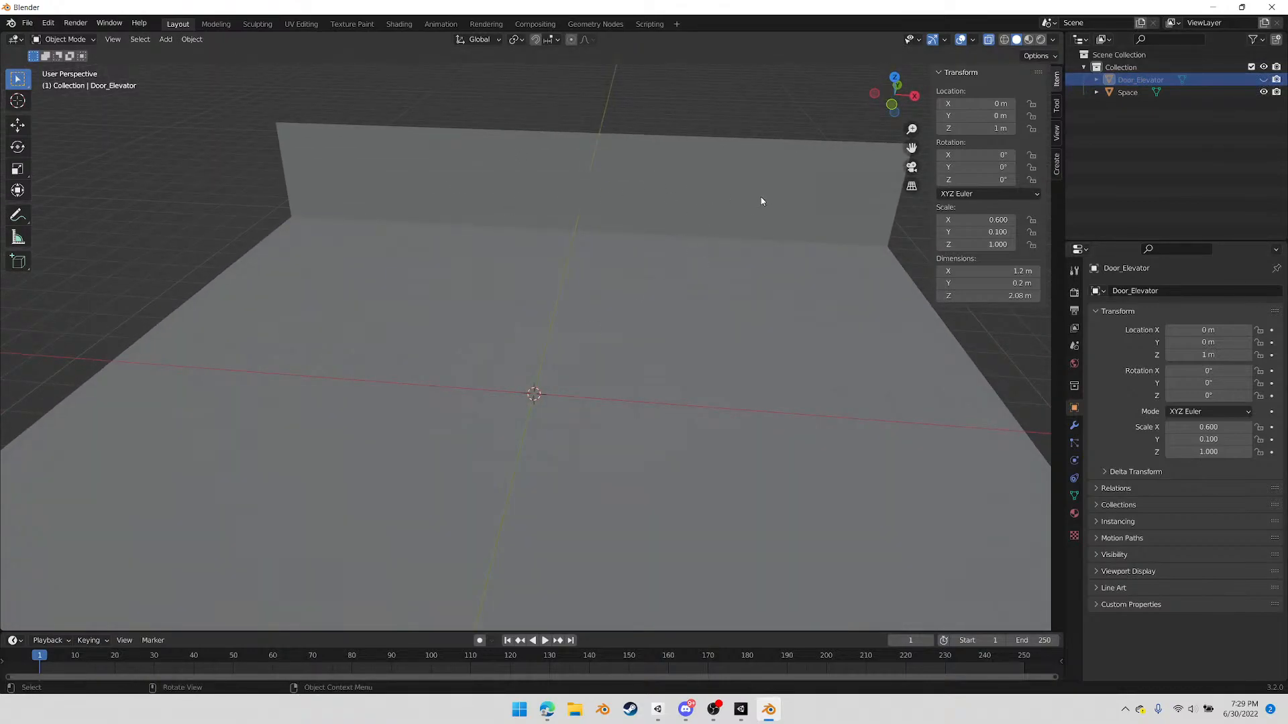
pyautogui.moveTo(533, 303); pyautogui.dragTo(480, 267, button='middle')
pyautogui.click(505, 214)
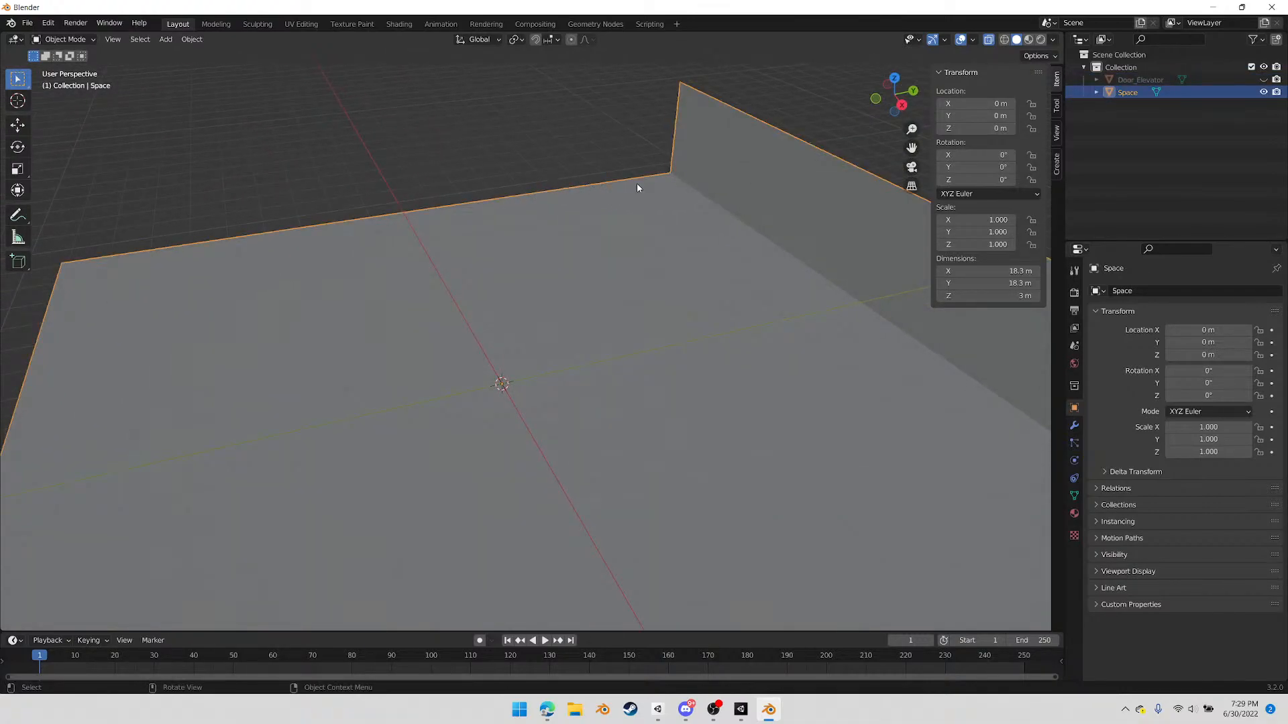
# In Edit Mode on the Space object, fill a side wall face from the floor corner vertex adjoining the back wall
pyautogui.press('Tab')
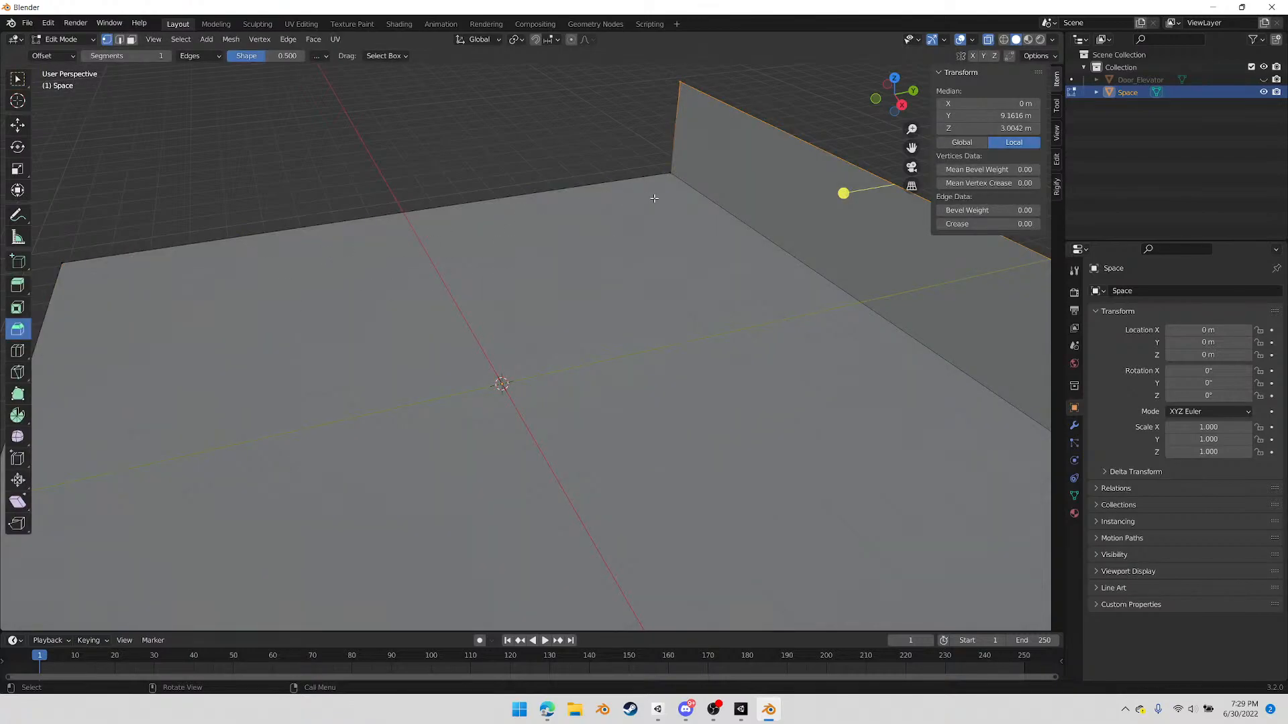
pyautogui.click(664, 184)
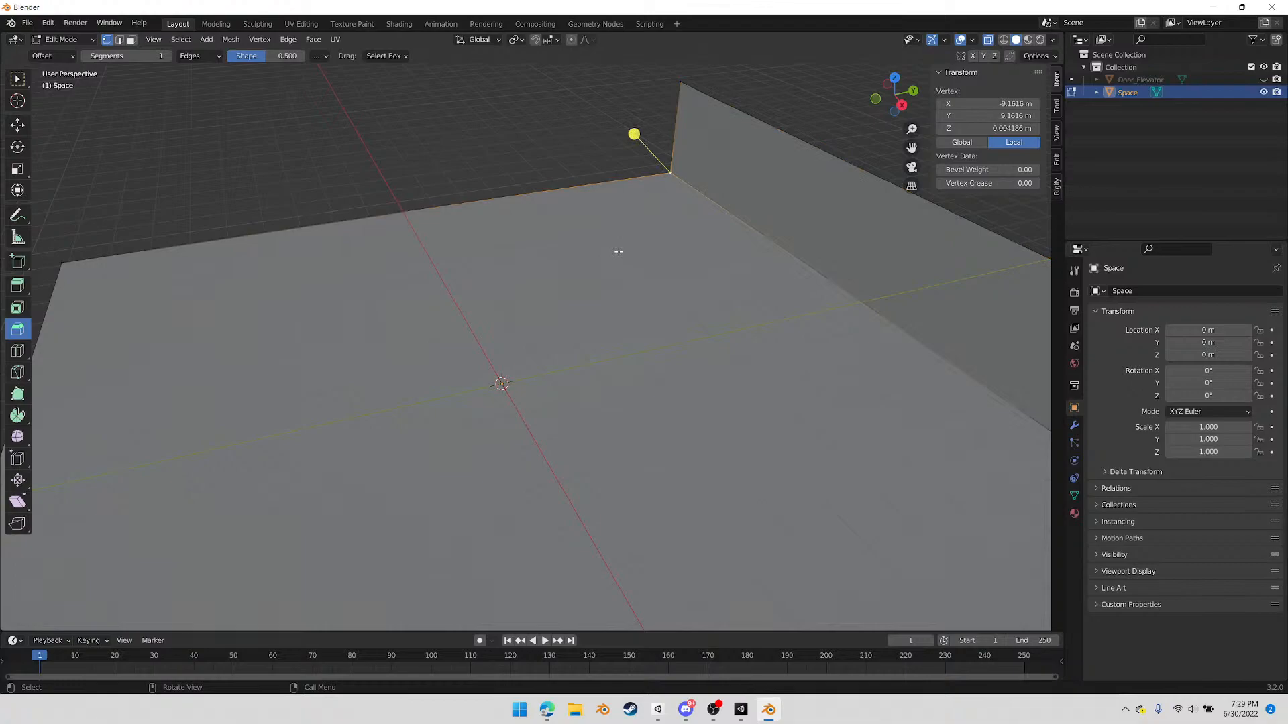
pyautogui.press('f')
pyautogui.click(619, 253)
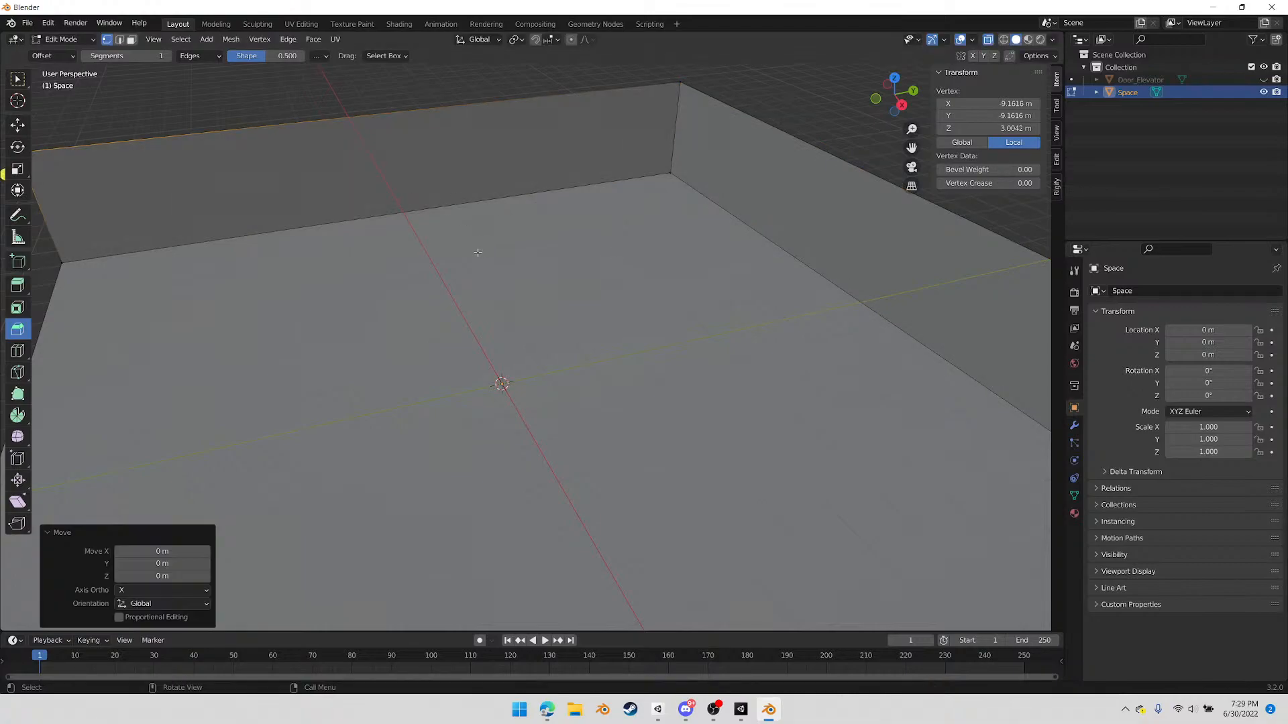
# Search the add-on preferences for "f2" to check the Mesh: F2 add-on, and close the preferences
pyautogui.click(75, 23)
pyautogui.moveTo(46, 24)
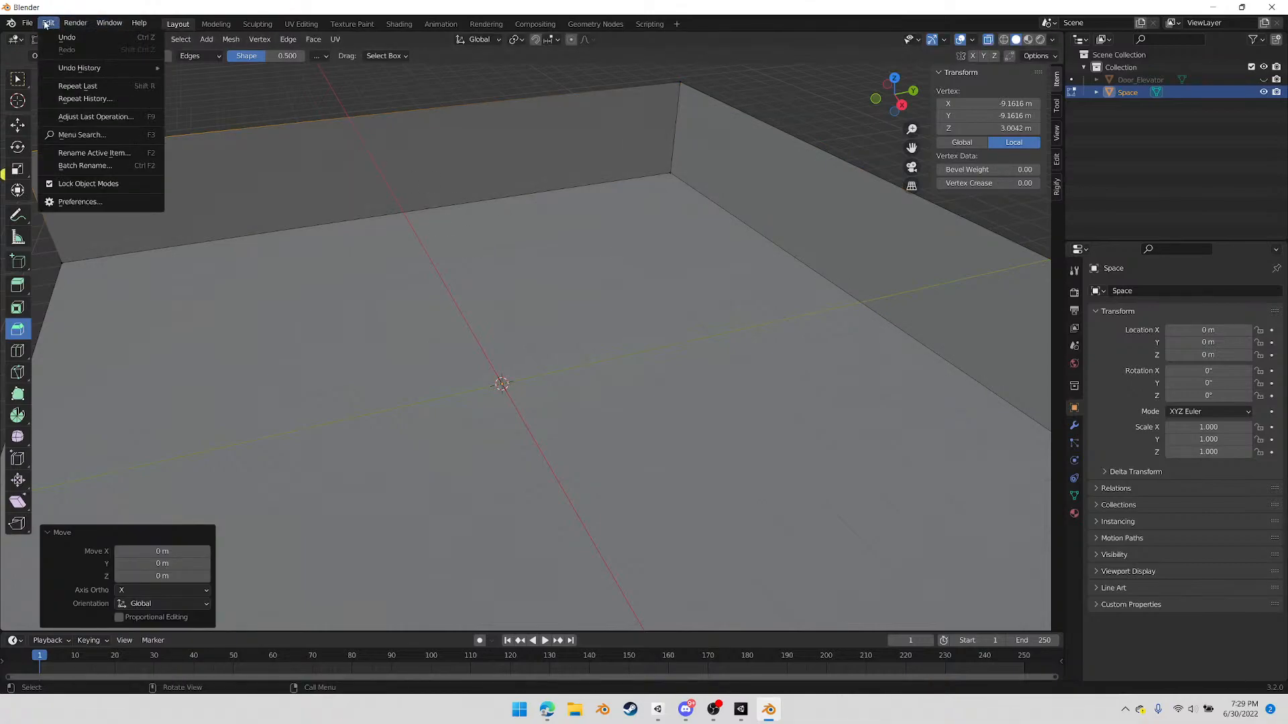
pyautogui.click(79, 201)
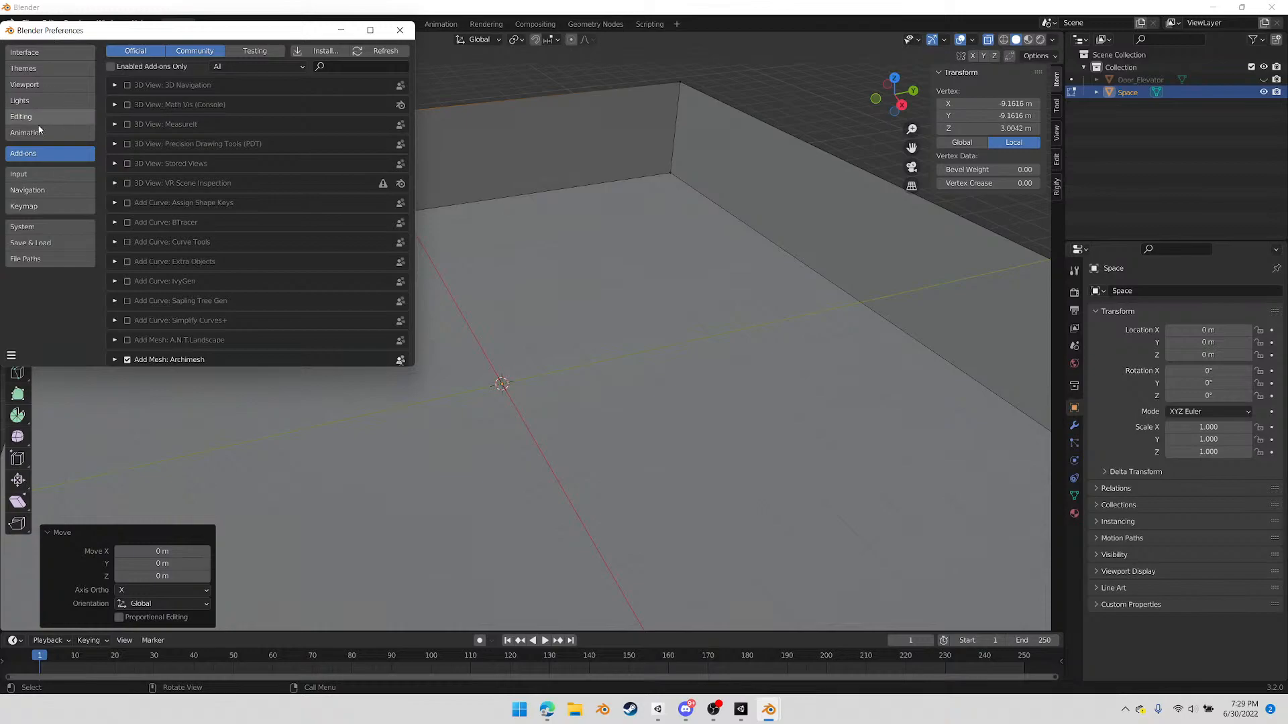
pyautogui.click(344, 67)
pyautogui.write('f2')
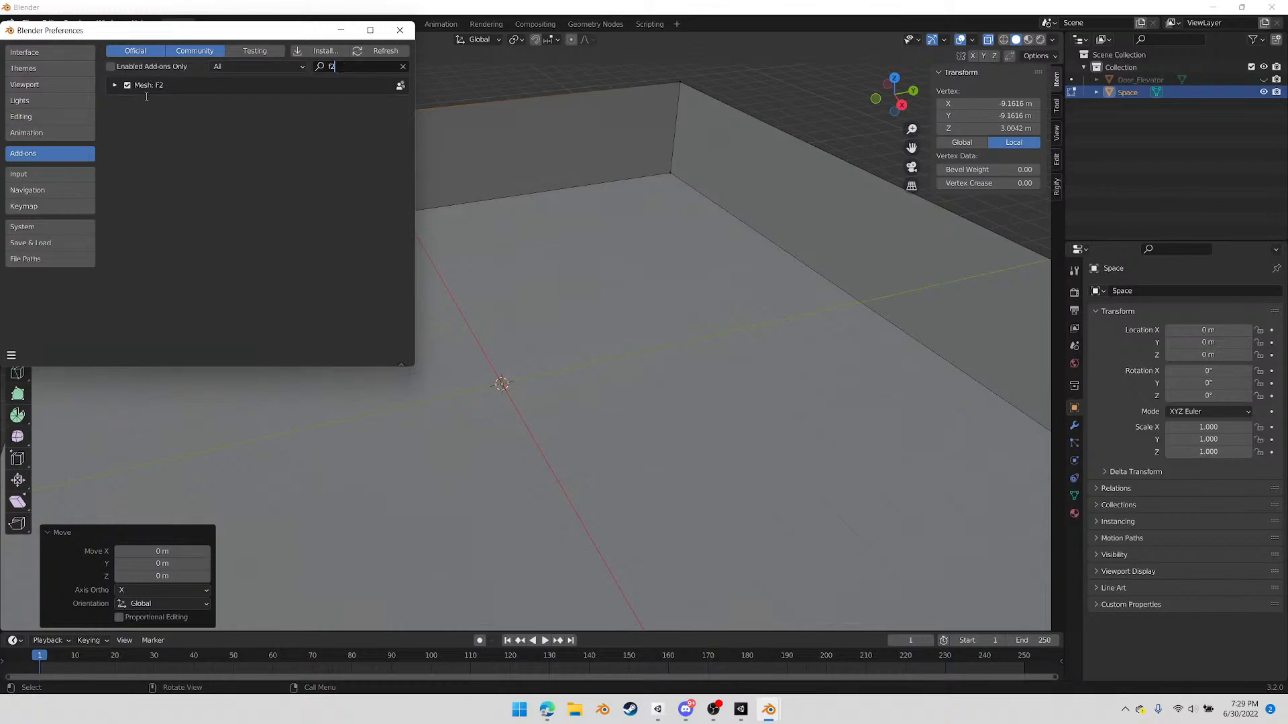
pyautogui.click(400, 31)
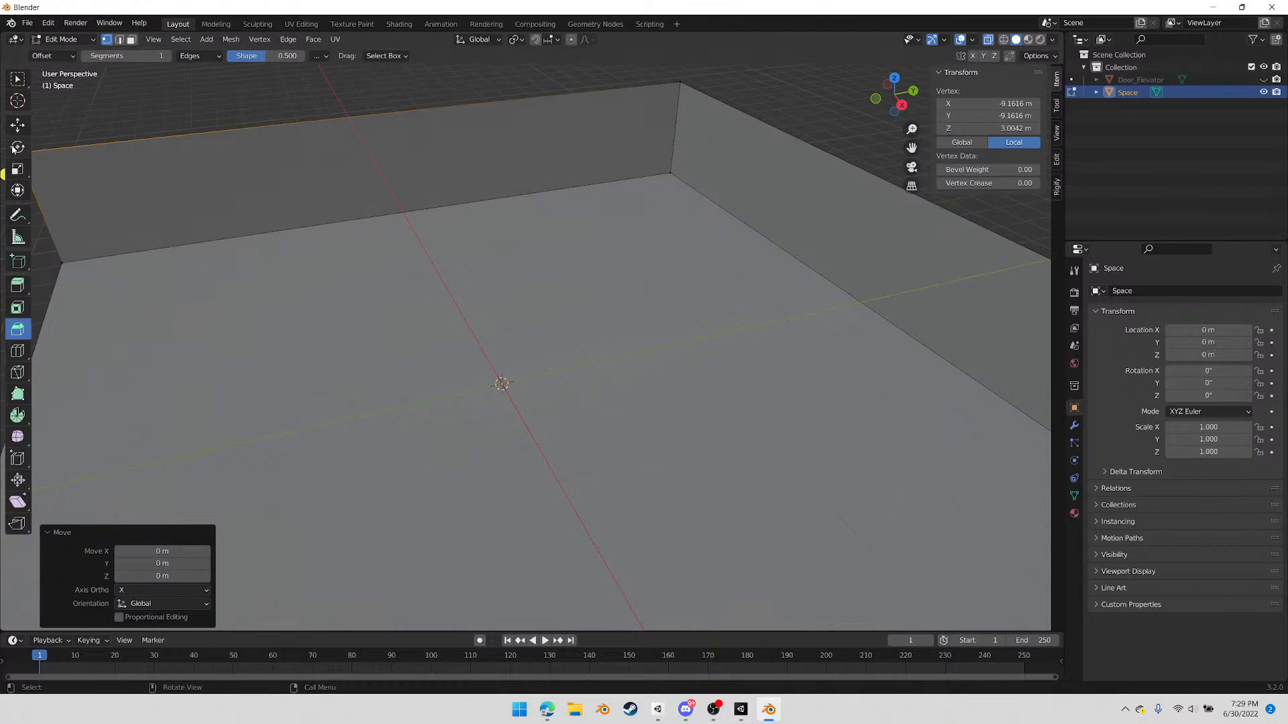
pyautogui.moveTo(517, 418); pyautogui.dragTo(614, 194, button='middle')
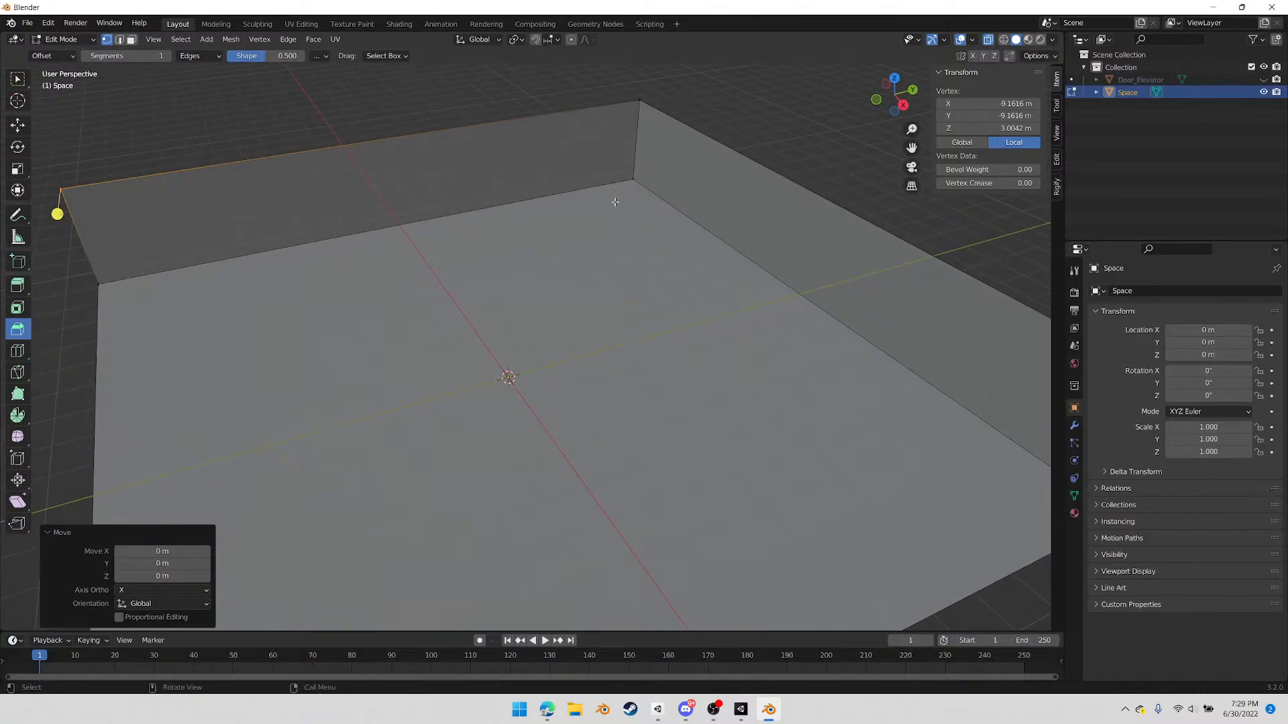
pyautogui.scroll(1, 591, 207)
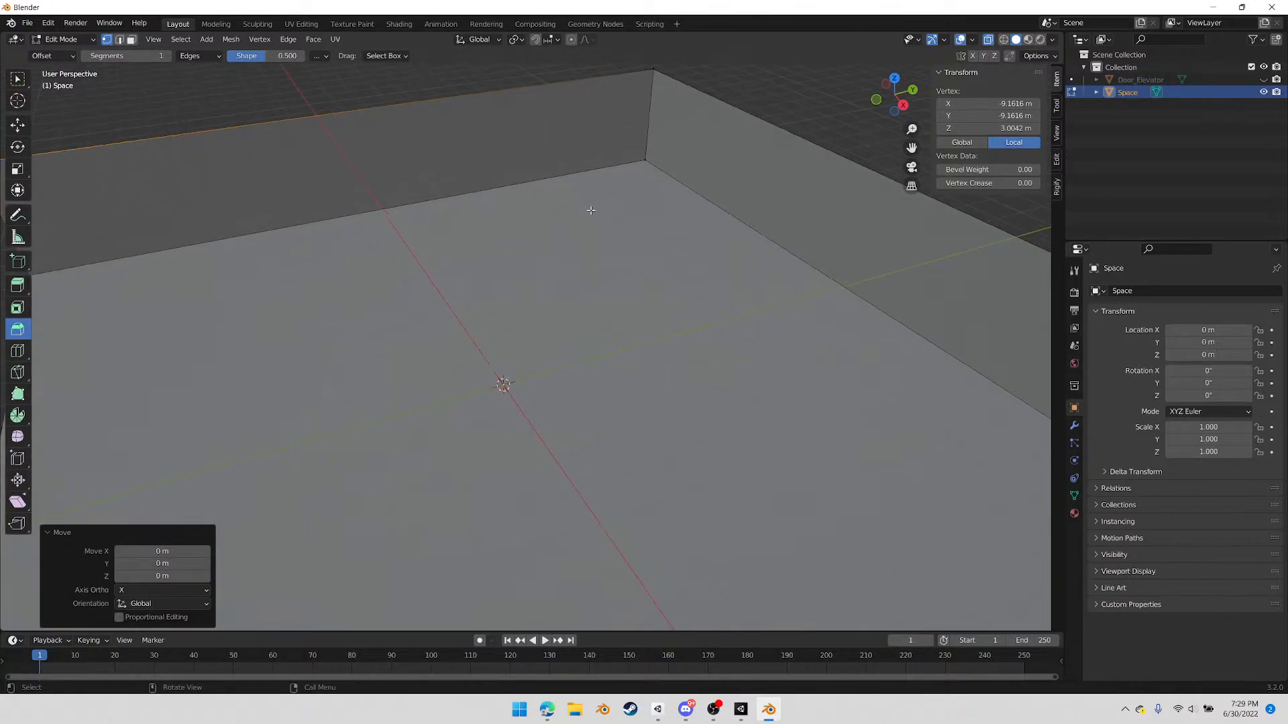
pyautogui.moveTo(575, 259); pyautogui.dragTo(517, 243, button='middle')
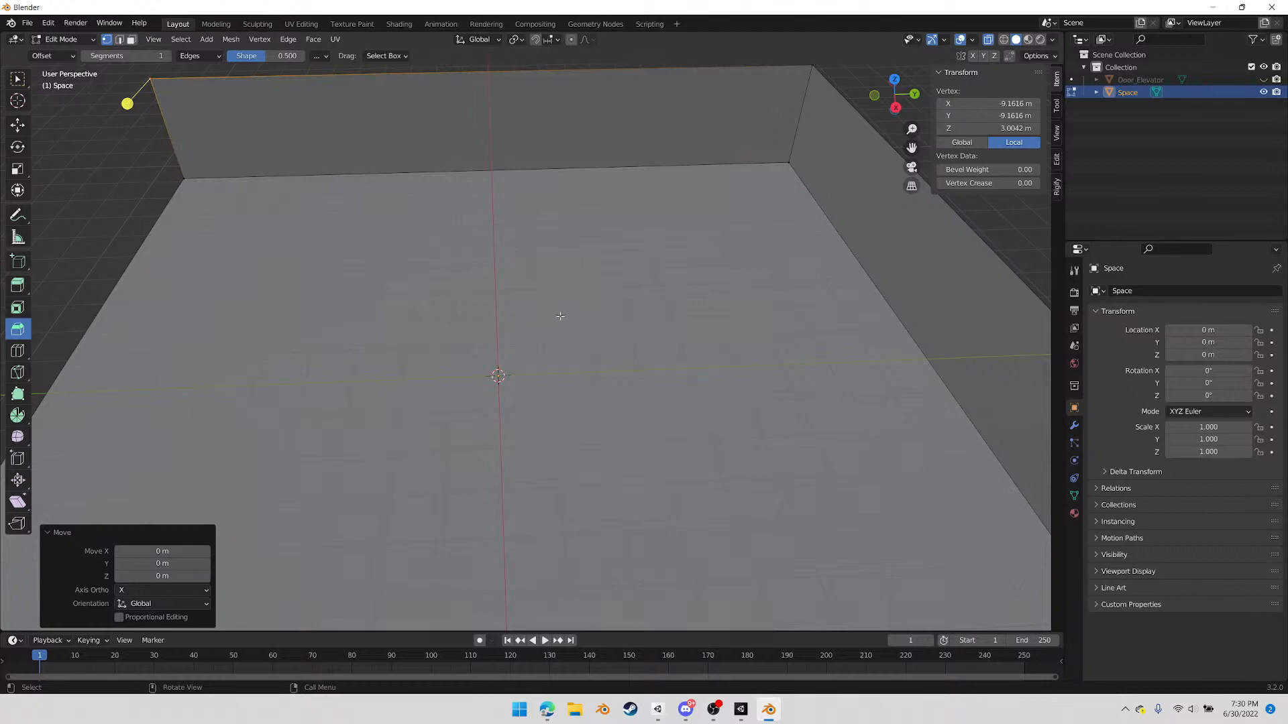
pyautogui.moveTo(405, 451); pyautogui.dragTo(463, 455, button='middle')
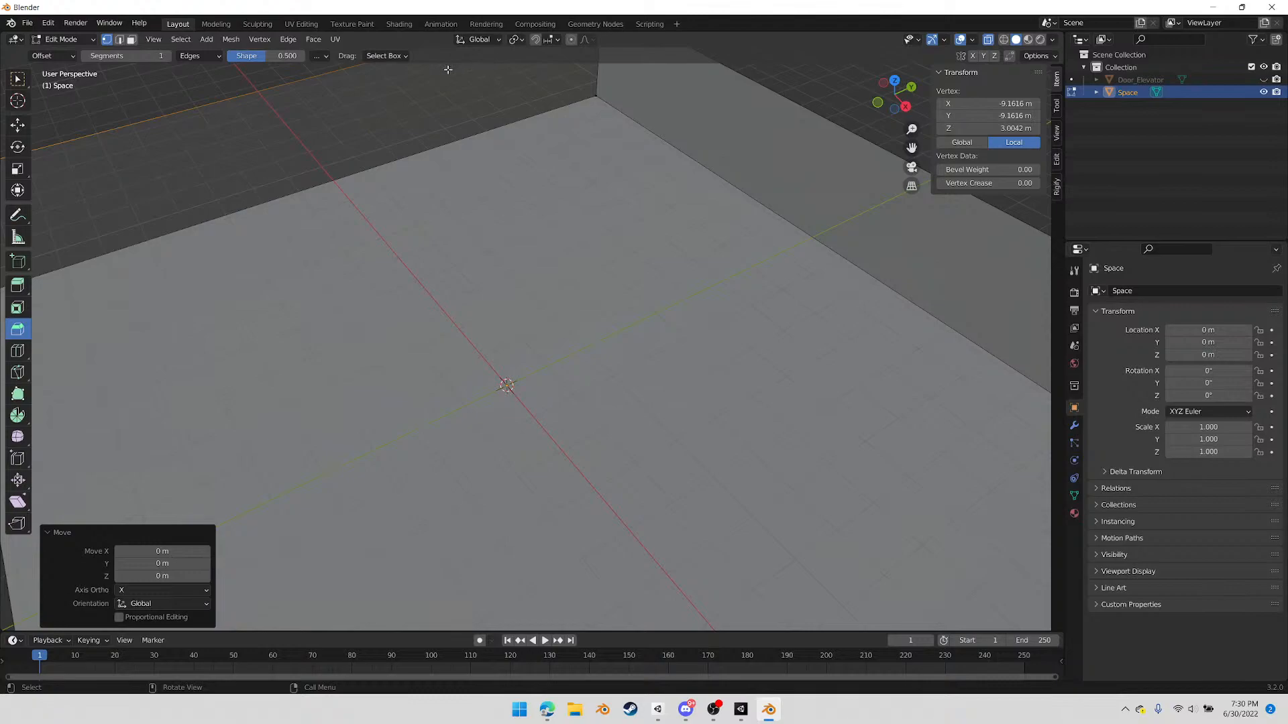
# Return to Object Mode and add a cube mesh at the centre of the room
pyautogui.press('Tab')
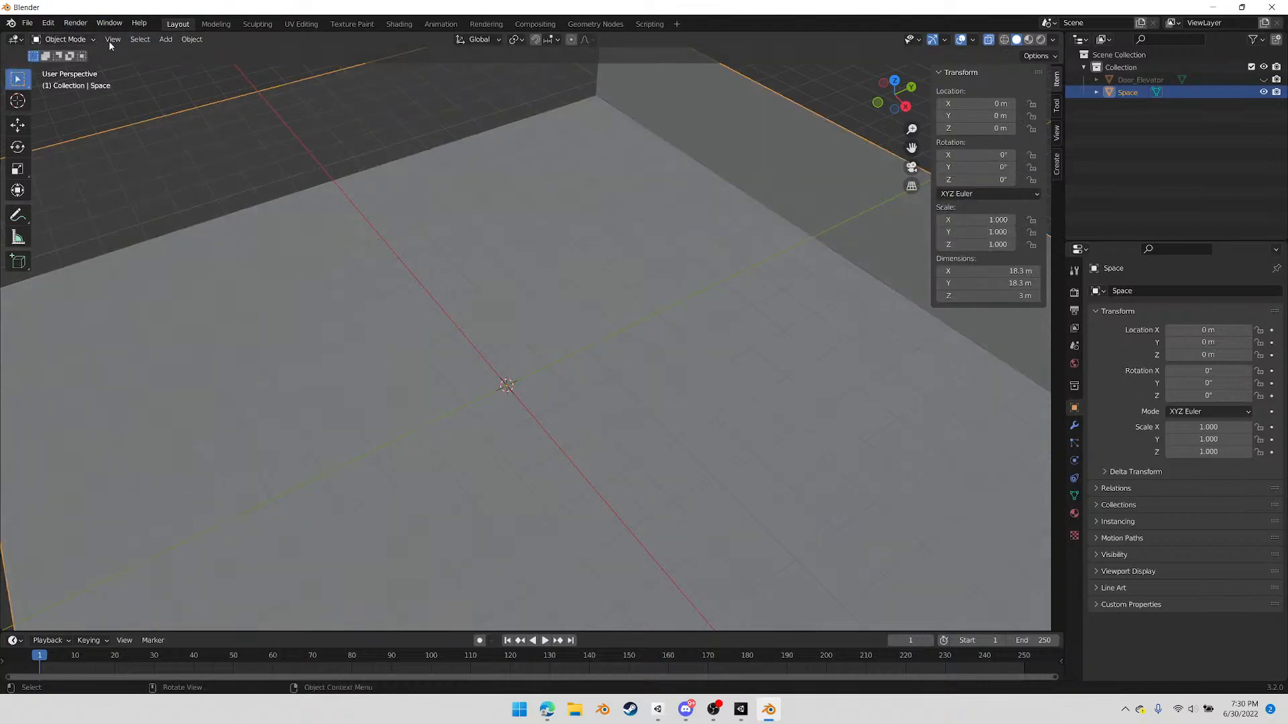
pyautogui.click(166, 39)
pyautogui.moveTo(214, 53)
pyautogui.click(295, 66)
pyautogui.moveTo(451, 302); pyautogui.dragTo(564, 377, button='middle')
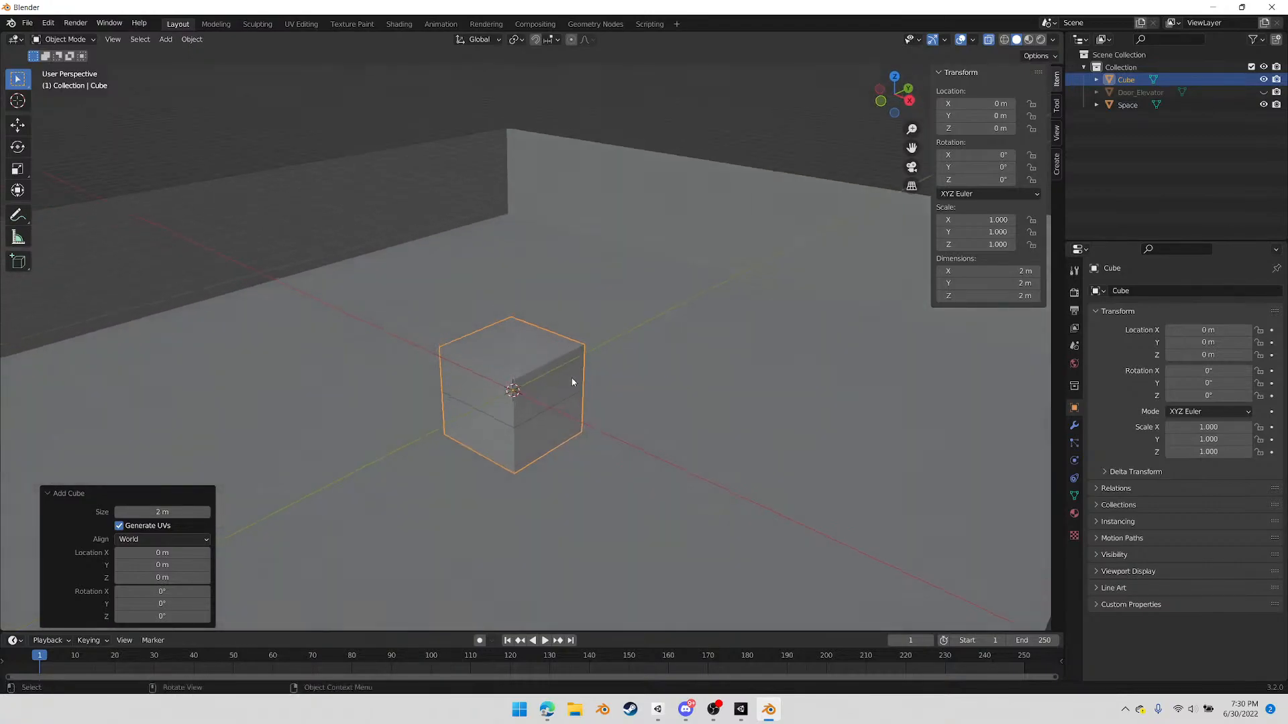
# Set the cube's X, Y and Z dimensions to 1 m each
pyautogui.click(1000, 271)
pyautogui.write('1')
pyautogui.press('Tab')
pyautogui.write('1')
pyautogui.press('Tab')
pyautogui.write('1')
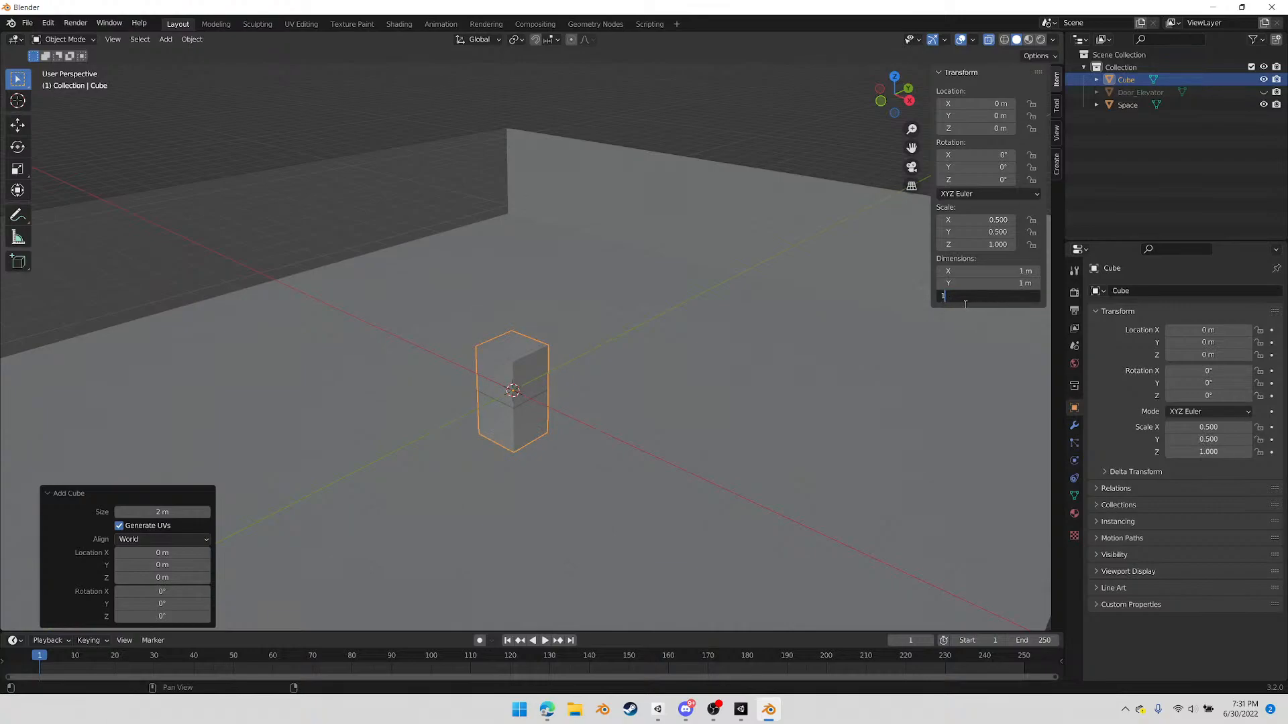
pyautogui.press('Return')
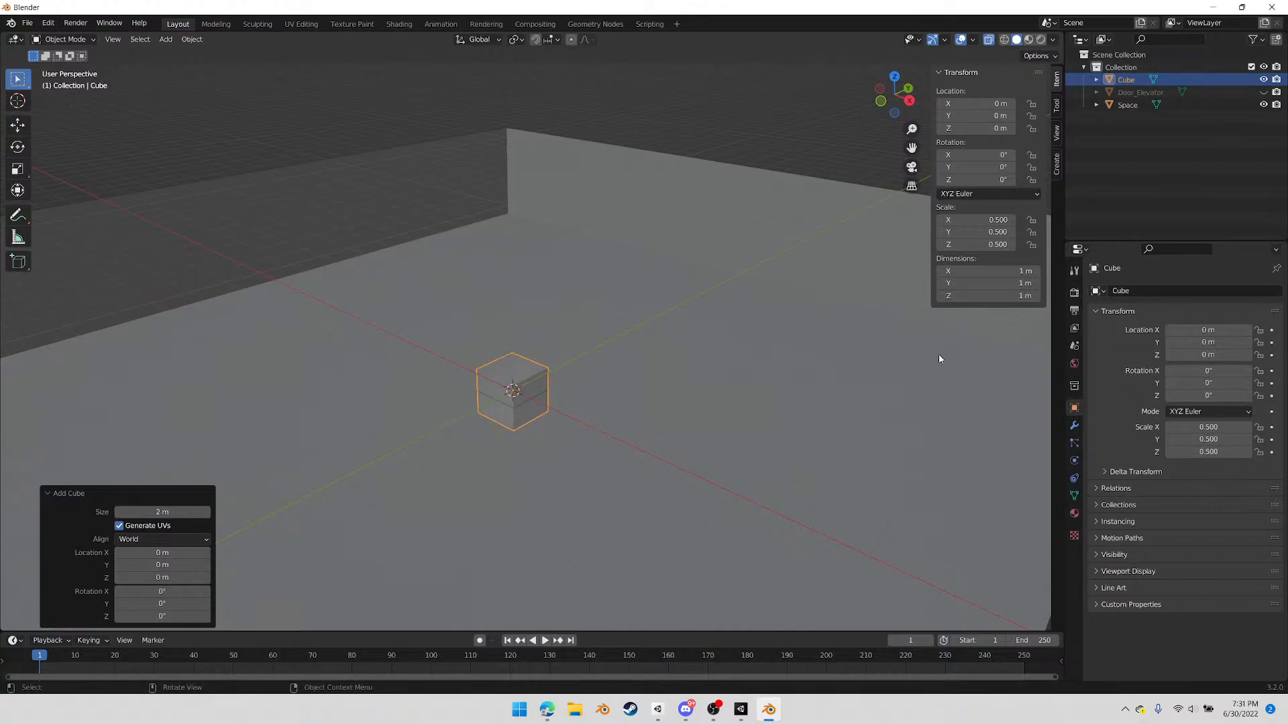
# In the back orthographic view, move the cube up 0.5 m along Z so it rests on the floor
pyautogui.moveTo(603, 463); pyautogui.dragTo(640, 436, button='middle')
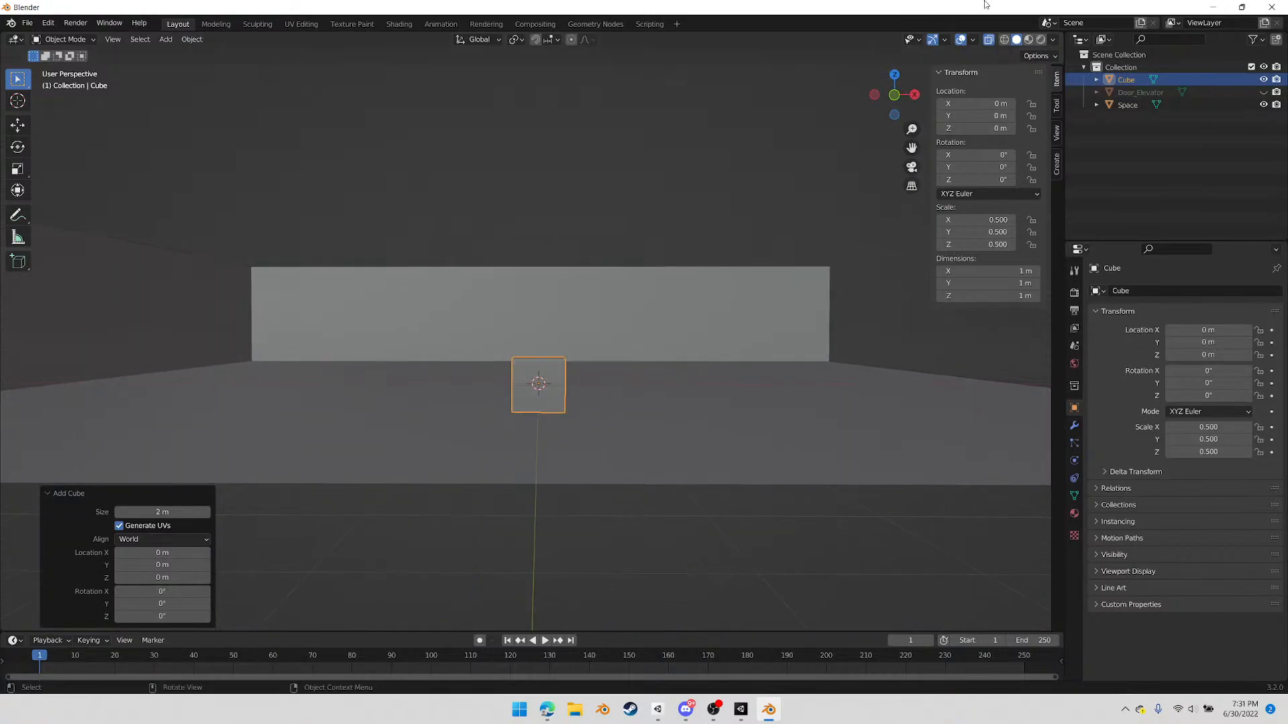
pyautogui.click(898, 94)
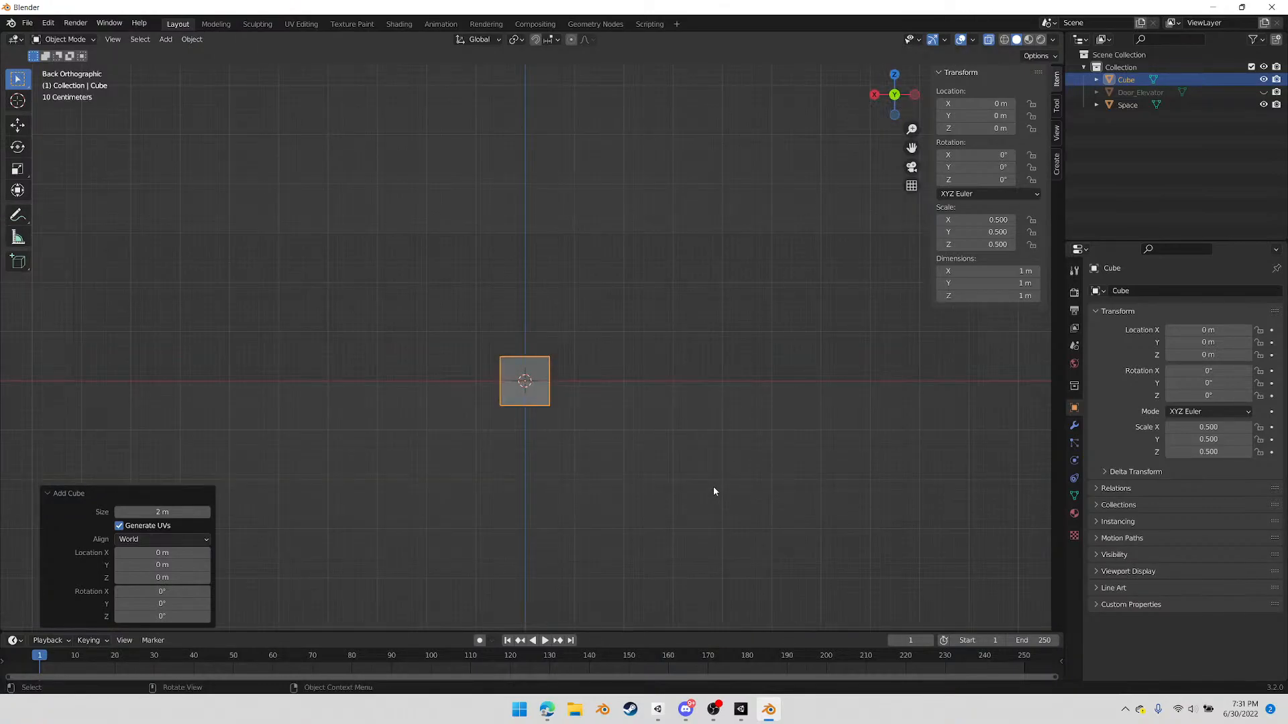
pyautogui.press('g')
pyautogui.press('z')
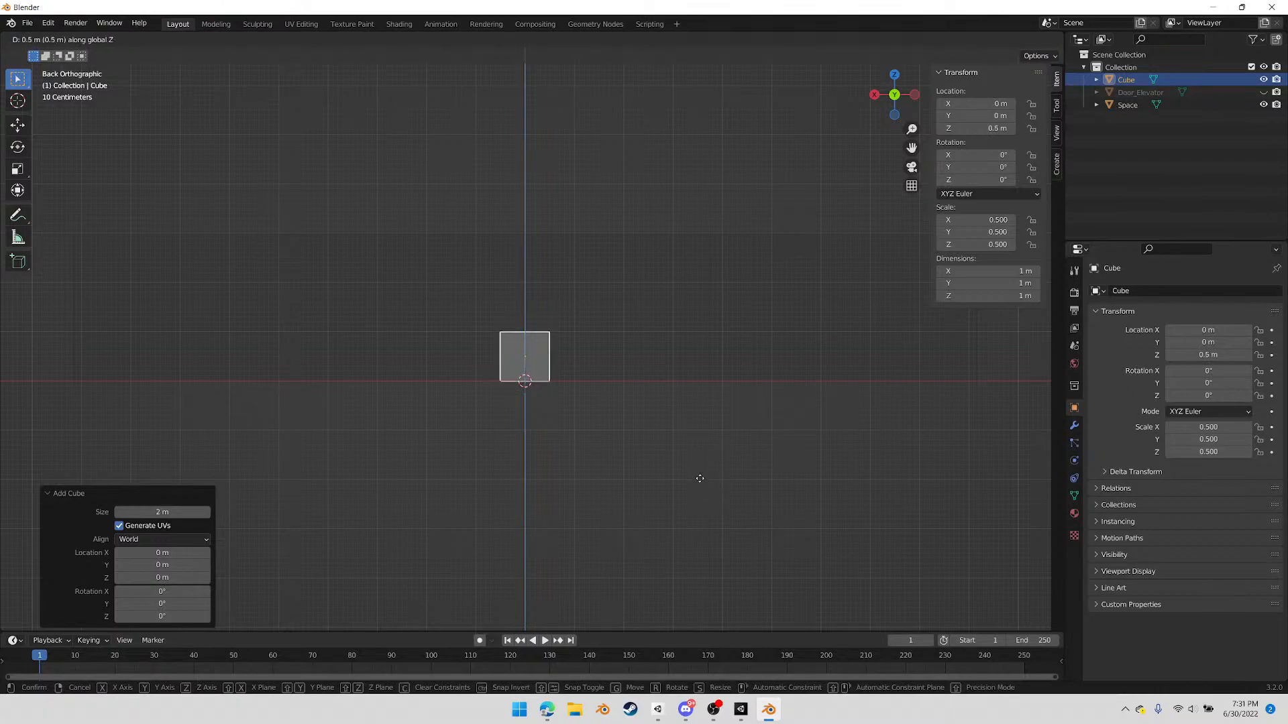
pyautogui.click(698, 477)
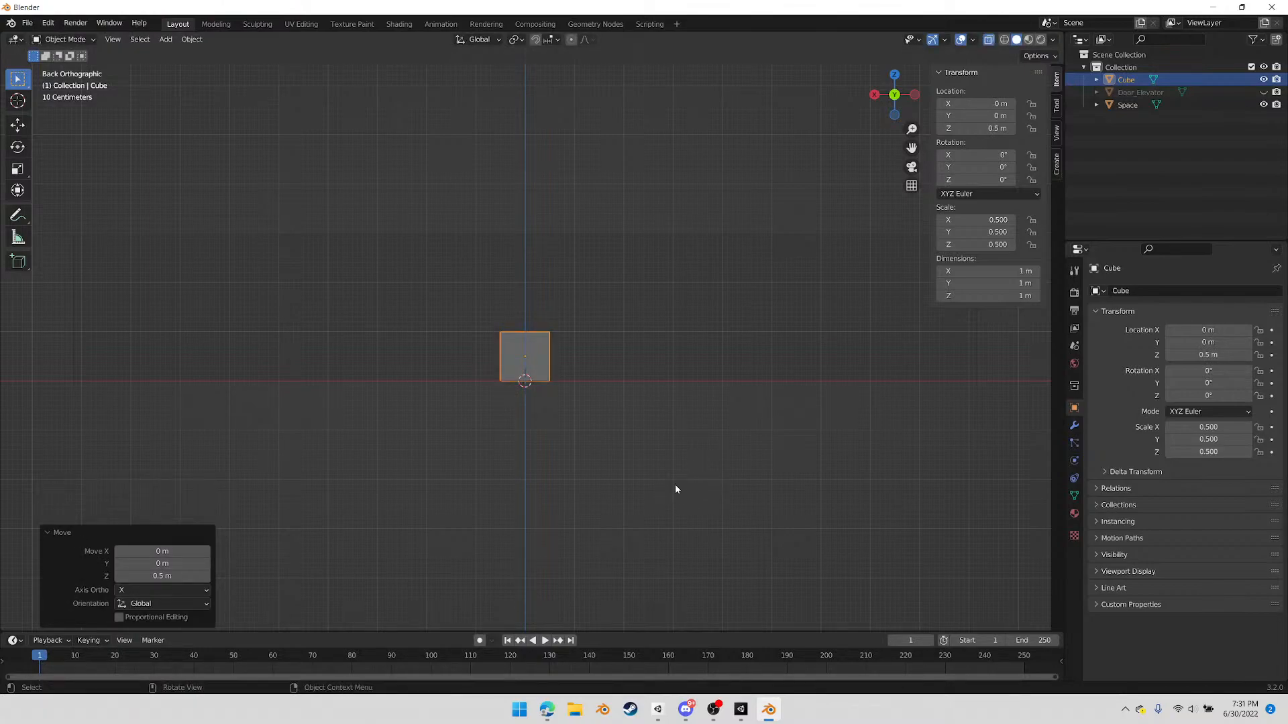
# In the top orthographic view, move the cube -7 m along X towards the side wall
pyautogui.moveTo(586, 460); pyautogui.dragTo(786, 469, button='middle')
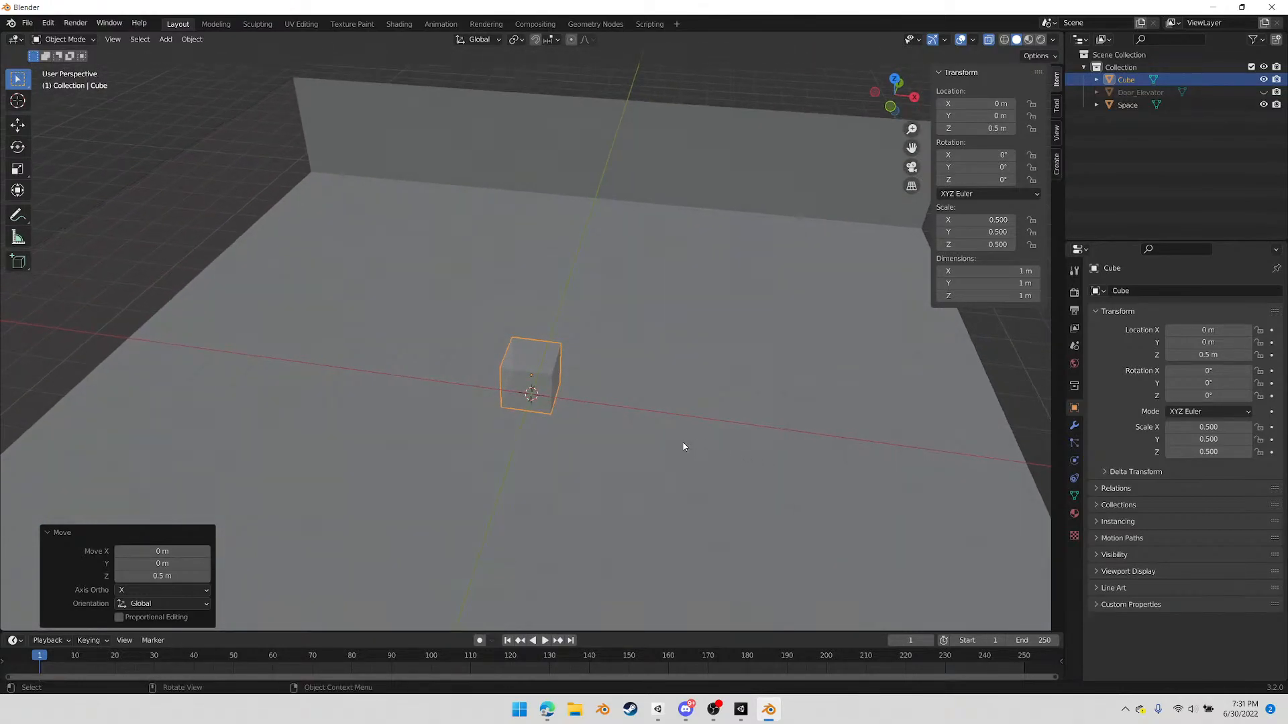
pyautogui.scroll(1, 670, 436)
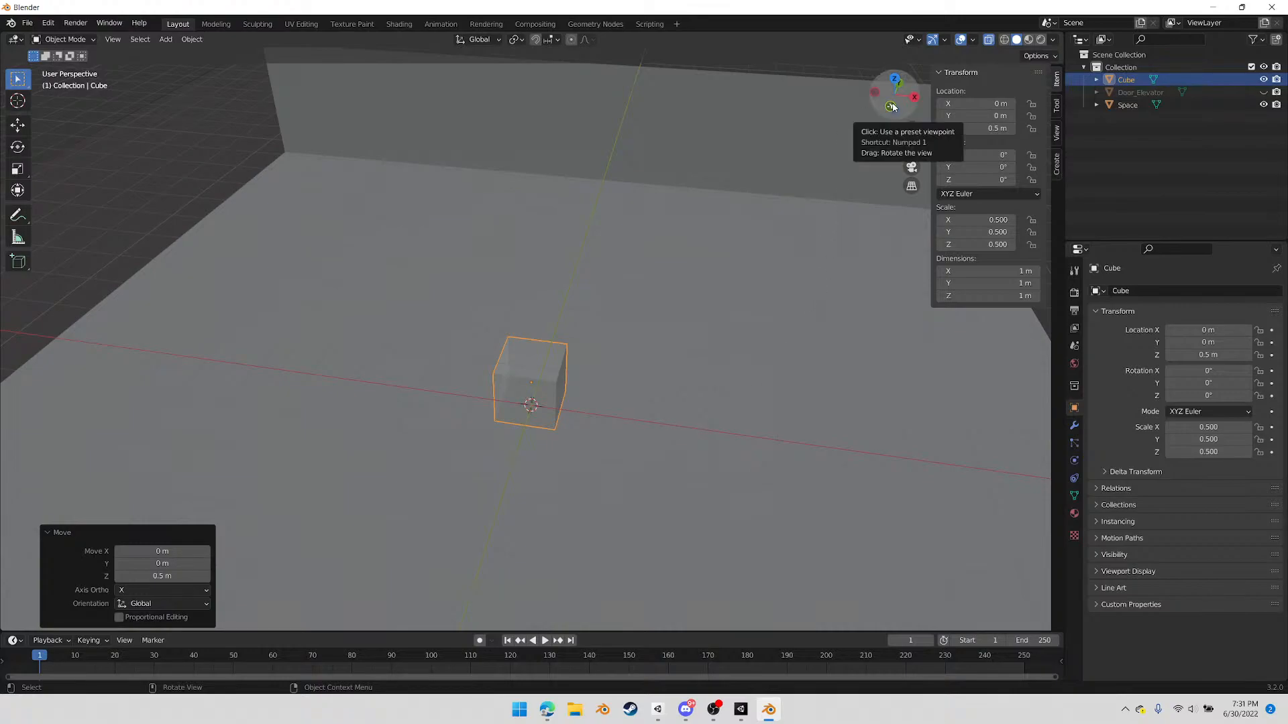
pyautogui.click(894, 82)
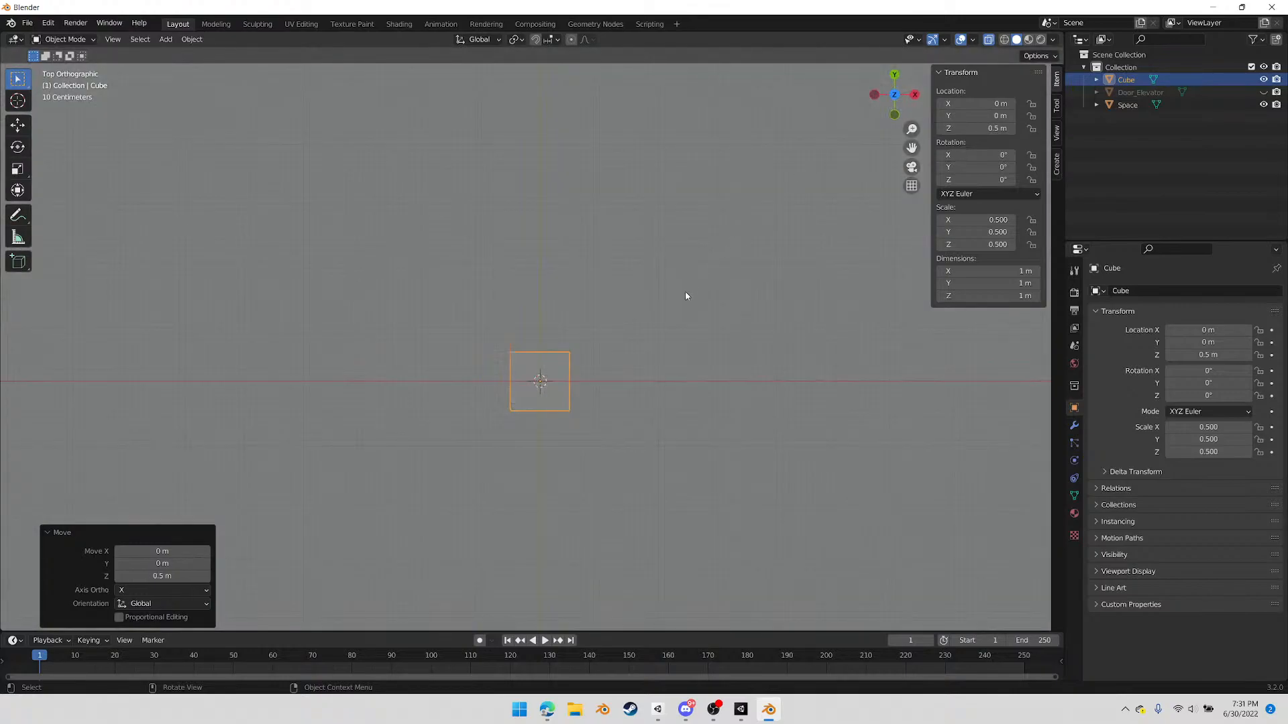
pyautogui.press('g')
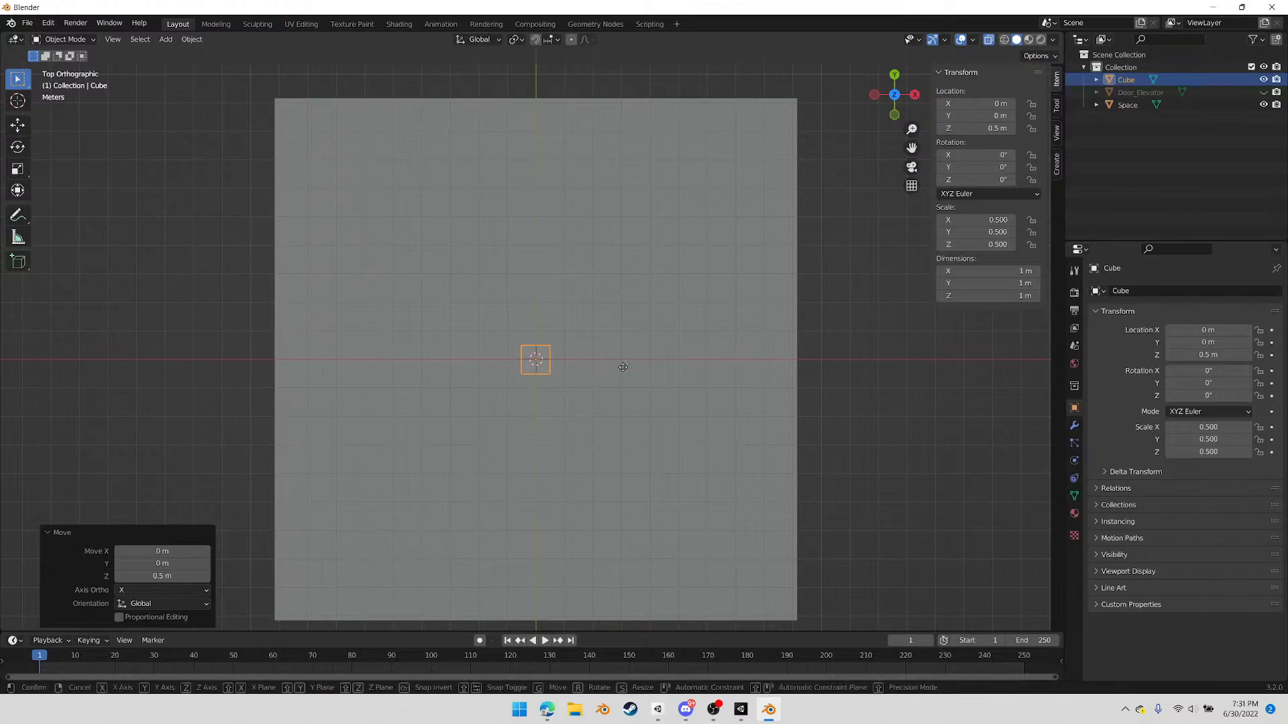
pyautogui.click(421, 362)
# In Edit Mode, scale the whole cube by 3.9 along the Y axis to form a long block
pyautogui.moveTo(460, 451); pyautogui.dragTo(328, 403, button='middle')
pyautogui.scroll(5, 556, 252)
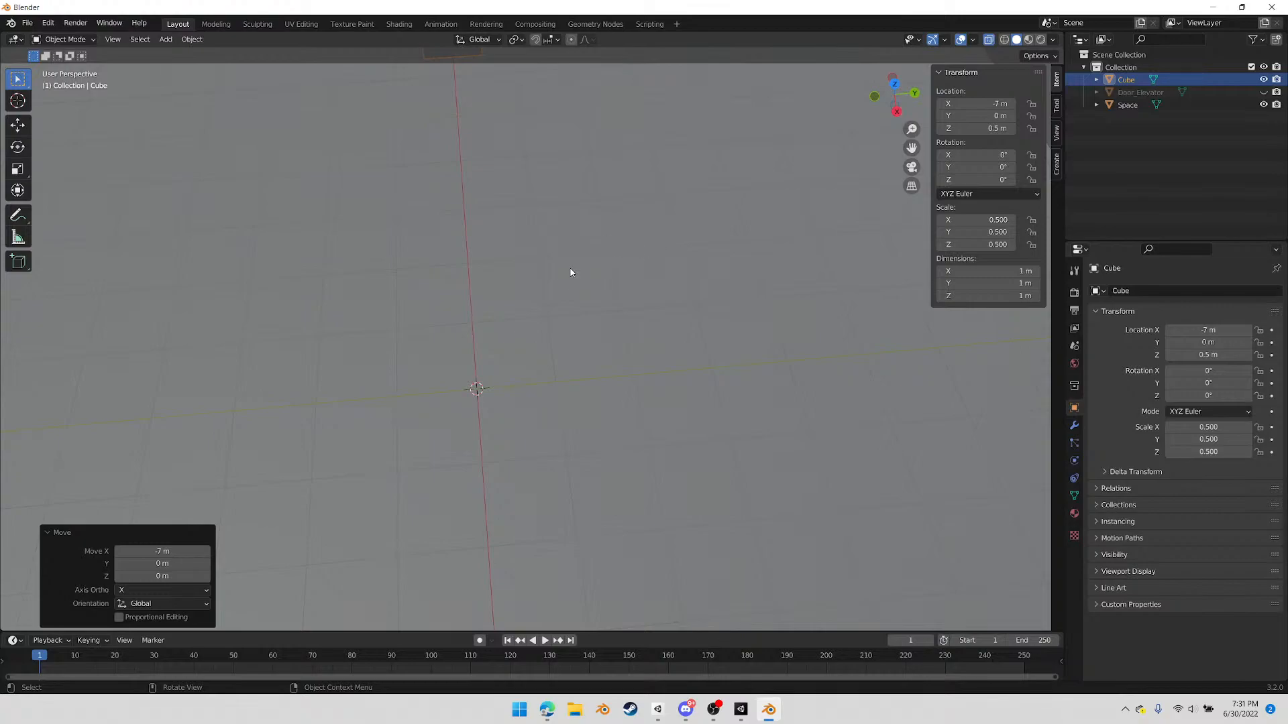
pyautogui.keyDown('shift'); pyautogui.moveTo(541, 275); pyautogui.dragTo(630, 480, button='middle'); pyautogui.keyUp('shift')
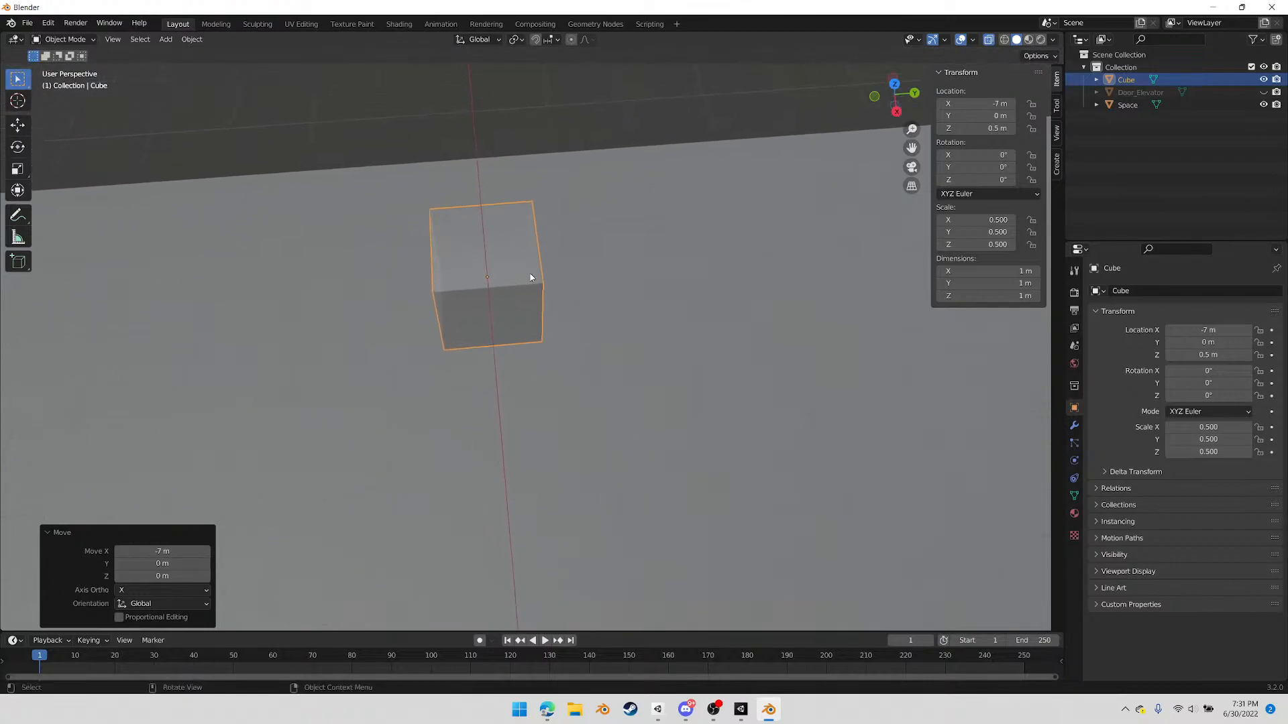
pyautogui.press('Tab')
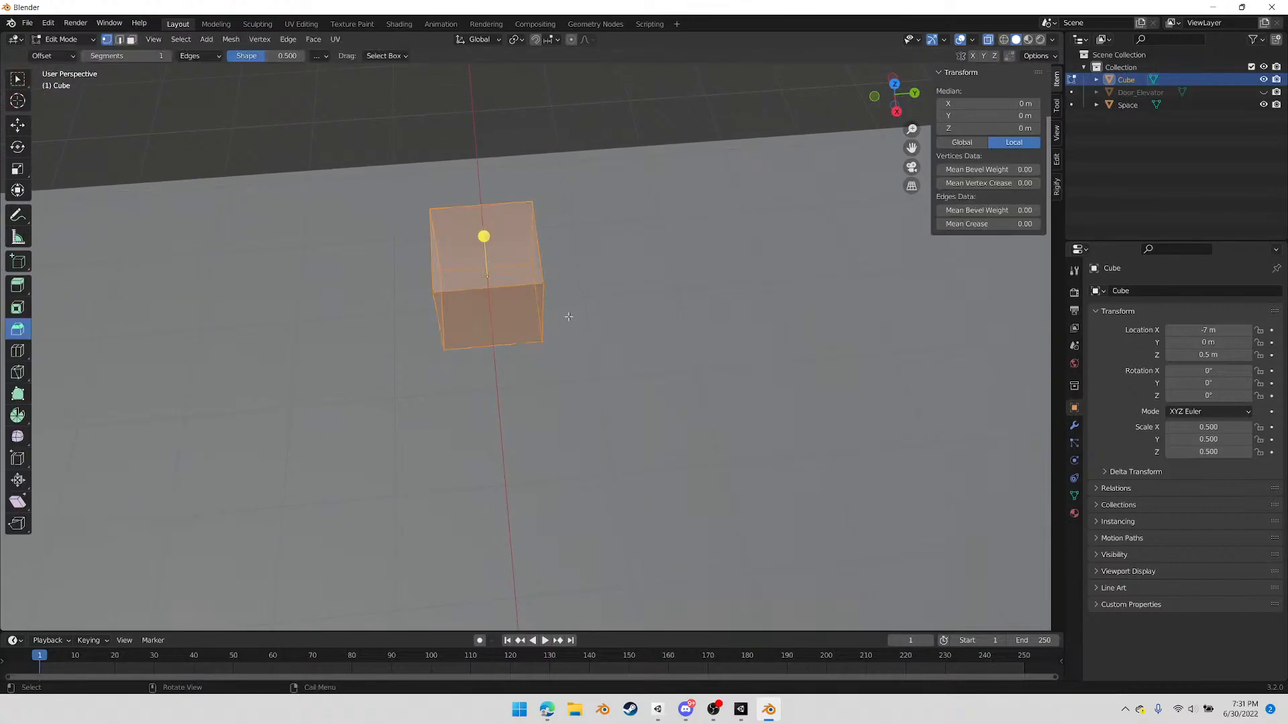
pyautogui.rightClick(544, 296)
pyautogui.press('s')
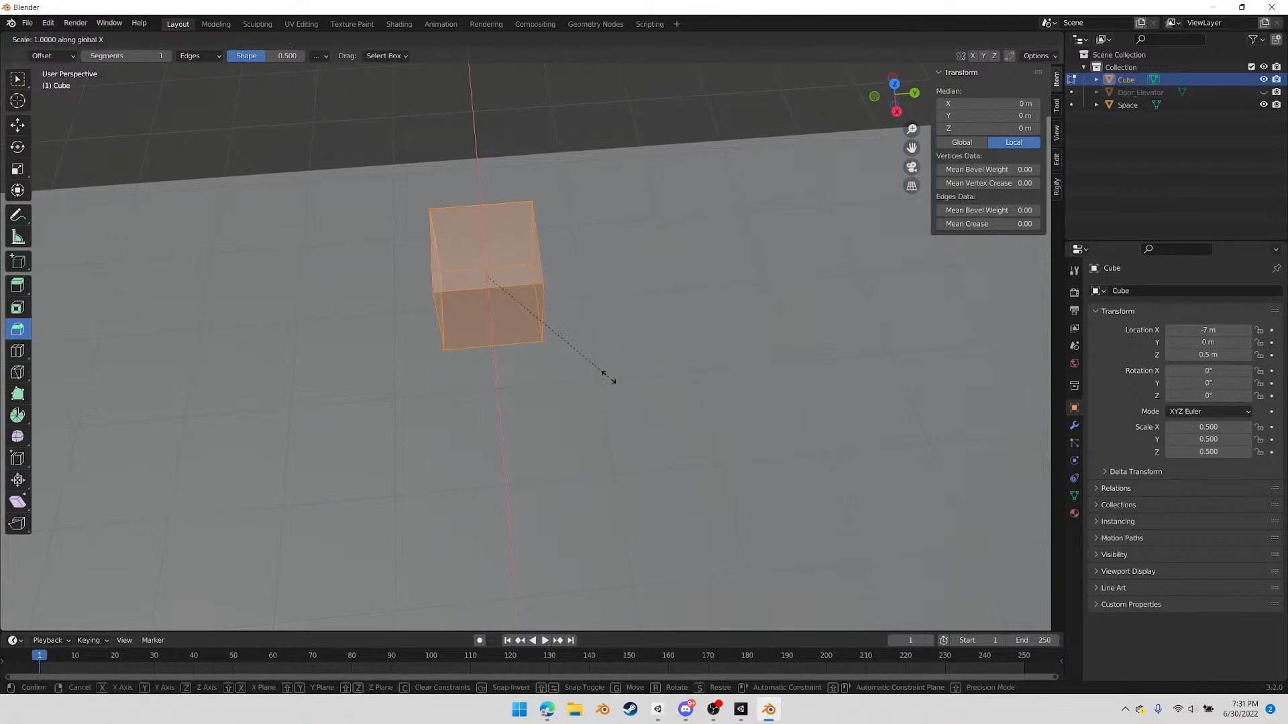
pyautogui.press('y')
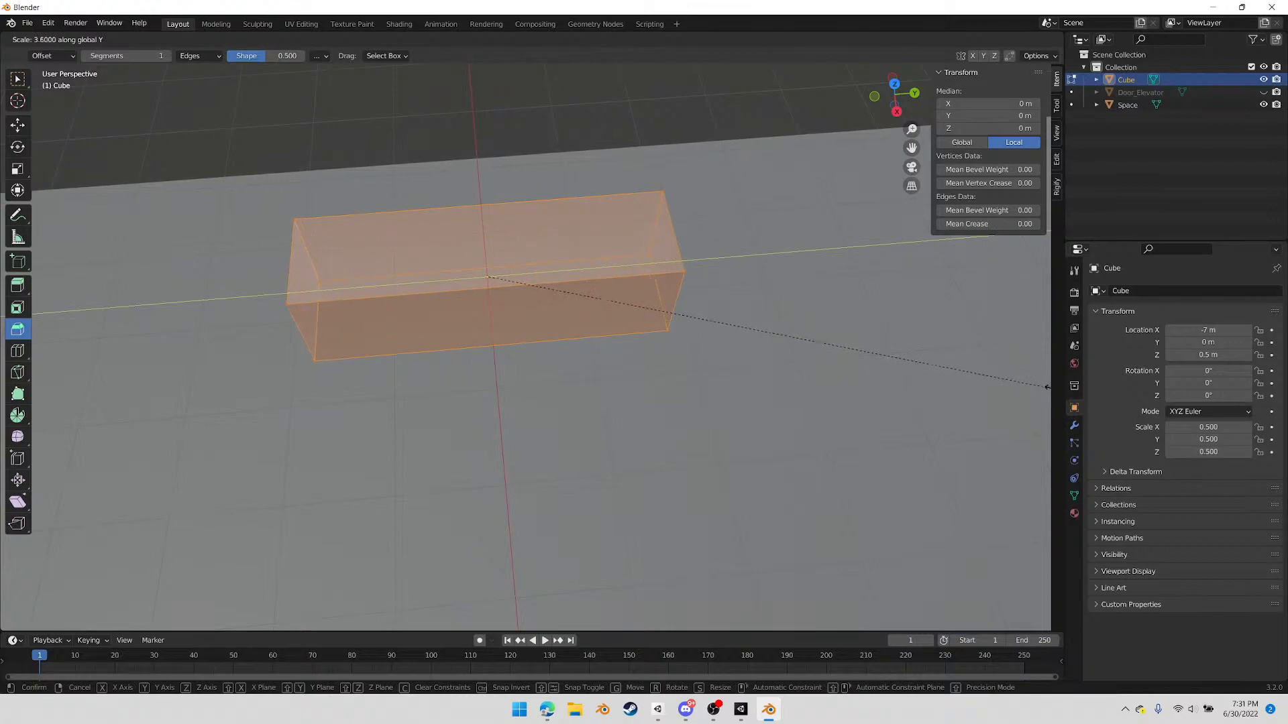
pyautogui.click(34, 384)
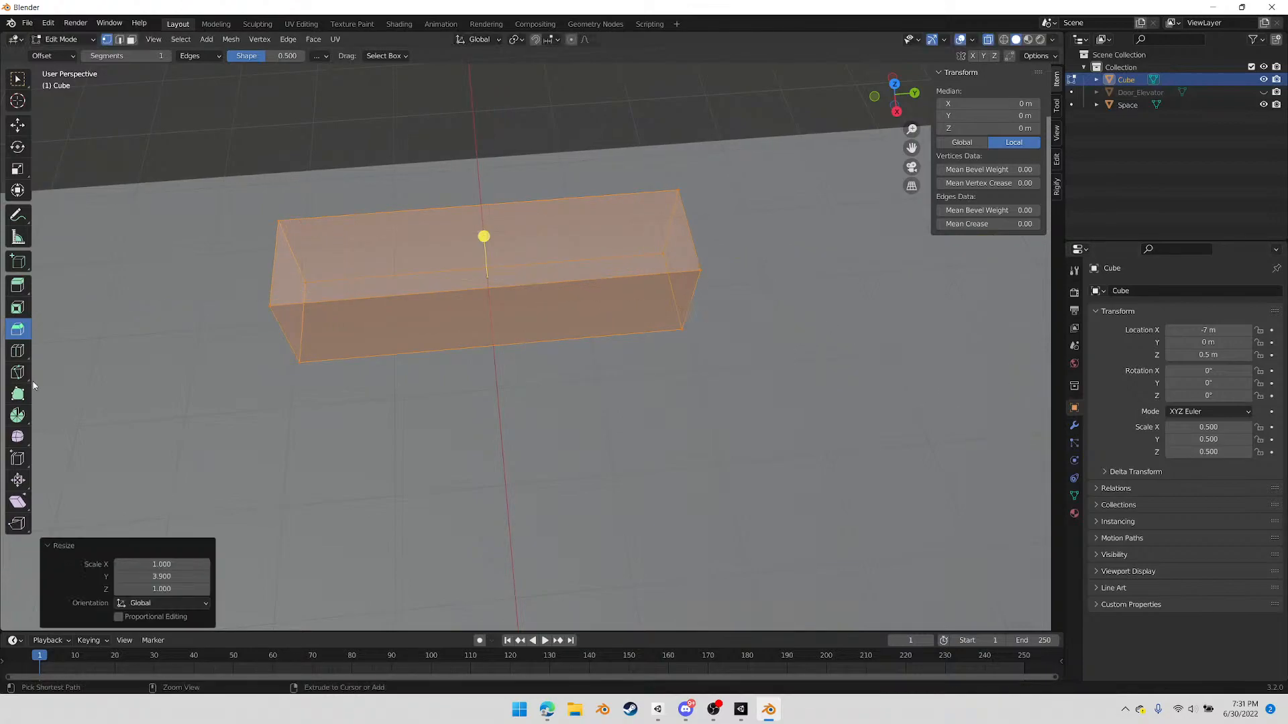
# In the back orthographic view, add one horizontal loop cut around the block and slide it towards the top edge with factor -0.700
pyautogui.moveTo(443, 366); pyautogui.dragTo(370, 185, button='middle')
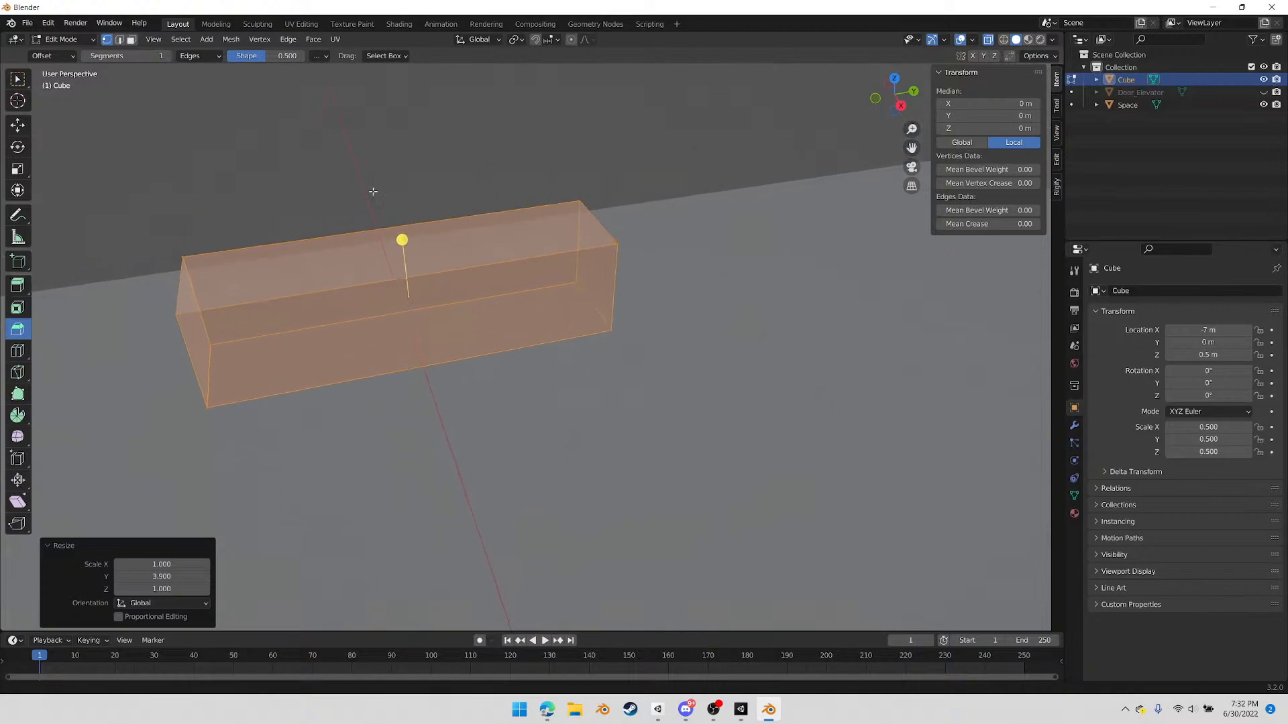
pyautogui.moveTo(798, 370); pyautogui.dragTo(693, 380, button='middle')
pyautogui.keyDown('shift'); pyautogui.moveTo(918, 456); pyautogui.dragTo(455, 350, button='middle'); pyautogui.keyUp('shift')
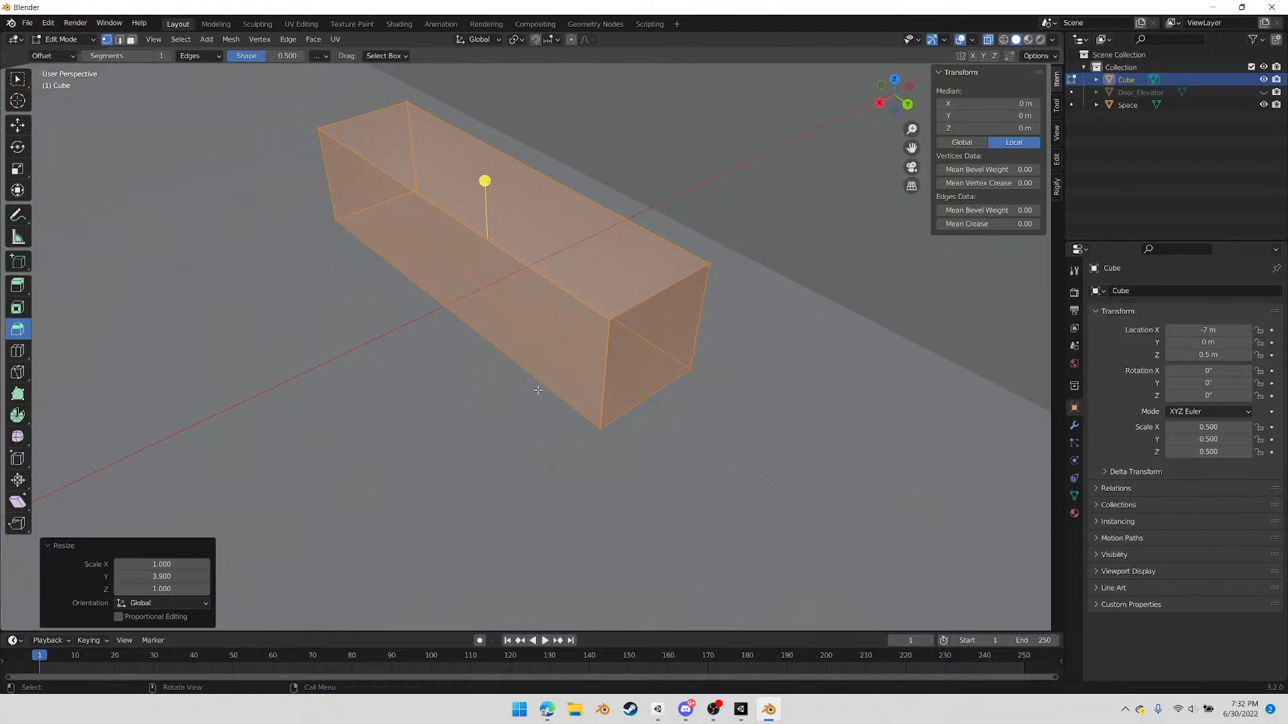
pyautogui.moveTo(545, 397); pyautogui.dragTo(493, 377, button='middle')
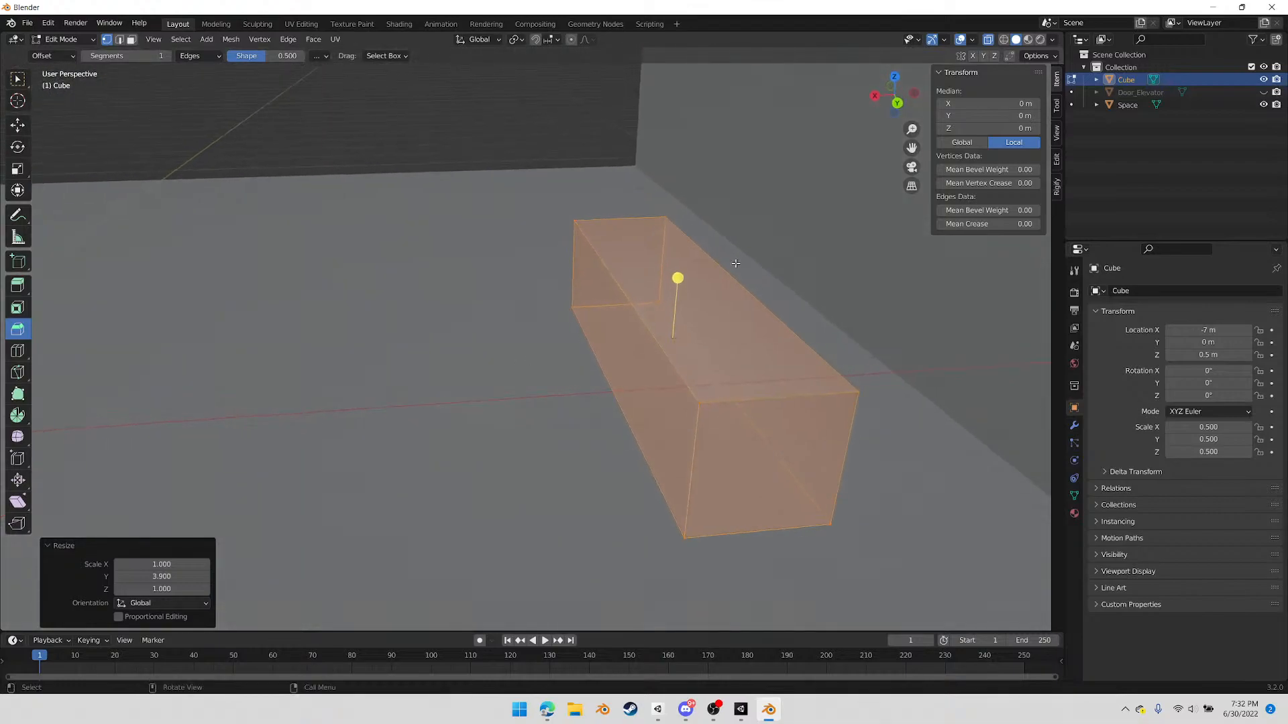
pyautogui.click(898, 104)
pyautogui.keyDown('shift'); pyautogui.moveTo(801, 328); pyautogui.dragTo(575, 164, button='middle'); pyautogui.keyUp('shift')
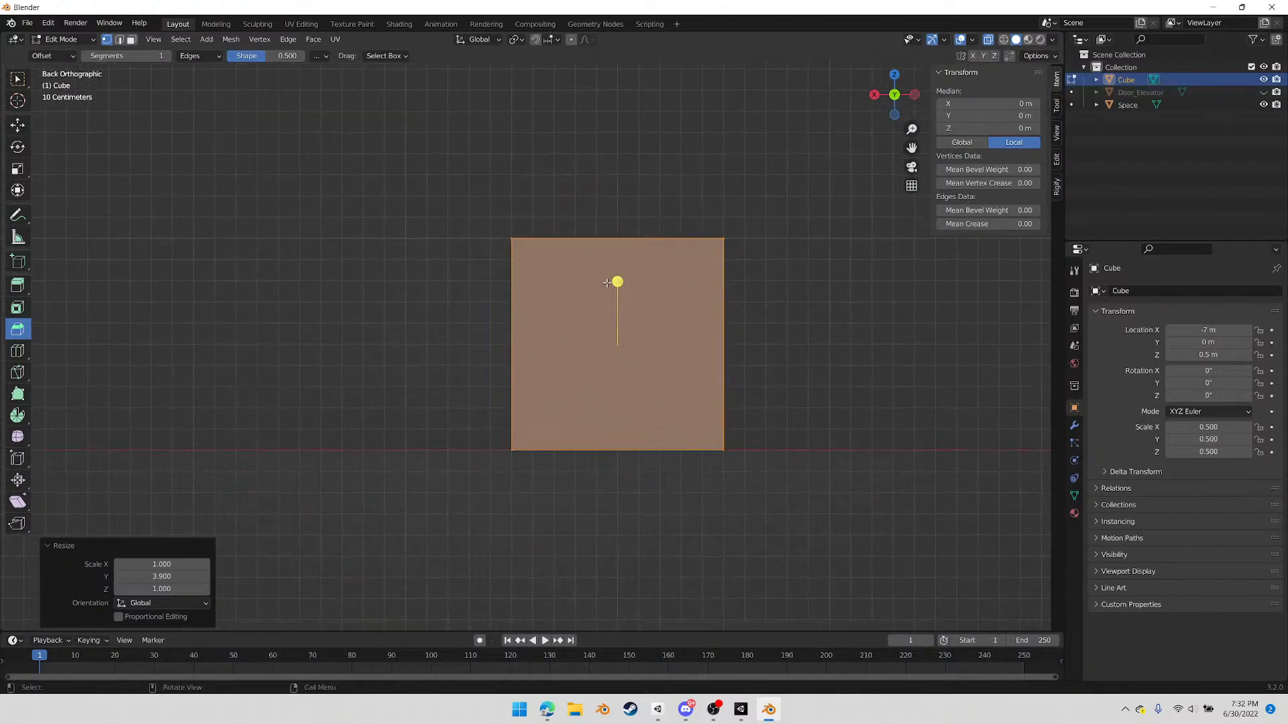
pyautogui.scroll(1, 605, 284)
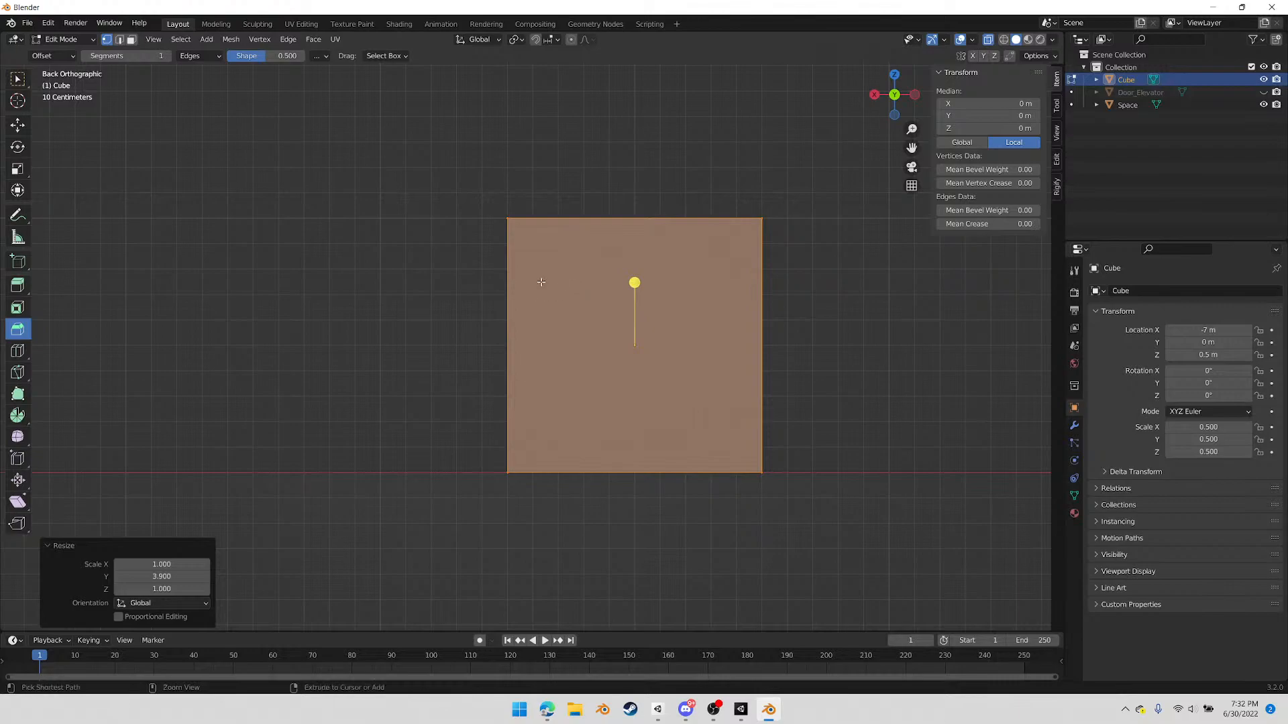
pyautogui.click(525, 320)
pyautogui.moveTo(525, 320); pyautogui.dragTo(535, 236)
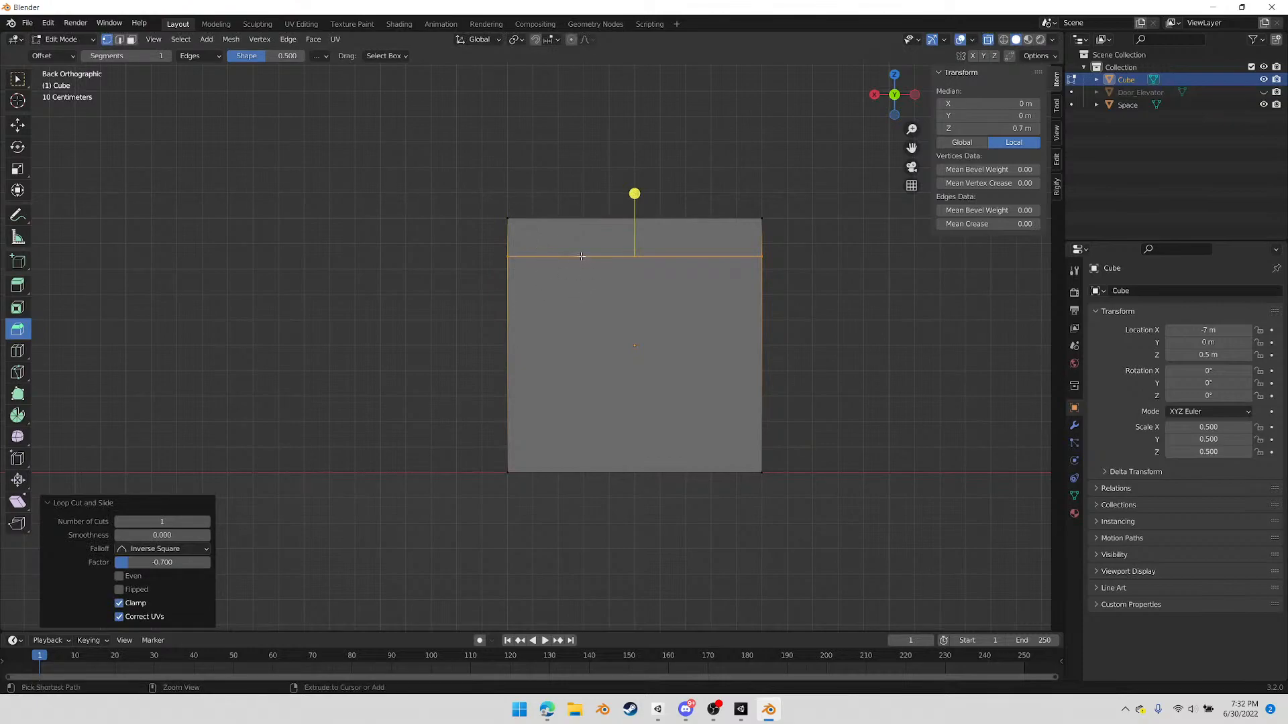
# Add one vertical loop cut along the long block and slide it towards its front side with factor -0.800
pyautogui.keyDown('ctrl'); pyautogui.moveTo(575, 276); pyautogui.dragTo(469, 282); pyautogui.keyUp('ctrl')
pyautogui.moveTo(483, 287); pyautogui.dragTo(600, 350, button='middle')
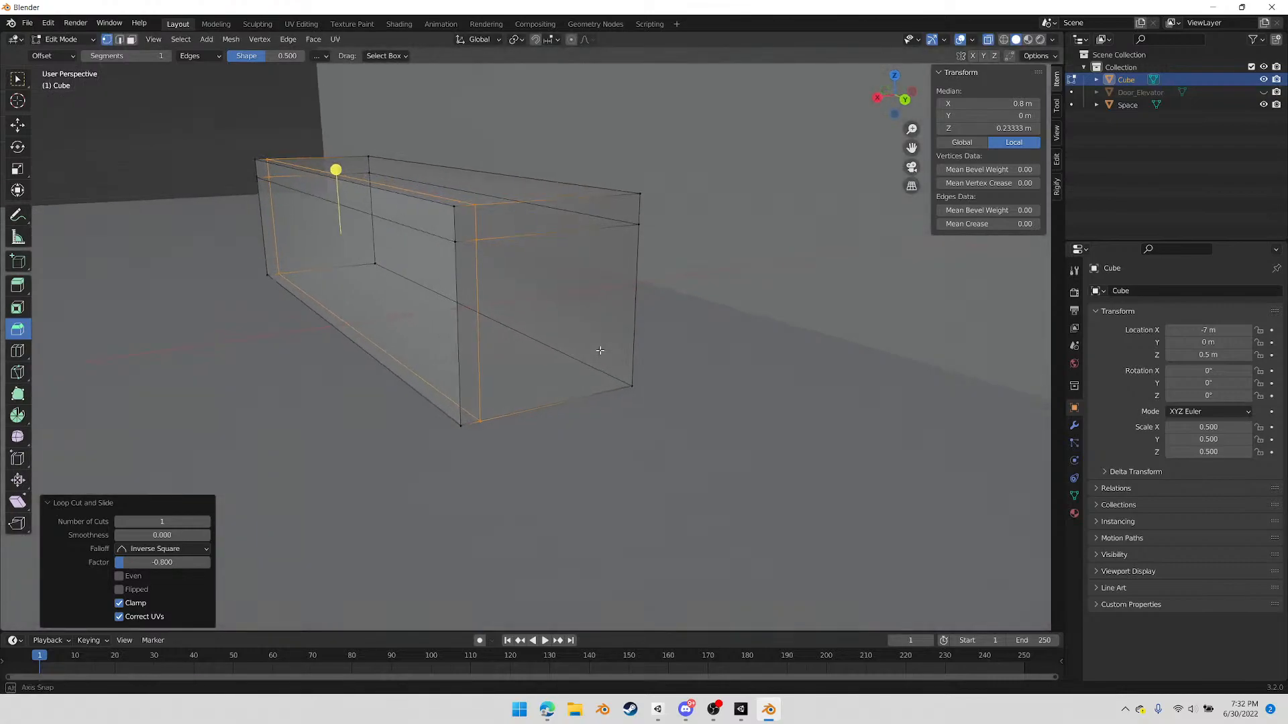
# Delete the four faces of the thin front slice below the top slab: the front, both ends and the underside
pyautogui.click(362, 273)
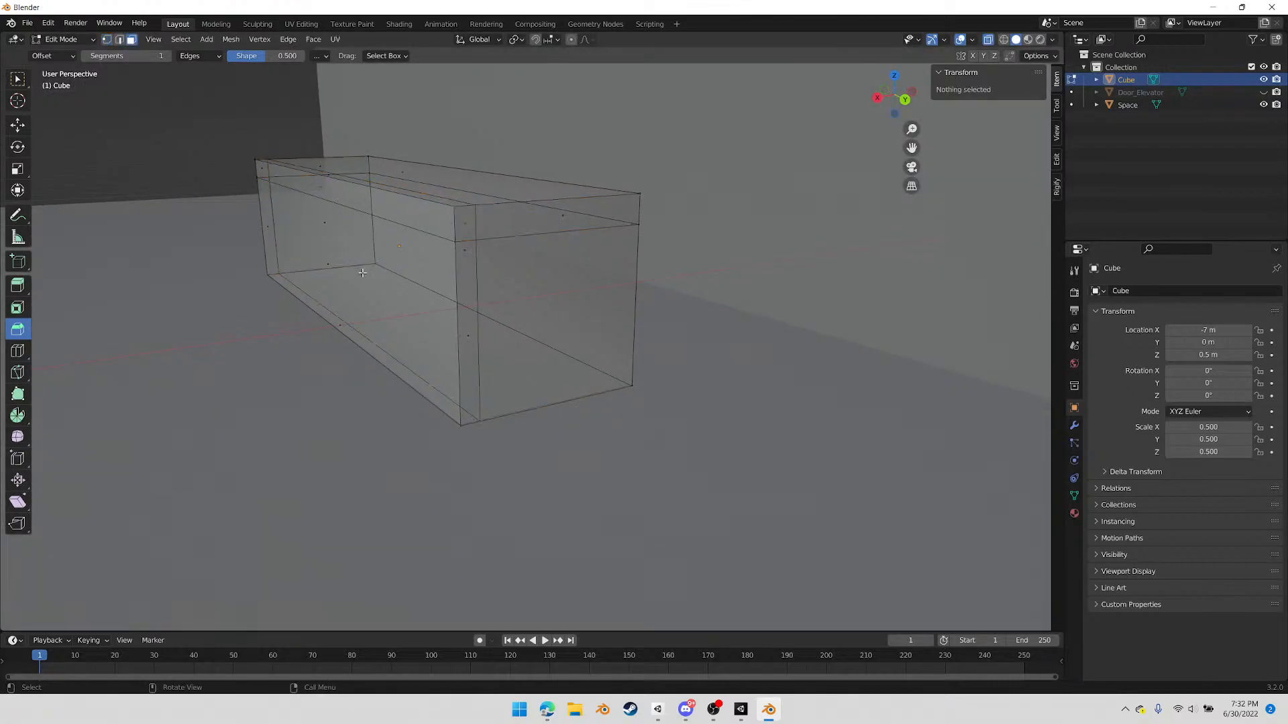
pyautogui.click(343, 275)
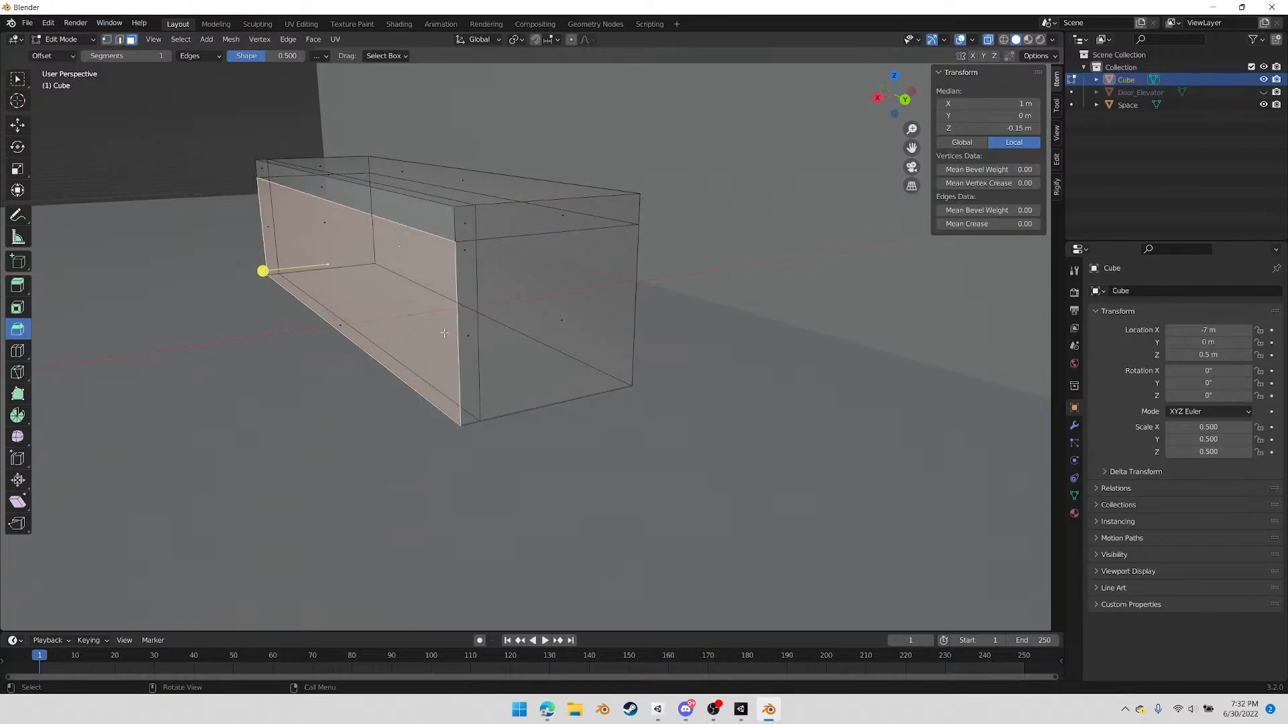
pyautogui.keyDown('shift'); pyautogui.click(467, 333); pyautogui.keyUp('shift')
pyautogui.keyDown('shift'); pyautogui.click(331, 321); pyautogui.keyUp('shift')
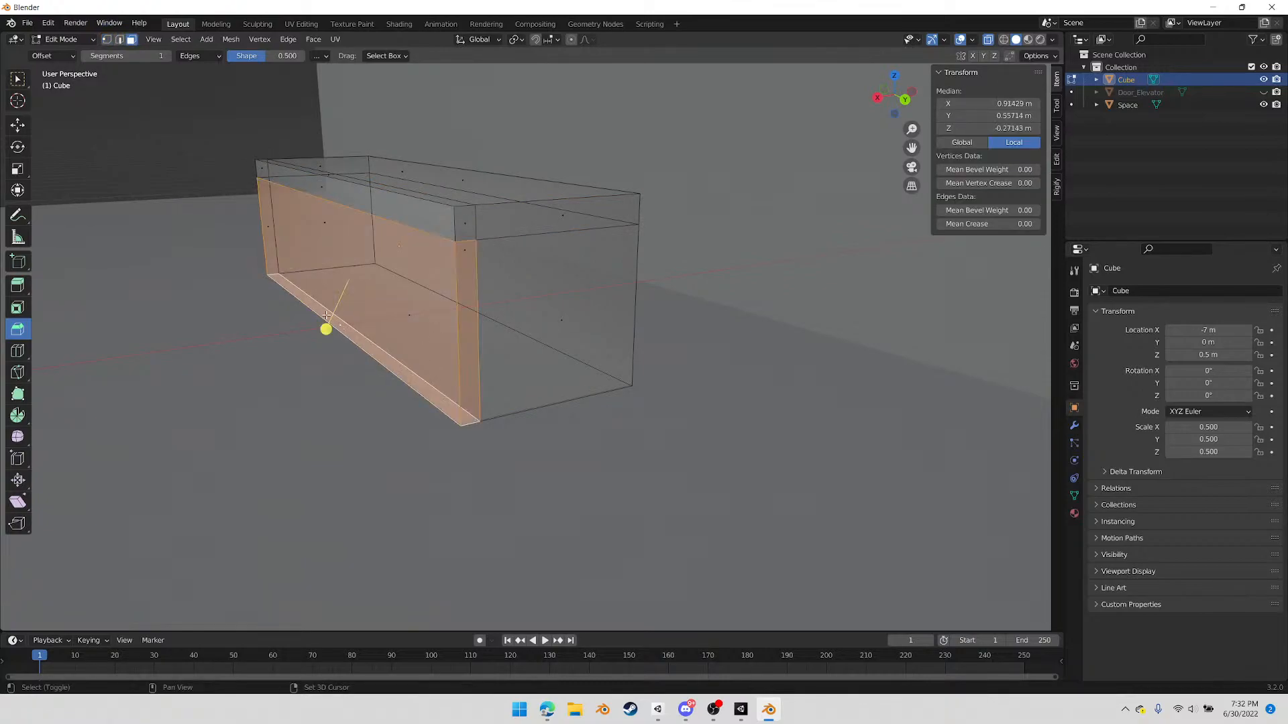
pyautogui.keyDown('shift'); pyautogui.click(269, 231); pyautogui.keyUp('shift')
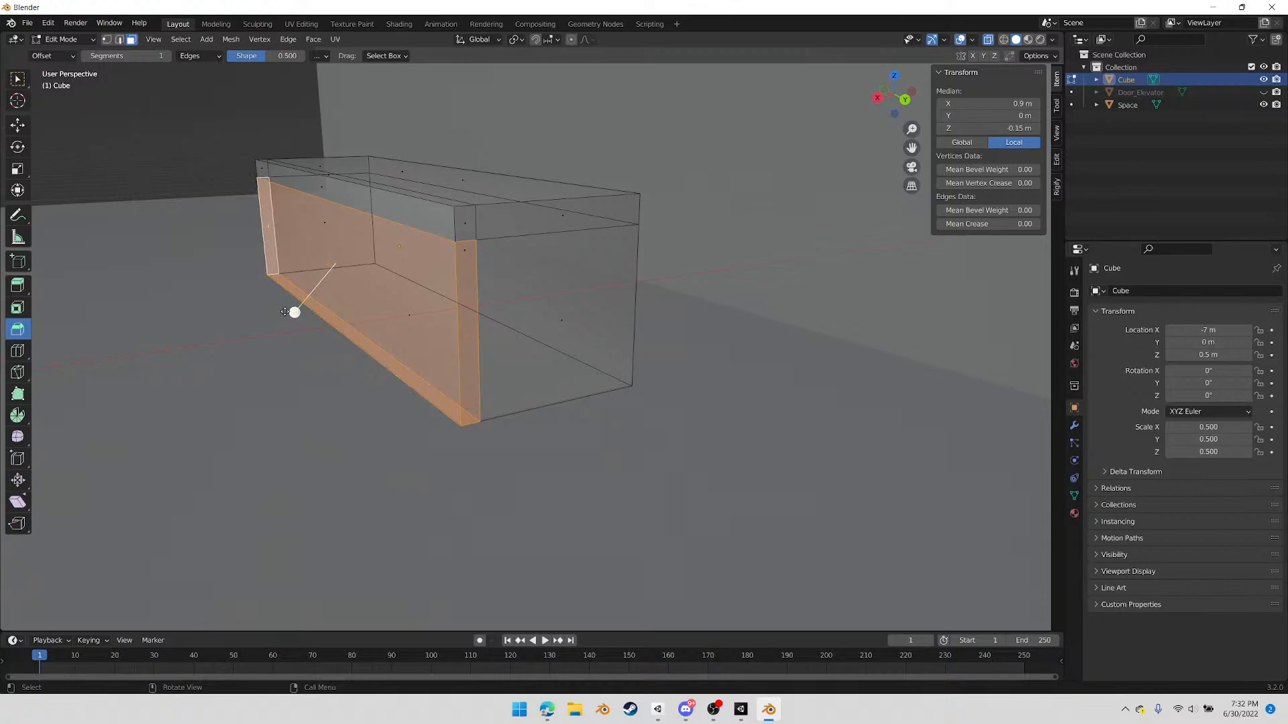
pyautogui.press('x')
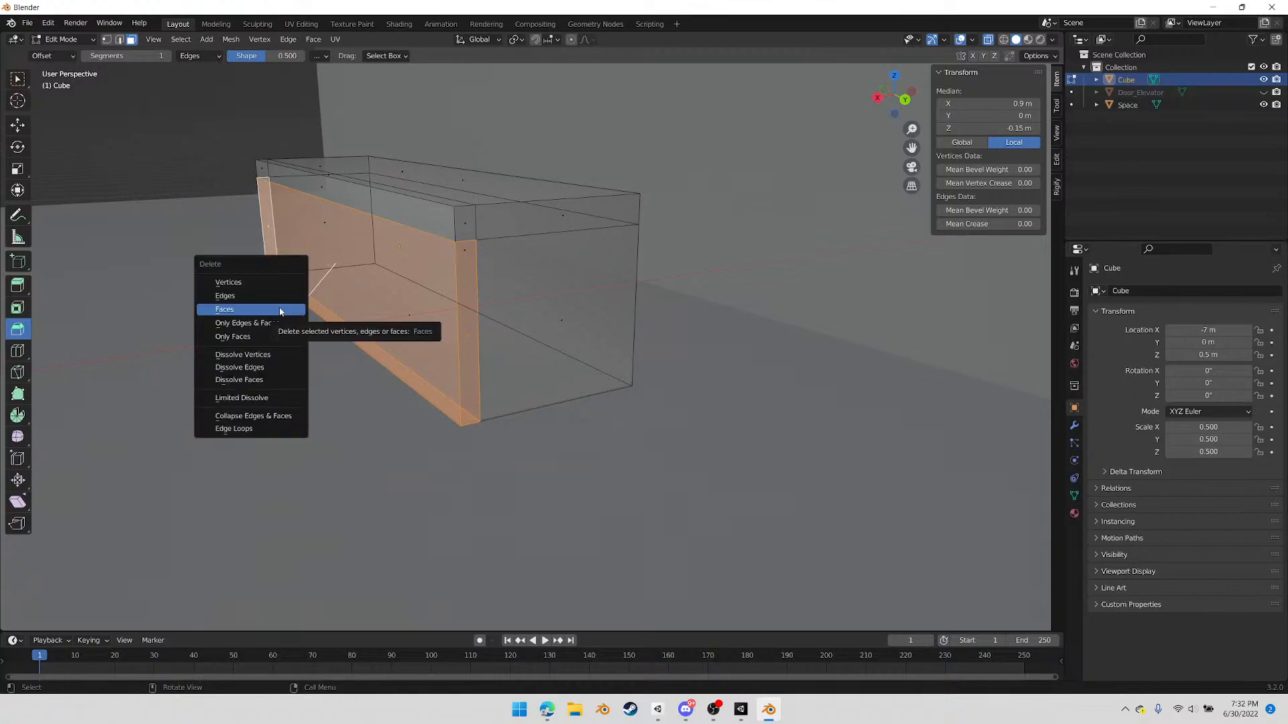
pyautogui.click(267, 312)
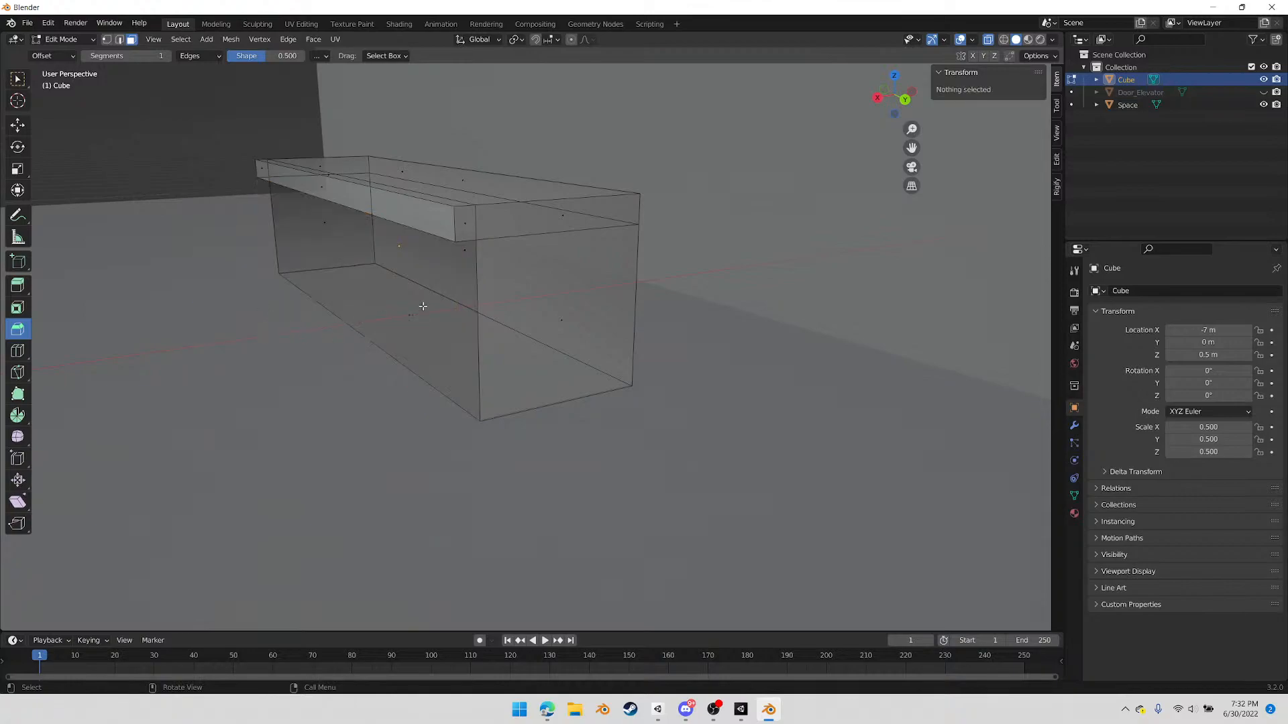
# In edge select mode, fill the open front of the block and the underside of the overhanging top slab with new faces
pyautogui.press('2')
pyautogui.click(477, 297)
pyautogui.keyDown('shift'); pyautogui.click(284, 255); pyautogui.keyUp('shift')
pyautogui.press('f')
pyautogui.click(269, 178)
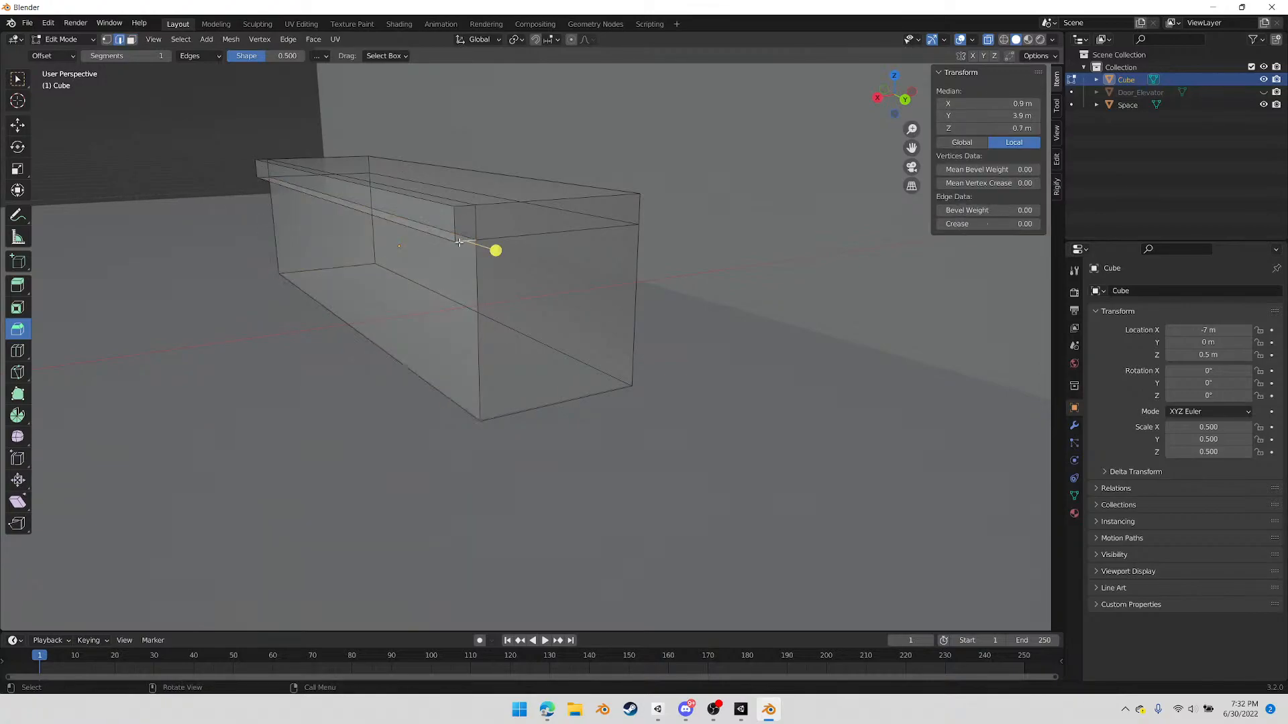
pyautogui.keyDown('shift'); pyautogui.click(265, 178); pyautogui.keyUp('shift')
pyautogui.press('f')
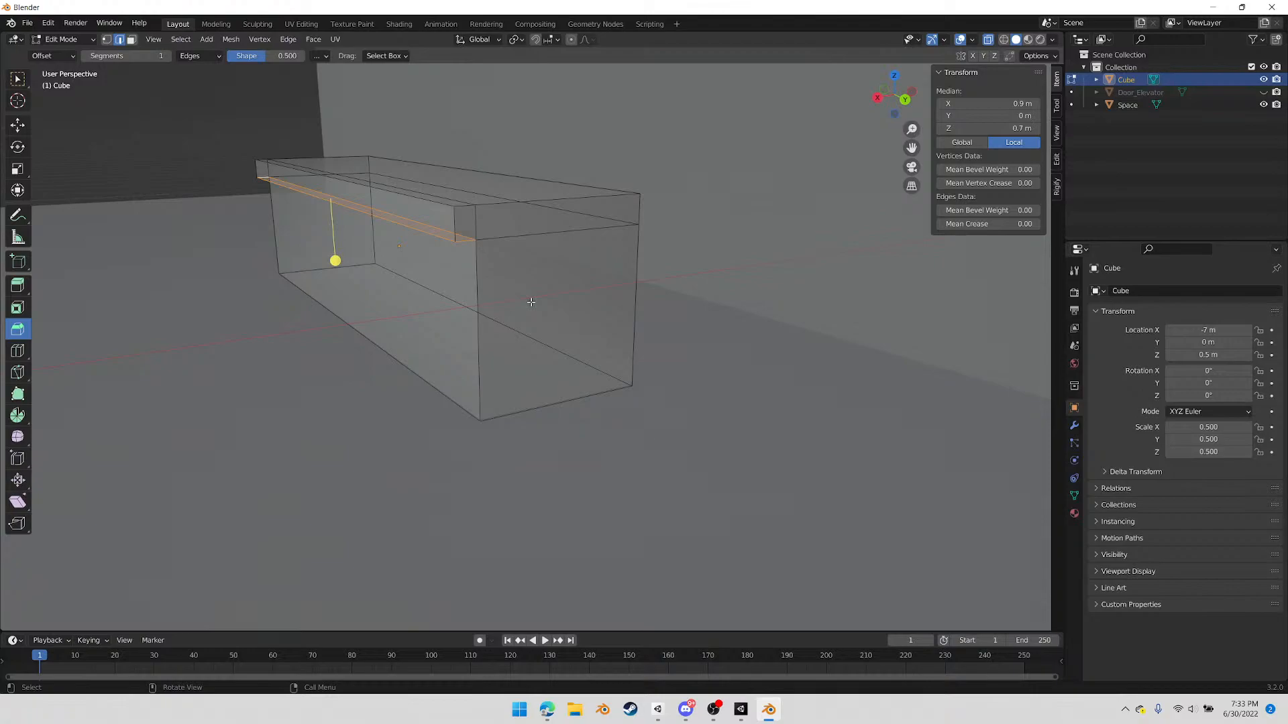
# Open the preferences and look through the Keymap, Input, Navigation, Interface and System settings
pyautogui.click(72, 24)
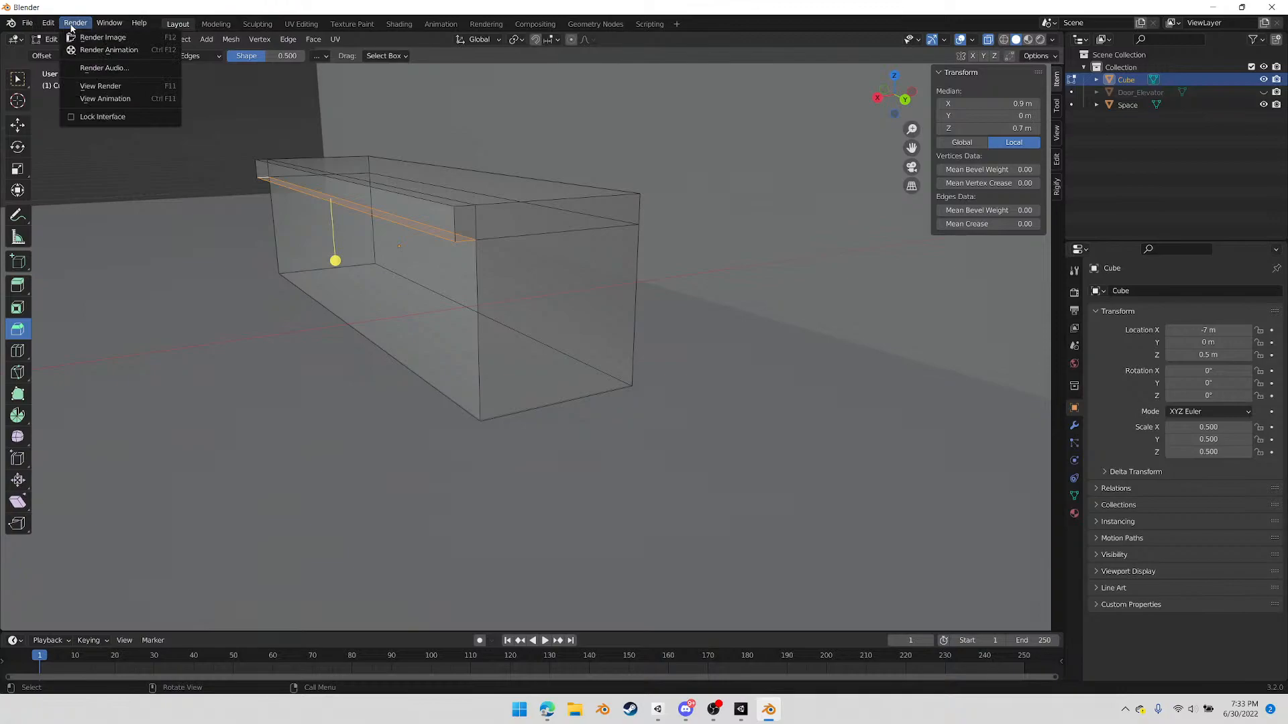
pyautogui.moveTo(48, 23)
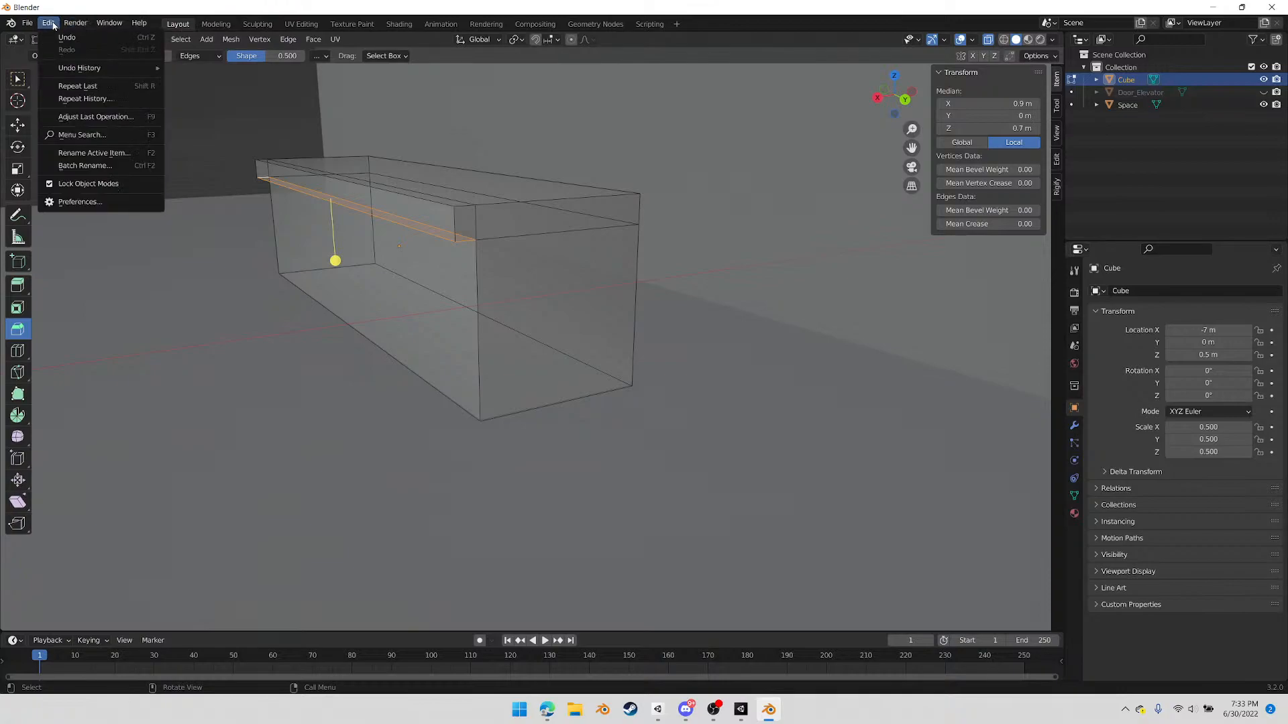
pyautogui.click(71, 204)
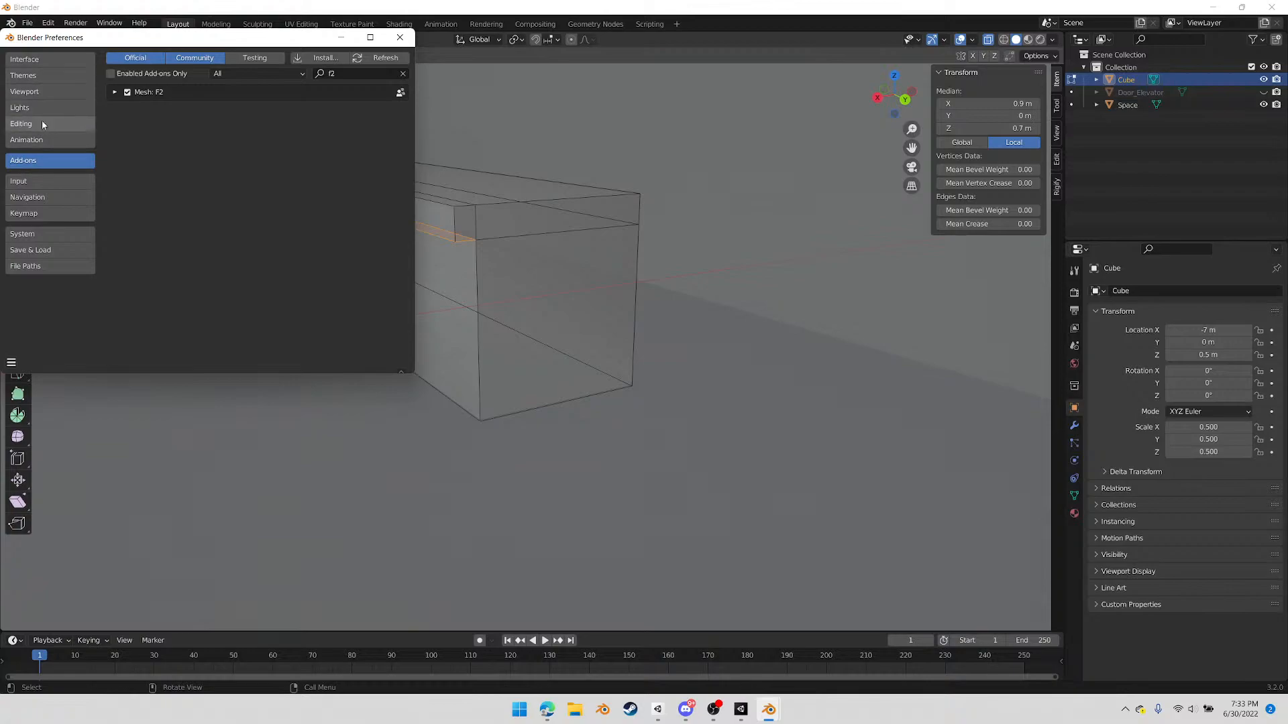
pyautogui.click(39, 212)
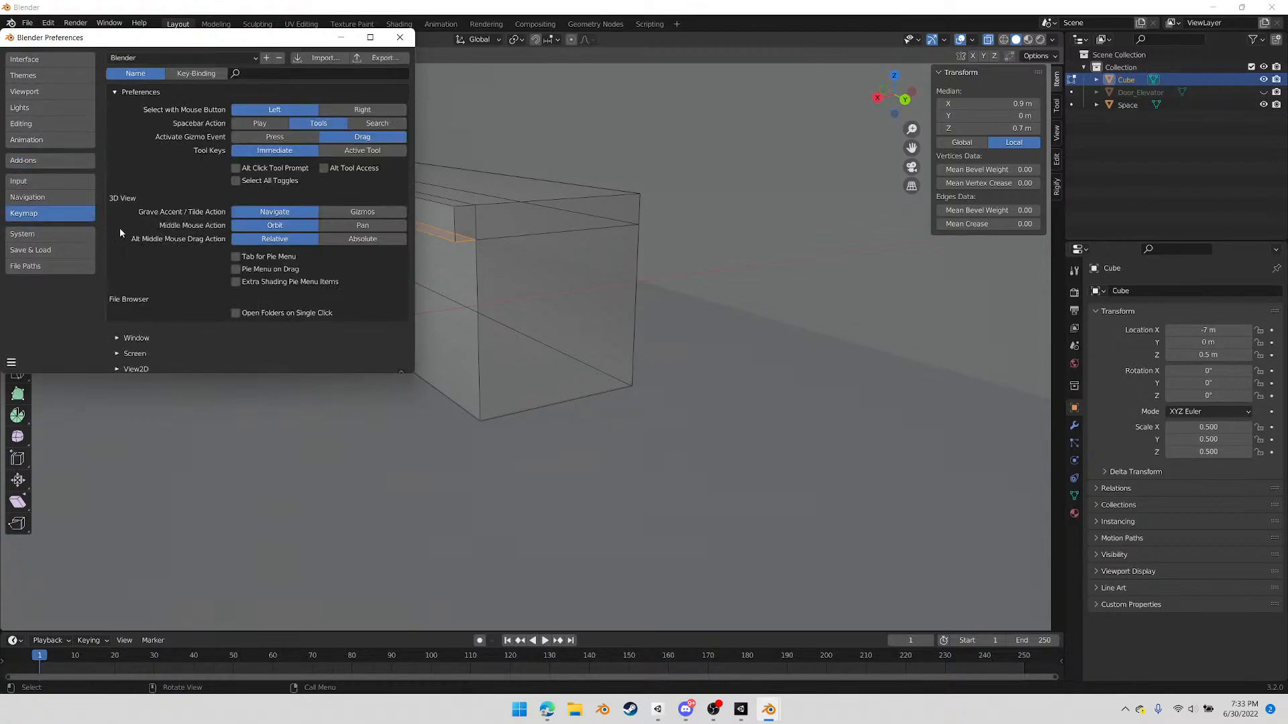
pyautogui.click(193, 75)
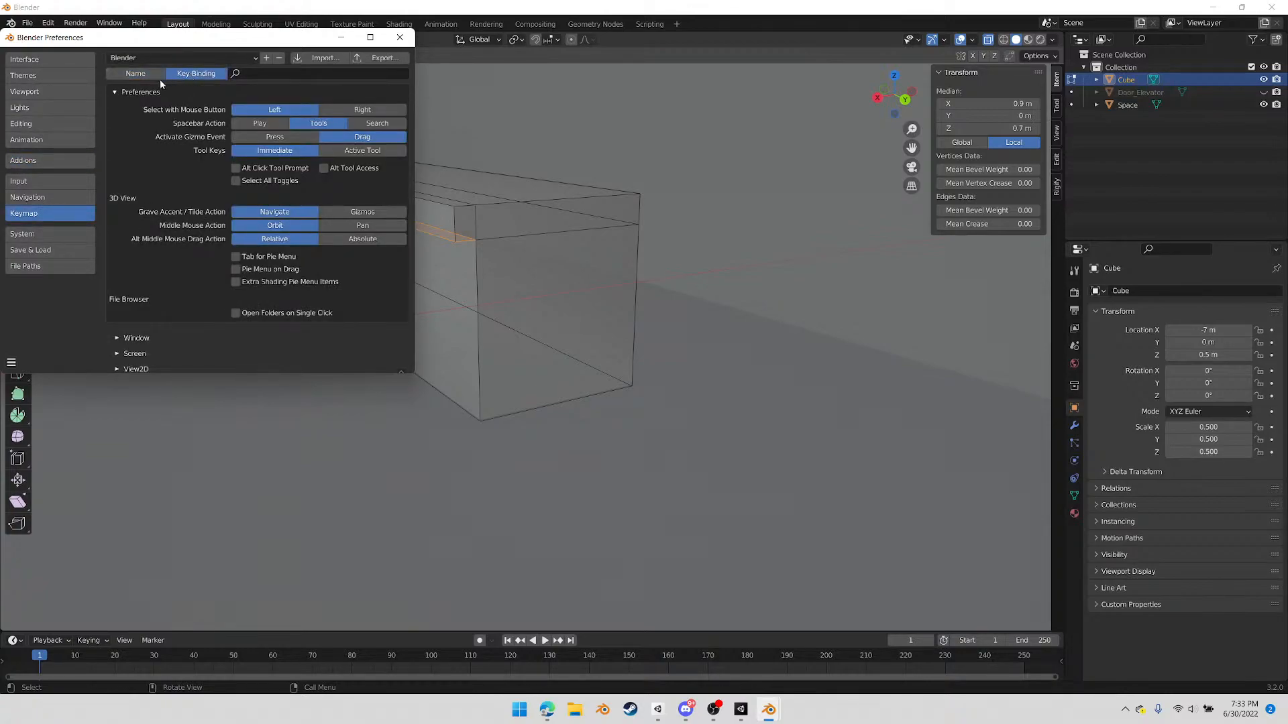
pyautogui.click(162, 75)
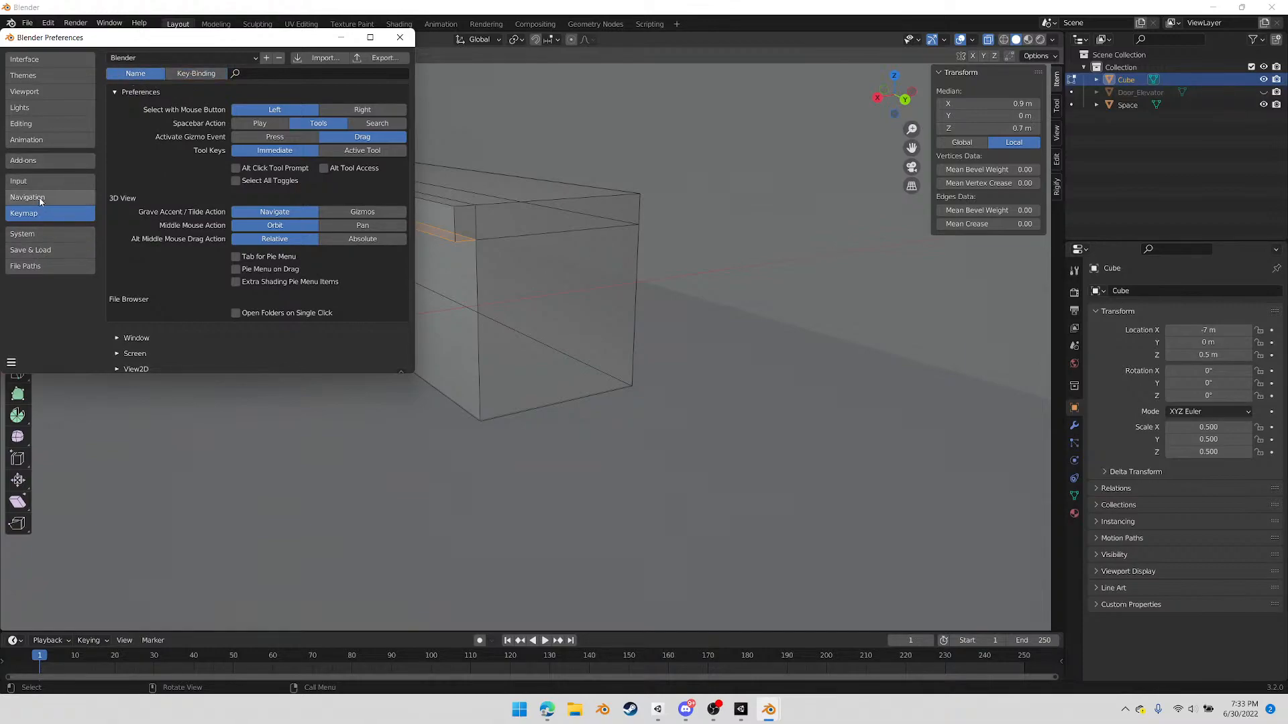
pyautogui.click(20, 181)
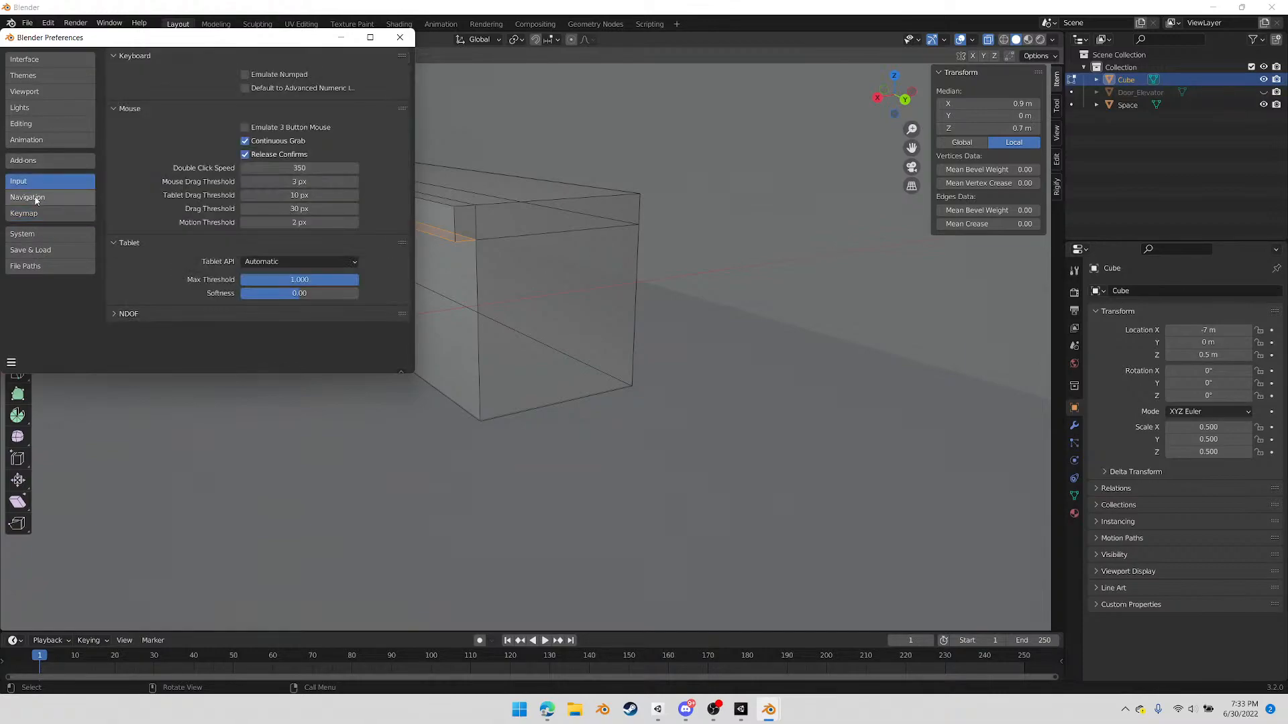
pyautogui.click(36, 199)
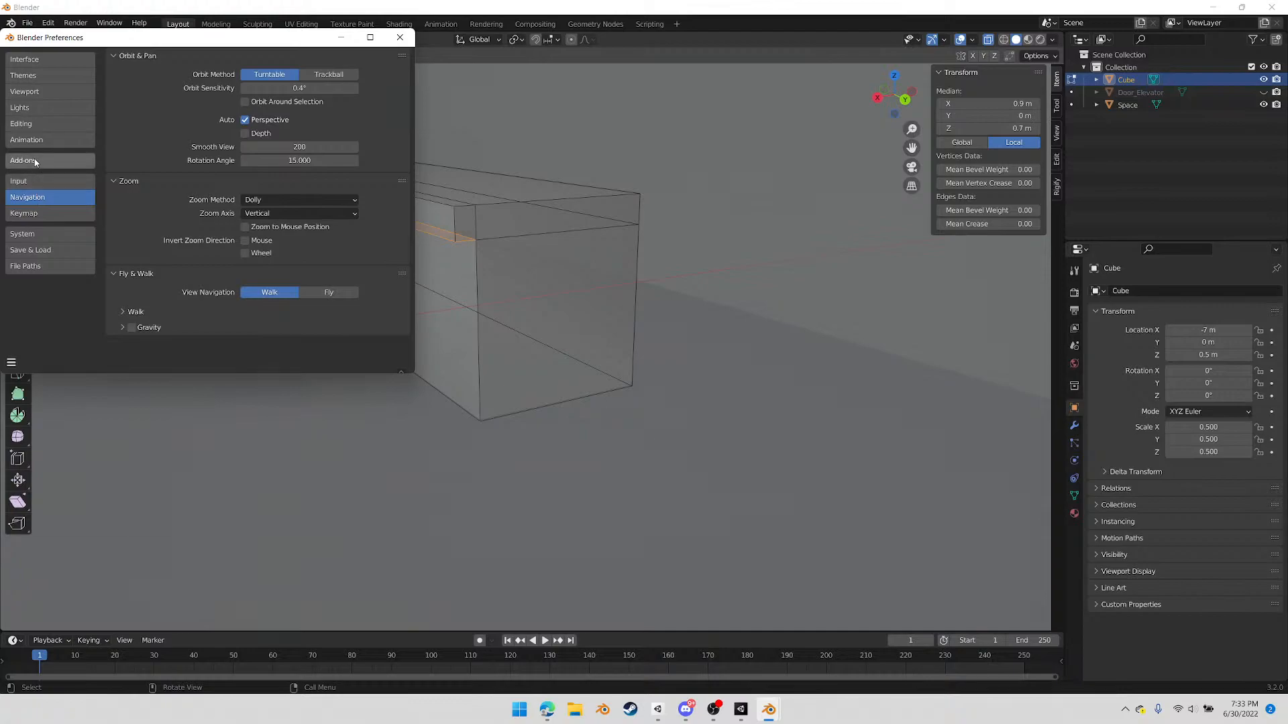
pyautogui.click(39, 64)
pyautogui.scroll(-1, 186, 194)
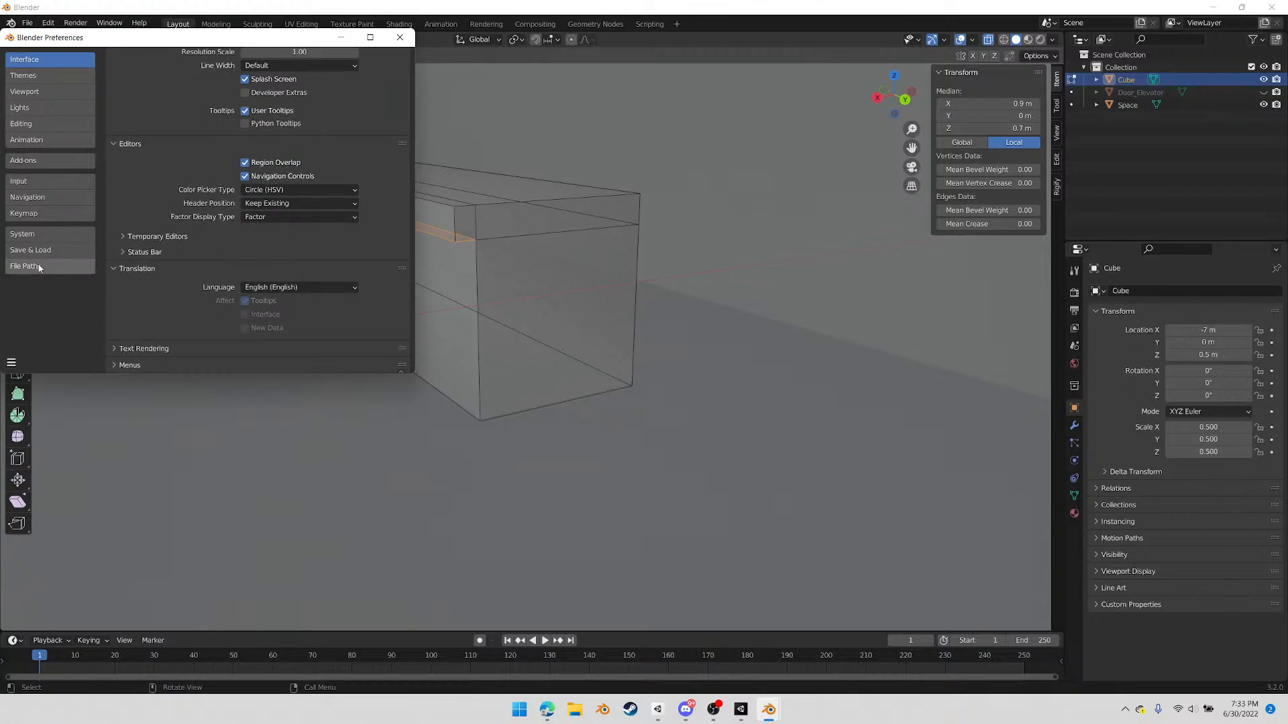
pyautogui.click(27, 233)
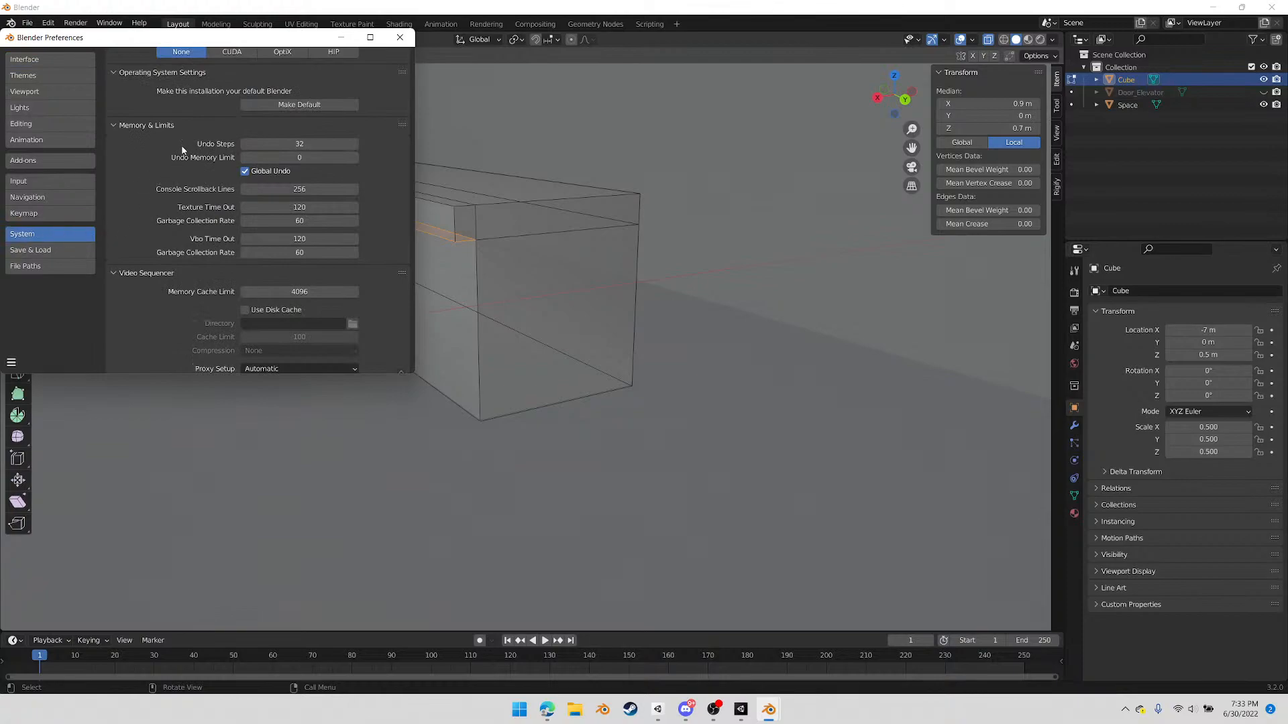
pyautogui.scroll(-1, 172, 243)
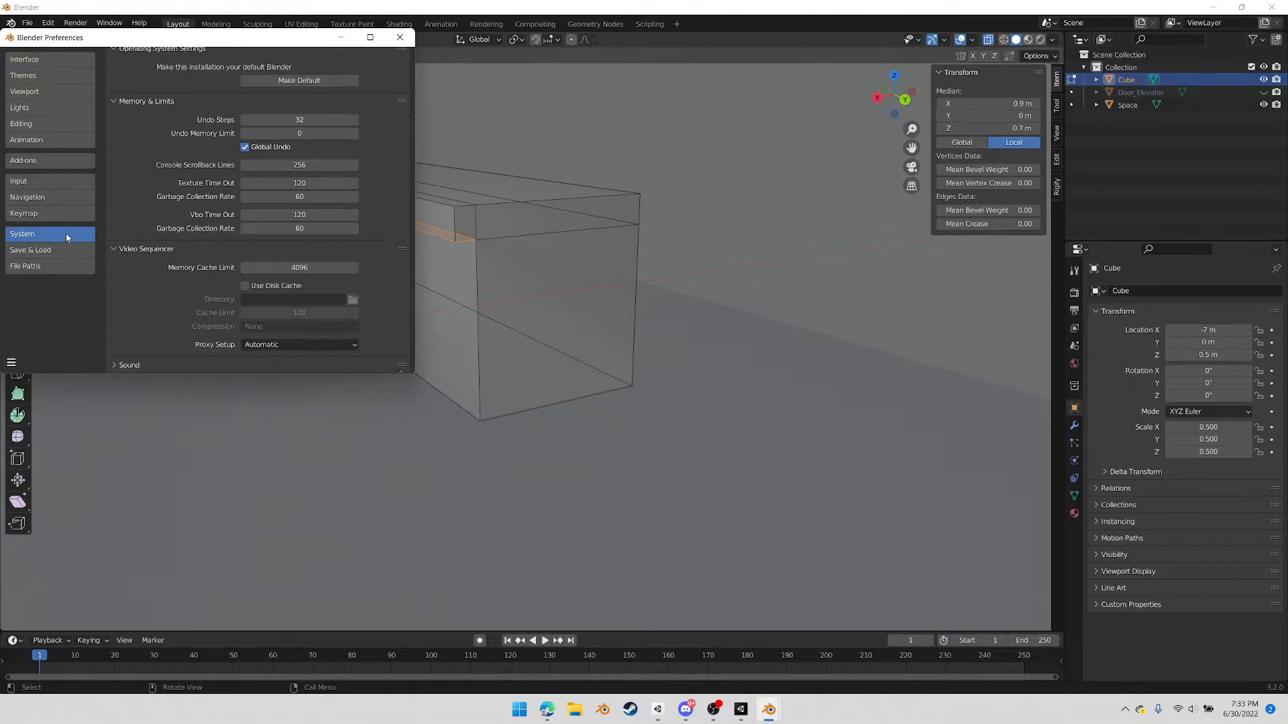
# Examine the keymap preferences, including the User Interface shortcuts and the list of editor and gesture categories
pyautogui.click(38, 216)
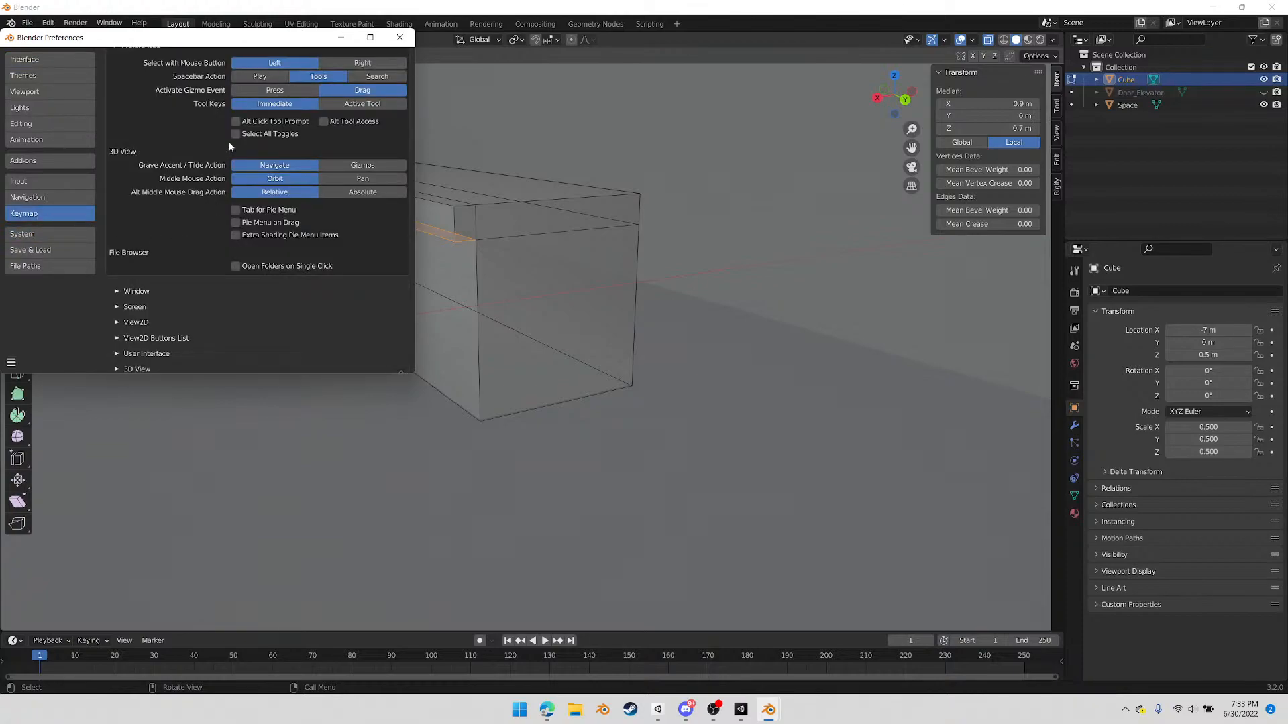
pyautogui.scroll(-3, 178, 307)
pyautogui.scroll(-6, 182, 312)
pyautogui.scroll(4, 179, 285)
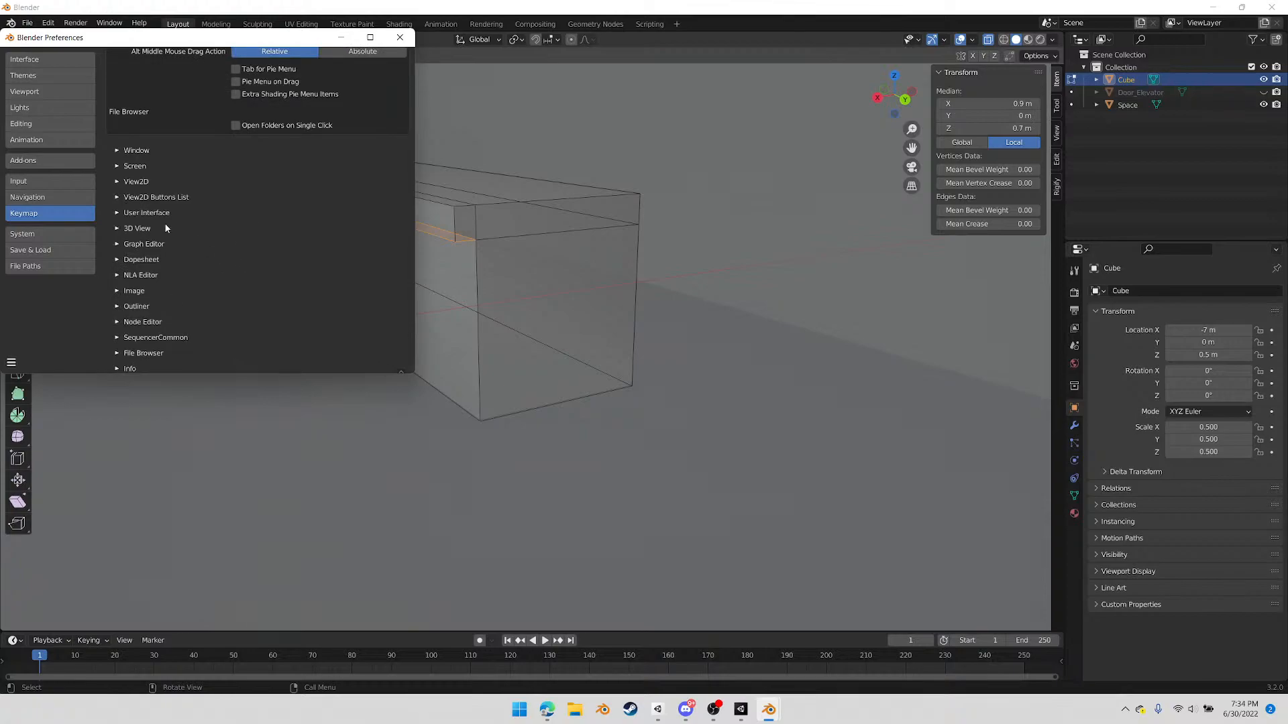
pyautogui.click(117, 213)
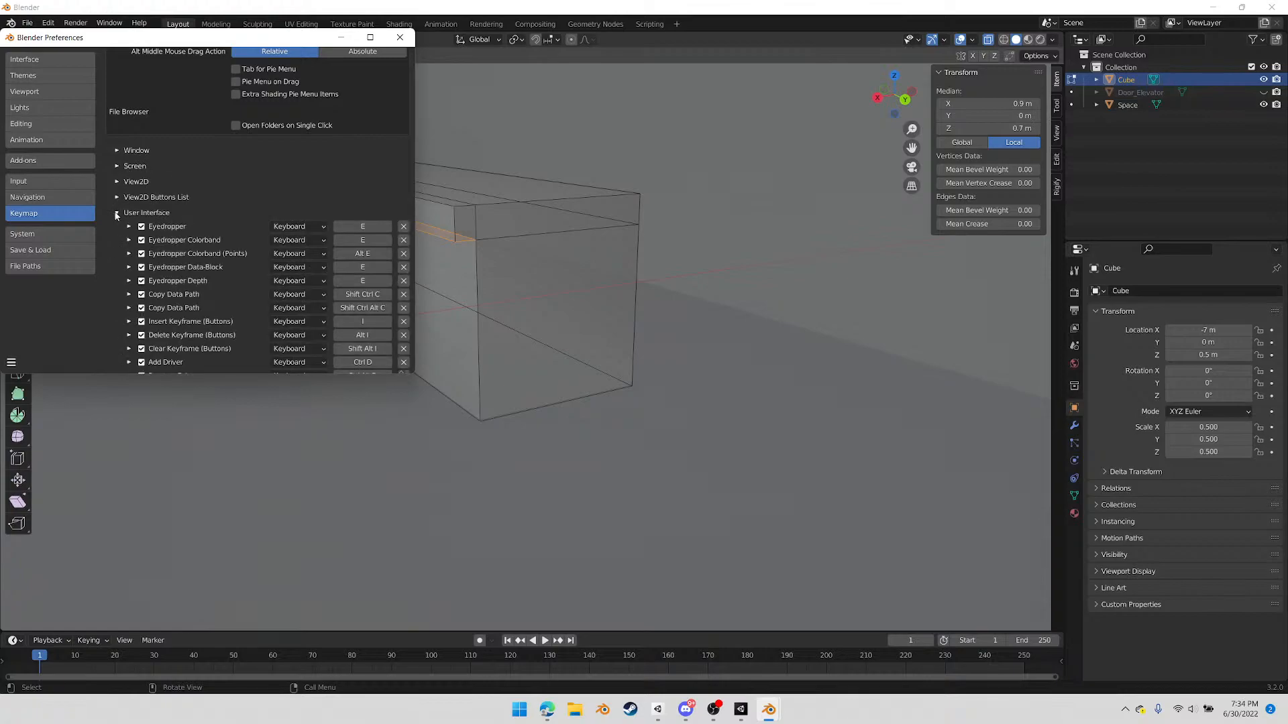
pyautogui.click(117, 214)
pyautogui.scroll(-4, 212, 243)
pyautogui.scroll(-5, 207, 250)
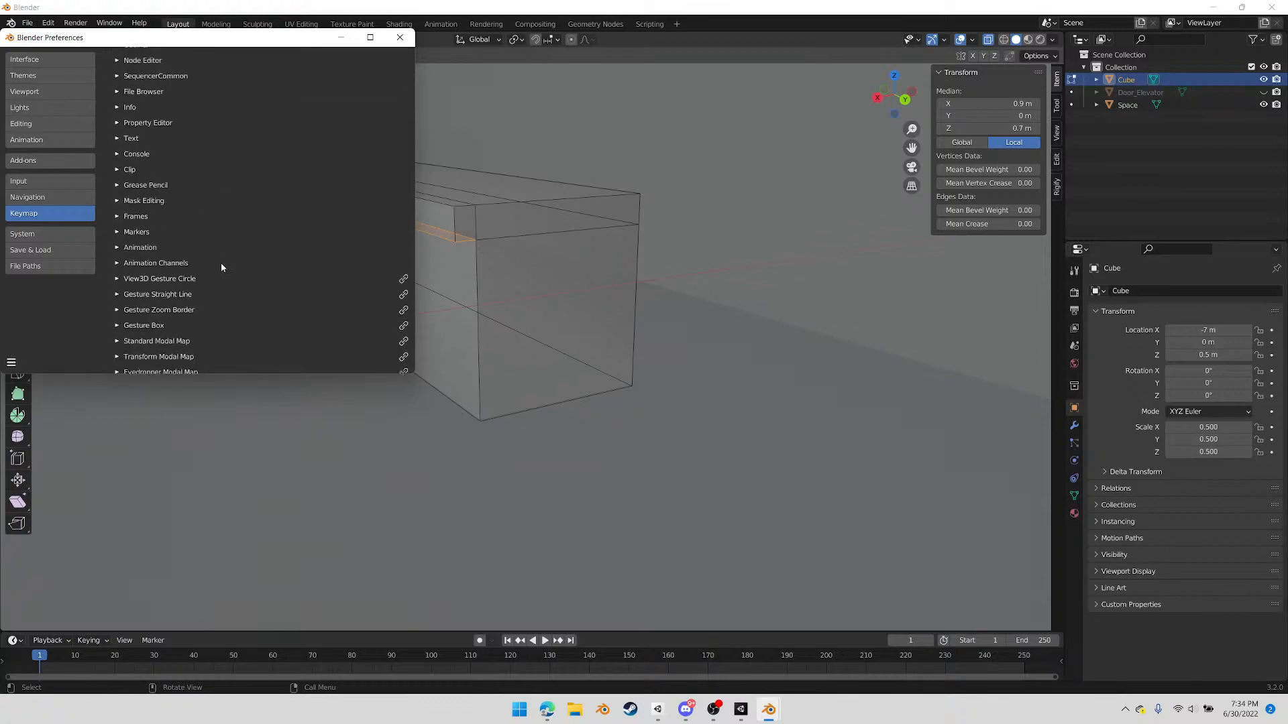
pyautogui.scroll(-1, 178, 265)
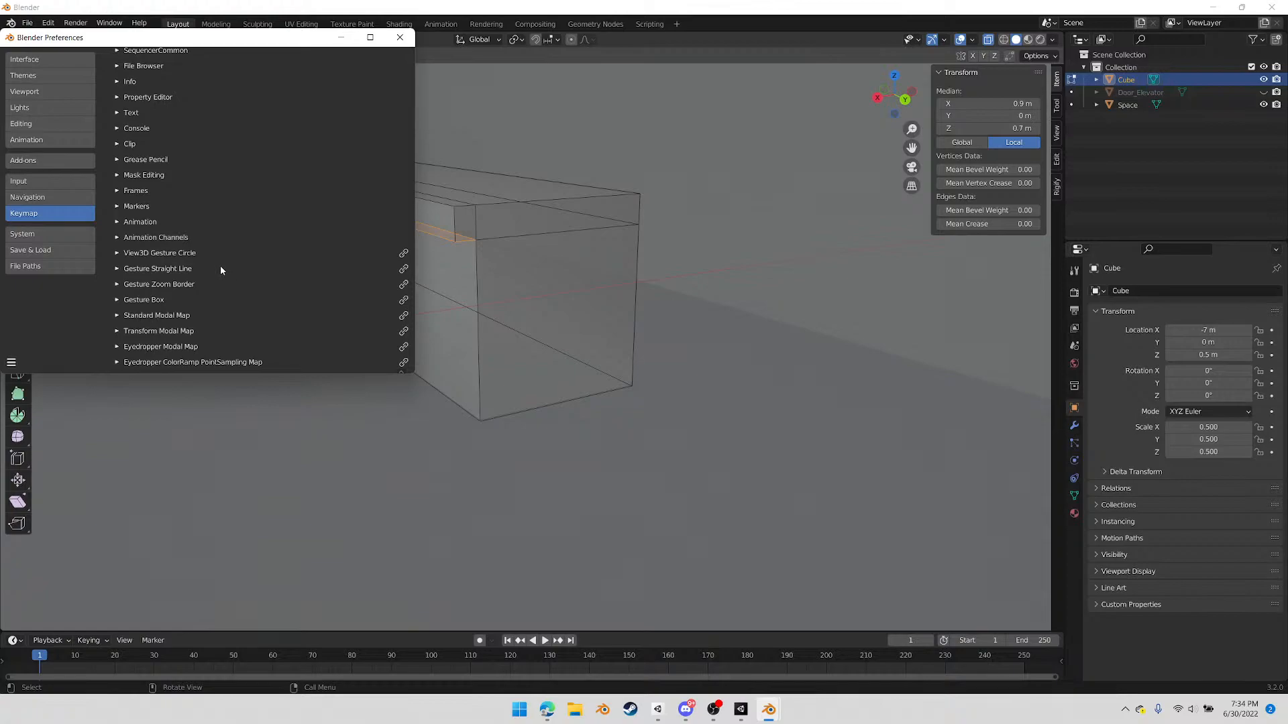
pyautogui.scroll(1, 185, 269)
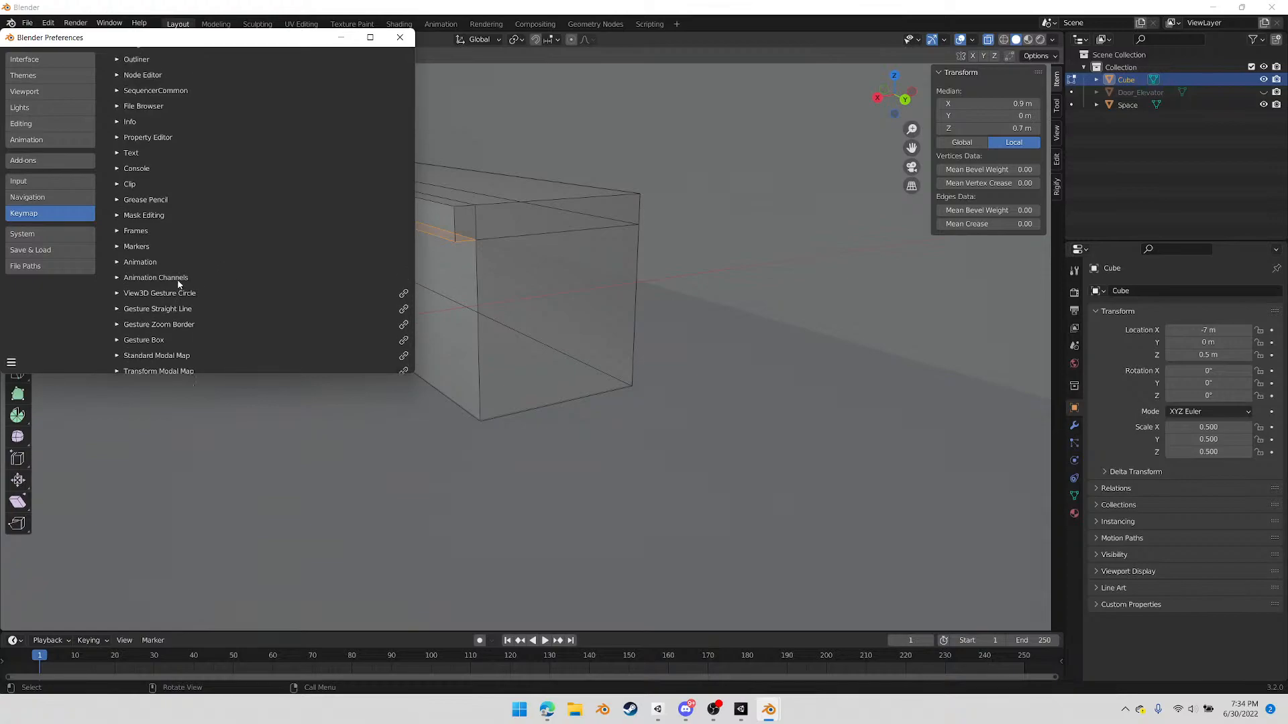
pyautogui.scroll(5, 160, 243)
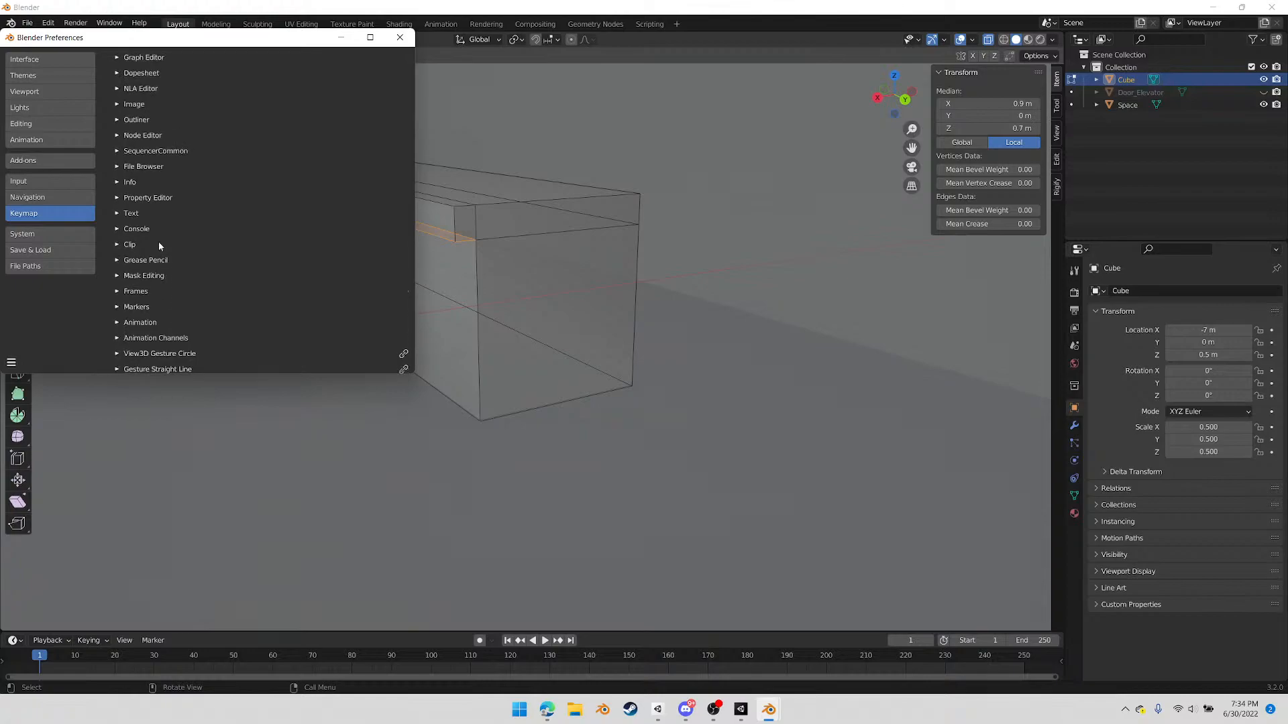
pyautogui.scroll(2, 161, 238)
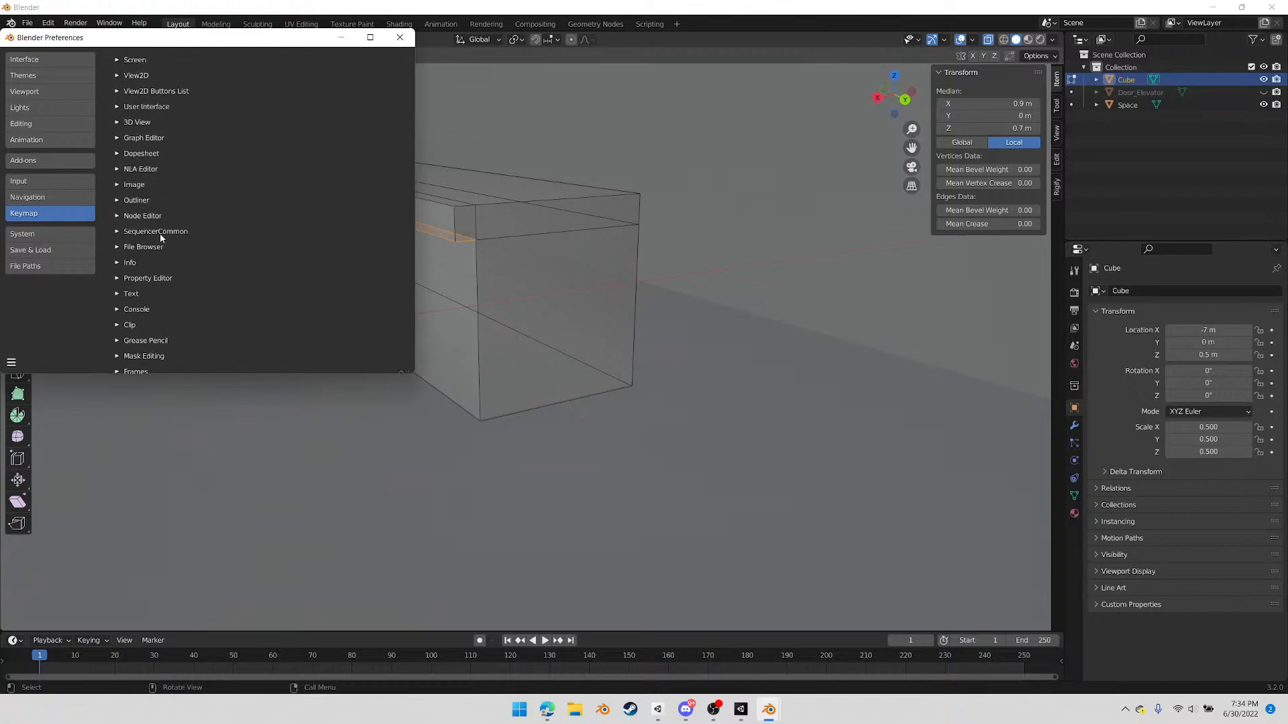
pyautogui.scroll(3, 159, 231)
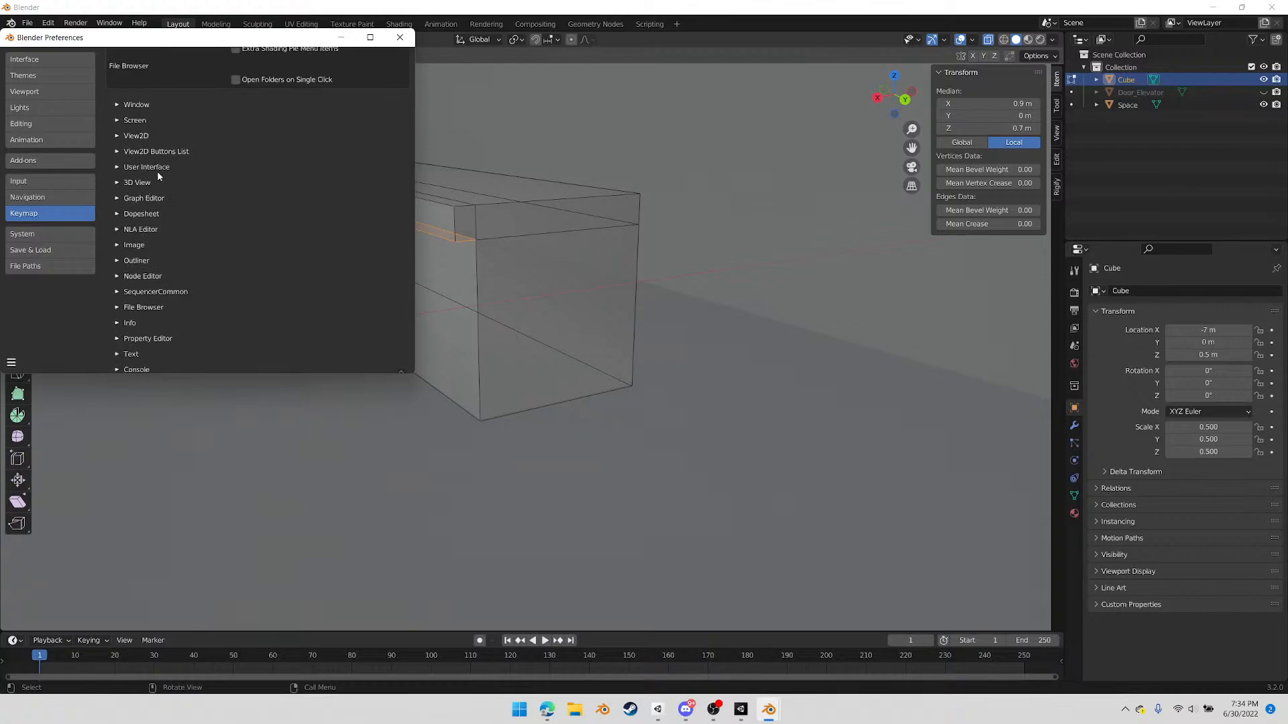
pyautogui.scroll(8, 161, 175)
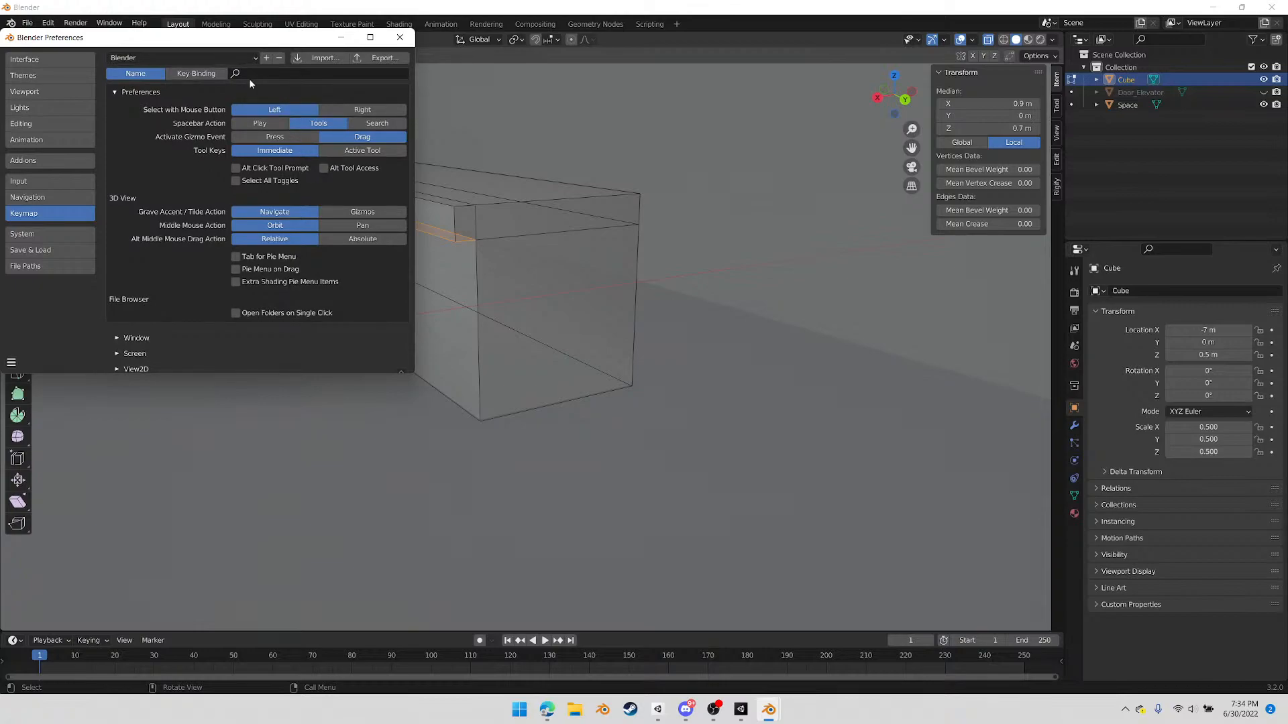
# Search the keymap by name for "foc" and clear the search
pyautogui.click(254, 73)
pyautogui.write('focus')
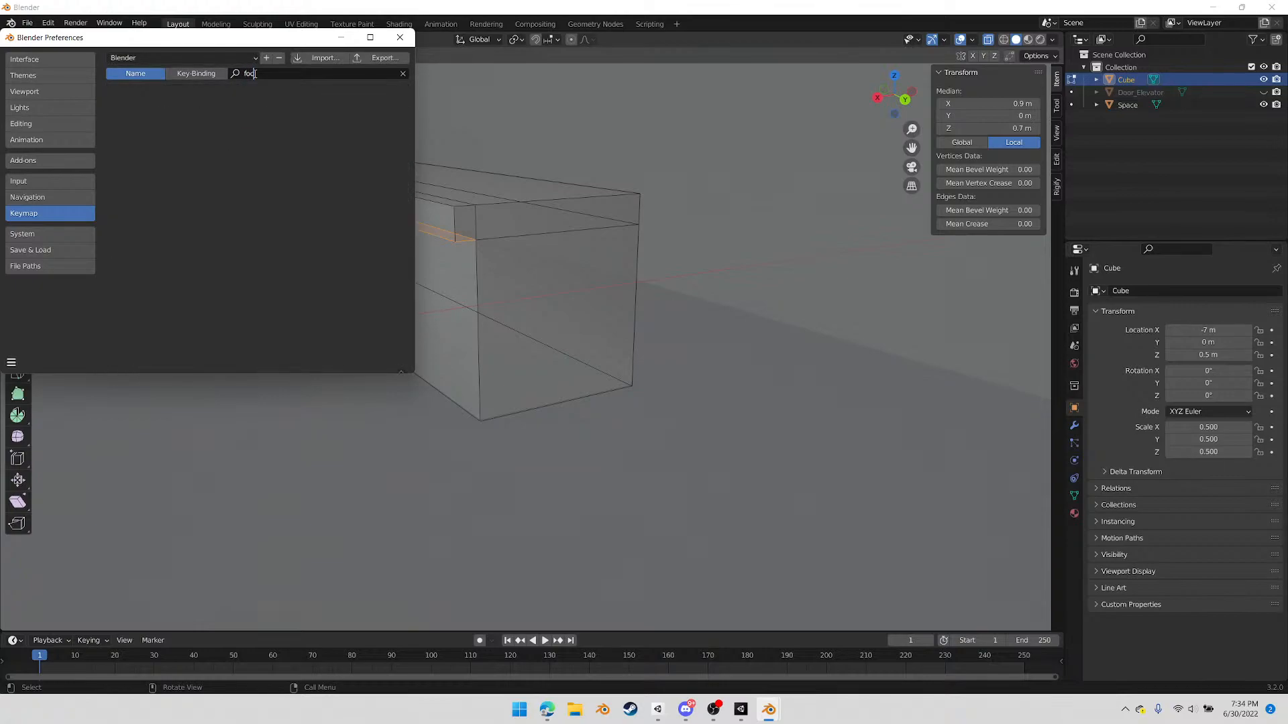
pyautogui.press('BackSpace')
pyautogui.press('BackSpace')
pyautogui.press('BackSpace')
pyautogui.press('BackSpace')
pyautogui.press('BackSpace')
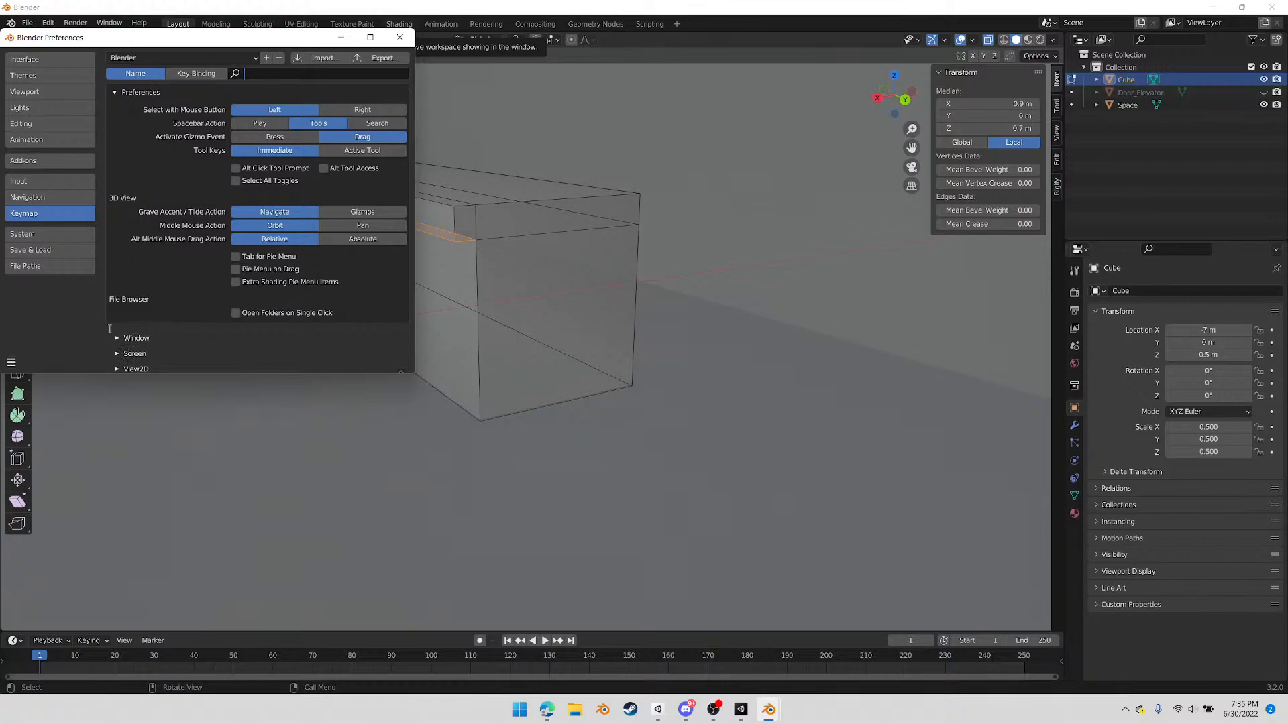
# Examine the keymap's editor categories and the Property Editor shortcuts, and close the preferences
pyautogui.scroll(-6, 154, 328)
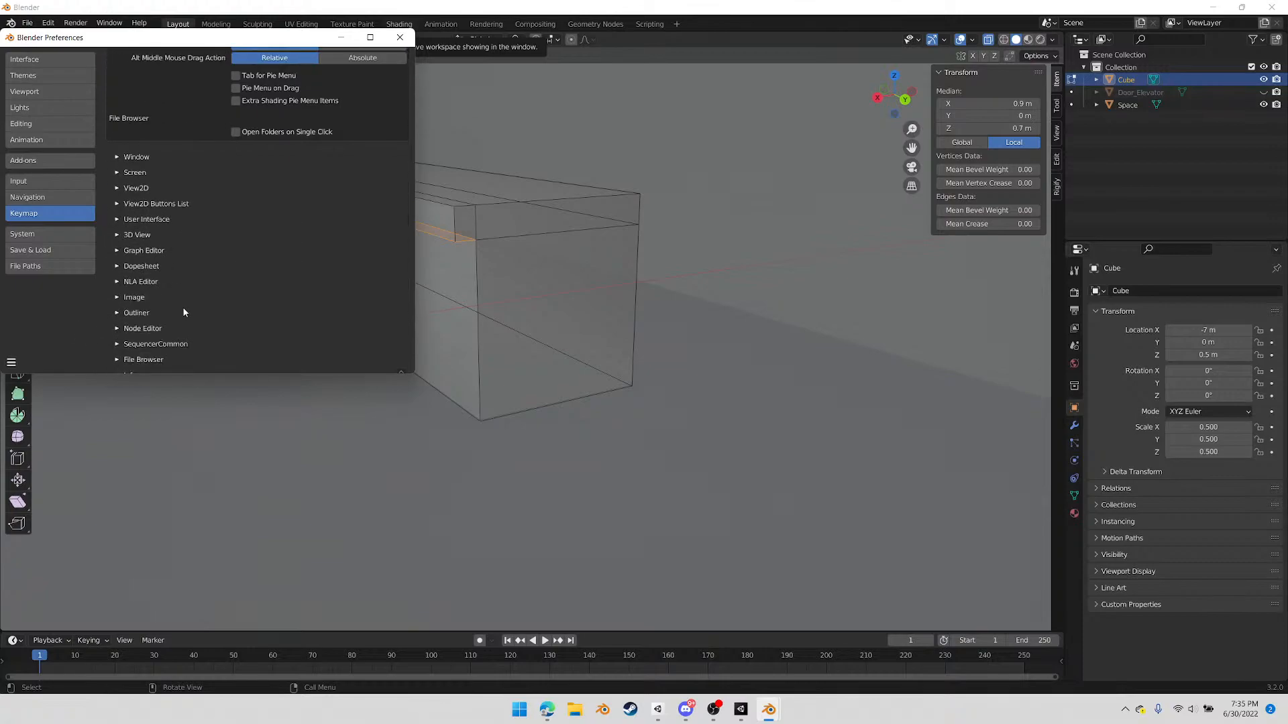
pyautogui.scroll(-2, 209, 271)
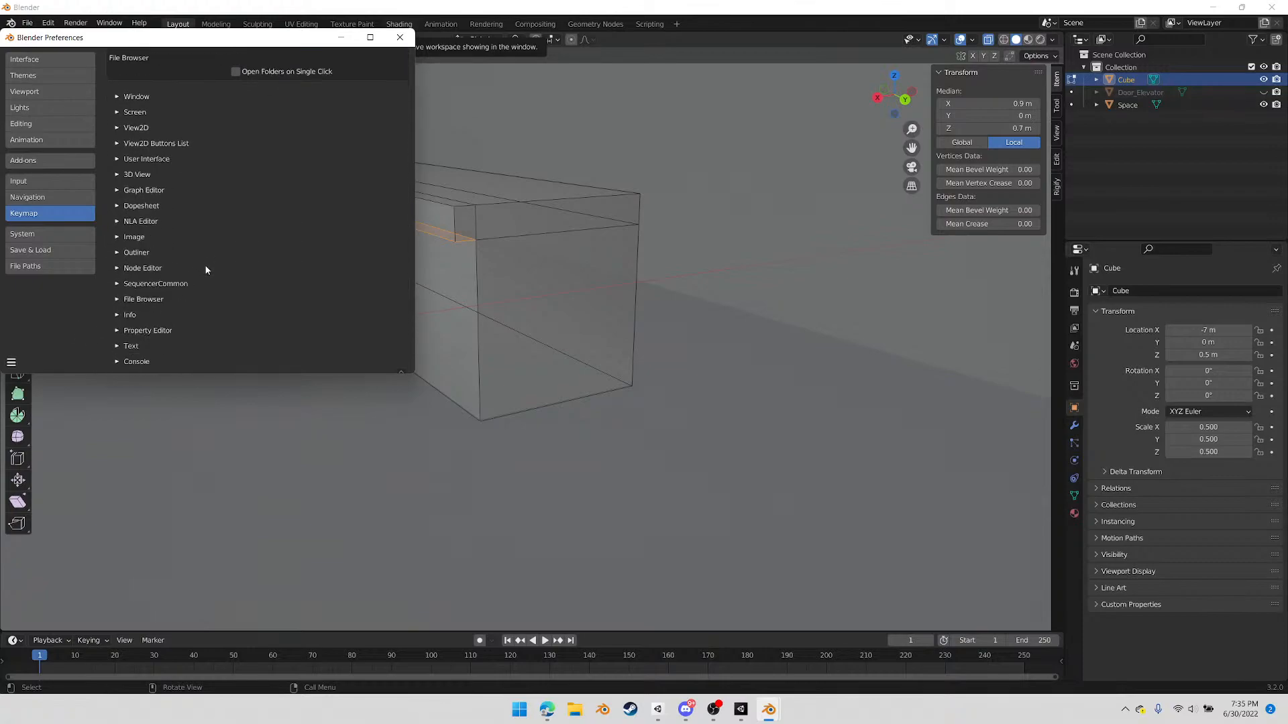
pyautogui.scroll(-4, 212, 256)
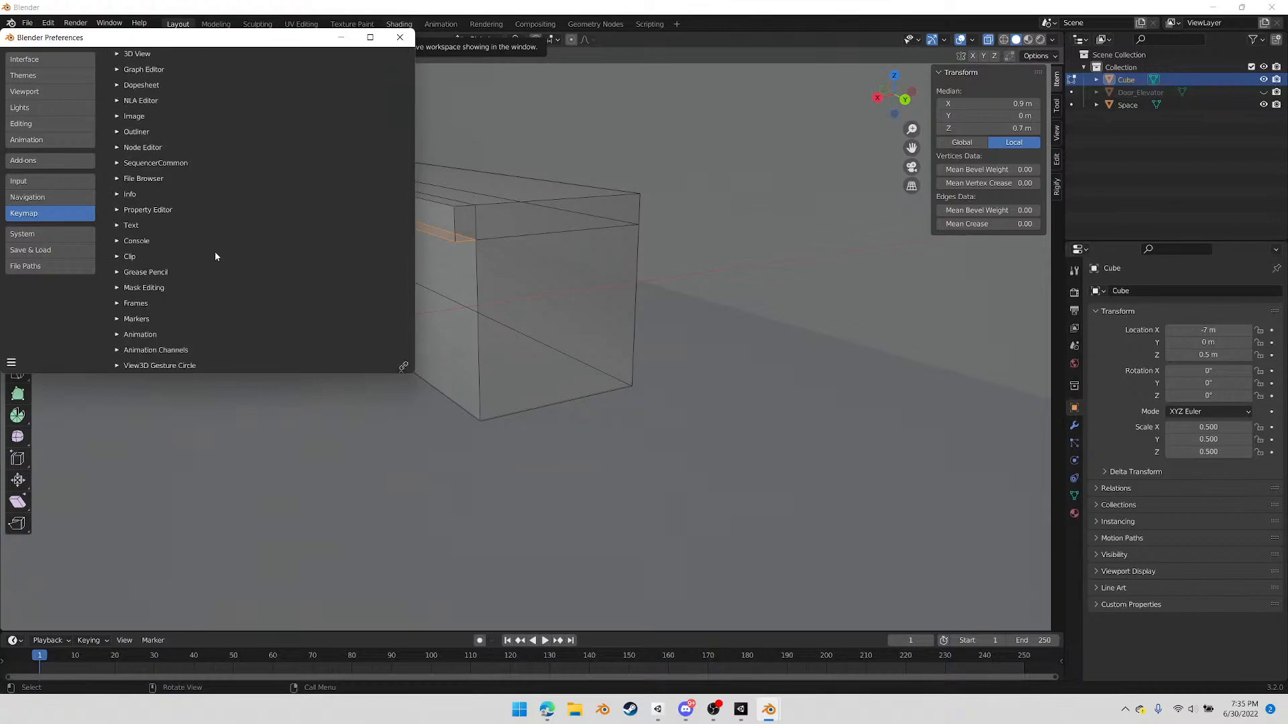
pyautogui.click(118, 211)
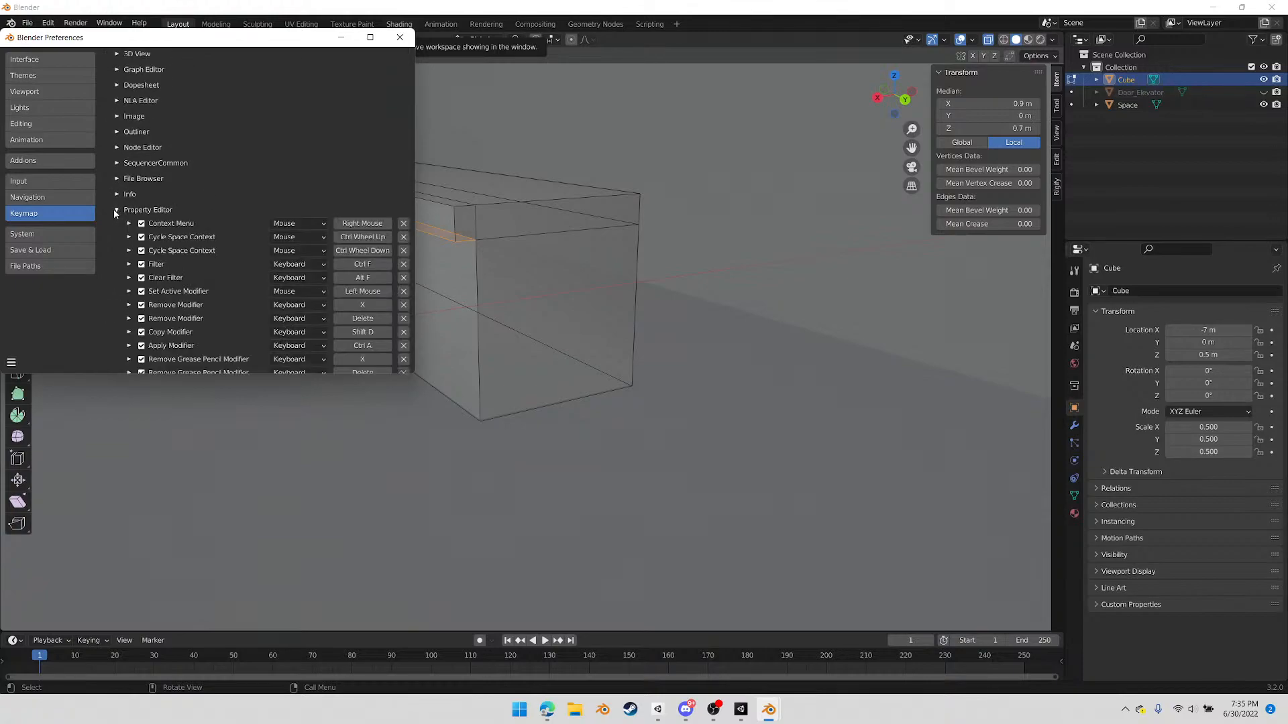
pyautogui.click(116, 211)
pyautogui.click(399, 36)
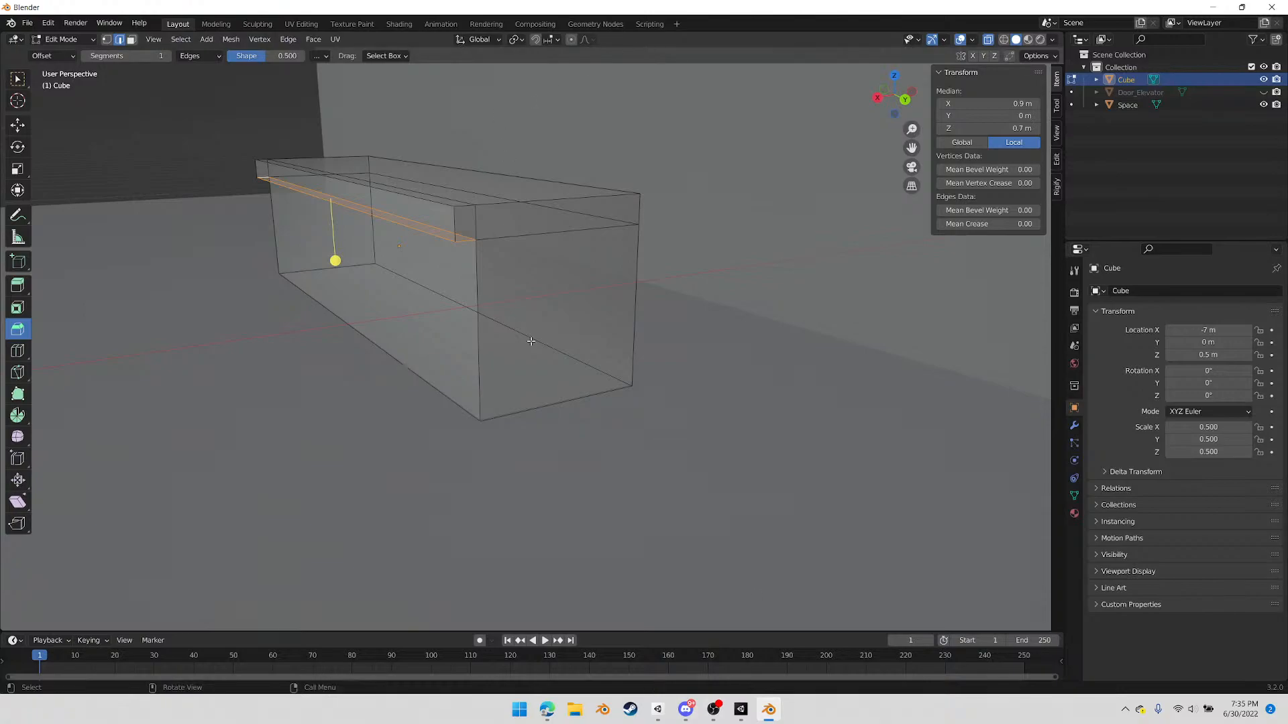
# In vertex mode, merge the inner top vertex at the counter's near end into the overhang's outer corner vertex, using At Last
pyautogui.moveTo(541, 402)
pyautogui.mouseDown(button='middle')
pyautogui.moveTo(555, 411)
pyautogui.moveTo(546, 425)
pyautogui.mouseUp(button='middle')
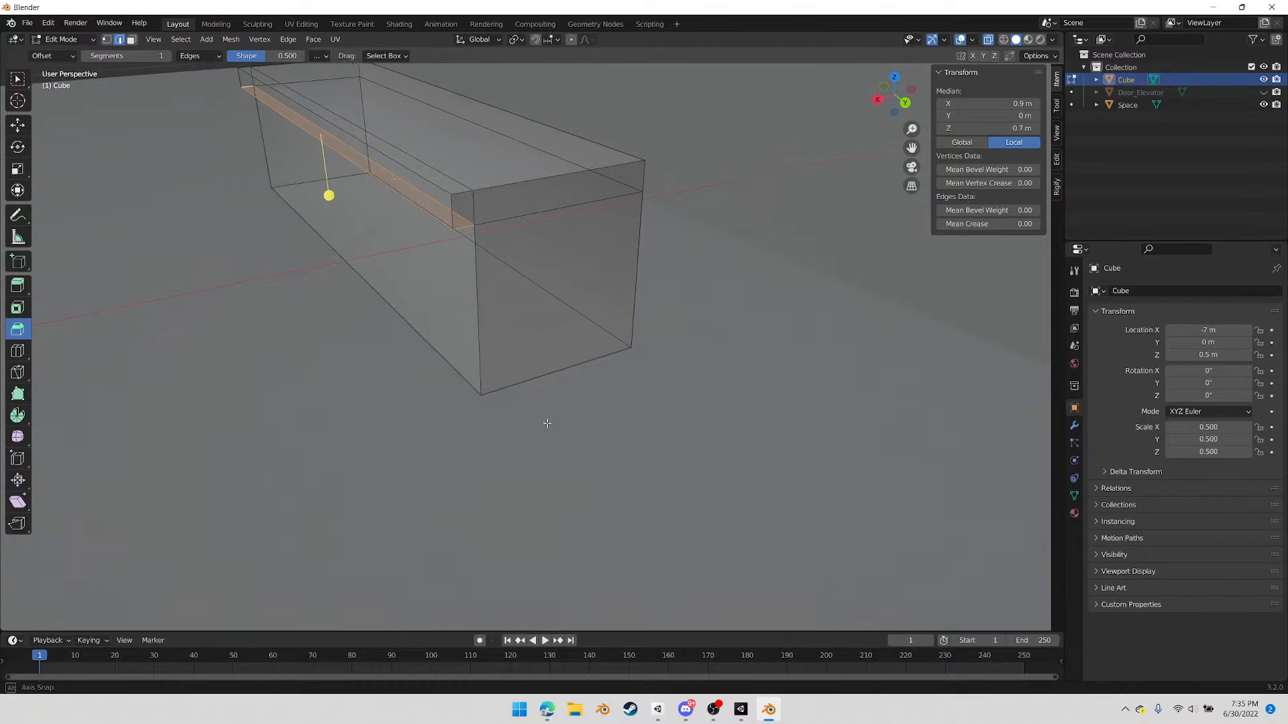
pyautogui.press('1')
pyautogui.click(472, 190)
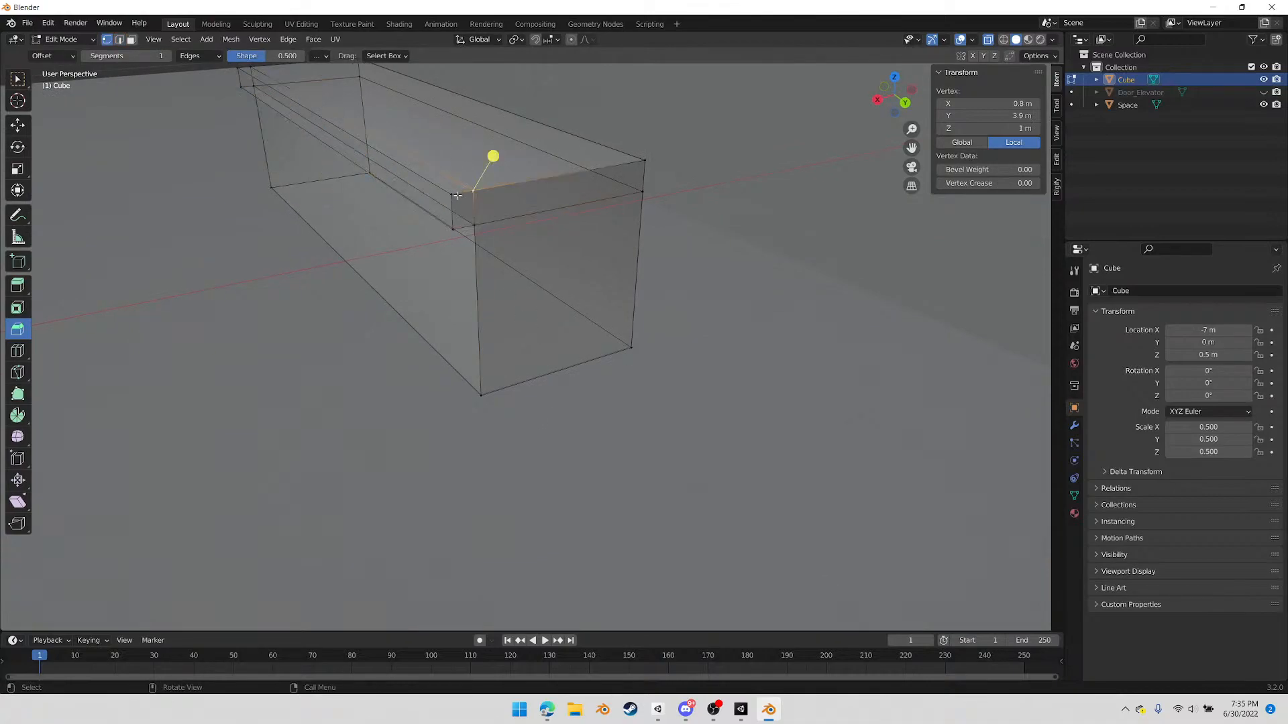
pyautogui.keyDown('shift'); pyautogui.click(449, 196); pyautogui.keyUp('shift')
pyautogui.rightClick(473, 221)
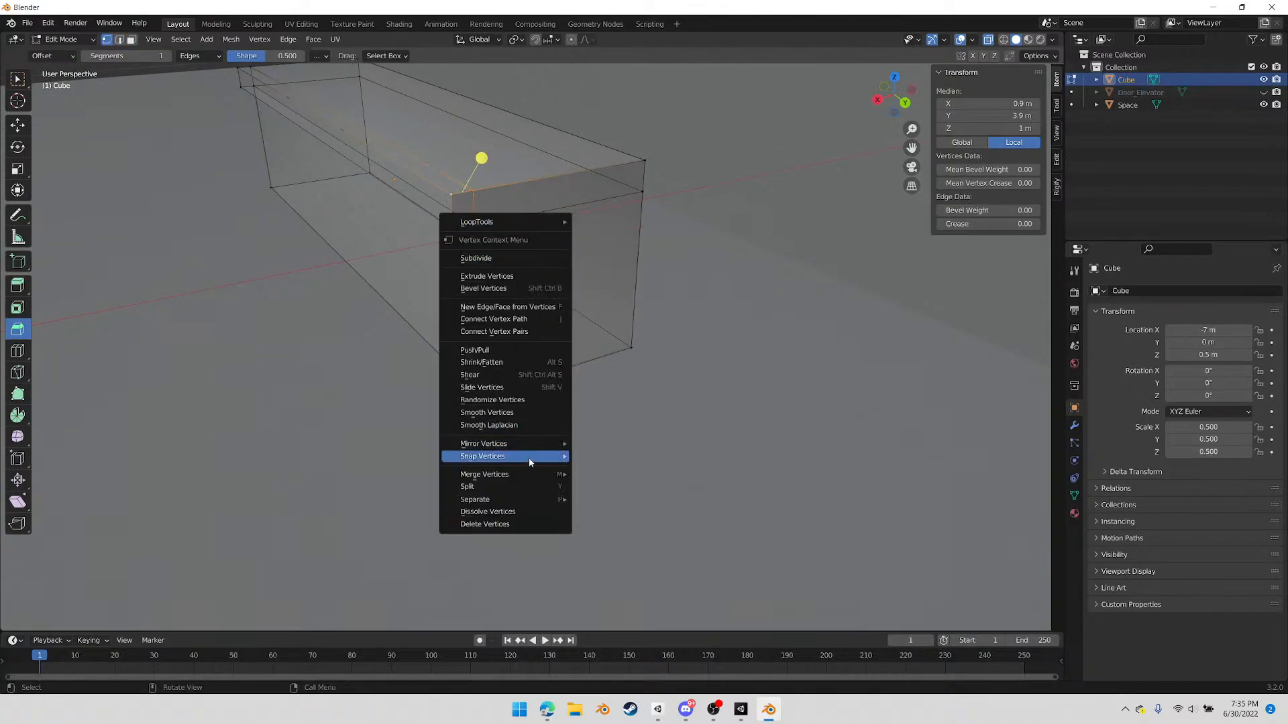
pyautogui.moveTo(526, 476)
pyautogui.click(602, 527)
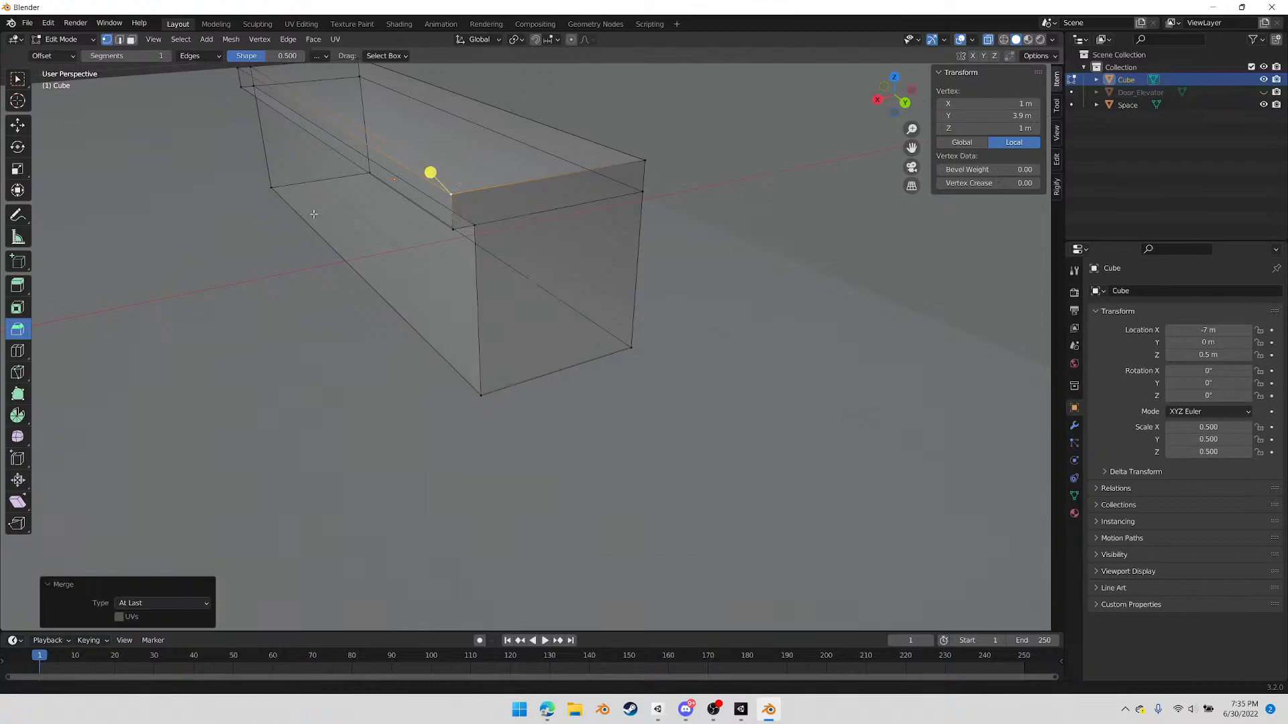
# Merge the matching inner top vertex at the counter's far end into the overhang's outer corner, using At Last
pyautogui.keyDown('shift'); pyautogui.moveTo(312, 211); pyautogui.dragTo(452, 350, button='middle'); pyautogui.keyUp('shift')
pyautogui.keyDown('shift'); pyautogui.click(313, 141); pyautogui.keyUp('shift')
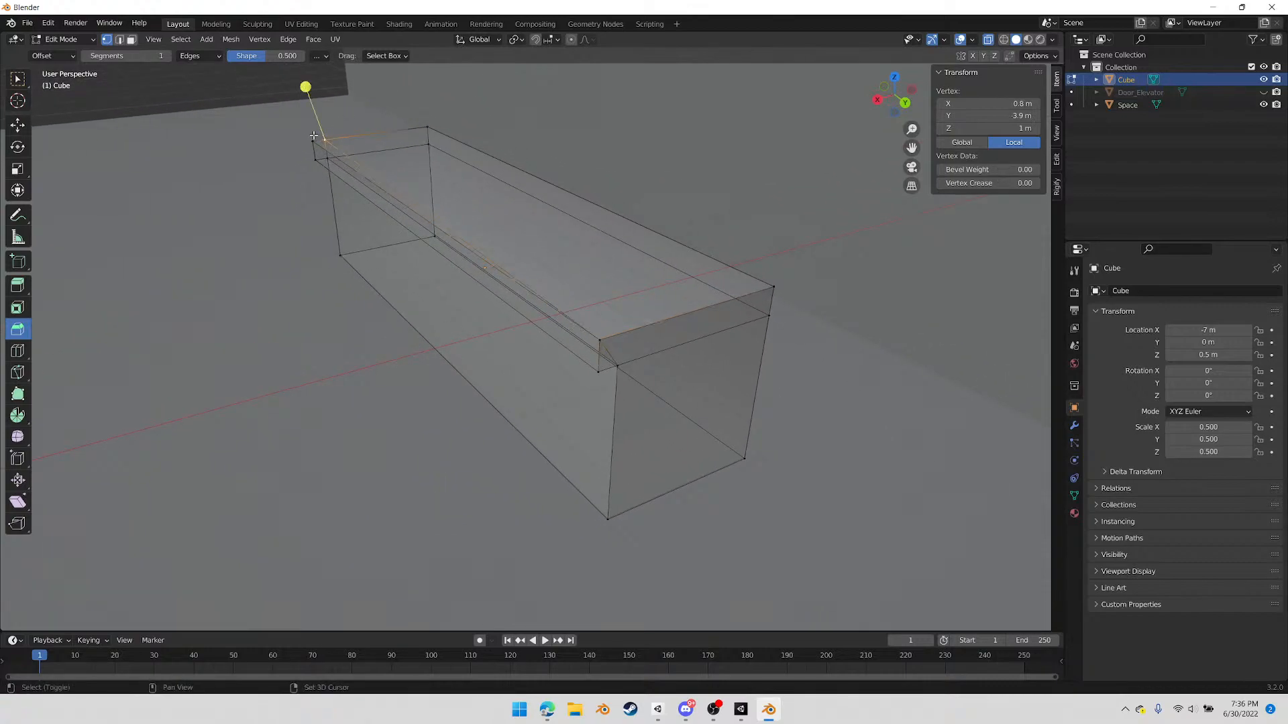
pyautogui.rightClick(283, 184)
pyautogui.moveTo(280, 284)
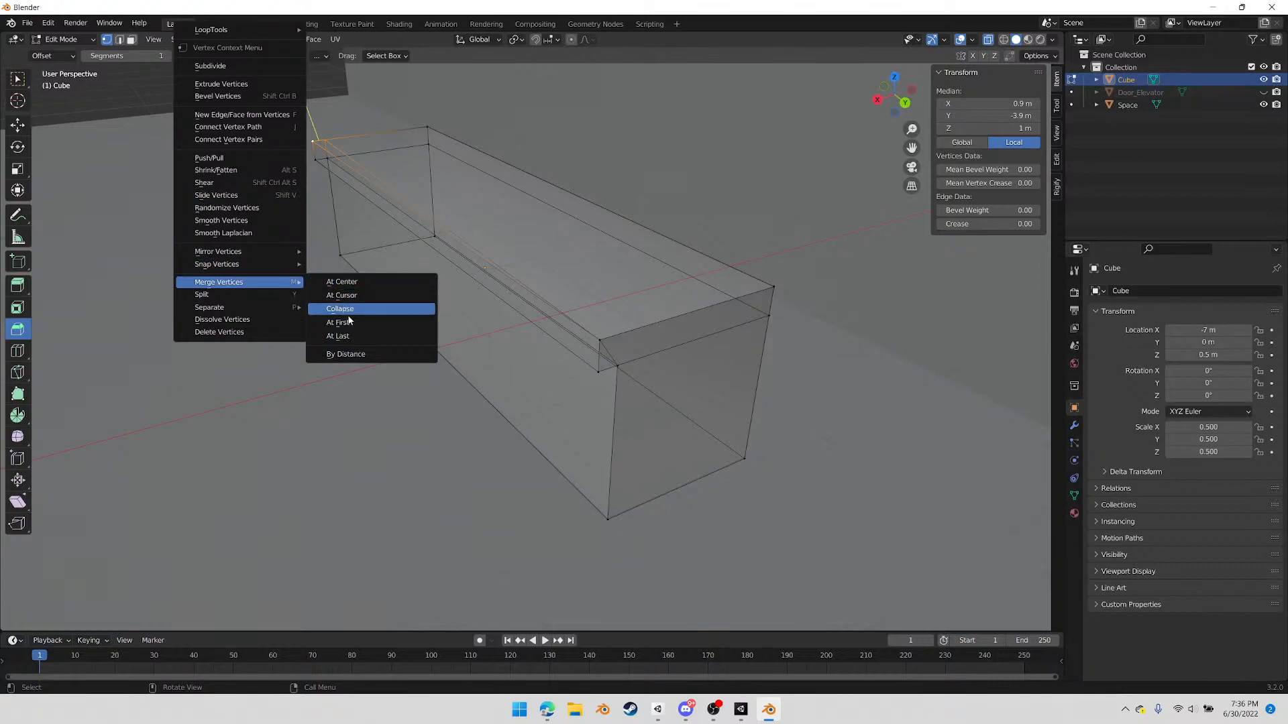
pyautogui.click(345, 336)
# Try a single loop cut across the counter, slid off centre by a factor of about 0.2, and undo it
pyautogui.moveTo(538, 377); pyautogui.dragTo(513, 243, button='middle')
pyautogui.hotkey('ctrl', 'r')
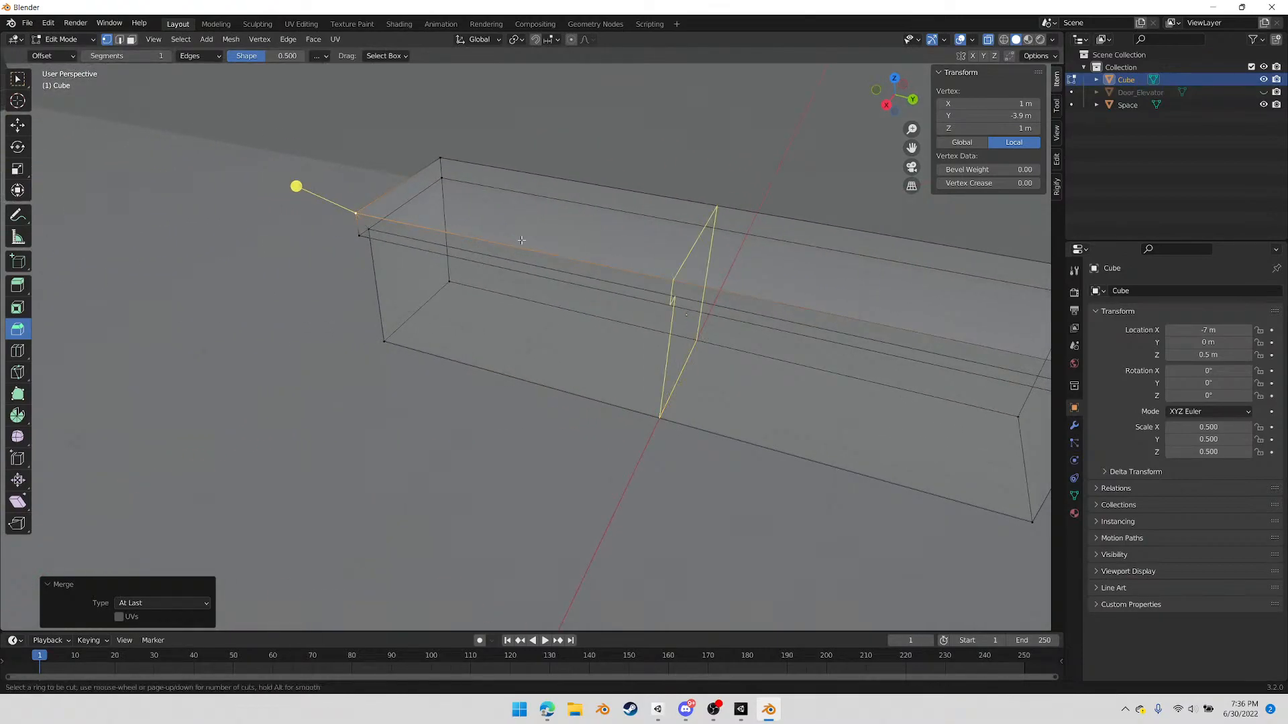
pyautogui.click(520, 243)
pyautogui.click(618, 255)
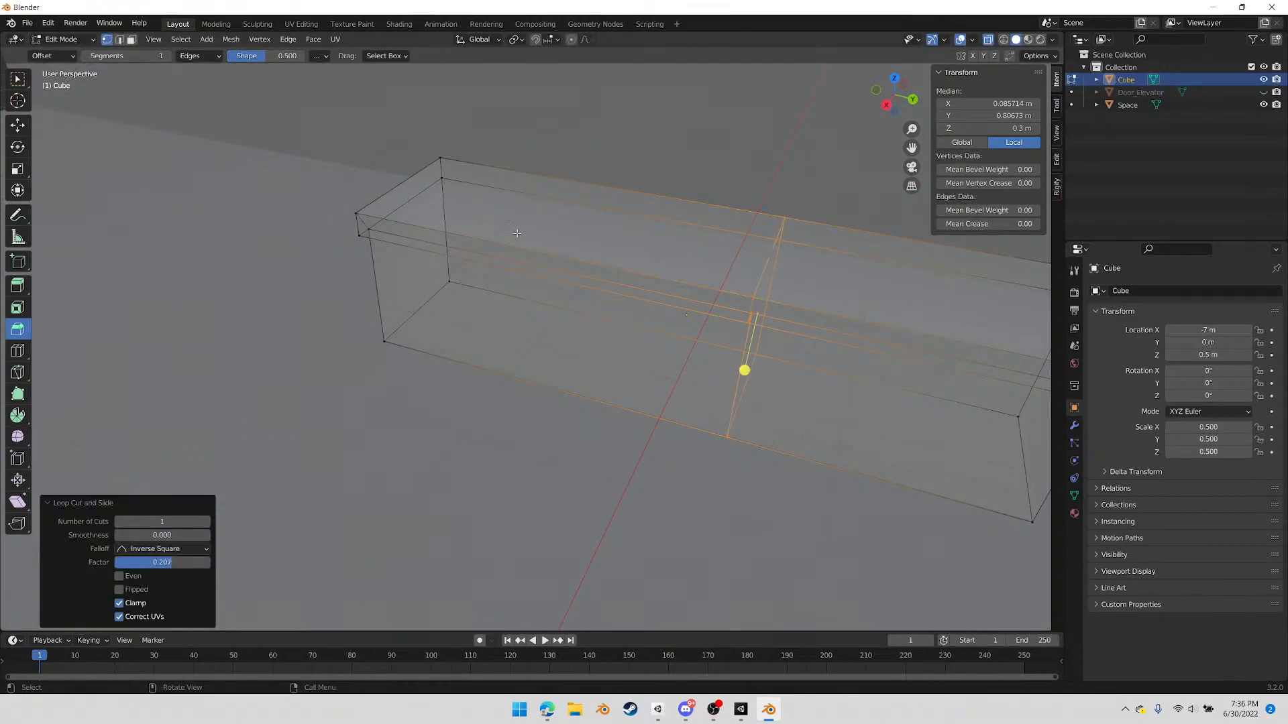
pyautogui.click(621, 258)
pyautogui.hotkey('ctrl', 'z')
# Add one loop cut across the counter and slide it towards the negative Y end by a factor of 0.7
pyautogui.click(668, 274)
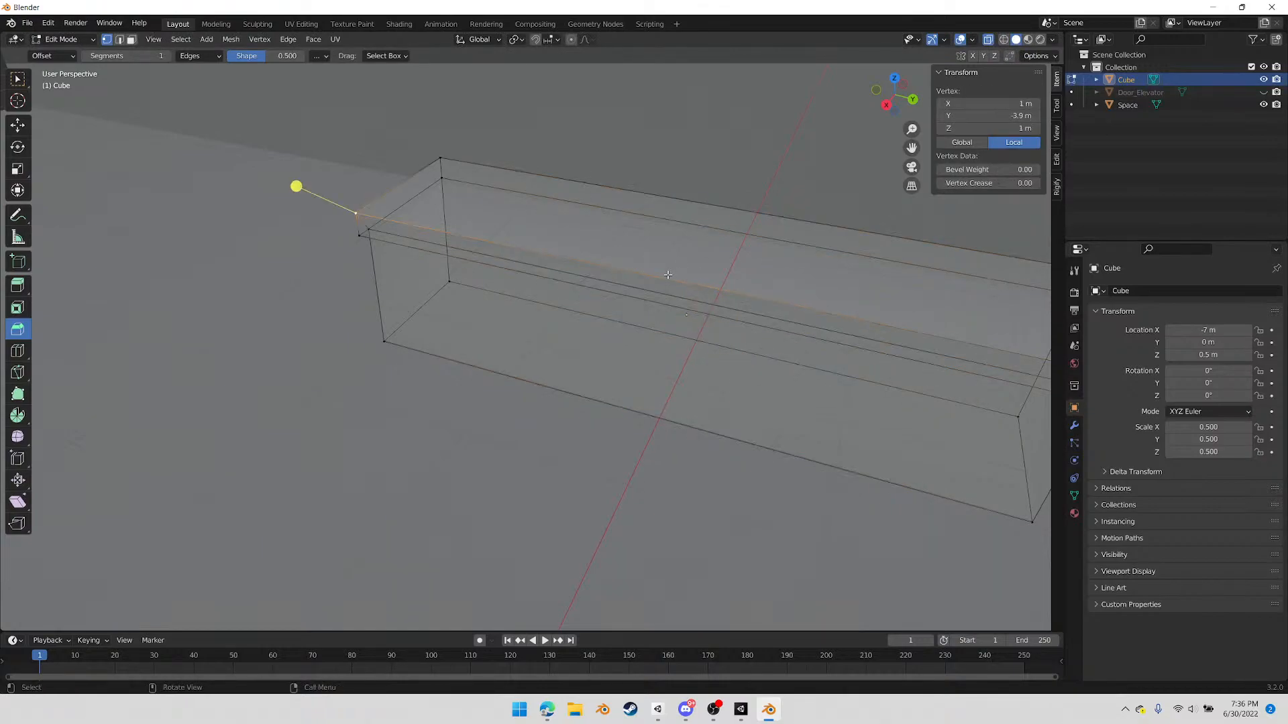
pyautogui.hotkey('ctrl', 'r')
pyautogui.click(662, 277)
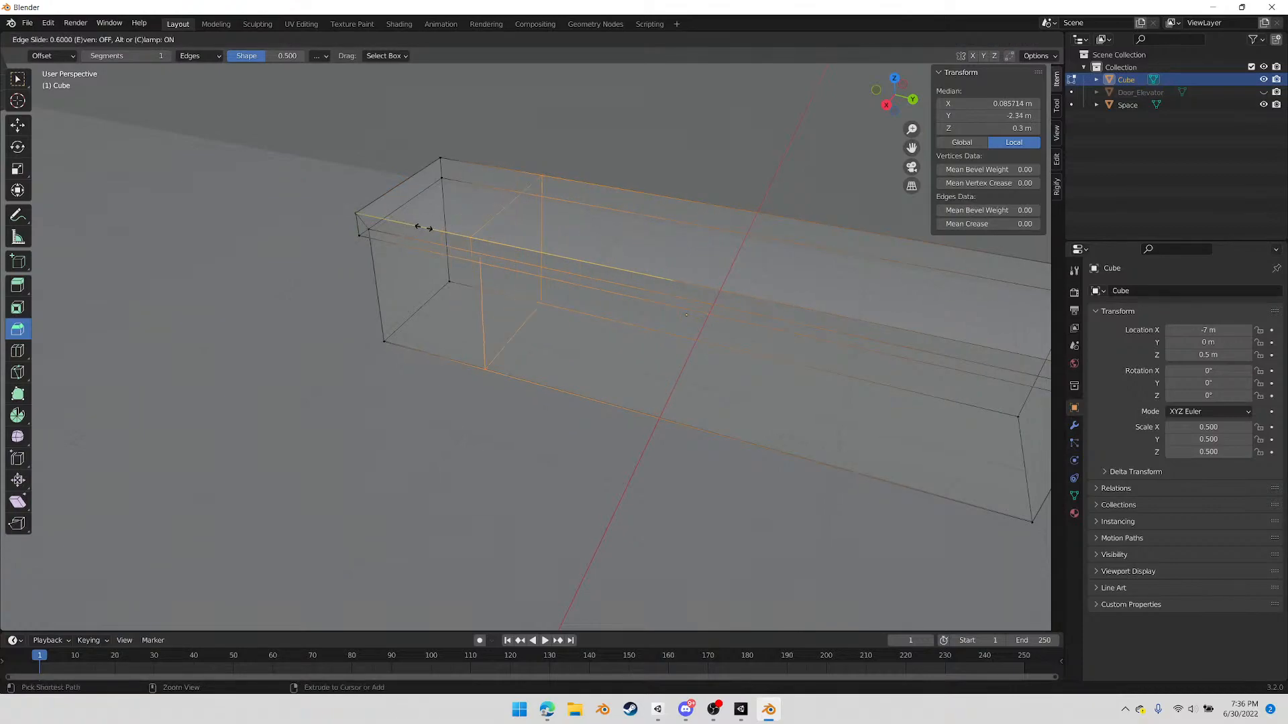
pyautogui.click(474, 307)
# Extrude the upper and lower back faces of the end section 1 m outward to form an L-shaped counter
pyautogui.moveTo(474, 308); pyautogui.dragTo(552, 263, button='middle')
pyautogui.moveTo(421, 340); pyautogui.dragTo(549, 240, button='middle')
pyautogui.moveTo(402, 363); pyautogui.dragTo(393, 369, button='middle')
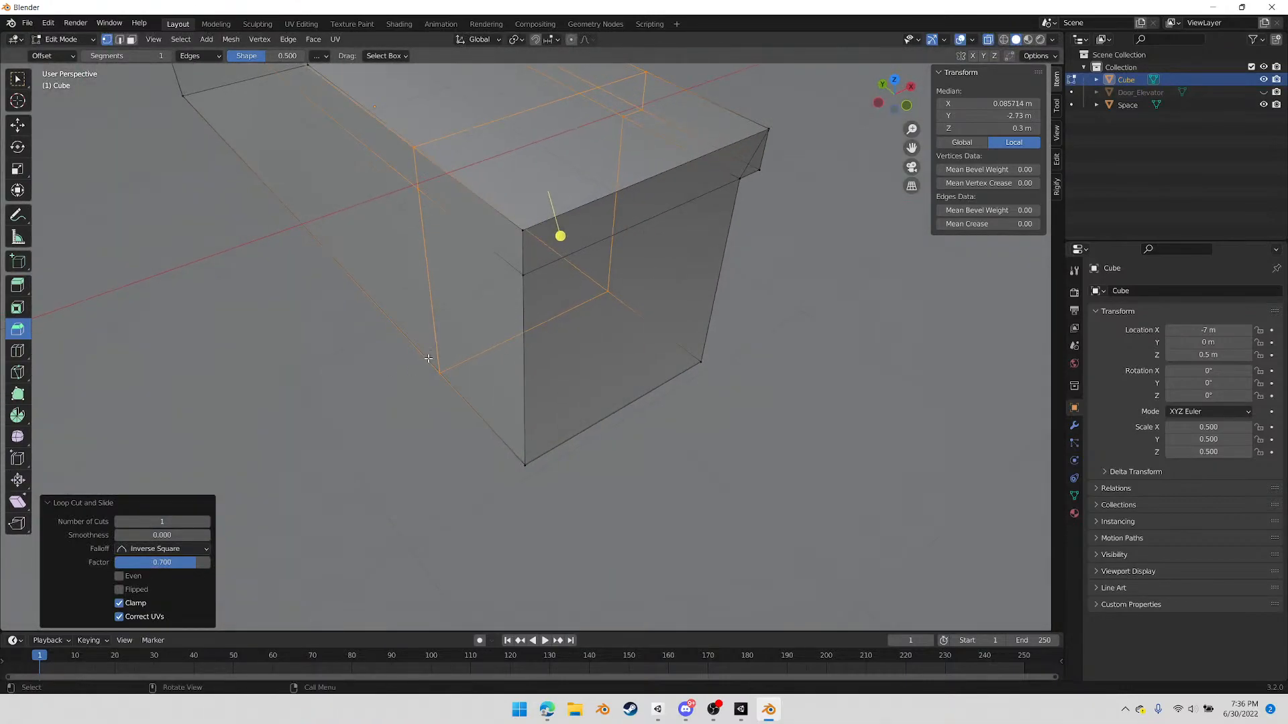
pyautogui.press('3')
pyautogui.click(467, 224)
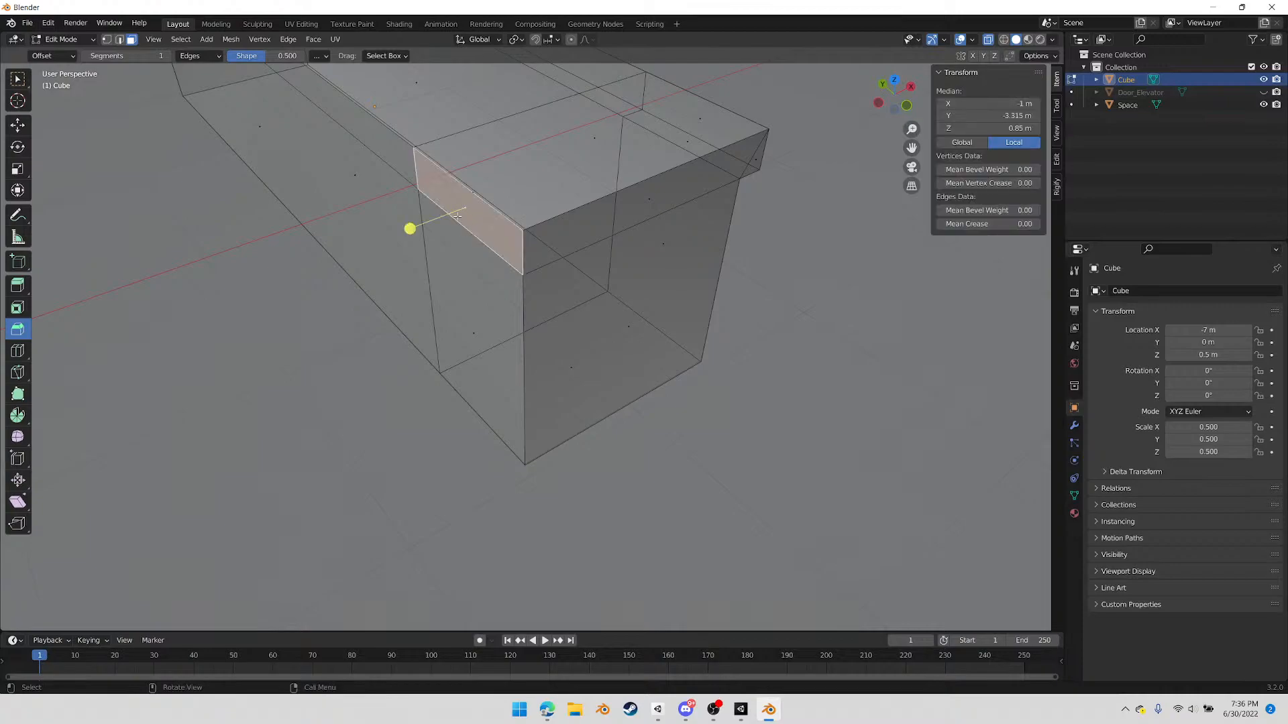
pyautogui.keyDown('shift'); pyautogui.click(453, 320); pyautogui.keyUp('shift')
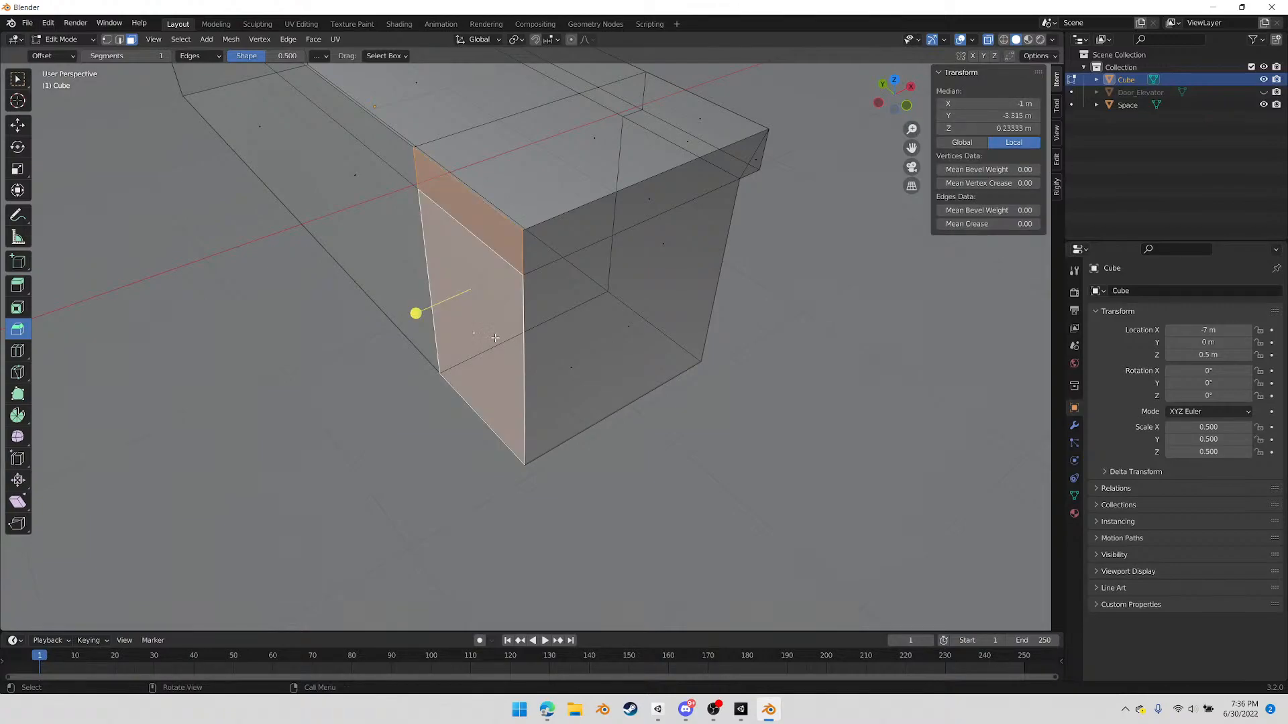
pyautogui.press('e')
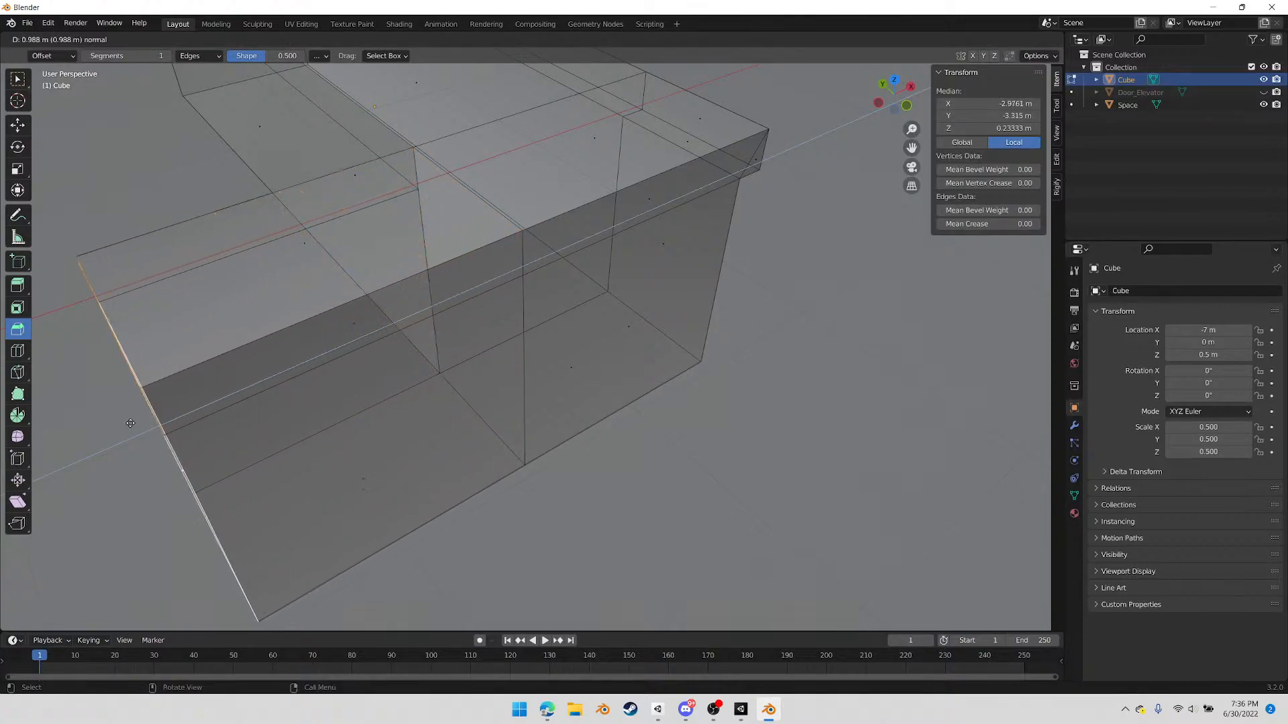
pyautogui.keyDown('ctrl'); pyautogui.click(109, 432); pyautogui.keyUp('ctrl')
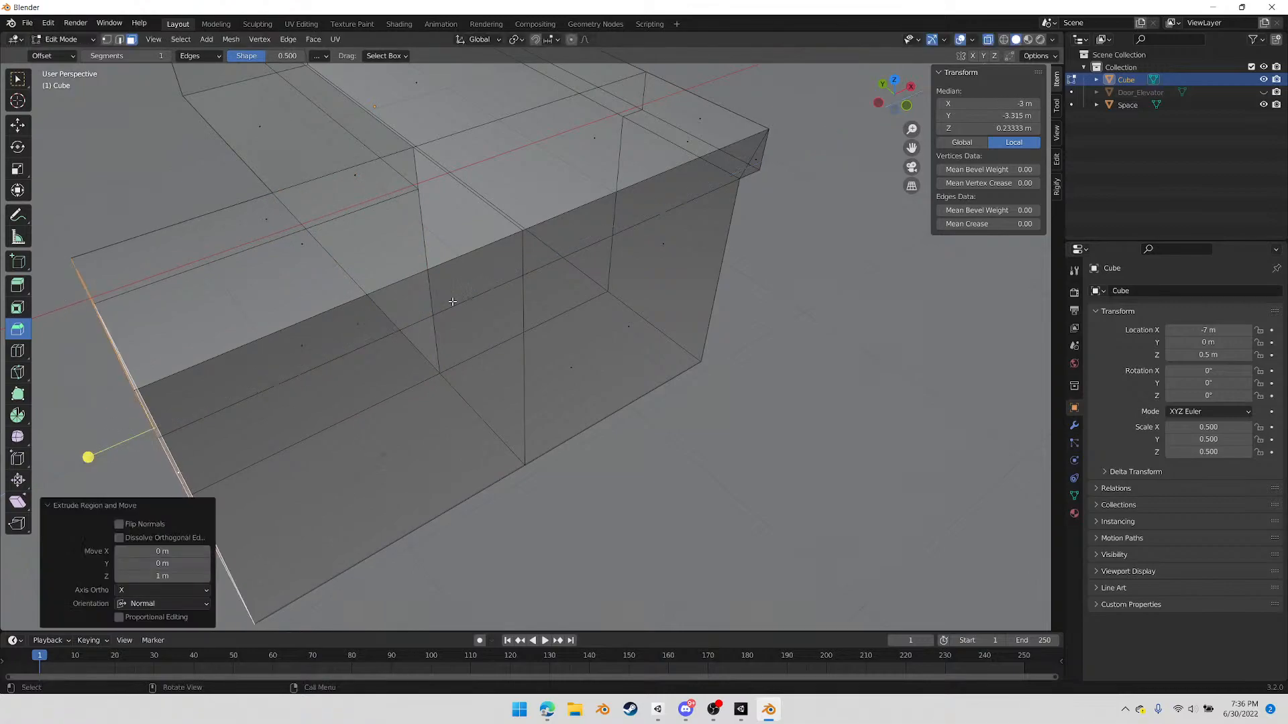
# Extrude the upper-band faces along the L's outer end side, including the small triangle, outward about 0.116 m as an overhang
pyautogui.scroll(-6, 499, 296)
pyautogui.moveTo(698, 360); pyautogui.dragTo(569, 351, button='middle')
pyautogui.scroll(4, 547, 357)
pyautogui.scroll(2, 546, 357)
pyautogui.click(608, 293)
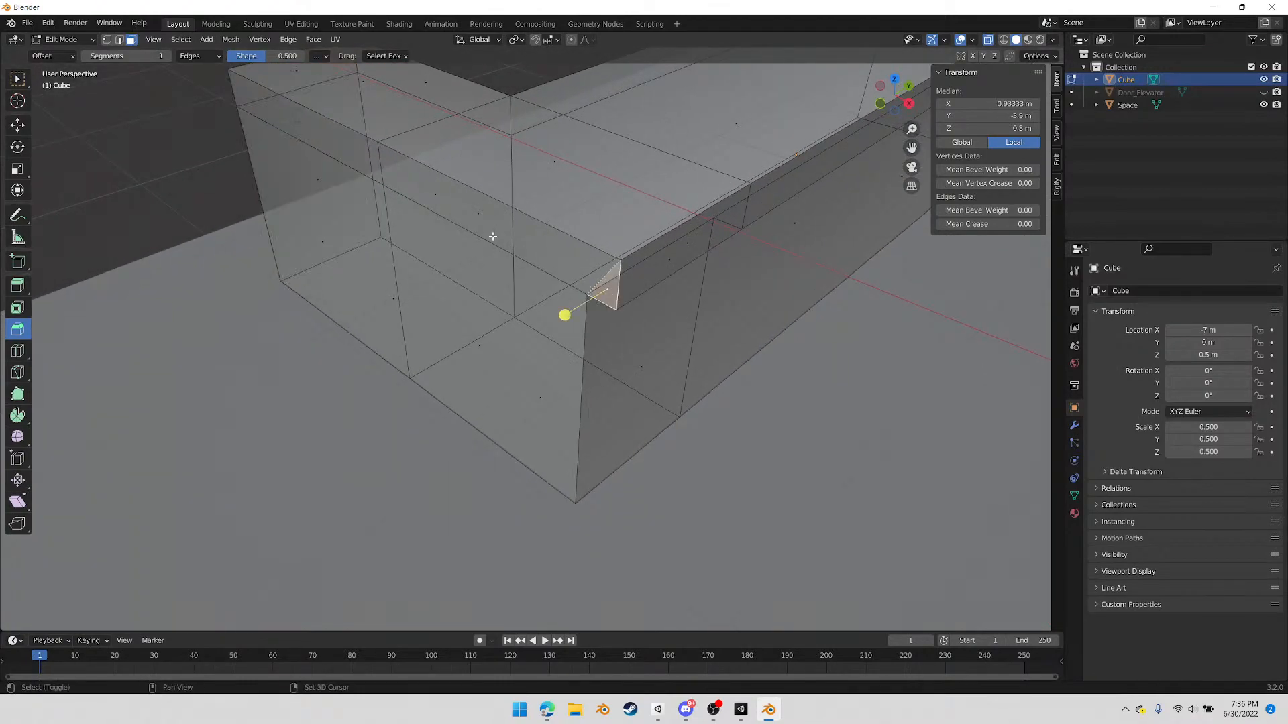
pyautogui.keyDown('shift'); pyautogui.click(478, 223); pyautogui.keyUp('shift')
pyautogui.keyDown('shift'); pyautogui.click(296, 122); pyautogui.keyUp('shift')
pyautogui.moveTo(434, 252); pyautogui.dragTo(417, 278, button='middle')
pyautogui.press('e')
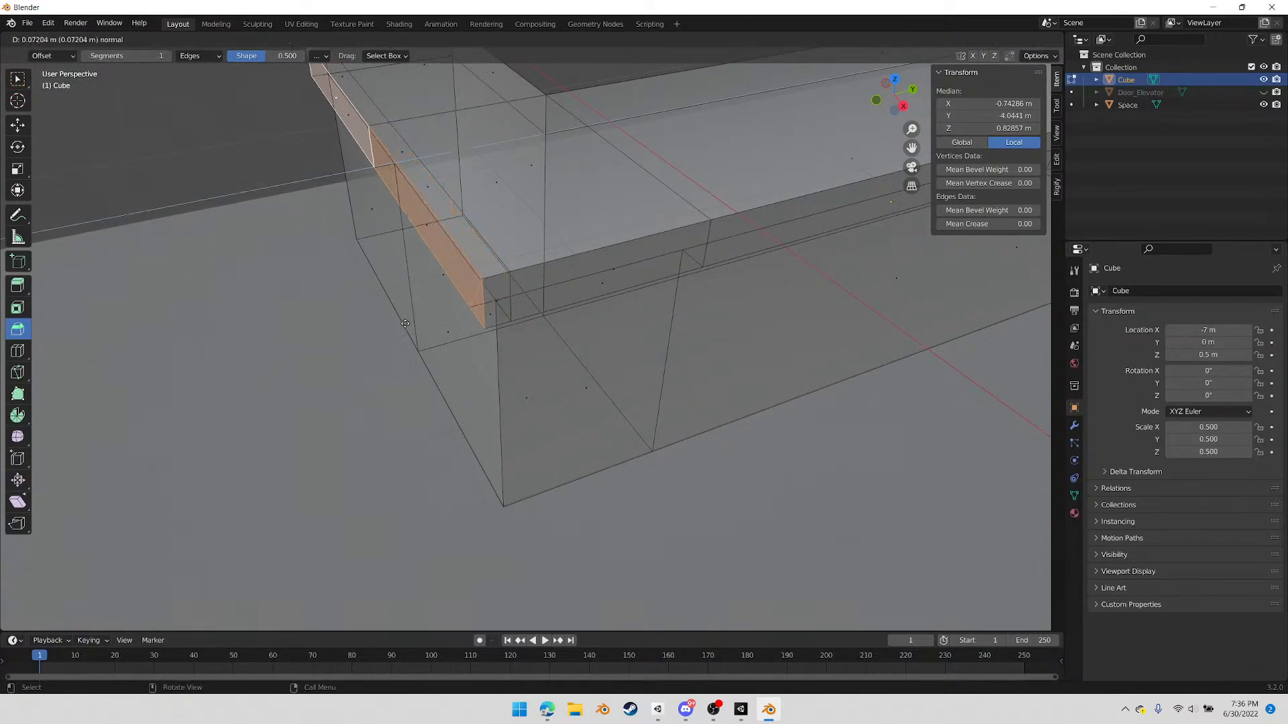
pyautogui.click(395, 328)
# In edge mode, select the leftover edges where the new overhang meets the counter top and dissolve them
pyautogui.moveTo(402, 332); pyautogui.dragTo(545, 392, button='middle')
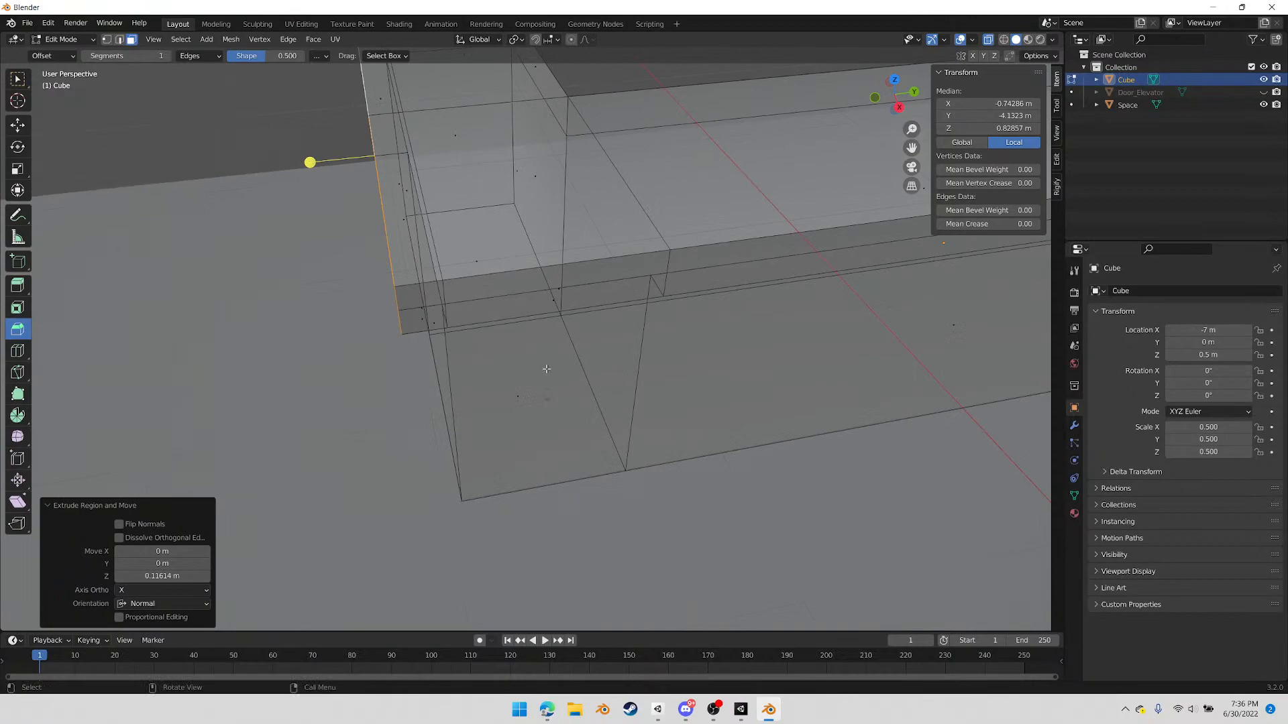
pyautogui.press('2')
pyautogui.moveTo(497, 258); pyautogui.dragTo(570, 309, button='middle')
pyautogui.click(503, 246)
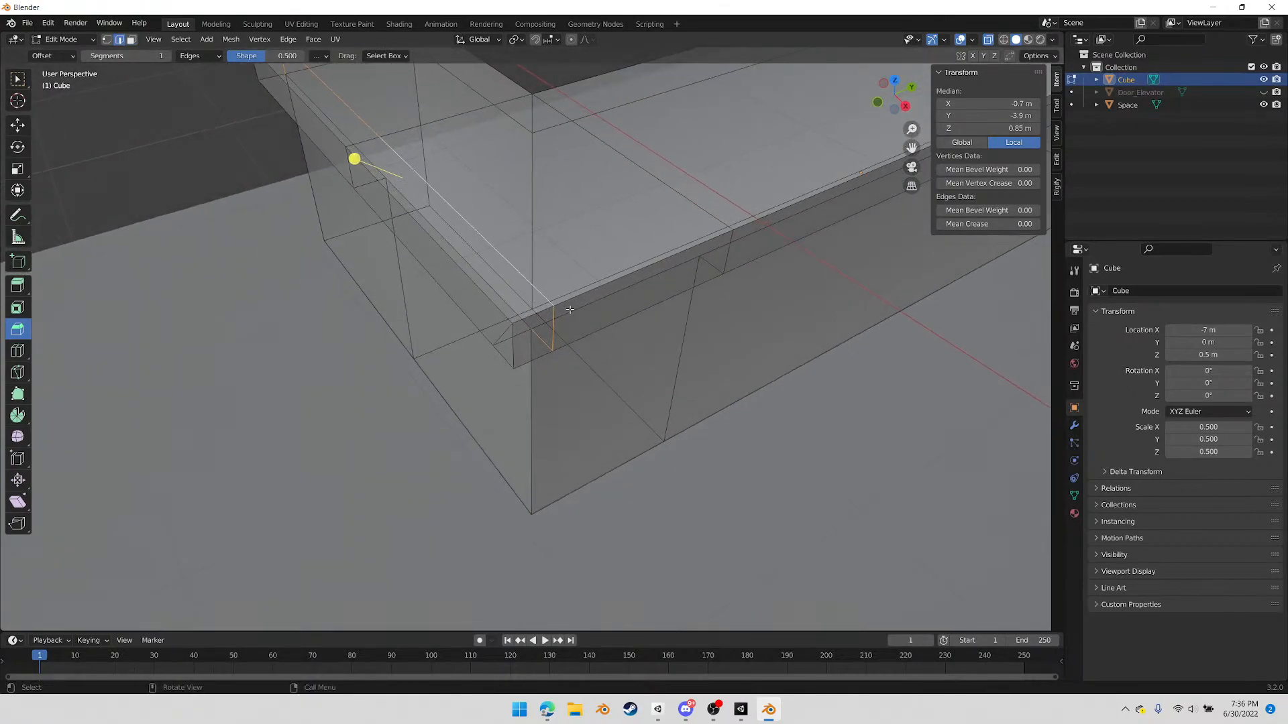
pyautogui.press('x')
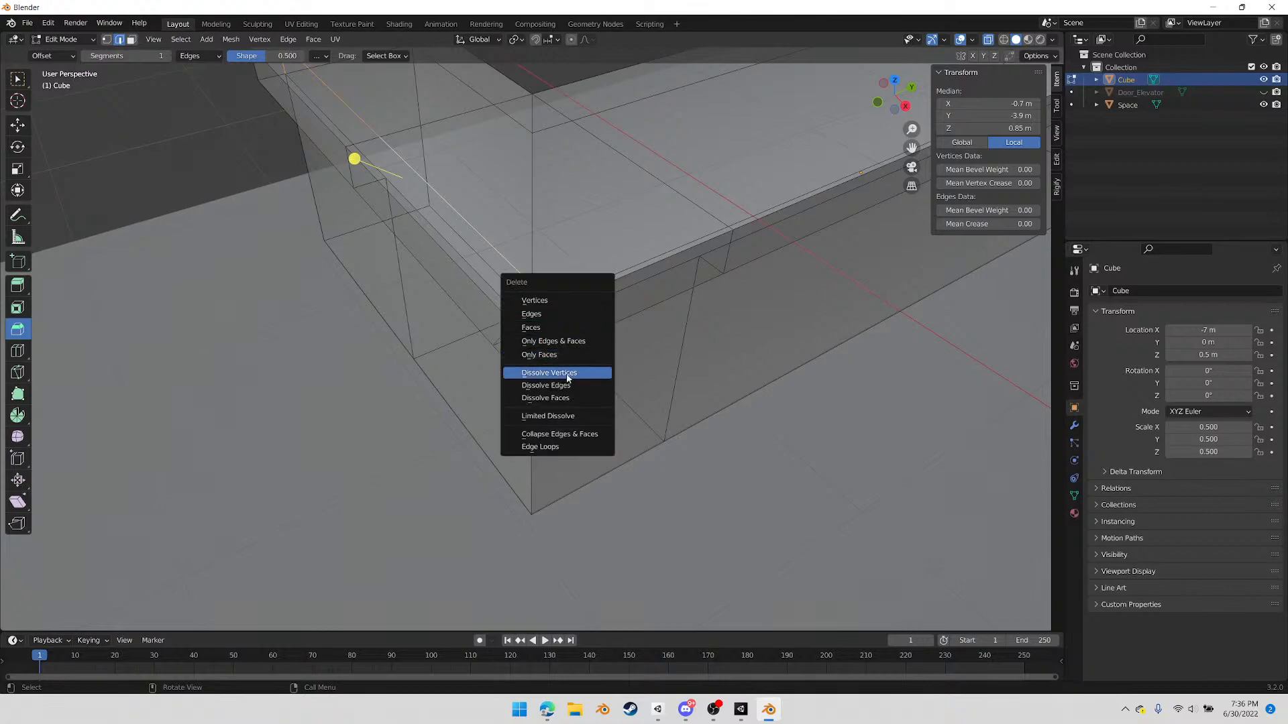
pyautogui.click(564, 382)
# In vertex mode, merge the inner bottom vertex of the new overhang into its outer bottom corner vertex, using At Last
pyautogui.moveTo(564, 382); pyautogui.dragTo(609, 348, button='middle')
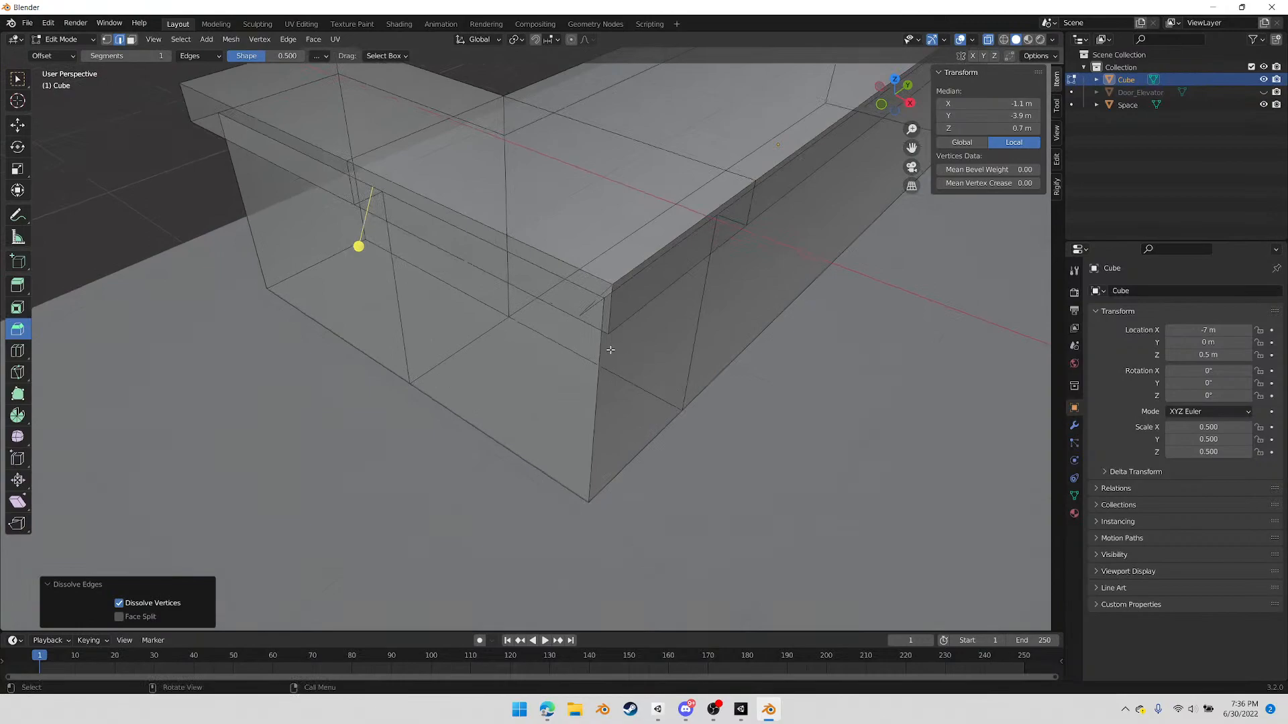
pyautogui.press('1')
pyautogui.click(581, 322)
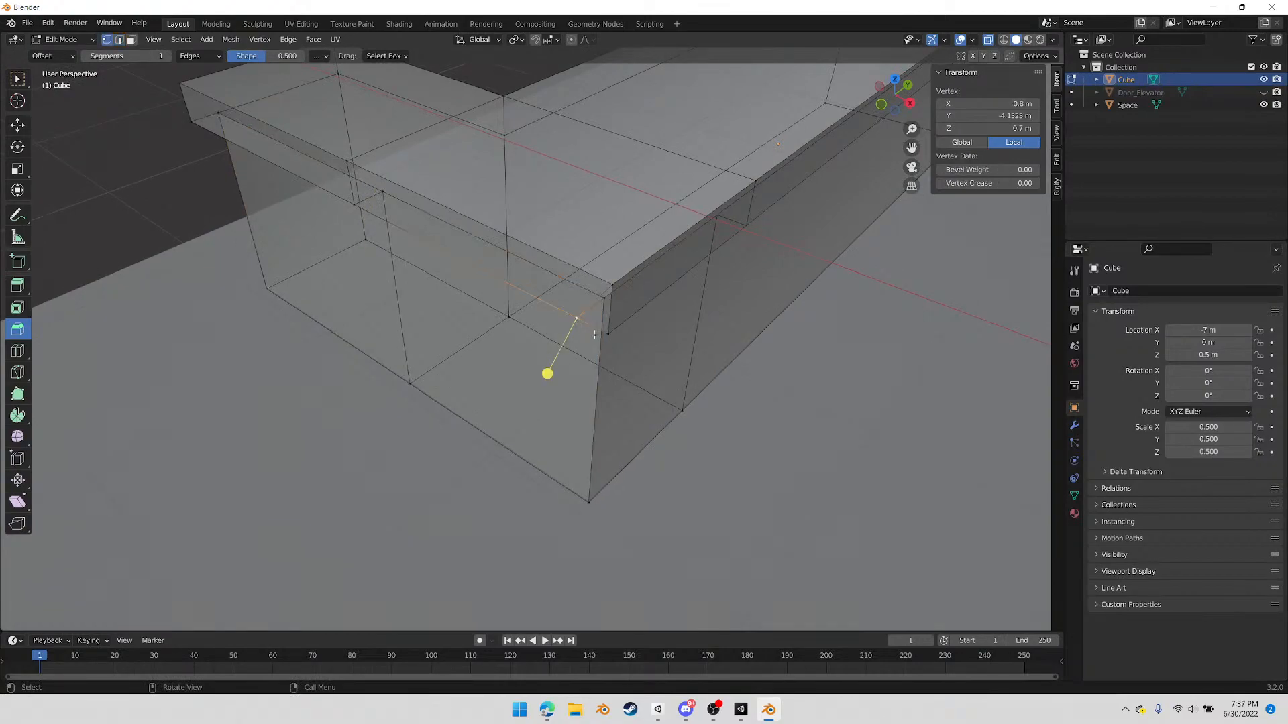
pyautogui.keyDown('shift'); pyautogui.click(614, 337); pyautogui.keyUp('shift')
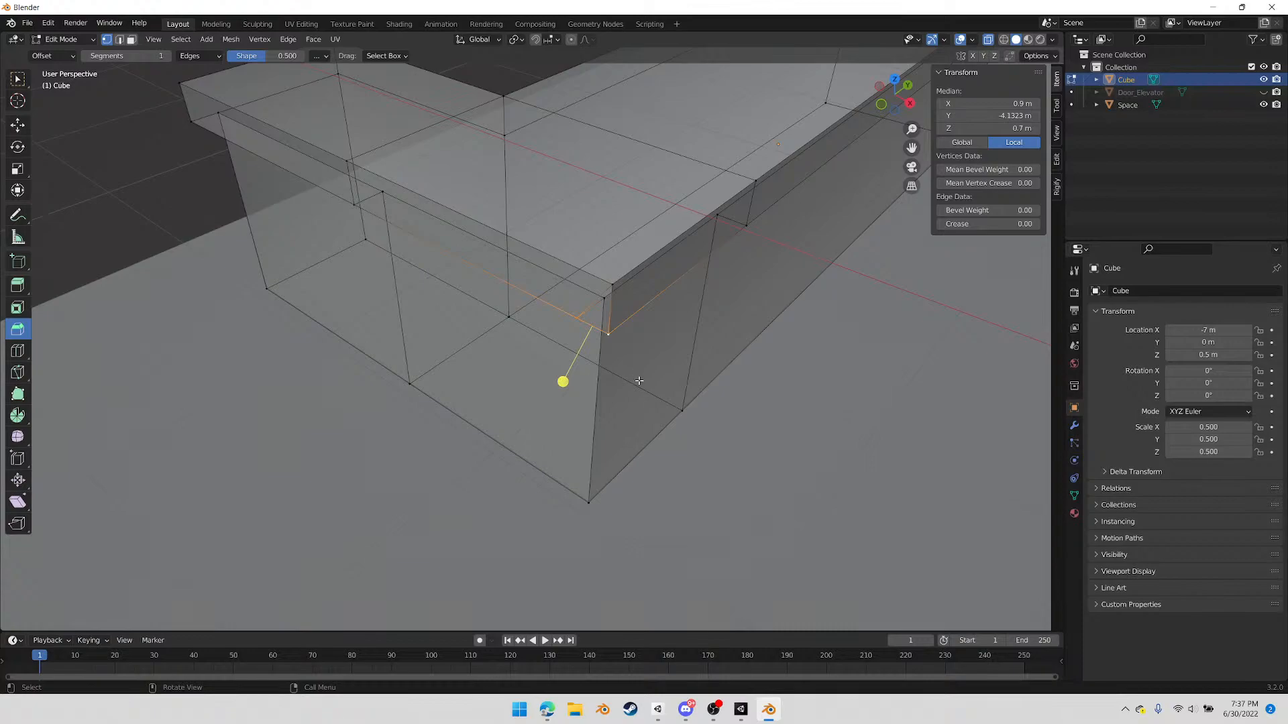
pyautogui.moveTo(564, 384); pyautogui.dragTo(609, 365, button='middle')
pyautogui.rightClick(610, 365)
pyautogui.moveTo(610, 364)
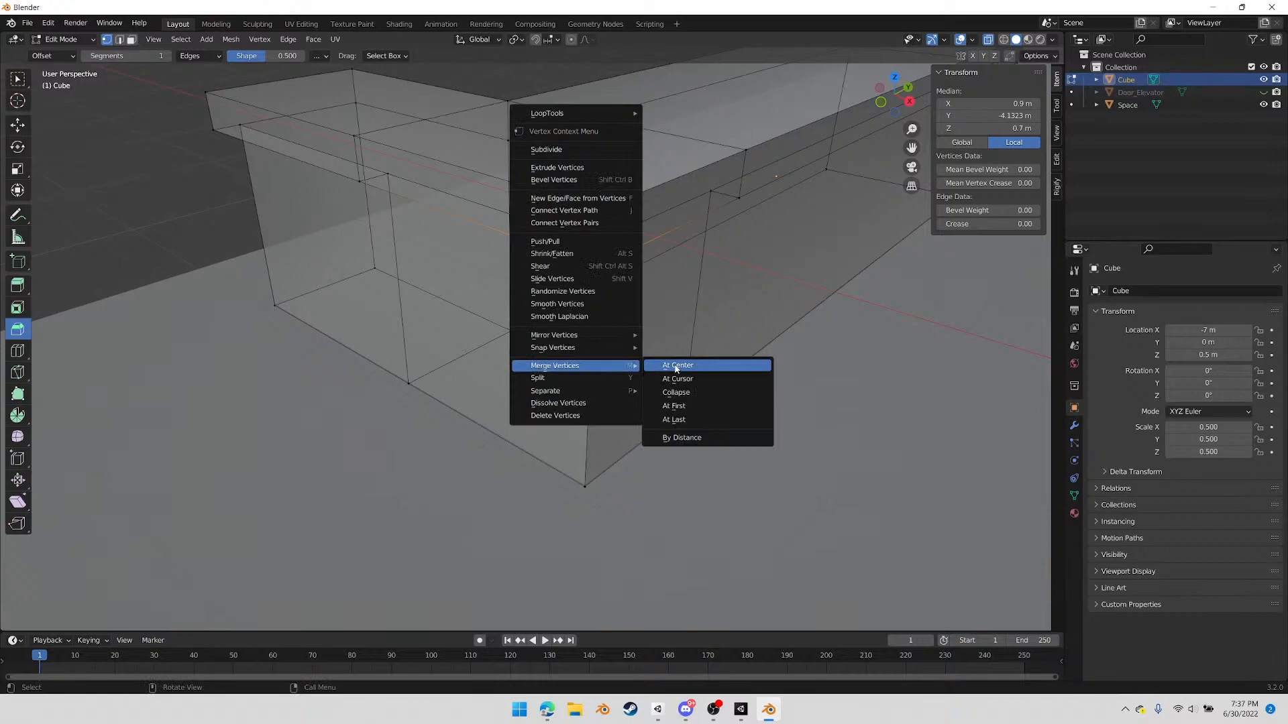
pyautogui.click(679, 419)
# Dissolve the edge loop running around the counter where the L extension joins the original block
pyautogui.moveTo(473, 327); pyautogui.dragTo(509, 346, button='middle')
pyautogui.press('2')
pyautogui.press('super')
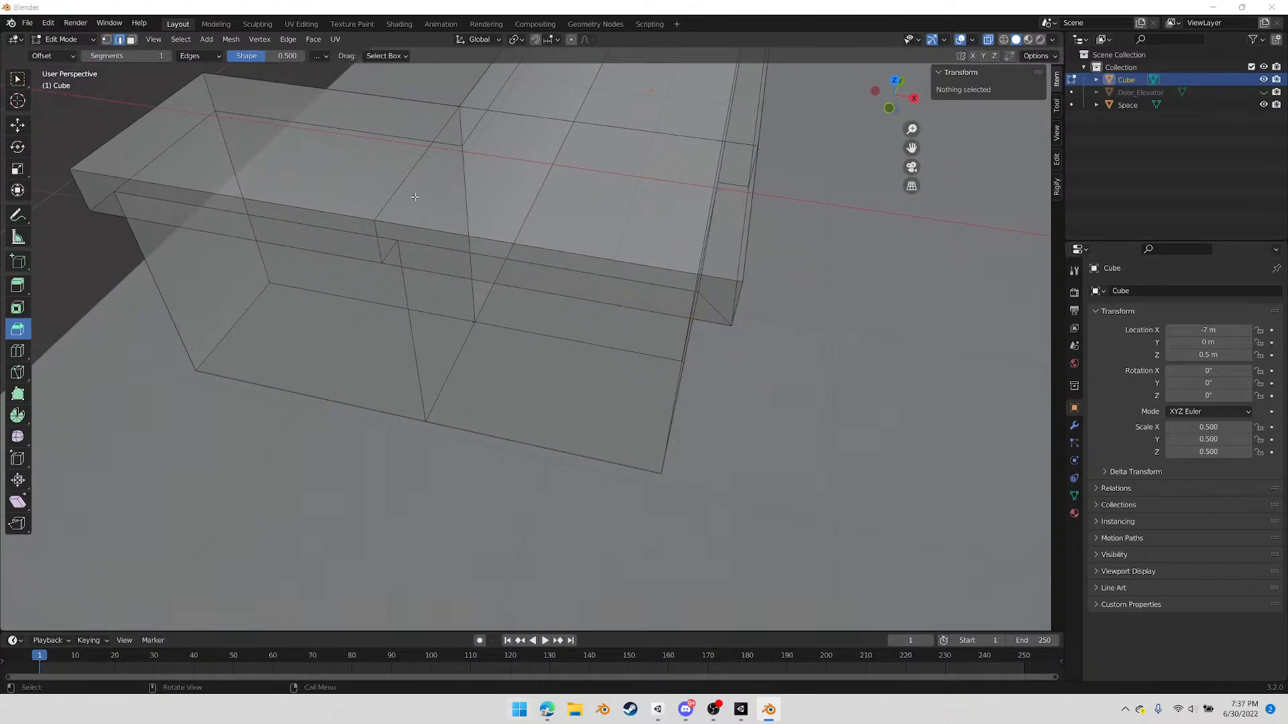
pyautogui.press('super')
pyautogui.click(397, 195)
pyautogui.keyDown('alt'); pyautogui.click(397, 196); pyautogui.keyUp('alt')
pyautogui.moveTo(498, 239)
pyautogui.mouseDown(button='middle')
pyautogui.moveTo(462, 236)
pyautogui.moveTo(474, 240)
pyautogui.mouseUp(button='middle')
pyautogui.rightClick(474, 240)
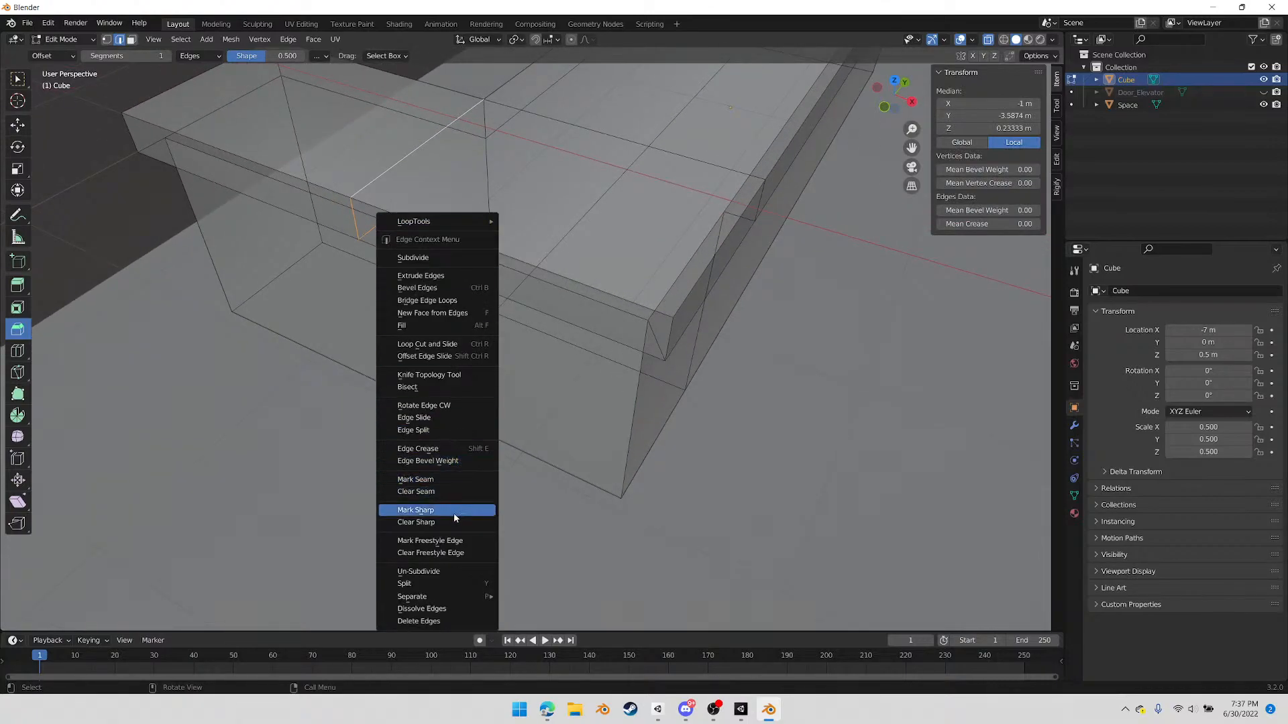
pyautogui.click(470, 417)
pyautogui.press('x')
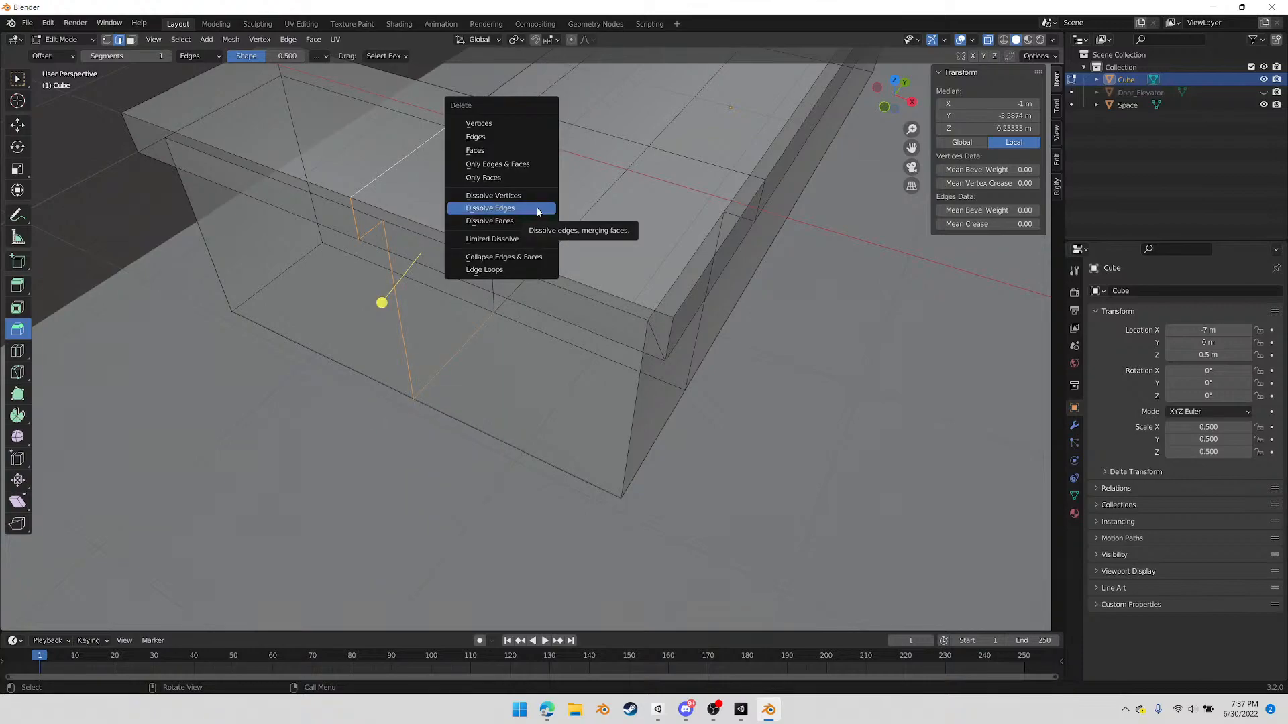
pyautogui.click(537, 209)
# Dissolve the edge loop crossing the counter in line with the L's inner corner, leaving the vertical edges at that corner out of the selection
pyautogui.moveTo(537, 212); pyautogui.dragTo(546, 235, button='middle')
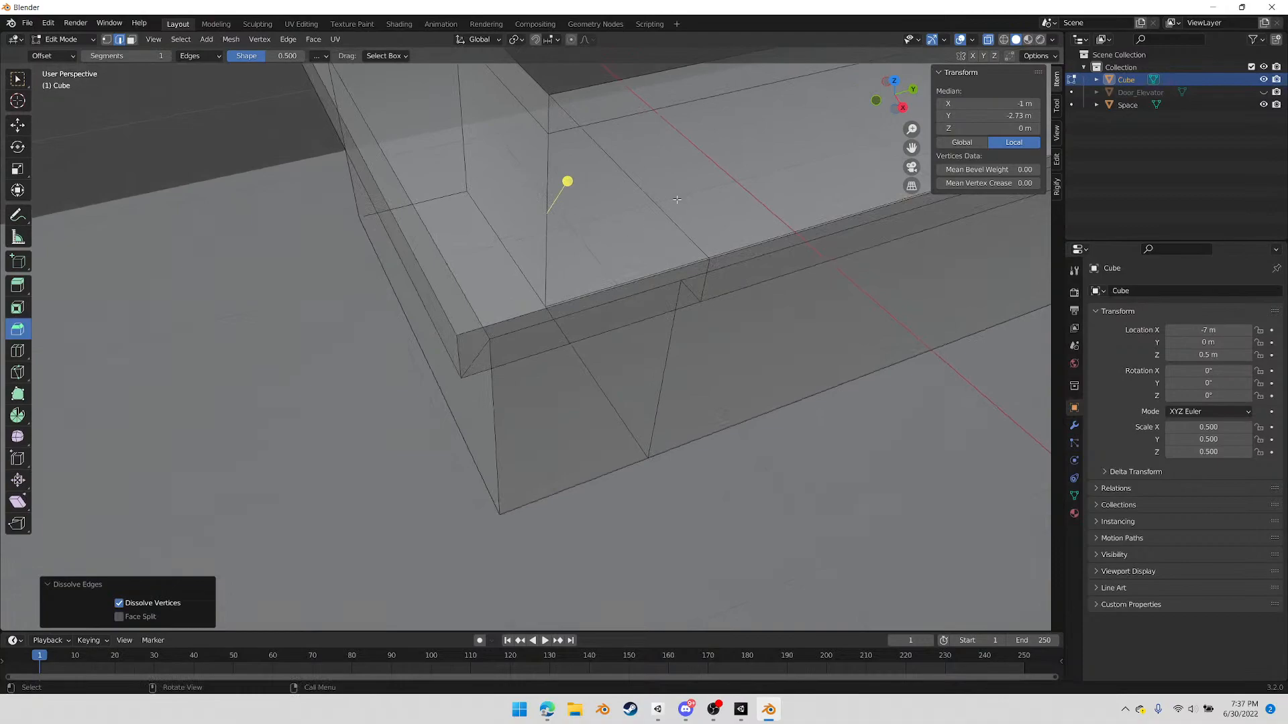
pyautogui.keyDown('alt'); pyautogui.click(660, 244); pyautogui.keyUp('alt')
pyautogui.moveTo(658, 246); pyautogui.dragTo(539, 142, button='middle')
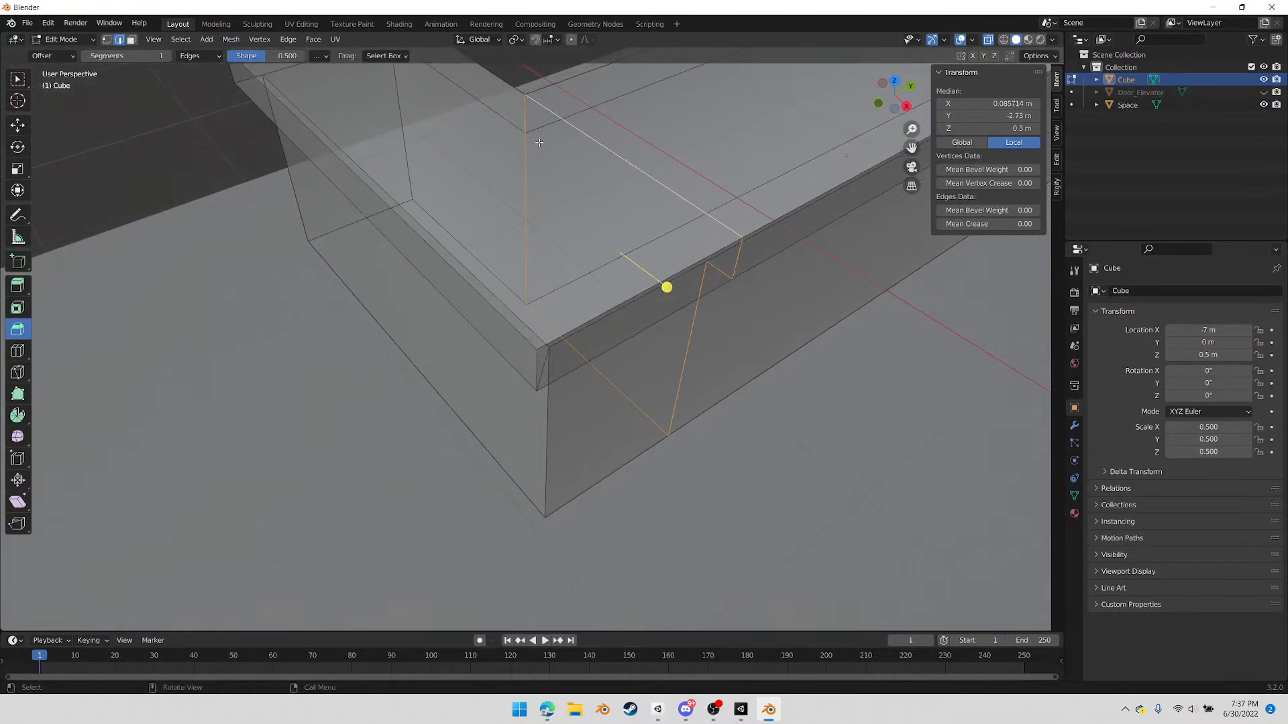
pyautogui.keyDown('shift'); pyautogui.click(526, 178); pyautogui.keyUp('shift')
pyautogui.keyDown('shift'); pyautogui.click(521, 122); pyautogui.keyUp('shift')
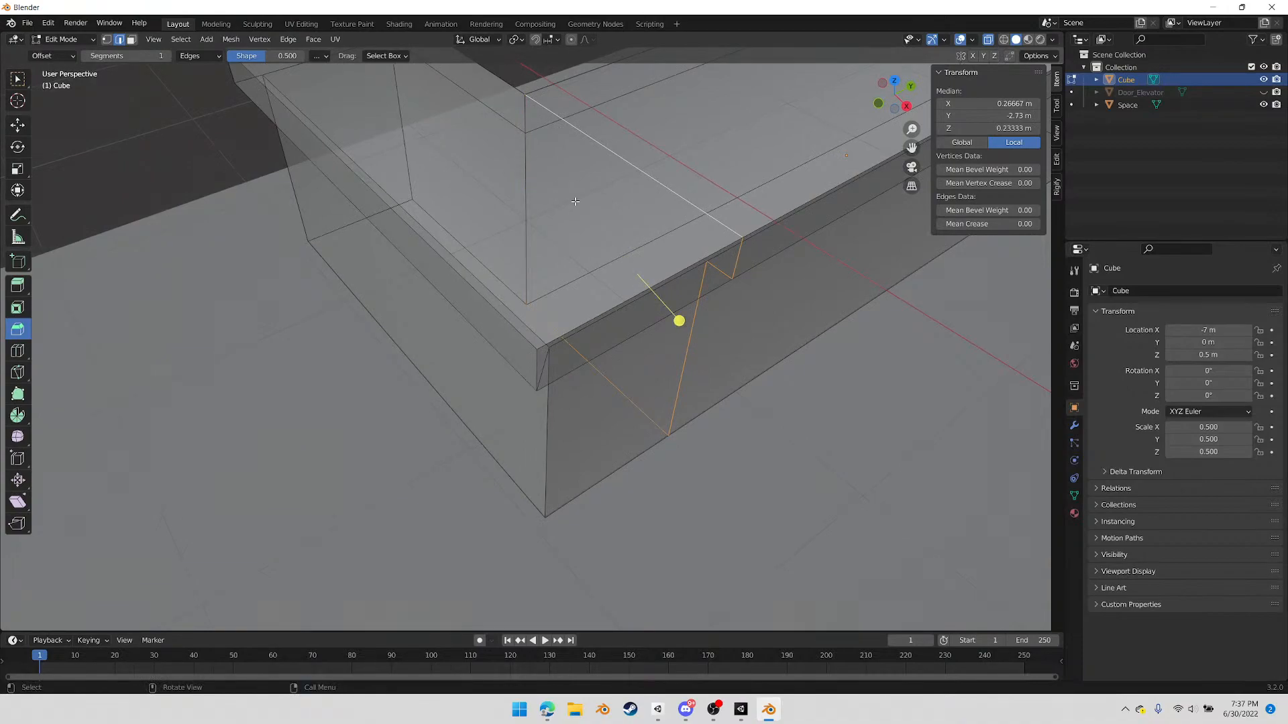
pyautogui.press('x')
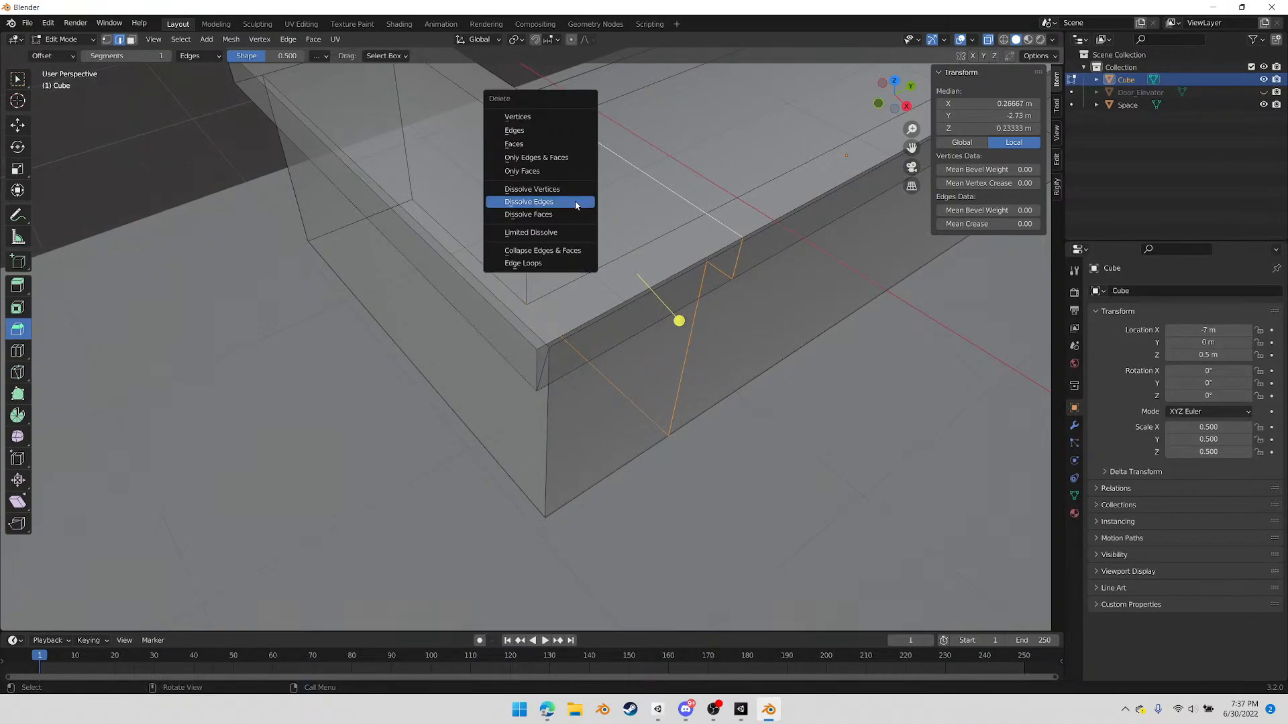
pyautogui.click(575, 204)
pyautogui.moveTo(608, 239); pyautogui.dragTo(658, 320, button='middle')
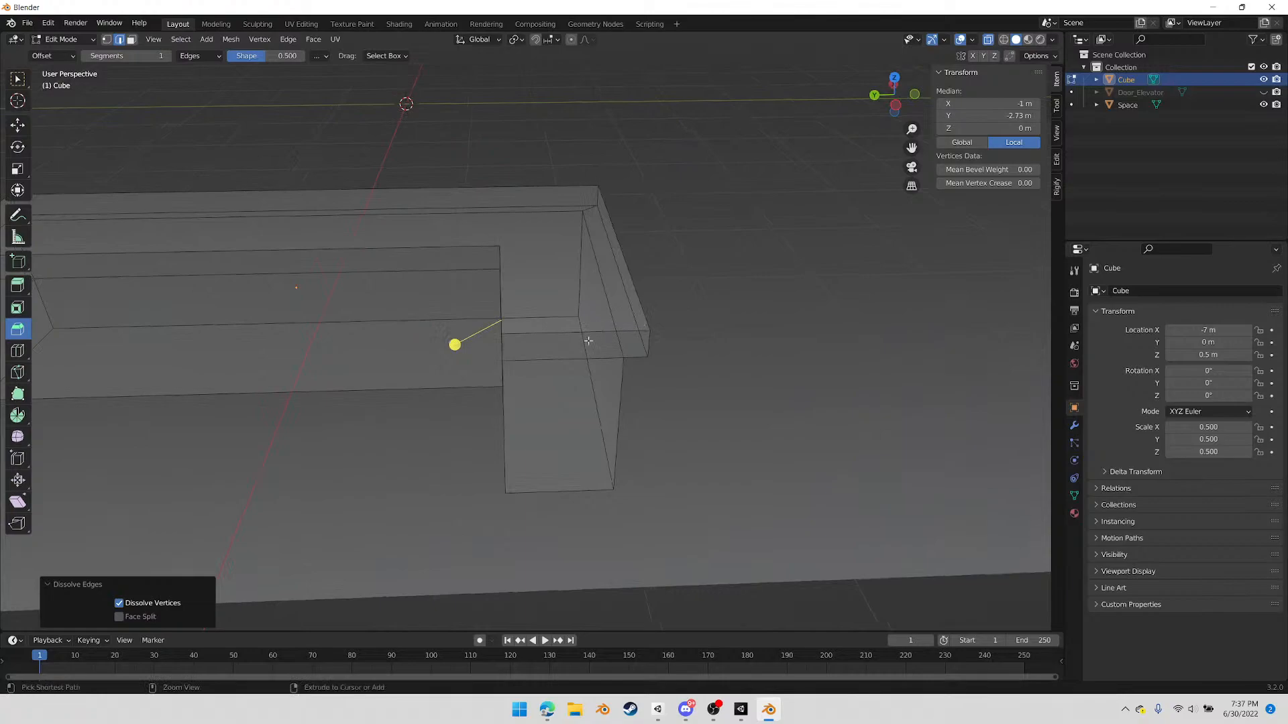
pyautogui.hotkey('ctrl', 'r')
pyautogui.press('Escape')
pyautogui.hotkey('ctrl', 'r')
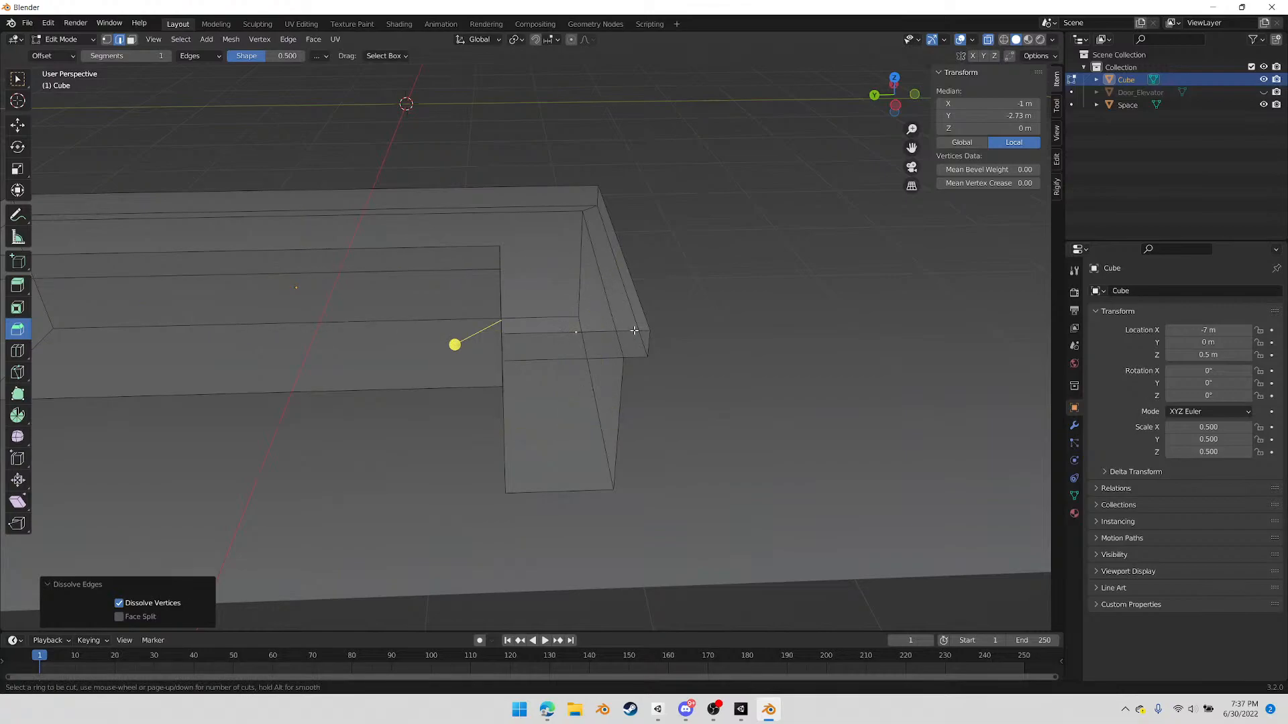
pyautogui.moveTo(693, 232); pyautogui.dragTo(602, 281, button='middle')
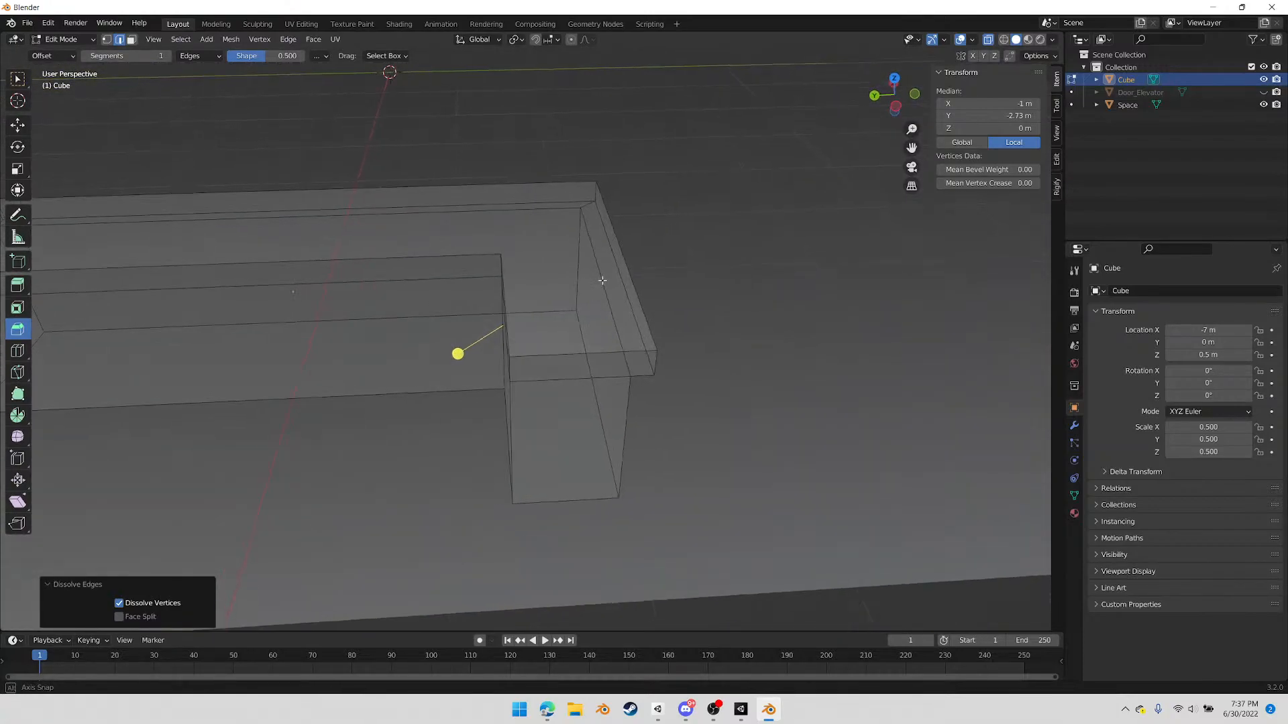
# Knife-cut an L-shaped line along the counter top, from the short arm's end edge past the outer corner to the long arm's far end edge
pyautogui.press('k')
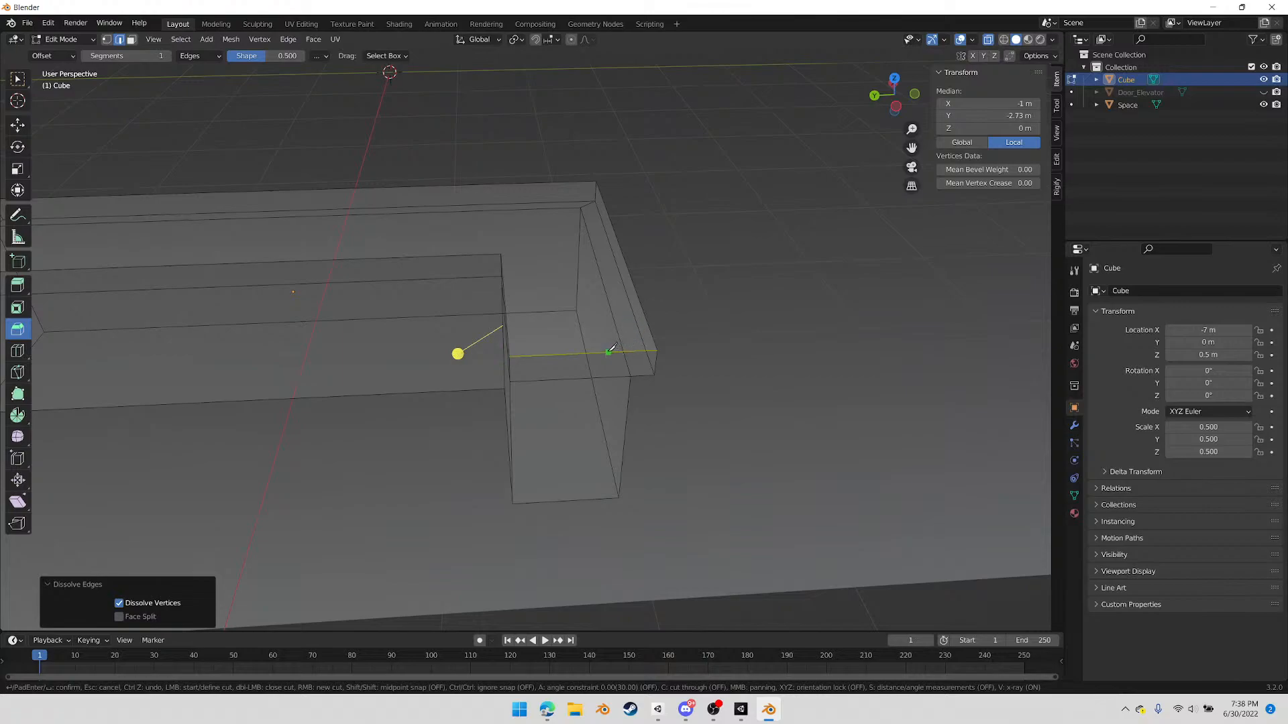
pyautogui.click(609, 351)
pyautogui.moveTo(324, 216); pyautogui.dragTo(269, 215, button='middle')
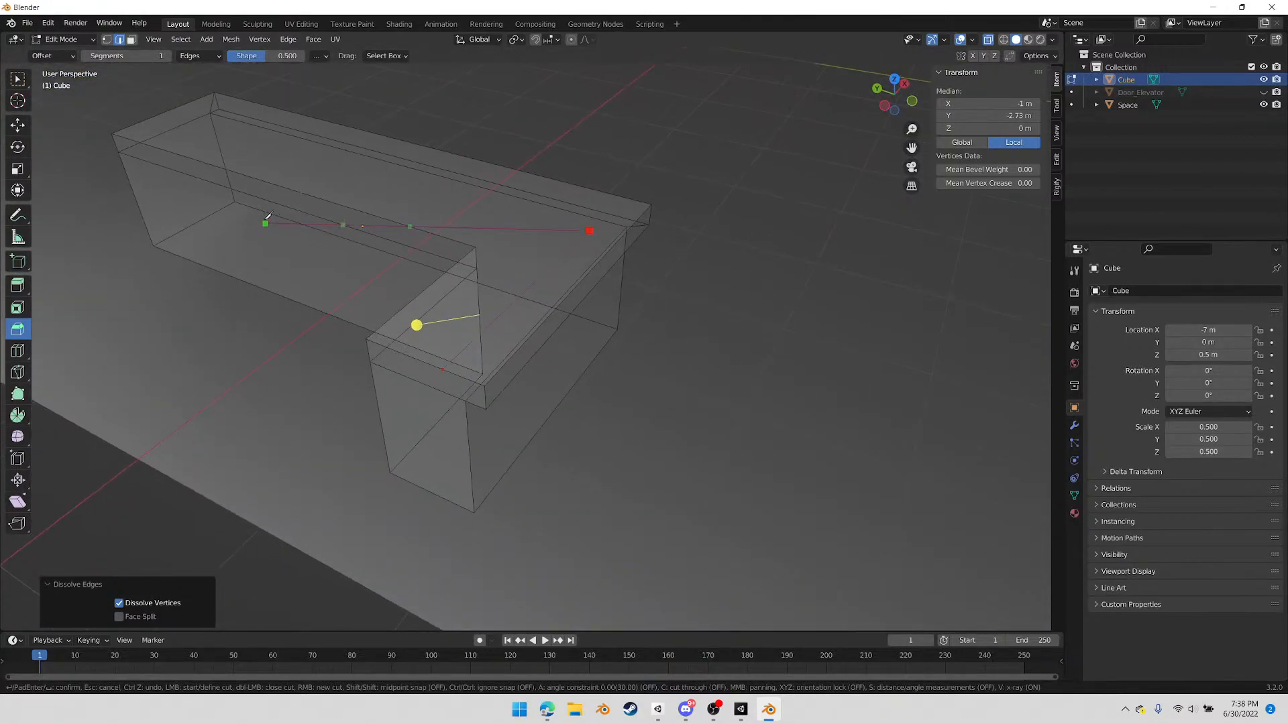
pyautogui.click(191, 101)
pyautogui.press('Return')
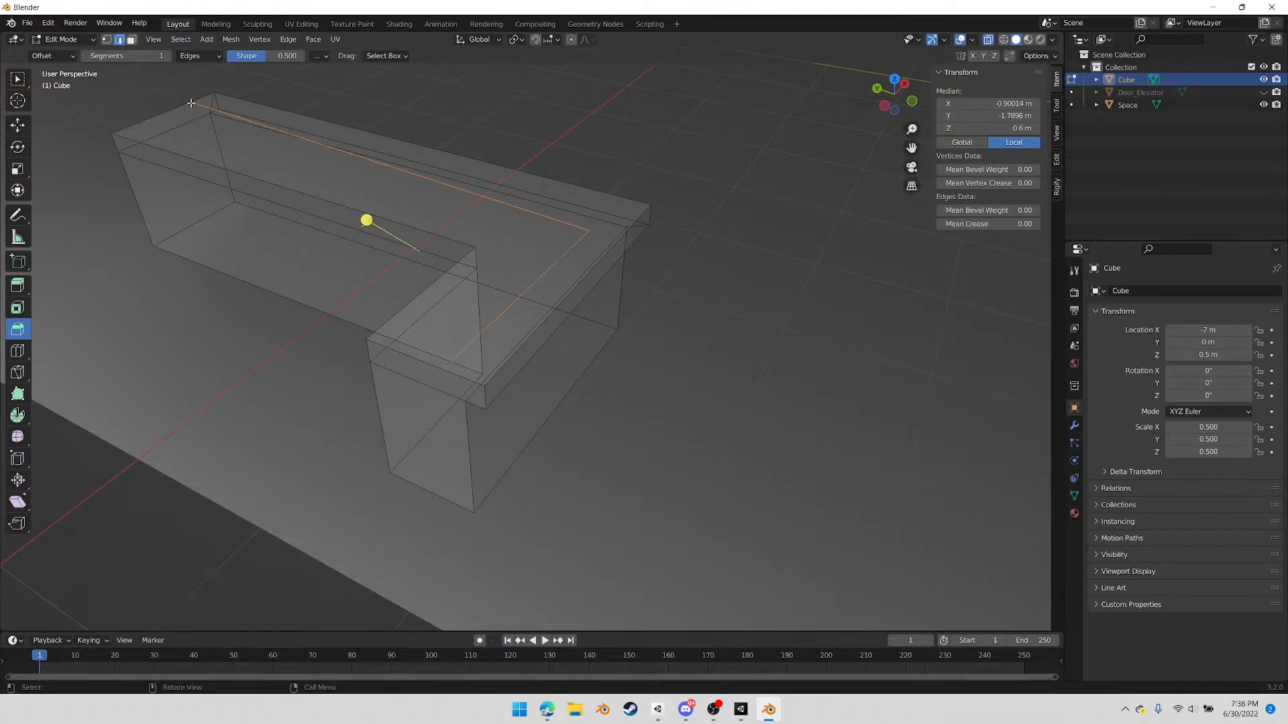
# In top view, move the knife line's corner vertex about 0.273 m in X and 0.041 m in Y so both segments run parallel to the counter
pyautogui.moveTo(550, 244); pyautogui.dragTo(453, 241, button='middle')
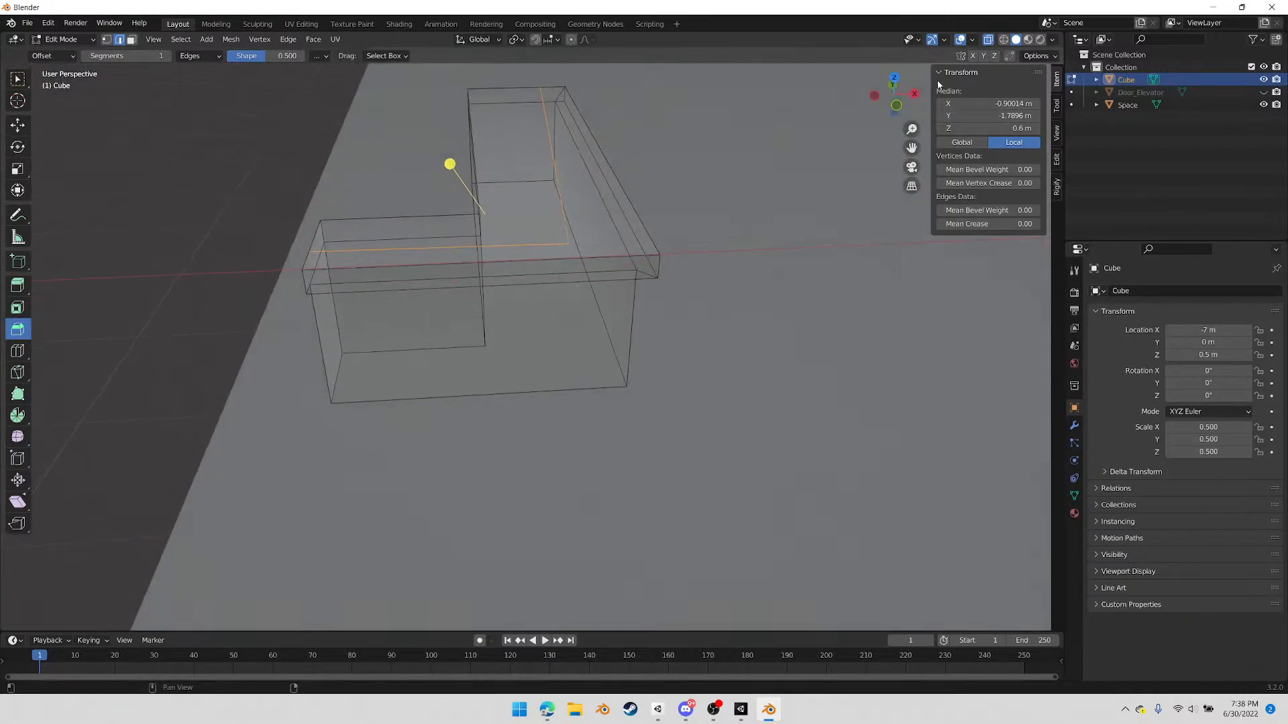
pyautogui.click(893, 81)
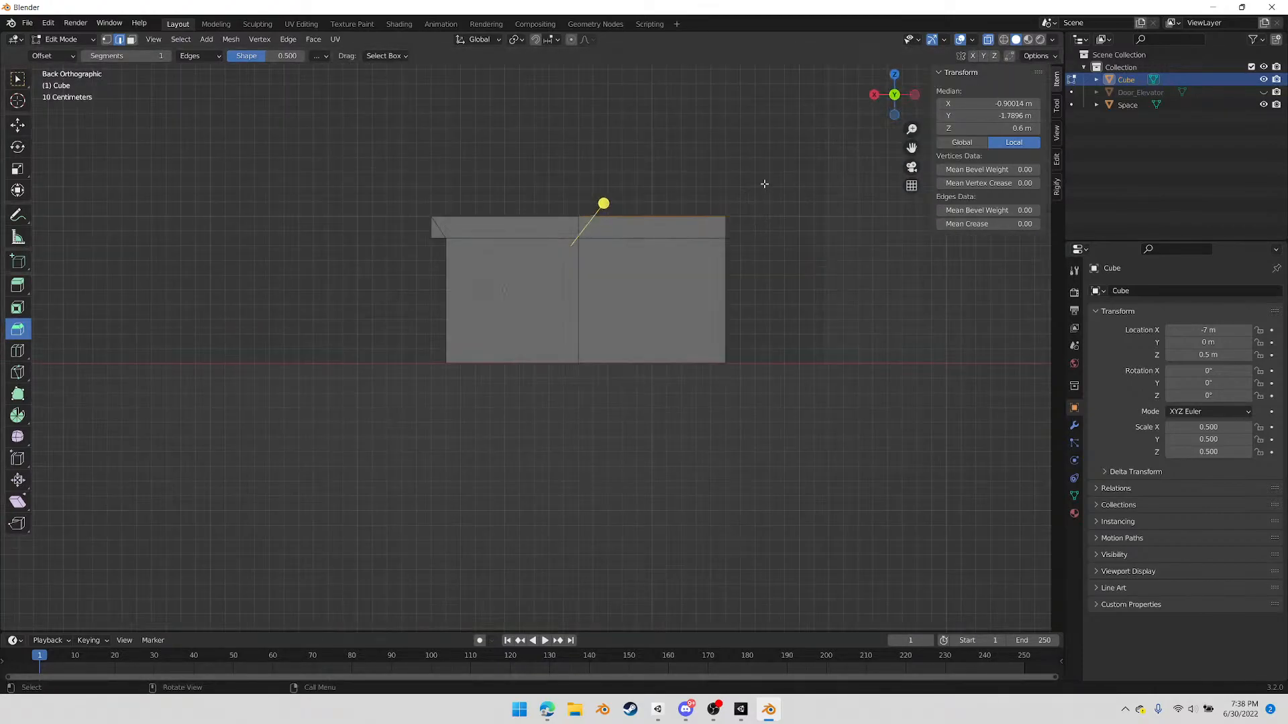
pyautogui.click(894, 75)
pyautogui.press('1')
pyautogui.click(560, 382)
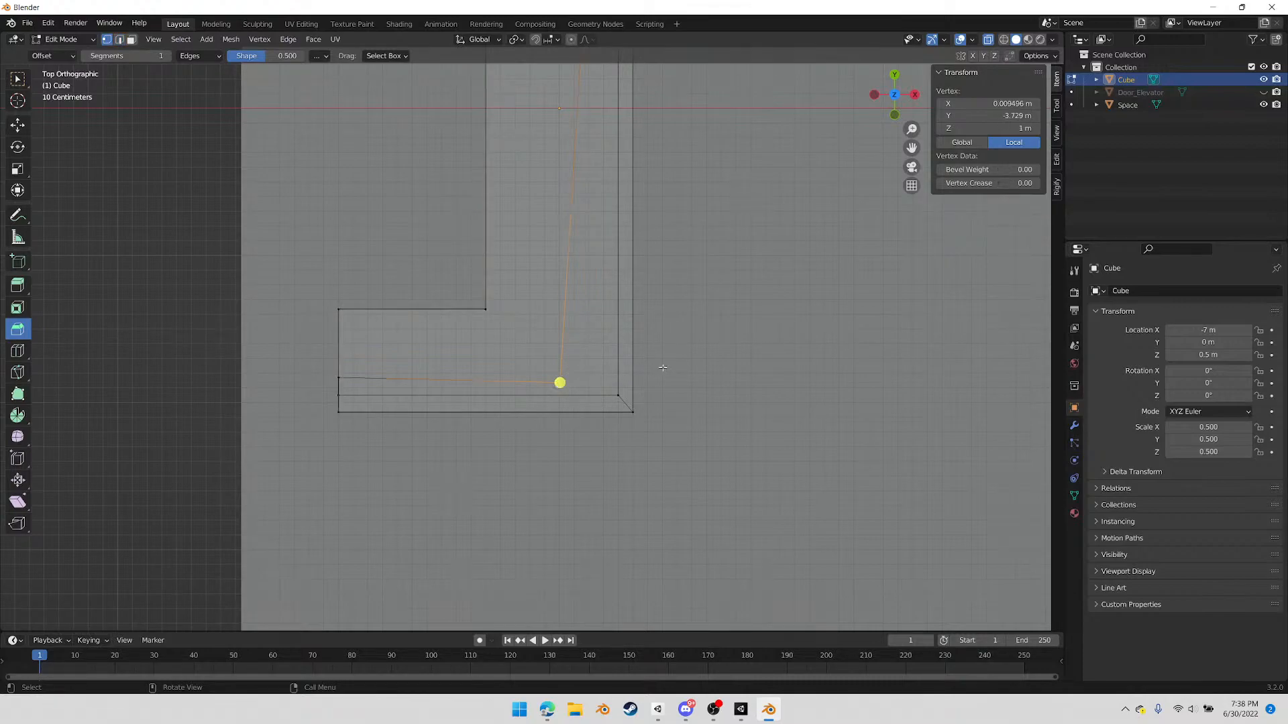
pyautogui.click(683, 359)
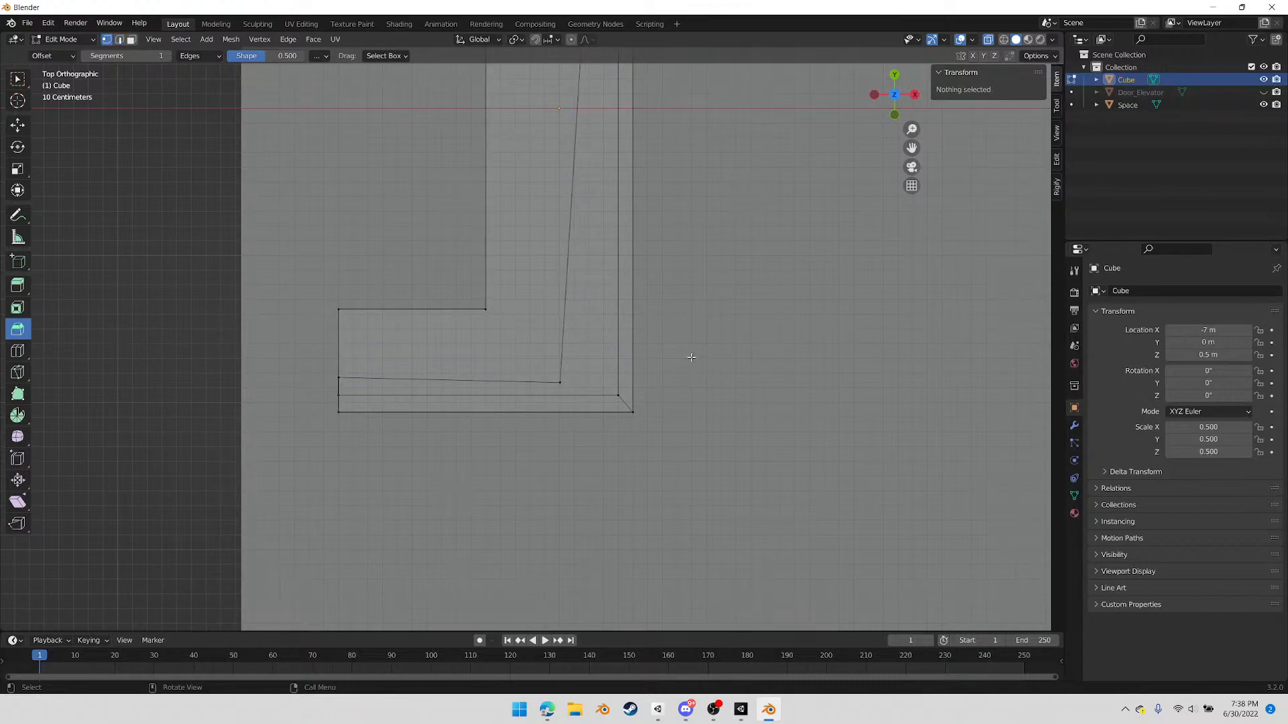
pyautogui.click(560, 382)
pyautogui.press('g')
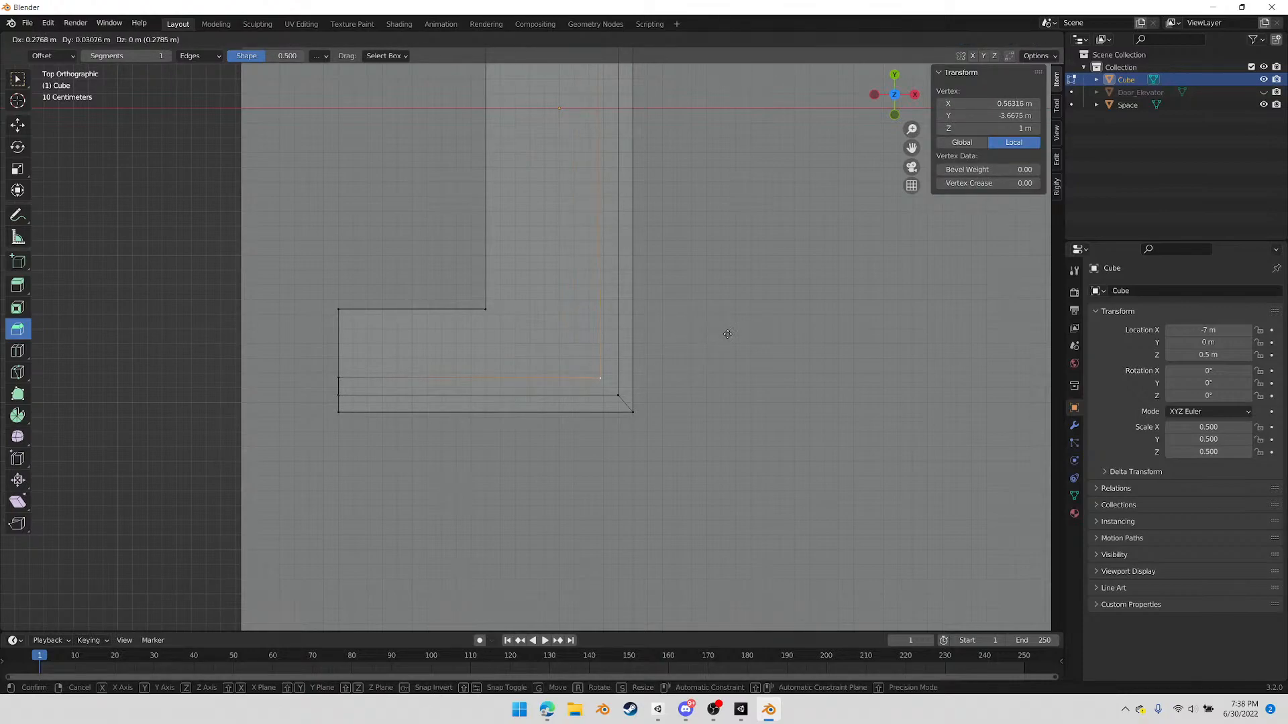
pyautogui.click(727, 333)
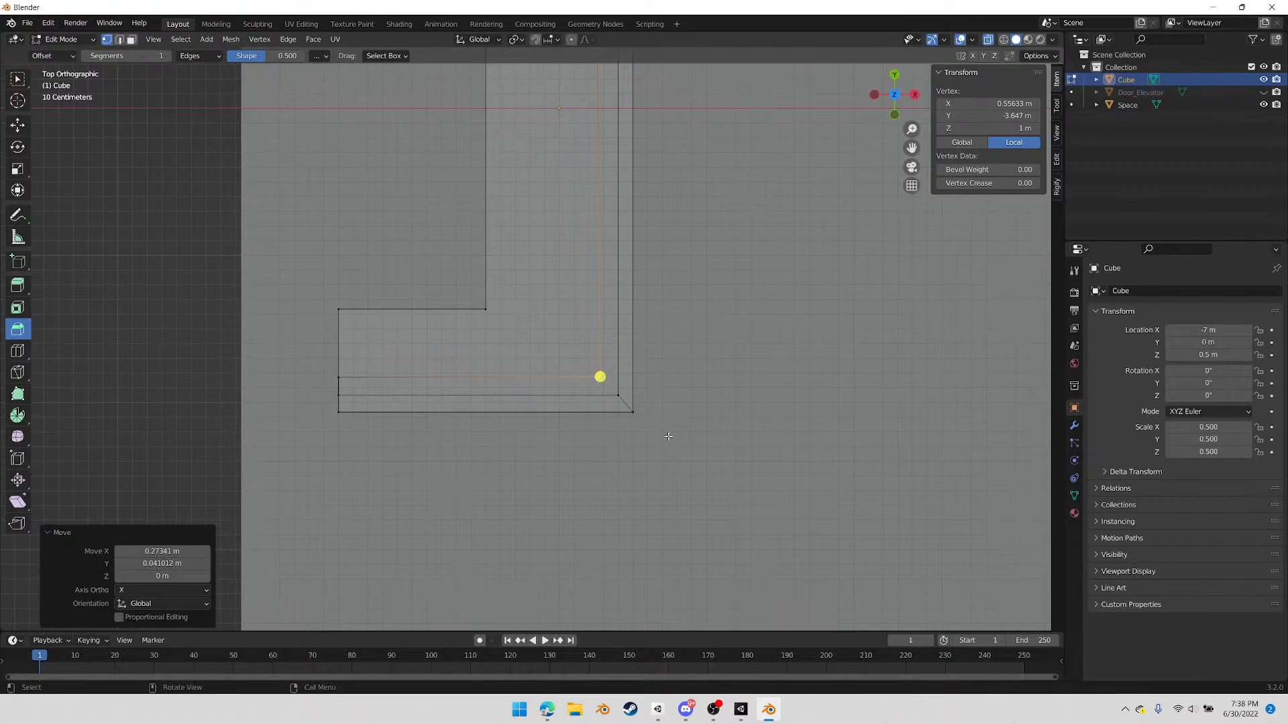
# In face mode, knife-cut the short arm's end band vertically from the top dividing line down to the band's lower edge
pyautogui.moveTo(484, 394); pyautogui.dragTo(626, 342, button='middle')
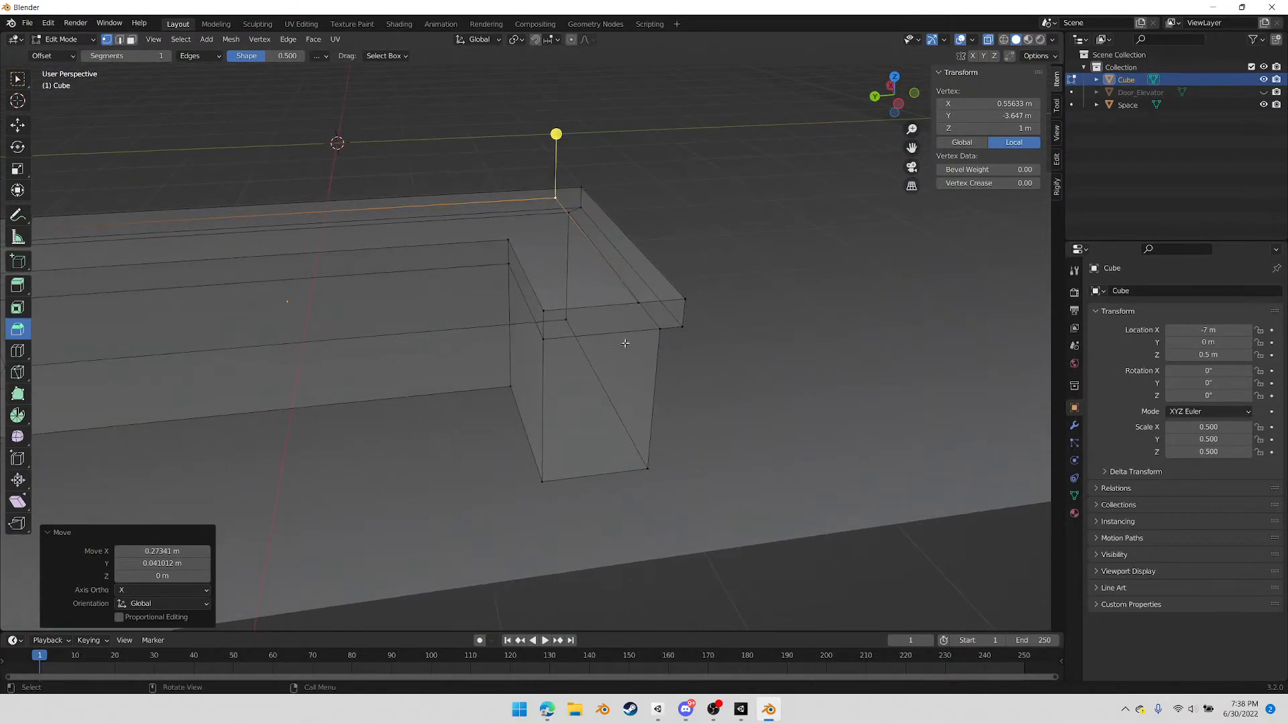
pyautogui.press('3')
pyautogui.click(373, 231)
pyautogui.moveTo(484, 276); pyautogui.dragTo(409, 205, button='middle')
pyautogui.moveTo(433, 202); pyautogui.dragTo(436, 203)
pyautogui.click(429, 200)
pyautogui.moveTo(470, 204); pyautogui.dragTo(399, 187, button='middle')
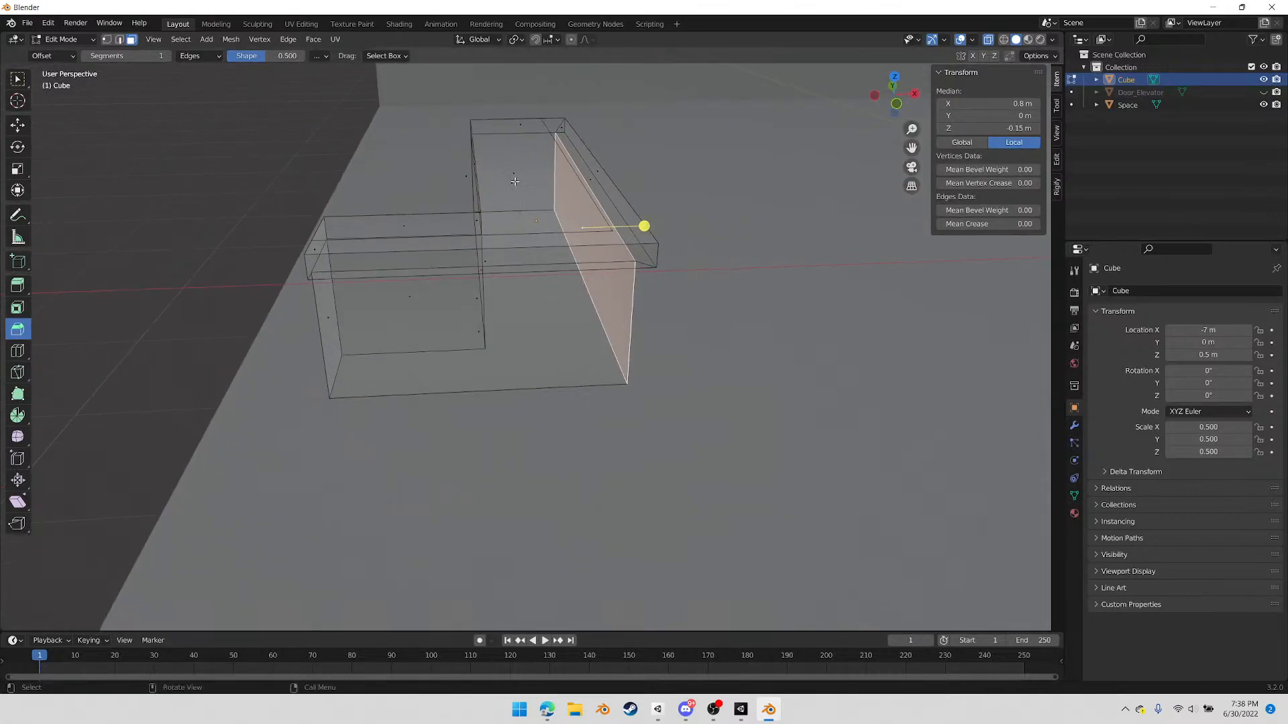
pyautogui.click(516, 182)
pyautogui.moveTo(468, 234); pyautogui.dragTo(624, 308, button='middle')
pyautogui.press('k')
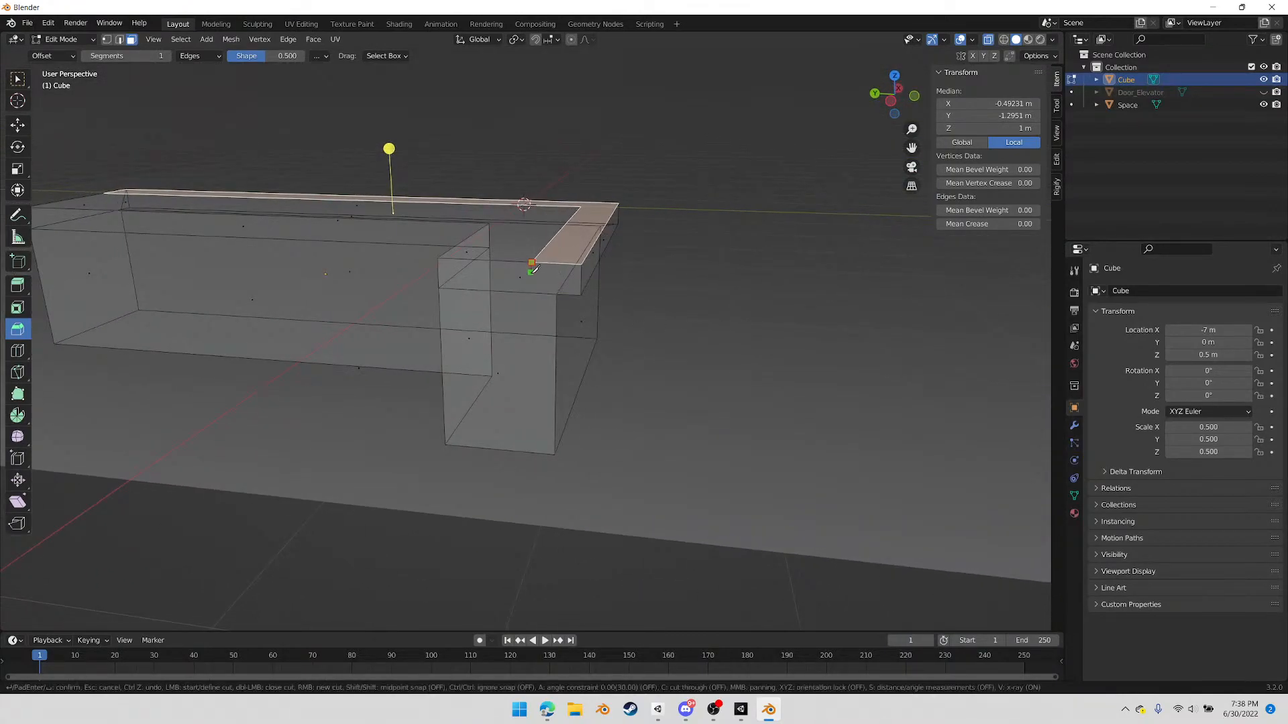
pyautogui.click(530, 292)
pyautogui.press('Return')
# Knife-cut the upper band on the long arm's end face vertically, from the top dividing line to the band's lower edge
pyautogui.moveTo(311, 282); pyautogui.dragTo(350, 340, button='middle')
pyautogui.press('k')
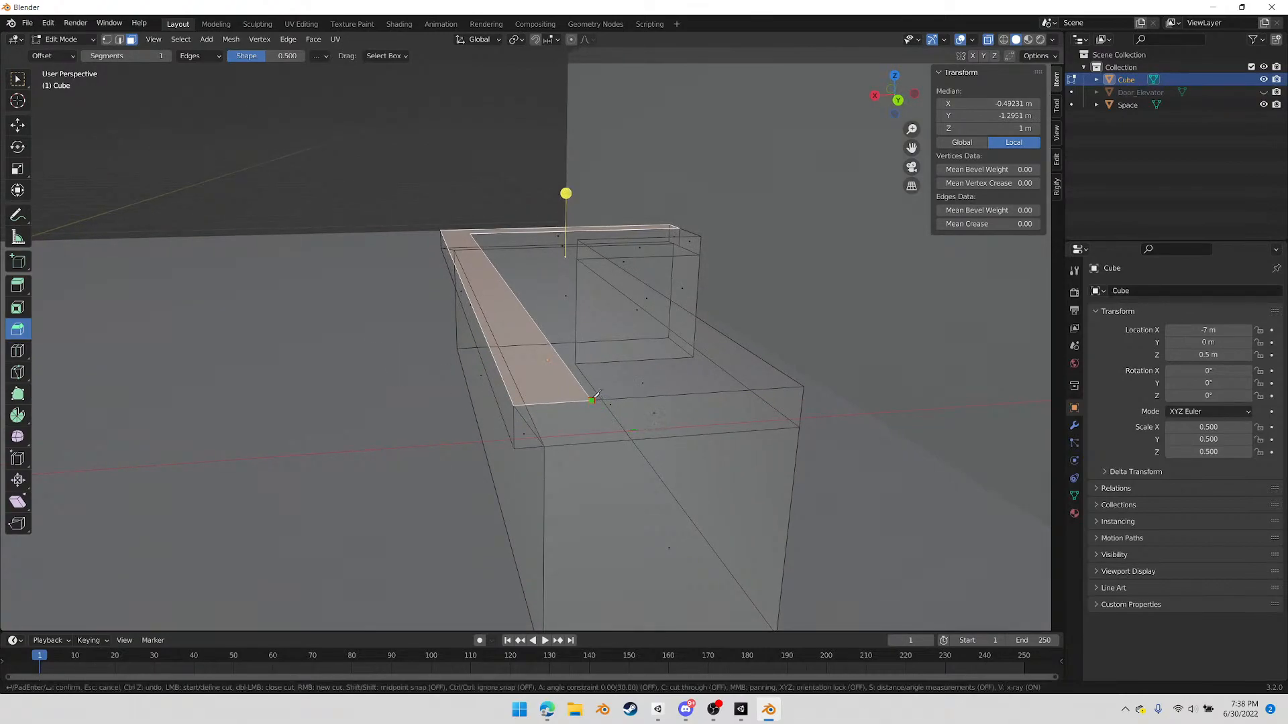
pyautogui.click(591, 441)
pyautogui.press('Return')
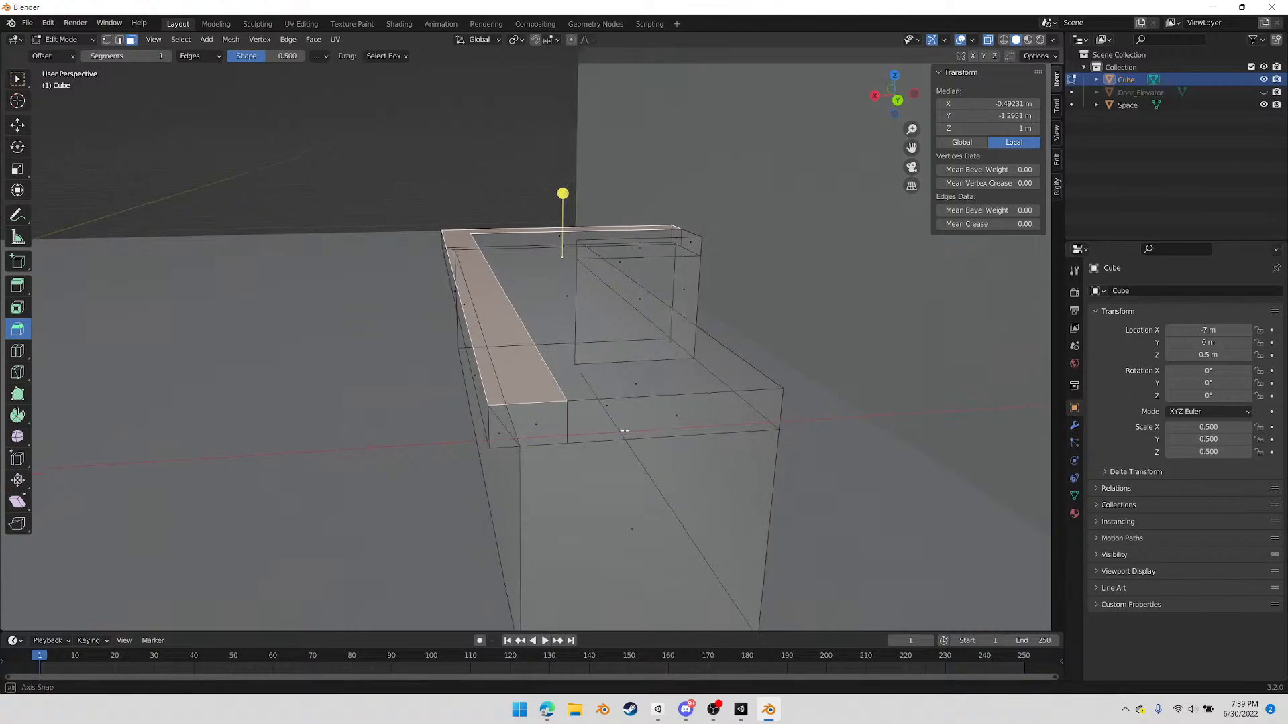
# Select the inner top face with its adjoining inner and end band faces, and lower them about 0.149 m with Extrude Manifold
pyautogui.moveTo(626, 435); pyautogui.dragTo(611, 432, button='middle')
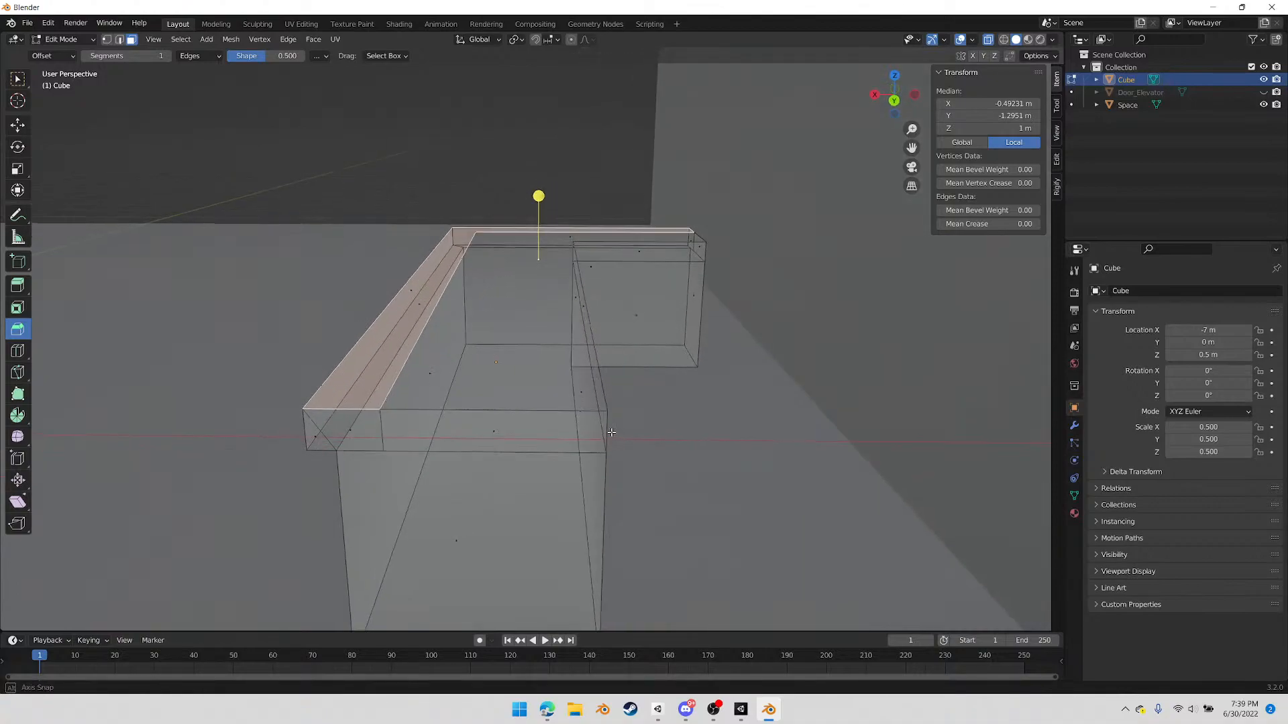
pyautogui.click(497, 433)
pyautogui.moveTo(526, 298); pyautogui.dragTo(448, 325, button='middle')
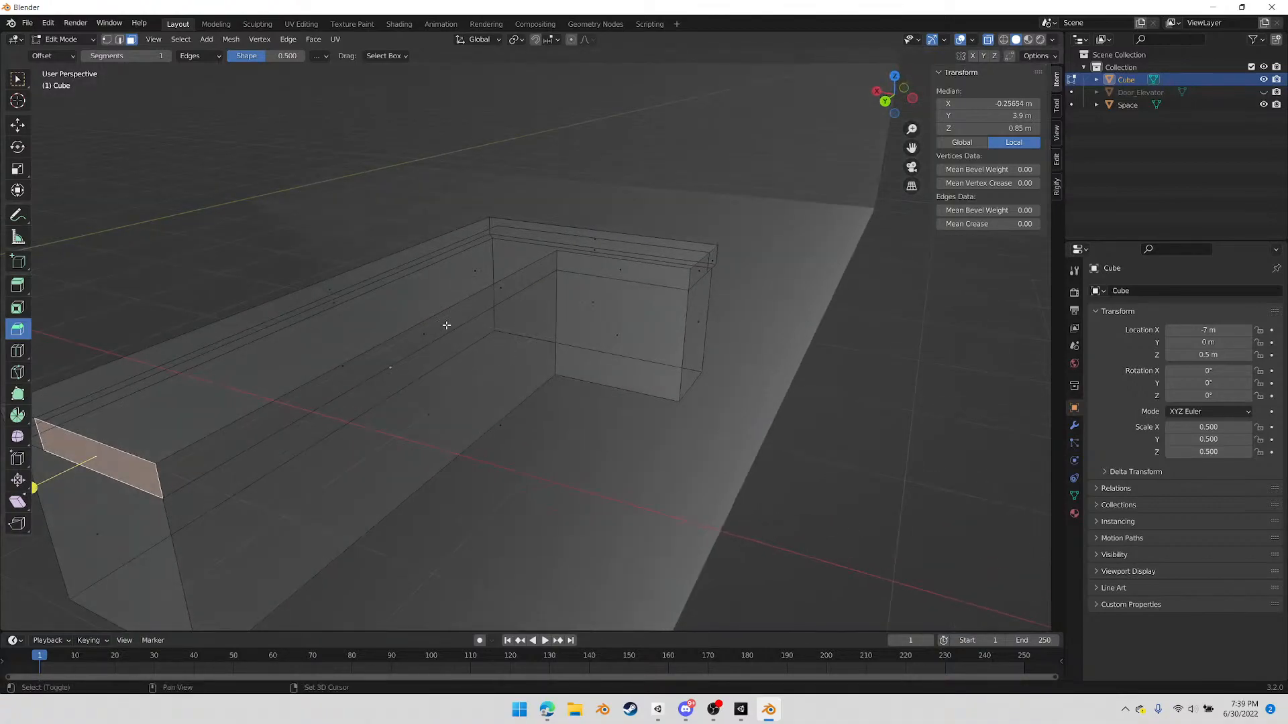
pyautogui.keyDown('shift'); pyautogui.click(423, 331); pyautogui.keyUp('shift')
pyautogui.keyDown('shift'); pyautogui.click(614, 278); pyautogui.keyUp('shift')
pyautogui.keyDown('shift'); pyautogui.click(694, 271); pyautogui.keyUp('shift')
pyautogui.moveTo(694, 272); pyautogui.dragTo(548, 314, button='middle')
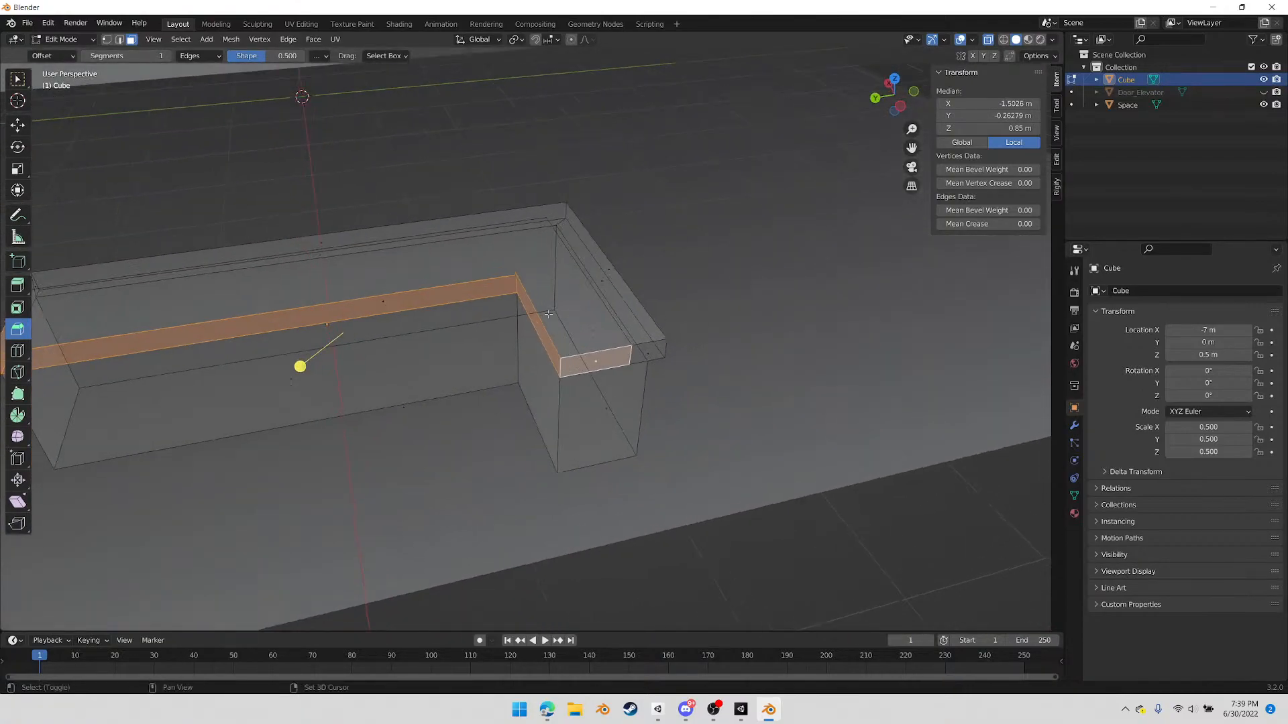
pyautogui.keyDown('shift'); pyautogui.click(416, 271); pyautogui.keyUp('shift')
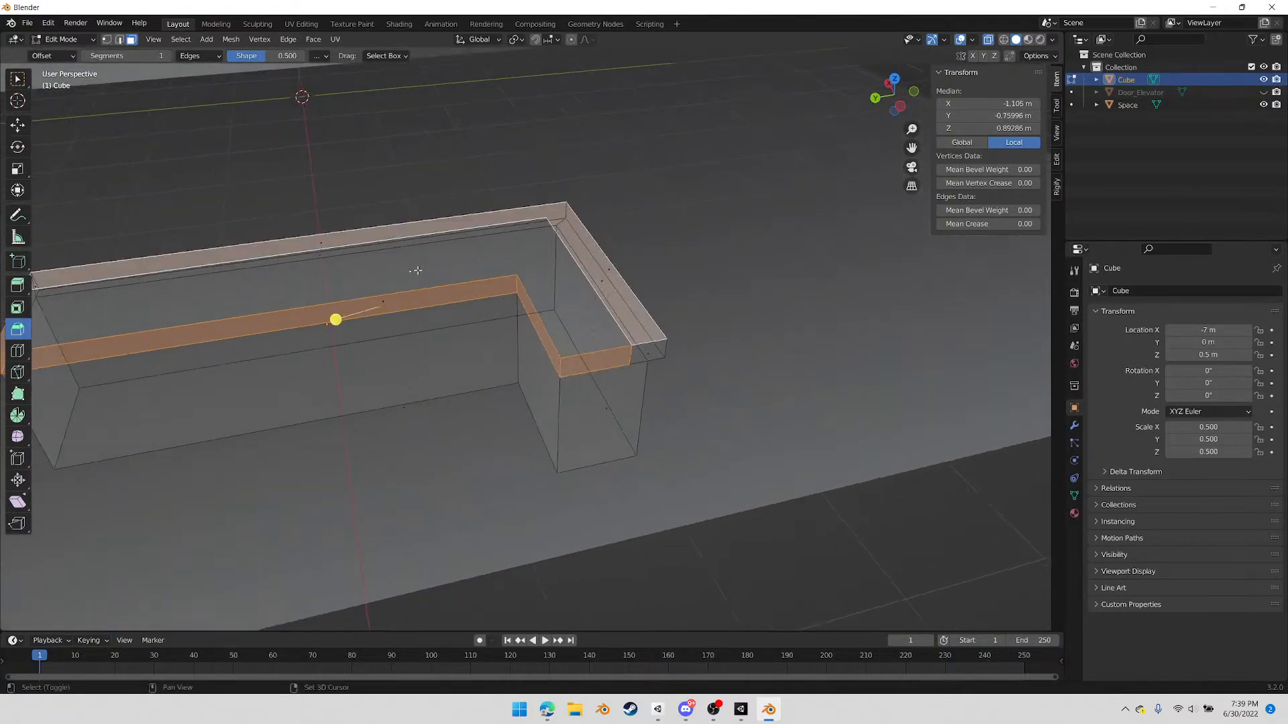
pyautogui.keyDown('shift'); pyautogui.click(338, 253); pyautogui.keyUp('shift')
pyautogui.moveTo(354, 267); pyautogui.dragTo(517, 343, button='middle')
pyautogui.keyDown('shift'); pyautogui.click(614, 252); pyautogui.keyUp('shift')
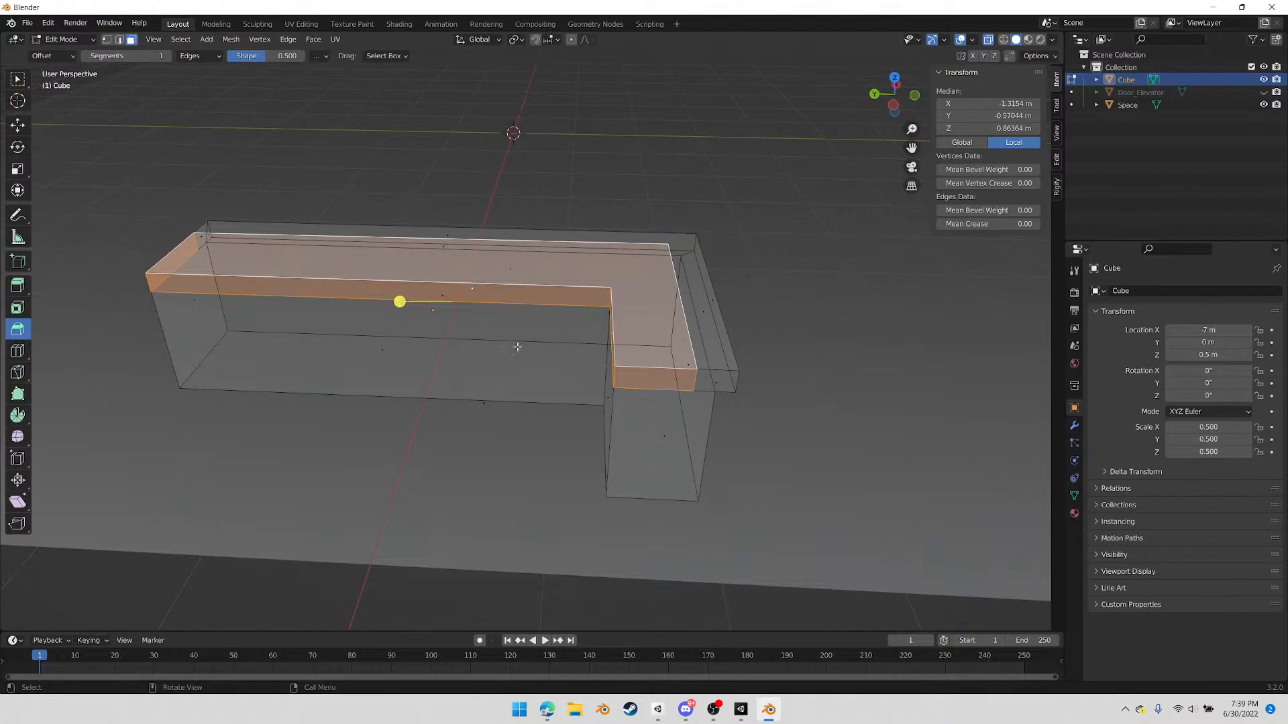
pyautogui.click(18, 285)
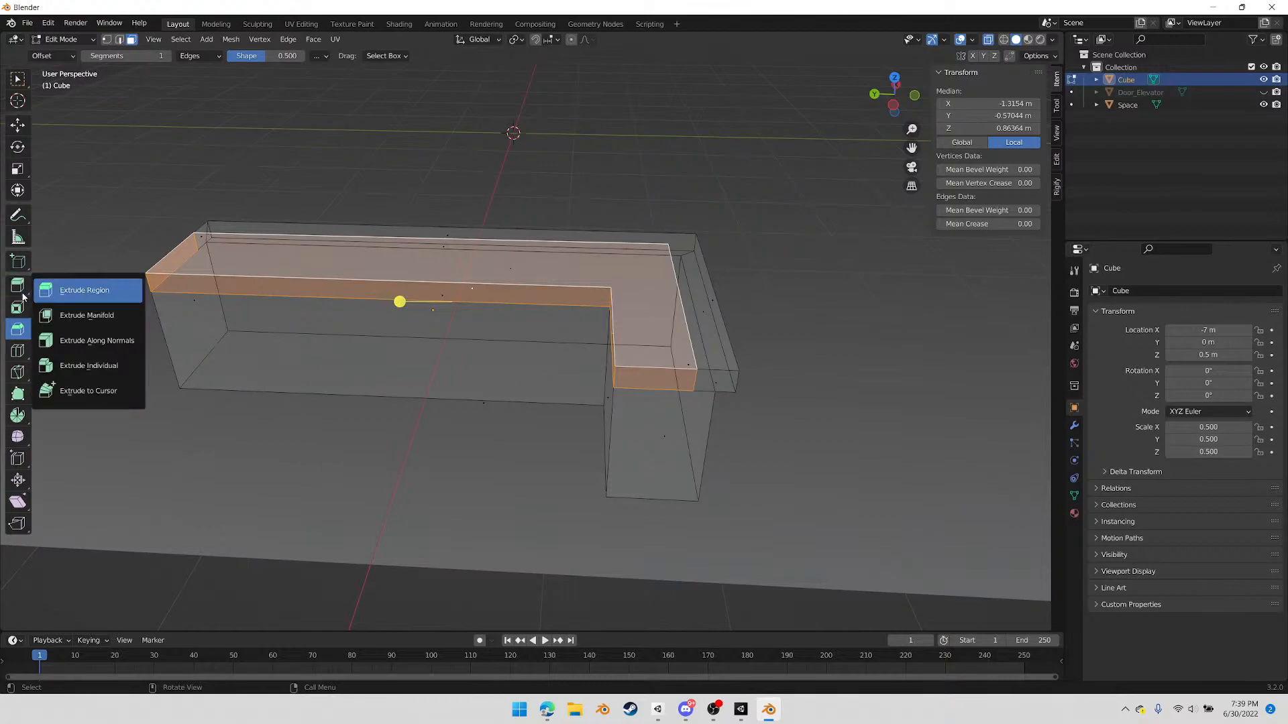
pyautogui.click(79, 315)
pyautogui.moveTo(399, 299); pyautogui.dragTo(589, 201, button='middle')
pyautogui.hotkey('alt', 'a')
pyautogui.click(538, 321)
pyautogui.moveTo(589, 200); pyautogui.dragTo(585, 223)
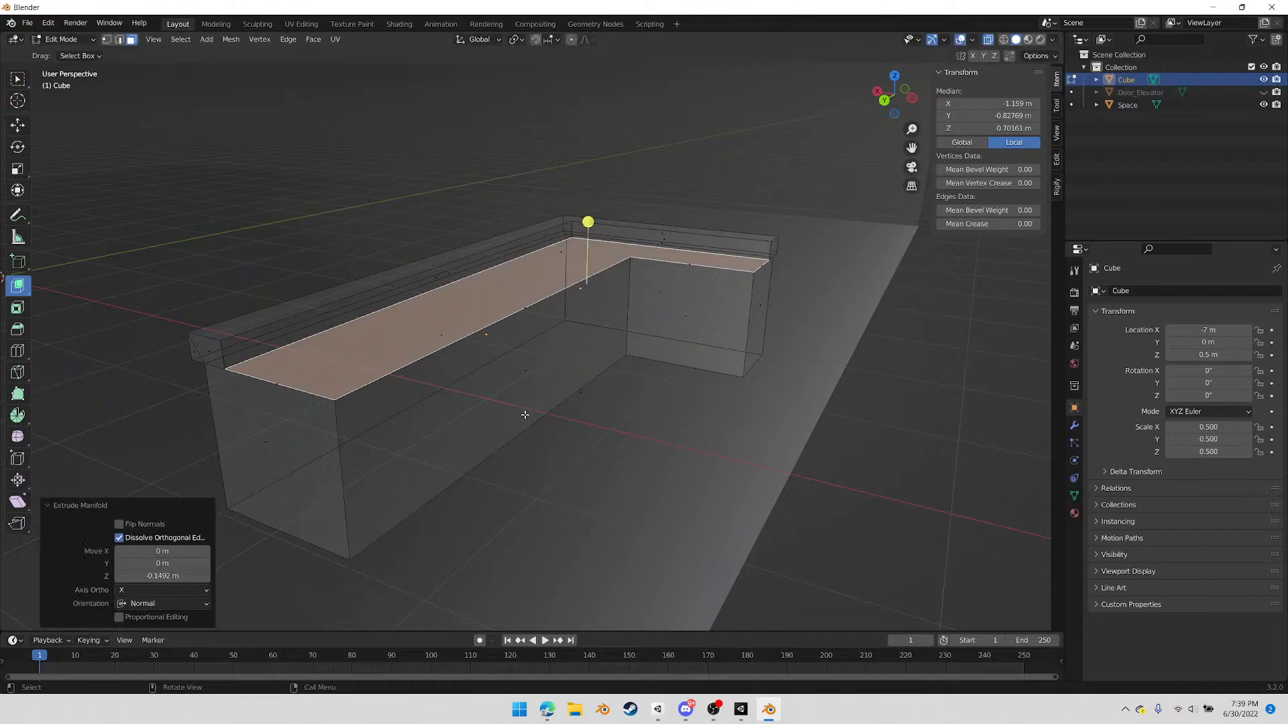
# In vertex mode, box-select the counter's upper part and short arm and merge the vertices by distance with a 0.1 m merge distance
pyautogui.press('1')
pyautogui.moveTo(161, 173); pyautogui.dragTo(815, 485)
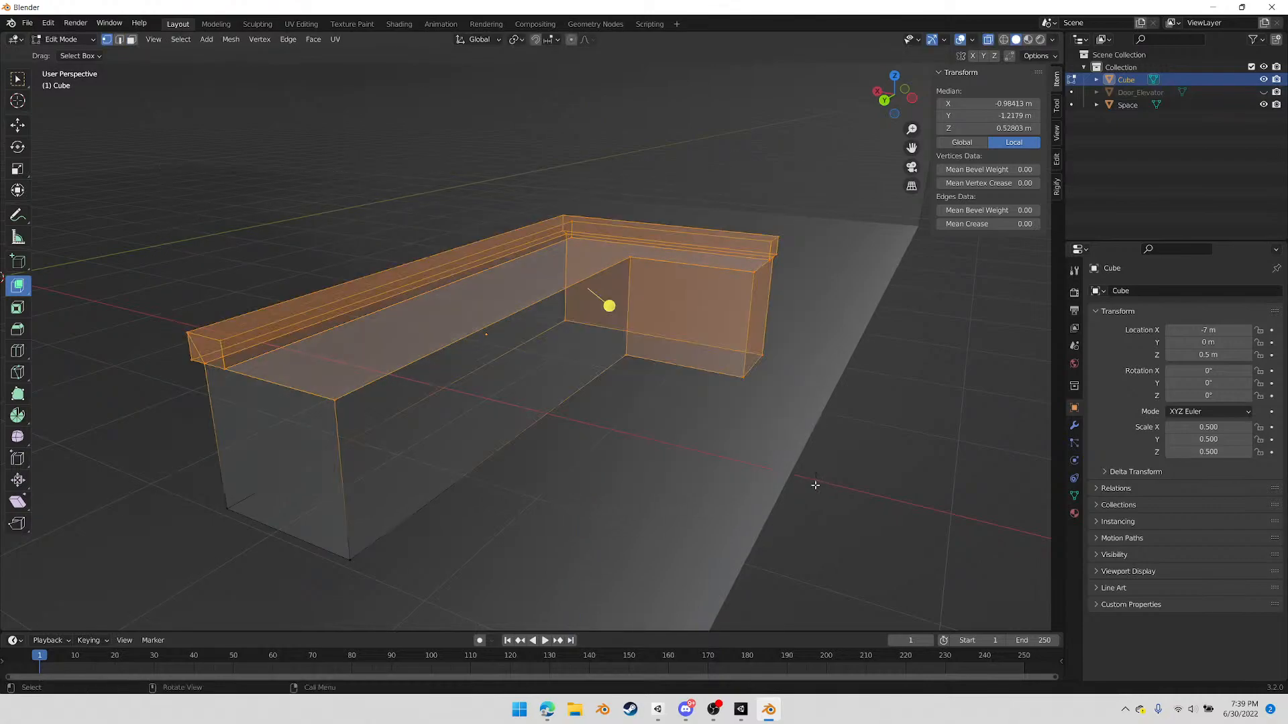
pyautogui.rightClick(663, 456)
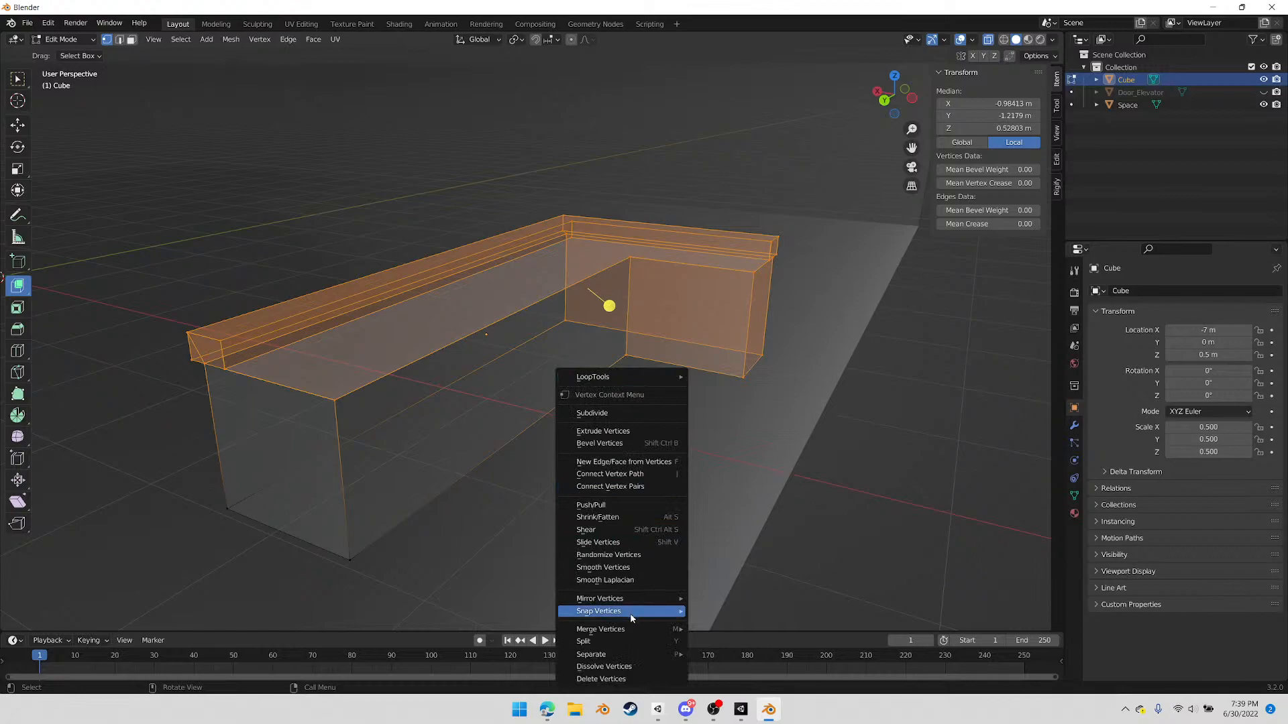
pyautogui.moveTo(623, 629)
pyautogui.click(712, 629)
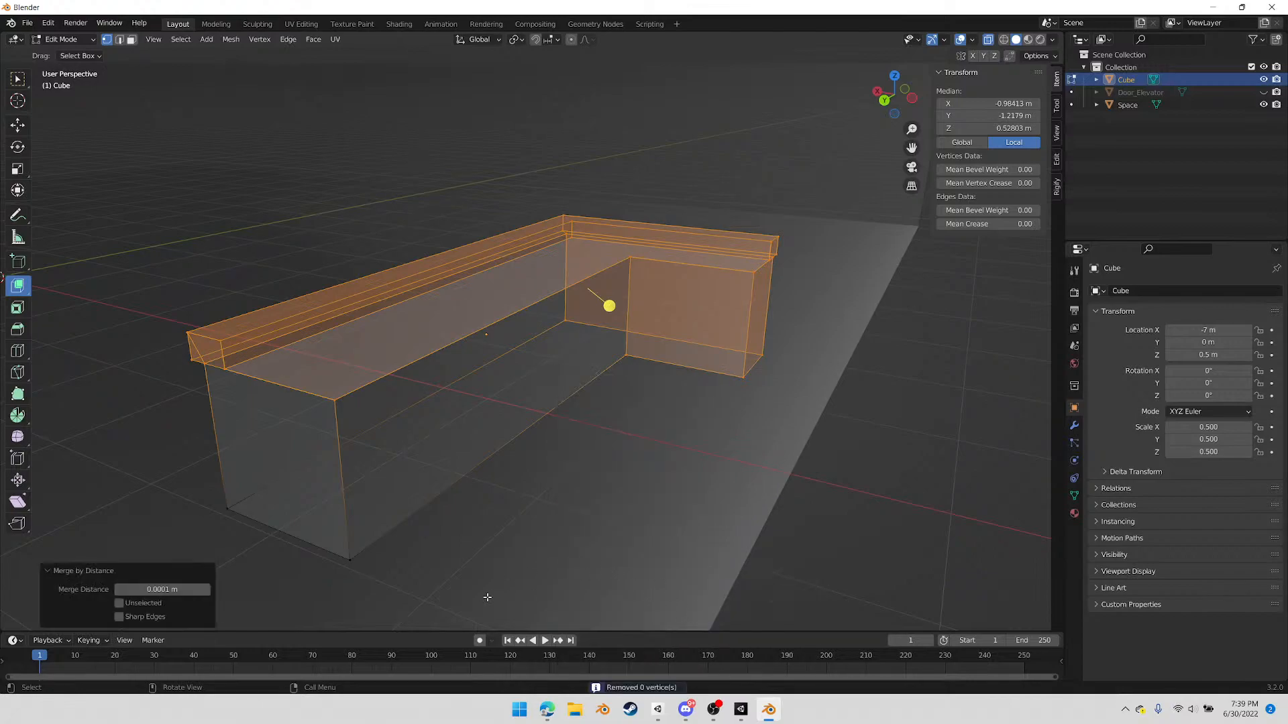
pyautogui.click(165, 592)
pyautogui.press('BackSpace')
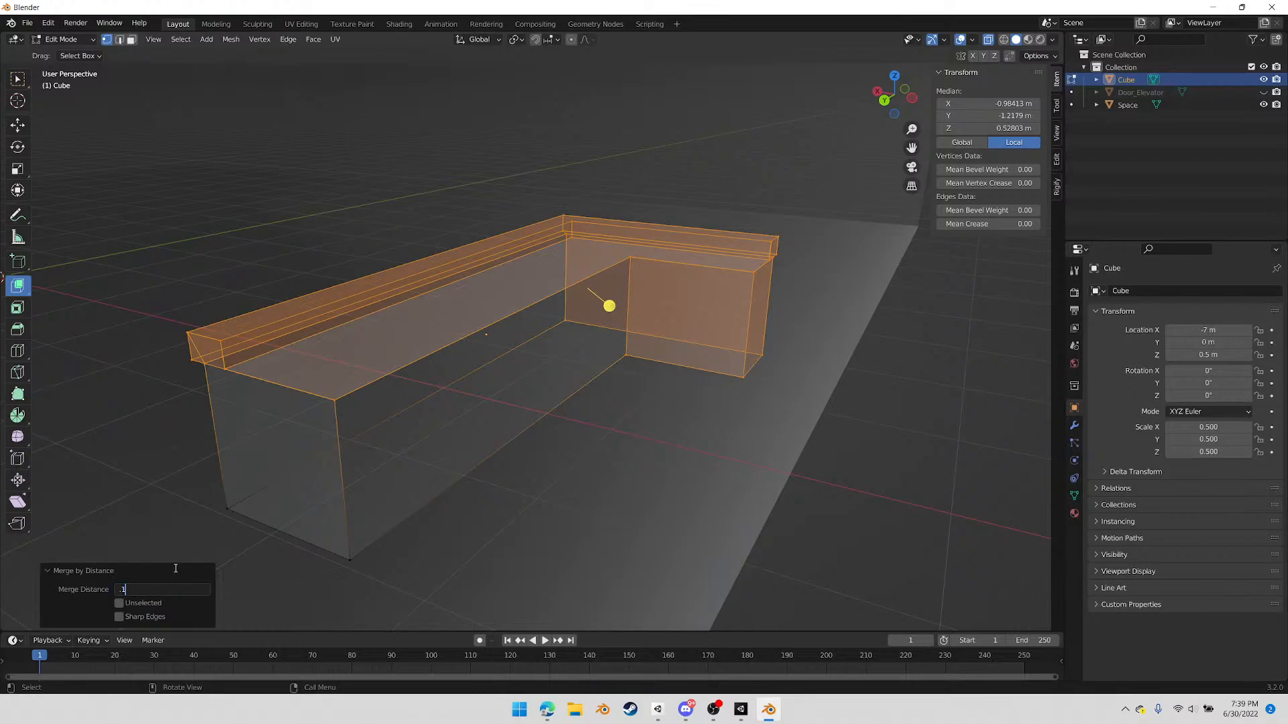
pyautogui.press('Return')
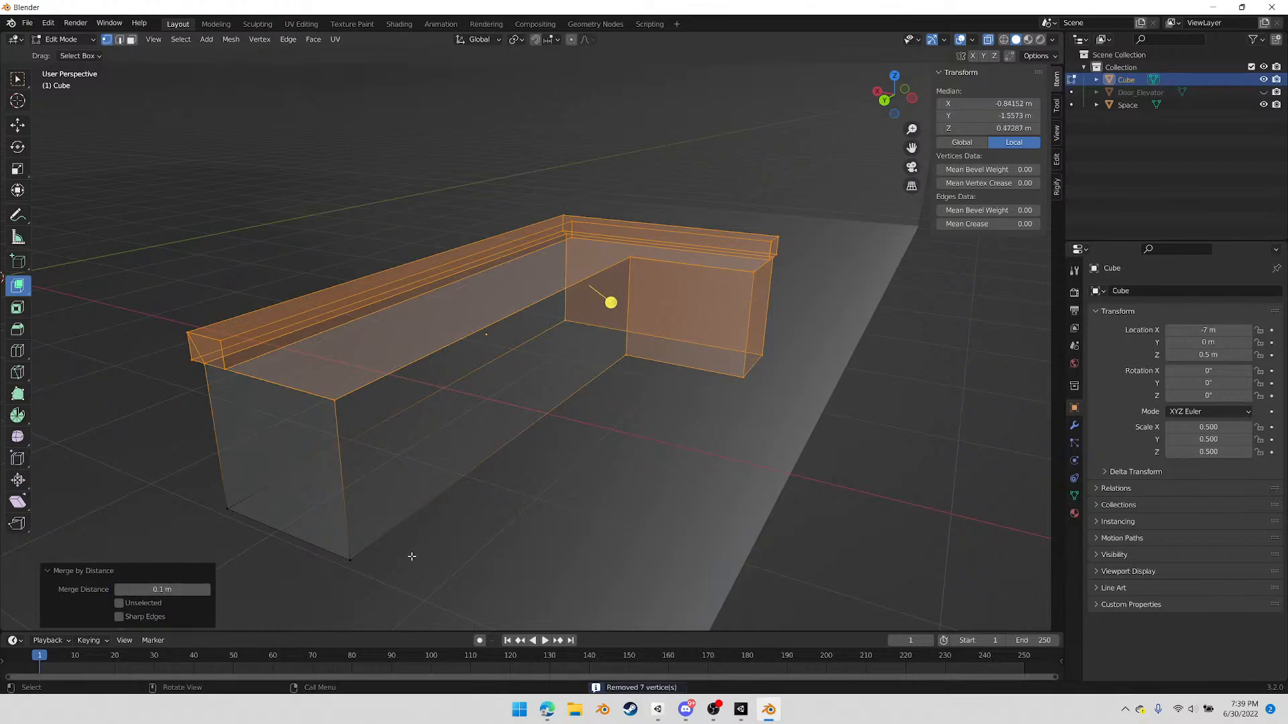
pyautogui.click(653, 386)
# Add one centred loop cut lengthwise along the underside of the overhanging ledge, around both arms of the counter
pyautogui.moveTo(503, 423); pyautogui.dragTo(473, 353, button='middle')
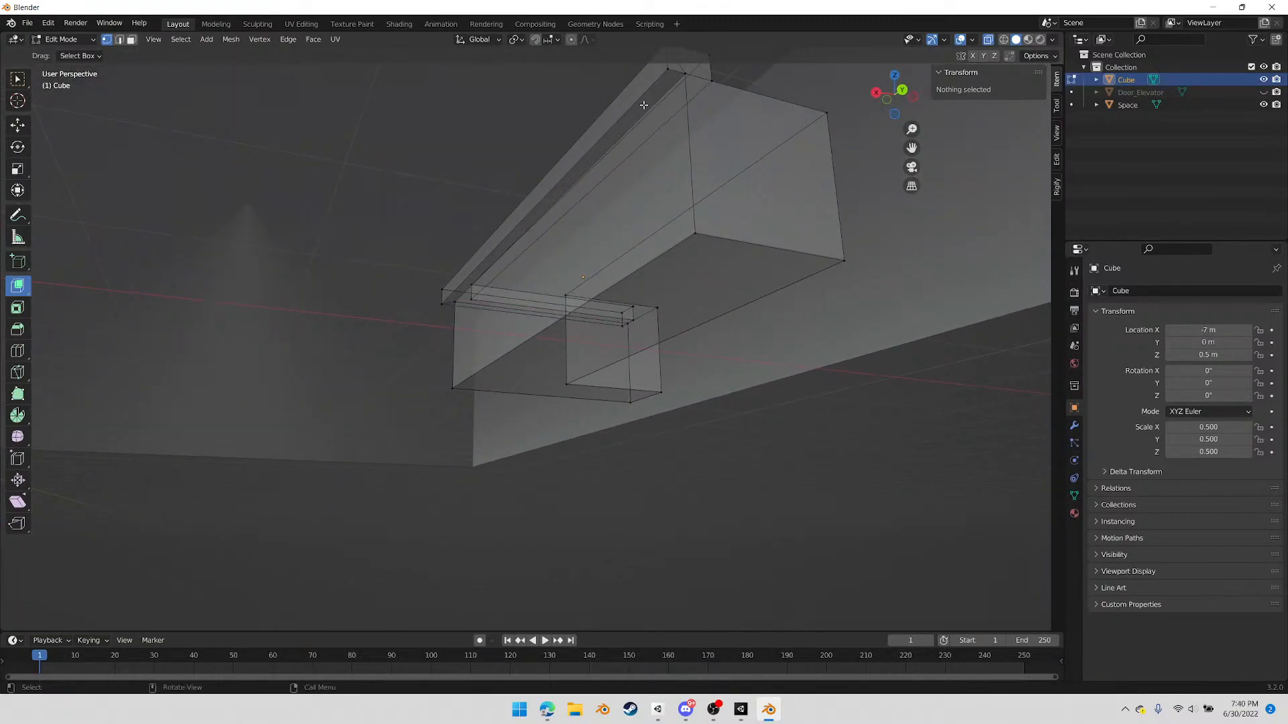
pyautogui.moveTo(658, 101); pyautogui.dragTo(632, 126, button='middle')
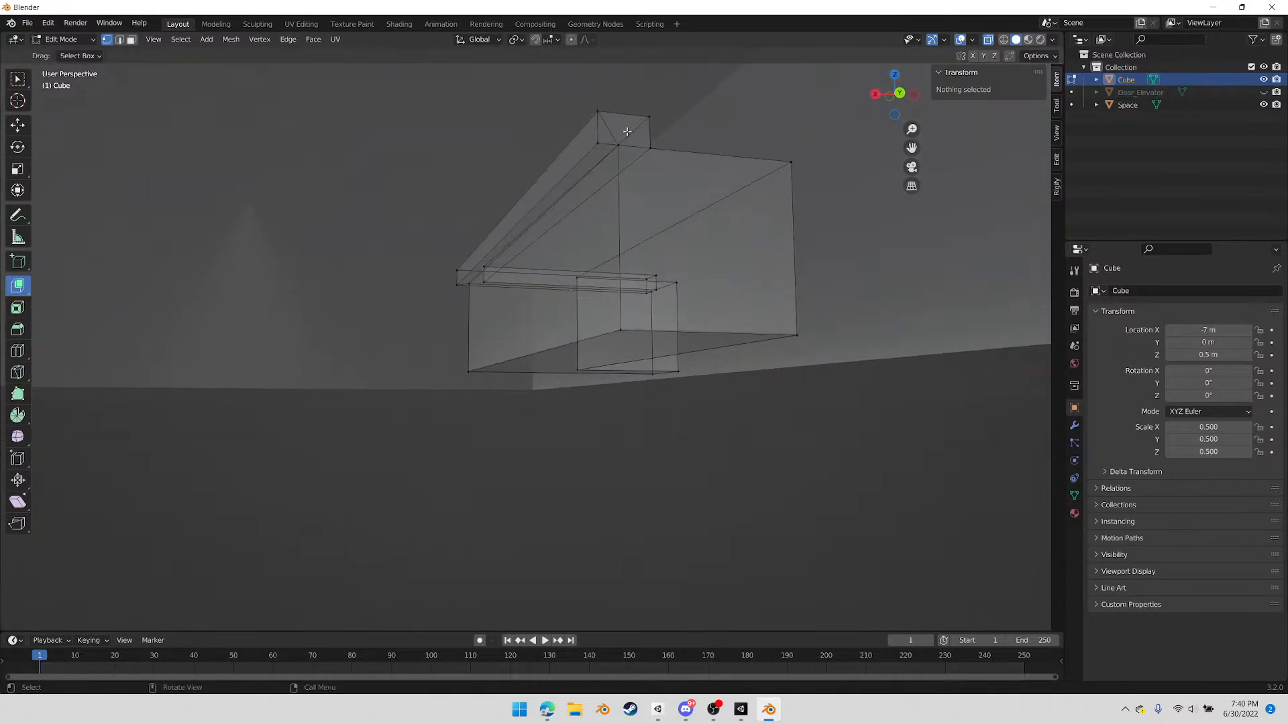
pyautogui.hotkey('ctrl', 'r')
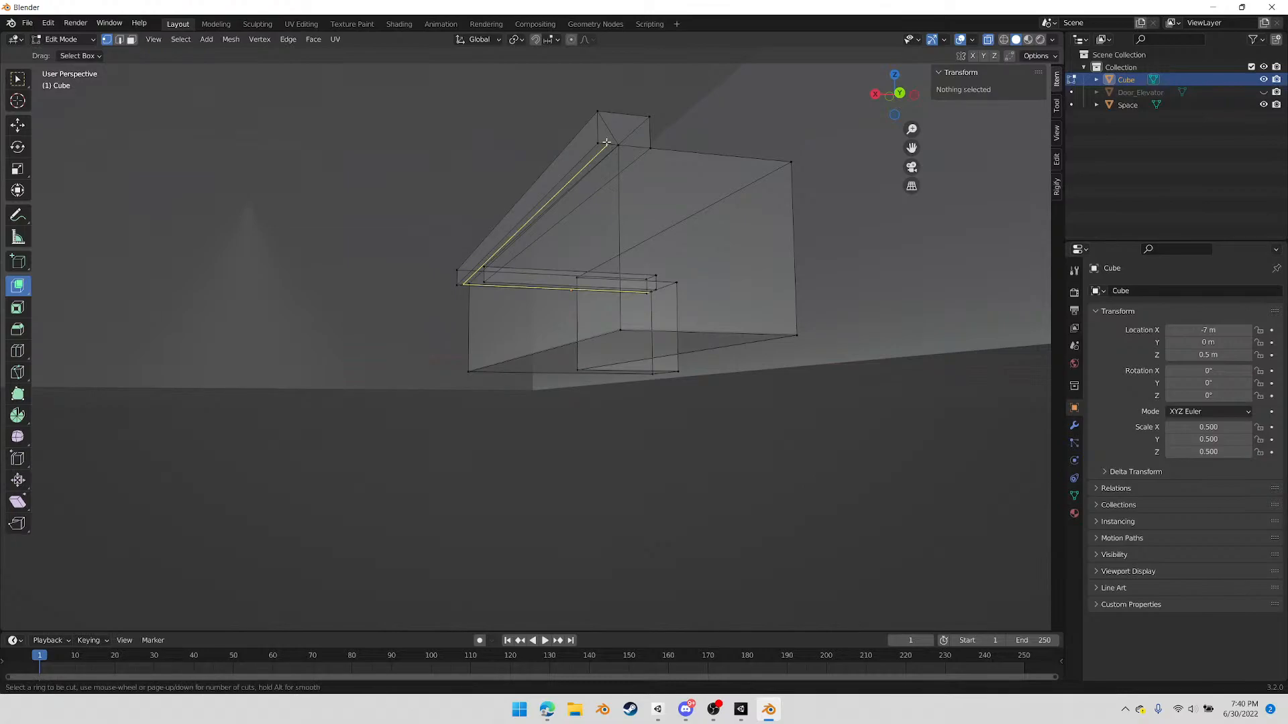
pyautogui.click(606, 142)
pyautogui.rightClick(603, 153)
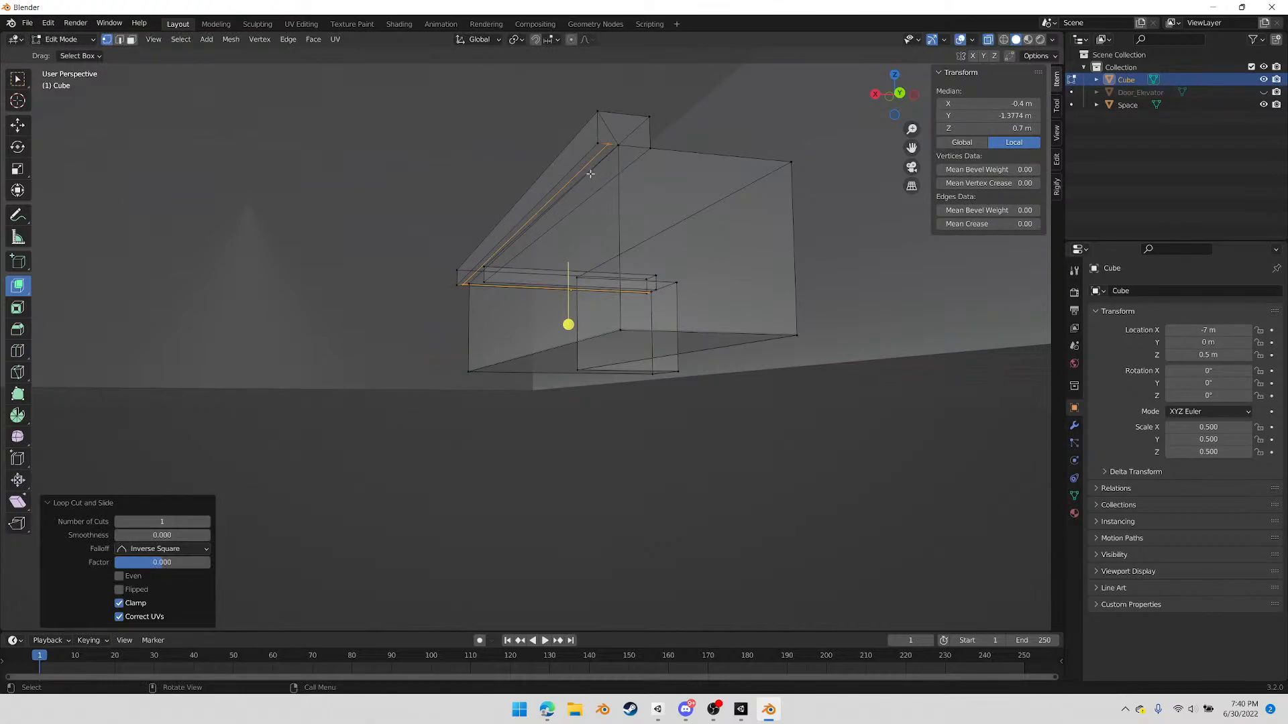
# In face mode, select the outer underside strips of the ledge along both the long and the short arm
pyautogui.press('3')
pyautogui.click(511, 235)
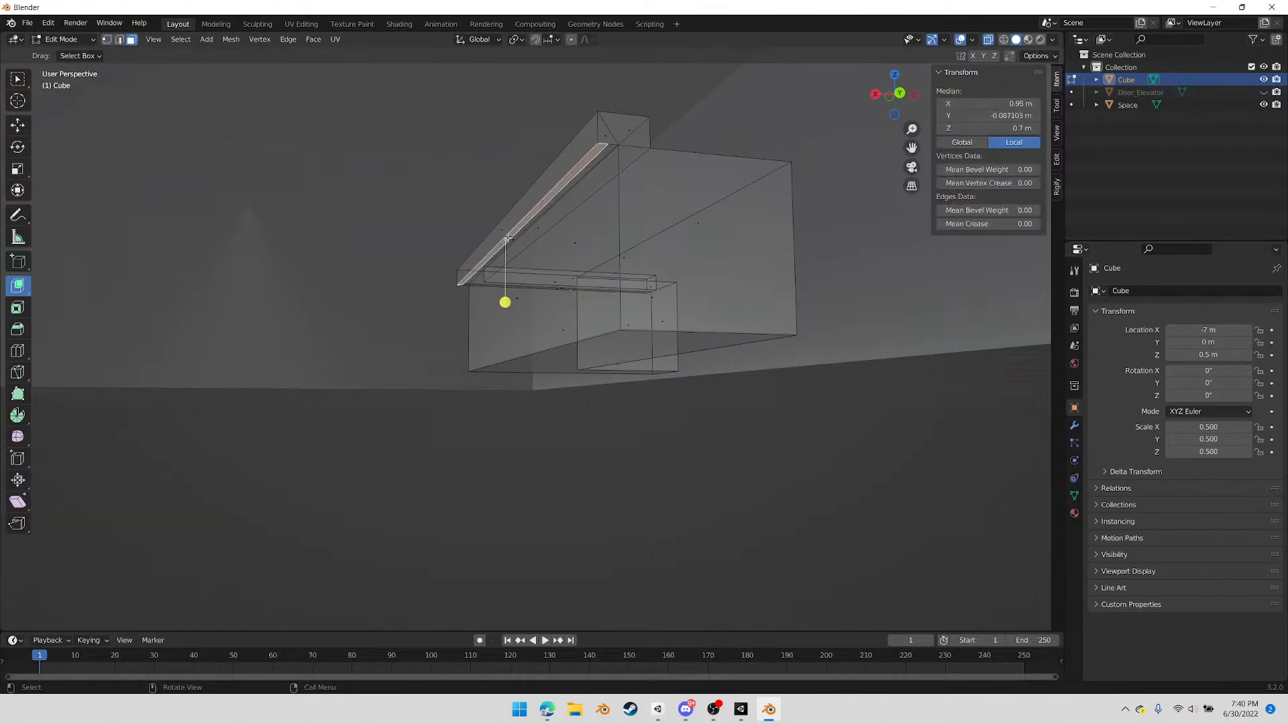
pyautogui.moveTo(461, 271); pyautogui.dragTo(429, 285, button='middle')
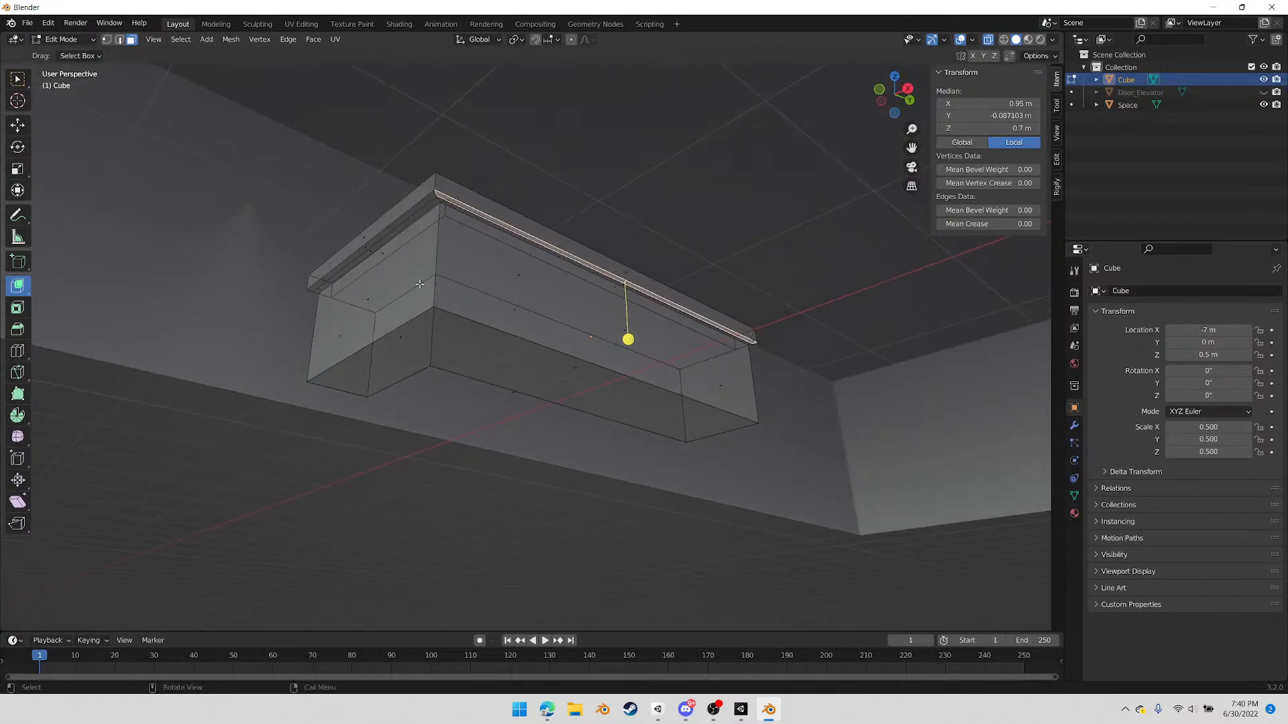
pyautogui.keyDown('shift'); pyautogui.click(365, 244); pyautogui.keyUp('shift')
pyautogui.moveTo(365, 244); pyautogui.dragTo(848, 145, button='middle')
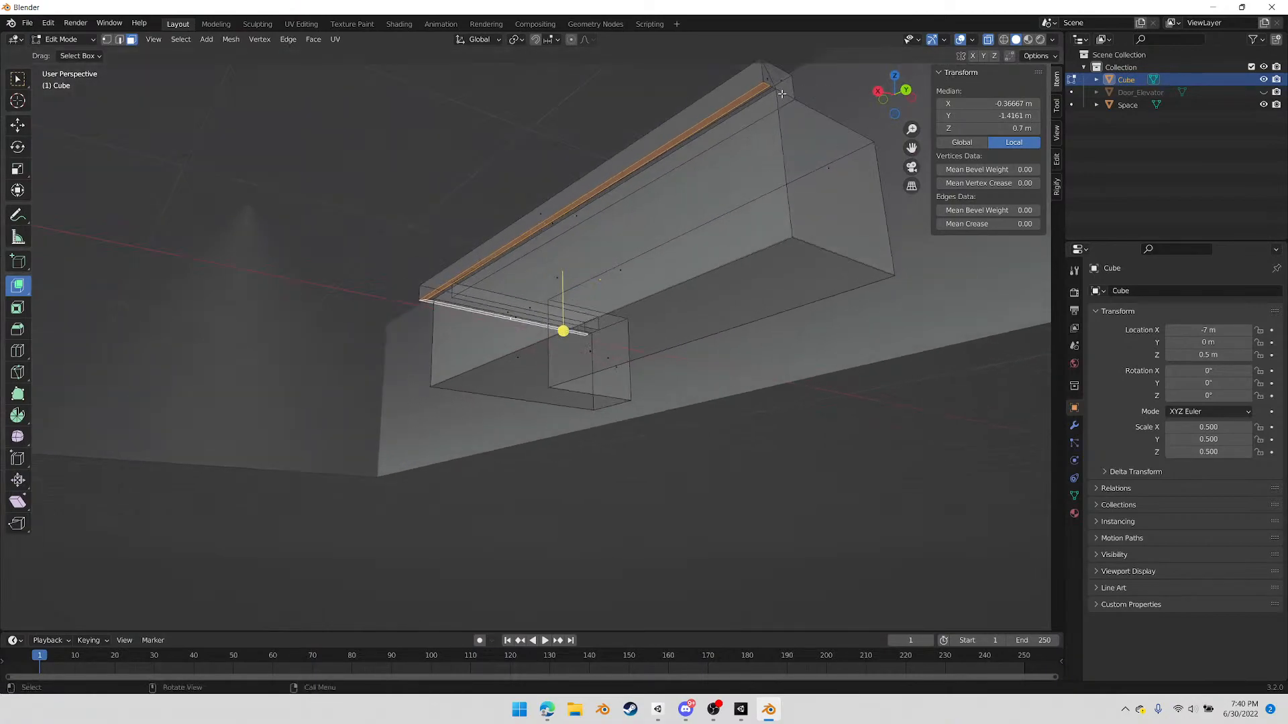
pyautogui.keyDown('shift'); pyautogui.moveTo(775, 127); pyautogui.dragTo(678, 252, button='middle'); pyautogui.keyUp('shift')
pyautogui.scroll(4, 718, 232)
pyautogui.scroll(-2, 722, 232)
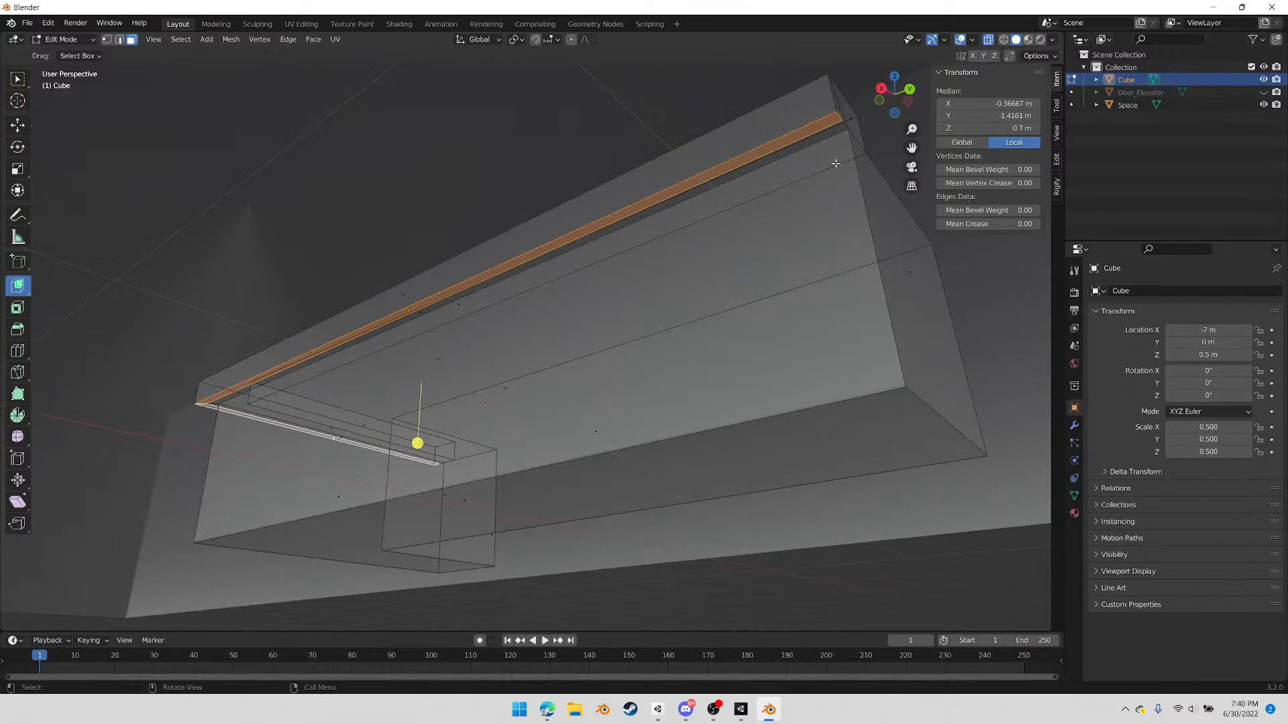
pyautogui.press('k')
pyautogui.click(836, 130)
pyautogui.press('Escape')
pyautogui.moveTo(510, 304); pyautogui.dragTo(295, 188, button='middle')
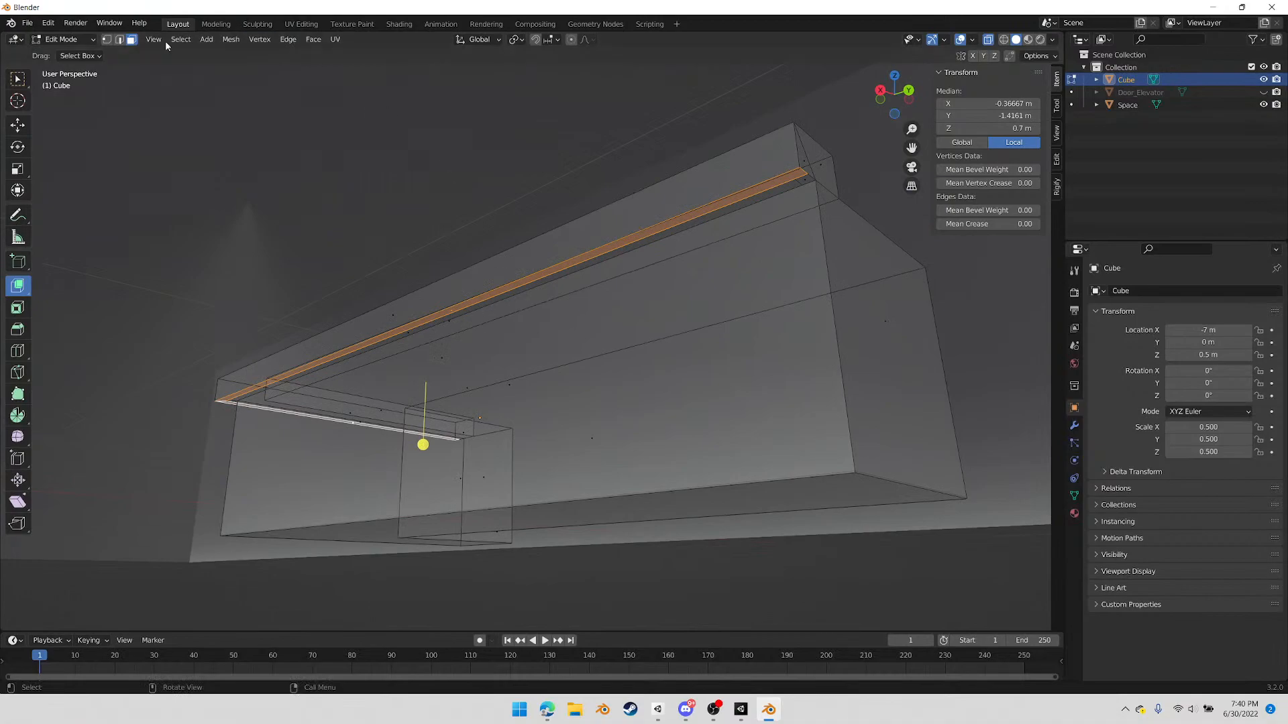
# Add the small underside face at the ledge's long-arm end to the selection and extrude the faces about 0.035 m downwards
pyautogui.keyDown('shift'); pyautogui.click(803, 179); pyautogui.keyUp('shift')
pyautogui.press('e')
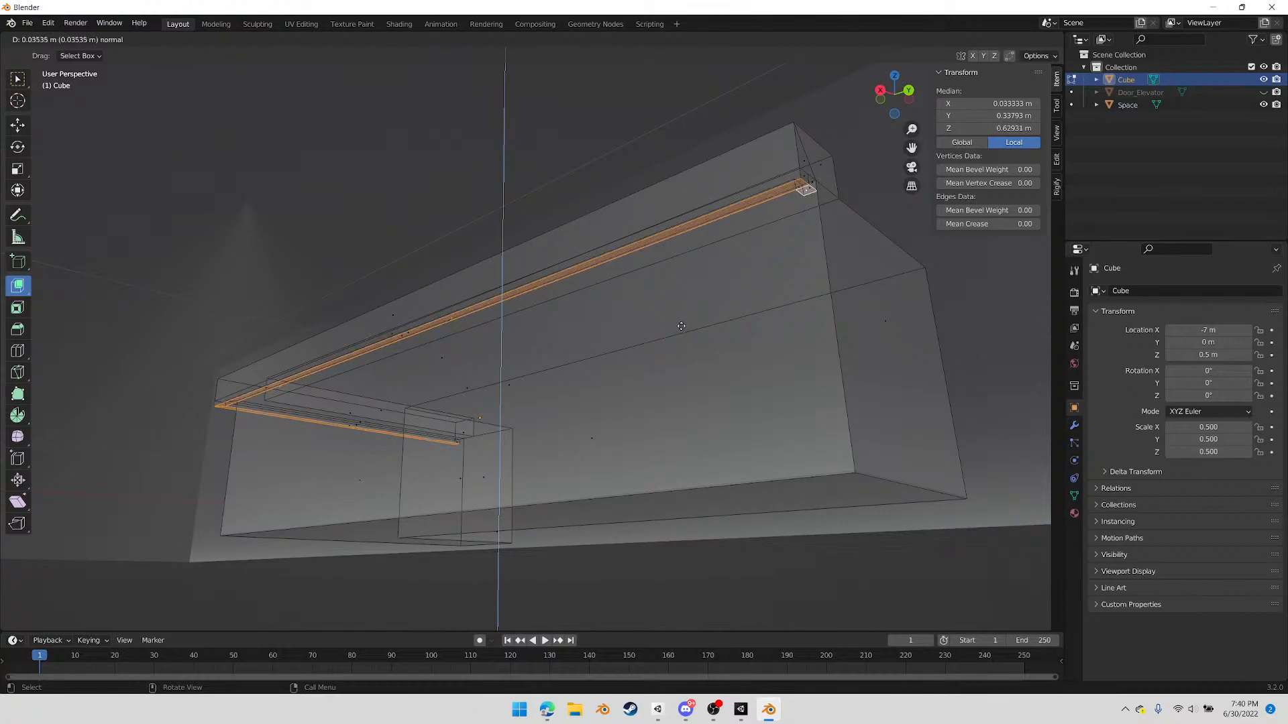
pyautogui.click(681, 326)
# Turn off X-ray and switch to vertex mode, facing the long arm's end below the ledge
pyautogui.moveTo(733, 210); pyautogui.dragTo(536, 159, button='middle')
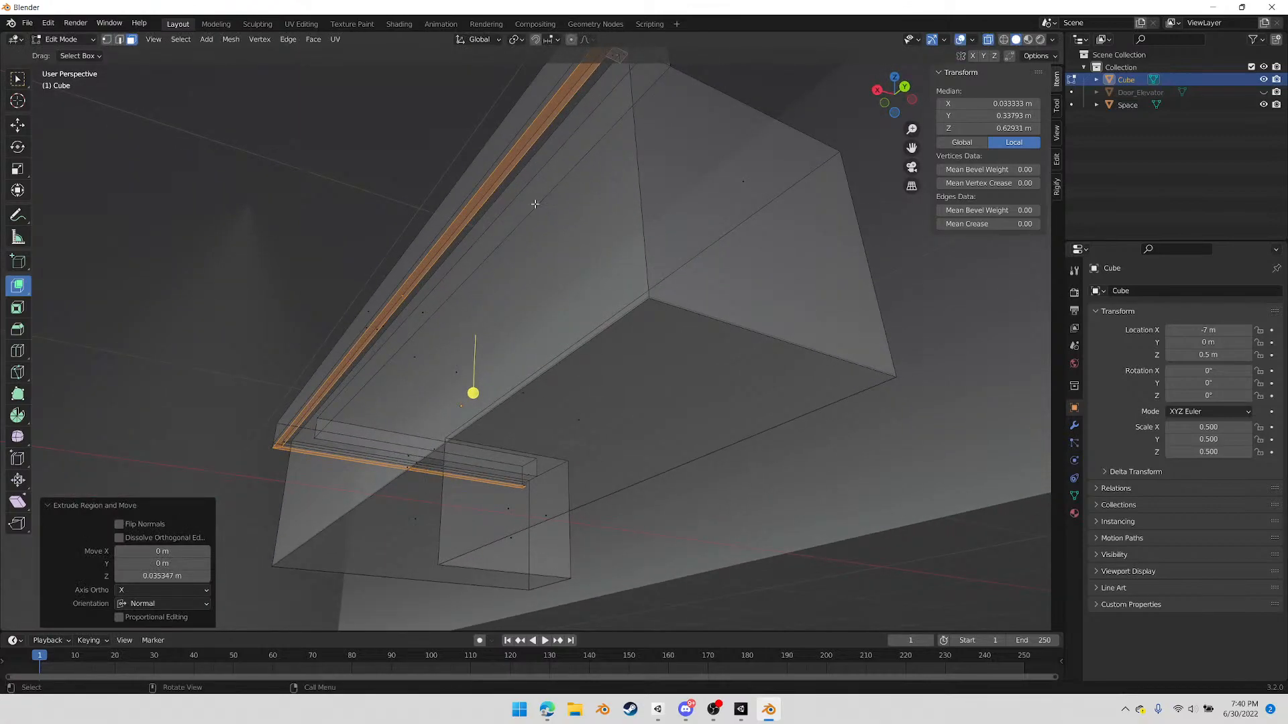
pyautogui.moveTo(521, 273); pyautogui.dragTo(645, 319, button='middle')
pyautogui.scroll(2, 645, 320)
pyautogui.moveTo(751, 320); pyautogui.dragTo(664, 343, button='middle')
pyautogui.hotkey('alt', 'z')
pyautogui.moveTo(580, 376); pyautogui.dragTo(564, 369, button='middle')
pyautogui.press('1')
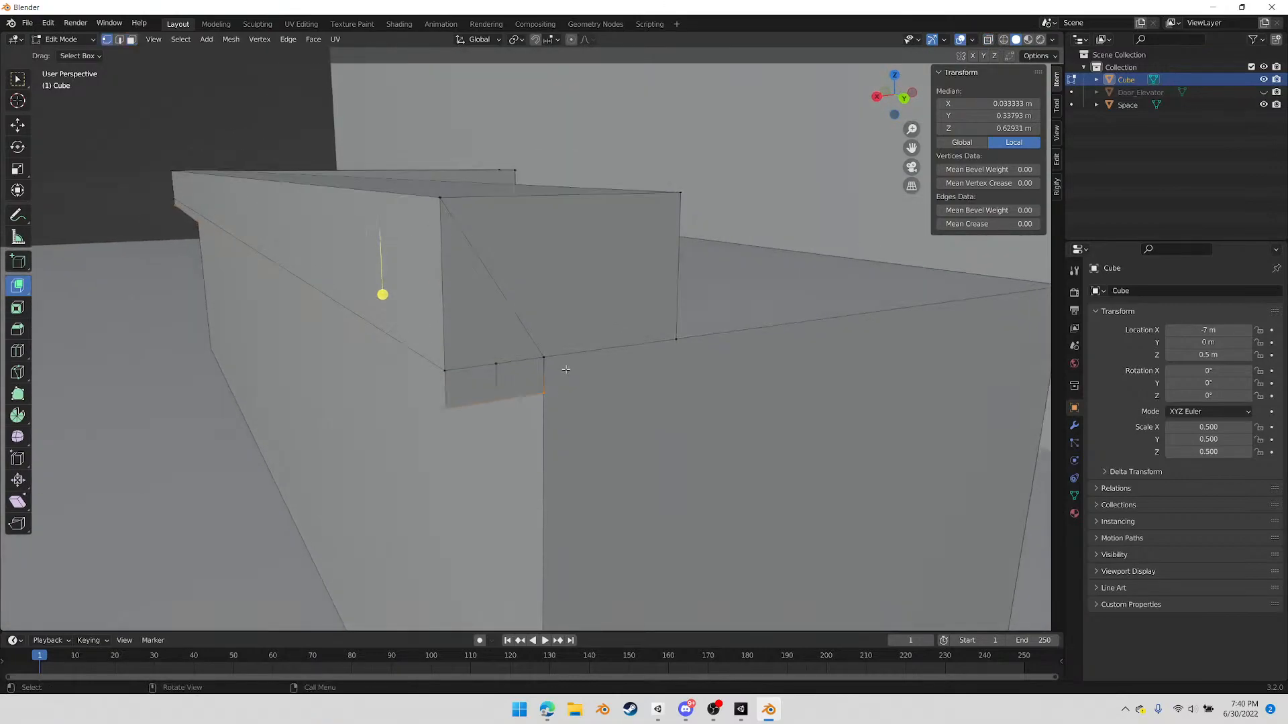
# Try to merge the three upper vertices of the extruded lip at the long arm's end using At Last, and undo it
pyautogui.click(496, 364)
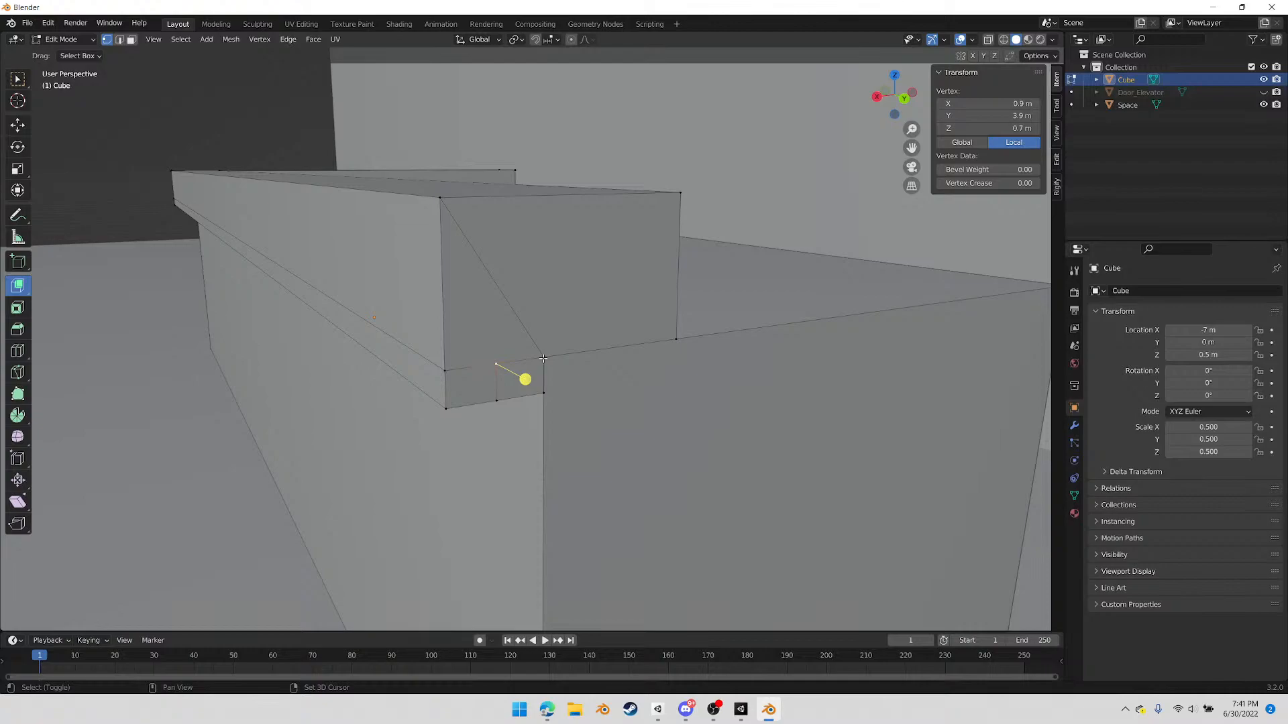
pyautogui.keyDown('shift'); pyautogui.click(543, 358); pyautogui.keyUp('shift')
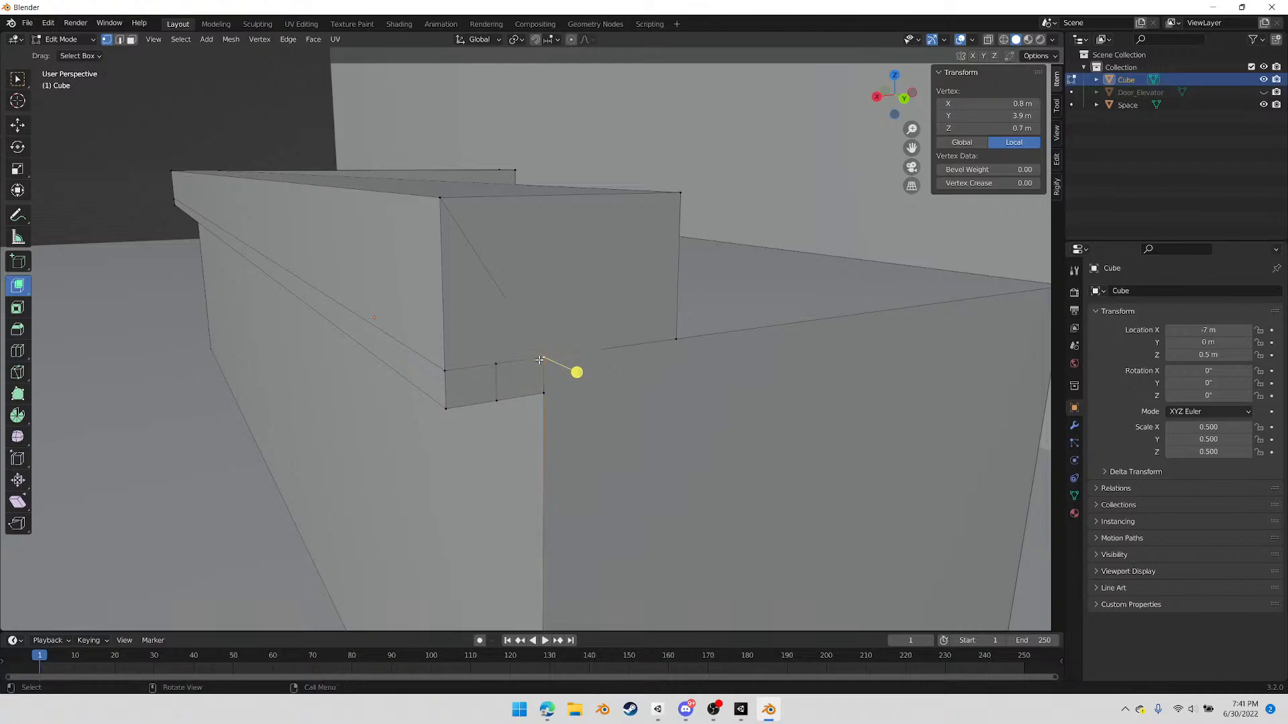
pyautogui.keyDown('shift'); pyautogui.click(446, 369); pyautogui.keyUp('shift')
pyautogui.rightClick(557, 399)
pyautogui.moveTo(563, 397)
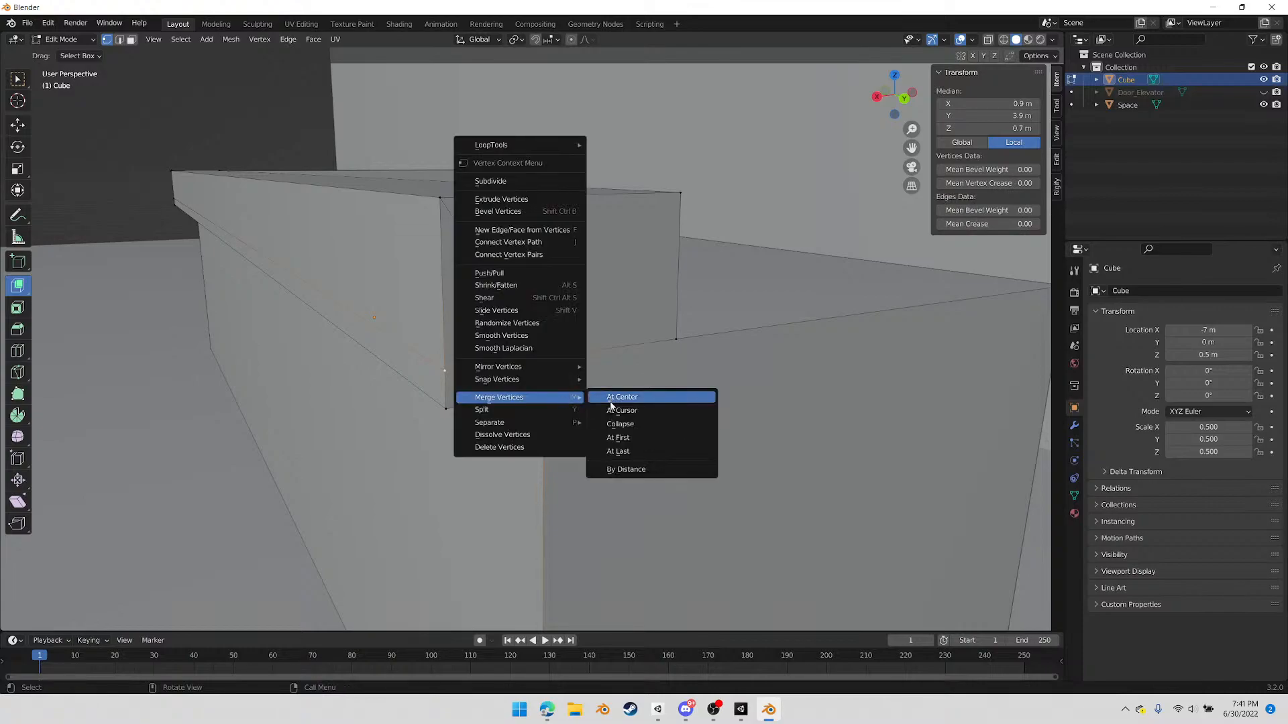
pyautogui.click(615, 450)
pyautogui.hotkey('ctrl', 'z')
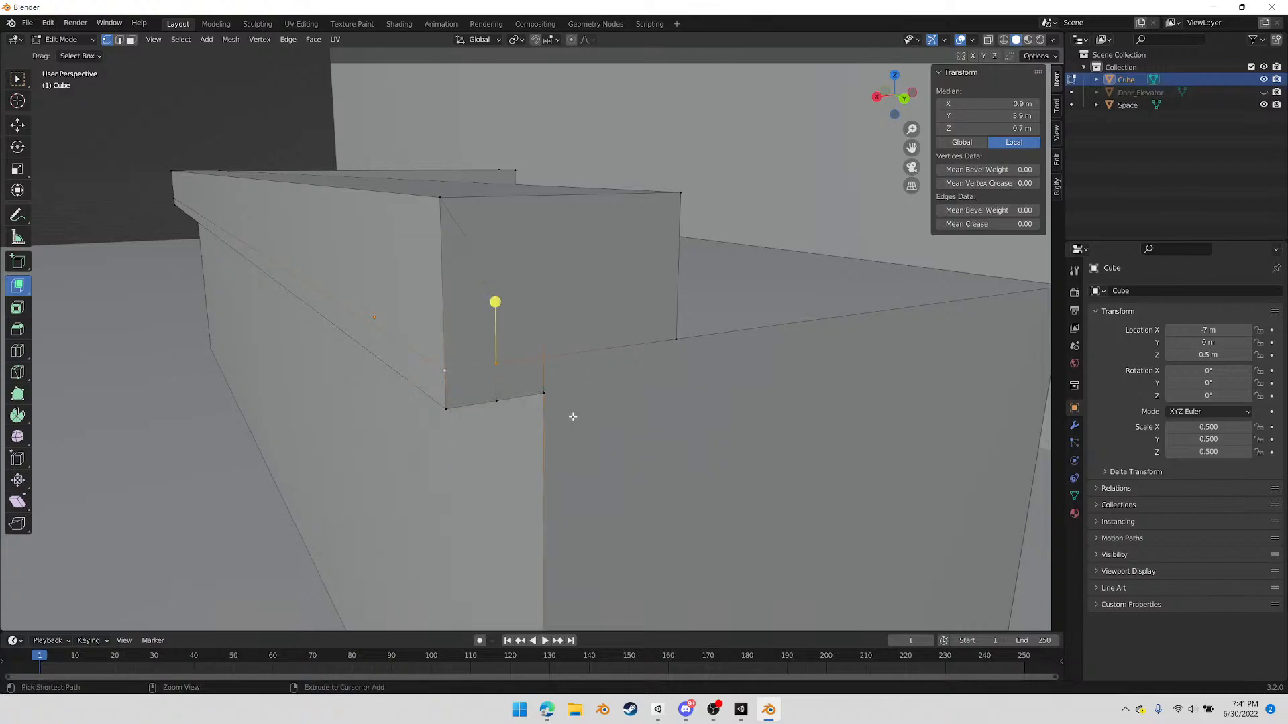
pyautogui.moveTo(585, 392); pyautogui.dragTo(587, 391, button='middle')
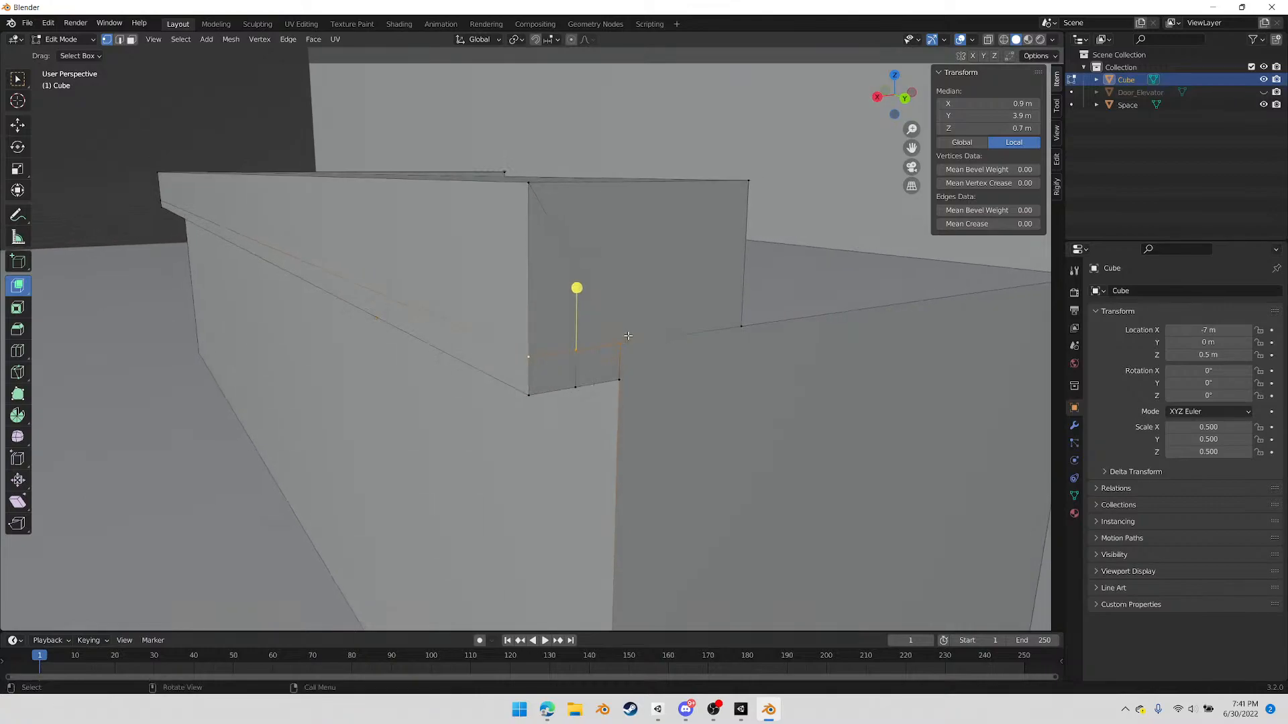
pyautogui.hotkey('ctrl', 'z')
# At the long arm's end, merge the lip's upper and lower middle vertices into the matching inner corner vertices with At Last
pyautogui.click(577, 363)
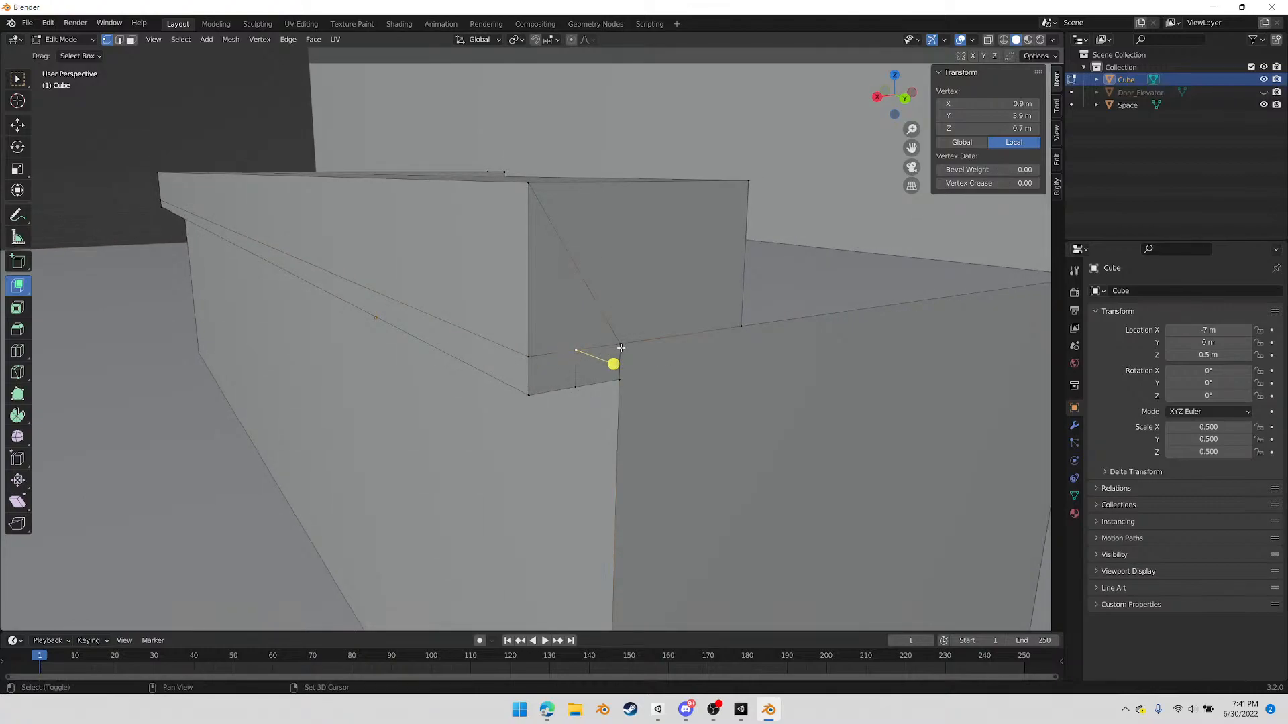
pyautogui.rightClick(659, 373)
pyautogui.moveTo(661, 373)
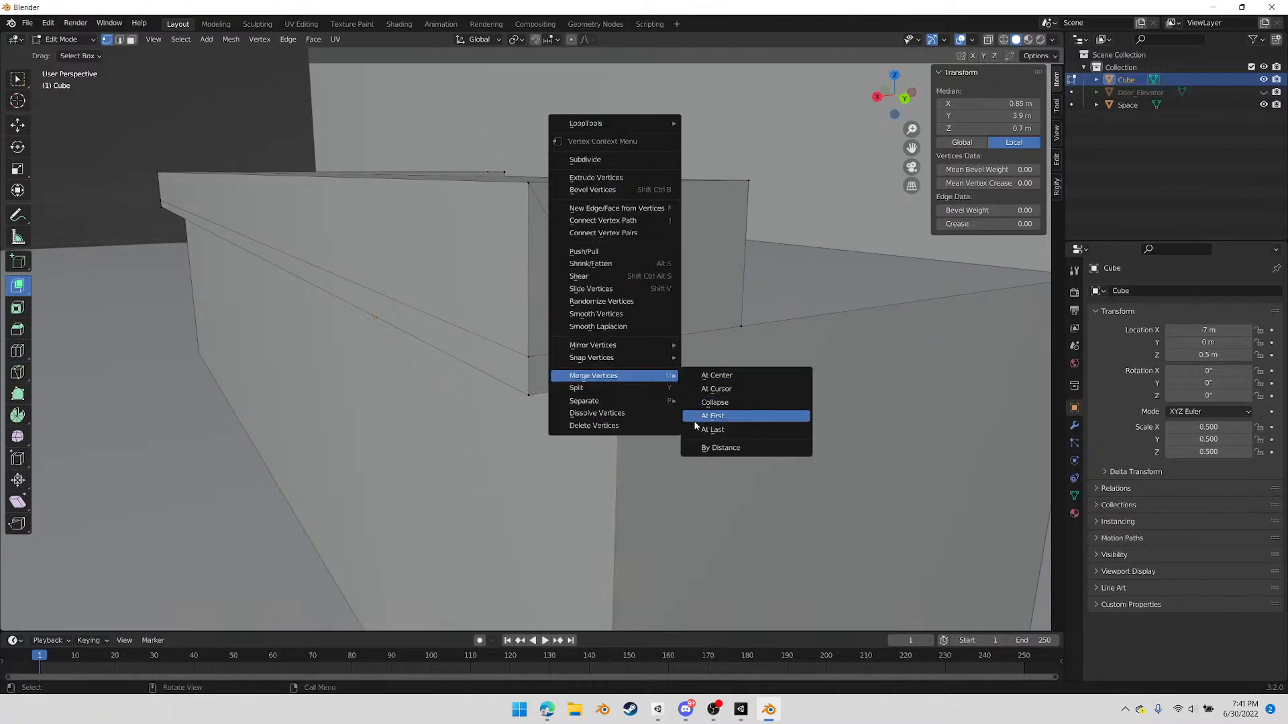
pyautogui.click(701, 412)
pyautogui.click(583, 389)
pyautogui.keyDown('shift'); pyautogui.click(621, 385); pyautogui.keyUp('shift')
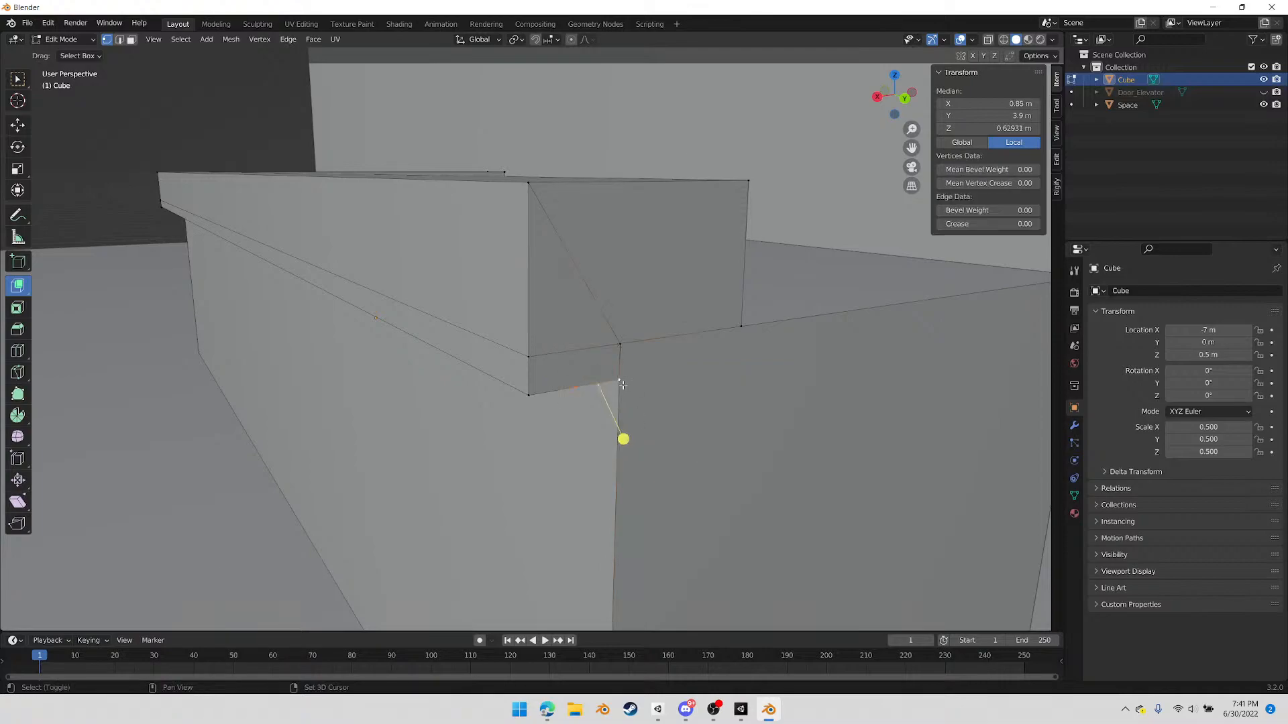
pyautogui.rightClick(655, 401)
pyautogui.moveTo(656, 401)
pyautogui.click(712, 454)
# Merge the lip's upper outer vertex into the lower outer one at the long arm's end with At Last
pyautogui.moveTo(679, 393); pyautogui.dragTo(566, 330, button='middle')
pyautogui.click(542, 303)
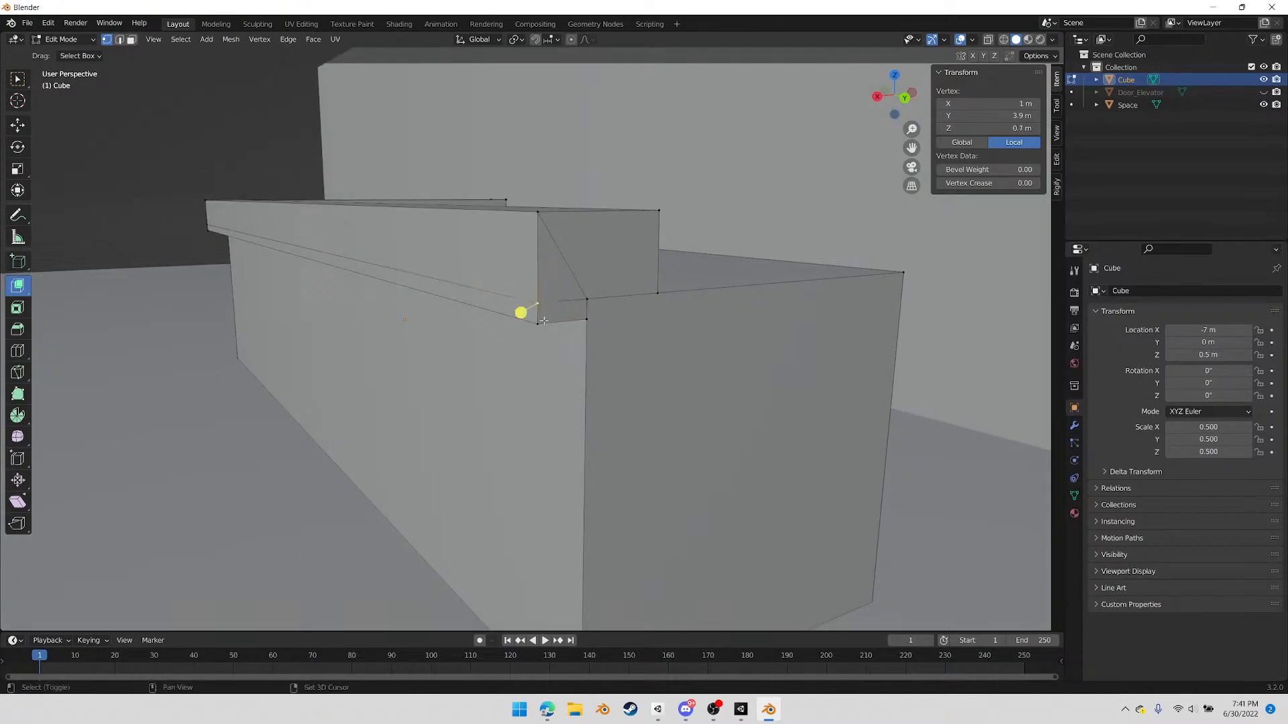
pyautogui.keyDown('shift'); pyautogui.click(539, 327); pyautogui.keyUp('shift')
pyautogui.rightClick(551, 401)
pyautogui.moveTo(553, 402)
pyautogui.click(612, 454)
# At the counter's outer L-corner, merge the ledge lip's upper and lower vertices with At Last
pyautogui.moveTo(611, 454); pyautogui.dragTo(461, 345, button='middle')
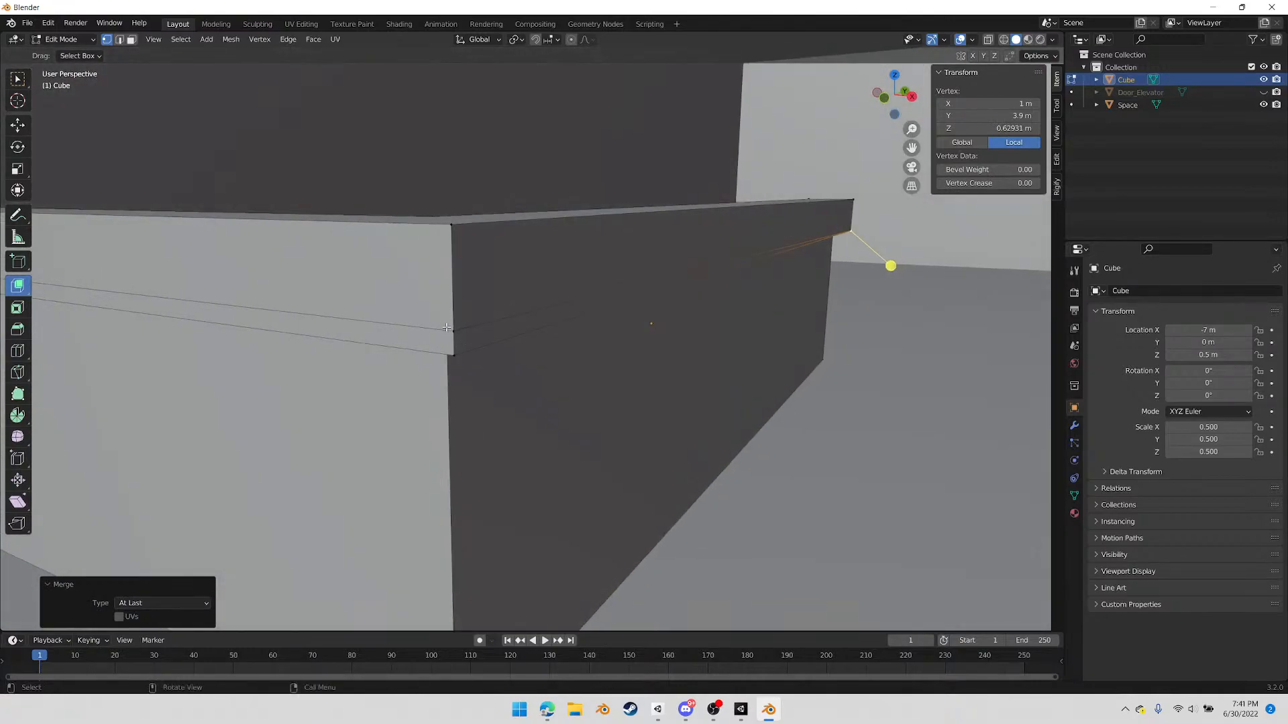
pyautogui.click(460, 345)
pyautogui.keyDown('shift'); pyautogui.click(460, 327); pyautogui.keyUp('shift')
pyautogui.rightClick(446, 393)
pyautogui.moveTo(489, 393)
pyautogui.click(542, 446)
# At the short arm's end, merge the lip's upper outer vertex into the lower outer vertex with At Last
pyautogui.moveTo(460, 402); pyautogui.dragTo(356, 349, button='middle')
pyautogui.click(544, 329)
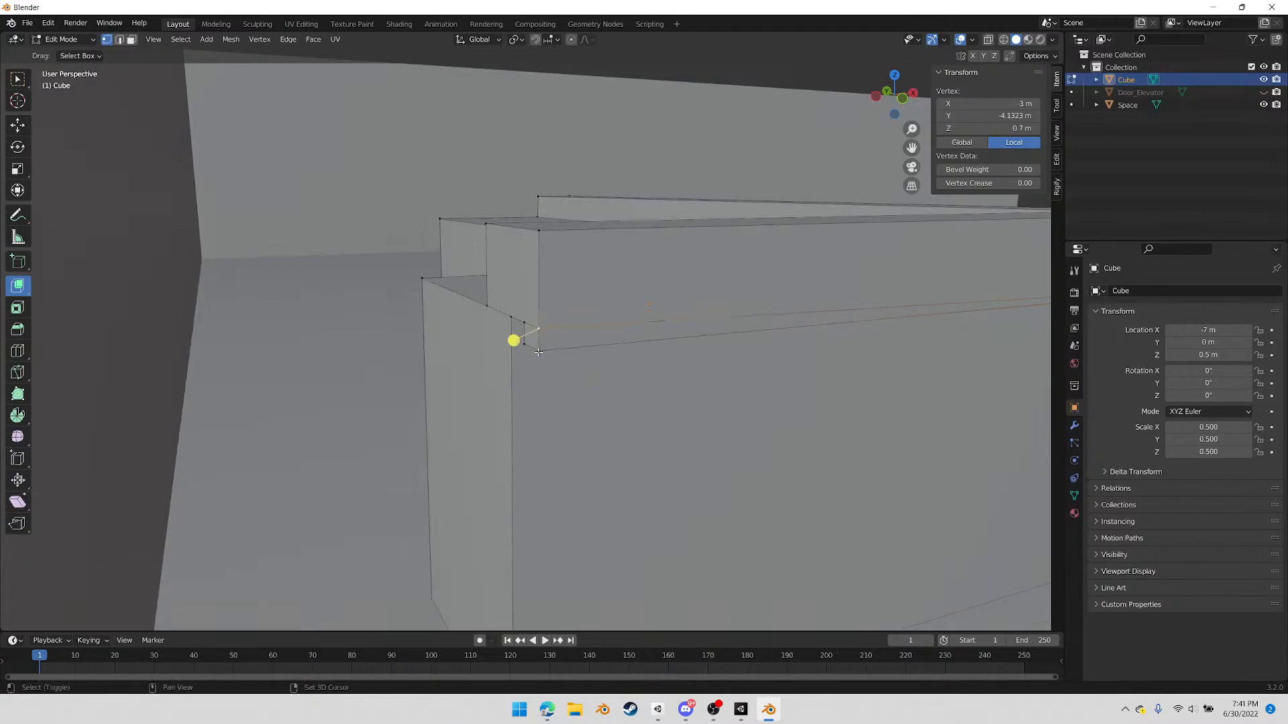
pyautogui.keyDown('shift'); pyautogui.click(534, 353); pyautogui.keyUp('shift')
pyautogui.rightClick(569, 380)
pyautogui.moveTo(574, 380)
pyautogui.click(639, 436)
# In face mode, delete the large end face of the long arm
pyautogui.moveTo(517, 397); pyautogui.dragTo(555, 342, button='middle')
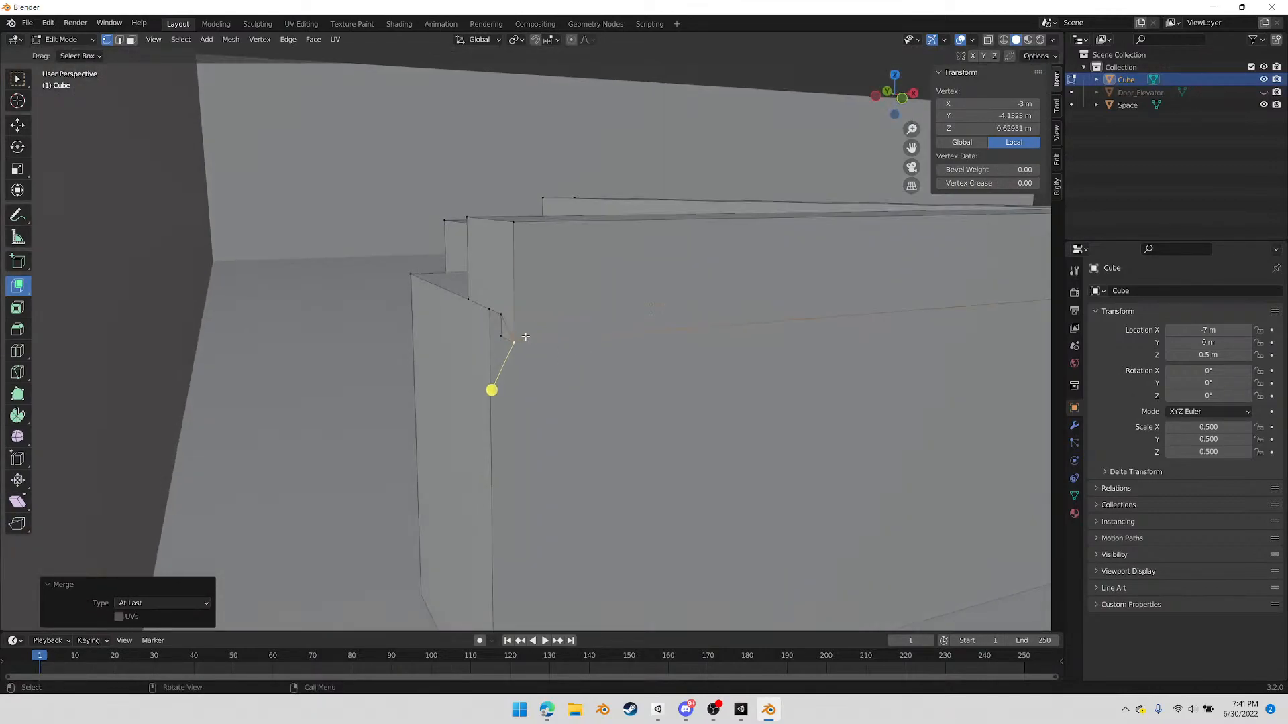
pyautogui.moveTo(740, 329); pyautogui.dragTo(483, 332, button='middle')
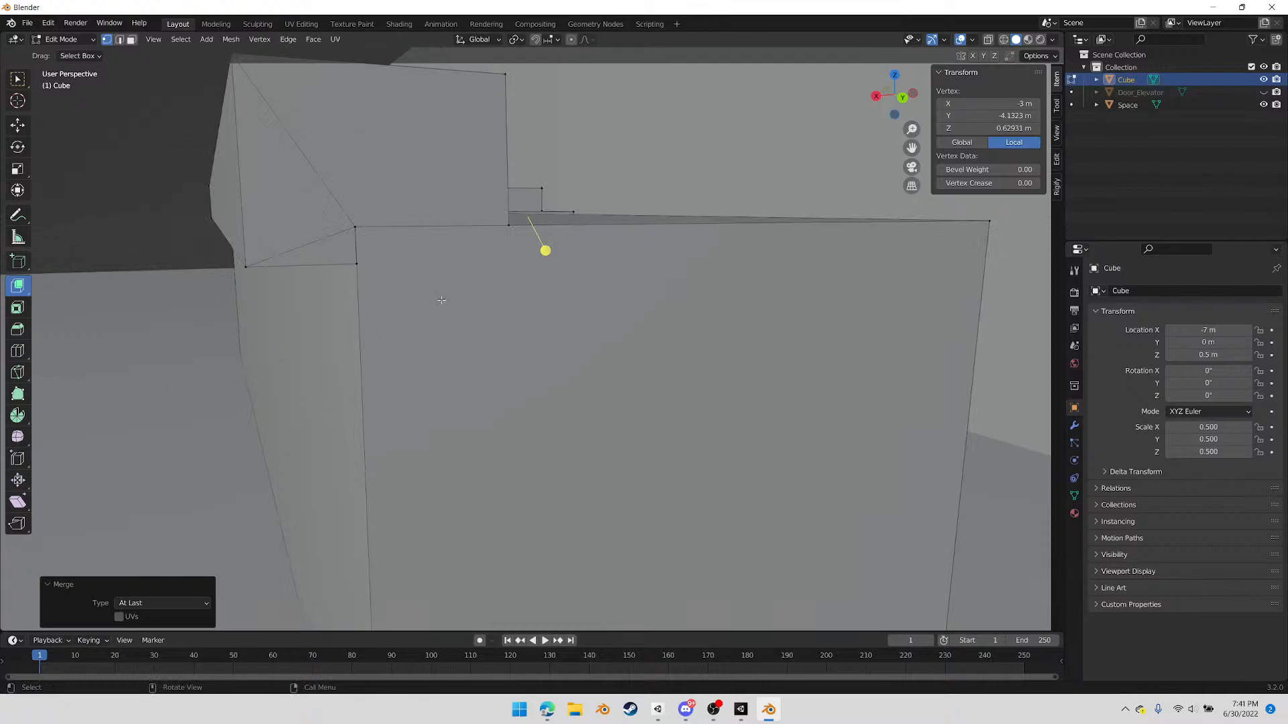
pyautogui.scroll(-3, 512, 355)
pyautogui.press('3')
pyautogui.click(563, 399)
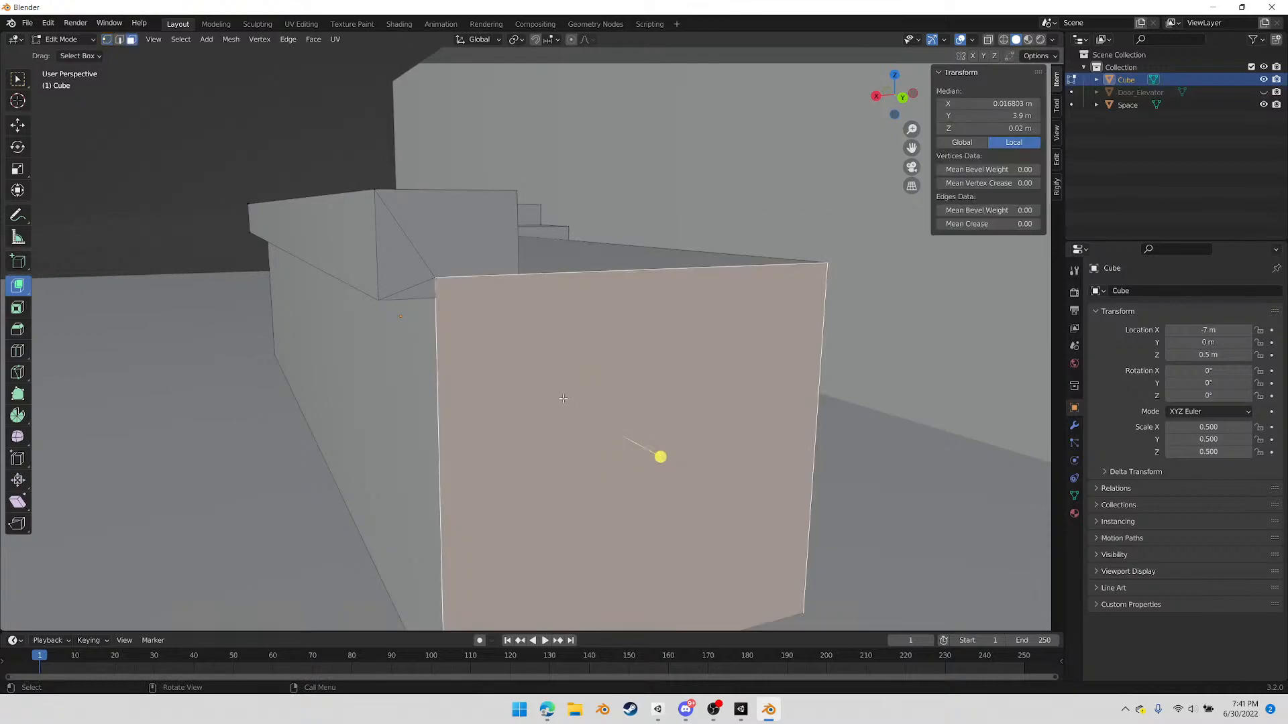
pyautogui.moveTo(557, 393); pyautogui.dragTo(574, 396, button='middle')
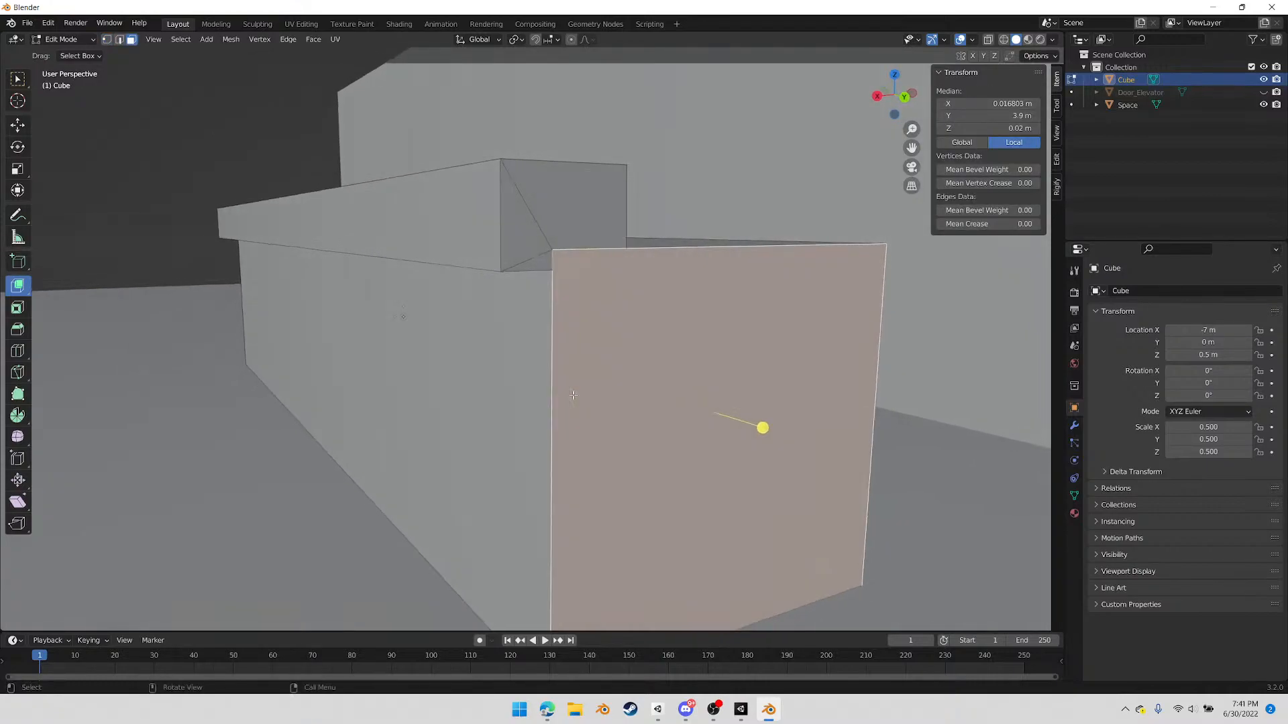
pyautogui.press('x')
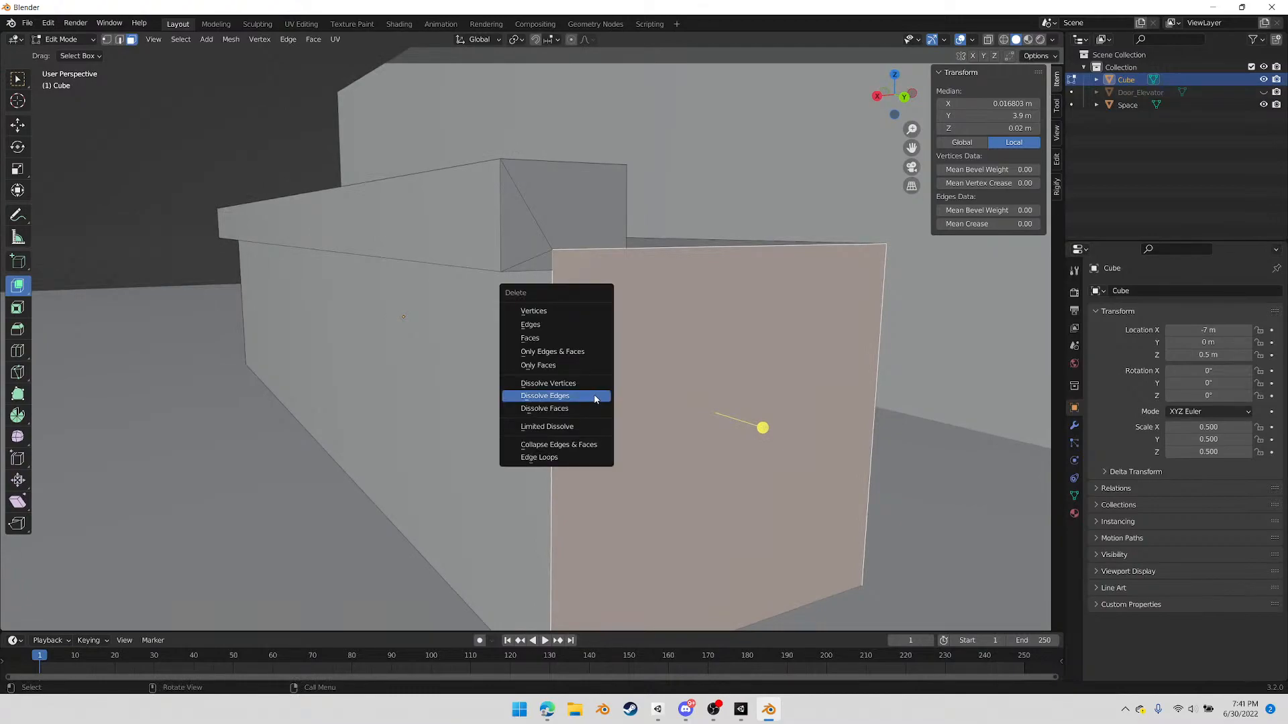
pyautogui.click(562, 341)
pyautogui.moveTo(612, 358); pyautogui.dragTo(566, 364, button='middle')
pyautogui.keyDown('shift'); pyautogui.moveTo(376, 375); pyautogui.dragTo(431, 313, button='middle'); pyautogui.keyUp('shift')
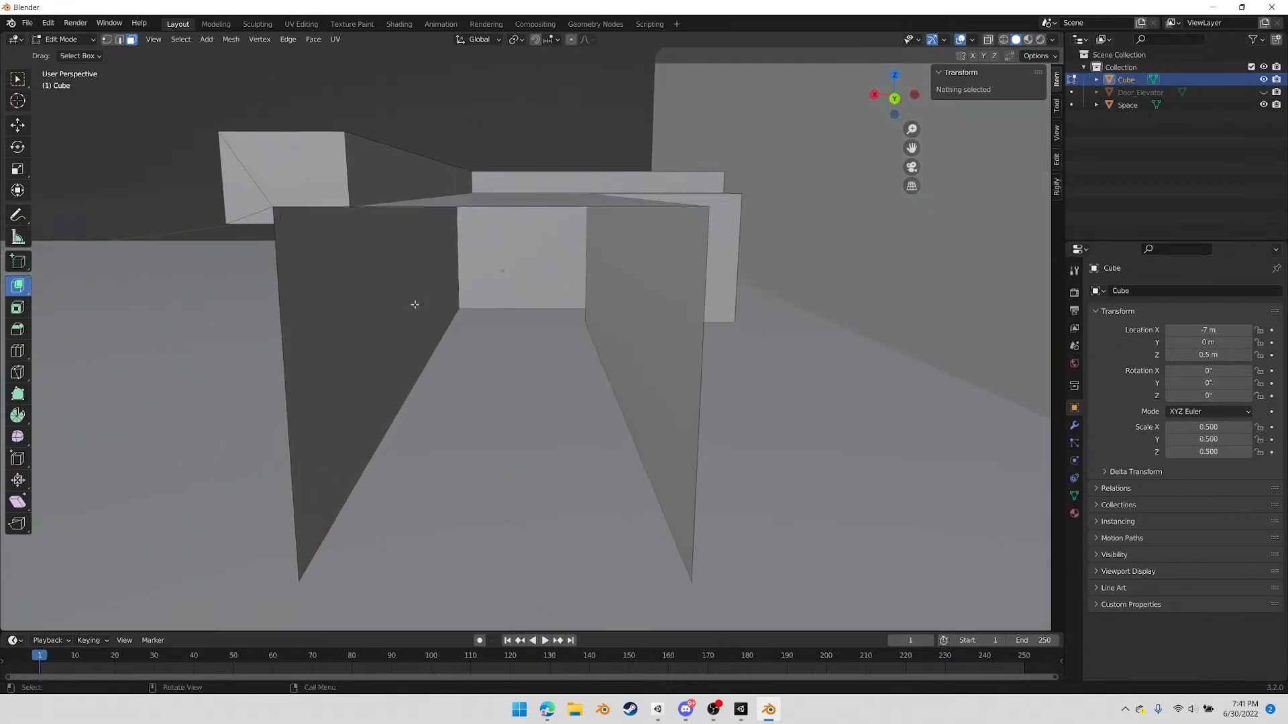
# Delete the long arm's outer side face beneath the ledge
pyautogui.click(276, 216)
pyautogui.moveTo(298, 226); pyautogui.dragTo(498, 220, button='middle')
pyautogui.keyDown('shift'); pyautogui.moveTo(601, 226); pyautogui.dragTo(417, 362, button='middle'); pyautogui.keyUp('shift')
pyautogui.scroll(3, 496, 385)
pyautogui.moveTo(583, 396); pyautogui.dragTo(642, 415, button='middle')
pyautogui.press('x')
pyautogui.click(629, 424)
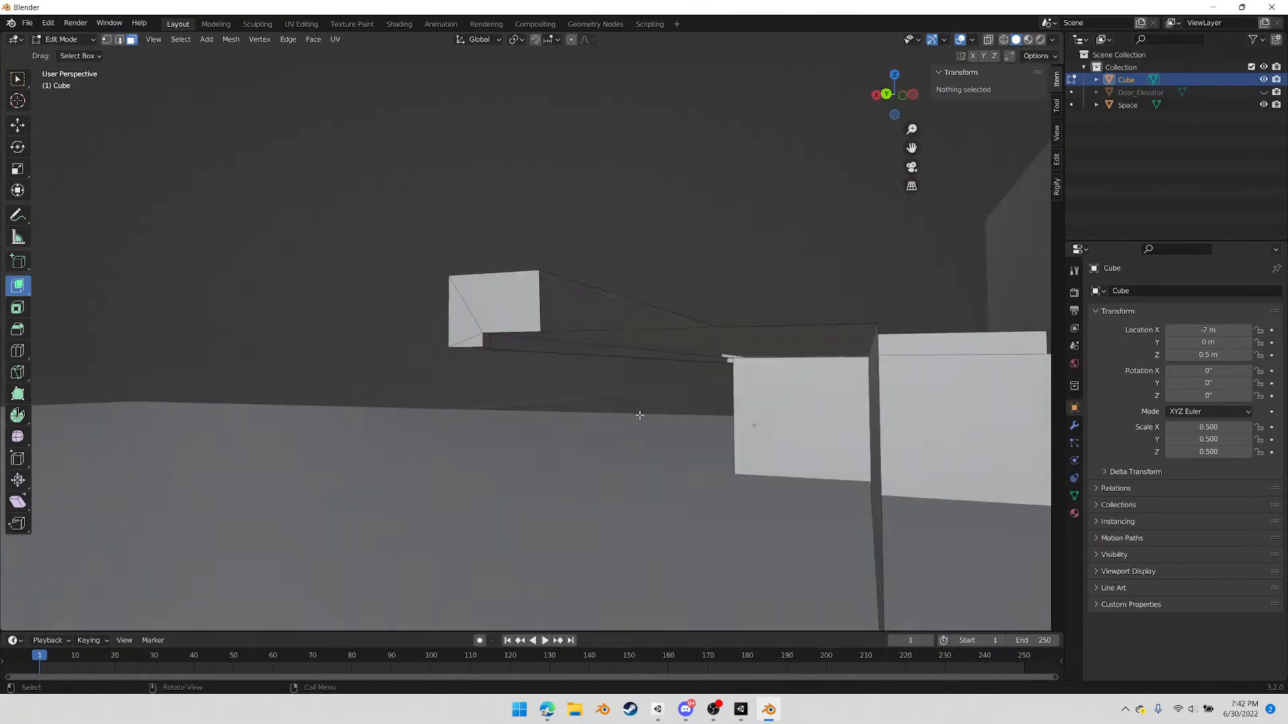
# Delete the small leftover inner face under the ledge at the long arm's end
pyautogui.click(481, 341)
pyautogui.scroll(3, 497, 340)
pyautogui.scroll(-1, 499, 344)
pyautogui.moveTo(501, 348); pyautogui.dragTo(406, 334, button='middle')
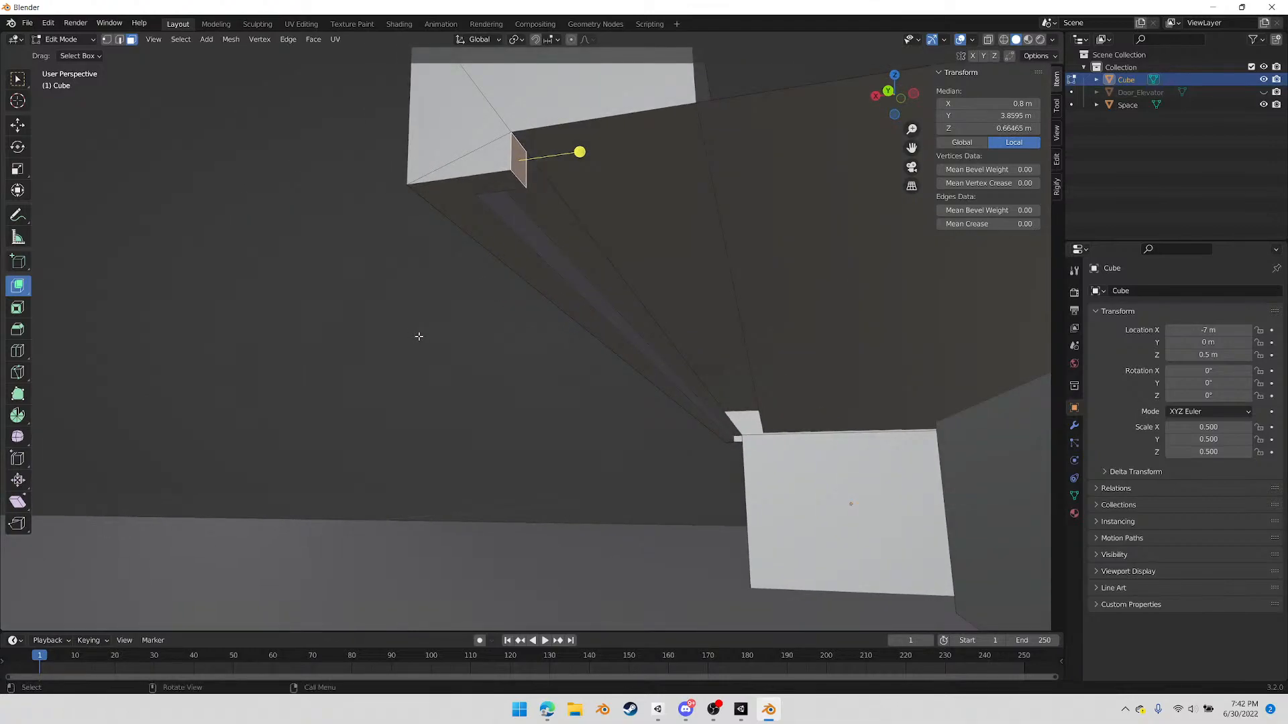
pyautogui.press('x')
pyautogui.click(429, 337)
pyautogui.moveTo(539, 305)
pyautogui.mouseDown(button='middle')
pyautogui.moveTo(509, 302)
pyautogui.moveTo(537, 324)
pyautogui.mouseUp(button='middle')
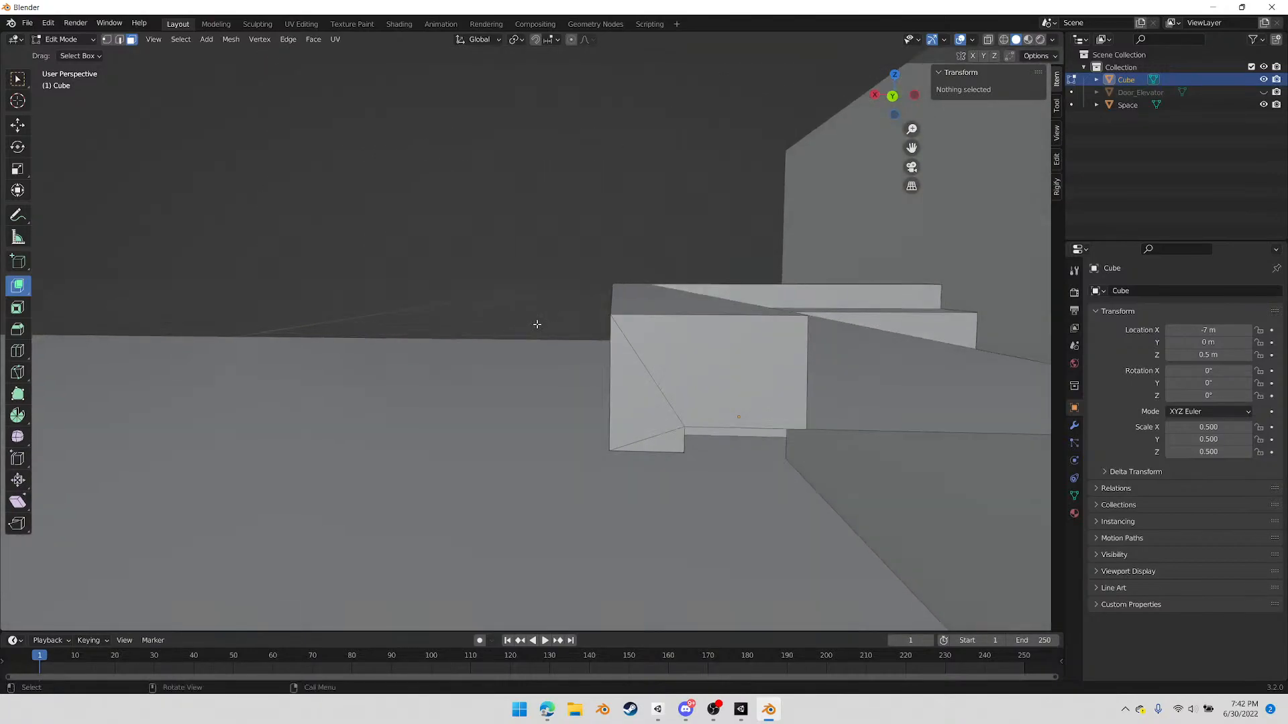
# In vertex mode, merge the vertex above the ledge's lower inner corner into the inner bottom vertex of the raised end face with At Last
pyautogui.moveTo(725, 465); pyautogui.dragTo(758, 441, button='middle')
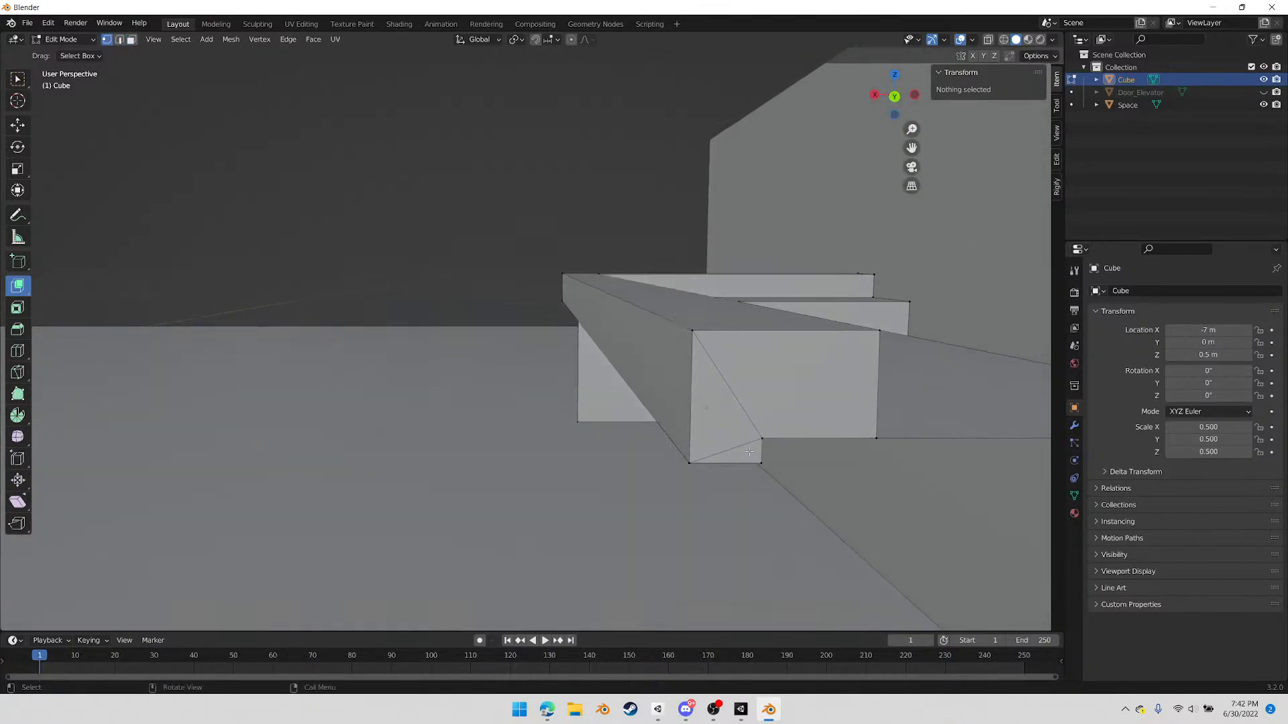
pyautogui.click(768, 438)
pyautogui.keyDown('shift'); pyautogui.click(877, 439); pyautogui.keyUp('shift')
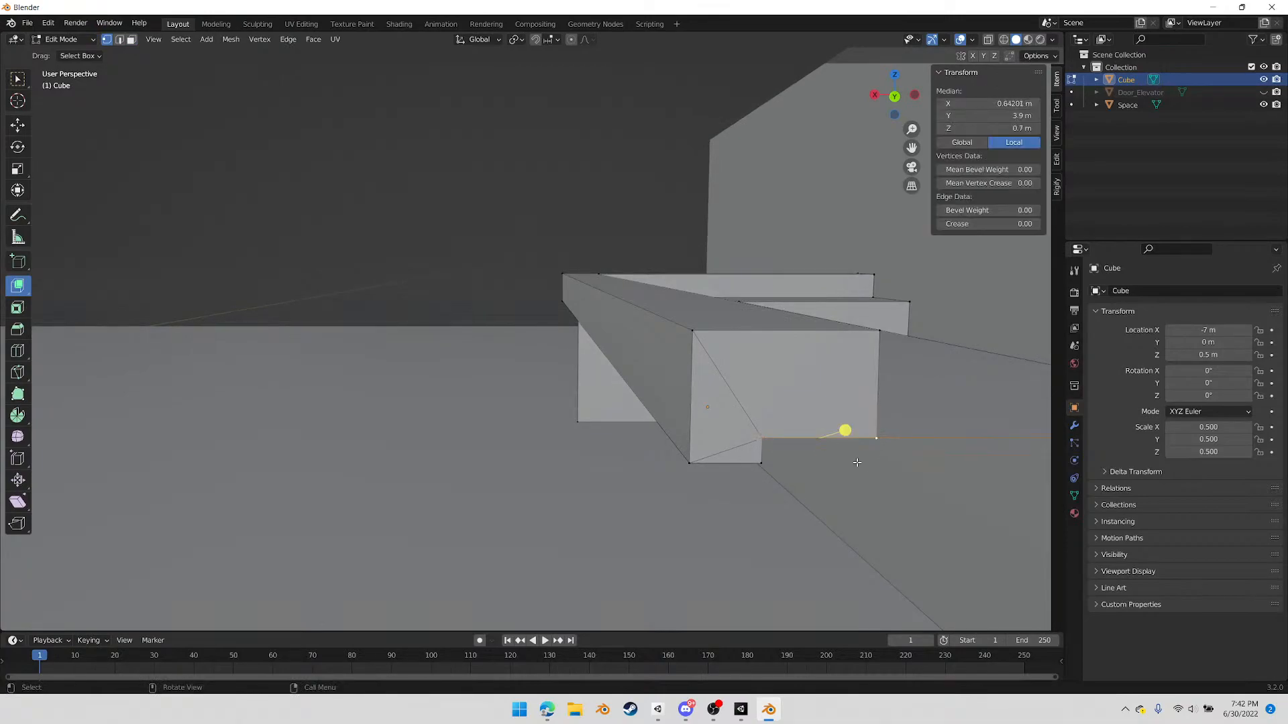
pyautogui.rightClick(871, 459)
pyautogui.moveTo(872, 460)
pyautogui.click(939, 517)
# Close the long arm's end below the ledge with a large face and a narrow strip extending to the floor
pyautogui.moveTo(891, 495); pyautogui.dragTo(587, 347, button='middle')
pyautogui.press('2')
pyautogui.click(585, 307)
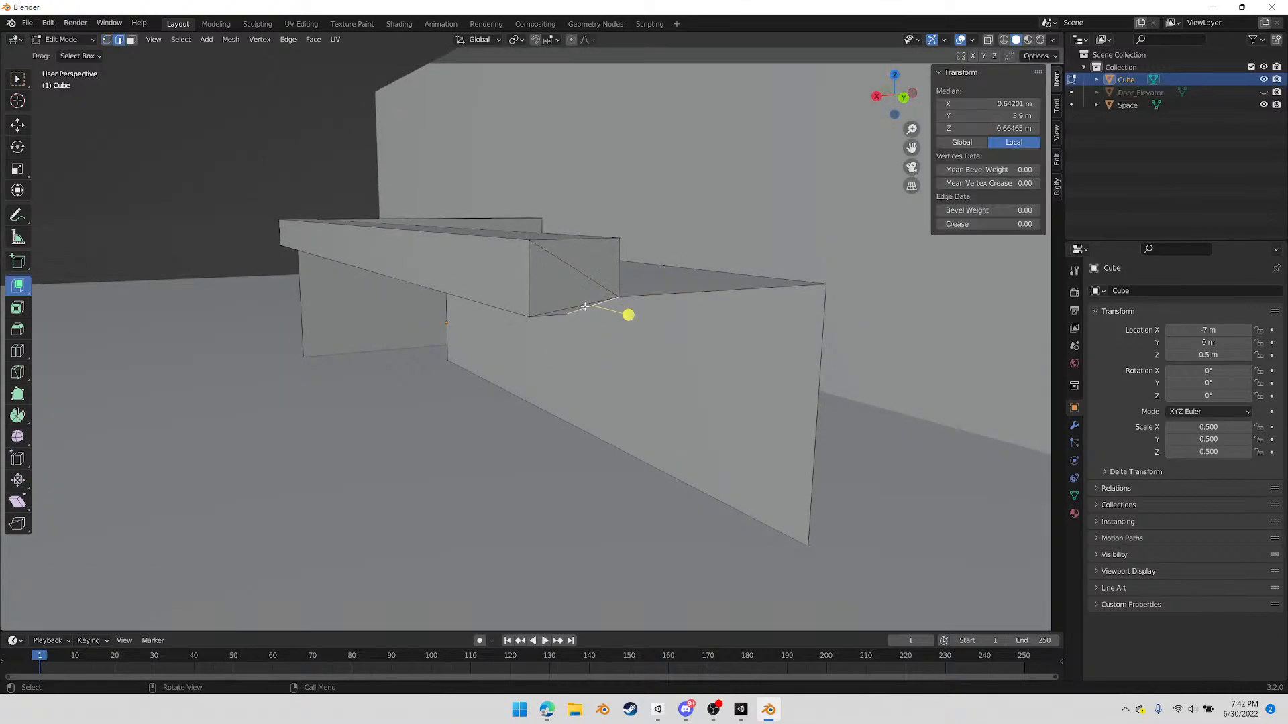
pyautogui.press('1')
pyautogui.click(824, 284)
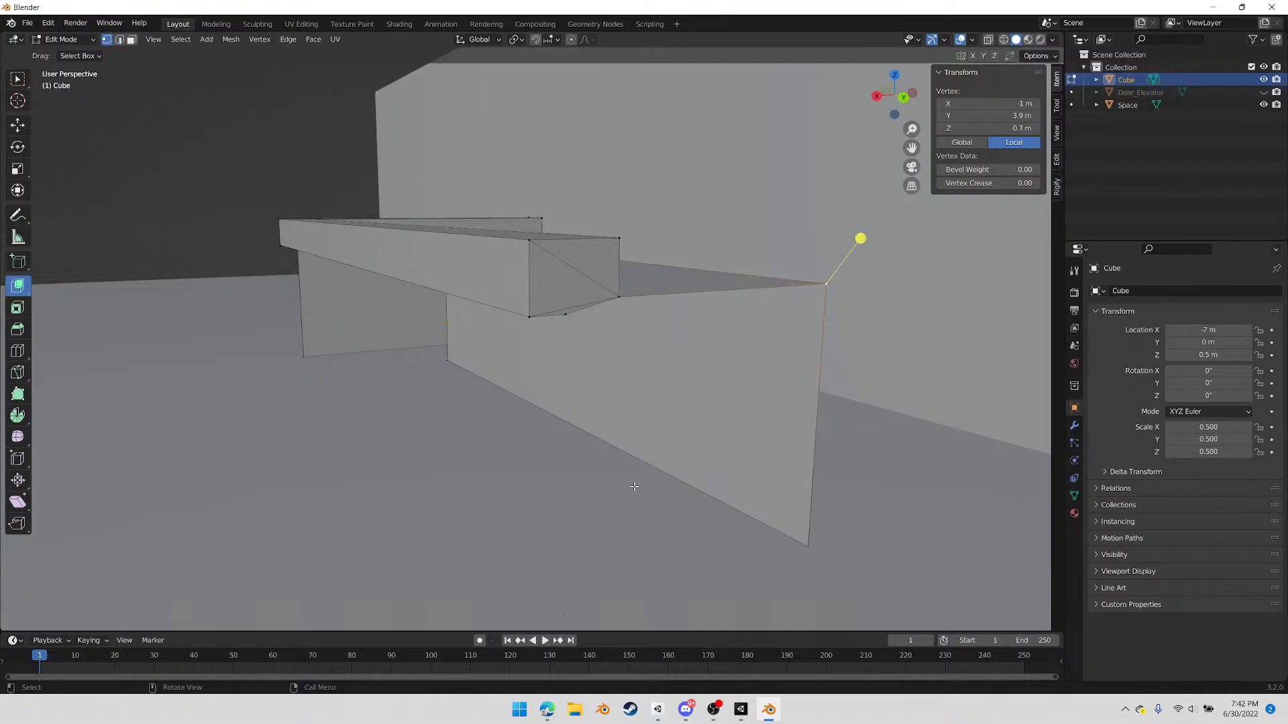
pyautogui.press('f')
pyautogui.rightClick(634, 486)
pyautogui.moveTo(691, 496); pyautogui.dragTo(526, 440, button='middle')
pyautogui.press('g')
pyautogui.press('g')
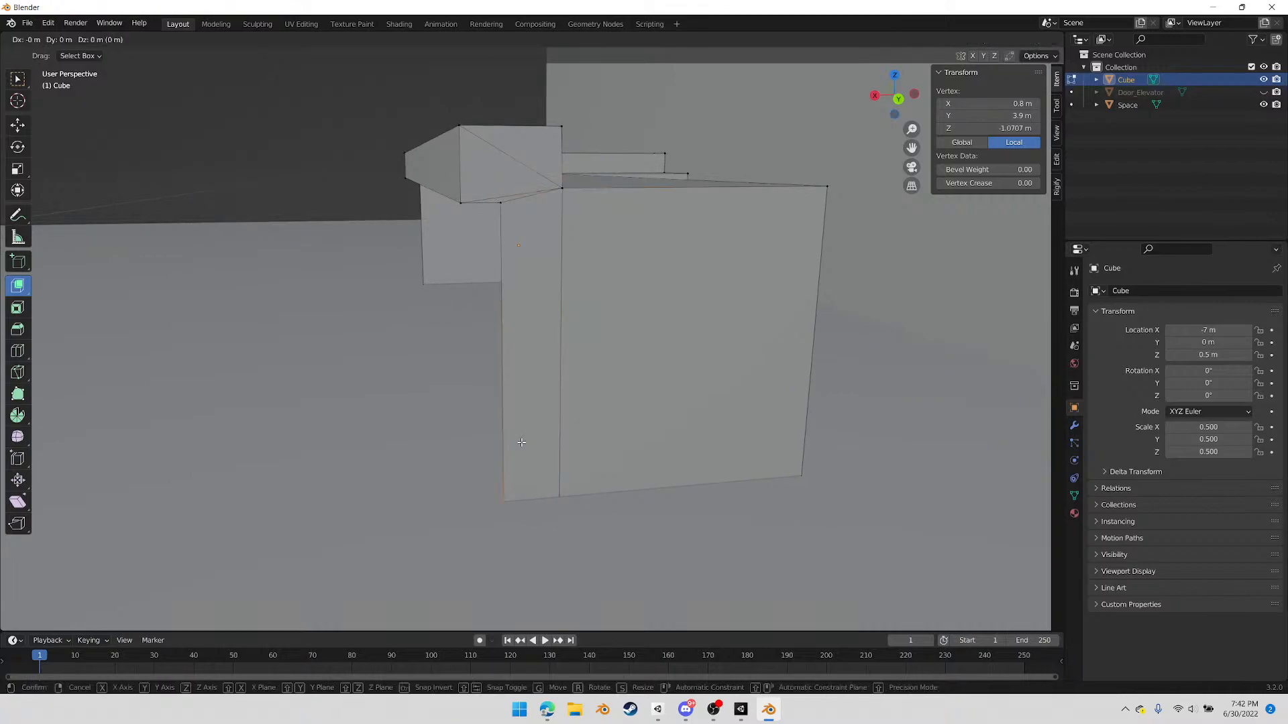
pyautogui.click(521, 443)
# In the back view, raise the strip's bottom outer vertex about 0.044 m, and shift it about 0.024 m in X and -0.053 m in Z
pyautogui.moveTo(613, 493); pyautogui.dragTo(613, 464, button='middle')
pyautogui.click(899, 94)
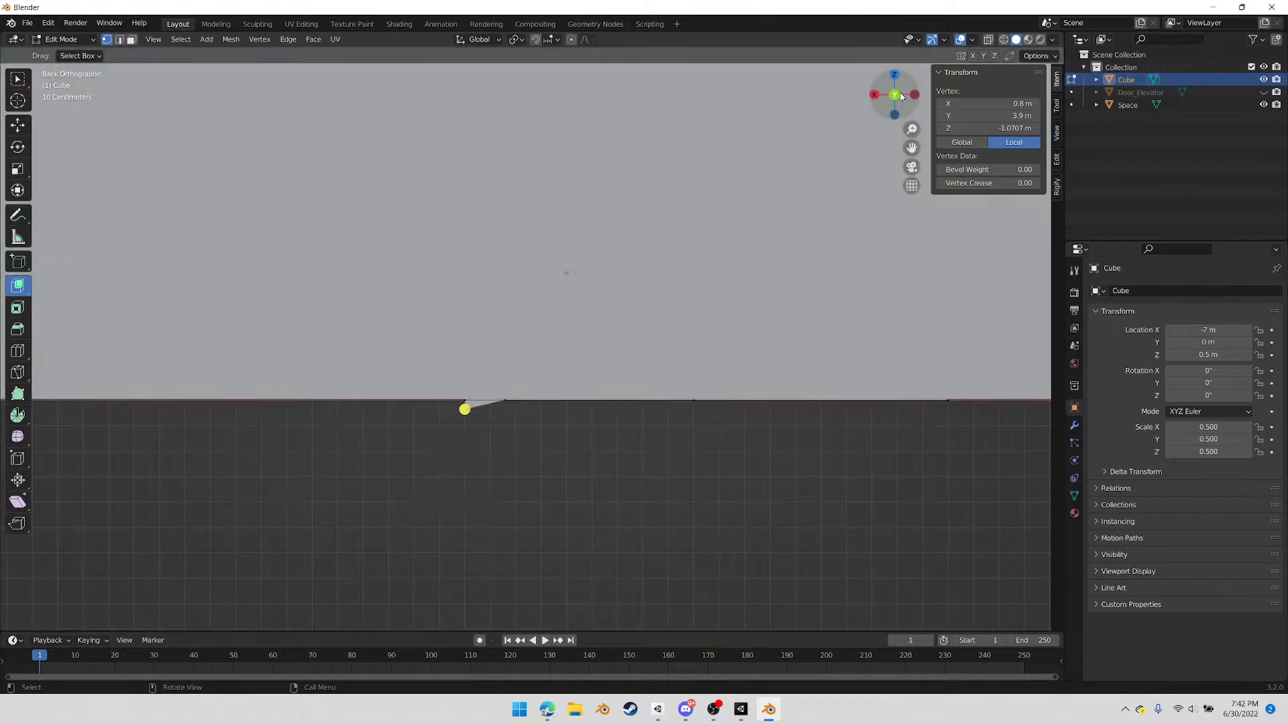
pyautogui.press('g')
pyautogui.press('z')
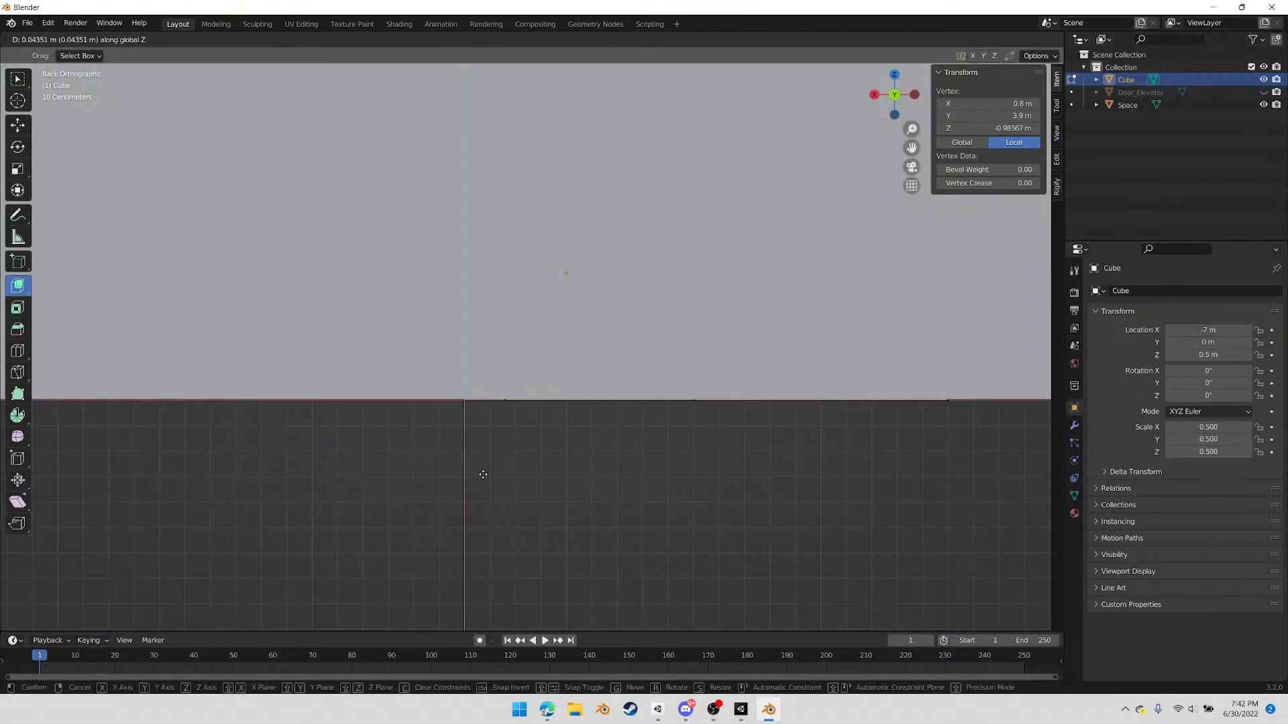
pyautogui.click(483, 474)
pyautogui.press('g')
pyautogui.click(525, 498)
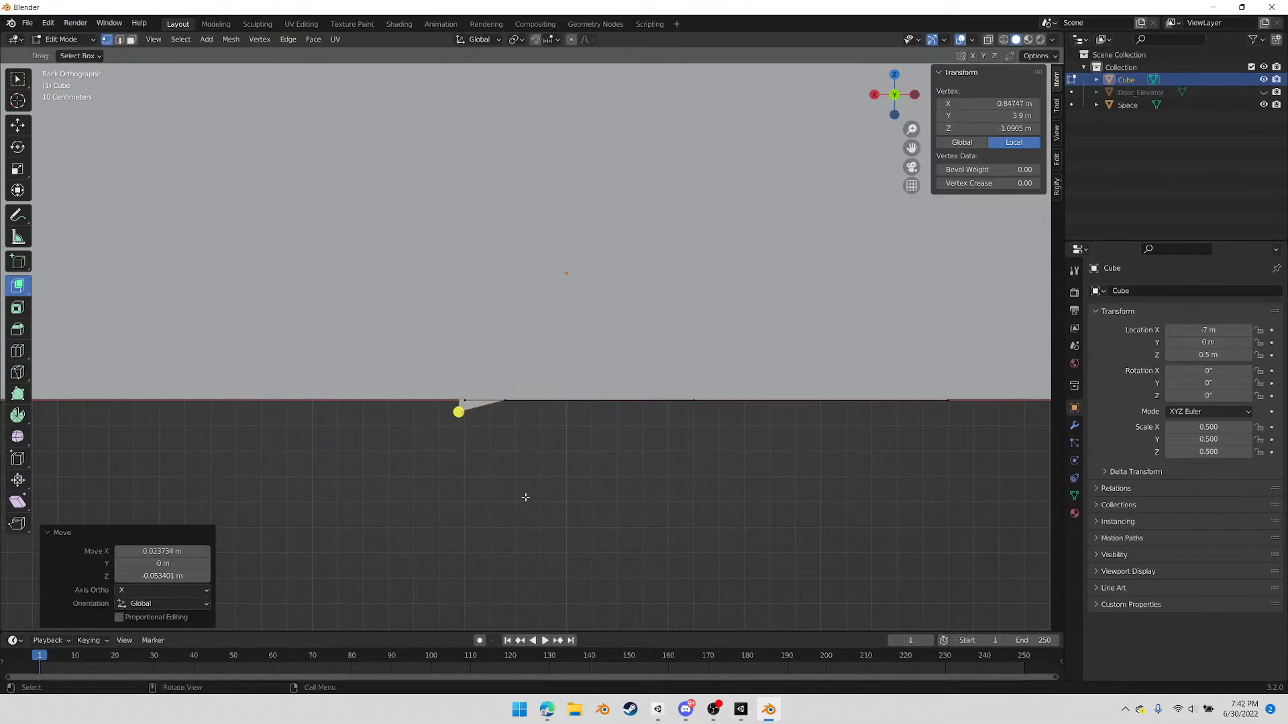
# Try to zero the vertex's height with a move of 0 along Z, and check the pivot point options
pyautogui.press('g')
pyautogui.press('z')
pyautogui.press('0')
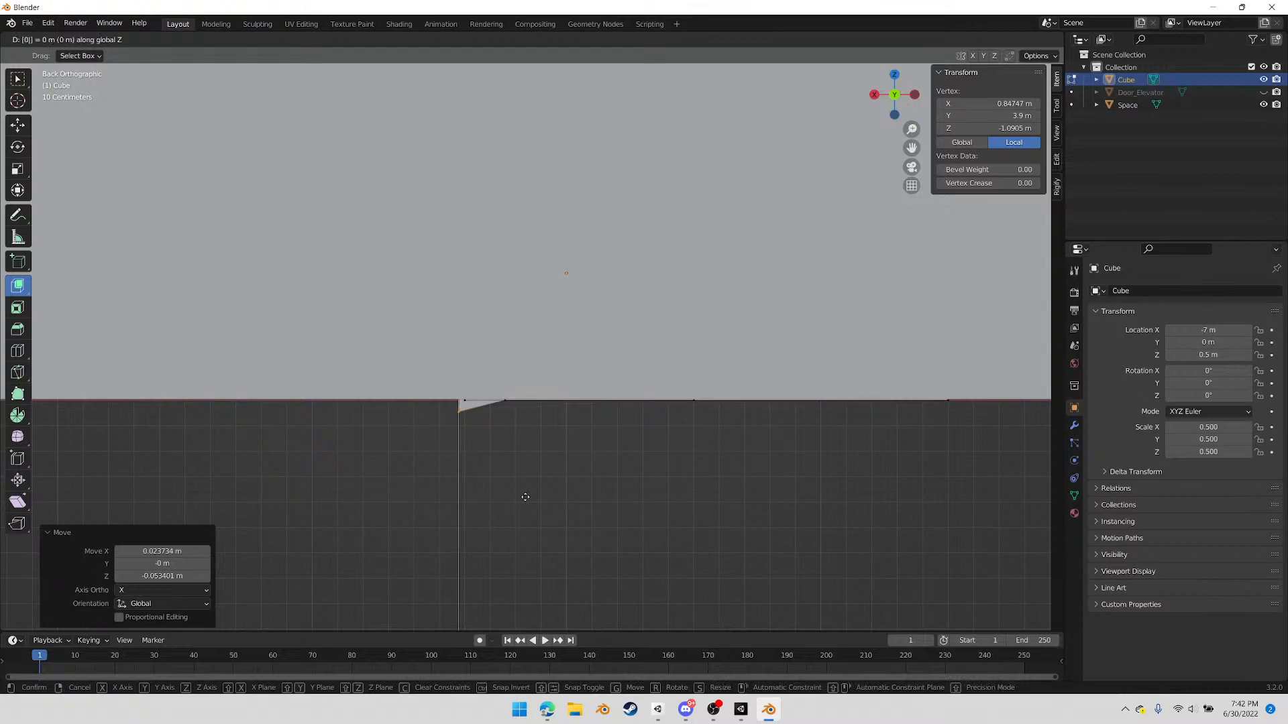
pyautogui.press('Escape')
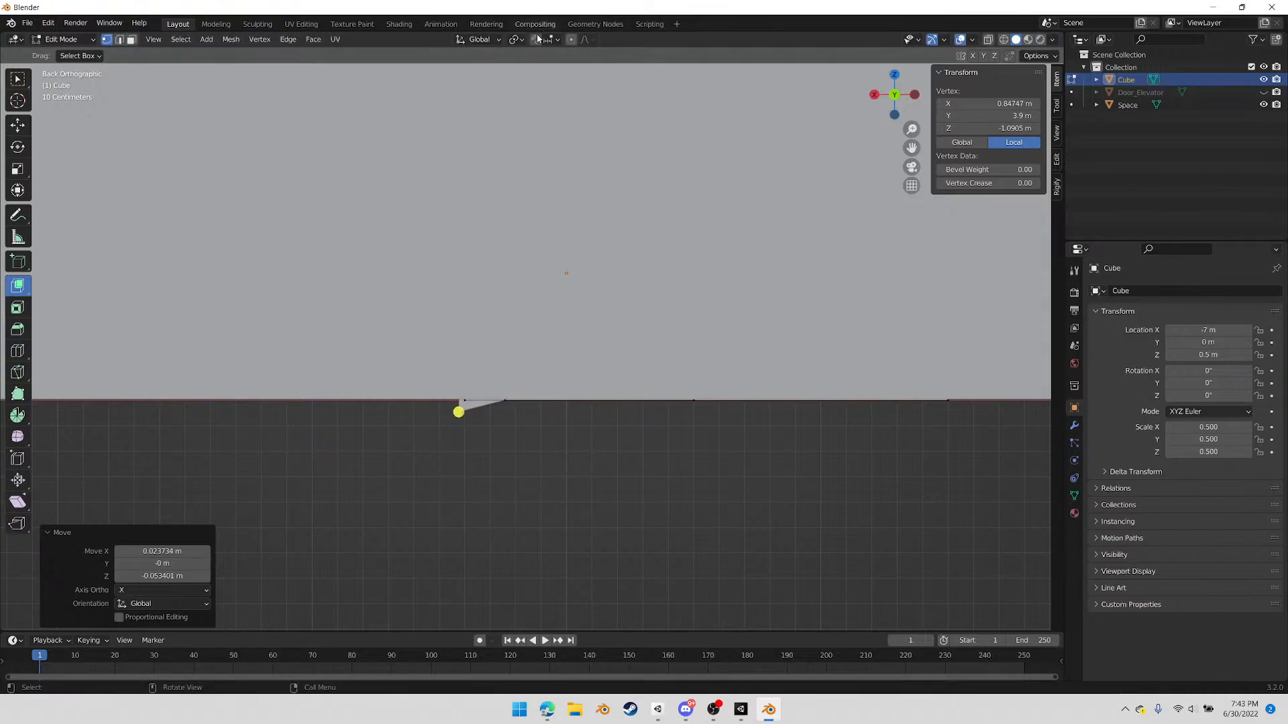
pyautogui.click(514, 40)
pyautogui.click(514, 44)
pyautogui.click(525, 510)
pyautogui.click(457, 414)
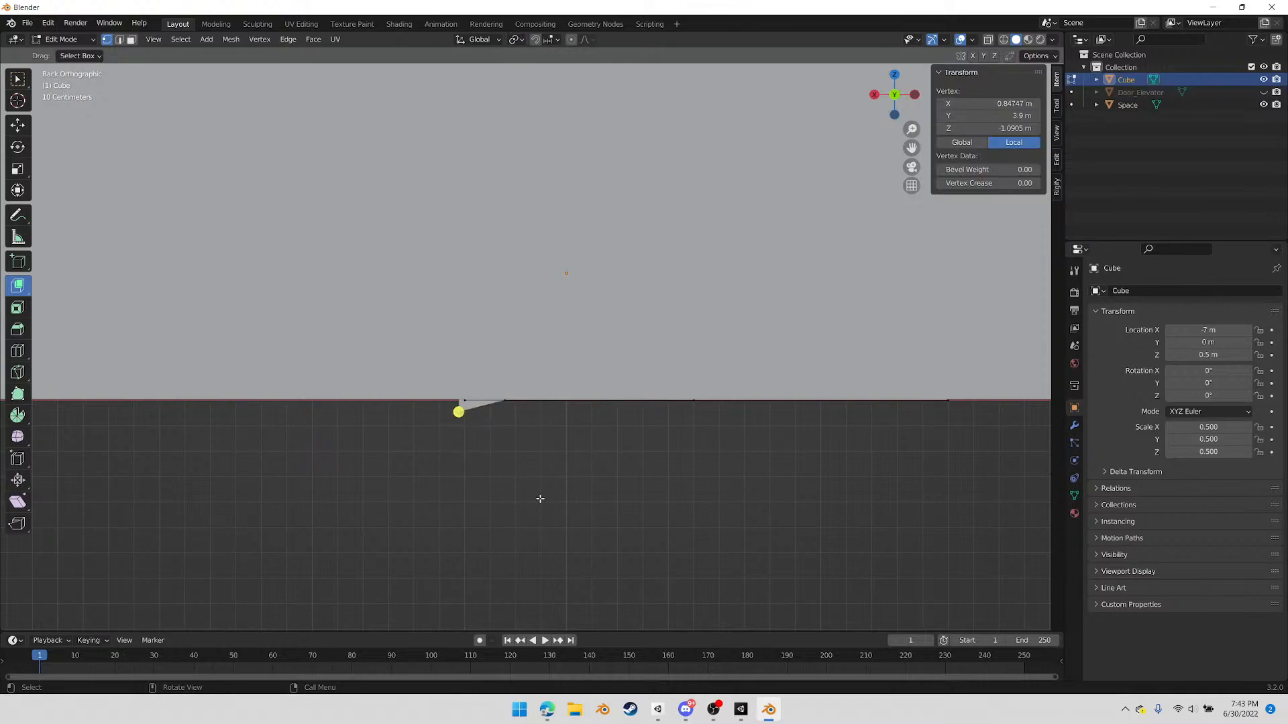
pyautogui.write('gz')
pyautogui.write('0')
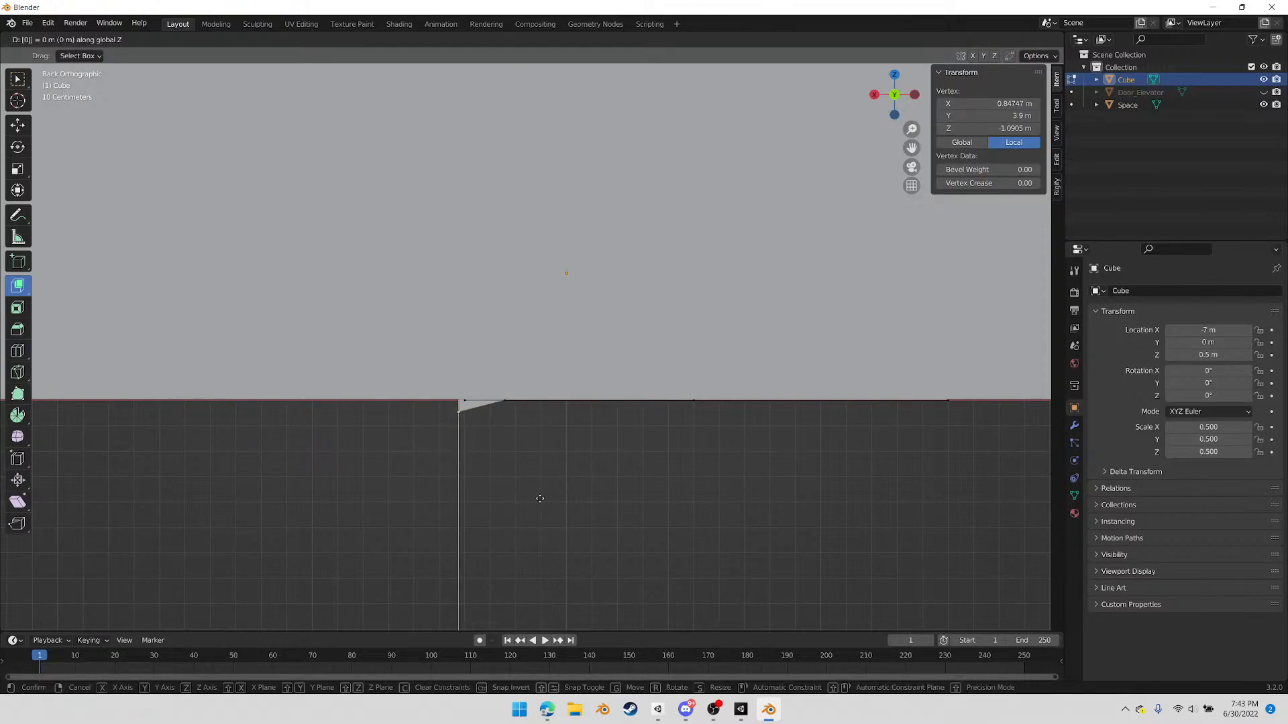
pyautogui.write('000')
pyautogui.press('Return')
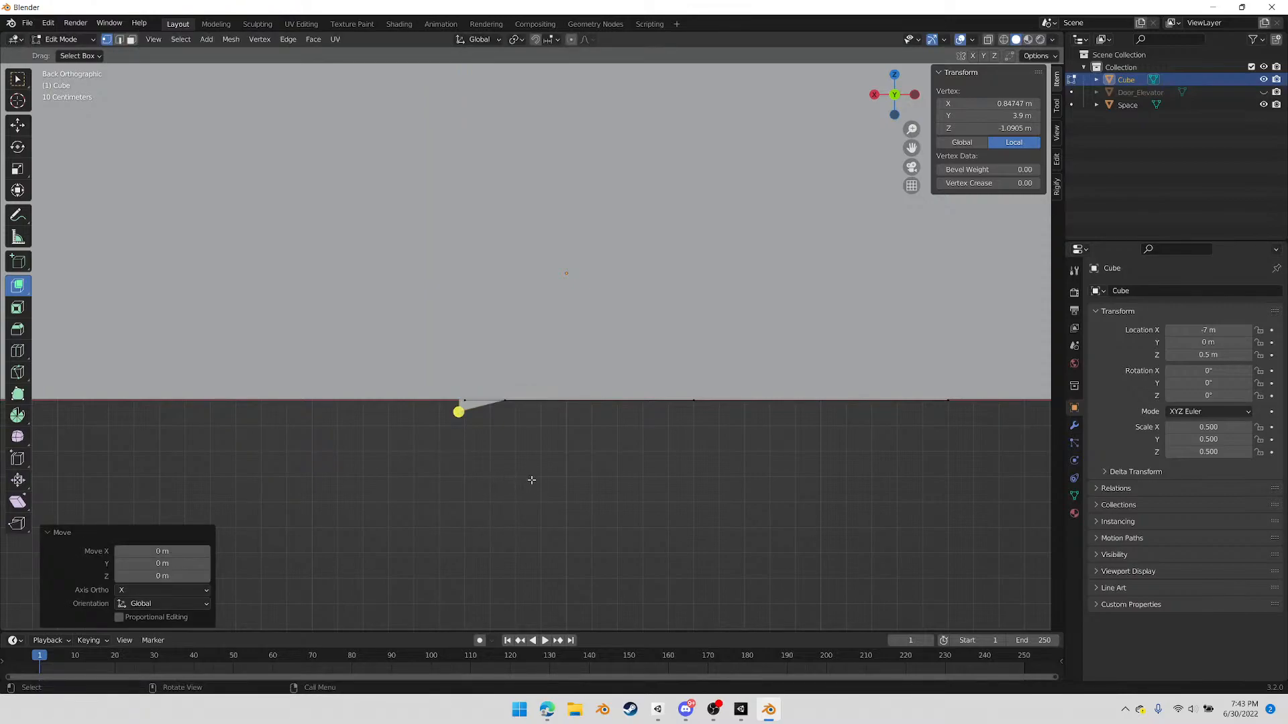
# Raise the strip's bottom outer vertex about 0.045 m along Z to floor level
pyautogui.press('g')
pyautogui.press('z')
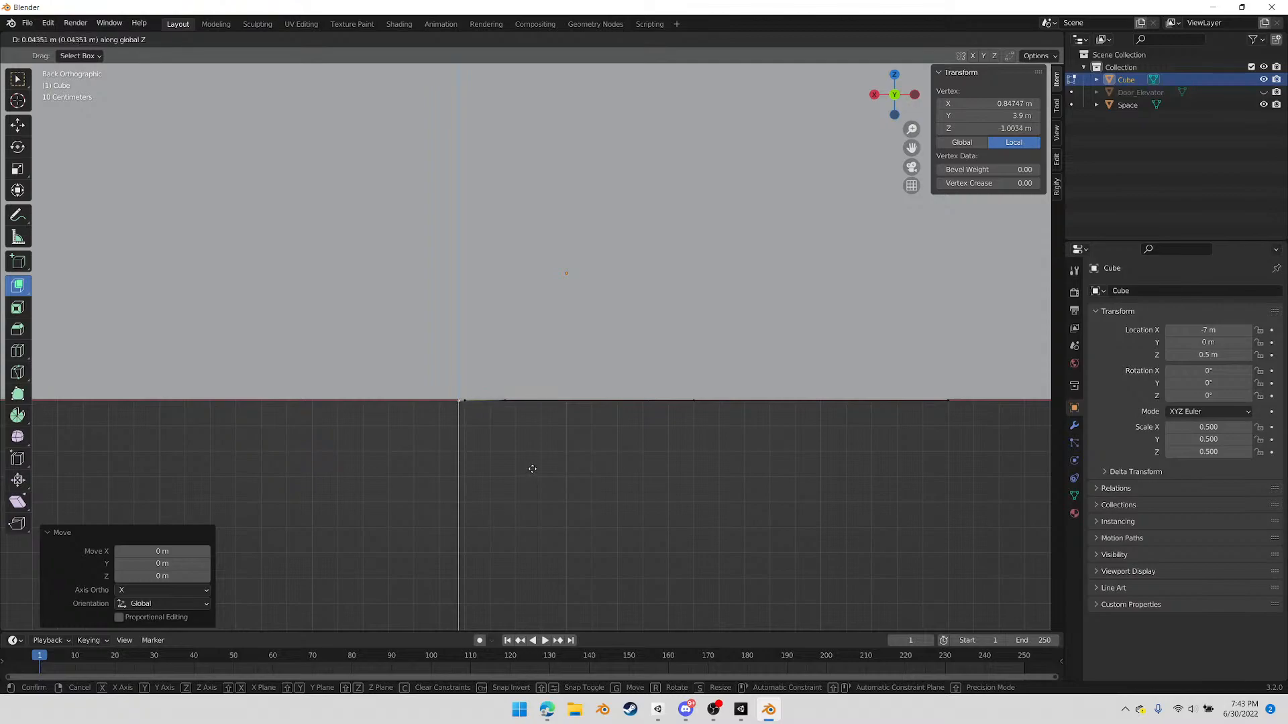
pyautogui.click(532, 468)
pyautogui.moveTo(454, 481); pyautogui.dragTo(500, 473, button='middle')
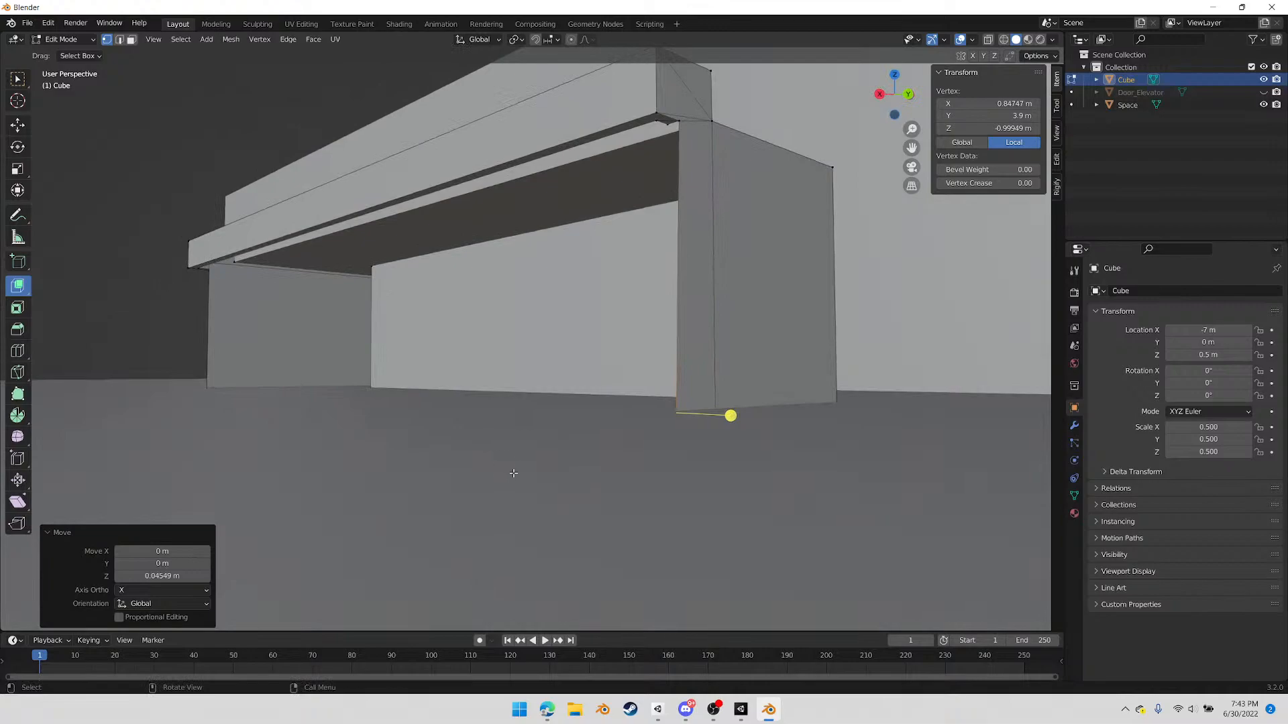
# In edge mode, fill the long arm's open outer side between the strip's vertical edge and the vertical edge at the far corner
pyautogui.moveTo(621, 197); pyautogui.dragTo(428, 313, button='middle')
pyautogui.press('Tab')
pyautogui.press('Tab')
pyautogui.press('2')
pyautogui.click(621, 246)
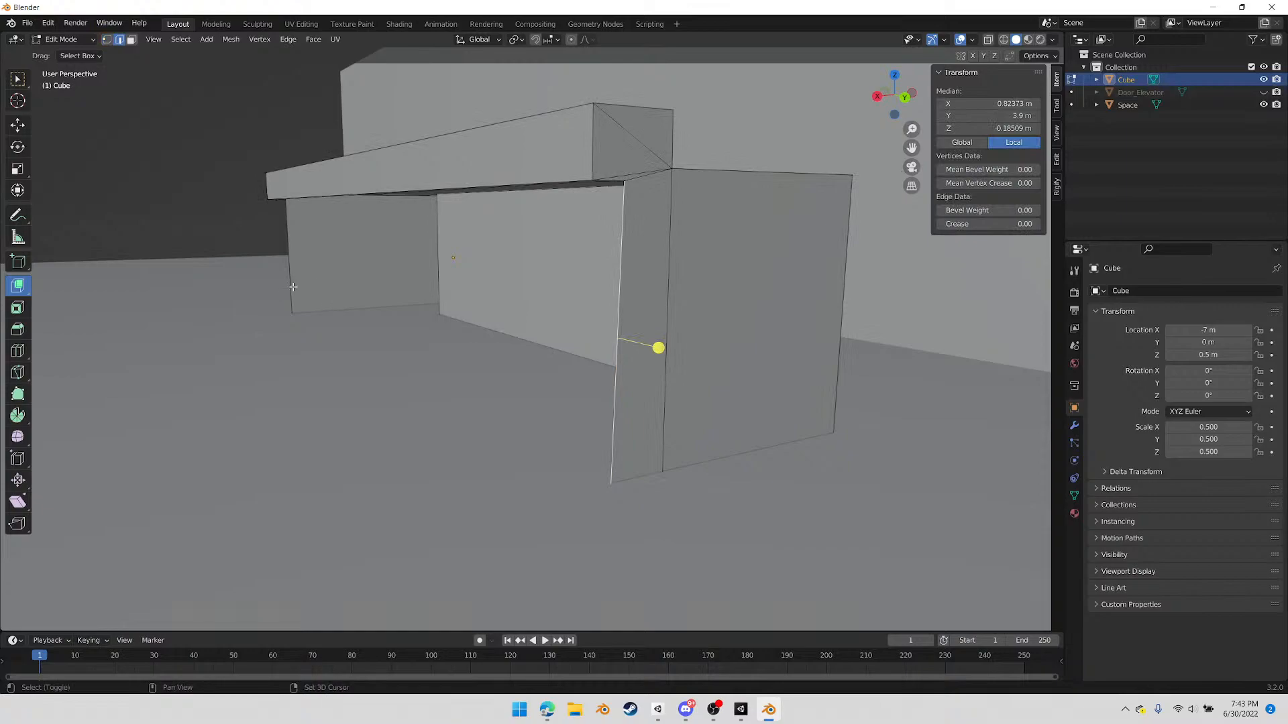
pyautogui.moveTo(701, 241); pyautogui.dragTo(755, 216, button='middle')
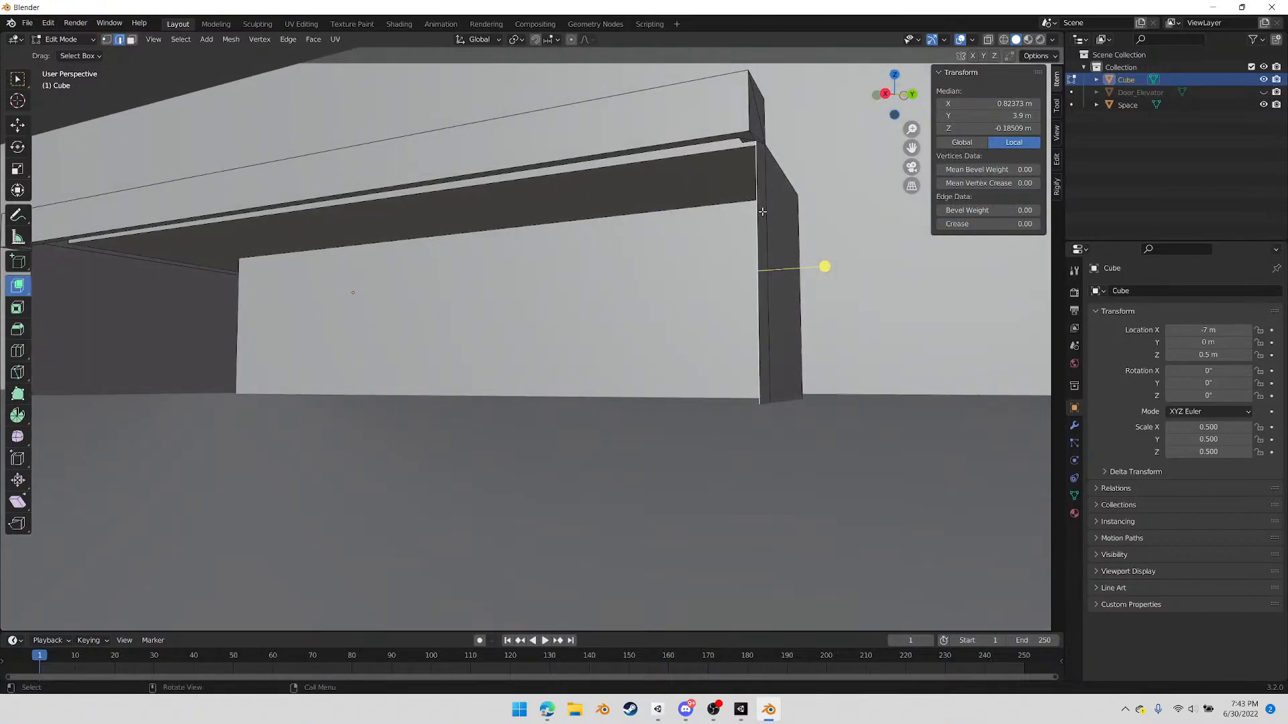
pyautogui.keyDown('shift'); pyautogui.click(750, 192); pyautogui.keyUp('shift')
pyautogui.keyDown('shift'); pyautogui.click(757, 252); pyautogui.keyUp('shift')
pyautogui.keyDown('shift'); pyautogui.click(739, 212); pyautogui.keyUp('shift')
pyautogui.click(754, 287)
pyautogui.moveTo(755, 288); pyautogui.dragTo(728, 299, button='middle')
pyautogui.keyDown('shift'); pyautogui.click(164, 278); pyautogui.keyUp('shift')
pyautogui.press('f')
# Select the edges bordering the narrow gap between the new side face and the ledge's underside, and inspect the counter from several sides
pyautogui.moveTo(262, 411); pyautogui.dragTo(469, 373, button='middle')
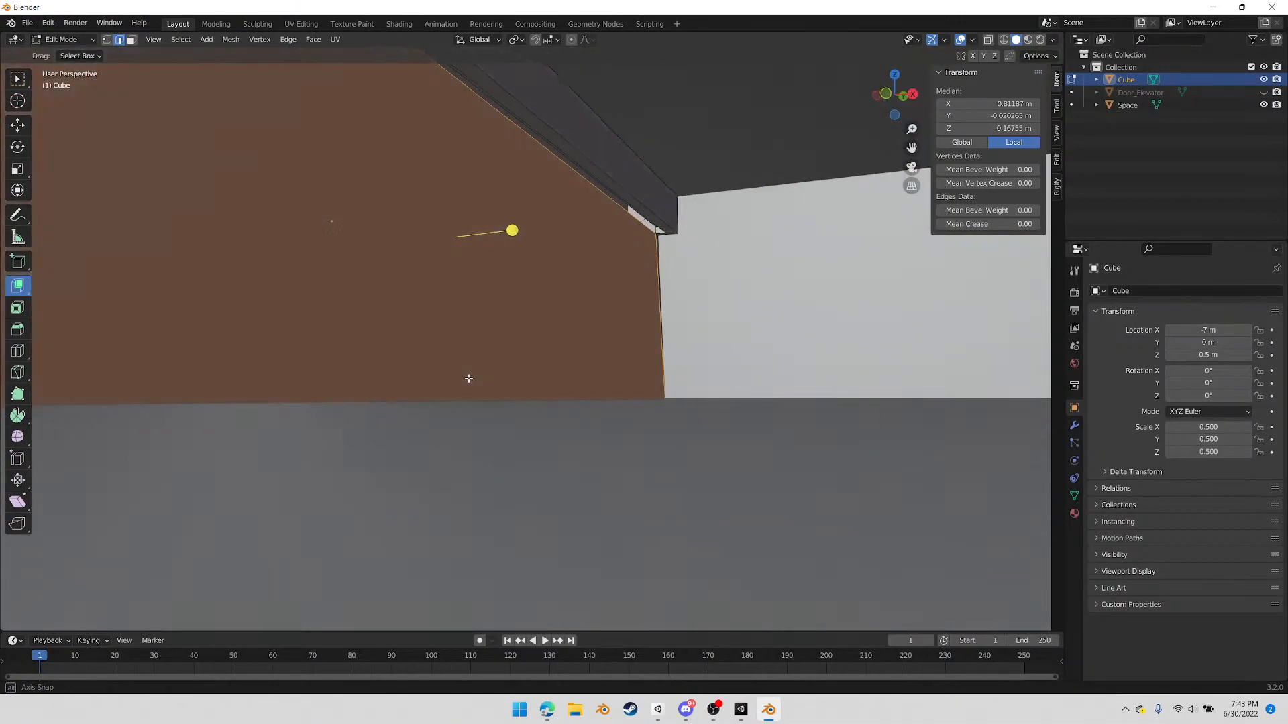
pyautogui.click(624, 205)
pyautogui.keyDown('shift'); pyautogui.click(624, 214); pyautogui.keyUp('shift')
pyautogui.moveTo(620, 217); pyautogui.dragTo(266, 388, button='middle')
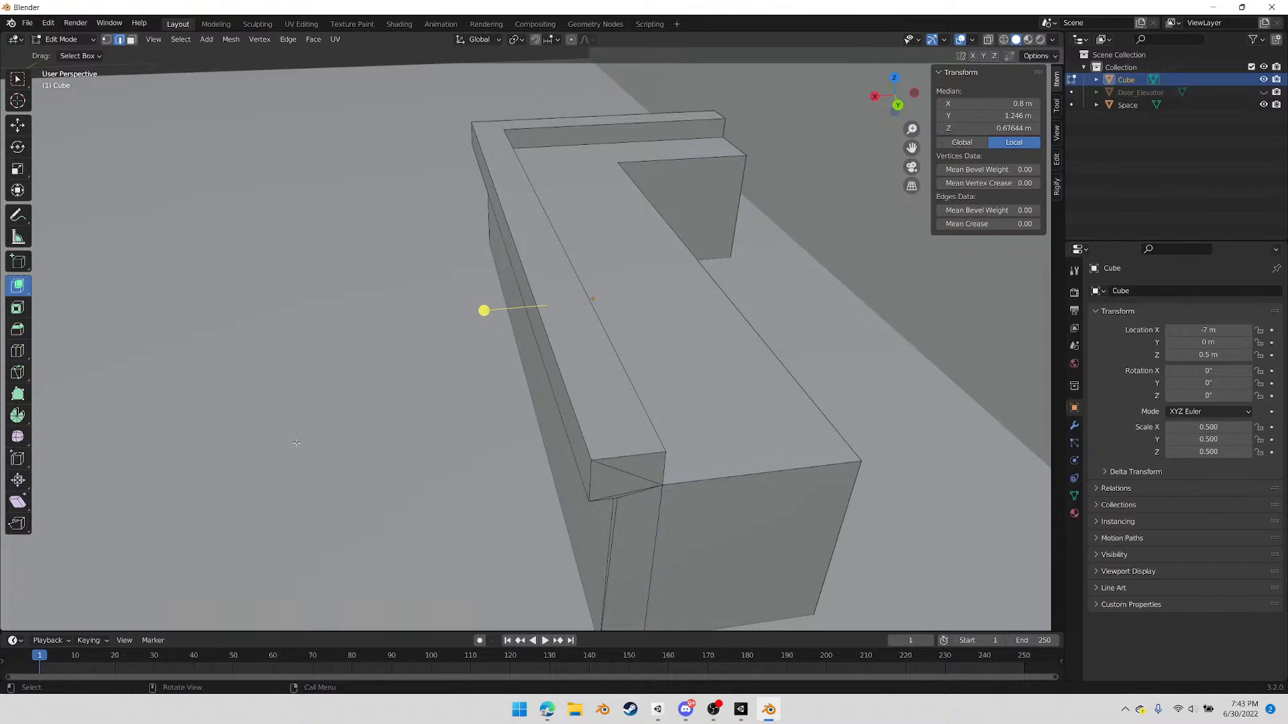
pyautogui.scroll(-2, 496, 346)
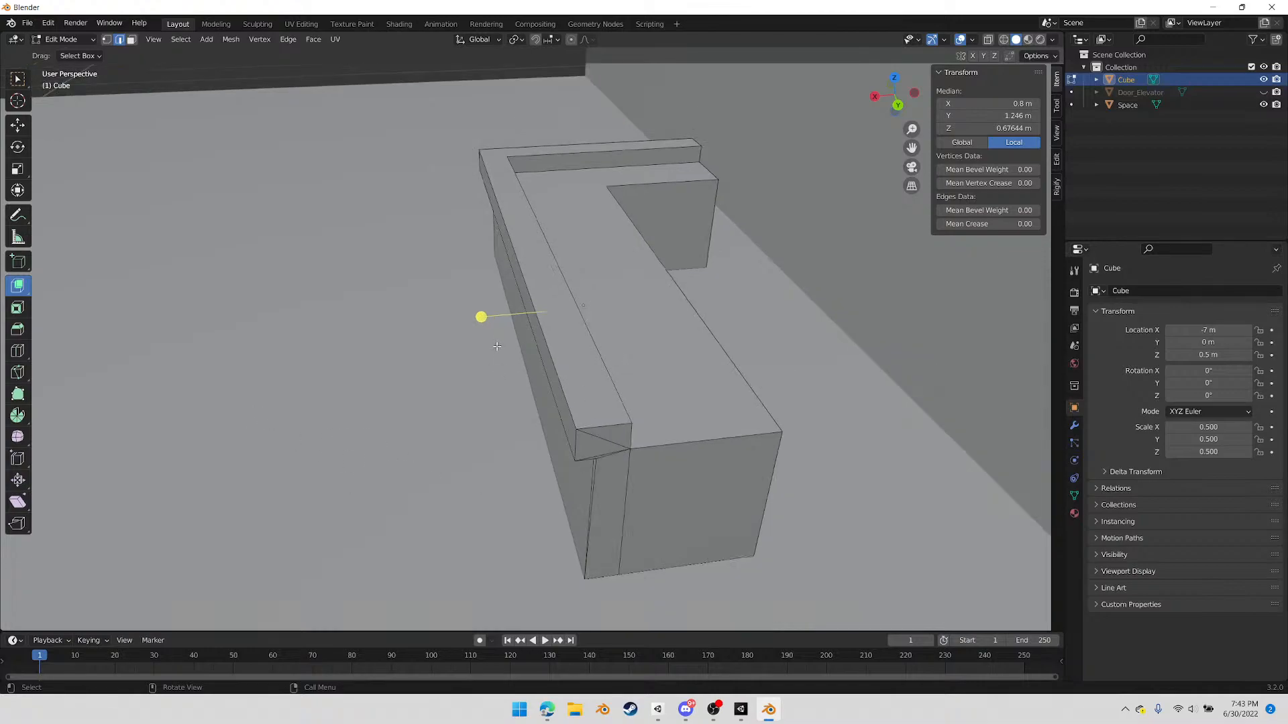
pyautogui.moveTo(517, 414); pyautogui.dragTo(662, 446, button='middle')
pyautogui.moveTo(516, 425); pyautogui.dragTo(505, 460, button='middle')
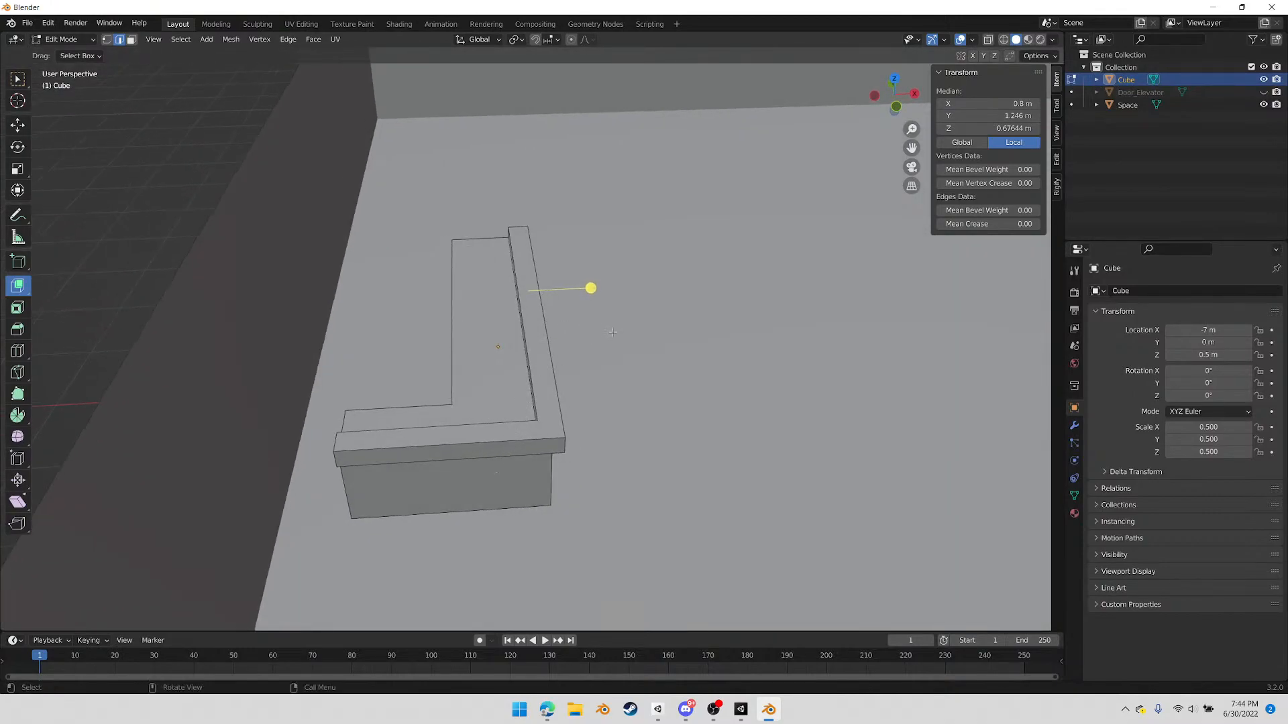
# Return to Object Mode and open the counter's material properties
pyautogui.press('Tab')
pyautogui.moveTo(578, 395); pyautogui.dragTo(483, 402, button='middle')
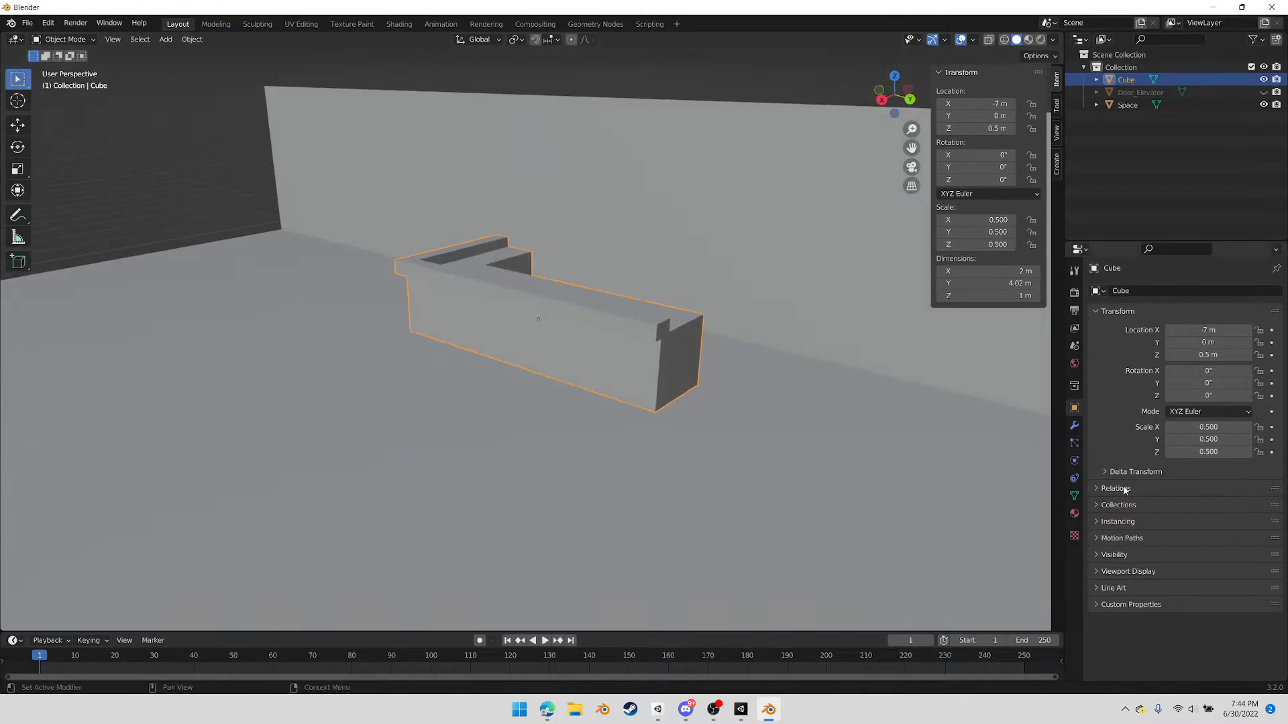
pyautogui.click(1074, 513)
pyautogui.scroll(4, 697, 435)
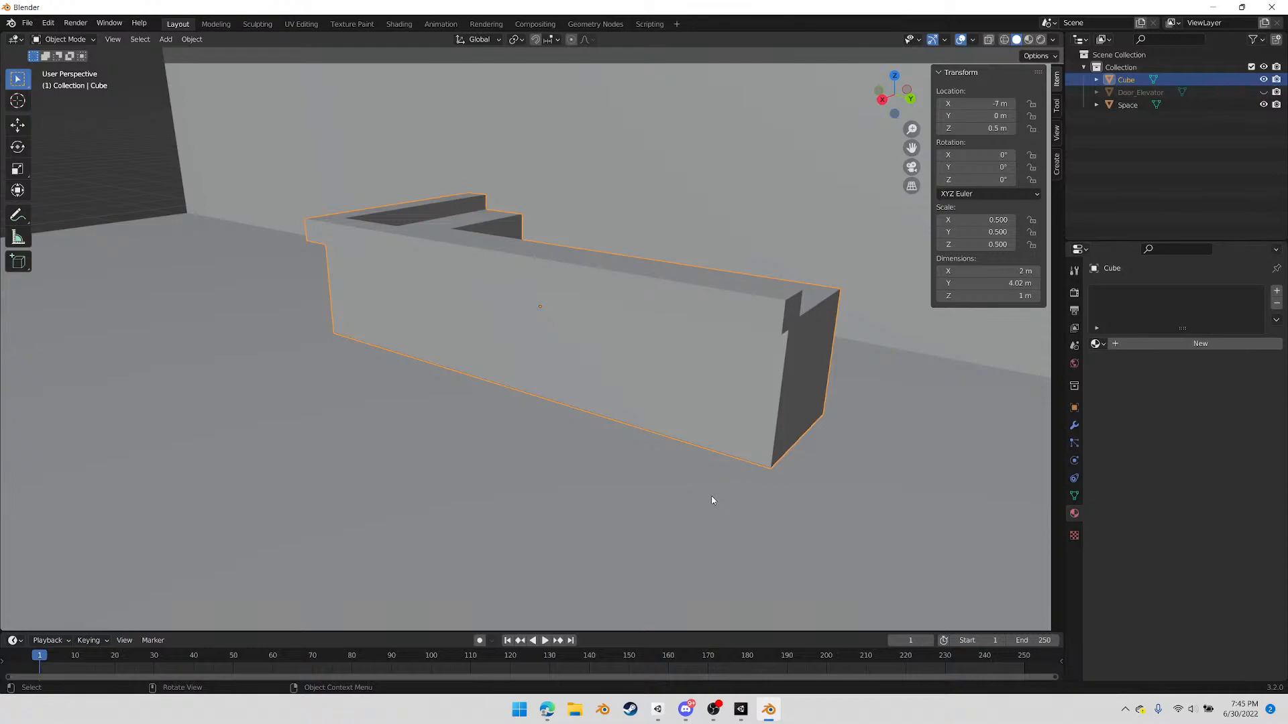
# Move the counter about 4.55 m along Y, towards the room's corner
pyautogui.moveTo(451, 419); pyautogui.dragTo(554, 443, button='middle')
pyautogui.scroll(-5, 510, 436)
pyautogui.moveTo(460, 431); pyautogui.dragTo(594, 425, button='middle')
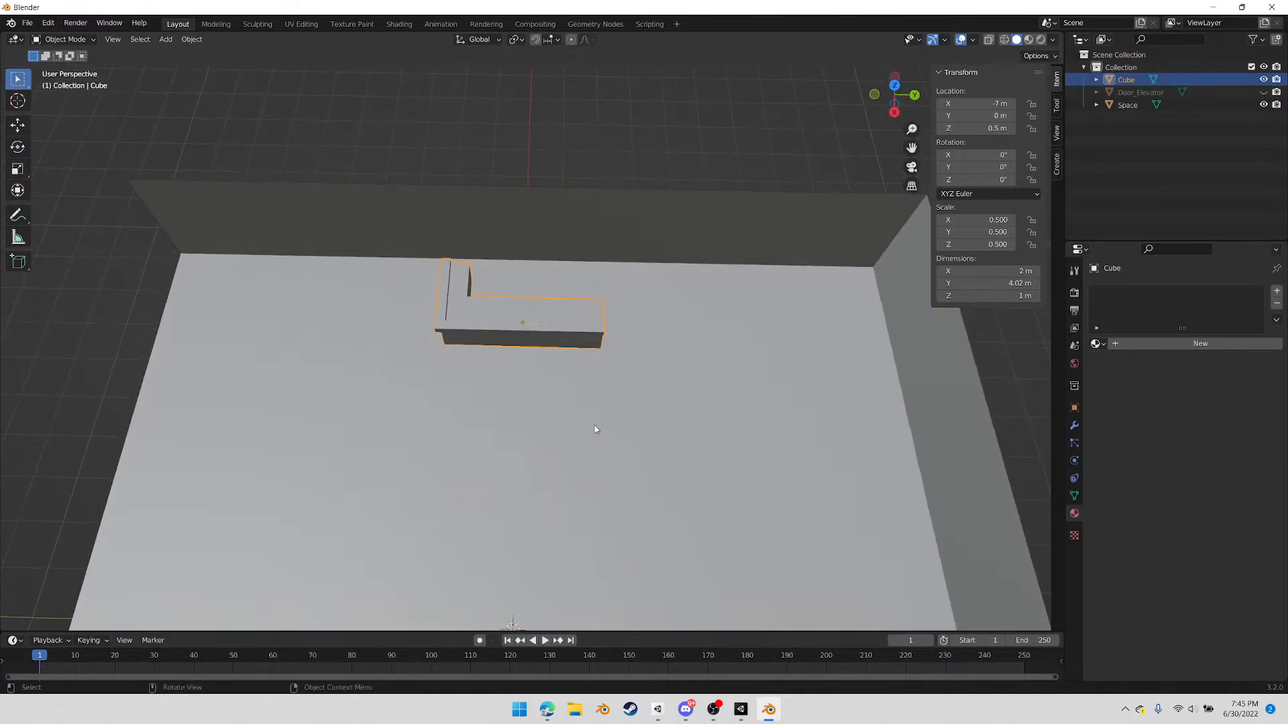
pyautogui.press('g')
pyautogui.press('x')
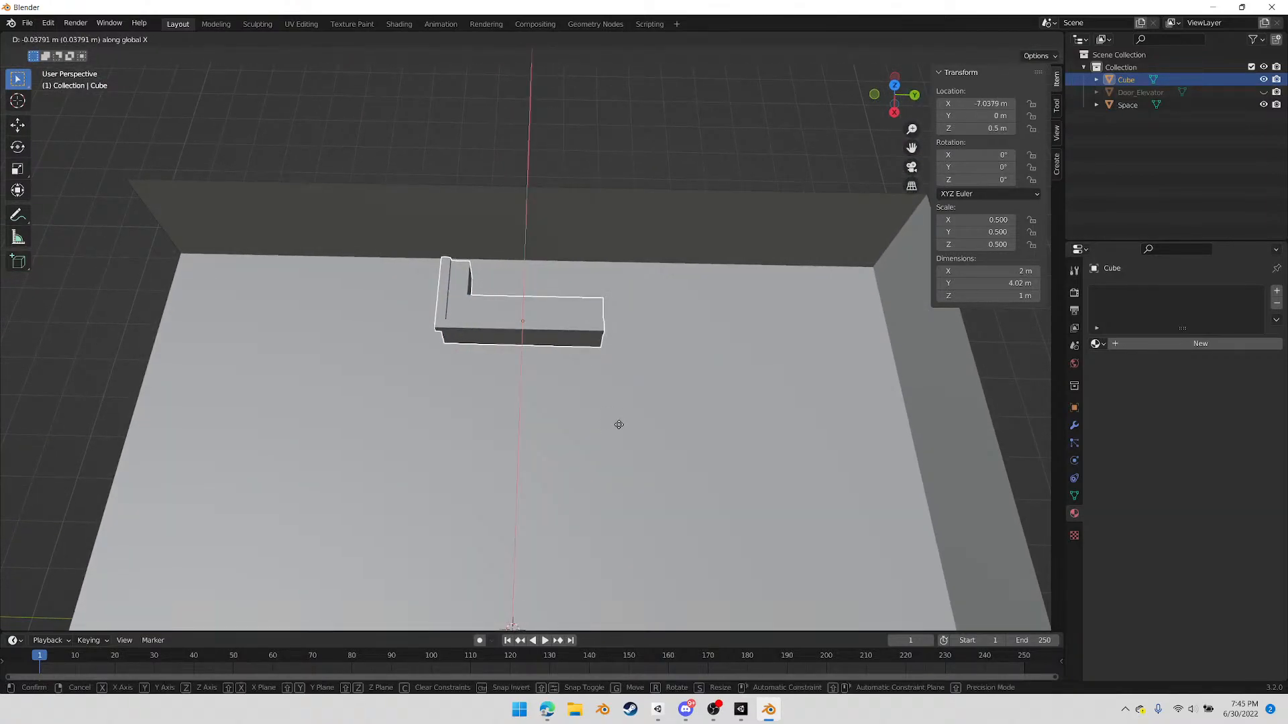
pyautogui.press('y')
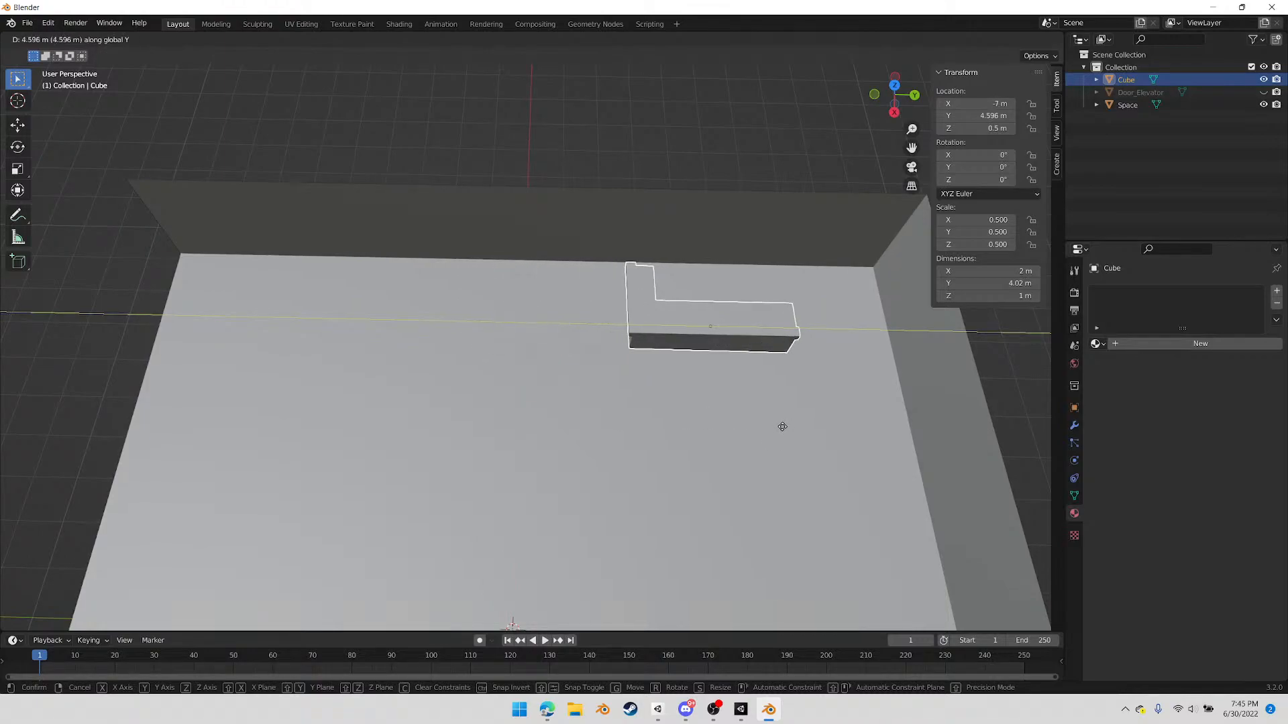
pyautogui.click(781, 425)
# Move the counter about -0.67 m along X so its short arm meets the side wall
pyautogui.moveTo(781, 425); pyautogui.dragTo(590, 374, button='middle')
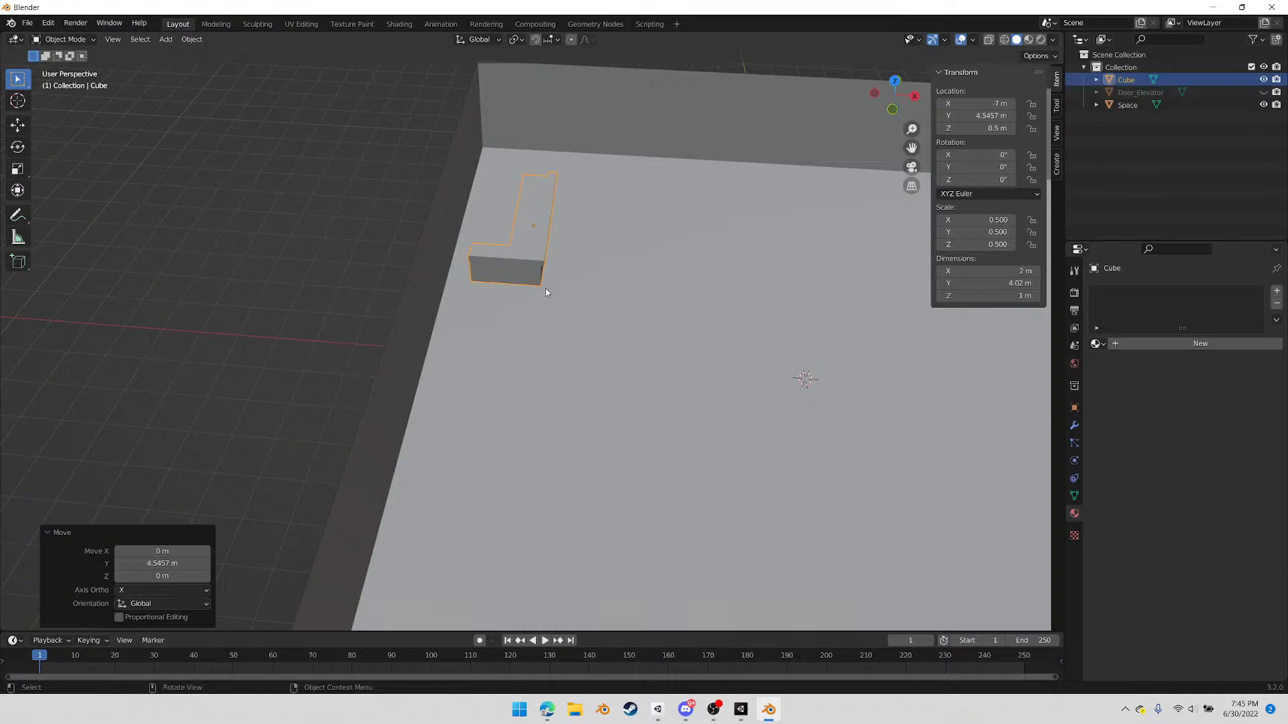
pyautogui.press('g')
pyautogui.press('x')
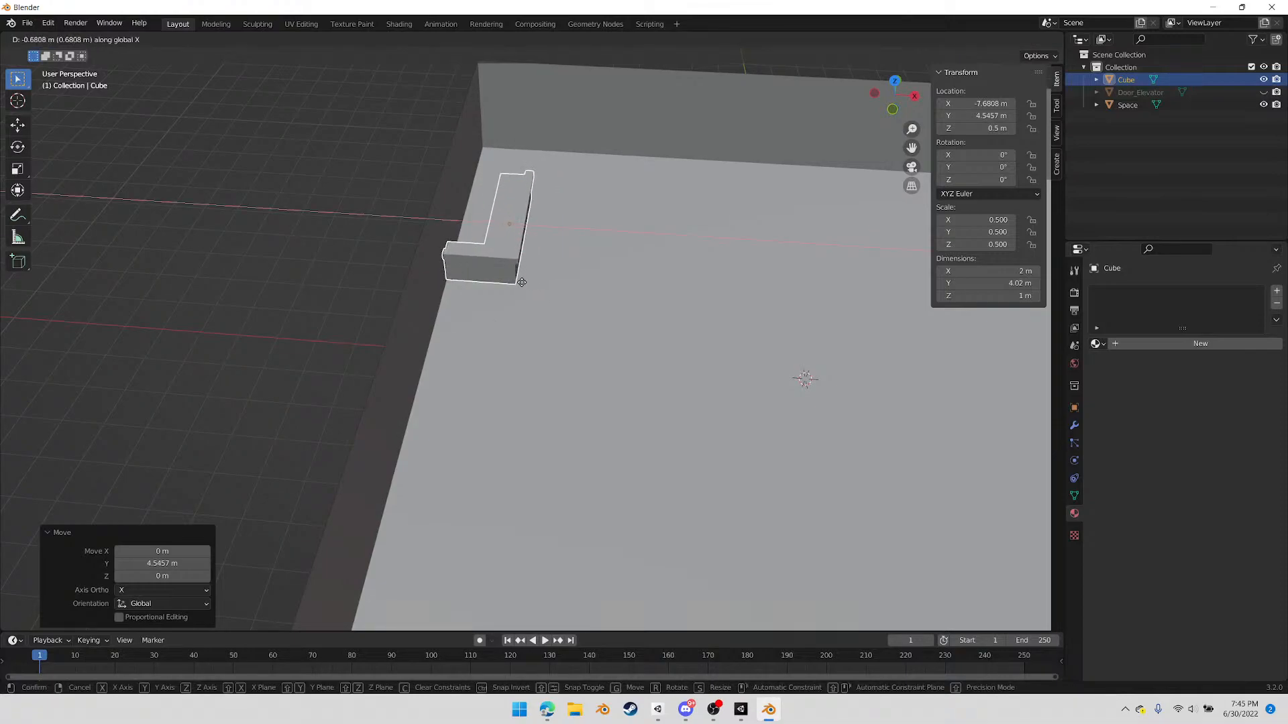
pyautogui.click(521, 282)
# In vertex mode with X-ray on, box-select the long arm's inner-side vertices and move them about 0.17 m along X to narrow the arm
pyautogui.moveTo(520, 281); pyautogui.dragTo(648, 483, button='middle')
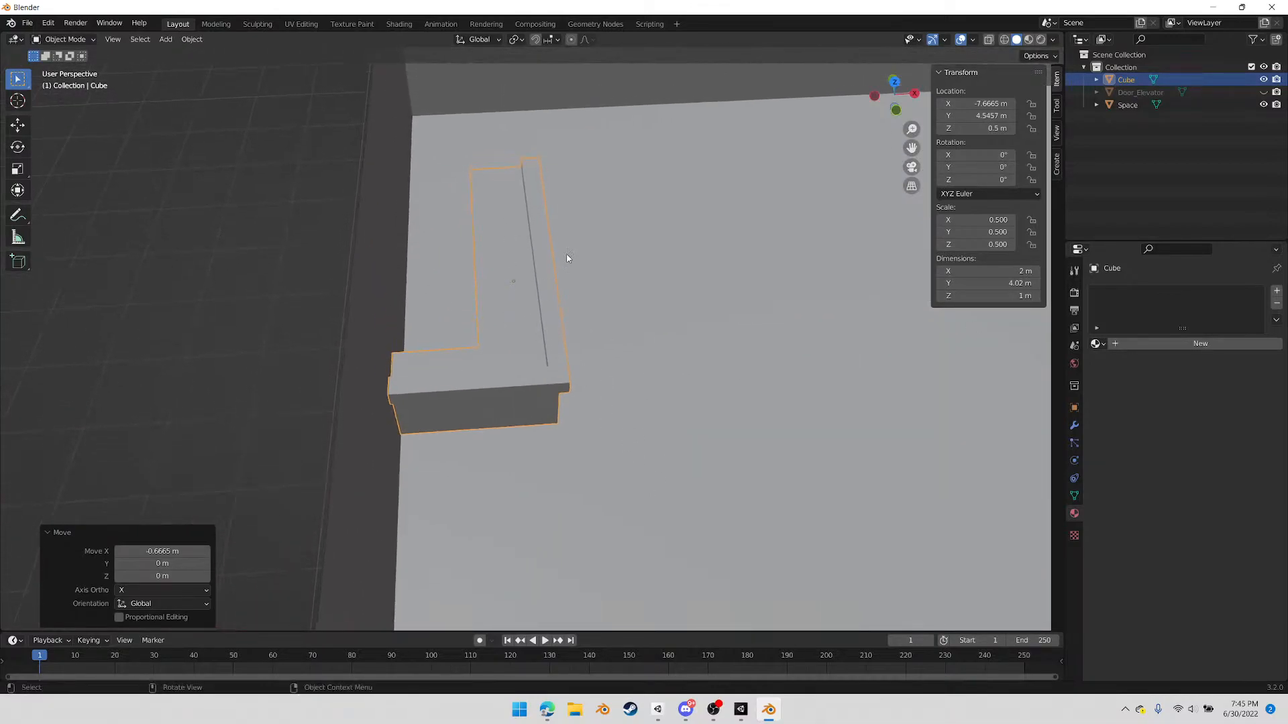
pyautogui.press('Tab')
pyautogui.press('Tab')
pyautogui.press('Tab')
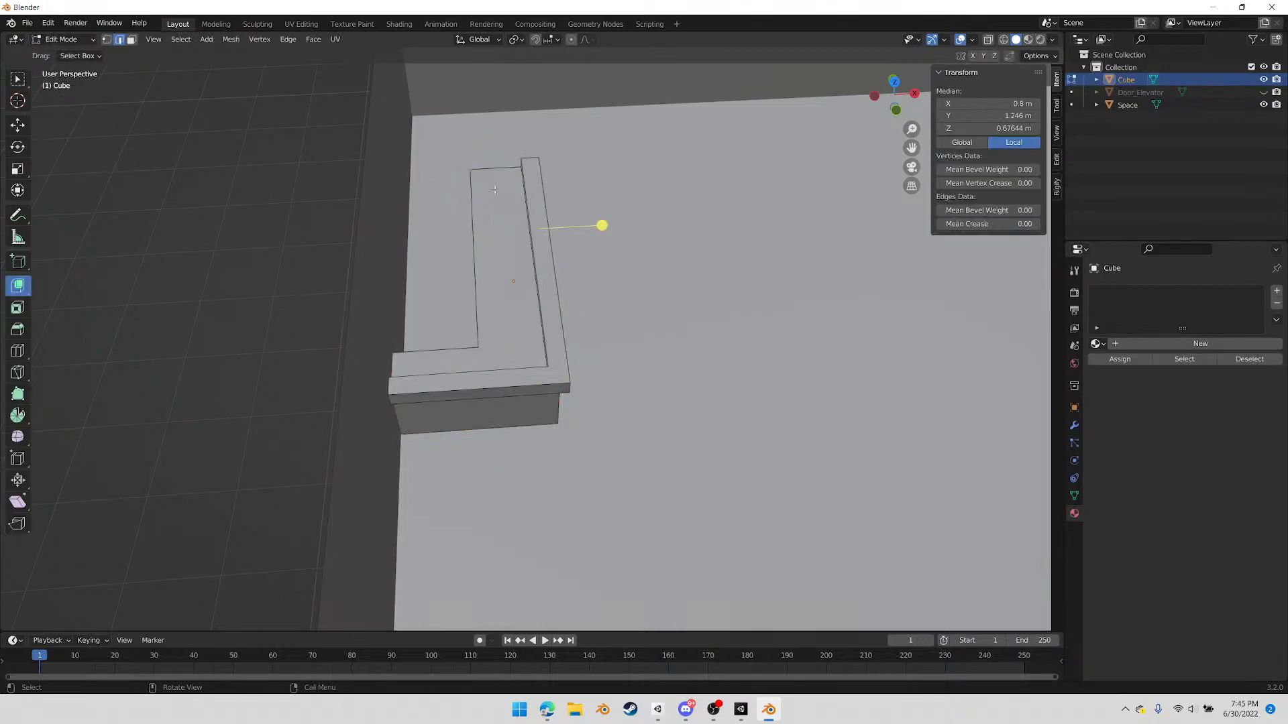
pyautogui.press('1')
pyautogui.click(988, 39)
pyautogui.moveTo(447, 142); pyautogui.dragTo(505, 461)
pyautogui.press('g')
pyautogui.press('y')
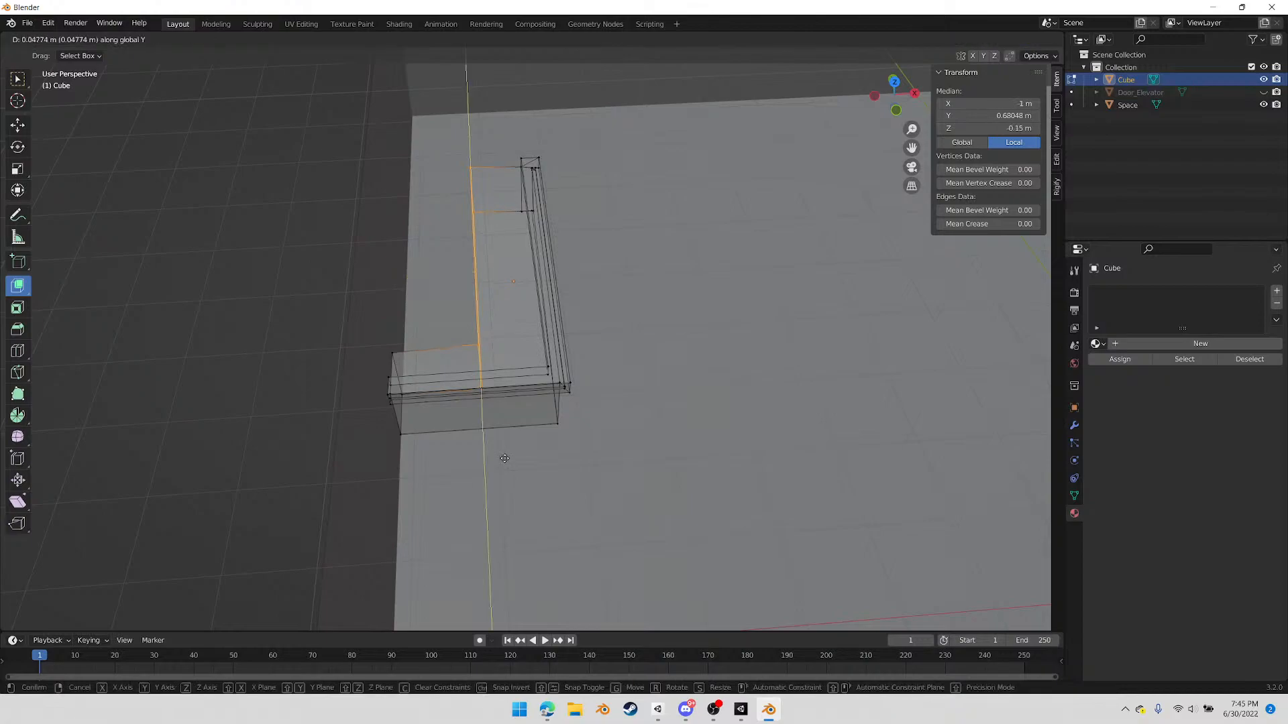
pyautogui.press('x')
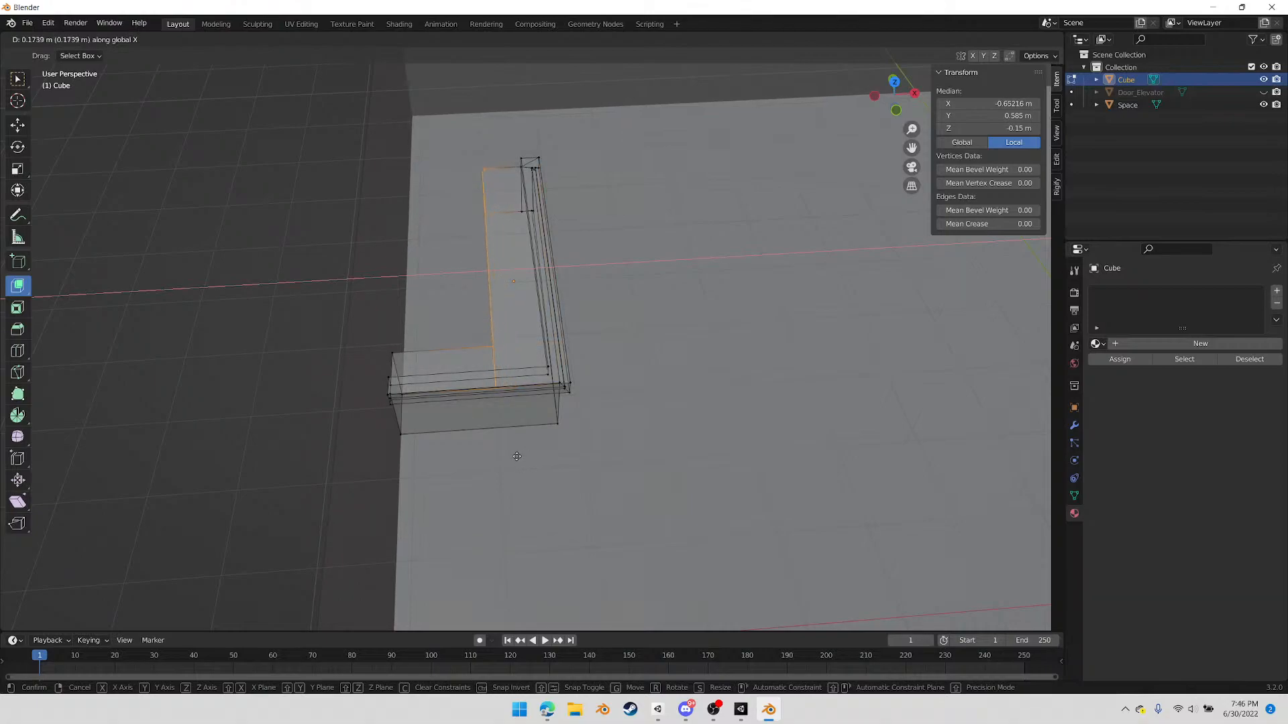
pyautogui.click(520, 453)
# Return to Object Mode and check the counter's placement within the whole room
pyautogui.moveTo(520, 452); pyautogui.dragTo(442, 295, button='middle')
pyautogui.moveTo(547, 232); pyautogui.dragTo(621, 340, button='middle')
pyautogui.scroll(-3, 659, 346)
pyautogui.press('Tab')
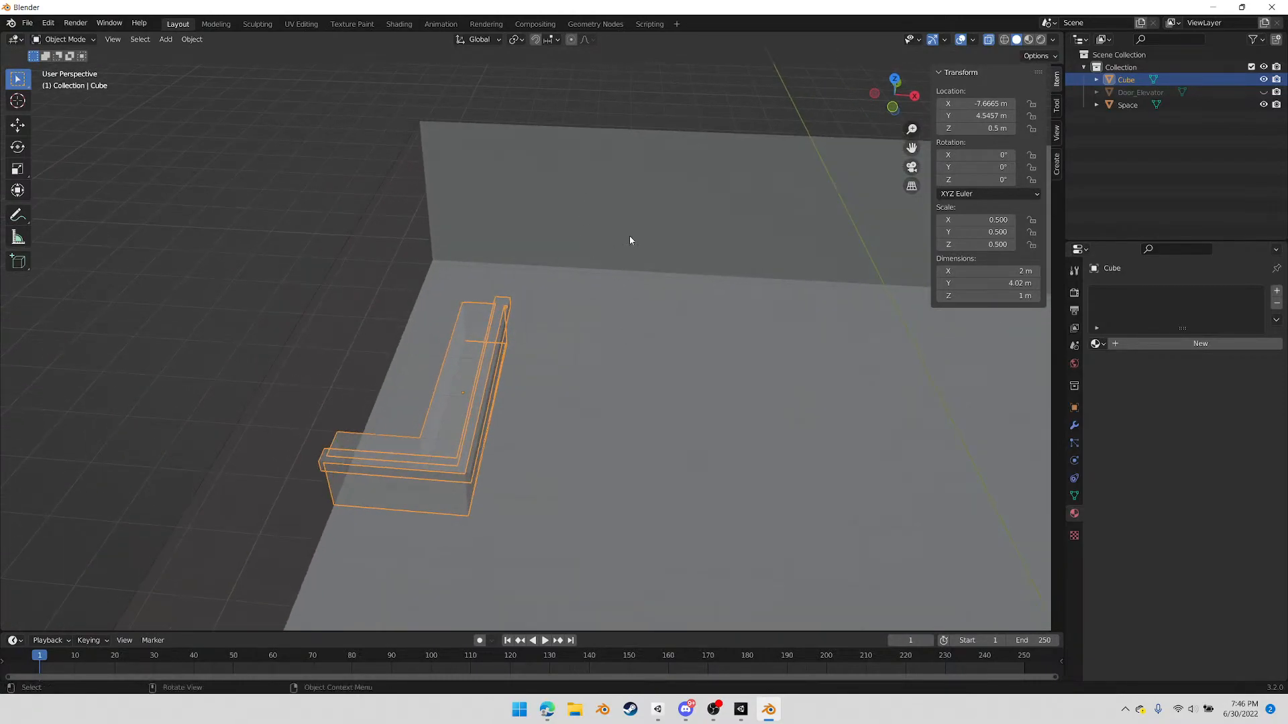
pyautogui.moveTo(797, 363); pyautogui.dragTo(592, 304, button='middle')
pyautogui.scroll(-5, 820, 509)
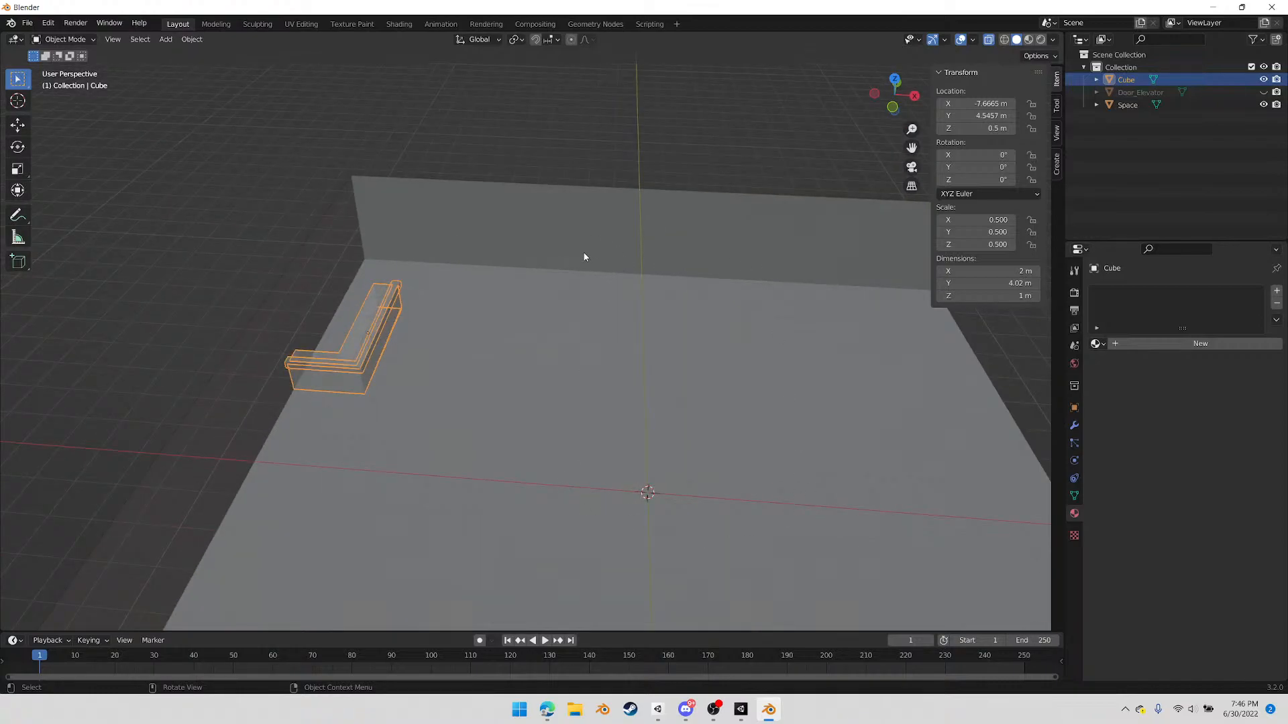
pyautogui.keyDown('shift'); pyautogui.moveTo(604, 541); pyautogui.dragTo(610, 349, button='middle'); pyautogui.keyUp('shift')
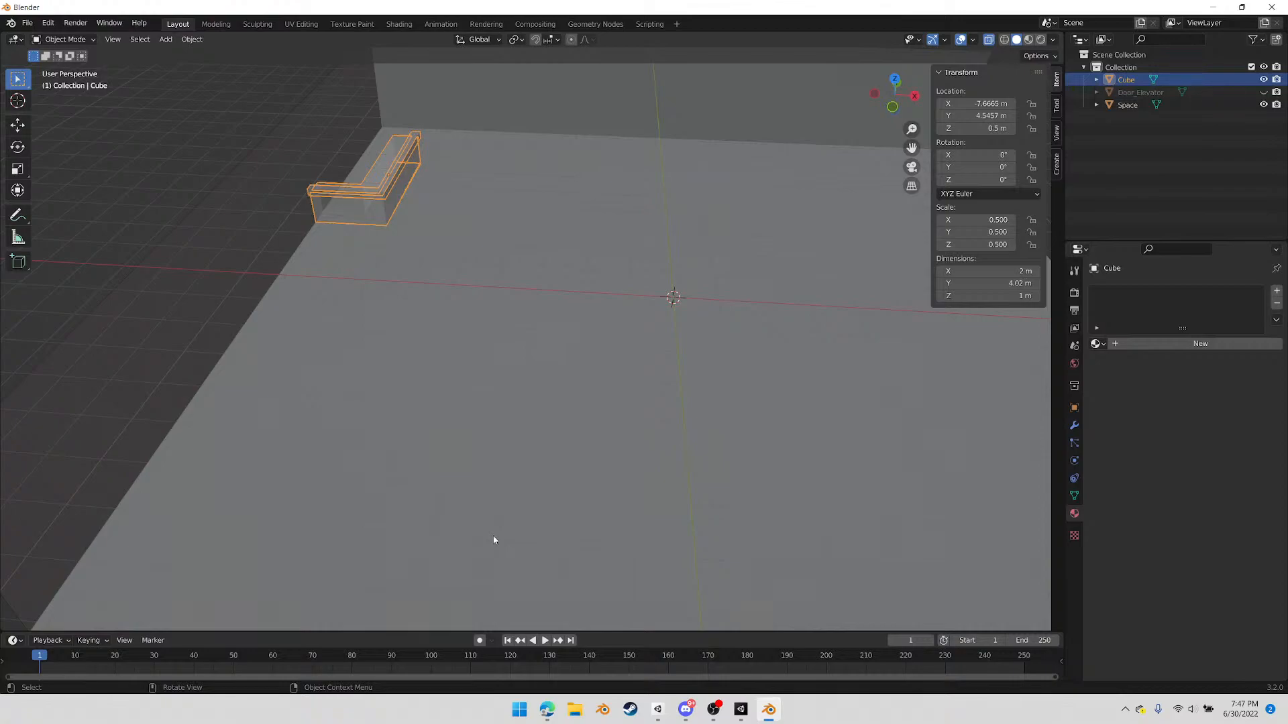
# Box-select the room's vertices on the side opposite the counter and move them -10 m along X
pyautogui.moveTo(649, 426); pyautogui.dragTo(674, 435, button='middle')
pyautogui.keyDown('shift'); pyautogui.moveTo(619, 461); pyautogui.dragTo(582, 461, button='middle'); pyautogui.keyUp('shift')
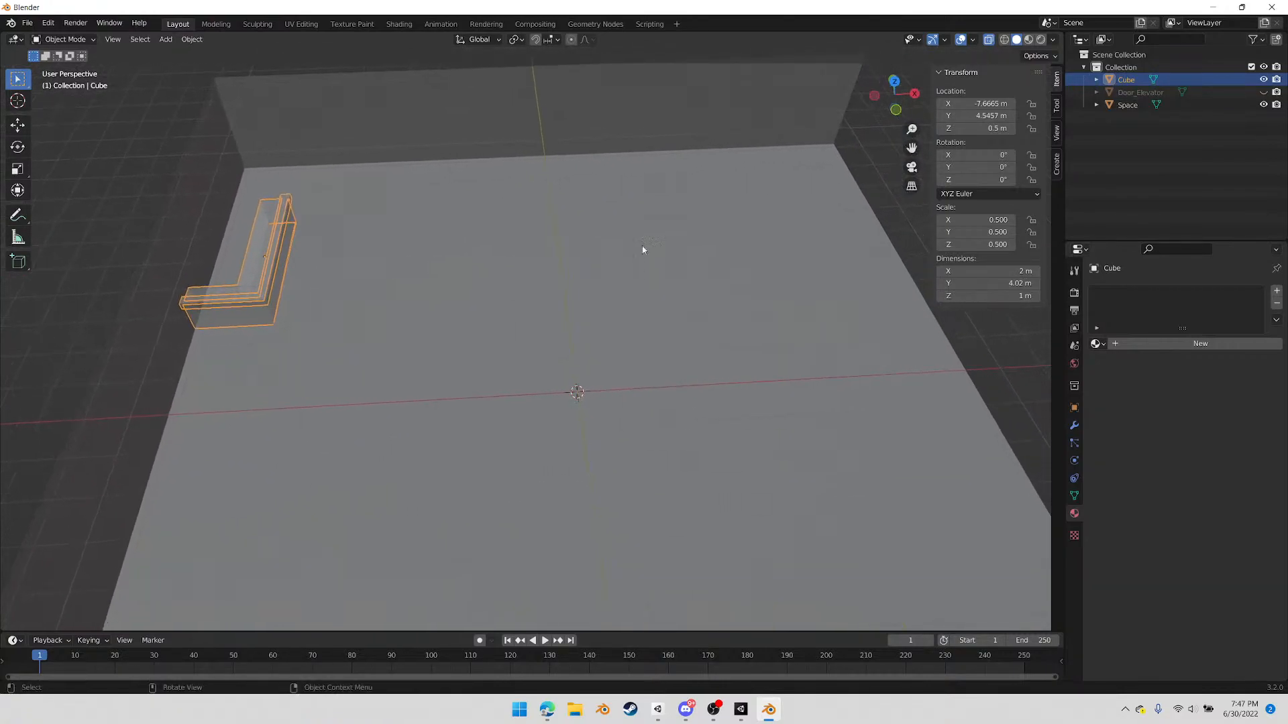
pyautogui.click(652, 263)
pyautogui.scroll(-5, 631, 223)
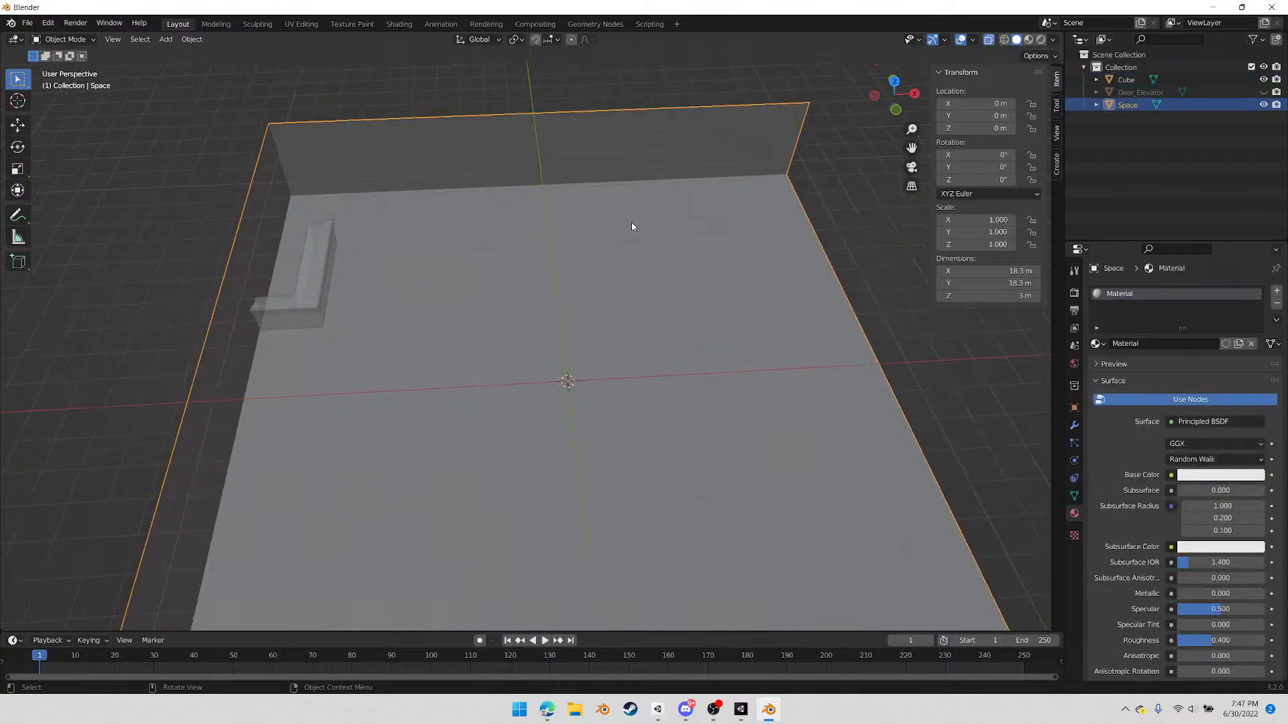
pyautogui.scroll(2, 611, 265)
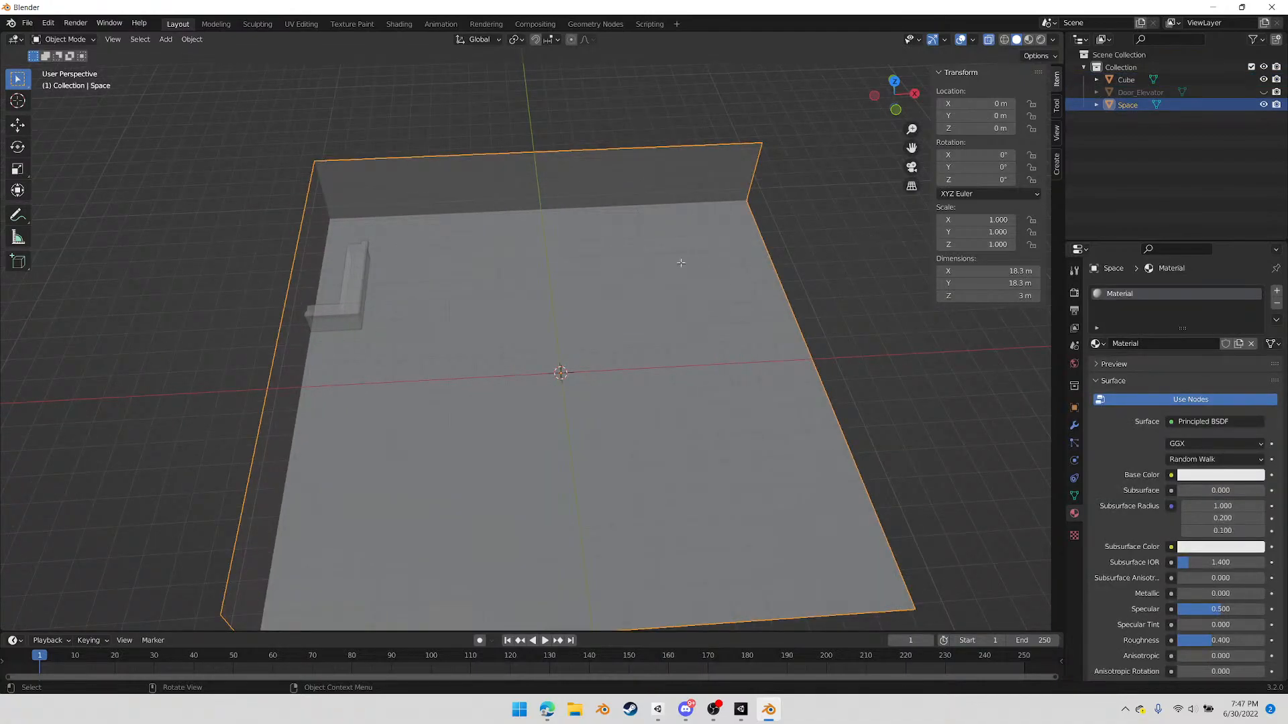
pyautogui.press('Tab')
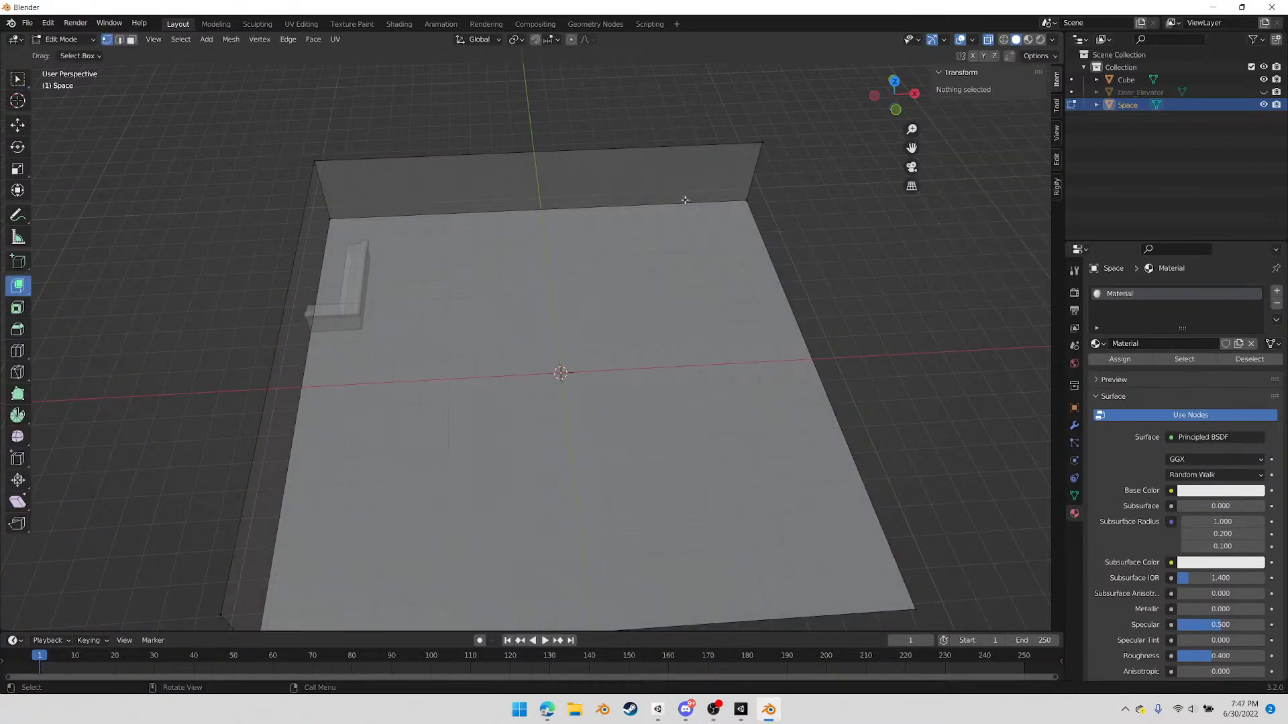
pyautogui.moveTo(725, 83); pyautogui.dragTo(946, 627)
pyautogui.keyDown('shift'); pyautogui.moveTo(815, 476); pyautogui.dragTo(784, 456, button='middle'); pyautogui.keyUp('shift')
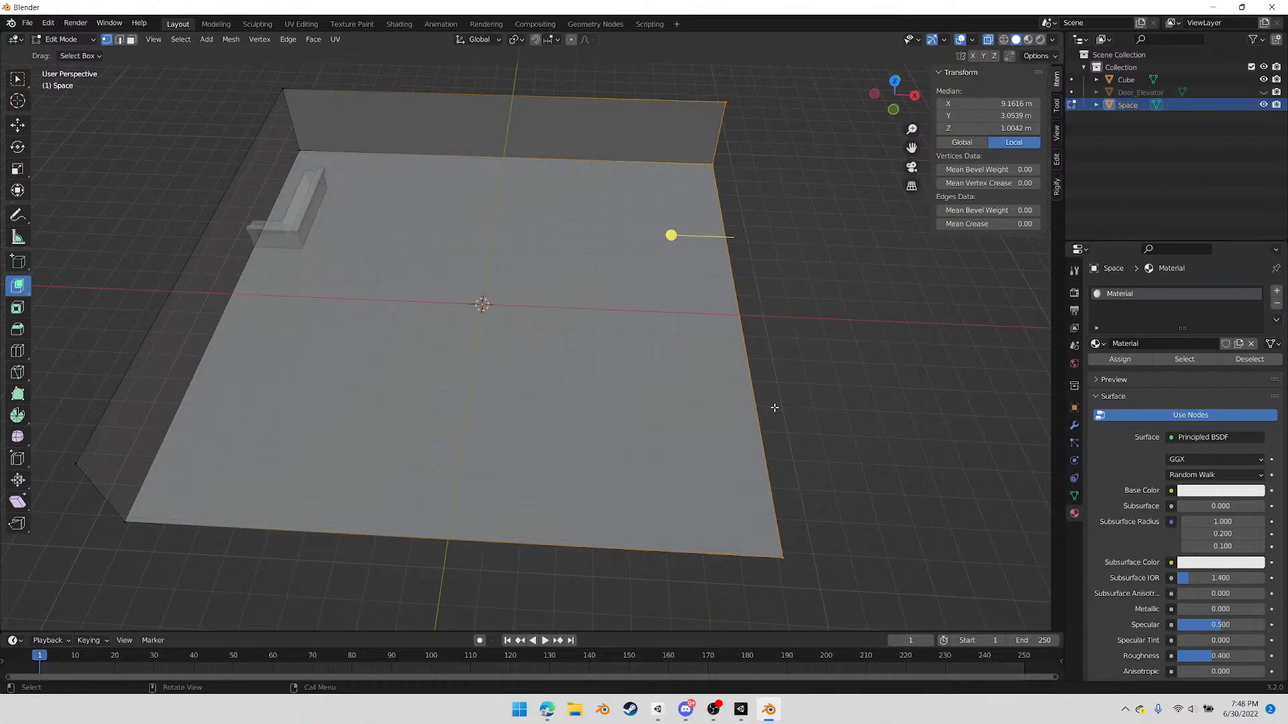
pyautogui.press('g')
pyautogui.press('x')
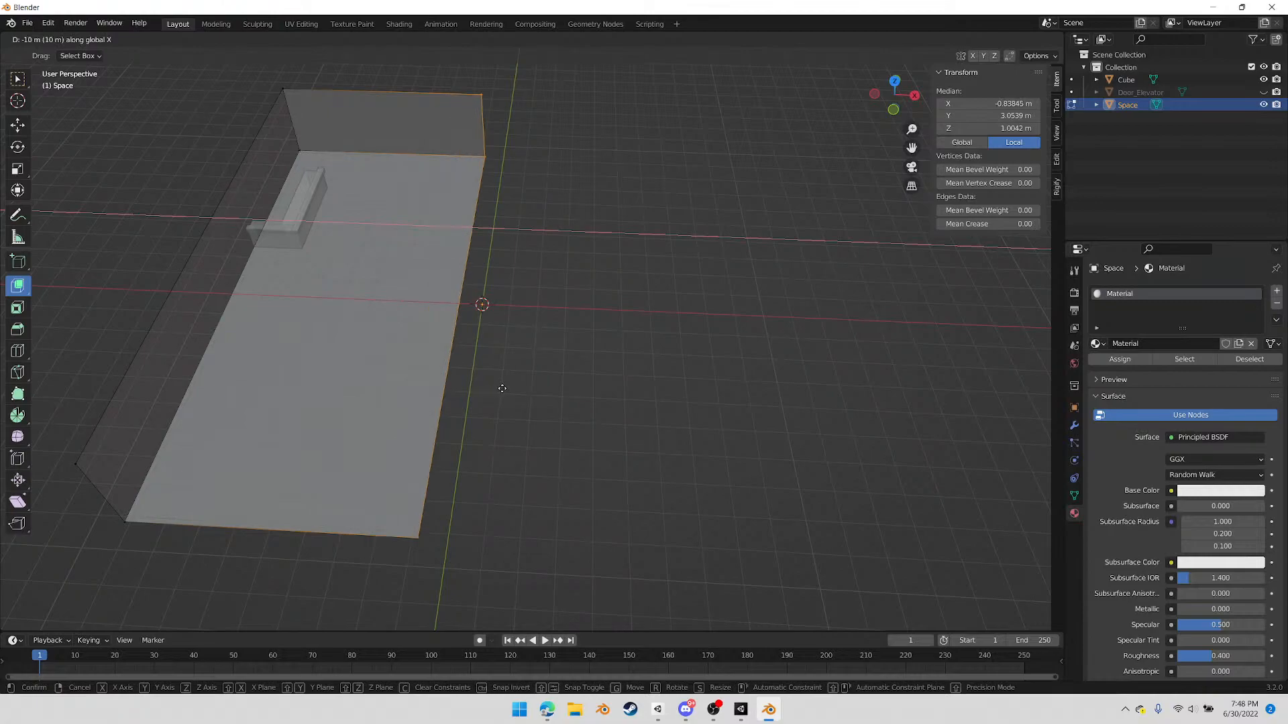
pyautogui.click(502, 388)
# Extrude the selected floor and back-wall edges 5 m along X to add a second strip to the room
pyautogui.moveTo(480, 302); pyautogui.dragTo(513, 297, button='middle')
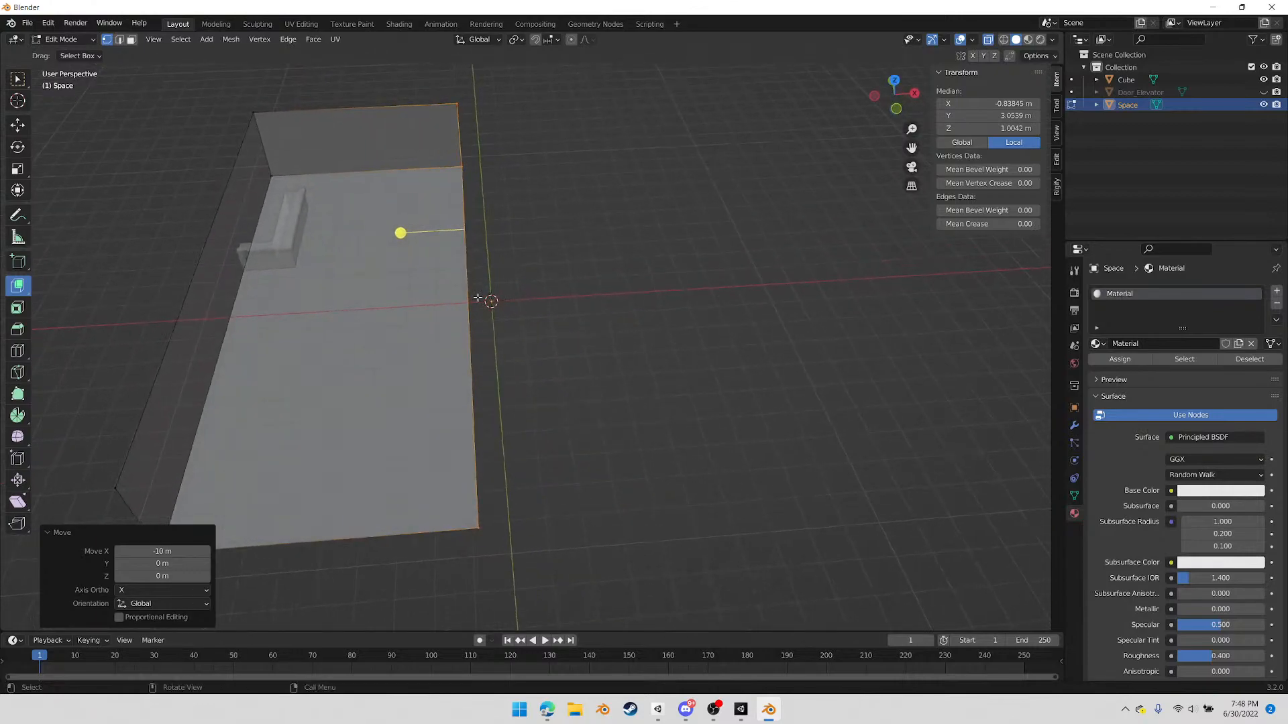
pyautogui.press('g')
pyautogui.press('x')
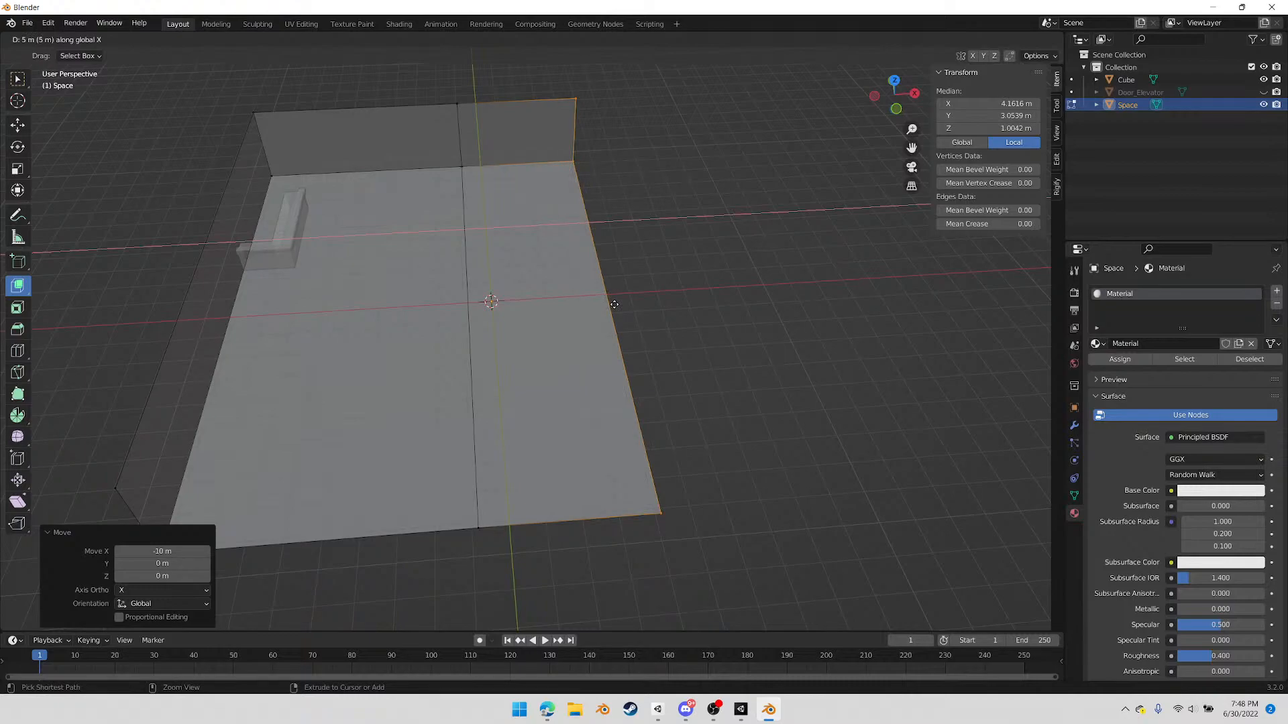
pyautogui.click(614, 303)
# Fill in the missing side wall along the extruded strip, starting from its corner vertex at floor level
pyautogui.moveTo(615, 304); pyautogui.dragTo(422, 200, button='middle')
pyautogui.click(422, 200)
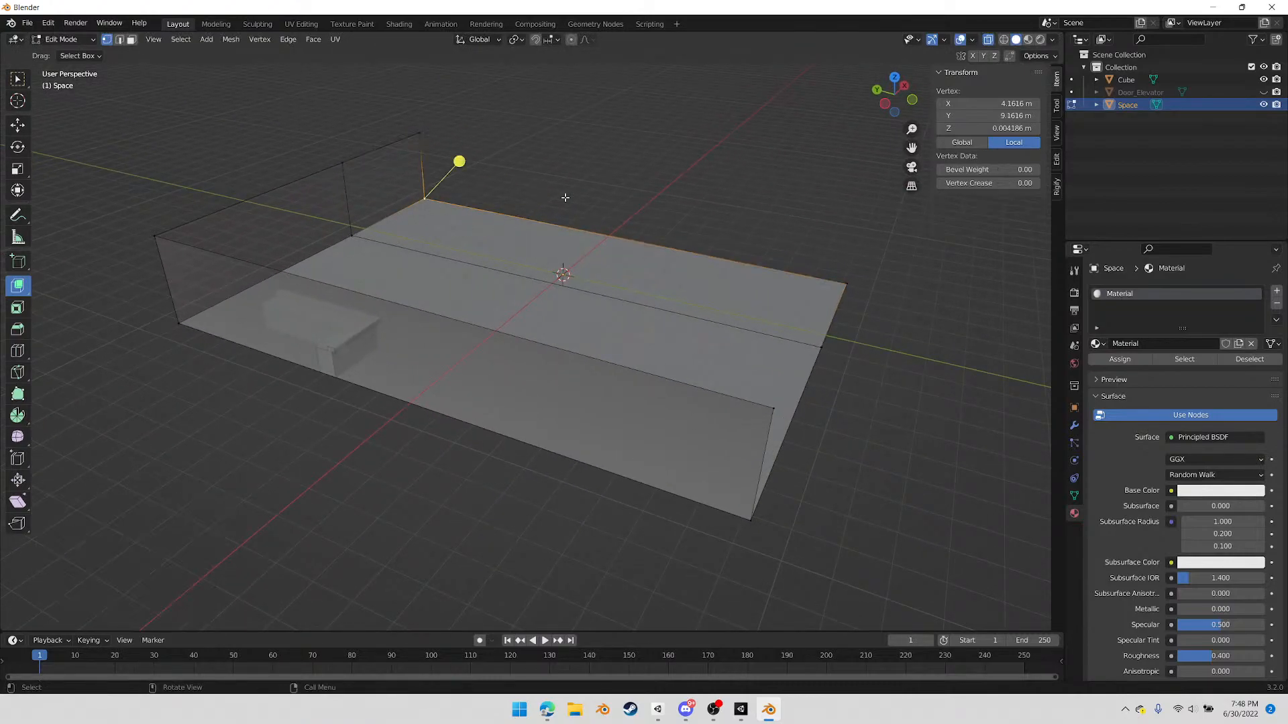
pyautogui.press('f')
pyautogui.click(686, 172)
# Add one loop cut across the room's floor and side walls, slid off-centre away from the counter by a factor of 0.300
pyautogui.moveTo(720, 327); pyautogui.dragTo(688, 351, button='middle')
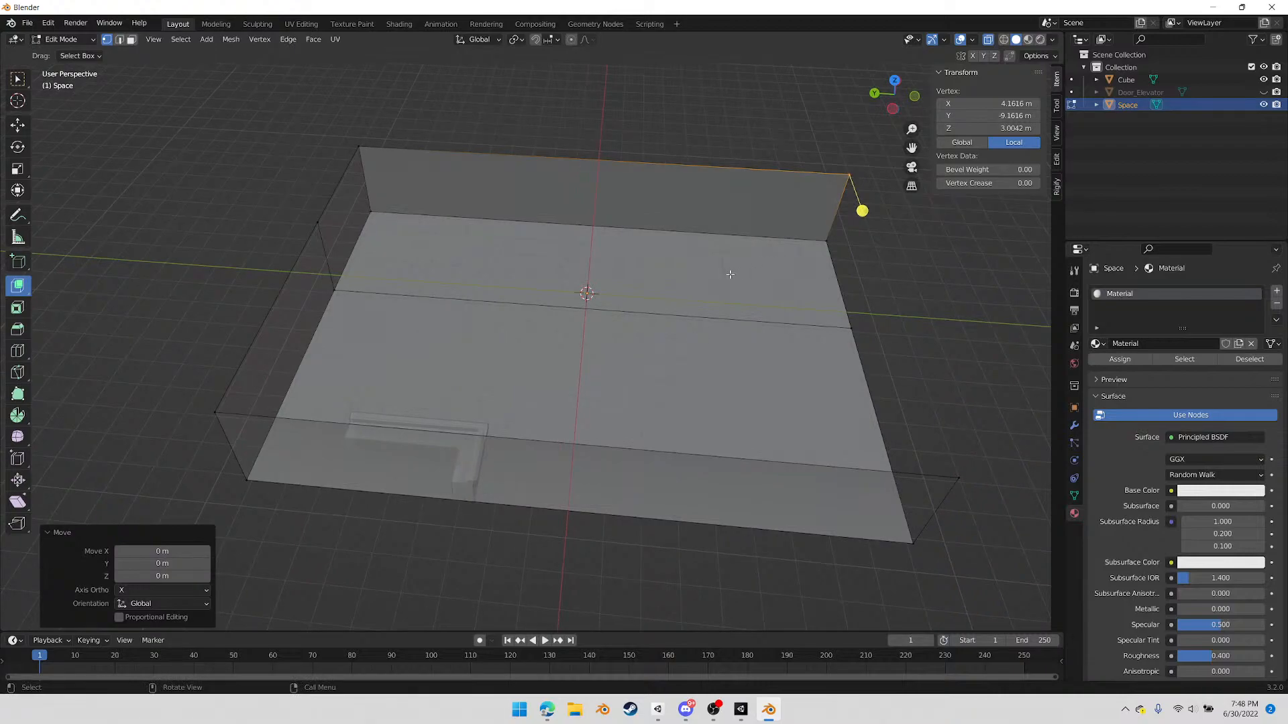
pyautogui.hotkey('ctrl', 'r')
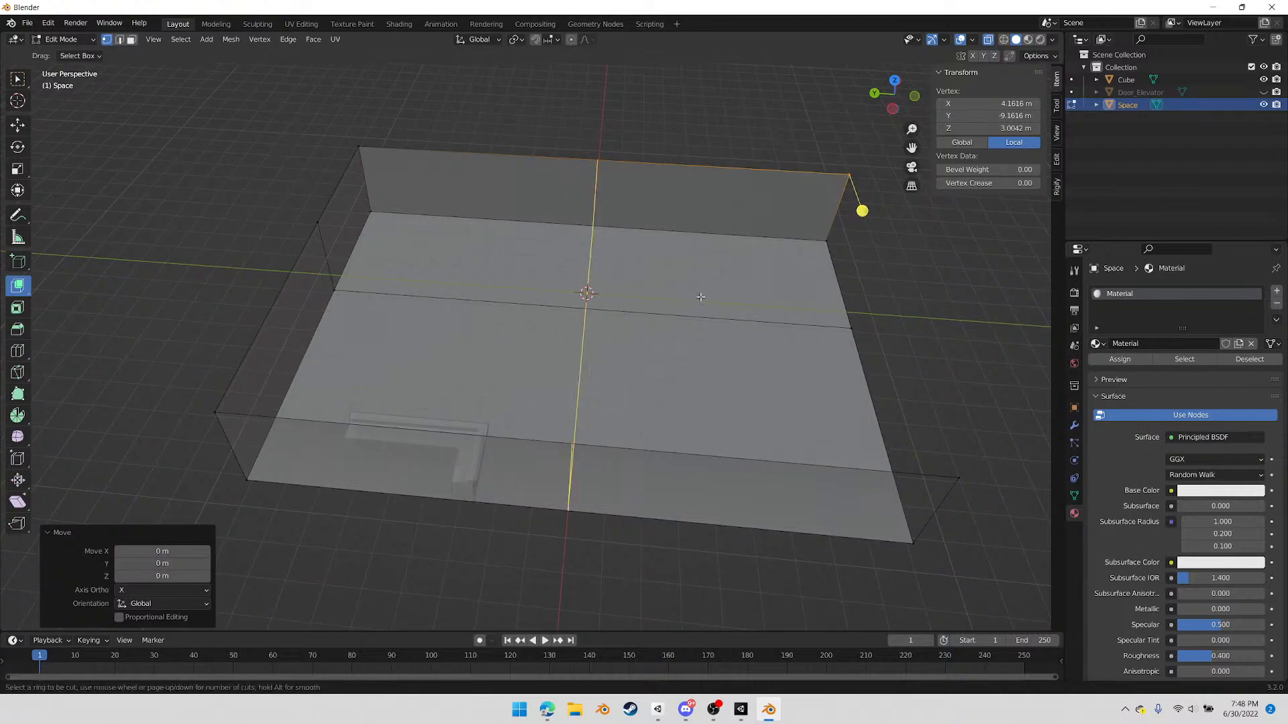
pyautogui.click(703, 298)
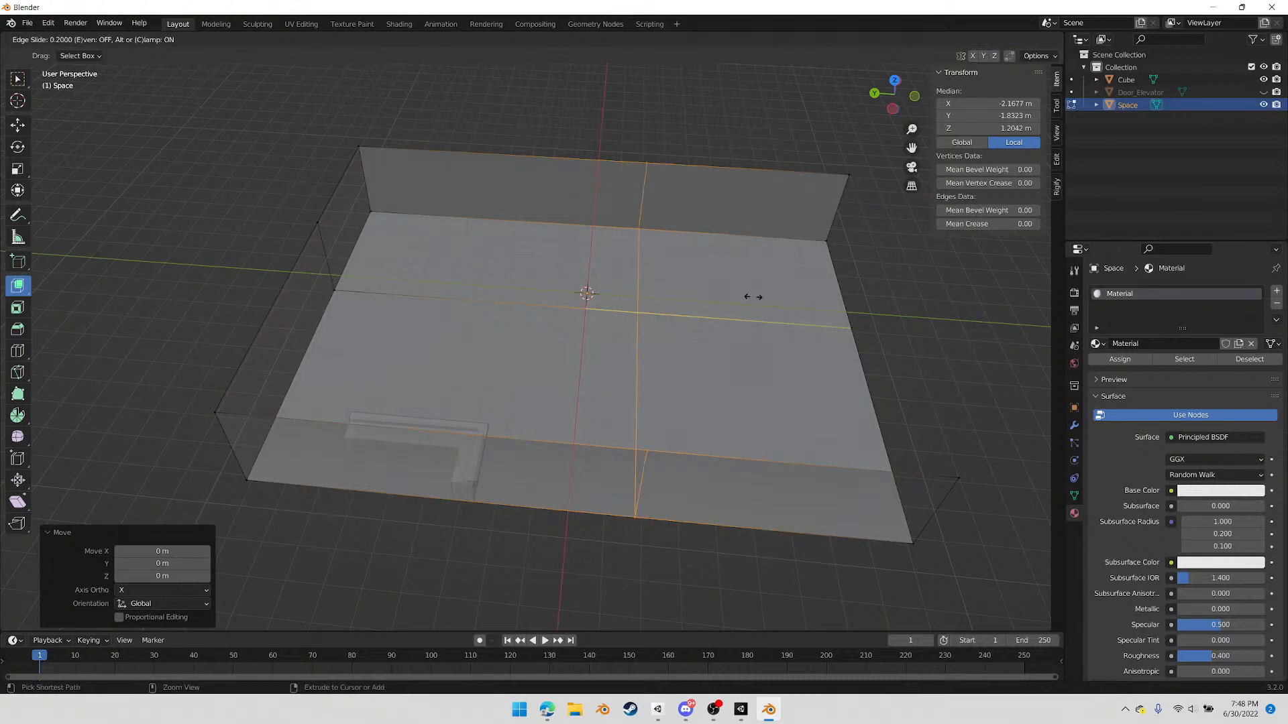
pyautogui.click(764, 295)
# In face mode, select the floor and two wall faces of the corner section opposite the counter and separate them into their own object
pyautogui.moveTo(699, 310); pyautogui.dragTo(711, 309, button='middle')
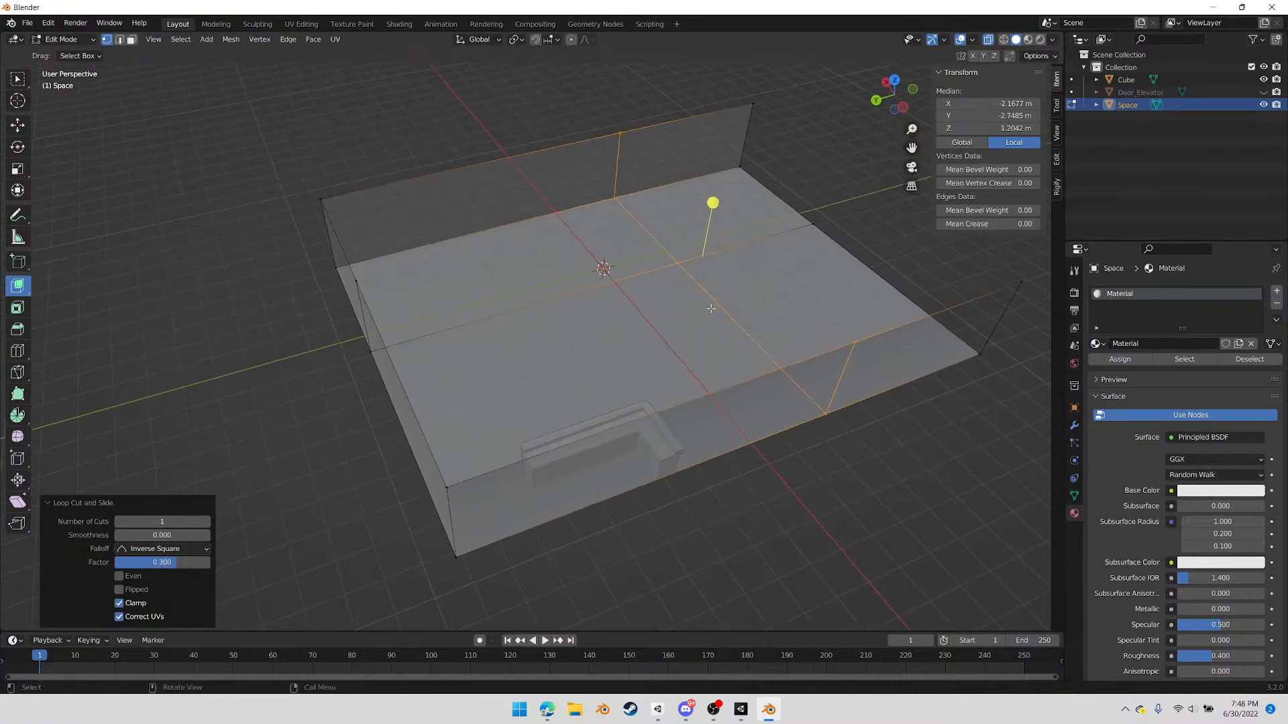
pyautogui.press('3')
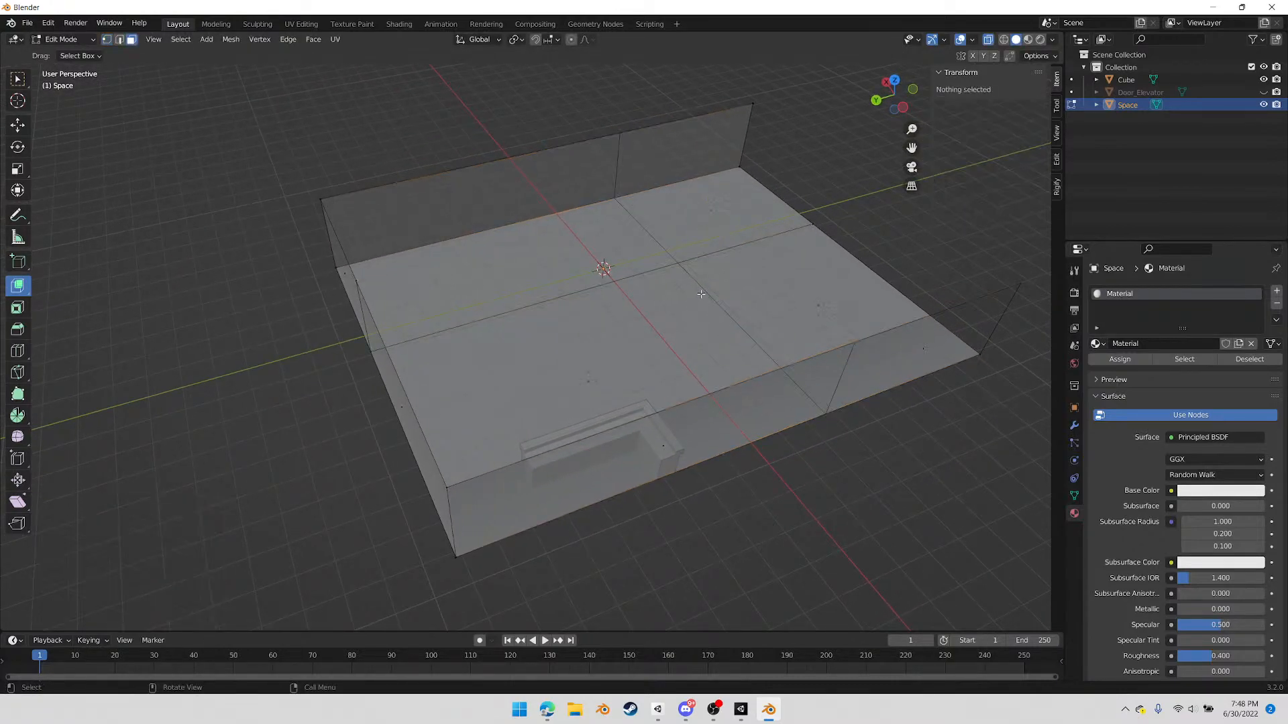
pyautogui.click(508, 264)
pyautogui.keyDown('shift'); pyautogui.click(479, 207); pyautogui.keyUp('shift')
pyautogui.moveTo(411, 256); pyautogui.dragTo(348, 276, button='middle')
pyautogui.keyDown('shift'); pyautogui.click(349, 207); pyautogui.keyUp('shift')
pyautogui.moveTo(457, 340); pyautogui.dragTo(619, 303, button='middle')
pyautogui.rightClick(773, 210)
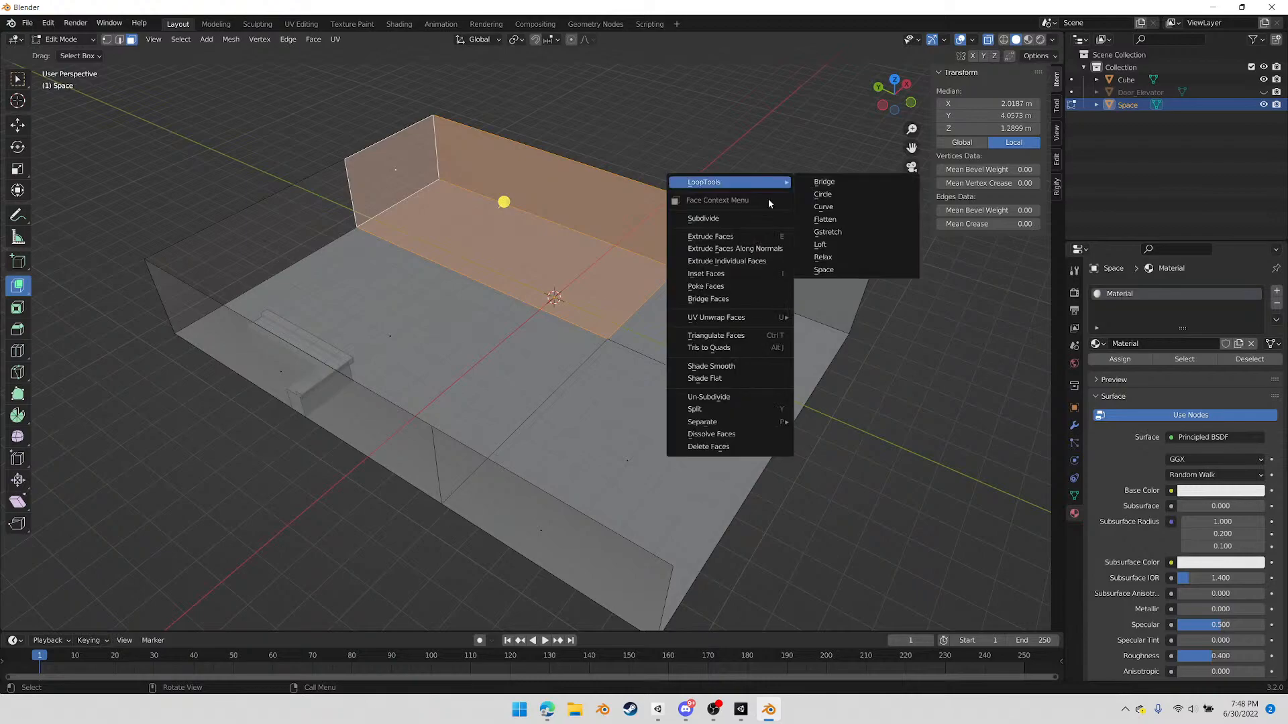
pyautogui.moveTo(708, 422)
pyautogui.click(852, 427)
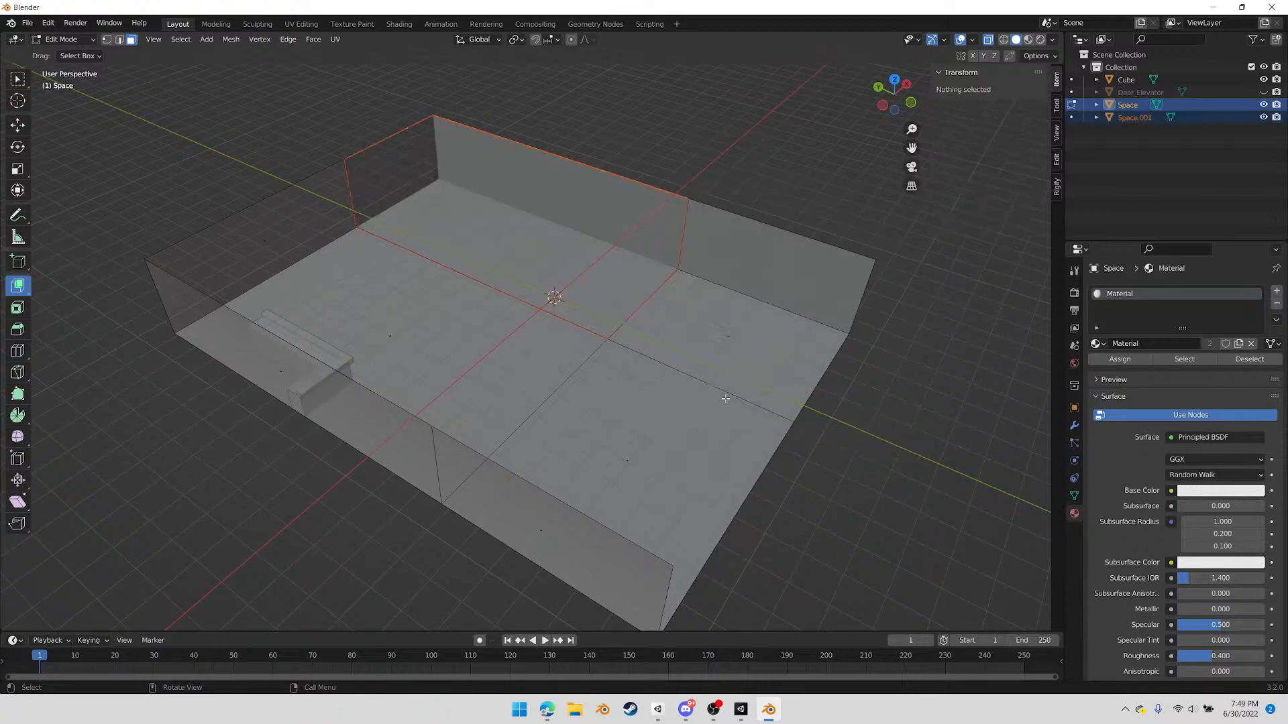
# Select the separated corner section in Object Mode, enter its Edit Mode and fill its long inner wall using vertex selection
pyautogui.press('Tab')
pyautogui.click(726, 159)
pyautogui.click(639, 248)
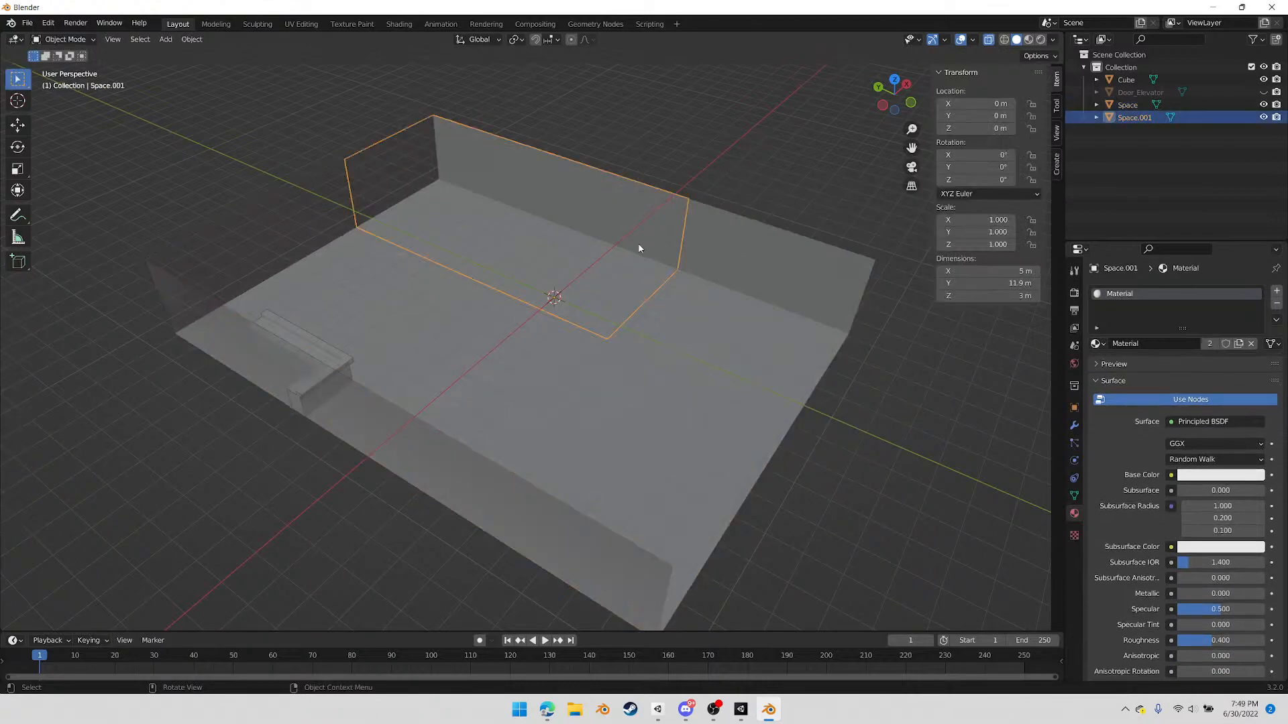
pyautogui.moveTo(458, 328); pyautogui.dragTo(477, 291, button='middle')
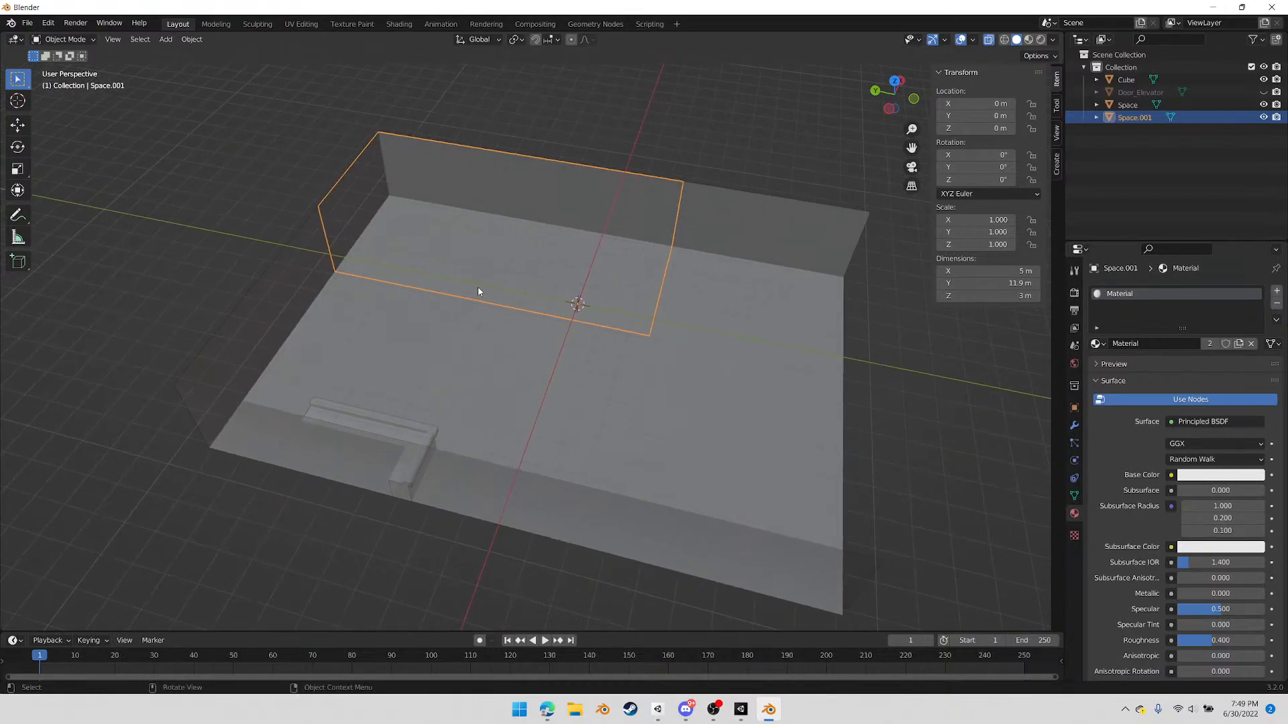
pyautogui.press('Tab')
pyautogui.click(403, 272)
pyautogui.press('1')
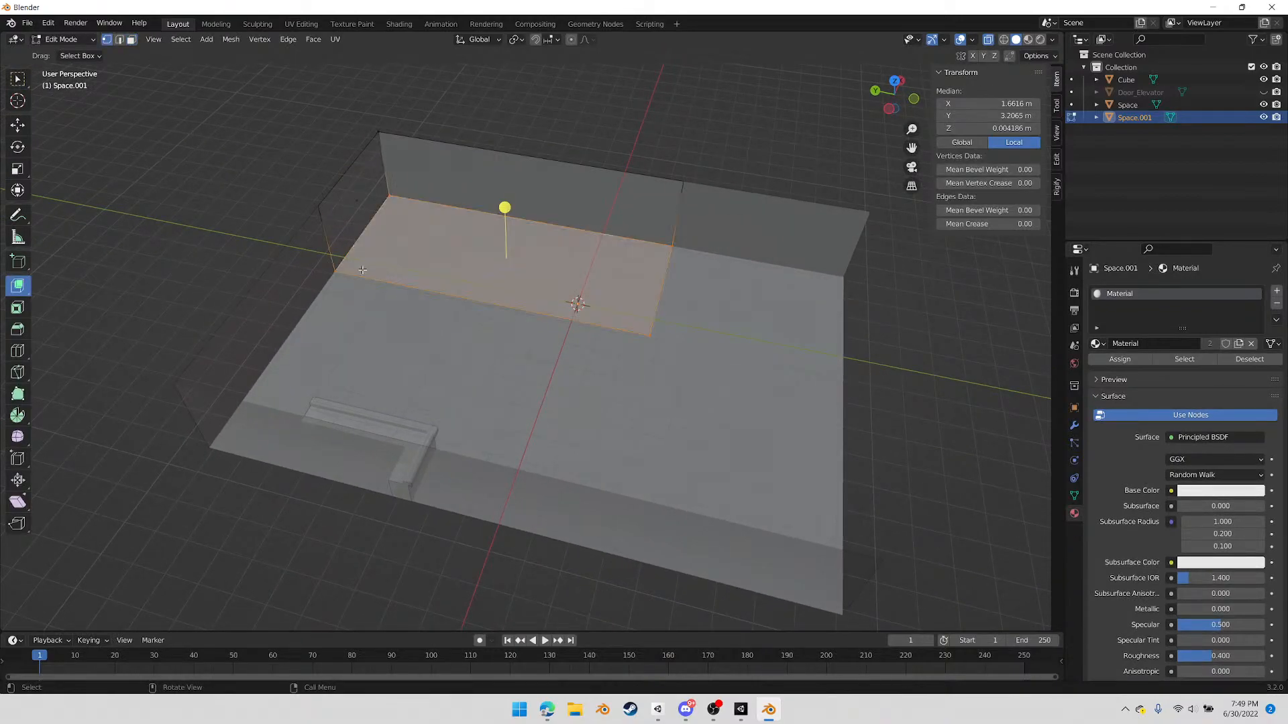
pyautogui.click(343, 271)
pyautogui.press('f')
pyautogui.click(649, 290)
pyautogui.moveTo(649, 290); pyautogui.dragTo(604, 264, button='middle')
# In edge mode, fill the corner section's open end wall and its ceiling to close it into a box
pyautogui.click(640, 315)
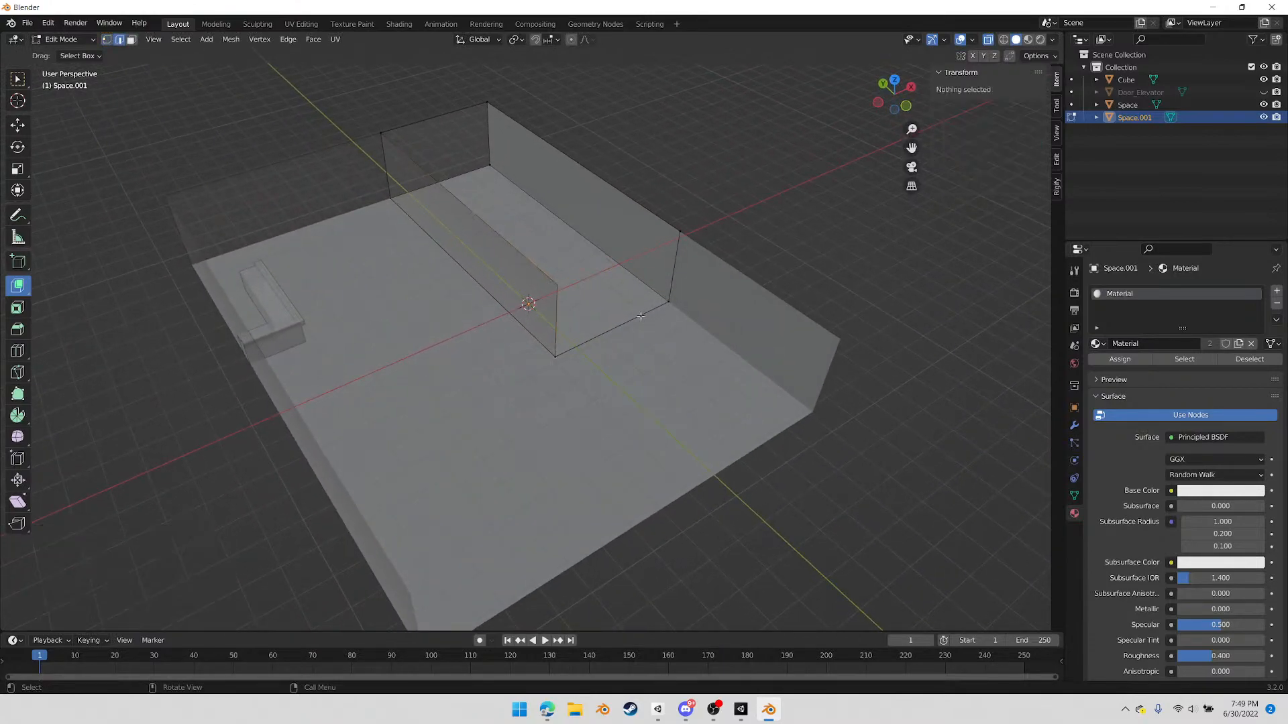
pyautogui.click(570, 298)
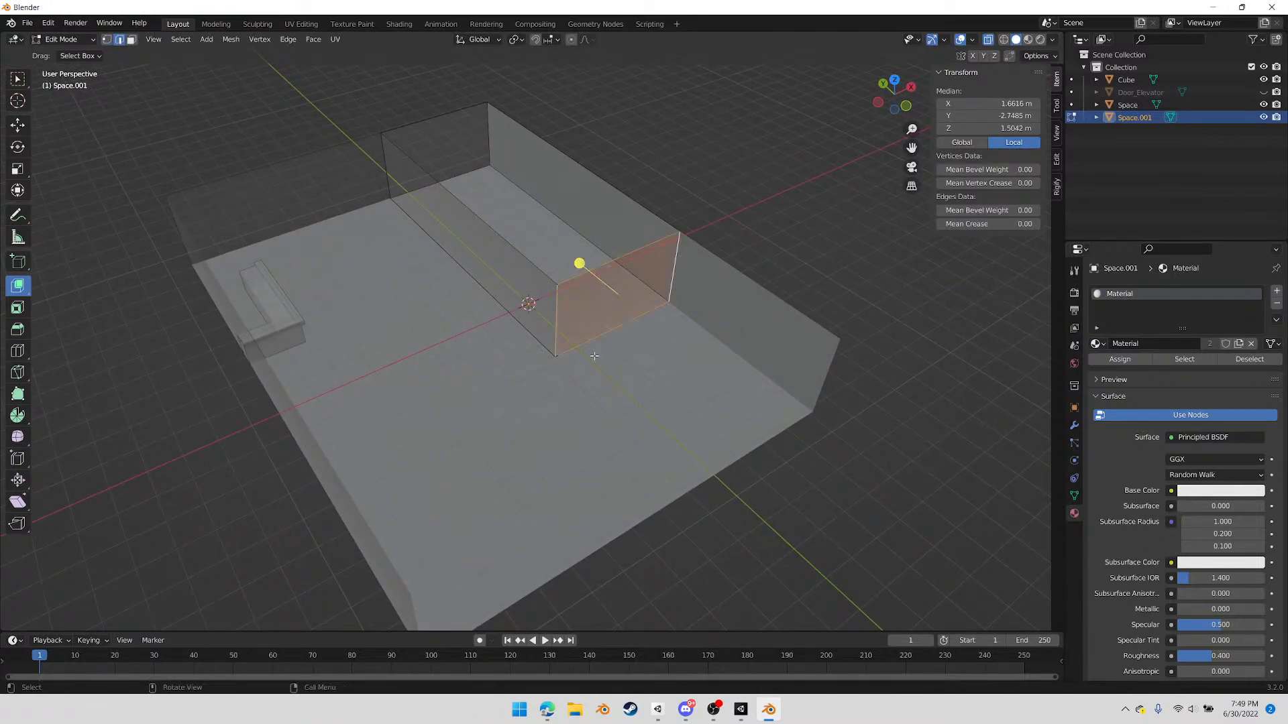
pyautogui.moveTo(600, 363); pyautogui.dragTo(640, 241, button='middle')
pyautogui.click(644, 227)
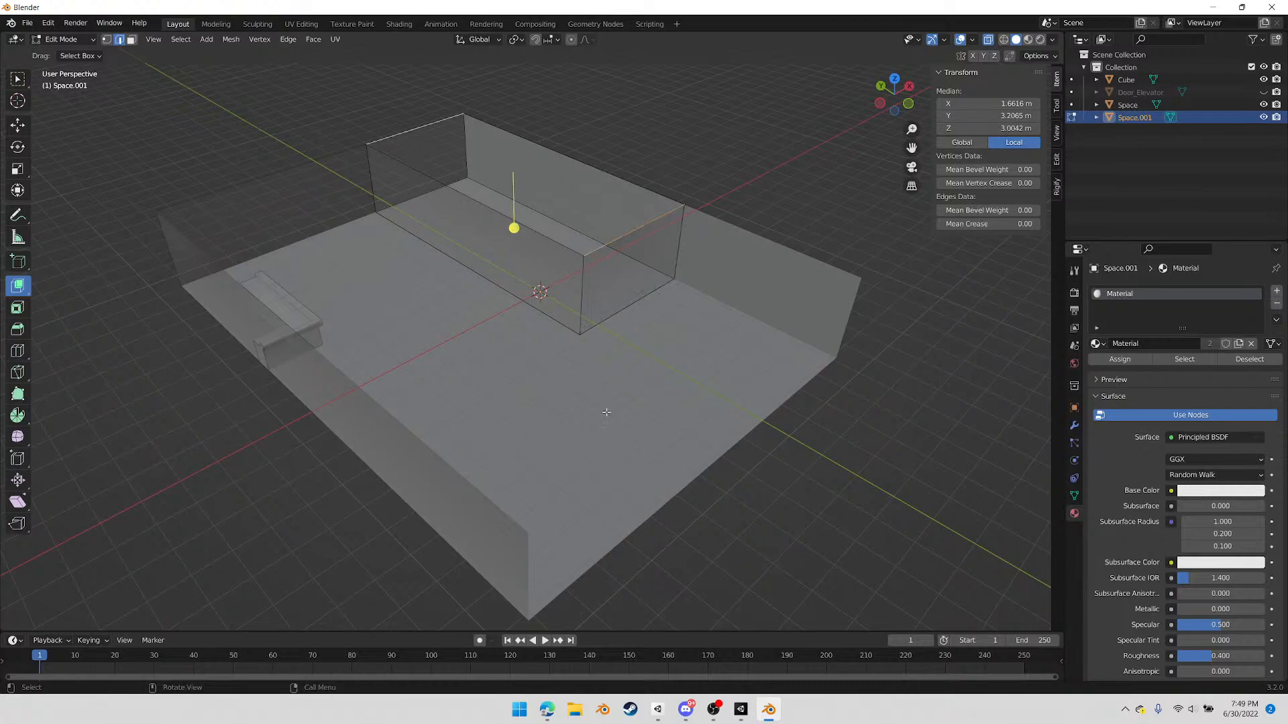
pyautogui.moveTo(642, 448); pyautogui.dragTo(645, 385, button='middle')
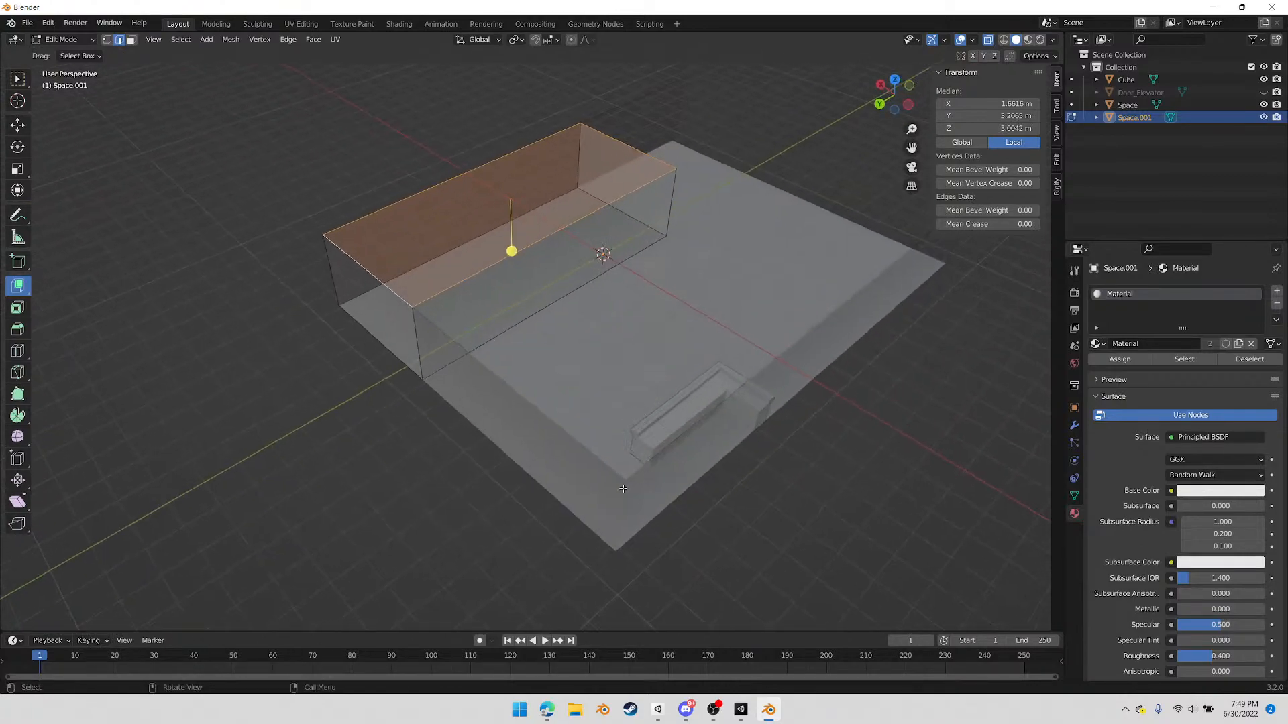
# Try a single vertical loop cut around the middle of the corner box's length and undo it
pyautogui.moveTo(531, 342); pyautogui.dragTo(565, 411, button='middle')
pyautogui.scroll(2, 474, 332)
pyautogui.scroll(1, 474, 331)
pyautogui.hotkey('alt', 'a')
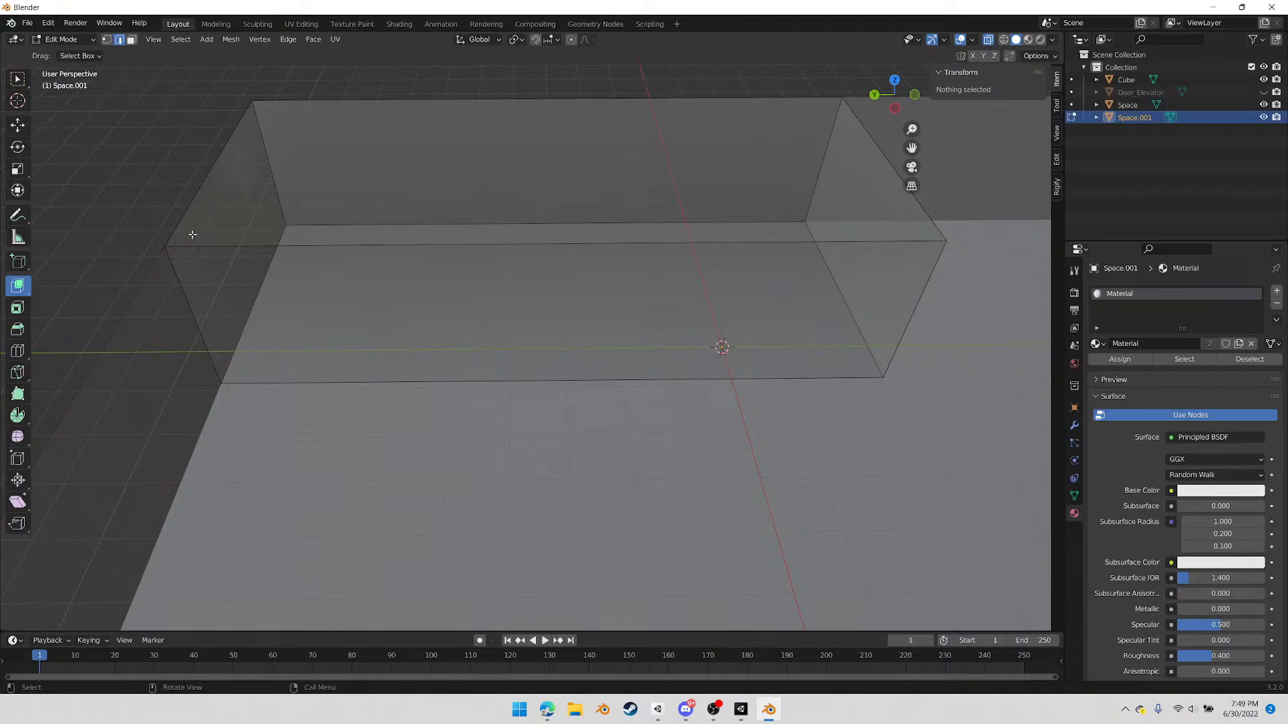
pyautogui.moveTo(865, 306); pyautogui.dragTo(803, 307, button='middle')
pyautogui.moveTo(663, 318); pyautogui.dragTo(629, 331, button='middle')
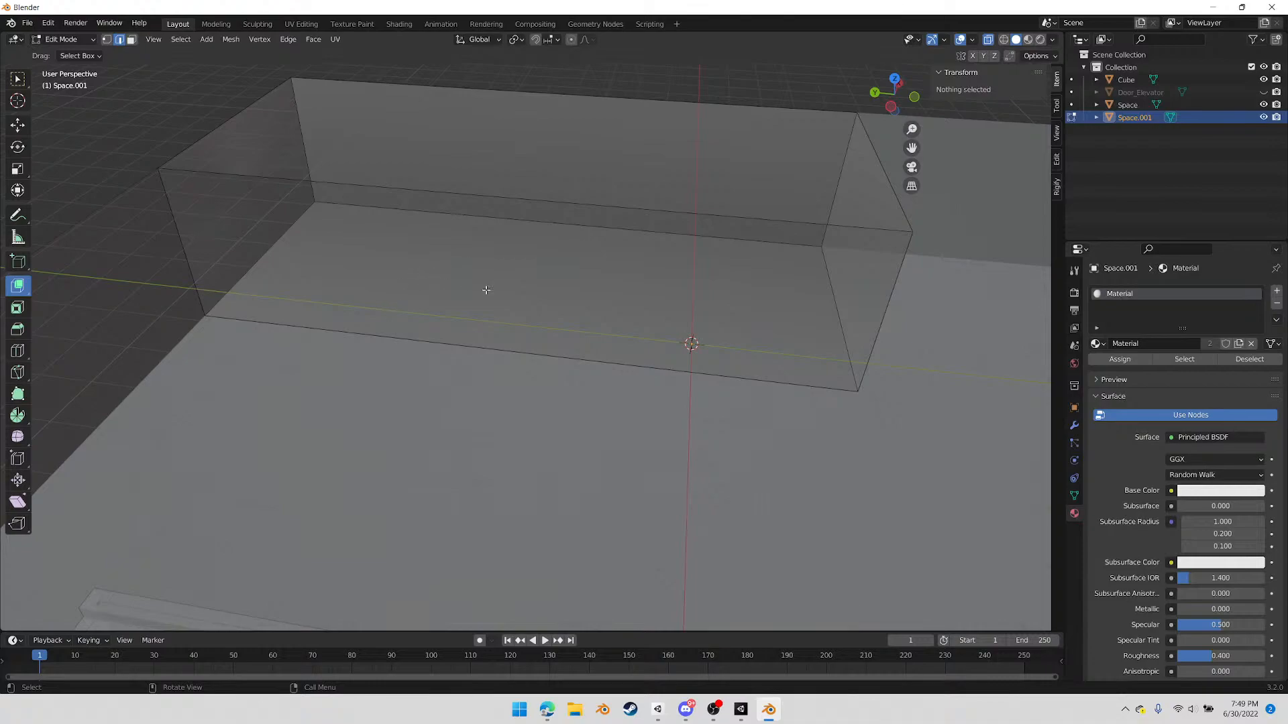
pyautogui.hotkey('ctrl', 'r')
pyautogui.click(533, 228)
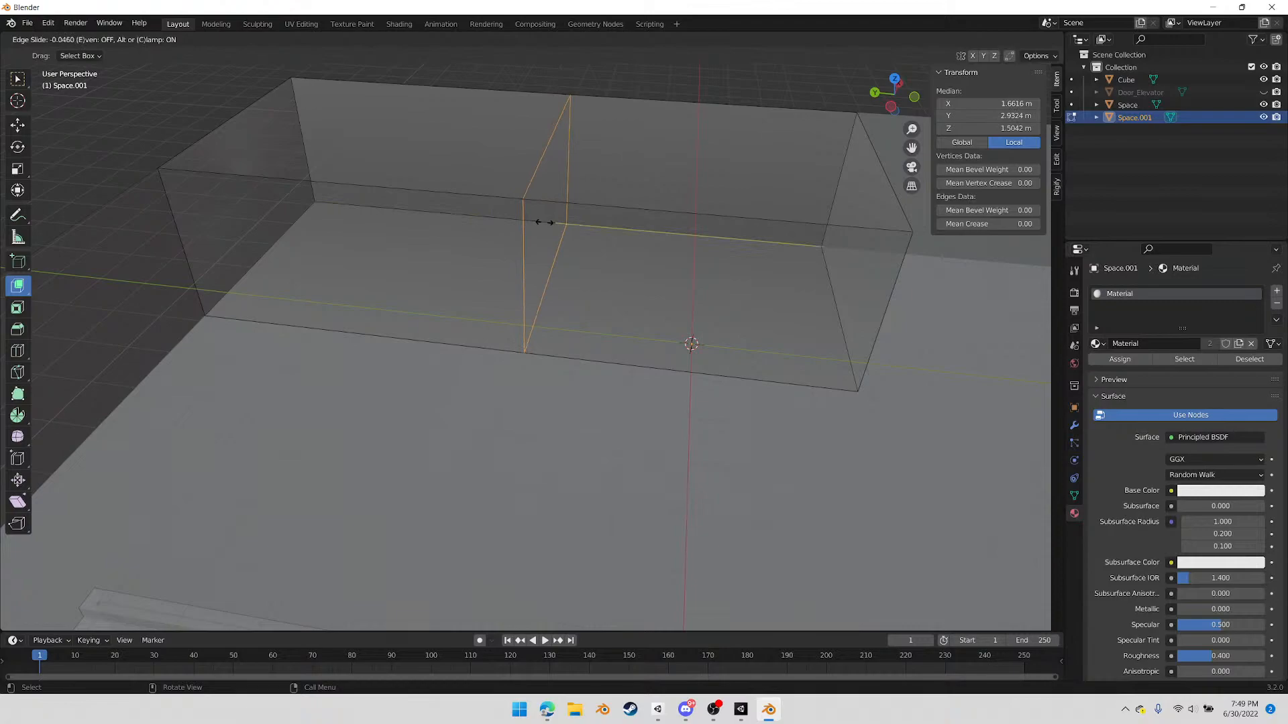
pyautogui.click(537, 207)
pyautogui.hotkey('ctrl', 'z')
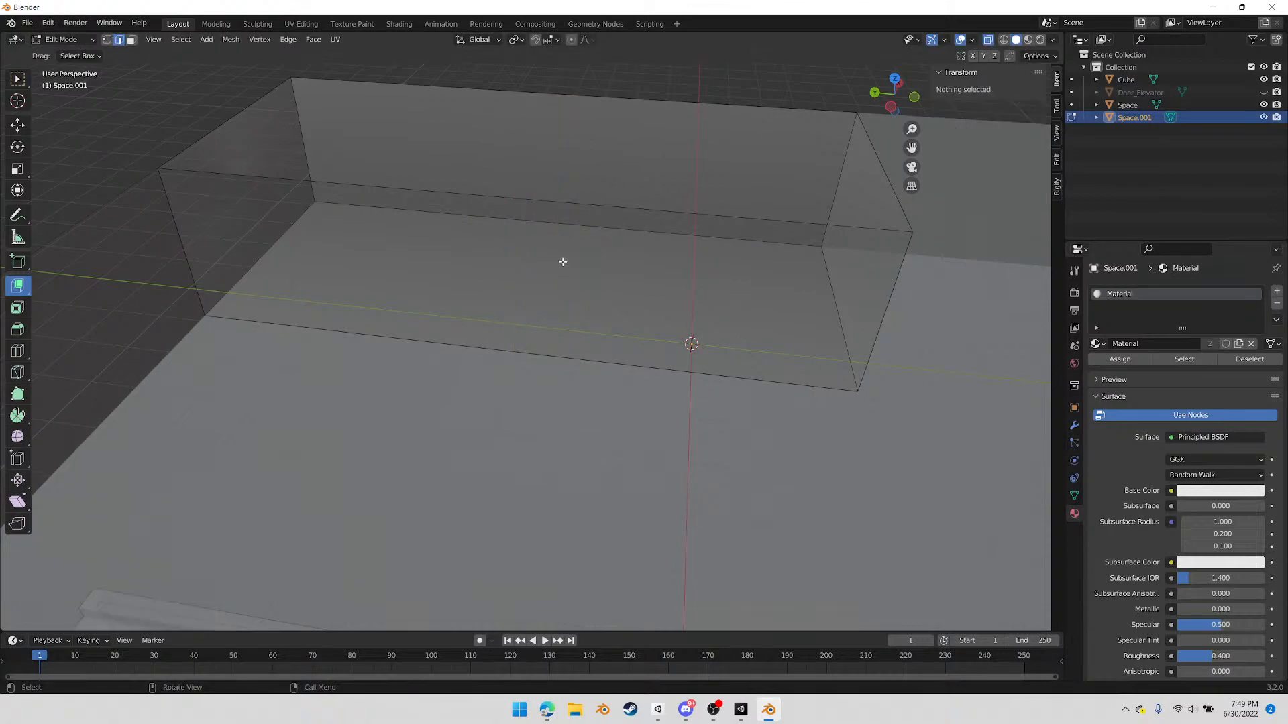
# Add two vertical loop cuts around the corner box and scale them to 0.300 along Y to bring them closer together
pyautogui.hotkey('ctrl', 'r')
pyautogui.scroll(1, 559, 184)
pyautogui.click(560, 185)
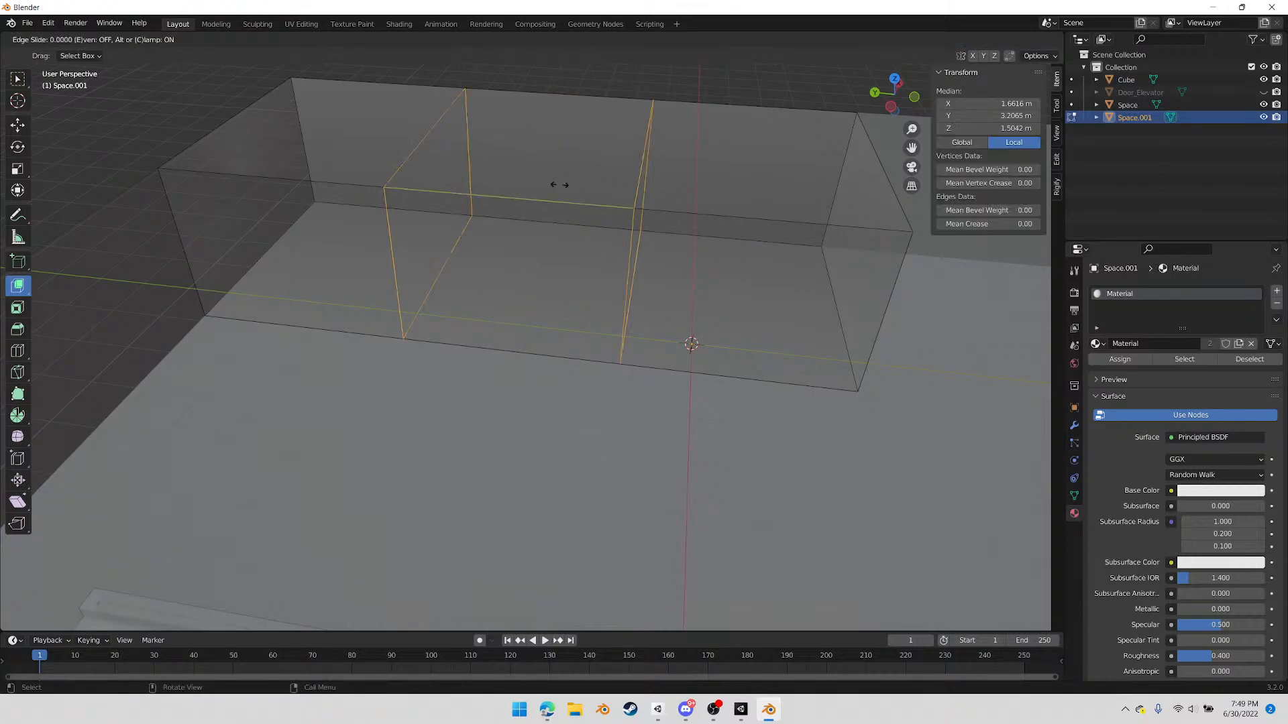
pyautogui.rightClick(552, 197)
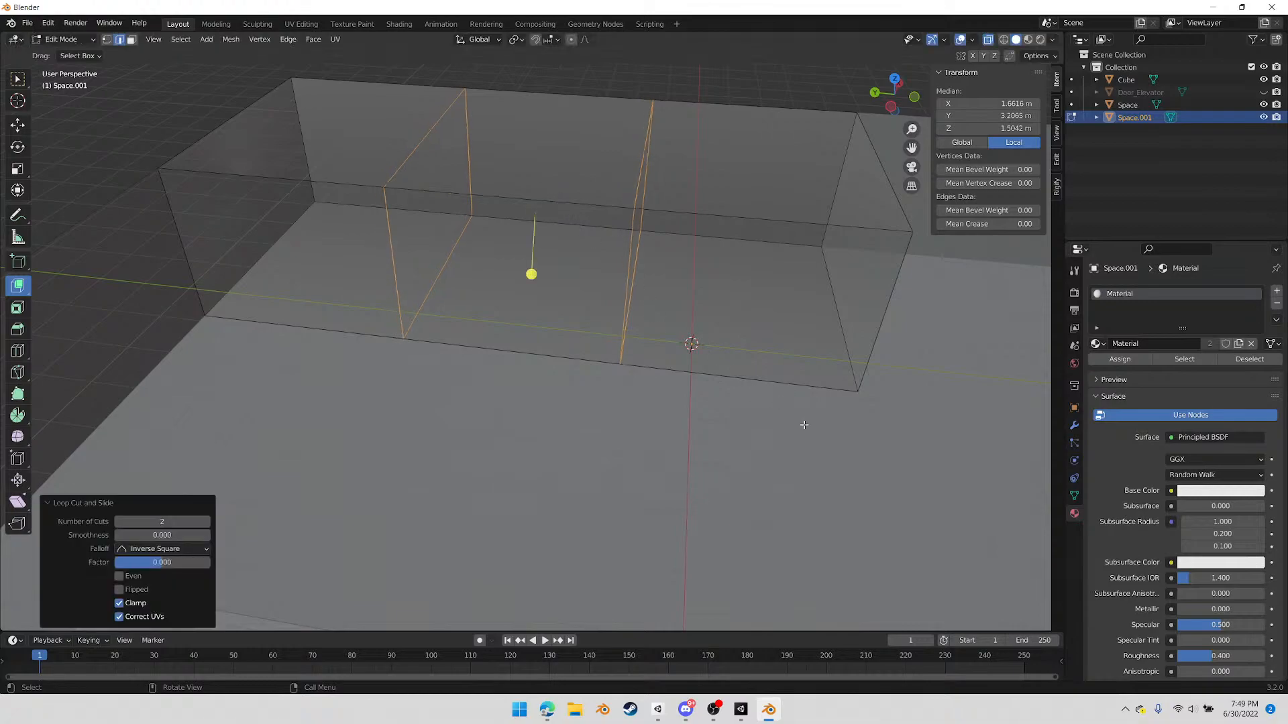
pyautogui.press('s')
pyautogui.press('x')
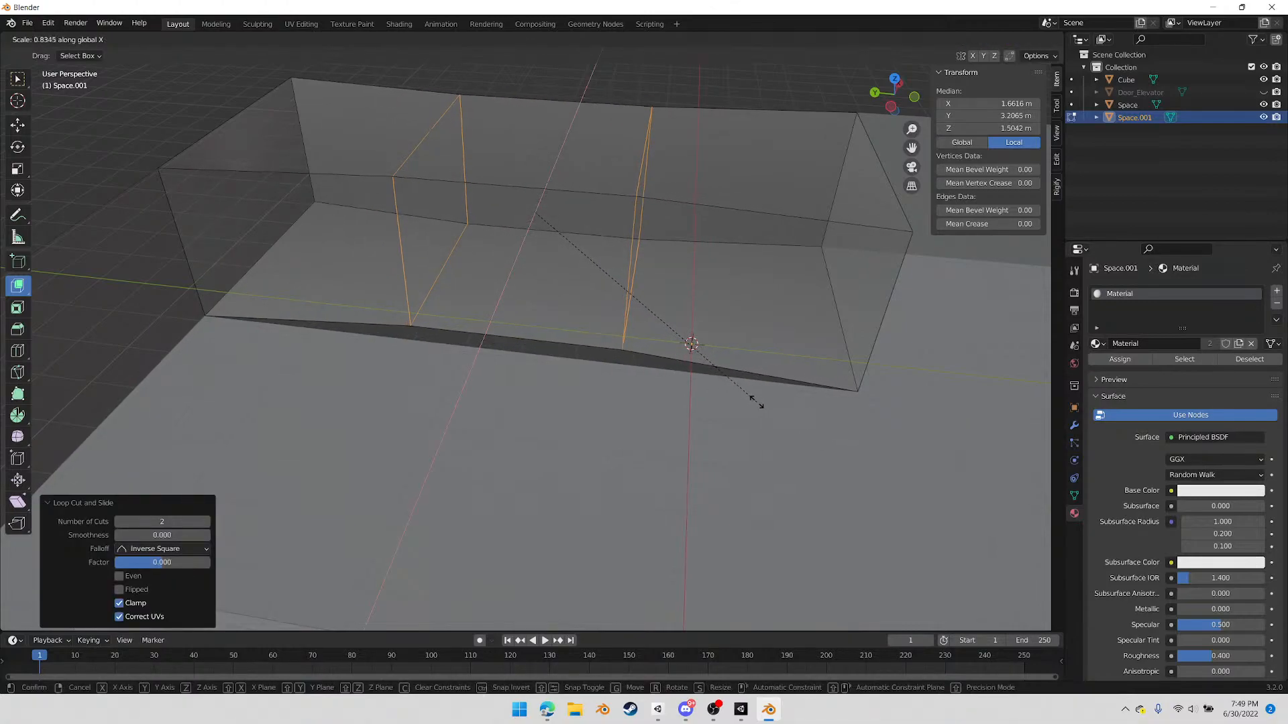
pyautogui.press('y')
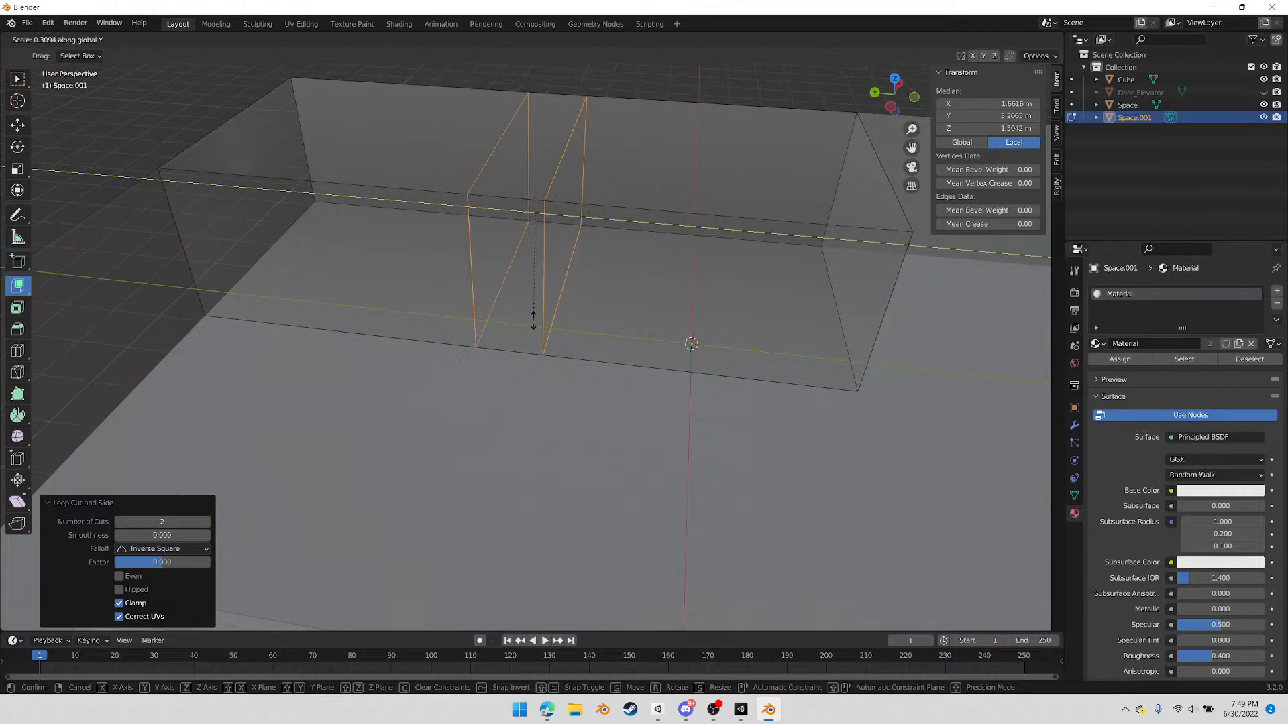
pyautogui.click(519, 315)
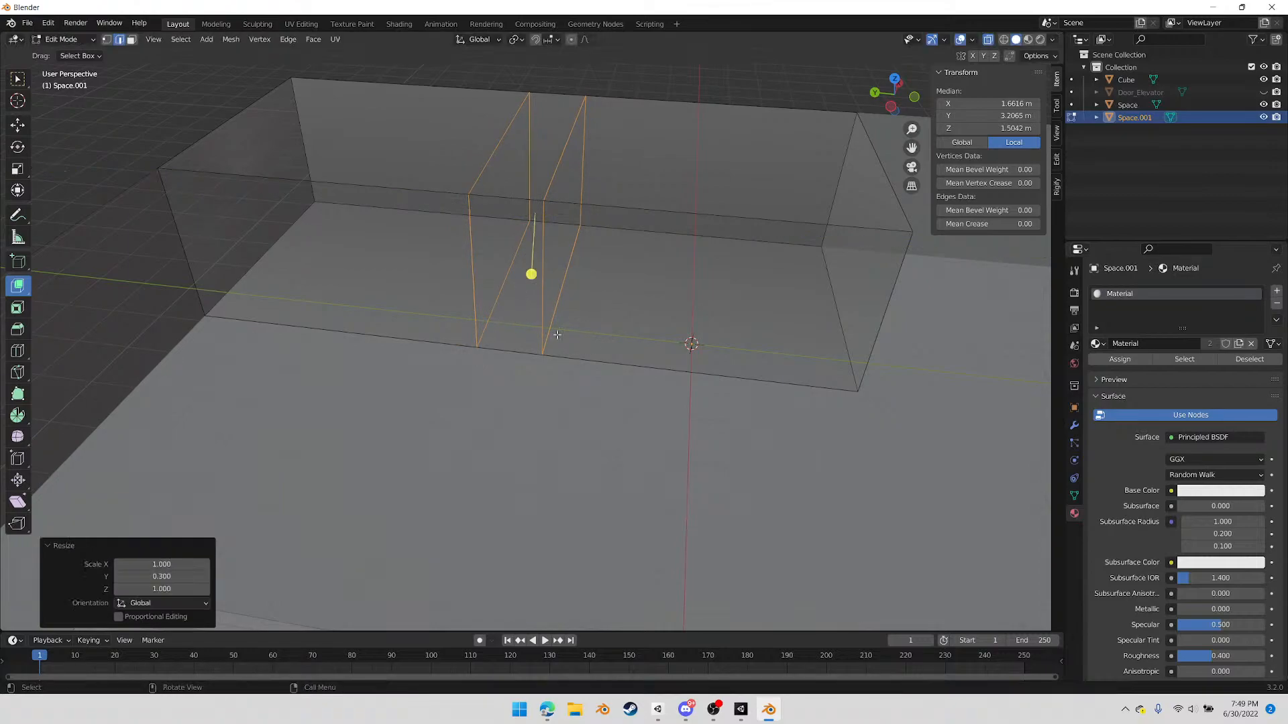
# Add a single horizontal loop cut around the corner box at half its height
pyautogui.moveTo(691, 339); pyautogui.dragTo(668, 269, button='middle')
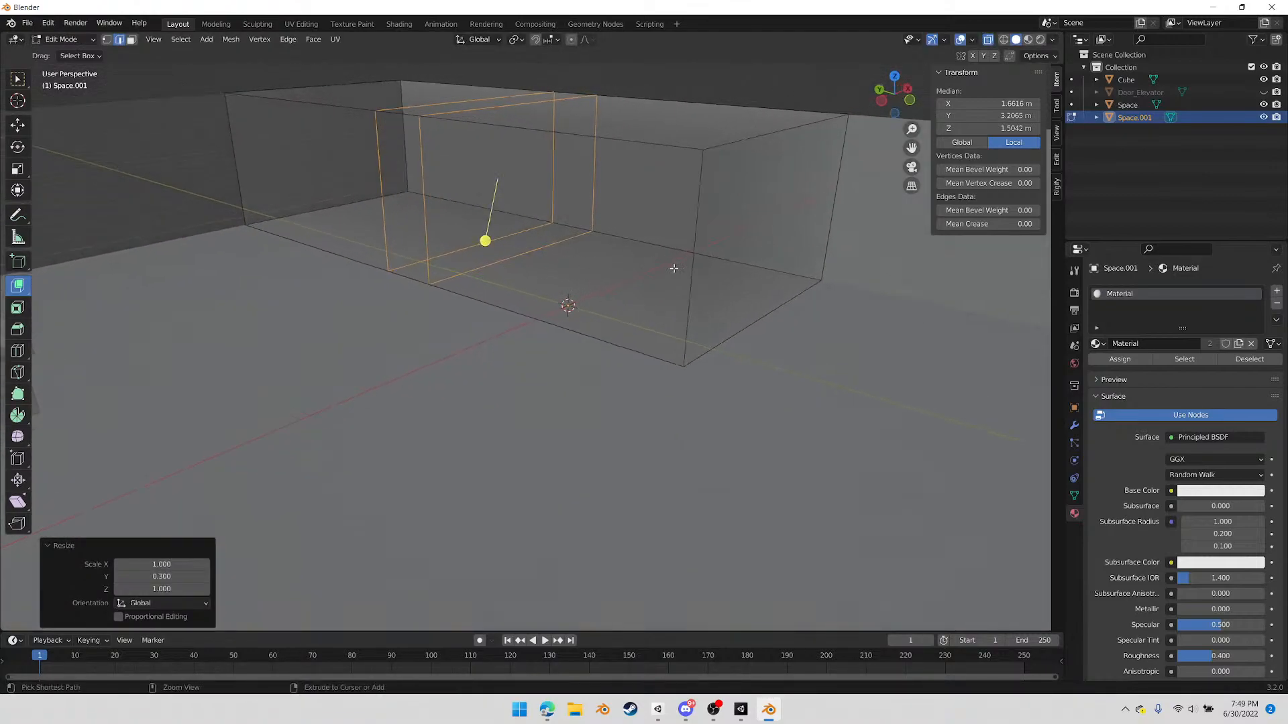
pyautogui.hotkey('ctrl', 'r')
pyautogui.click(693, 246)
pyautogui.rightClick(693, 246)
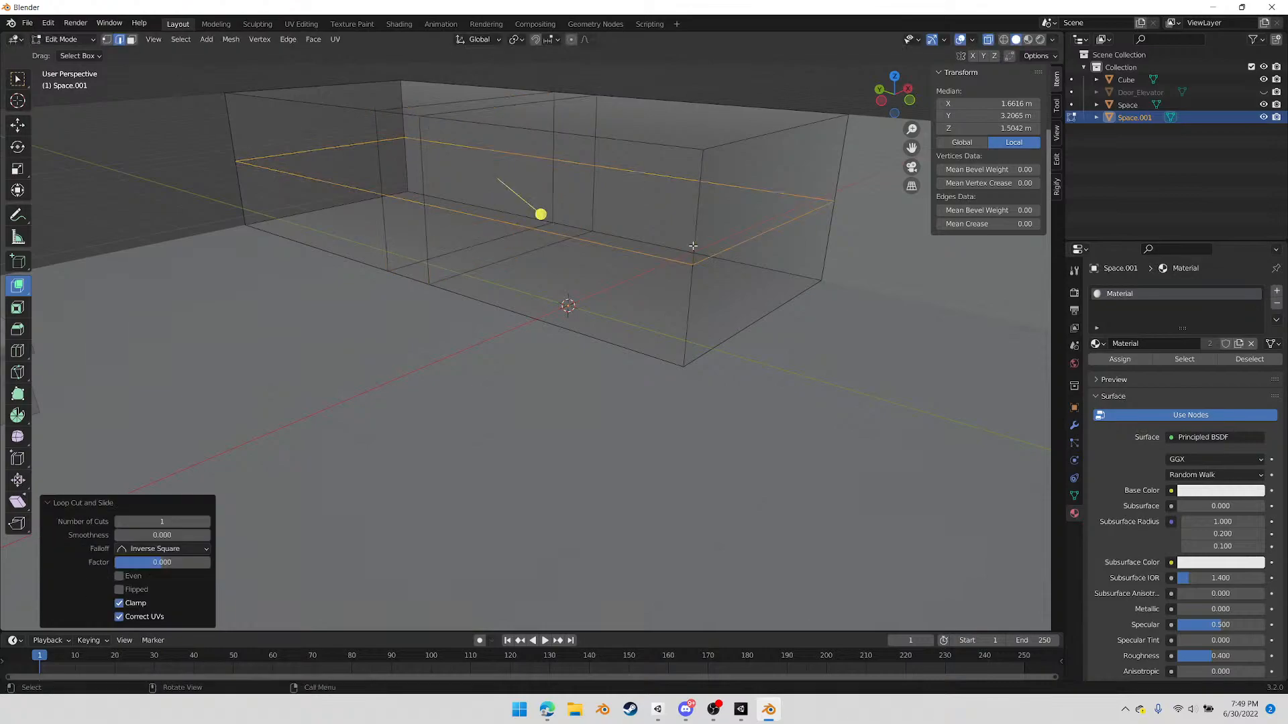
# In front view, raise the horizontal edge loop about 0.496 m along Z to door height, around 2 m
pyautogui.click(909, 102)
pyautogui.scroll(1, 499, 249)
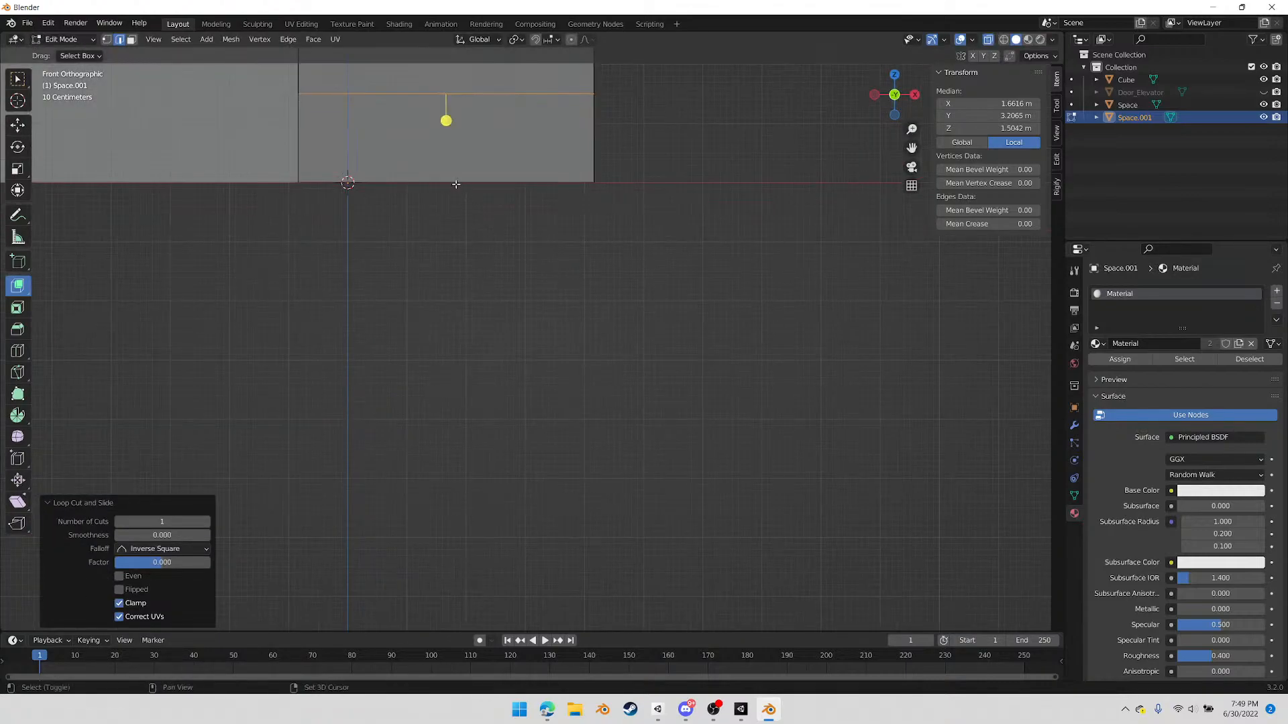
pyautogui.scroll(3, 490, 261)
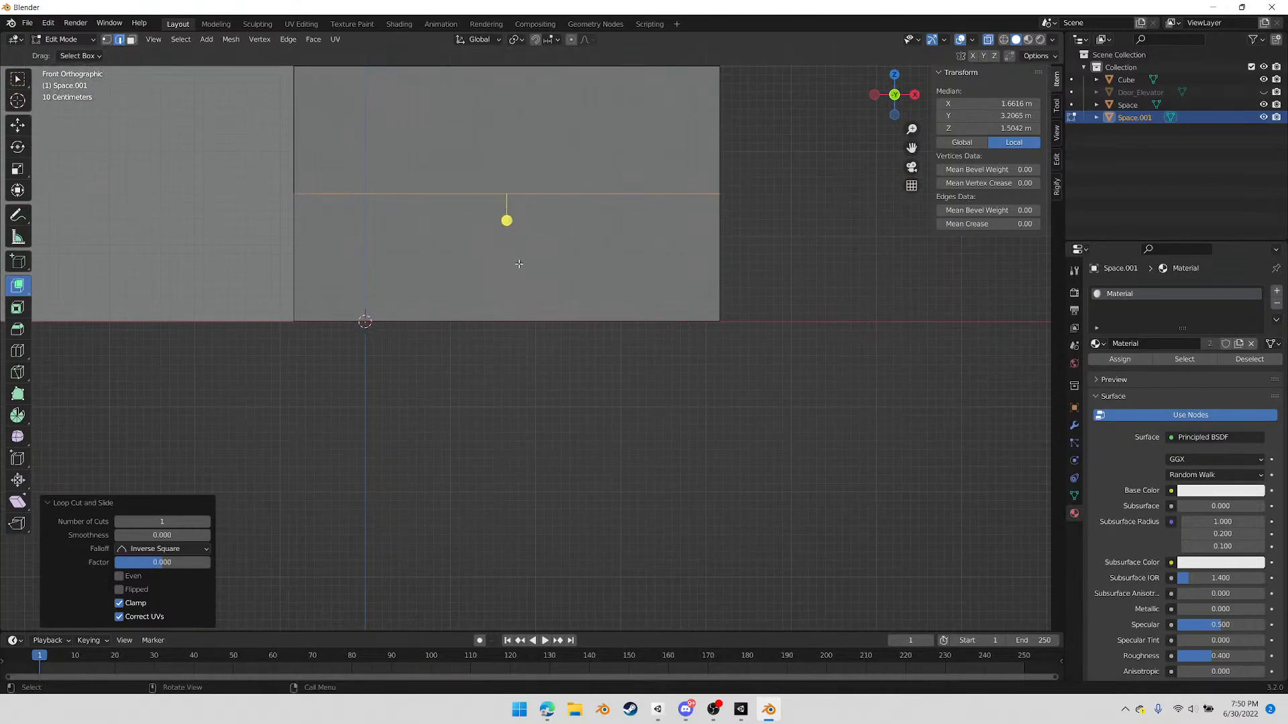
pyautogui.hotkey('alt', 'a')
pyautogui.press('z')
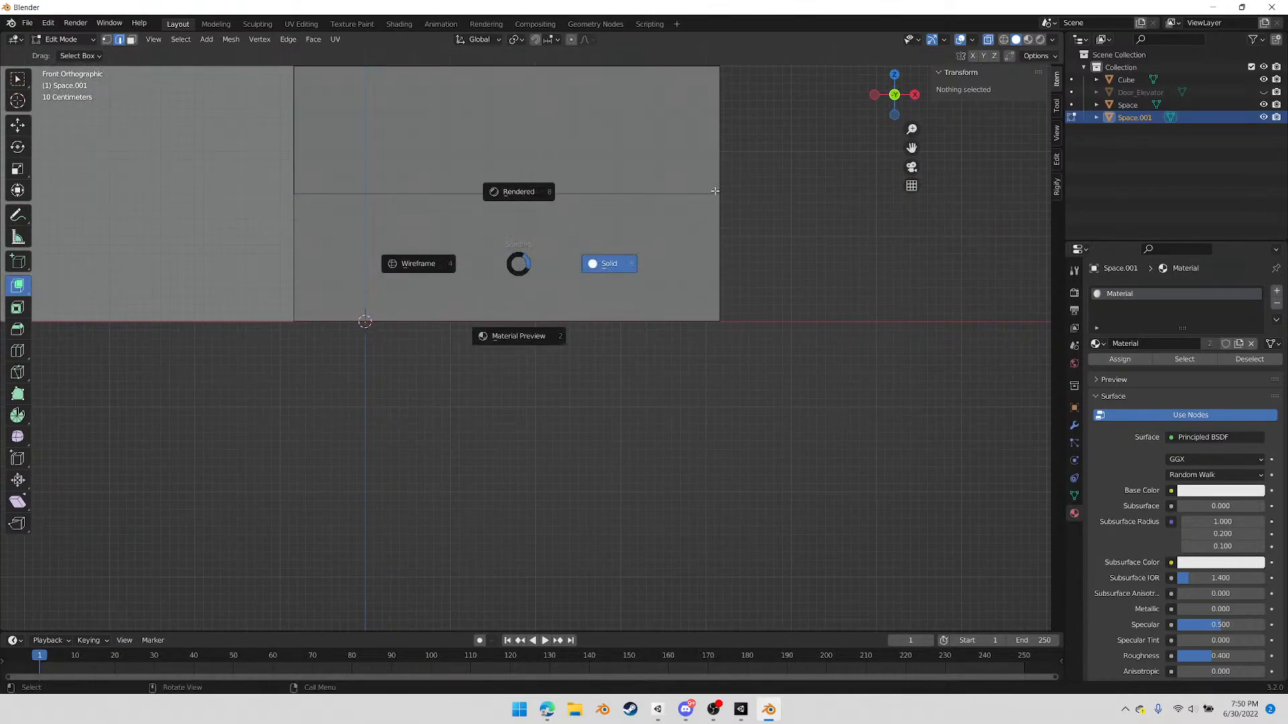
pyautogui.click(715, 196)
pyautogui.click(489, 195)
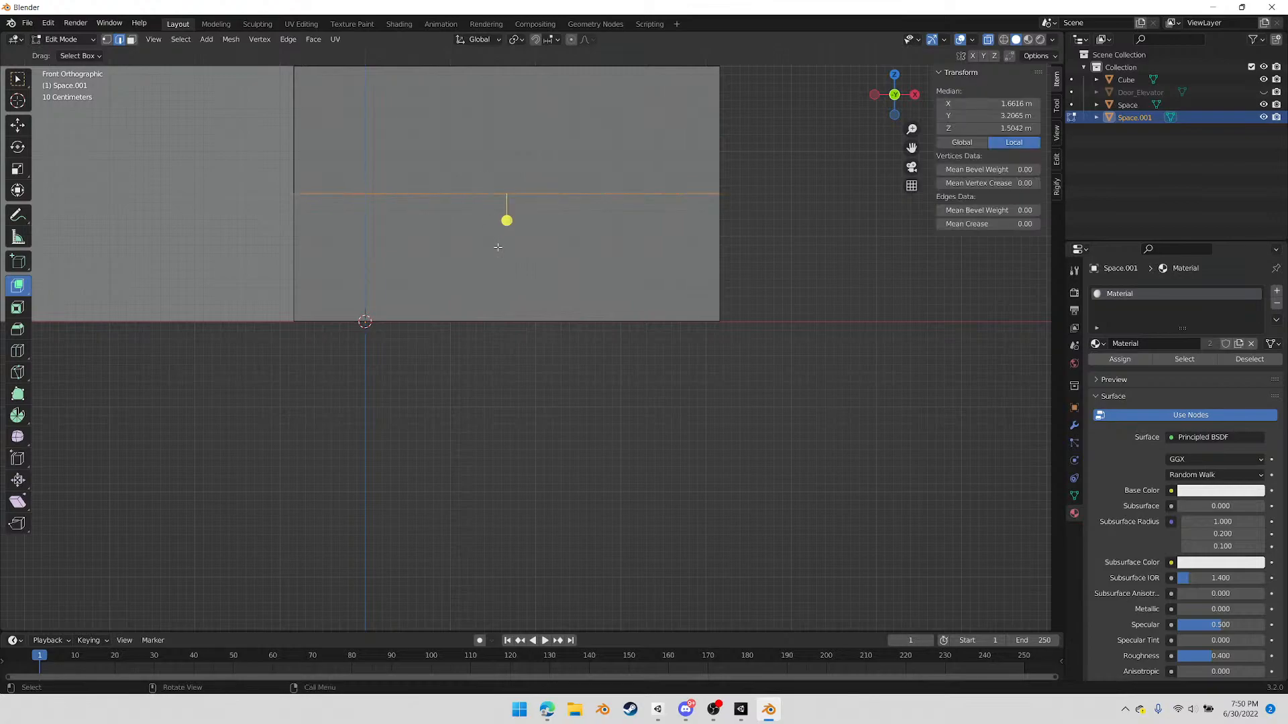
pyautogui.press('g')
pyautogui.press('z')
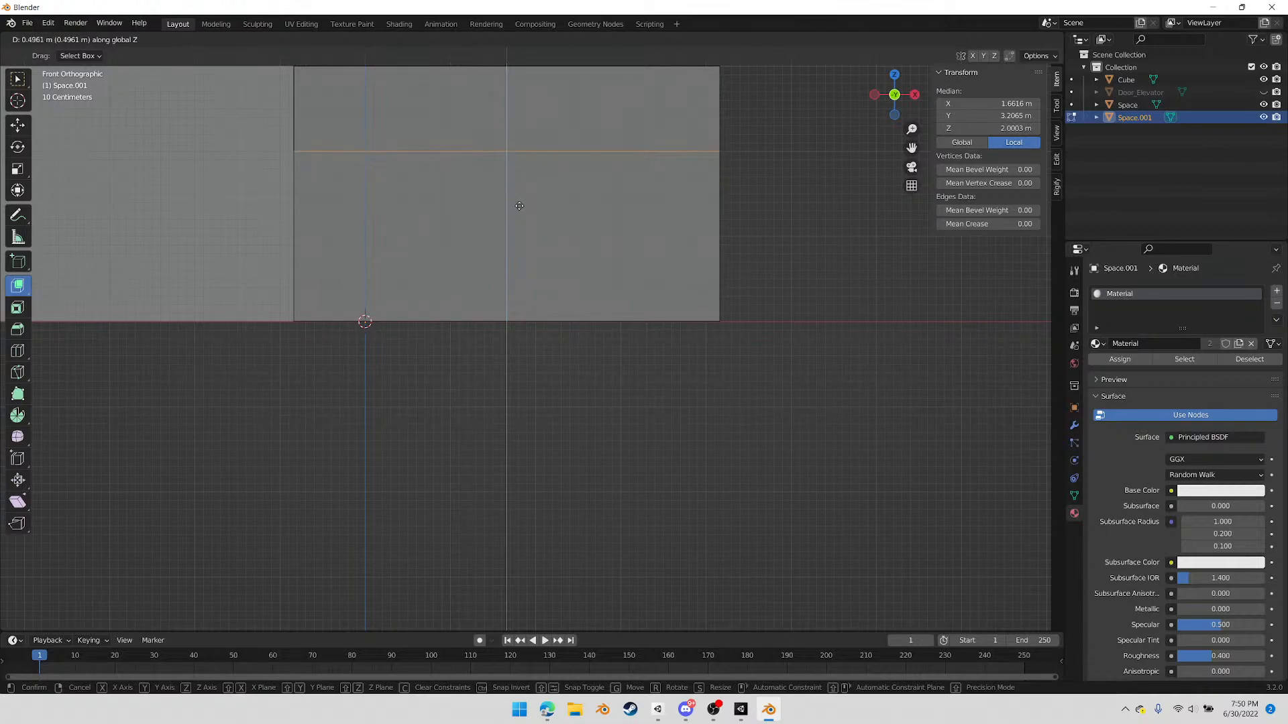
pyautogui.click(519, 205)
# In face mode, select the door-sized lower face between the two vertical cuts on the box's long inner wall
pyautogui.moveTo(471, 241); pyautogui.dragTo(512, 315, button='middle')
pyautogui.press('3')
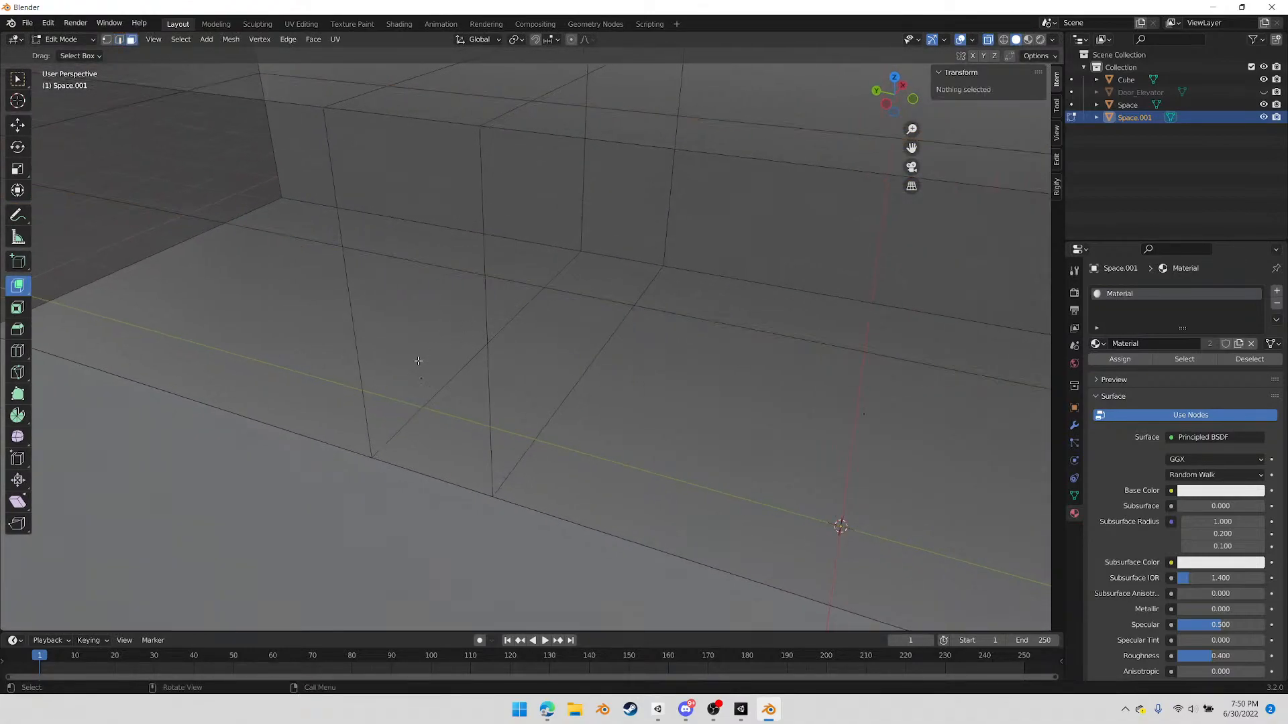
pyautogui.click(436, 348)
pyautogui.moveTo(497, 383); pyautogui.dragTo(473, 391, button='middle')
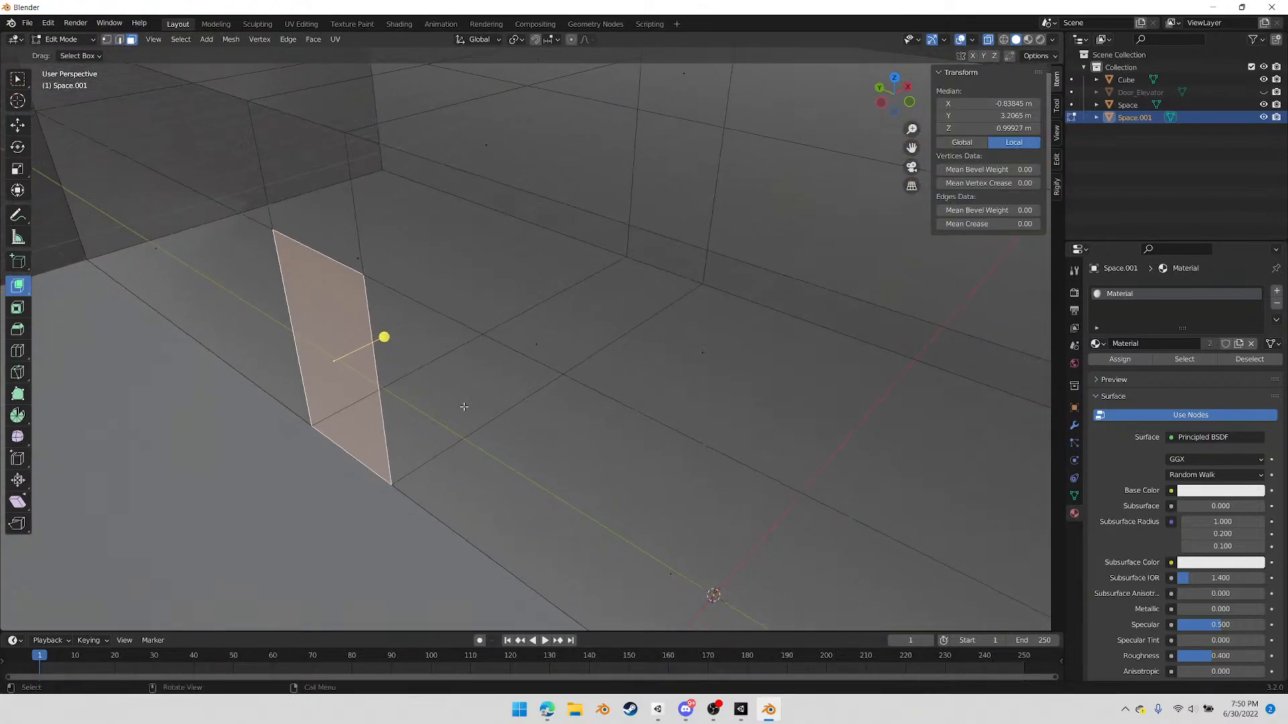
pyautogui.scroll(-3, 468, 403)
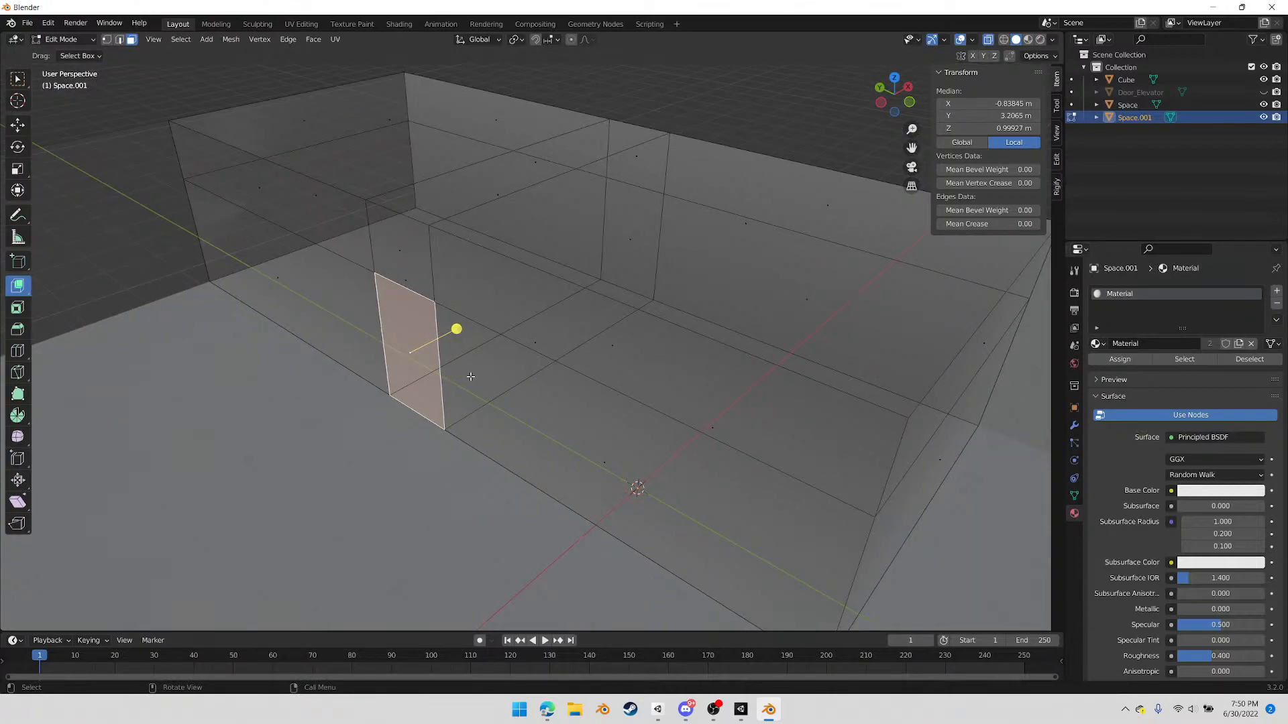
# Try extruding the door face about 0.148 m out of the box and undo it
pyautogui.press('e')
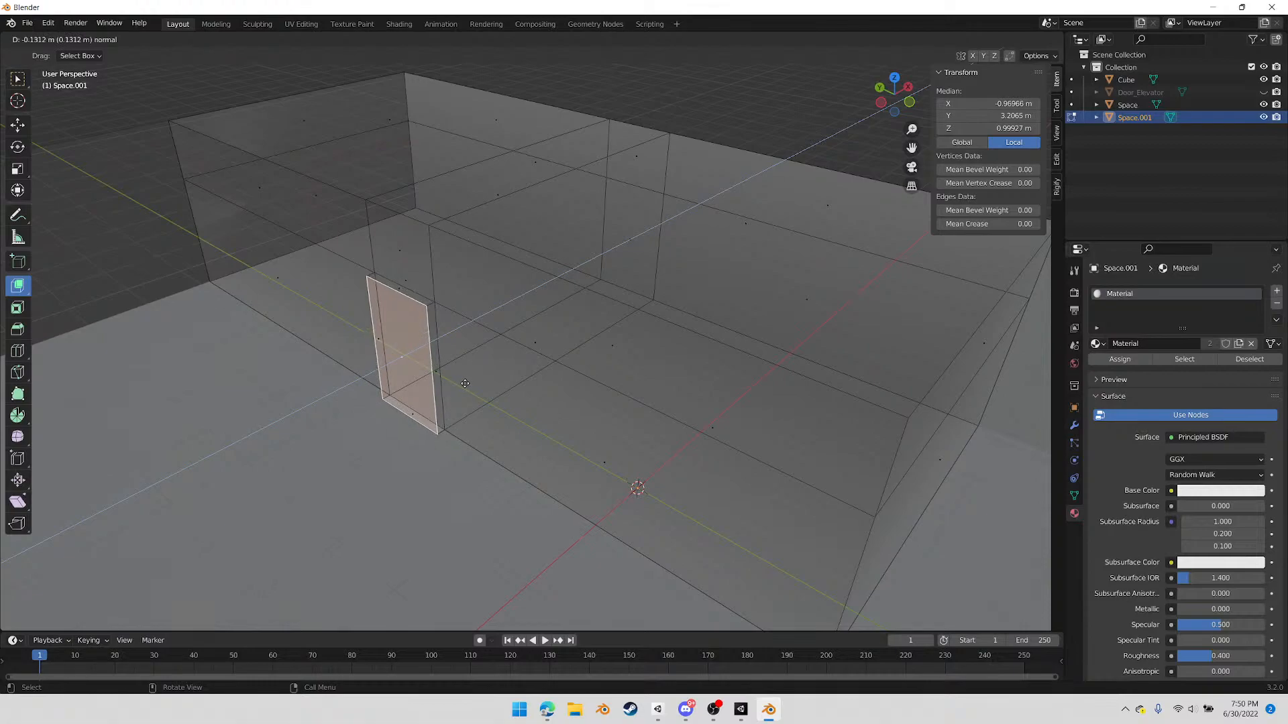
pyautogui.click(447, 393)
pyautogui.moveTo(333, 362); pyautogui.dragTo(419, 358, button='middle')
pyautogui.moveTo(602, 369); pyautogui.dragTo(530, 318, button='middle')
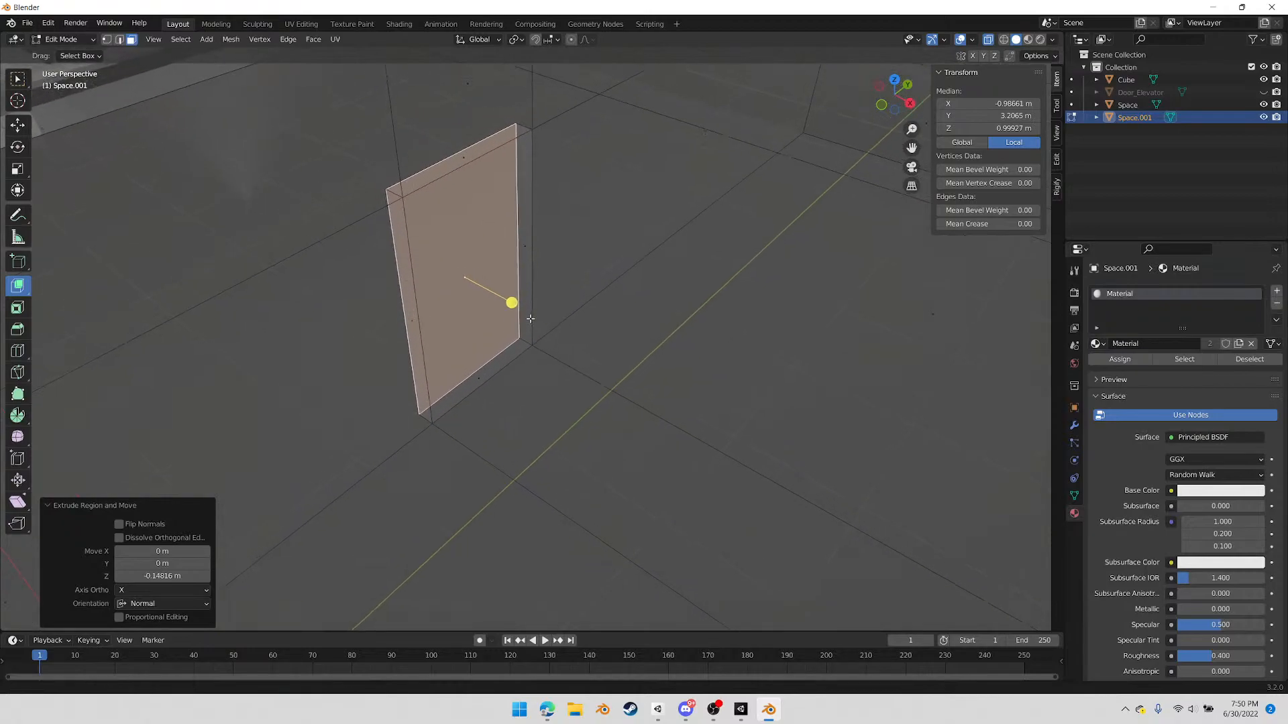
pyautogui.hotkey('ctrl', 'z')
# Extrude the door face about 0.043 m into the box with Extrude Manifold and inset it by about 0.077 m
pyautogui.moveTo(526, 310); pyautogui.dragTo(534, 311)
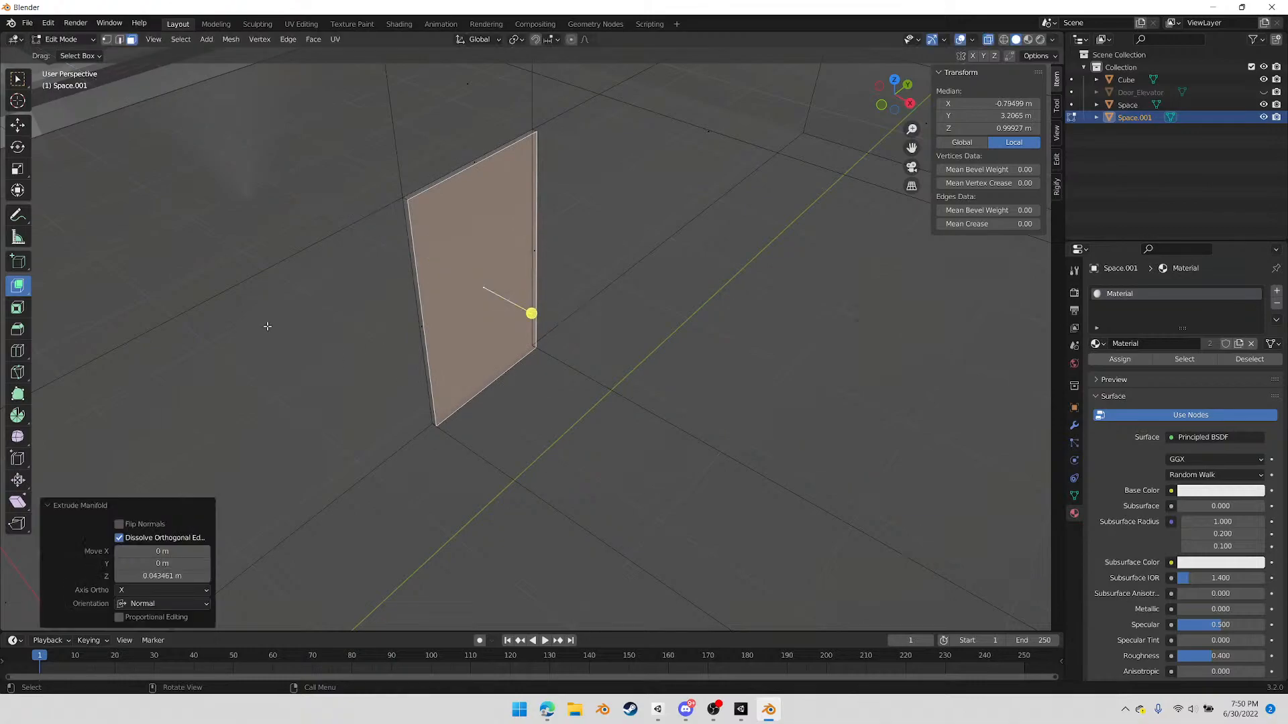
pyautogui.click(22, 312)
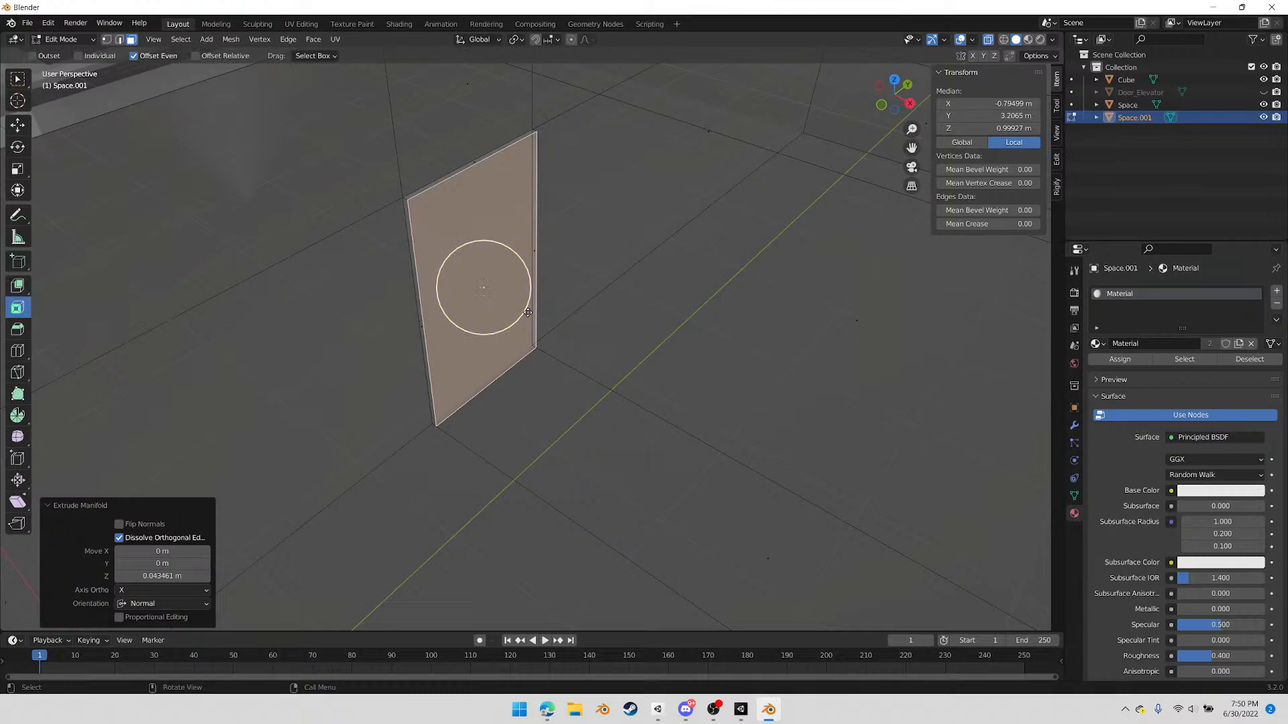
pyautogui.moveTo(524, 311); pyautogui.dragTo(514, 305)
# Extrude the inset door face about 0.184 m back through the wall towards the main room
pyautogui.press('e')
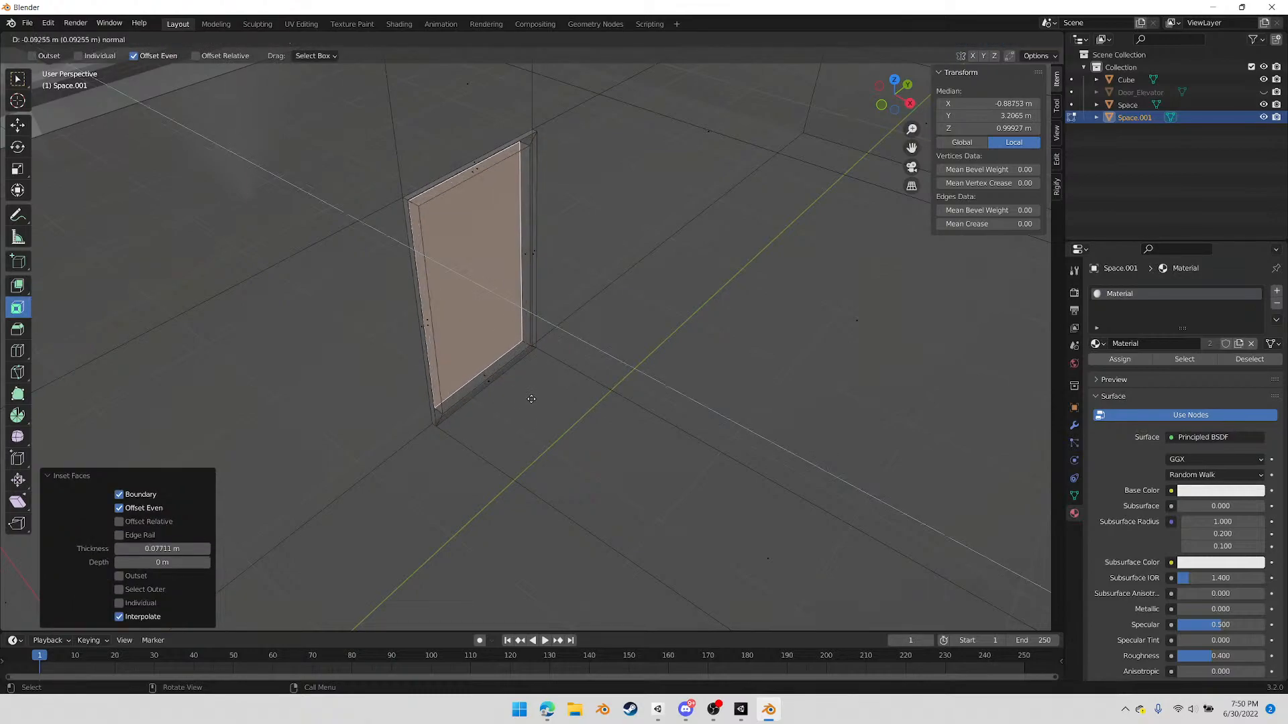
pyautogui.click(523, 395)
pyautogui.moveTo(323, 391); pyautogui.dragTo(503, 378, button='middle')
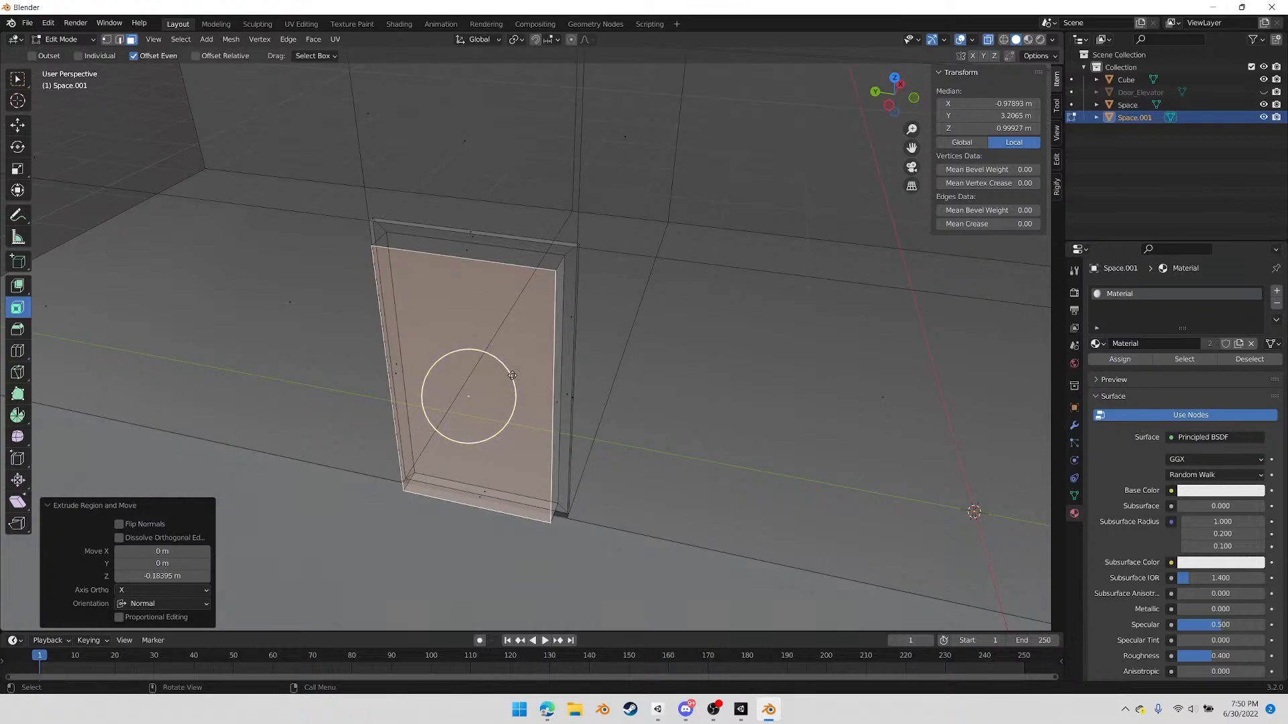
# Inset the extruded door face by about 0.018 m and scale the selected face up uniformly to about 1.106
pyautogui.press('i')
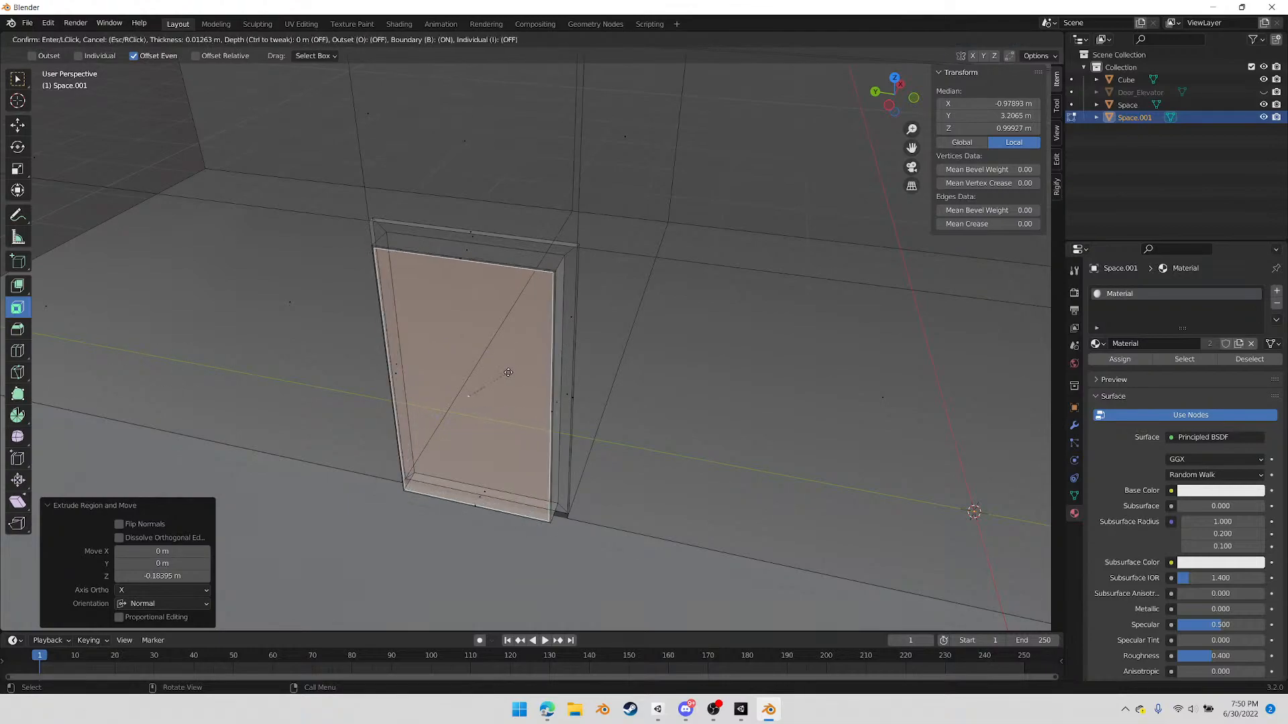
pyautogui.click(592, 422)
pyautogui.press('s')
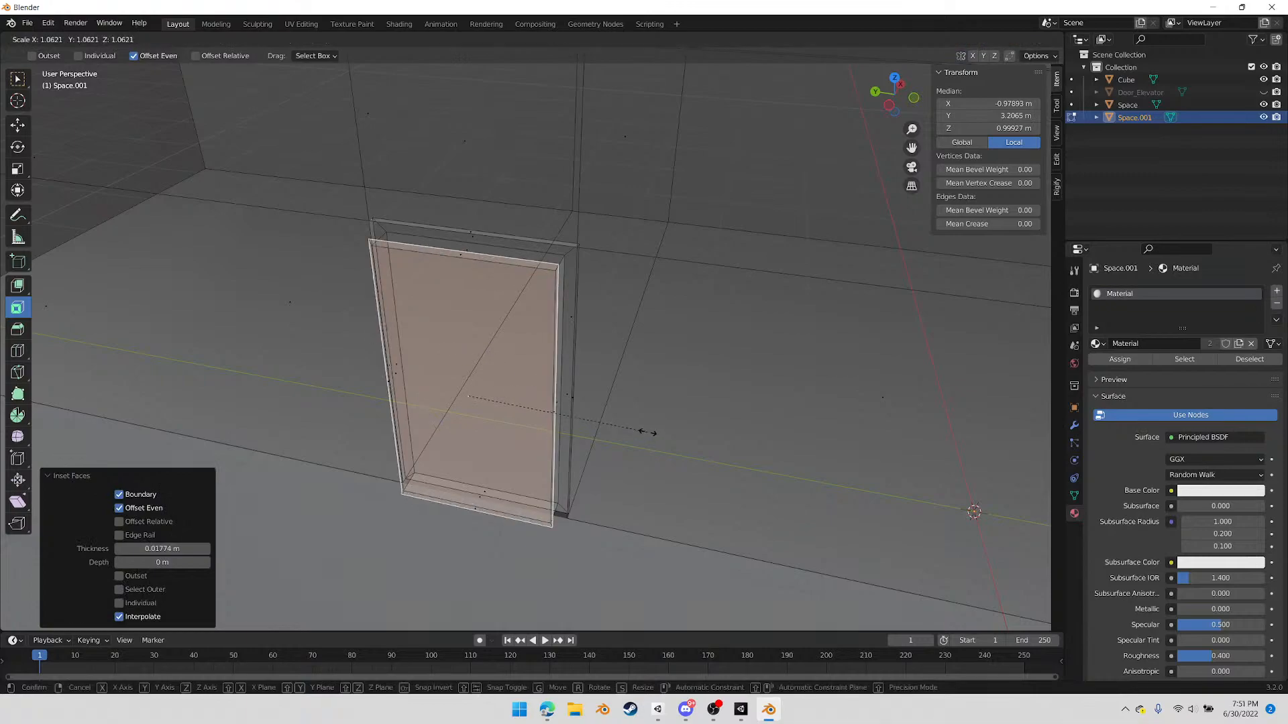
pyautogui.click(656, 430)
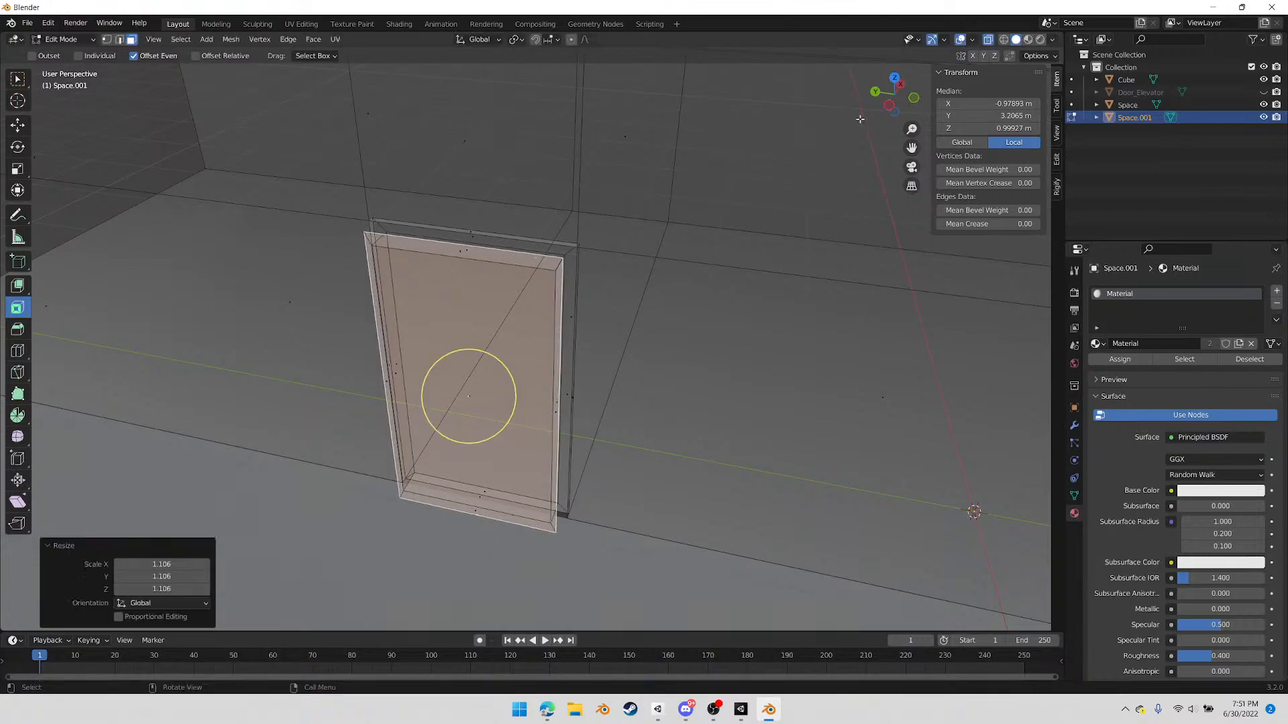
# In side view, scale the door face to about 1.066 along Y so the frame matches the door opening's width
pyautogui.click(889, 105)
pyautogui.scroll(2, 690, 293)
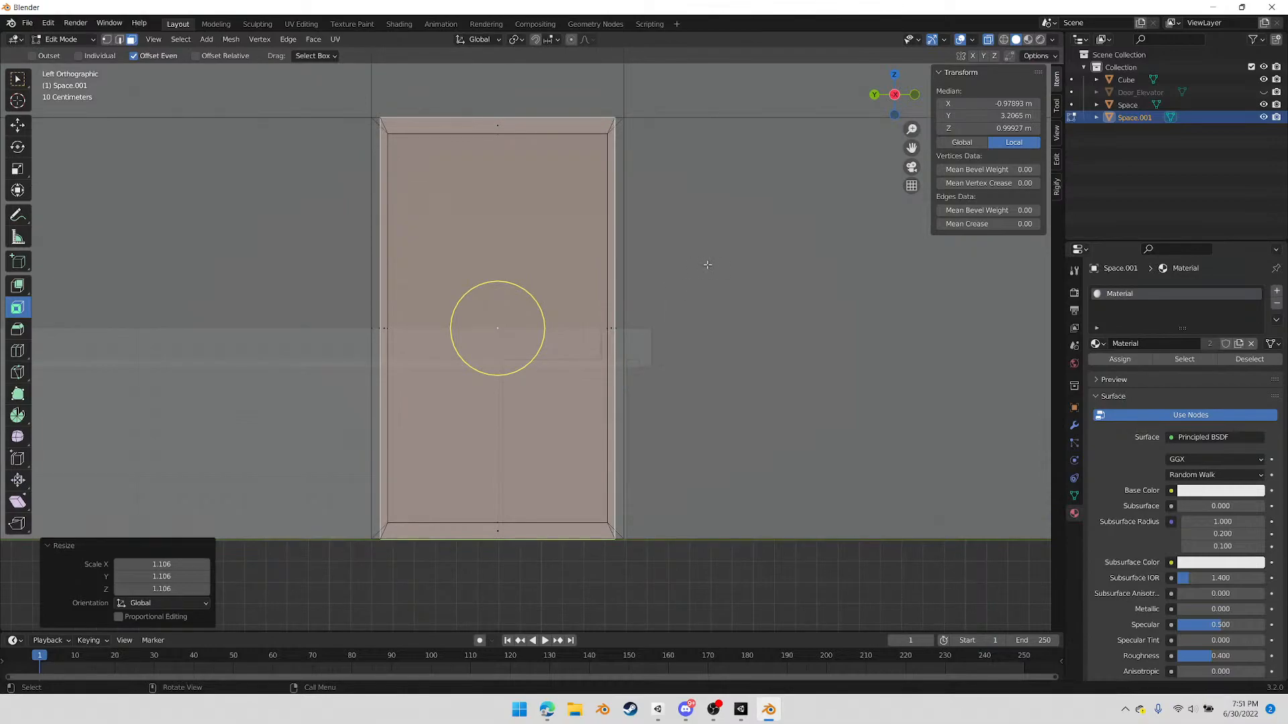
pyautogui.press('s')
pyautogui.press('x')
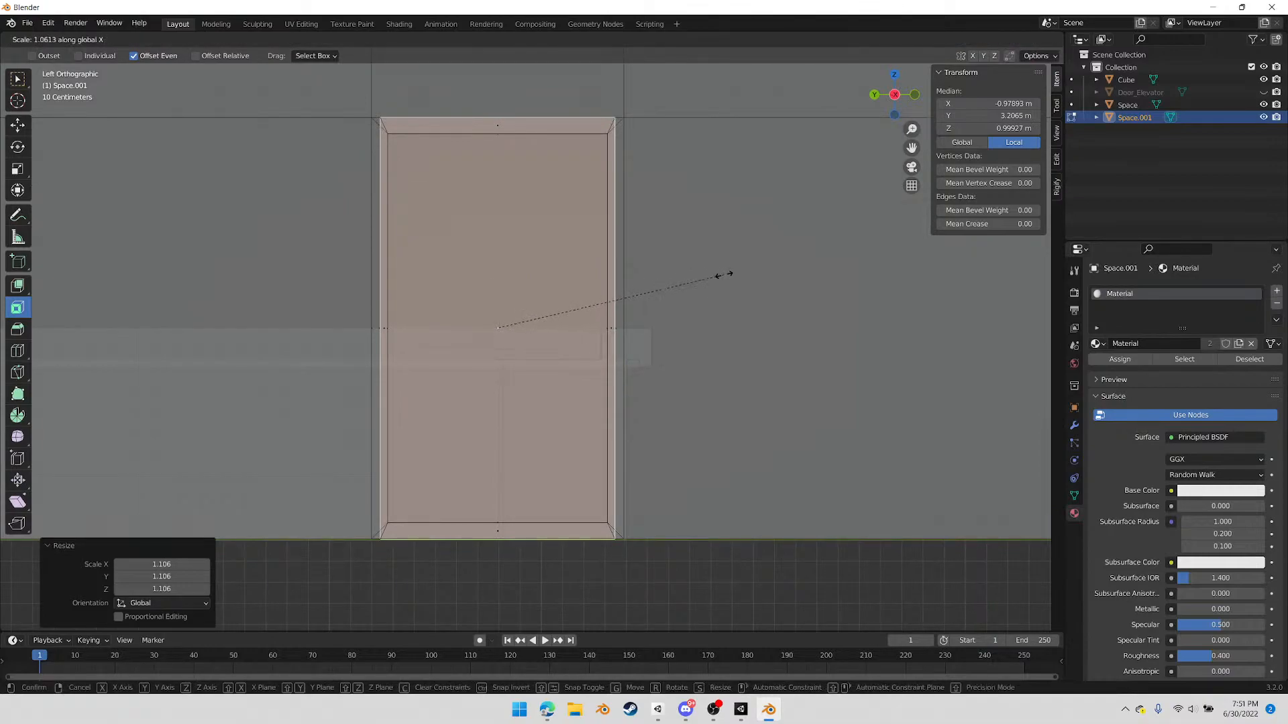
pyautogui.press('y')
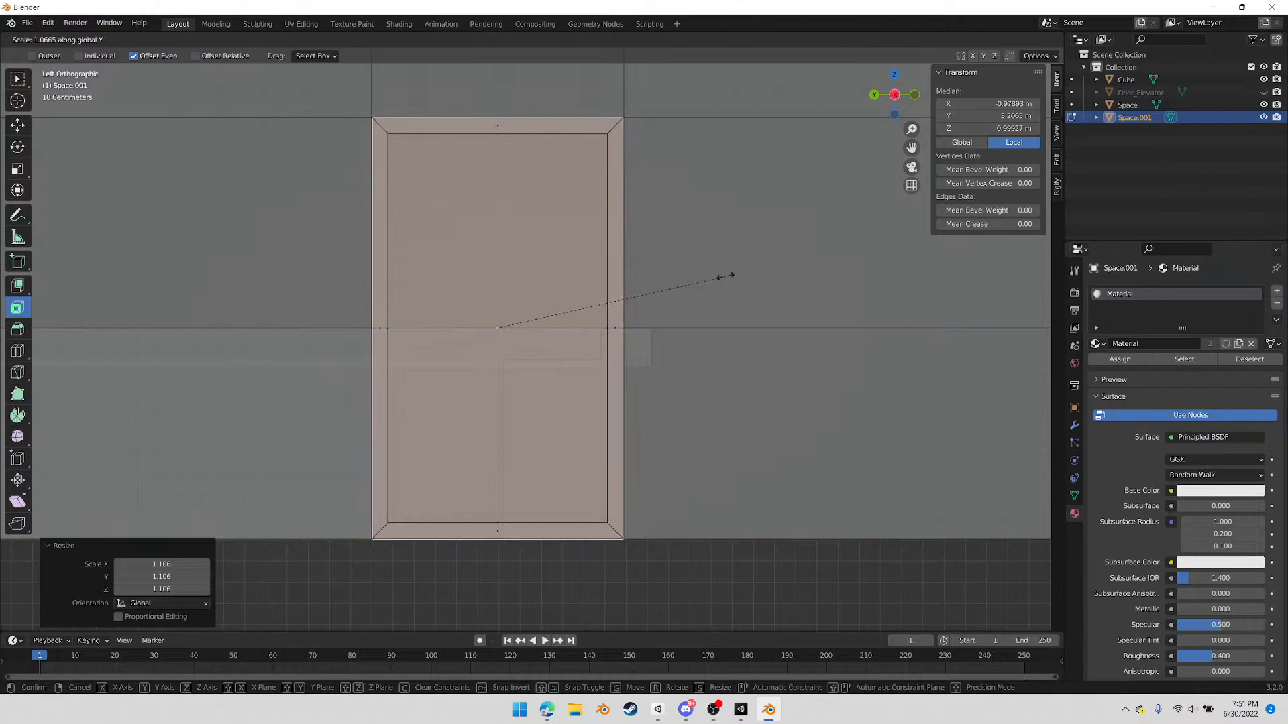
pyautogui.click(726, 275)
# Delete the door's central face to open up the doorway inside the frame
pyautogui.moveTo(742, 311); pyautogui.dragTo(675, 360, button='middle')
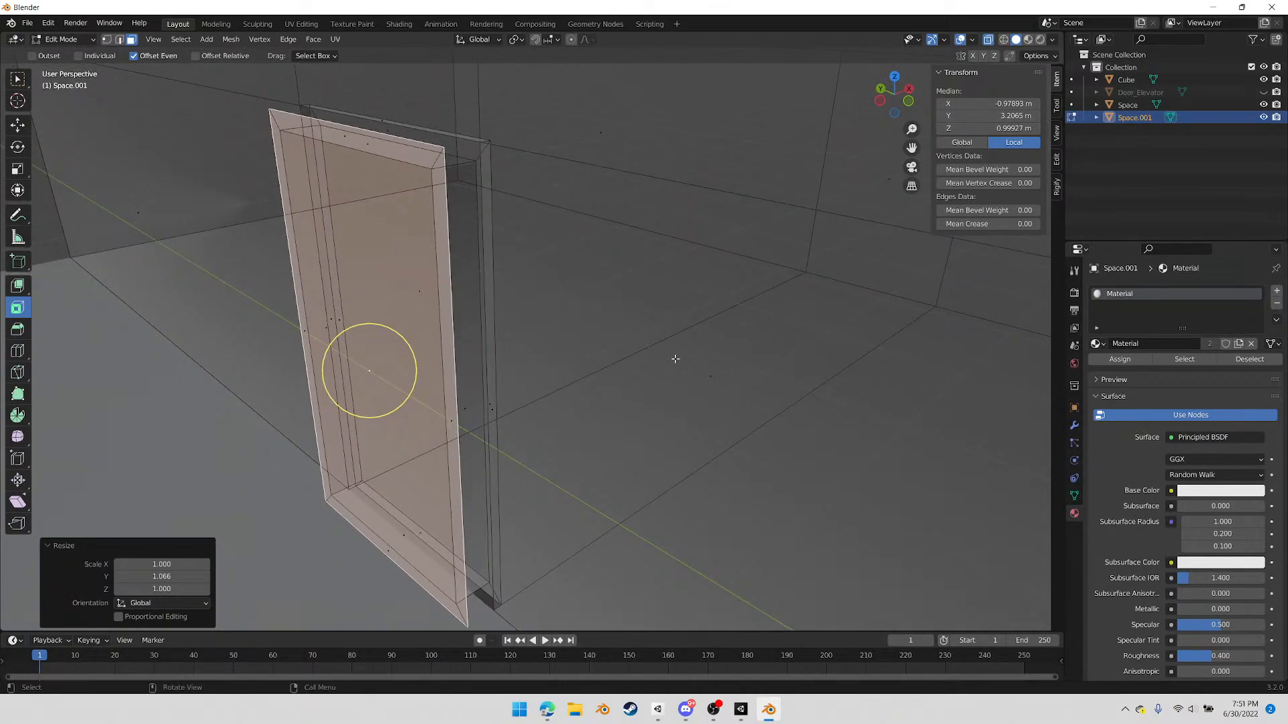
pyautogui.press('x')
pyautogui.click(633, 373)
pyautogui.moveTo(529, 365)
pyautogui.mouseDown(button='middle')
pyautogui.moveTo(496, 377)
pyautogui.moveTo(546, 369)
pyautogui.mouseUp(button='middle')
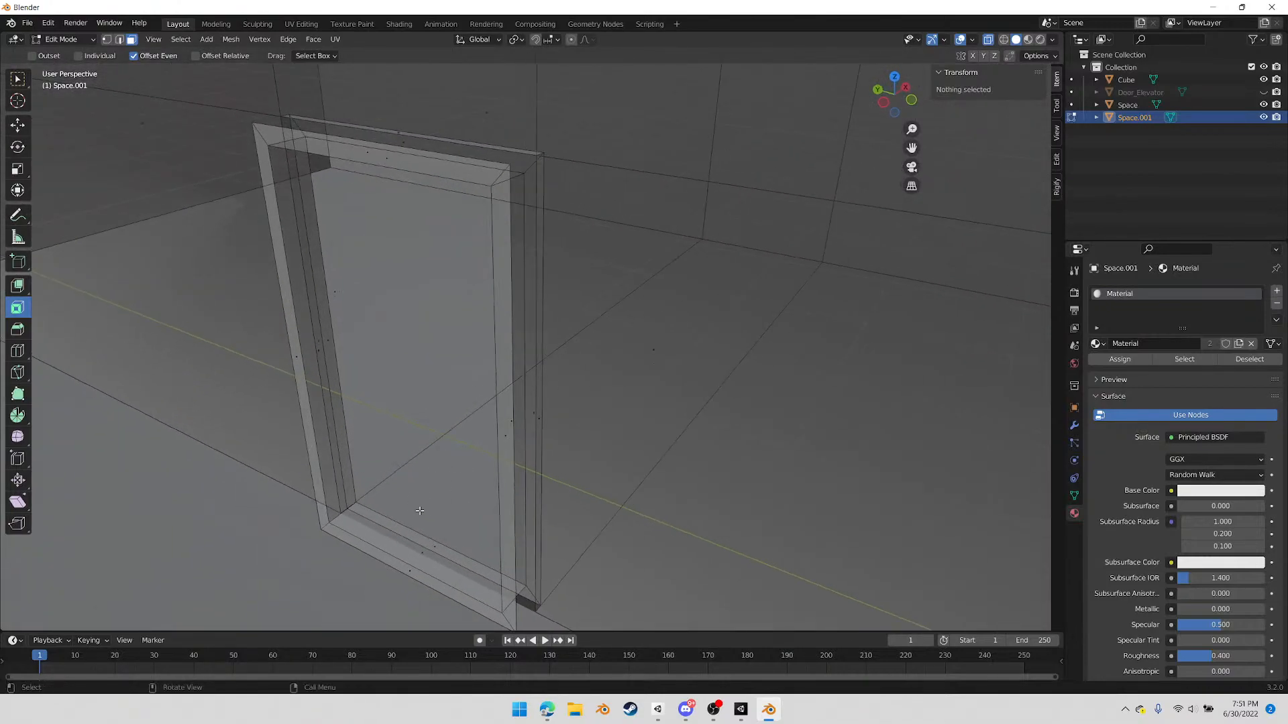
# Select the four inner faces lining the door opening: threshold, both sides and top
pyautogui.click(419, 547)
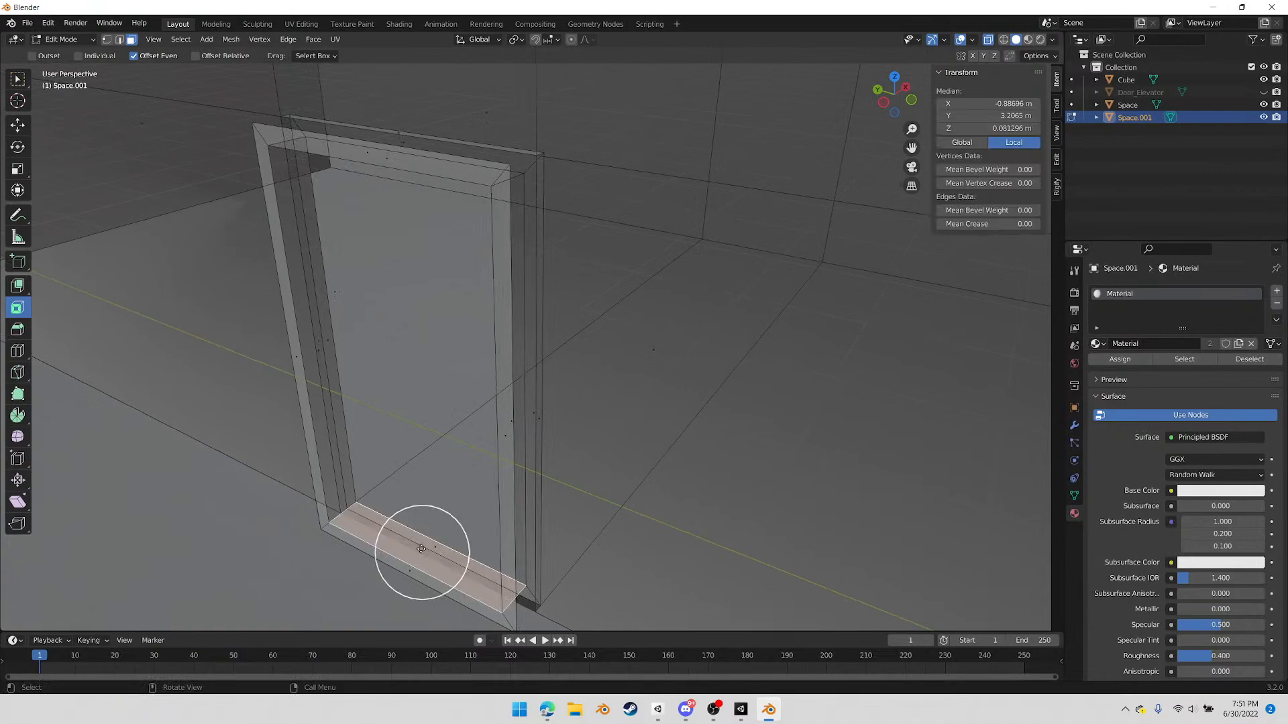
pyautogui.keyDown('shift'); pyautogui.click(324, 355); pyautogui.keyUp('shift')
pyautogui.keyDown('shift'); pyautogui.click(510, 416); pyautogui.keyUp('shift')
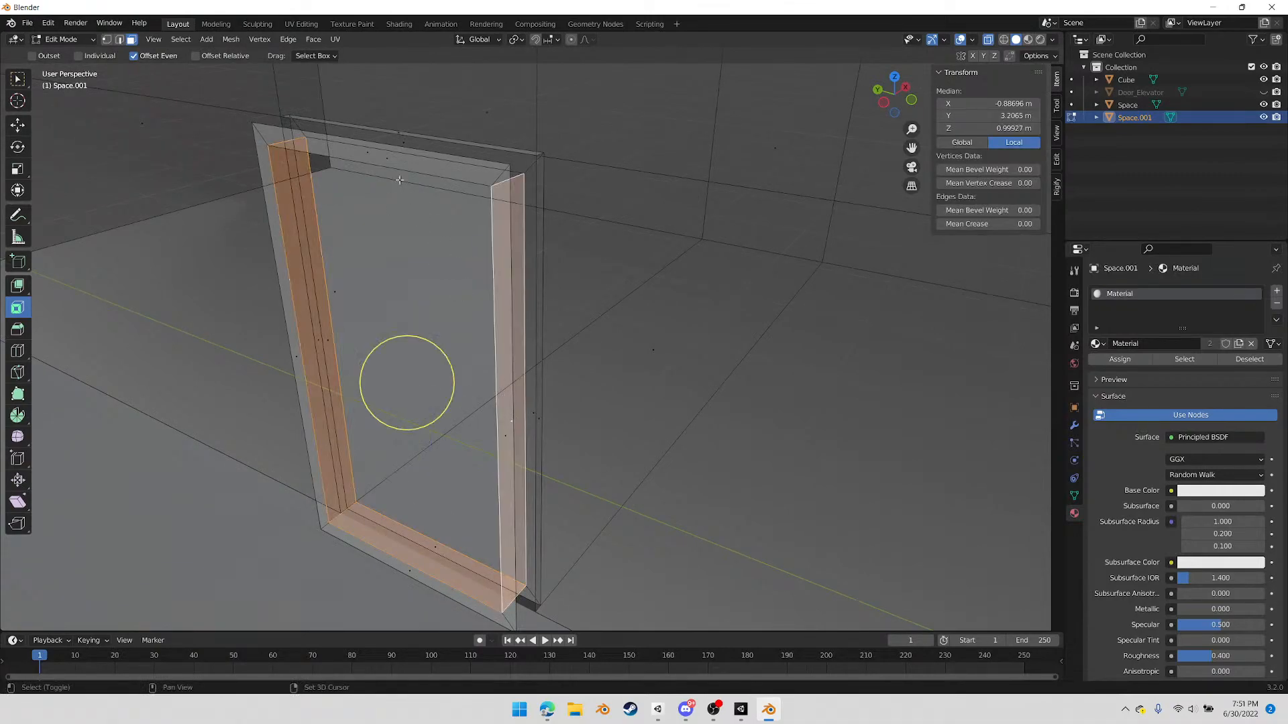
pyautogui.keyDown('shift'); pyautogui.click(388, 159); pyautogui.keyUp('shift')
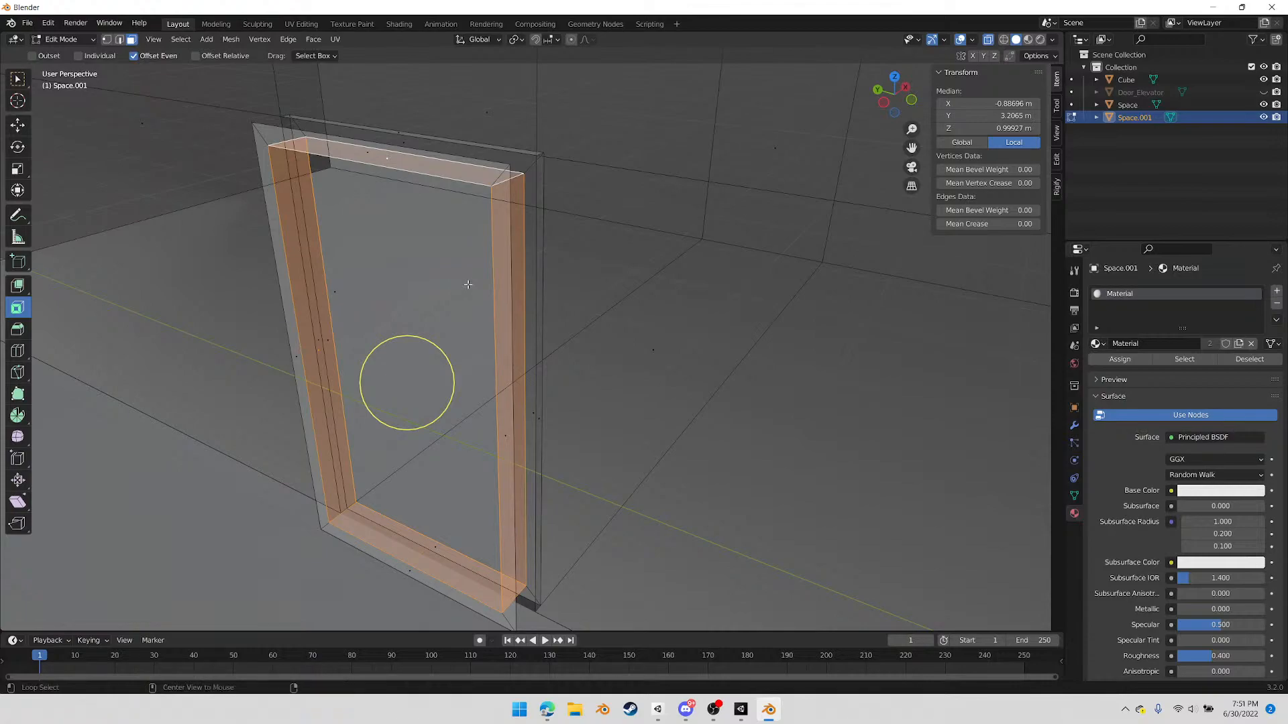
pyautogui.scroll(2, 468, 285)
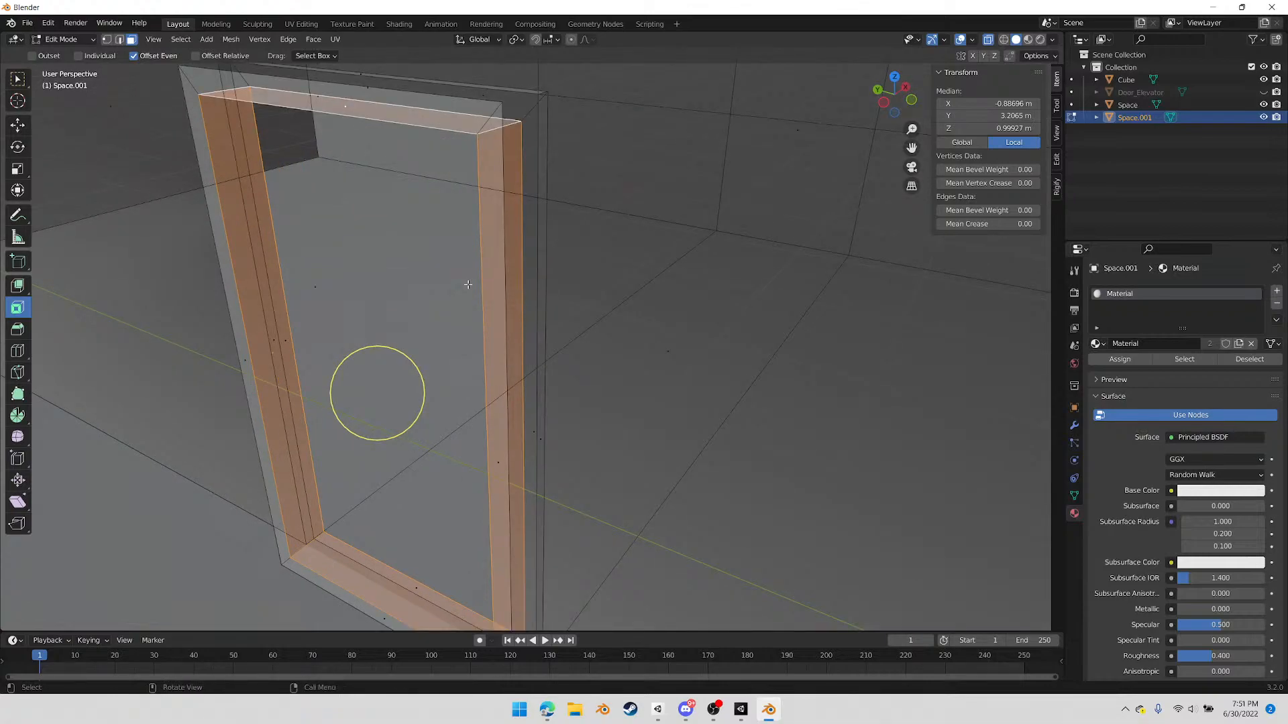
pyautogui.scroll(-2, 432, 321)
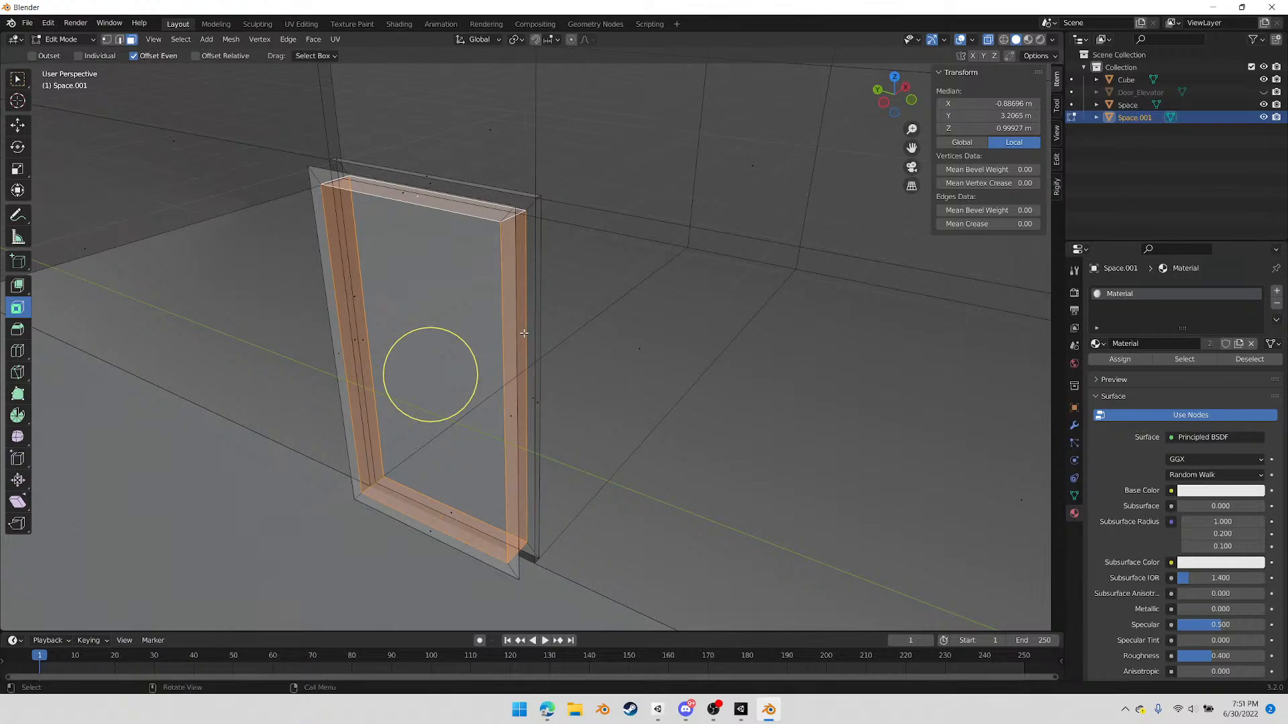
pyautogui.scroll(3, 524, 333)
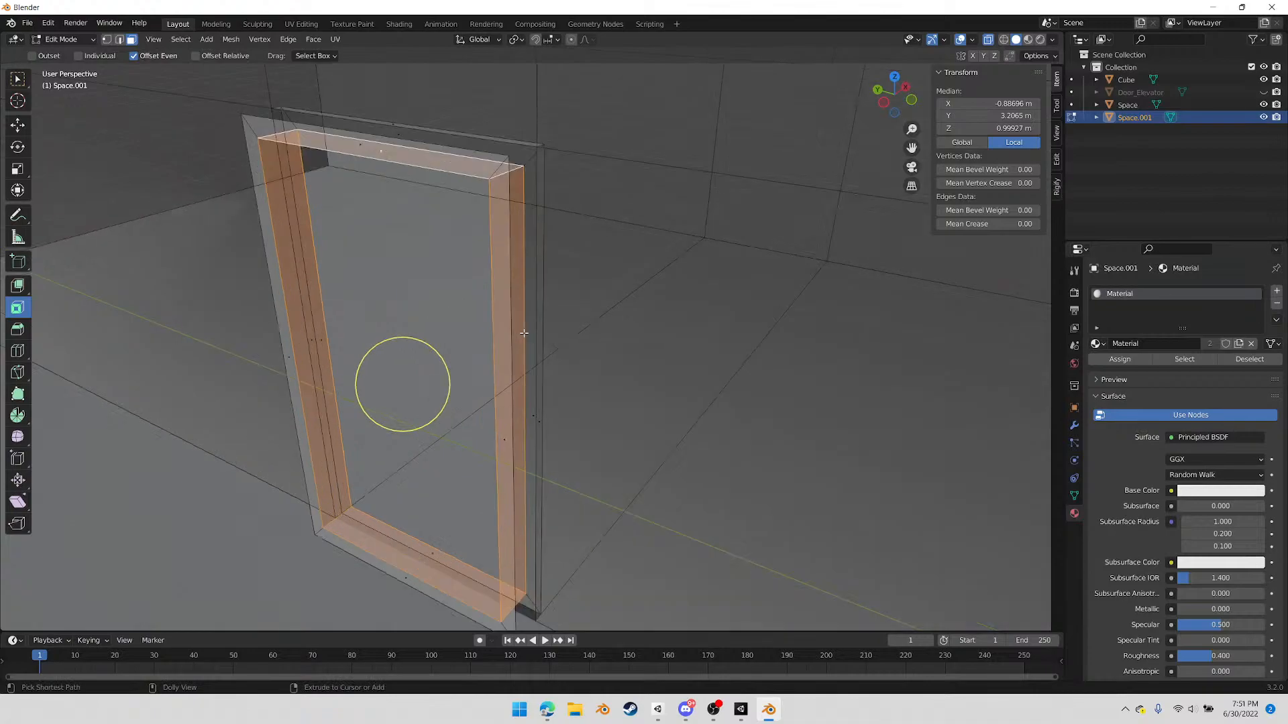
pyautogui.scroll(-5, 518, 342)
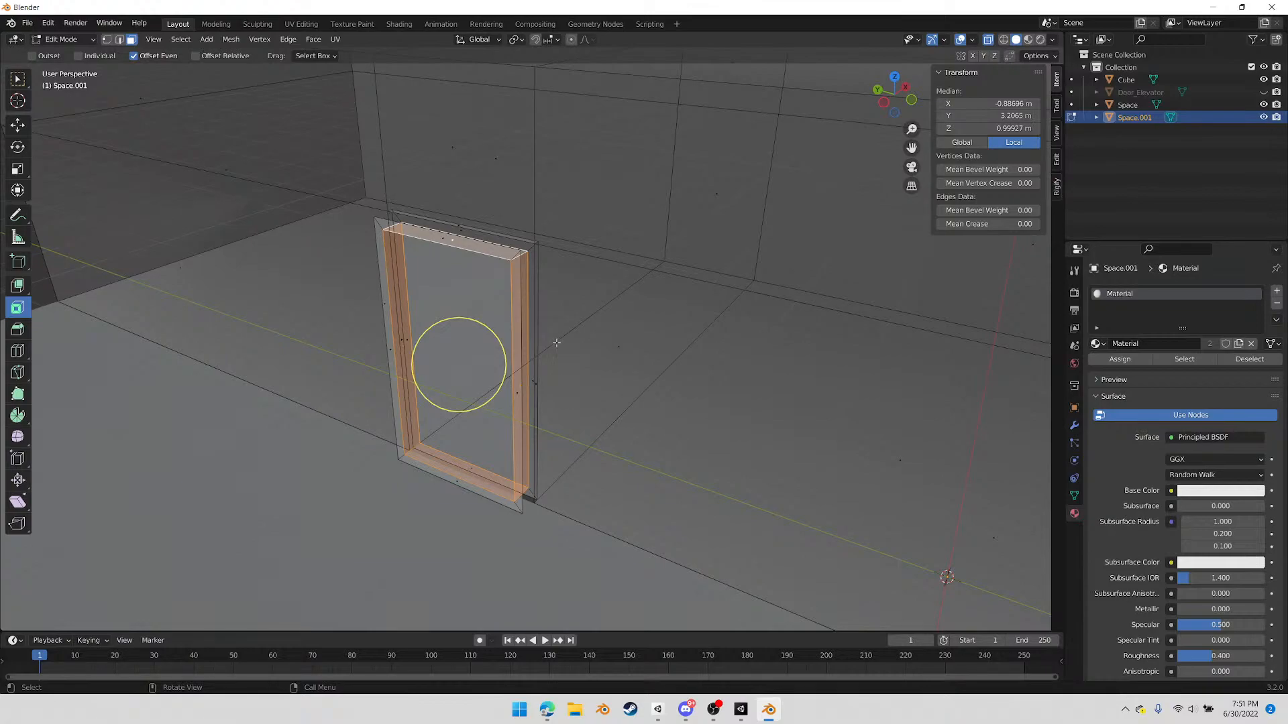
pyautogui.rightClick(570, 431)
pyautogui.moveTo(600, 363)
pyautogui.mouseDown(button='middle')
pyautogui.moveTo(617, 359)
pyautogui.moveTo(603, 359)
pyautogui.mouseUp(button='middle')
pyautogui.scroll(2, 604, 360)
pyautogui.hotkey('shift', 'space')
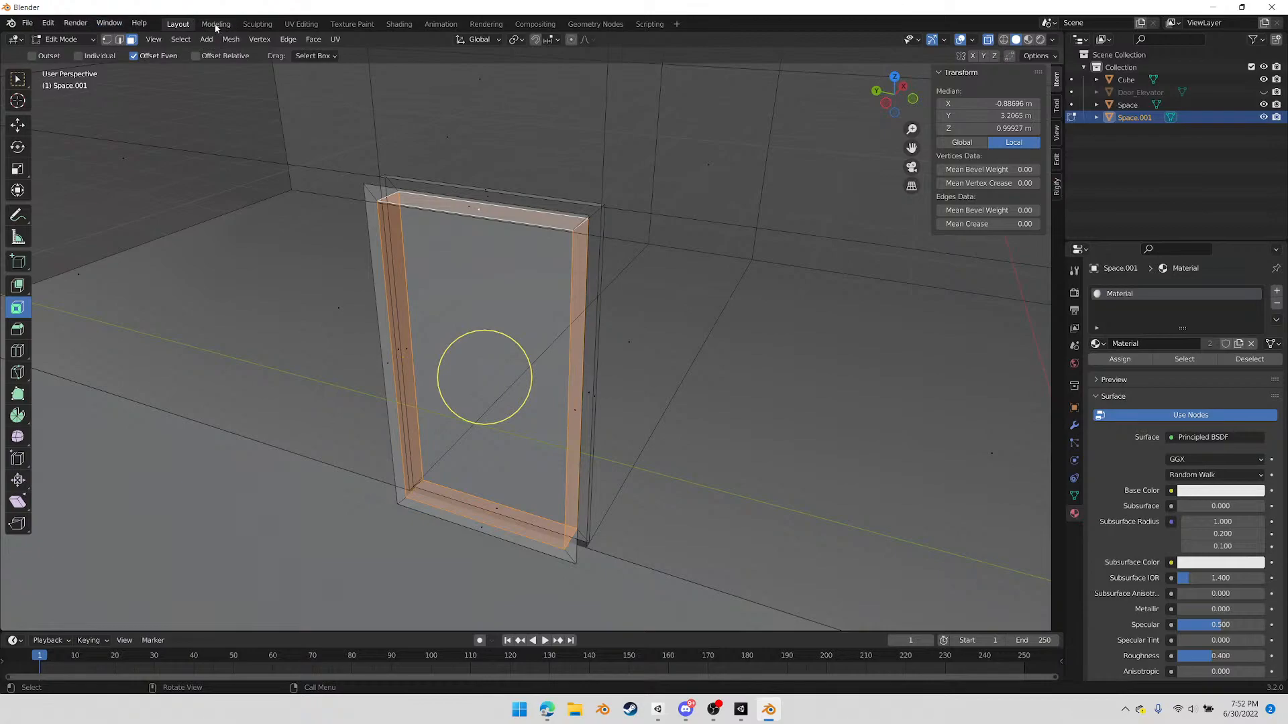
pyautogui.click(50, 25)
pyautogui.moveTo(70, 25)
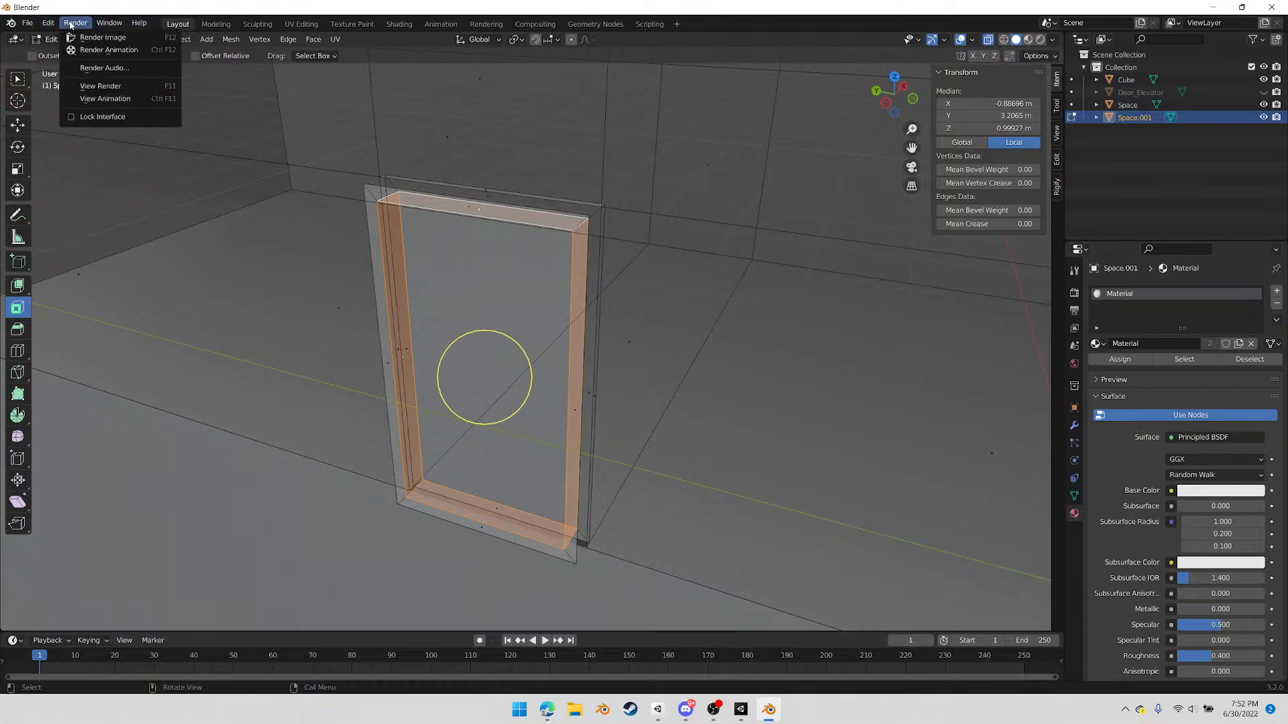
pyautogui.rightClick(300, 367)
pyautogui.moveTo(300, 369)
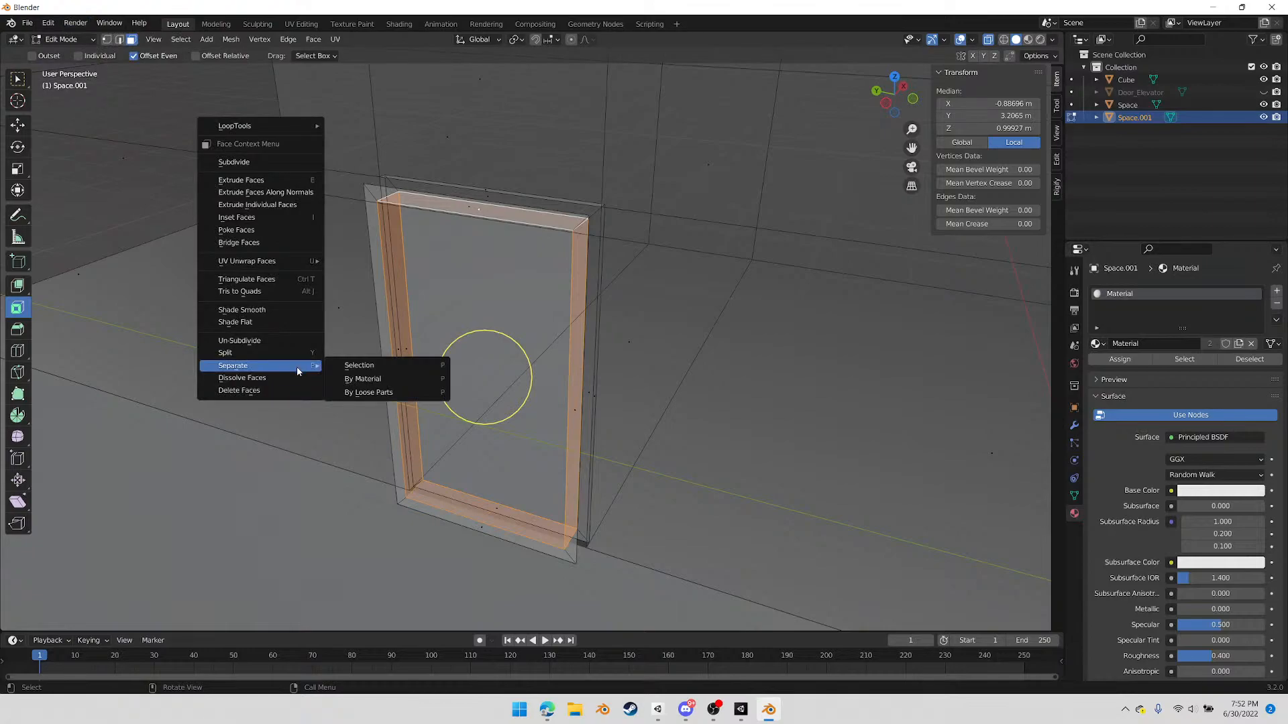
pyautogui.click(230, 39)
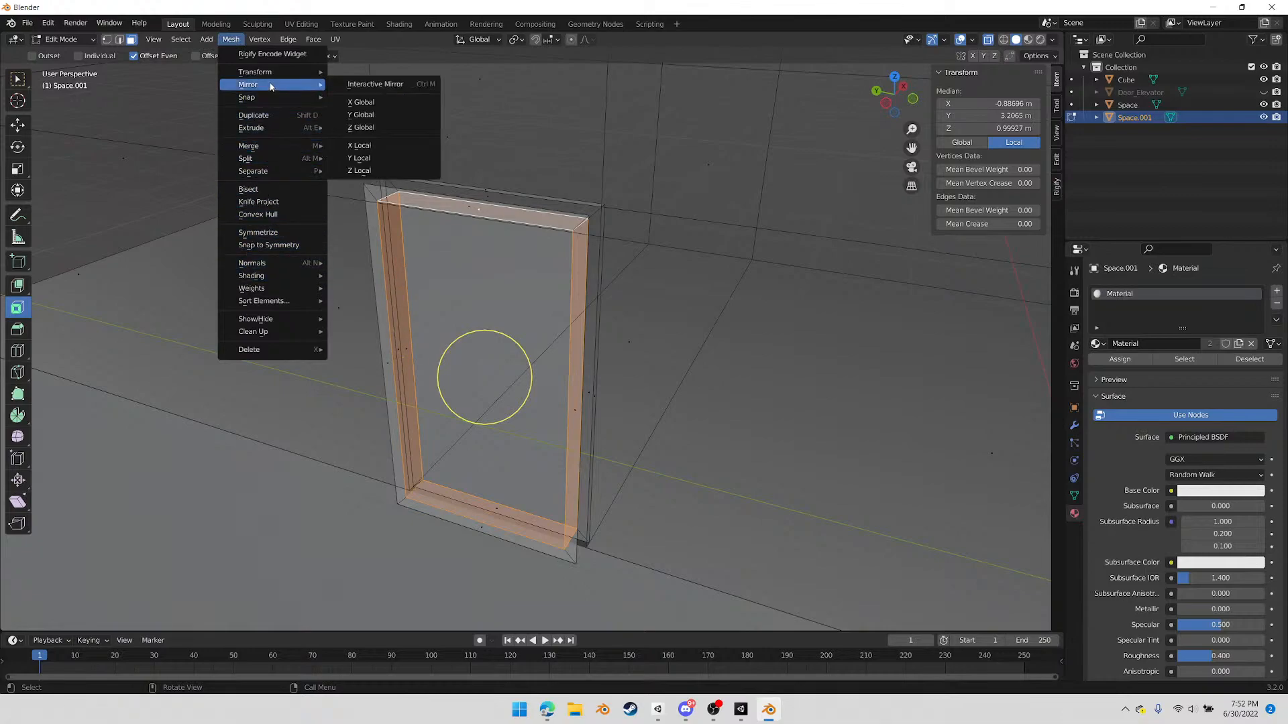
pyautogui.click(313, 38)
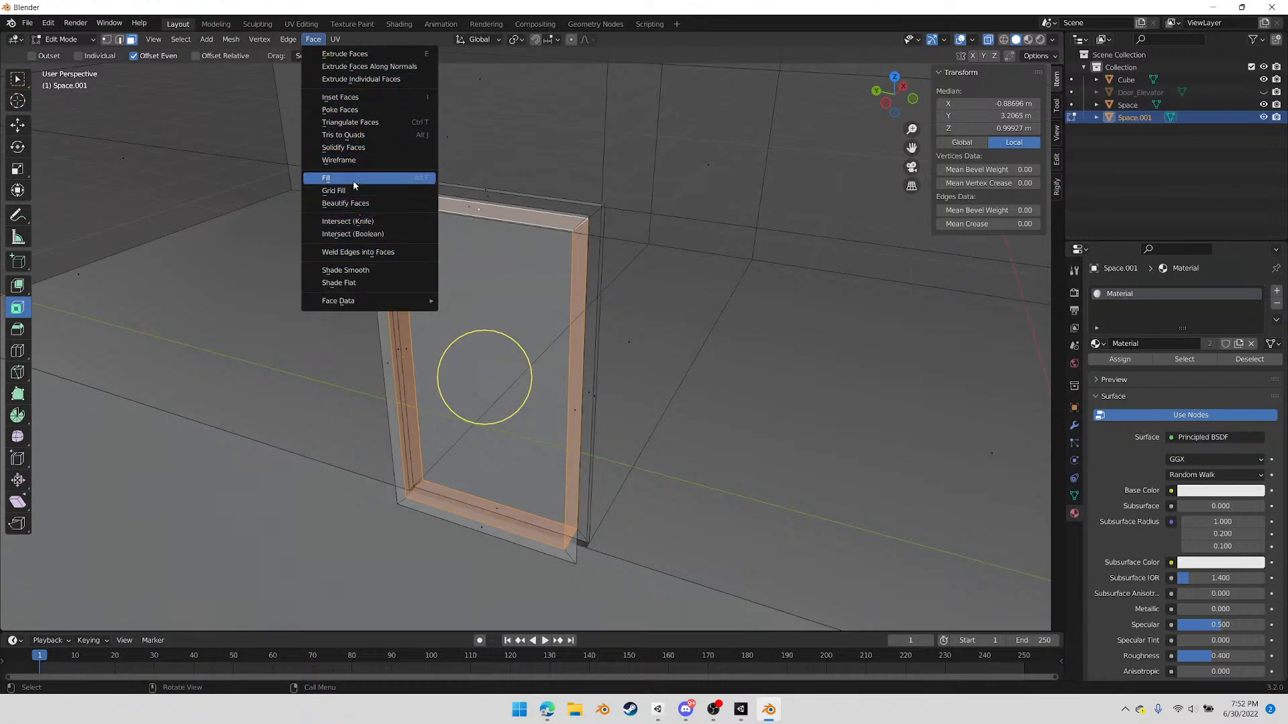
# Add the four outward-facing border faces on one side of the door frame to the selected inner faces
pyautogui.moveTo(726, 313); pyautogui.dragTo(333, 362, button='middle')
pyautogui.keyDown('shift'); pyautogui.click(347, 356); pyautogui.keyUp('shift')
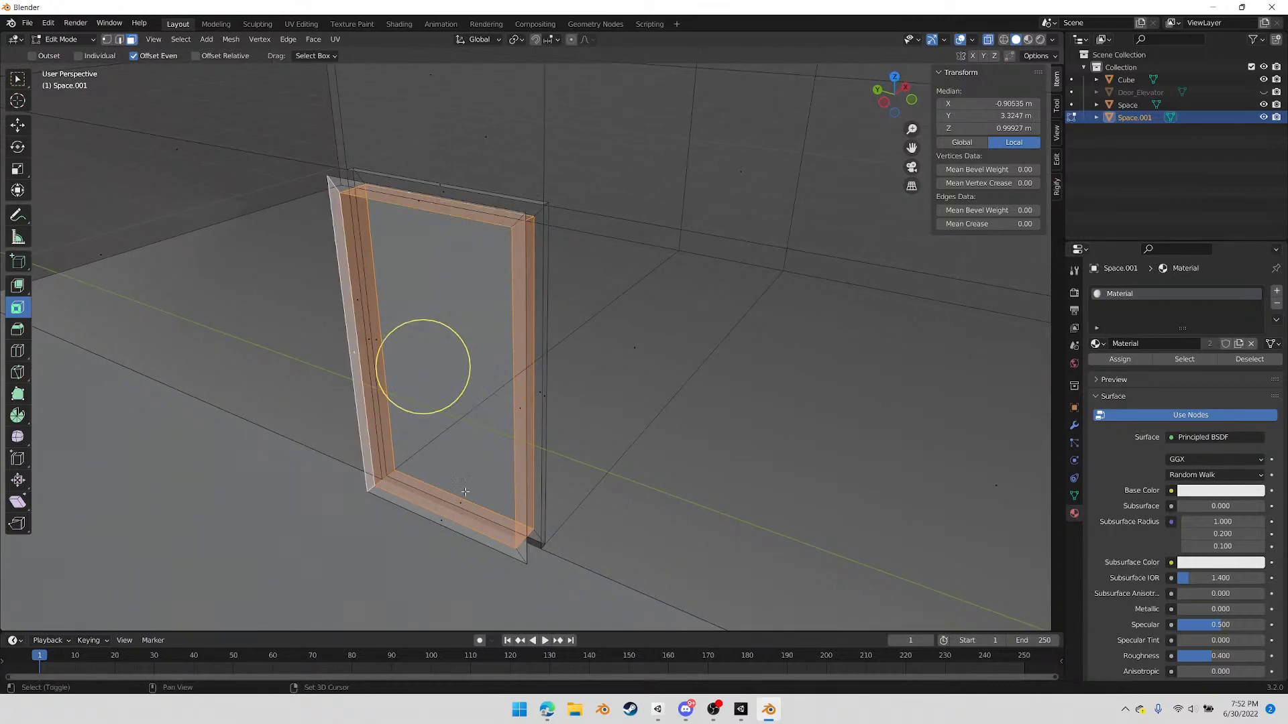
pyautogui.keyDown('shift'); pyautogui.click(441, 524); pyautogui.keyUp('shift')
pyautogui.keyDown('shift'); pyautogui.click(525, 409); pyautogui.keyUp('shift')
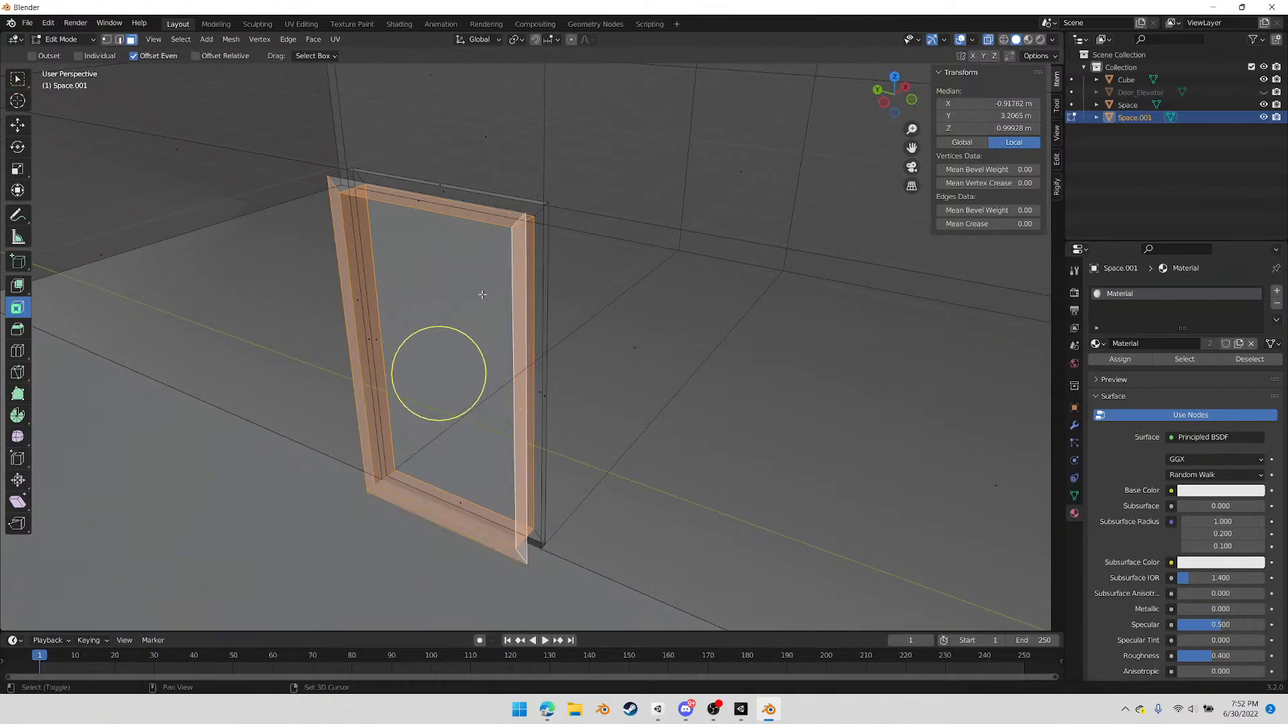
pyautogui.keyDown('shift'); pyautogui.click(421, 201); pyautogui.keyUp('shift')
# Add the border faces on the frame's other side to the selection and separate the whole door frame into its own object
pyautogui.moveTo(598, 308); pyautogui.dragTo(578, 313, button='middle')
pyautogui.keyDown('shift'); pyautogui.click(495, 385); pyautogui.keyUp('shift')
pyautogui.moveTo(496, 387); pyautogui.dragTo(530, 403, button='middle')
pyautogui.hotkey('ctrl', 'z')
pyautogui.keyDown('shift'); pyautogui.click(583, 354); pyautogui.keyUp('shift')
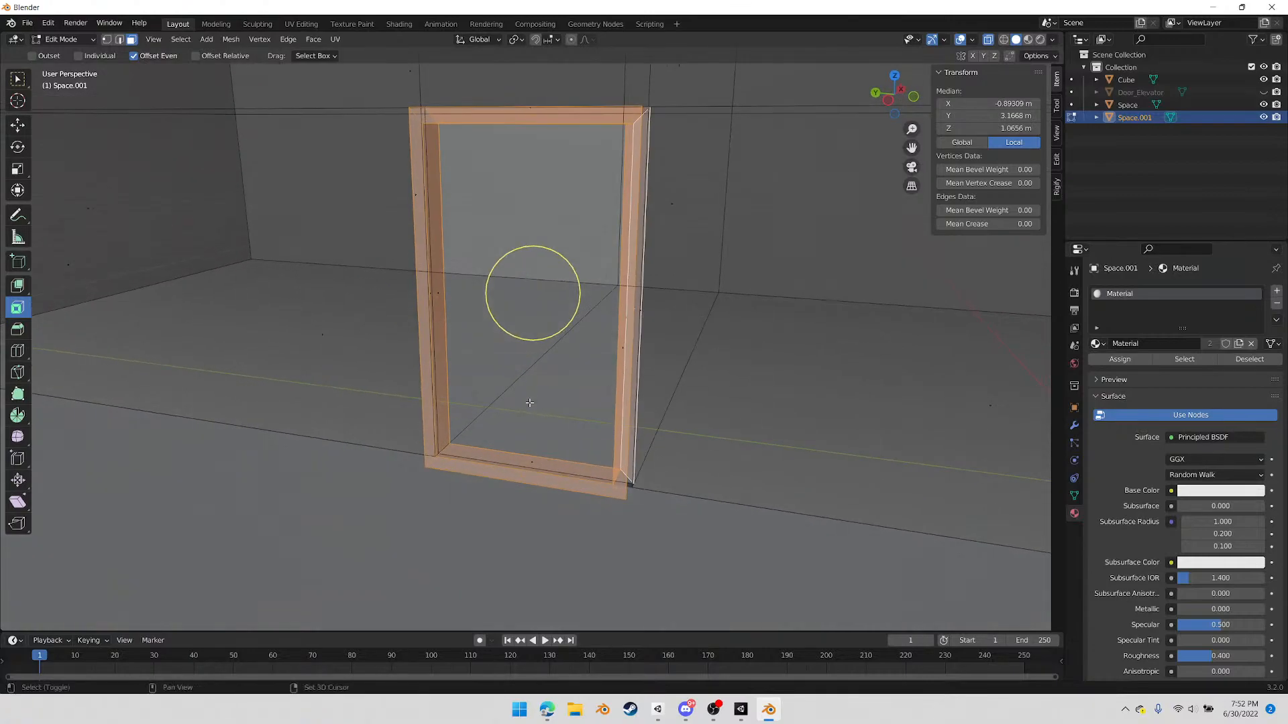
pyautogui.keyDown('shift'); pyautogui.click(532, 463); pyautogui.keyUp('shift')
pyautogui.moveTo(437, 293); pyautogui.dragTo(350, 225, button='middle')
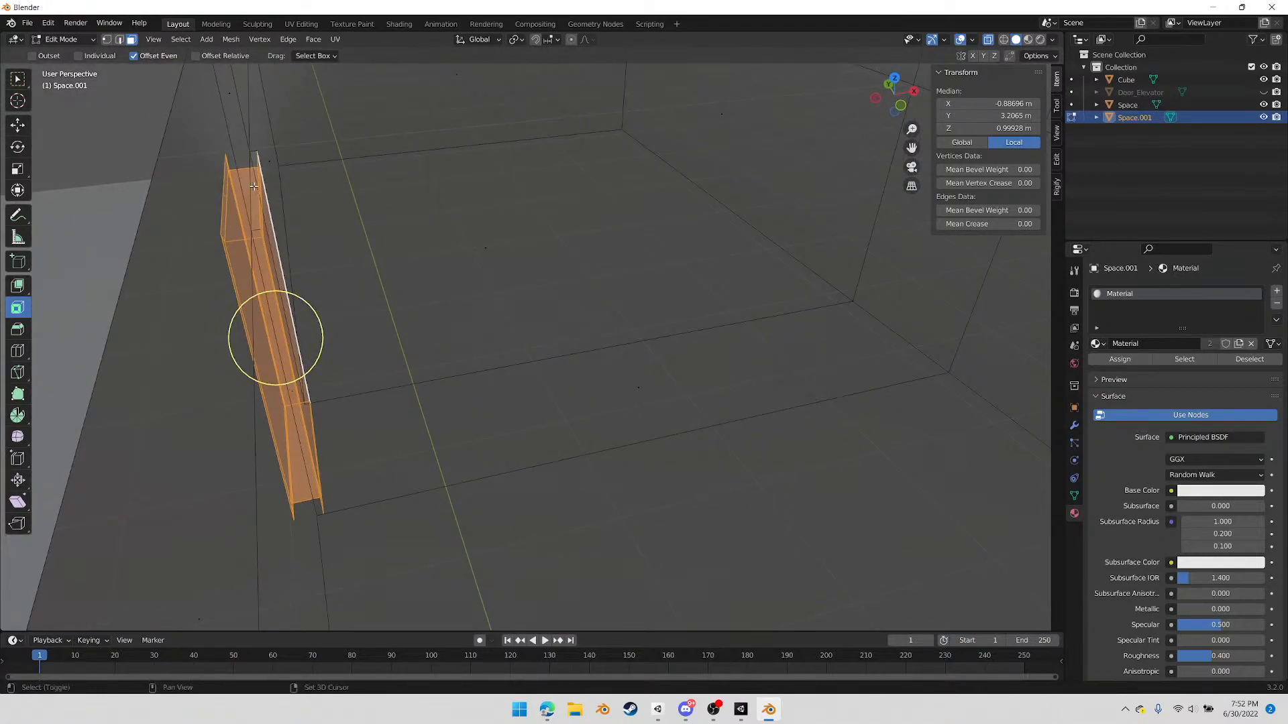
pyautogui.moveTo(476, 242); pyautogui.dragTo(611, 292, button='middle')
pyautogui.rightClick(613, 293)
pyautogui.moveTo(613, 299)
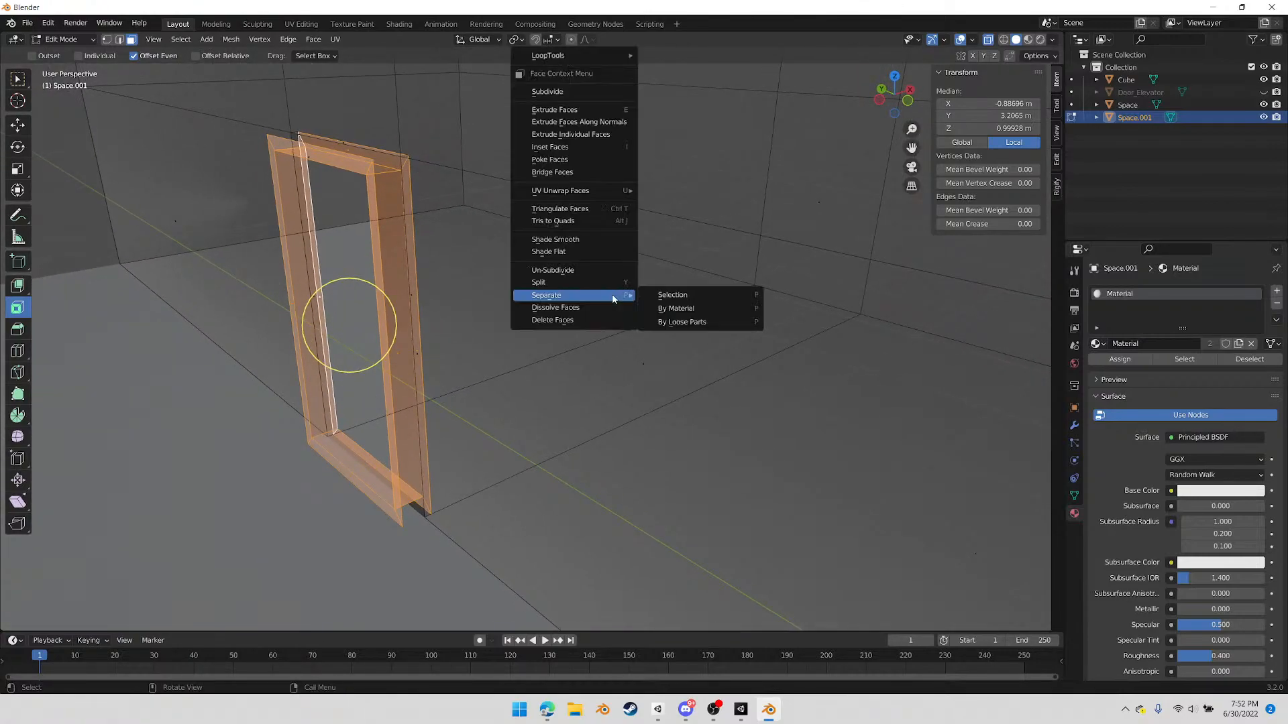
pyautogui.click(671, 295)
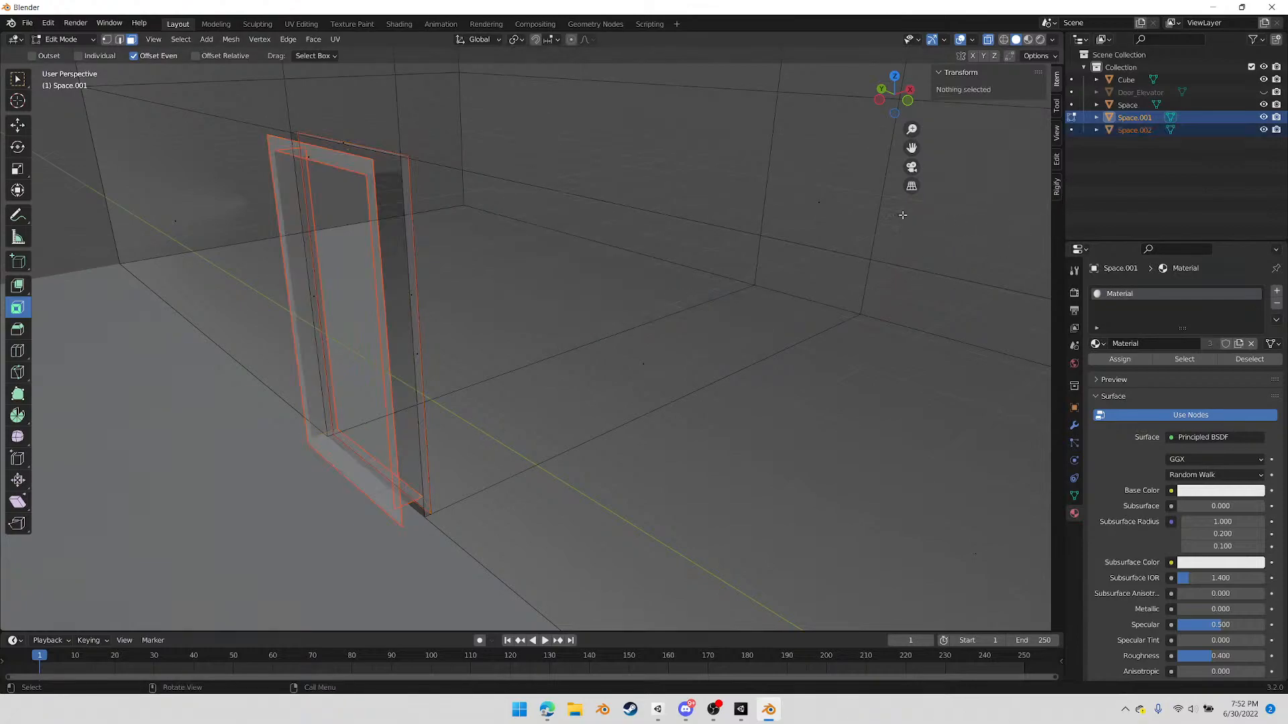
# In the Space.001 room mesh, delete the thin leftover strip faces along both sides and the top of the door opening
pyautogui.press('Tab')
pyautogui.click(468, 235)
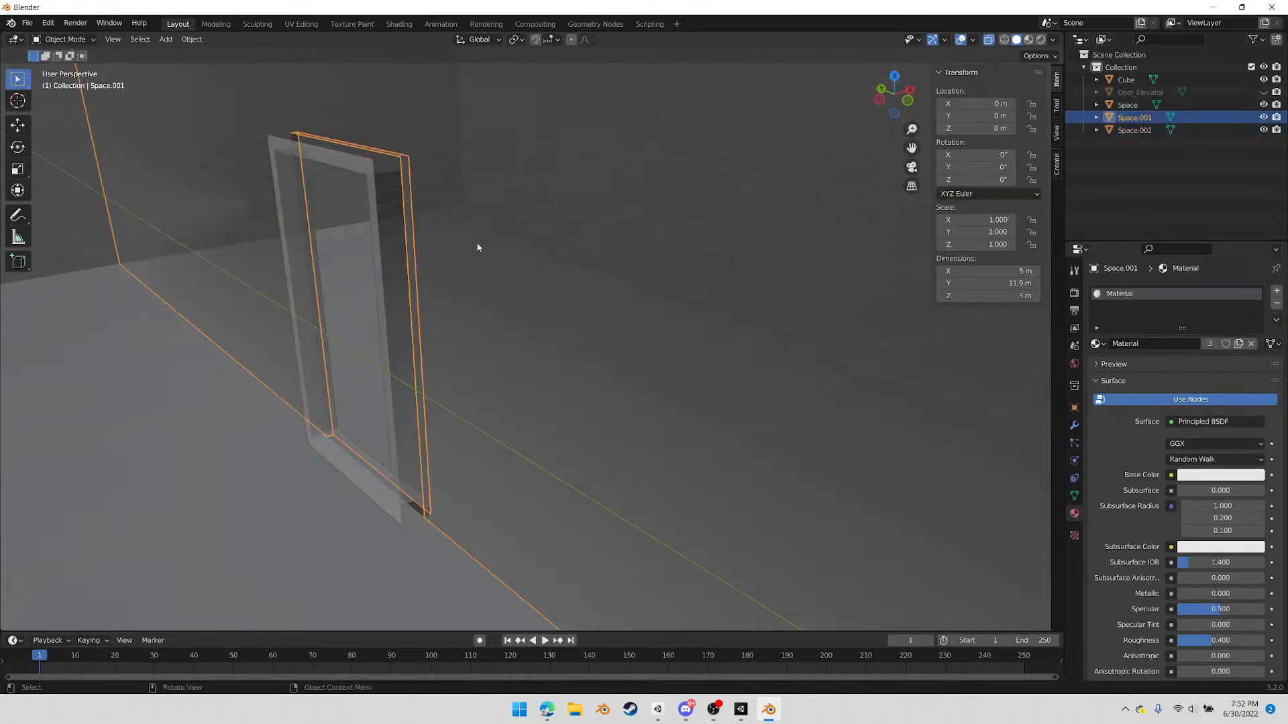
pyautogui.press('Tab')
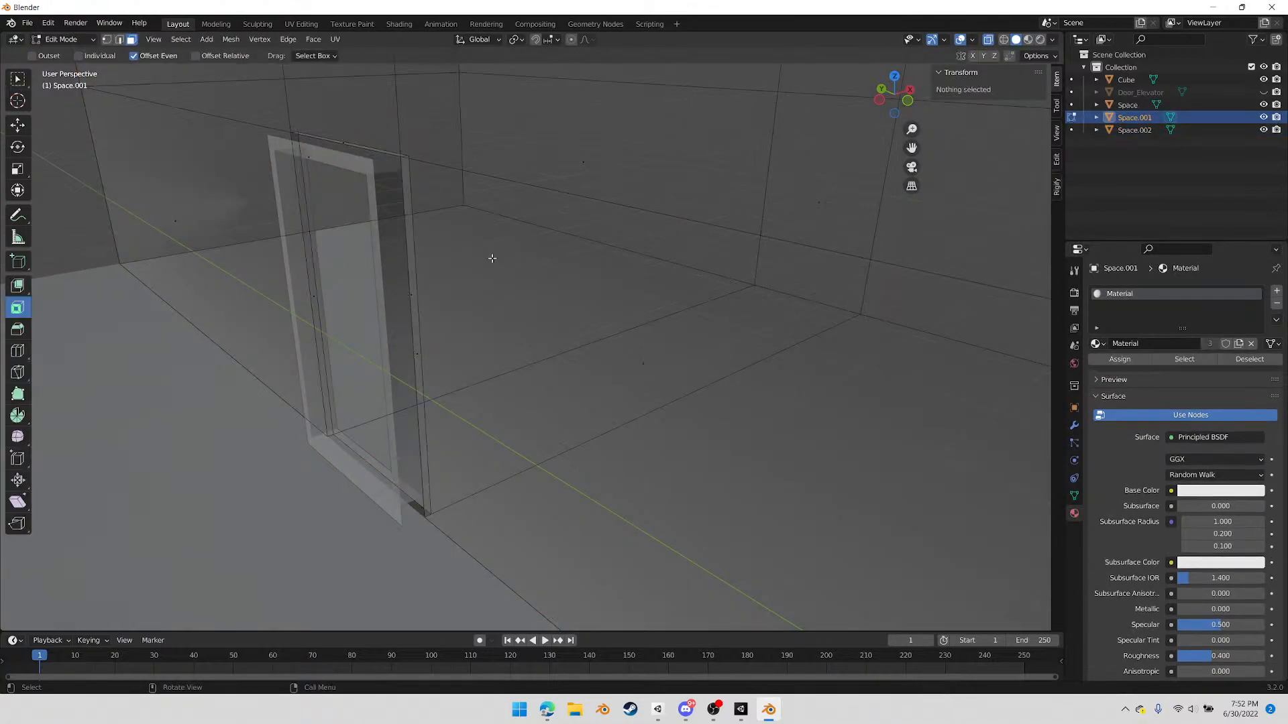
pyautogui.click(417, 354)
pyautogui.moveTo(648, 350); pyautogui.dragTo(612, 371, button='middle')
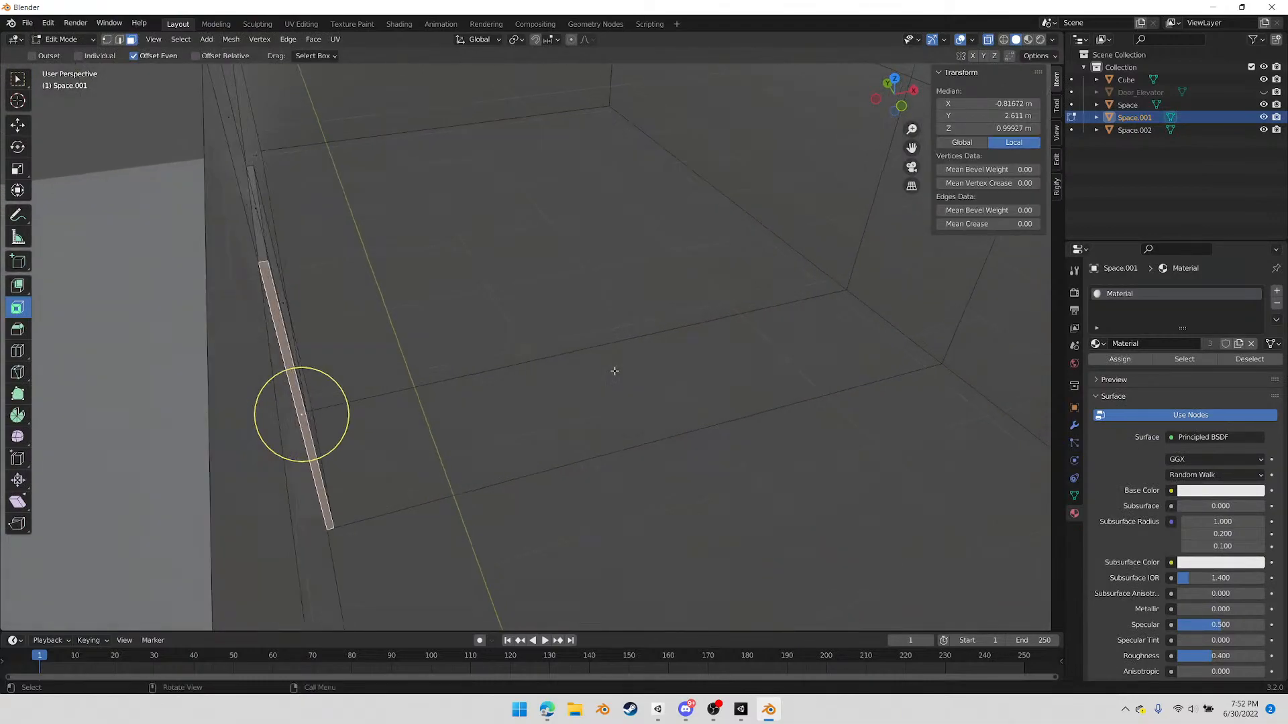
pyautogui.keyDown('shift'); pyautogui.click(256, 209); pyautogui.keyUp('shift')
pyautogui.moveTo(474, 279); pyautogui.dragTo(161, 278, button='middle')
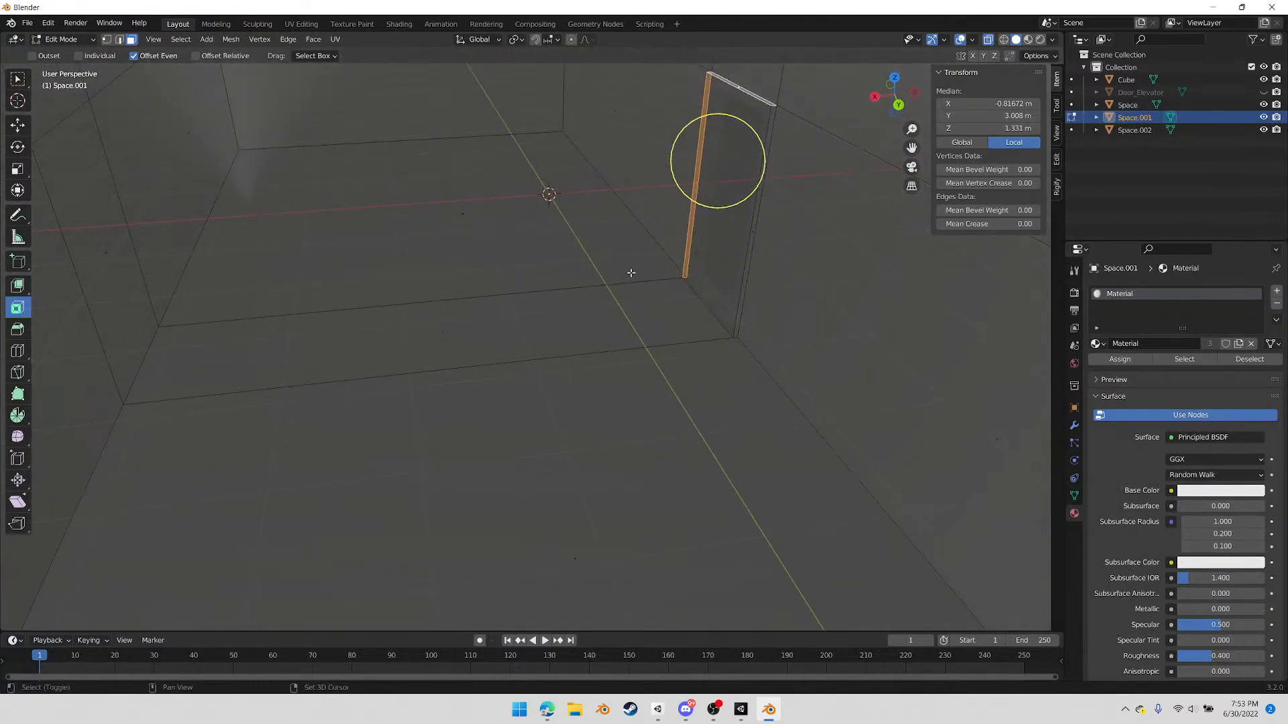
pyautogui.keyDown('shift'); pyautogui.click(753, 231); pyautogui.keyUp('shift')
pyautogui.moveTo(709, 321); pyautogui.dragTo(810, 271, button='middle')
pyautogui.press('x')
pyautogui.click(718, 314)
# Rename the separated frame object Space.002 as Door
pyautogui.press('Tab')
pyautogui.click(1128, 131)
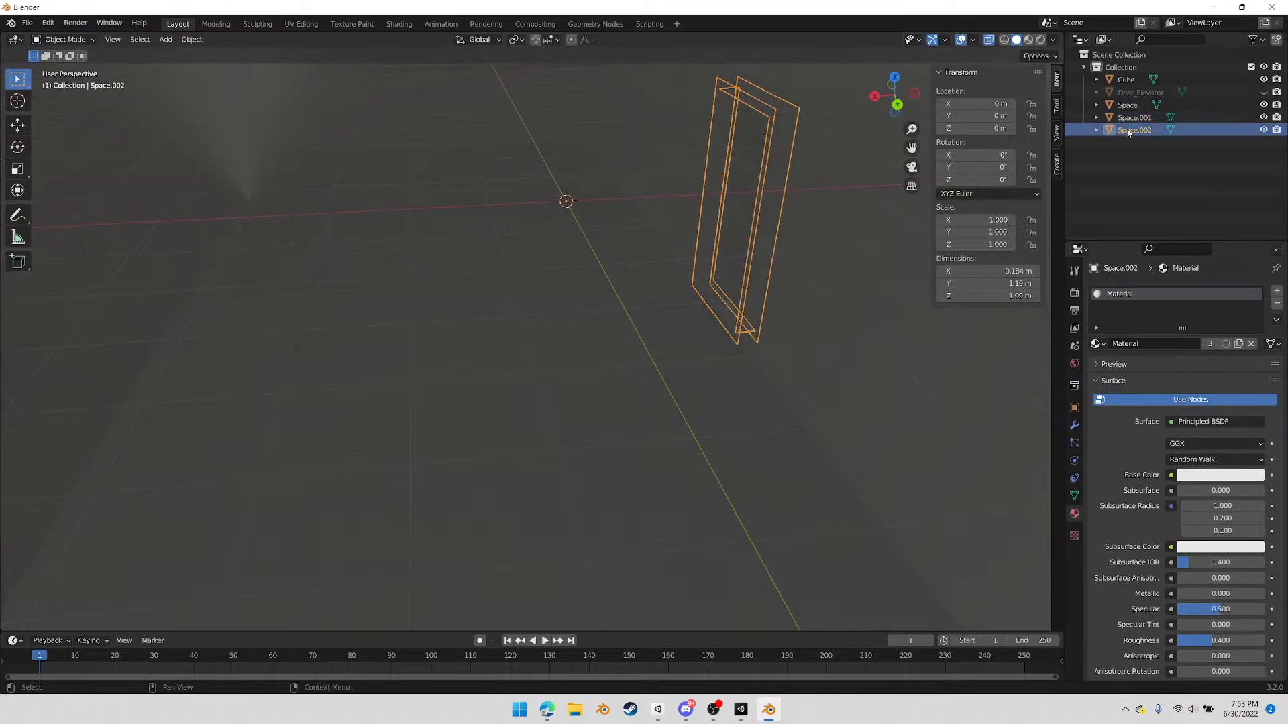
pyautogui.doubleClick(1145, 129)
pyautogui.write('Door')
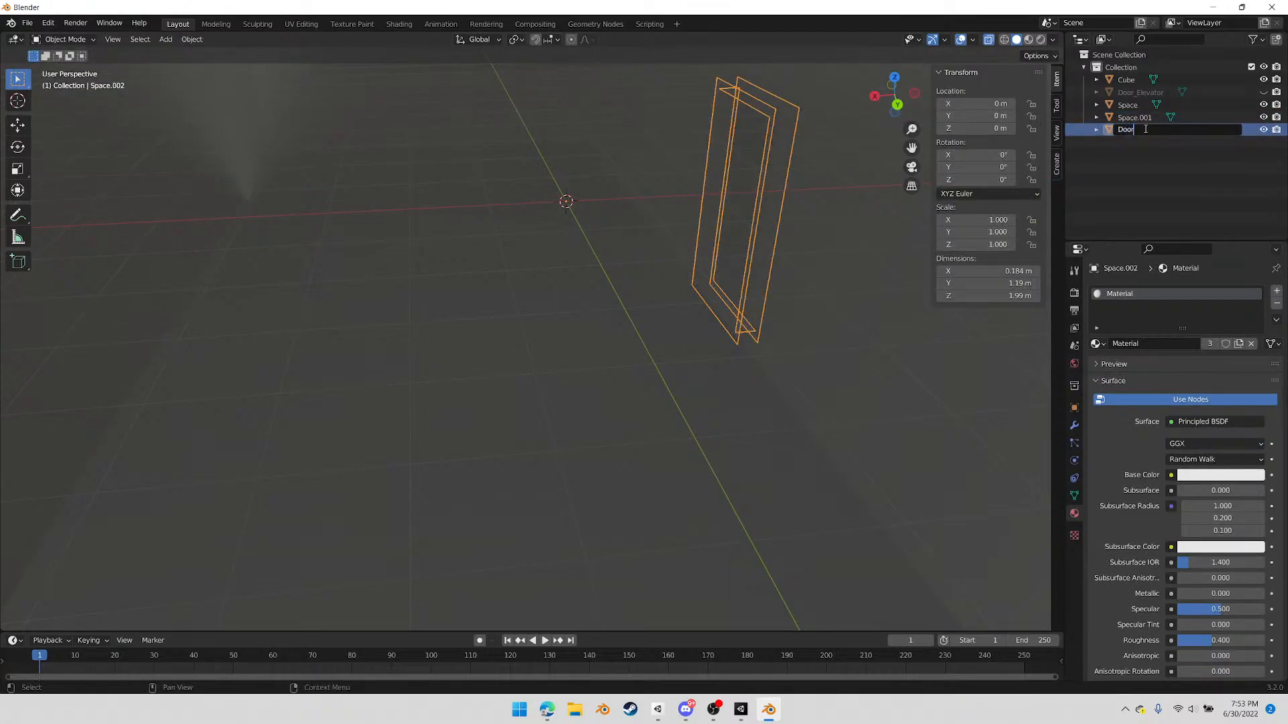
pyautogui.press('Return')
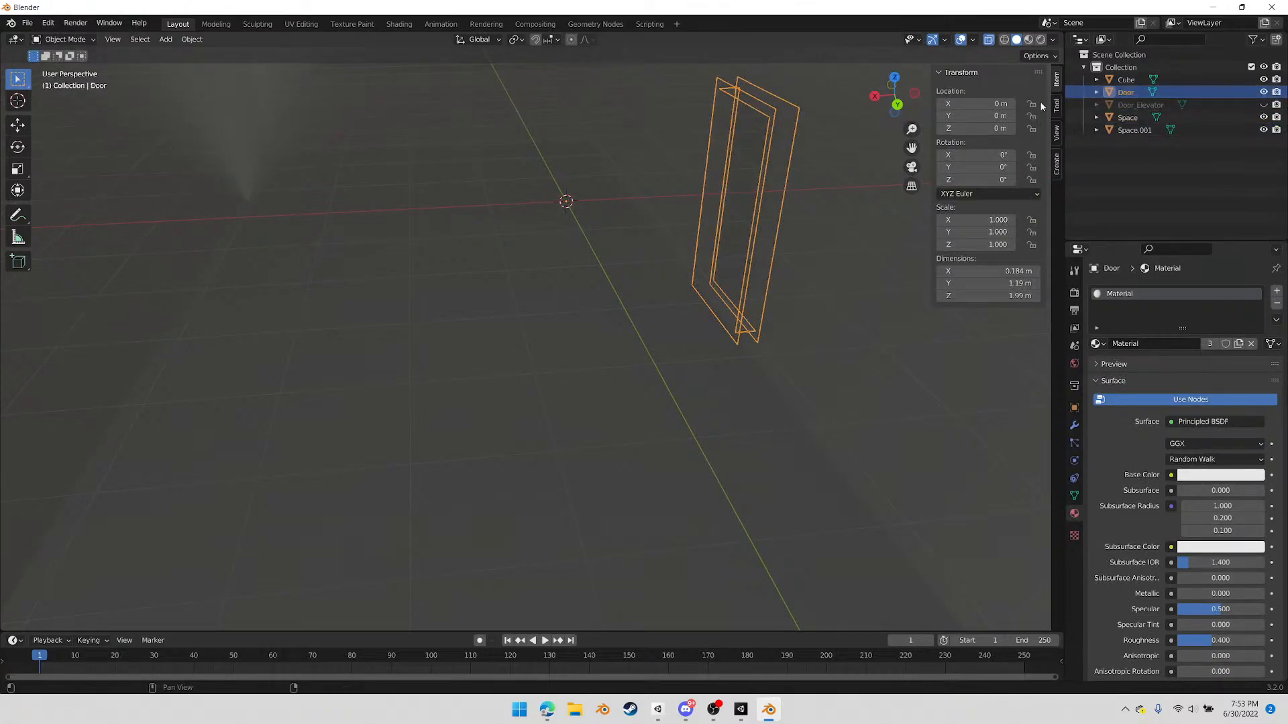
# Select the outer edge loops on both sides of the Door frame and bridge them to close its outer rim
pyautogui.moveTo(717, 280); pyautogui.dragTo(655, 351, button='middle')
pyautogui.press('Tab')
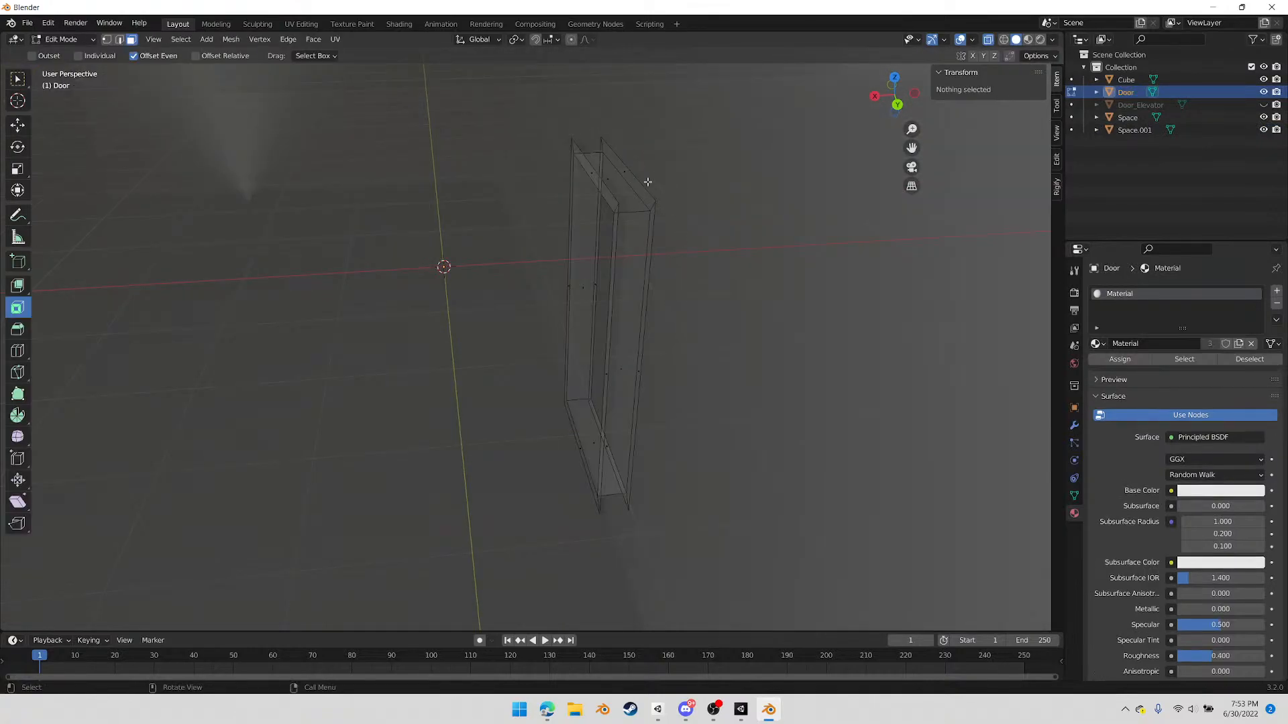
pyautogui.press('2')
pyautogui.keyDown('alt'); pyautogui.click(644, 180); pyautogui.keyUp('alt')
pyautogui.keyDown('alt'); pyautogui.click(588, 165); pyautogui.keyUp('alt')
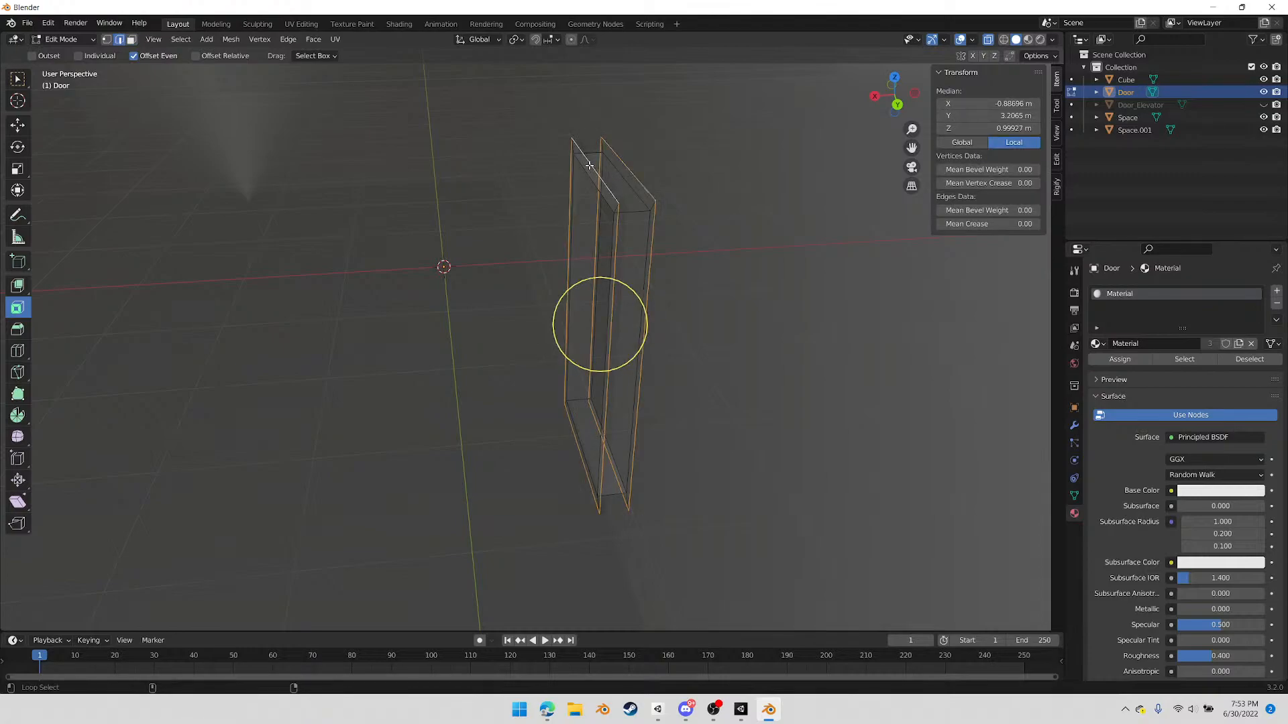
pyautogui.rightClick(681, 228)
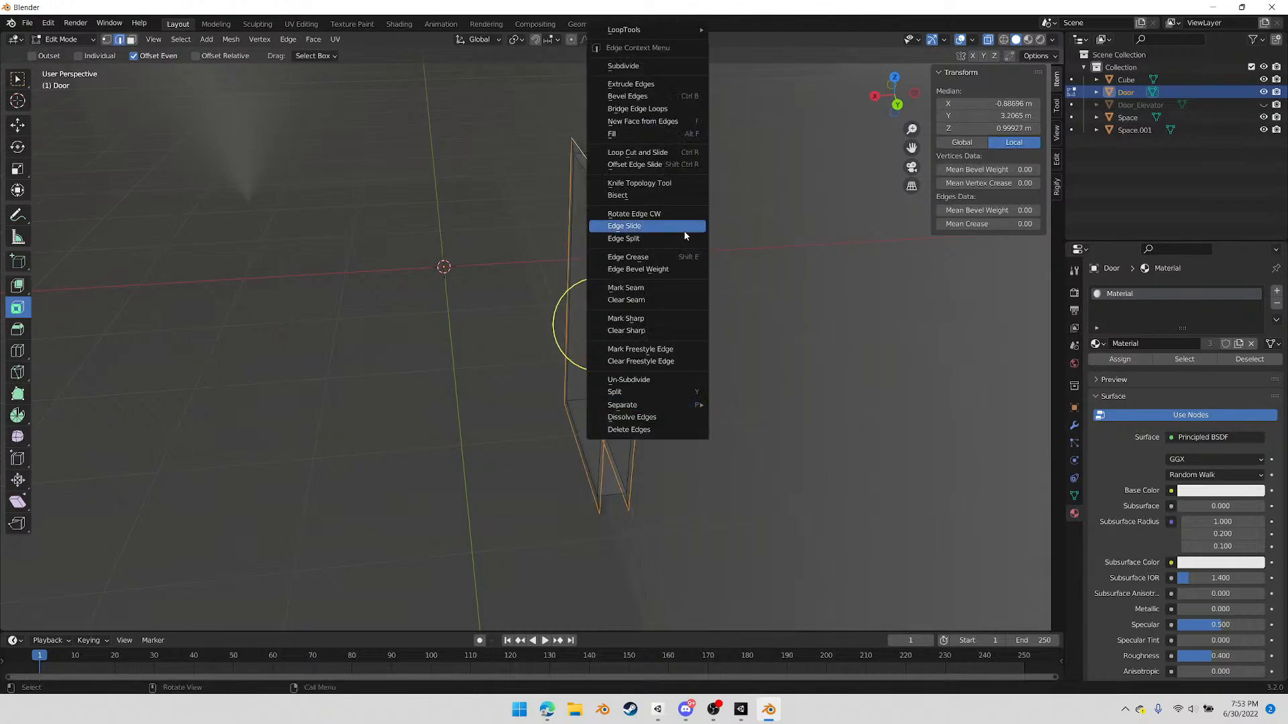
pyautogui.click(677, 109)
# Move the Door frame's bottom vertices down about 0.085 m along Z so the threshold sits level with the floor
pyautogui.moveTo(632, 310); pyautogui.dragTo(682, 320, button='middle')
pyautogui.press('1')
pyautogui.moveTo(345, 388); pyautogui.dragTo(753, 541)
pyautogui.click(888, 100)
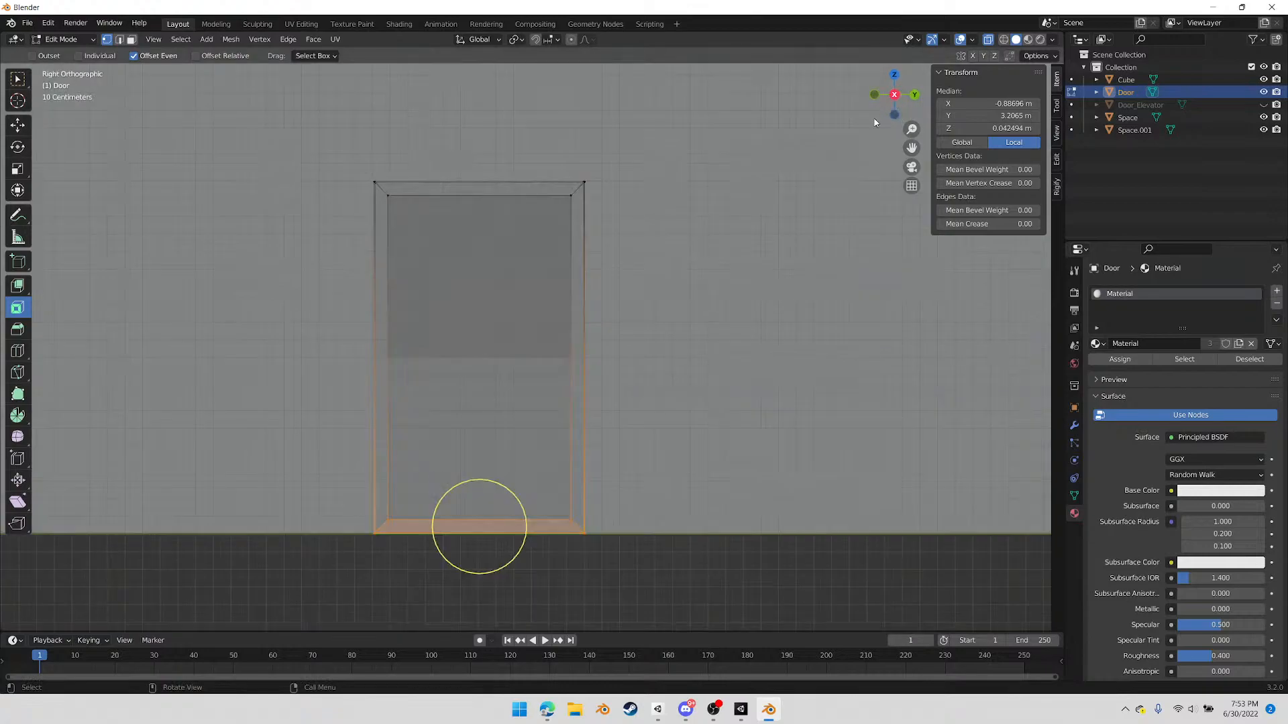
pyautogui.press('g')
pyautogui.press('z')
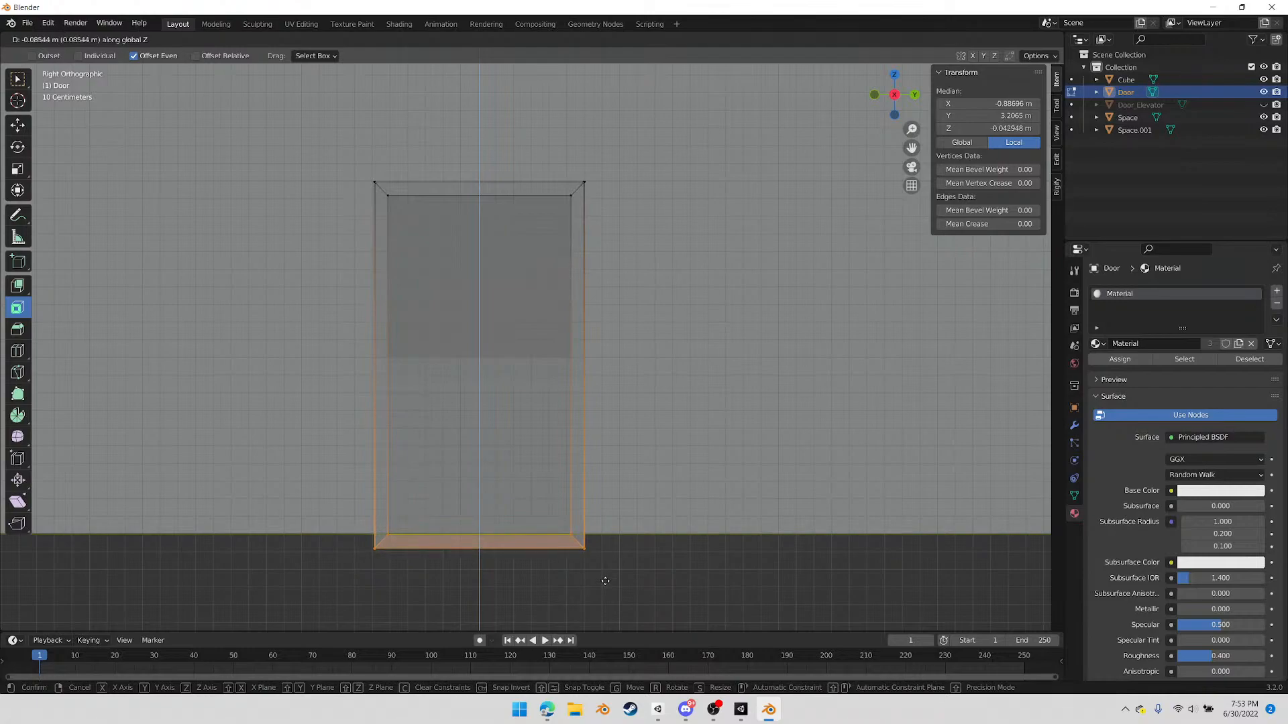
pyautogui.click(477, 540)
pyautogui.moveTo(476, 541); pyautogui.dragTo(558, 421, button='middle')
pyautogui.press('Tab')
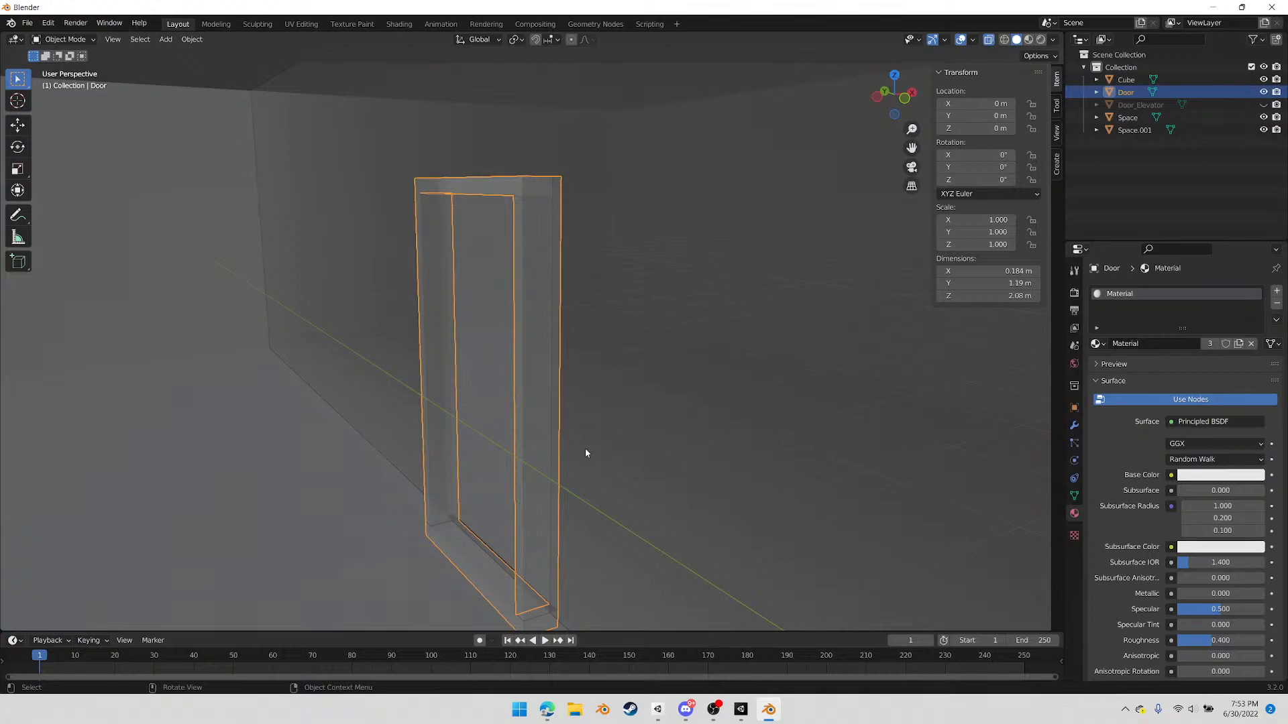
pyautogui.moveTo(502, 487)
pyautogui.mouseDown(button='middle')
pyautogui.moveTo(485, 501)
pyautogui.moveTo(588, 510)
pyautogui.moveTo(589, 487)
pyautogui.moveTo(501, 489)
pyautogui.moveTo(572, 474)
pyautogui.moveTo(536, 532)
pyautogui.moveTo(577, 522)
pyautogui.mouseUp(button='middle')
# Duplicate the front face of the Door frame's top bar and place the copy about 1 m lower, at the frame's mid-height
pyautogui.press('Tab')
pyautogui.press('c')
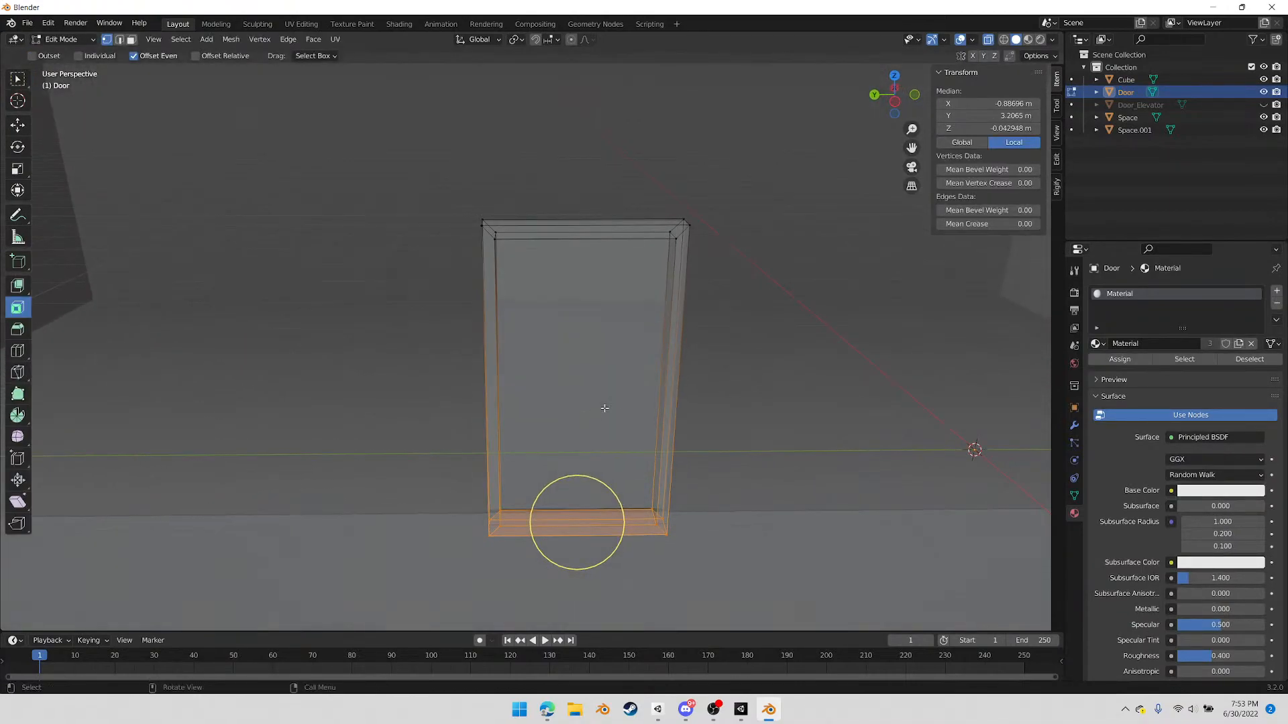
pyautogui.click(671, 368)
pyautogui.moveTo(625, 381); pyautogui.dragTo(611, 317, button='middle')
pyautogui.press('3')
pyautogui.press('c')
pyautogui.click(601, 218)
pyautogui.rightClick(602, 219)
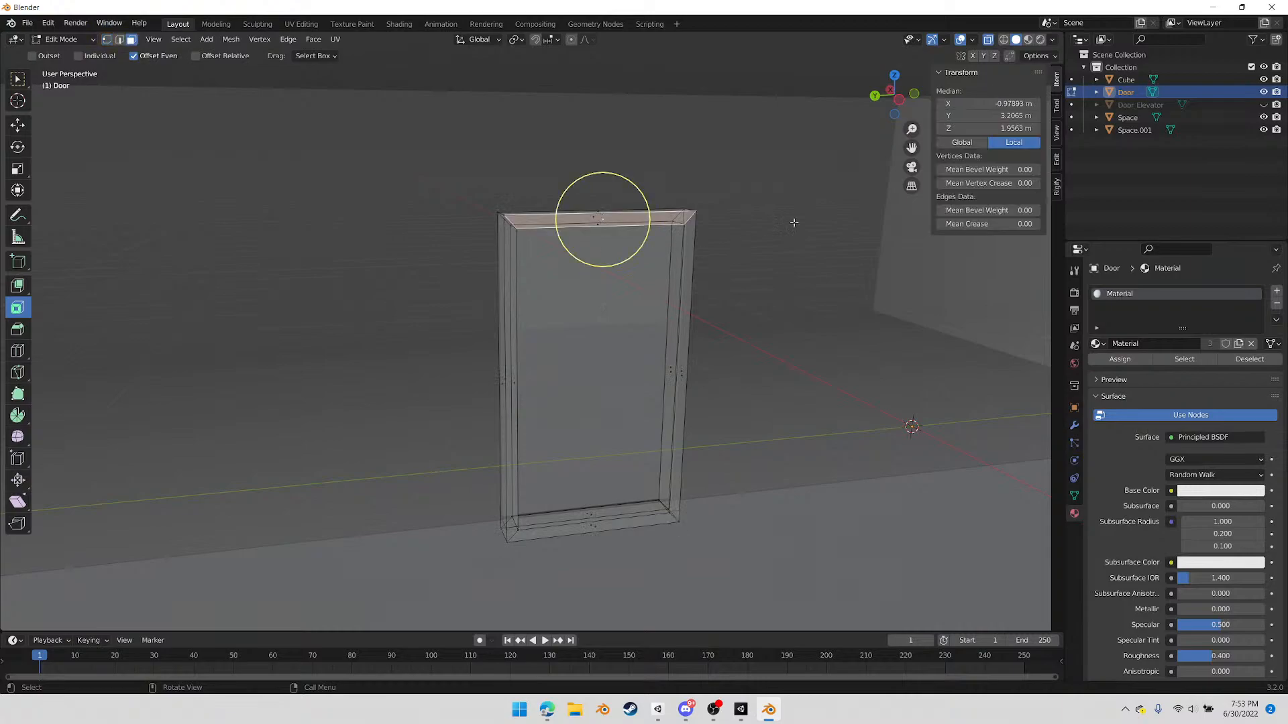
pyautogui.click(899, 100)
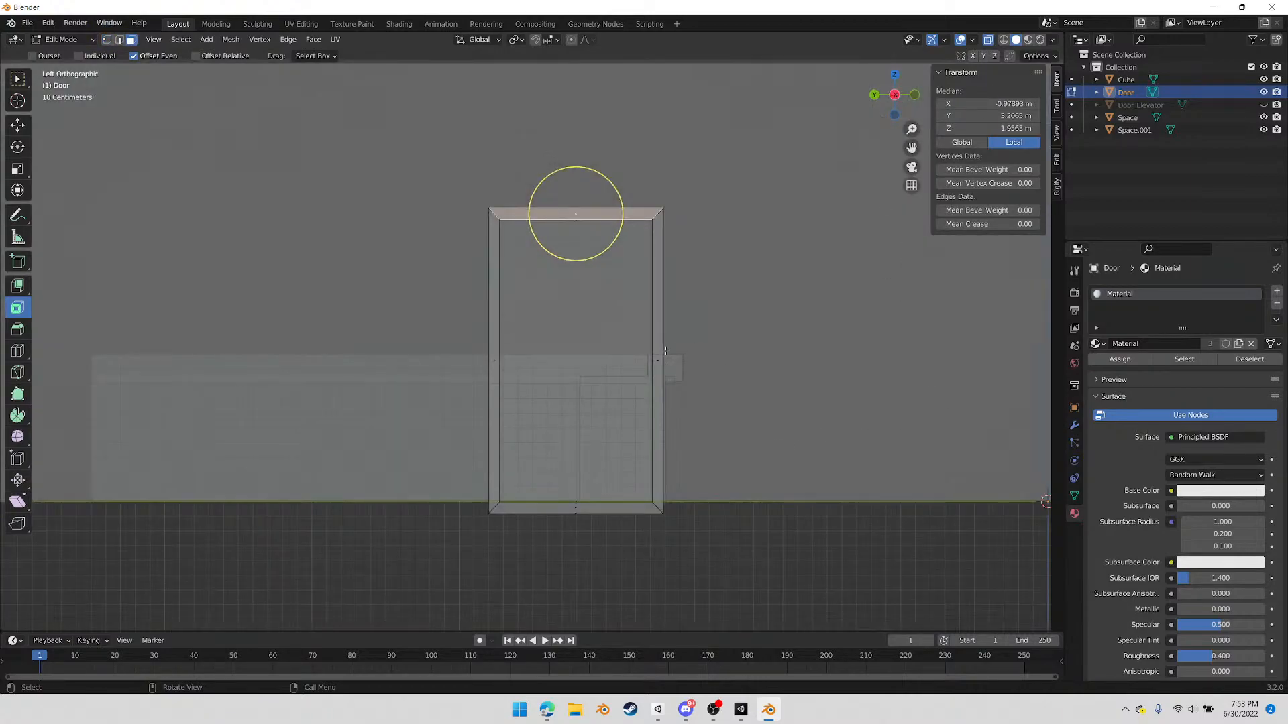
pyautogui.press('g')
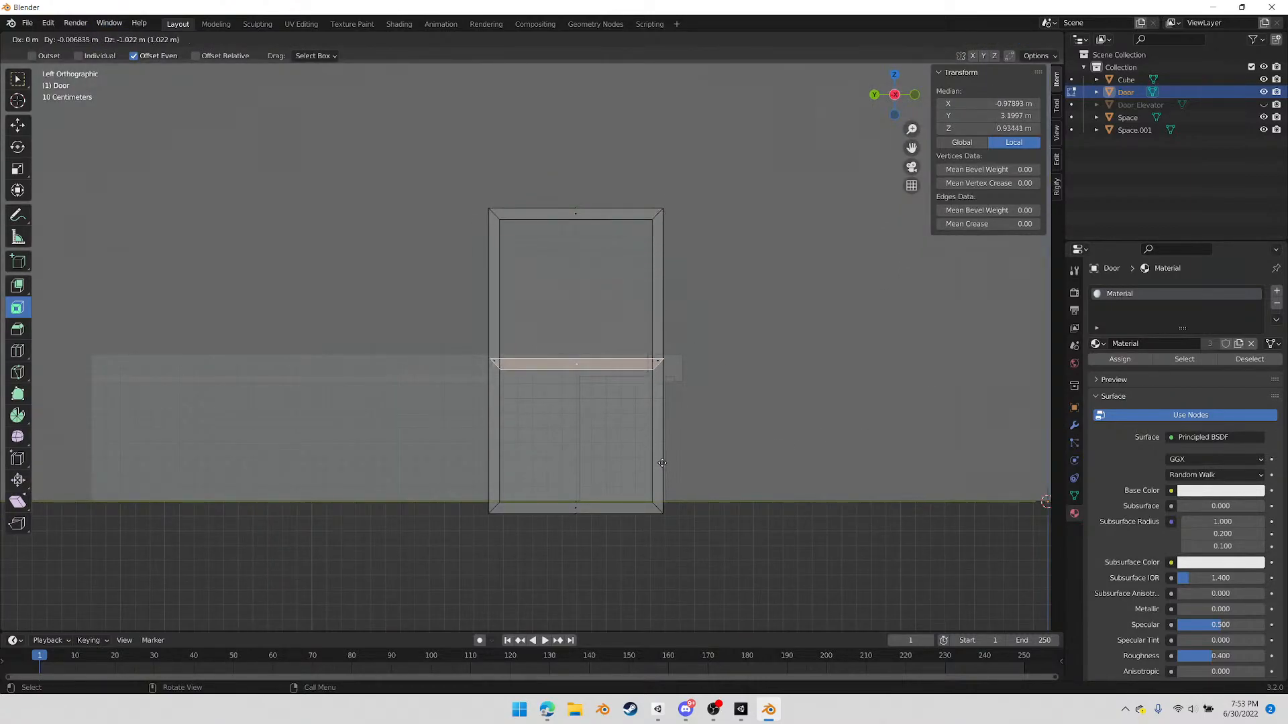
pyautogui.click(662, 462)
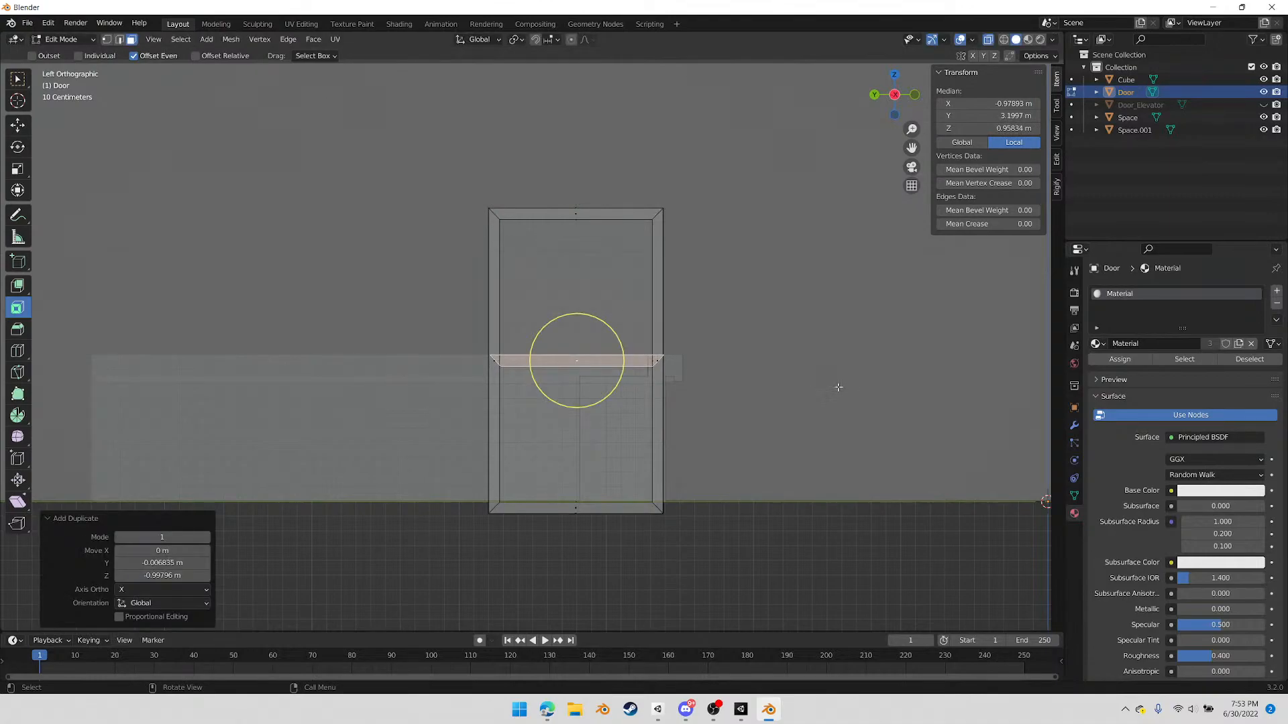
# Scale the duplicated mid-height bar face to about 0.751 along Y so its ends sit inside the frame
pyautogui.press('1')
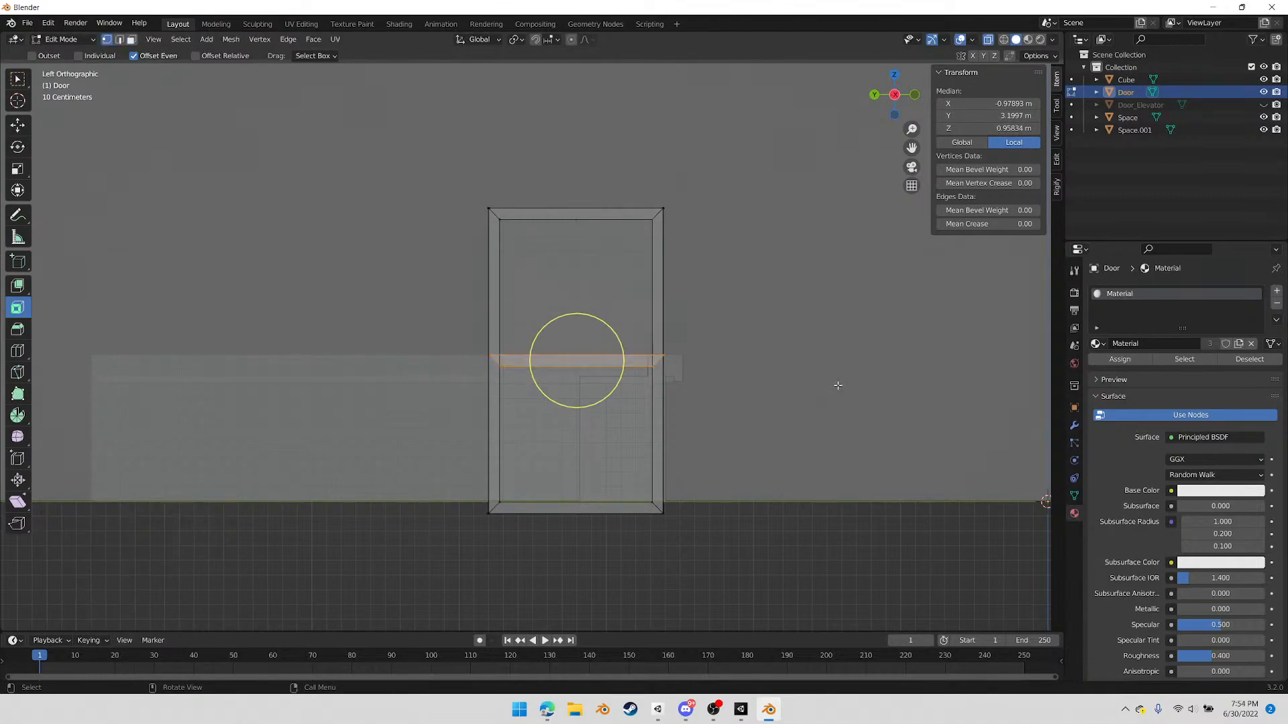
pyautogui.press('s')
pyautogui.press('x')
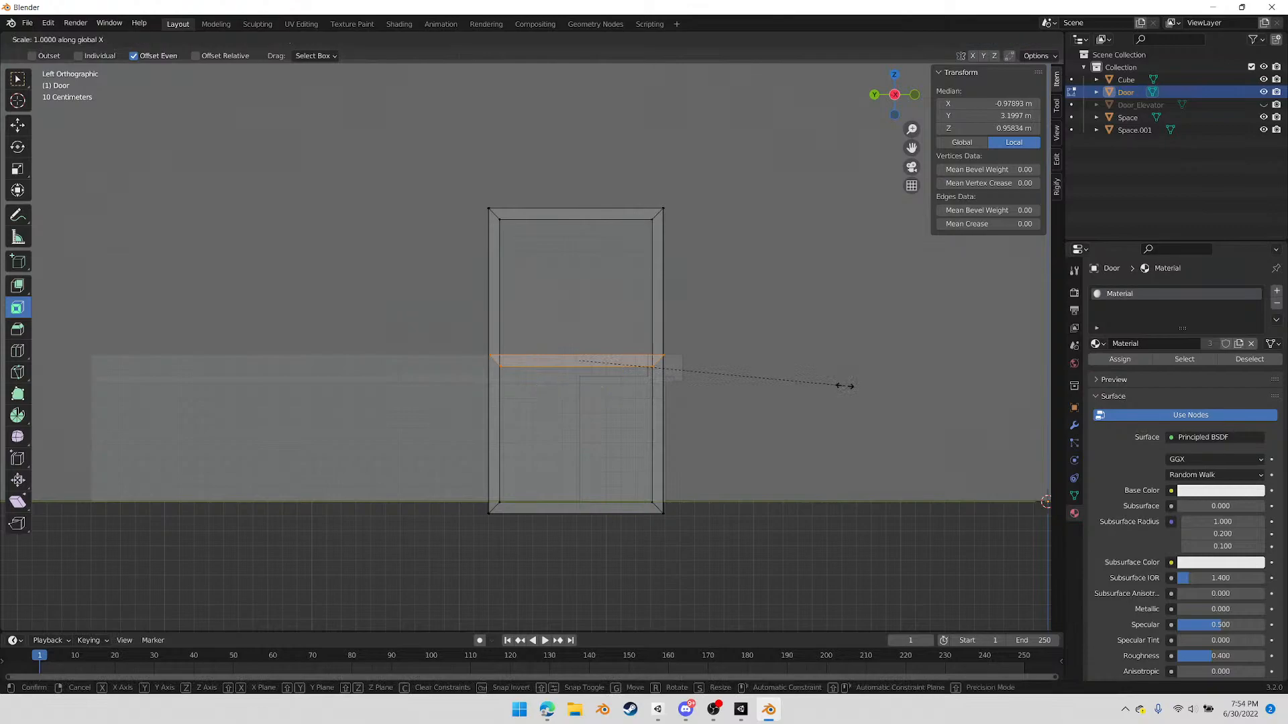
pyautogui.press('y')
pyautogui.click(777, 381)
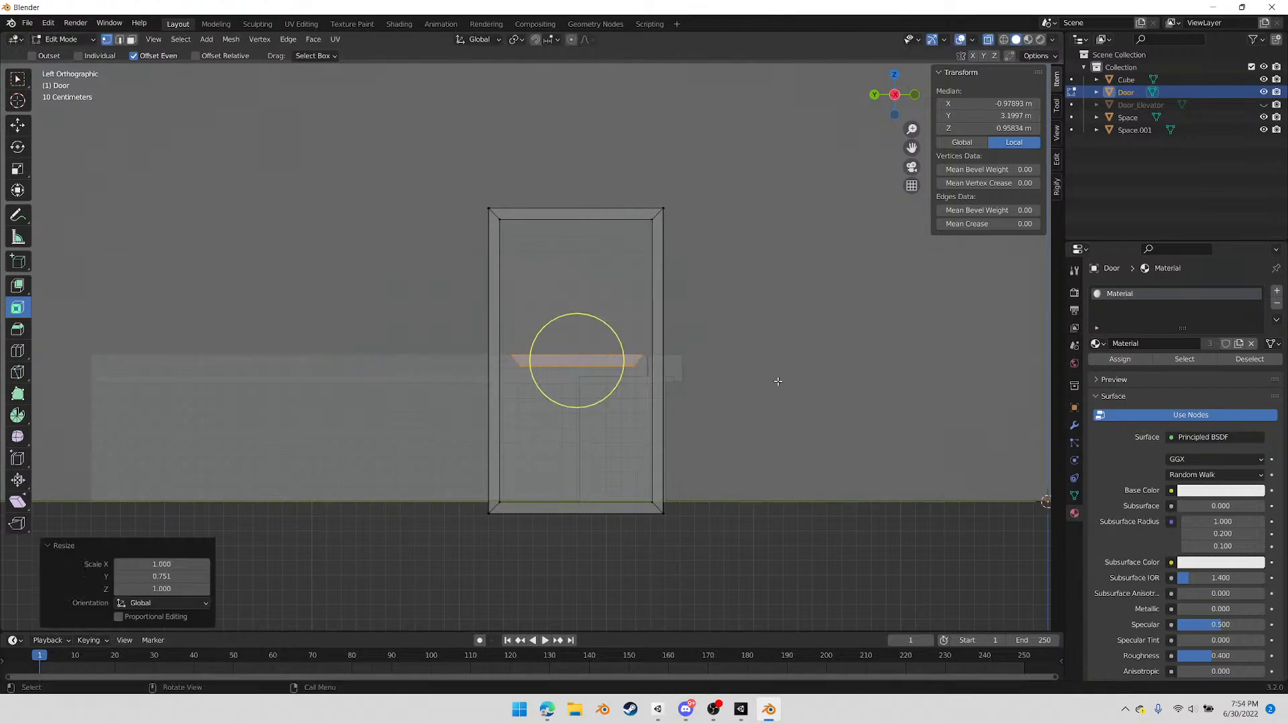
# Square off both slanted ends of the duplicated bar by scaling each end's vertices to 0 along Y
pyautogui.moveTo(502, 340); pyautogui.dragTo(527, 386)
pyautogui.rightClick(570, 443)
pyautogui.press('s')
pyautogui.press('x')
pyautogui.write('y')
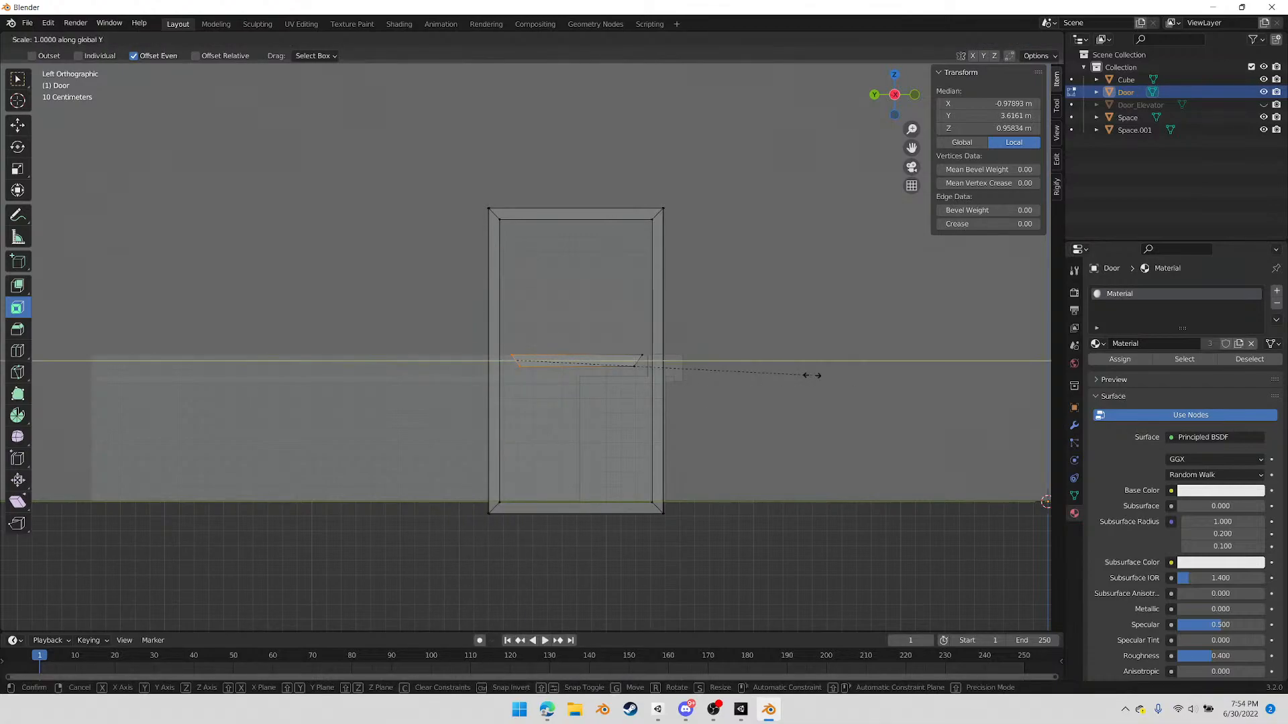
pyautogui.write('0')
pyautogui.click(503, 354)
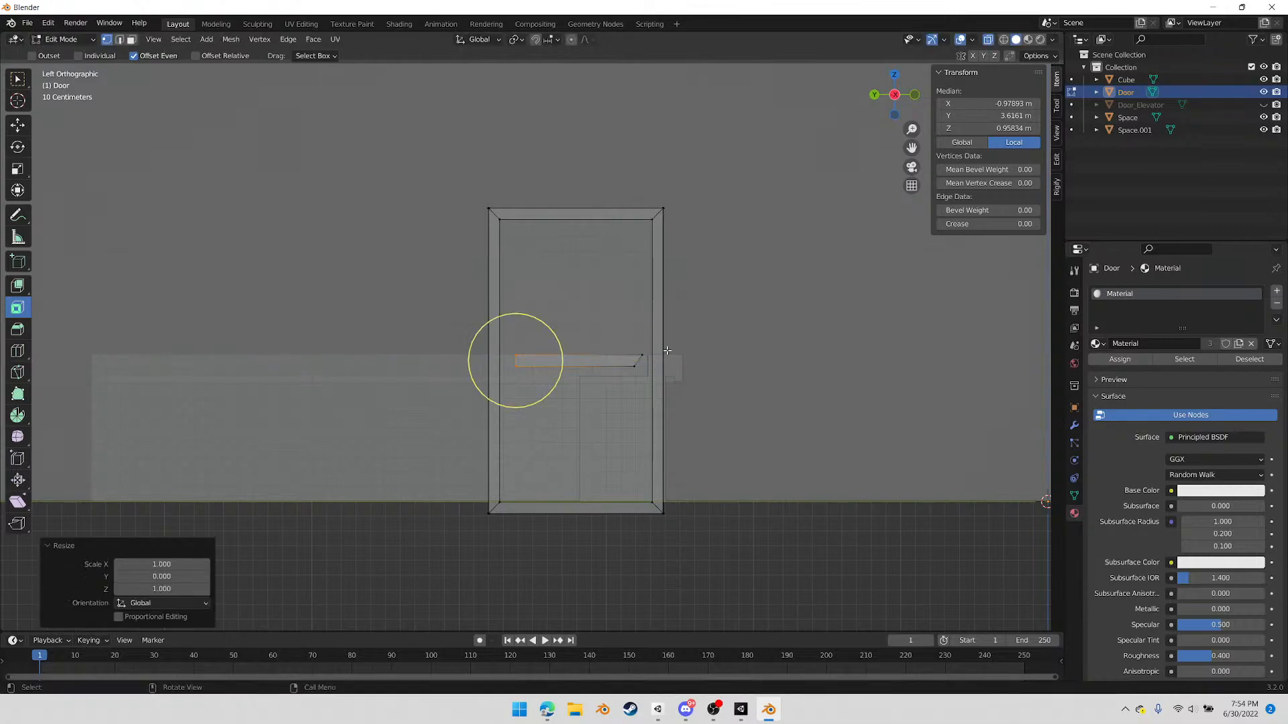
pyautogui.click(637, 360)
pyautogui.press('s')
pyautogui.press('y')
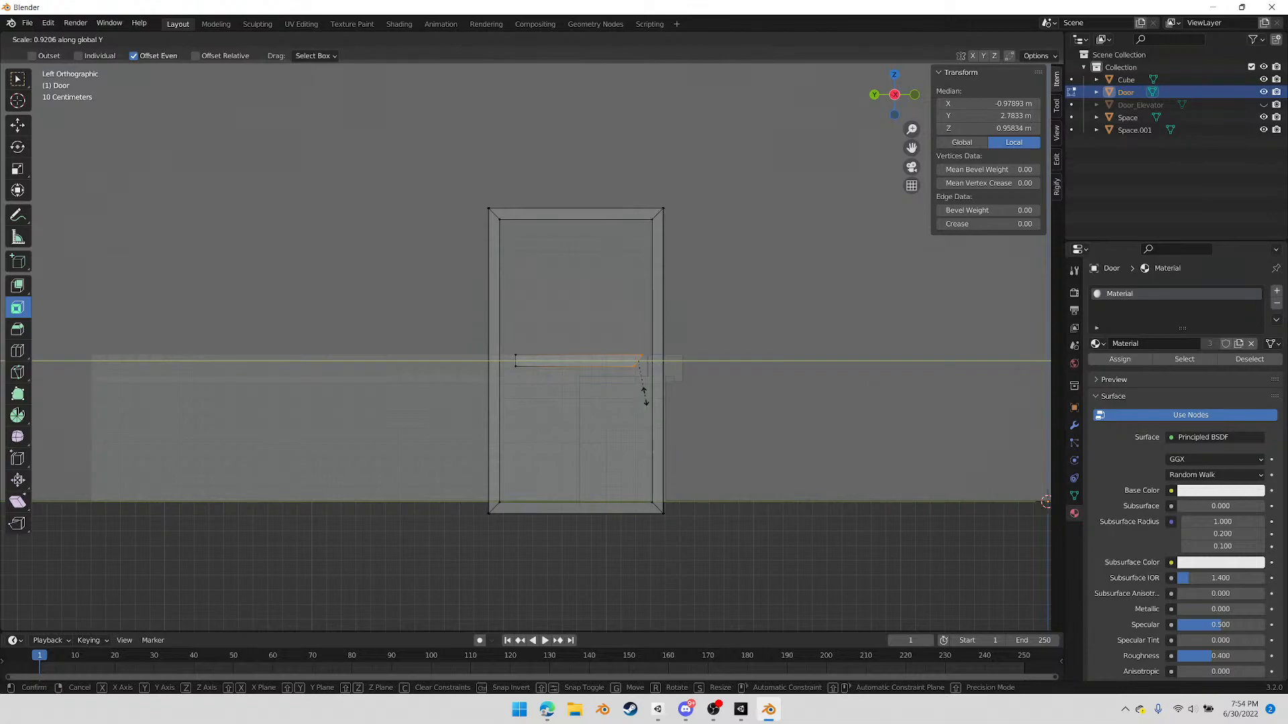
pyautogui.write('0')
pyautogui.press('Return')
# Stretch the bar into a full-height panel by moving its upper edge up about 0.92 m and its lower edge down about 0.93 m
pyautogui.moveTo(508, 345); pyautogui.dragTo(644, 363)
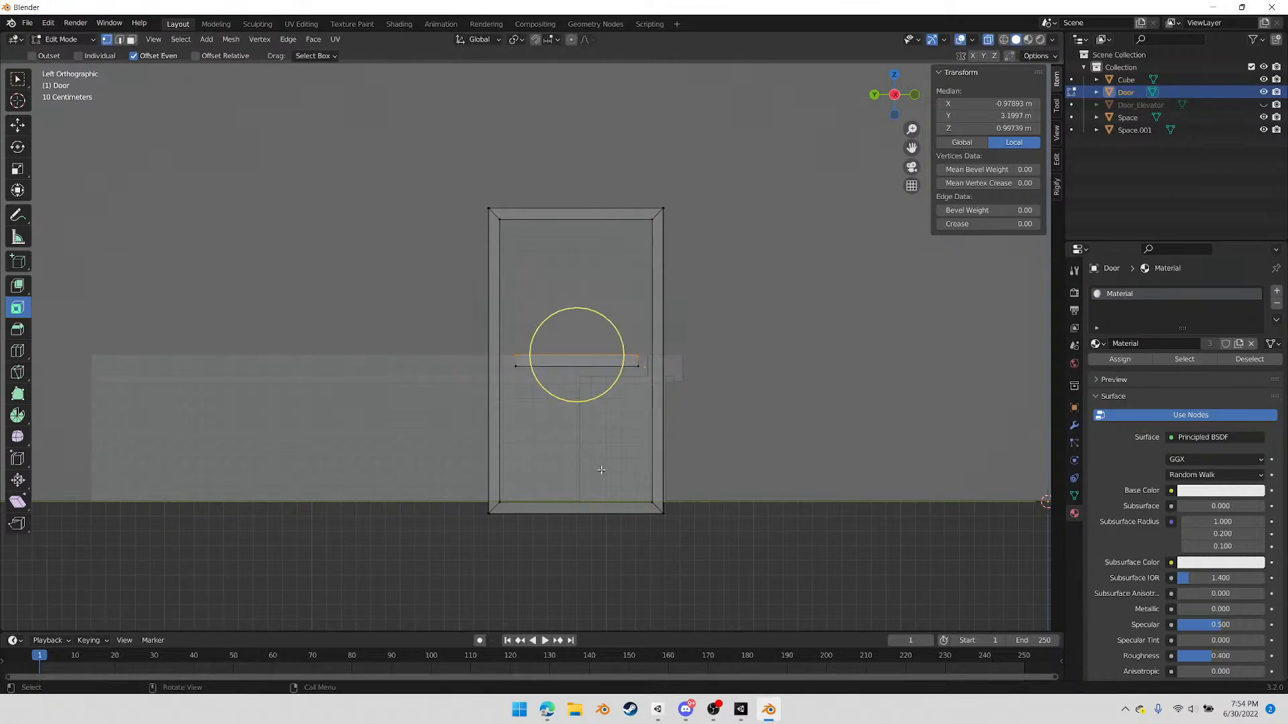
pyautogui.press('g')
pyautogui.press('z')
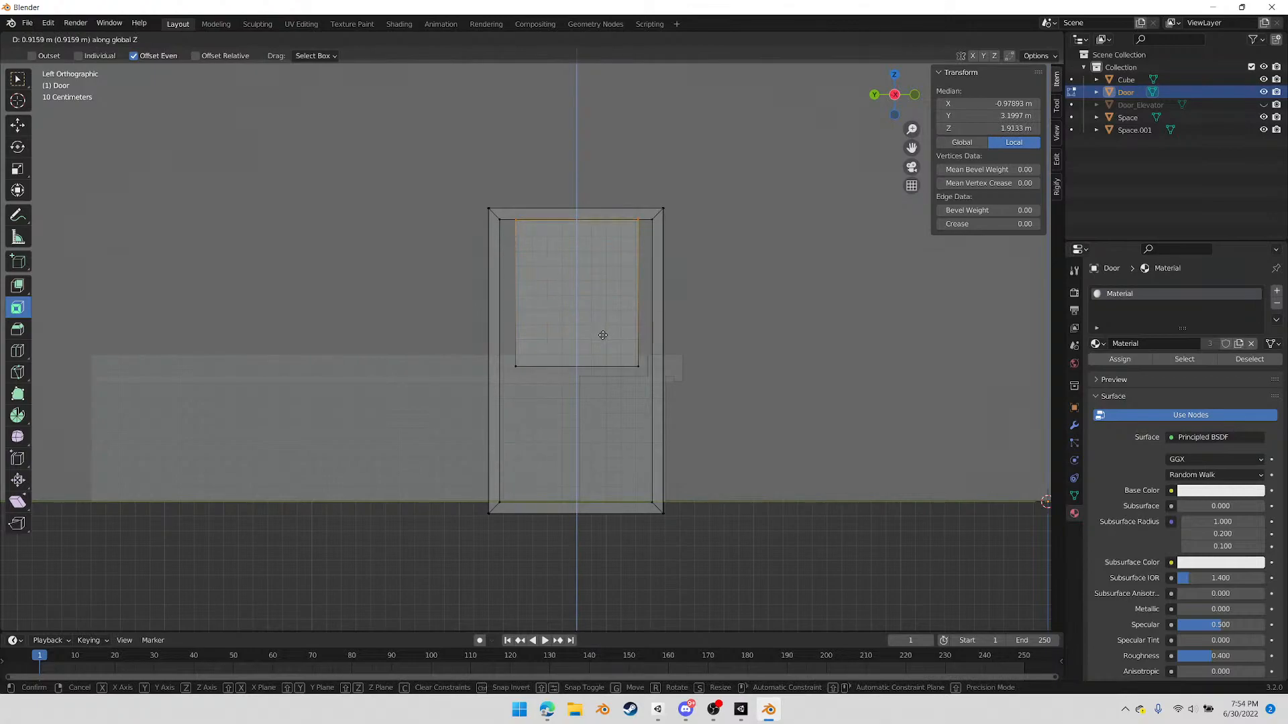
pyautogui.click(602, 334)
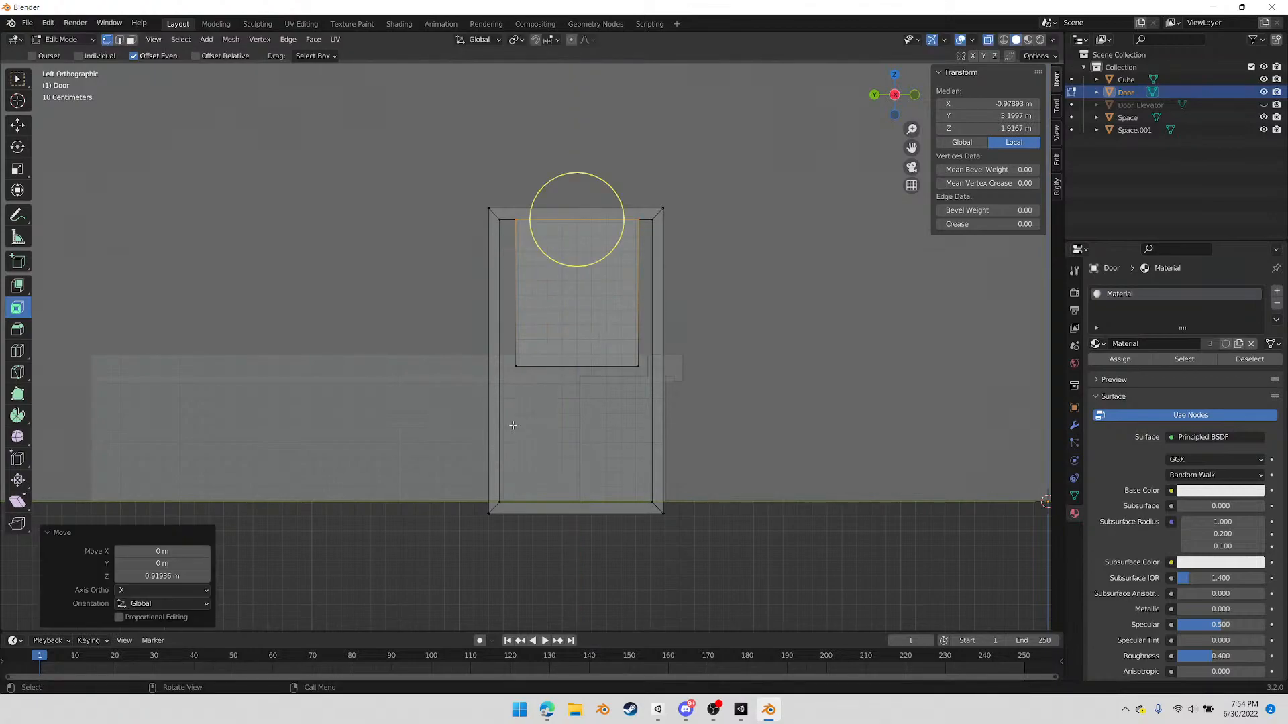
pyautogui.click(643, 377)
pyautogui.press('g')
pyautogui.press('z')
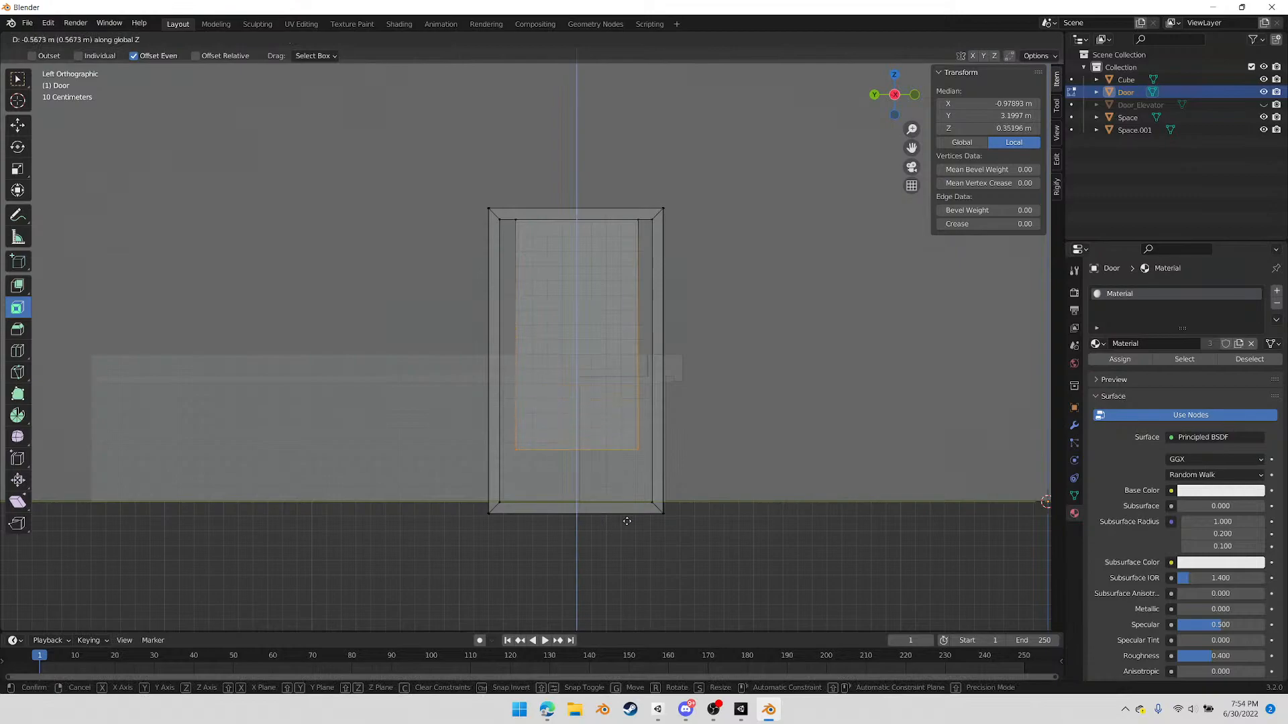
pyautogui.click(577, 503)
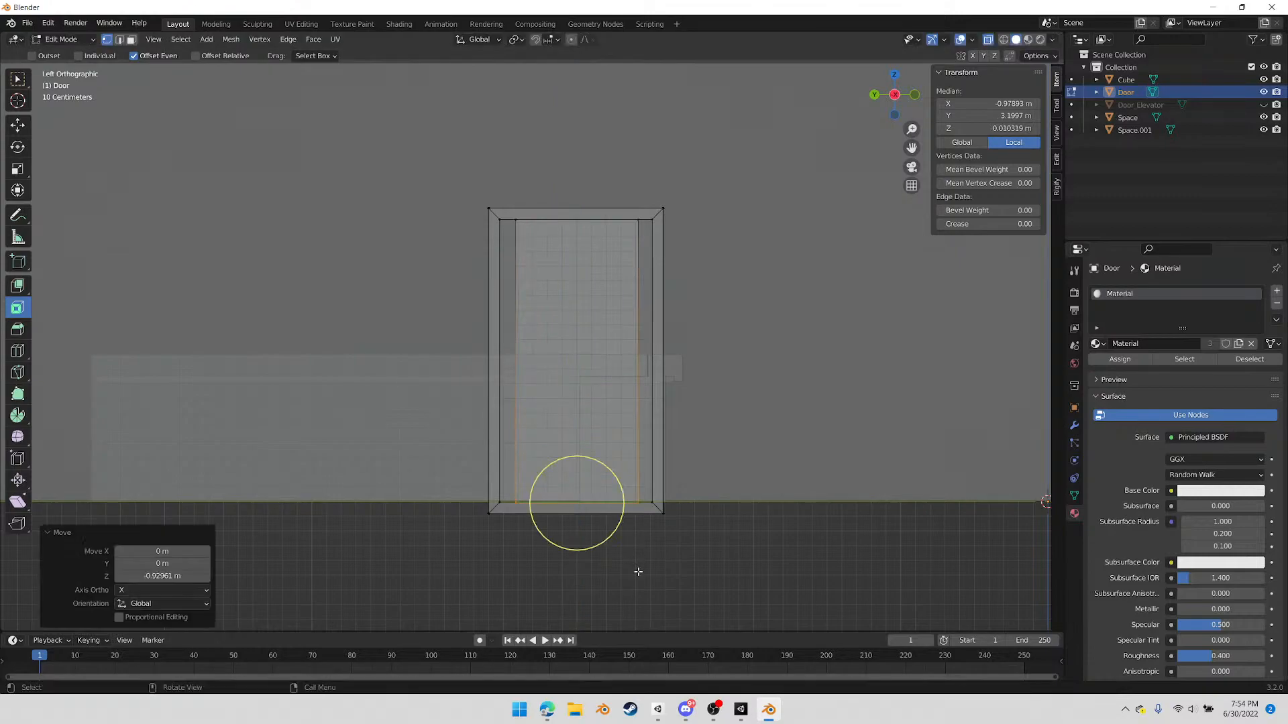
# Select the whole panel face and scale it to about 1.23 along Y to fill the frame's opening
pyautogui.press('b')
pyautogui.moveTo(591, 405); pyautogui.dragTo(644, 524)
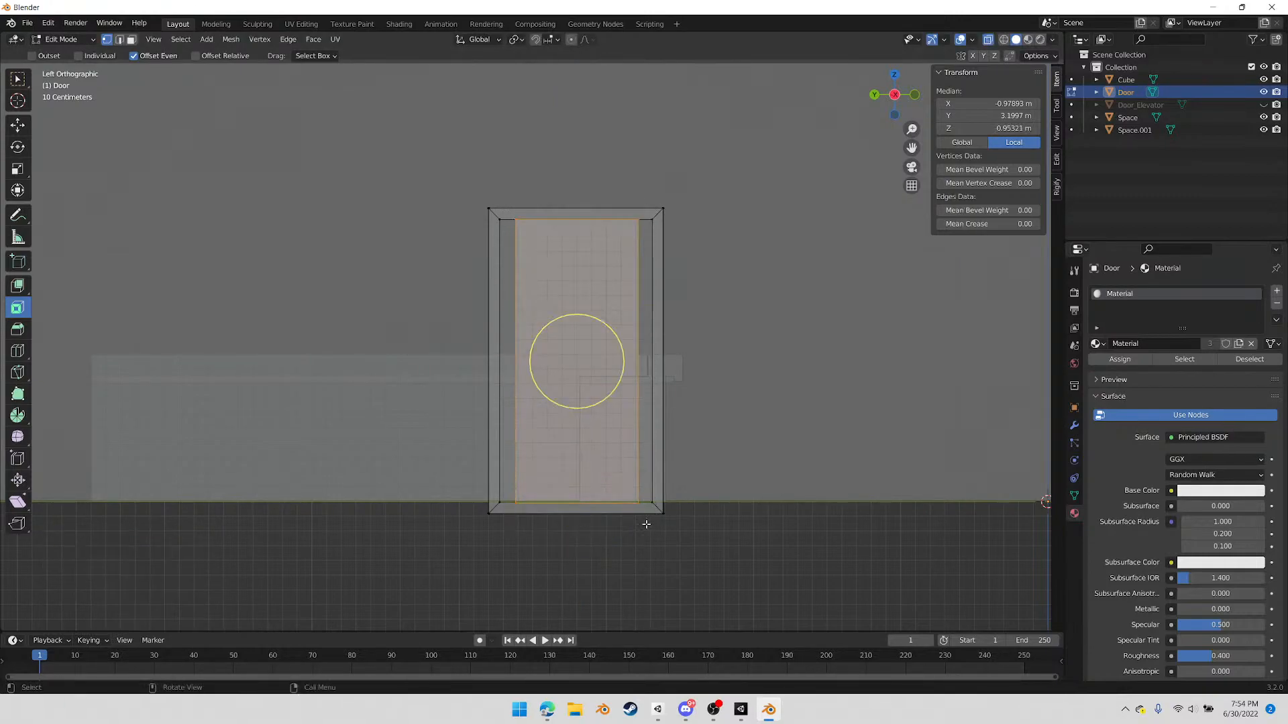
pyautogui.press('s')
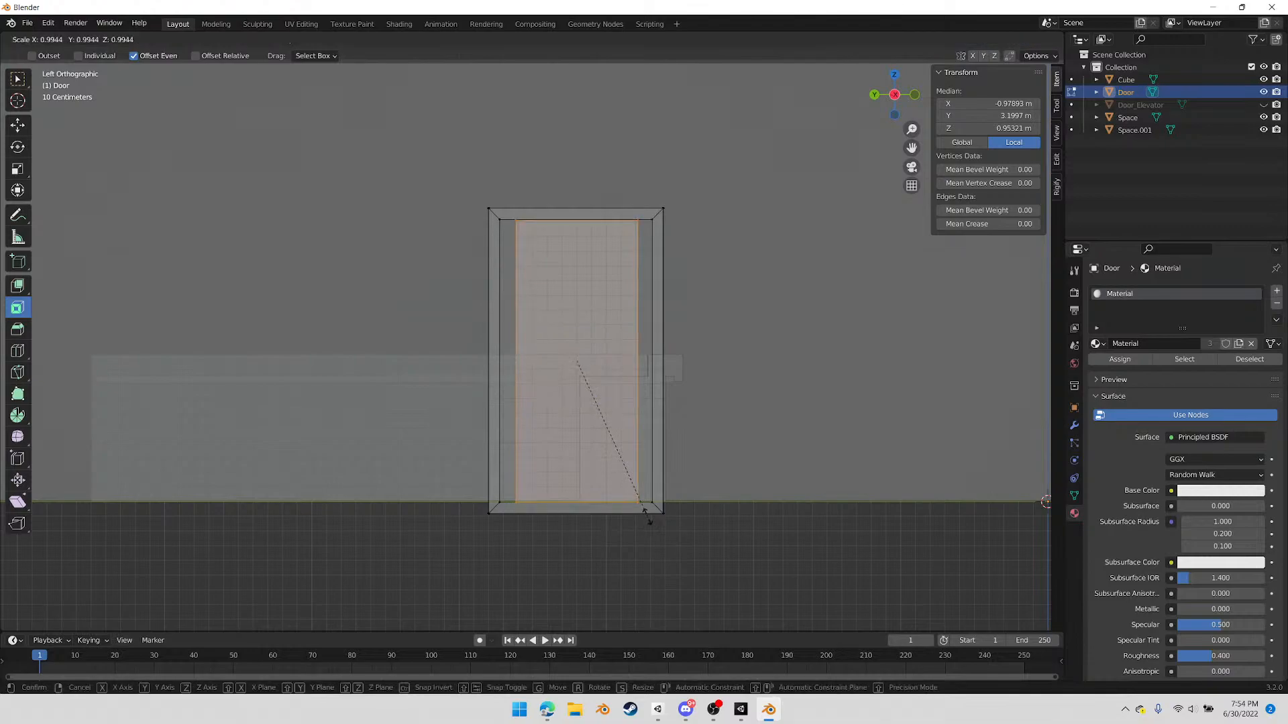
pyautogui.press('y')
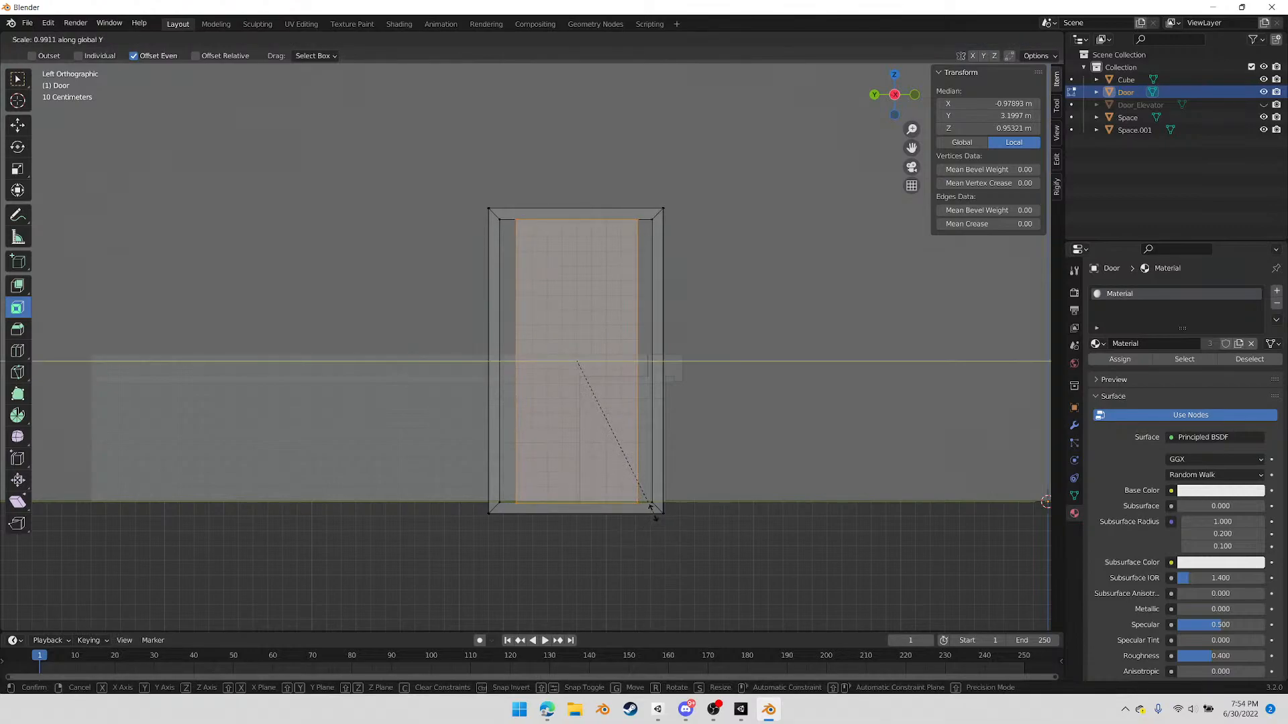
pyautogui.click(726, 506)
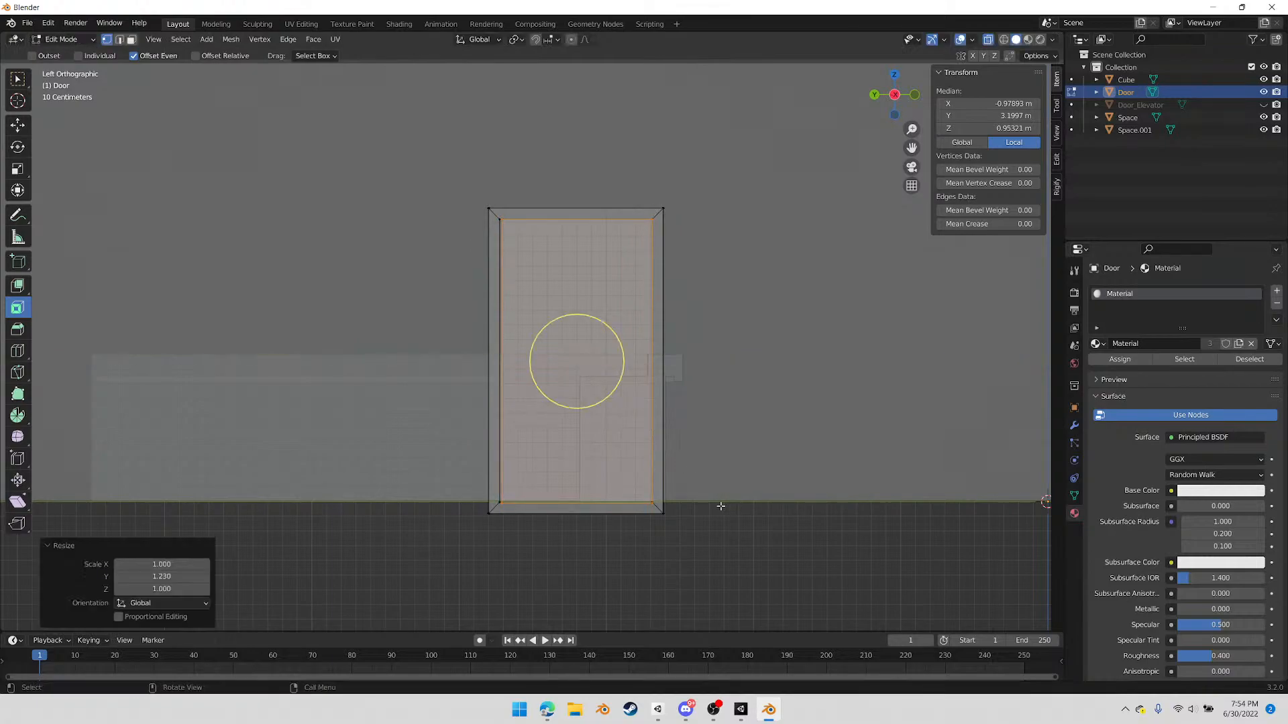
# Move the panel's vertical edge on the positive Y side about 0.01 m along Y to meet the frame
pyautogui.moveTo(809, 175); pyautogui.dragTo(583, 680)
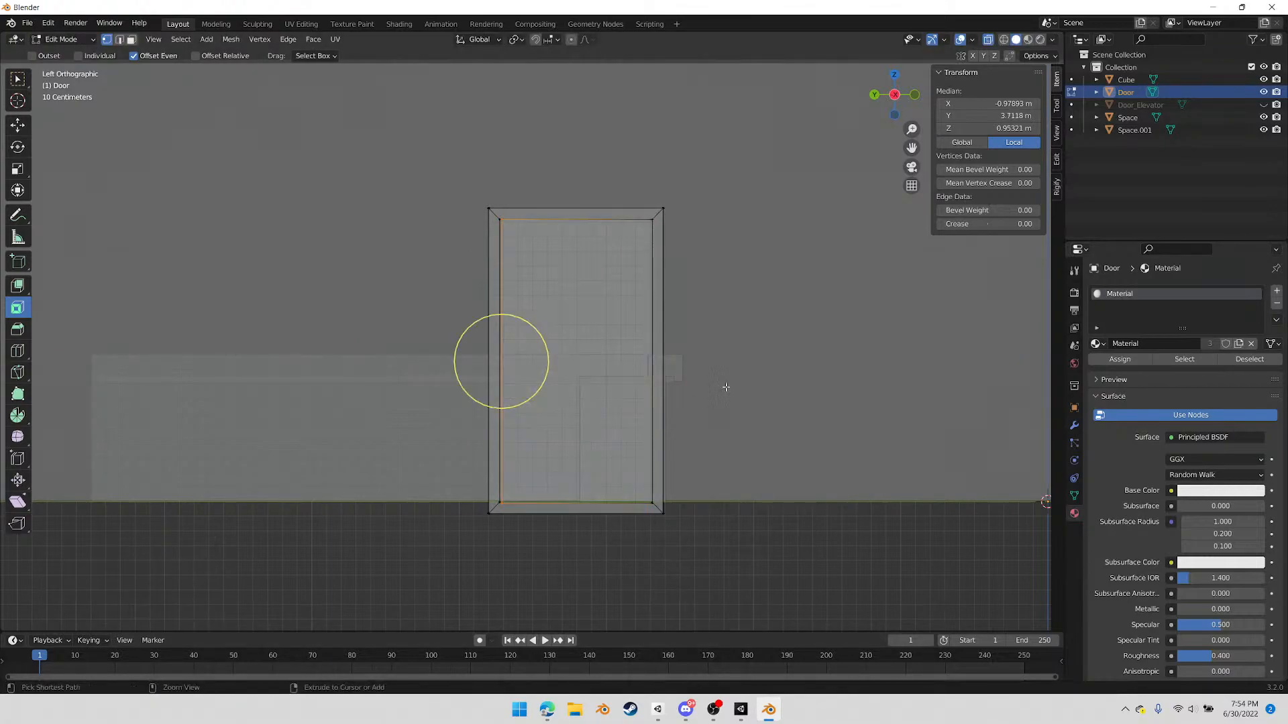
pyautogui.press('g')
pyautogui.press('y')
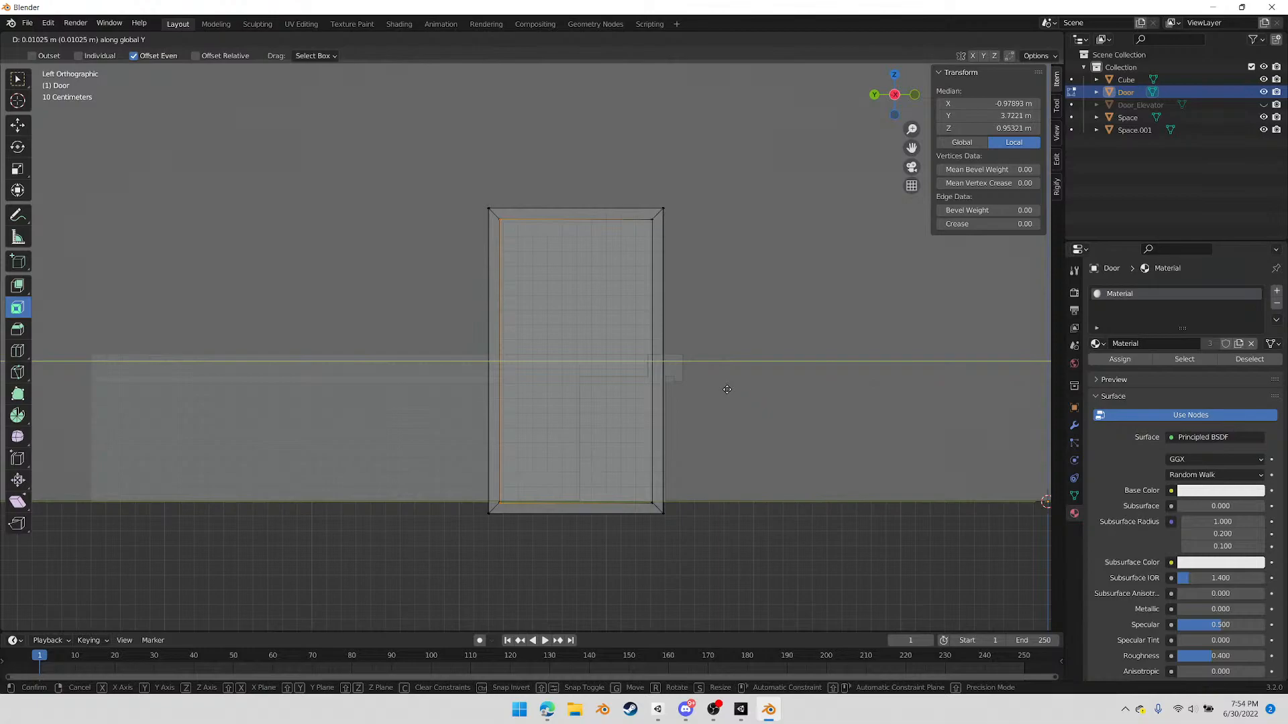
pyautogui.click(724, 388)
# Move the panel face about 0.07 m along X into the frame and extrude it about 0.063 m for thickness
pyautogui.moveTo(725, 388); pyautogui.dragTo(611, 477, button='middle')
pyautogui.press('3')
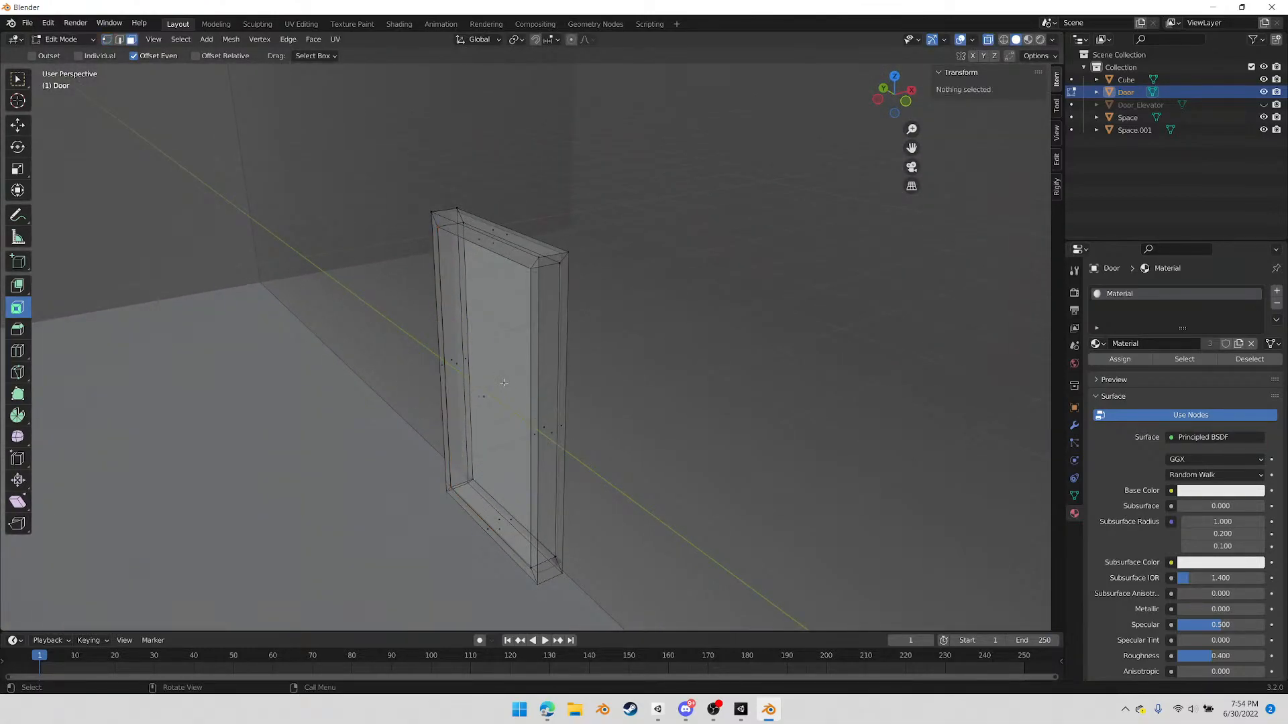
pyautogui.click(496, 399)
pyautogui.press('g')
pyautogui.press('x')
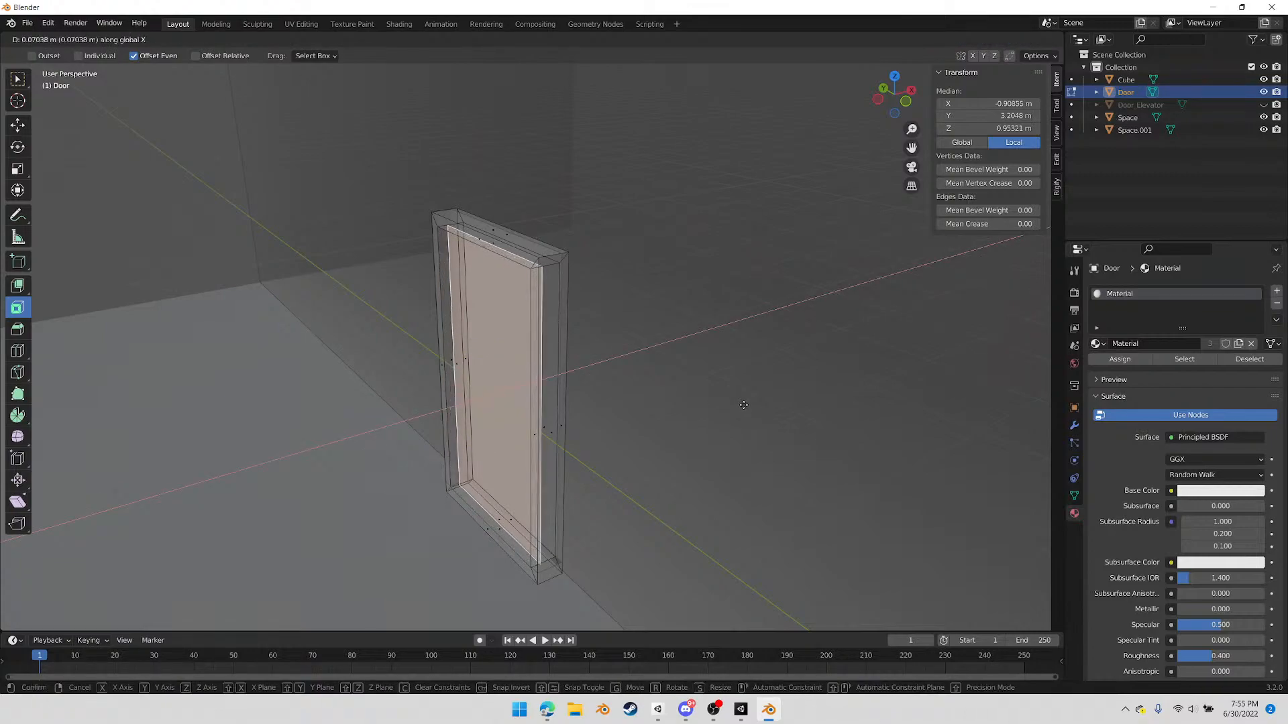
pyautogui.click(744, 405)
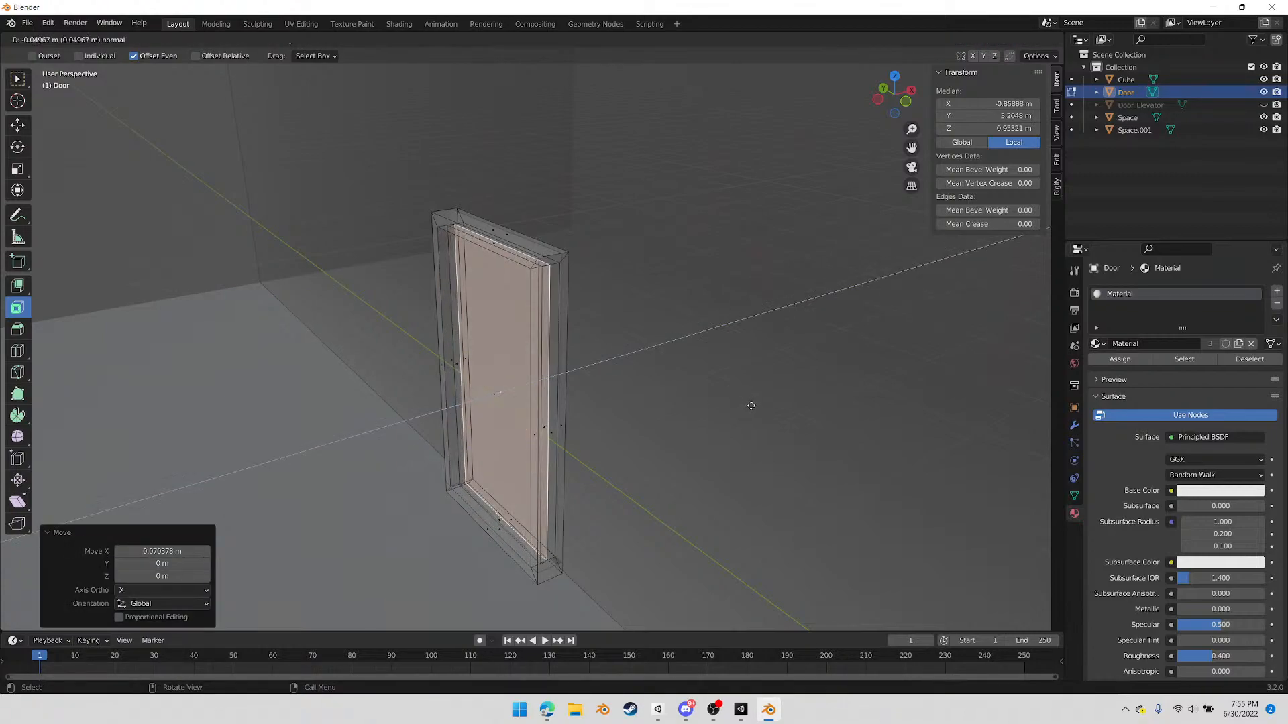
pyautogui.click(753, 405)
pyautogui.moveTo(707, 400)
pyautogui.mouseDown(button='middle')
pyautogui.moveTo(664, 413)
pyautogui.moveTo(716, 413)
pyautogui.mouseUp(button='middle')
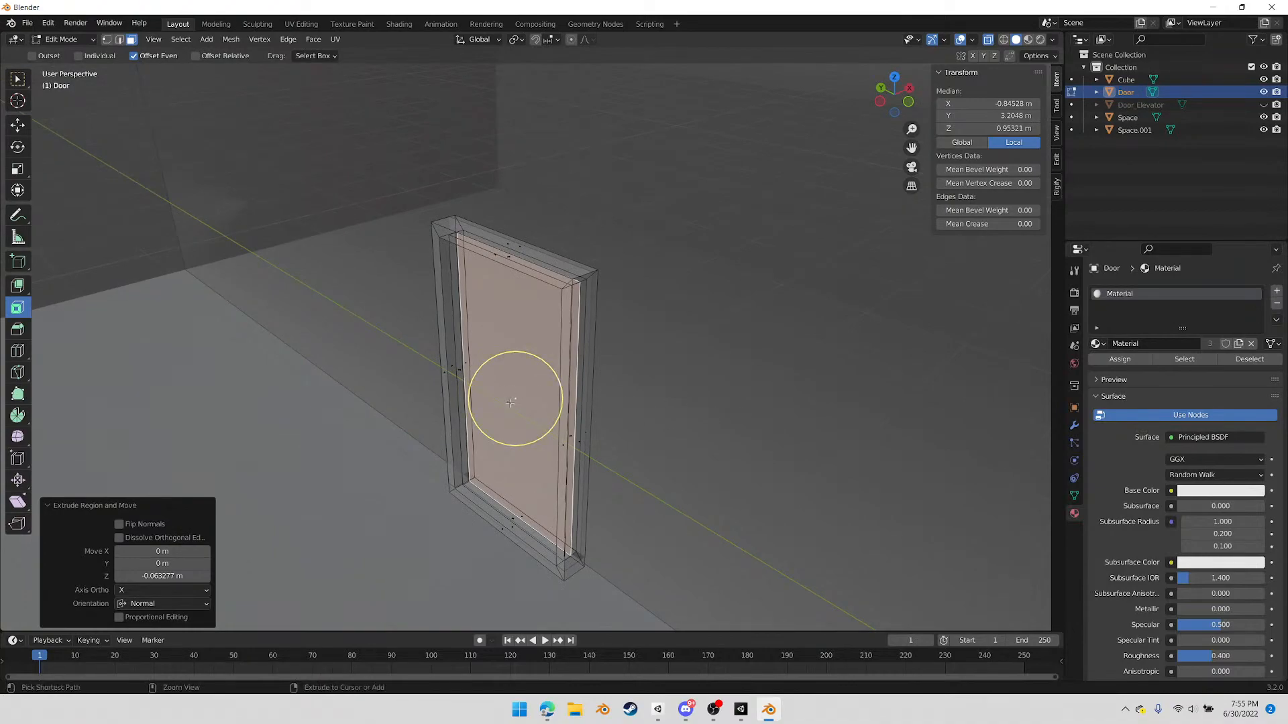
# Select all linked geometry of the panel and move it about -0.0066 m along X within the frame's depth
pyautogui.hotkey('ctrl', 'l')
pyautogui.moveTo(745, 345); pyautogui.dragTo(684, 373, button='middle')
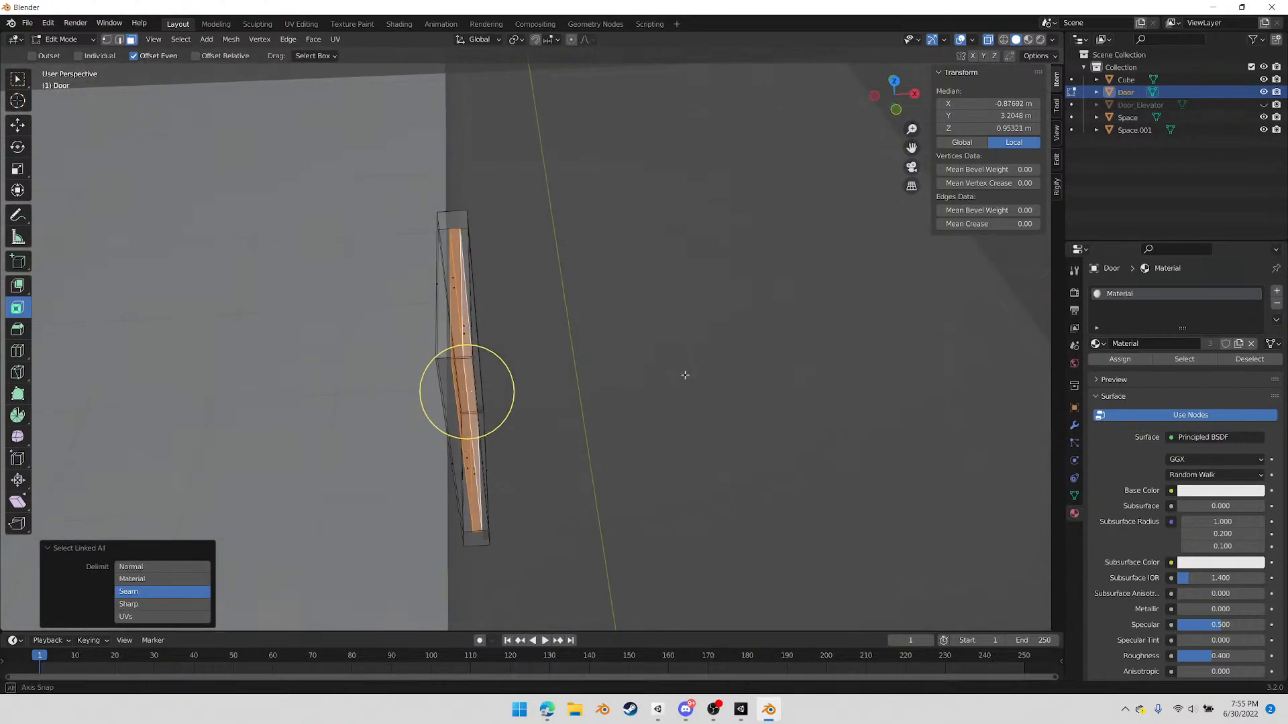
pyautogui.click(895, 82)
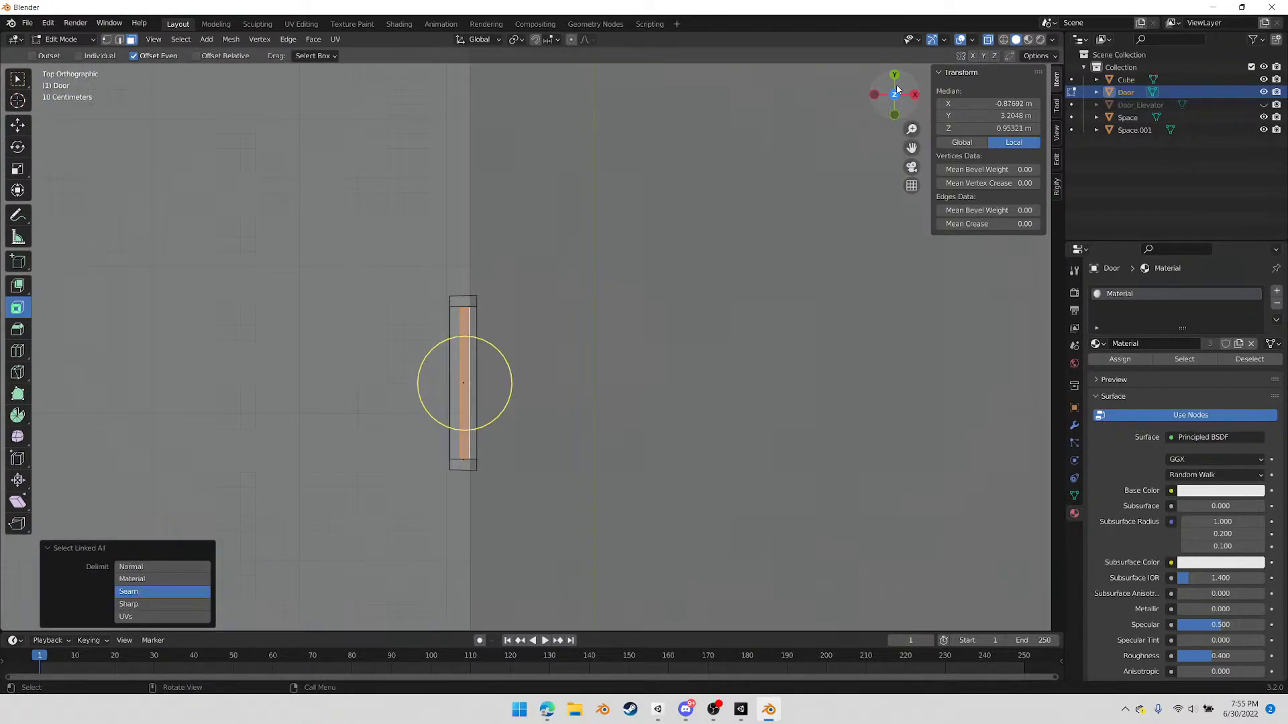
pyautogui.scroll(4, 561, 350)
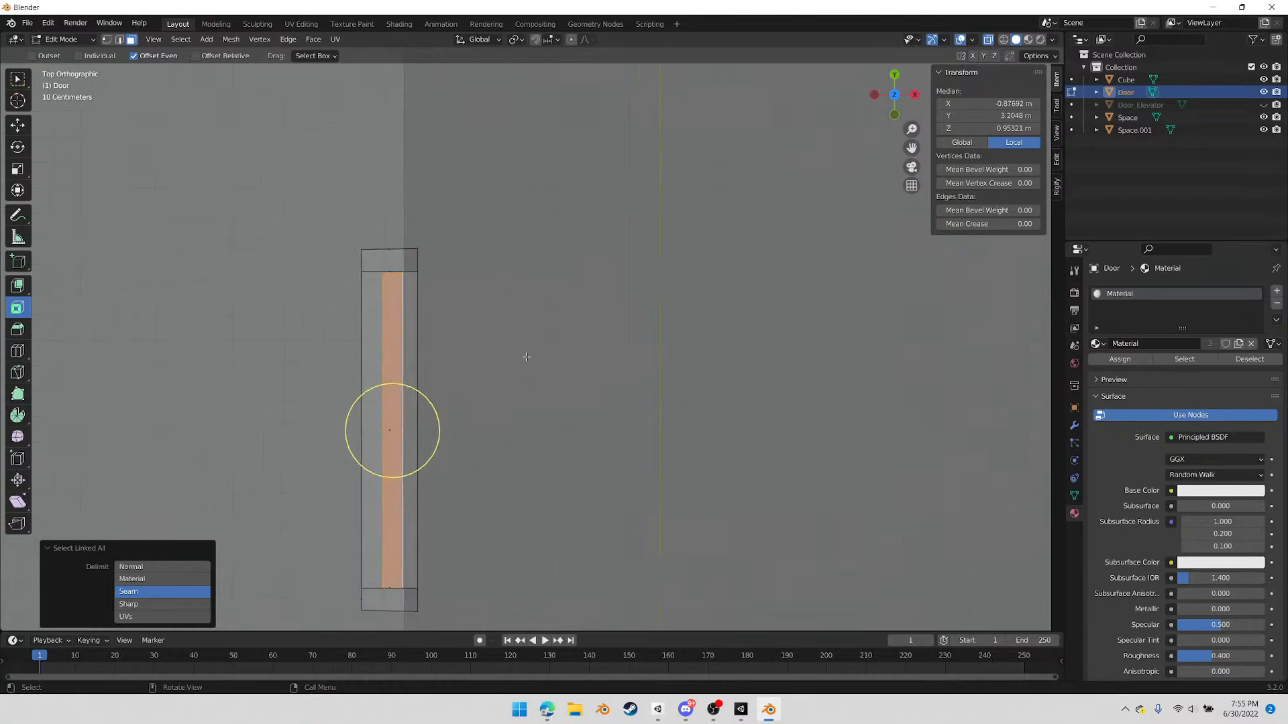
pyautogui.press('g')
pyautogui.press('x')
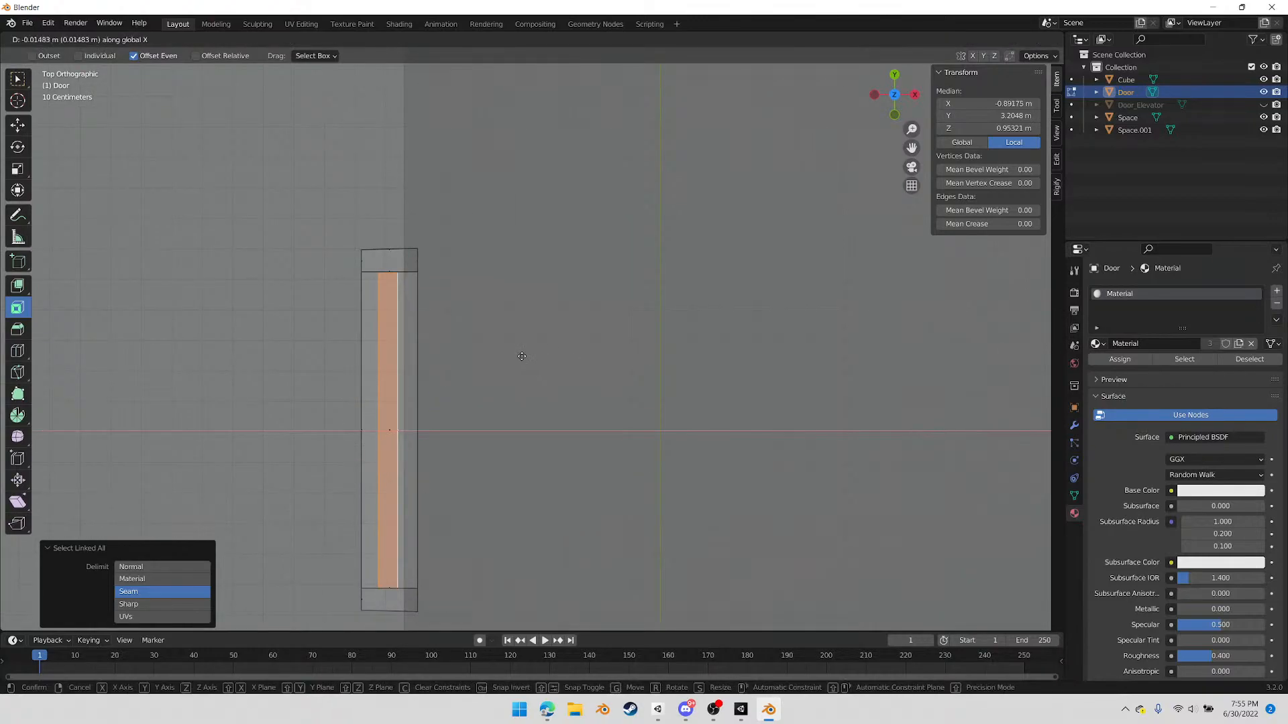
pyautogui.click(521, 356)
pyautogui.moveTo(521, 357); pyautogui.dragTo(575, 356, button='middle')
pyautogui.scroll(-5, 575, 355)
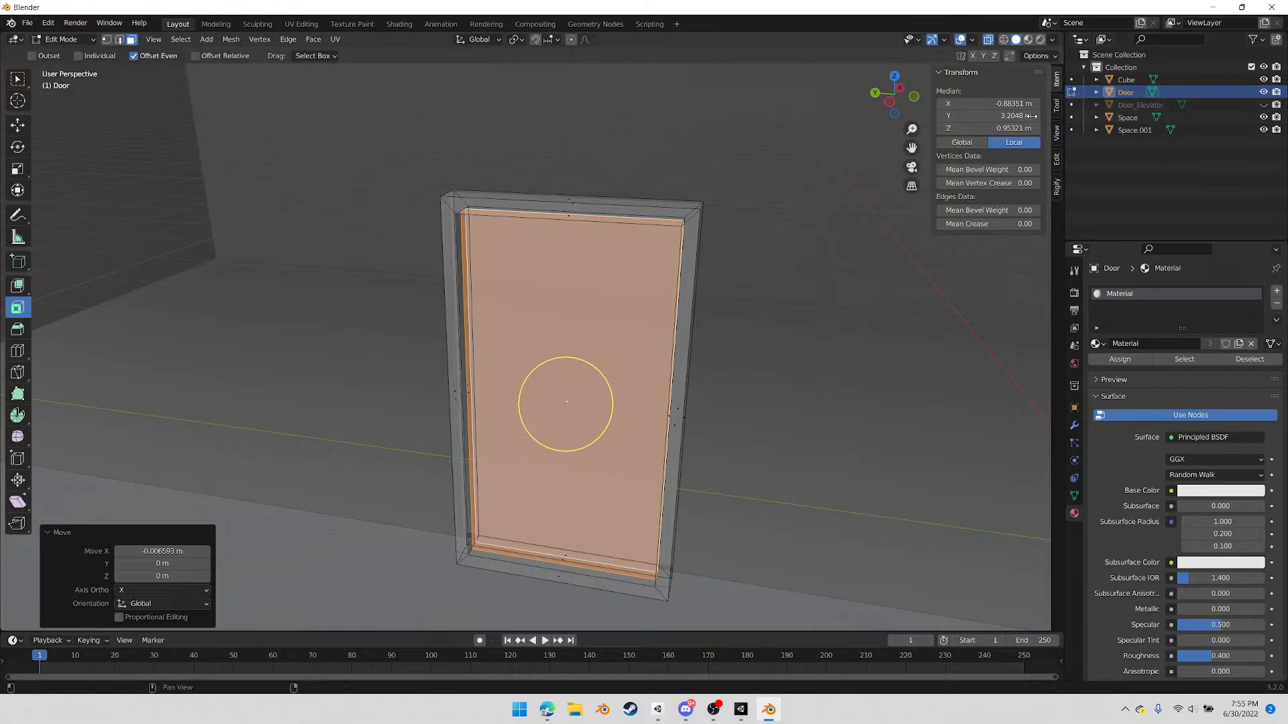
# Separate the selected panel from the frame into its own object and return to Object Mode with Door selected
pyautogui.rightClick(747, 400)
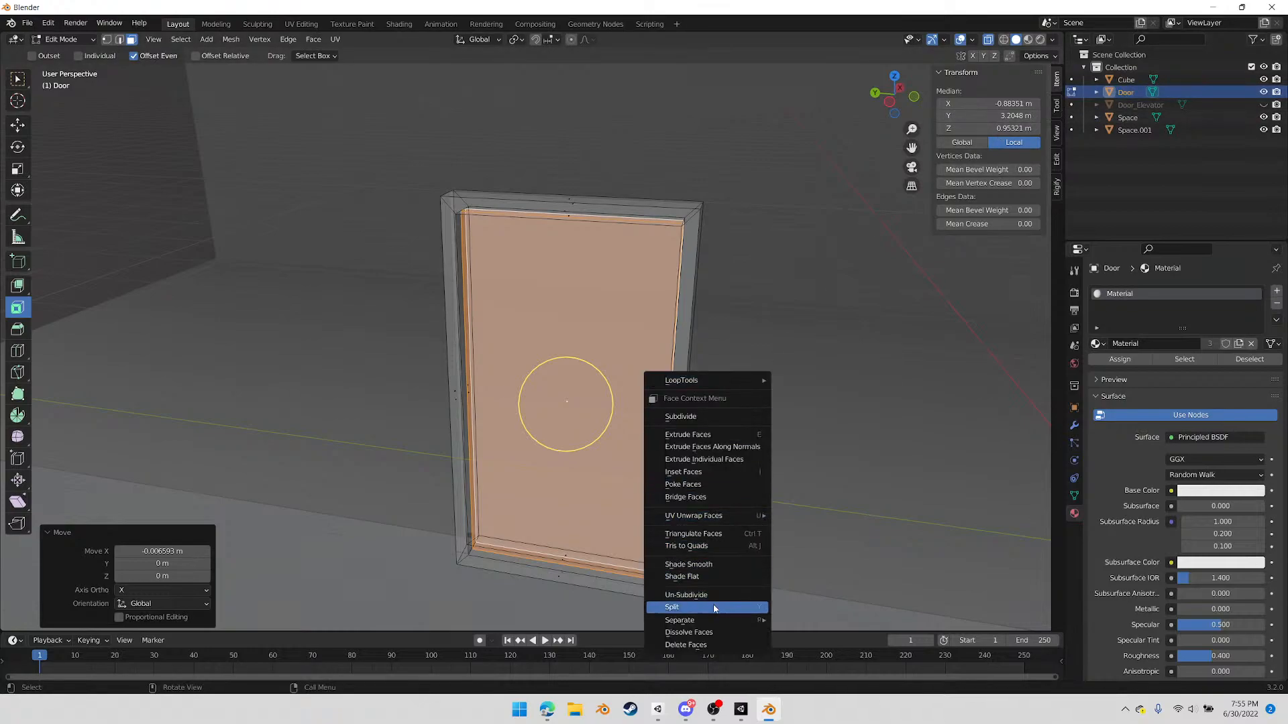
pyautogui.moveTo(718, 620)
pyautogui.click(833, 623)
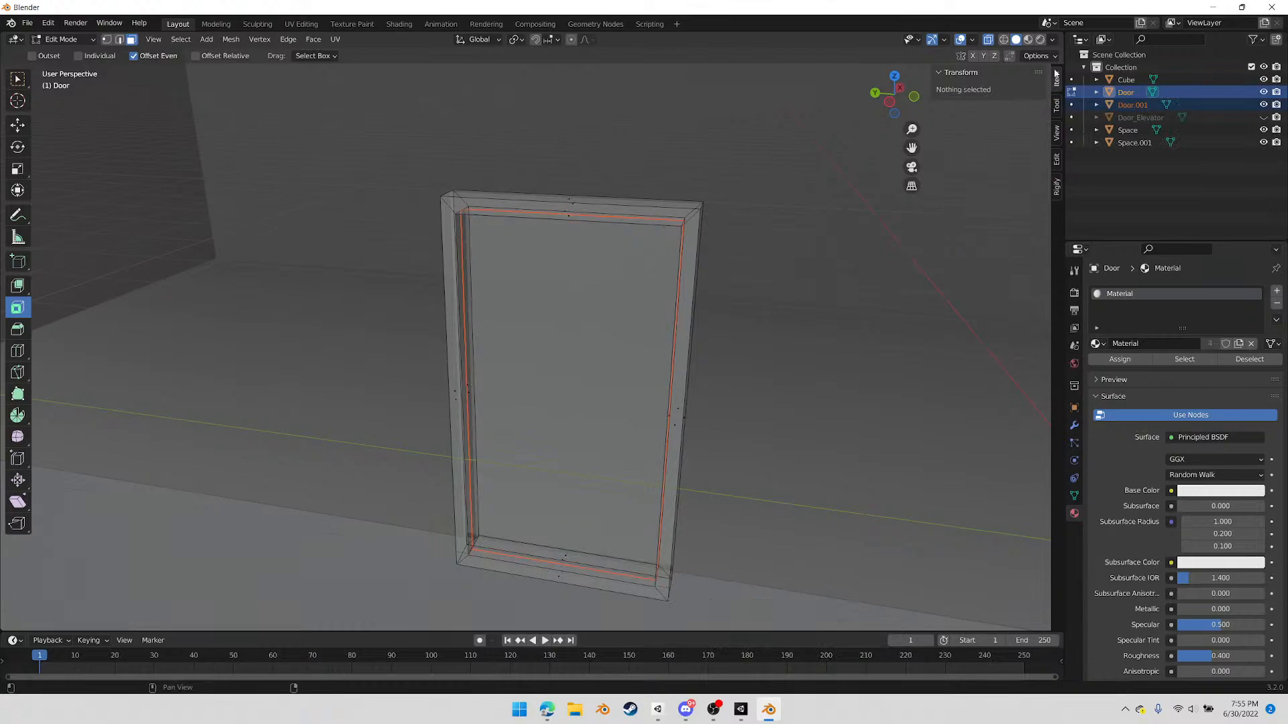
pyautogui.click(1132, 104)
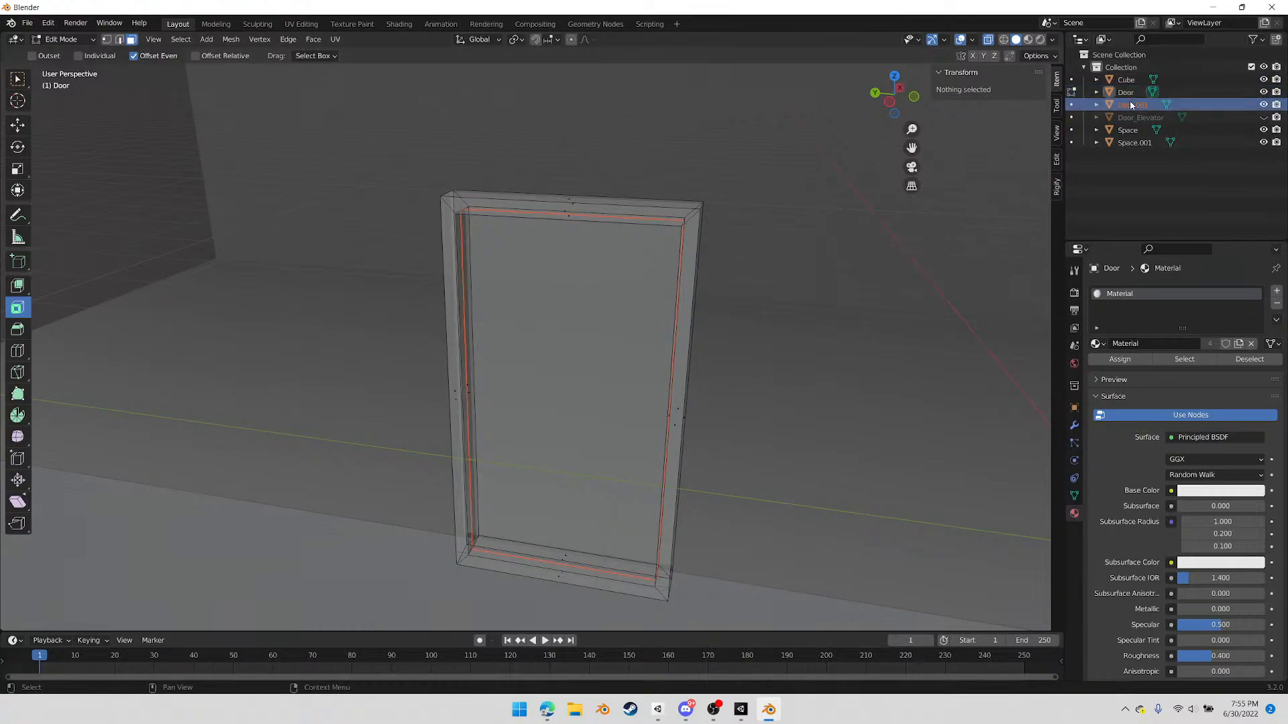
pyautogui.press('Tab')
pyautogui.click(1127, 92)
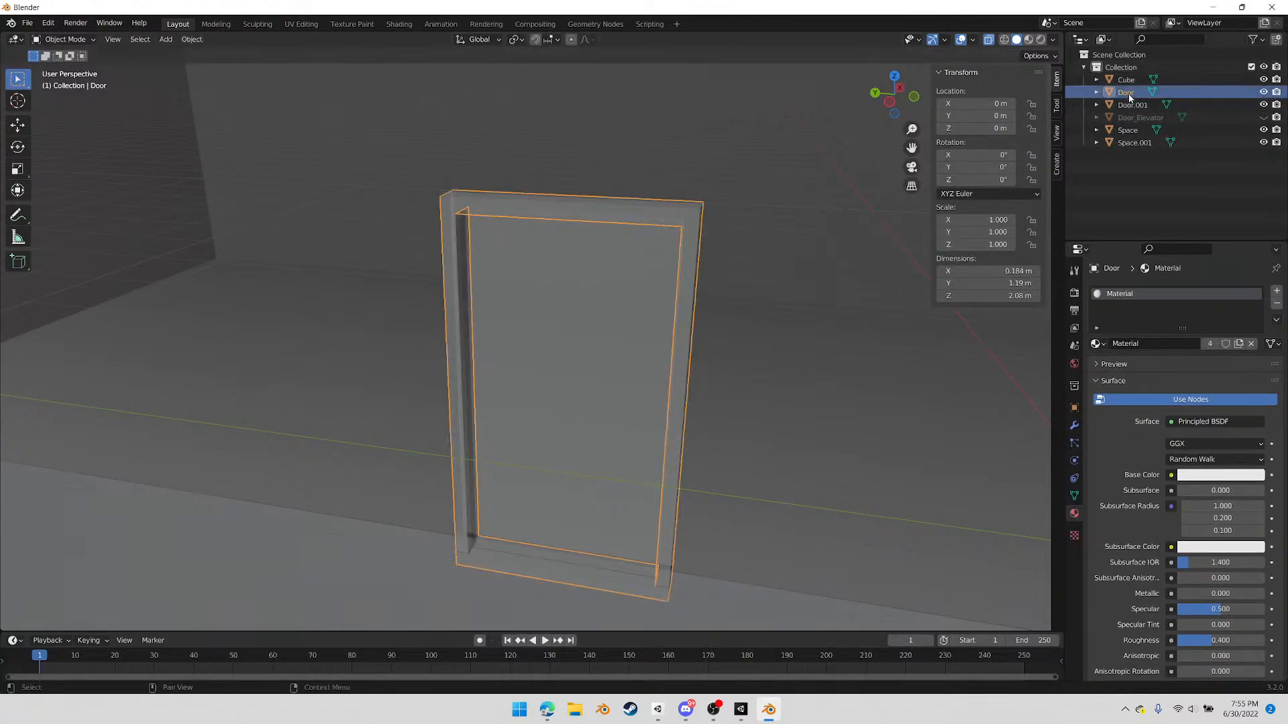
# Turn off X-ray and inspect the separated panel with the frame temporarily hidden
pyautogui.click(1263, 92)
pyautogui.moveTo(782, 343); pyautogui.dragTo(708, 373, button='middle')
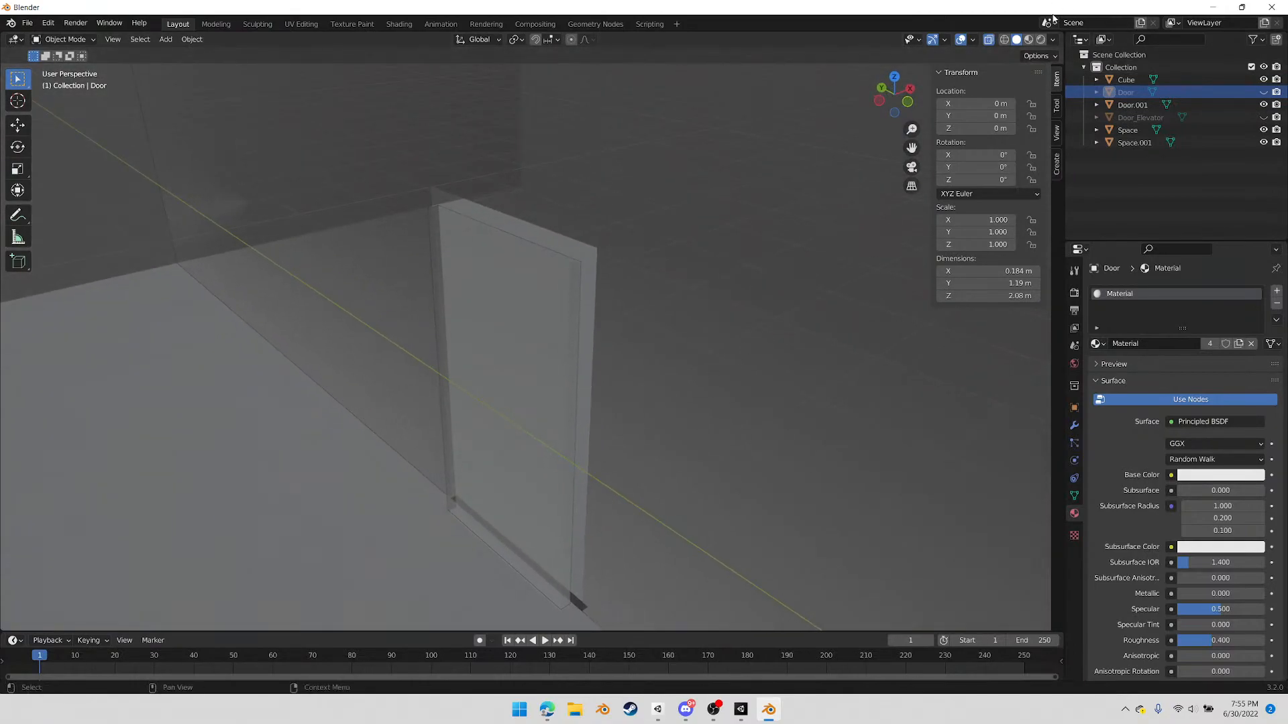
pyautogui.click(987, 40)
pyautogui.moveTo(793, 172); pyautogui.dragTo(590, 316, button='middle')
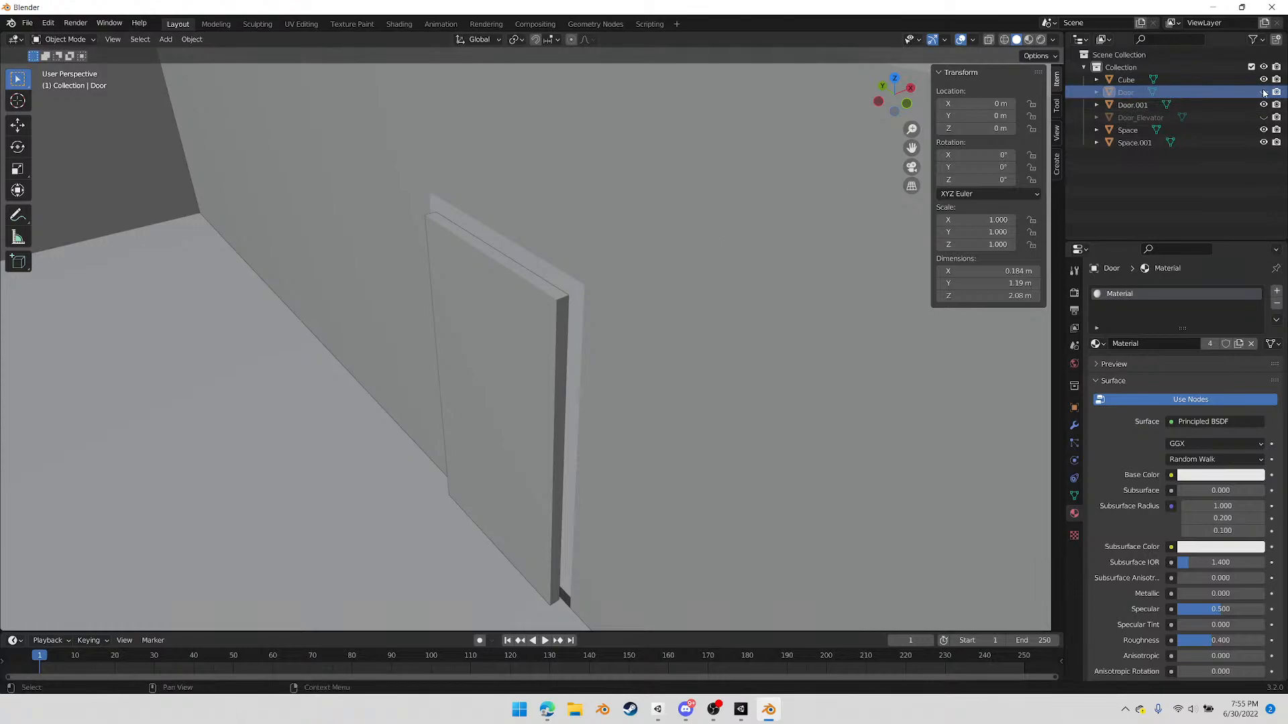
pyautogui.click(1264, 93)
# Rename the frame object Door as Door_Frame and select the panel object Door.001
pyautogui.doubleClick(1123, 93)
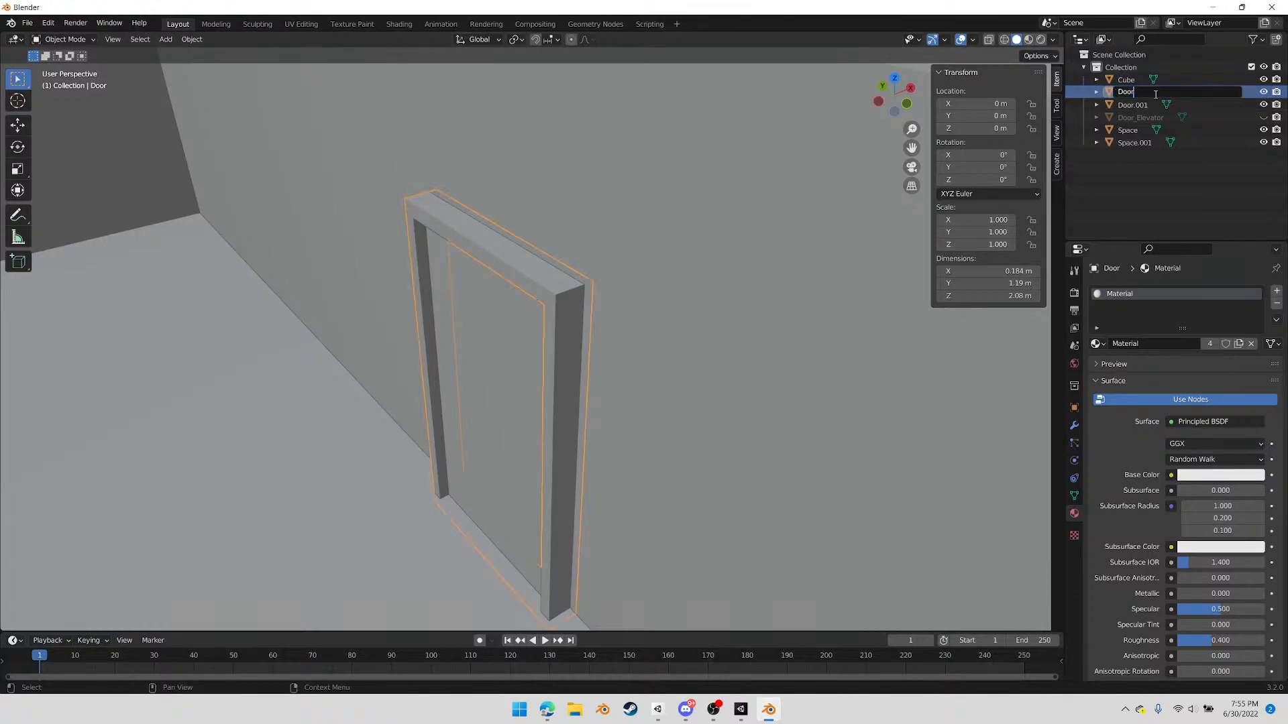
pyautogui.write('_Frame')
pyautogui.press('Return')
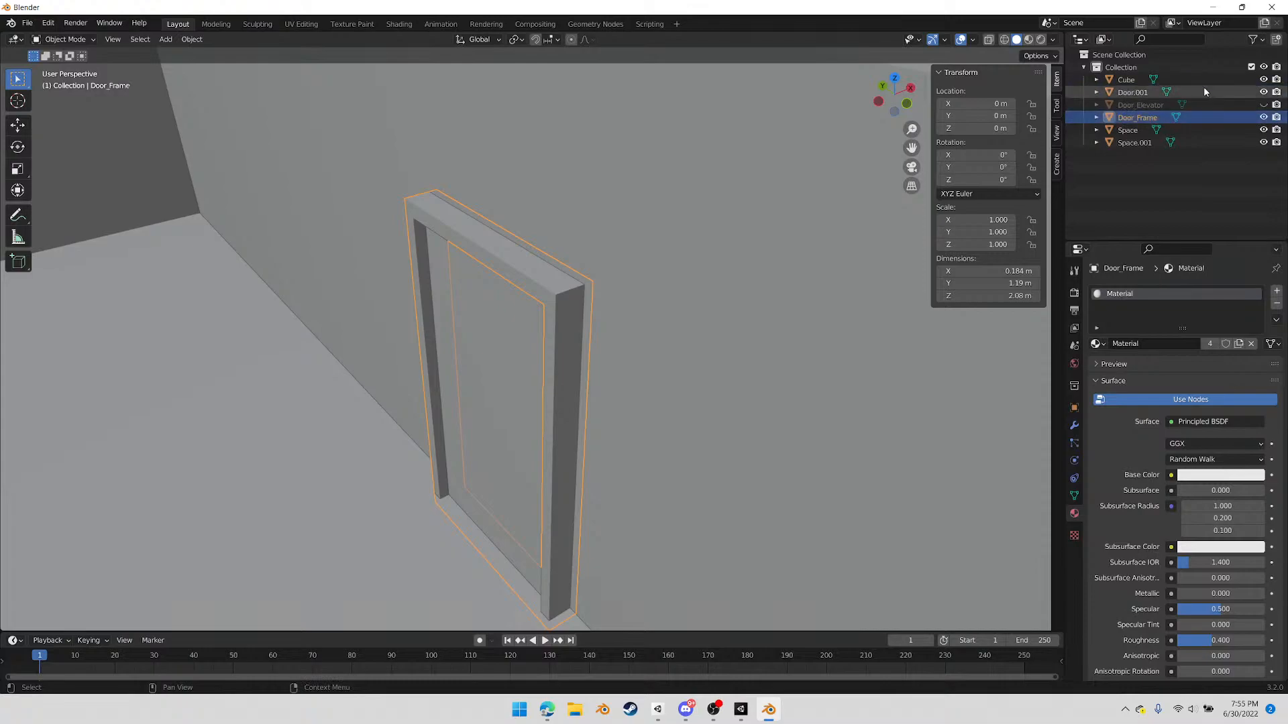
pyautogui.click(1134, 94)
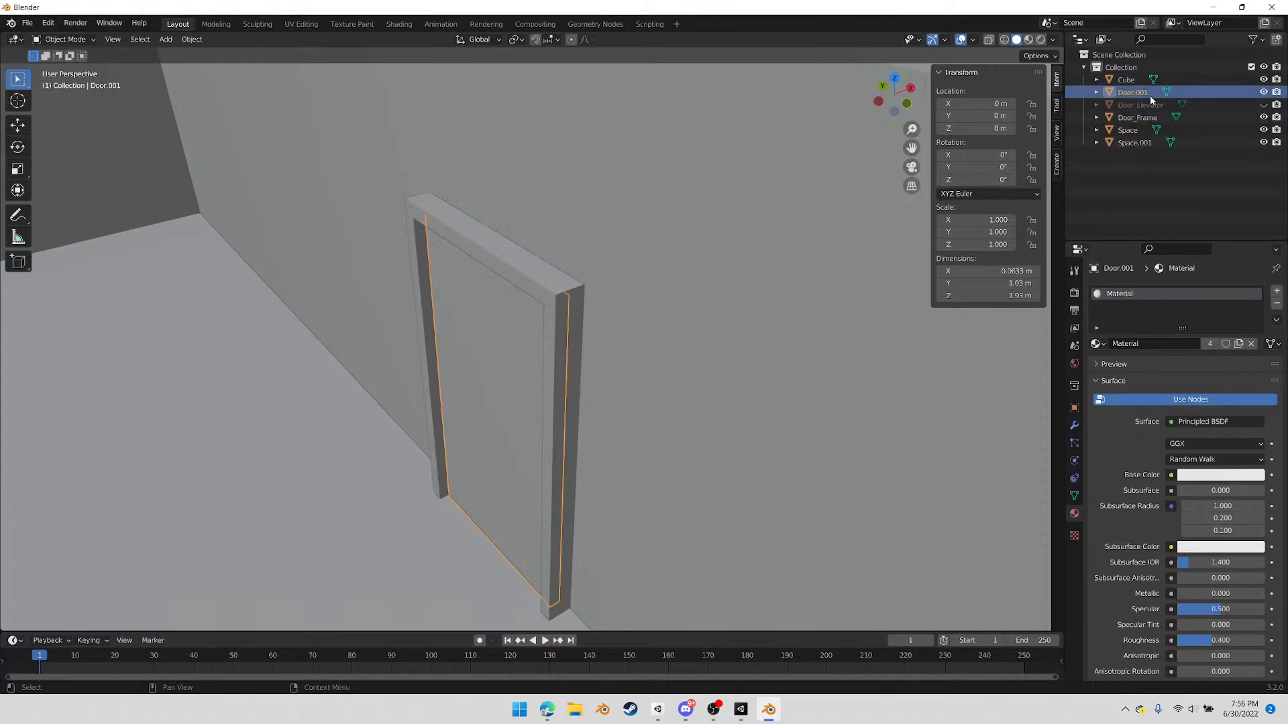
# Check the separated panel Door.001 by toggling its visibility, and rename it as Door
pyautogui.click(1263, 92)
pyautogui.click(1263, 92)
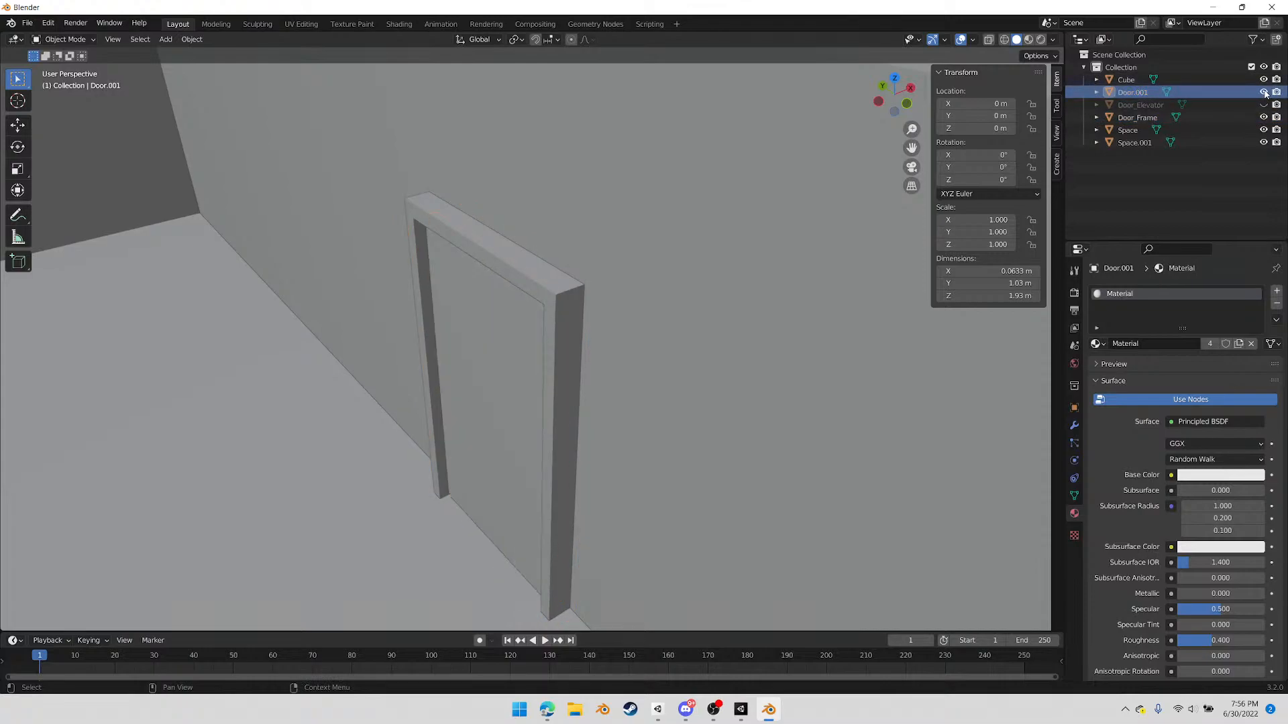
pyautogui.doubleClick(1132, 92)
pyautogui.write('Door')
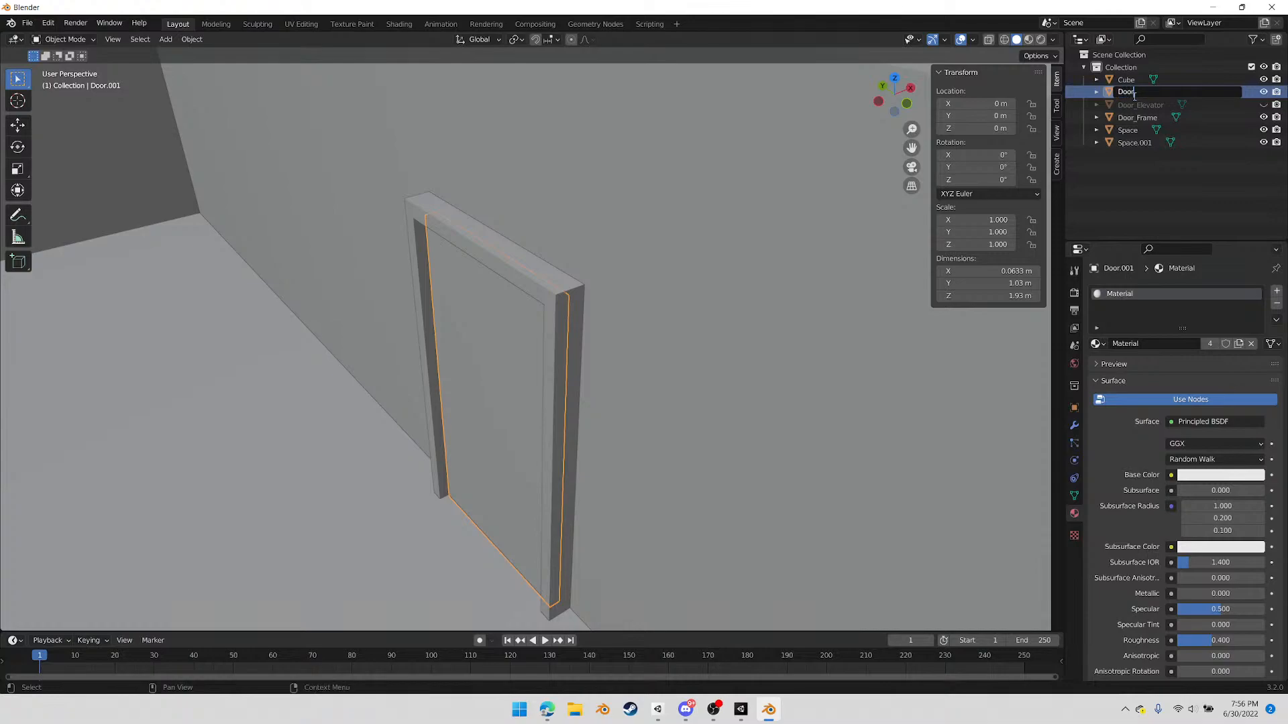
pyautogui.press('Return')
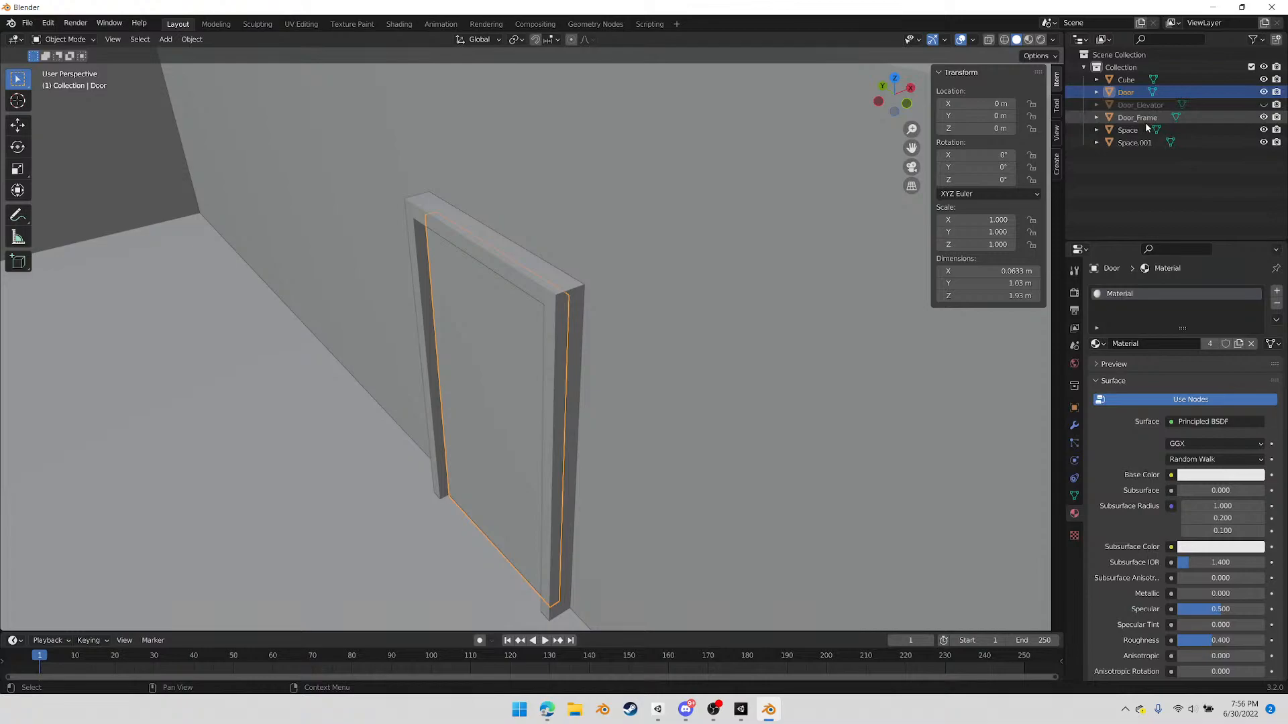
# Frame the main room object Space in the view and rename it as Space_Main
pyautogui.click(1141, 118)
pyautogui.click(1127, 130)
pyautogui.press('KP_Decimal')
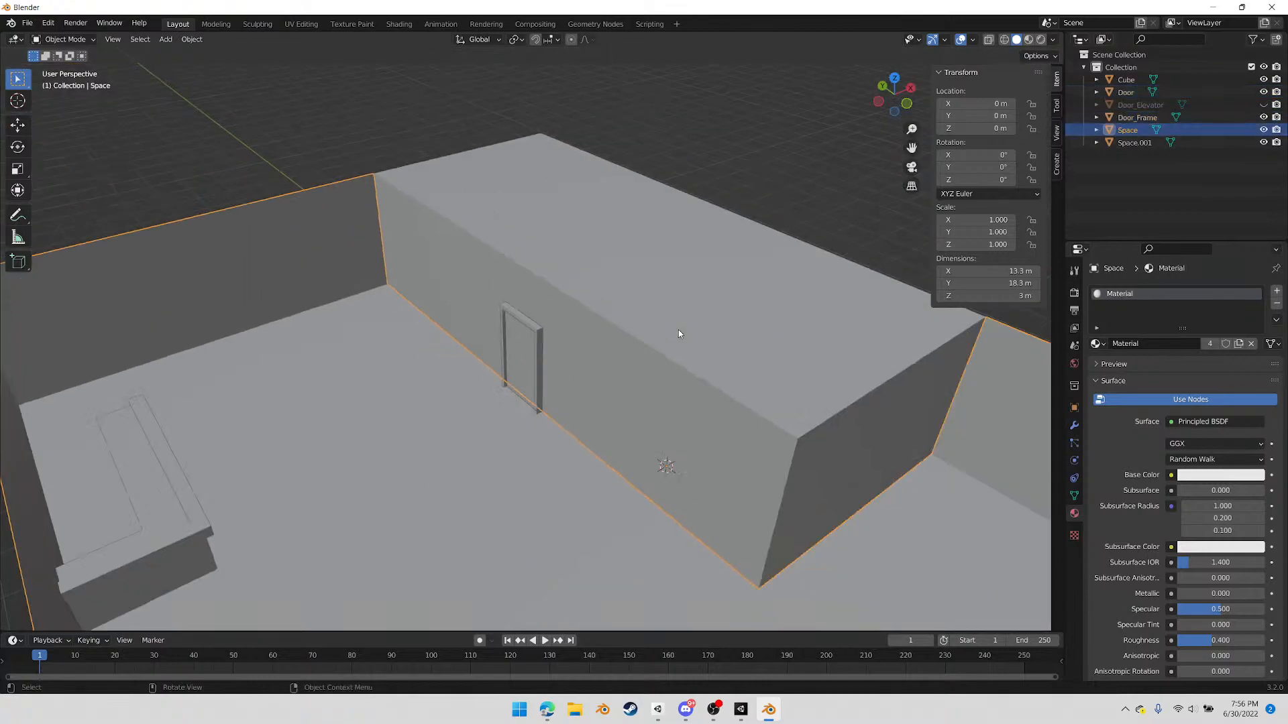
pyautogui.doubleClick(1140, 130)
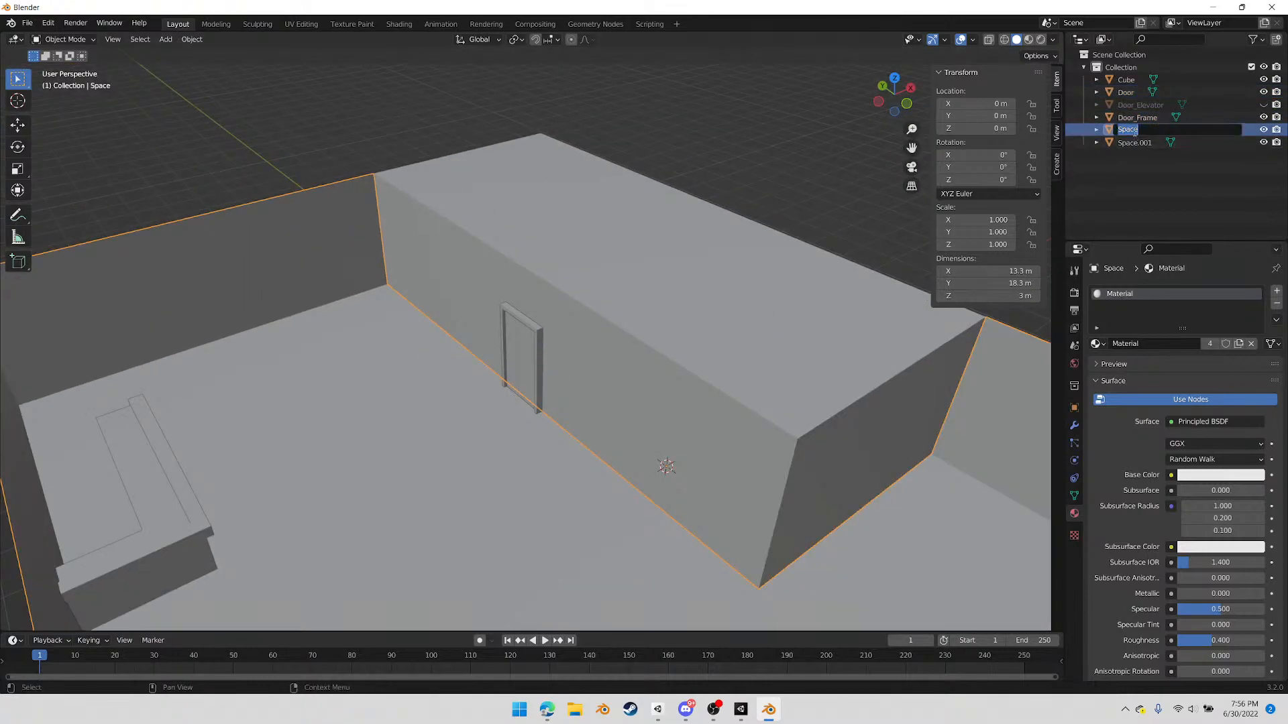
pyautogui.write('_Main')
pyautogui.press('Return')
# Rename the private room block Space.001 as Space_Party
pyautogui.click(1133, 129)
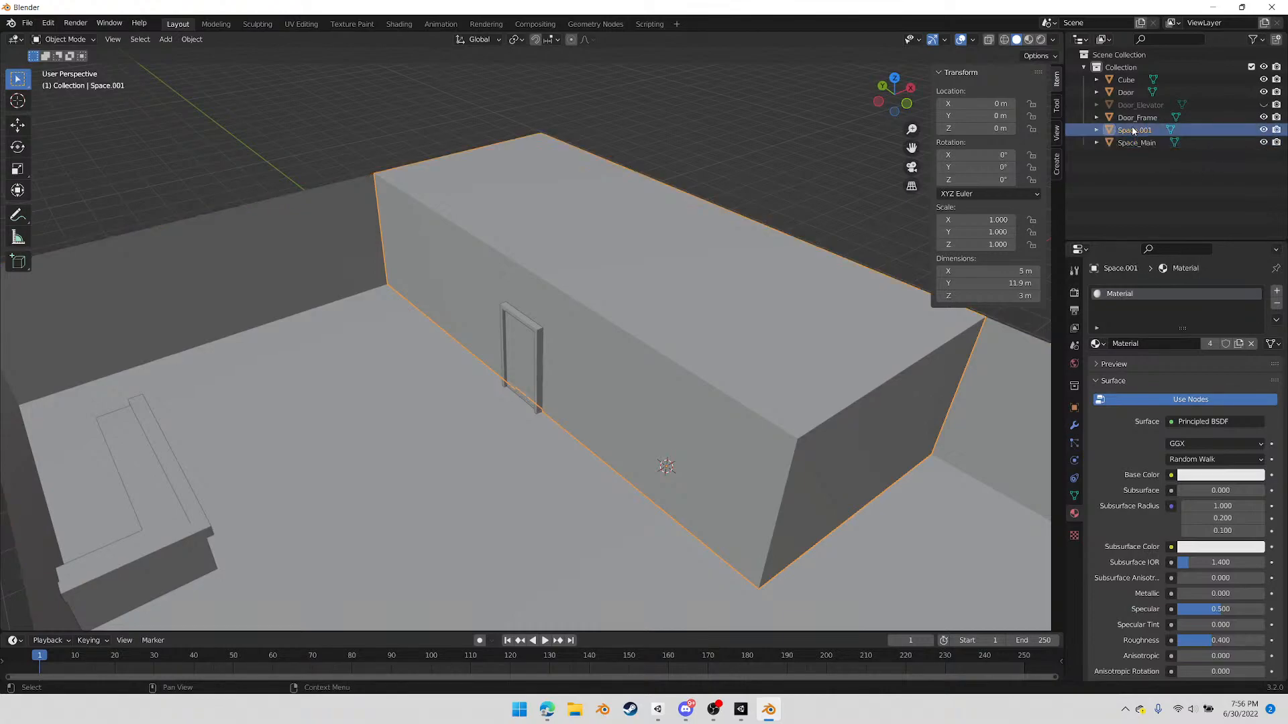
pyautogui.doubleClick(1134, 129)
pyautogui.write('S')
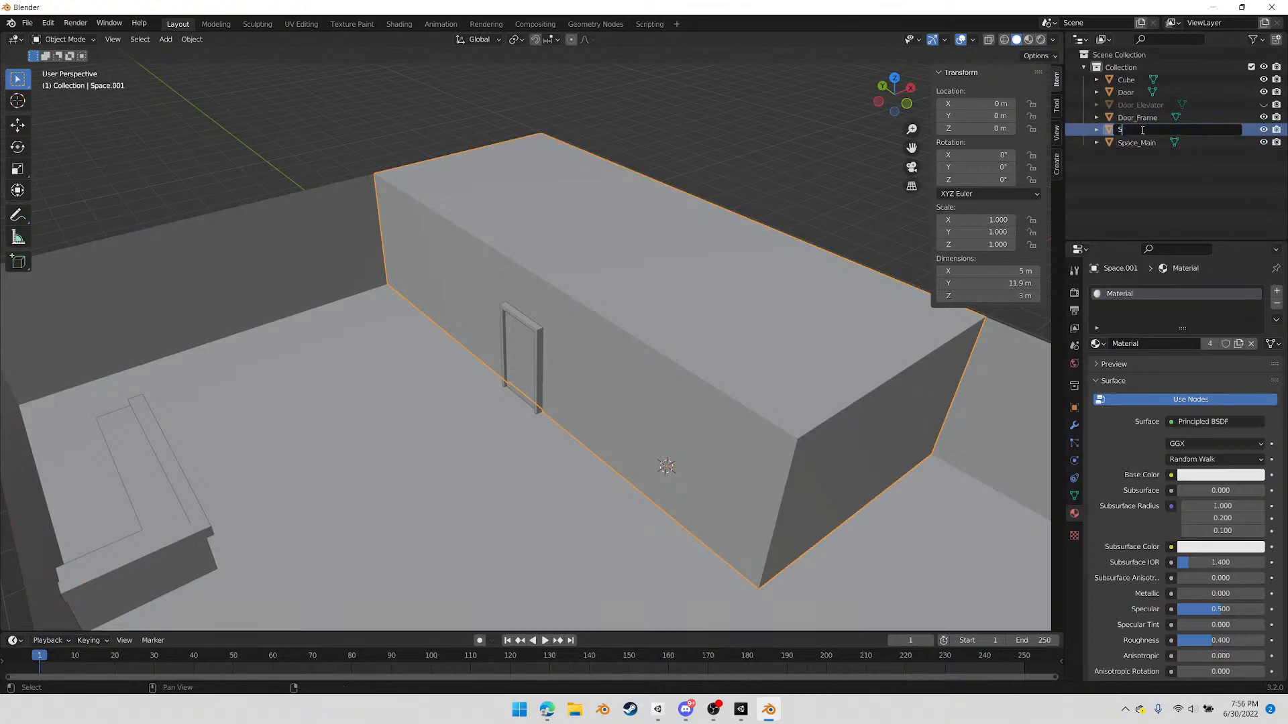
pyautogui.write('pace_Party')
pyautogui.press('Return')
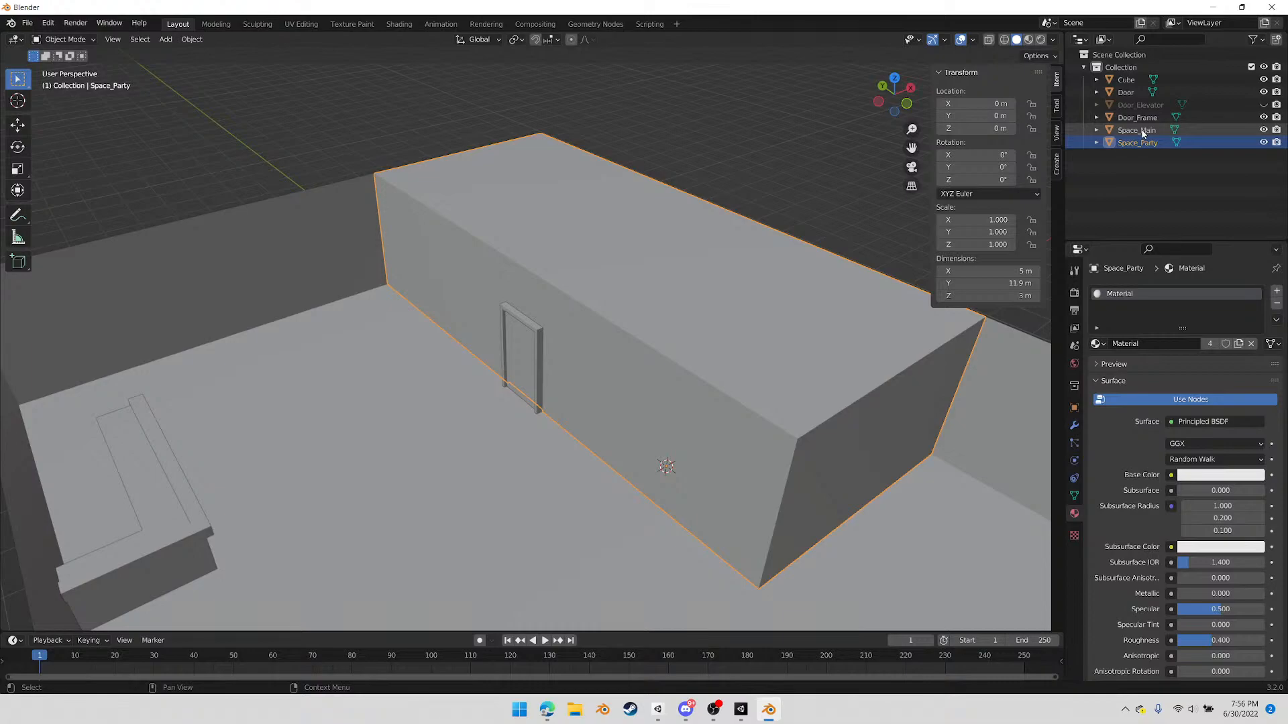
# Rename the Cube object as Counter
pyautogui.click(1126, 80)
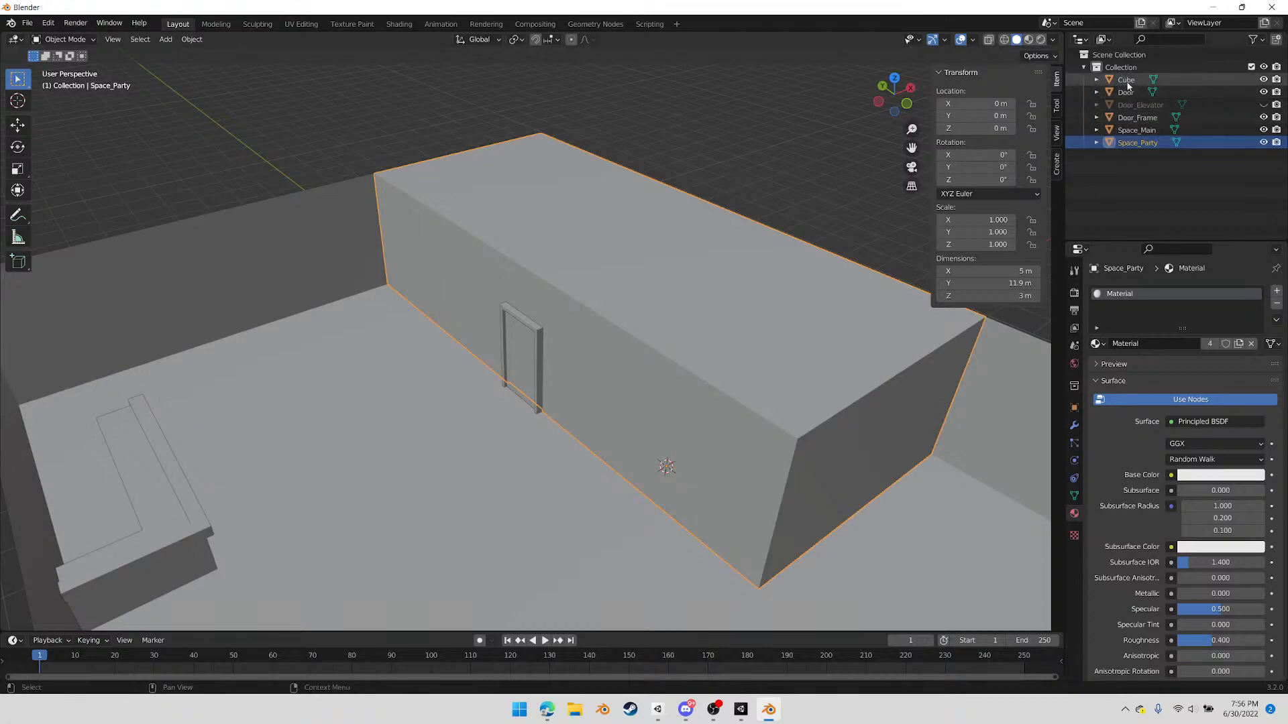
pyautogui.doubleClick(1126, 80)
pyautogui.write('Counter')
pyautogui.press('Return')
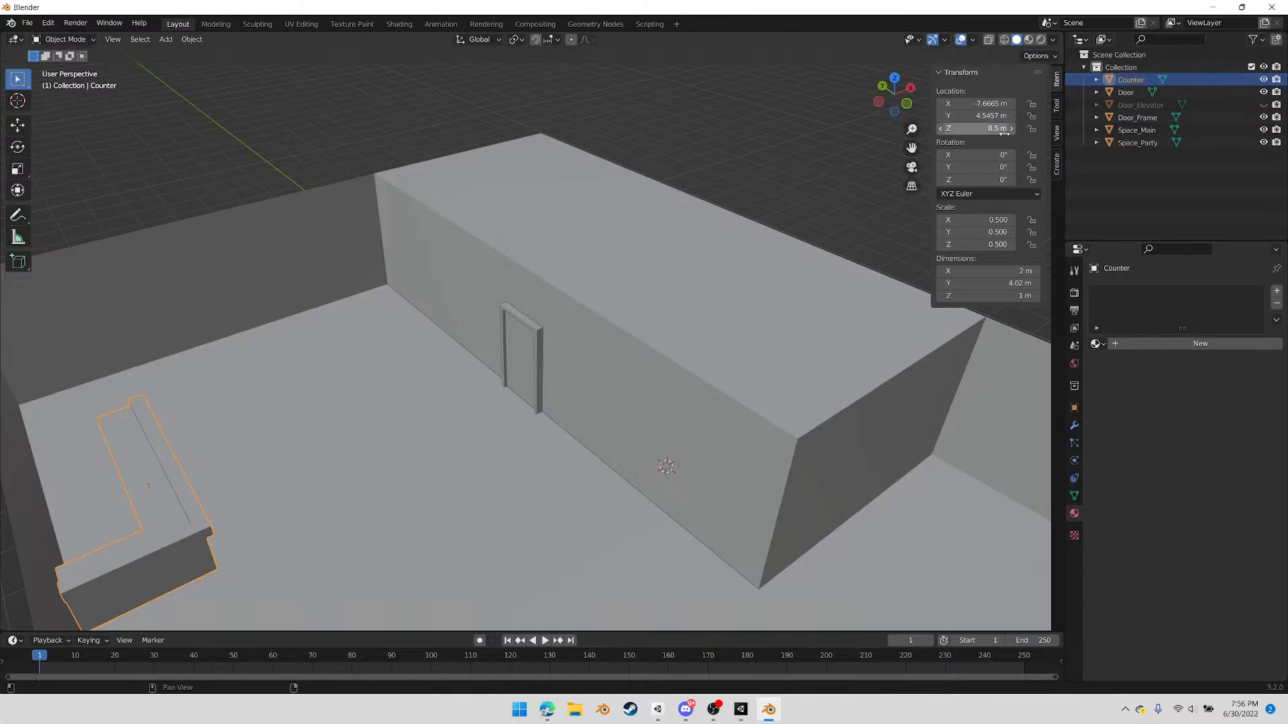
# Select the Space_Party block and turn on the Face Orientation overlay
pyautogui.click(625, 329)
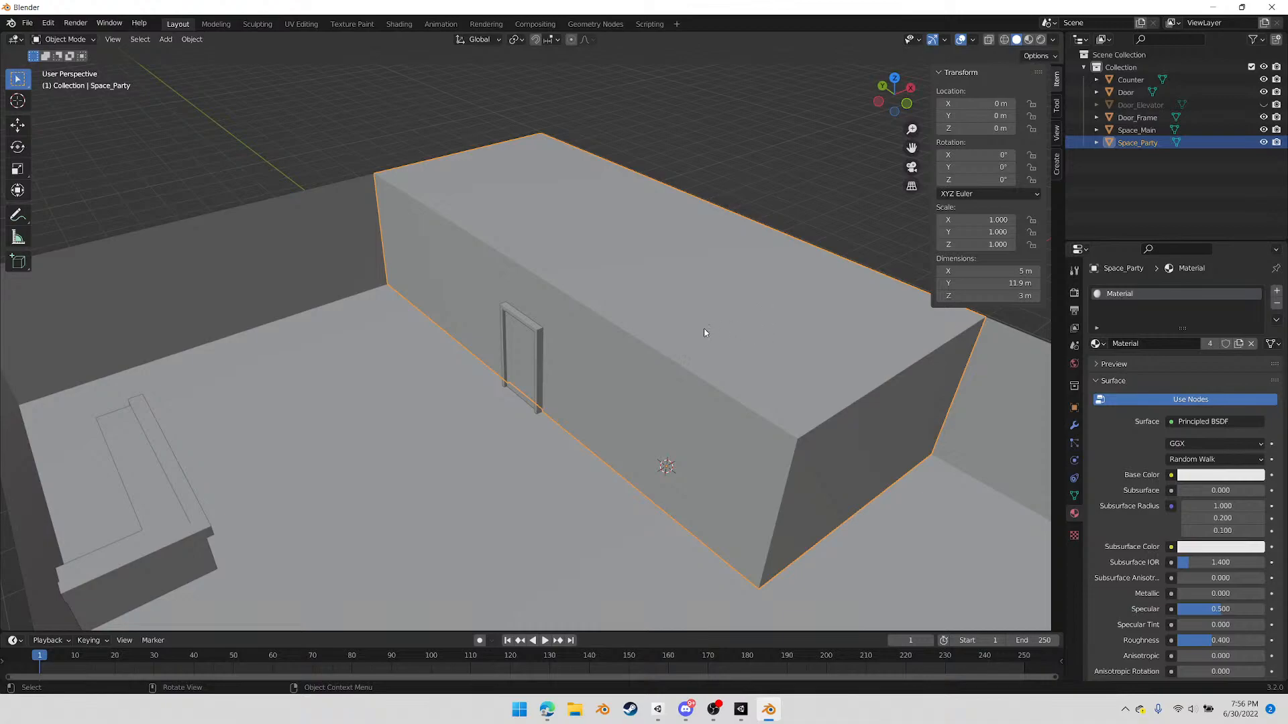
pyautogui.moveTo(392, 377); pyautogui.dragTo(417, 424, button='middle')
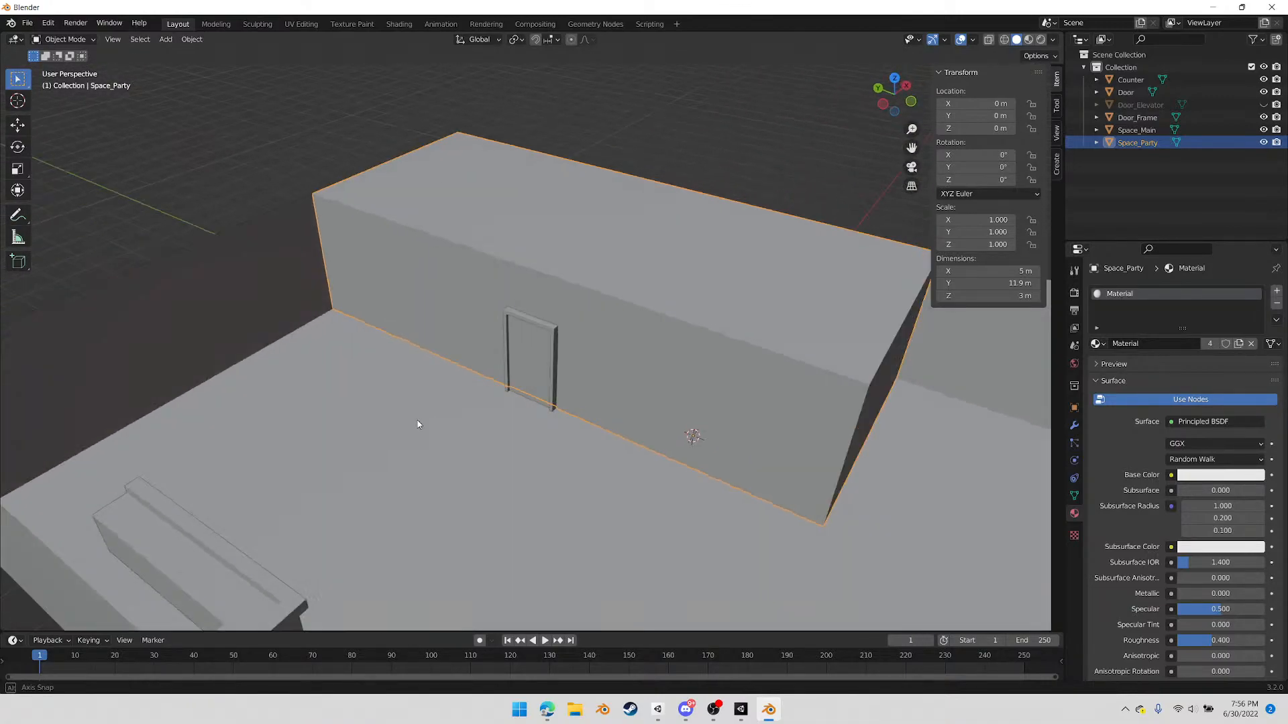
pyautogui.click(972, 40)
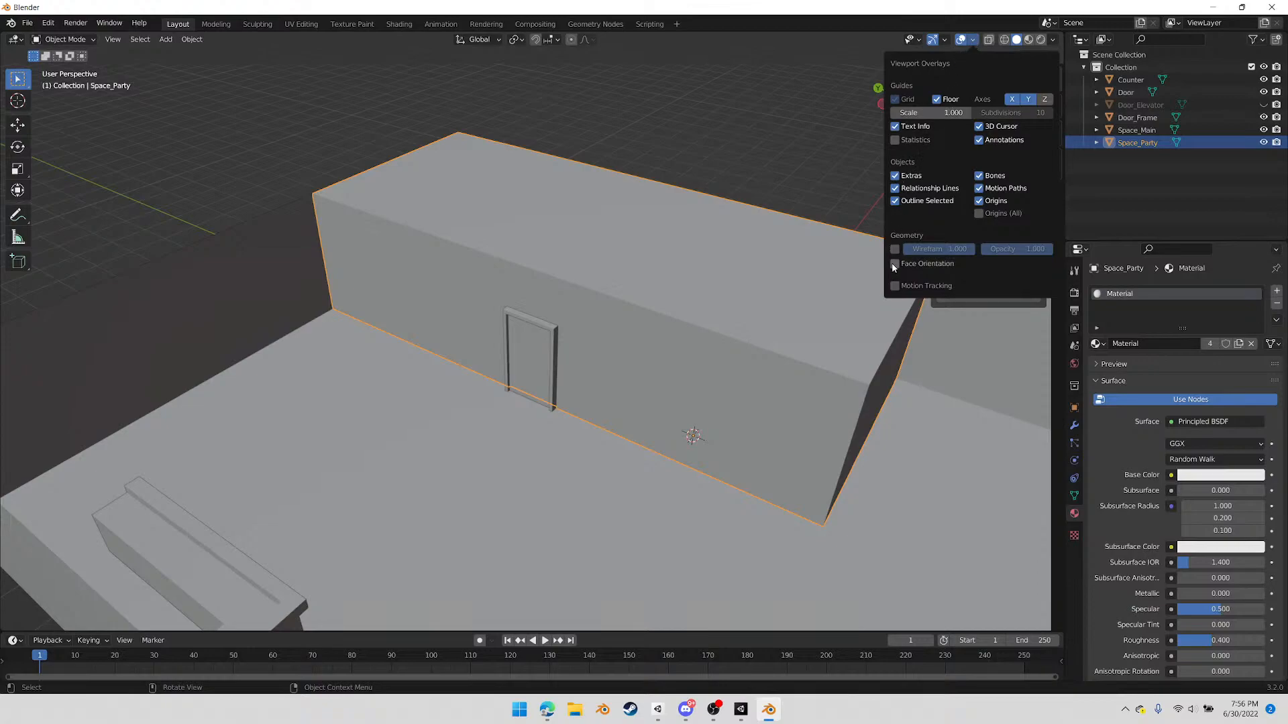
pyautogui.click(971, 43)
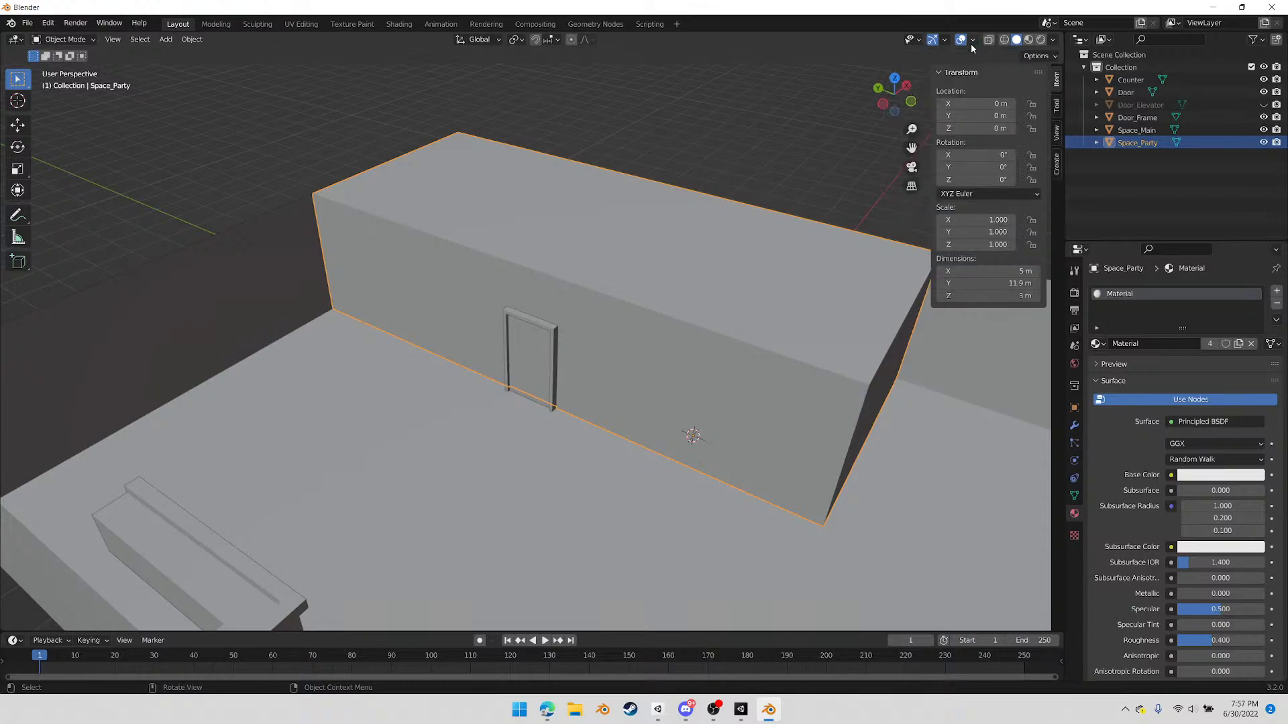
pyautogui.click(973, 40)
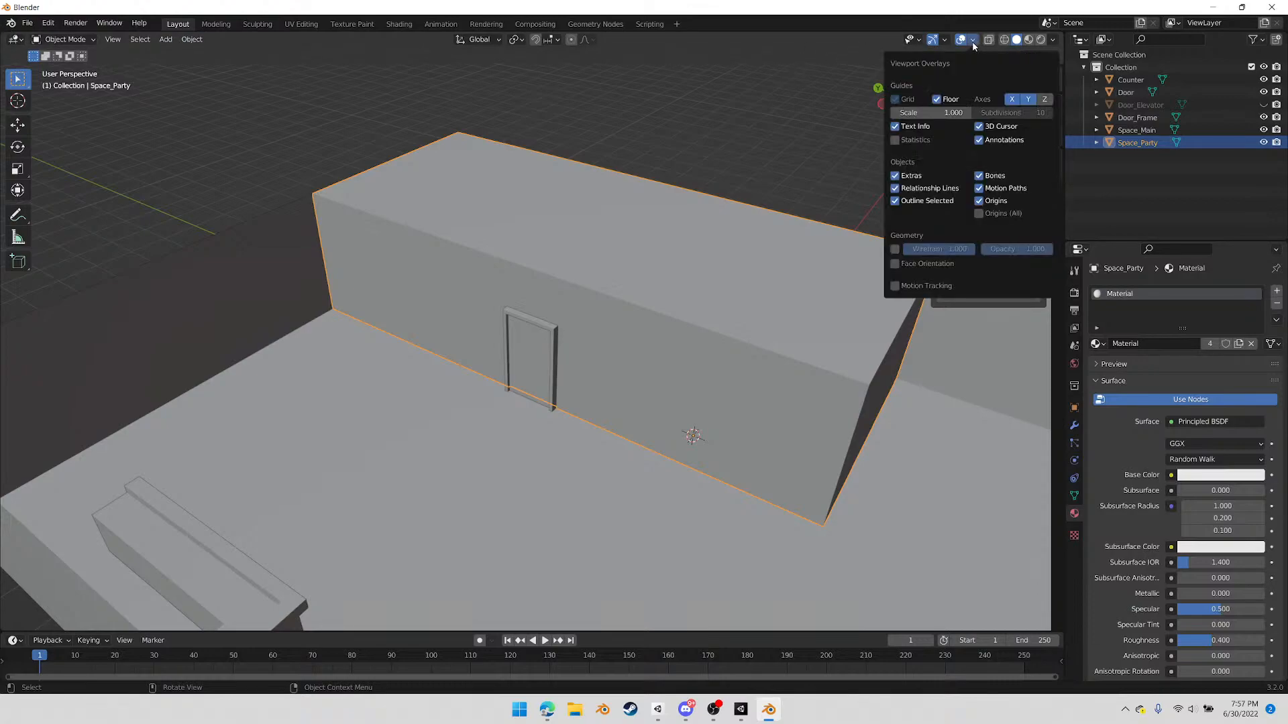
pyautogui.click(894, 265)
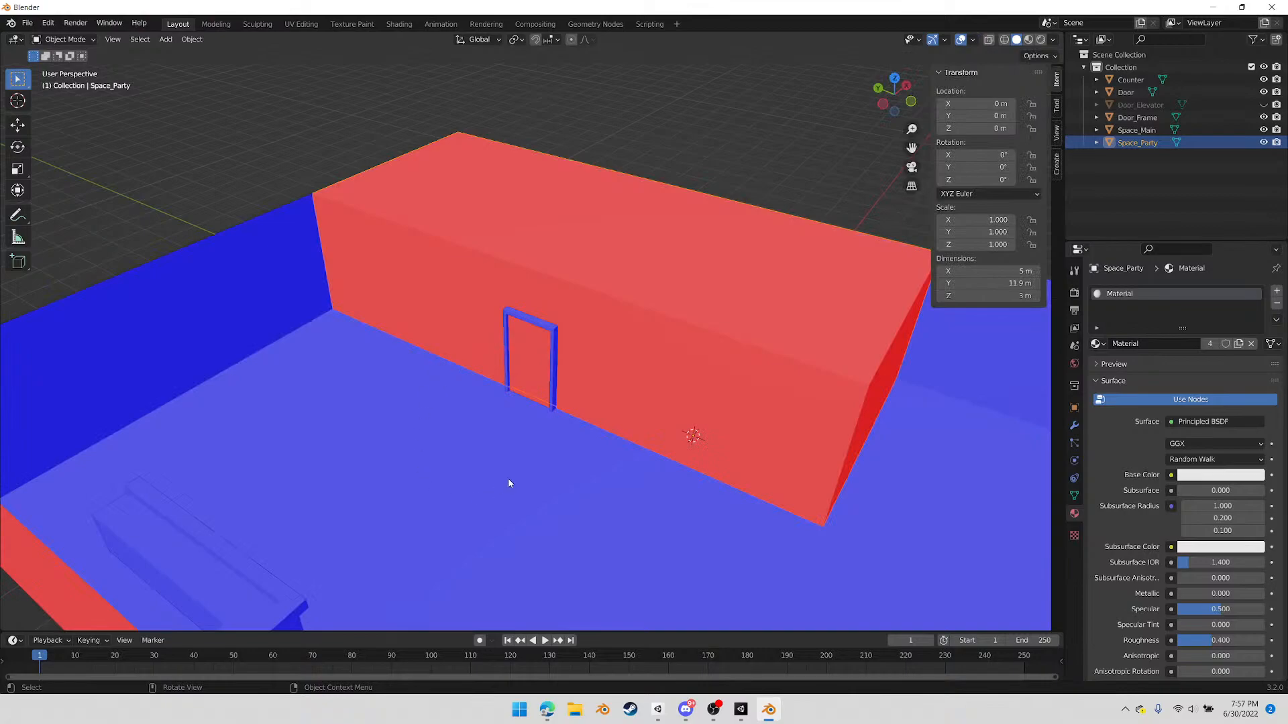
# Examine the face orientation colours of the private room block, the main room and the counter from several angles
pyautogui.scroll(-1, 572, 423)
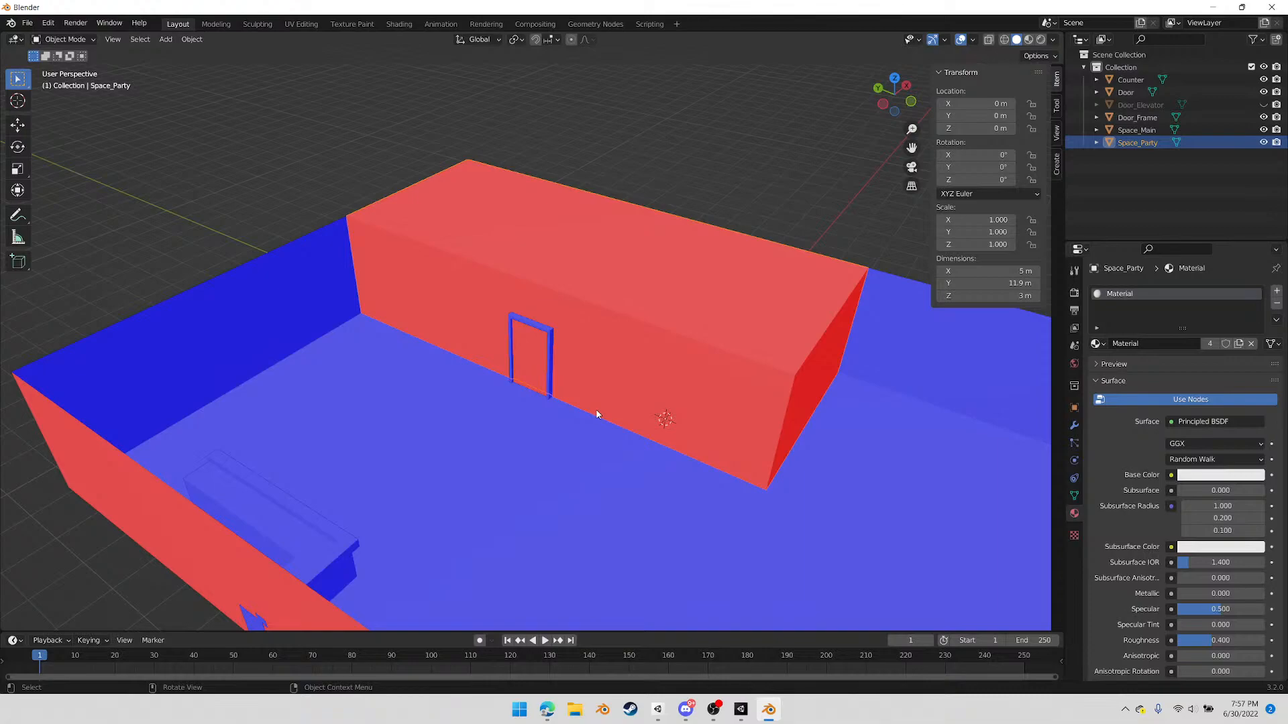
pyautogui.moveTo(688, 459); pyautogui.dragTo(724, 475, button='middle')
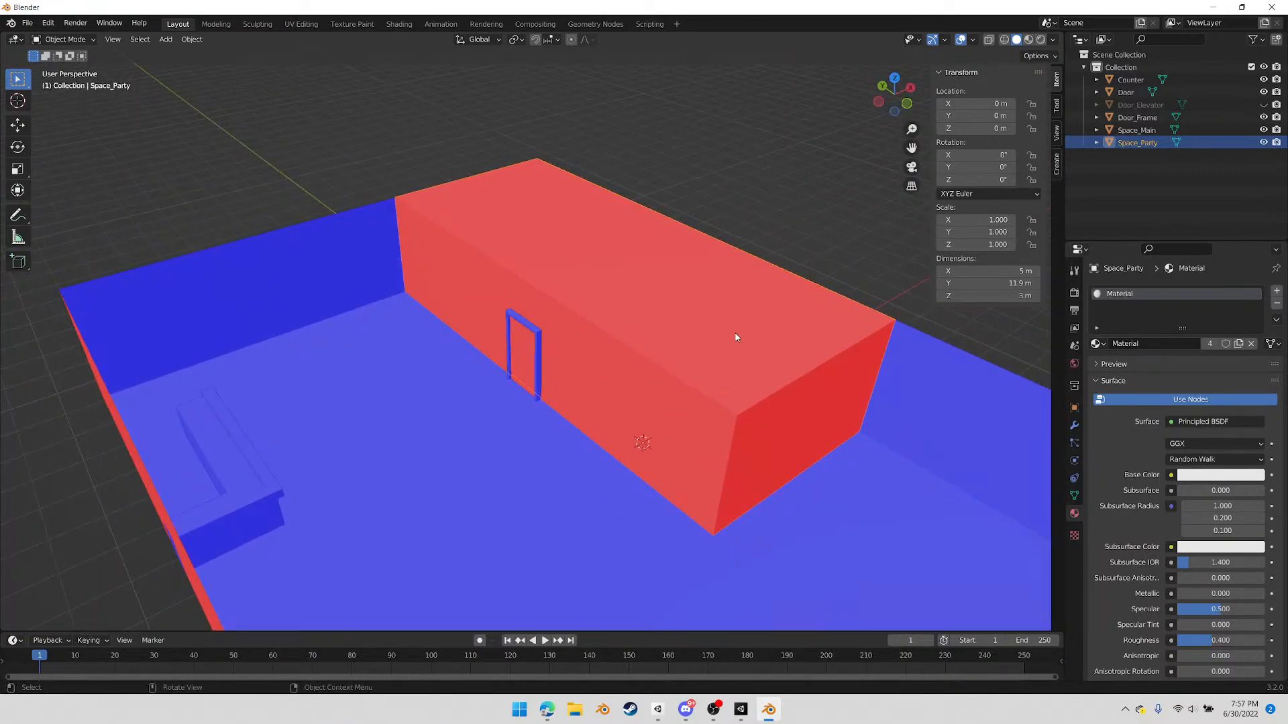
pyautogui.moveTo(578, 428); pyautogui.dragTo(510, 418, button='middle')
pyautogui.moveTo(534, 369); pyautogui.dragTo(597, 384, button='middle')
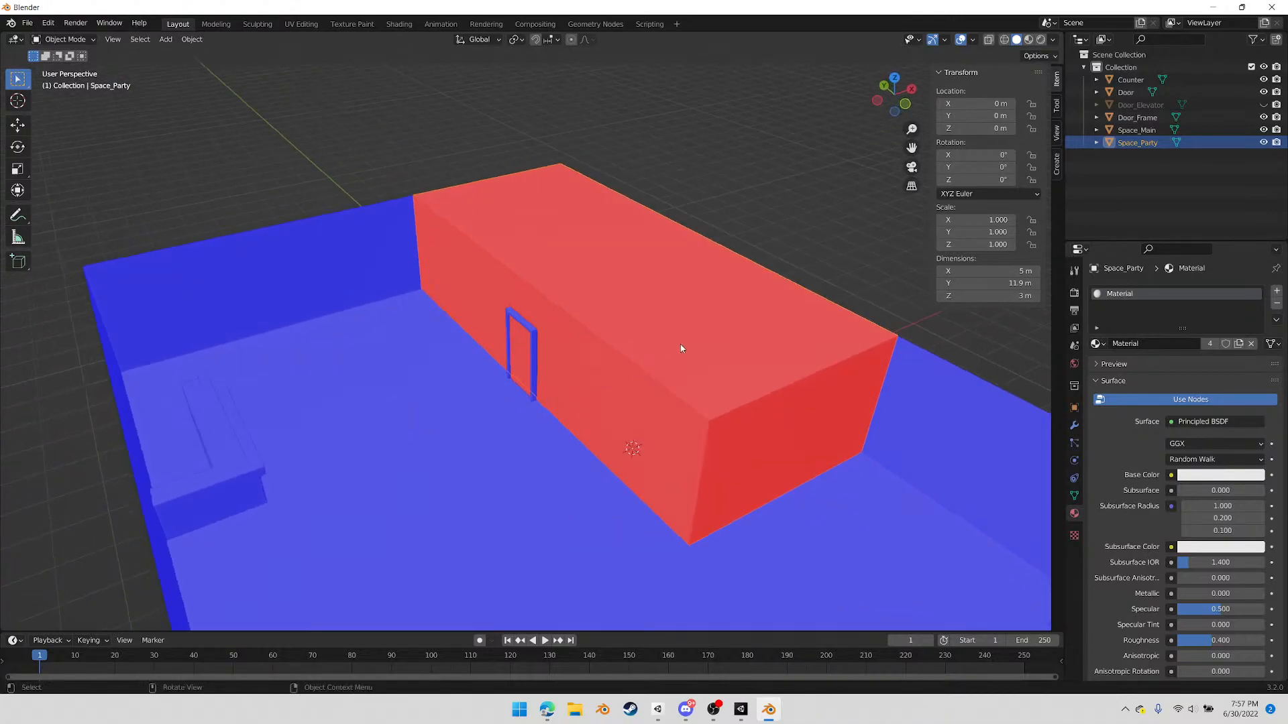
pyautogui.scroll(8, 632, 347)
pyautogui.moveTo(686, 349); pyautogui.dragTo(565, 364, button='middle')
pyautogui.scroll(-7, 597, 331)
pyautogui.scroll(-5, 564, 360)
pyautogui.moveTo(630, 336); pyautogui.dragTo(672, 378, button='middle')
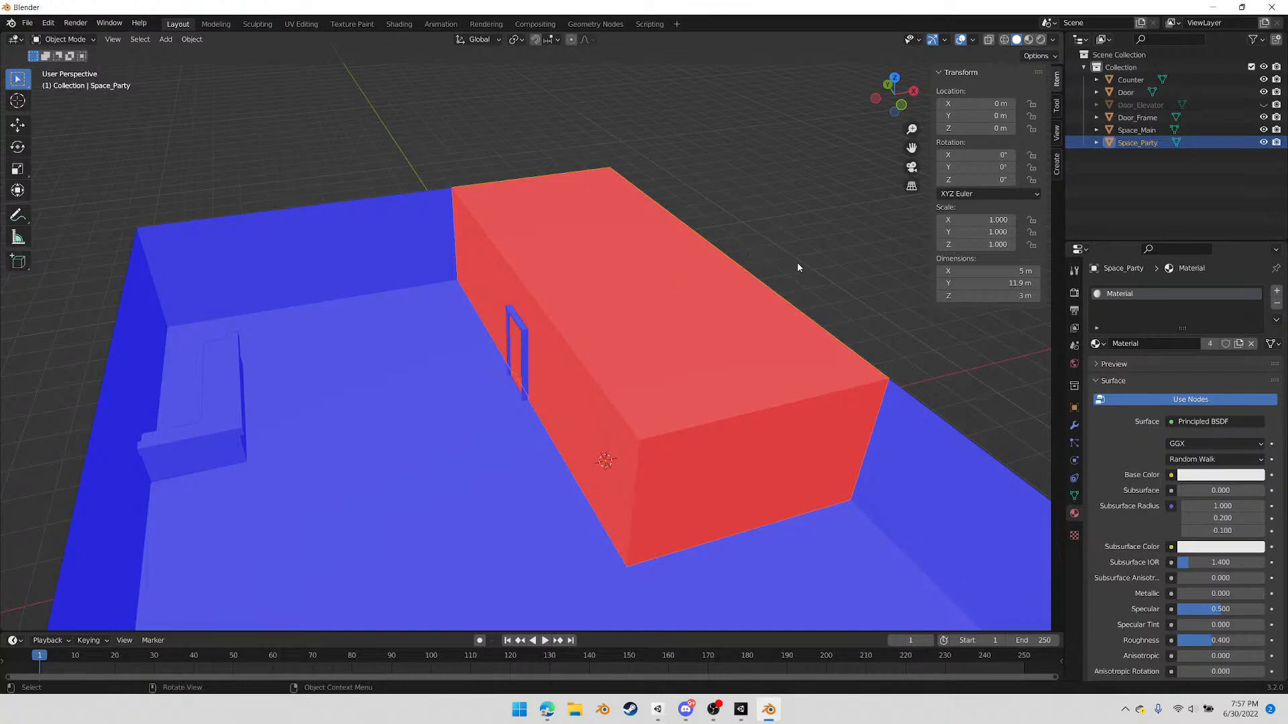
# Enter Edit Mode on Space_Party, display face normals at a size of about 1 and inspect the roof face
pyautogui.click(972, 40)
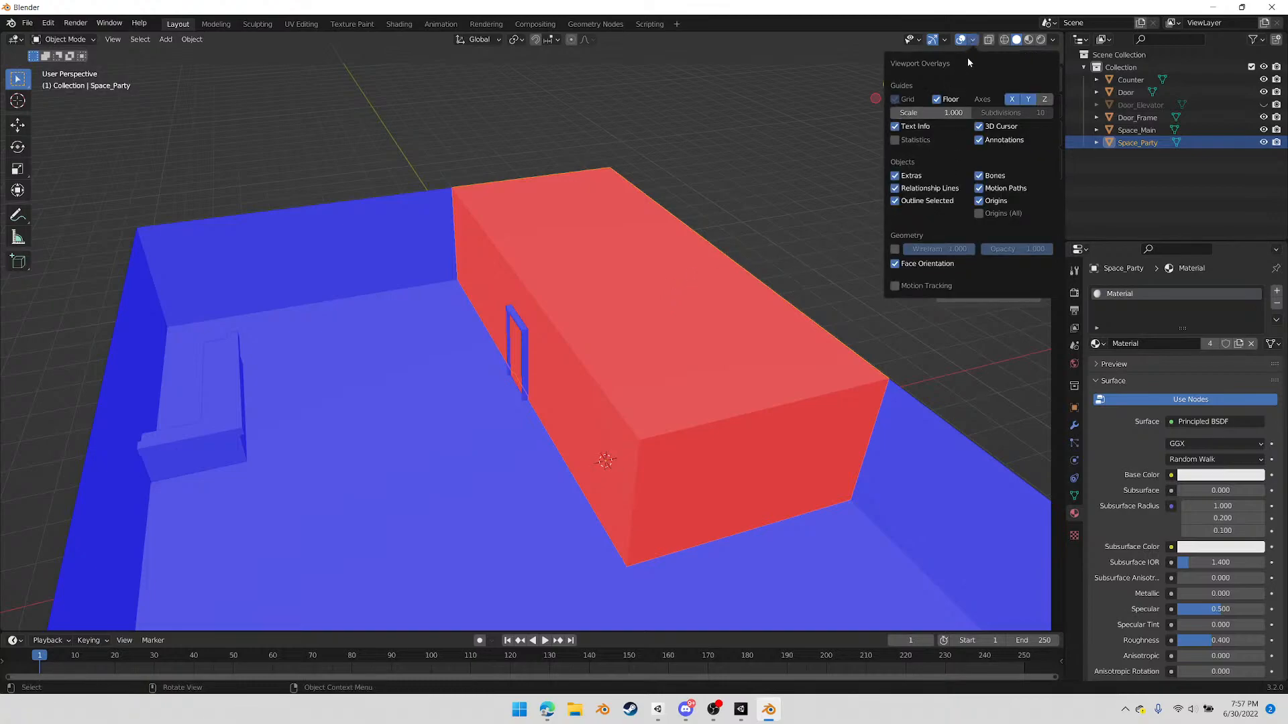
pyautogui.press('n')
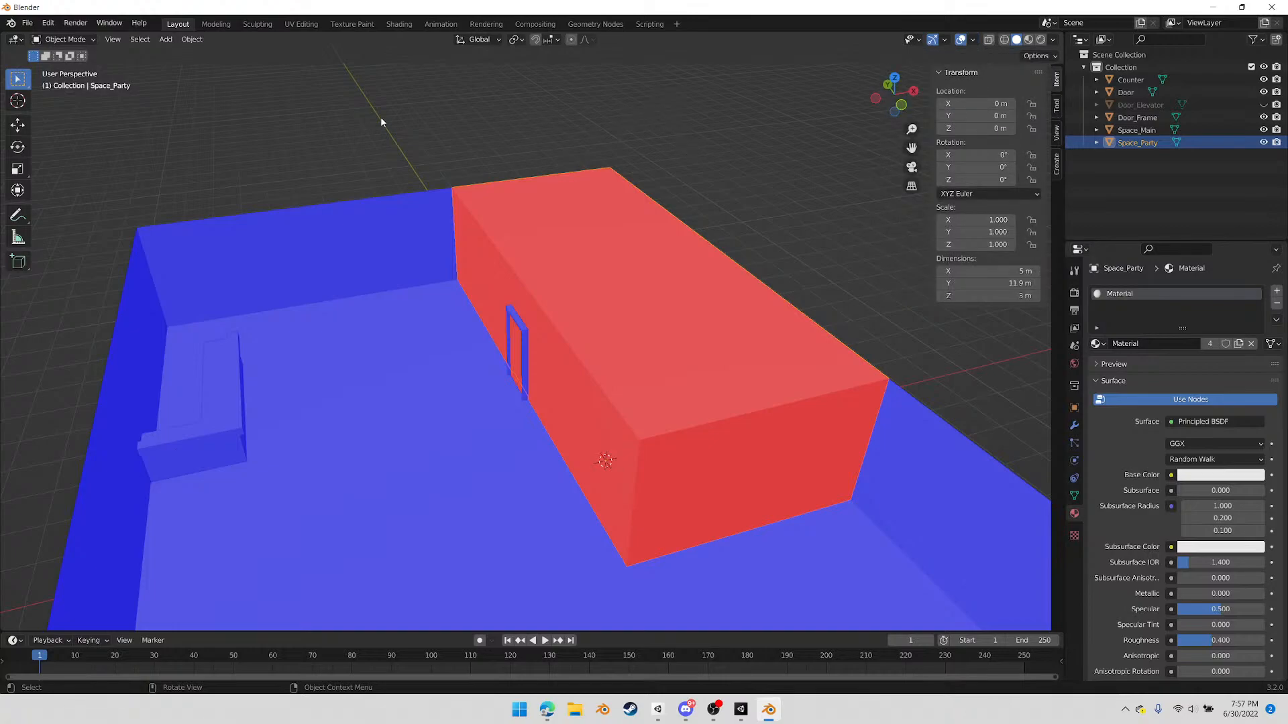
pyautogui.press('Tab')
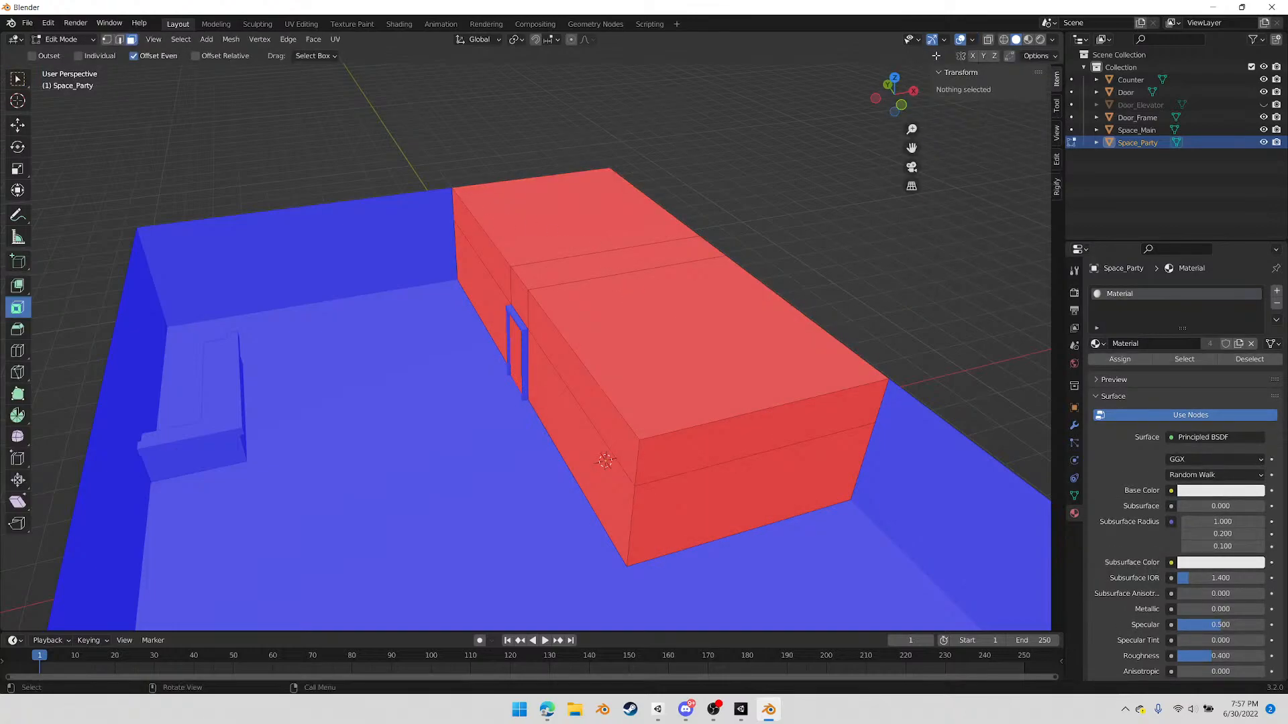
pyautogui.click(972, 40)
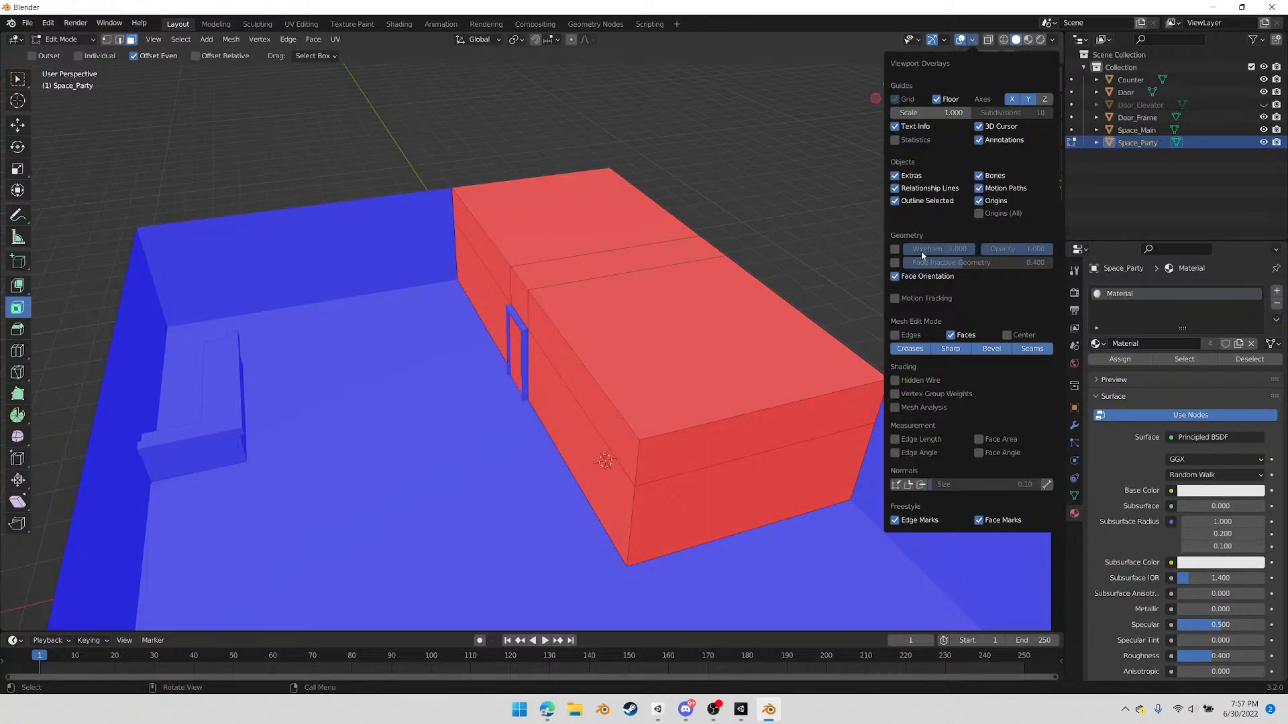
pyautogui.click(921, 485)
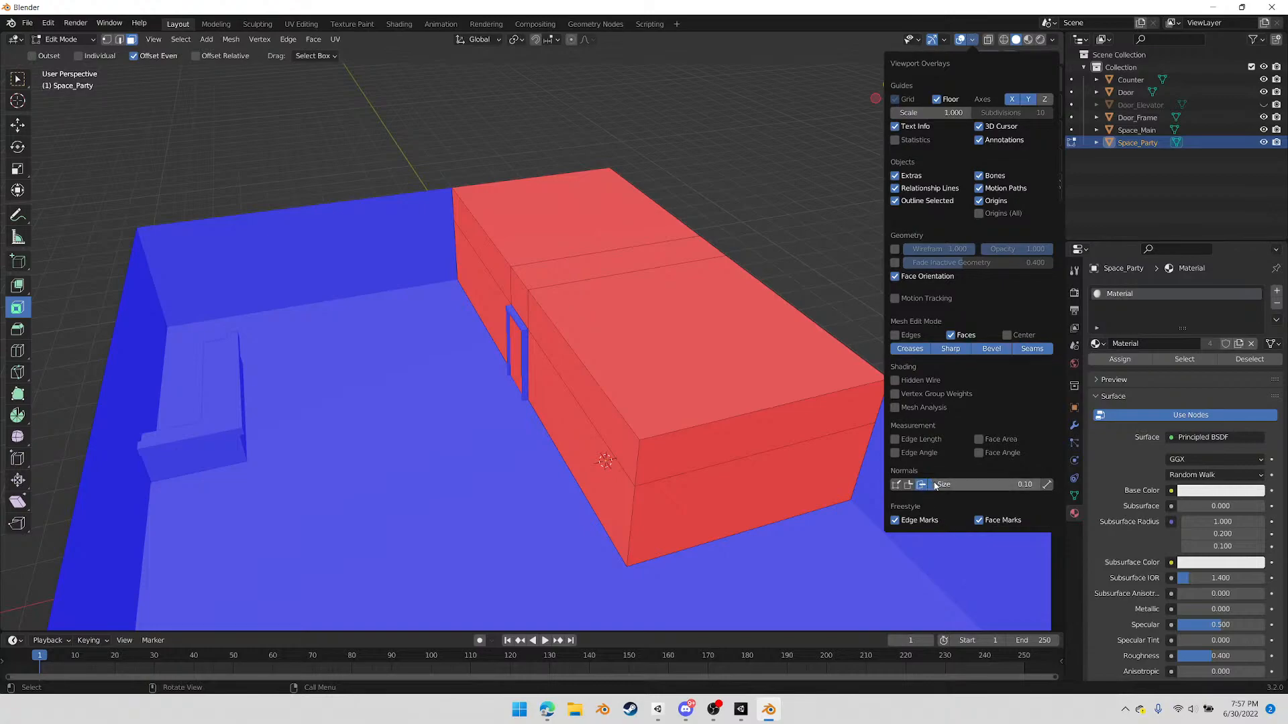
pyautogui.moveTo(937, 485); pyautogui.dragTo(986, 486)
pyautogui.click(657, 303)
pyautogui.moveTo(703, 324); pyautogui.dragTo(751, 309, button='middle')
pyautogui.scroll(4, 751, 310)
pyautogui.moveTo(801, 368); pyautogui.dragTo(536, 403, button='middle')
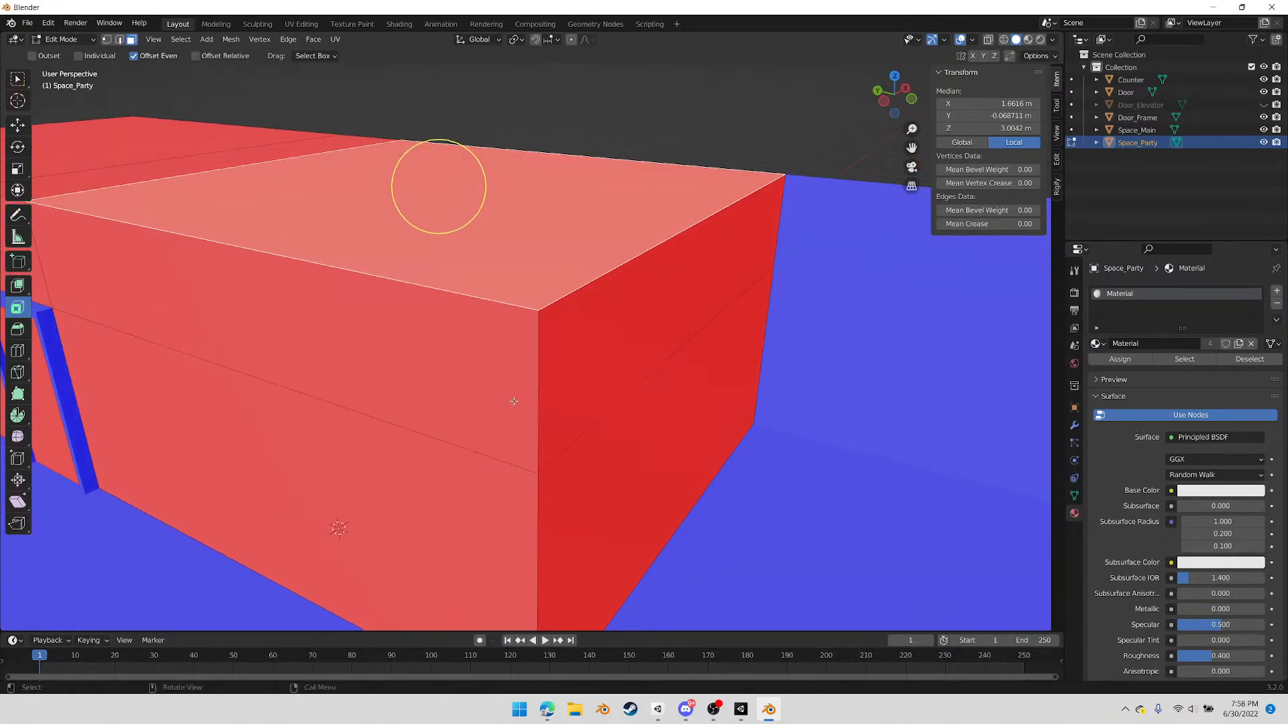
# Reduce the displayed normals' size to 0.41 and turn off the Face Orientation overlay
pyautogui.click(973, 40)
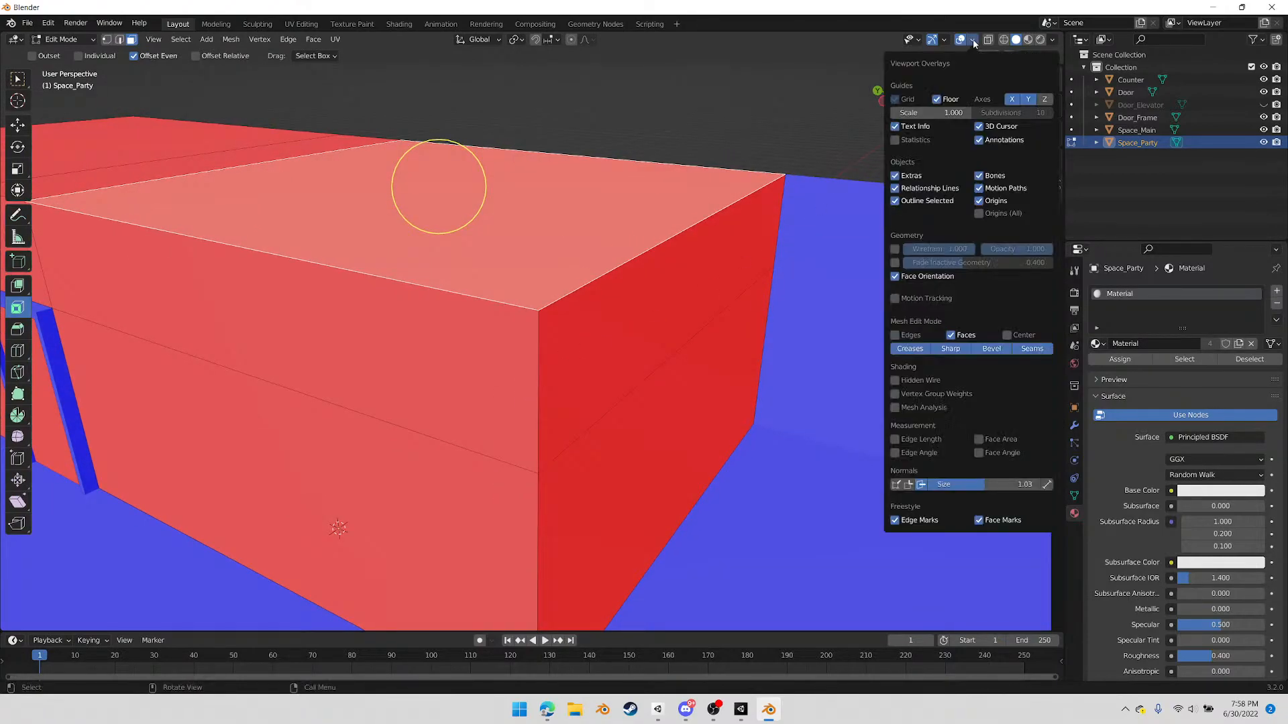
pyautogui.moveTo(984, 484); pyautogui.dragTo(952, 484)
pyautogui.click(895, 277)
pyautogui.moveTo(402, 435); pyautogui.dragTo(549, 381, button='middle')
pyautogui.scroll(-3, 370, 453)
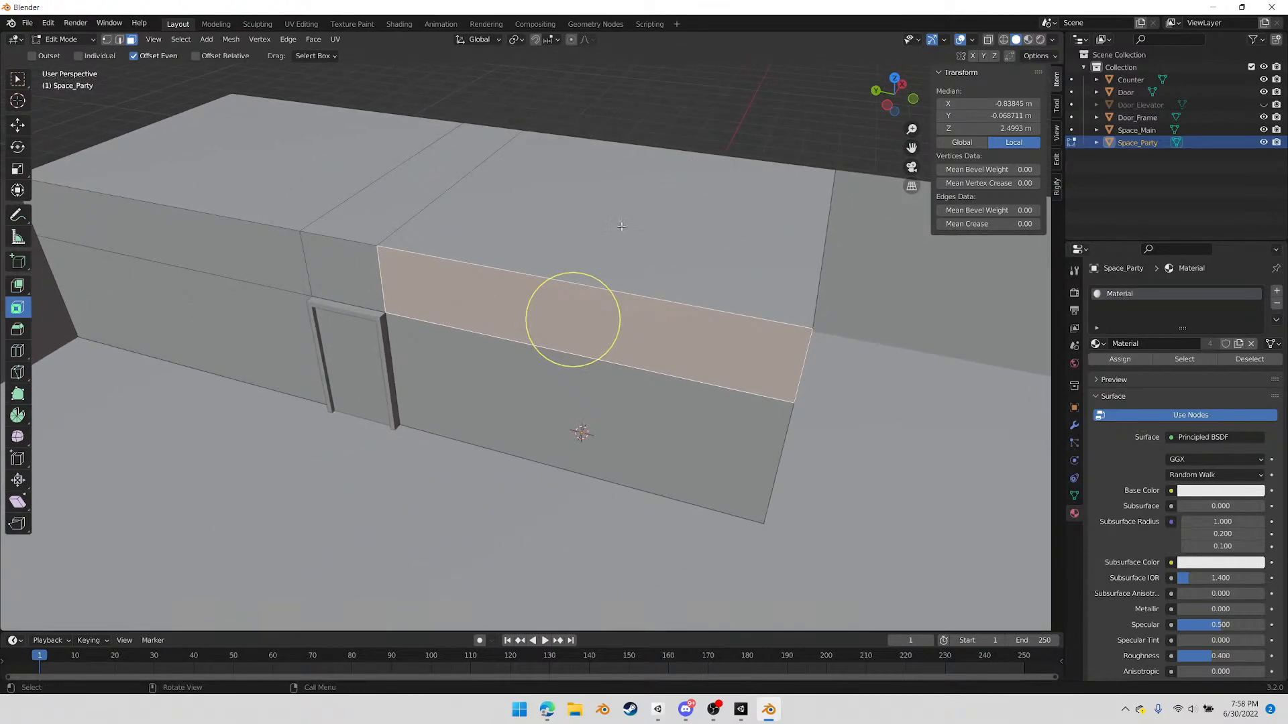
pyautogui.click(973, 40)
# Switch from editing Space_Party to editing the Counter and inspect the normals on its faces
pyautogui.moveTo(575, 308); pyautogui.dragTo(890, 450, button='middle')
pyautogui.scroll(3, 649, 519)
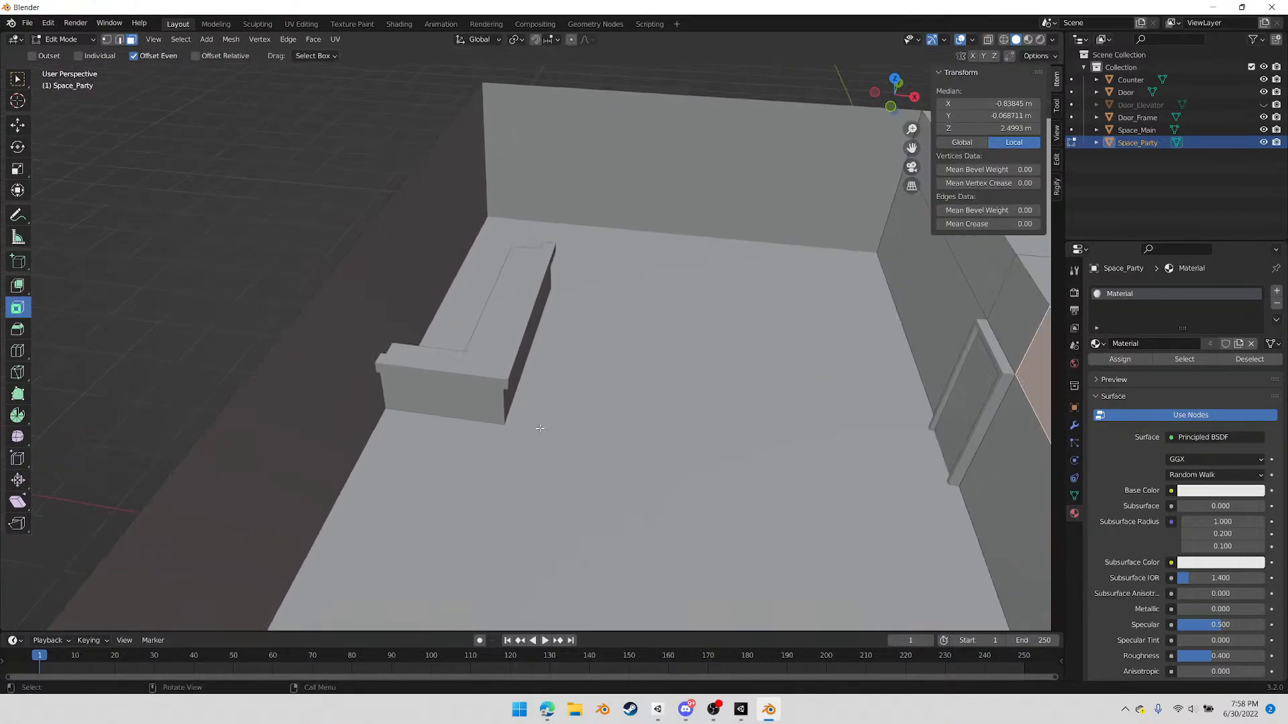
pyautogui.press('Tab')
pyautogui.click(506, 354)
pyautogui.press('Tab')
pyautogui.scroll(3, 558, 364)
pyautogui.moveTo(558, 384); pyautogui.dragTo(542, 386, button='middle')
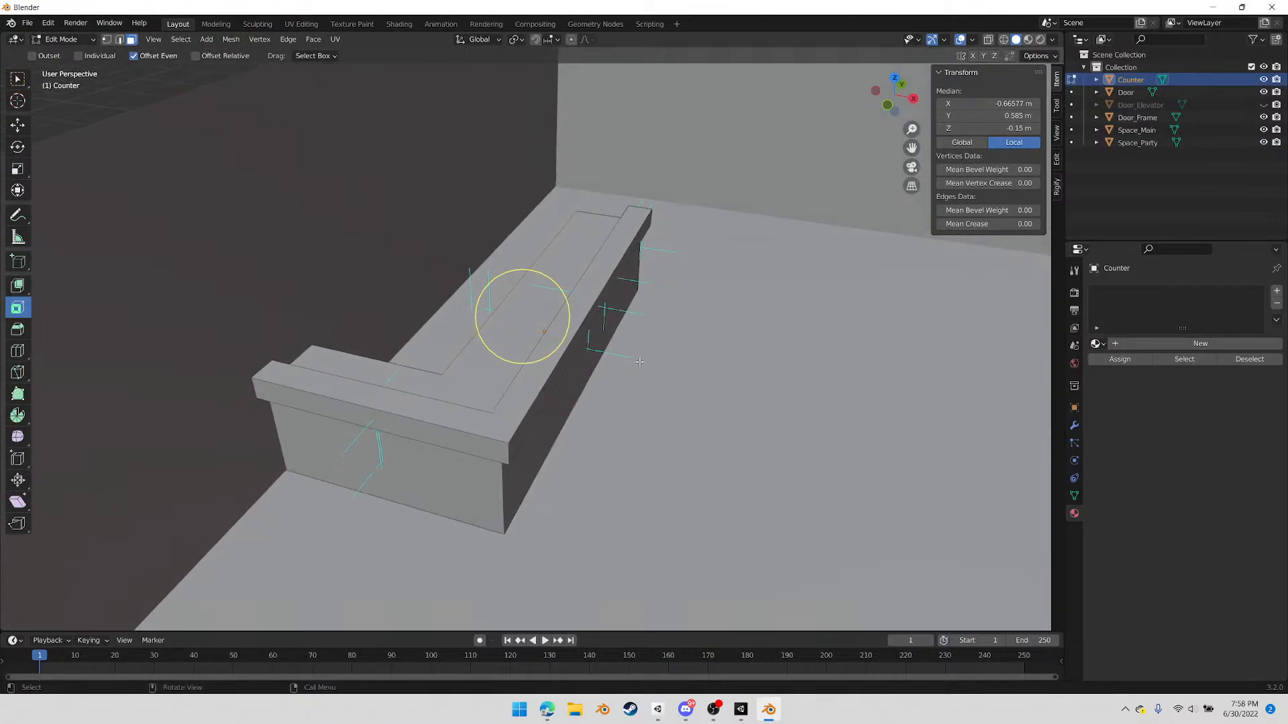
pyautogui.scroll(2, 631, 381)
pyautogui.moveTo(661, 443); pyautogui.dragTo(678, 414, button='middle')
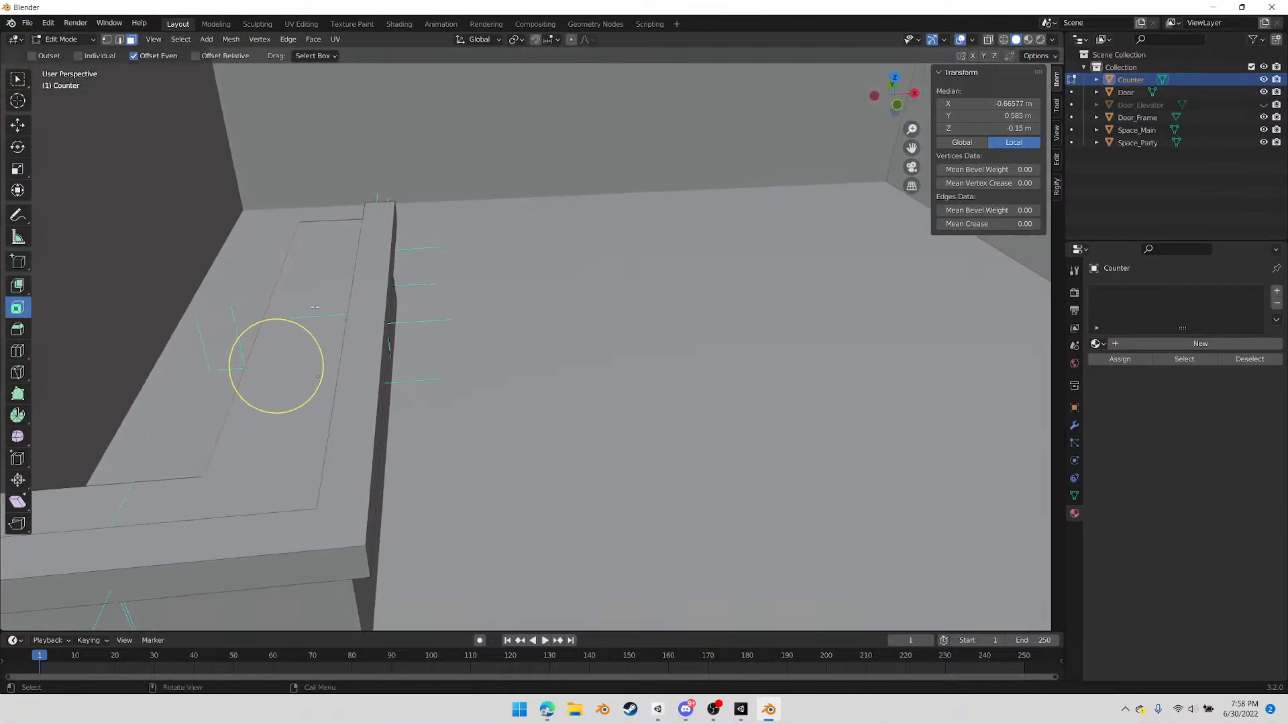
pyautogui.moveTo(377, 357); pyautogui.dragTo(326, 354, button='middle')
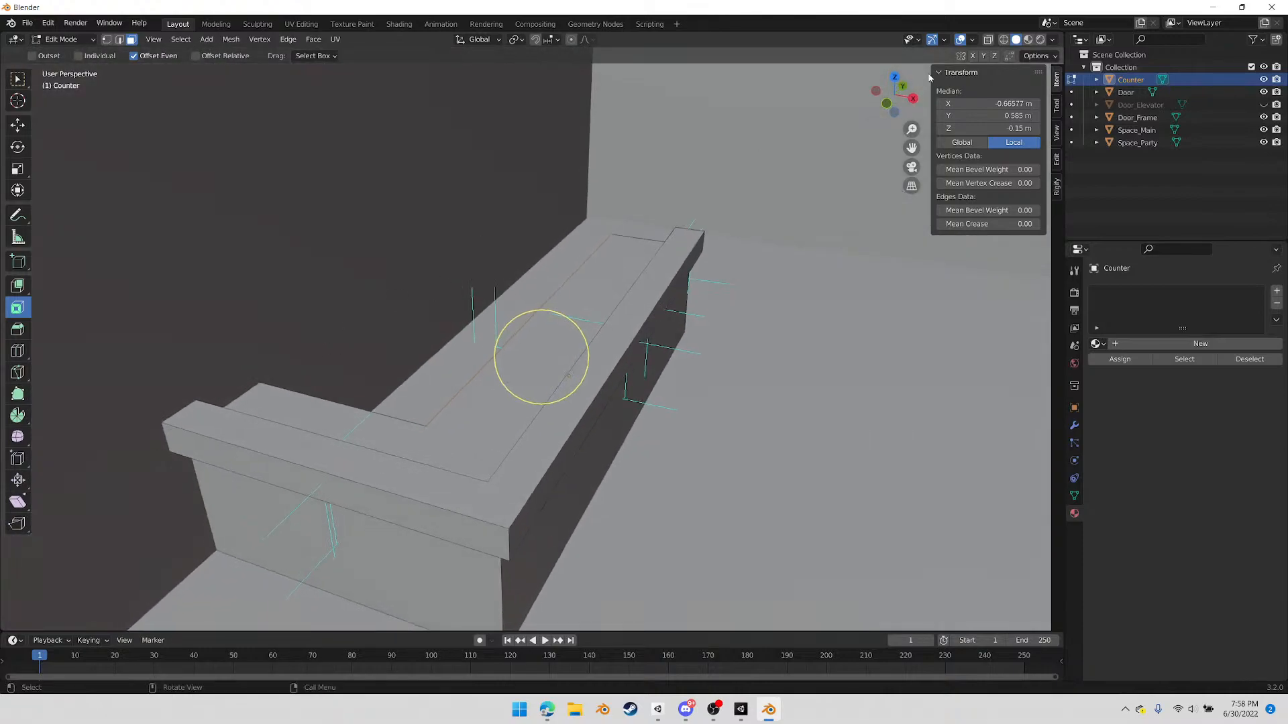
# Inspect the Counter's faces in X-ray view and turn off the face normals display
pyautogui.click(988, 39)
pyautogui.moveTo(496, 417); pyautogui.dragTo(532, 417, button='middle')
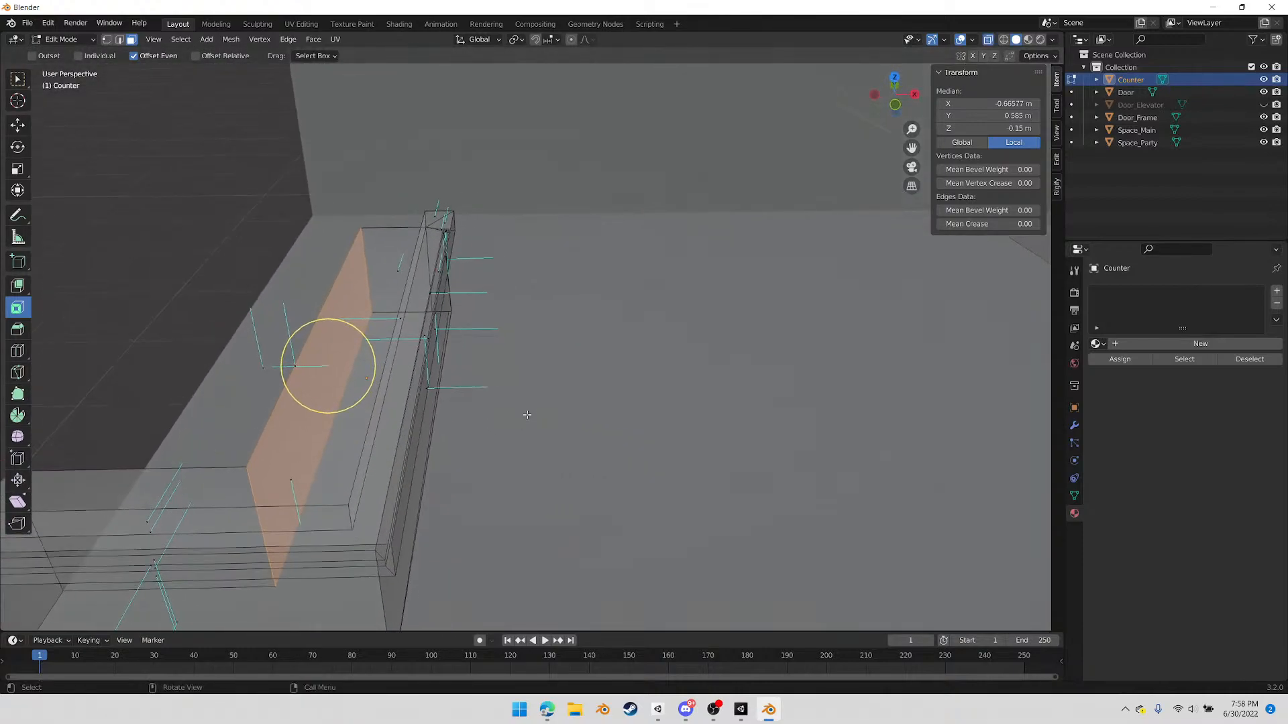
pyautogui.moveTo(401, 320); pyautogui.dragTo(579, 403, button='middle')
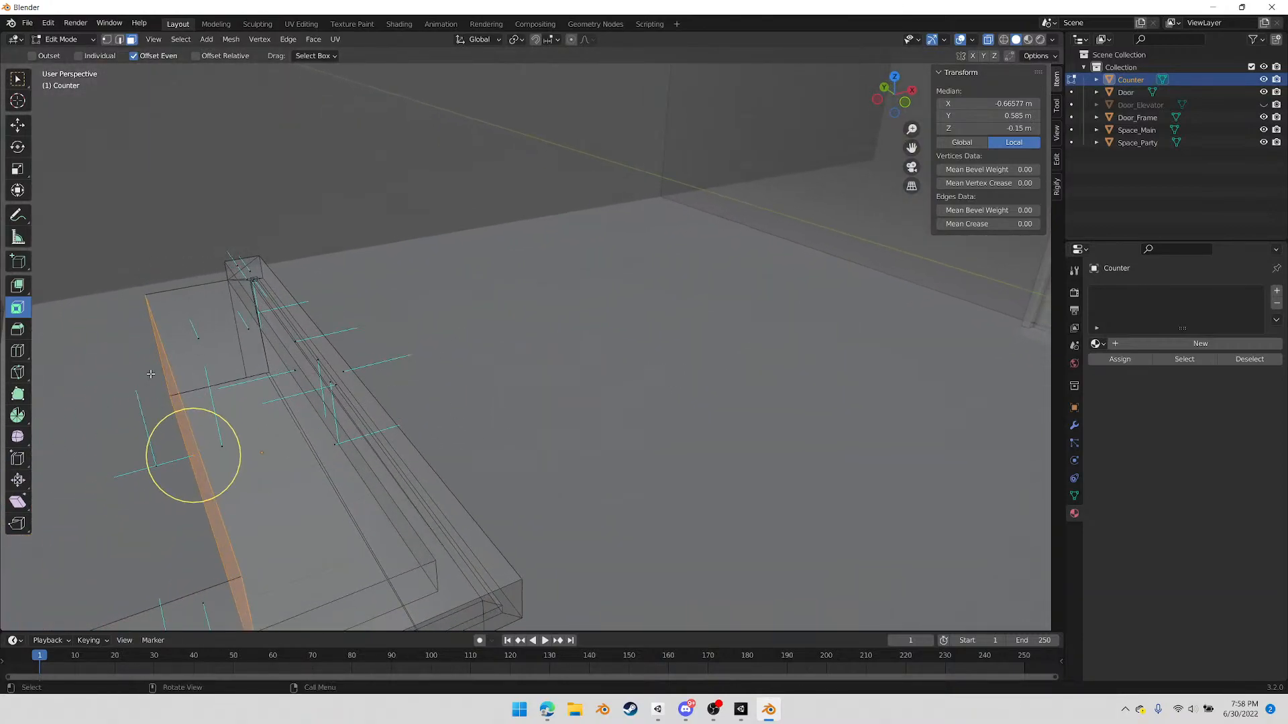
pyautogui.click(970, 40)
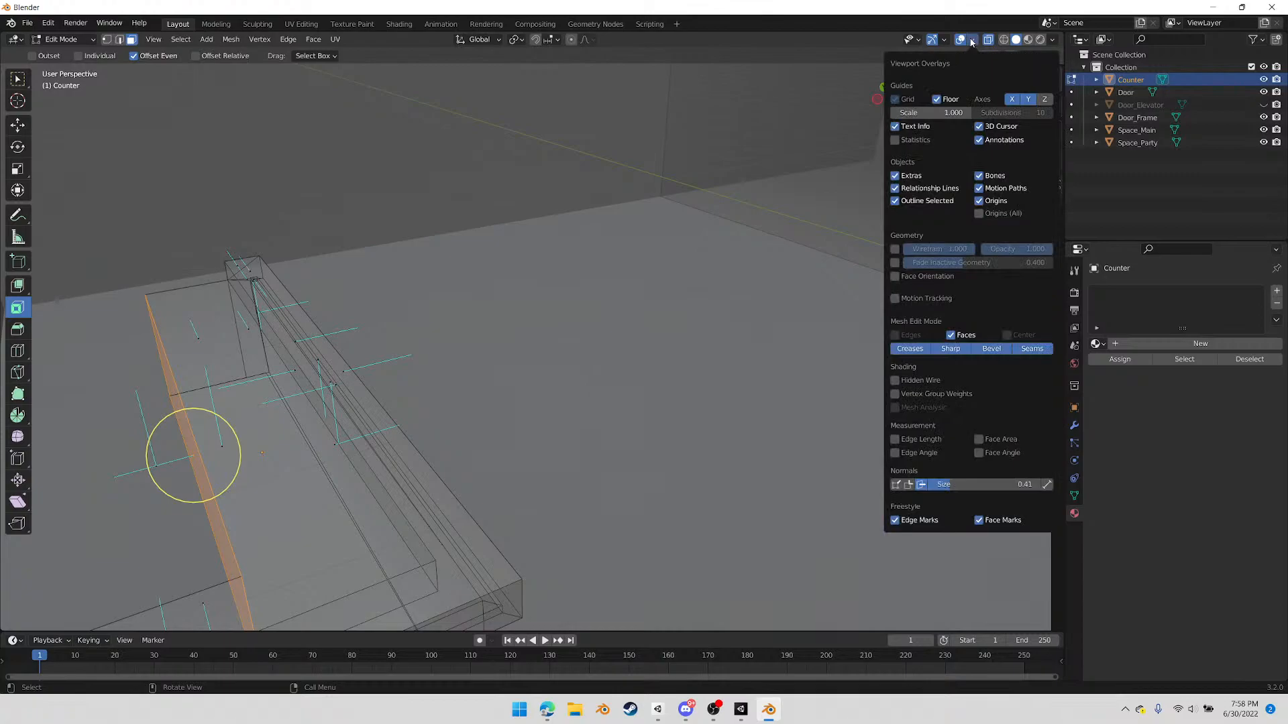
pyautogui.click(921, 484)
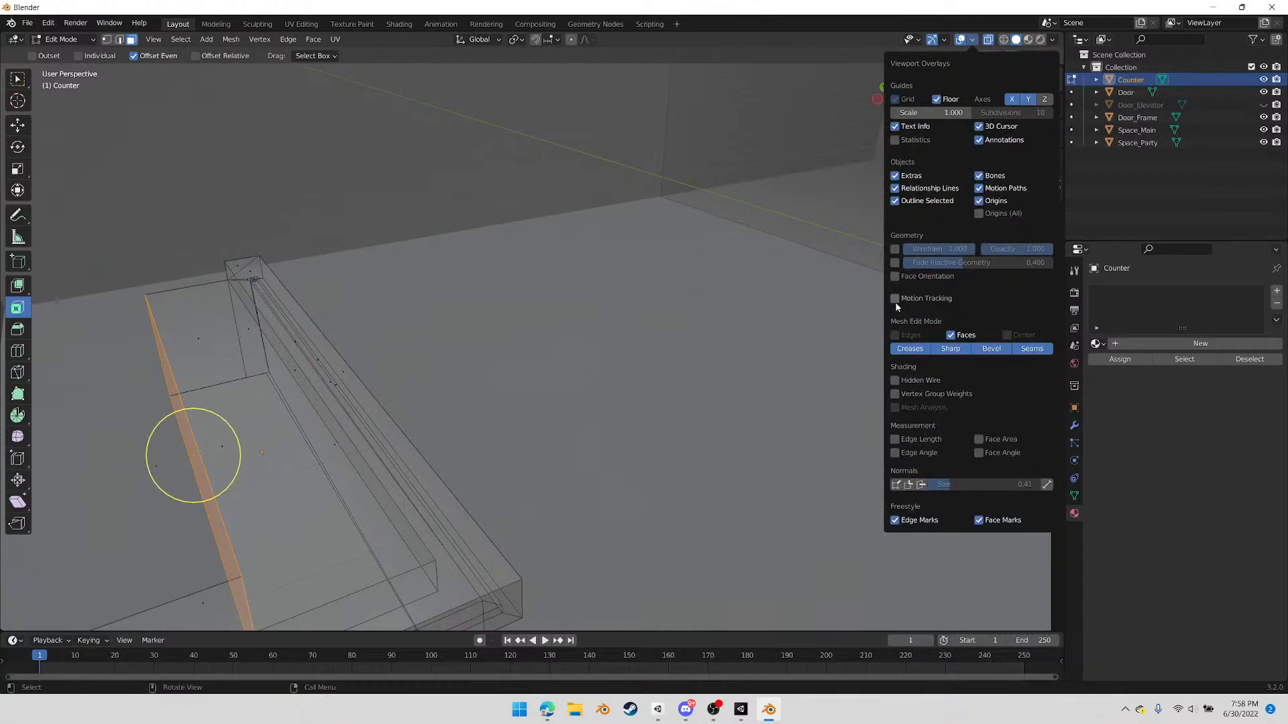
# Turn off X-ray, show the Face Orientation overlay around the private room block and clear the Counter's face selection
pyautogui.click(62, 39)
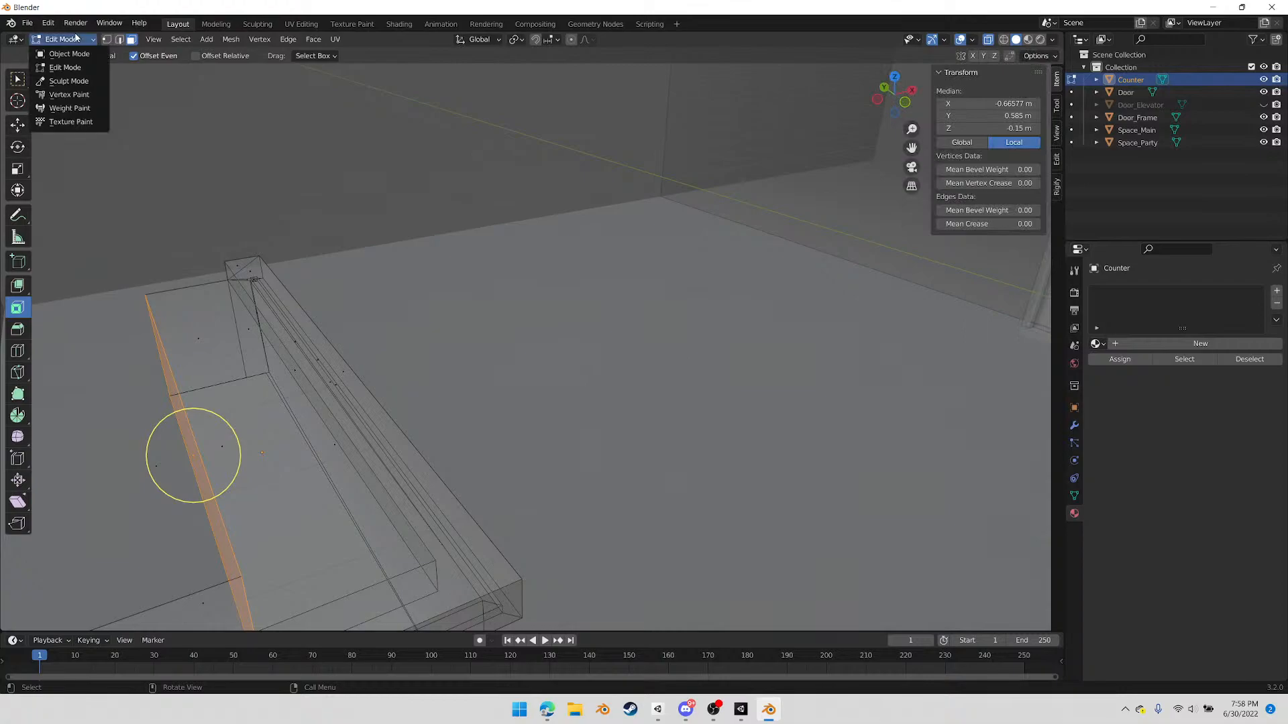
pyautogui.click(55, 43)
pyautogui.moveTo(590, 461); pyautogui.dragTo(744, 322, button='middle')
pyautogui.press('Tab')
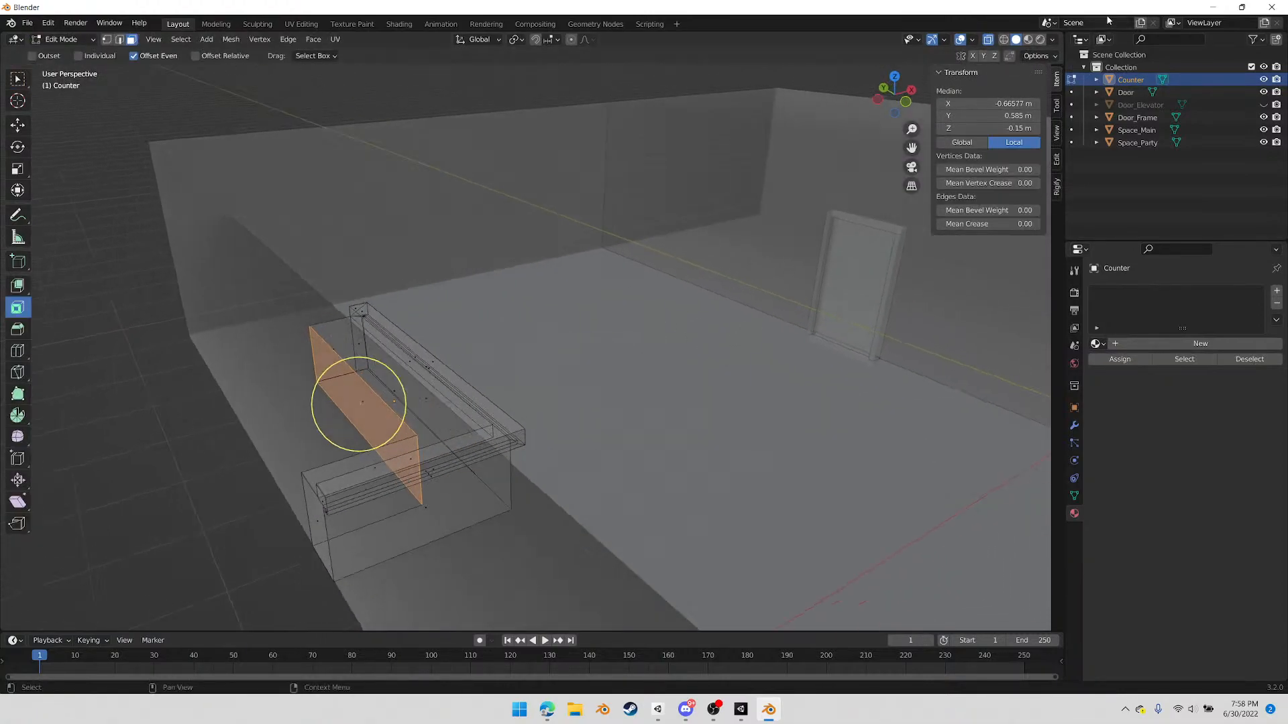
pyautogui.click(987, 39)
pyautogui.moveTo(357, 405); pyautogui.dragTo(670, 417, button='middle')
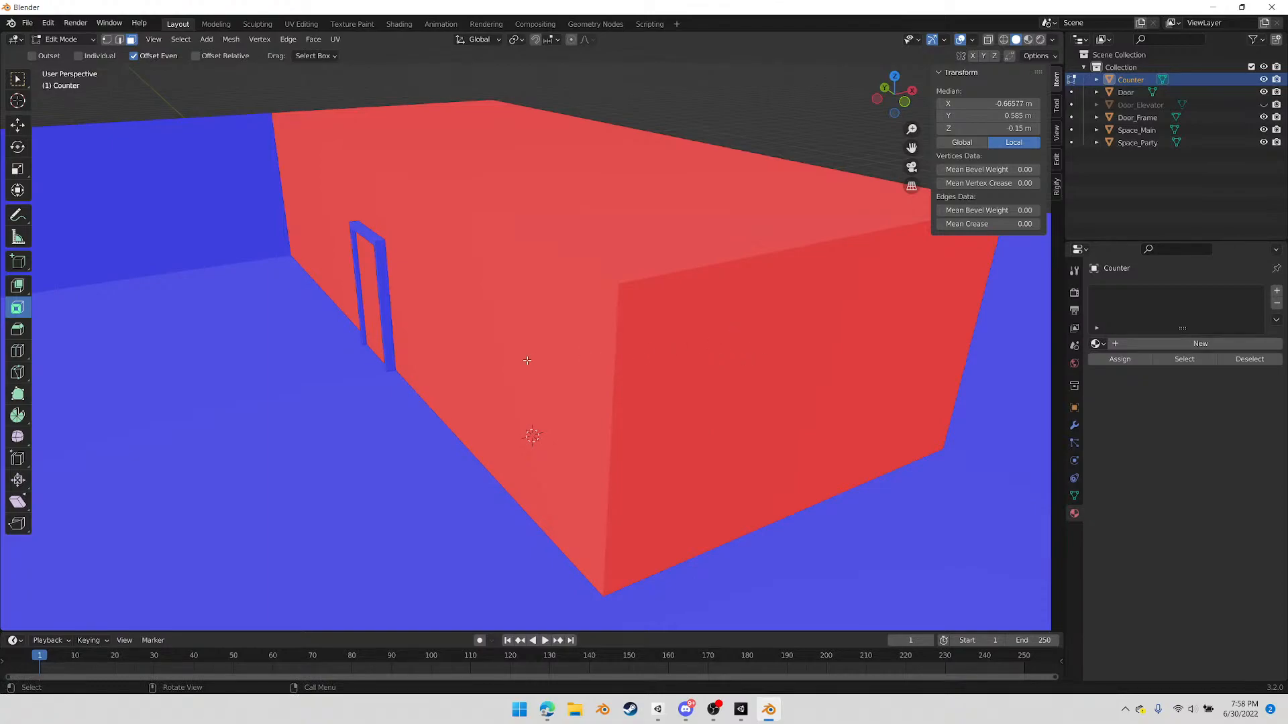
pyautogui.hotkey('alt', 'a')
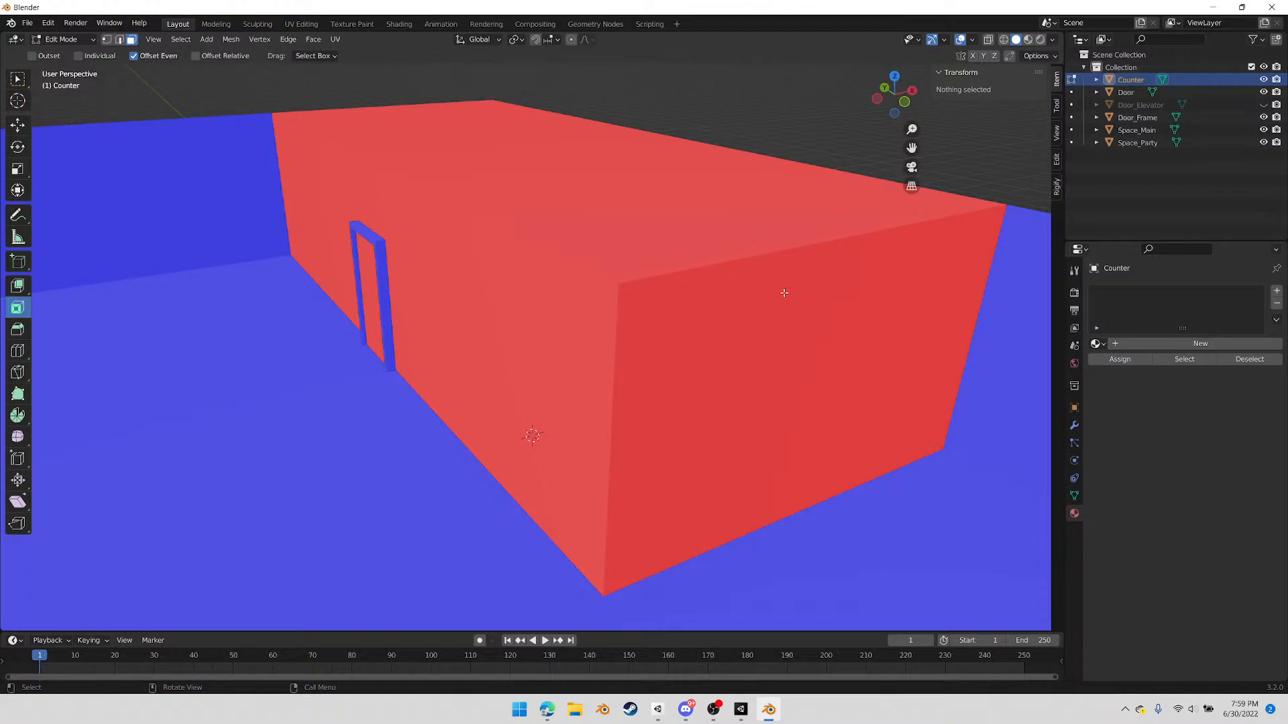
# Switch from editing the Counter to editing Space_Main and turn off the Face Orientation overlay
pyautogui.press('Tab')
pyautogui.click(963, 417)
pyautogui.press('Tab')
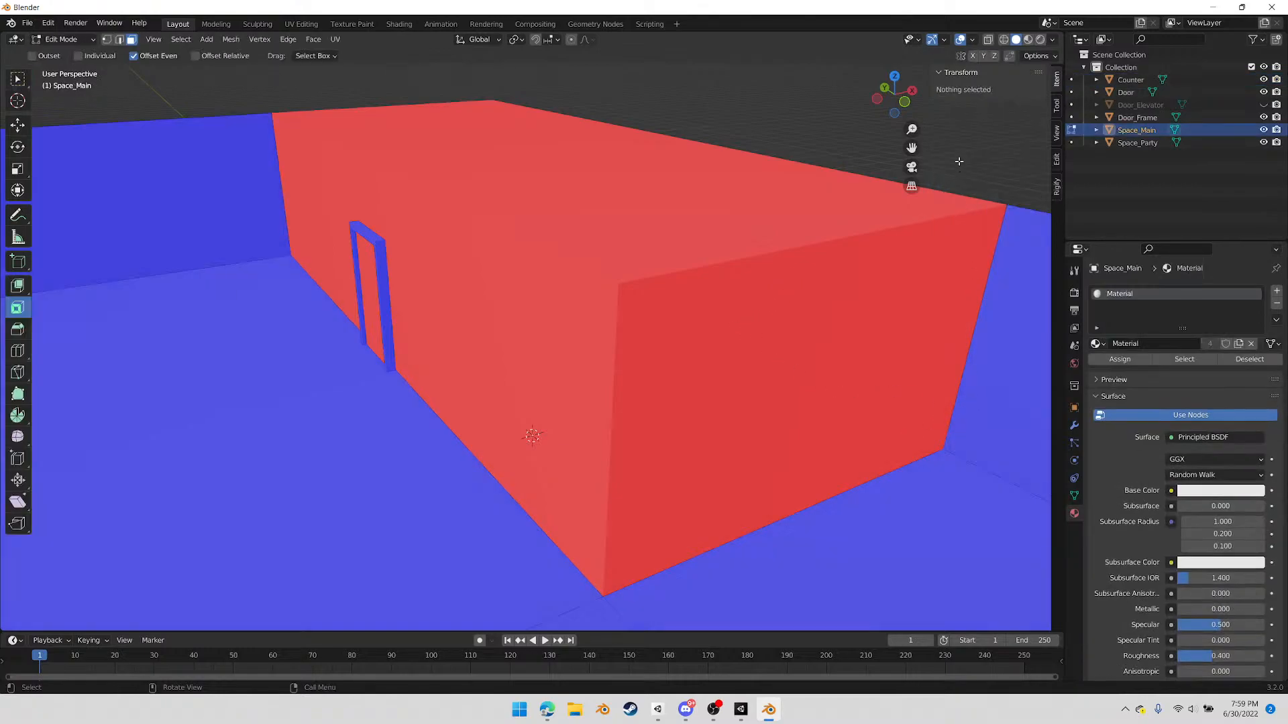
pyautogui.click(973, 40)
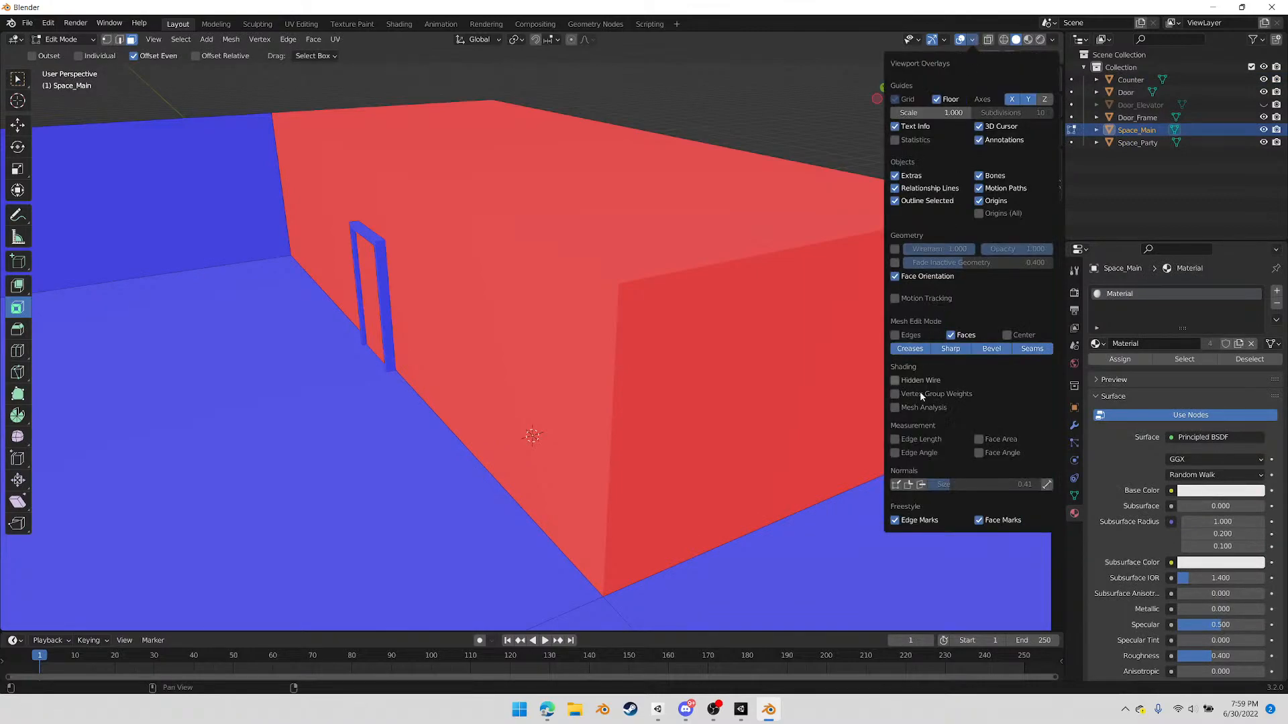
pyautogui.click(895, 282)
pyautogui.moveTo(865, 315); pyautogui.dragTo(798, 372, button='middle')
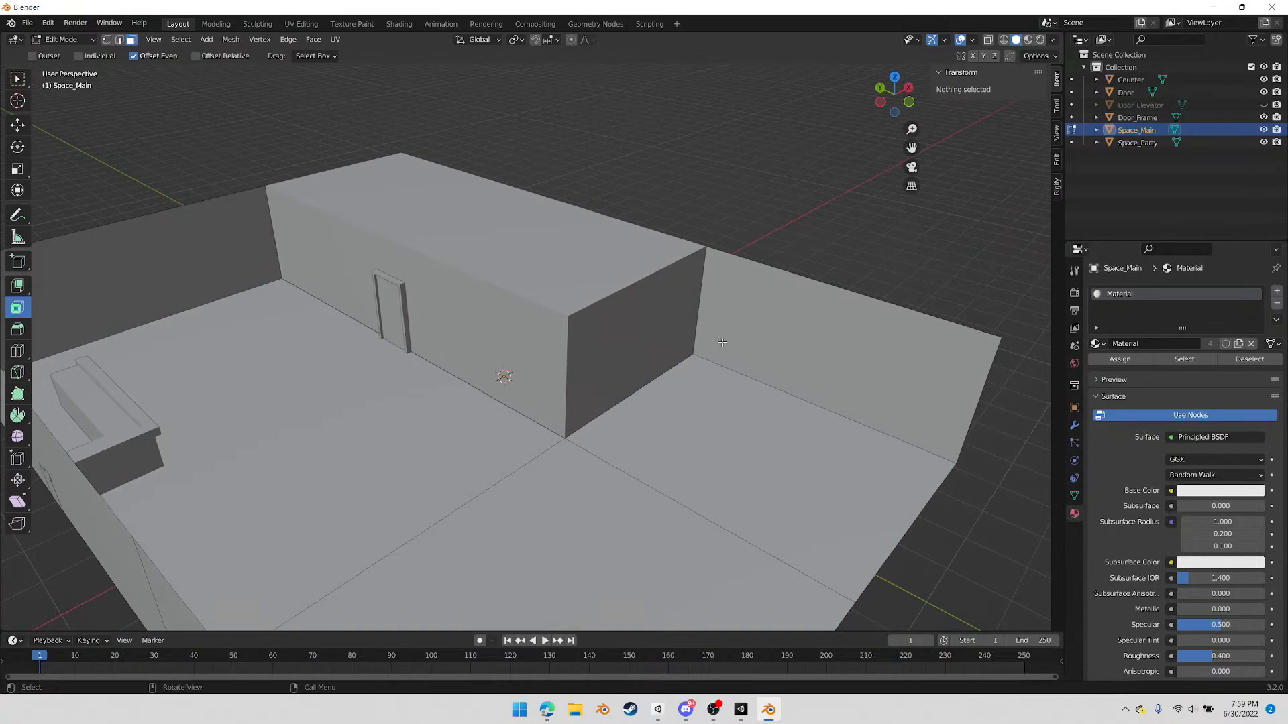
# Fill a Space_Main wall face over the private room's short end, starting from the inner floor corner vertex
pyautogui.press('1')
pyautogui.click(692, 353)
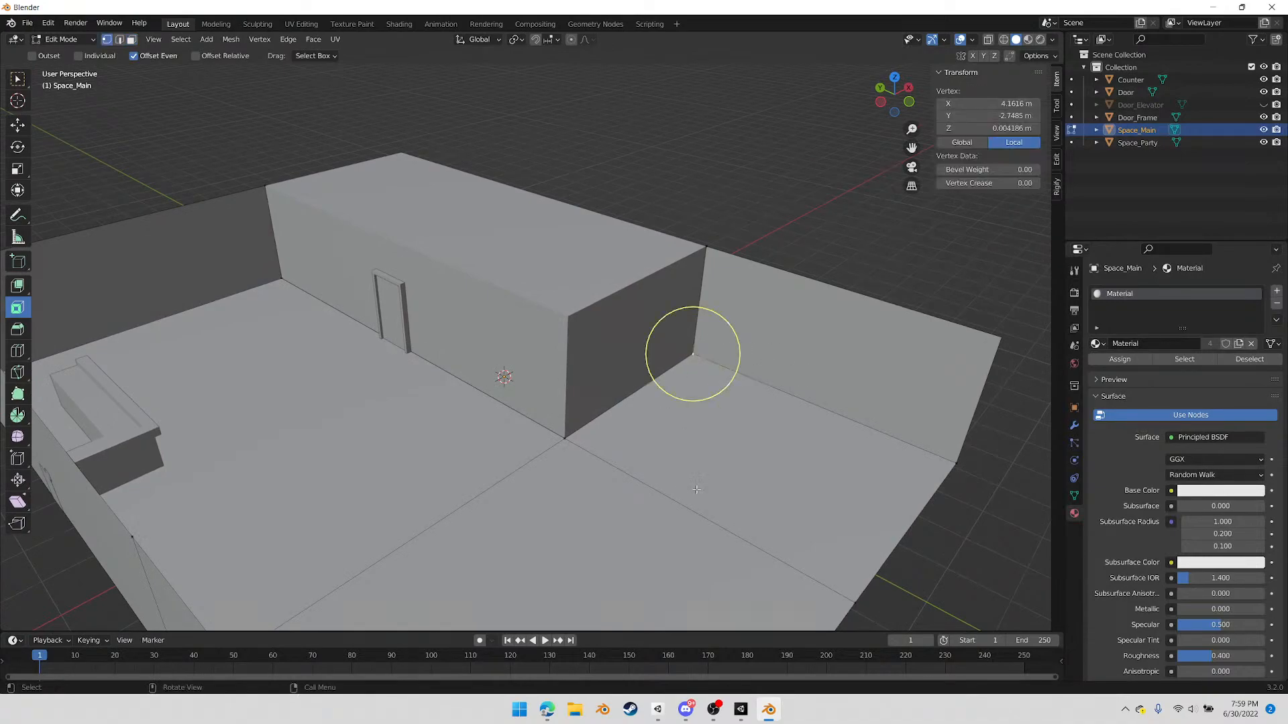
pyautogui.click(568, 316)
pyautogui.press('g')
pyautogui.rightClick(571, 312)
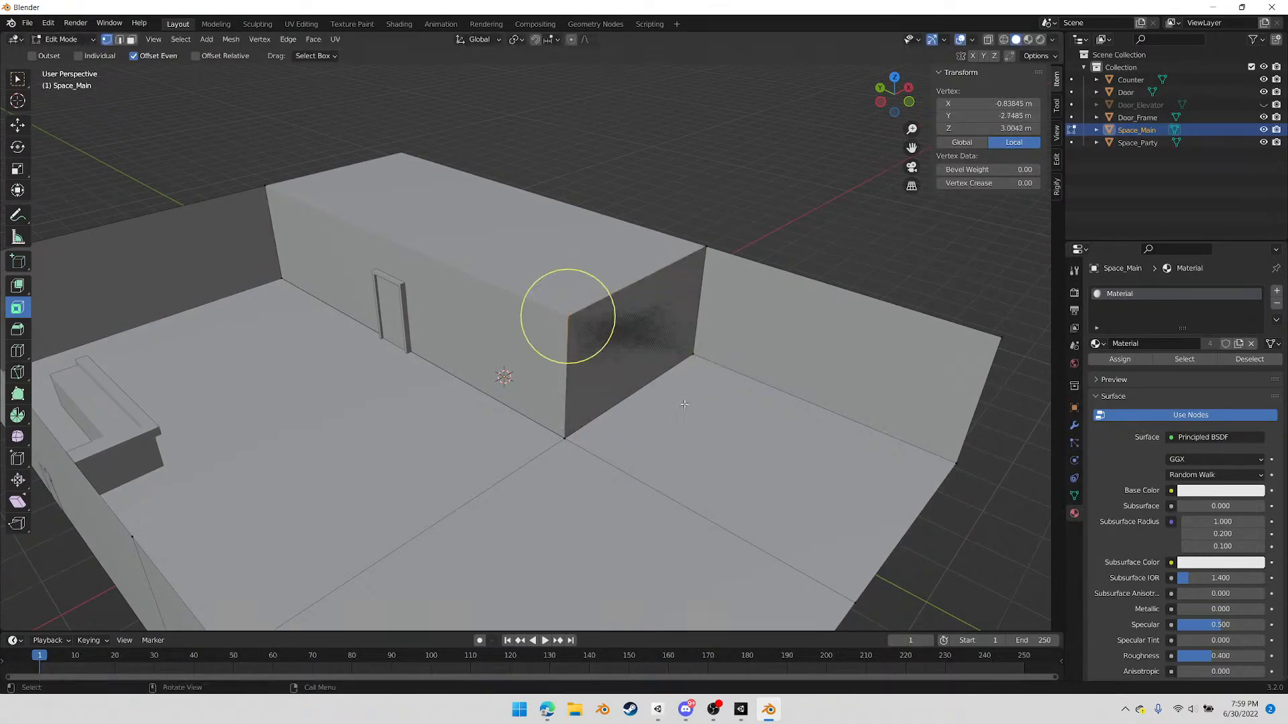
pyautogui.scroll(4, 684, 403)
pyautogui.moveTo(699, 400); pyautogui.dragTo(636, 409, button='middle')
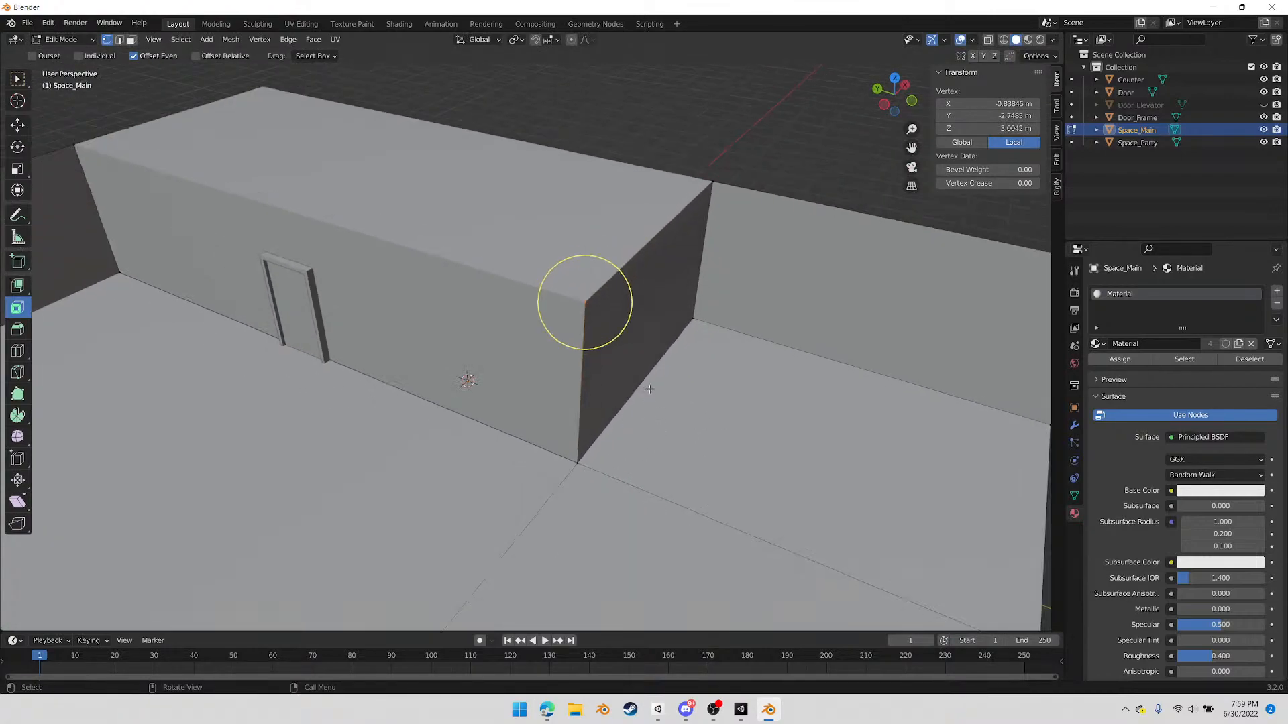
# Extrude the new wall's vertical corner edge about 4.06 m along Y towards the door
pyautogui.press('2')
pyautogui.click(581, 388)
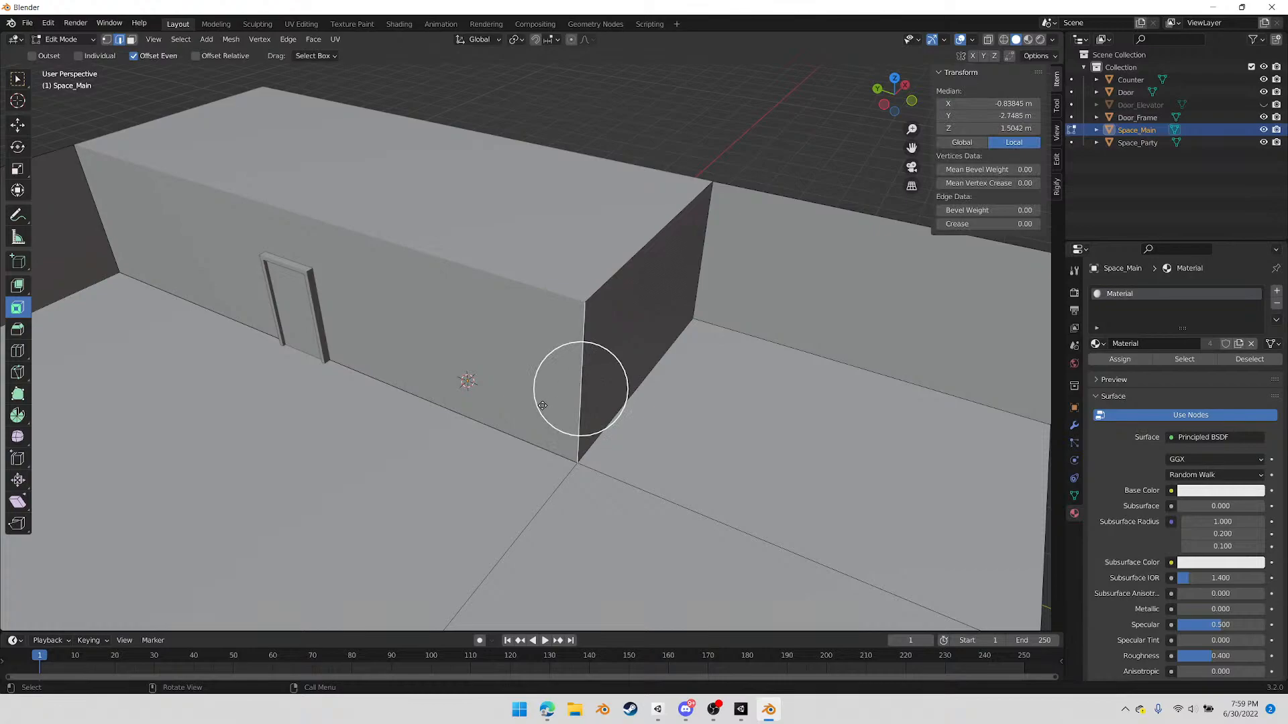
pyautogui.press('g')
pyautogui.press('x')
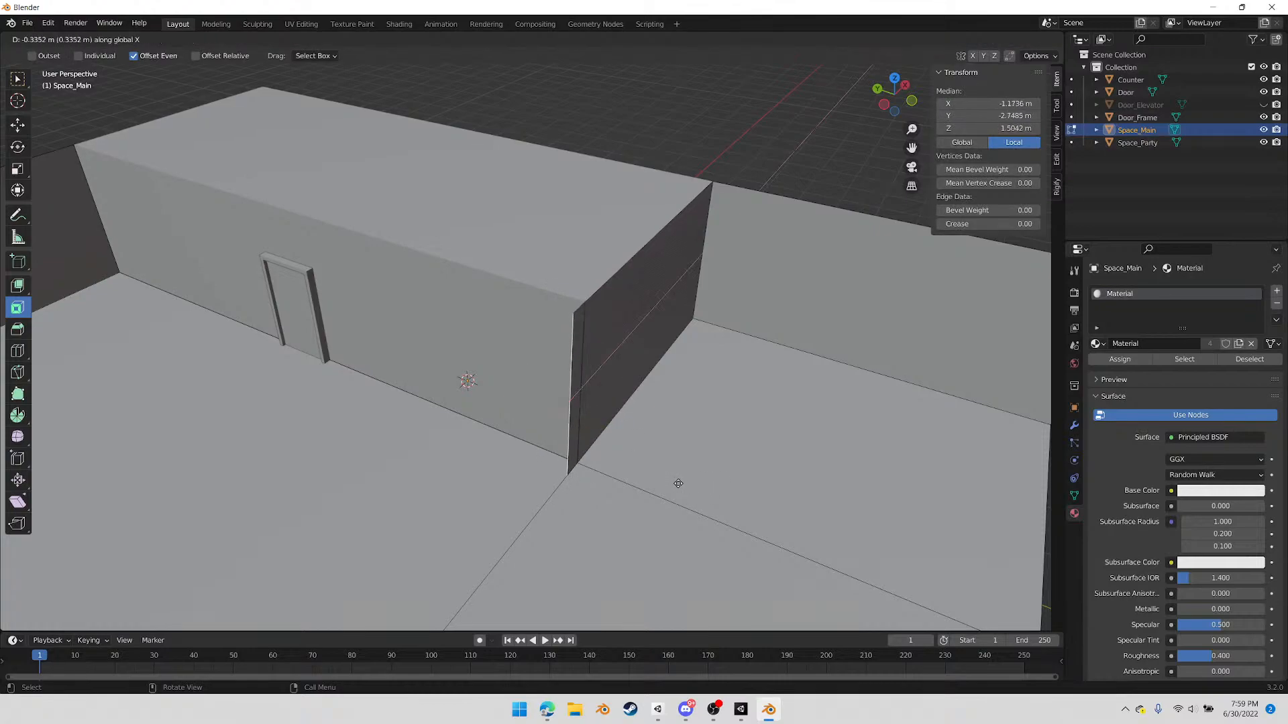
pyautogui.press('y')
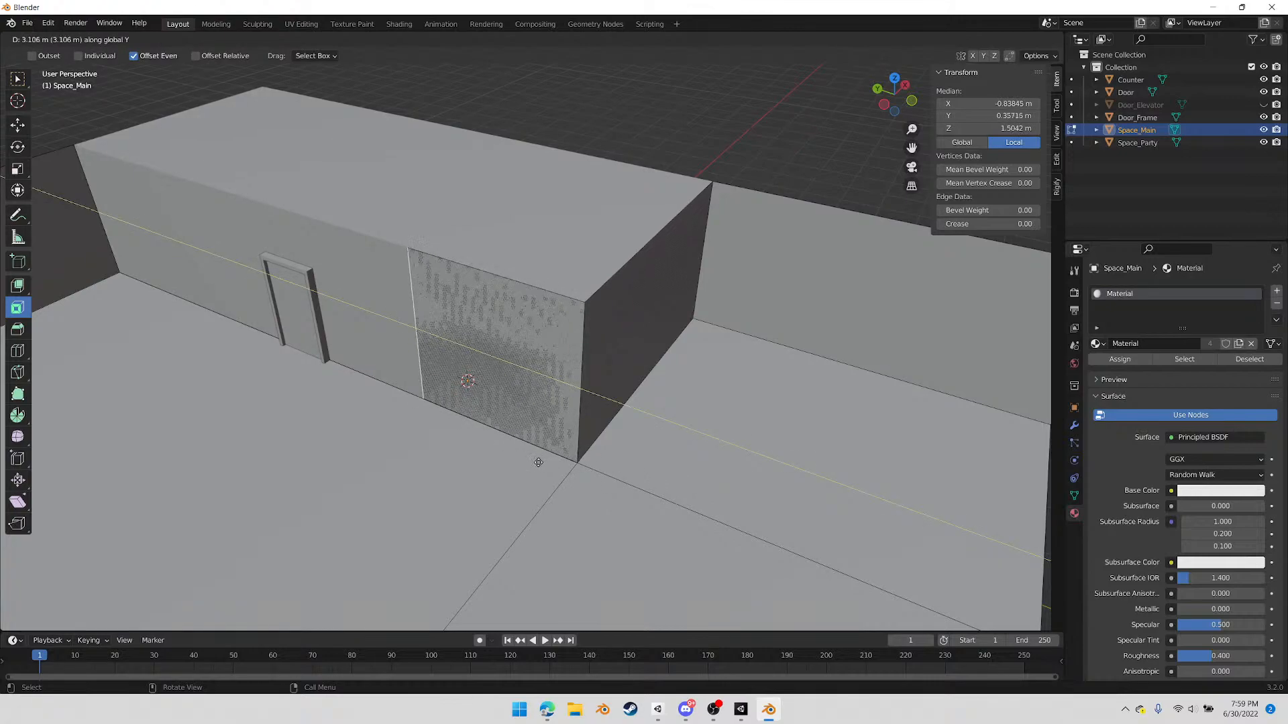
pyautogui.click(492, 455)
# Try to move the extruded wall's lower vertex away from the floor edge
pyautogui.moveTo(497, 437); pyautogui.dragTo(723, 311, button='middle')
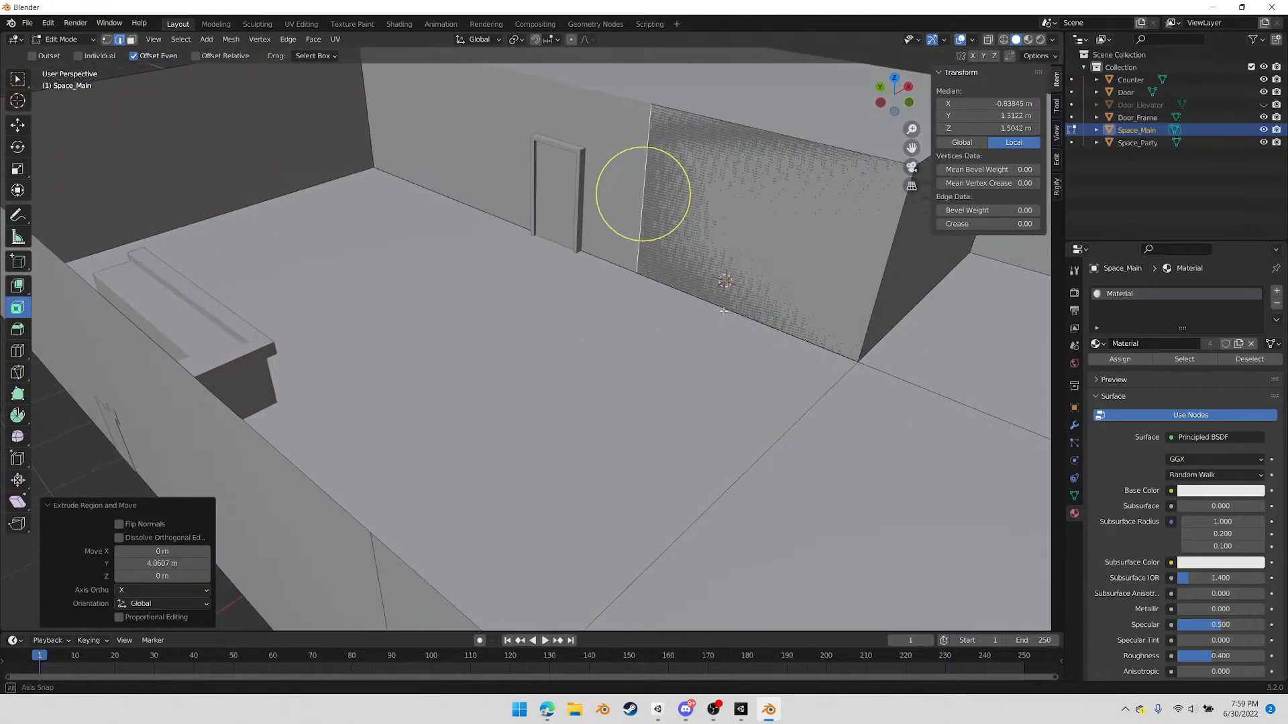
pyautogui.keyDown('shift'); pyautogui.moveTo(647, 285); pyautogui.dragTo(628, 305, button='middle'); pyautogui.keyUp('shift')
pyautogui.press('1')
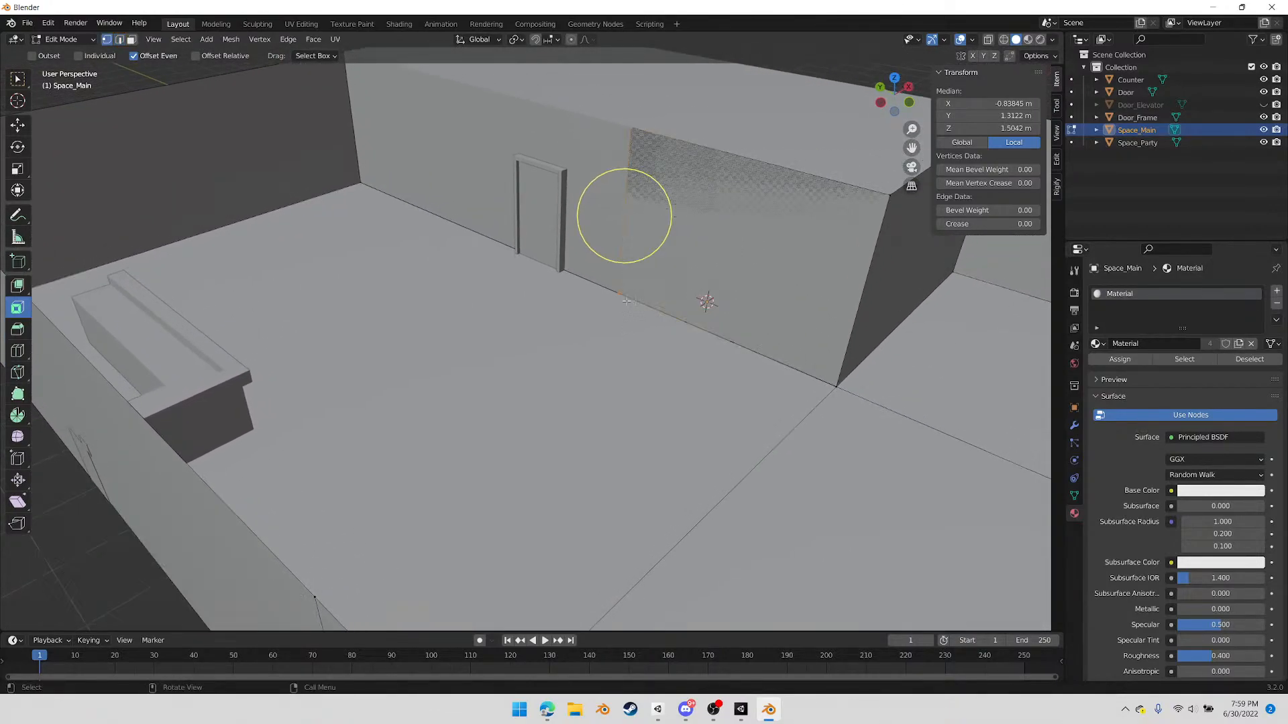
pyautogui.click(619, 291)
pyautogui.press('g')
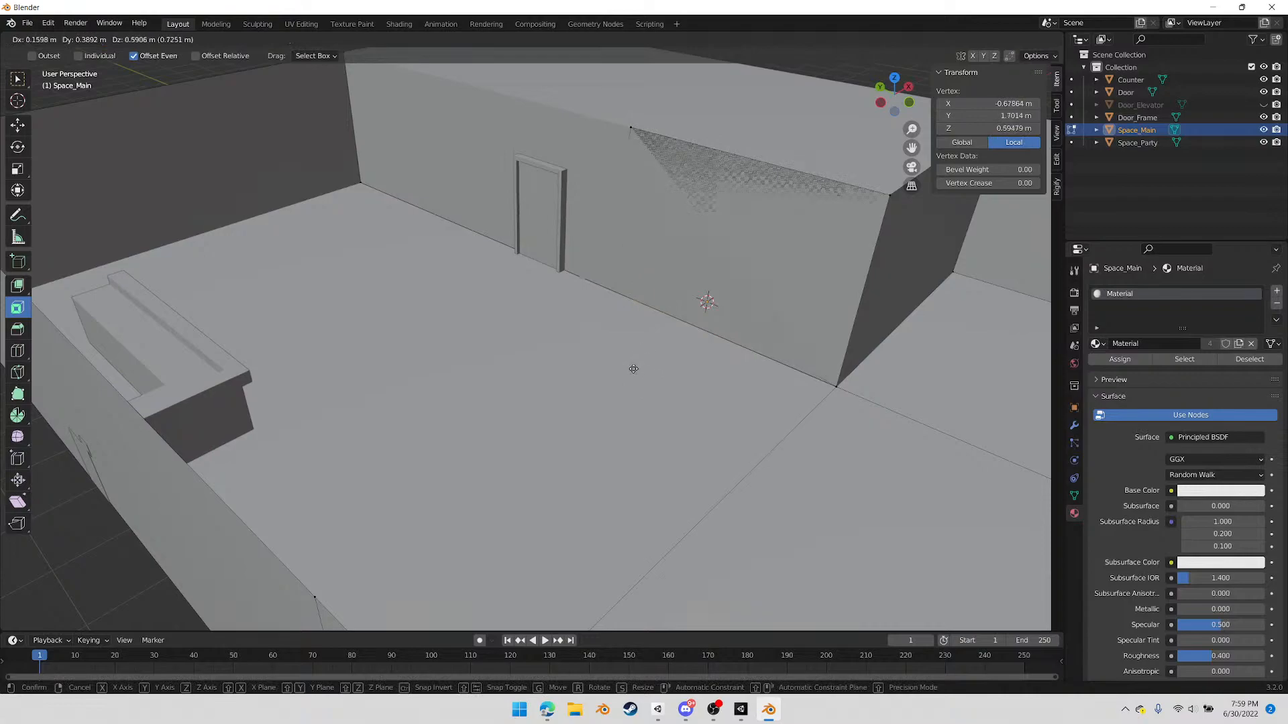
pyautogui.rightClick(641, 384)
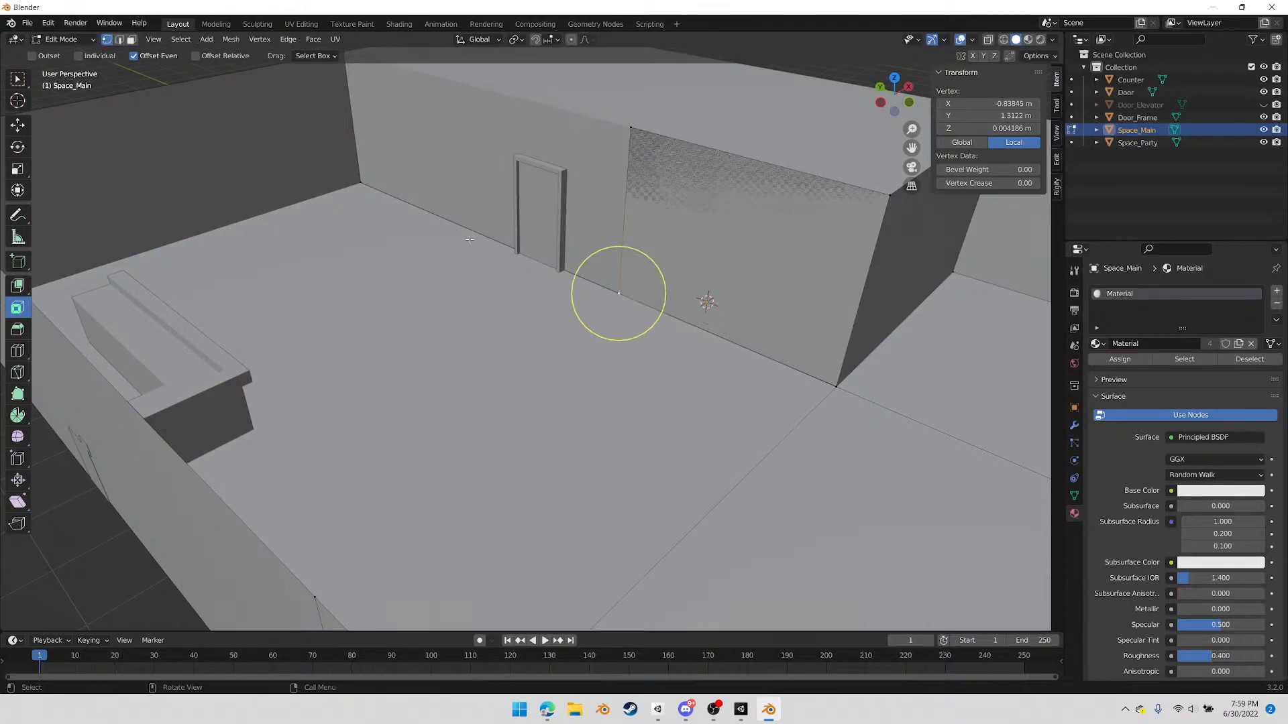
# Knife-cut the main floor from beside the extruded wall's lower vertex to the far corner behind the counter
pyautogui.press('k')
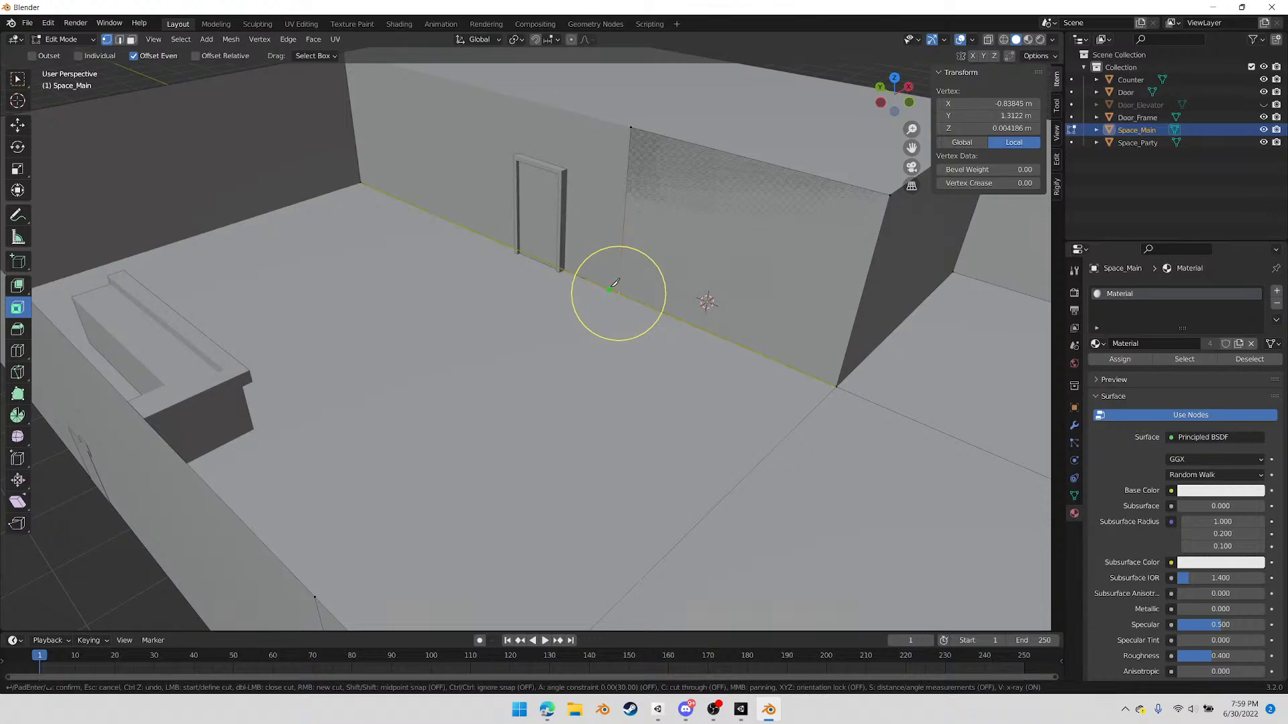
pyautogui.click(608, 286)
pyautogui.moveTo(405, 299); pyautogui.dragTo(345, 285, button='middle')
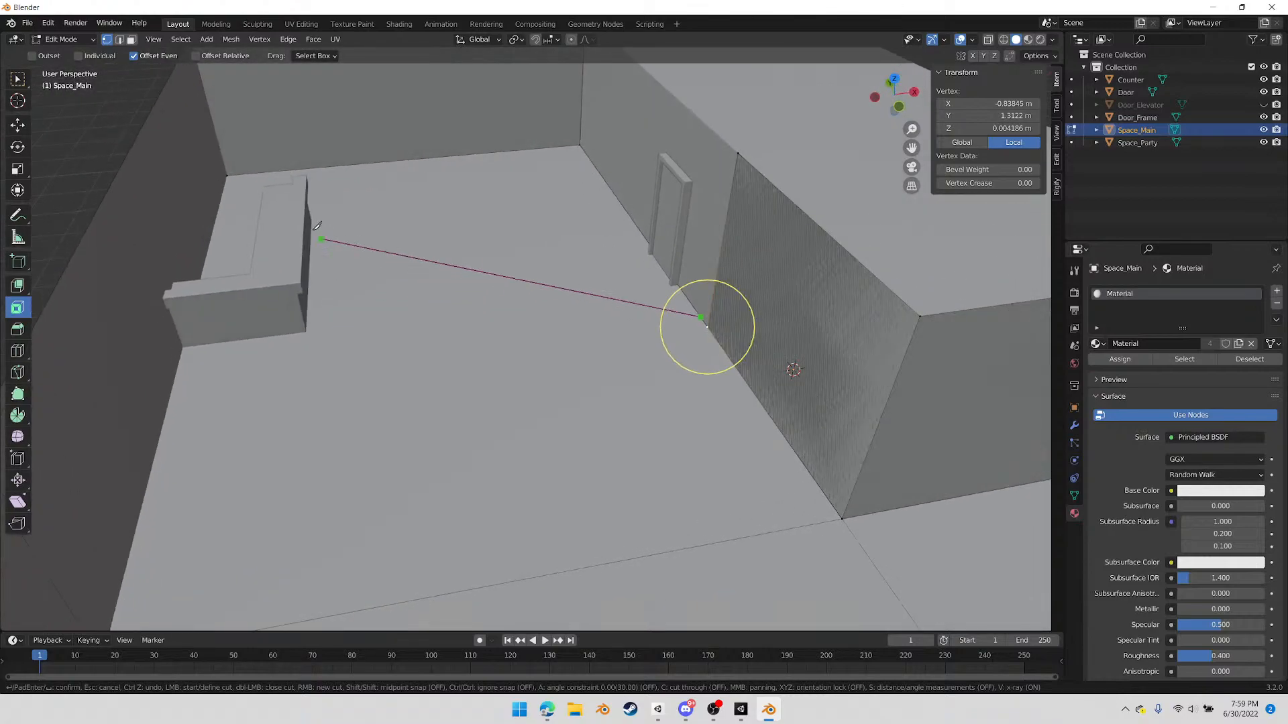
pyautogui.click(229, 175)
pyautogui.press('Return')
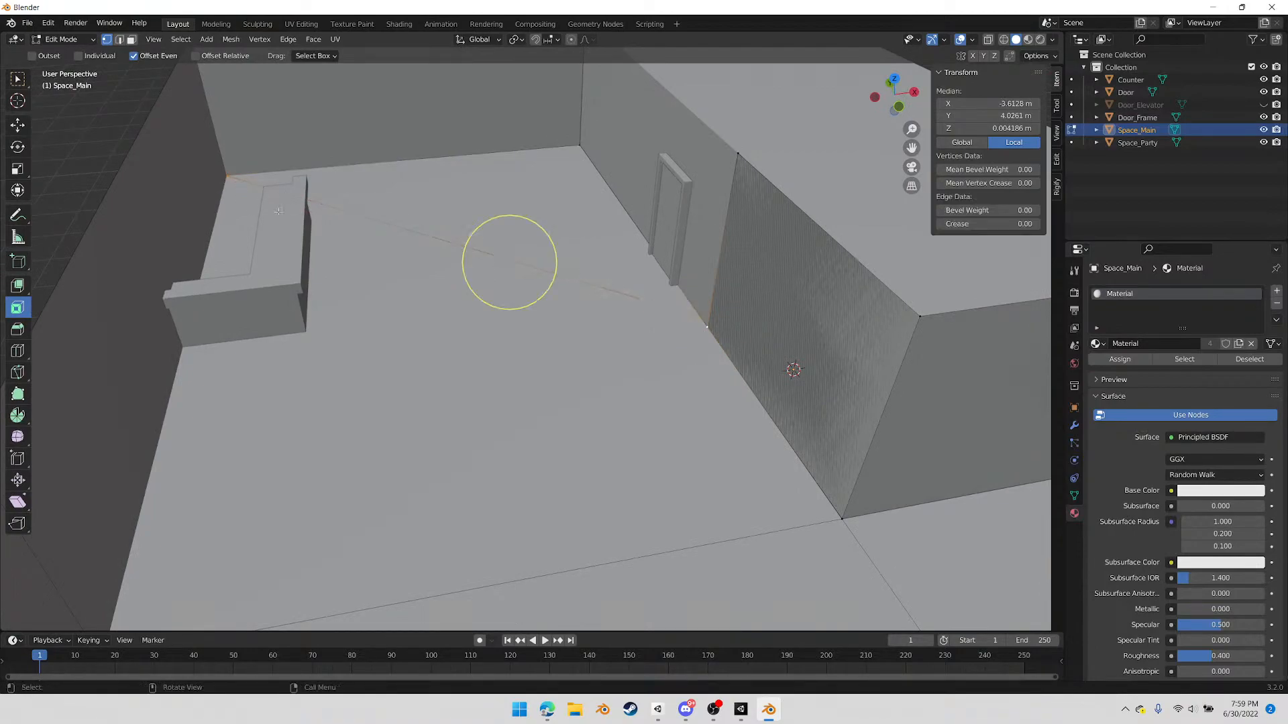
# Merge the knife cut's end vertex into the extruded wall's lower vertex using At Last, and test the joined vertex
pyautogui.click(706, 326)
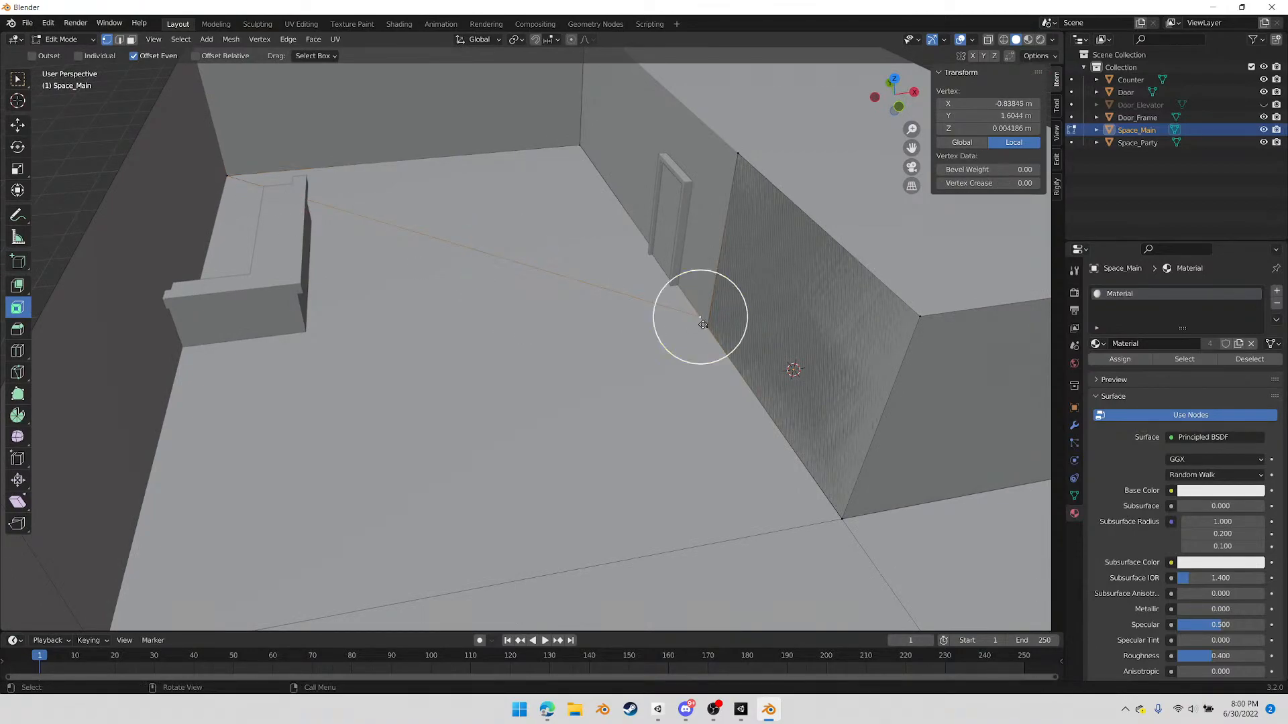
pyautogui.rightClick(666, 408)
pyautogui.moveTo(667, 413)
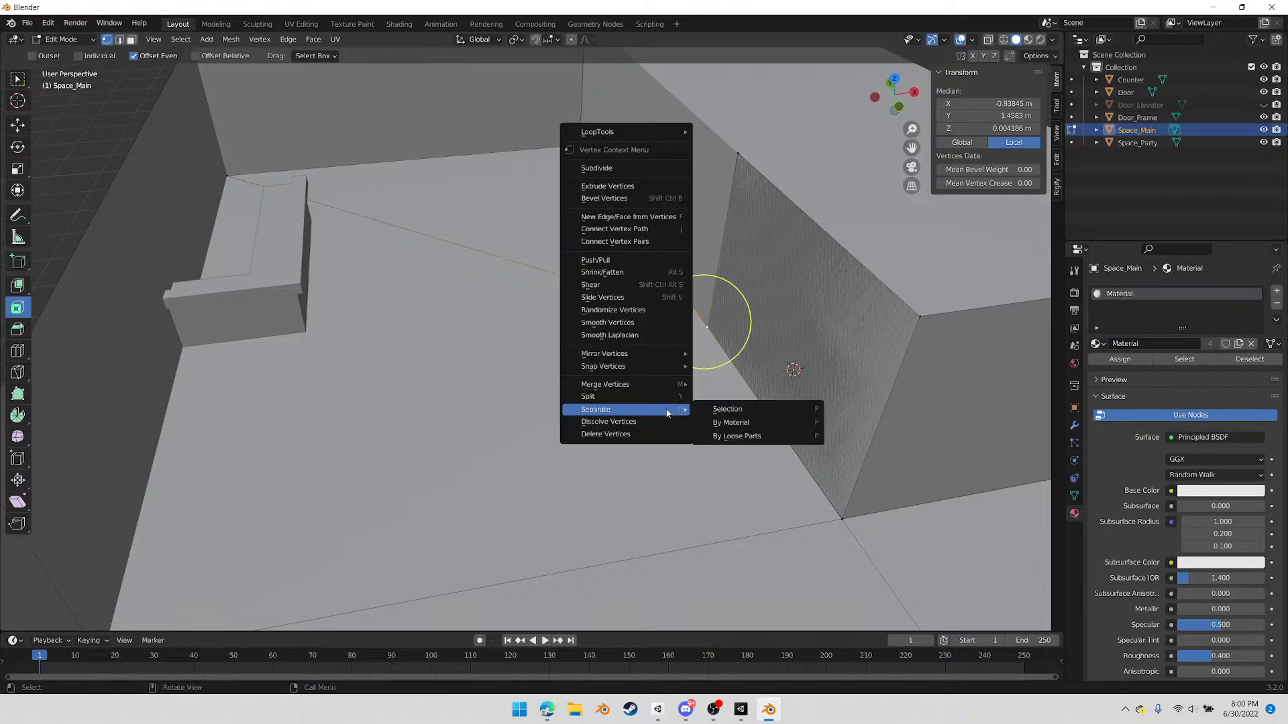
pyautogui.moveTo(656, 384)
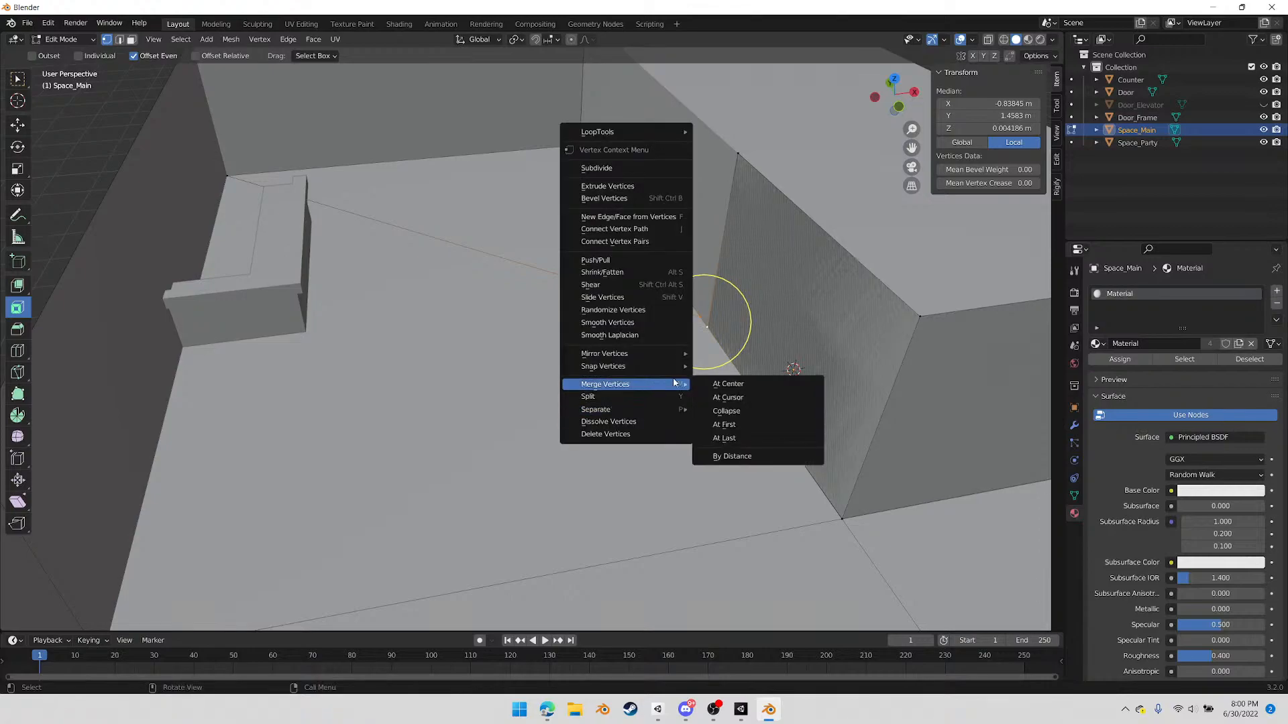
pyautogui.click(731, 440)
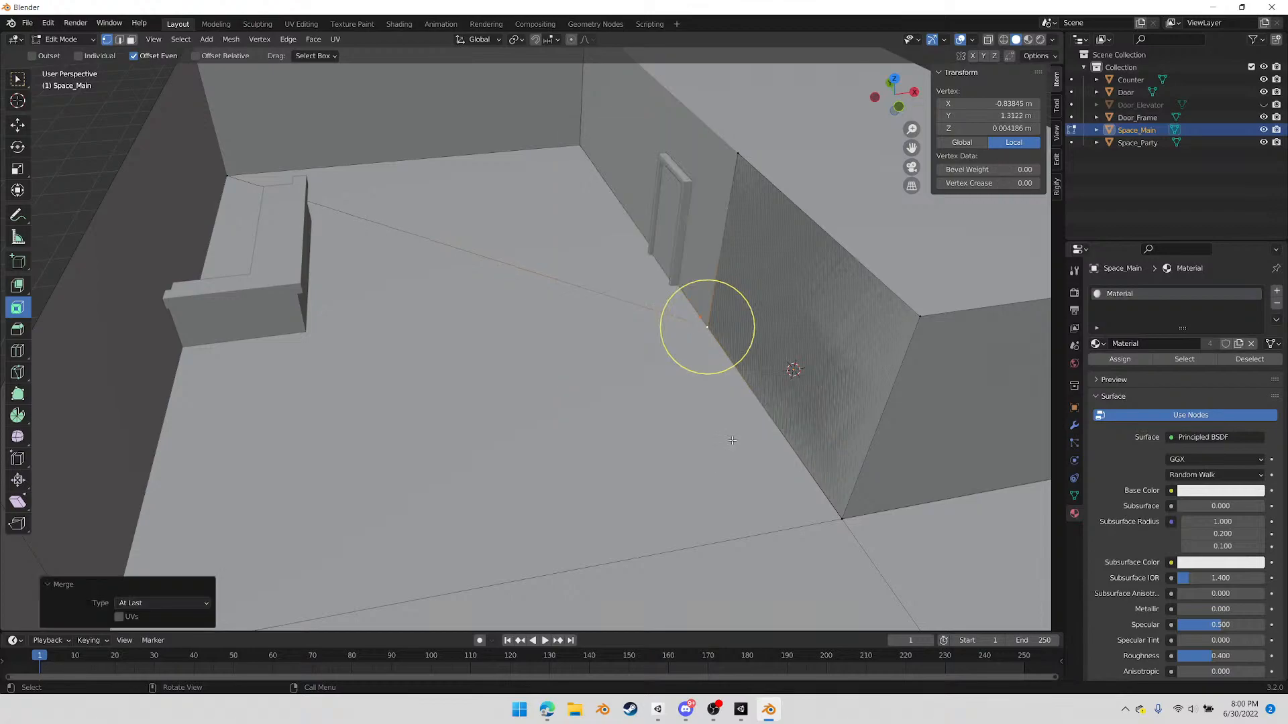
pyautogui.click(708, 381)
pyautogui.click(710, 328)
pyautogui.press('g')
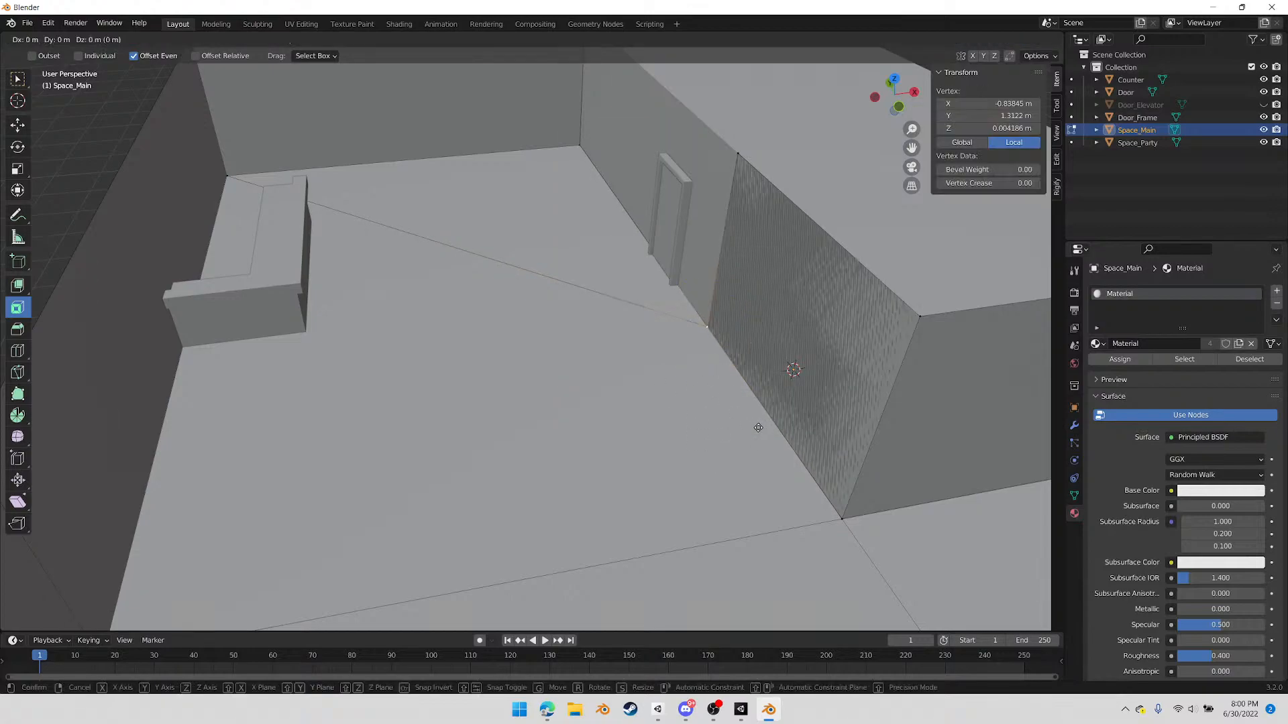
pyautogui.rightClick(722, 414)
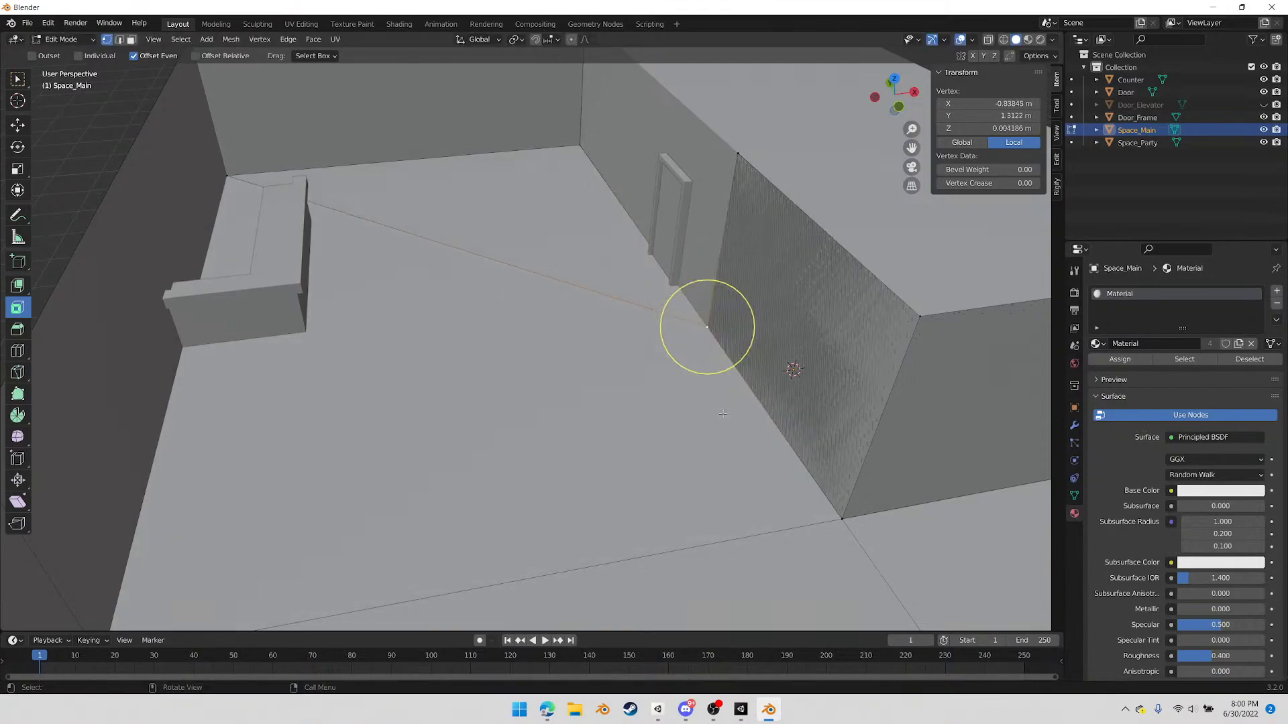
# Fill the remaining Space_Main wall face behind the door from the merged floor vertex to the far room corner
pyautogui.moveTo(569, 399); pyautogui.dragTo(694, 491, button='middle')
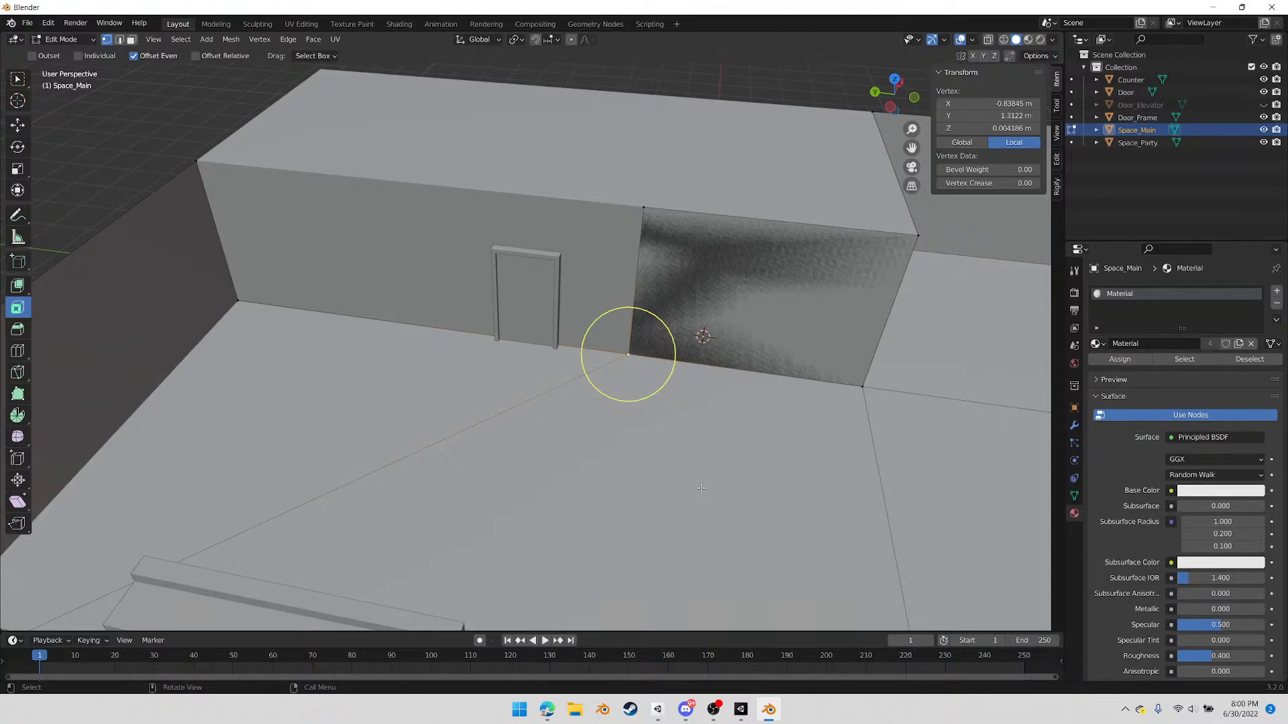
pyautogui.keyDown('shift'); pyautogui.moveTo(733, 460); pyautogui.dragTo(766, 471, button='middle'); pyautogui.keyUp('shift')
pyautogui.scroll(3, 768, 445)
pyautogui.scroll(-1, 779, 424)
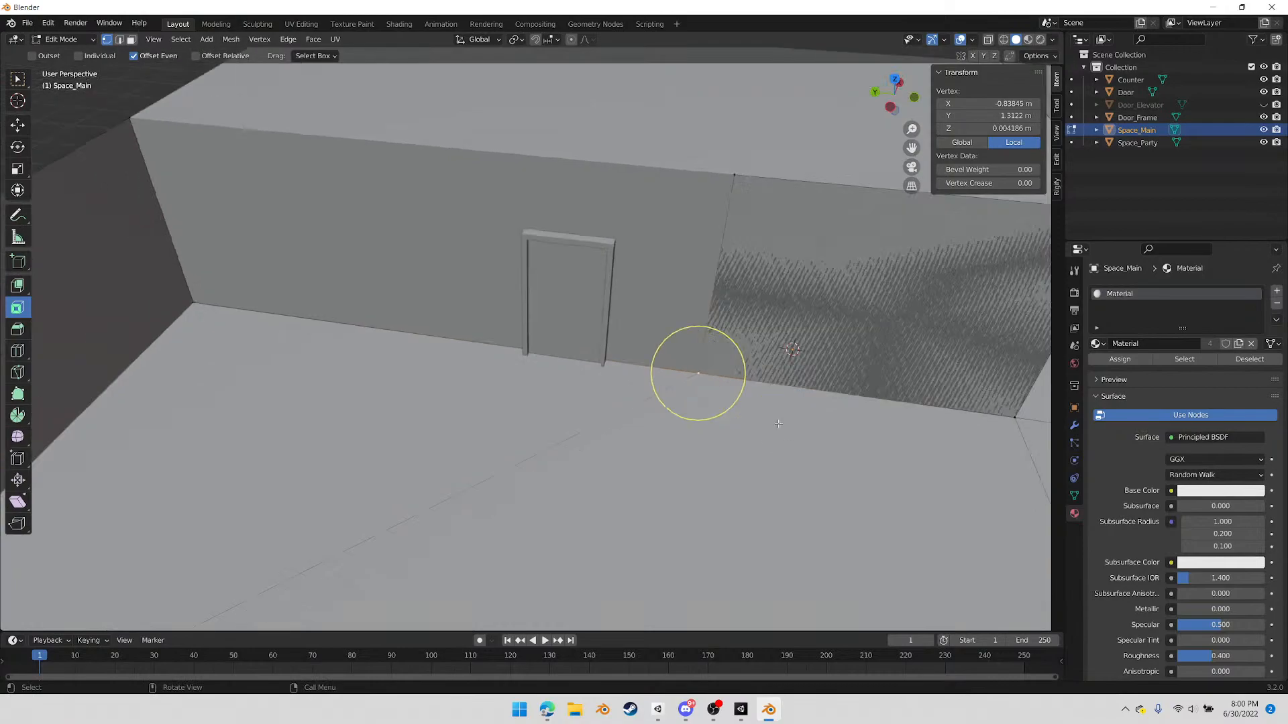
pyautogui.press('f')
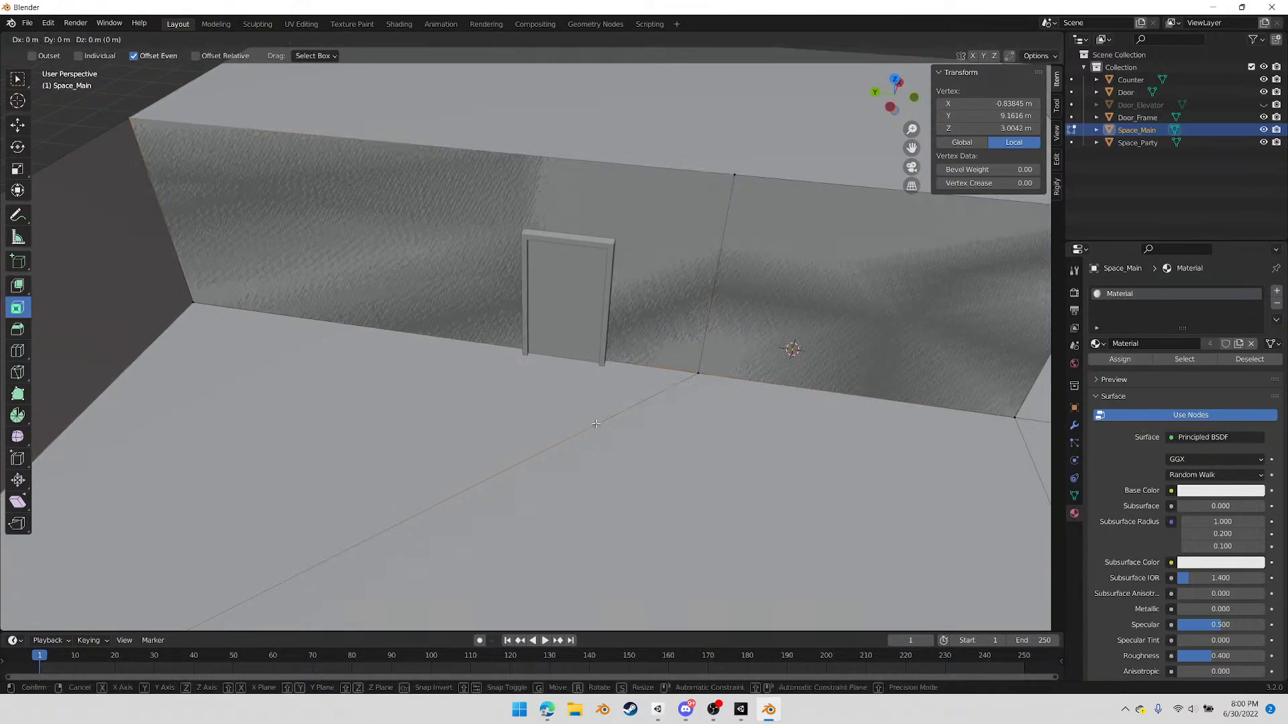
pyautogui.rightClick(595, 424)
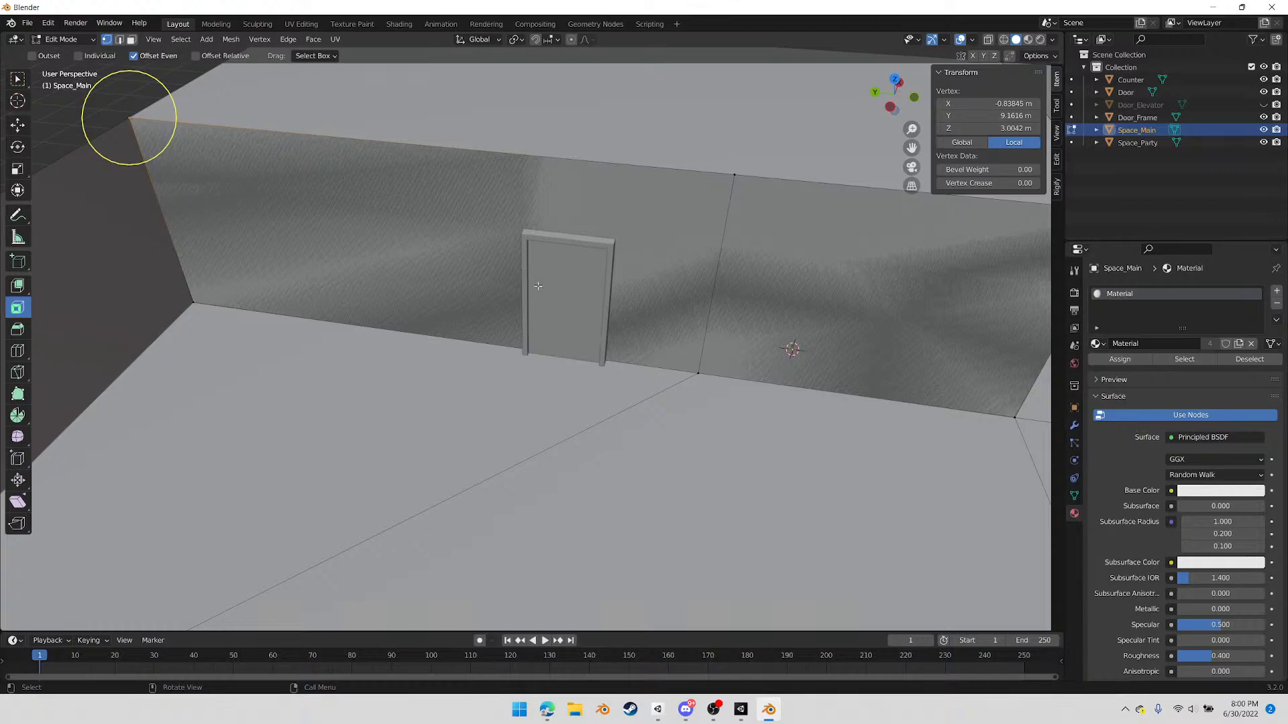
# Knife-cut the door frame's outline into the Space_Main wall, from the floor up, across and back down to the floor
pyautogui.press('k')
pyautogui.click(526, 348)
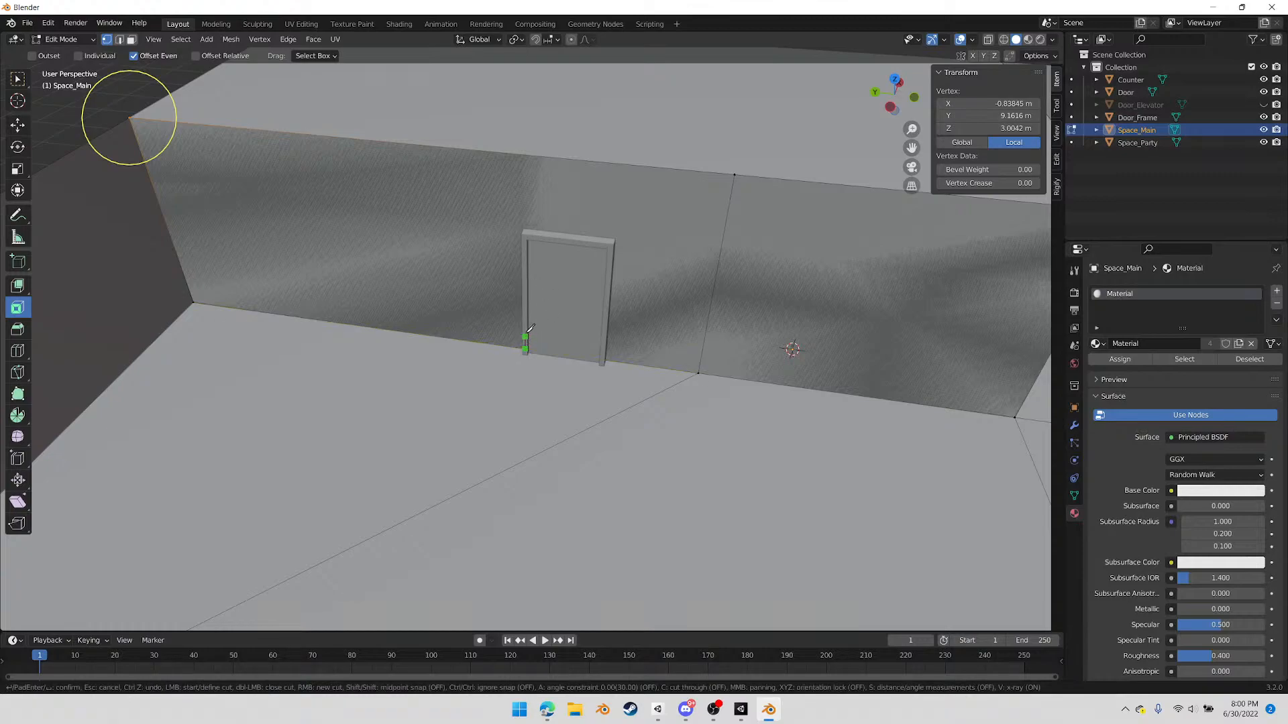
pyautogui.click(526, 234)
pyautogui.click(612, 242)
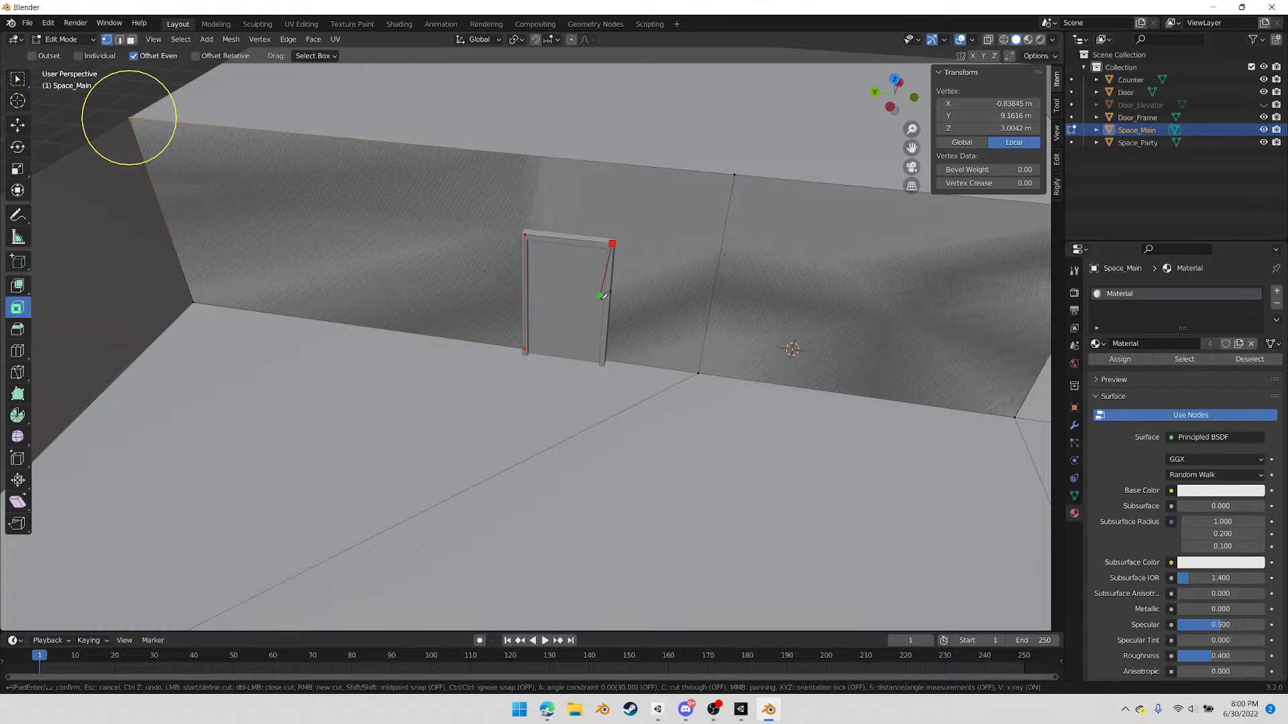
pyautogui.click(605, 360)
pyautogui.press('Return')
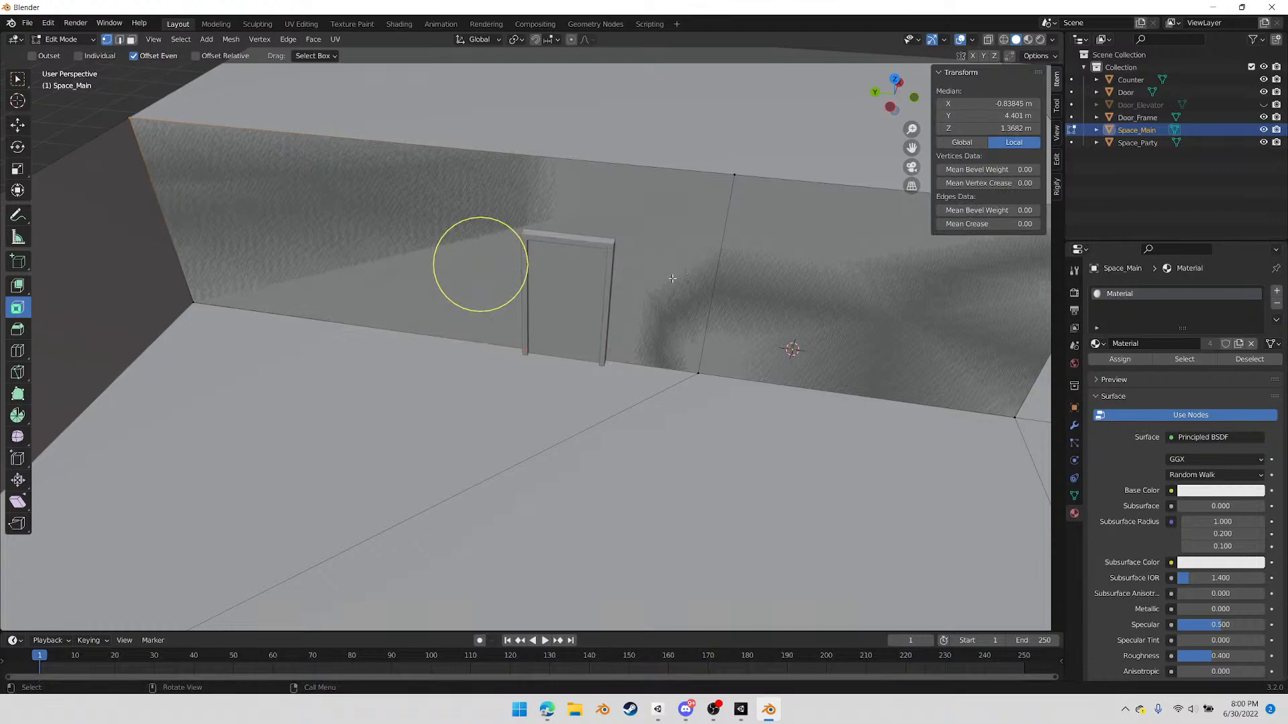
# Turn on X-ray and delete the Space_Main wall face inside the door outline
pyautogui.click(557, 304)
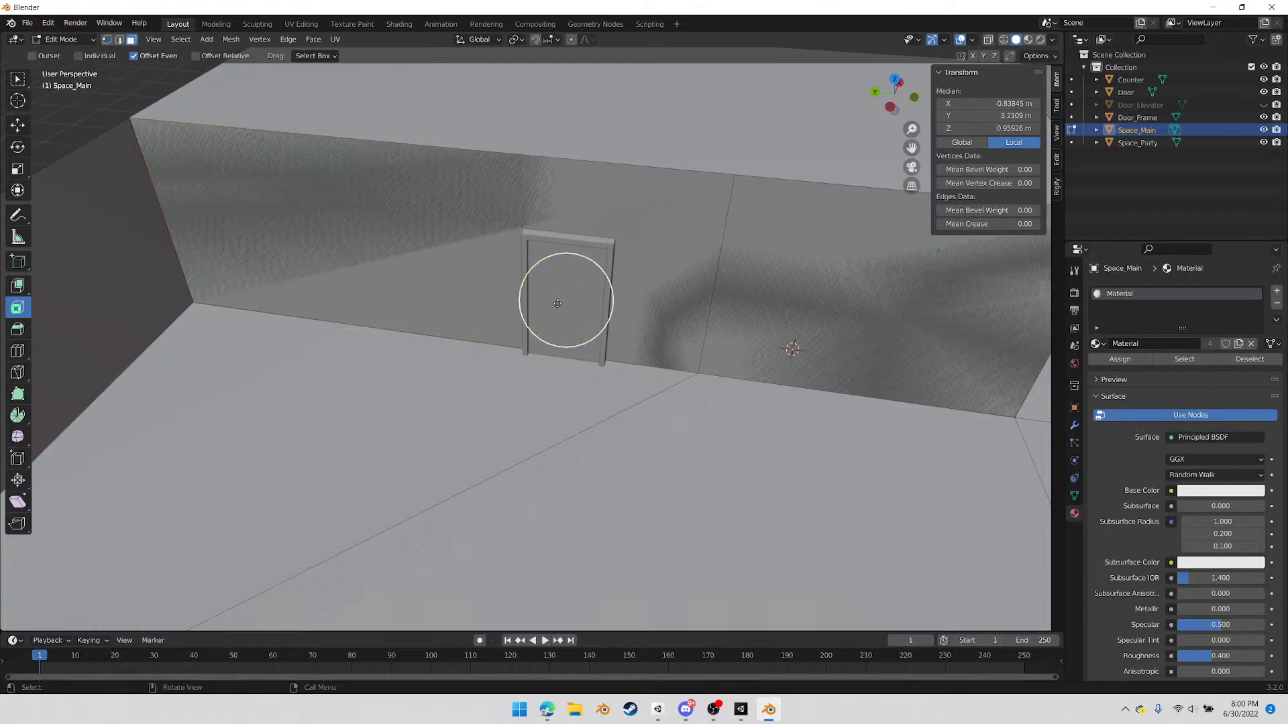
pyautogui.click(988, 40)
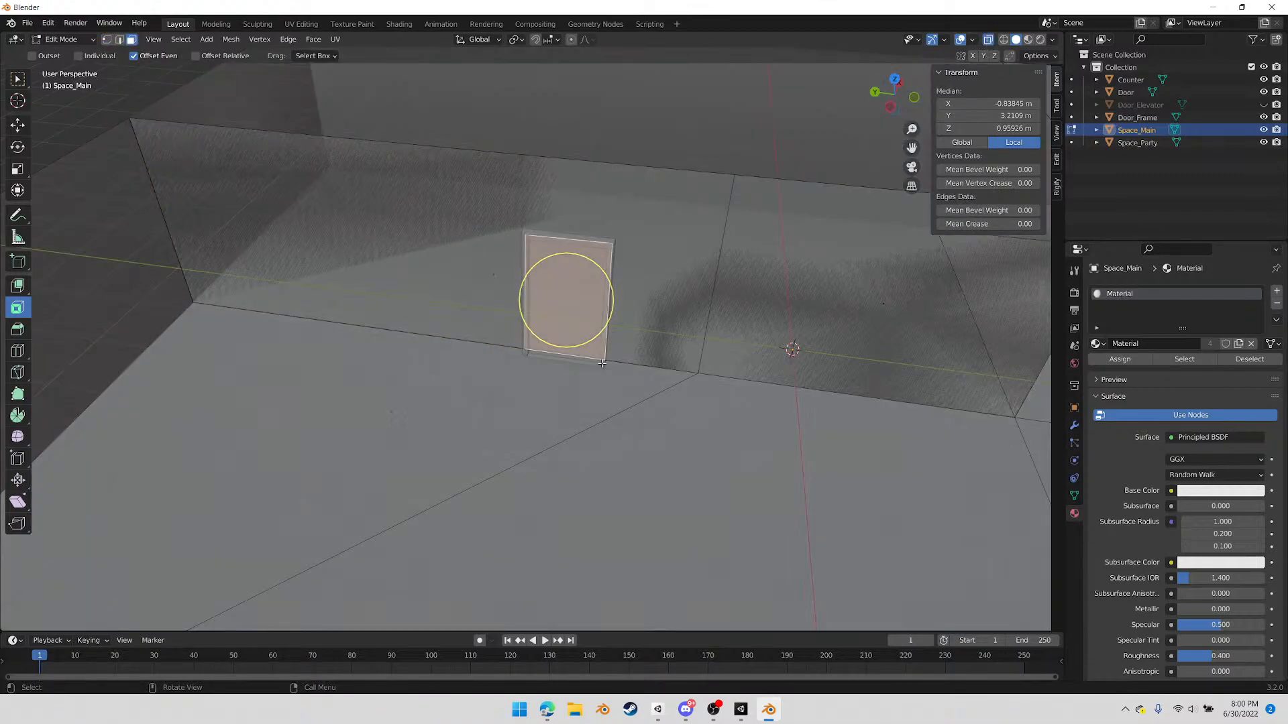
pyautogui.press('x')
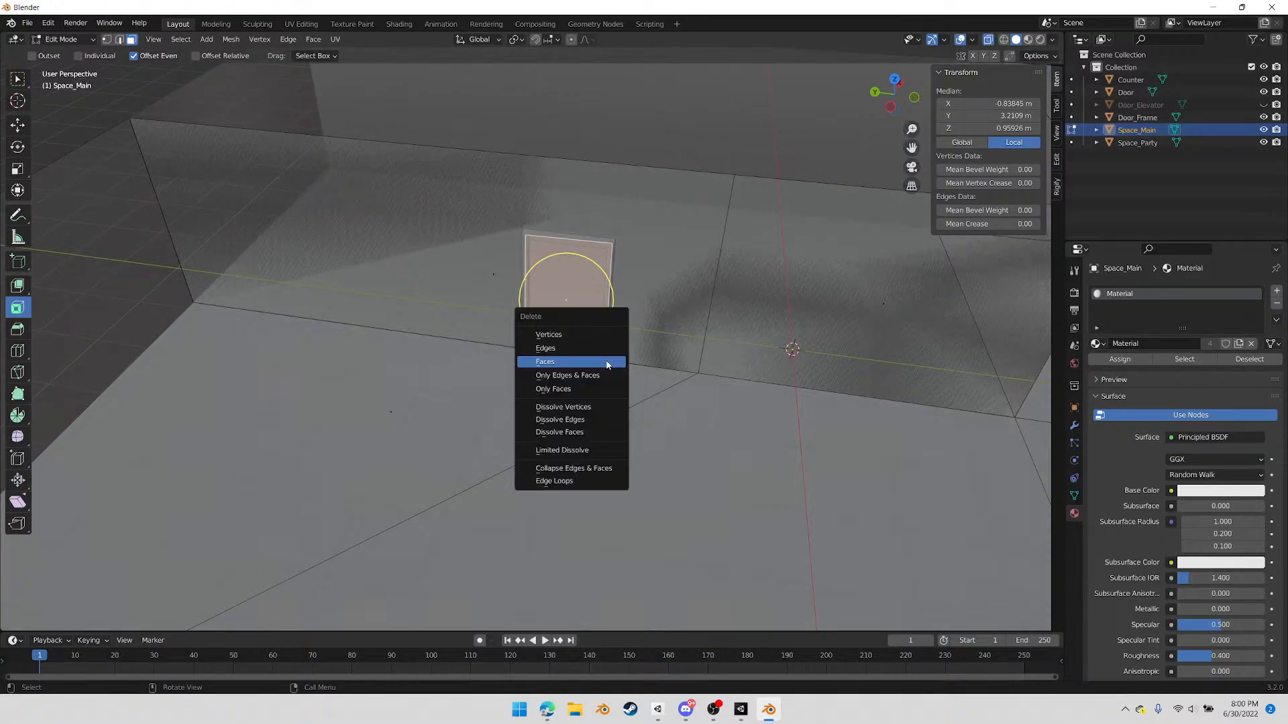
pyautogui.click(606, 364)
pyautogui.moveTo(633, 380); pyautogui.dragTo(646, 363, button='middle')
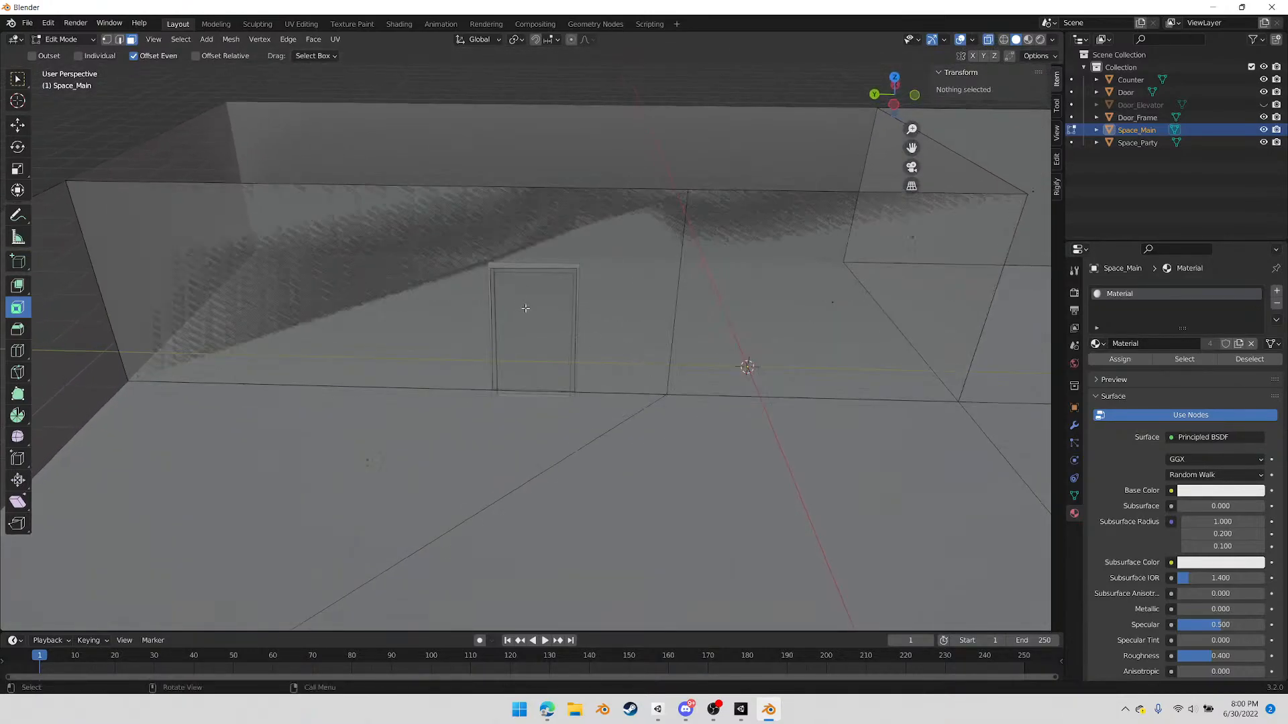
# Knife-cut the wall from each upper corner of the doorway to the wall section's upper corner on the same side
pyautogui.press('k')
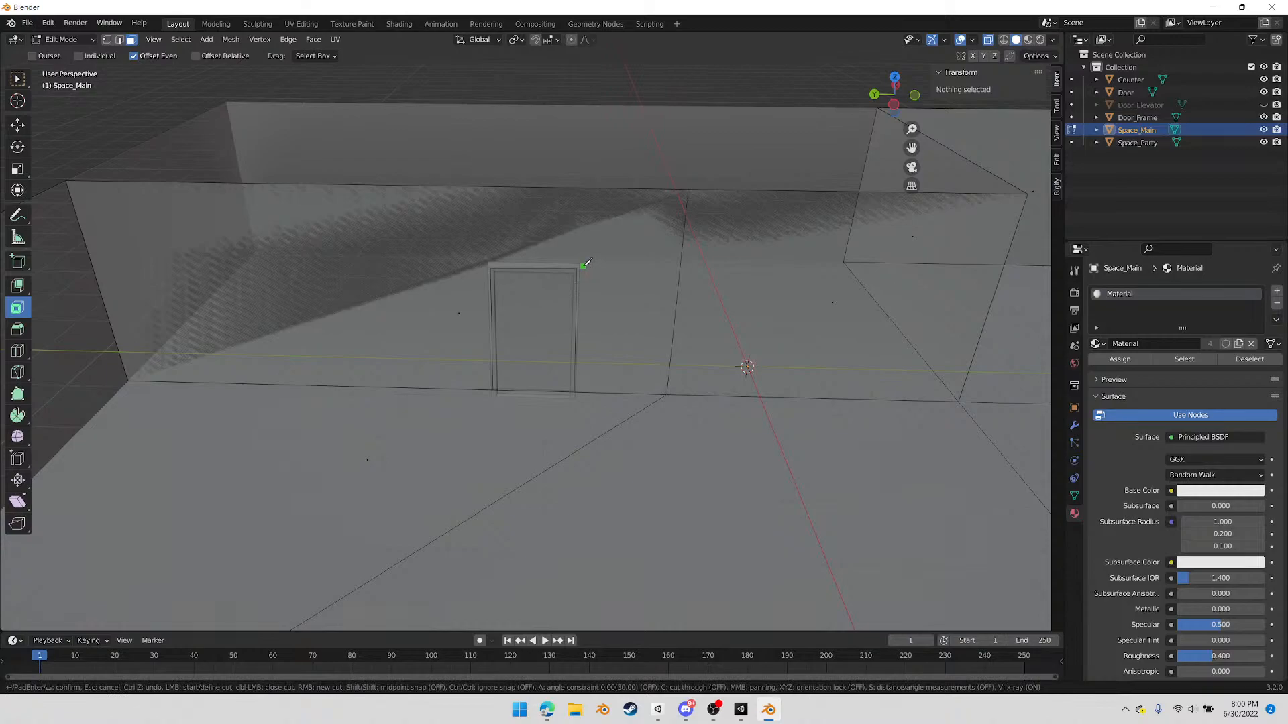
pyautogui.click(577, 268)
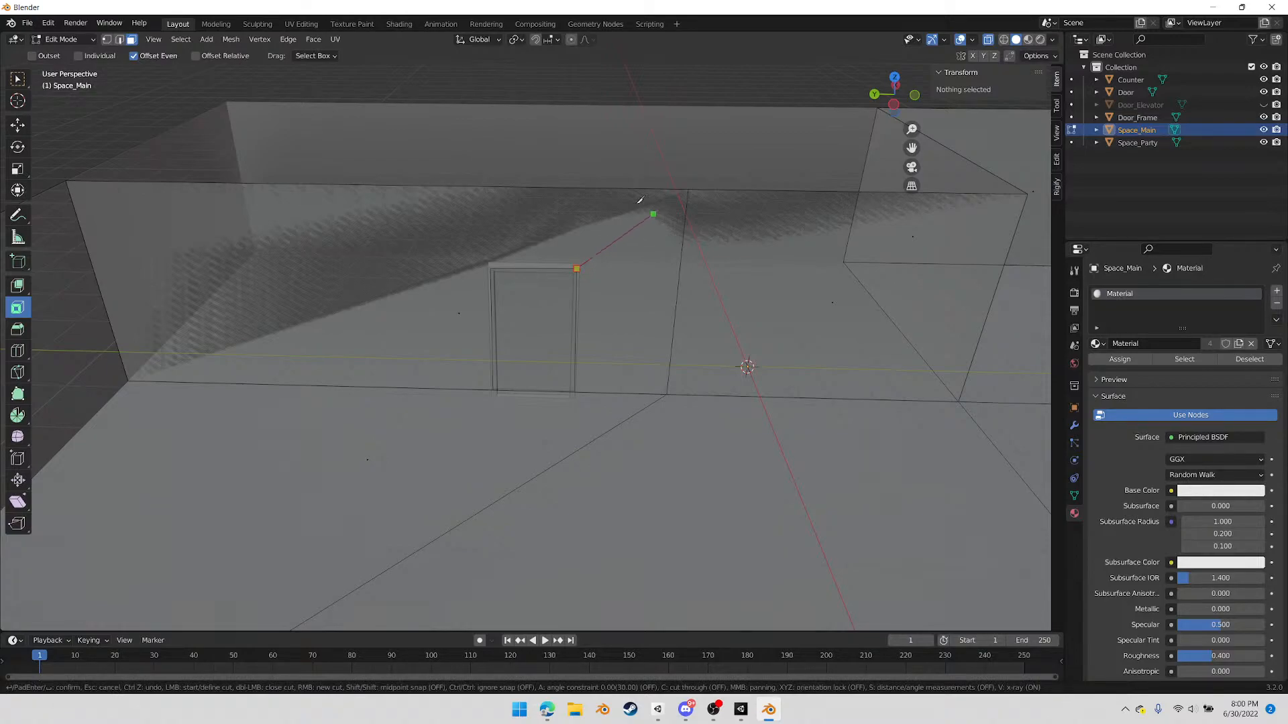
pyautogui.click(688, 187)
pyautogui.click(494, 263)
pyautogui.click(75, 179)
pyautogui.press('Return')
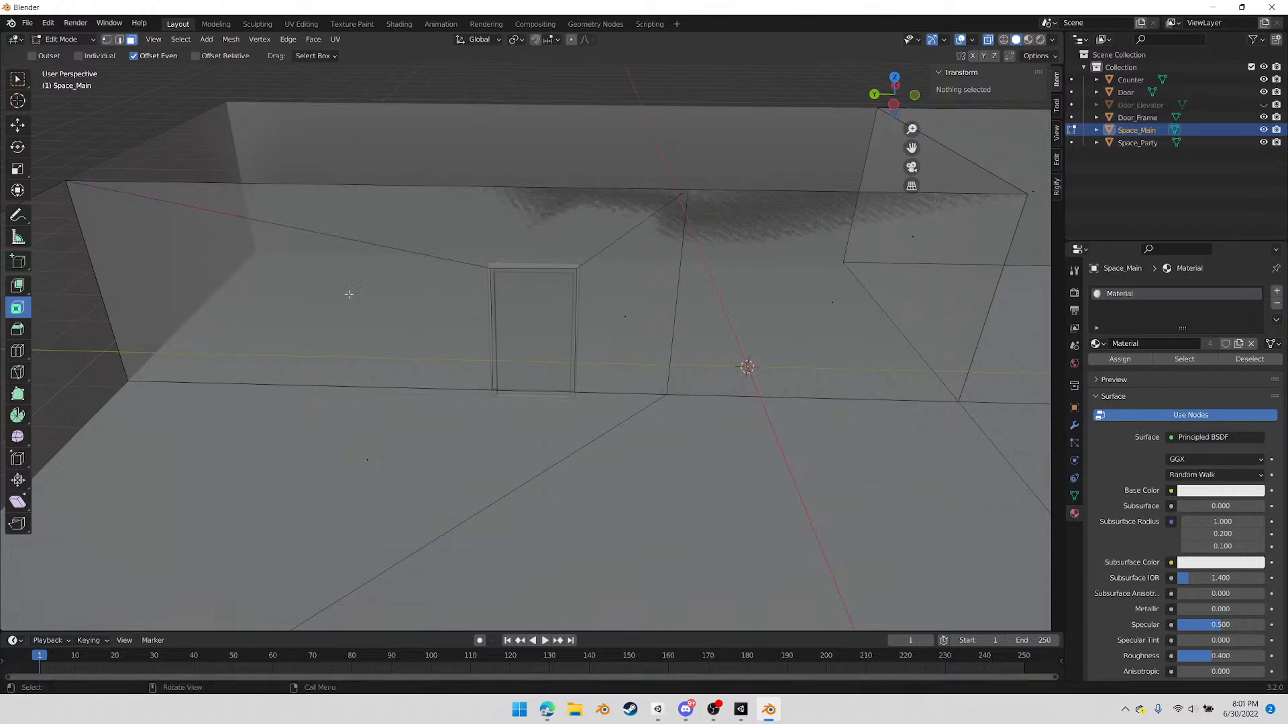
# Level the doorway's two upper vertices with a Z scale of 0 and raise them about 0.05 m into the door frame's head
pyautogui.scroll(5, 560, 316)
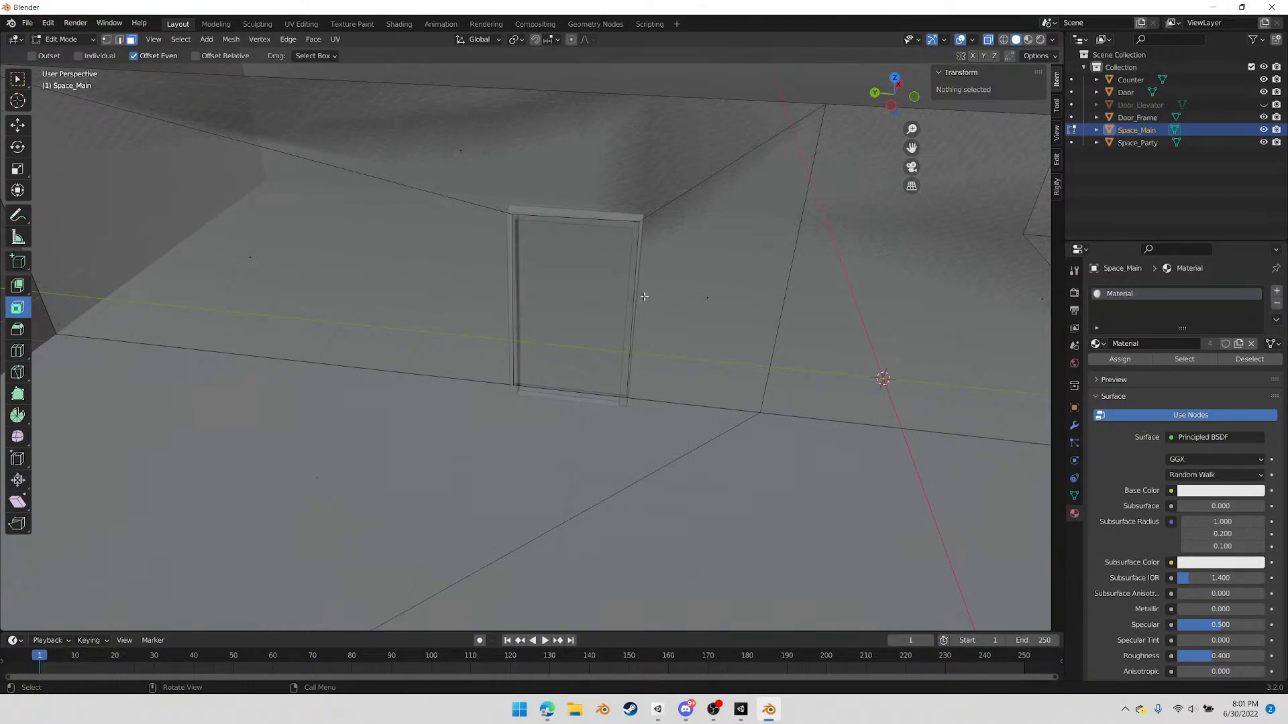
pyautogui.moveTo(627, 311); pyautogui.dragTo(630, 308, button='middle')
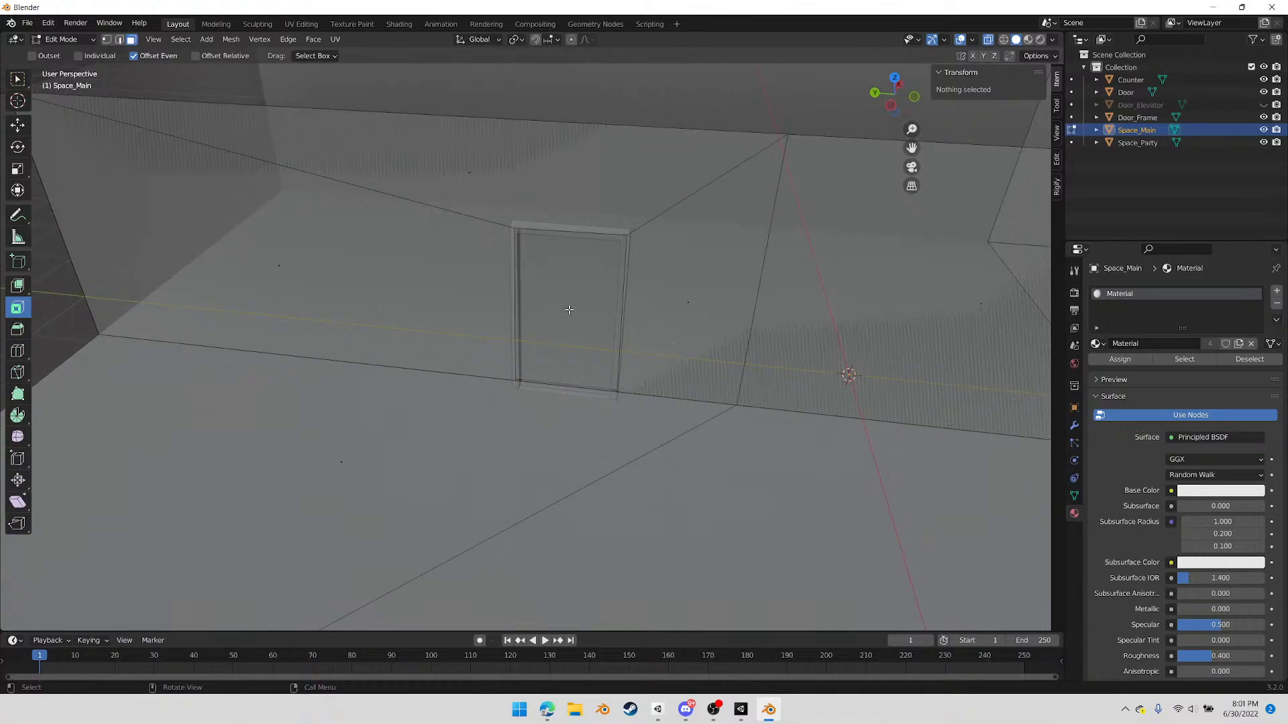
pyautogui.press('1')
pyautogui.press('c')
pyautogui.moveTo(571, 235)
pyautogui.mouseDown()
pyautogui.moveTo(543, 230)
pyautogui.moveTo(670, 259)
pyautogui.mouseUp()
pyautogui.click(894, 104)
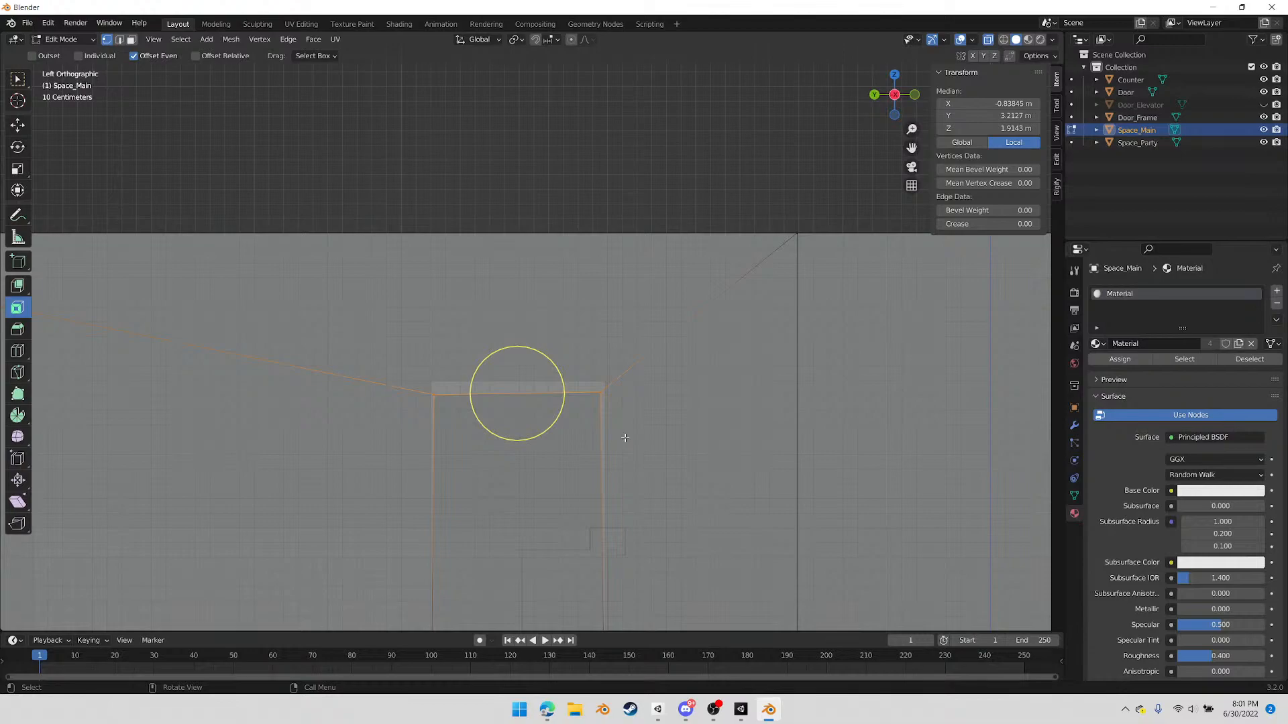
pyautogui.write('sz0')
pyautogui.press('Return')
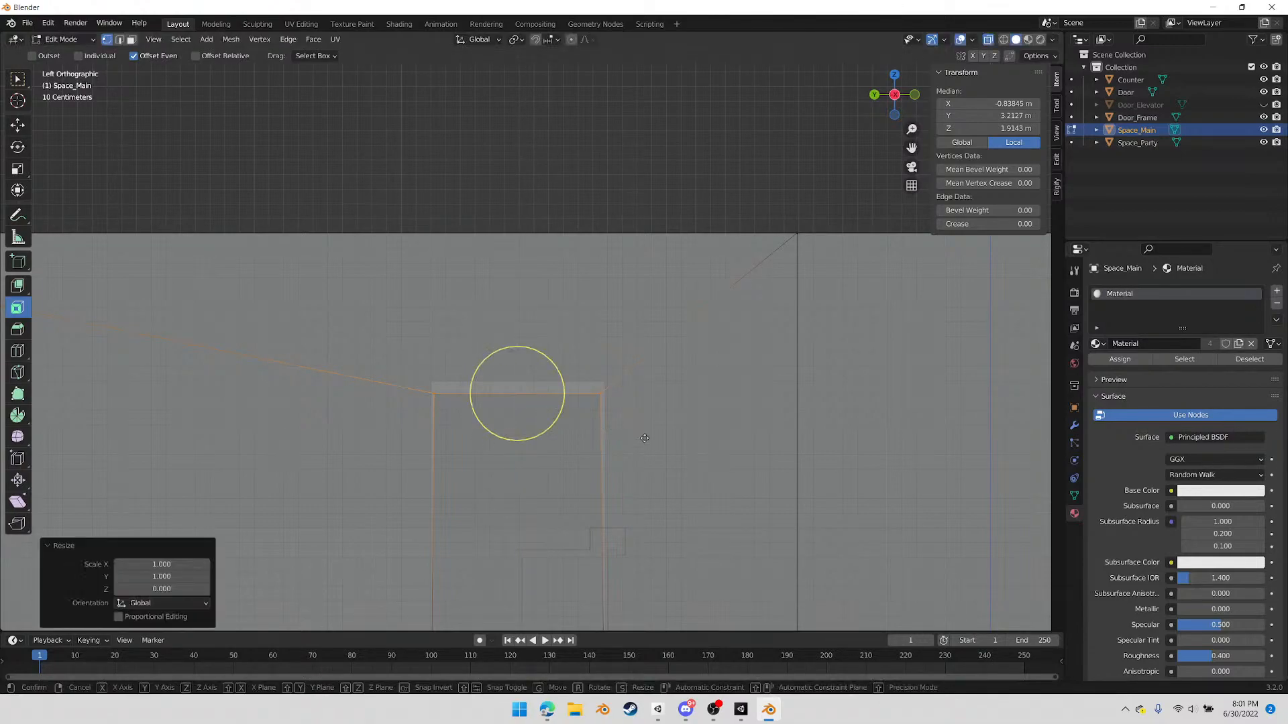
pyautogui.press('g')
pyautogui.press('z')
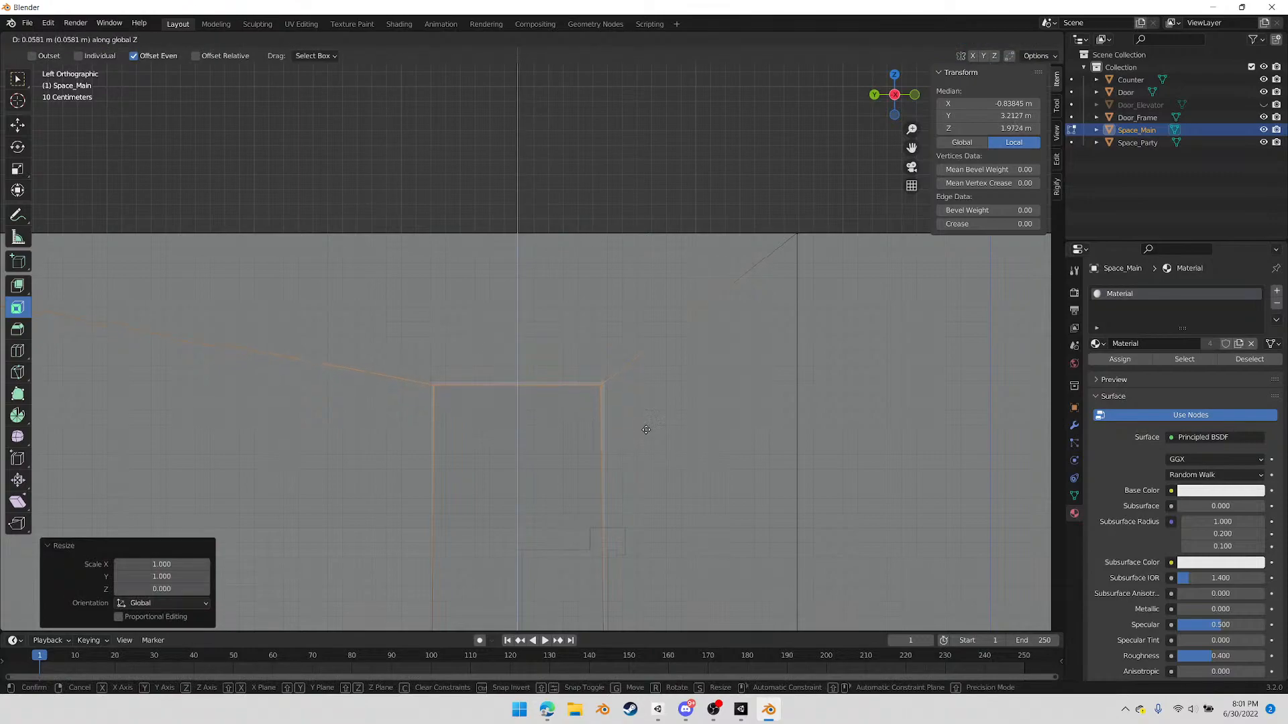
pyautogui.click(649, 432)
pyautogui.keyDown('shift'); pyautogui.moveTo(623, 490); pyautogui.dragTo(619, 349, button='middle'); pyautogui.keyUp('shift')
# Straighten the doorway's left edge with a Y scale of 0 and move it about -0.02 m along Y into the frame
pyautogui.moveTo(403, 199); pyautogui.dragTo(489, 603)
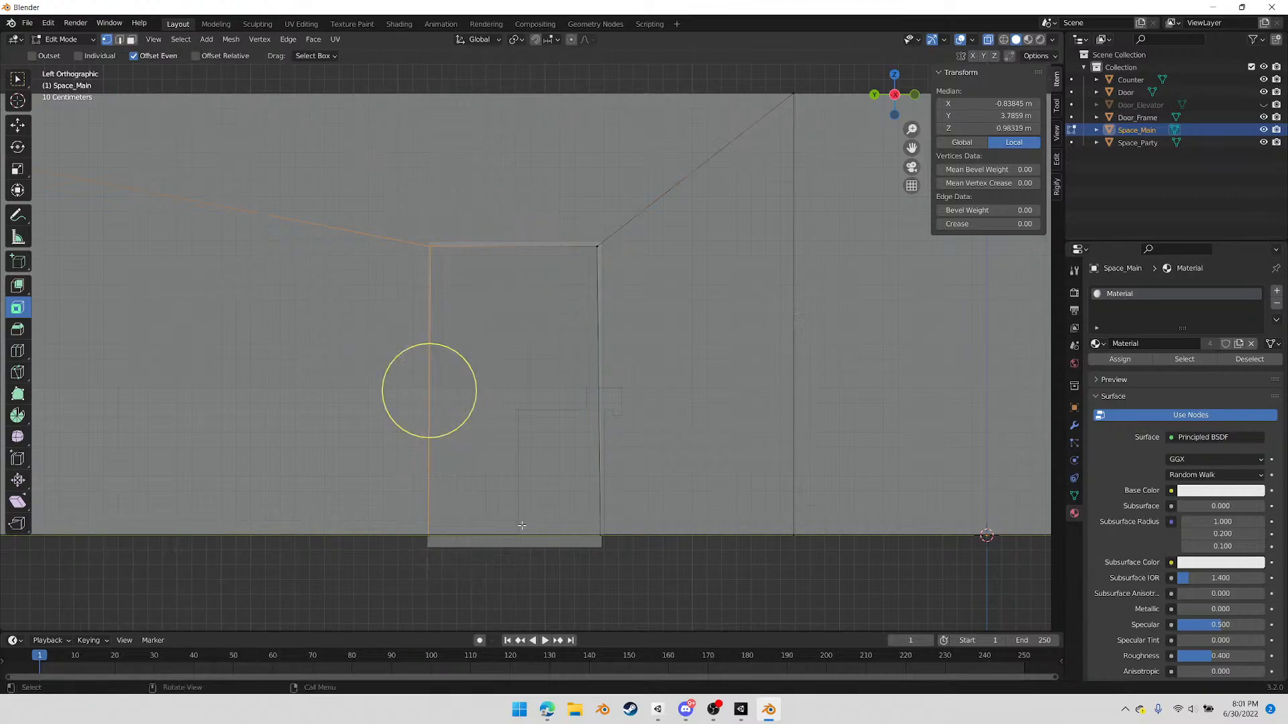
pyautogui.press('s')
pyautogui.write('y')
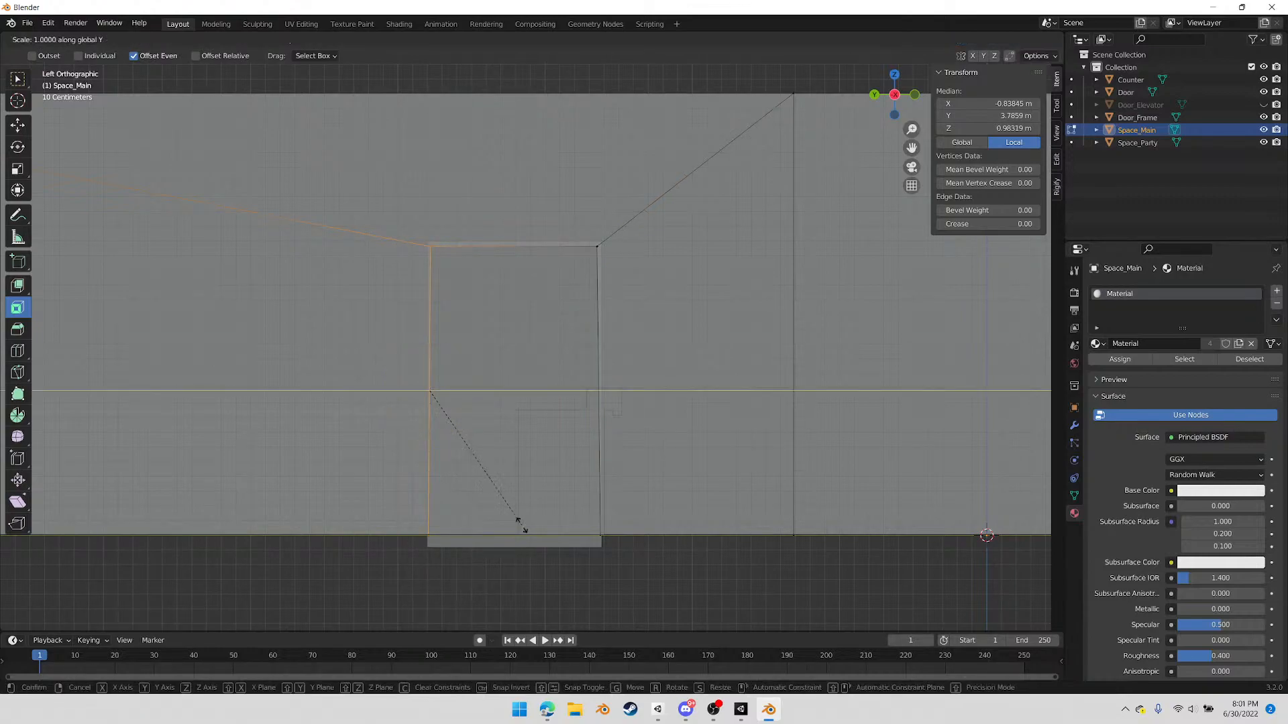
pyautogui.write('0')
pyautogui.press('Return')
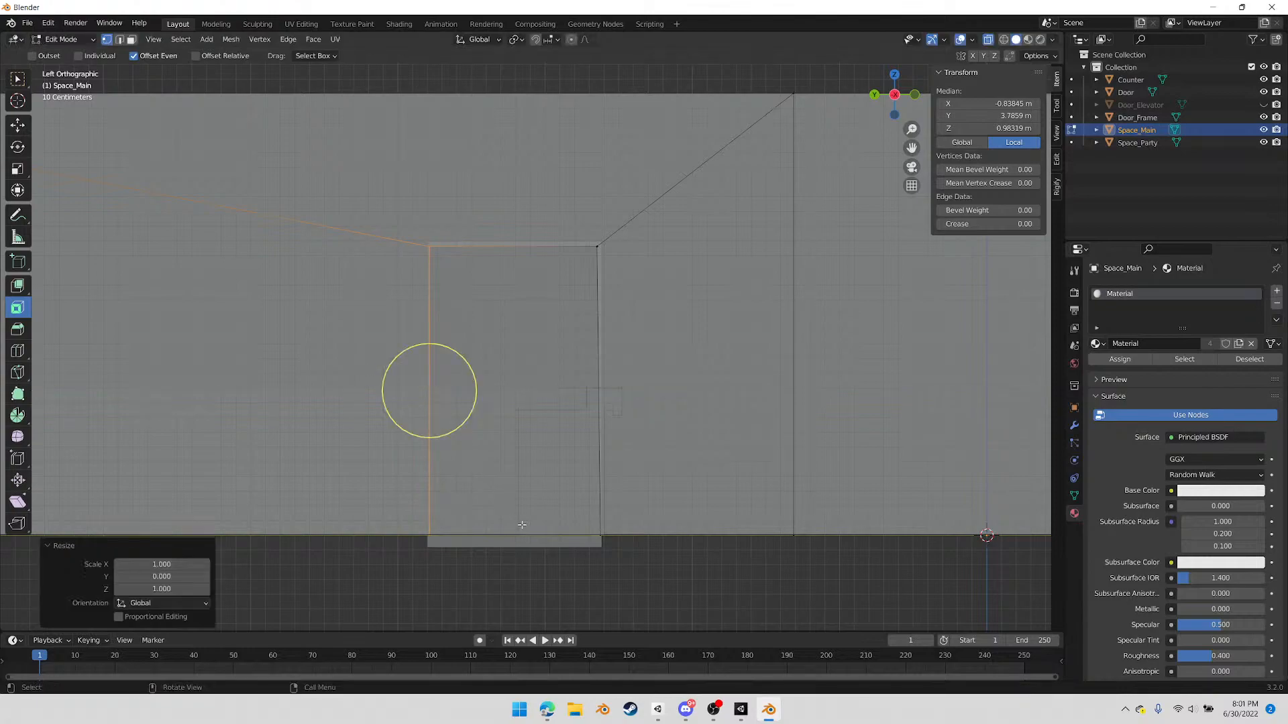
pyautogui.press('g')
pyautogui.press('y')
pyautogui.click(524, 525)
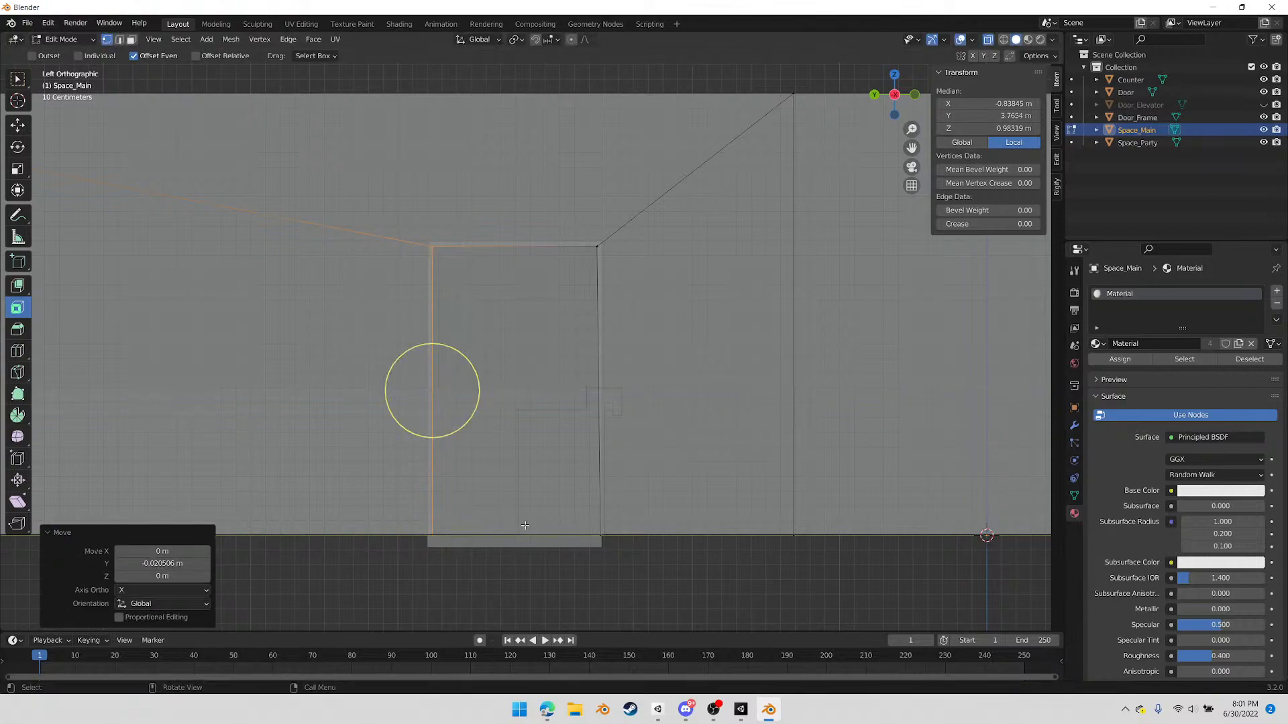
# Straighten the doorway's right edge with a Y scale of 0 and move it about 0.017 m along Y into the frame
pyautogui.moveTo(576, 210); pyautogui.dragTo(624, 582)
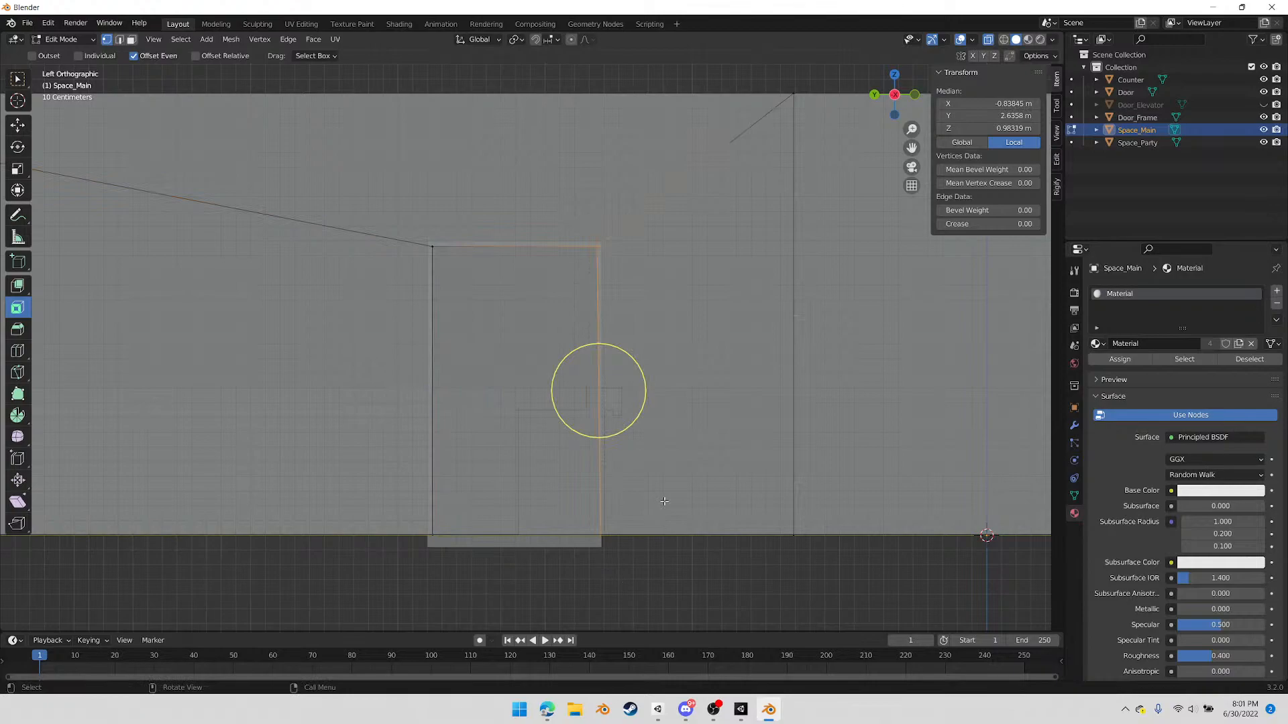
pyautogui.press('s')
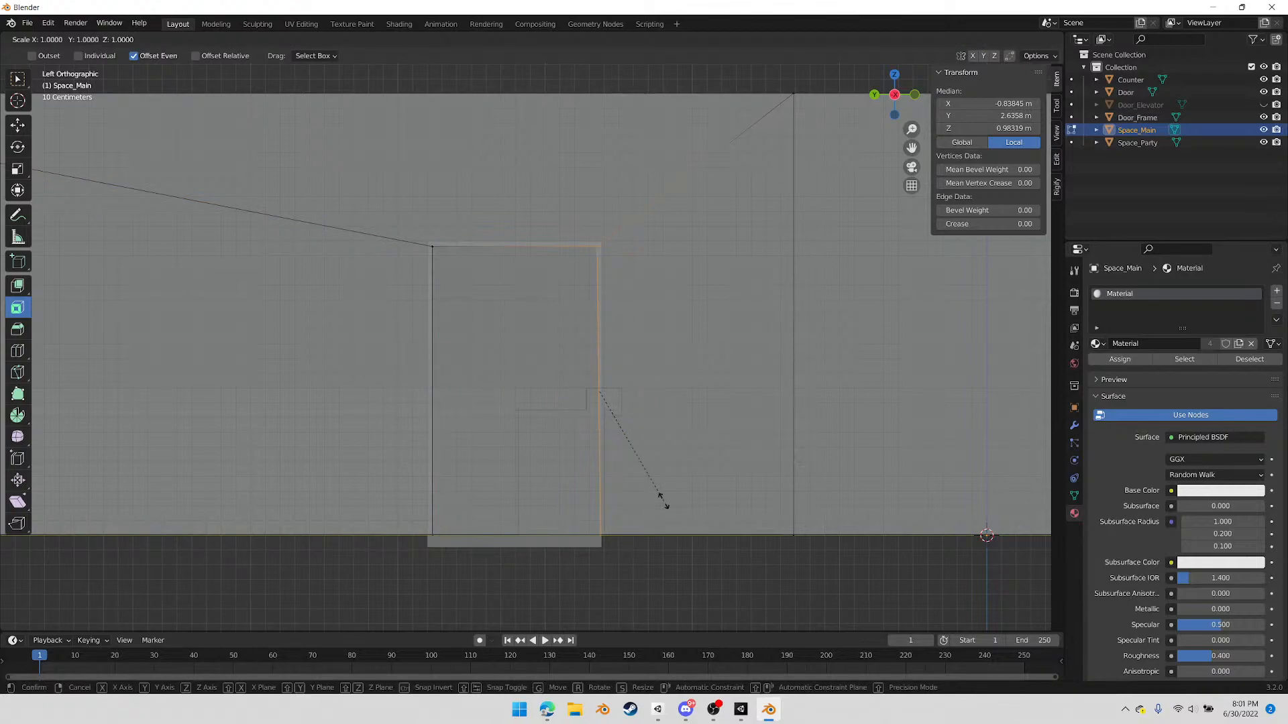
pyautogui.write('y0')
pyautogui.press('Return')
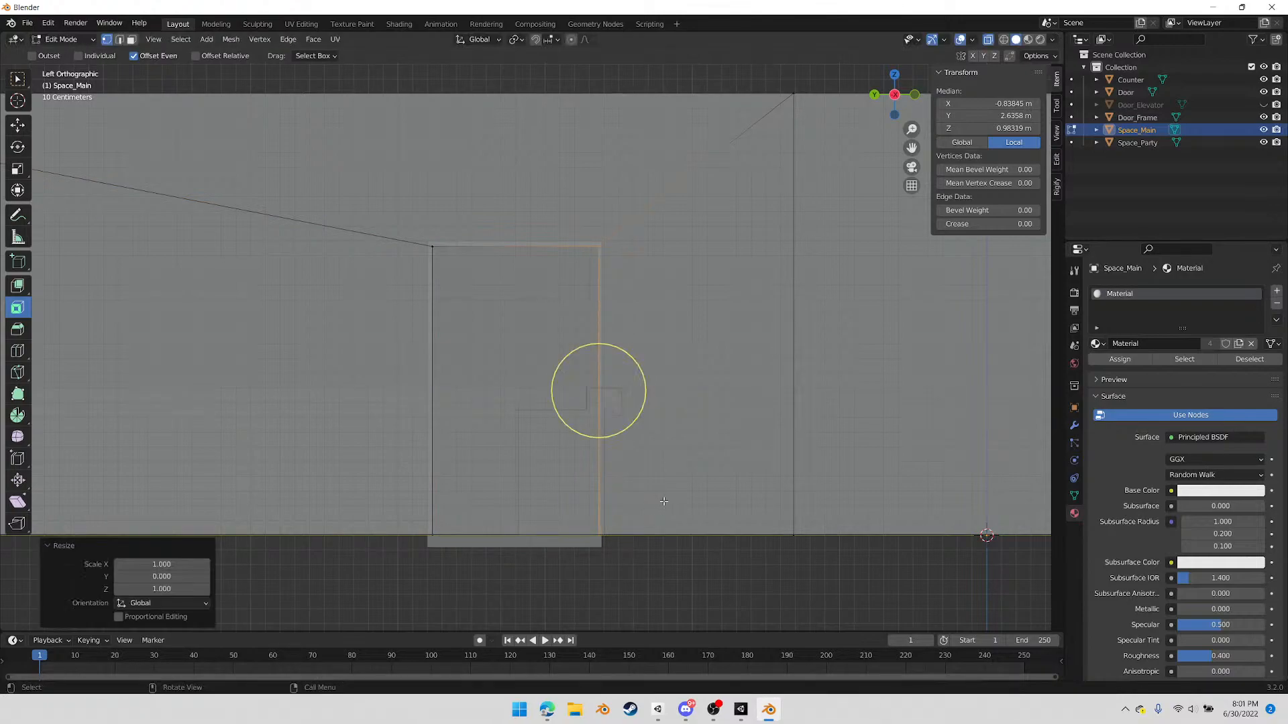
pyautogui.press('g')
pyautogui.press('y')
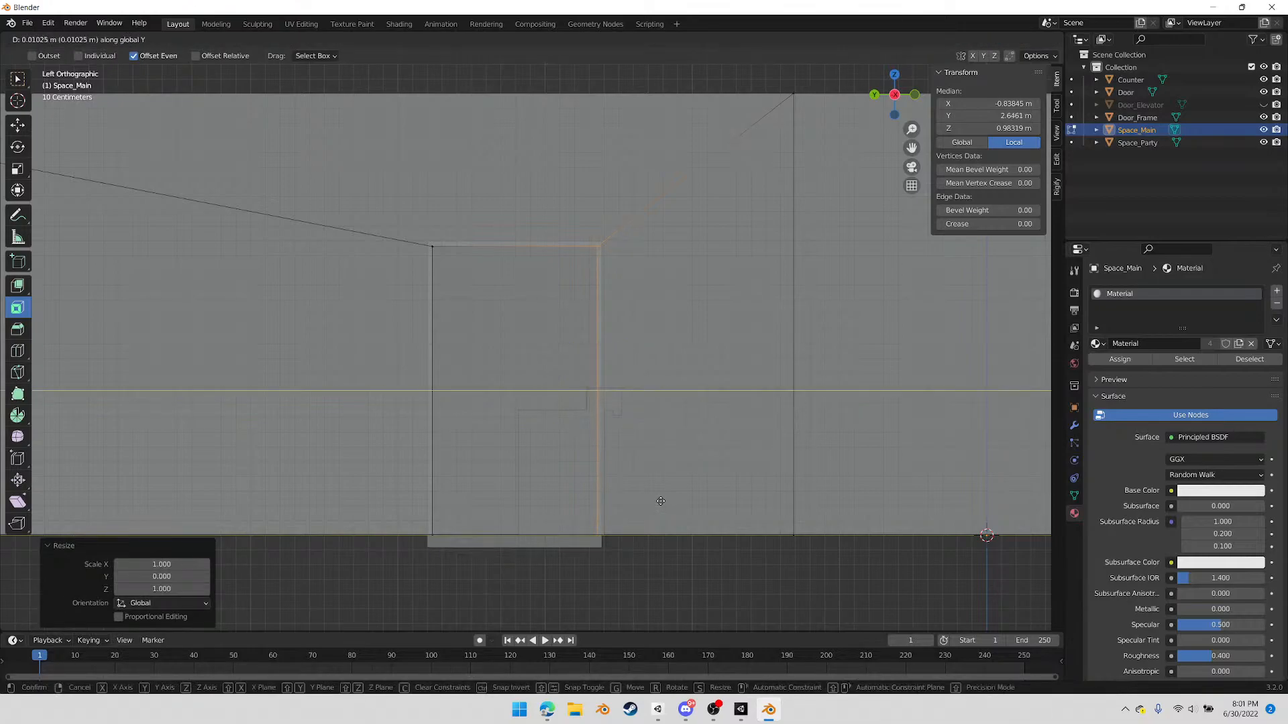
pyautogui.click(658, 502)
pyautogui.moveTo(659, 502); pyautogui.dragTo(645, 435, button='middle')
pyautogui.scroll(-5, 645, 436)
pyautogui.keyDown('shift'); pyautogui.moveTo(905, 465); pyautogui.dragTo(750, 495, button='middle'); pyautogui.keyUp('shift')
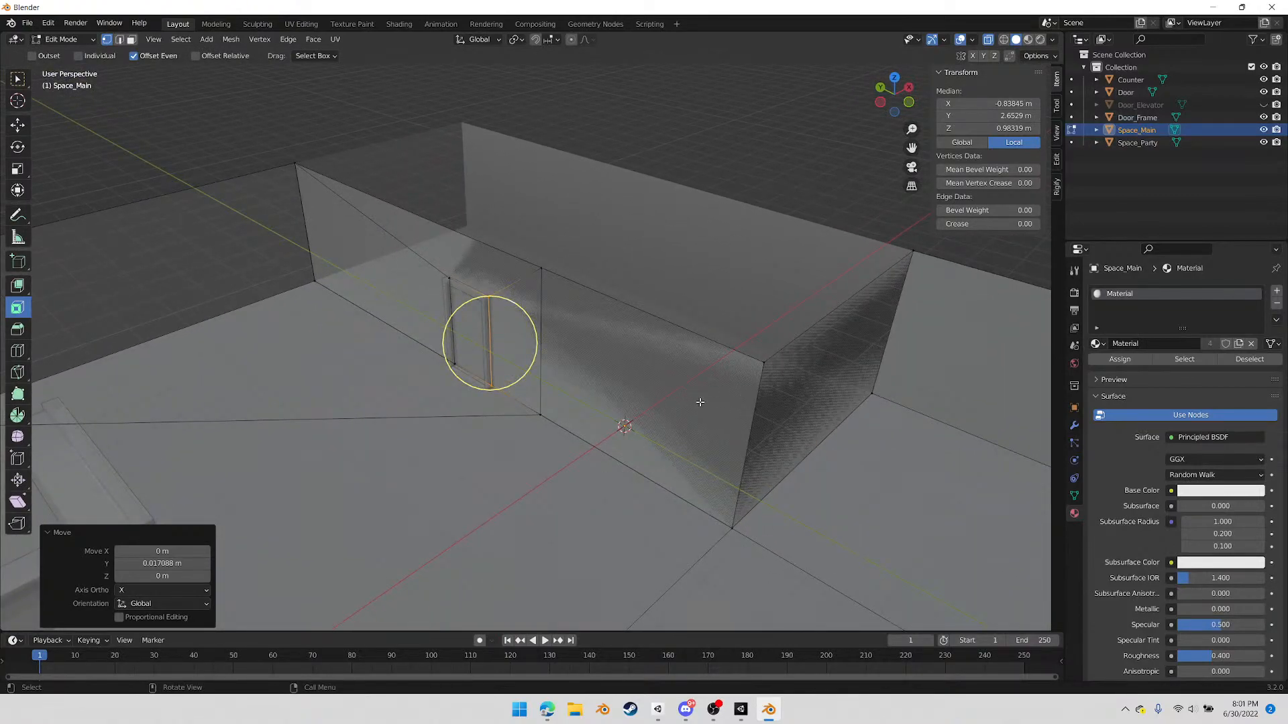
pyautogui.scroll(2, 701, 404)
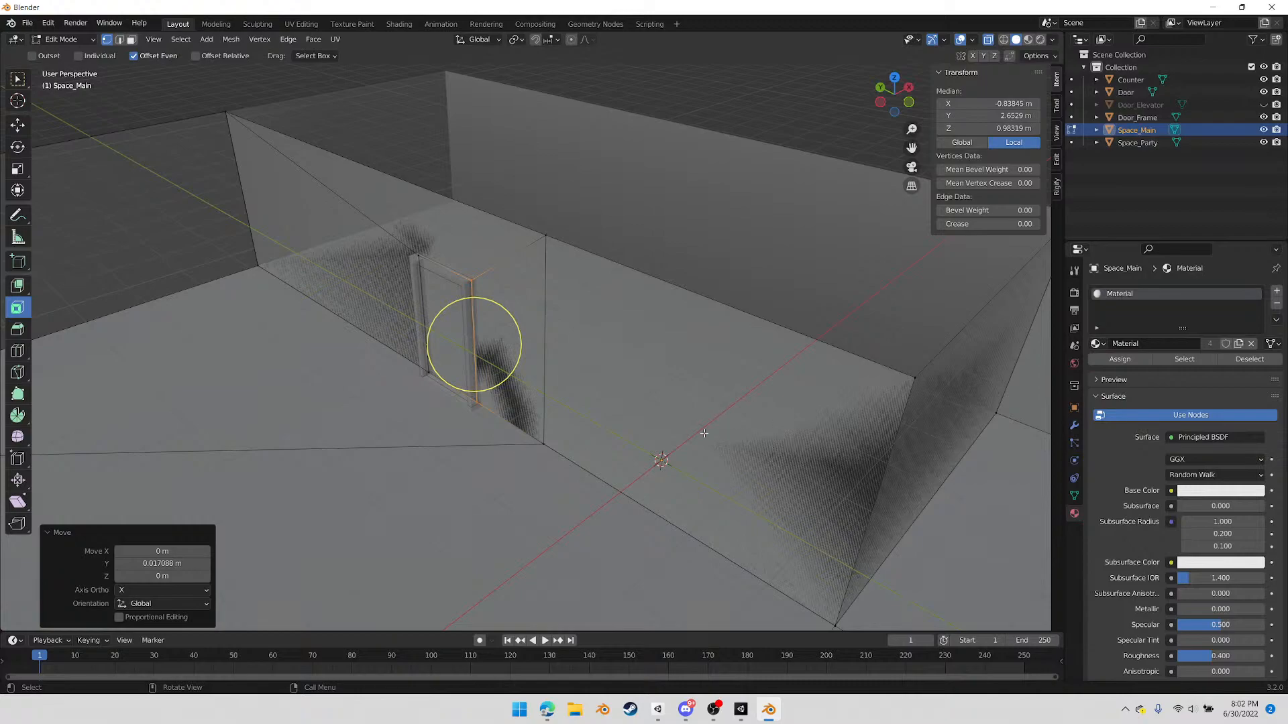
# Select all Space_Main wall faces along the doorway side of the private room and move them about -0.038 m along X
pyautogui.press('3')
pyautogui.click(661, 412)
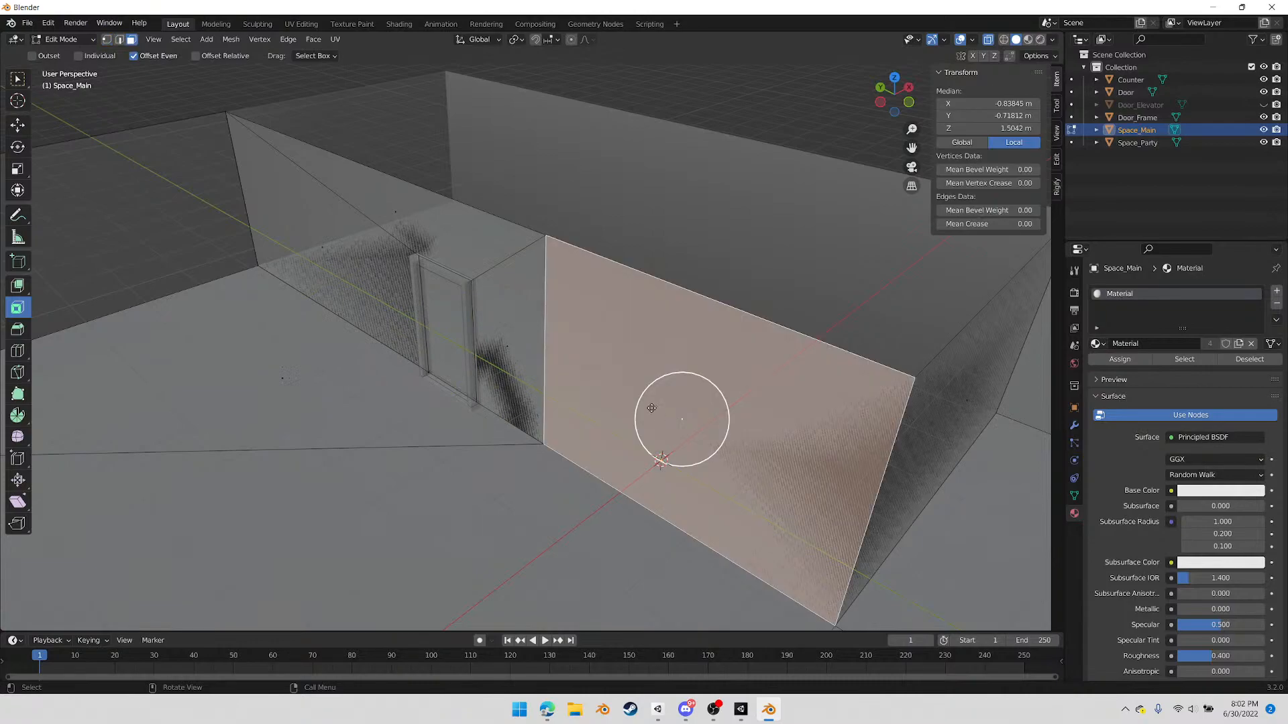
pyautogui.click(515, 328)
pyautogui.click(406, 211)
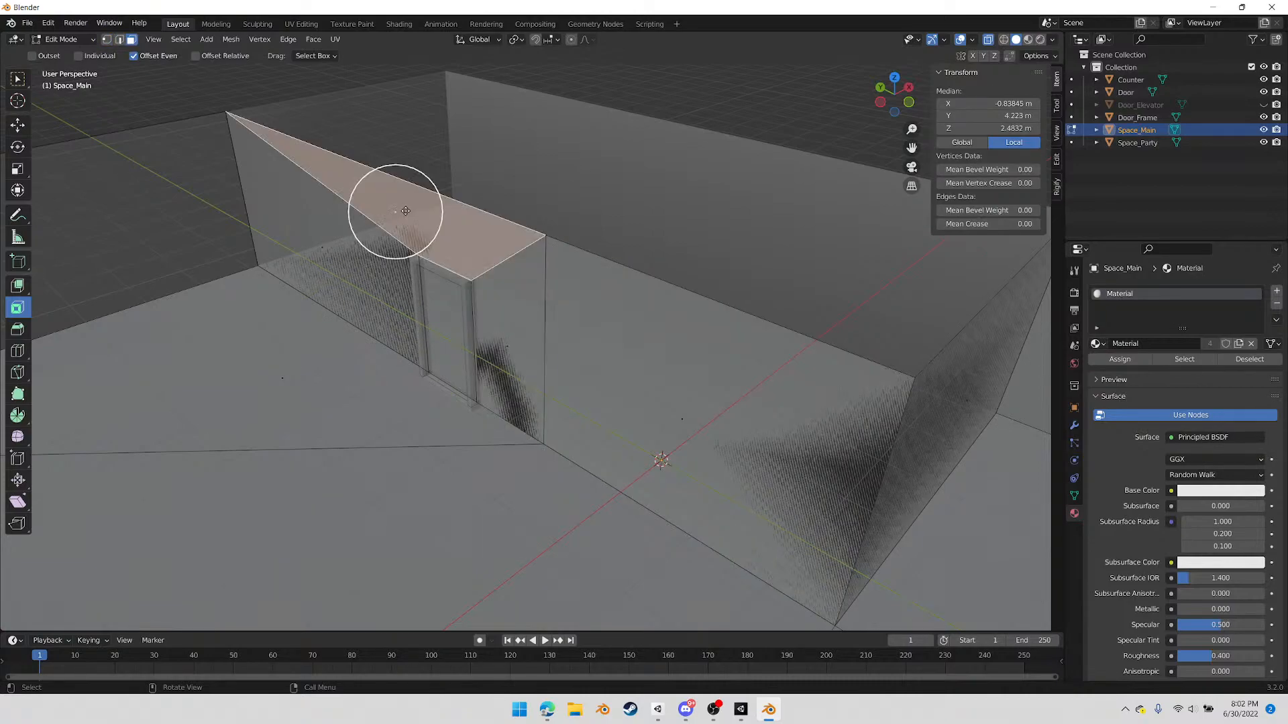
pyautogui.click(329, 253)
pyautogui.hotkey('alt', 'a')
pyautogui.click(395, 207)
pyautogui.keyDown('shift'); pyautogui.click(368, 247); pyautogui.keyUp('shift')
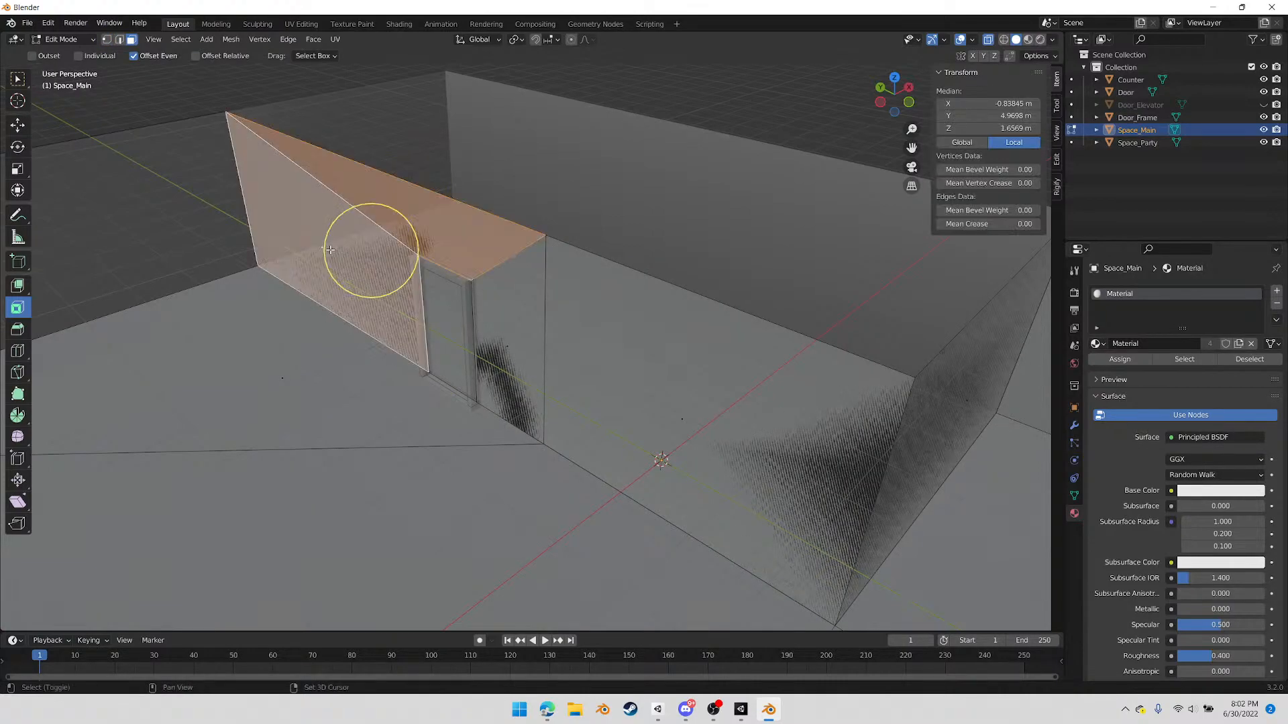
pyautogui.keyDown('shift'); pyautogui.click(503, 325); pyautogui.keyUp('shift')
pyautogui.keyDown('shift'); pyautogui.click(758, 438); pyautogui.keyUp('shift')
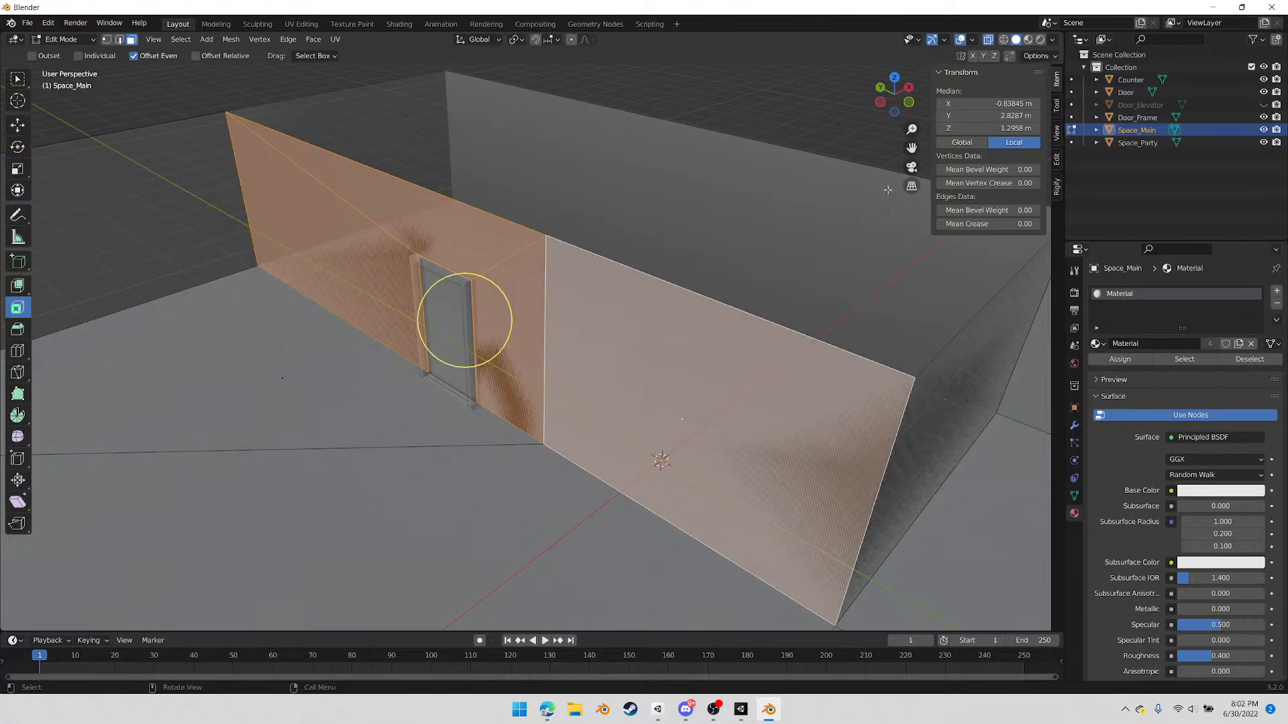
pyautogui.click(896, 81)
pyautogui.keyDown('shift'); pyautogui.moveTo(635, 284); pyautogui.dragTo(633, 315, button='middle'); pyautogui.keyUp('shift')
pyautogui.press('g')
pyautogui.press('x')
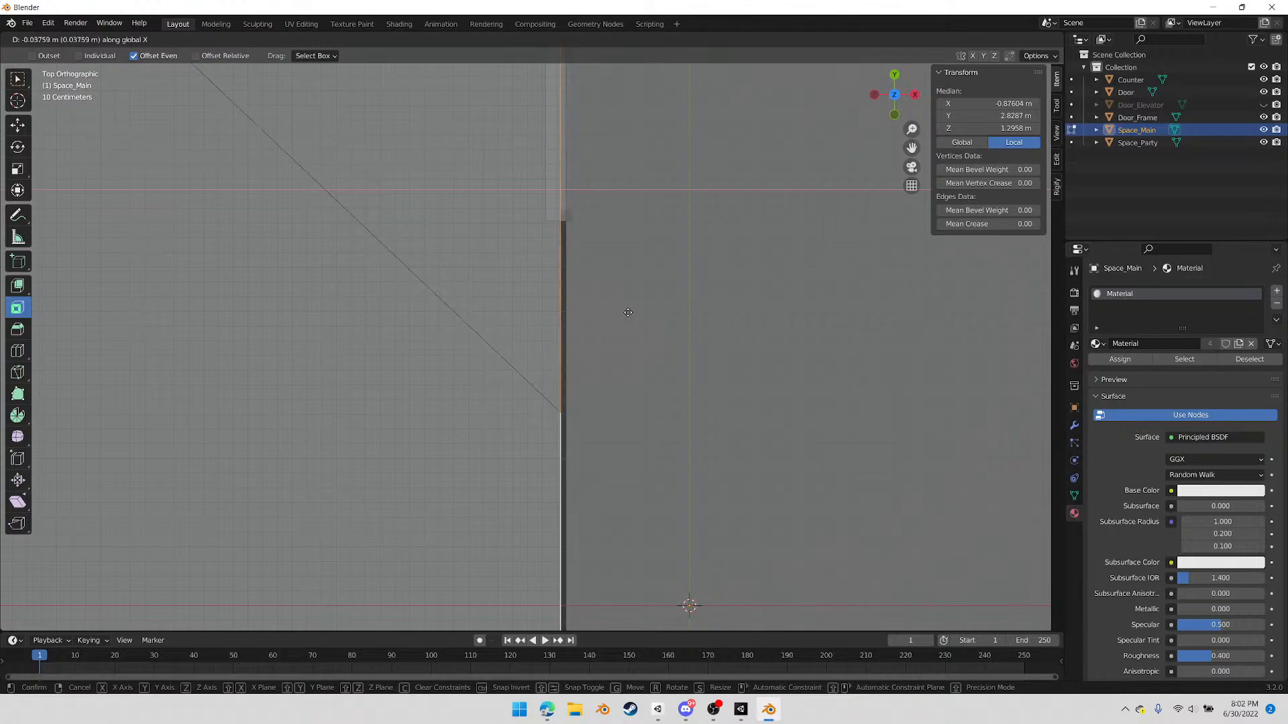
pyautogui.click(627, 312)
# Move the private room's short end wall face about -0.041 m along Y
pyautogui.scroll(-5, 584, 425)
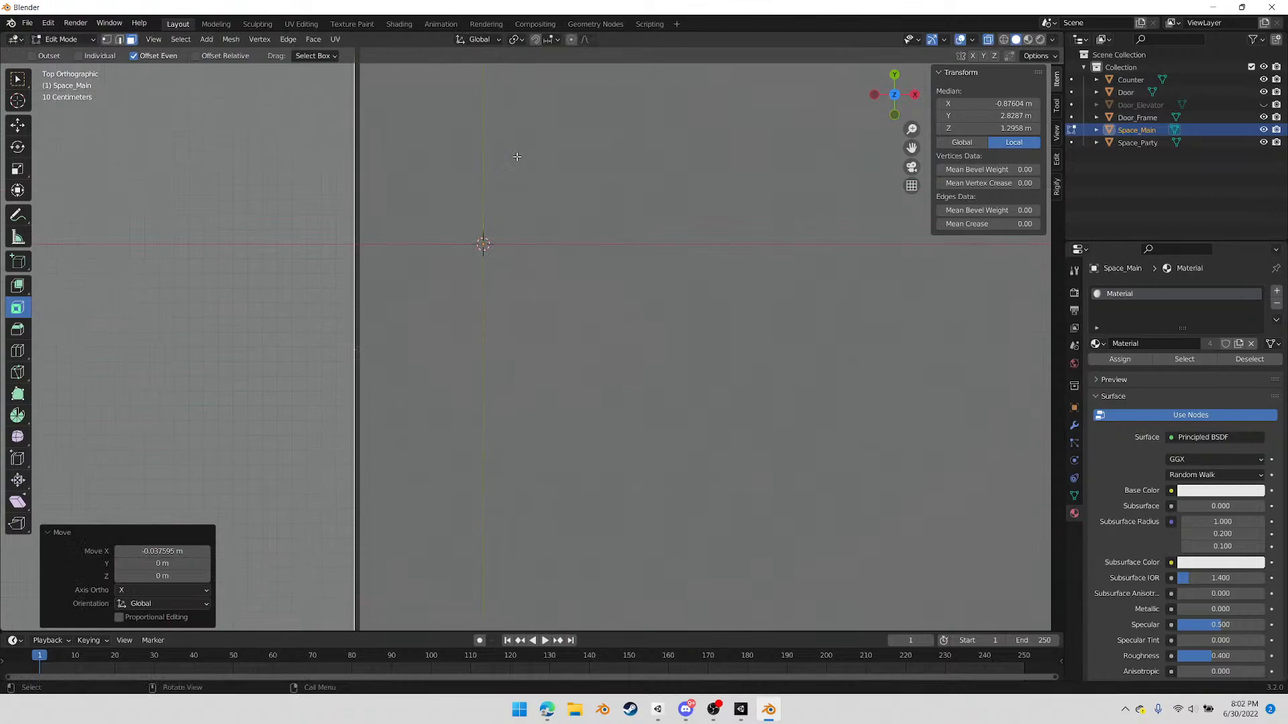
pyautogui.moveTo(584, 425); pyautogui.dragTo(618, 373, button='middle')
pyautogui.click(636, 405)
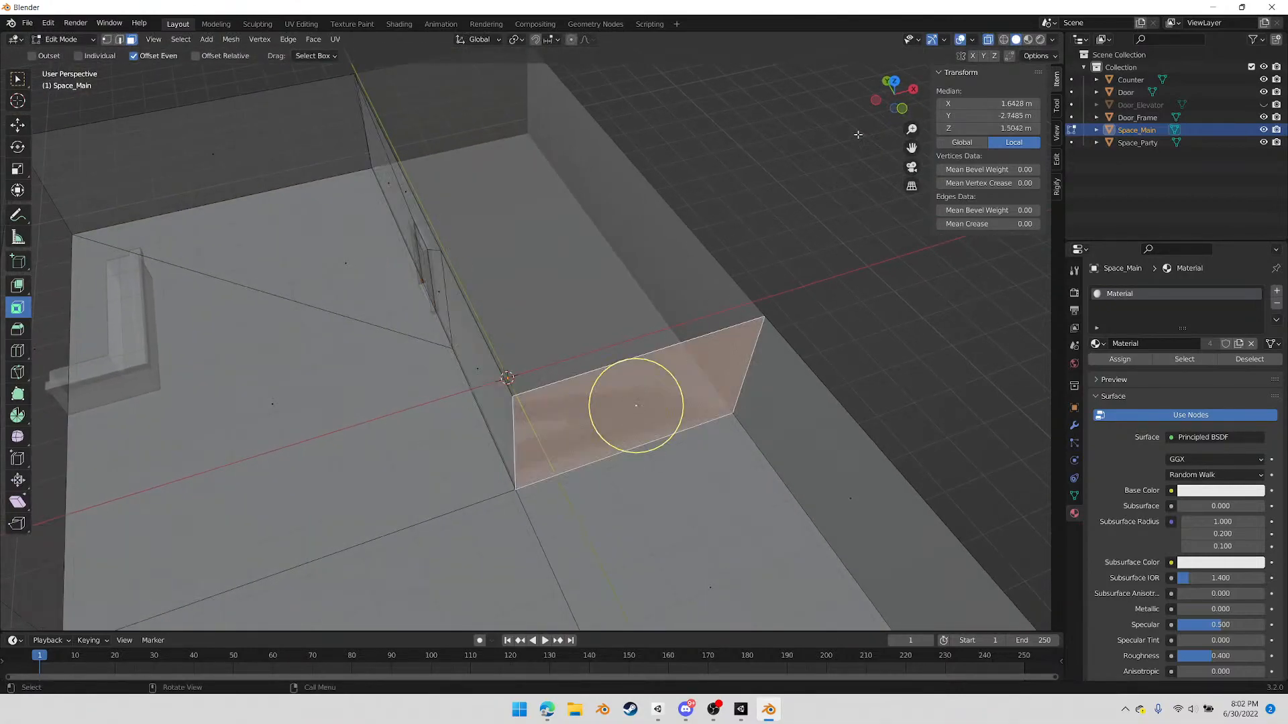
pyautogui.click(895, 84)
pyautogui.scroll(5, 639, 429)
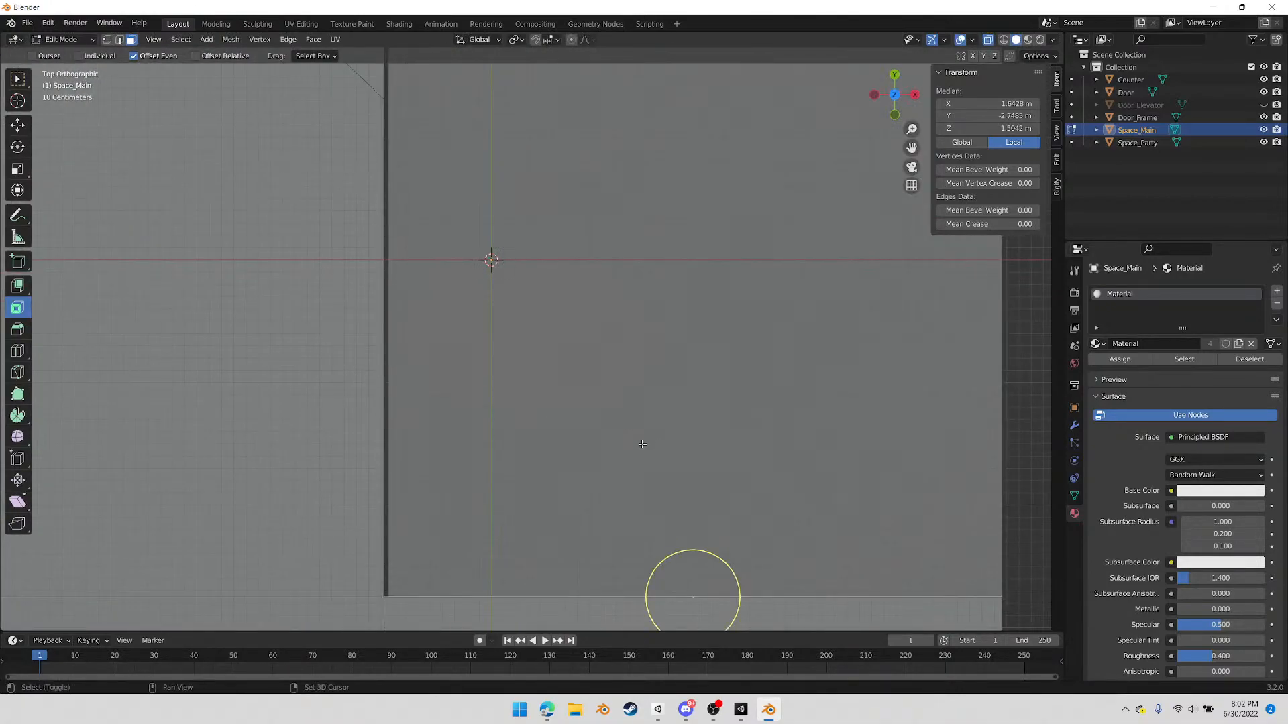
pyautogui.keyDown('shift'); pyautogui.moveTo(641, 441); pyautogui.dragTo(632, 280, button='middle'); pyautogui.keyUp('shift')
pyautogui.press('g')
pyautogui.press('y')
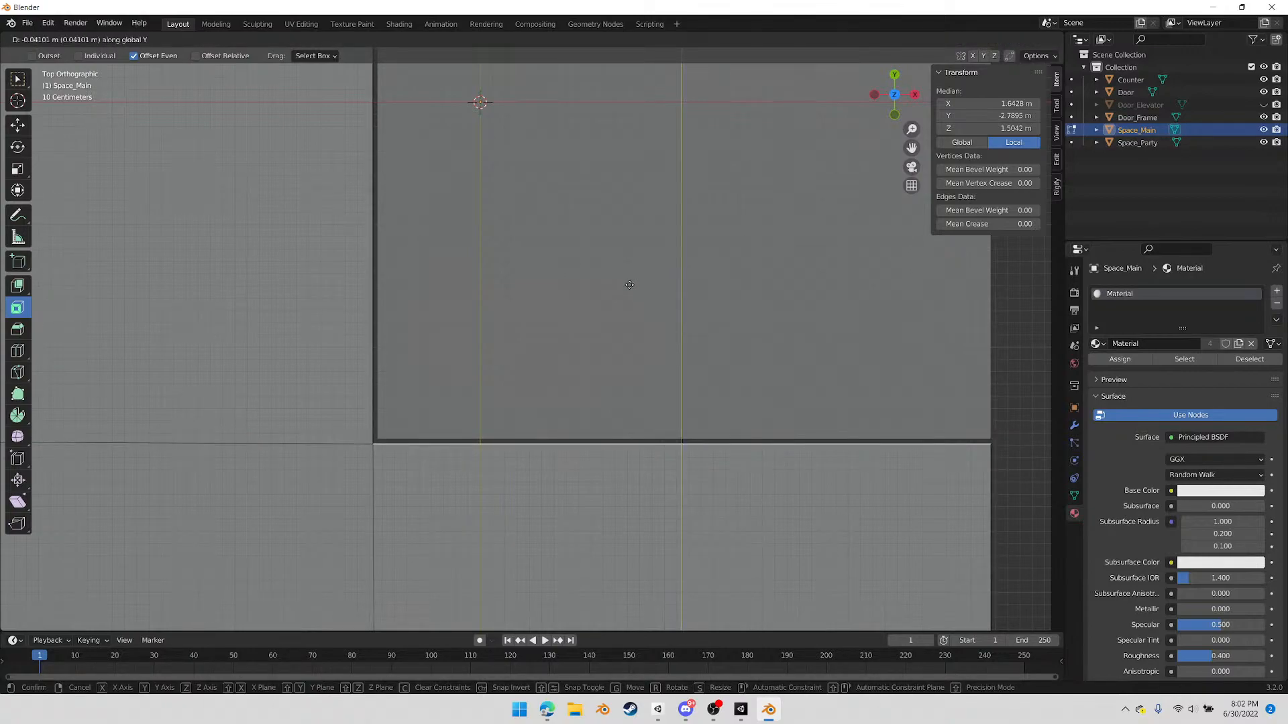
pyautogui.click(629, 285)
# Examine the doorway wall and the end wall around the private room from several sides
pyautogui.scroll(-4, 681, 446)
pyautogui.moveTo(603, 394); pyautogui.dragTo(576, 383, button='middle')
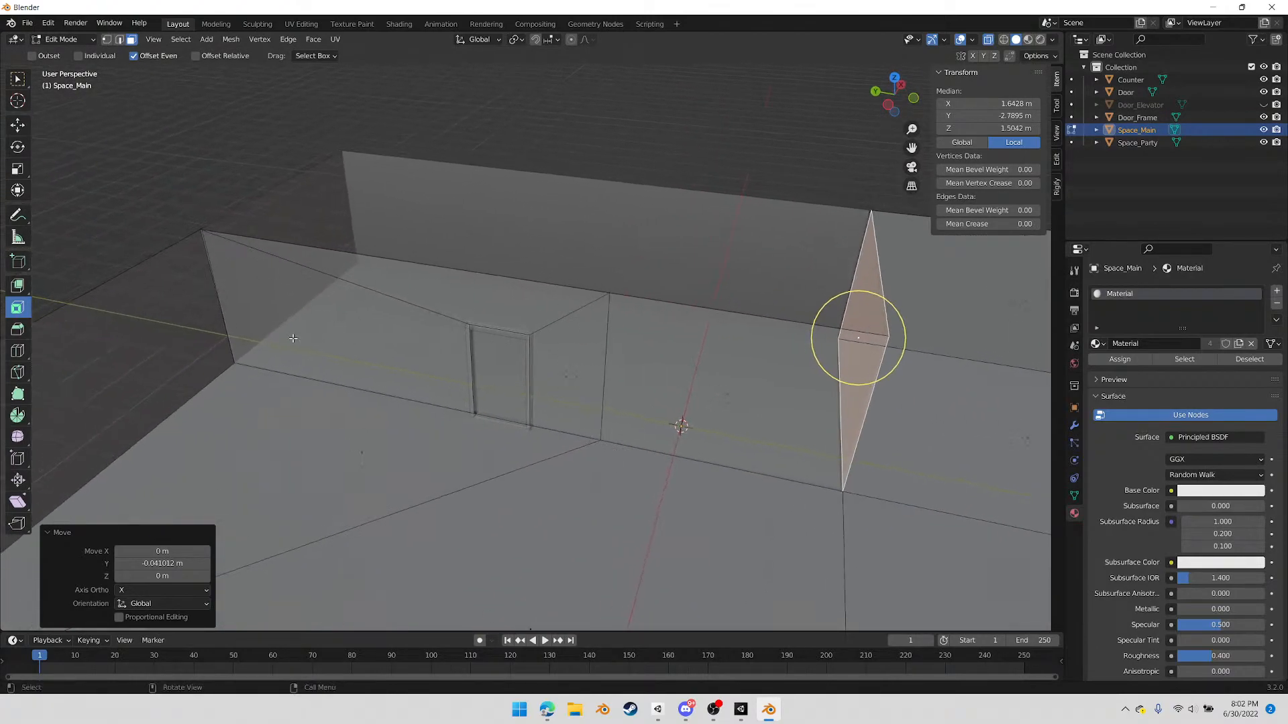
pyautogui.moveTo(622, 338); pyautogui.dragTo(400, 342, button='middle')
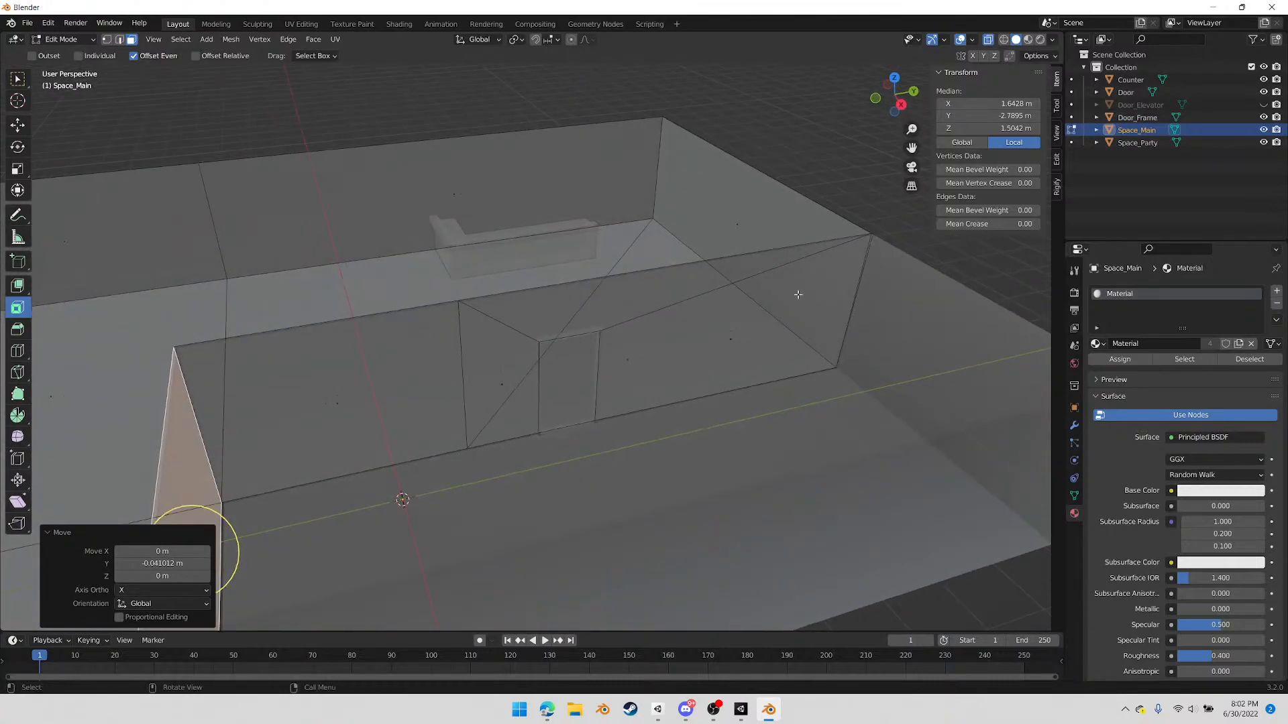
pyautogui.moveTo(275, 405); pyautogui.dragTo(302, 351, button='middle')
pyautogui.moveTo(731, 333); pyautogui.dragTo(586, 232, button='middle')
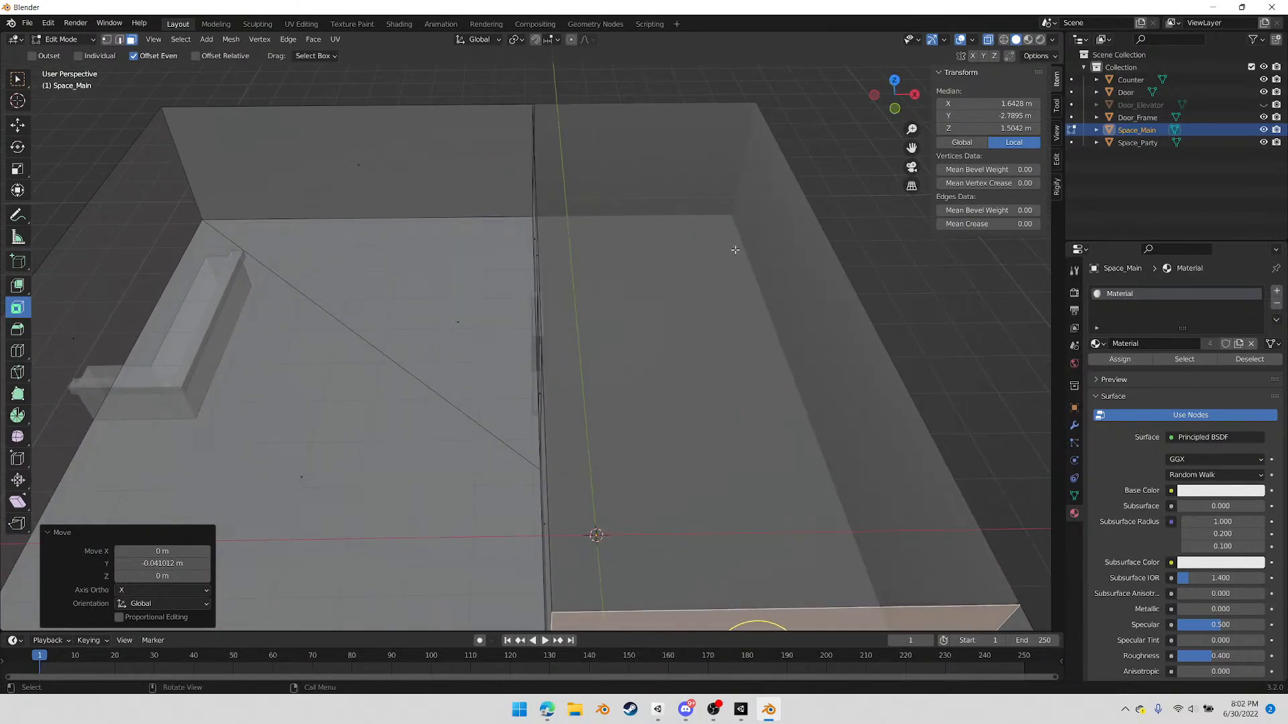
pyautogui.moveTo(524, 358); pyautogui.dragTo(626, 331, button='middle')
pyautogui.moveTo(593, 405); pyautogui.dragTo(621, 426, button='middle')
# Return to Object Mode, turn off X-ray and enable the Face Orientation overlay
pyautogui.press('Tab')
pyautogui.moveTo(652, 488); pyautogui.dragTo(607, 456, button='middle')
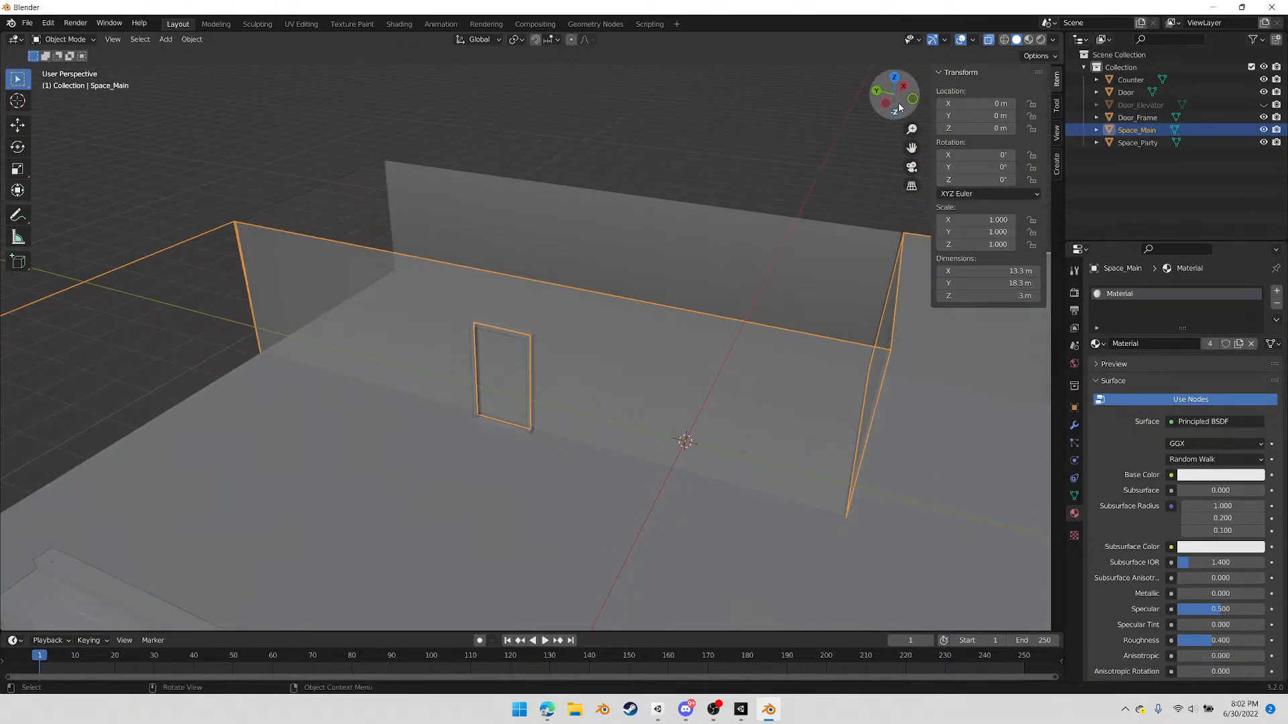
pyautogui.click(988, 40)
pyautogui.click(971, 40)
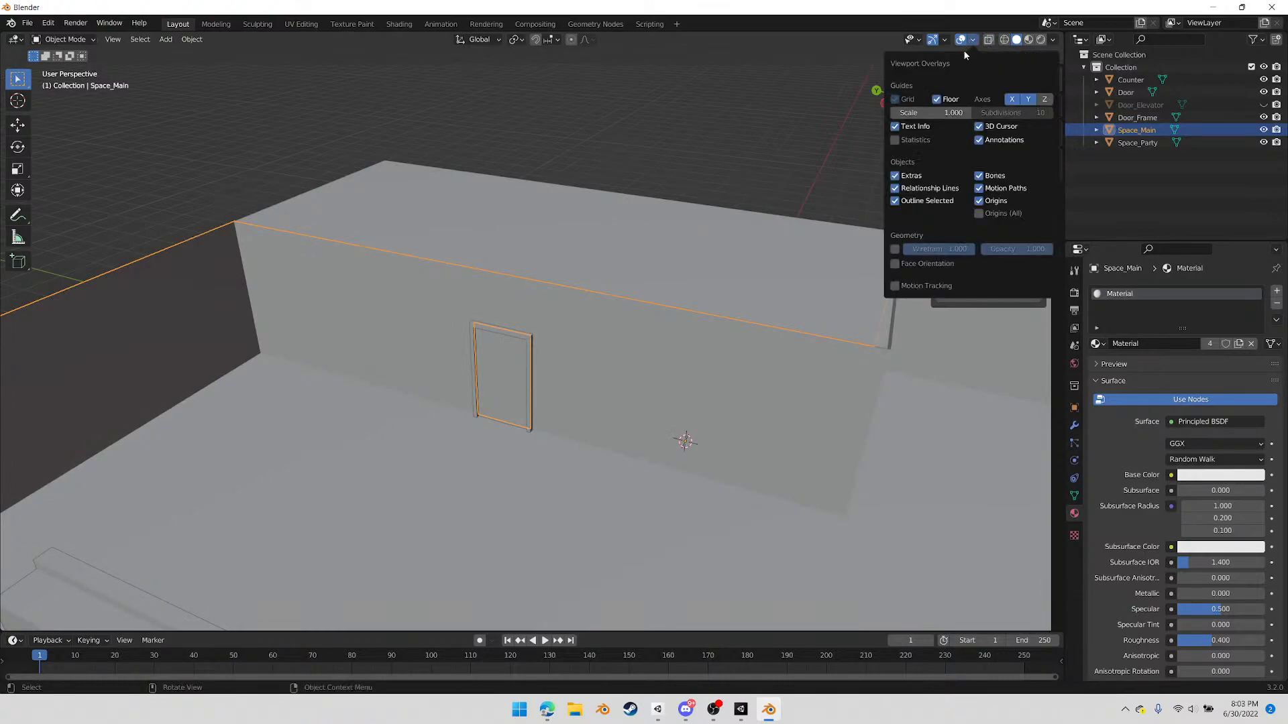
pyautogui.click(895, 263)
pyautogui.moveTo(713, 322); pyautogui.dragTo(628, 356, button='middle')
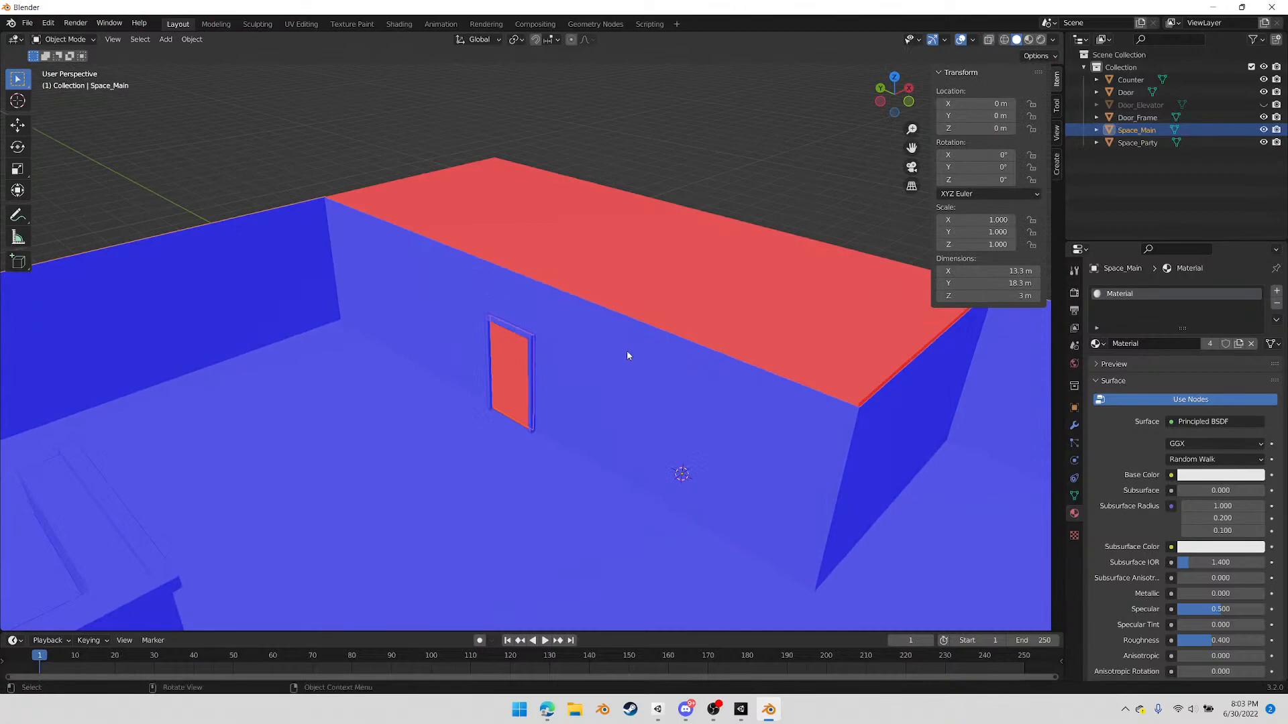
pyautogui.moveTo(525, 406); pyautogui.dragTo(549, 401, button='middle')
# Flip the normals of all faces of the Door object
pyautogui.click(513, 391)
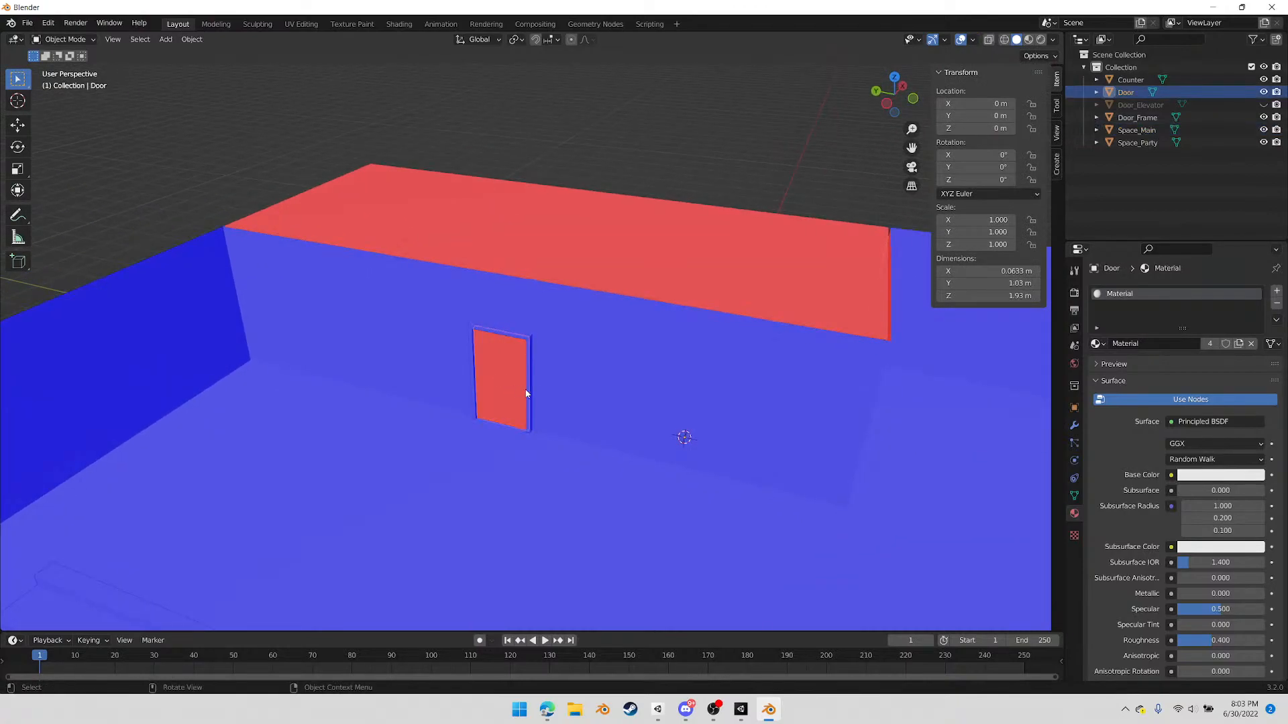
pyautogui.press('g')
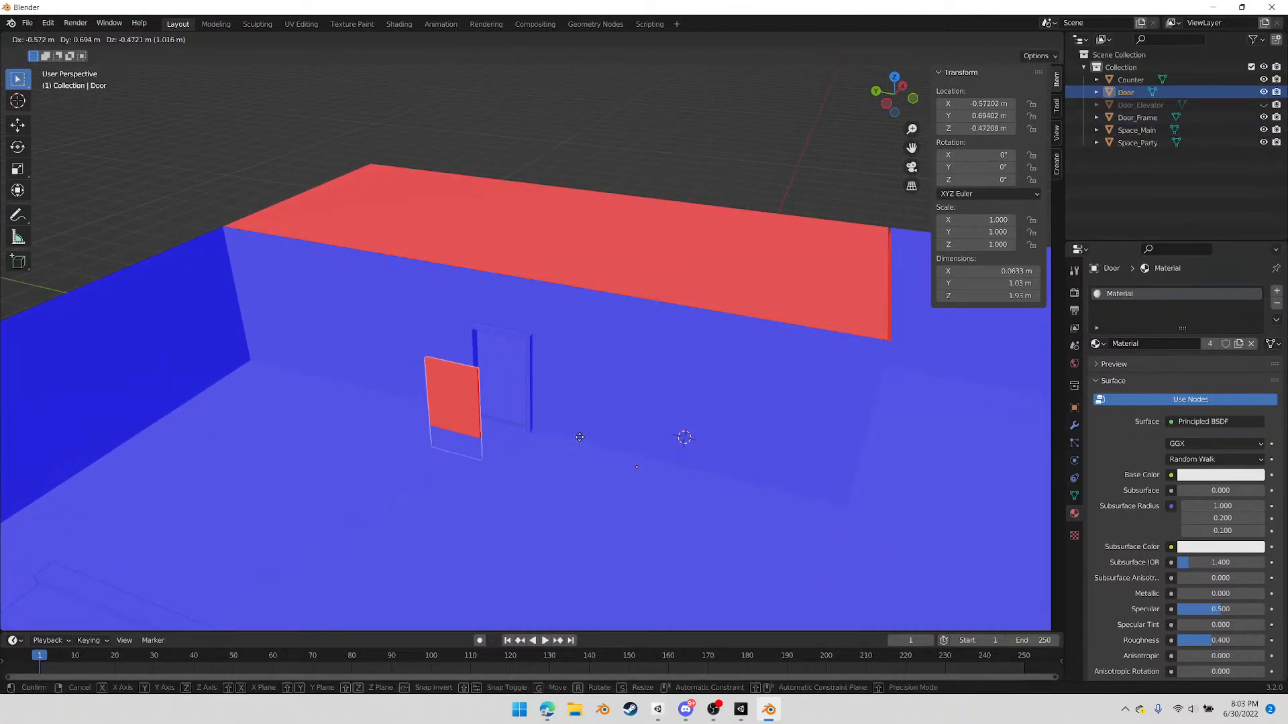
pyautogui.rightClick(591, 431)
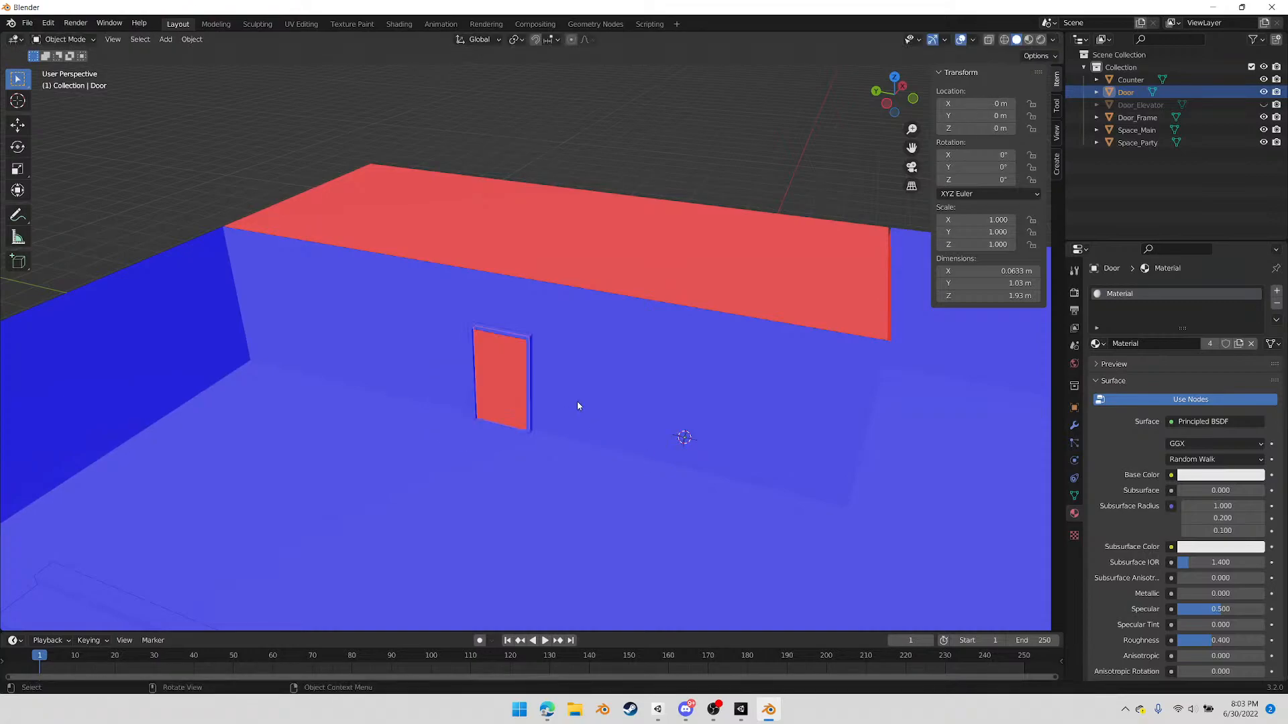
pyautogui.moveTo(601, 406); pyautogui.dragTo(648, 448, button='middle')
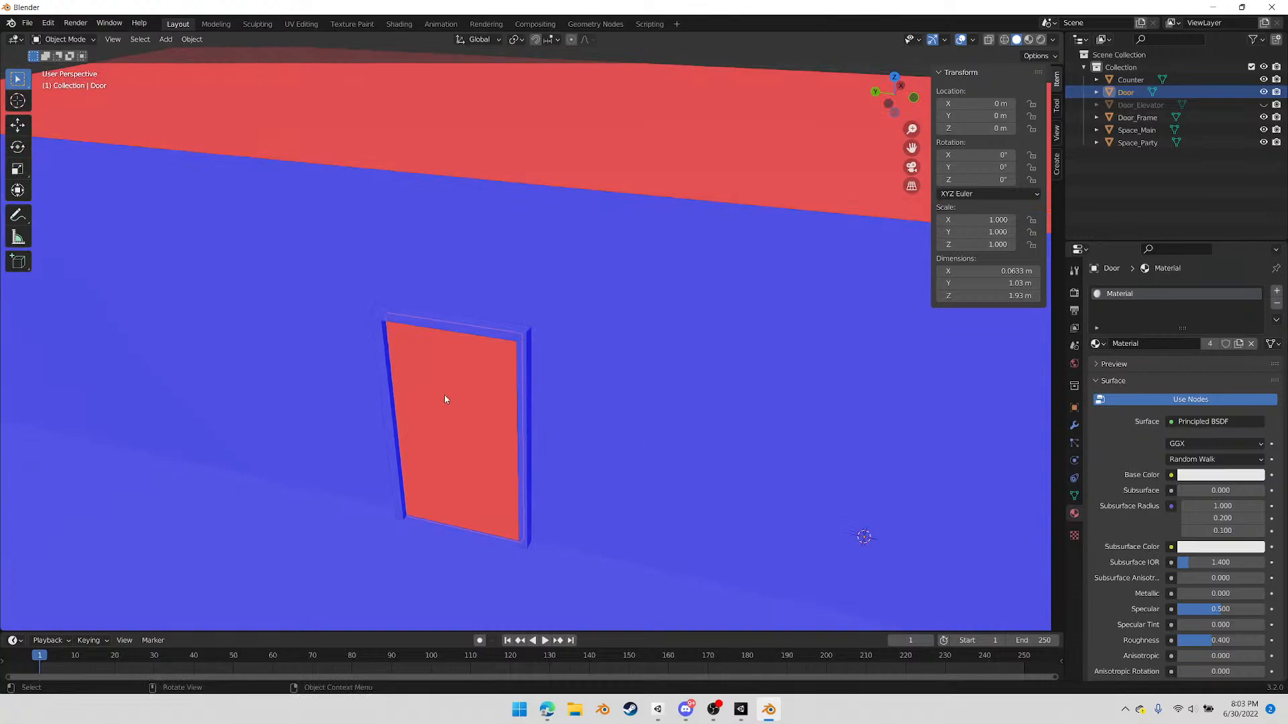
pyautogui.press('Tab')
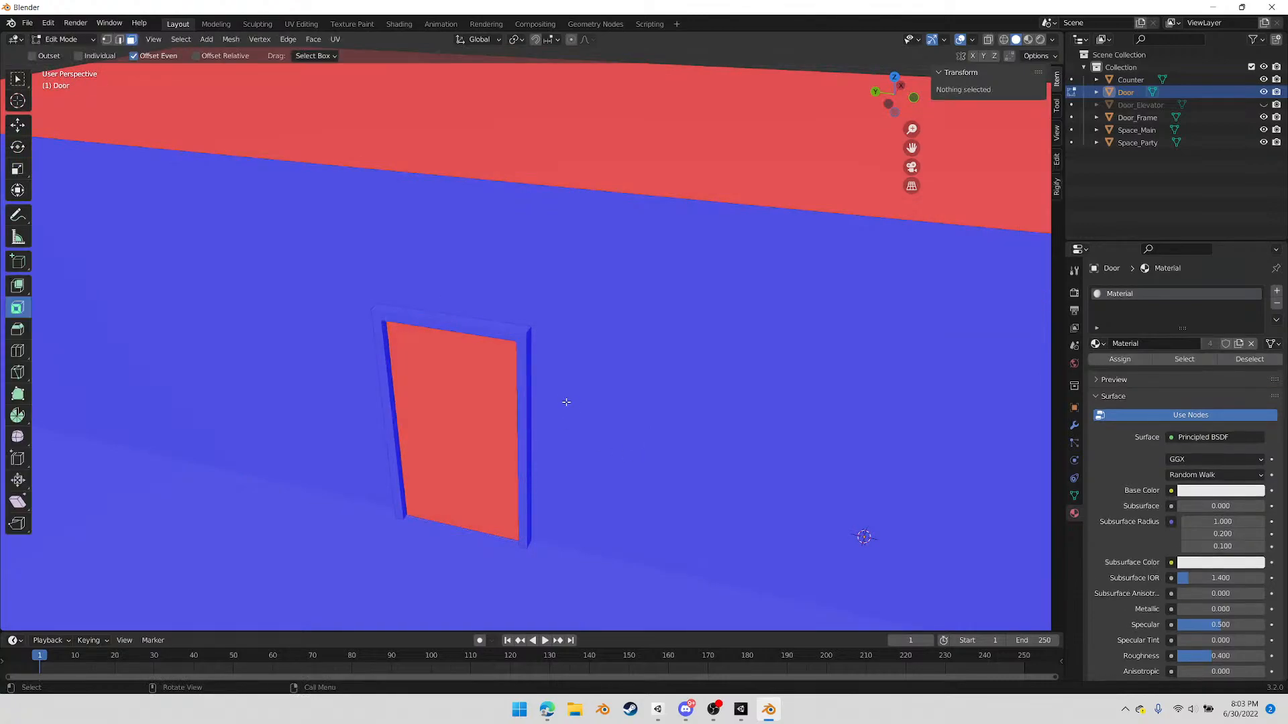
pyautogui.moveTo(343, 251); pyautogui.dragTo(621, 612)
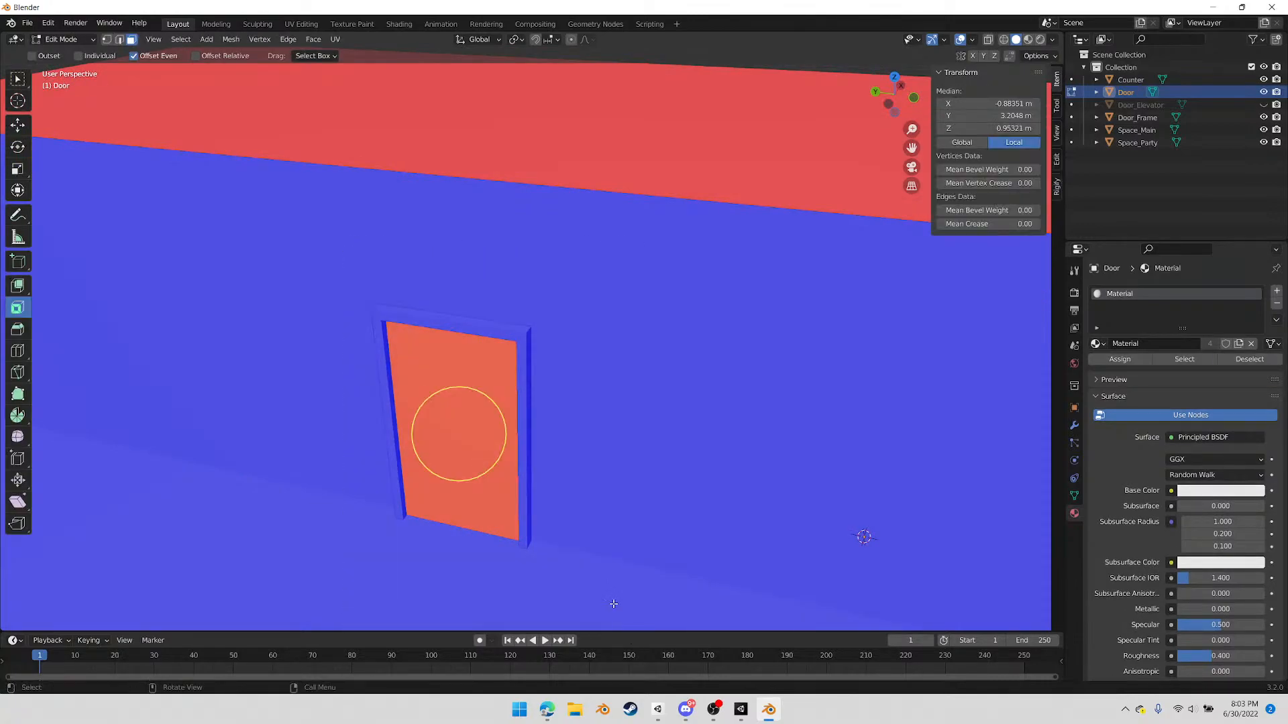
pyautogui.hotkey('alt', 'z')
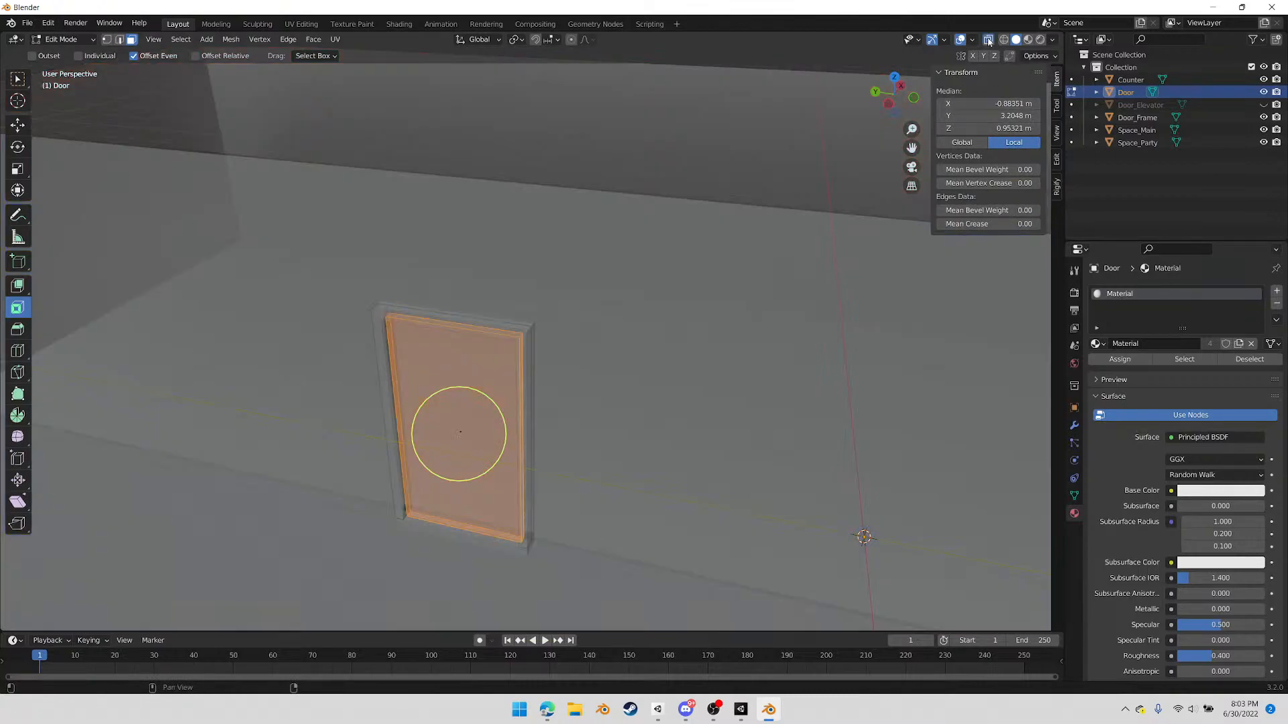
pyautogui.moveTo(257, 231); pyautogui.dragTo(582, 594)
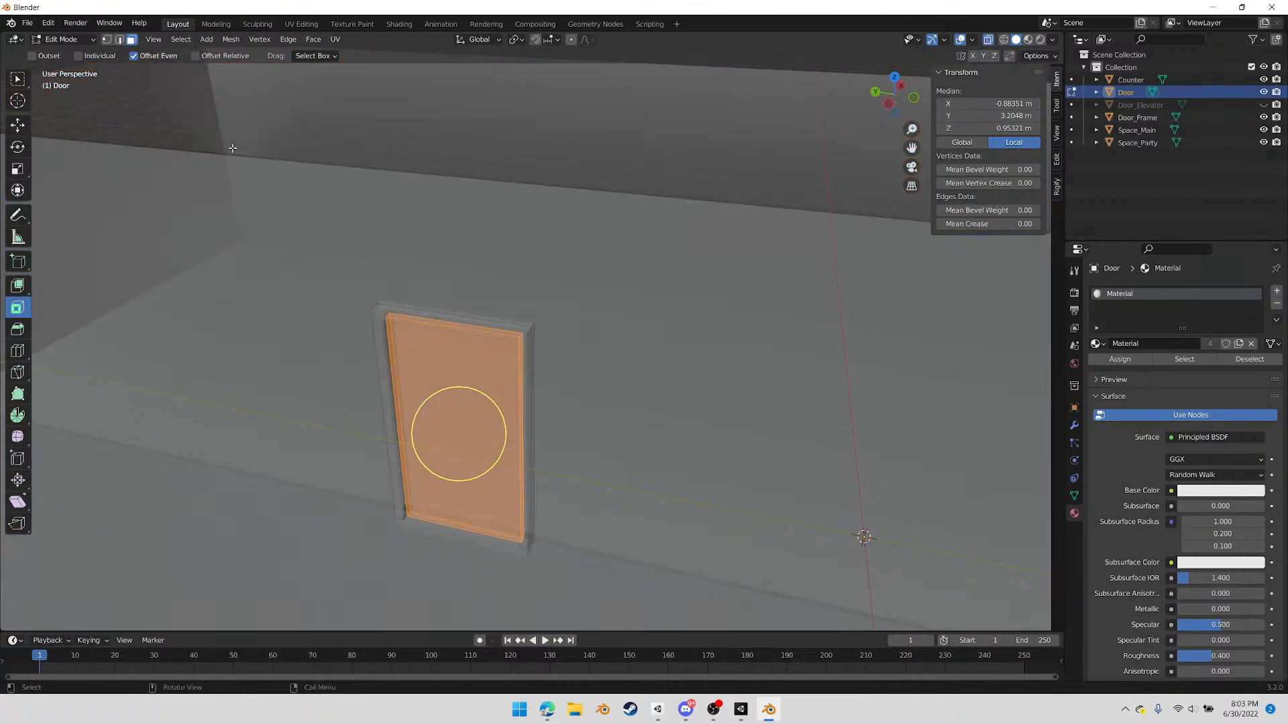
pyautogui.click(230, 39)
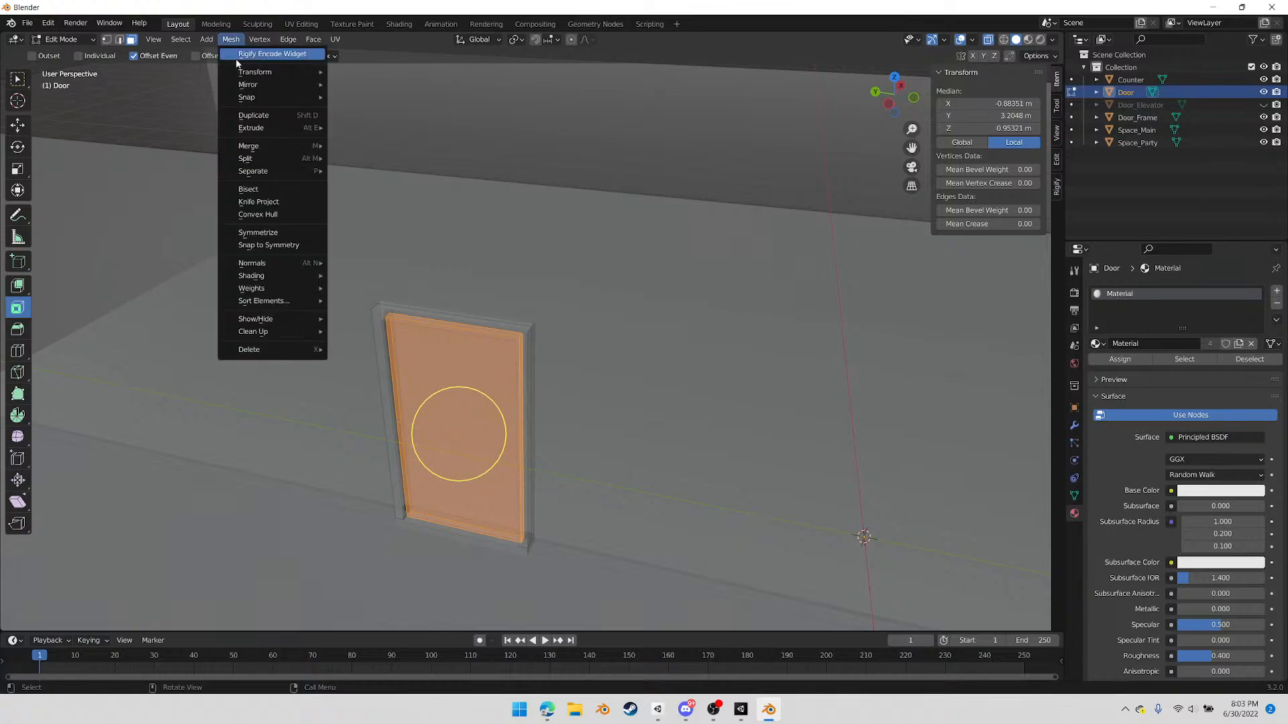
pyautogui.moveTo(267, 267)
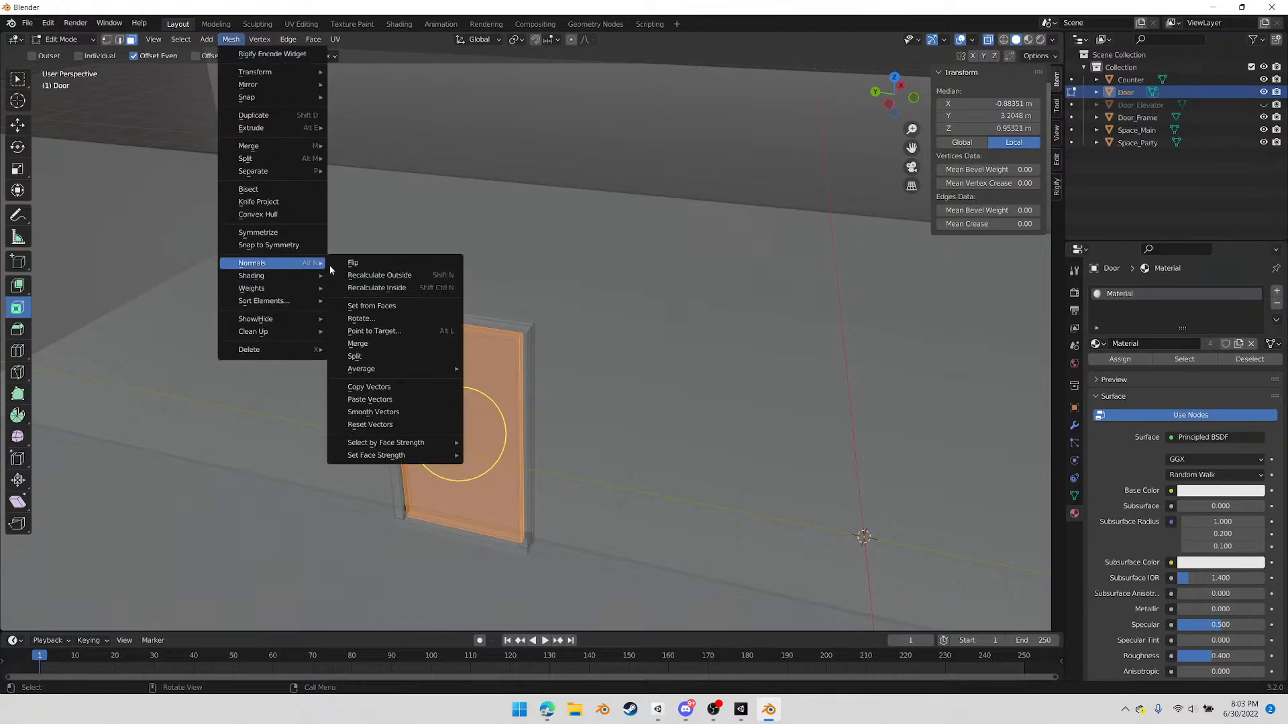
pyautogui.click(368, 266)
pyautogui.press('Tab')
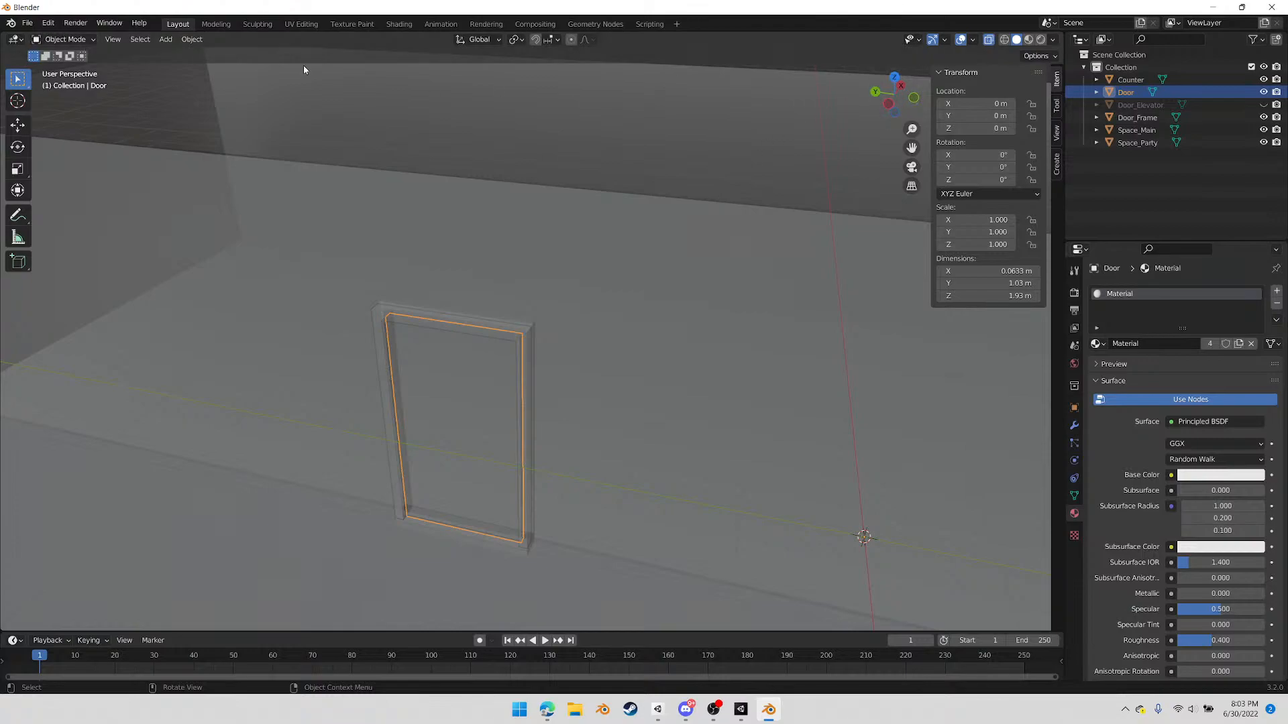
# Turn off X-ray and check the face orientation of the door, walls and floor throughout the space
pyautogui.click(972, 40)
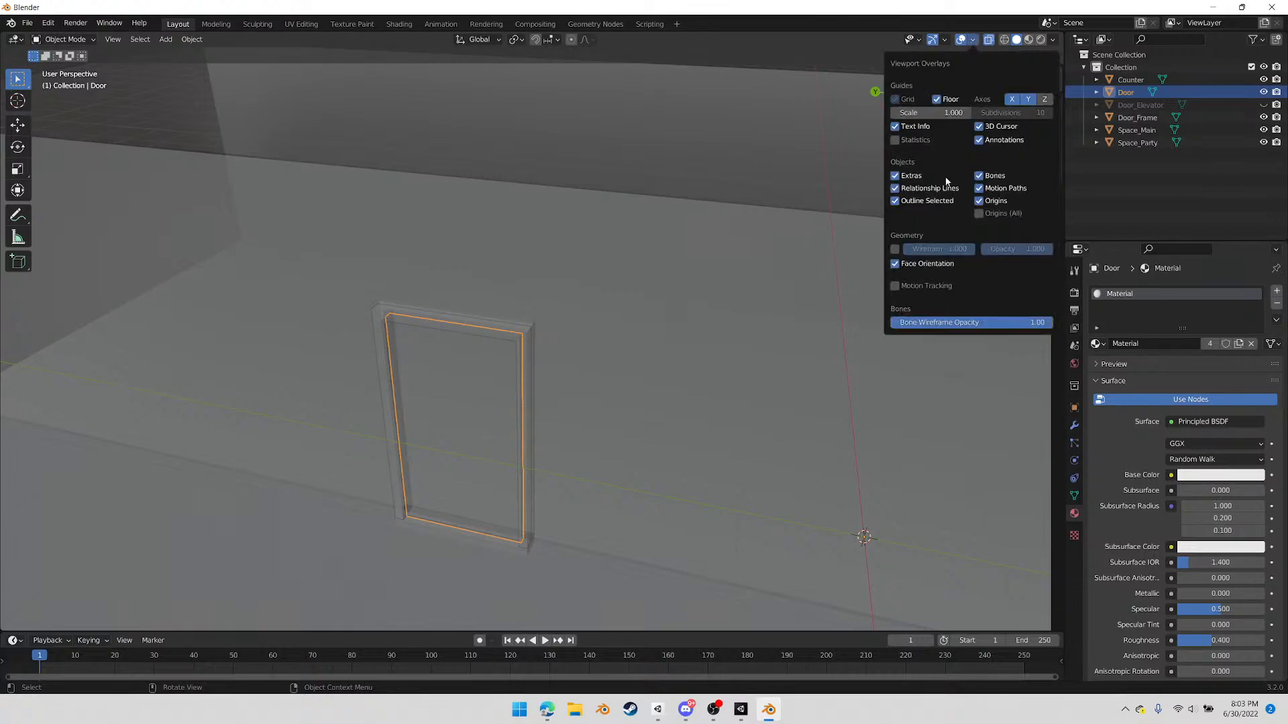
pyautogui.click(988, 39)
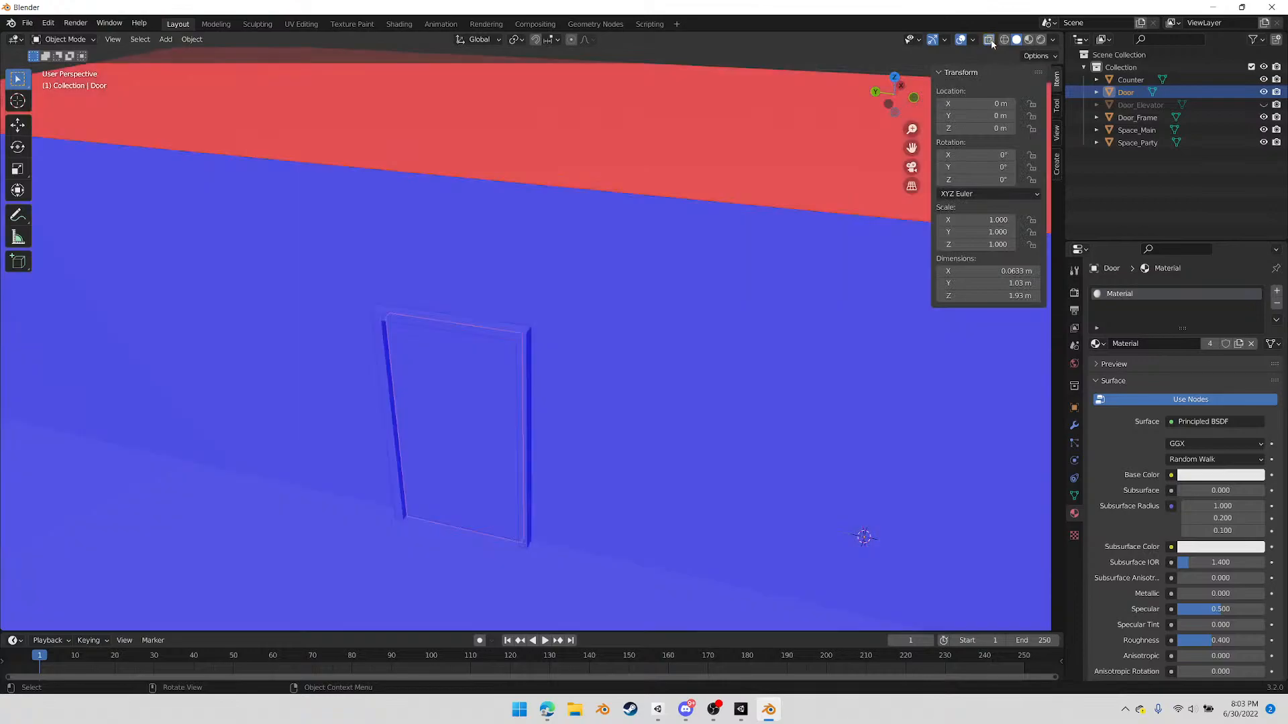
pyautogui.moveTo(538, 421); pyautogui.dragTo(650, 483, button='middle')
pyautogui.moveTo(689, 566); pyautogui.dragTo(622, 455, button='middle')
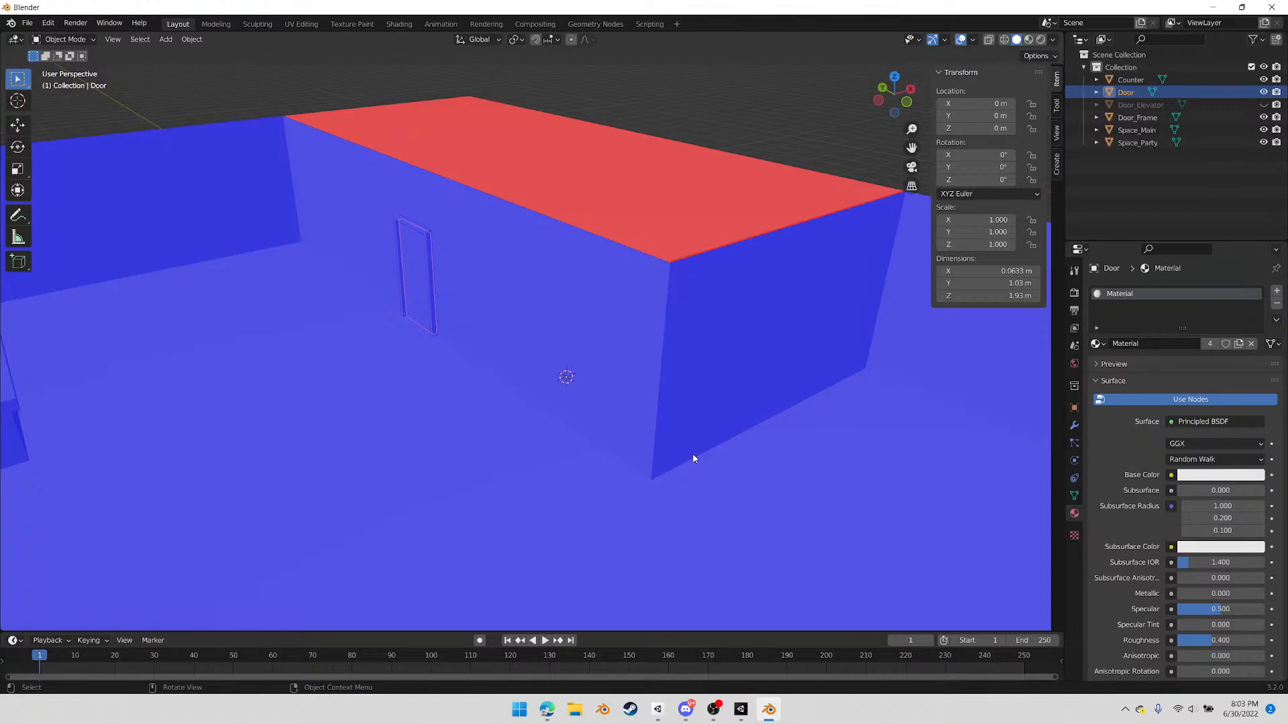
pyautogui.scroll(-5, 770, 463)
pyautogui.moveTo(514, 437); pyautogui.dragTo(738, 469, button='middle')
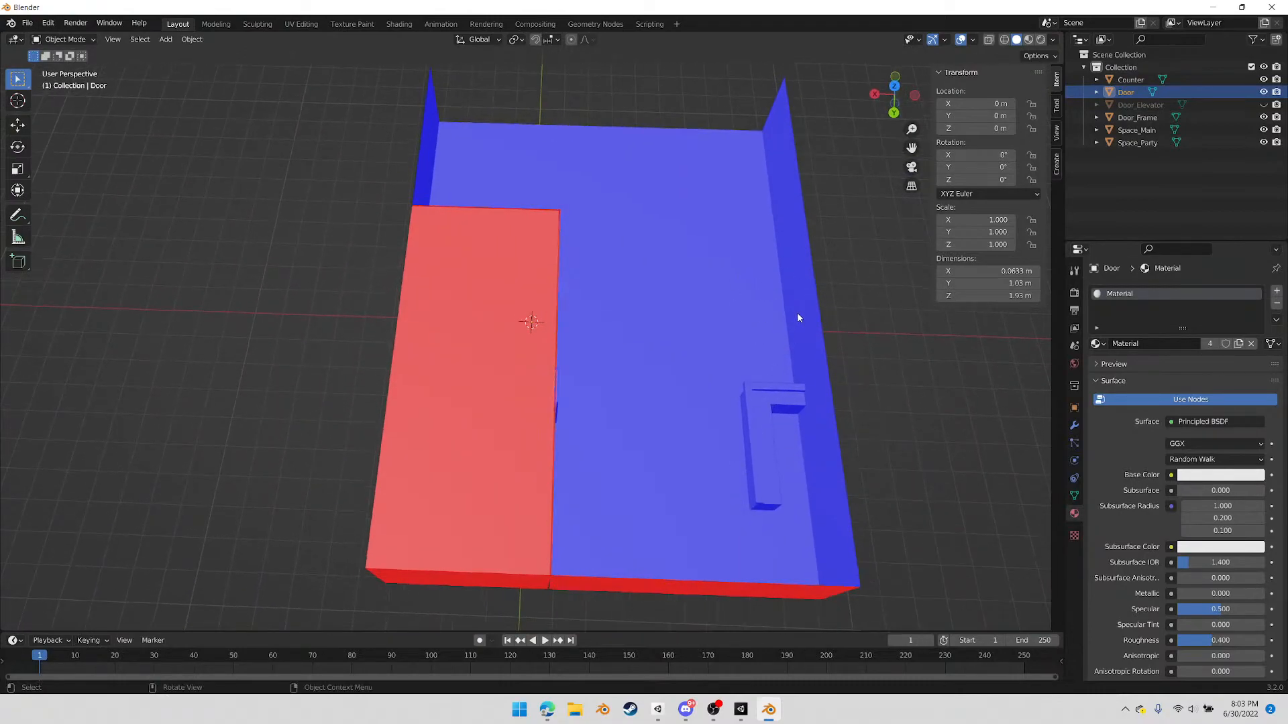
pyautogui.moveTo(746, 265); pyautogui.dragTo(635, 160, button='middle')
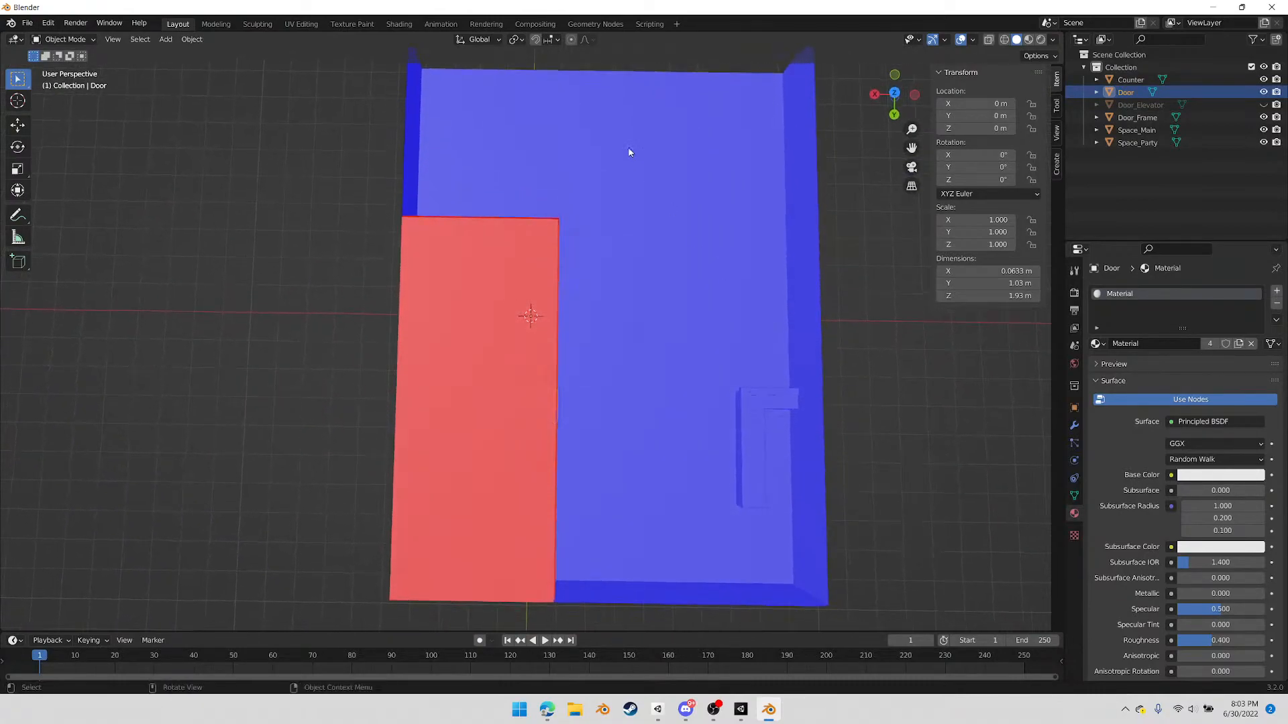
pyautogui.moveTo(606, 218); pyautogui.dragTo(454, 270, button='middle')
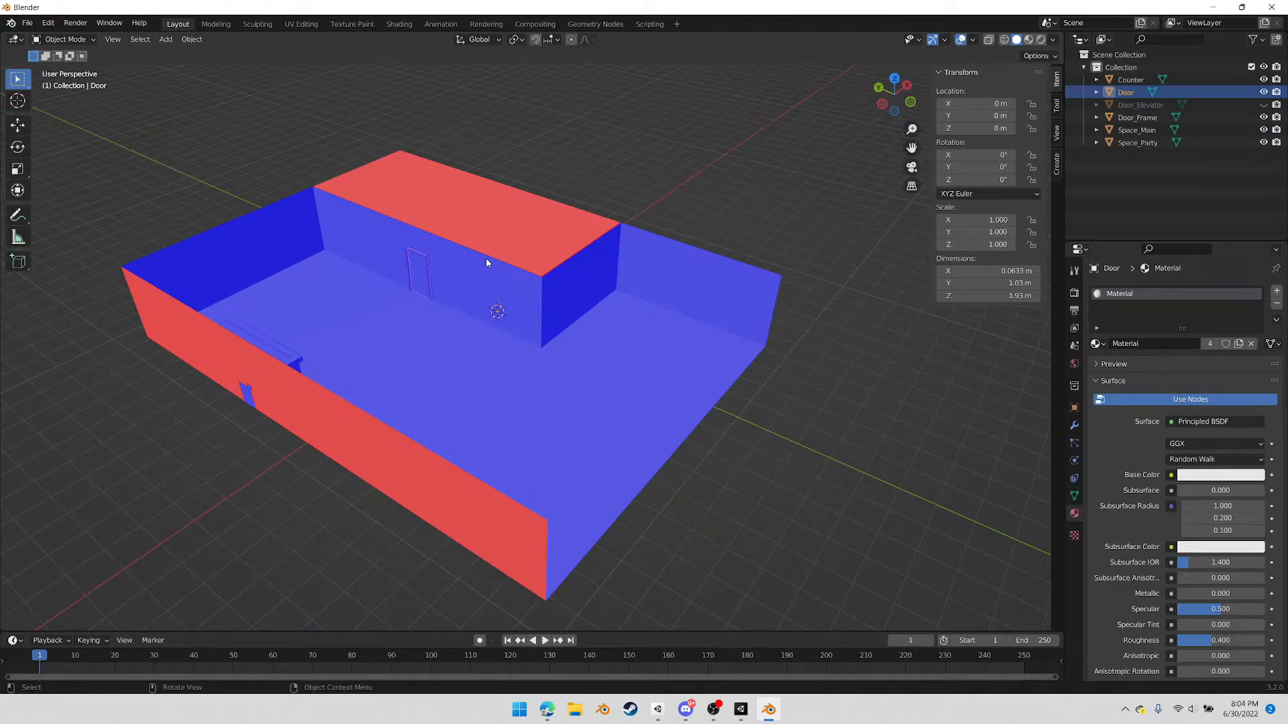
pyautogui.scroll(3, 486, 259)
pyautogui.moveTo(490, 267); pyautogui.dragTo(506, 299, button='middle')
# Select Space_Party and turn on X-ray to examine how the private room sits within the main space
pyautogui.click(547, 183)
pyautogui.moveTo(348, 316); pyautogui.dragTo(583, 346, button='middle')
pyautogui.scroll(3, 579, 294)
pyautogui.scroll(2, 578, 300)
pyautogui.scroll(-5, 585, 345)
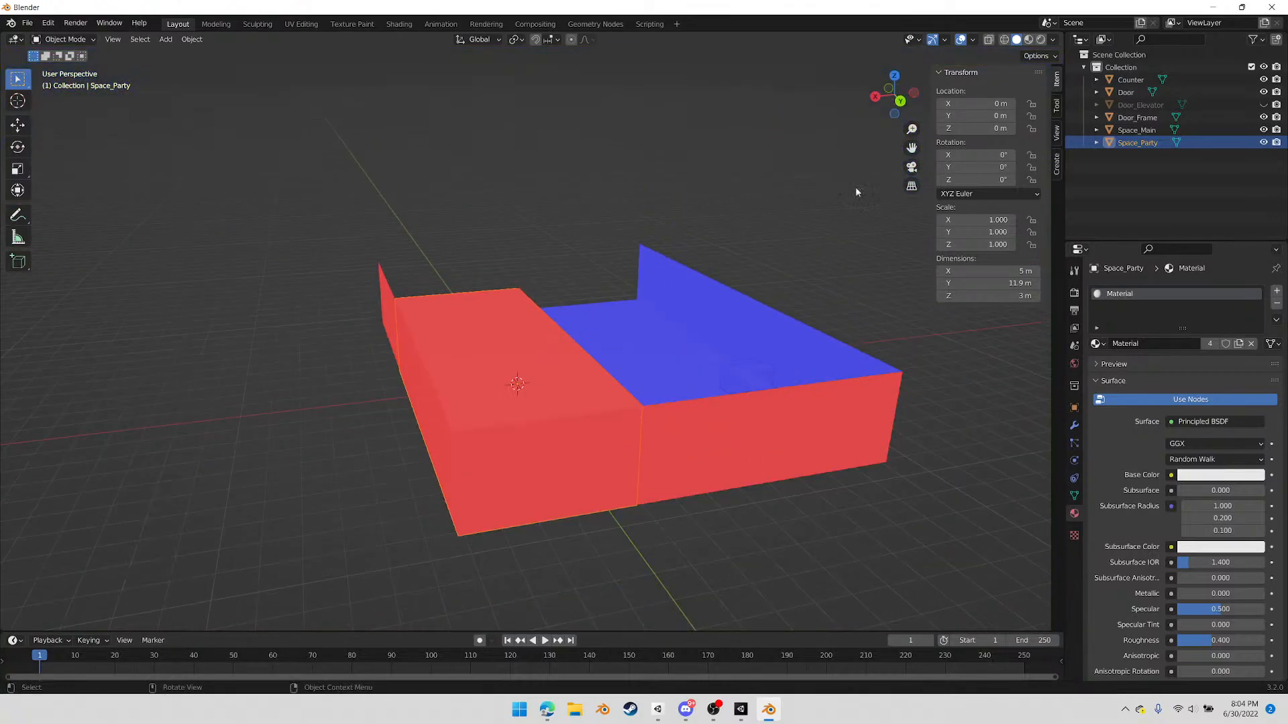
pyautogui.click(894, 75)
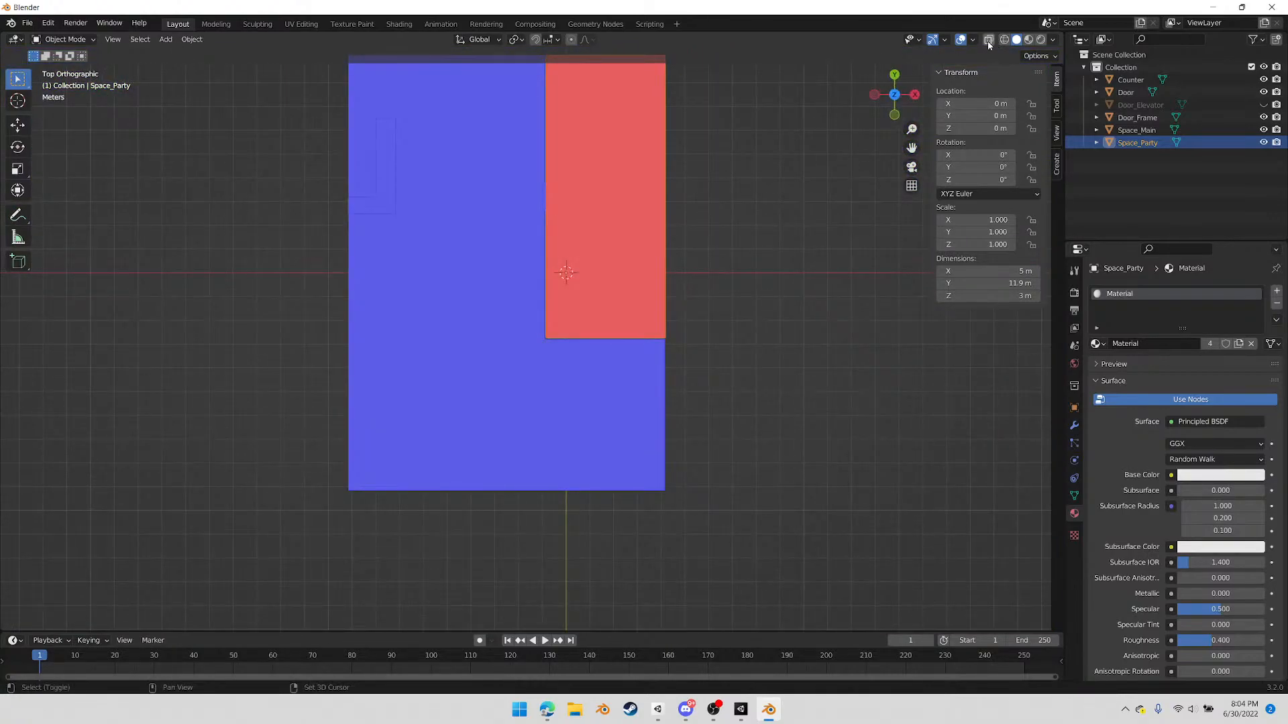
pyautogui.click(988, 39)
pyautogui.keyDown('shift'); pyautogui.moveTo(617, 195); pyautogui.dragTo(501, 342, button='middle'); pyautogui.keyUp('shift')
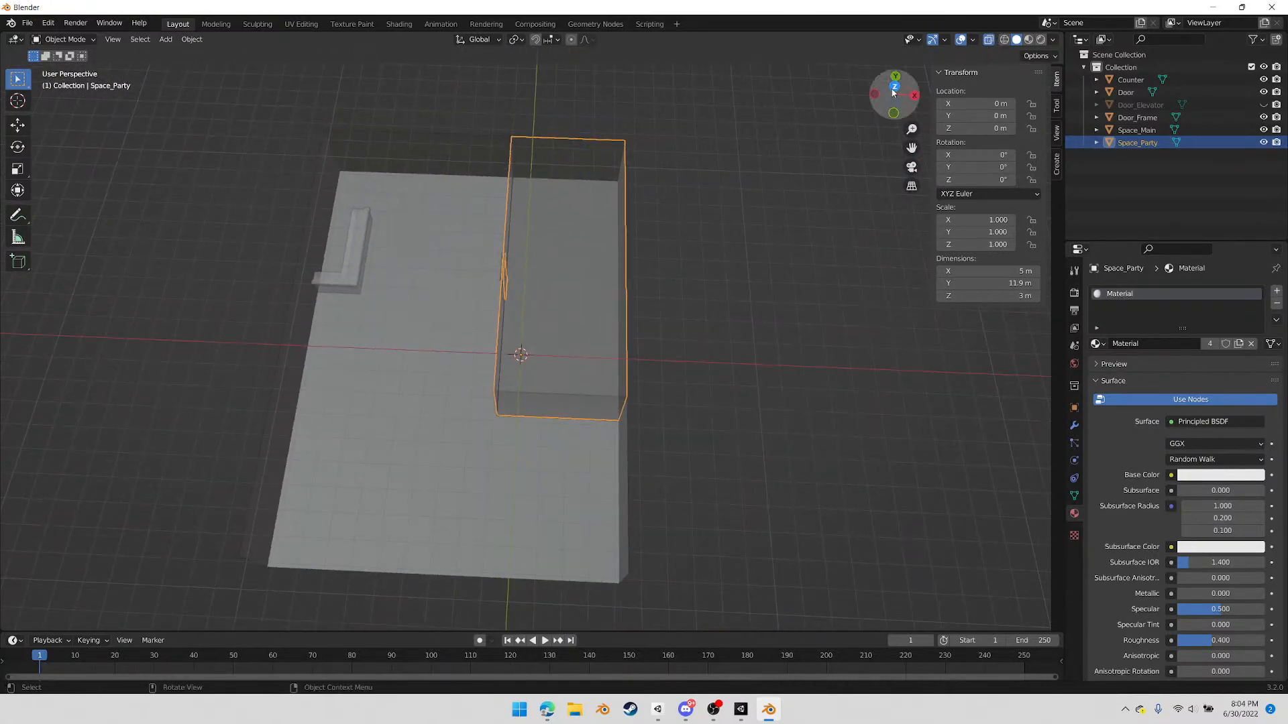
# Add a 2 m cube mesh at the world origin, viewed from above
pyautogui.click(896, 89)
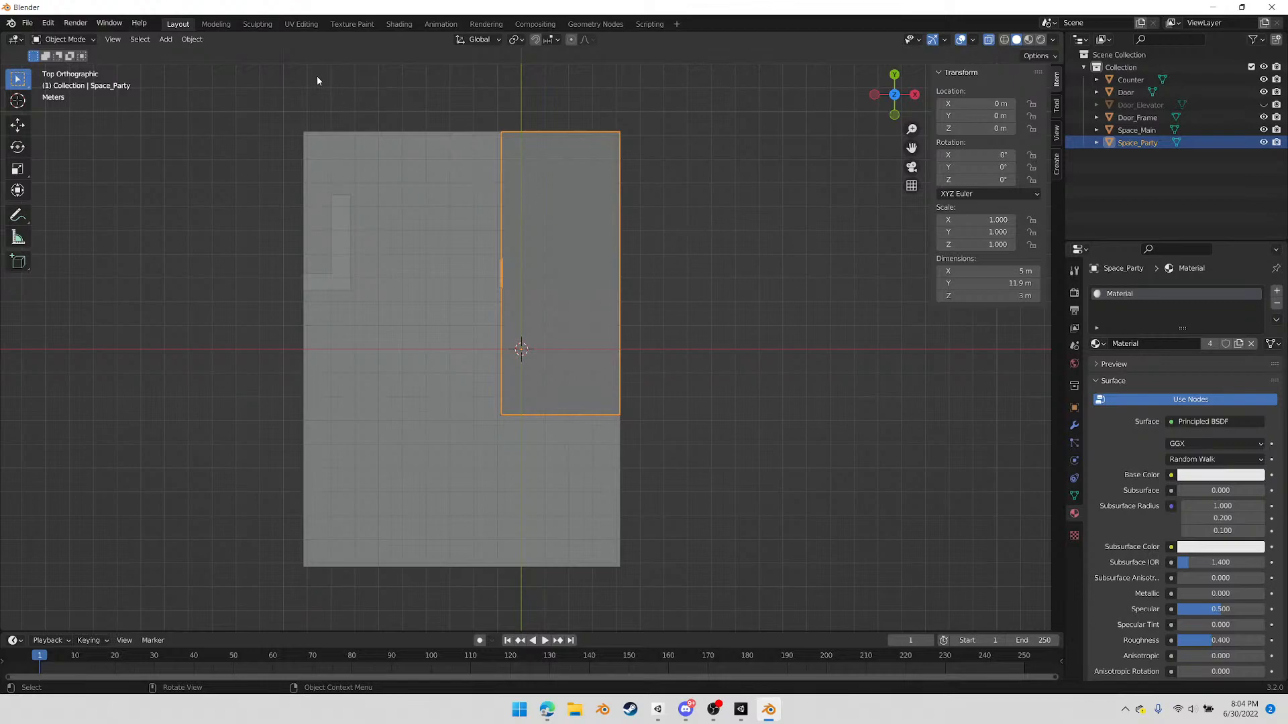
pyautogui.click(166, 39)
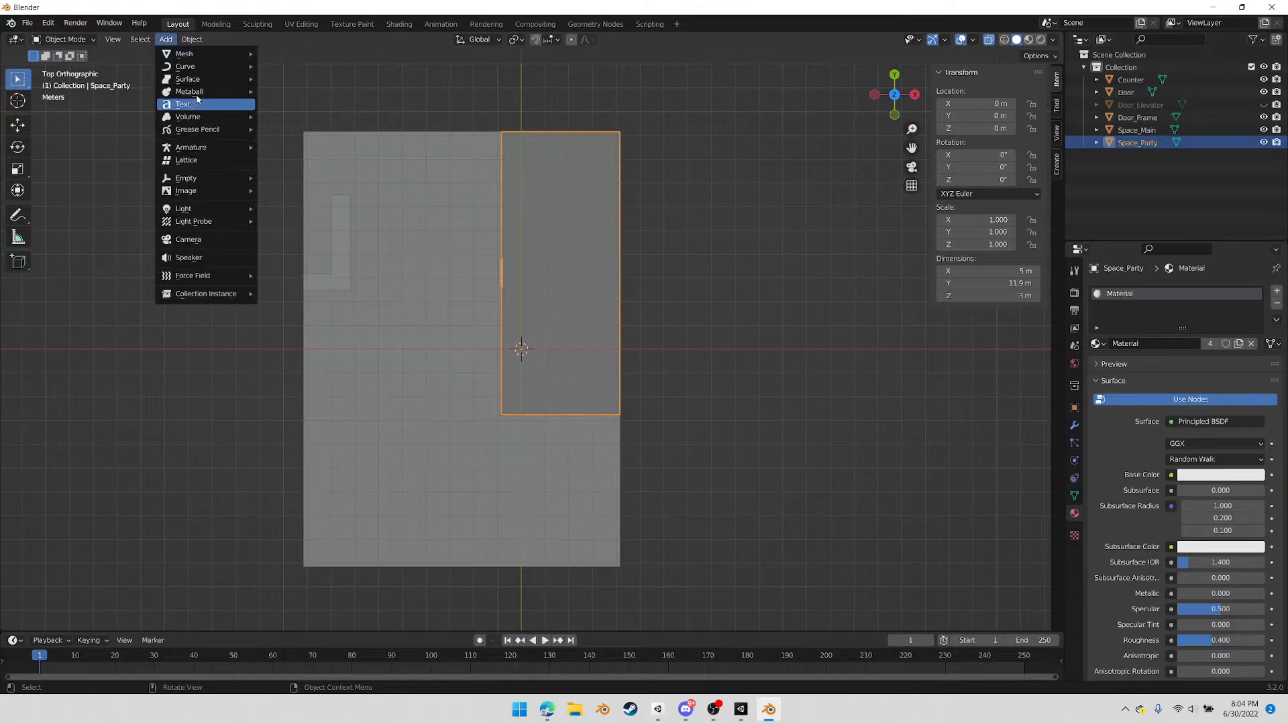
pyautogui.moveTo(195, 58)
pyautogui.click(295, 67)
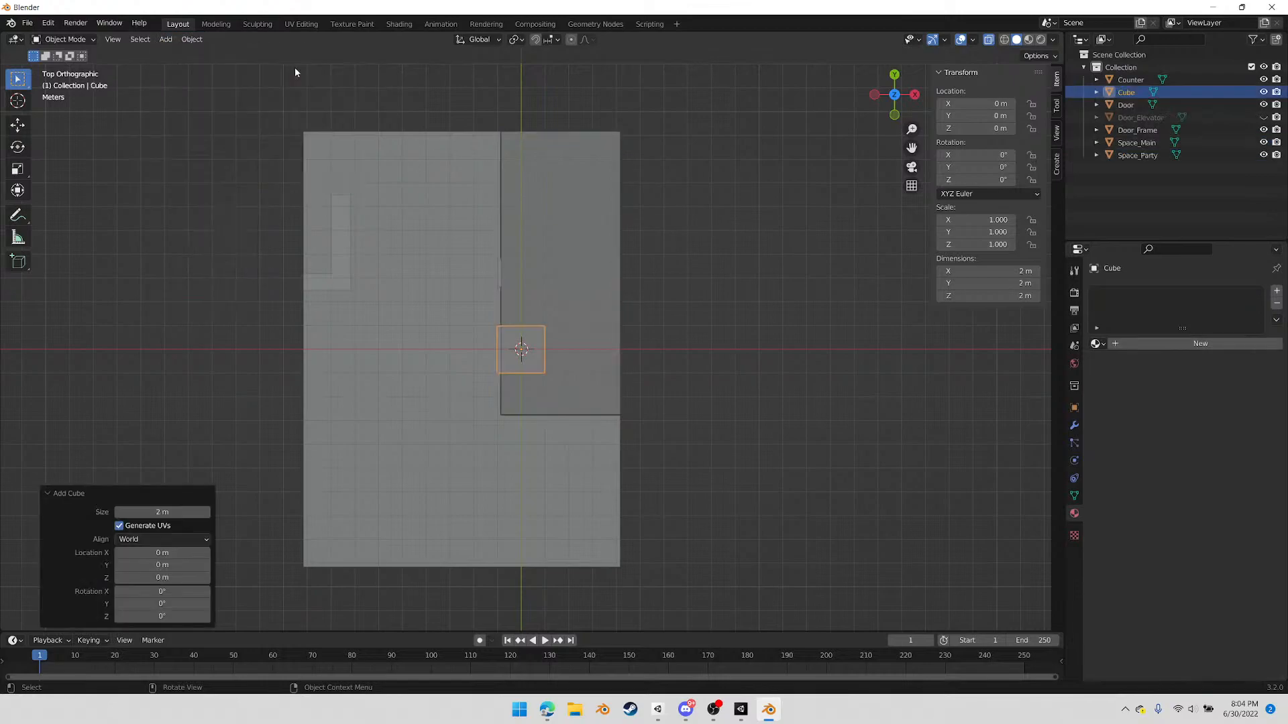
pyautogui.scroll(5, 634, 388)
pyautogui.scroll(-2, 609, 360)
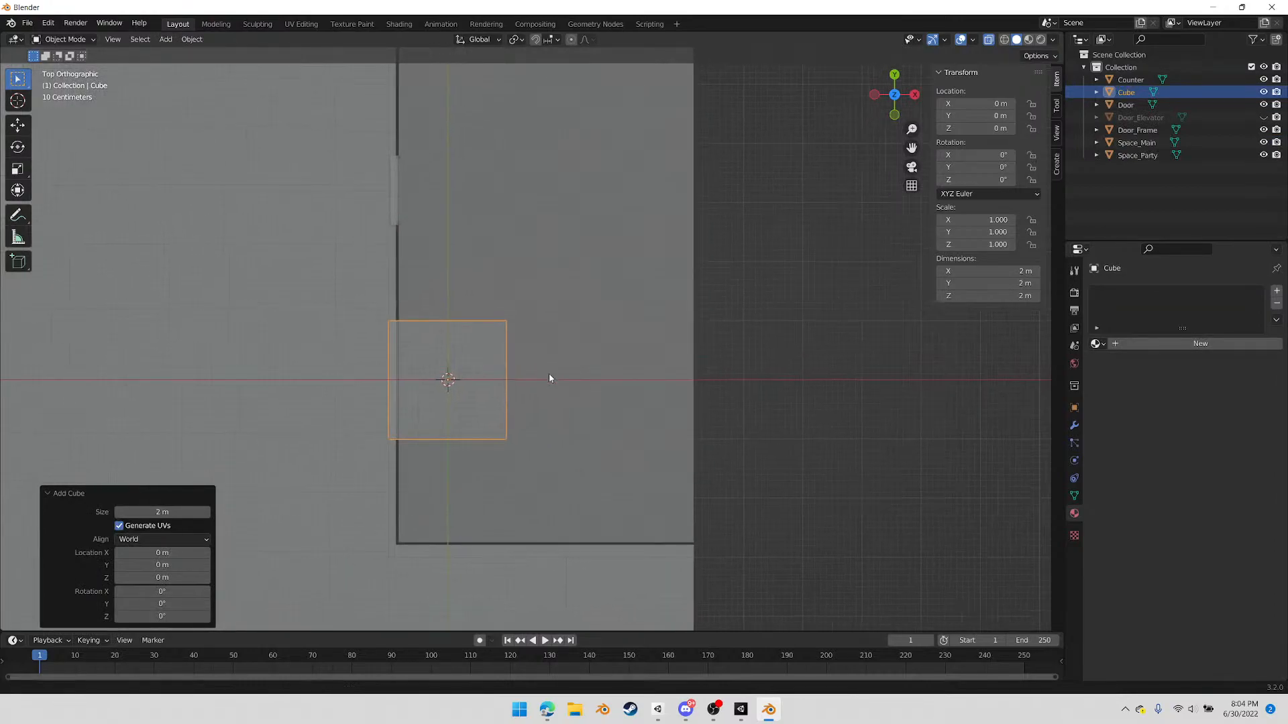
pyautogui.scroll(-2, 528, 395)
# Narrow the cube by moving its +X side vertices about 0.99 m along X toward the private room's door-side wall
pyautogui.press('Tab')
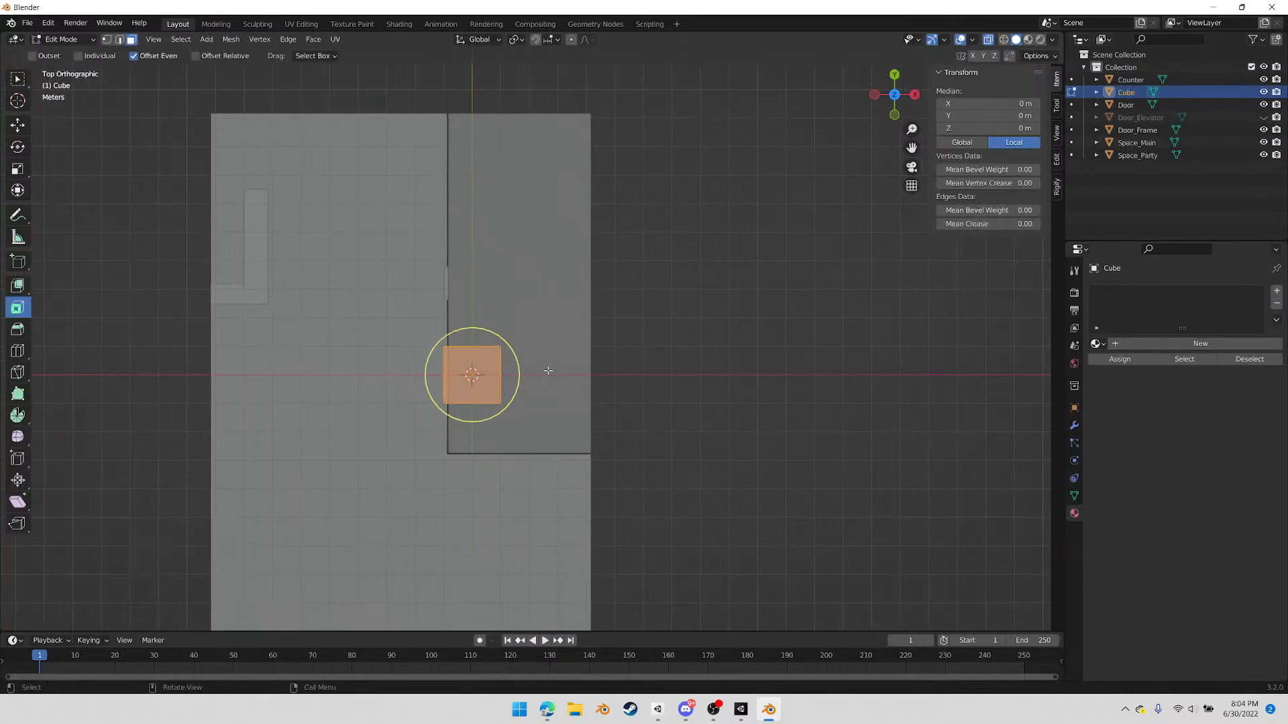
pyautogui.press('1')
pyautogui.moveTo(566, 308); pyautogui.dragTo(515, 429)
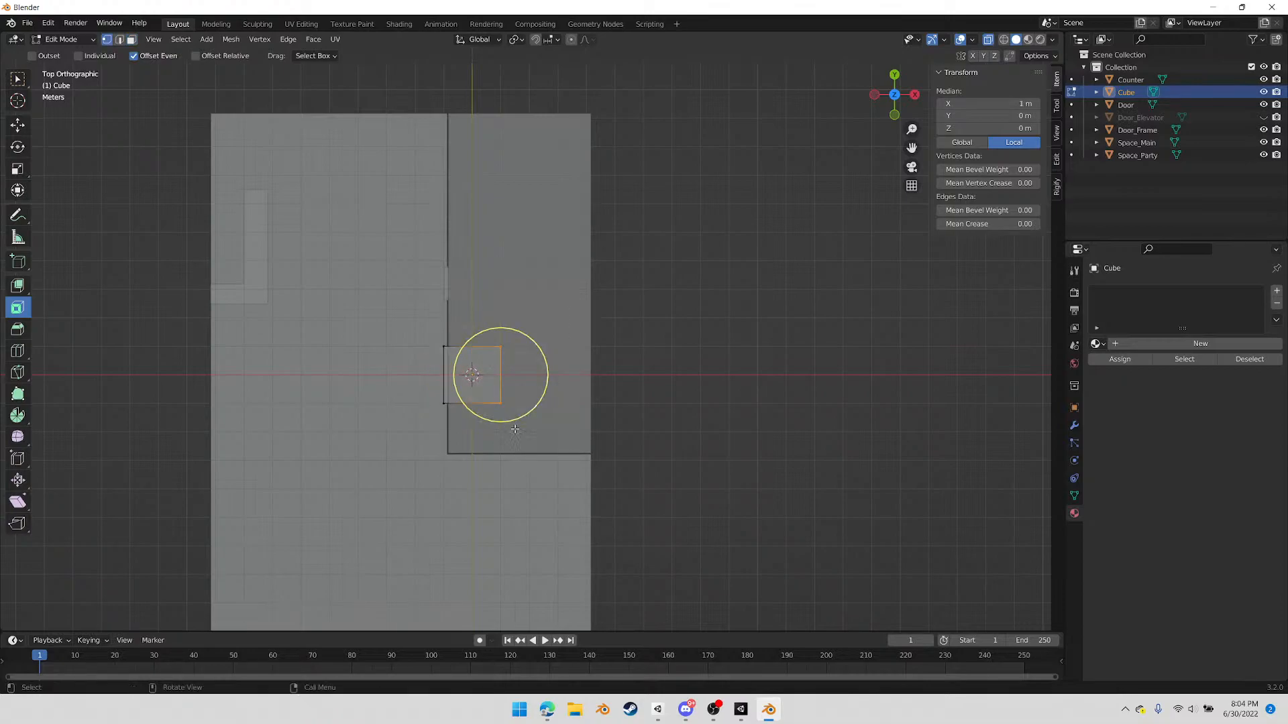
pyautogui.click(595, 444)
pyautogui.rightClick(594, 443)
pyautogui.moveTo(567, 284)
pyautogui.mouseDown()
pyautogui.moveTo(492, 439)
pyautogui.moveTo(507, 437)
pyautogui.mouseUp()
pyautogui.press('g')
pyautogui.press('x')
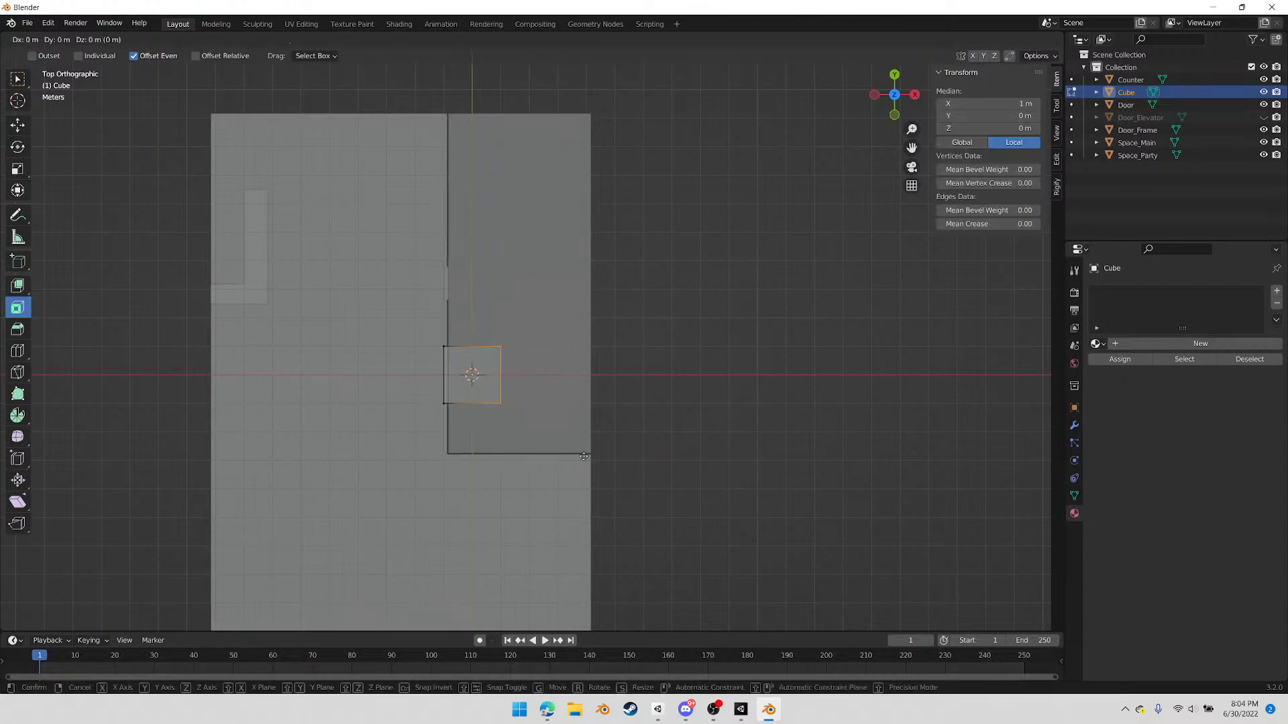
pyautogui.click(556, 456)
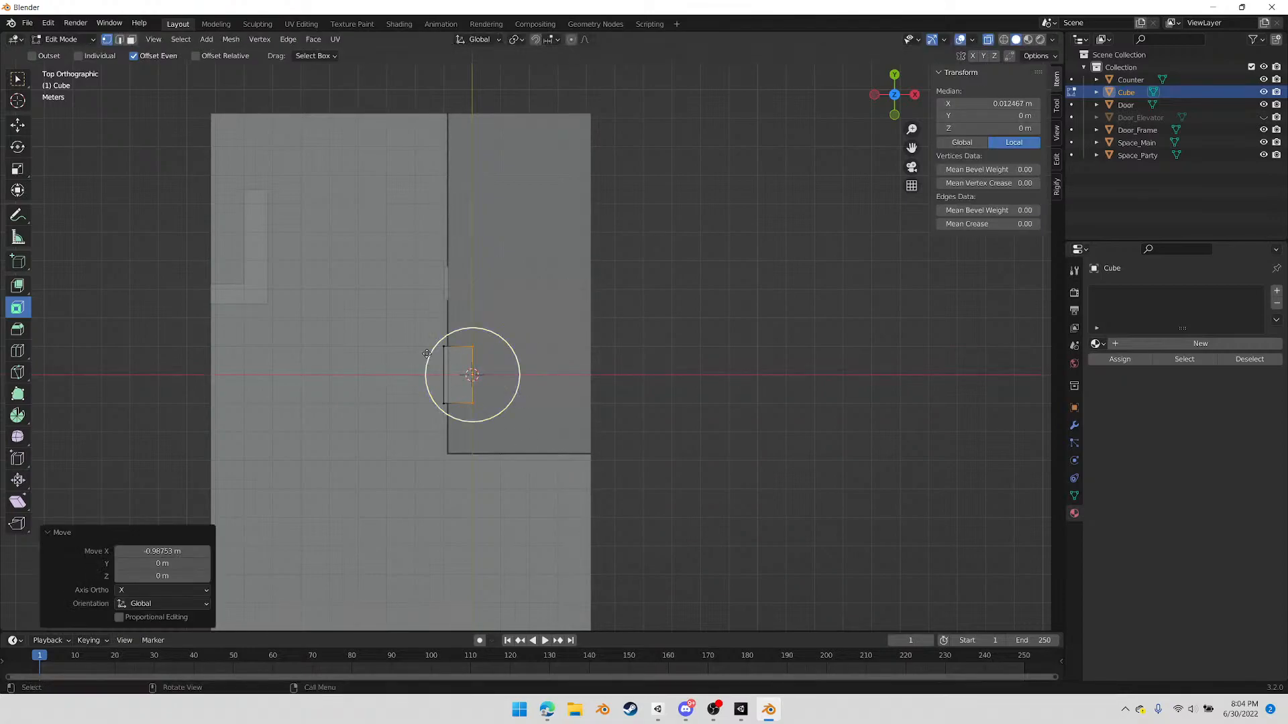
# Raise the cube's bottom vertices about 1.04 m along Z so its base meets the floor
pyautogui.click(396, 319)
pyautogui.moveTo(373, 417); pyautogui.dragTo(362, 275, button='middle')
pyautogui.click(894, 96)
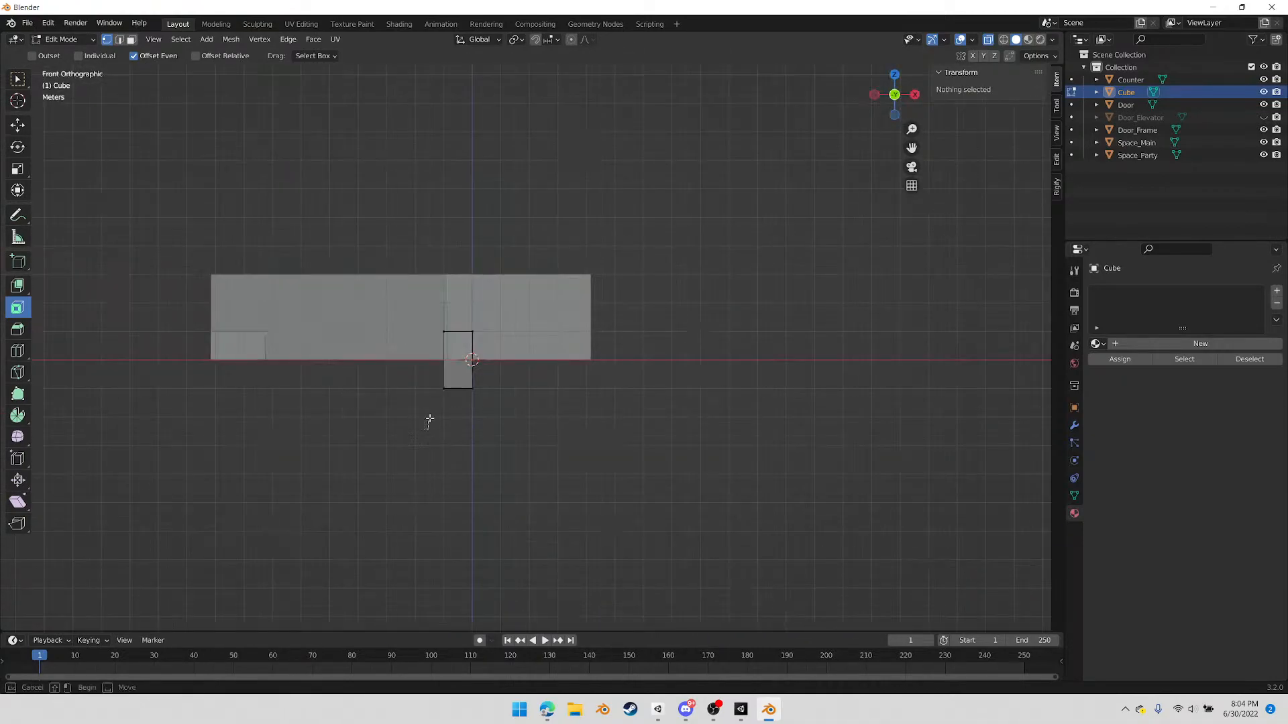
pyautogui.press('c')
pyautogui.click(458, 389)
pyautogui.press('Escape')
pyautogui.press('g')
pyautogui.press('z')
pyautogui.click(512, 413)
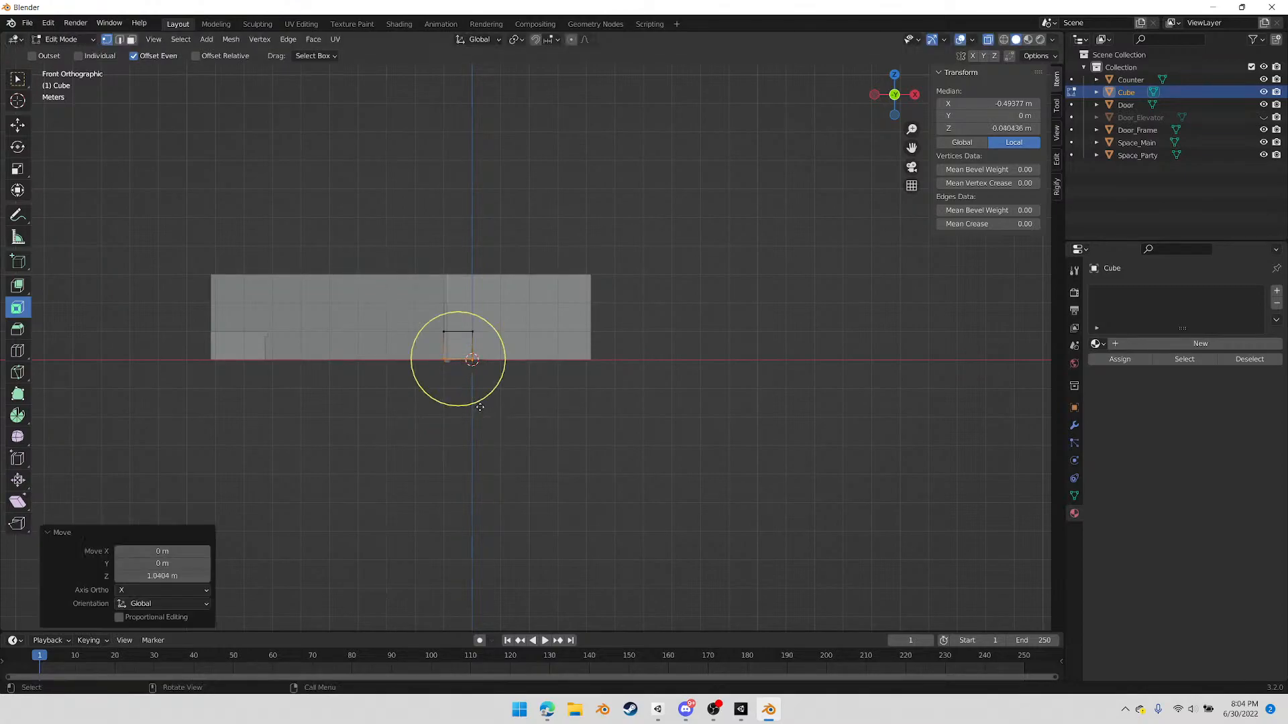
pyautogui.middleClick(466, 363)
# Lower the box's top vertices about 0.56 m along Z to form a low seat
pyautogui.moveTo(581, 354); pyautogui.dragTo(647, 415, button='middle')
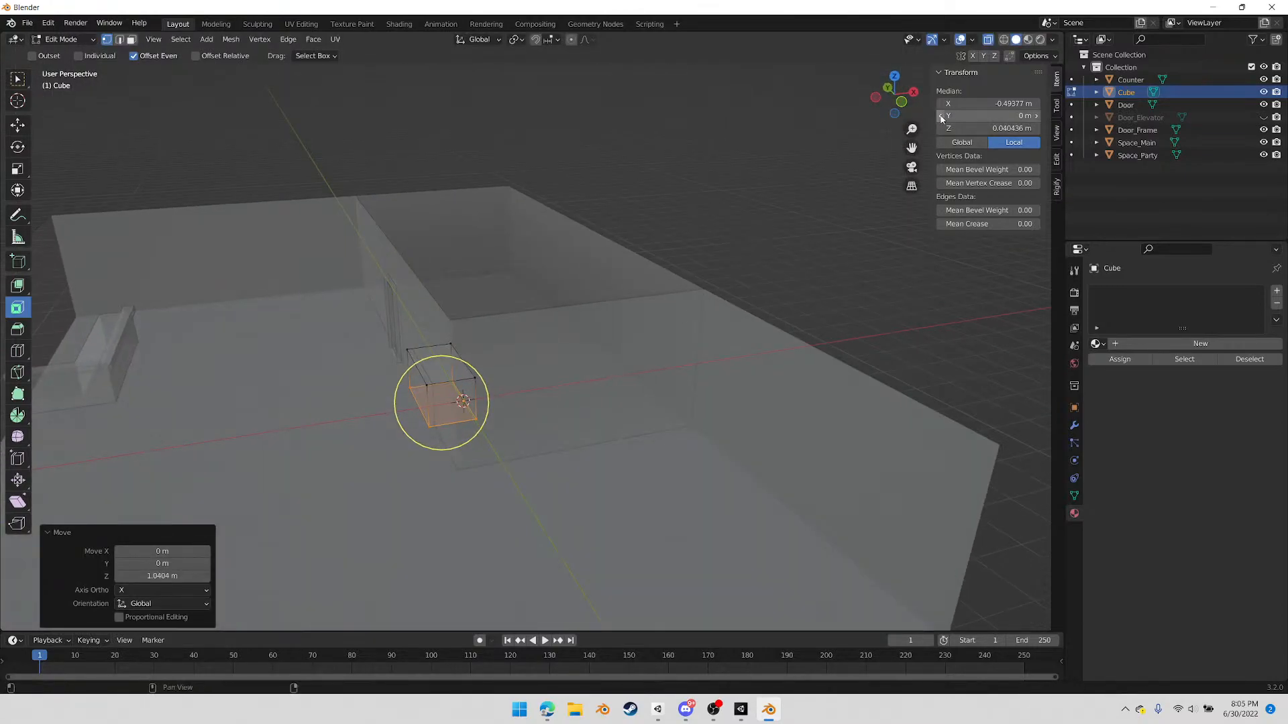
pyautogui.click(903, 109)
pyautogui.press('b')
pyautogui.moveTo(316, 308); pyautogui.dragTo(527, 365)
pyautogui.press('Escape')
pyautogui.press('g')
pyautogui.press('z')
pyautogui.click(536, 370)
# Add a lengthwise loop cut to the seat and shift it about 0.23 m along X toward the door-side wall
pyautogui.moveTo(509, 376); pyautogui.dragTo(330, 435, button='middle')
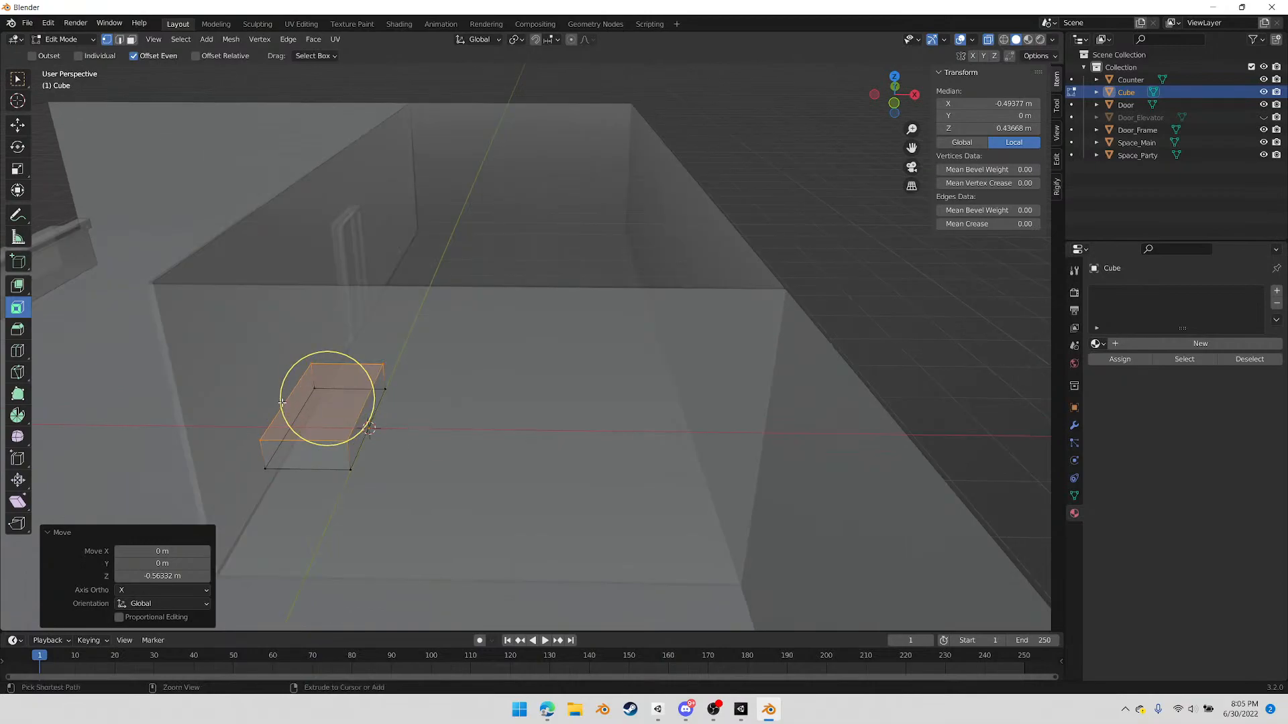
pyautogui.hotkey('ctrl', 'r')
pyautogui.click(330, 376)
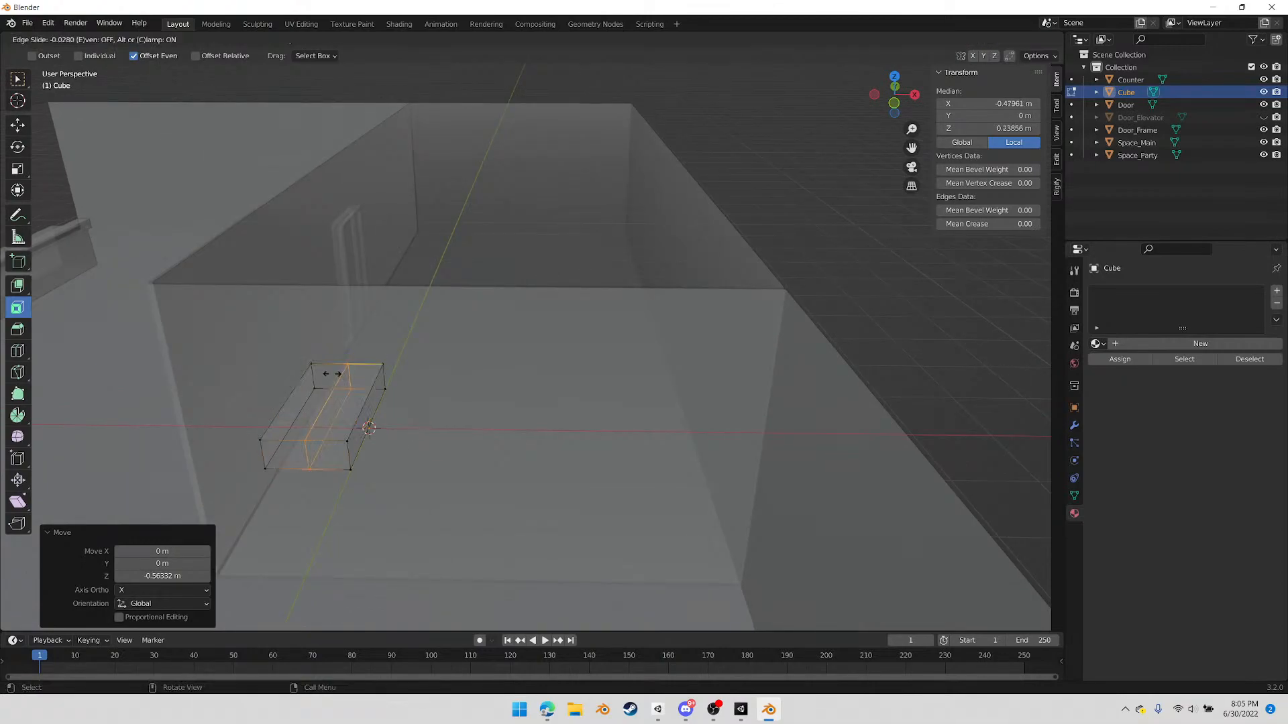
pyautogui.rightClick(330, 375)
pyautogui.moveTo(368, 386); pyautogui.dragTo(463, 382, button='middle')
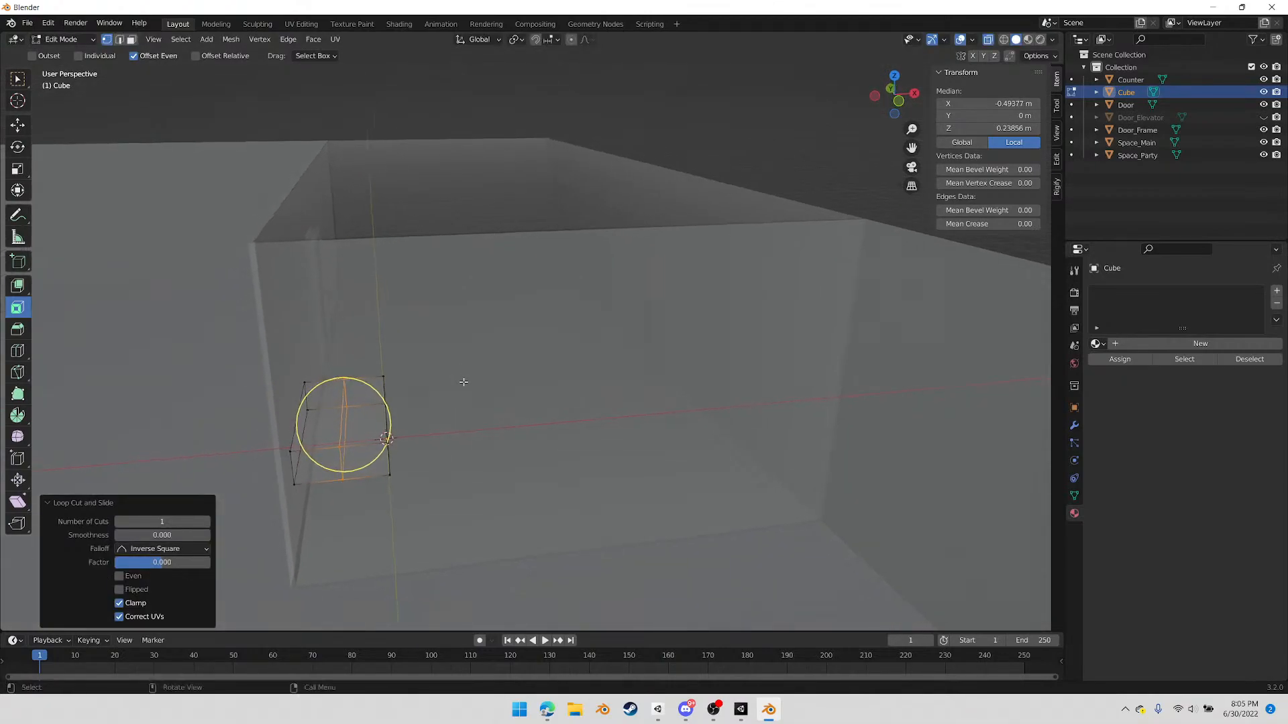
pyautogui.press('g')
pyautogui.press('x')
pyautogui.click(549, 431)
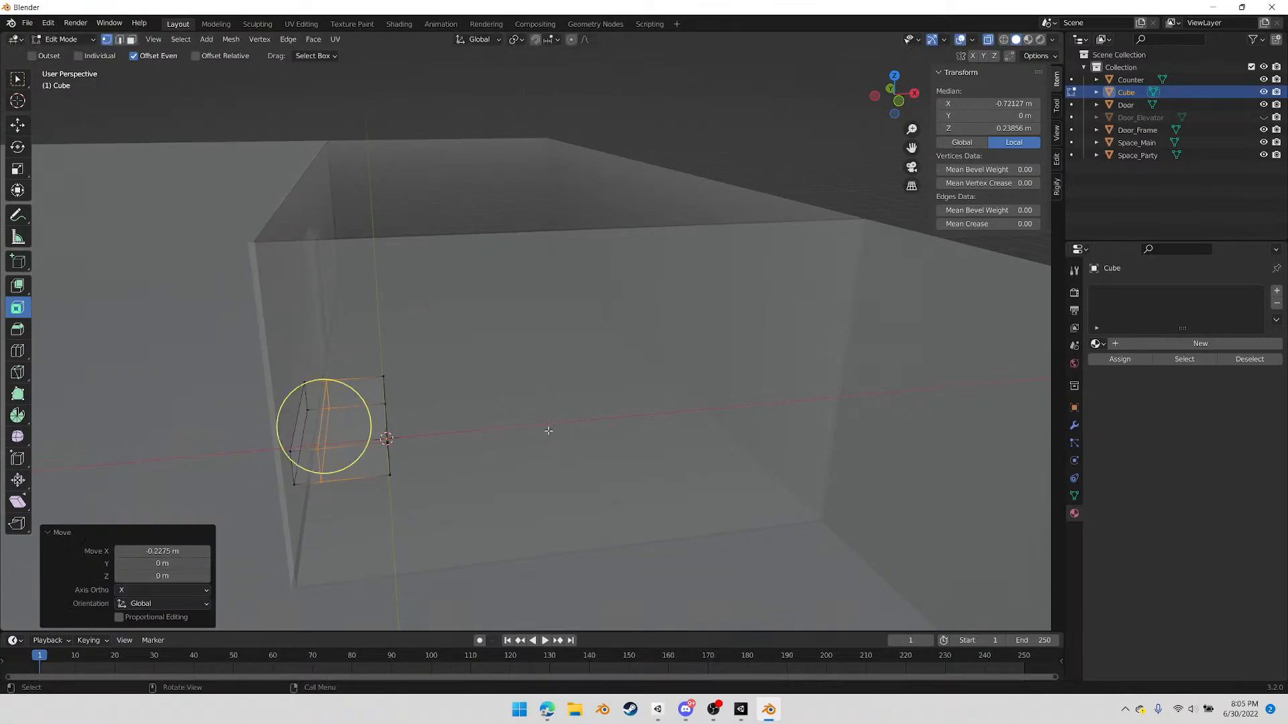
# Extrude the narrow top face beside the wall upward about 0.48 m to form the backrest
pyautogui.press('3')
pyautogui.click(312, 412)
pyautogui.moveTo(312, 412); pyautogui.dragTo(404, 549, button='middle')
pyautogui.press('e')
pyautogui.click(351, 407)
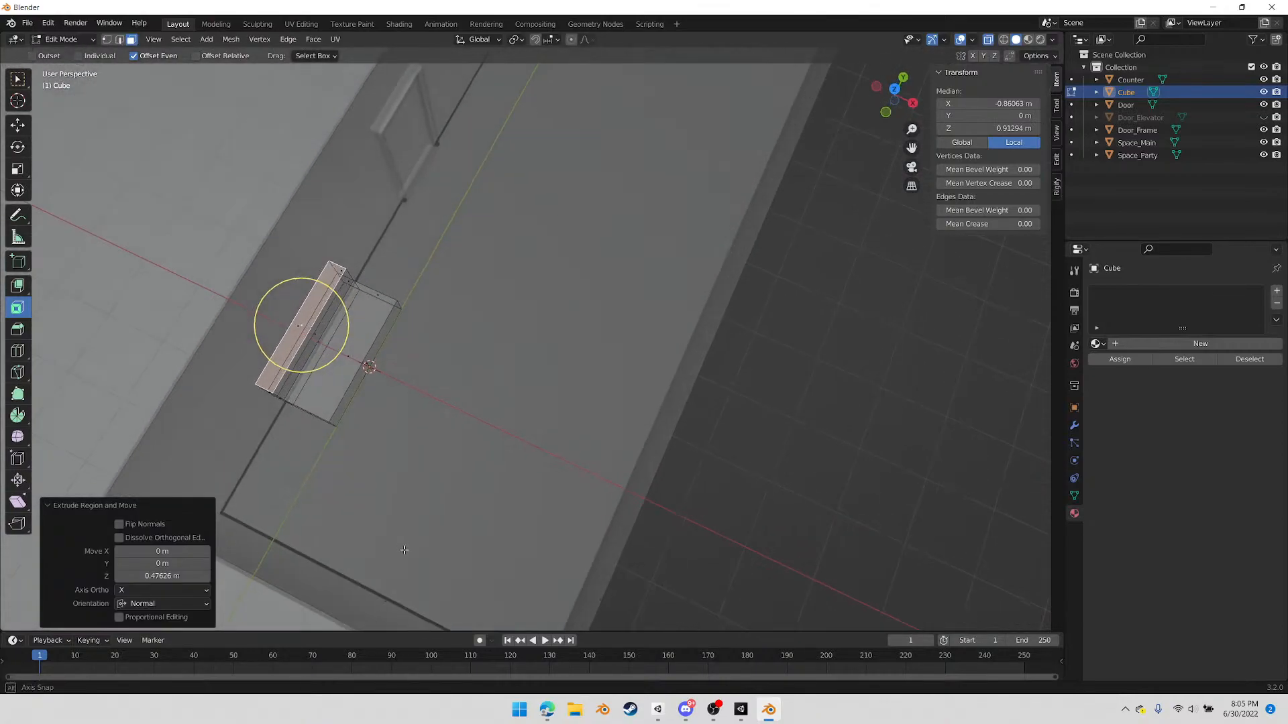
# Lengthen the bench by moving its end vertices nearest the door about 1 m along Y
pyautogui.scroll(-2, 440, 509)
pyautogui.click(895, 90)
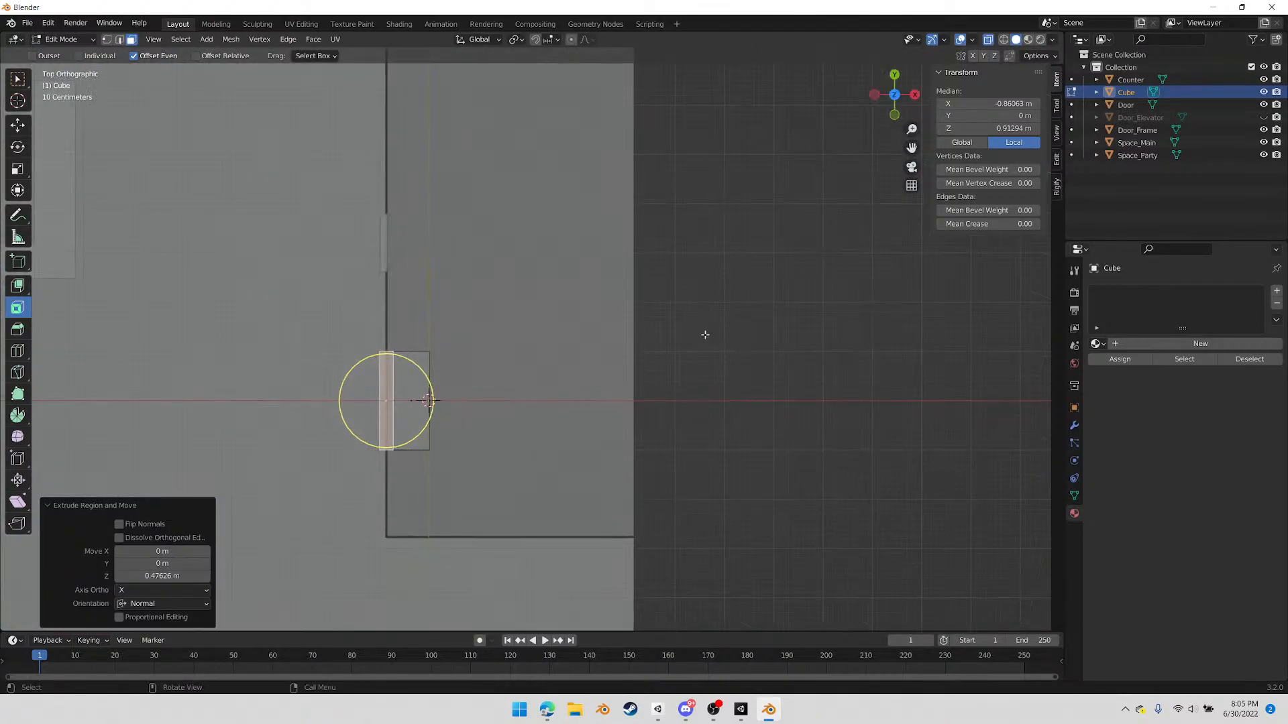
pyautogui.moveTo(486, 347); pyautogui.dragTo(543, 376, button='middle')
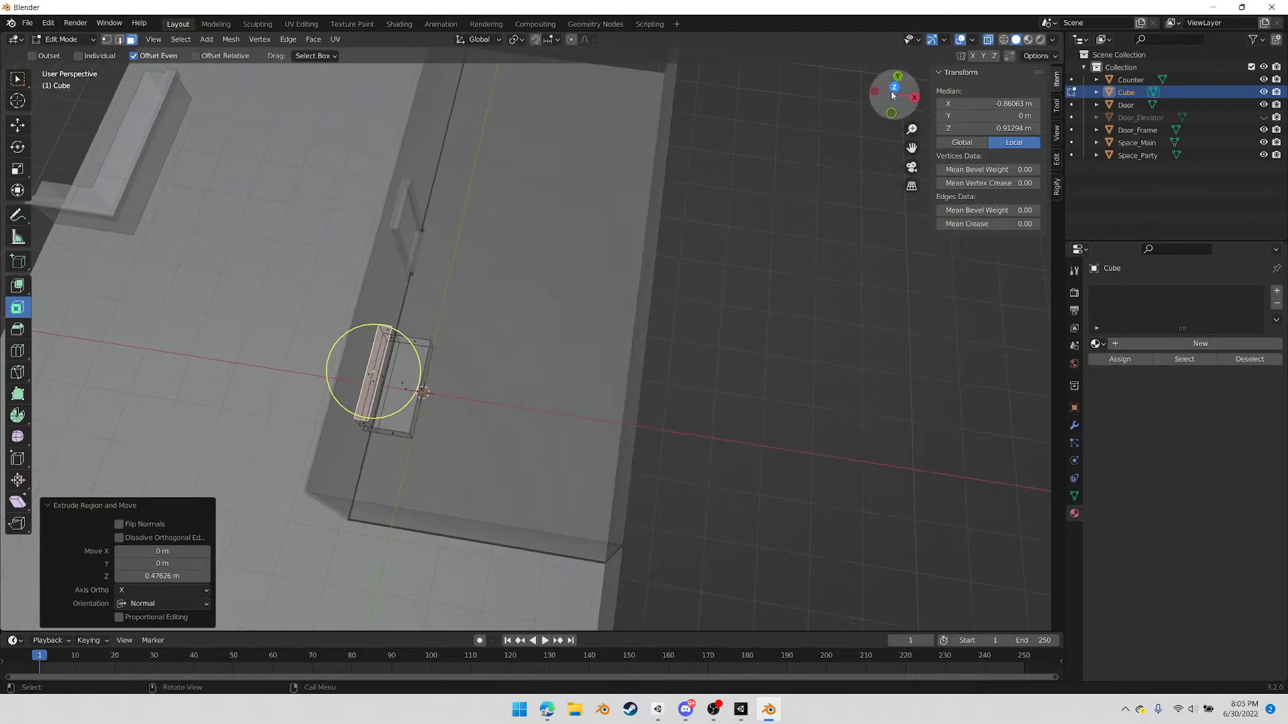
pyautogui.click(894, 90)
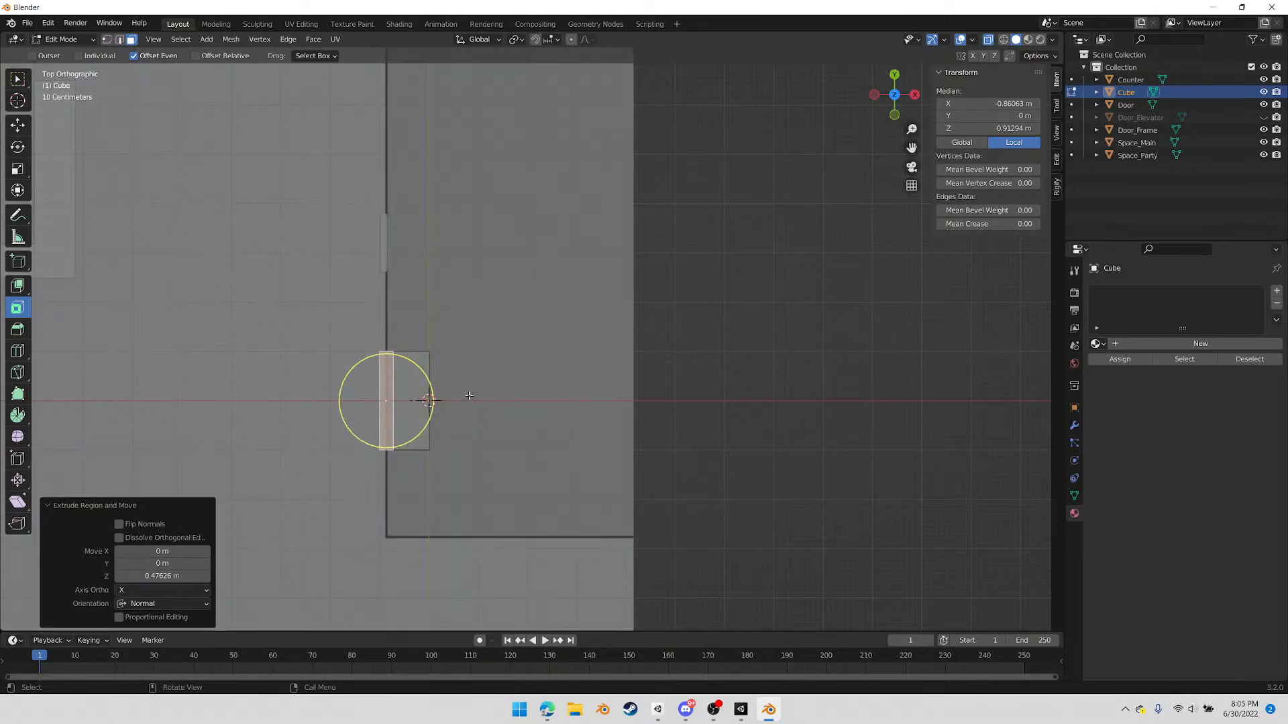
pyautogui.click(458, 389)
pyautogui.moveTo(321, 334); pyautogui.dragTo(448, 358)
pyautogui.press('g')
pyautogui.press('x')
pyautogui.press('y')
pyautogui.click(509, 333)
# Extend the bench's other end about 1.79 m along Y to the room's end wall and return to Object Mode
pyautogui.click(399, 449)
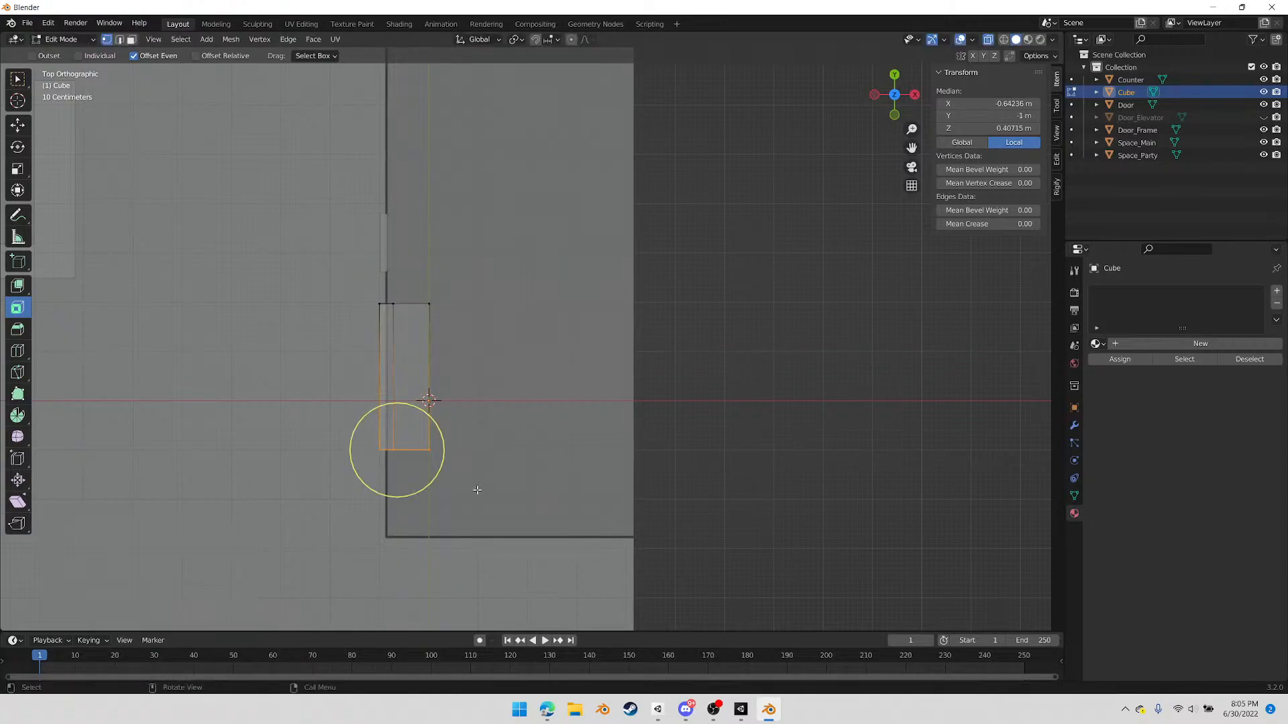
pyautogui.press('g')
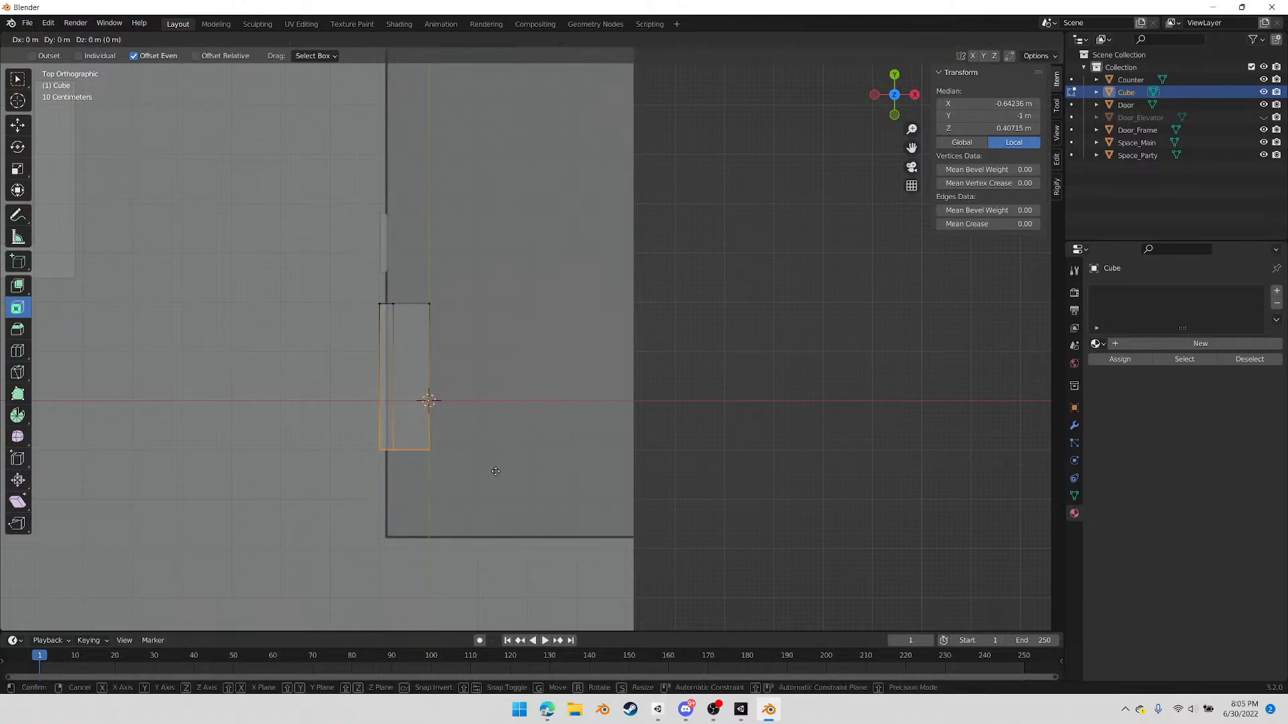
pyautogui.click(511, 559)
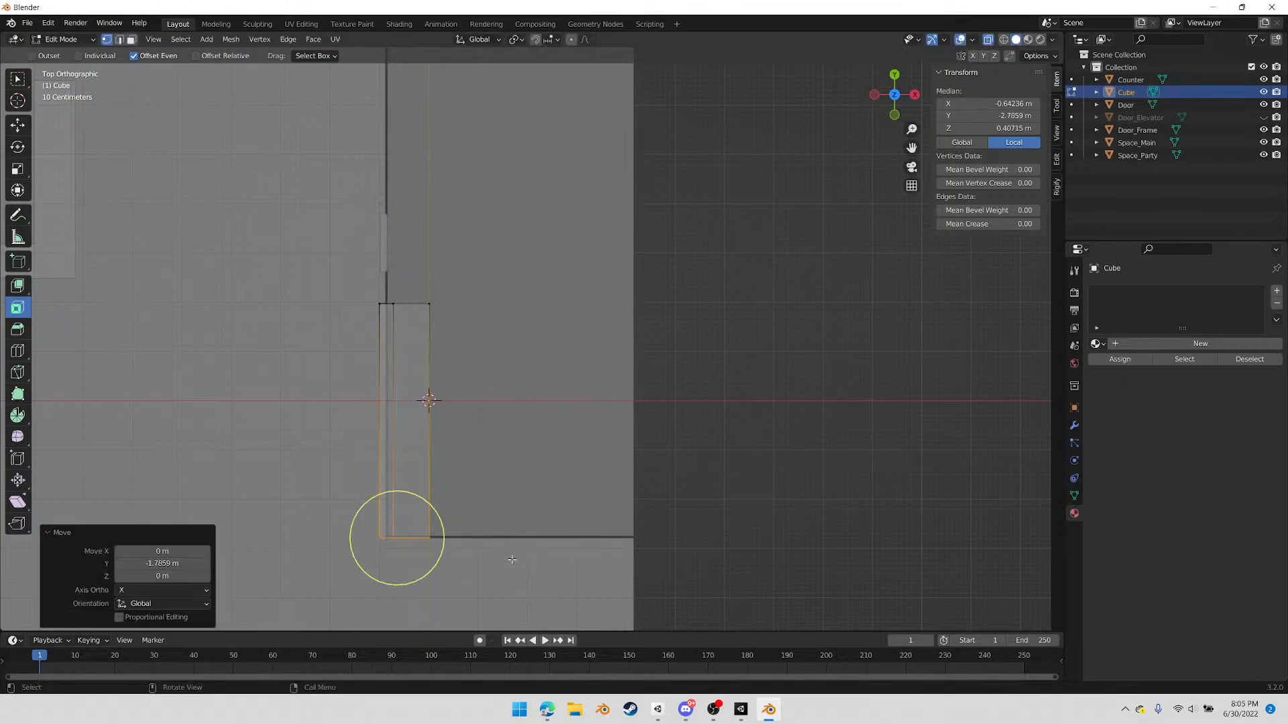
pyautogui.press('Tab')
# Duplicate the bench, rotate the copy to 90° about Z and place it along the private room's end wall
pyautogui.moveTo(494, 439); pyautogui.dragTo(474, 451, button='middle')
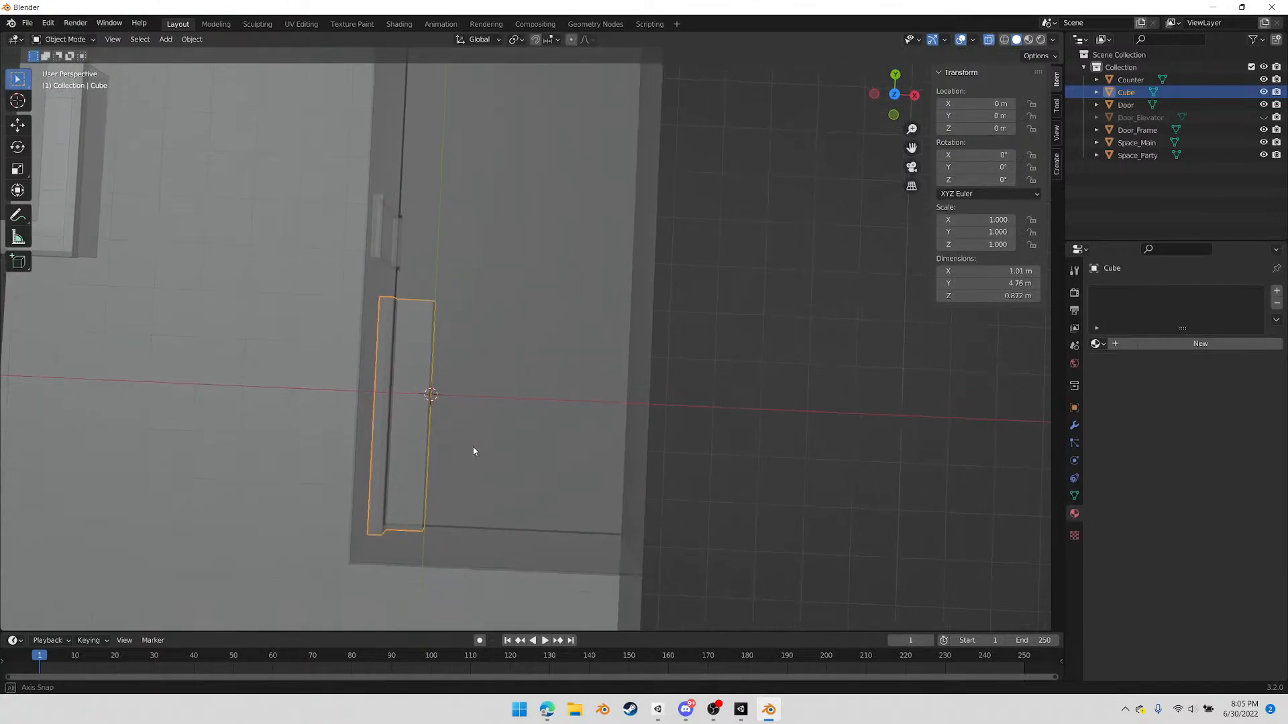
pyautogui.click(894, 94)
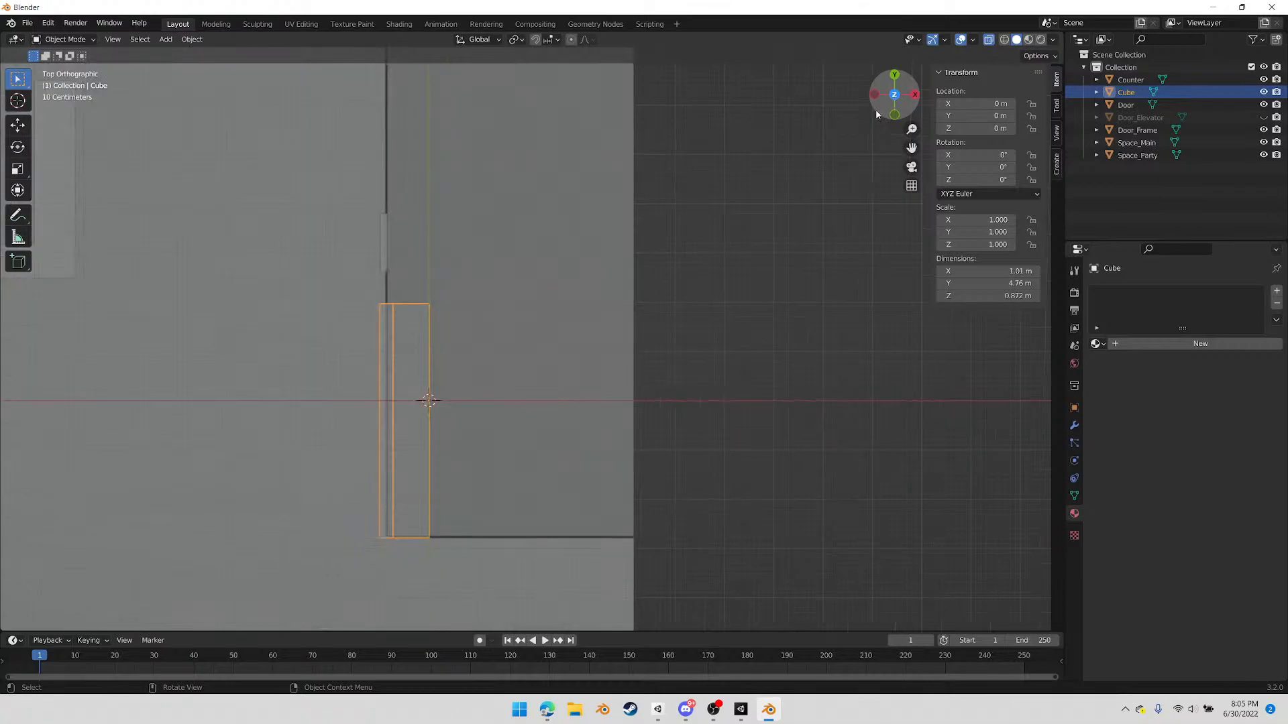
pyautogui.hotkey('shift', 'd')
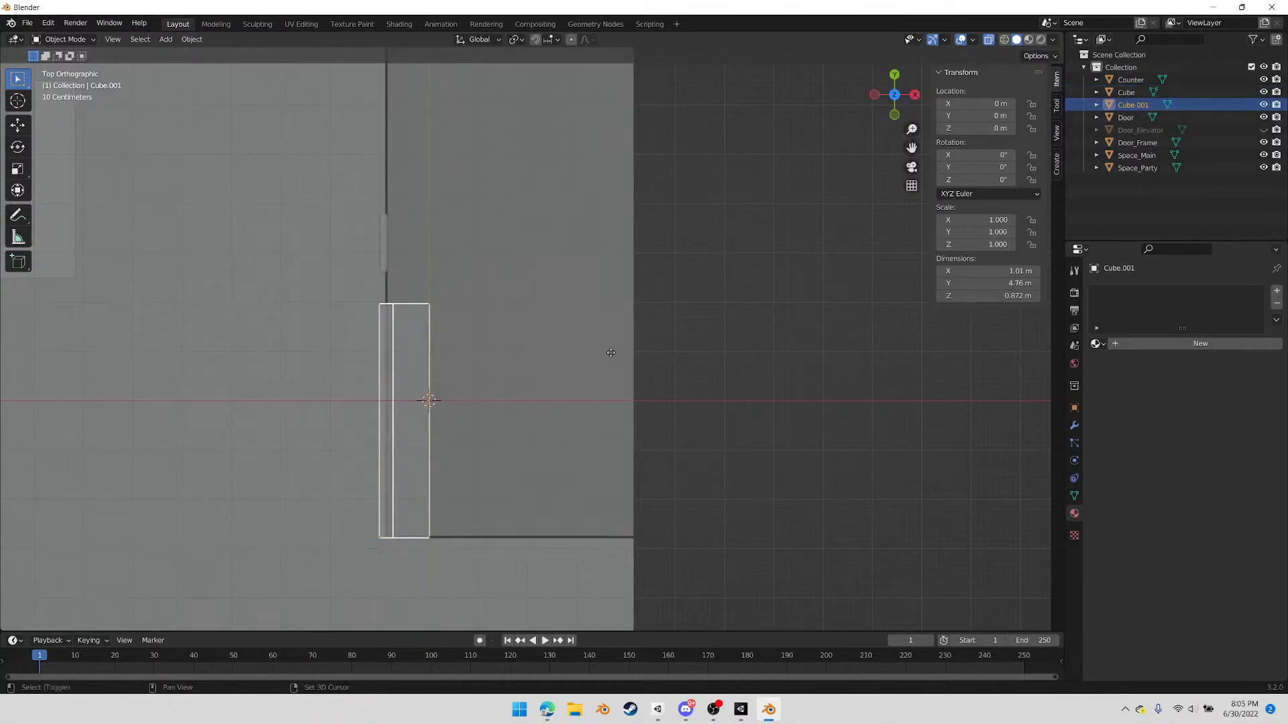
pyautogui.click(726, 350)
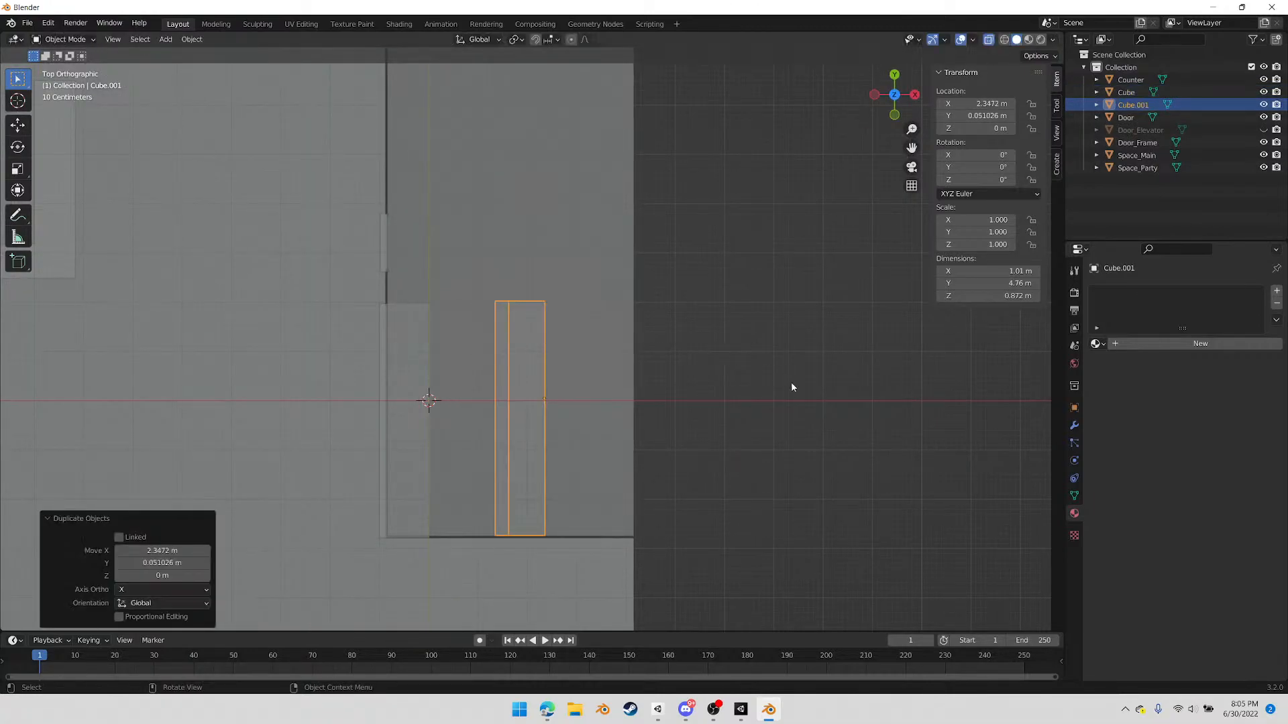
pyautogui.press('r')
pyautogui.click(545, 288)
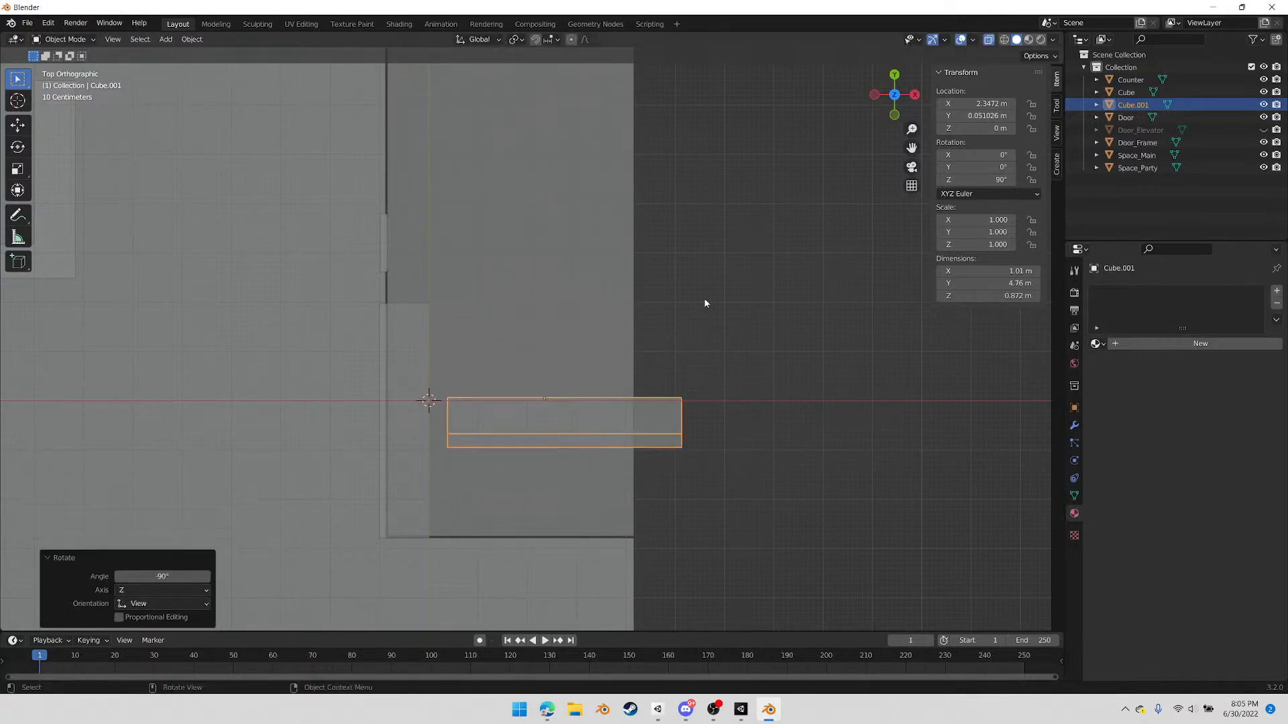
pyautogui.press('g')
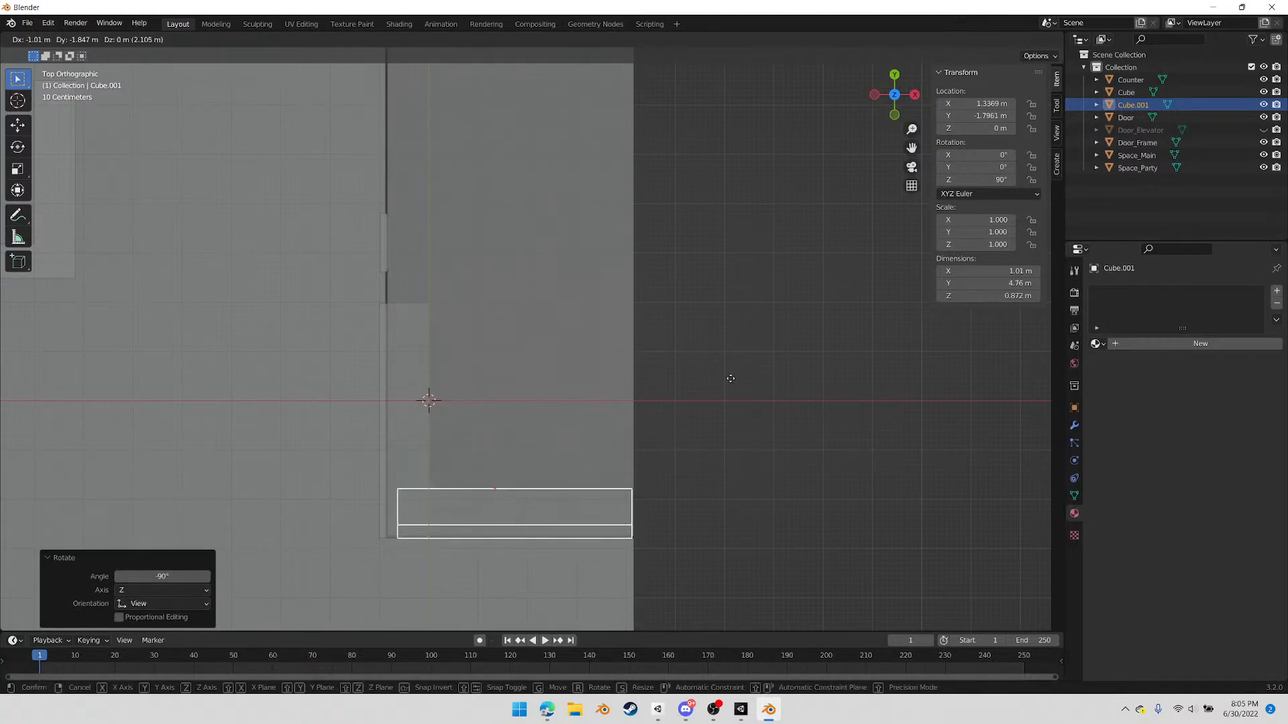
pyautogui.click(730, 379)
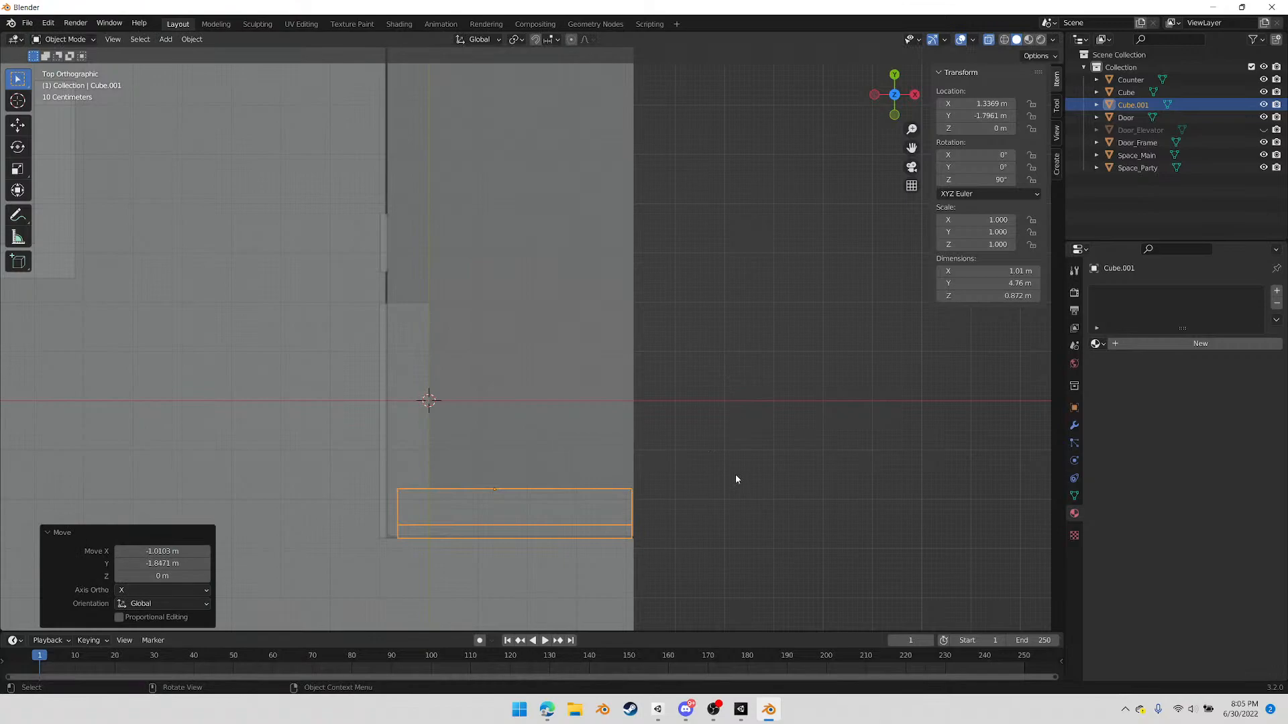
# Duplicate the end-wall bench, rotate the copy to 180° about Z and place it along the wall opposite the door
pyautogui.hotkey('shift', 'd')
pyautogui.click(769, 433)
pyautogui.press('r')
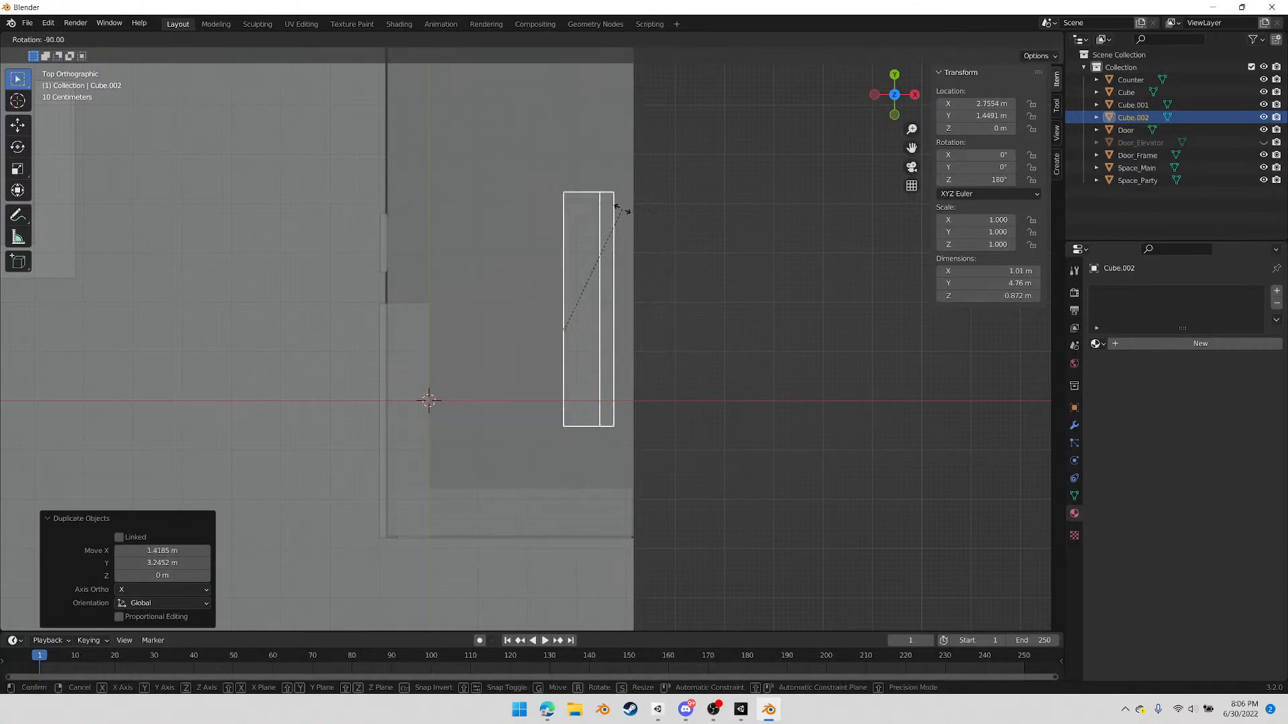
pyautogui.click(621, 209)
pyautogui.press('g')
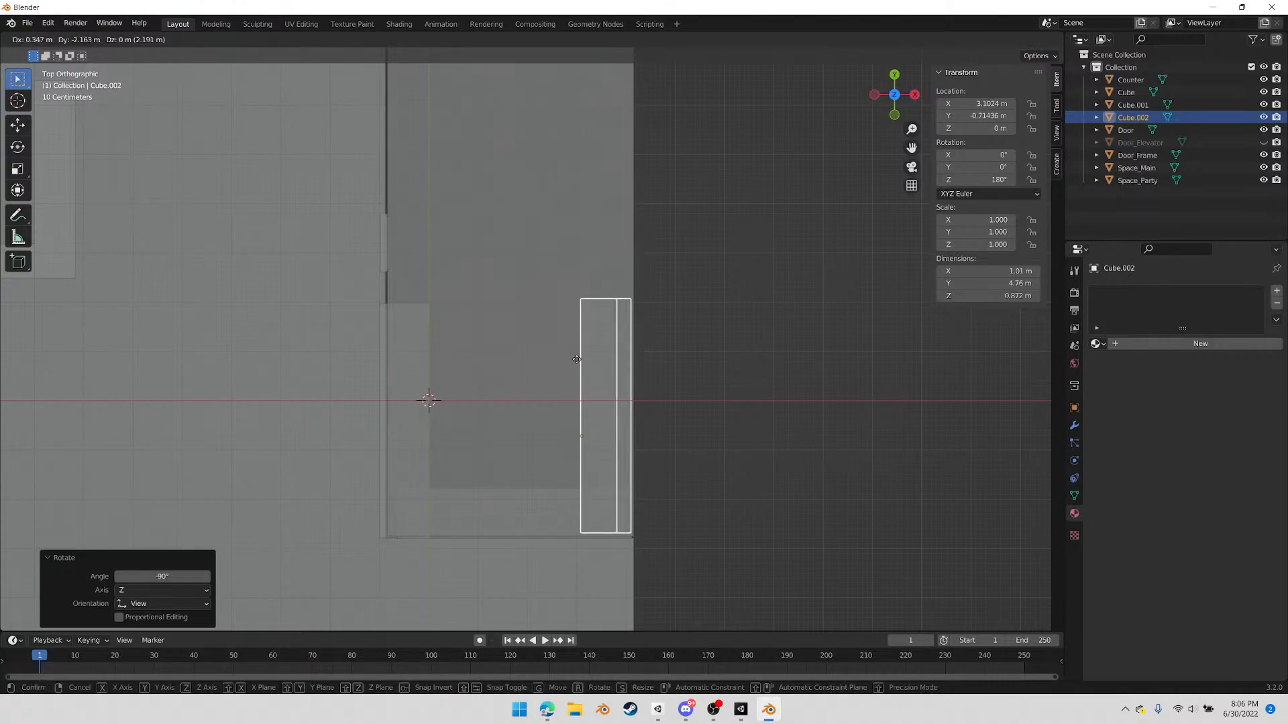
pyautogui.click(581, 362)
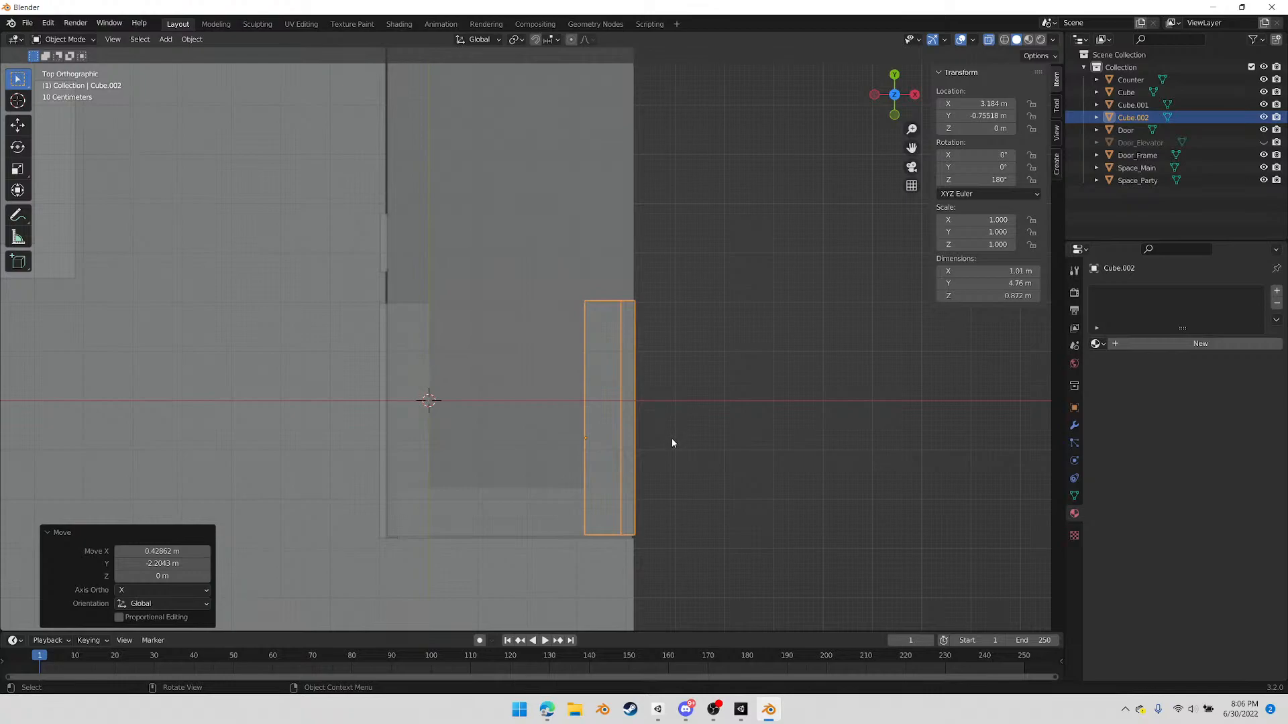
# Duplicate the bench opposite the door, place the copy about 4.76 m further along Y, and select Space_Main
pyautogui.hotkey('shift', 'd')
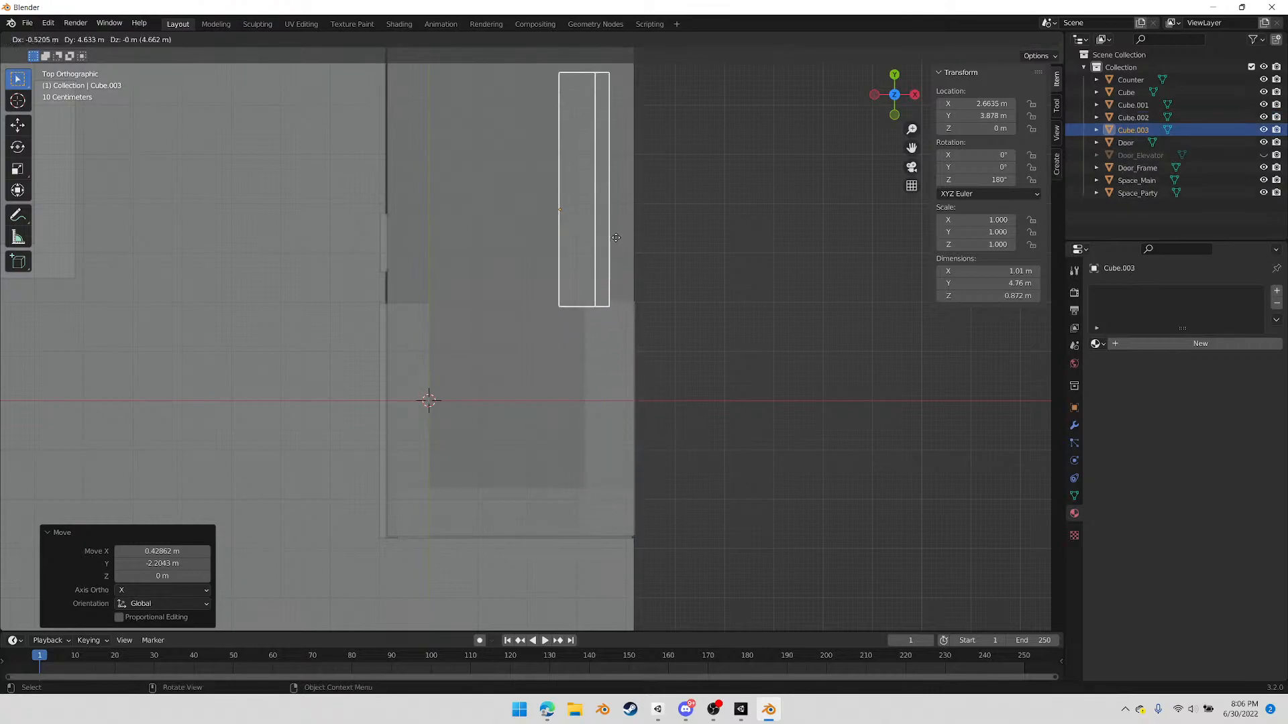
pyautogui.click(641, 233)
pyautogui.scroll(-4, 509, 424)
pyautogui.moveTo(509, 424); pyautogui.dragTo(649, 388, button='middle')
pyautogui.scroll(3, 649, 389)
pyautogui.scroll(2, 644, 403)
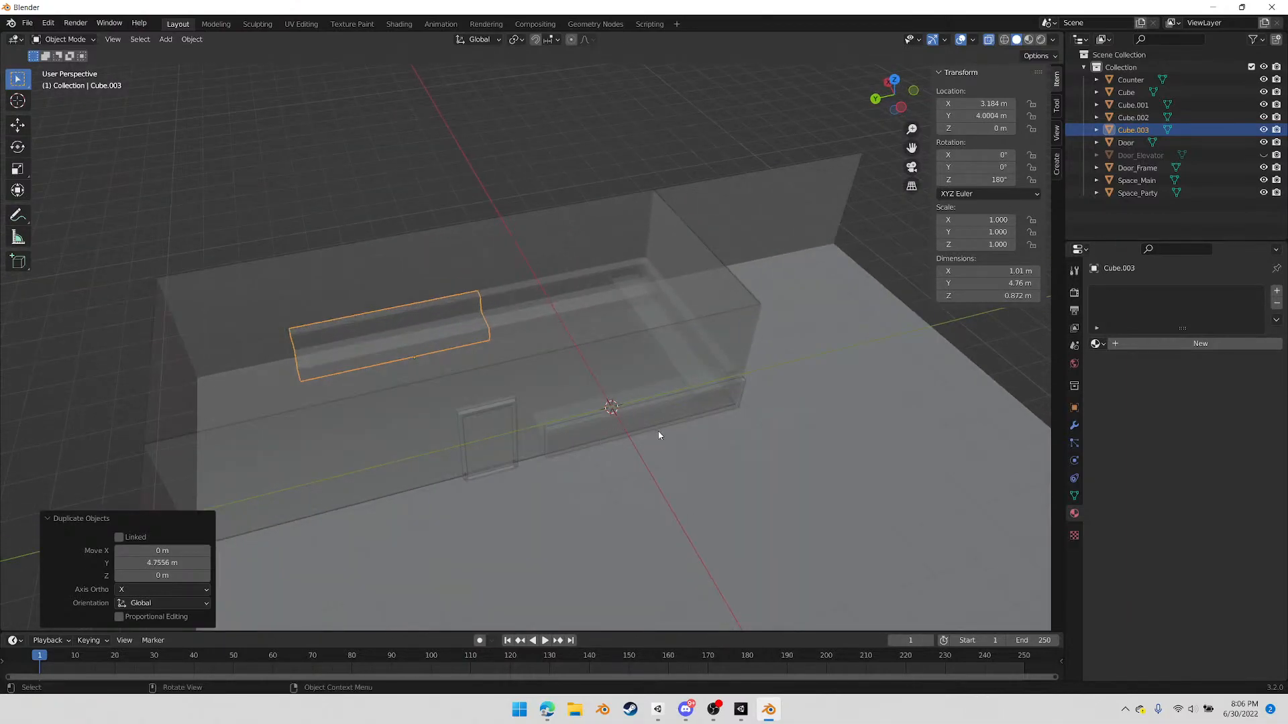
pyautogui.scroll(-4, 671, 448)
pyautogui.moveTo(707, 448); pyautogui.dragTo(535, 352, button='middle')
pyautogui.click(565, 307)
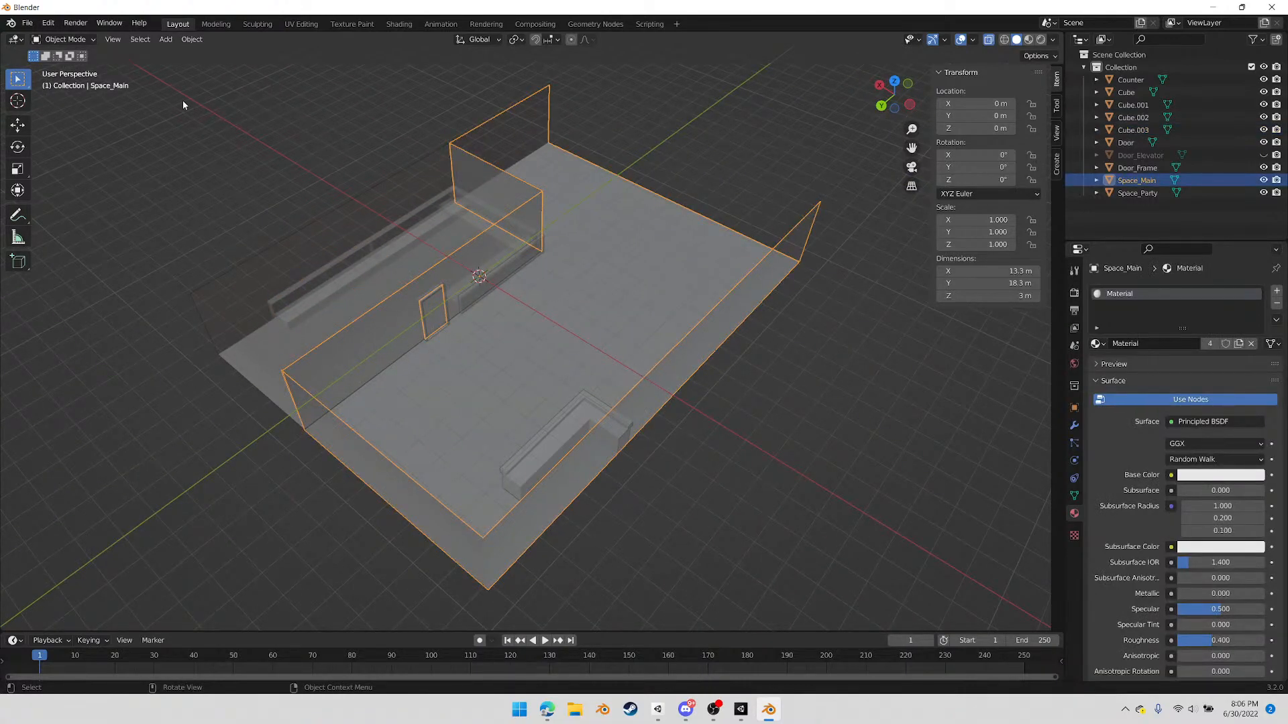
# Select all visible objects of the venue, including the walls, door, counter and benches
pyautogui.moveTo(171, 105); pyautogui.dragTo(816, 556)
pyautogui.click(26, 22)
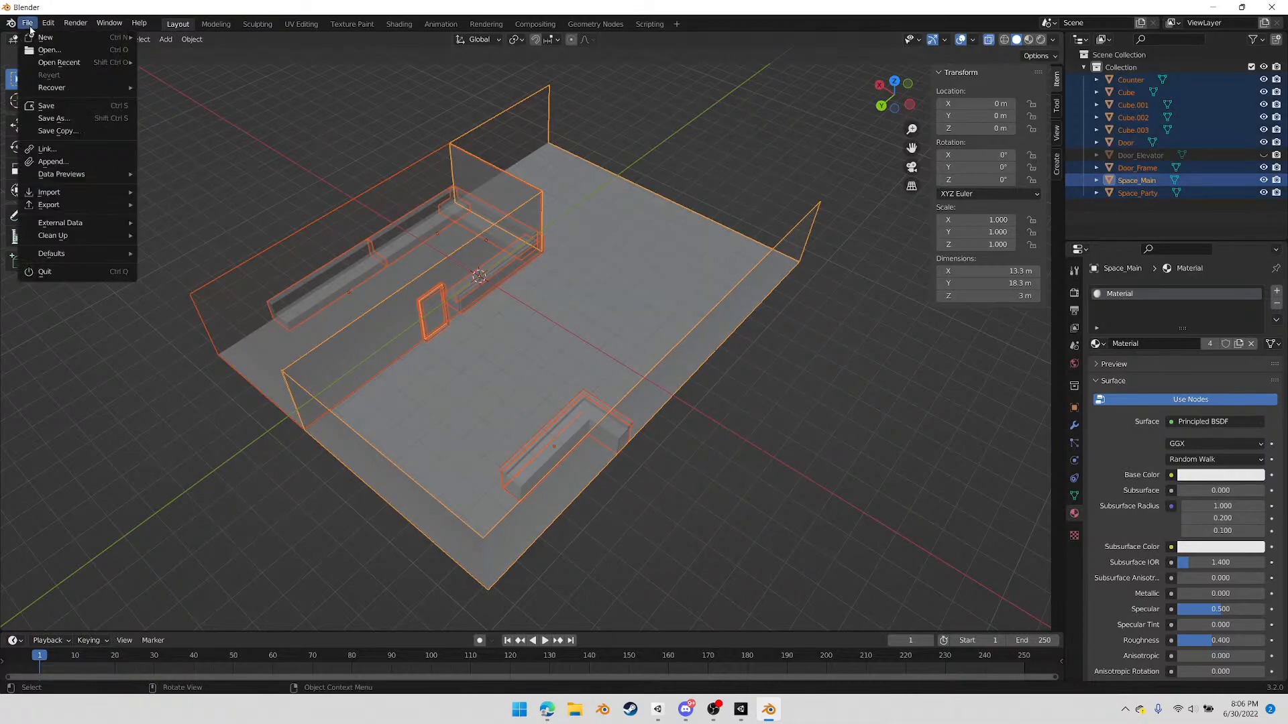
pyautogui.moveTo(50, 210)
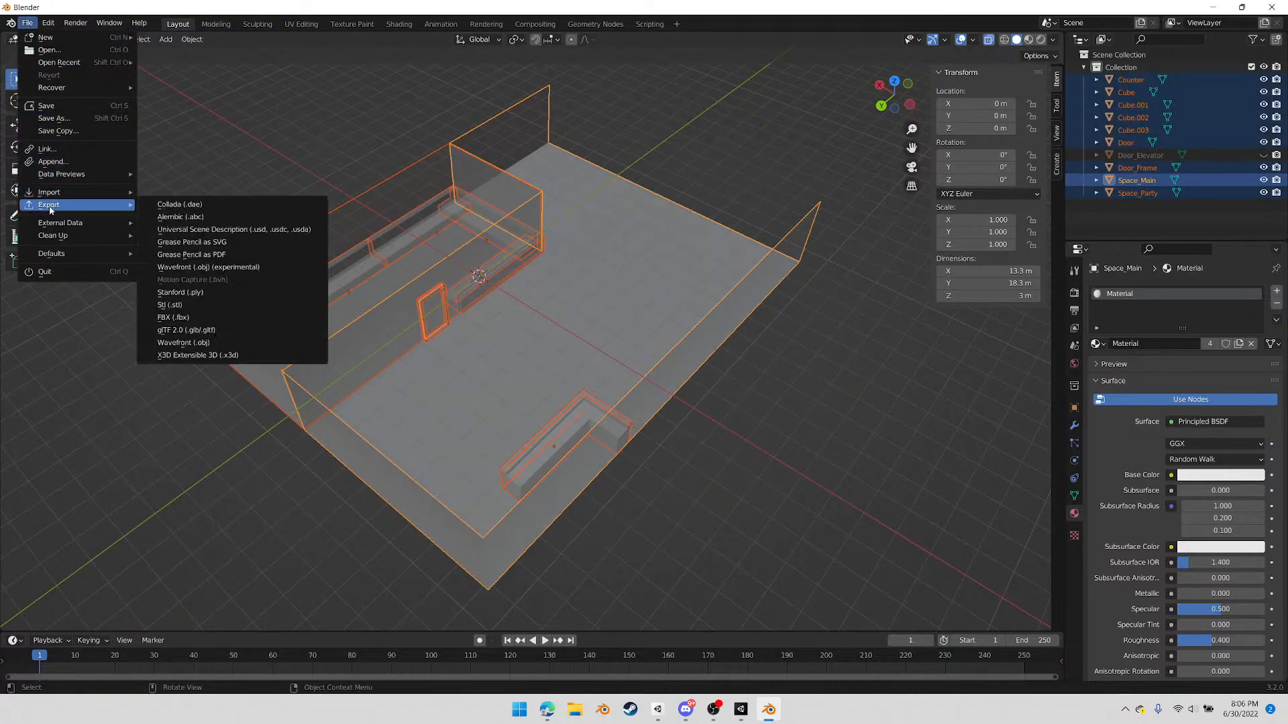
pyautogui.click(193, 318)
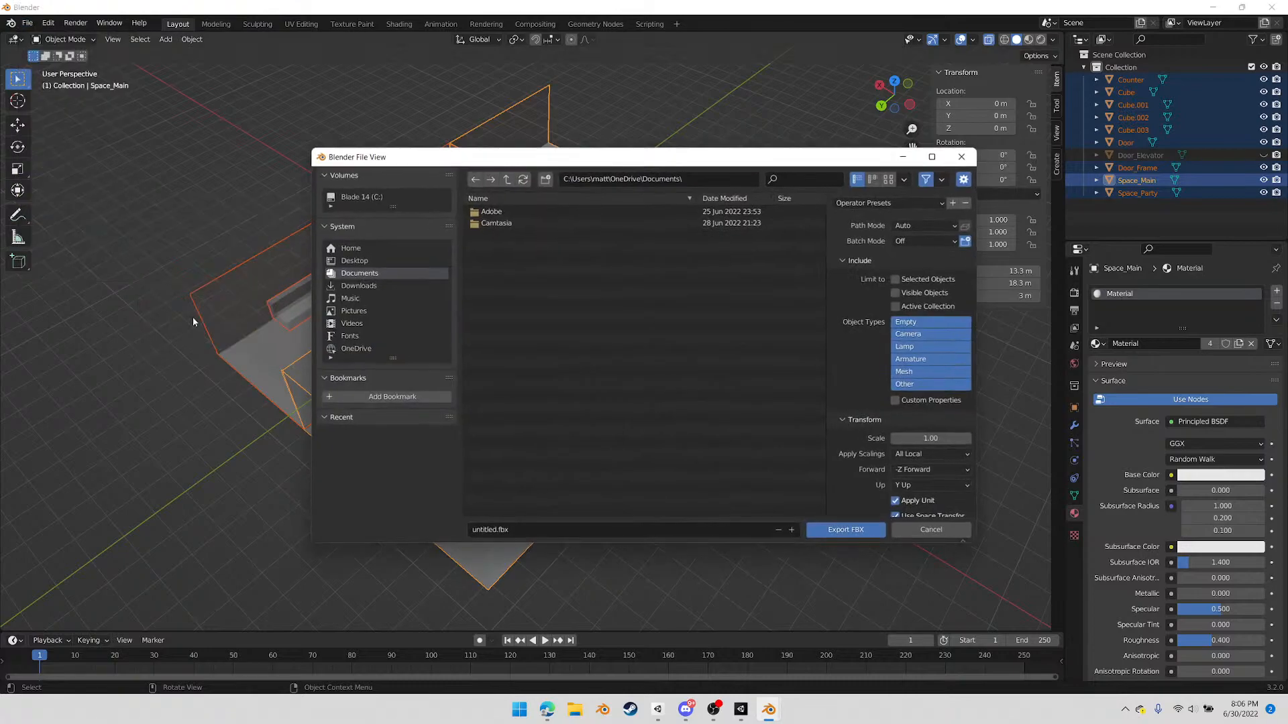
pyautogui.click(506, 179)
pyautogui.click(494, 211)
pyautogui.click(496, 211)
pyautogui.click(494, 223)
pyautogui.click(498, 213)
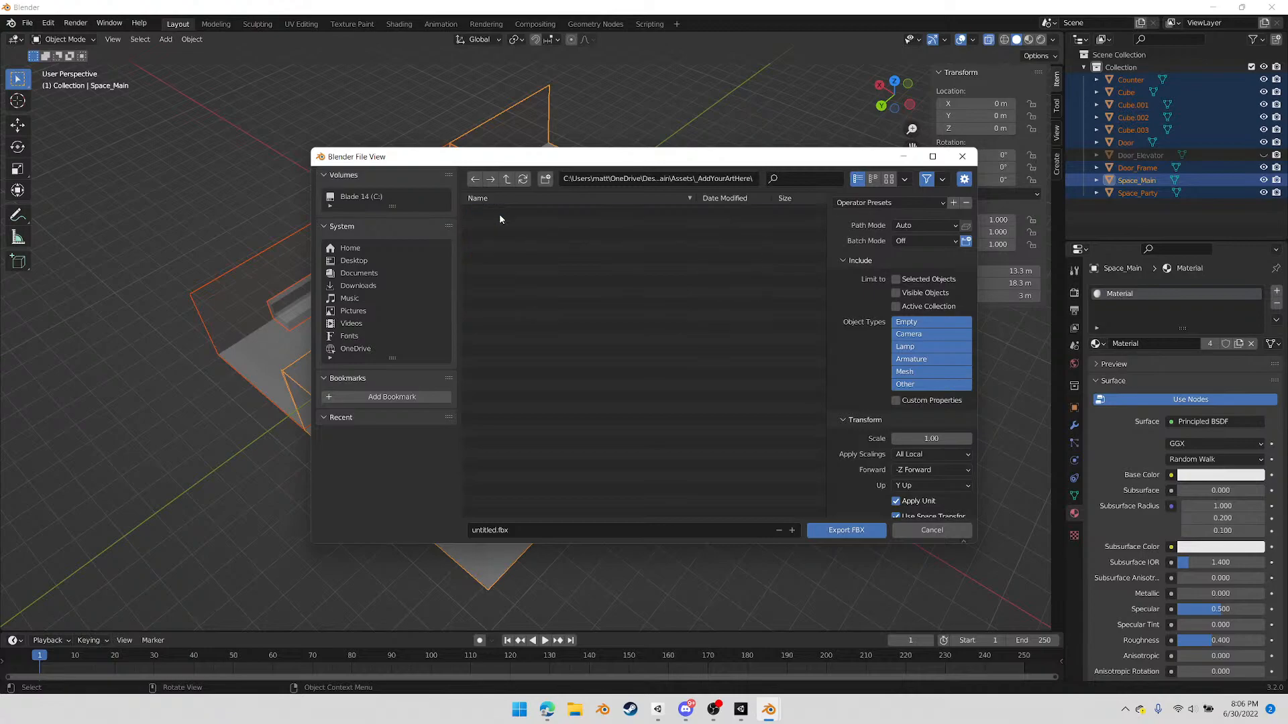
pyautogui.click(495, 245)
pyautogui.click(506, 532)
pyautogui.moveTo(497, 532); pyautogui.dragTo(470, 530)
pyautogui.write('tEMP')
pyautogui.press('BackSpace')
pyautogui.press('BackSpace')
pyautogui.press('BackSpace')
pyautogui.press('BackSpace')
pyautogui.write('TempBlockout')
pyautogui.click(899, 279)
pyautogui.scroll(-2, 870, 361)
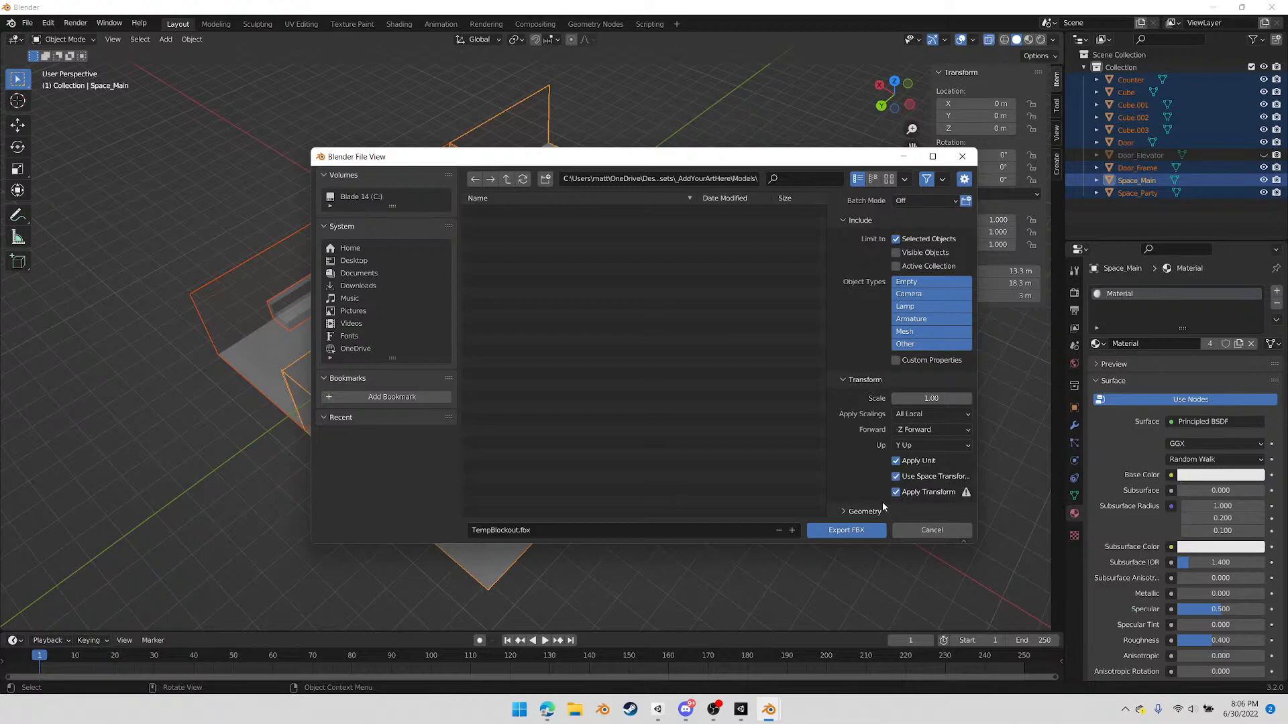
pyautogui.click(929, 530)
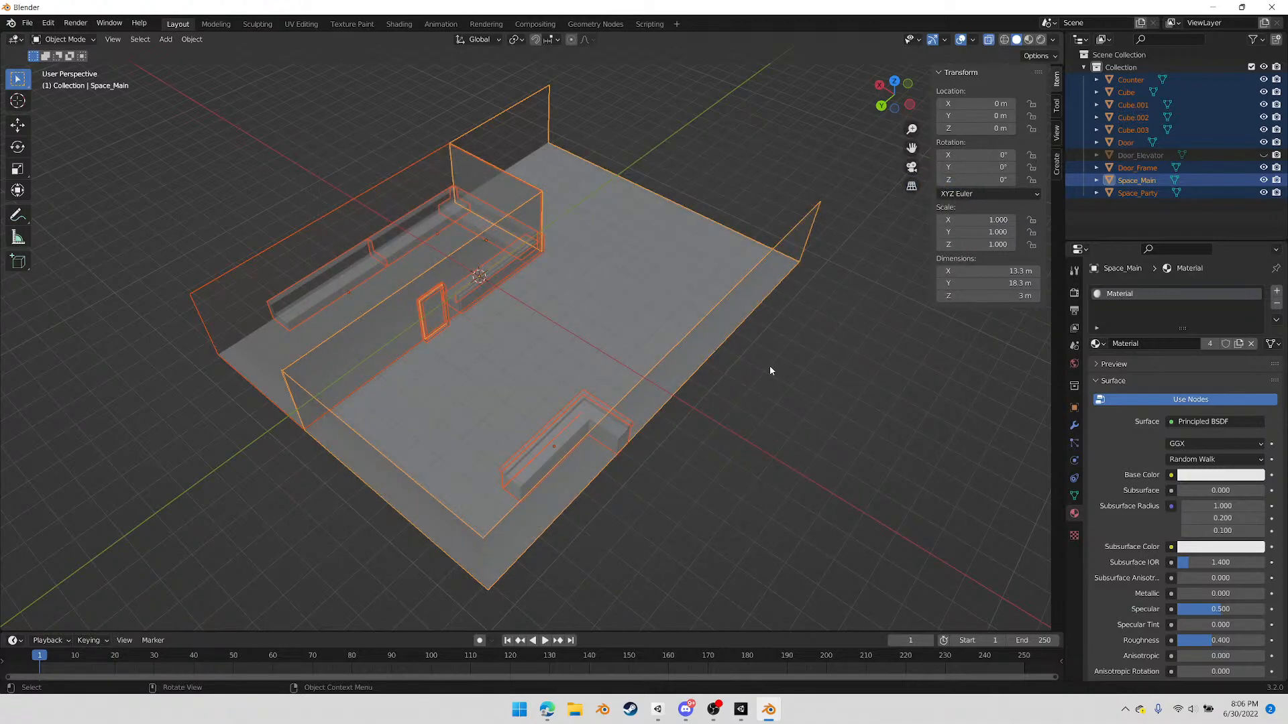
# Apply all transforms (location, rotation and scale) to the selected venue objects
pyautogui.hotkey('ctrl', 'a')
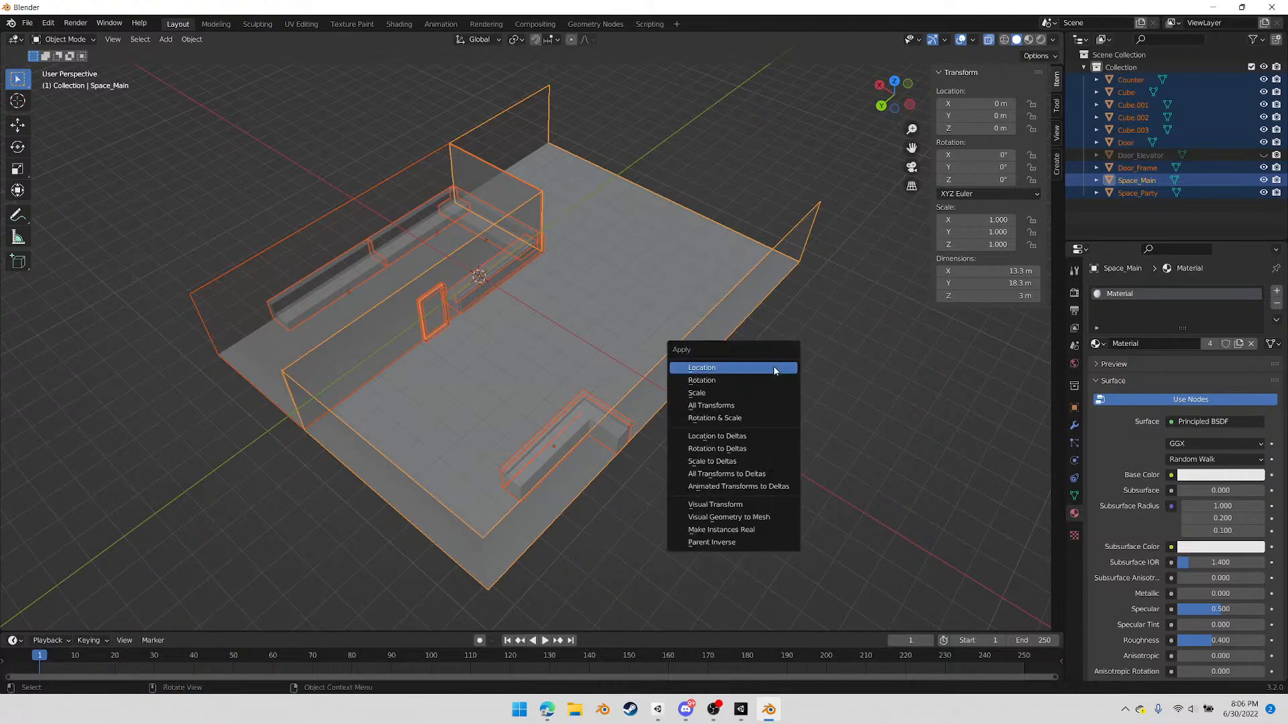
pyautogui.click(752, 405)
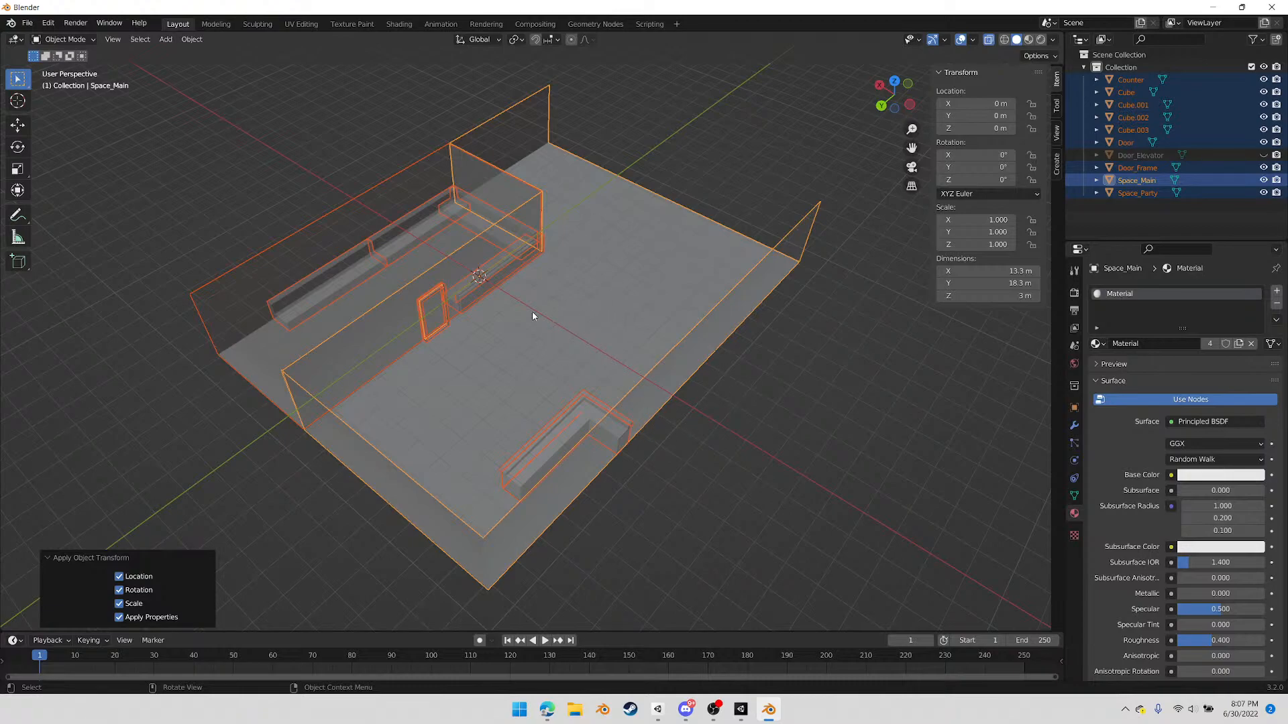
# Start an FBX export and browse from the Desktop to the Models folder in SpaceStarter-main/Assets/_AddYourArtHere
pyautogui.click(27, 23)
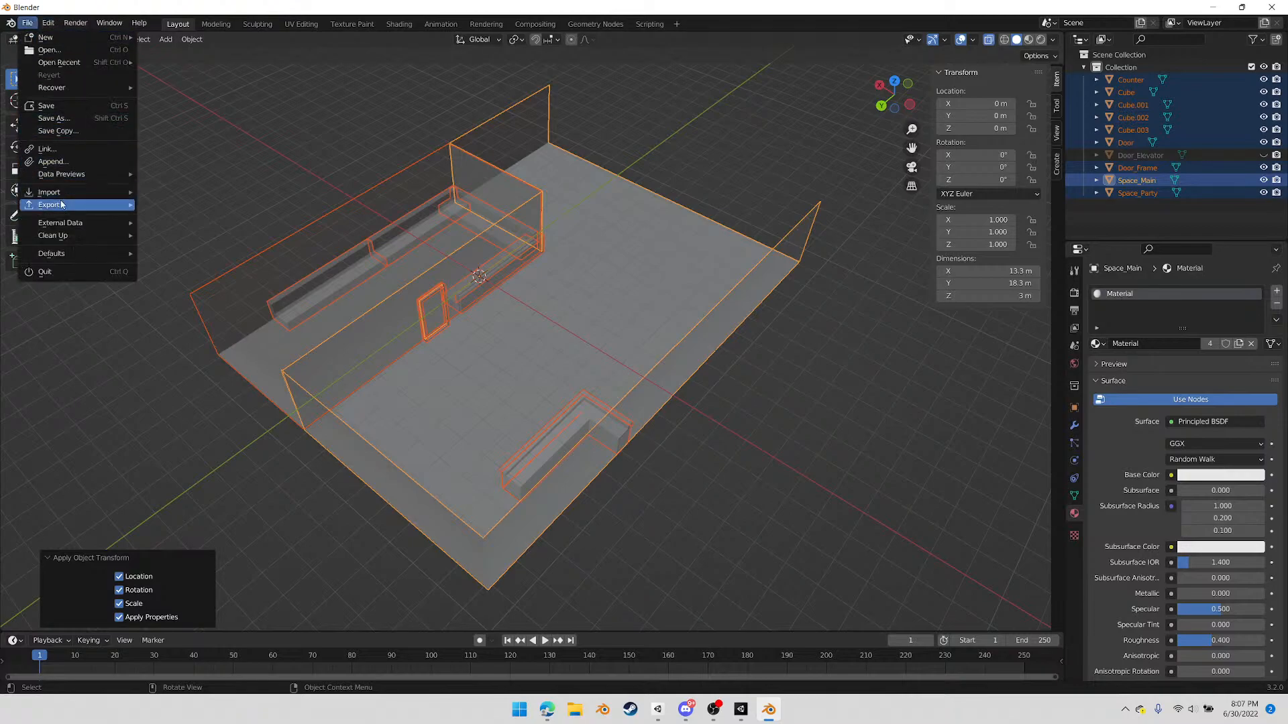
pyautogui.moveTo(61, 204)
pyautogui.click(188, 317)
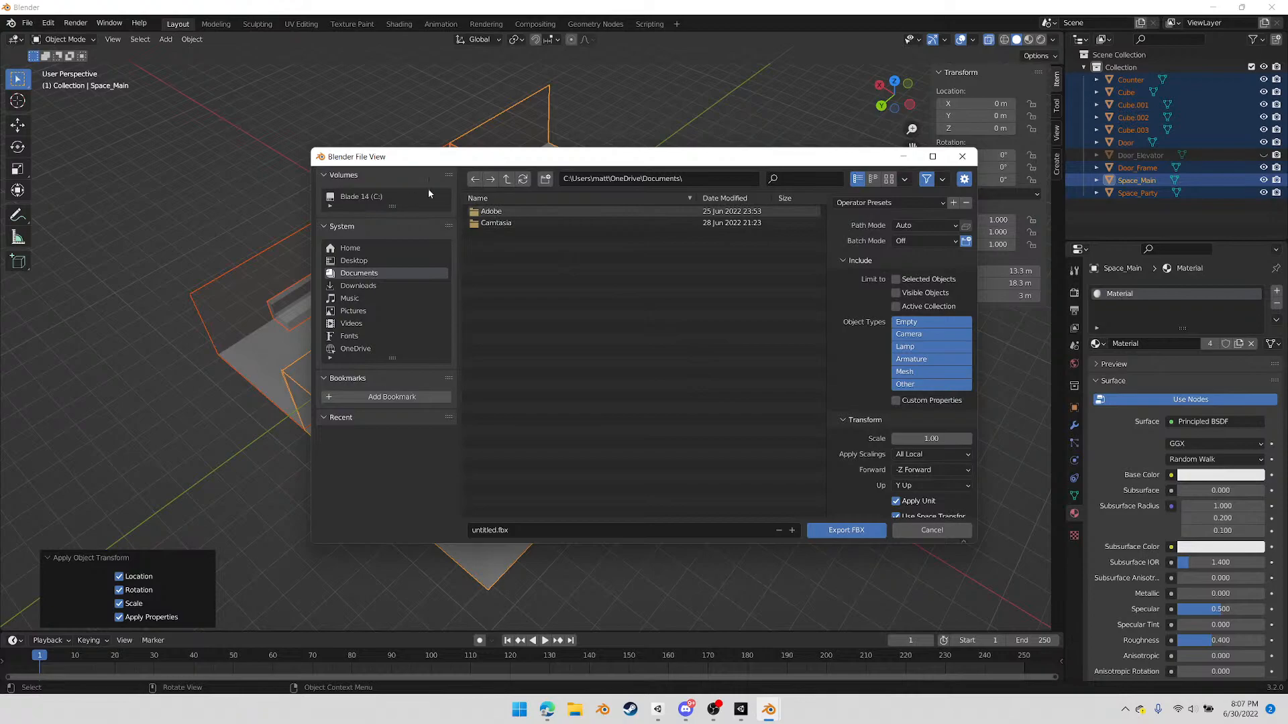
pyautogui.click(355, 261)
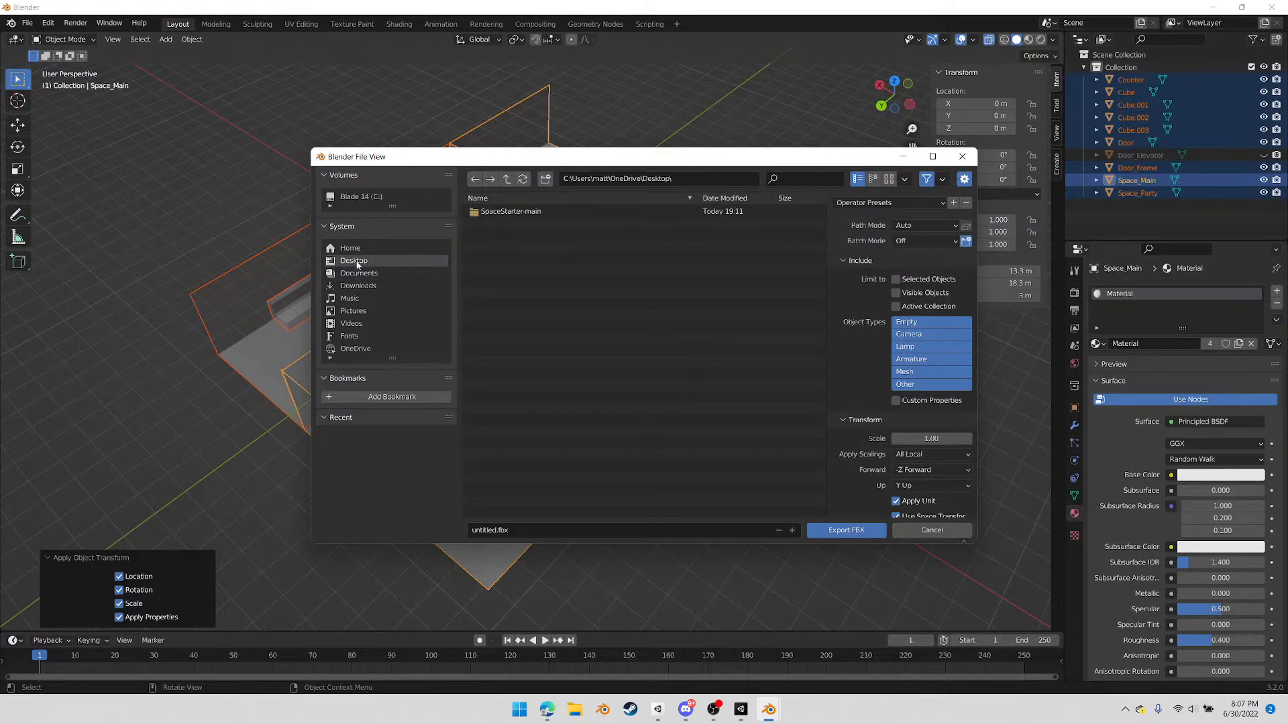
pyautogui.doubleClick(512, 212)
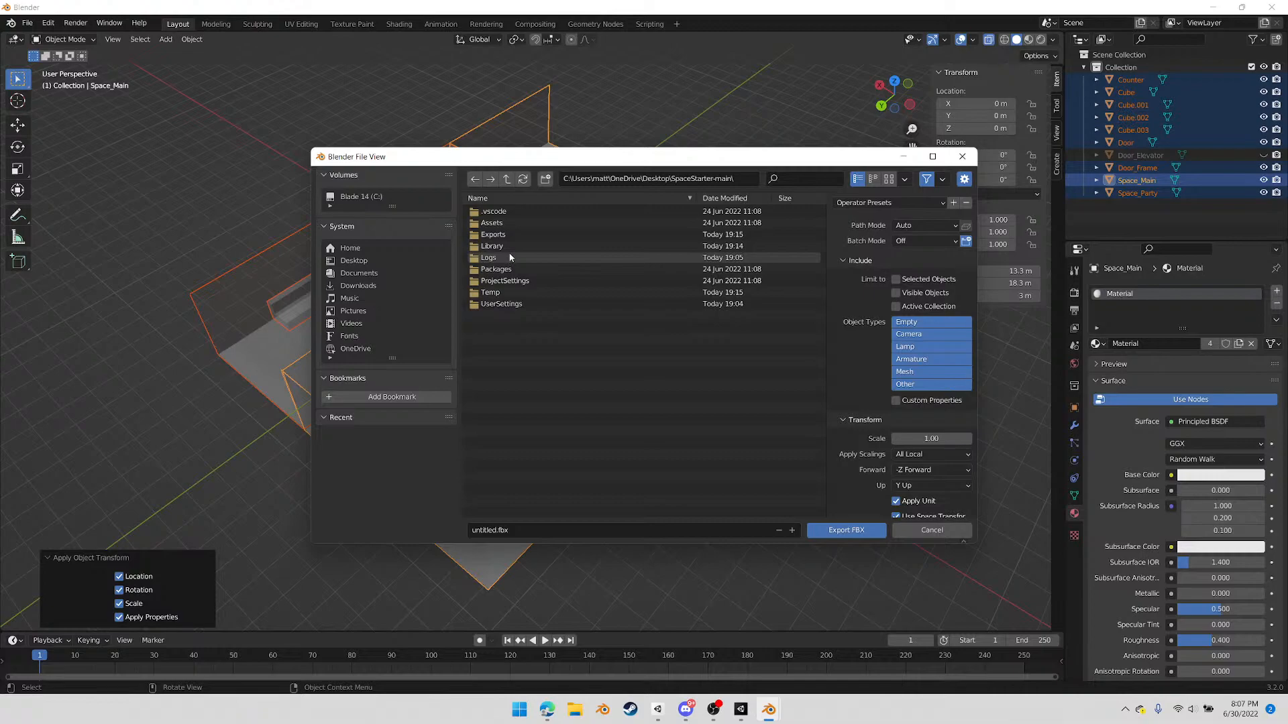
pyautogui.doubleClick(506, 224)
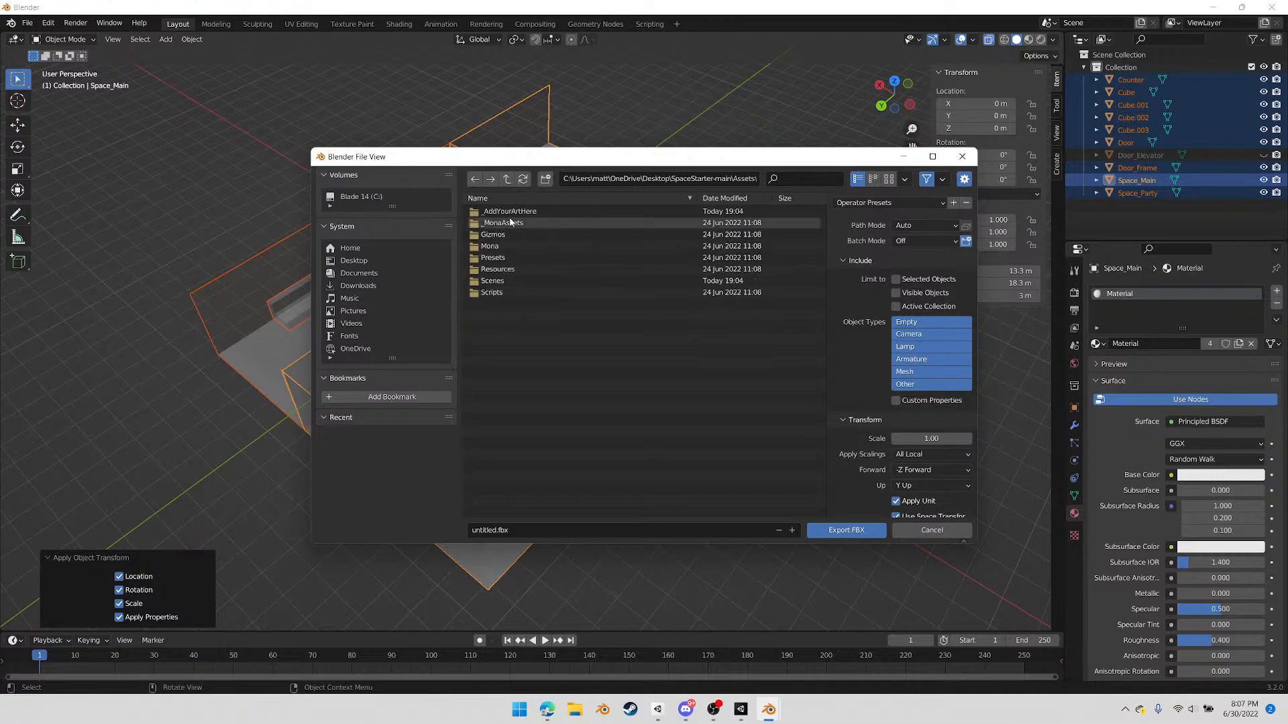
pyautogui.doubleClick(513, 212)
pyautogui.doubleClick(493, 246)
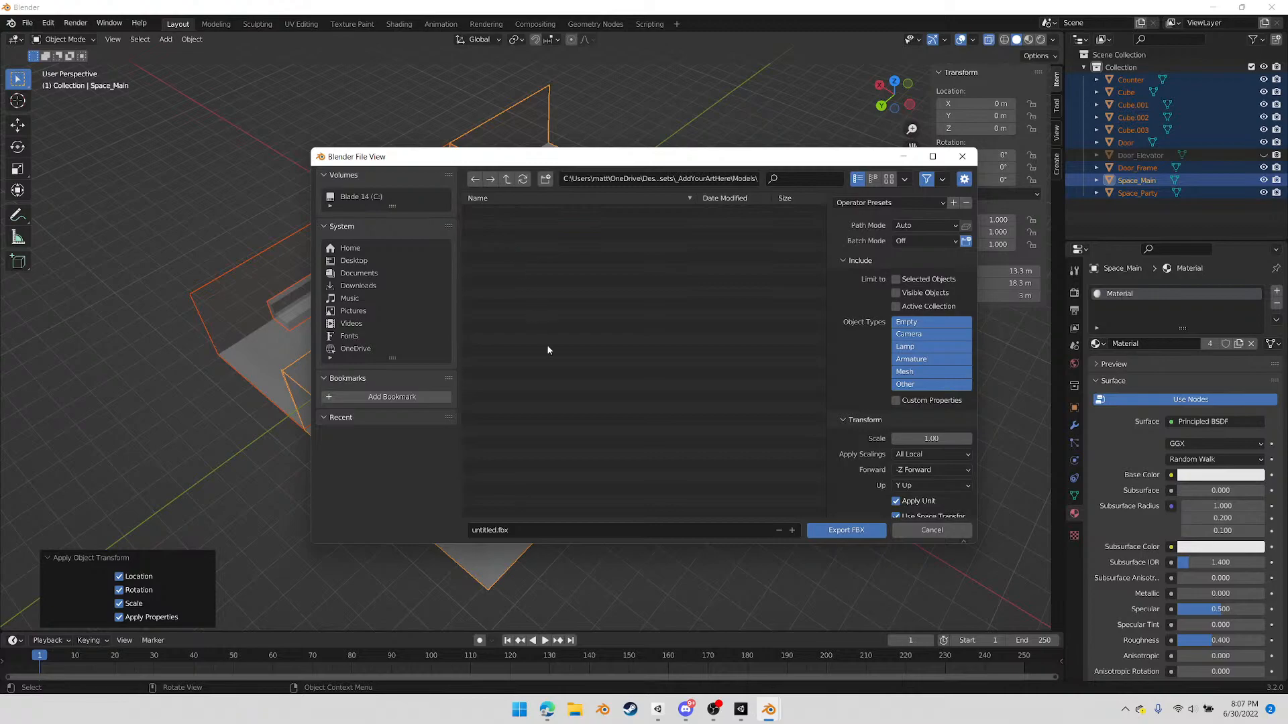
# Name the export TempBlockout_01.fbx, limit it to selected objects and export the FBX
pyautogui.doubleClick(496, 529)
pyautogui.write('TempBlockout_01')
pyautogui.press('Delete')
pyautogui.click(926, 279)
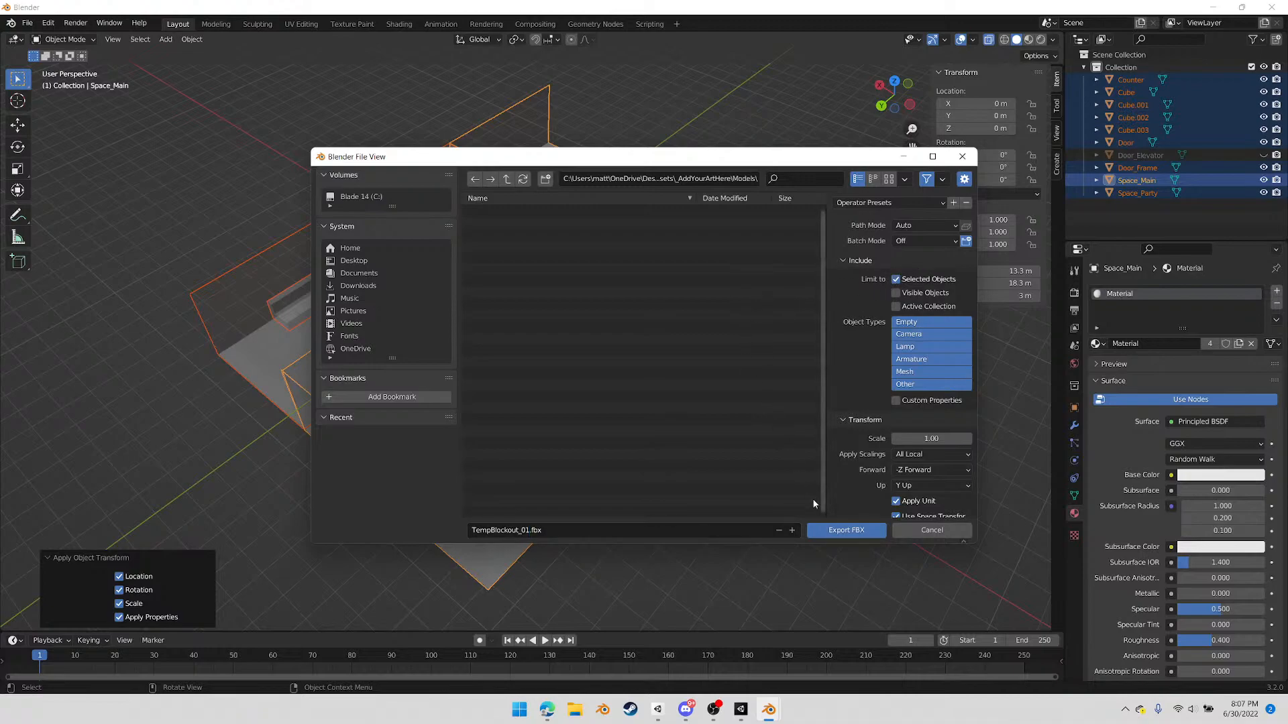
pyautogui.click(847, 531)
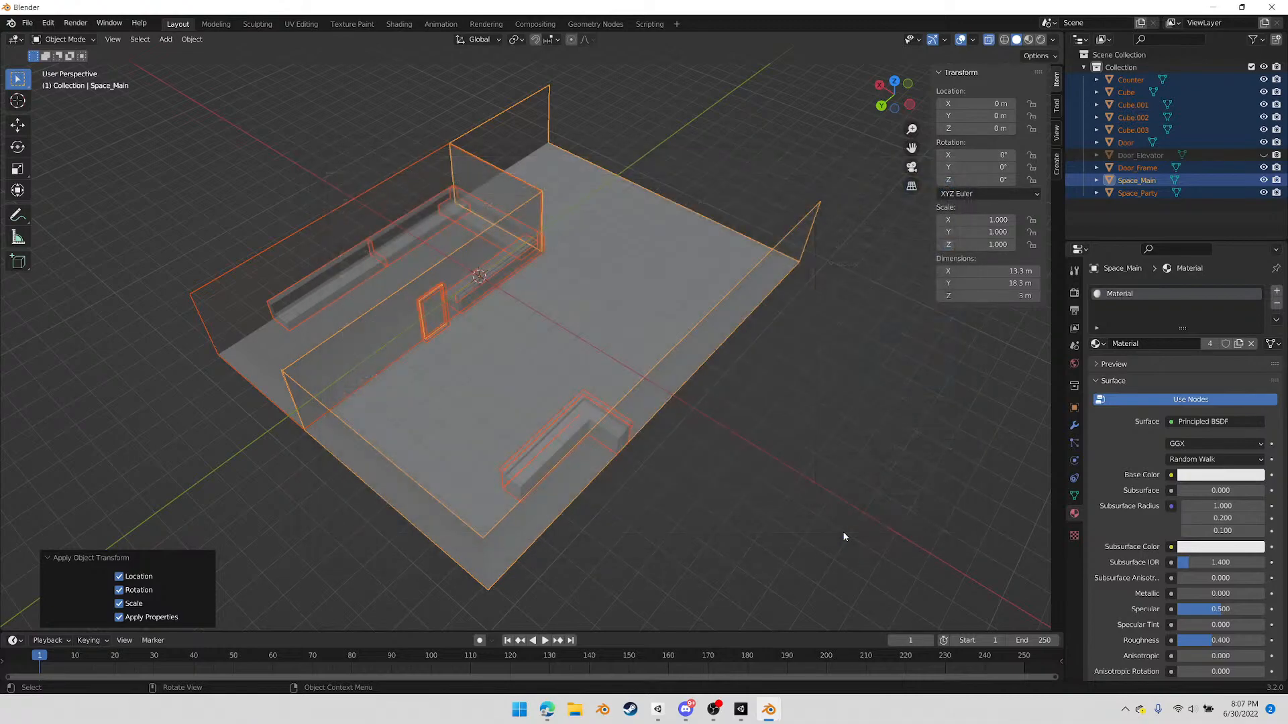
# Switch to the Unity project and delete Warp and WarpTarget from the Space scene's Assets group
pyautogui.click(740, 710)
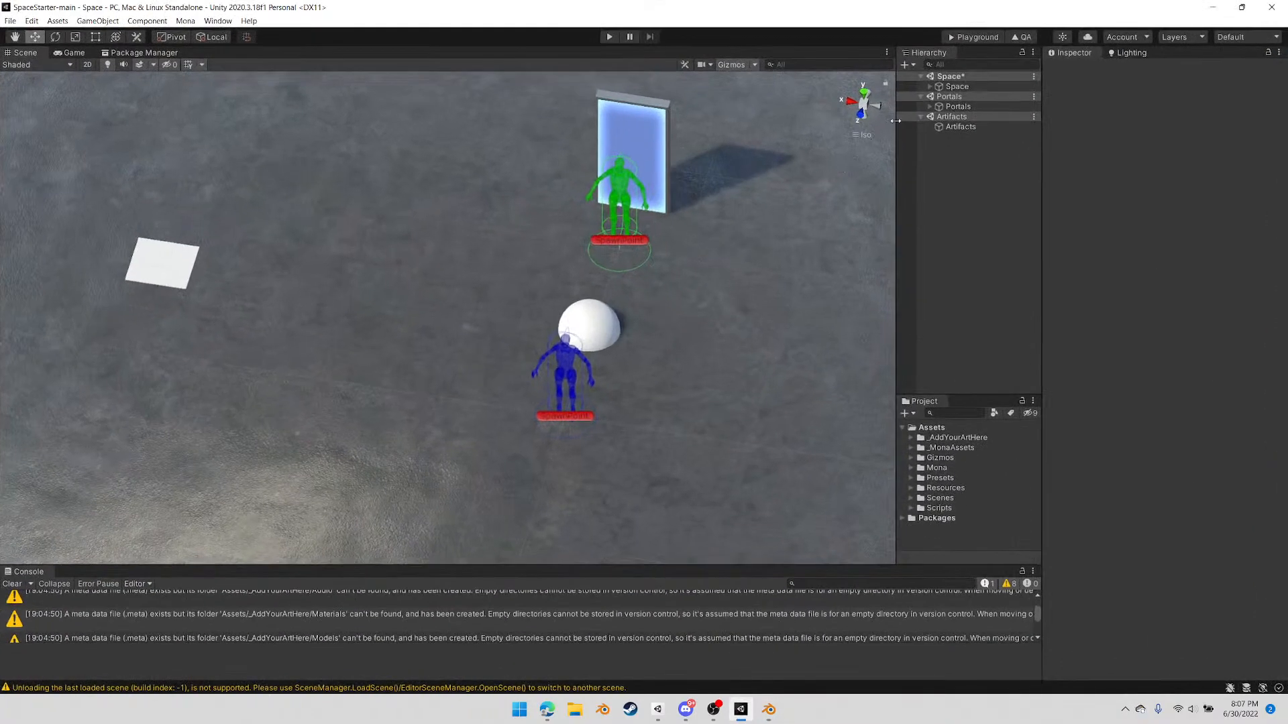
pyautogui.click(930, 87)
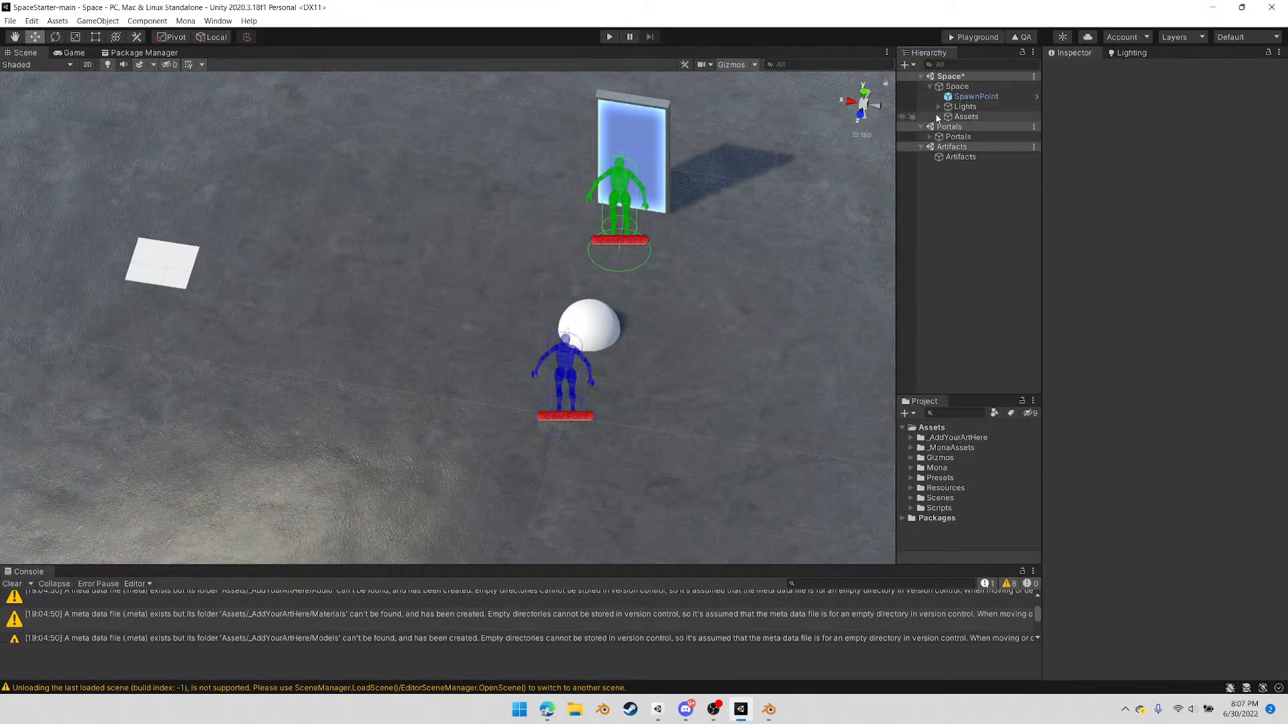
pyautogui.click(938, 117)
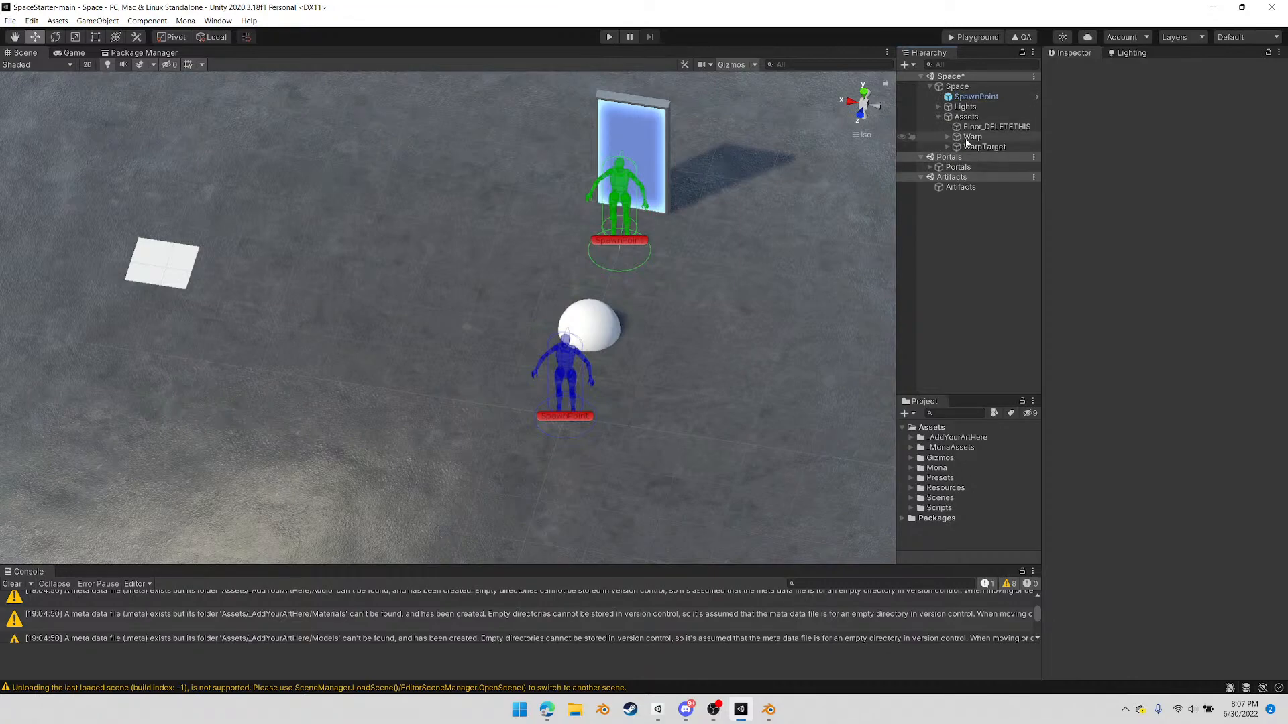
pyautogui.click(969, 138)
pyautogui.keyDown('ctrl'); pyautogui.click(973, 148); pyautogui.keyUp('ctrl')
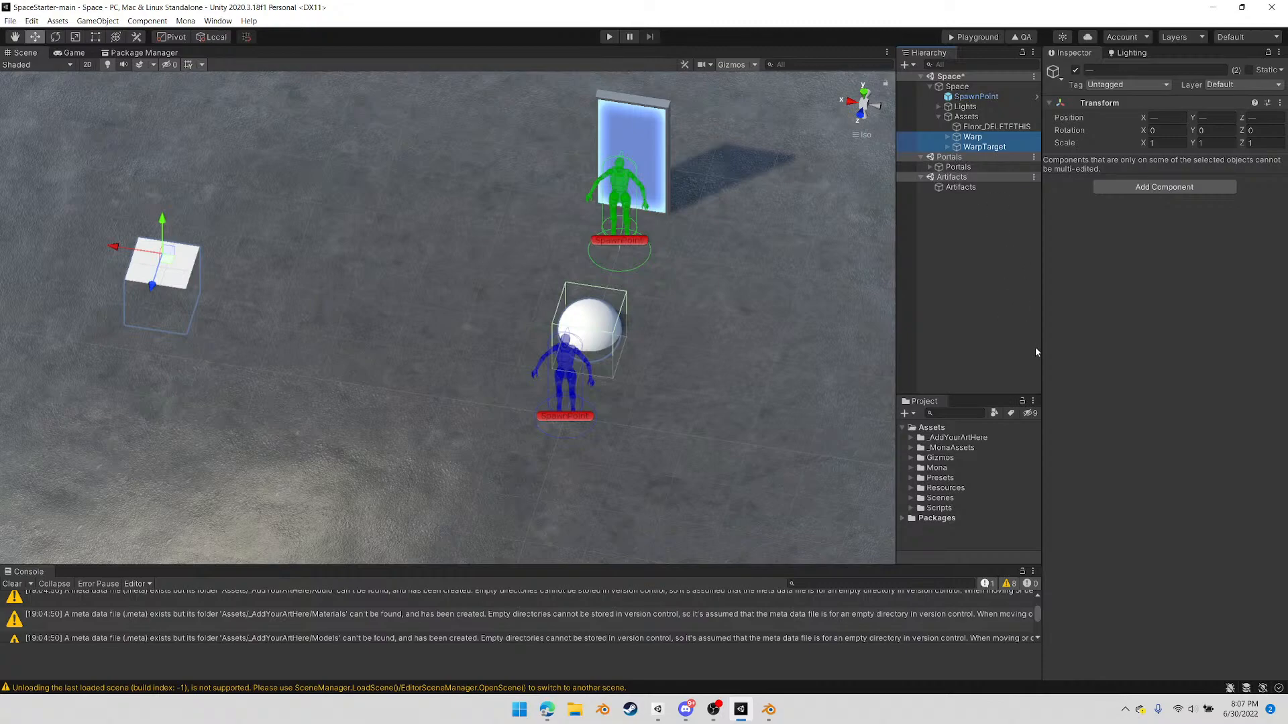
pyautogui.click(977, 139)
pyautogui.keyDown('ctrl'); pyautogui.click(979, 148); pyautogui.keyUp('ctrl')
pyautogui.press('Delete')
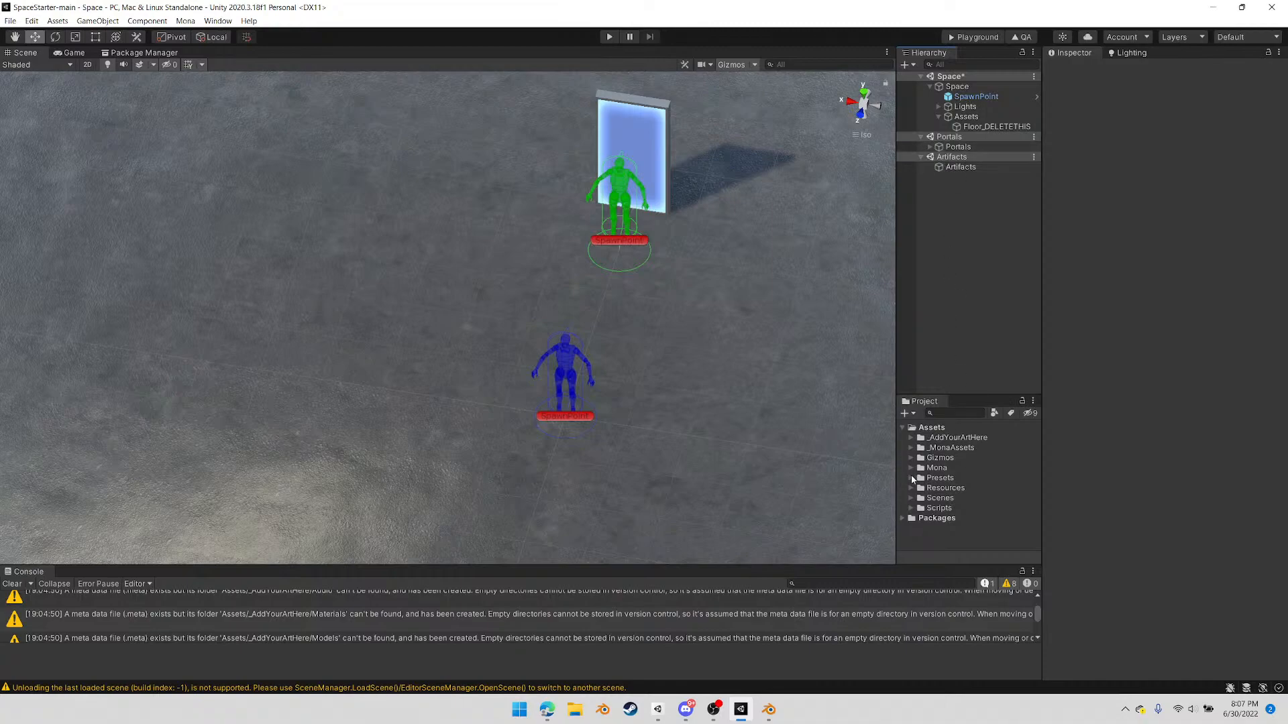
# Place the TempBlockout_01 model from _AddYourArtHere/Models under the scene's Assets group and delete Floor_DELETETHIS
pyautogui.click(910, 438)
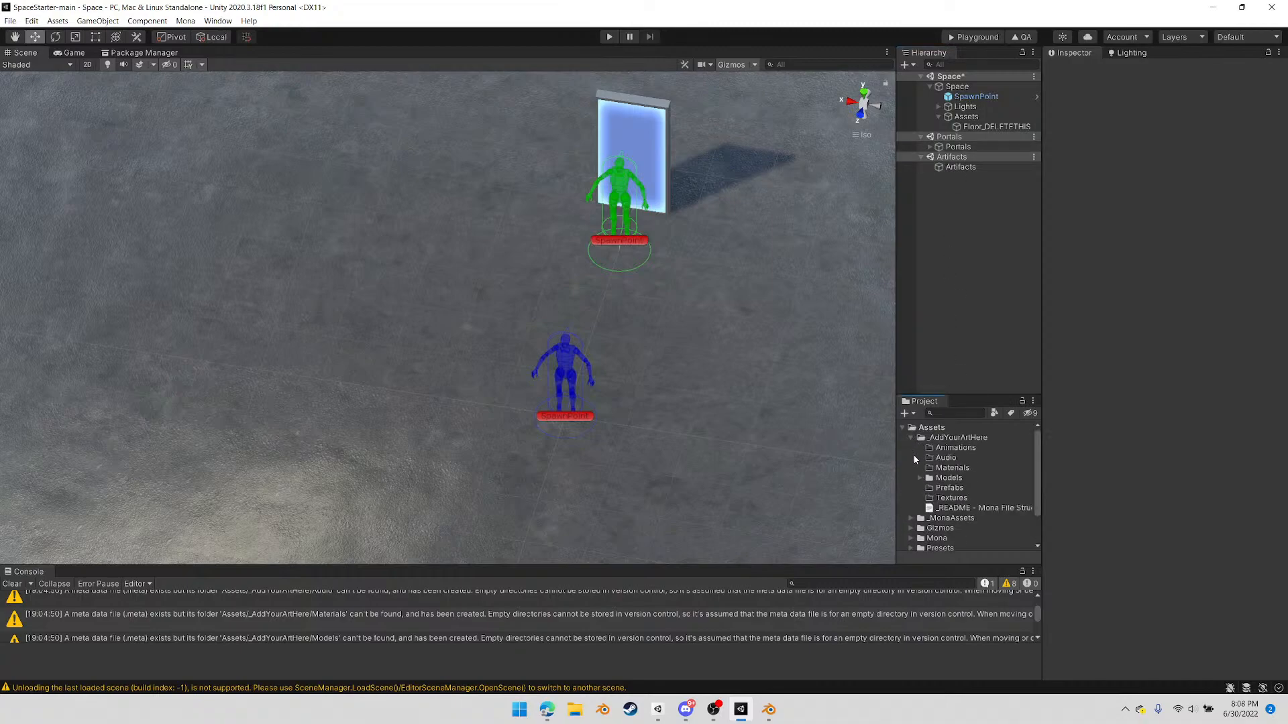
pyautogui.click(919, 477)
pyautogui.click(956, 489)
pyautogui.moveTo(955, 490); pyautogui.dragTo(959, 120)
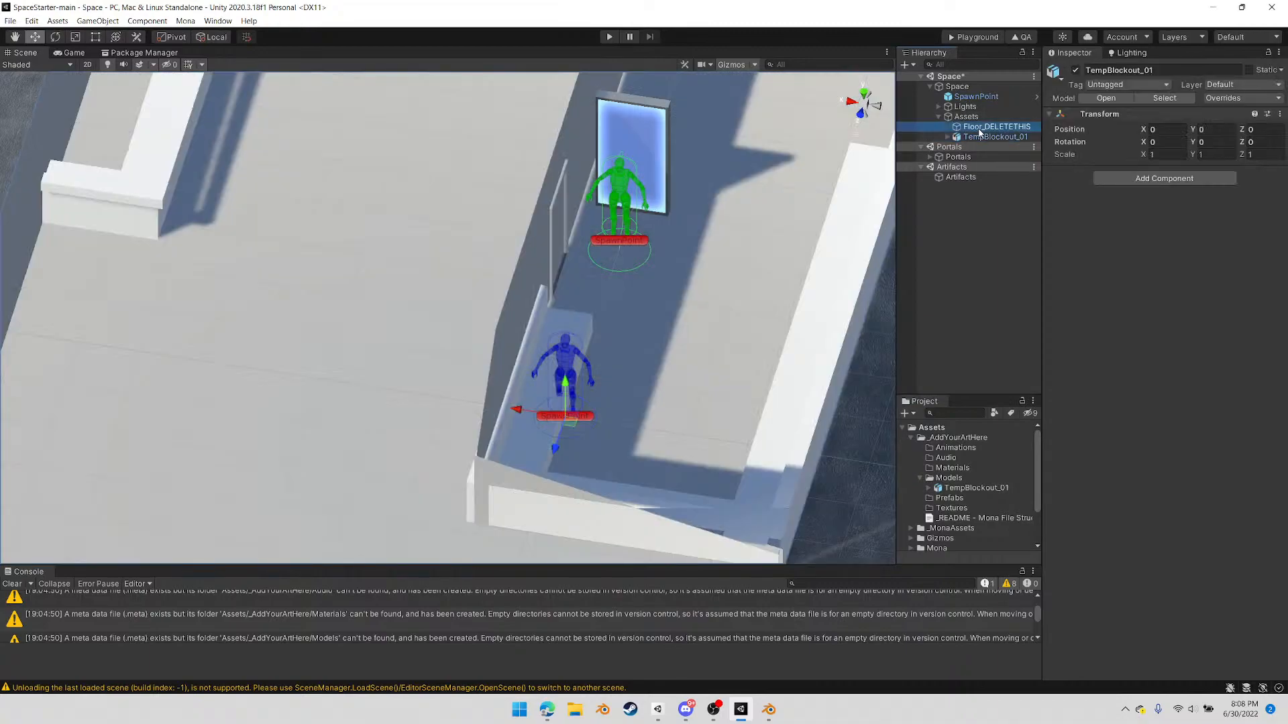
pyautogui.click(979, 128)
pyautogui.press('Delete')
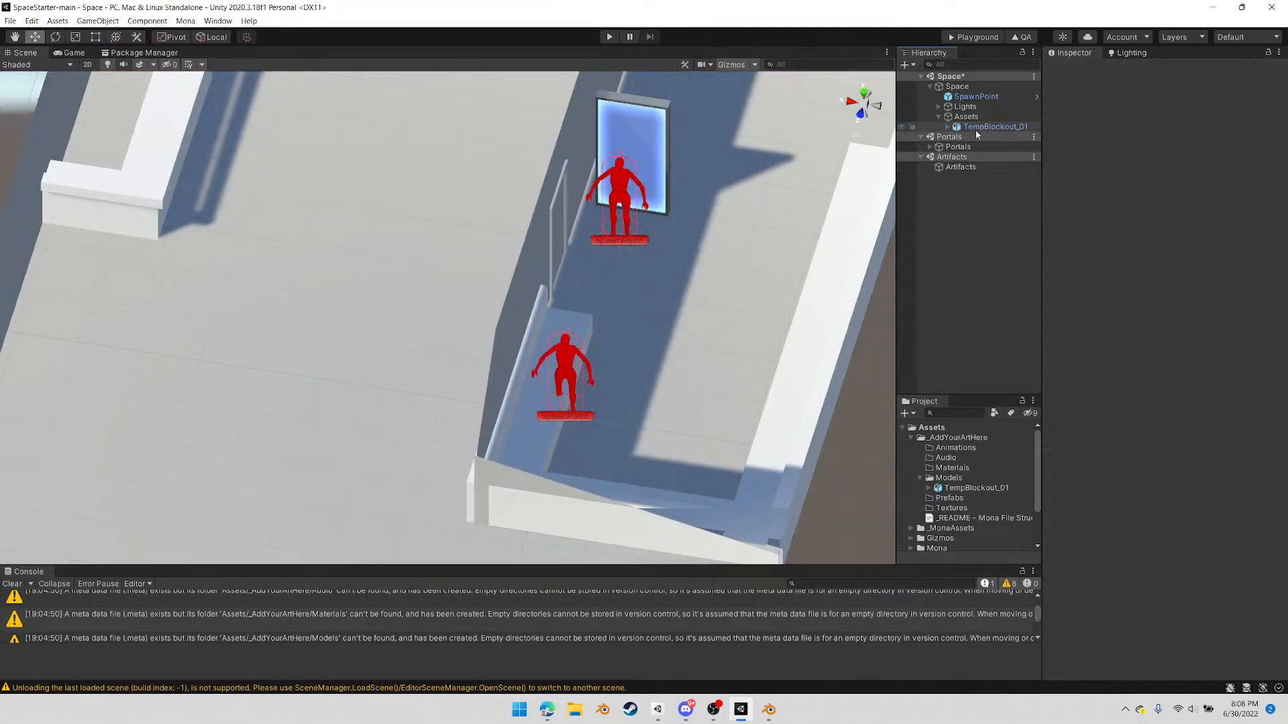
# Add a Mesh Collider to every child object of TempBlockout_01, from Counter through Space_Party
pyautogui.keyDown('alt'); pyautogui.moveTo(686, 346); pyautogui.dragTo(503, 322); pyautogui.keyUp('alt')
pyautogui.scroll(-7, 564, 316)
pyautogui.click(469, 292)
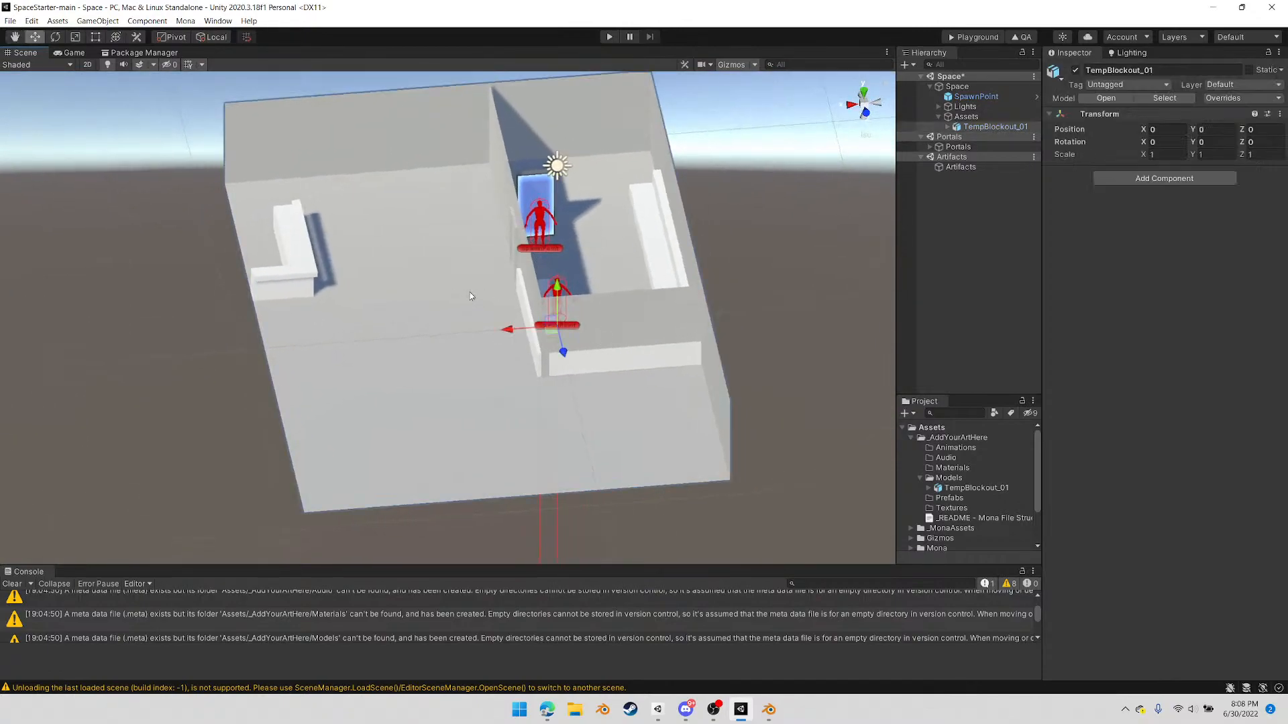
pyautogui.click(1163, 179)
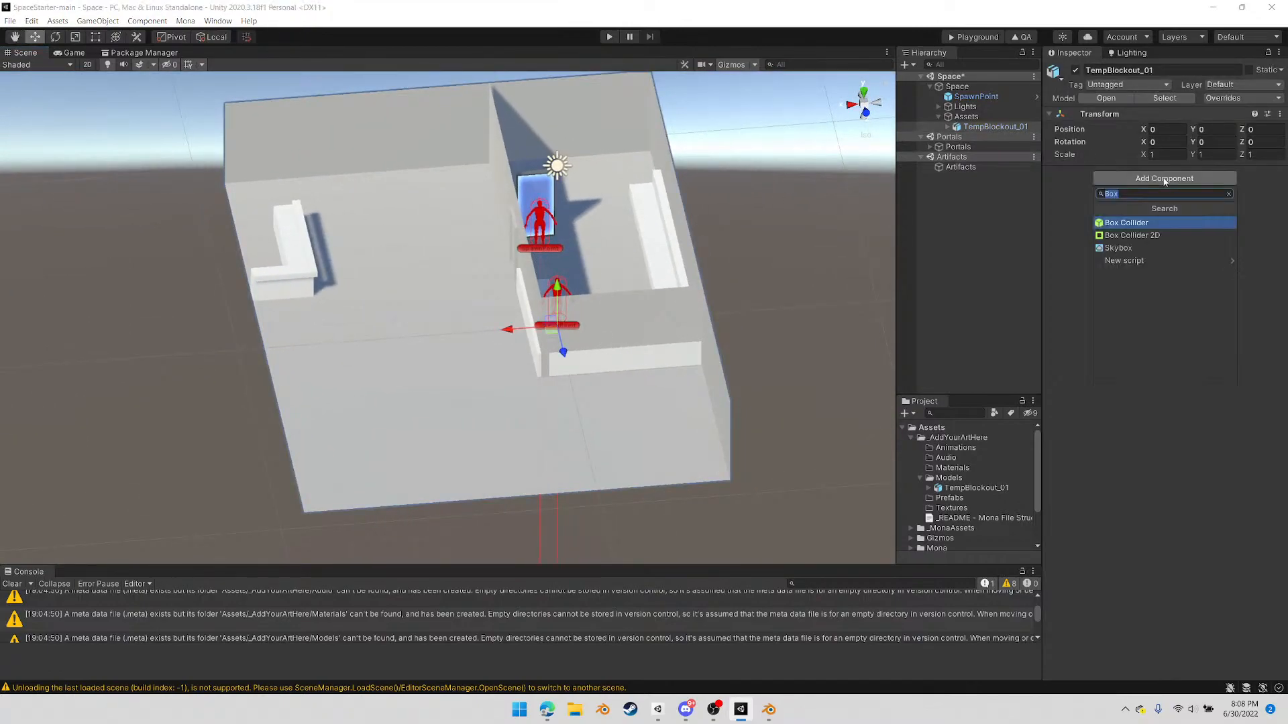
pyautogui.click(974, 128)
pyautogui.click(947, 127)
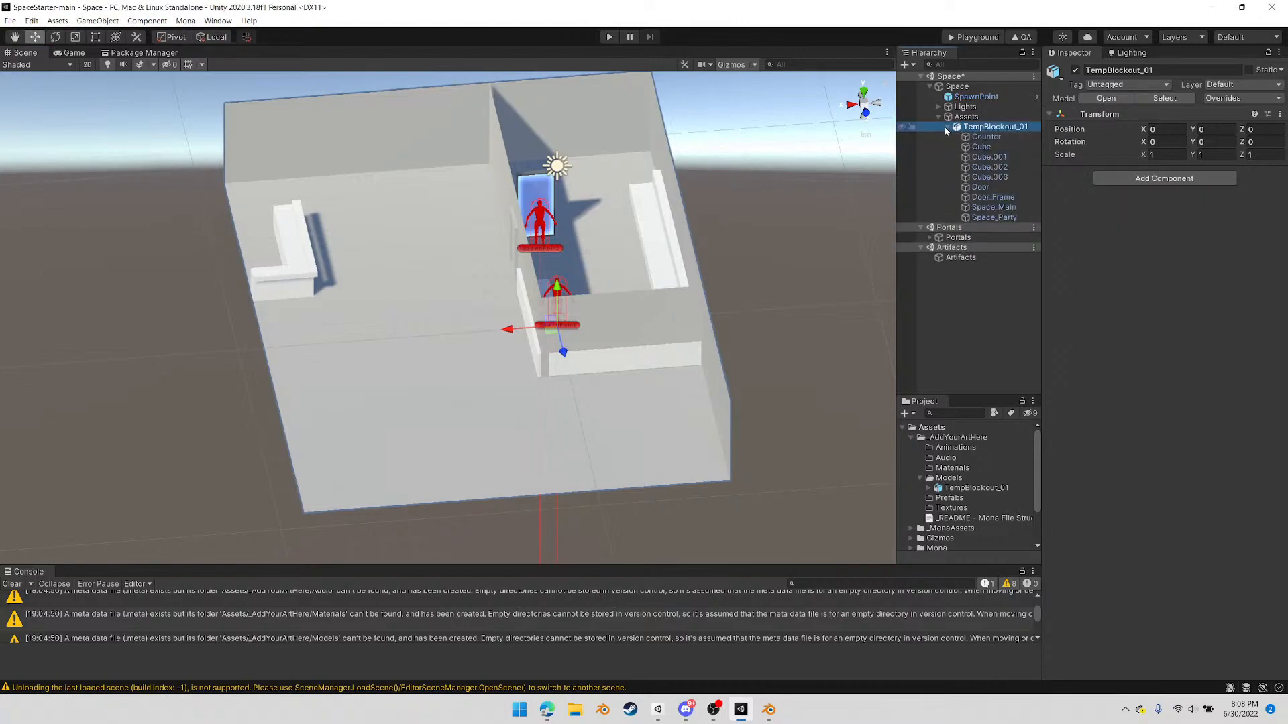
pyautogui.click(987, 137)
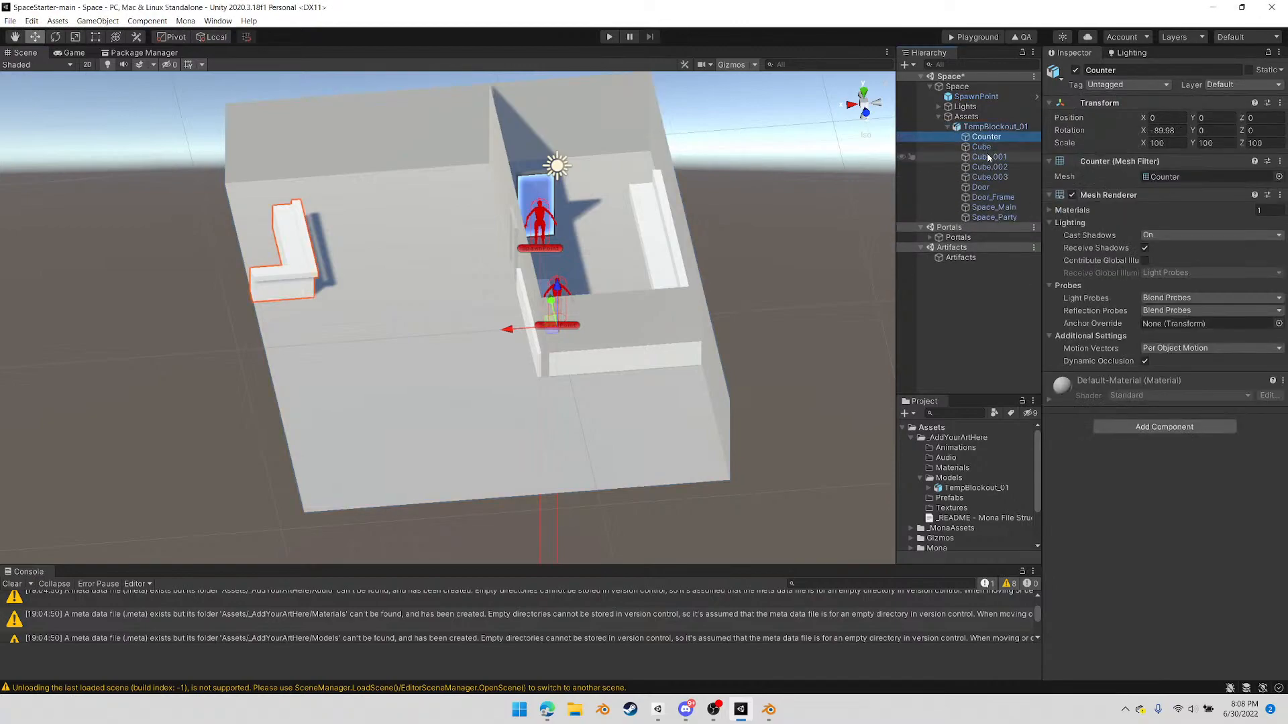
pyautogui.keyDown('shift'); pyautogui.click(985, 218); pyautogui.keyUp('shift')
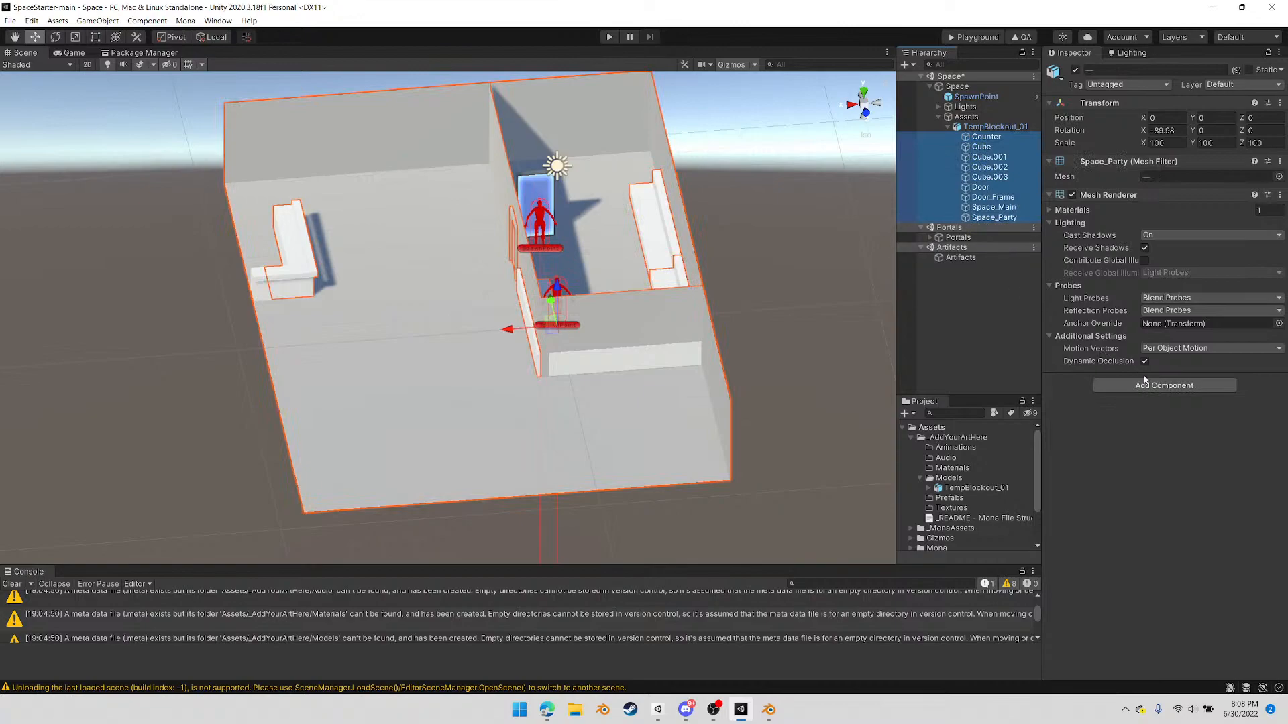
pyautogui.click(1142, 386)
pyautogui.write('mesh')
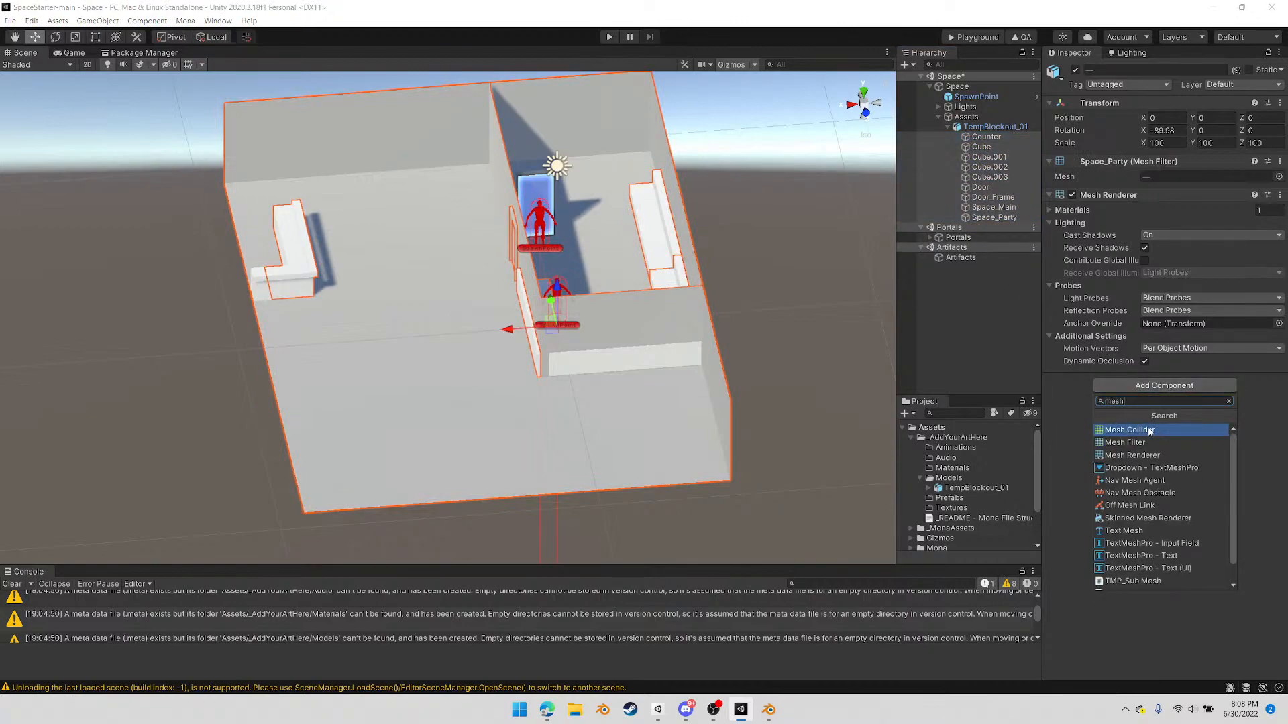
pyautogui.click(1150, 431)
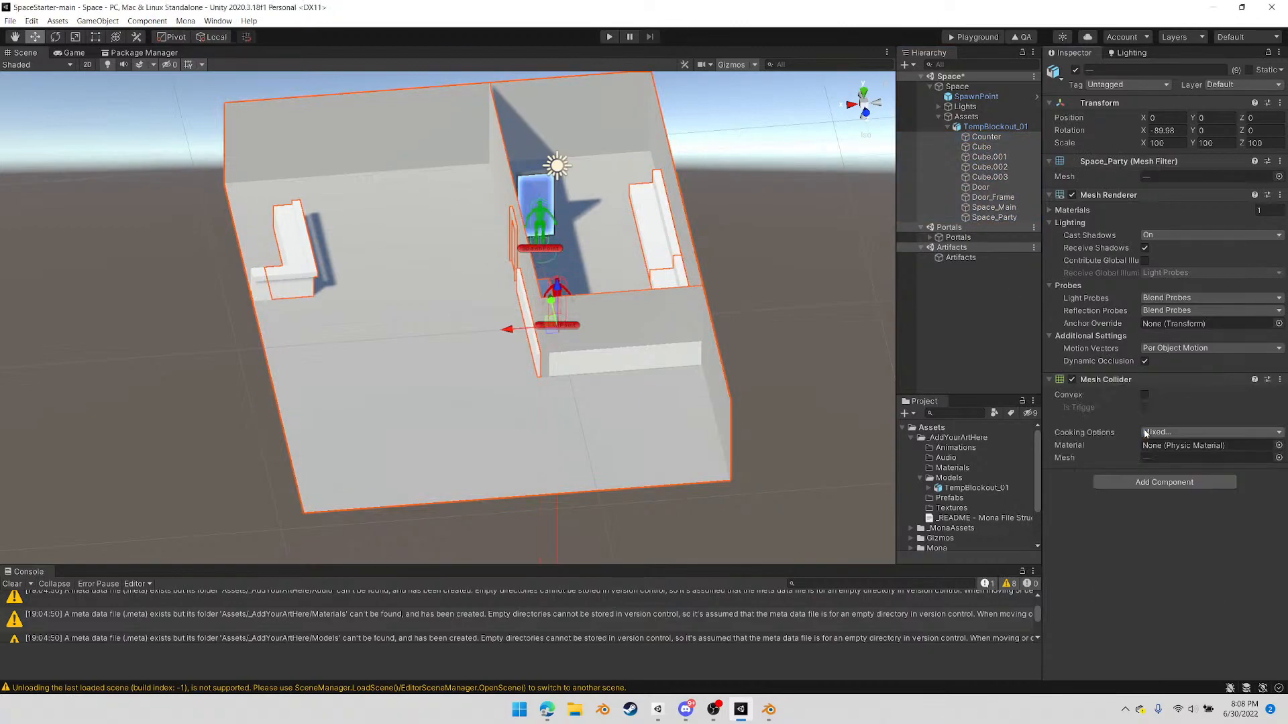
# Move the whole TempBlockout_01 model along X to about -3.89, putting the portal and spawn point in the main room
pyautogui.keyDown('alt'); pyautogui.moveTo(523, 378); pyautogui.dragTo(99, 417); pyautogui.keyUp('alt')
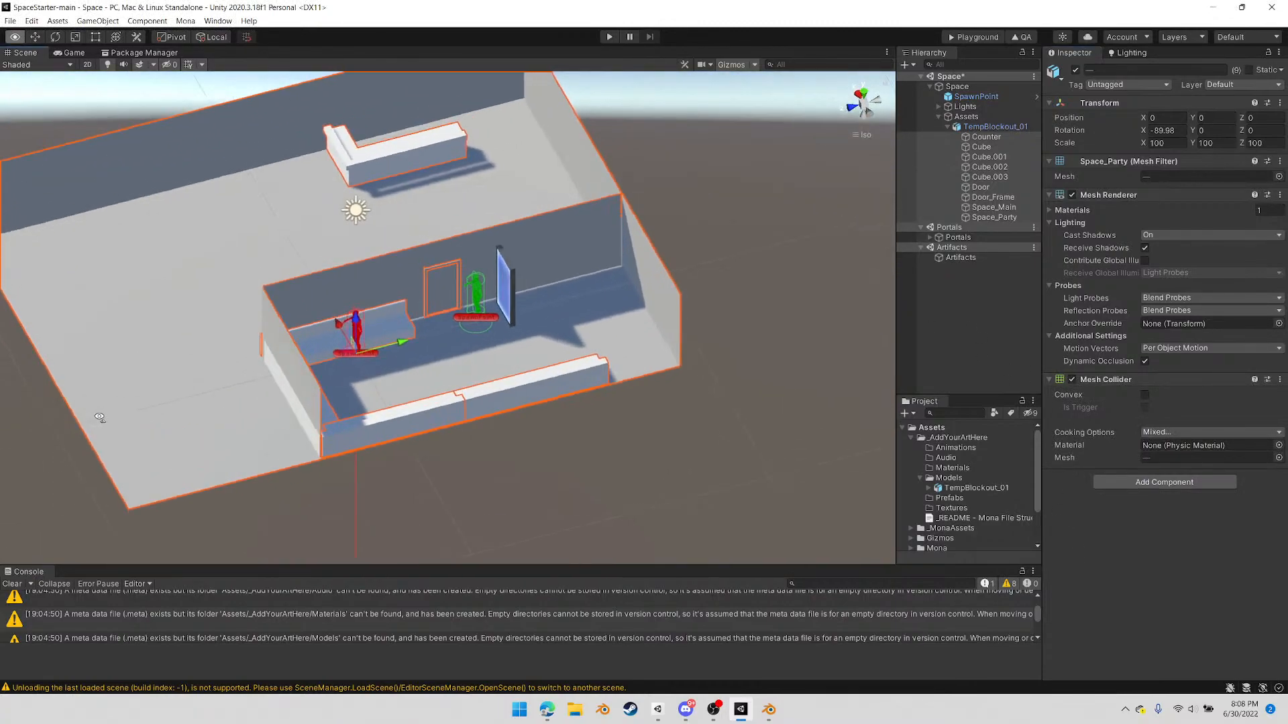
pyautogui.keyDown('alt'); pyautogui.moveTo(468, 363); pyautogui.dragTo(738, 330); pyautogui.keyUp('alt')
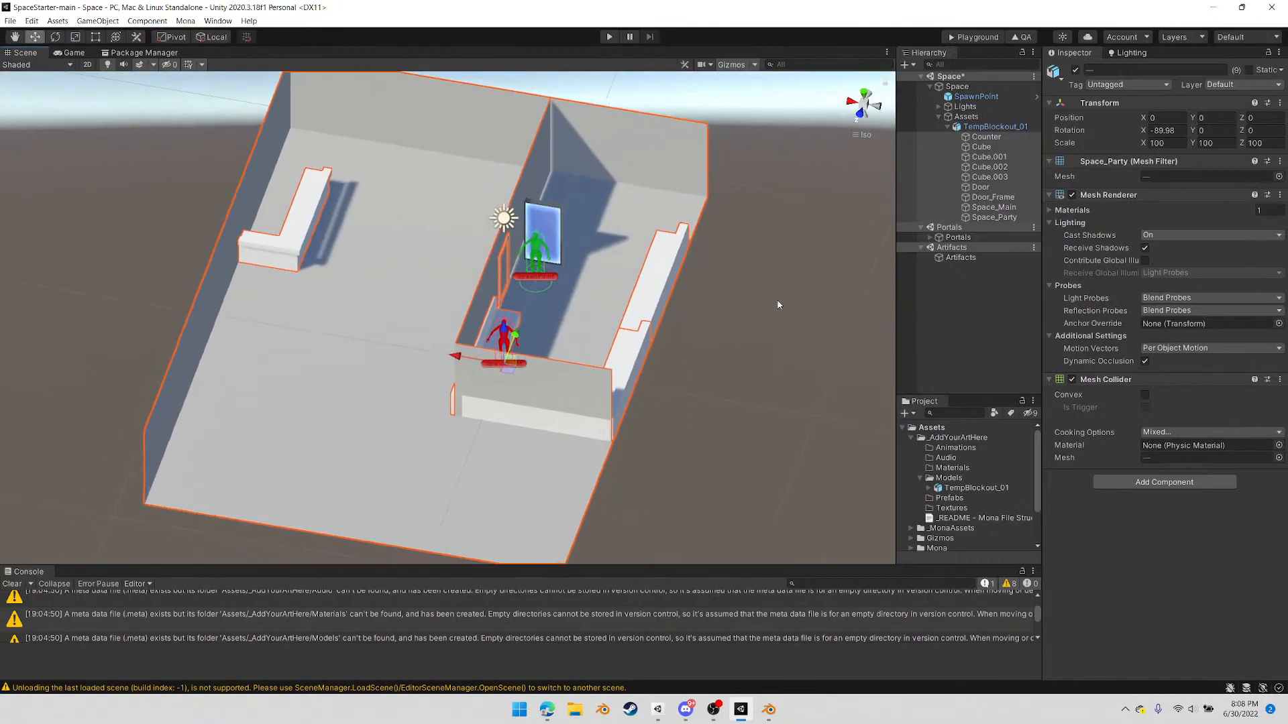
pyautogui.click(1006, 126)
pyautogui.moveTo(455, 359); pyautogui.dragTo(574, 393)
# Move PortalPrefab_Door against the main room's back wall beside the counter, at about X 1.54 and Z -9.19
pyautogui.click(930, 238)
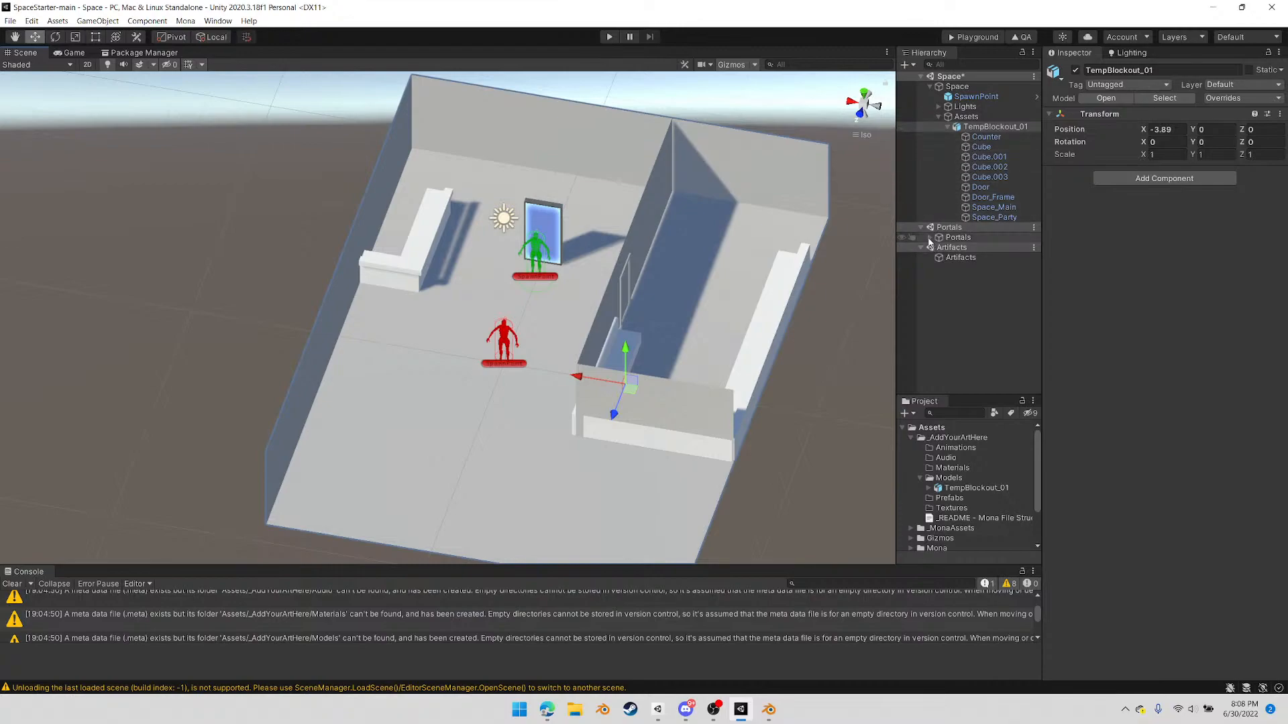
pyautogui.click(952, 248)
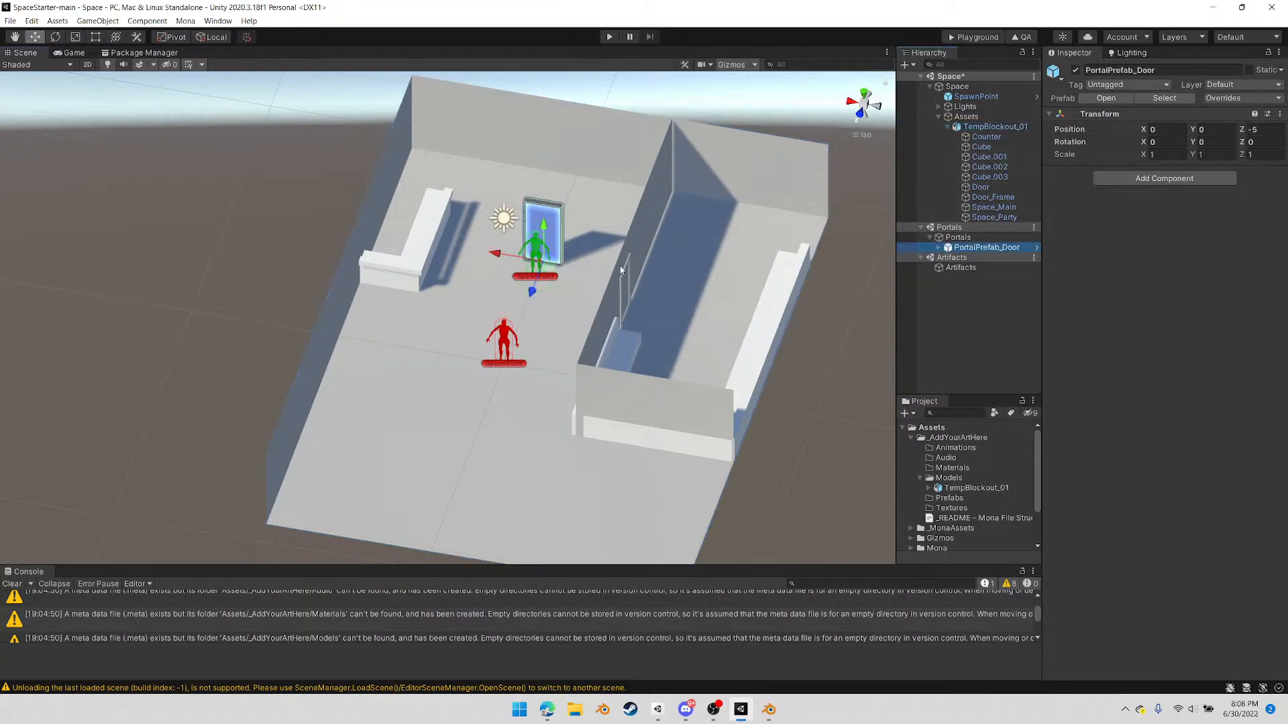
pyautogui.moveTo(631, 265); pyautogui.dragTo(509, 298, button='right')
pyautogui.moveTo(497, 333); pyautogui.dragTo(625, 293)
pyautogui.moveTo(544, 318); pyautogui.dragTo(720, 302, button='right')
pyautogui.moveTo(497, 151); pyautogui.dragTo(446, 149)
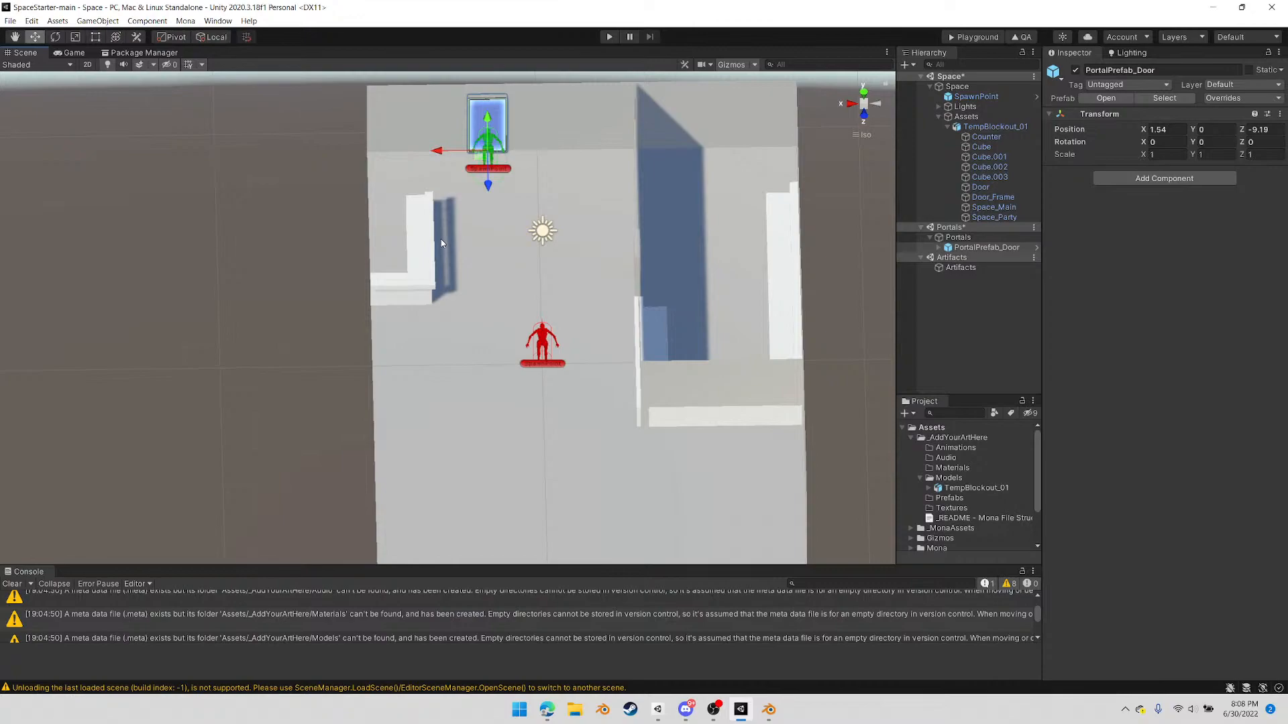
# Duplicate the portal door, place the copy along the same wall at about X -1.19, and rename its portal object UniquePortalName_2
pyautogui.hotkey('ctrl', 'd')
pyautogui.moveTo(448, 150); pyautogui.dragTo(540, 158)
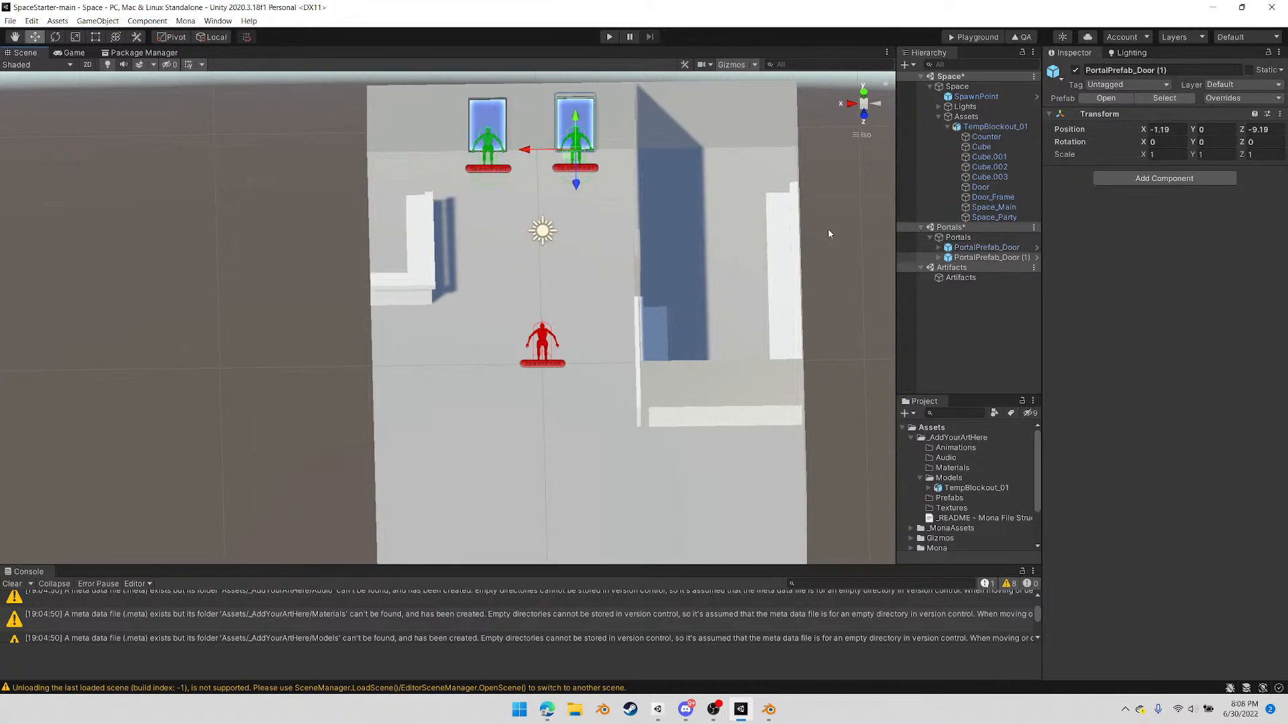
pyautogui.click(938, 258)
pyautogui.click(984, 268)
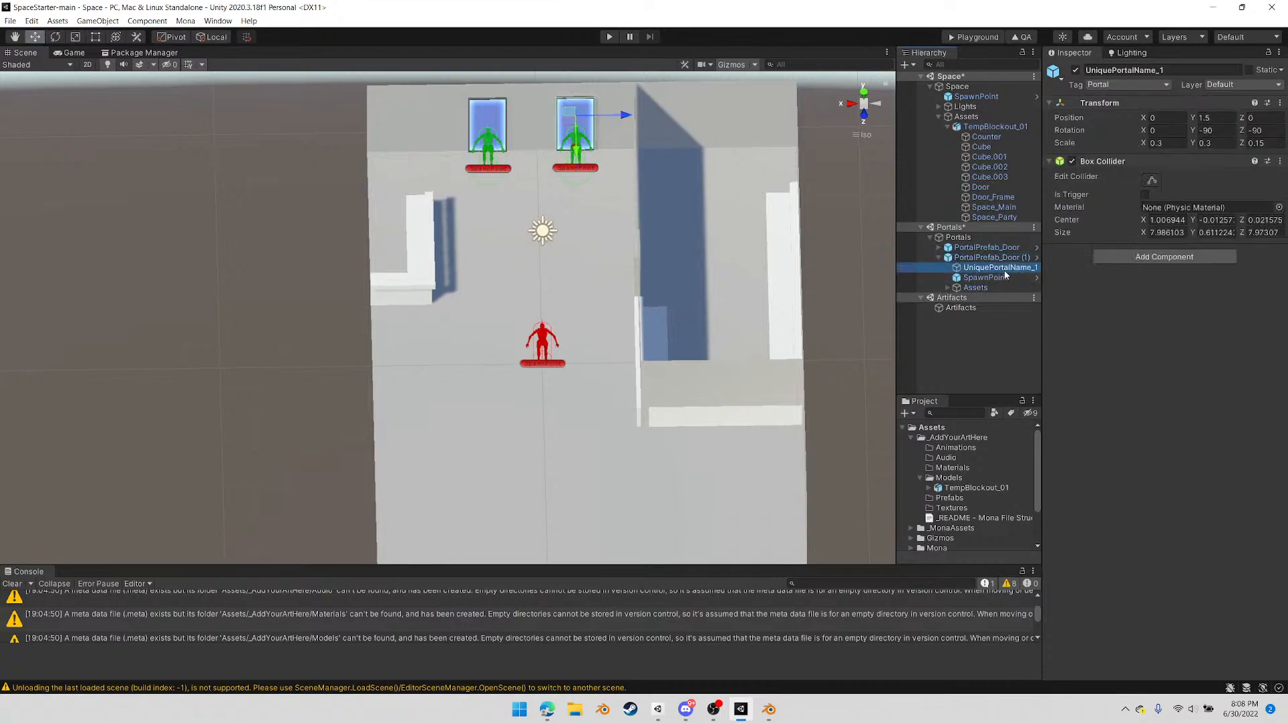
pyautogui.write('2')
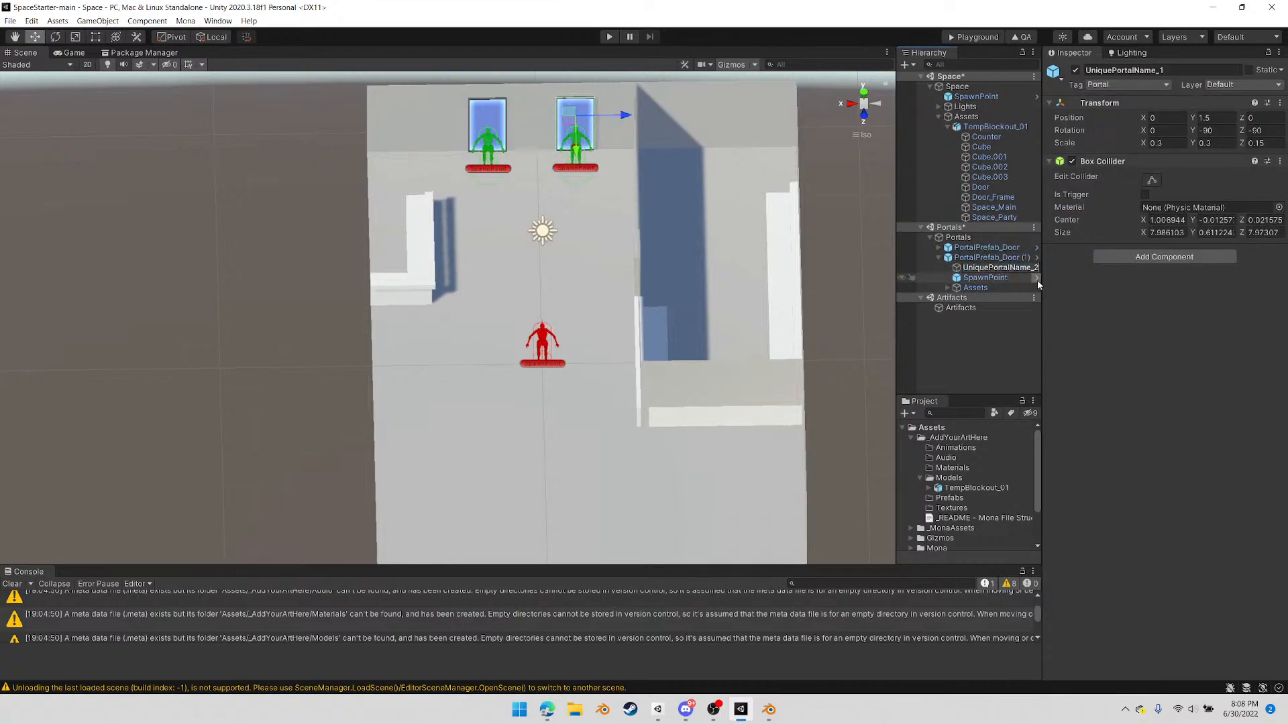
pyautogui.press('Return')
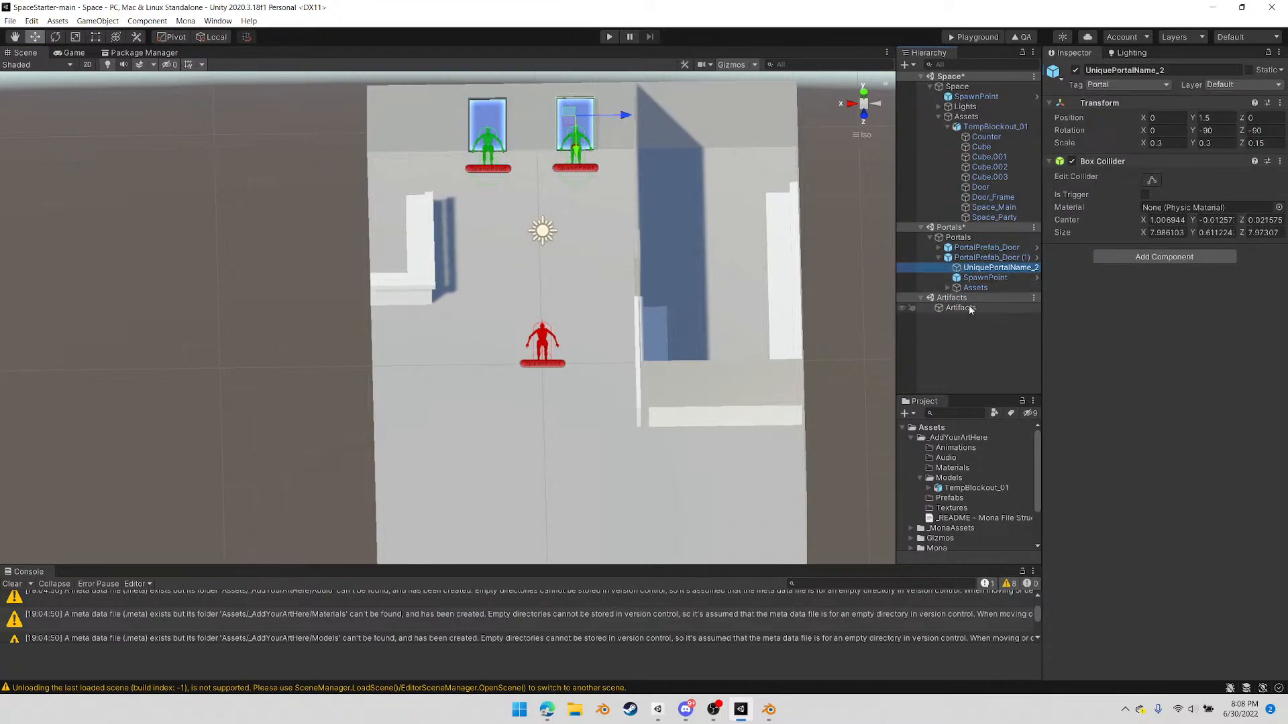
pyautogui.click(937, 258)
# Remove the Mesh Collider from the Door object between the main and party rooms, leaving the object active
pyautogui.moveTo(598, 363); pyautogui.dragTo(747, 316, button='right')
pyautogui.click(599, 165)
pyautogui.click(595, 167)
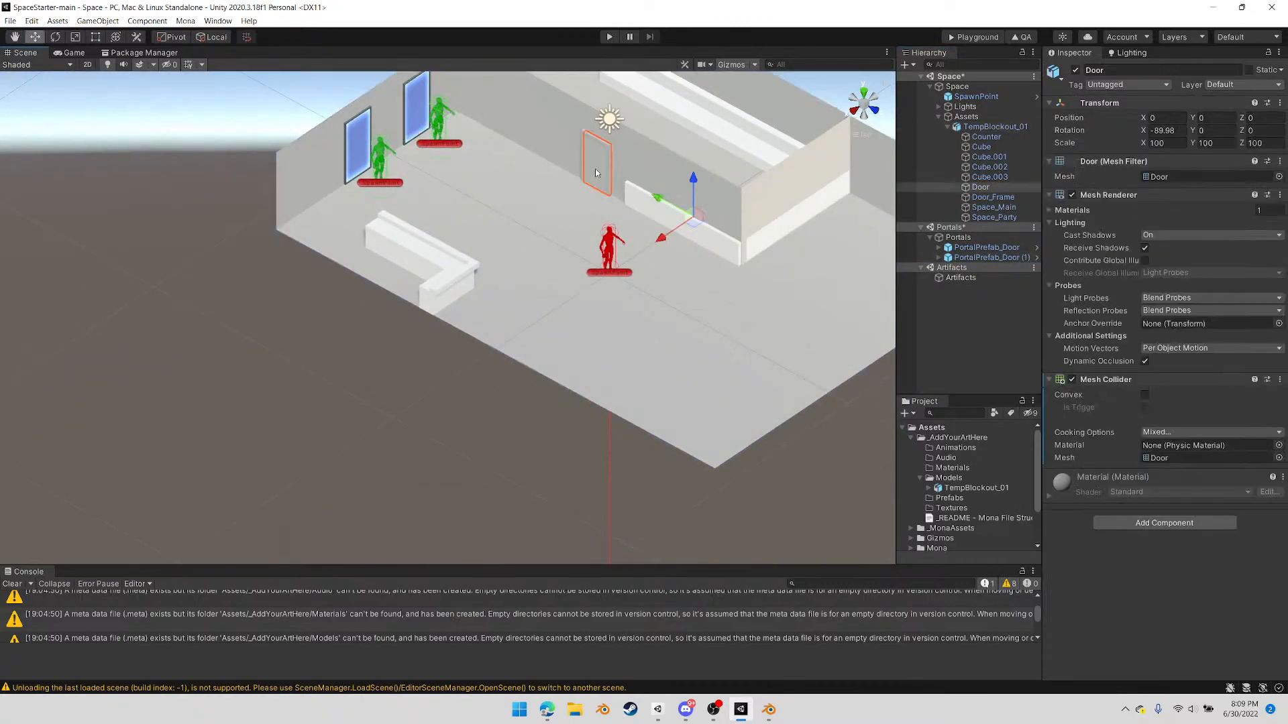
pyautogui.rightClick(1174, 380)
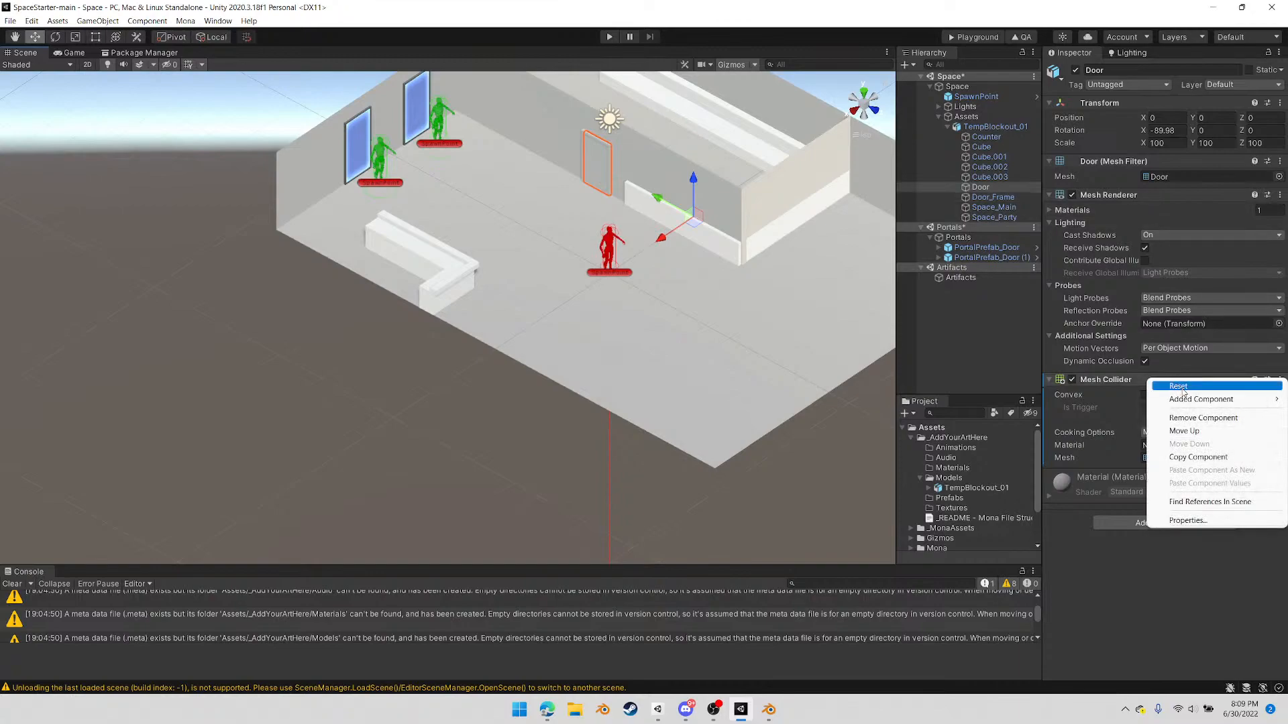
pyautogui.click(1210, 421)
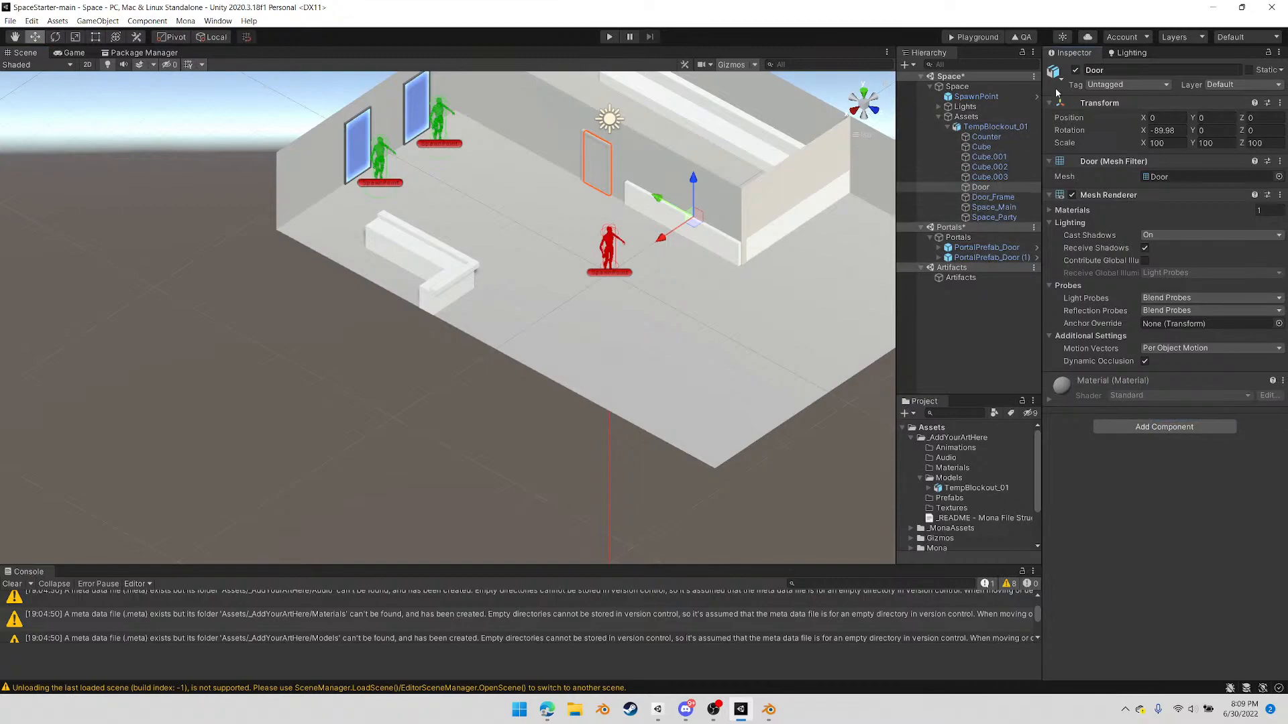
pyautogui.click(1075, 72)
pyautogui.click(1075, 71)
# Raise the SpawnPoint slightly above the floor to about Y 0.19 and save the scenes
pyautogui.keyDown('alt'); pyautogui.moveTo(687, 303); pyautogui.dragTo(535, 349); pyautogui.keyUp('alt')
pyautogui.click(523, 320)
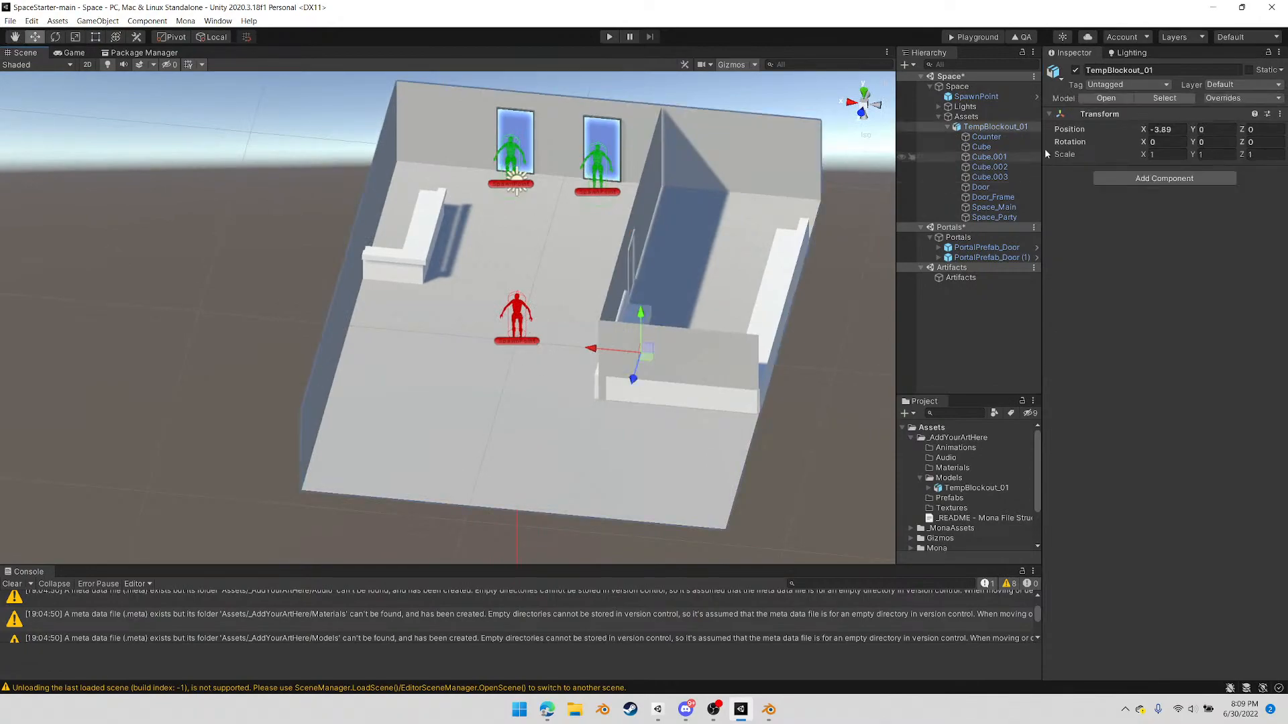
pyautogui.click(991, 96)
pyautogui.moveTo(518, 310); pyautogui.dragTo(518, 307)
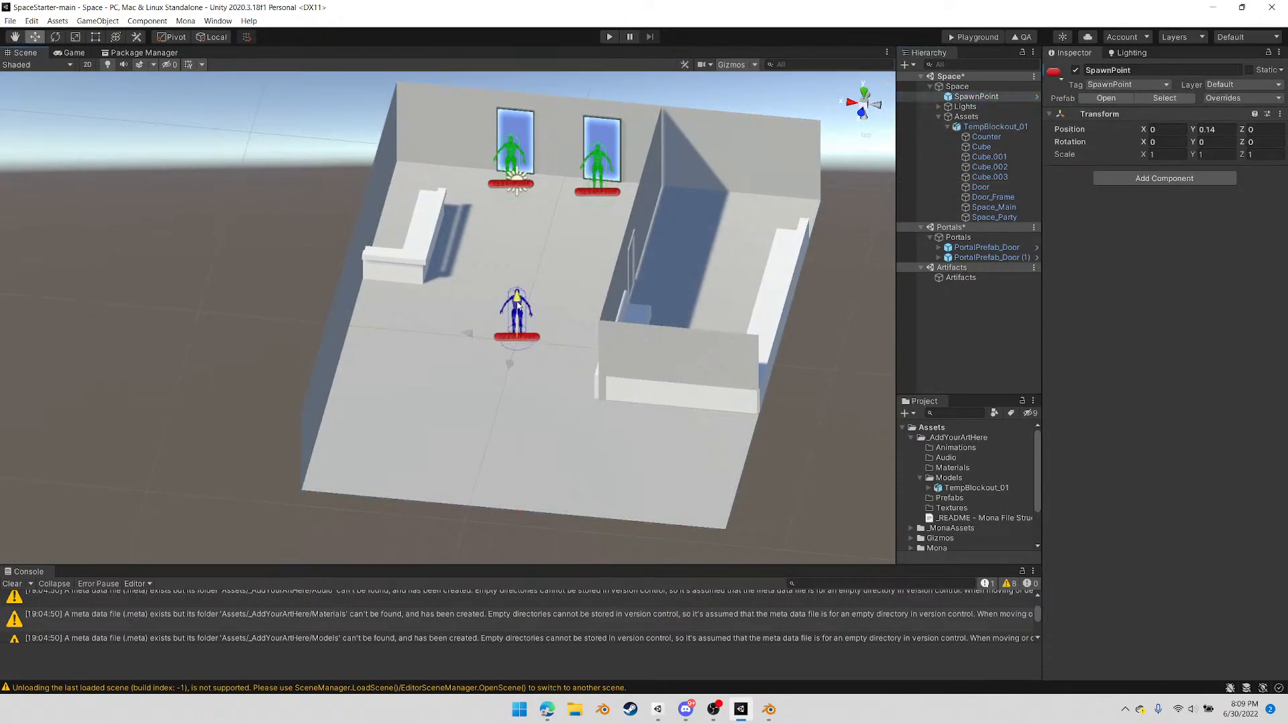
pyautogui.click(9, 22)
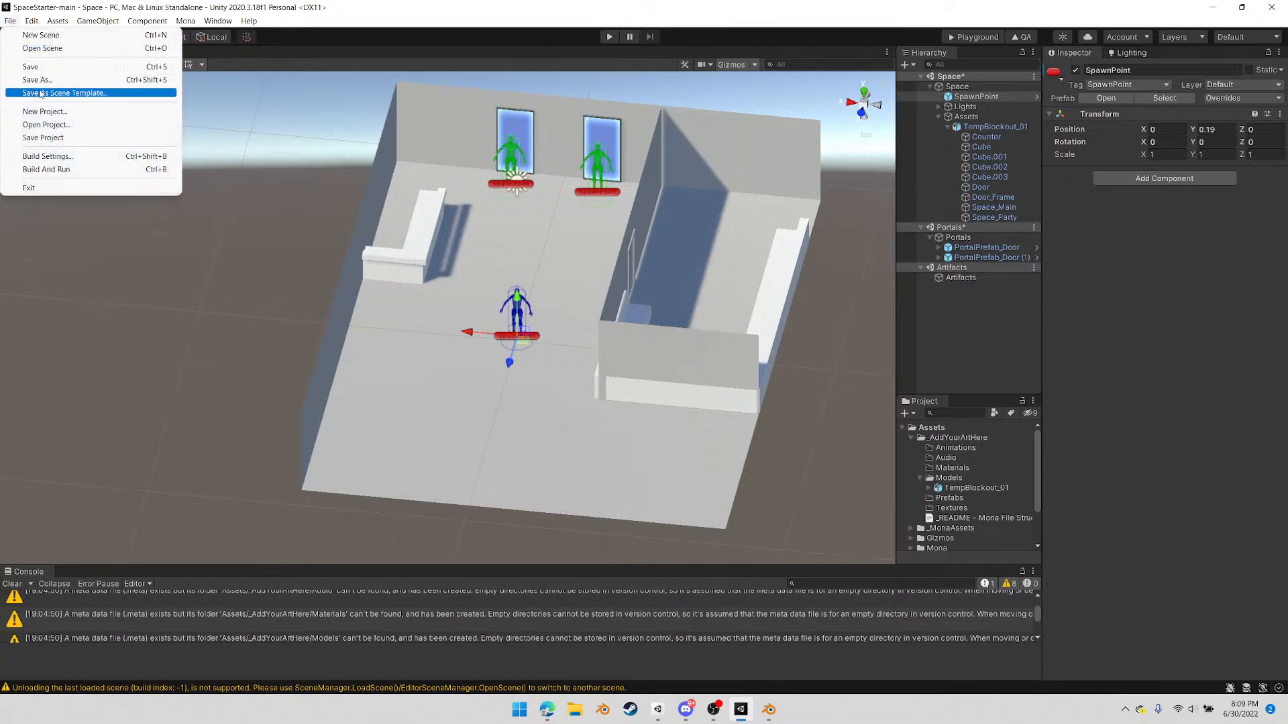
pyautogui.click(40, 76)
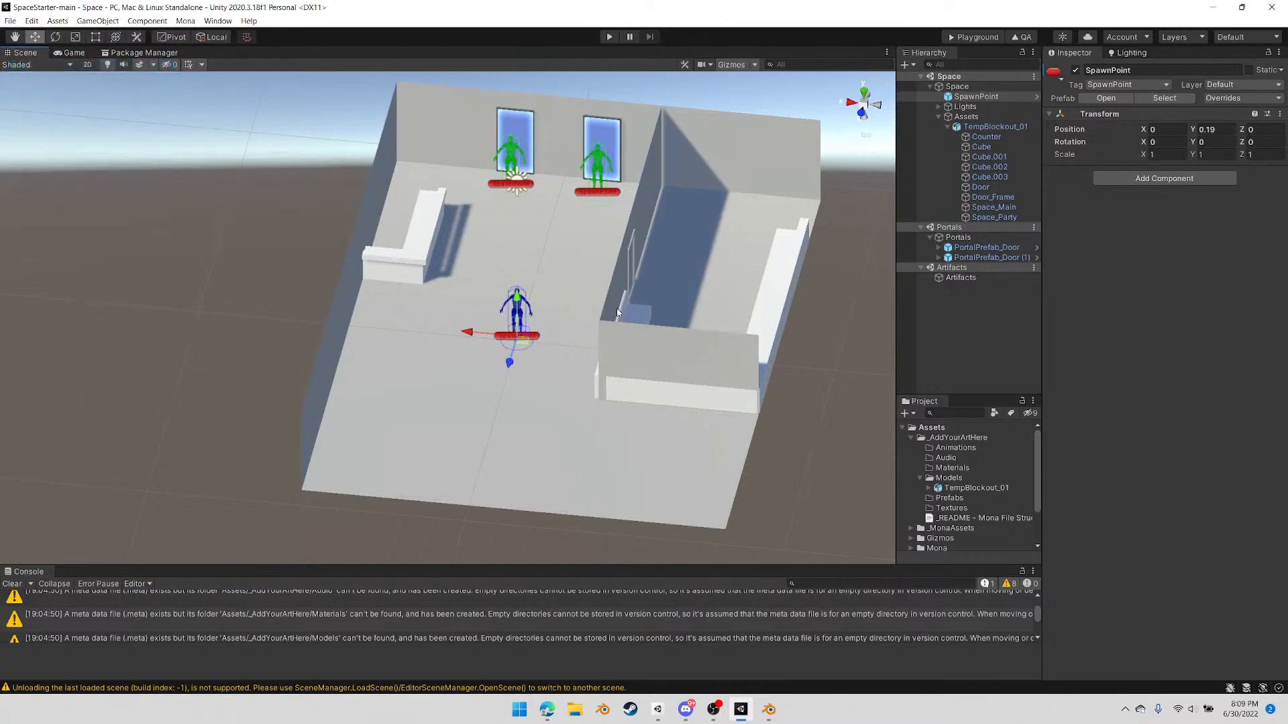
# Export the space to the Mona Playground, check the PlaygroundFiles folder's size, and upload that folder to the playground page
pyautogui.click(966, 37)
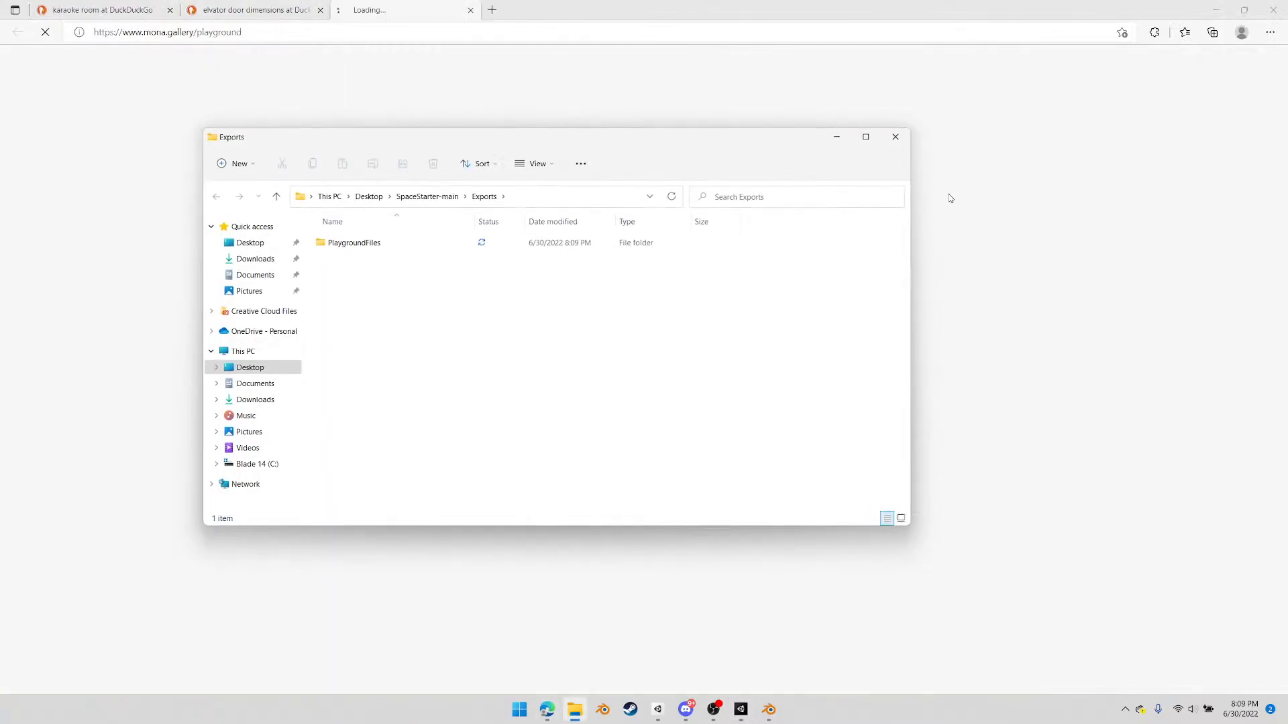
pyautogui.moveTo(555, 144); pyautogui.dragTo(933, 133)
pyautogui.rightClick(750, 232)
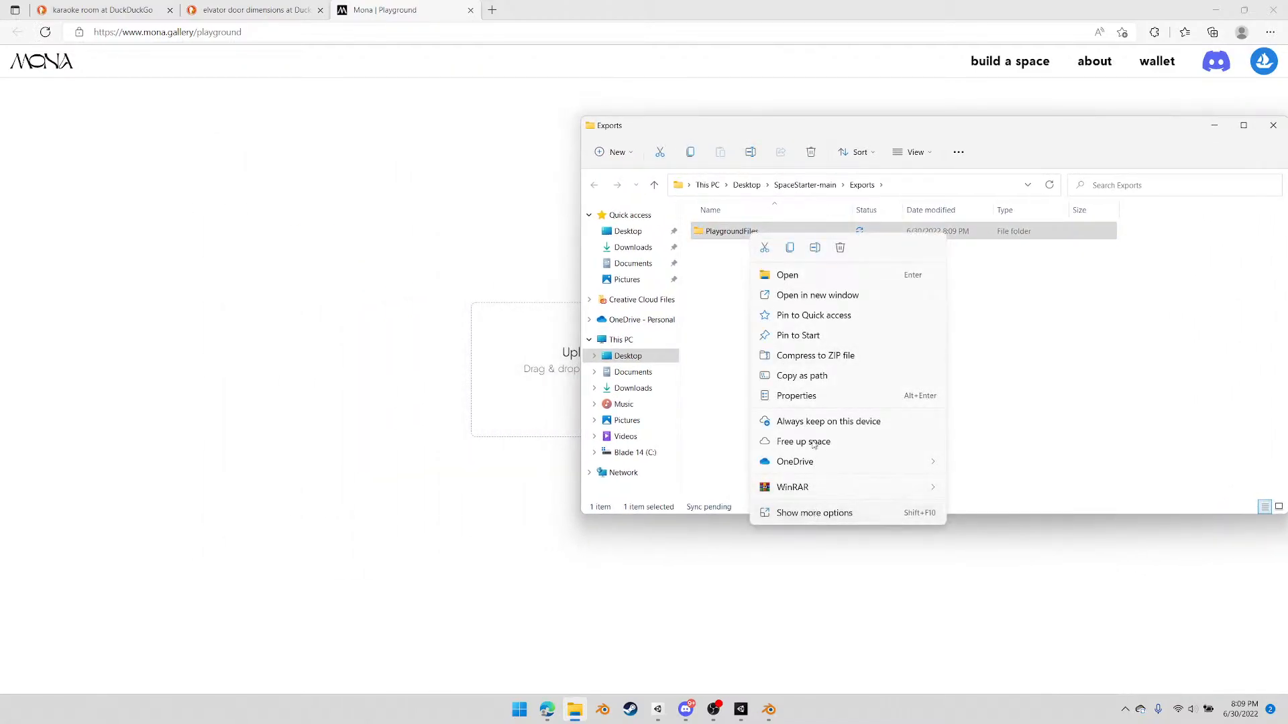
pyautogui.click(788, 396)
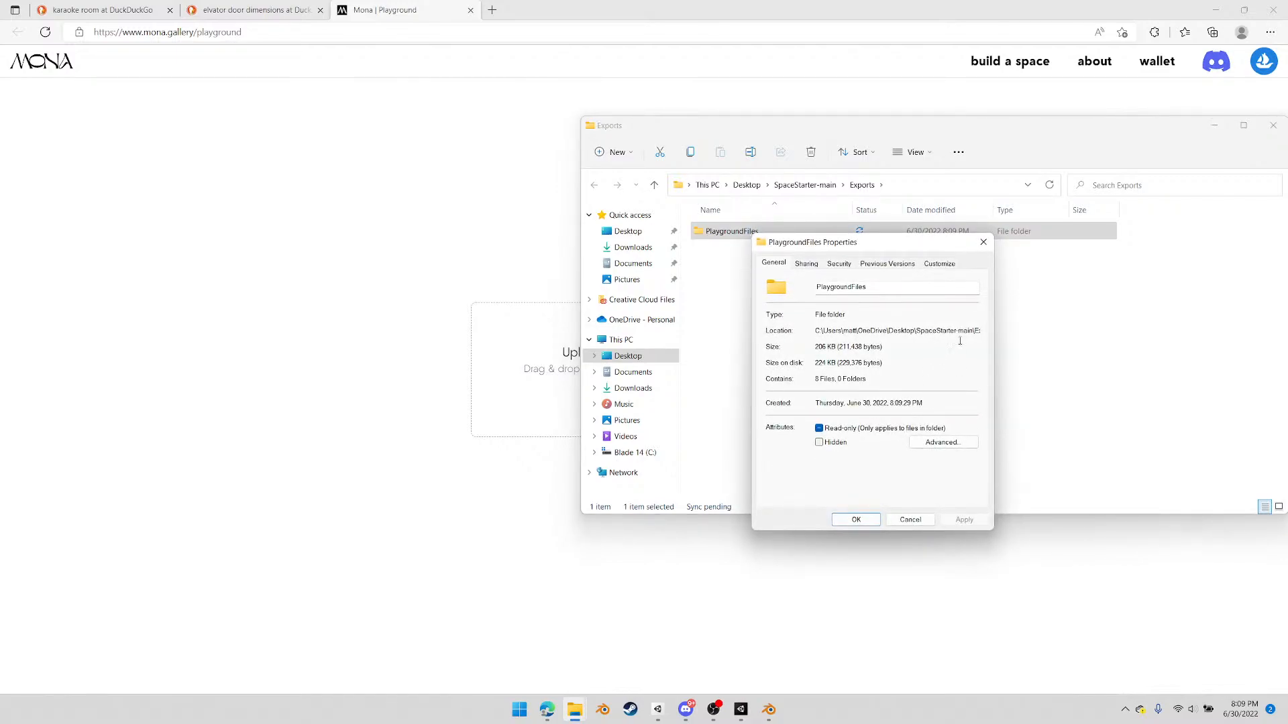
pyautogui.click(983, 242)
pyautogui.moveTo(737, 239); pyautogui.dragTo(510, 356)
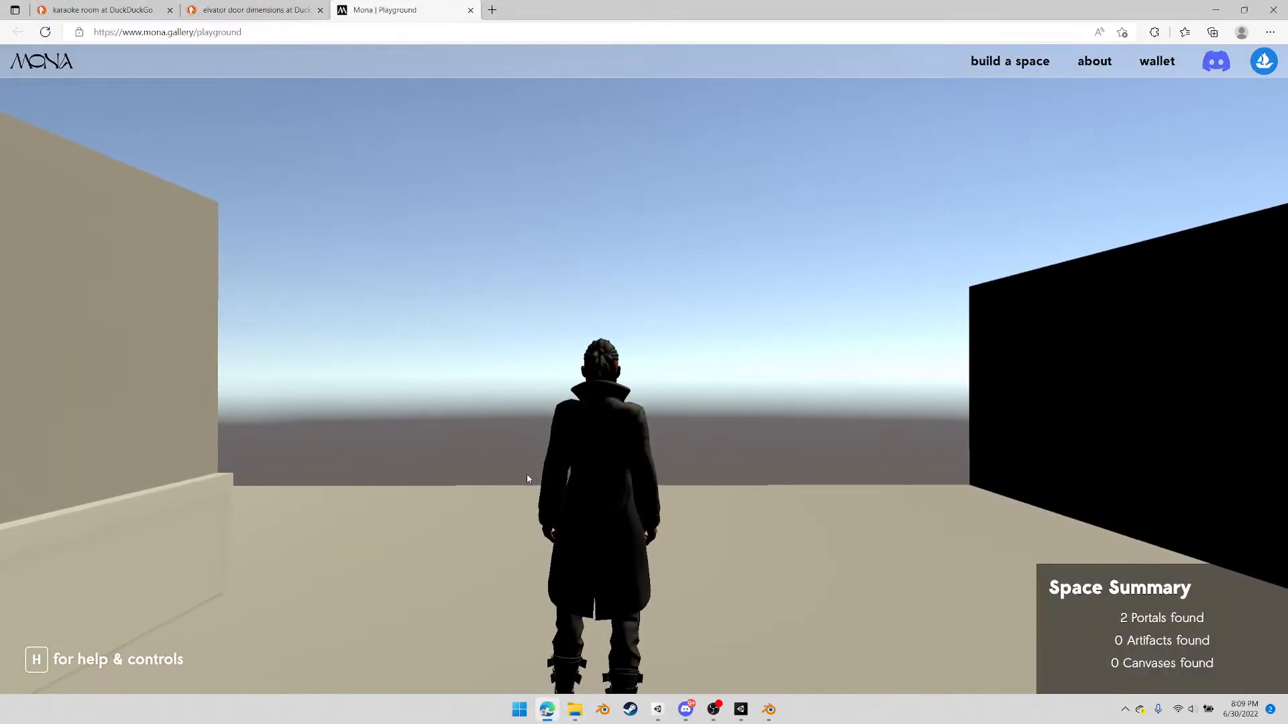
# Walk the avatar from the spawn point through the main room and inspect the two portals, including UniquePortalName_1
pyautogui.click(696, 469)
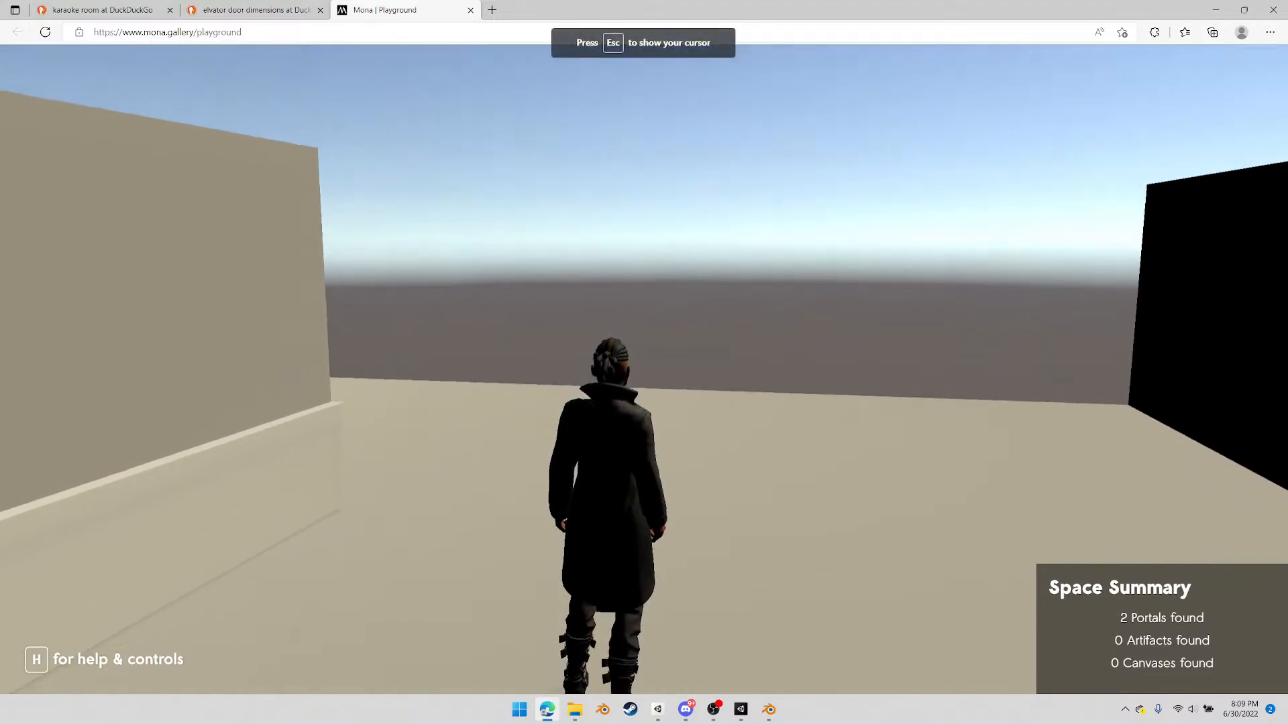
pyautogui.press('d')
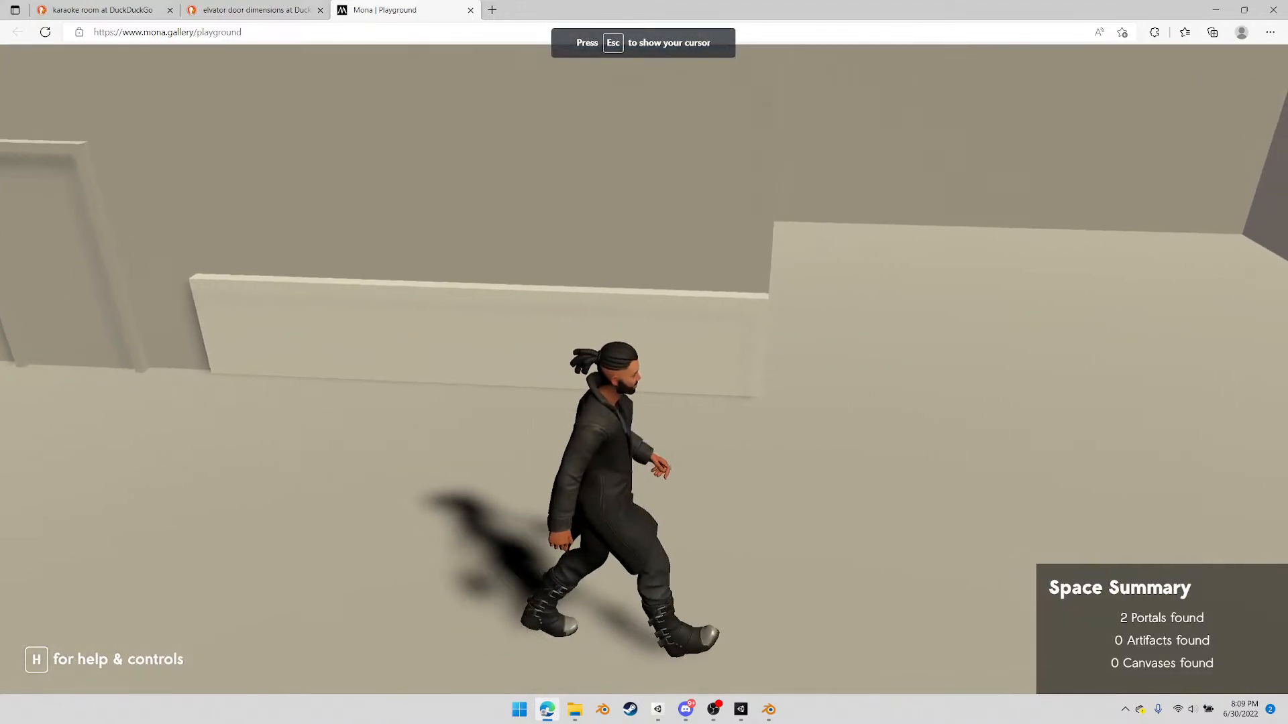
pyautogui.press('w')
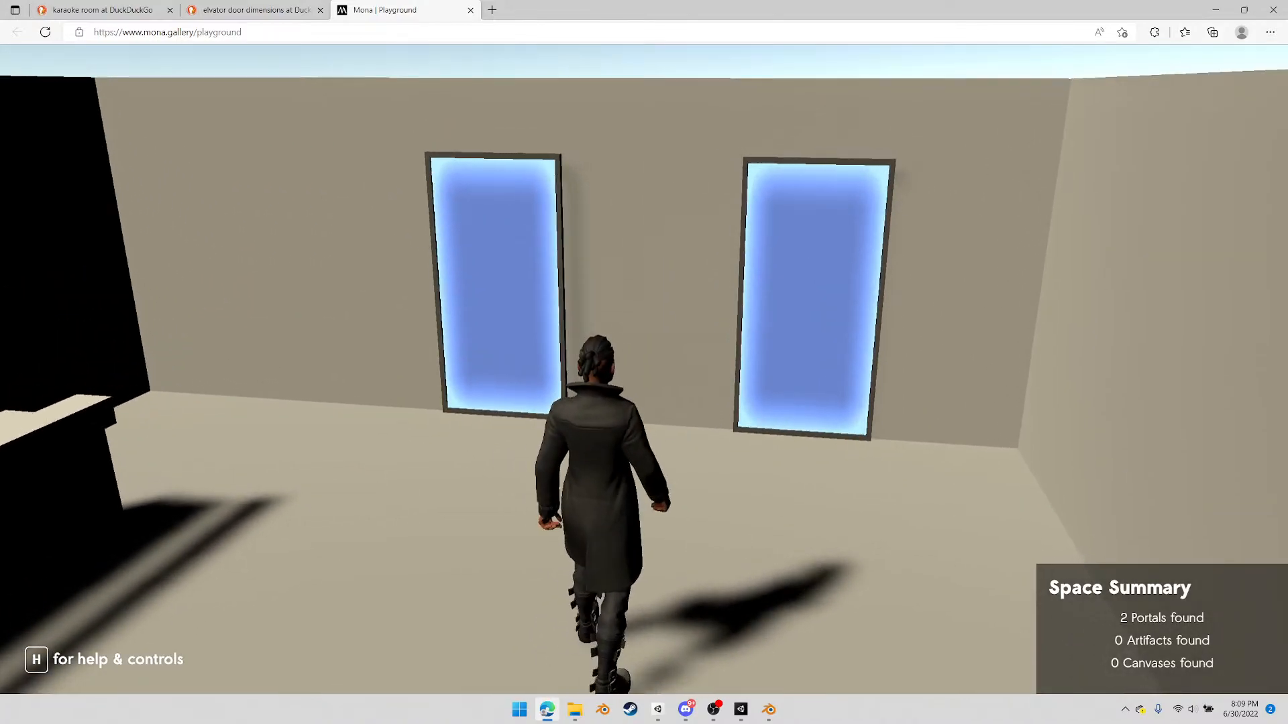
pyautogui.press('a')
pyautogui.press('d')
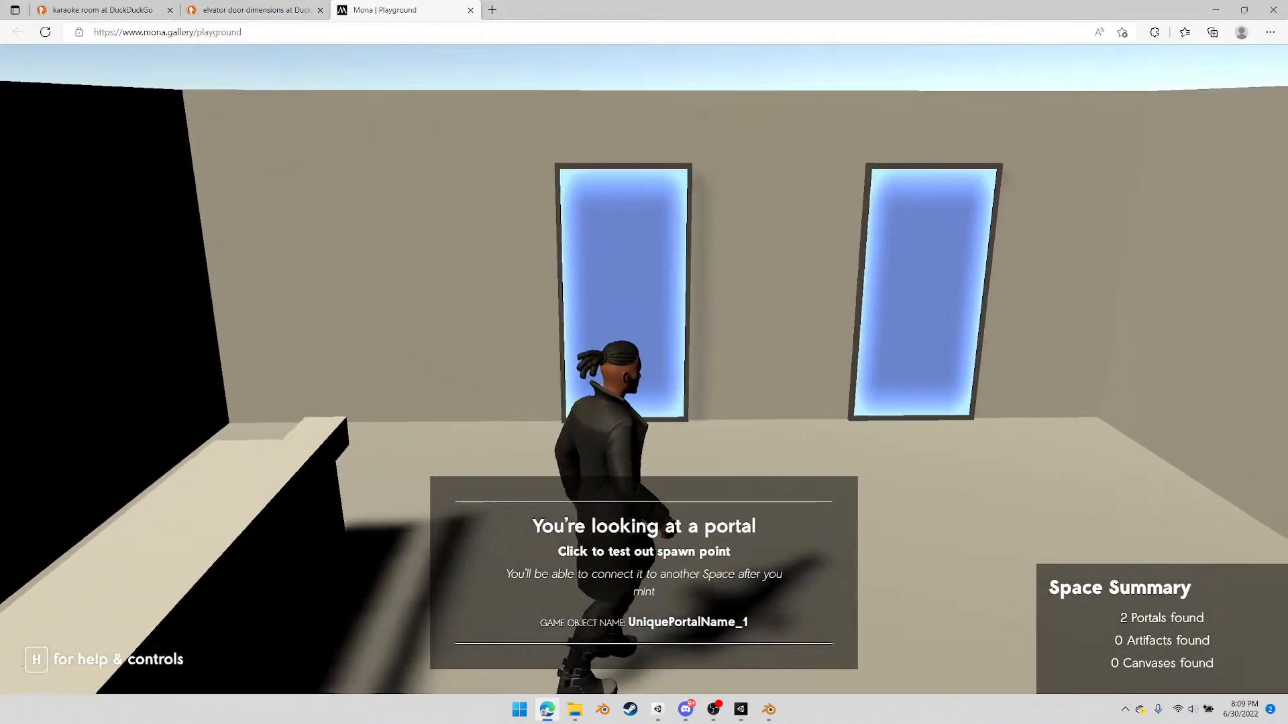
pyautogui.press('w')
pyautogui.press('d')
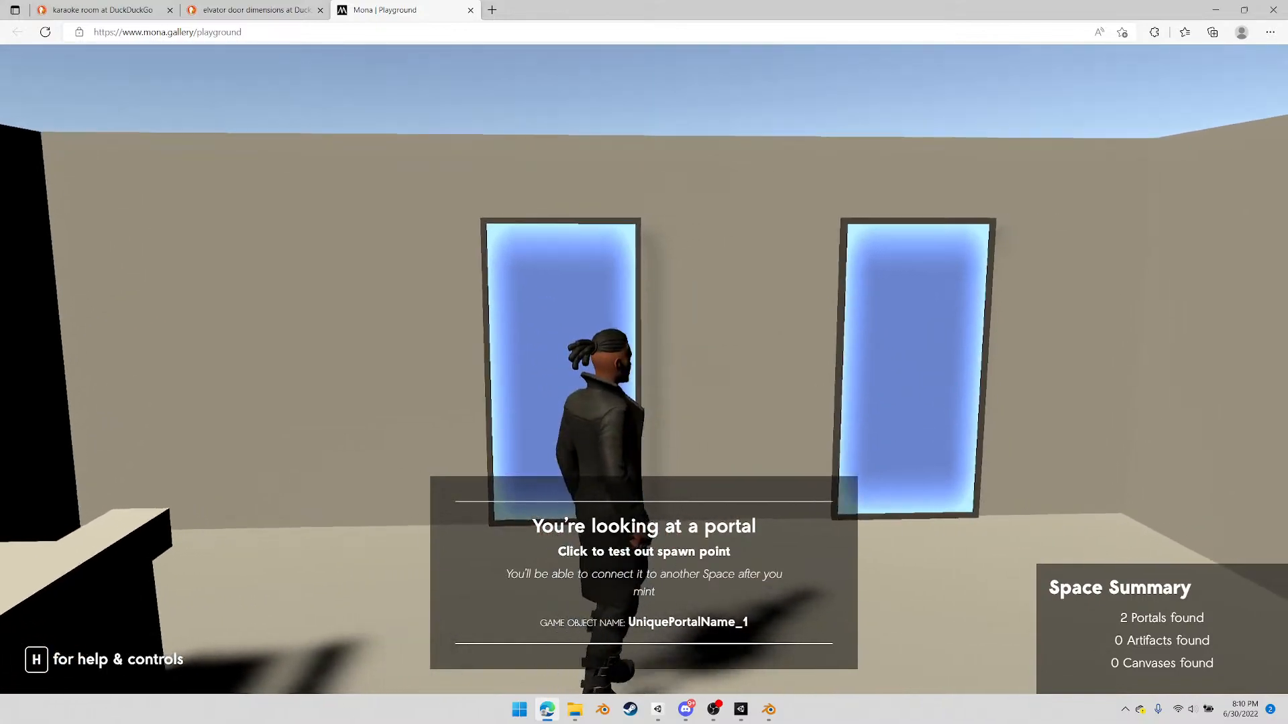
pyautogui.press('w')
pyautogui.press('d')
pyautogui.press('a')
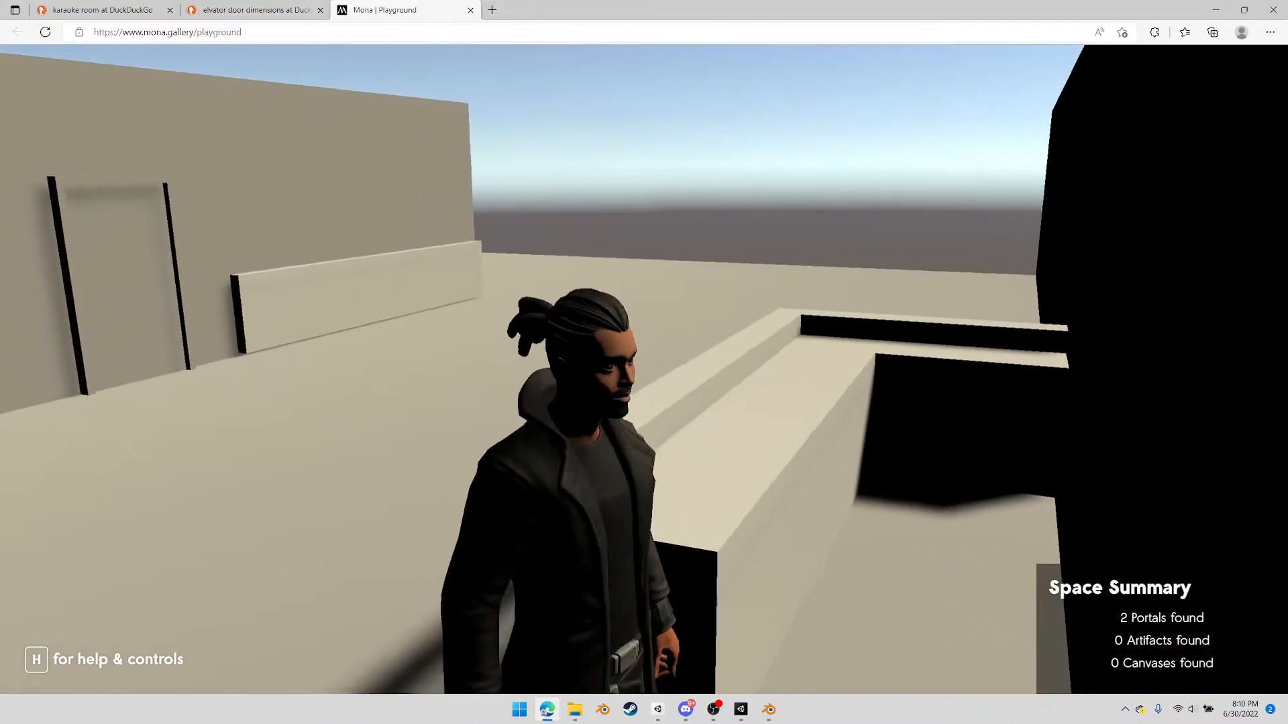
# Walk the avatar around the counter and across the main room's open floor to check their scale
pyautogui.press('w')
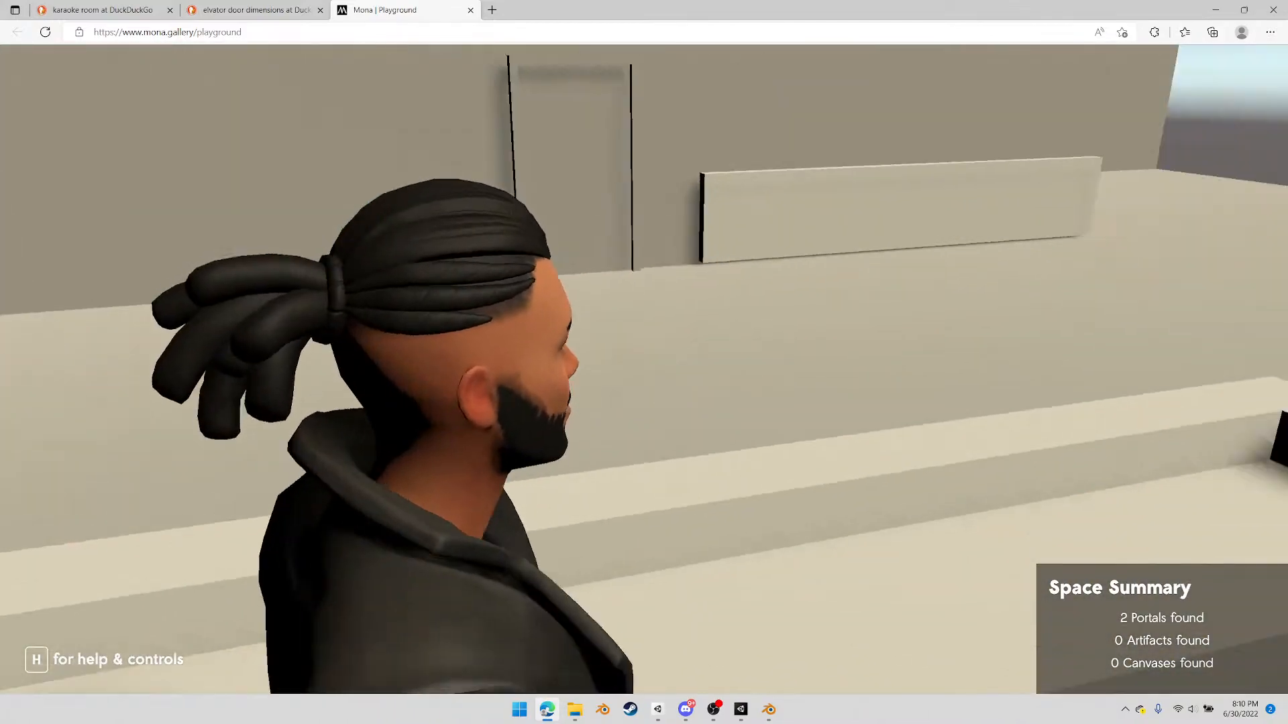
pyautogui.press('a')
pyautogui.press('w')
pyautogui.press('d')
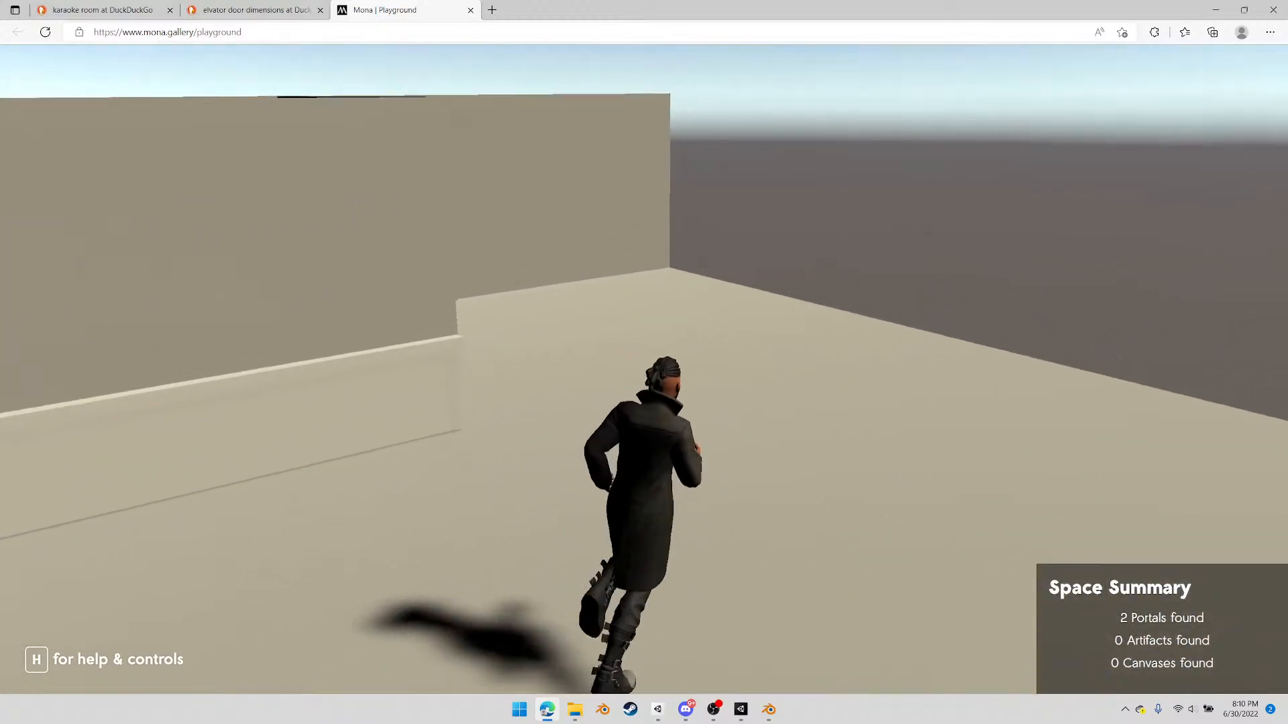
# Walk the avatar through the door to test passage and inspect the party room's layout and seating
pyautogui.press('a')
pyautogui.press('w')
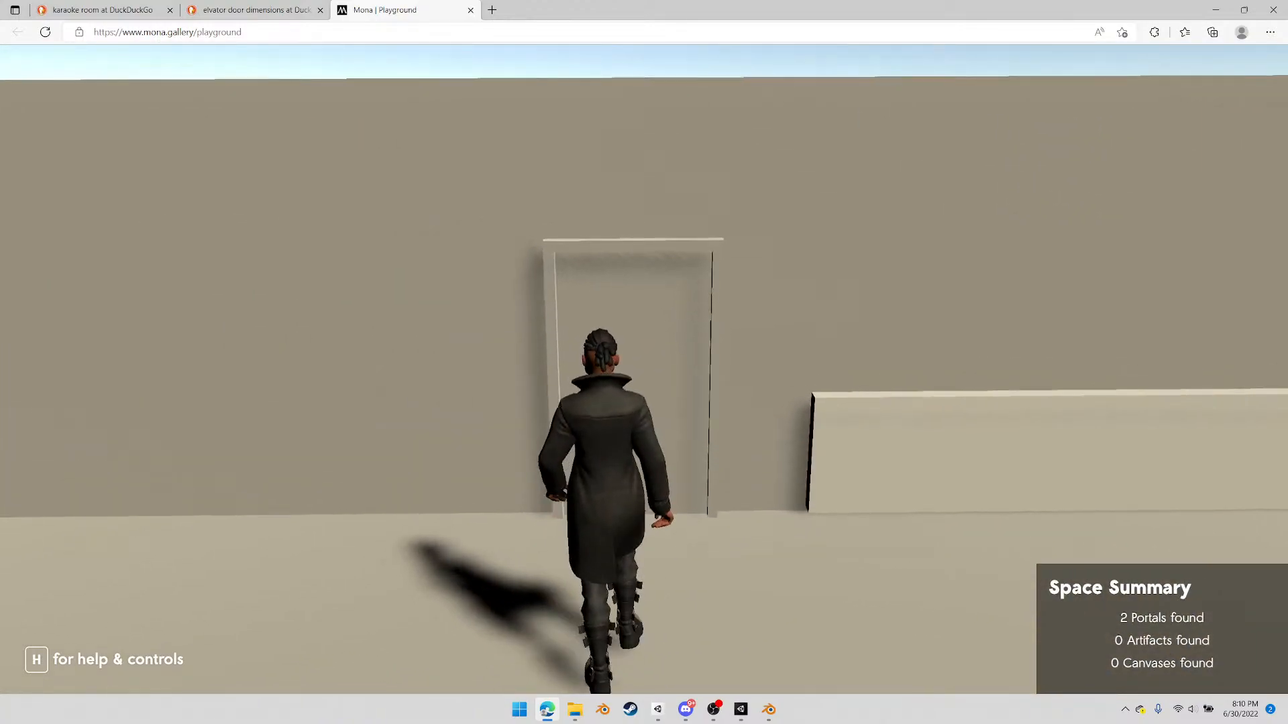
pyautogui.press('w')
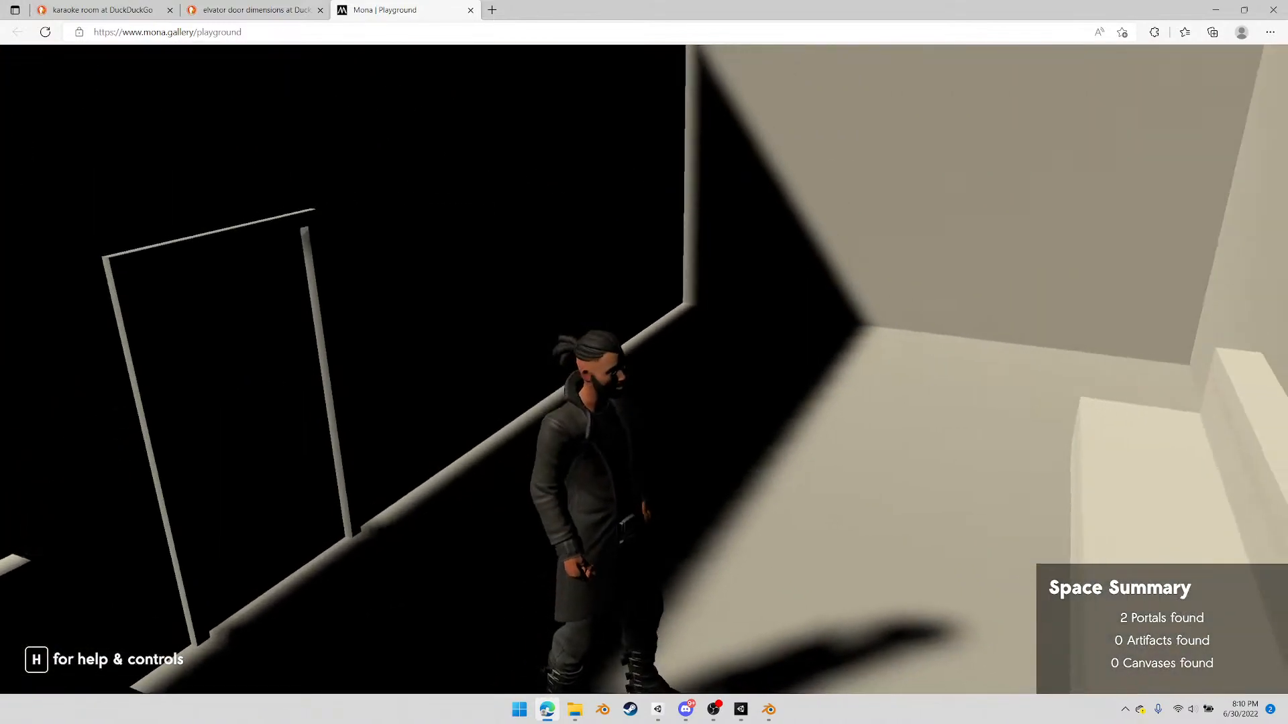
pyautogui.press('d')
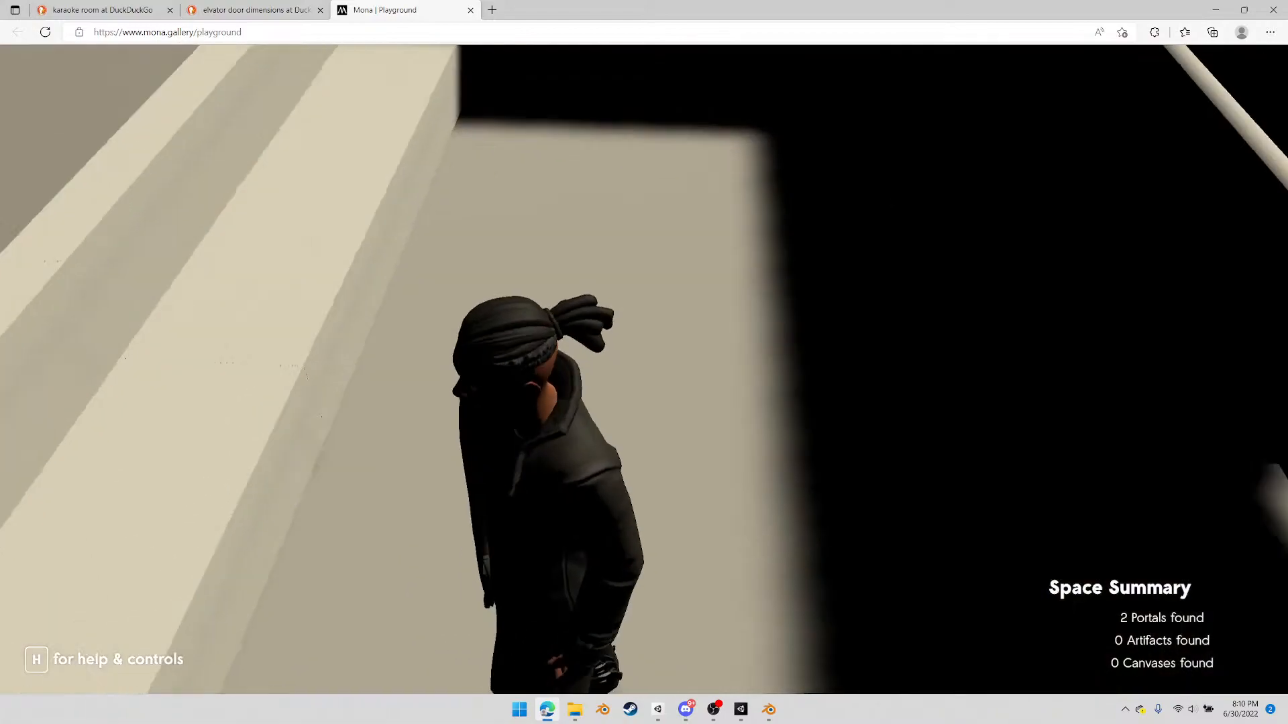
pyautogui.press('s')
pyautogui.press('w')
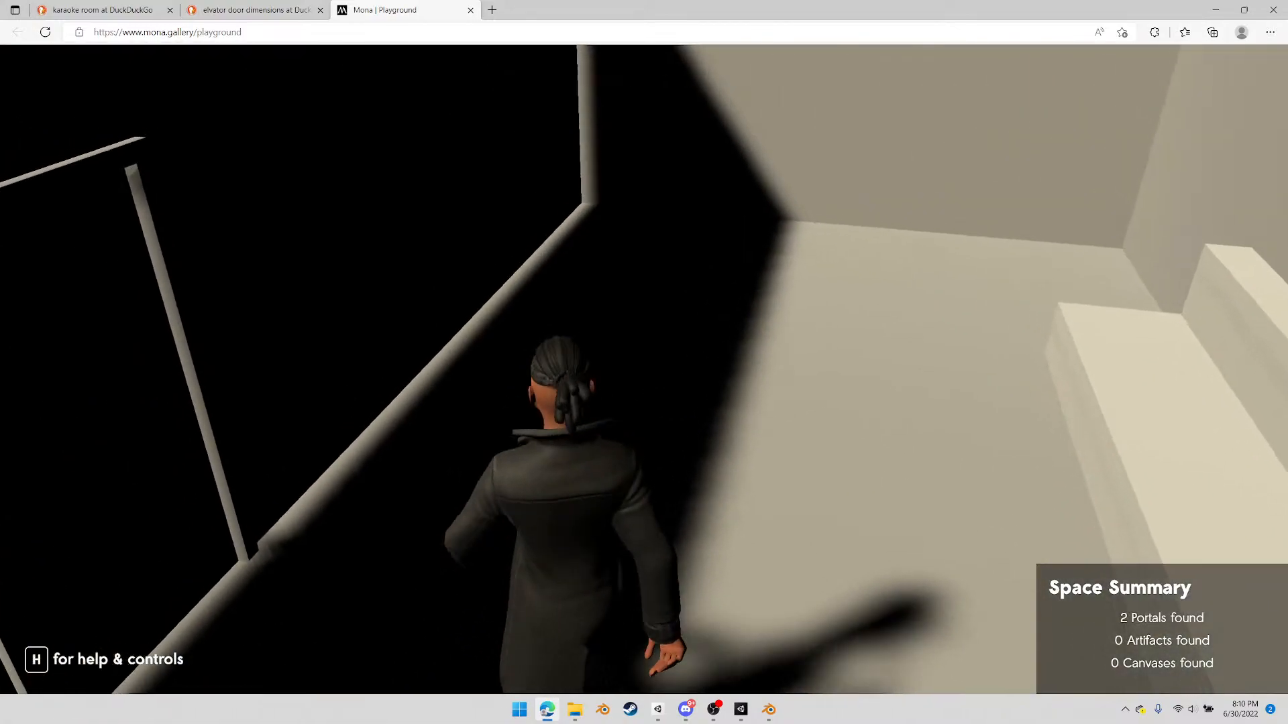
# Return the avatar to the main room and inspect the counter, the door from outside, and the UniquePortalName_2 portal
pyautogui.press('w')
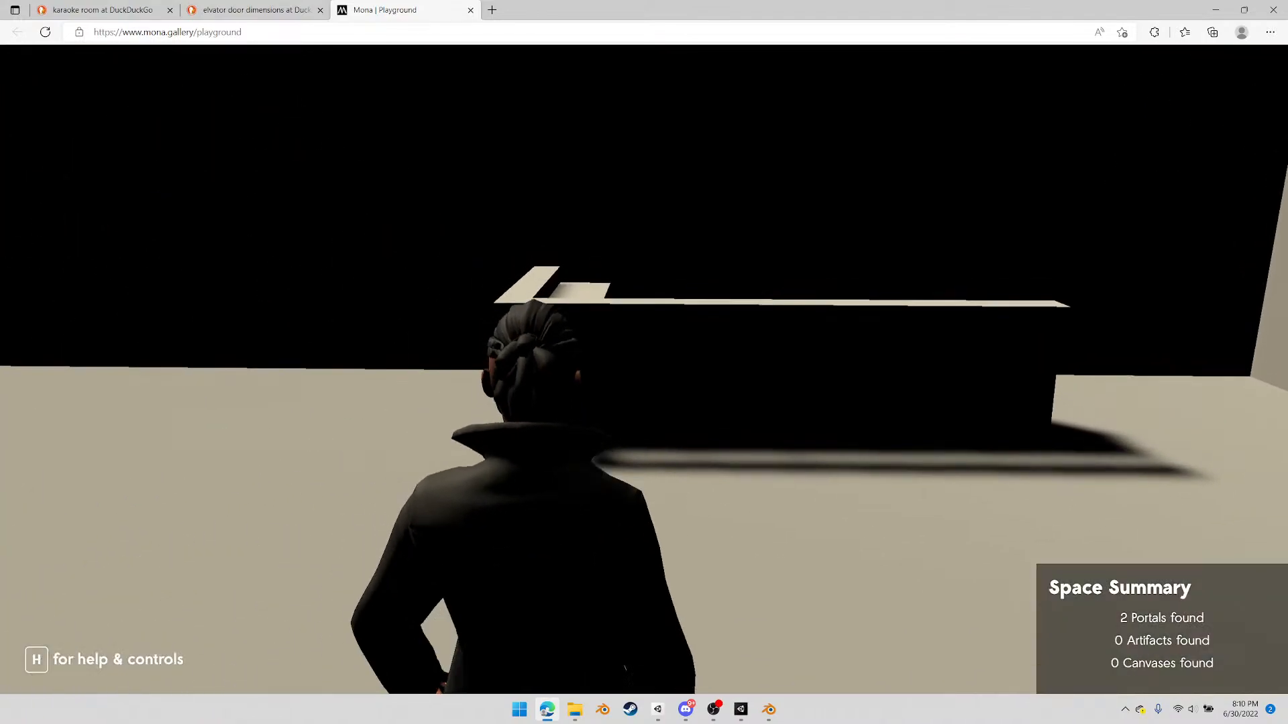
pyautogui.press('w')
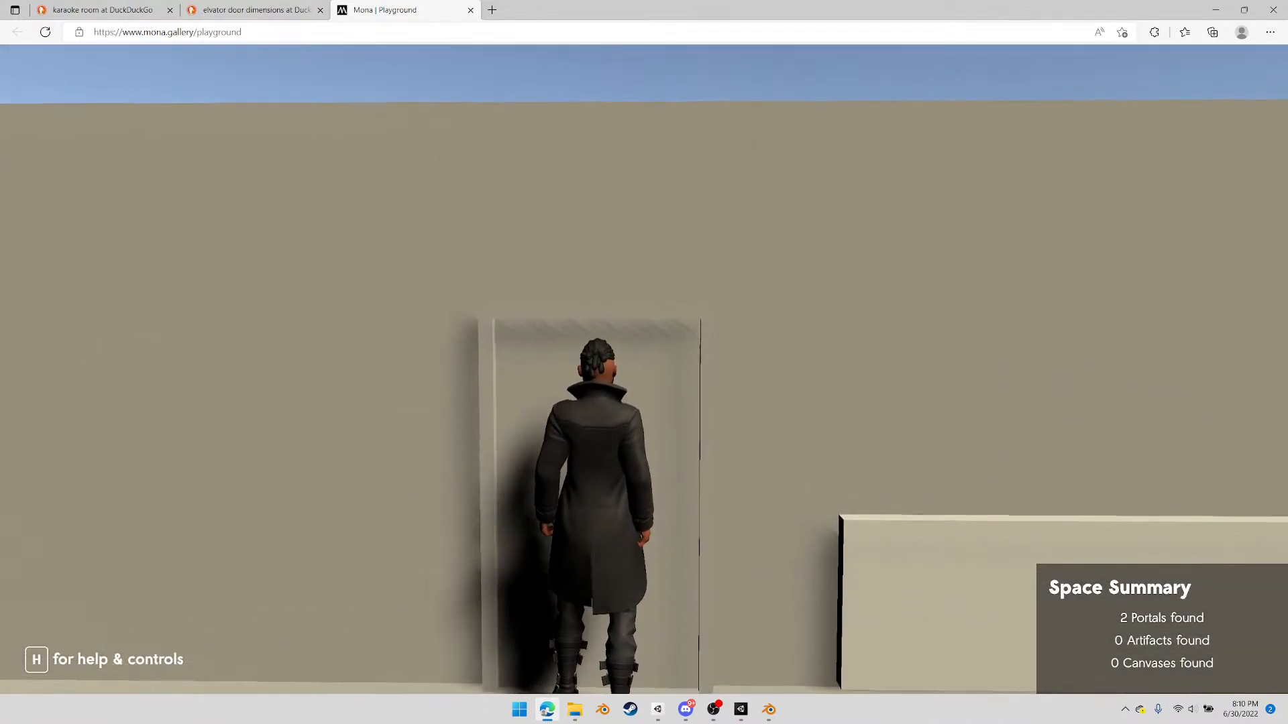
pyautogui.press('d')
pyautogui.press('w')
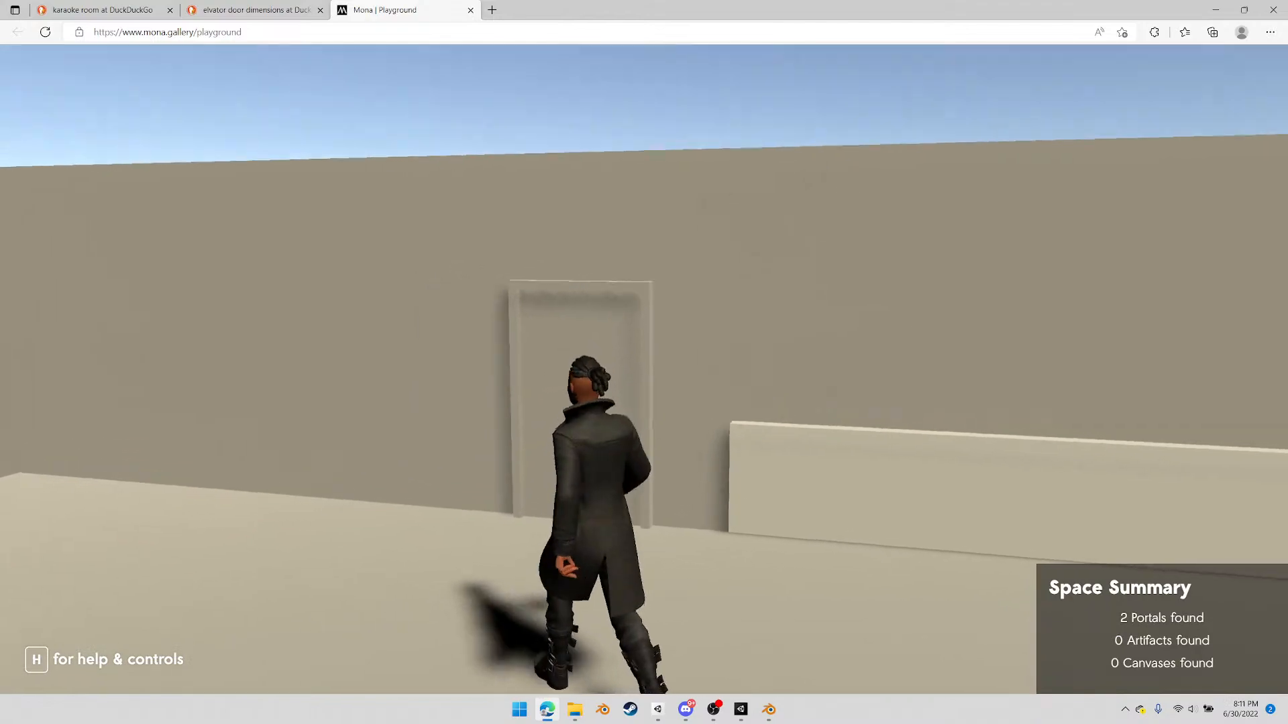
pyautogui.press('w')
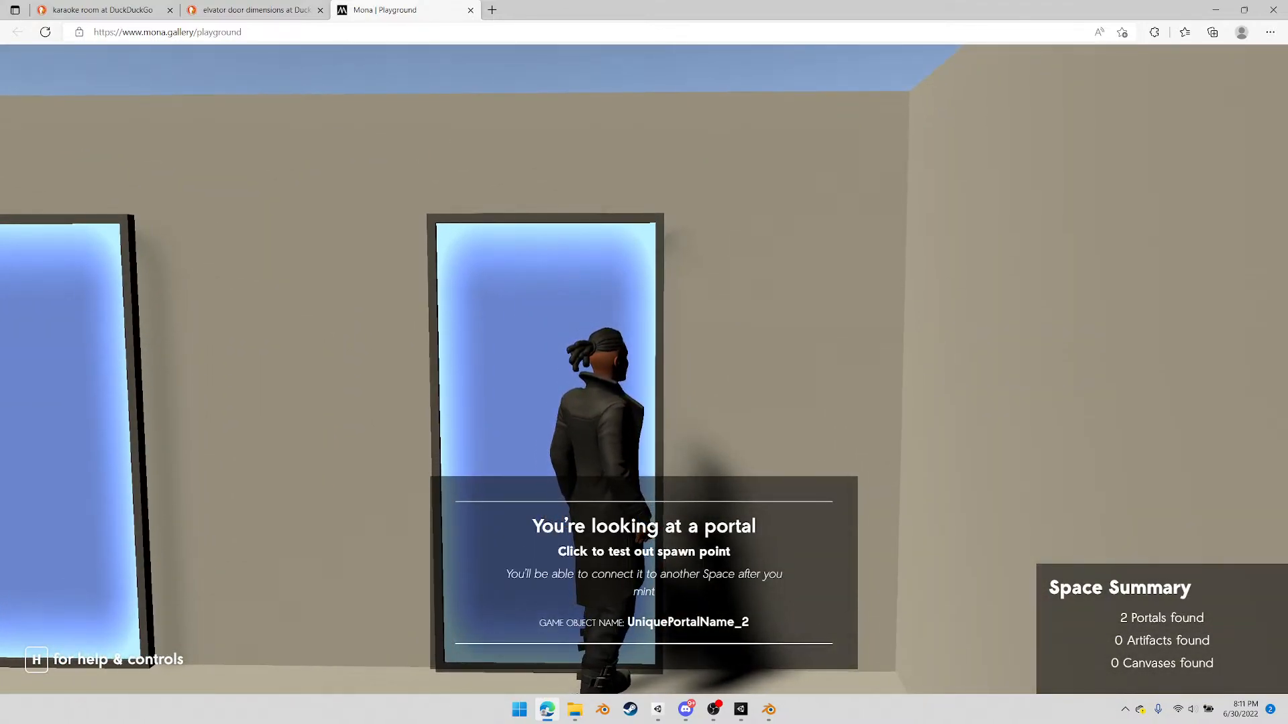
pyautogui.press('s')
pyautogui.press('d')
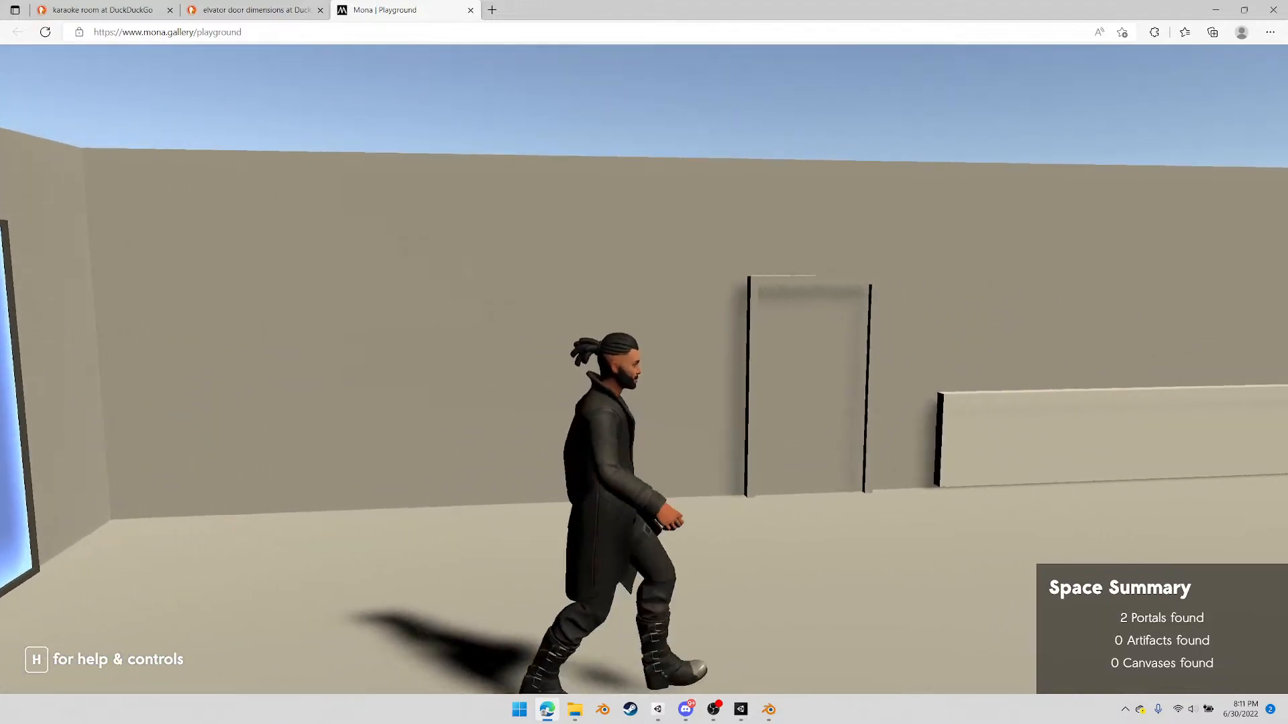
# Walk the avatar past the door and low wall to the open floor and back, then close the Mona Playground
pyautogui.press('w')
pyautogui.press('d')
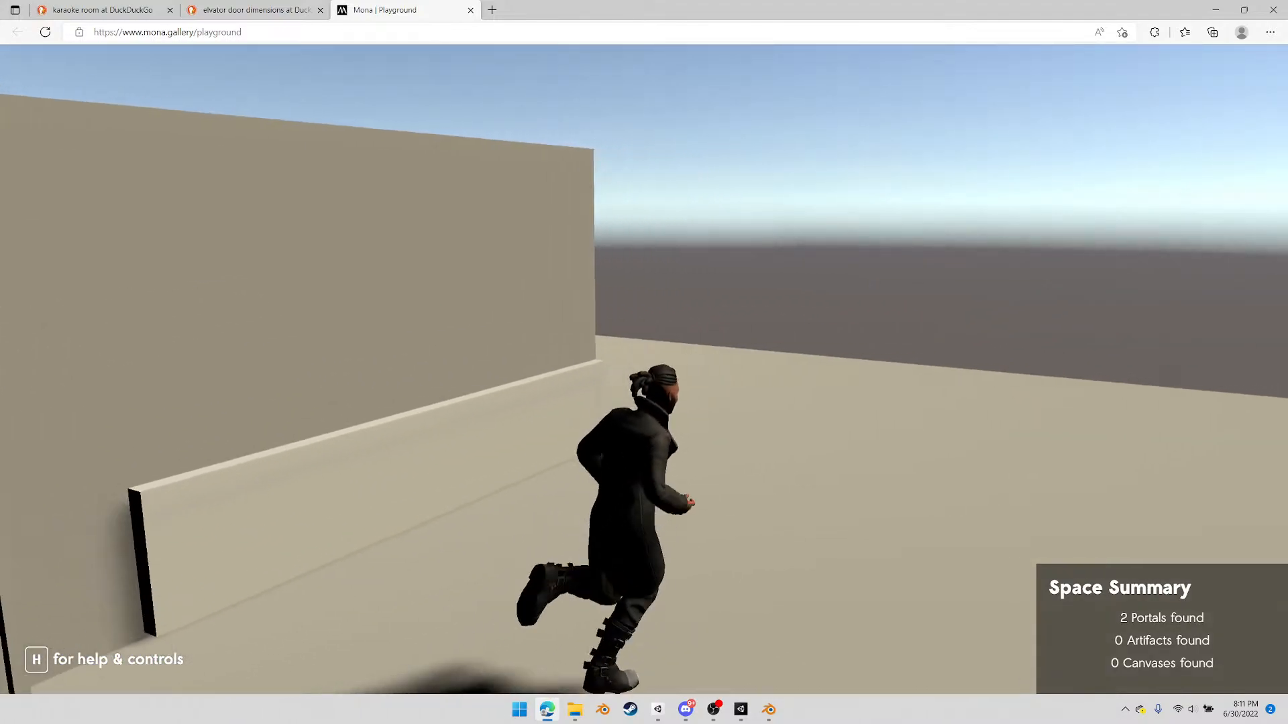
pyautogui.press('w')
pyautogui.press('w')
pyautogui.press('Escape')
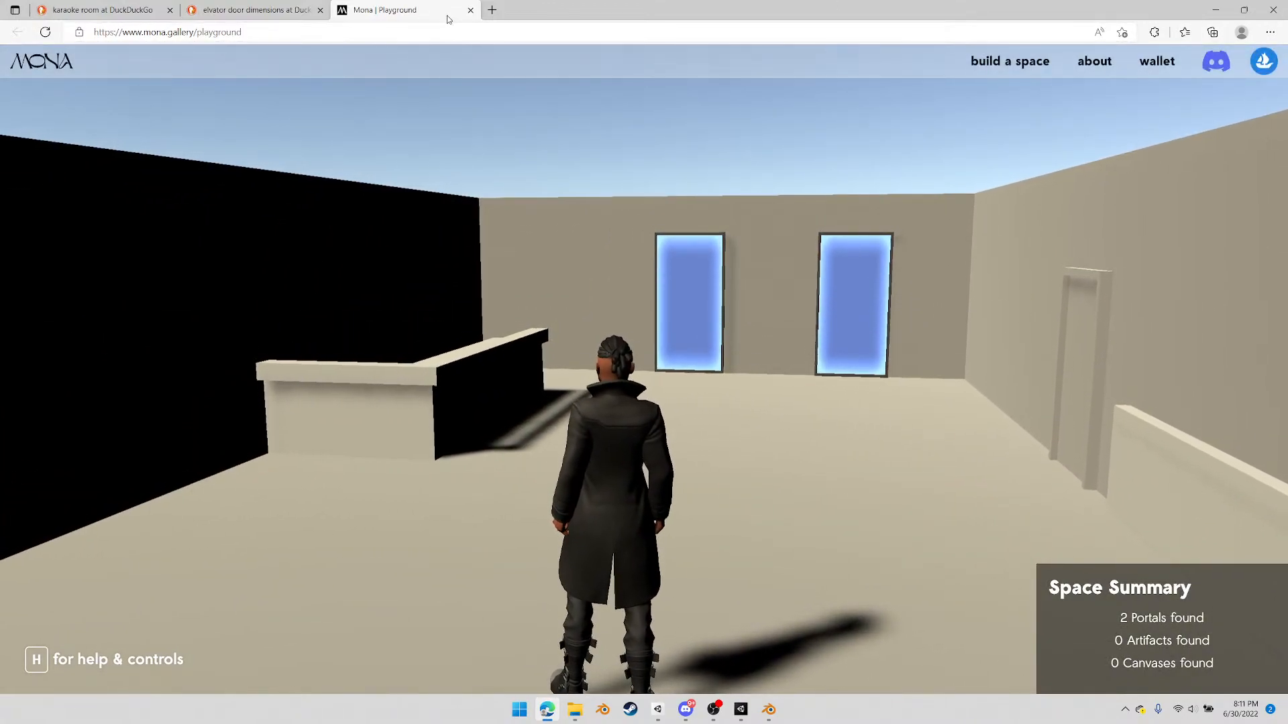
pyautogui.hotkey('ctrl', 'w')
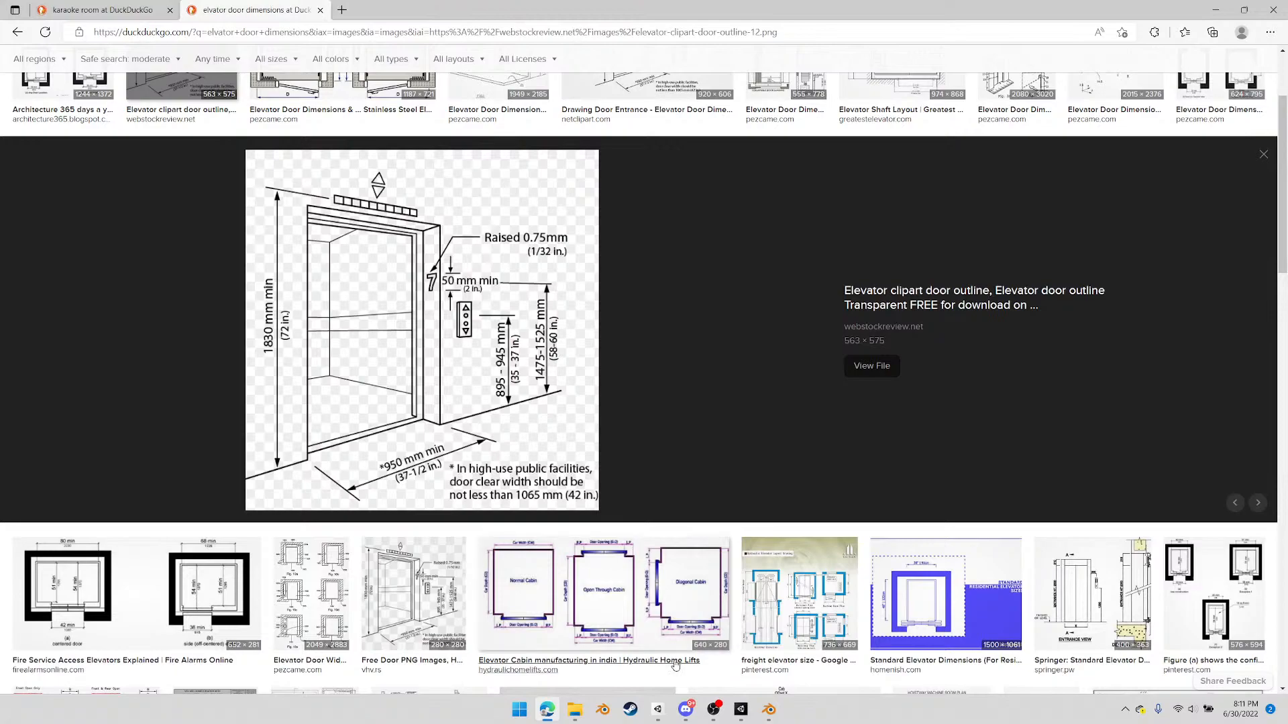
# Permanently delete the PlaygroundFiles folder from SpaceStarter-main's Exports folder, close the folder window and minimize the browser
pyautogui.click(575, 710)
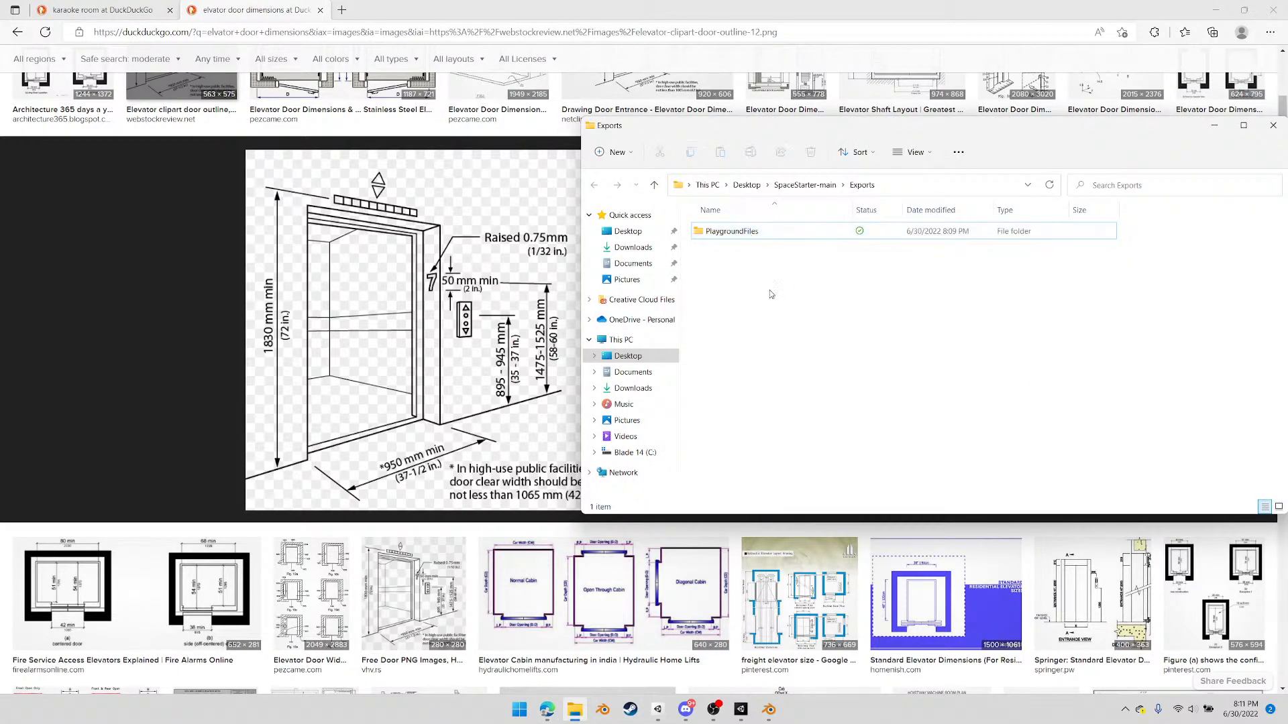
pyautogui.hotkey('shift', 'Delete')
pyautogui.press('Return')
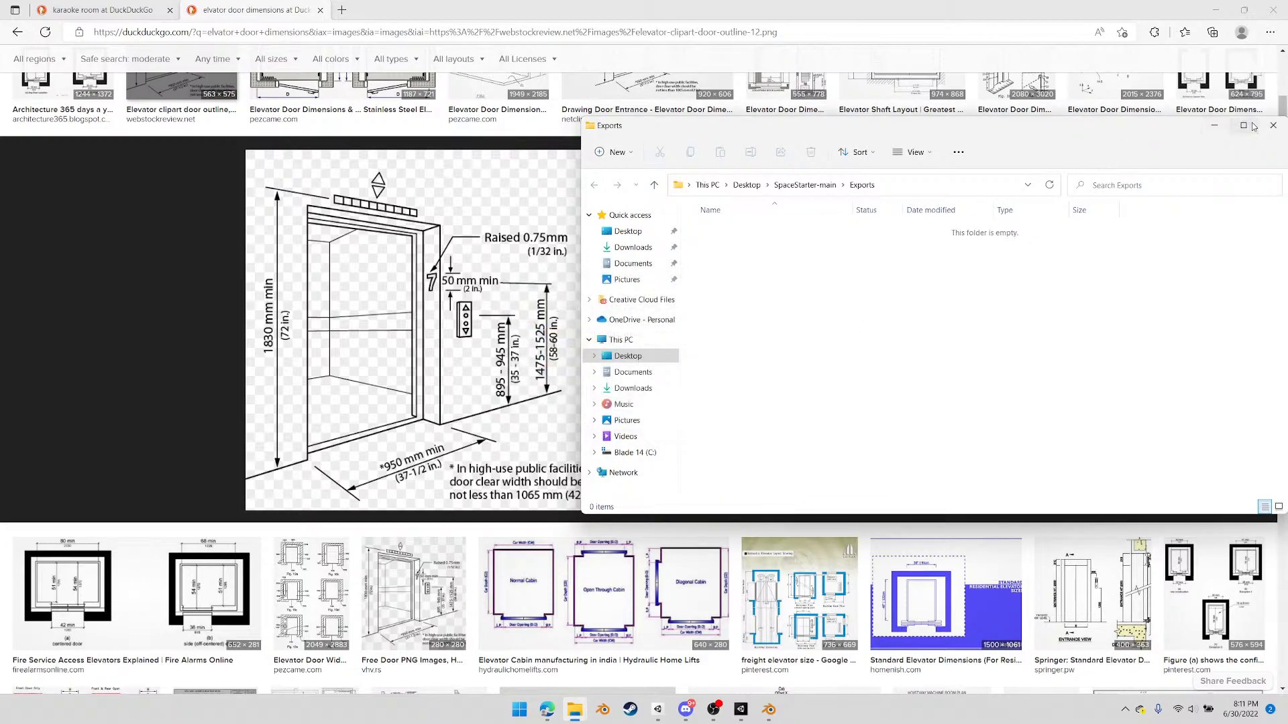
pyautogui.click(1272, 125)
pyautogui.click(1215, 10)
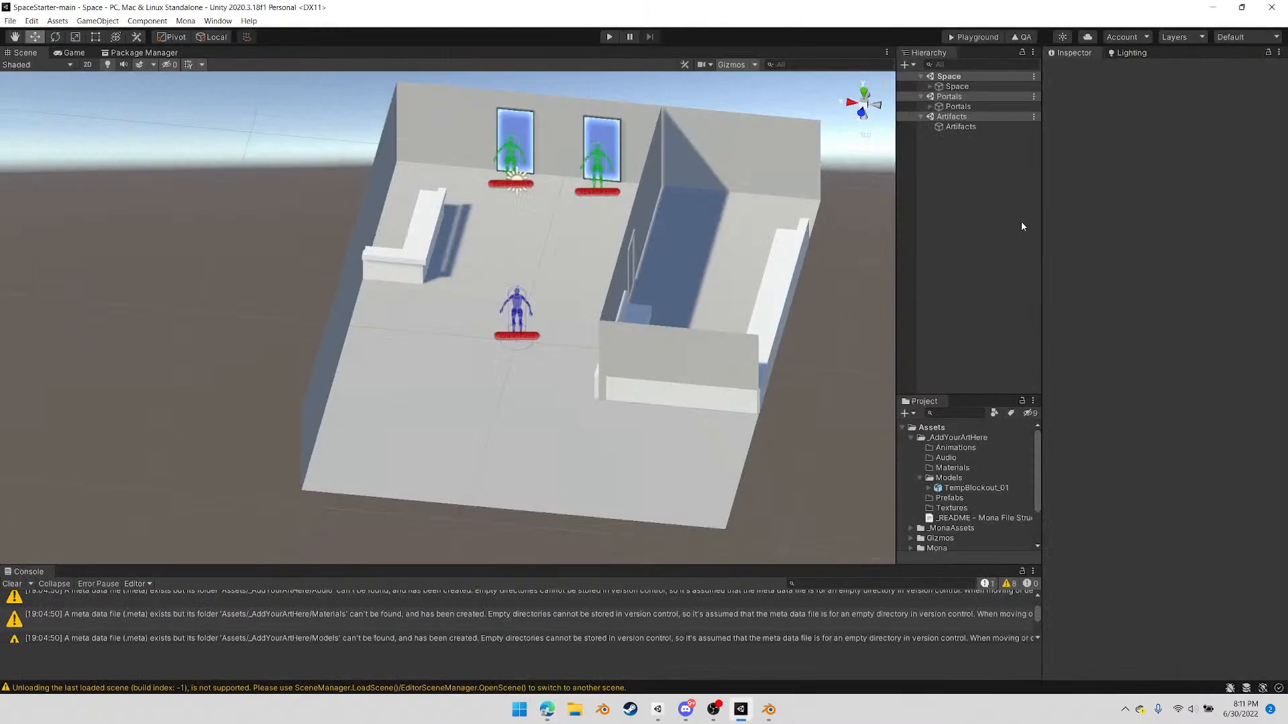
# Switch to Blender and select the Door and Door_Frame objects together
pyautogui.moveTo(488, 299); pyautogui.dragTo(719, 286, button='right')
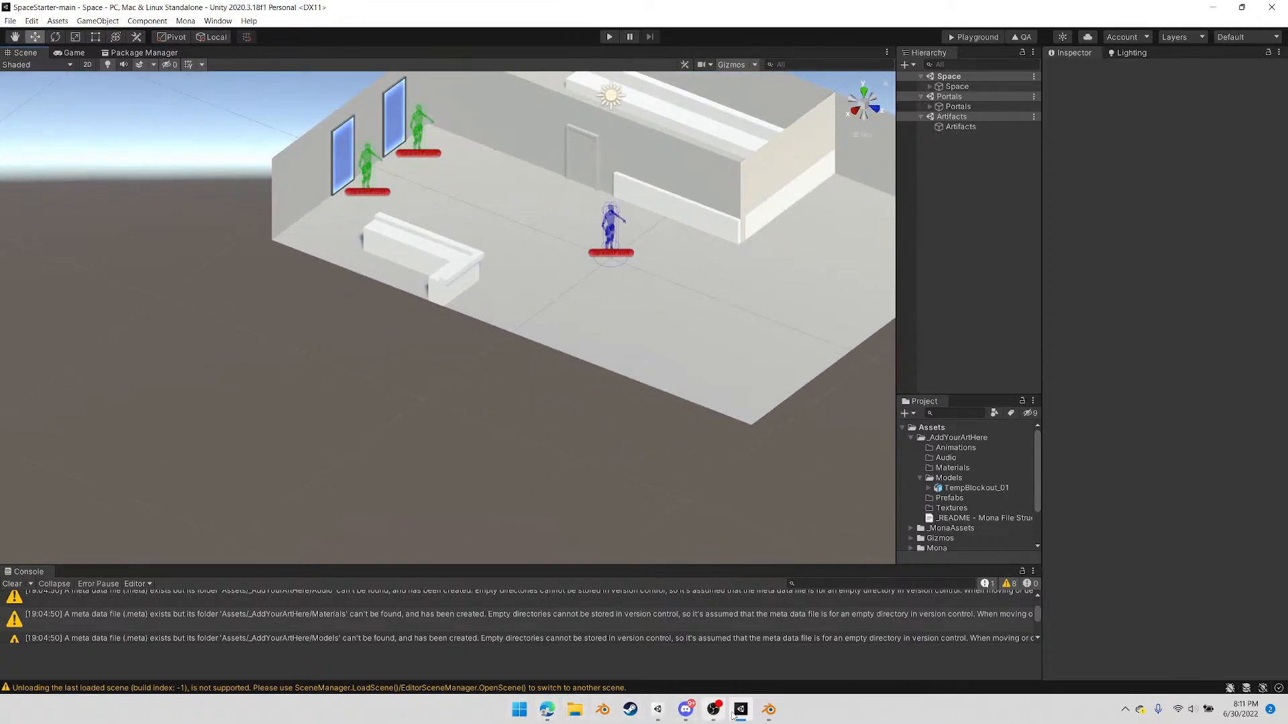
pyautogui.click(768, 714)
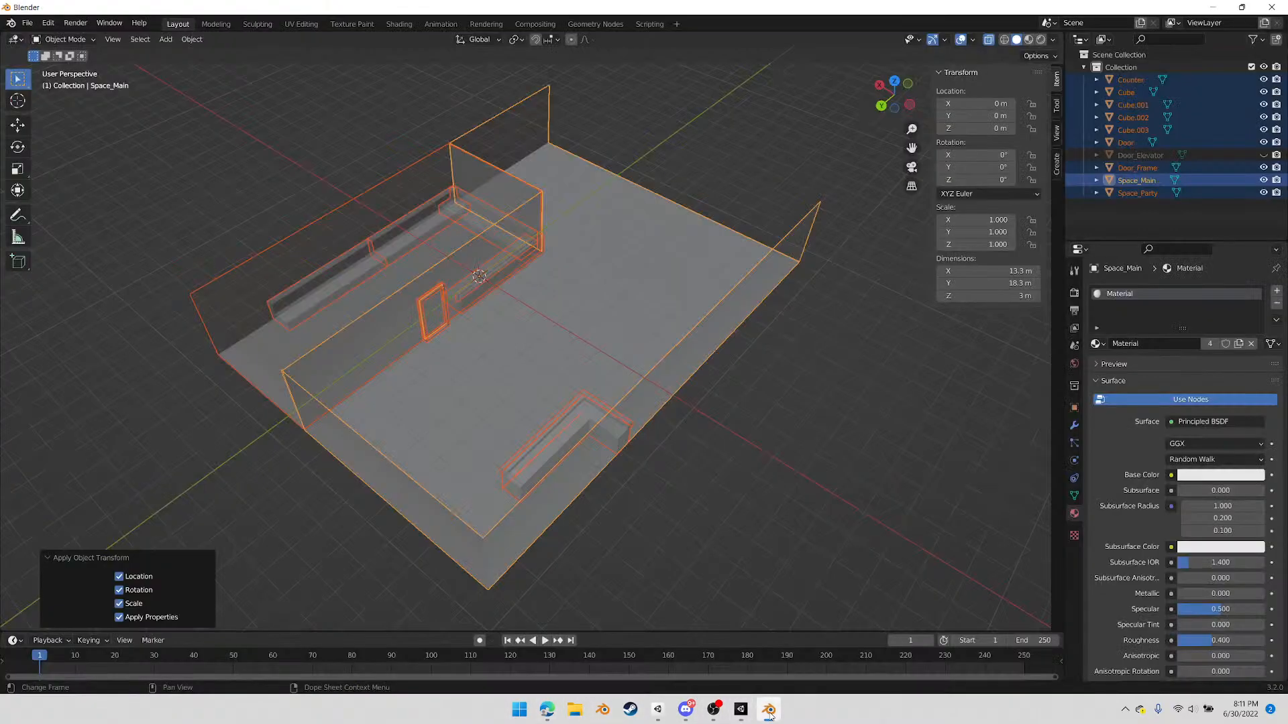
pyautogui.click(437, 294)
pyautogui.keyDown('shift'); pyautogui.click(441, 283); pyautogui.keyUp('shift')
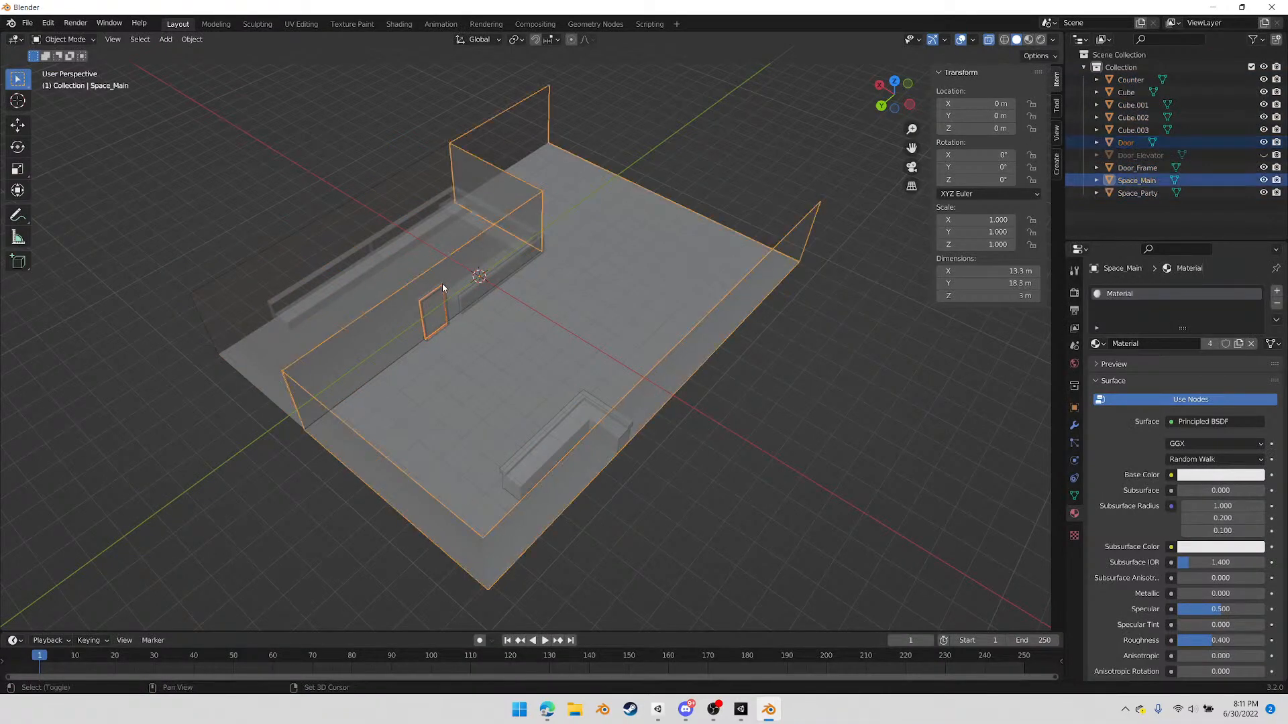
pyautogui.click(441, 285)
pyautogui.click(445, 290)
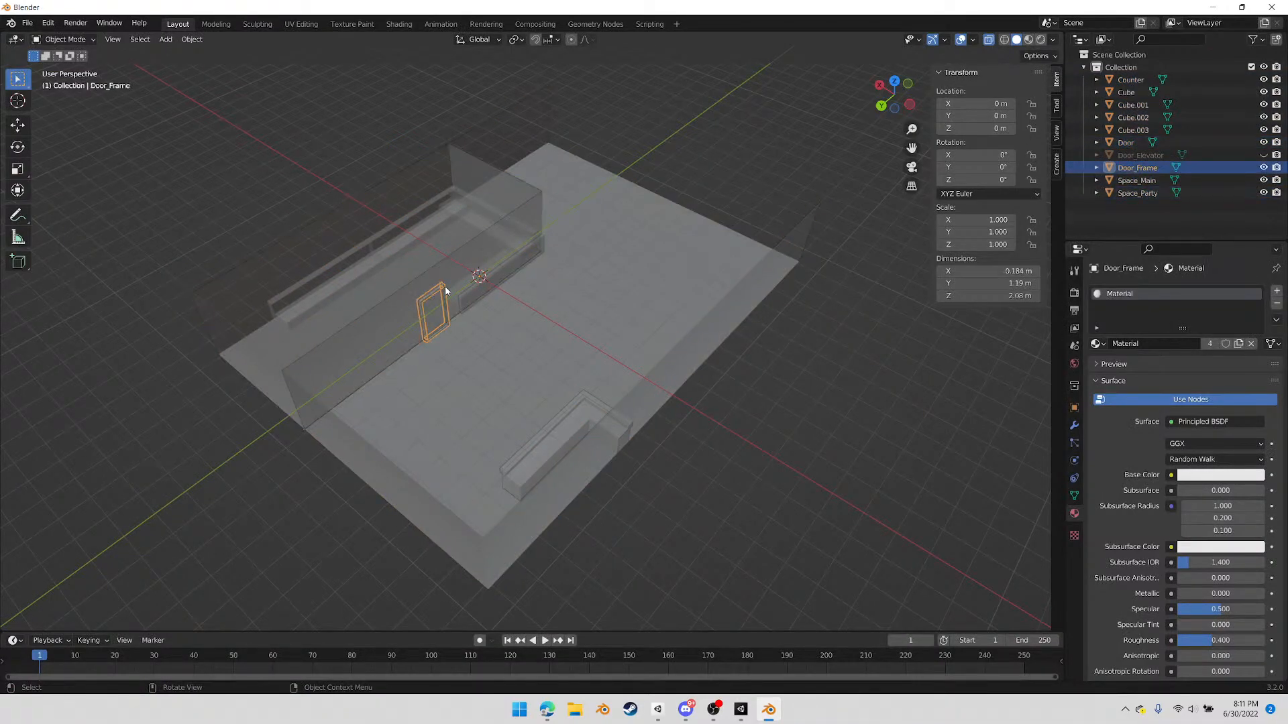
pyautogui.rightClick(582, 387)
pyautogui.moveTo(452, 379); pyautogui.dragTo(615, 420, button='middle')
pyautogui.scroll(6, 616, 422)
pyautogui.keyDown('shift'); pyautogui.moveTo(693, 468); pyautogui.dragTo(609, 385, button='middle'); pyautogui.keyUp('shift')
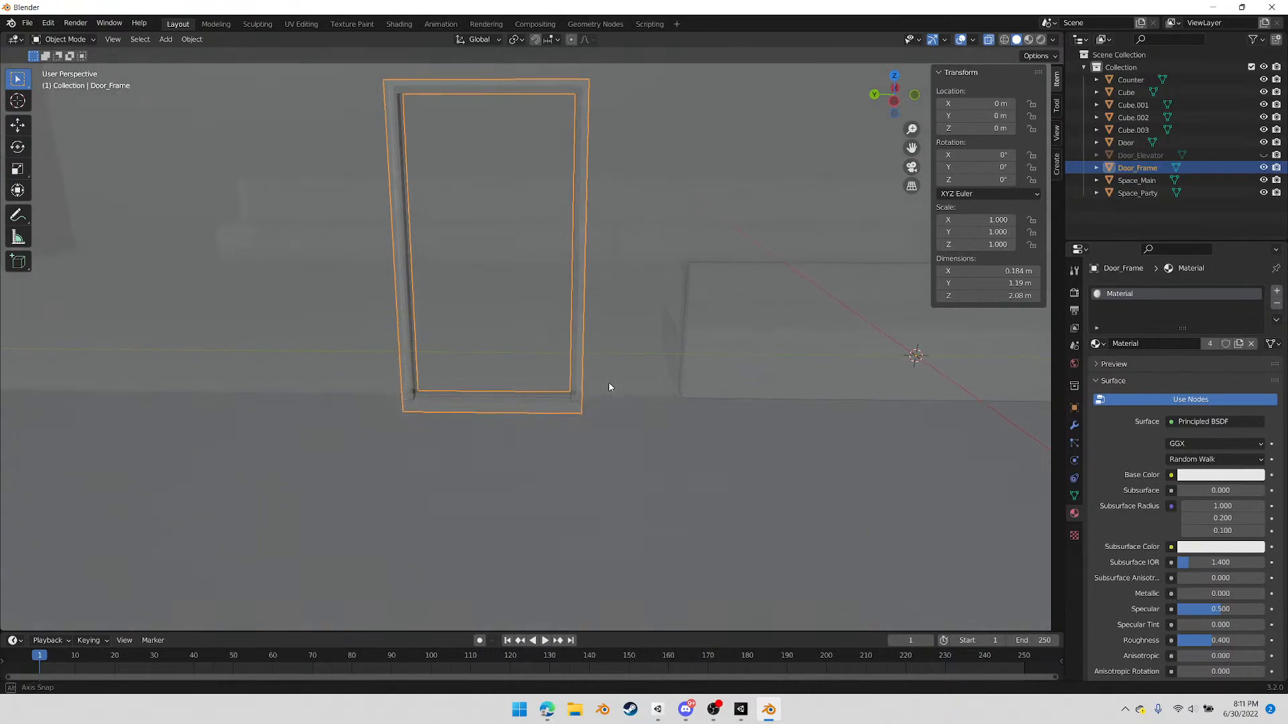
pyautogui.click(1132, 144)
pyautogui.keyDown('ctrl'); pyautogui.click(1135, 168); pyautogui.keyUp('ctrl')
pyautogui.press('Tab')
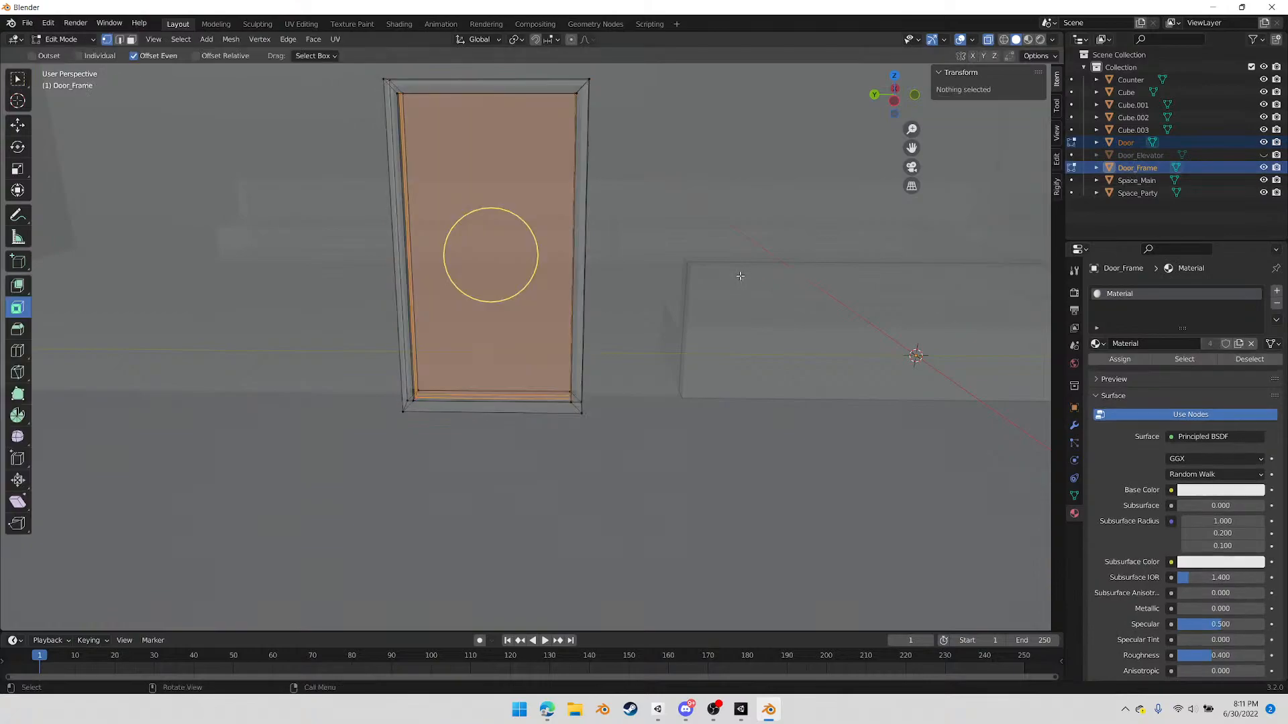
pyautogui.moveTo(365, 111); pyautogui.dragTo(632, 170)
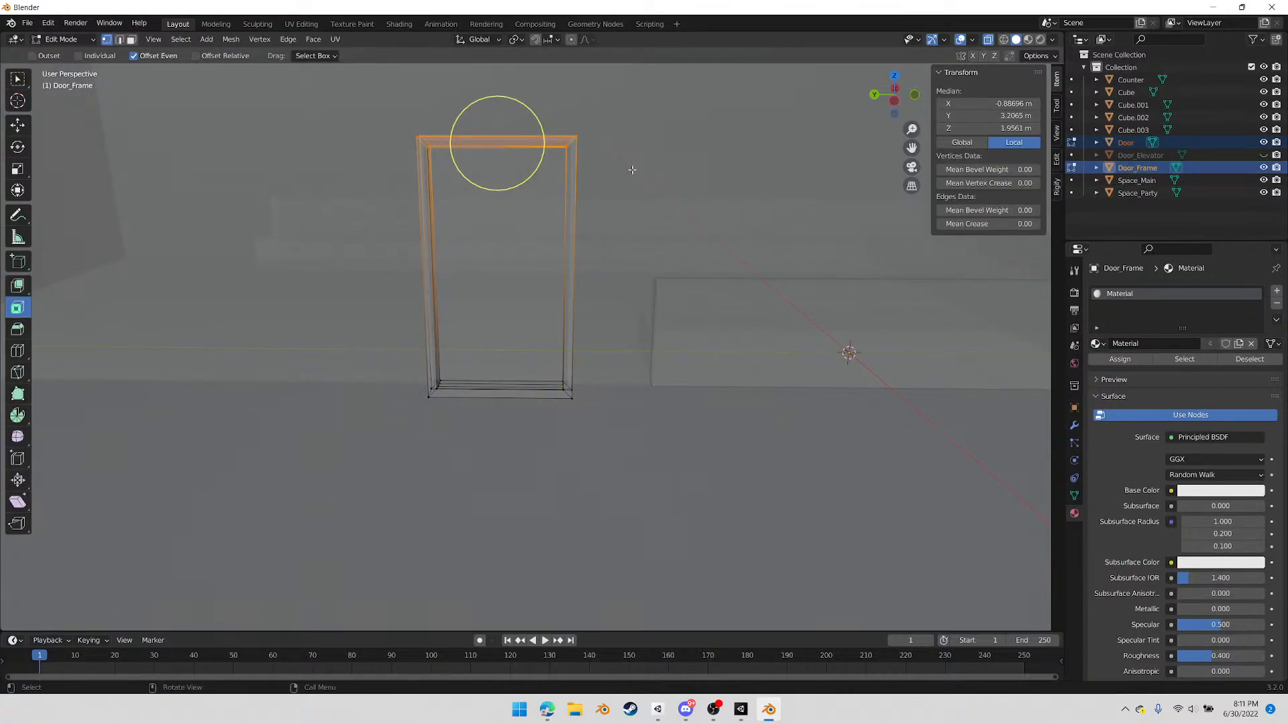
pyautogui.click(631, 169)
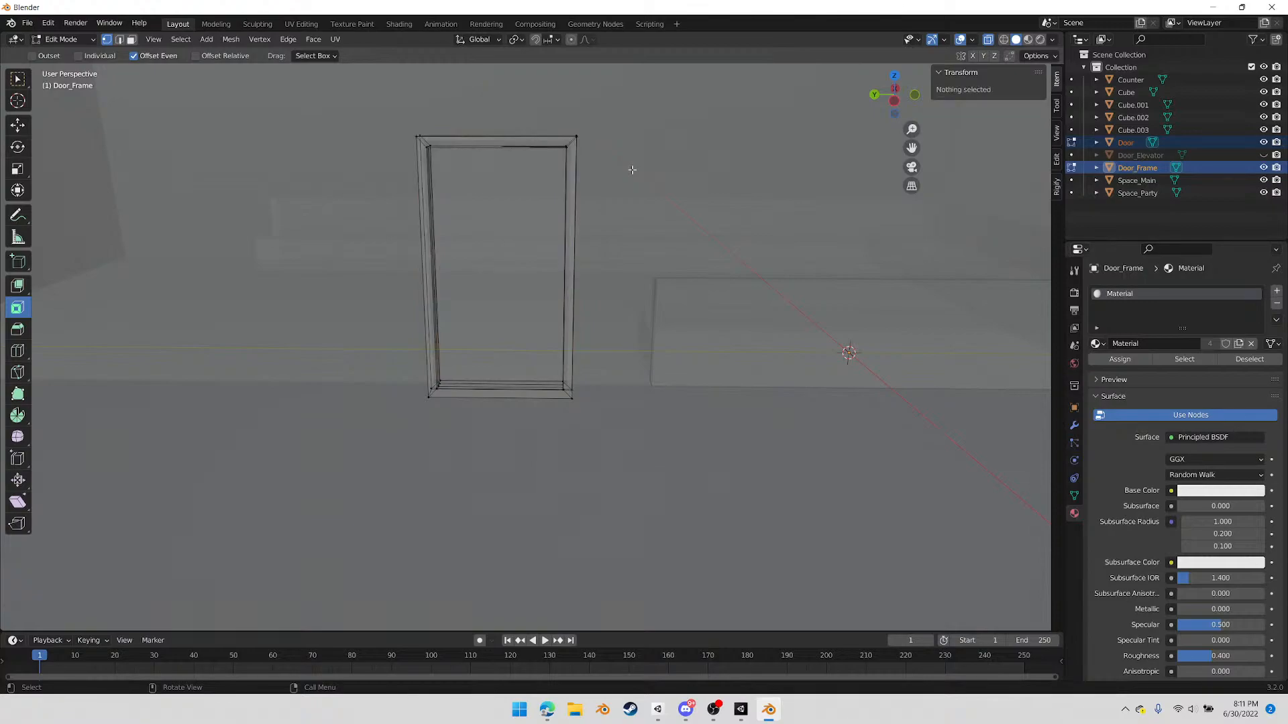
pyautogui.press('Tab')
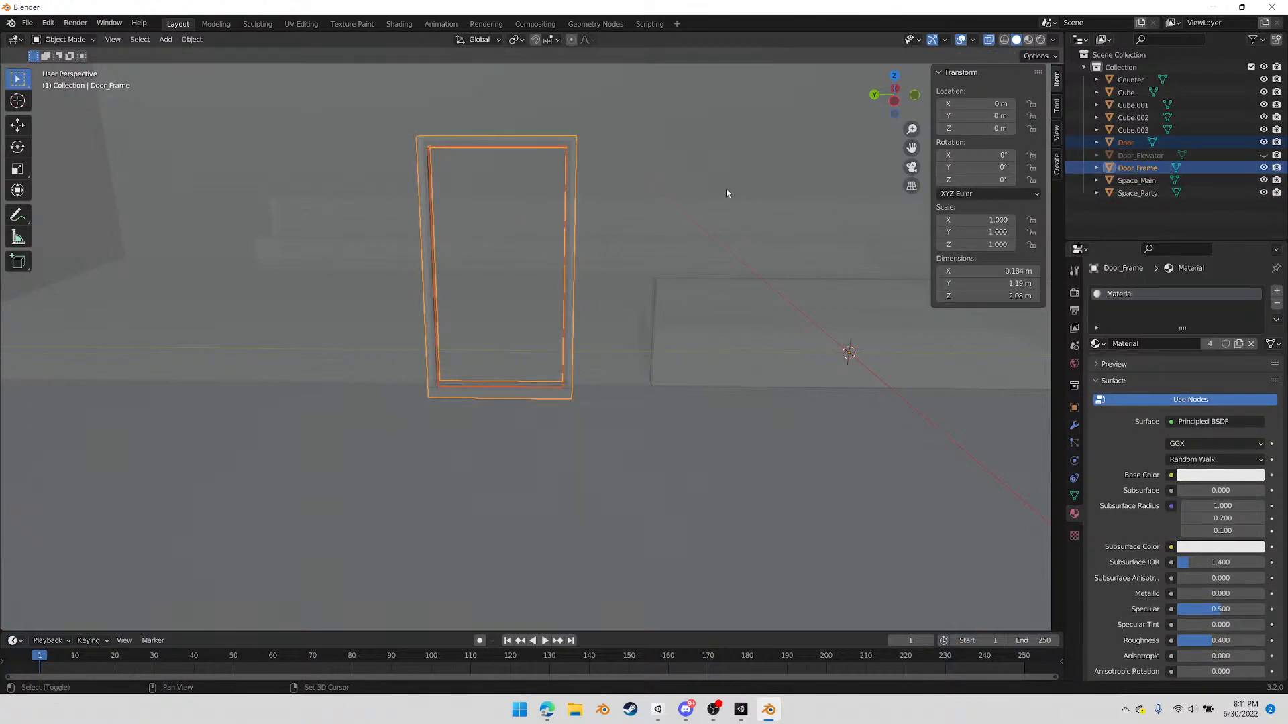
# Add Space_Main and Space_Party to the selection and raise the doorway's top vertices in all four meshes by 0.2324 m along Z
pyautogui.scroll(-3, 726, 194)
pyautogui.keyDown('shift'); pyautogui.click(639, 189); pyautogui.keyUp('shift')
pyautogui.moveTo(665, 196); pyautogui.dragTo(693, 207, button='middle')
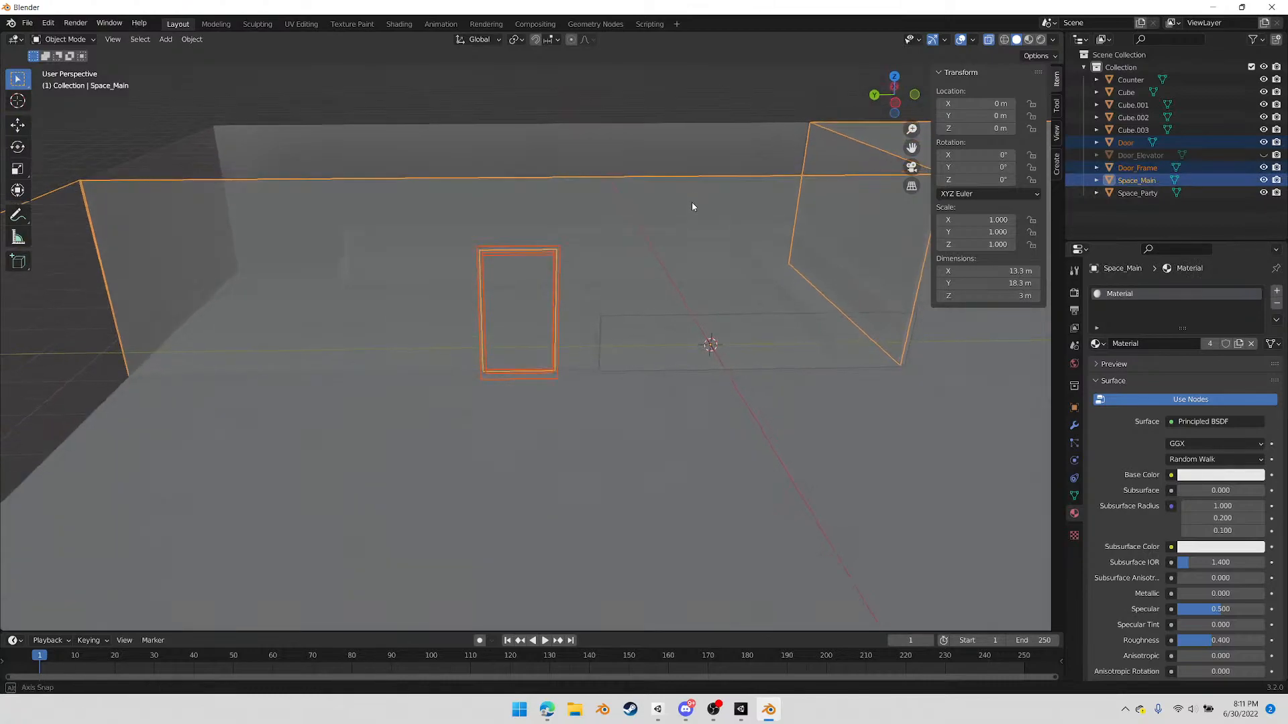
pyautogui.keyDown('shift'); pyautogui.click(684, 161); pyautogui.keyUp('shift')
pyautogui.press('Tab')
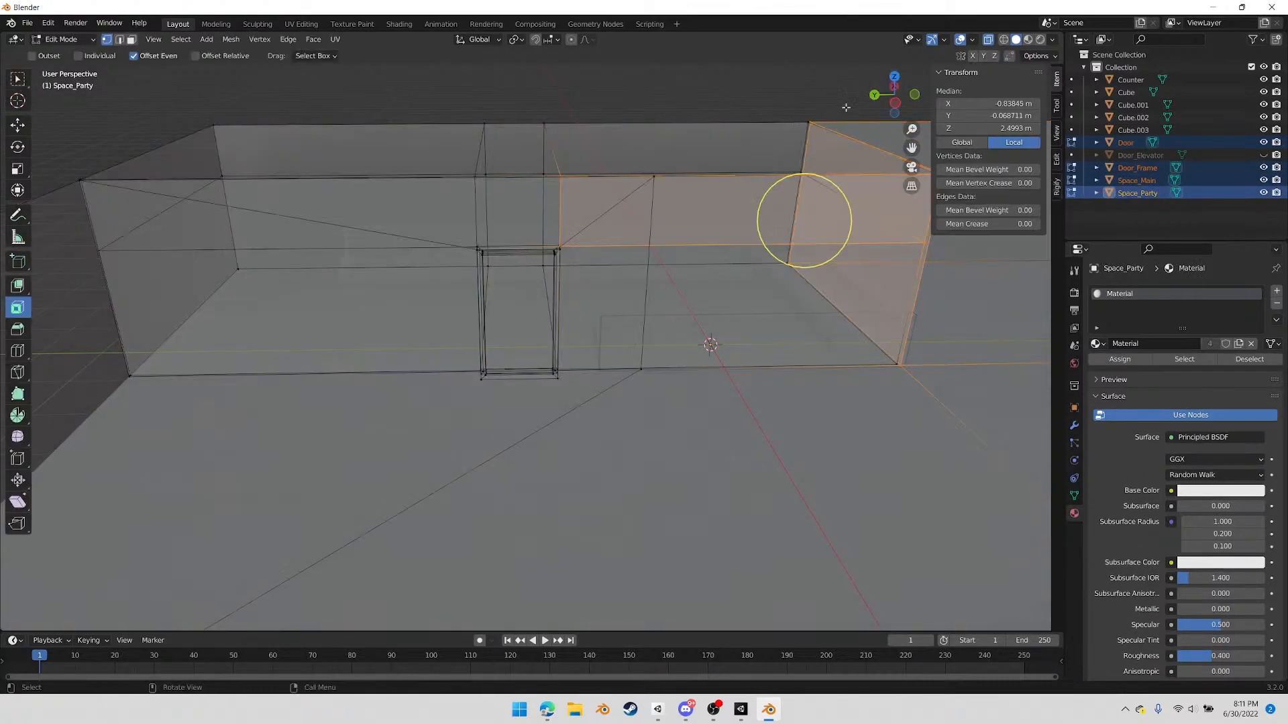
pyautogui.click(895, 103)
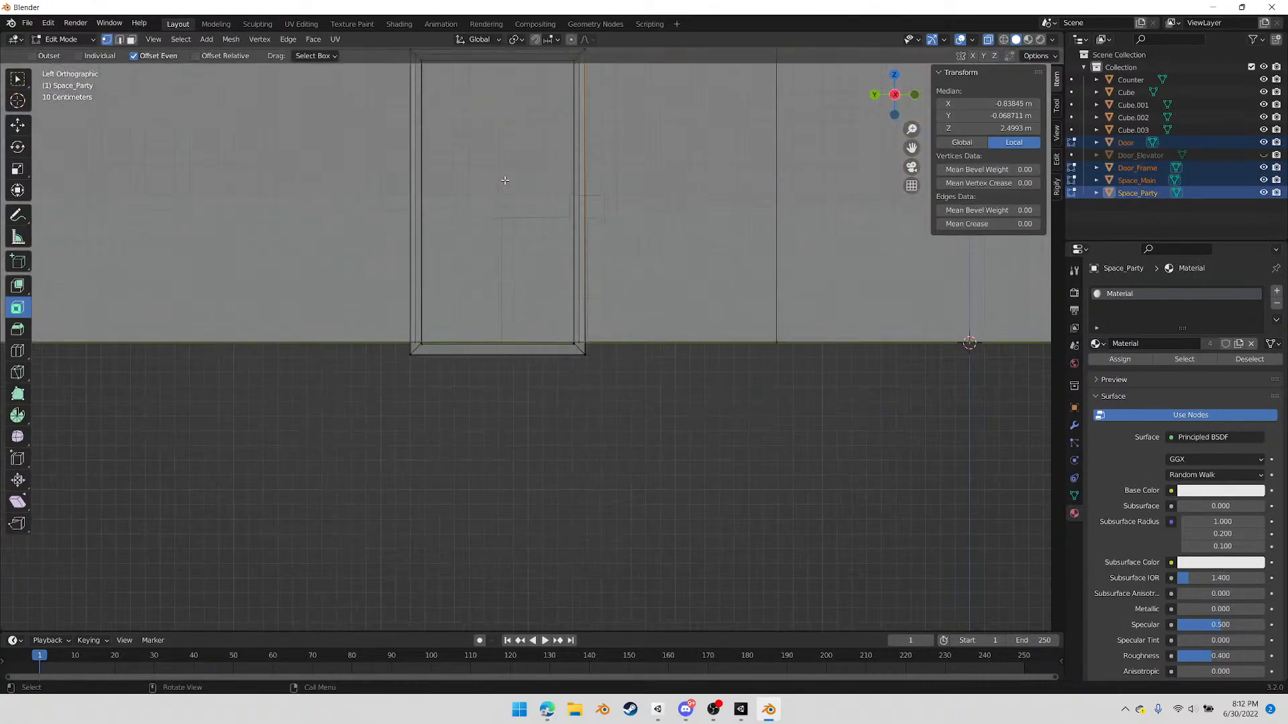
pyautogui.keyDown('shift'); pyautogui.moveTo(484, 151); pyautogui.dragTo(490, 274, button='middle'); pyautogui.keyUp('shift')
pyautogui.moveTo(317, 115); pyautogui.dragTo(667, 217)
pyautogui.press('g')
pyautogui.press('z')
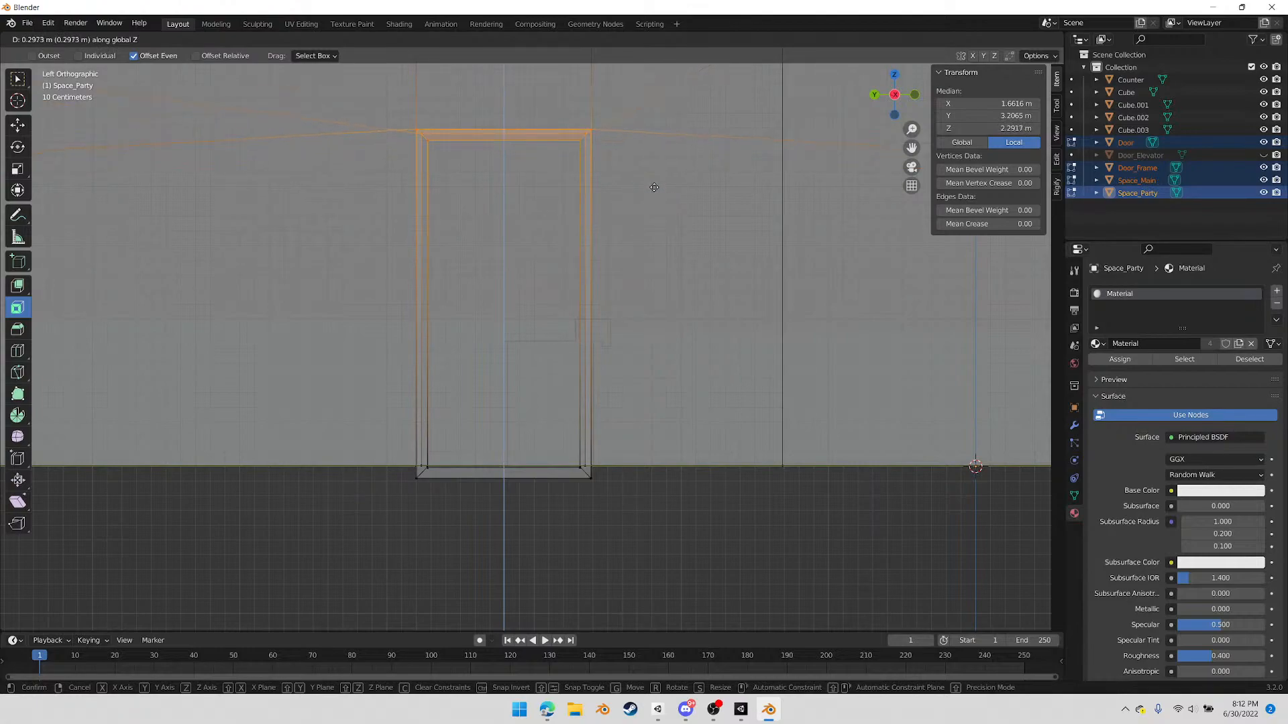
pyautogui.click(656, 196)
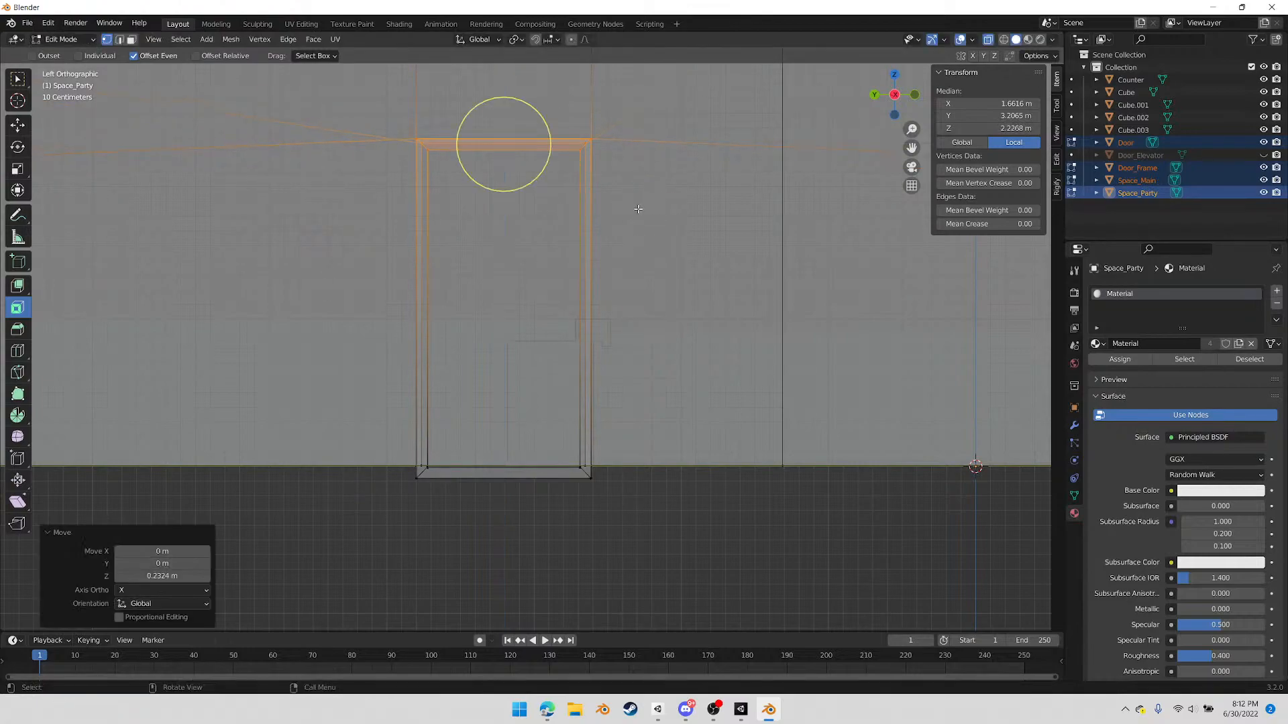
pyautogui.moveTo(637, 209); pyautogui.dragTo(599, 266, button='middle')
pyautogui.press('Tab')
# Check the taller doorway from both sides and select only the Space_Main and Space_Party room shells
pyautogui.scroll(-5, 597, 314)
pyautogui.moveTo(592, 320); pyautogui.dragTo(441, 329, button='middle')
pyautogui.moveTo(318, 366); pyautogui.dragTo(461, 226, button='middle')
pyautogui.moveTo(509, 382); pyautogui.dragTo(615, 454, button='middle')
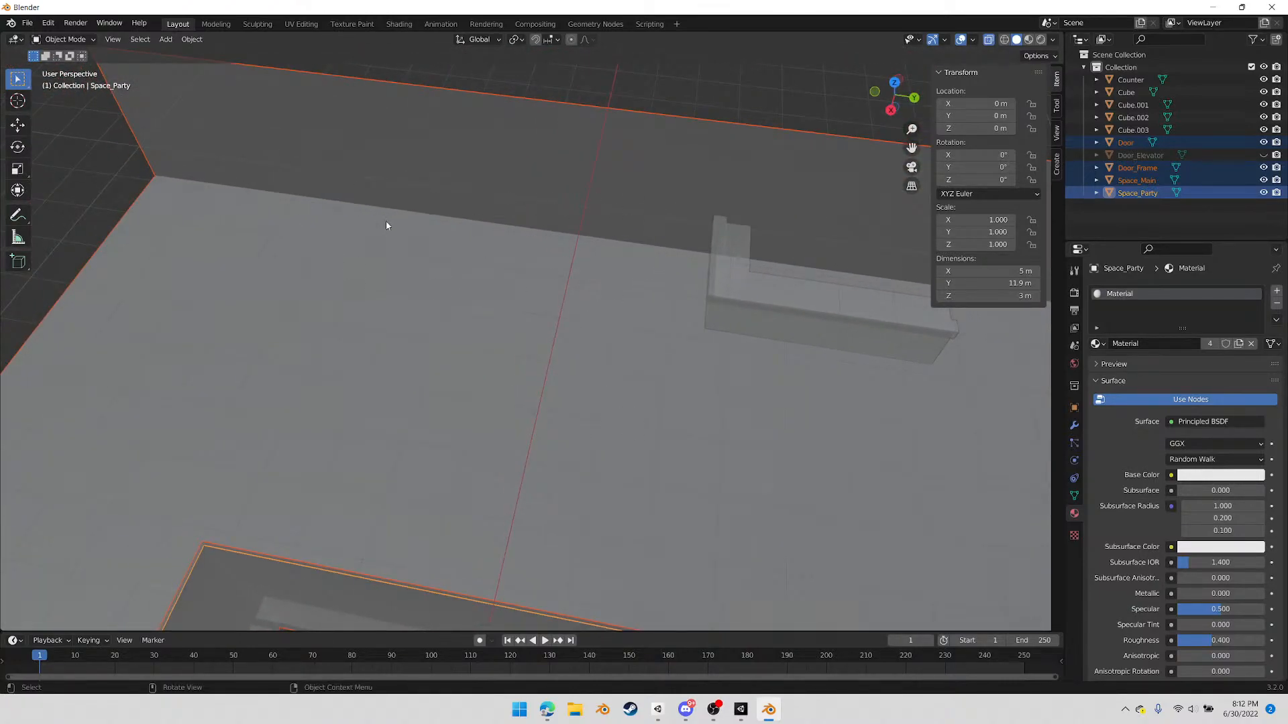
pyautogui.moveTo(593, 439); pyautogui.dragTo(396, 422, button='middle')
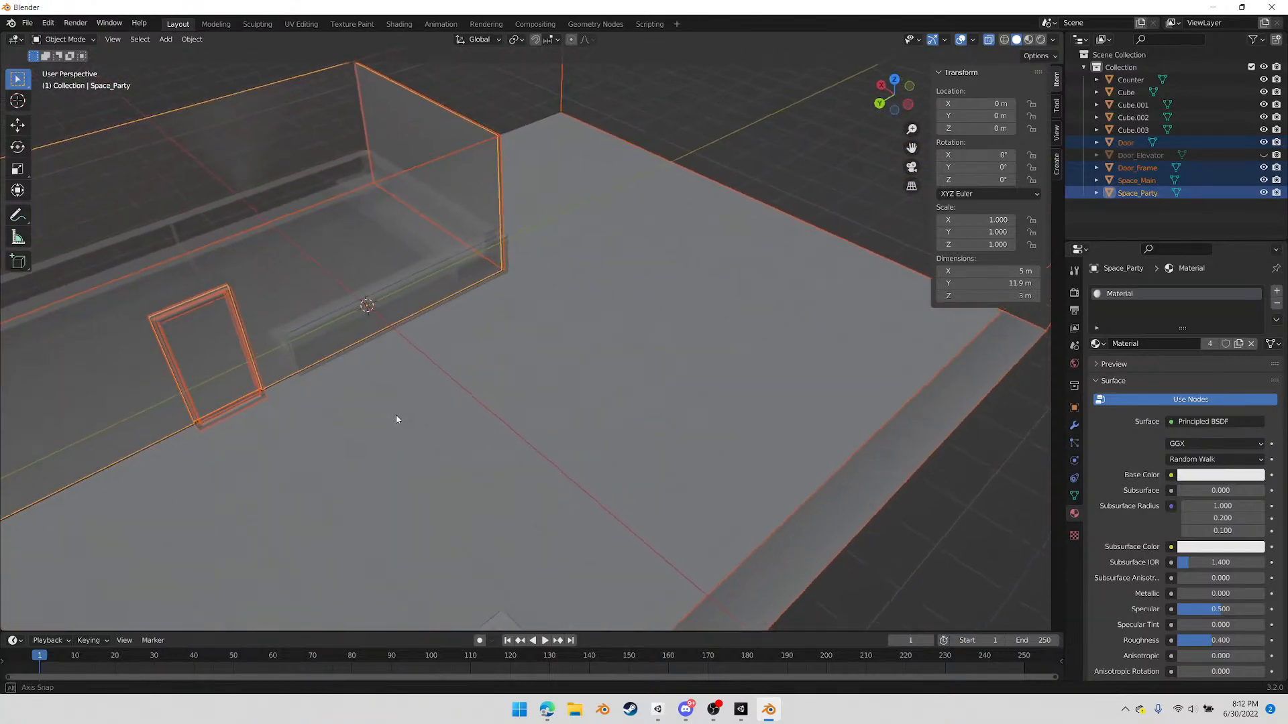
pyautogui.moveTo(477, 406); pyautogui.dragTo(518, 423, button='middle')
pyautogui.click(786, 364)
pyautogui.click(665, 335)
pyautogui.keyDown('shift'); pyautogui.click(692, 437); pyautogui.keyUp('shift')
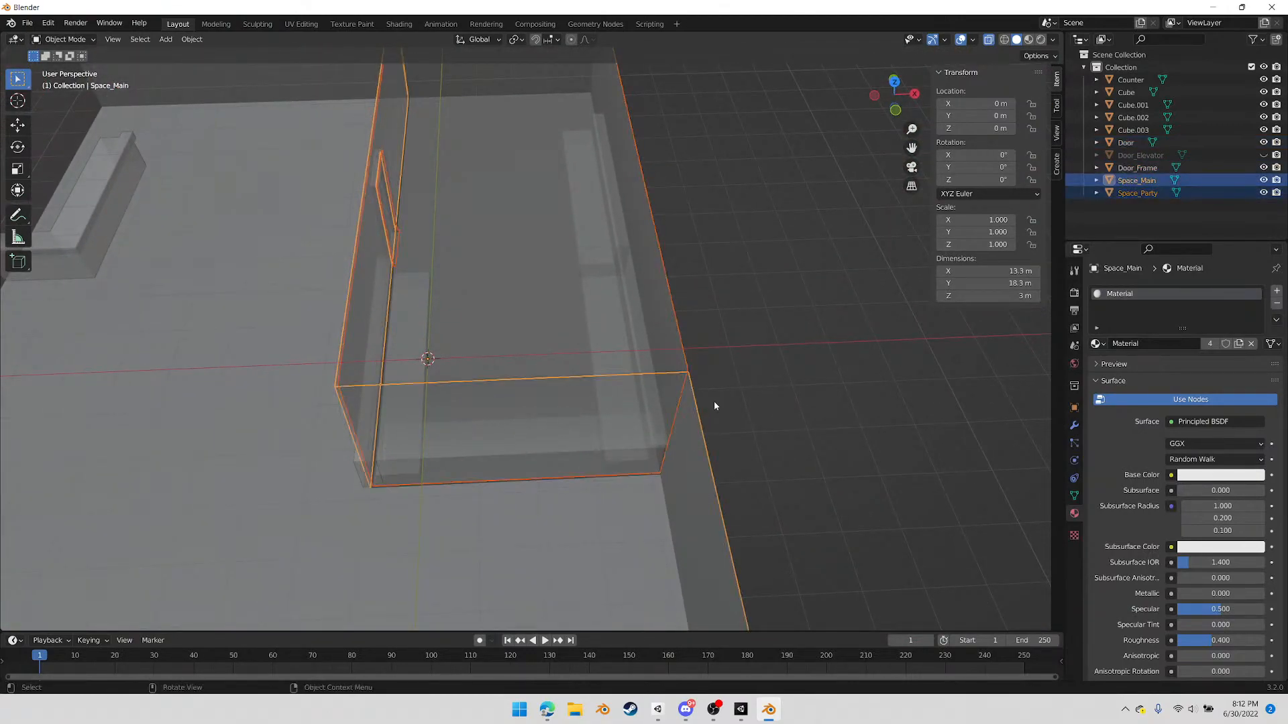
# Move the outer side wall of both room shells 1 m outward along X to widen the party room
pyautogui.scroll(-3, 713, 401)
pyautogui.press('Tab')
pyautogui.moveTo(555, 106); pyautogui.dragTo(743, 628)
pyautogui.press('g')
pyautogui.press('x')
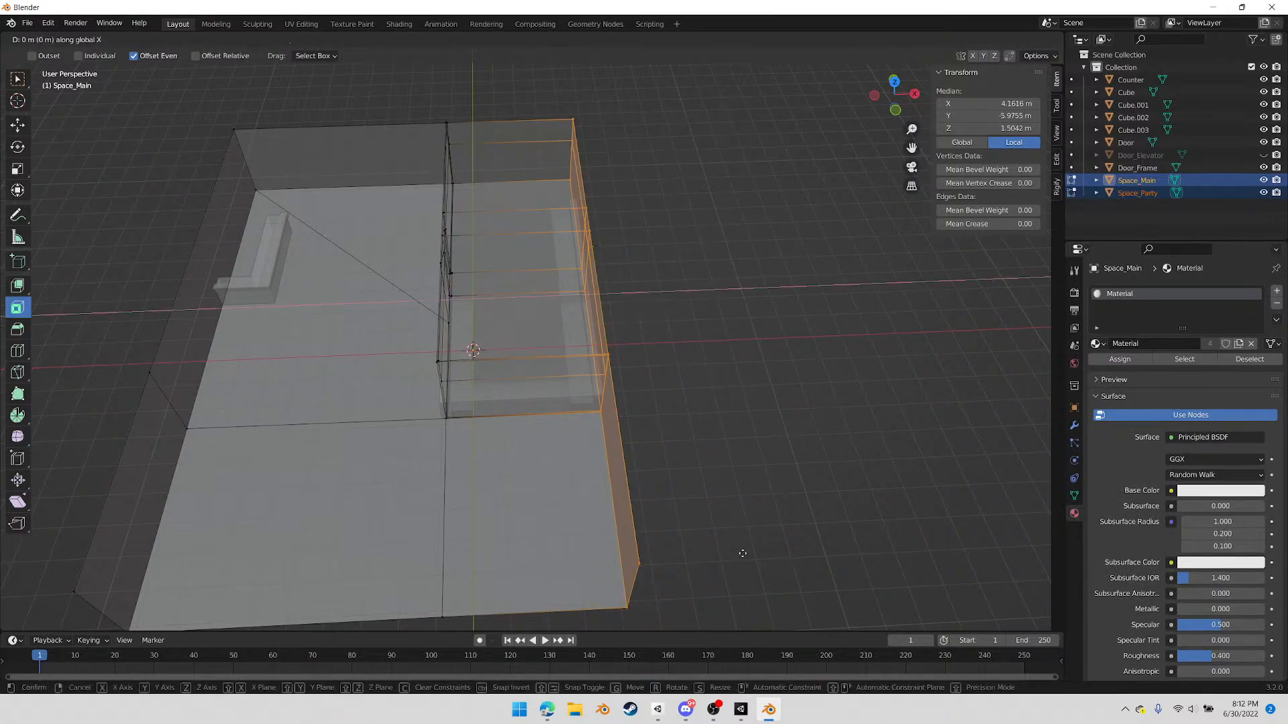
pyautogui.press('ctrl')
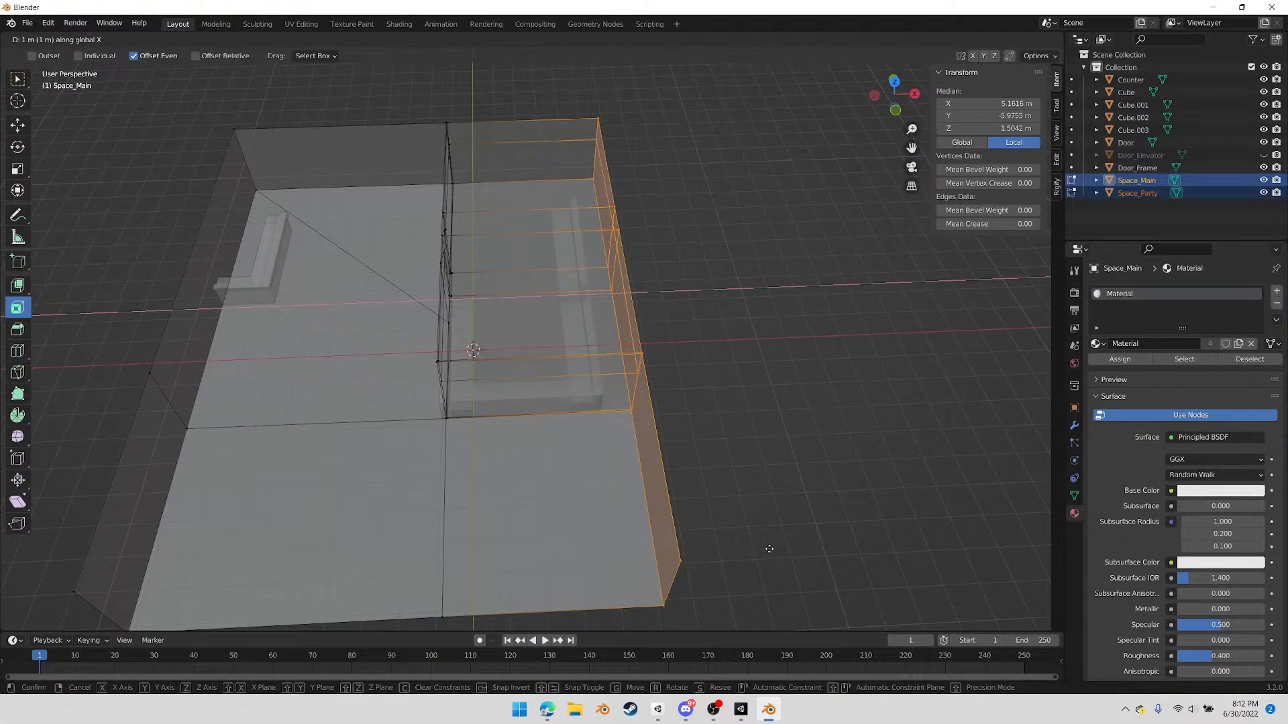
pyautogui.click(767, 549)
pyautogui.moveTo(698, 393); pyautogui.dragTo(638, 264, button='middle')
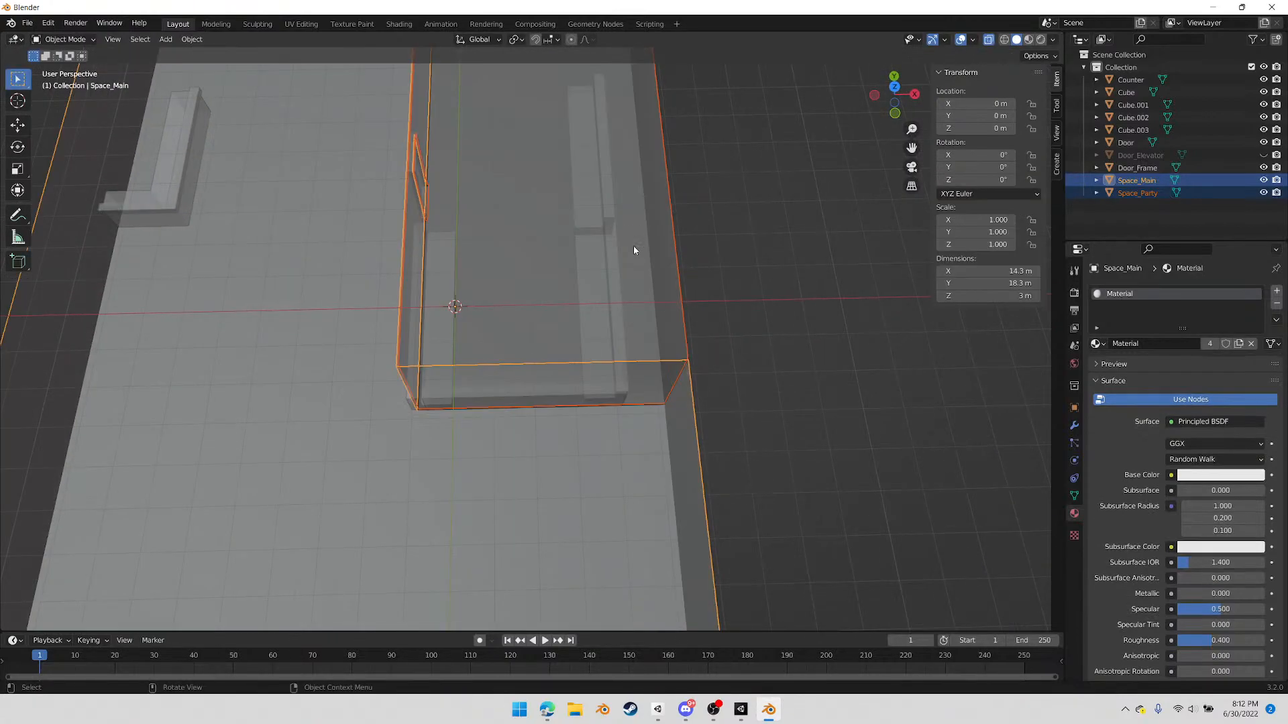
pyautogui.press('Tab')
# Delete the Cube.003 bench farthest along the party room's outer wall
pyautogui.click(606, 183)
pyautogui.keyDown('shift'); pyautogui.click(607, 253); pyautogui.keyUp('shift')
pyautogui.click(609, 208)
pyautogui.keyDown('shift'); pyautogui.click(609, 261); pyautogui.keyUp('shift')
pyautogui.moveTo(610, 263); pyautogui.dragTo(652, 244, button='middle')
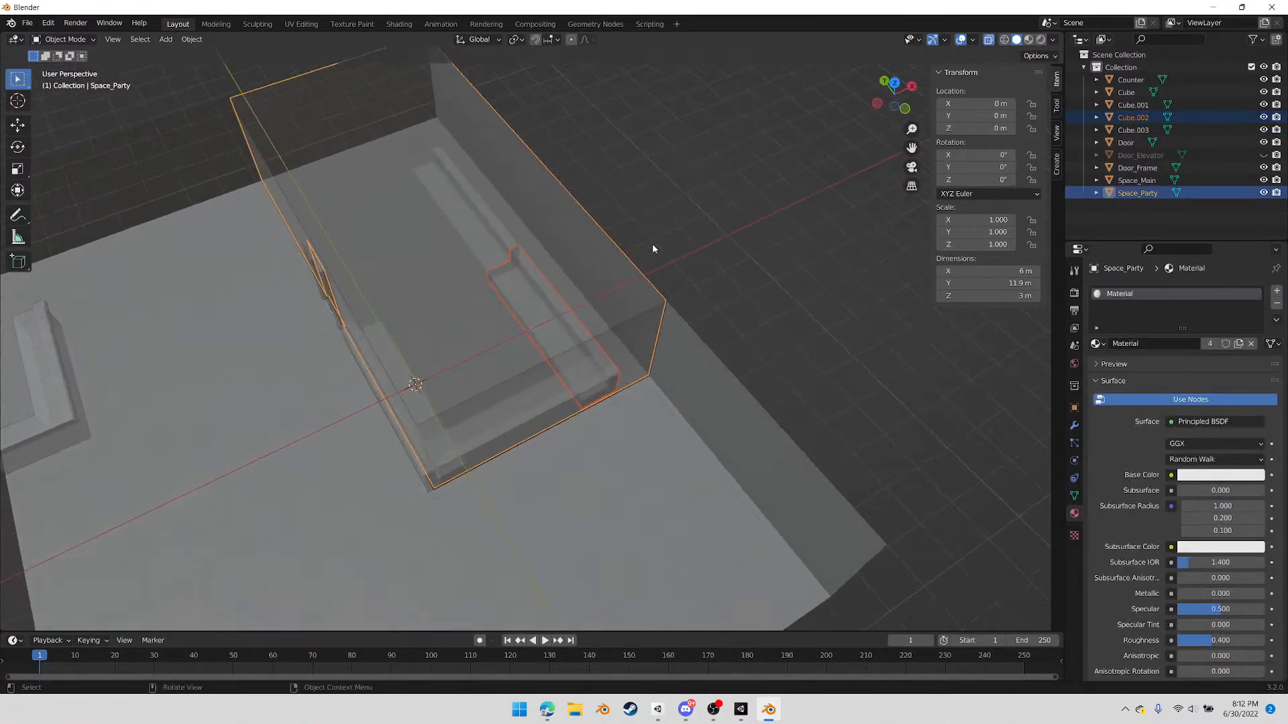
pyautogui.click(652, 244)
pyautogui.click(496, 238)
pyautogui.click(497, 237)
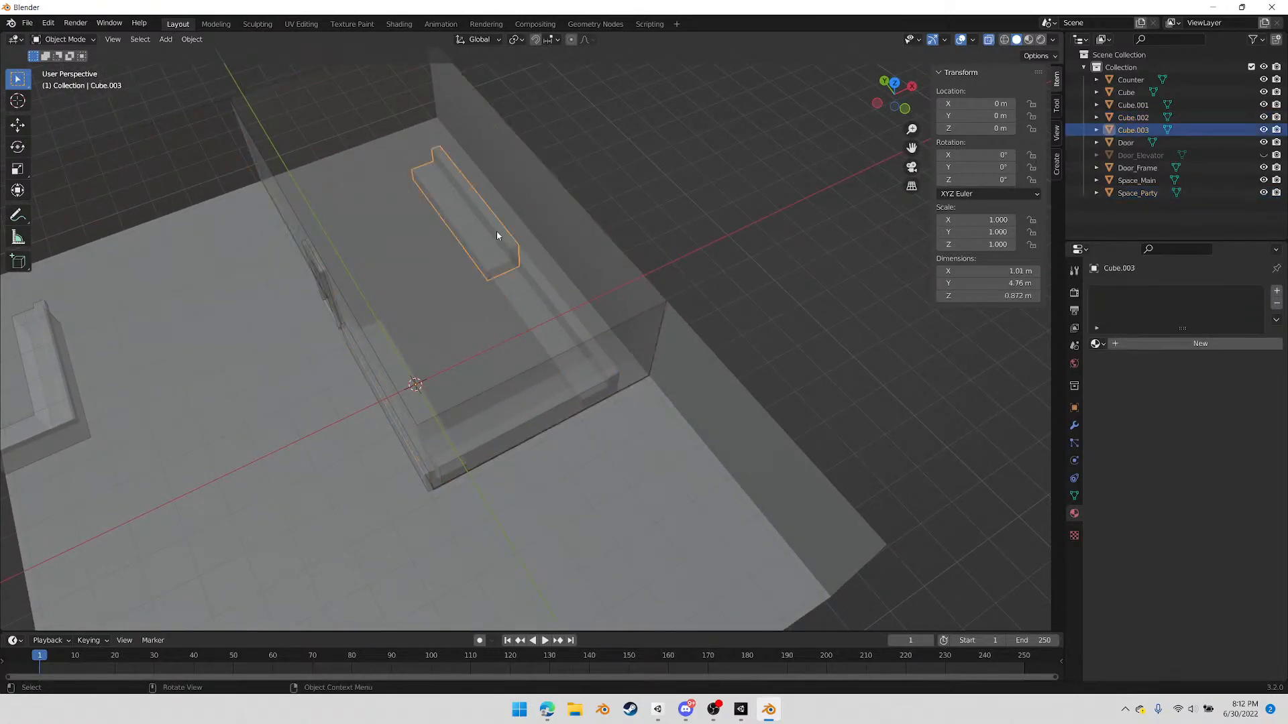
pyautogui.press('Delete')
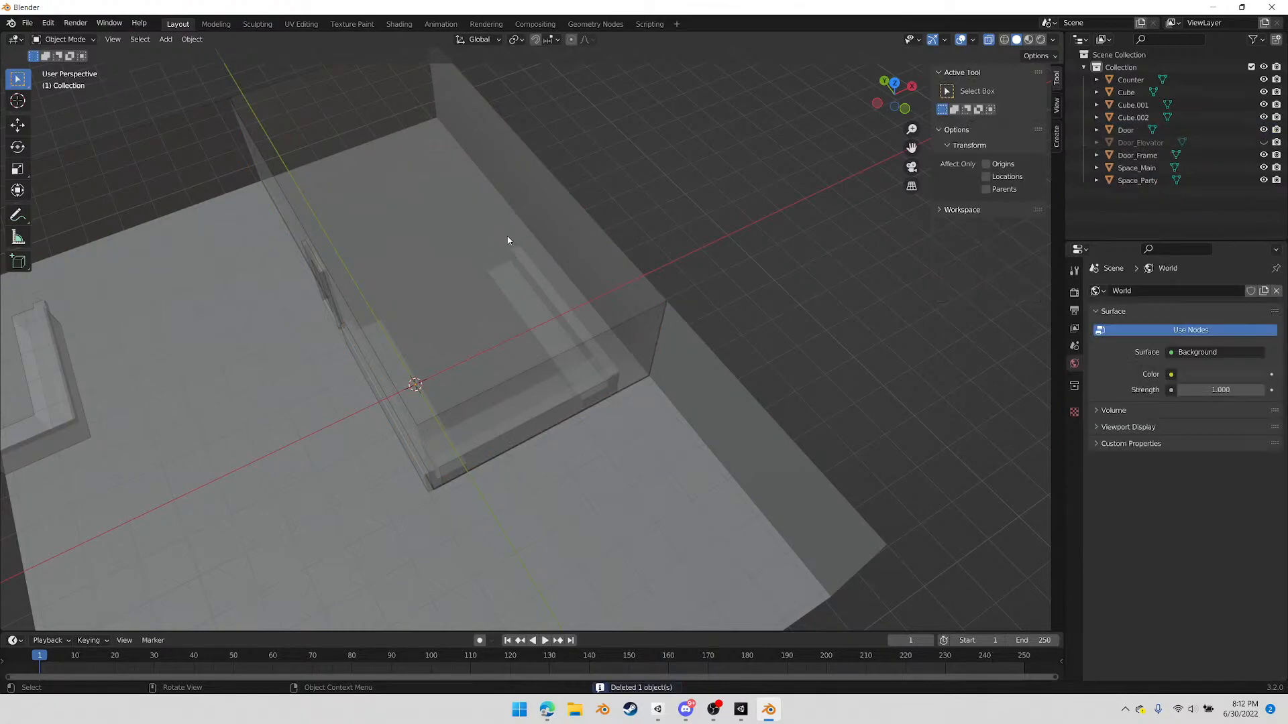
# Add a 2 m cube at the world origin and view it from above and around against the party room
pyautogui.click(436, 175)
pyautogui.moveTo(436, 180); pyautogui.dragTo(561, 279, button='middle')
pyautogui.scroll(2, 537, 293)
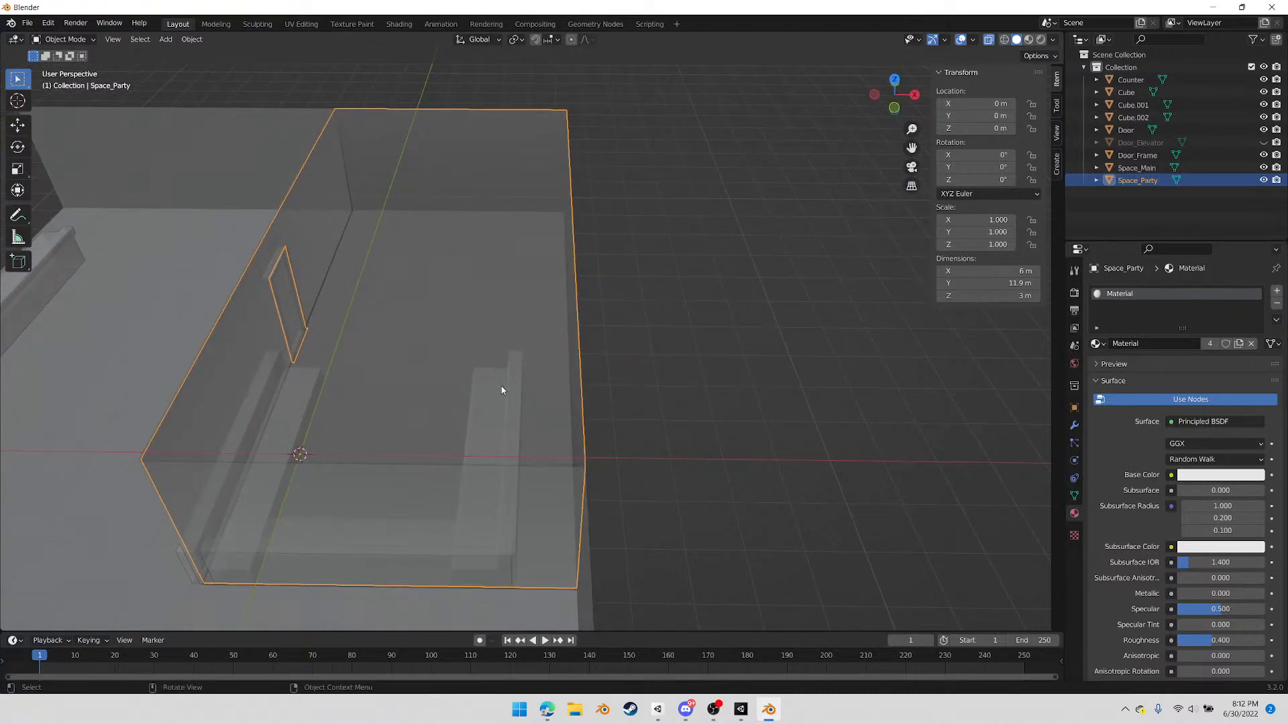
pyautogui.click(165, 39)
pyautogui.moveTo(183, 55)
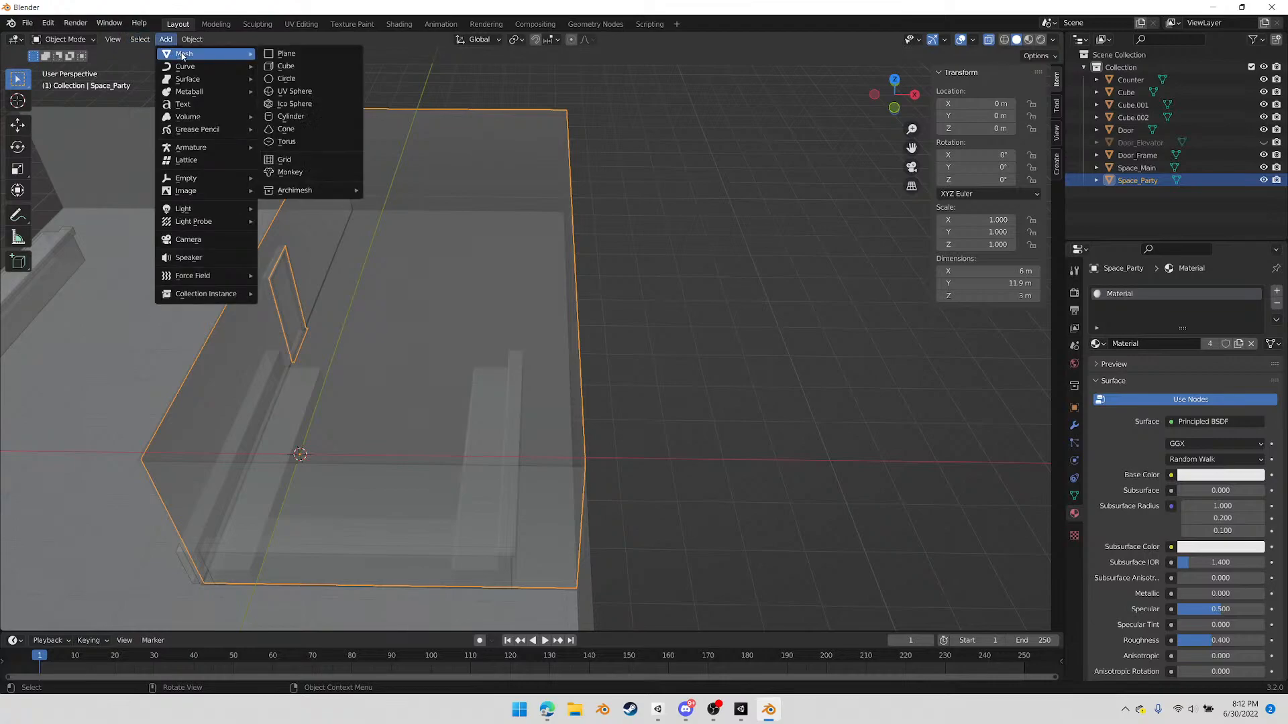
pyautogui.click(325, 66)
pyautogui.click(896, 79)
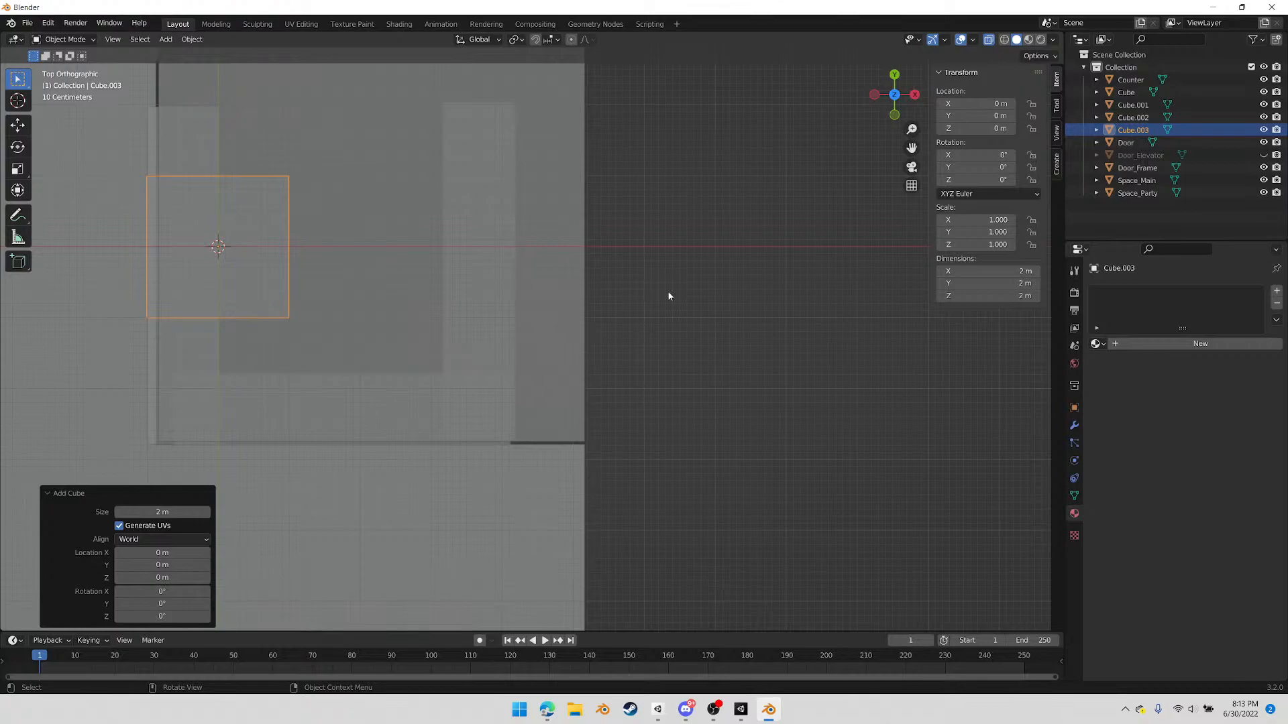
pyautogui.scroll(-5, 332, 328)
pyautogui.moveTo(328, 339); pyautogui.dragTo(495, 325, button='middle')
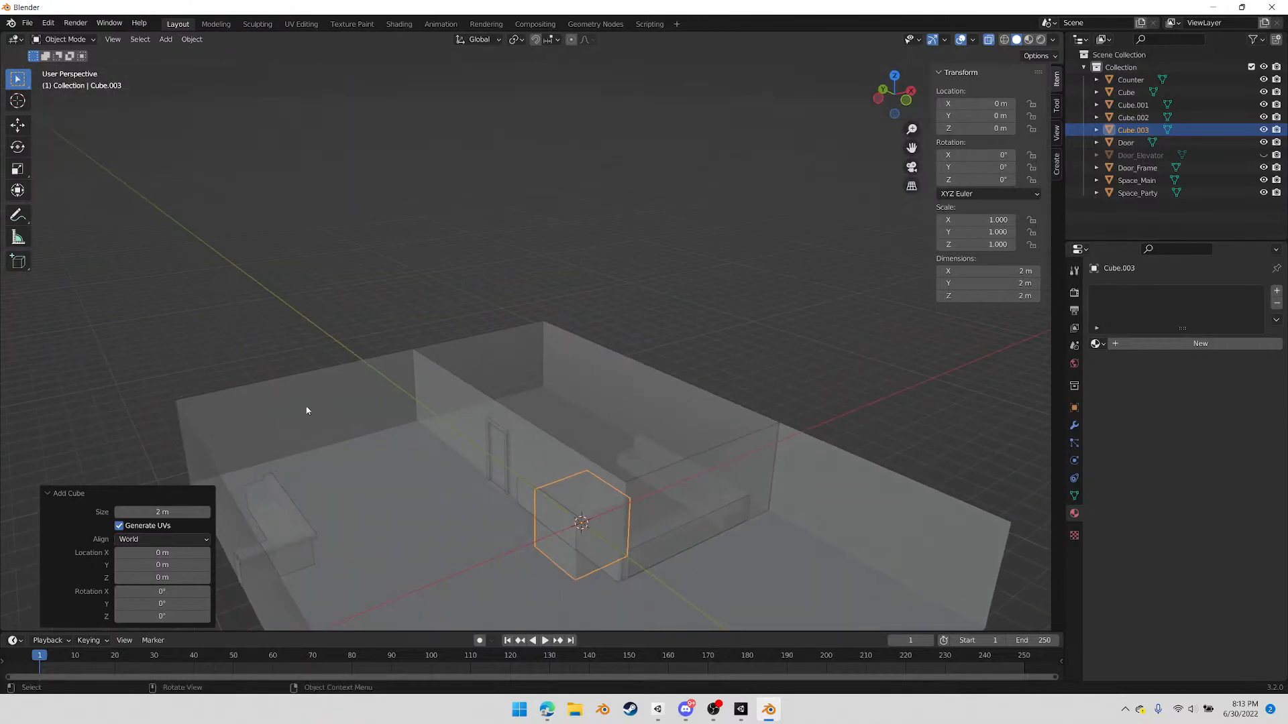
pyautogui.moveTo(436, 432); pyautogui.dragTo(495, 482, button='middle')
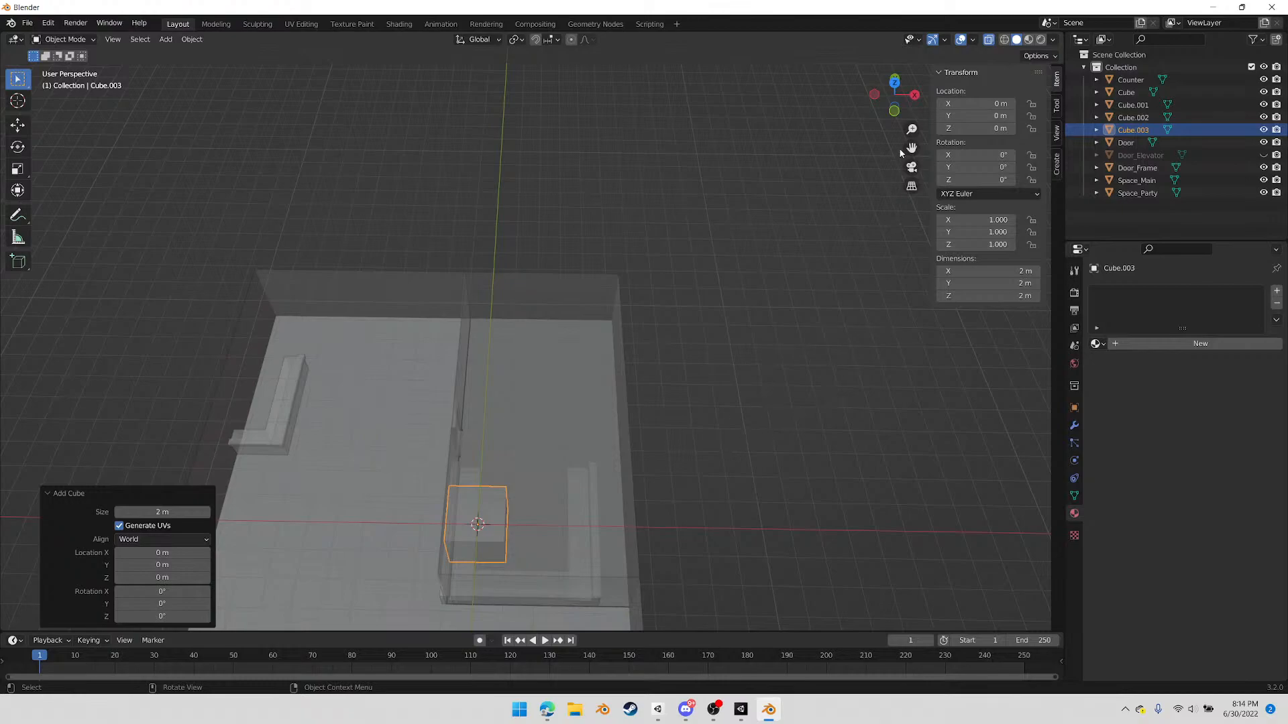
pyautogui.moveTo(700, 245)
pyautogui.mouseDown(button='middle')
pyautogui.moveTo(755, 239)
pyautogui.moveTo(746, 224)
pyautogui.moveTo(719, 244)
pyautogui.mouseUp(button='middle')
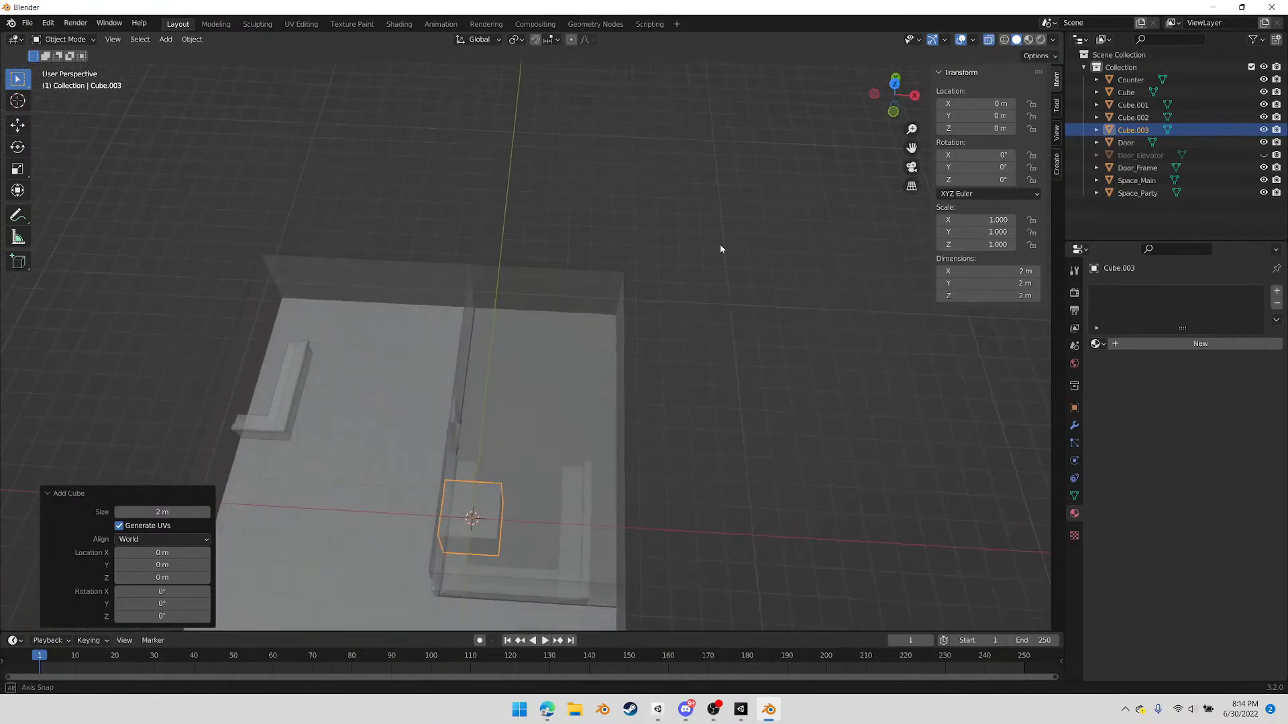
# Move the new cube from the origin into the party room's back corner, about 0.14 m along X and 8.15 m along Y
pyautogui.click(894, 83)
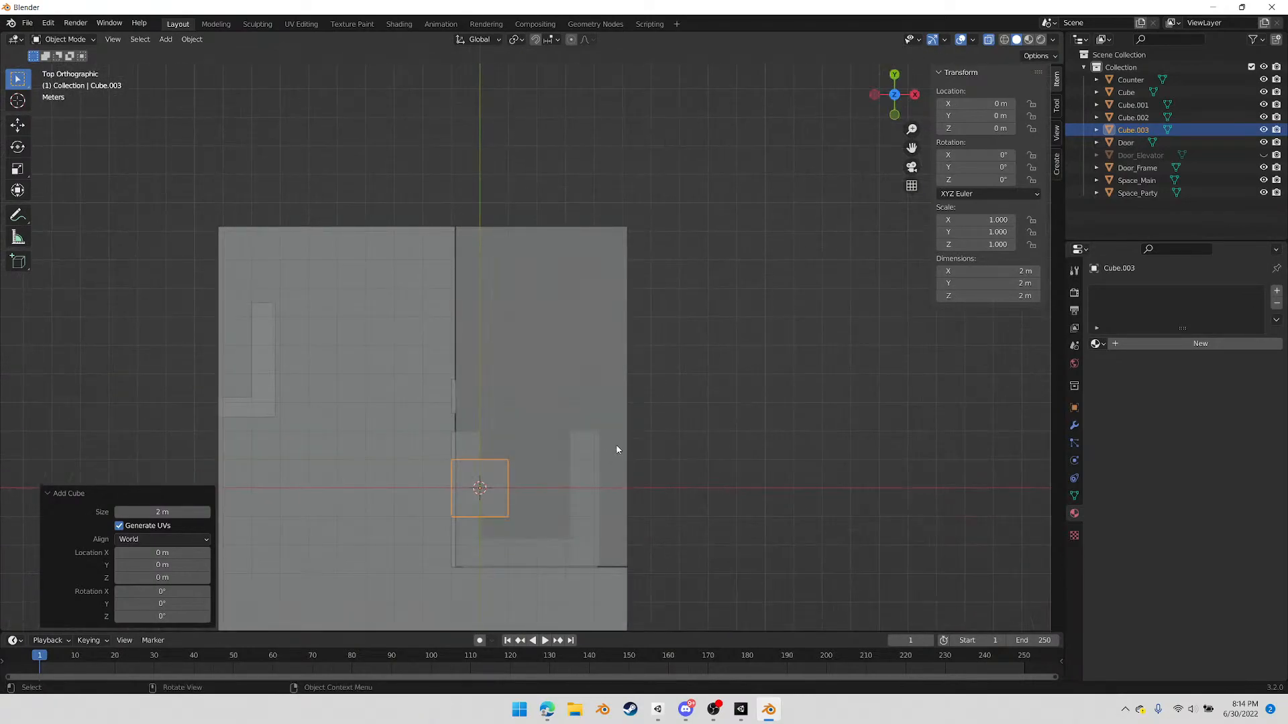
pyautogui.press('g')
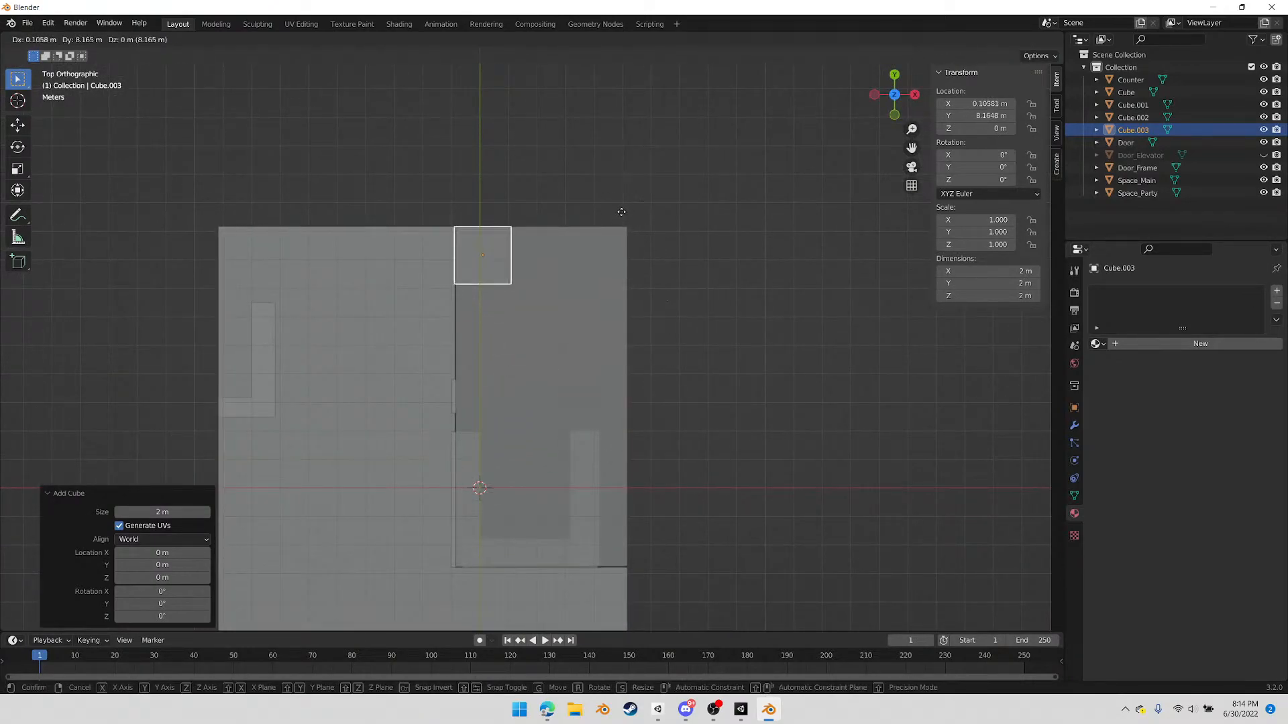
pyautogui.click(622, 212)
pyautogui.scroll(6, 595, 273)
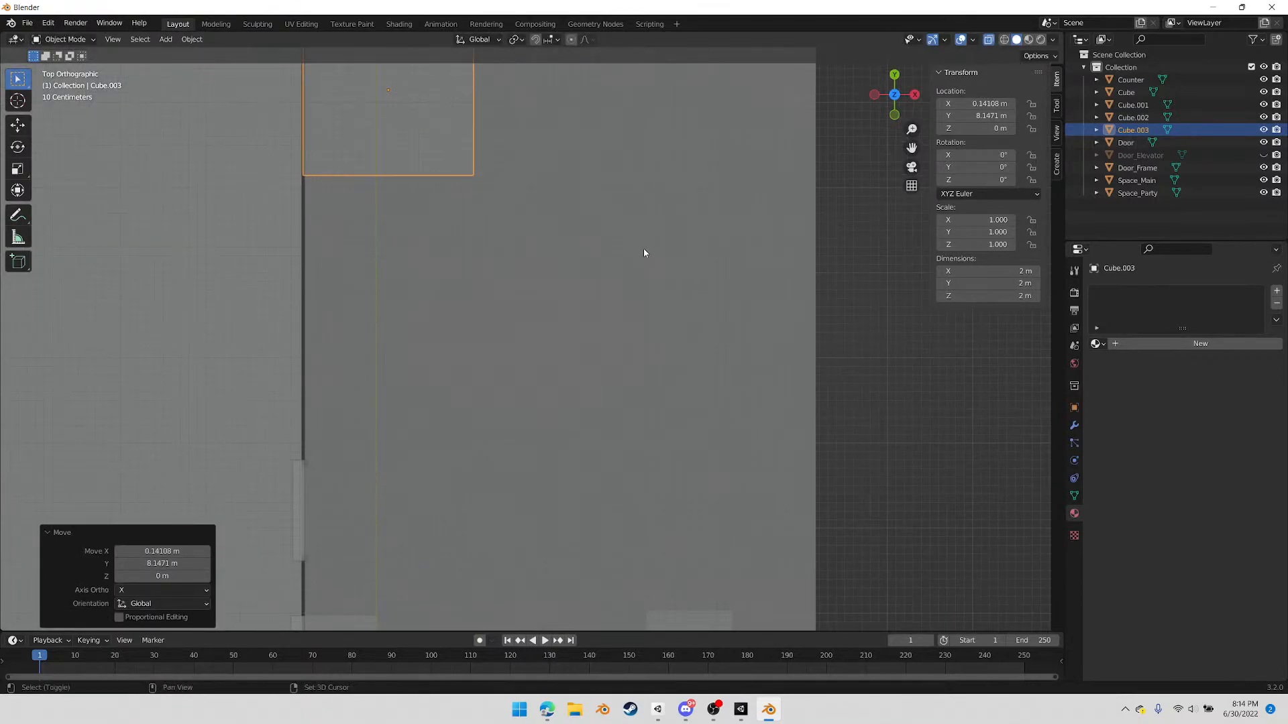
pyautogui.keyDown('shift'); pyautogui.moveTo(645, 253); pyautogui.dragTo(622, 387, button='middle'); pyautogui.keyUp('shift')
# Extend the cube's outer side about 4.02 m along X to reach the party room's outer wall
pyautogui.press('Tab')
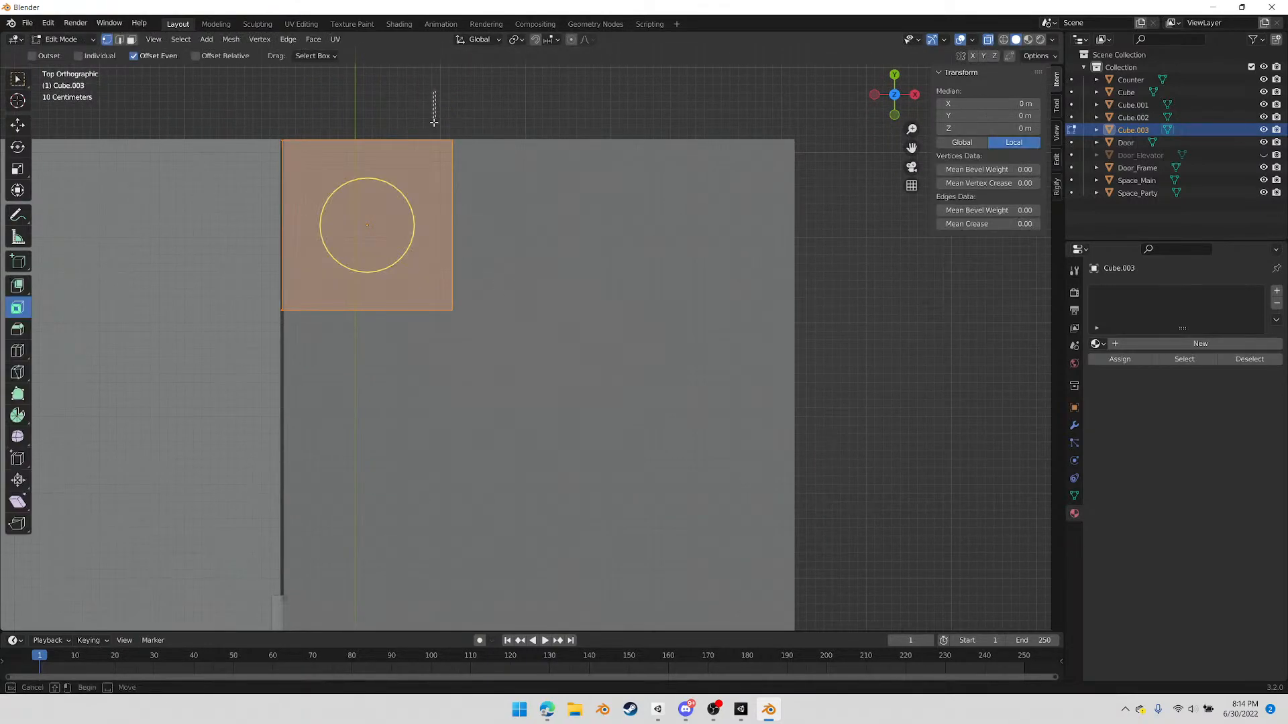
pyautogui.moveTo(428, 88); pyautogui.dragTo(505, 369)
pyautogui.press('g')
pyautogui.press('x')
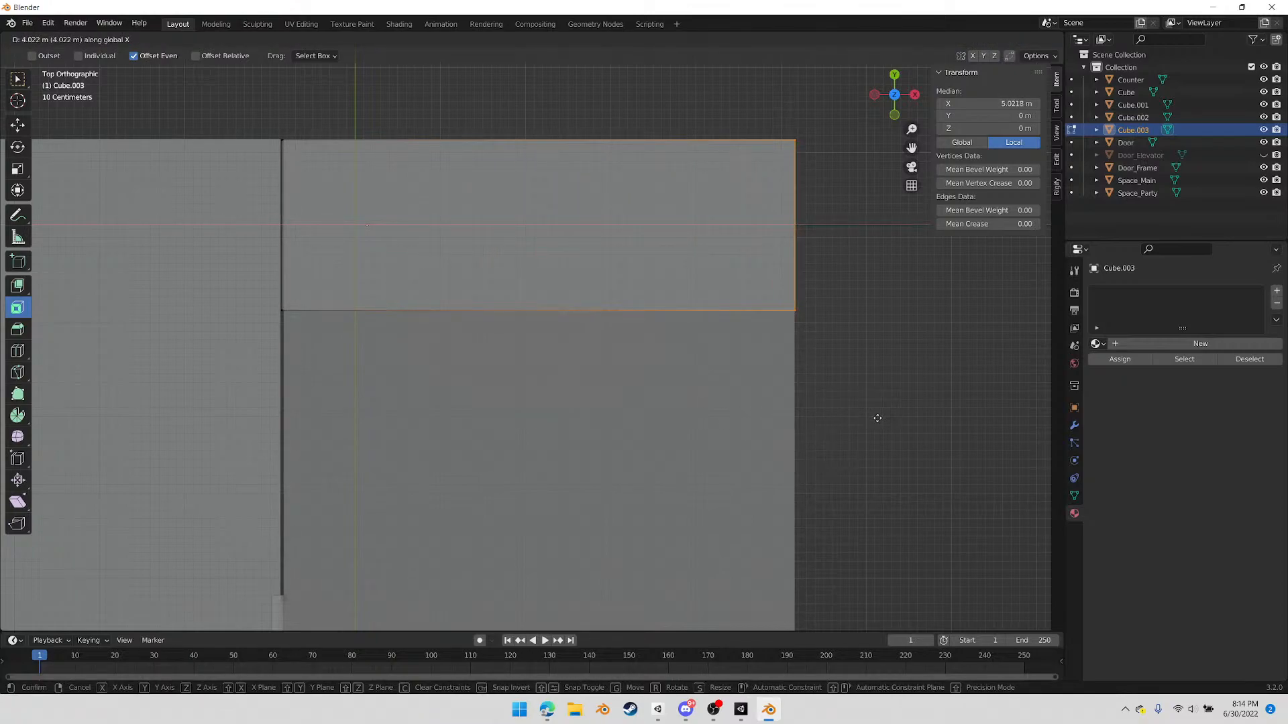
pyautogui.click(877, 418)
# Raise the block's bottom vertices along Z by about 1 m to the room's floor level
pyautogui.click(875, 96)
pyautogui.keyDown('shift'); pyautogui.moveTo(566, 483); pyautogui.dragTo(576, 175, button='middle'); pyautogui.keyUp('shift')
pyautogui.moveTo(216, 554); pyautogui.dragTo(723, 394)
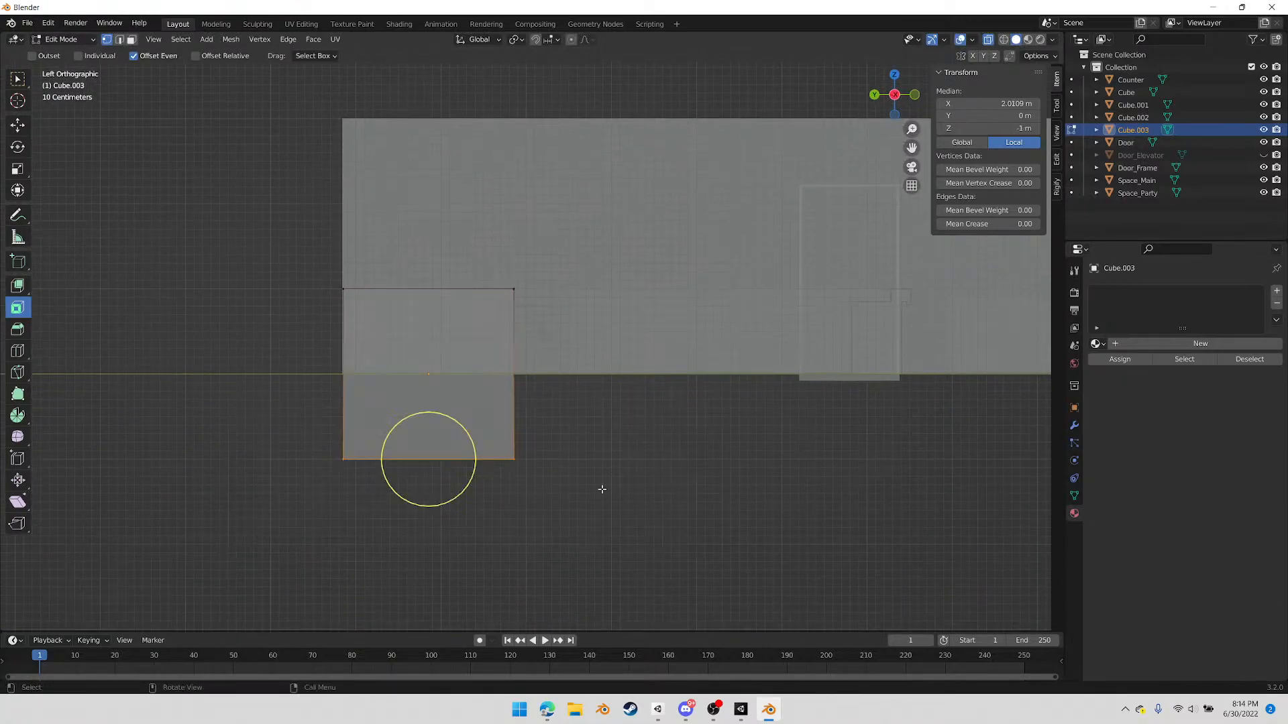
pyautogui.press('g')
pyautogui.press('z')
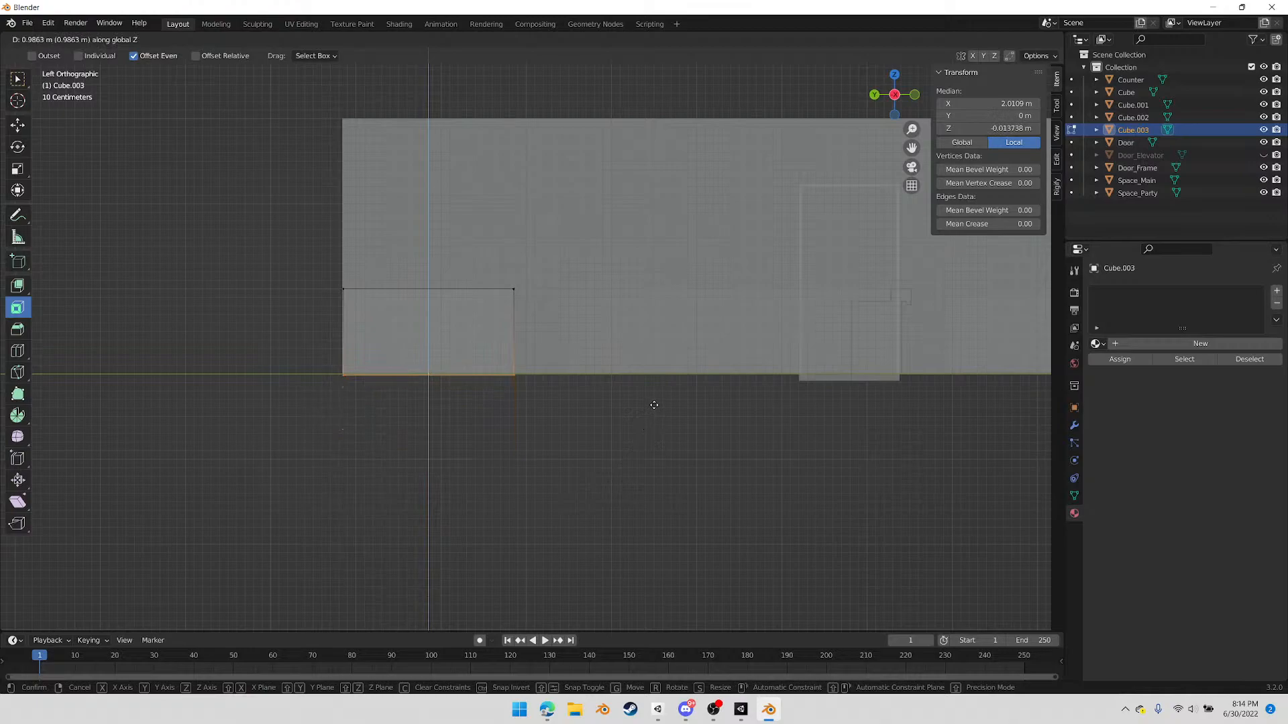
pyautogui.click(656, 402)
# Lower the block's top vertices 0.8 m along Z to form a 0.2 m high platform
pyautogui.moveTo(233, 188); pyautogui.dragTo(600, 309)
pyautogui.press('g')
pyautogui.press('z')
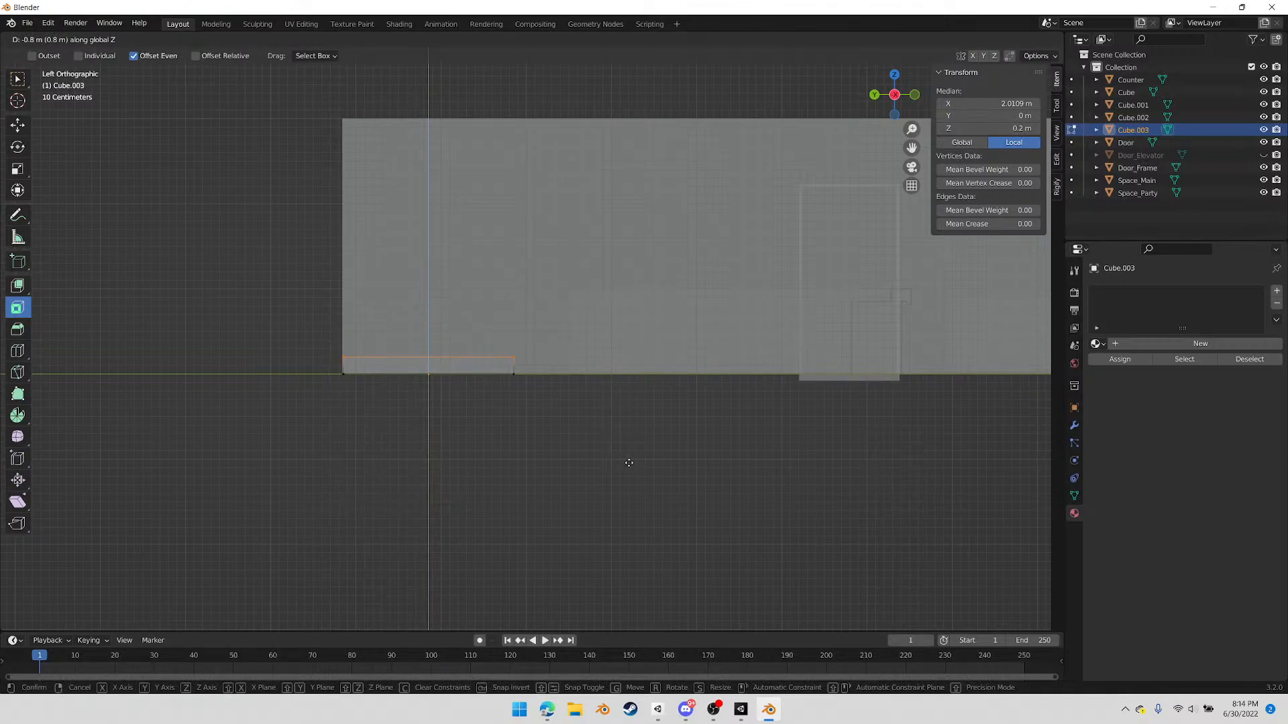
pyautogui.click(628, 463)
pyautogui.moveTo(667, 396)
pyautogui.mouseDown(button='middle')
pyautogui.moveTo(543, 443)
pyautogui.moveTo(676, 399)
pyautogui.moveTo(651, 407)
pyautogui.moveTo(664, 392)
pyautogui.mouseUp(button='middle')
# Add a horizontal loop cut around the platform about 0.13 m above the floor and select the lower front face
pyautogui.click(894, 95)
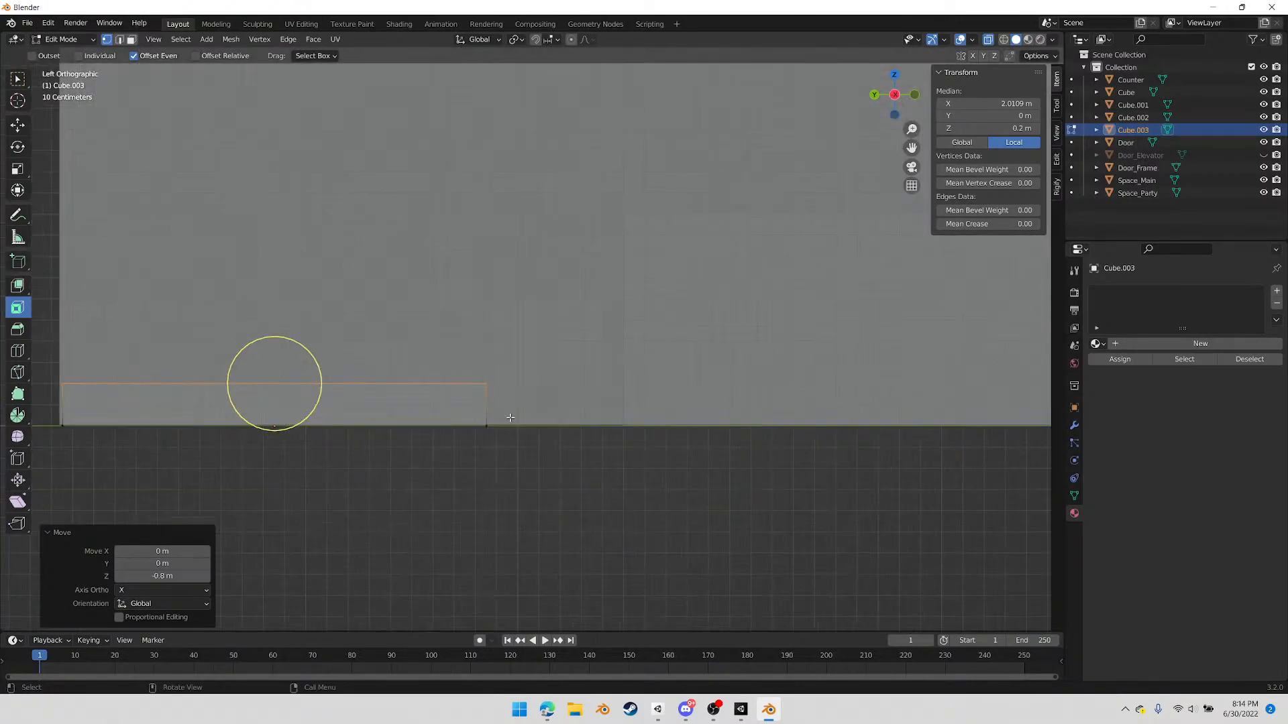
pyautogui.keyDown('shift'); pyautogui.moveTo(510, 418); pyautogui.dragTo(645, 380, button='middle'); pyautogui.keyUp('shift')
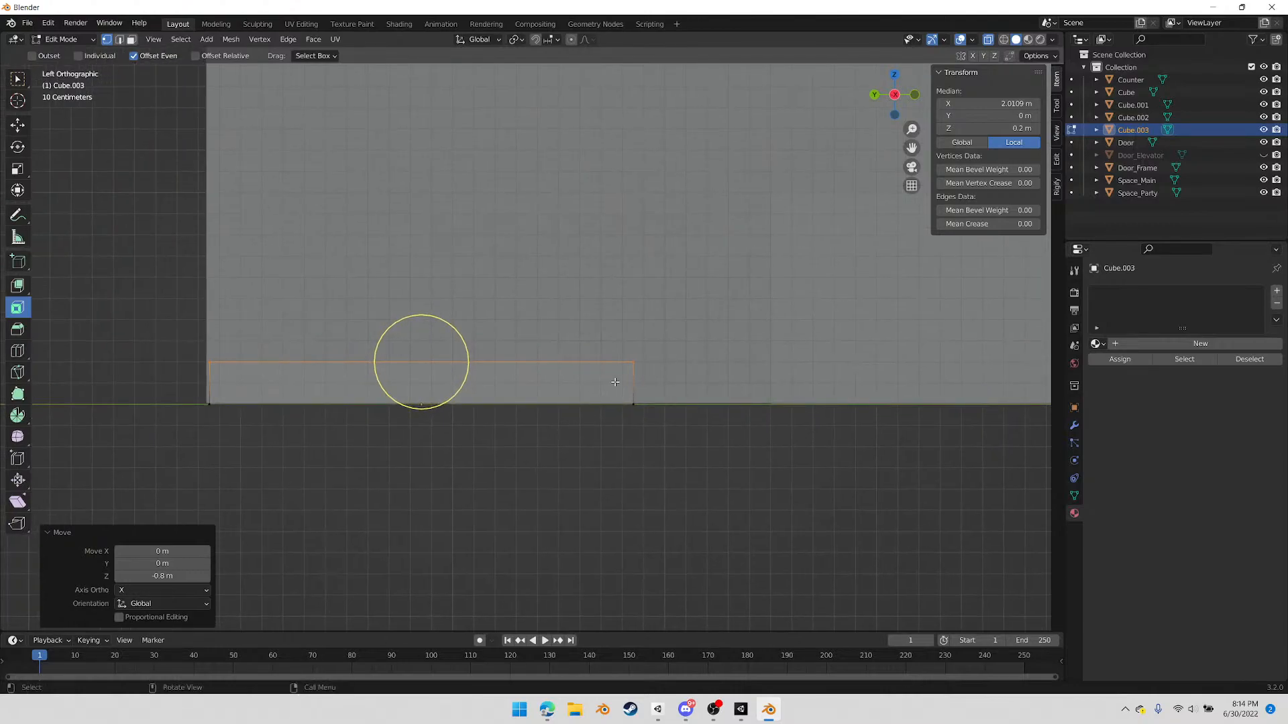
pyautogui.hotkey('ctrl', 'r')
pyautogui.click(615, 381)
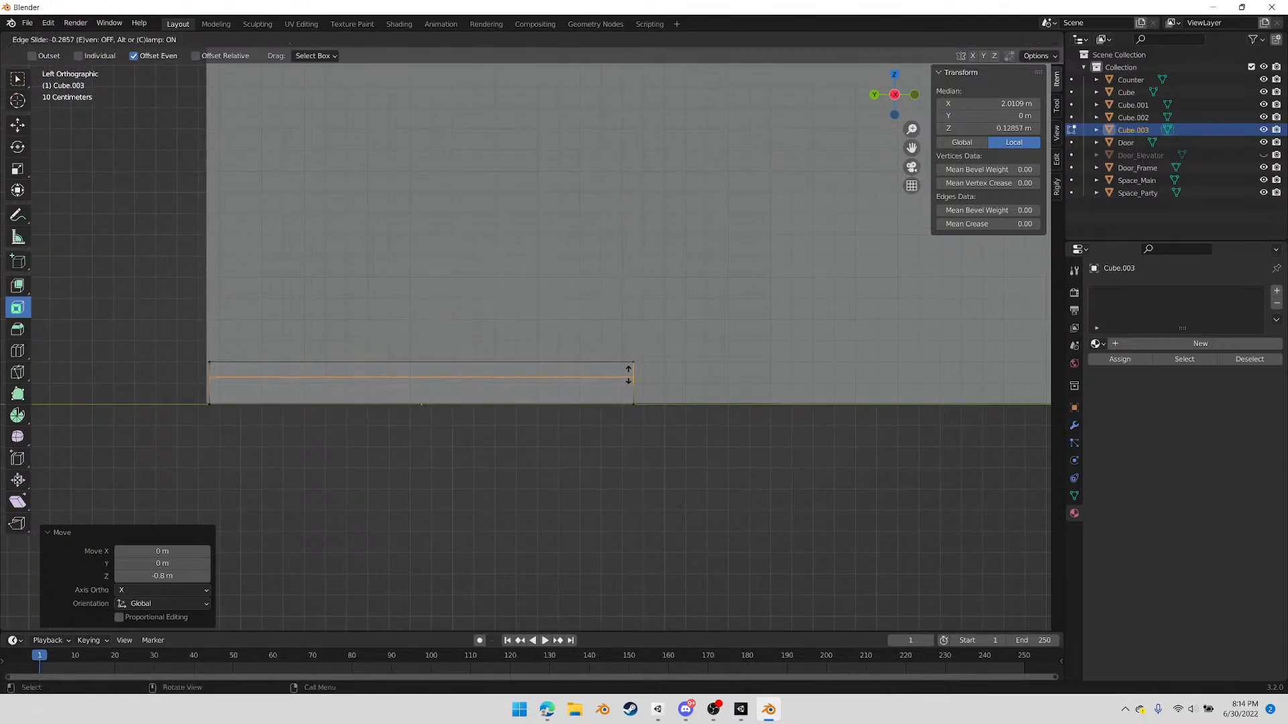
pyautogui.click(641, 376)
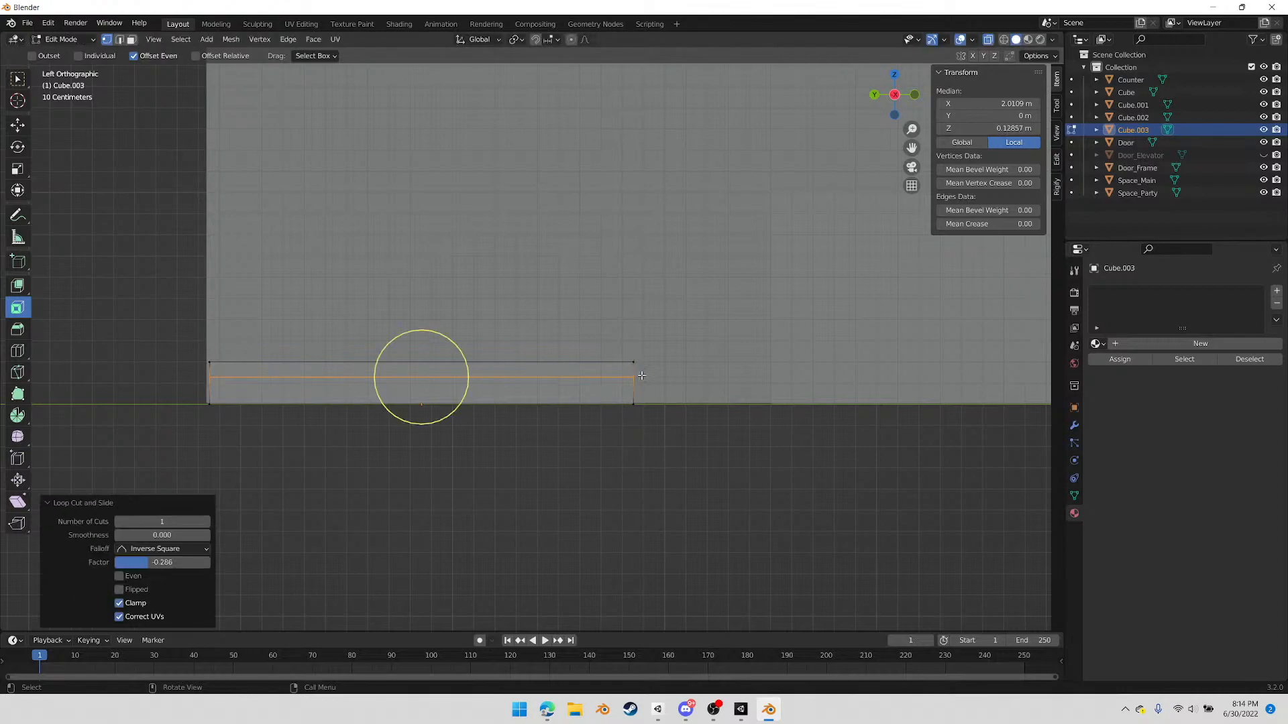
pyautogui.moveTo(682, 394); pyautogui.dragTo(641, 400, button='middle')
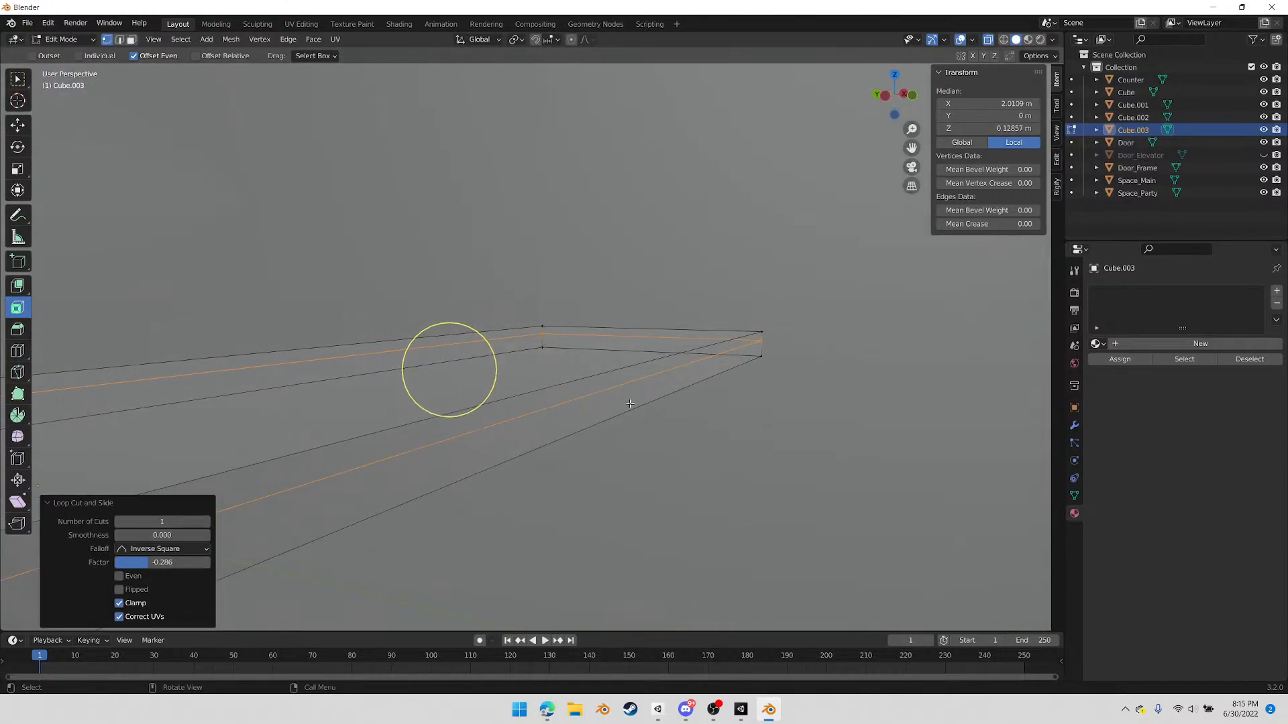
pyautogui.press('3')
pyautogui.click(632, 394)
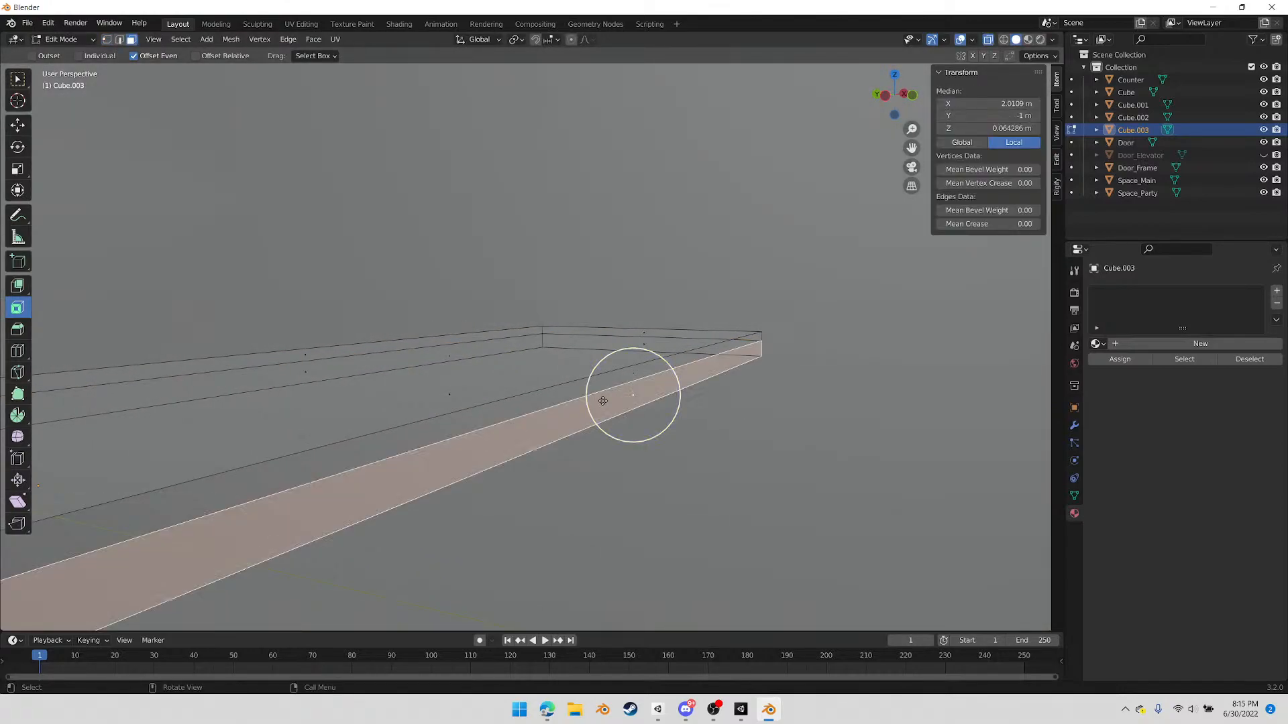
# Try insetting the lower front face about 0.04 m with Extrude Manifold and undo it
pyautogui.click(18, 286)
pyautogui.moveTo(694, 398); pyautogui.dragTo(683, 400)
pyautogui.click(18, 291)
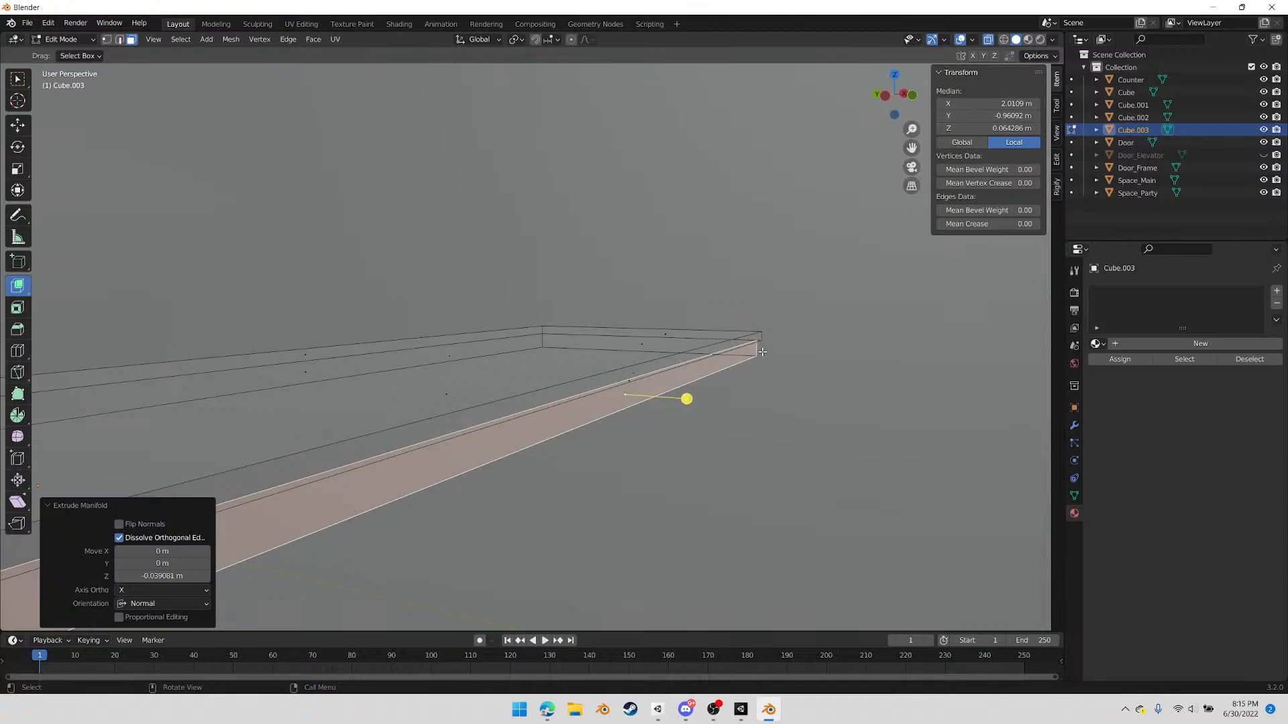
pyautogui.hotkey('ctrl', 'z')
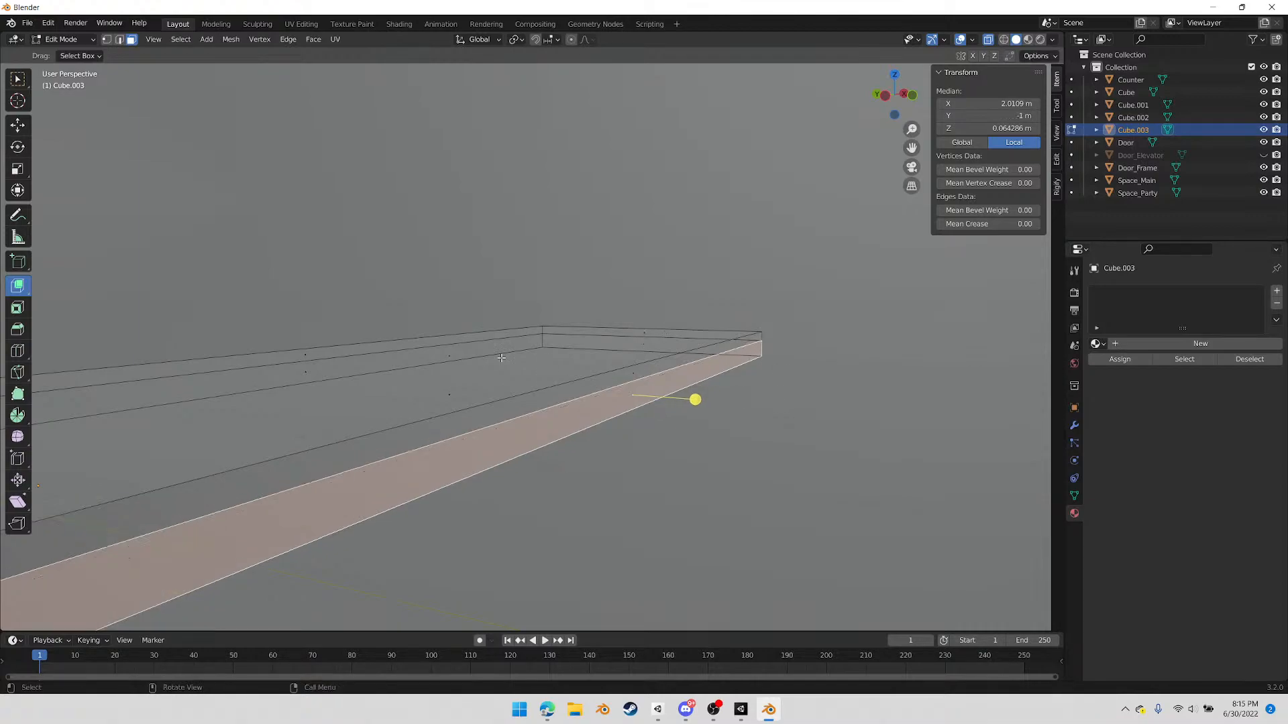
# Try pushing the lower front face inward with Extrude Region and undo it
pyautogui.click(12, 288)
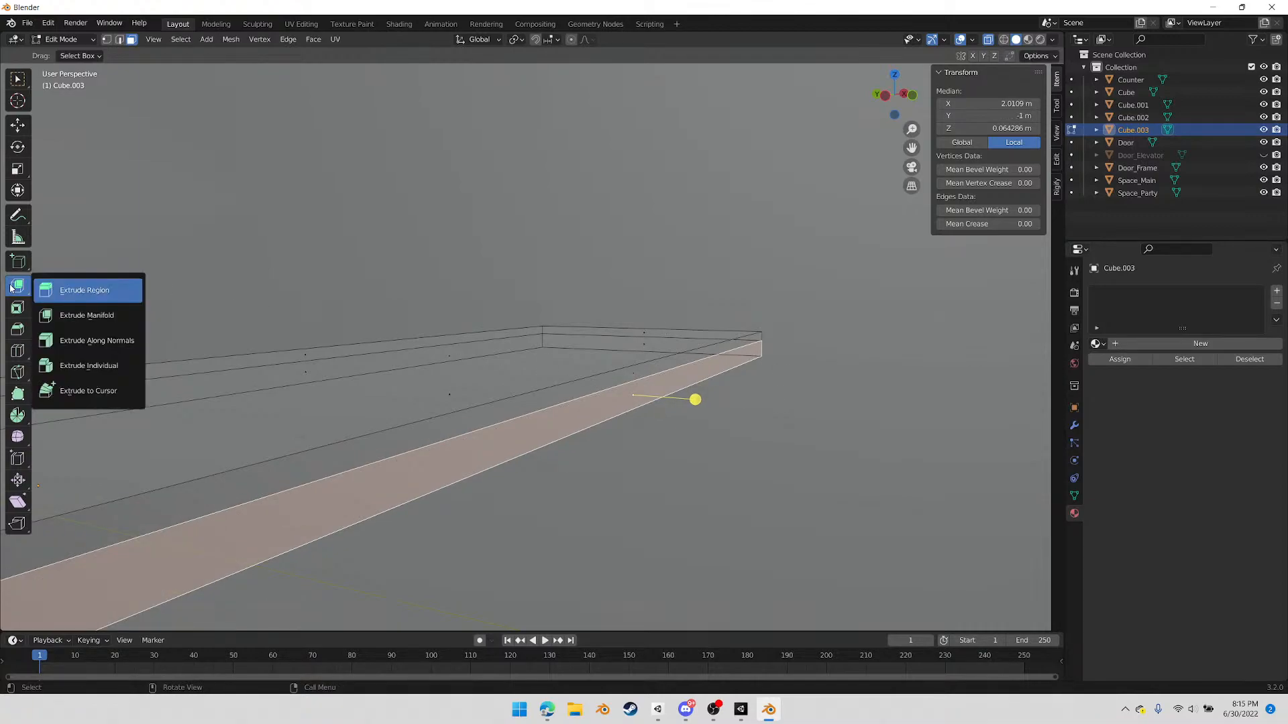
pyautogui.click(79, 292)
pyautogui.moveTo(679, 399); pyautogui.dragTo(670, 396)
pyautogui.hotkey('ctrl', 'z')
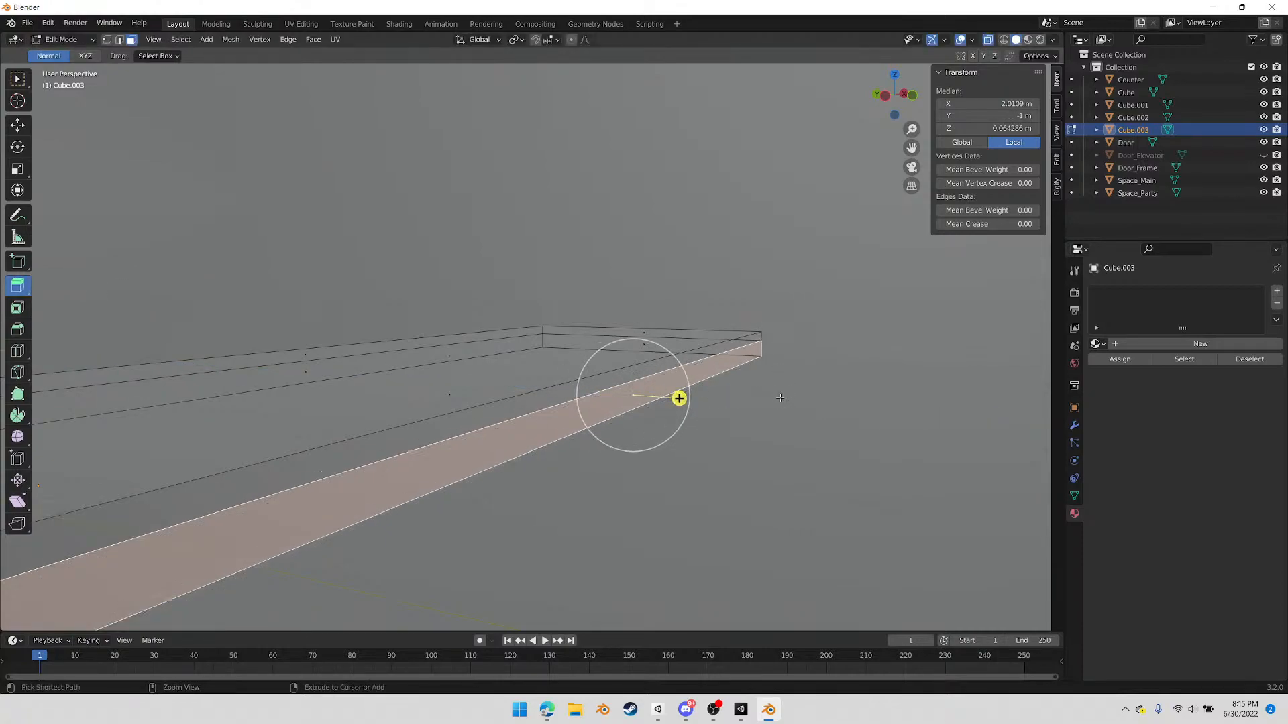
pyautogui.hotkey('ctrl', 'z')
# Recess the platform's lower front face about 0.059 m inward with Extrude Manifold and check it from the front
pyautogui.click(630, 390)
pyautogui.click(20, 293)
pyautogui.click(87, 315)
pyautogui.moveTo(696, 398); pyautogui.dragTo(682, 401)
pyautogui.moveTo(764, 370); pyautogui.dragTo(548, 302, button='middle')
pyautogui.moveTo(621, 325); pyautogui.dragTo(439, 216, button='middle')
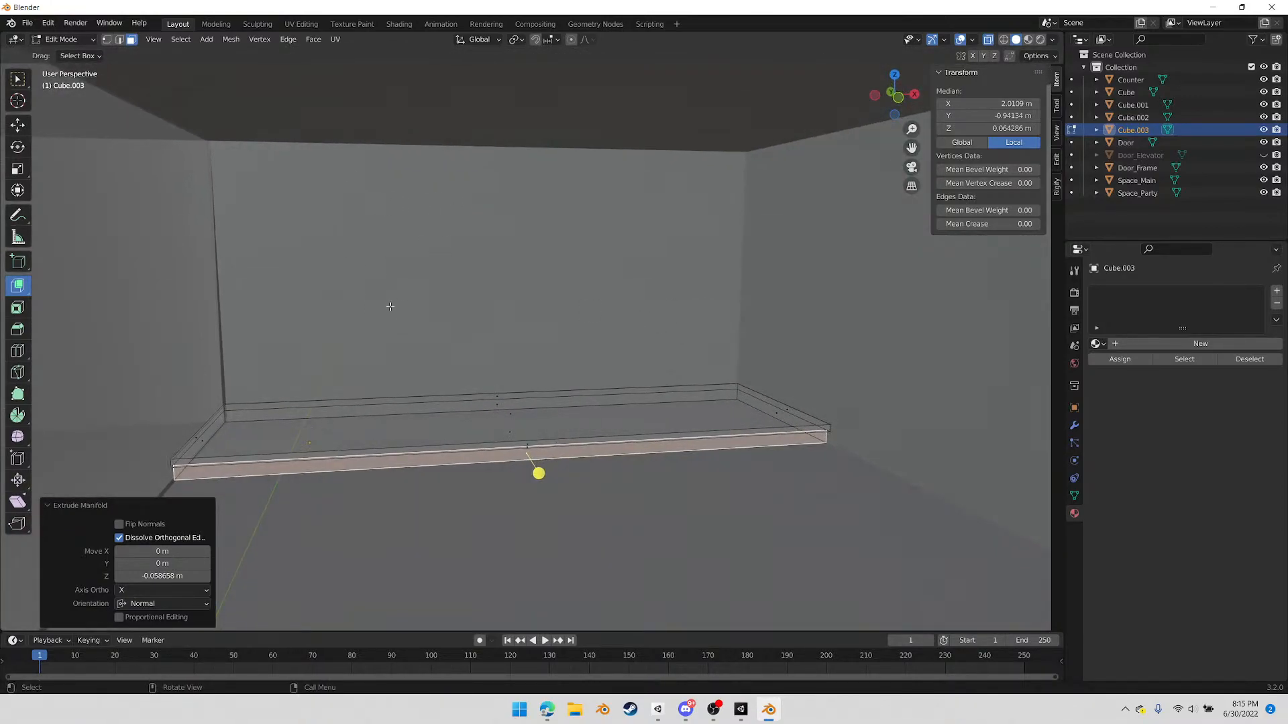
pyautogui.moveTo(593, 315); pyautogui.dragTo(557, 327, button='middle')
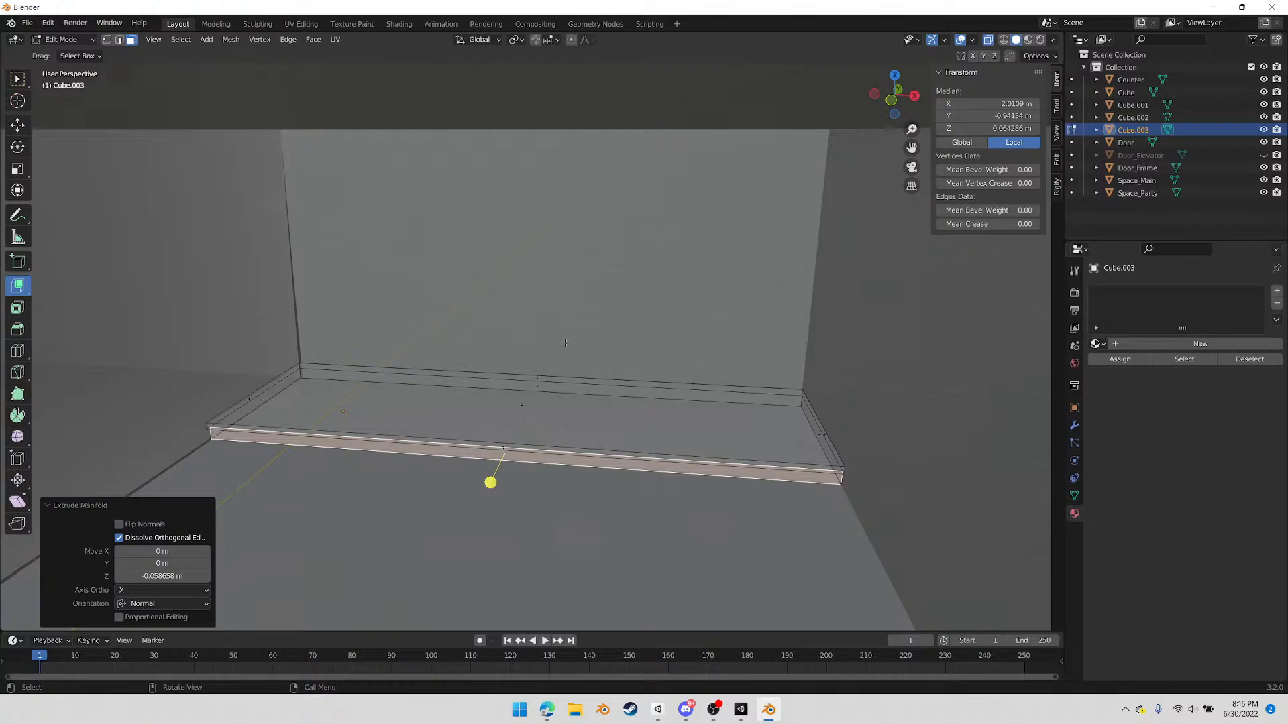
# Delete the hidden platform faces that lie against the party room's walls
pyautogui.moveTo(426, 464); pyautogui.dragTo(545, 492, button='middle')
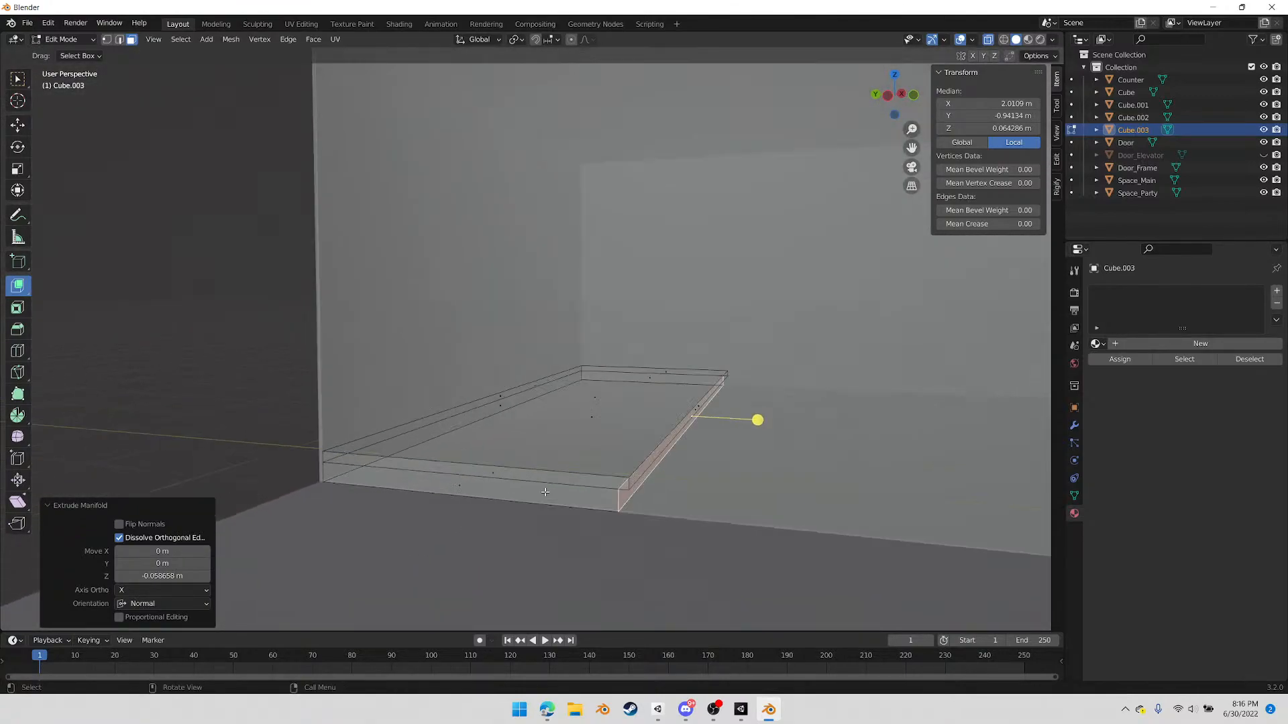
pyautogui.click(499, 495)
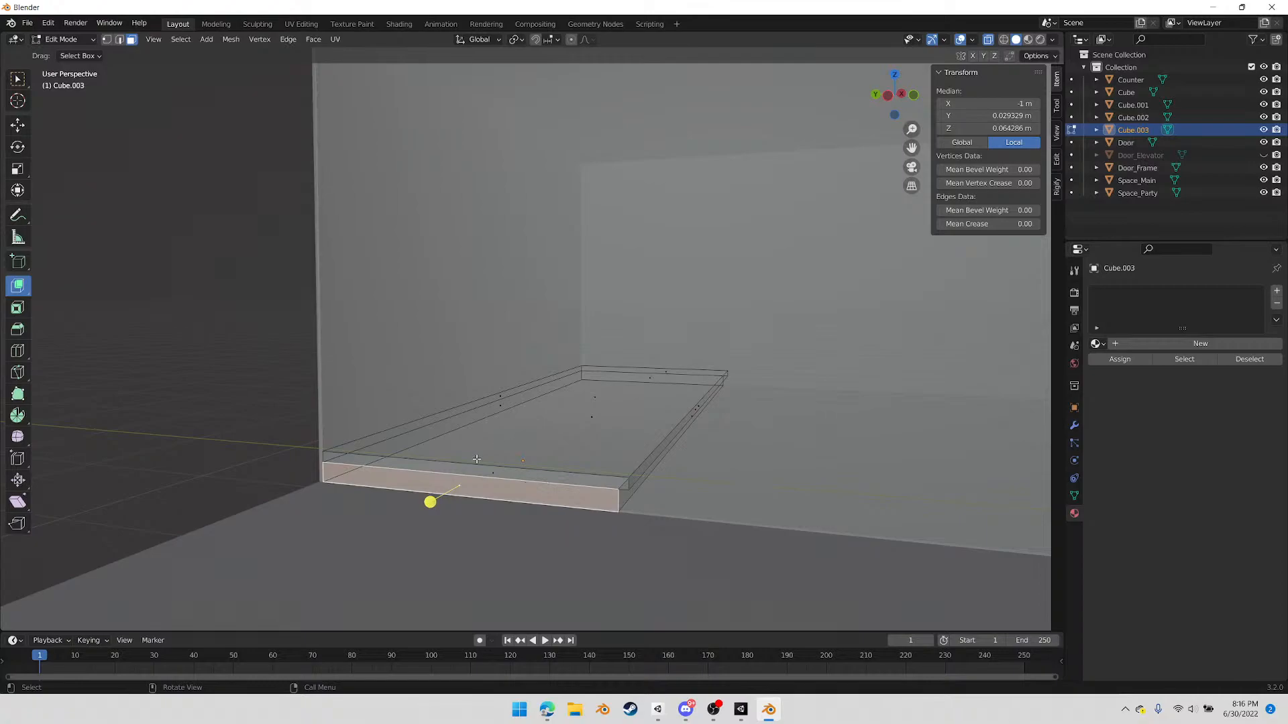
pyautogui.scroll(-2, 685, 379)
pyautogui.scroll(-1, 672, 374)
pyautogui.scroll(1, 655, 373)
pyautogui.moveTo(566, 428); pyautogui.dragTo(554, 433, button='middle')
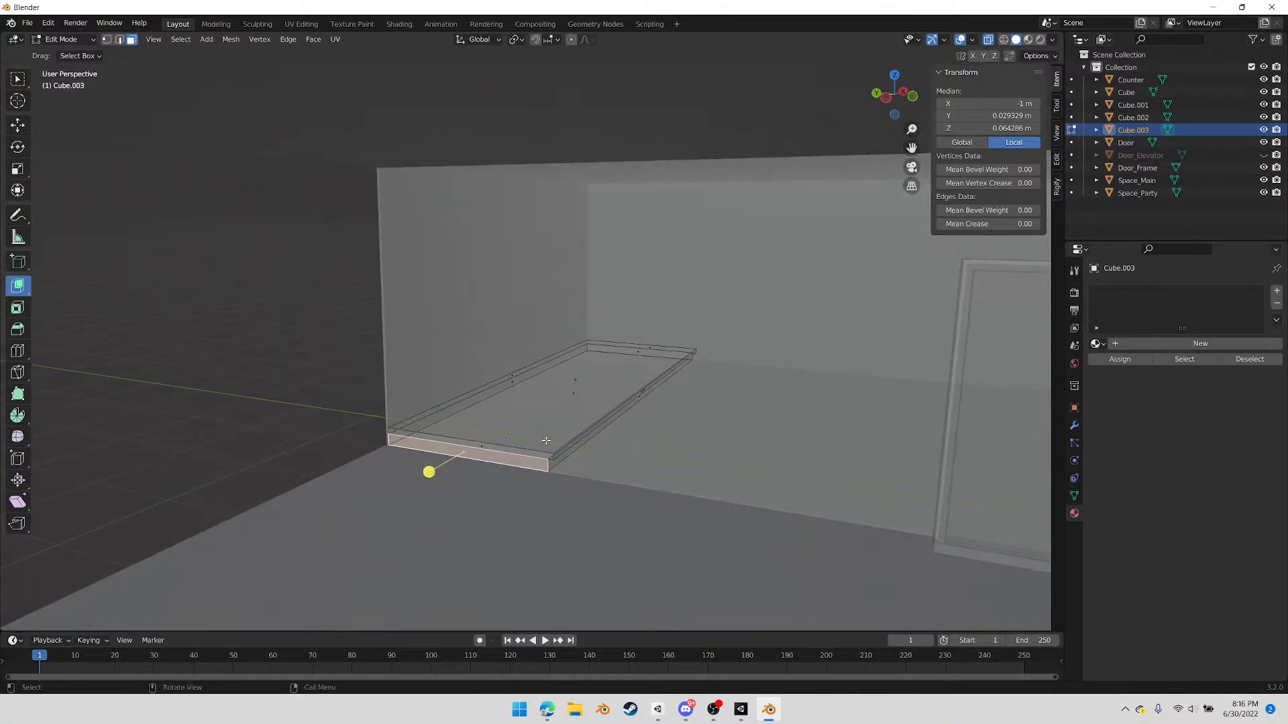
pyautogui.moveTo(404, 413); pyautogui.dragTo(508, 385, button='middle')
pyautogui.keyDown('shift'); pyautogui.click(508, 385); pyautogui.keyUp('shift')
pyautogui.moveTo(318, 388); pyautogui.dragTo(492, 391, button='middle')
pyautogui.keyDown('shift'); pyautogui.click(450, 498); pyautogui.keyUp('shift')
pyautogui.keyDown('shift'); pyautogui.click(433, 490); pyautogui.keyUp('shift')
pyautogui.moveTo(414, 505); pyautogui.dragTo(574, 399, button='middle')
pyautogui.press('x')
pyautogui.click(536, 496)
# Delete the platform's bottom face and return to Object Mode
pyautogui.click(574, 399)
pyautogui.press('x')
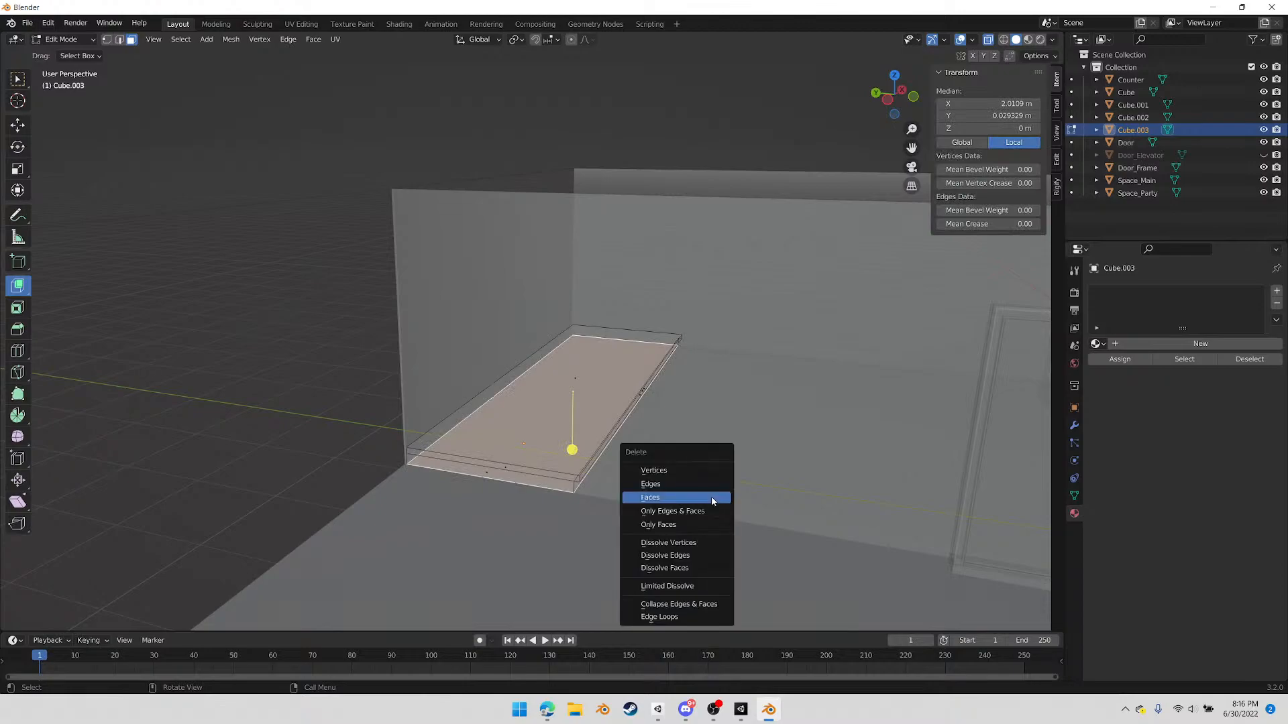
pyautogui.click(714, 500)
pyautogui.moveTo(704, 517); pyautogui.dragTo(636, 483, button='middle')
pyautogui.press('Tab')
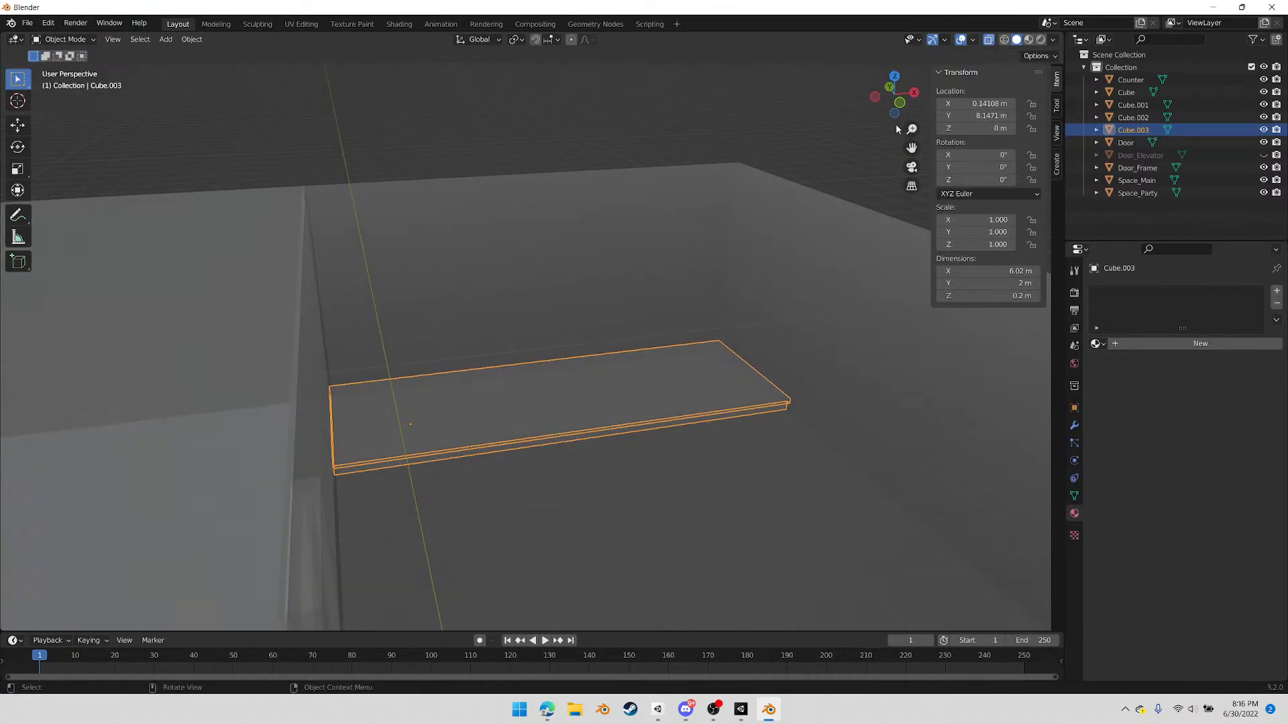
# Add a 2 m cube and, in front view, move it about 2.21 m along X and 1.75 m up Z
pyautogui.click(900, 104)
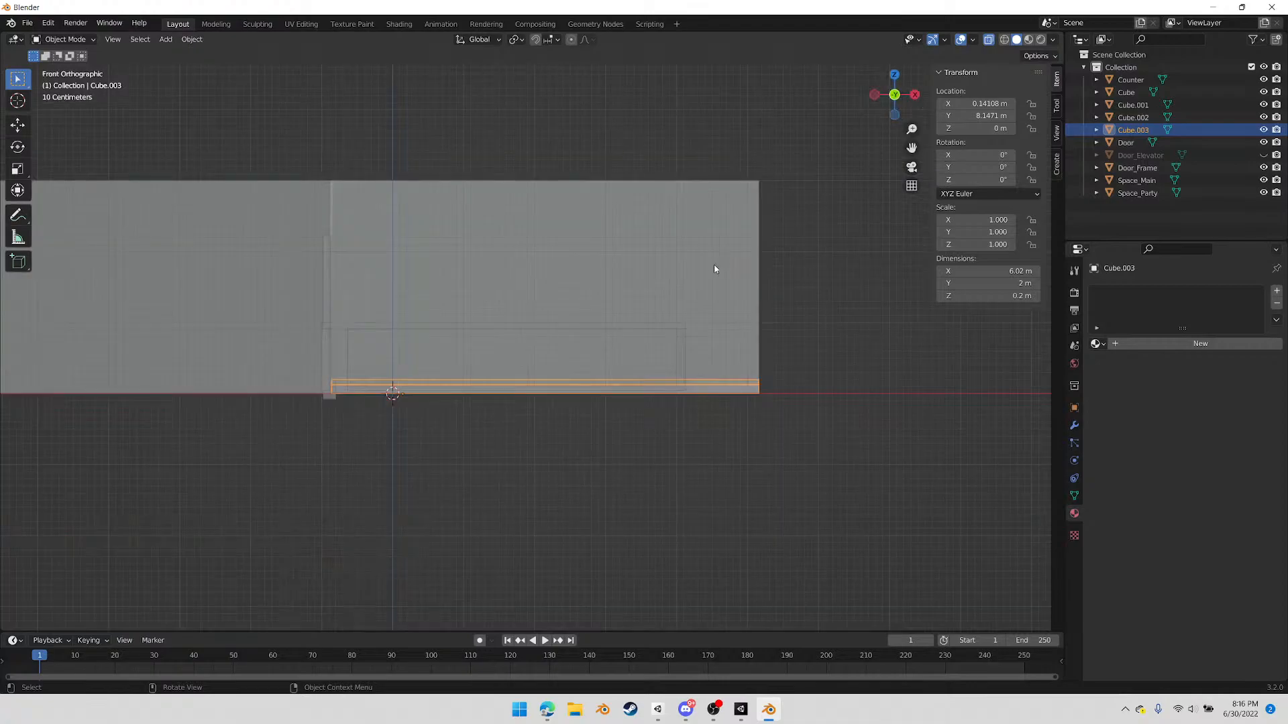
pyautogui.hotkey('shift', 'a')
pyautogui.moveTo(175, 59)
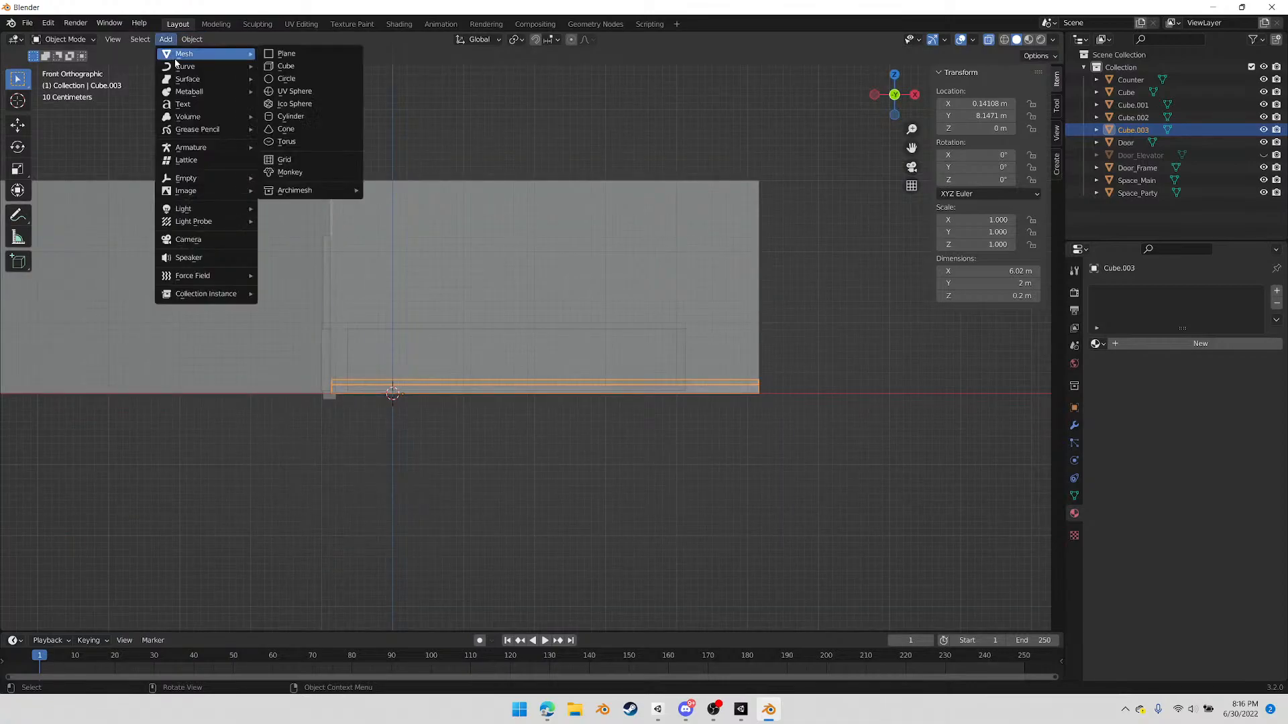
pyautogui.click(300, 66)
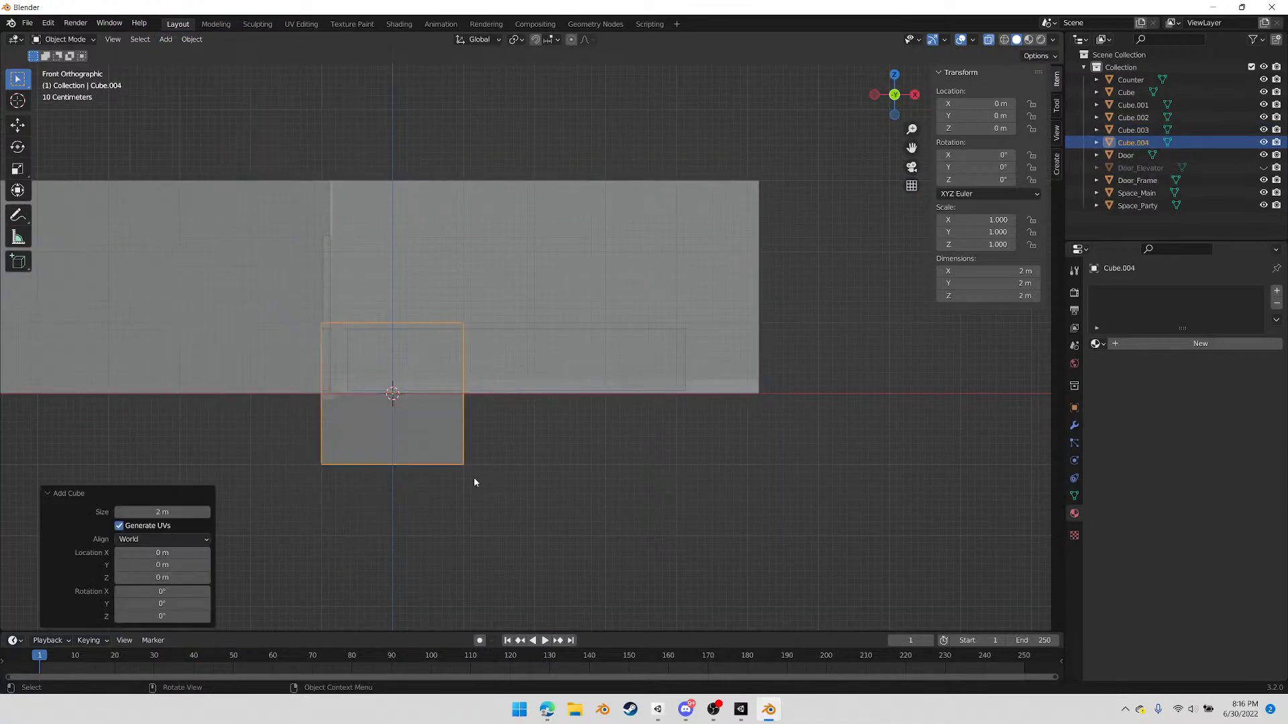
pyautogui.press('g')
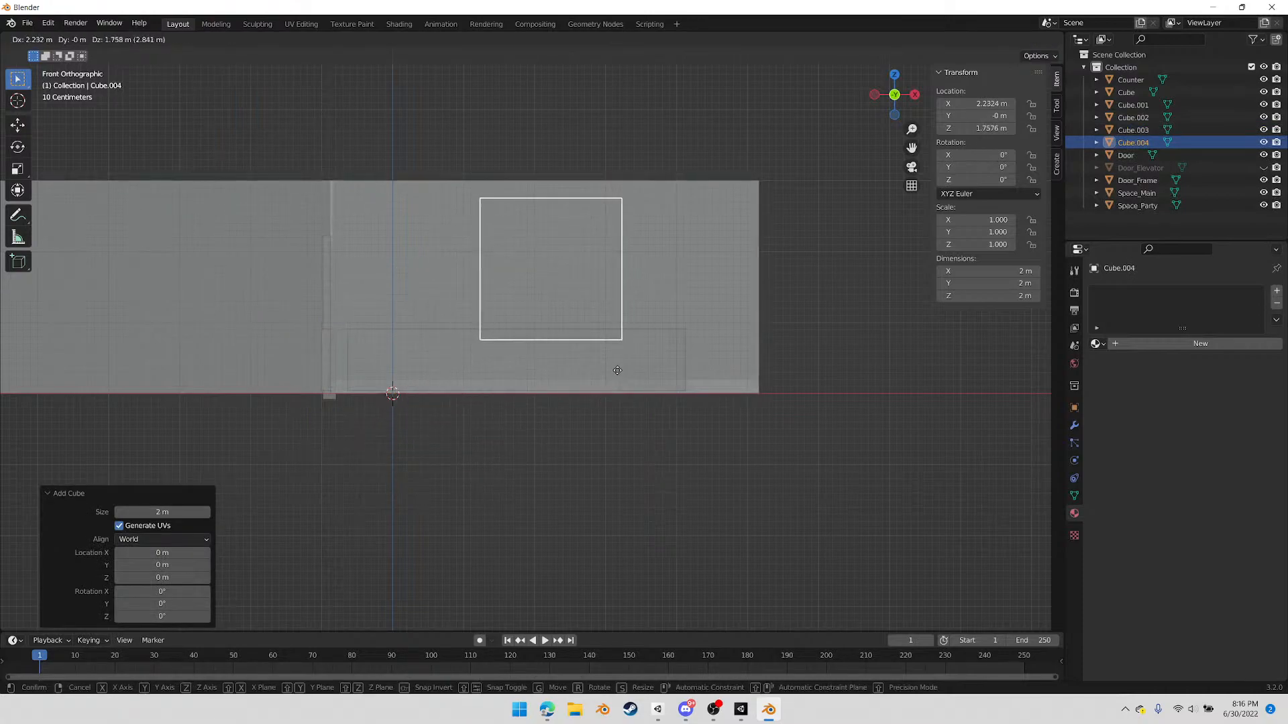
pyautogui.click(617, 371)
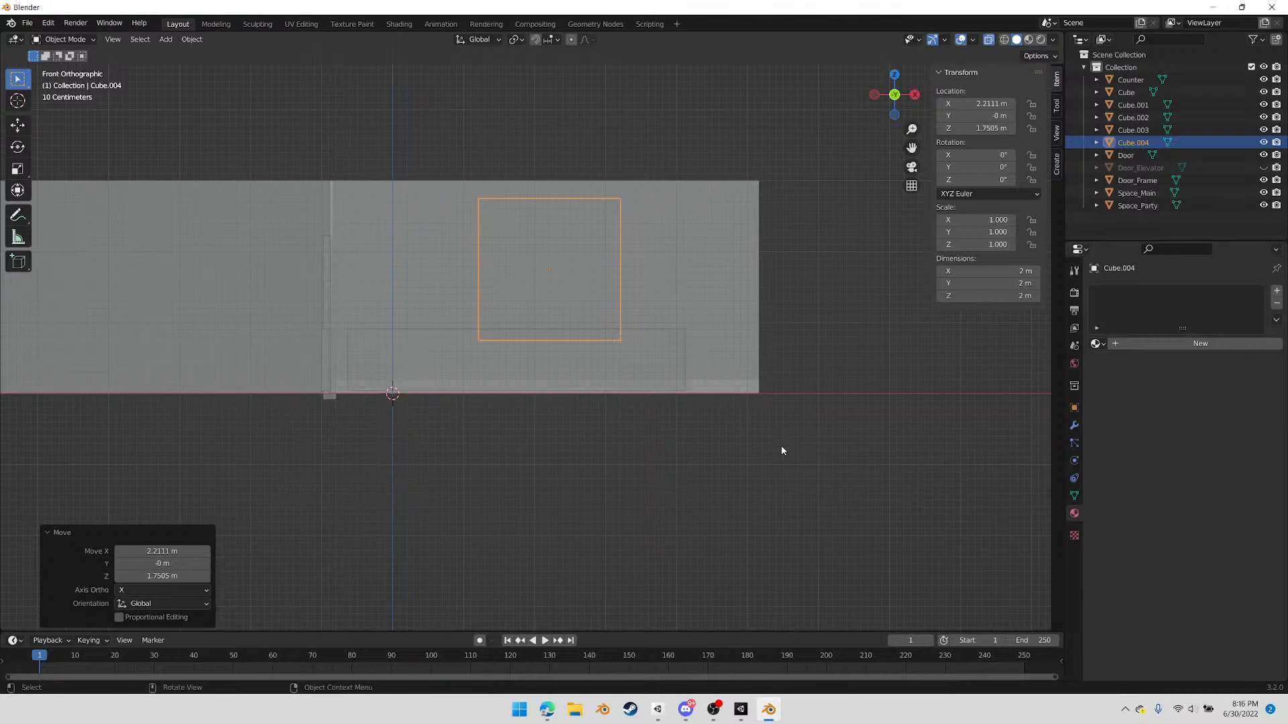
# Scale the new cube along Z by about 0.589 to a height of about 1.18 m
pyautogui.press('s')
pyautogui.press('z')
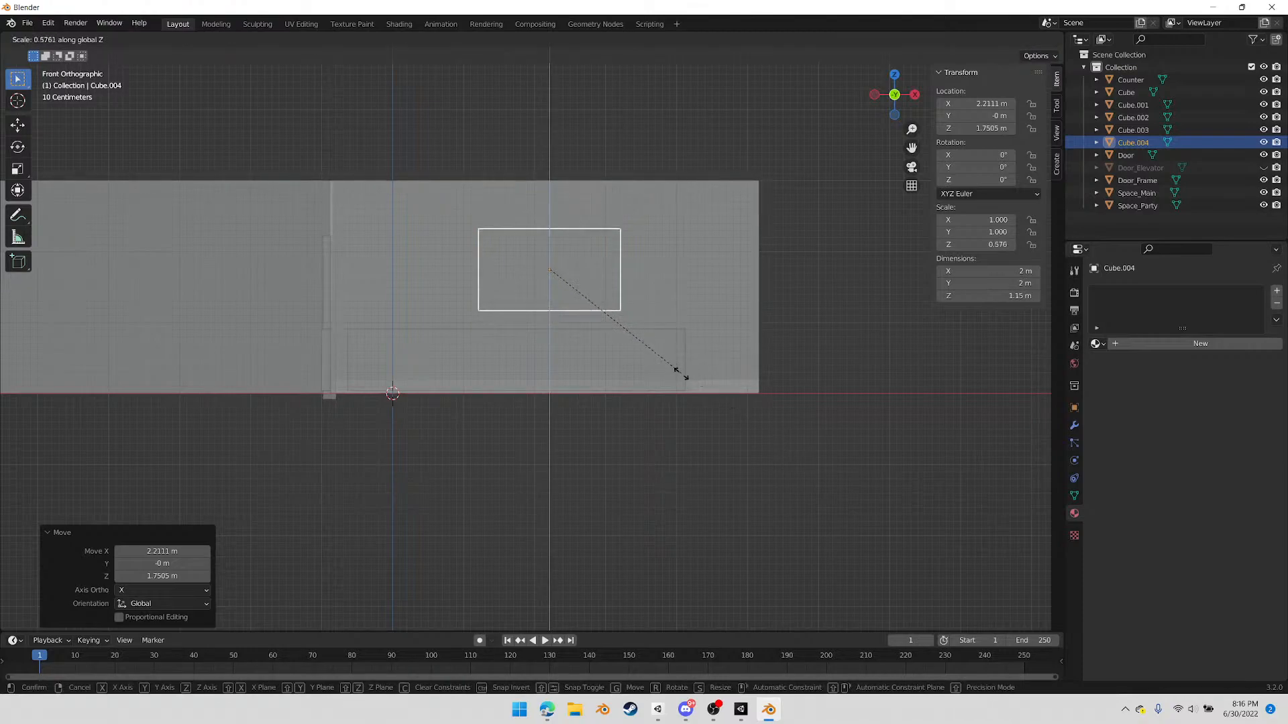
pyautogui.click(681, 376)
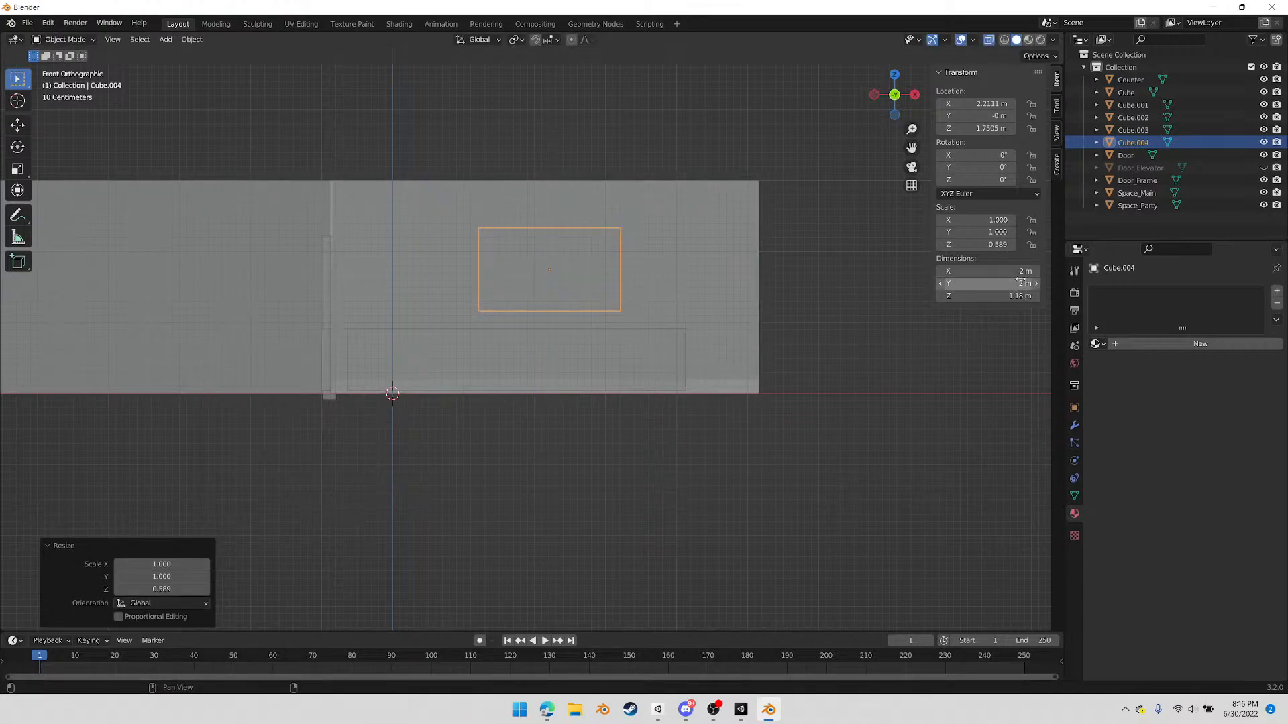
pyautogui.click(986, 296)
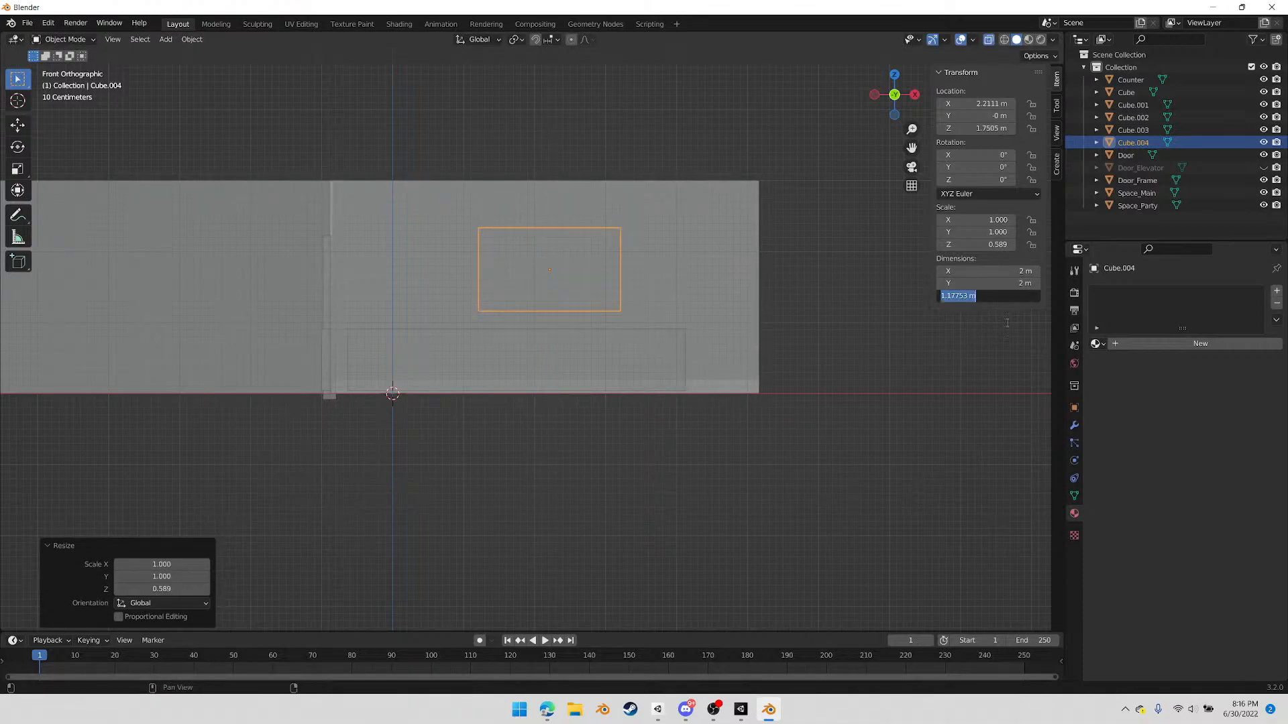
pyautogui.press('Return')
# In top view, move the new box about 9.01 m along Y and -0.18 m along X to the party room's back wall
pyautogui.click(894, 75)
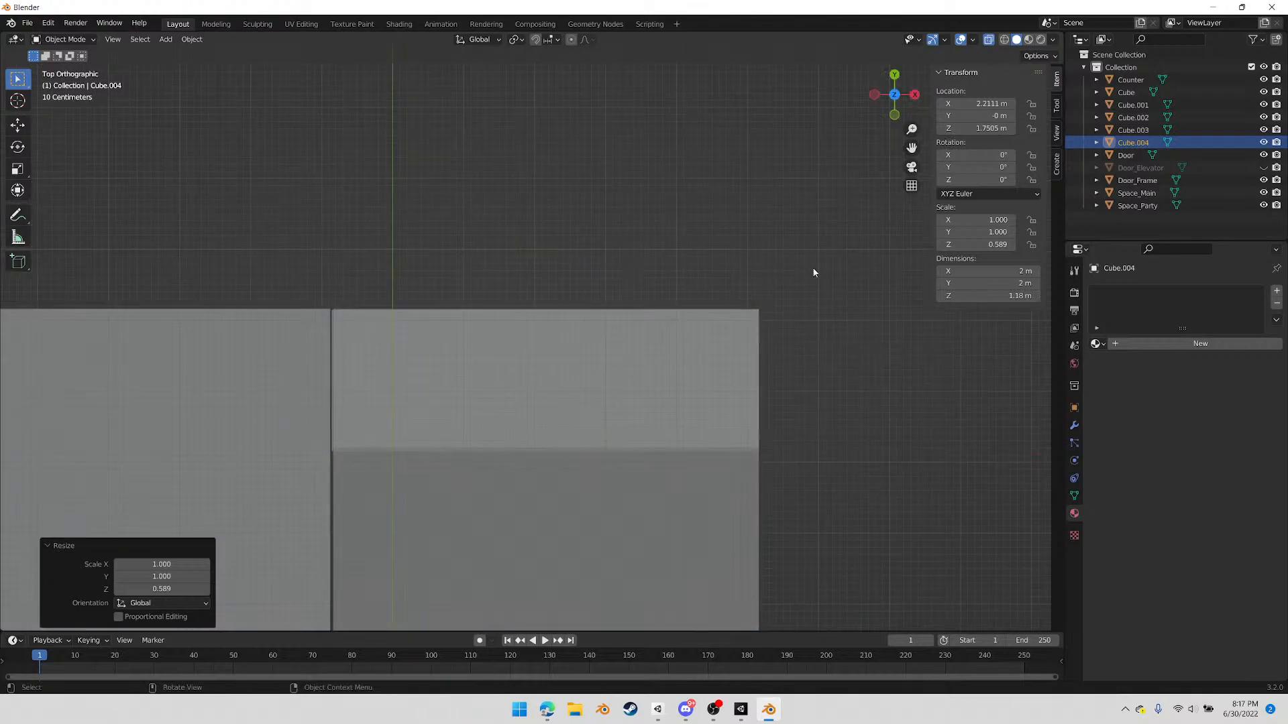
pyautogui.scroll(-5, 716, 498)
pyautogui.press('g')
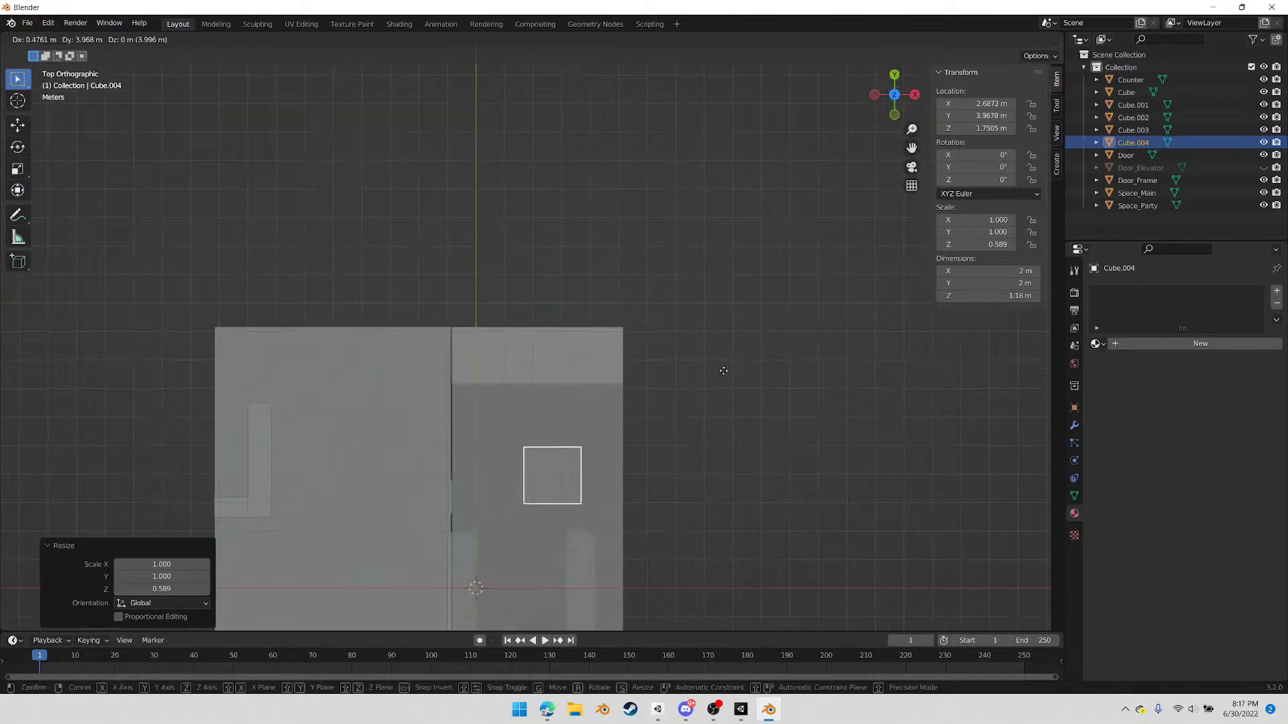
pyautogui.click(680, 336)
pyautogui.scroll(7, 680, 338)
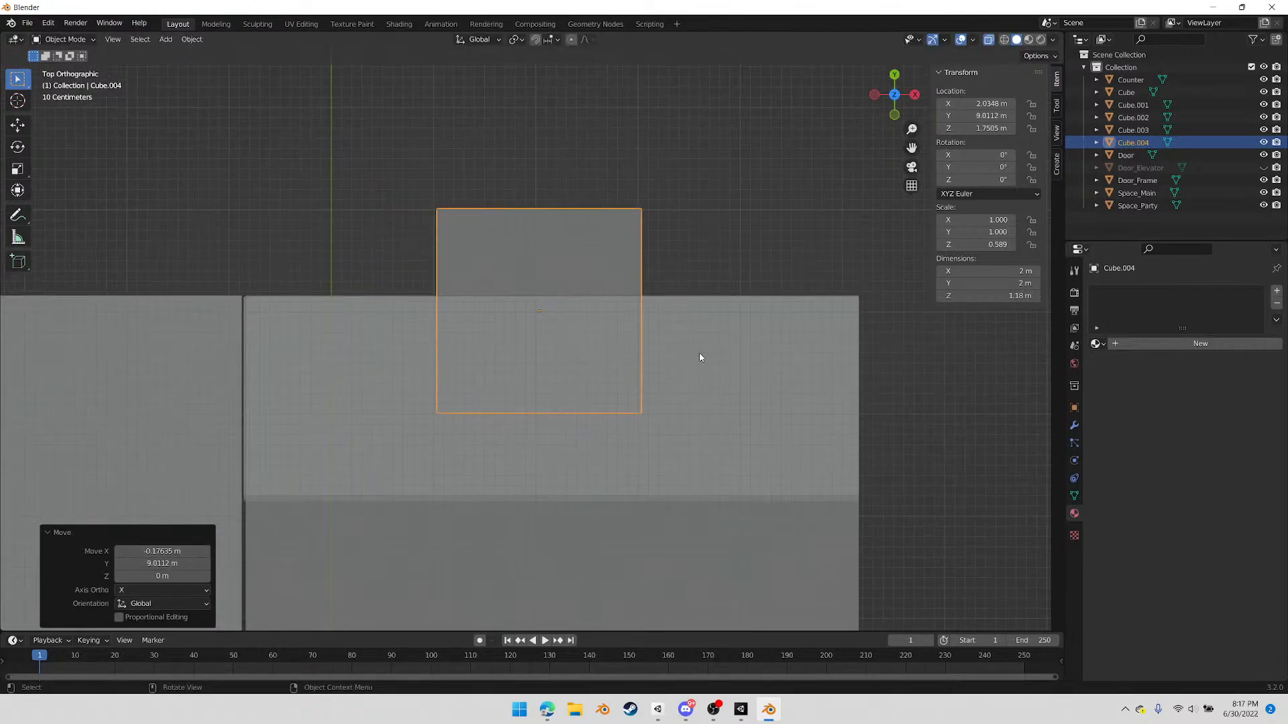
# Flatten the box along Y and set its Y dimension to 0.1 m
pyautogui.press('x')
pyautogui.press('s')
pyautogui.press('y')
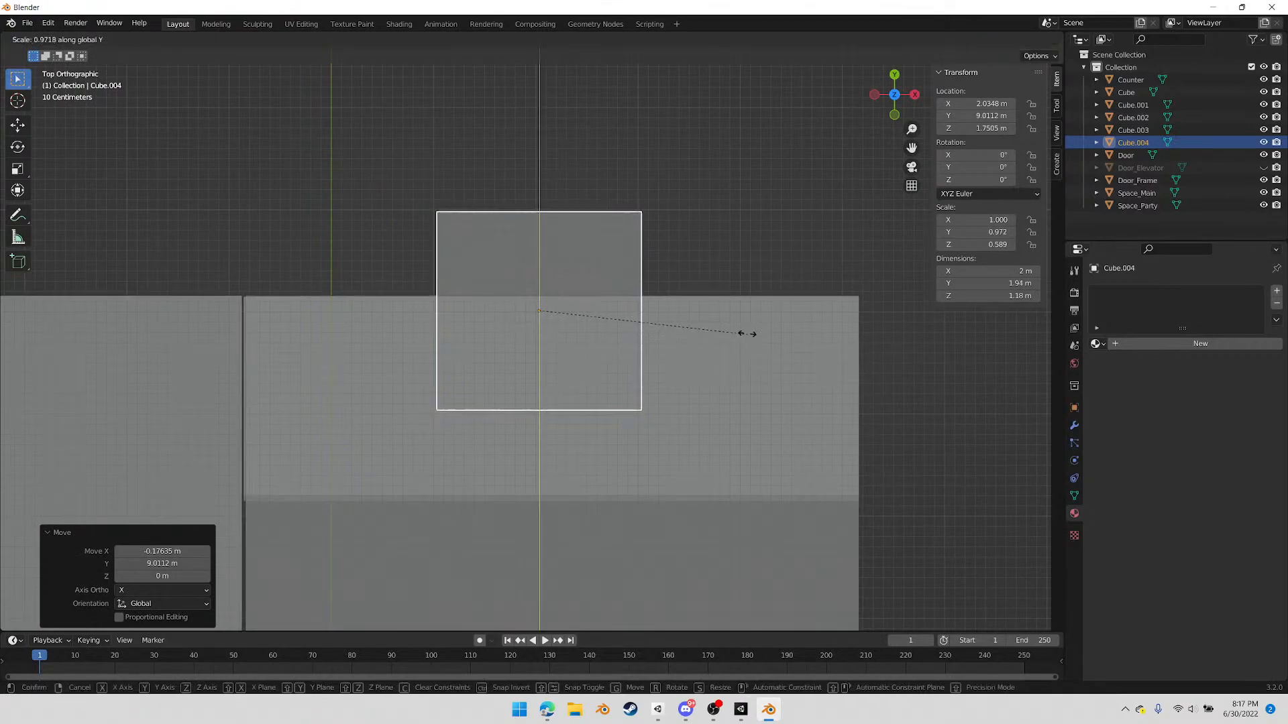
pyautogui.click(556, 315)
pyautogui.click(1007, 284)
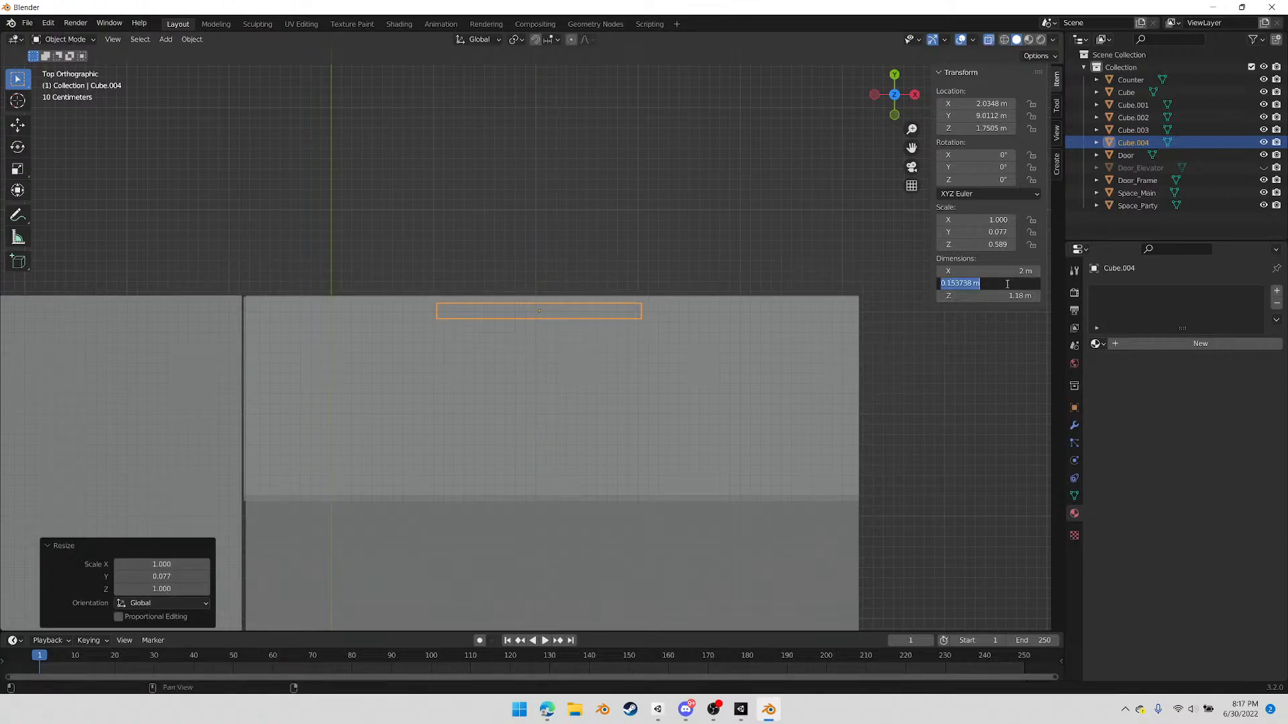
pyautogui.press('BackSpace')
pyautogui.write('.1')
pyautogui.press('Return')
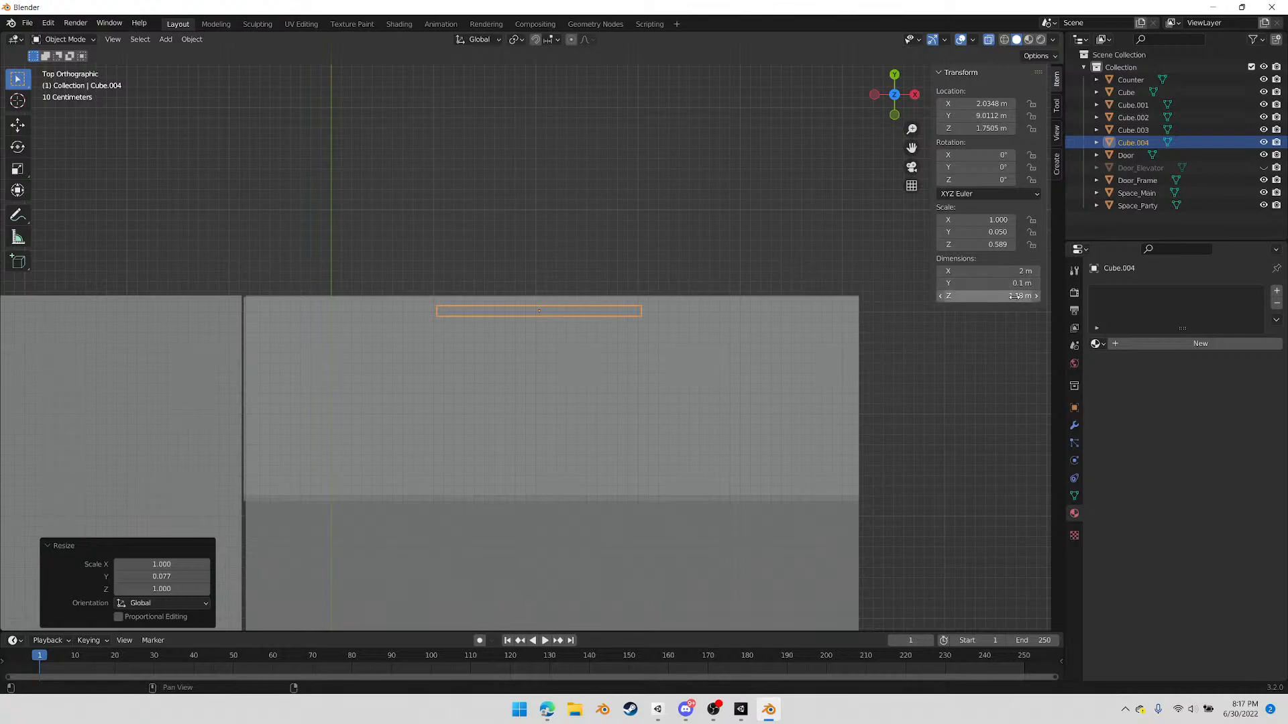
# Set the box's Z dimension to 0.9 m and its X dimension to 1.6 m
pyautogui.click(1014, 296)
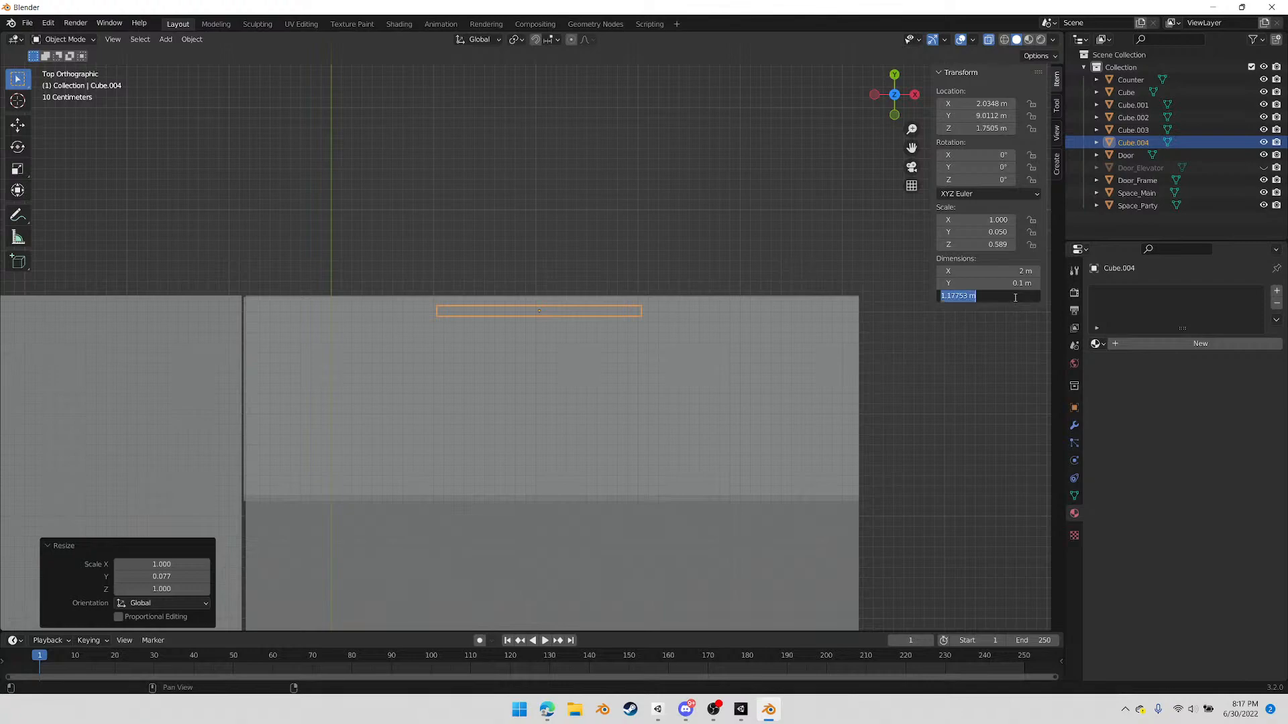
pyautogui.press('BackSpace')
pyautogui.write('.9')
pyautogui.press('Return')
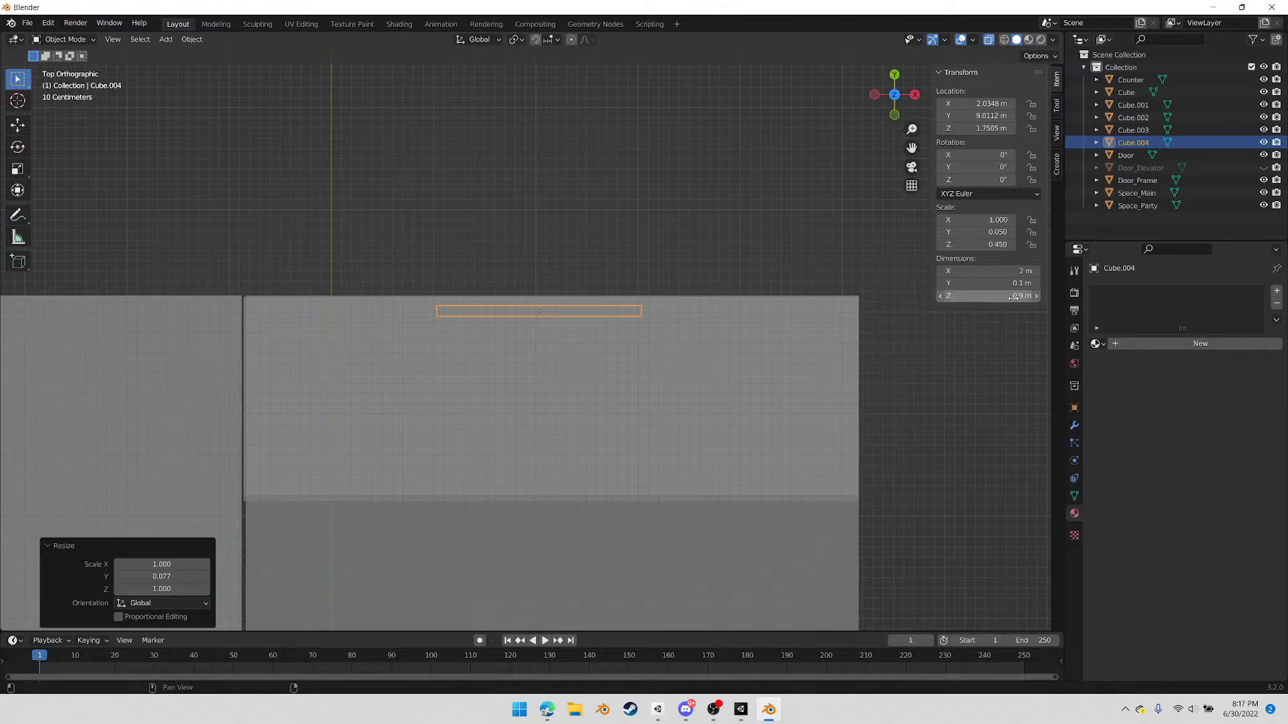
pyautogui.click(1016, 271)
pyautogui.press('BackSpace')
pyautogui.write('1.6')
pyautogui.press('Return')
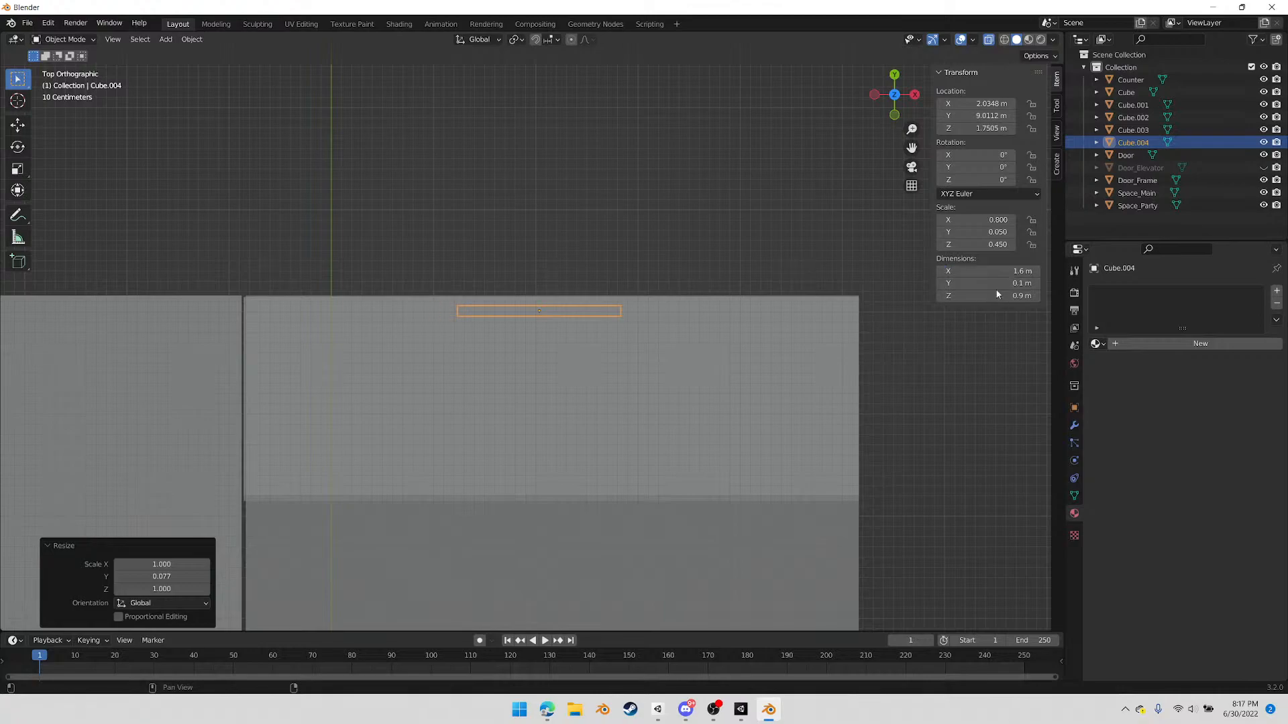
# In front view, scale the box up uniformly to about 2.42 m wide and 1.36 m high
pyautogui.click(895, 116)
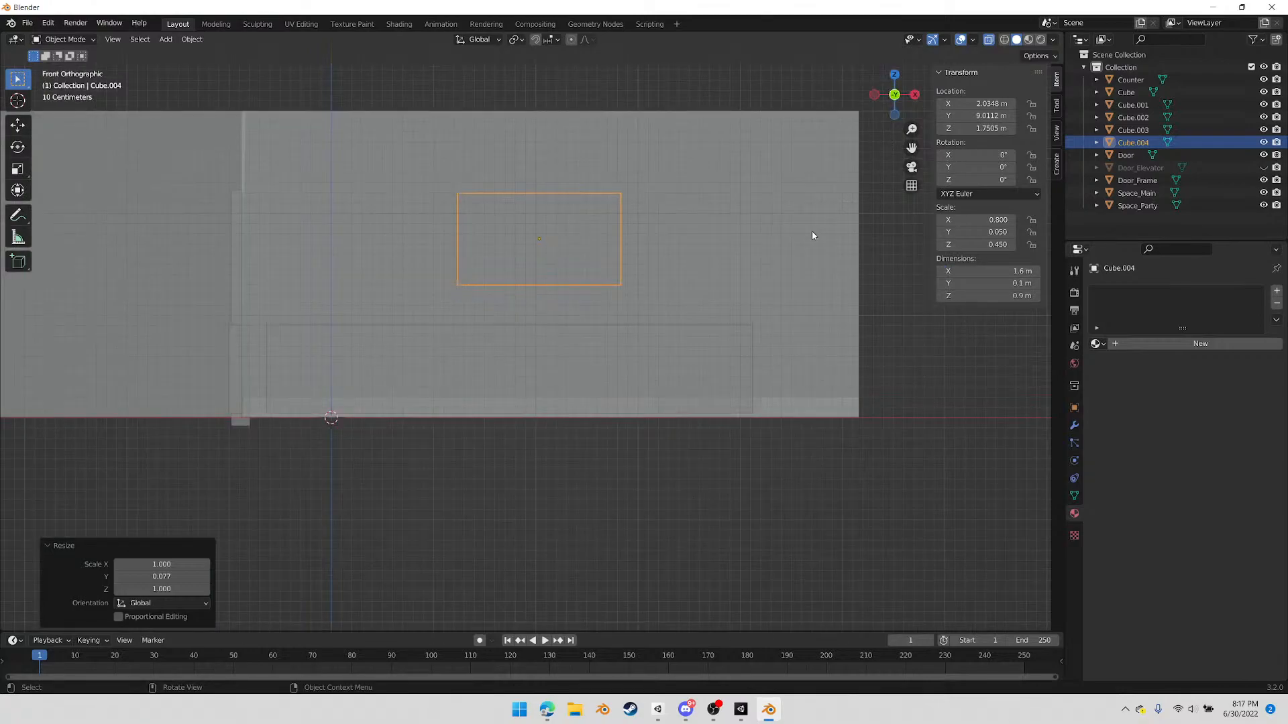
pyautogui.press('s')
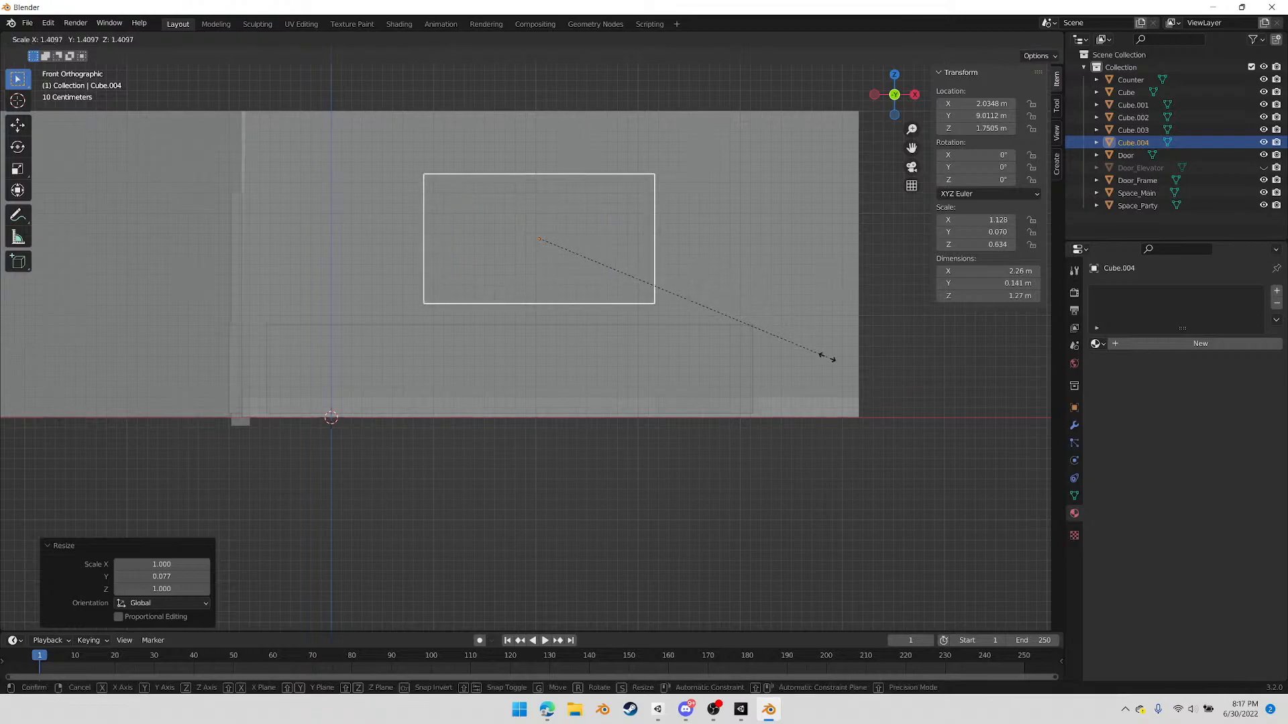
pyautogui.click(842, 366)
# Enter Edit Mode on the box, select its room-facing front face and activate the Inset Faces tool
pyautogui.moveTo(583, 224); pyautogui.dragTo(608, 292, button='middle')
pyautogui.scroll(3, 610, 259)
pyautogui.press('Tab')
pyautogui.click(608, 292)
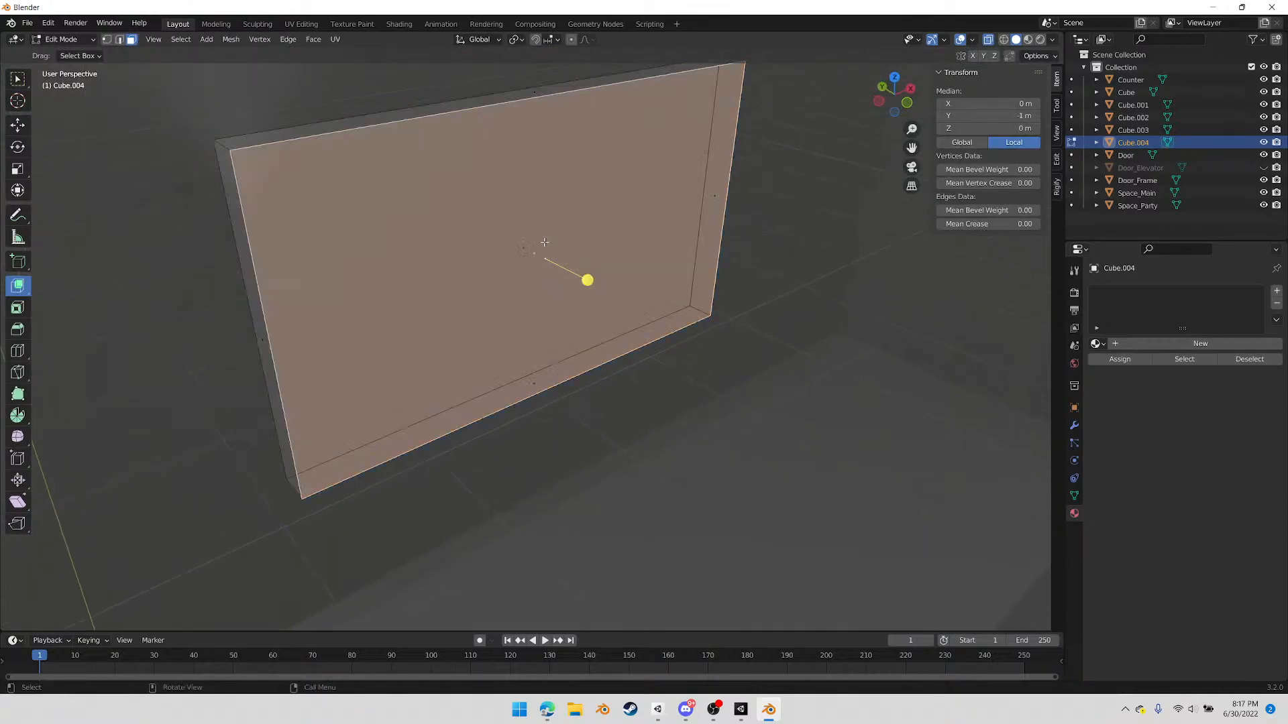
pyautogui.click(19, 309)
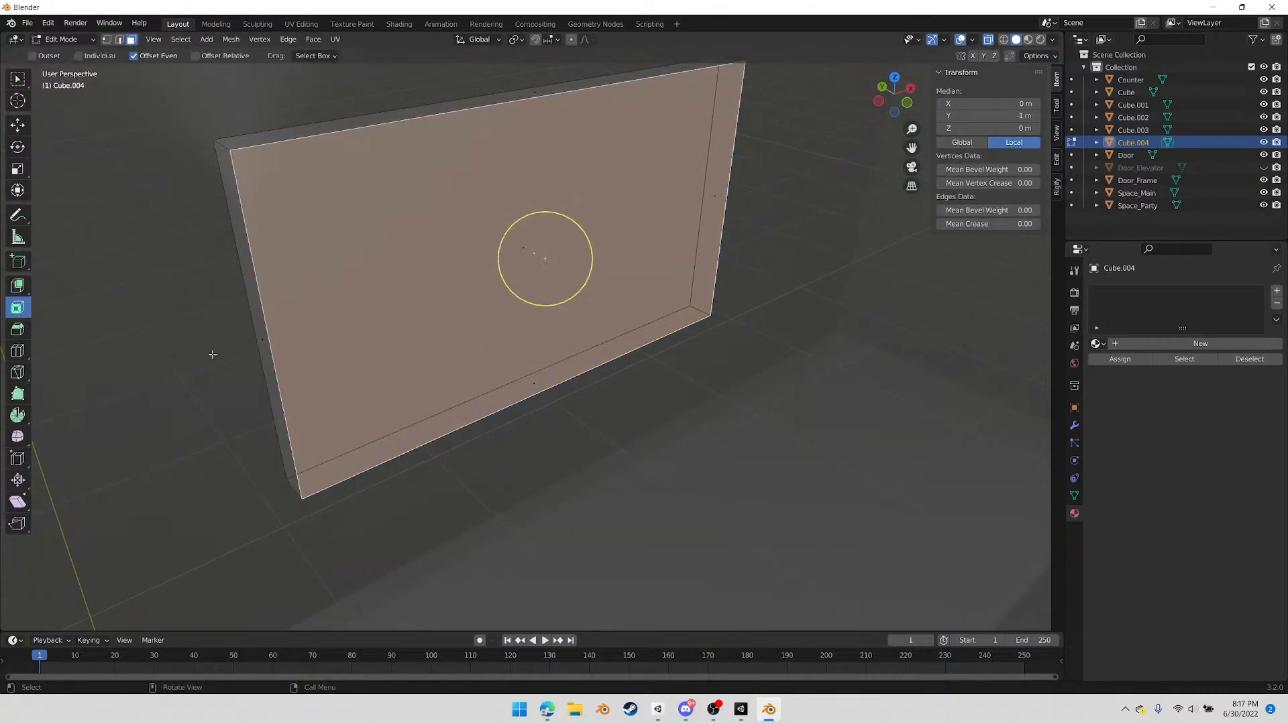
pyautogui.moveTo(585, 266); pyautogui.dragTo(577, 267)
pyautogui.moveTo(528, 307); pyautogui.dragTo(511, 279, button='middle')
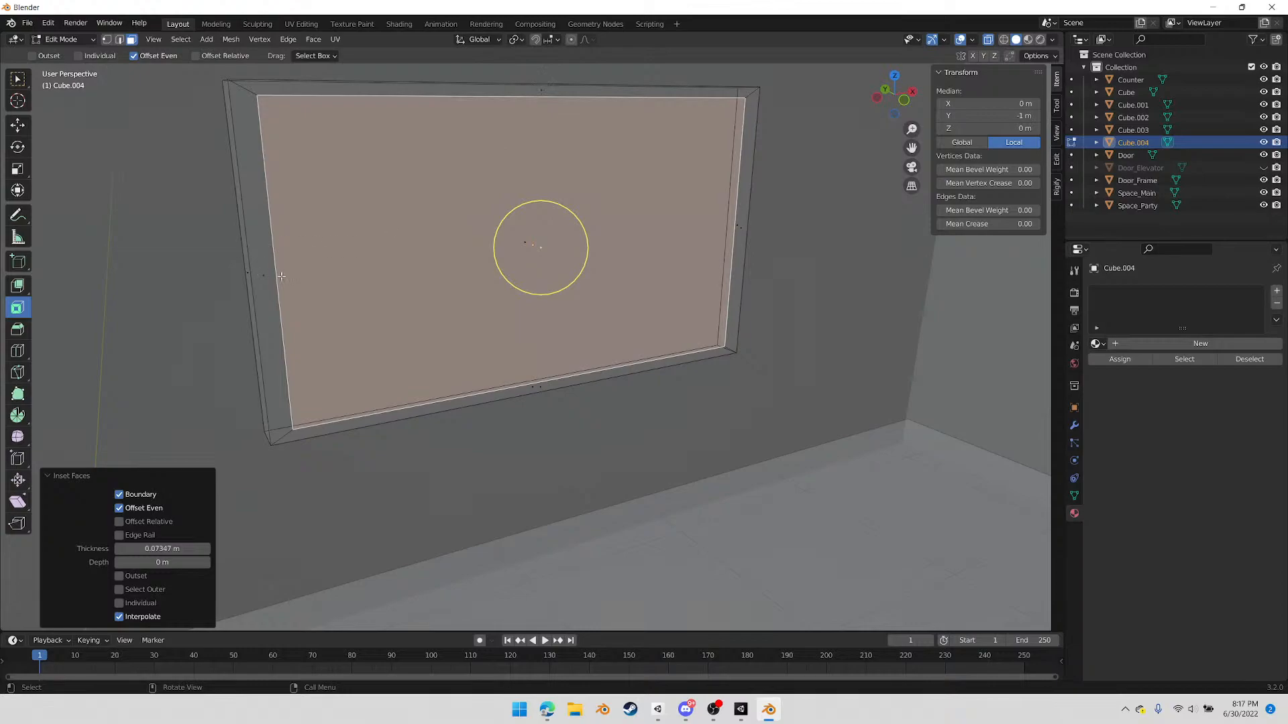
pyautogui.moveTo(799, 451); pyautogui.dragTo(811, 463, button='middle')
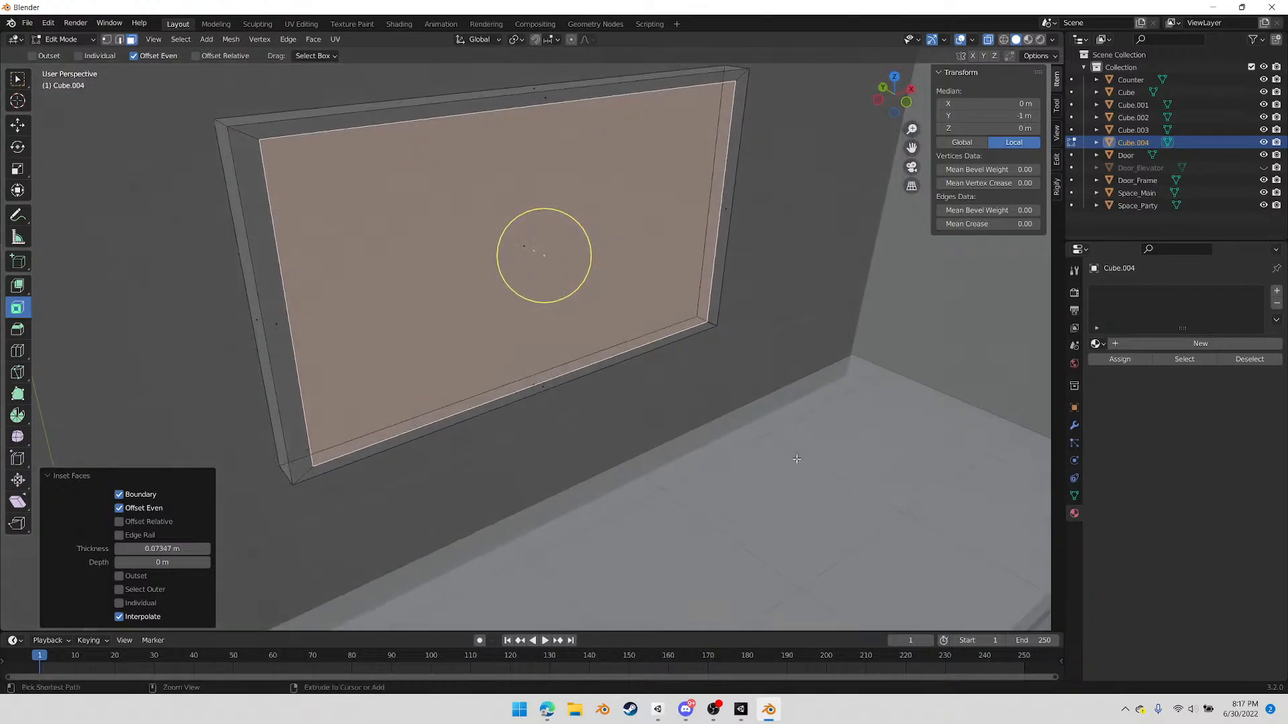
pyautogui.hotkey('ctrl', 'z')
# Return to Object Mode and apply all transforms to the box
pyautogui.moveTo(701, 417); pyautogui.dragTo(711, 422, button='middle')
pyautogui.press('Tab')
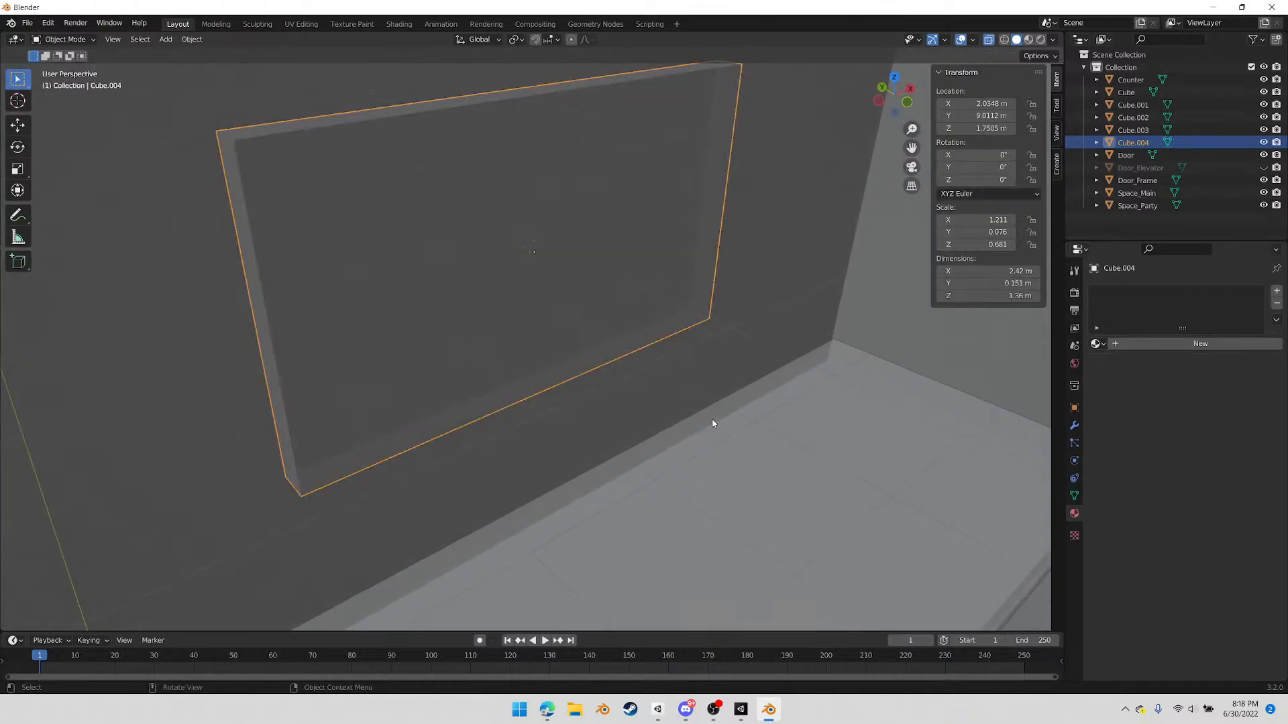
pyautogui.rightClick(760, 418)
pyautogui.hotkey('ctrl', 'a')
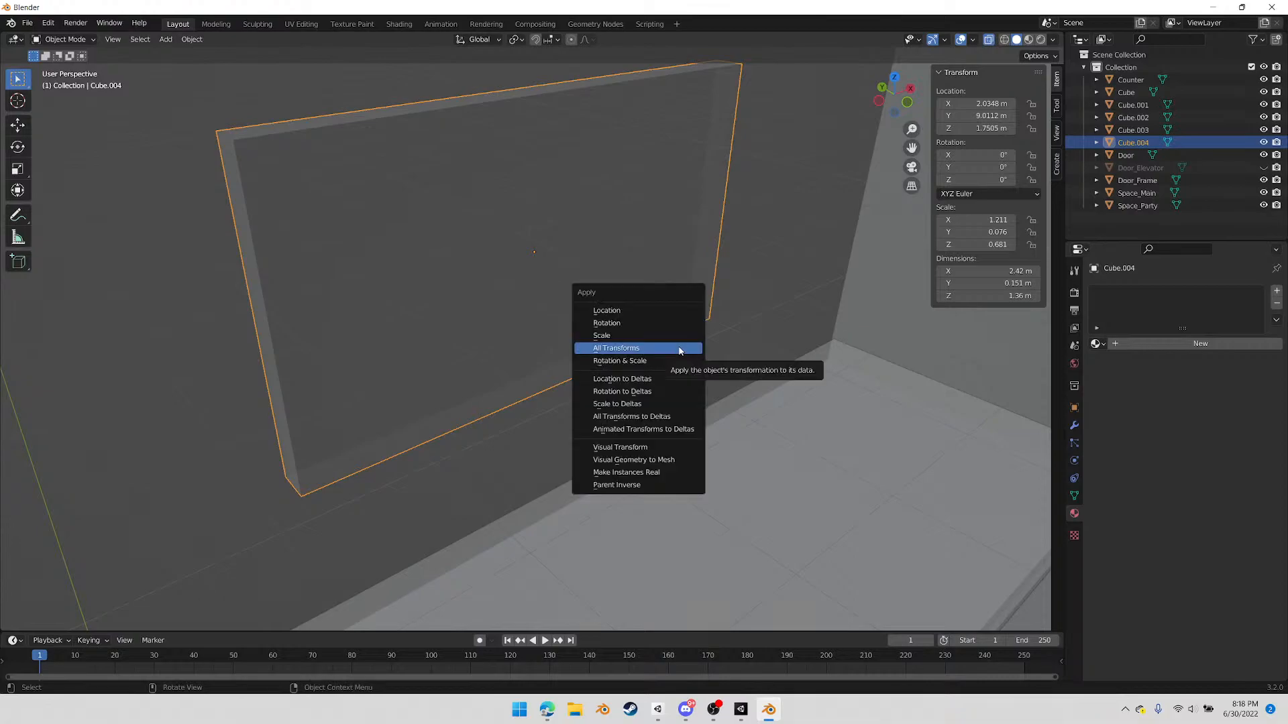
pyautogui.click(679, 348)
# Inset the box's front face by about 0.016 m and extrude it about 0.066 m inward in Edit Mode
pyautogui.press('Tab')
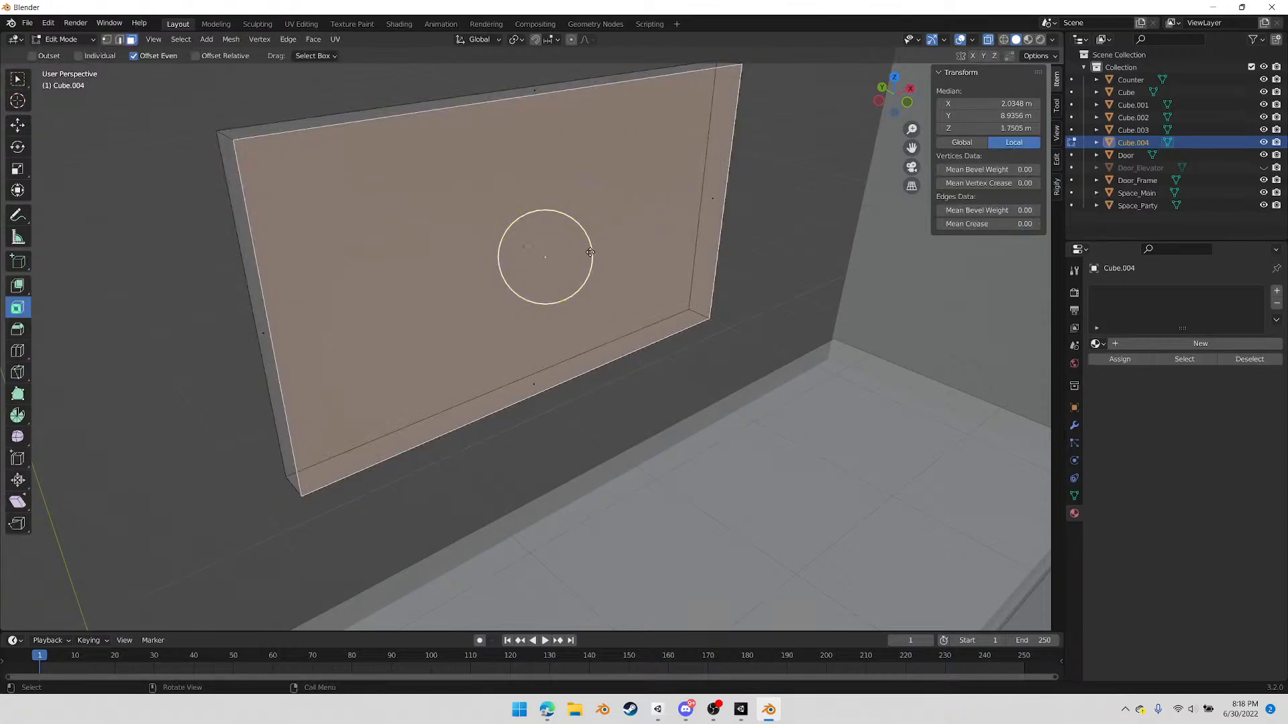
pyautogui.moveTo(590, 252); pyautogui.dragTo(585, 251)
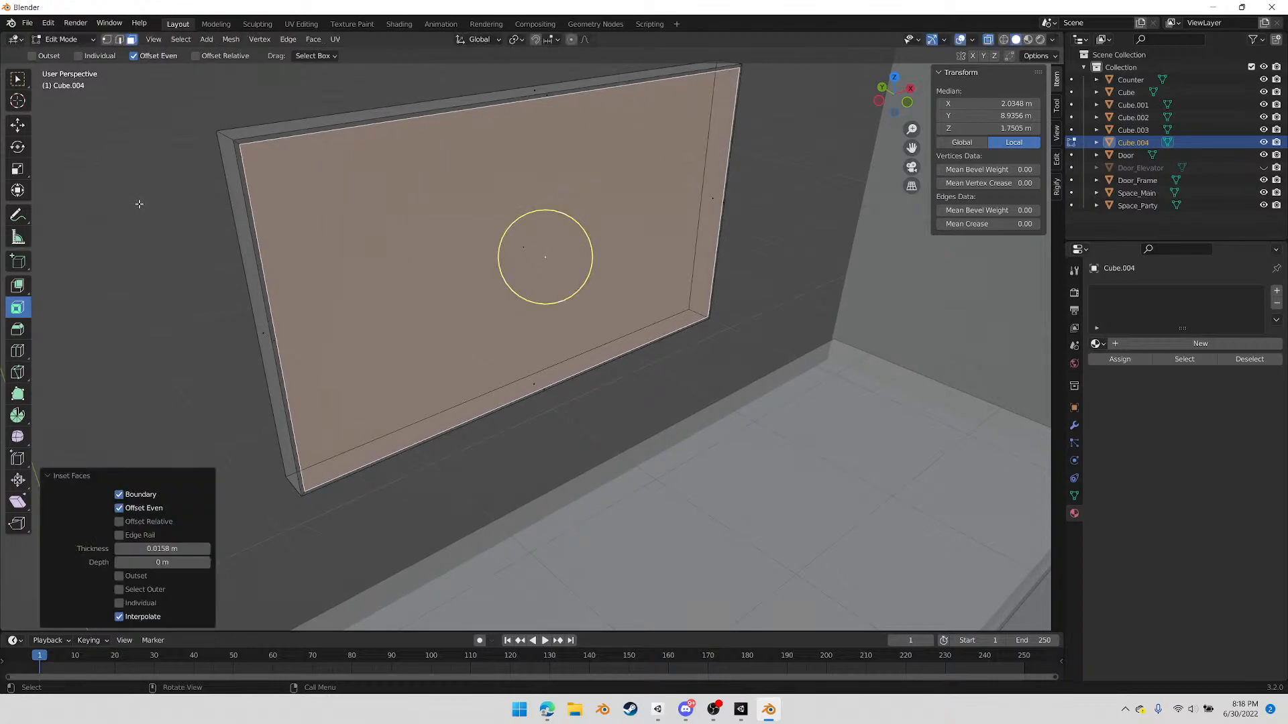
pyautogui.press('e')
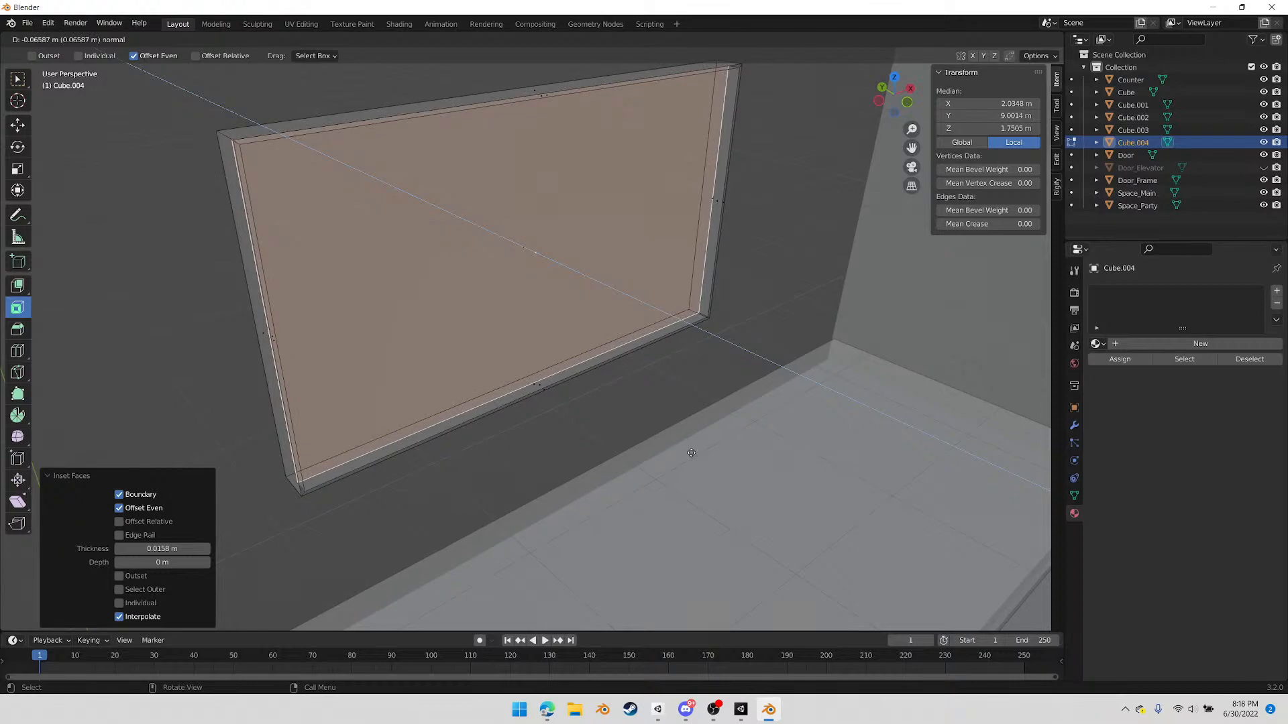
pyautogui.click(691, 453)
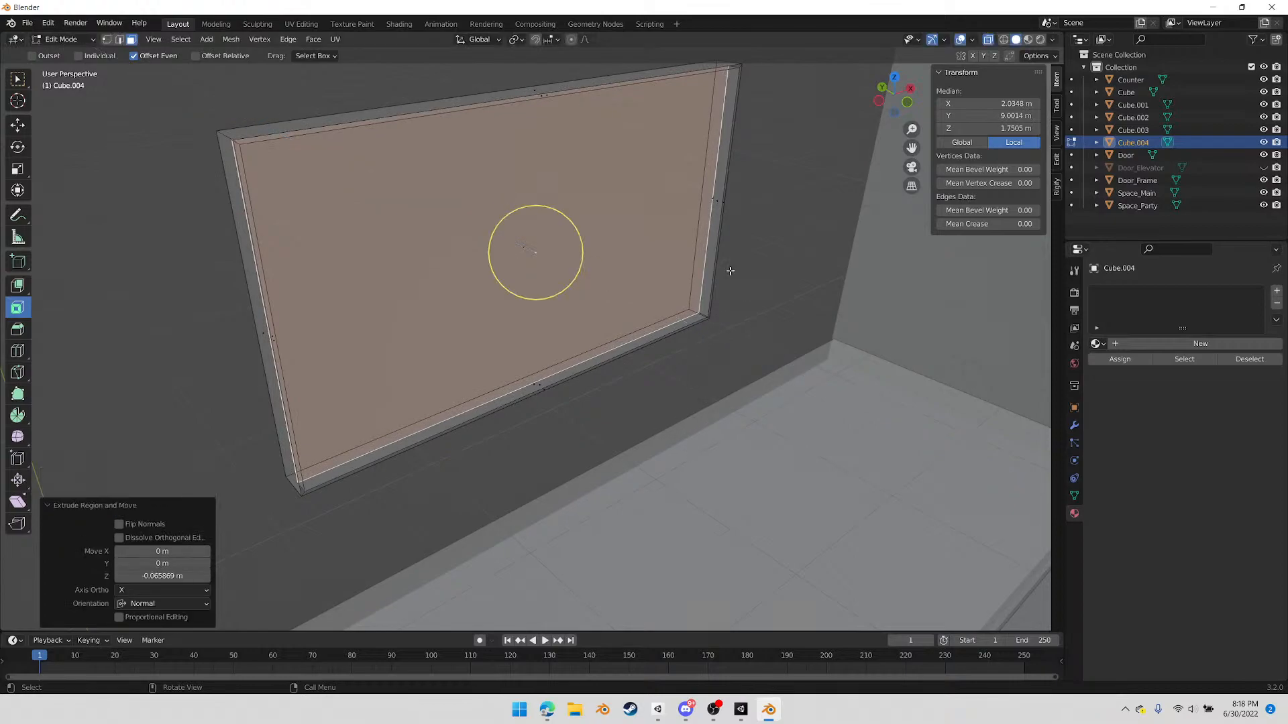
# In Object Mode, move the recessed screen about 0.072 m along Y against the back wall in top view
pyautogui.moveTo(477, 387); pyautogui.dragTo(688, 535, button='middle')
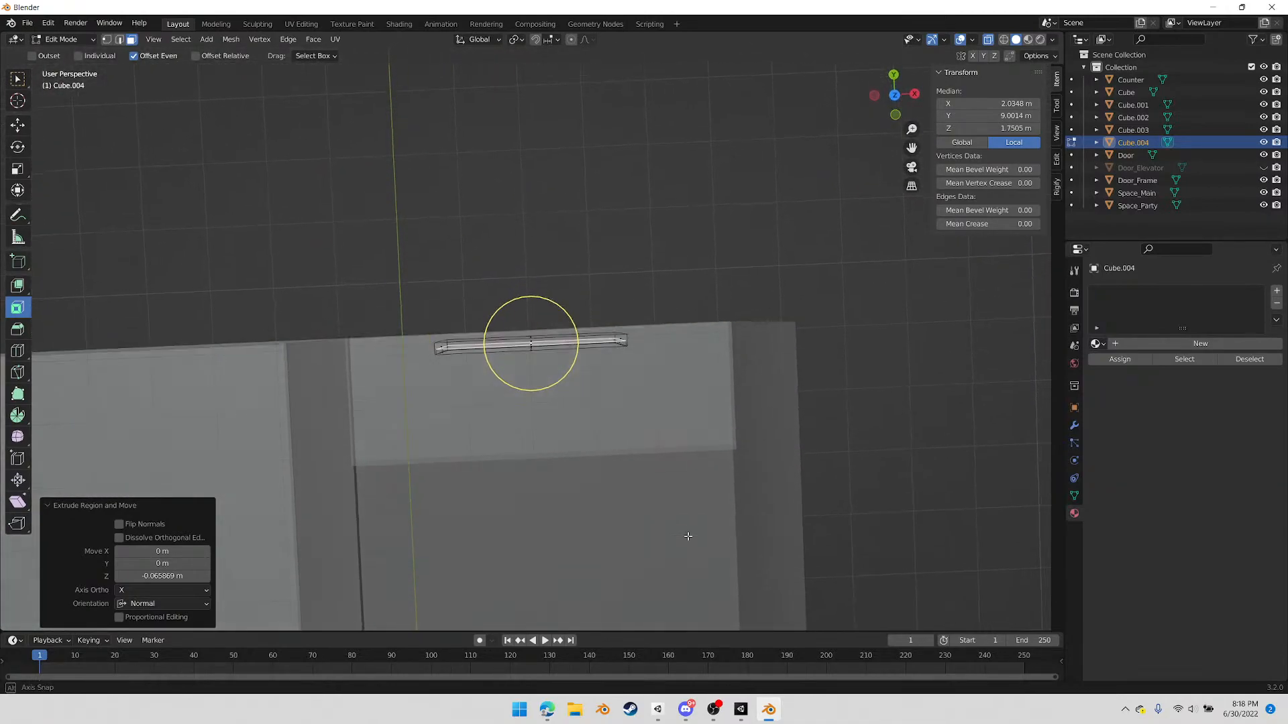
pyautogui.click(896, 96)
pyautogui.scroll(4, 681, 349)
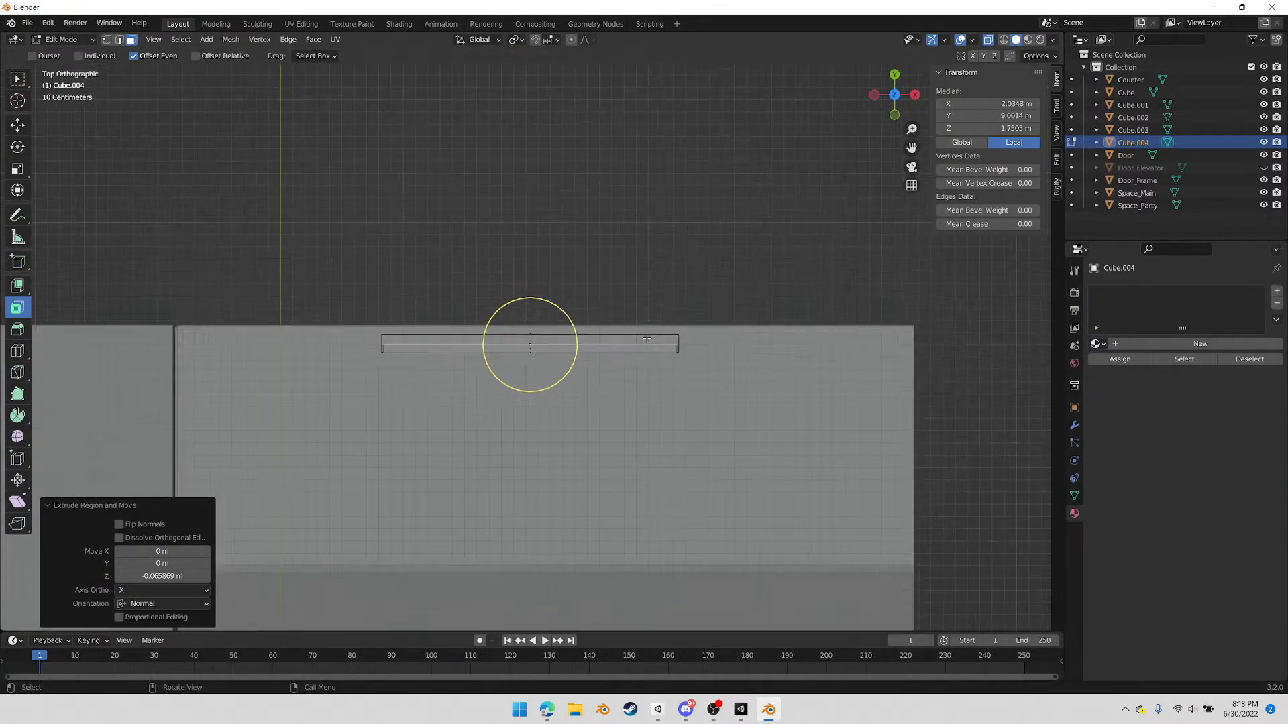
pyautogui.press('Tab')
pyautogui.press('g')
pyautogui.press('y')
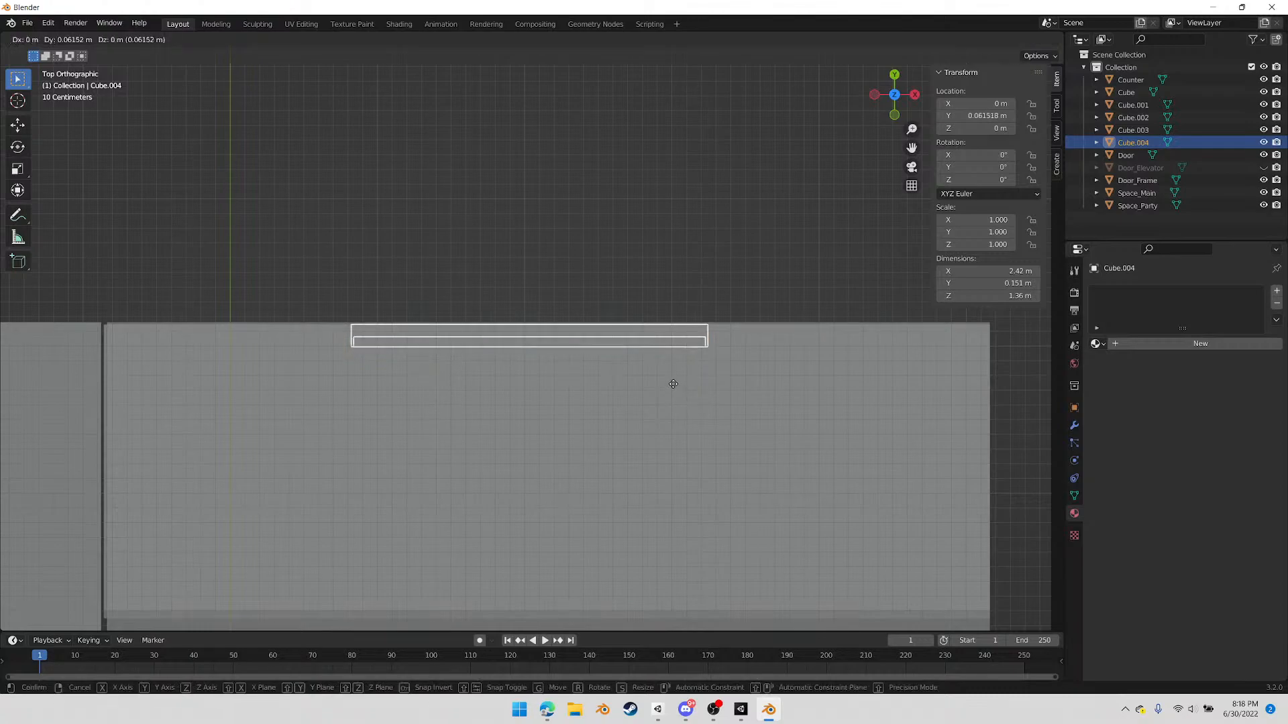
pyautogui.click(672, 385)
pyautogui.scroll(-3, 654, 406)
pyautogui.press('Tab')
pyautogui.moveTo(637, 423); pyautogui.dragTo(582, 364, button='middle')
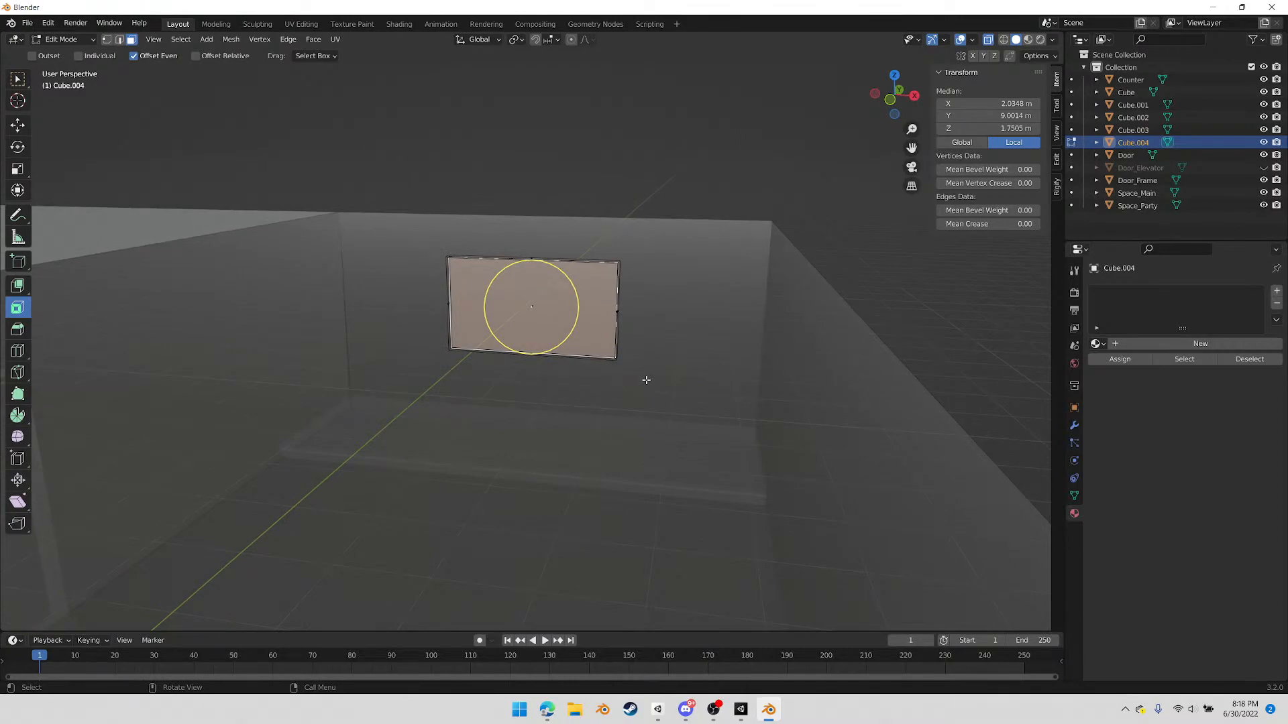
pyautogui.moveTo(485, 408)
pyautogui.mouseDown(button='middle')
pyautogui.moveTo(613, 434)
pyautogui.moveTo(474, 417)
pyautogui.mouseUp(button='middle')
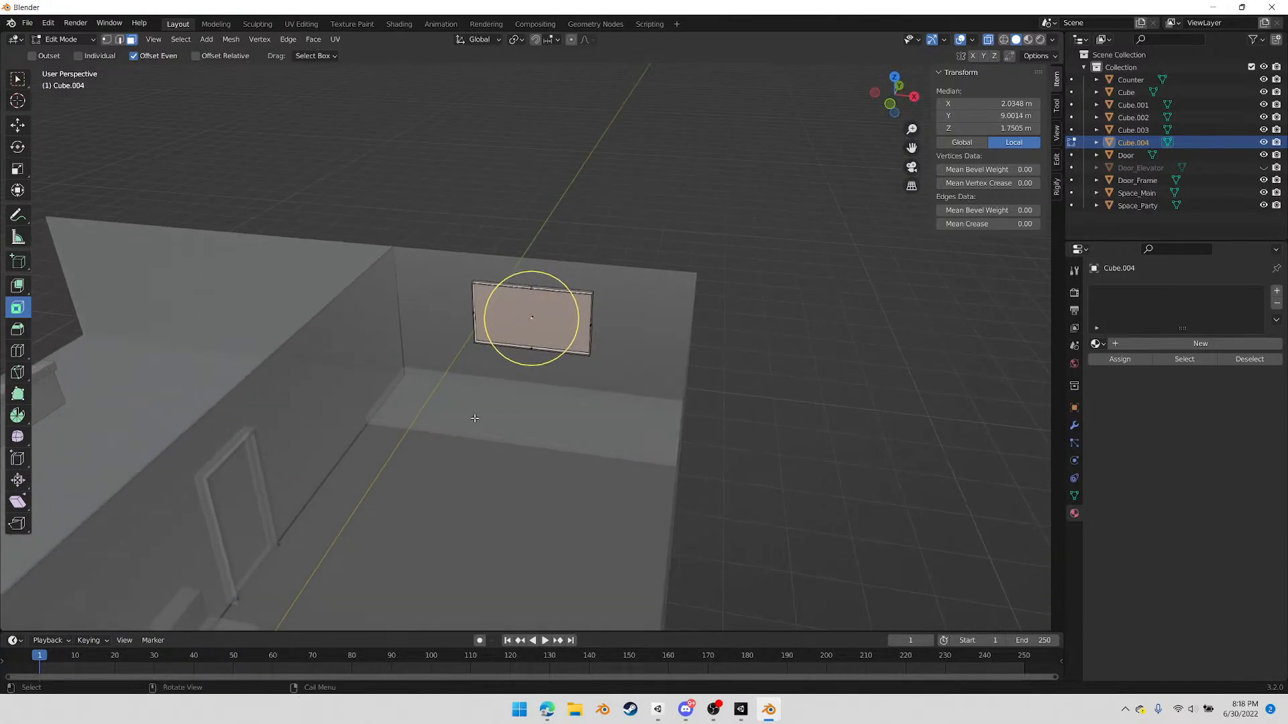
pyautogui.scroll(5, 522, 433)
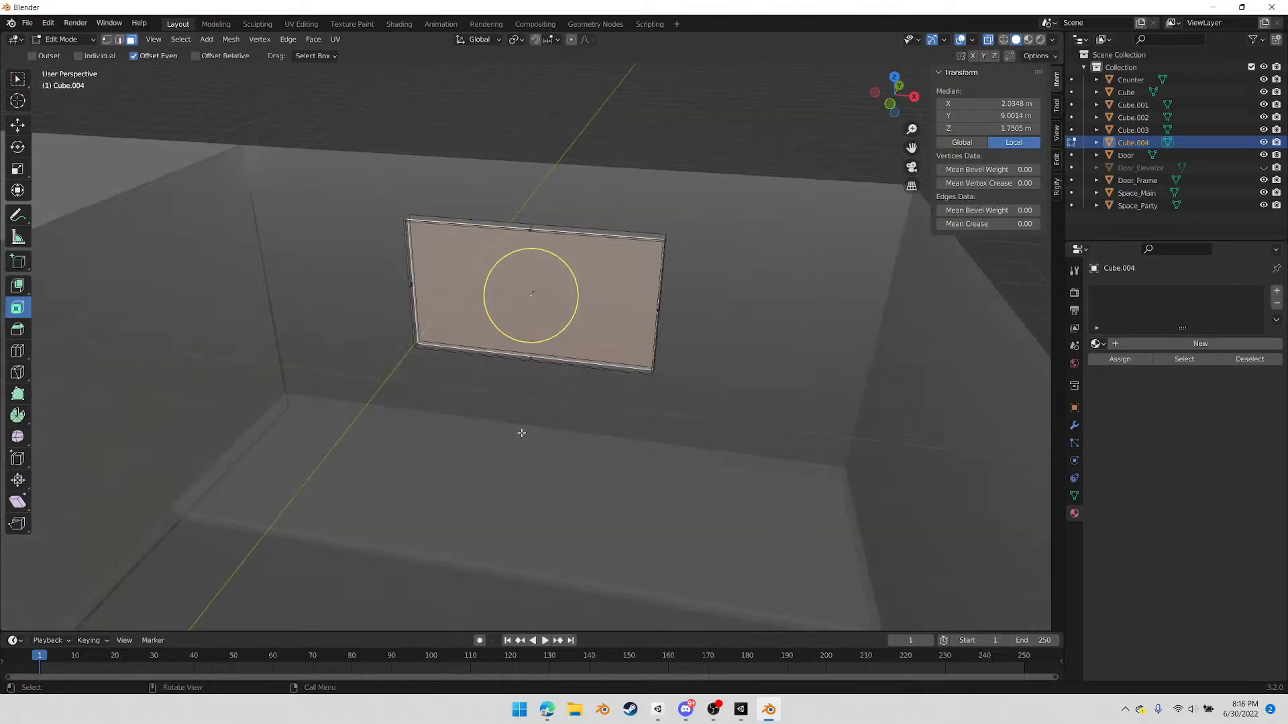
pyautogui.keyDown('shift'); pyautogui.moveTo(560, 496); pyautogui.dragTo(526, 412, button='middle'); pyautogui.keyUp('shift')
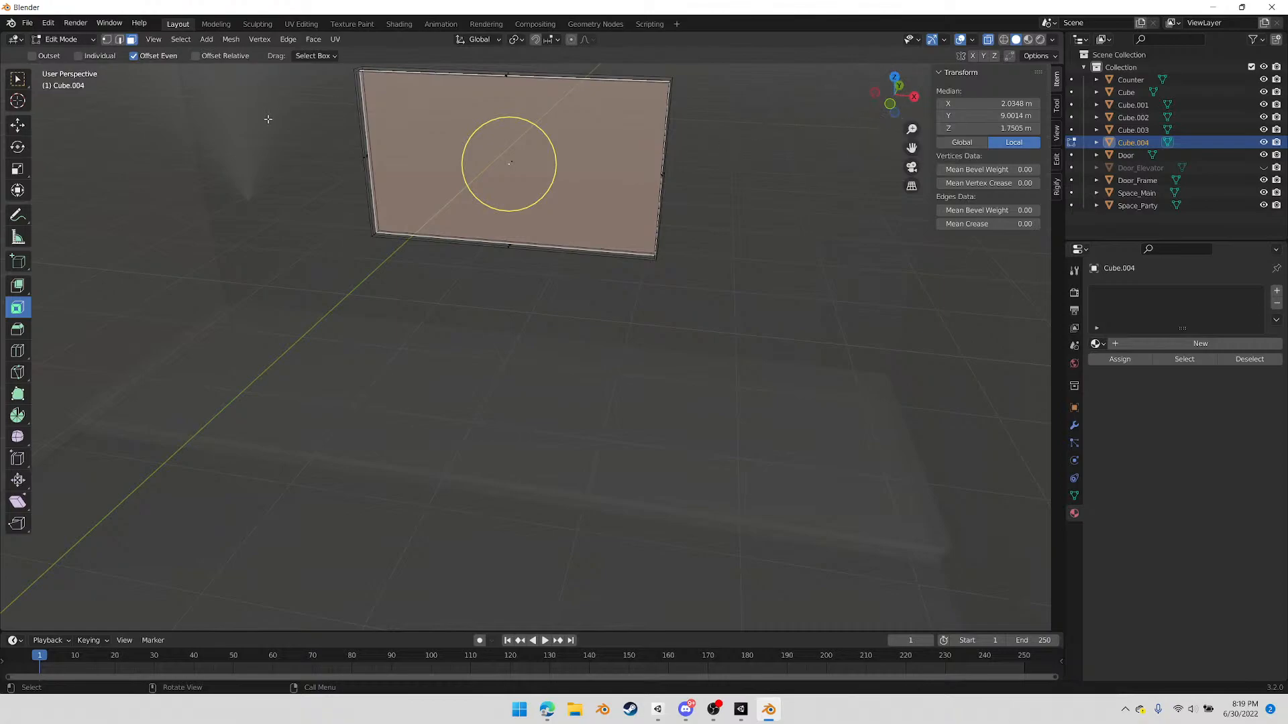
# In front view and Object Mode, add a cylinder mesh with 6 vertices and select it
pyautogui.click(890, 105)
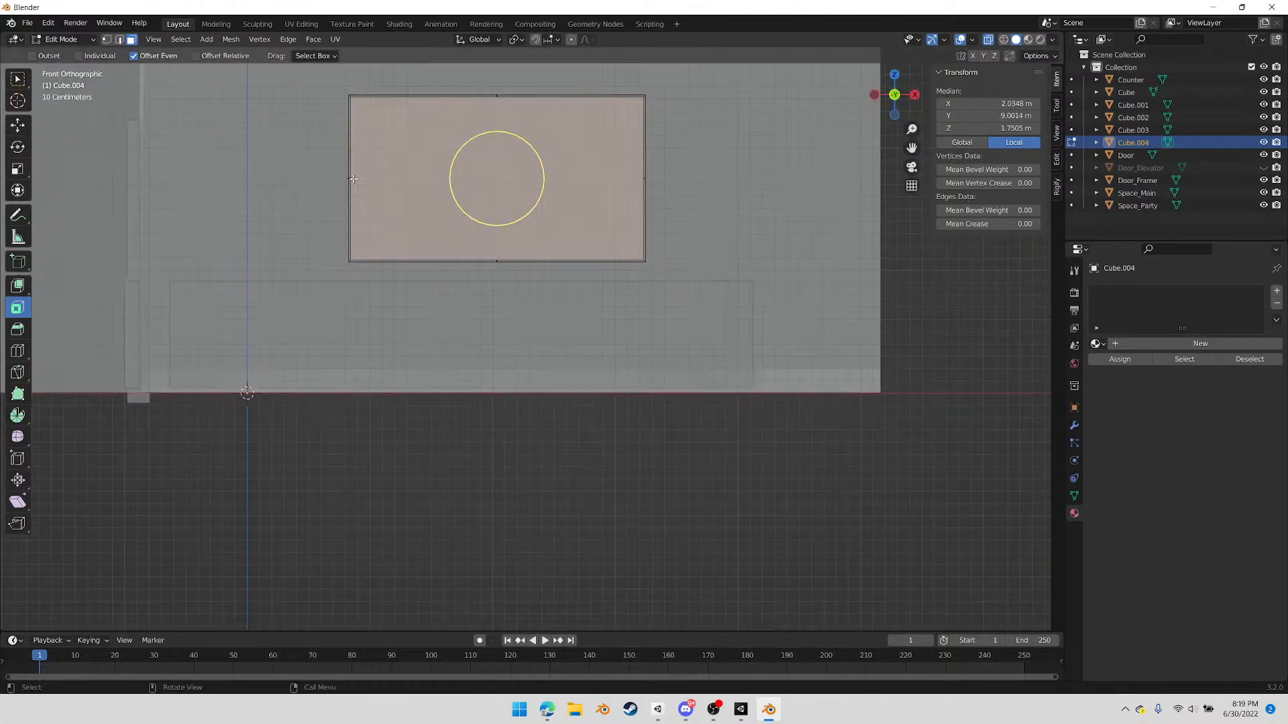
pyautogui.press('Tab')
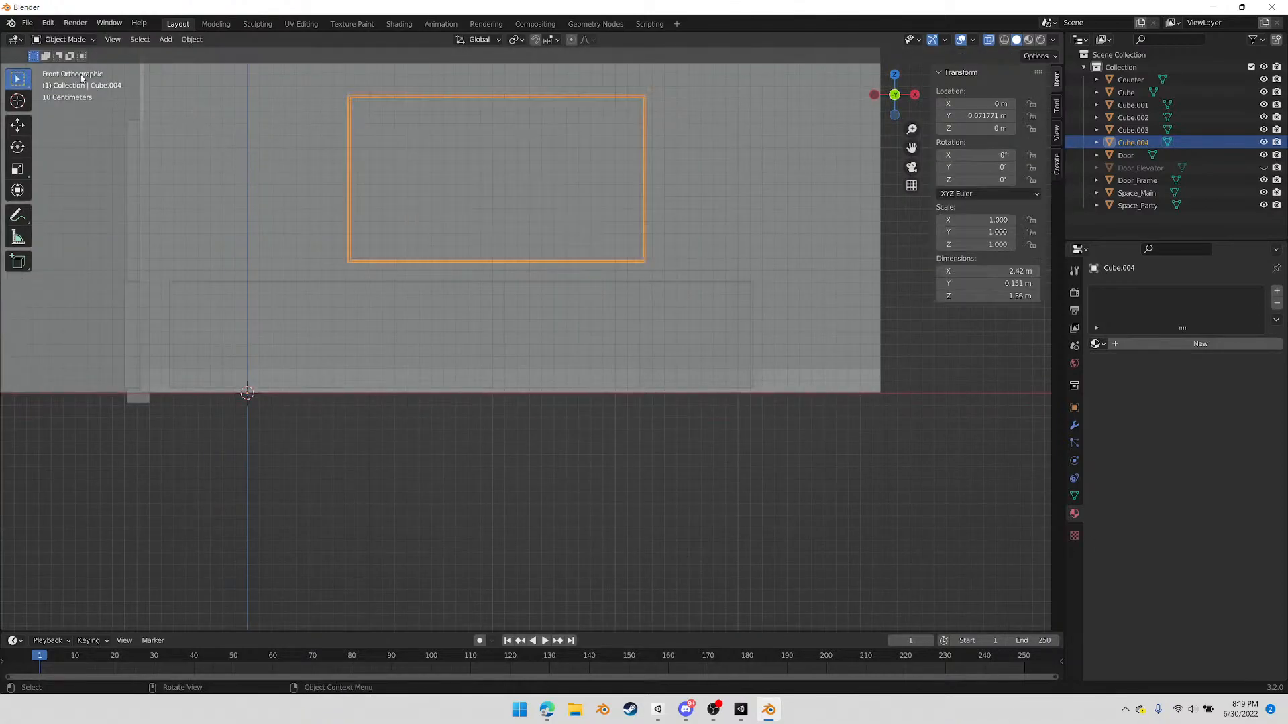
pyautogui.click(166, 39)
pyautogui.moveTo(179, 55)
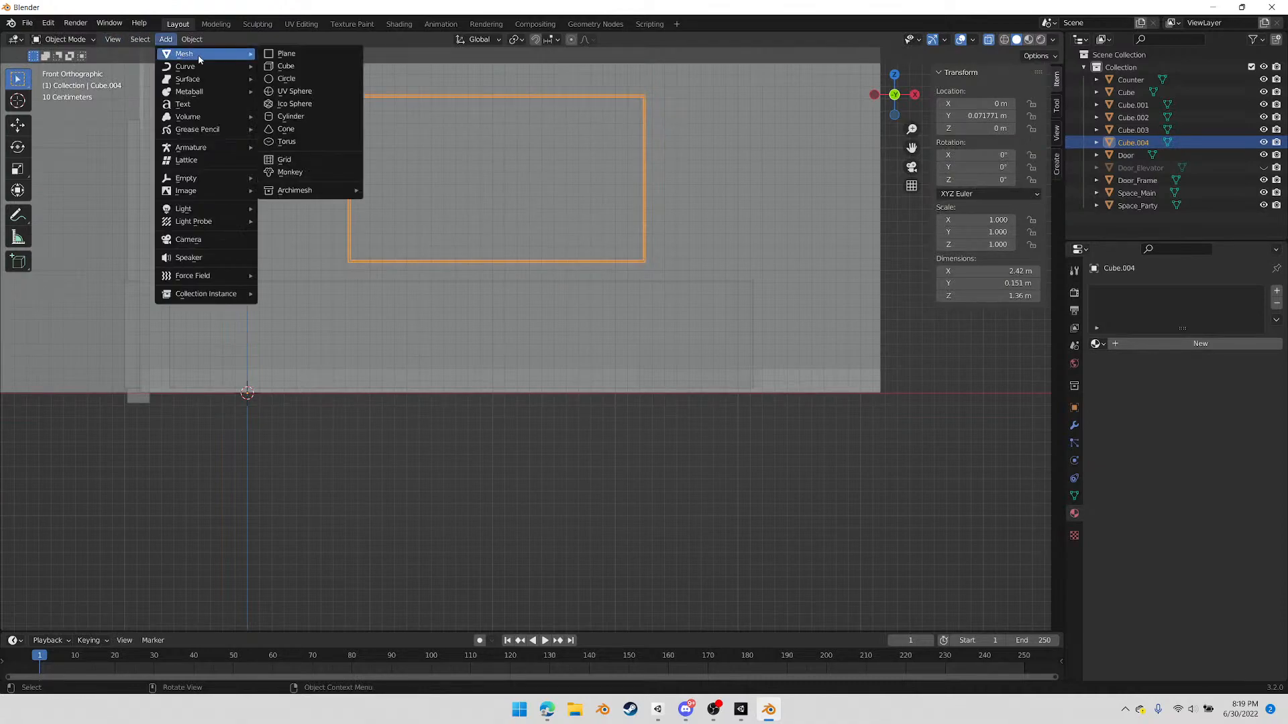
pyautogui.click(282, 117)
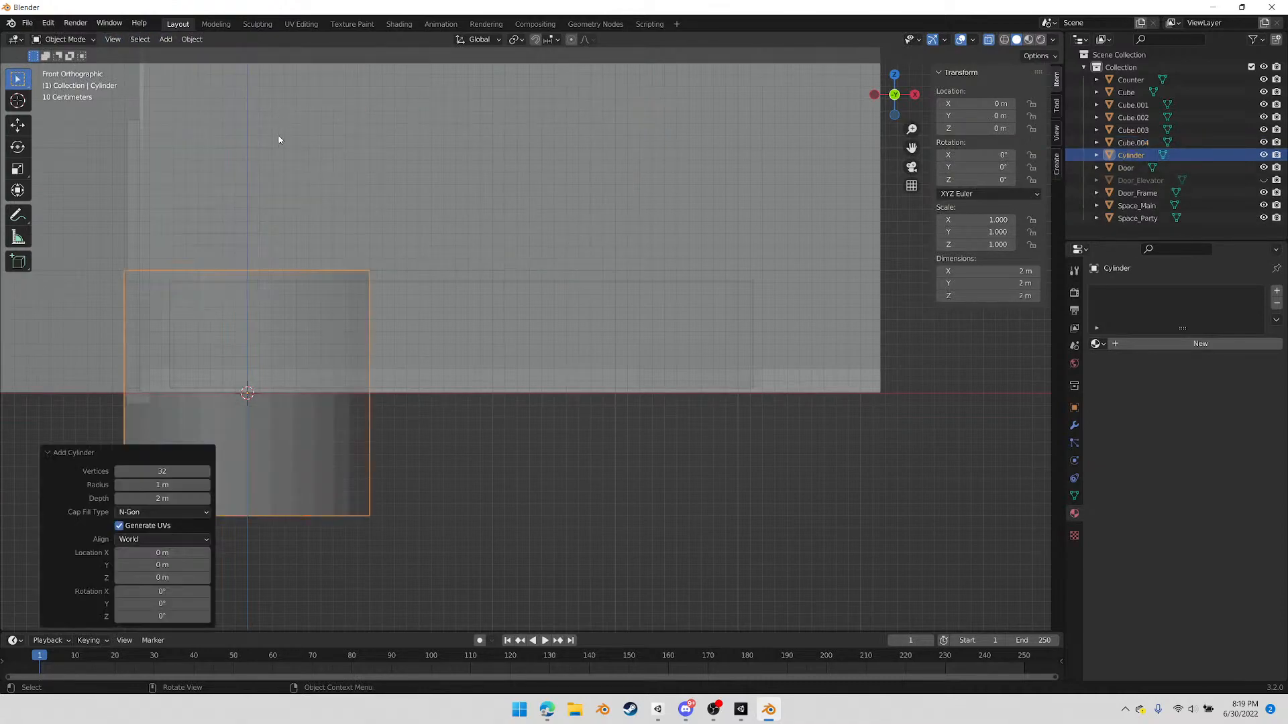
pyautogui.click(169, 471)
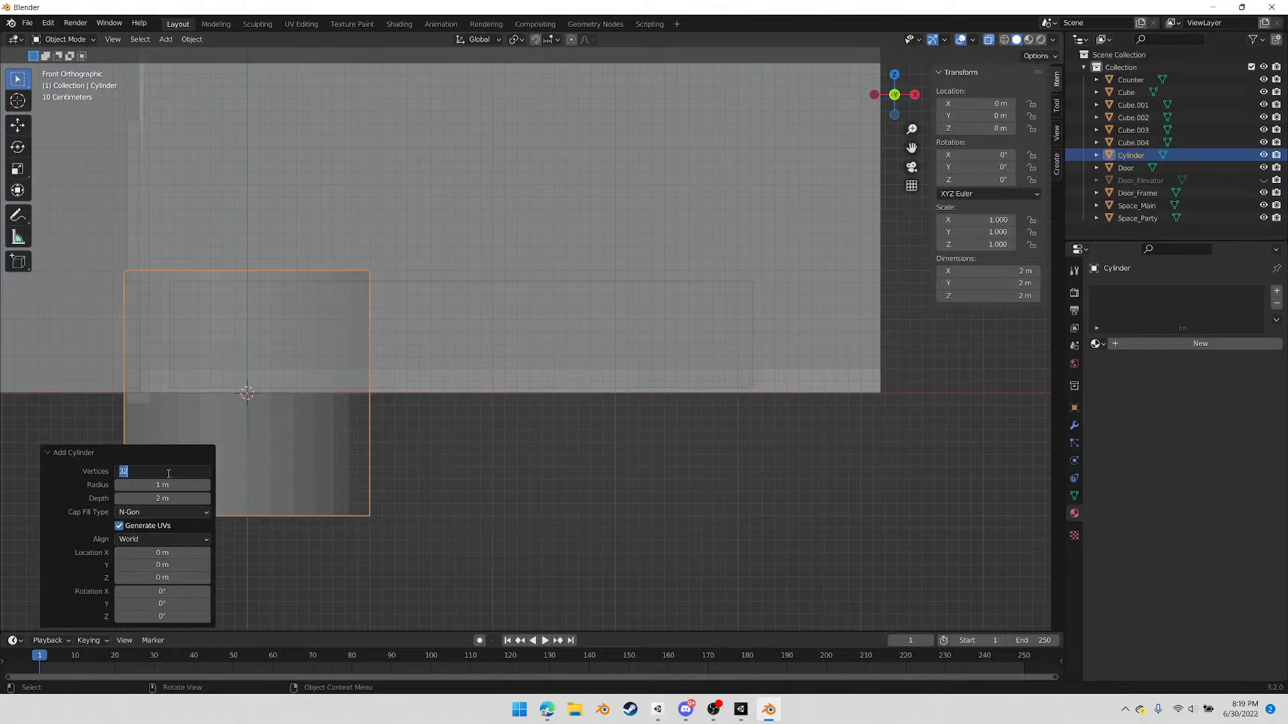
pyautogui.write('6')
pyautogui.press('Return')
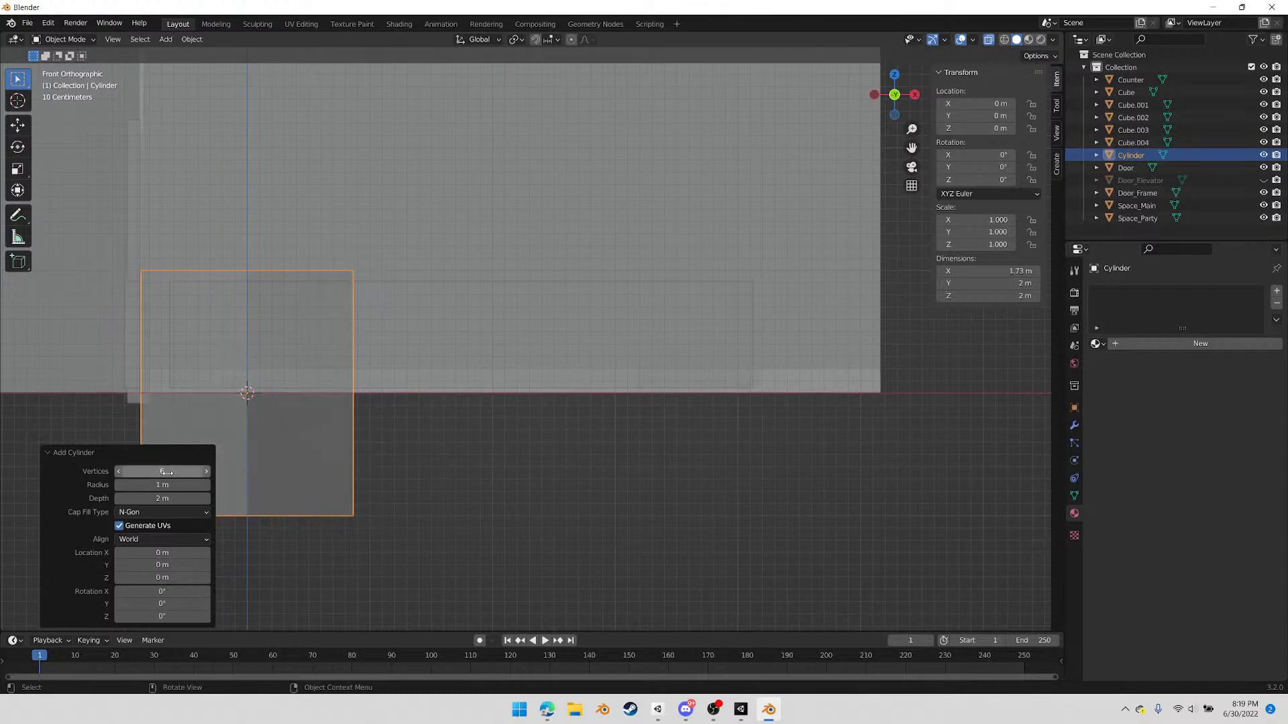
pyautogui.click(403, 442)
pyautogui.click(259, 482)
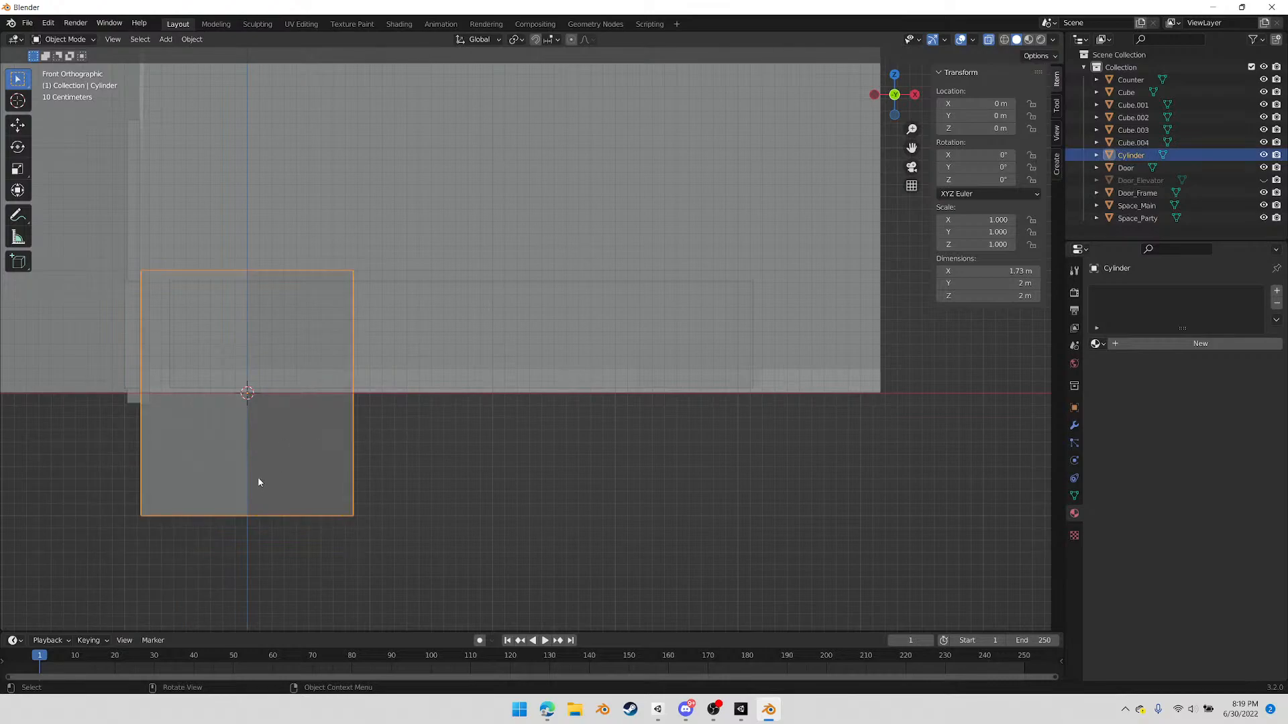
# Move the cylinder about 2.21 m along X and 0.98 m up, and scale it uniformly to about 0.101
pyautogui.press('g')
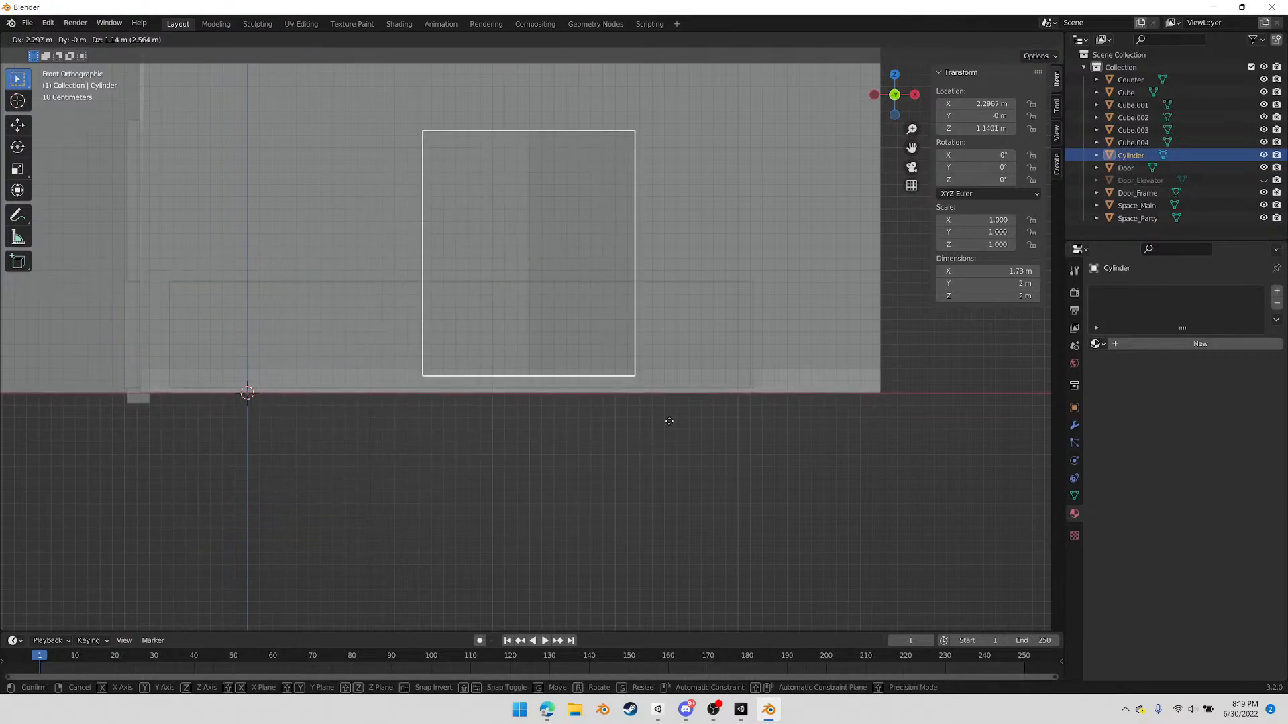
pyautogui.click(676, 476)
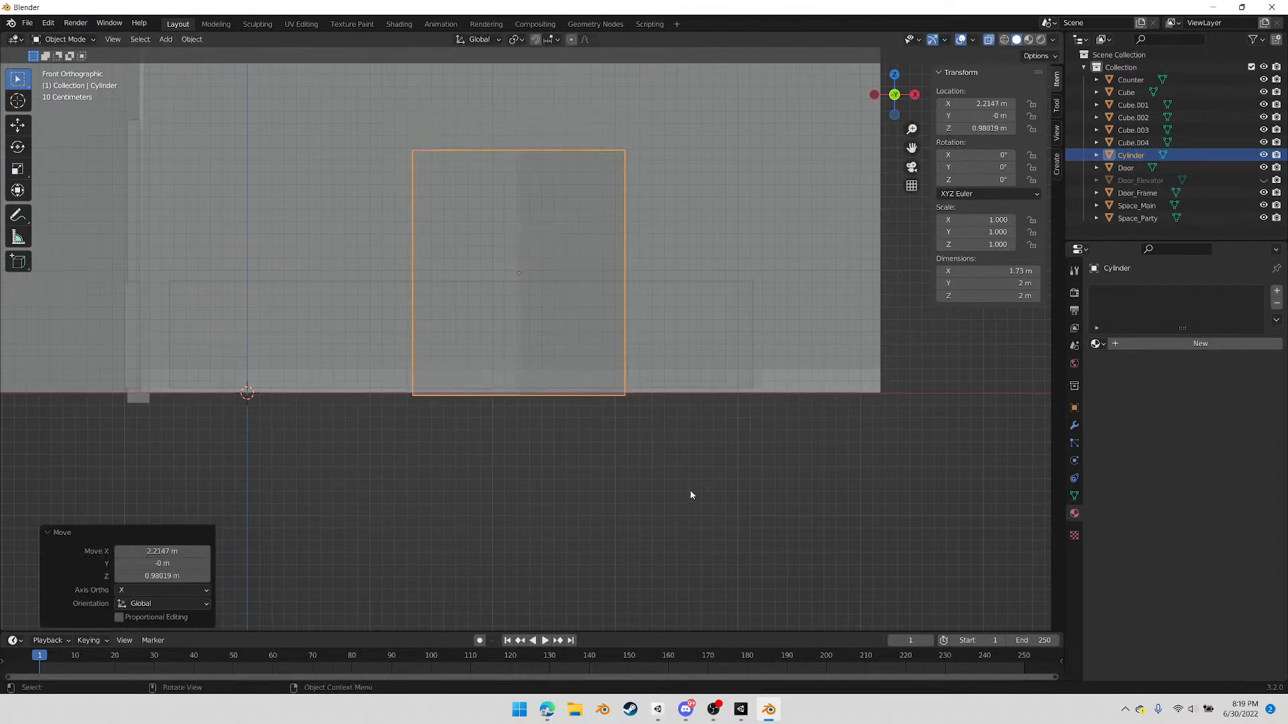
pyautogui.press('s')
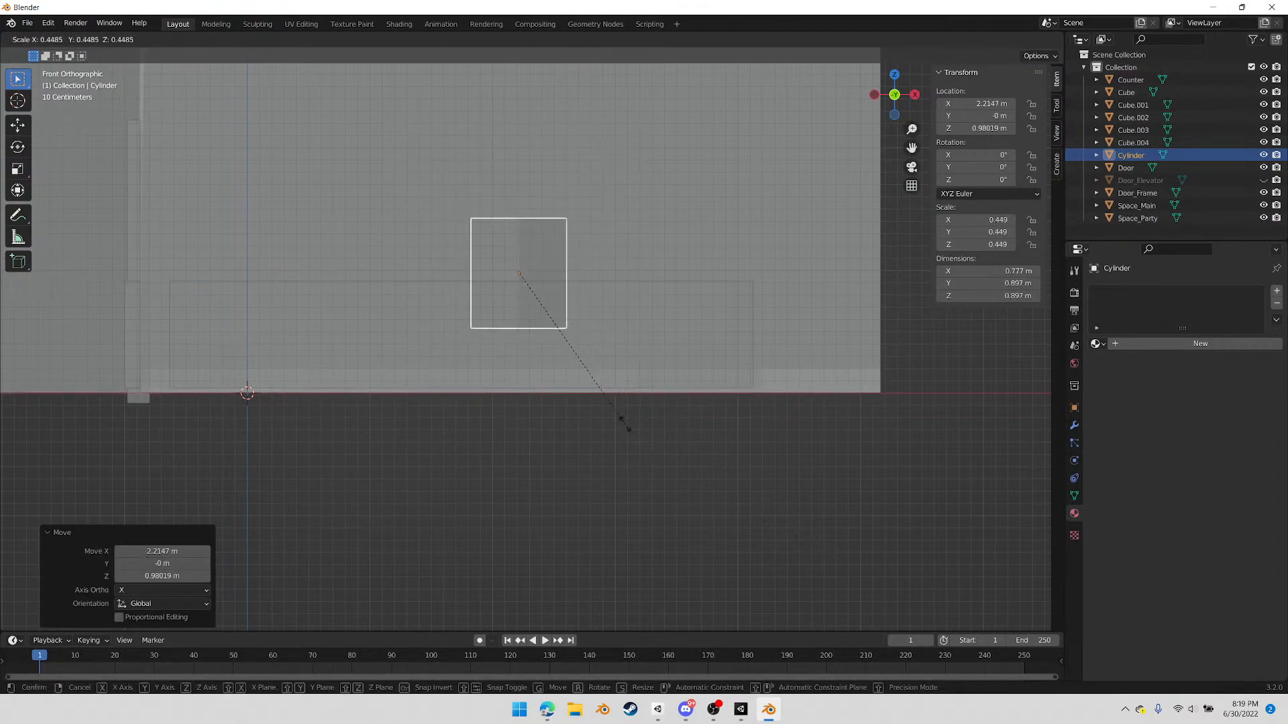
pyautogui.click(545, 305)
pyautogui.scroll(4, 546, 304)
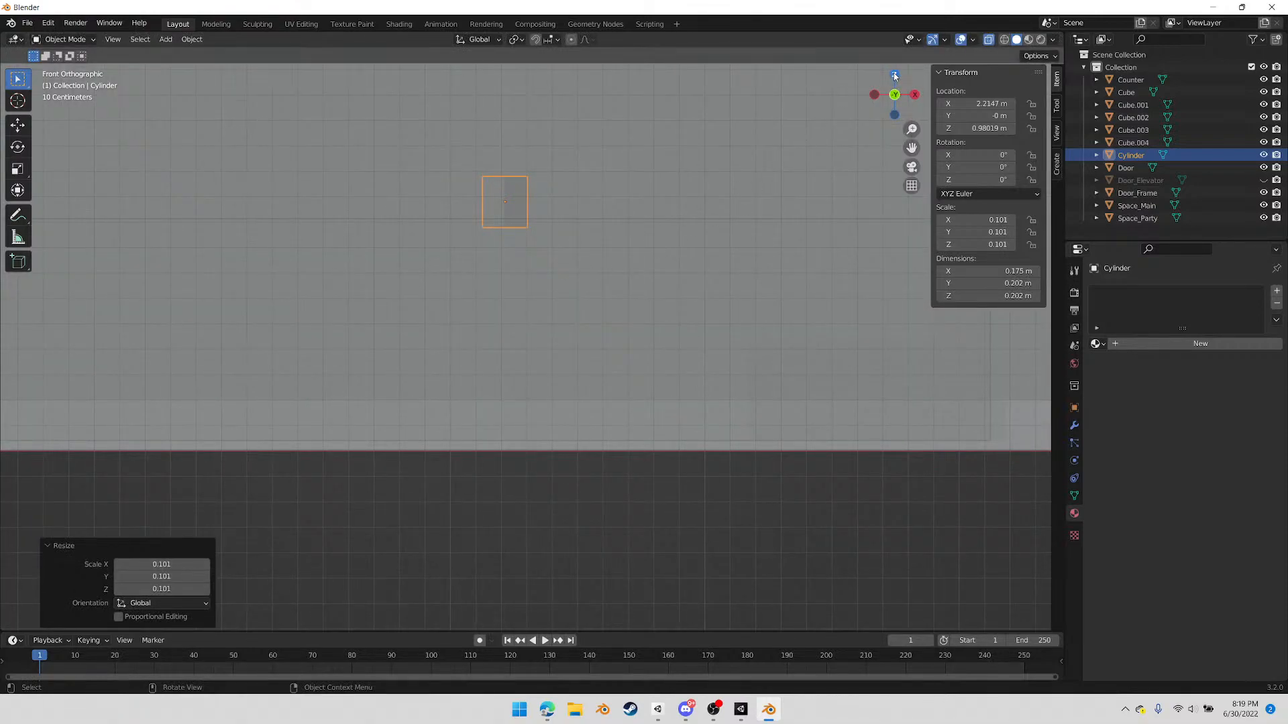
pyautogui.scroll(-3, 698, 347)
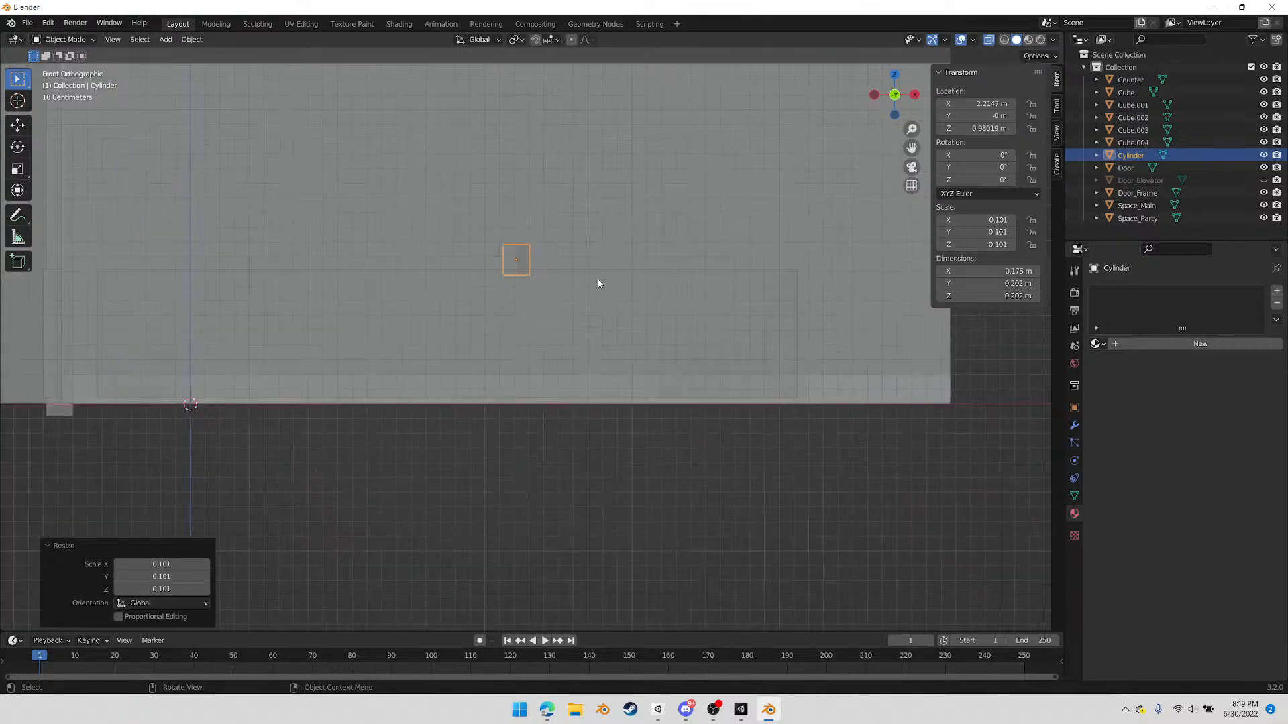
# Reshape the cylinder into a thin vertical pole about 0.05 m wide and 1.57 m tall by scaling it uniformly and along Z
pyautogui.press('s')
pyautogui.press('z')
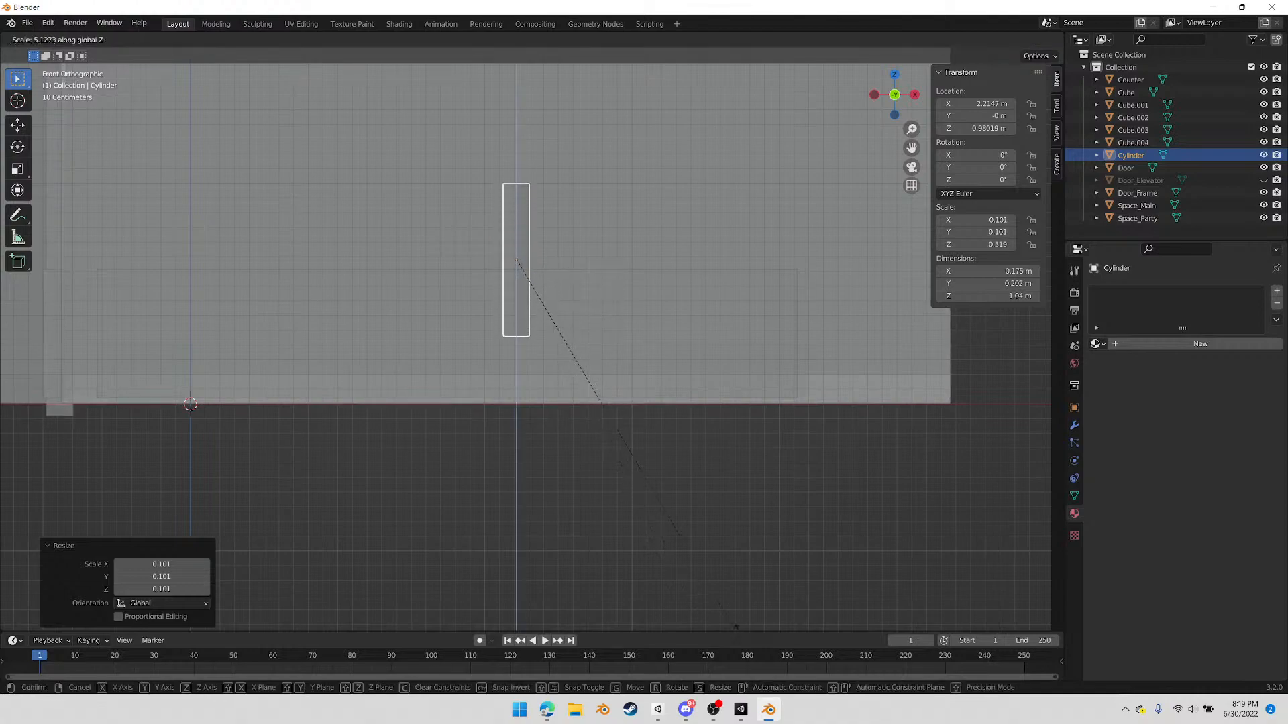
pyautogui.click(993, 451)
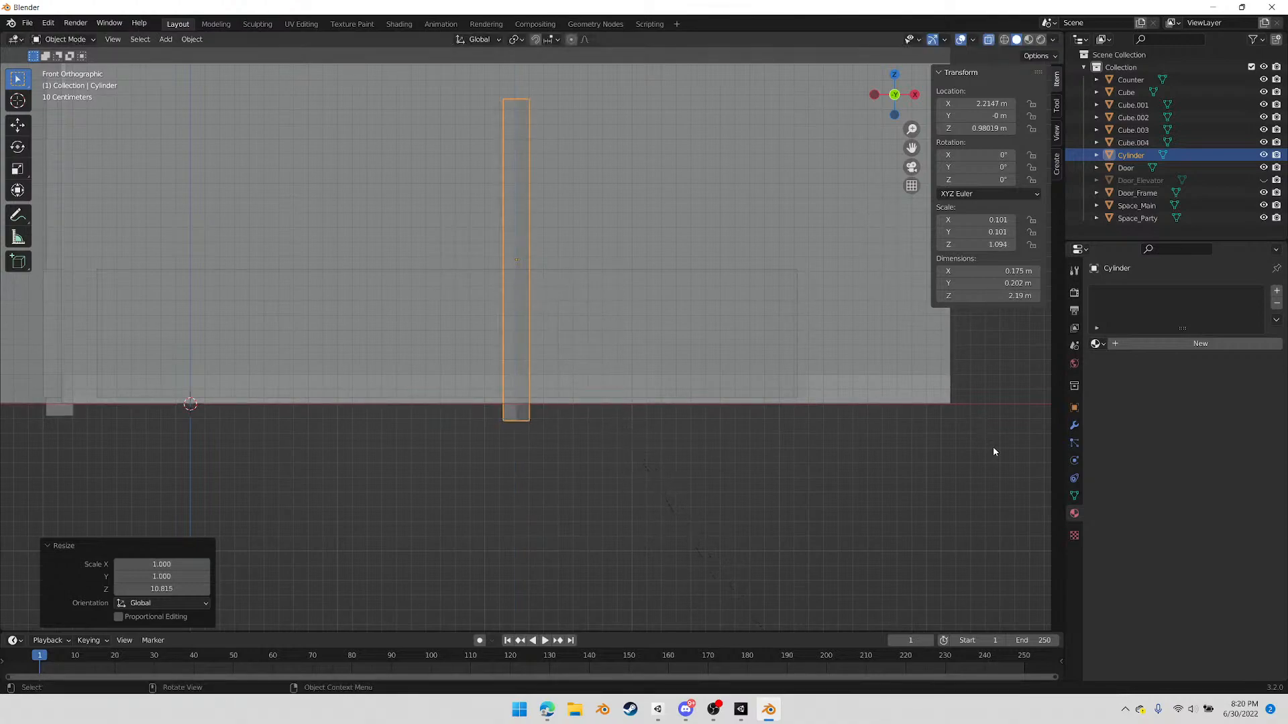
pyautogui.press('s')
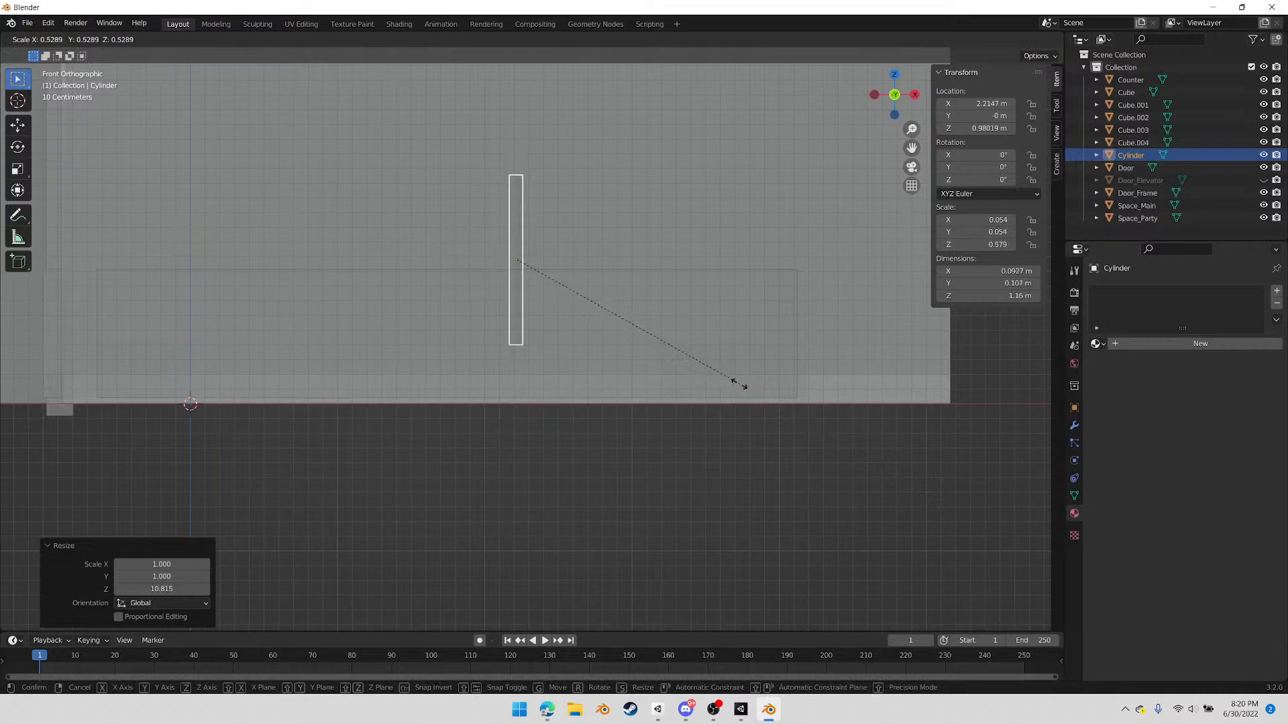
pyautogui.click(637, 333)
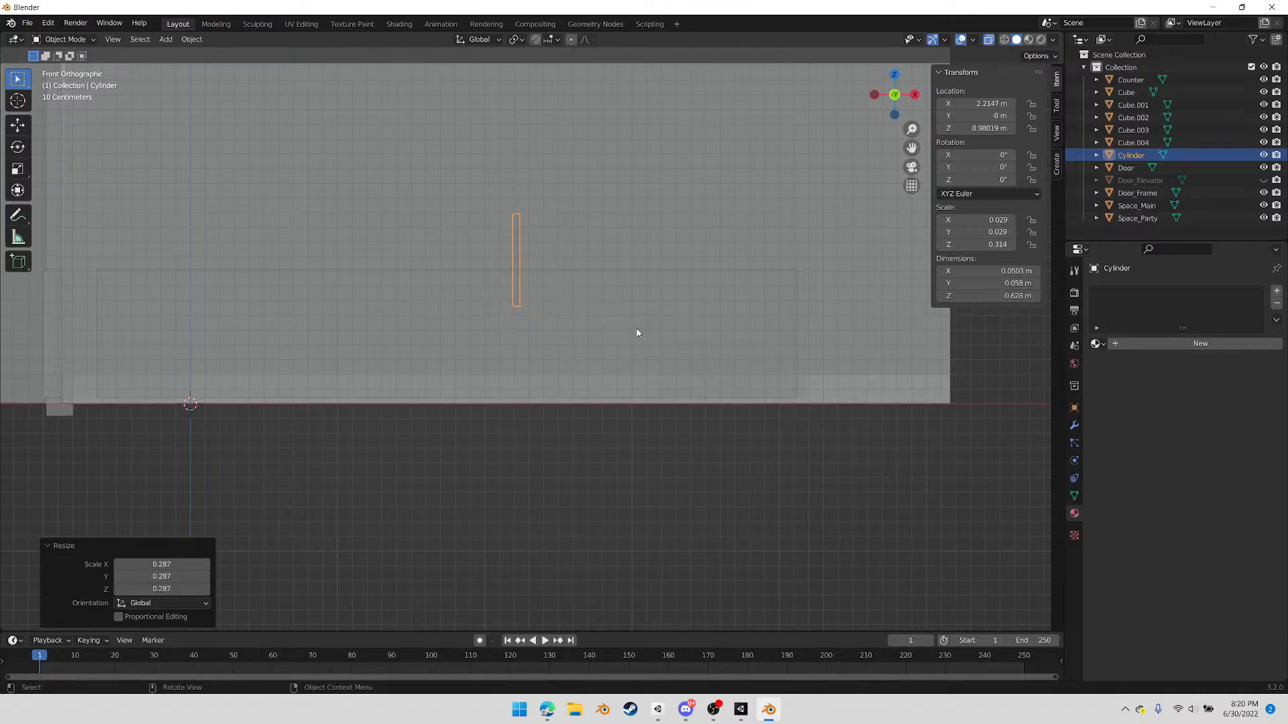
pyautogui.press('s')
pyautogui.press('z')
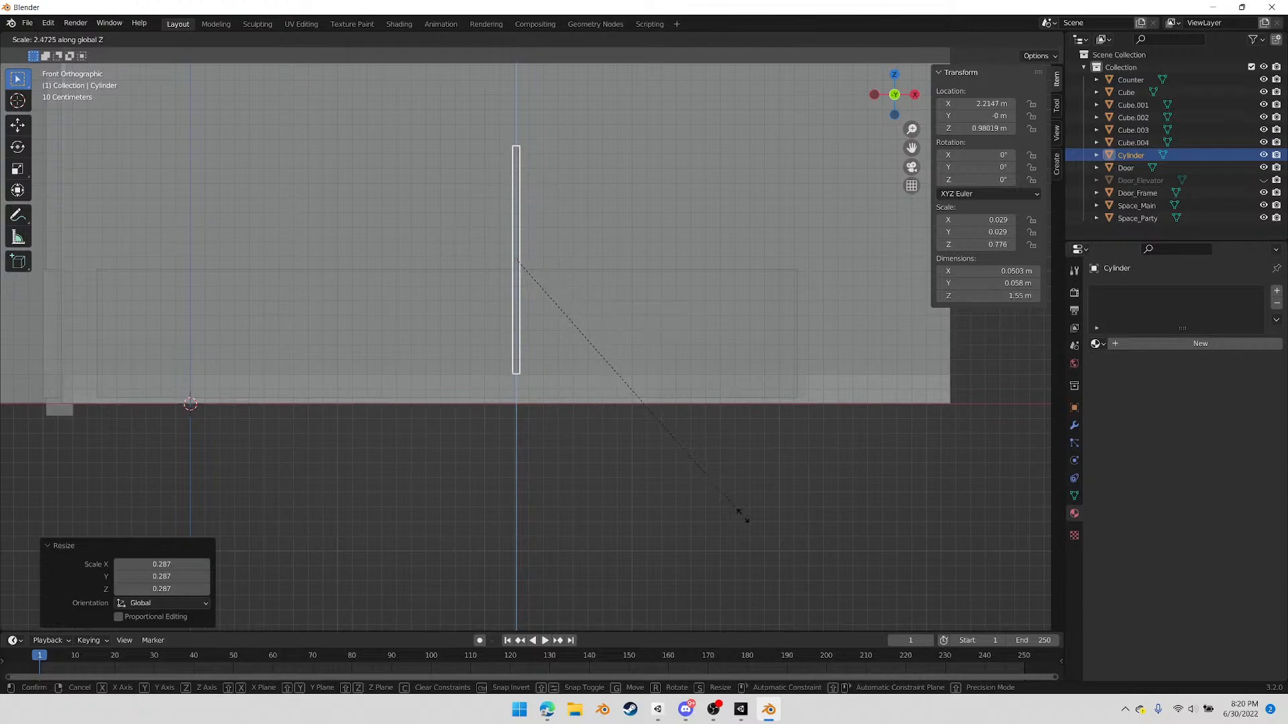
pyautogui.click(746, 518)
# In top view, move the pole about -0.21 m along X and 7.37 m along Y onto the party room's stage platform
pyautogui.click(895, 77)
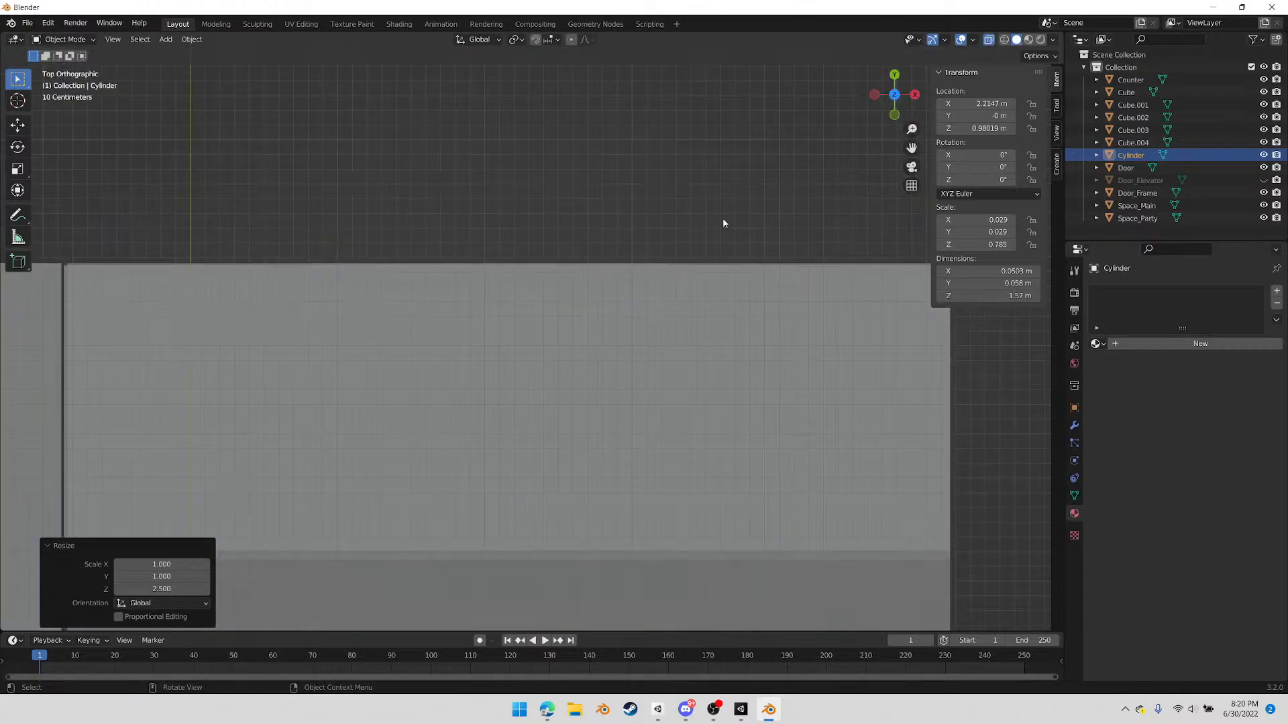
pyautogui.scroll(-5, 614, 343)
pyautogui.scroll(5, 580, 523)
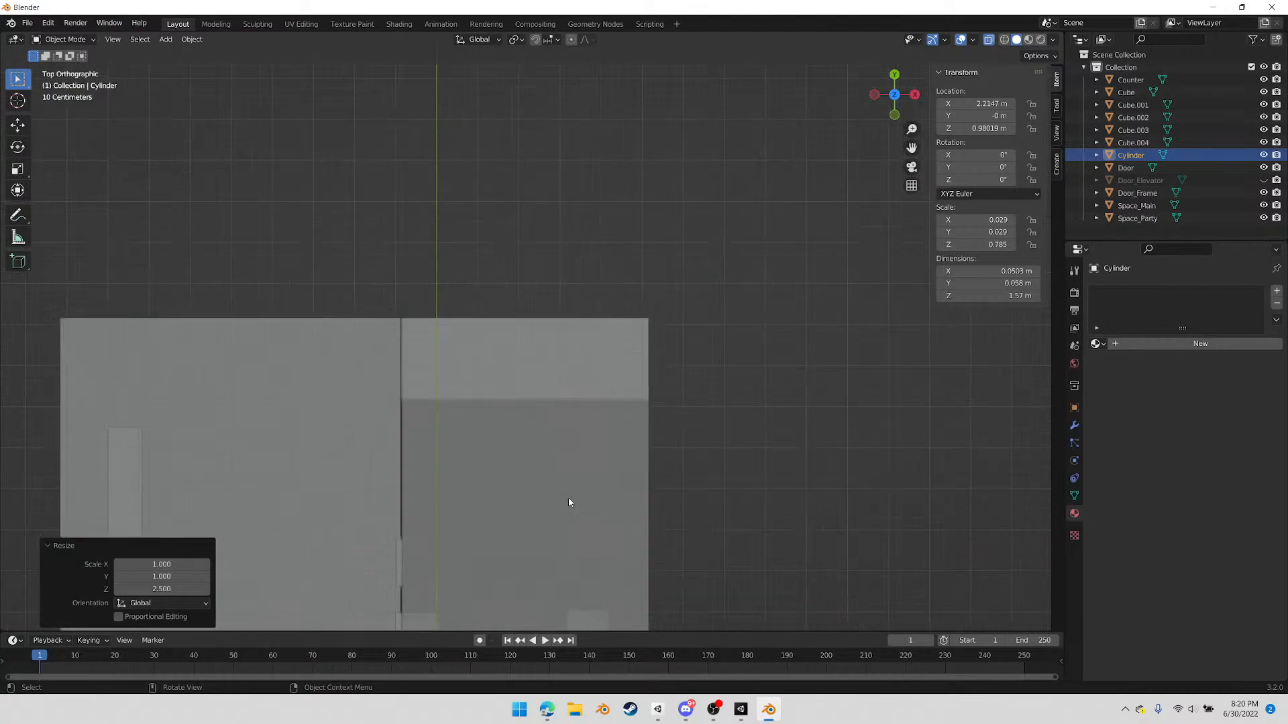
pyautogui.press('g')
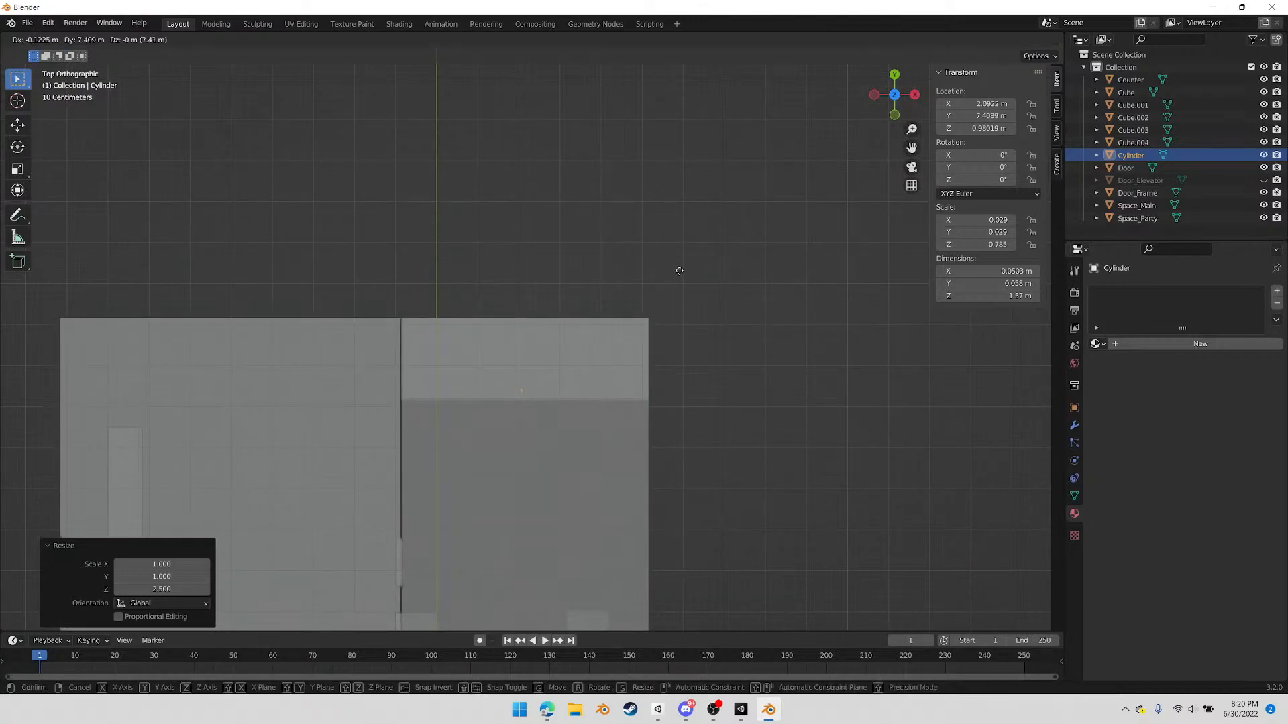
pyautogui.click(676, 271)
pyautogui.moveTo(675, 271); pyautogui.dragTo(566, 322, button='middle')
pyautogui.scroll(7, 566, 322)
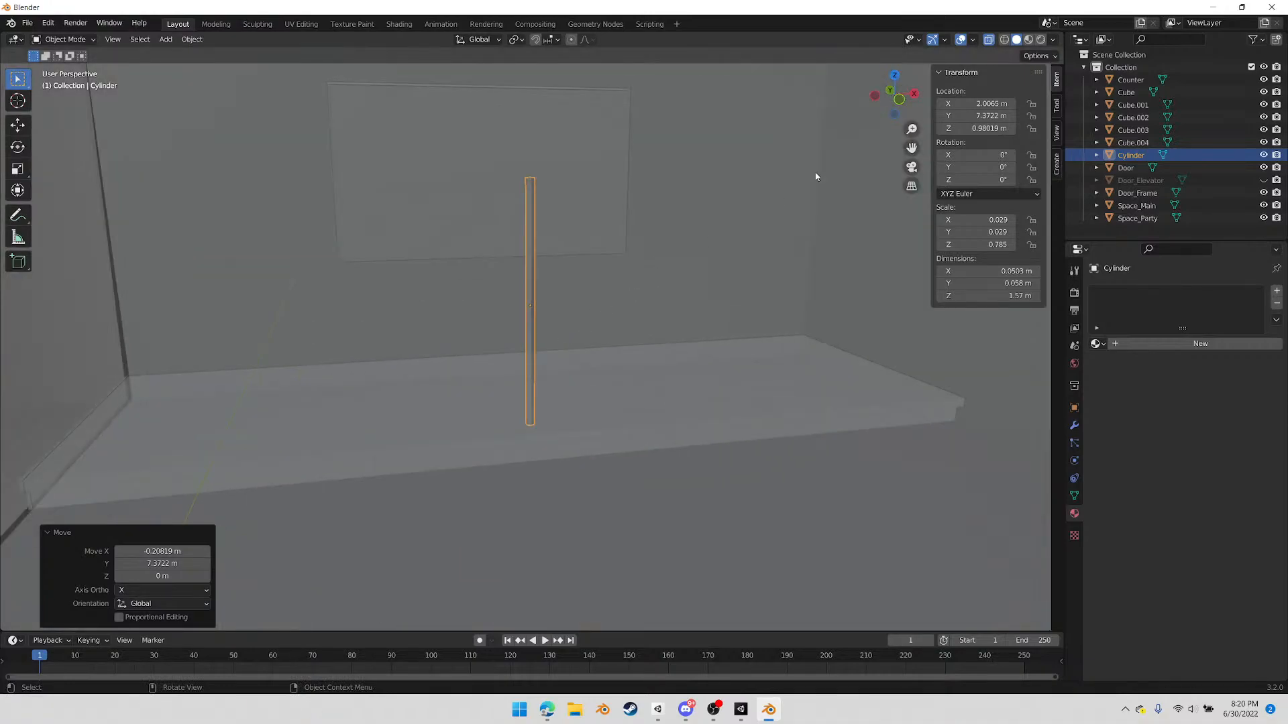
# In front view and Edit Mode, select the vertices at the pole's upper end in vertex select mode
pyautogui.click(898, 99)
pyautogui.press('Tab')
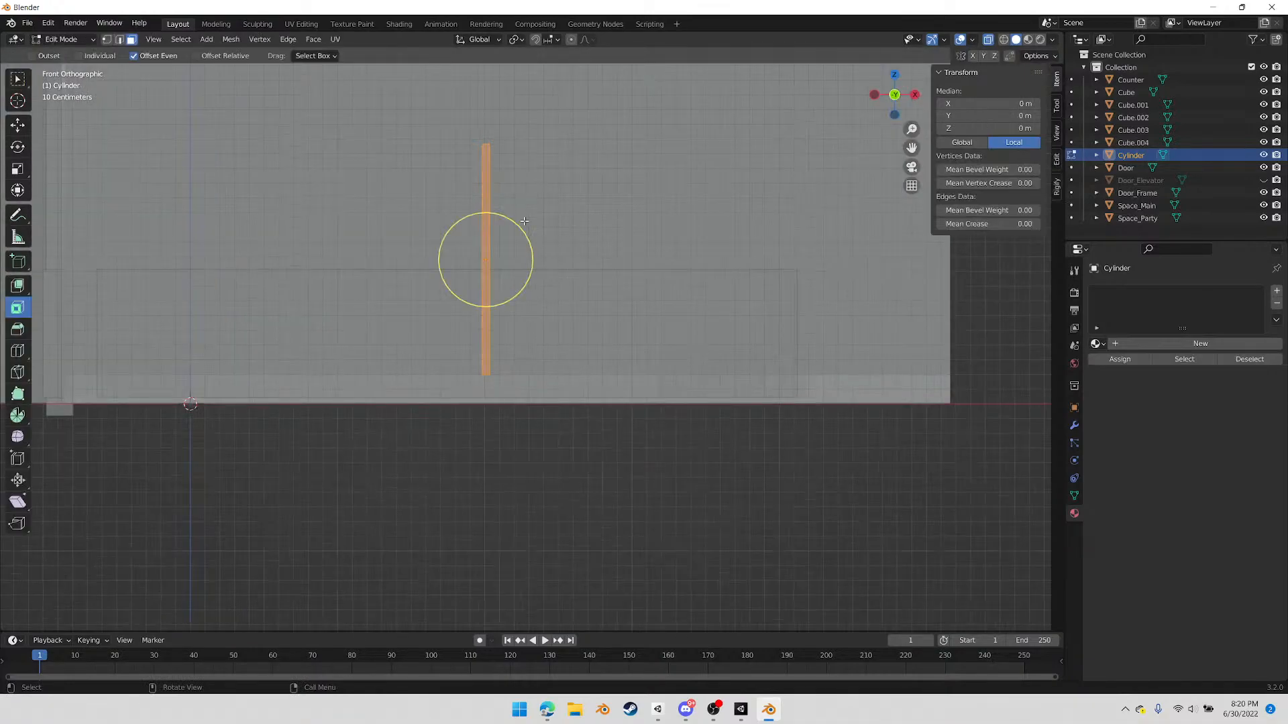
pyautogui.press('1')
pyautogui.moveTo(456, 125); pyautogui.dragTo(529, 177)
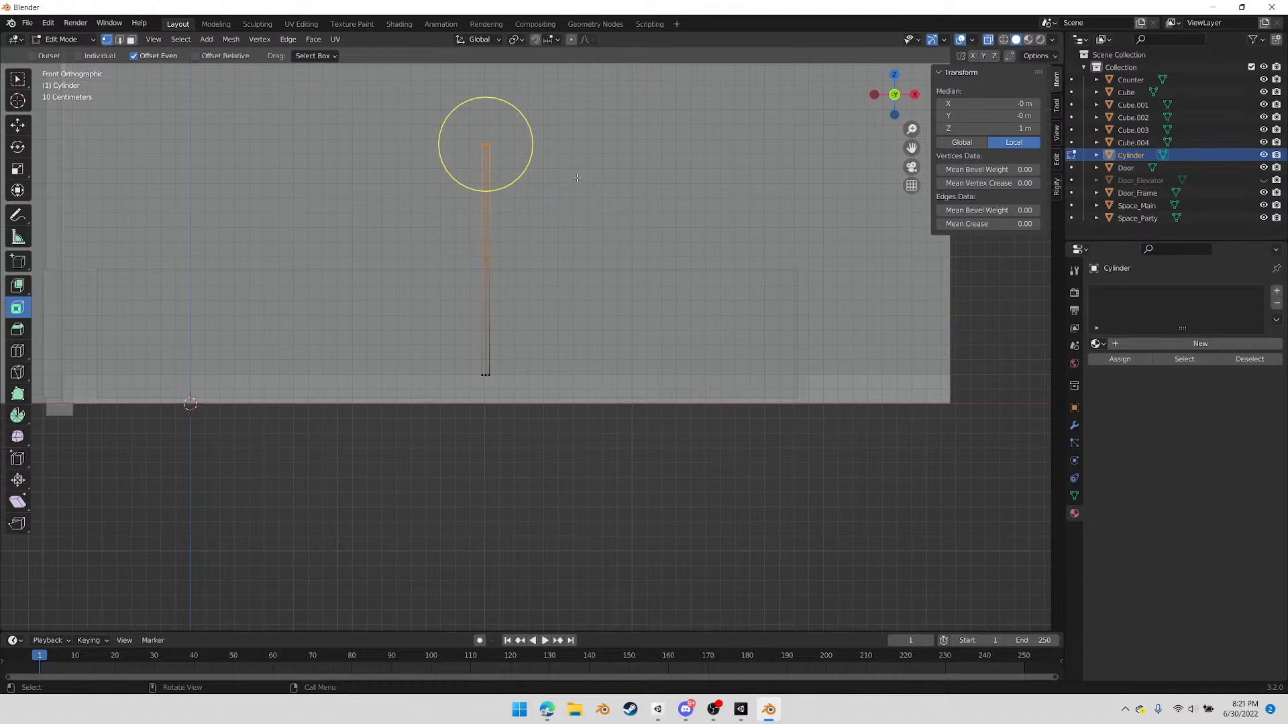
# Lower the cylinder's top vertices about 0.57 m along the Z axis
pyautogui.press('g')
pyautogui.press('z')
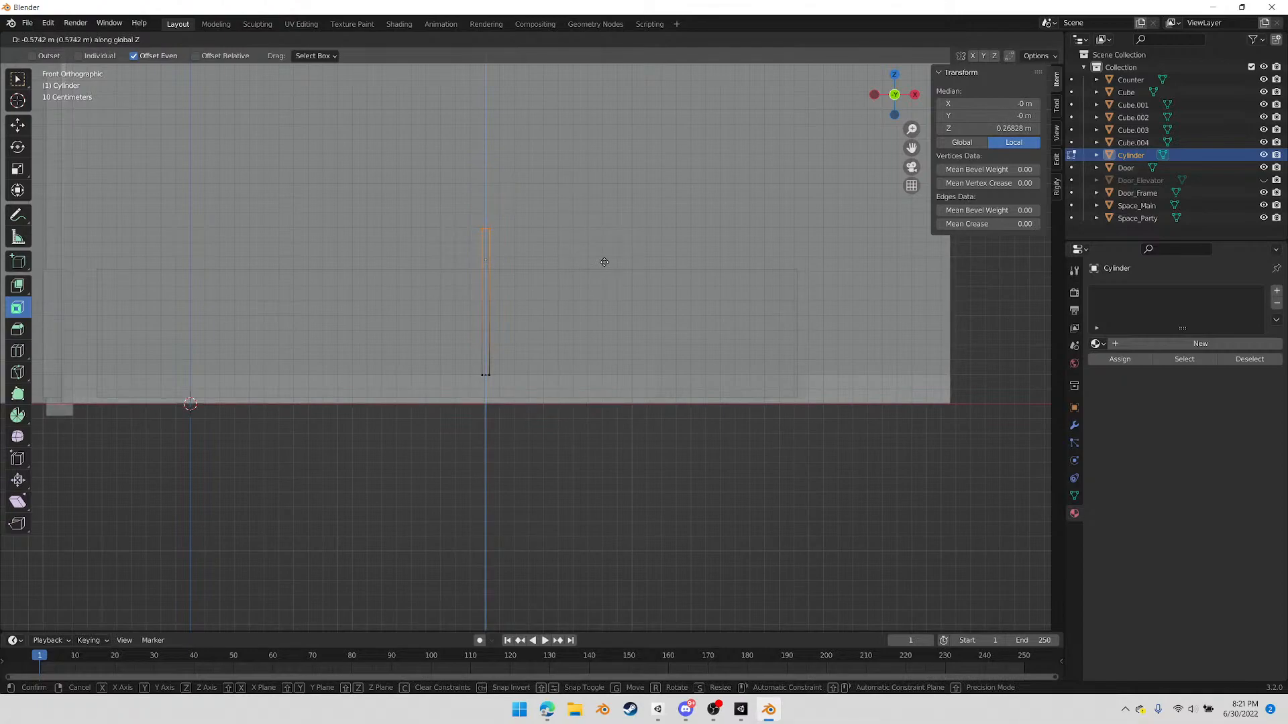
pyautogui.click(604, 263)
# Select the whole cylinder mesh and scale it down uniformly by a factor of about 0.421
pyautogui.click(380, 174)
pyautogui.moveTo(381, 175); pyautogui.dragTo(582, 410)
pyautogui.scroll(2, 594, 348)
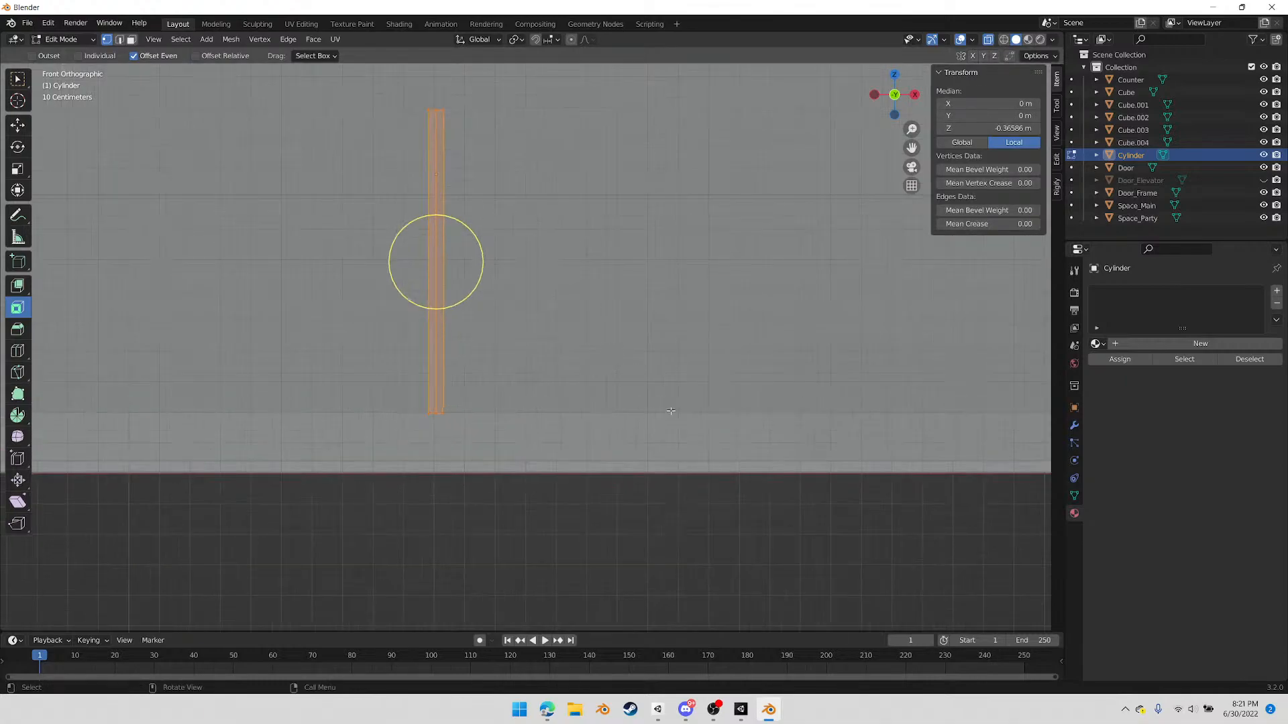
pyautogui.press('s')
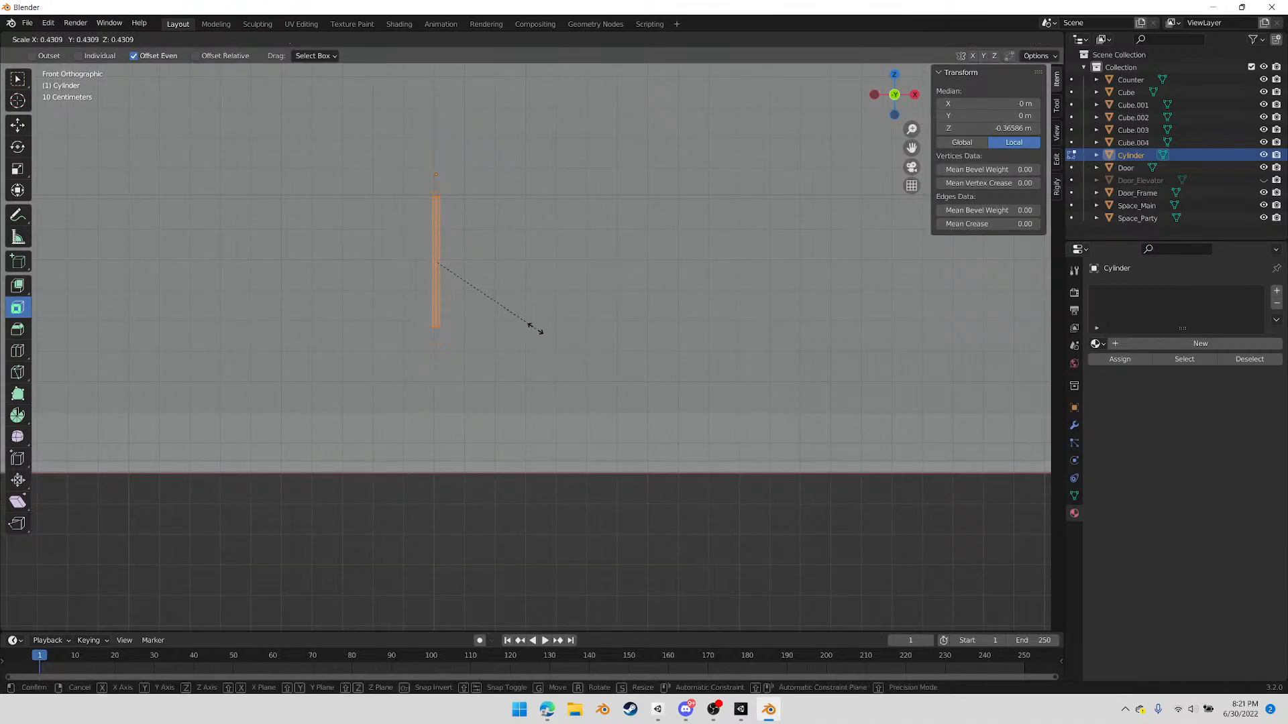
pyautogui.click(533, 326)
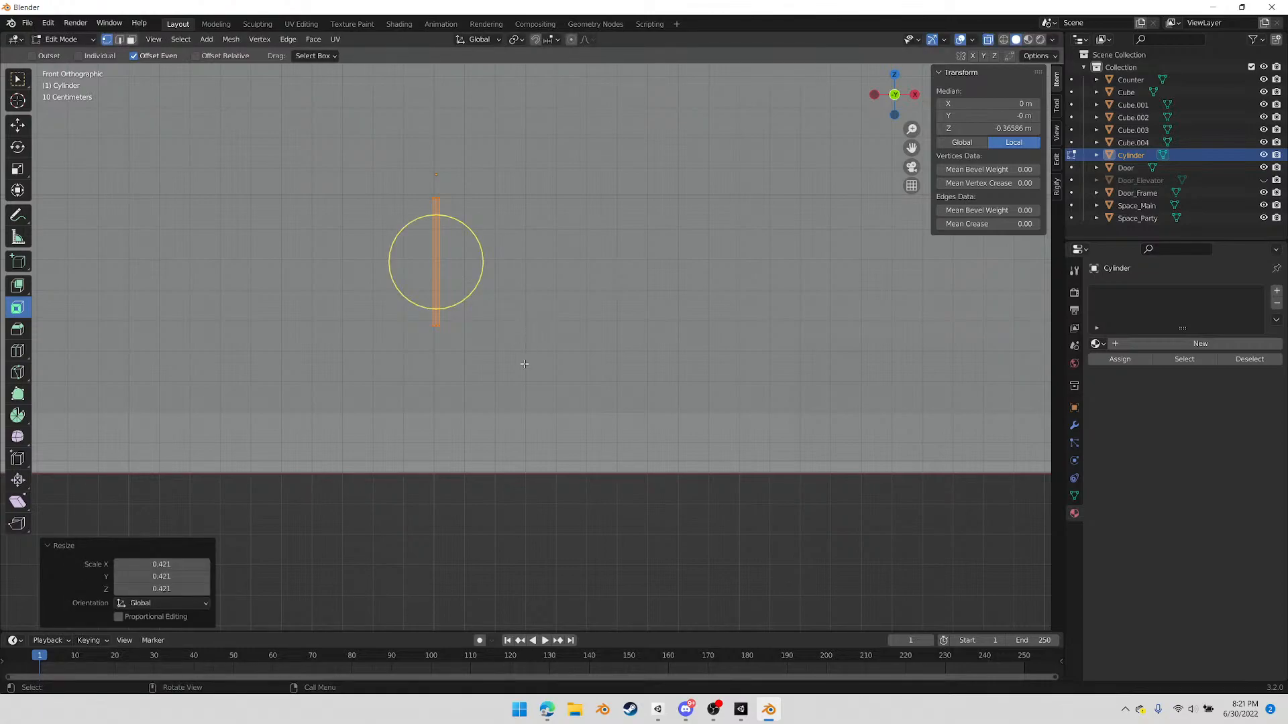
# Stretch the selected cylinder mesh along the Z axis by a factor of about 1.979
pyautogui.press('s')
pyautogui.press('z')
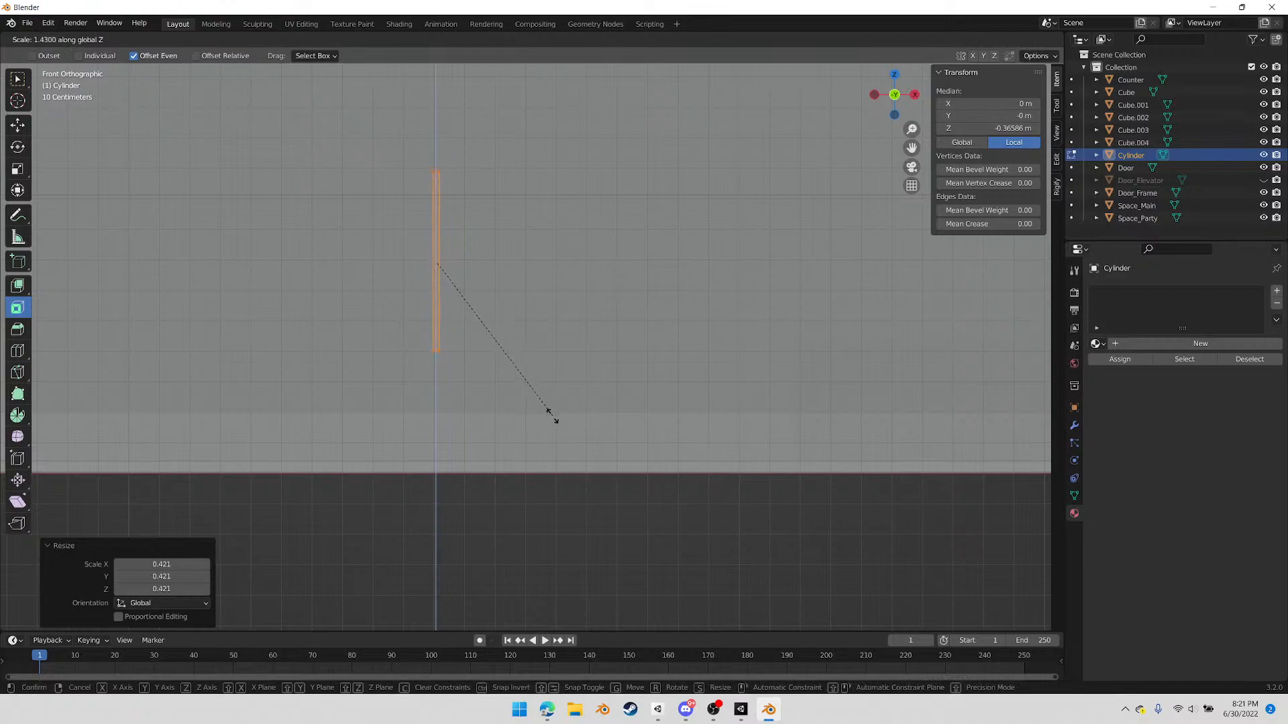
pyautogui.click(599, 465)
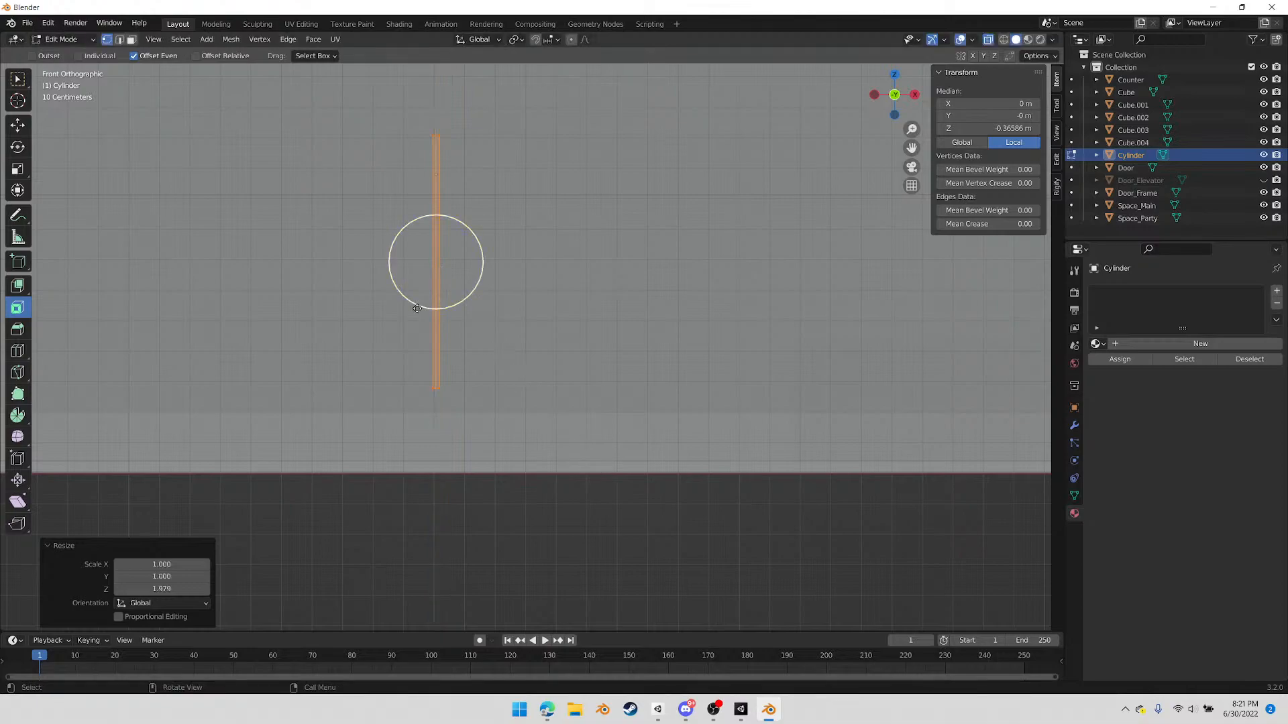
# Return to Object Mode and apply smooth shading to the cylinder
pyautogui.scroll(4, 449, 407)
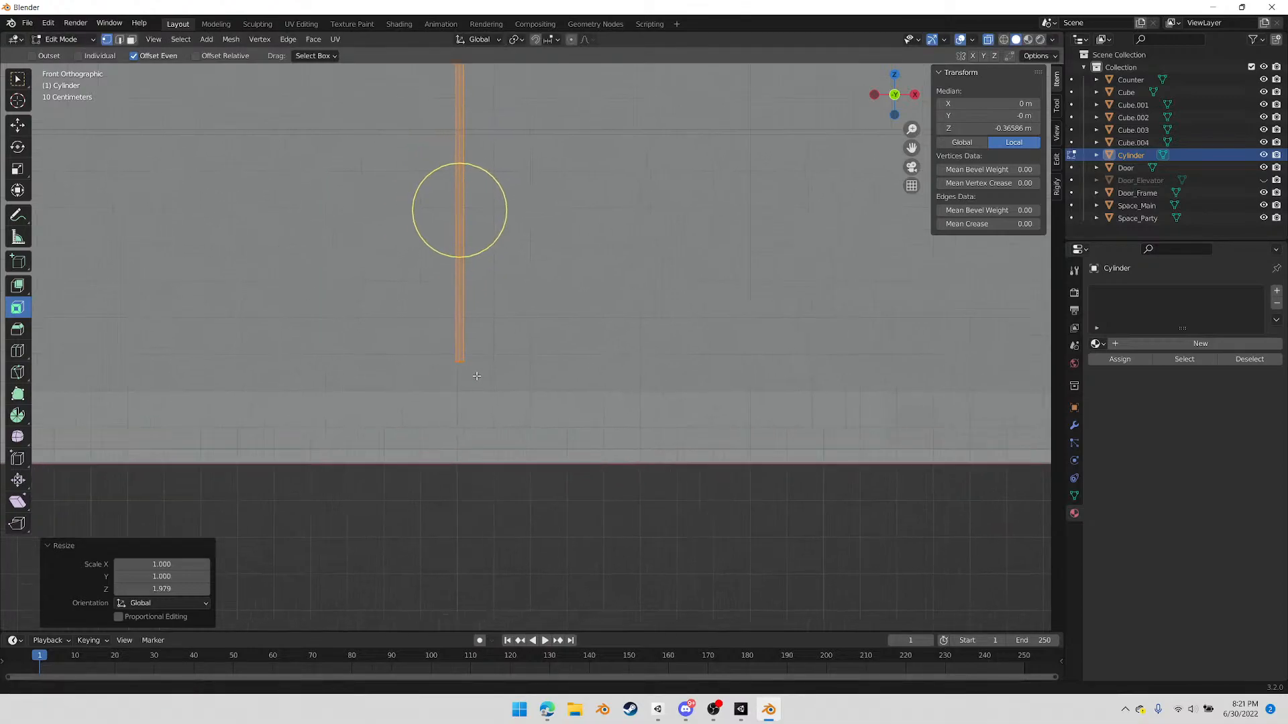
pyautogui.moveTo(486, 354); pyautogui.dragTo(634, 399, button='middle')
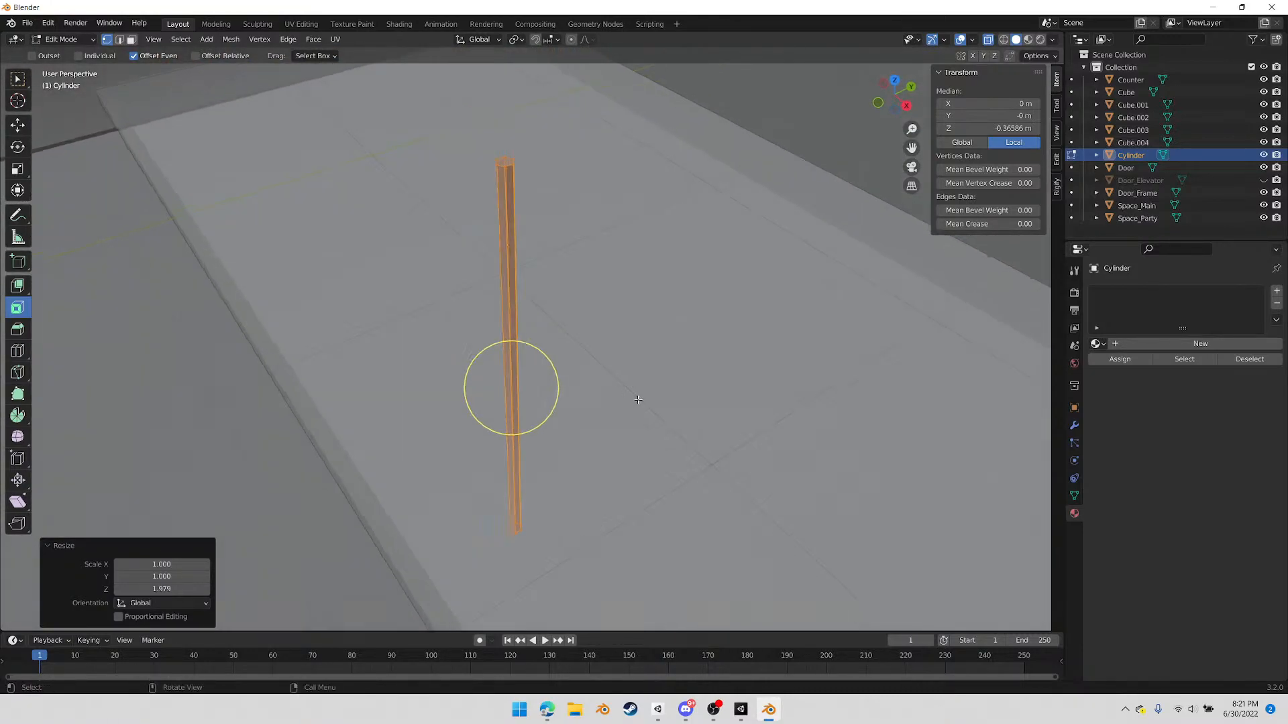
pyautogui.scroll(-2, 638, 400)
pyautogui.press('Tab')
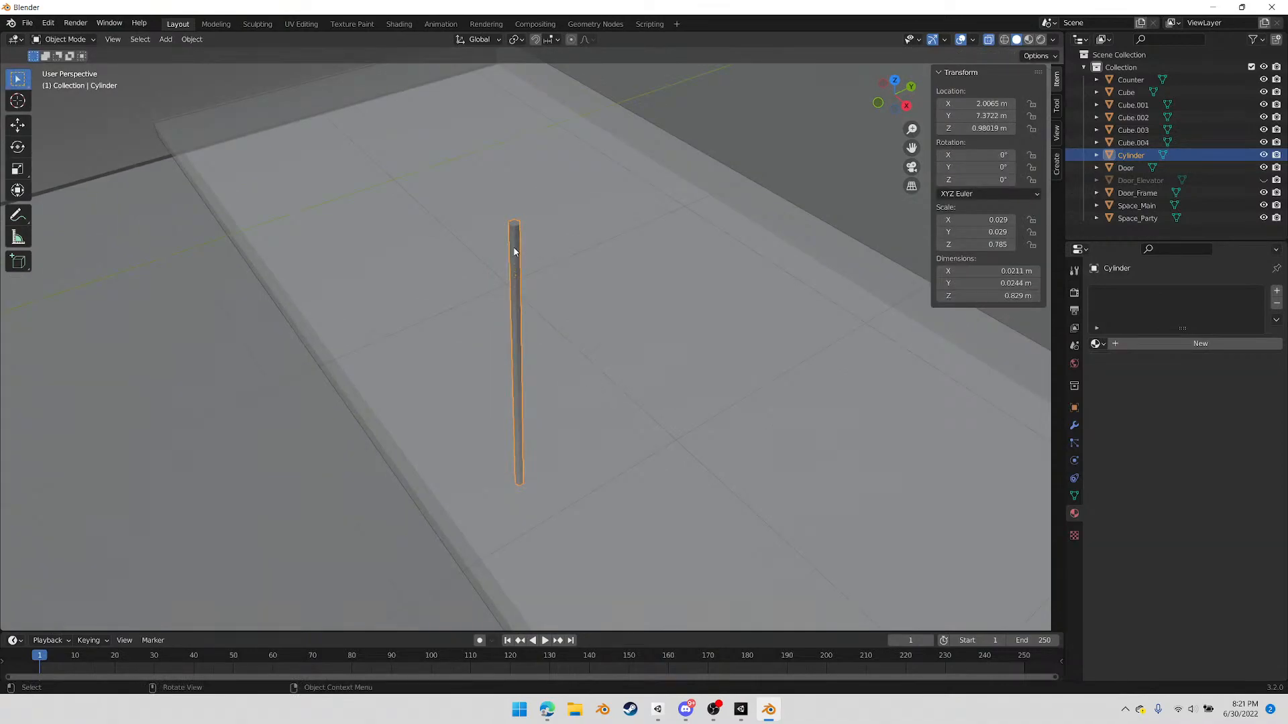
pyautogui.click(191, 39)
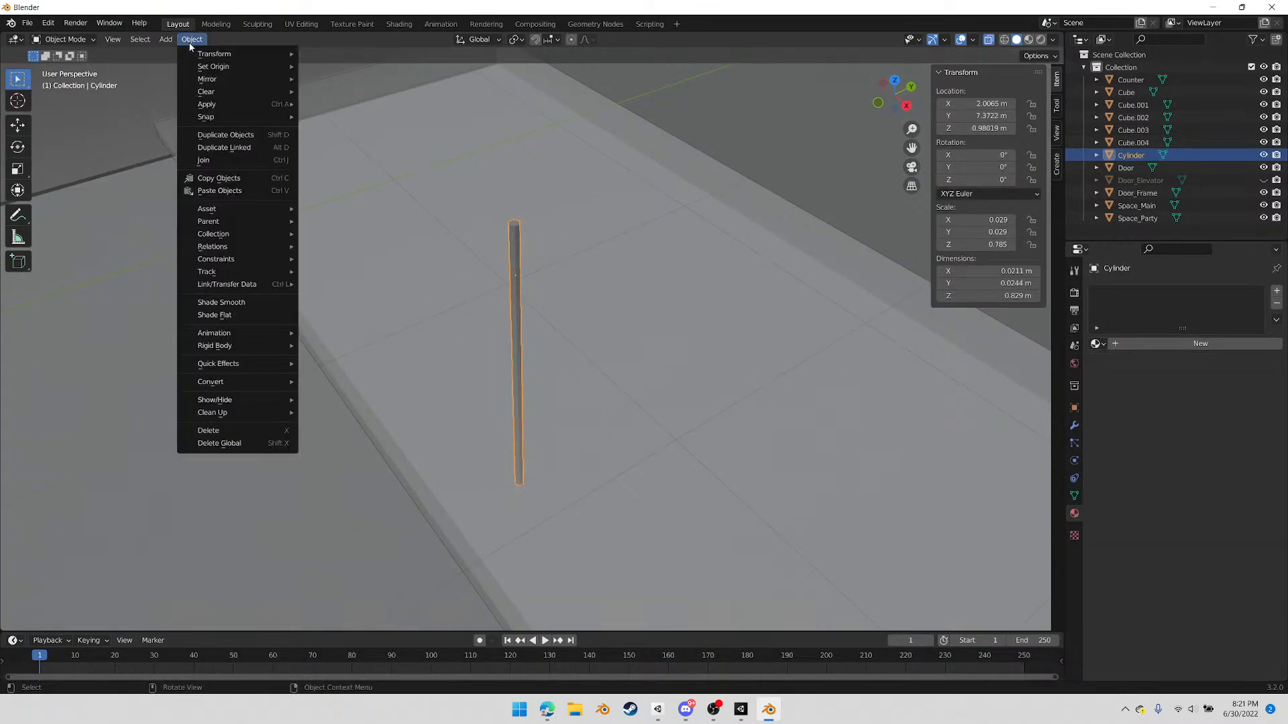
pyautogui.click(216, 303)
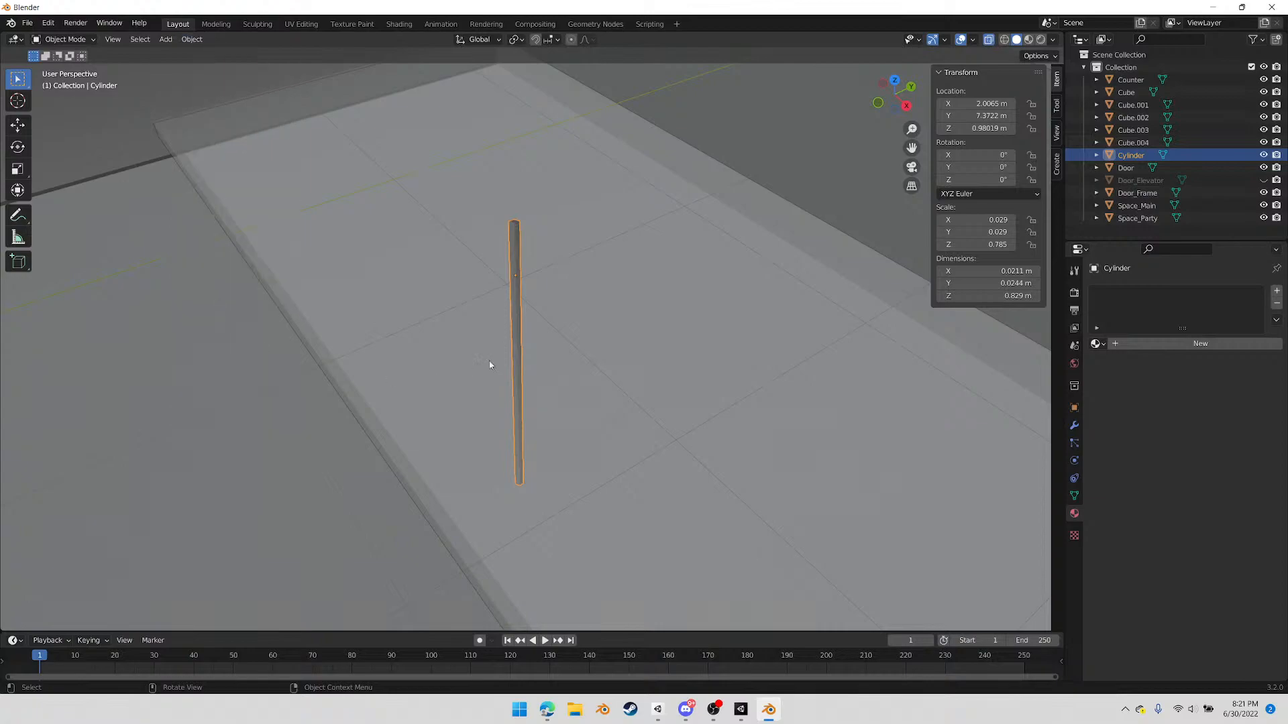
# Enable Auto Smooth in the cylinder's normals and mark the edges of its top cap as sharp
pyautogui.scroll(2, 551, 303)
pyautogui.press('Tab')
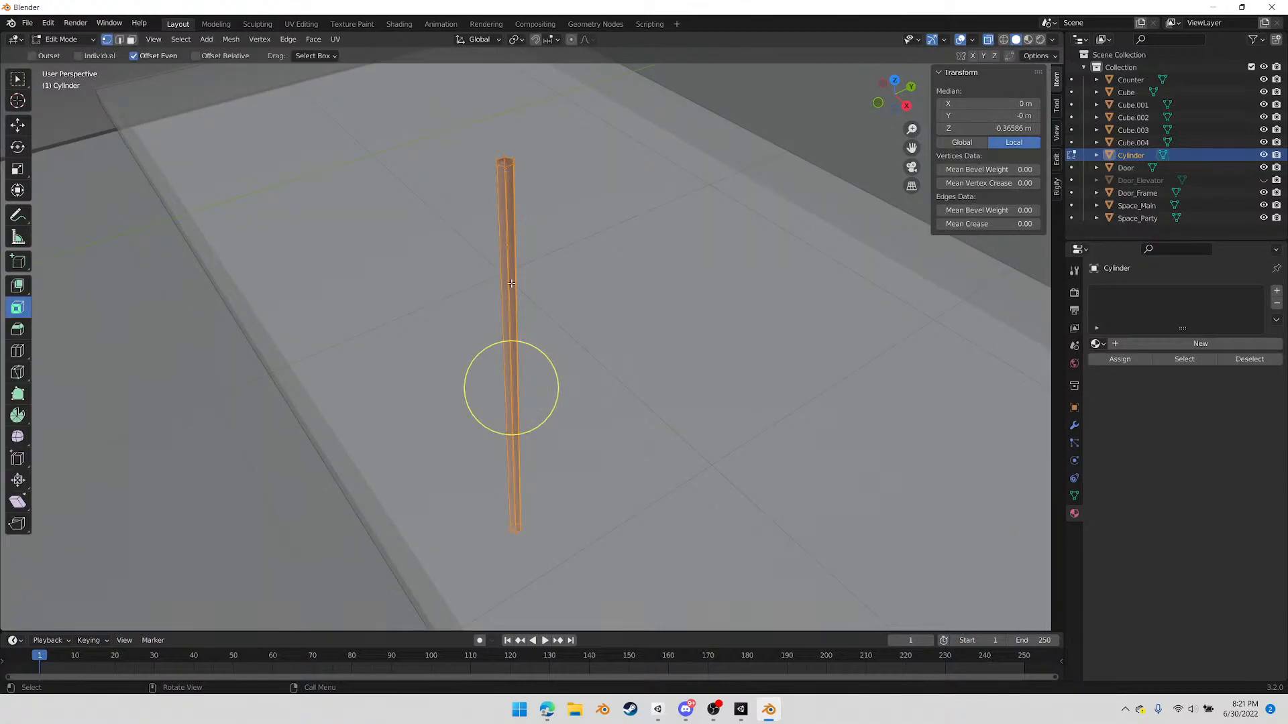
pyautogui.press('3')
pyautogui.click(504, 162)
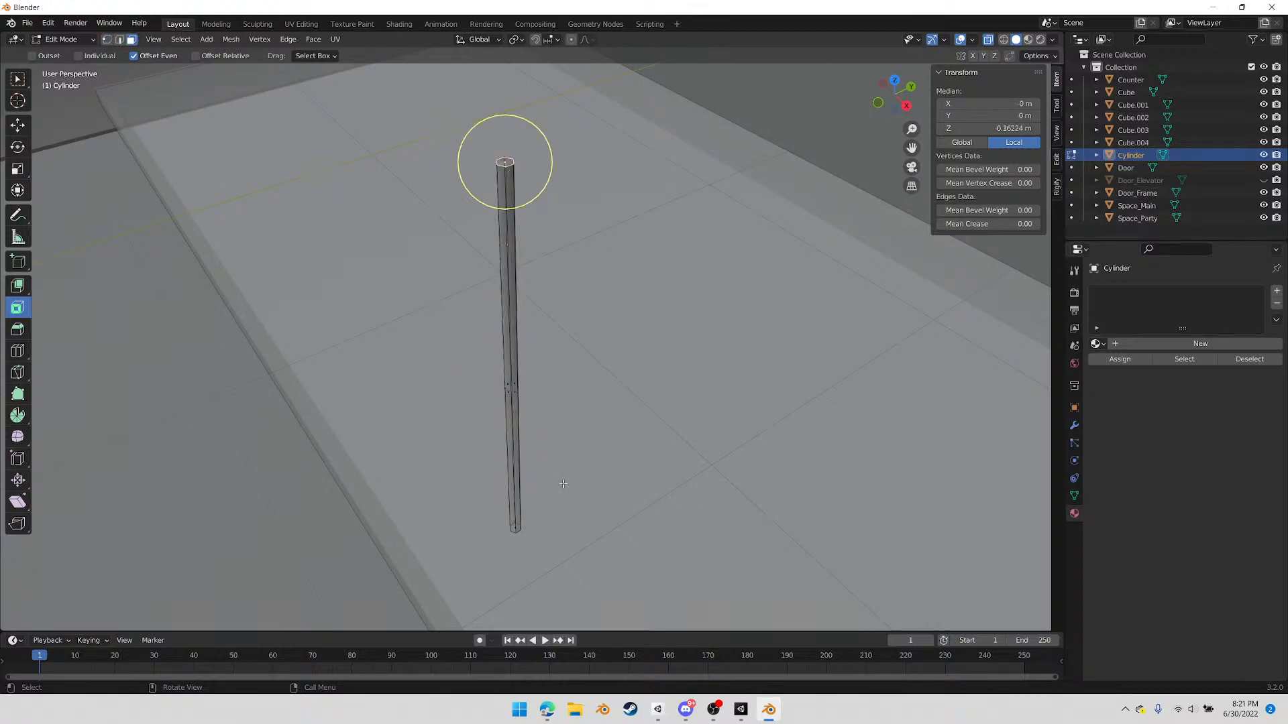
pyautogui.press('2')
pyautogui.click(1074, 496)
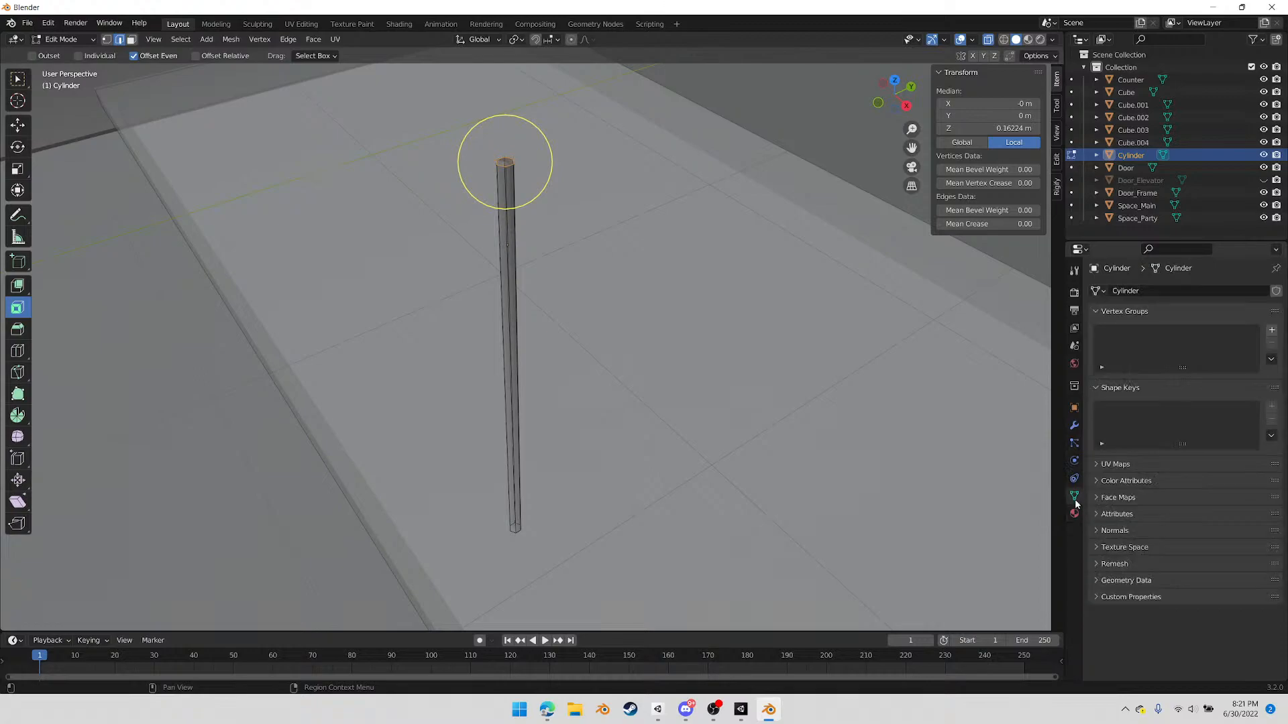
pyautogui.click(1097, 530)
pyautogui.click(1169, 550)
pyautogui.rightClick(569, 248)
pyautogui.click(552, 512)
# Mark the edges of the cylinder's bottom cap as sharp and return to Object Mode
pyautogui.moveTo(537, 396); pyautogui.dragTo(611, 69, button='middle')
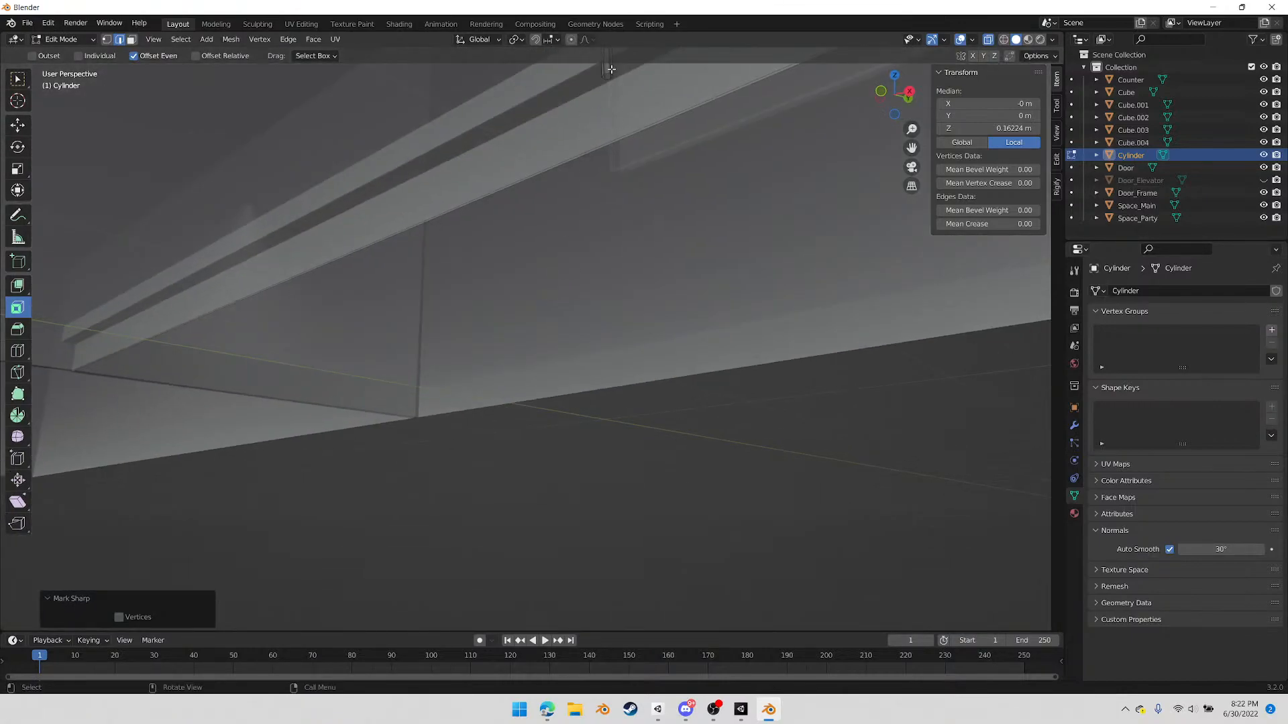
pyautogui.click(610, 80)
pyautogui.rightClick(642, 113)
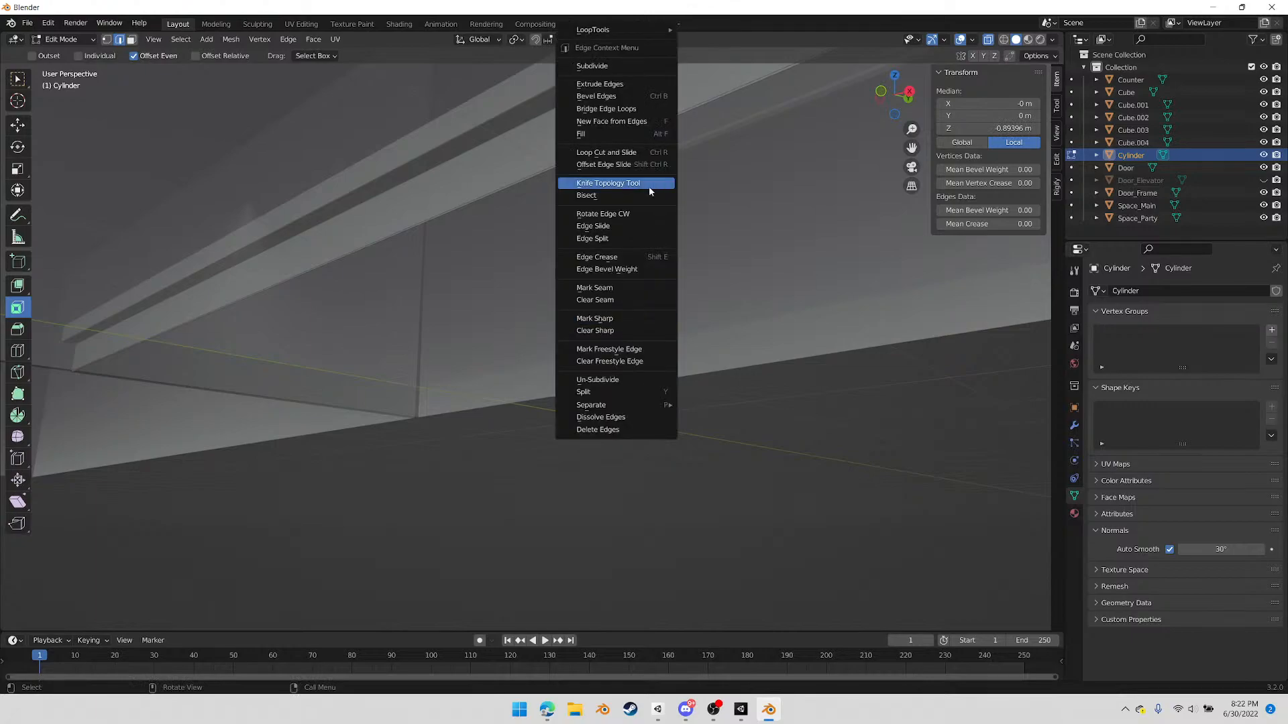
pyautogui.click(637, 324)
pyautogui.moveTo(606, 72); pyautogui.dragTo(586, 531, button='middle')
pyautogui.press('Tab')
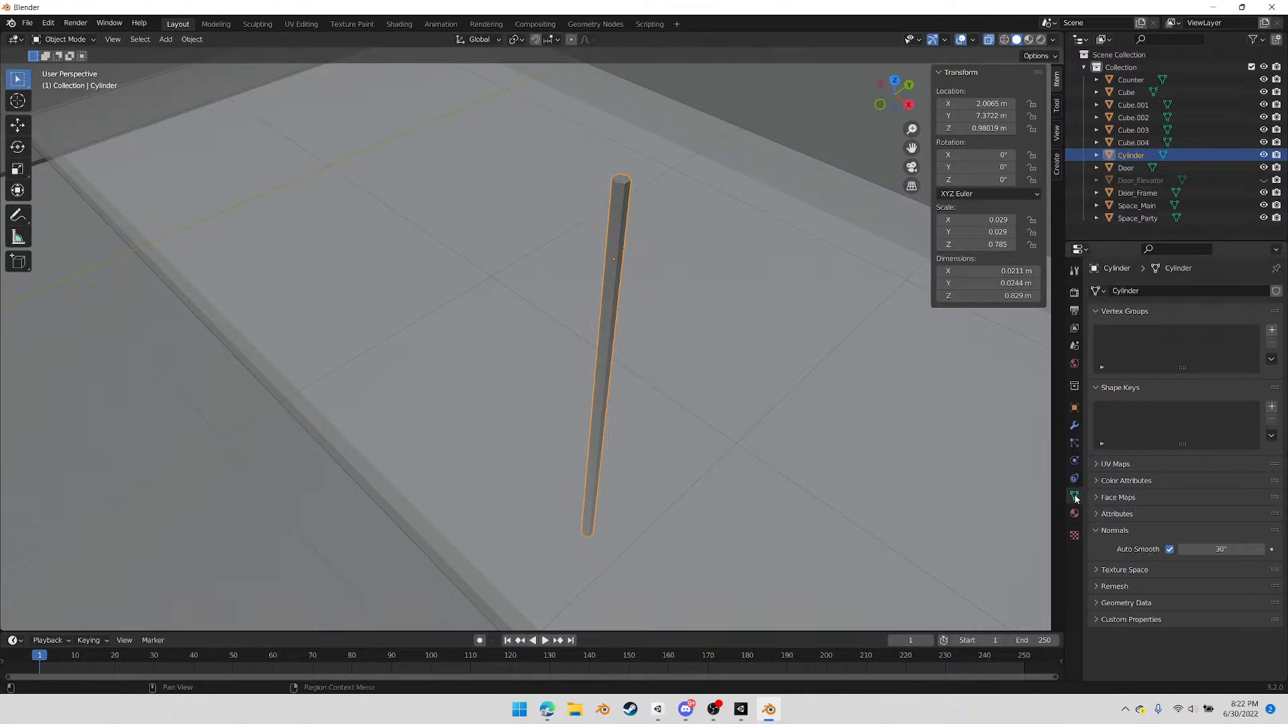
# Add a Weighted Normal modifier to the cylinder with the Corner Angle weighting mode and a weight of 90
pyautogui.click(1073, 428)
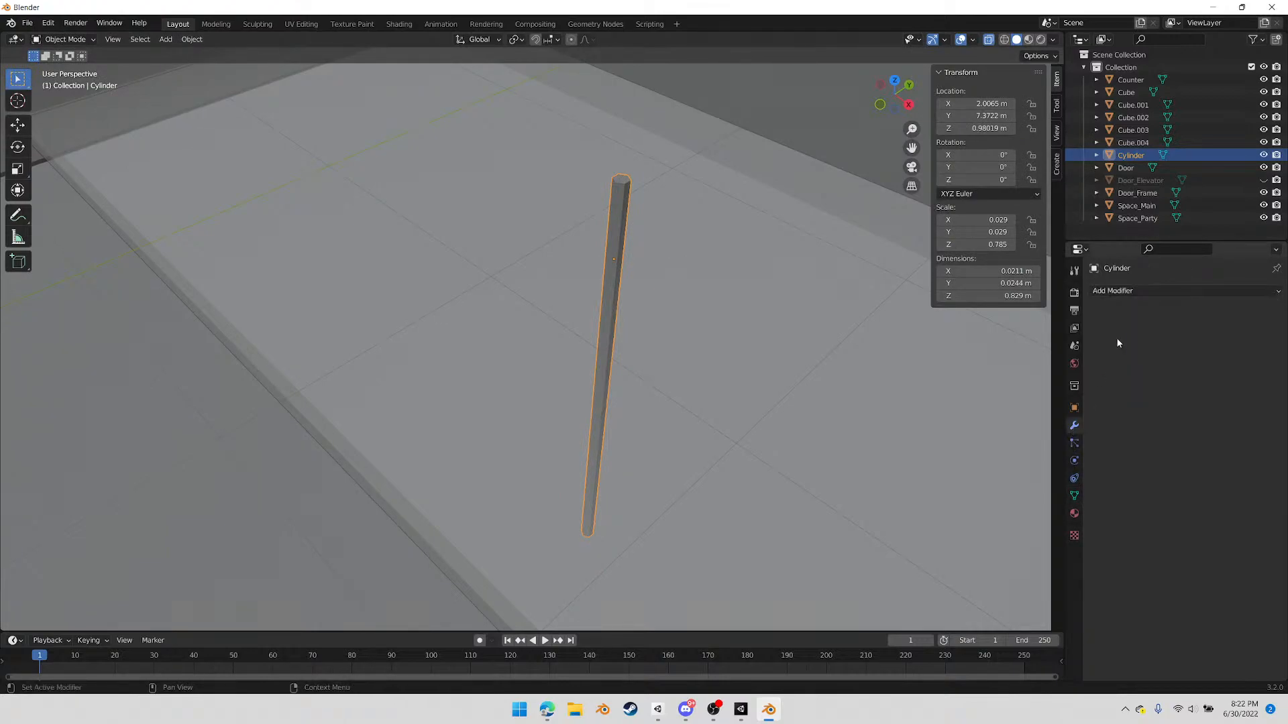
pyautogui.click(1135, 291)
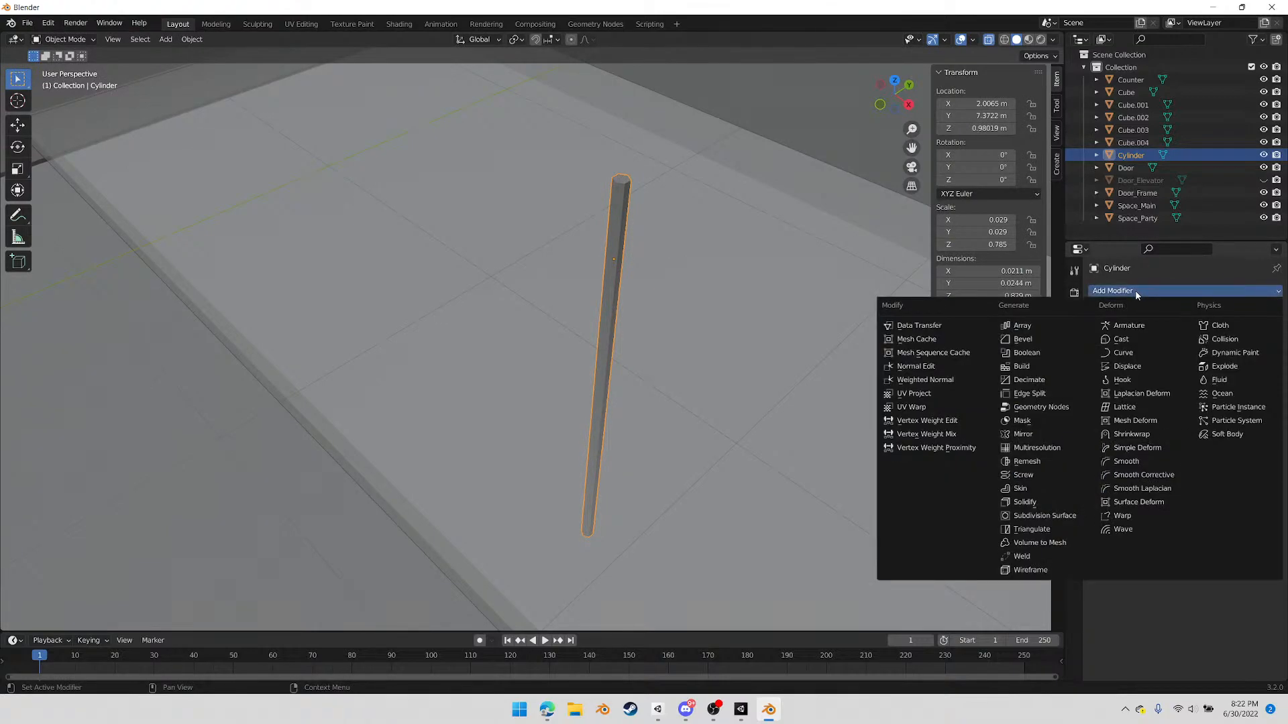
pyautogui.click(947, 381)
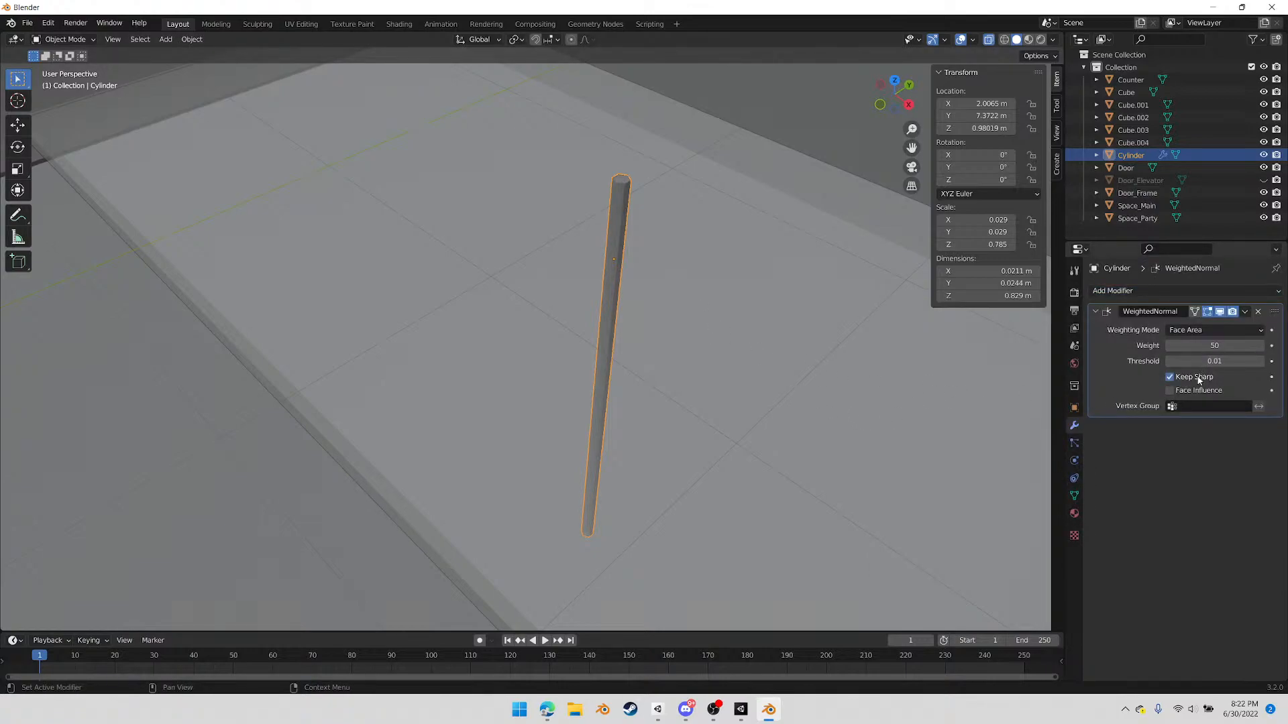
pyautogui.click(1215, 331)
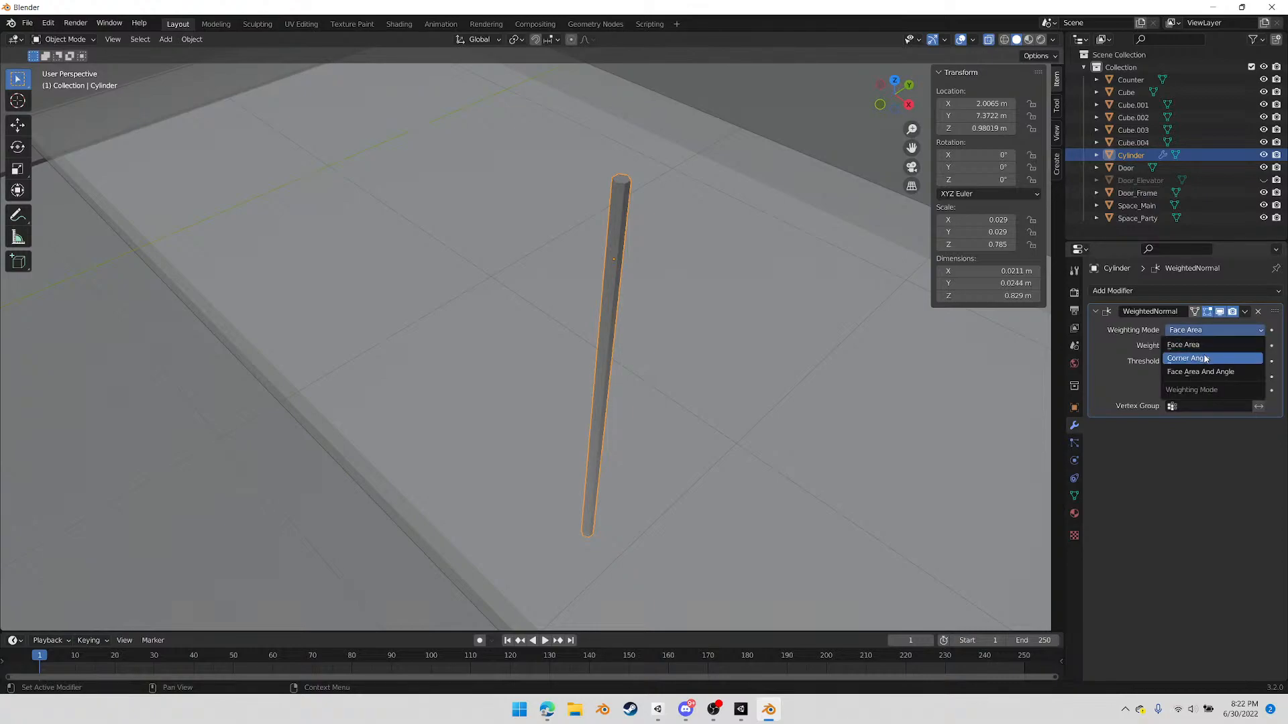
pyautogui.click(1207, 358)
pyautogui.click(1222, 345)
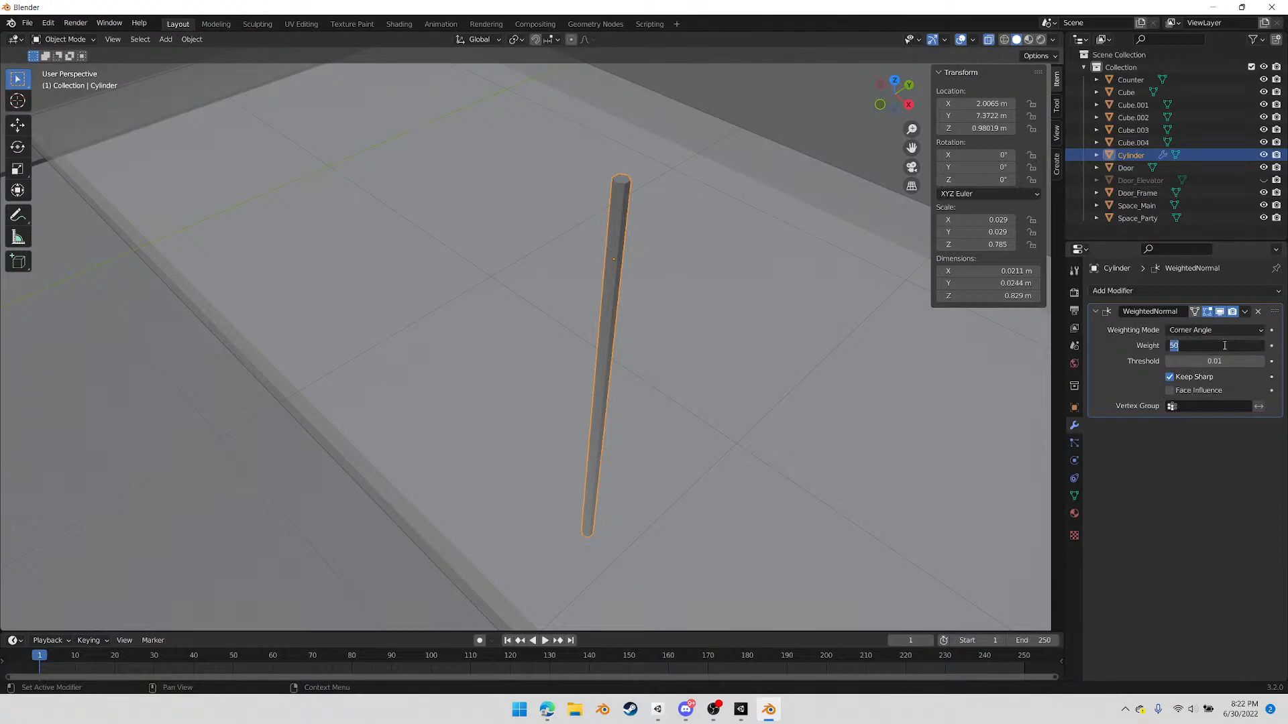
pyautogui.write('90')
pyautogui.press('Return')
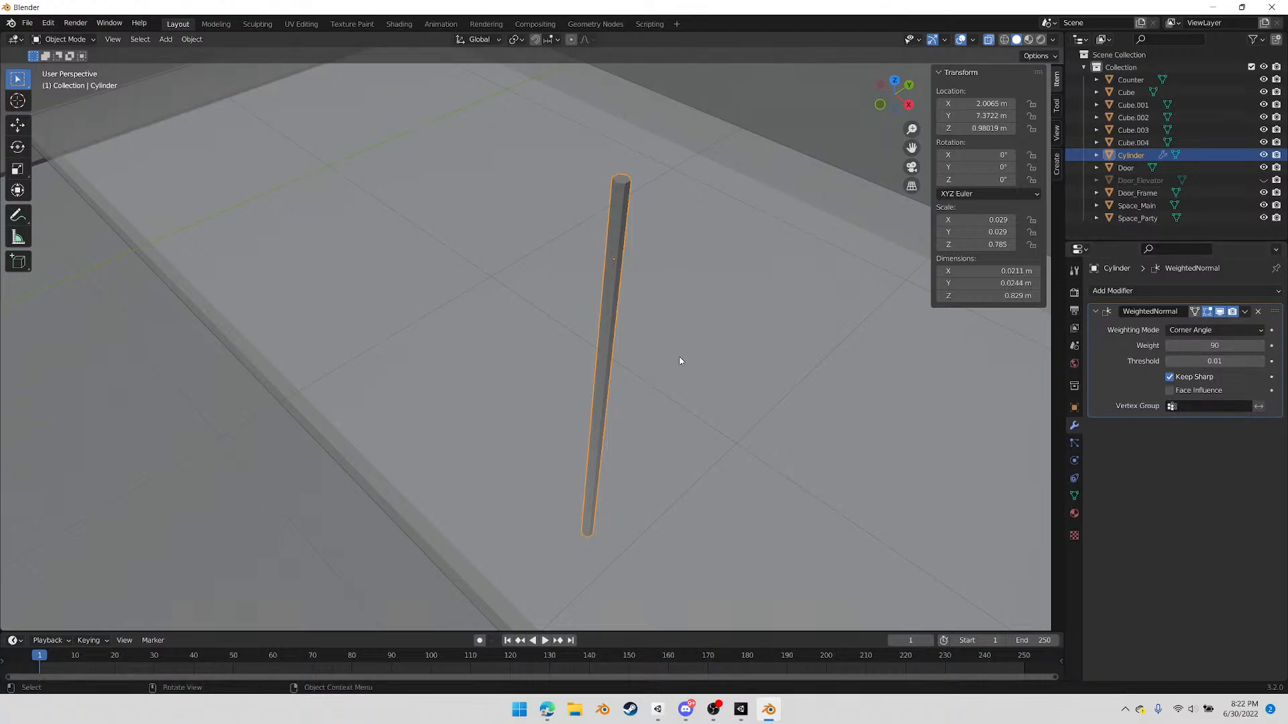
# Reapply Shade Smooth to the cylinder
pyautogui.scroll(2, 674, 339)
pyautogui.scroll(-2, 677, 326)
pyautogui.click(165, 40)
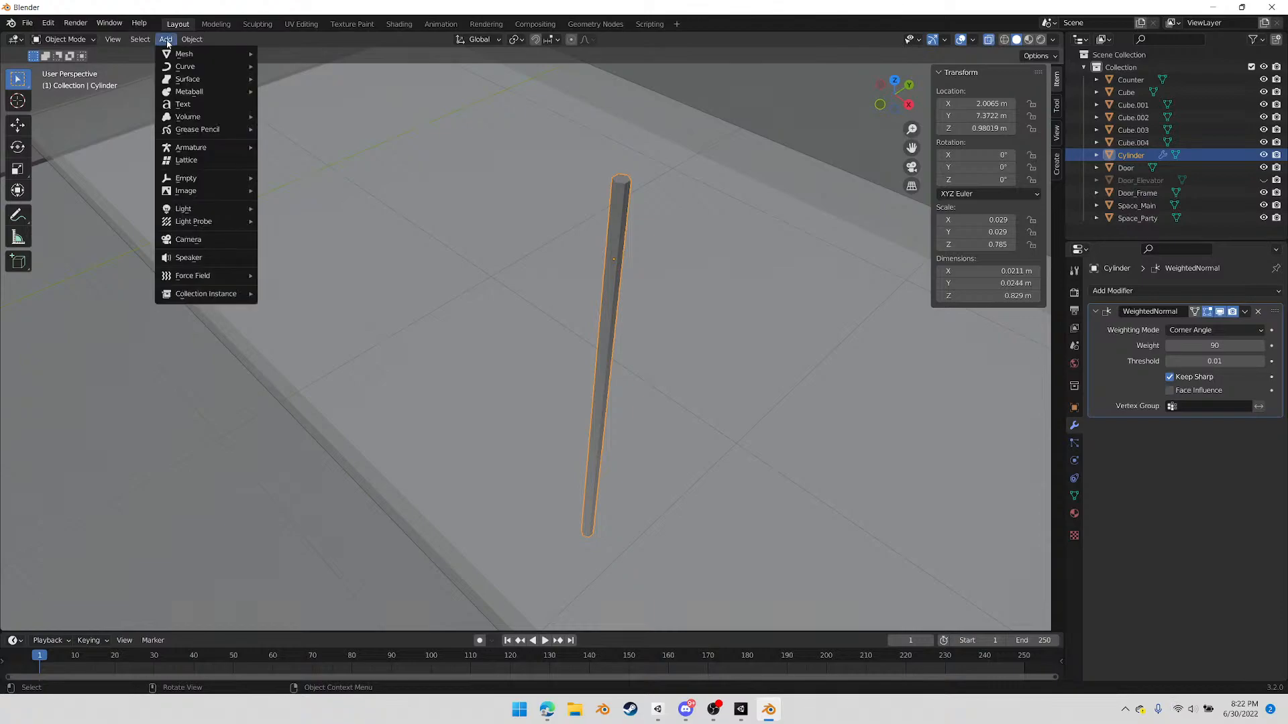
pyautogui.moveTo(190, 41)
pyautogui.click(220, 303)
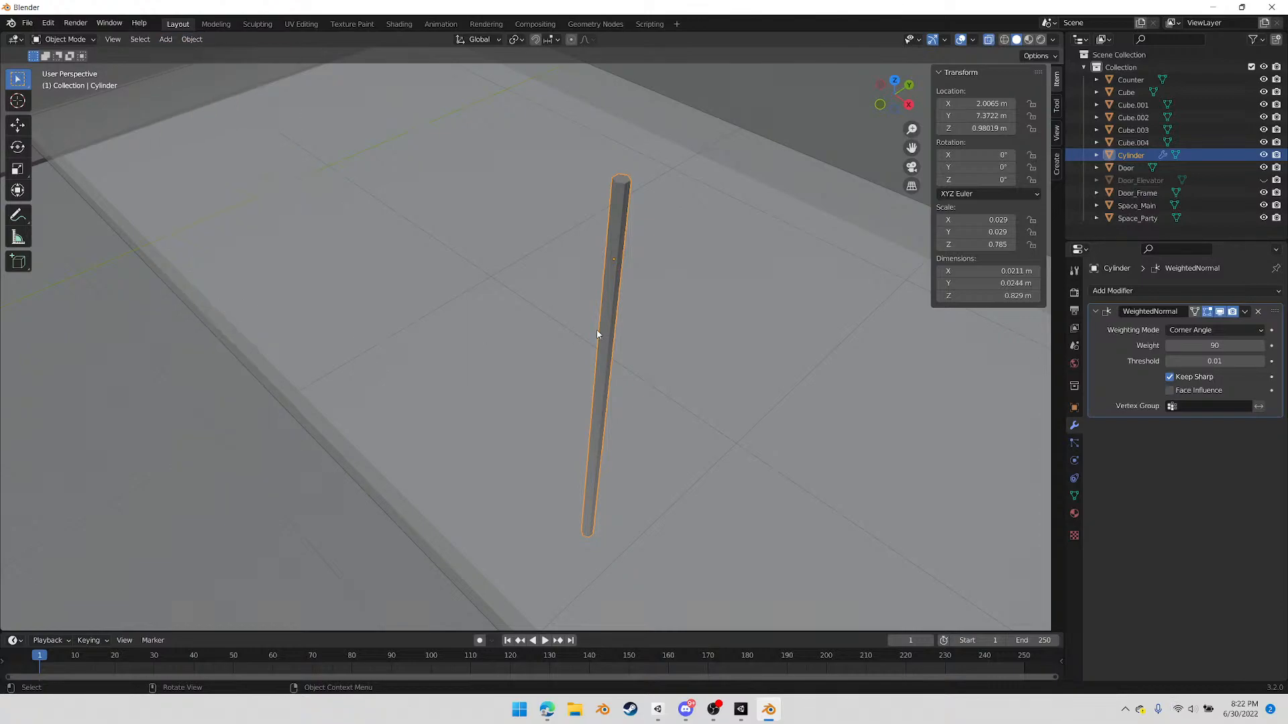
# Try an Auto Smooth angle of 60° on the cylinder's normals, and set it to 90°
pyautogui.click(1074, 494)
pyautogui.click(1213, 548)
pyautogui.write('60')
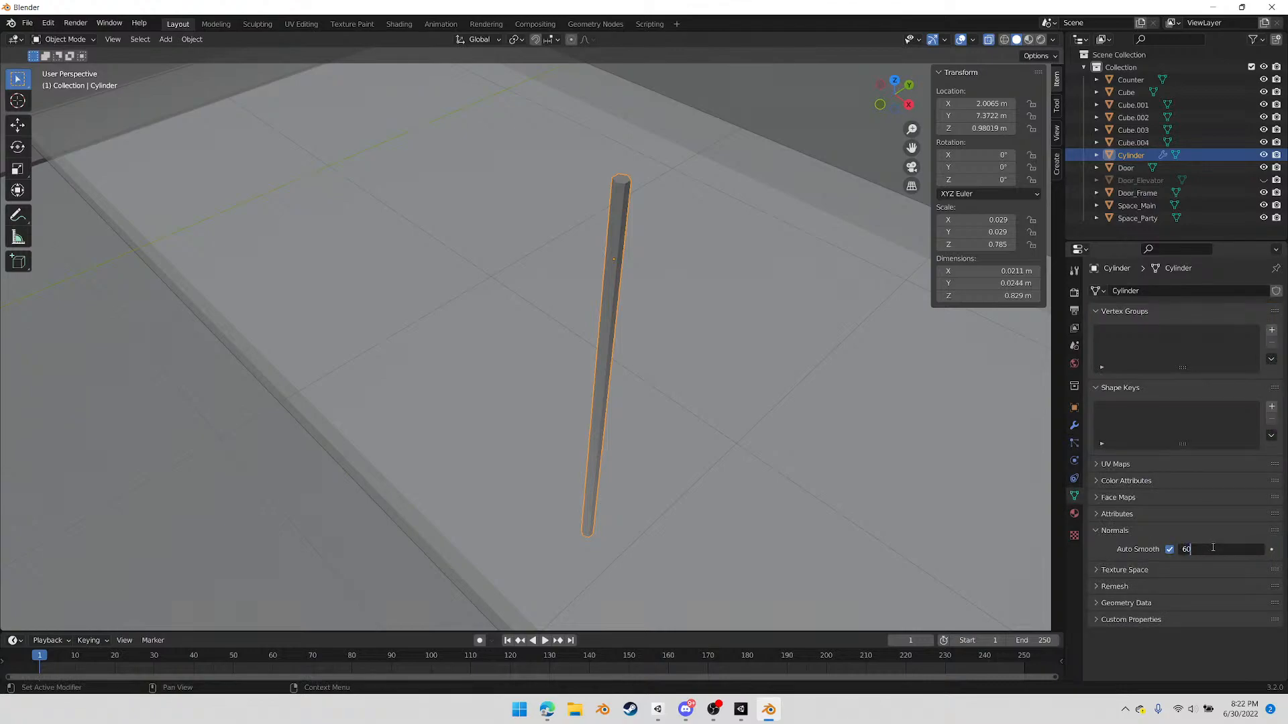
pyautogui.press('Return')
pyautogui.click(1212, 549)
pyautogui.write('90')
pyautogui.press('Return')
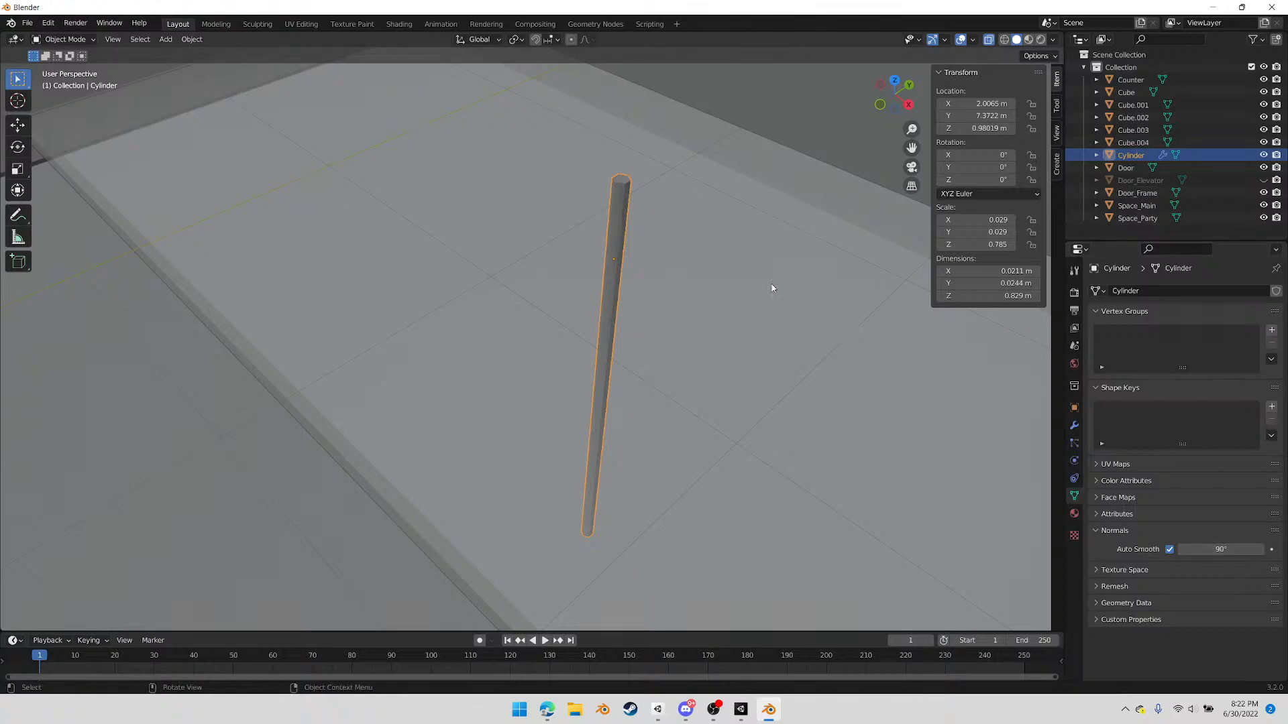
# Inspect the cylinder's shading along its length and at both ends
pyautogui.scroll(3, 629, 226)
pyautogui.moveTo(682, 125); pyautogui.dragTo(680, 134, button='middle')
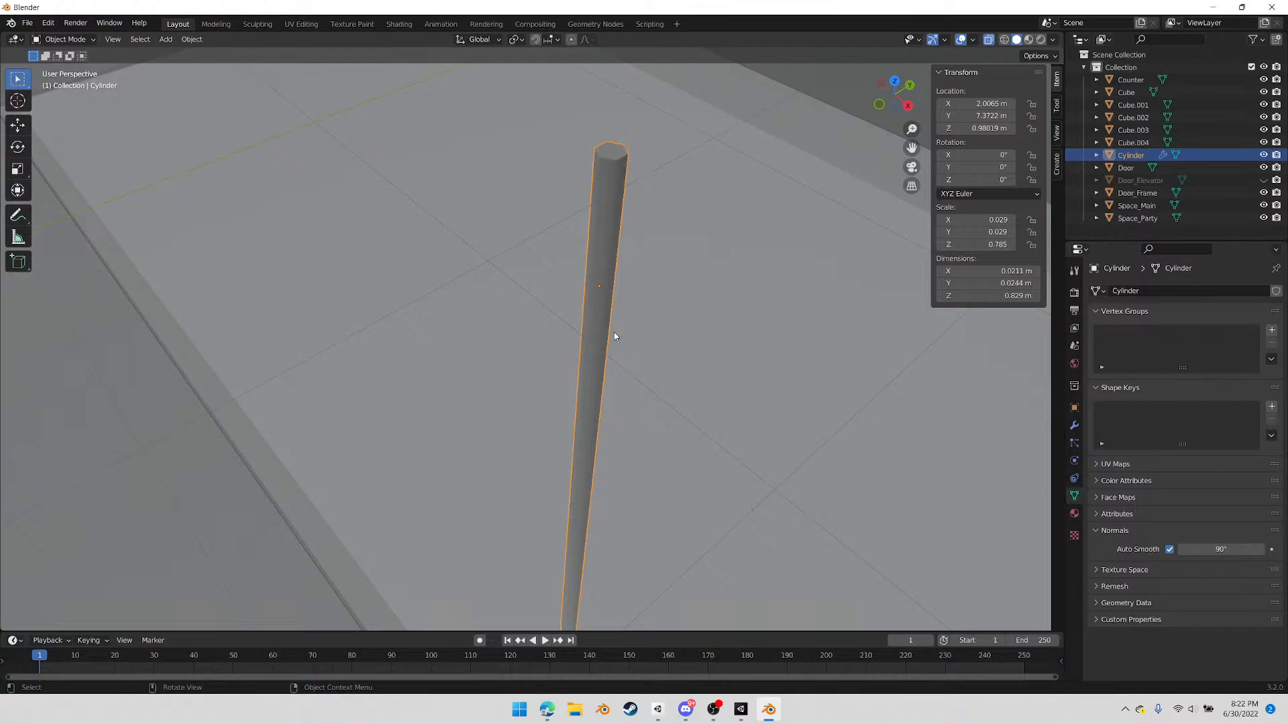
pyautogui.scroll(-5, 603, 451)
pyautogui.scroll(8, 621, 434)
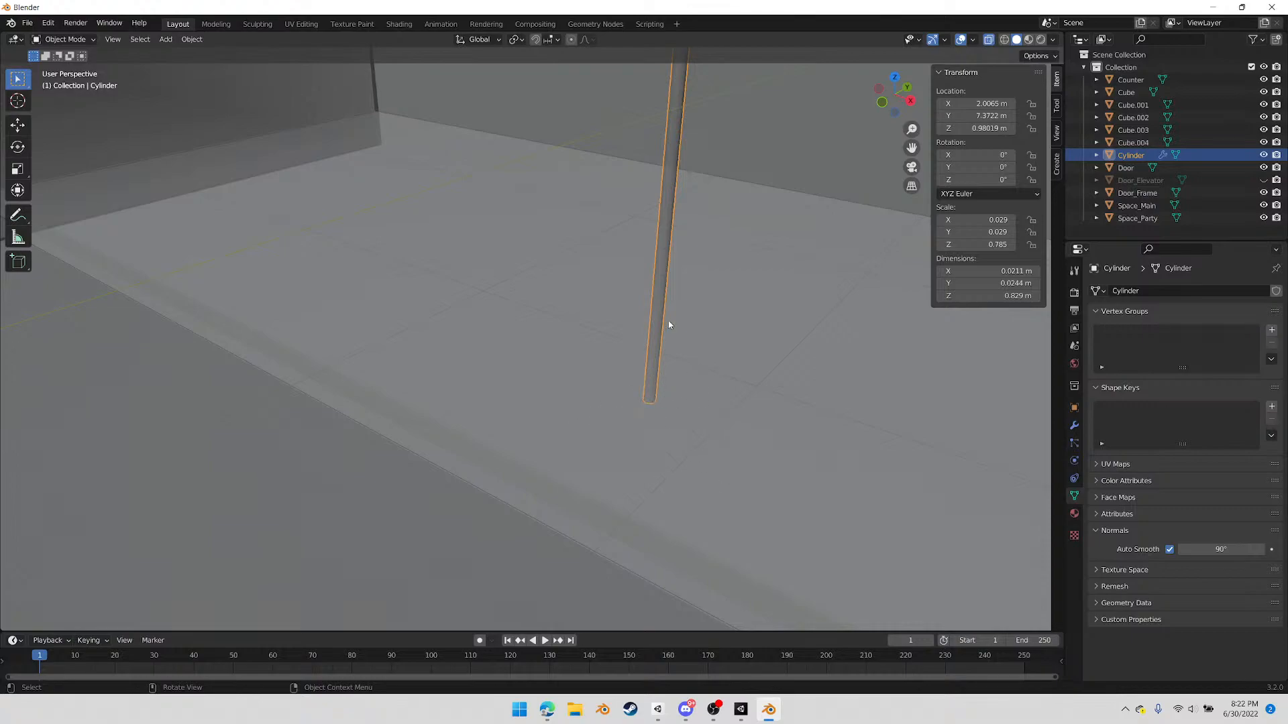
pyautogui.scroll(-3, 662, 327)
pyautogui.keyDown('shift'); pyautogui.moveTo(622, 227); pyautogui.dragTo(605, 285, button='middle'); pyautogui.keyUp('shift')
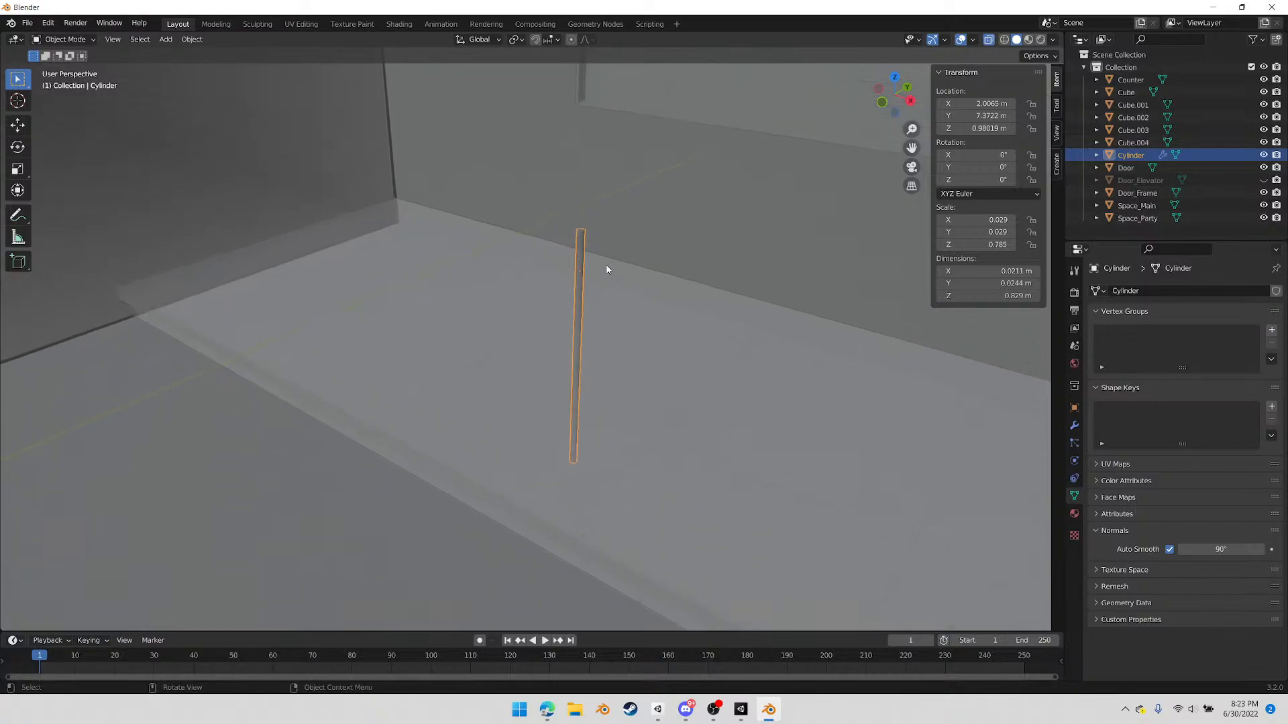
pyautogui.scroll(2, 607, 268)
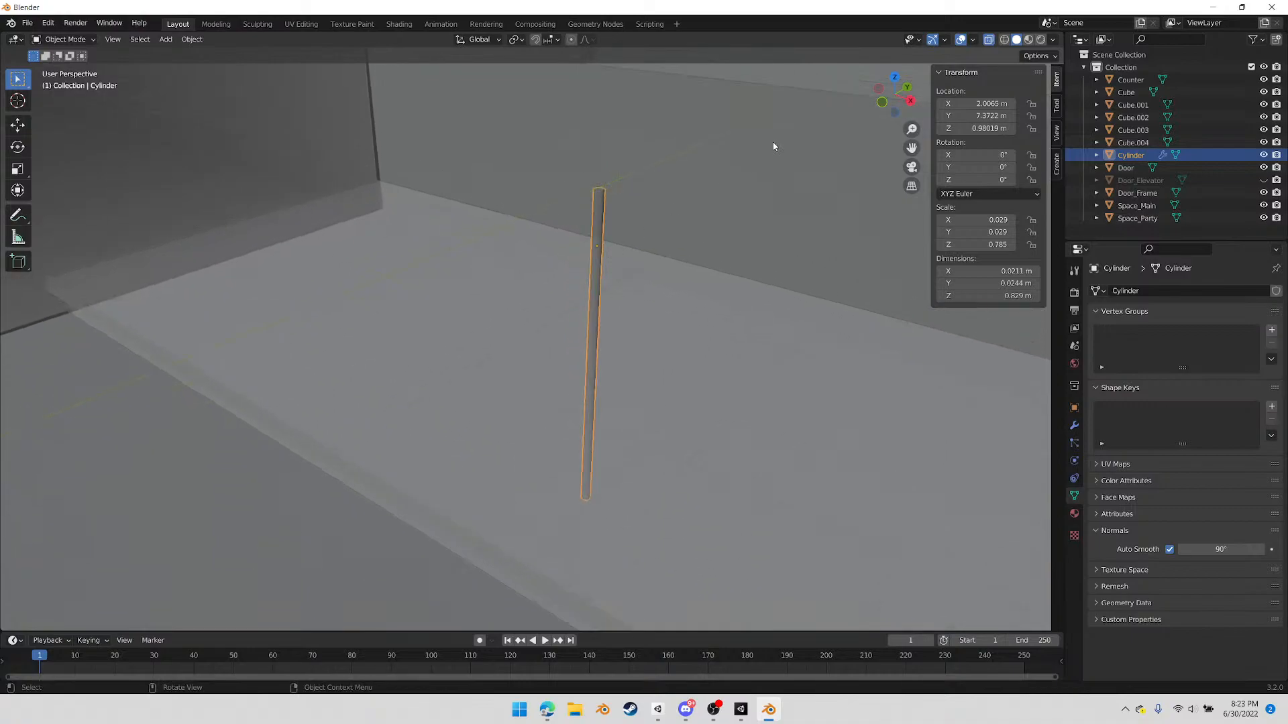
# Duplicate the cylinder from the right-side view and place the copy about 0.33 m higher
pyautogui.click(910, 102)
pyautogui.keyDown('shift'); pyautogui.moveTo(385, 204); pyautogui.dragTo(508, 317, button='middle'); pyautogui.keyUp('shift')
pyautogui.hotkey('shift', 'd')
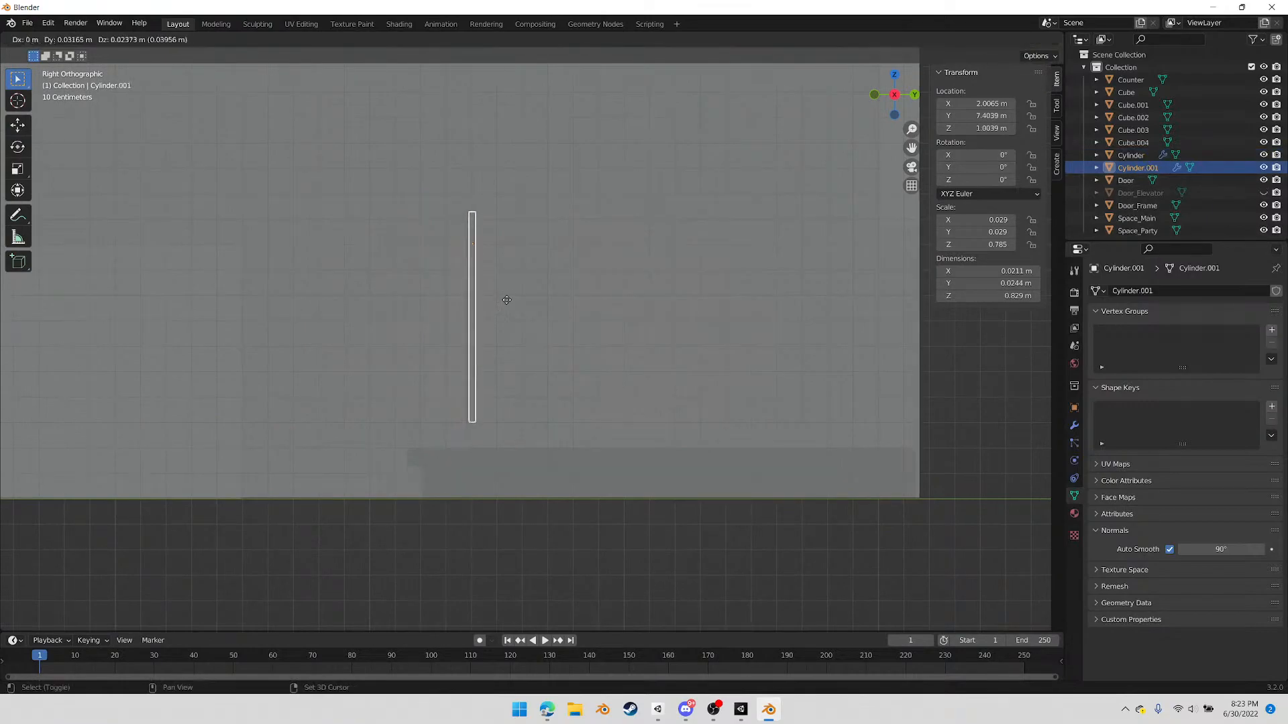
pyautogui.click(499, 227)
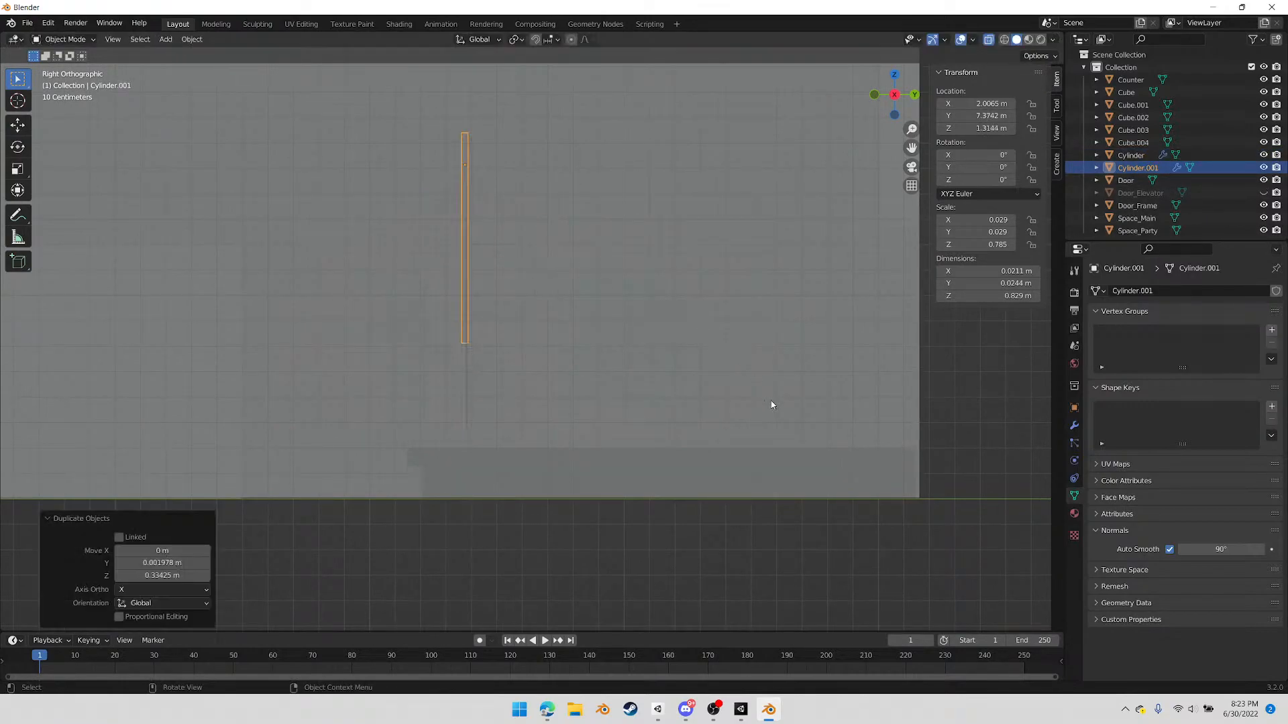
pyautogui.press('r')
pyautogui.press('Escape')
# Shorten the duplicated cylinder by raising its lower end about 0.66 m along Z
pyautogui.press('Tab')
pyautogui.press('c')
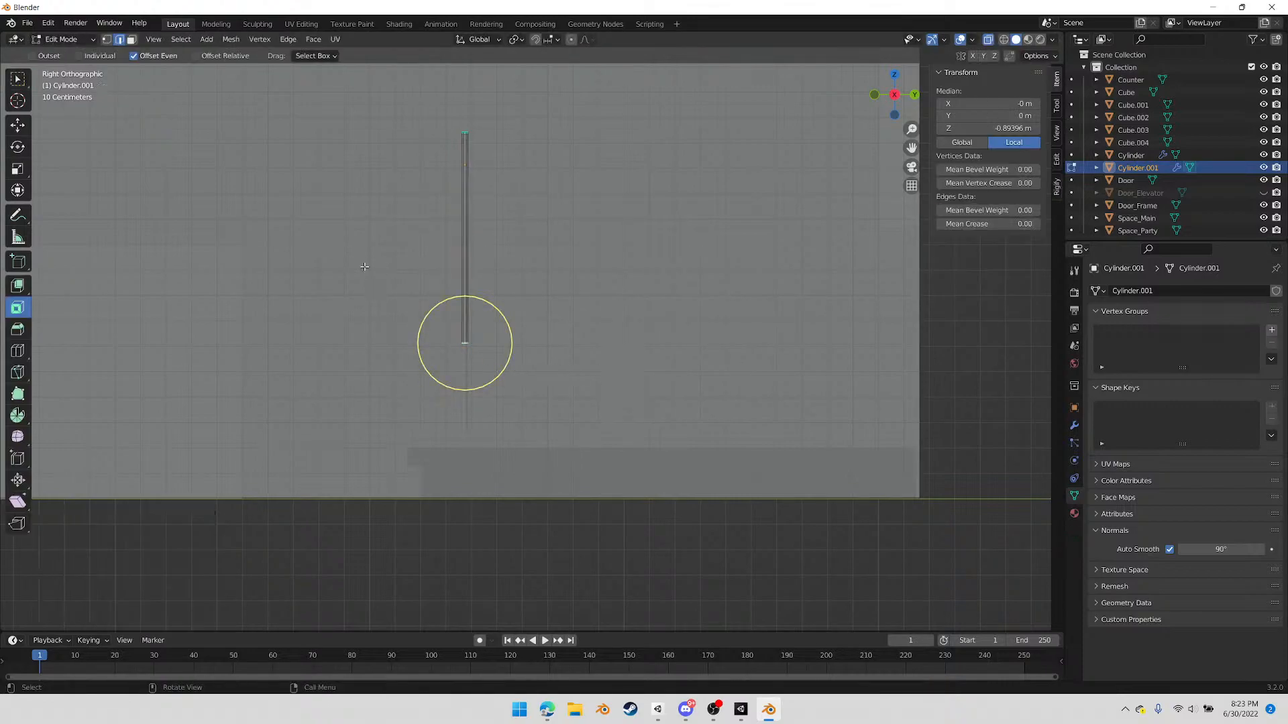
pyautogui.press('Escape')
pyautogui.press('g')
pyautogui.press('z')
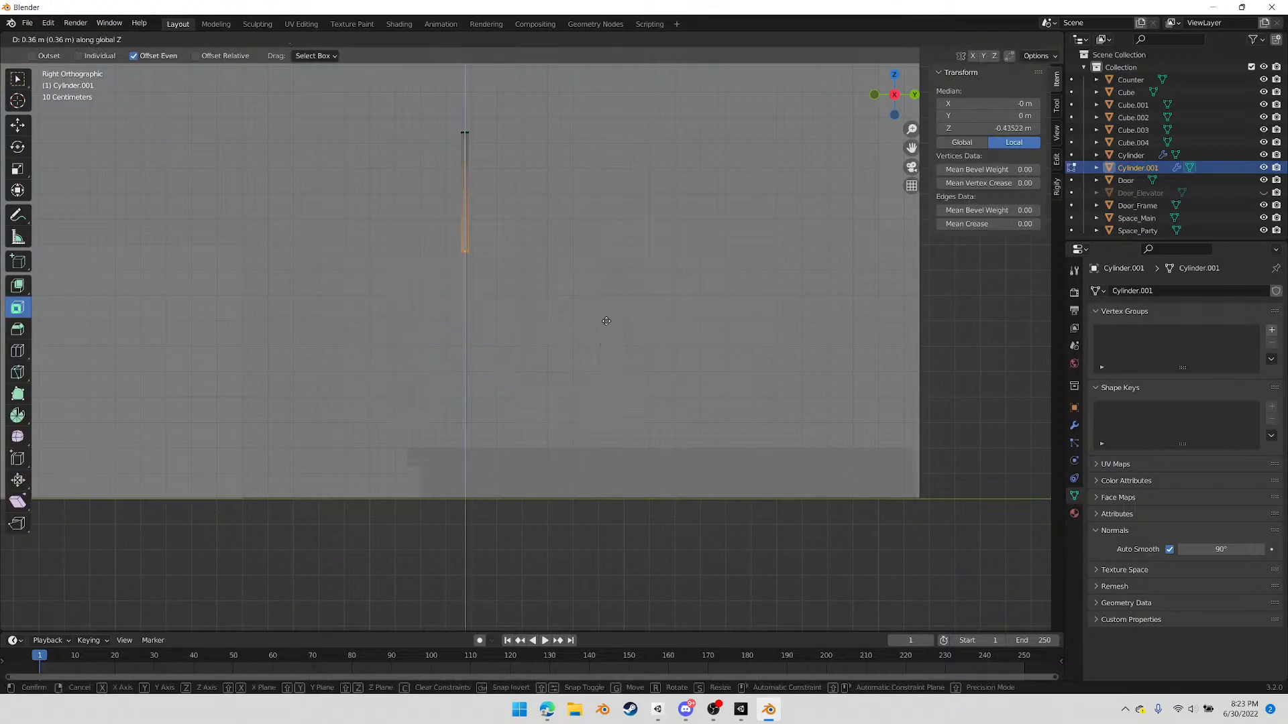
pyautogui.click(621, 248)
pyautogui.keyDown('shift'); pyautogui.moveTo(548, 213); pyautogui.dragTo(581, 353, button='middle'); pyautogui.keyUp('shift')
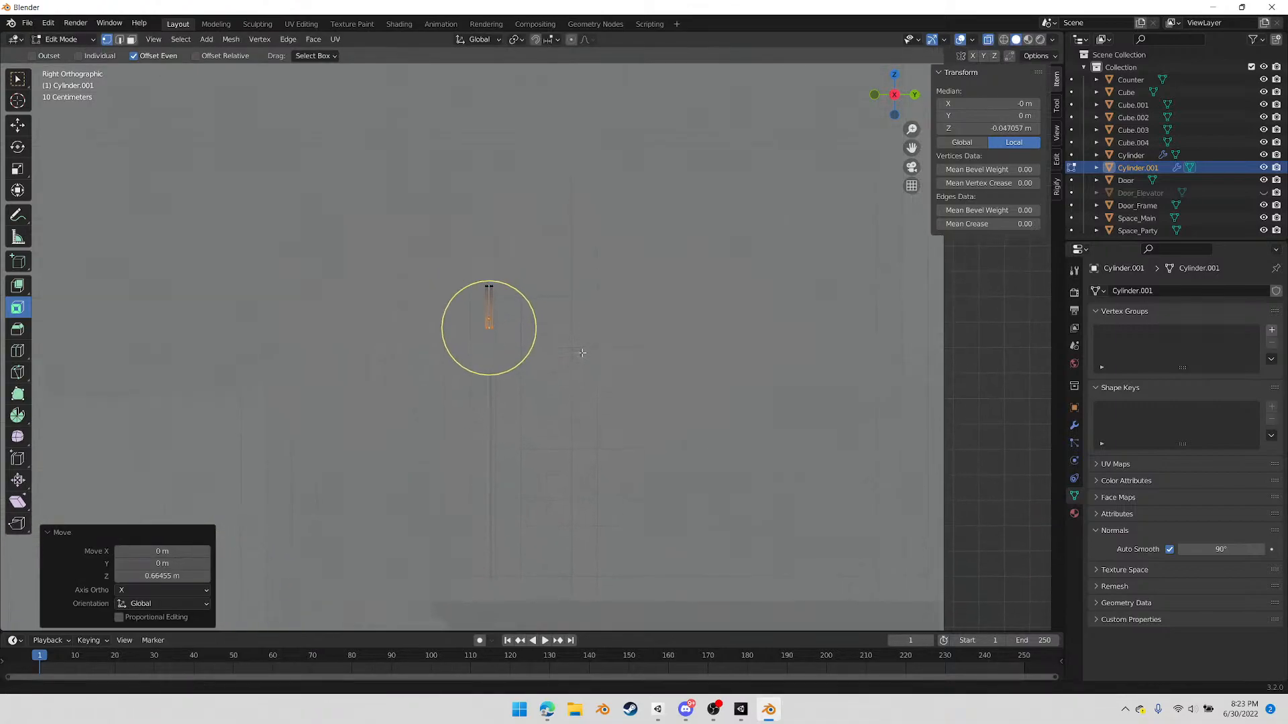
pyautogui.press('Tab')
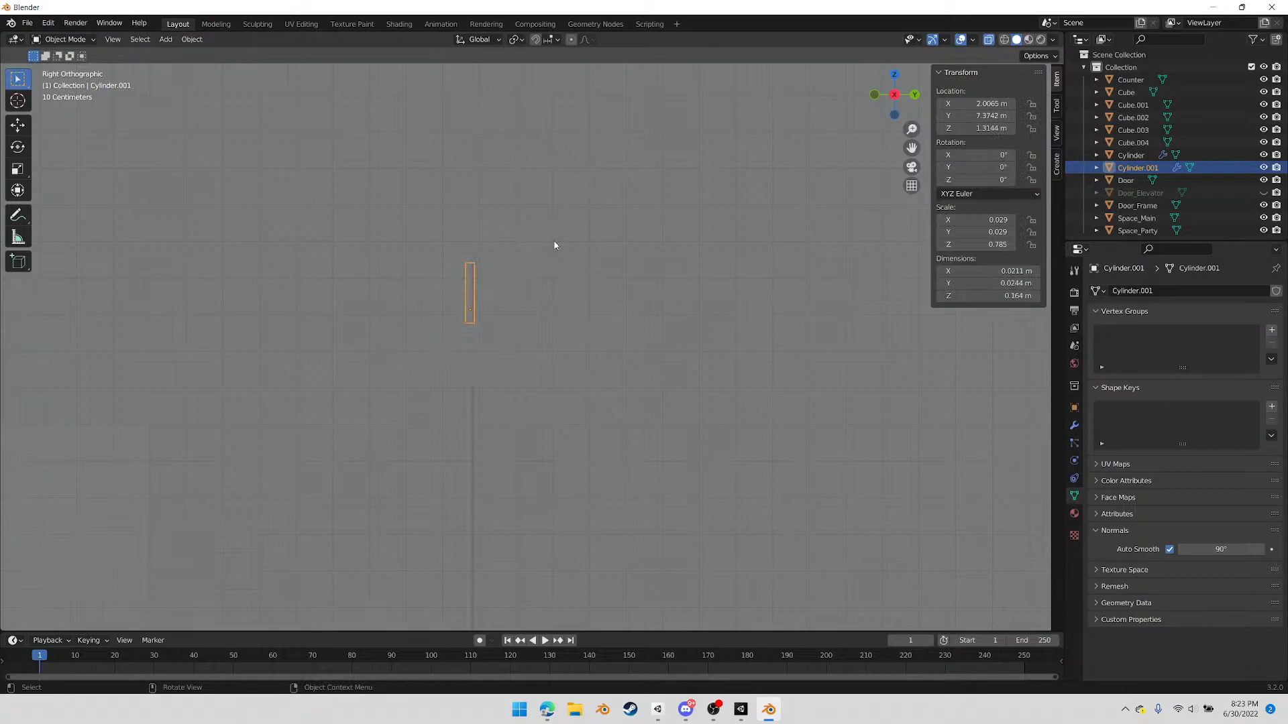
# Lower the shortened cylinder about 0.23 m onto the pole's top and scale it up uniformly by about 1.92
pyautogui.press('g')
pyautogui.click(550, 328)
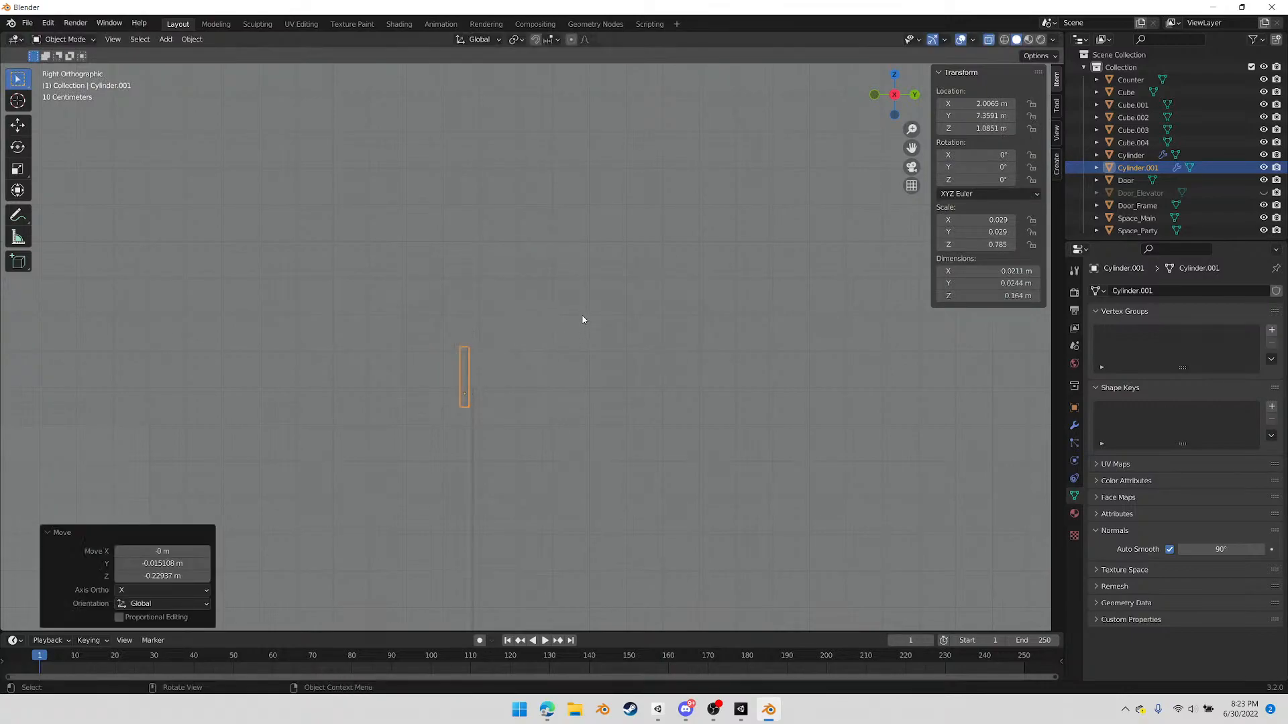
pyautogui.press('s')
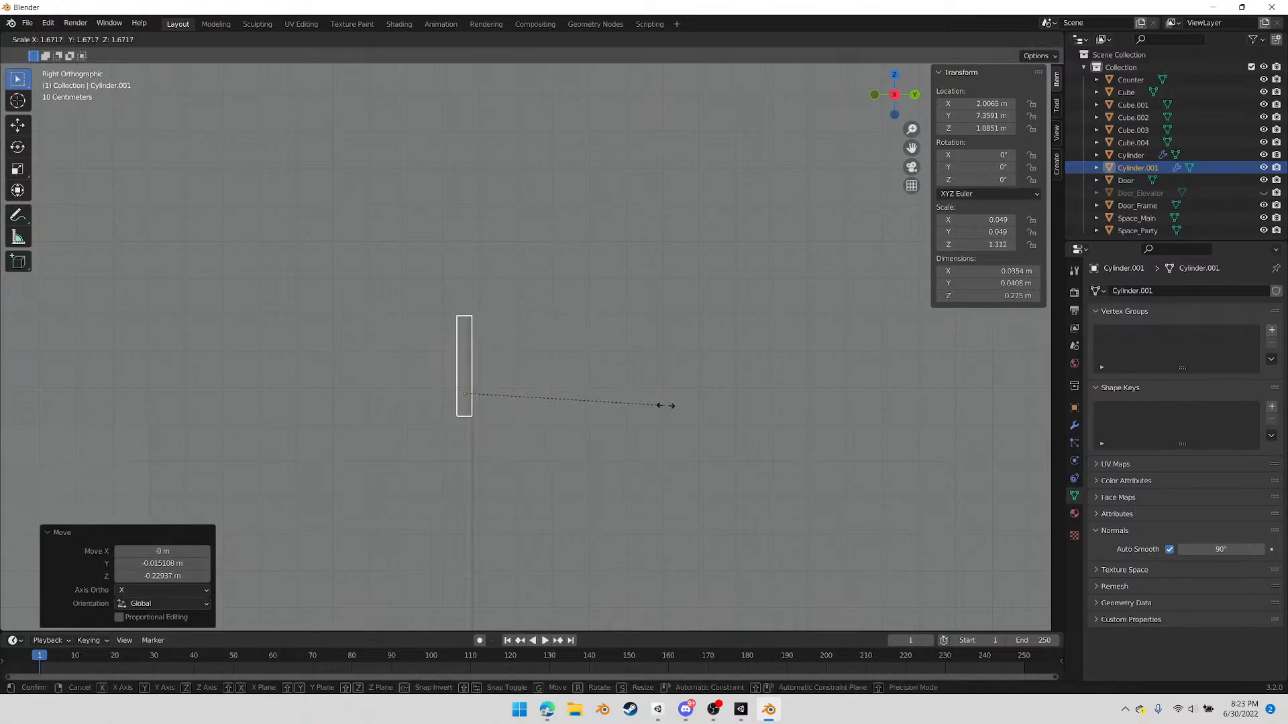
pyautogui.click(696, 404)
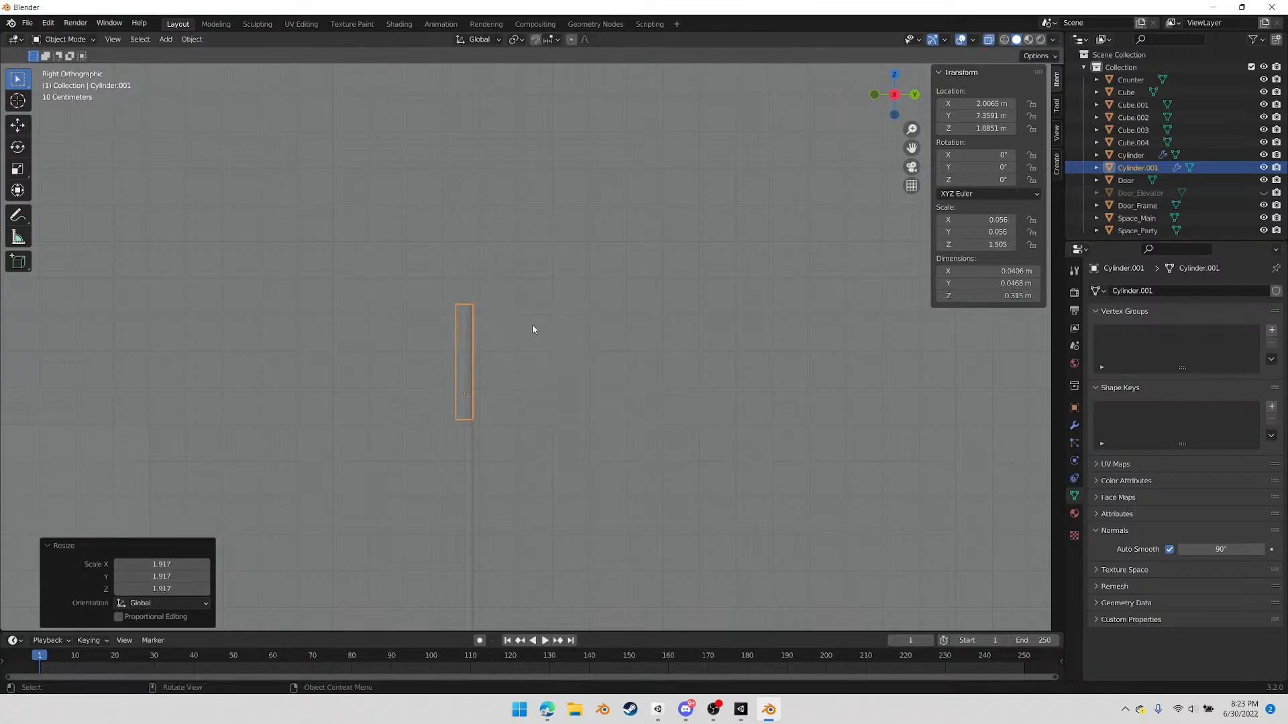
# Move the upper end vertices of the thicker cylinder down about 0.1 m along Z
pyautogui.click(519, 329)
pyautogui.click(468, 325)
pyautogui.press('Tab')
pyautogui.press('b')
pyautogui.moveTo(446, 292); pyautogui.dragTo(532, 325)
pyautogui.press('g')
pyautogui.press('z')
pyautogui.click(548, 362)
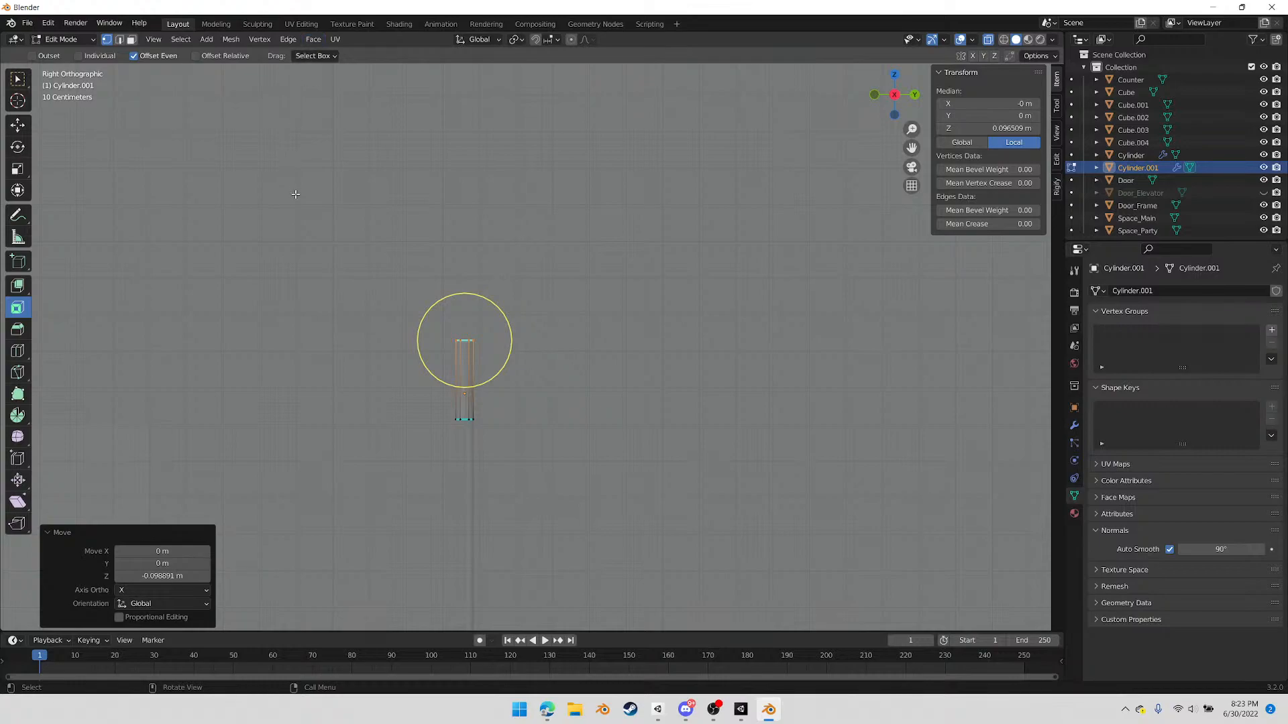
pyautogui.press('Tab')
# Add a UV sphere with 12 segments
pyautogui.click(166, 39)
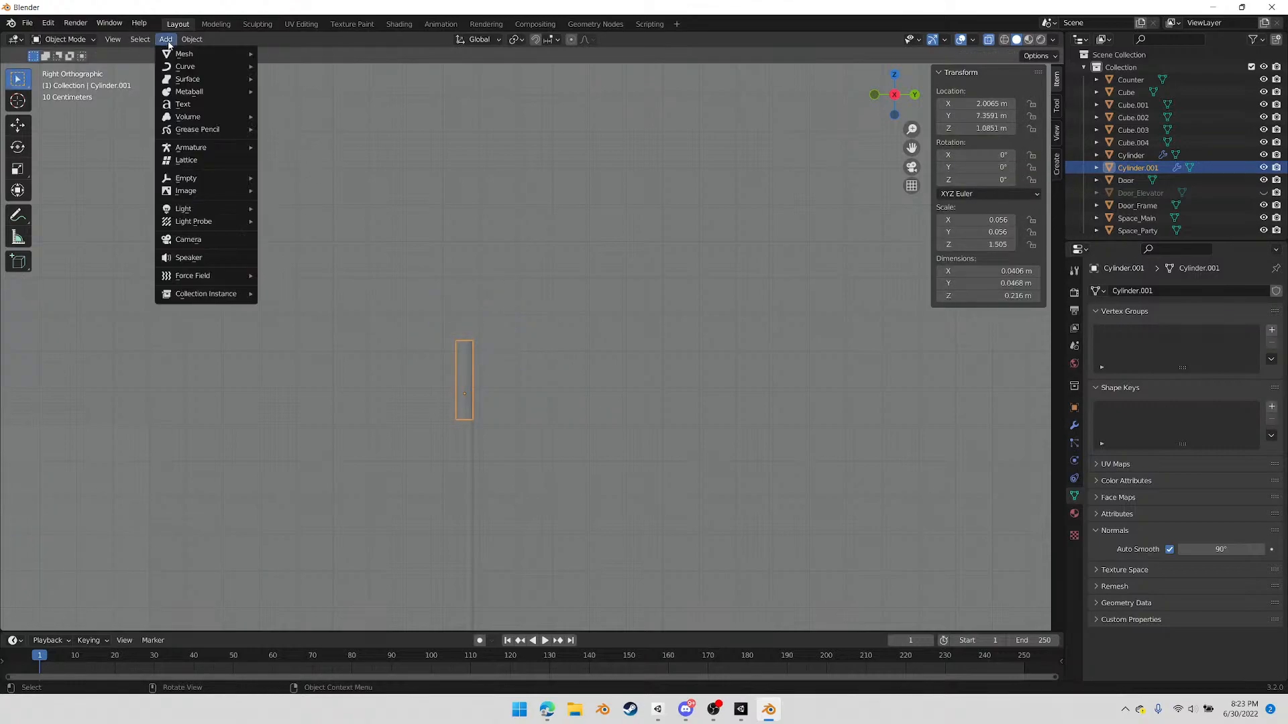
pyautogui.moveTo(181, 54)
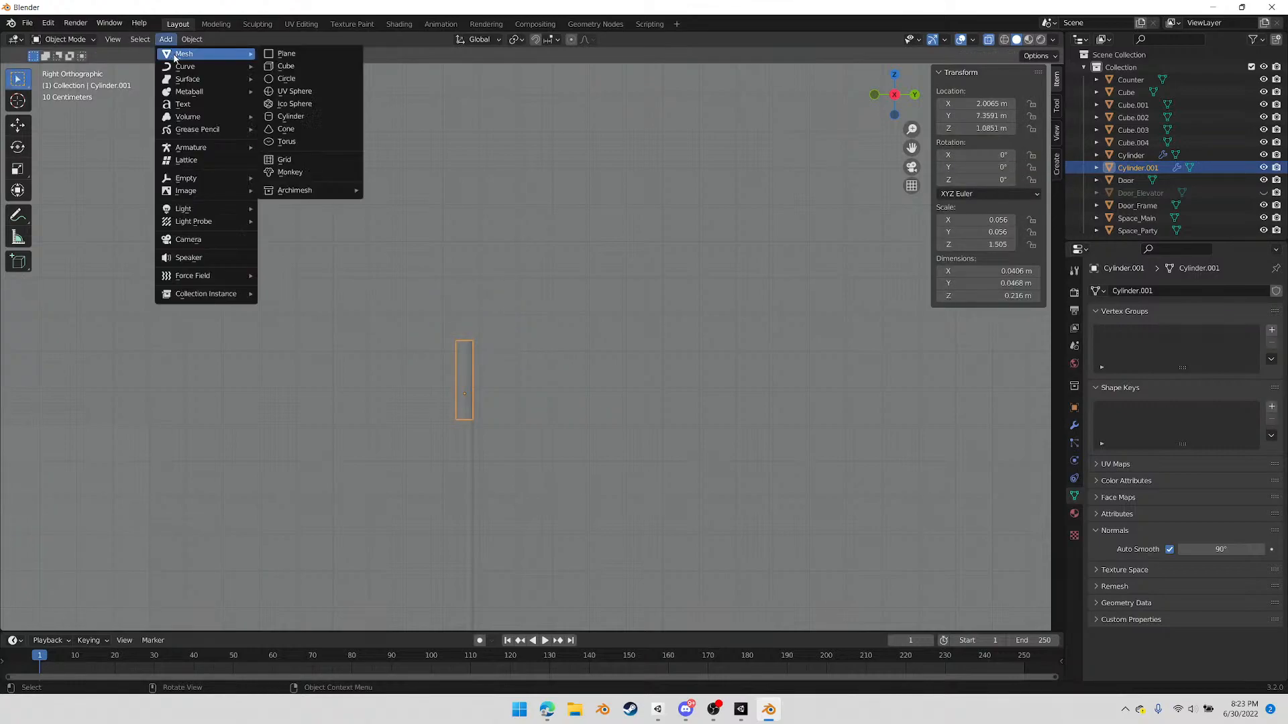
pyautogui.click(303, 95)
pyautogui.click(176, 485)
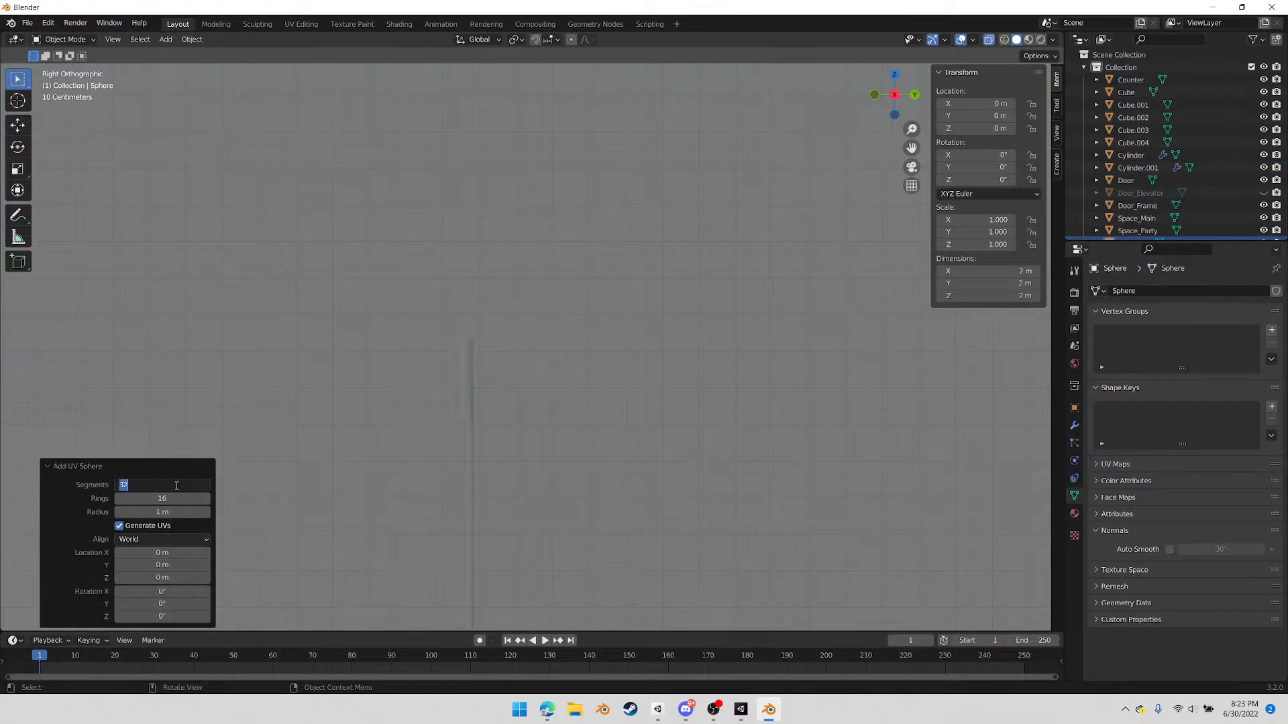
pyautogui.write('12')
pyautogui.press('Return')
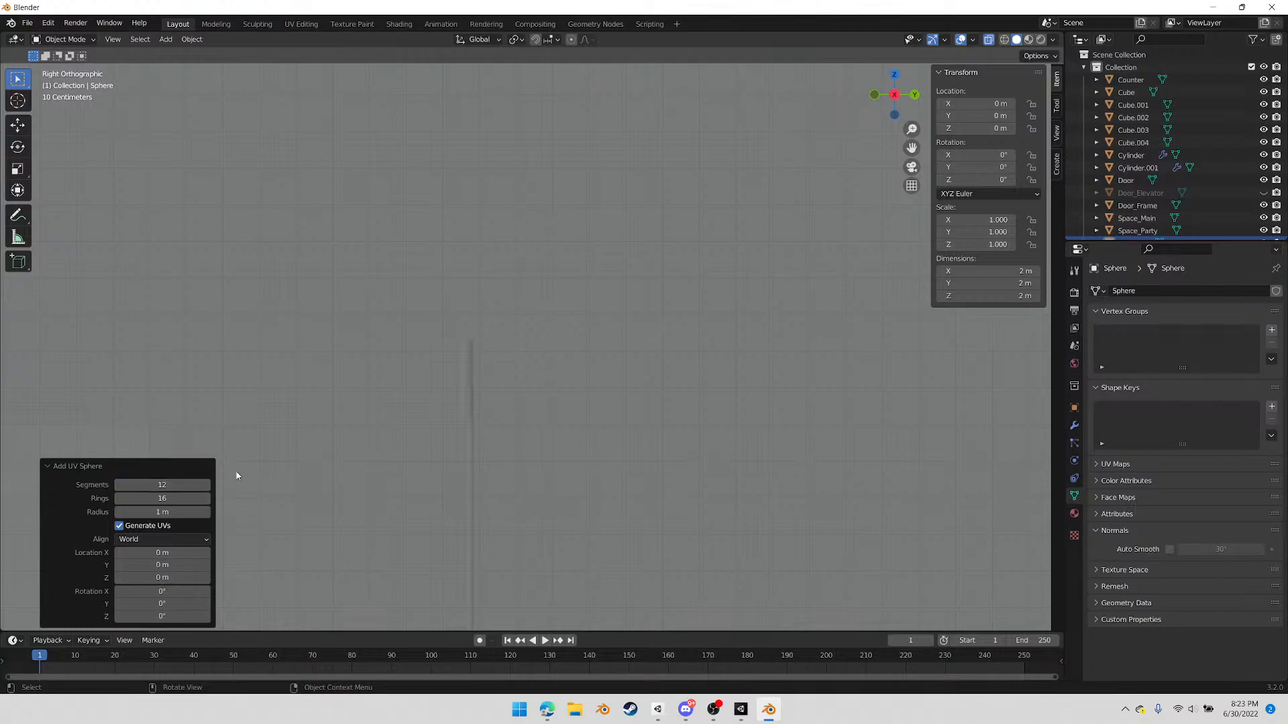
# Try 6 segments and 6 rings on the new sphere
pyautogui.scroll(4, 268, 401)
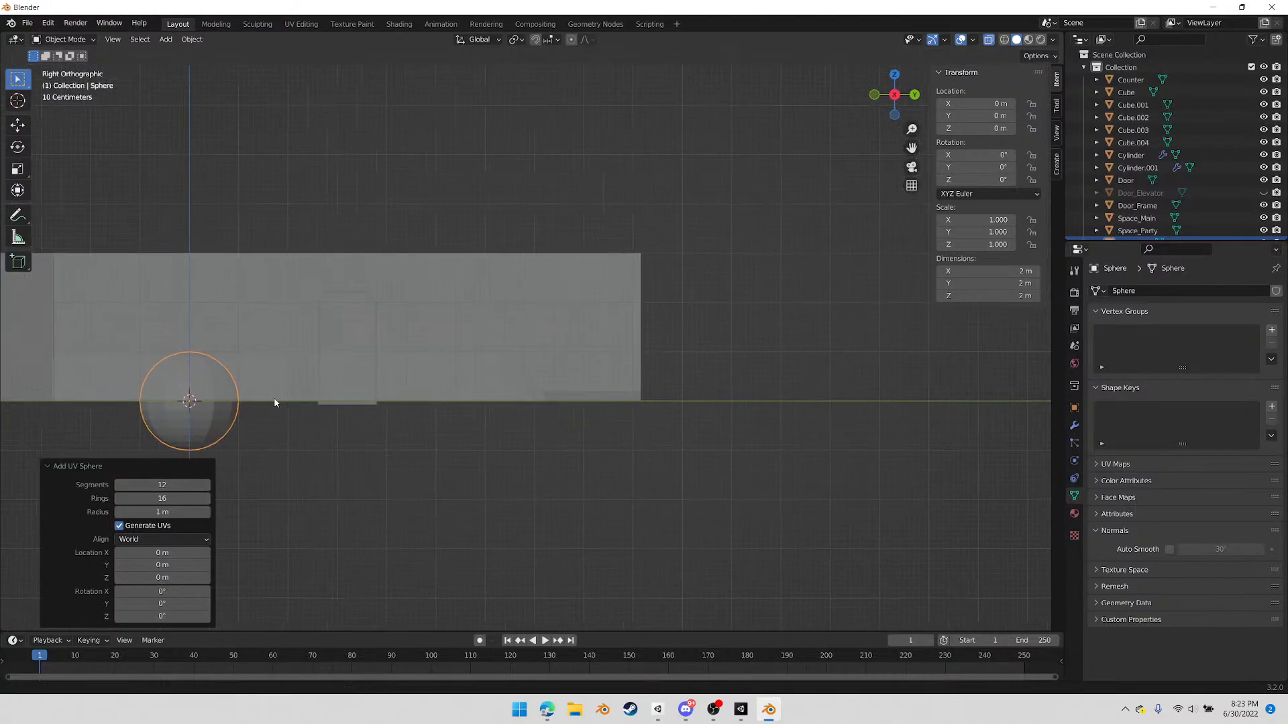
pyautogui.keyDown('shift'); pyautogui.moveTo(279, 431); pyautogui.dragTo(654, 302, button='middle'); pyautogui.keyUp('shift')
pyautogui.scroll(3, 503, 325)
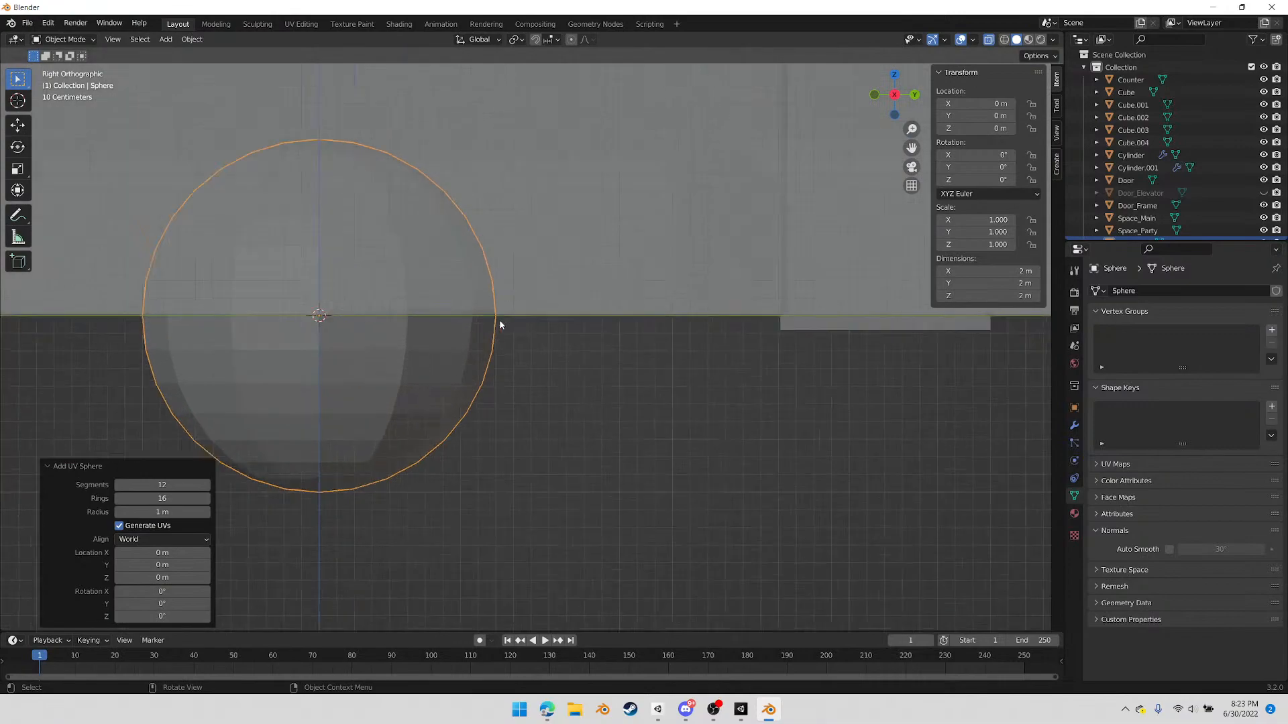
pyautogui.click(163, 485)
pyautogui.write('6')
pyautogui.click(163, 498)
pyautogui.write('6')
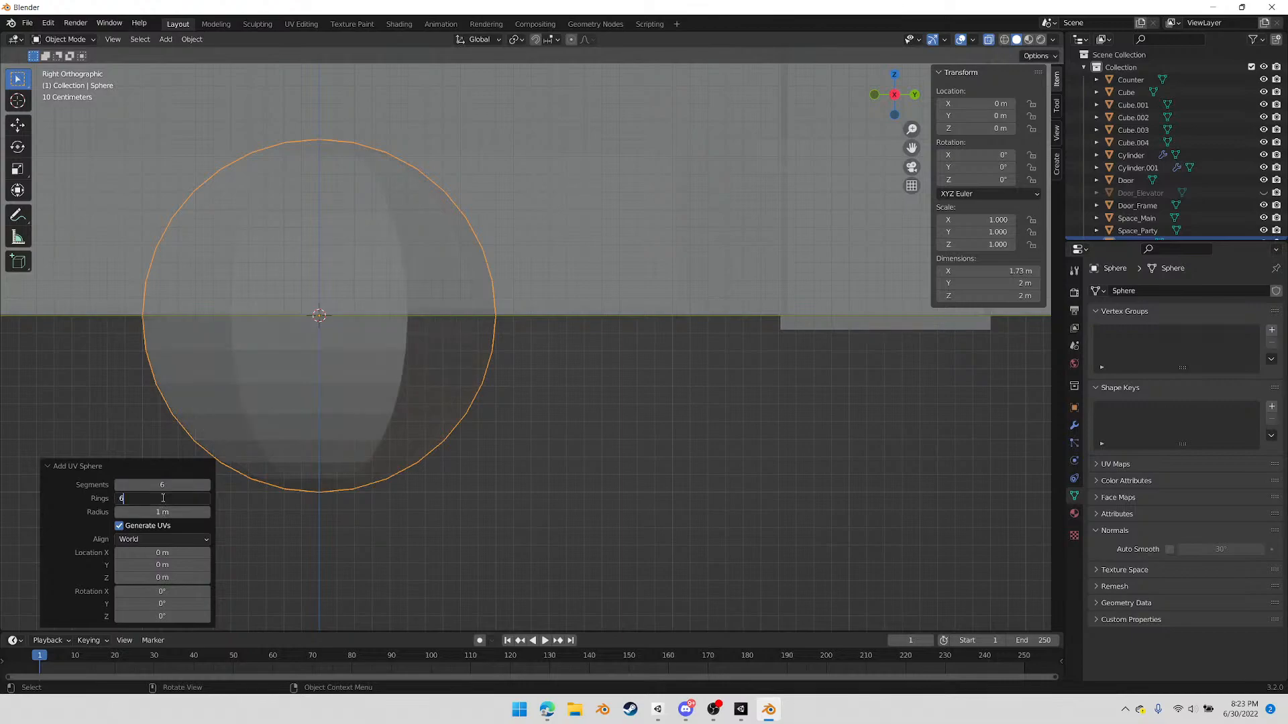
pyautogui.press('Return')
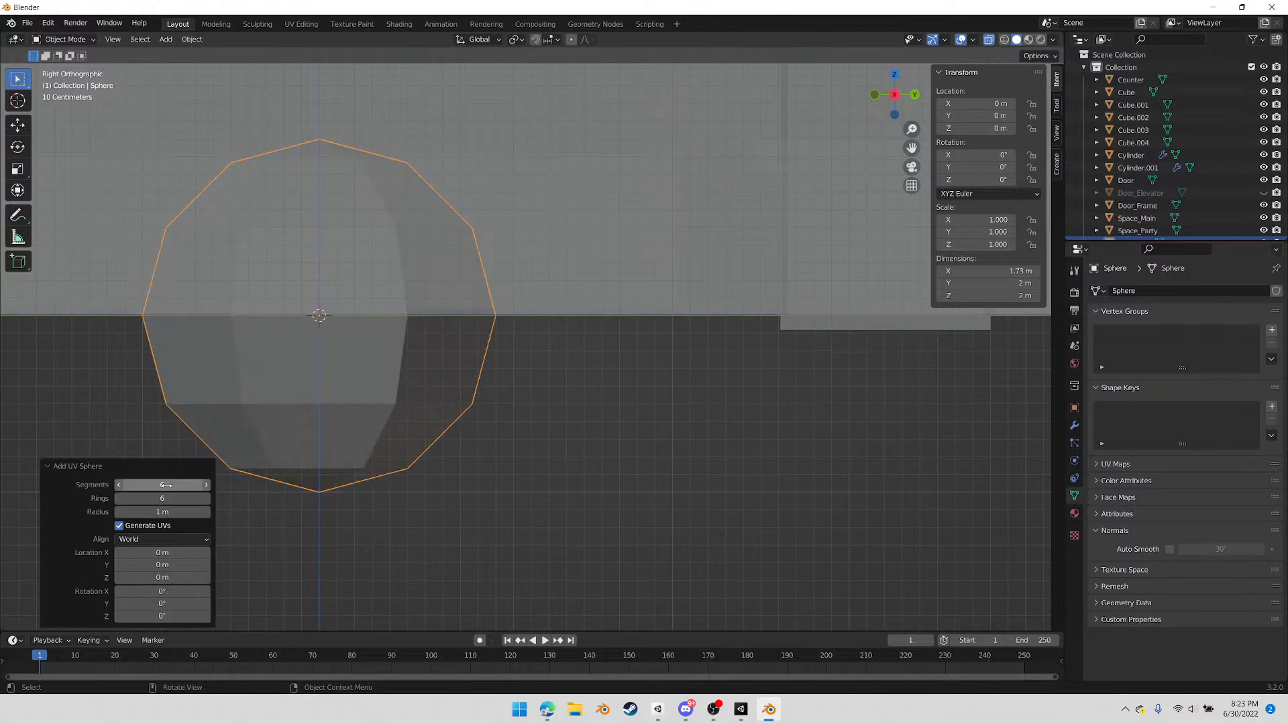
# Set the sphere to 8 segments and 8 rings
pyautogui.click(168, 485)
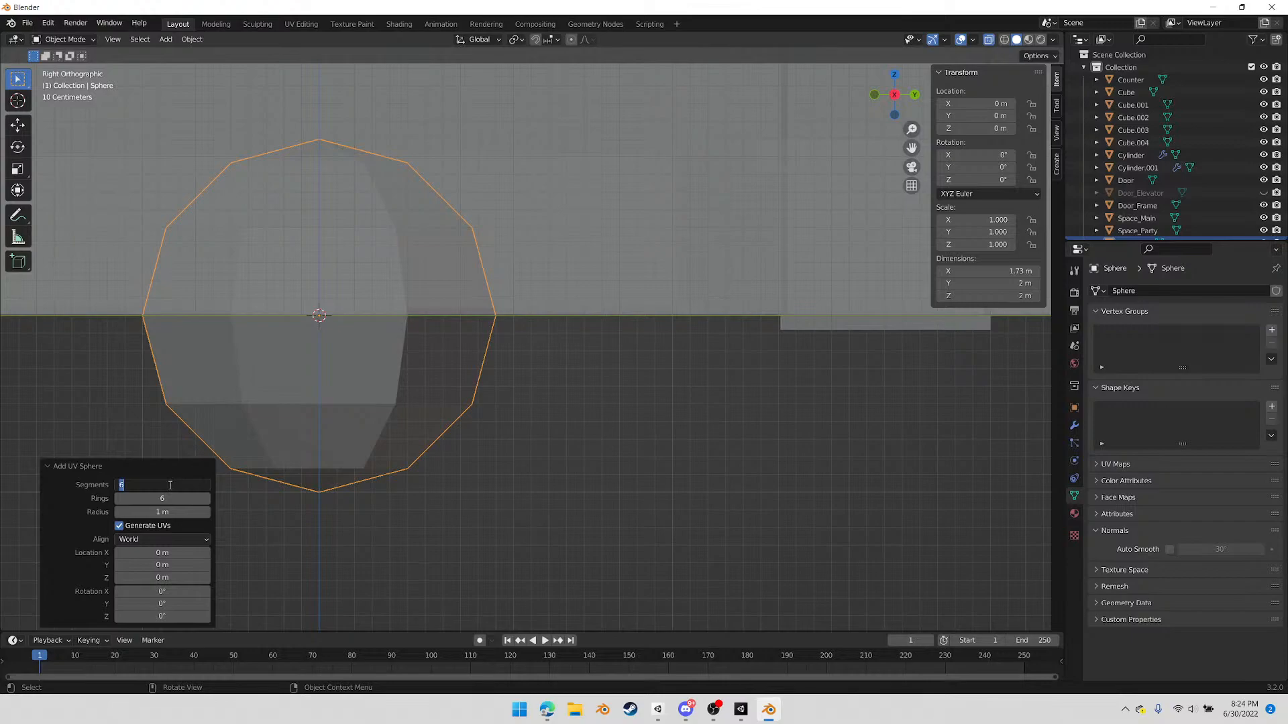
pyautogui.write('8')
pyautogui.press('Return')
pyautogui.click(166, 499)
pyautogui.write('8')
pyautogui.press('Return')
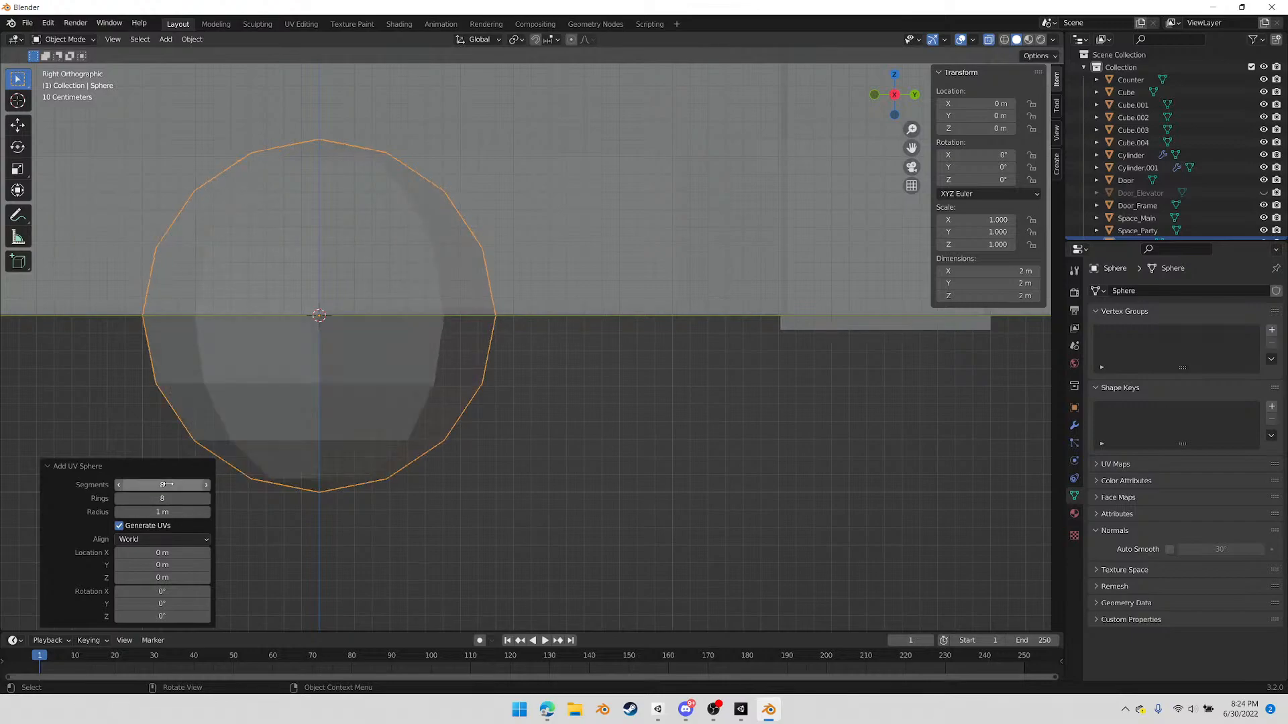
# Turn off X-ray and switch the viewport to wireframe shading, keeping the sphere selected
pyautogui.scroll(-3, 523, 325)
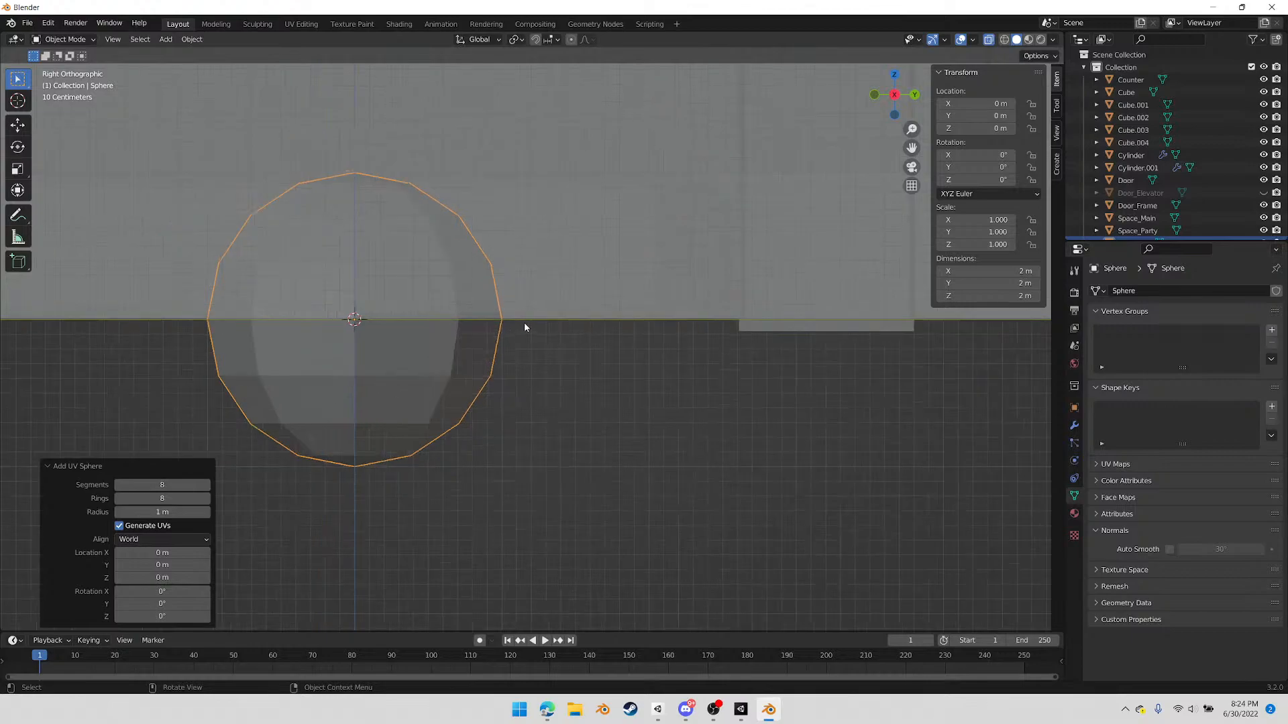
pyautogui.click(517, 405)
pyautogui.click(463, 357)
pyautogui.scroll(-4, 630, 391)
pyautogui.keyDown('shift'); pyautogui.moveTo(643, 354); pyautogui.dragTo(460, 418, button='middle'); pyautogui.keyUp('shift')
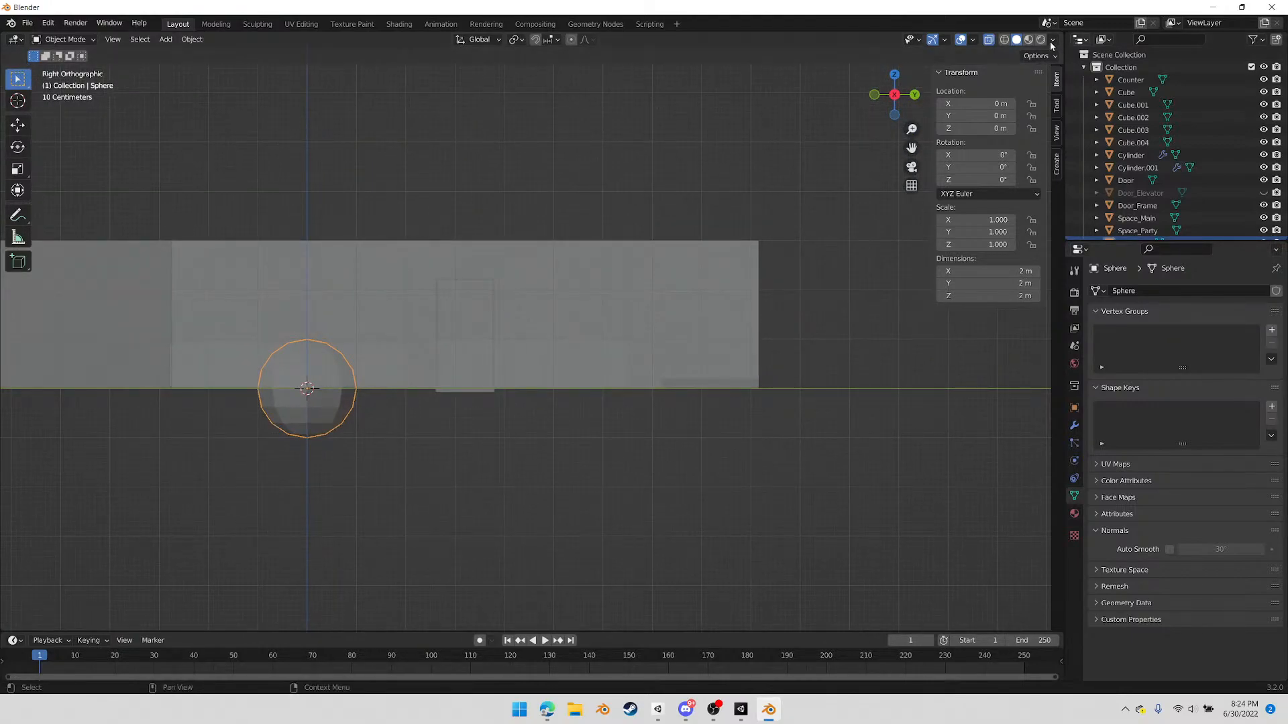
pyautogui.click(989, 40)
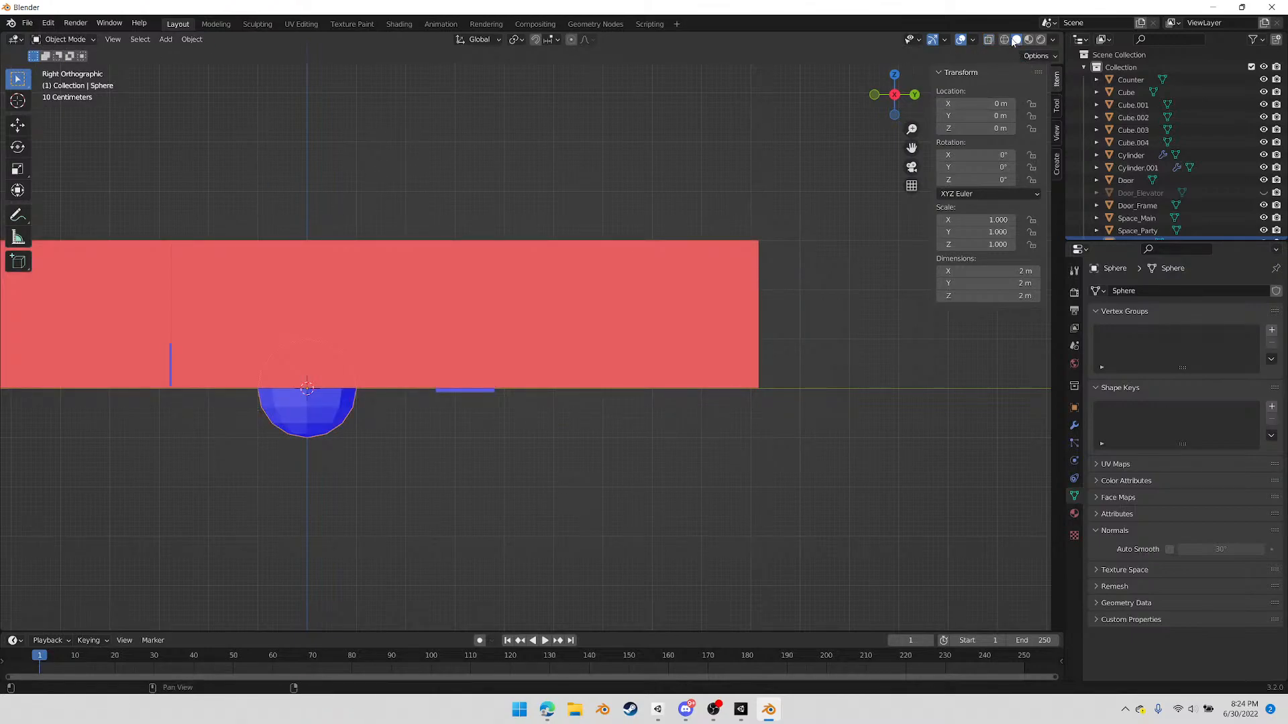
pyautogui.click(1004, 40)
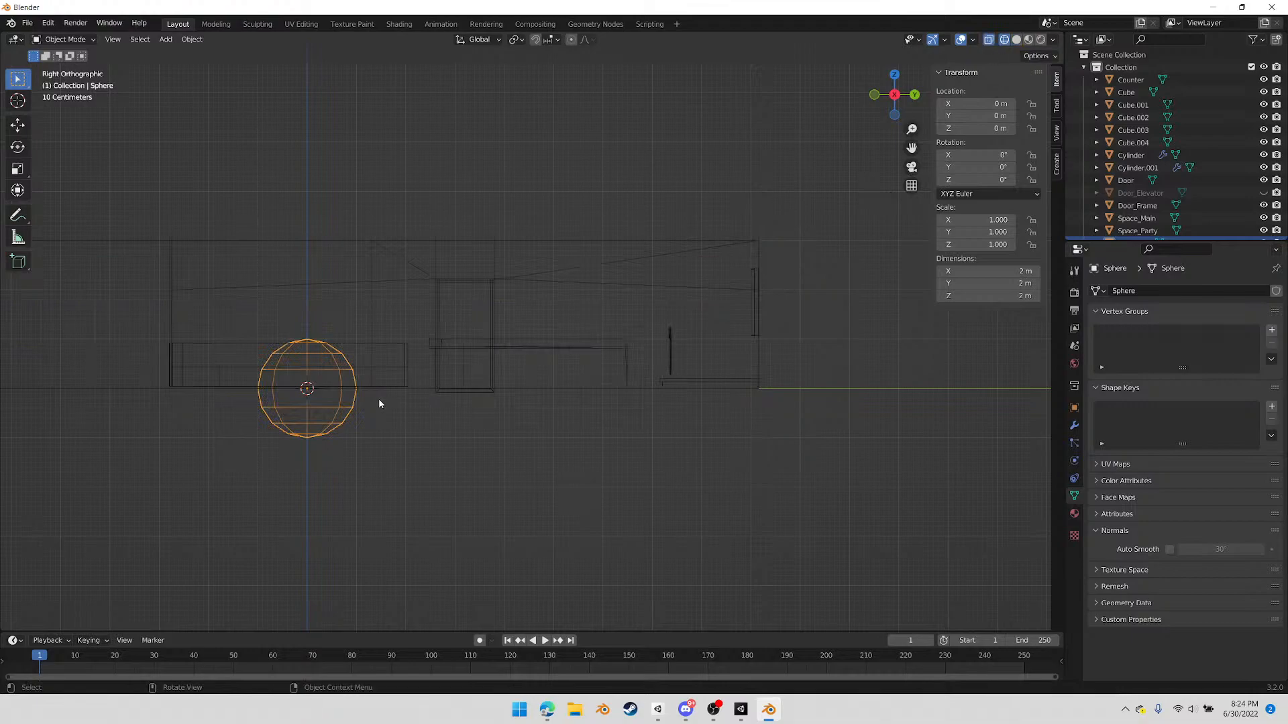
# Move the sphere about 7.37 m along Y and 1.29 m up to the pole's top, and scale it to about 0.083
pyautogui.press('g')
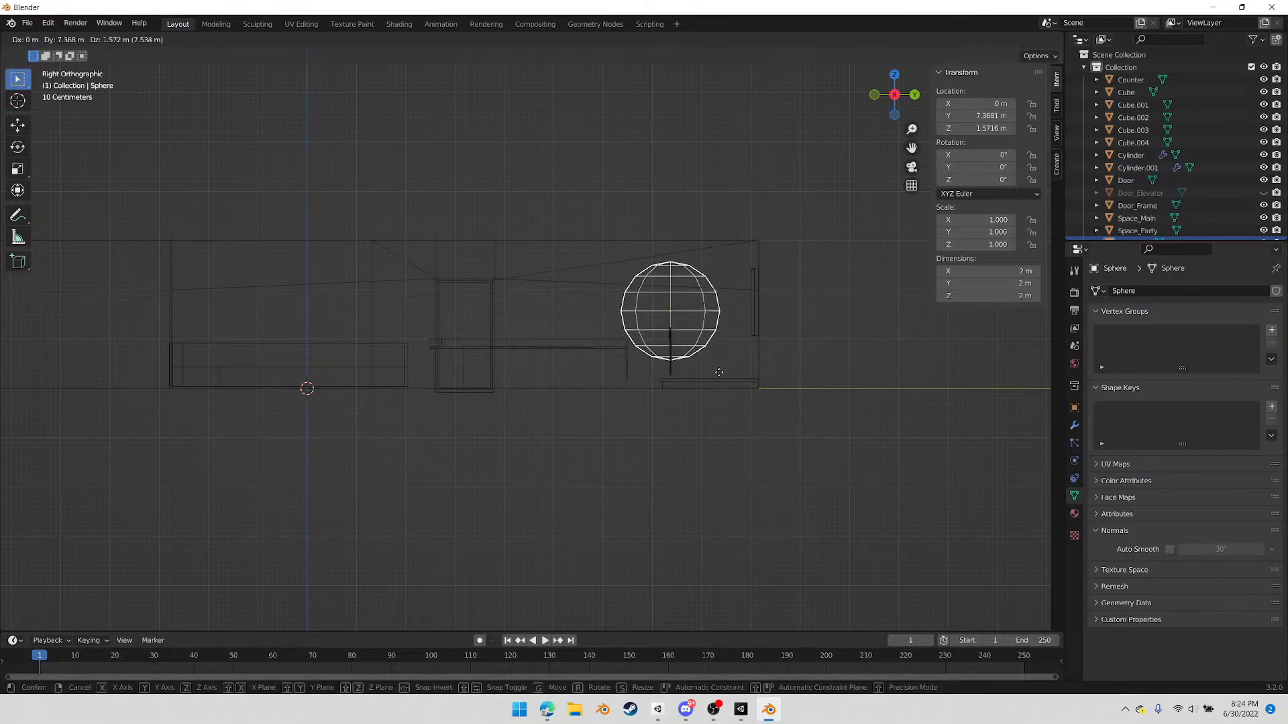
pyautogui.click(757, 444)
pyautogui.press('s')
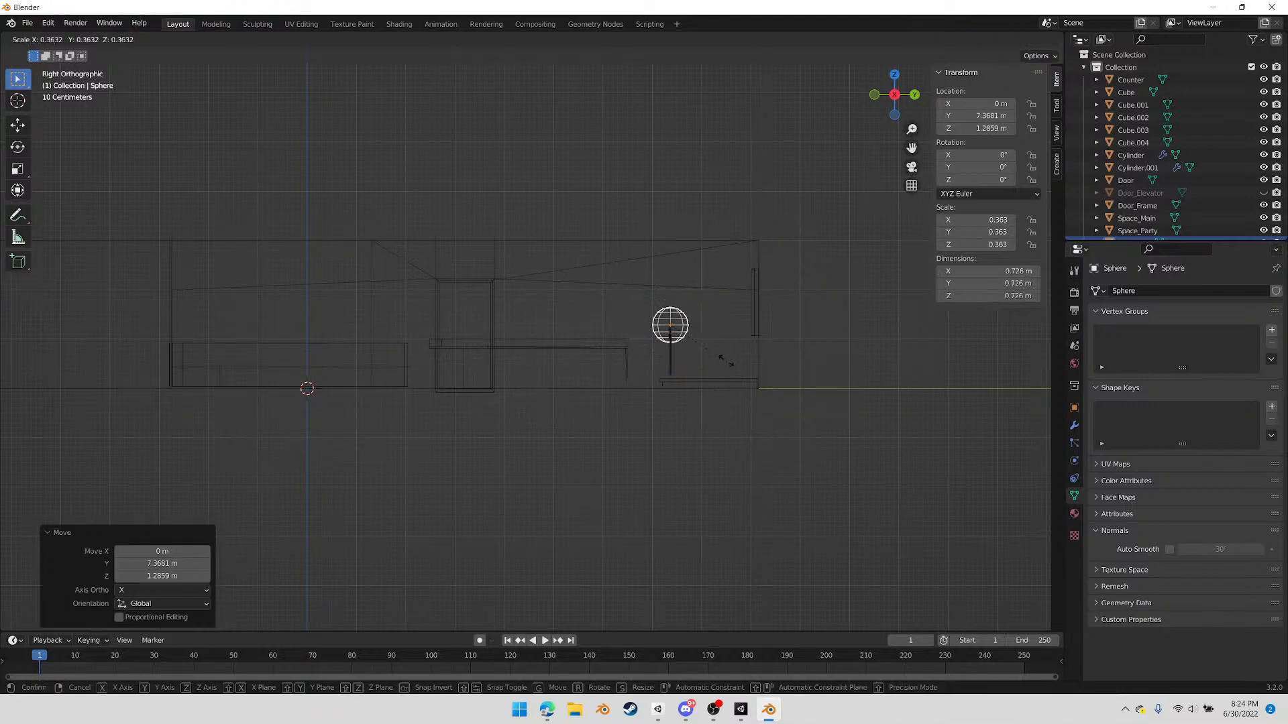
pyautogui.click(683, 340)
# Scale the sphere down to about 0.094 m across and seat it centred on the thicker cylinder's top in the side view
pyautogui.scroll(8, 683, 340)
pyautogui.keyDown('shift'); pyautogui.moveTo(859, 400); pyautogui.dragTo(89, 368, button='middle'); pyautogui.keyUp('shift')
pyautogui.scroll(5, 399, 317)
pyautogui.keyDown('shift'); pyautogui.moveTo(338, 279); pyautogui.dragTo(729, 343, button='middle'); pyautogui.keyUp('shift')
pyautogui.scroll(4, 658, 393)
pyautogui.press('s')
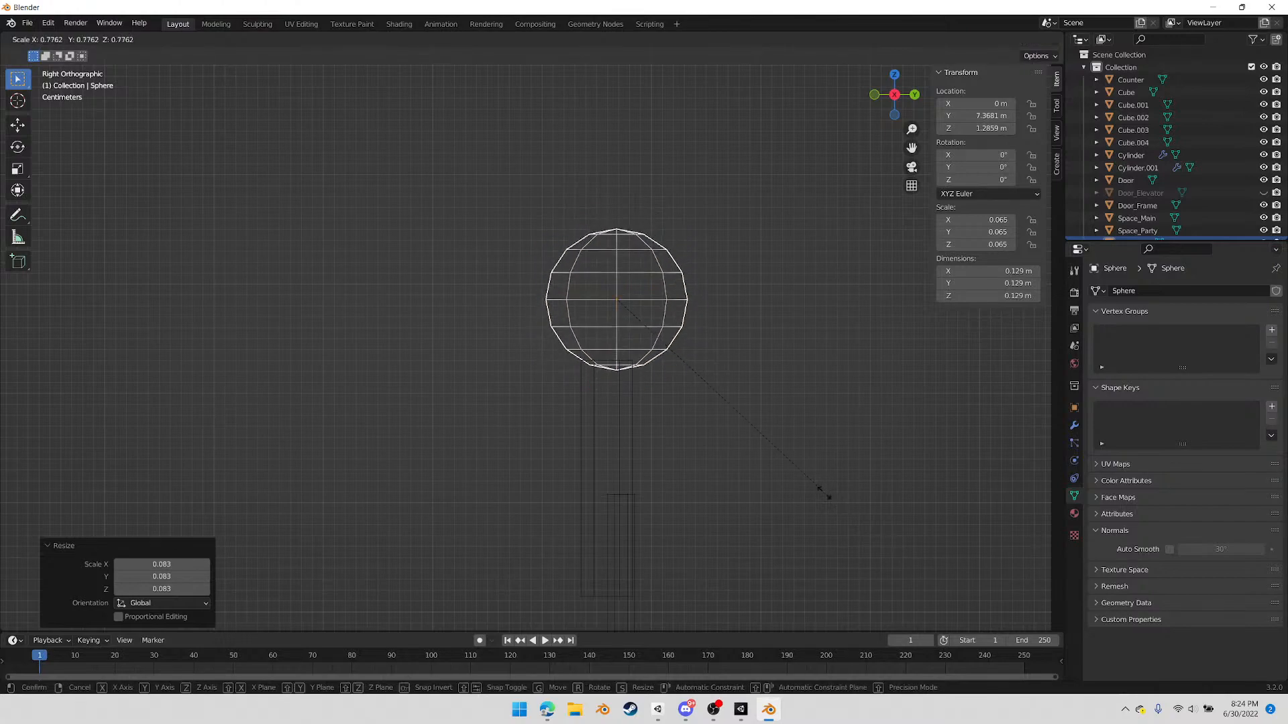
pyautogui.click(781, 381)
pyautogui.press('g')
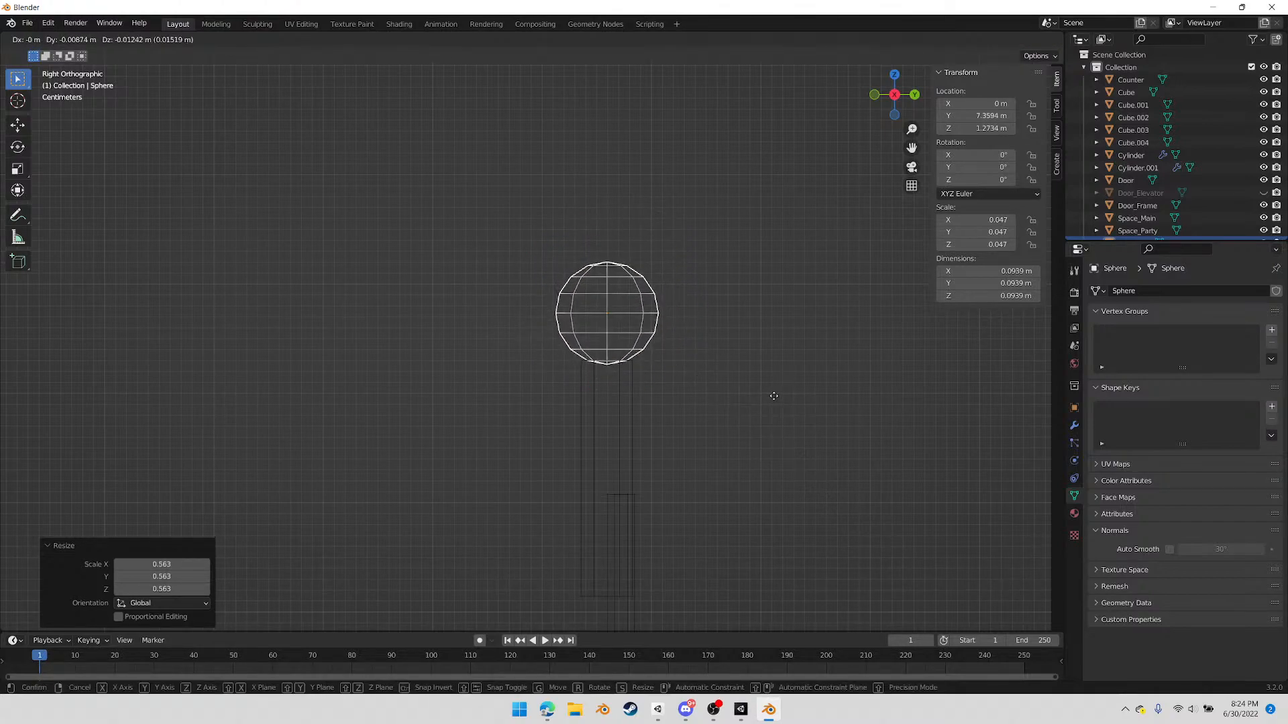
pyautogui.click(731, 420)
# Move the sphere about 2.02 m along X in the top view to line it up with the cylinder
pyautogui.scroll(-4, 620, 390)
pyautogui.keyDown('shift'); pyautogui.click(575, 377); pyautogui.keyUp('shift')
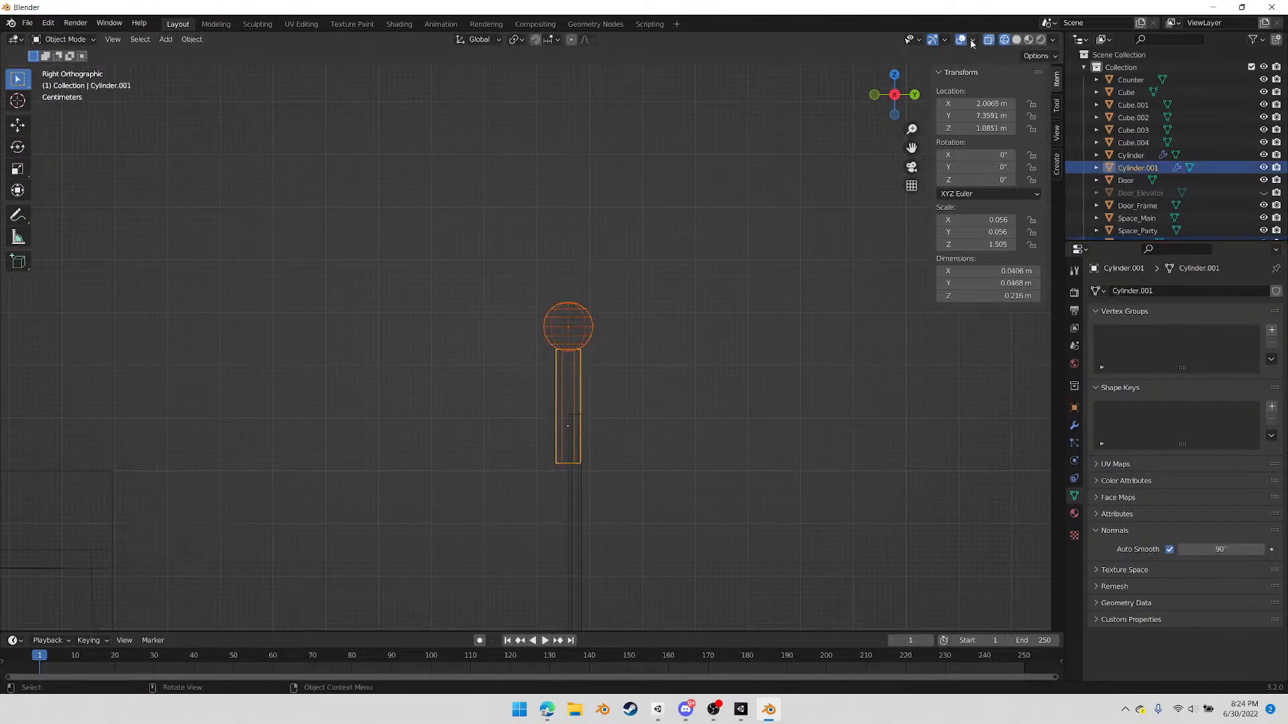
pyautogui.click(896, 76)
pyautogui.scroll(-5, 751, 279)
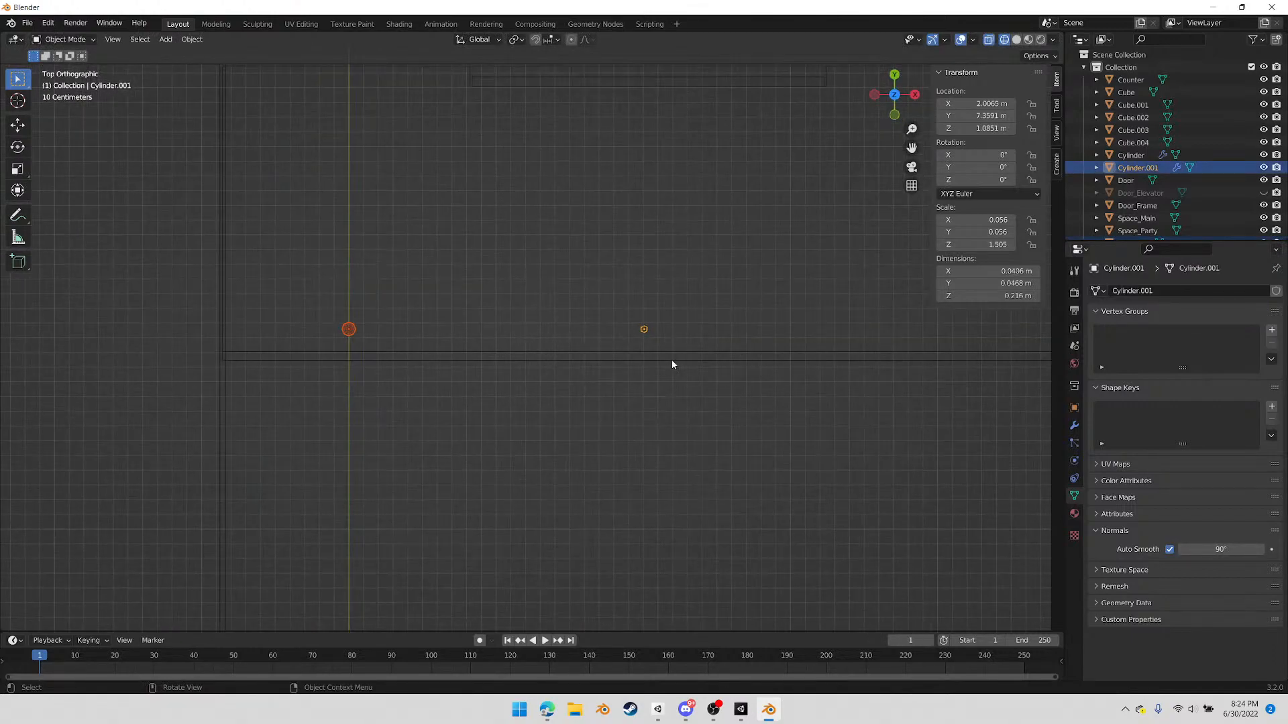
pyautogui.click(355, 336)
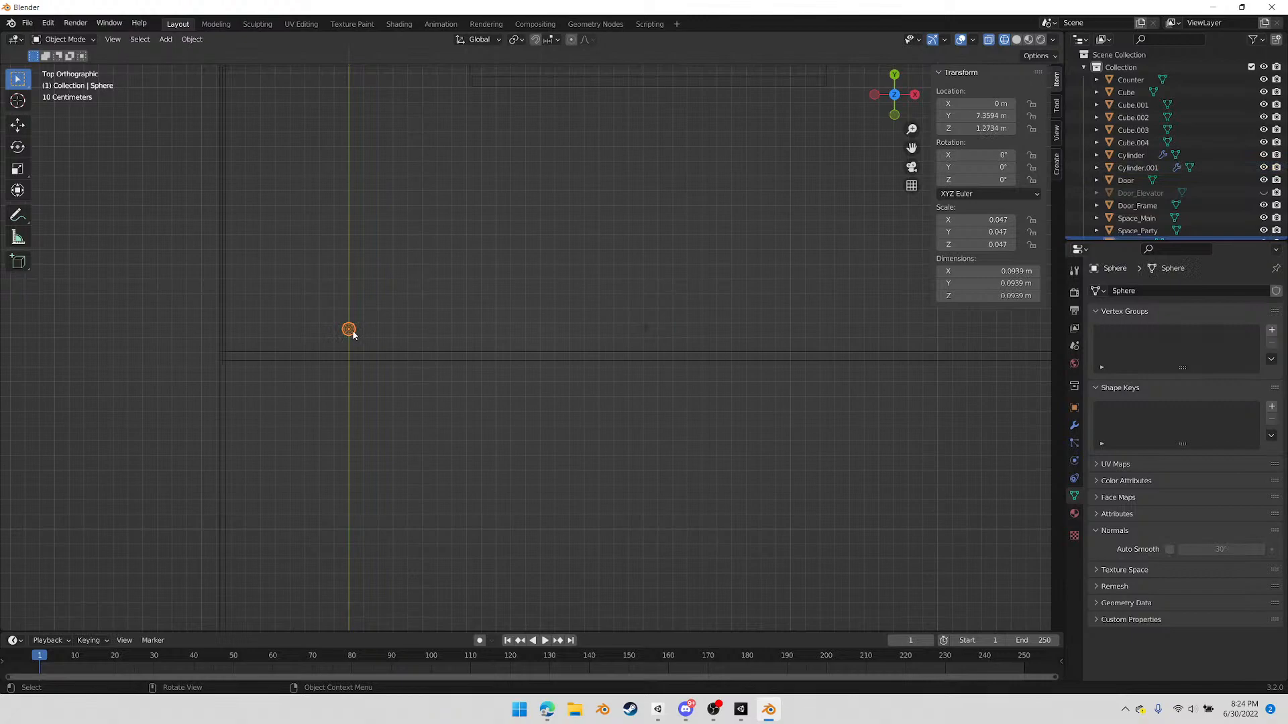
pyautogui.press('g')
pyautogui.press('x')
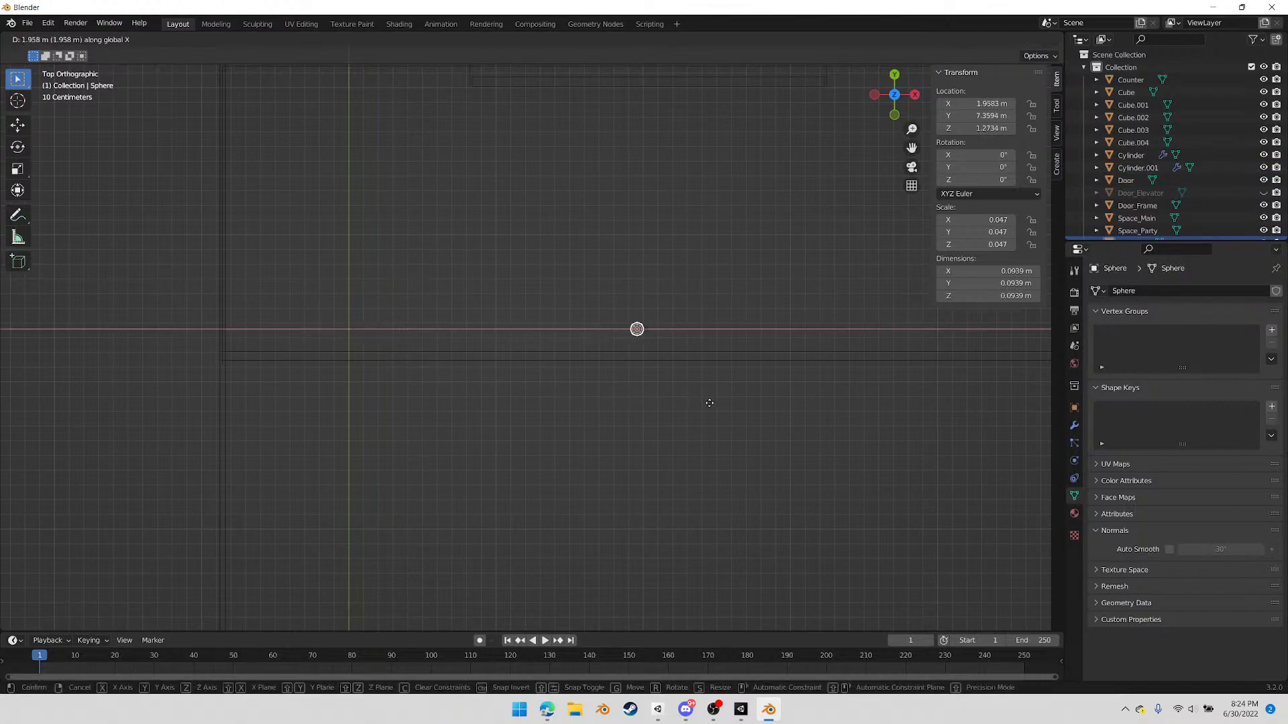
pyautogui.click(716, 401)
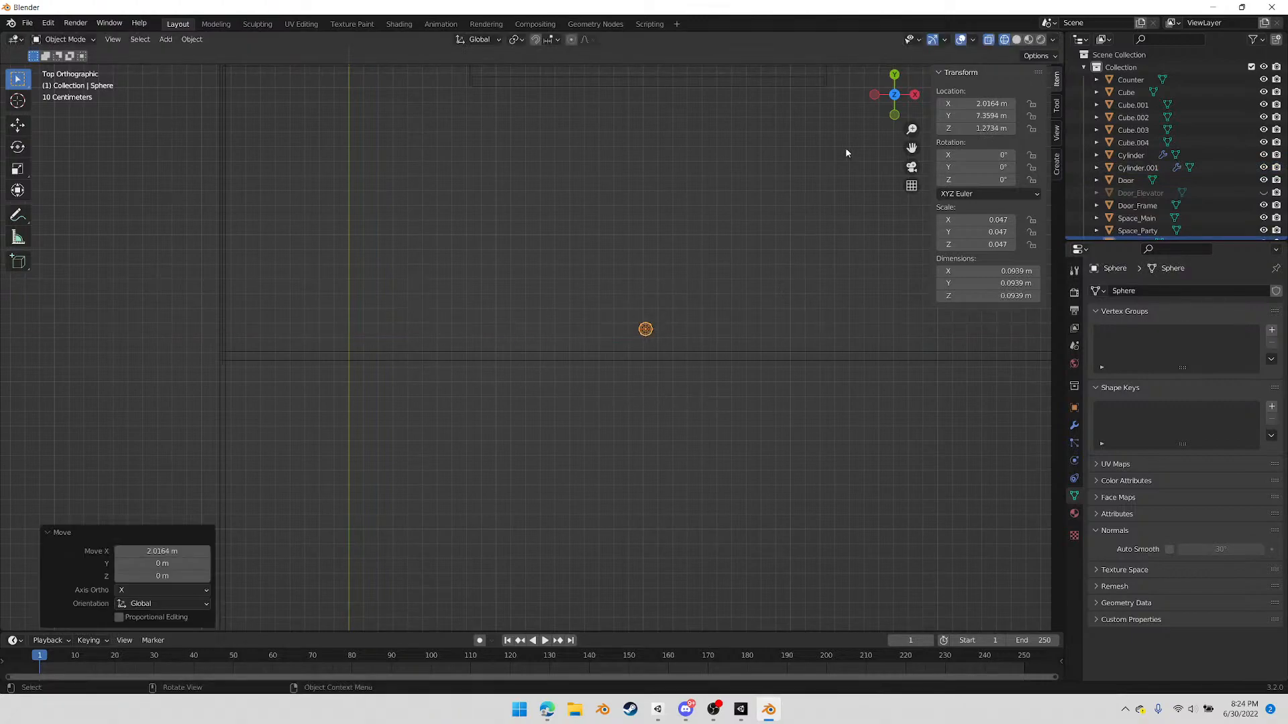
# Centre the sphere on the thicker cylinder in the front view, shifting it about 0.01 m in X and slightly down
pyautogui.click(894, 115)
pyautogui.scroll(7, 740, 393)
pyautogui.keyDown('shift'); pyautogui.moveTo(880, 397); pyautogui.dragTo(585, 379, button='middle'); pyautogui.keyUp('shift')
pyautogui.scroll(4, 658, 352)
pyautogui.scroll(1, 879, 379)
pyautogui.press('g')
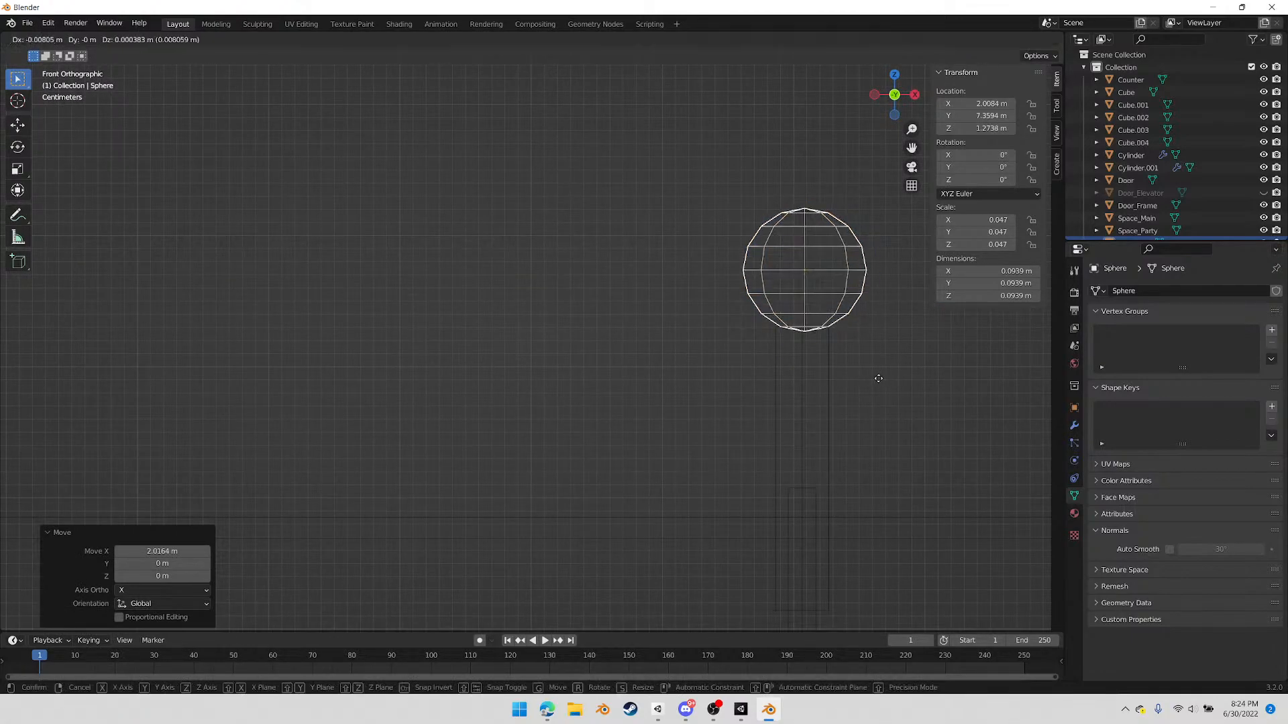
pyautogui.click(875, 381)
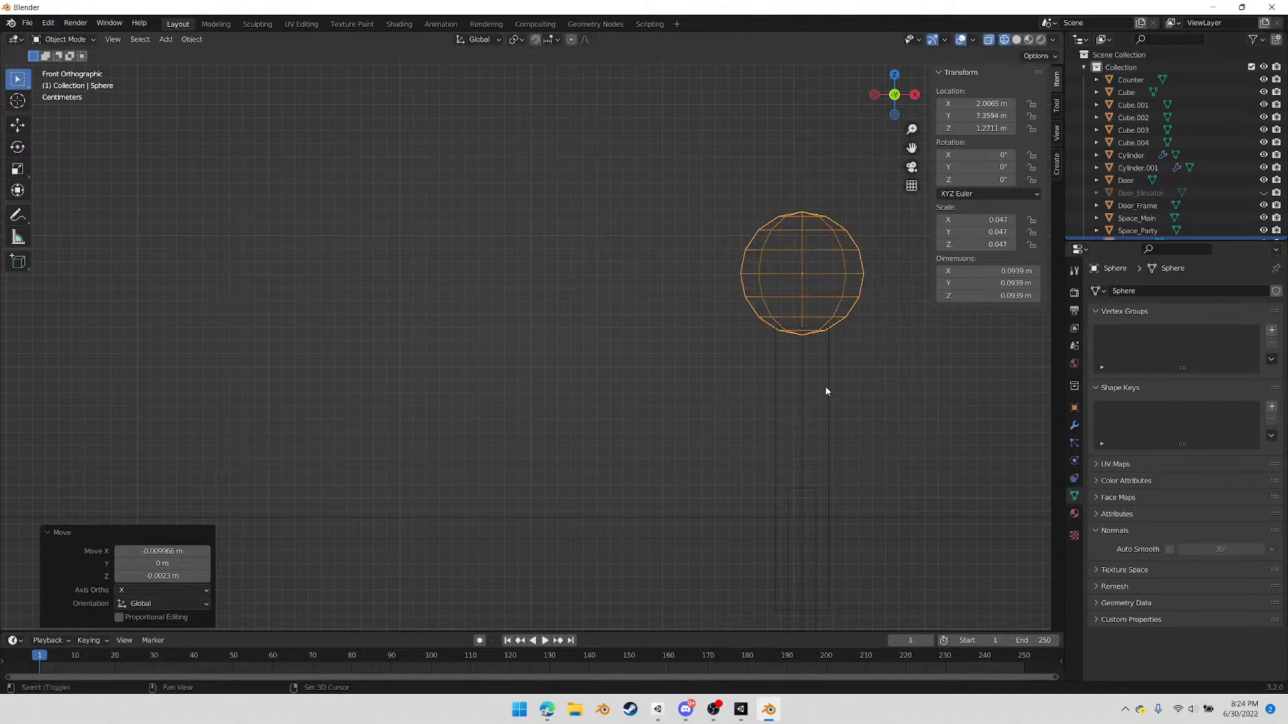
# Tilt the thicker cylinder and its sphere together by about 52.4° in the side view
pyautogui.keyDown('shift'); pyautogui.click(826, 388); pyautogui.keyUp('shift')
pyautogui.click(916, 96)
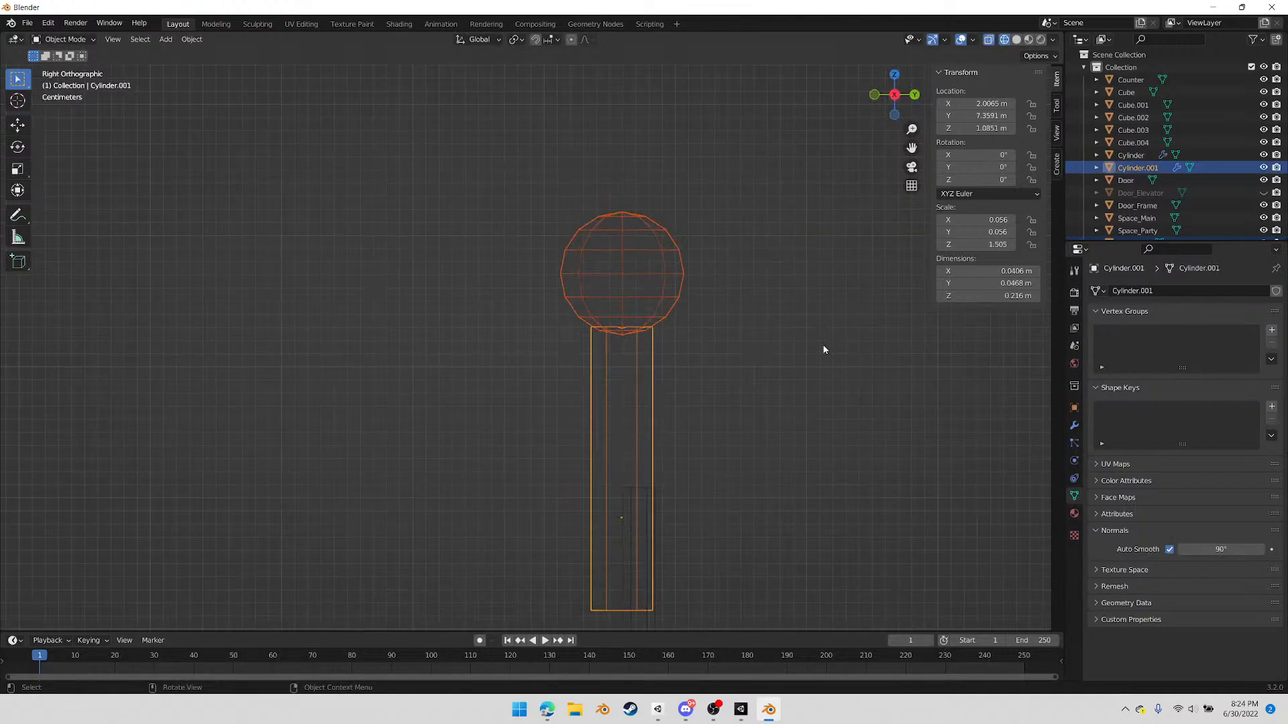
pyautogui.press('r')
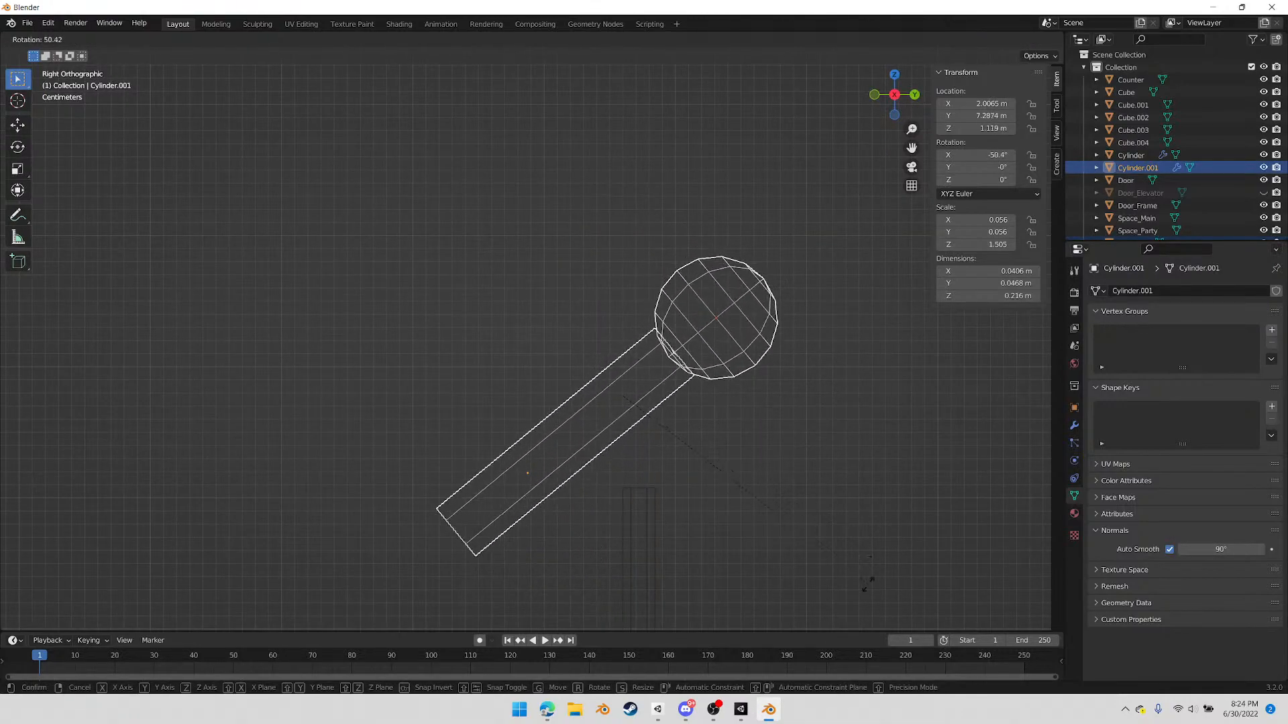
pyautogui.click(866, 594)
# Move the tilted cylinder and sphere about 0.03 m along Y and 0.04 m down onto the thin pole's top
pyautogui.press('g')
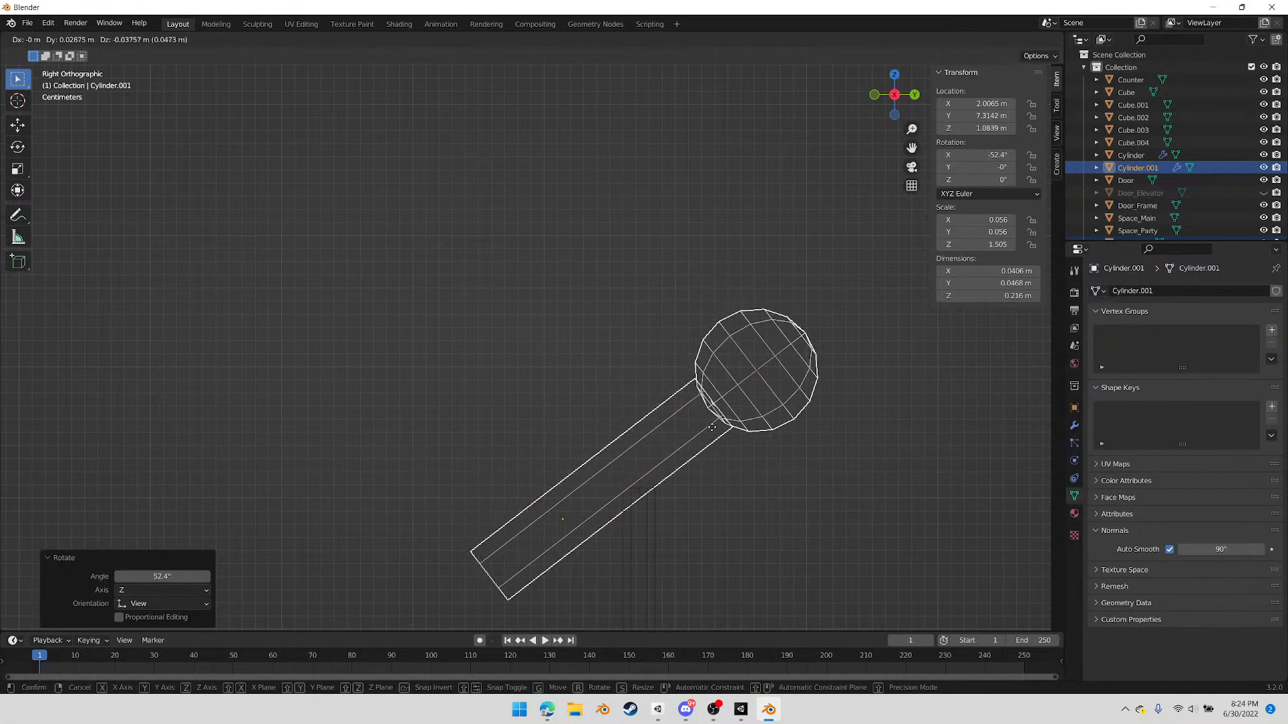
pyautogui.click(713, 432)
pyautogui.scroll(-5, 698, 440)
pyautogui.moveTo(698, 440); pyautogui.dragTo(578, 412, button='middle')
pyautogui.scroll(4, 581, 413)
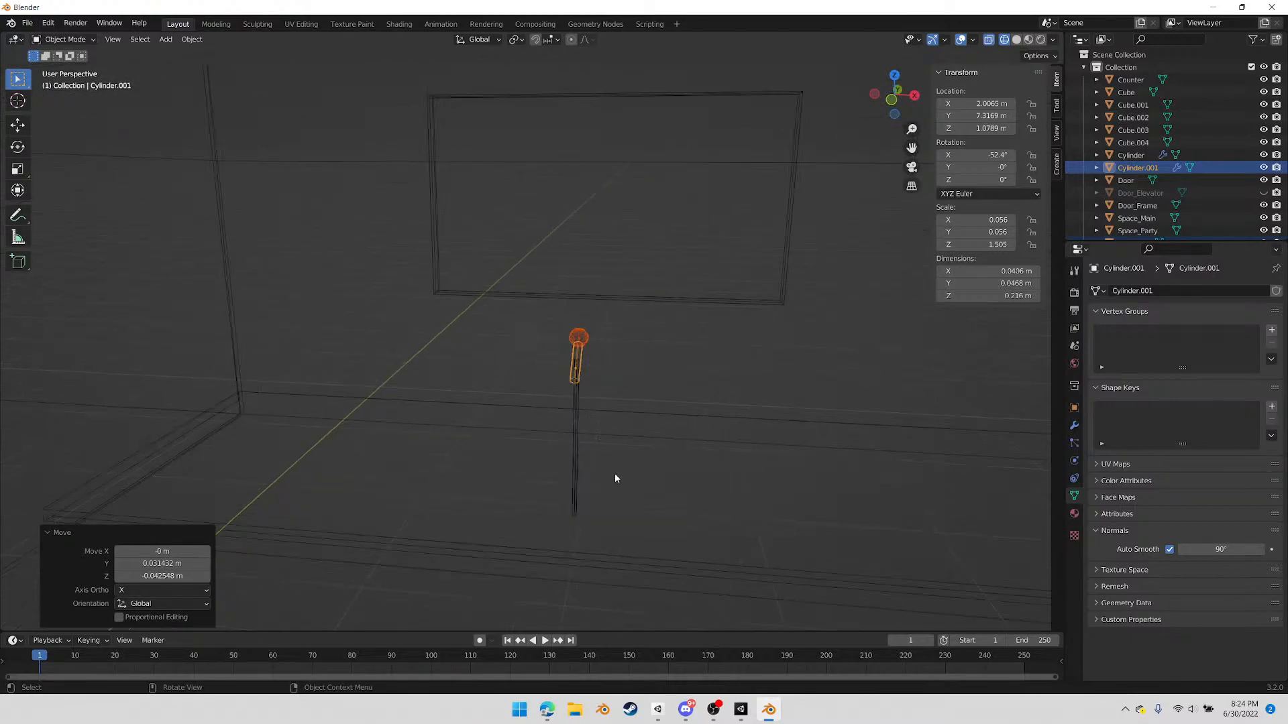
# Move the long bench Cube.002 about 0.95 m along X against the room's wall in the top view
pyautogui.scroll(-4, 633, 431)
pyautogui.moveTo(626, 431); pyautogui.dragTo(852, 179, button='middle')
pyautogui.click(894, 92)
pyautogui.click(894, 94)
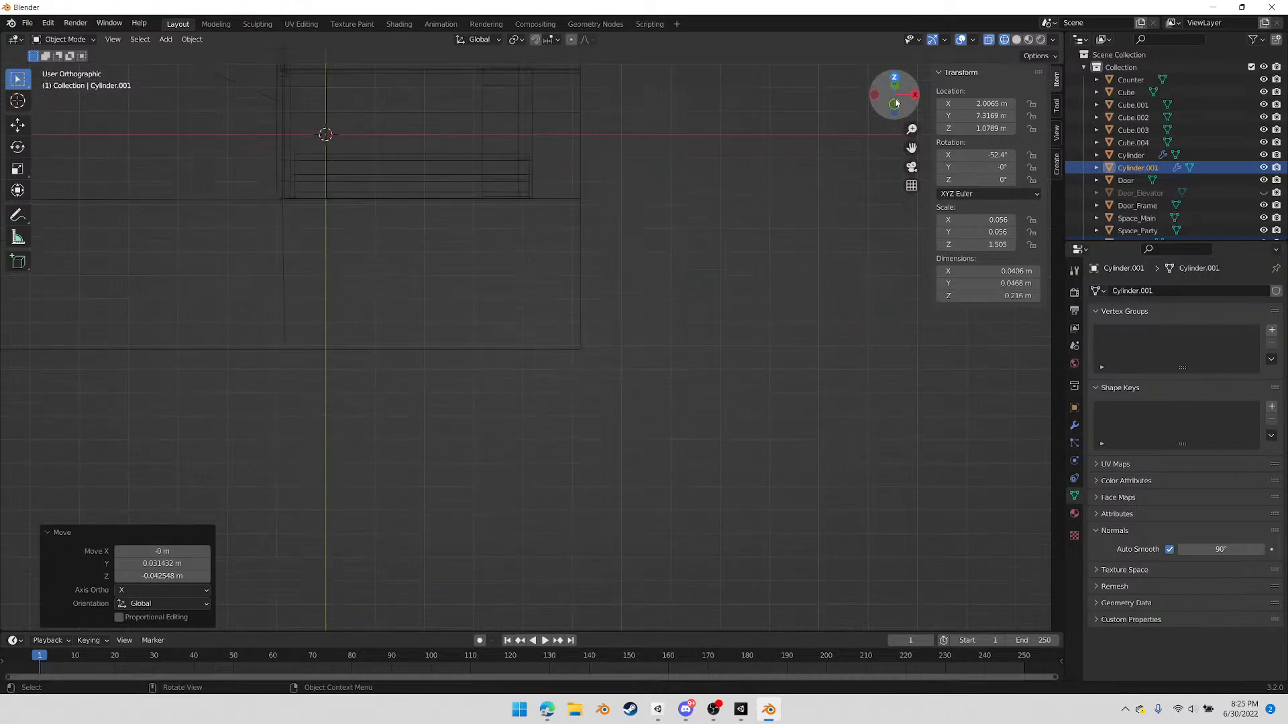
pyautogui.click(538, 269)
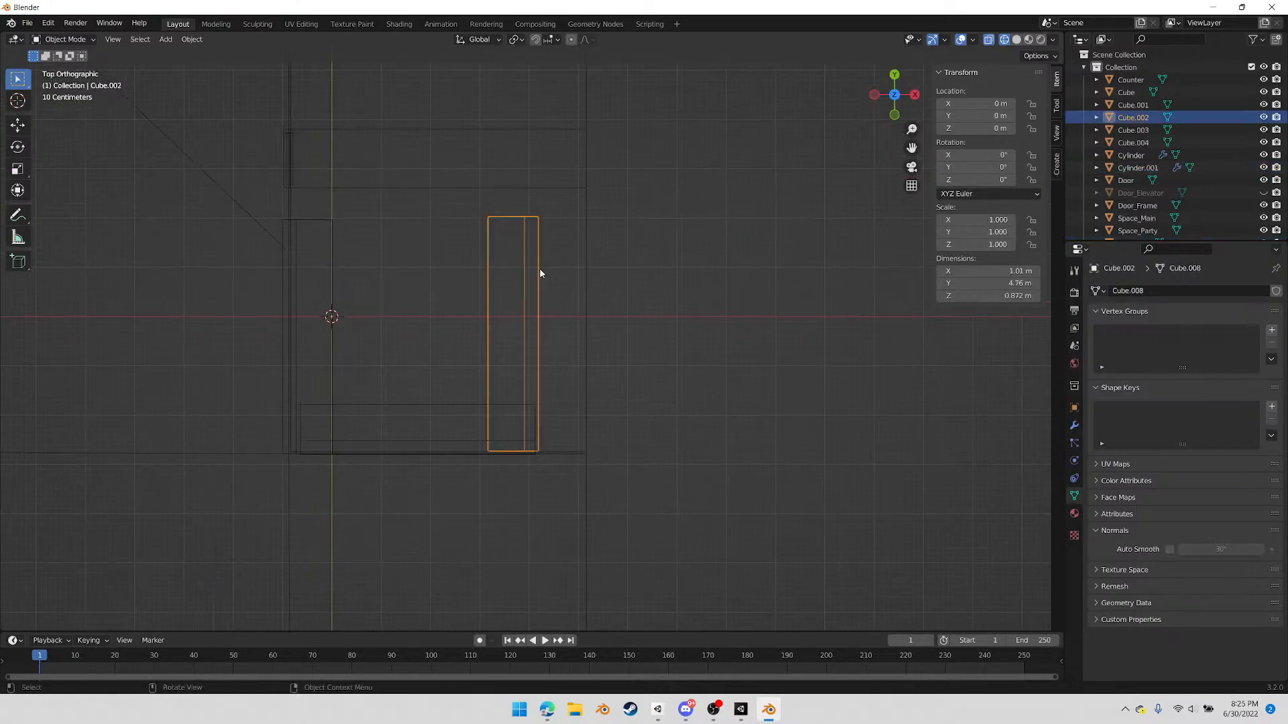
pyautogui.press('g')
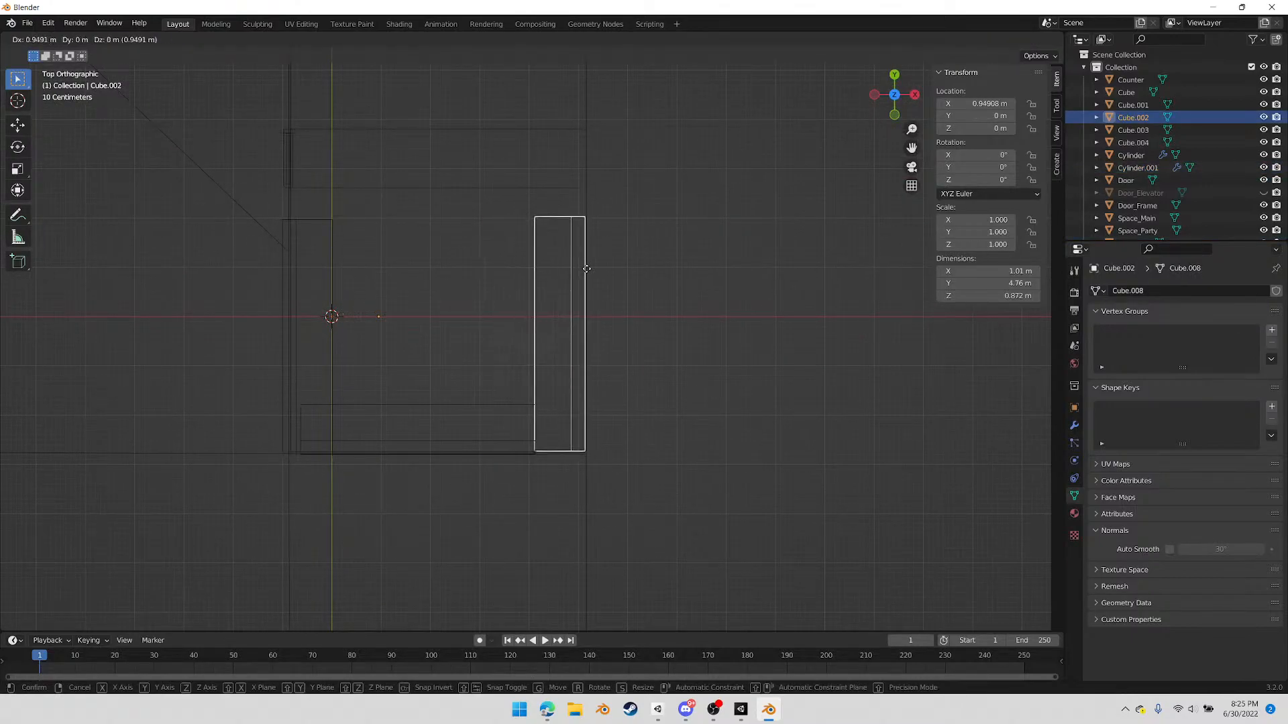
pyautogui.click(586, 268)
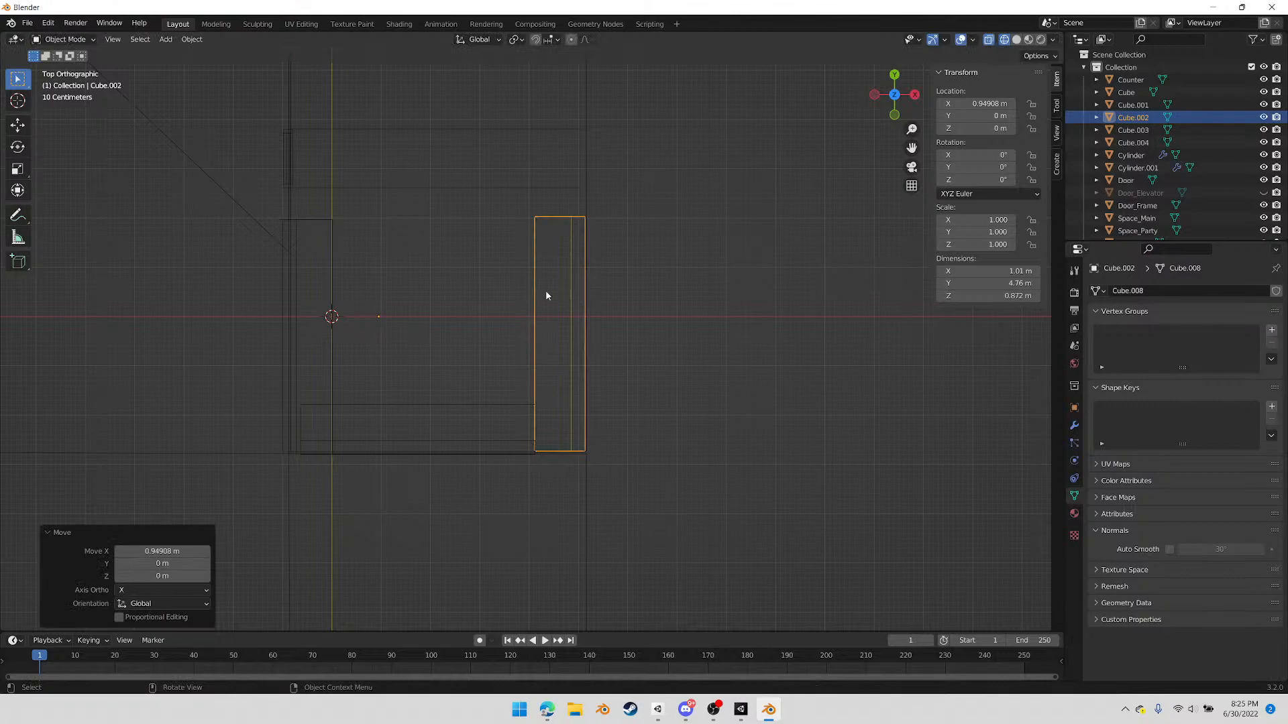
# Move the bench Cube.001 at the room's -Y end about 0.5 m along X and 0.05 m along Y
pyautogui.click(425, 412)
pyautogui.press('g')
pyautogui.click(448, 406)
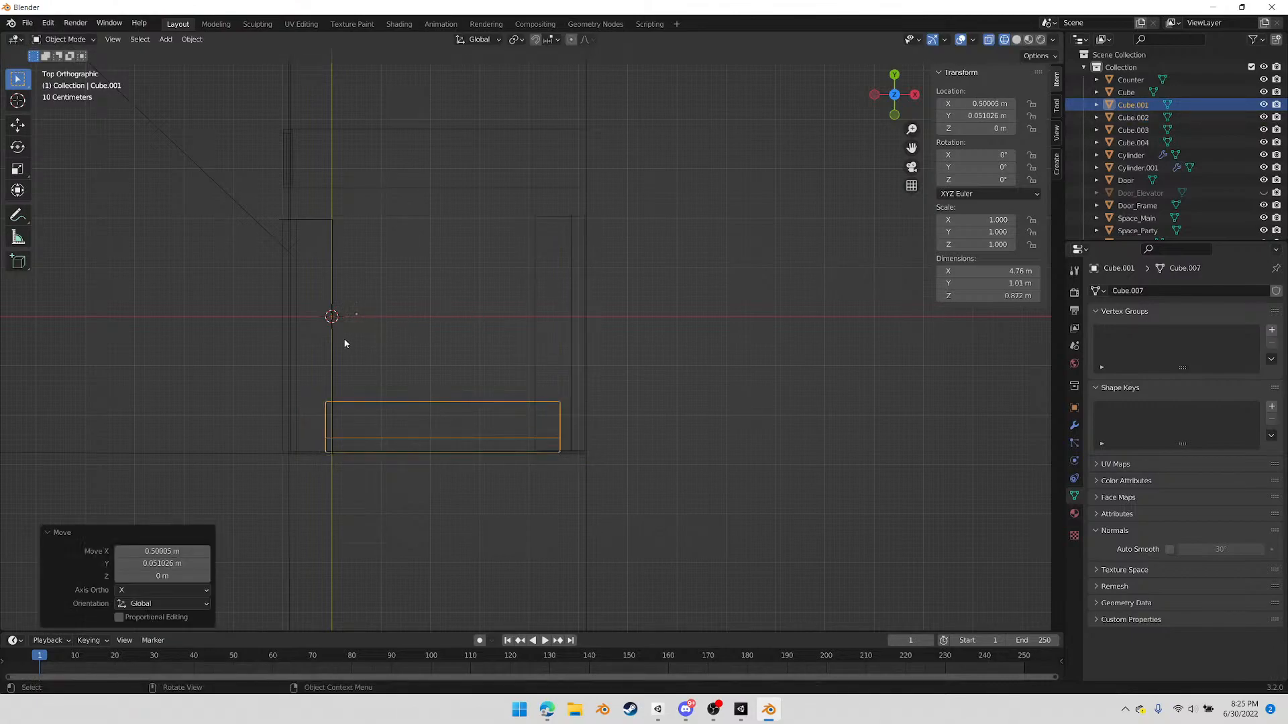
# Move the bench on the room's -X side about 0.2 m along X, fitting it against the wall corner in the top view
pyautogui.click(313, 220)
pyautogui.press('g')
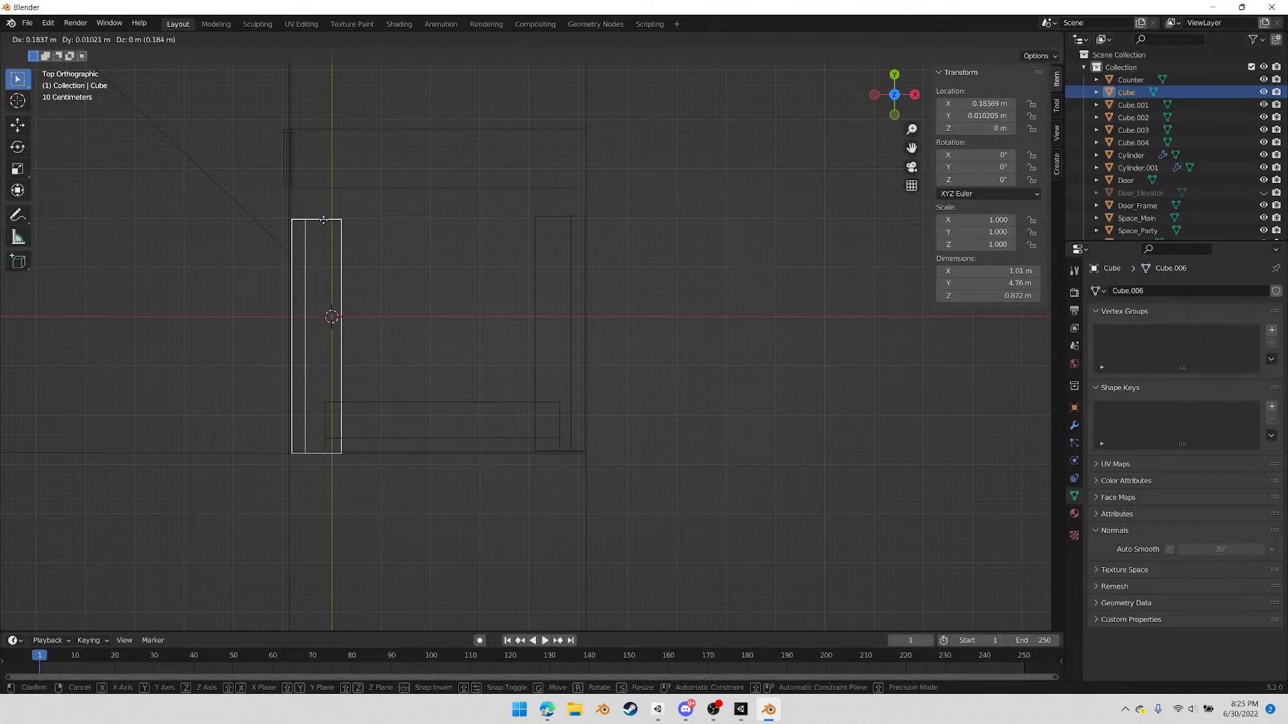
pyautogui.click(323, 220)
pyautogui.scroll(4, 315, 377)
pyautogui.keyDown('shift'); pyautogui.moveTo(315, 377); pyautogui.dragTo(501, 239, button='middle'); pyautogui.keyUp('shift')
pyautogui.scroll(1, 419, 286)
pyautogui.scroll(1, 420, 291)
pyautogui.press('g')
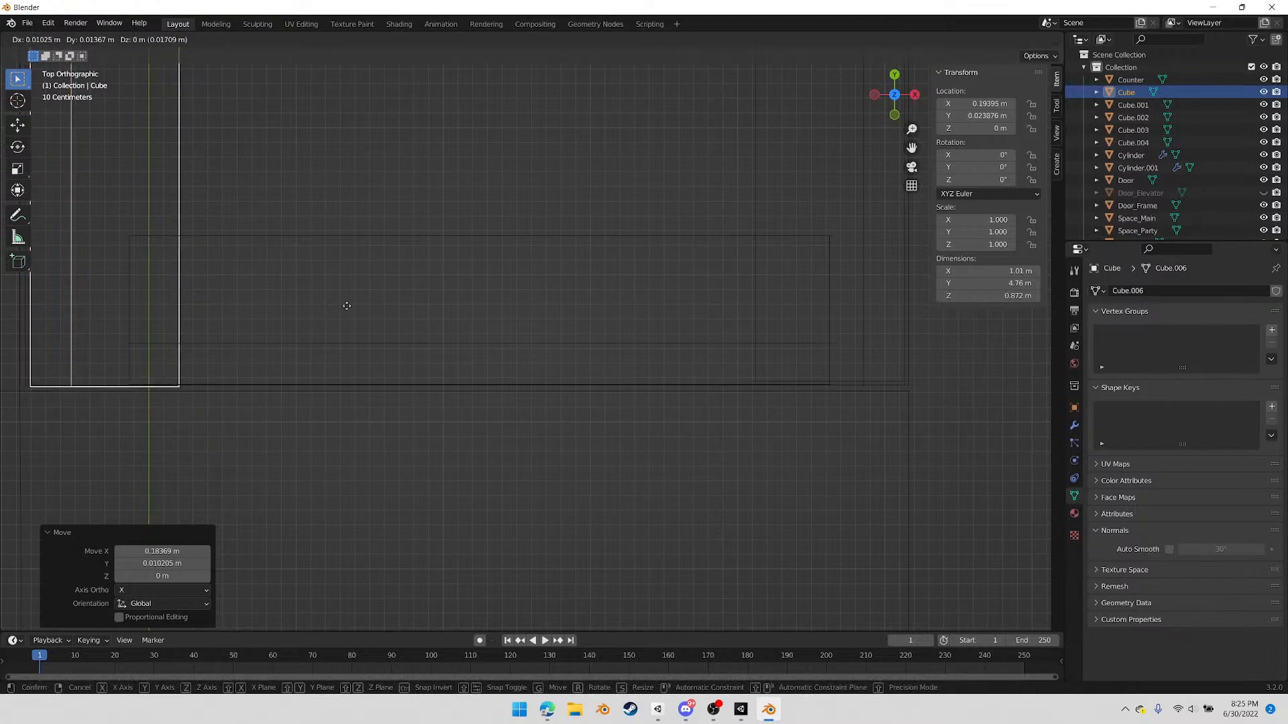
pyautogui.click(353, 319)
# Nudge the bench Cube.001 about -0.003 m in X and -0.01 m in Y to meet the wall
pyautogui.click(366, 343)
pyautogui.press('g')
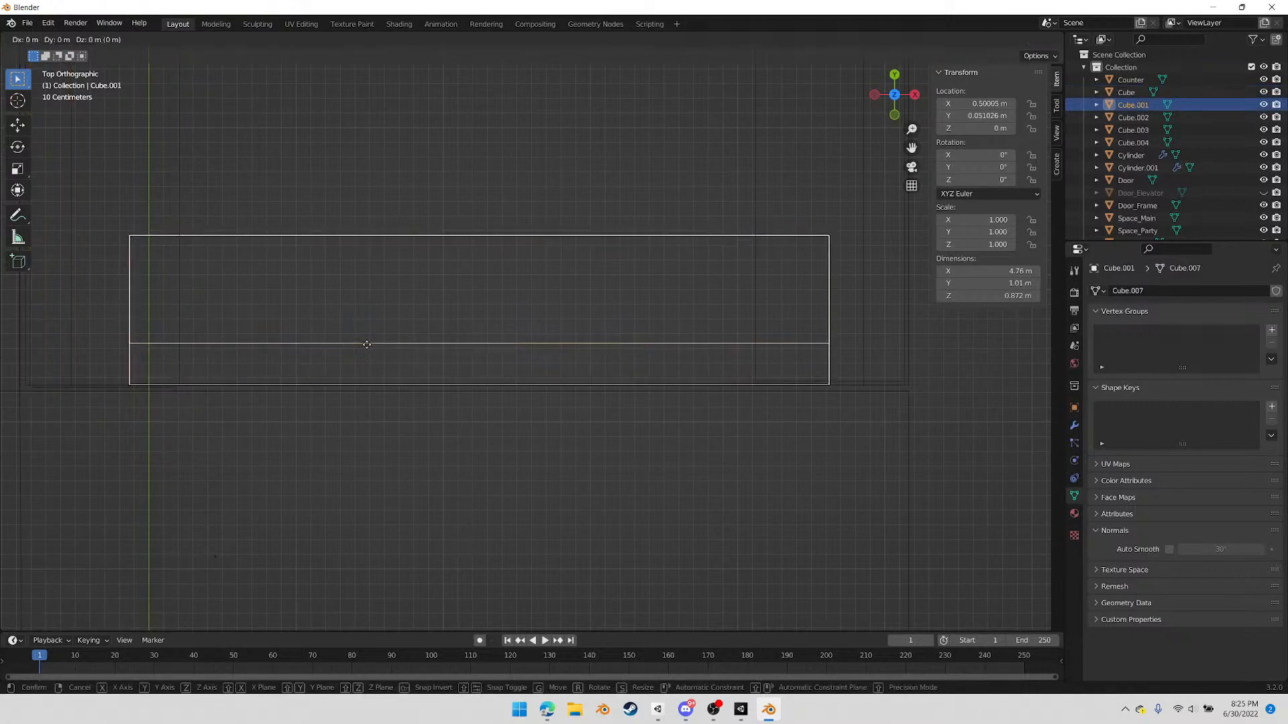
pyautogui.click(366, 347)
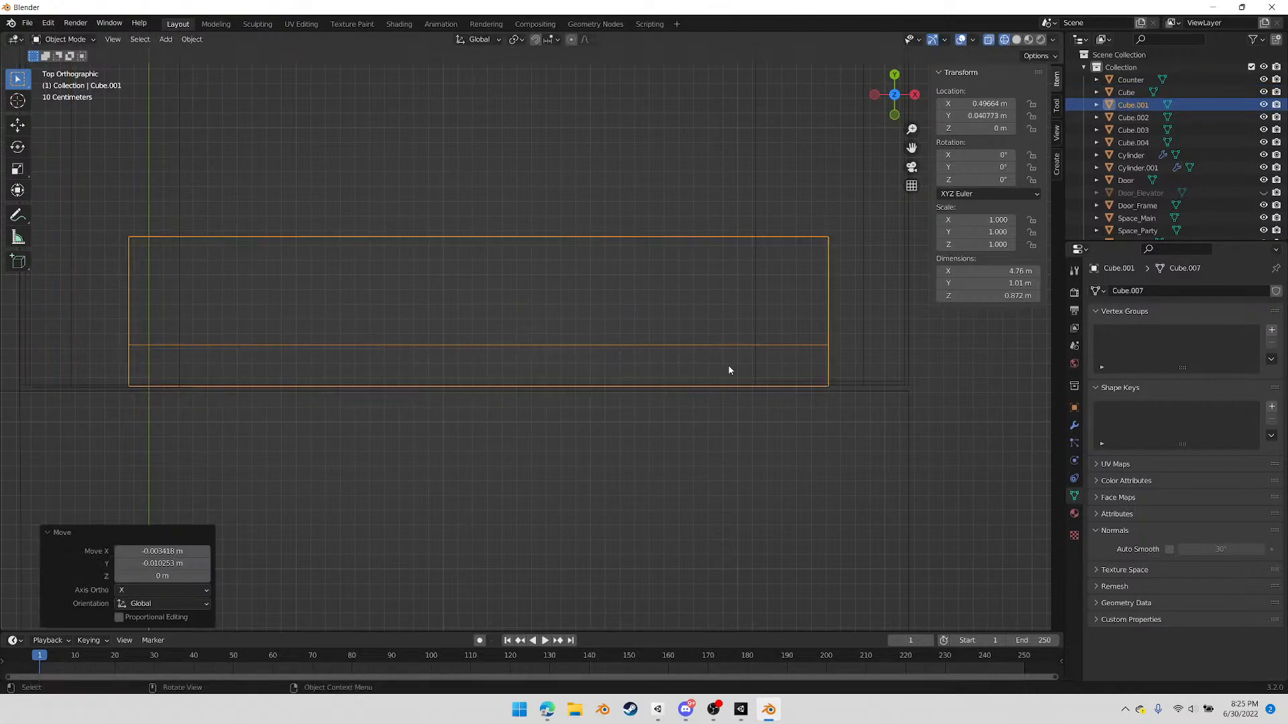
# Nudge the bench Cube.002 on the +X side about -0.024 m in Y toward the room's end wall
pyautogui.click(844, 385)
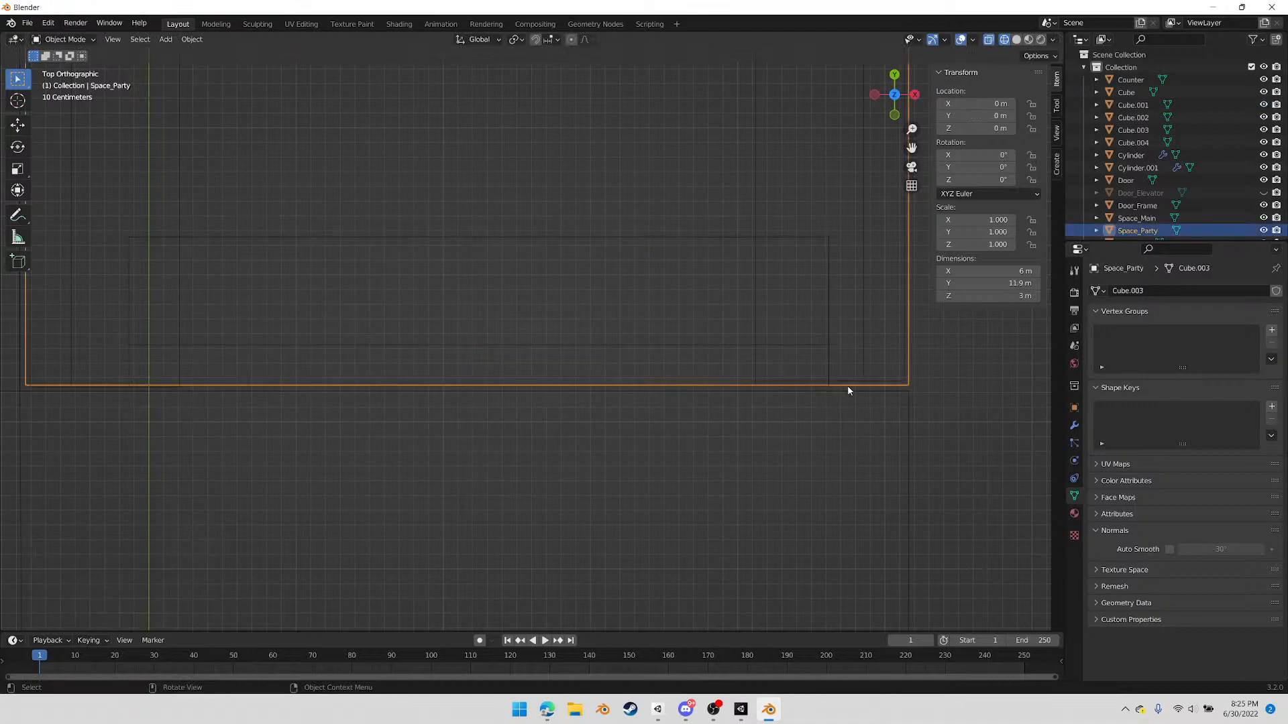
pyautogui.click(757, 214)
pyautogui.press('g')
pyautogui.click(756, 215)
# Lengthen the bench Cube.002 to about 7.74 m by moving its far-end vertices along Y
pyautogui.scroll(-5, 496, 247)
pyautogui.keyDown('shift'); pyautogui.moveTo(470, 201); pyautogui.dragTo(570, 302, button='middle'); pyautogui.keyUp('shift')
pyautogui.press('Tab')
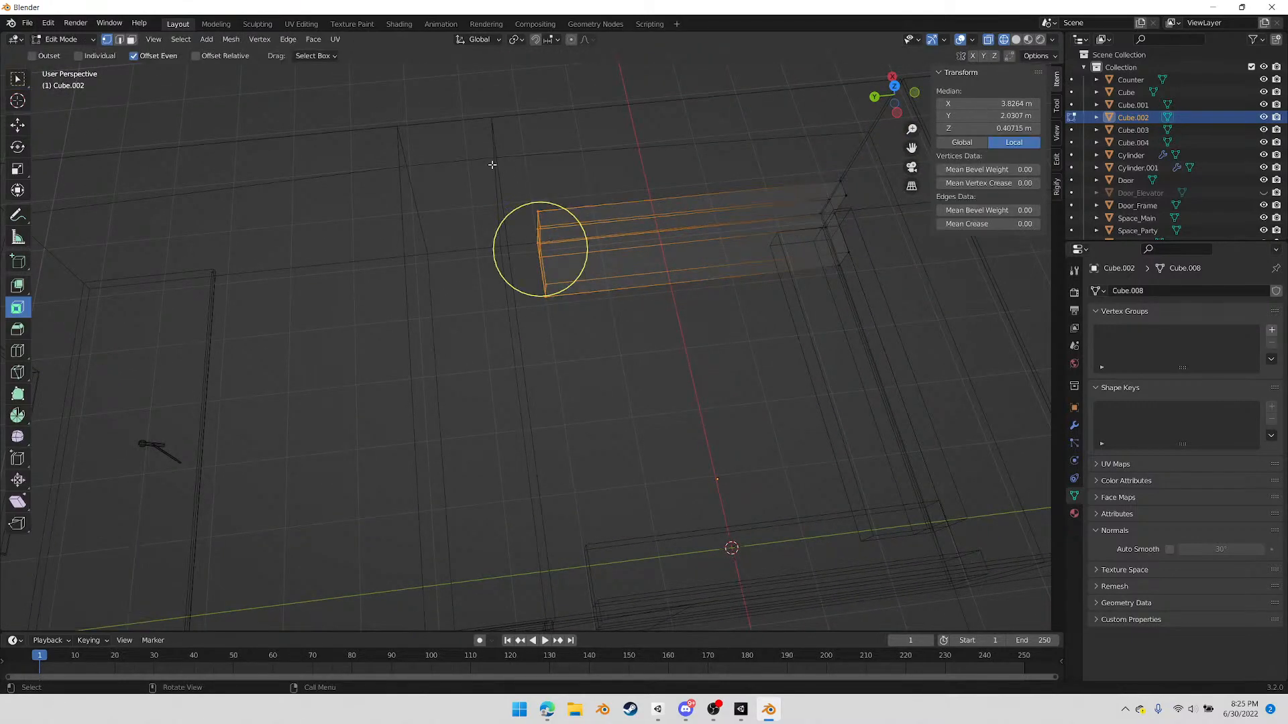
pyautogui.press('g')
pyautogui.press('y')
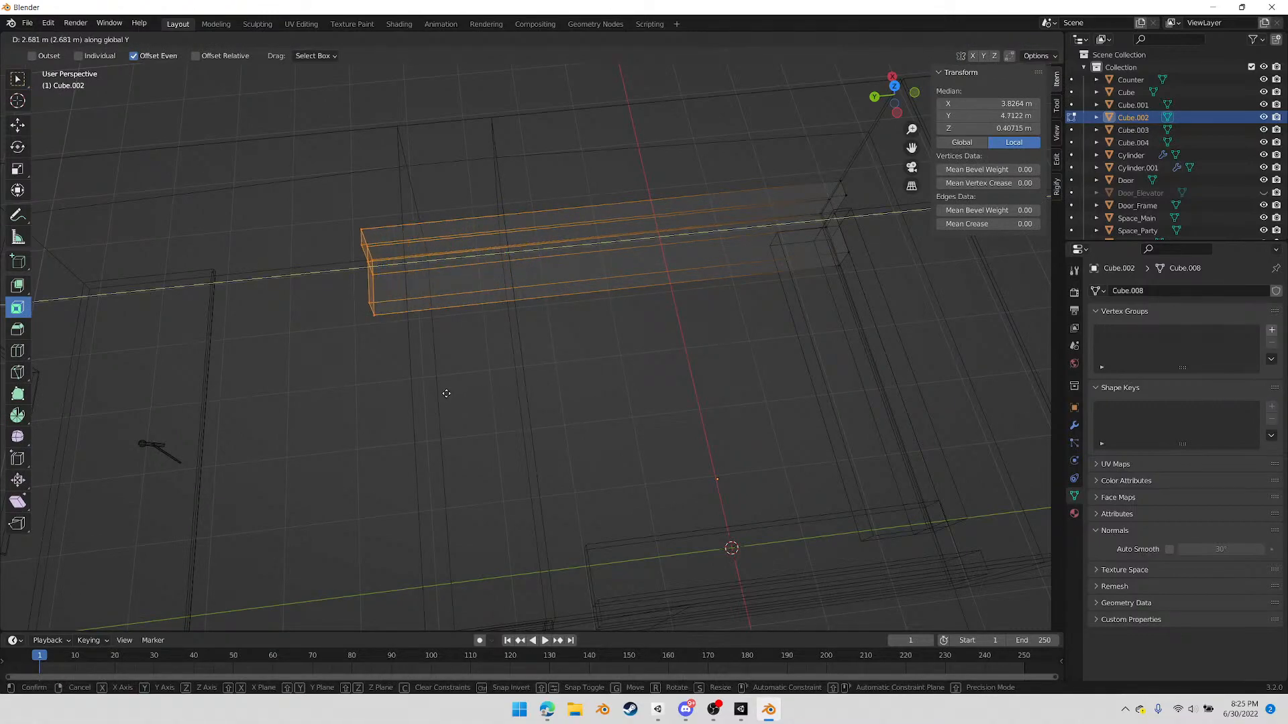
pyautogui.click(424, 391)
pyautogui.moveTo(407, 423); pyautogui.dragTo(549, 364, button='middle')
pyautogui.press('Tab')
# Add a 2 m cube and move it about 2 m along X and 1.01 m along Y between the benches
pyautogui.click(895, 92)
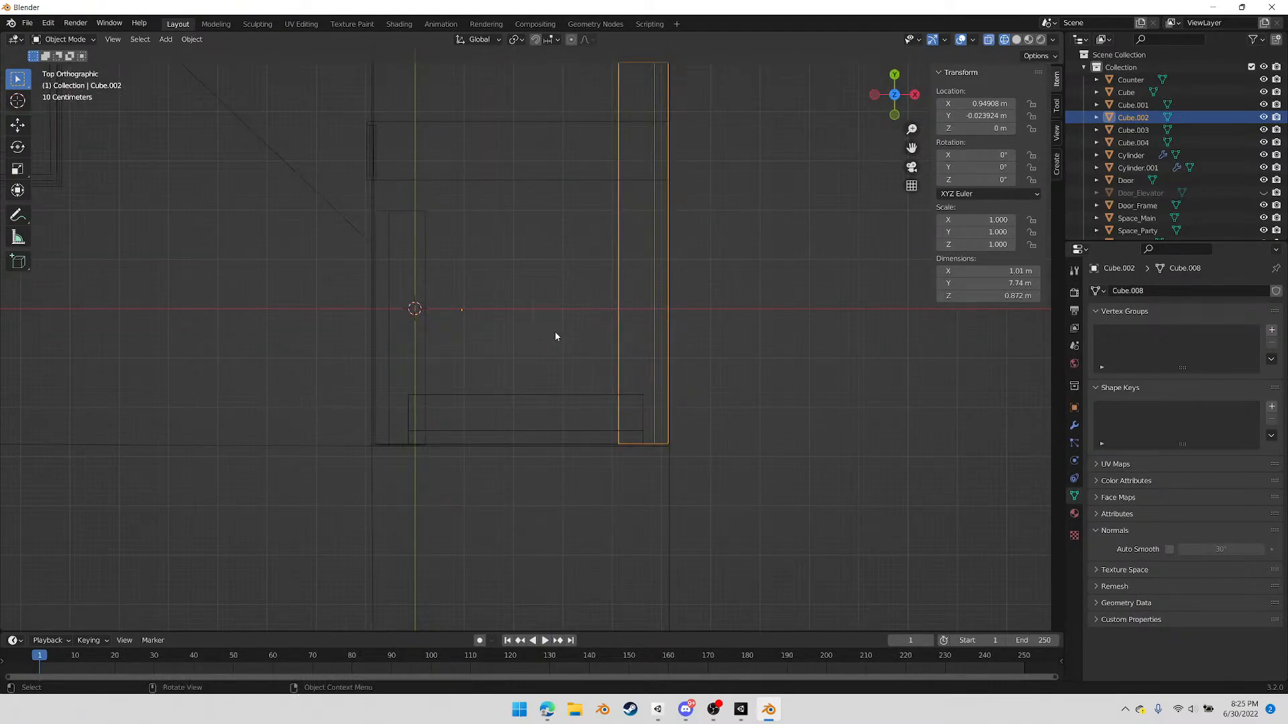
pyautogui.click(166, 40)
pyautogui.moveTo(240, 55)
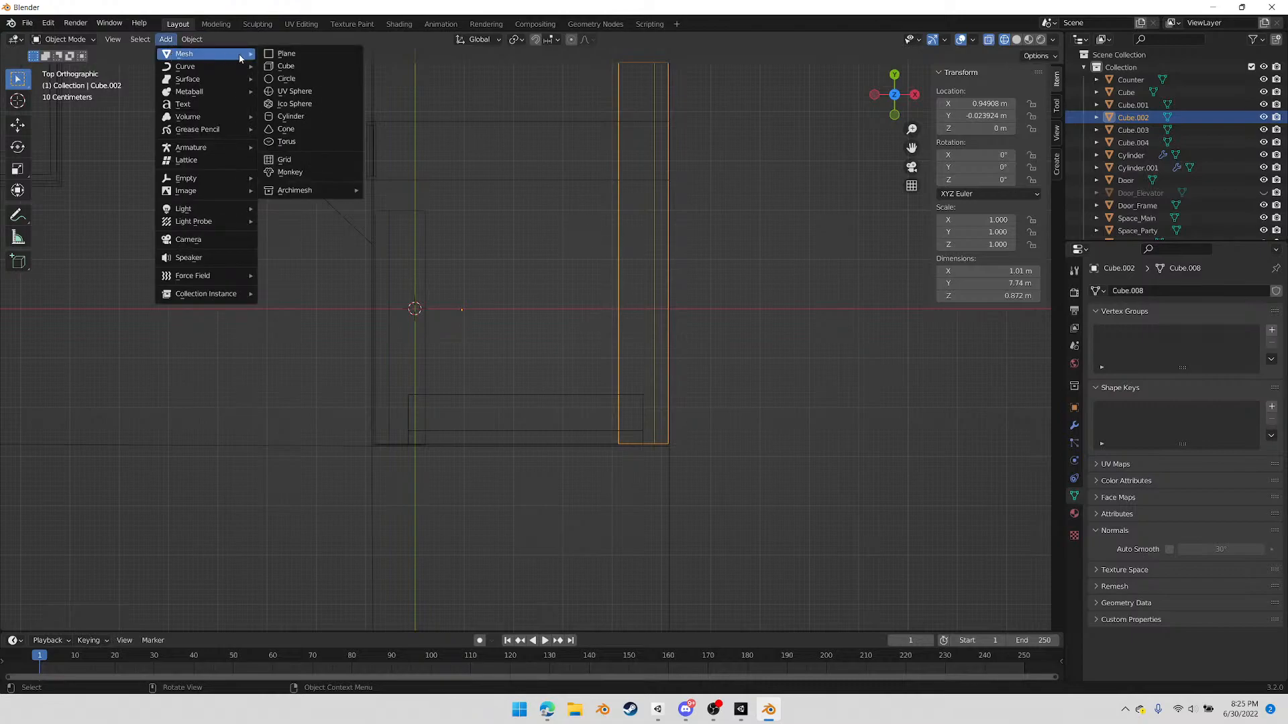
pyautogui.click(300, 65)
pyautogui.press('g')
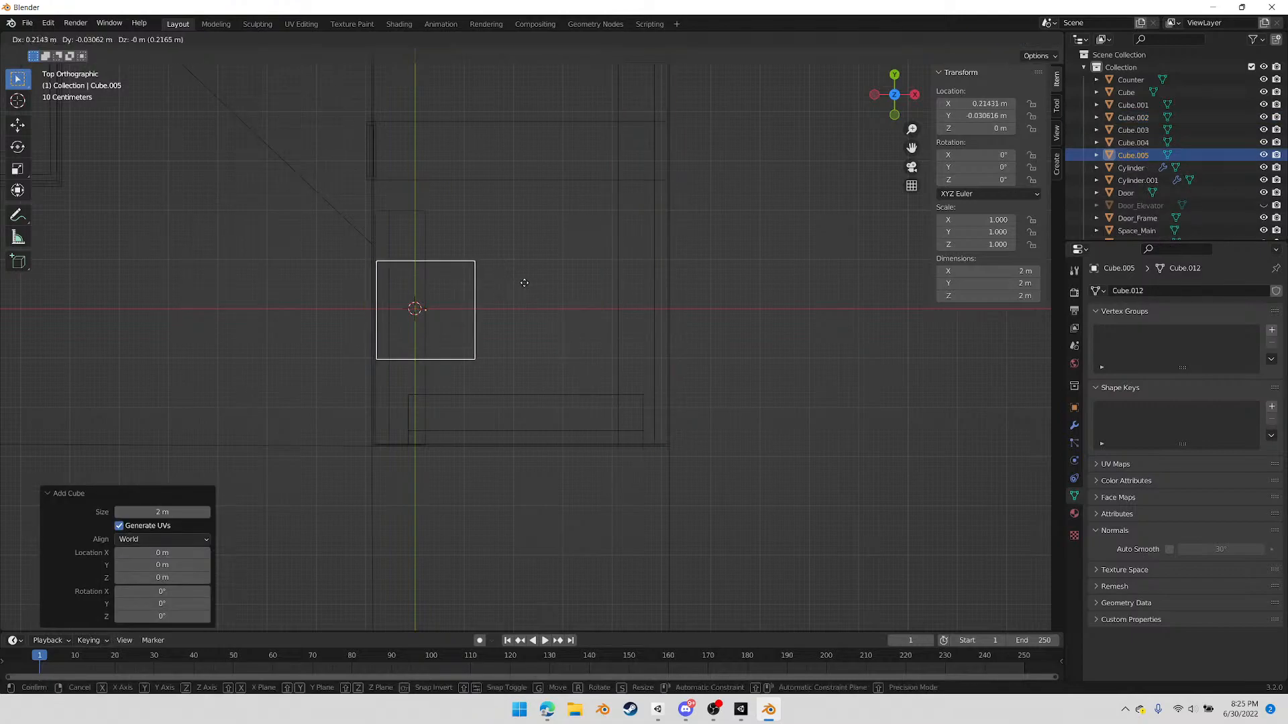
pyautogui.click(609, 232)
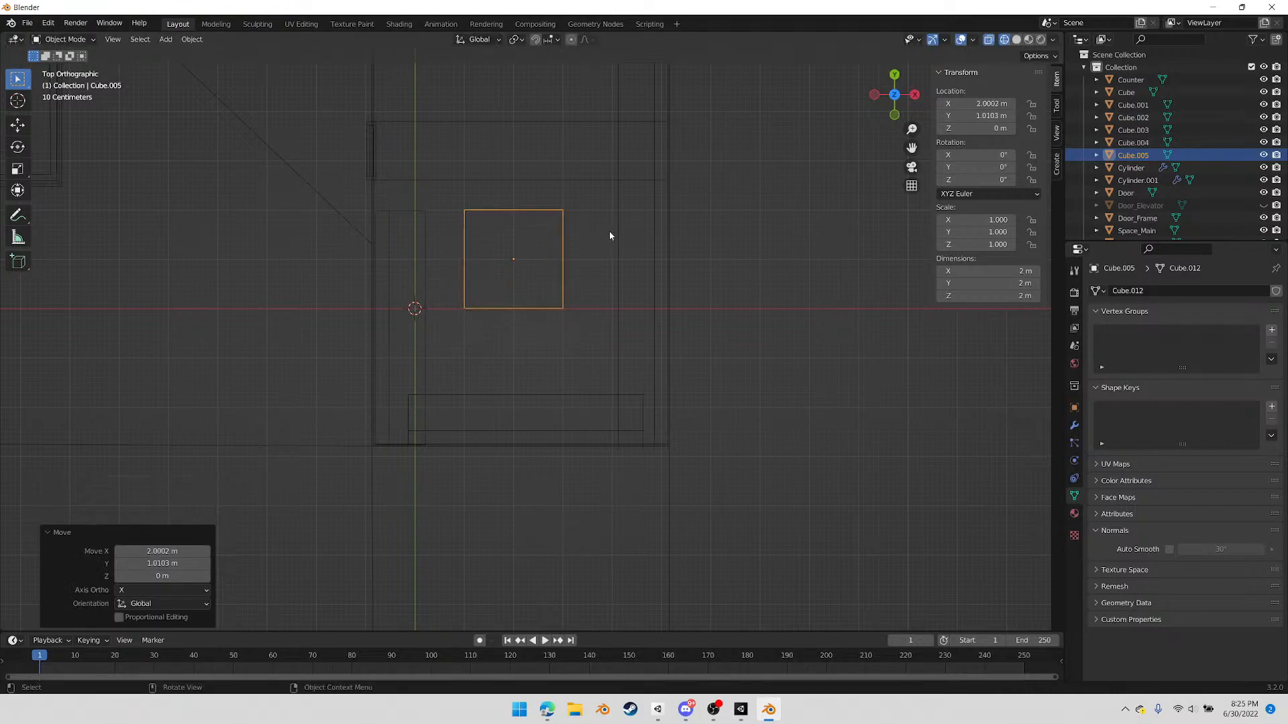
# Narrow the new cube by moving its +X side vertices about -1 m along X
pyautogui.press('Tab')
pyautogui.moveTo(539, 195); pyautogui.dragTo(637, 340)
pyautogui.scroll(4, 614, 295)
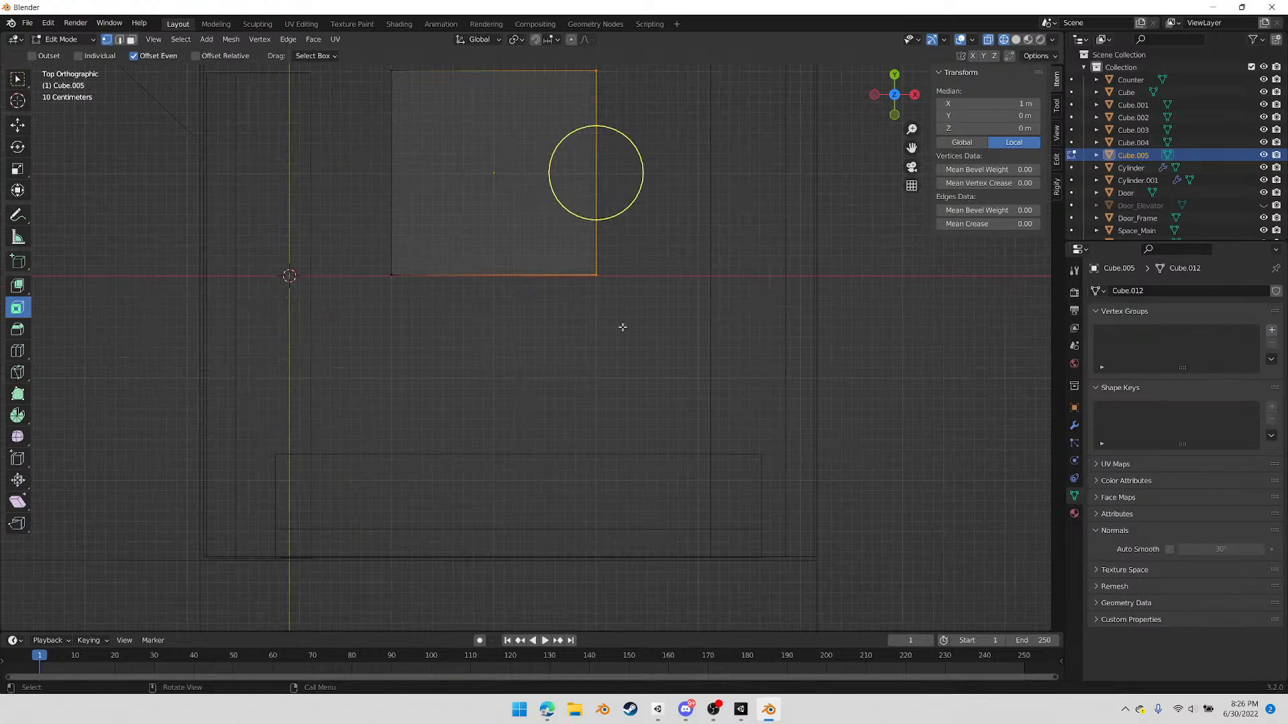
pyautogui.press('g')
pyautogui.press('x')
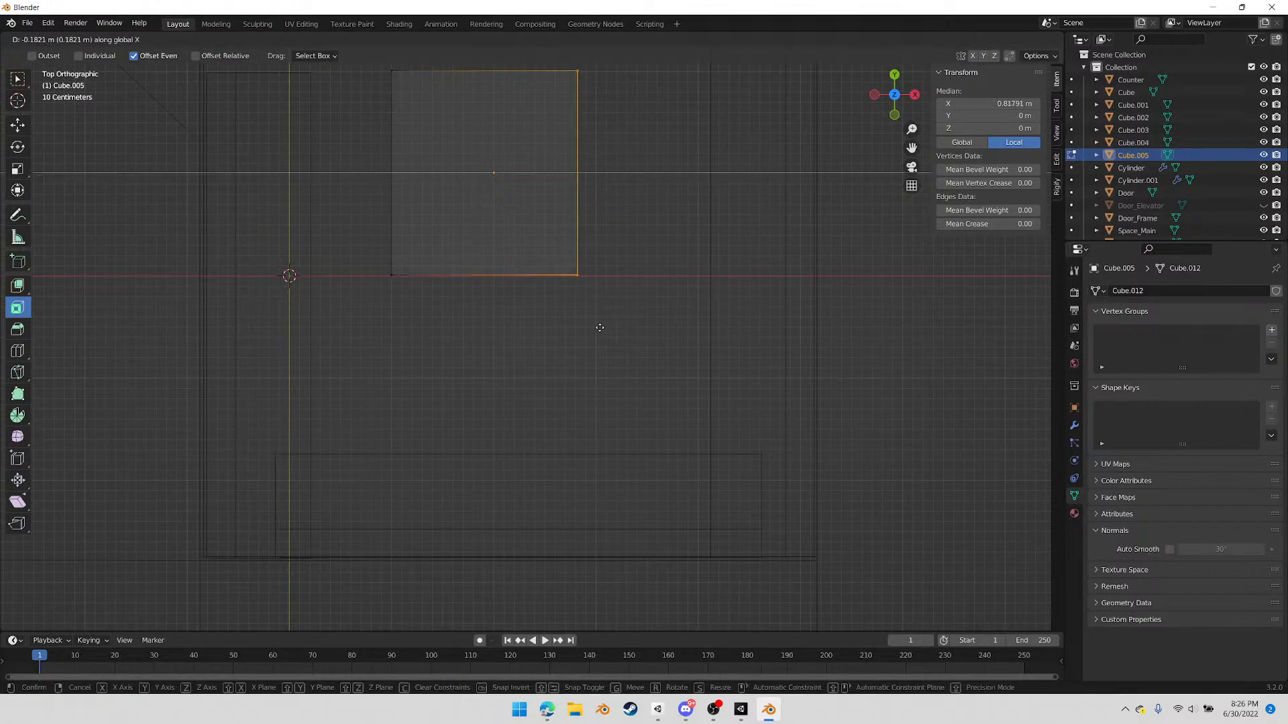
pyautogui.click(520, 325)
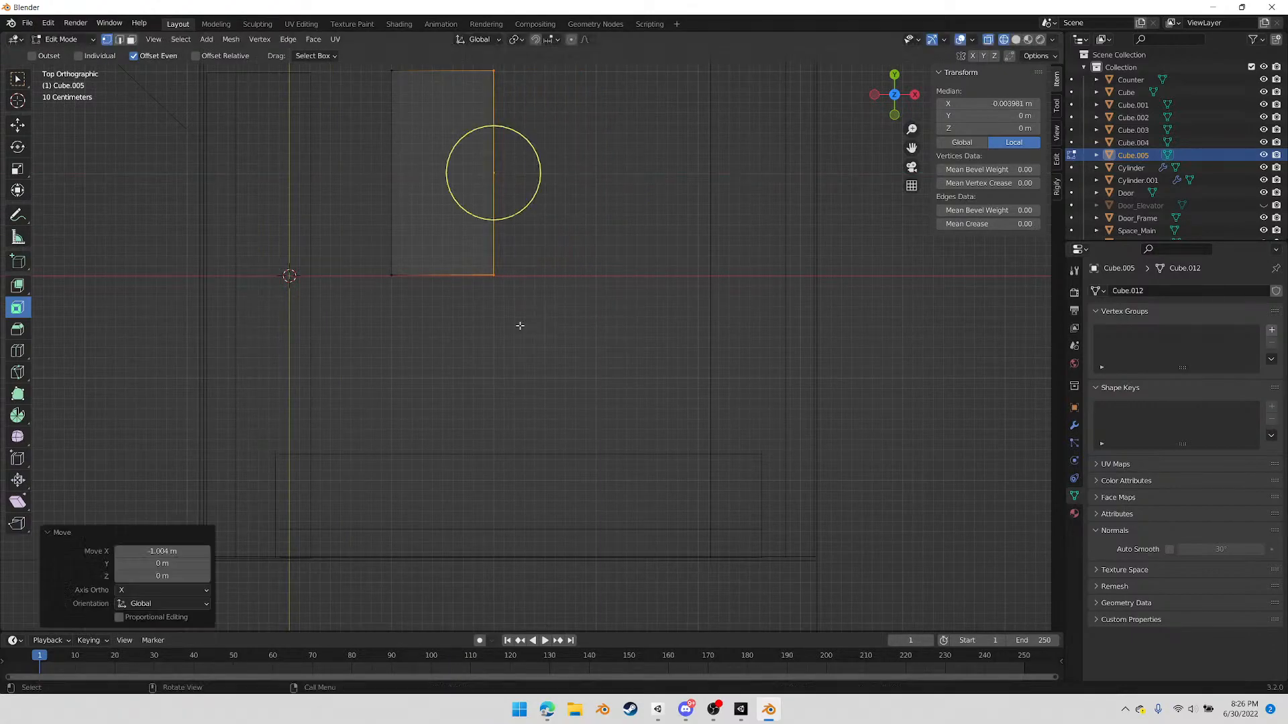
# Extend the narrowed cube by moving its -Y end vertices about -1.01 m along Y
pyautogui.moveTo(352, 249); pyautogui.dragTo(539, 300)
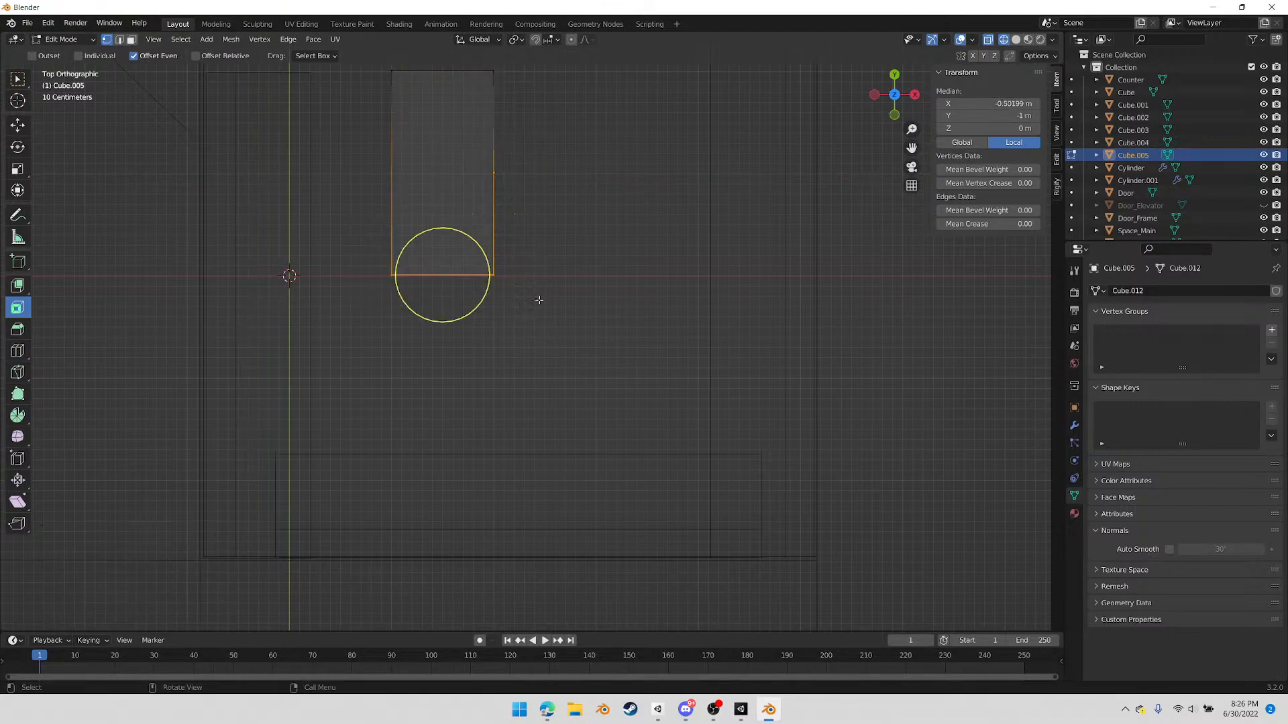
pyautogui.press('g')
pyautogui.press('x')
pyautogui.press('y')
pyautogui.click(551, 406)
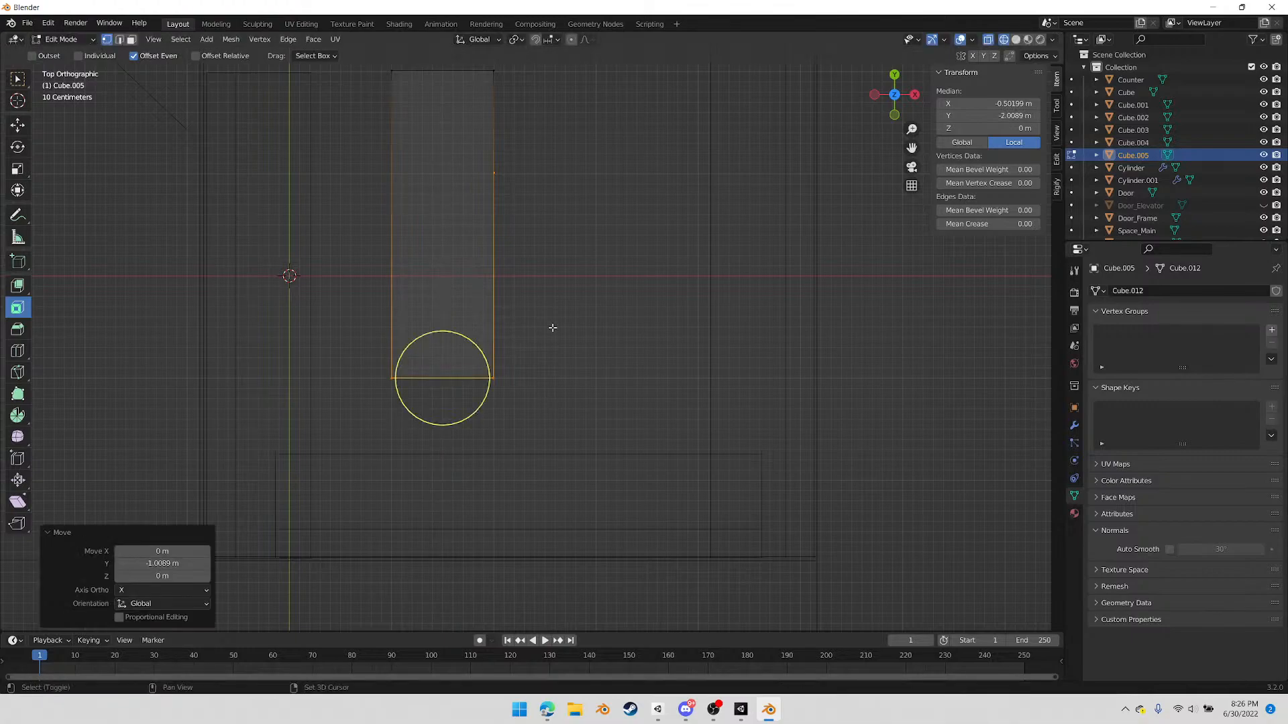
pyautogui.keyDown('shift'); pyautogui.moveTo(552, 299); pyautogui.dragTo(543, 420, button='middle'); pyautogui.keyUp('shift')
# Flatten the box into a thin tabletop by raising its bottom vertices about 1.92 m along Z in the front view
pyautogui.click(896, 115)
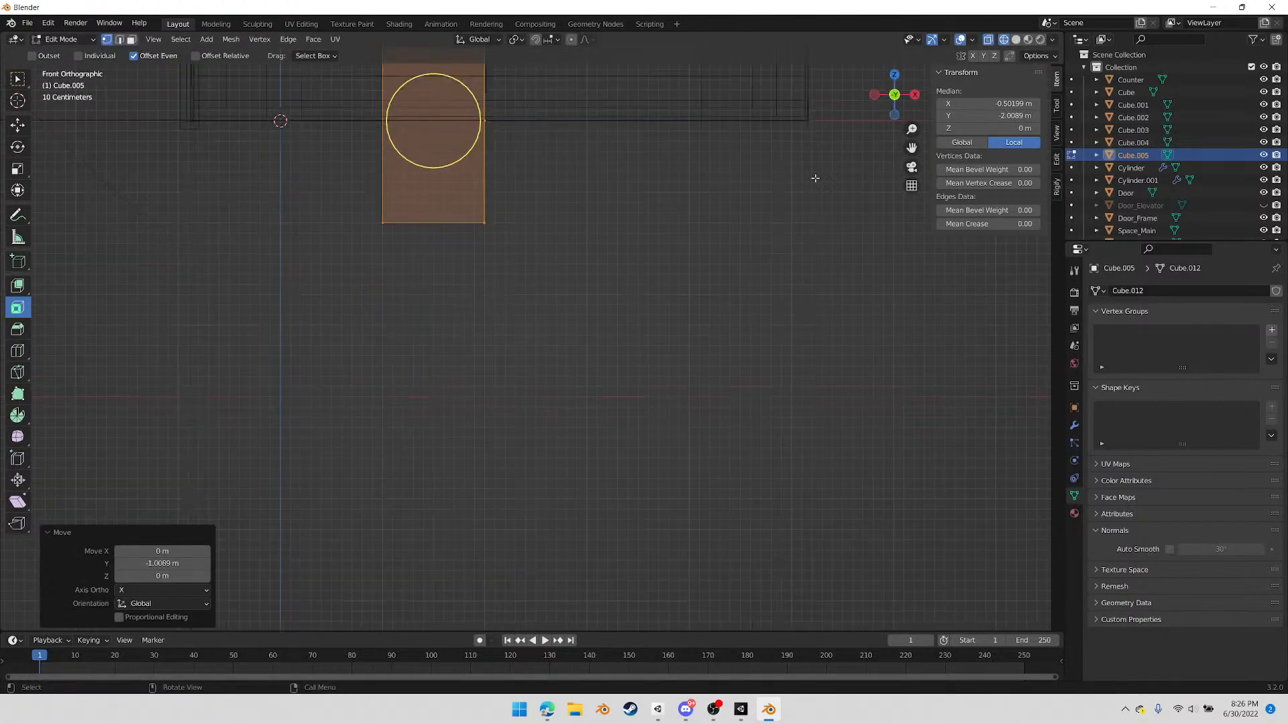
pyautogui.keyDown('shift'); pyautogui.moveTo(457, 233); pyautogui.dragTo(486, 411, button='middle'); pyautogui.keyUp('shift')
pyautogui.moveTo(386, 344); pyautogui.dragTo(561, 437)
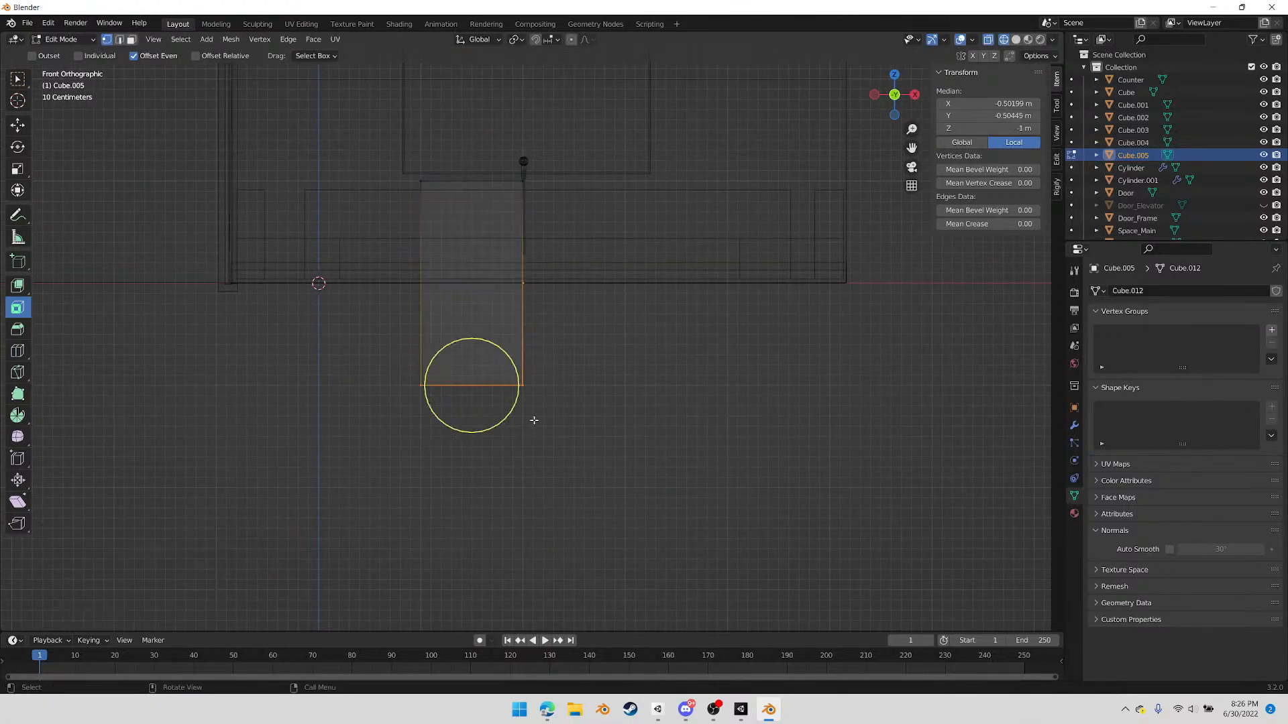
pyautogui.press('g')
pyautogui.press('y')
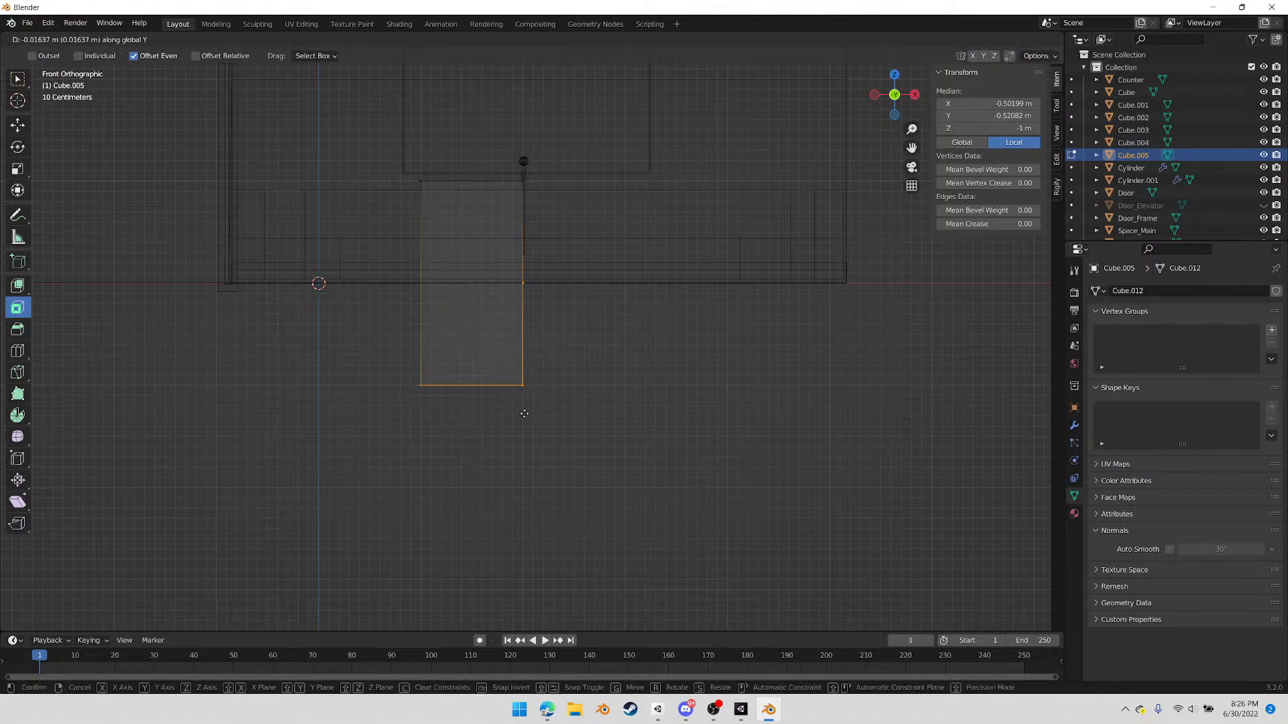
pyautogui.press('z')
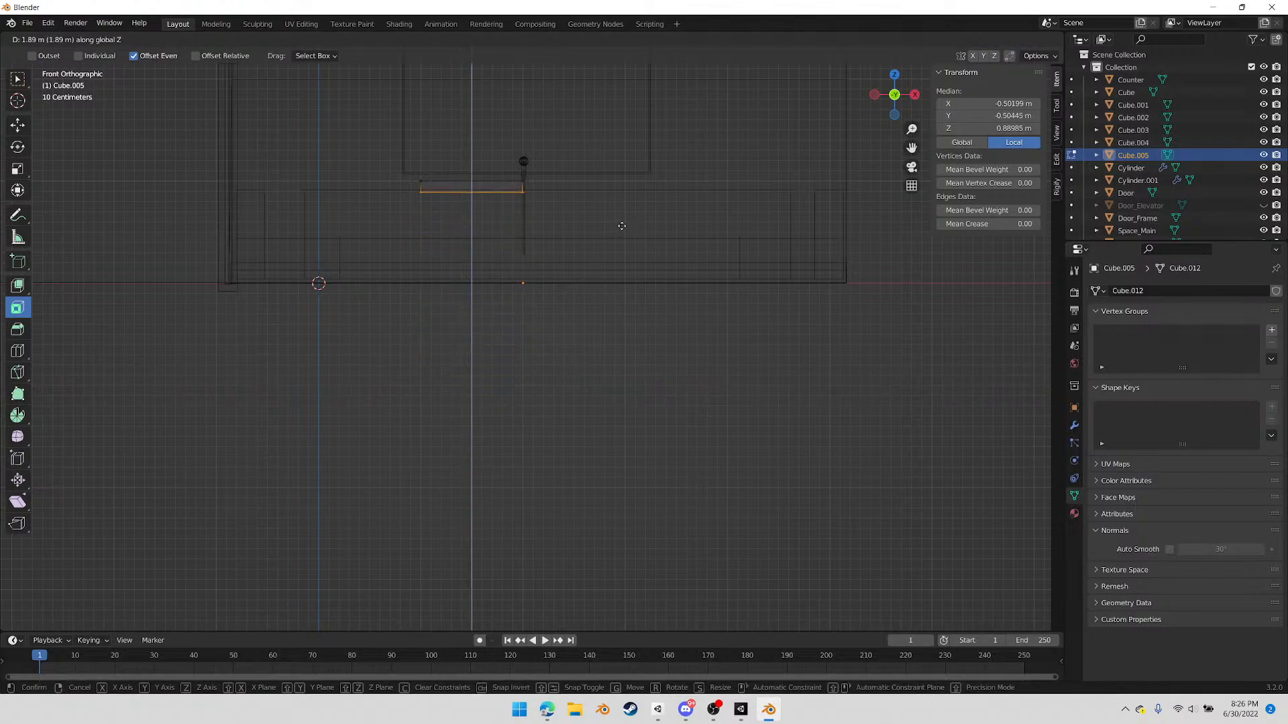
pyautogui.click(626, 224)
pyautogui.moveTo(626, 223); pyautogui.dragTo(629, 267, button='middle')
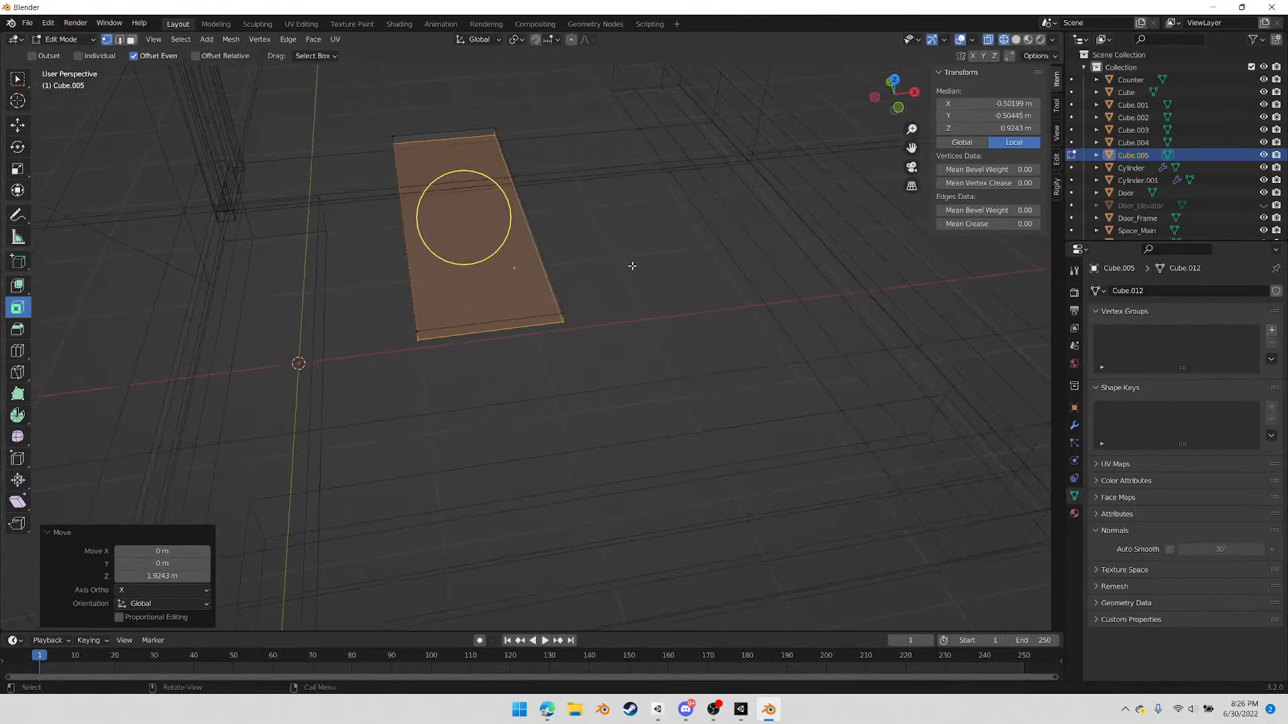
# Duplicate the tabletop and place the copy 2 m along X in the top view
pyautogui.click(894, 79)
pyautogui.press('Tab')
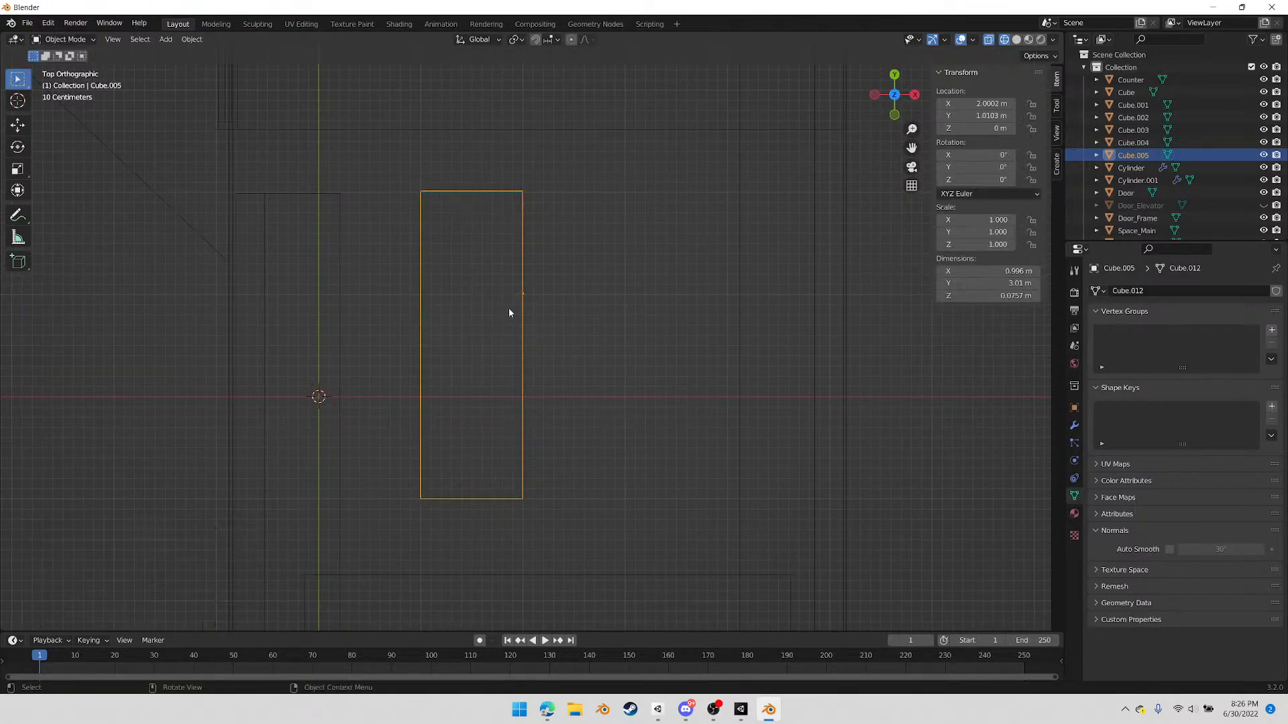
pyautogui.hotkey('shift', 'd')
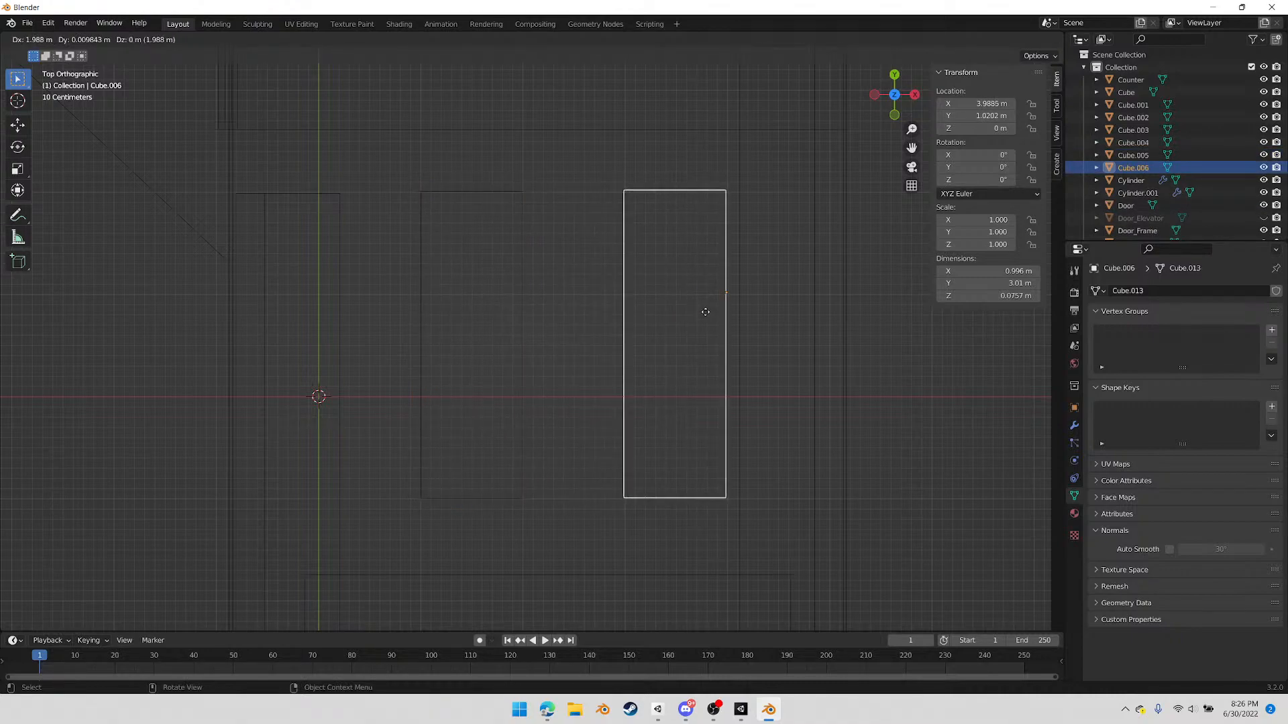
pyautogui.press('ctrl')
pyautogui.click(708, 313)
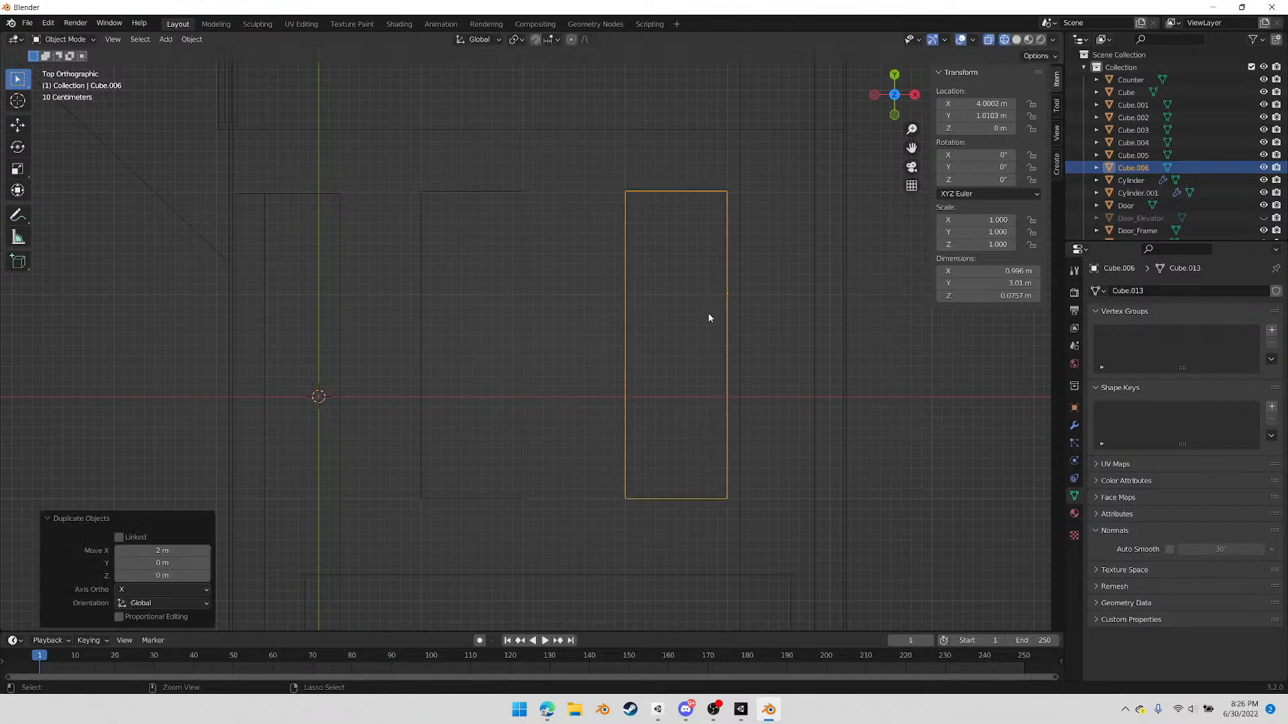
# Select both tabletops and shift them together about 0.01 m along X
pyautogui.keyDown('shift'); pyautogui.click(523, 363); pyautogui.keyUp('shift')
pyautogui.press('g')
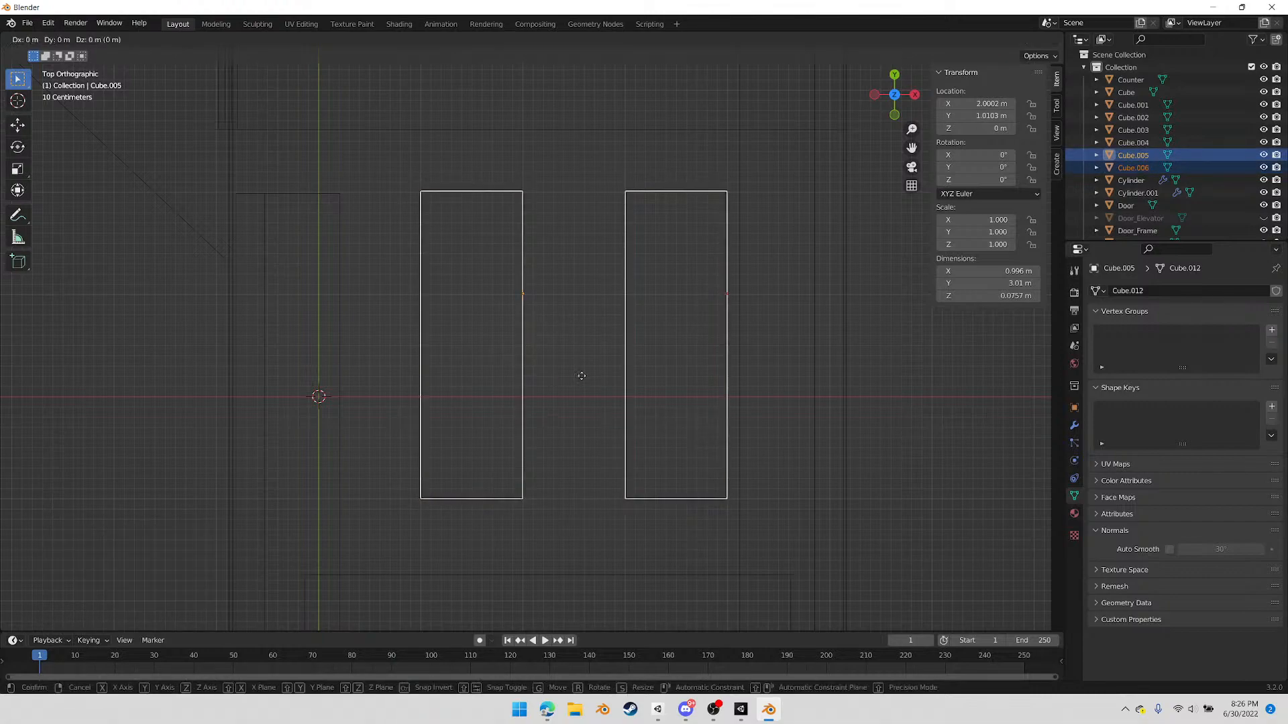
pyautogui.press('x')
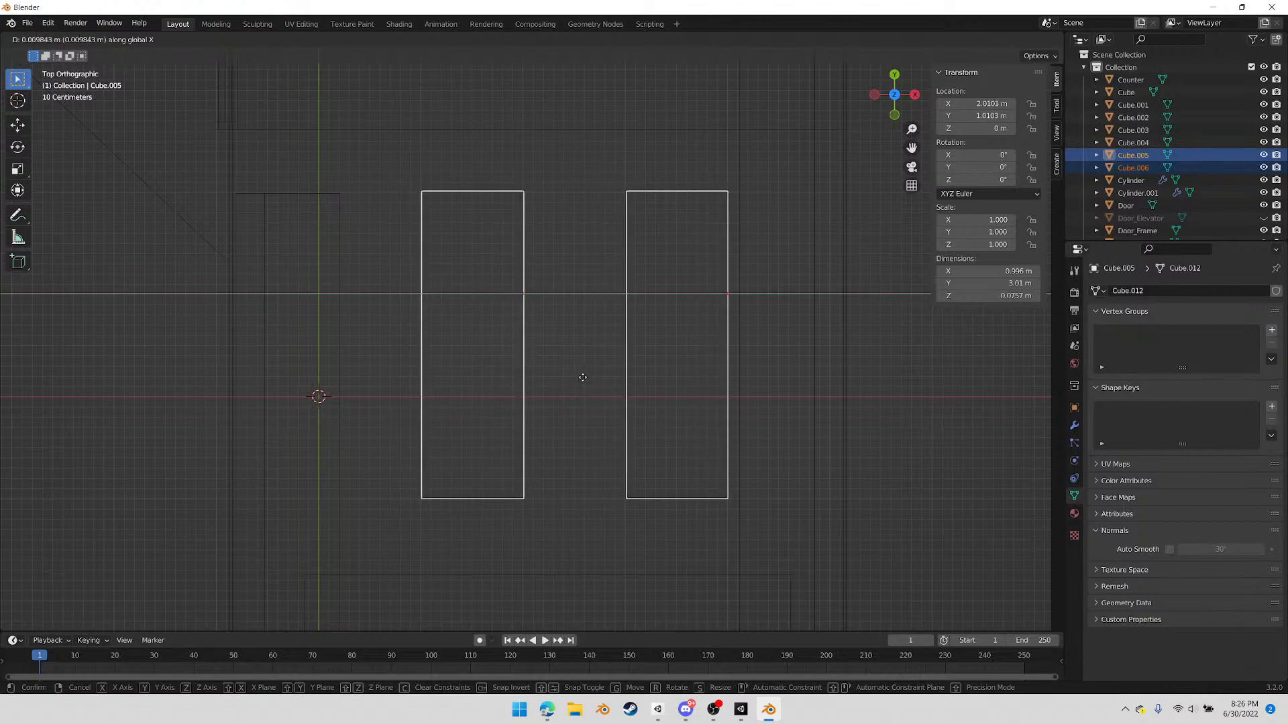
pyautogui.click(613, 344)
# Move the copied tabletop about -0.98 m along X until it meets the first tabletop's long edge
pyautogui.click(627, 315)
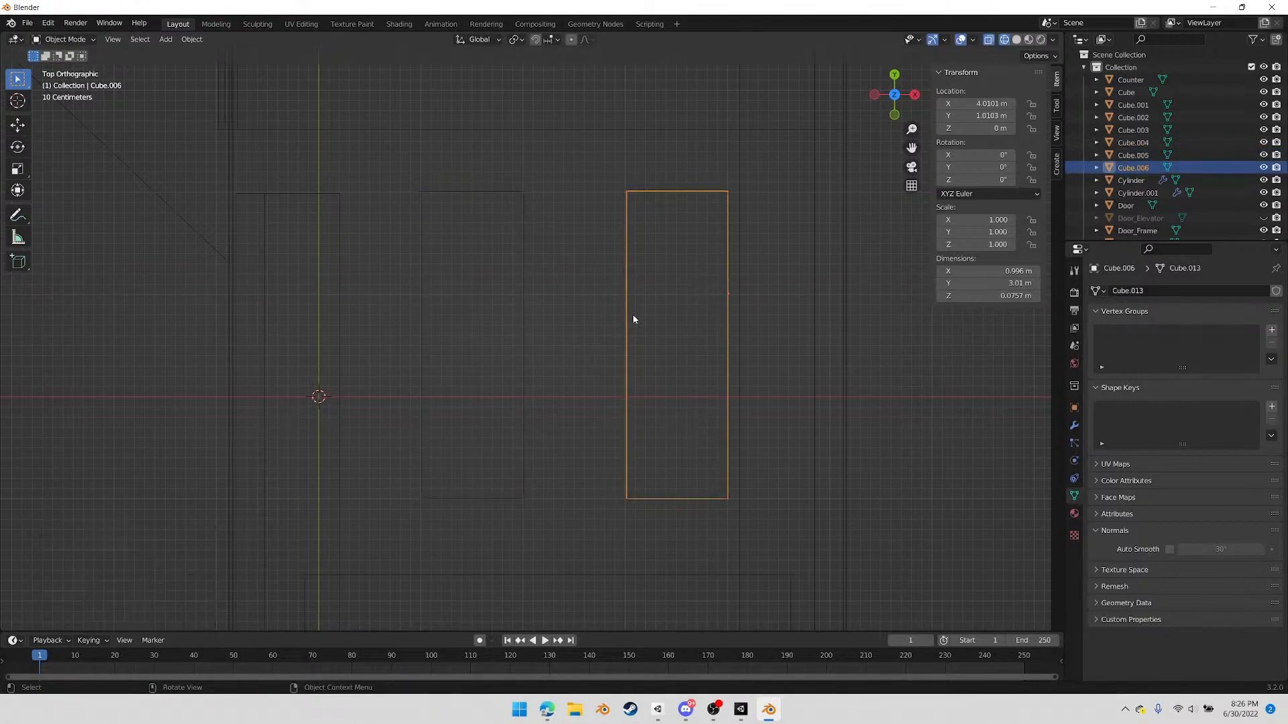
pyautogui.press('g')
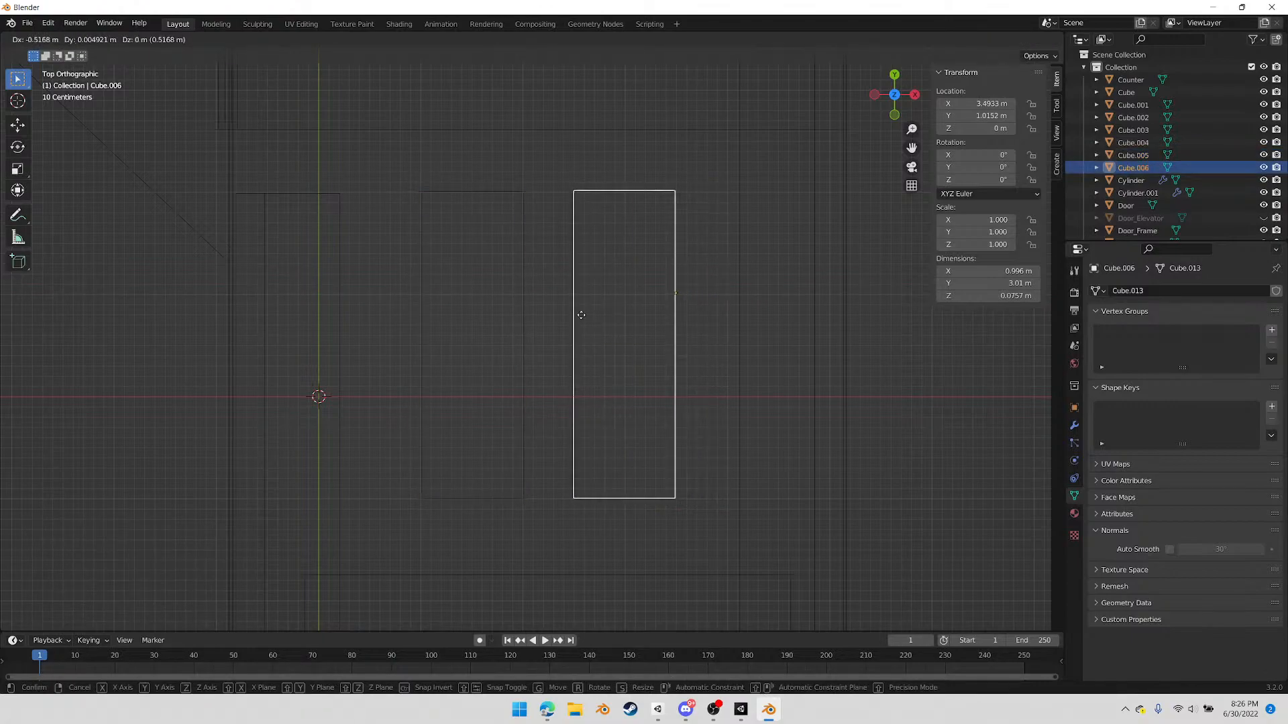
pyautogui.click(581, 316)
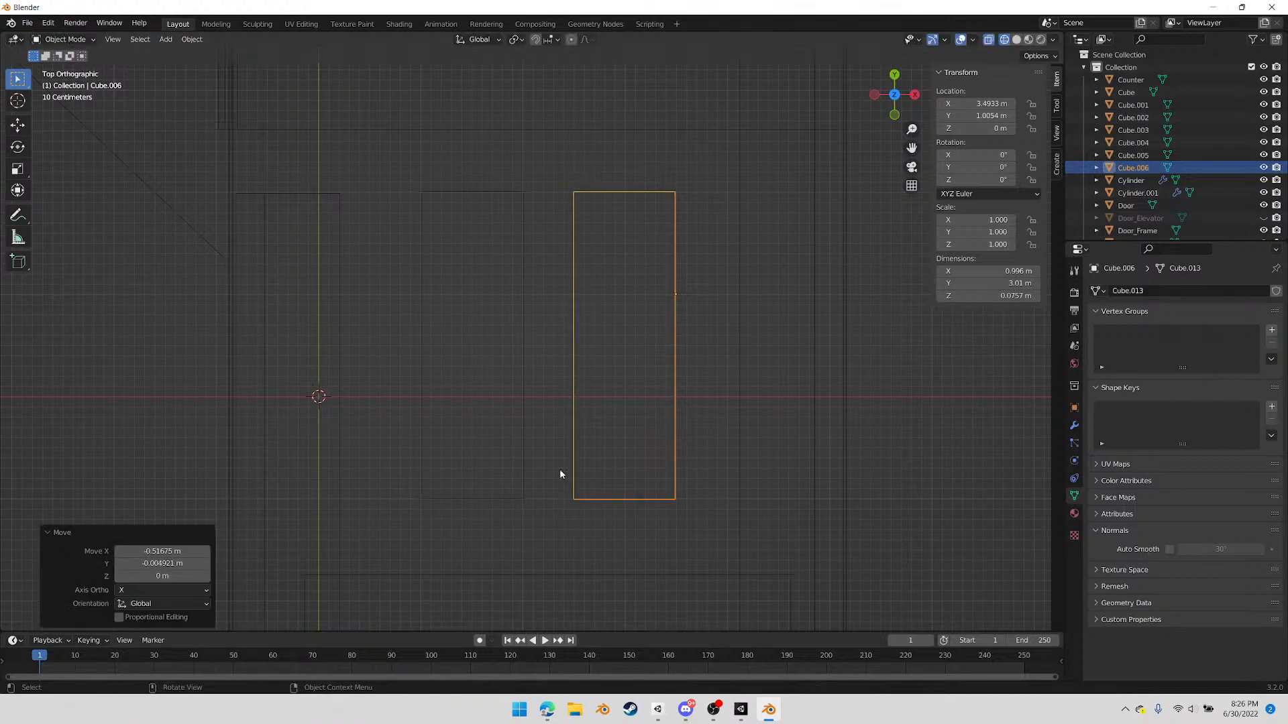
pyautogui.scroll(-3, 588, 493)
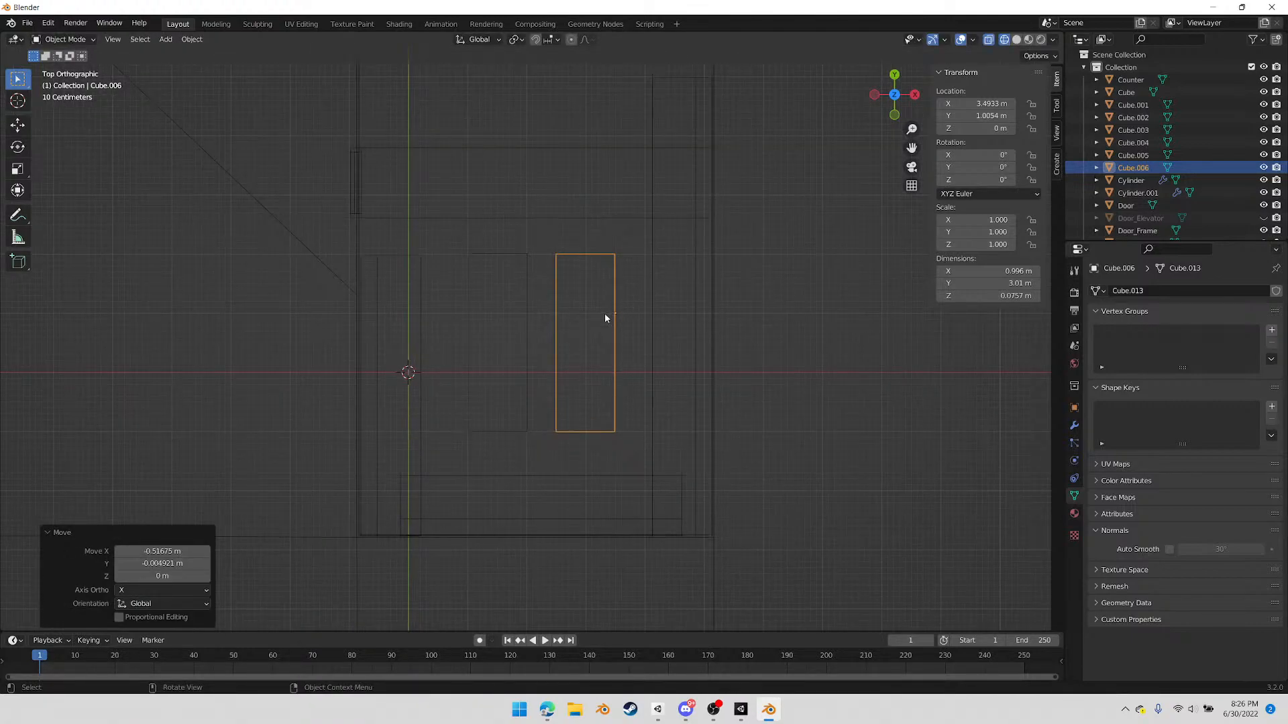
pyautogui.press('g')
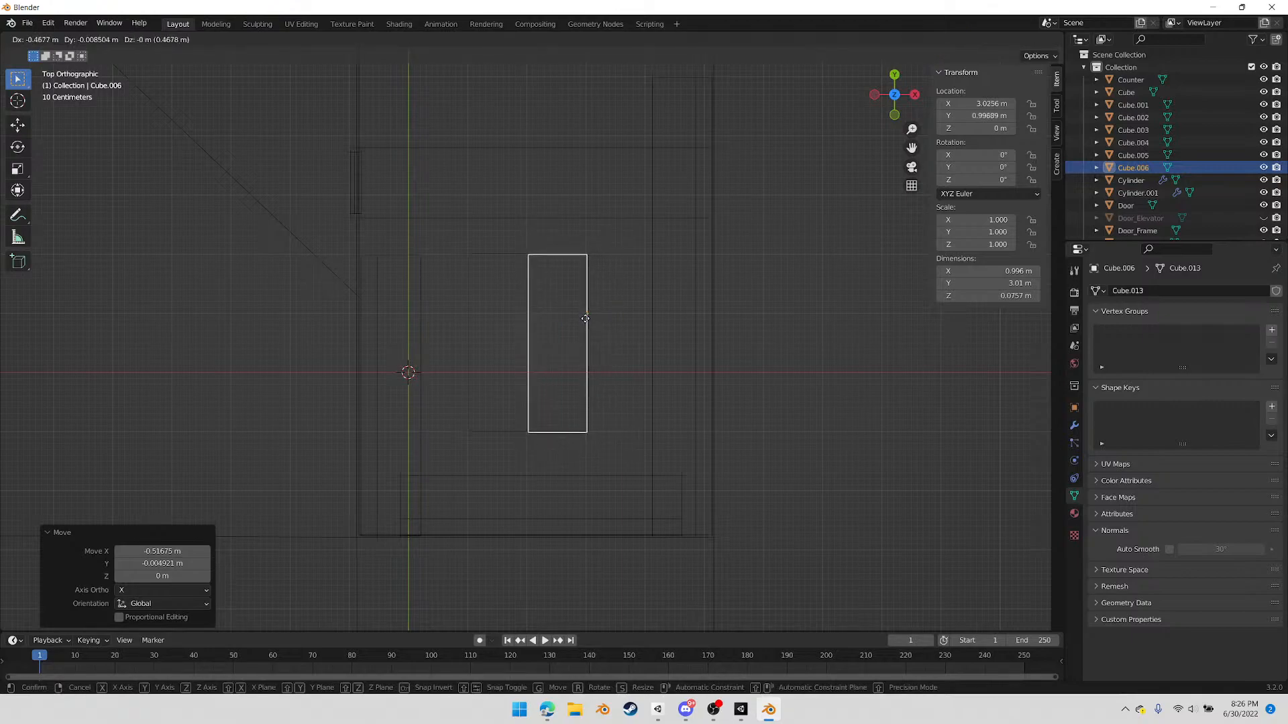
pyautogui.click(584, 318)
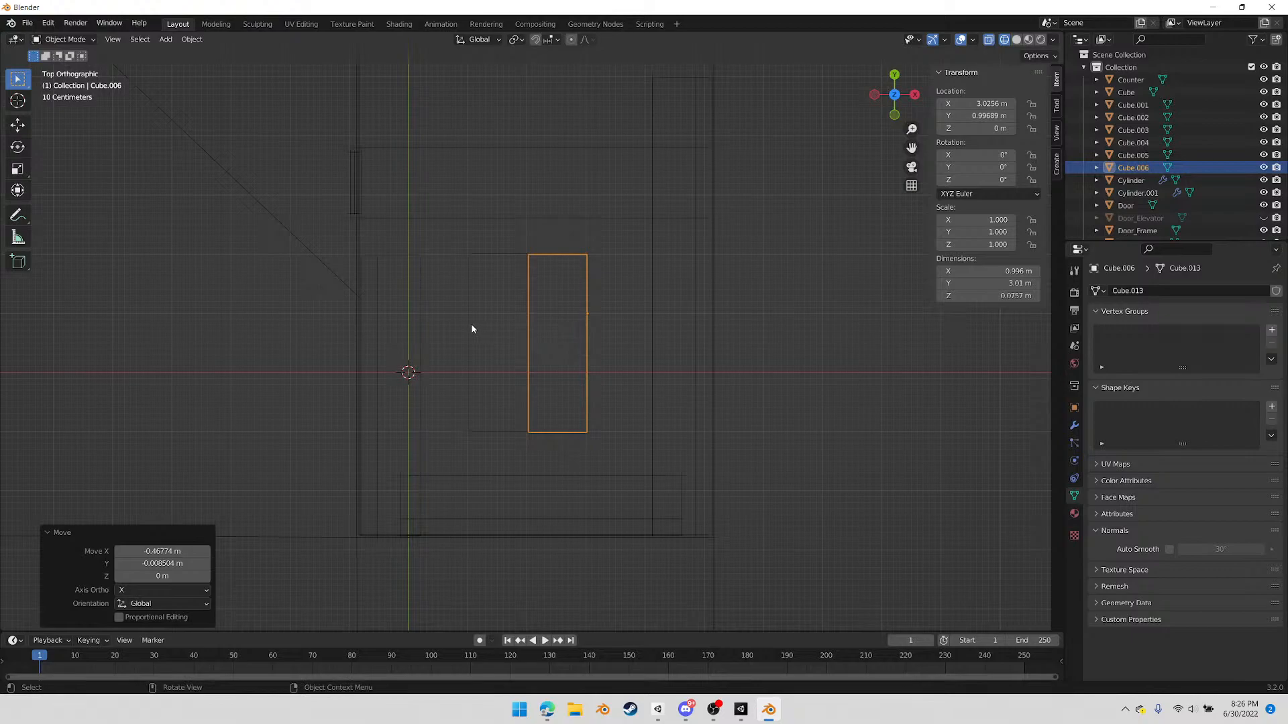
# Move the two adjoining tabletops together about 0.15 m along X and 0.18 m along Y
pyautogui.keyDown('shift'); pyautogui.click(468, 332); pyautogui.keyUp('shift')
pyautogui.press('g')
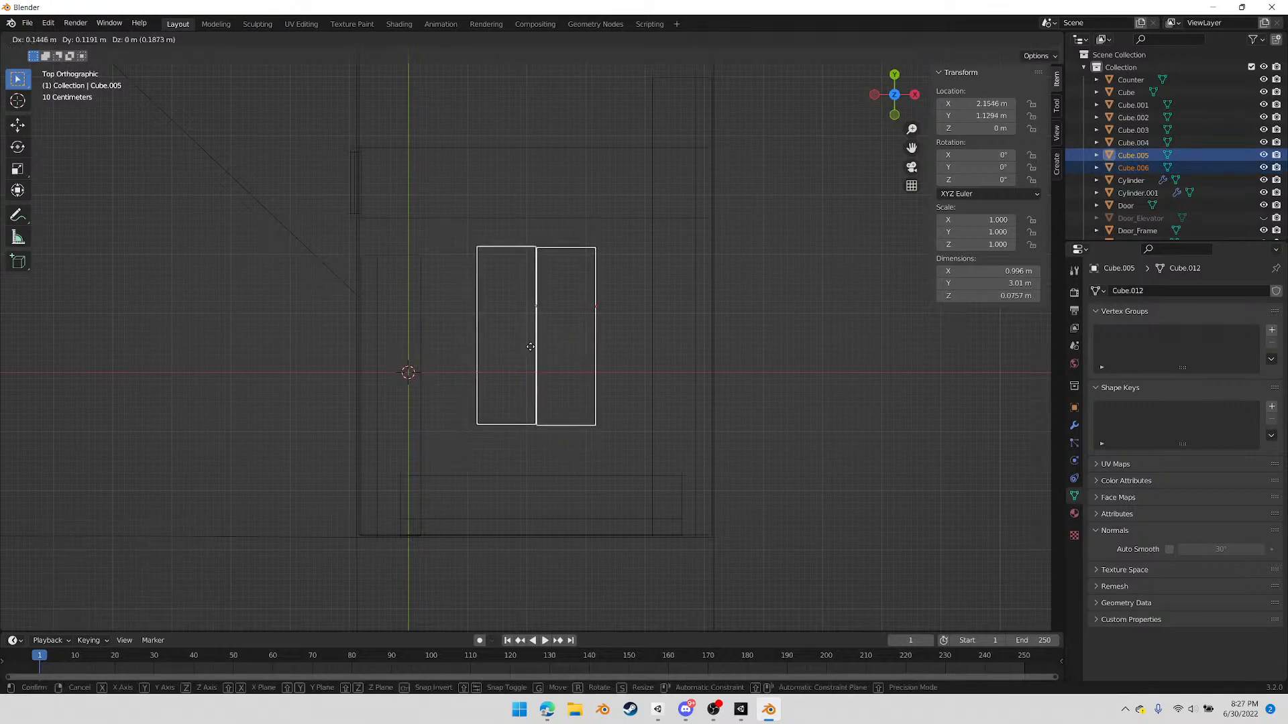
pyautogui.click(526, 345)
pyautogui.rightClick(487, 377)
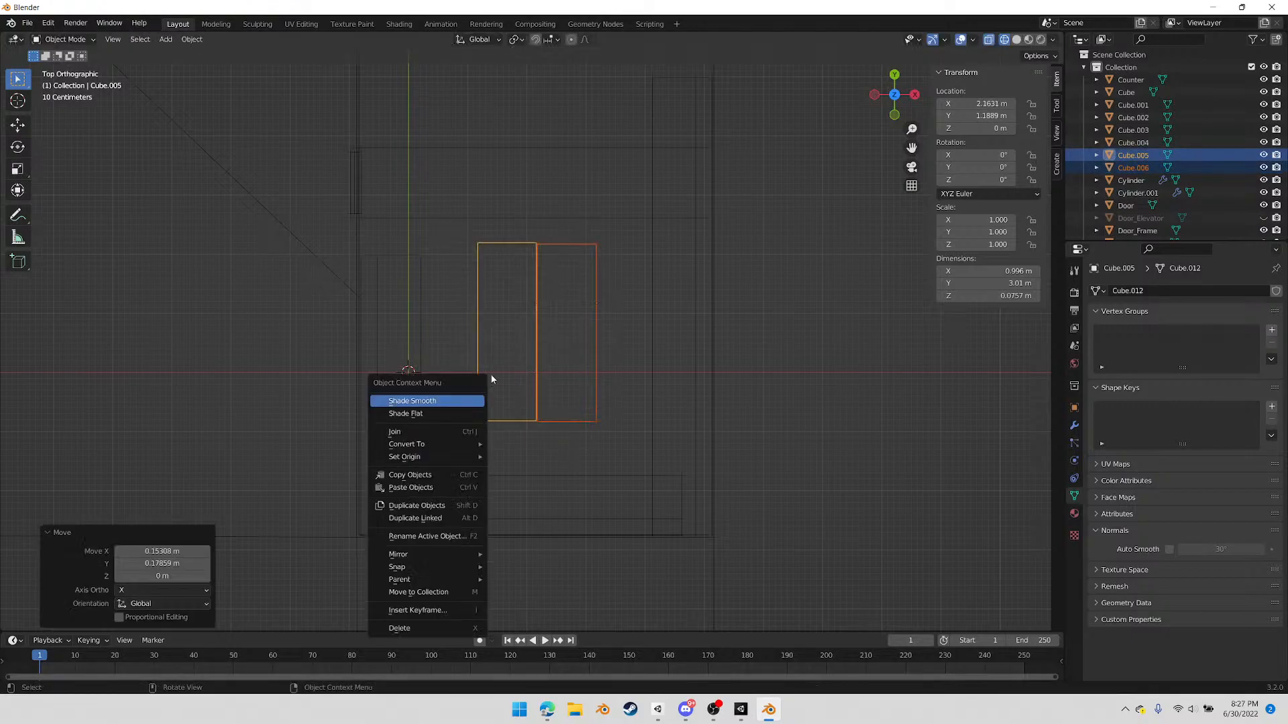
pyautogui.moveTo(546, 383); pyautogui.dragTo(463, 316, button='middle')
# Select all visible scene objects and export them as FBX, overwriting TempBlockout_01.fbx in the Models folder
pyautogui.moveTo(188, 144); pyautogui.dragTo(743, 501)
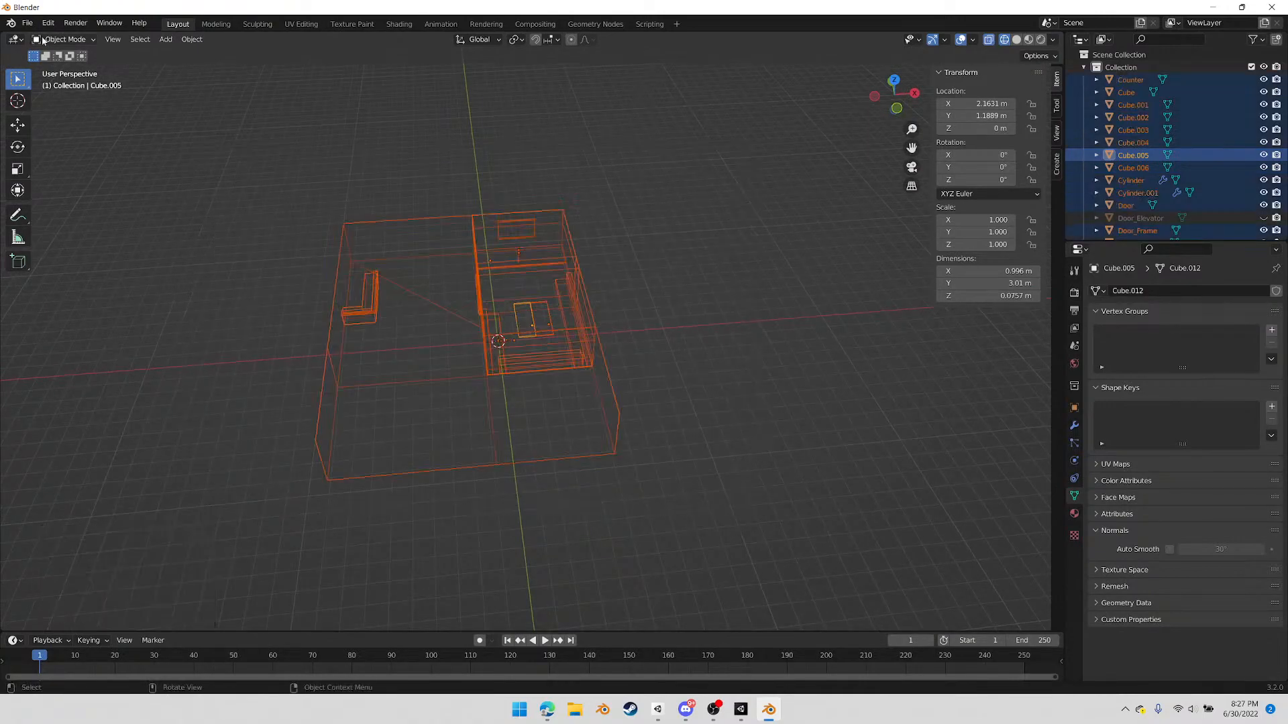
pyautogui.click(27, 23)
pyautogui.moveTo(71, 205)
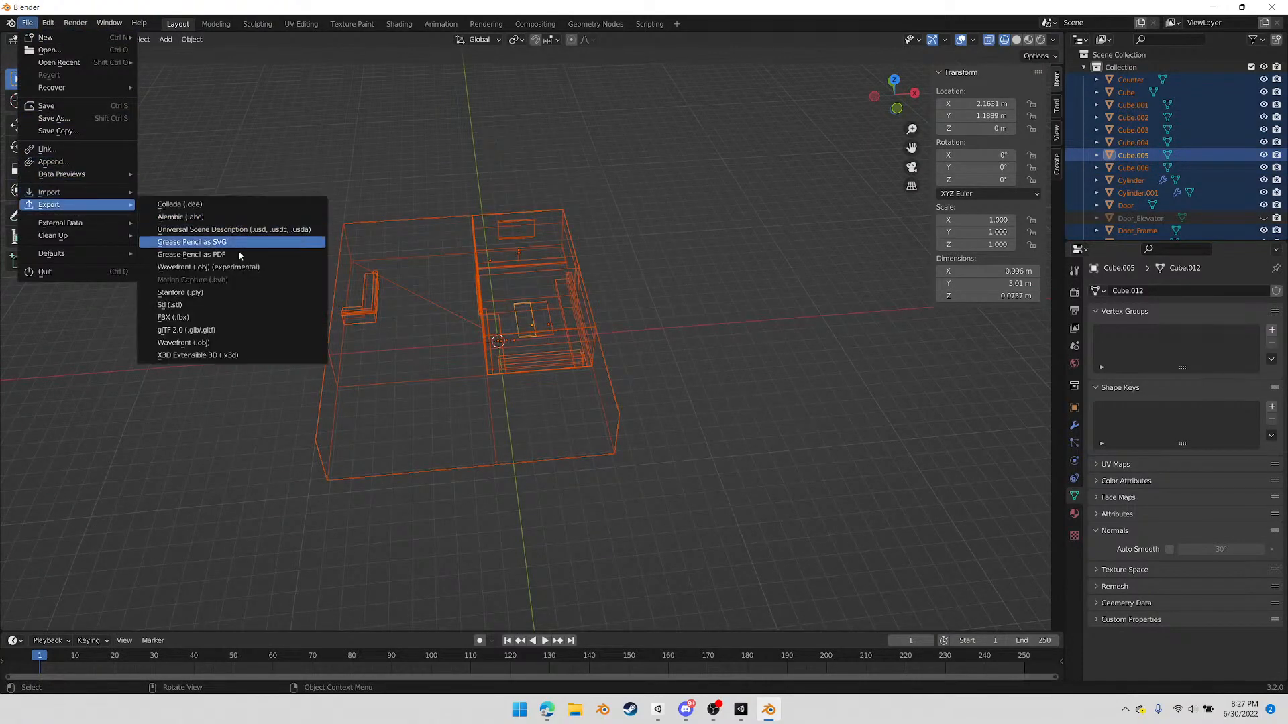
pyautogui.click(221, 317)
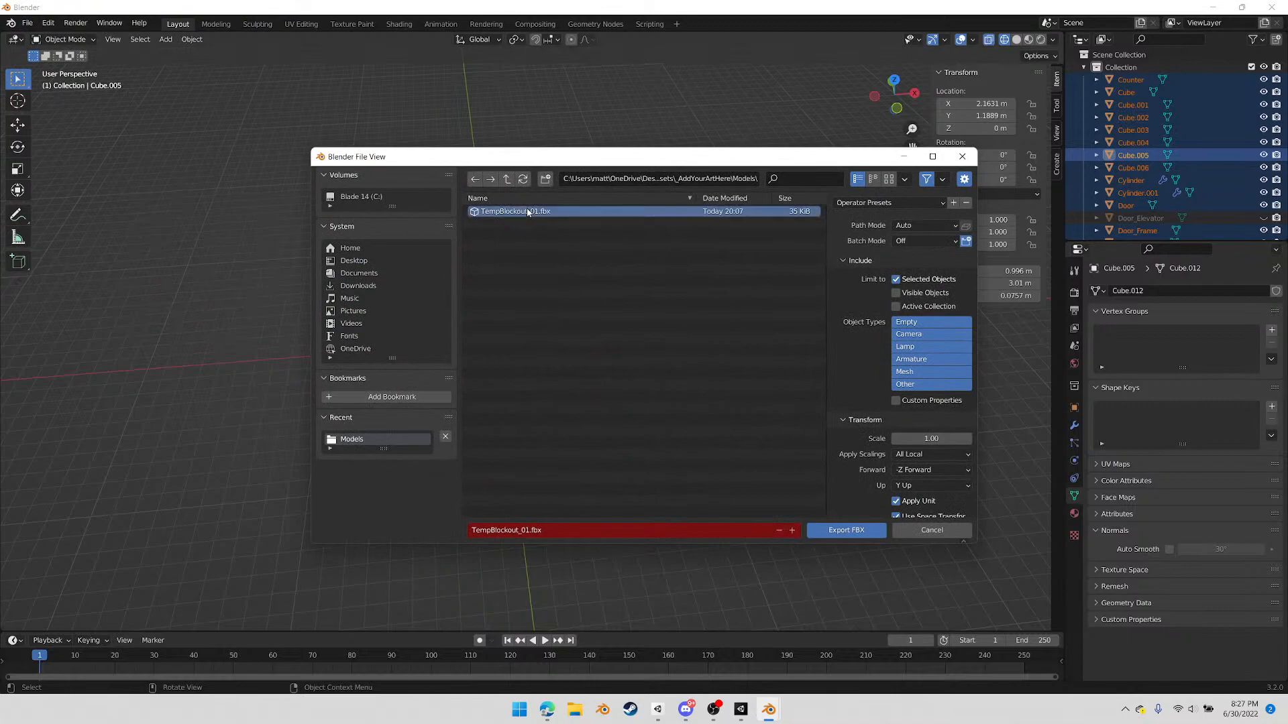
pyautogui.click(868, 531)
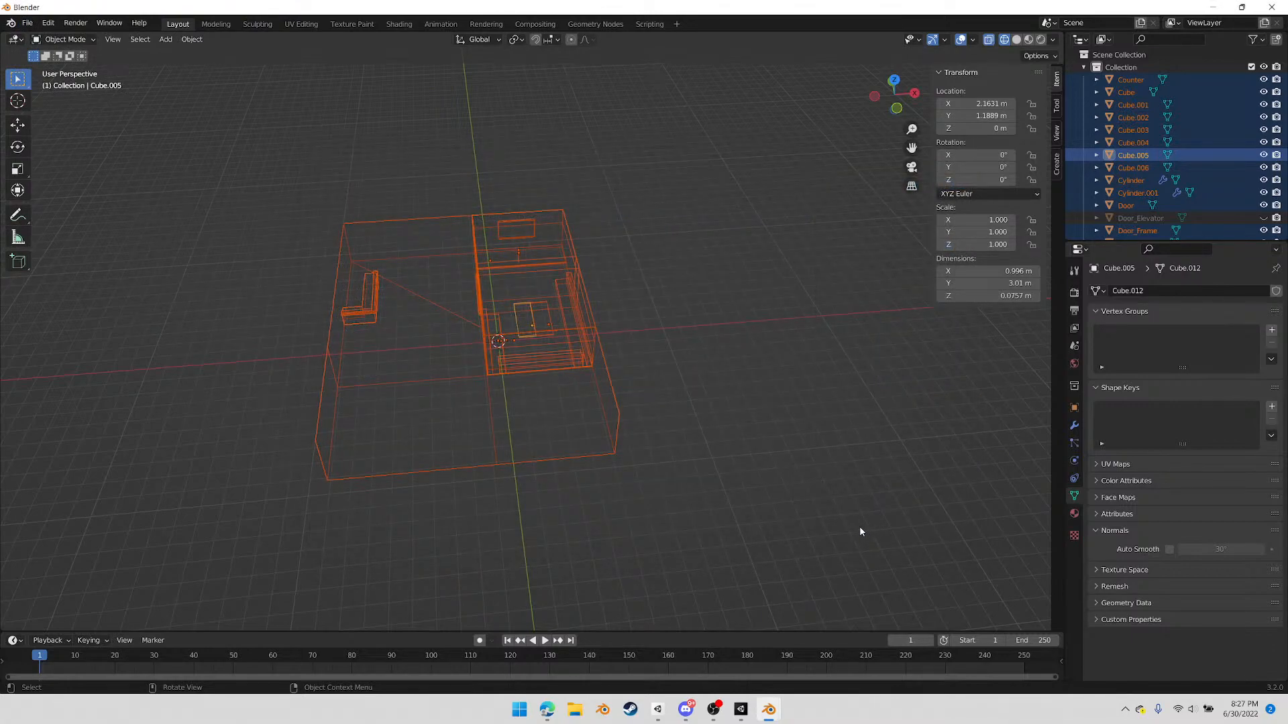
# Switch to Unity and examine the updated TempBlockout_01 model, including the party room, from several angles
pyautogui.moveTo(697, 714)
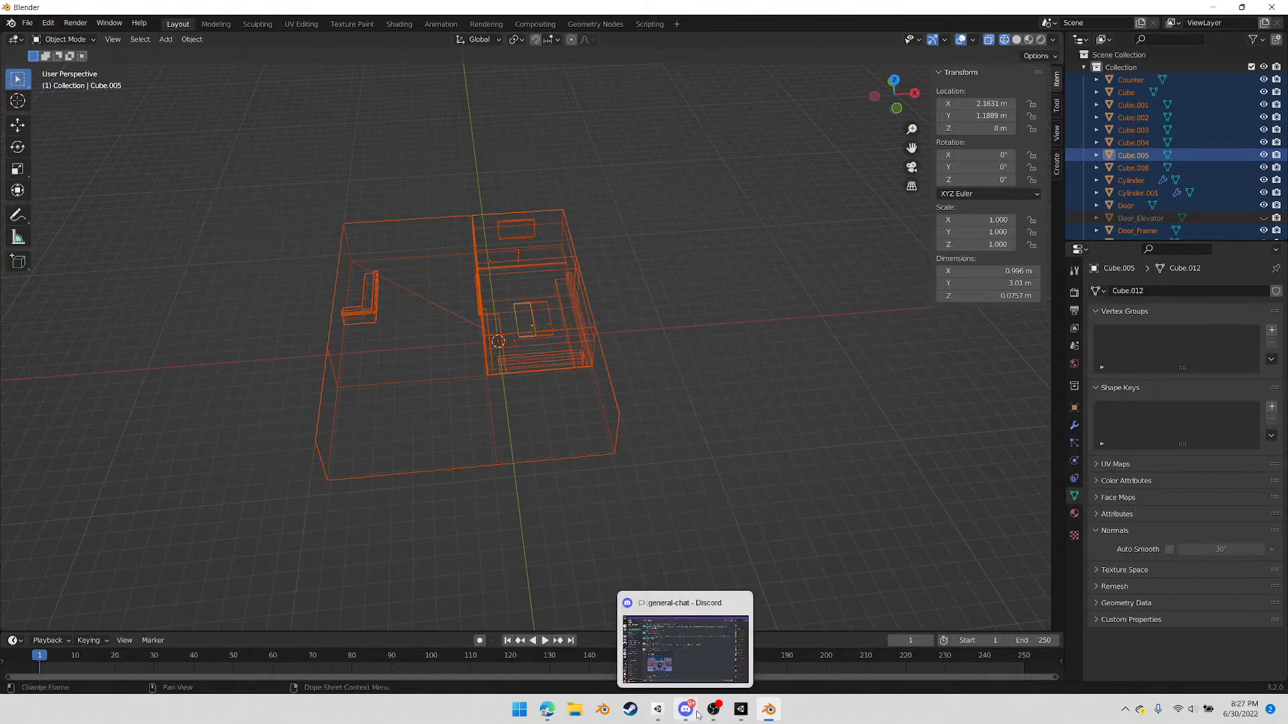
pyautogui.click(740, 711)
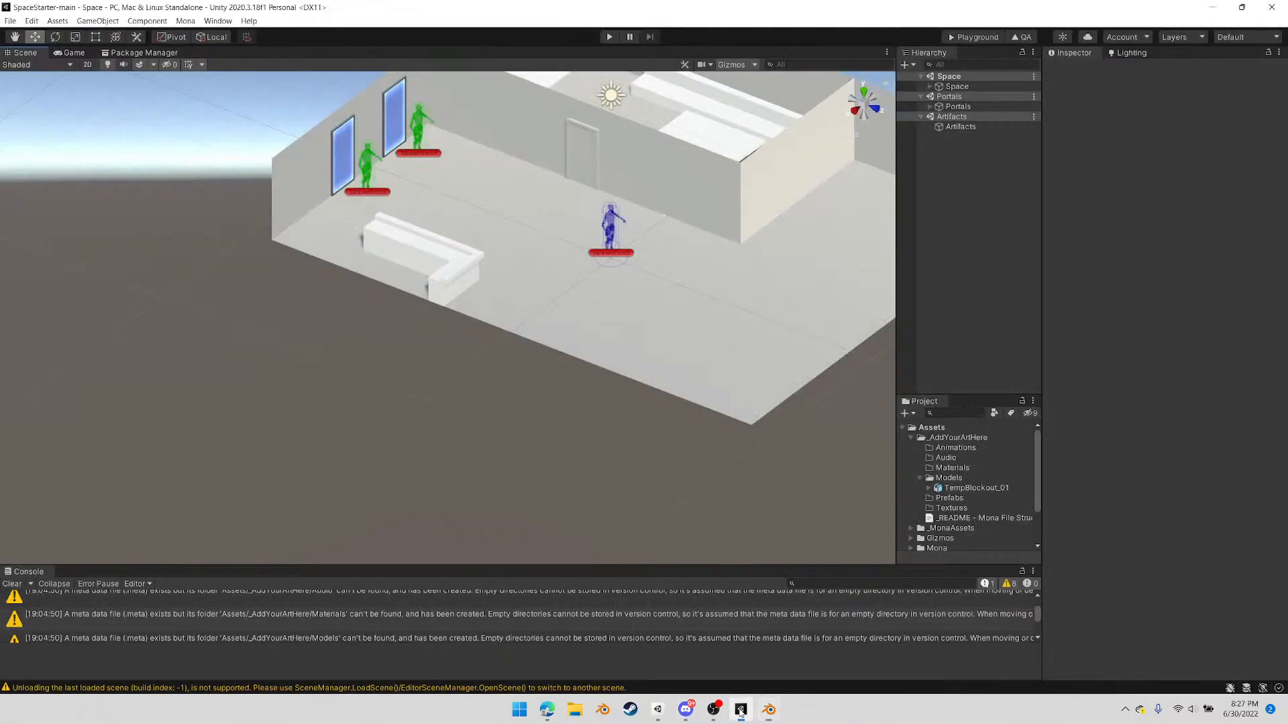
pyautogui.moveTo(852, 205); pyautogui.dragTo(664, 324, button='middle')
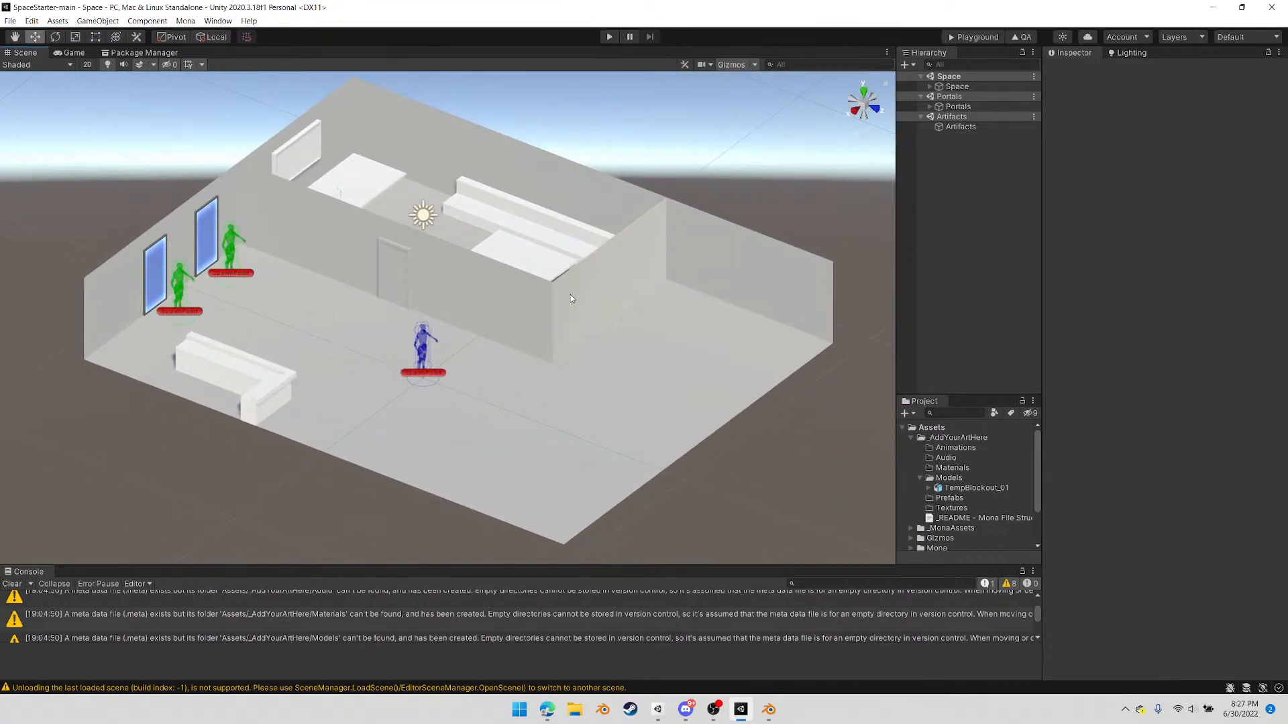
pyautogui.click(567, 327)
pyautogui.scroll(-3, 581, 364)
pyautogui.scroll(5, 538, 340)
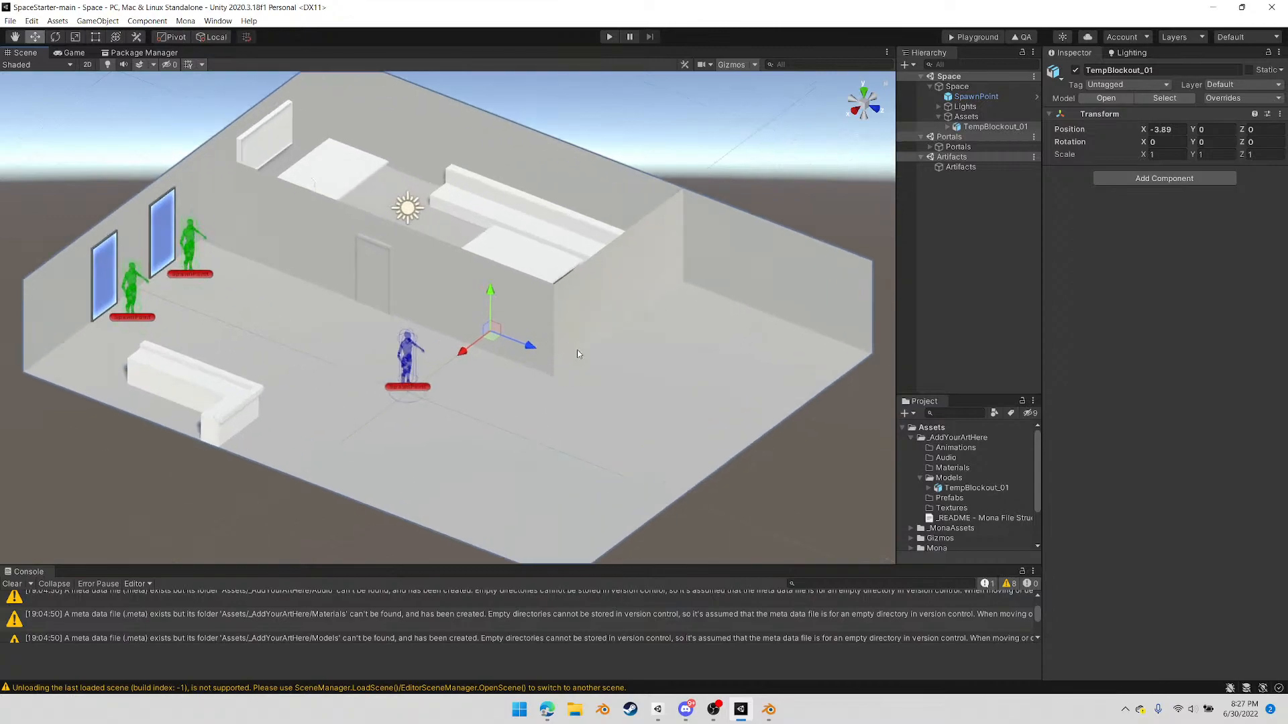
pyautogui.scroll(-2, 585, 330)
pyautogui.scroll(2, 608, 349)
pyautogui.keyDown('alt'); pyautogui.moveTo(627, 360); pyautogui.dragTo(308, 210); pyautogui.keyUp('alt')
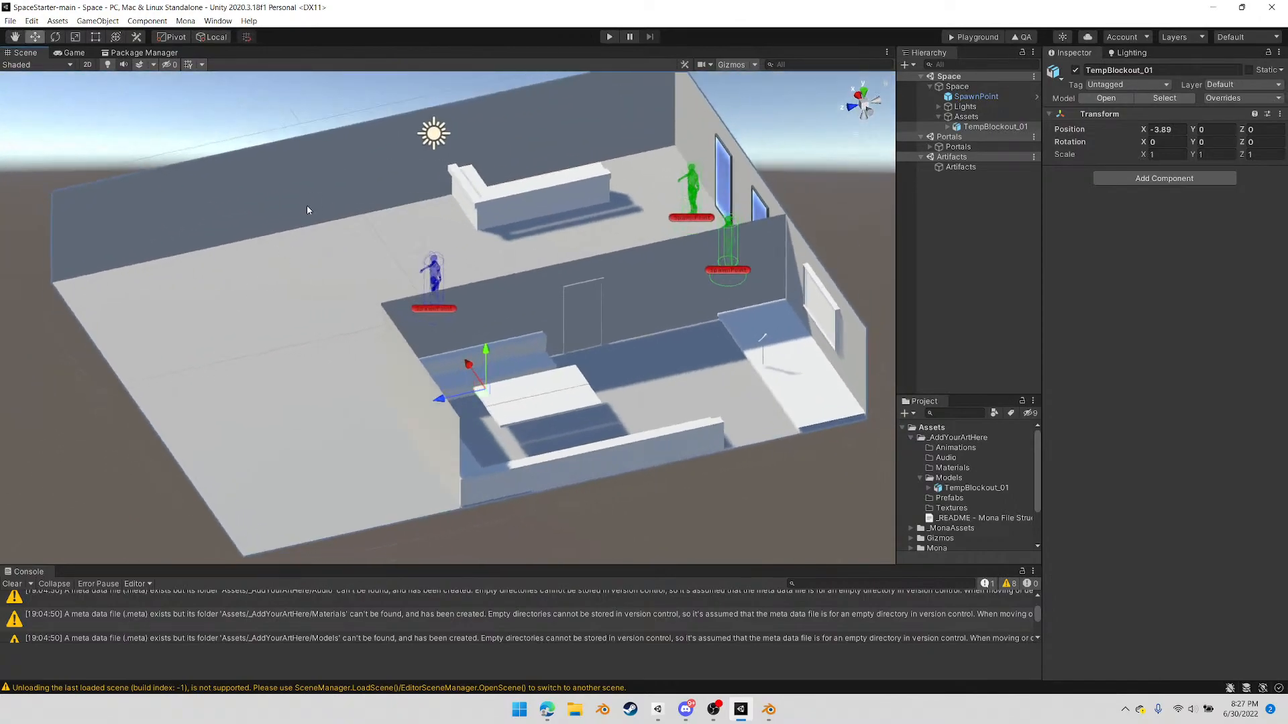
# Duplicate the Directional Light and set the copy's shadow type to No Shadows
pyautogui.click(429, 137)
pyautogui.click(438, 135)
pyautogui.click(976, 118)
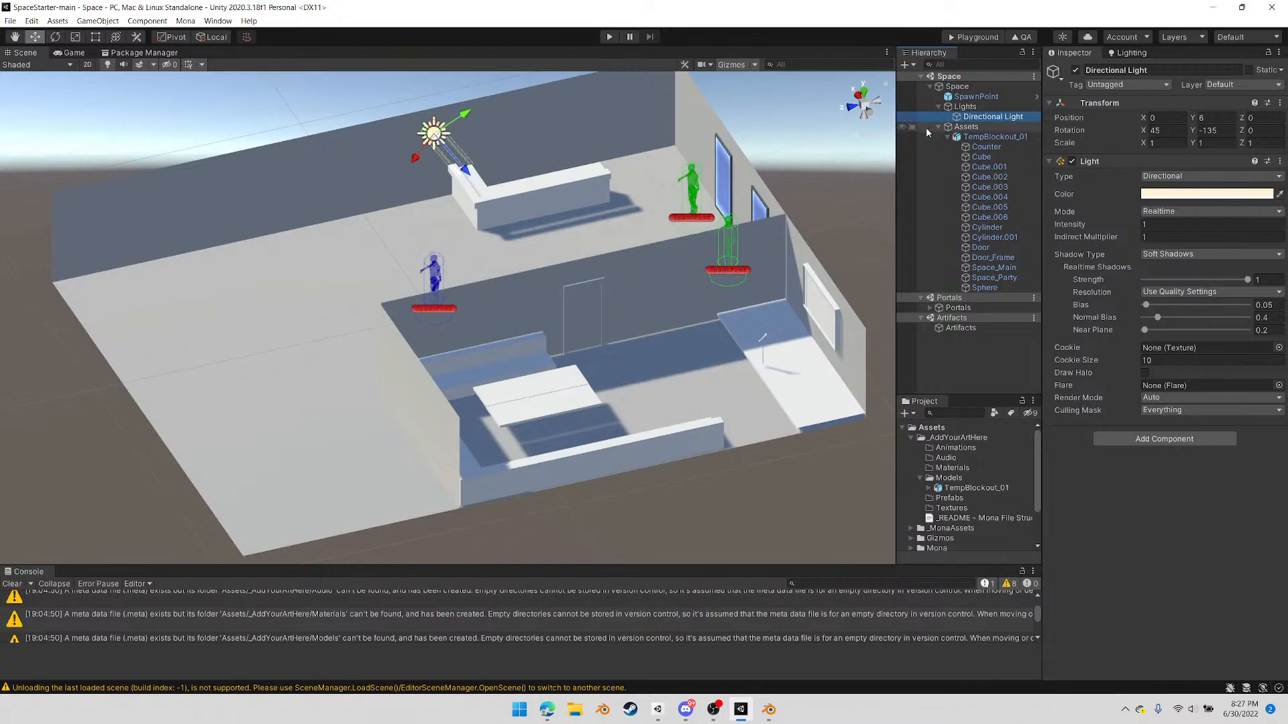
pyautogui.hotkey('ctrl', 'd')
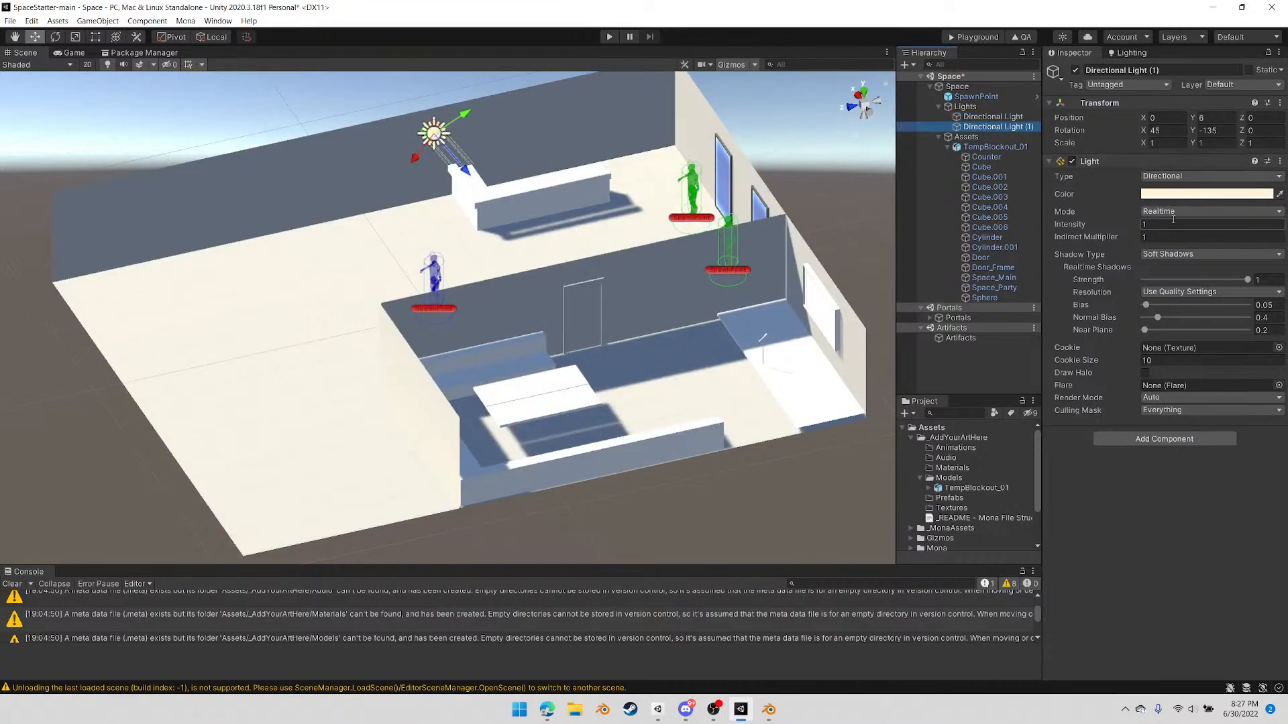
pyautogui.click(1172, 257)
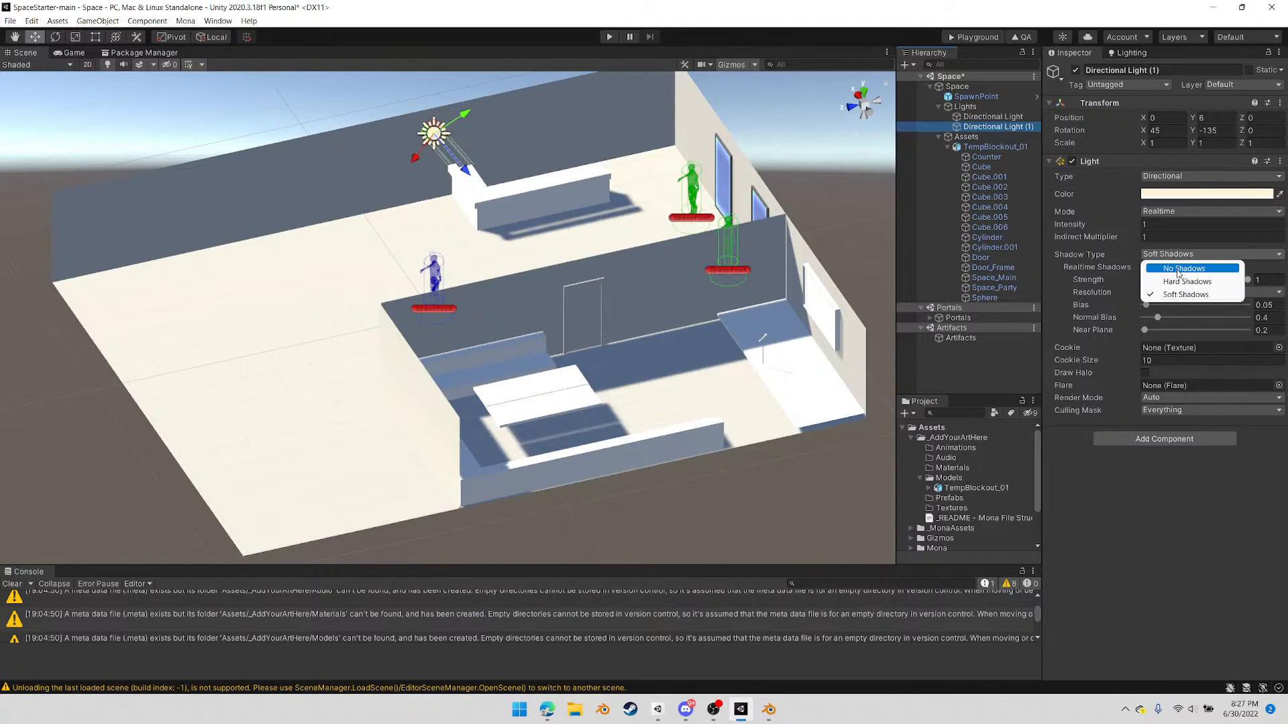
pyautogui.click(1178, 269)
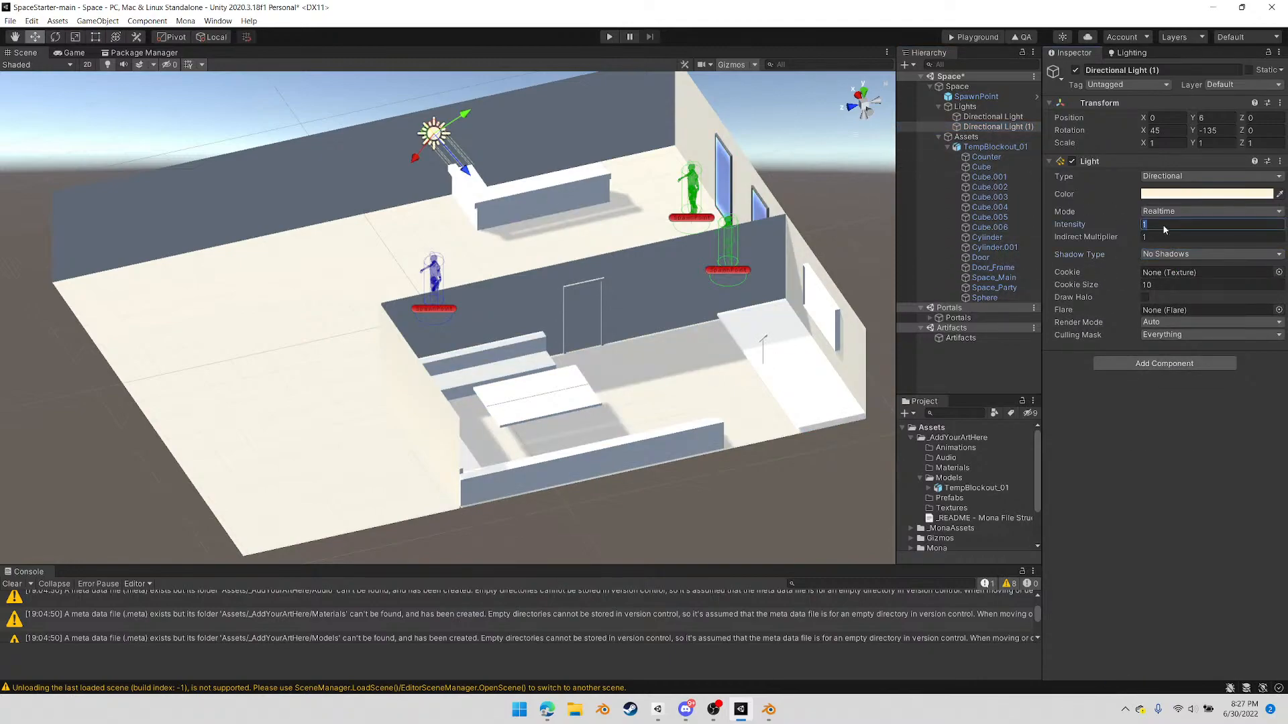
# Set the duplicated directional light's intensity to 0.4 and check the lighting on the room
pyautogui.write('.')
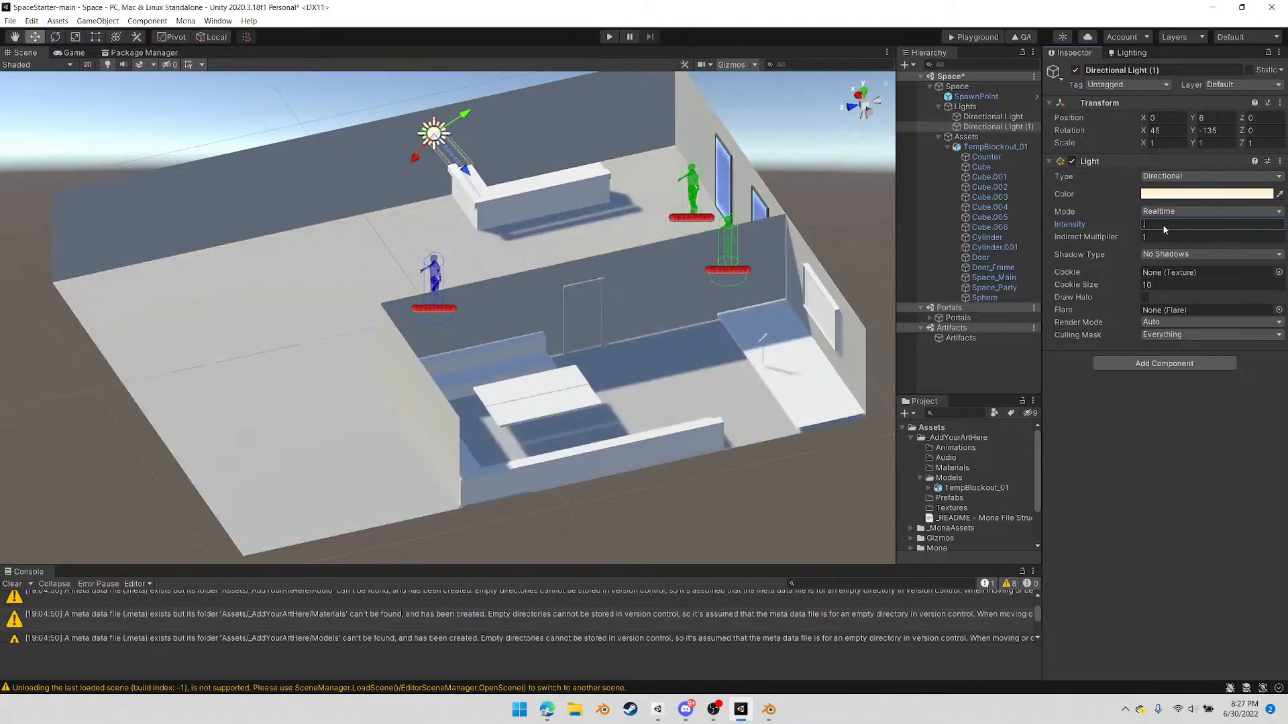
pyautogui.write('4')
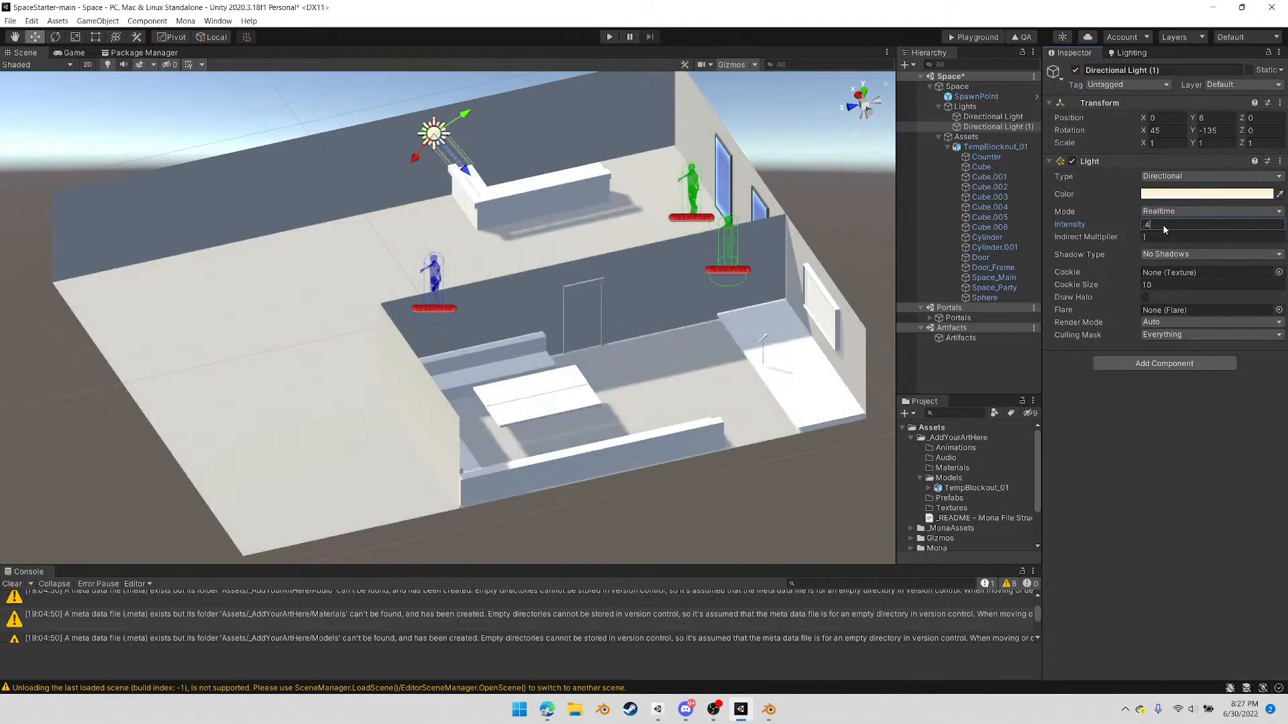
pyautogui.press('Return')
pyautogui.moveTo(491, 323); pyautogui.dragTo(463, 320, button='middle')
pyautogui.keyDown('alt'); pyautogui.moveTo(395, 324); pyautogui.dragTo(706, 197); pyautogui.keyUp('alt')
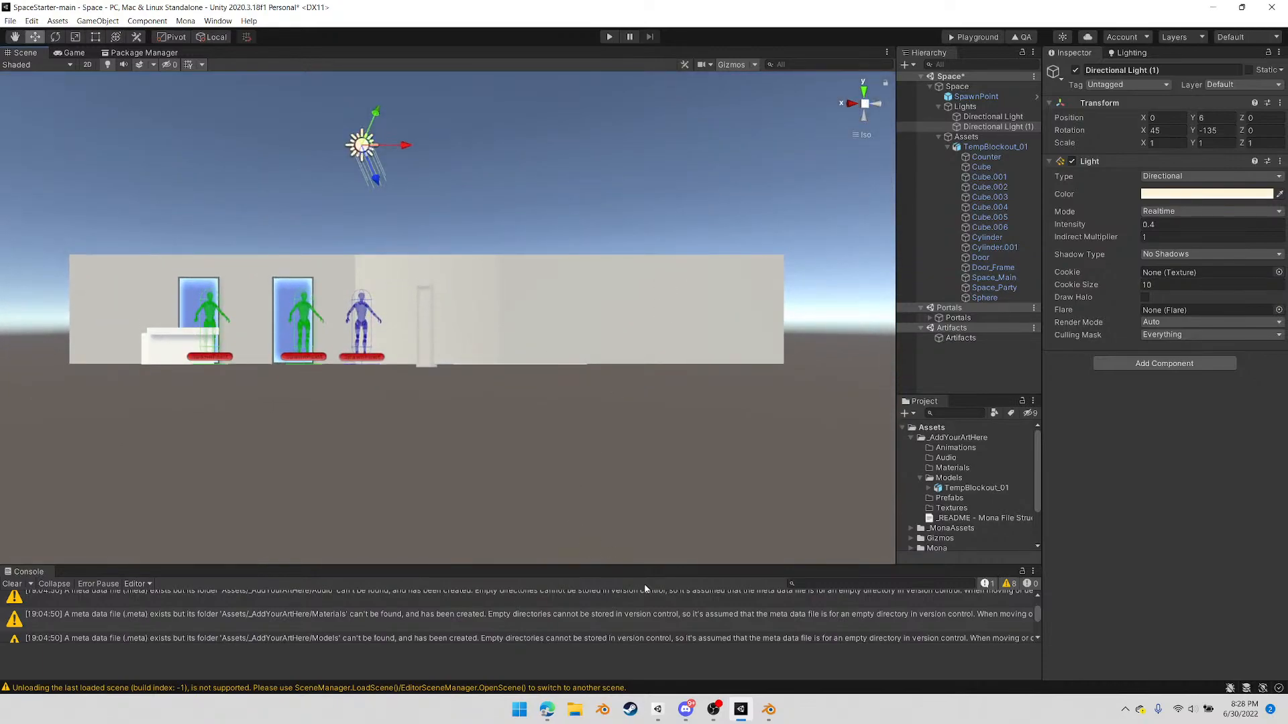
# Switch to Blender and open the Space_Main room mesh for editing
pyautogui.click(772, 712)
pyautogui.click(618, 296)
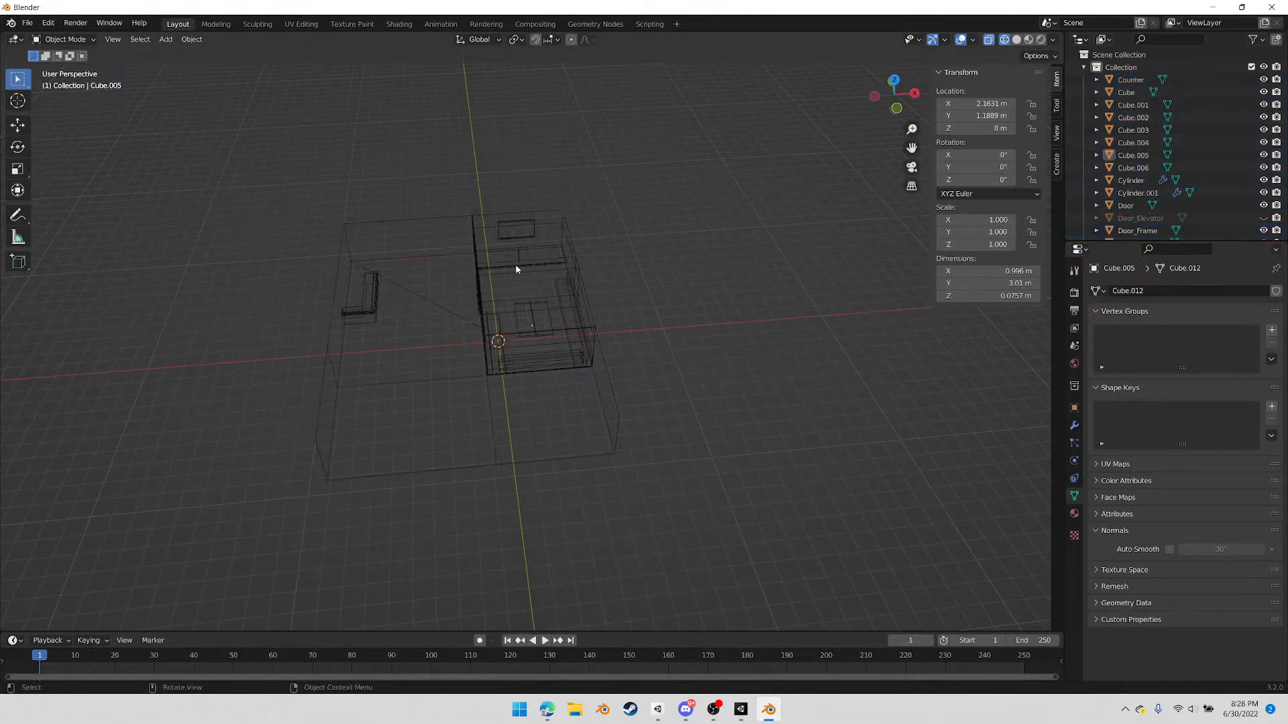
pyautogui.click(437, 219)
pyautogui.moveTo(582, 320); pyautogui.dragTo(545, 363, button='middle')
pyautogui.moveTo(462, 300); pyautogui.dragTo(454, 283, button='middle')
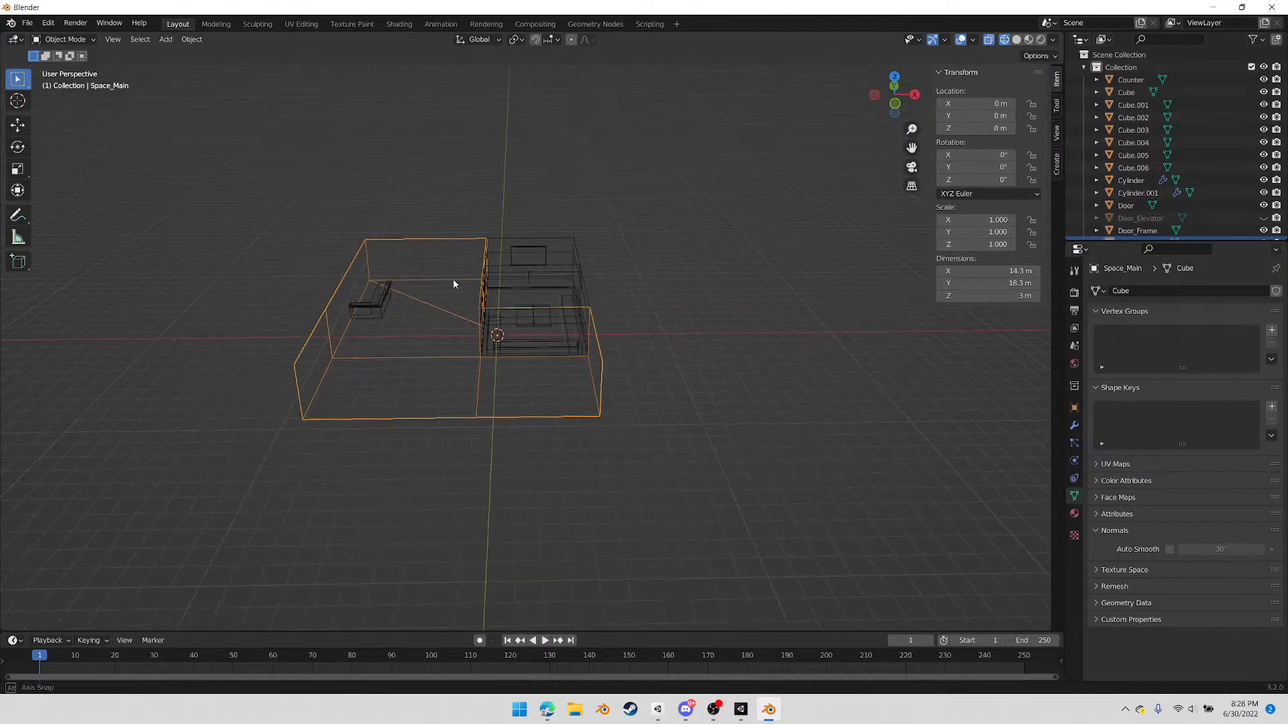
pyautogui.press('Tab')
# Close the main room's open ceiling with three faces, filling each between a pair of upper wall edges
pyautogui.scroll(1, 439, 279)
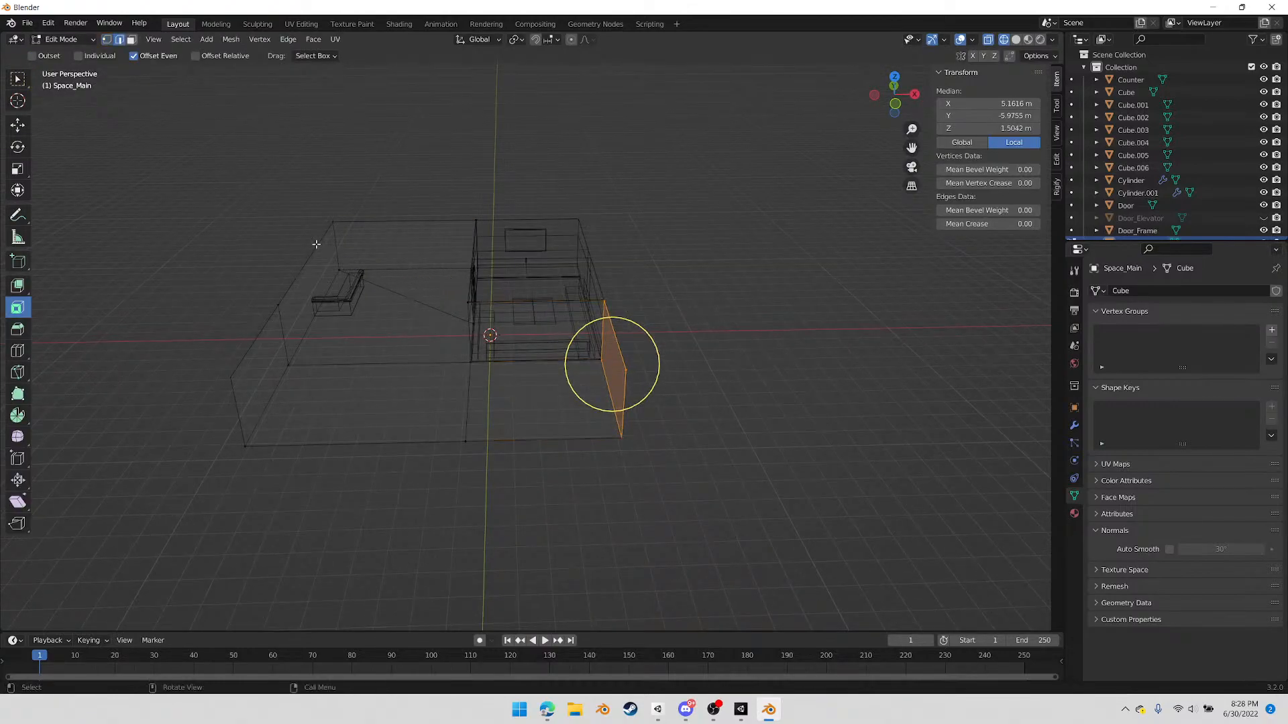
pyautogui.moveTo(436, 268); pyautogui.dragTo(480, 304, button='middle')
pyautogui.press('f')
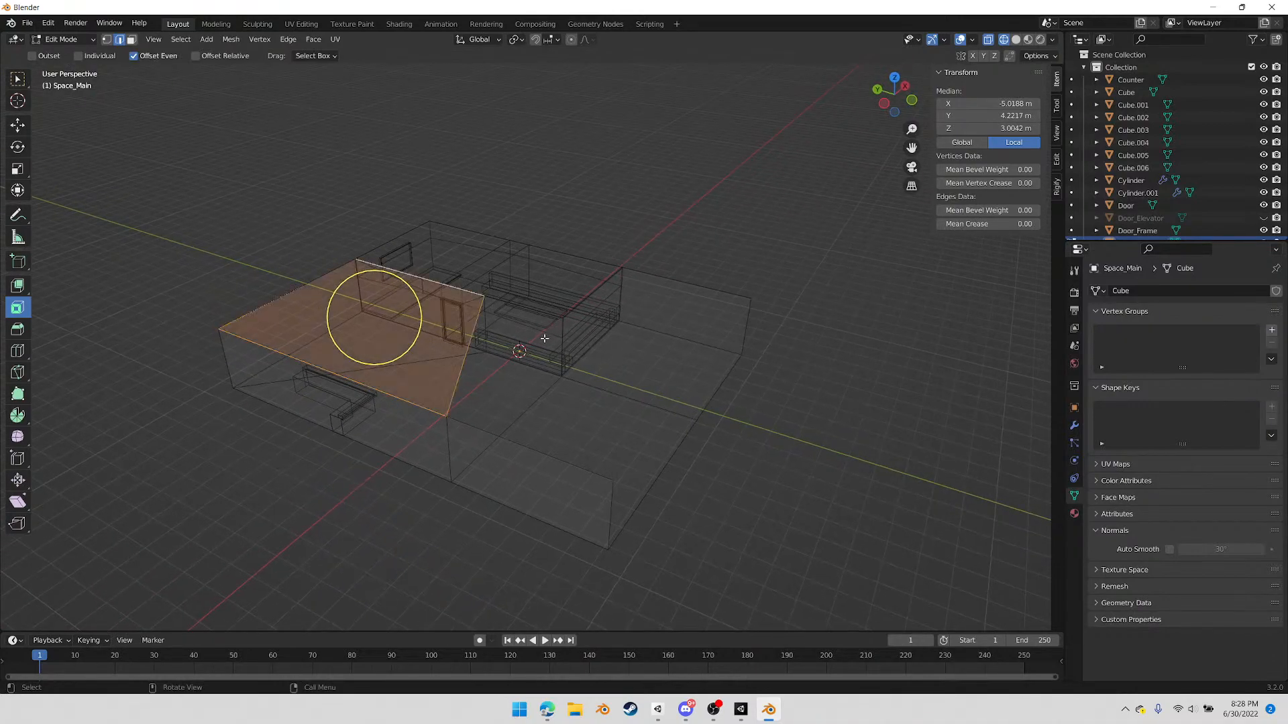
pyautogui.click(520, 305)
pyautogui.keyDown('shift'); pyautogui.click(575, 455); pyautogui.keyUp('shift')
pyautogui.press('f')
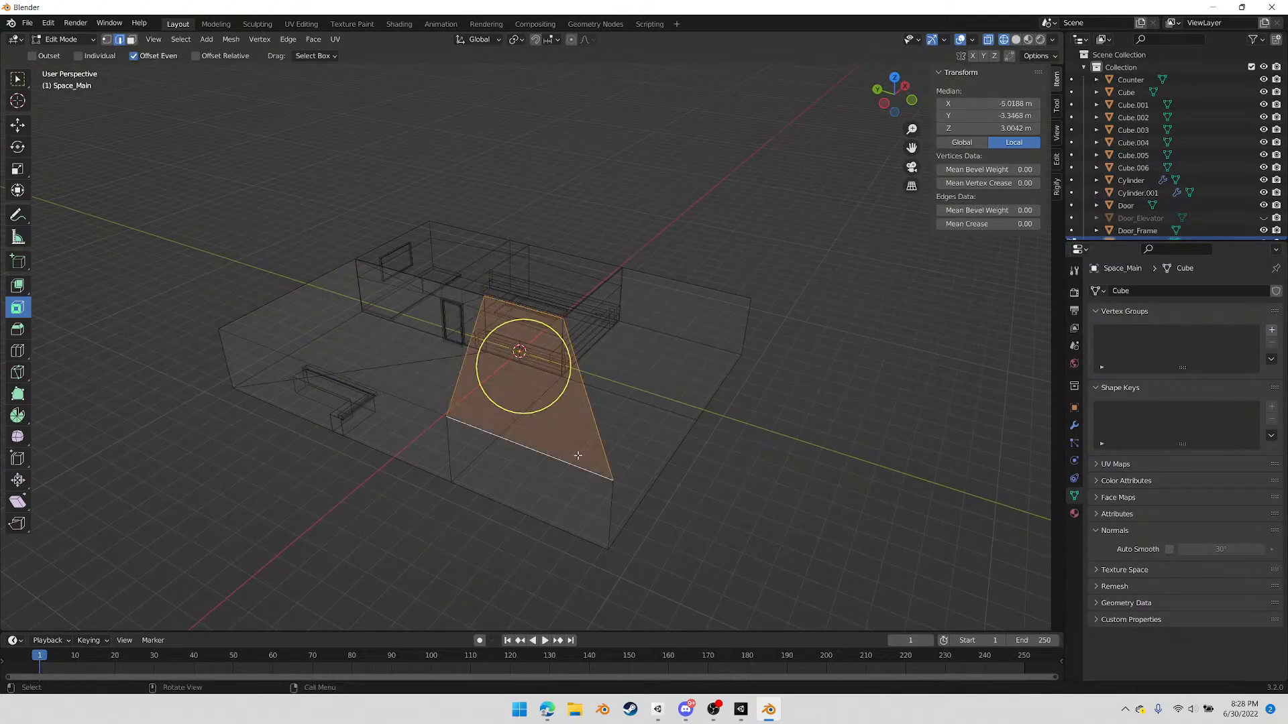
pyautogui.click(595, 294)
pyautogui.moveTo(697, 373); pyautogui.dragTo(451, 386, button='middle')
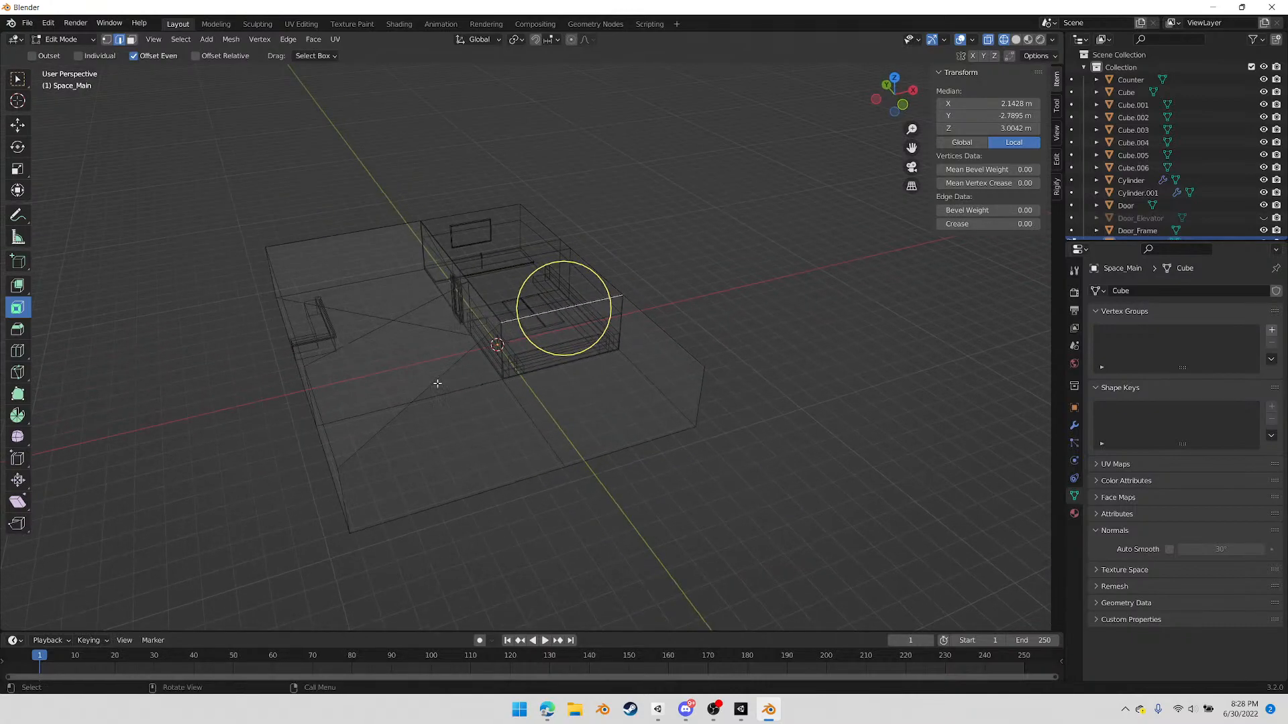
pyautogui.press('f')
# Display the viewport in solid shading and check the new ceiling faces of Space_Main in Edit Mode
pyautogui.moveTo(601, 419); pyautogui.dragTo(608, 463, button='middle')
pyautogui.press('Tab')
pyautogui.click(1014, 39)
pyautogui.press('Tab')
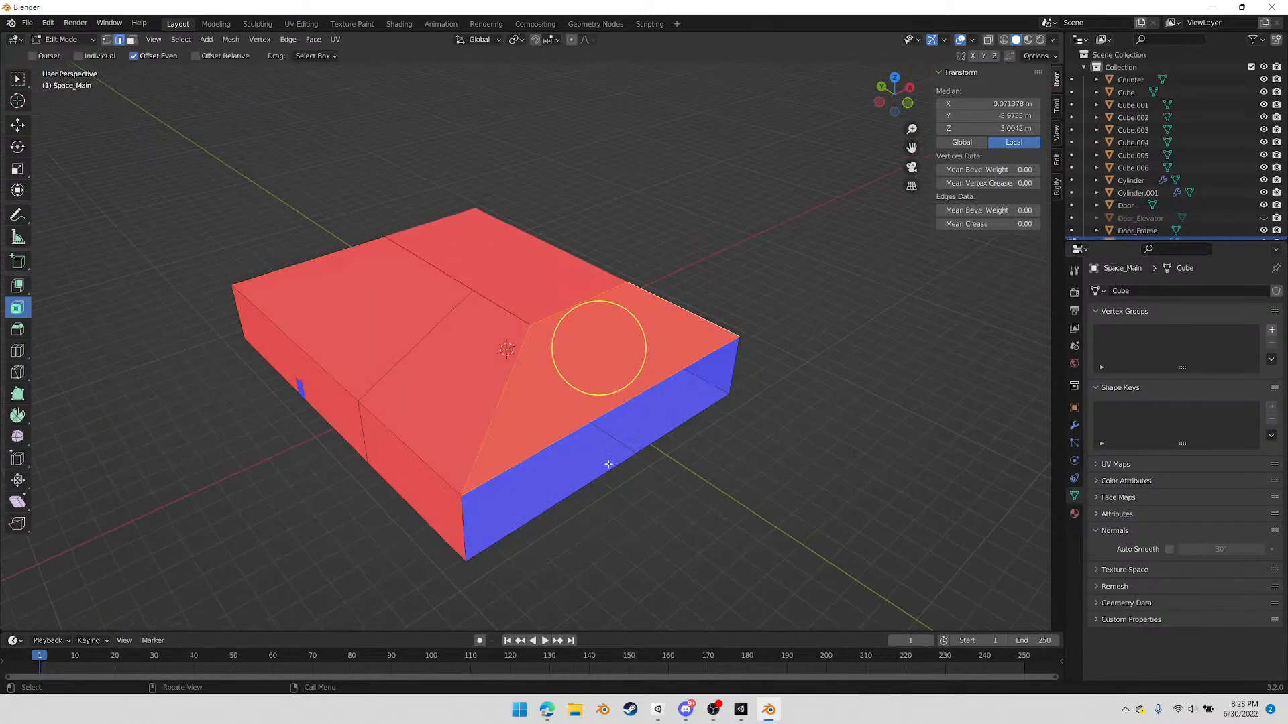
pyautogui.moveTo(428, 442); pyautogui.dragTo(499, 441, button='middle')
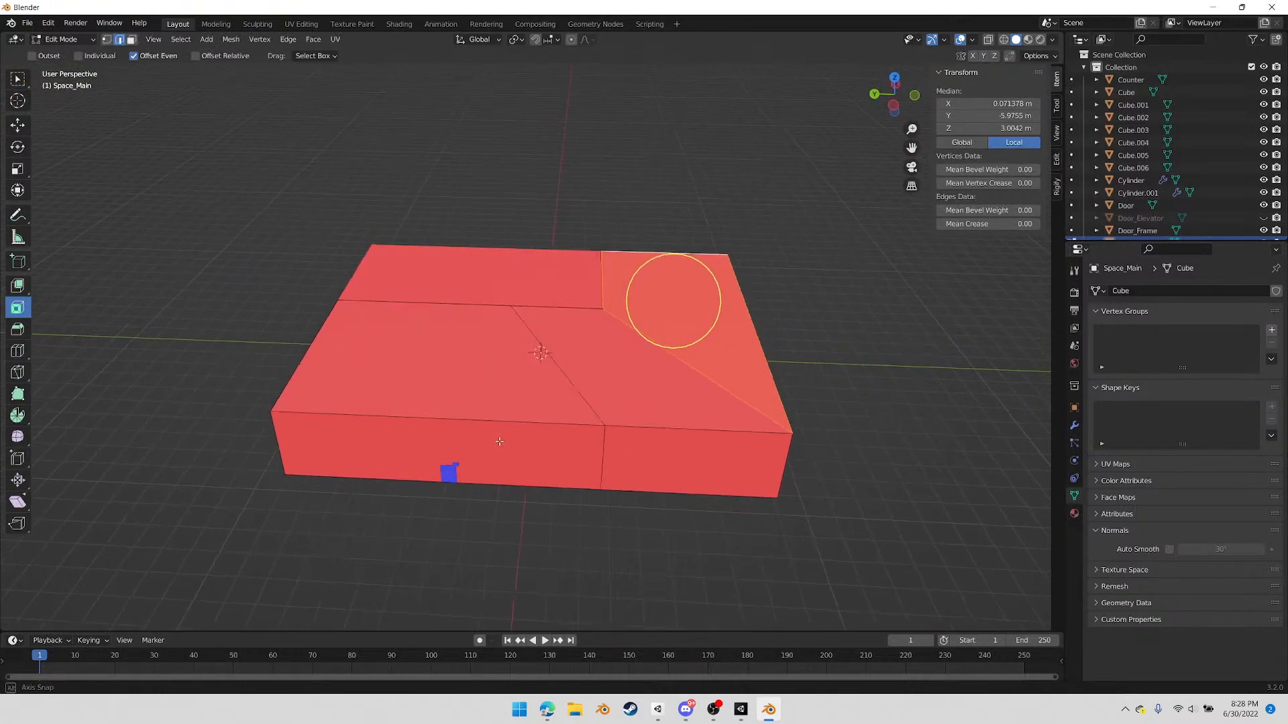
# Merge the extra vertex midway along the main room's front upper edge into the adjacent corner vertex, using At Last
pyautogui.click(605, 424)
pyautogui.keyDown('shift'); pyautogui.click(272, 413); pyautogui.keyUp('shift')
pyautogui.rightClick(383, 522)
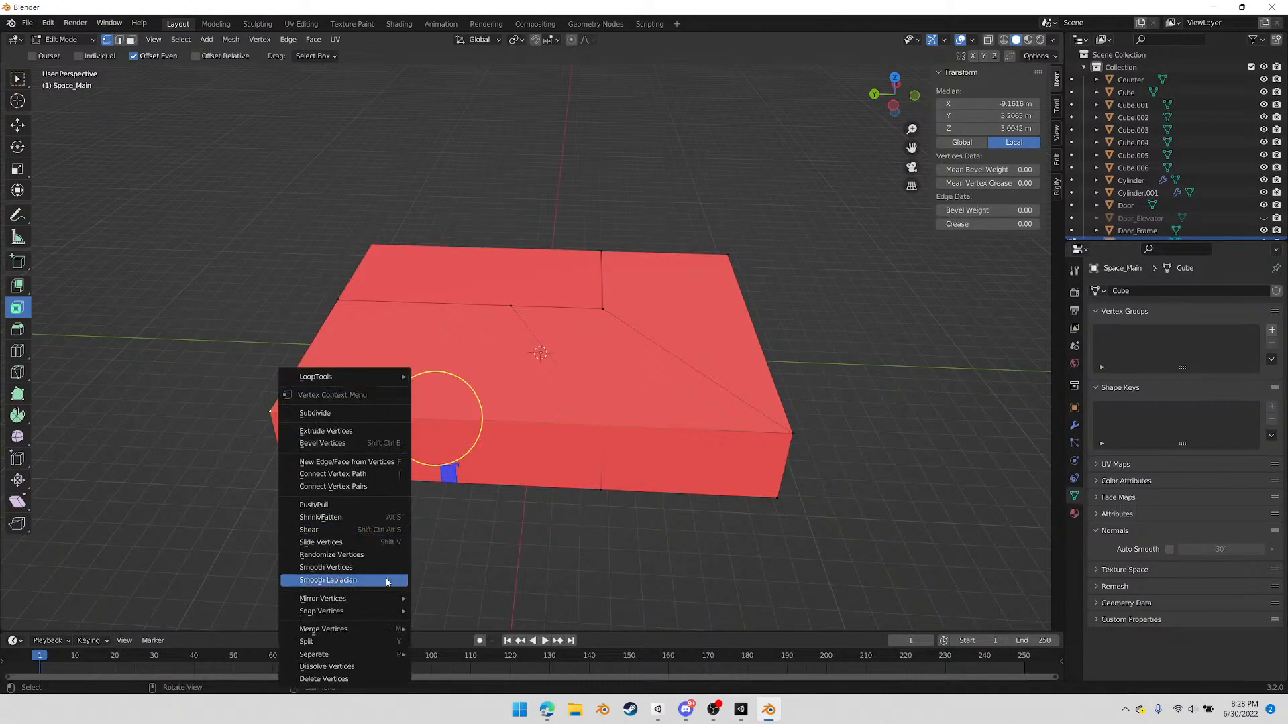
pyautogui.moveTo(369, 633)
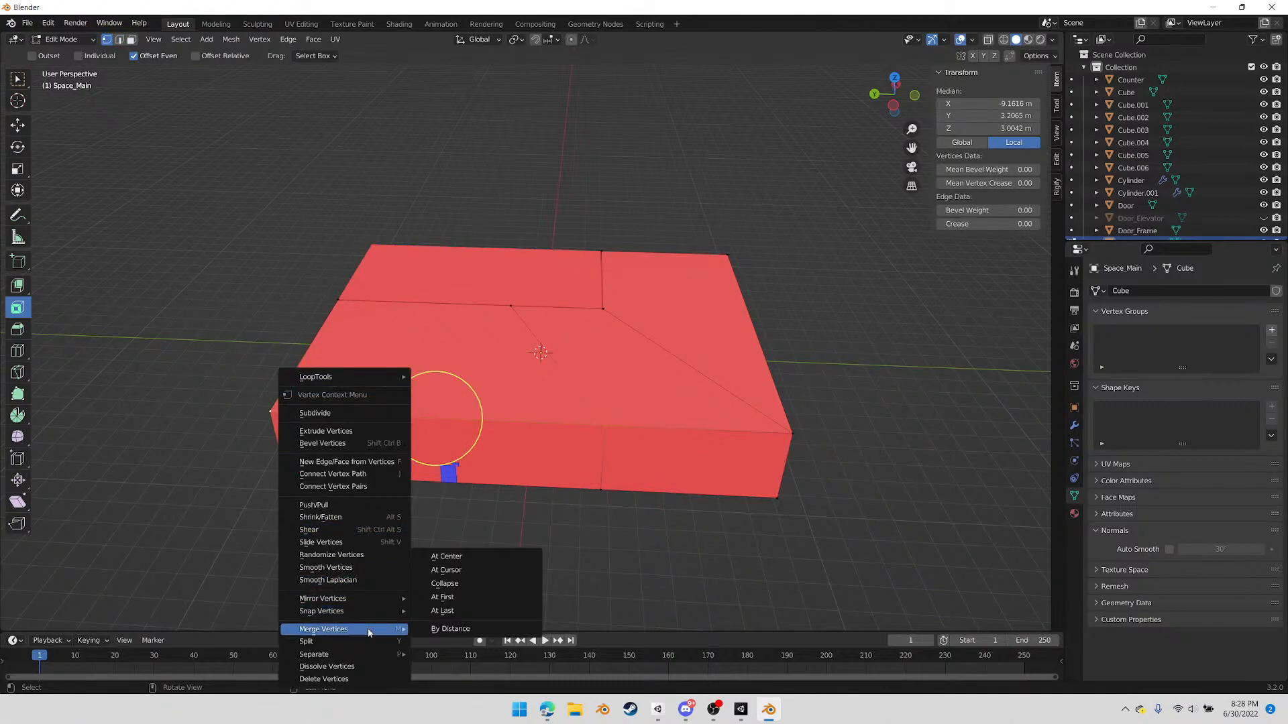
pyautogui.click(433, 611)
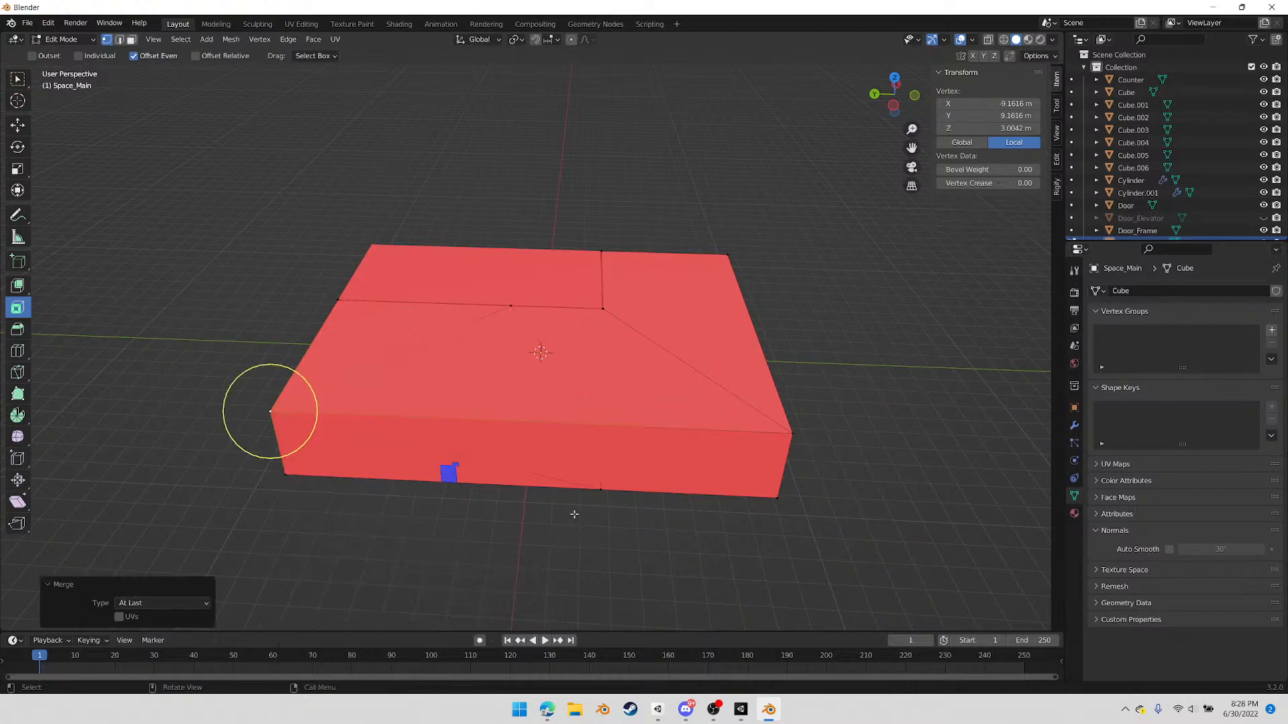
# Merge the extra vertex on the front lower edge of Space_Main into its adjacent corner using At Last, and return to Object Mode
pyautogui.click(601, 488)
pyautogui.keyDown('shift'); pyautogui.click(287, 476); pyautogui.keyUp('shift')
pyautogui.rightClick(282, 497)
pyautogui.moveTo(281, 497)
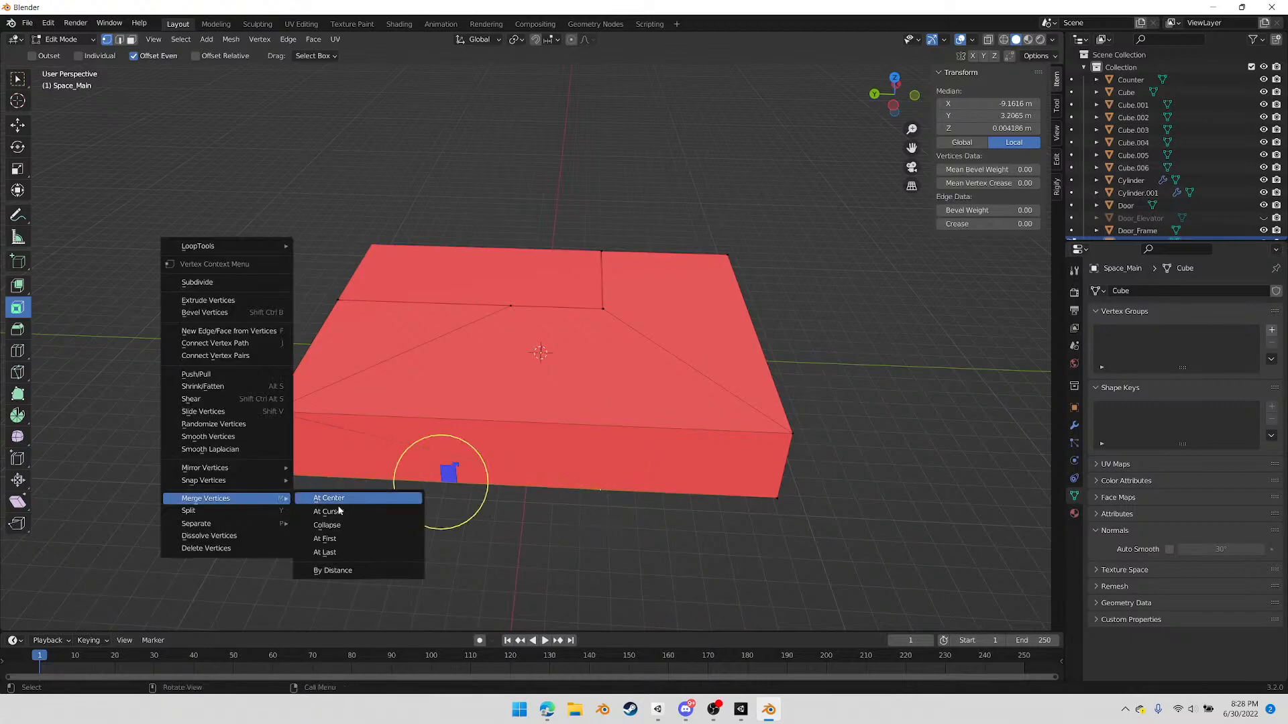
pyautogui.click(360, 555)
pyautogui.moveTo(359, 555)
pyautogui.mouseDown(button='middle')
pyautogui.moveTo(495, 547)
pyautogui.moveTo(378, 541)
pyautogui.mouseUp(button='middle')
pyautogui.press('Tab')
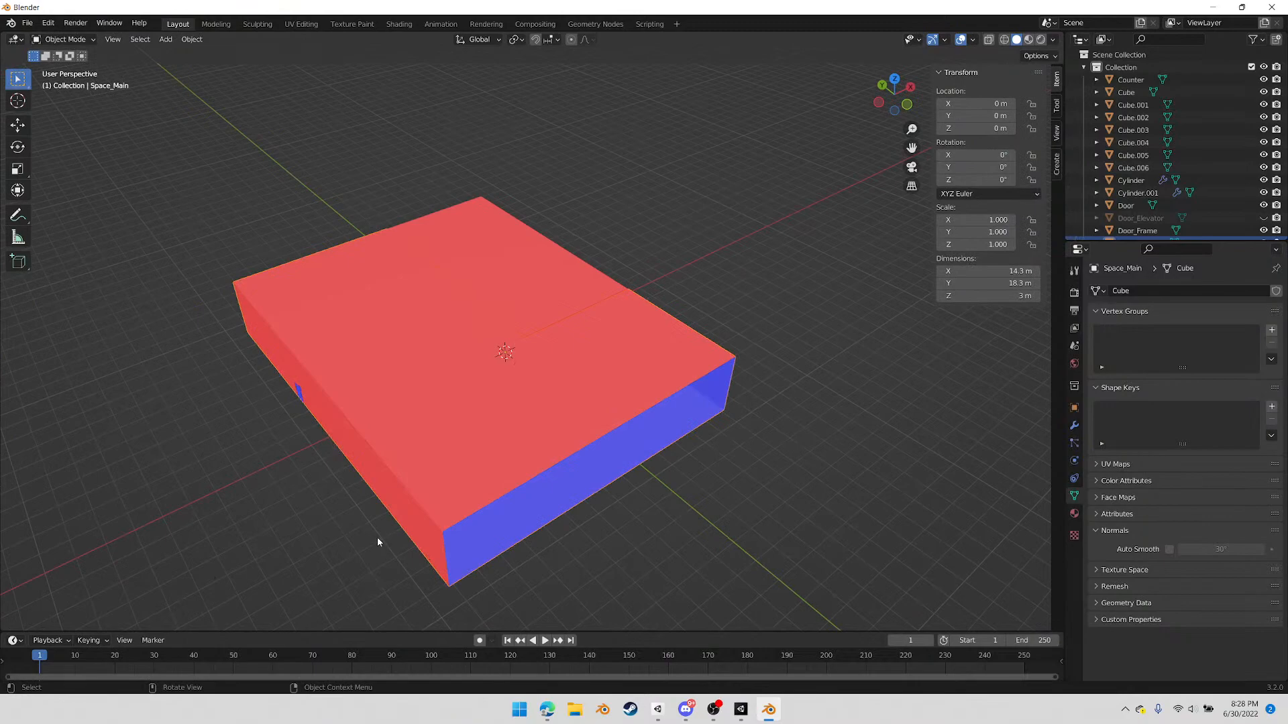
# Select all blockout objects and export only the selection as FBX, overwriting TempBlockout_01.fbx in the Models folder
pyautogui.moveTo(189, 145); pyautogui.dragTo(847, 626)
pyautogui.click(26, 23)
pyautogui.moveTo(76, 207)
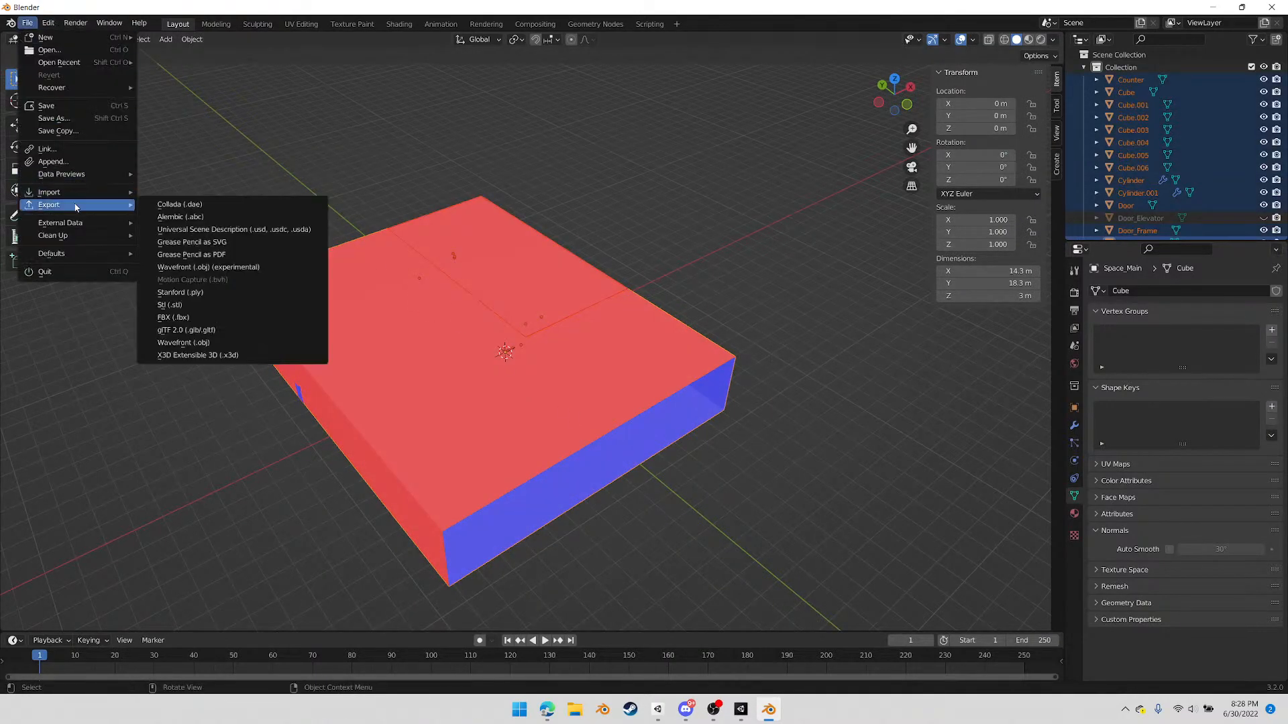
pyautogui.click(191, 318)
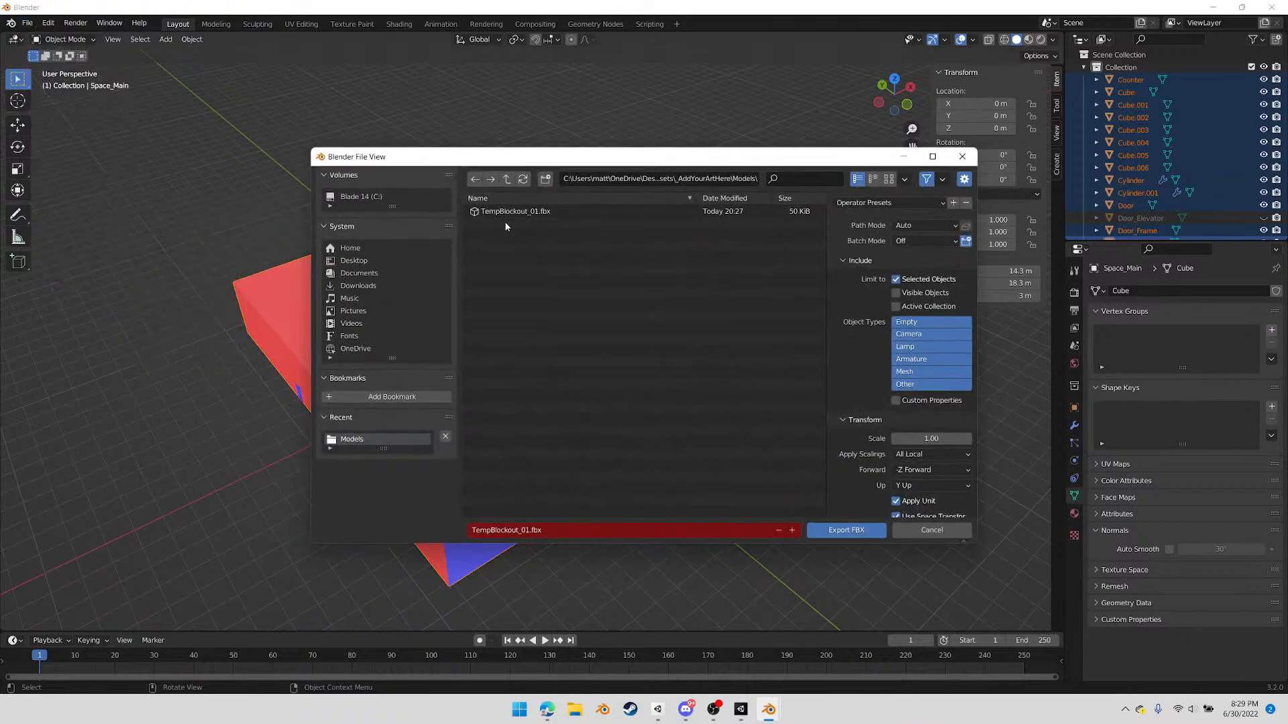
pyautogui.click(861, 539)
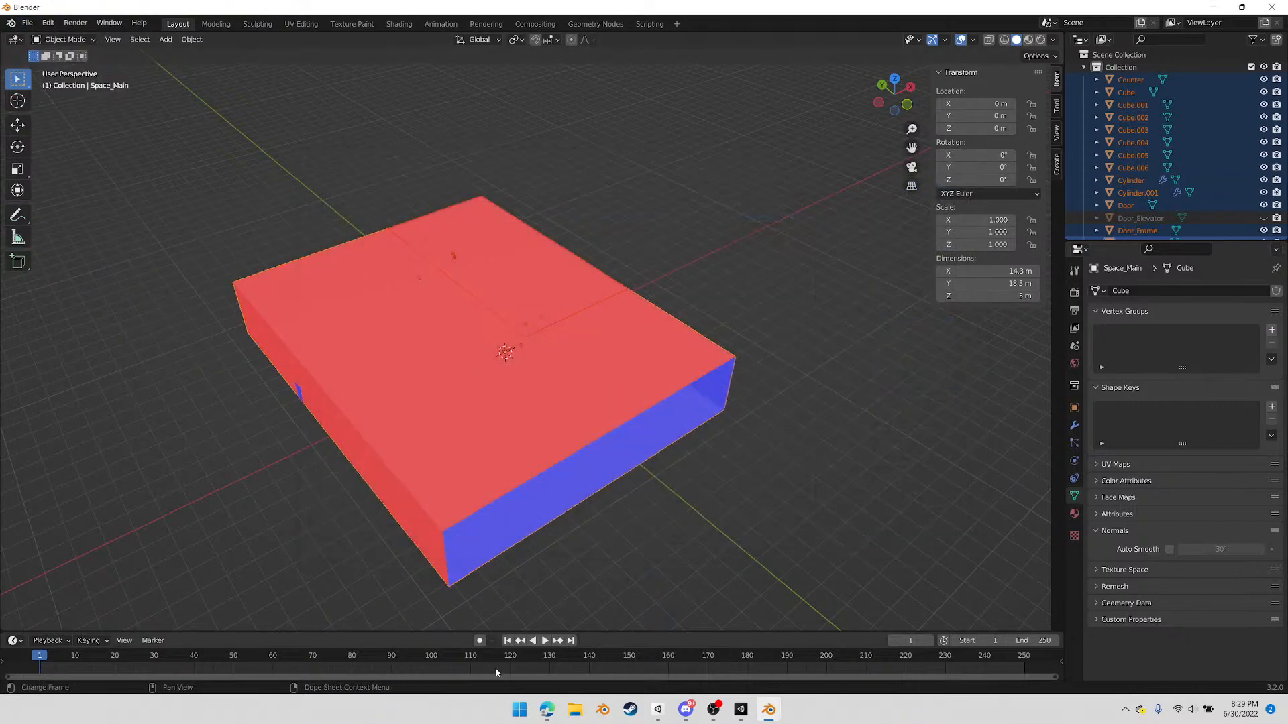
# Switch to Unity, deactivate the Door object under TempBlockout_01 to open the party room doorway, and save the scene
pyautogui.moveTo(713, 711)
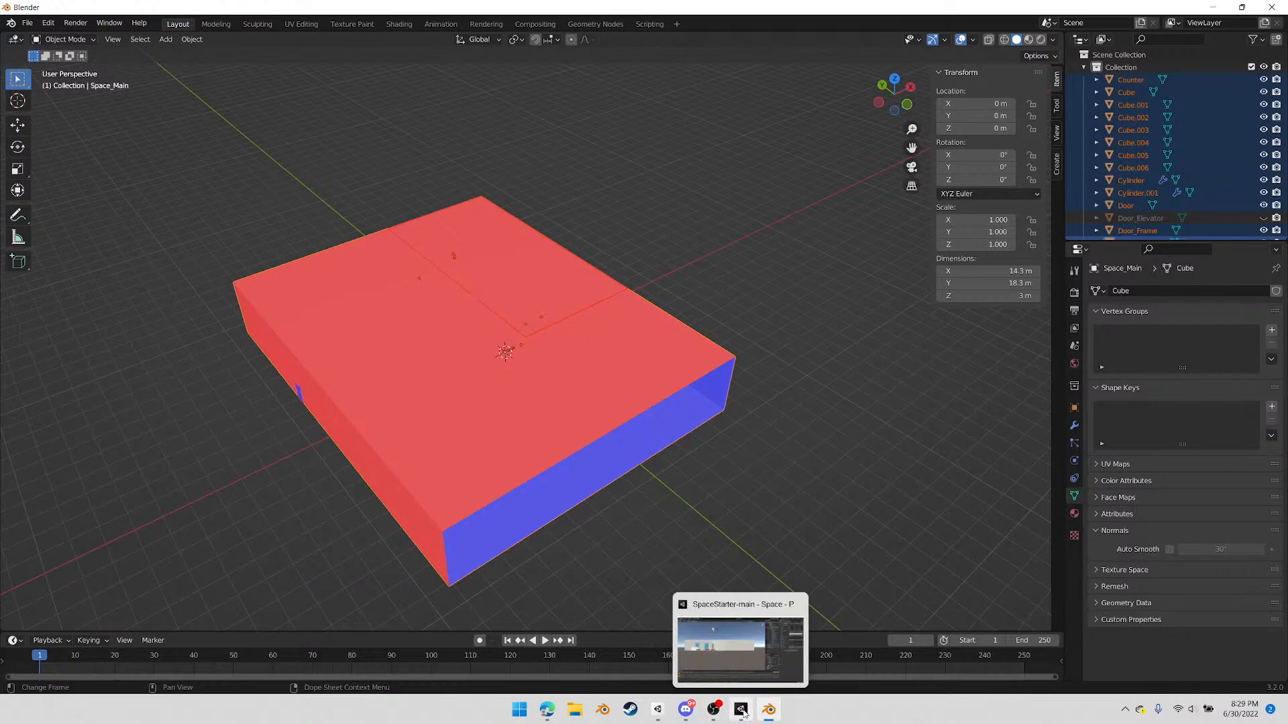
pyautogui.click(742, 712)
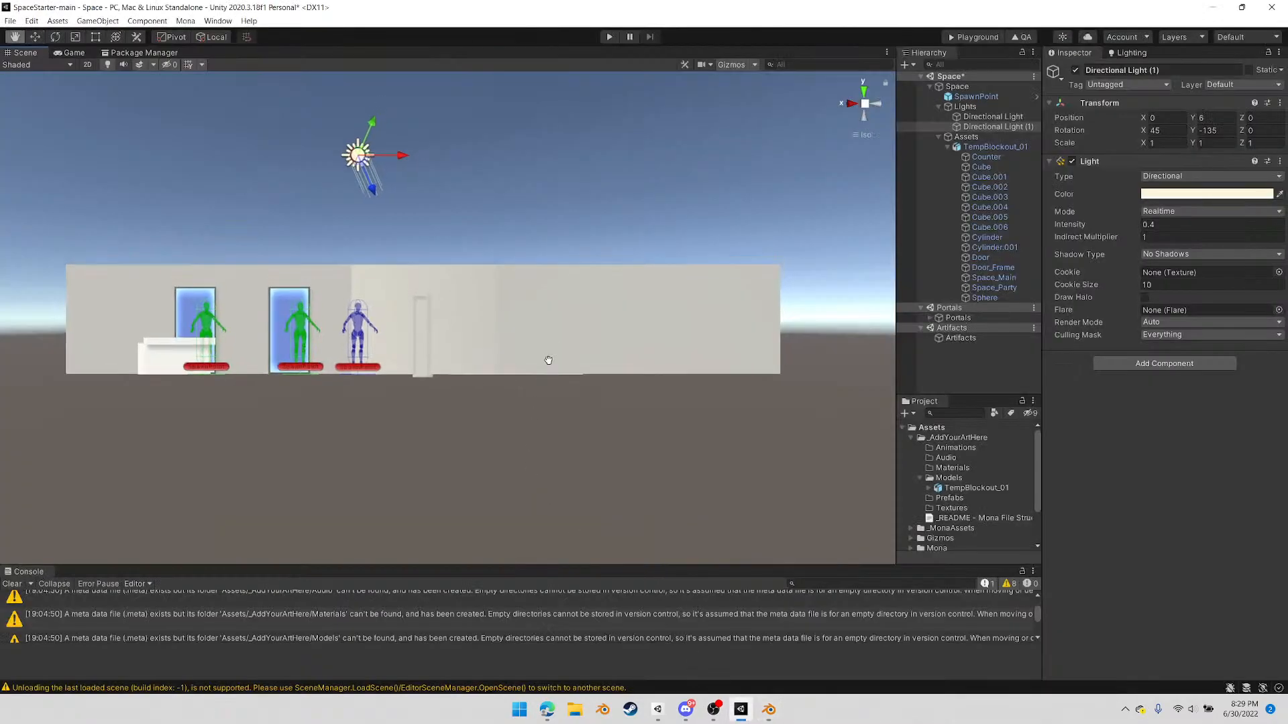
pyautogui.keyDown('alt'); pyautogui.moveTo(576, 365); pyautogui.dragTo(499, 459); pyautogui.keyUp('alt')
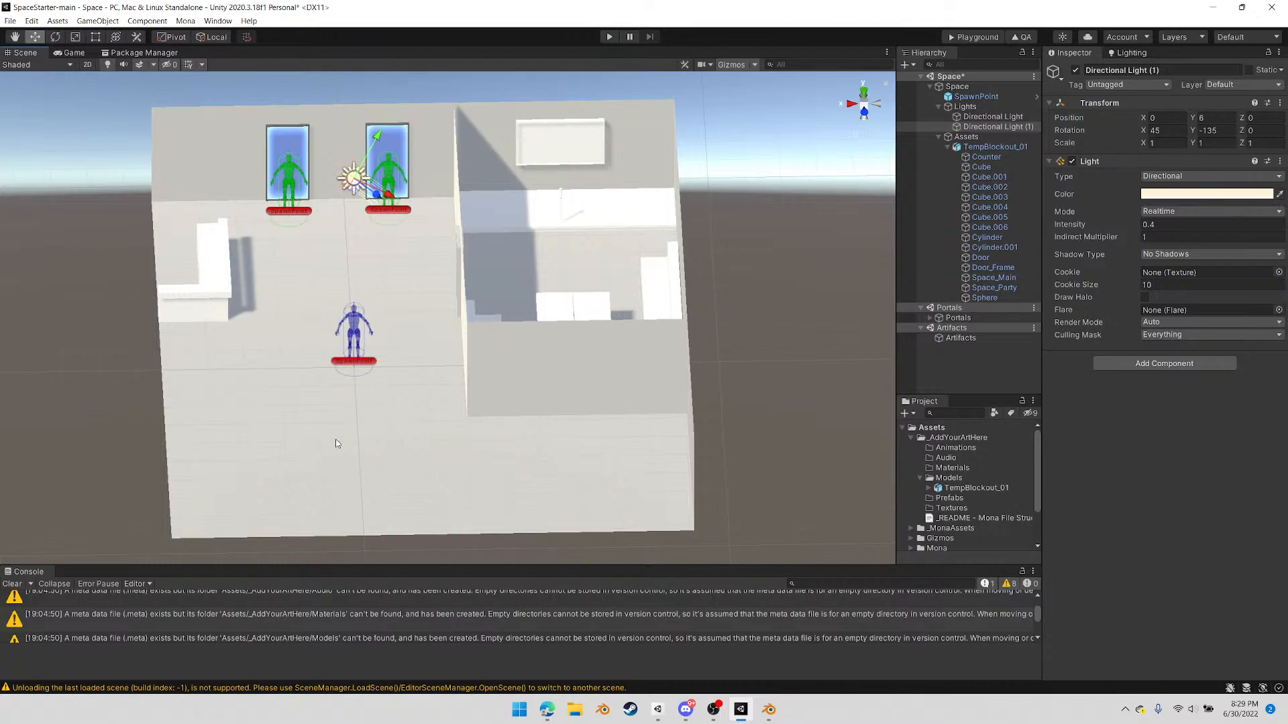
pyautogui.keyDown('alt'); pyautogui.moveTo(384, 406); pyautogui.dragTo(404, 403, button='middle'); pyautogui.keyUp('alt')
pyautogui.keyDown('alt'); pyautogui.moveTo(396, 407); pyautogui.dragTo(315, 456); pyautogui.keyUp('alt')
pyautogui.click(529, 276)
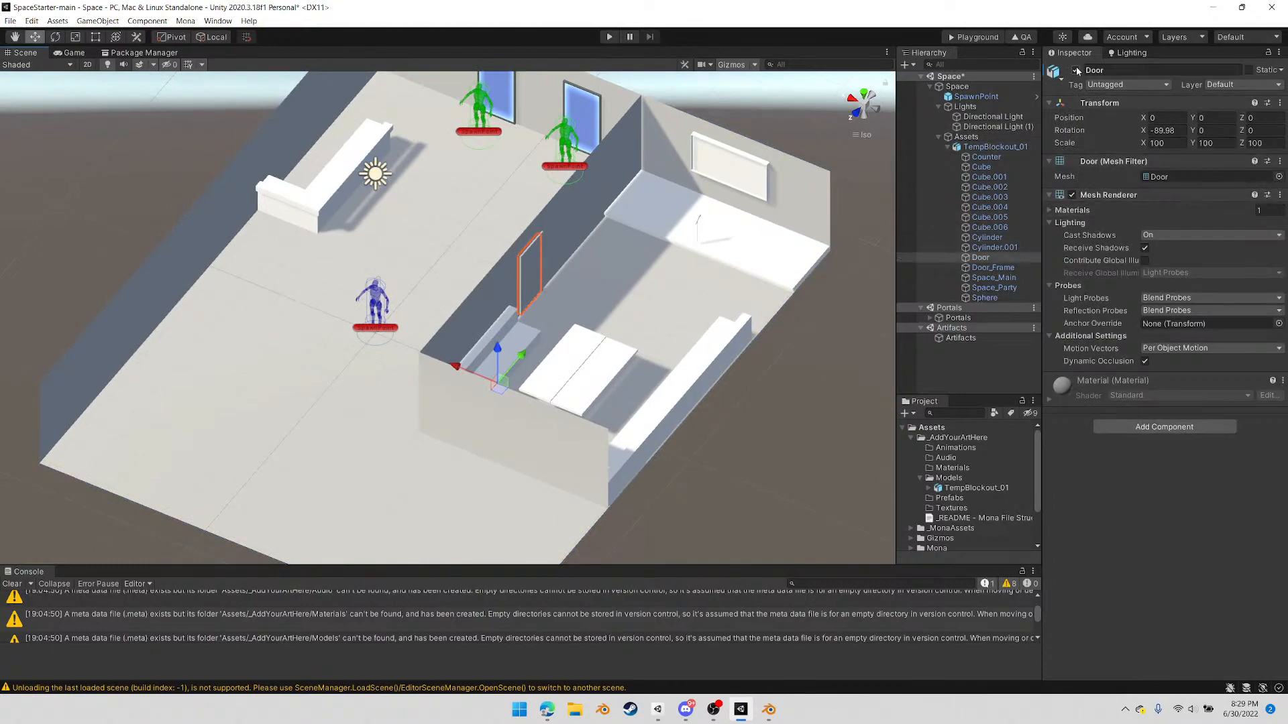
pyautogui.keyDown('alt'); pyautogui.moveTo(588, 398); pyautogui.dragTo(211, 125); pyautogui.keyUp('alt')
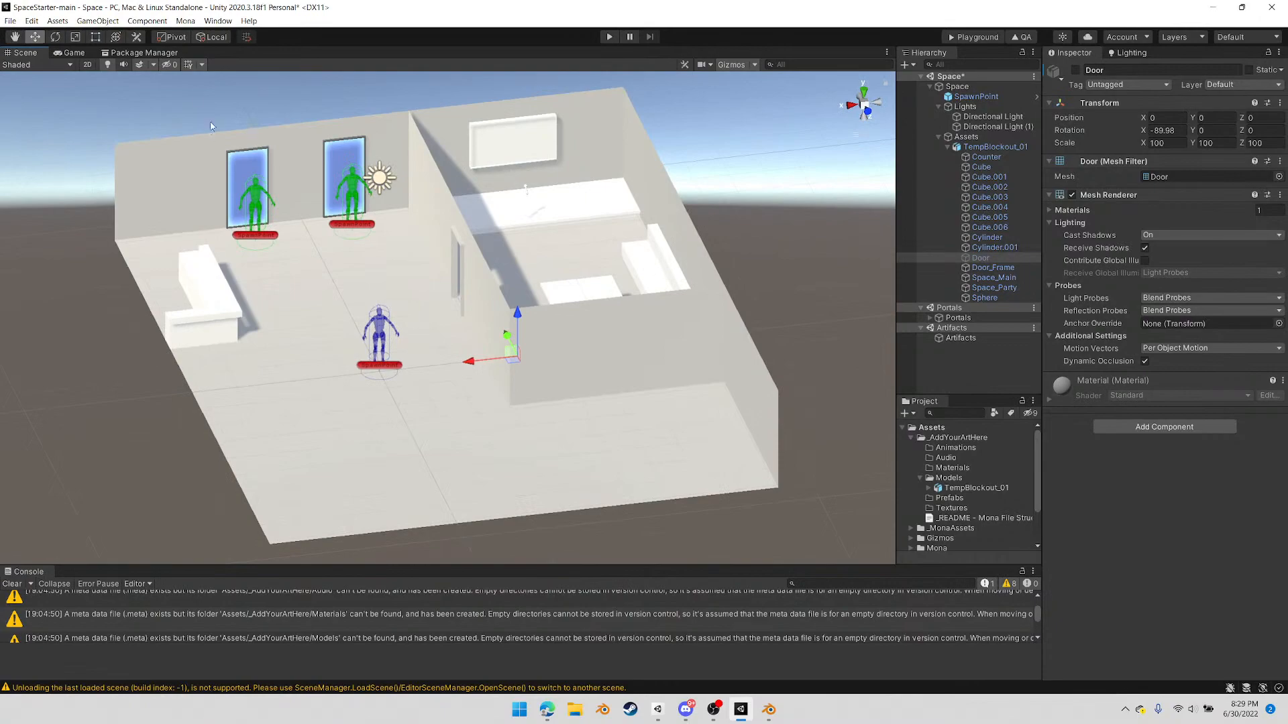
pyautogui.click(11, 21)
pyautogui.click(44, 68)
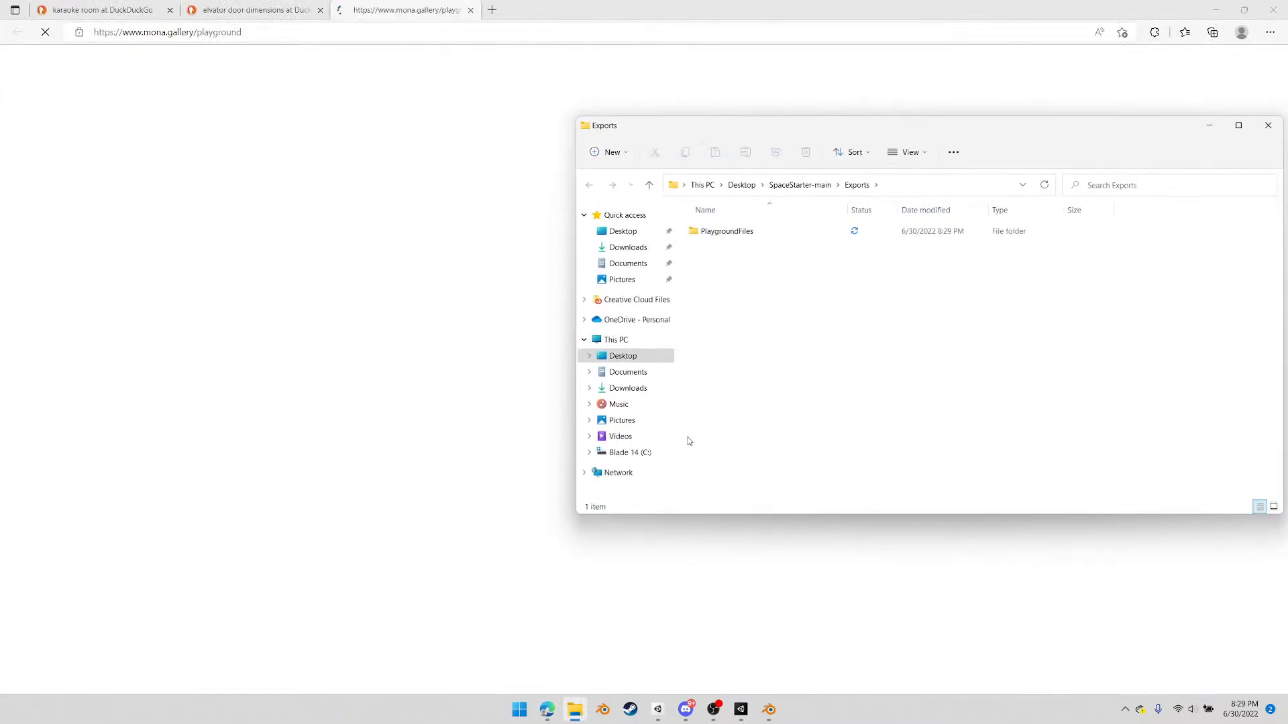
# Build the space's Playground files, upload the PlaygroundFiles folder to the Mona Playground page, and enter the loaded space
pyautogui.click(716, 232)
pyautogui.moveTo(524, 353); pyautogui.dragTo(525, 355)
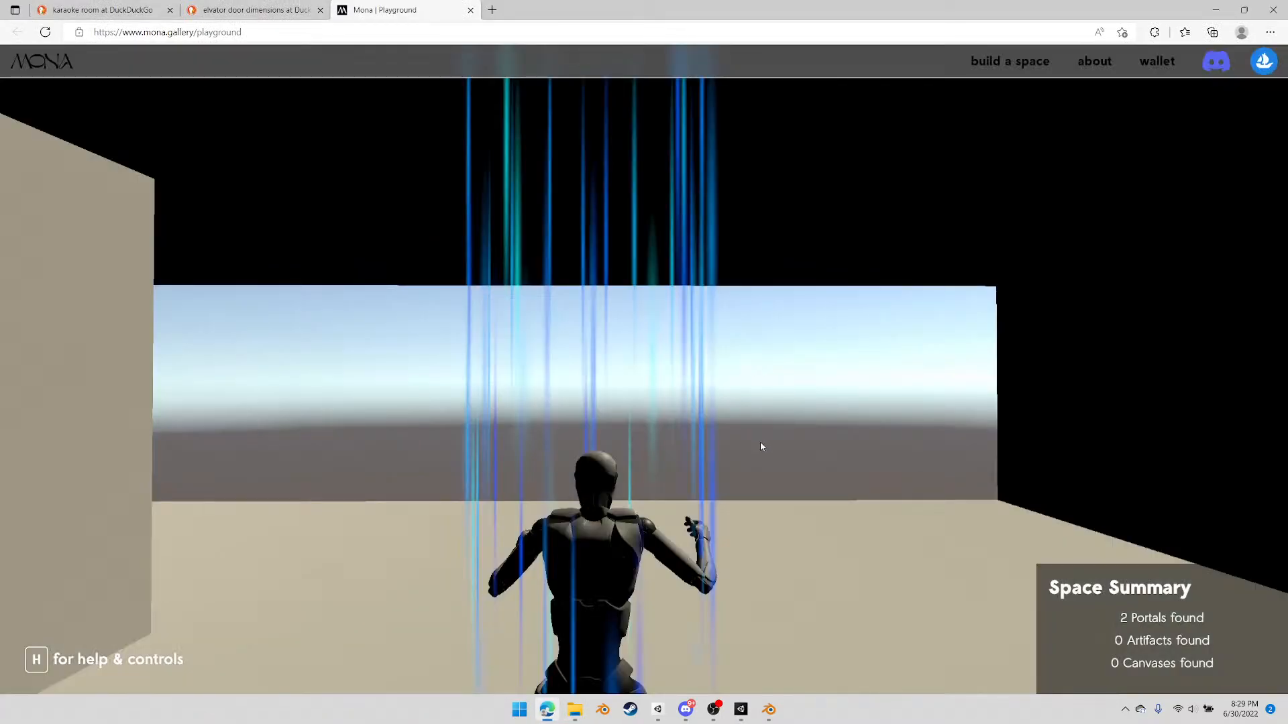
pyautogui.click(761, 448)
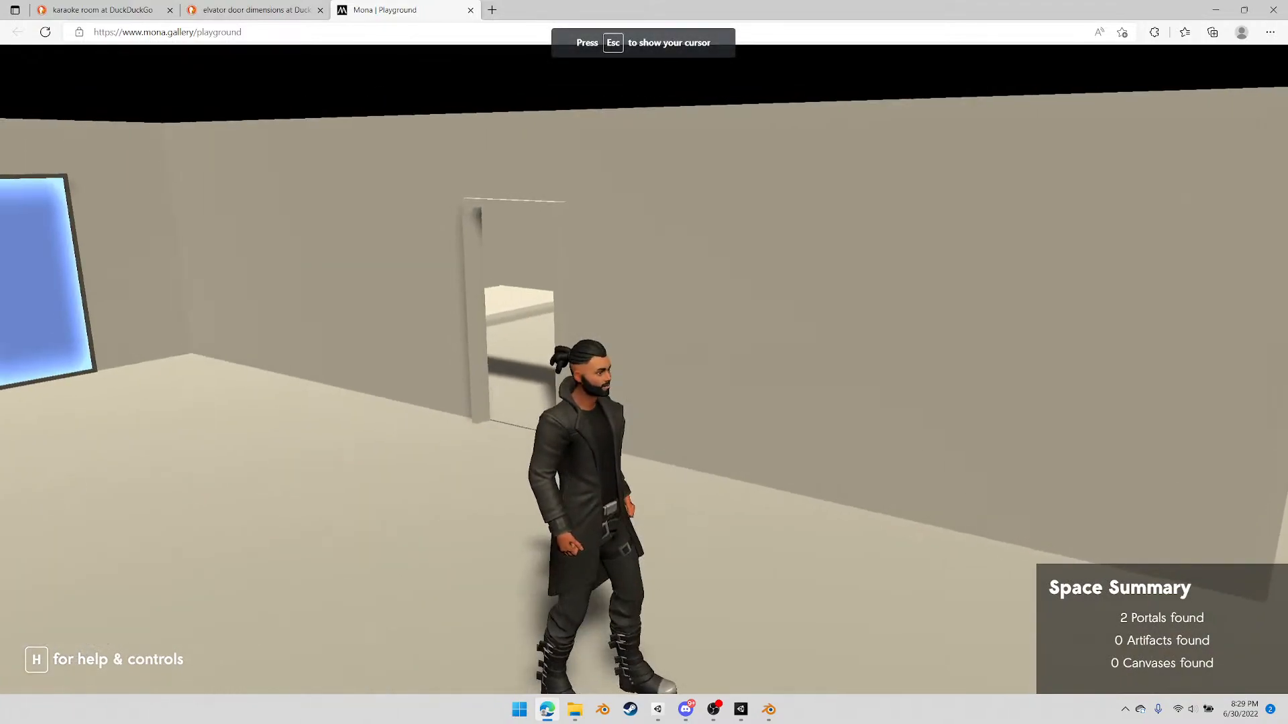
# Walk the avatar around the main room to examine the portals, the counter and the lighting
pyautogui.press('w')
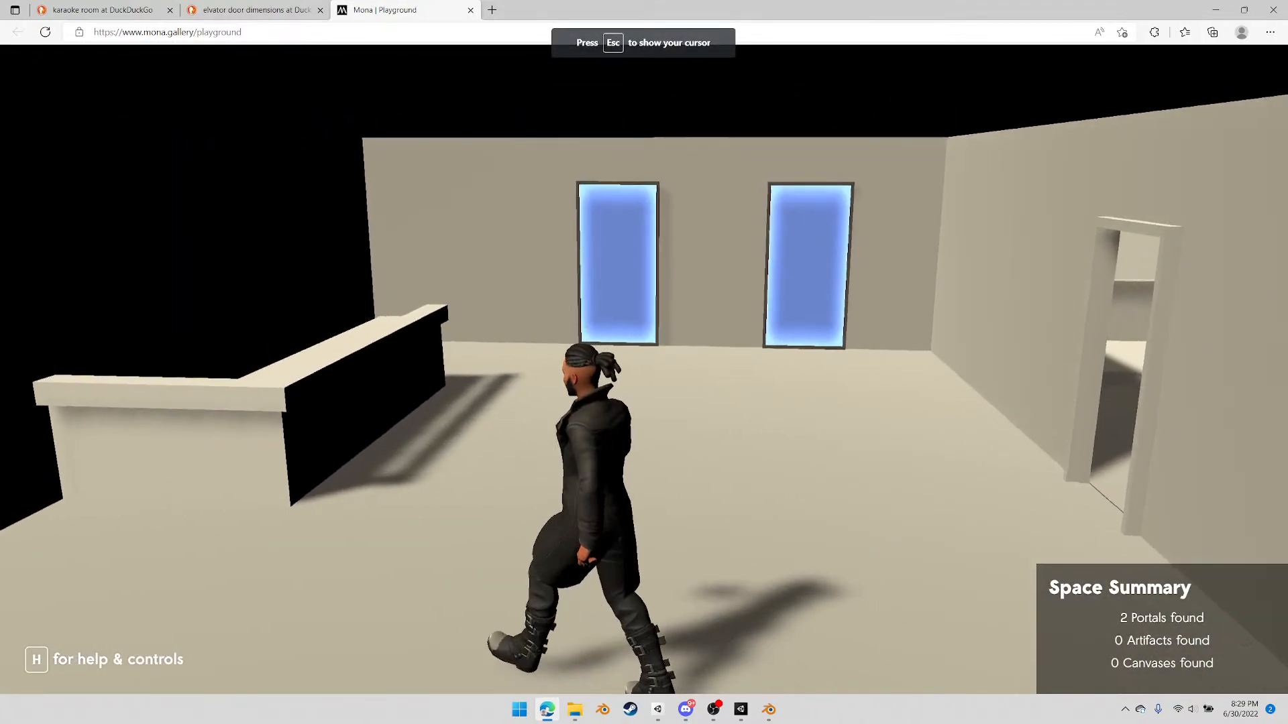
pyautogui.press('w')
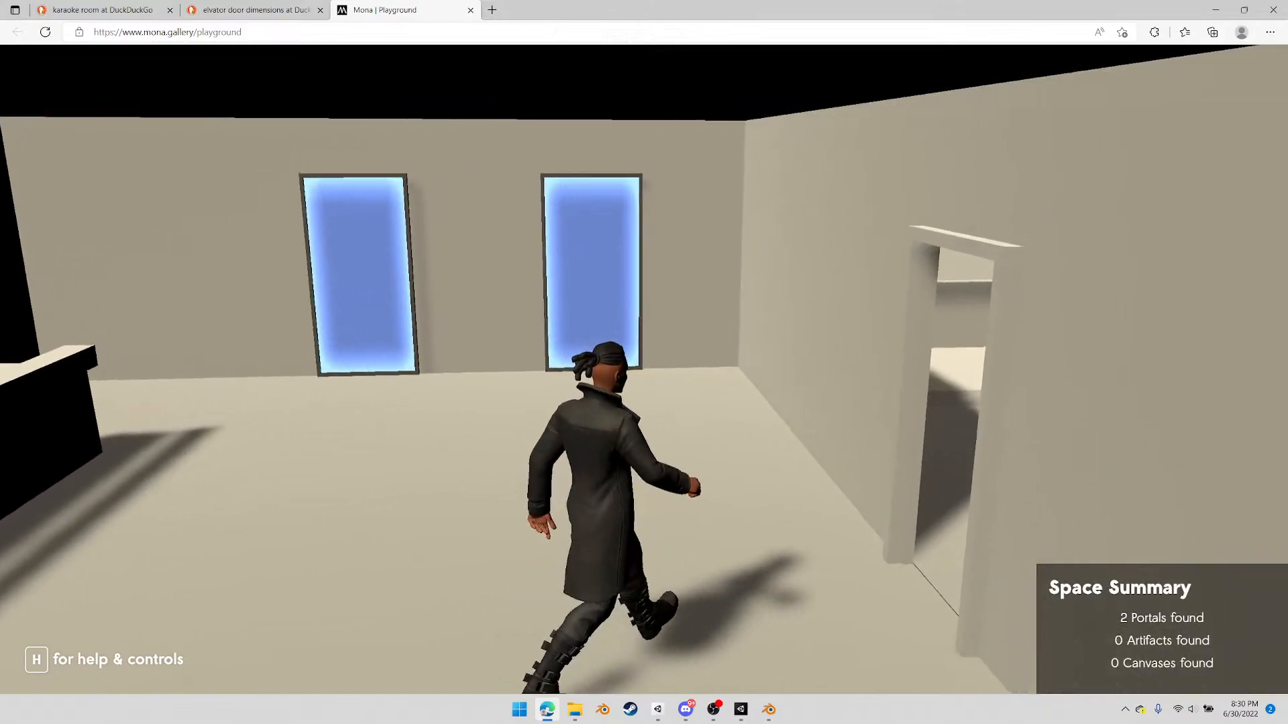
pyautogui.press('a')
pyautogui.press('w')
pyautogui.press('d')
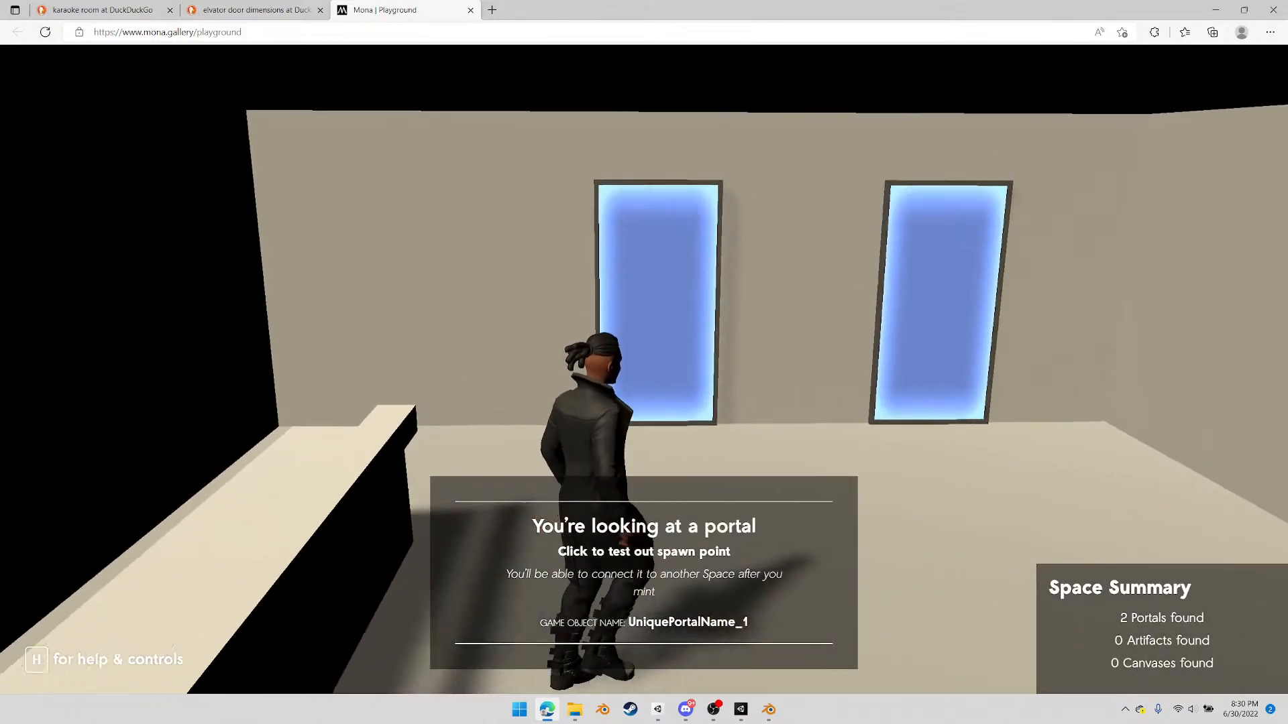
pyautogui.press('w')
pyautogui.press('w')
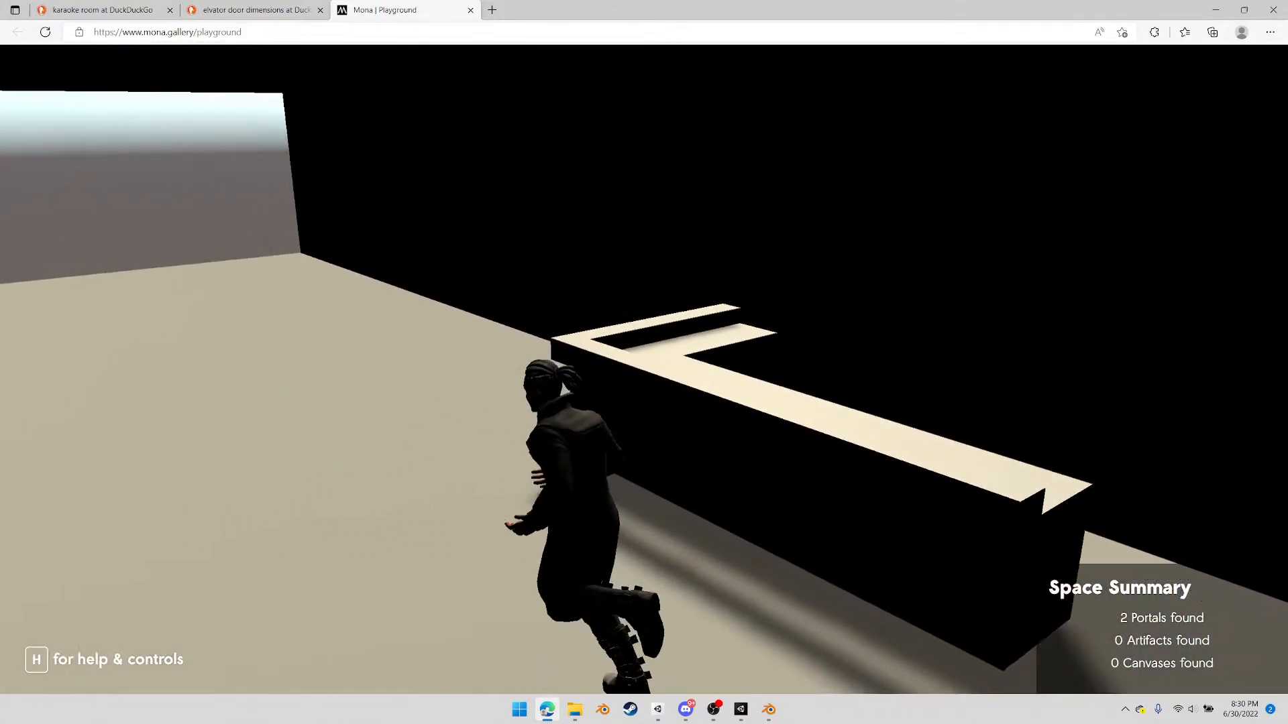
# Walk through the open doorway into the party room and examine the stage, wall screen and microphone stand against the avatar's scale
pyautogui.press('w')
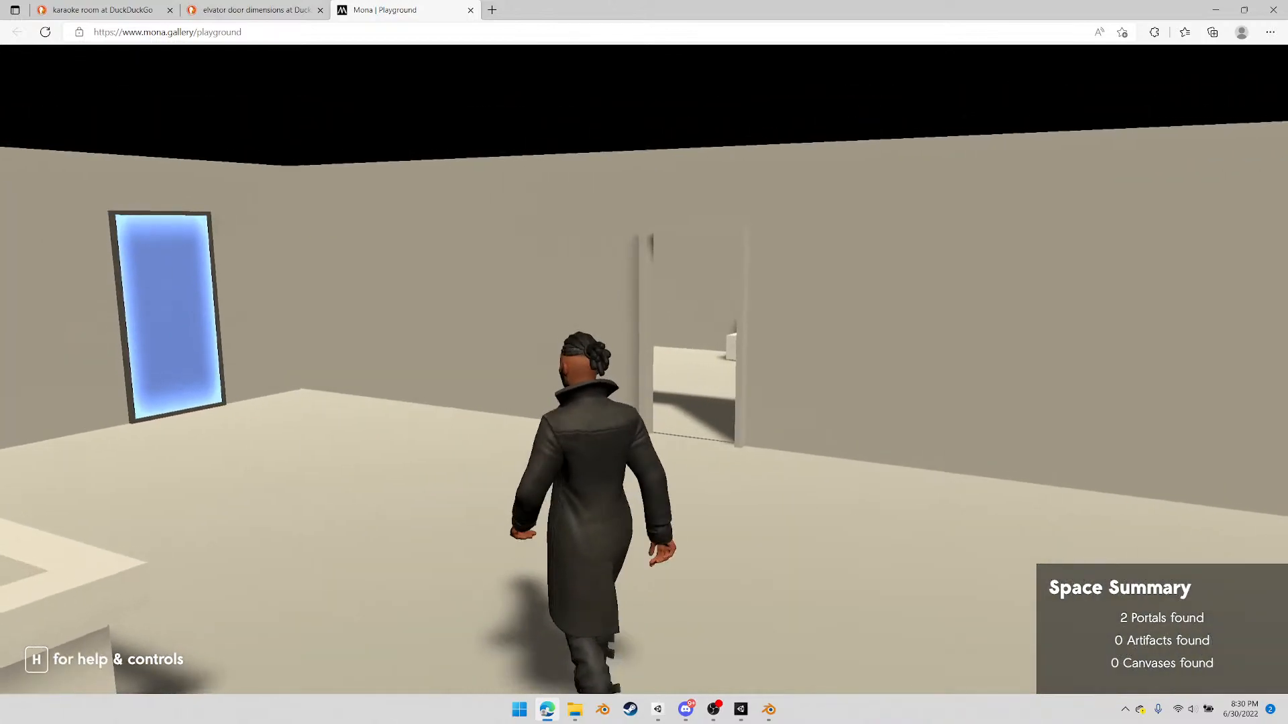
pyautogui.press('w')
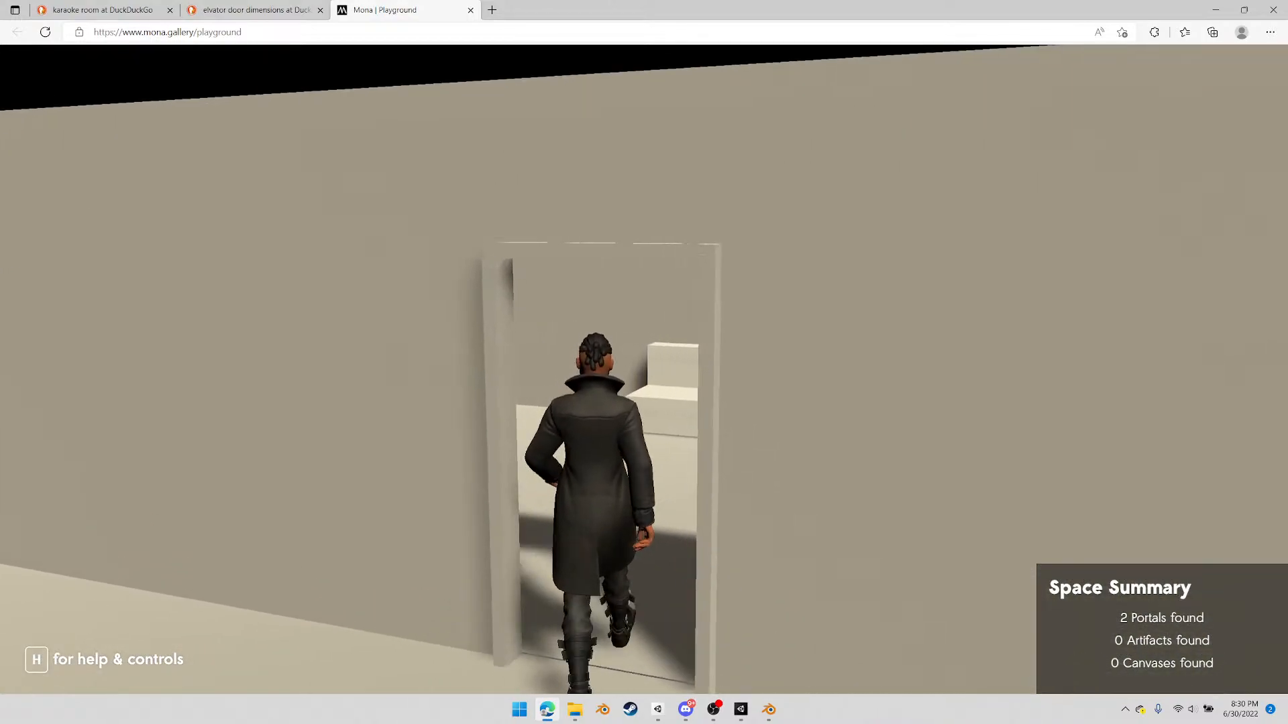
pyautogui.press('w')
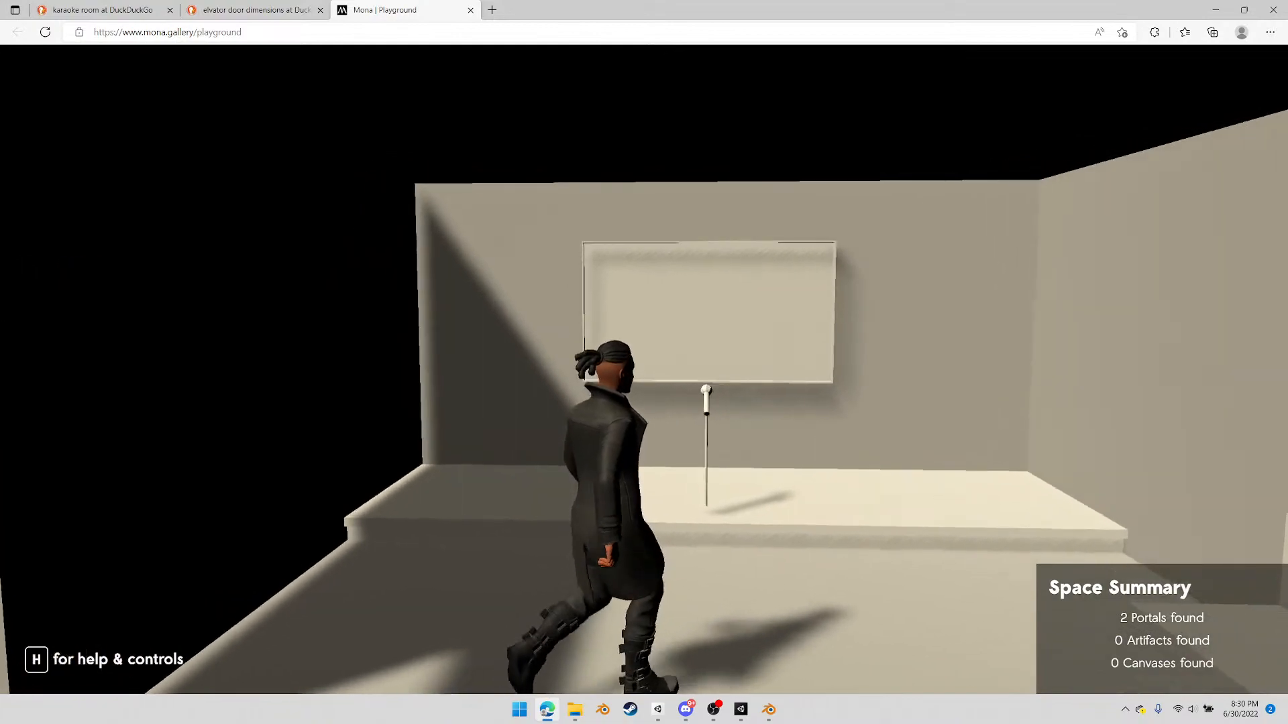
pyautogui.press('w')
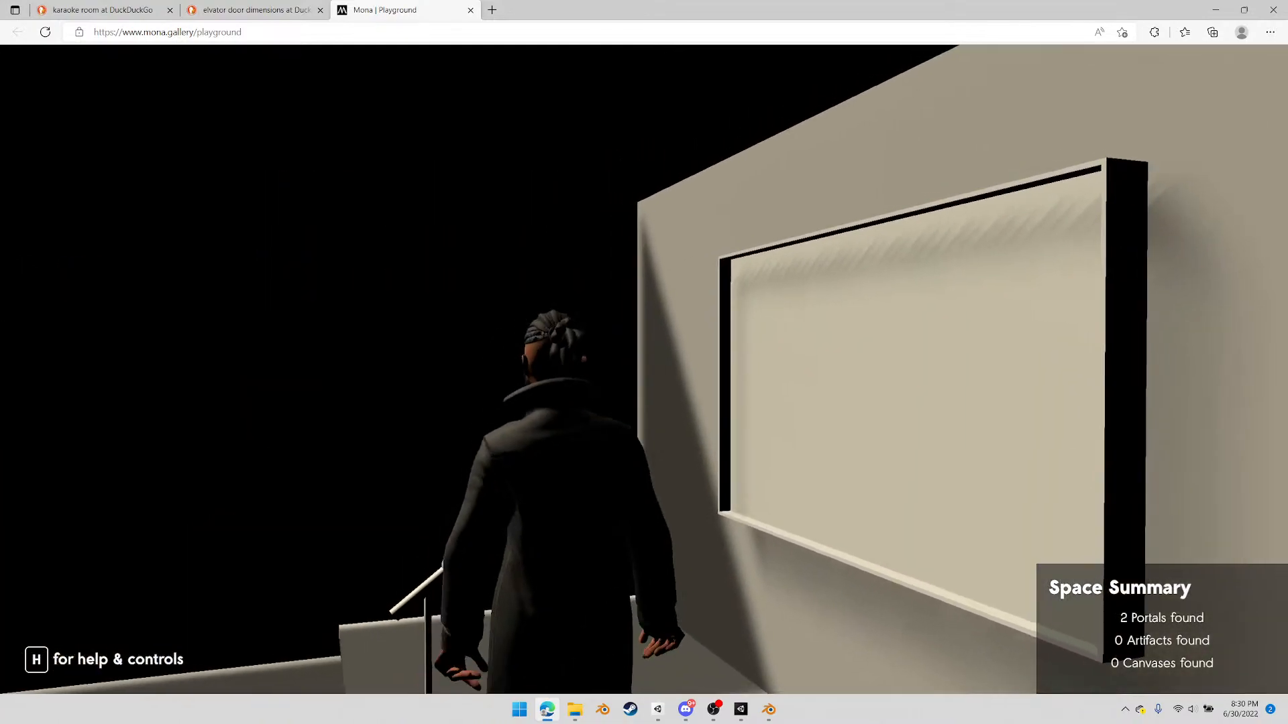
pyautogui.press('a')
pyautogui.press('s')
pyautogui.press('d')
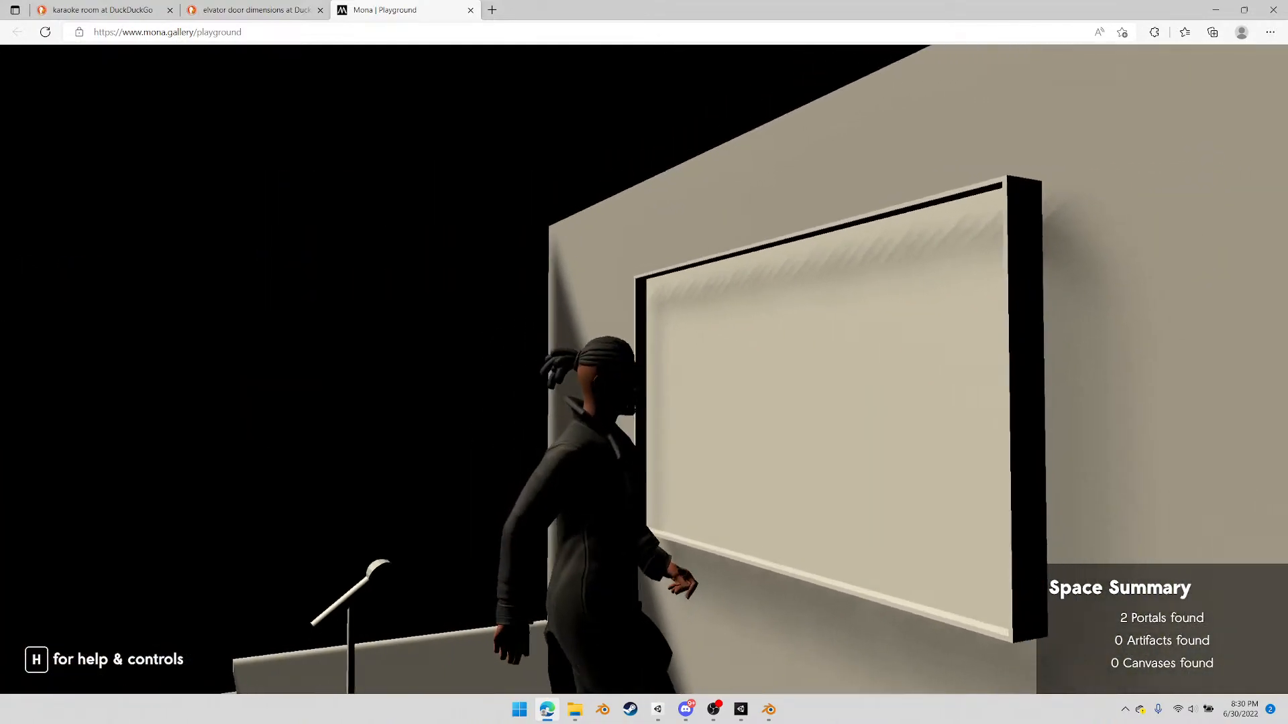
pyautogui.press('w')
pyautogui.press('d')
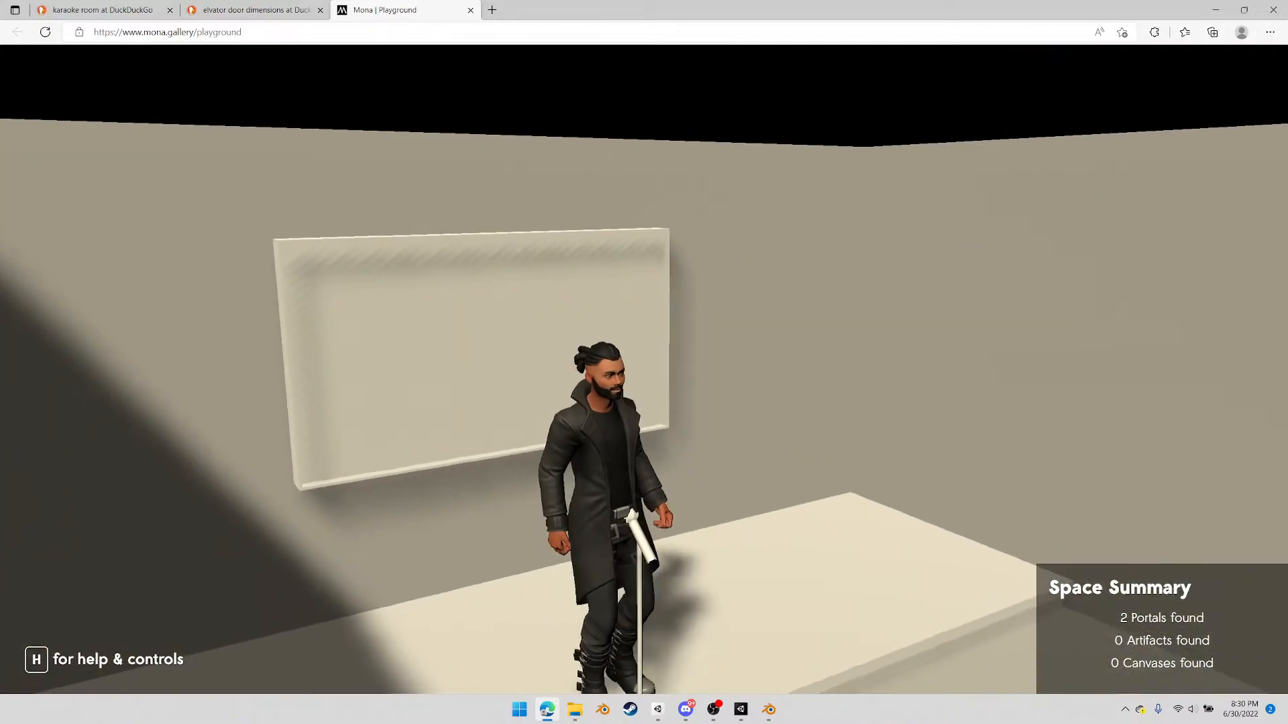
pyautogui.press('w')
pyautogui.press('a')
pyautogui.press('s')
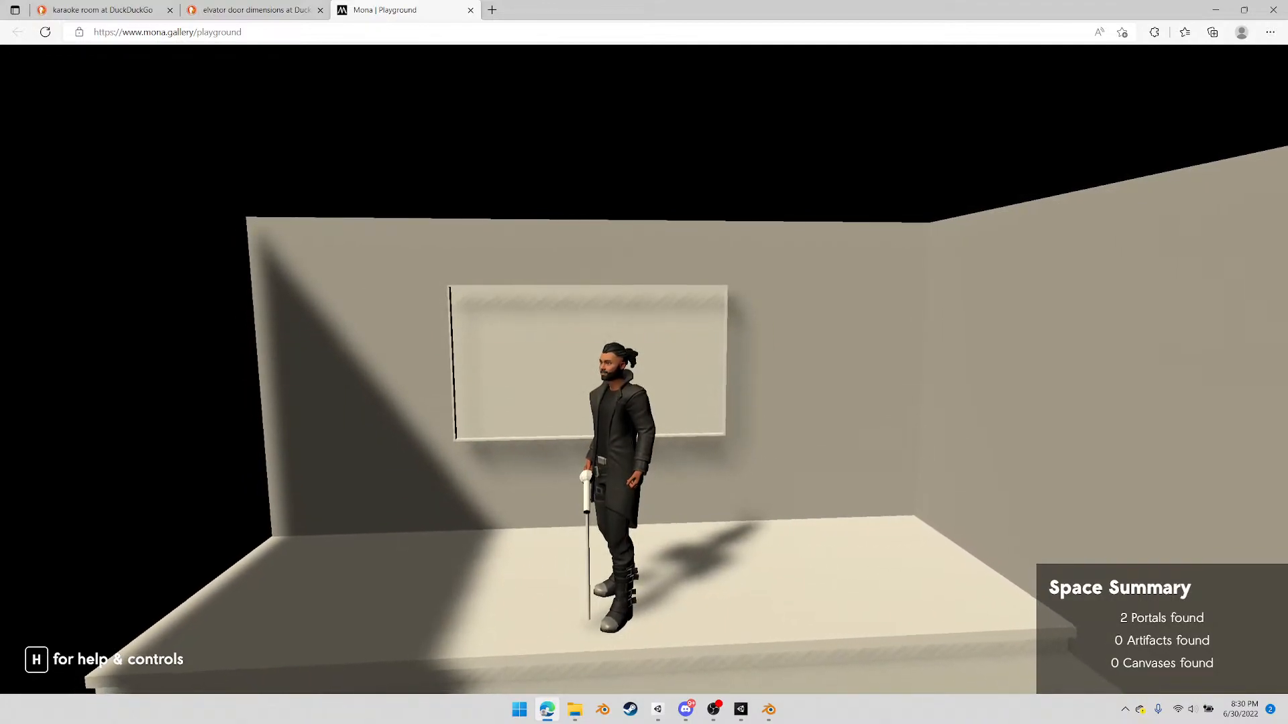
# Walk off the stage along the party room benches and table to examine the seating's scale and lighting
pyautogui.press('w')
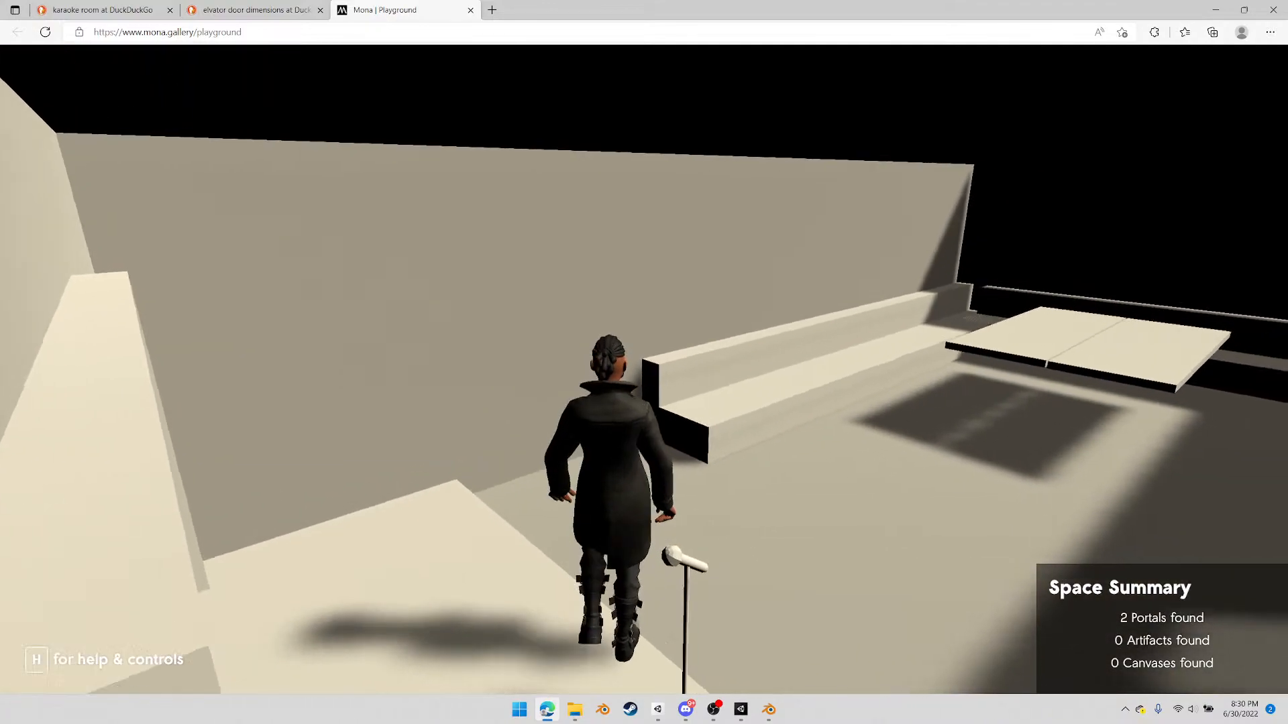
pyautogui.press('a')
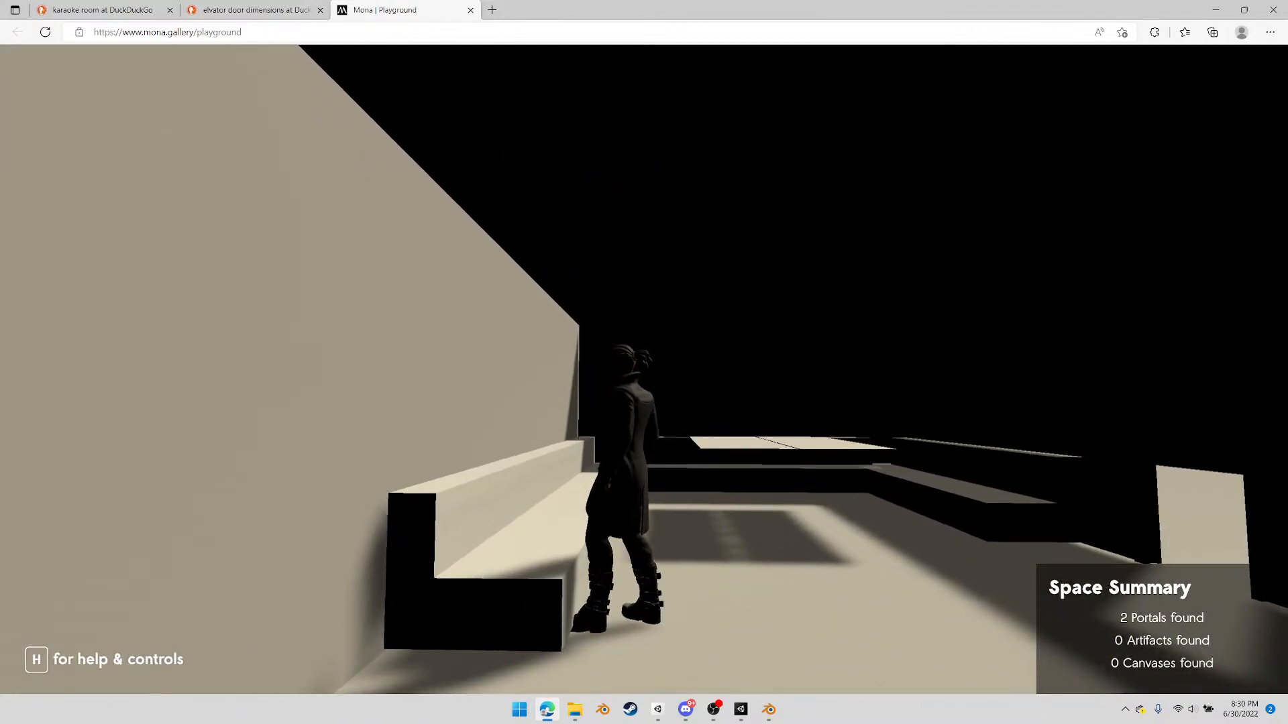
pyautogui.press('w')
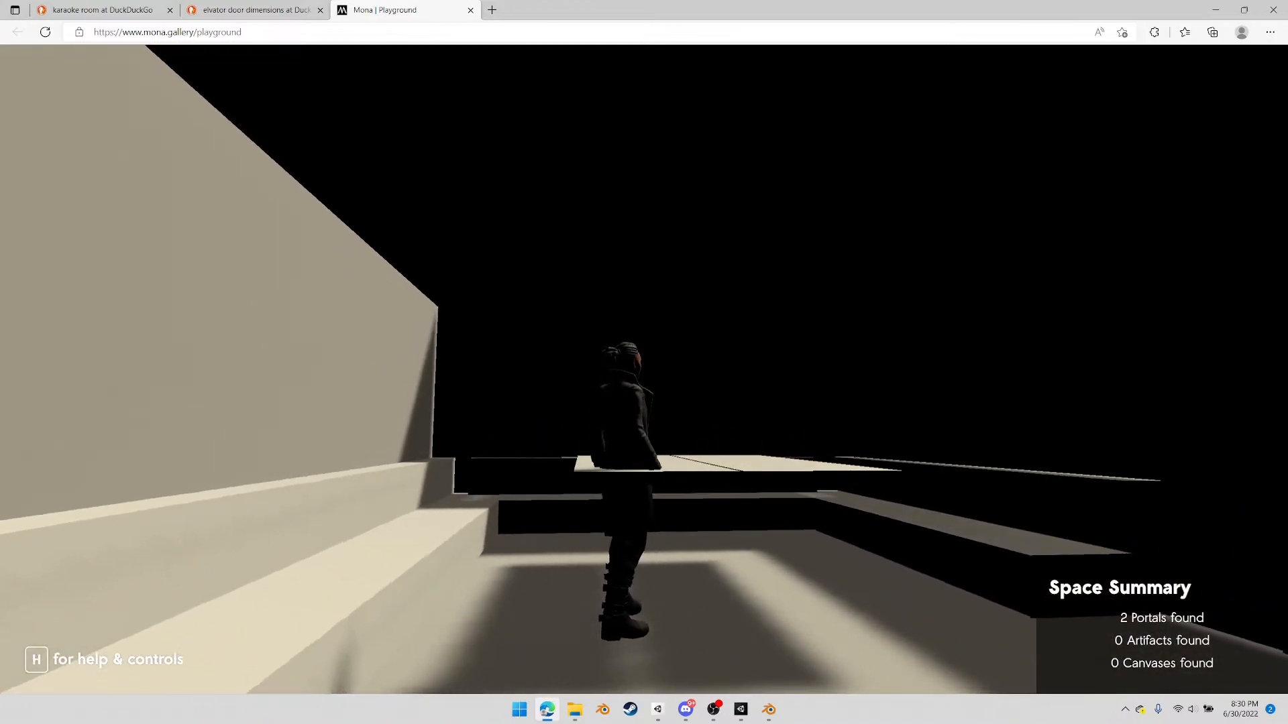
pyautogui.press('a')
pyautogui.press('w')
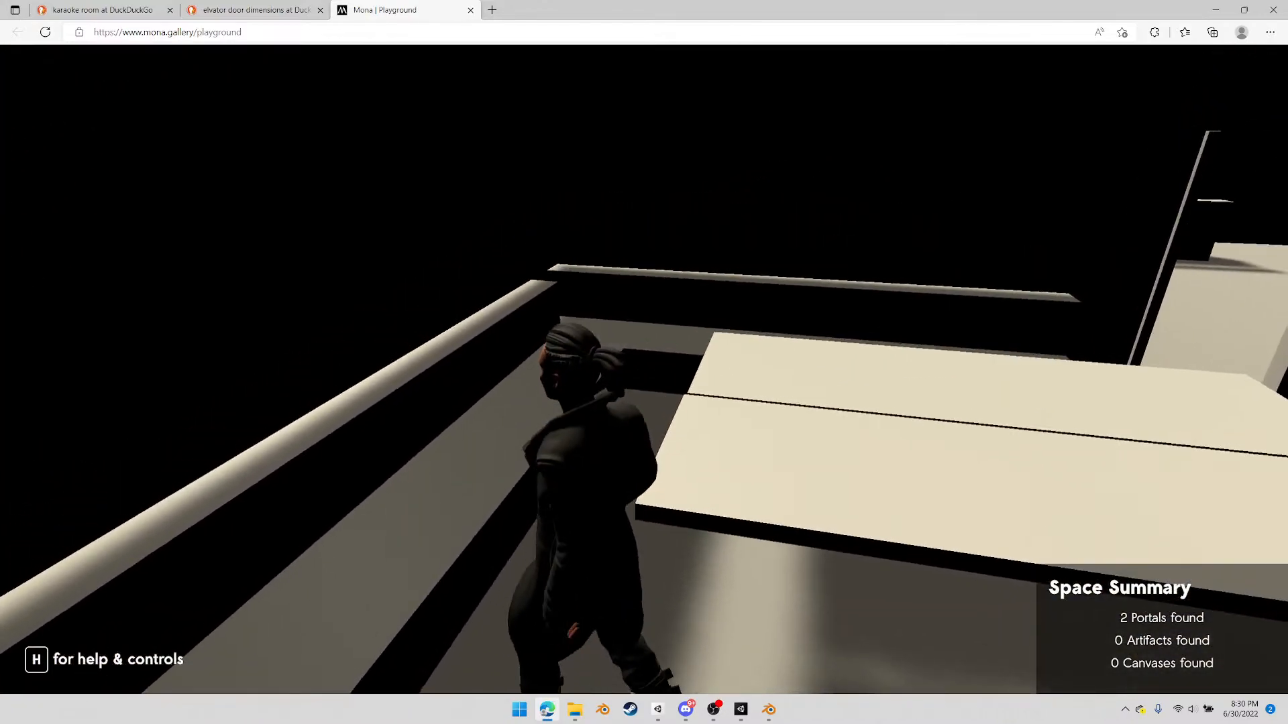
pyautogui.press('w')
pyautogui.press('w')
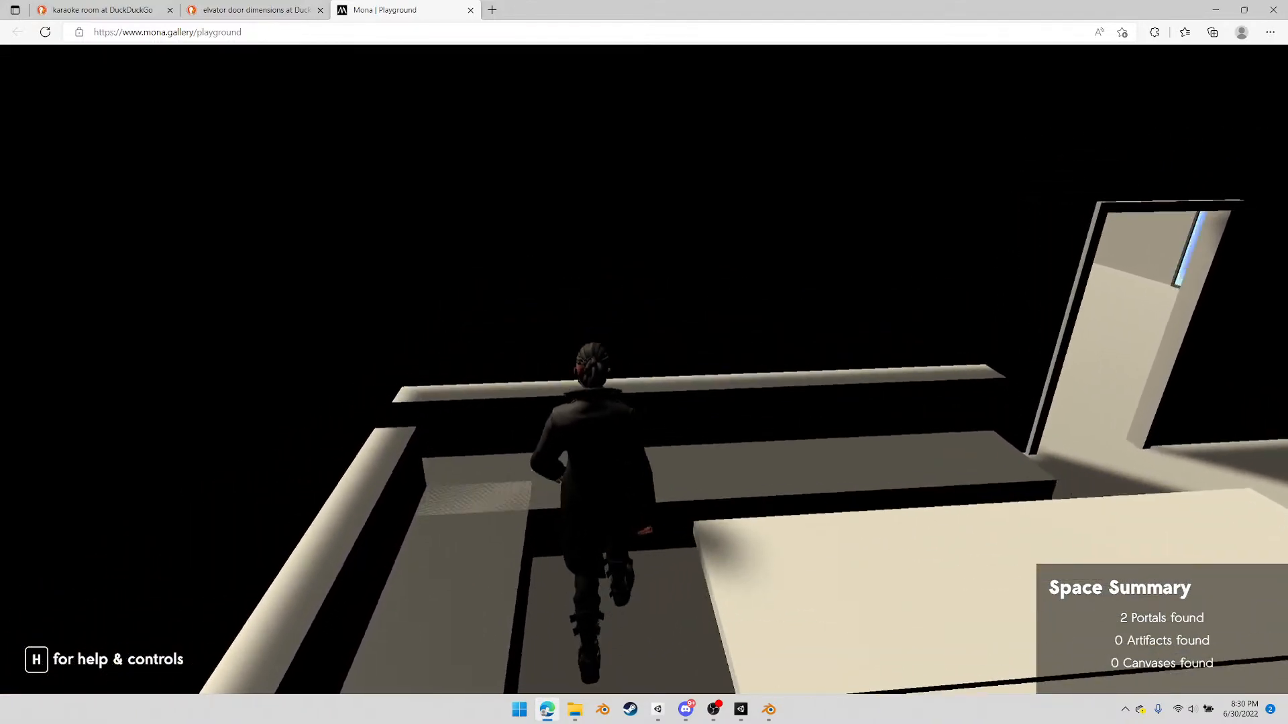
pyautogui.press('w')
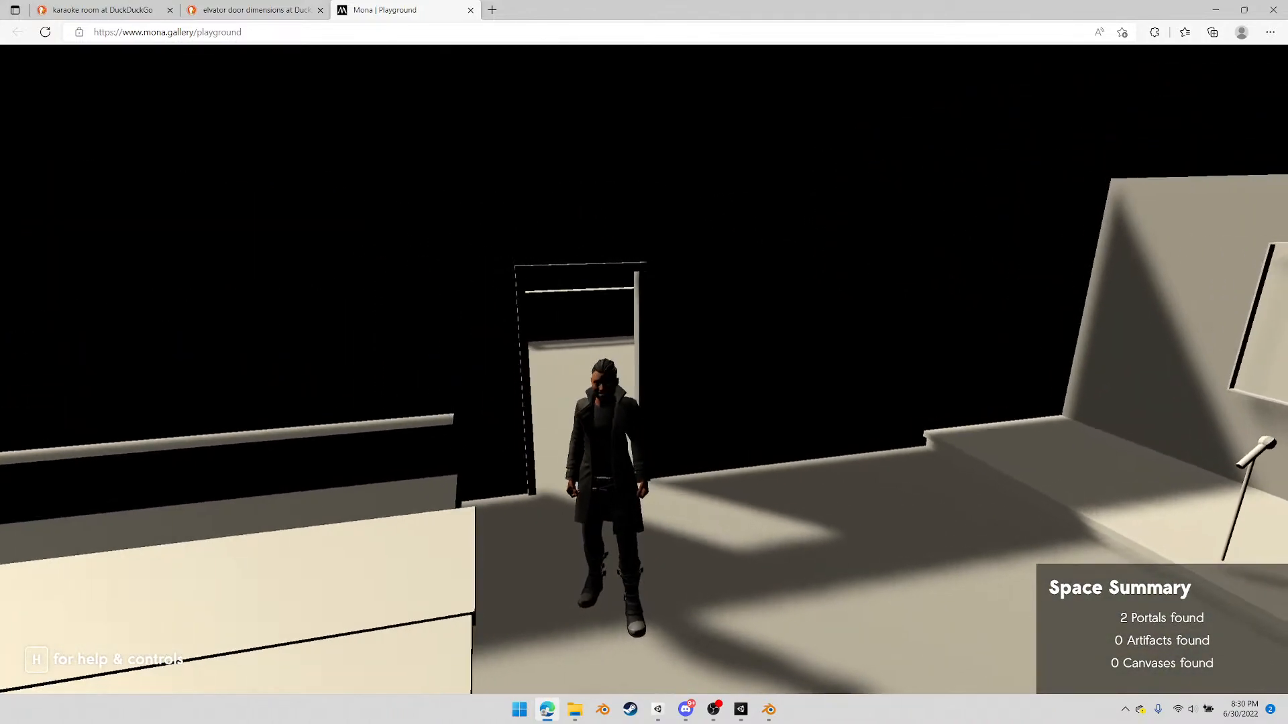
# Walk the avatar back into the main room and release the cursor from the space
pyautogui.press('w')
pyautogui.press('w')
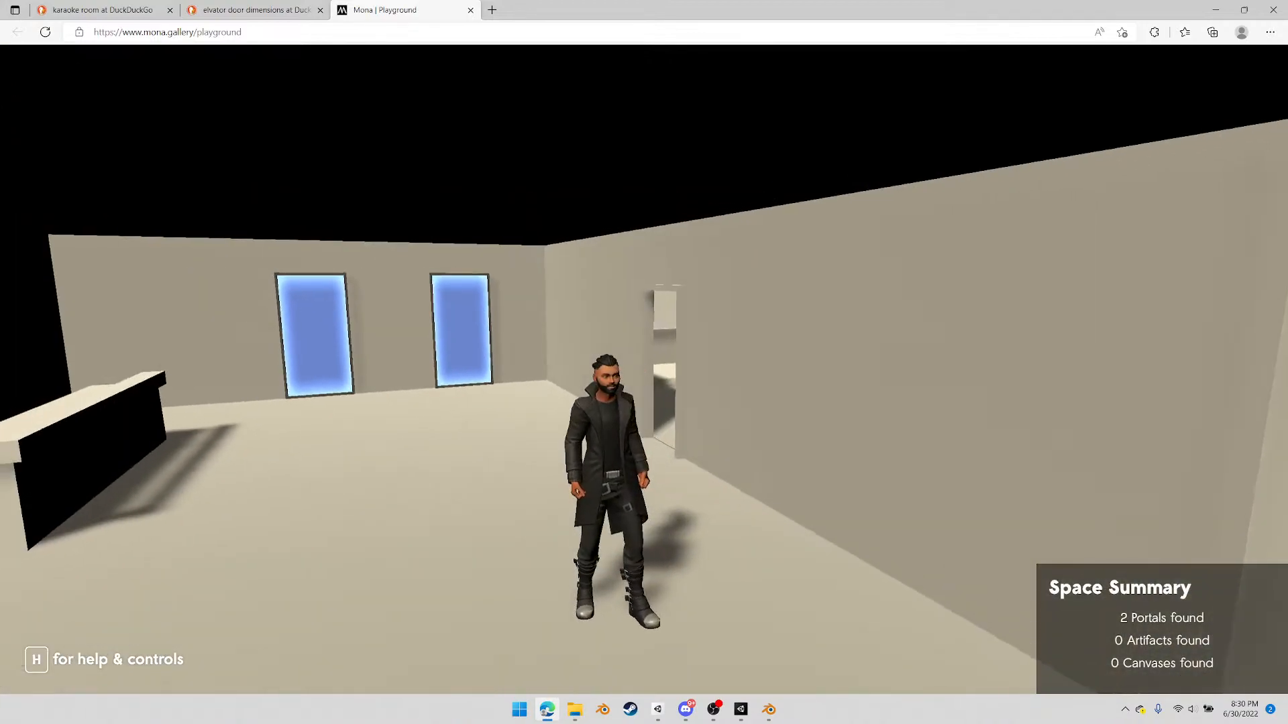
pyautogui.press('Escape')
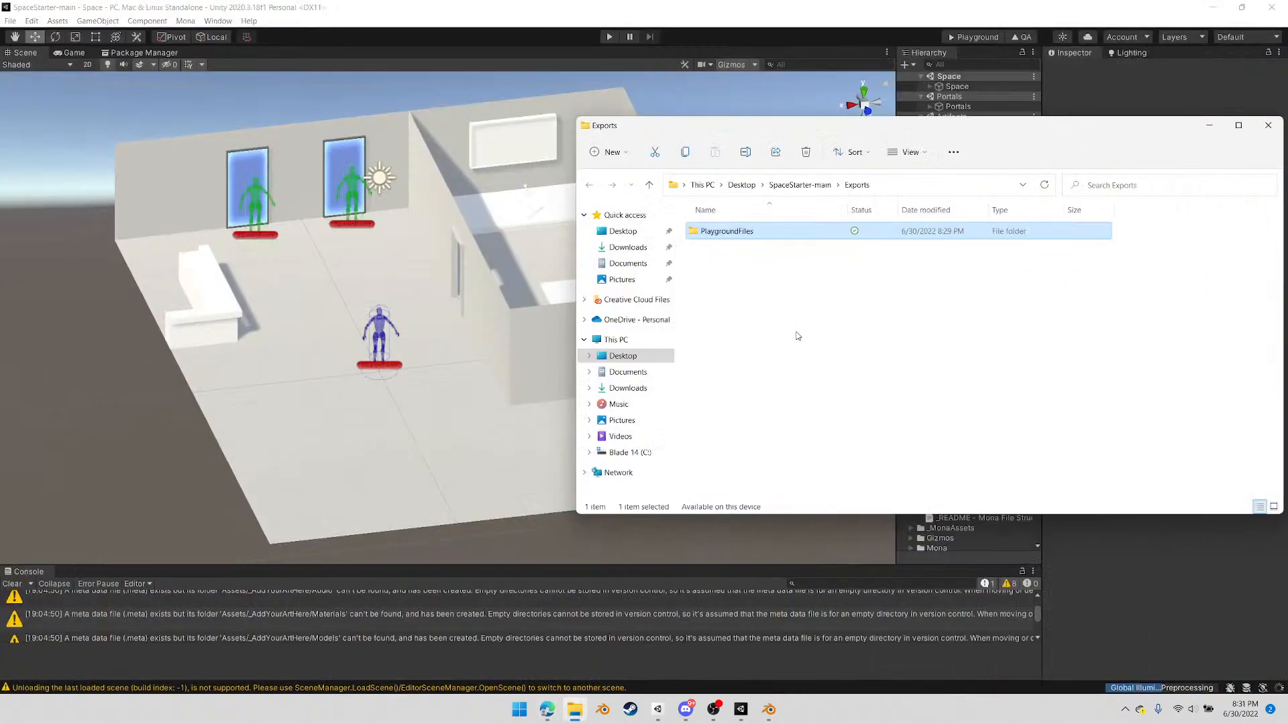
# Permanently delete the PlaygroundFiles folder from the project's Exports folder and close the file window
pyautogui.click(797, 335)
pyautogui.click(740, 233)
pyautogui.hotkey('shift', 'Delete')
pyautogui.press('Return')
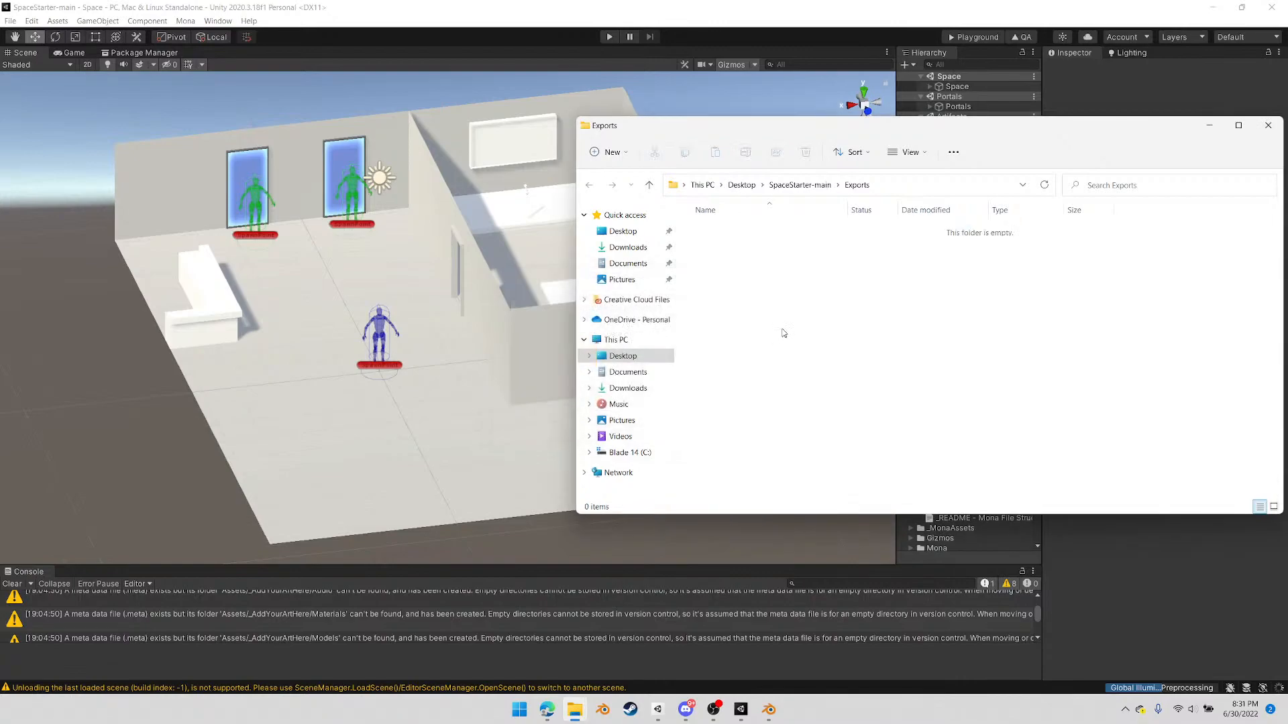
pyautogui.moveTo(1077, 127); pyautogui.dragTo(904, 146)
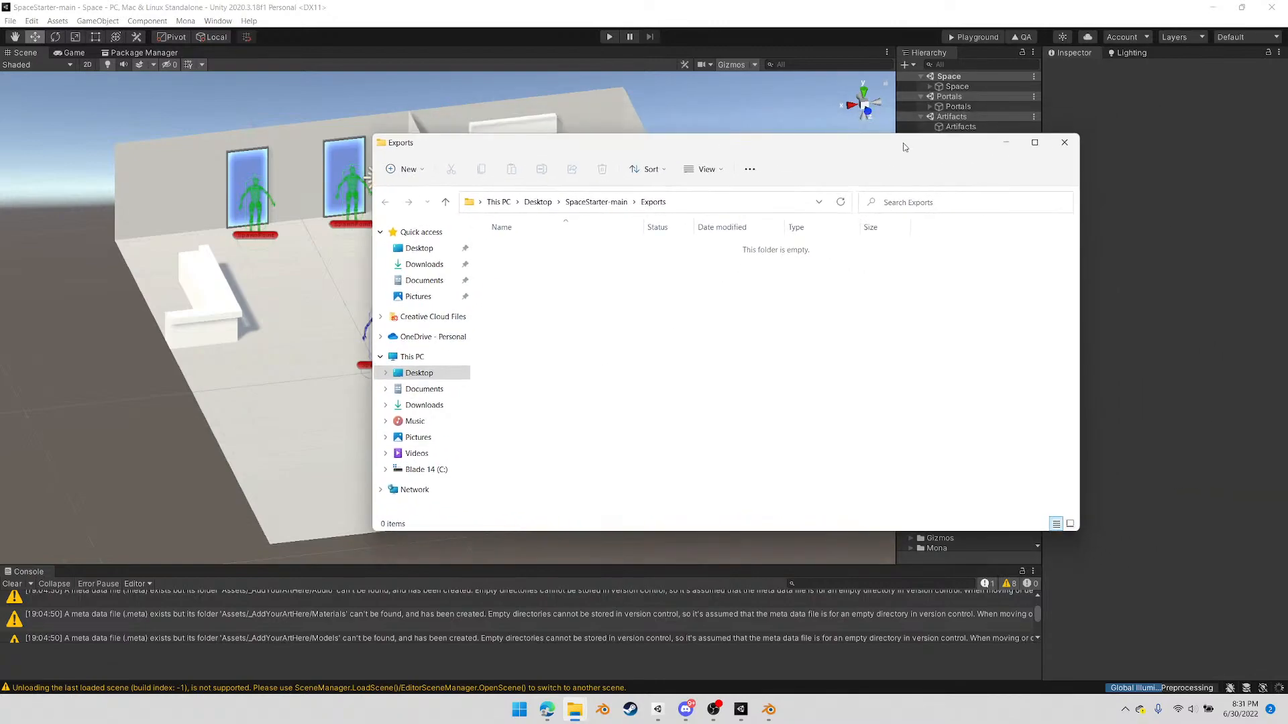
pyautogui.click(1064, 143)
# Examine the party room's bench and table pieces in the Unity scene from several angles
pyautogui.keyDown('alt'); pyautogui.moveTo(371, 331); pyautogui.dragTo(529, 355); pyautogui.keyUp('alt')
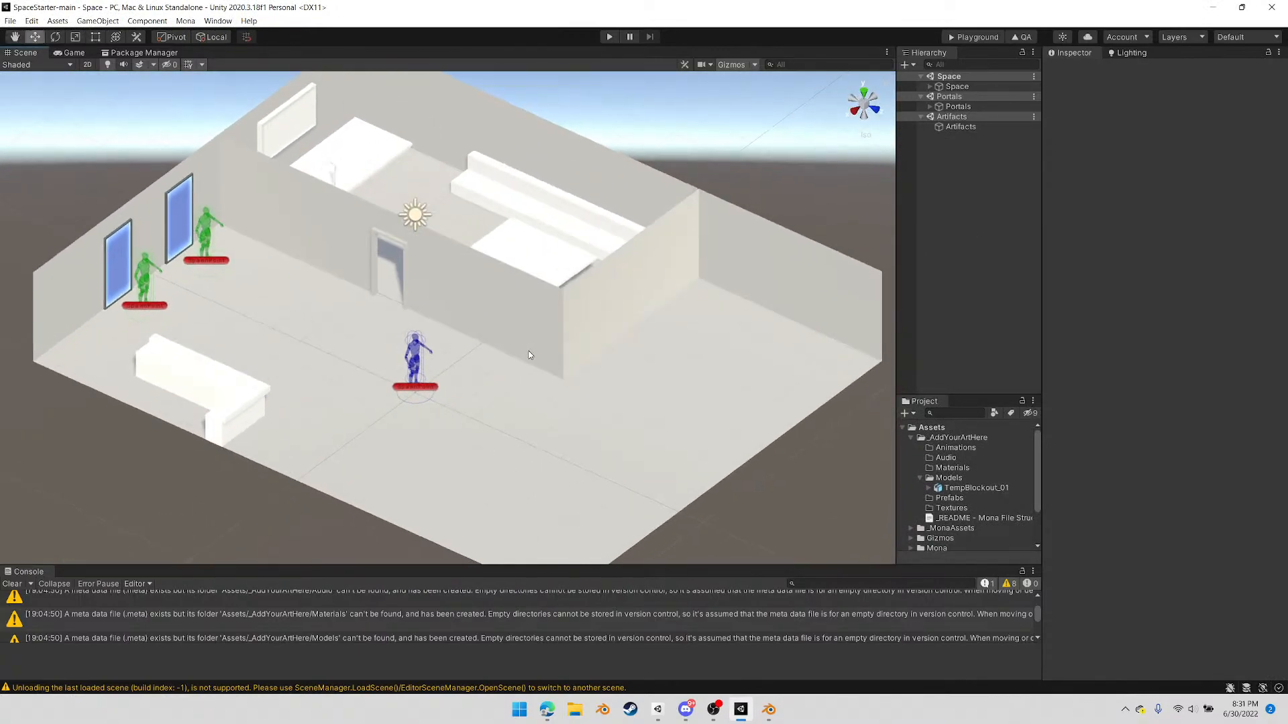
pyautogui.click(554, 231)
pyautogui.click(557, 255)
pyautogui.keyDown('shift'); pyautogui.click(556, 280); pyautogui.keyUp('shift')
pyautogui.keyDown('alt'); pyautogui.moveTo(704, 328); pyautogui.dragTo(556, 316); pyautogui.keyUp('alt')
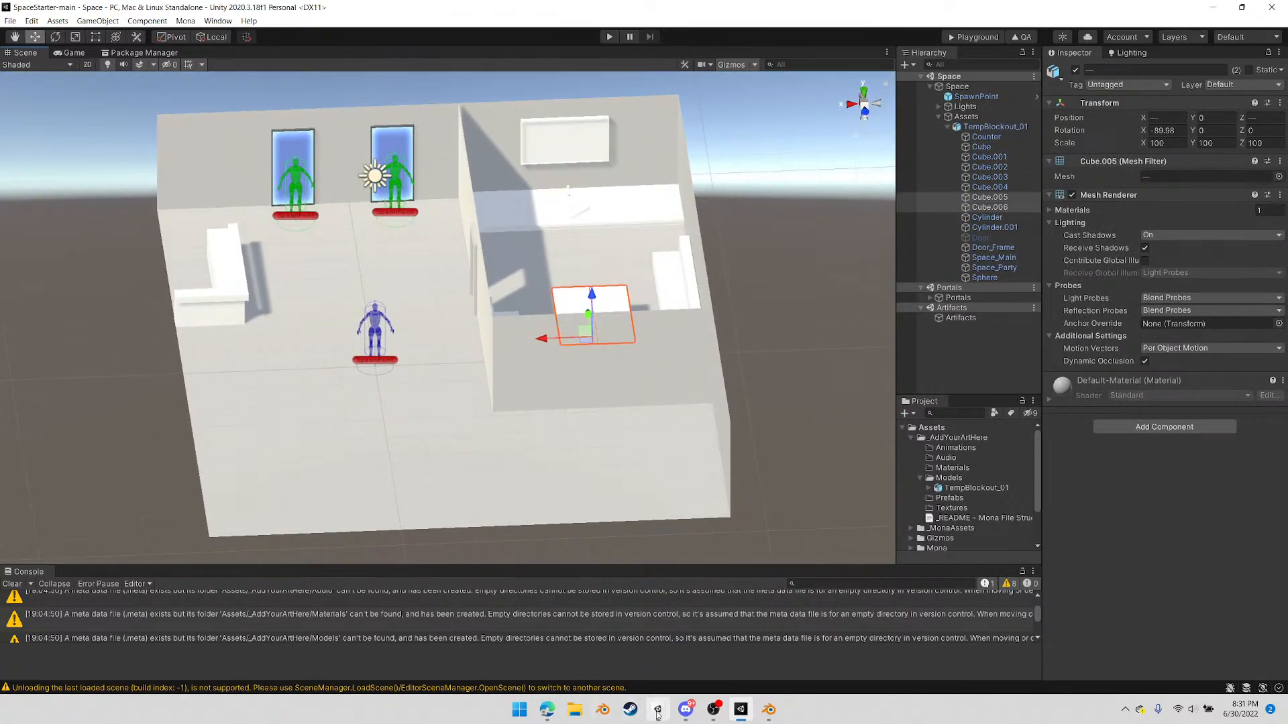
# Switch to Blender and lower both tabletop pieces in the party room by about 0.256 m along Z in front wireframe view
pyautogui.click(768, 709)
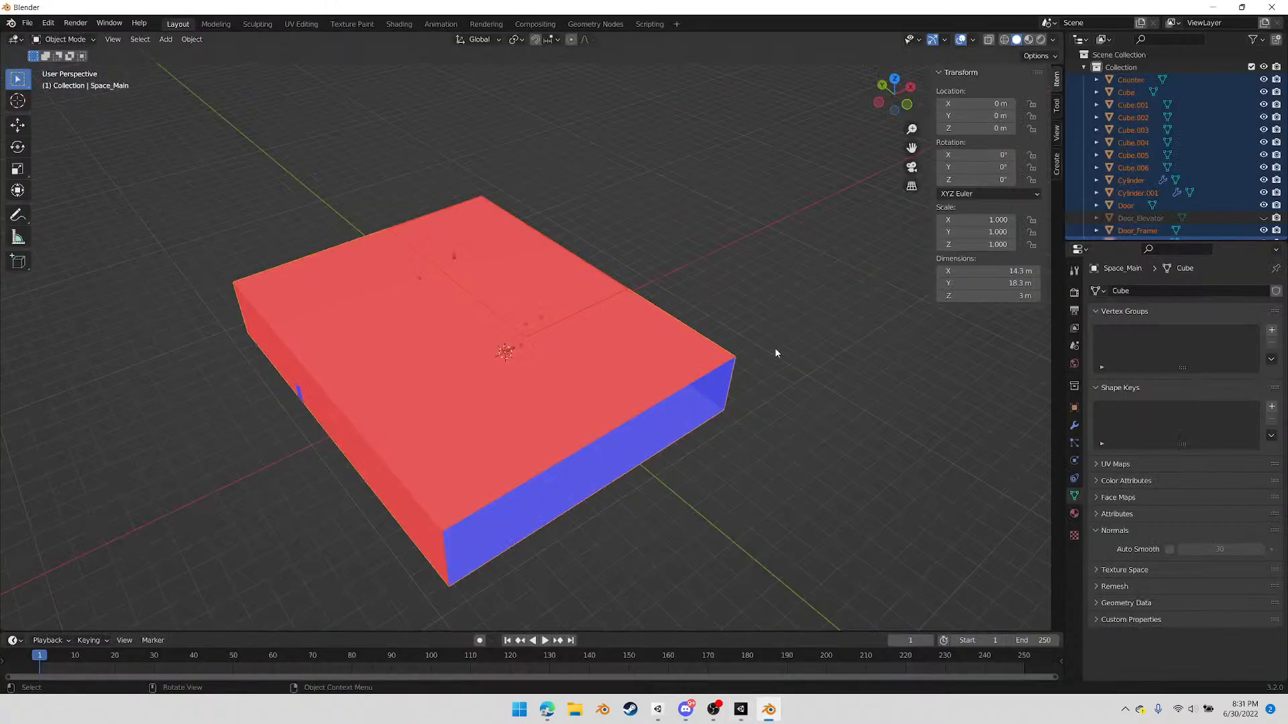
pyautogui.click(906, 105)
pyautogui.scroll(7, 563, 303)
pyautogui.scroll(-1, 577, 294)
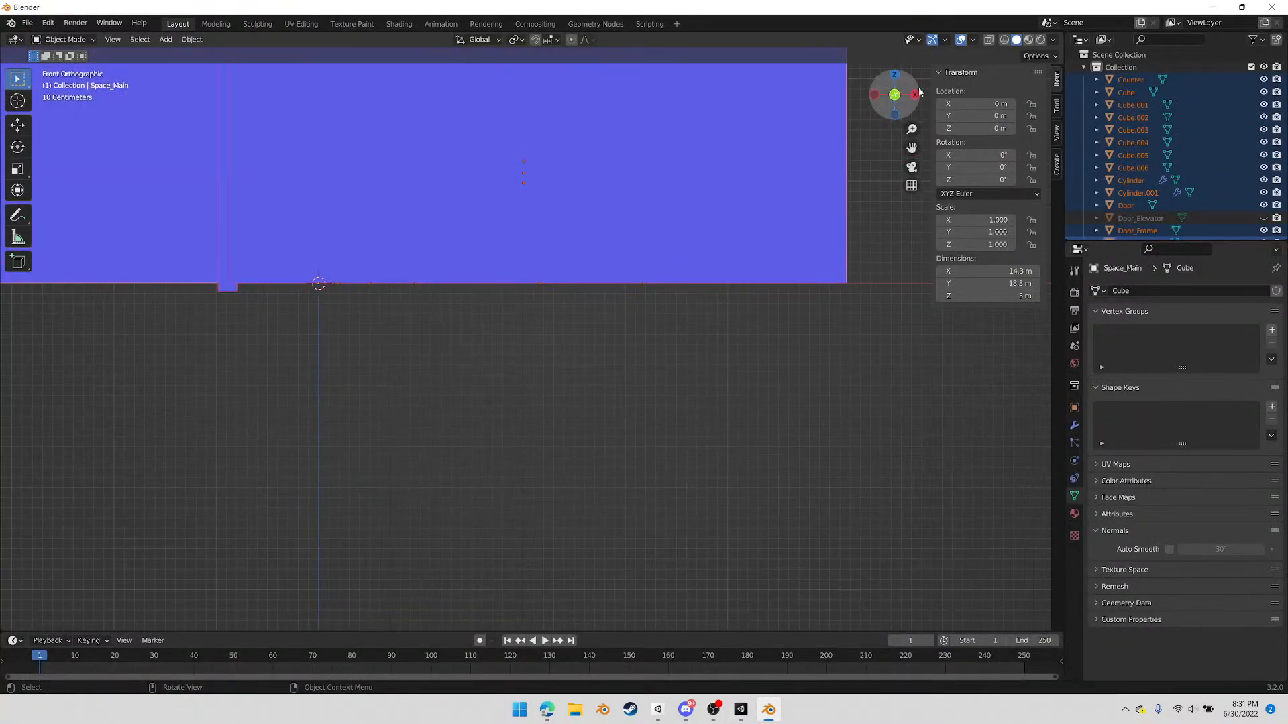
pyautogui.click(1002, 41)
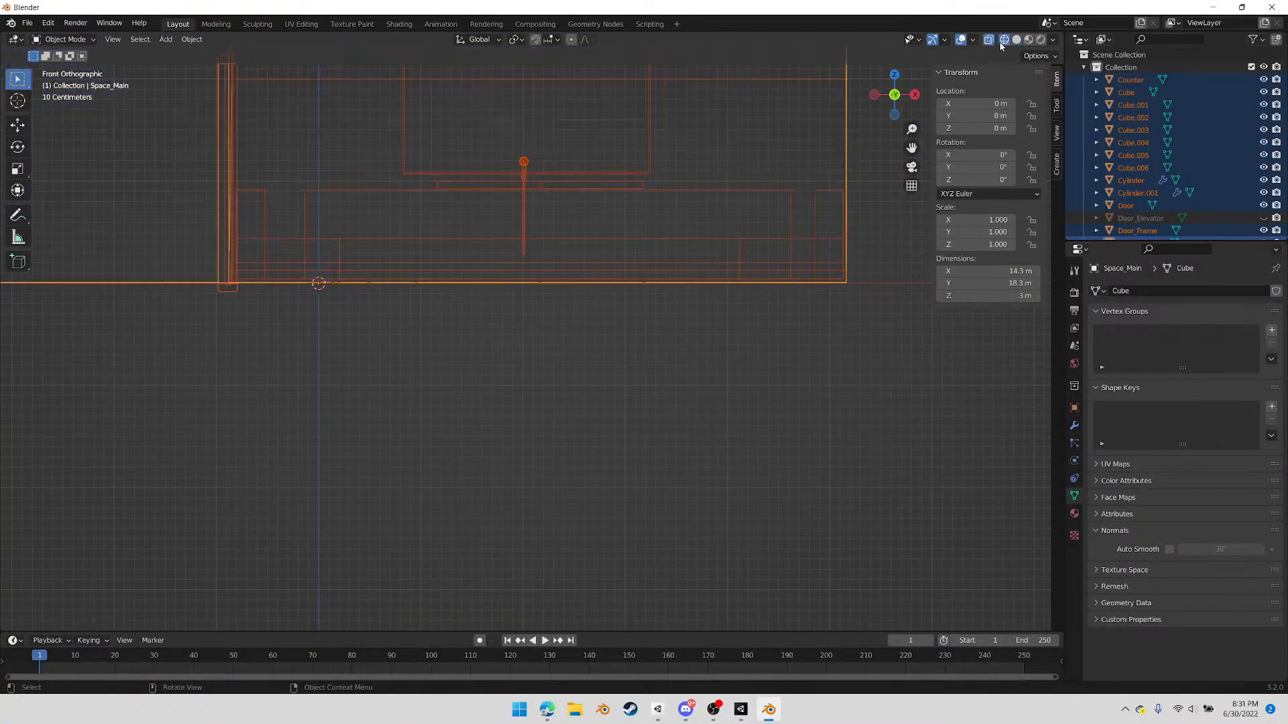
pyautogui.click(571, 184)
pyautogui.keyDown('shift'); pyautogui.click(501, 182); pyautogui.keyUp('shift')
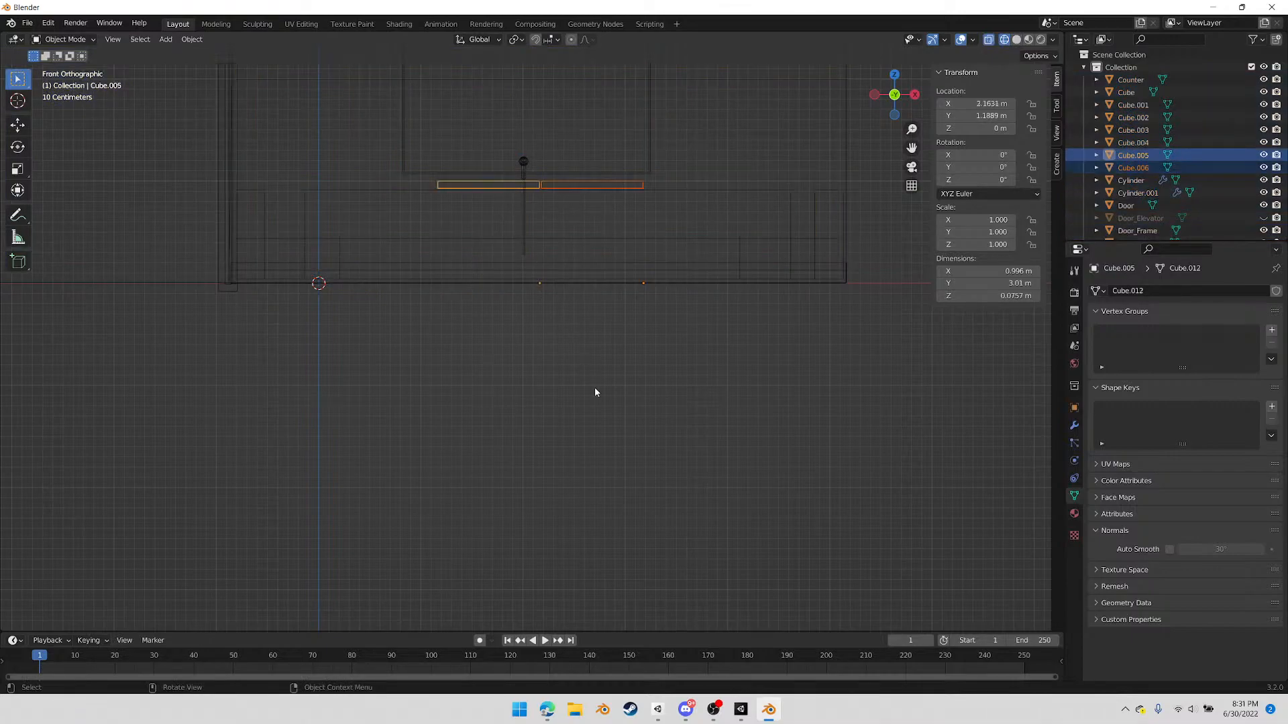
pyautogui.press('g')
pyautogui.press('z')
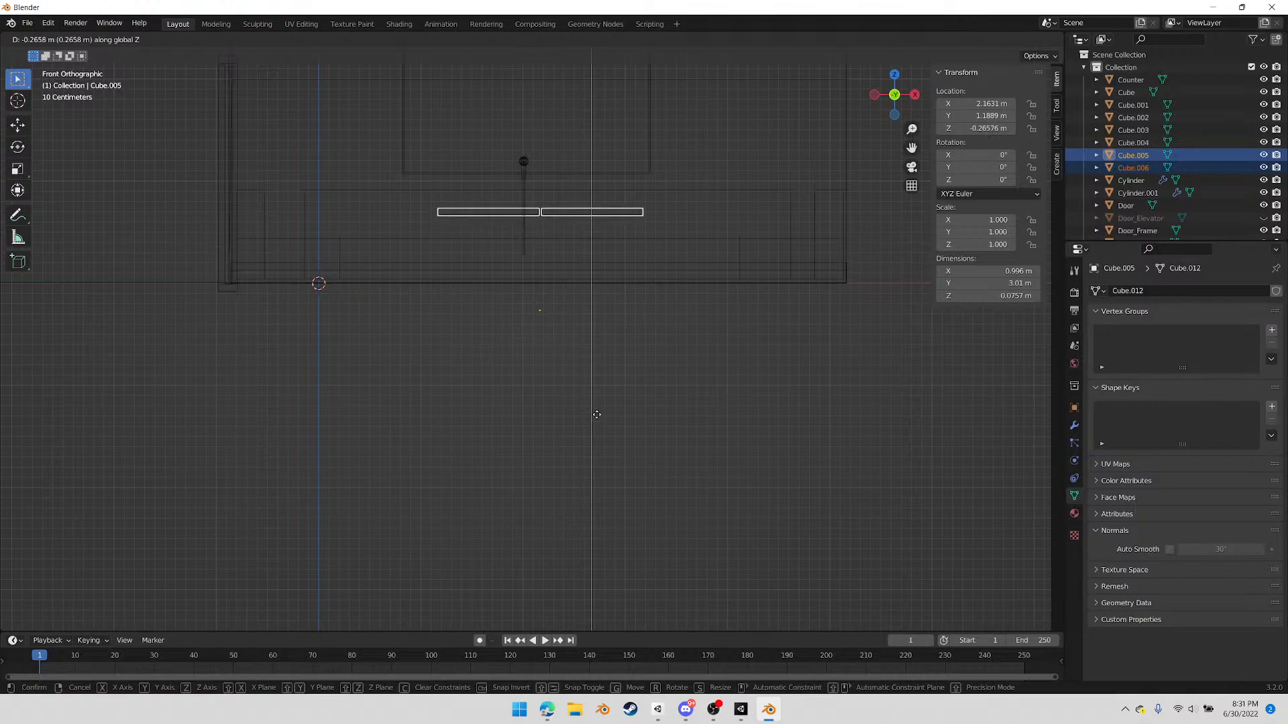
pyautogui.click(597, 418)
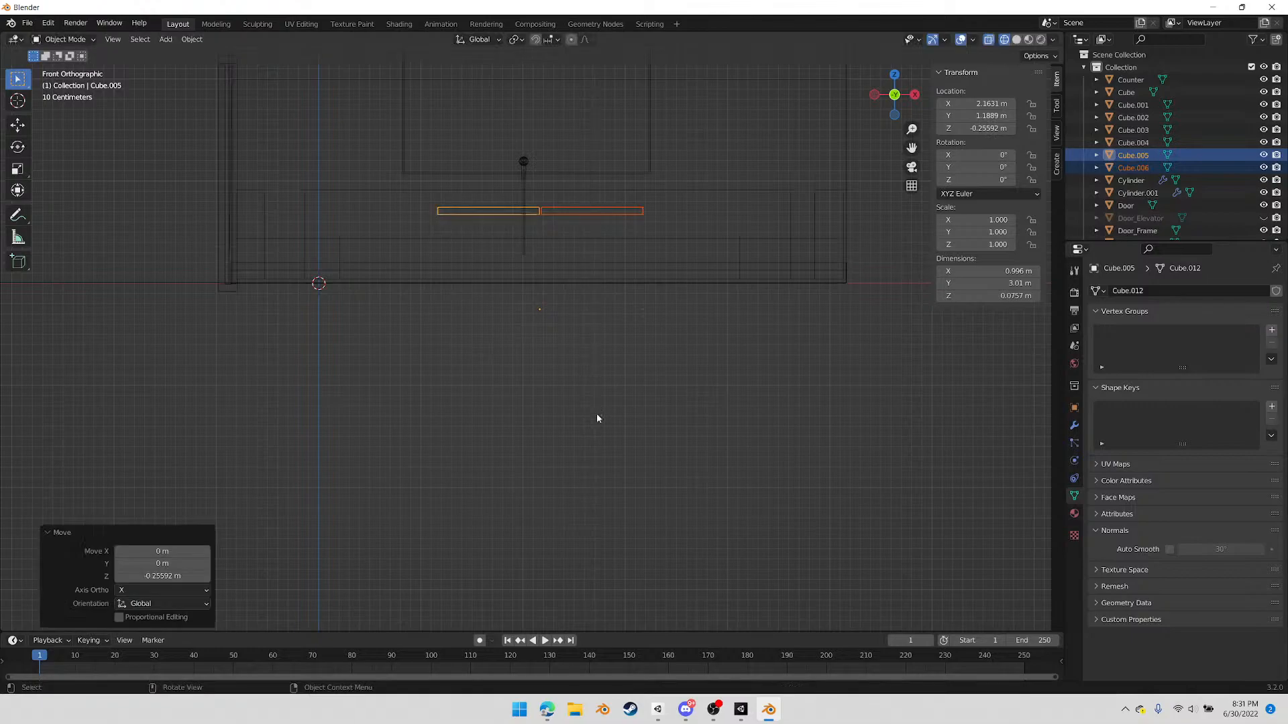
# Raise the seat-level vertices of all three party room benches together by about 0.066 m along Z
pyautogui.click(285, 243)
pyautogui.scroll(3, 345, 290)
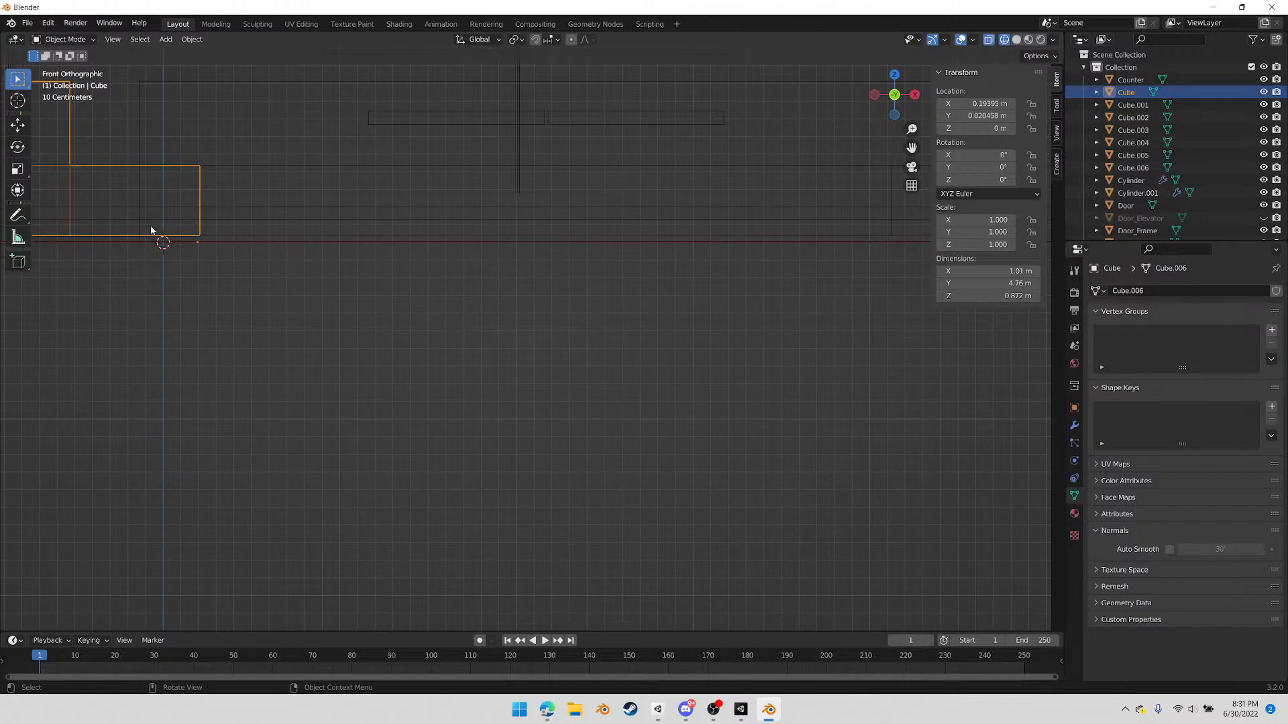
pyautogui.scroll(-2, 188, 203)
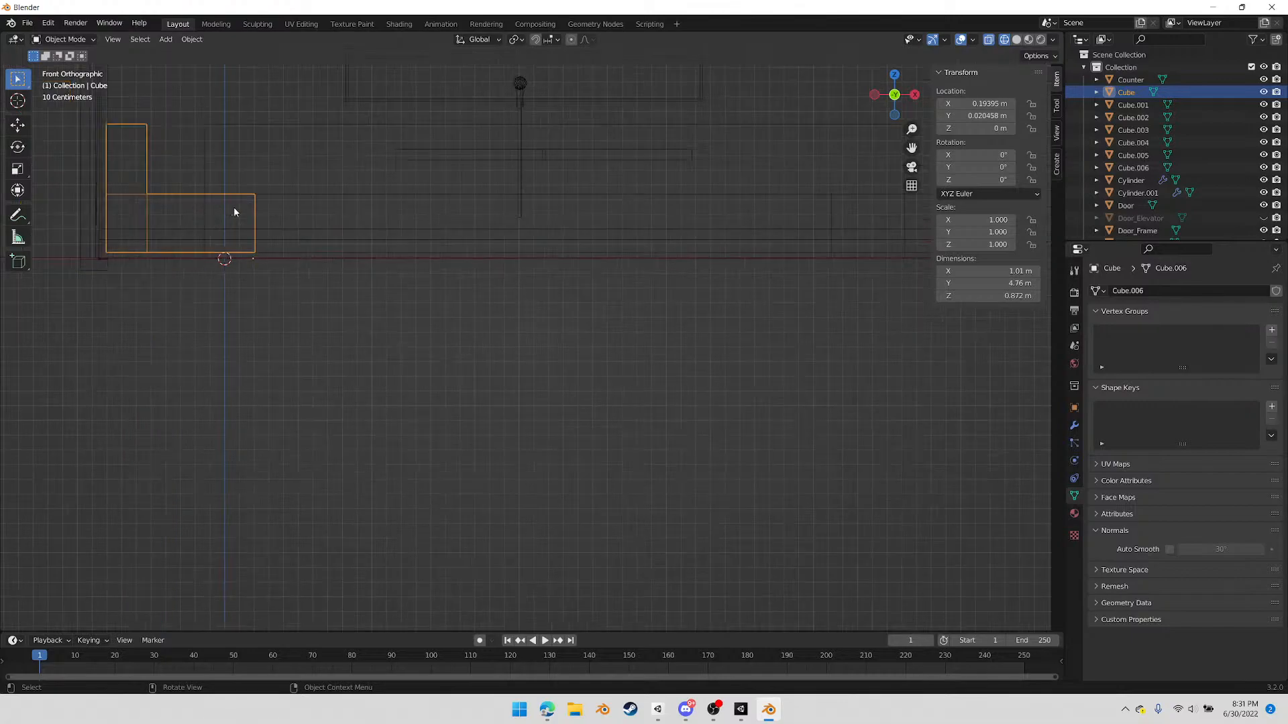
pyautogui.keyDown('shift'); pyautogui.click(463, 226); pyautogui.keyUp('shift')
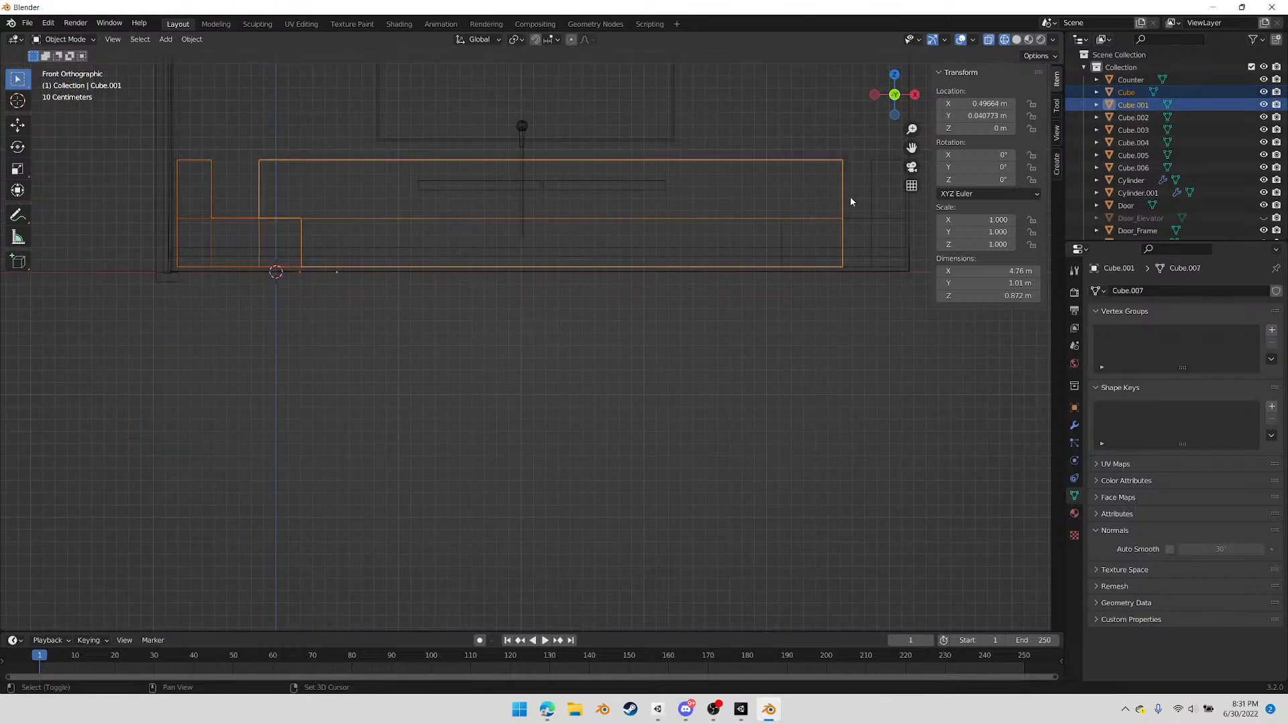
pyautogui.keyDown('shift'); pyautogui.click(869, 201); pyautogui.keyUp('shift')
pyautogui.press('Tab')
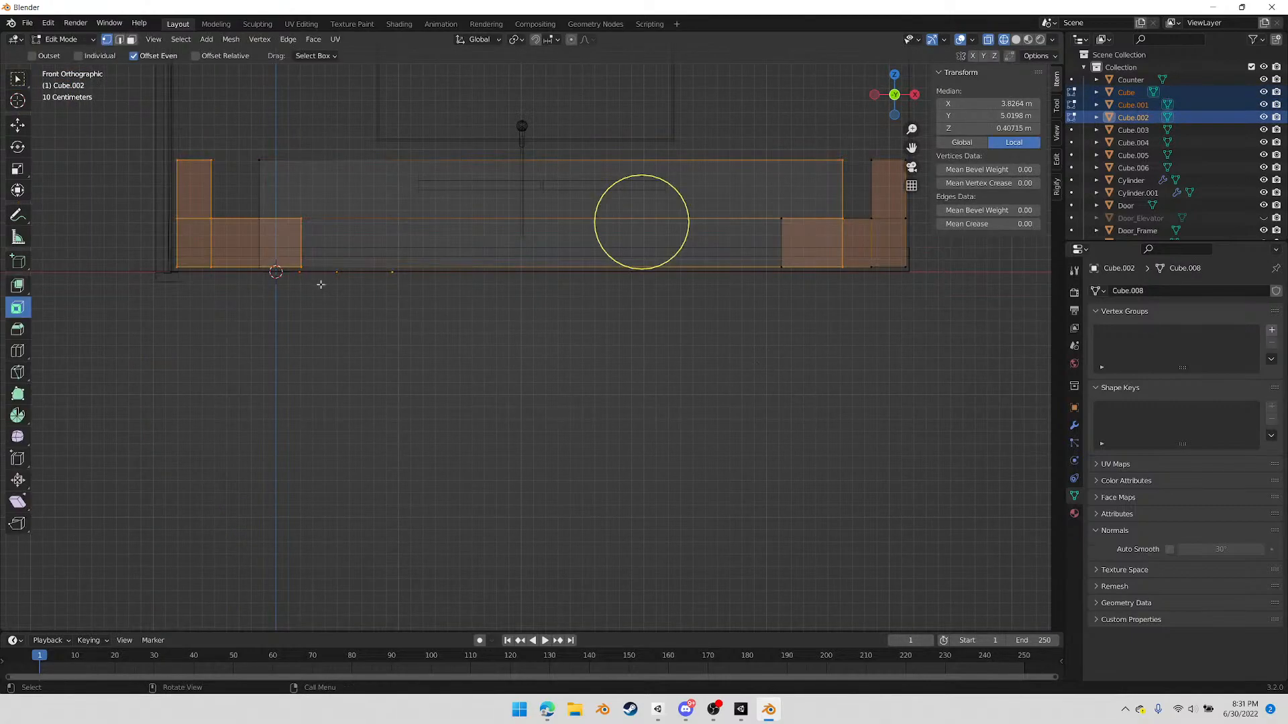
pyautogui.moveTo(136, 208); pyautogui.dragTo(944, 244)
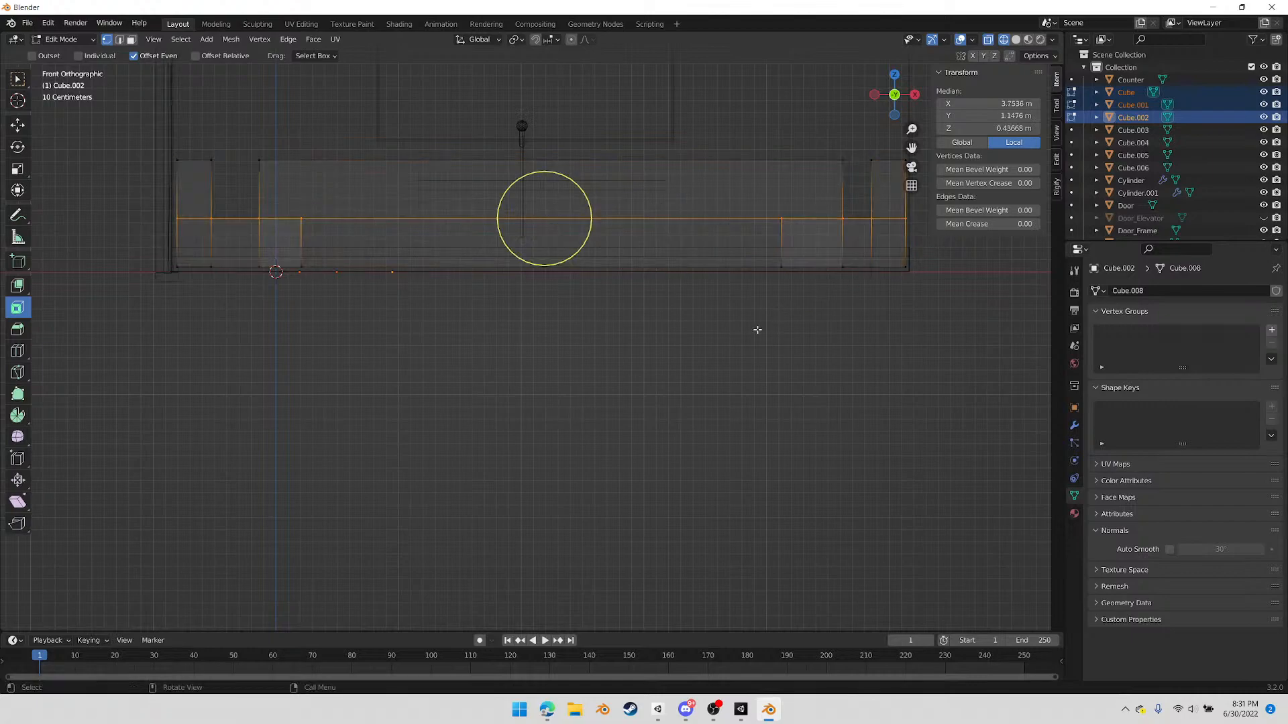
pyautogui.press('g')
pyautogui.press('z')
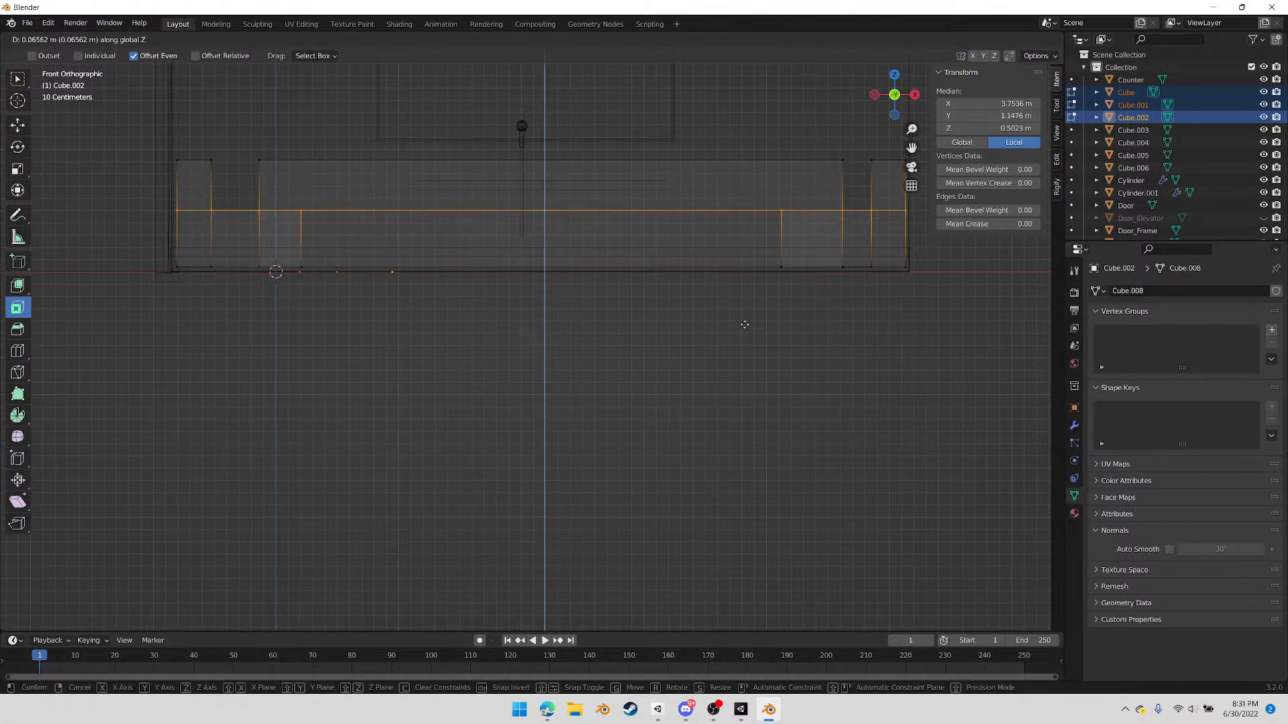
pyautogui.click(544, 210)
# Lower the bottom vertices of the three benches about 0.041 m along Z to the floor line
pyautogui.moveTo(136, 245); pyautogui.dragTo(983, 321)
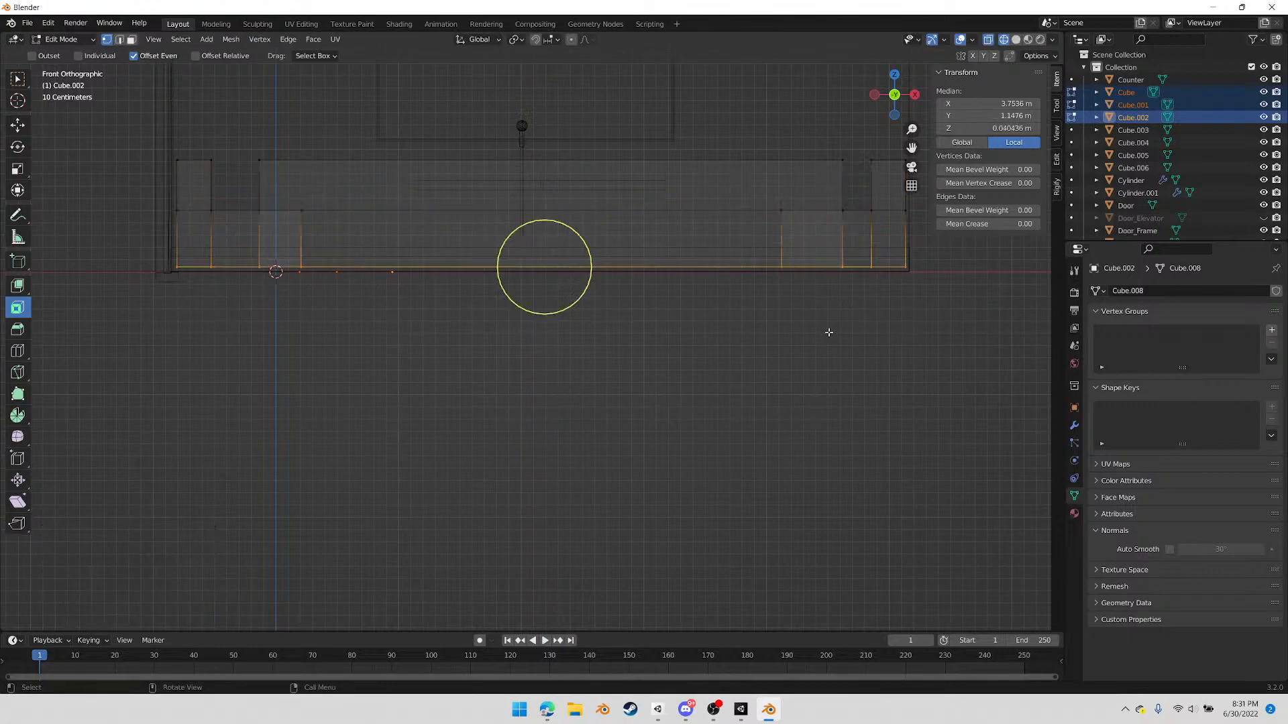
pyautogui.press('g')
pyautogui.press('z')
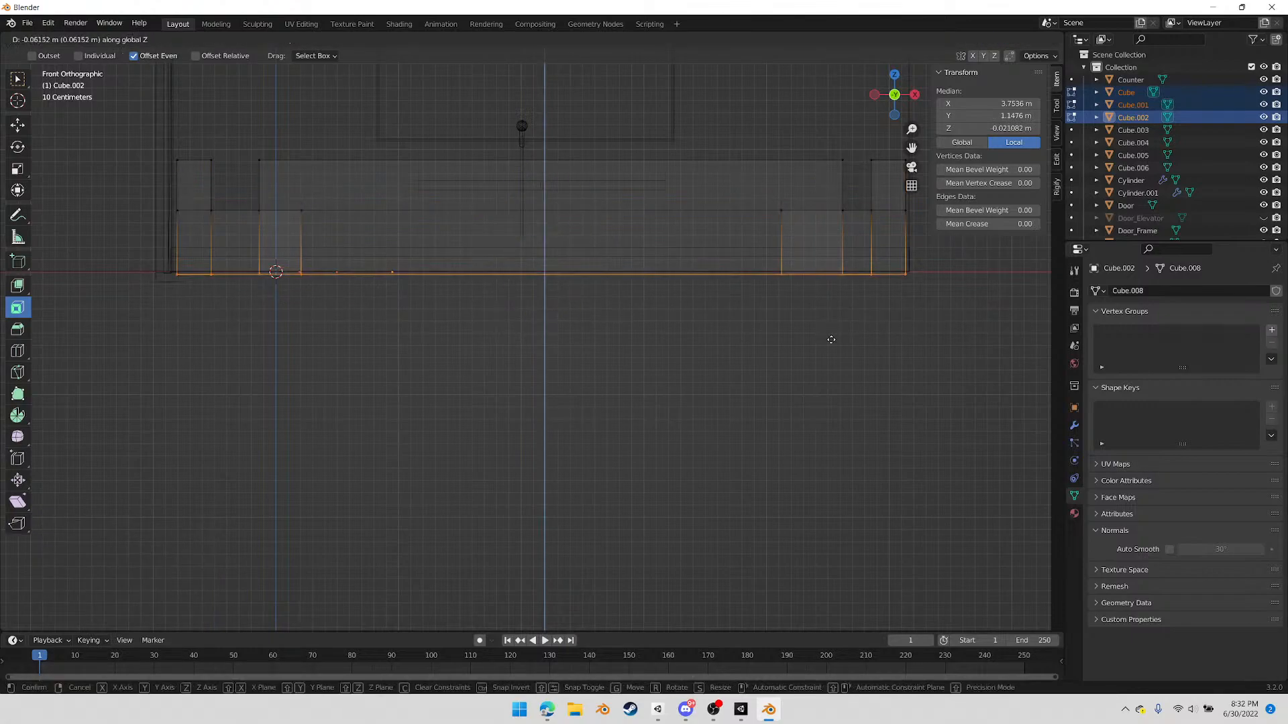
pyautogui.click(882, 273)
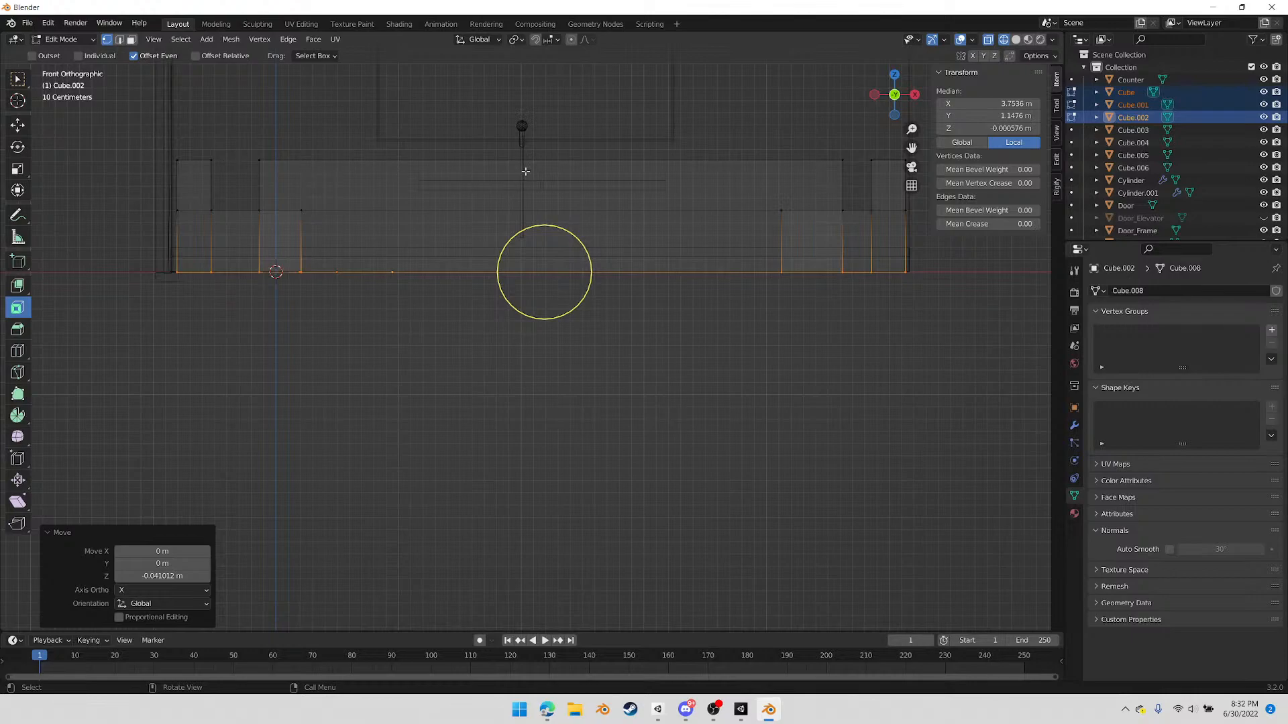
pyautogui.press('Tab')
# Raise the microphone's handle and spherical head together by about 0.553 m along Z
pyautogui.click(521, 132)
pyautogui.keyDown('shift'); pyautogui.click(522, 127); pyautogui.keyUp('shift')
pyautogui.keyDown('shift'); pyautogui.moveTo(564, 197); pyautogui.dragTo(565, 360, button='middle'); pyautogui.keyUp('shift')
pyautogui.scroll(2, 553, 320)
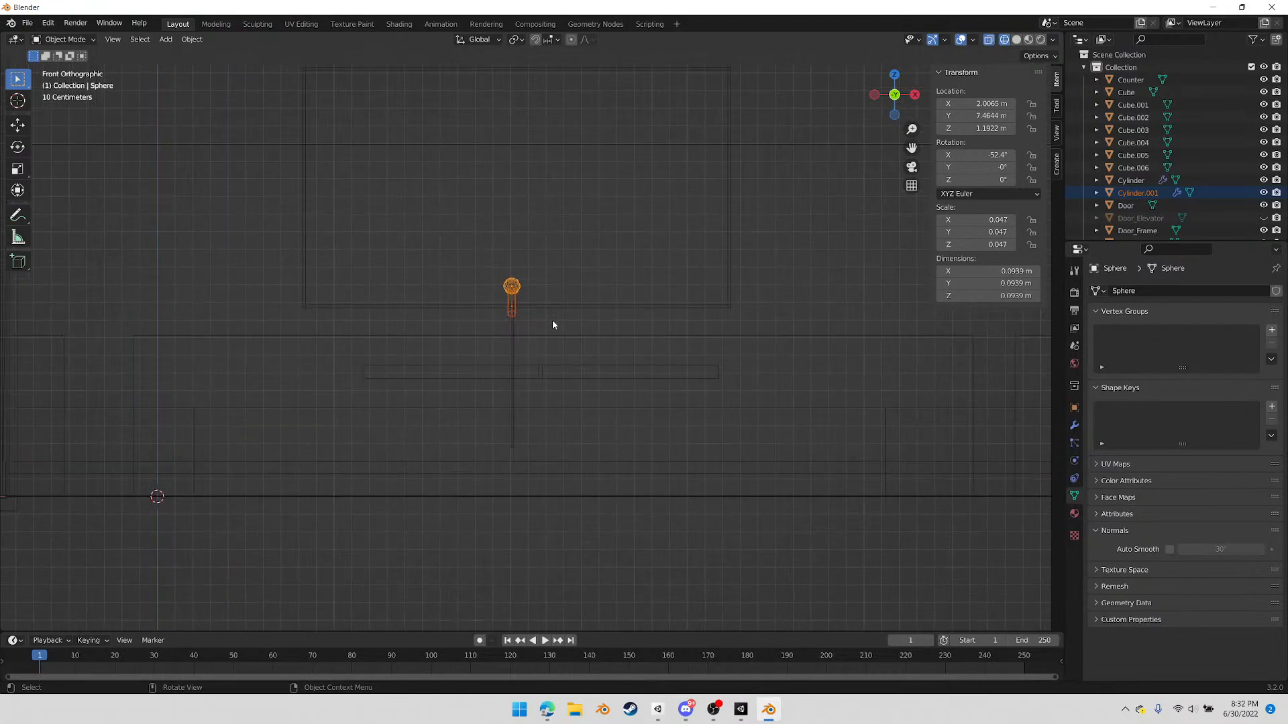
pyautogui.press('g')
pyautogui.press('z')
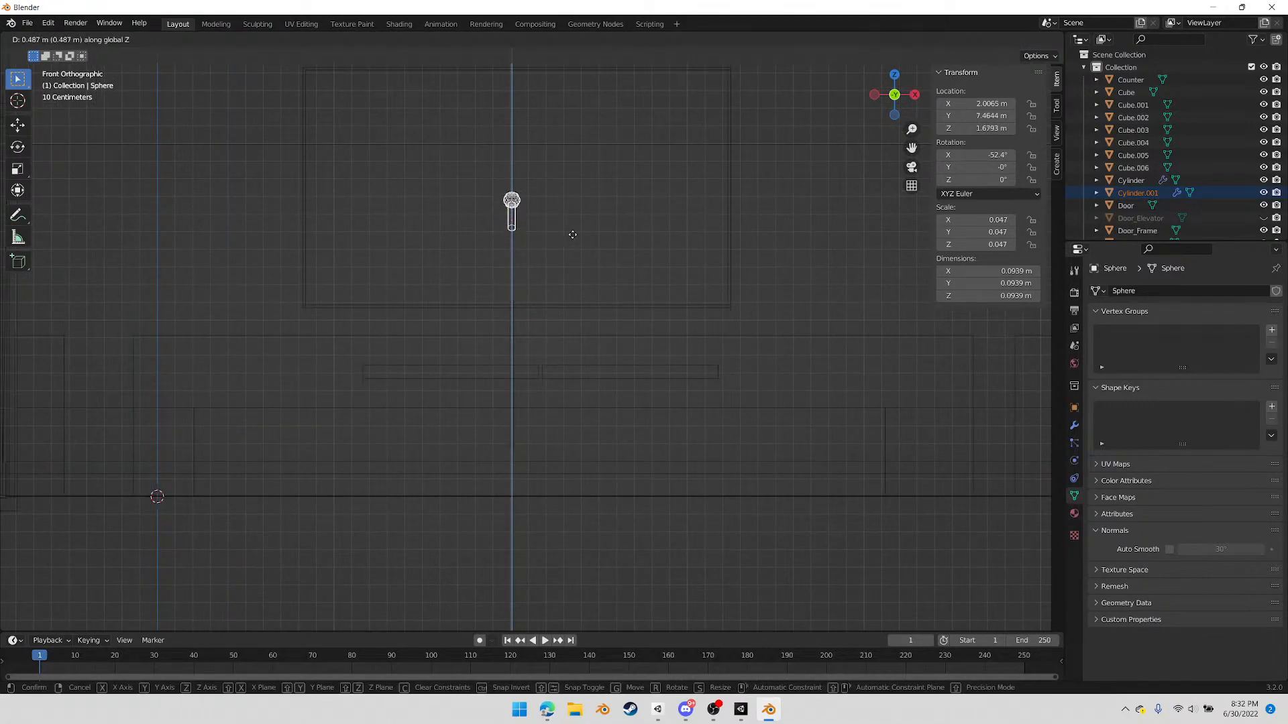
pyautogui.click(574, 224)
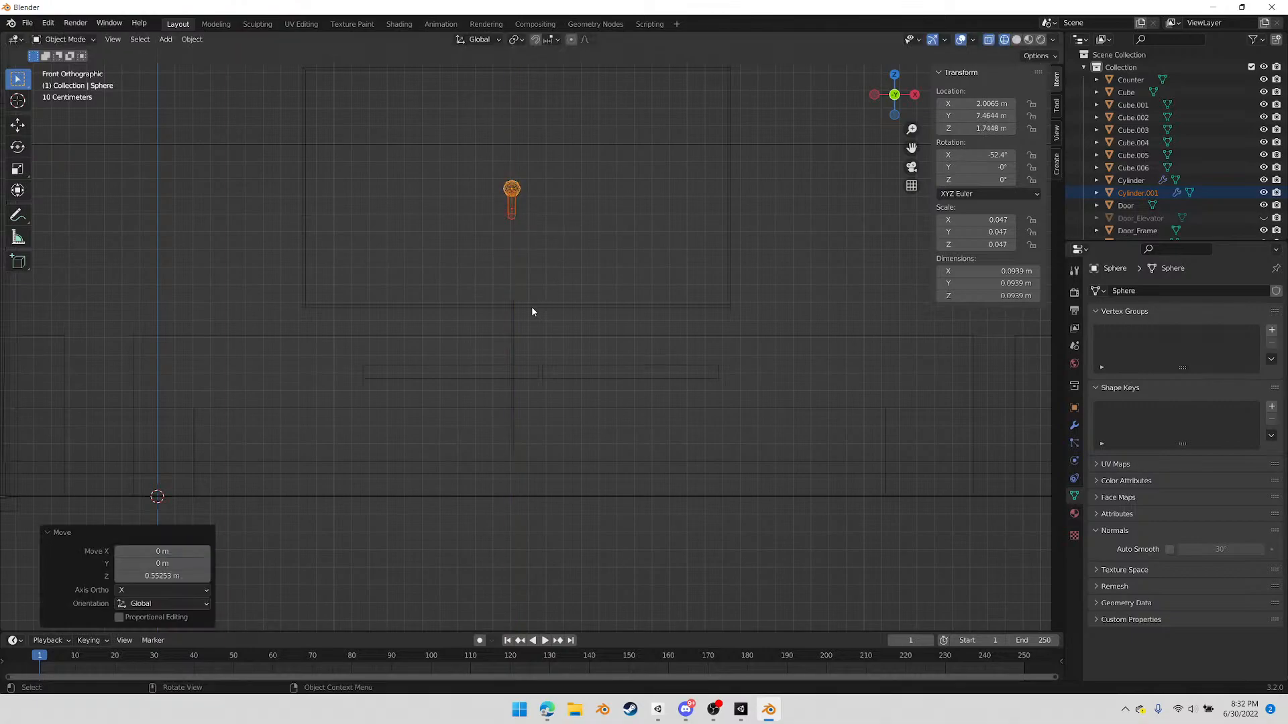
# Extend the microphone stand's top vertices upward by about 0.561 m along Z to reach the raised microphone
pyautogui.click(513, 319)
pyautogui.press('Tab')
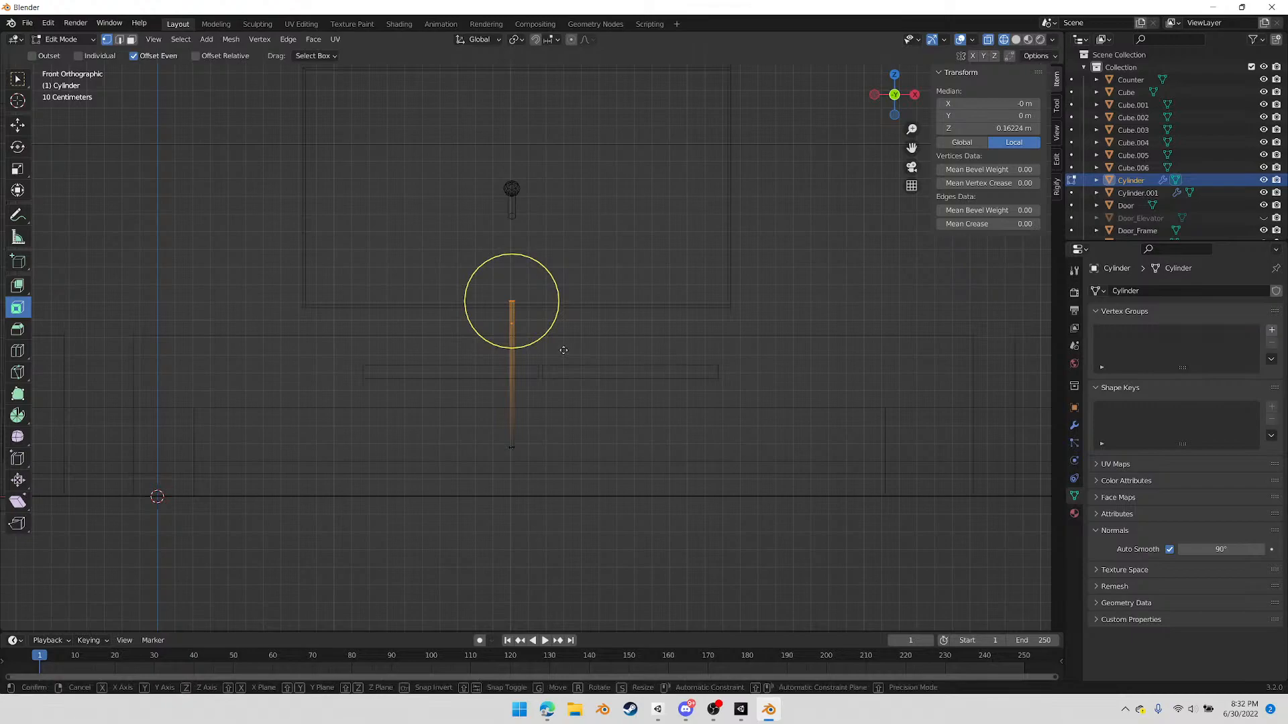
pyautogui.press('g')
pyautogui.press('z')
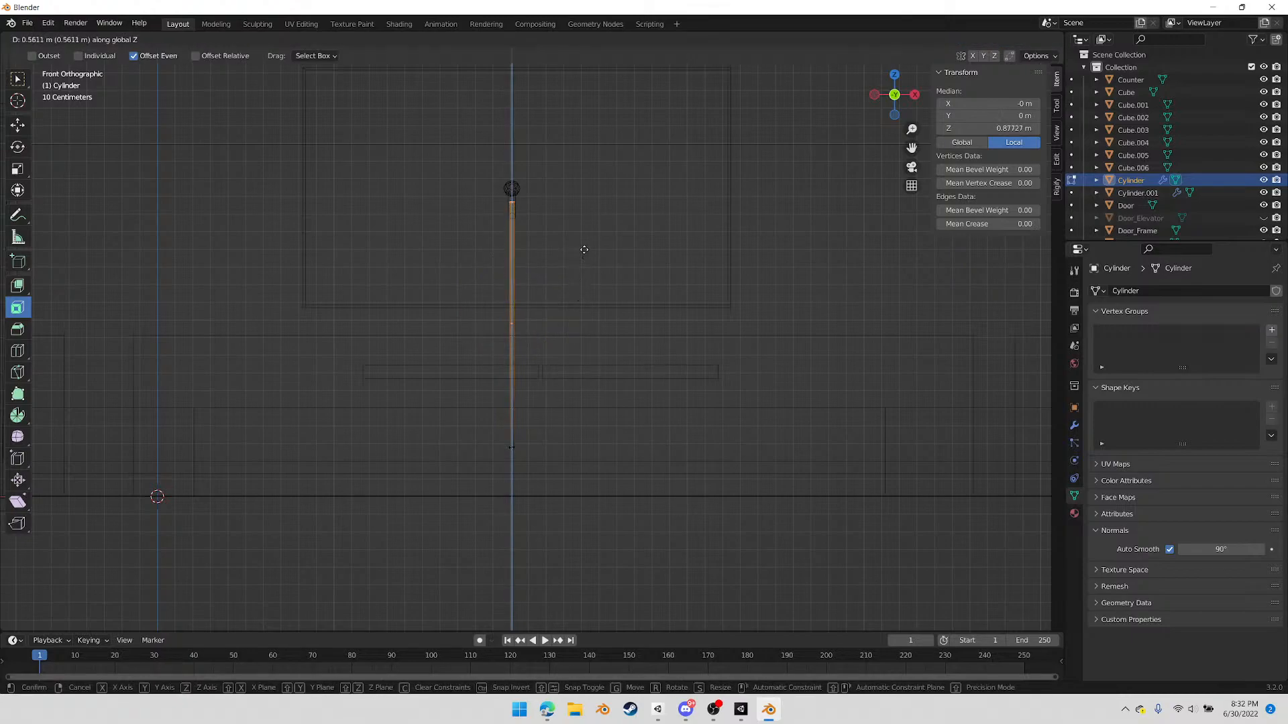
pyautogui.click(585, 250)
pyautogui.moveTo(638, 333); pyautogui.dragTo(695, 276, button='middle')
pyautogui.press('Tab')
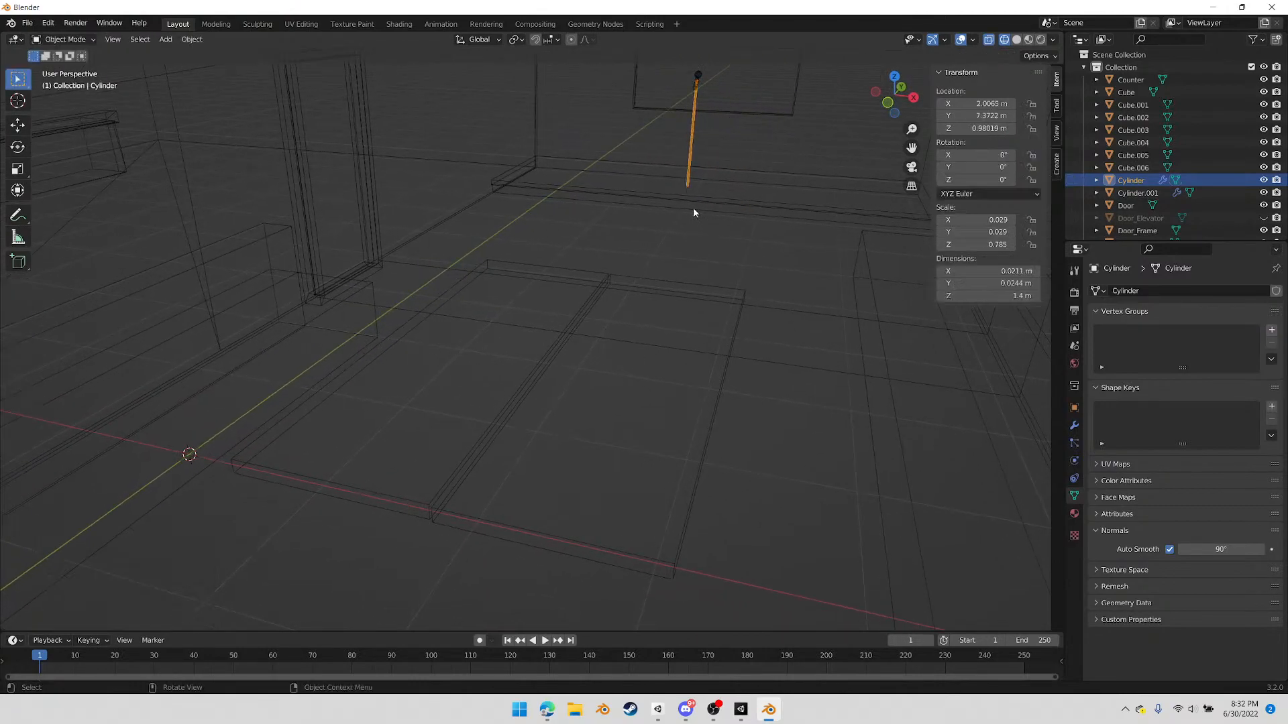
# Move the stand, handle and head together in top view by about -0.99 m in X and 0.078 m in Y on the stage
pyautogui.keyDown('shift'); pyautogui.click(696, 82); pyautogui.keyUp('shift')
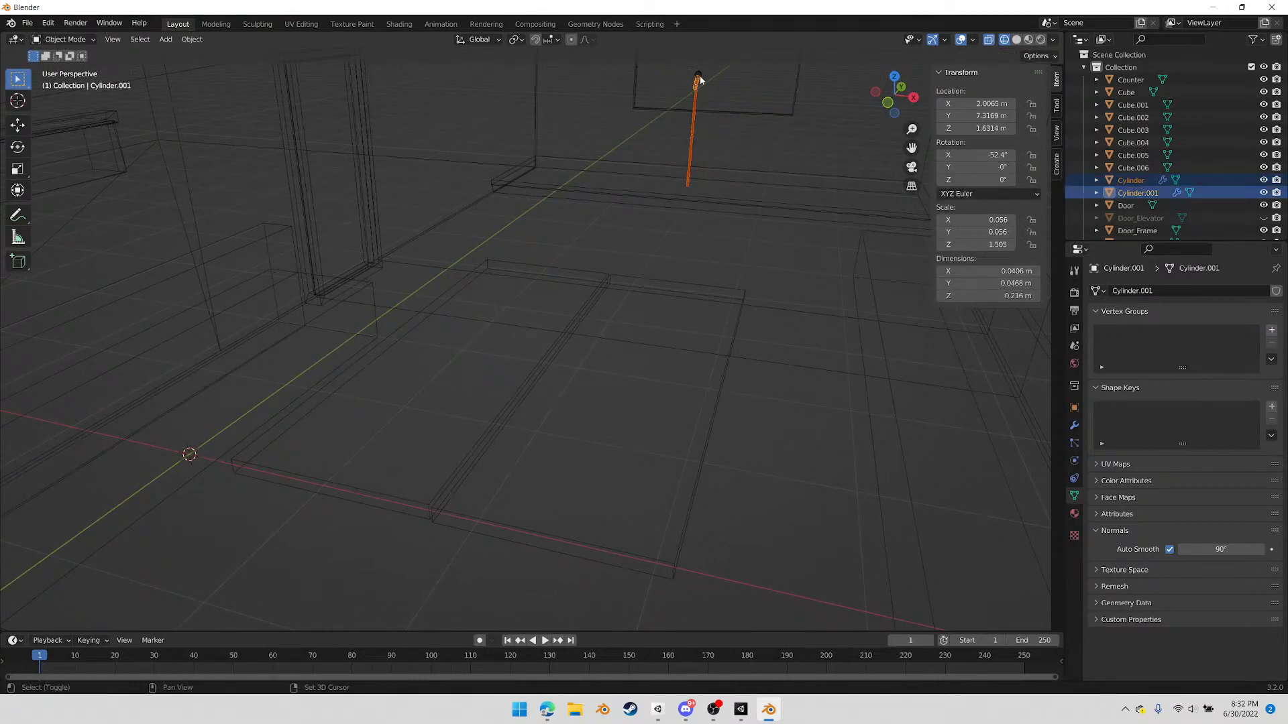
pyautogui.keyDown('shift'); pyautogui.click(698, 75); pyautogui.keyUp('shift')
pyautogui.click(895, 76)
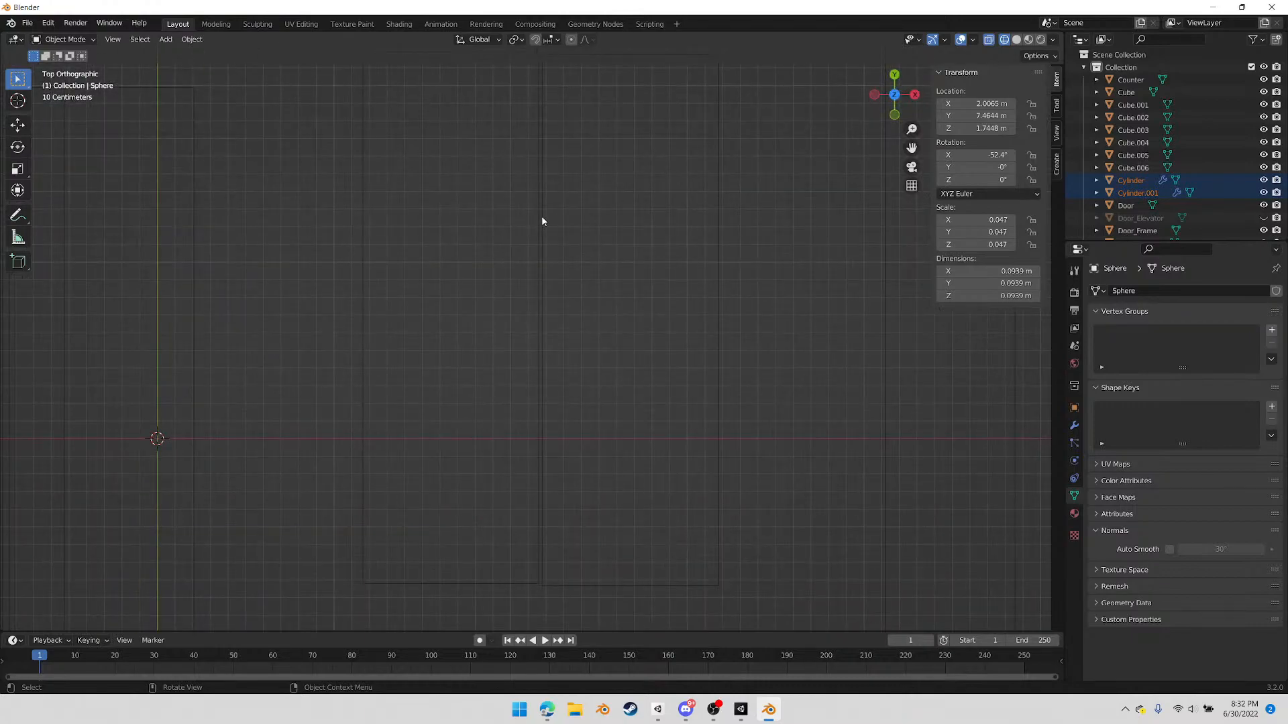
pyautogui.scroll(-10, 621, 296)
pyautogui.keyDown('shift'); pyautogui.moveTo(590, 194); pyautogui.dragTo(574, 357, button='middle'); pyautogui.keyUp('shift')
pyautogui.scroll(6, 563, 338)
pyautogui.scroll(5, 562, 342)
pyautogui.keyDown('shift'); pyautogui.moveTo(545, 192); pyautogui.dragTo(642, 451, button='middle'); pyautogui.keyUp('shift')
pyautogui.scroll(-4, 642, 432)
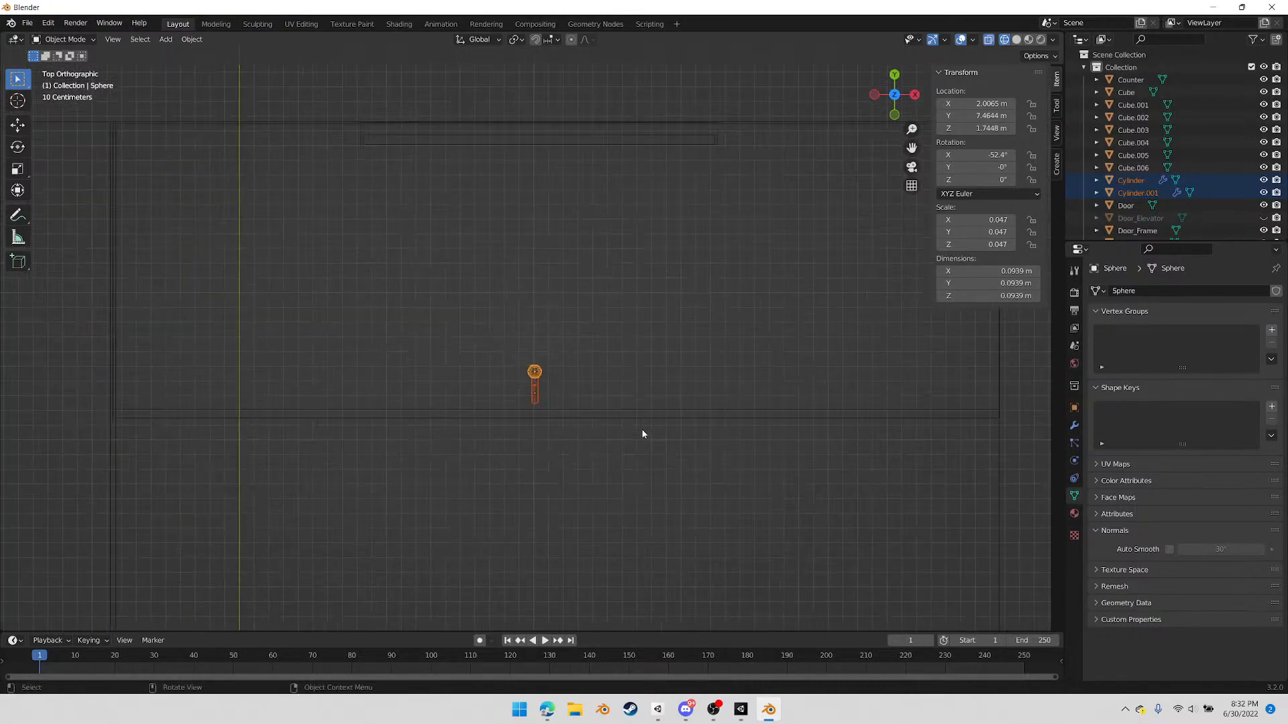
pyautogui.press('g')
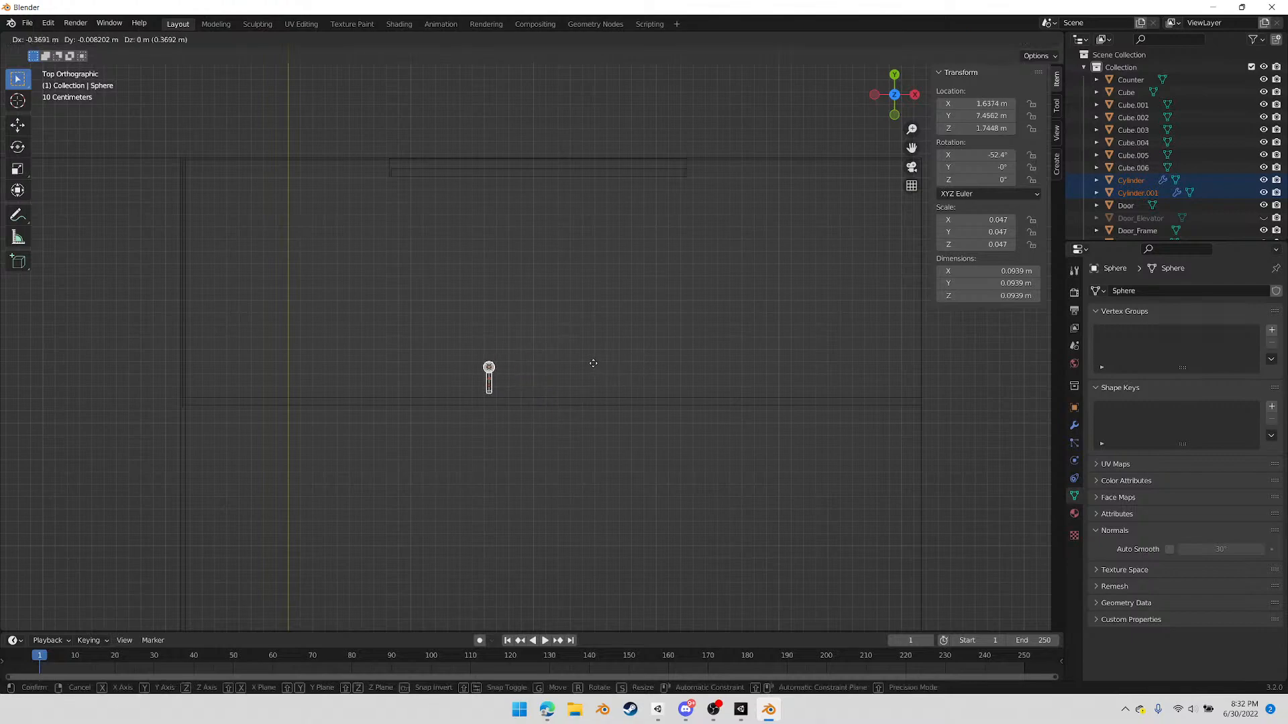
pyautogui.click(520, 357)
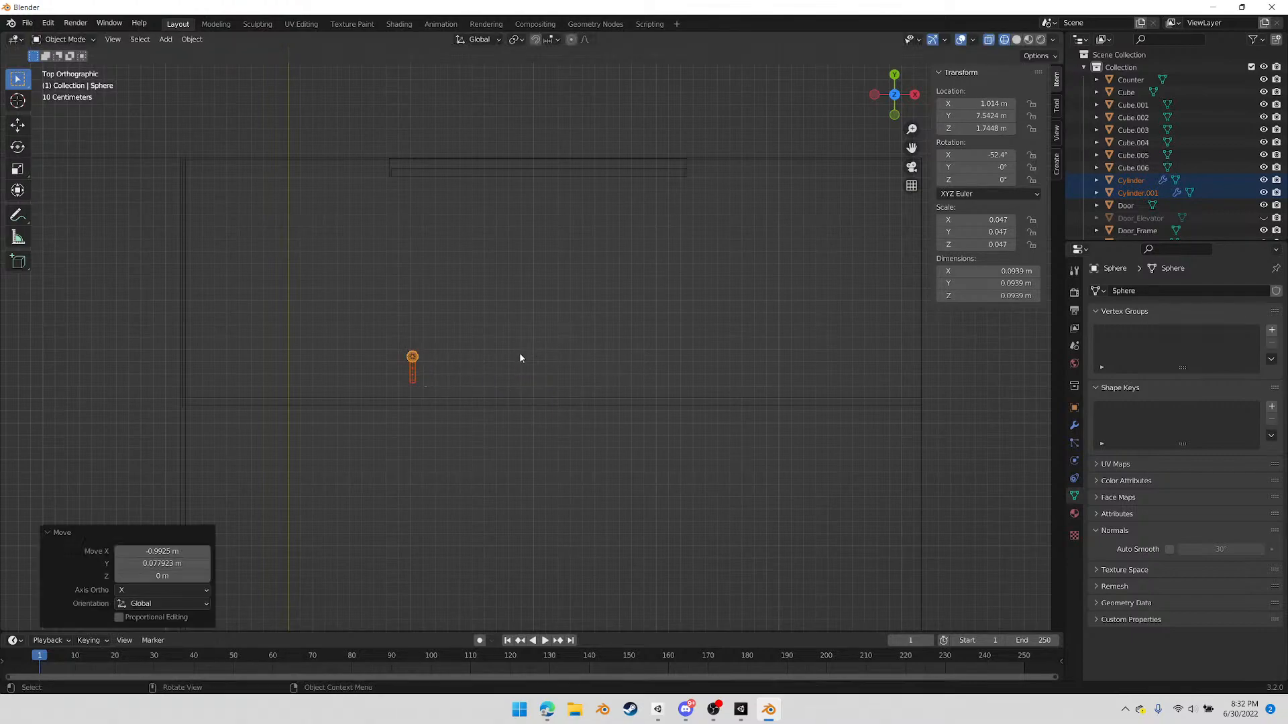
# Duplicate the complete microphone and stand, placing the copy about 1.97 m away along X on the stage
pyautogui.hotkey('shift', 'd')
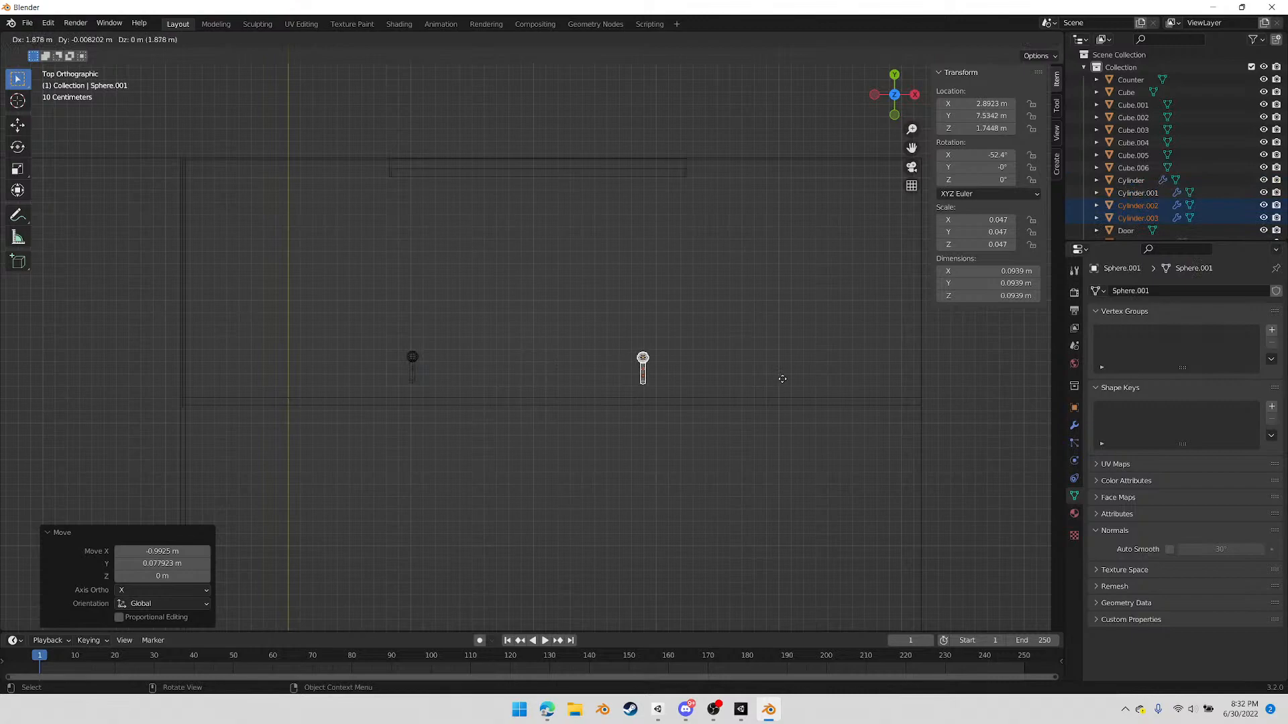
pyautogui.click(794, 381)
pyautogui.moveTo(698, 509); pyautogui.dragTo(899, 380, button='middle')
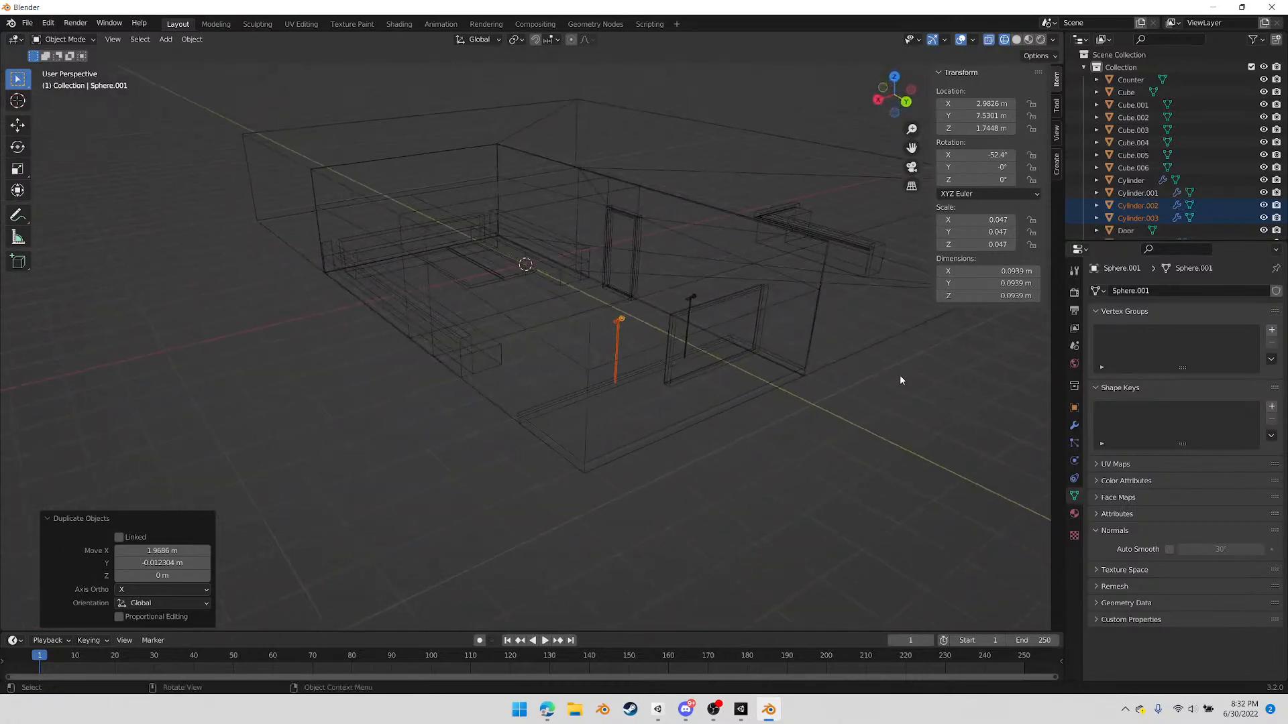
# Add a cube and place it in top view against the main room's outer wall, about X -8.16 m and Y -0.93 m
pyautogui.moveTo(673, 219); pyautogui.dragTo(582, 335, button='middle')
pyautogui.click(537, 234)
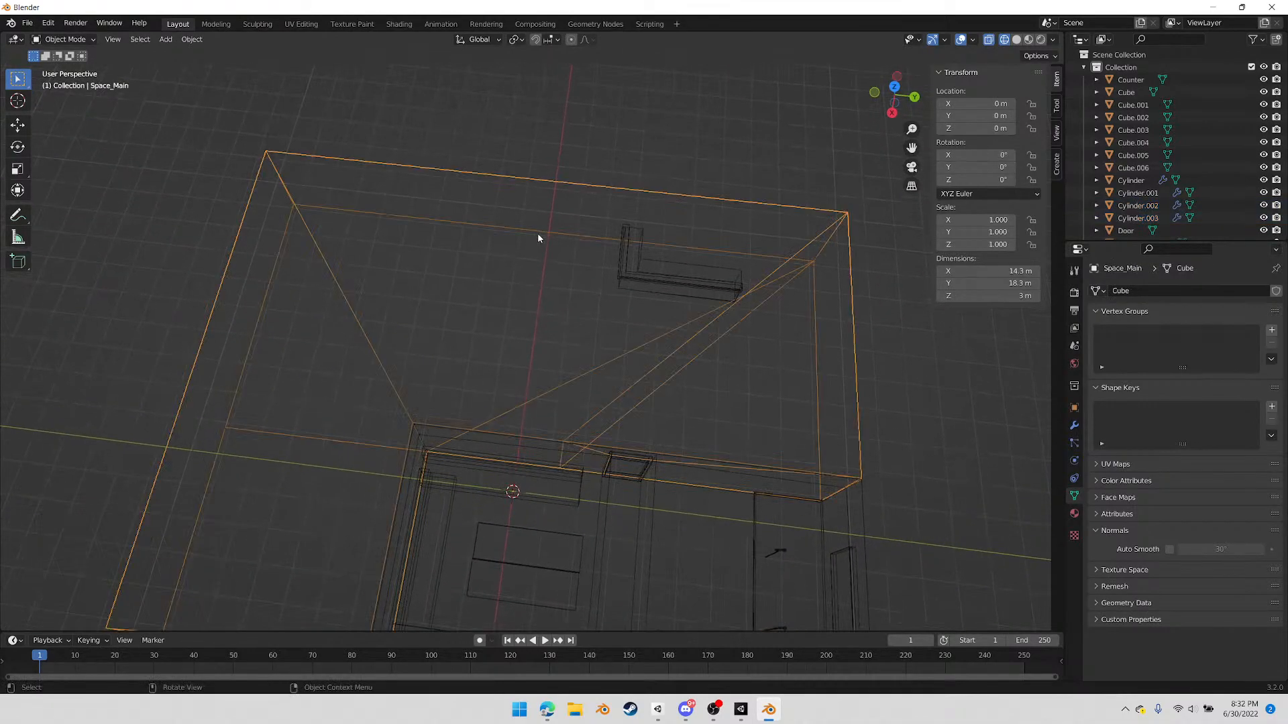
pyautogui.click(165, 39)
pyautogui.moveTo(194, 54)
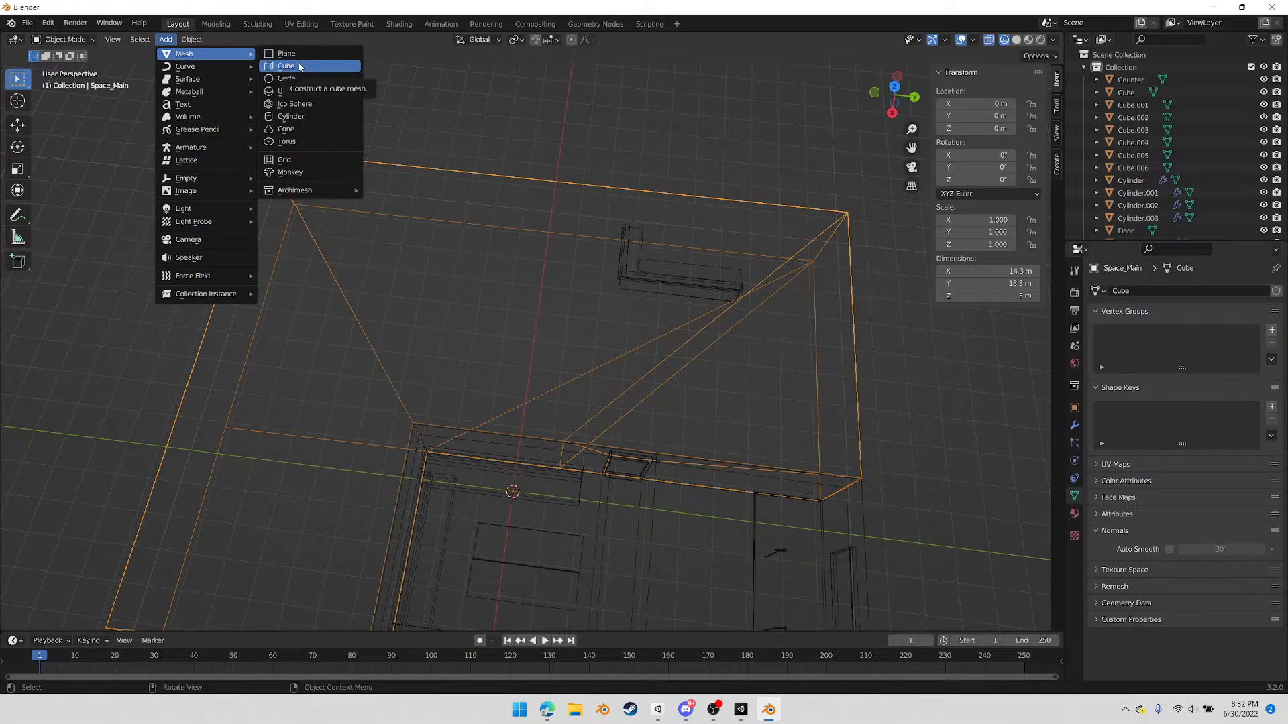
pyautogui.click(302, 66)
pyautogui.click(894, 87)
pyautogui.press('g')
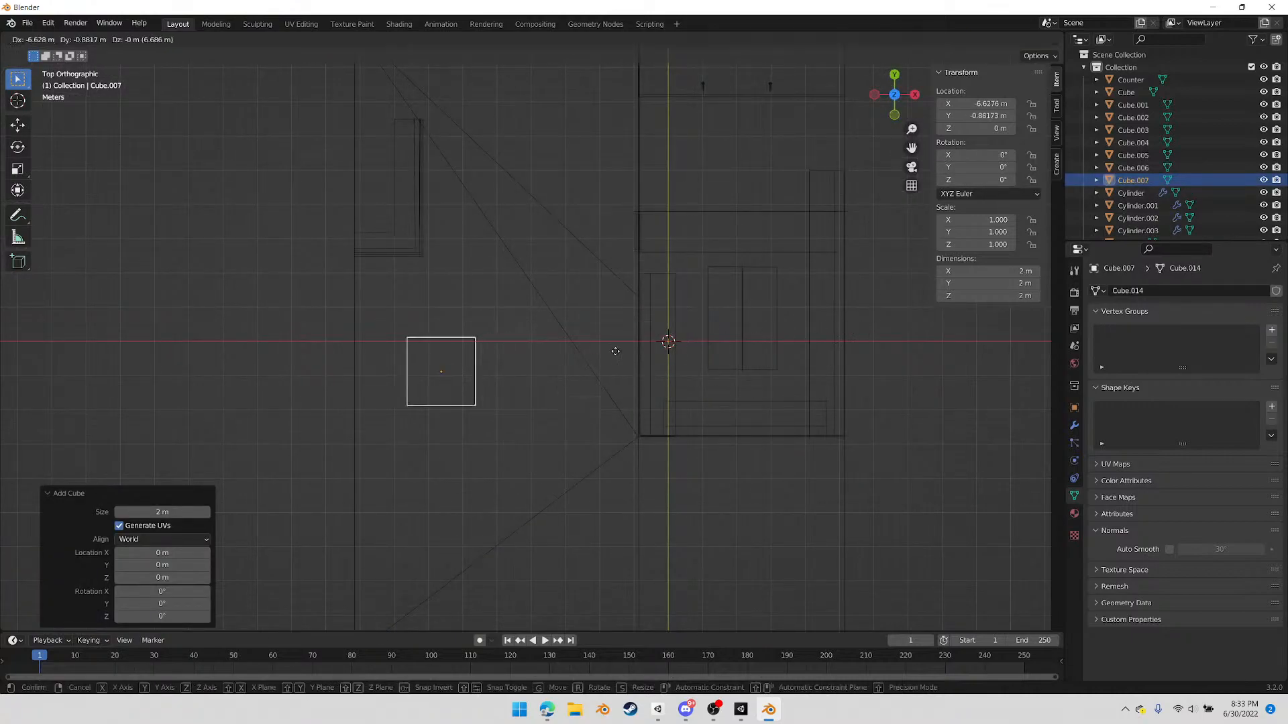
pyautogui.click(576, 355)
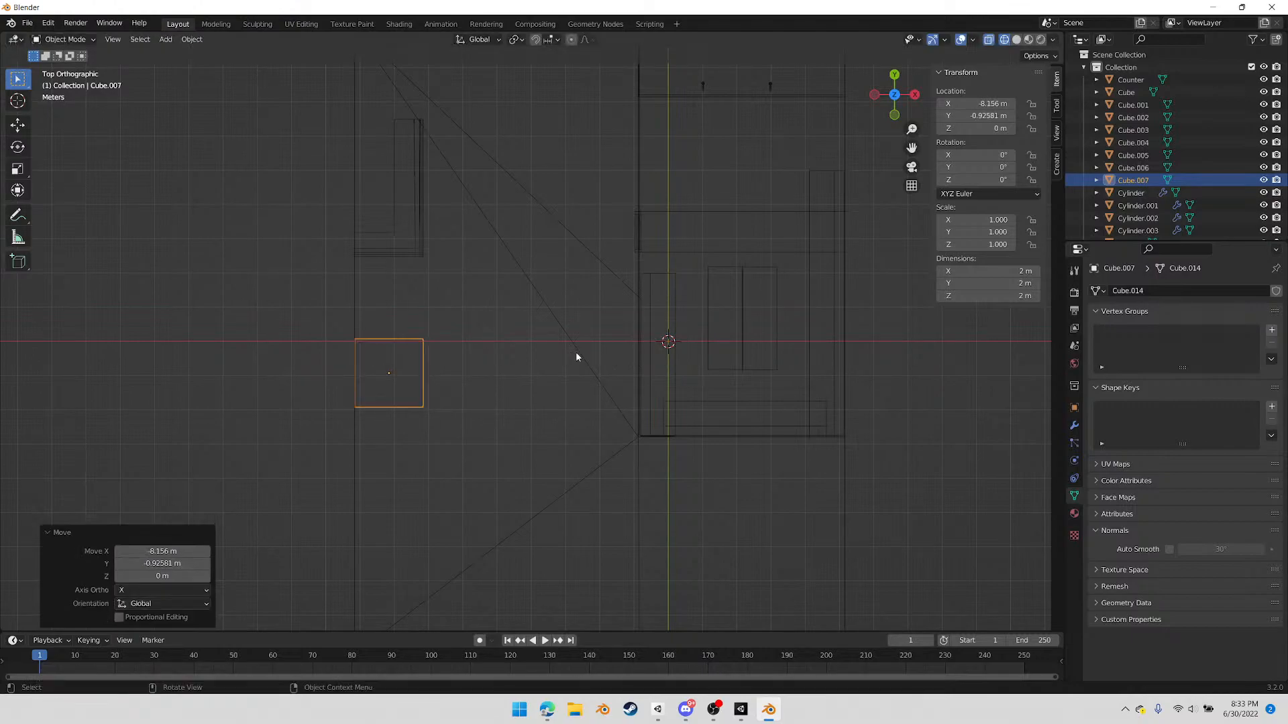
# Narrow the new cube along X to about 0.67 m by pulling in its room-facing side, keeping the wall side in place
pyautogui.press('Tab')
pyautogui.moveTo(519, 293); pyautogui.dragTo(382, 444)
pyautogui.scroll(5, 430, 436)
pyautogui.keyDown('shift'); pyautogui.moveTo(430, 440); pyautogui.dragTo(759, 376, button='middle'); pyautogui.keyUp('shift')
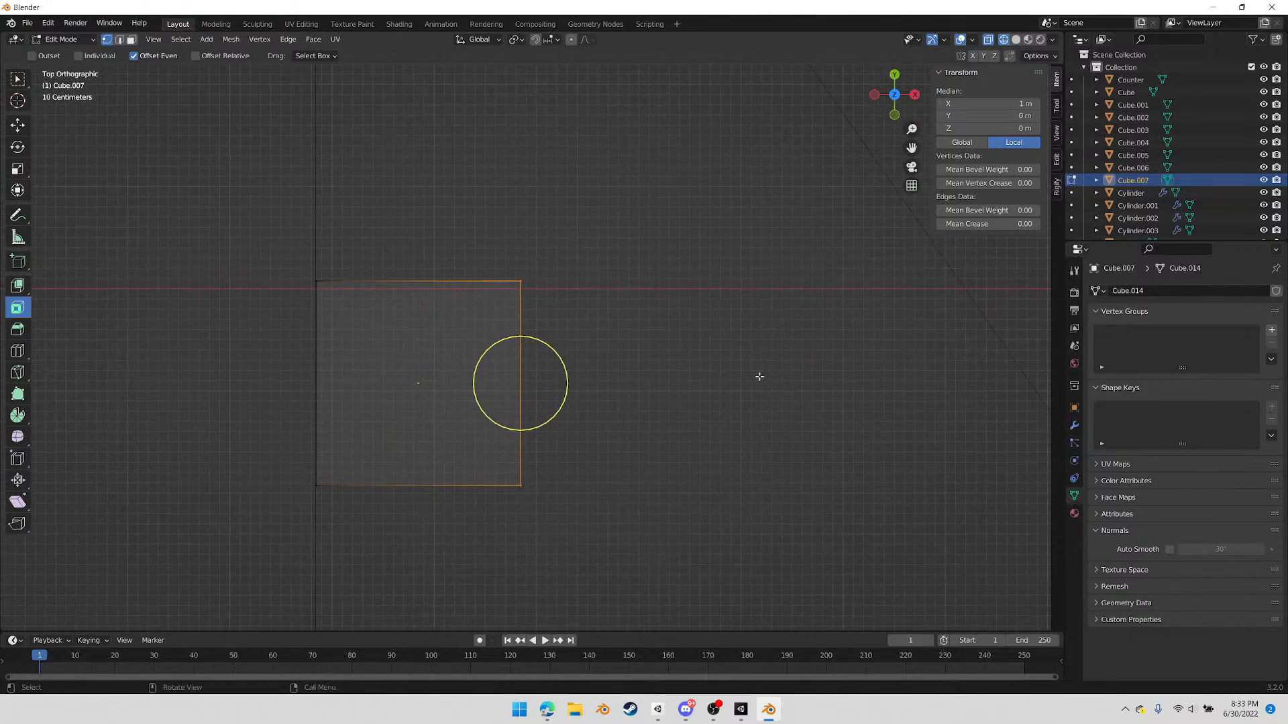
pyautogui.press('g')
pyautogui.press('x')
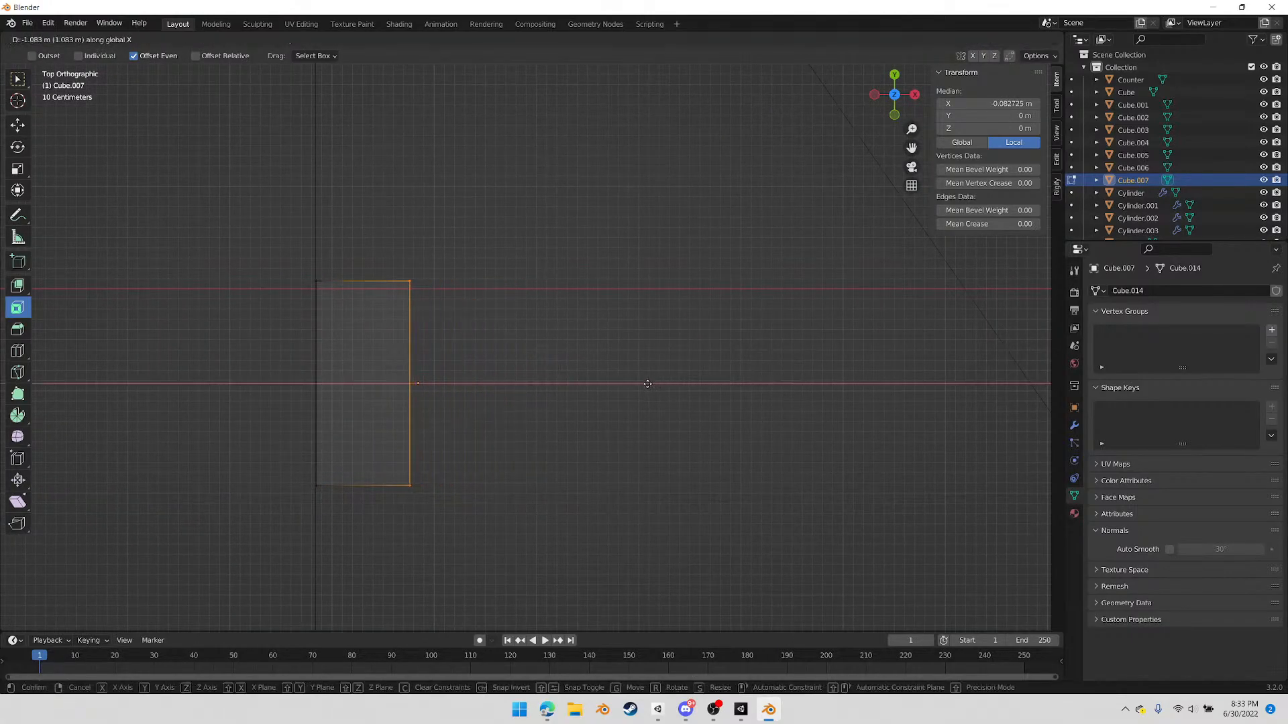
pyautogui.click(615, 391)
# Extend the block's positive-Y end by about 1.5 m along Y, parallel to the wall
pyautogui.scroll(-3, 615, 393)
pyautogui.moveTo(374, 262); pyautogui.dragTo(514, 328)
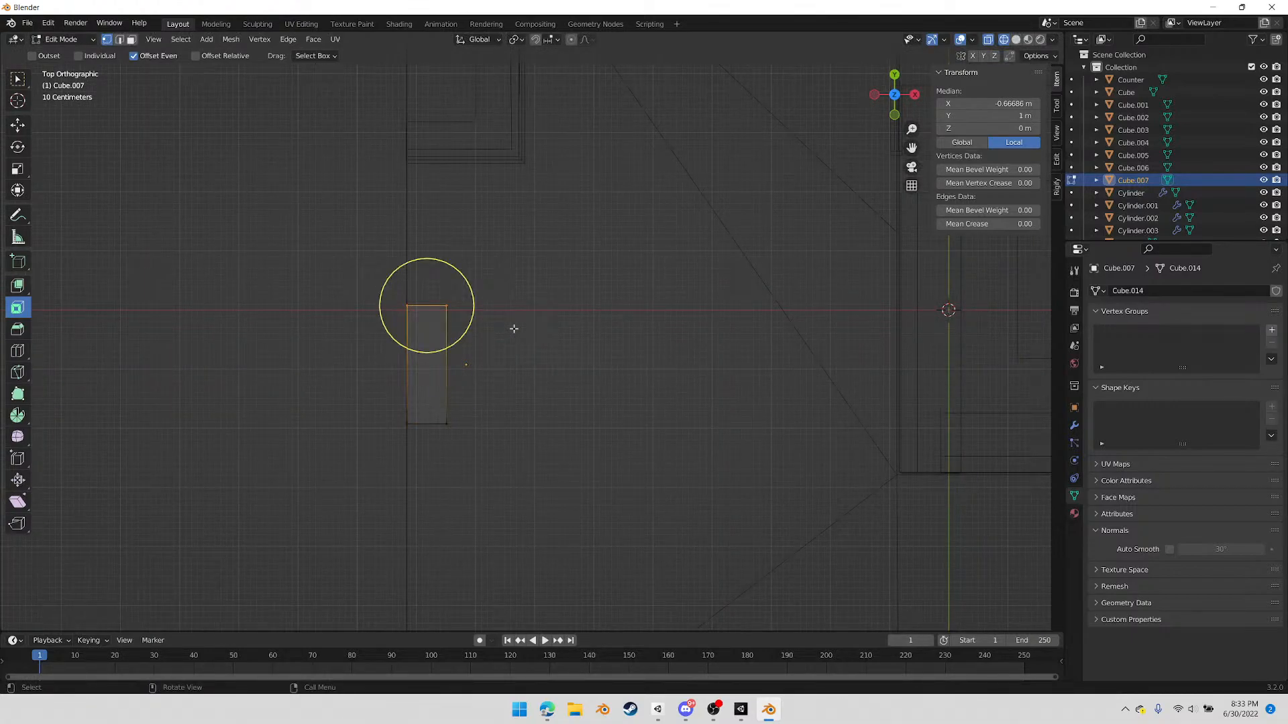
pyautogui.click(514, 329)
pyautogui.moveTo(388, 283); pyautogui.dragTo(513, 331)
pyautogui.click(513, 335)
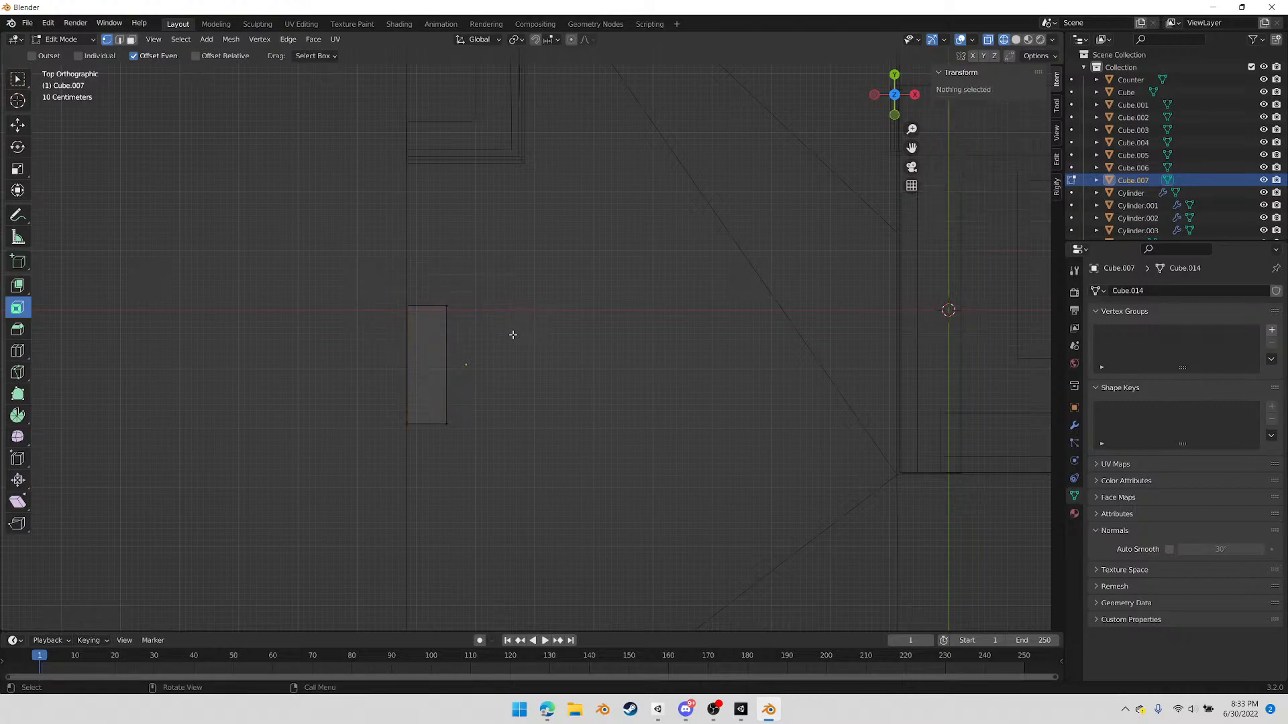
pyautogui.rightClick(513, 335)
pyautogui.moveTo(376, 282); pyautogui.dragTo(507, 337)
pyautogui.press('g')
pyautogui.press('x')
pyautogui.press('y')
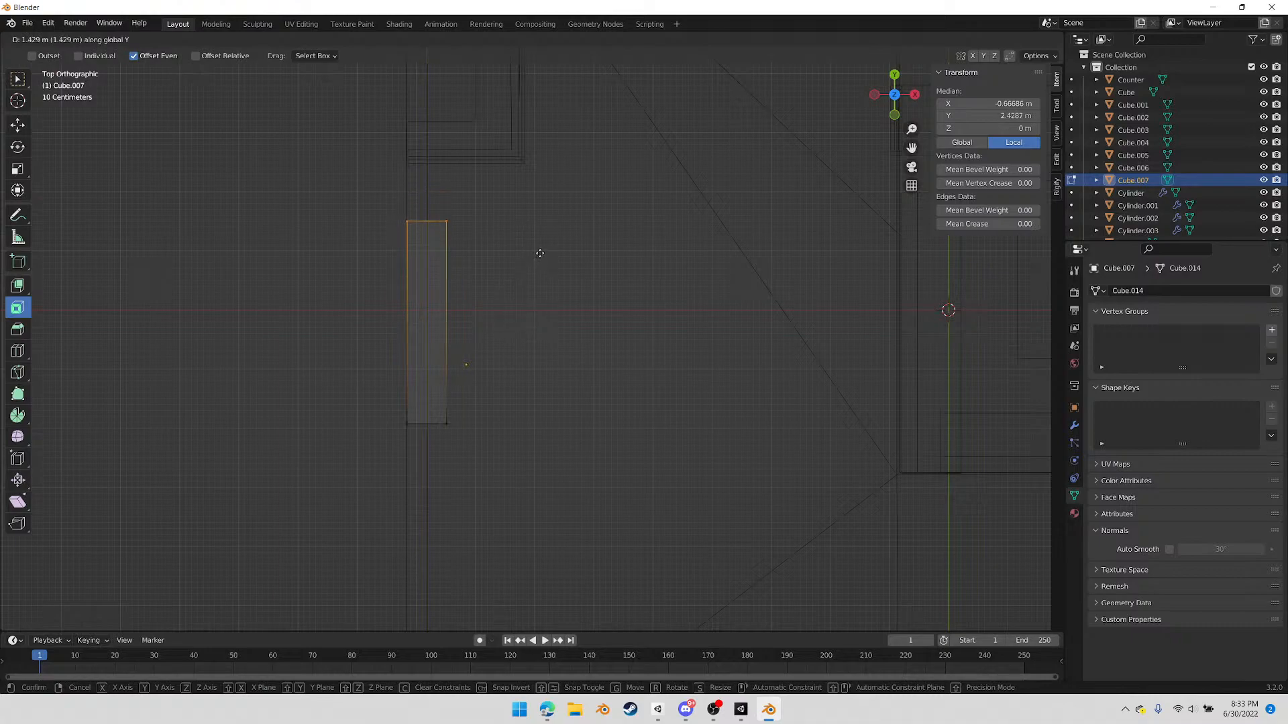
pyautogui.click(539, 249)
# Extend the block's opposite end by about 0.867 m in negative Y
pyautogui.moveTo(373, 399); pyautogui.dragTo(510, 450)
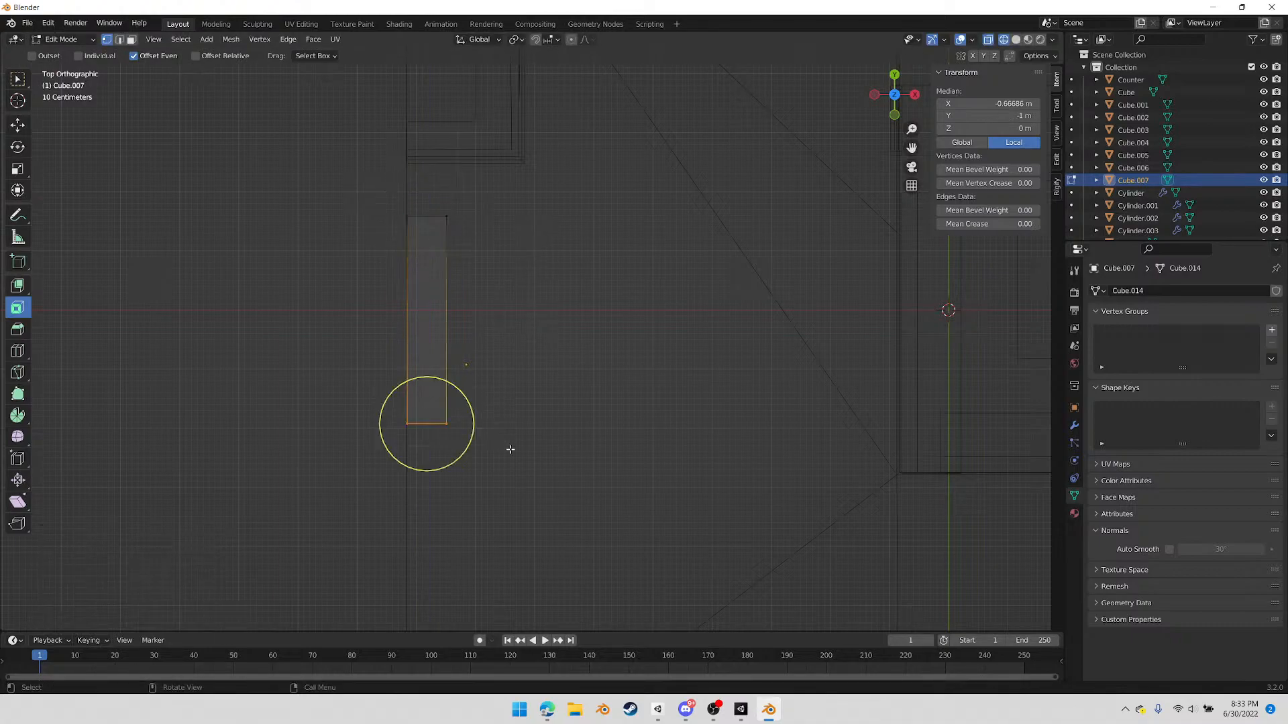
pyautogui.press('g')
pyautogui.press('y')
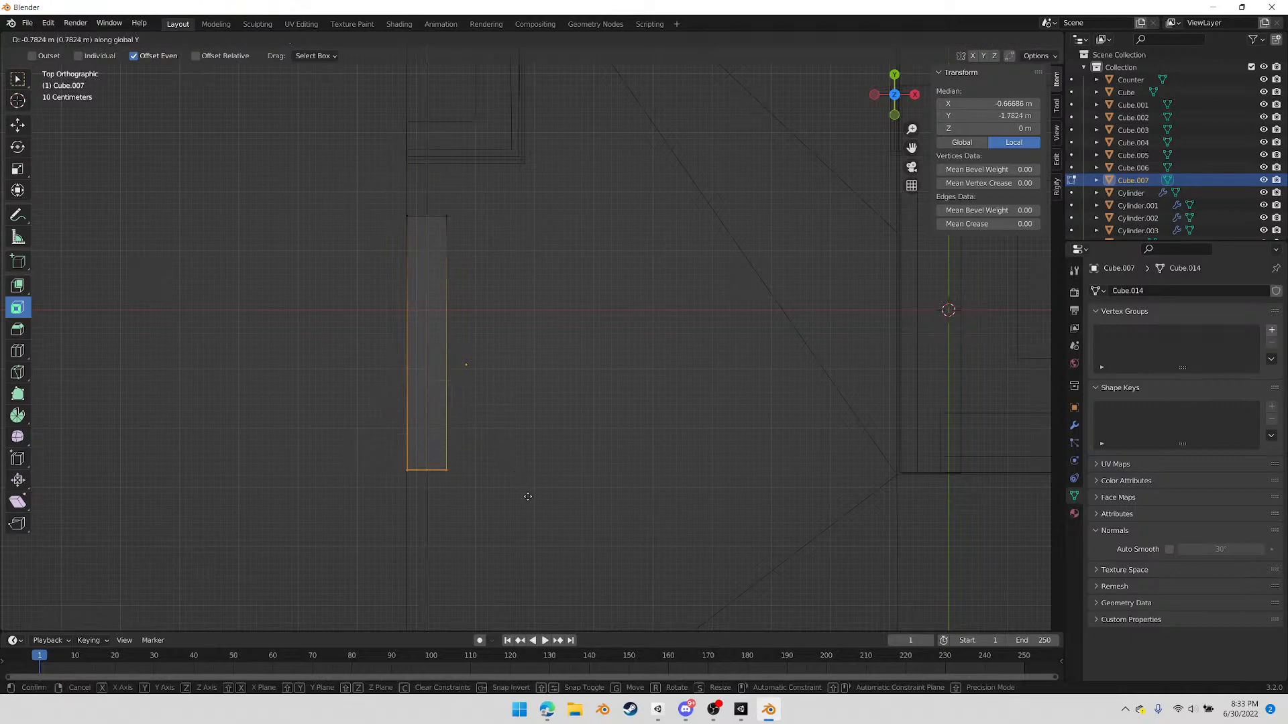
pyautogui.click(529, 500)
# Raise the block's bottom vertices 0.995 m along Z to floor level, giving a height of about 1 m
pyautogui.moveTo(653, 413); pyautogui.dragTo(495, 275, button='middle')
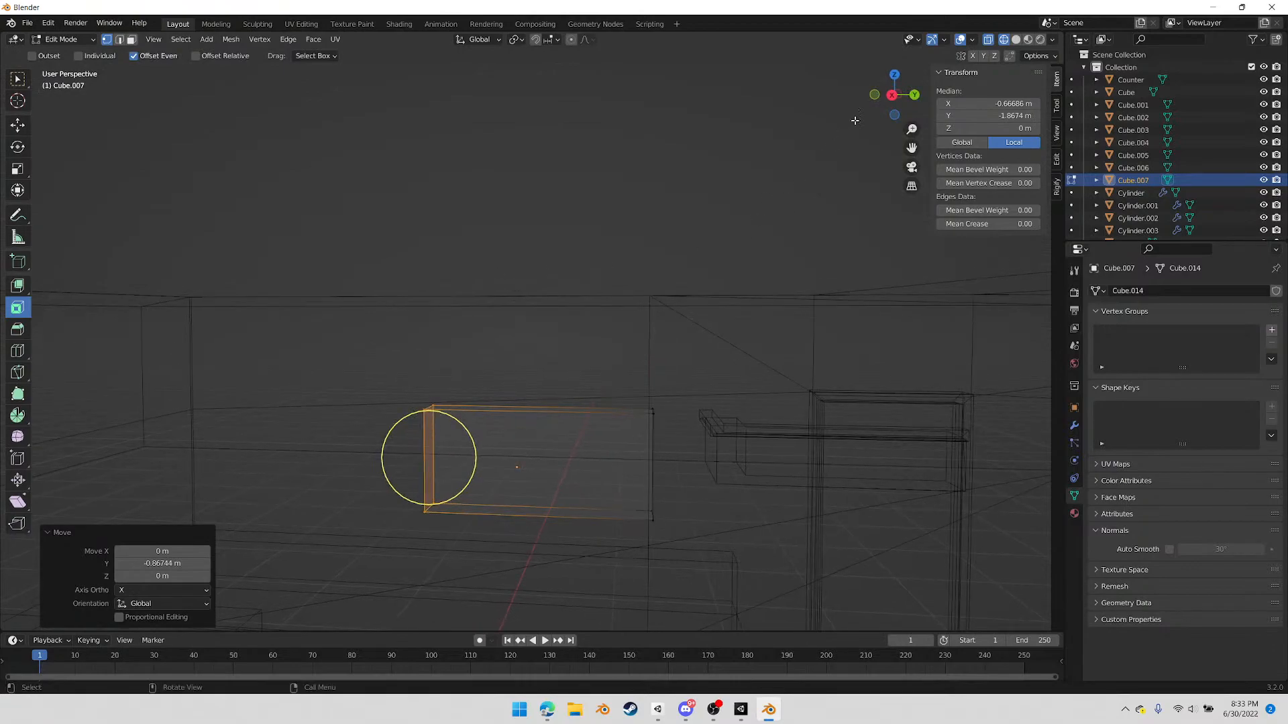
pyautogui.click(891, 95)
pyautogui.moveTo(350, 550); pyautogui.dragTo(751, 510)
pyautogui.press('g')
pyautogui.press('z')
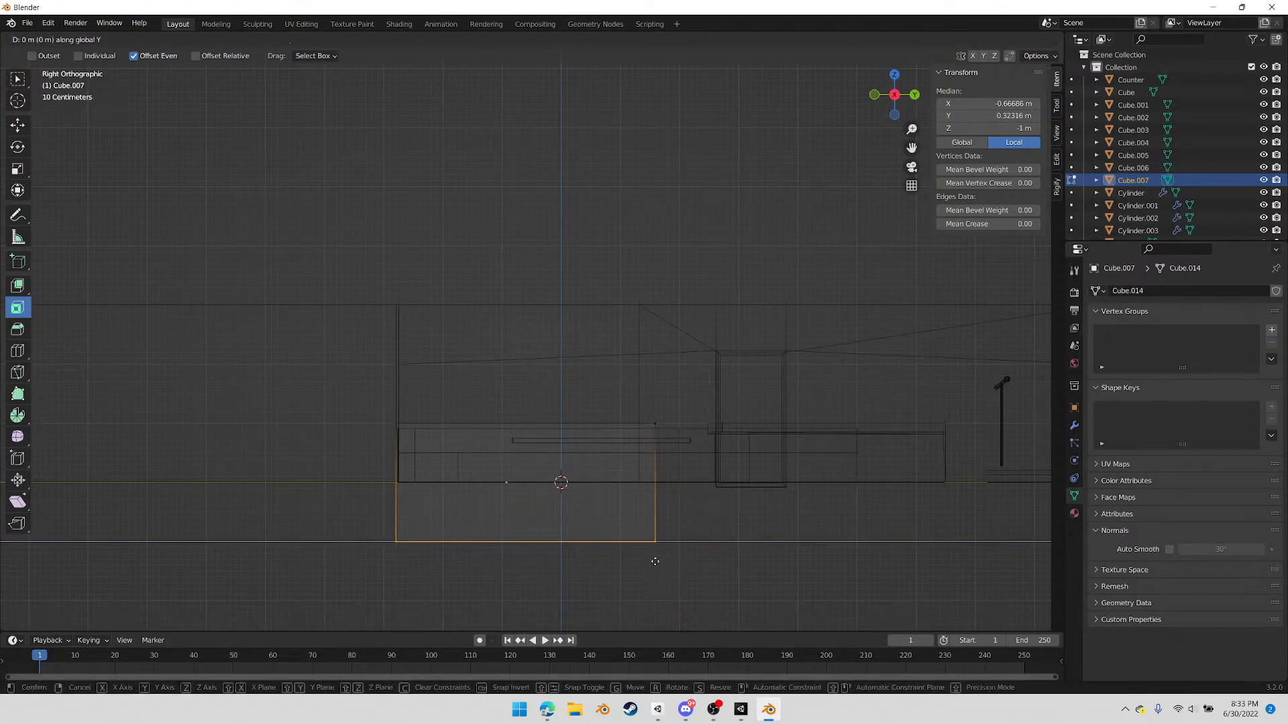
pyautogui.click(684, 503)
pyautogui.moveTo(479, 516); pyautogui.dragTo(496, 554, button='middle')
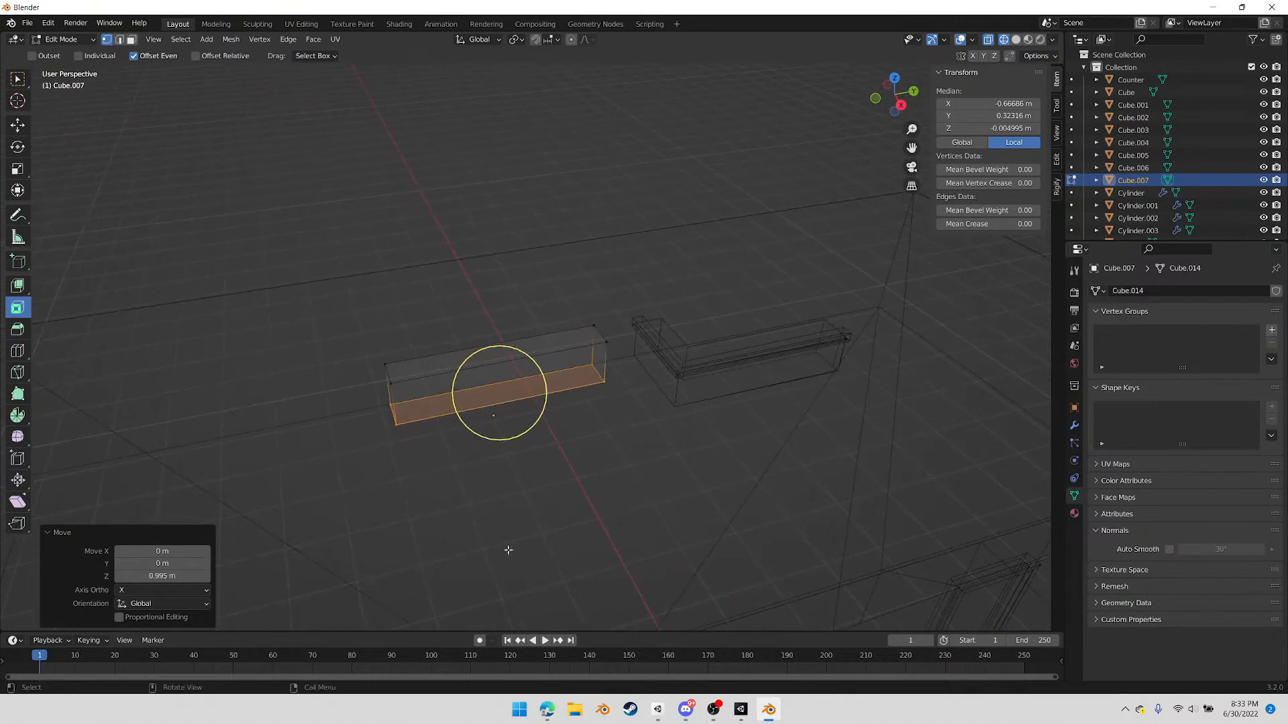
pyautogui.press('Tab')
# Duplicate the wall block and place the copy about 1.01 m higher along Z, on top of the original
pyautogui.moveTo(641, 444); pyautogui.dragTo(603, 474, button='middle')
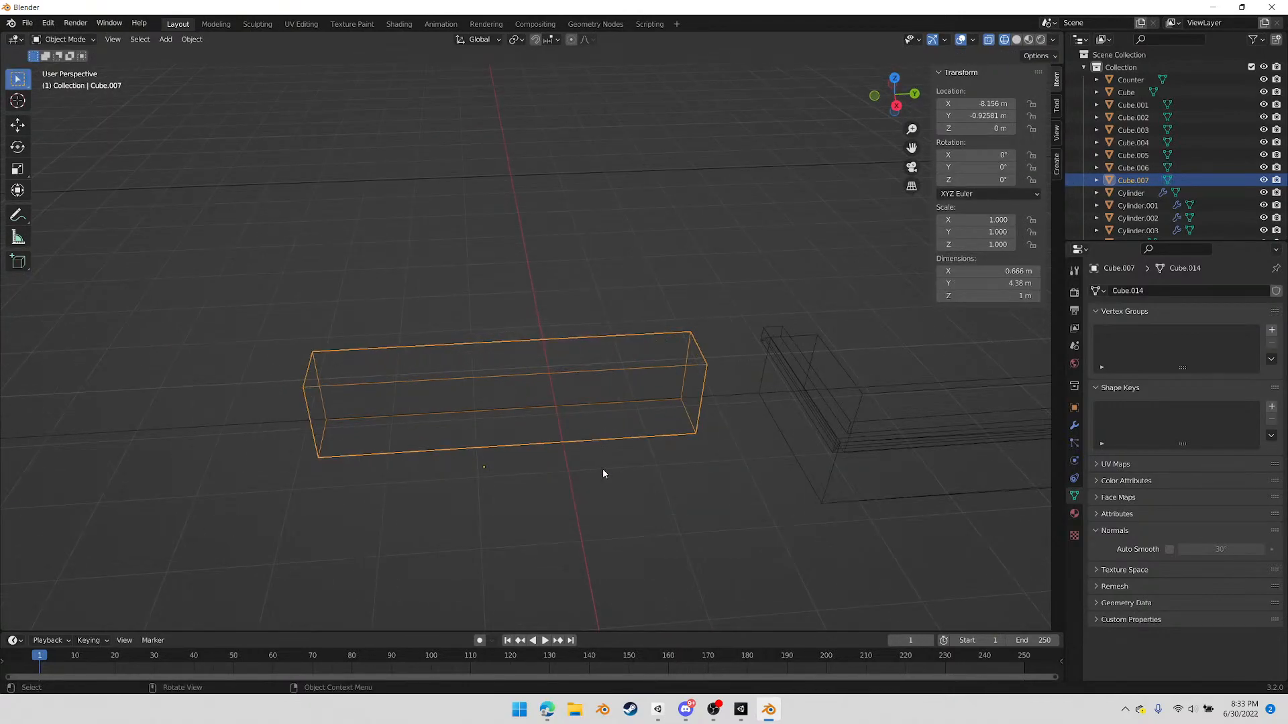
pyautogui.hotkey('shift', 'd')
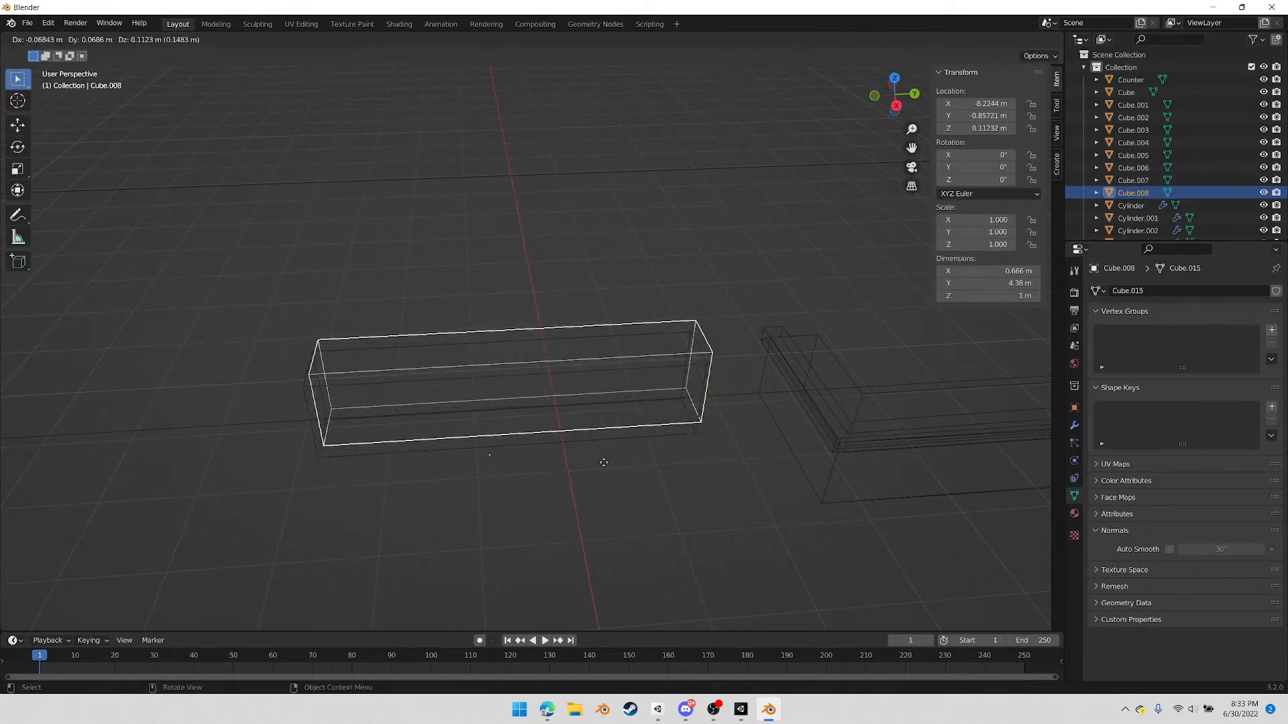
pyautogui.press('z')
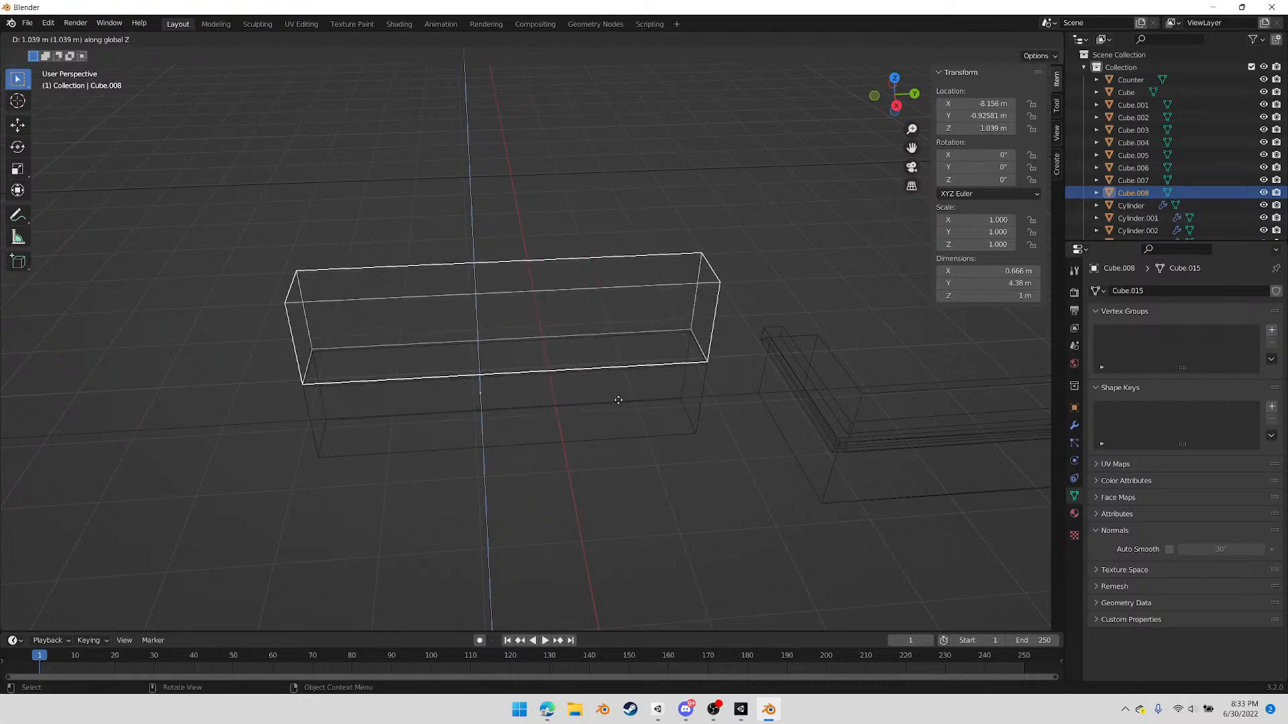
pyautogui.click(618, 402)
# Reduce the upper block's X depth to about 0.46 m by moving its room-facing side toward the wall
pyautogui.moveTo(521, 460); pyautogui.dragTo(724, 308, button='middle')
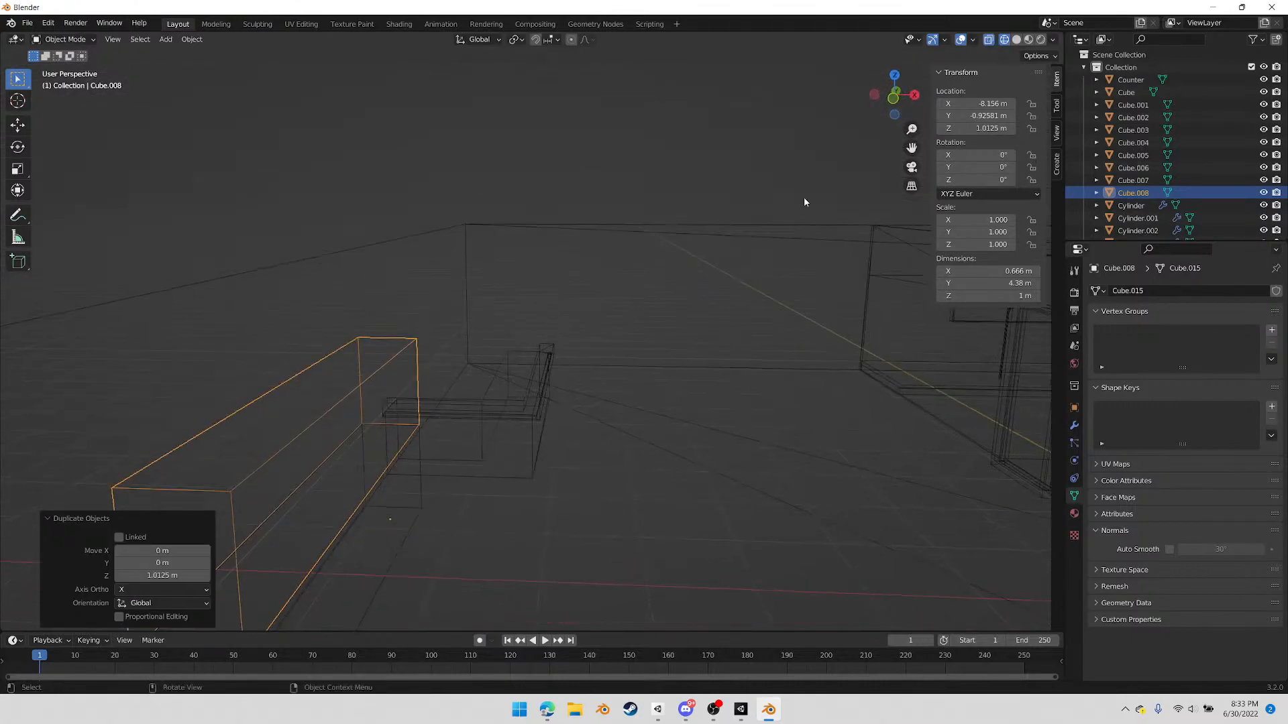
pyautogui.click(893, 103)
pyautogui.scroll(-1, 412, 404)
pyautogui.press('Tab')
pyautogui.keyDown('shift'); pyautogui.moveTo(413, 423); pyautogui.dragTo(517, 305, button='middle'); pyautogui.keyUp('shift')
pyautogui.scroll(2, 517, 306)
pyautogui.scroll(2, 517, 306)
pyautogui.moveTo(518, 150); pyautogui.dragTo(362, 498)
pyautogui.press('g')
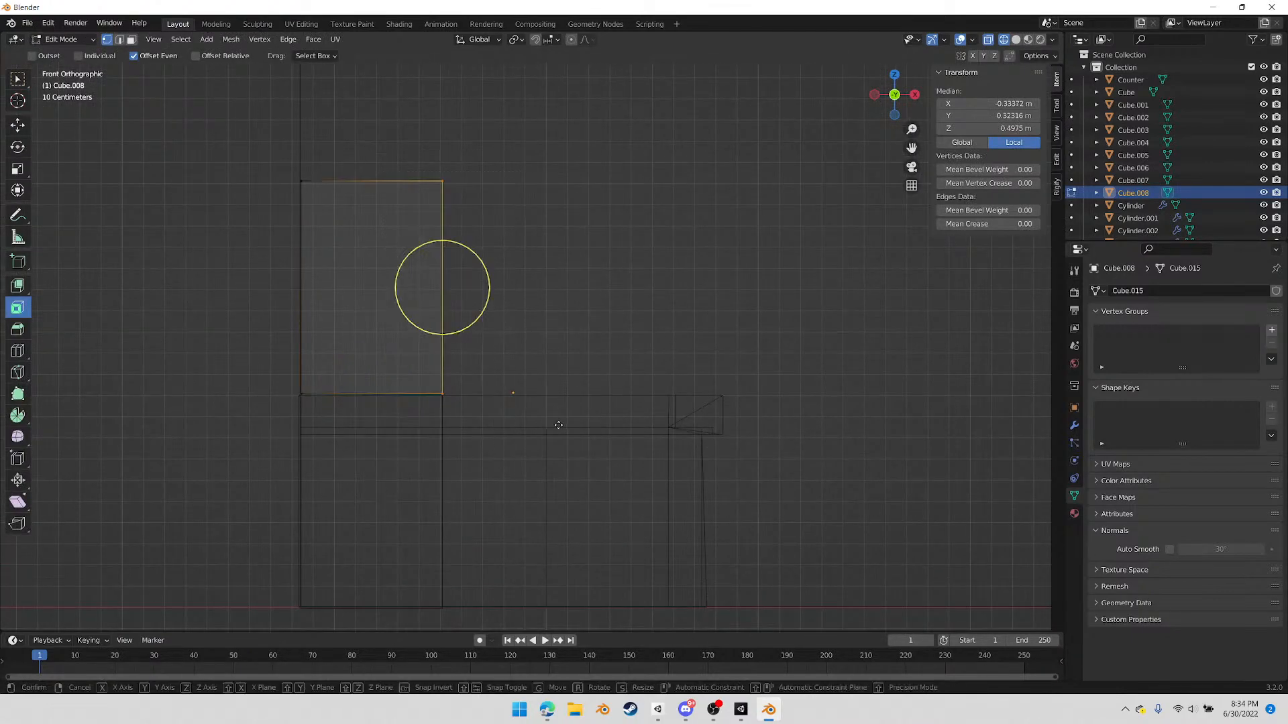
pyautogui.press('x')
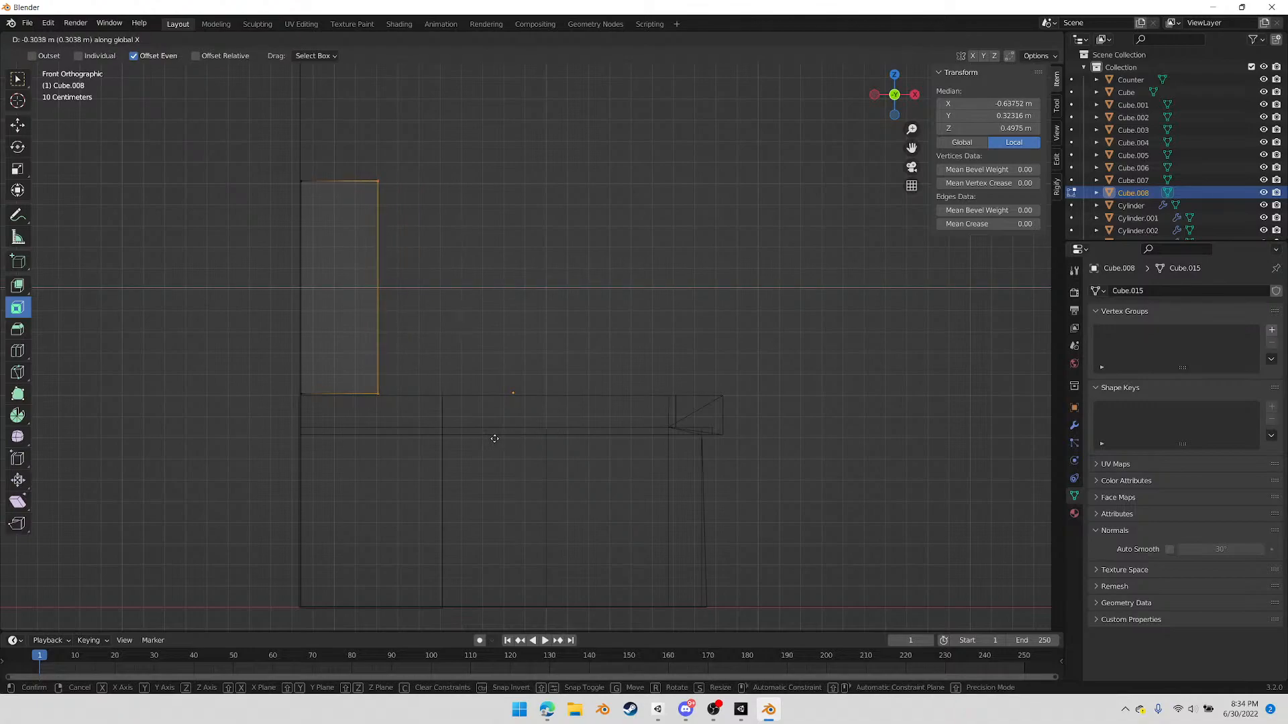
pyautogui.click(515, 436)
# Lower the upper block's top vertices by about 0.424 m along Z
pyautogui.moveTo(245, 157); pyautogui.dragTo(493, 231)
pyautogui.press('g')
pyautogui.press('z')
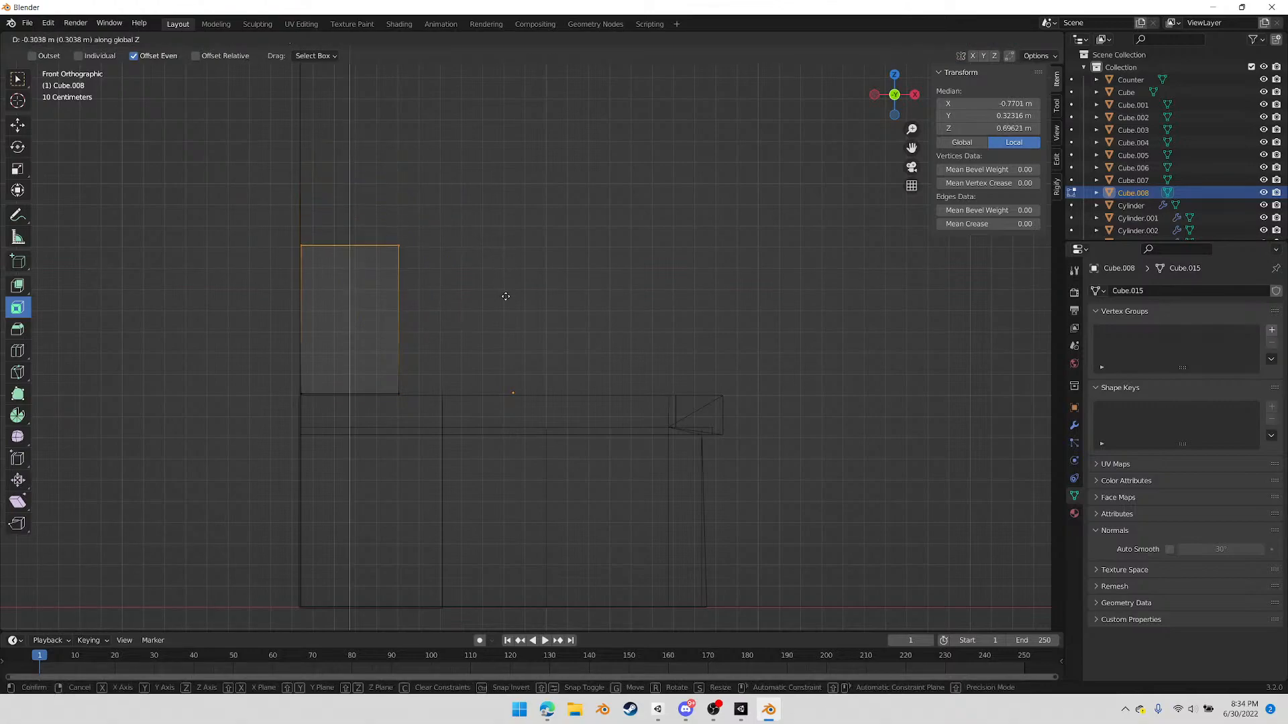
pyautogui.click(510, 321)
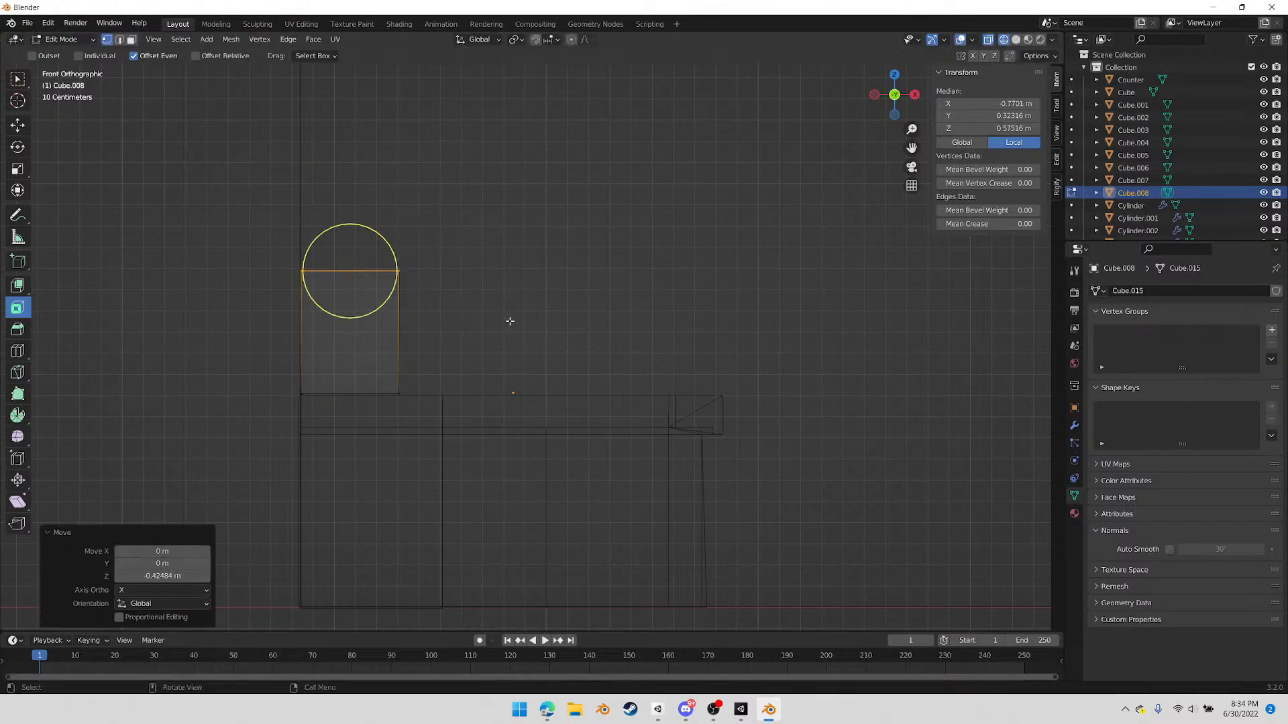
# Shorten the upper block along Y to about 0.489 m by moving its positive-Y end face inward
pyautogui.moveTo(547, 381); pyautogui.dragTo(703, 377, button='middle')
pyautogui.press('g')
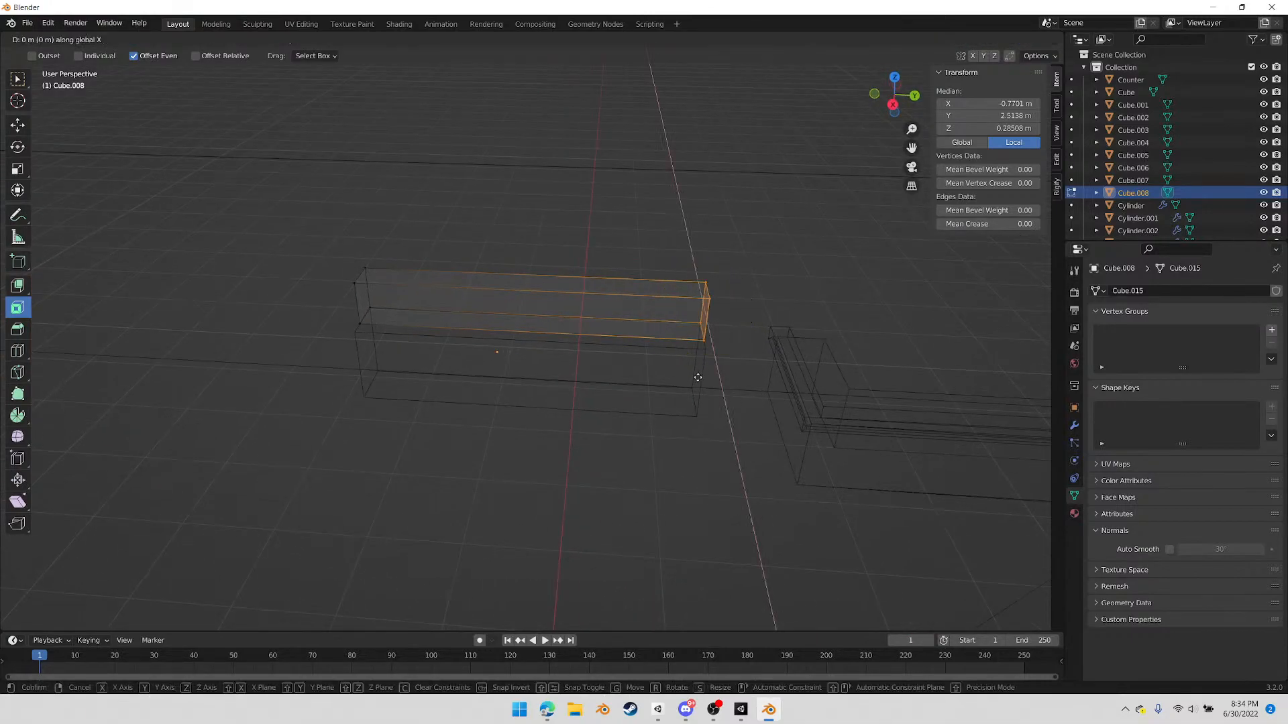
pyautogui.press('y')
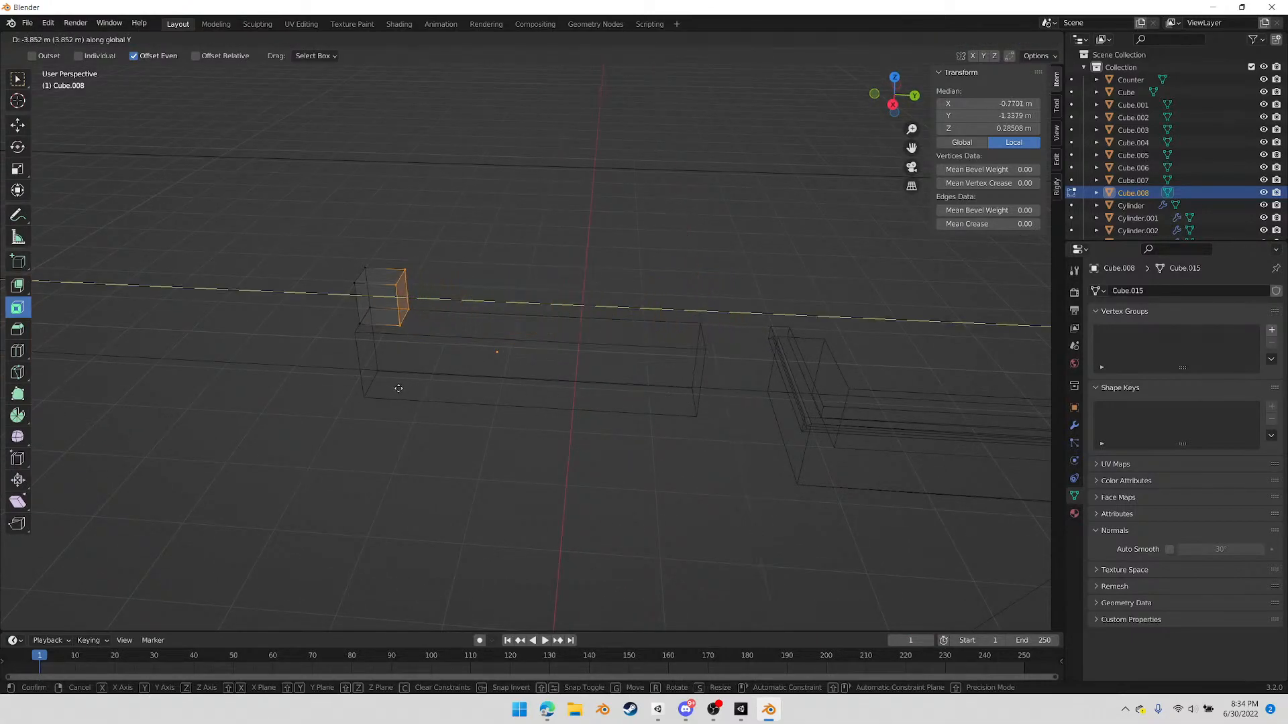
pyautogui.click(397, 389)
pyautogui.click(894, 105)
pyautogui.scroll(3, 416, 354)
pyautogui.press('Tab')
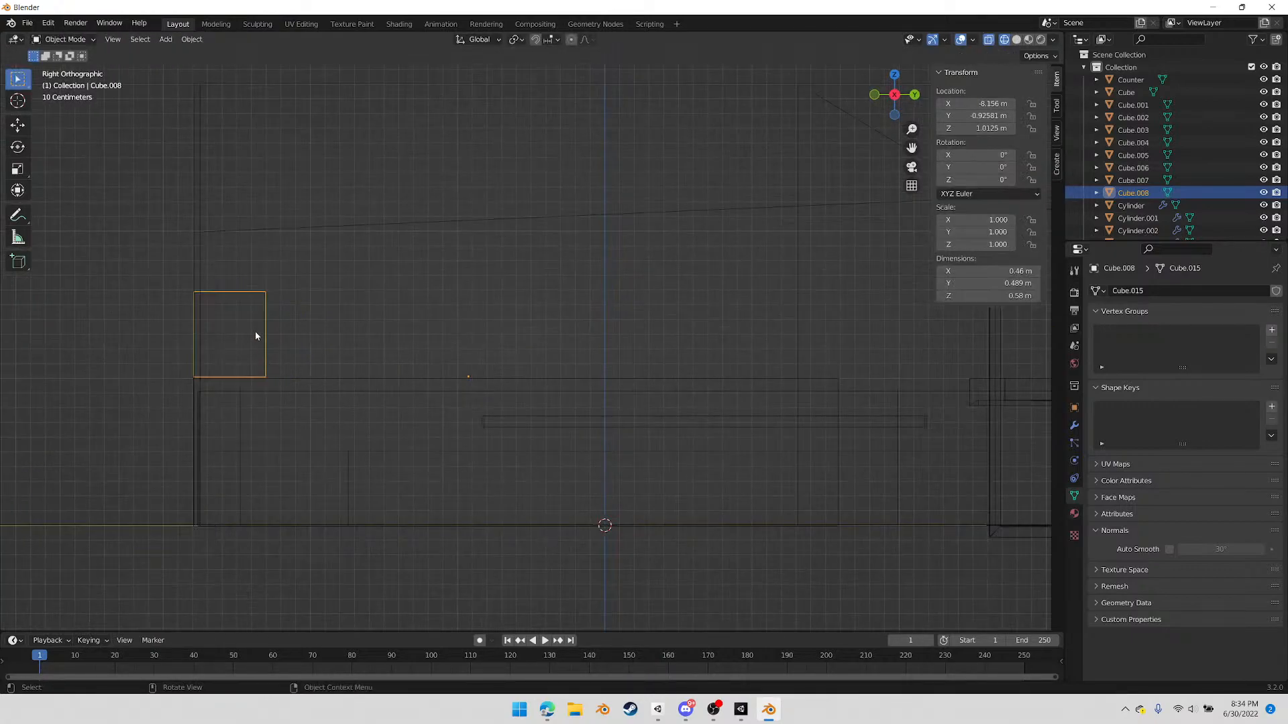
# Move the small box about 0.687 m along Y on top of the long wall block
pyautogui.press('g')
pyautogui.press('x')
pyautogui.press('y')
pyautogui.click(369, 397)
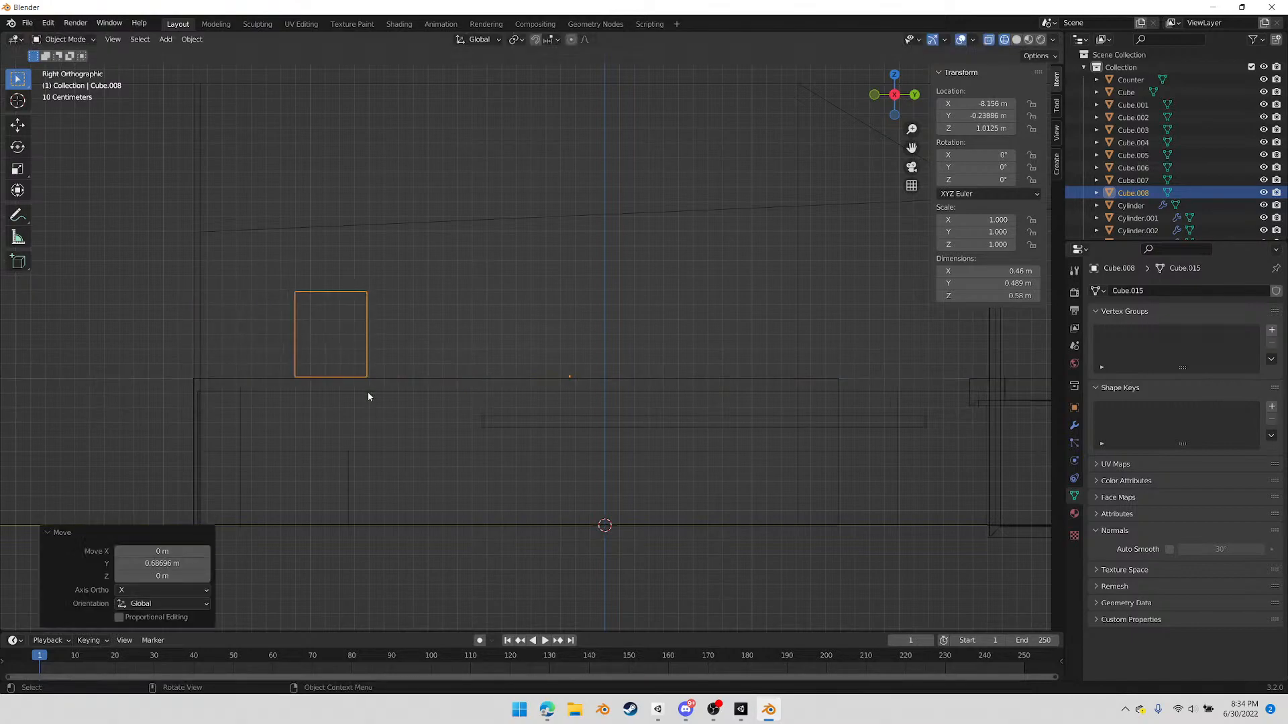
# Duplicate the small box and place the copy about 0.581 m farther along Y
pyautogui.hotkey('shift', 'd')
pyautogui.press('x')
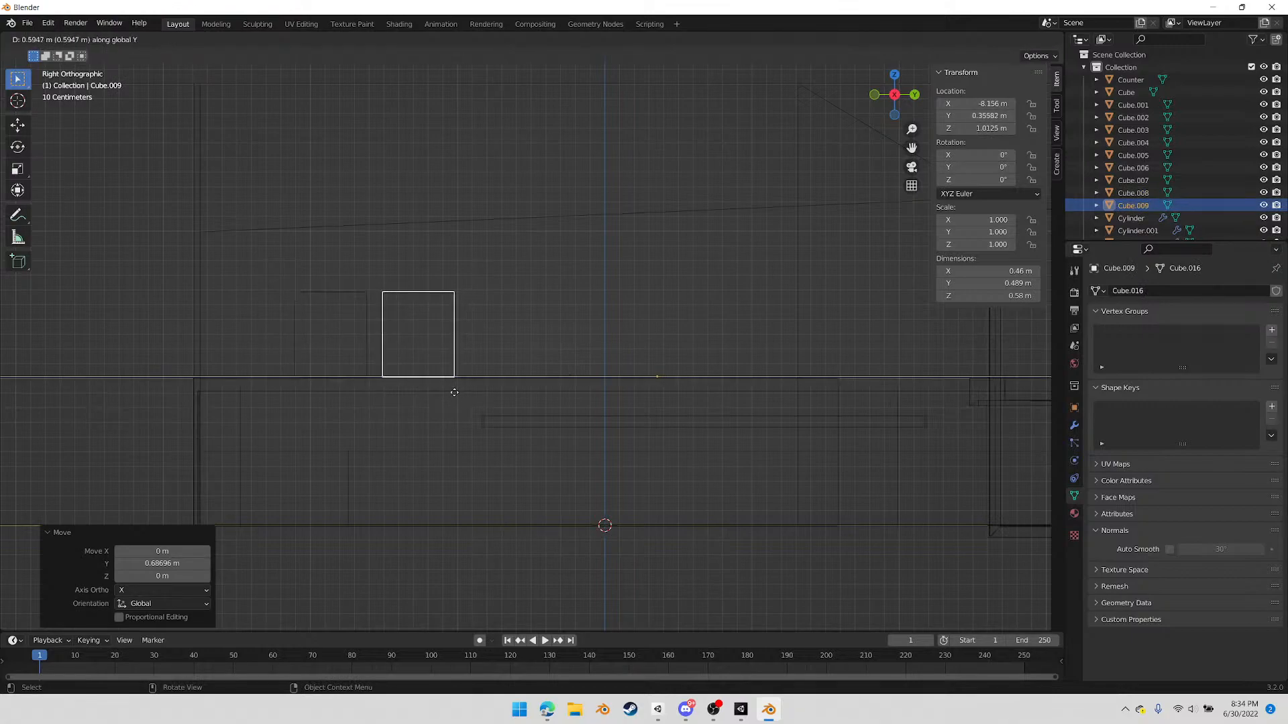
pyautogui.click(454, 393)
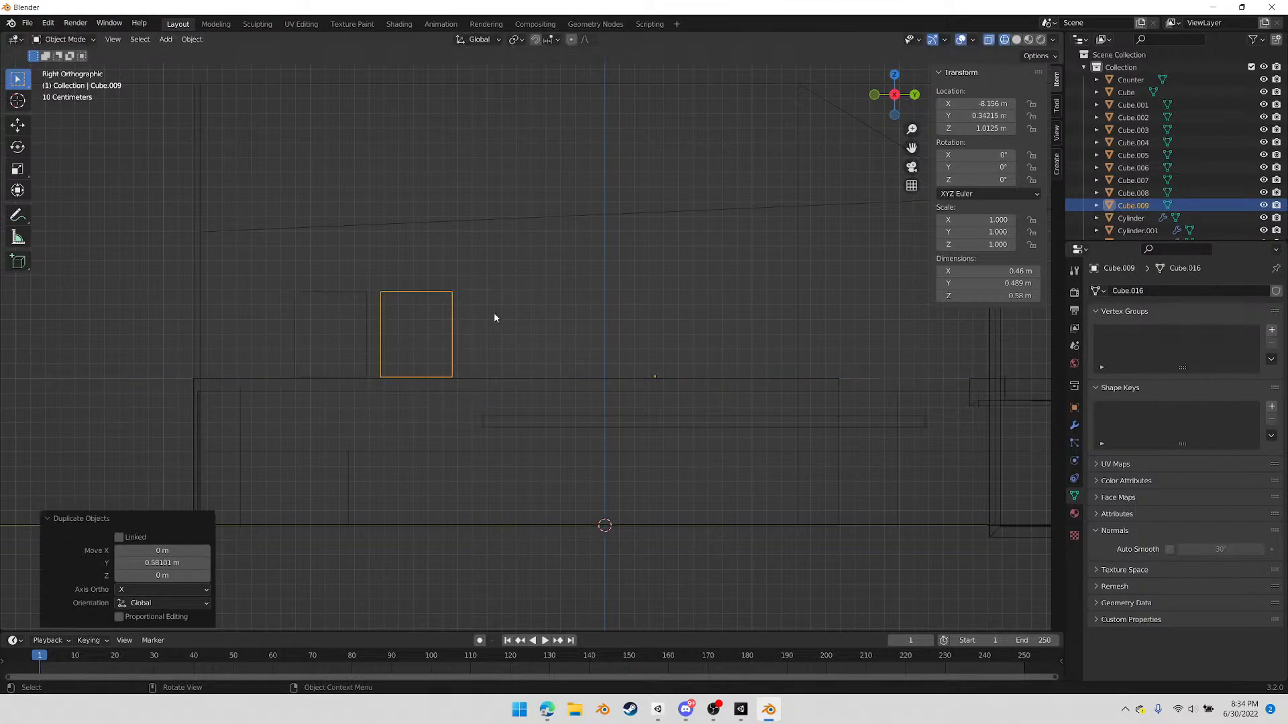
# Duplicate the second small box along Y, leaving a wide gap before the third box on the wall block
pyautogui.keyDown('shift'); pyautogui.click(366, 298); pyautogui.keyUp('shift')
pyautogui.click(436, 300)
pyautogui.click(452, 295)
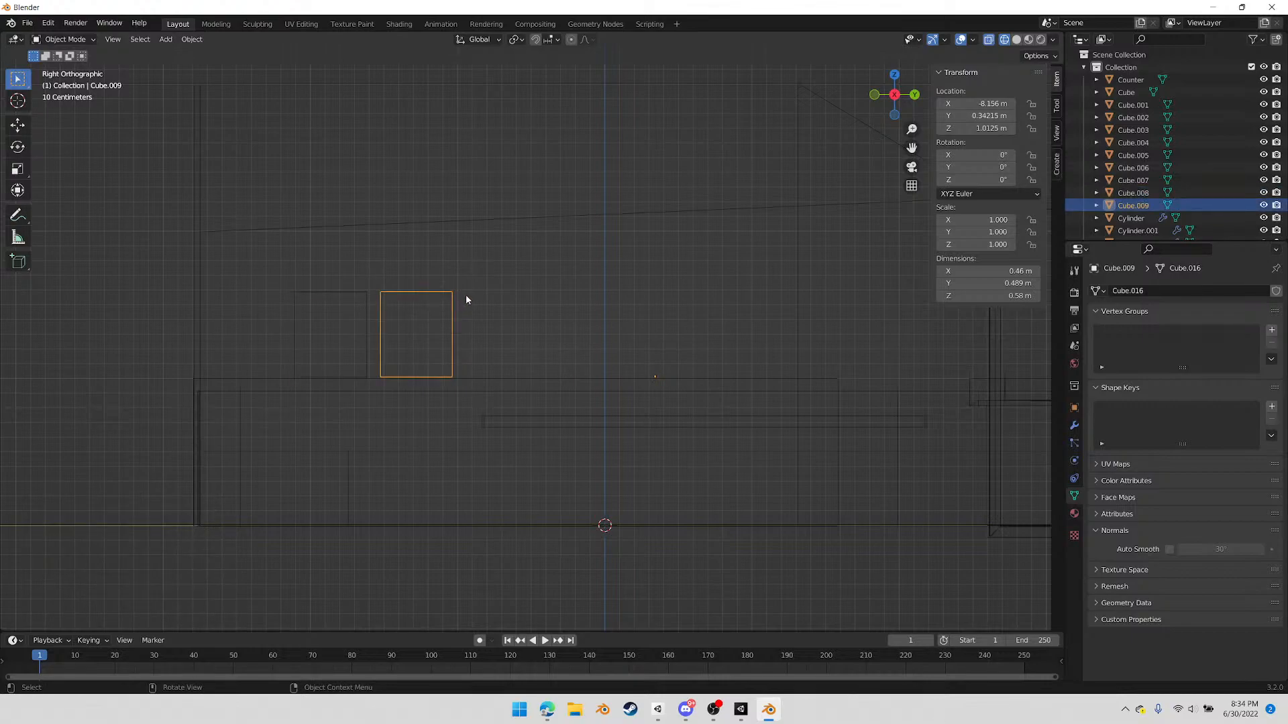
pyautogui.hotkey('shift', 'd')
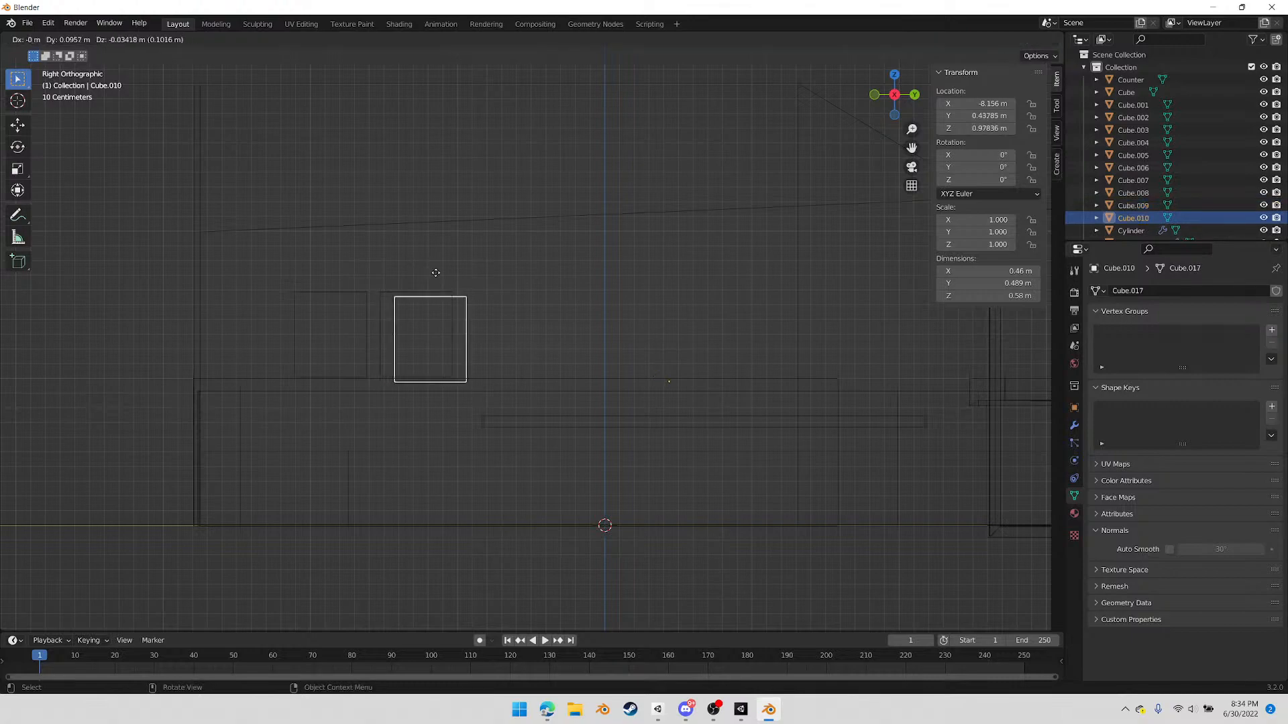
pyautogui.press('y')
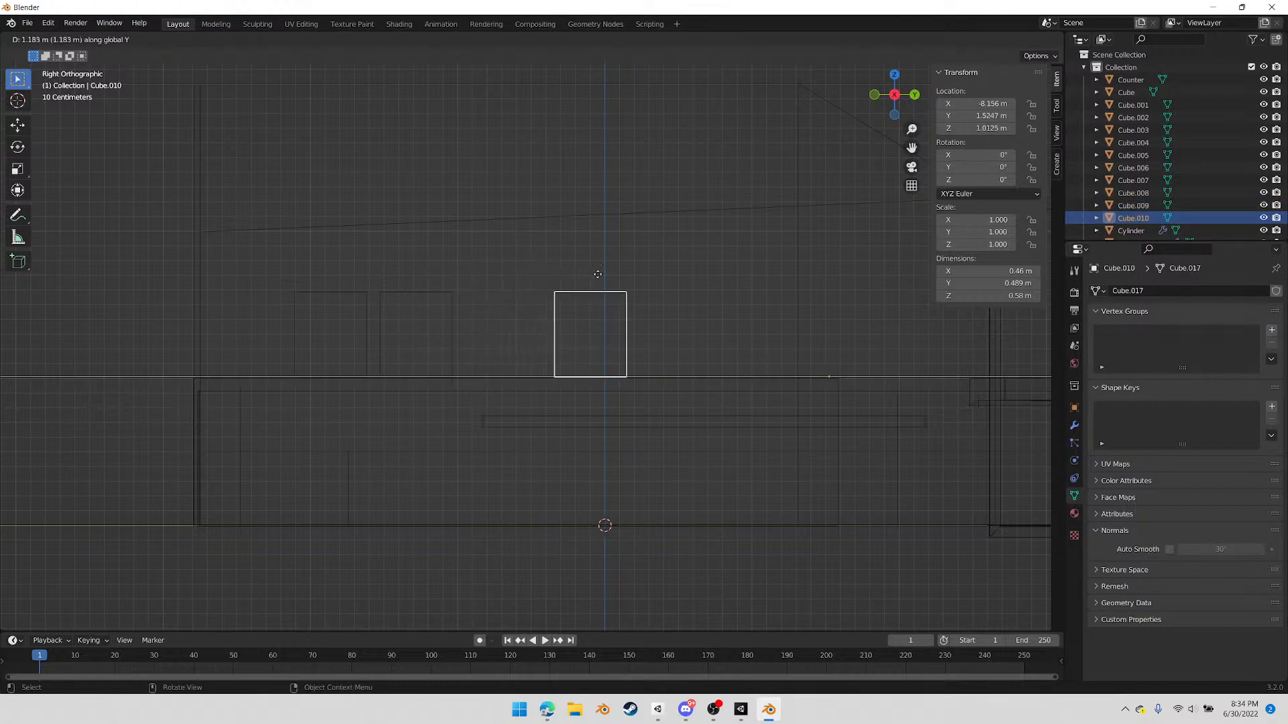
pyautogui.click(642, 275)
# Shorten the Space_Main room by moving its negative-Y end wall vertices about 4.148 m inward along Y
pyautogui.moveTo(573, 268); pyautogui.dragTo(561, 308, button='middle')
pyautogui.scroll(-5, 570, 313)
pyautogui.moveTo(714, 343); pyautogui.dragTo(461, 424, button='middle')
pyautogui.scroll(-2, 664, 362)
pyautogui.click(498, 195)
pyautogui.moveTo(405, 268); pyautogui.dragTo(549, 193, button='middle')
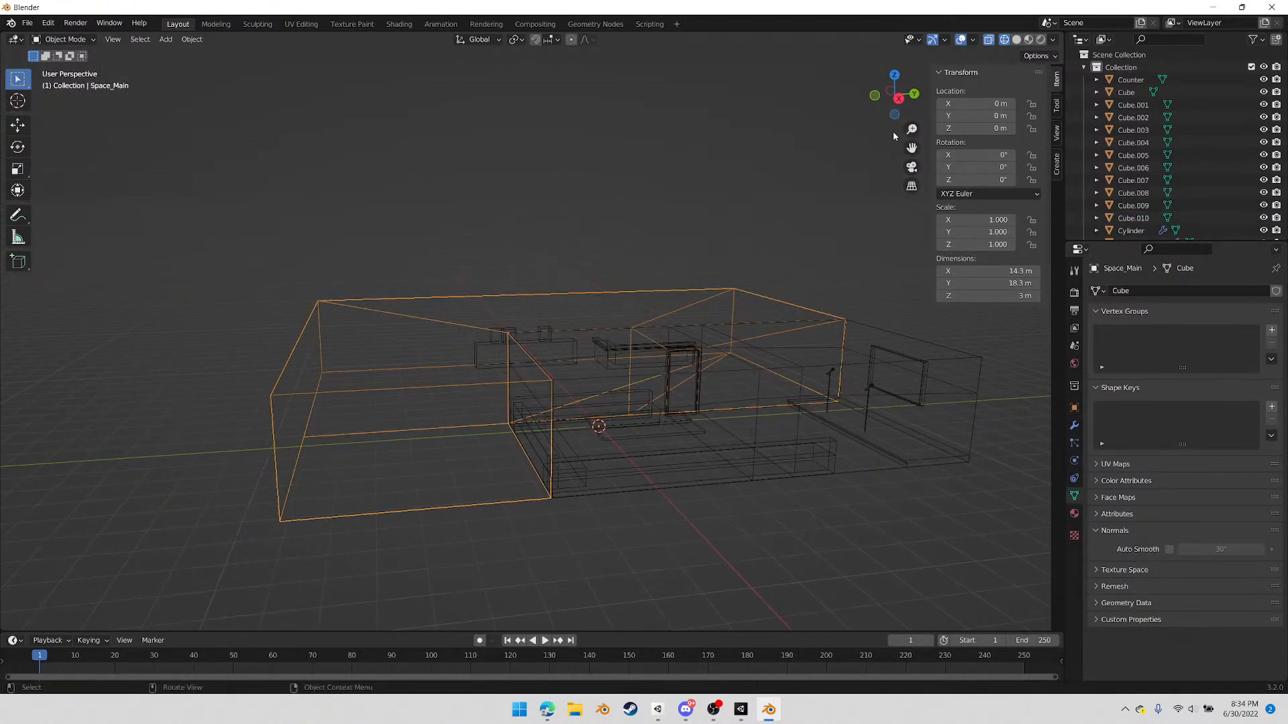
pyautogui.click(897, 98)
pyautogui.moveTo(280, 262); pyautogui.dragTo(349, 385)
pyautogui.press('Tab')
pyautogui.moveTo(298, 269); pyautogui.dragTo(357, 394)
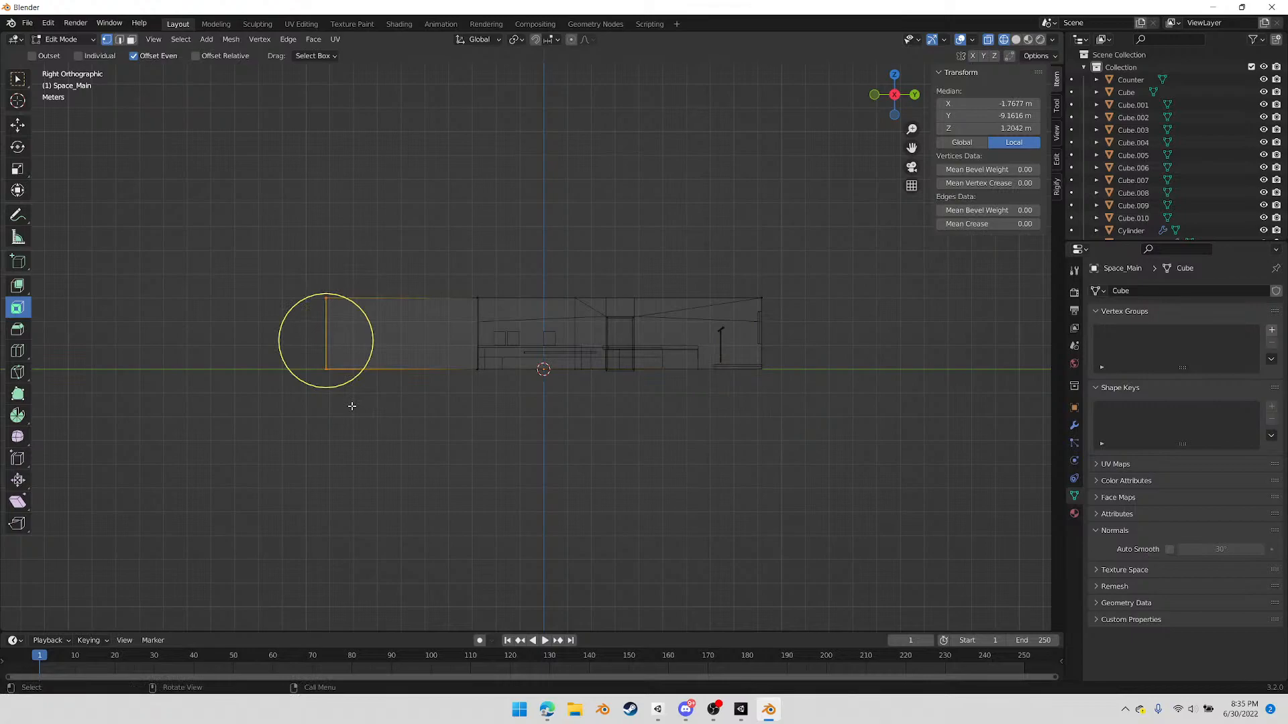
pyautogui.press('g')
pyautogui.press('y')
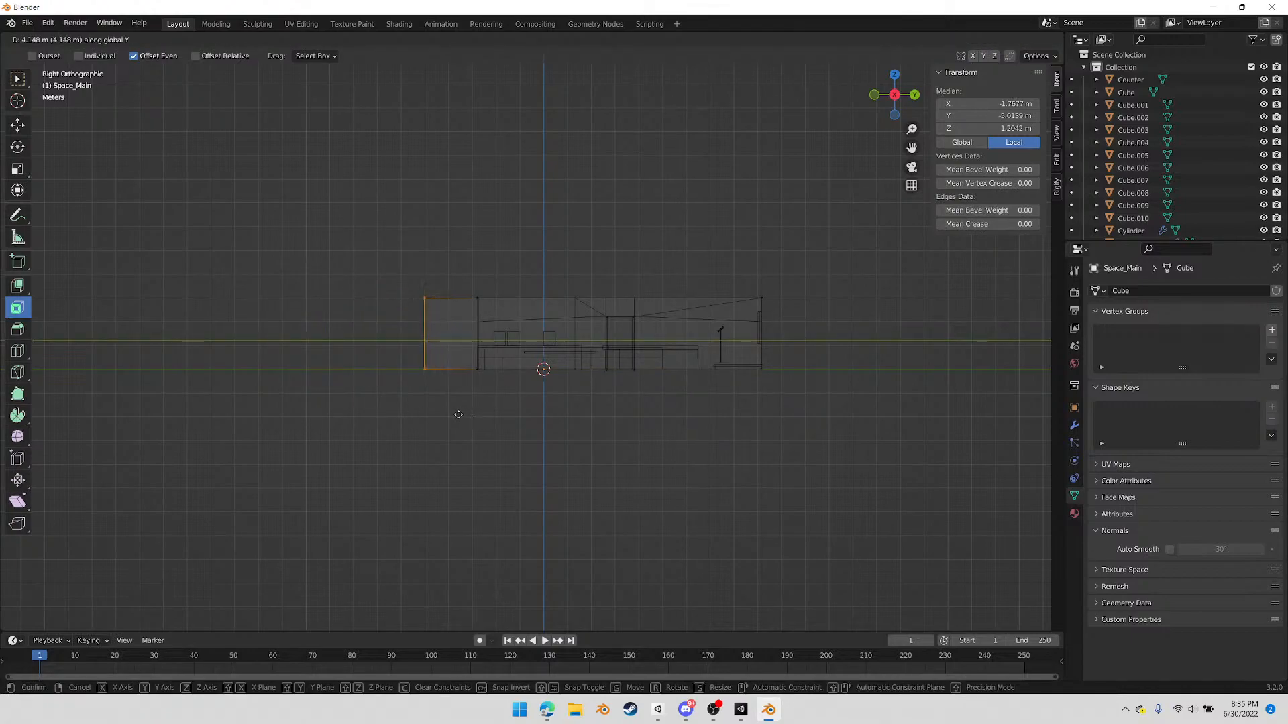
pyautogui.click(458, 414)
pyautogui.moveTo(458, 414); pyautogui.dragTo(719, 331, button='middle')
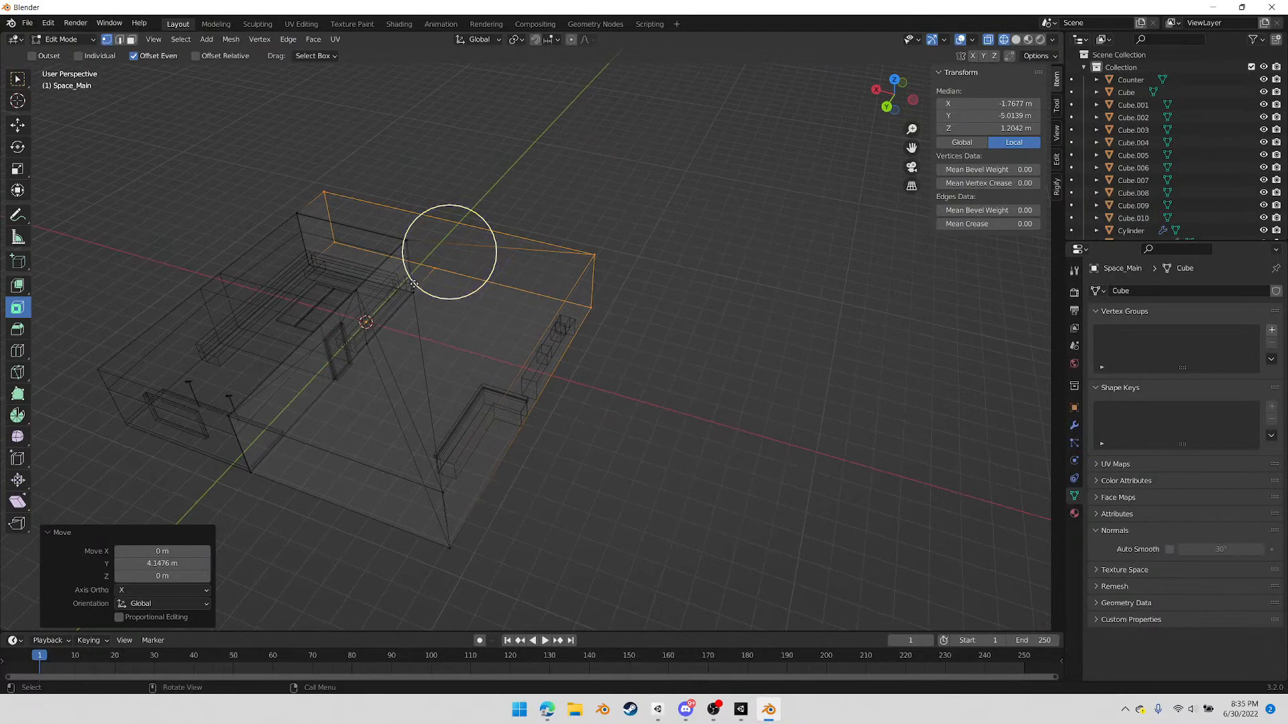
pyautogui.moveTo(580, 277); pyautogui.dragTo(499, 319, button='middle')
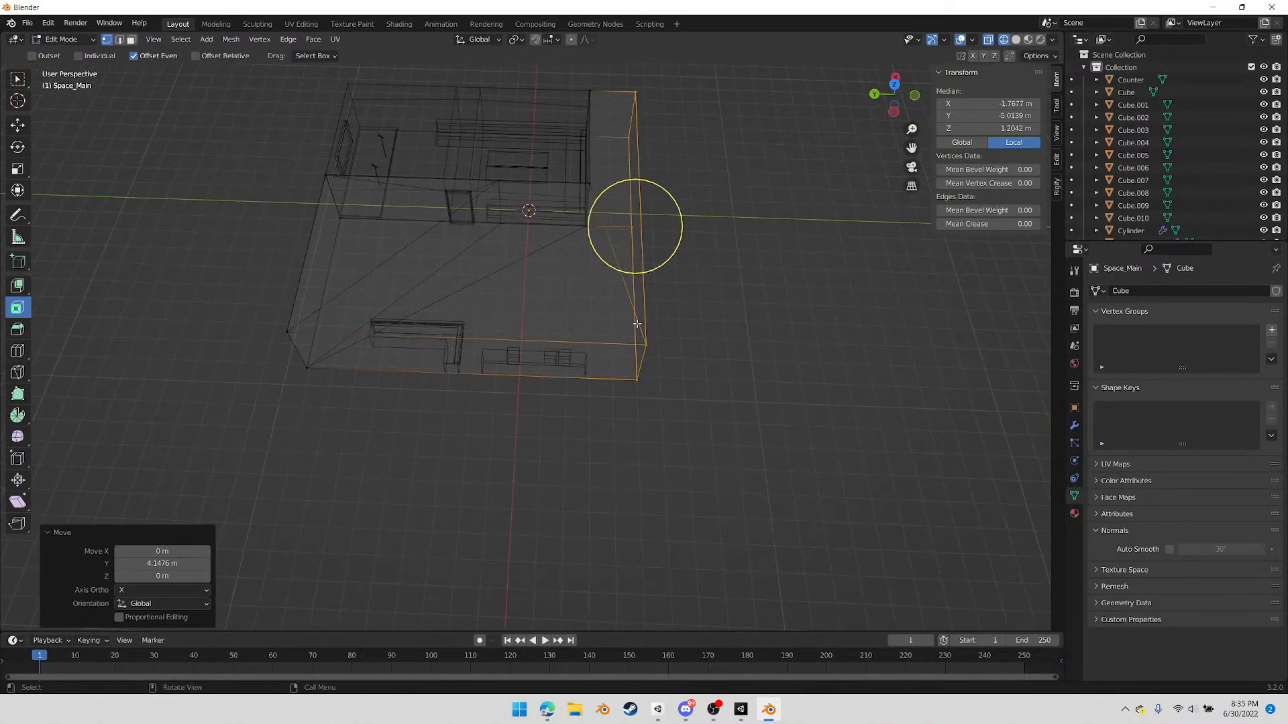
pyautogui.moveTo(663, 301)
pyautogui.mouseDown(button='middle')
pyautogui.moveTo(650, 282)
pyautogui.moveTo(677, 302)
pyautogui.moveTo(633, 295)
pyautogui.moveTo(678, 315)
pyautogui.moveTo(663, 327)
pyautogui.mouseUp(button='middle')
pyautogui.hotkey('ctrl', 'r')
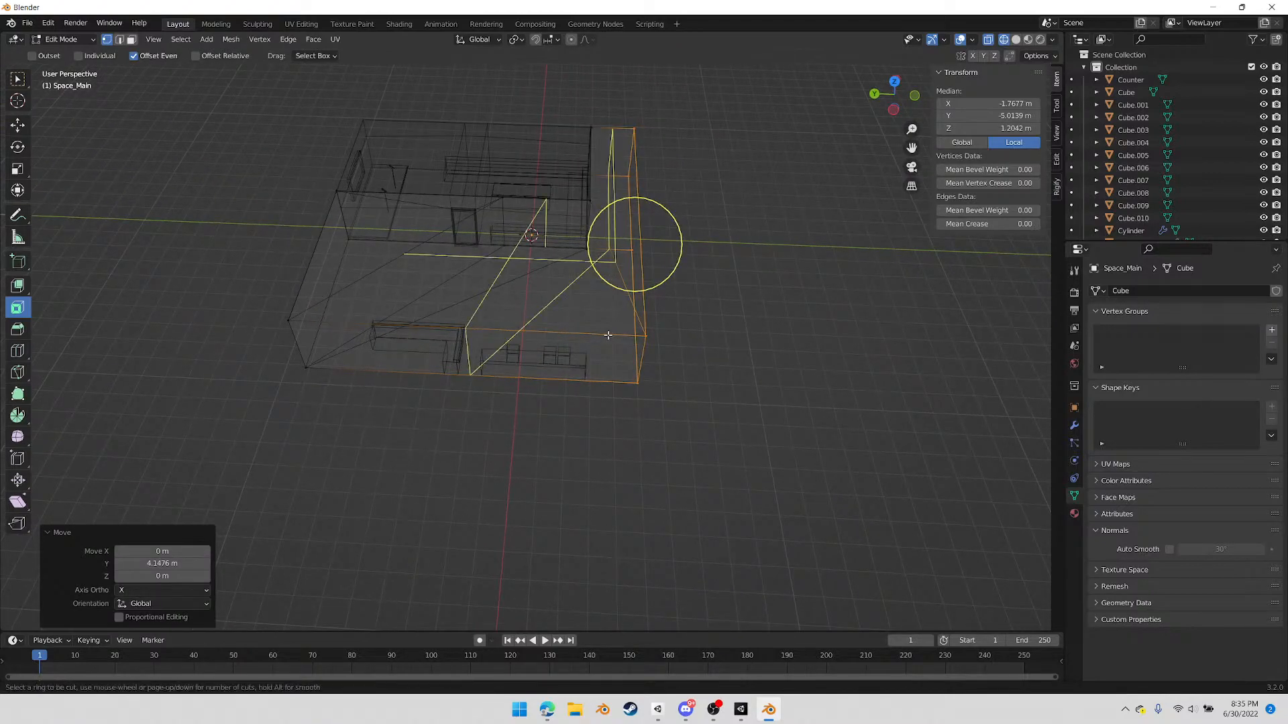
pyautogui.rightClick(714, 355)
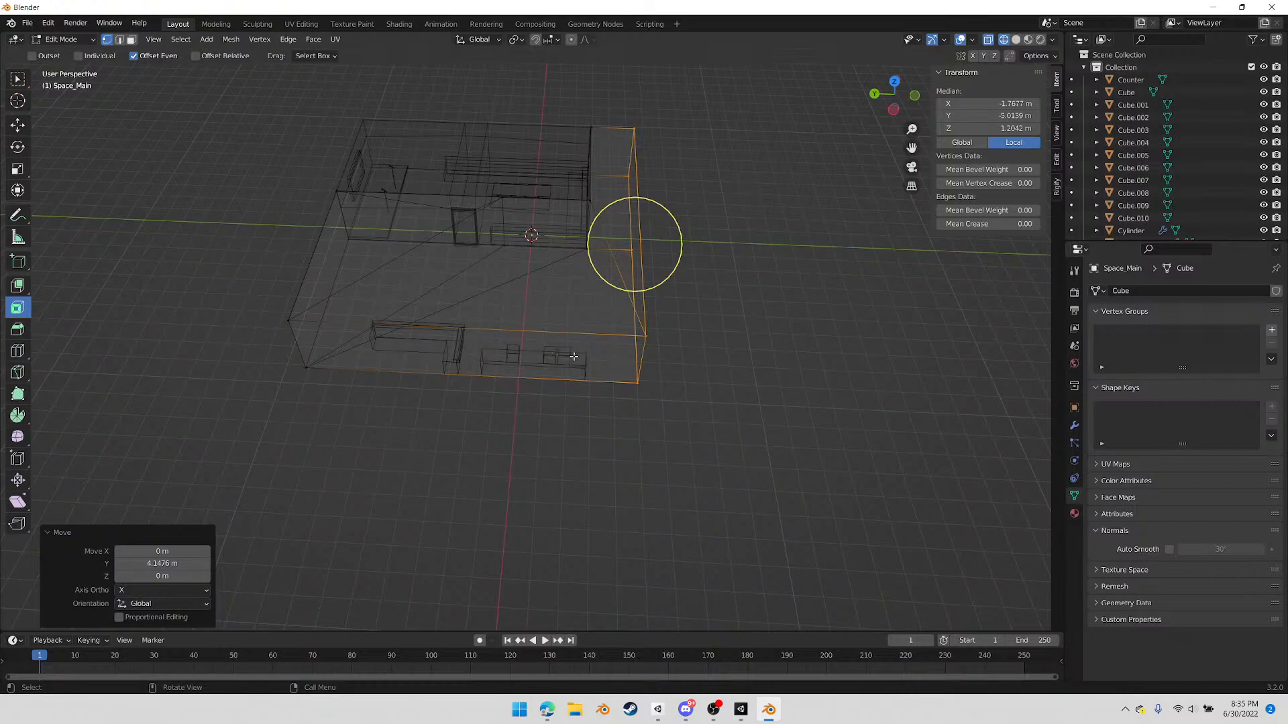
# Knife-cut a vertical line from ceiling to floor through the Space_Main side walls, a short distance in from the negative-Y end wall
pyautogui.click(893, 111)
pyautogui.scroll(7, 609, 291)
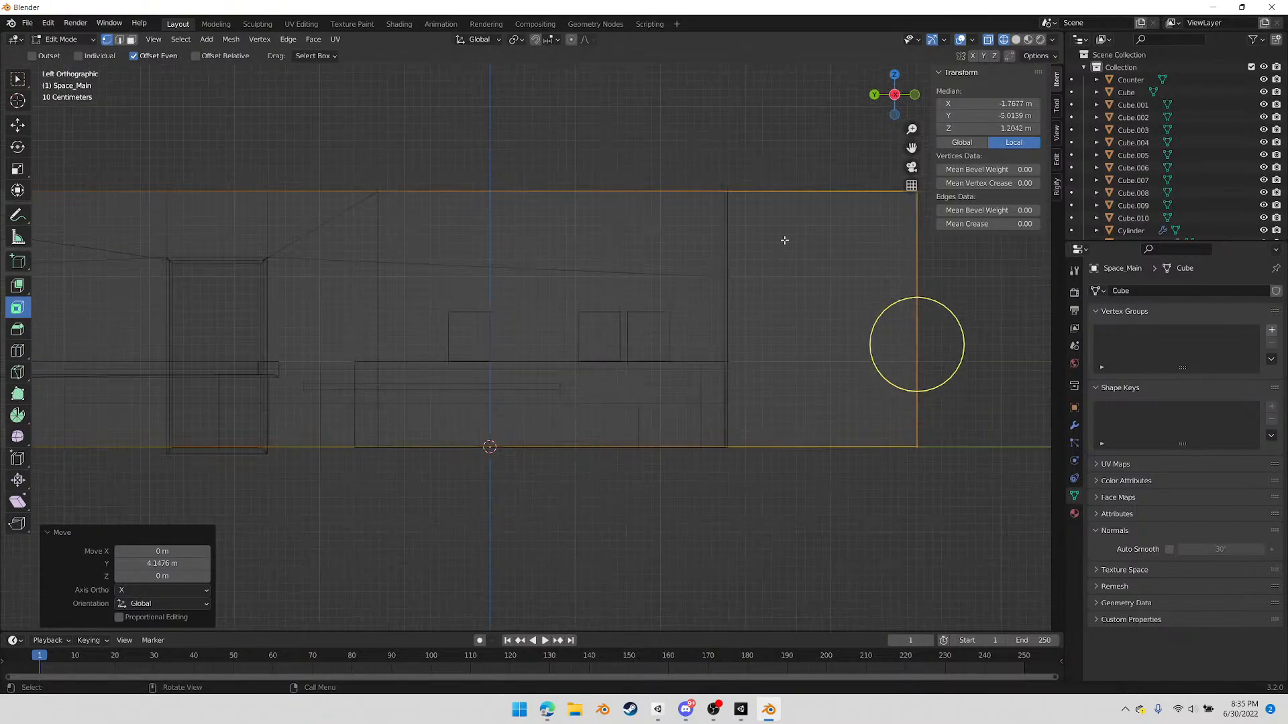
pyautogui.press('k')
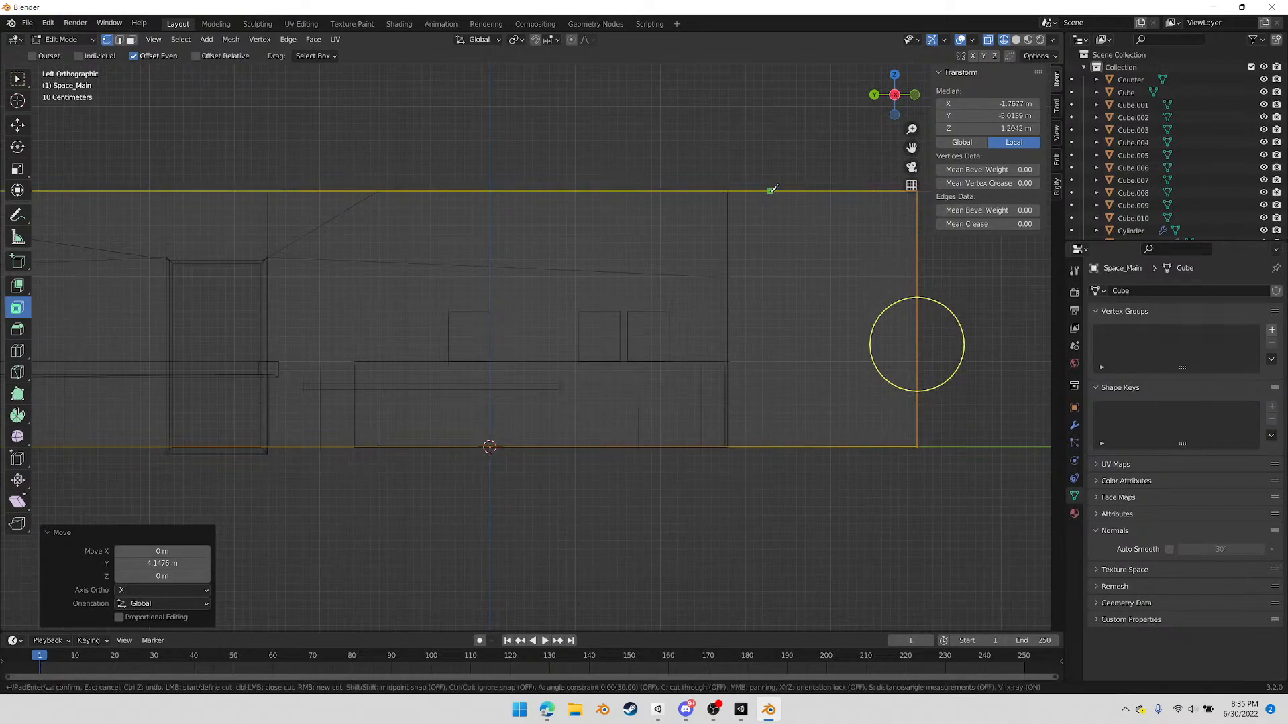
pyautogui.click(745, 191)
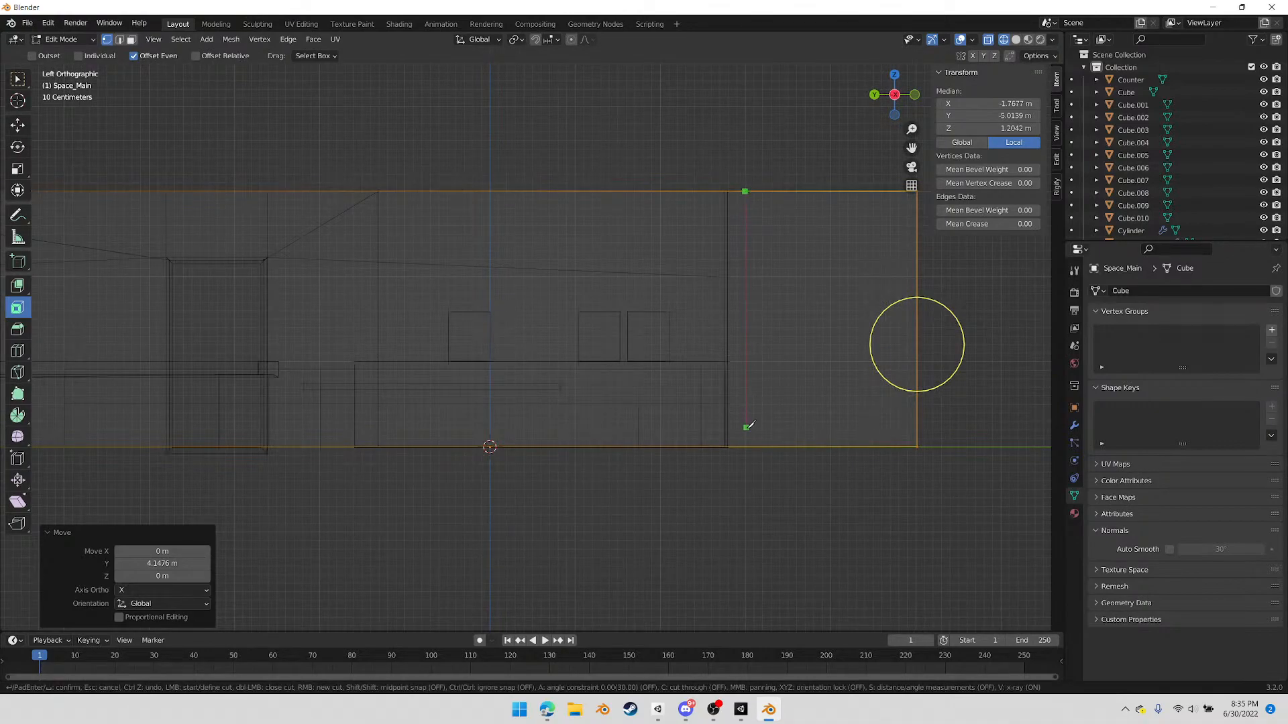
pyautogui.click(745, 446)
pyautogui.press('Return')
pyautogui.moveTo(763, 317); pyautogui.dragTo(653, 389, button='middle')
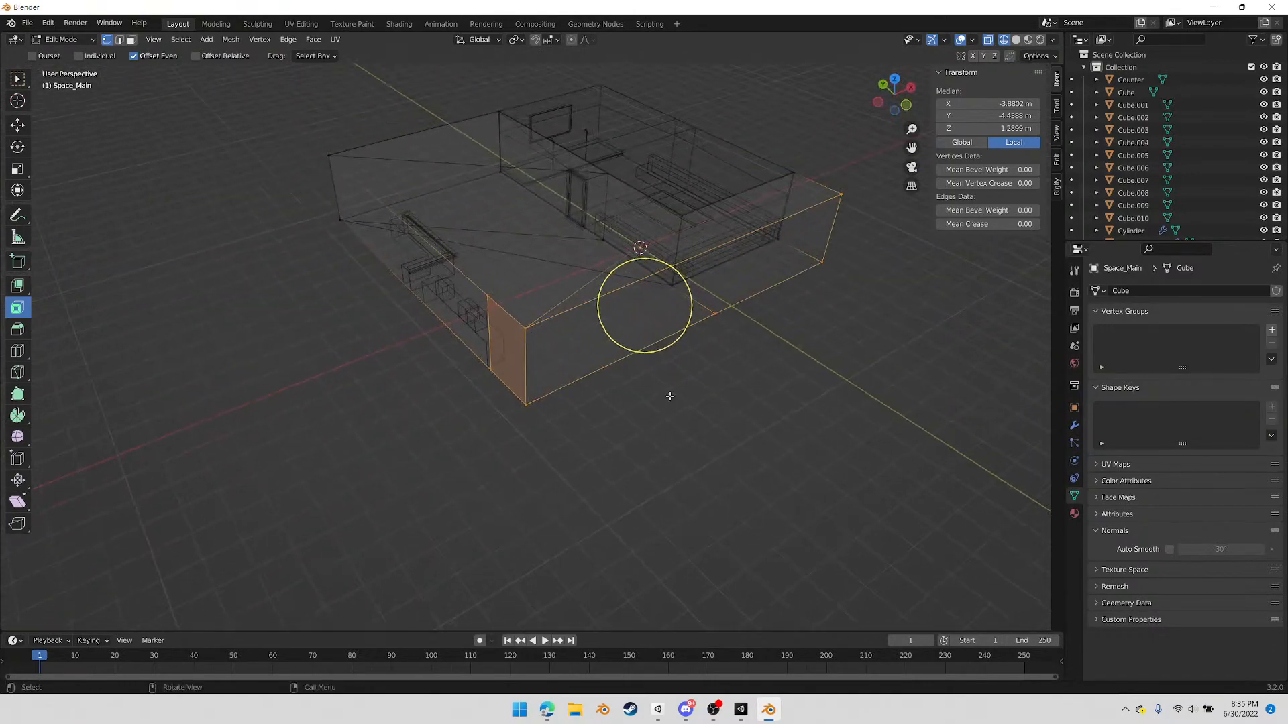
# Merge the stray vertex on the end wall's bottom edge into the positive-X corner vertex, using At Last
pyautogui.press('2')
pyautogui.click(737, 238)
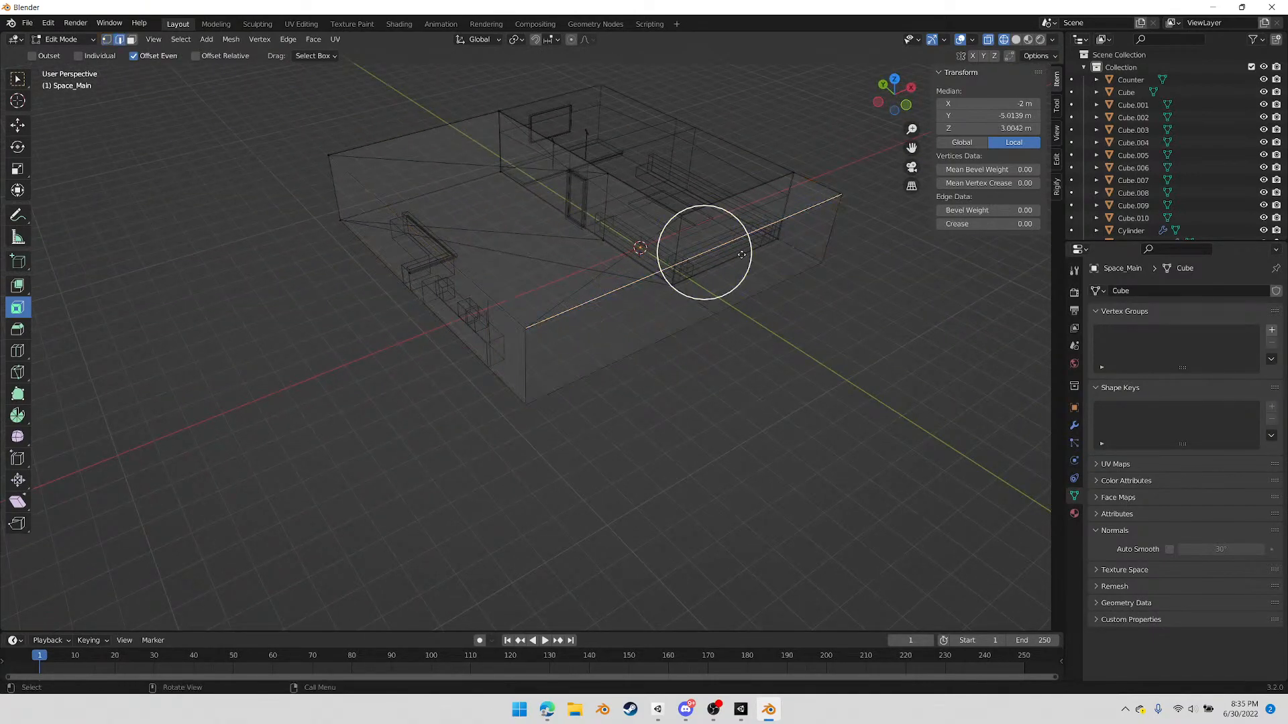
pyautogui.keyDown('shift'); pyautogui.click(762, 293); pyautogui.keyUp('shift')
pyautogui.press('1')
pyautogui.click(722, 313)
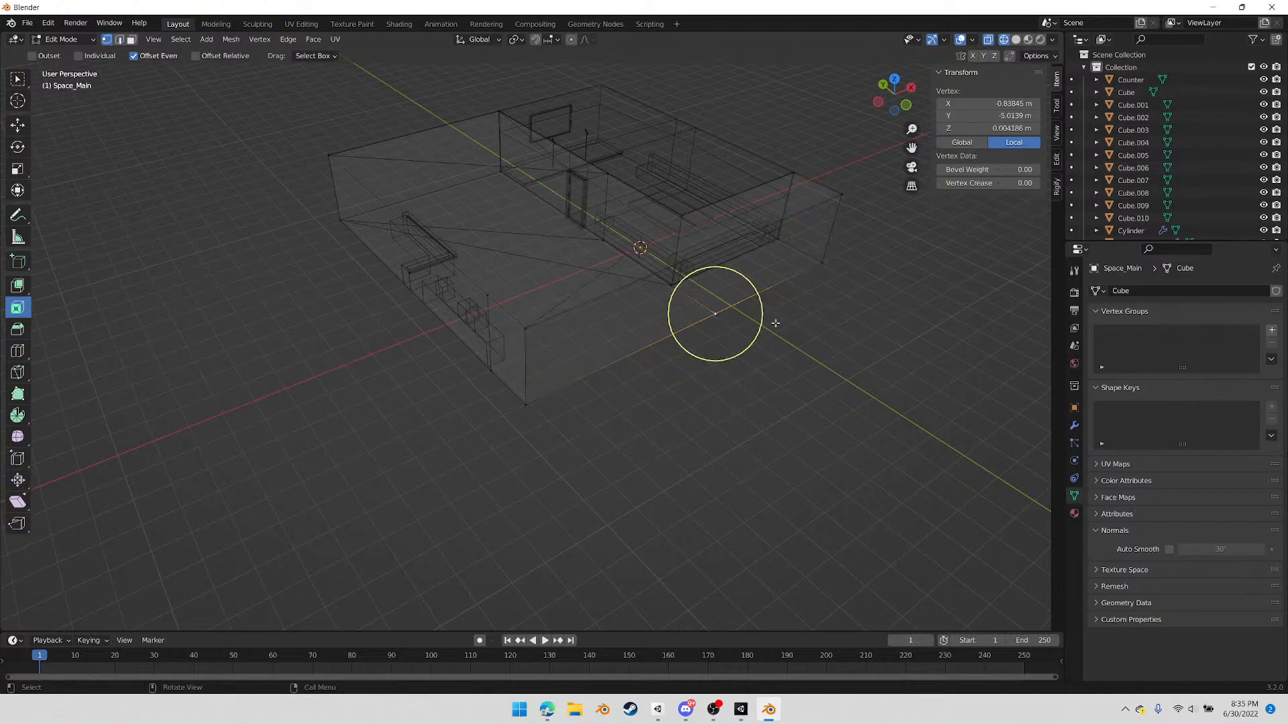
pyautogui.keyDown('shift'); pyautogui.click(821, 266); pyautogui.keyUp('shift')
pyautogui.rightClick(803, 385)
pyautogui.moveTo(804, 385)
pyautogui.click(872, 443)
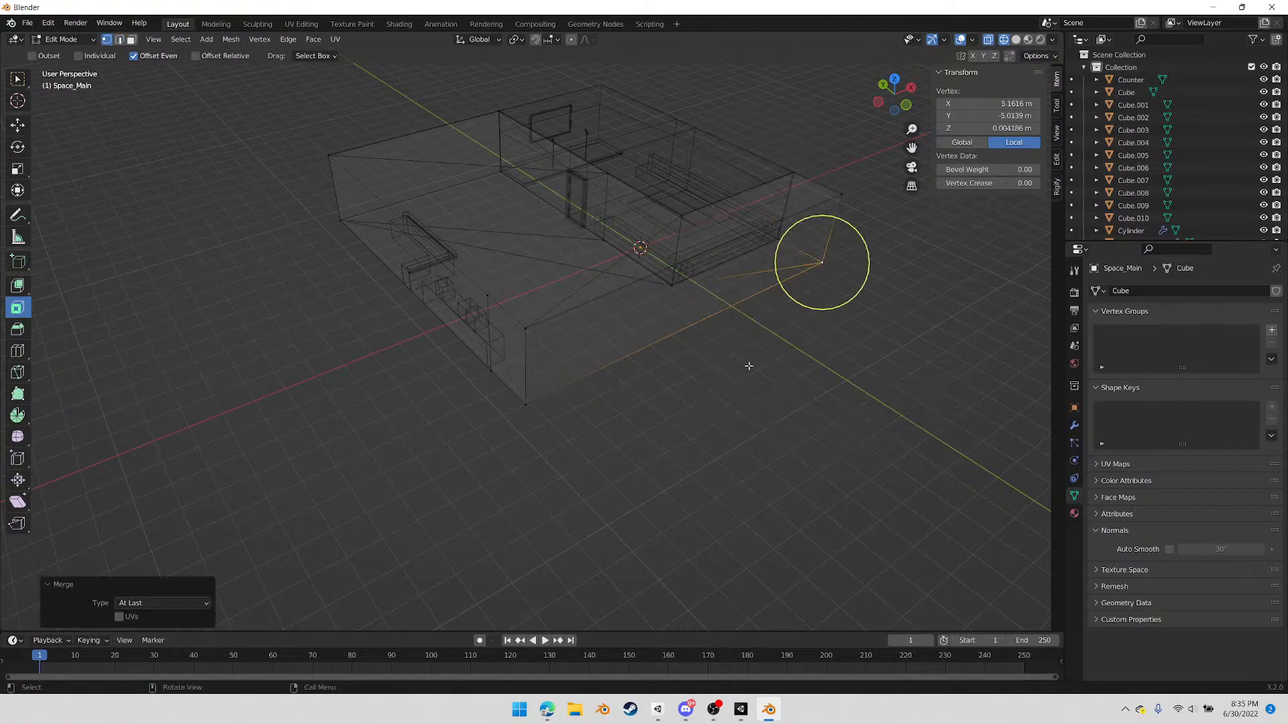
# Fill the open negative-Y end wall with a face between its top and bottom edges
pyautogui.press('2')
pyautogui.click(799, 213)
pyautogui.keyDown('shift'); pyautogui.click(771, 286); pyautogui.keyUp('shift')
pyautogui.press('f')
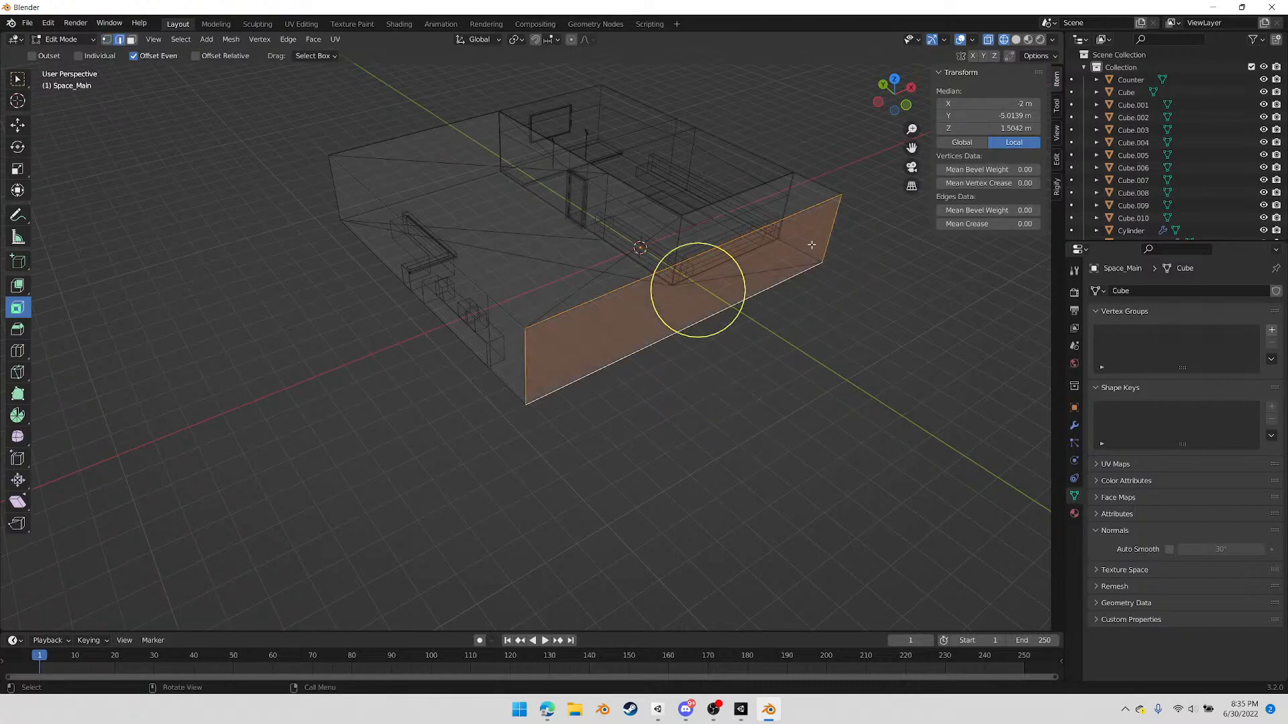
# Extrude the two narrow side-wall faces beside the end wall outward along X individually, finishing with a 1.8 m corner segment on each side
pyautogui.moveTo(601, 359); pyautogui.dragTo(710, 262, button='middle')
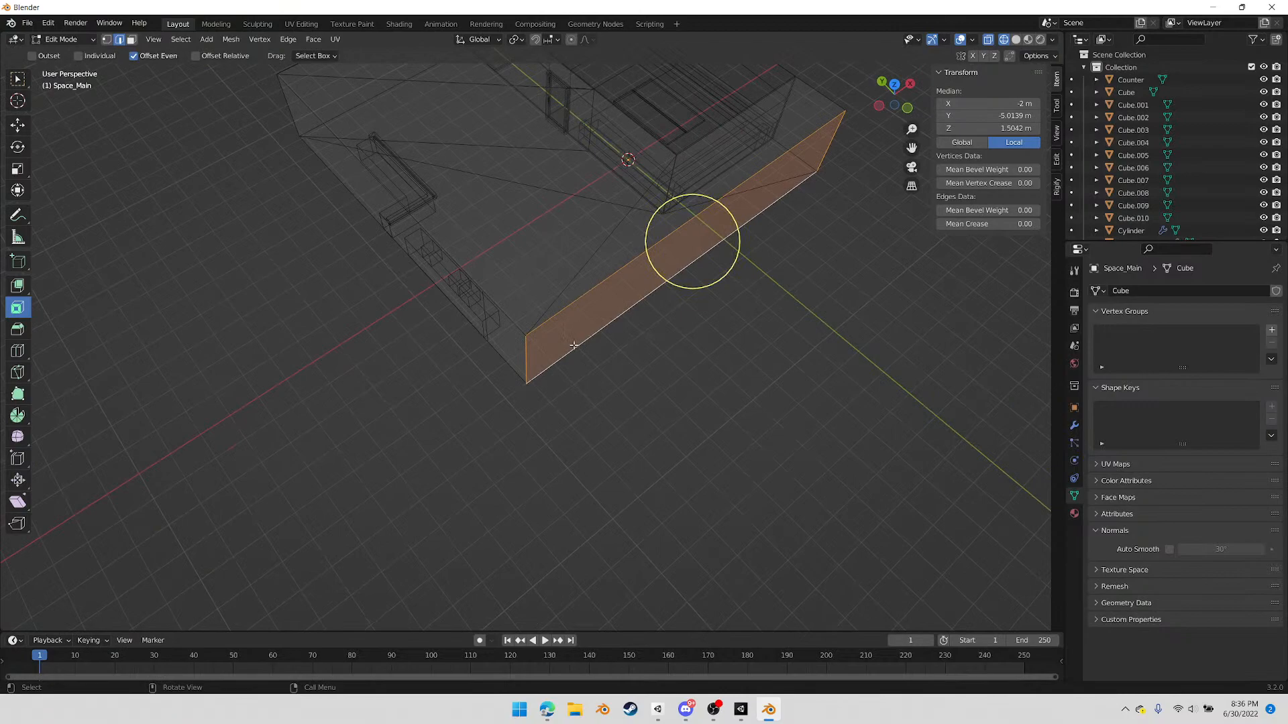
pyautogui.moveTo(573, 345); pyautogui.dragTo(594, 351, button='middle')
pyautogui.press('3')
pyautogui.click(502, 342)
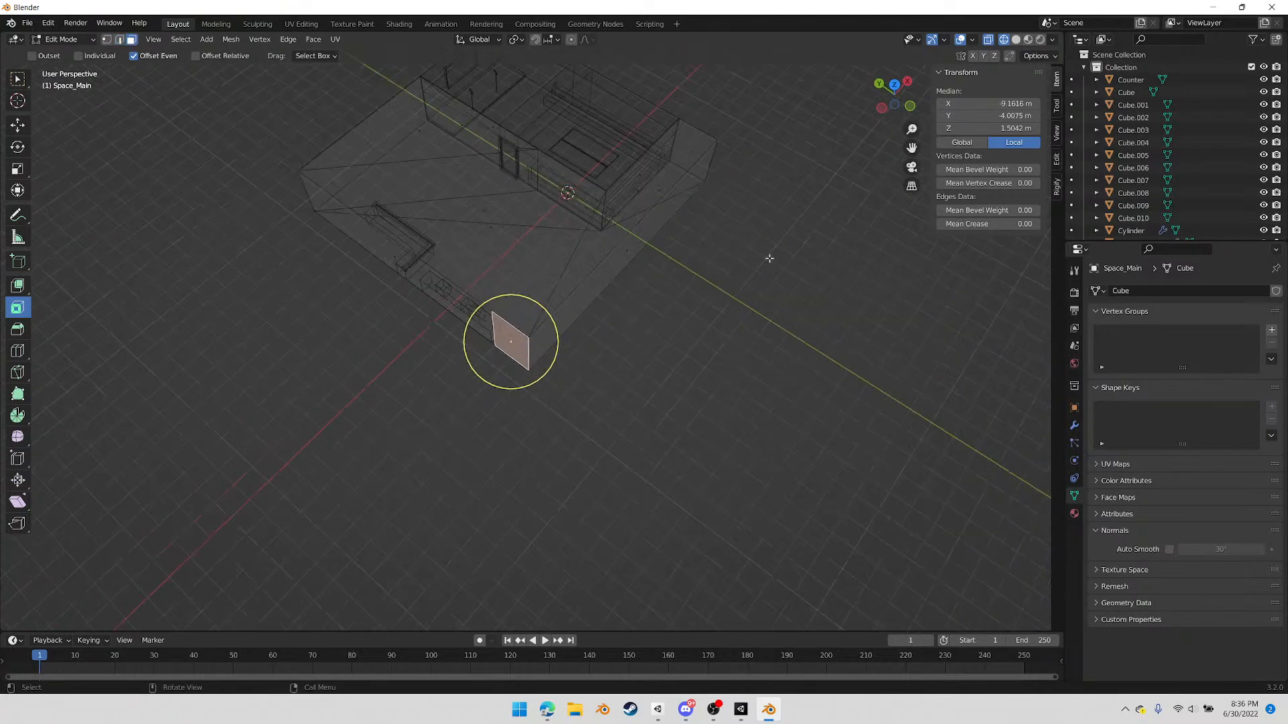
pyautogui.keyDown('shift'); pyautogui.click(690, 146); pyautogui.keyUp('shift')
pyautogui.moveTo(704, 201); pyautogui.dragTo(669, 272, button='middle')
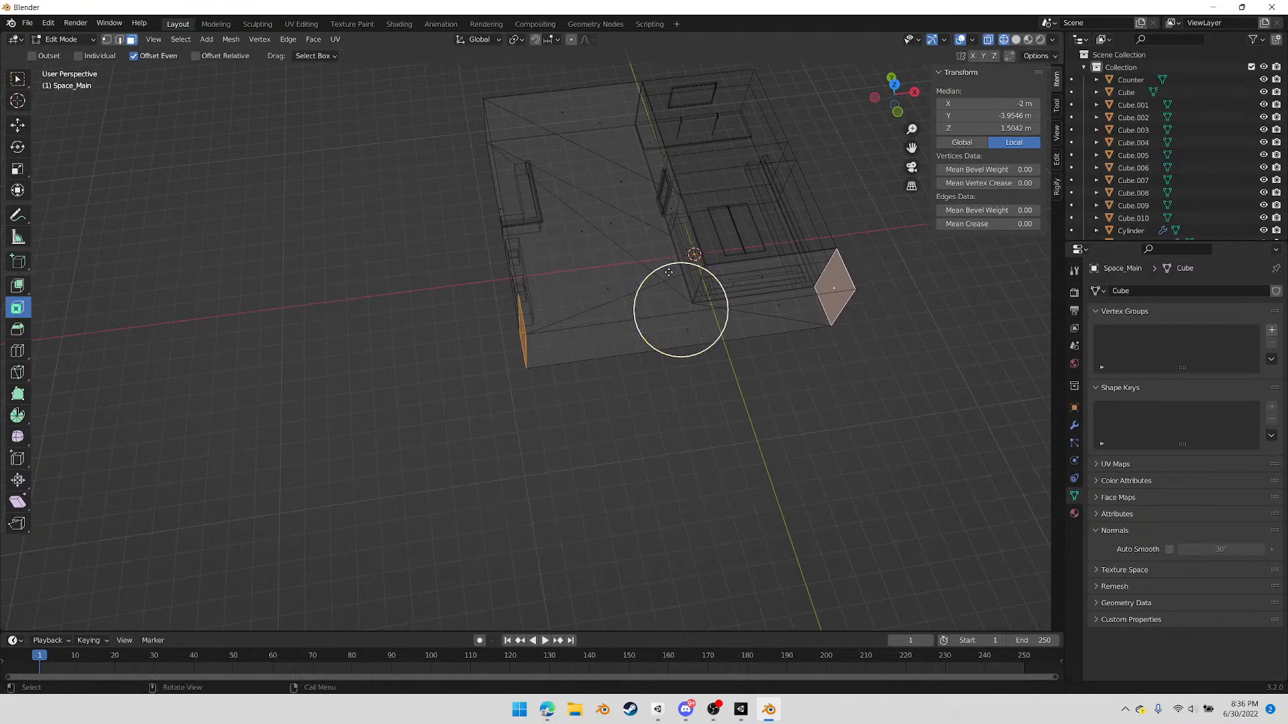
pyautogui.click(23, 290)
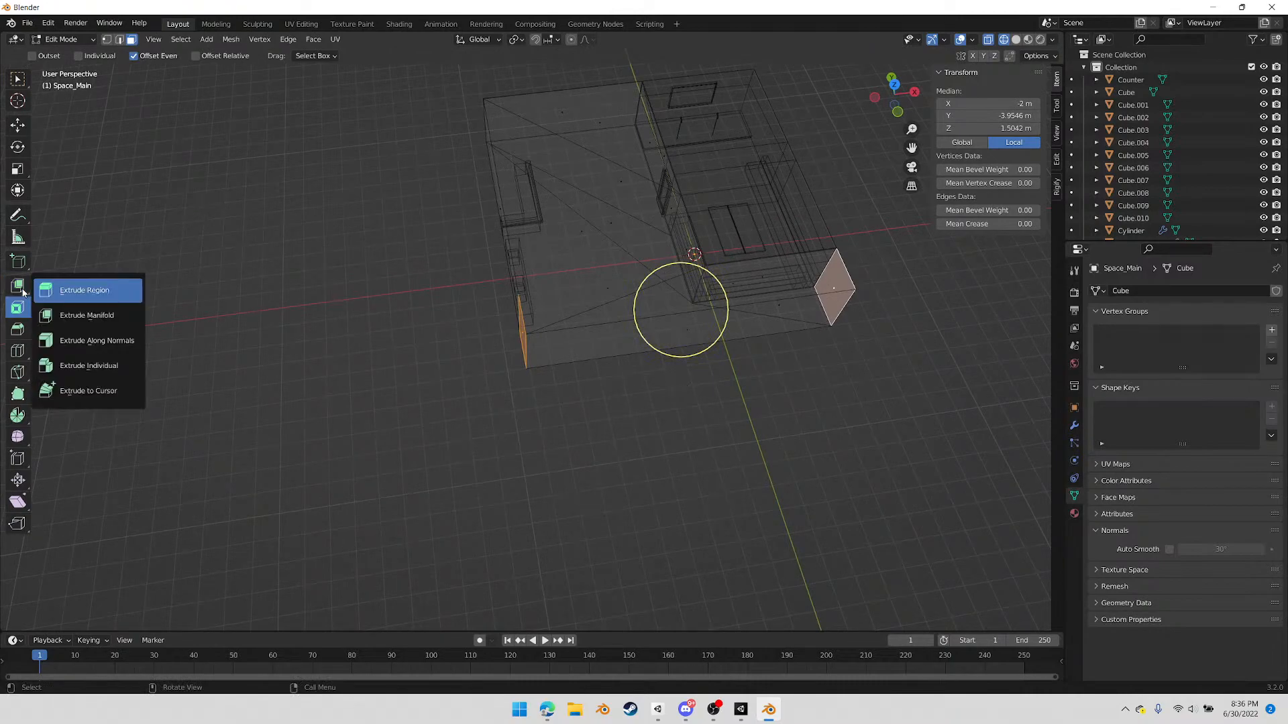
pyautogui.click(90, 344)
pyautogui.moveTo(692, 273)
pyautogui.mouseDown()
pyautogui.moveTo(685, 324)
pyautogui.moveTo(691, 277)
pyautogui.moveTo(686, 291)
pyautogui.mouseUp()
pyautogui.moveTo(687, 291); pyautogui.dragTo(577, 388, button='middle')
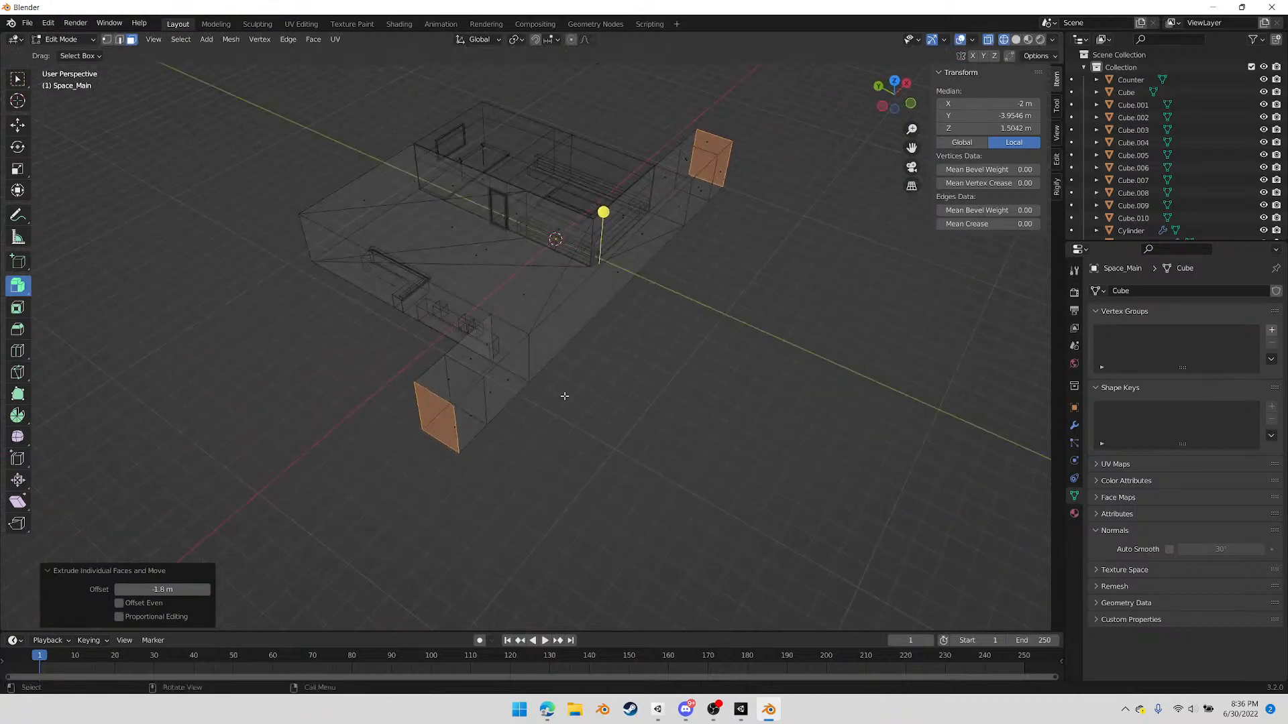
# Extrude the negative-Y faces of both outer corner segments into two long parallel arms, each ending in a short corner segment
pyautogui.click(467, 415)
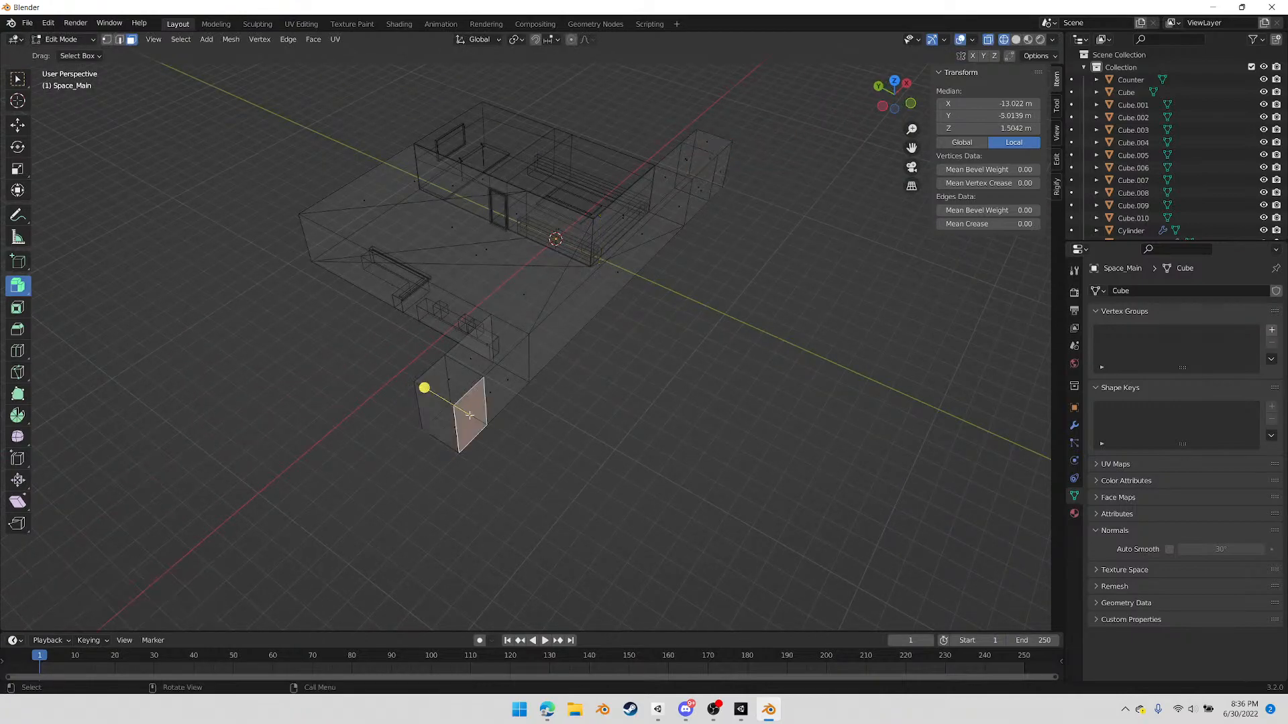
pyautogui.keyDown('shift'); pyautogui.click(719, 173); pyautogui.keyUp('shift')
pyautogui.moveTo(564, 247); pyautogui.dragTo(813, 359)
pyautogui.moveTo(813, 359); pyautogui.dragTo(512, 295, button='middle')
pyautogui.moveTo(509, 296); pyautogui.dragTo(566, 323)
# Bridge the facing inner side faces at the ends of the two arms to close the corridor loop
pyautogui.click(689, 214)
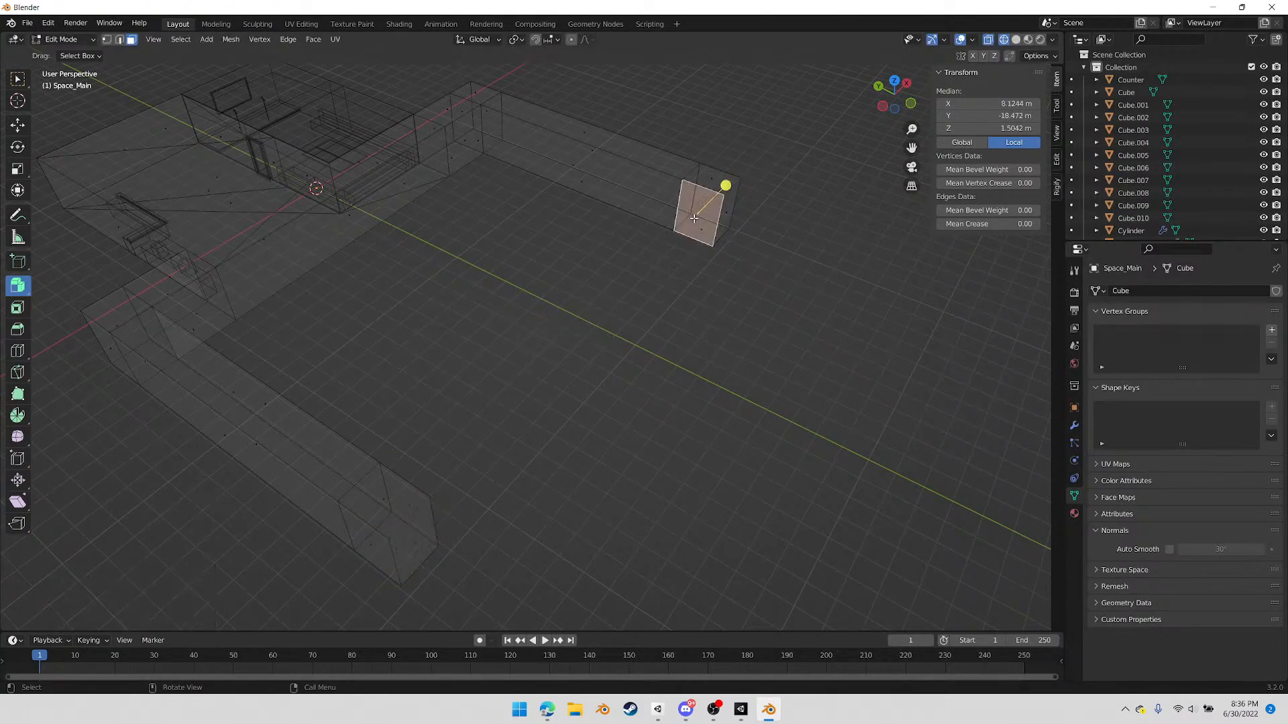
pyautogui.keyDown('shift'); pyautogui.click(411, 507); pyautogui.keyUp('shift')
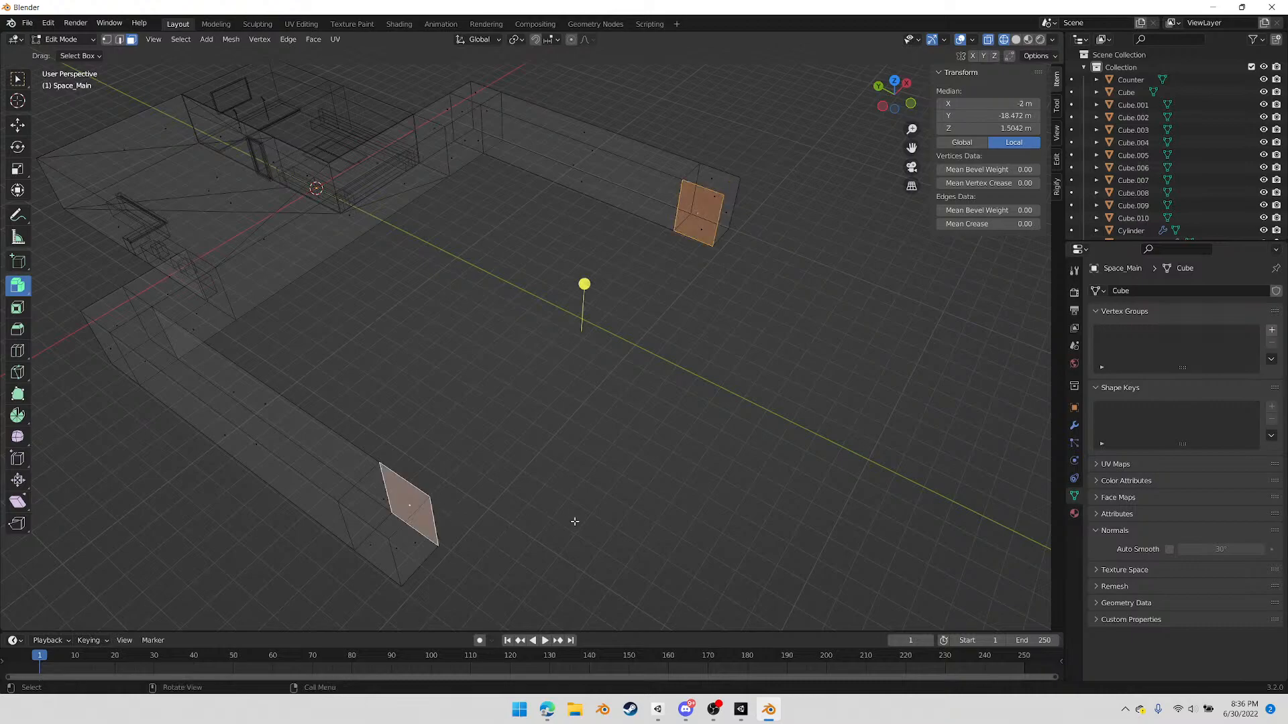
pyautogui.rightClick(609, 507)
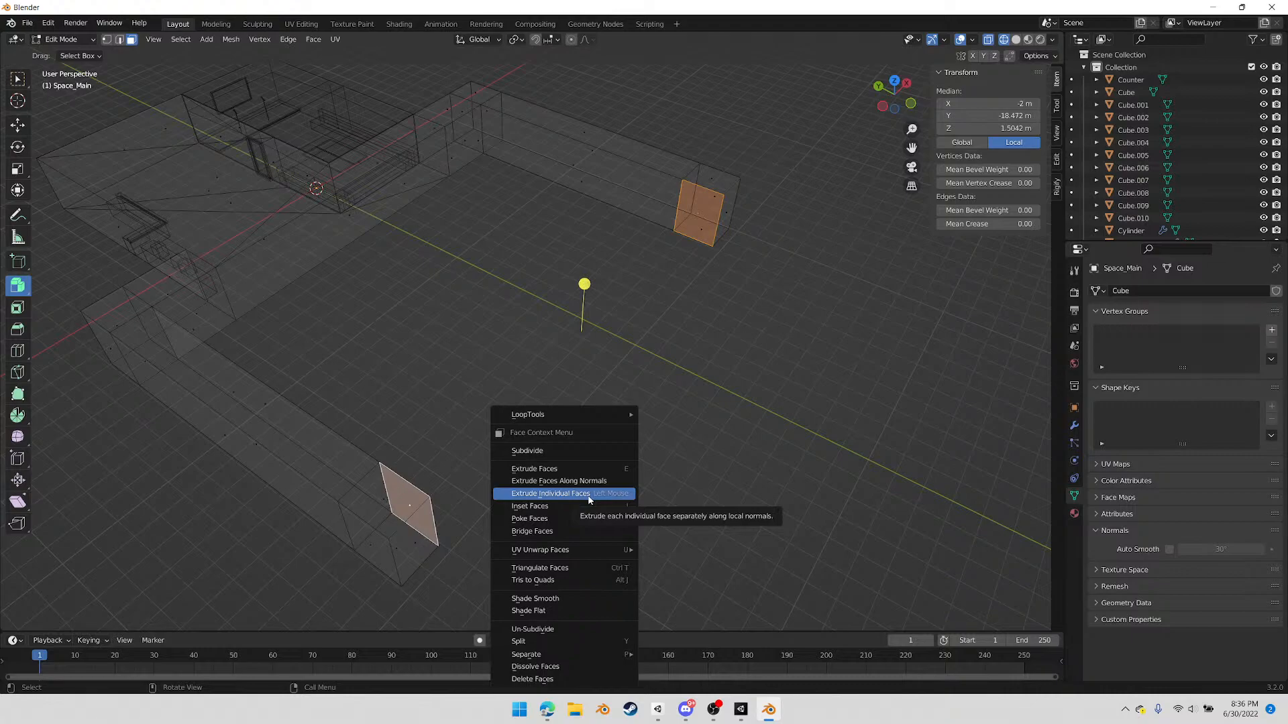
pyautogui.click(568, 530)
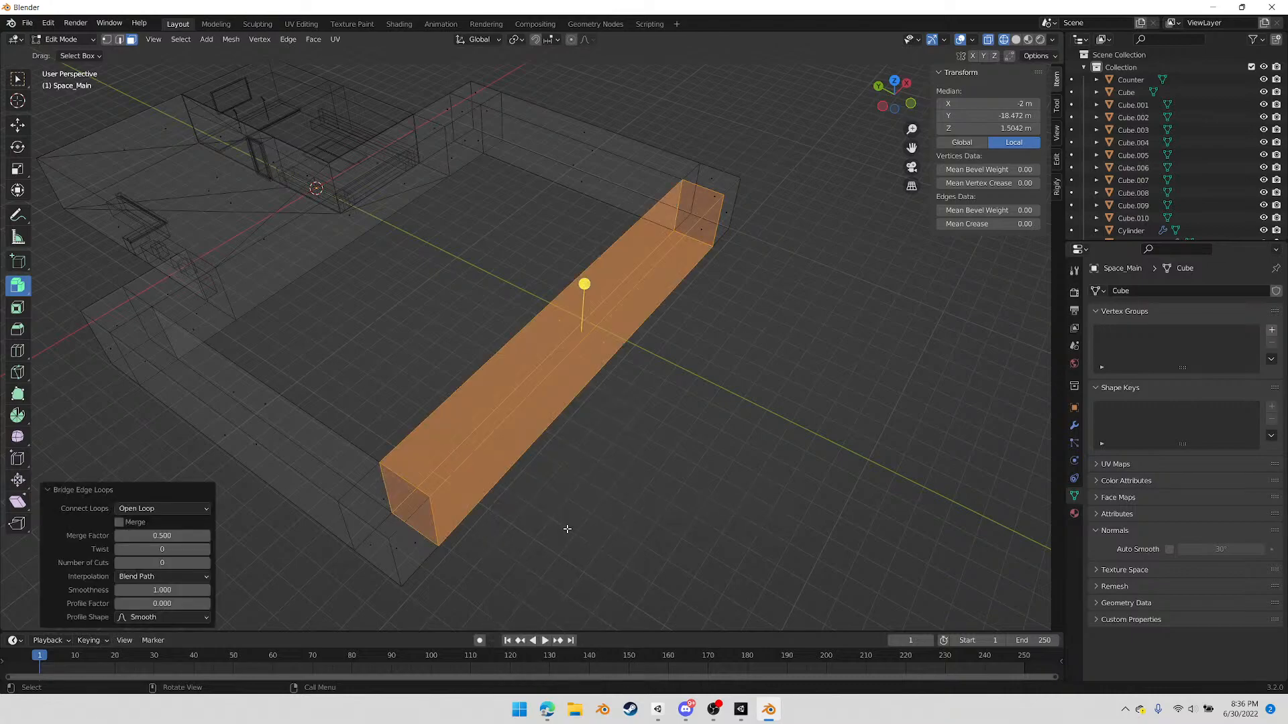
pyautogui.moveTo(596, 520); pyautogui.dragTo(663, 479, button='middle')
pyautogui.click(747, 481)
pyautogui.moveTo(469, 495); pyautogui.dragTo(474, 405, button='middle')
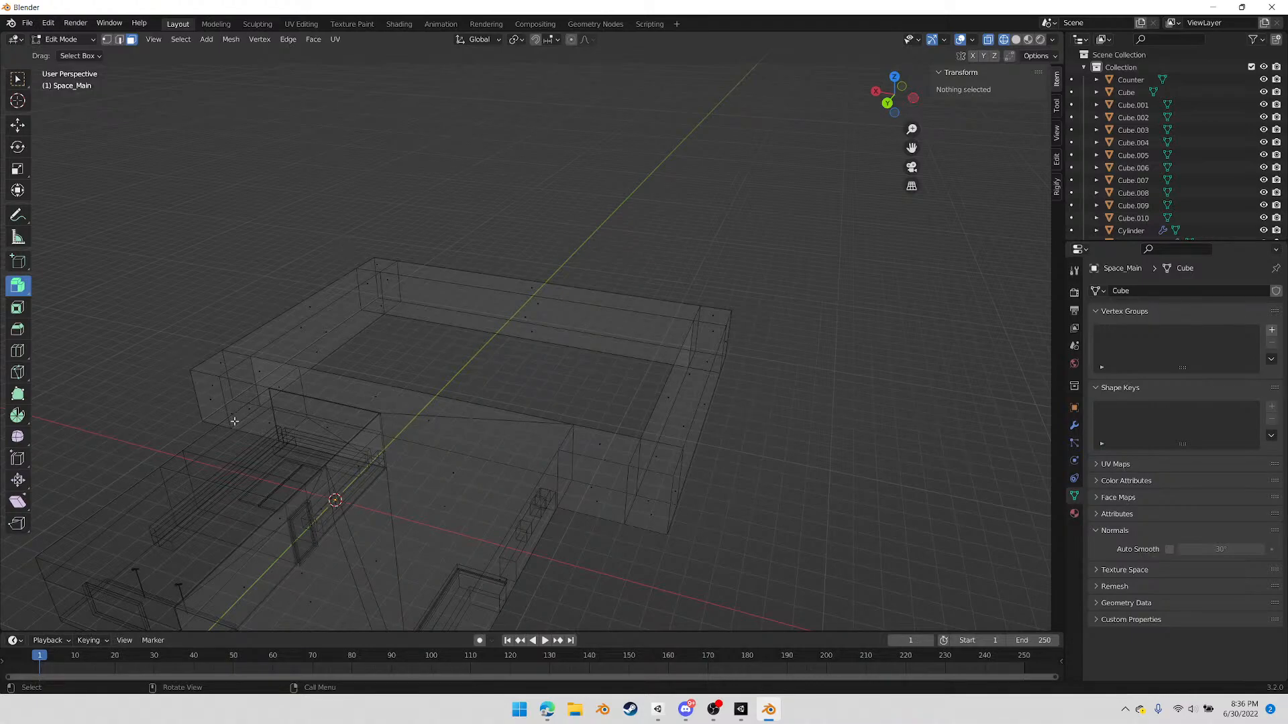
pyautogui.moveTo(232, 419); pyautogui.dragTo(335, 445, button='middle')
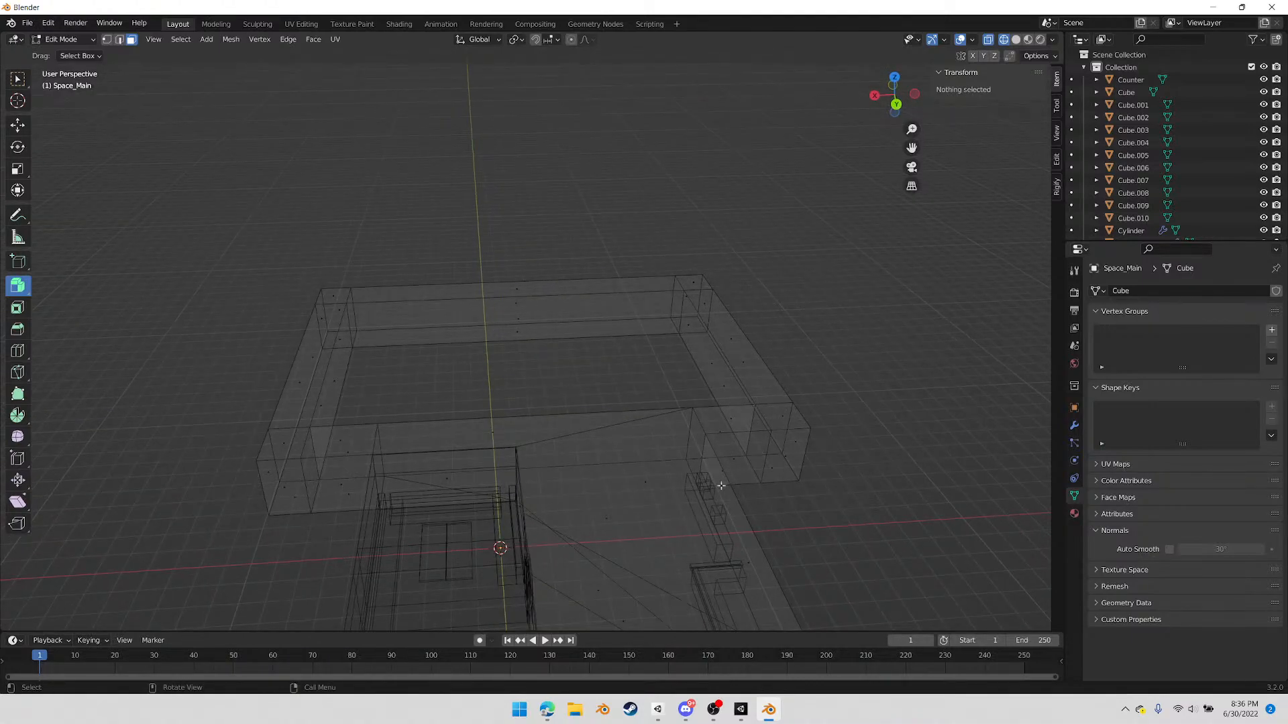
pyautogui.moveTo(677, 427); pyautogui.dragTo(494, 445, button='middle')
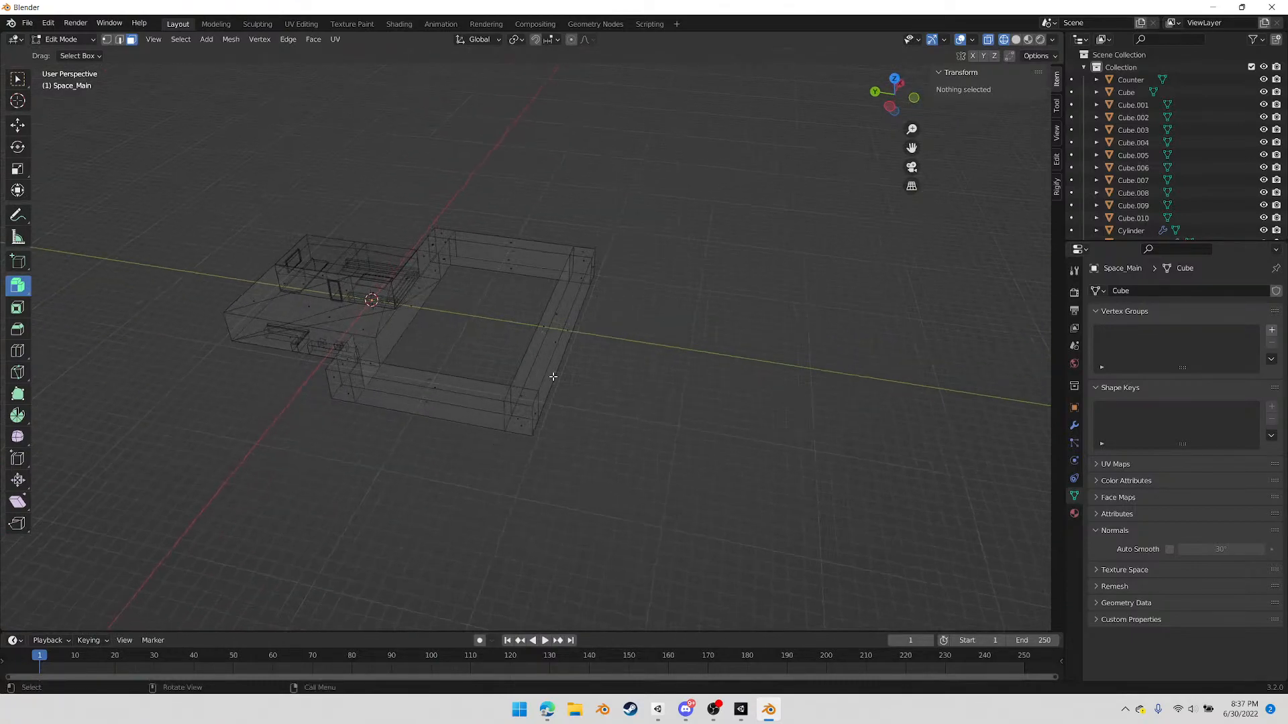
pyautogui.moveTo(453, 393)
pyautogui.mouseDown(button='middle')
pyautogui.moveTo(552, 362)
pyautogui.moveTo(477, 385)
pyautogui.mouseUp(button='middle')
pyautogui.scroll(2, 427, 389)
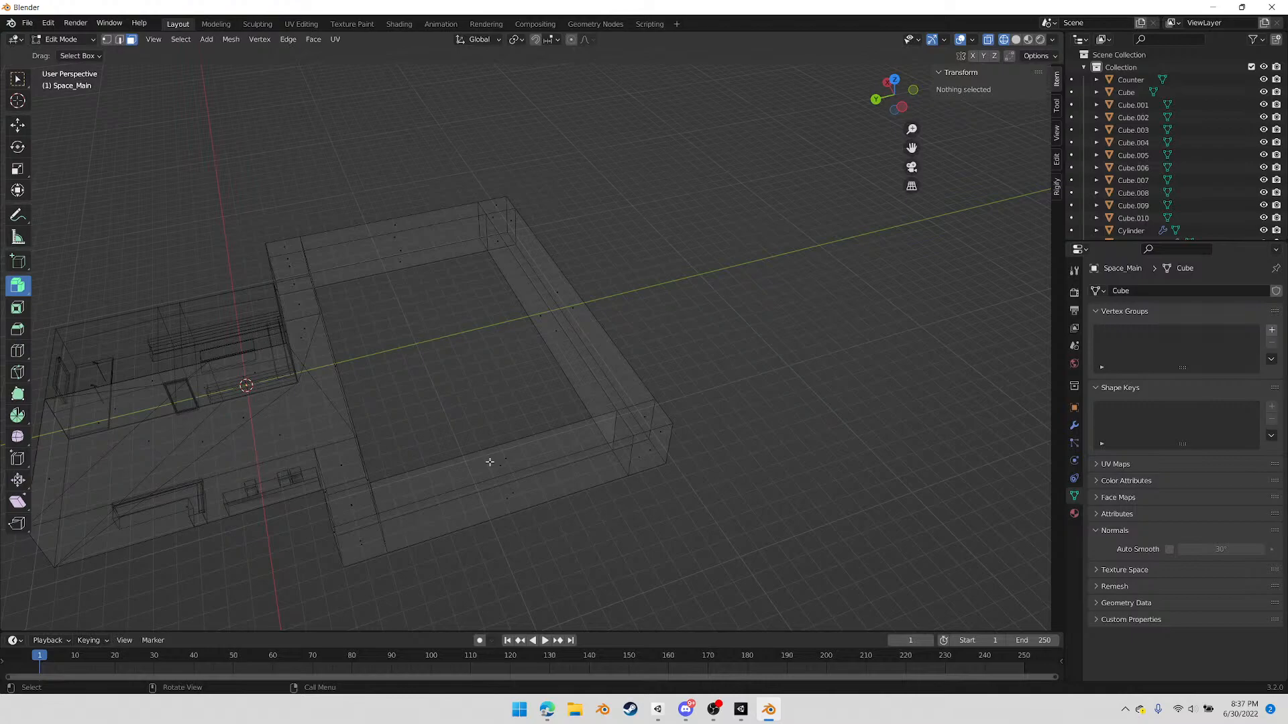
# Merge the three outer top vertices of the negative-X corridor corner beside the main room at the last-selected outermost vertex
pyautogui.moveTo(422, 463); pyautogui.dragTo(552, 400, button='middle')
pyautogui.scroll(4, 520, 409)
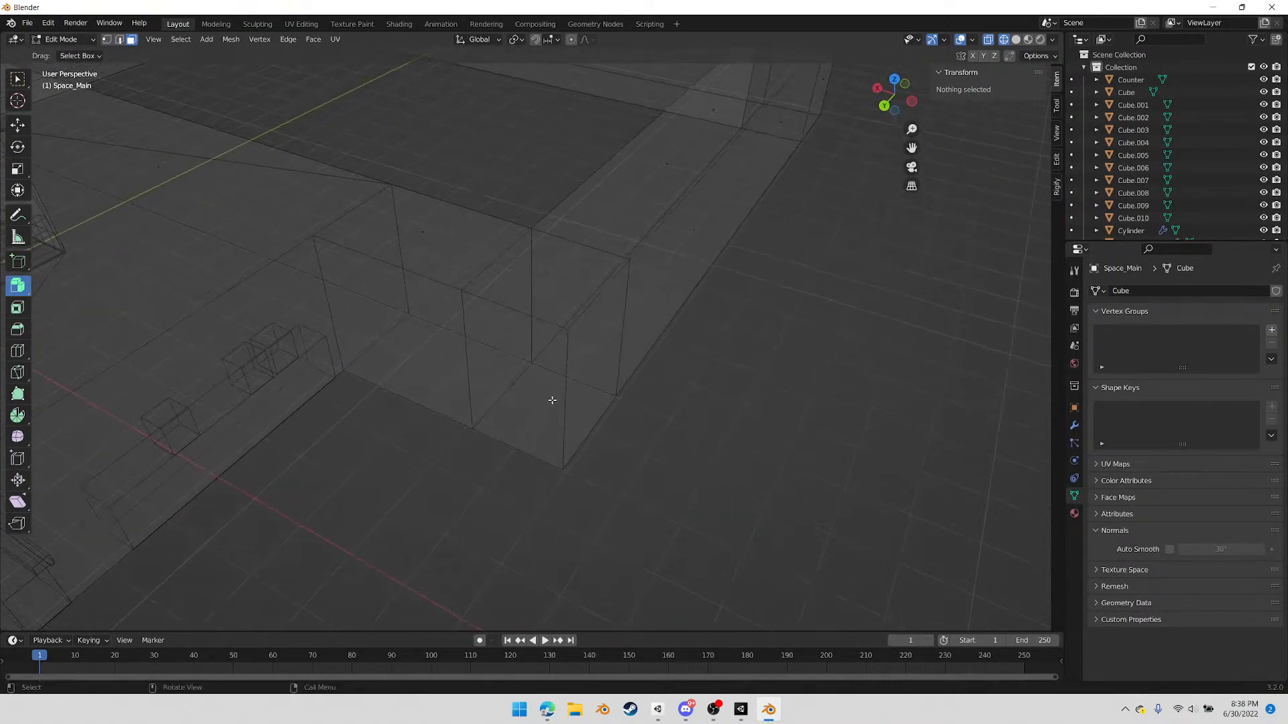
pyautogui.click(487, 302)
pyautogui.keyDown('shift'); pyautogui.click(630, 259); pyautogui.keyUp('shift')
pyautogui.keyDown('shift'); pyautogui.click(567, 329); pyautogui.keyUp('shift')
pyautogui.rightClick(621, 431)
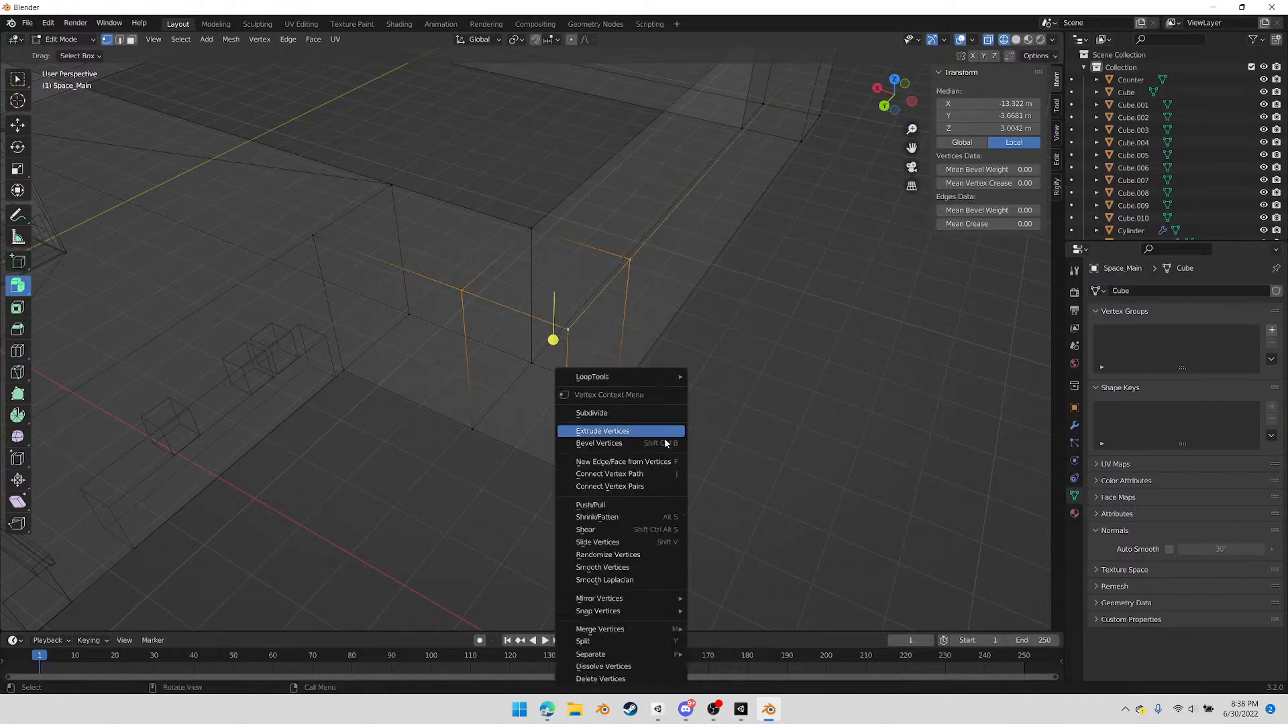
pyautogui.moveTo(638, 632)
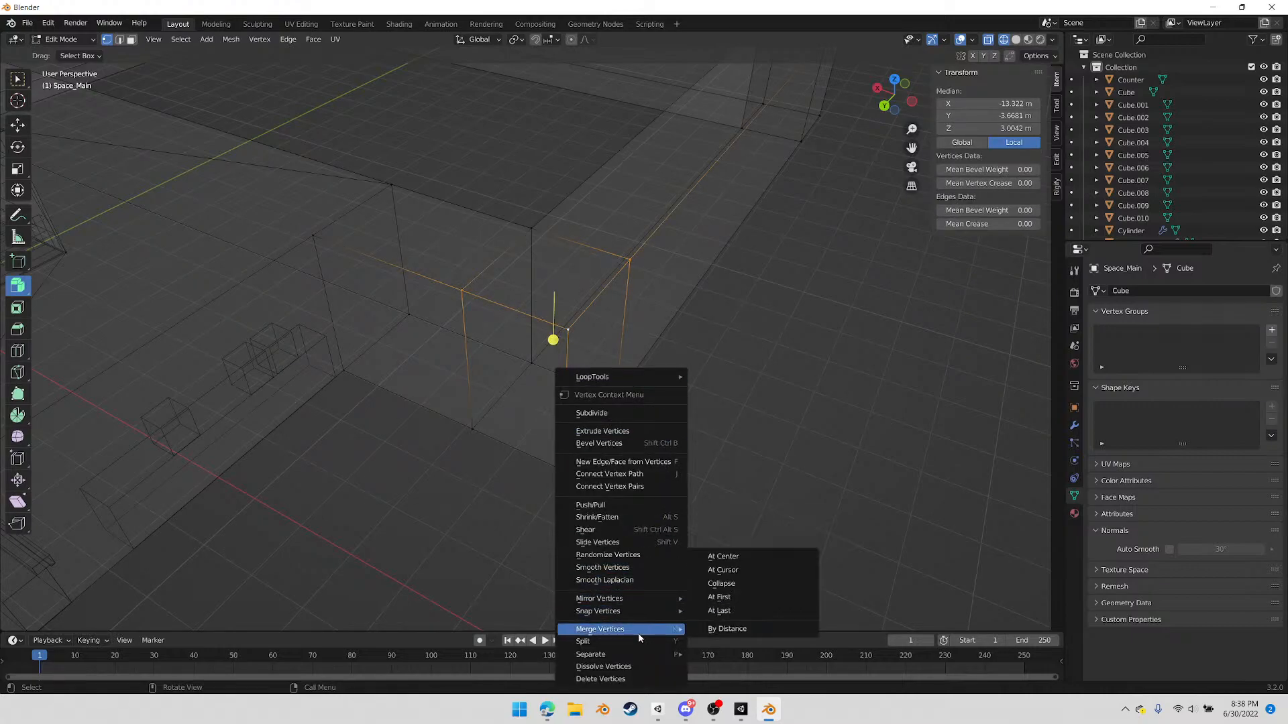
pyautogui.click(738, 612)
# Merge the three outer floor vertices of the negative-X corner beside the main room using At Last, keeping the outermost vertex
pyautogui.click(474, 427)
pyautogui.keyDown('shift'); pyautogui.click(613, 398); pyautogui.keyUp('shift')
pyautogui.keyDown('shift'); pyautogui.click(562, 474); pyautogui.keyUp('shift')
pyautogui.rightClick(653, 511)
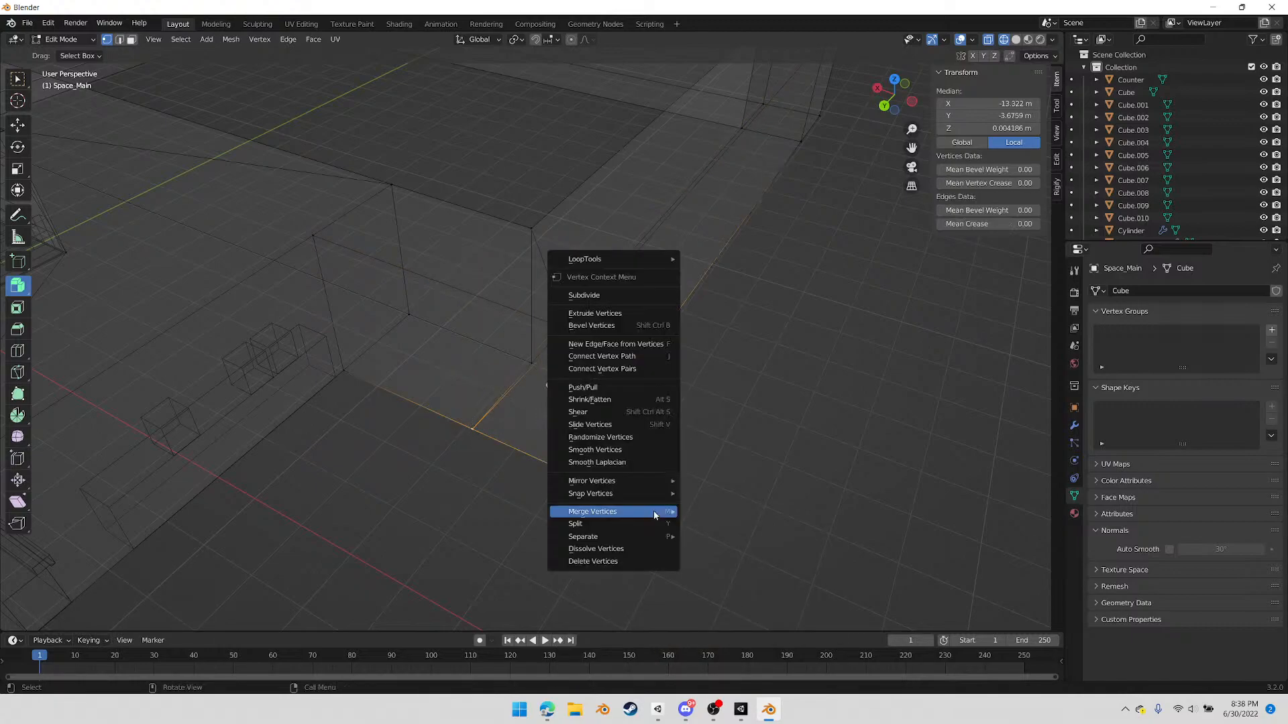
pyautogui.moveTo(654, 513)
pyautogui.click(725, 564)
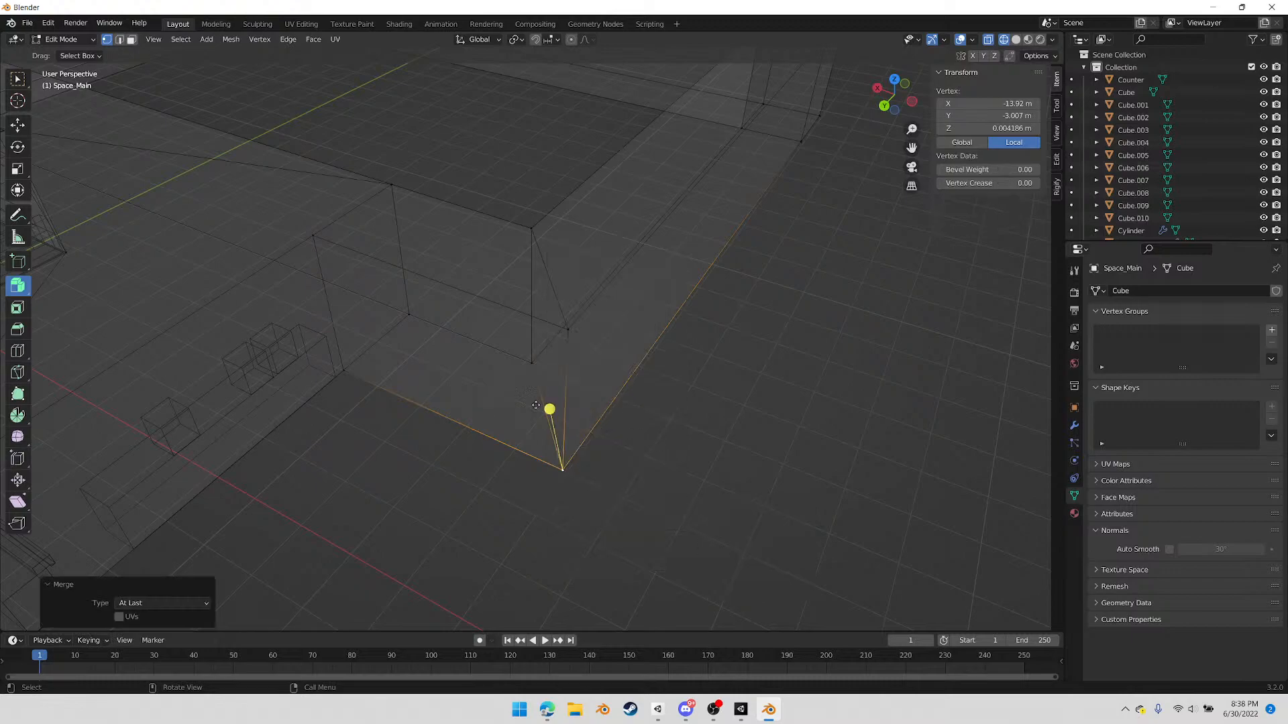
# Merge the top vertex on the inner corridor edge into the negative-X inner corner vertex nearest the main room using At Last
pyautogui.moveTo(593, 377)
pyautogui.mouseDown(button='middle')
pyautogui.moveTo(451, 414)
pyautogui.moveTo(602, 384)
pyautogui.moveTo(624, 400)
pyautogui.moveTo(570, 381)
pyautogui.mouseUp(button='middle')
pyautogui.click(570, 309)
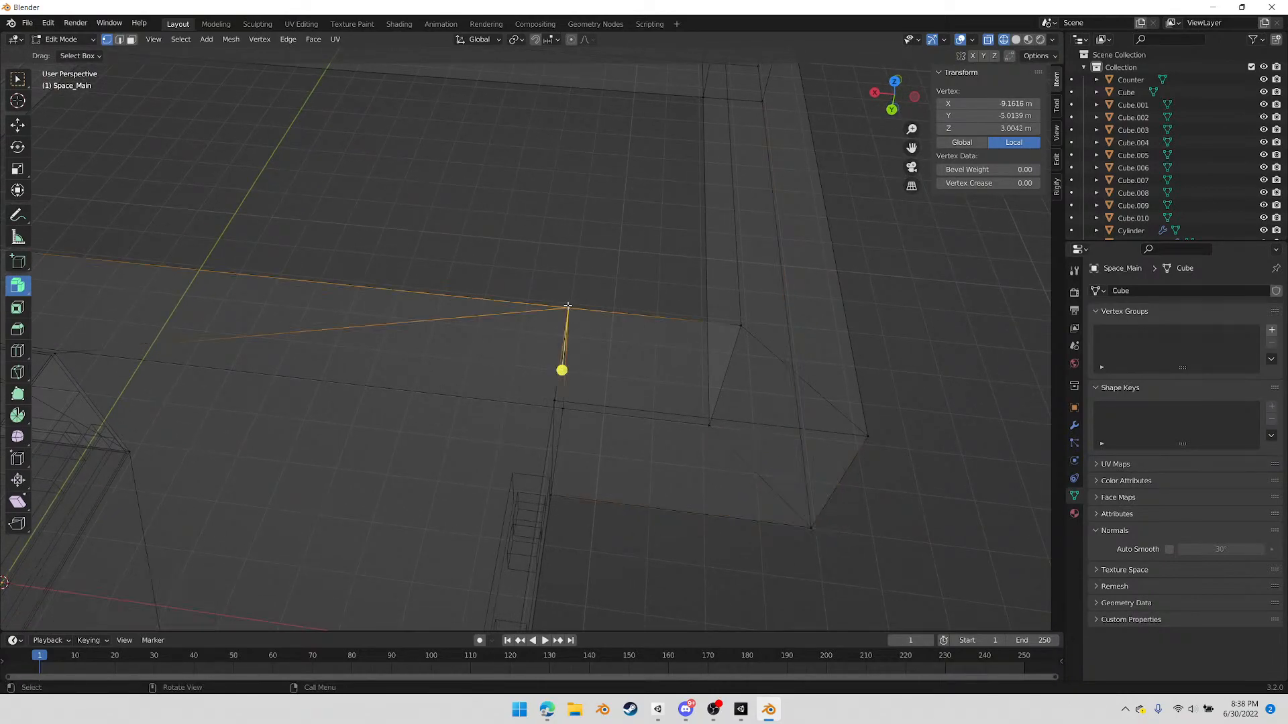
pyautogui.keyDown('shift'); pyautogui.click(741, 326); pyautogui.keyUp('shift')
pyautogui.rightClick(750, 367)
pyautogui.moveTo(750, 367)
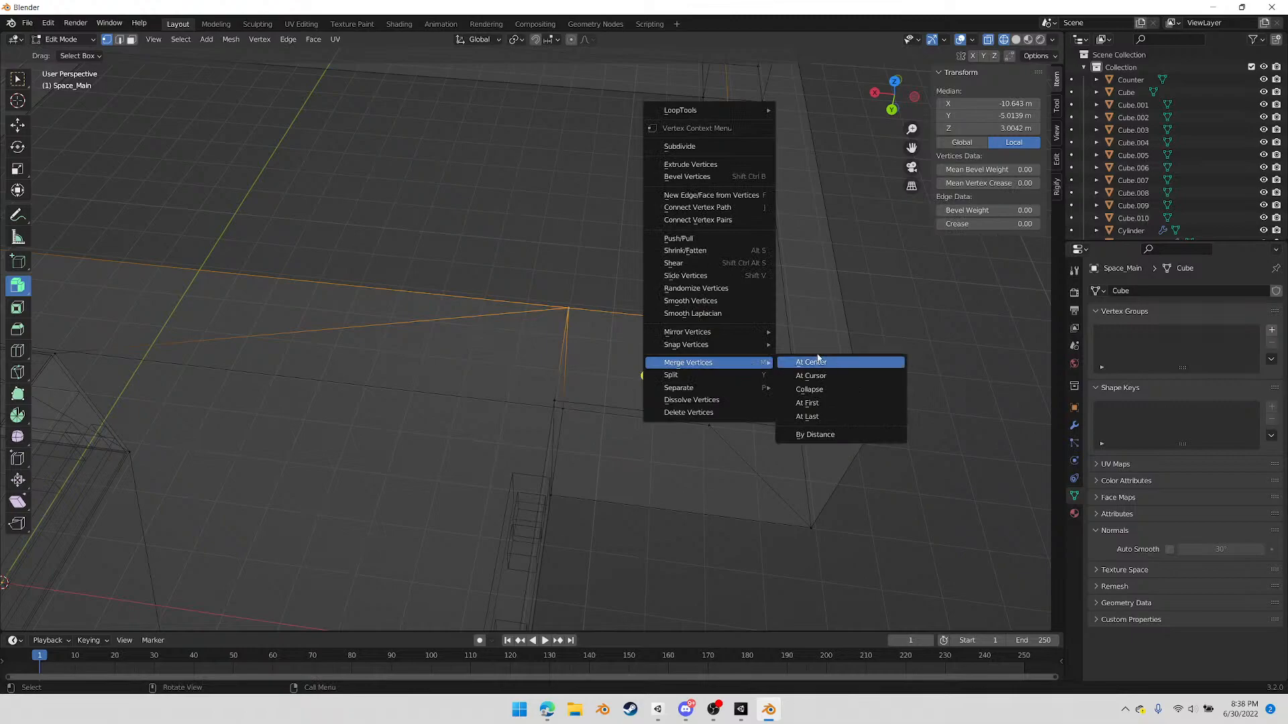
pyautogui.click(833, 417)
# Merge the floor vertex on the inner corridor edge into the negative-X inner corner's floor vertex using At Last
pyautogui.moveTo(637, 417); pyautogui.dragTo(569, 393, button='middle')
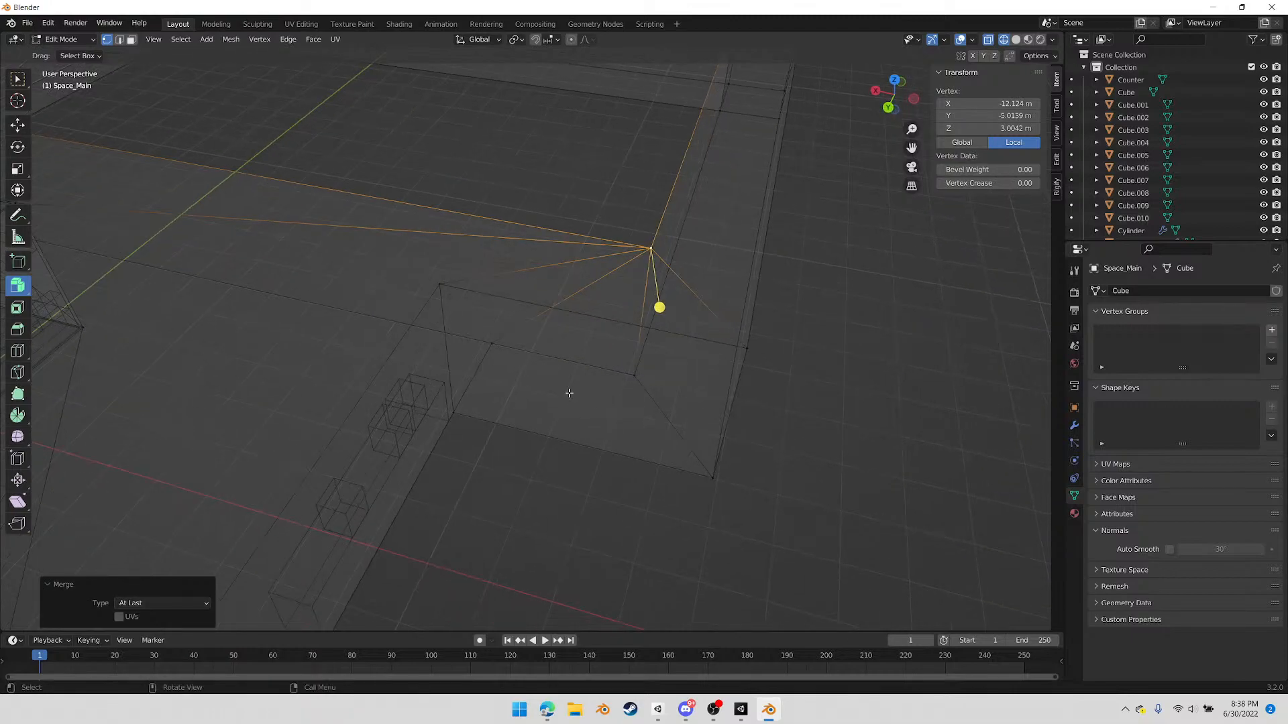
pyautogui.click(489, 341)
pyautogui.keyDown('shift'); pyautogui.click(633, 376); pyautogui.keyUp('shift')
pyautogui.rightClick(624, 406)
pyautogui.moveTo(640, 409)
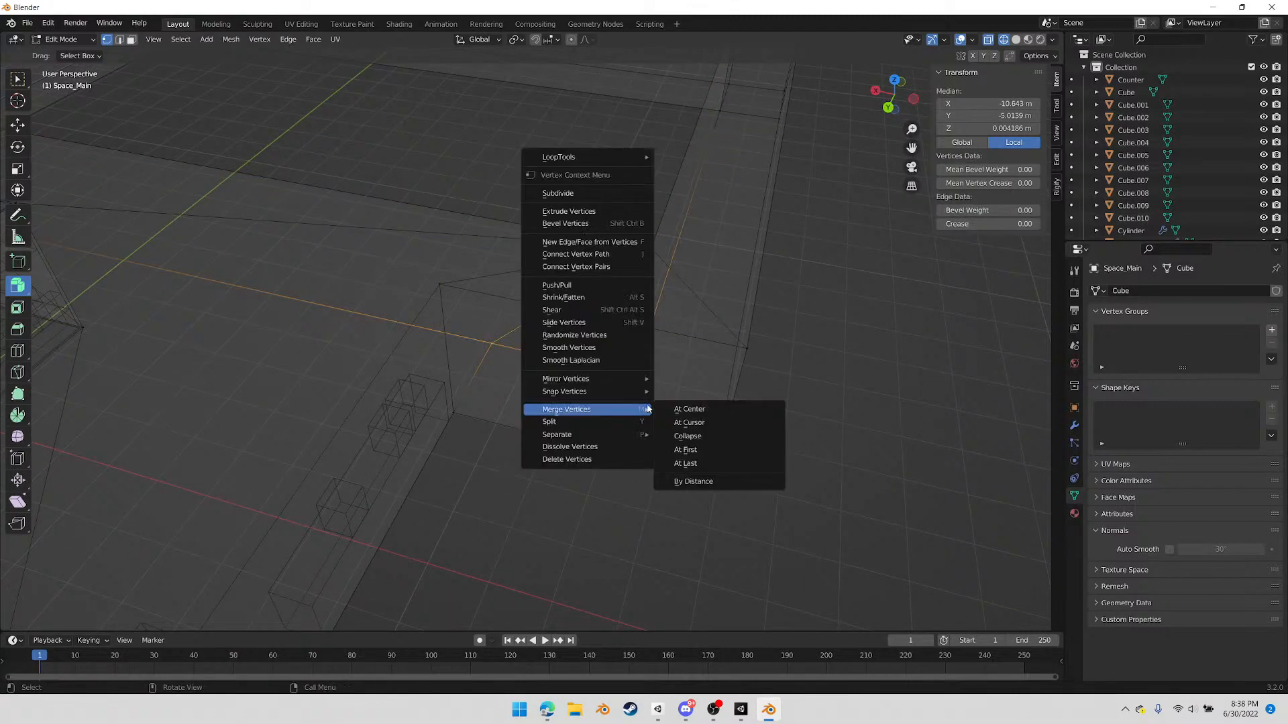
pyautogui.click(709, 463)
# Merge the outer top vertices of the far negative-X corridor corner at the last-selected outermost vertex
pyautogui.moveTo(742, 356); pyautogui.dragTo(477, 278, button='middle')
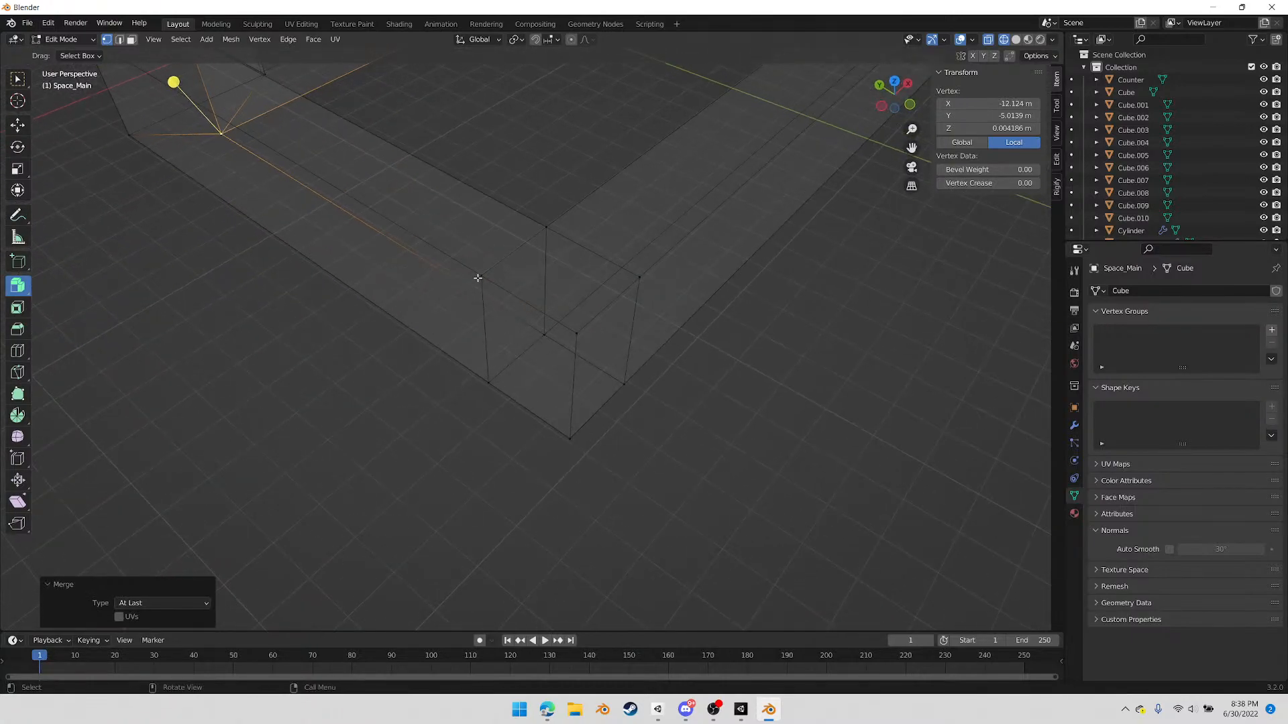
pyautogui.click(477, 278)
pyautogui.keyDown('shift'); pyautogui.click(636, 281); pyautogui.keyUp('shift')
pyautogui.rightClick(630, 433)
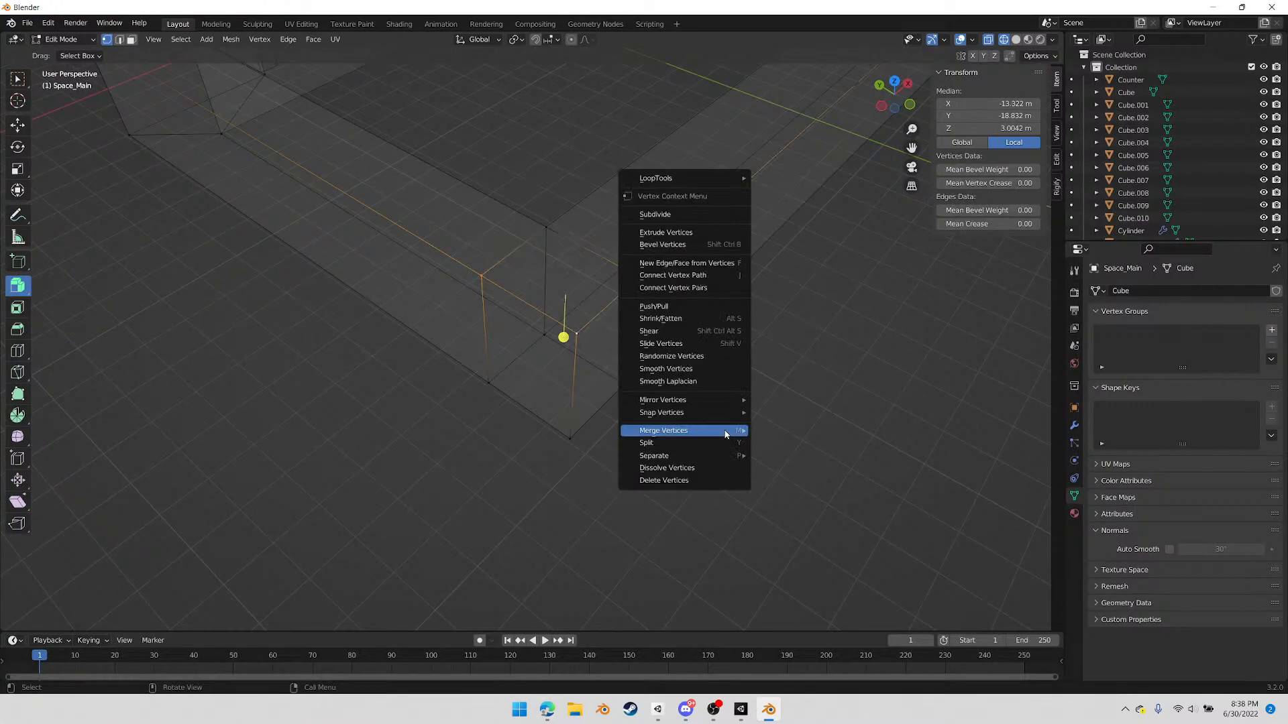
pyautogui.moveTo(724, 433)
pyautogui.click(792, 484)
# Repeat the At Last merge for the three outer floor vertices of the far negative-X corridor corner
pyautogui.click(488, 383)
pyautogui.keyDown('shift'); pyautogui.click(629, 384); pyautogui.keyUp('shift')
pyautogui.keyDown('shift'); pyautogui.click(571, 436); pyautogui.keyUp('shift')
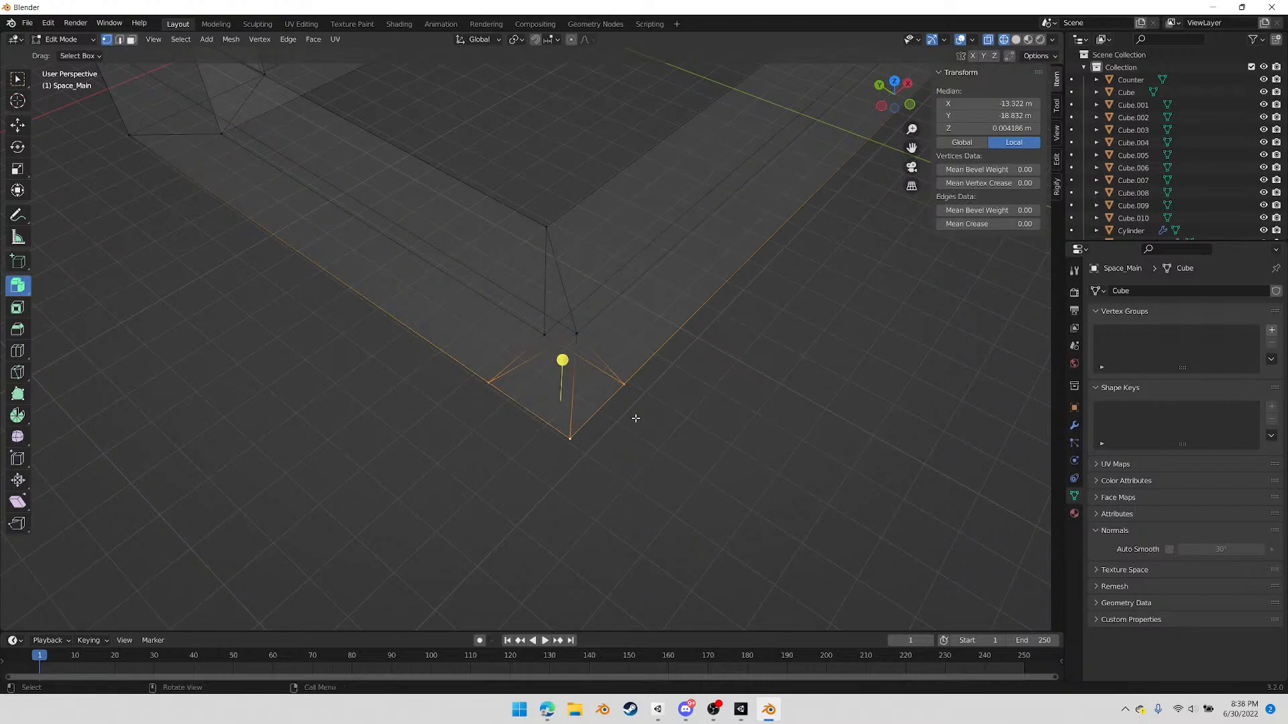
pyautogui.hotkey('shift', 'r')
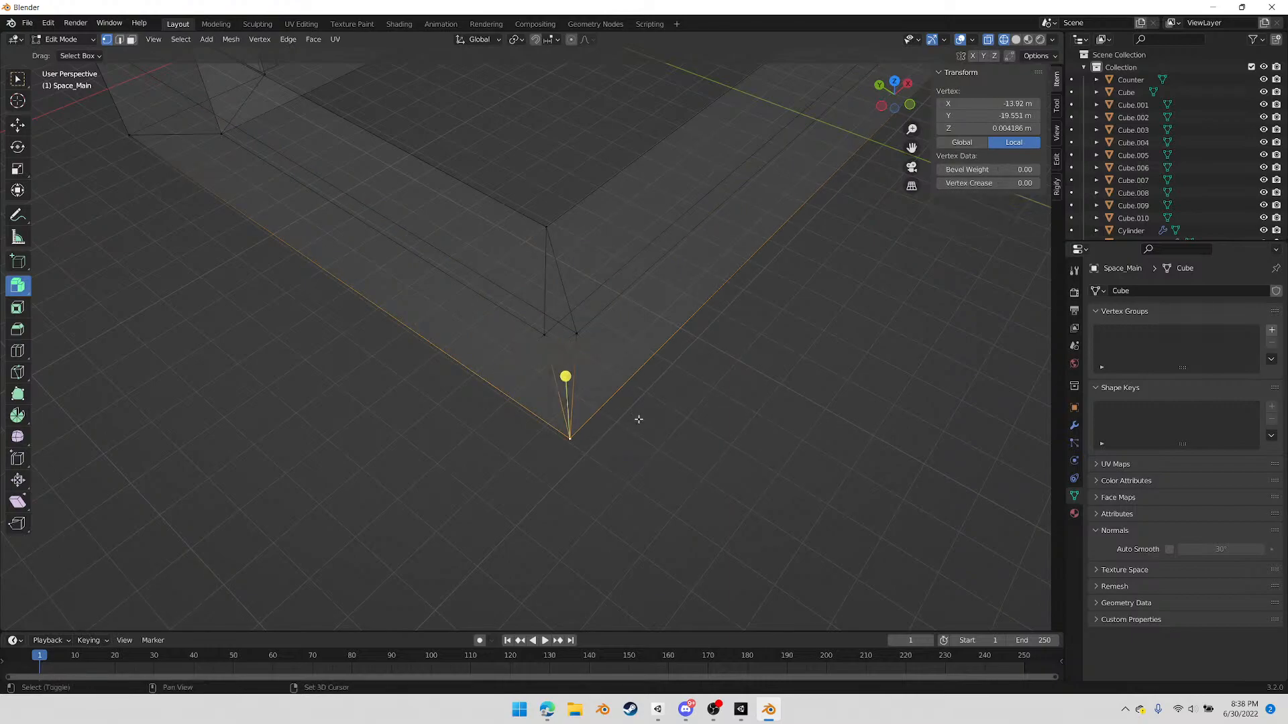
# Merge the three outer top vertices of the far positive-X corridor corner by repeating the At Last merge
pyautogui.moveTo(821, 335); pyautogui.dragTo(673, 331, button='middle')
pyautogui.scroll(-3, 741, 354)
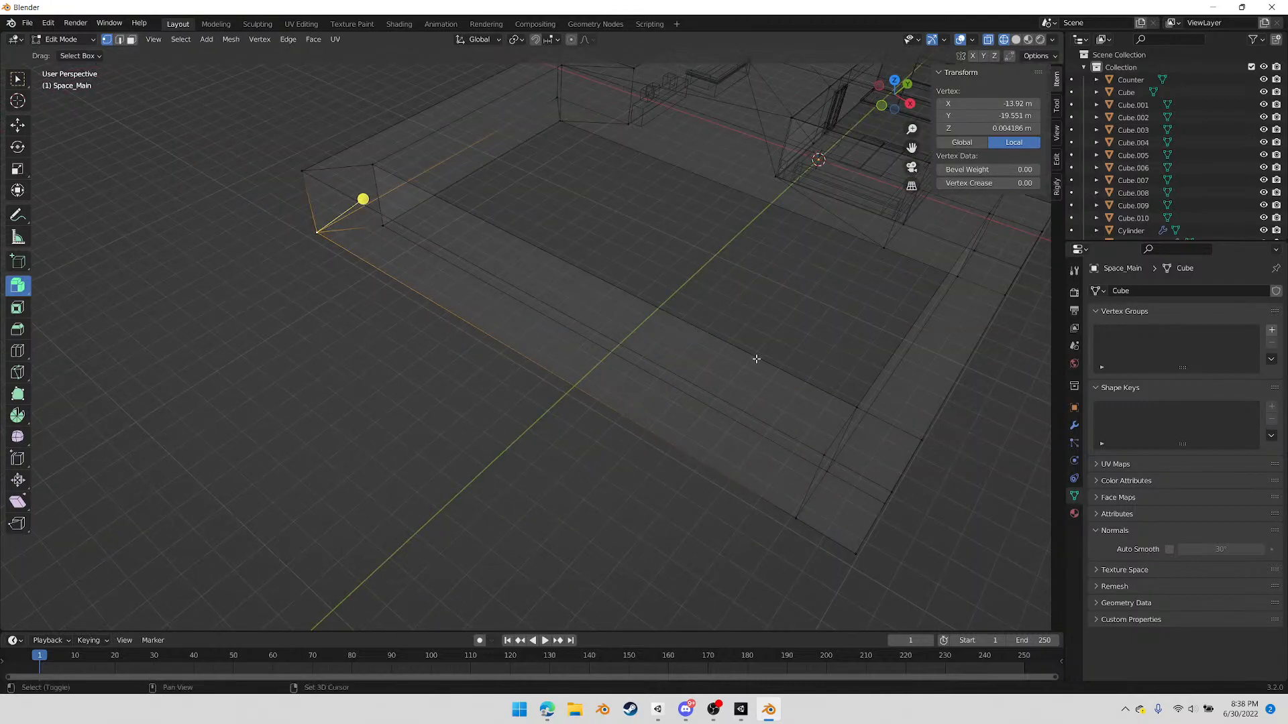
pyautogui.keyDown('shift'); pyautogui.moveTo(741, 354); pyautogui.dragTo(586, 334, button='middle'); pyautogui.keyUp('shift')
pyautogui.click(501, 332)
pyautogui.keyDown('shift'); pyautogui.click(396, 343); pyautogui.keyUp('shift')
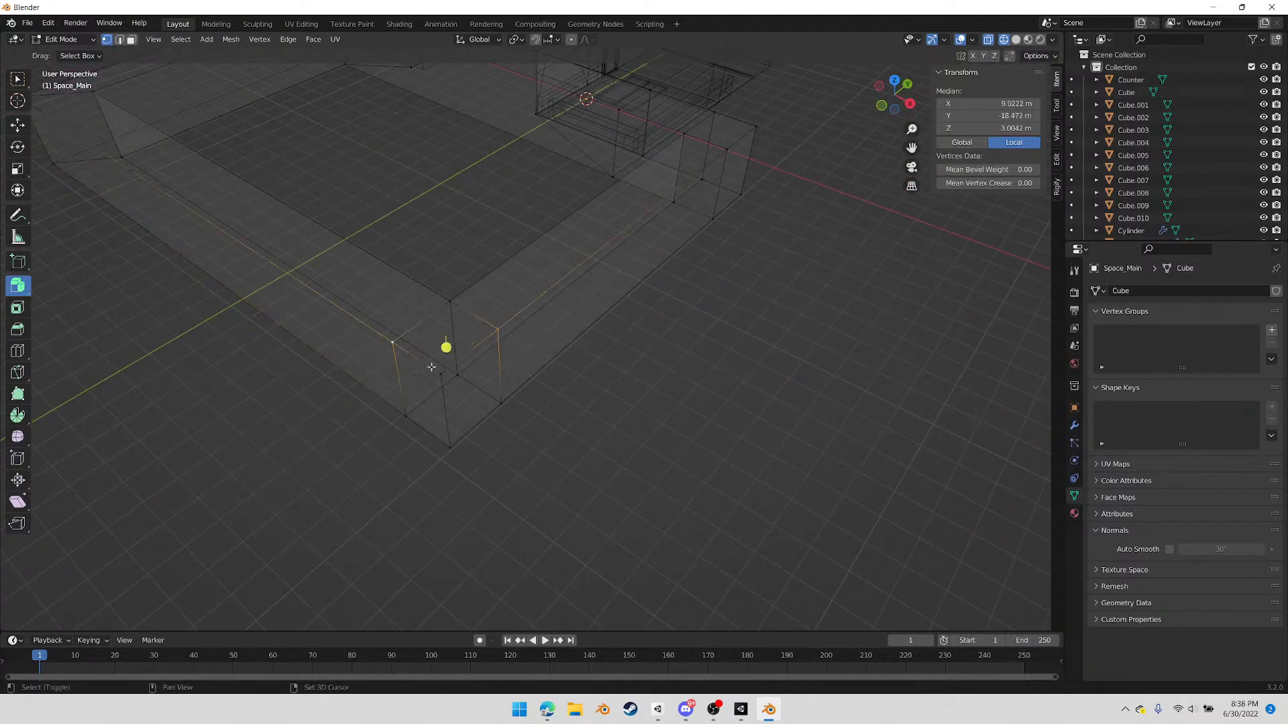
pyautogui.keyDown('shift'); pyautogui.click(443, 370); pyautogui.keyUp('shift')
pyautogui.hotkey('shift', 'r')
# Merge the three outer floor vertices of the far positive-X corridor corner into its outermost vertex
pyautogui.click(407, 411)
pyautogui.keyDown('shift'); pyautogui.click(497, 406); pyautogui.keyUp('shift')
pyautogui.keyDown('shift'); pyautogui.click(453, 447); pyautogui.keyUp('shift')
pyautogui.hotkey('shift', 'r')
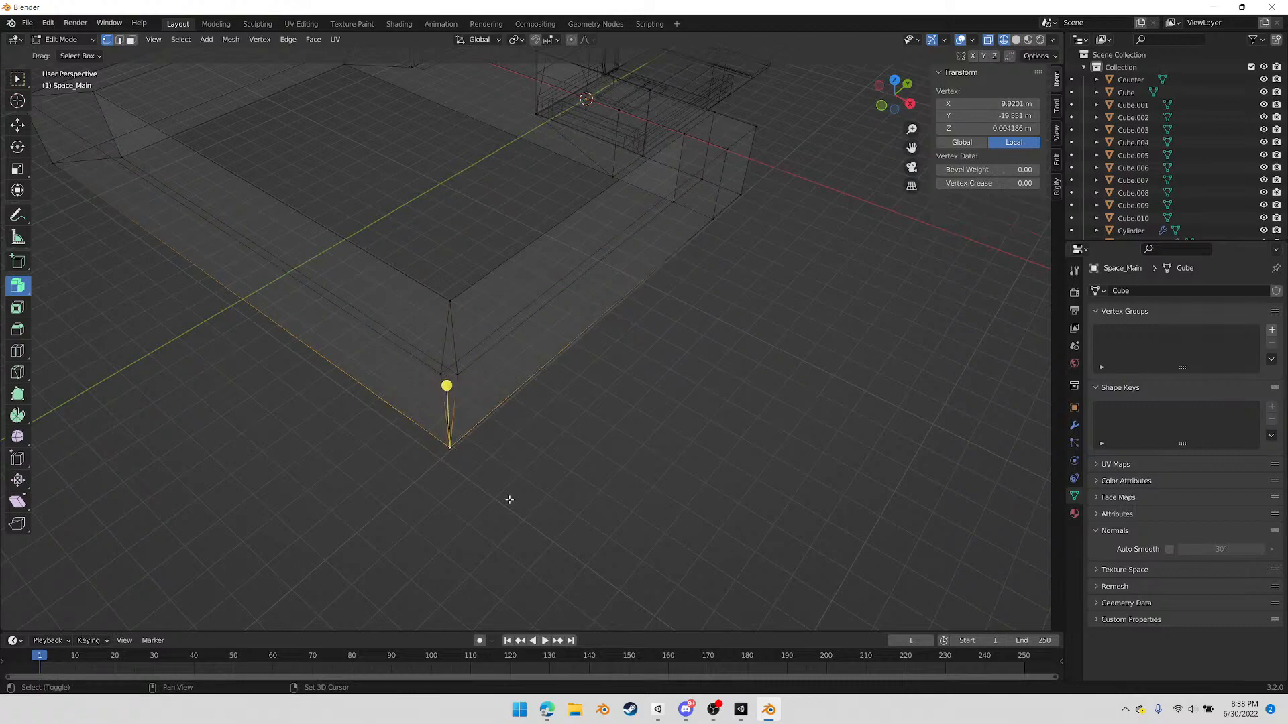
# Merge the three outer top vertices of the positive-X corner beside the main room using At Last
pyautogui.moveTo(586, 440); pyautogui.dragTo(495, 368, button='middle')
pyautogui.scroll(1, 495, 369)
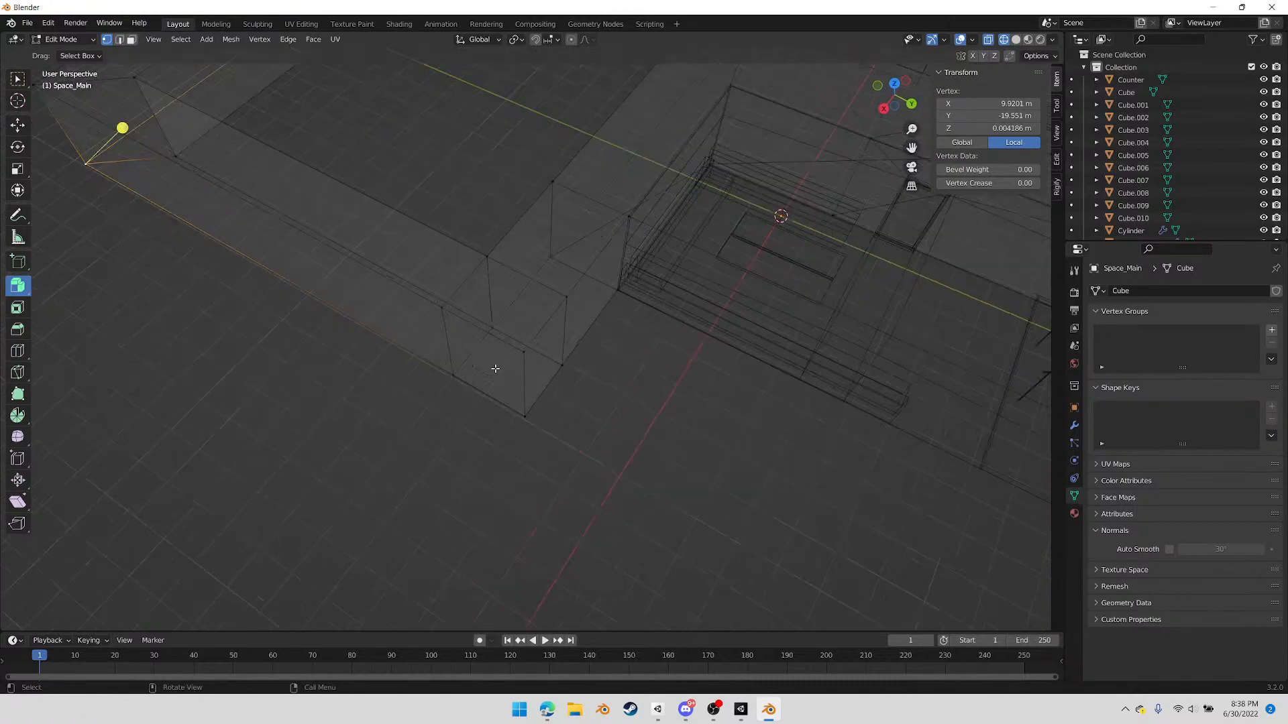
pyautogui.click(445, 313)
pyautogui.keyDown('shift'); pyautogui.click(557, 305); pyautogui.keyUp('shift')
pyautogui.keyDown('shift'); pyautogui.click(531, 352); pyautogui.keyUp('shift')
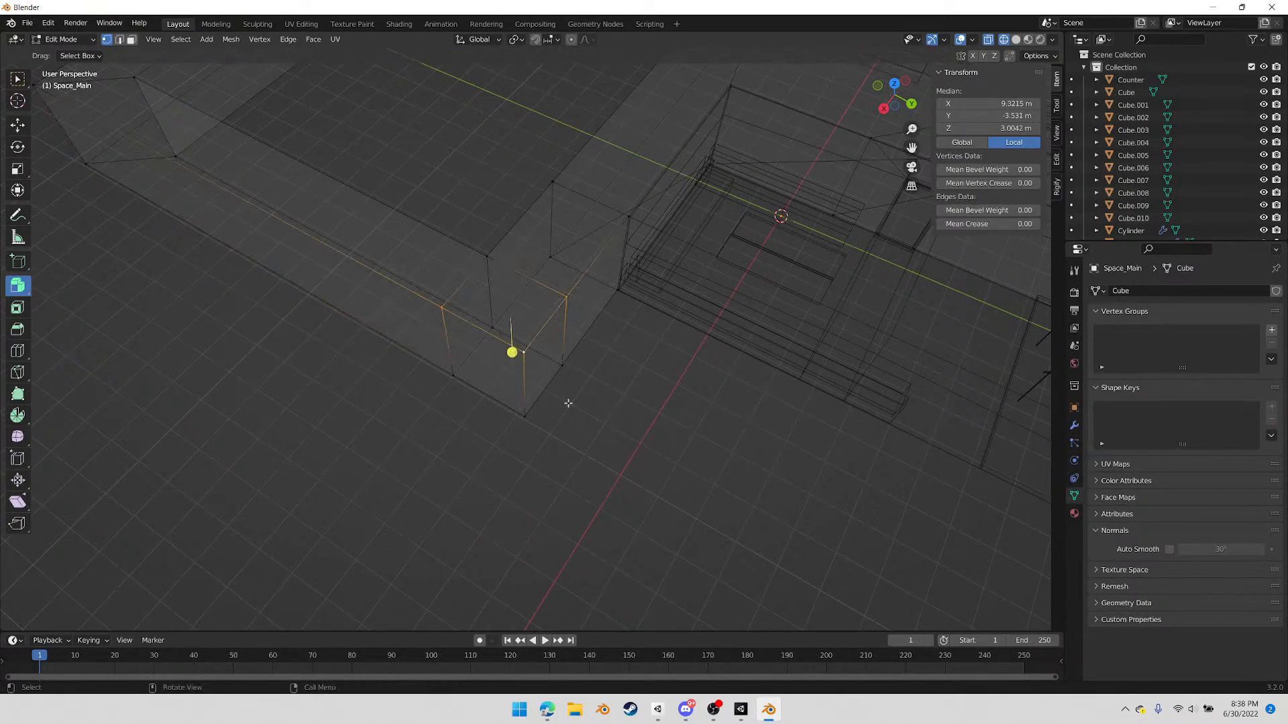
pyautogui.rightClick(612, 445)
pyautogui.moveTo(624, 442)
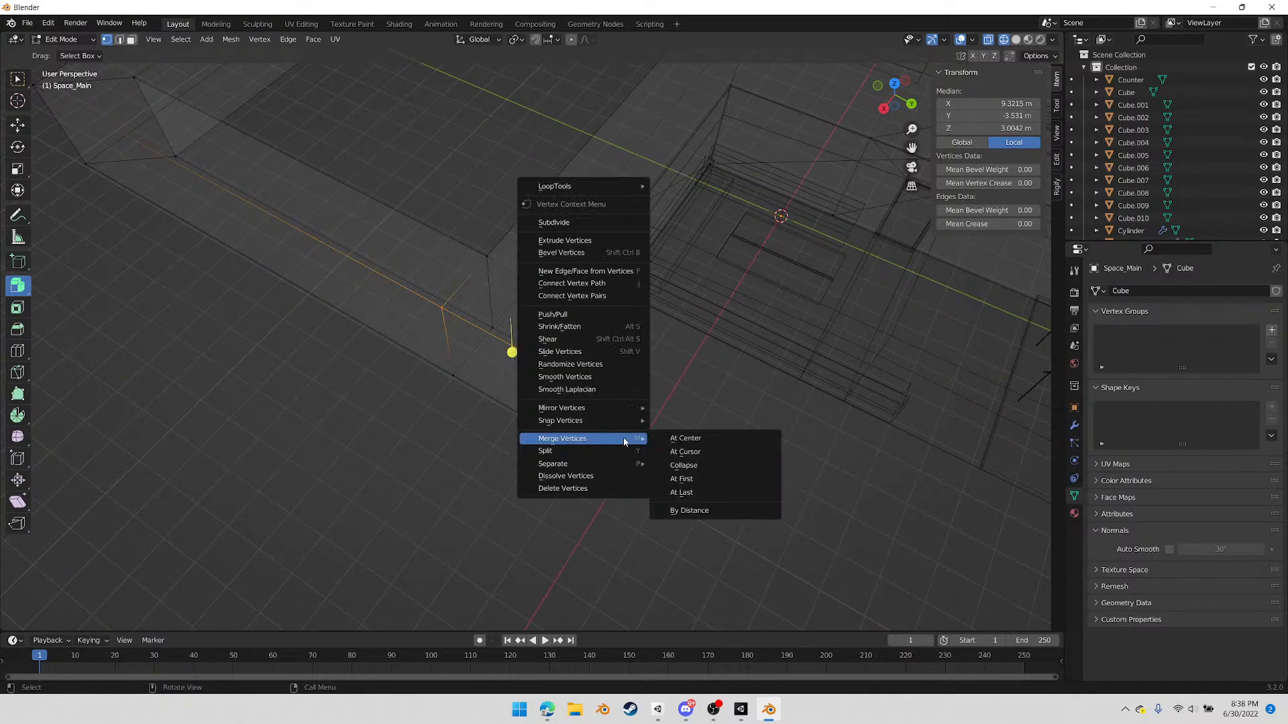
pyautogui.click(682, 492)
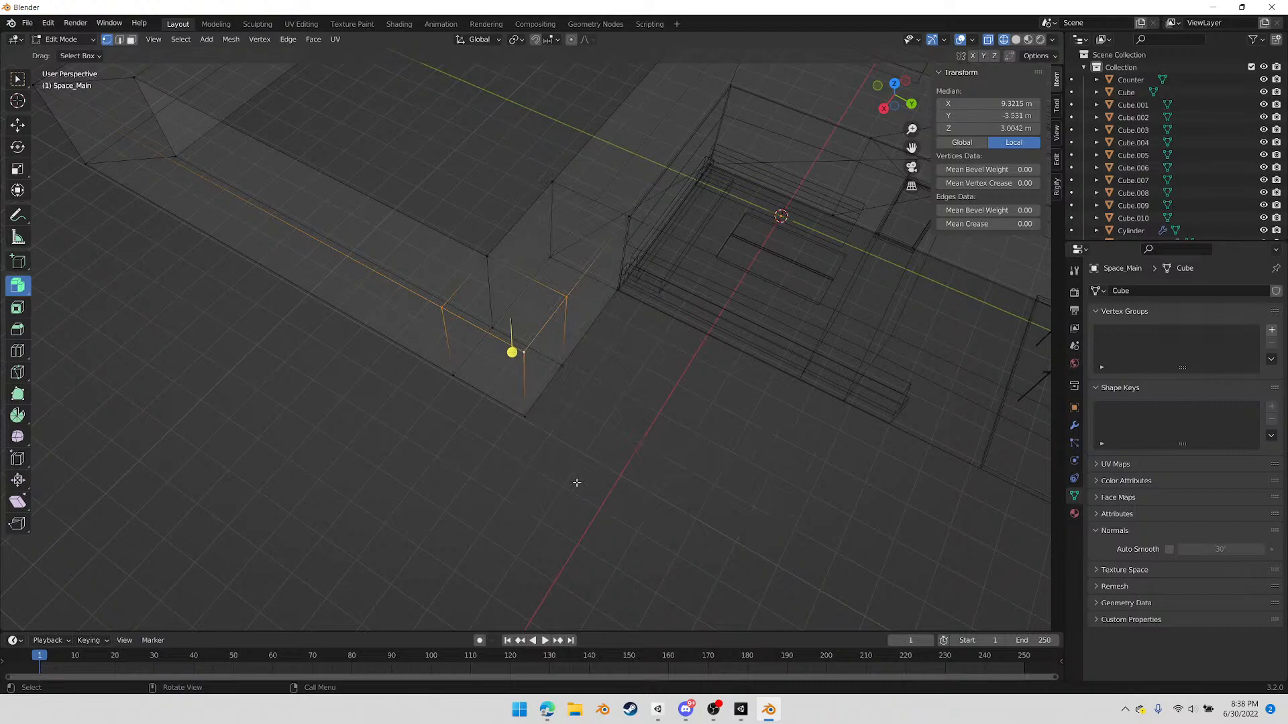
# Merge the three outer floor vertices of the positive-X corner beside the main room into its outermost vertex
pyautogui.click(448, 379)
pyautogui.keyDown('shift'); pyautogui.click(563, 368); pyautogui.keyUp('shift')
pyautogui.keyDown('shift'); pyautogui.click(531, 419); pyautogui.keyUp('shift')
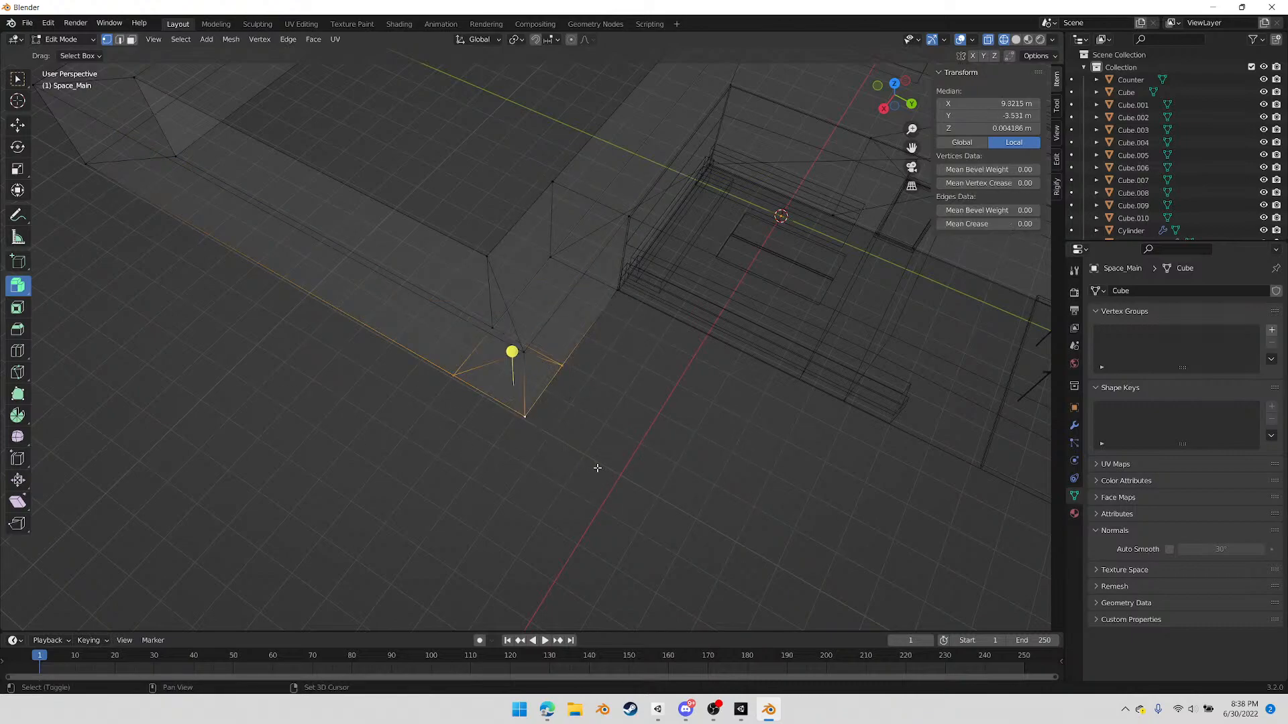
pyautogui.hotkey('shift', 'r')
# Merge the extra floor and top vertices on the inner corridor edge into the positive-X inner corner nearest the main room
pyautogui.moveTo(603, 443); pyautogui.dragTo(561, 373, button='middle')
pyautogui.click(531, 276)
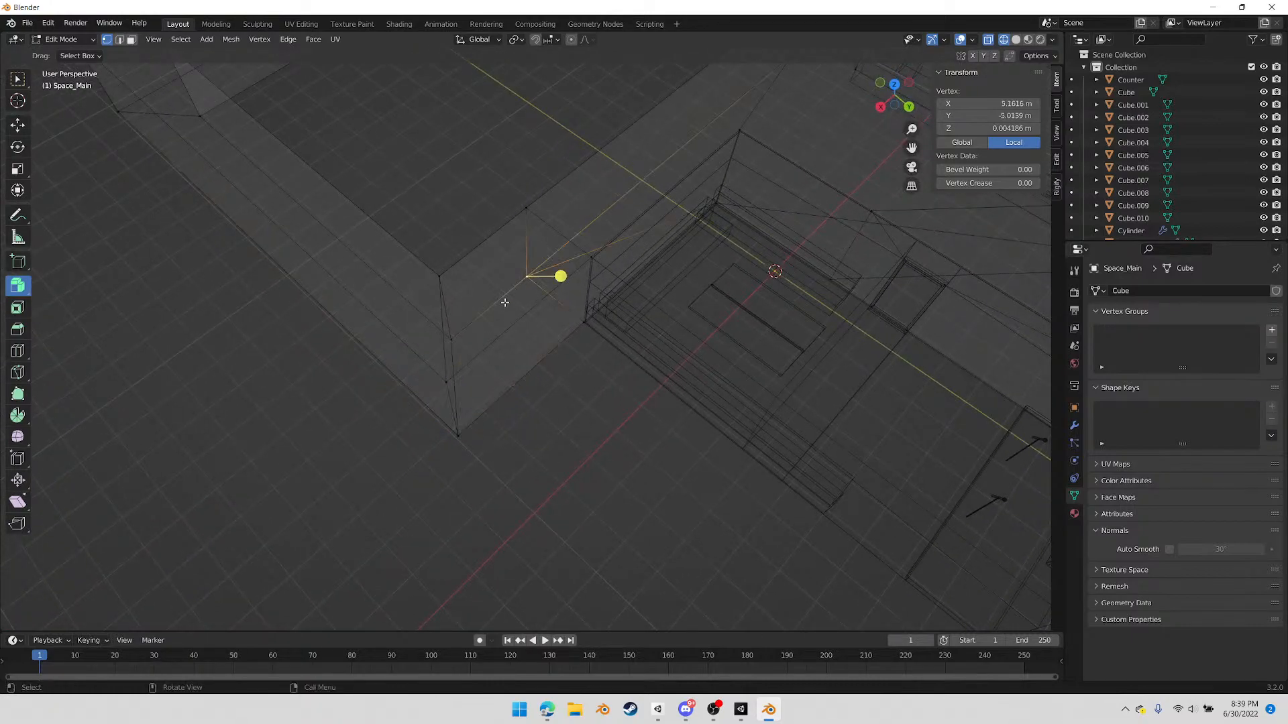
pyautogui.keyDown('shift'); pyautogui.click(457, 335); pyautogui.keyUp('shift')
pyautogui.moveTo(594, 440); pyautogui.dragTo(578, 440, button='middle')
pyautogui.hotkey('shift', 'r')
pyautogui.click(513, 205)
pyautogui.keyDown('shift'); pyautogui.click(415, 268); pyautogui.keyUp('shift')
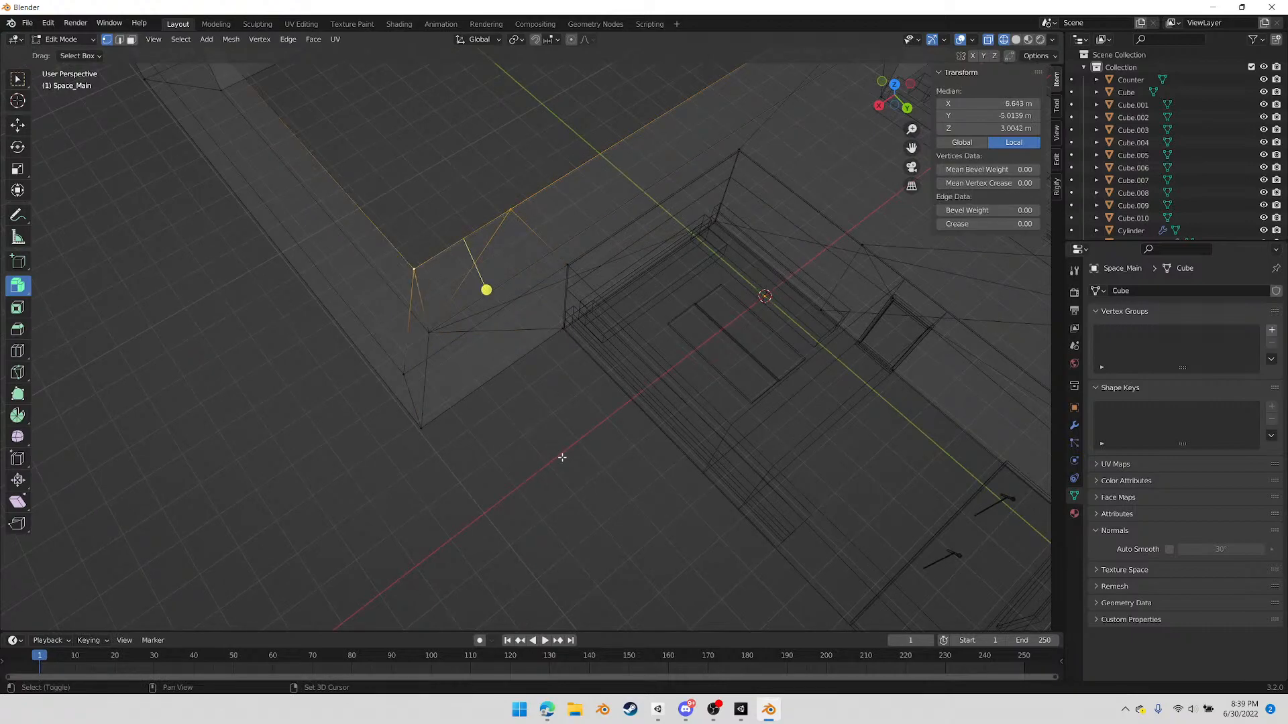
pyautogui.hotkey('shift', 'r')
# Try to merge the main room's positive-X wall vertices into the neighbouring corridor corner vertices
pyautogui.moveTo(572, 460); pyautogui.dragTo(249, 480, button='middle')
pyautogui.keyDown('shift'); pyautogui.moveTo(572, 268); pyautogui.dragTo(551, 295, button='middle'); pyautogui.keyUp('shift')
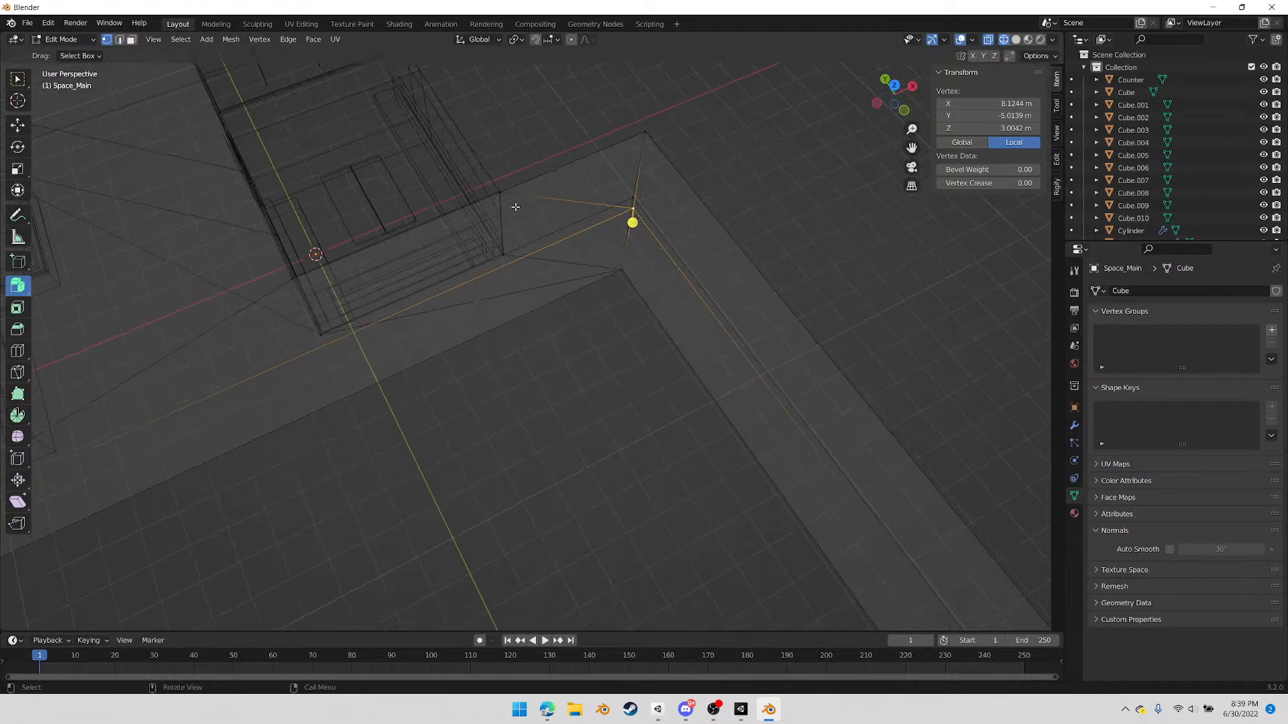
pyautogui.click(500, 194)
pyautogui.keyDown('shift'); pyautogui.click(644, 134); pyautogui.keyUp('shift')
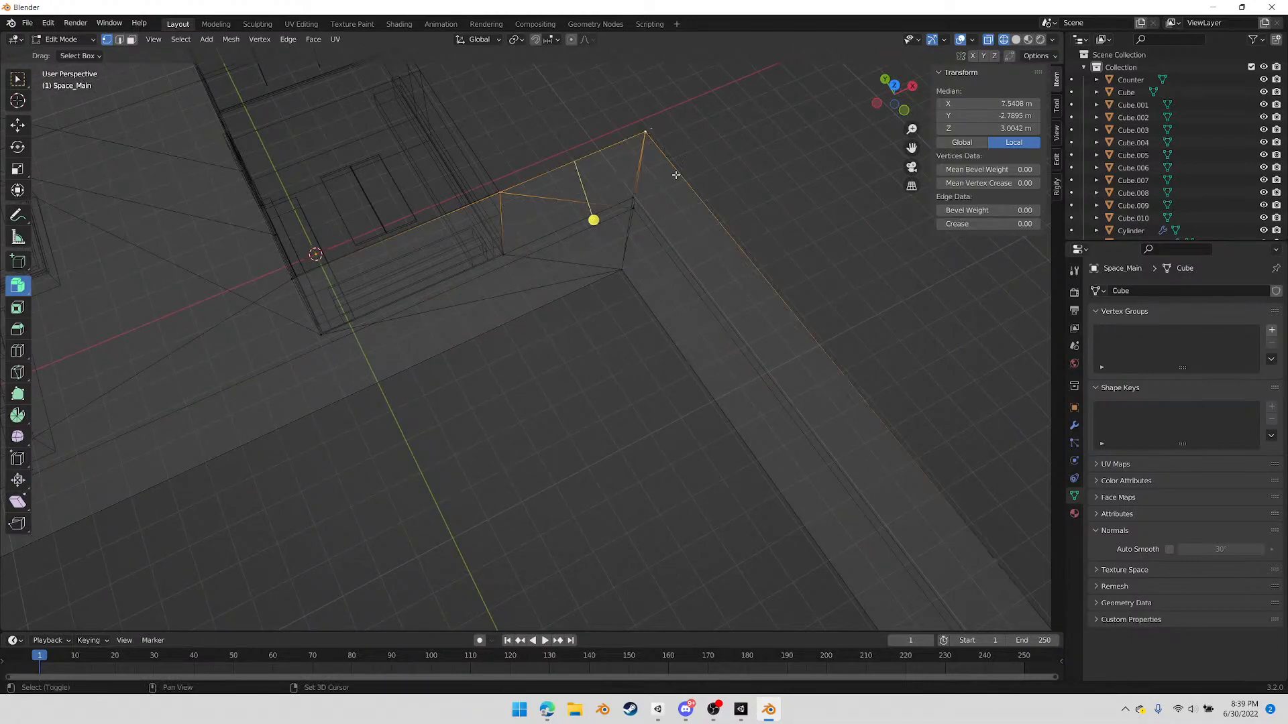
pyautogui.click(504, 257)
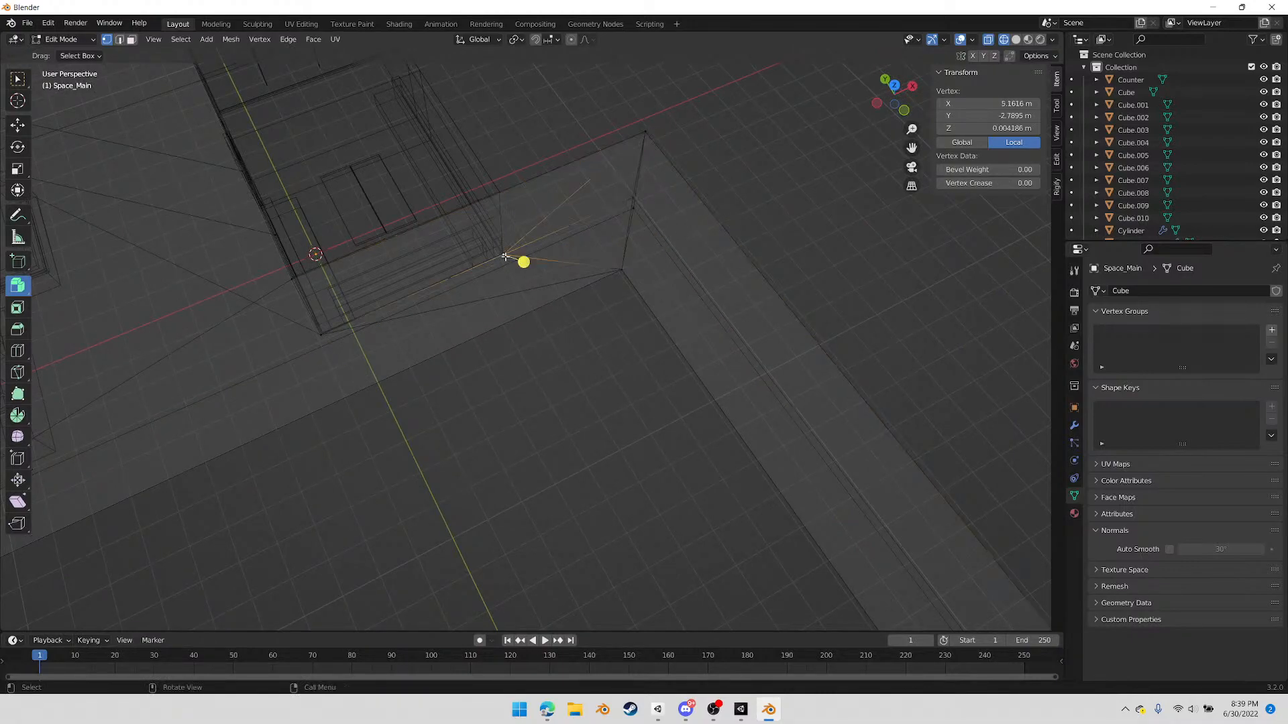
pyautogui.keyDown('shift'); pyautogui.click(634, 209); pyautogui.keyUp('shift')
pyautogui.press('m')
pyautogui.click(712, 281)
# Examine the corridor loop and its junction with the main room from several angles, including in Object Mode
pyautogui.keyDown('shift'); pyautogui.moveTo(548, 358); pyautogui.dragTo(620, 338, button='middle'); pyautogui.keyUp('shift')
pyautogui.keyDown('shift'); pyautogui.moveTo(475, 410); pyautogui.dragTo(604, 432, button='middle'); pyautogui.keyUp('shift')
pyautogui.moveTo(390, 220); pyautogui.dragTo(397, 265, button='middle')
pyautogui.moveTo(491, 257); pyautogui.dragTo(635, 382, button='middle')
pyautogui.scroll(2, 635, 382)
pyautogui.scroll(-1, 652, 381)
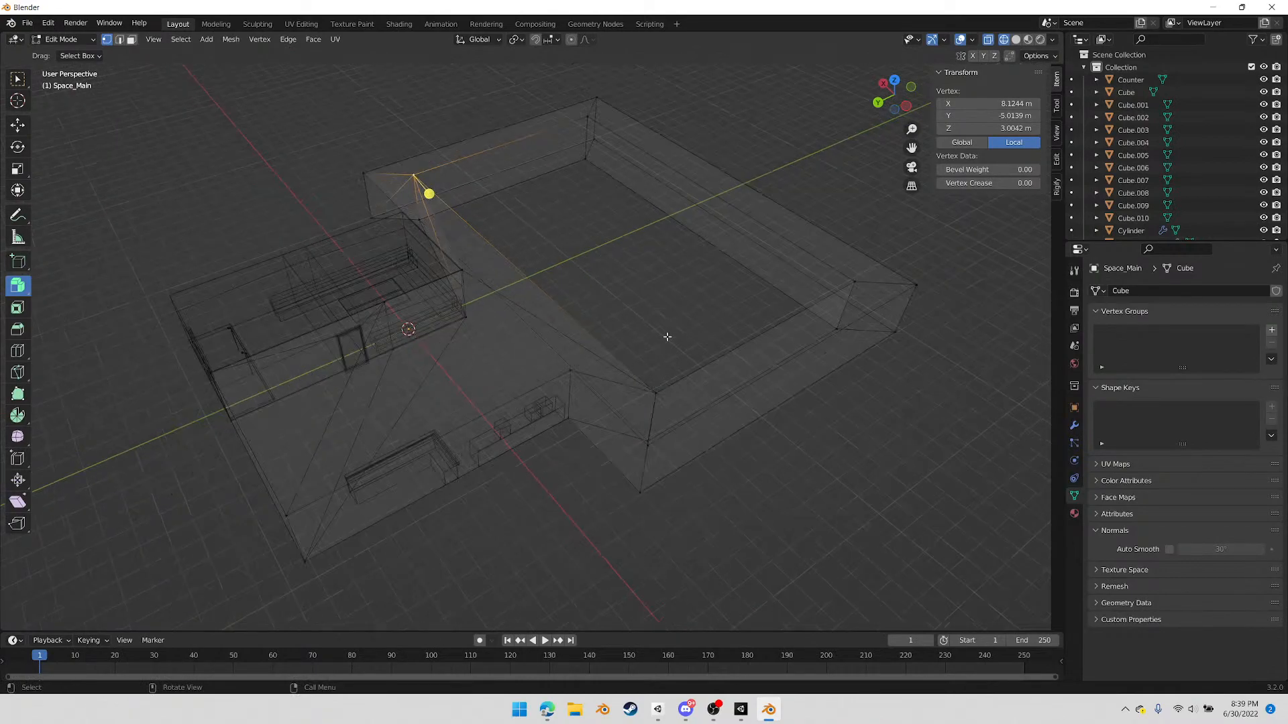
pyautogui.press('Tab')
pyautogui.moveTo(650, 329); pyautogui.dragTo(421, 335, button='middle')
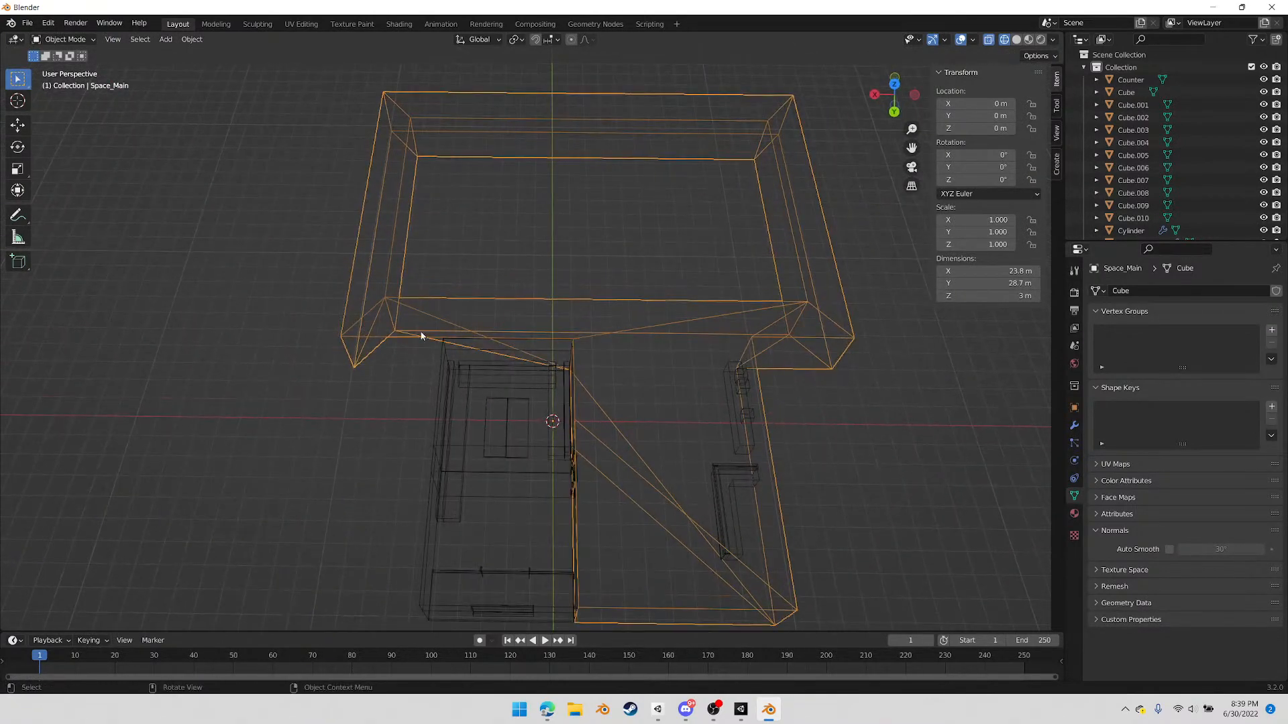
pyautogui.press('Tab')
# Merge the positive-X floor vertex where the corridor meets the room into the outer corridor corner's floor vertex using At Last
pyautogui.moveTo(452, 458); pyautogui.dragTo(555, 391, button='middle')
pyautogui.click(576, 348)
pyautogui.keyDown('shift'); pyautogui.click(487, 410); pyautogui.keyUp('shift')
pyautogui.rightClick(556, 456)
pyautogui.moveTo(556, 456)
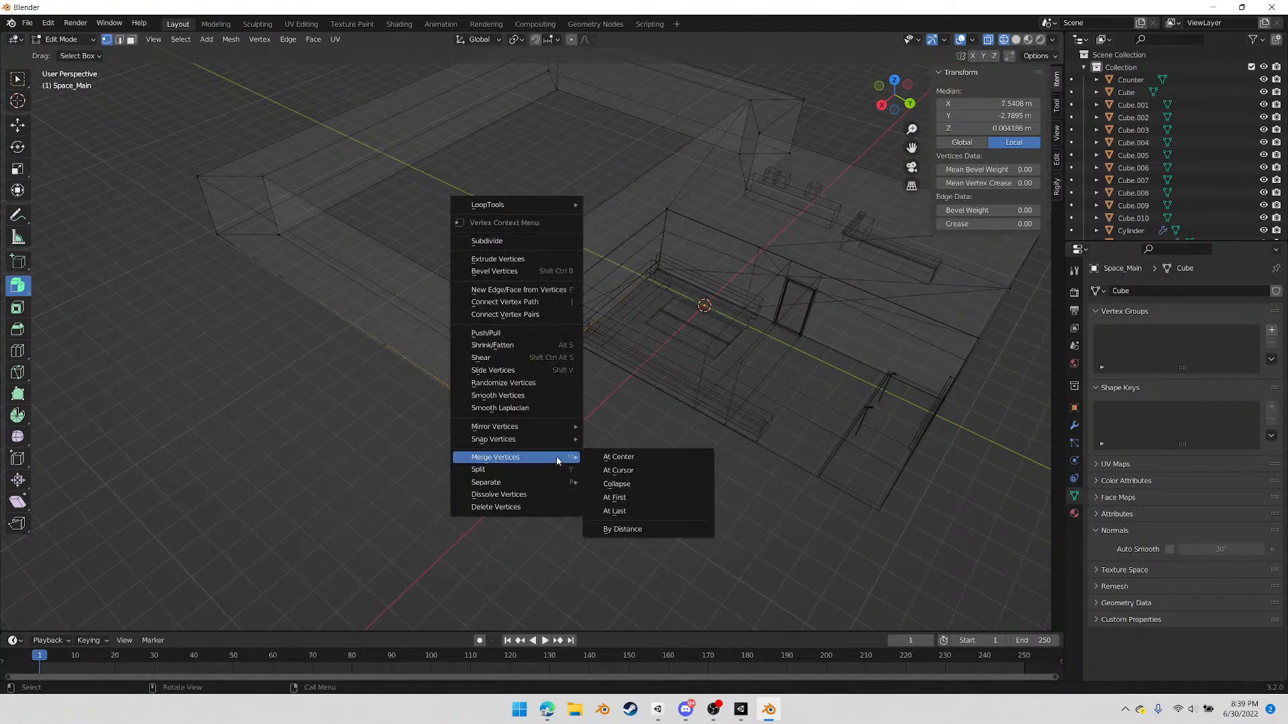
pyautogui.click(631, 511)
# Knife-cut a ceiling edge across the main room's corridor opening, connecting the top vertices at both sides
pyautogui.moveTo(612, 486); pyautogui.dragTo(502, 428, button='middle')
pyautogui.press('k')
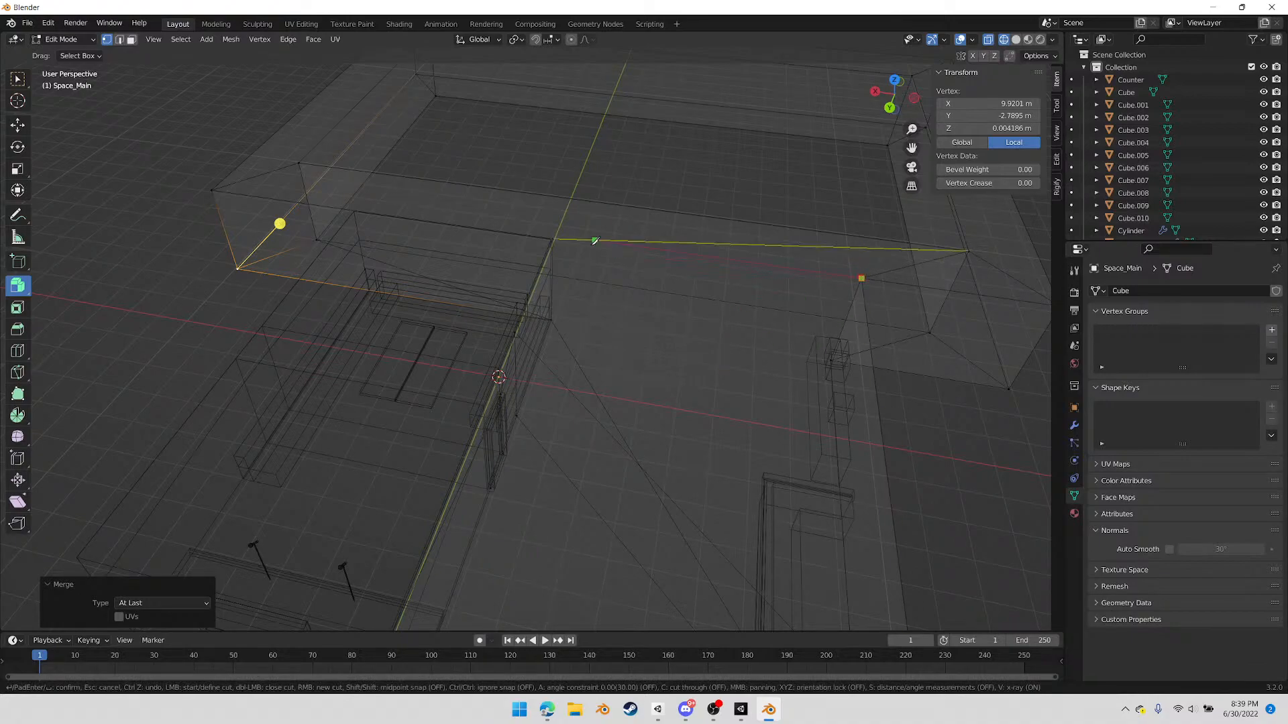
pyautogui.click(553, 239)
pyautogui.press('Return')
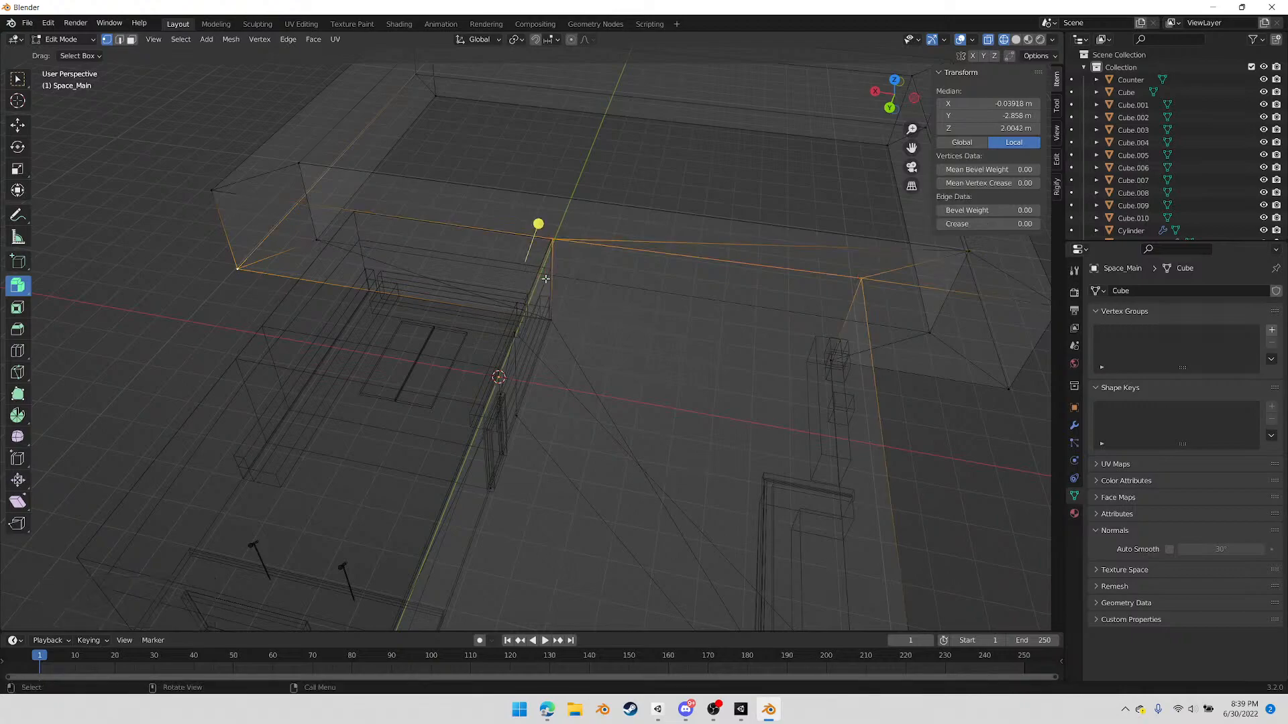
# Dissolve the diagonal ceiling edge running from the opening's top vertex to the negative-X inner corridor corner
pyautogui.moveTo(735, 336); pyautogui.dragTo(704, 362, button='middle')
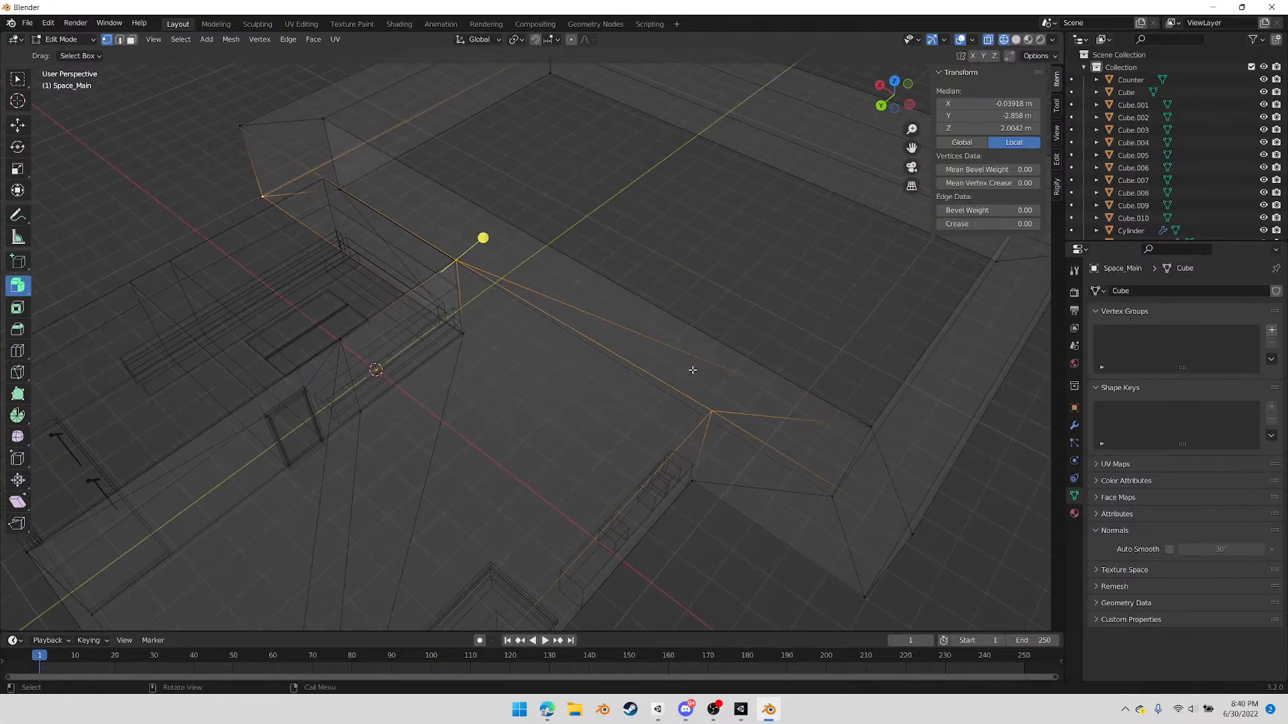
pyautogui.press('2')
pyautogui.click(705, 367)
pyautogui.moveTo(615, 411); pyautogui.dragTo(567, 403, button='middle')
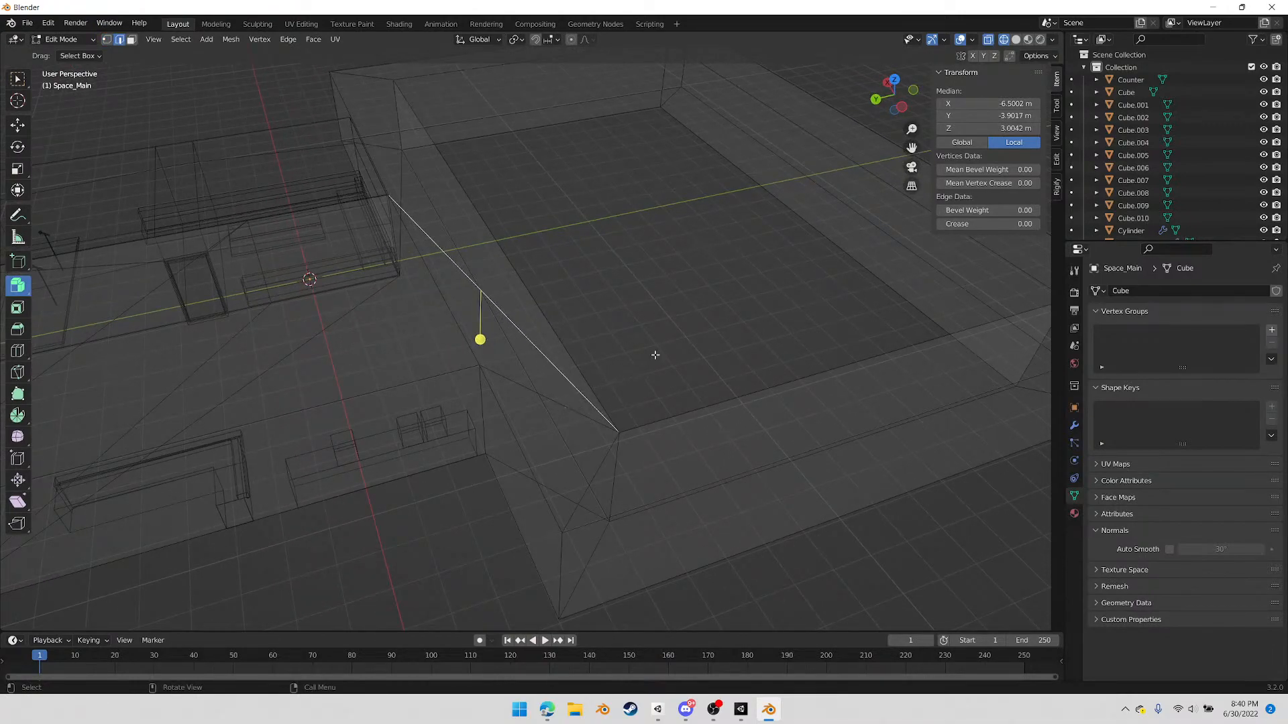
pyautogui.press('x')
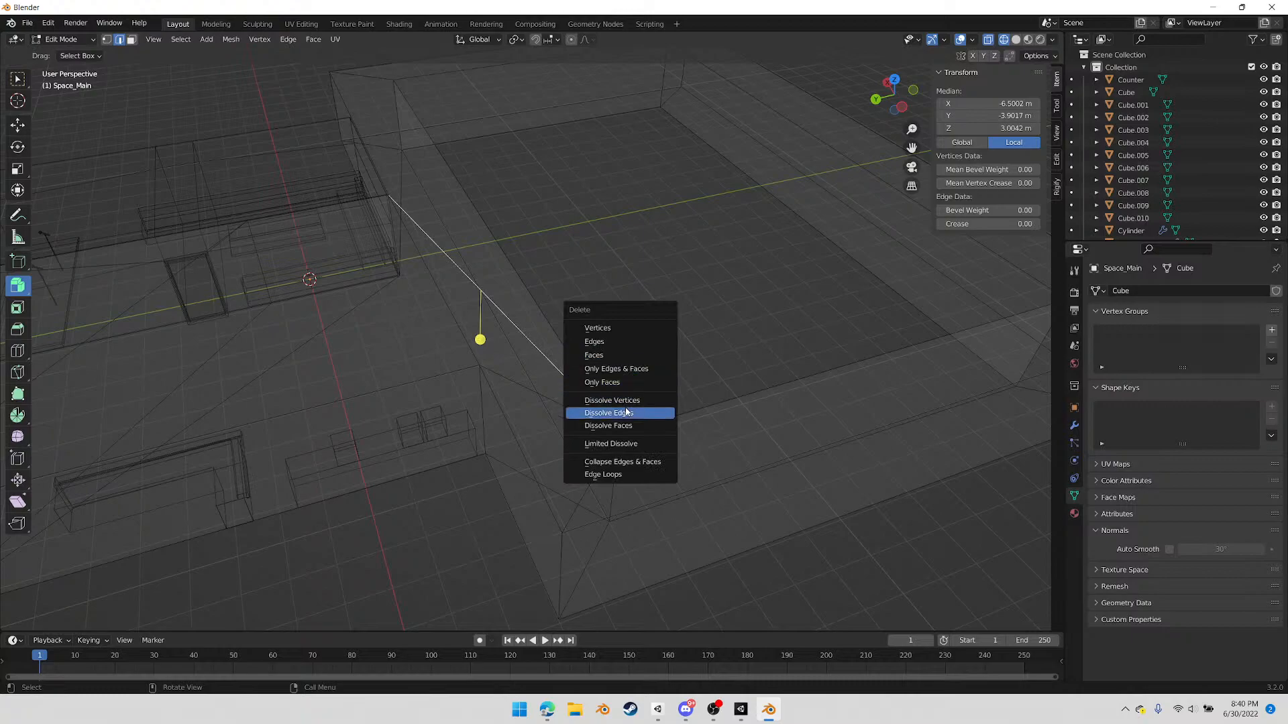
pyautogui.click(626, 411)
pyautogui.moveTo(559, 377); pyautogui.dragTo(692, 397, button='middle')
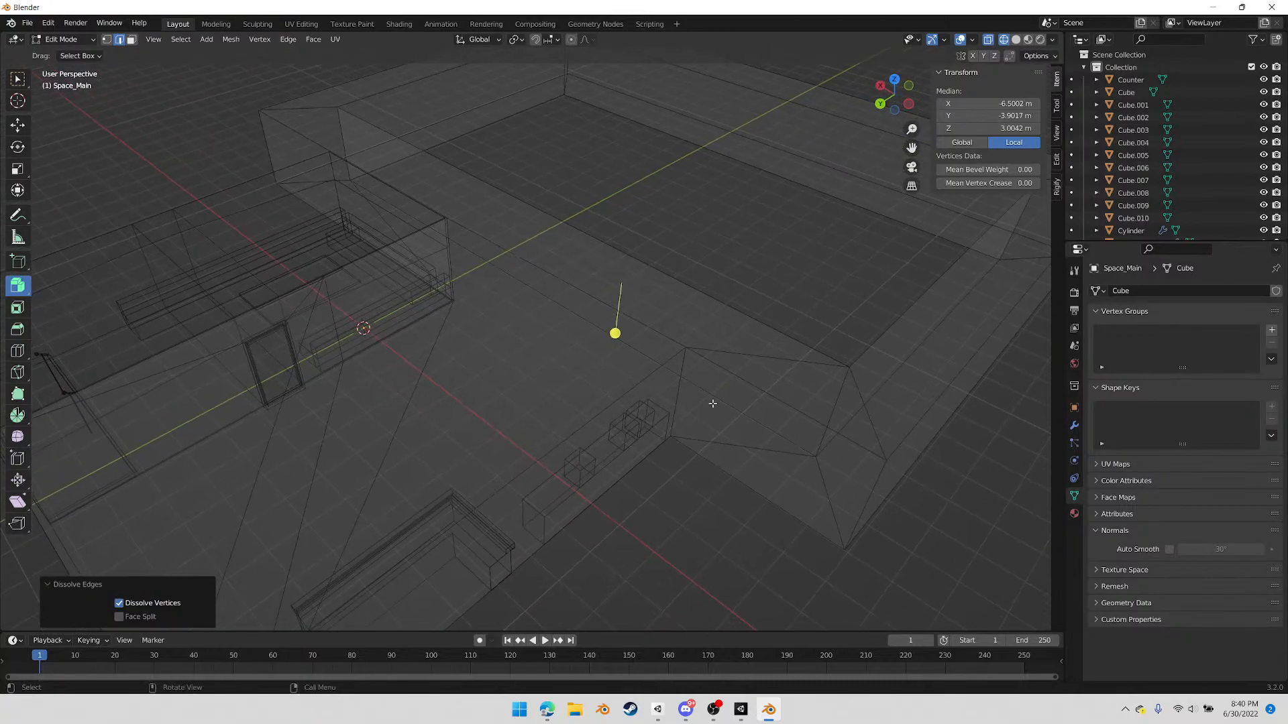
pyautogui.moveTo(778, 440); pyautogui.dragTo(820, 444, button='middle')
pyautogui.press('k')
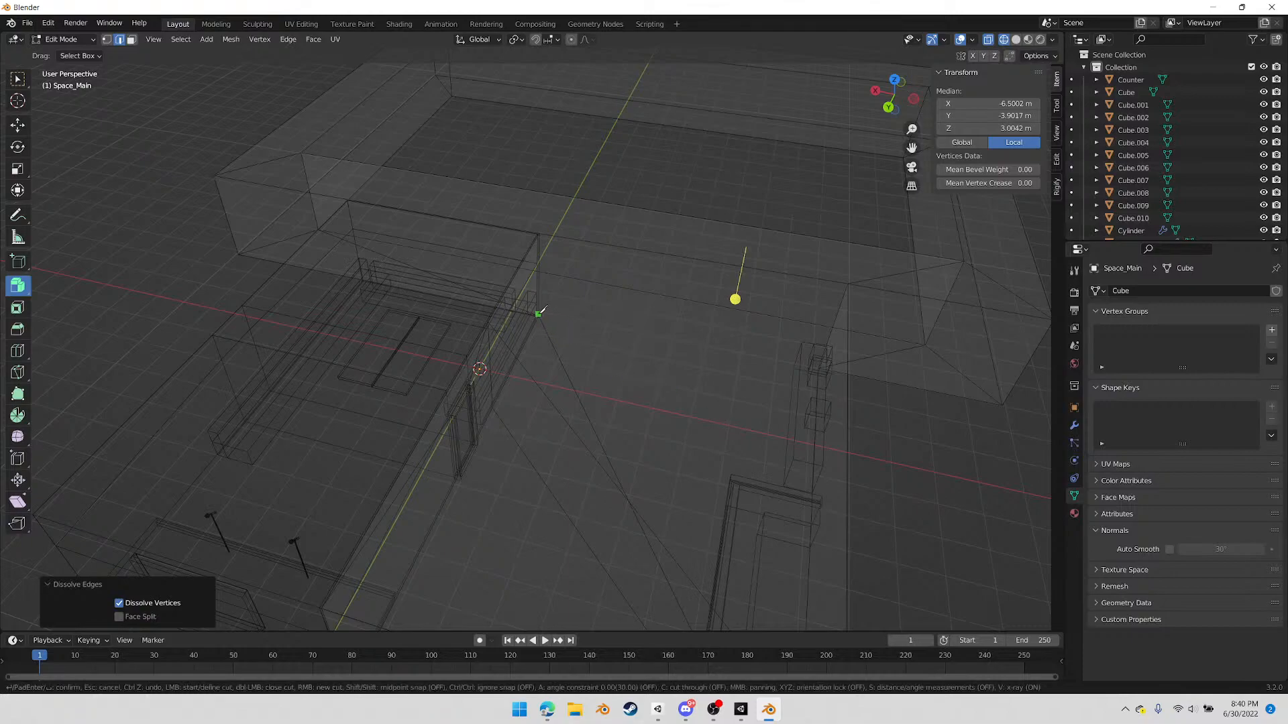
pyautogui.moveTo(550, 311); pyautogui.dragTo(417, 257, button='middle')
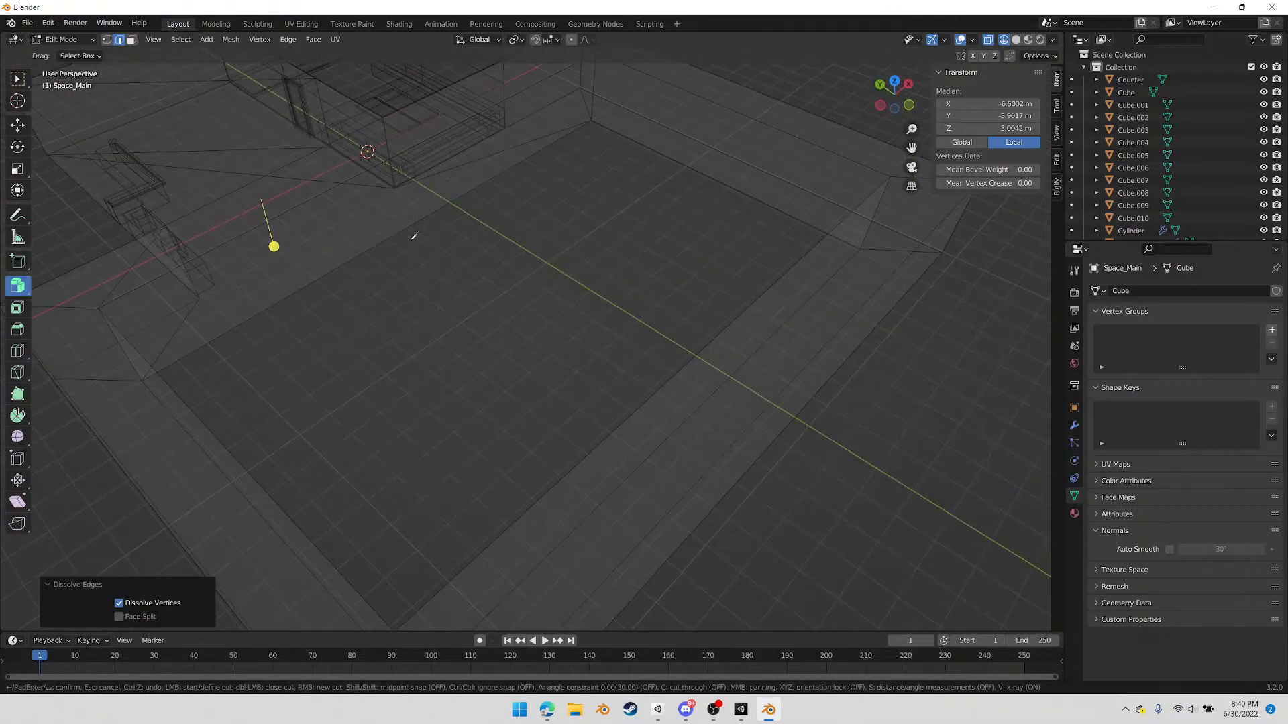
pyautogui.moveTo(398, 181); pyautogui.dragTo(689, 286, button='middle')
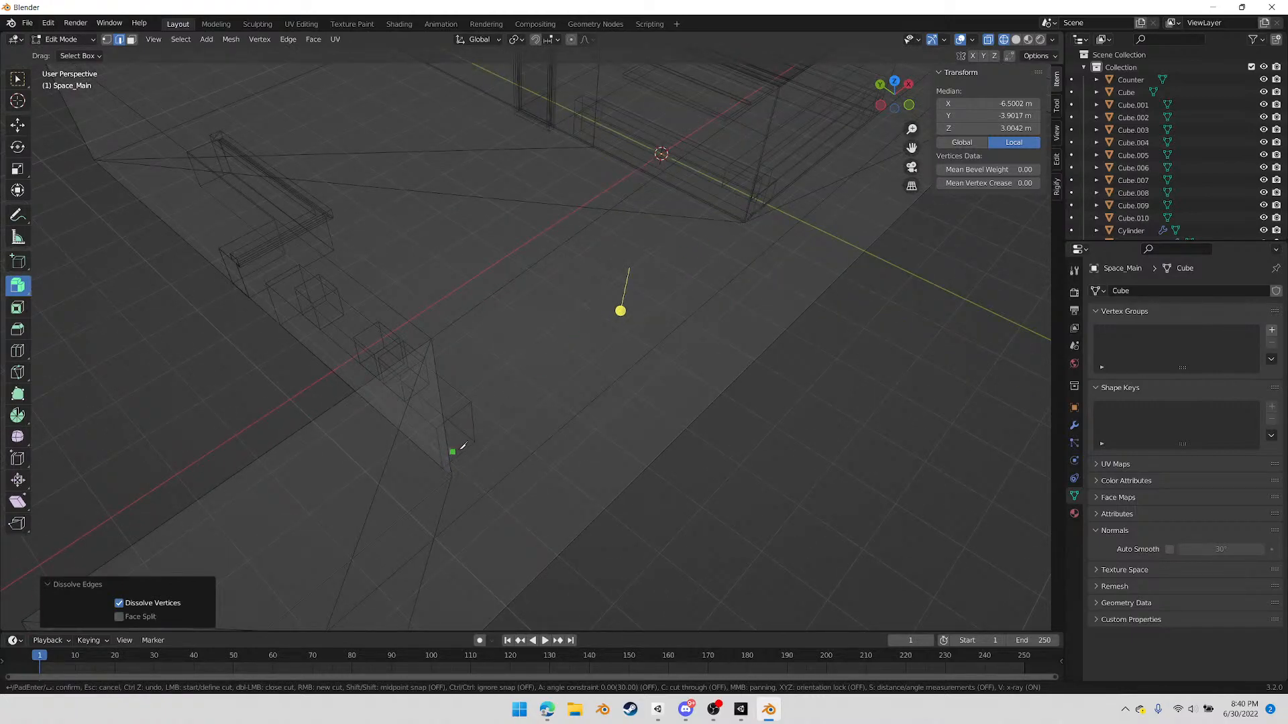
pyautogui.moveTo(742, 399); pyautogui.dragTo(737, 427, button='middle')
# Return to Object Mode, select every object of the blockout and apply all transforms
pyautogui.press('Tab')
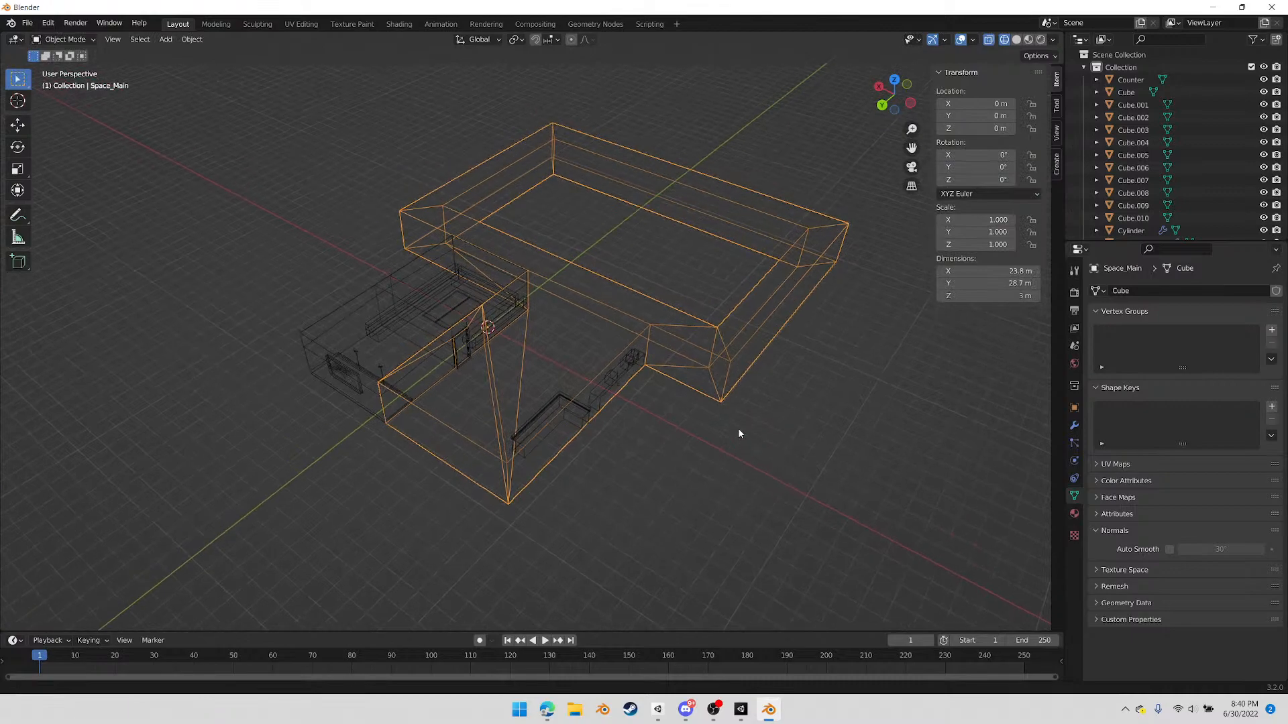
pyautogui.press('Tab')
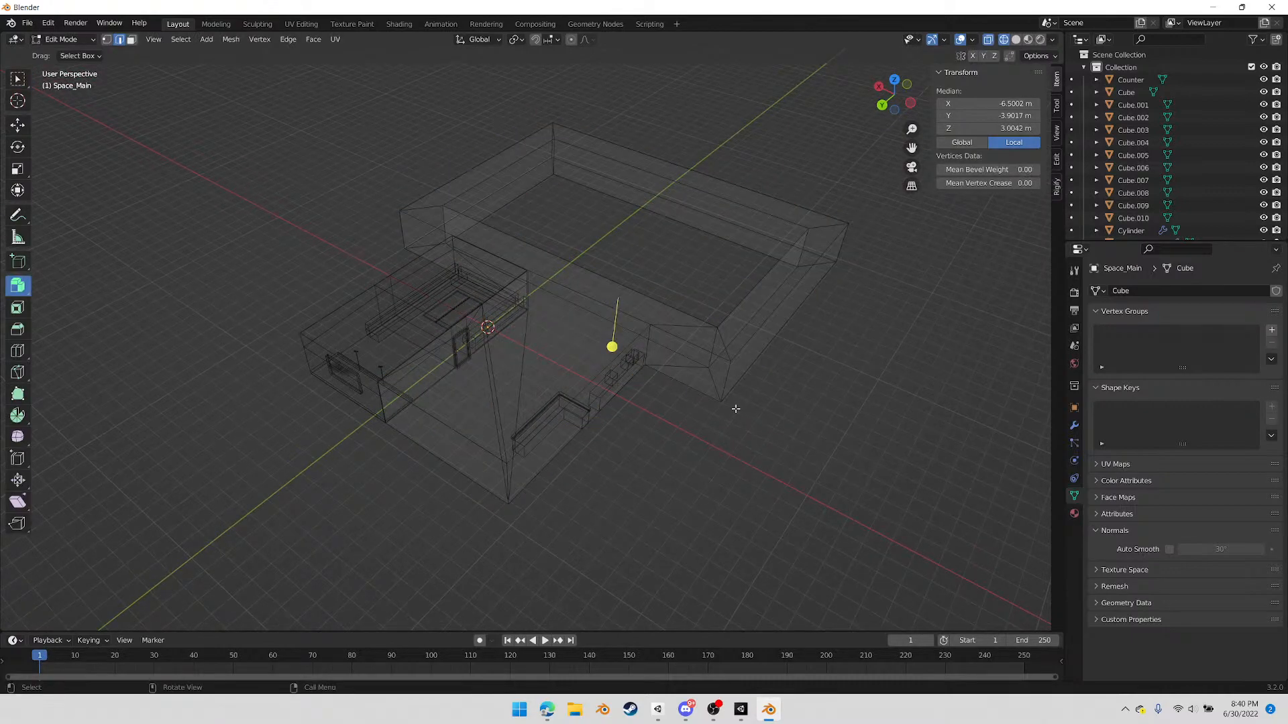
pyautogui.press('Tab')
pyautogui.click(344, 127)
pyautogui.moveTo(260, 100); pyautogui.dragTo(893, 535)
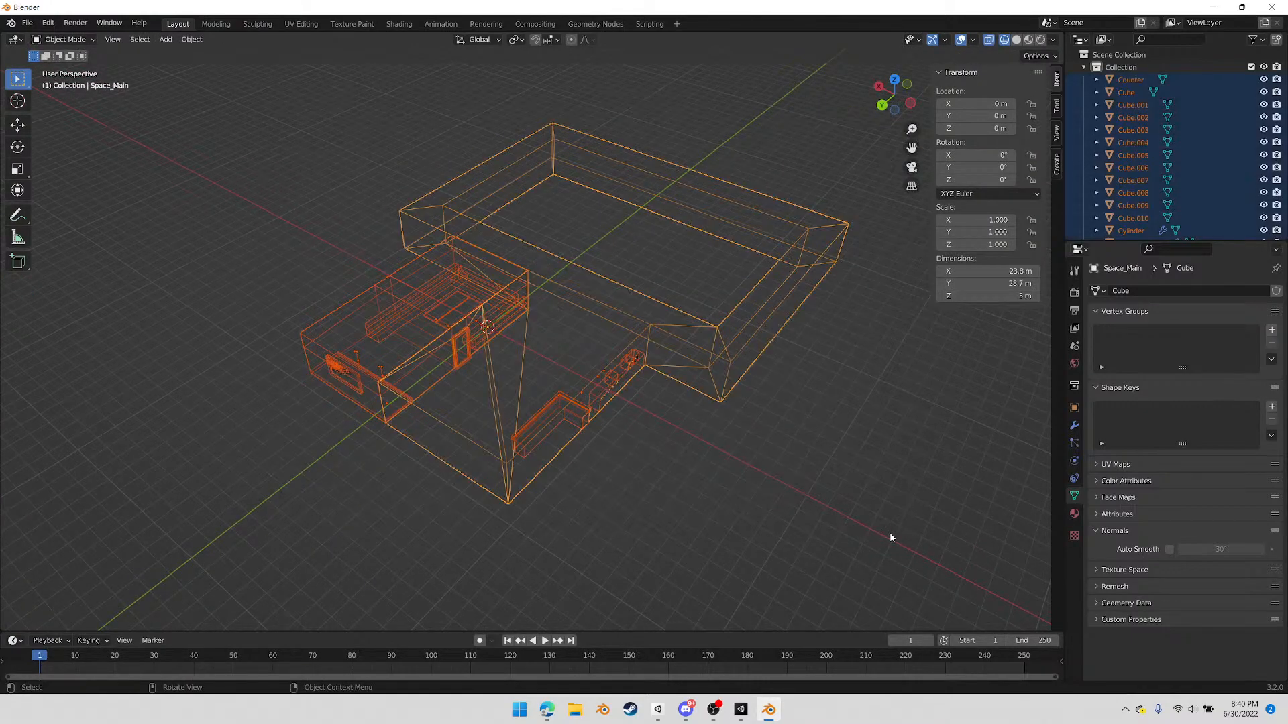
pyautogui.hotkey('ctrl', 'a')
pyautogui.click(890, 534)
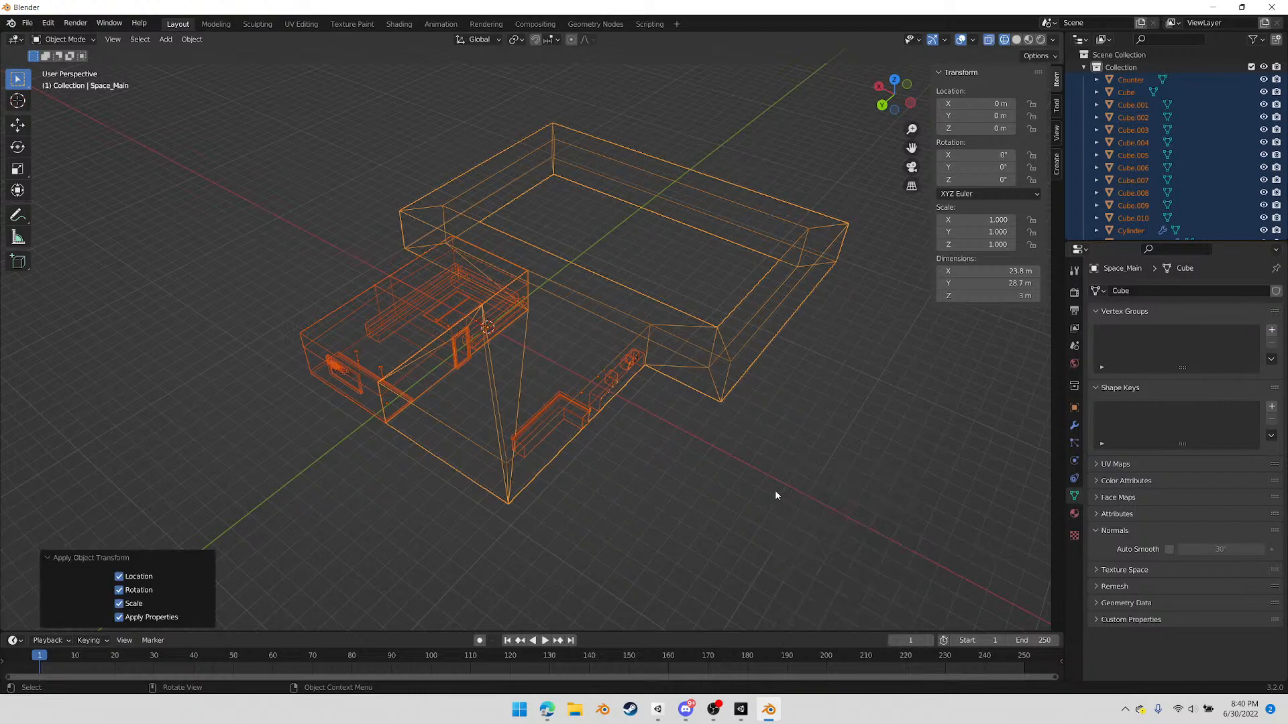
pyautogui.moveTo(737, 485); pyautogui.dragTo(714, 482, button='middle')
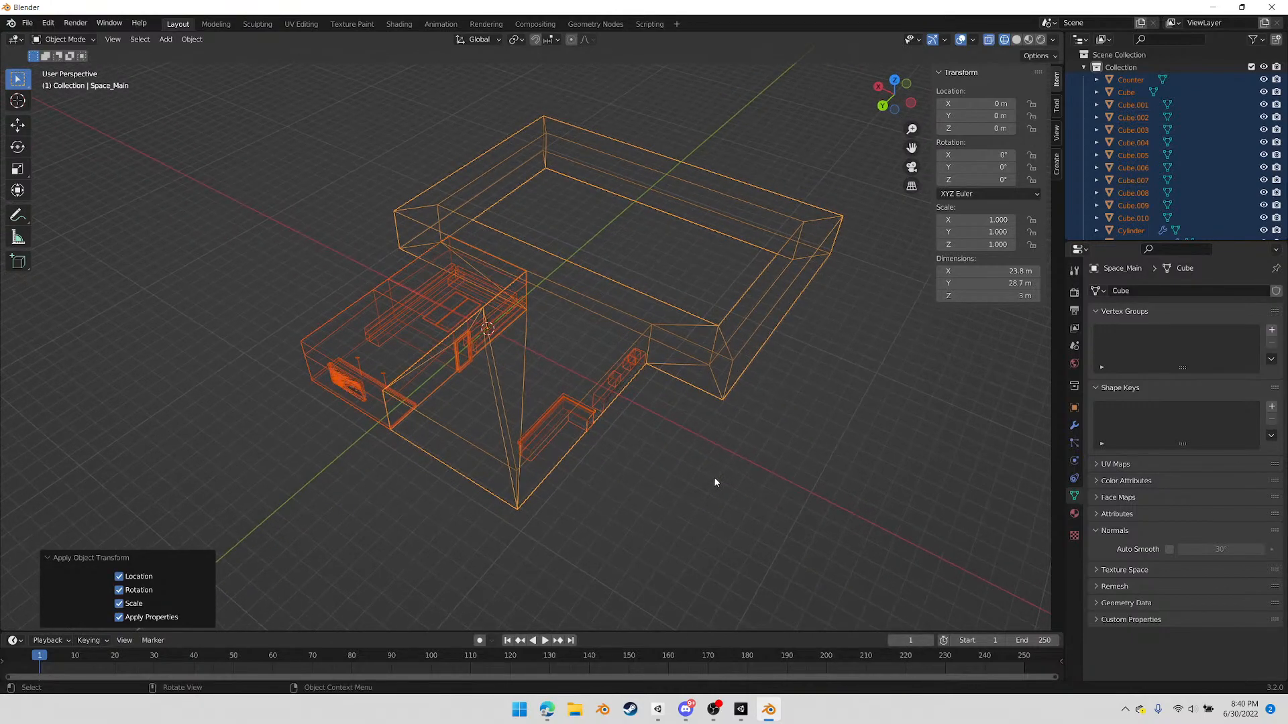
pyautogui.scroll(2, 535, 373)
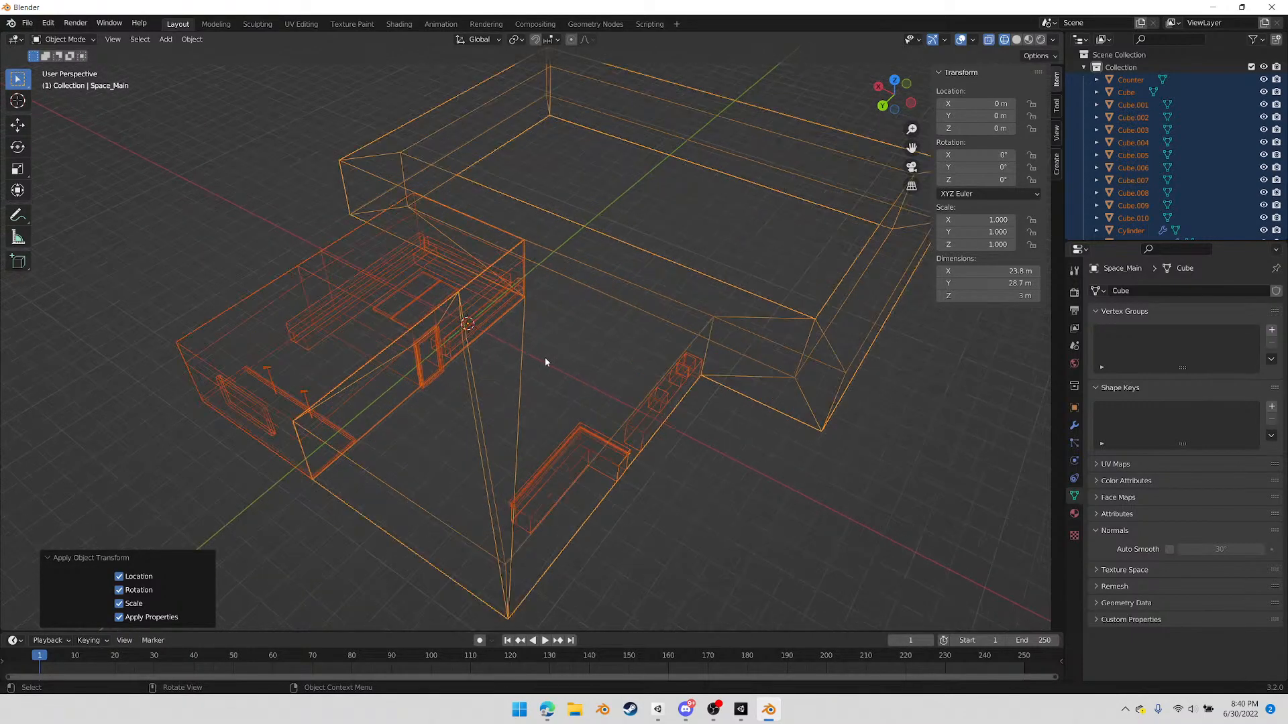
pyautogui.moveTo(536, 344); pyautogui.dragTo(491, 370, button='middle')
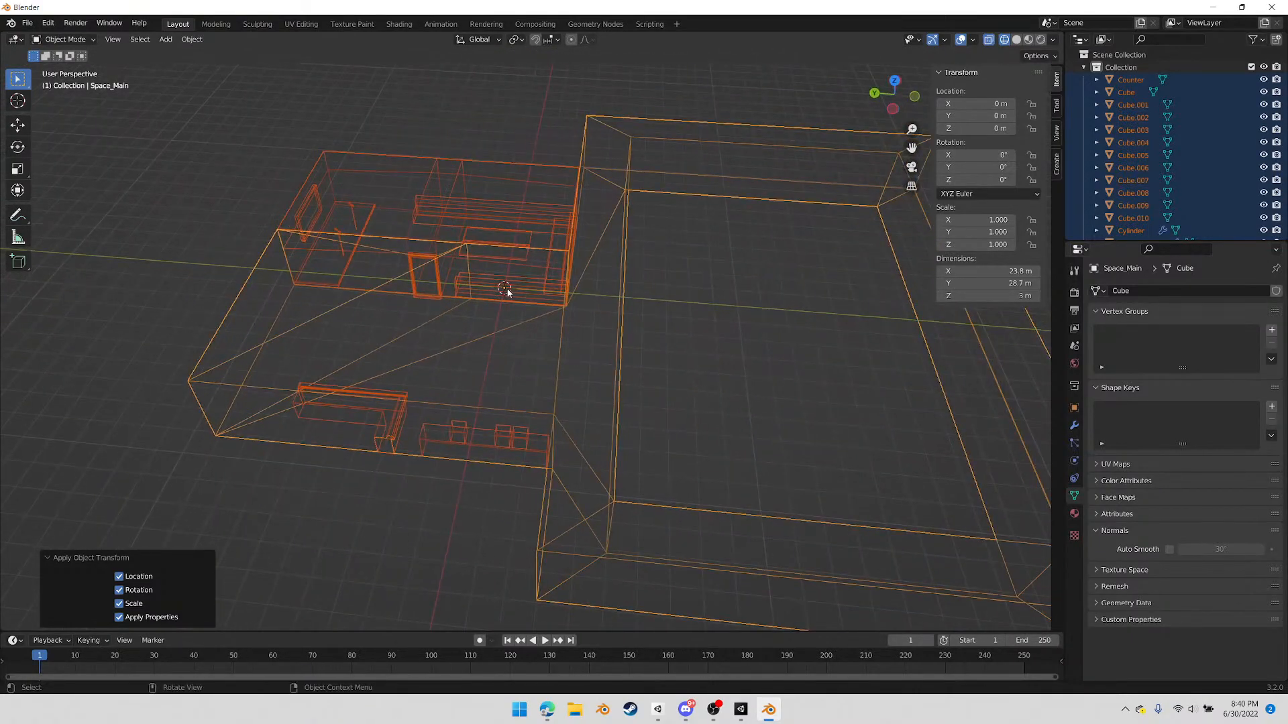
pyautogui.press('r')
pyautogui.rightClick(695, 431)
pyautogui.click(137, 327)
# Select only the Space_Main object and apply all transforms to it
pyautogui.click(617, 358)
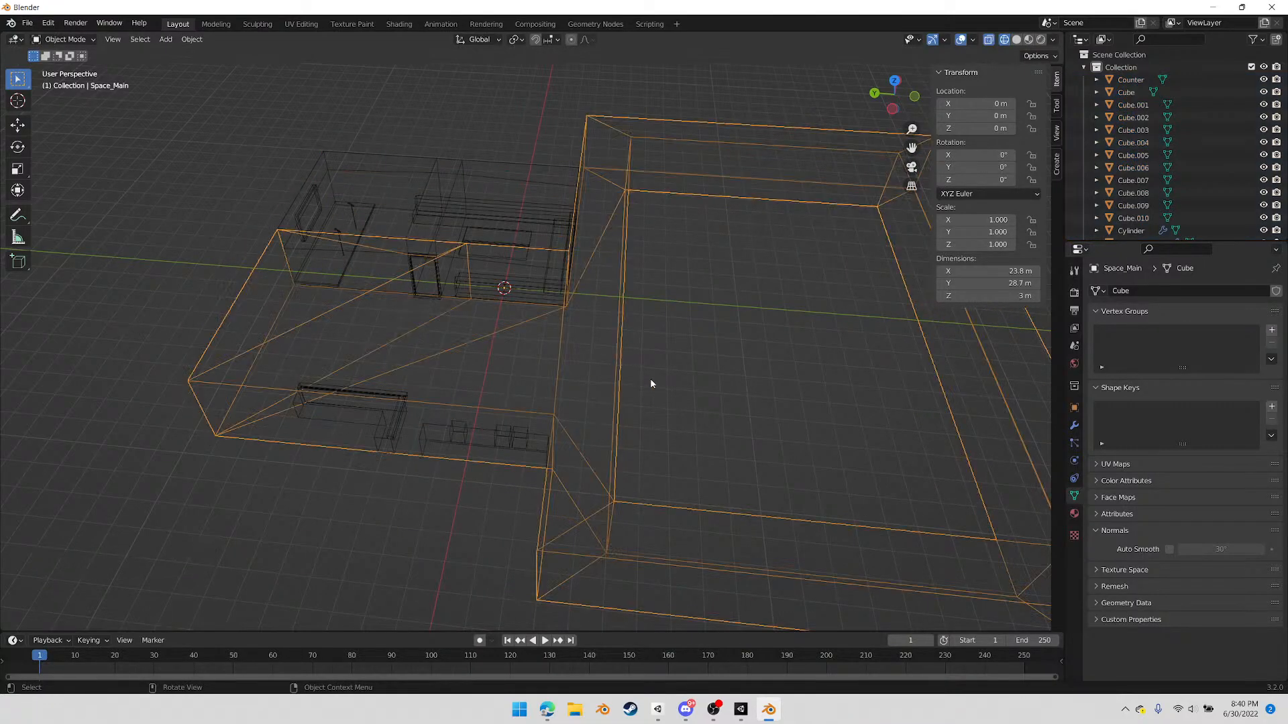
pyautogui.press('r')
pyautogui.rightClick(589, 416)
pyautogui.hotkey('ctrl', 'a')
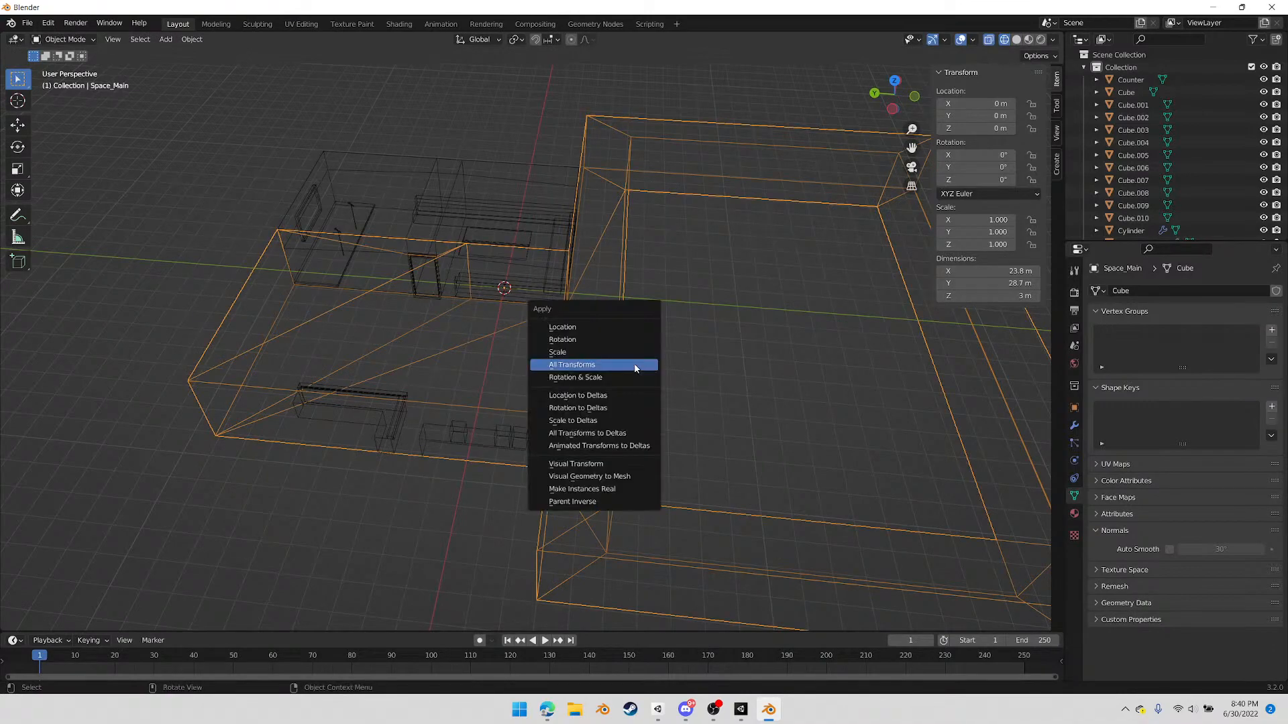
pyautogui.click(560, 373)
# Select all blockout objects and export them as FBX with Selected Objects on, overwriting TempBlockout_01.fbx in the Models folder
pyautogui.moveTo(561, 372); pyautogui.dragTo(253, 106, button='middle')
pyautogui.moveTo(277, 177); pyautogui.dragTo(768, 521)
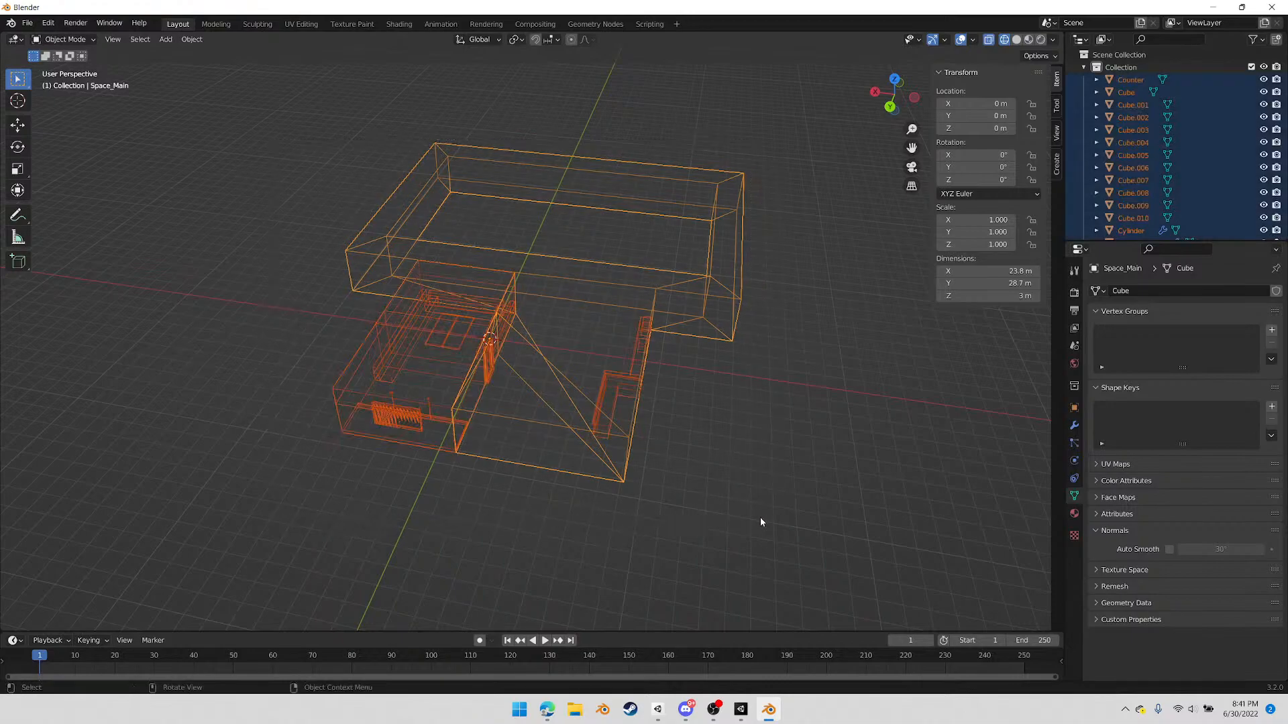
pyautogui.click(28, 23)
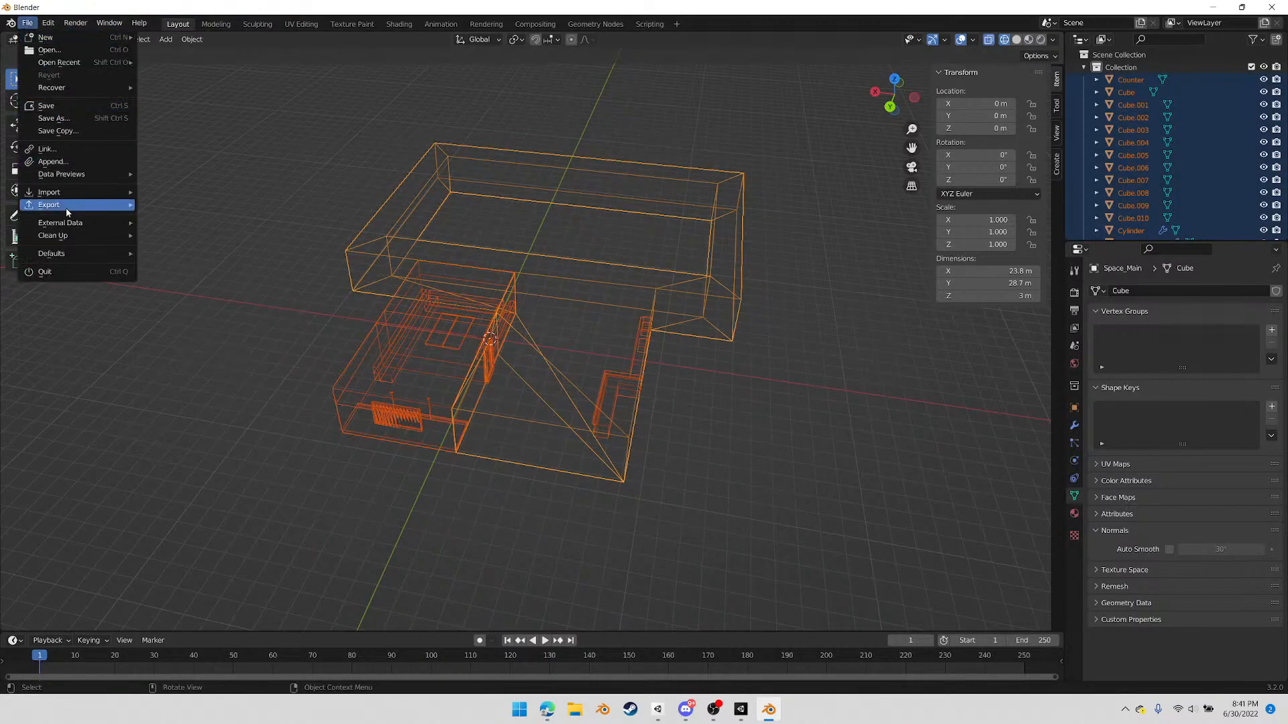
pyautogui.moveTo(67, 212)
pyautogui.click(214, 319)
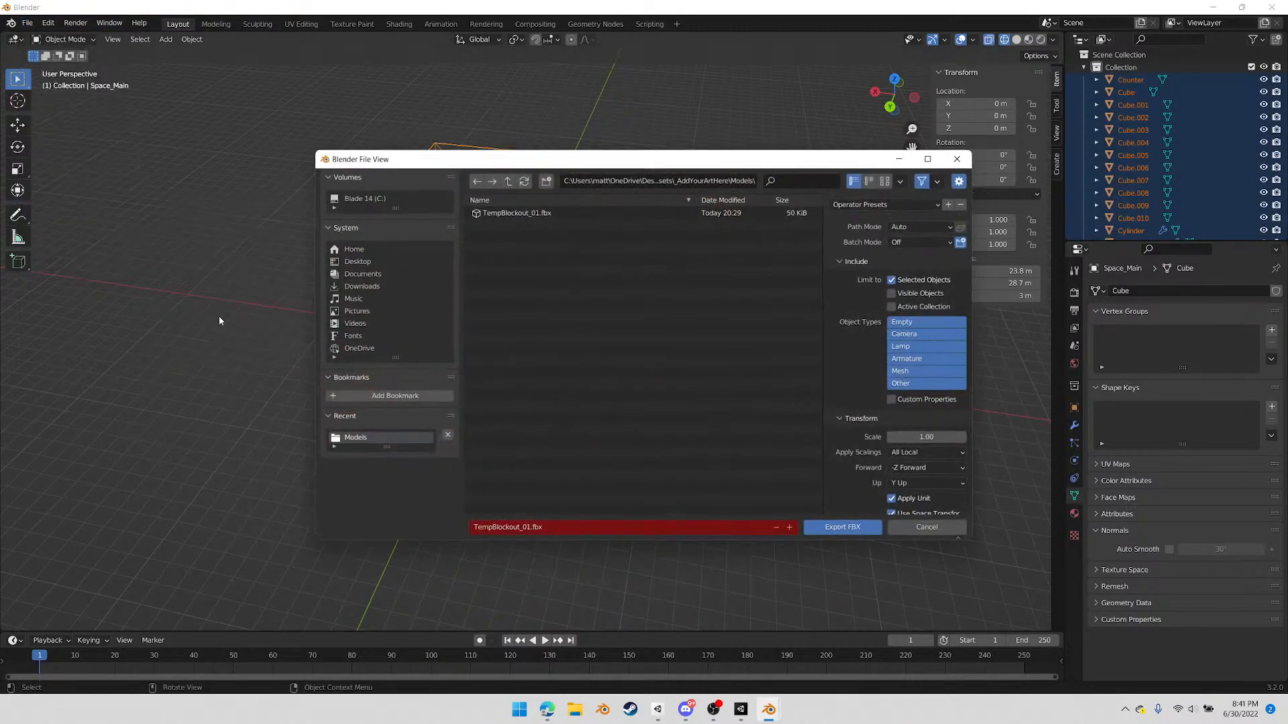
pyautogui.click(540, 211)
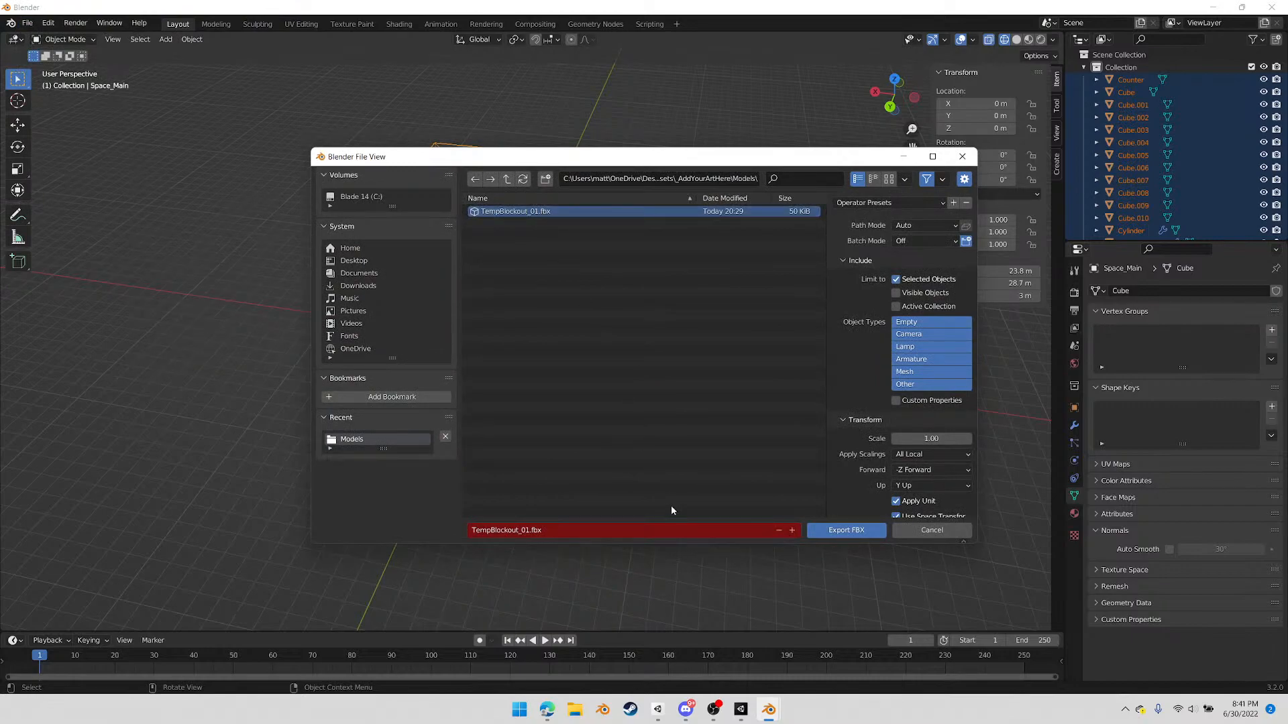
pyautogui.click(845, 530)
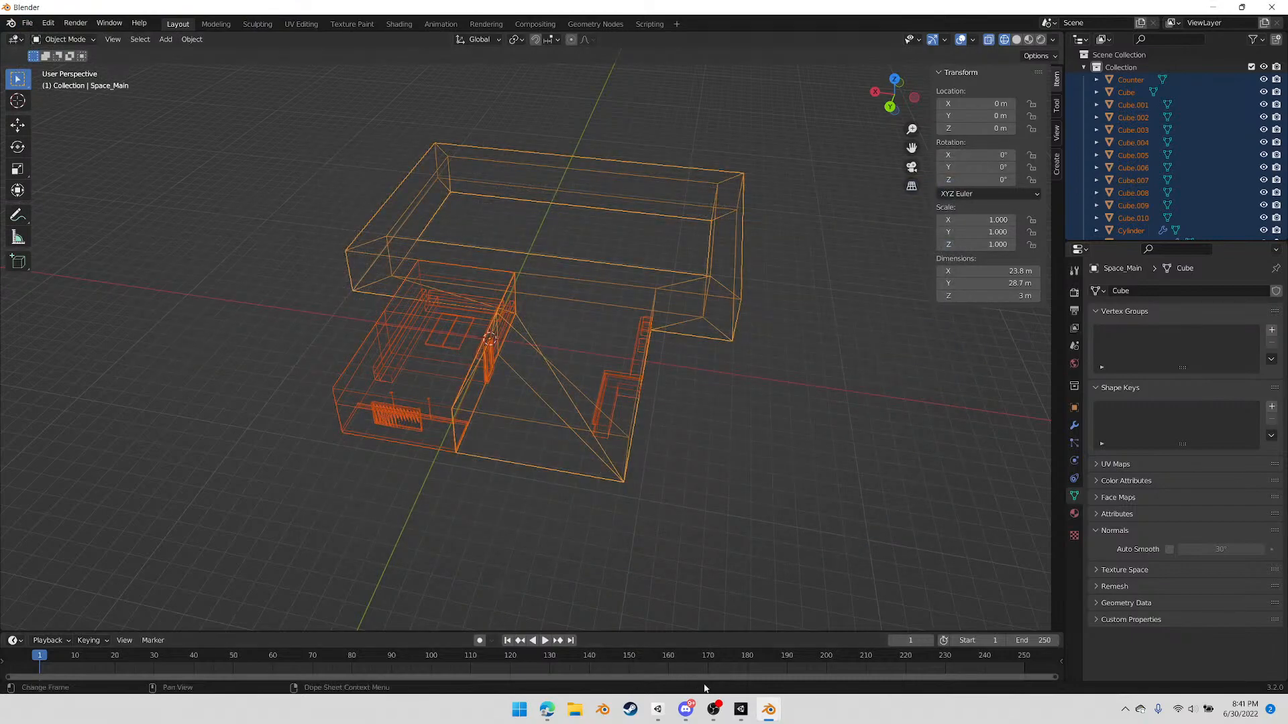
# Switch to Unity and examine the updated TempBlockout_01 model, especially the new corridor loop, from several sides
pyautogui.click(741, 715)
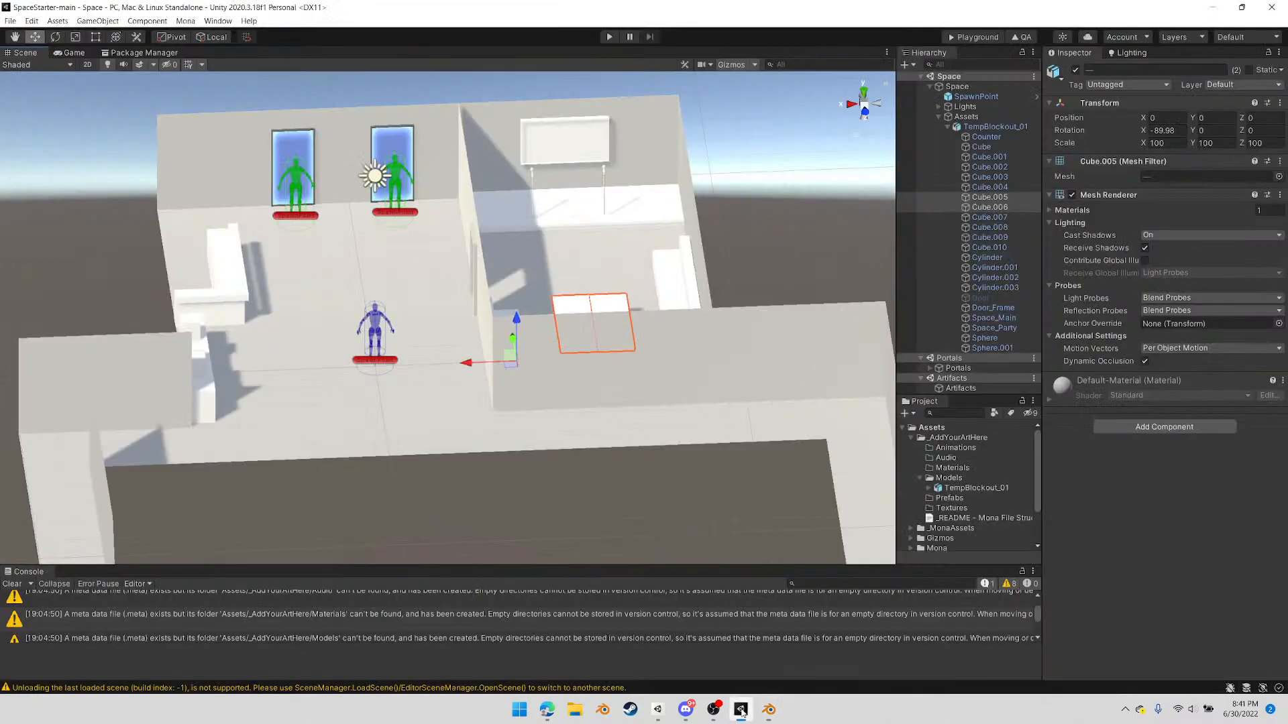
pyautogui.scroll(-3, 556, 372)
pyautogui.moveTo(488, 402); pyautogui.dragTo(427, 240, button='middle')
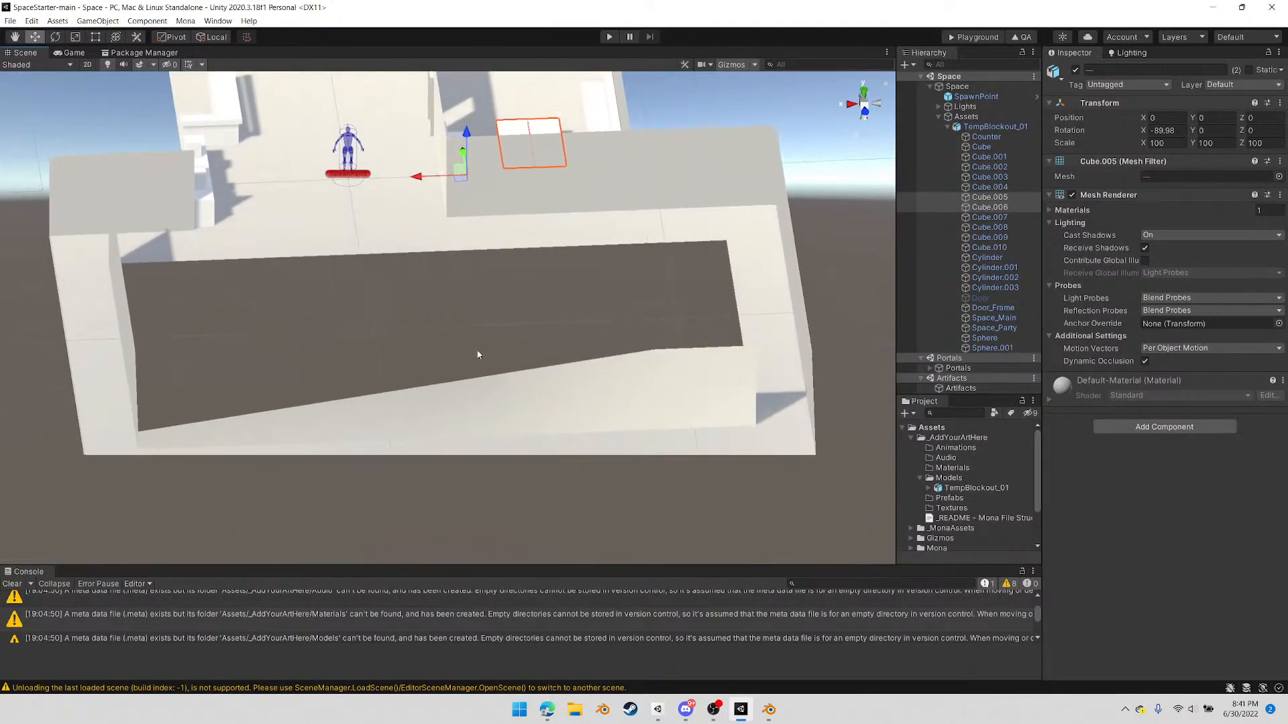
pyautogui.keyDown('alt'); pyautogui.moveTo(397, 464); pyautogui.dragTo(621, 456); pyautogui.keyUp('alt')
pyautogui.scroll(-5, 619, 455)
pyautogui.keyDown('alt'); pyautogui.moveTo(541, 439); pyautogui.dragTo(204, 432); pyautogui.keyUp('alt')
pyautogui.moveTo(435, 243); pyautogui.dragTo(463, 327, button='middle')
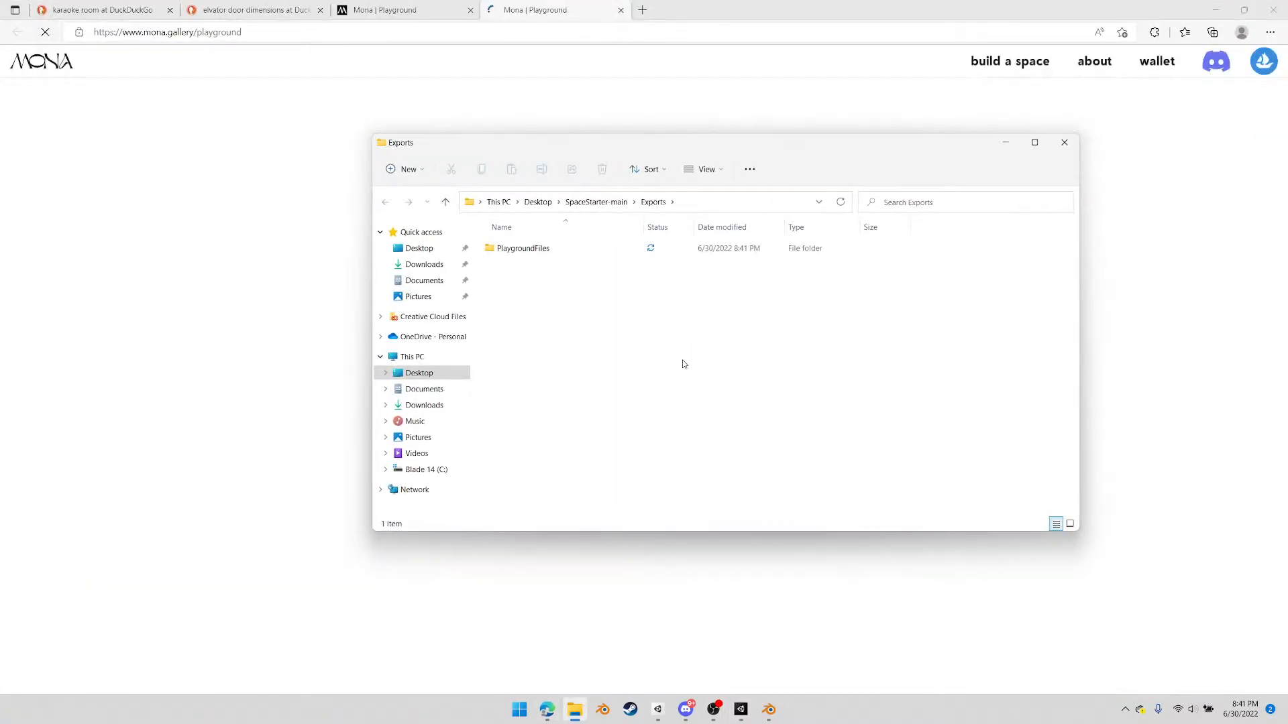
# Load the PlaygroundFiles folder from Exports into the Mona Playground page in the browser and enter the space
pyautogui.moveTo(695, 136); pyautogui.dragTo(1010, 124)
pyautogui.moveTo(835, 237); pyautogui.dragTo(517, 387)
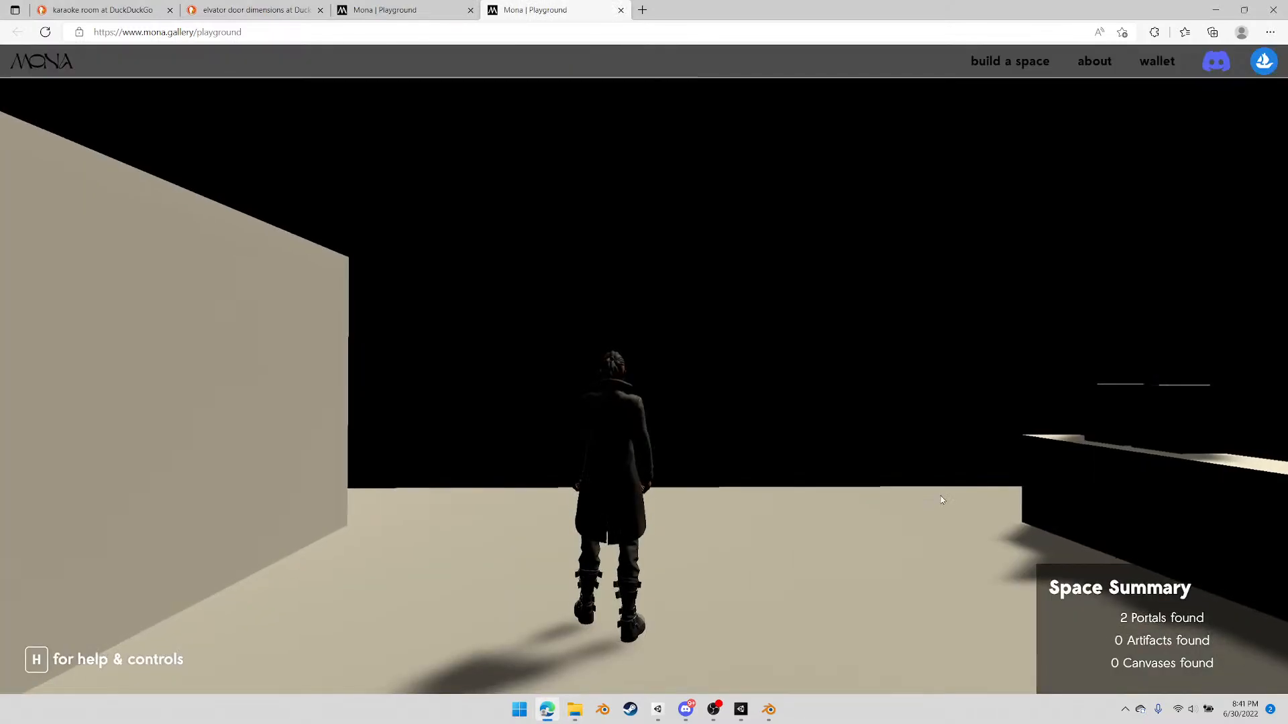
pyautogui.click(930, 499)
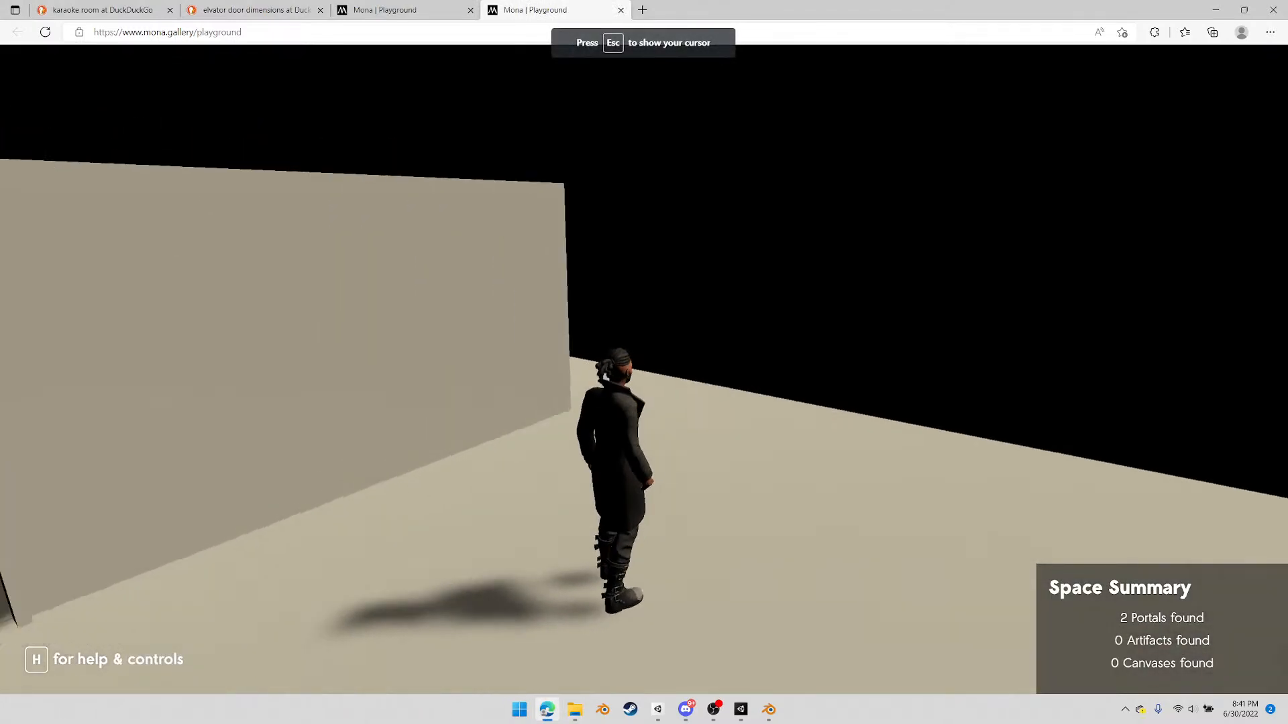
# Walk the avatar from the main room through the doorway into the karaoke room and stand it behind a stage microphone
pyautogui.press('w')
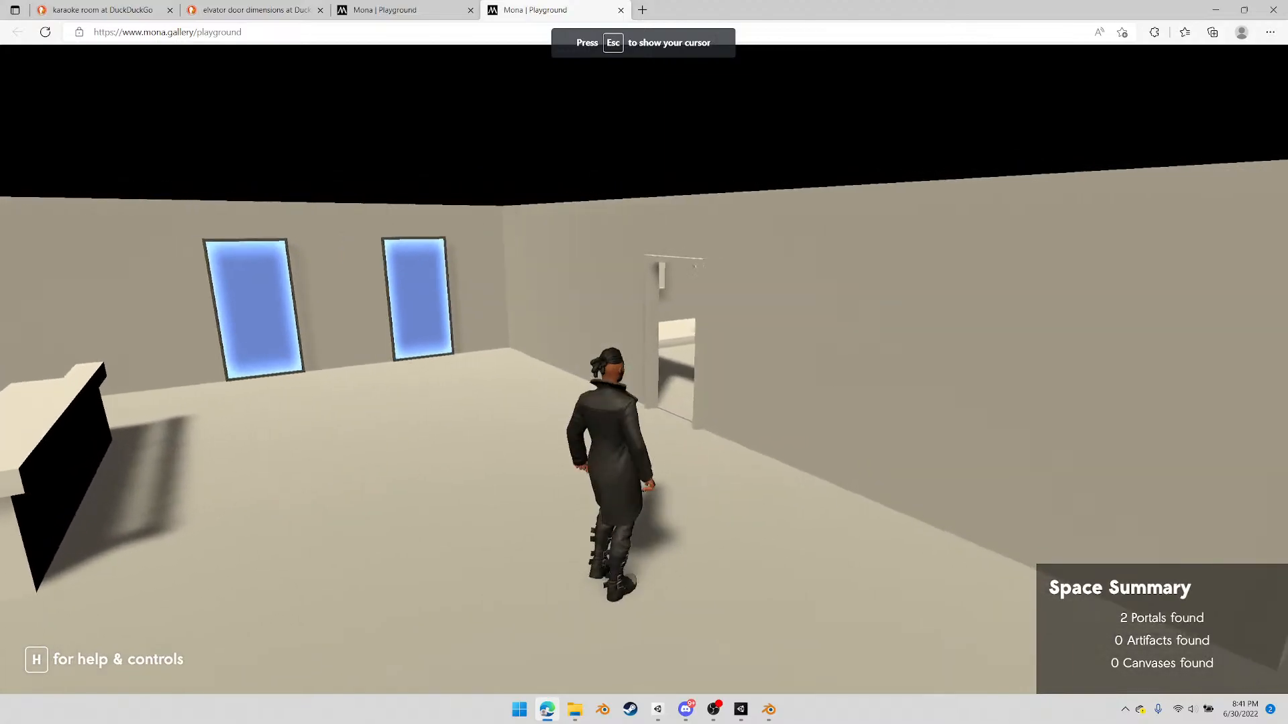
pyautogui.press('w')
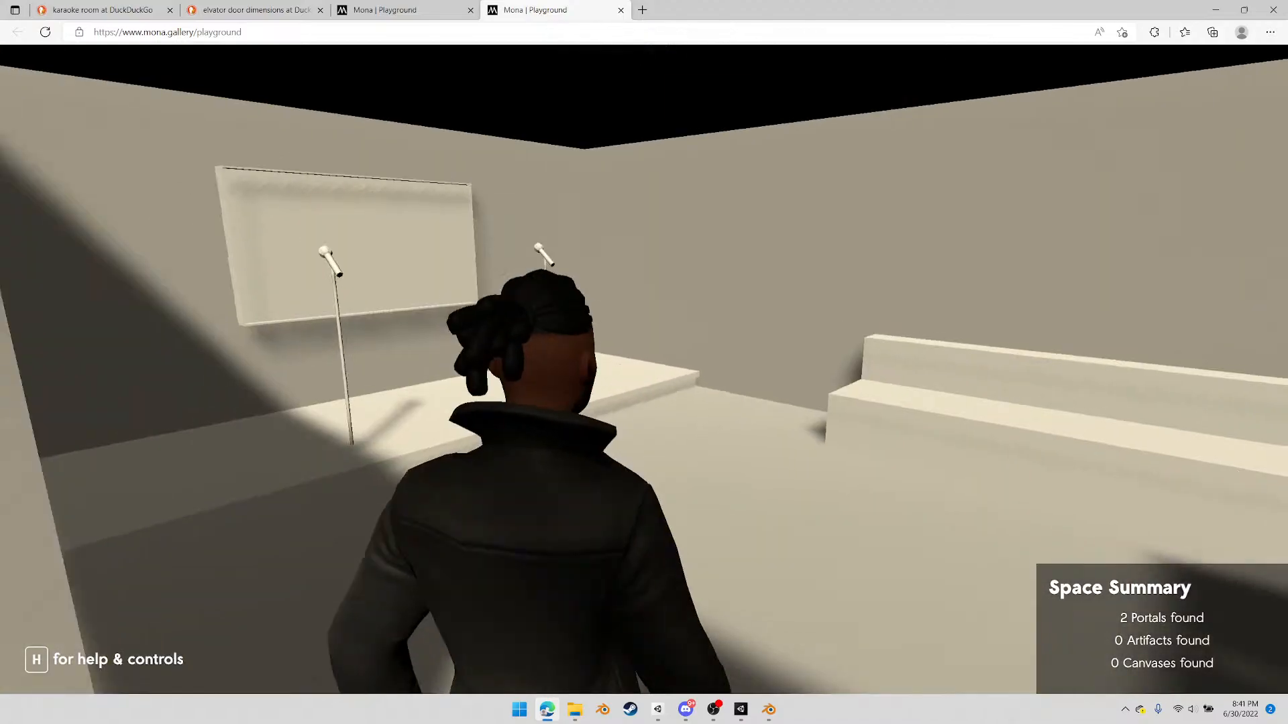
pyautogui.press('w')
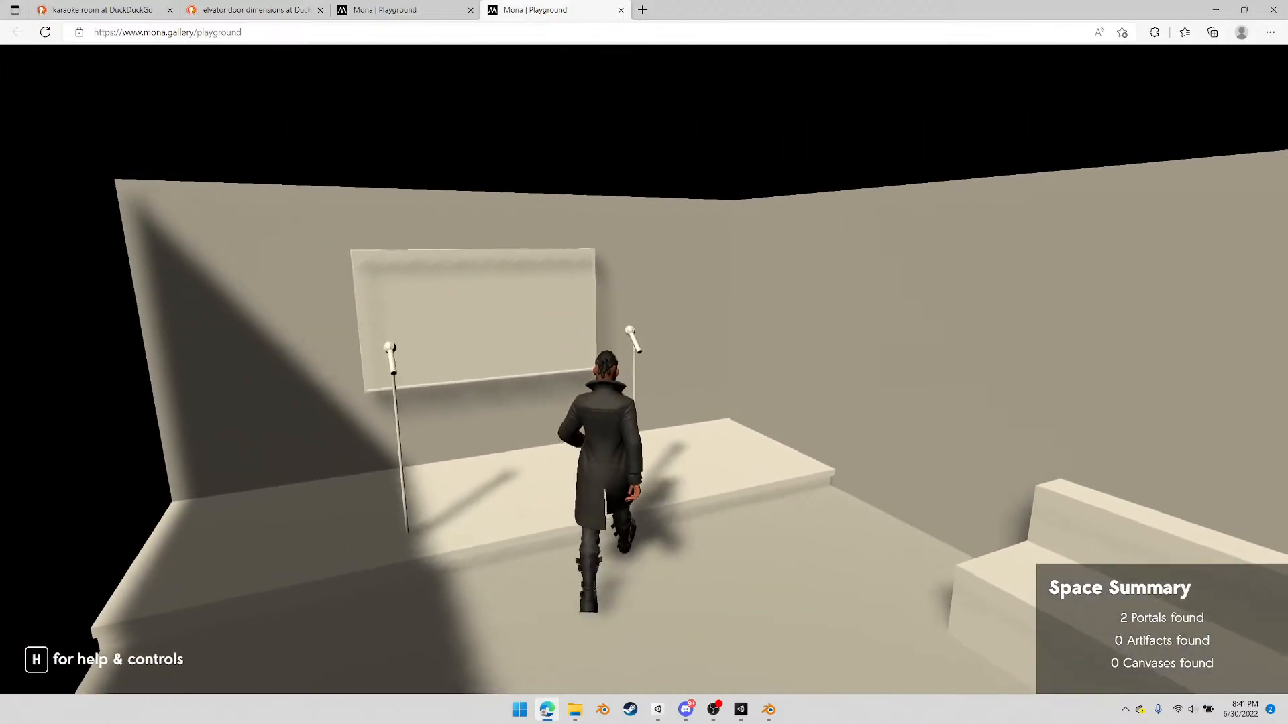
pyautogui.press('d')
pyautogui.press('d')
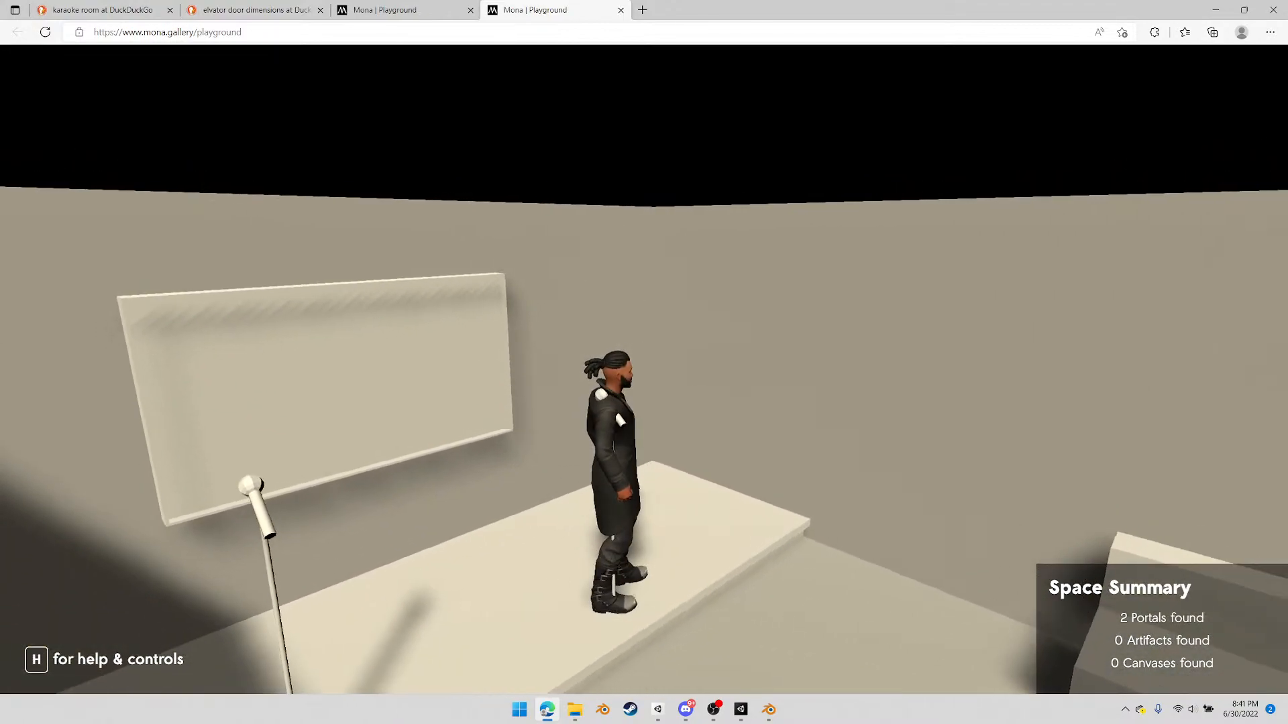
pyautogui.press('s')
pyautogui.press('w')
pyautogui.press('d')
pyautogui.press('s')
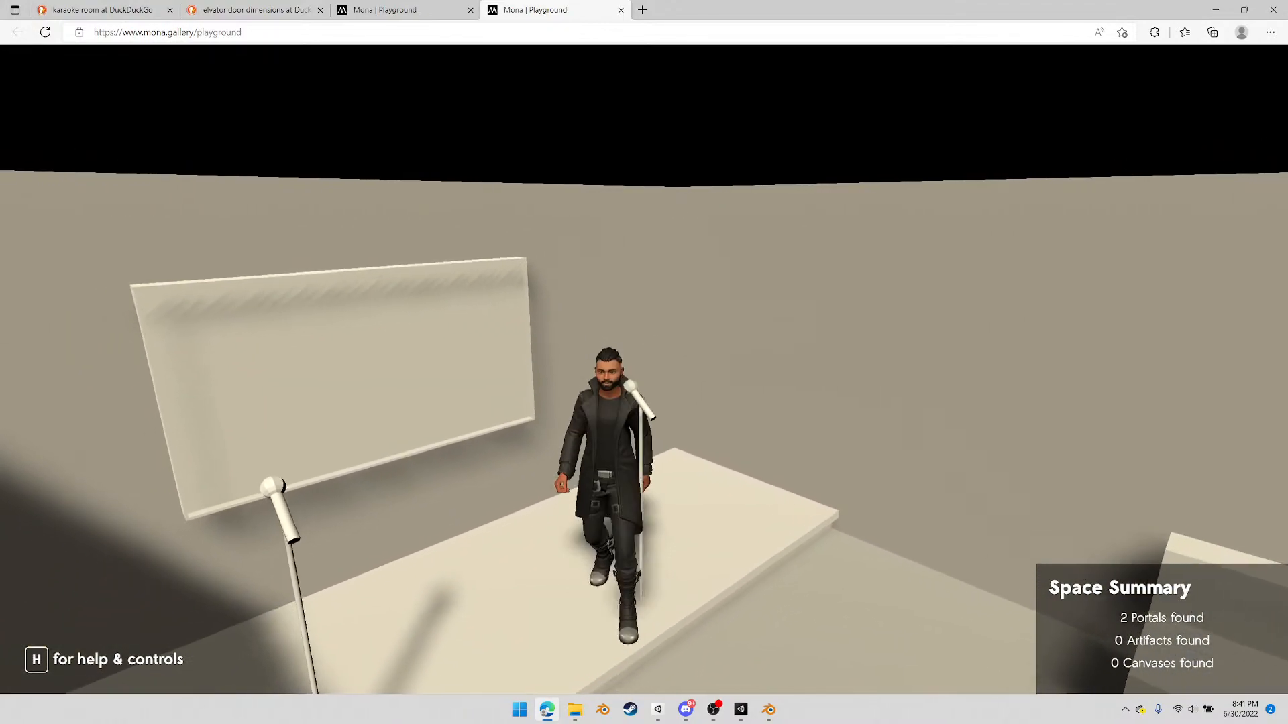
pyautogui.press('w')
pyautogui.press('s')
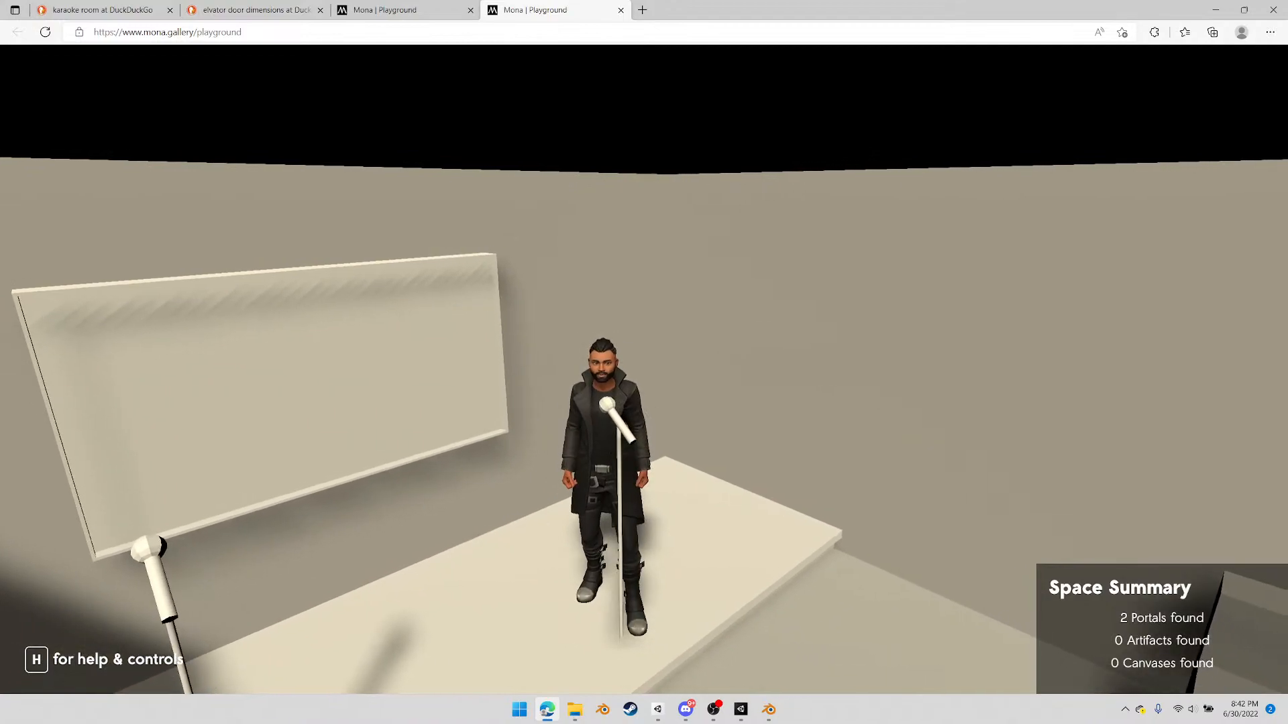
# Examine the microphone's height against the avatar on stage, shifting its position and viewing distance
pyautogui.scroll(2, 644, 370)
pyautogui.scroll(-2, 644, 369)
pyautogui.press('a')
pyautogui.press('d')
pyautogui.press('s')
pyautogui.press('a')
pyautogui.press('d')
pyautogui.press('a')
pyautogui.scroll(2, 644, 369)
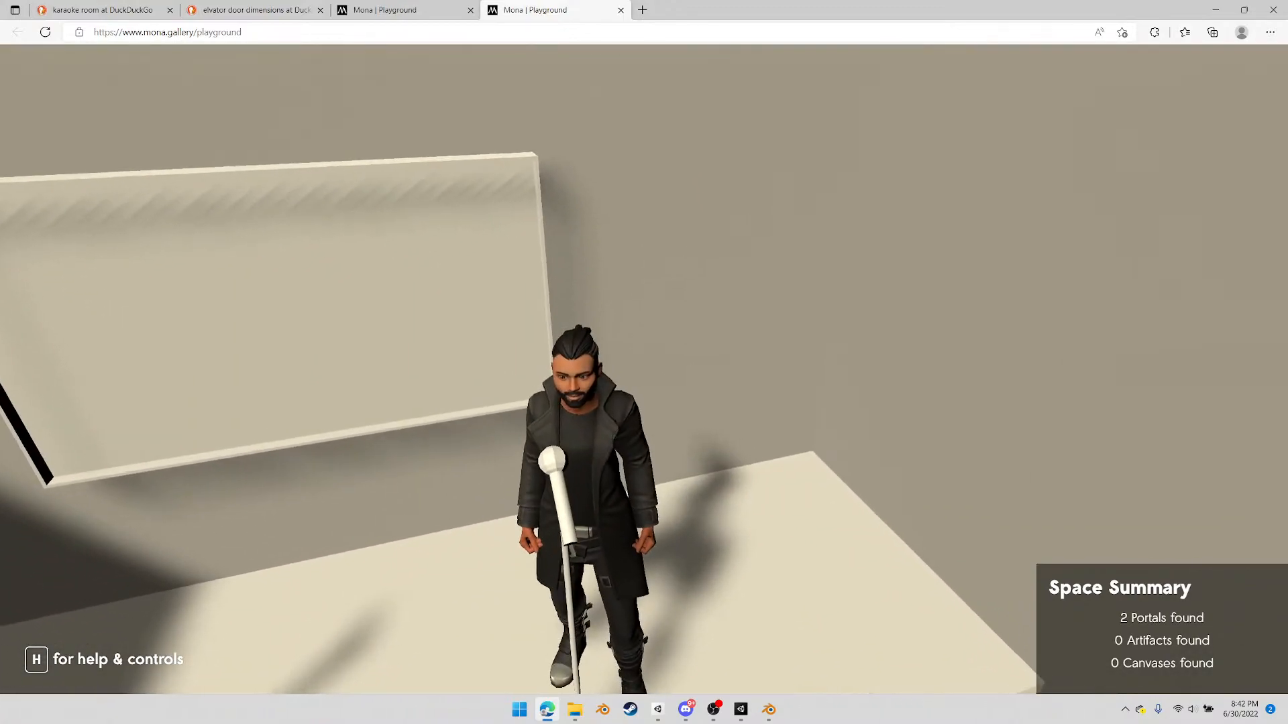
pyautogui.scroll(-3, 644, 369)
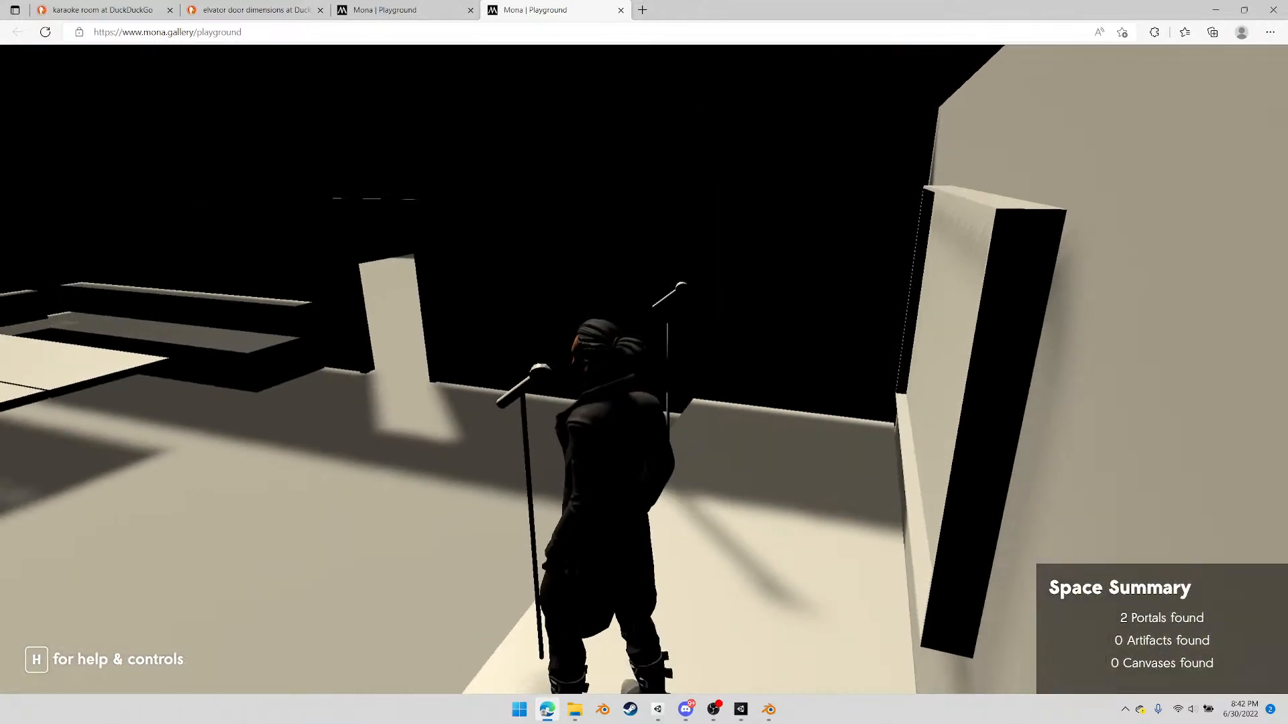
# Walk past the karaoke room's bench and table to judge their scale, and return to the main room's counters
pyautogui.press('w')
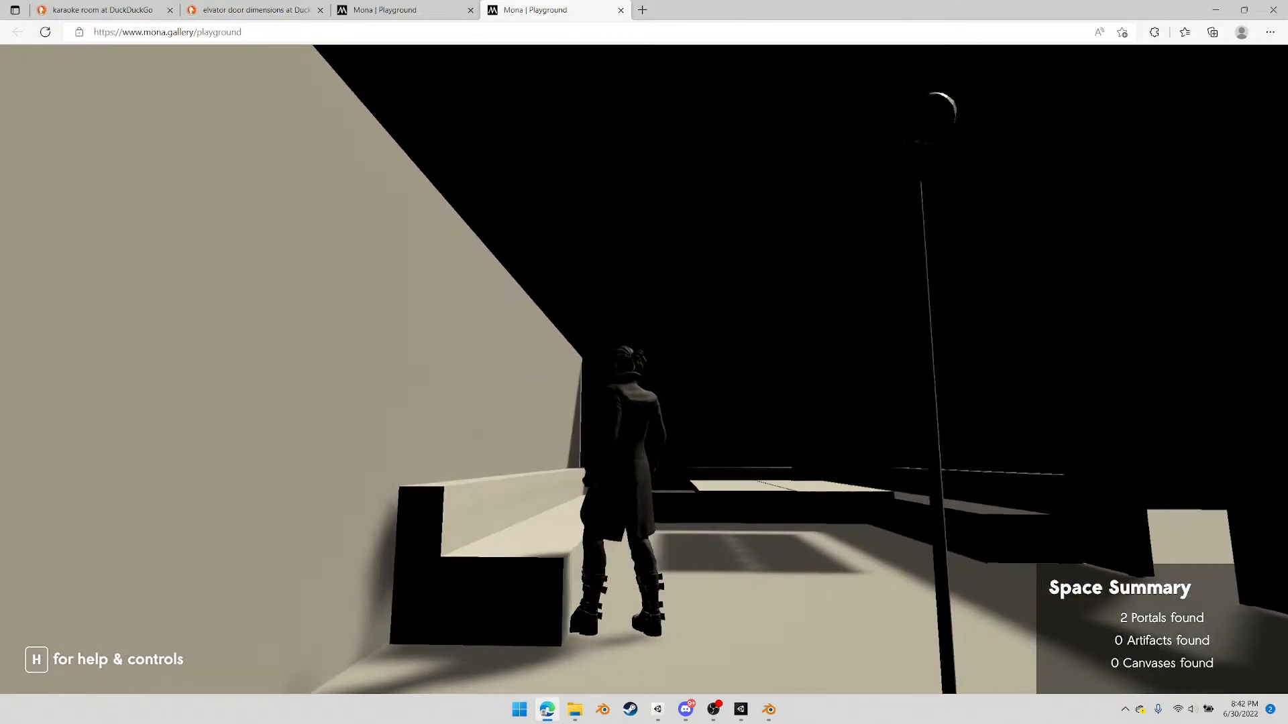
pyautogui.press('w')
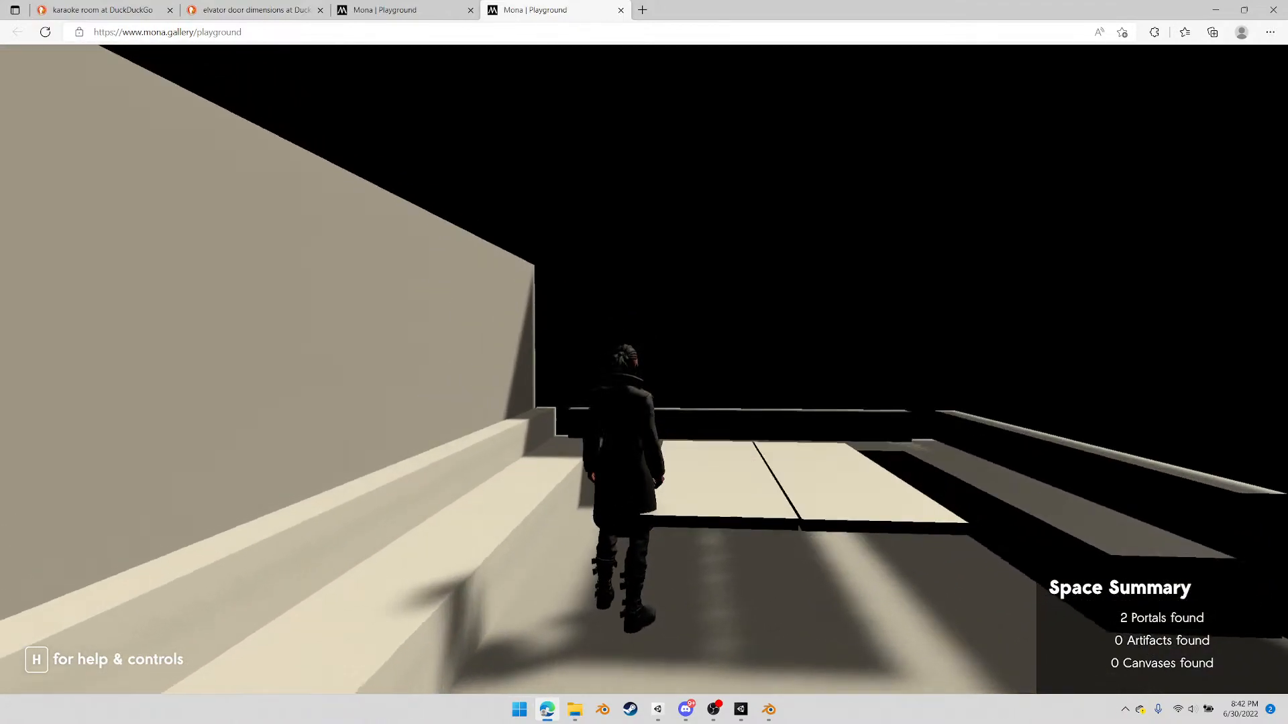
pyautogui.press('a')
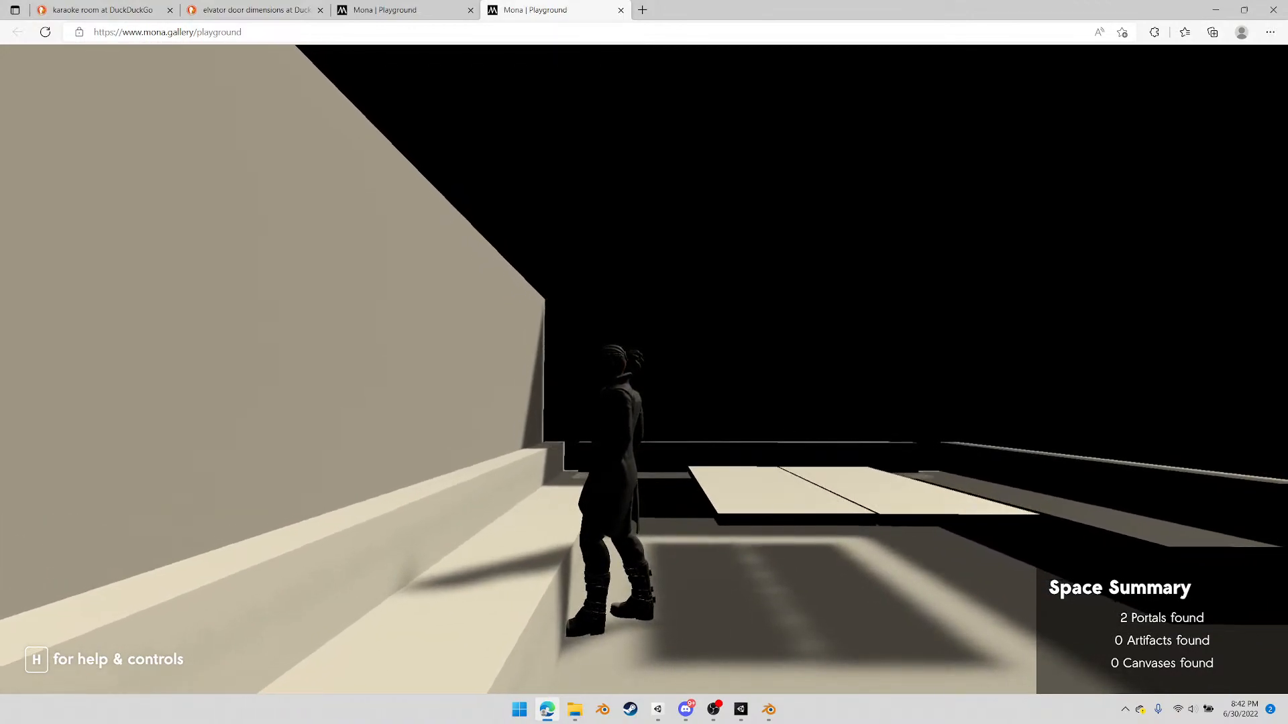
pyautogui.press('w')
pyautogui.press('d')
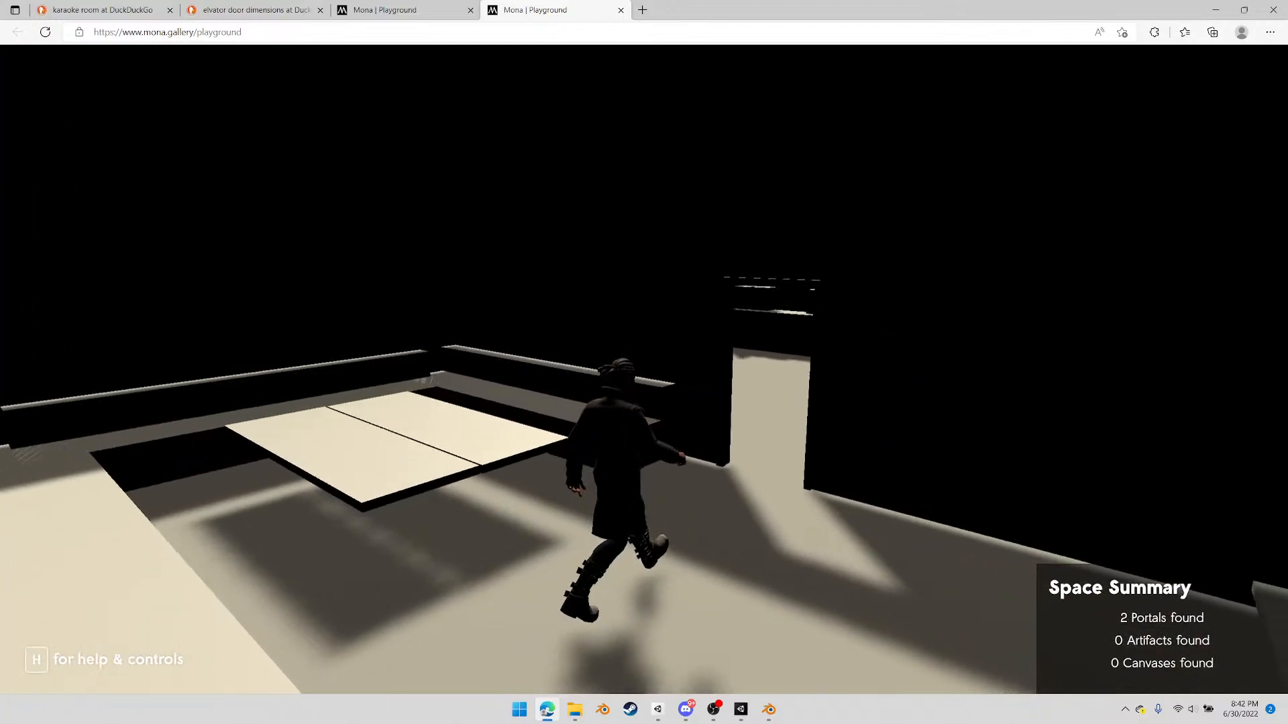
pyautogui.press('w')
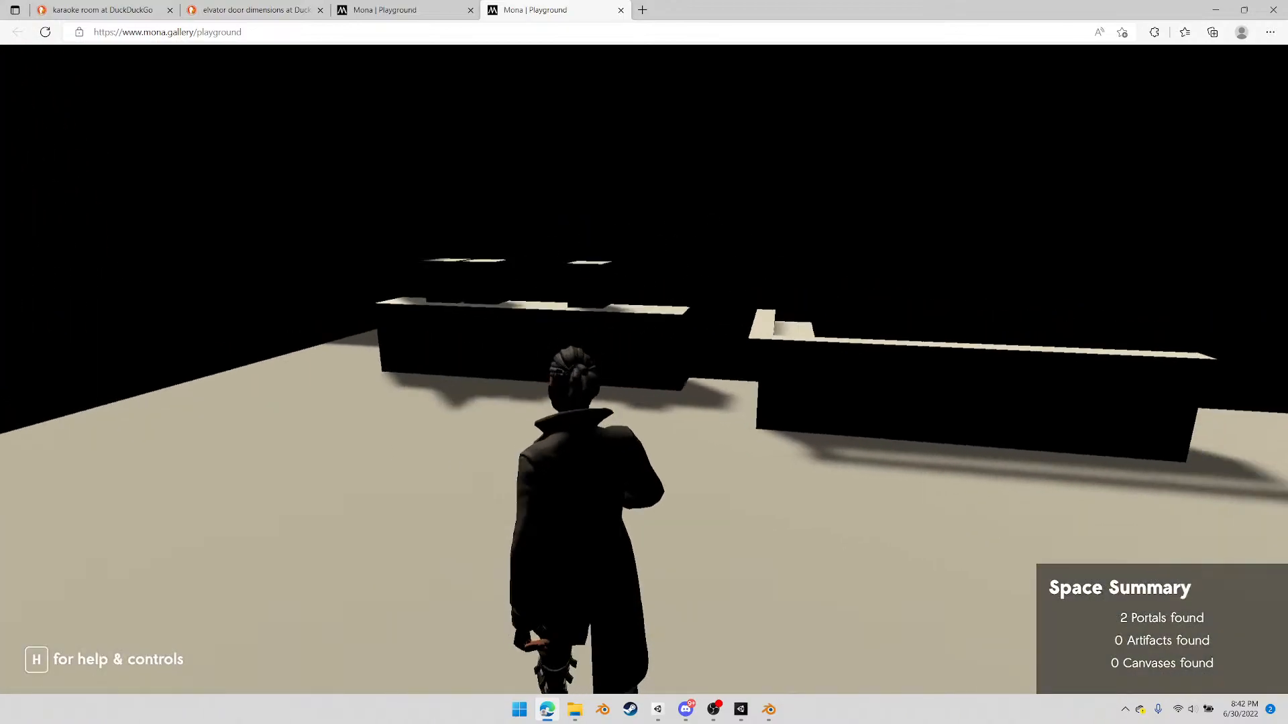
pyautogui.press('w')
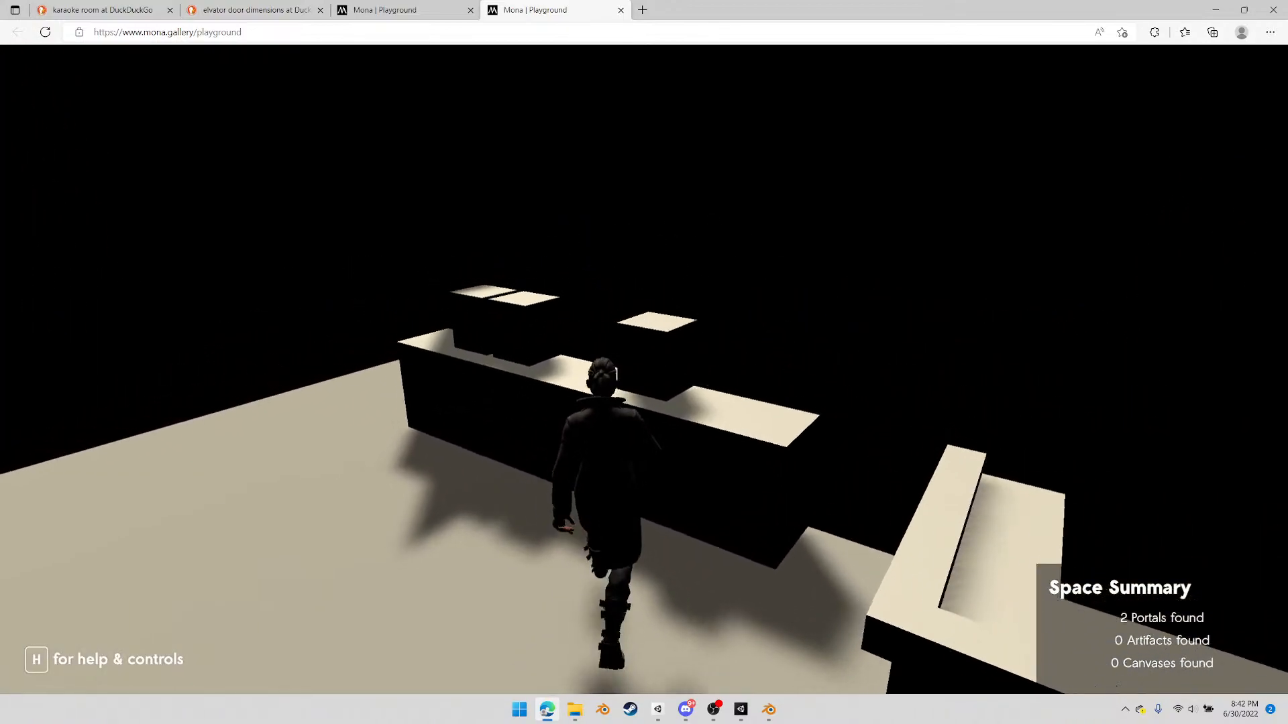
# Walk the avatar past the counter and around the corridor loop to judge its scale, returning to the main room
pyautogui.press('w')
pyautogui.press('a')
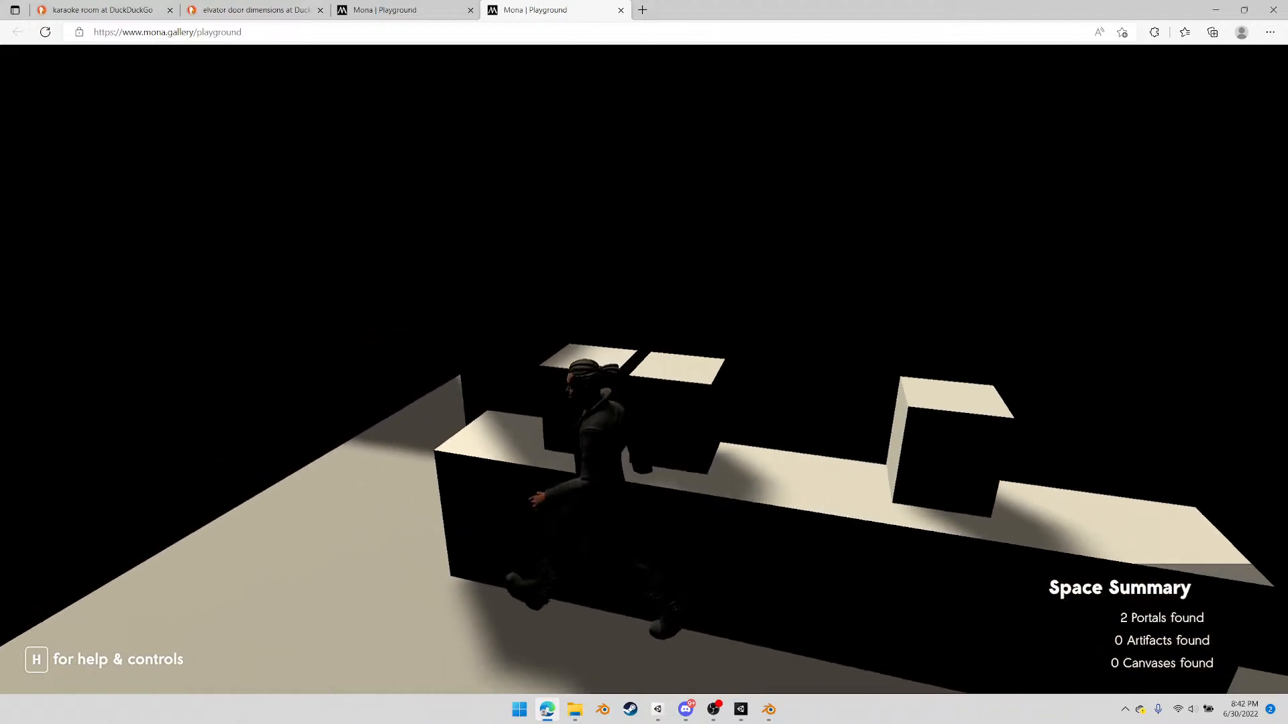
pyautogui.press('w')
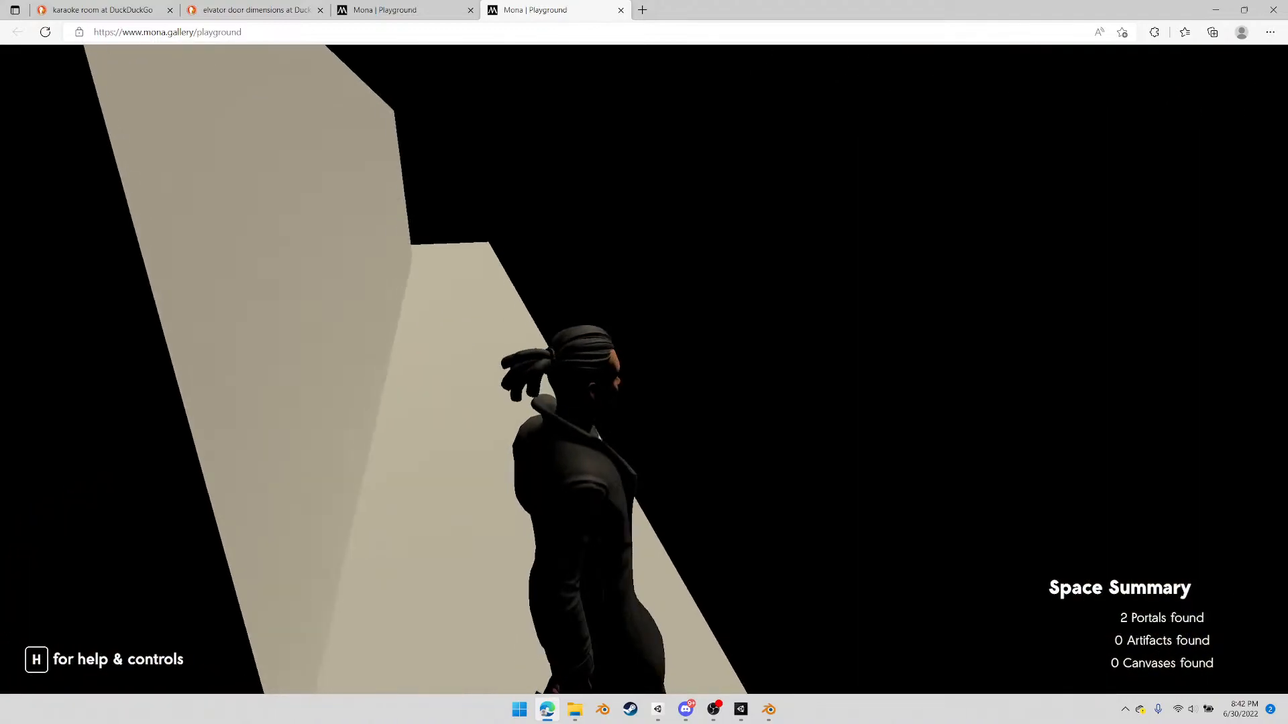
pyautogui.press('w')
pyautogui.press('a')
pyautogui.press('d')
pyautogui.press('a')
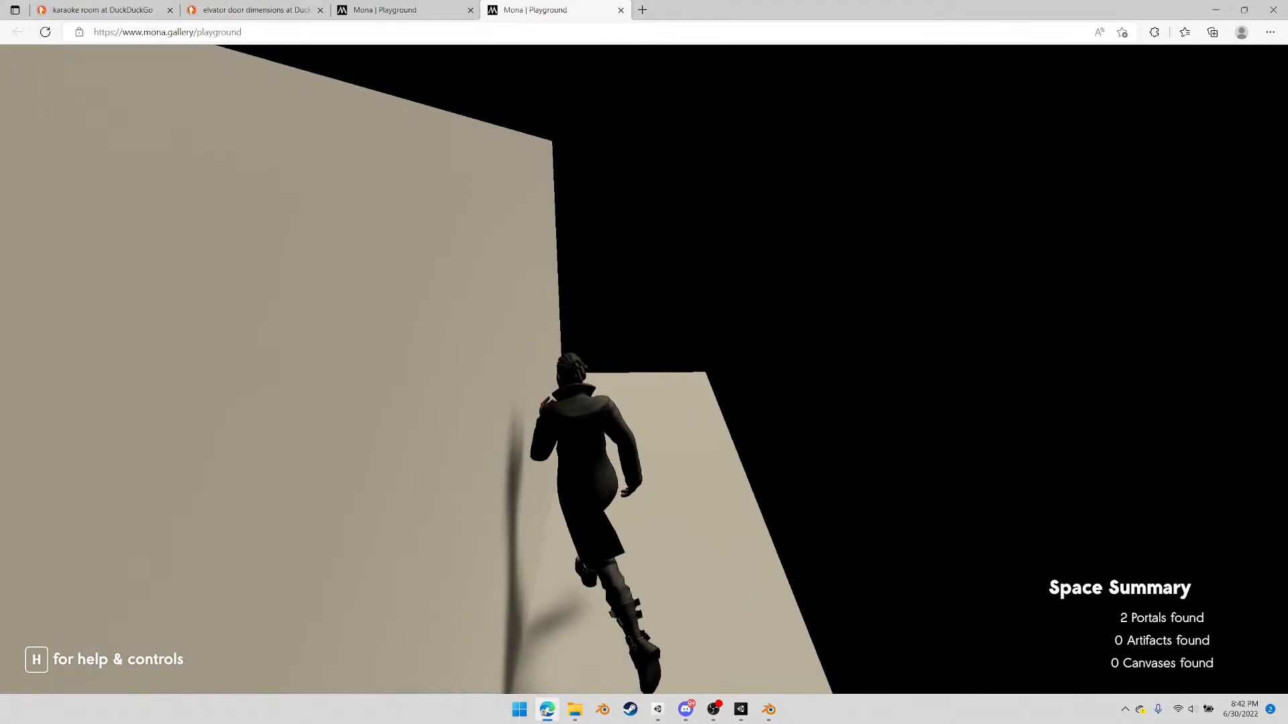
pyautogui.press('d')
pyautogui.press('w')
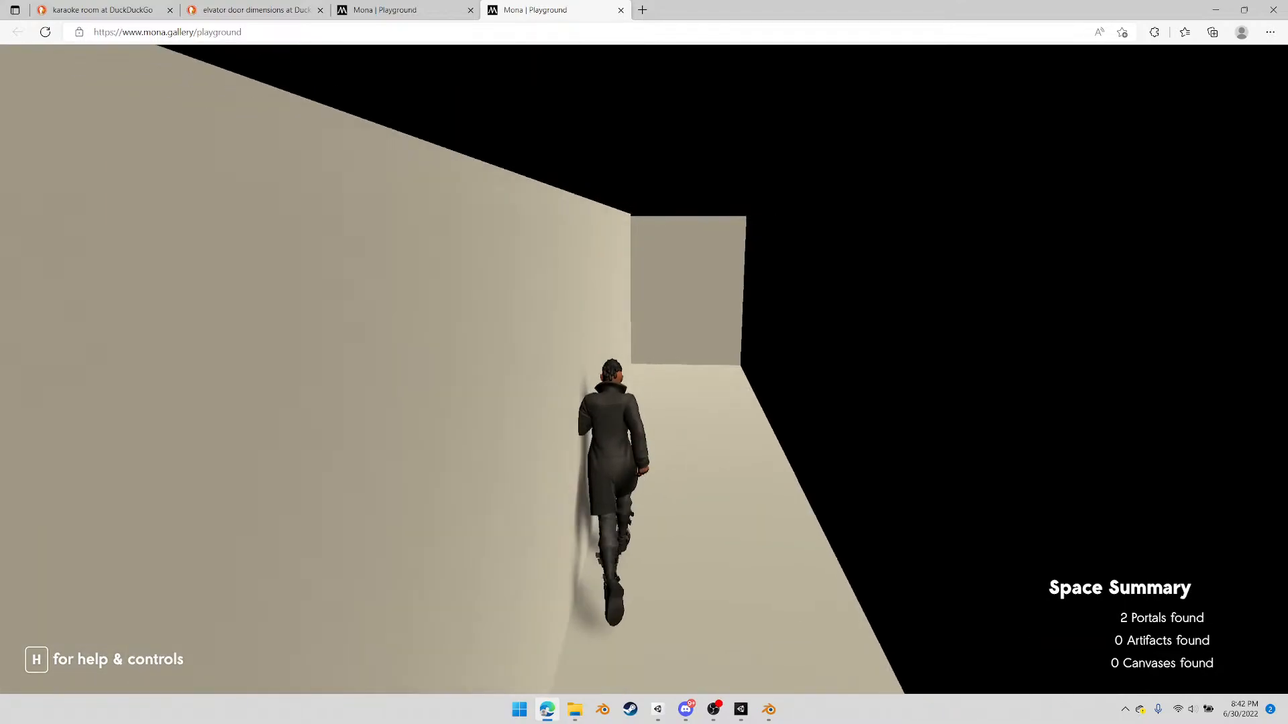
pyautogui.press('w')
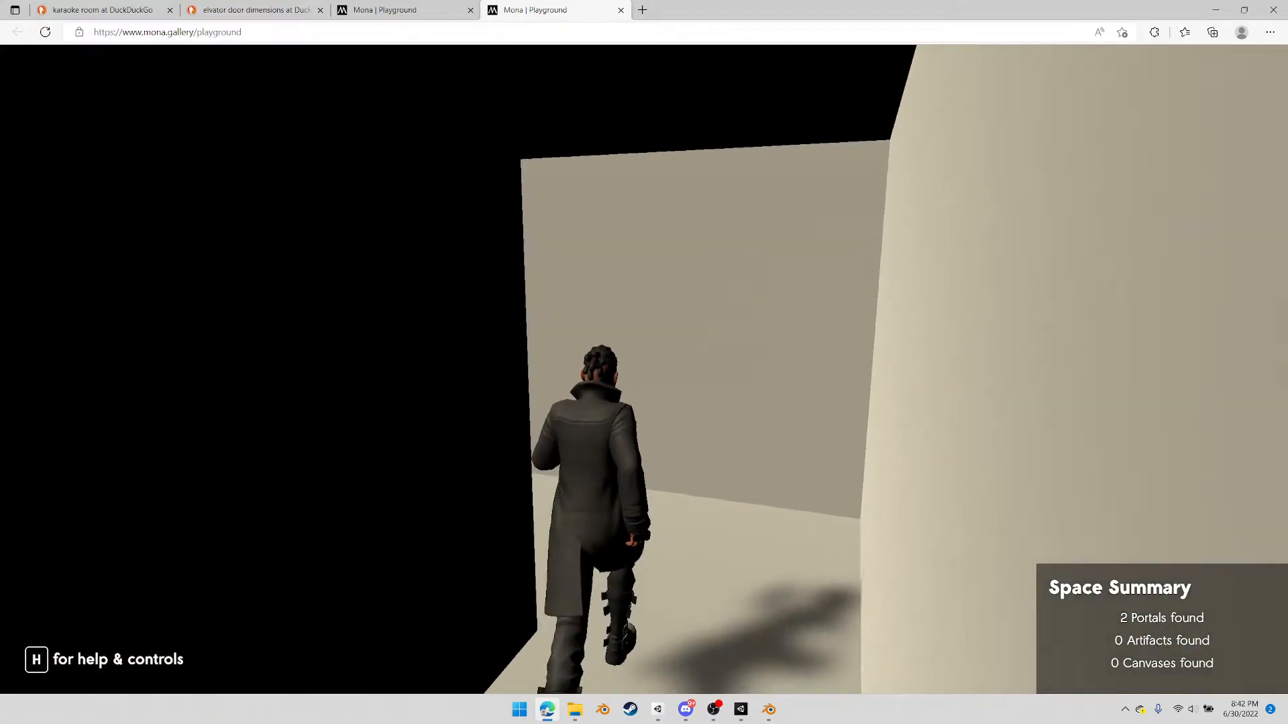
pyautogui.press('w')
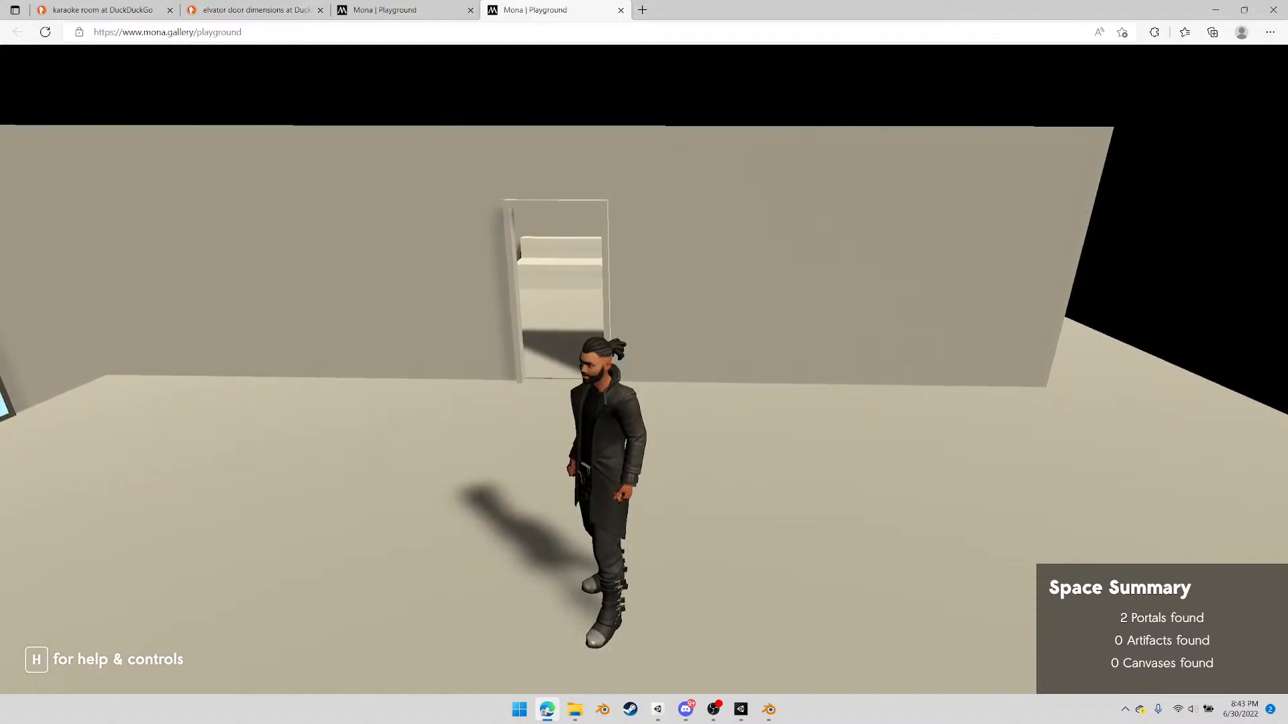
# Leave the Playground space, close both Mona Playground pages and close the browser
pyautogui.press('Escape')
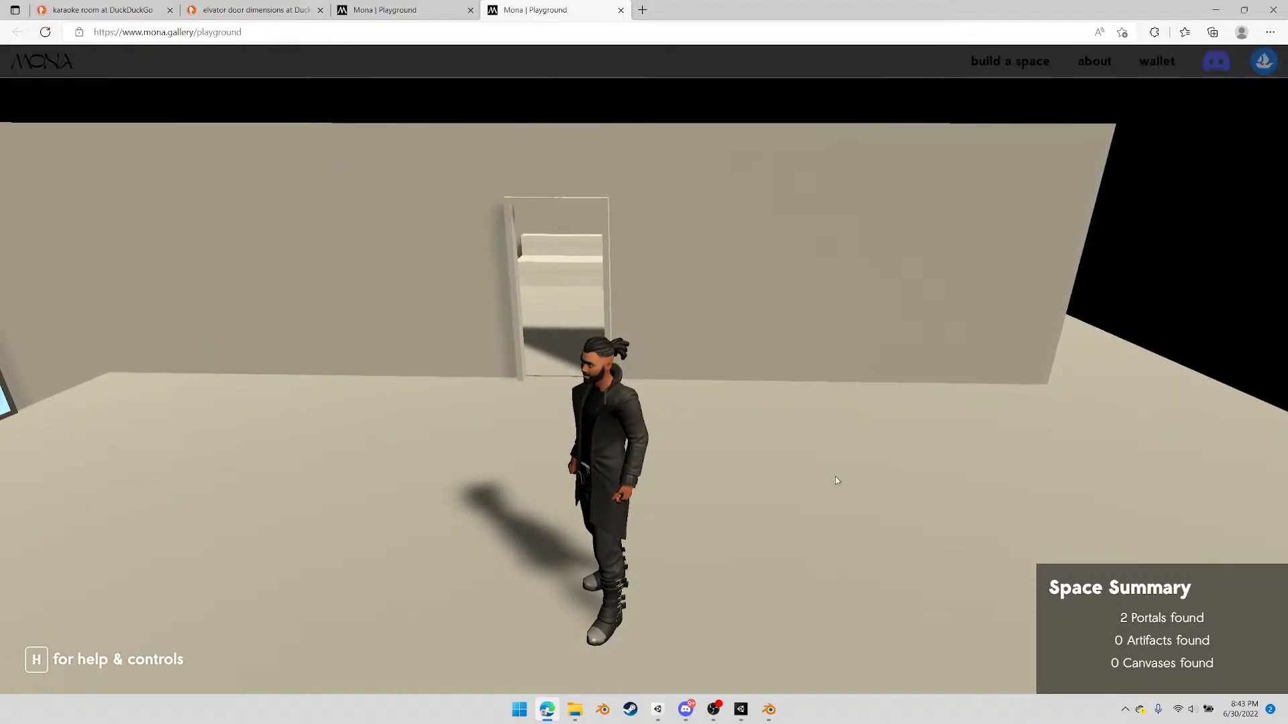
pyautogui.hotkey('ctrl', 'w')
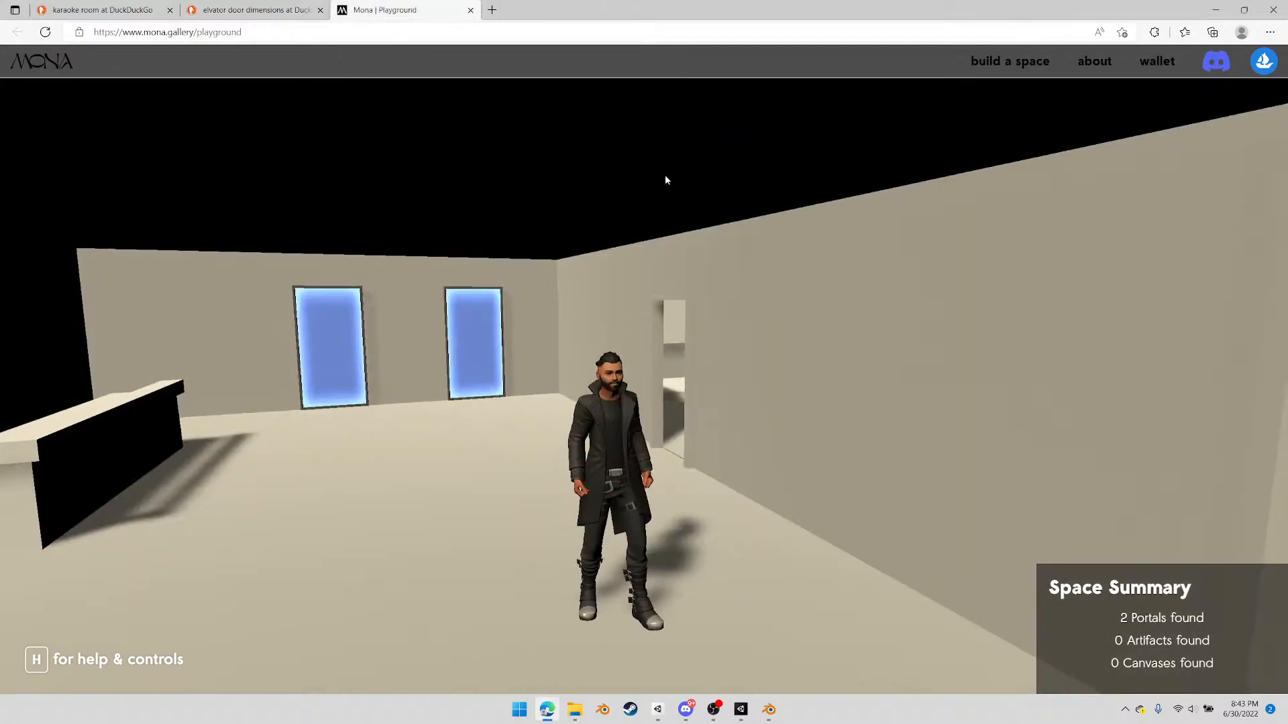
pyautogui.click(471, 10)
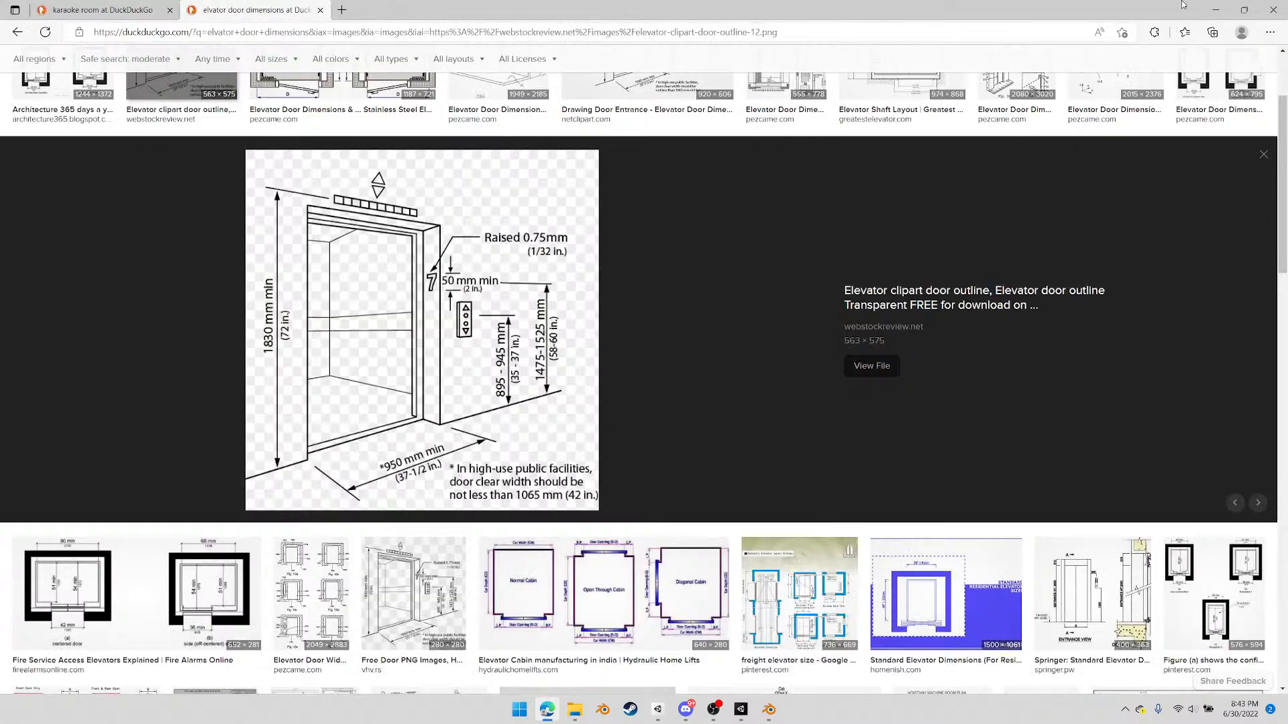
pyautogui.click(1274, 12)
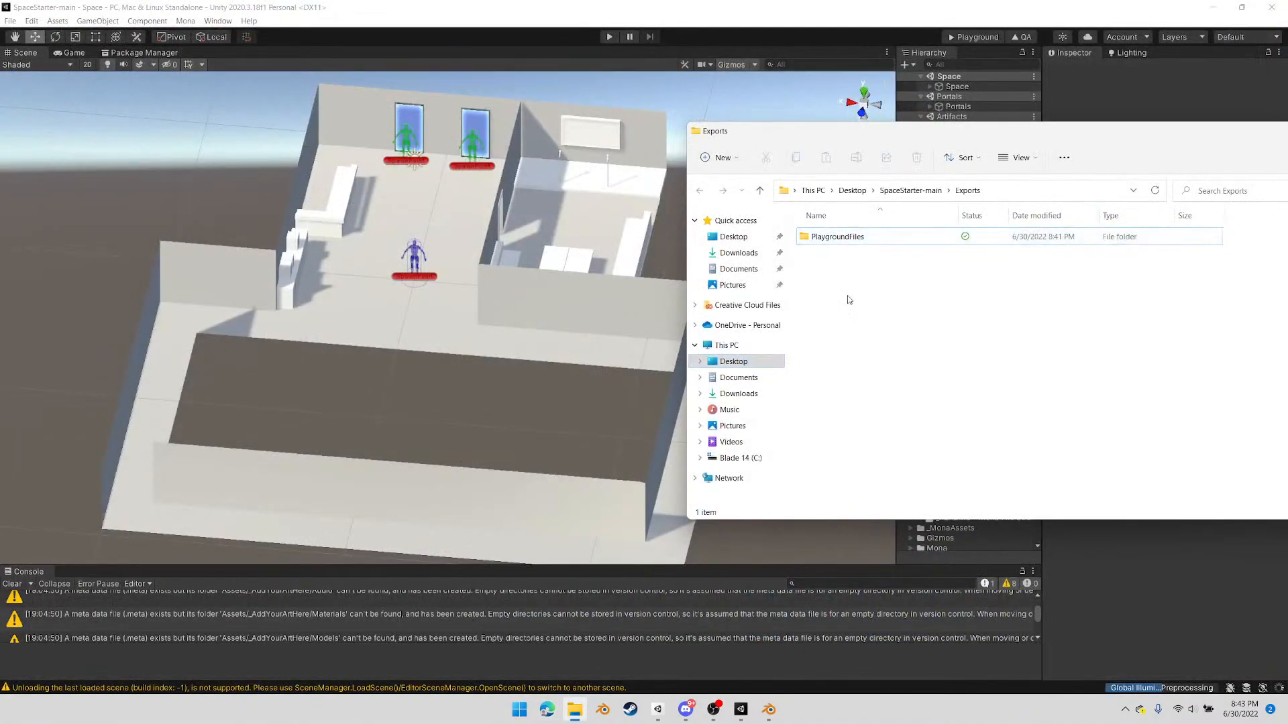
# Permanently delete the PlaygroundFiles folder from Exports and close the folder window
pyautogui.hotkey('shift', 'Delete')
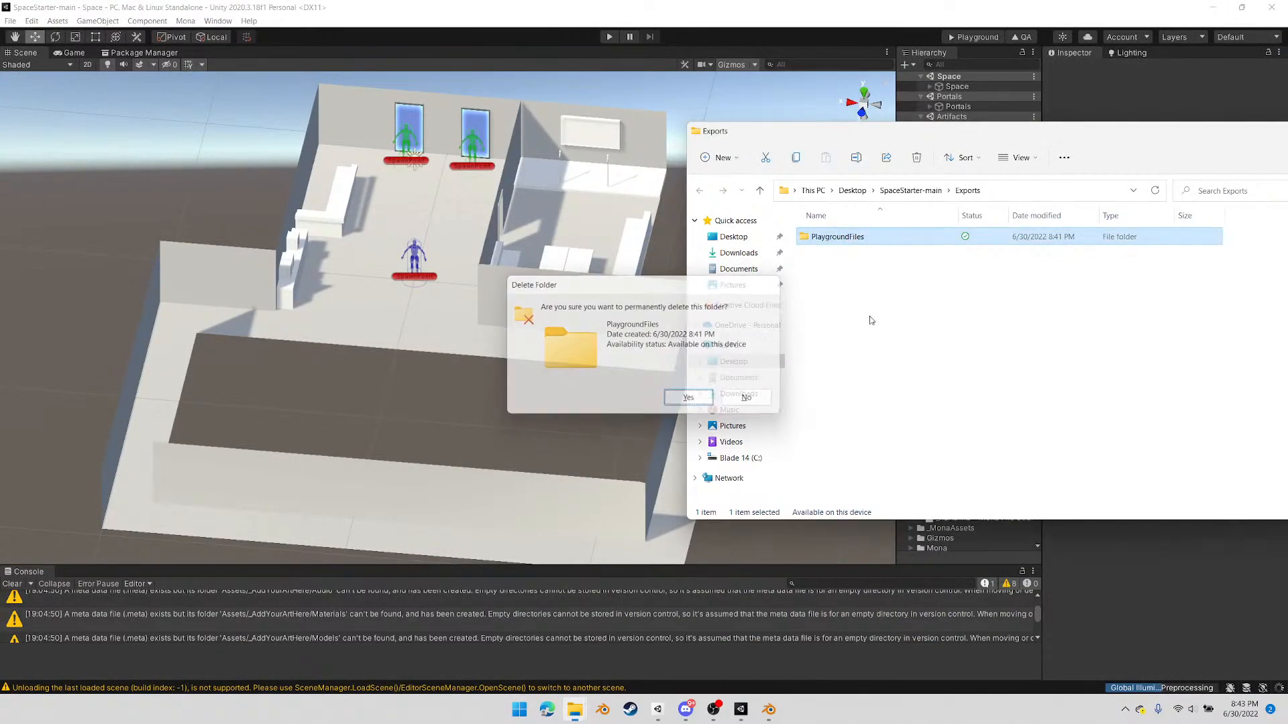
pyautogui.press('Return')
pyautogui.moveTo(1036, 140); pyautogui.dragTo(874, 139)
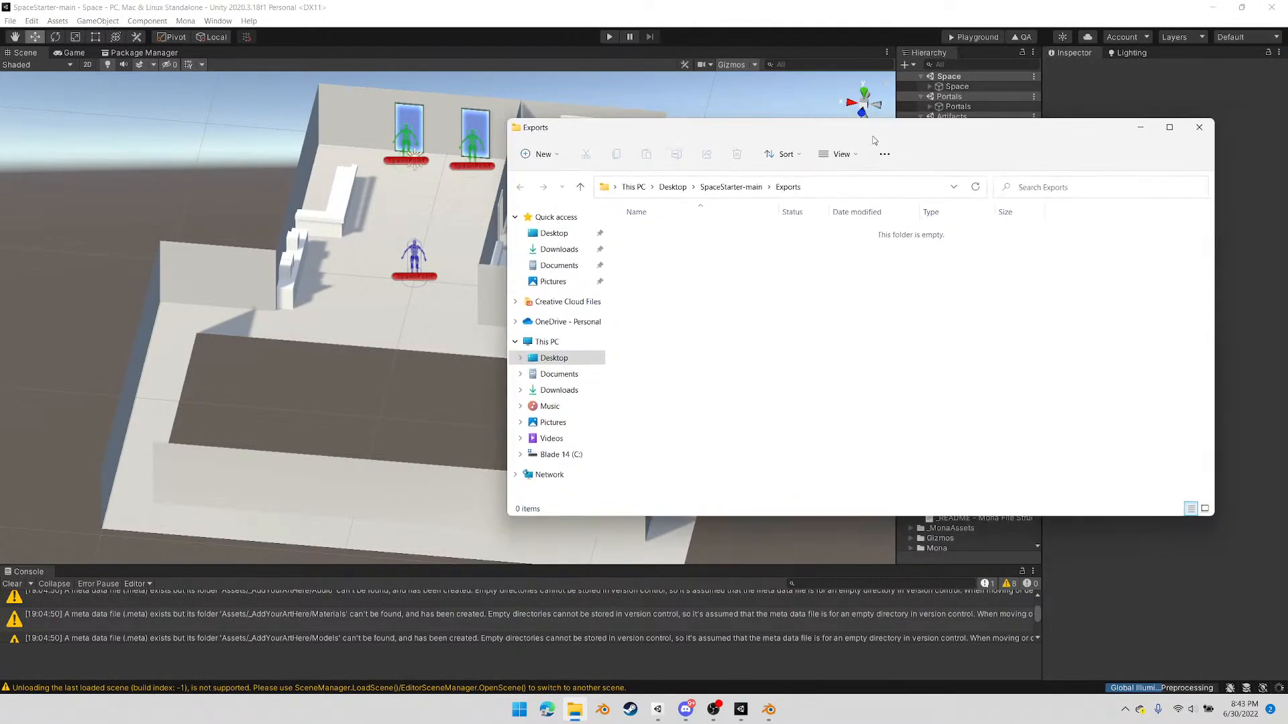
pyautogui.click(1211, 134)
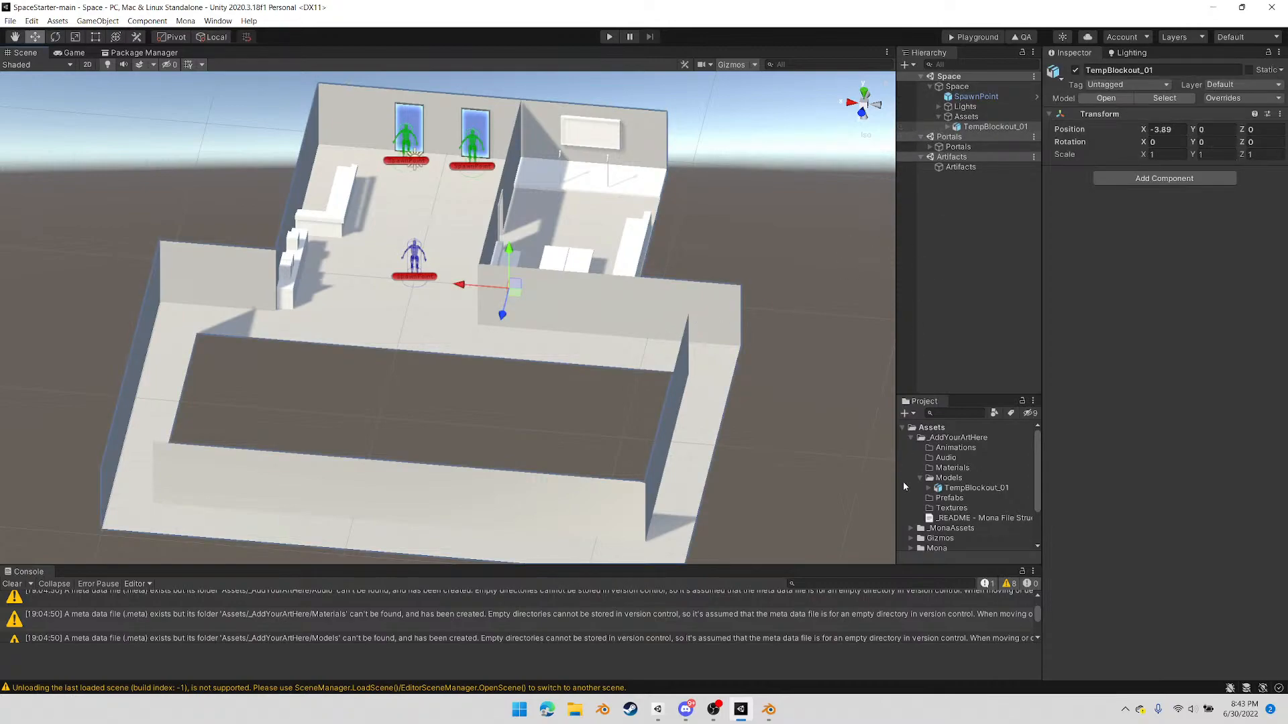
# Enable Generate Lightmap UVs in the import settings of the TempBlockout_01 model and apply the change
pyautogui.click(961, 489)
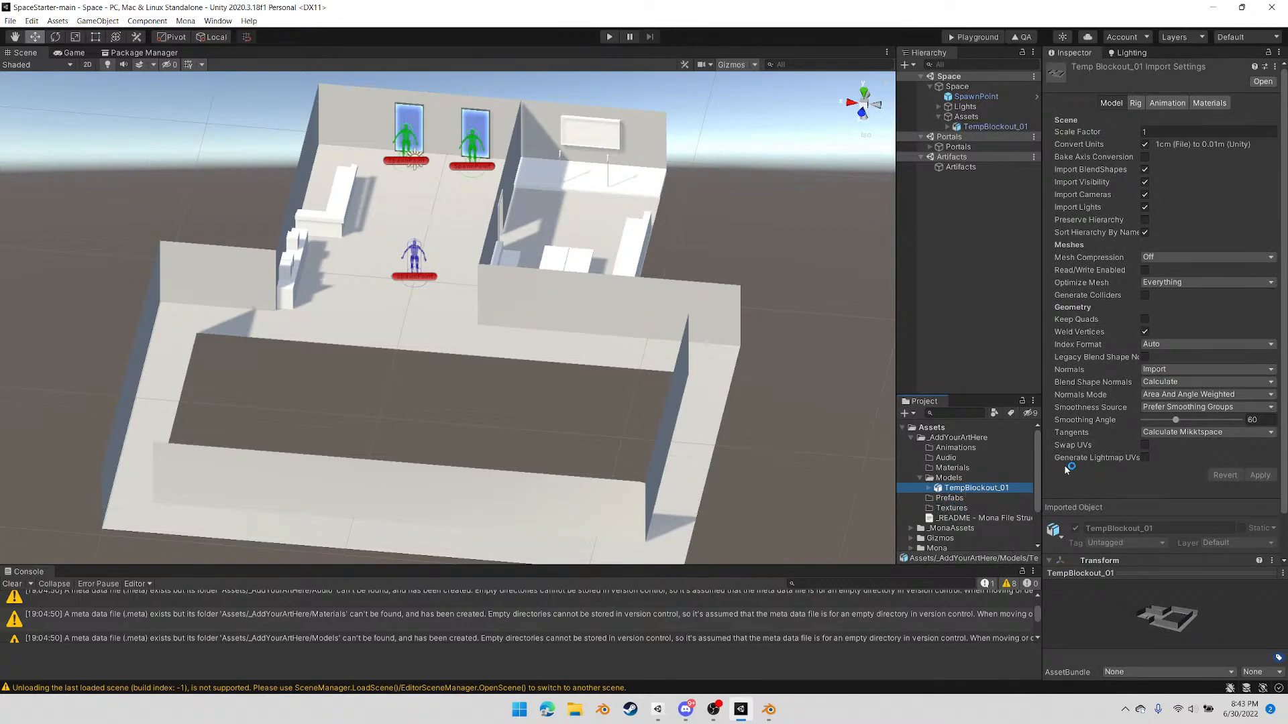
pyautogui.click(1144, 458)
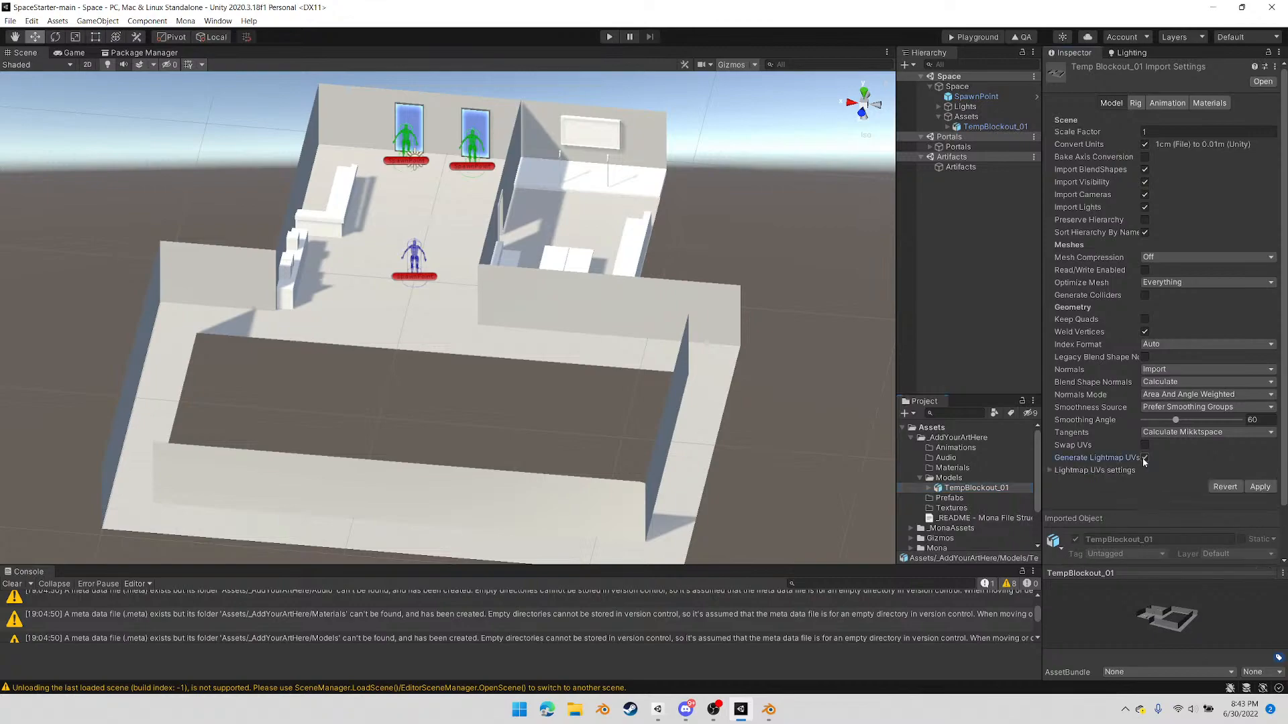
pyautogui.click(1261, 488)
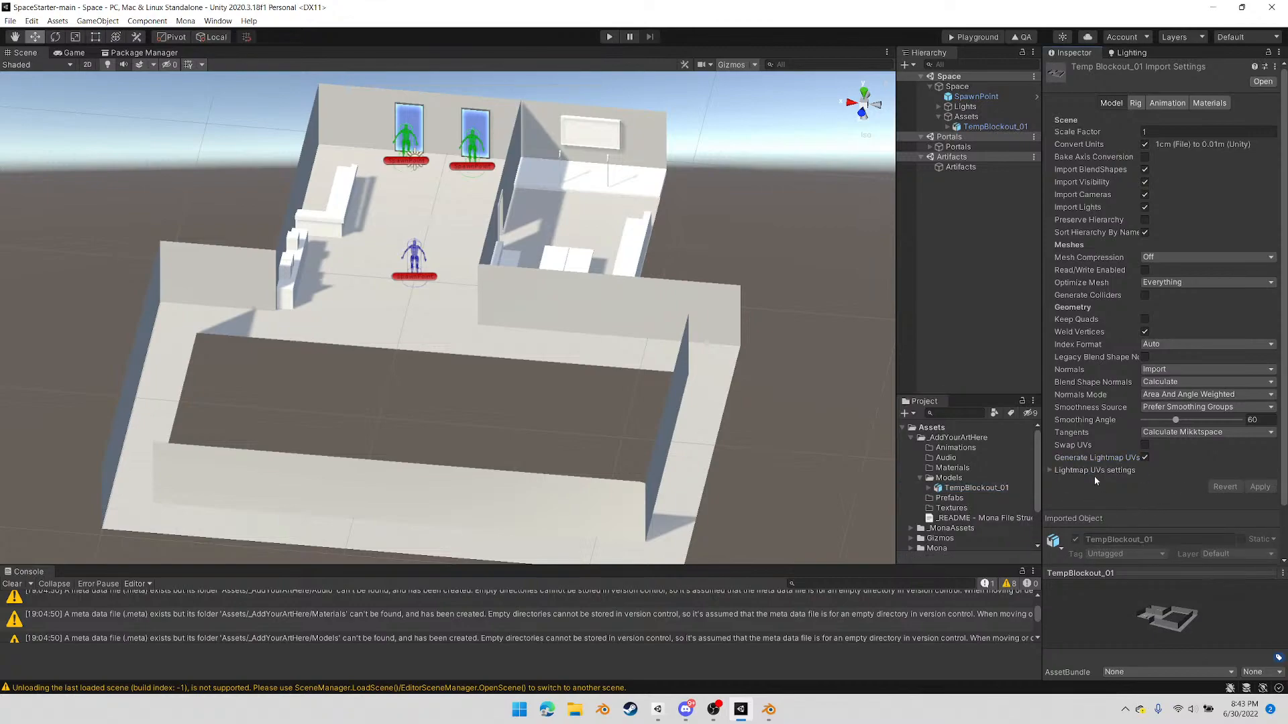
# Mark the scene's TempBlockout_01 object as static including all its children, and check the flag on child Cube.002
pyautogui.click(1128, 54)
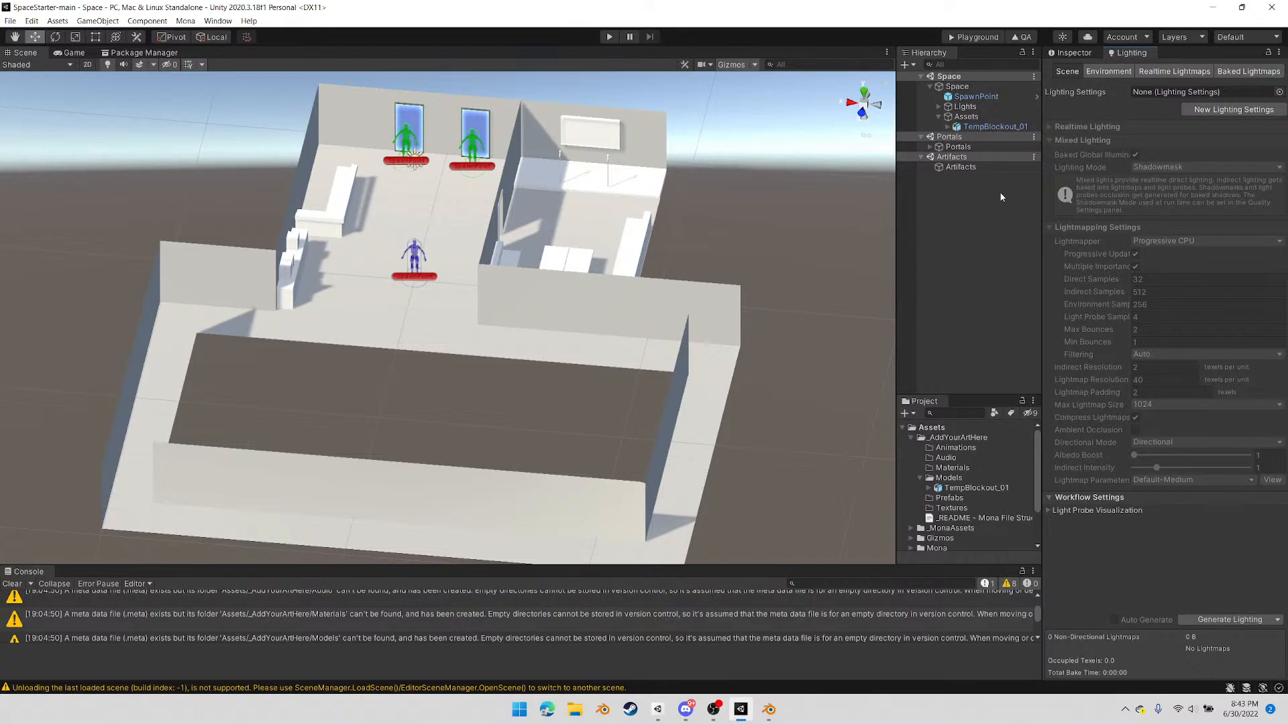
pyautogui.click(976, 126)
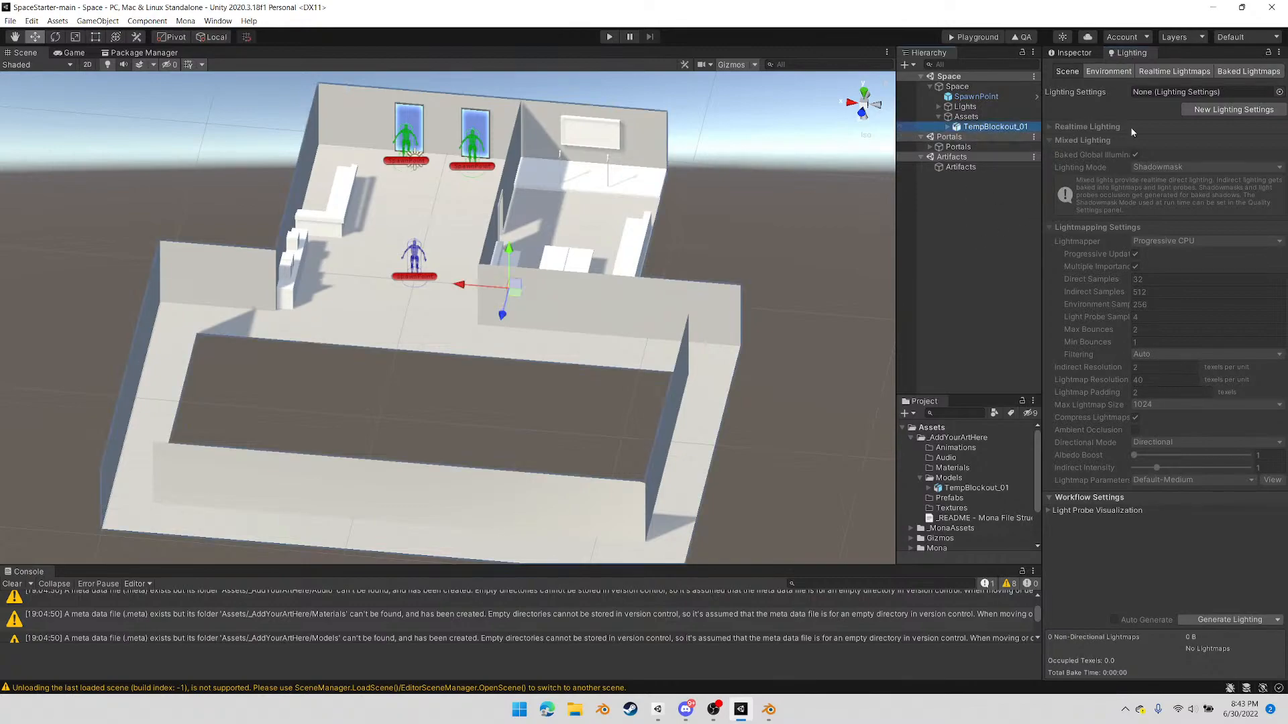
pyautogui.click(1076, 53)
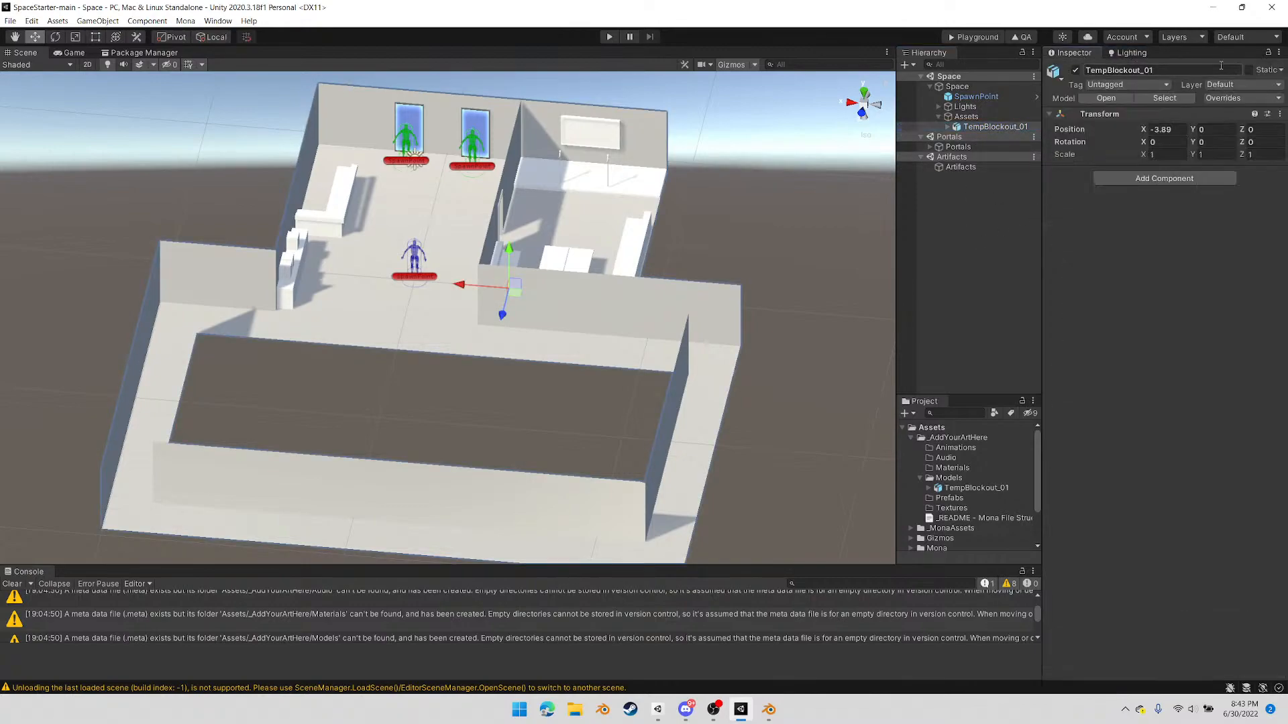
pyautogui.click(1247, 71)
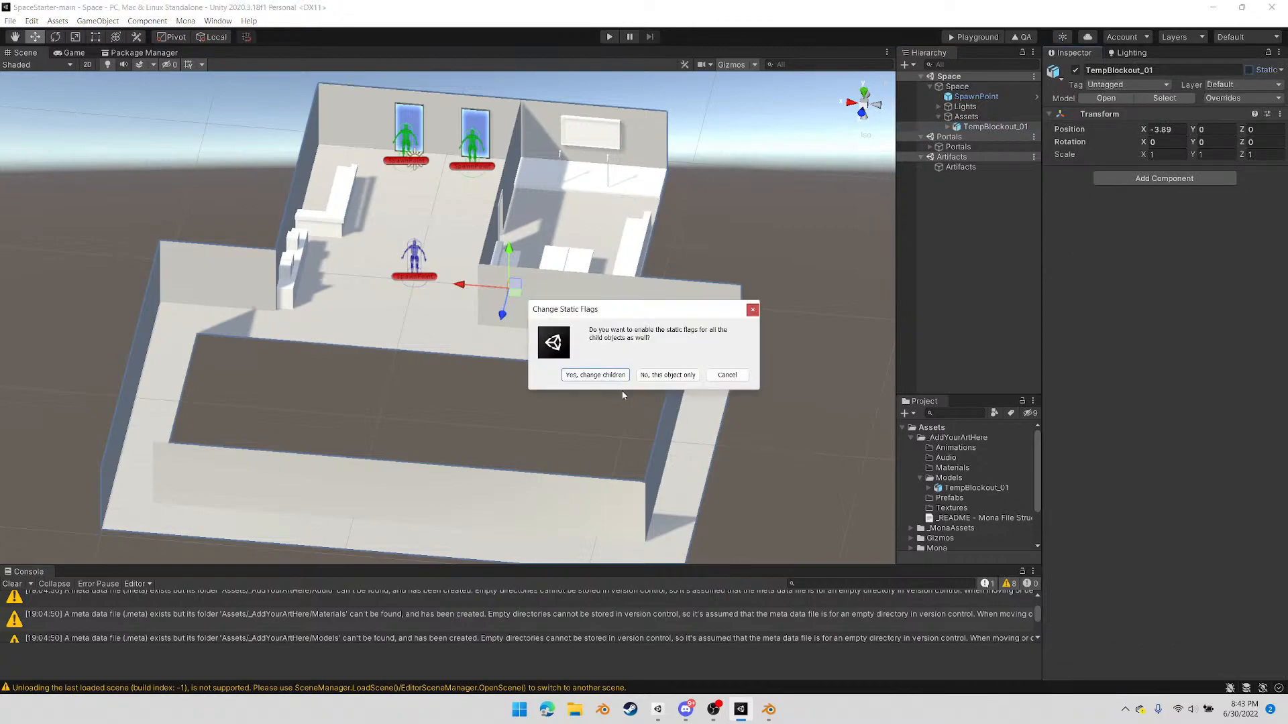
pyautogui.click(595, 375)
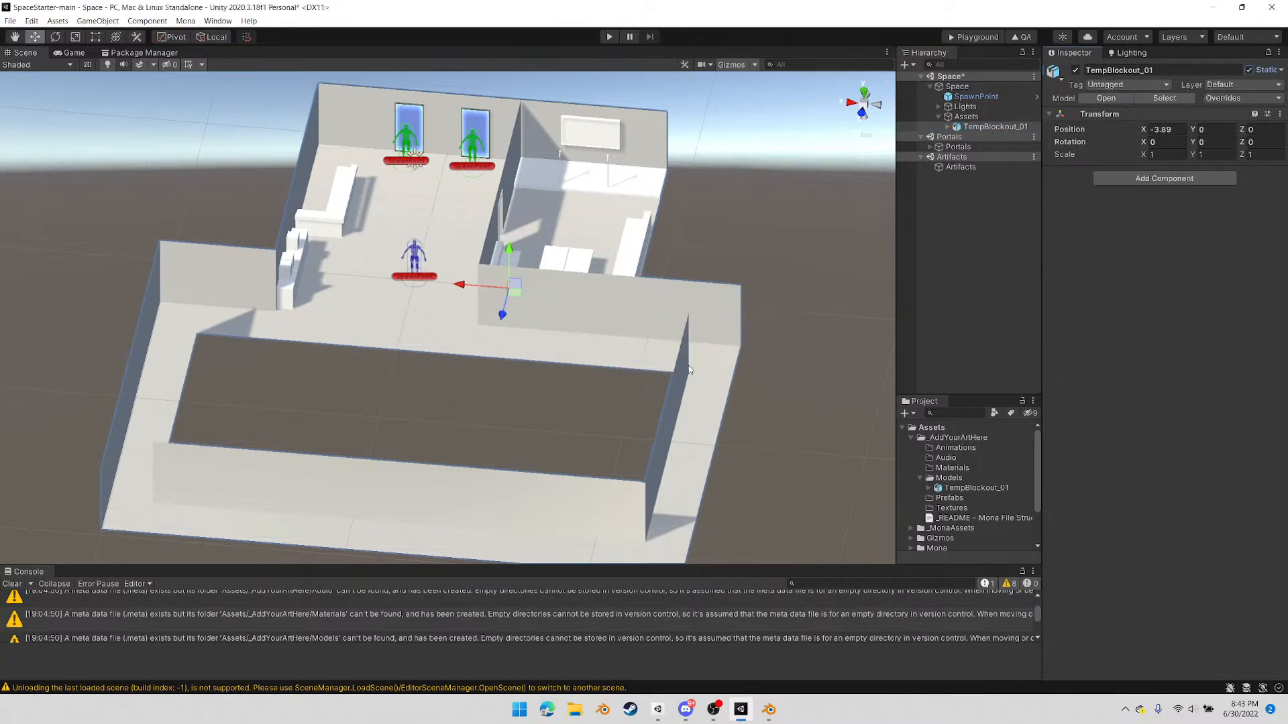
pyautogui.click(948, 127)
pyautogui.click(983, 156)
pyautogui.click(984, 167)
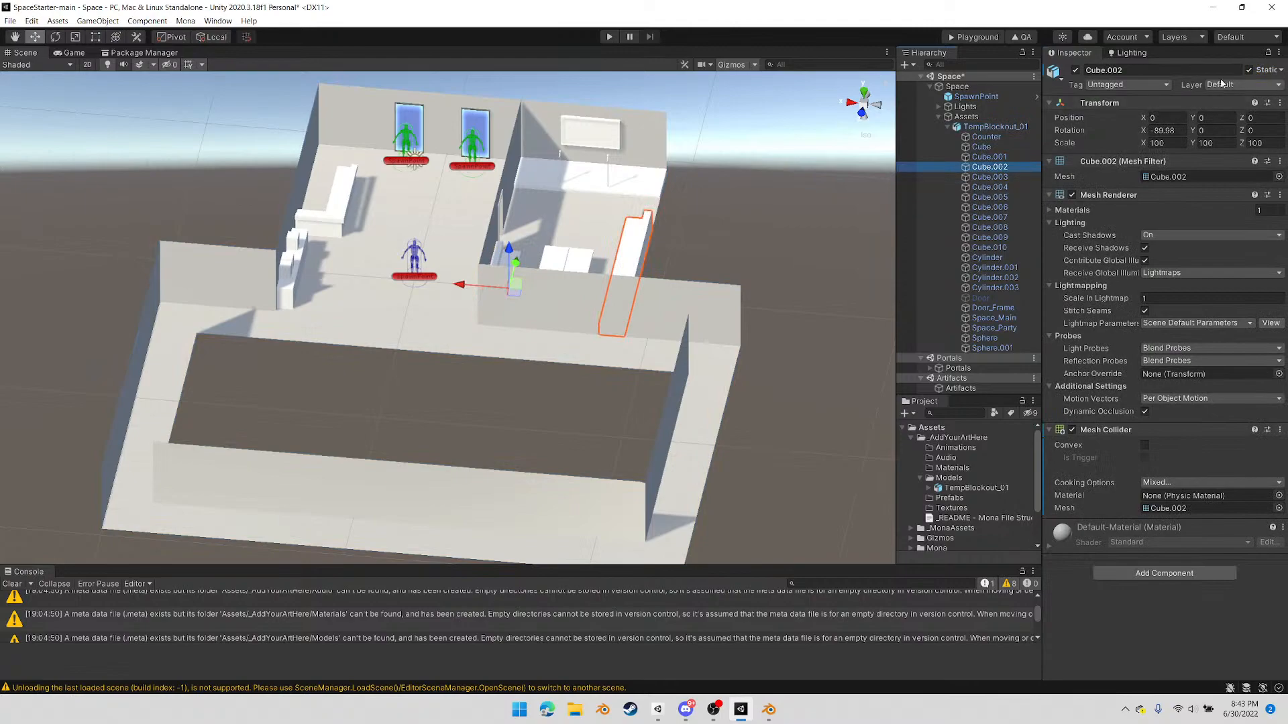
pyautogui.click(947, 126)
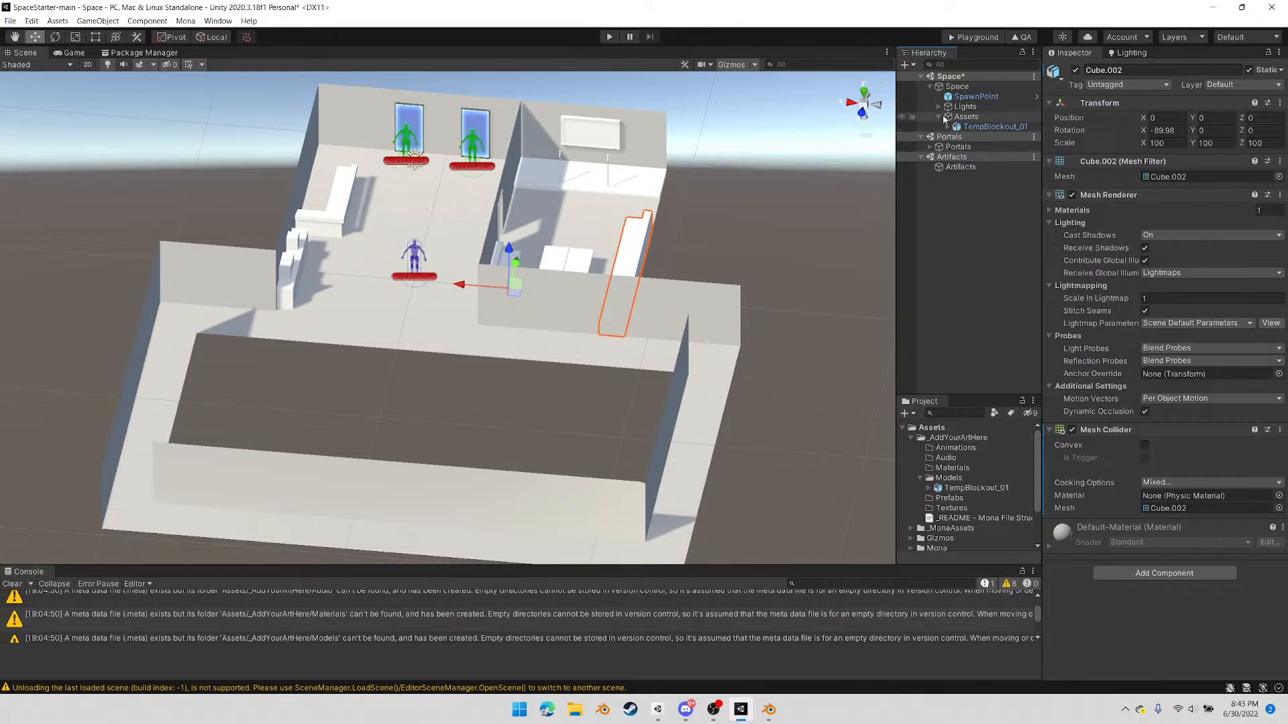
# Set the light mode of Directional Light to Mixed and of Directional Light (1) to Baked
pyautogui.click(938, 107)
pyautogui.click(974, 118)
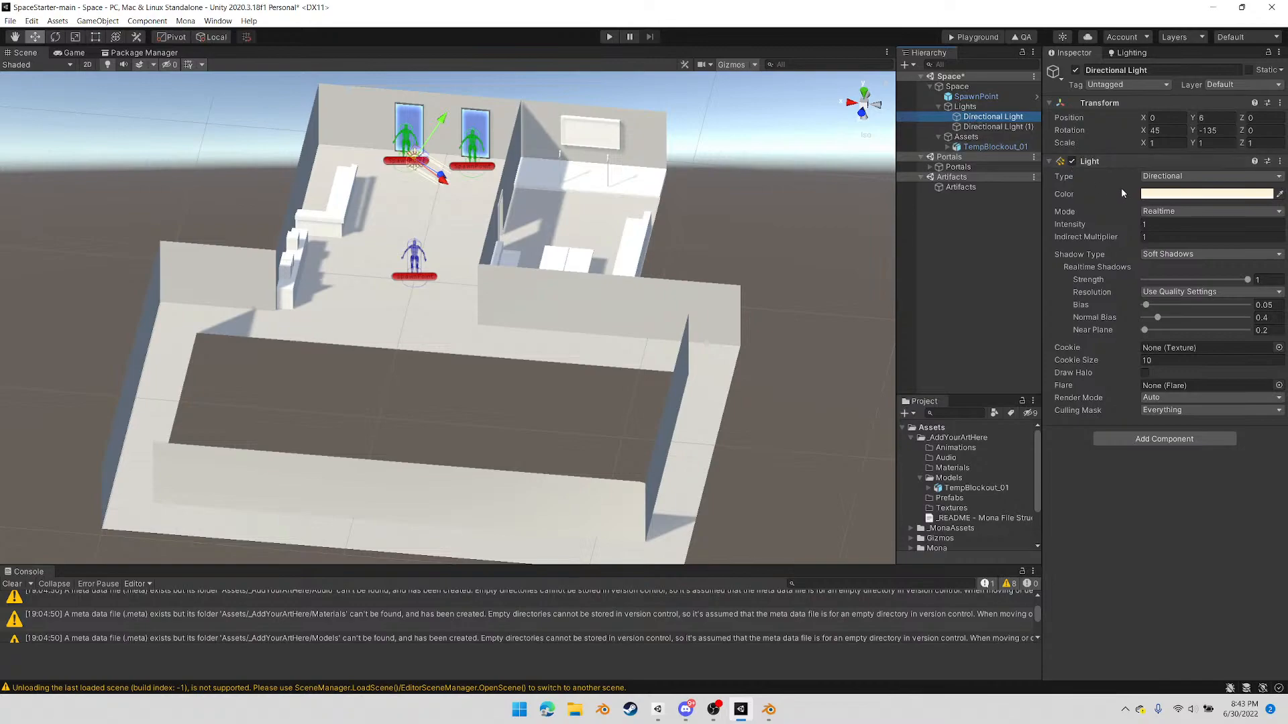
pyautogui.click(1179, 213)
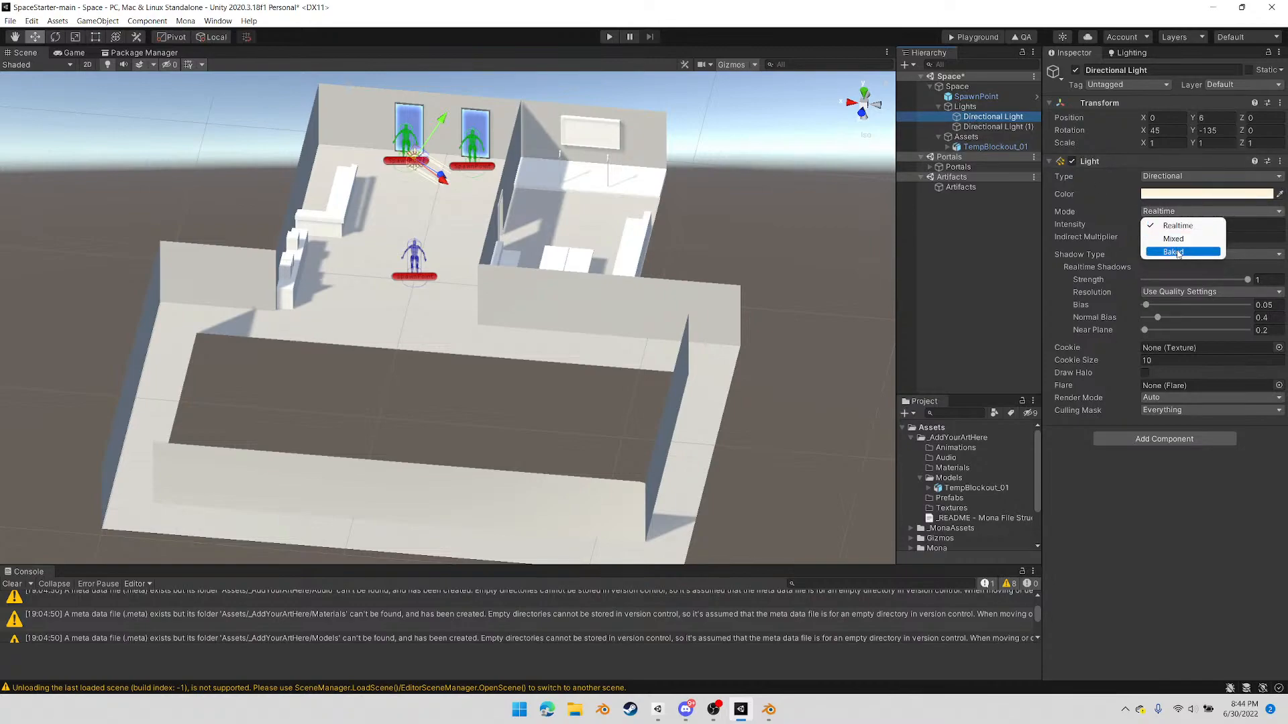
pyautogui.click(1184, 239)
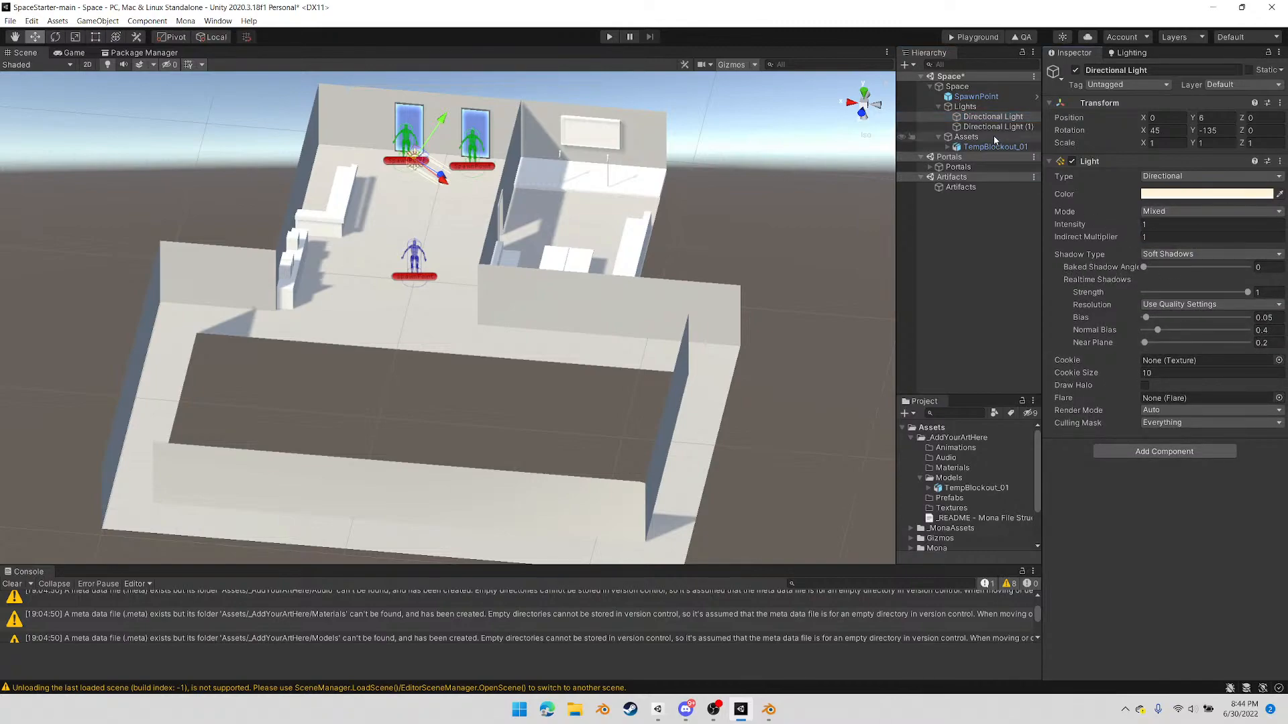
pyautogui.click(993, 127)
pyautogui.click(1170, 213)
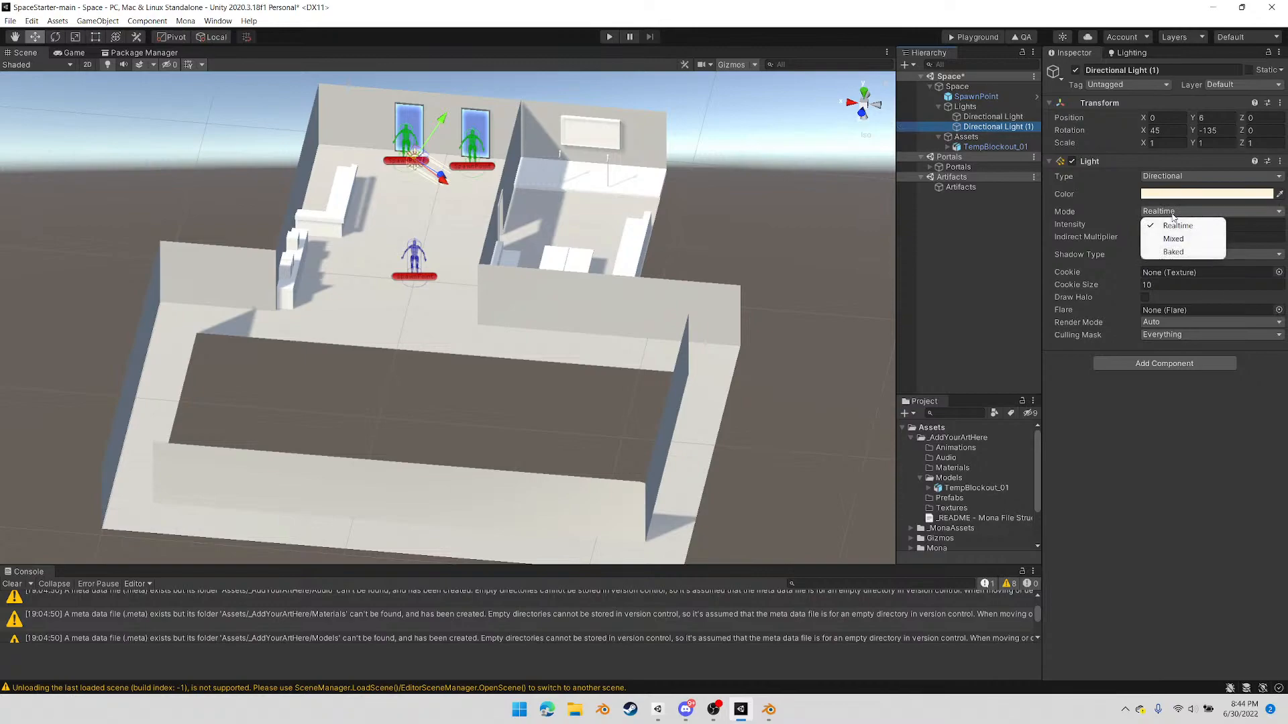
pyautogui.click(1181, 250)
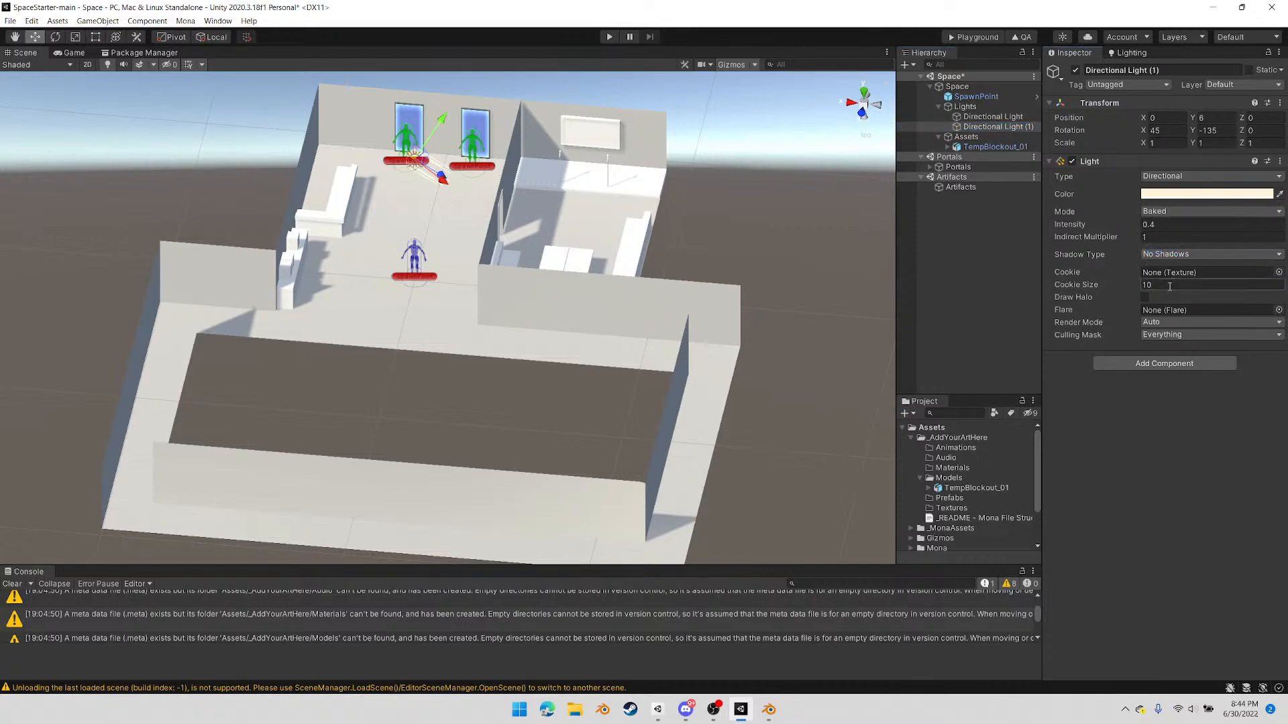
# Create a new lighting settings asset with a 2048 maximum lightmap size and ambient occlusion enabled, keeping the Default-Medium lightmap parameters
pyautogui.click(1128, 54)
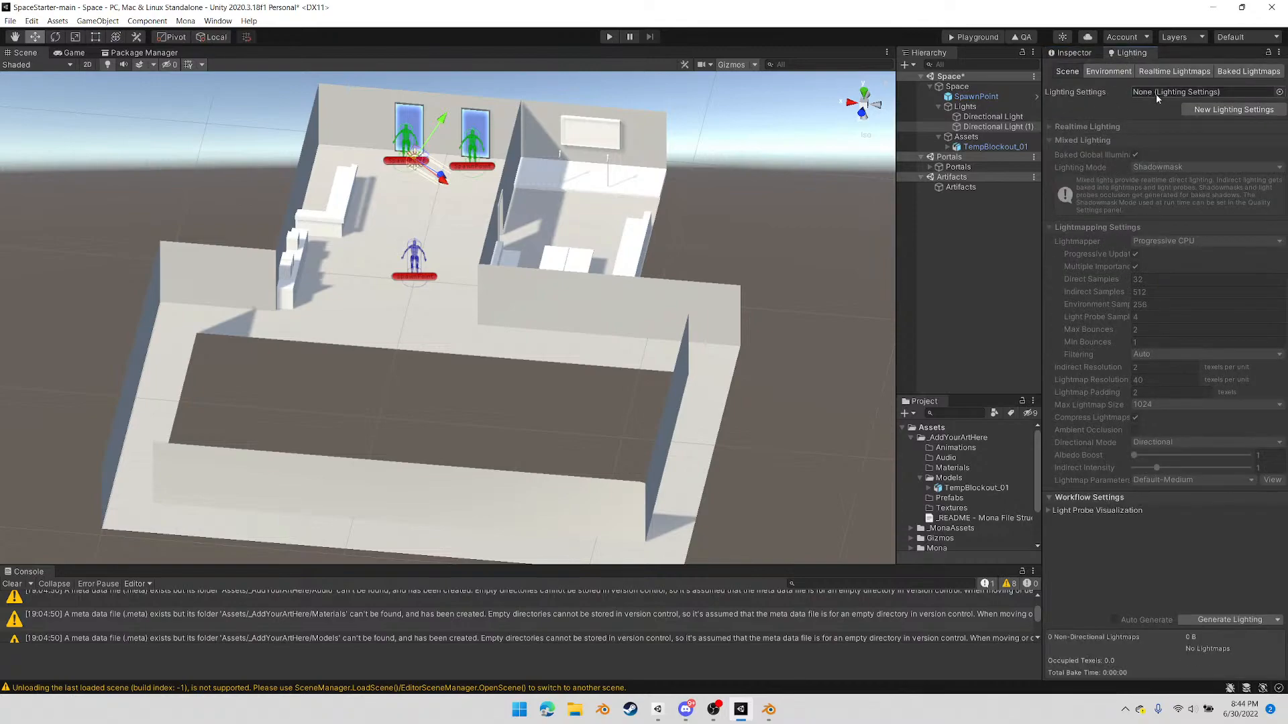
pyautogui.click(1228, 112)
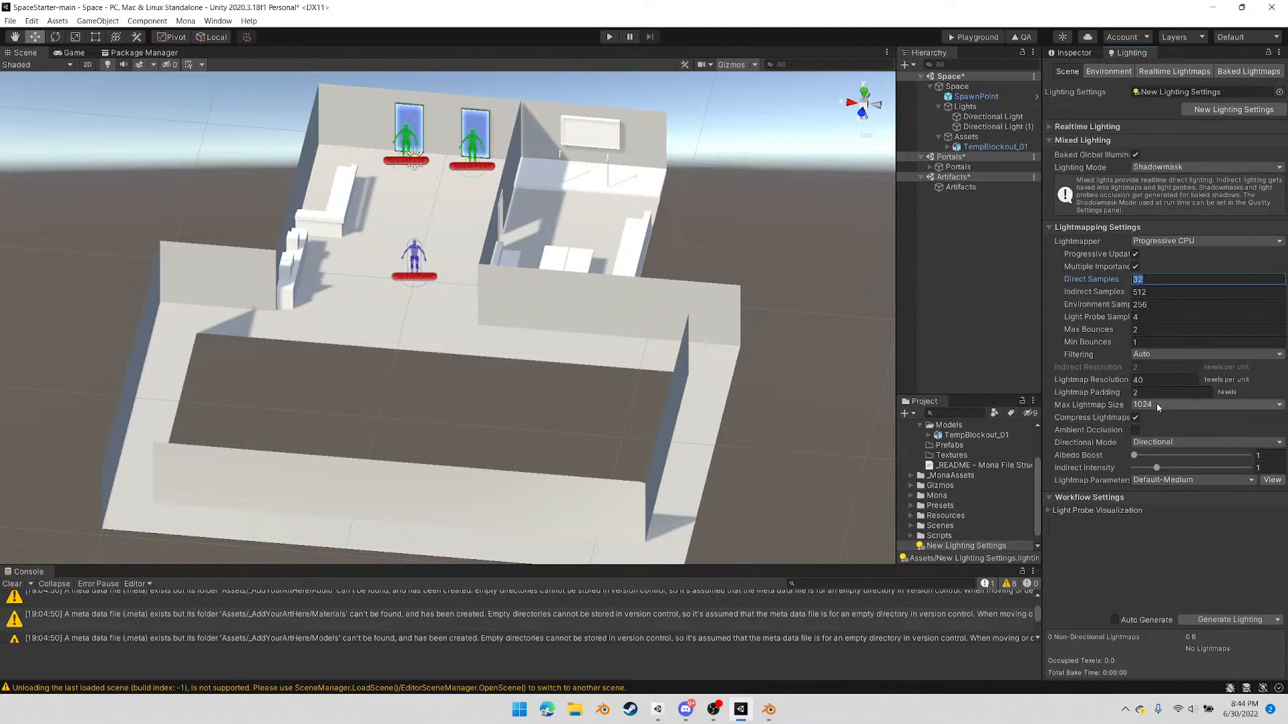
pyautogui.click(1156, 405)
pyautogui.click(1161, 497)
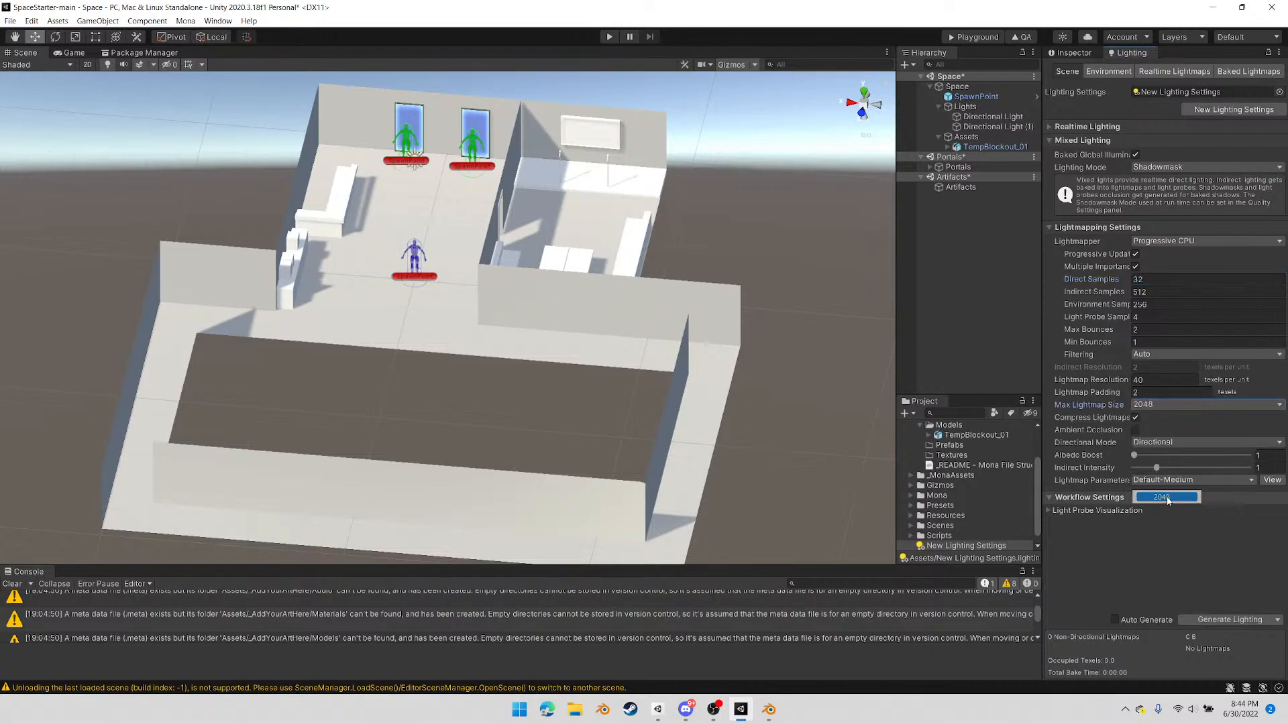
pyautogui.click(1134, 430)
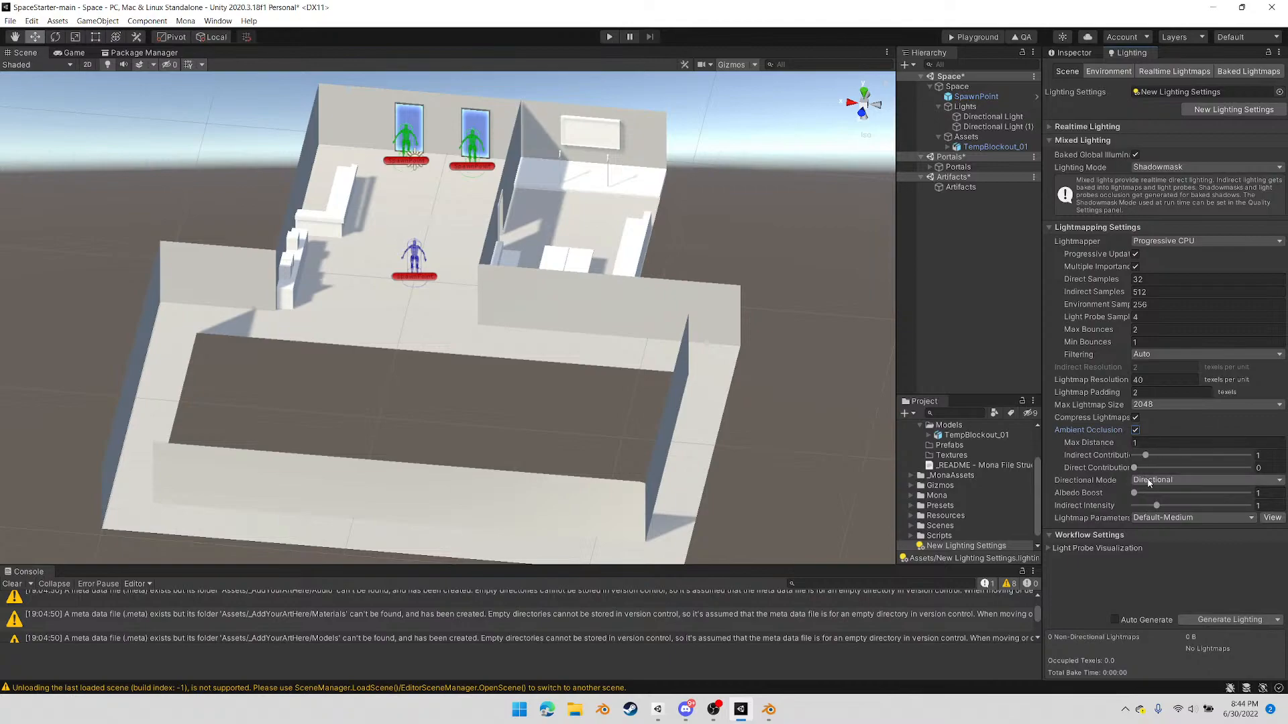
pyautogui.click(1172, 519)
pyautogui.click(1075, 575)
# Set the lightmapper's direct samples to 18, indirect samples to 256 and environment samples to 128, and save the scenes
pyautogui.click(1146, 277)
pyautogui.doubleClick(1153, 281)
pyautogui.write('18')
pyautogui.press('Tab')
pyautogui.write('256')
pyautogui.click(1156, 305)
pyautogui.write('128')
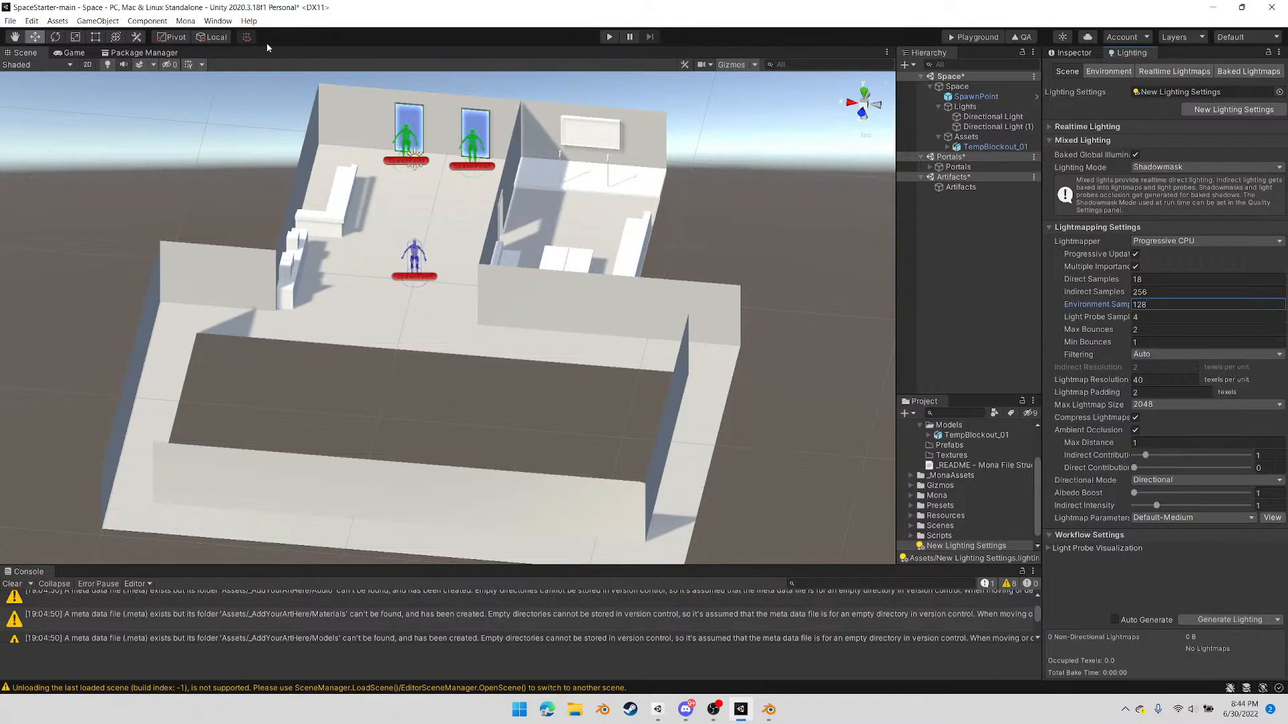
pyautogui.click(10, 21)
pyautogui.click(26, 67)
# Check the light modes of Directional Light and Directional Light (1)
pyautogui.click(992, 118)
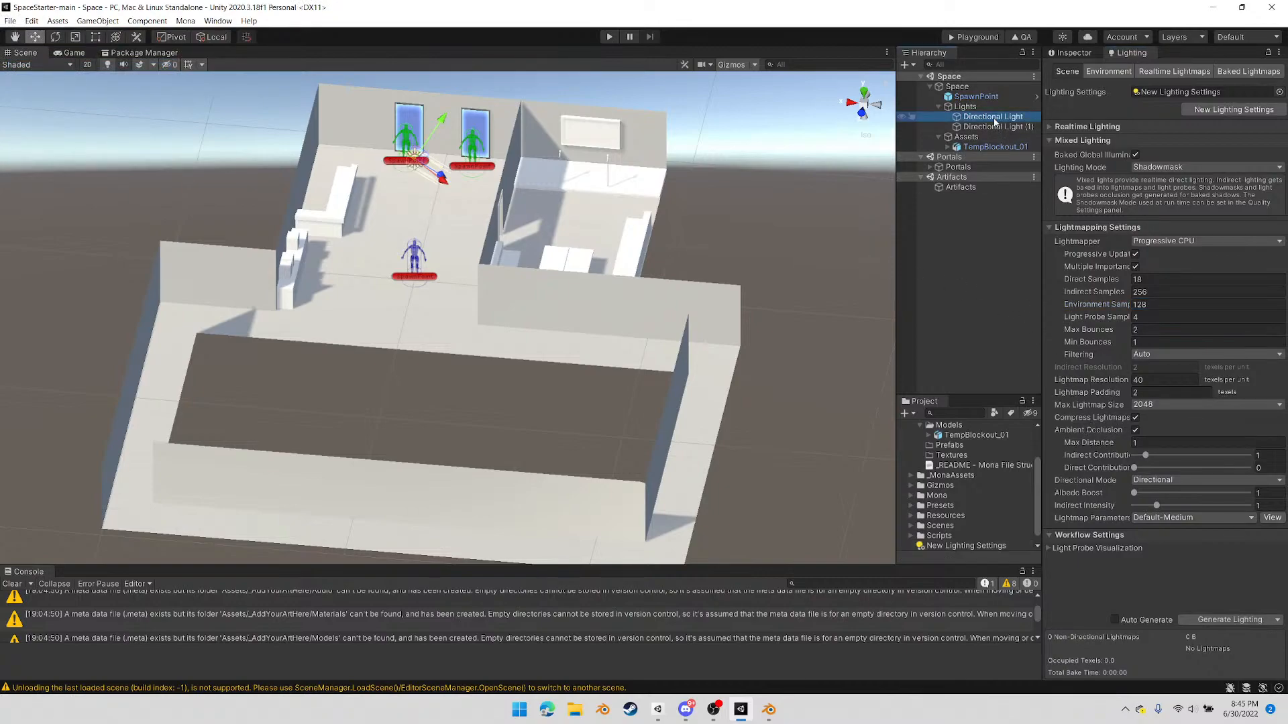
pyautogui.click(1071, 54)
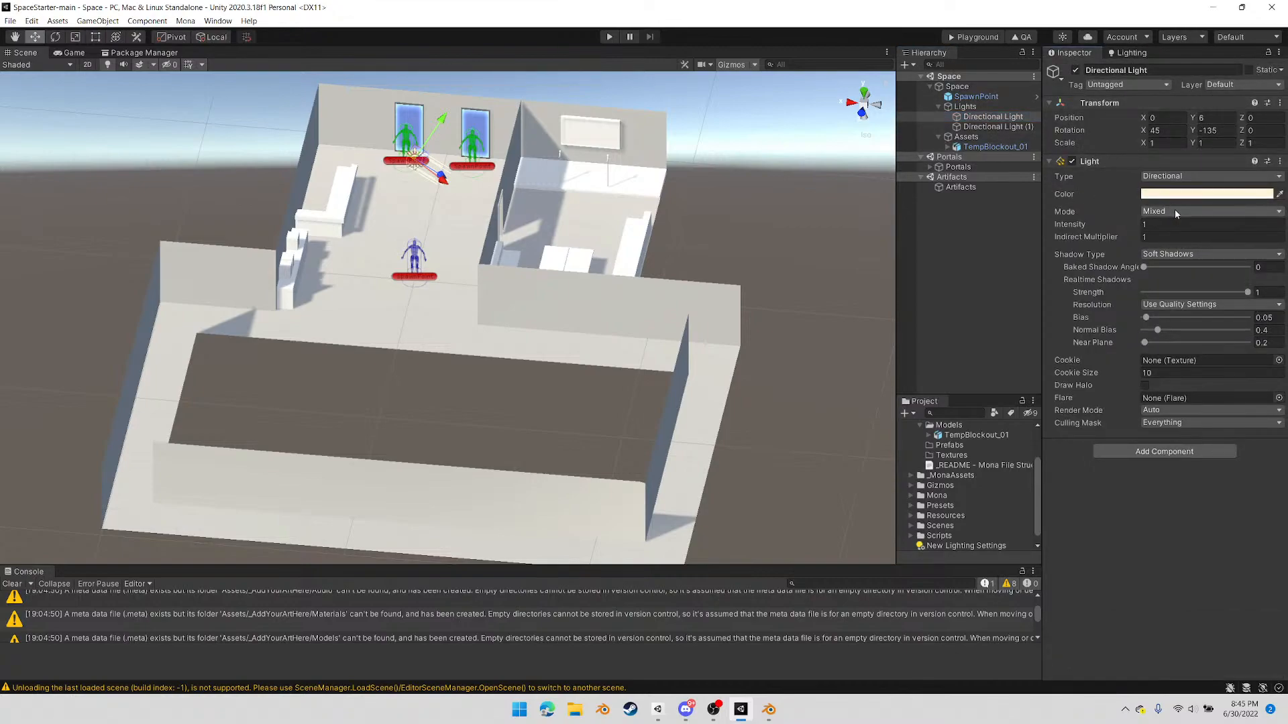
pyautogui.click(986, 128)
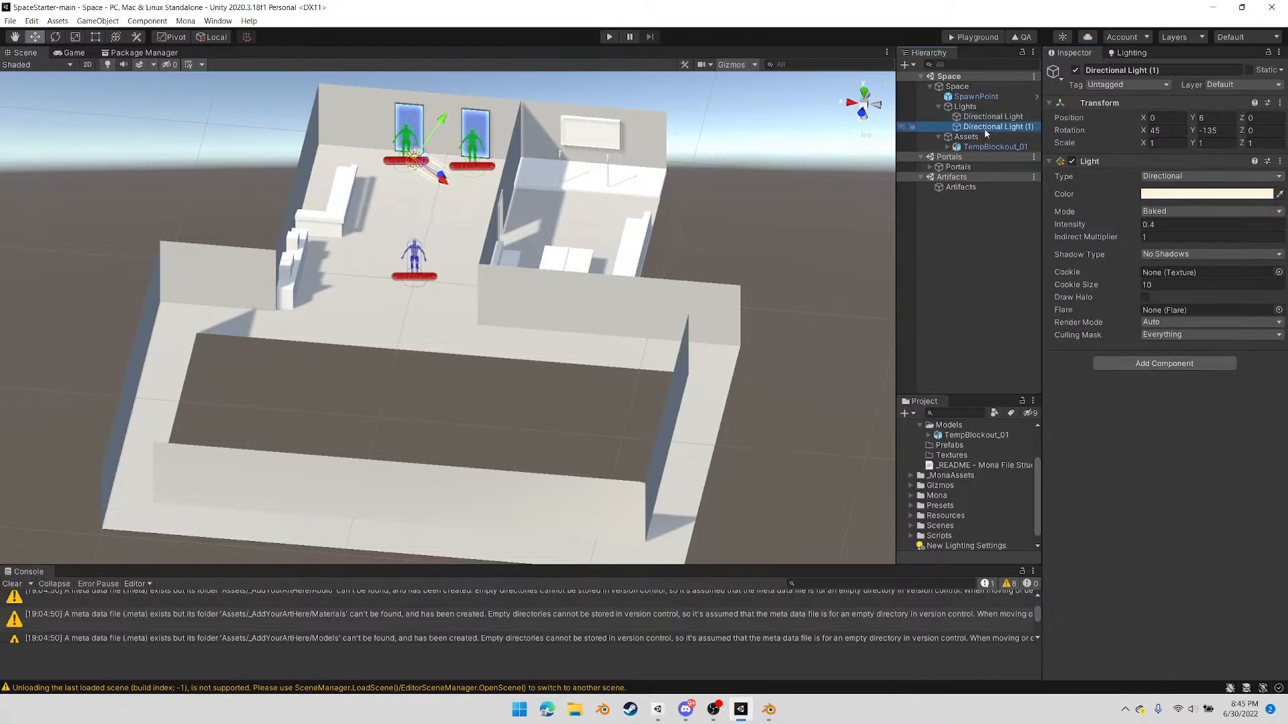
# Check TempBlockout_01's static flag and lightmap UV import setting, and generate the scene's baked lighting
pyautogui.click(983, 147)
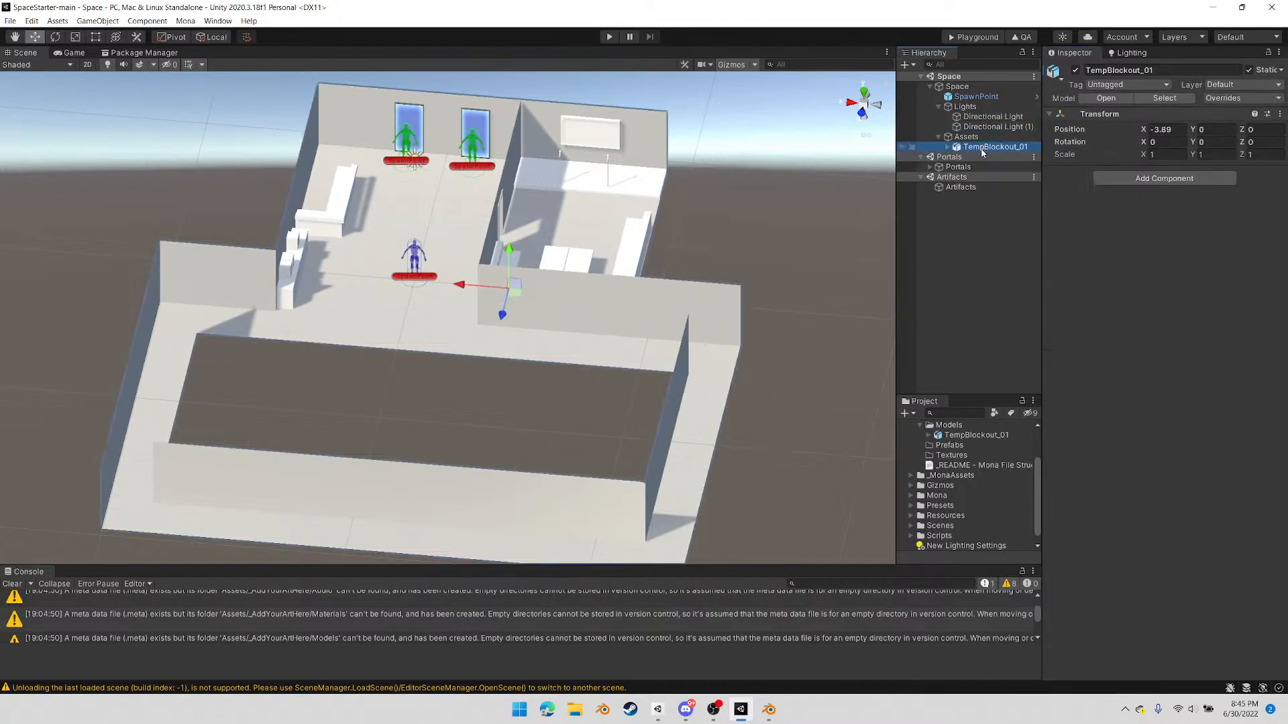
pyautogui.click(976, 435)
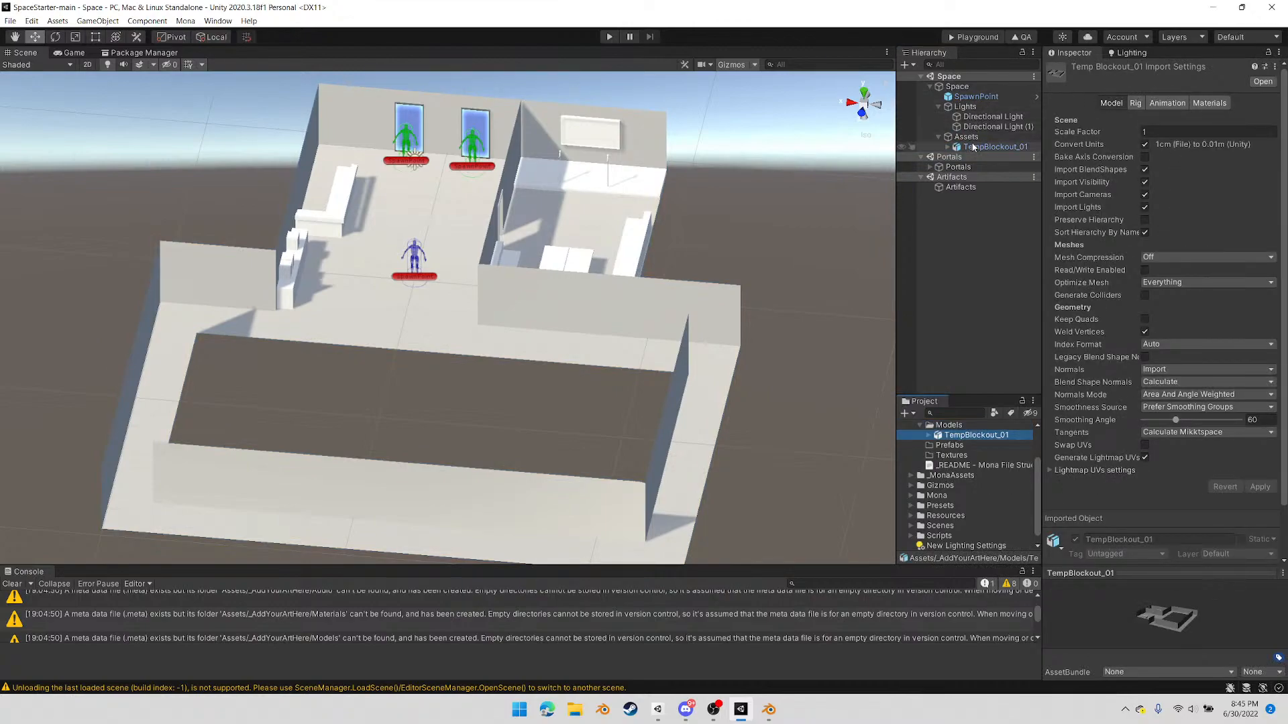
pyautogui.click(994, 146)
pyautogui.click(1129, 53)
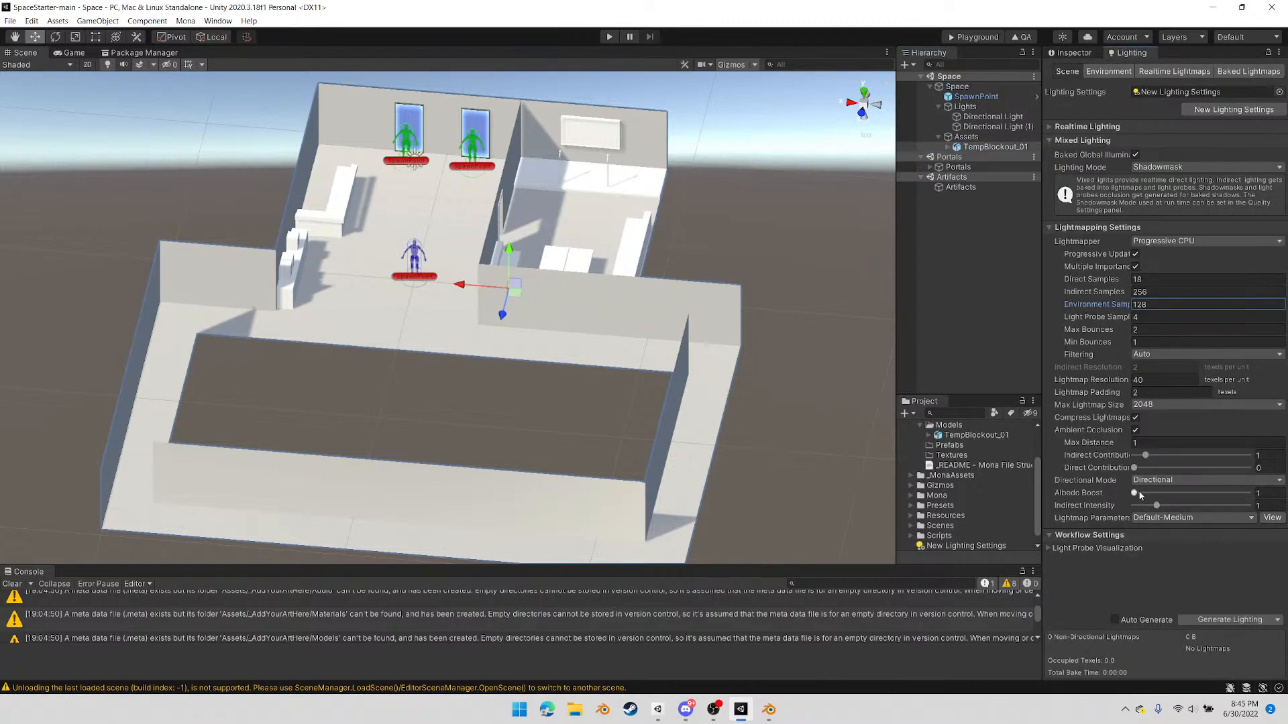
pyautogui.click(1221, 621)
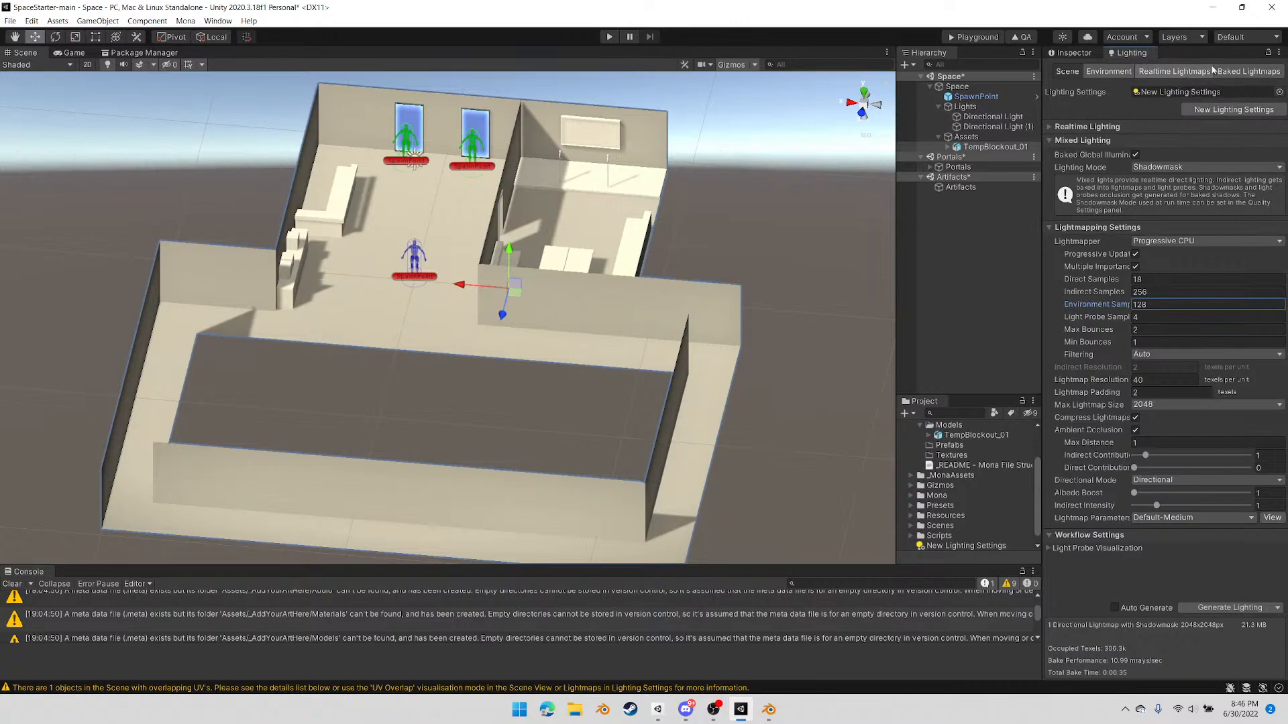
# Preview the 2048x2048 baked lightmap to examine its UV layout, and close the preview
pyautogui.click(1244, 71)
pyautogui.click(1081, 161)
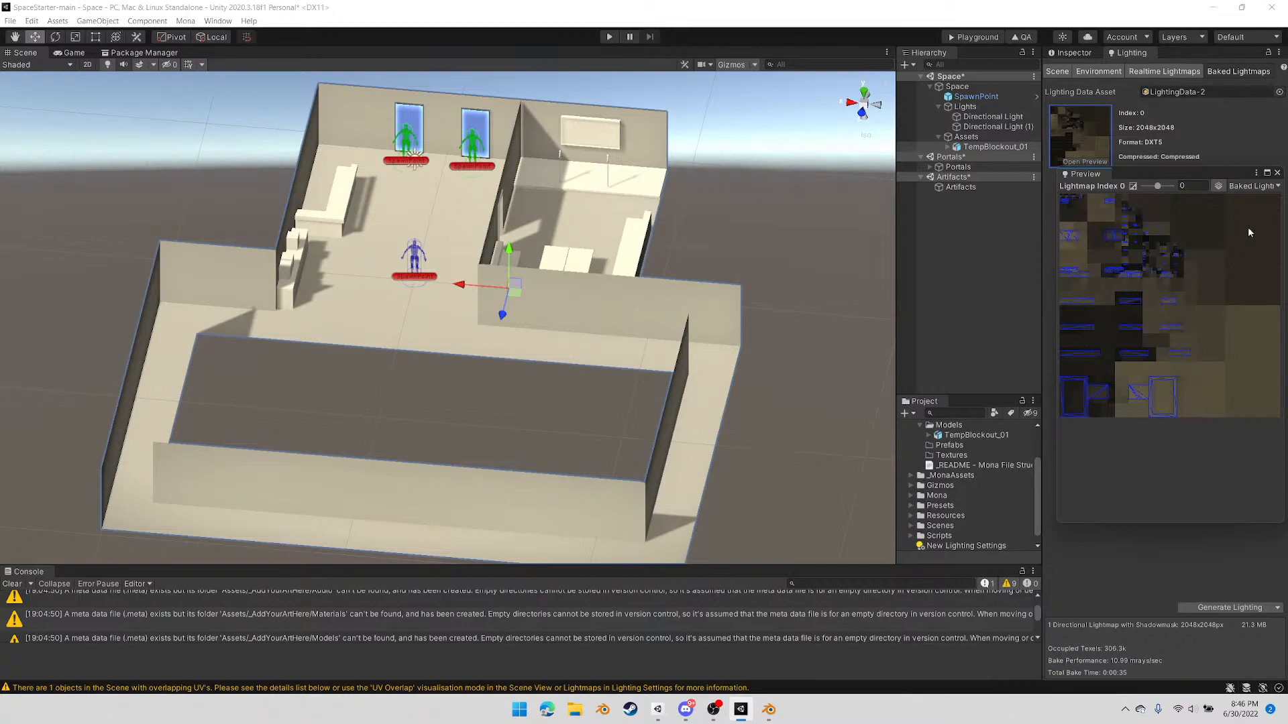
pyautogui.click(1277, 173)
# Inspect the baked light and shadows on the blockout from several angles, and return to the scene's lighting settings
pyautogui.keyDown('alt'); pyautogui.moveTo(434, 414); pyautogui.dragTo(598, 373); pyautogui.keyUp('alt')
pyautogui.scroll(2, 598, 372)
pyautogui.moveTo(610, 362); pyautogui.dragTo(536, 385, button='middle')
pyautogui.keyDown('alt'); pyautogui.moveTo(536, 385); pyautogui.dragTo(591, 397); pyautogui.keyUp('alt')
pyautogui.moveTo(658, 374); pyautogui.dragTo(611, 341, button='middle')
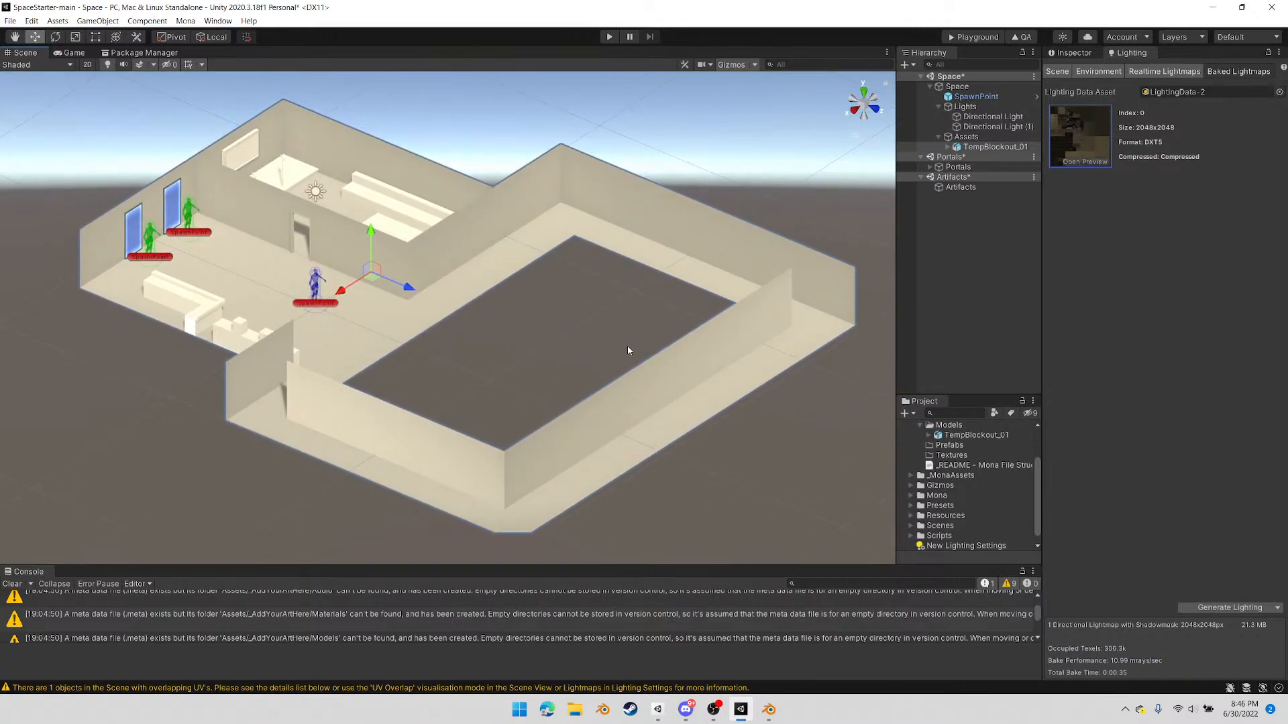
pyautogui.click(1057, 71)
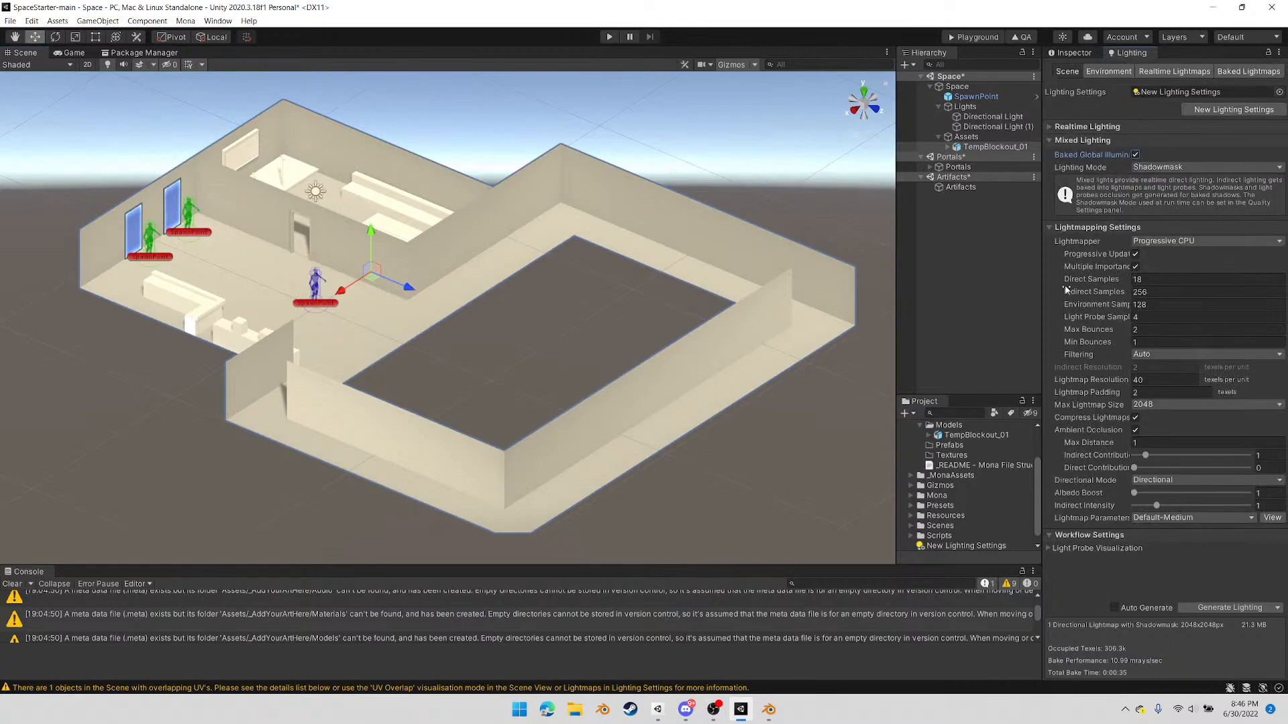